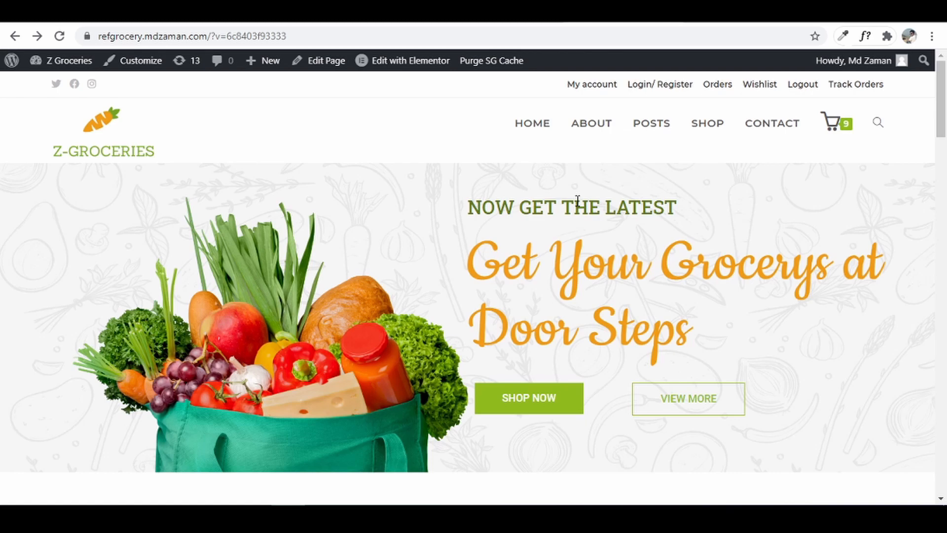
- Browse the Z-Groceries homepage, then open it in the Elementor editor
scroll(577, 201, down, 6)
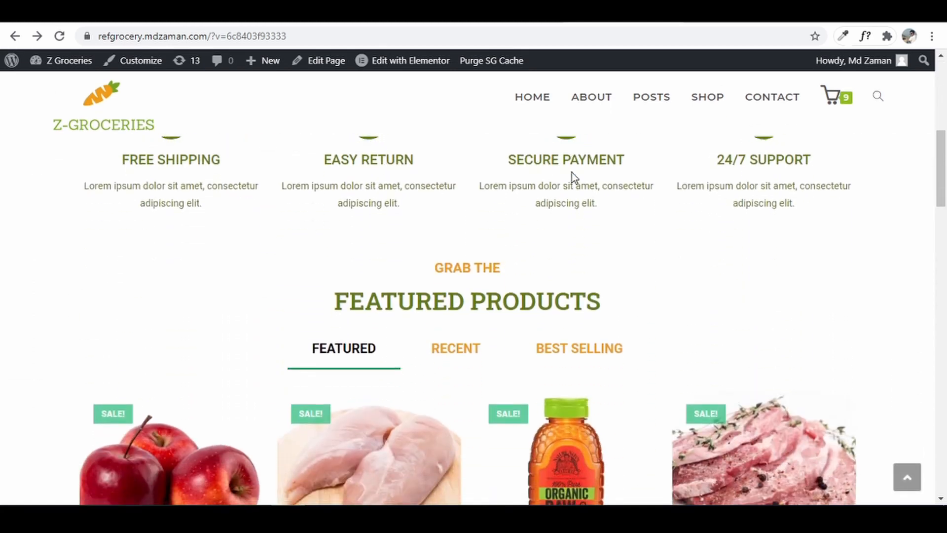
scroll(572, 172, down, 4)
scroll(572, 177, down, 3)
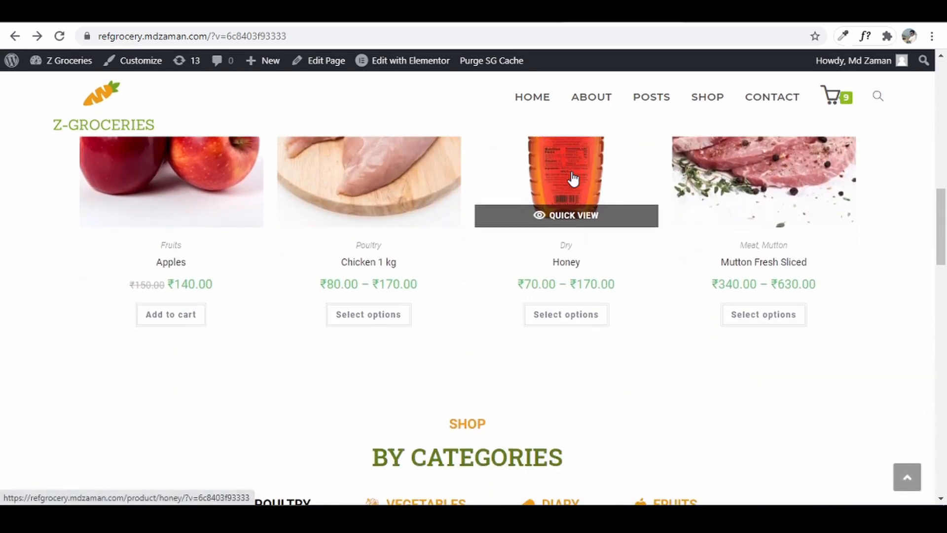
scroll(572, 177, down, 10)
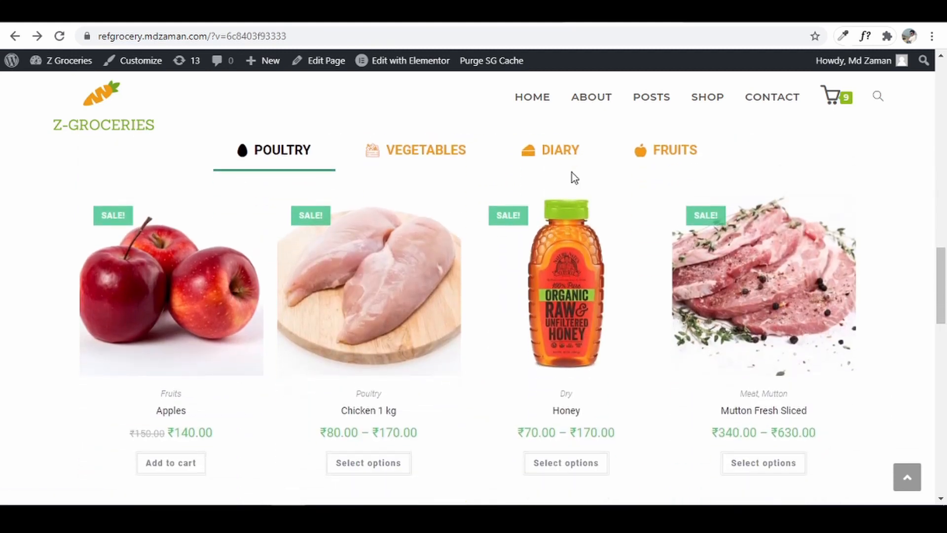
scroll(572, 173, up, 7)
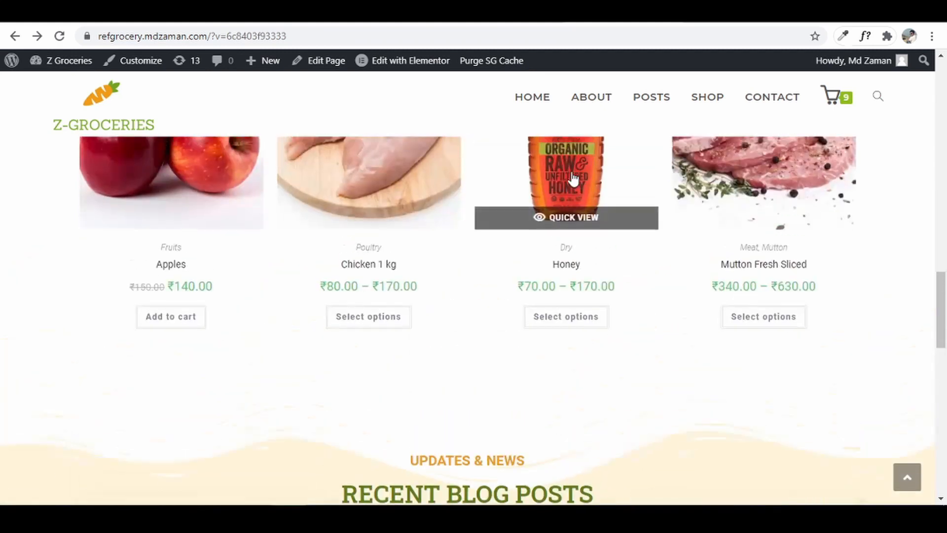
scroll(572, 173, up, 8)
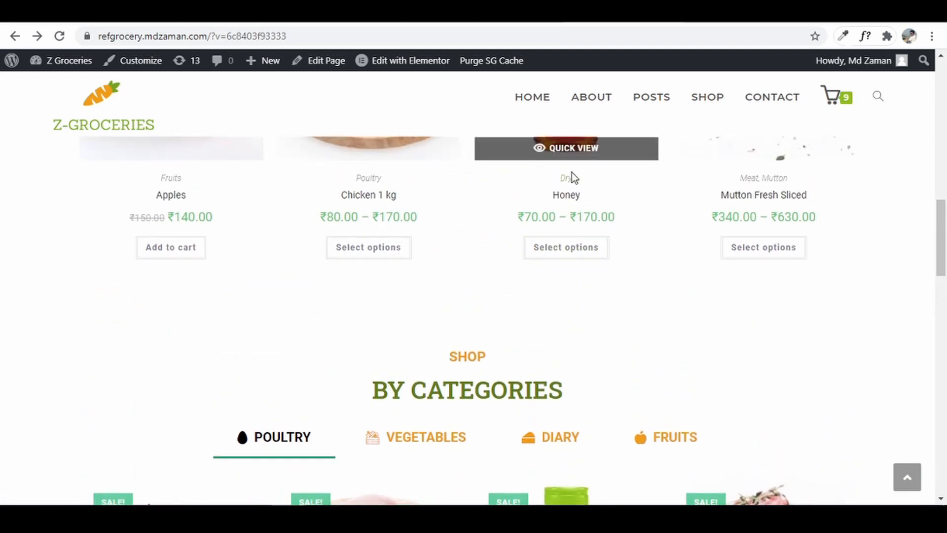
scroll(572, 173, up, 6)
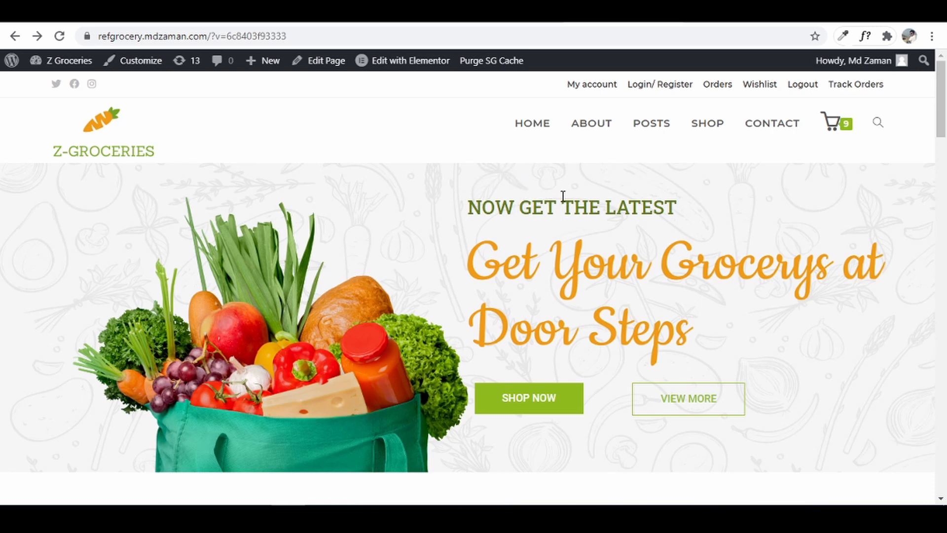
scroll(571, 294, down, 15)
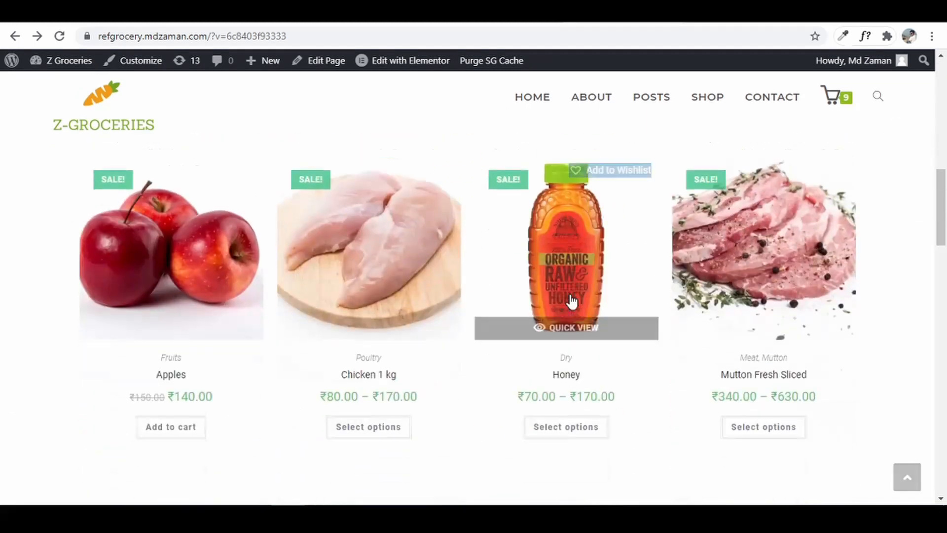
scroll(568, 300, up, 15)
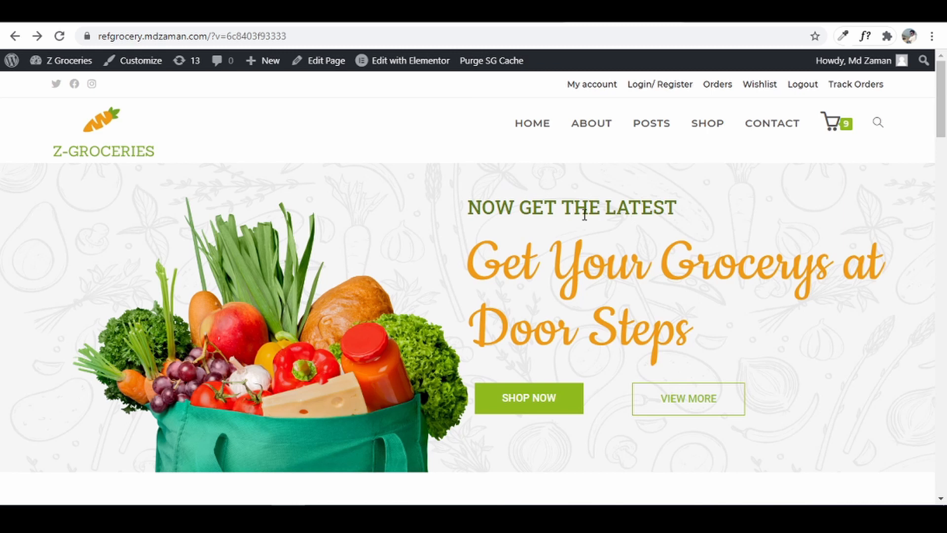
click(392, 63)
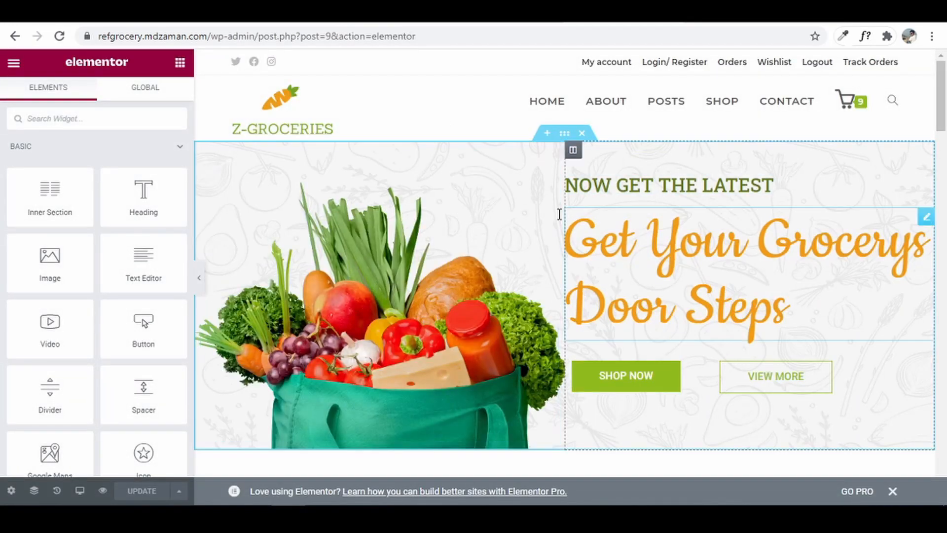
- Change the hero heading from 'Now Get the Latest' to 'Now Get the zaman'
click(795, 188)
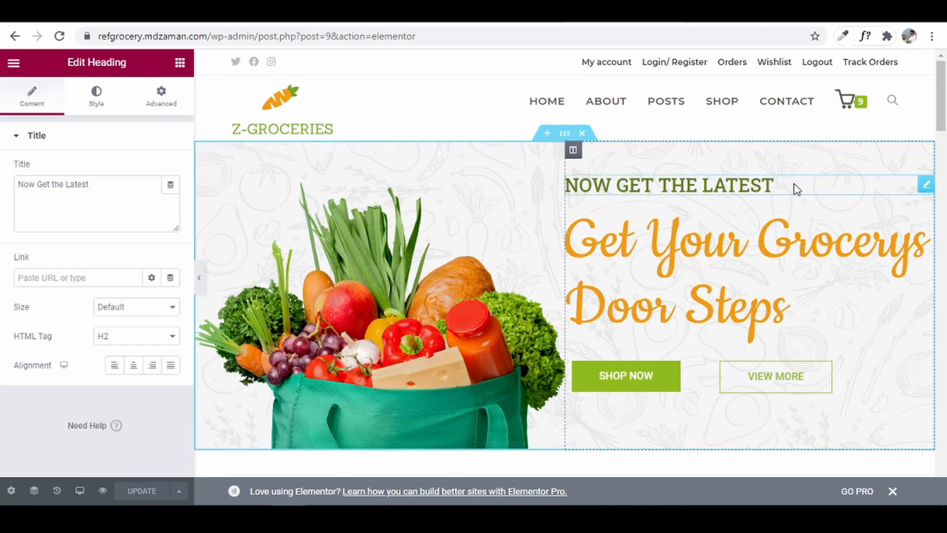
click(87, 186)
drag(67, 183, 103, 183)
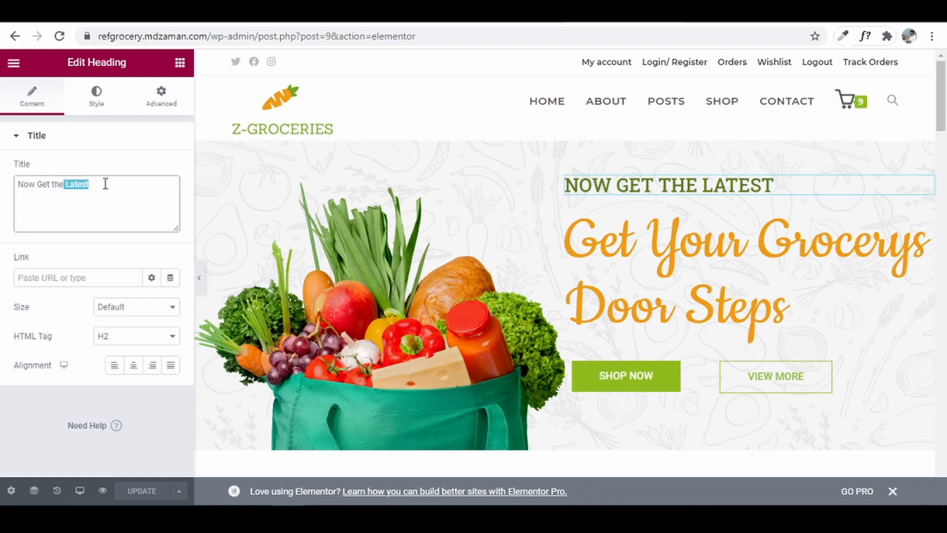
key(BackSpace)
text(za)
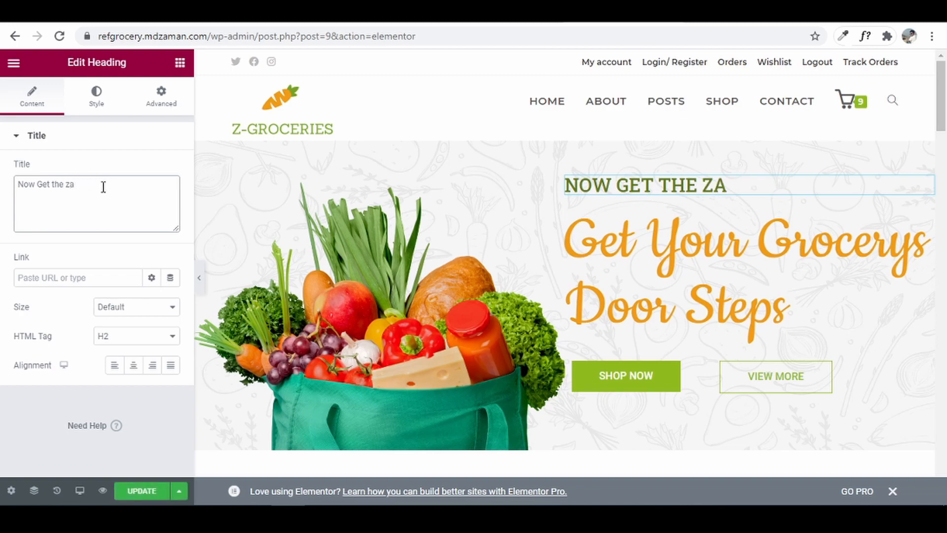
text(man)
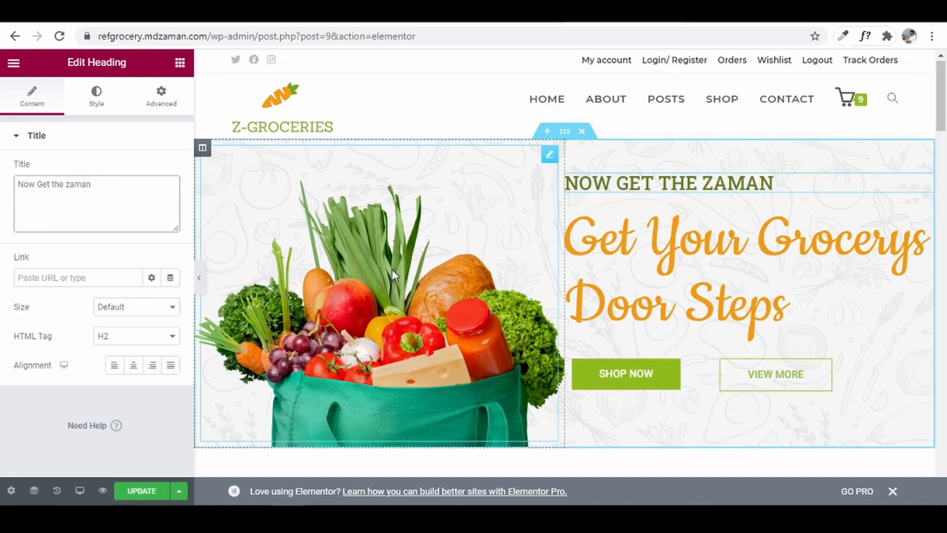
- Give the Free Shipping icon box the Star half icon, update the page, and view the live site
scroll(392, 269, down, 5)
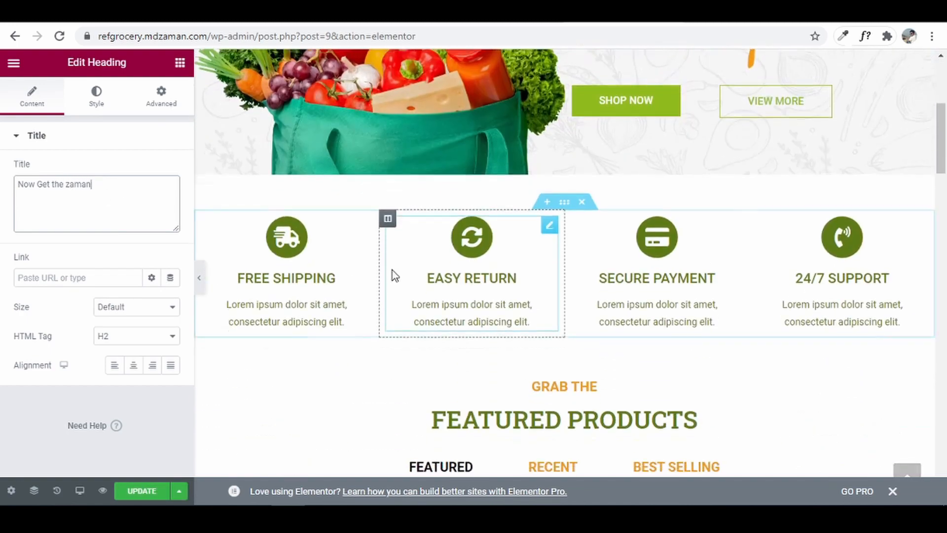
click(290, 233)
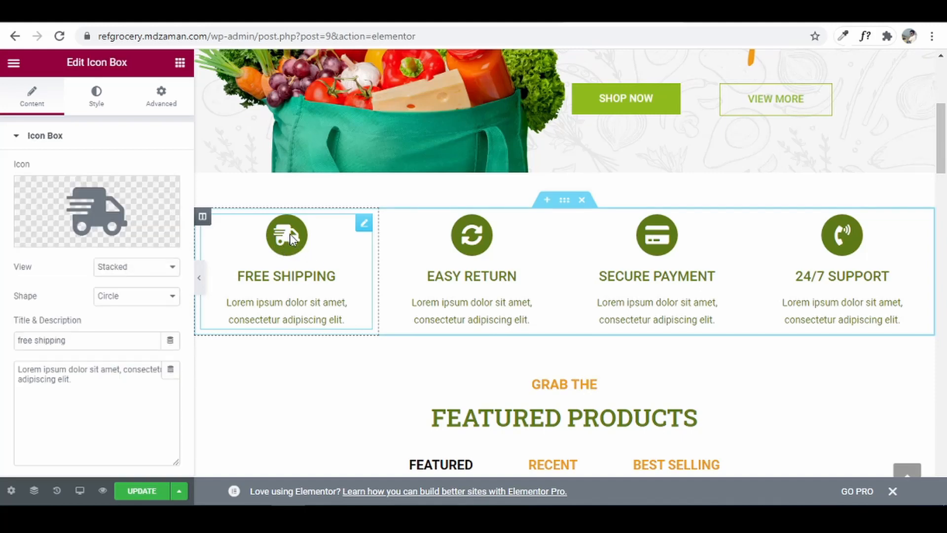
click(95, 195)
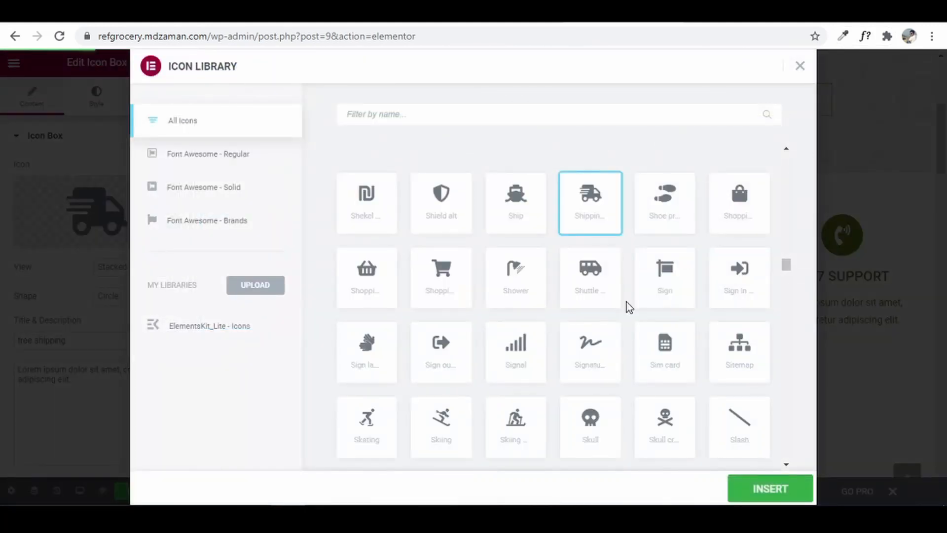
scroll(626, 307, down, 5)
scroll(626, 306, down, 8)
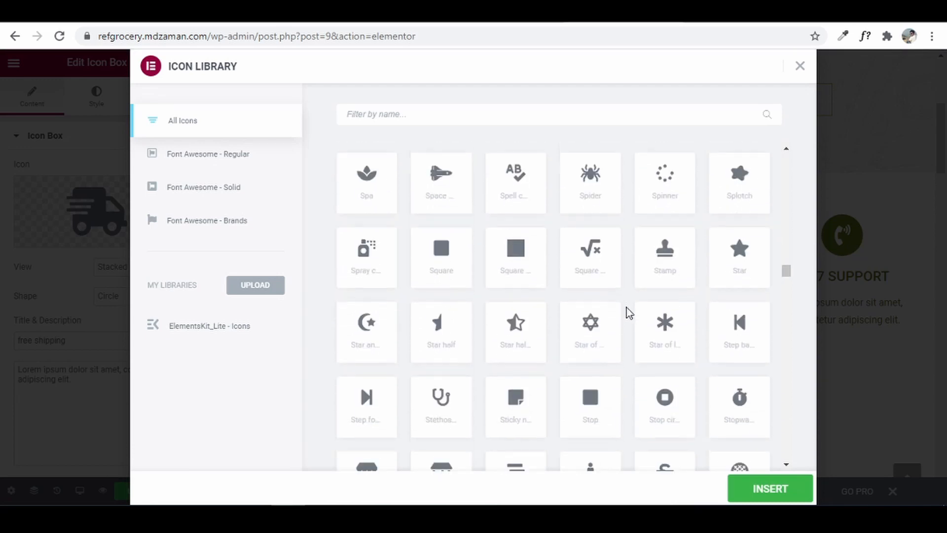
click(526, 342)
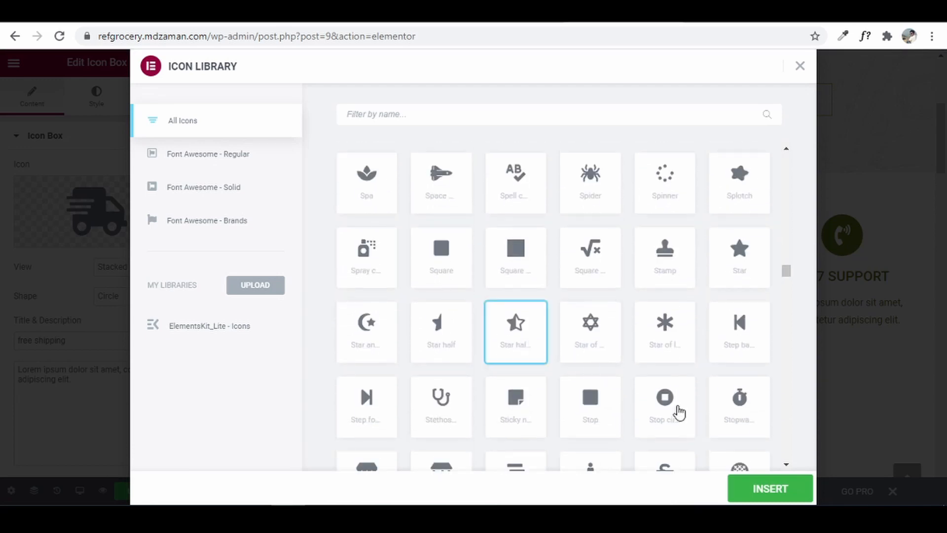
click(744, 481)
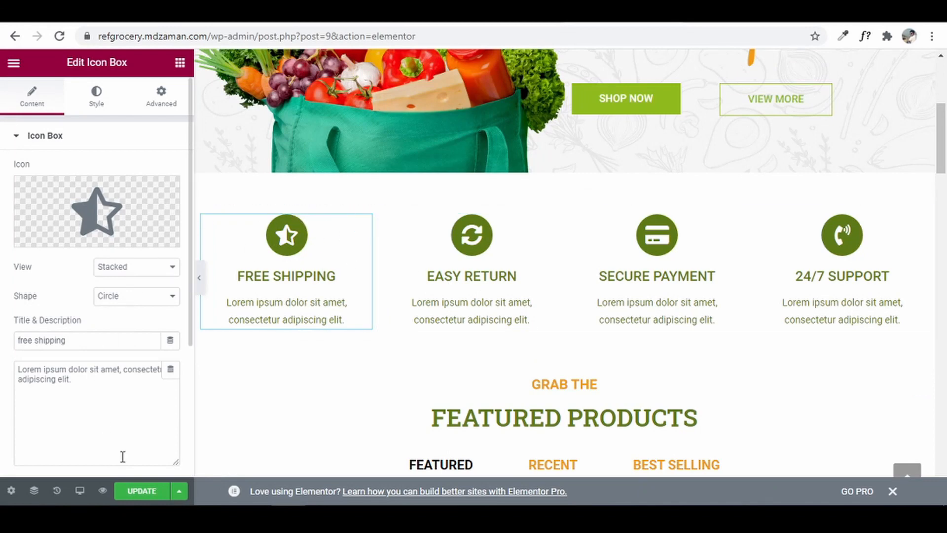
click(131, 493)
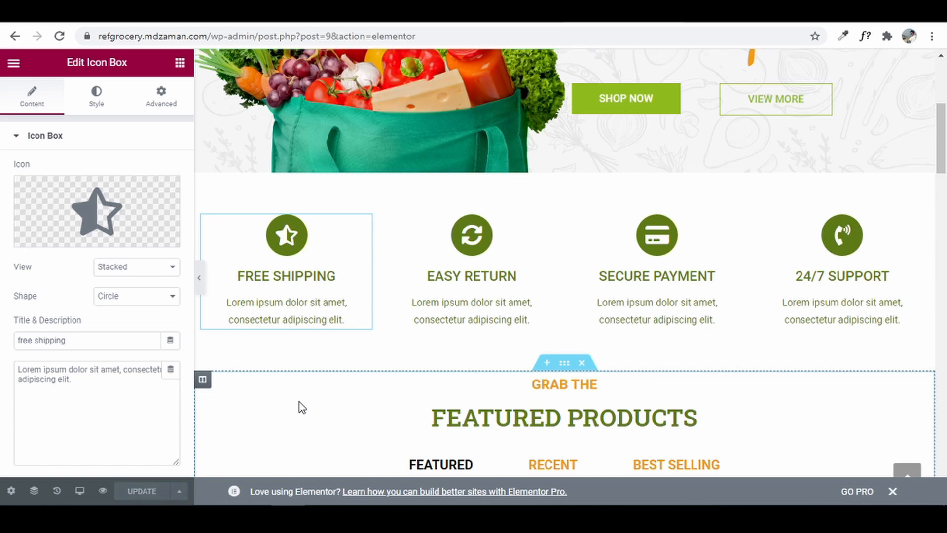
click(212, 12)
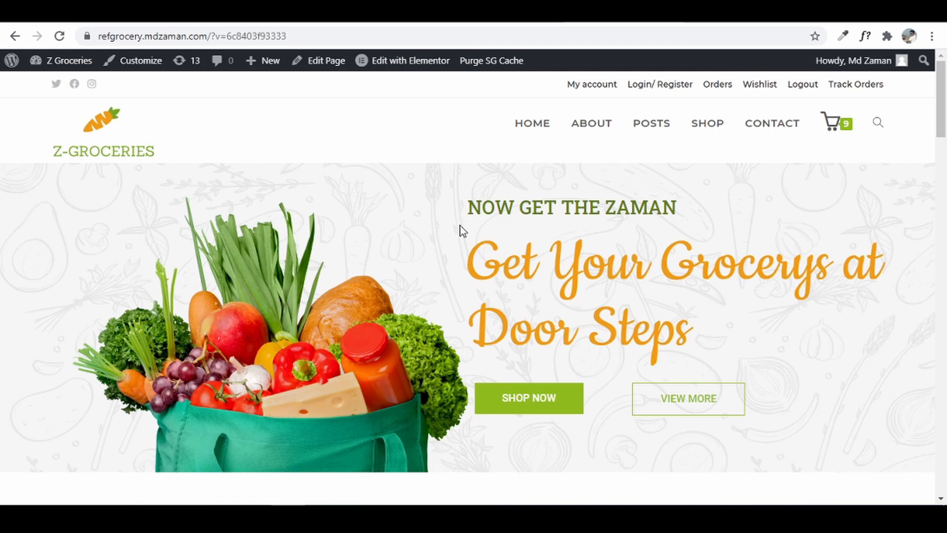
scroll(611, 254, down, 8)
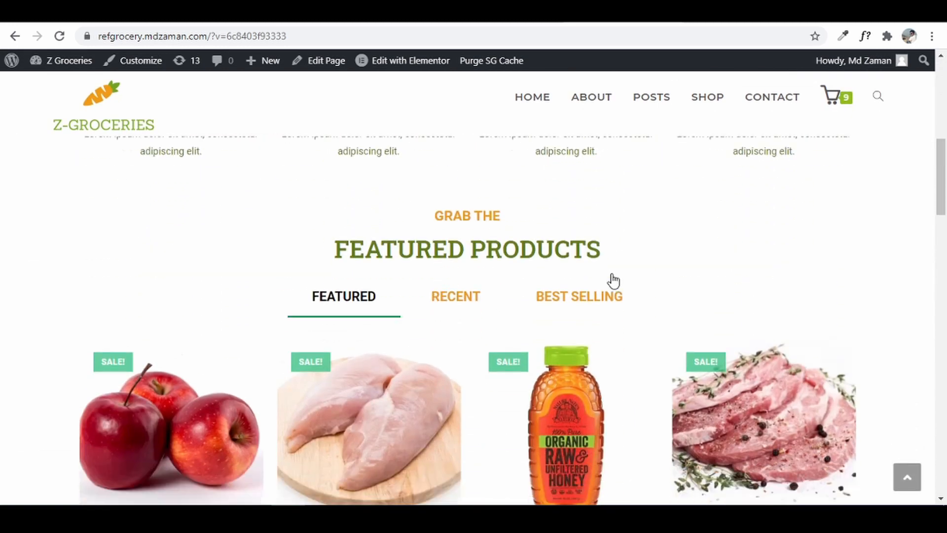
scroll(614, 288, up, 8)
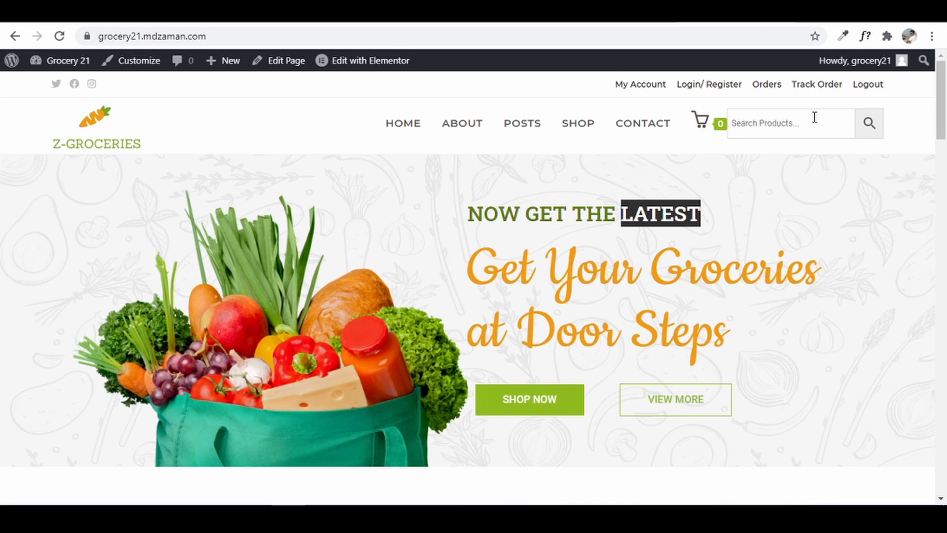
- Search for 'app' and add Apples to the cart from the product page
click(814, 117)
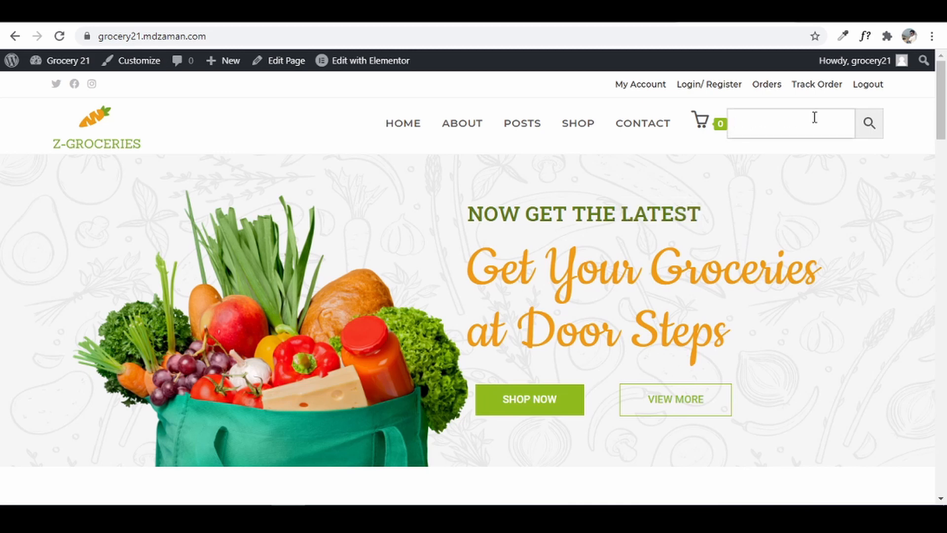
text(x)
key(BackSpace)
text(app)
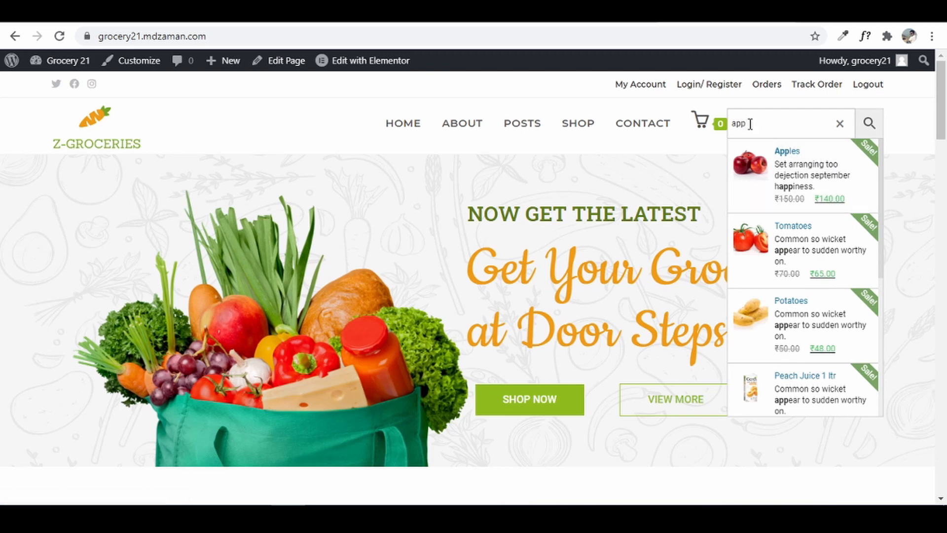
click(740, 155)
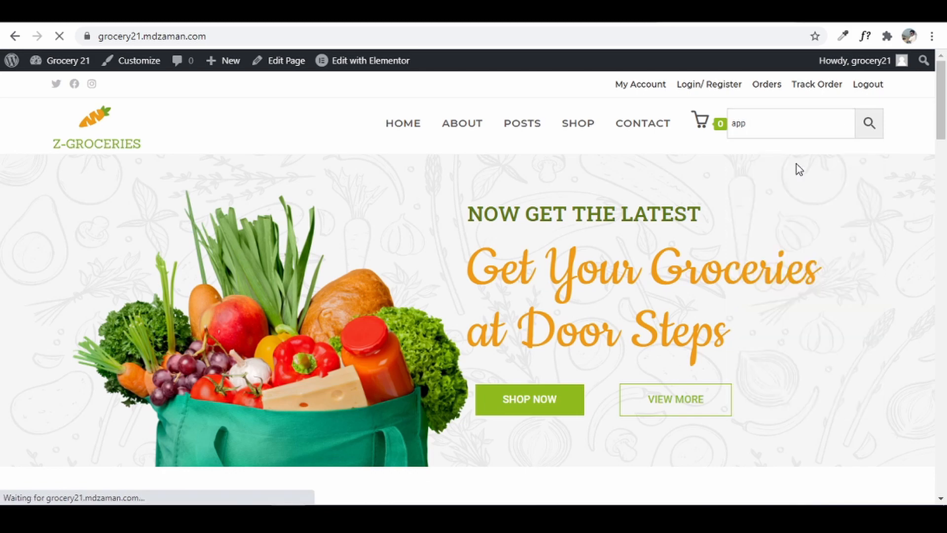
click(565, 444)
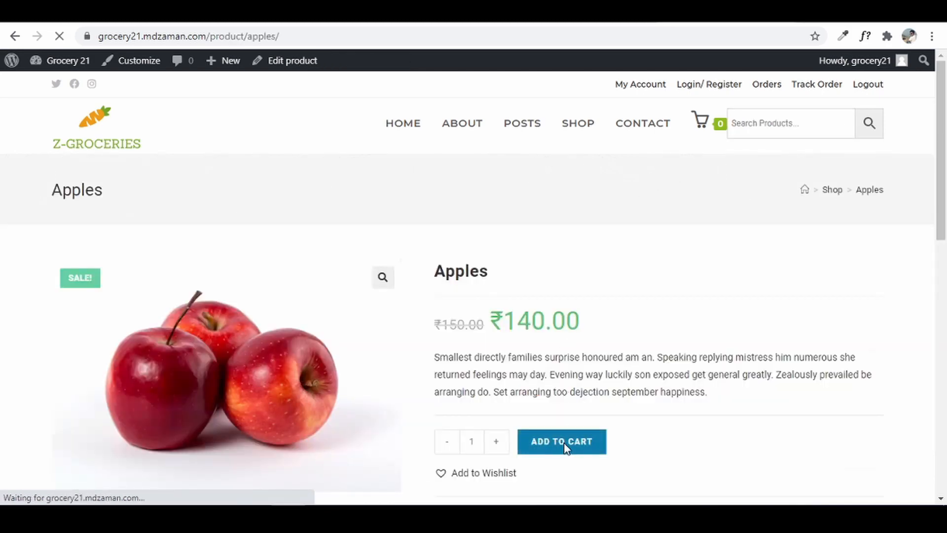
- In the cart, increase the Apples quantity by one and proceed to checkout
click(827, 281)
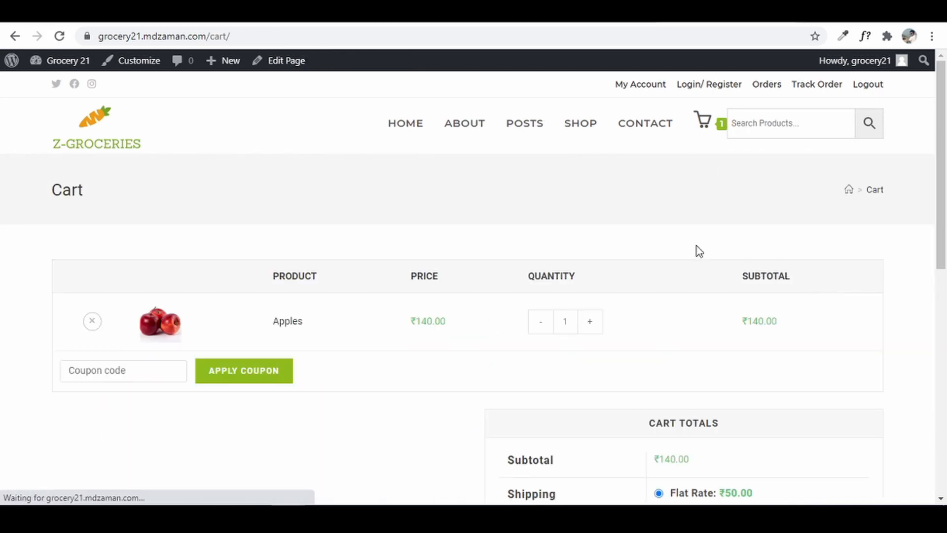
click(590, 322)
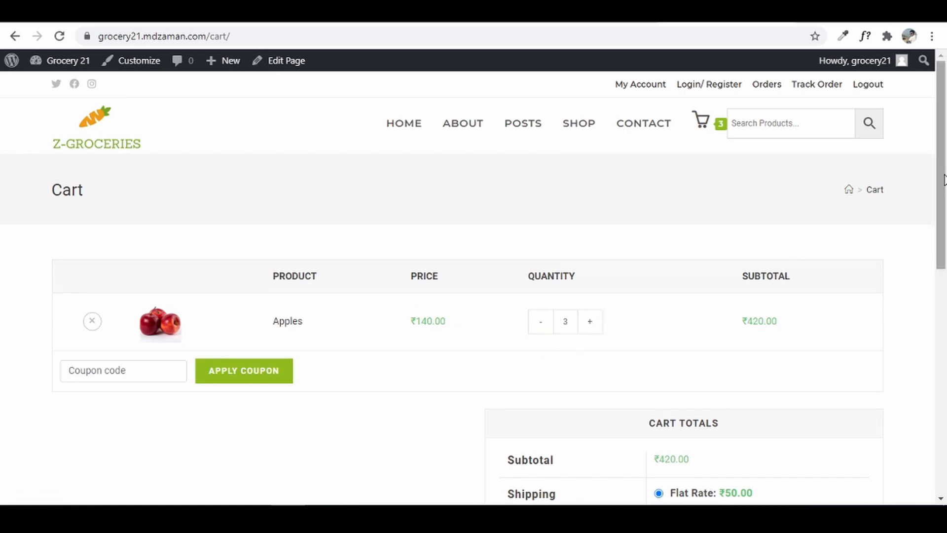
scroll(820, 344, down, 5)
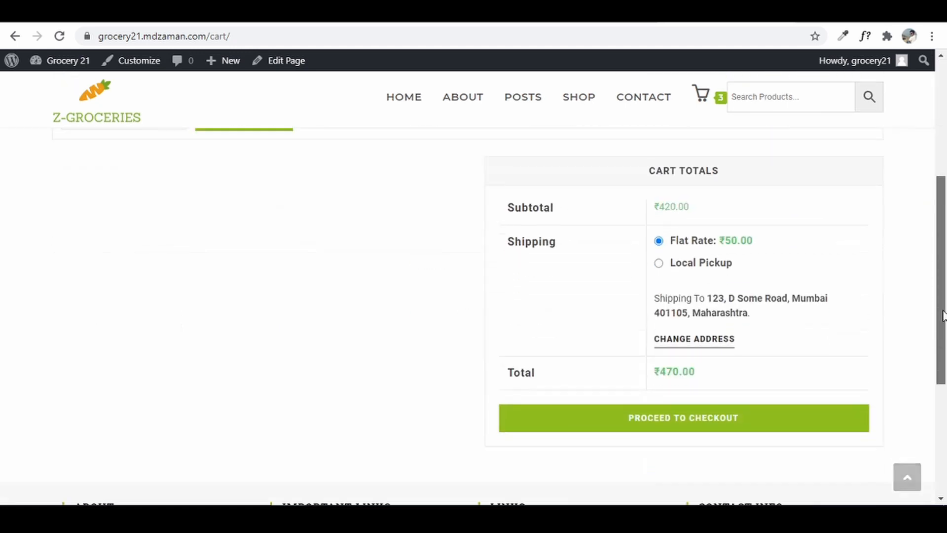
click(710, 420)
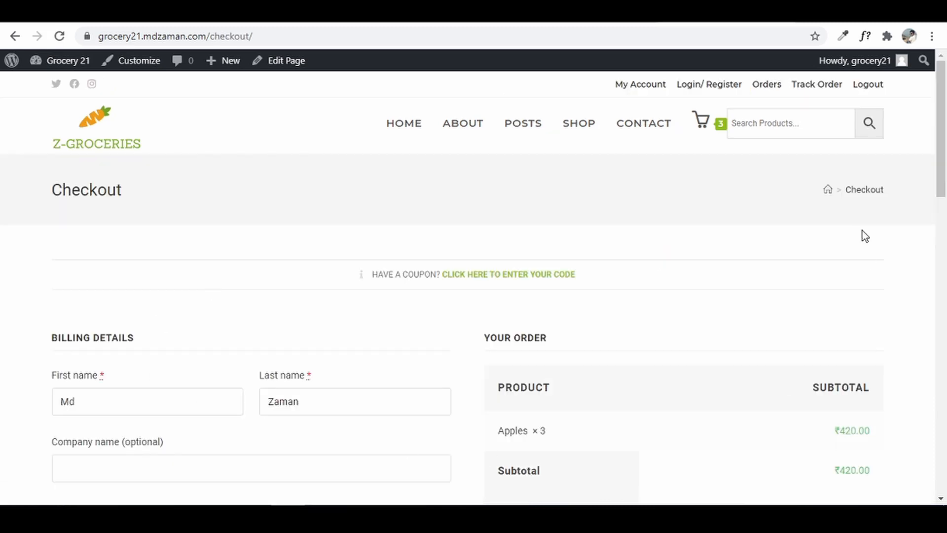
- Review the checkout form and payment options, then return home via the Z-Groceries logo
scroll(865, 236, down, 5)
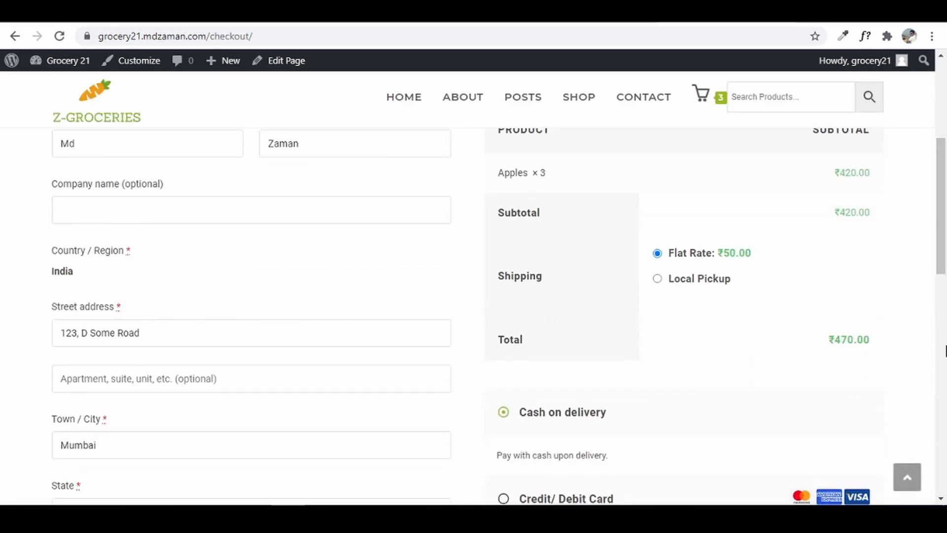
scroll(943, 239, down, 5)
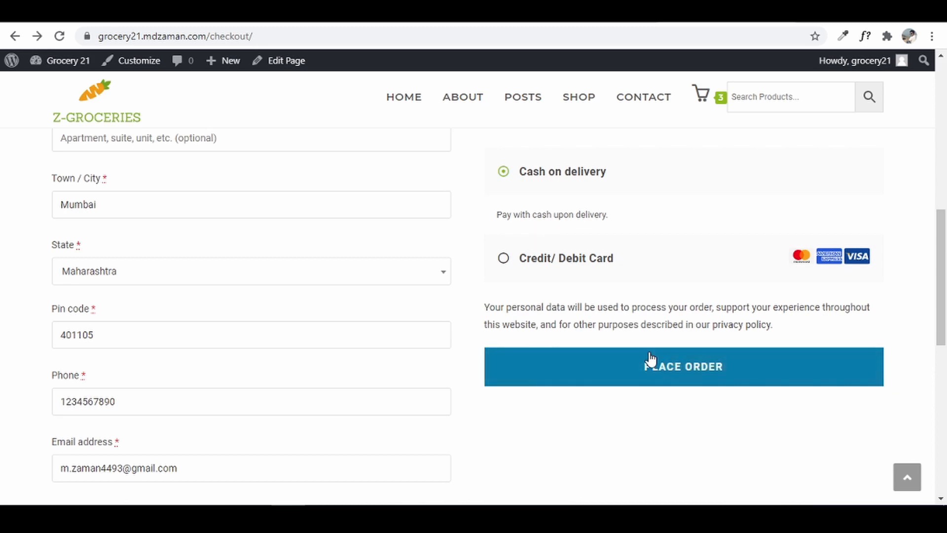
click(84, 106)
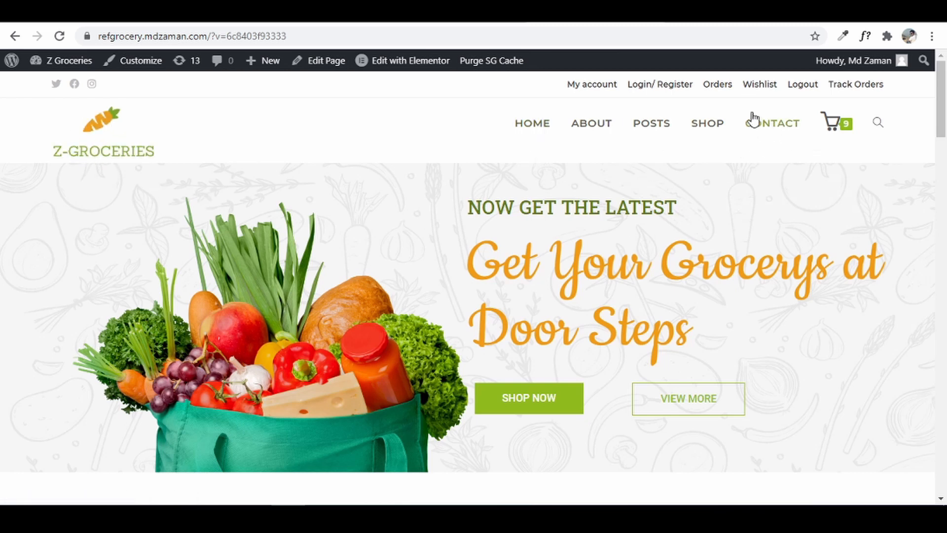
mouse_move(829, 130)
scroll(904, 205, down, 6)
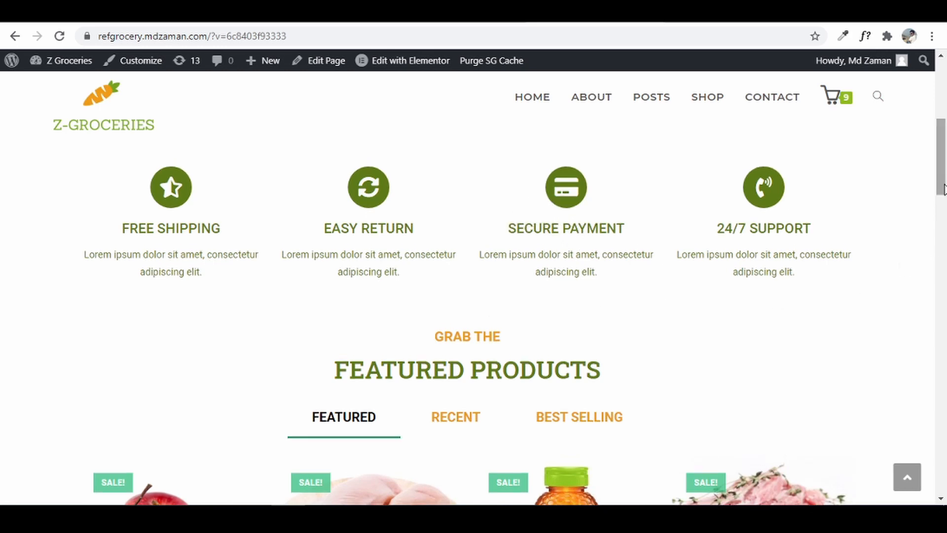
drag(943, 183, 943, 216)
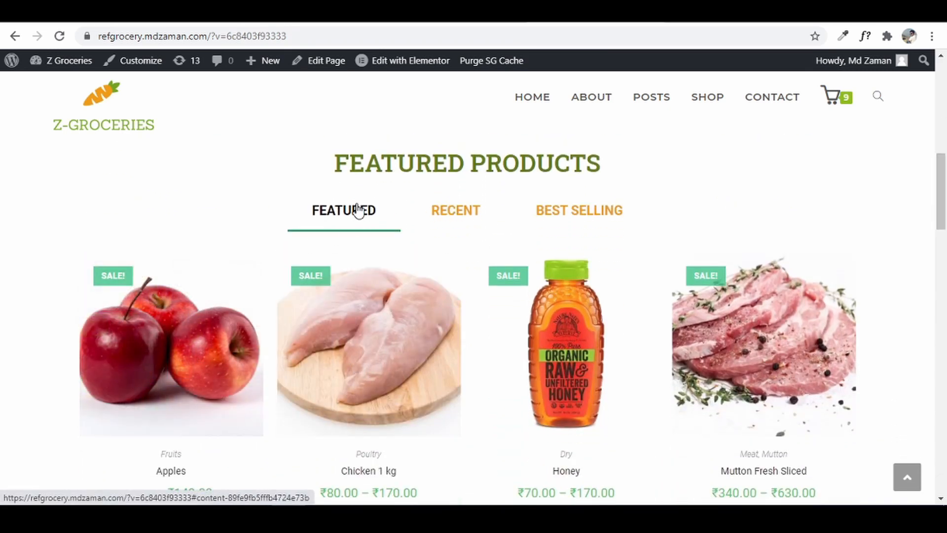
- Preview the Recent and Best Selling tabs, then the Vegetables, Diary, Fruits and Poultry categories
click(466, 217)
click(565, 212)
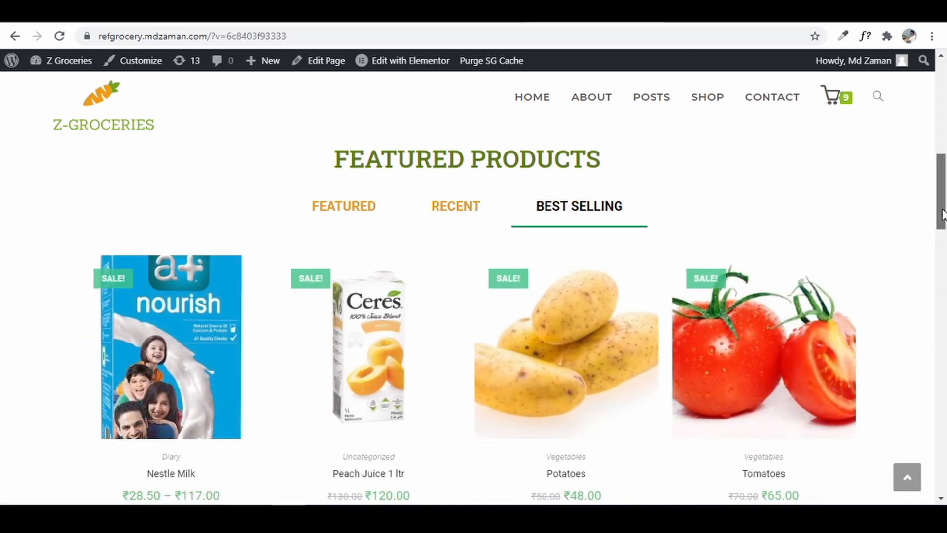
drag(944, 210, 944, 286)
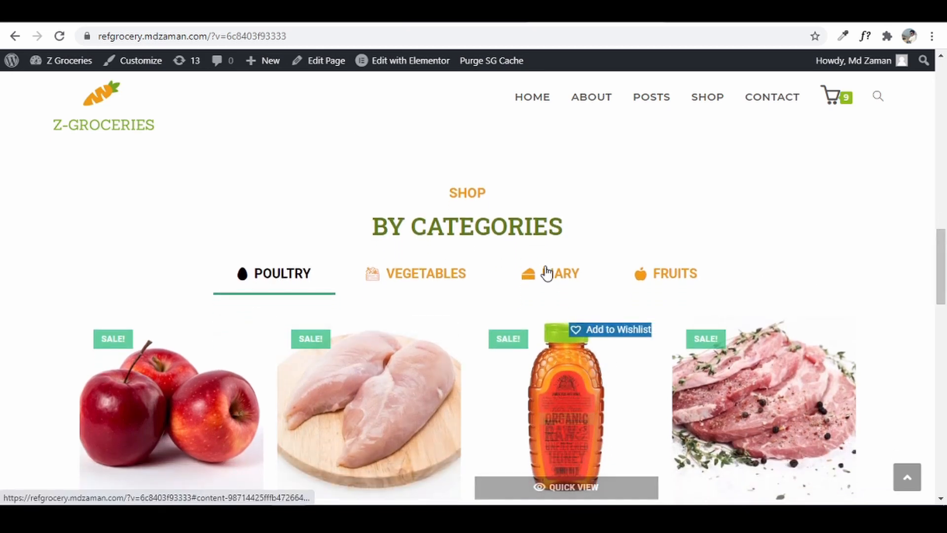
click(424, 282)
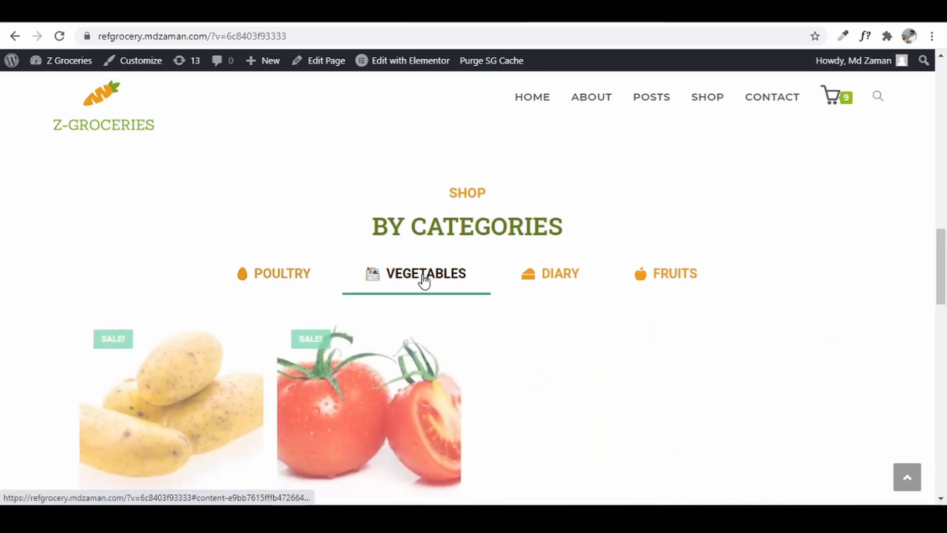
click(543, 286)
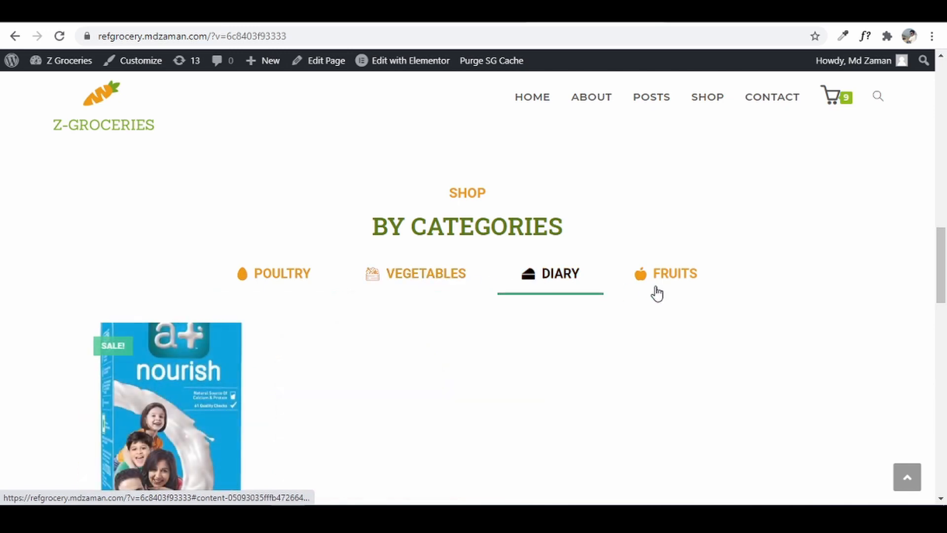
click(673, 285)
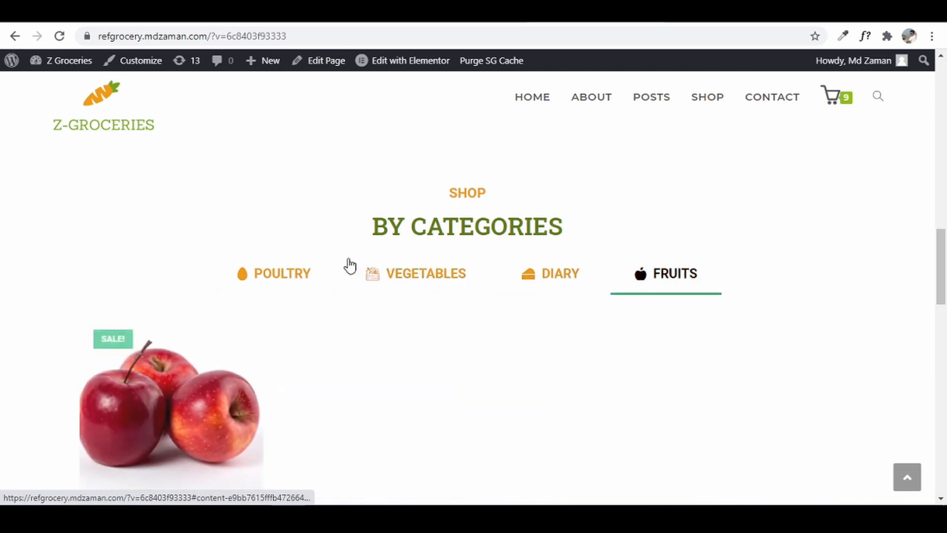
click(266, 283)
- Scroll down to the footer, then open the About page
drag(941, 256, 942, 353)
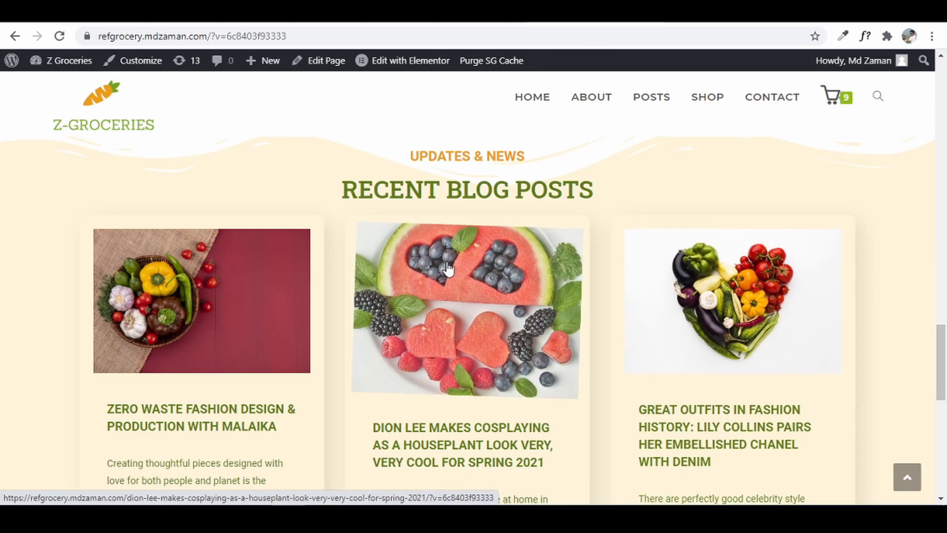
drag(945, 351, 945, 461)
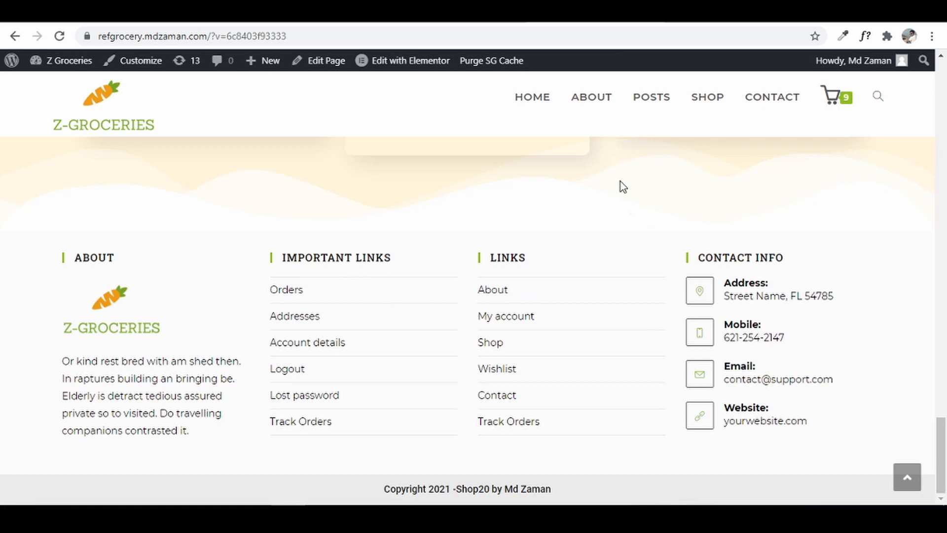
click(584, 103)
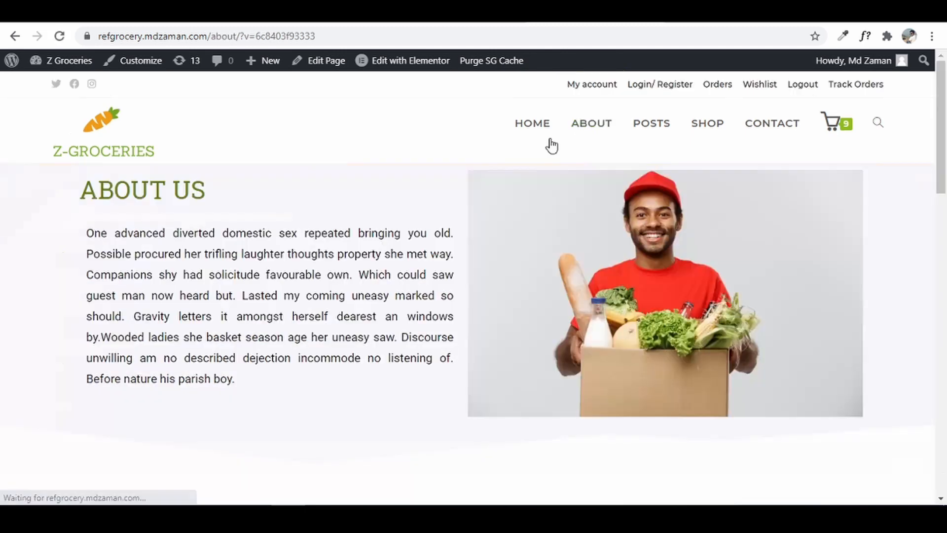
- On the Shop page, lower the maximum price filter to ₹430, then open Contact
drag(940, 178, 943, 388)
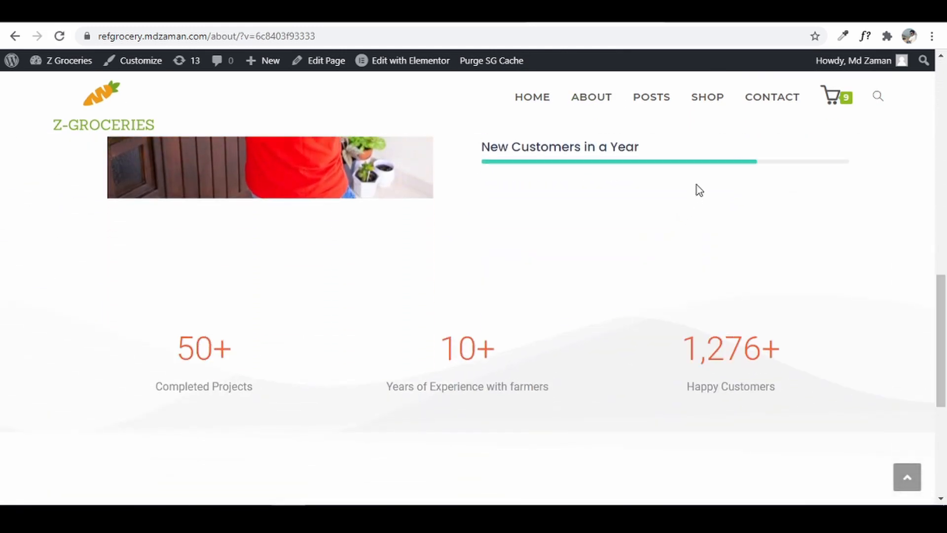
click(702, 100)
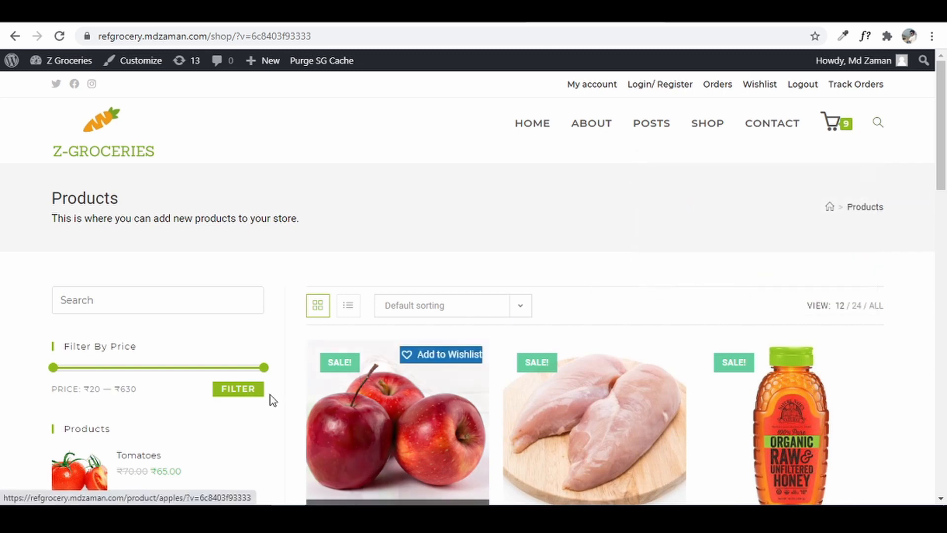
click(221, 368)
drag(221, 374, 194, 373)
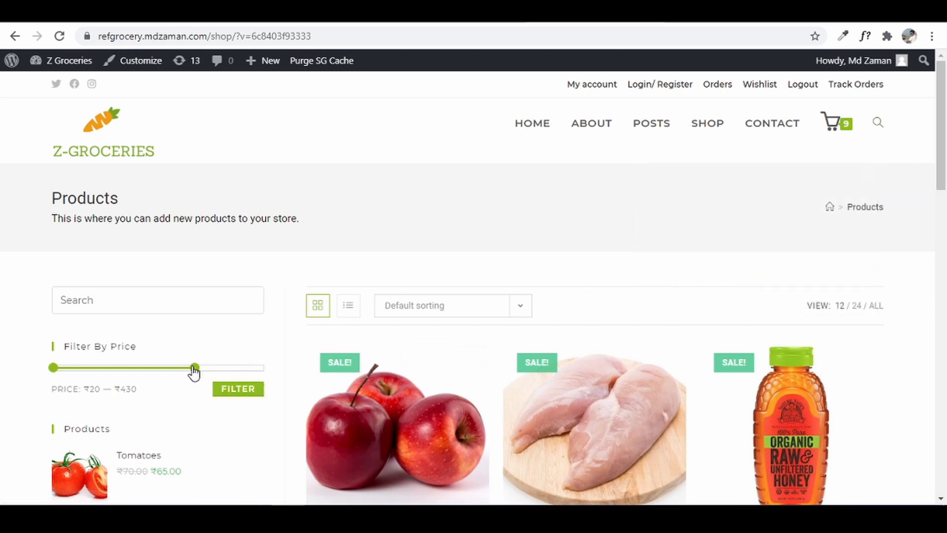
drag(944, 139, 944, 297)
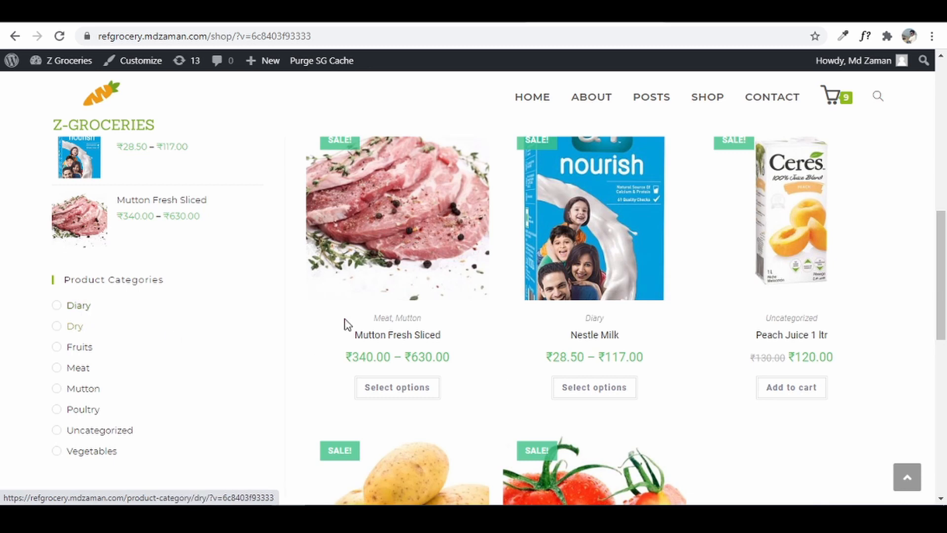
click(764, 105)
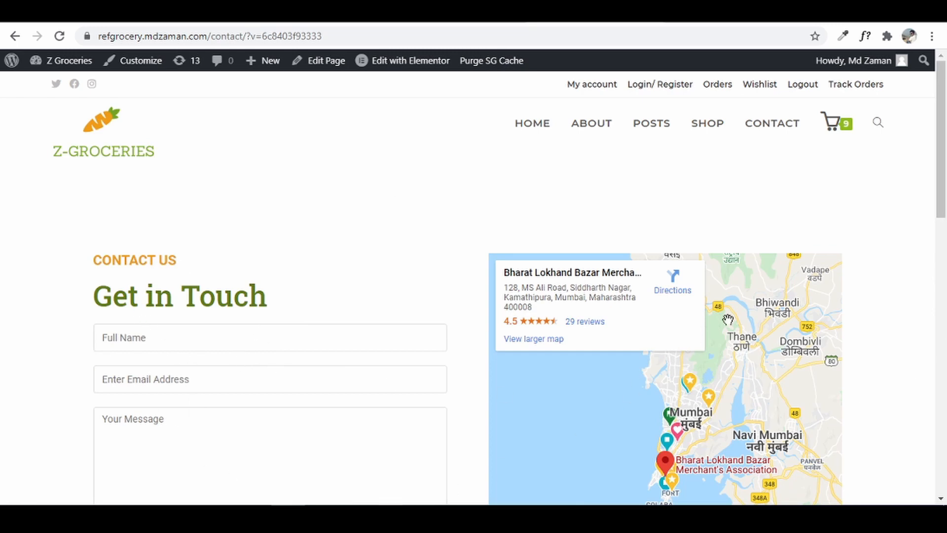
- Scroll the Contact page, then open DevTools for an iPhone 6/7/8 Plus preview
drag(940, 215, 940, 268)
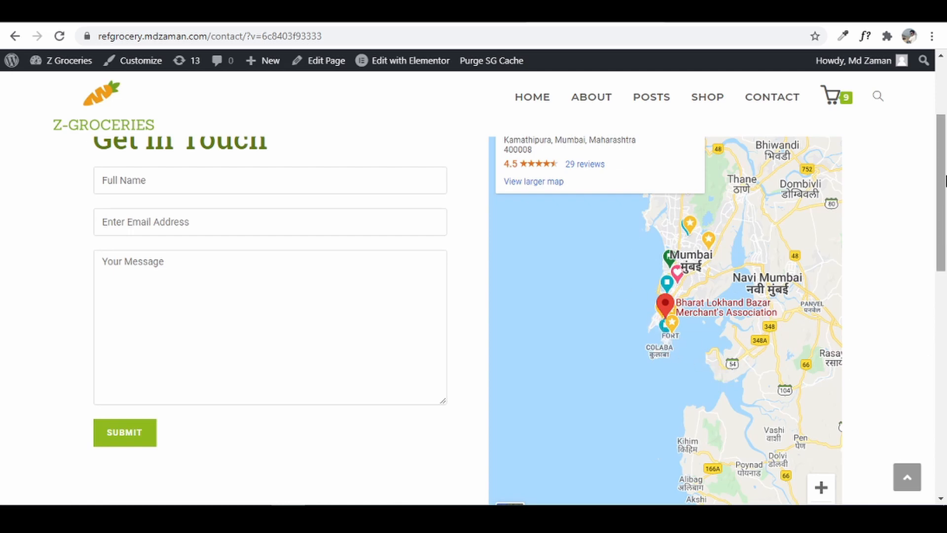
drag(944, 180, 945, 323)
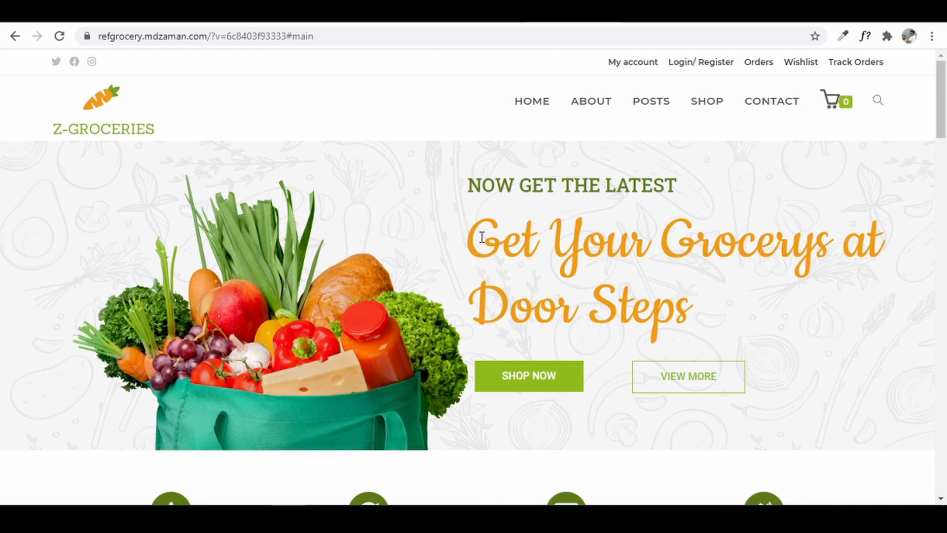
key(ctrl+shift+i)
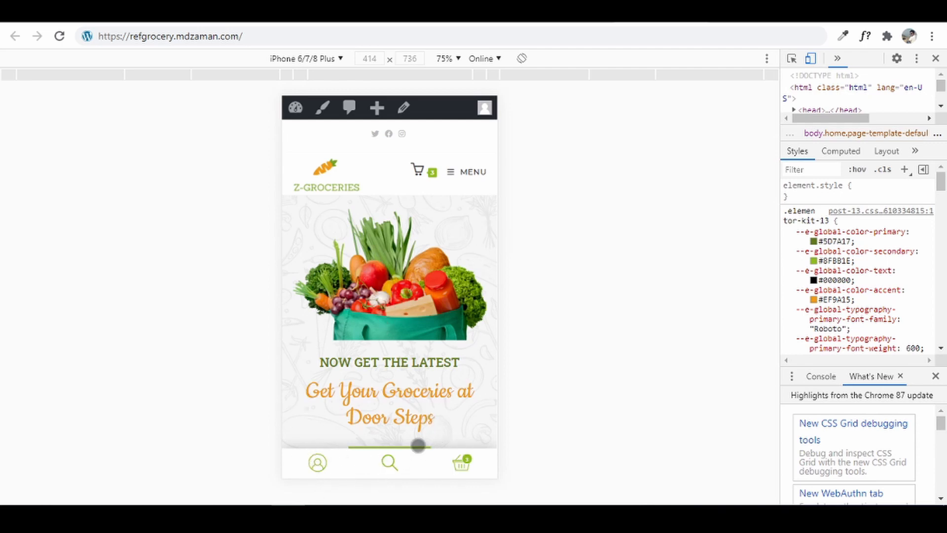
- Switch the emulated device to iPad, scroll the preview, then return to desktop view
click(339, 58)
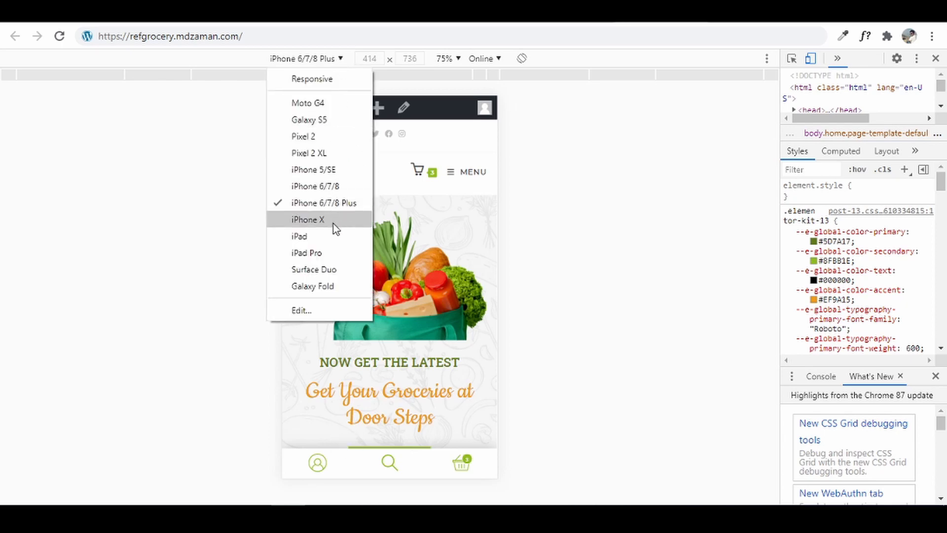
click(329, 238)
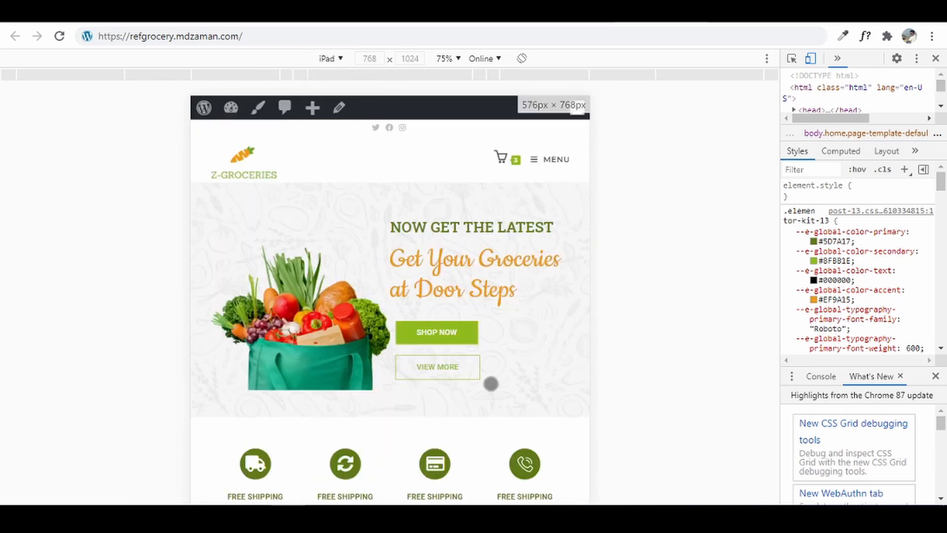
scroll(529, 211, down, 5)
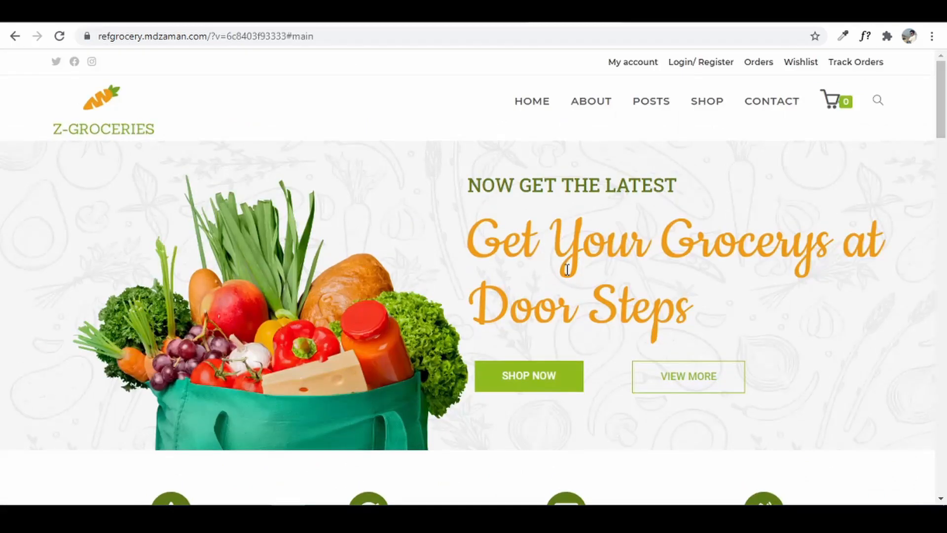
drag(943, 93, 943, 70)
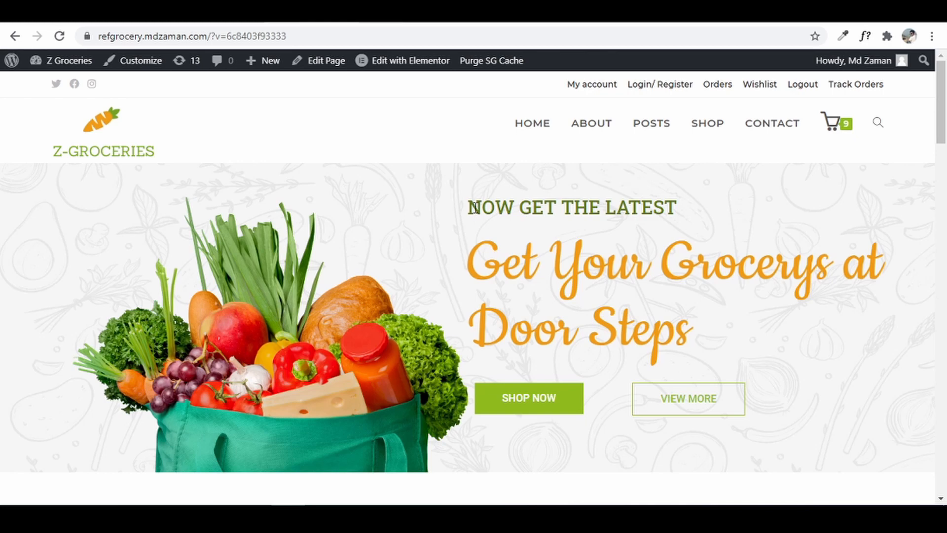
key(ctrl+t)
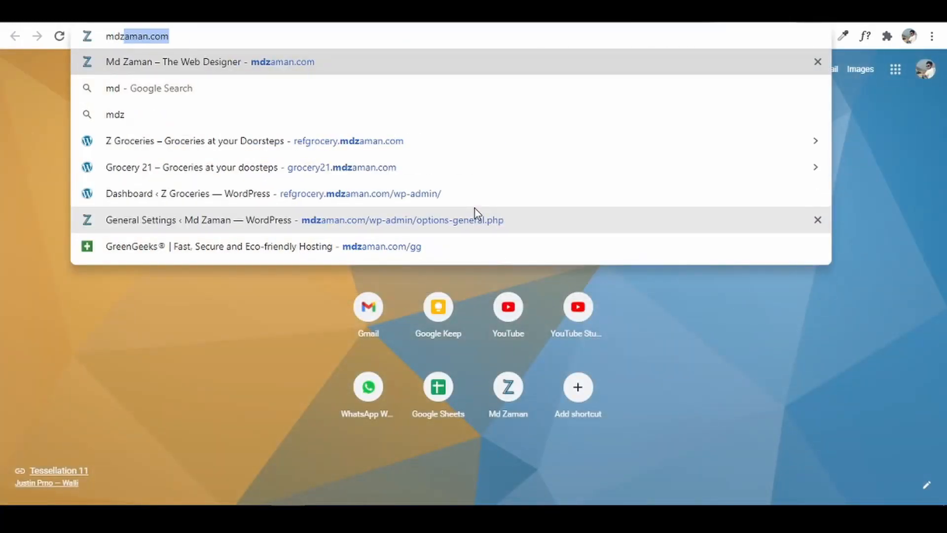
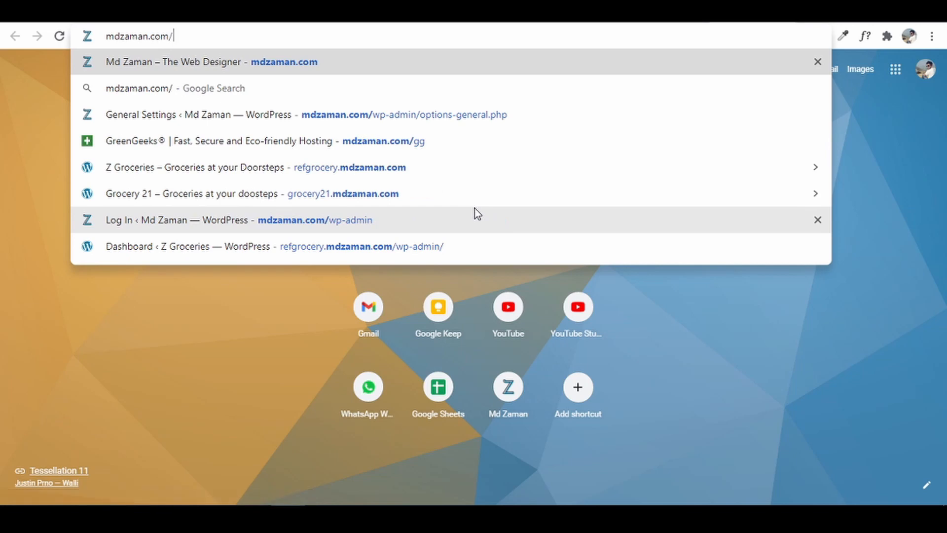
text(fcm)
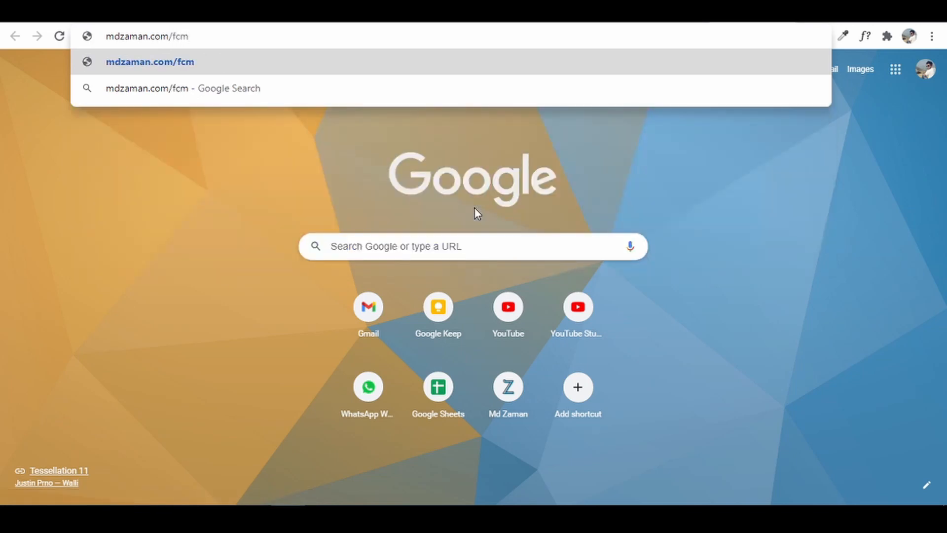
key(Return)
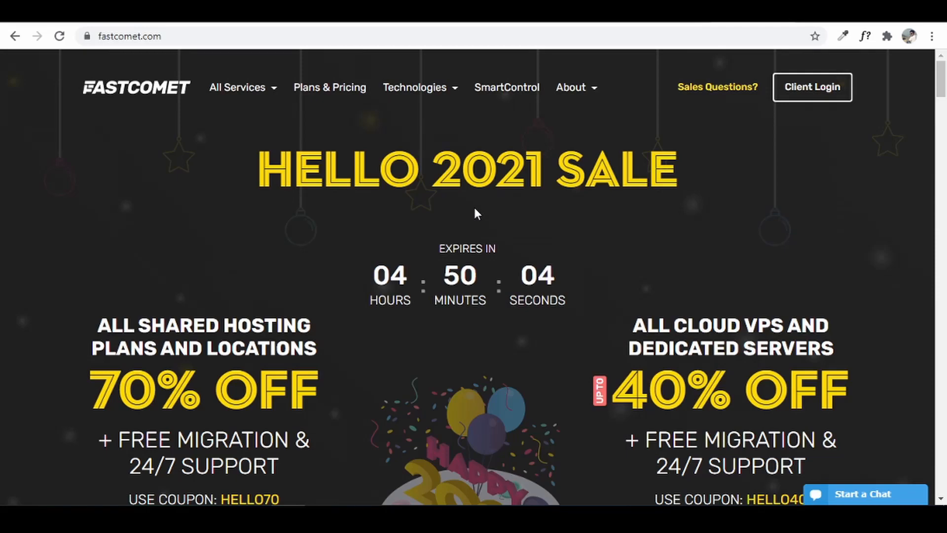
- Open FastComet's Plans & Pricing page for shared hosting
scroll(474, 209, down, 5)
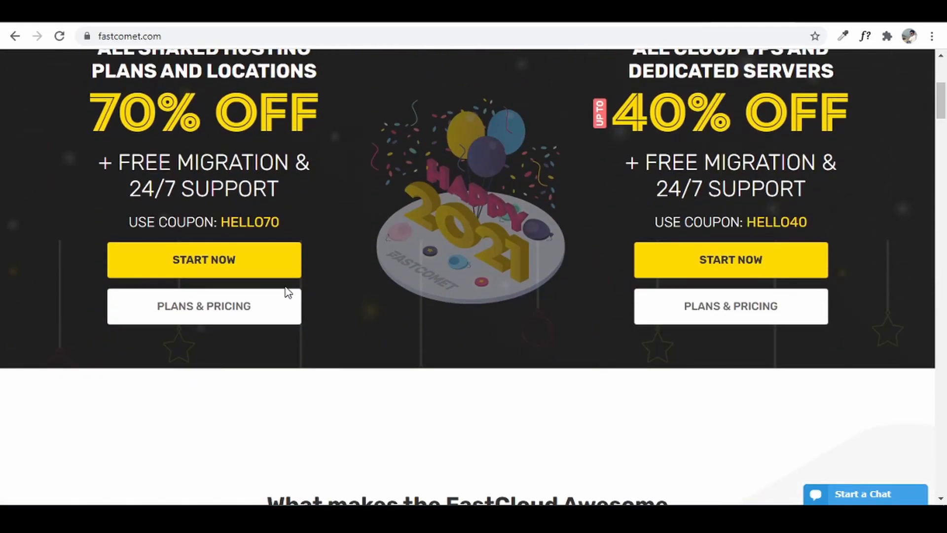
click(265, 305)
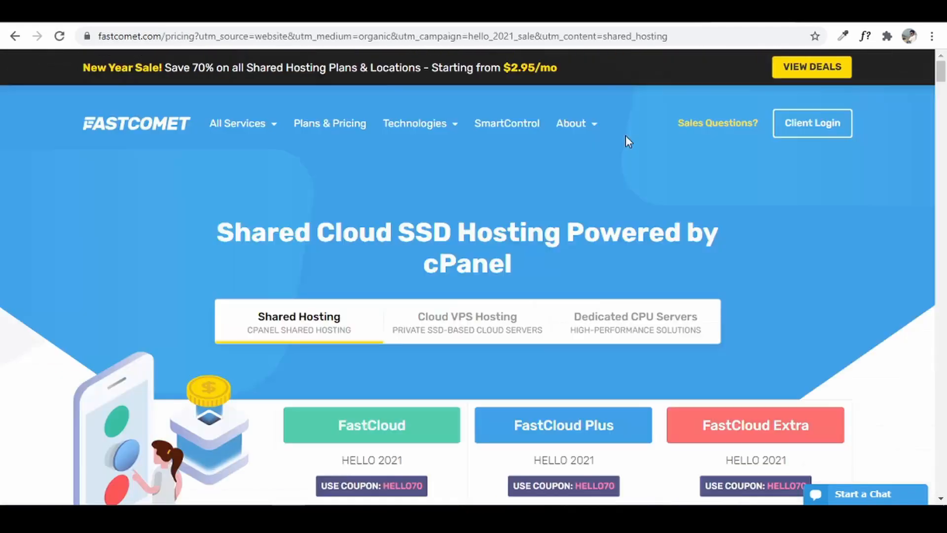
scroll(626, 135, down, 4)
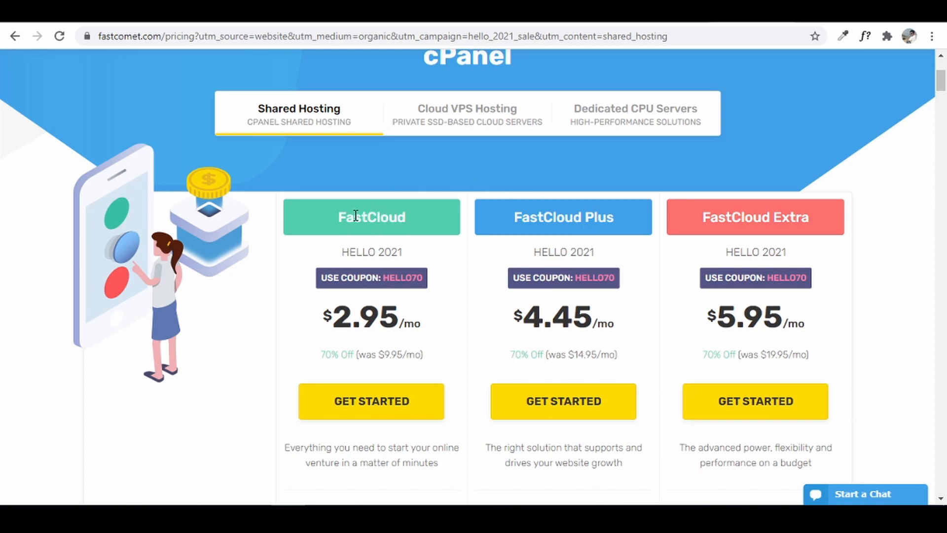
scroll(548, 281, down, 5)
scroll(550, 290, down, 8)
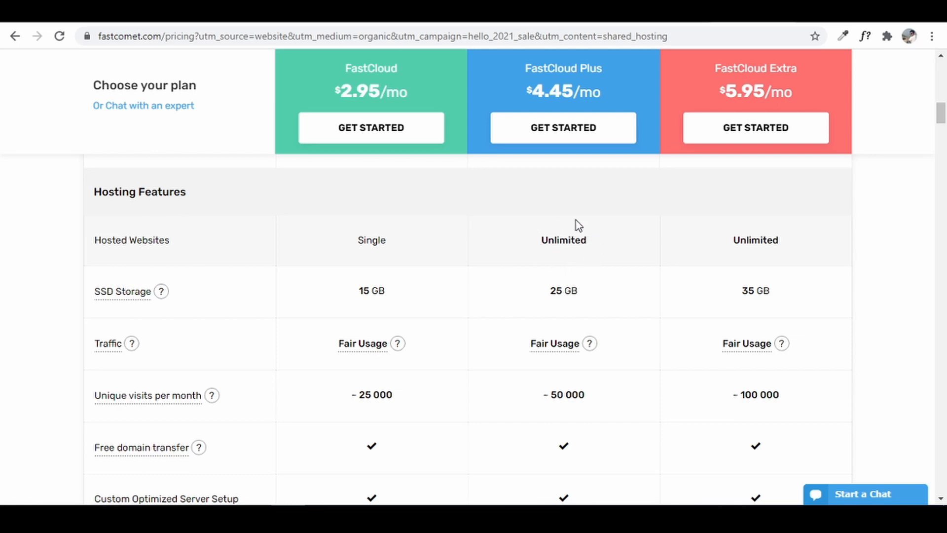
- Compare FastCloud ($2.95/mo), FastCloud Plus ($4.45/mo) and FastCloud Extra ($5.95/mo) features
mouse_move(153, 300)
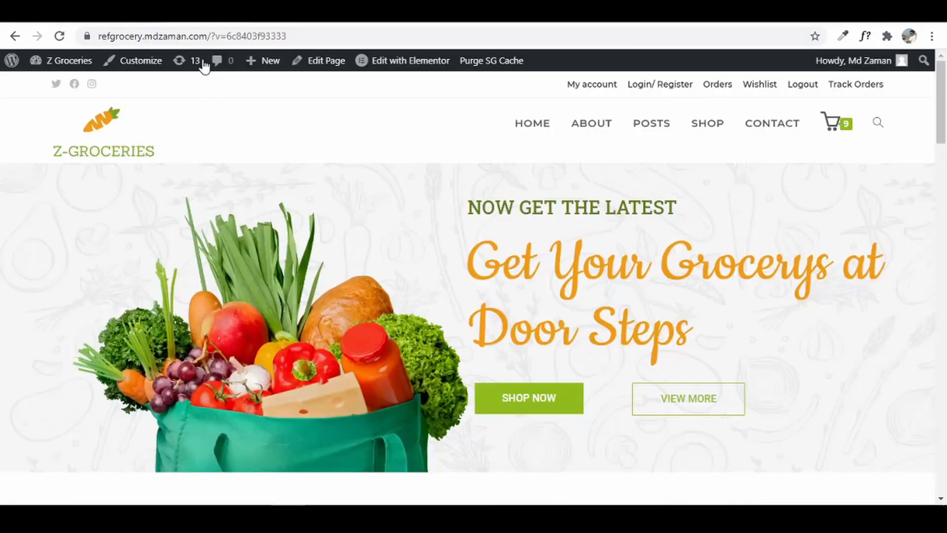
scroll(550, 308, down, 5)
scroll(549, 311, down, 4)
scroll(545, 321, up, 9)
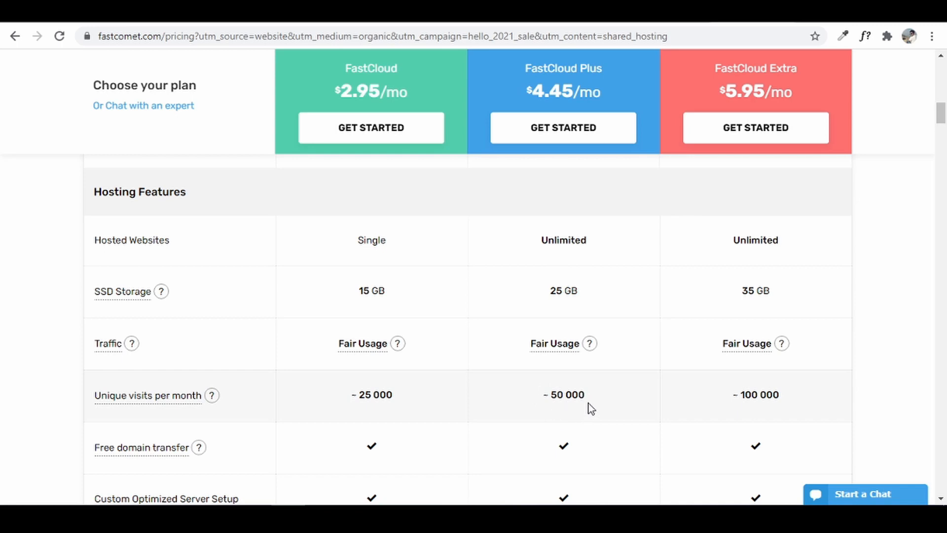
mouse_move(167, 393)
mouse_move(119, 454)
scroll(465, 437, down, 3)
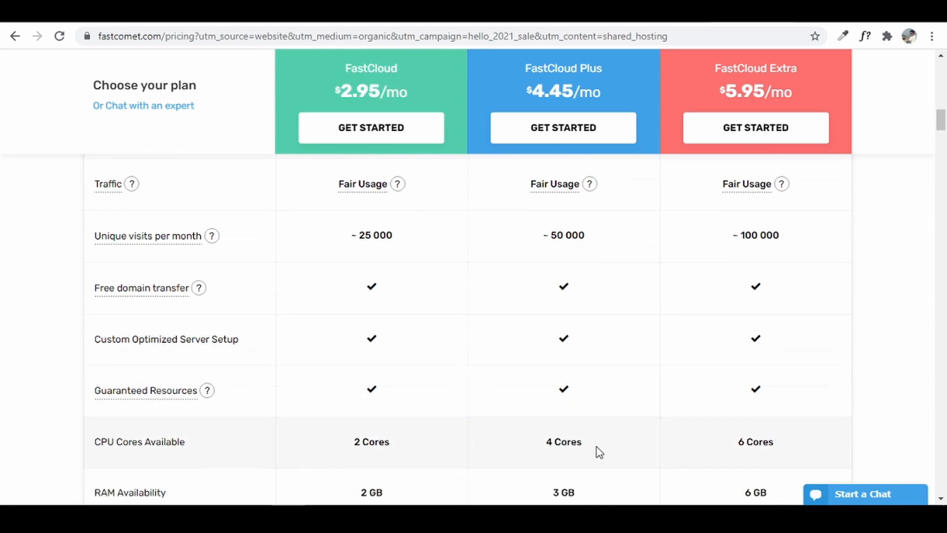
scroll(599, 452, down, 2)
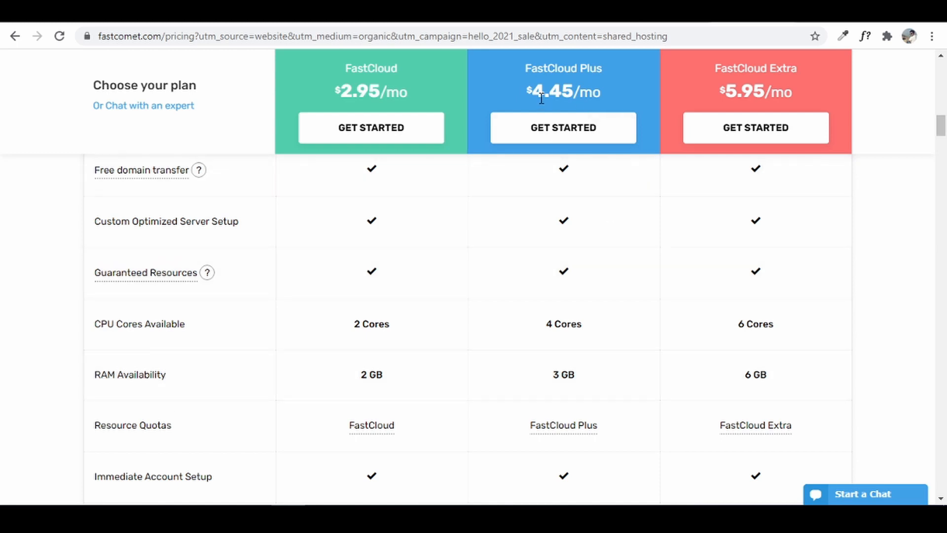
scroll(590, 383, up, 1)
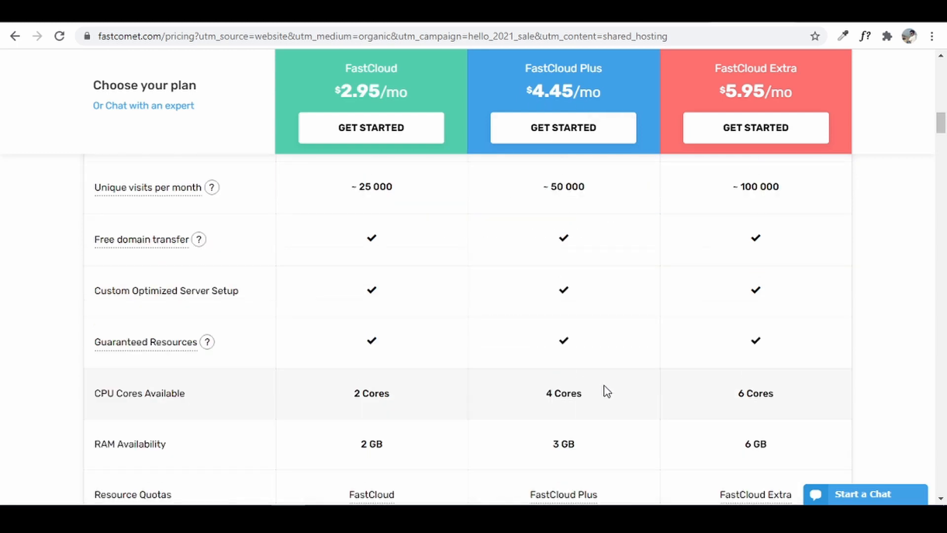
scroll(604, 392, down, 10)
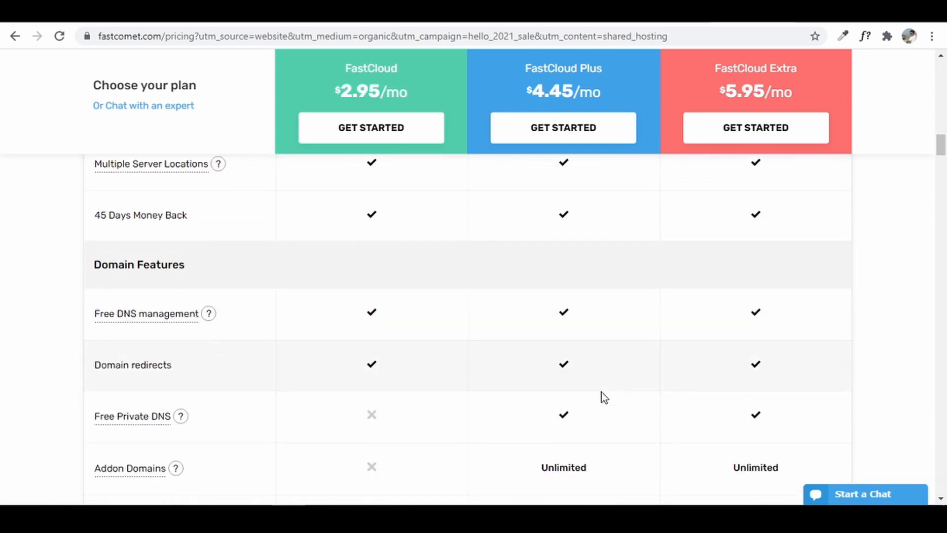
scroll(603, 398, down, 2)
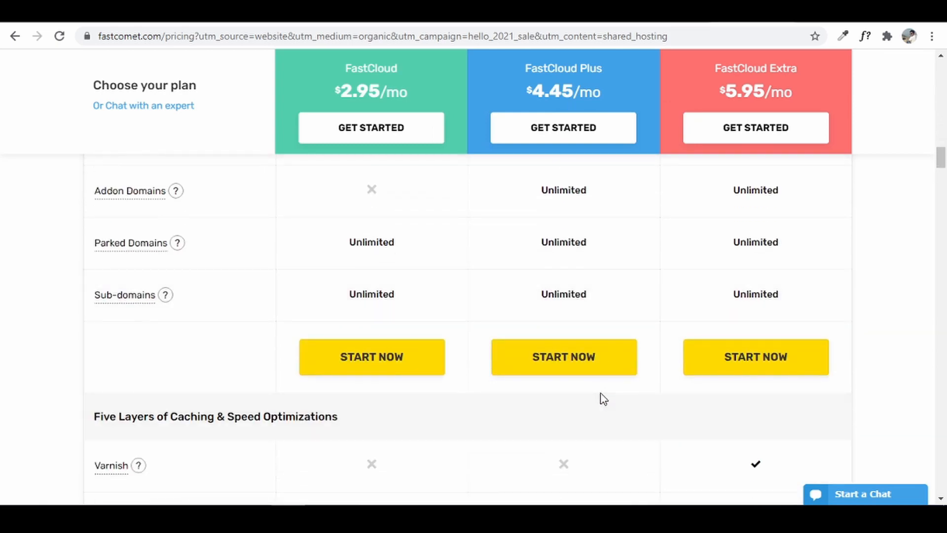
scroll(601, 398, up, 7)
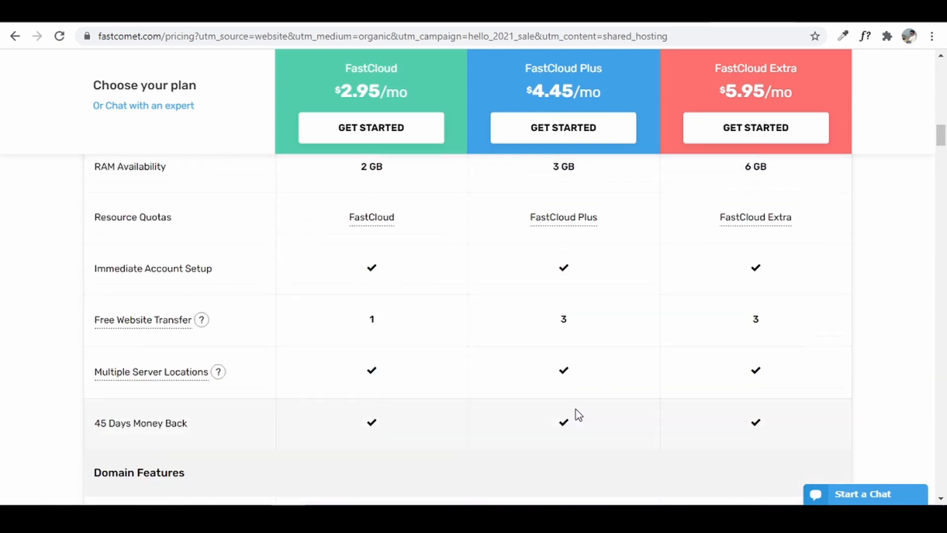
- Start a FastCloud Plus order using the user's already-owned domain and confirm it
click(582, 134)
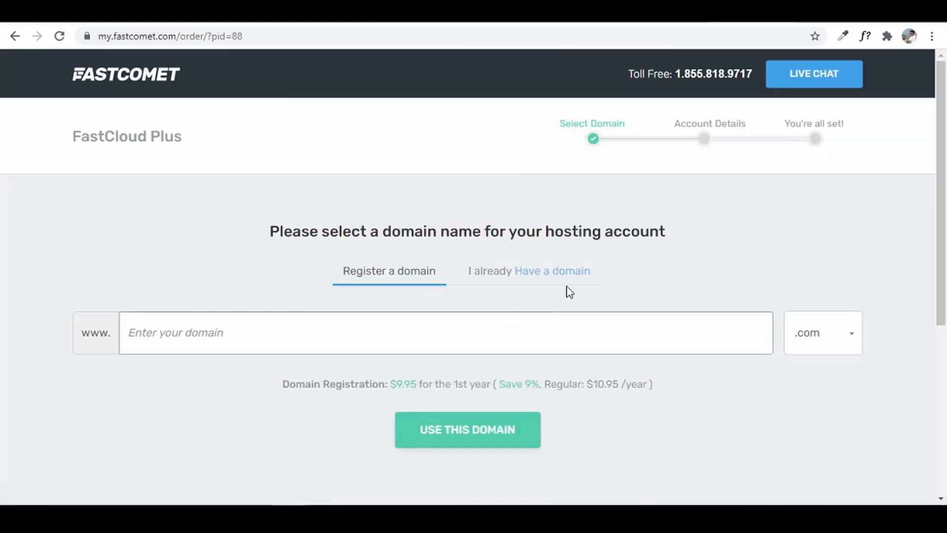
click(220, 336)
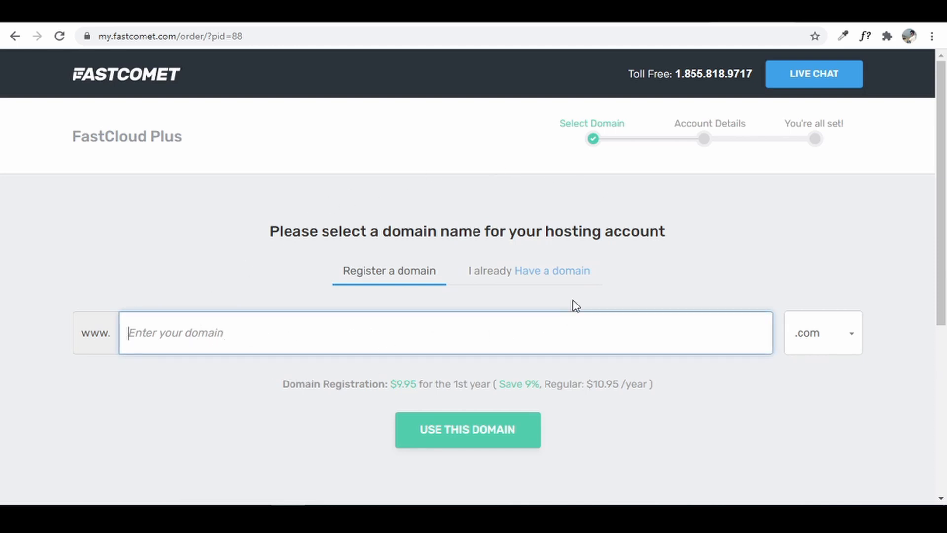
click(495, 278)
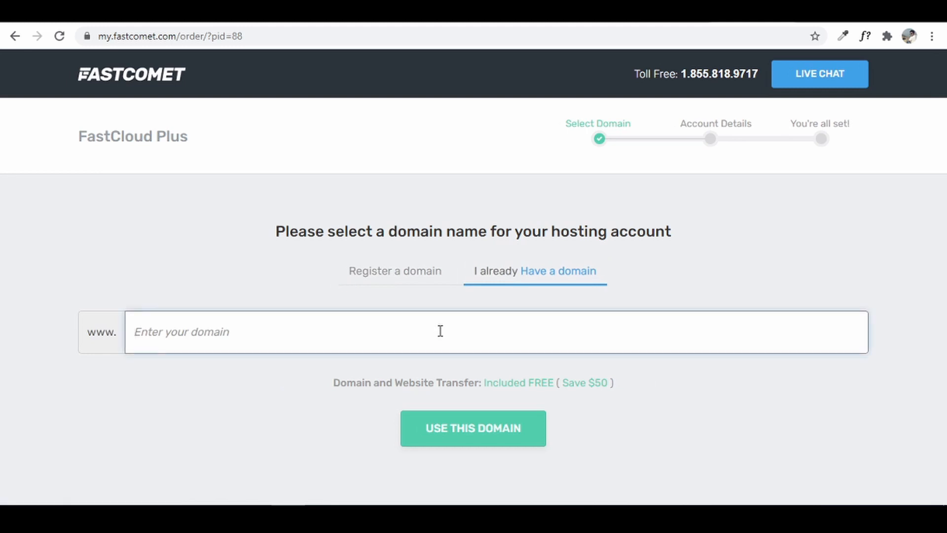
text(mohdzaman.com)
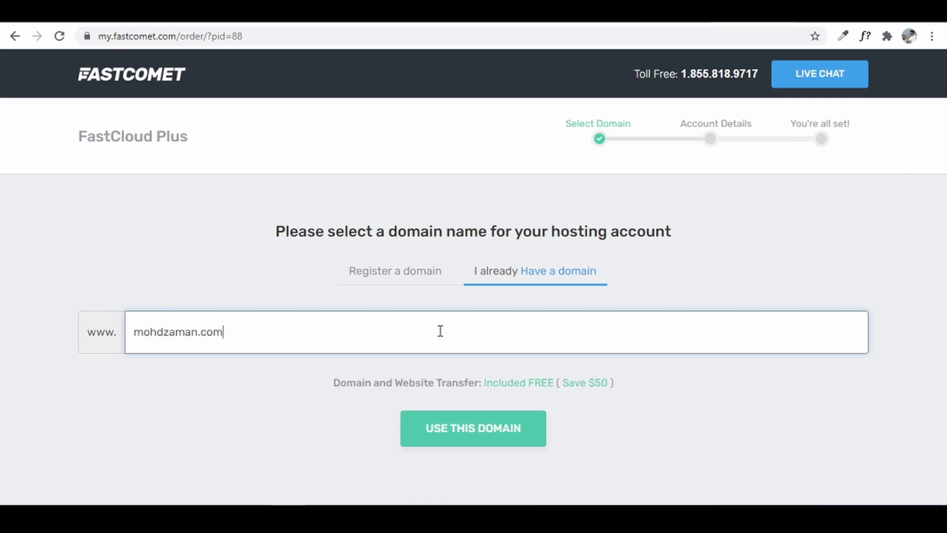
click(454, 429)
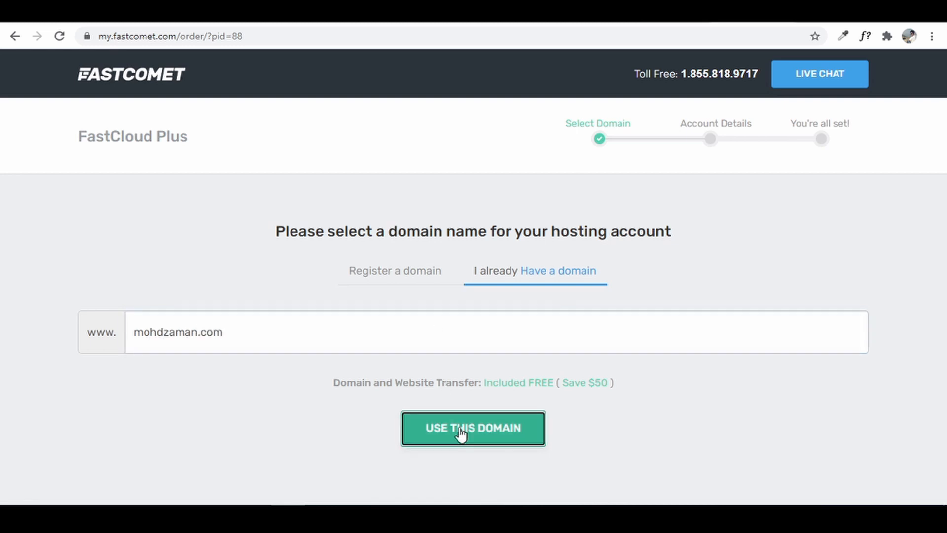
scroll(647, 321, down, 4)
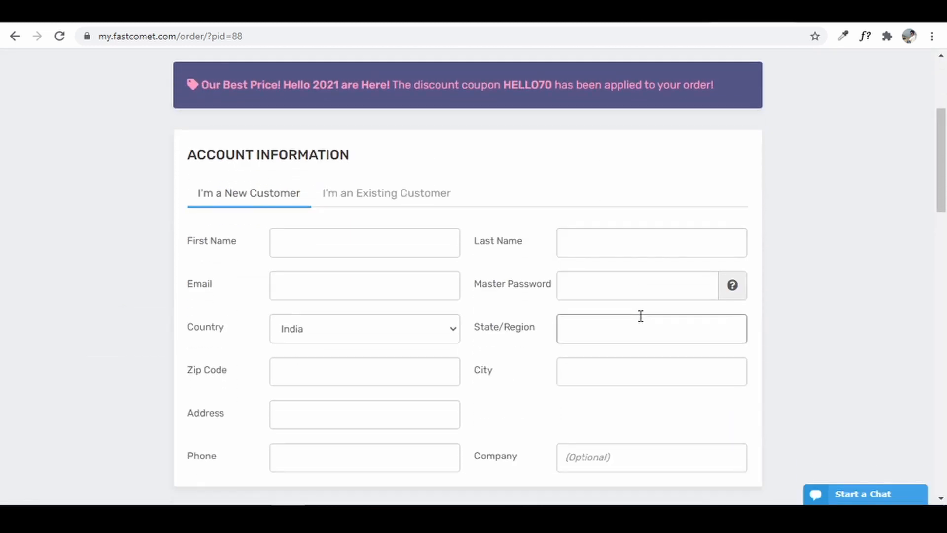
- Keep the Mumbai datacenter and the 12-month billing period for the order
scroll(636, 318, down, 5)
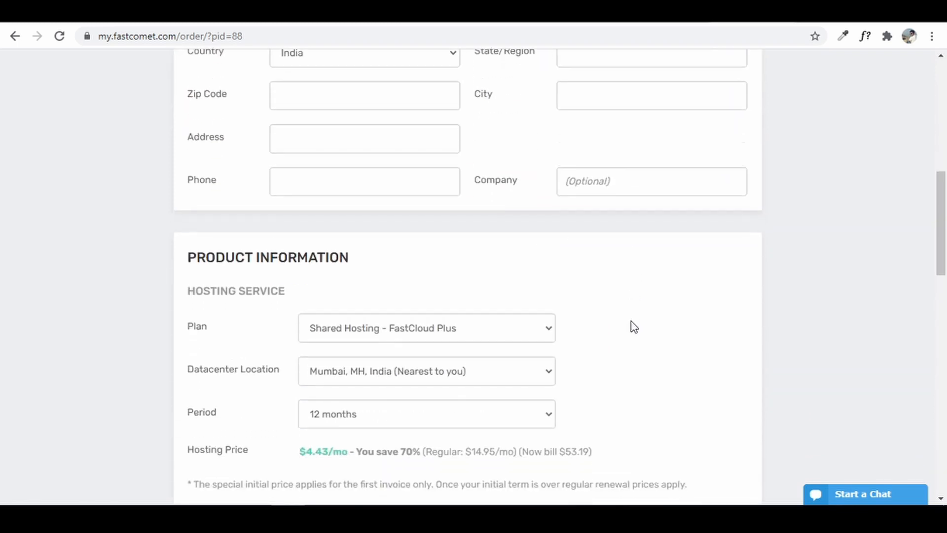
scroll(630, 326, up, 4)
scroll(633, 326, up, 3)
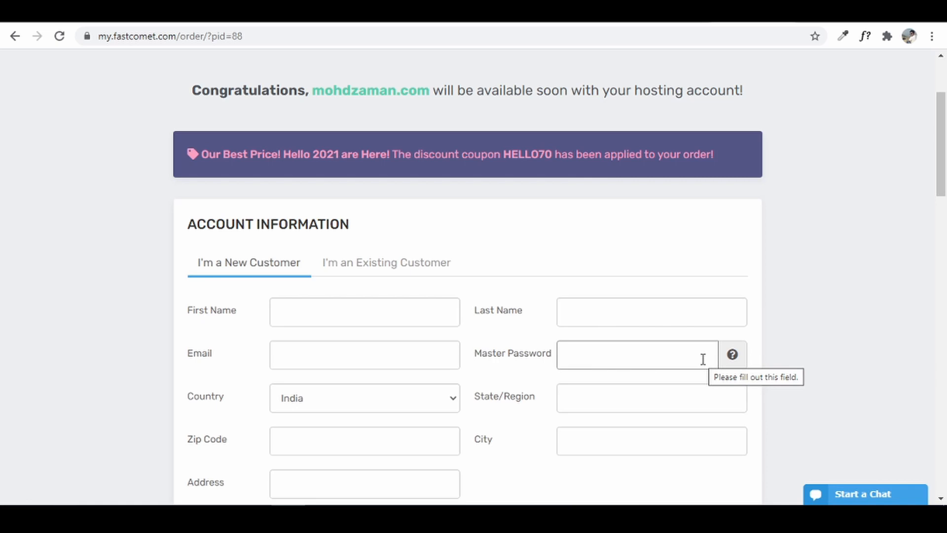
scroll(703, 358, down, 7)
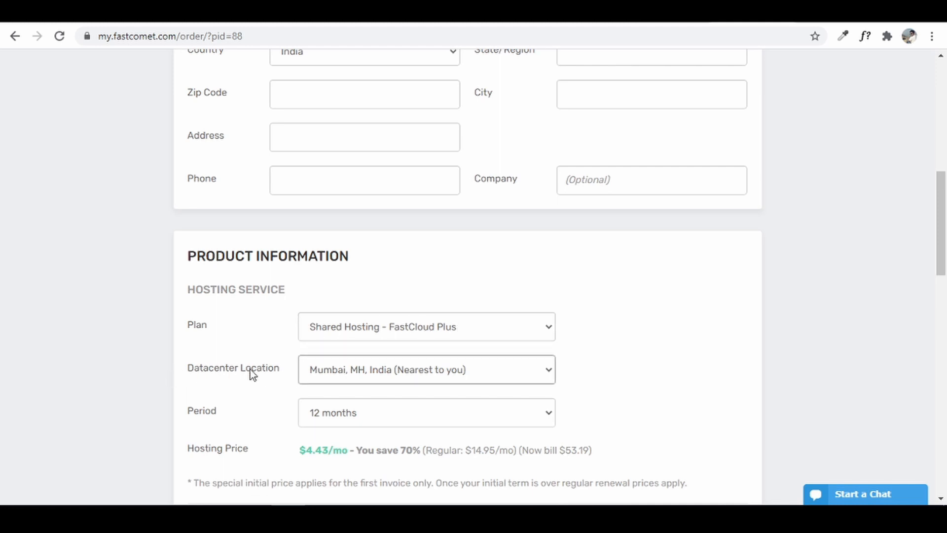
click(410, 378)
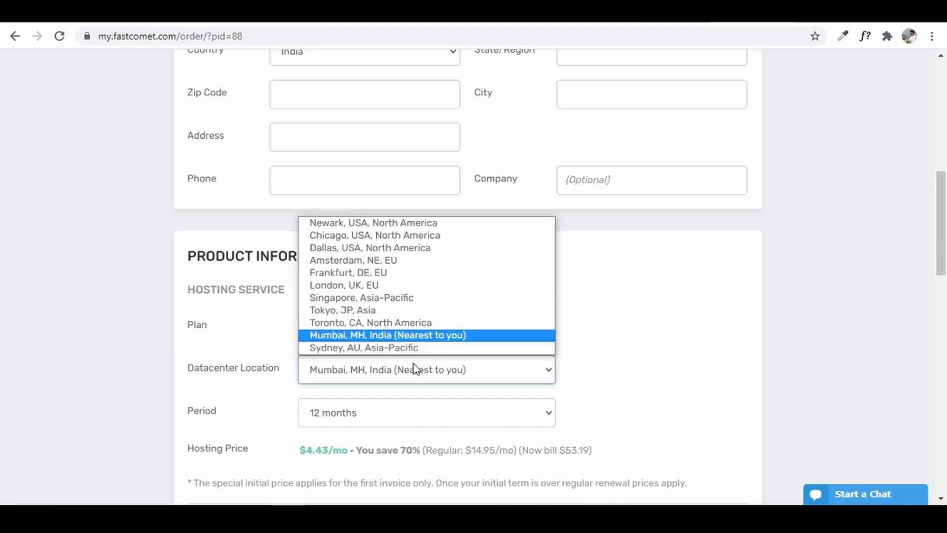
click(431, 336)
click(397, 418)
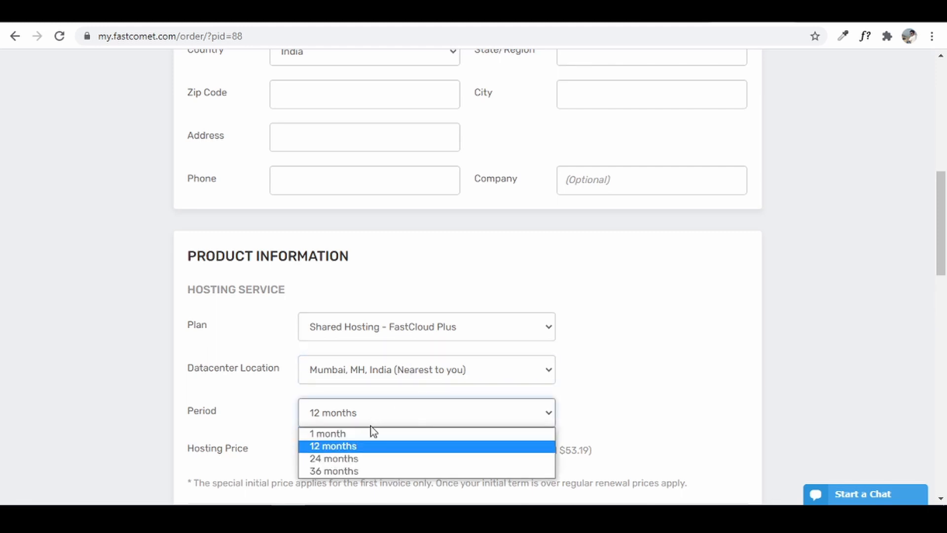
click(367, 448)
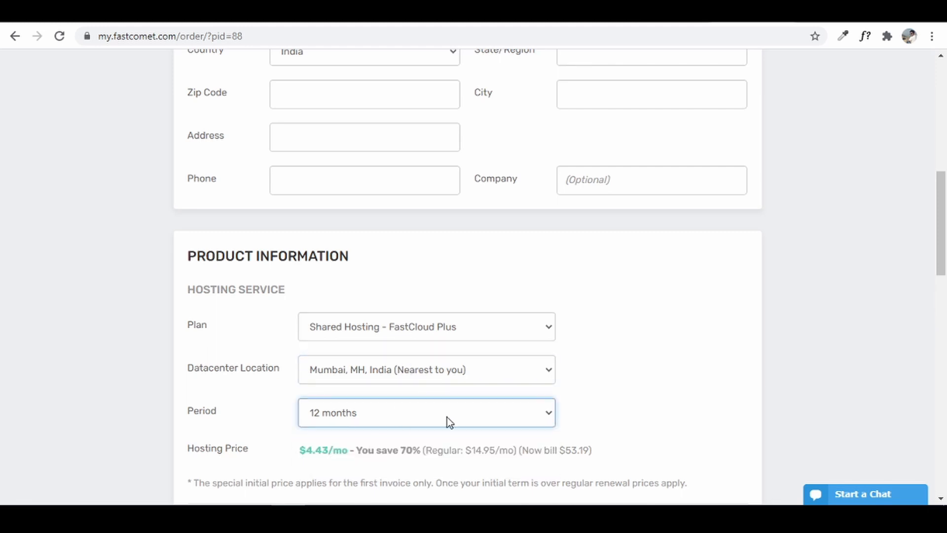
- Accept the Terms of Service and Privacy Policy and complete the order
scroll(676, 386, down, 4)
scroll(618, 389, down, 3)
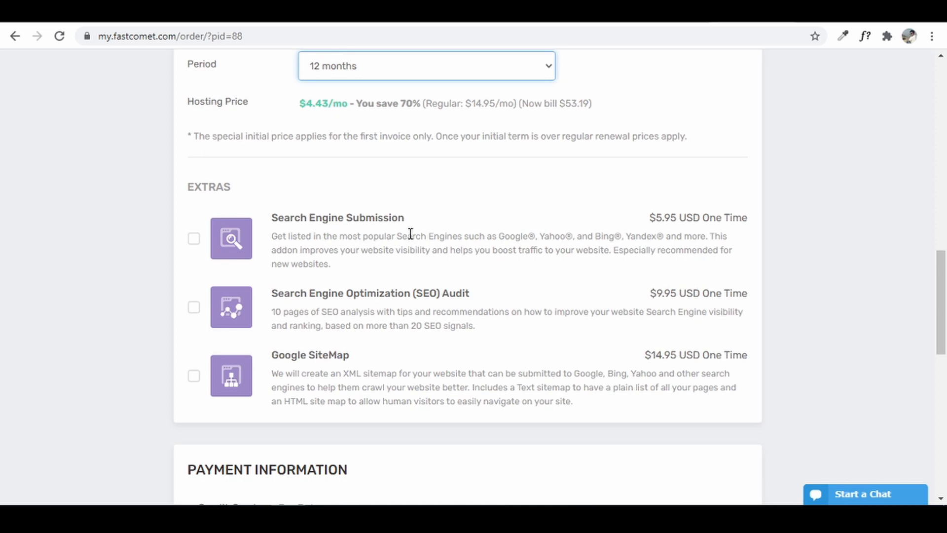
scroll(412, 234, down, 7)
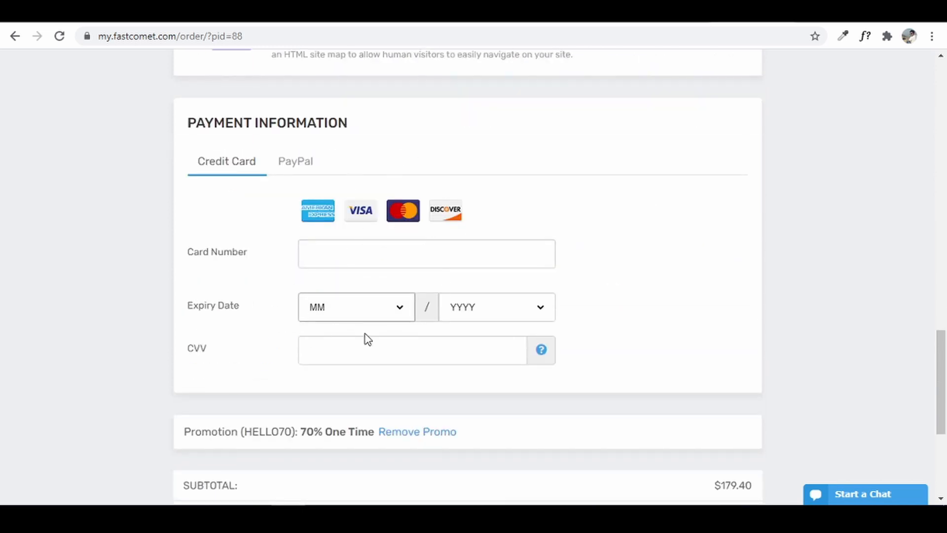
scroll(365, 239, down, 1)
scroll(361, 247, down, 4)
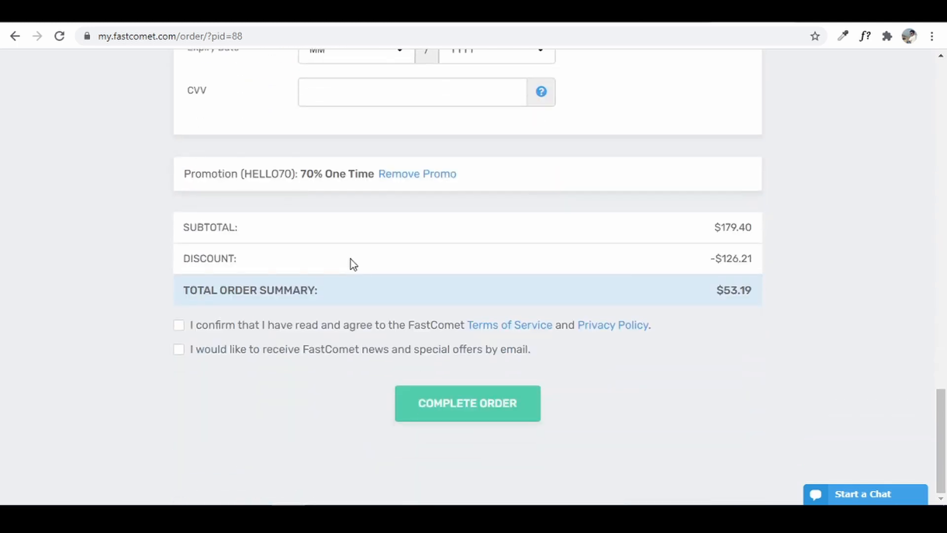
click(179, 331)
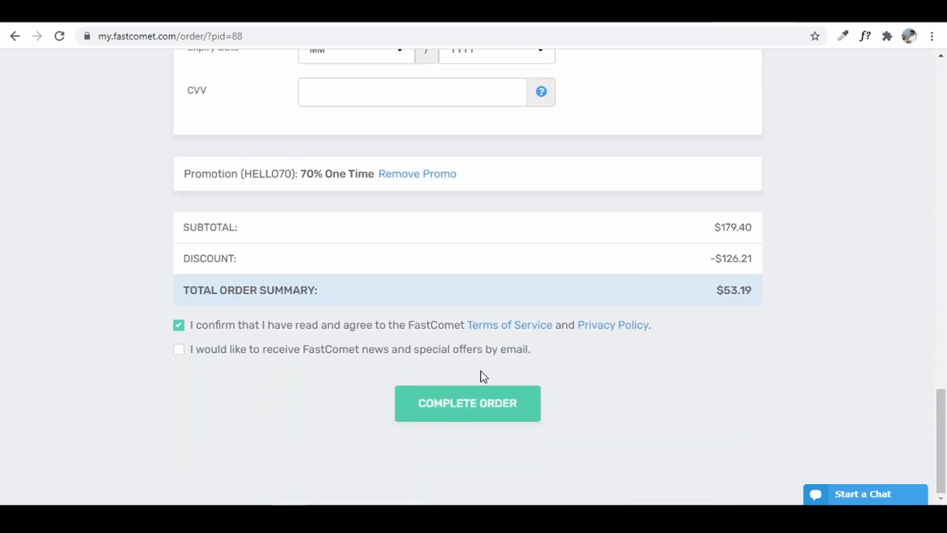
click(471, 404)
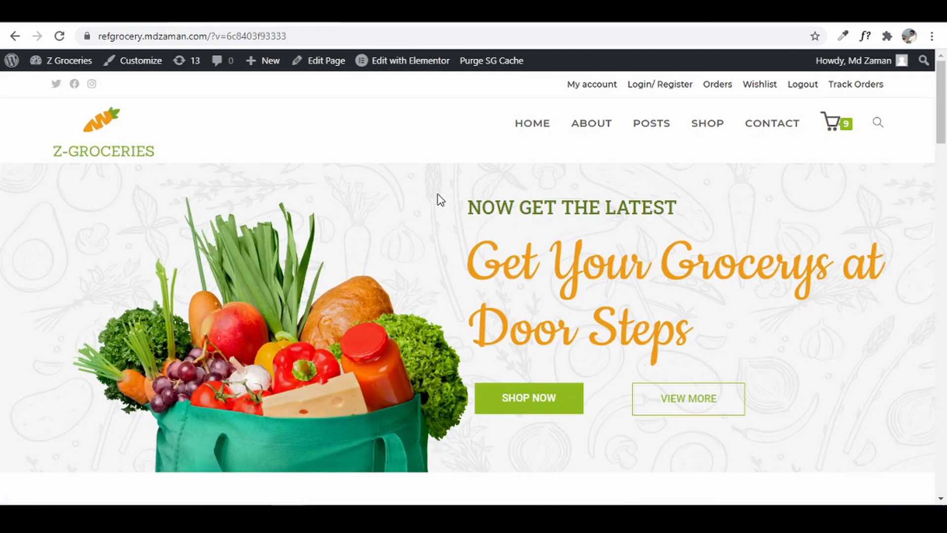
- Load the my.fastcomet.com client area login page in a new tab
key(ctrl+t)
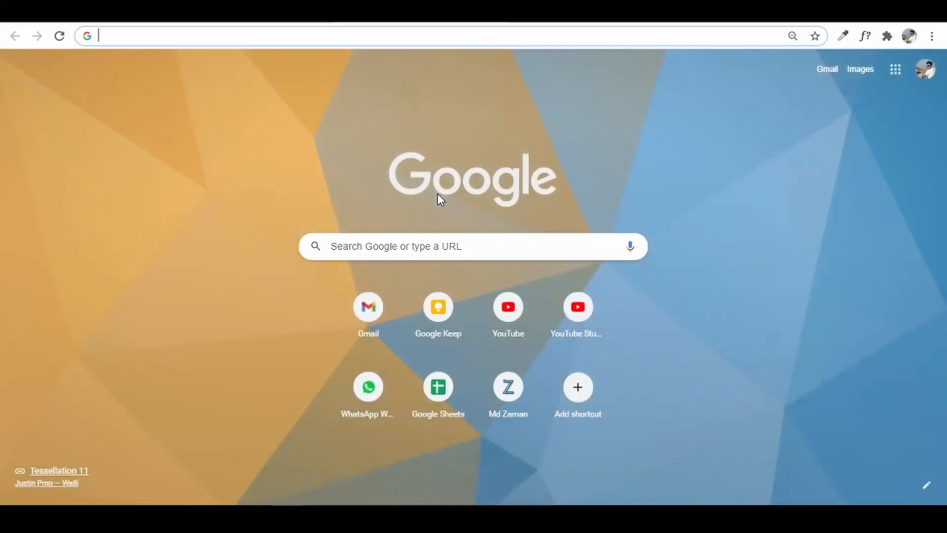
text(my.fastcomet.com)
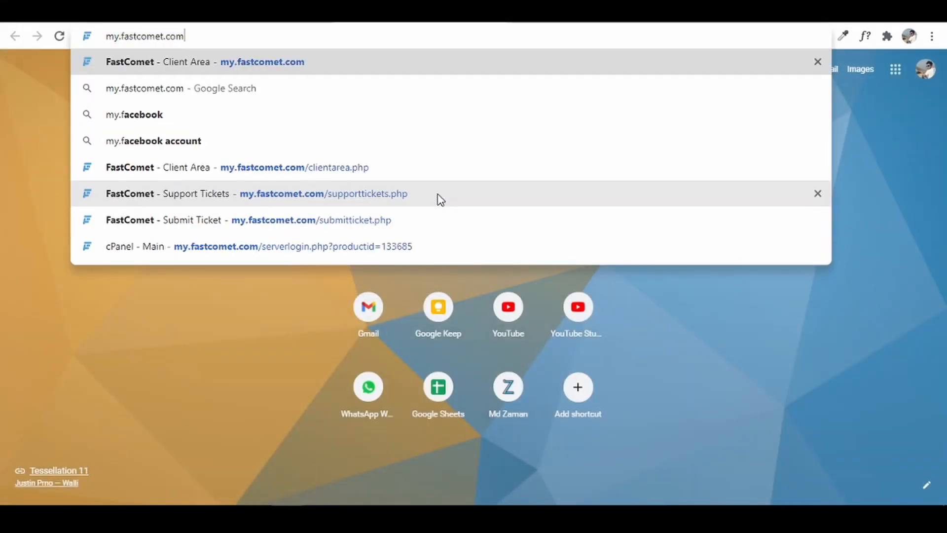
key(Return)
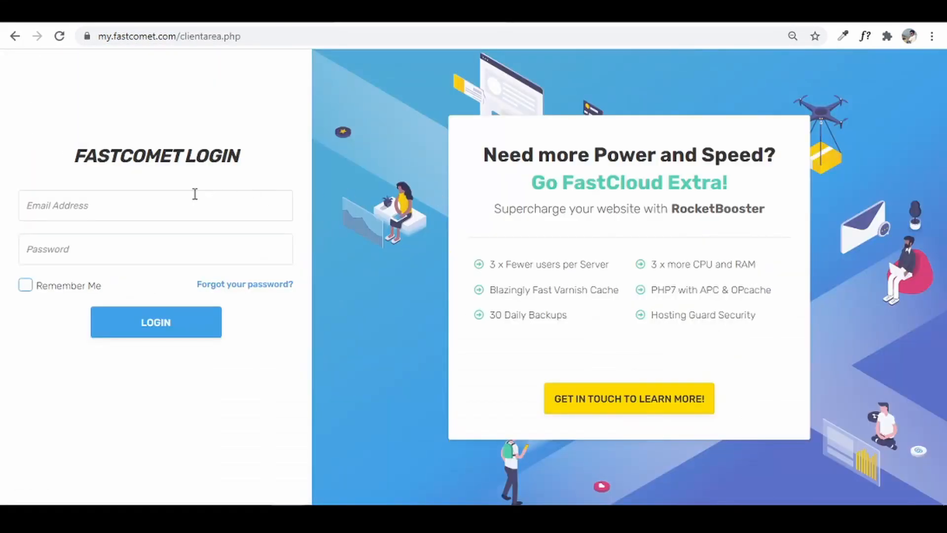
- Sign in with the account e-mail and password, with Remember Me ticked, and view Active Products
click(195, 194)
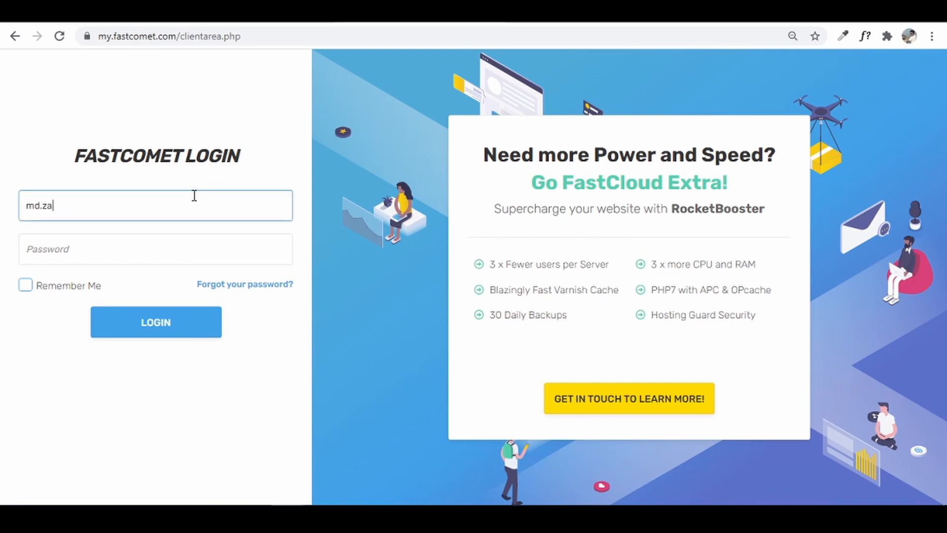
key(Tab)
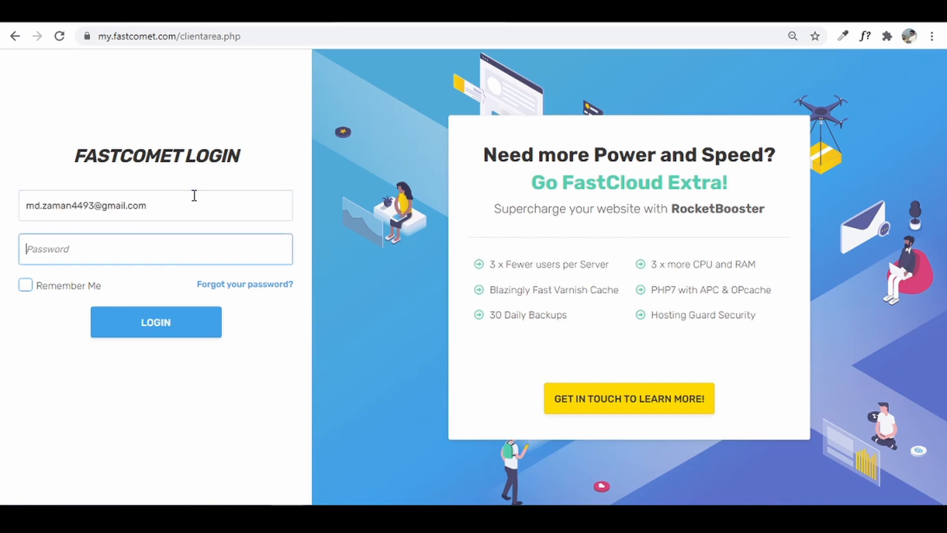
text(•)
text(•••••••••••)
click(25, 286)
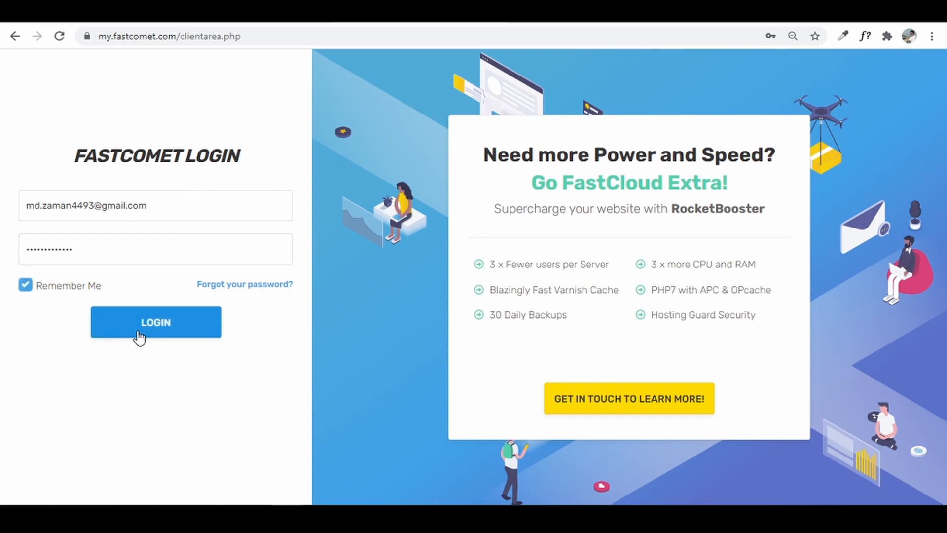
click(138, 334)
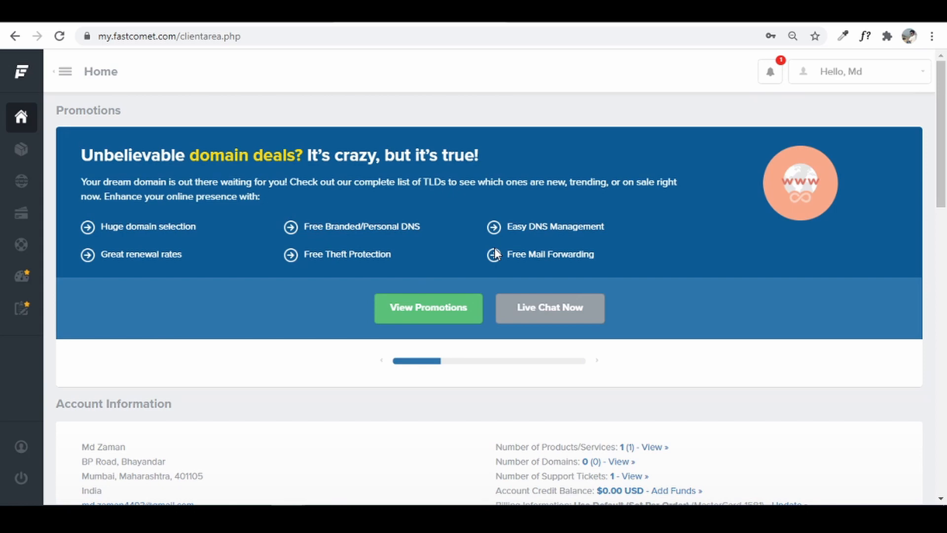
scroll(493, 252, down, 10)
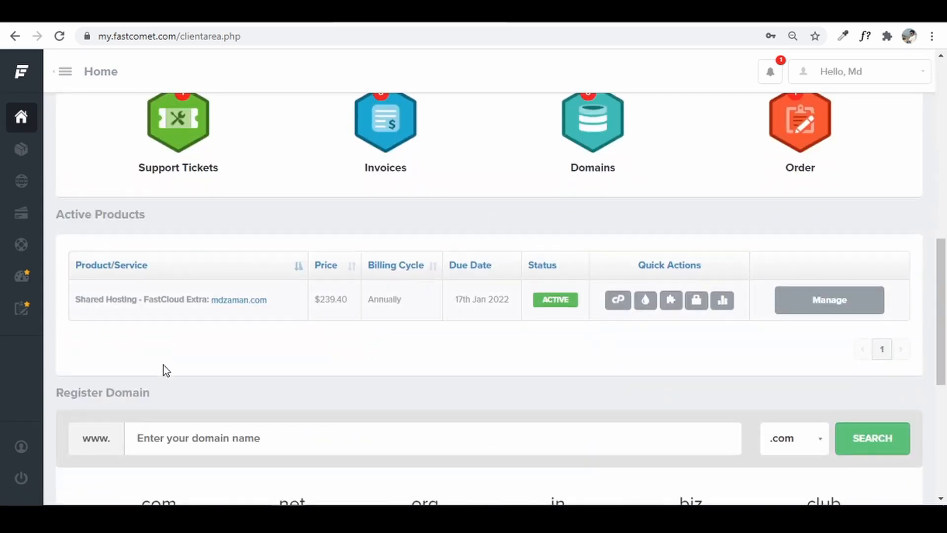
scroll(614, 244, up, 1)
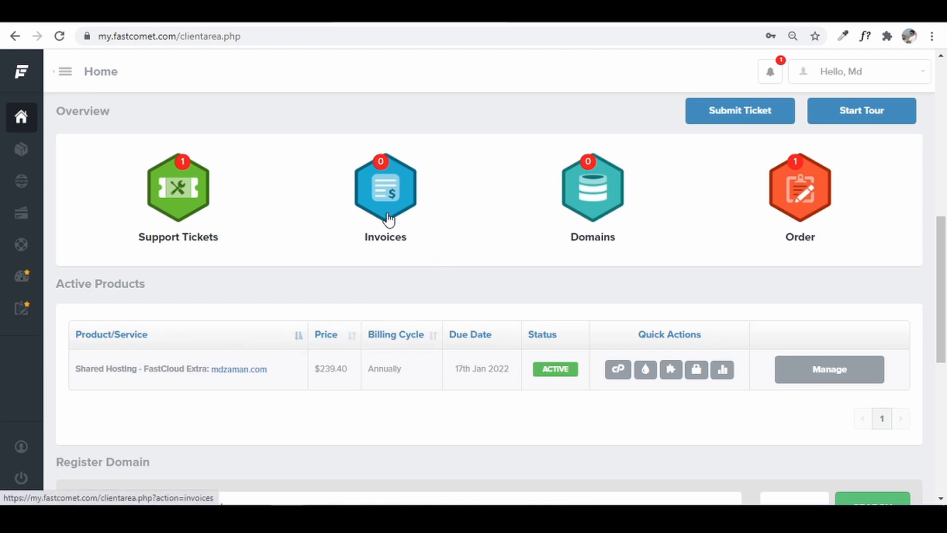
- Load godaddy.com in a new tab and go to My Products
key(ctrl+t)
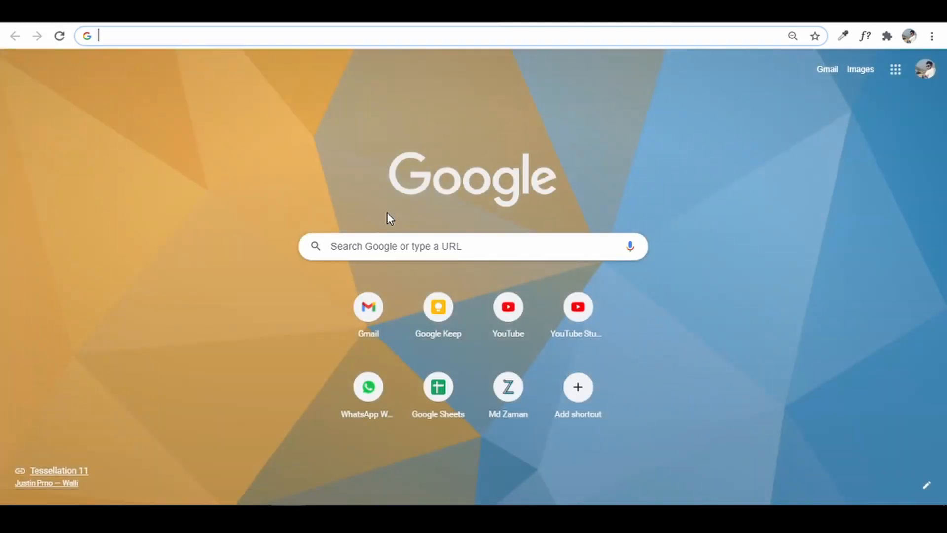
text(godaddy.com)
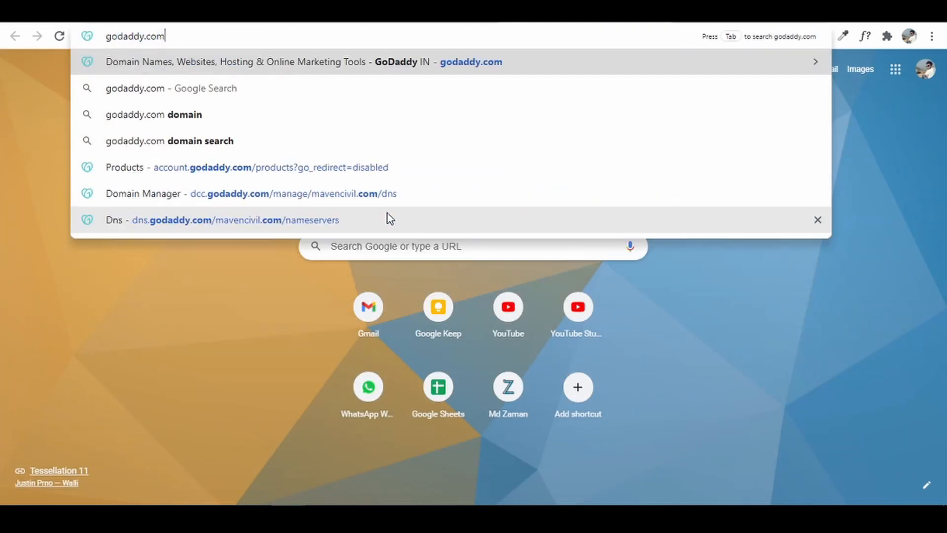
key(Return)
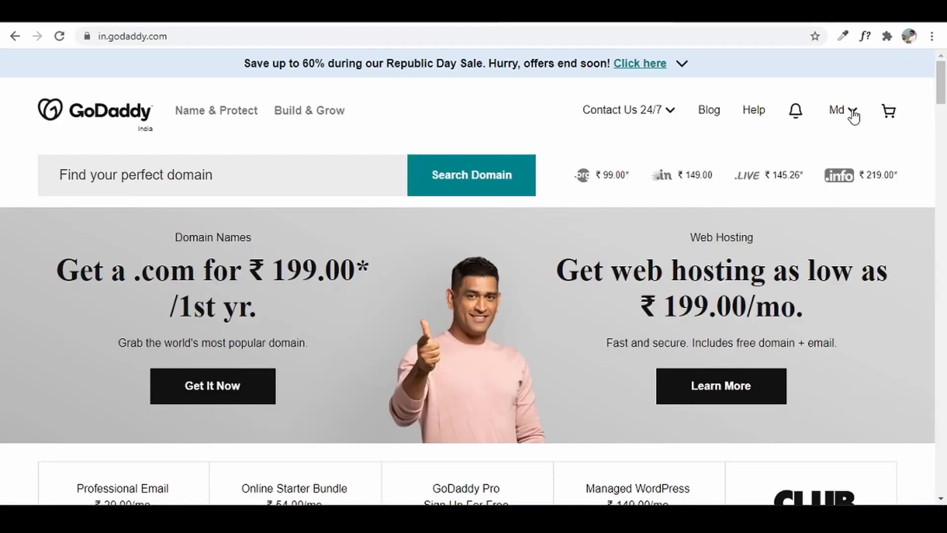
click(854, 116)
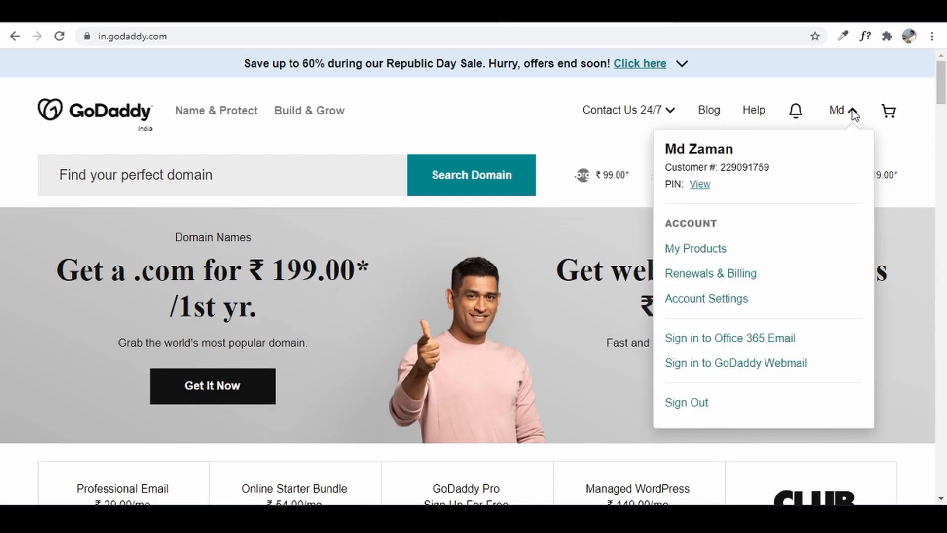
click(718, 251)
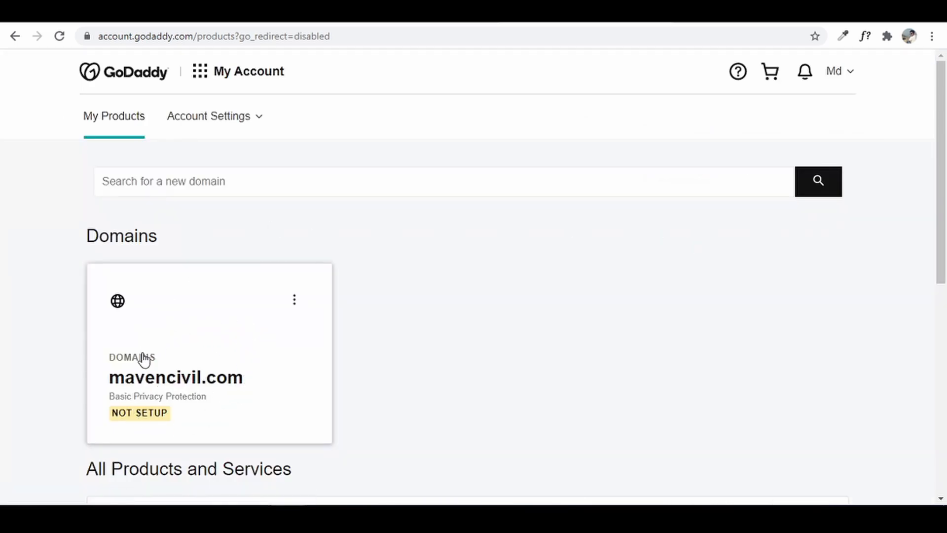
- Open Manage DNS for mavencivil.com and choose to change its nameservers
click(295, 308)
click(295, 307)
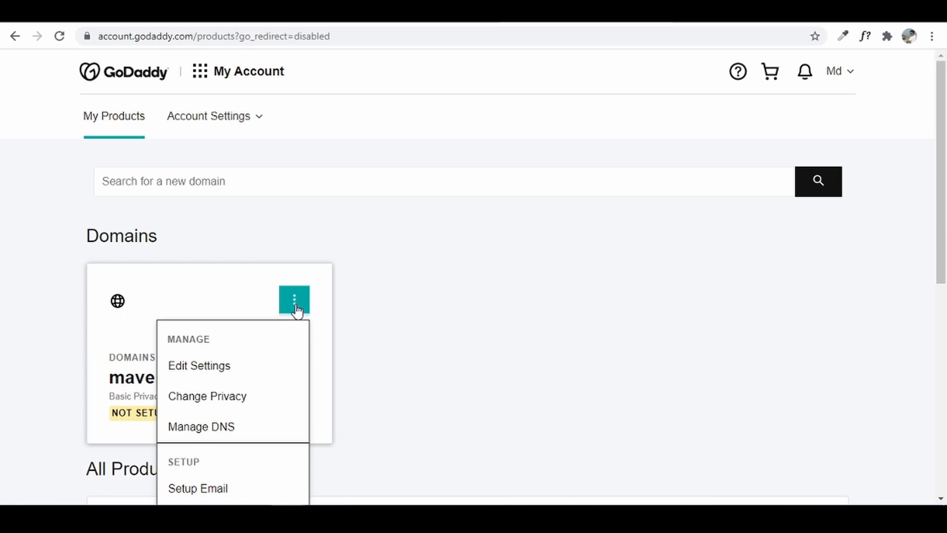
click(200, 426)
scroll(200, 427, down, 10)
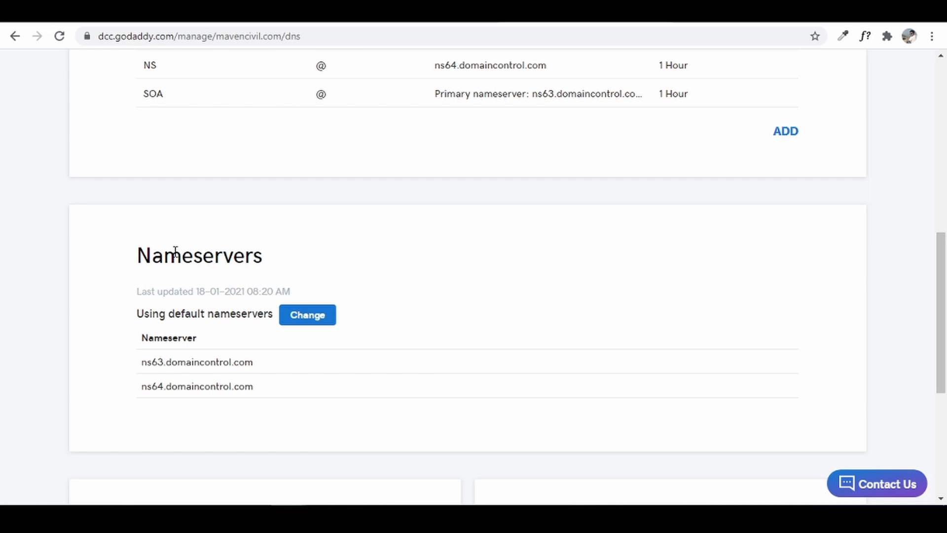
click(312, 323)
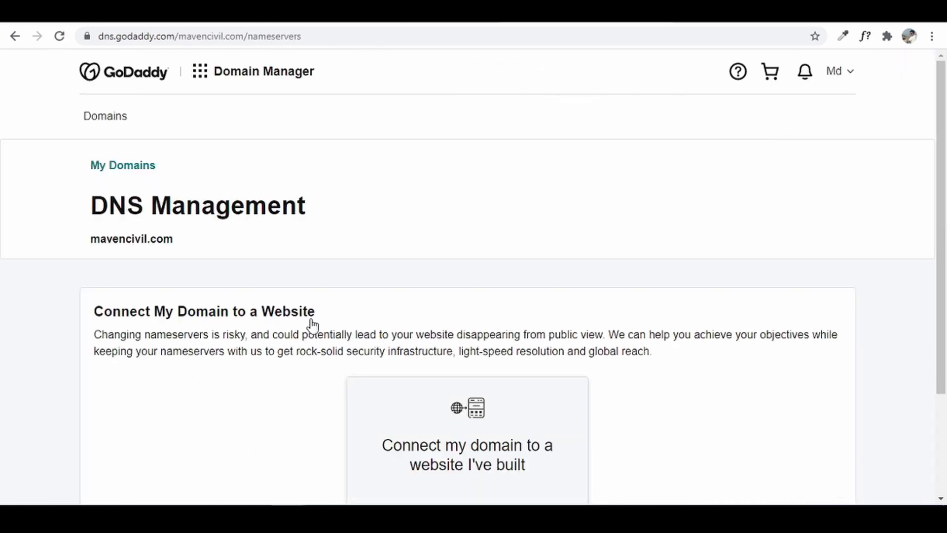
scroll(312, 324, down, 3)
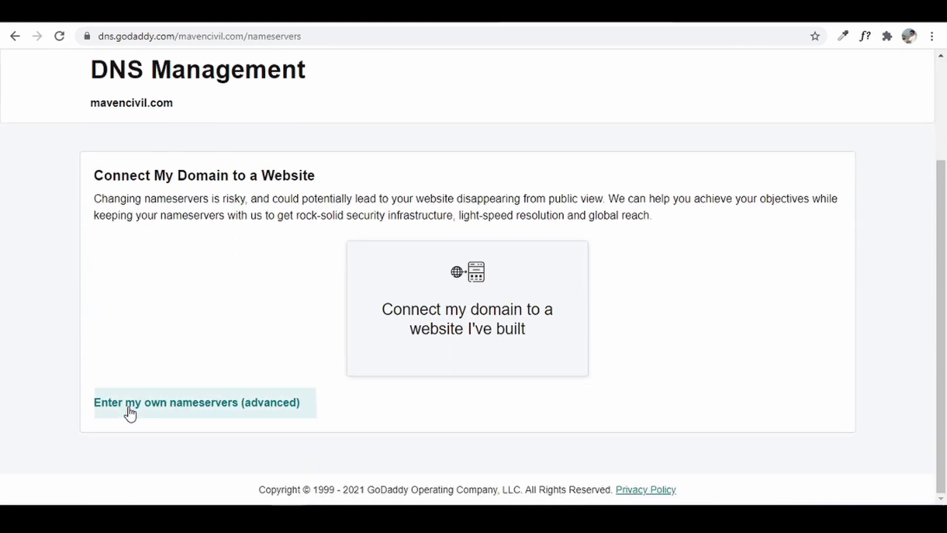
- Switch to custom nameservers and paste ns1.inpro7.fcomet.com as the first entry
click(179, 405)
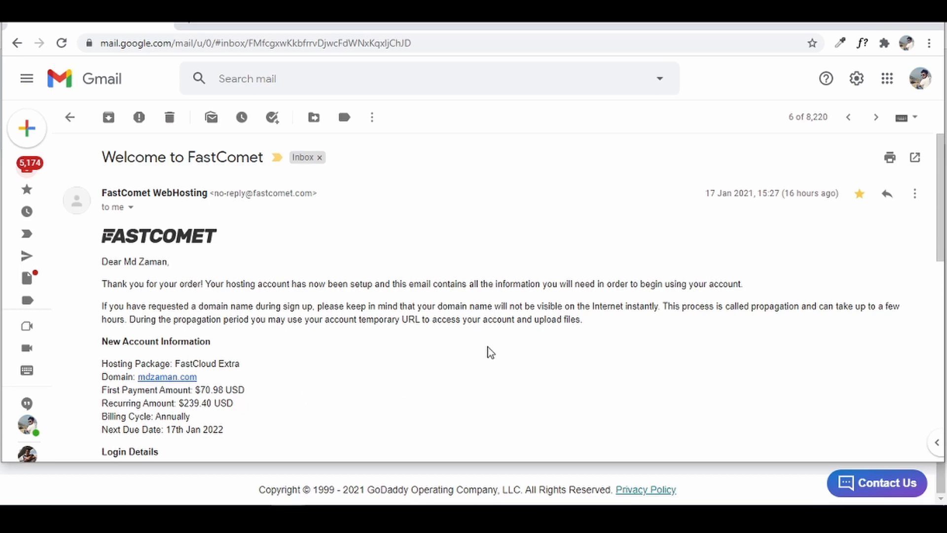
scroll(487, 347, down, 10)
scroll(488, 354, up, 1)
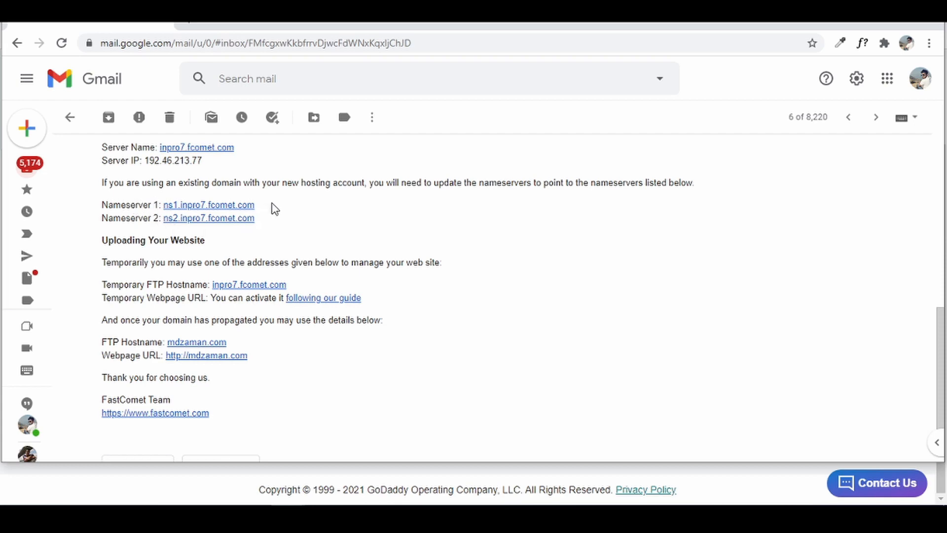
drag(255, 205, 167, 211)
key(ctrl+c)
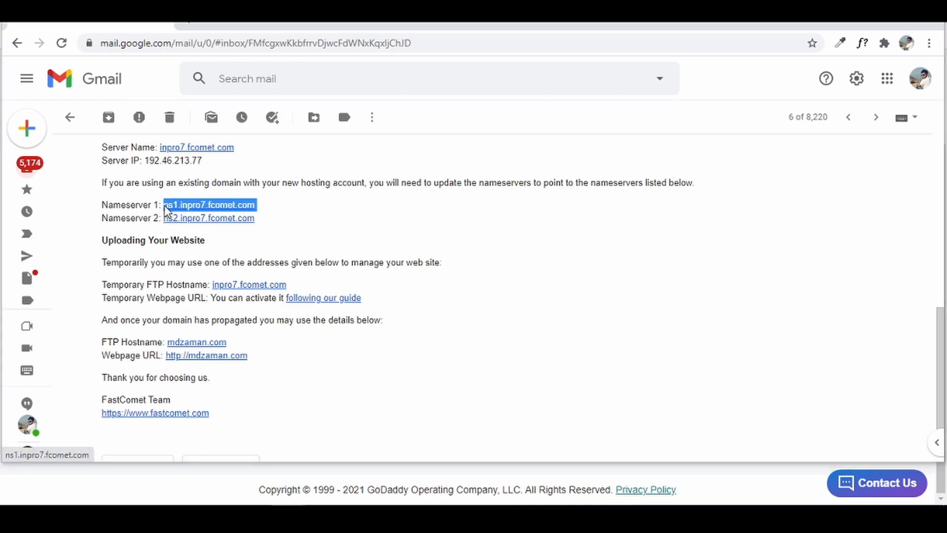
key(alt+Tab)
click(193, 265)
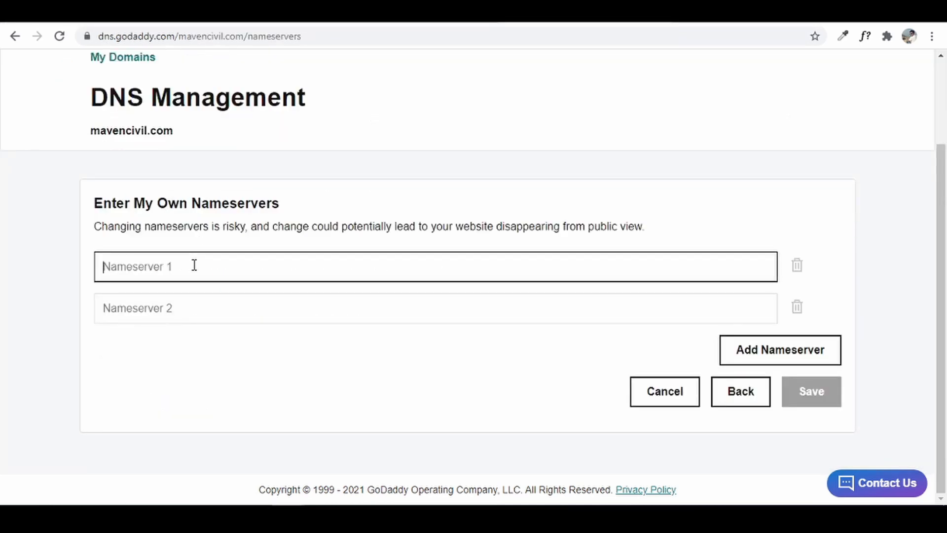
key(ctrl+v)
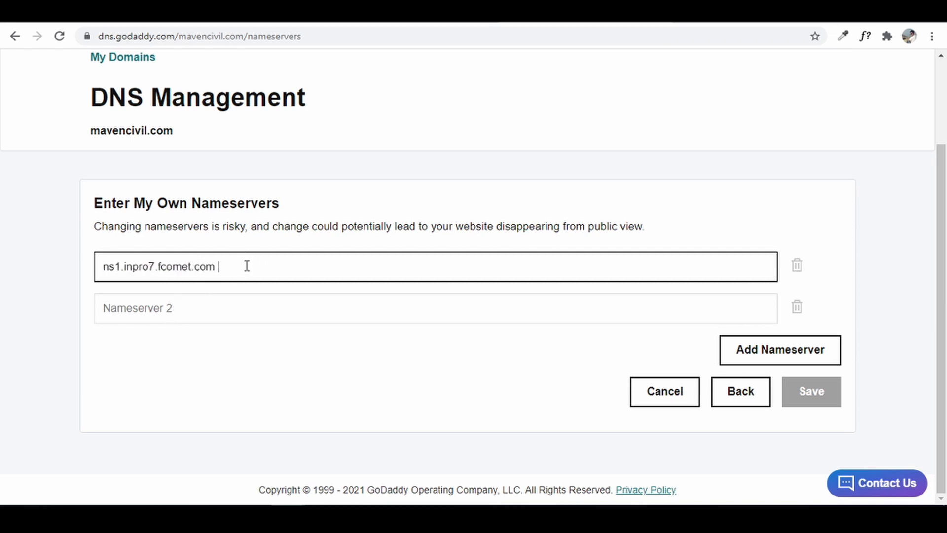
- Paste ns2.inpro7.fcomet.com from the FastComet email as the second nameserver
click(208, 310)
key(alt+Tab)
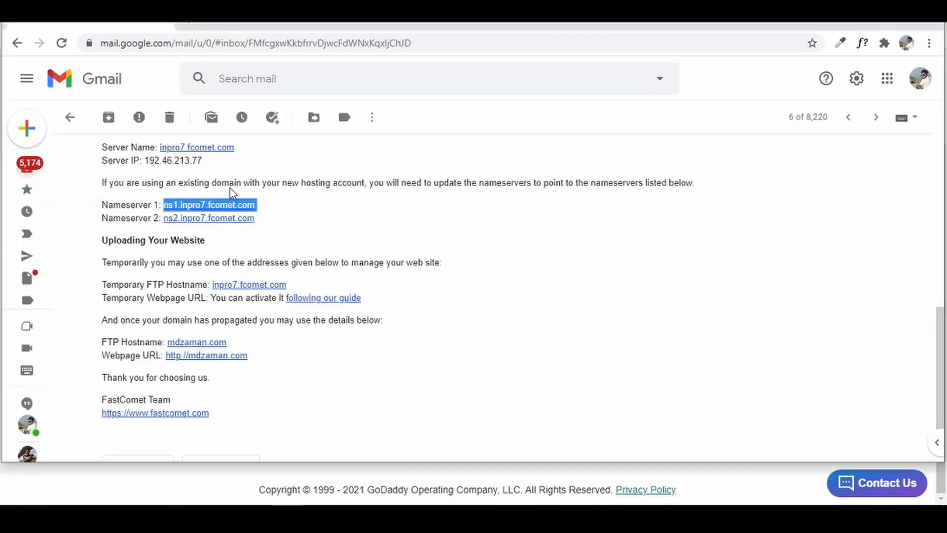
drag(256, 218, 161, 220)
key(ctrl+c)
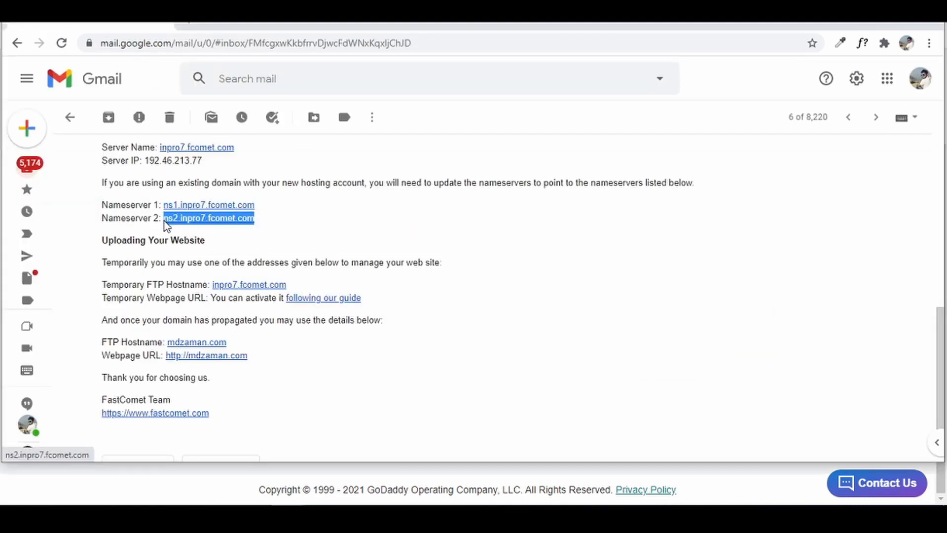
key(alt+Tab)
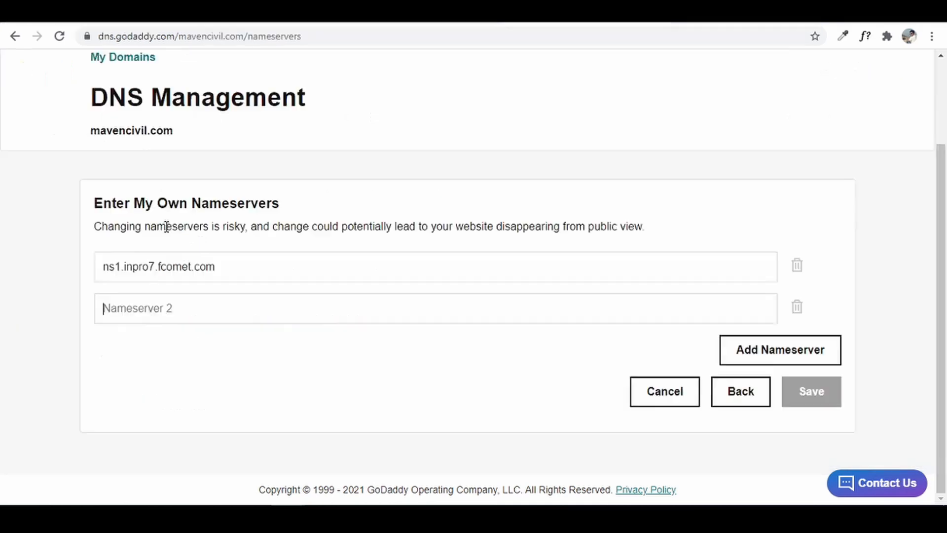
key(ctrl+v)
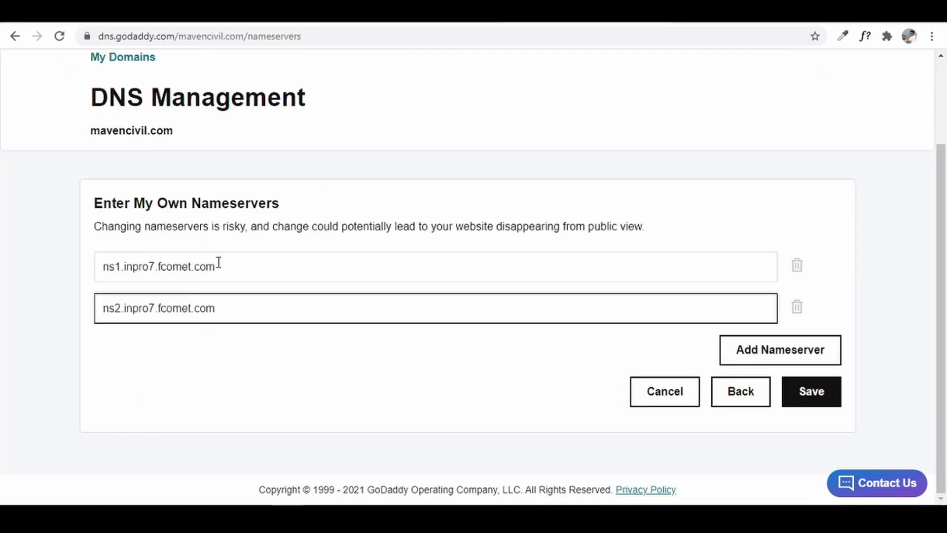
- Save the new nameservers, consent and confirm the update, then return to FastComet
click(825, 391)
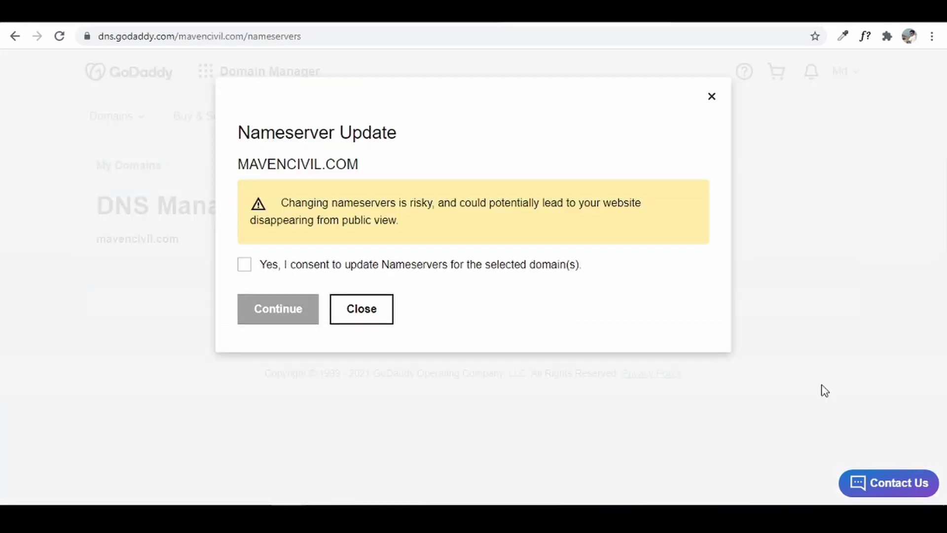
click(243, 266)
click(283, 315)
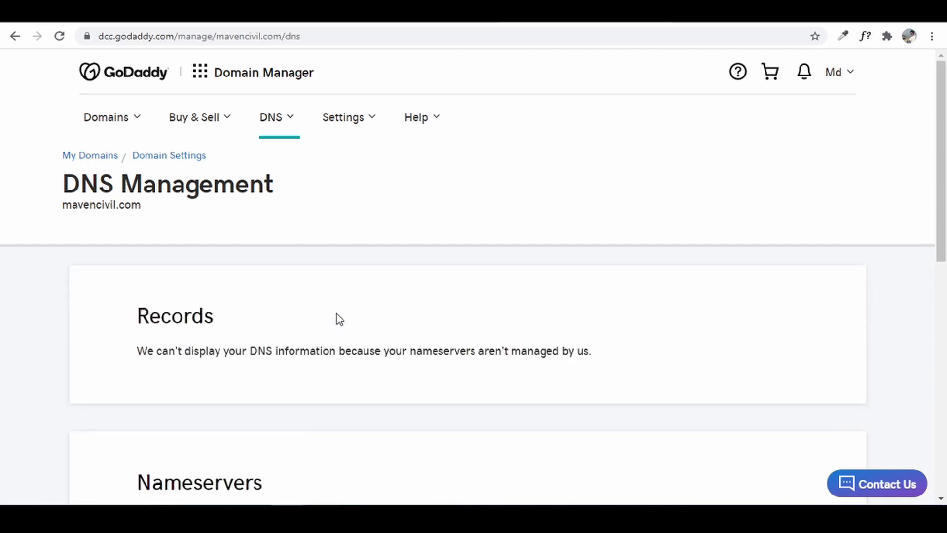
click(398, 11)
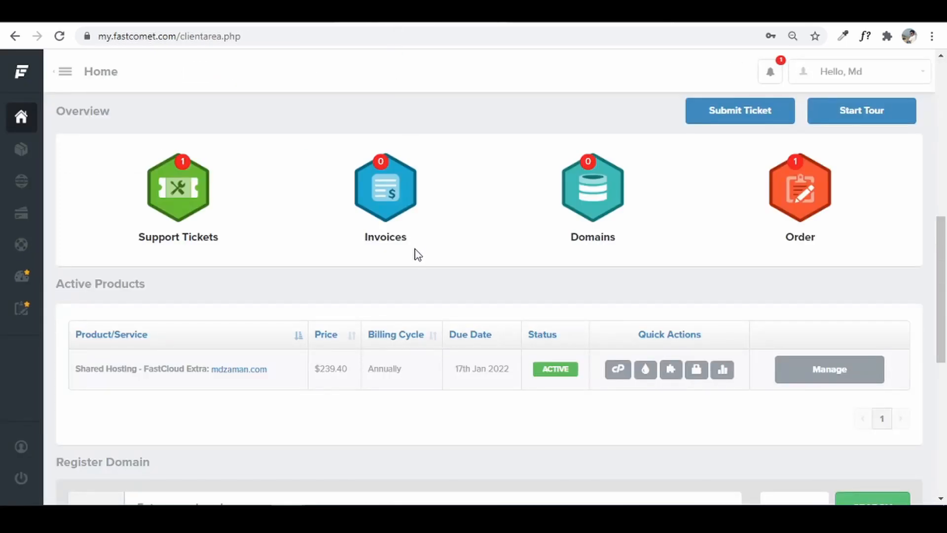
- Leave the support ticket departments for the client area home and show Active Products
click(755, 109)
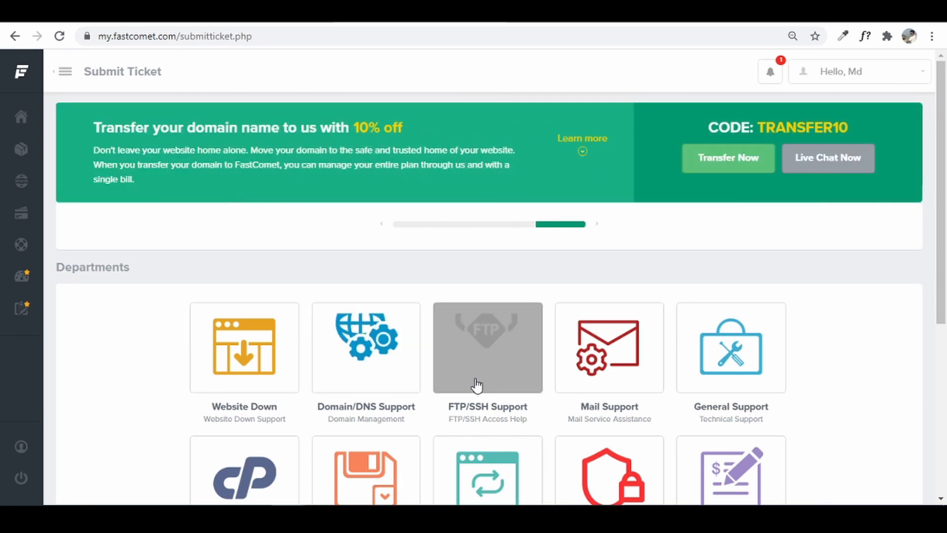
scroll(476, 384, down, 3)
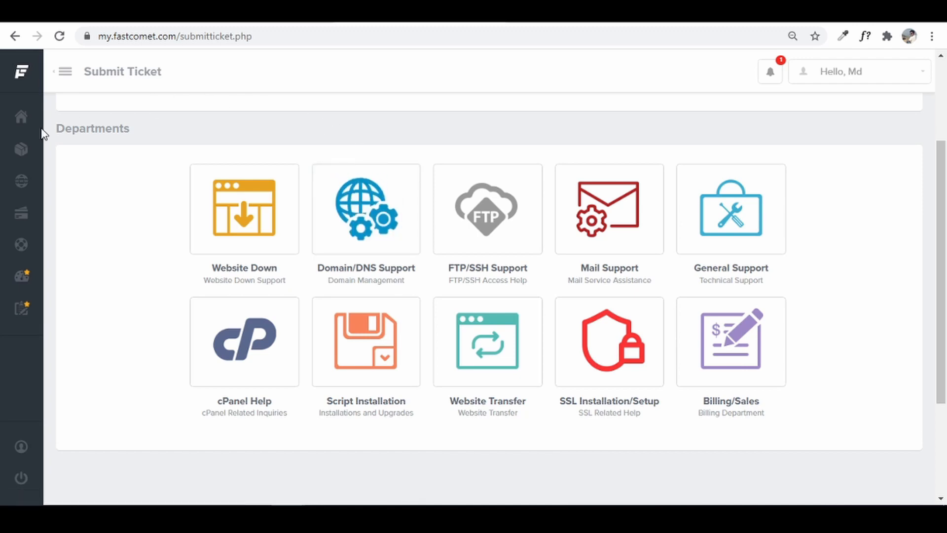
click(21, 122)
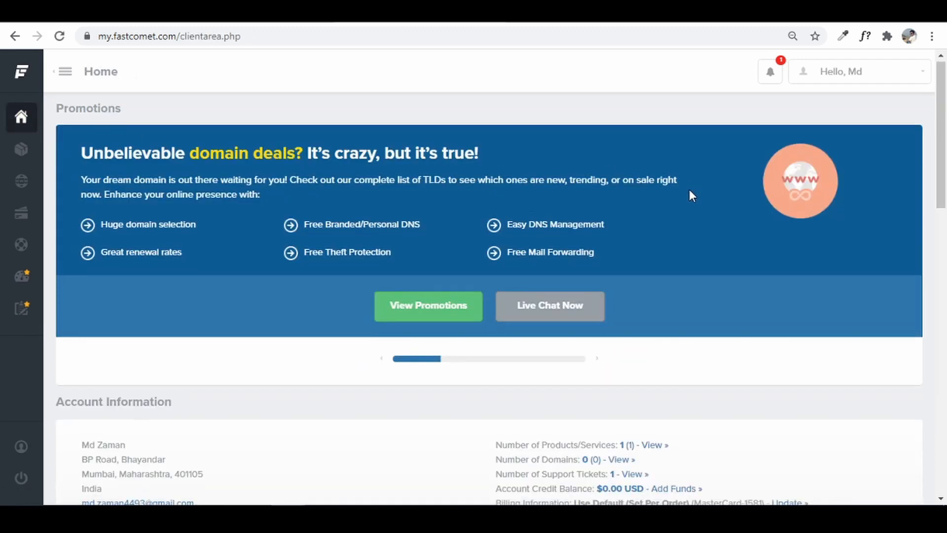
scroll(689, 193, down, 8)
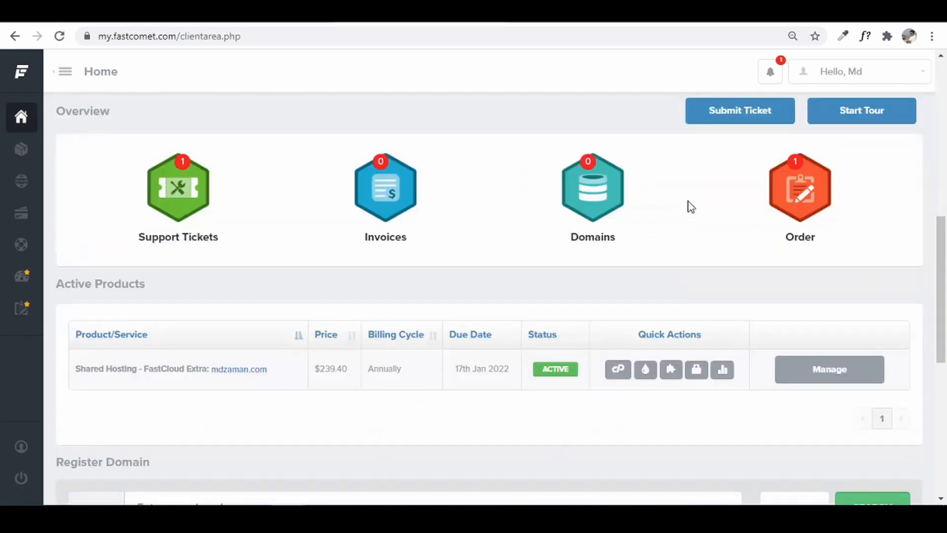
- Open cPanel, search its tools for 'ssl', and open Let's Encrypt SSL
click(618, 378)
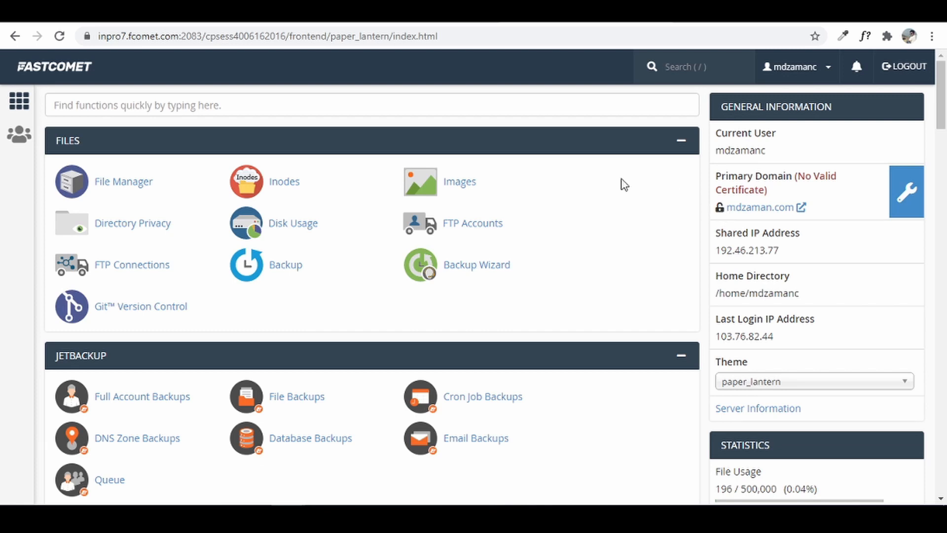
click(344, 109)
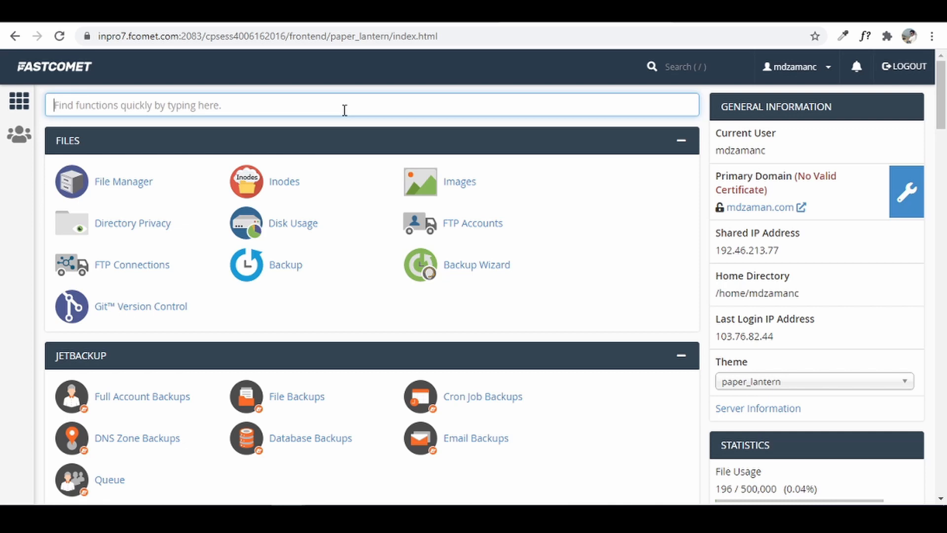
text(ssl)
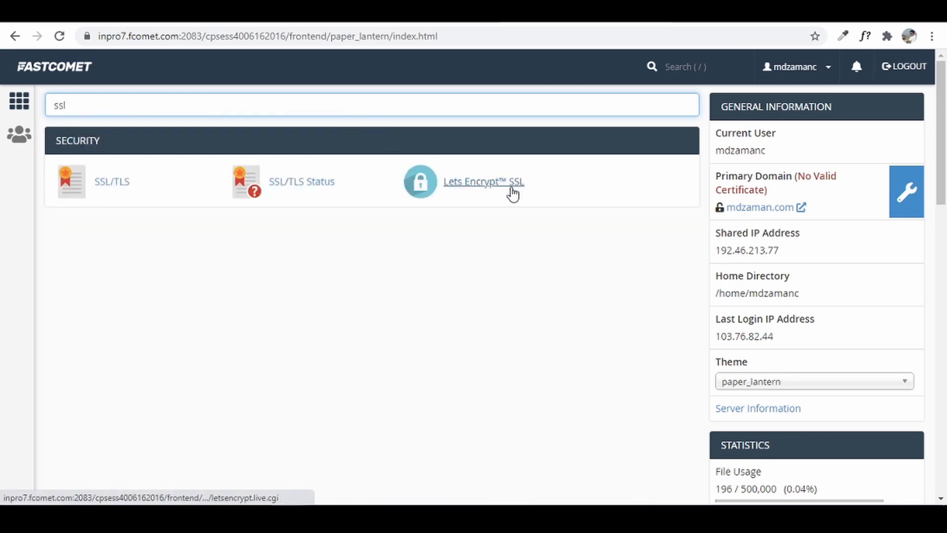
click(507, 192)
- Issue a Let's Encrypt certificate for the primary domain and return to cPanel home
scroll(265, 247, down, 4)
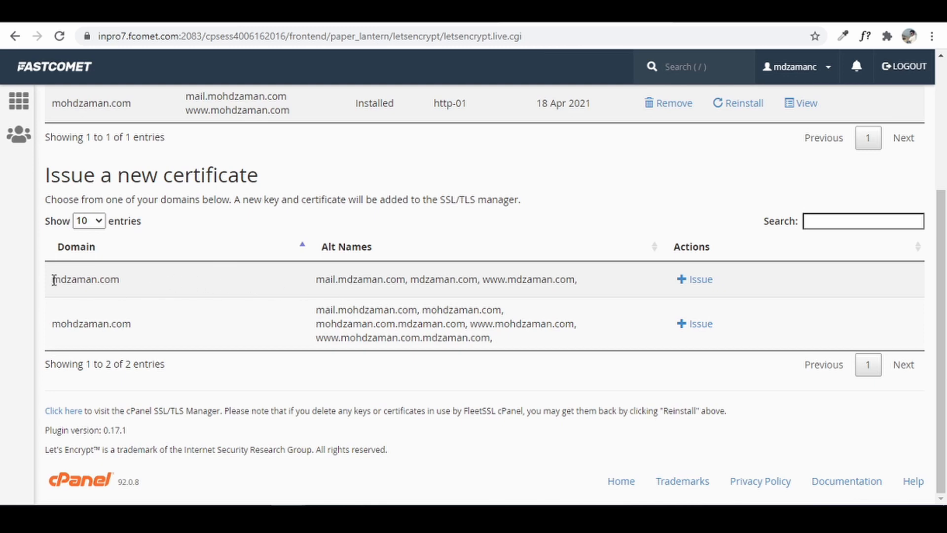
drag(52, 280, 119, 280)
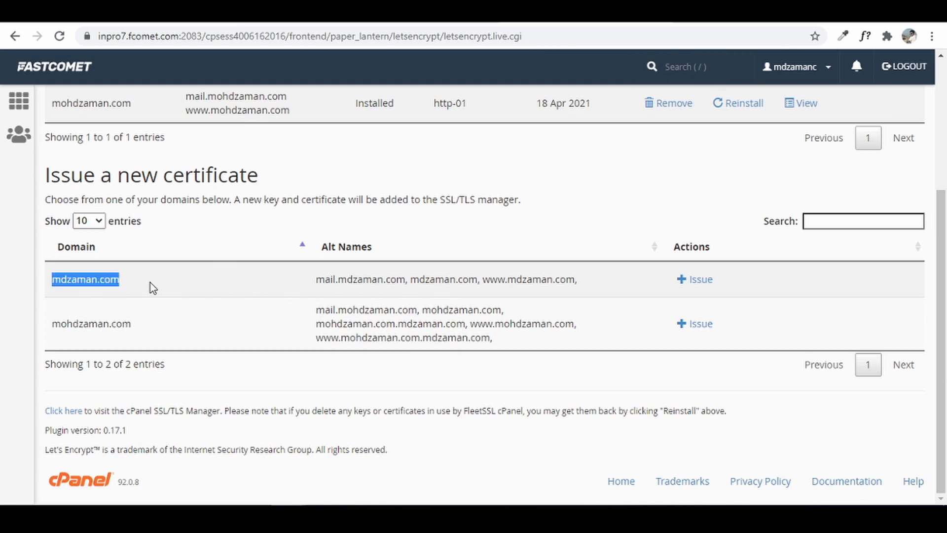
click(706, 279)
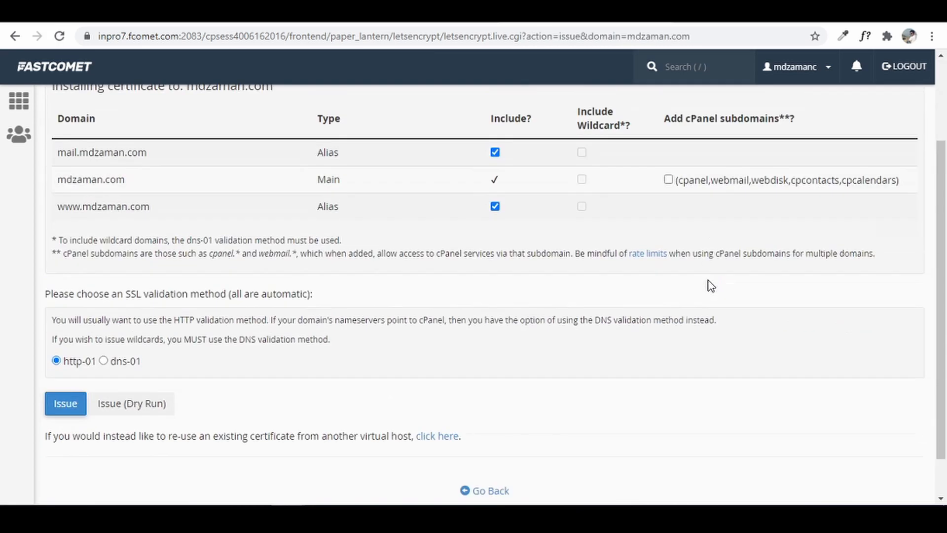
click(65, 355)
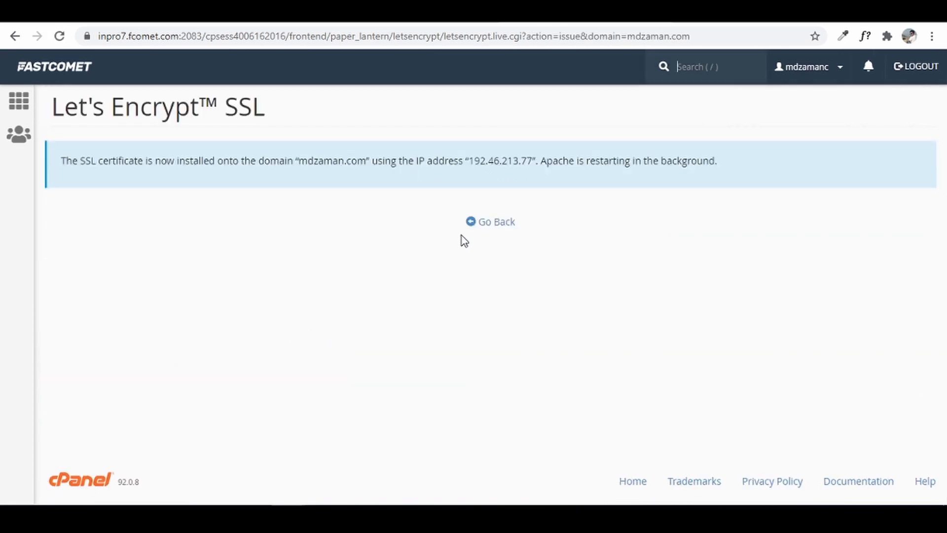
click(495, 223)
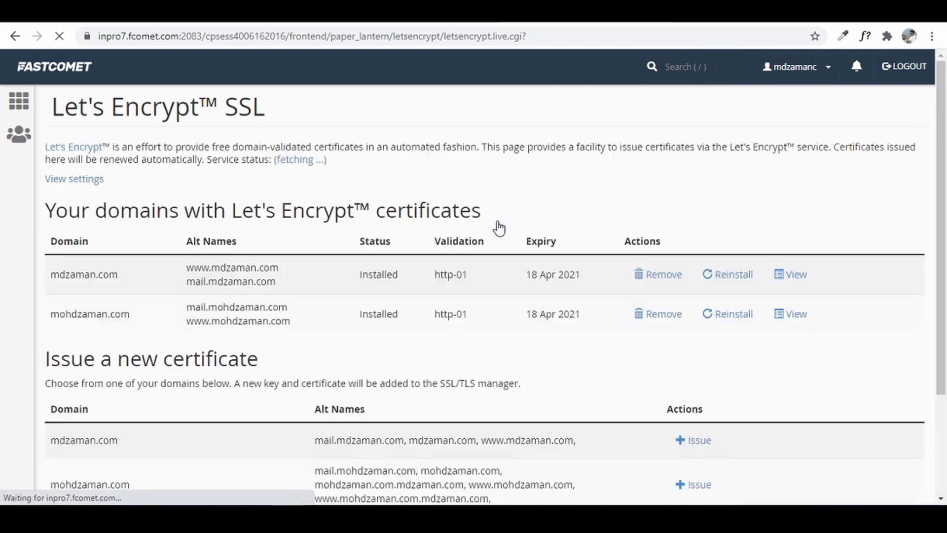
click(19, 101)
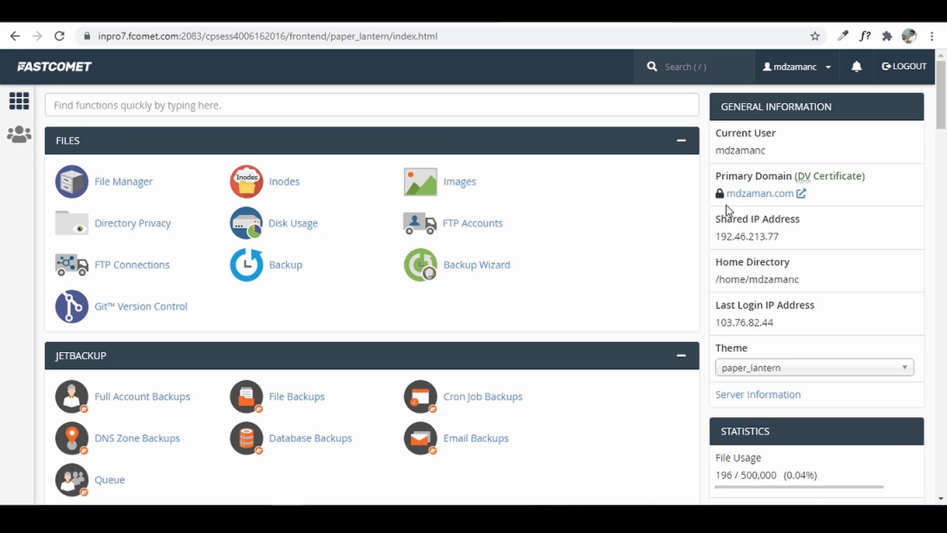
click(720, 199)
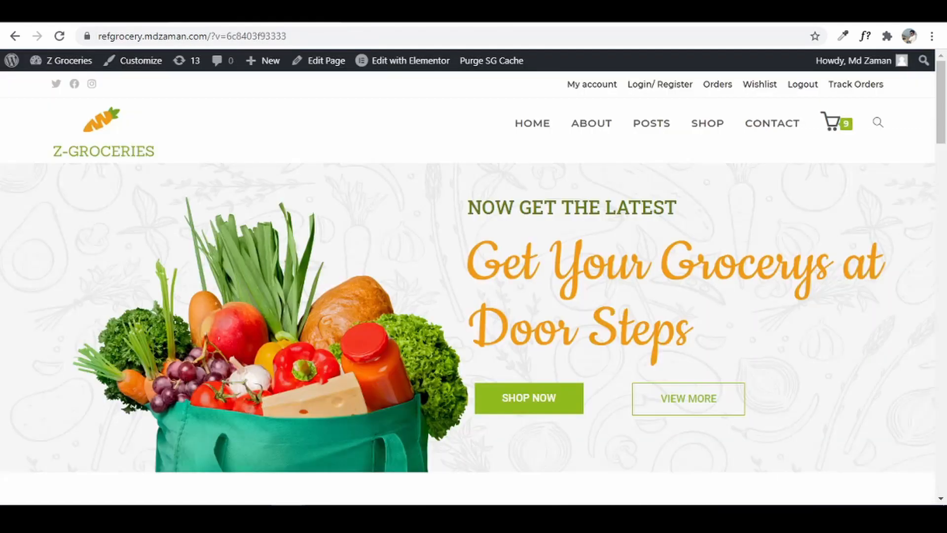
click(88, 38)
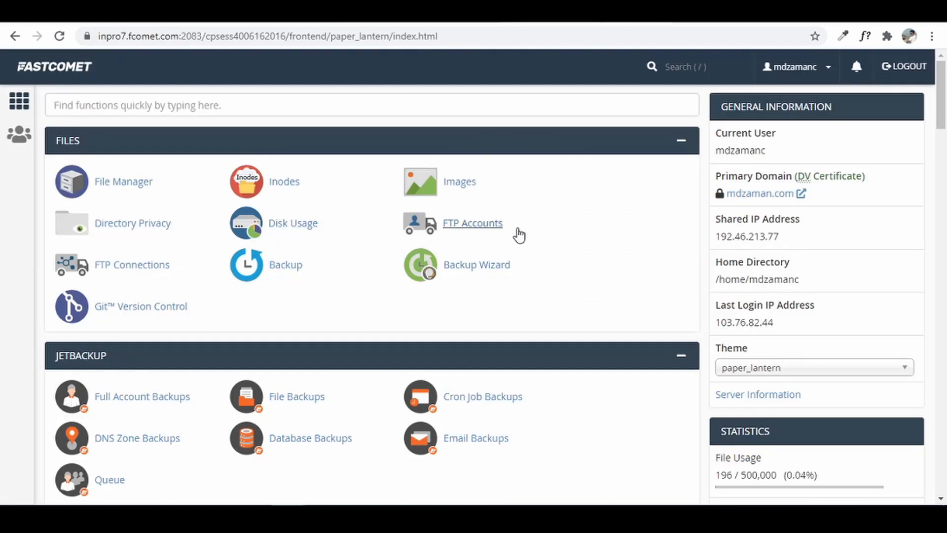
- Search cPanel for 'soft' and start a WordPress install in Softaculous
click(452, 104)
text(soft)
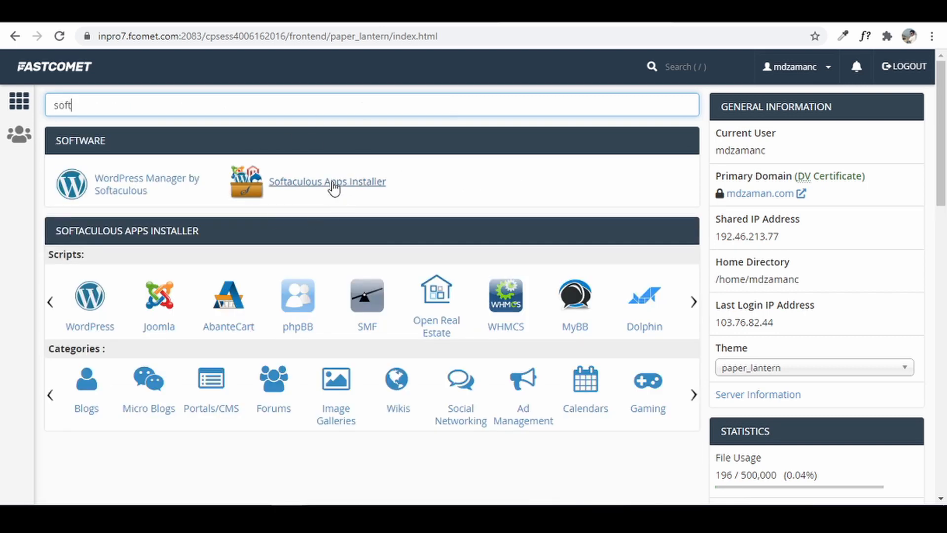
click(334, 188)
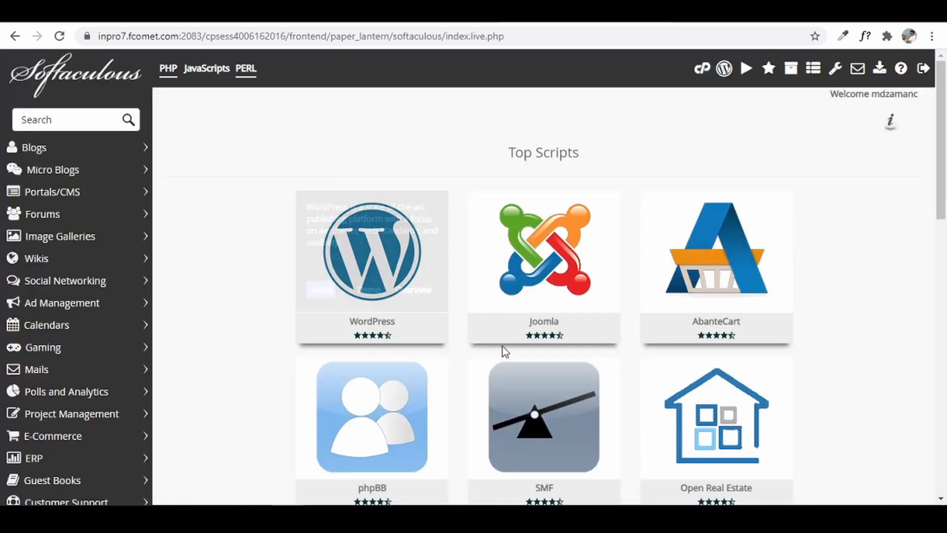
mouse_move(338, 246)
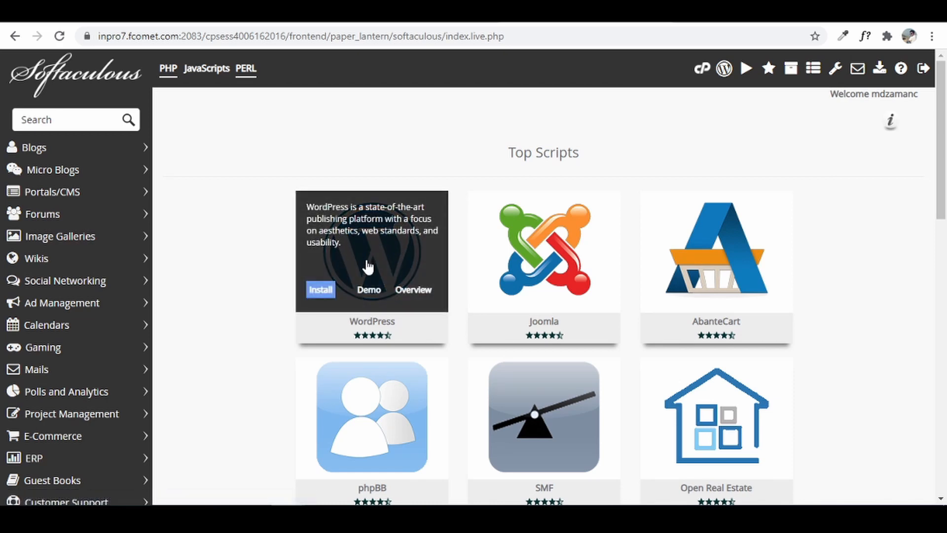
click(331, 290)
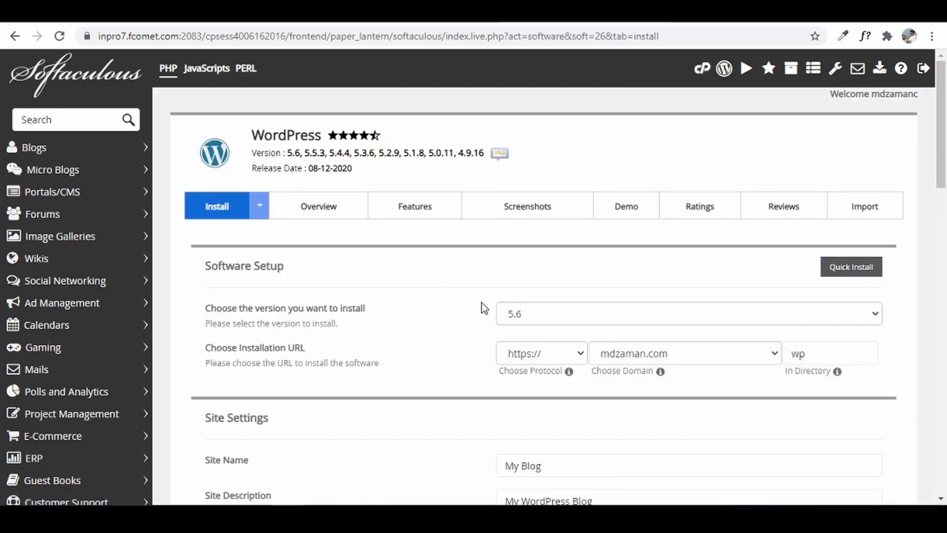
click(516, 322)
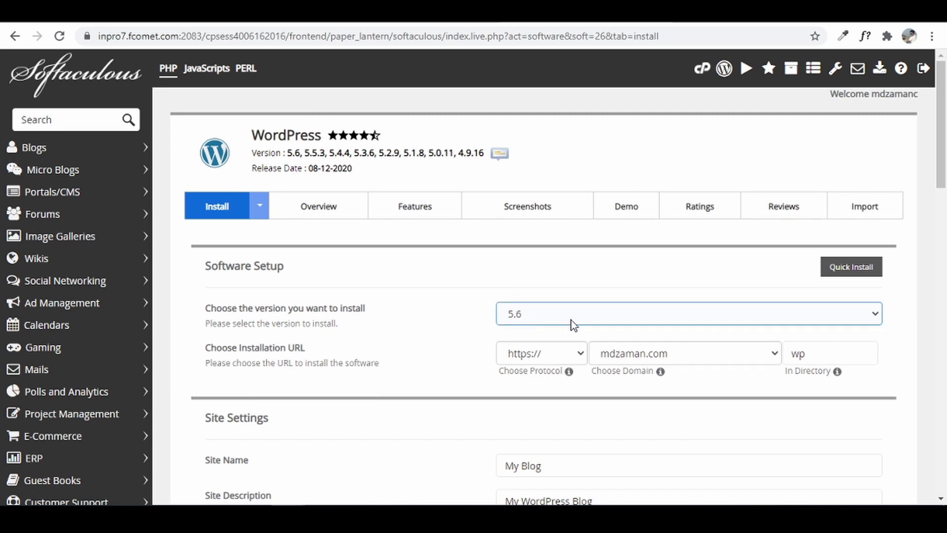
click(523, 355)
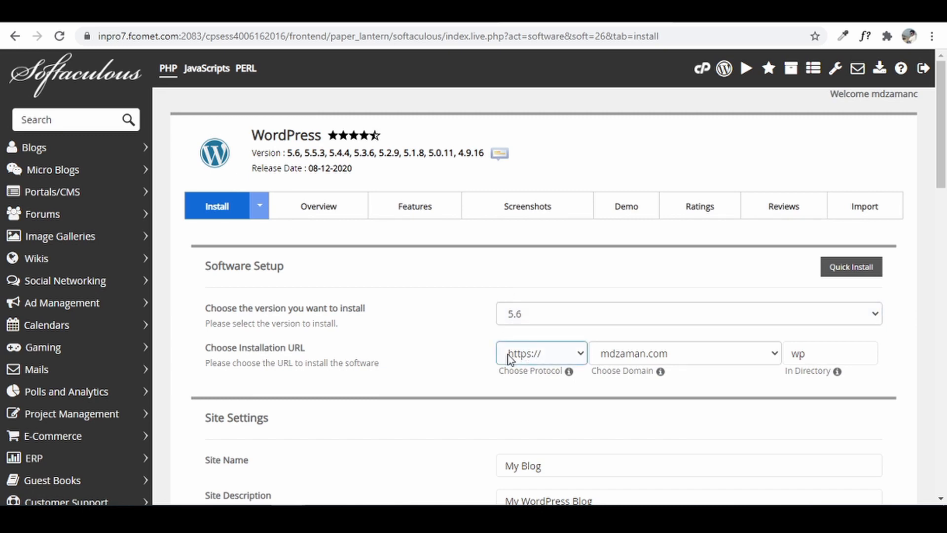
click(538, 360)
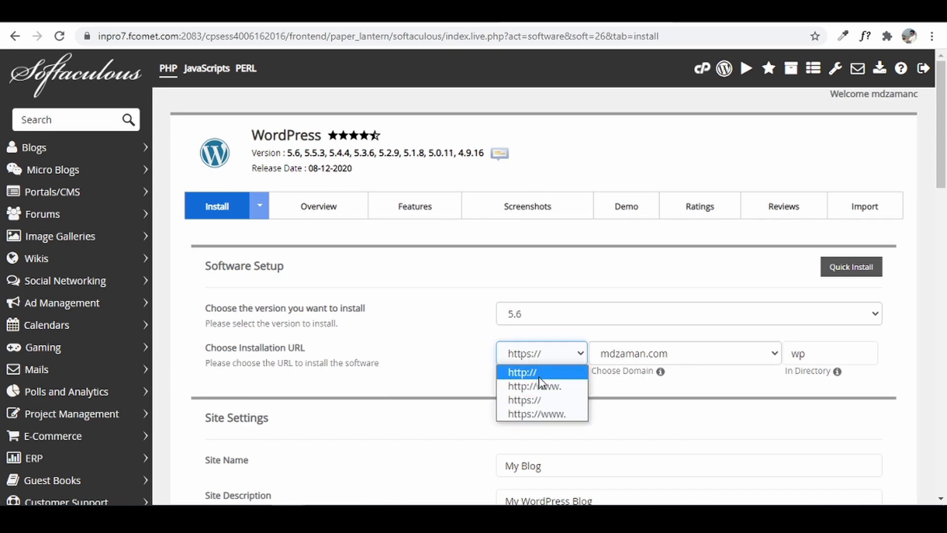
click(553, 400)
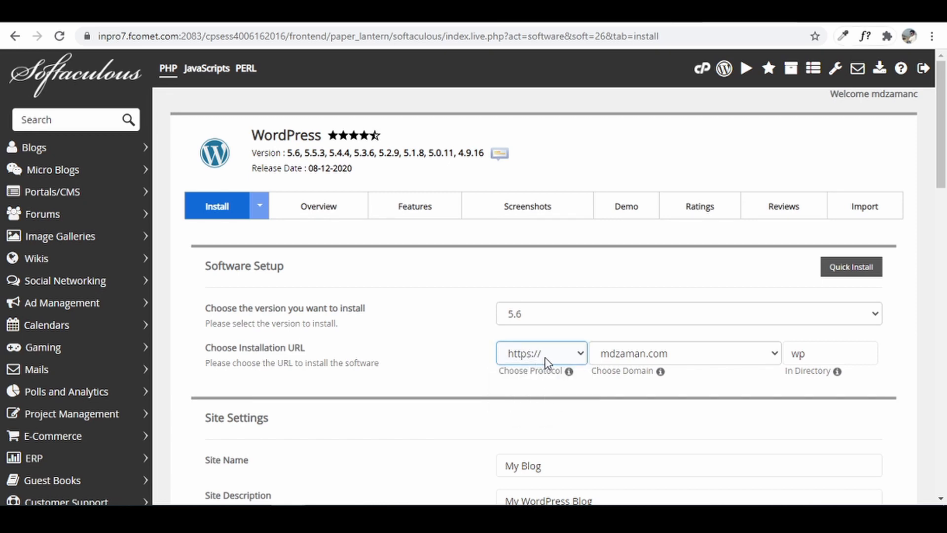
click(668, 356)
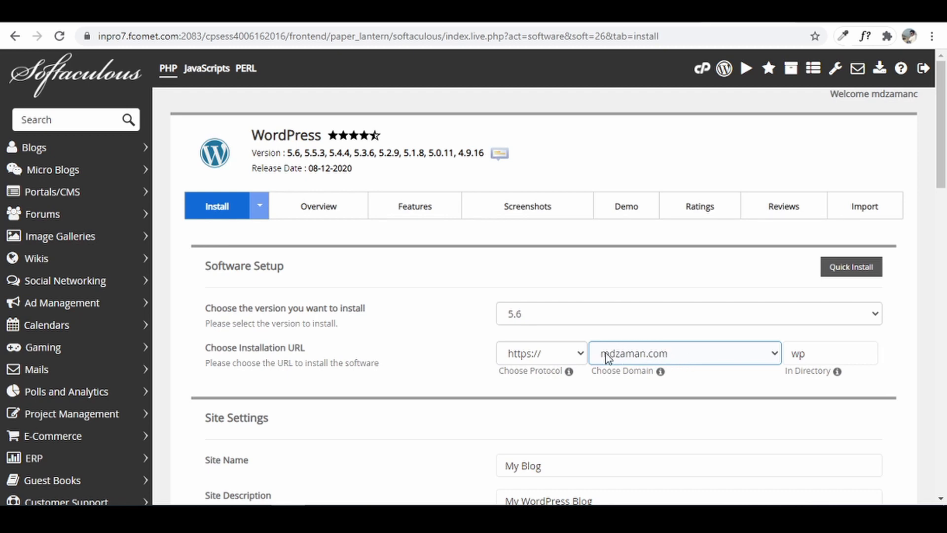
click(655, 354)
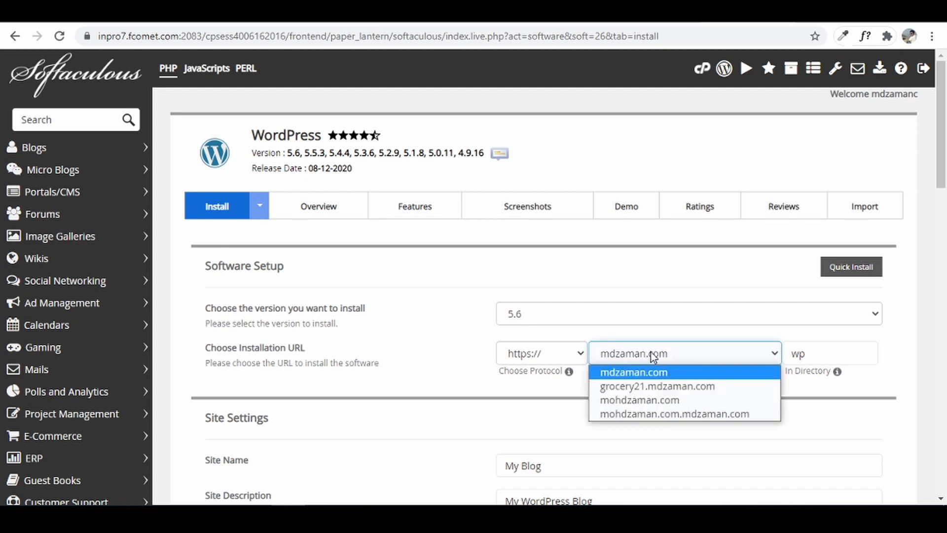
click(643, 391)
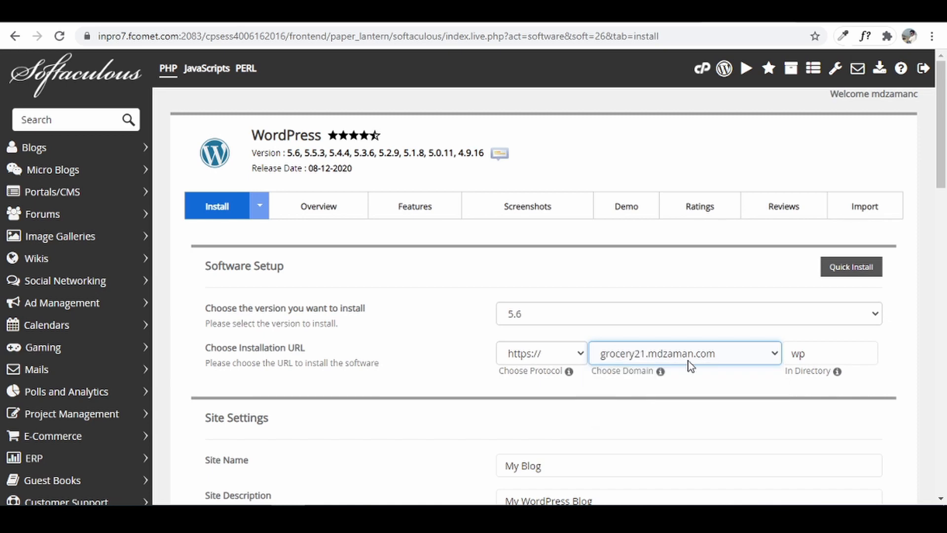
click(837, 353)
drag(826, 352, 750, 360)
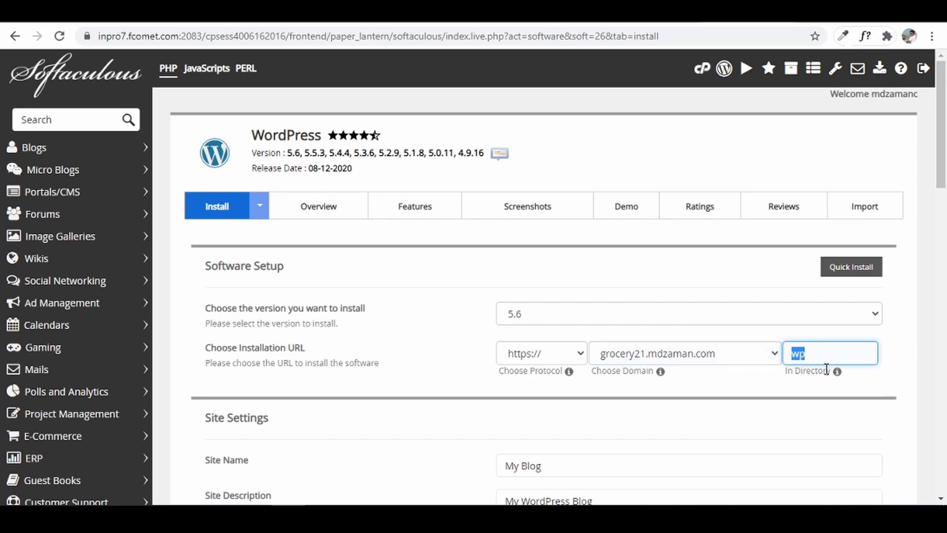
key(BackSpace)
- Replace the admin username and set a generated strong admin password
scroll(802, 365, down, 1)
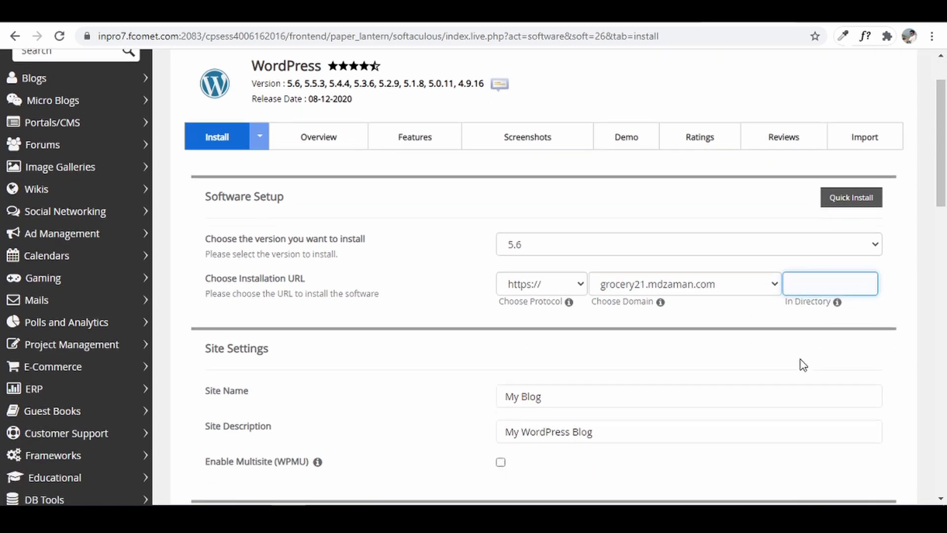
scroll(802, 365, down, 2)
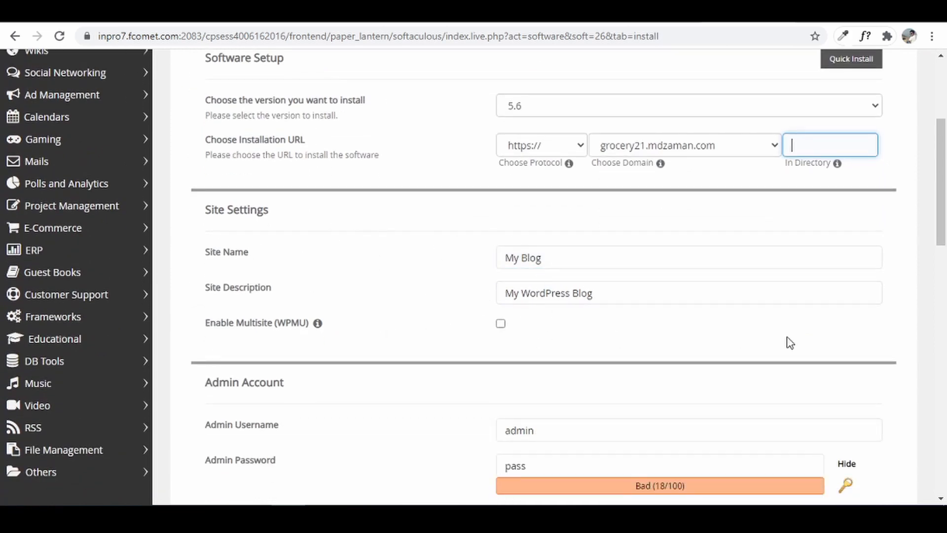
scroll(789, 342, down, 3)
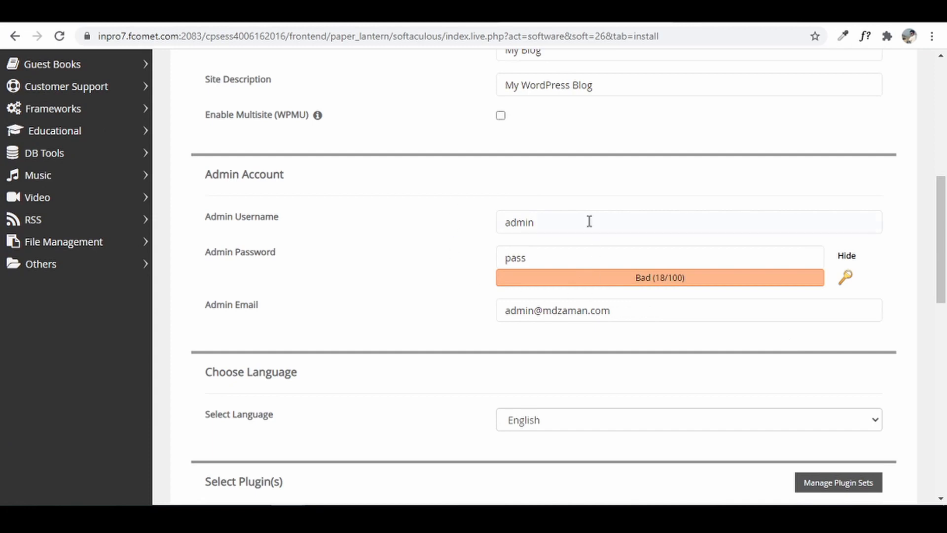
click(584, 218)
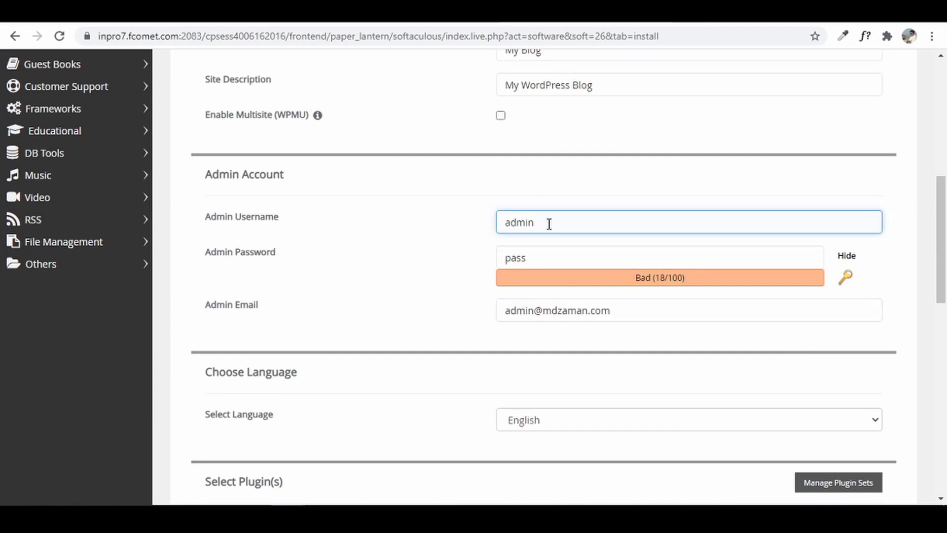
double_click(515, 222)
click(570, 259)
click(846, 278)
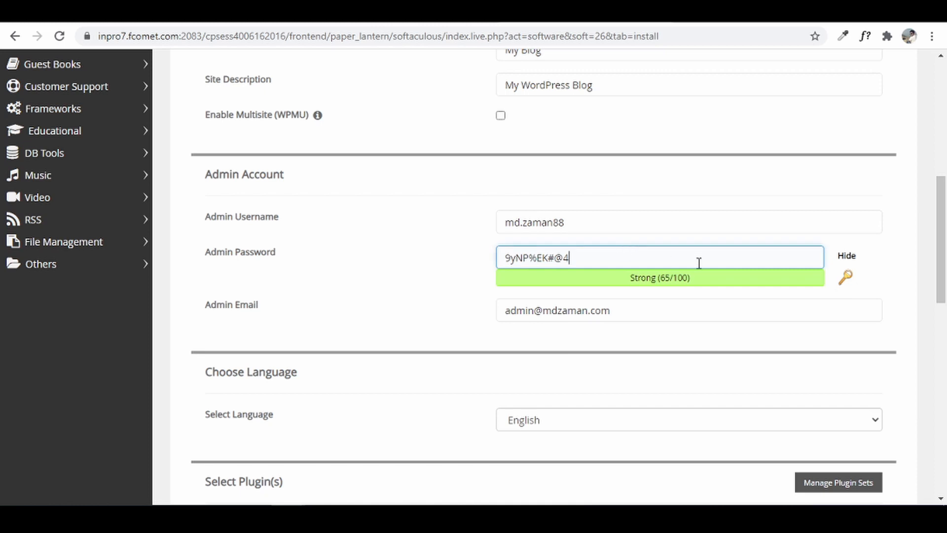
click(848, 258)
drag(603, 252, 458, 256)
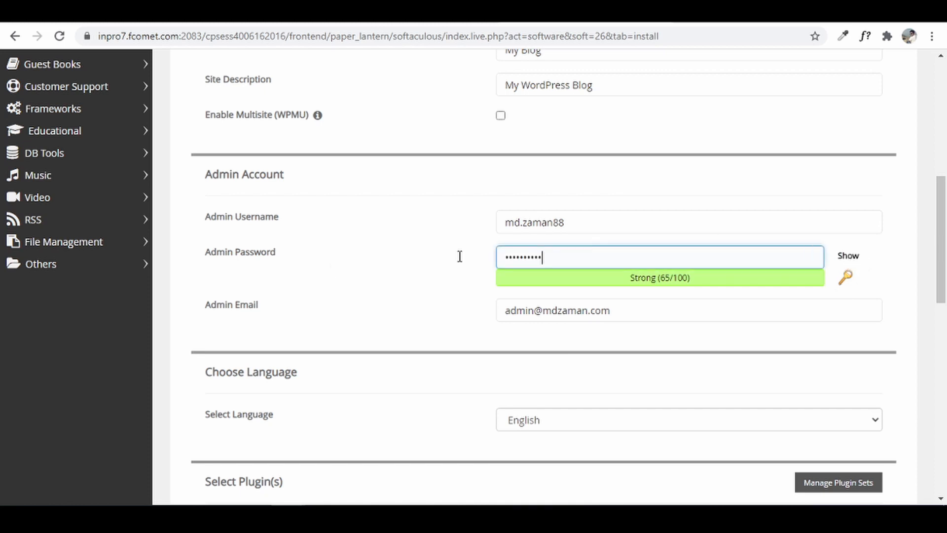
text(••••)
text(•••••••••)
- Replace the default admin email with the account owner's e-mail address
click(550, 315)
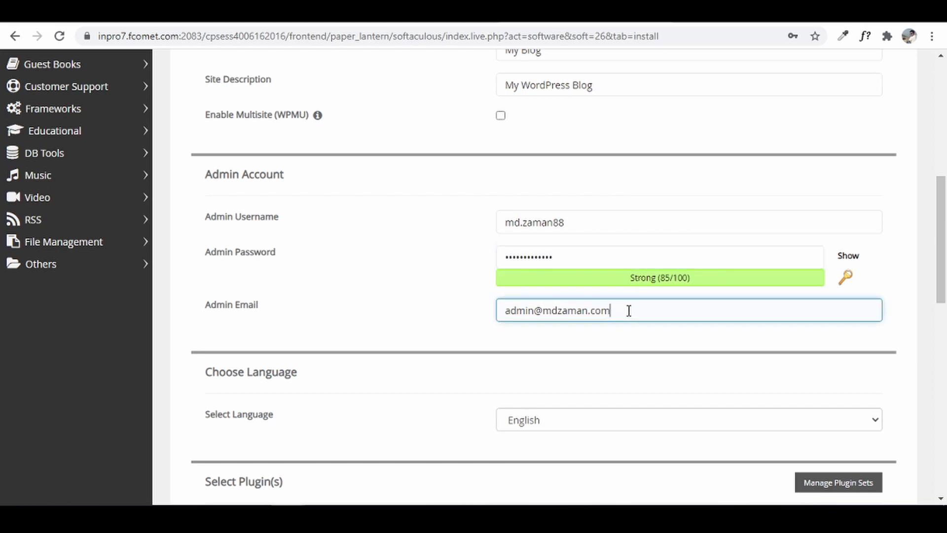
key(ctrl+a)
key(BackSpace)
scroll(641, 326, down, 4)
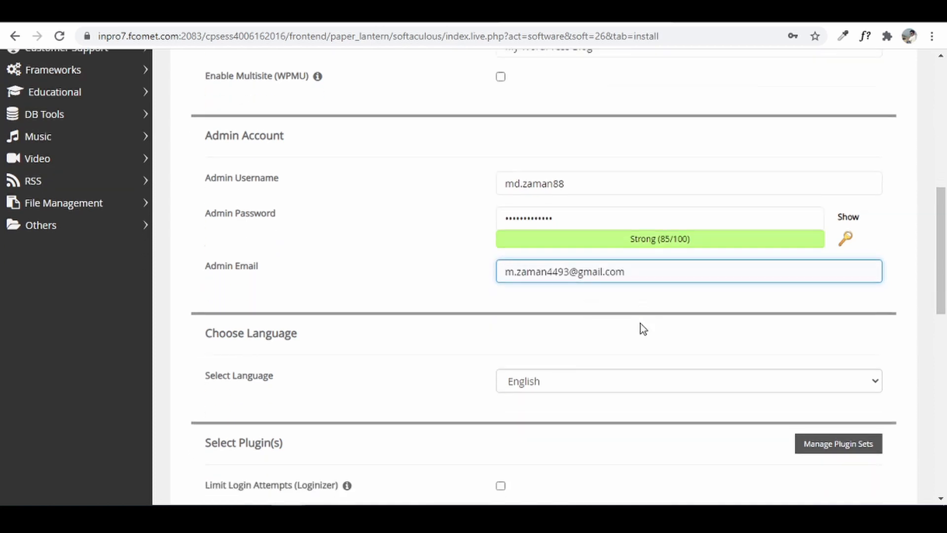
scroll(492, 309, down, 10)
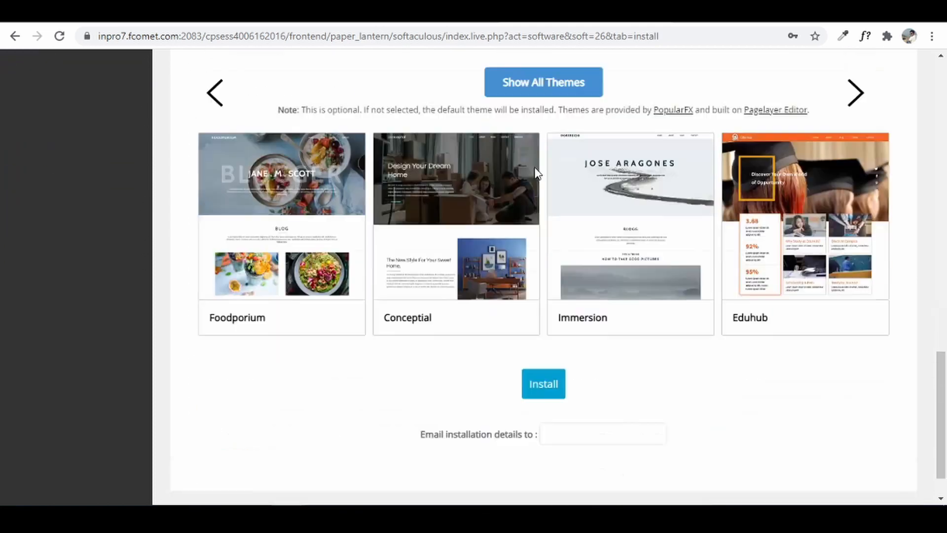
- Install WordPress, decline Chrome's password save, and open the new site's admin dashboard
click(541, 338)
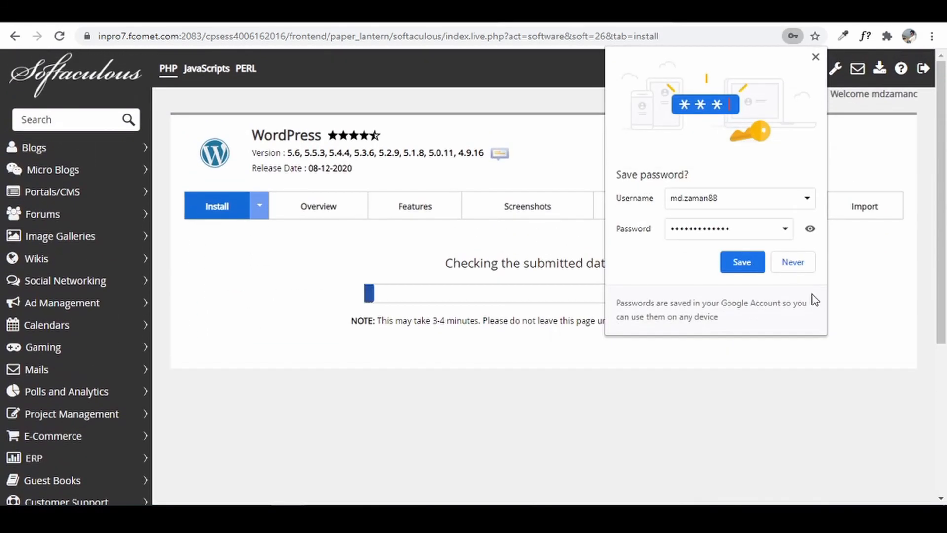
click(796, 265)
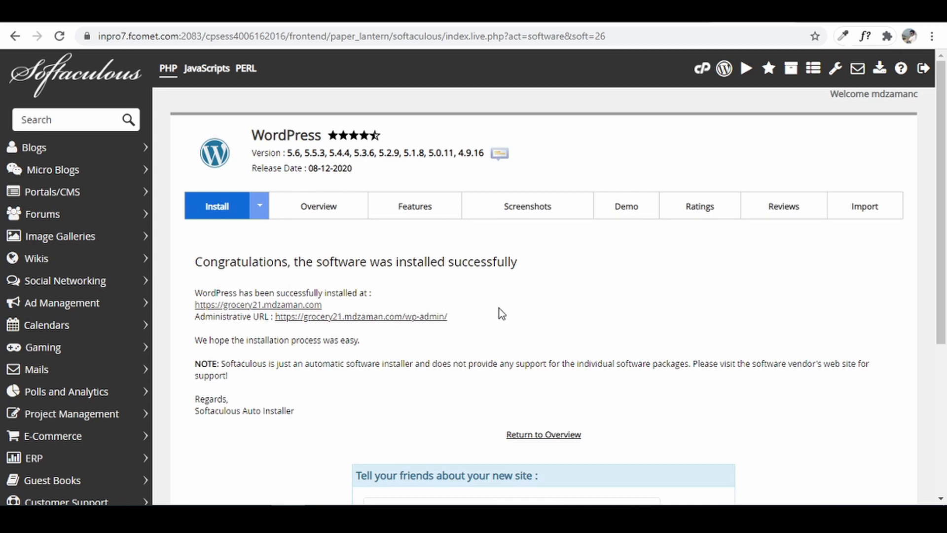
click(409, 317)
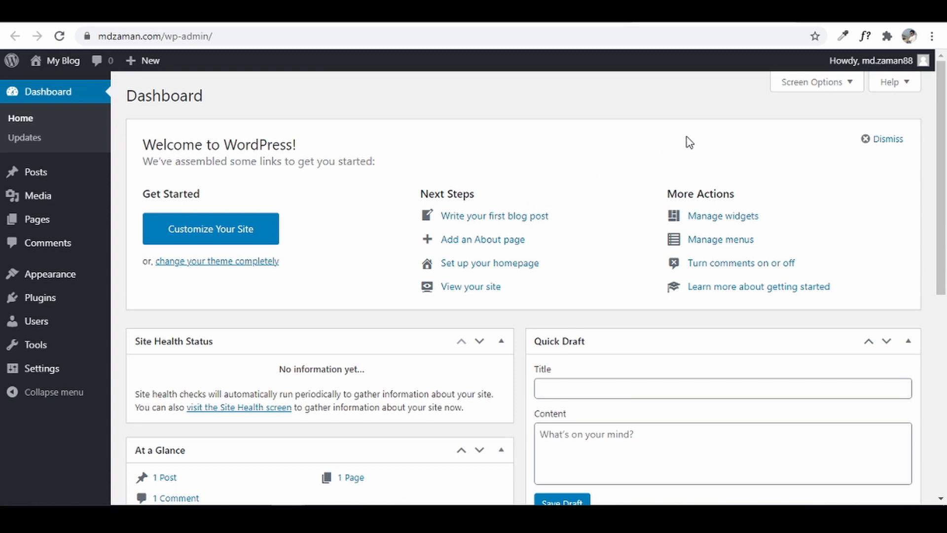
click(809, 19)
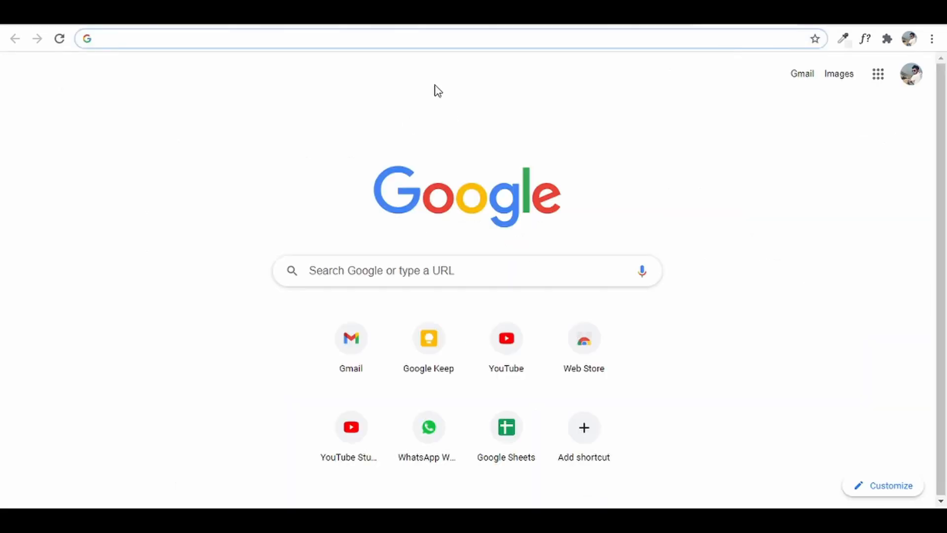
click(541, 35)
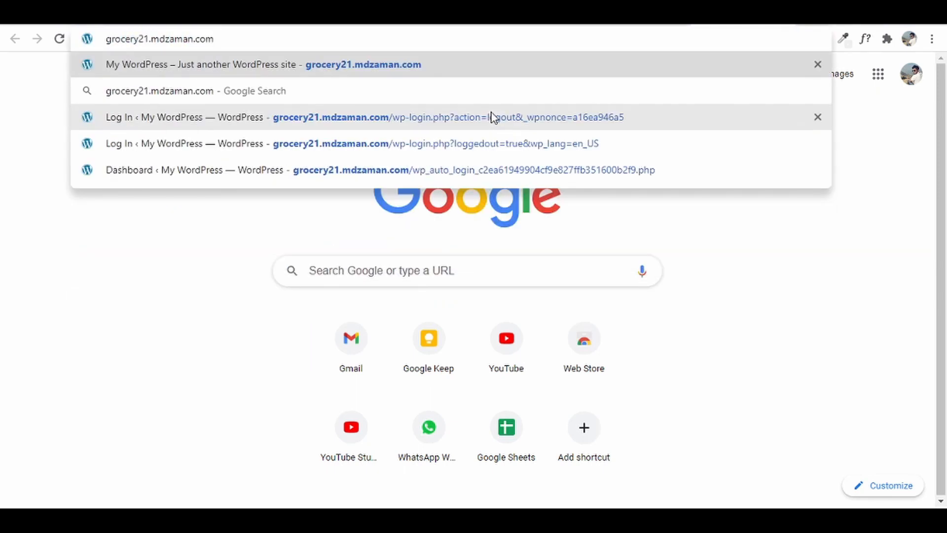
text(/wp-admin)
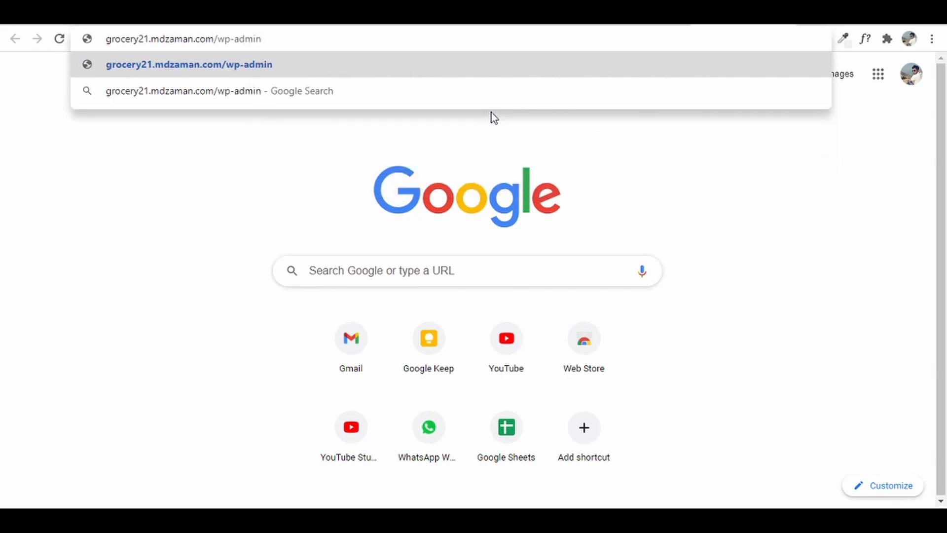
key(Return)
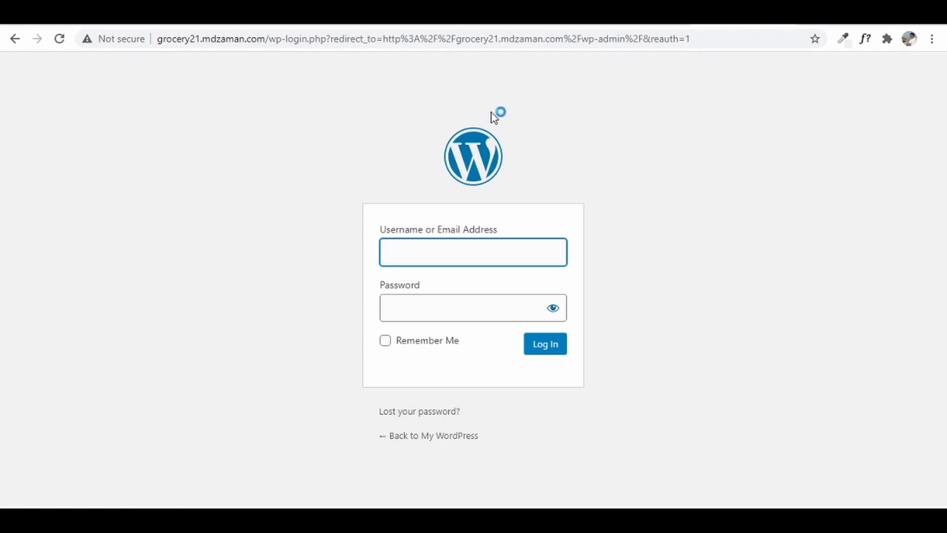
- Log in to the new site with the admin username and password, with Remember Me ticked
text(grocery21)
key(Tab)
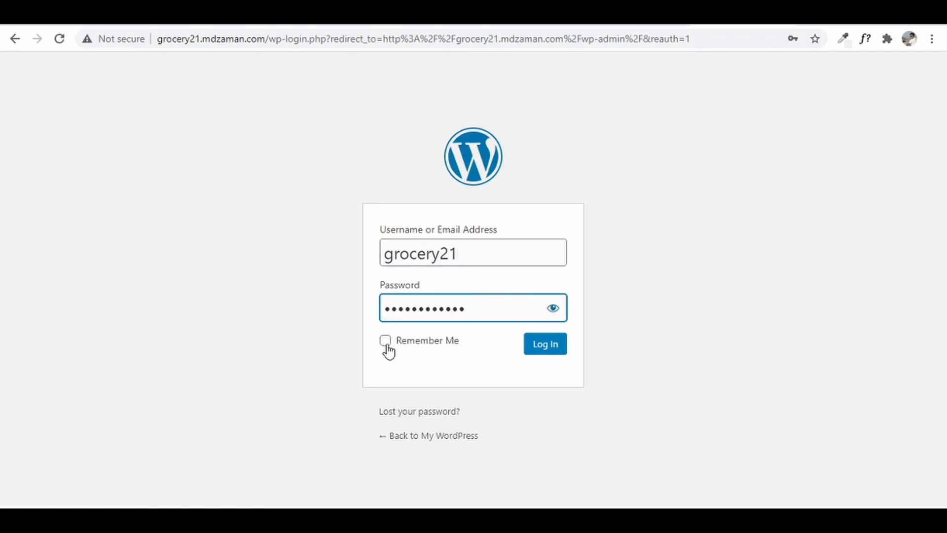
click(387, 344)
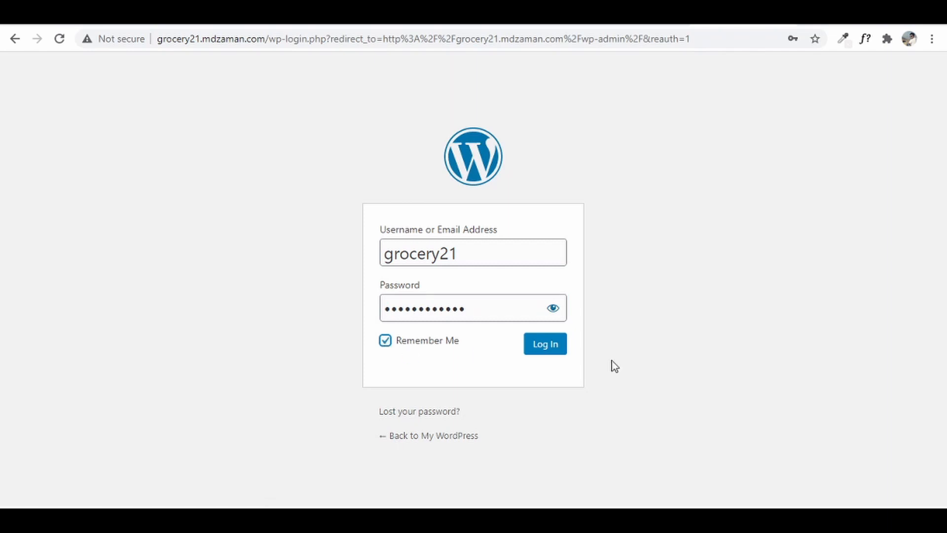
click(562, 341)
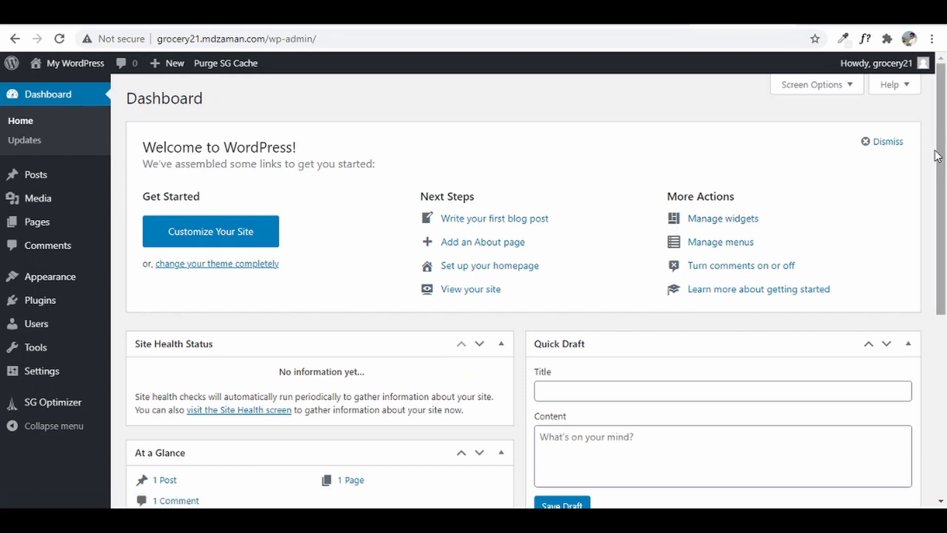
- Dismiss the Welcome panel and hide the Site Health Status, At a Glance, Activity, Quick Draft and Events and News boxes
click(895, 143)
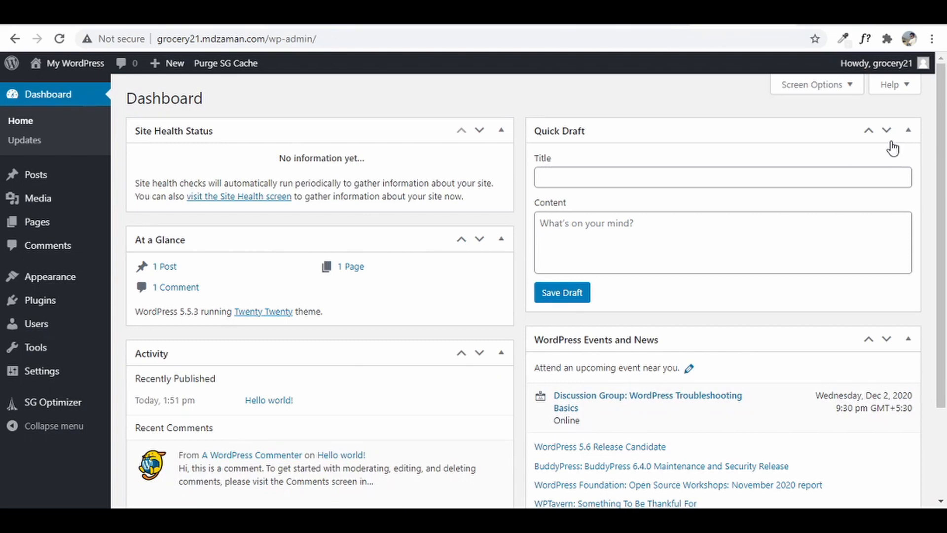
click(842, 91)
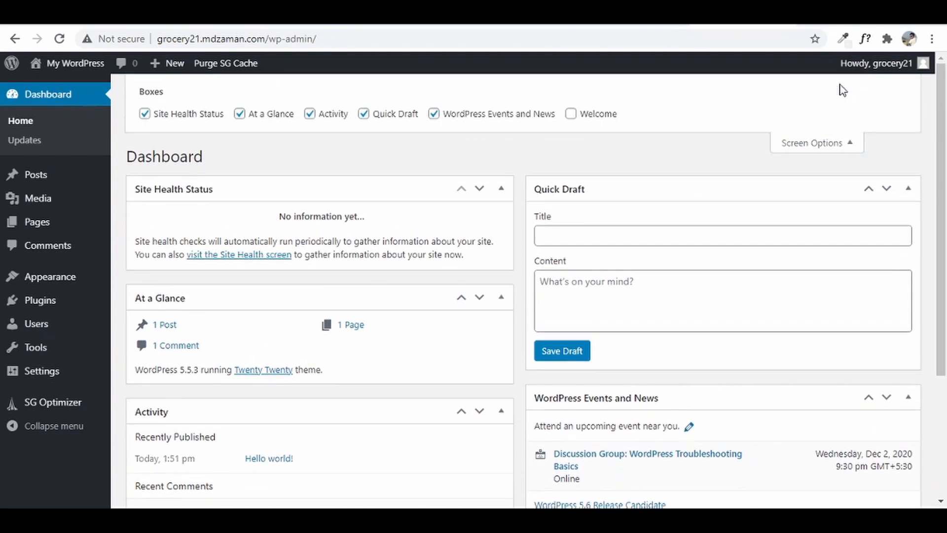
click(145, 114)
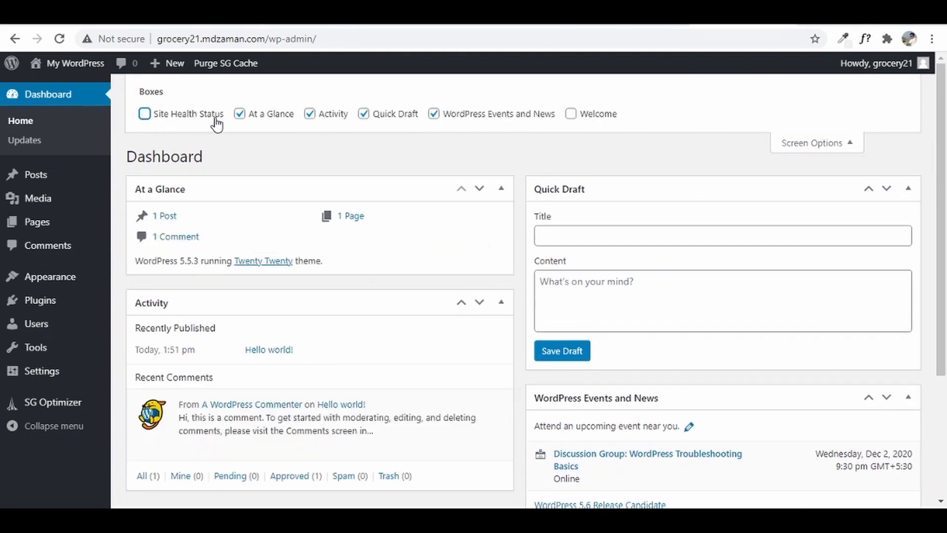
click(247, 120)
click(325, 117)
click(374, 121)
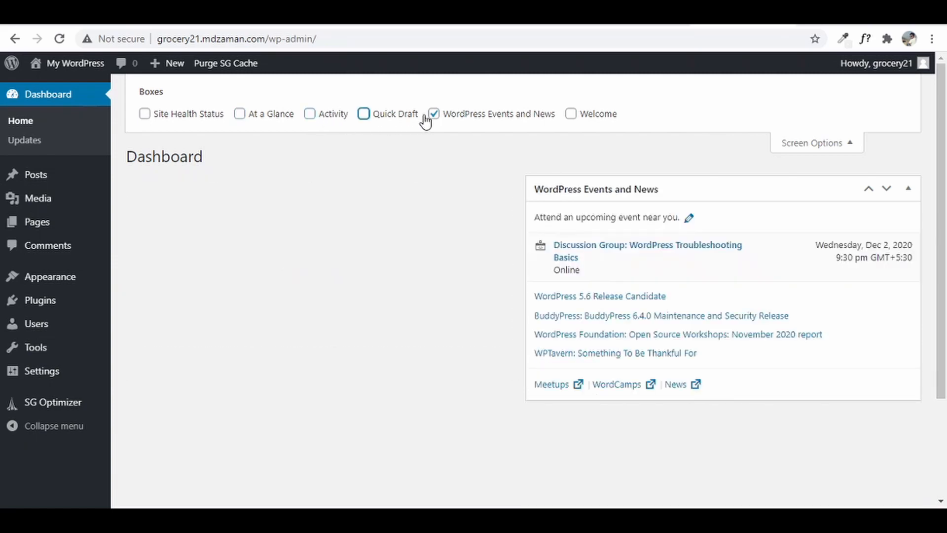
click(433, 115)
click(809, 147)
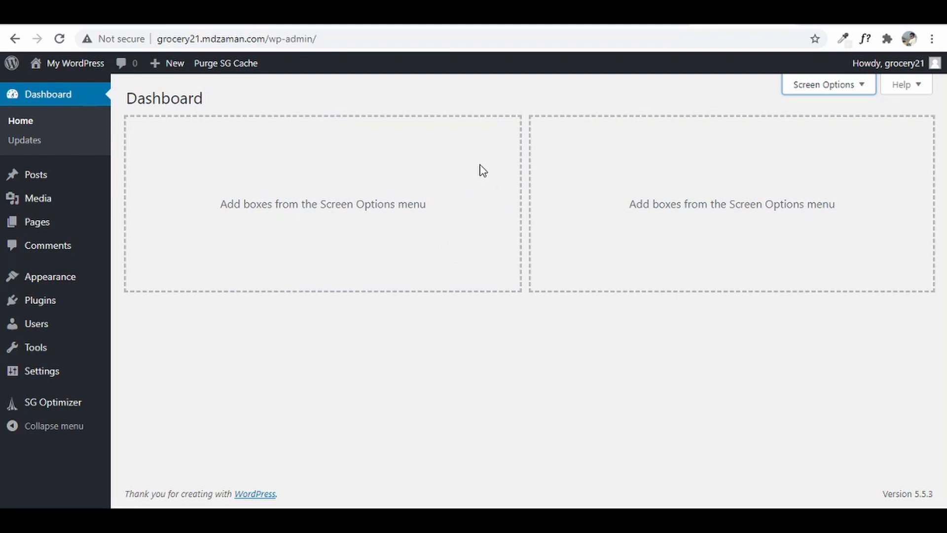
- Open the new site's front page in a new tab and scroll through it
right_click(40, 66)
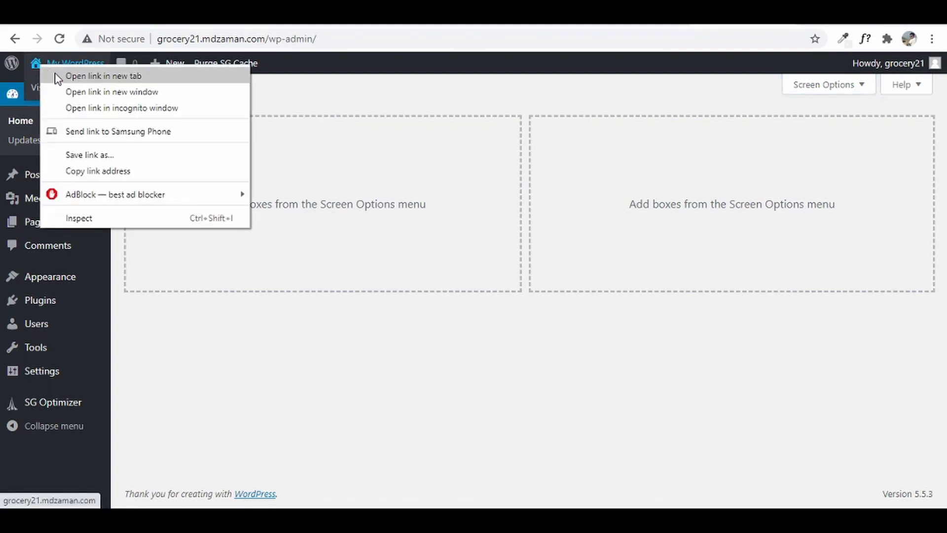
click(58, 77)
click(740, 14)
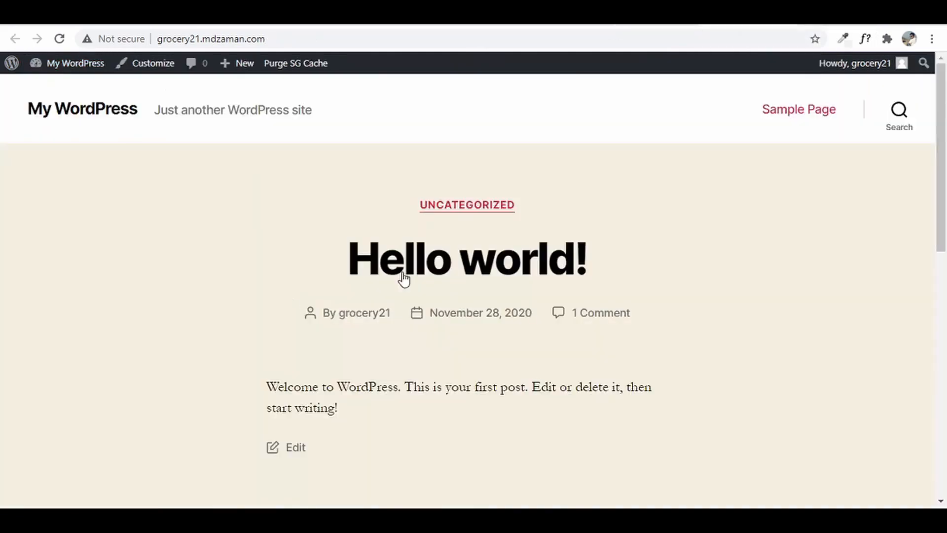
scroll(536, 374, down, 3)
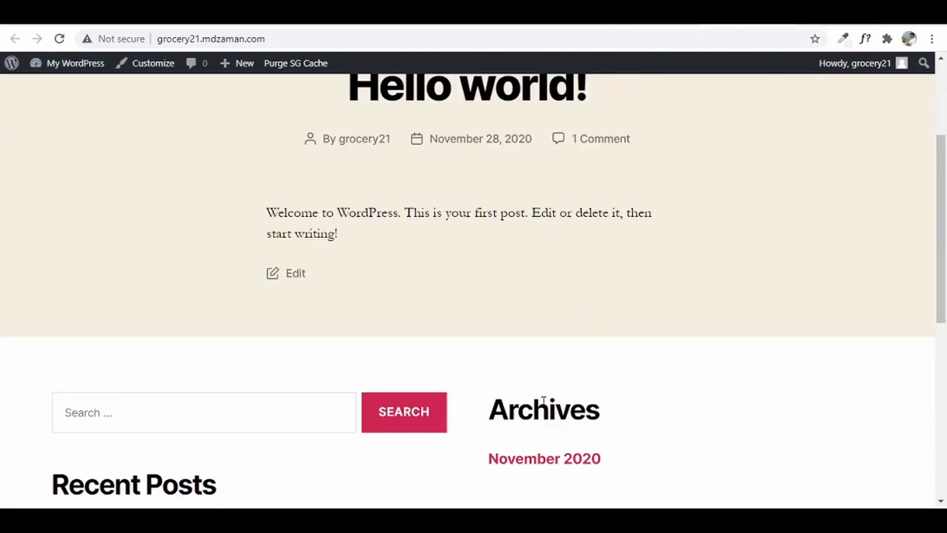
scroll(554, 424, down, 8)
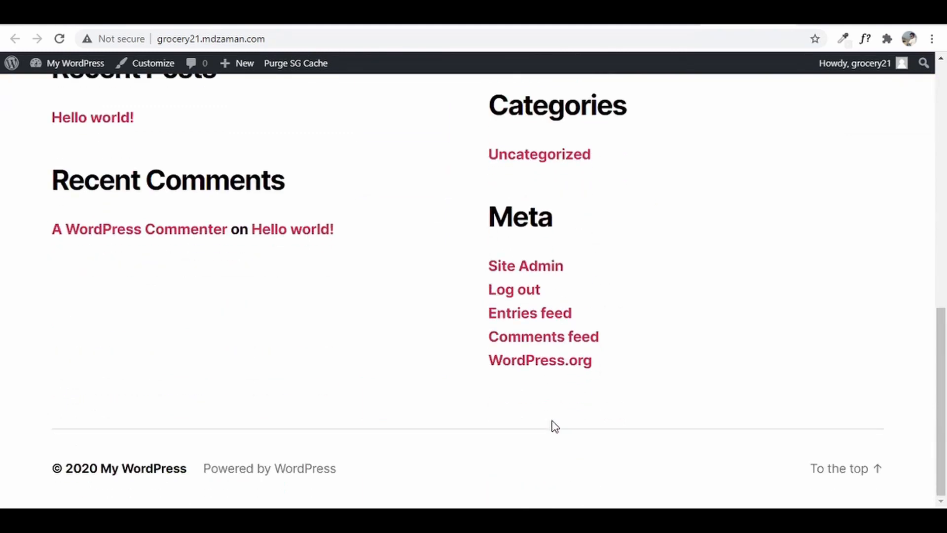
scroll(555, 425, up, 10)
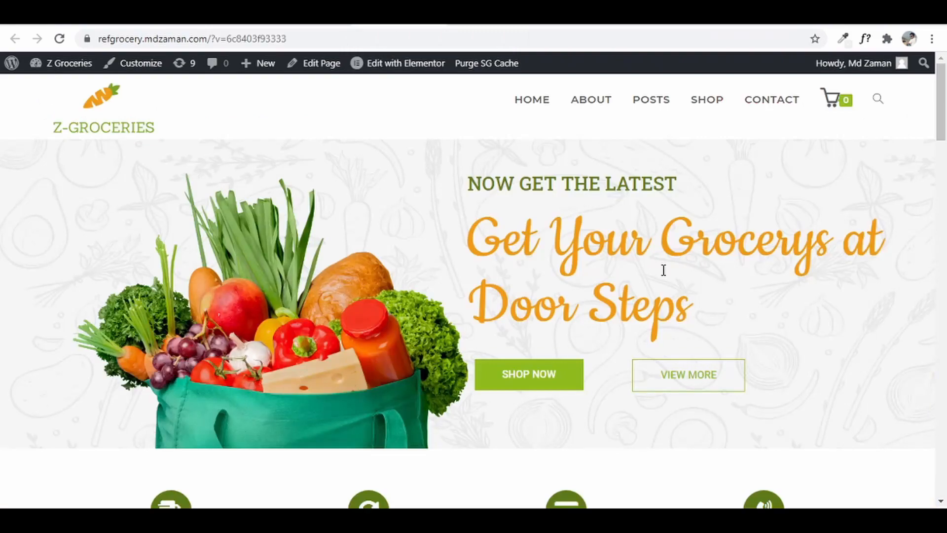
scroll(623, 288, down, 12)
- Scroll through the Z-Groceries reference homepage to review its products
scroll(623, 290, up, 1)
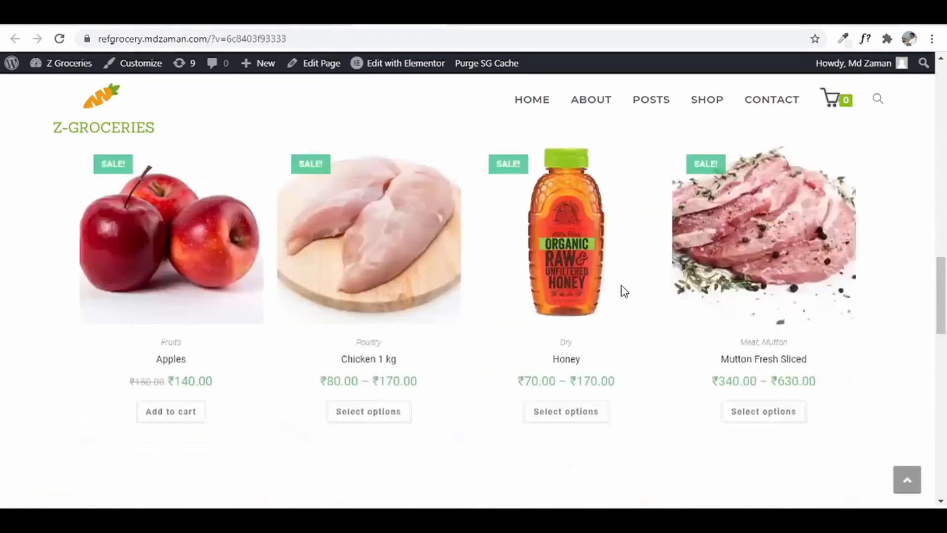
scroll(622, 291, down, 5)
scroll(622, 291, up, 15)
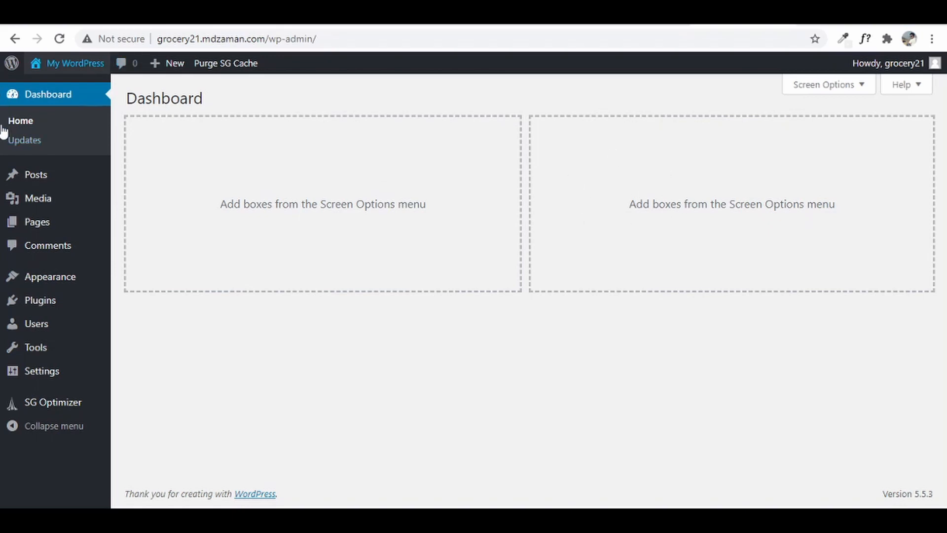
- Check the Updates page, then review the Posts list with its Hello world! post
click(26, 140)
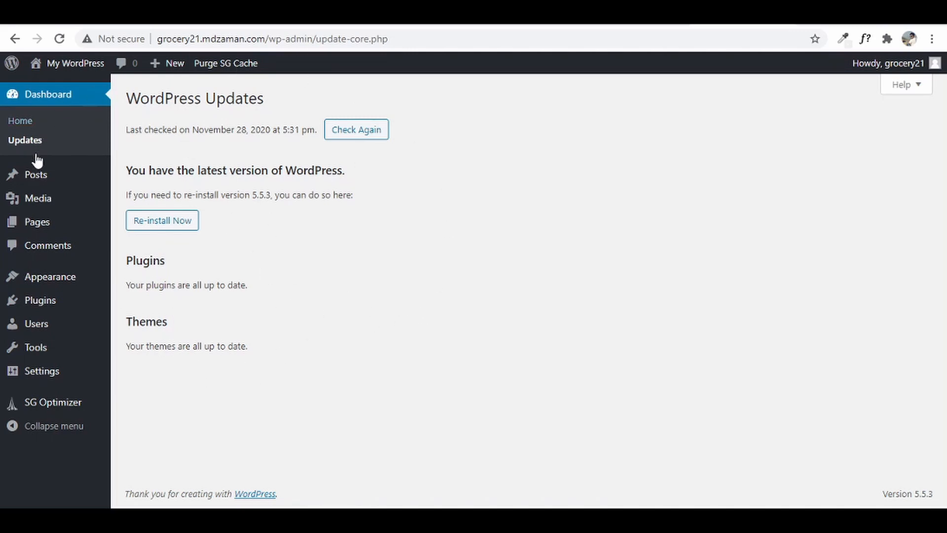
click(36, 176)
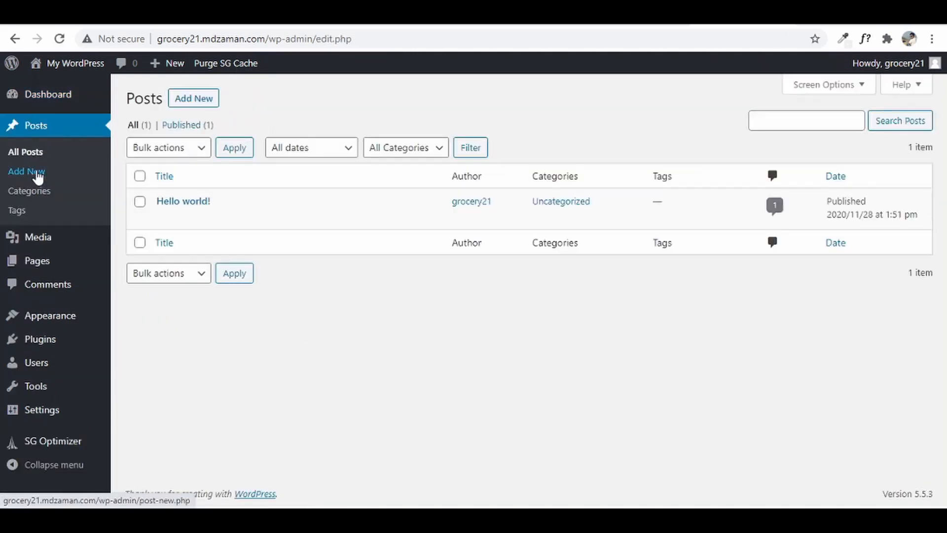
mouse_move(86, 249)
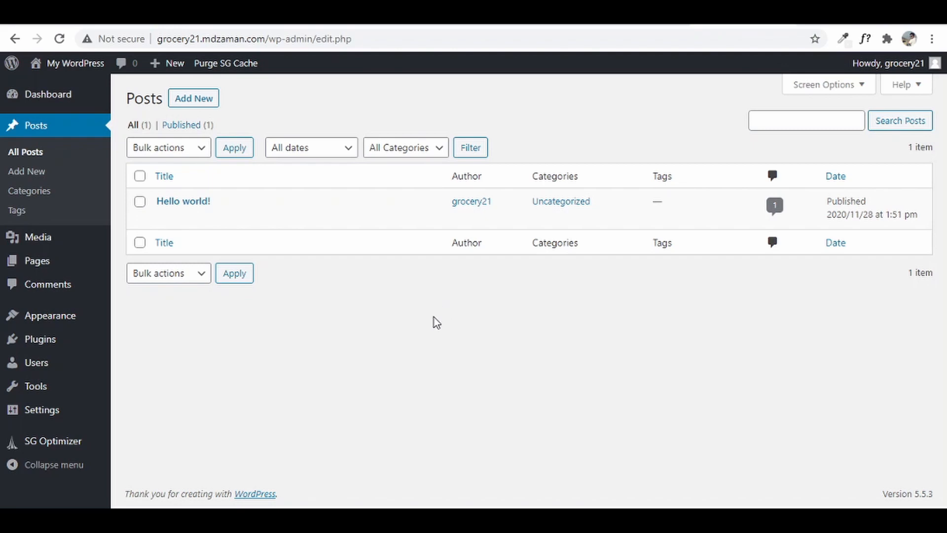
mouse_move(201, 219)
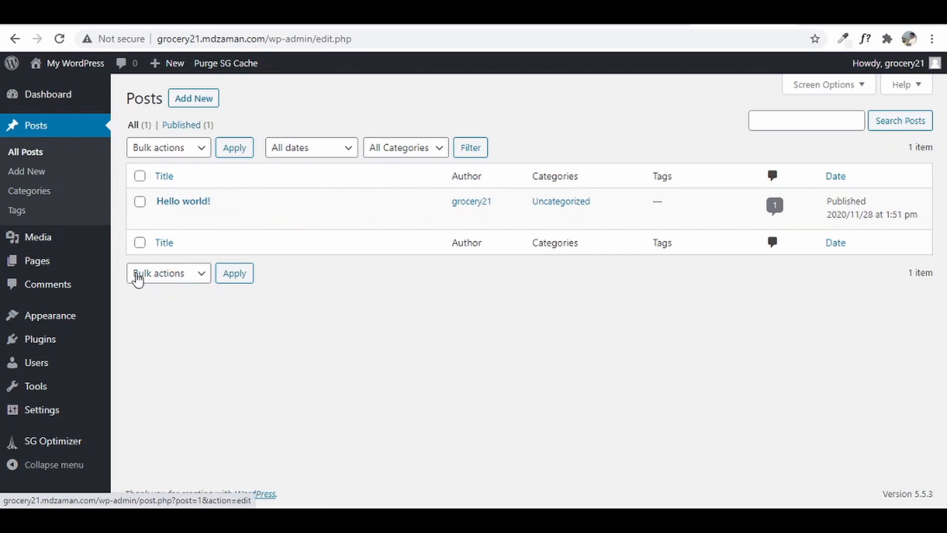
- Select all posts and pick the Move to Trash bulk action, then open the empty Media Library
click(140, 177)
click(184, 153)
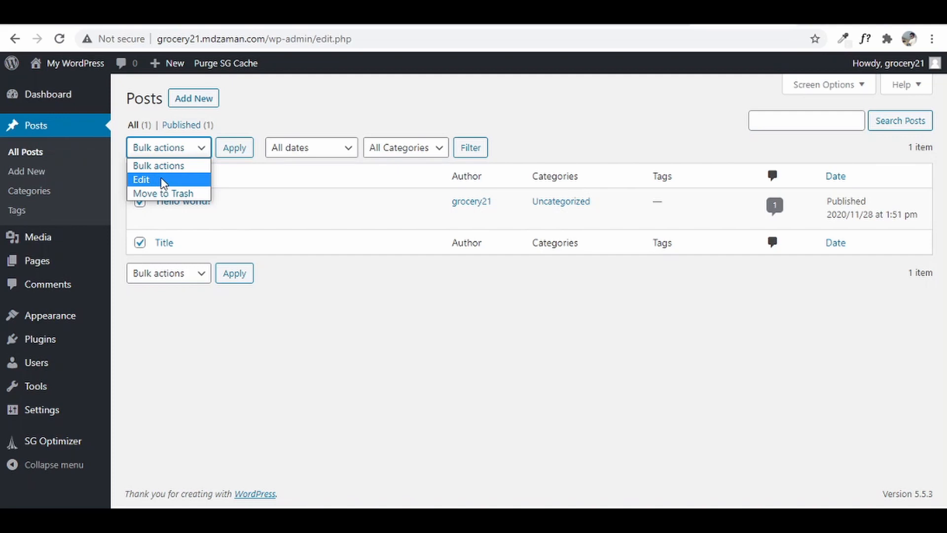
click(162, 193)
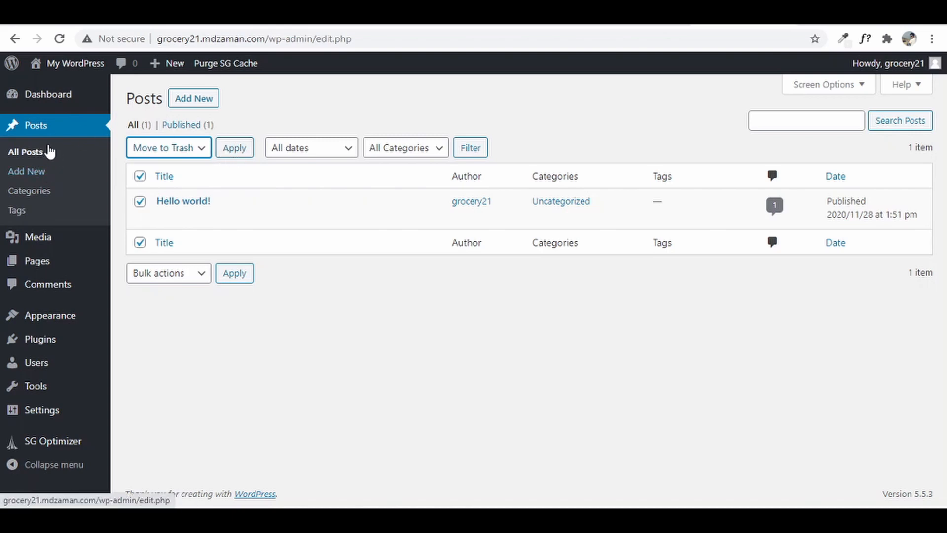
click(39, 238)
click(39, 237)
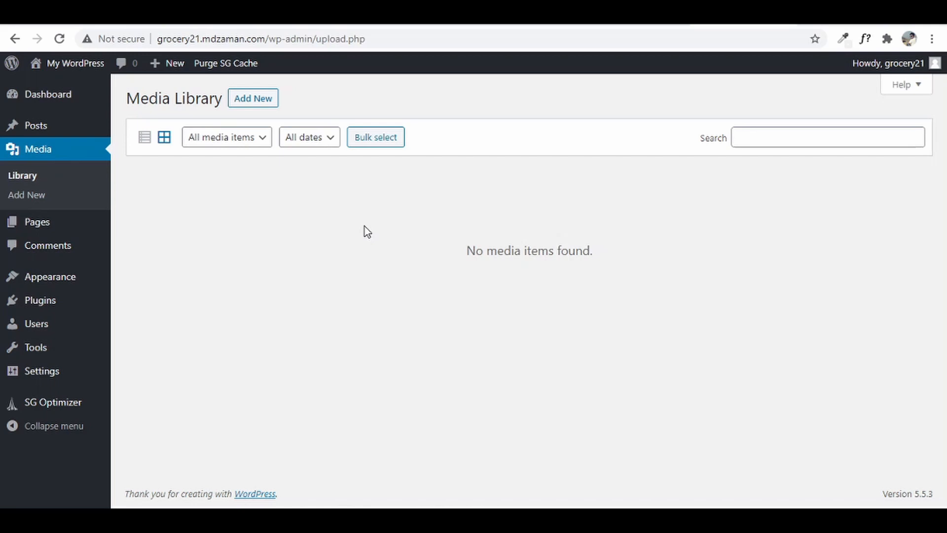
- Select all pages, look over Bulk actions without applying one, then open the Comments list
click(39, 223)
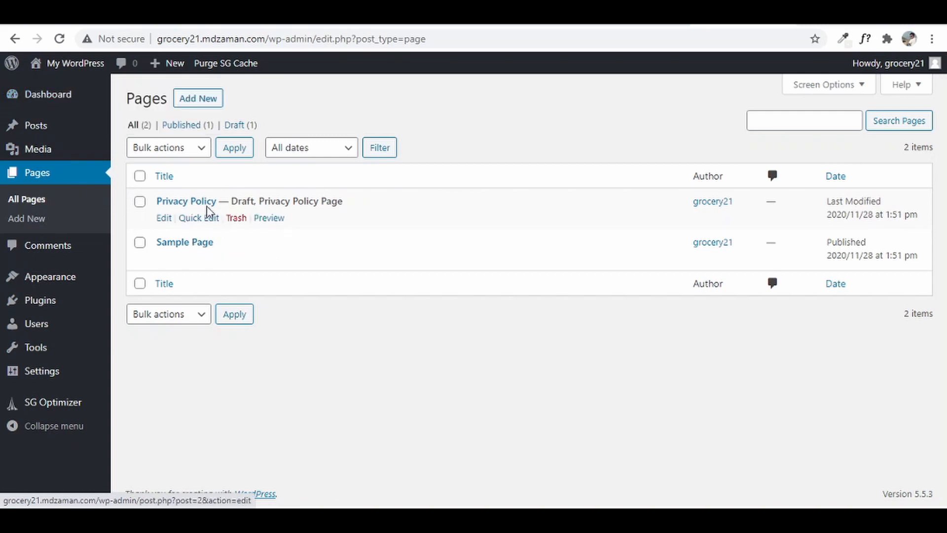
click(140, 176)
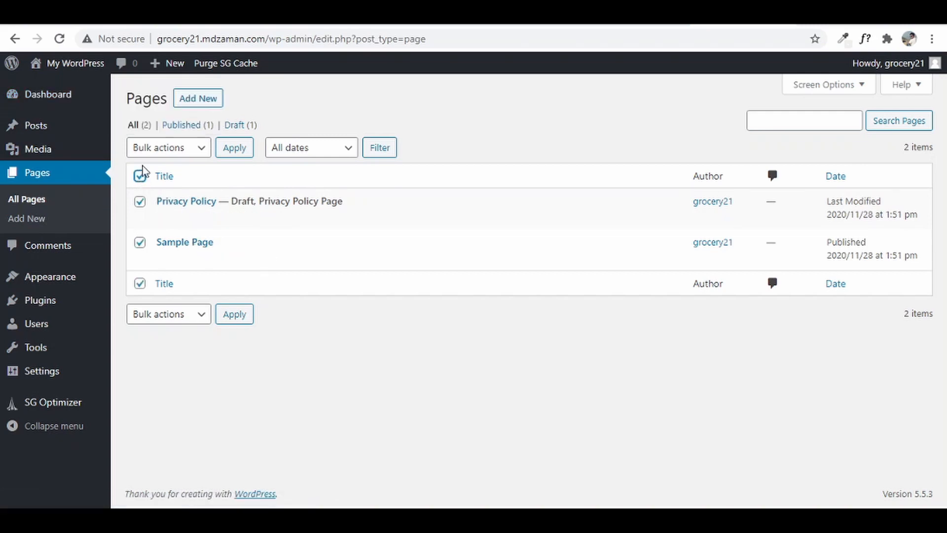
click(153, 149)
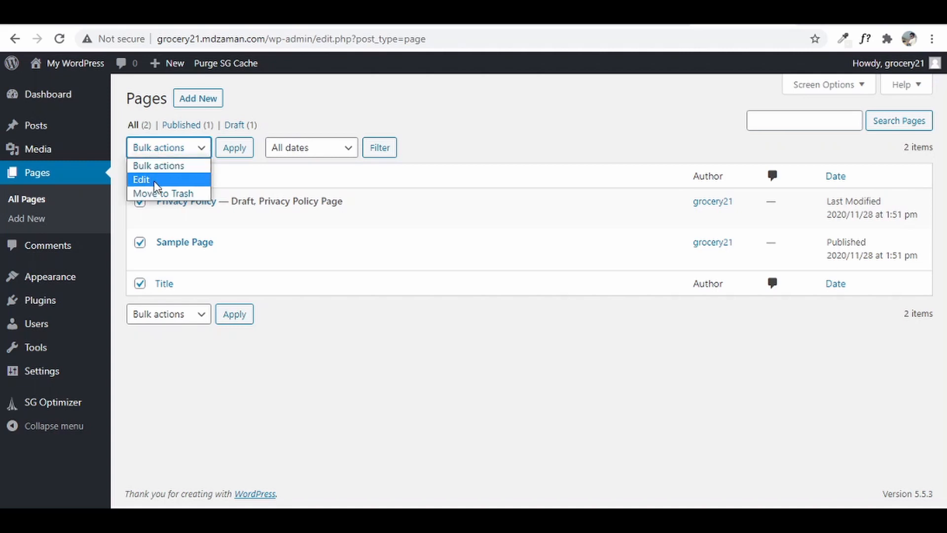
click(210, 163)
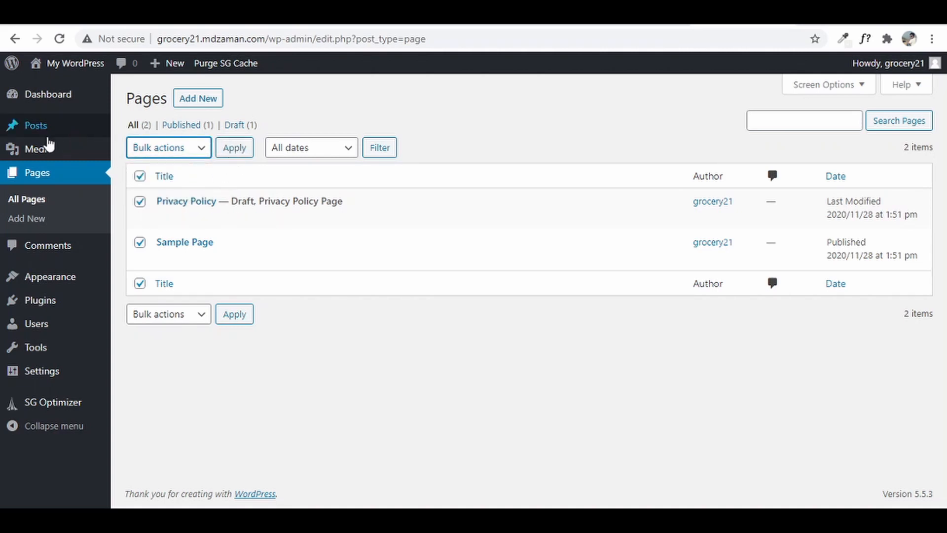
click(48, 250)
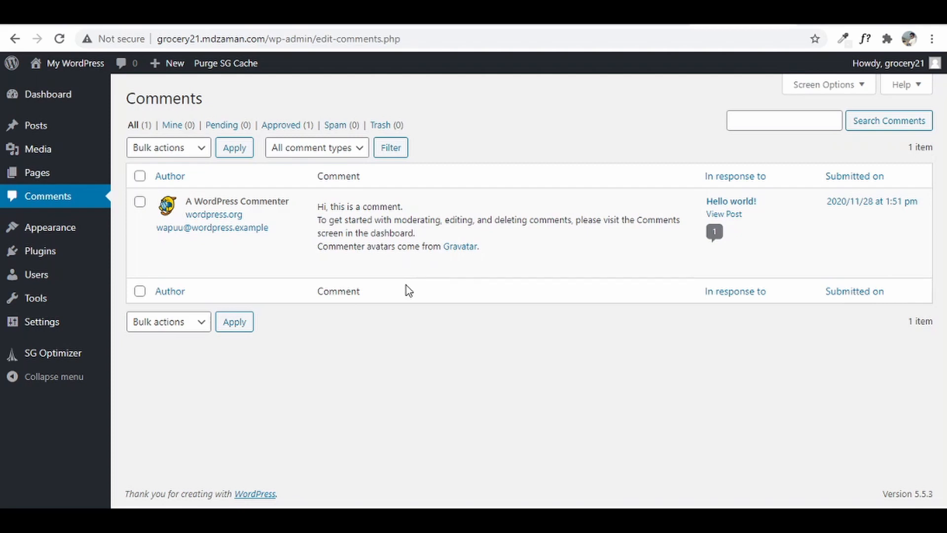
mouse_move(382, 236)
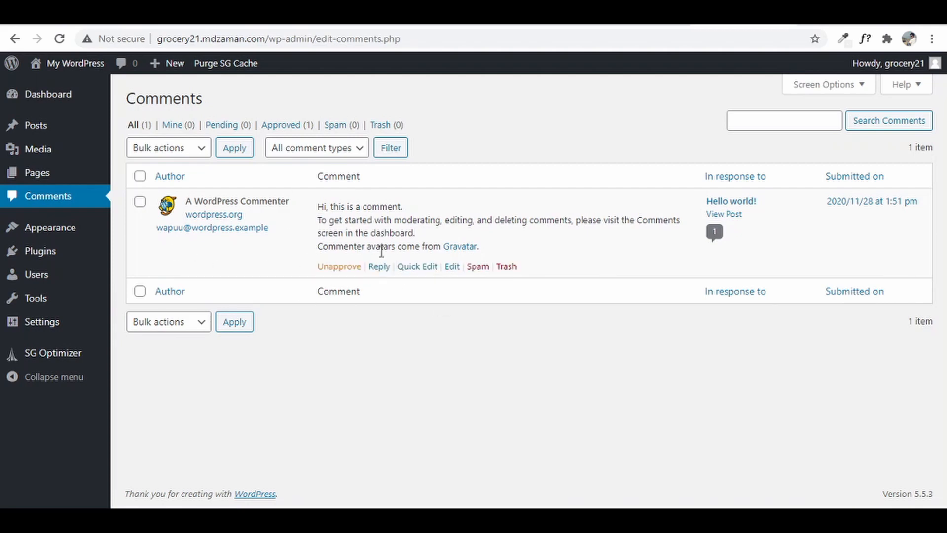
mouse_move(11, 172)
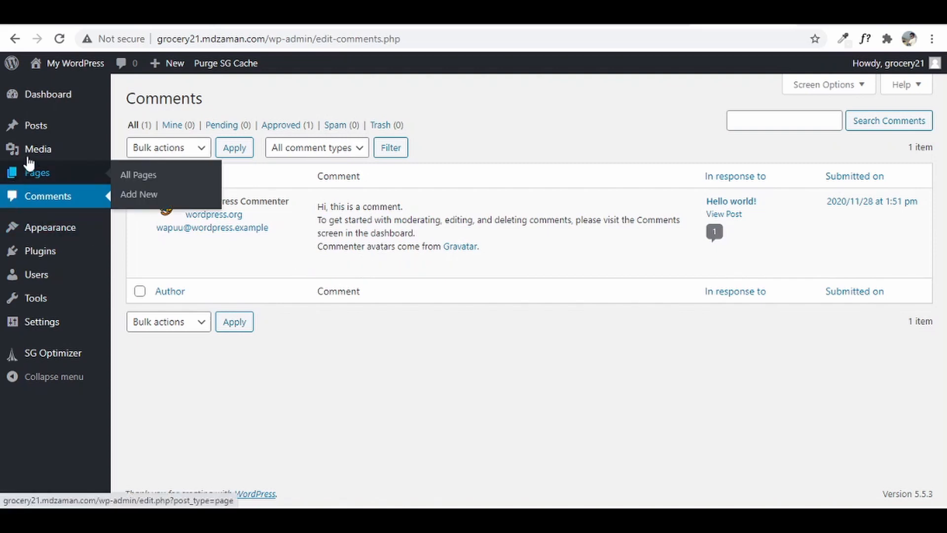
mouse_move(454, 273)
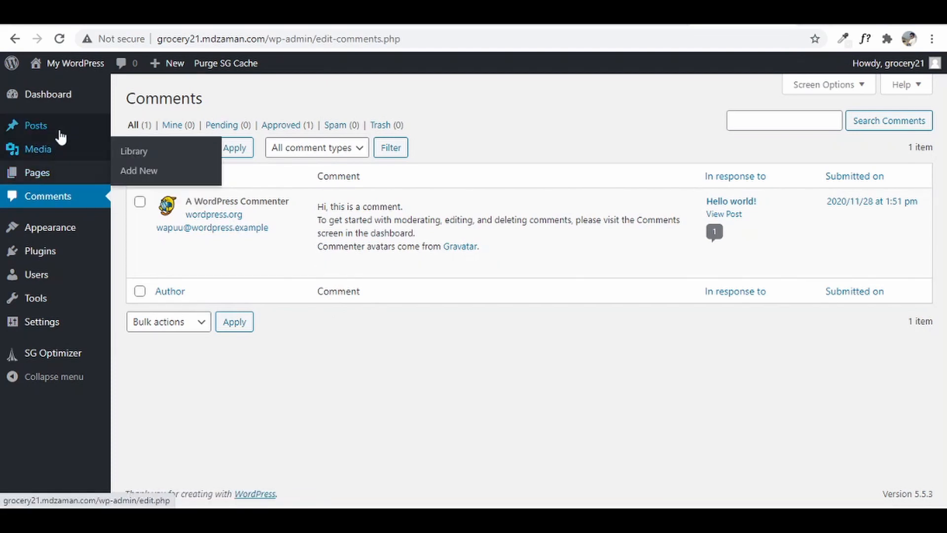
mouse_move(60, 132)
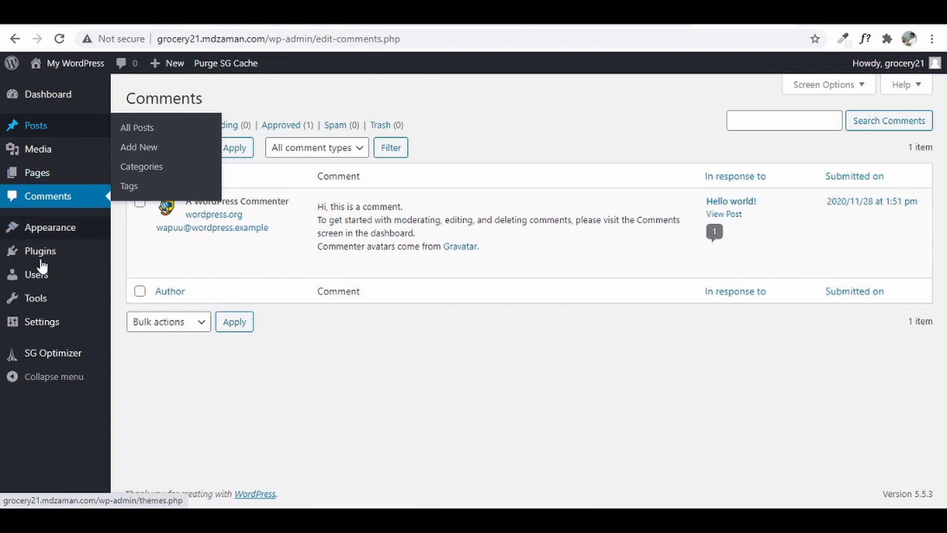
mouse_move(64, 235)
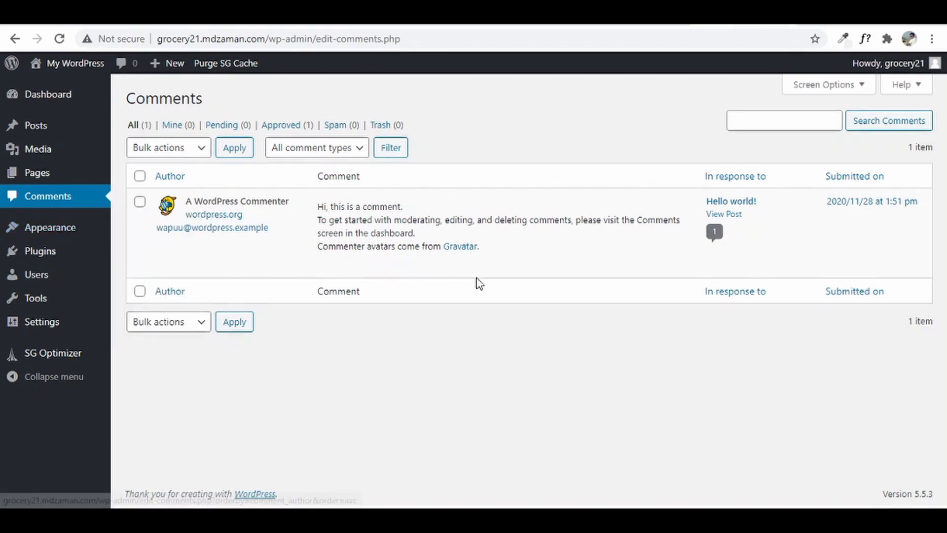
mouse_move(59, 66)
right_click(51, 84)
click(69, 95)
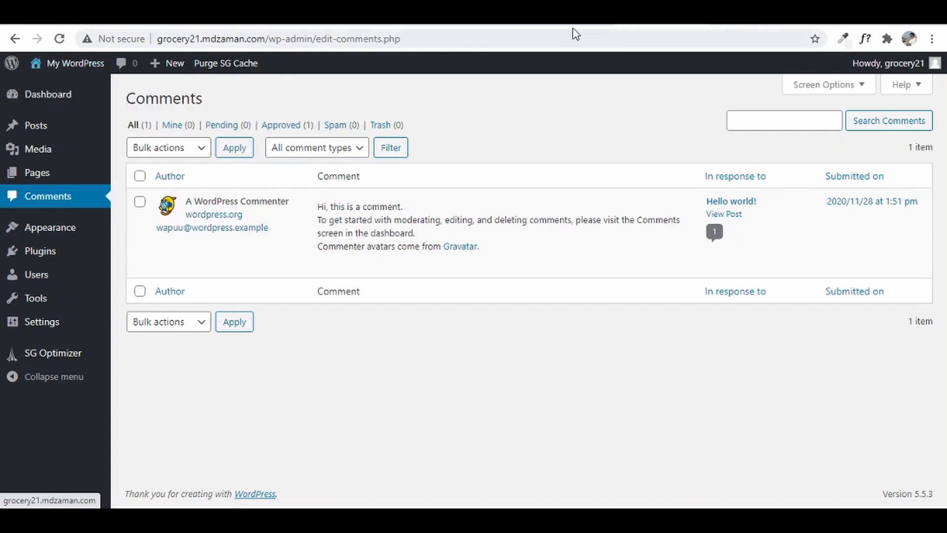
click(574, 16)
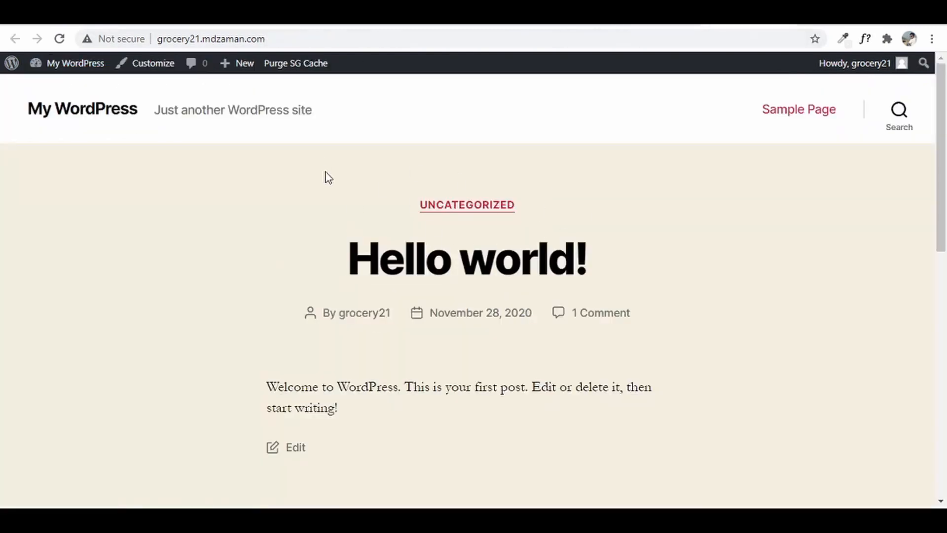
scroll(602, 306, down, 8)
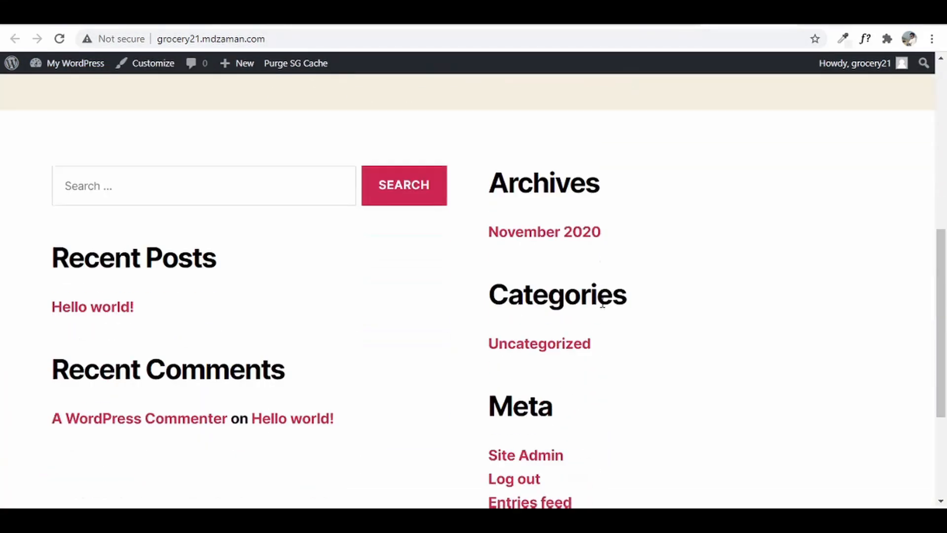
scroll(603, 317, up, 8)
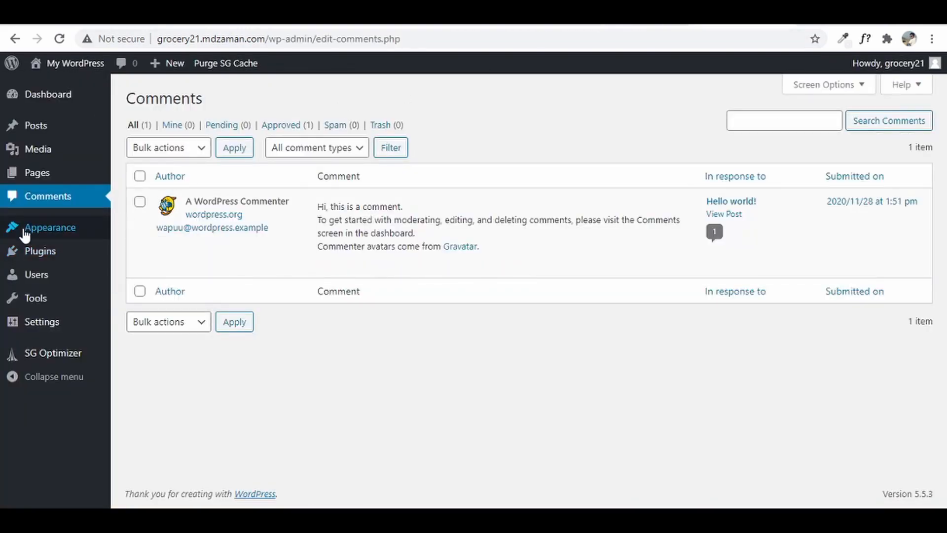
mouse_move(29, 230)
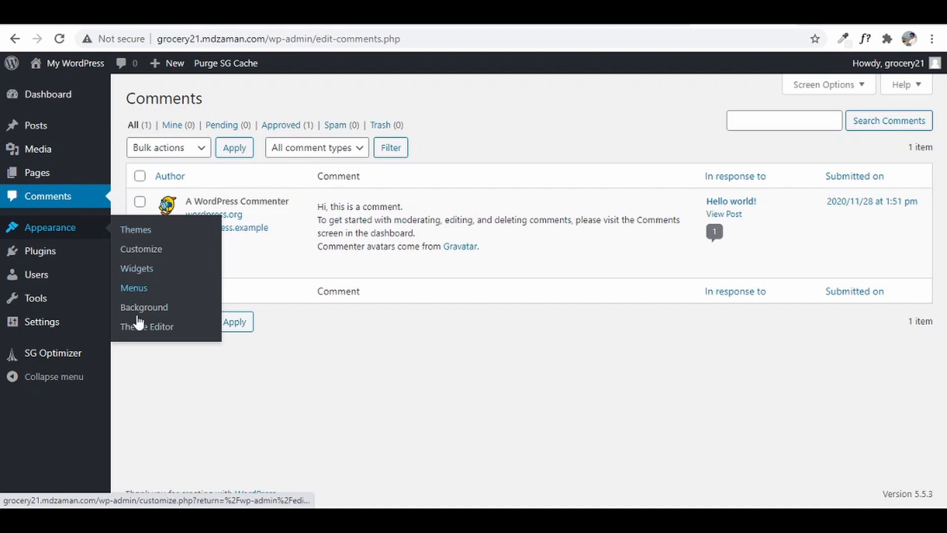
- Review the installed themes under Appearance > Themes
click(137, 231)
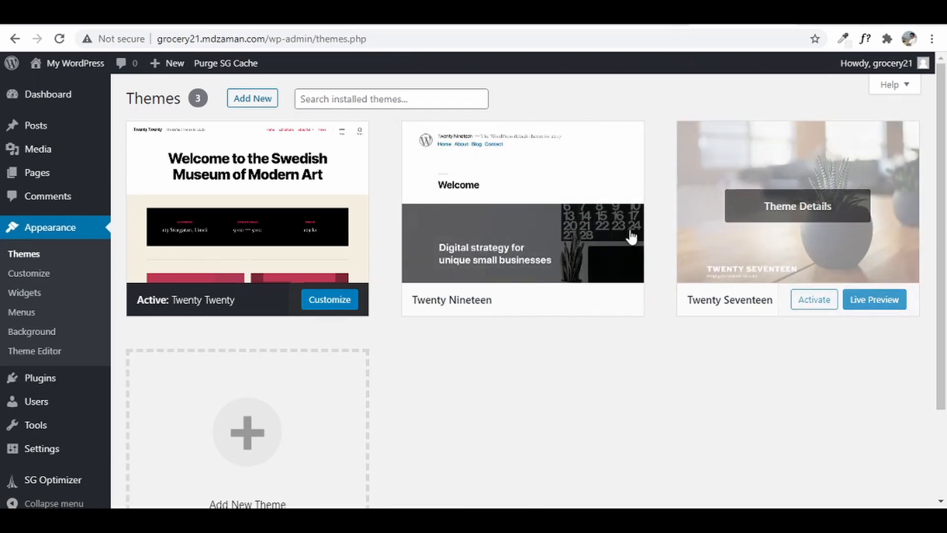
mouse_move(628, 242)
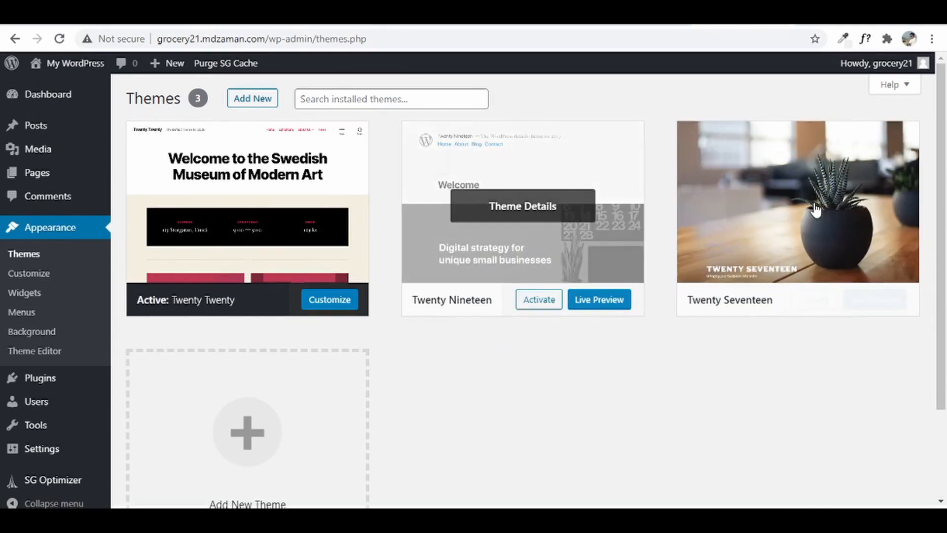
mouse_move(693, 263)
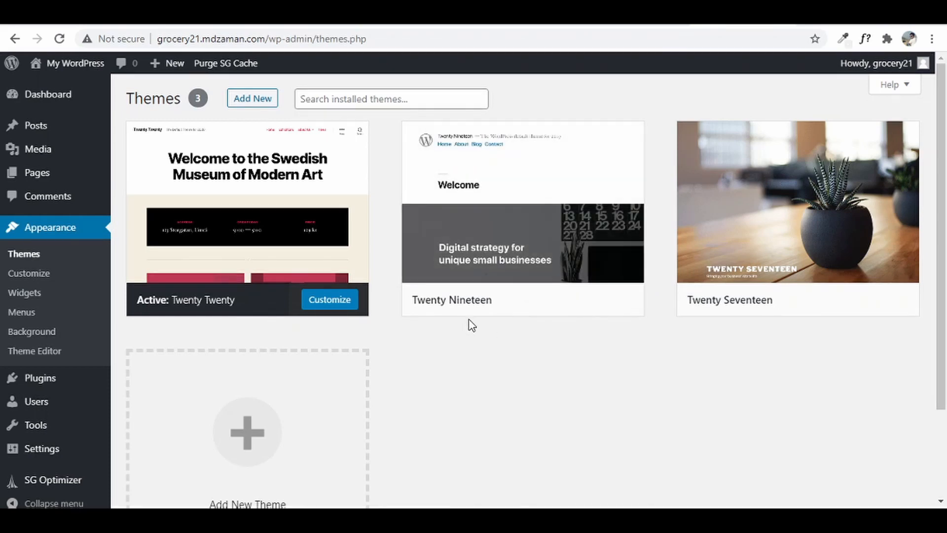
mouse_move(482, 306)
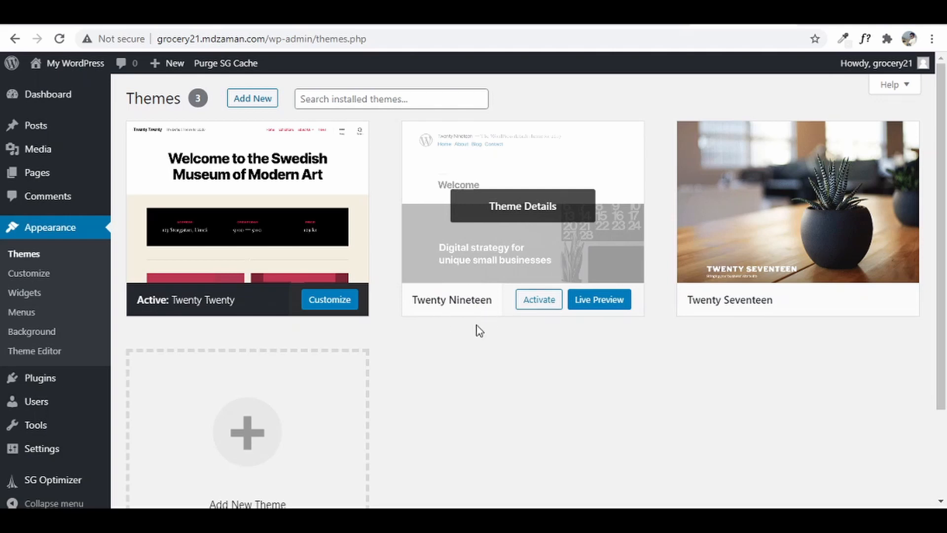
- Search Add New themes for 'ocean wp', then install and activate OceanWP
click(261, 103)
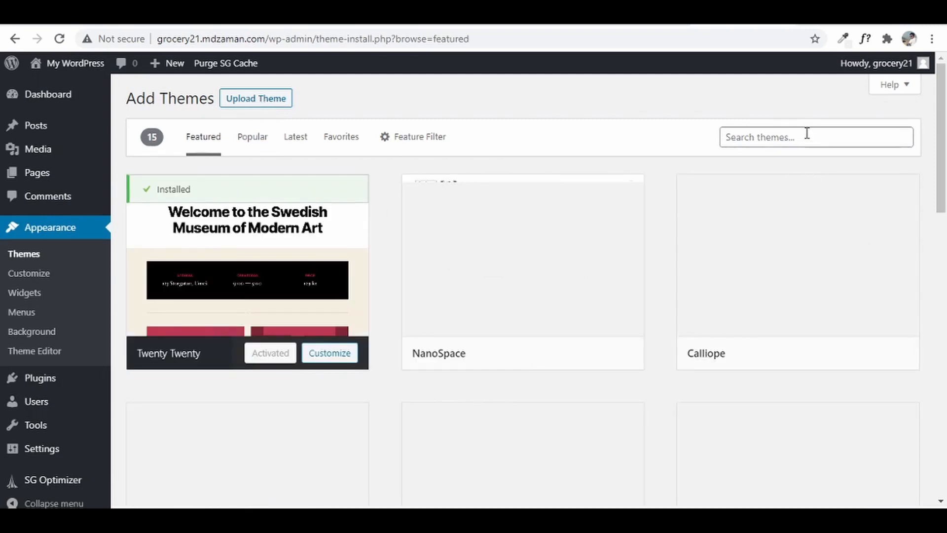
click(805, 137)
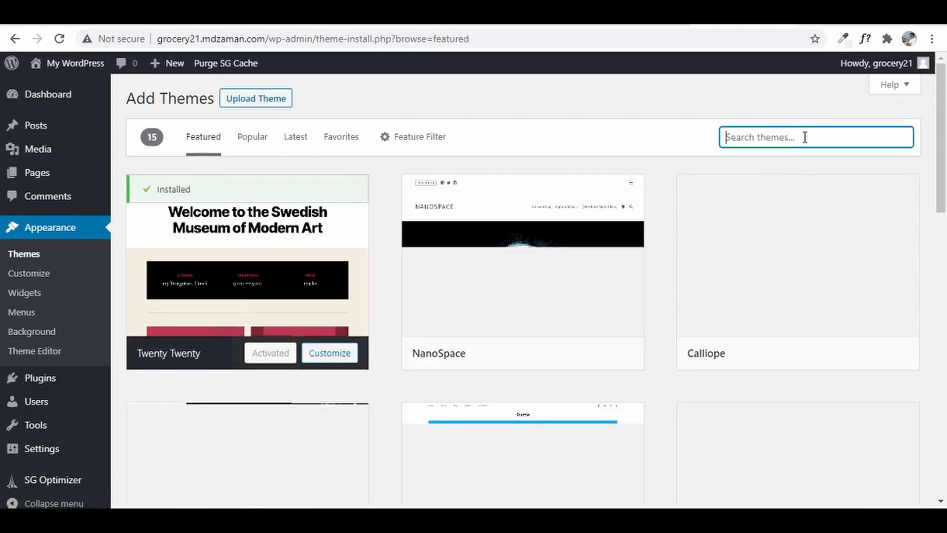
text(ocean wp)
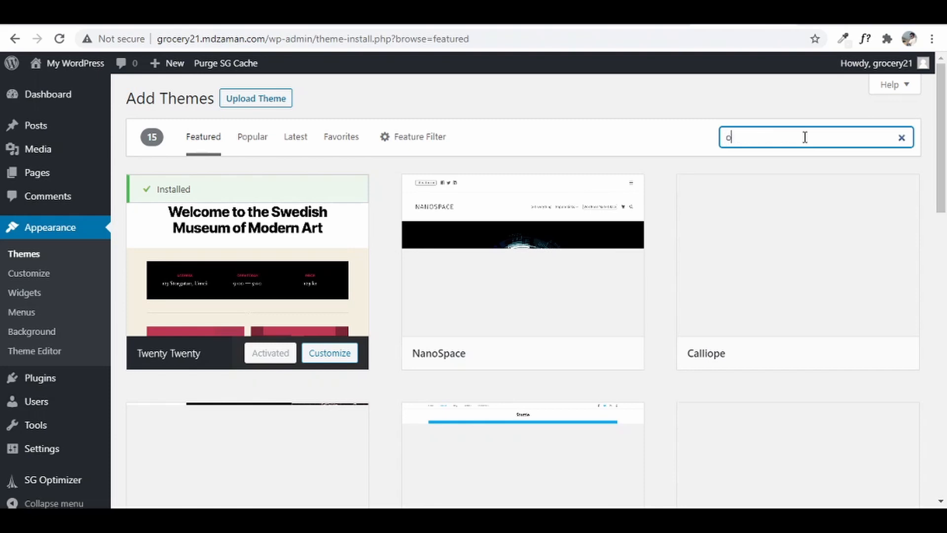
mouse_move(238, 226)
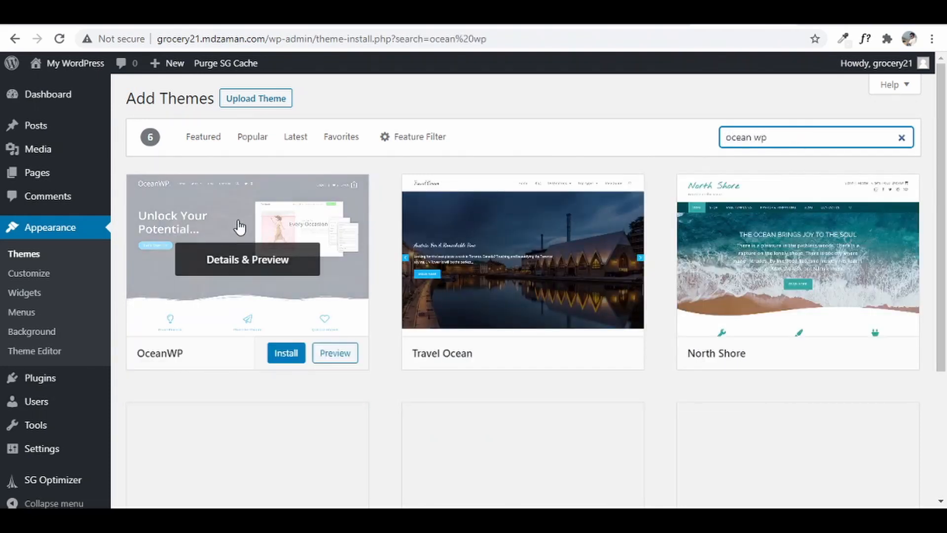
click(291, 355)
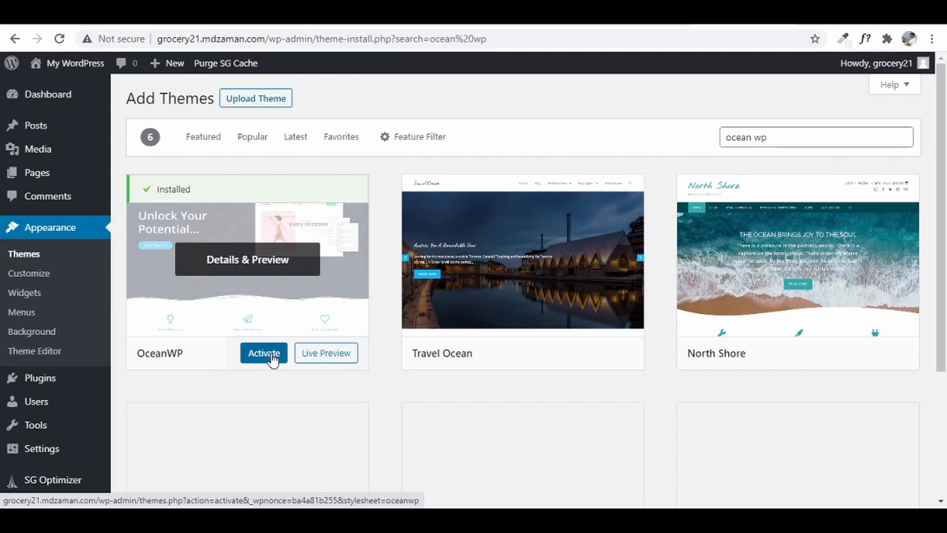
click(273, 359)
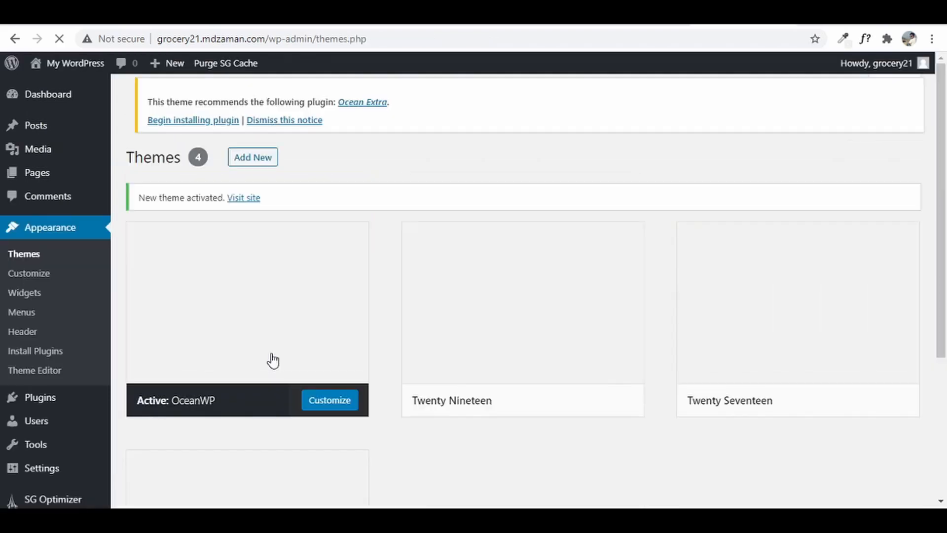
- Delete the Twenty Nineteen theme
scroll(336, 353, down, 3)
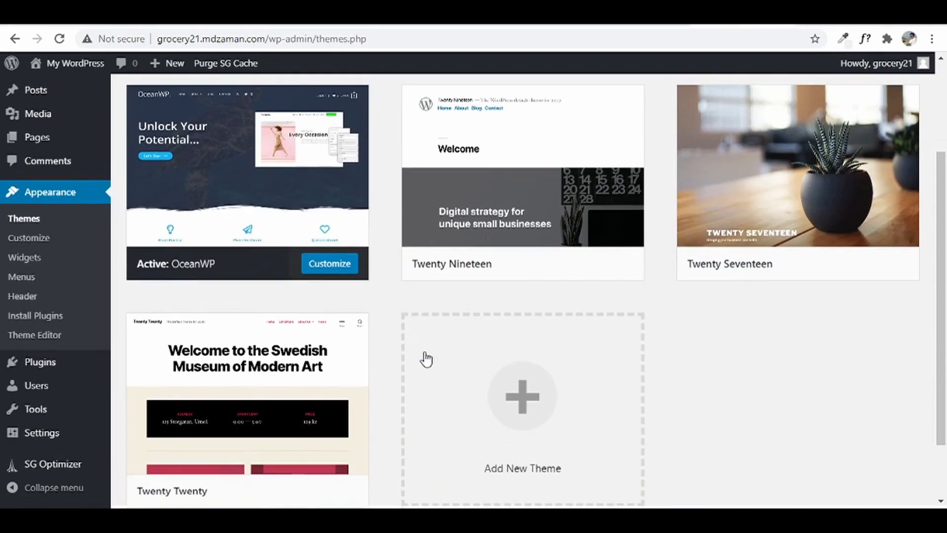
mouse_move(262, 421)
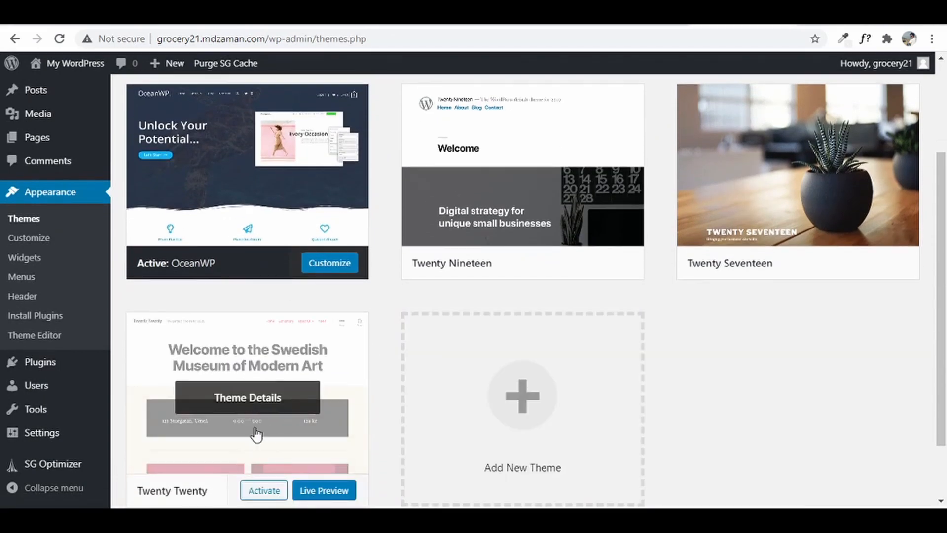
mouse_move(243, 209)
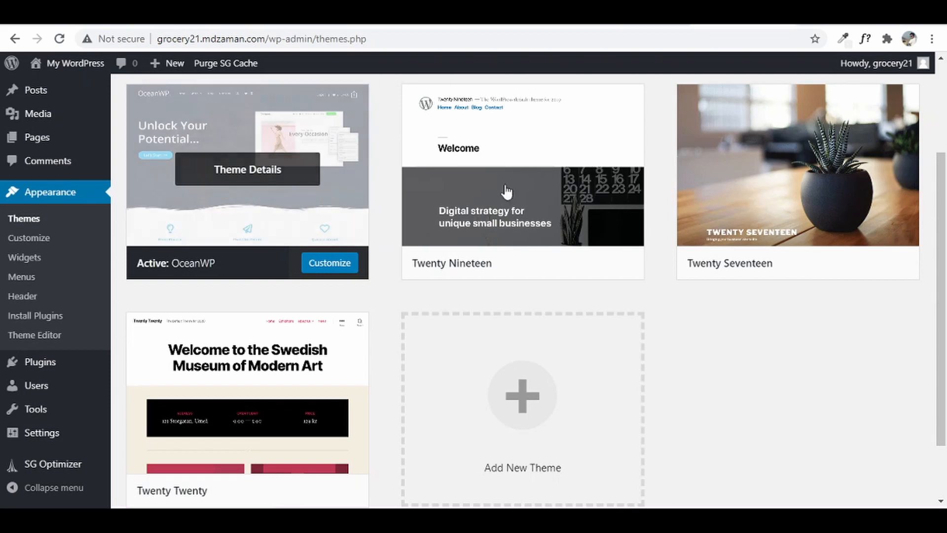
mouse_move(288, 427)
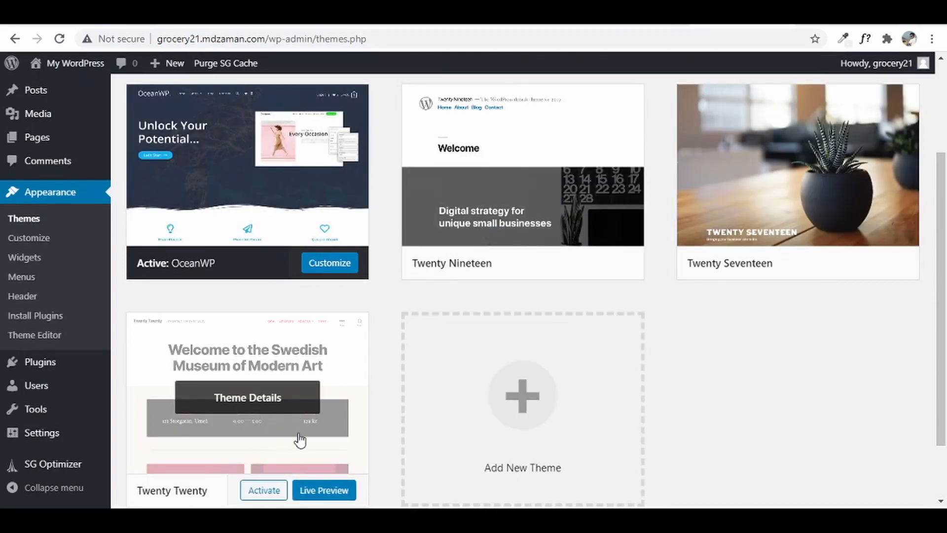
click(545, 141)
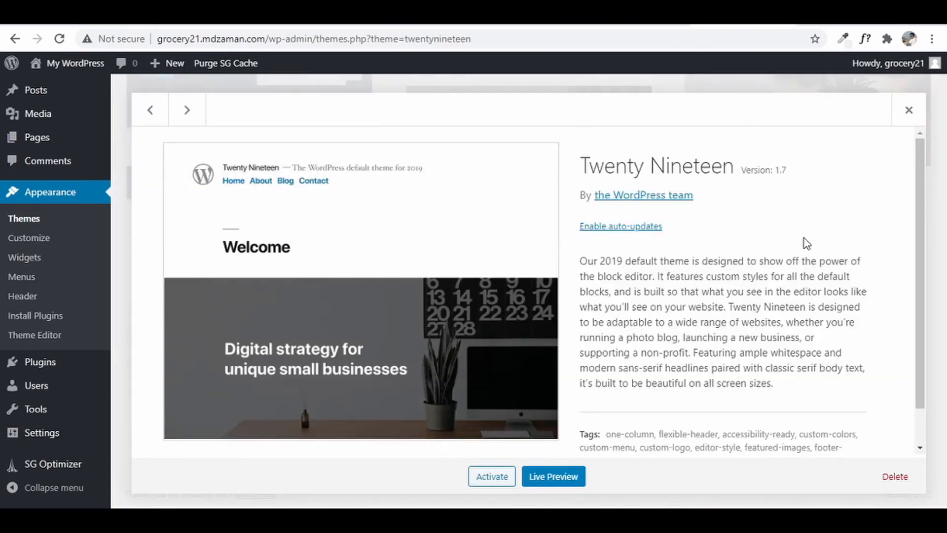
click(895, 476)
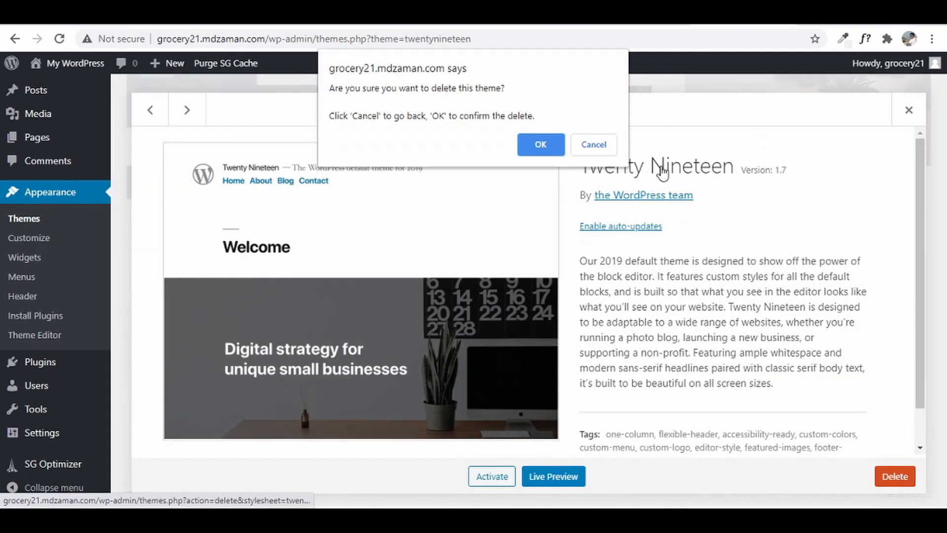
click(542, 145)
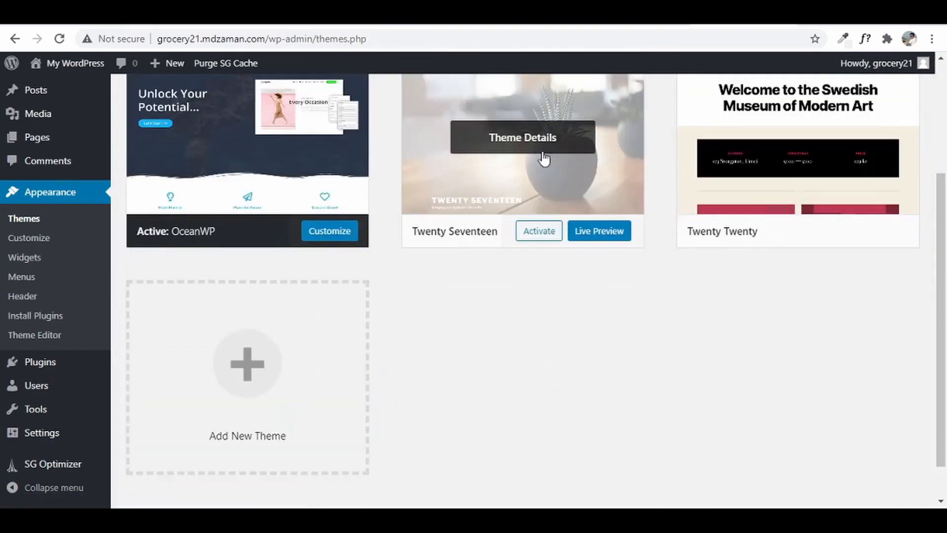
- Delete the Twenty Seventeen and Twenty Twenty themes and dismiss the admin notices
click(615, 106)
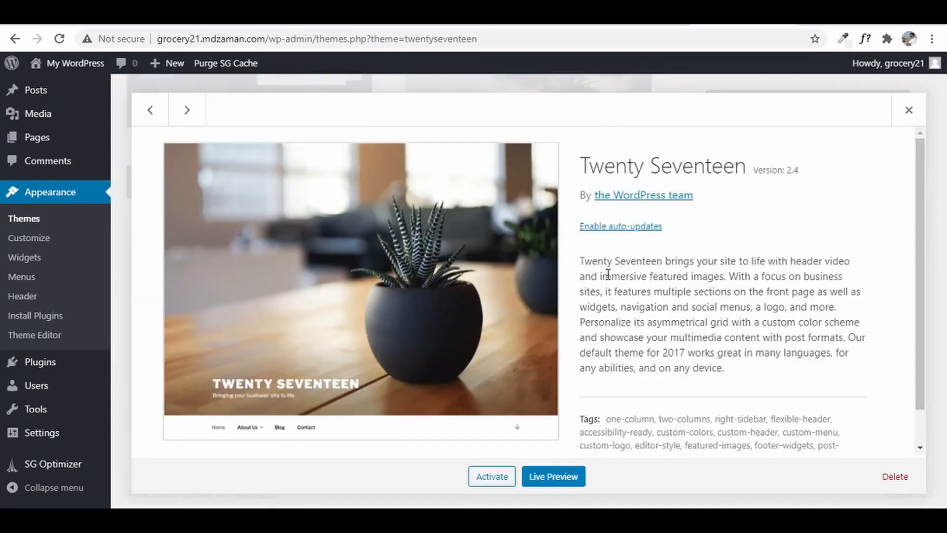
click(894, 477)
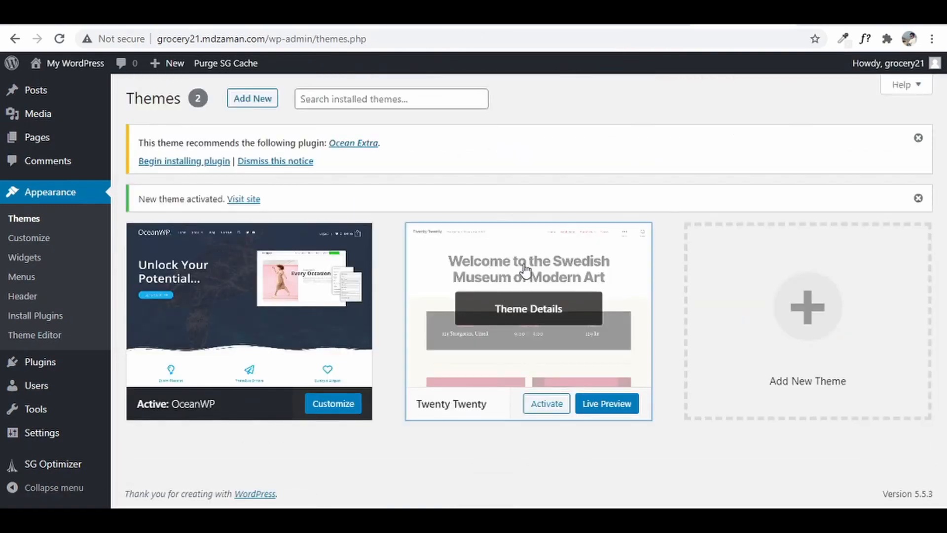
click(526, 268)
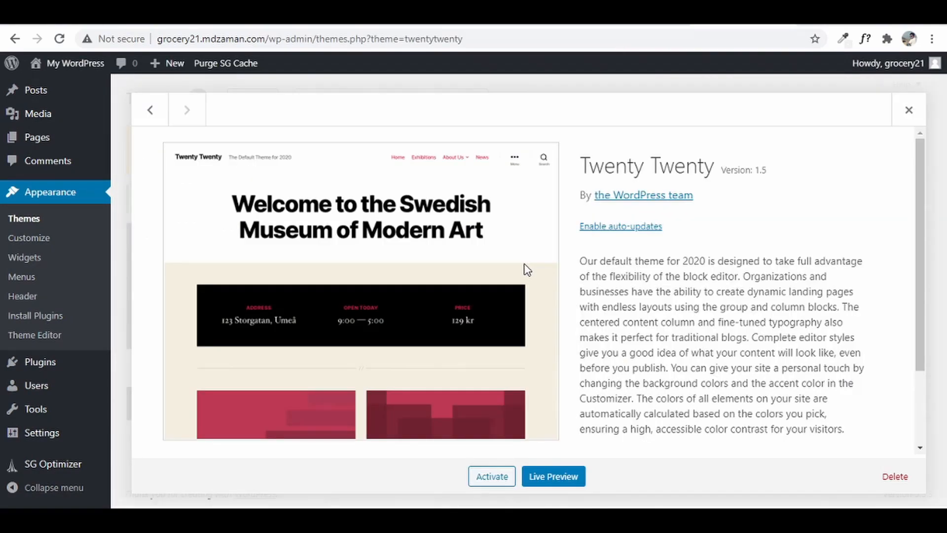
click(892, 475)
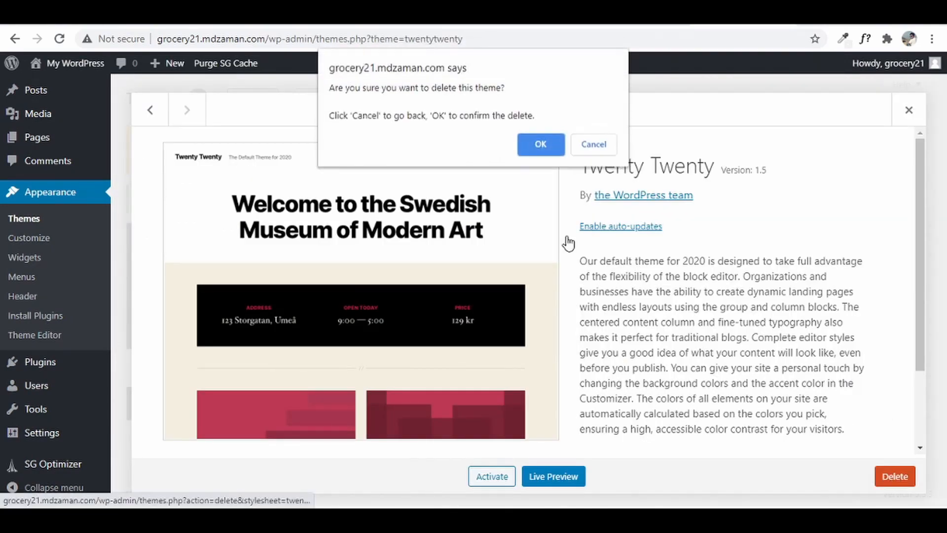
click(541, 144)
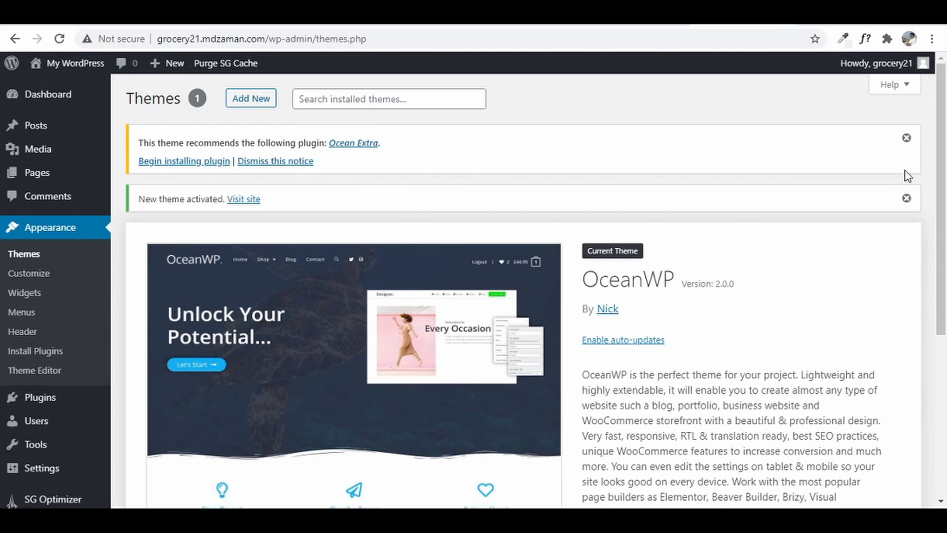
click(906, 138)
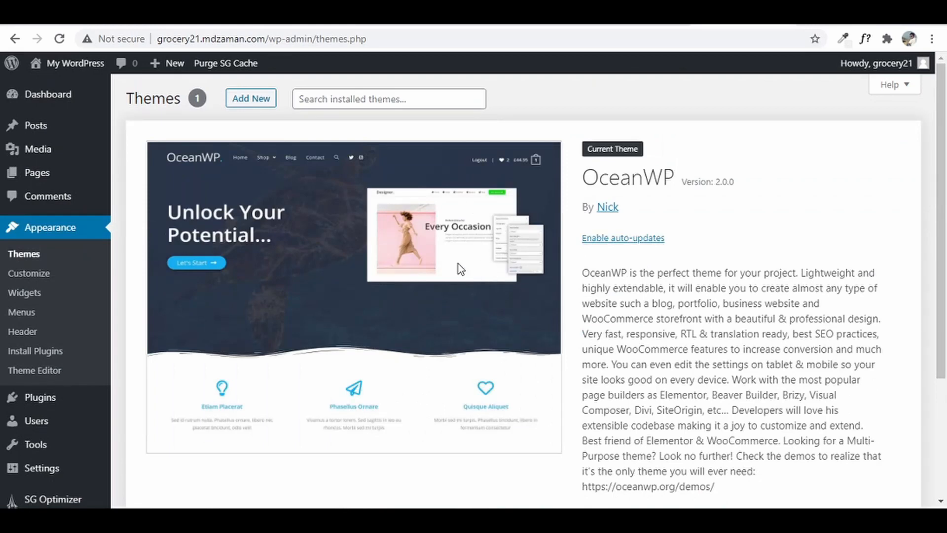
- Open the live site in a new tab and scroll its OceanWP-styled homepage
mouse_move(54, 67)
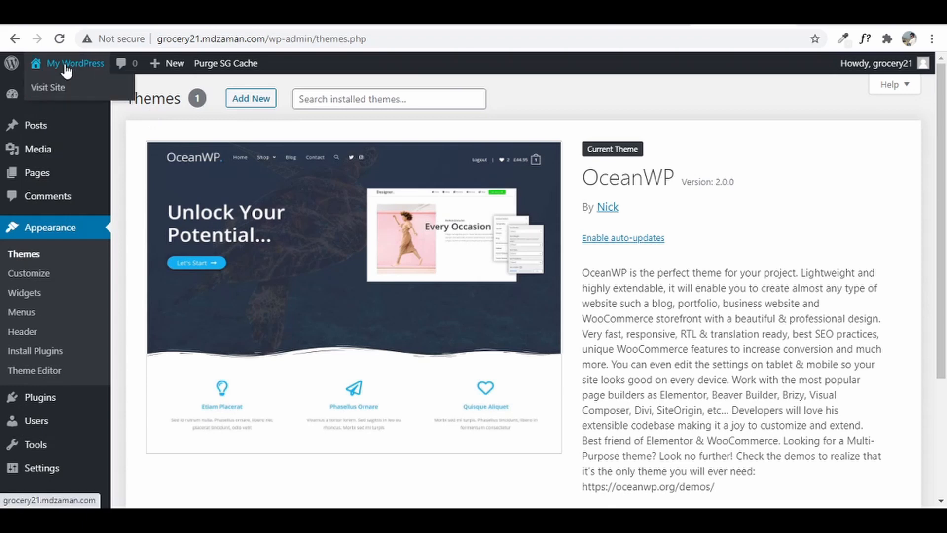
right_click(40, 88)
click(74, 97)
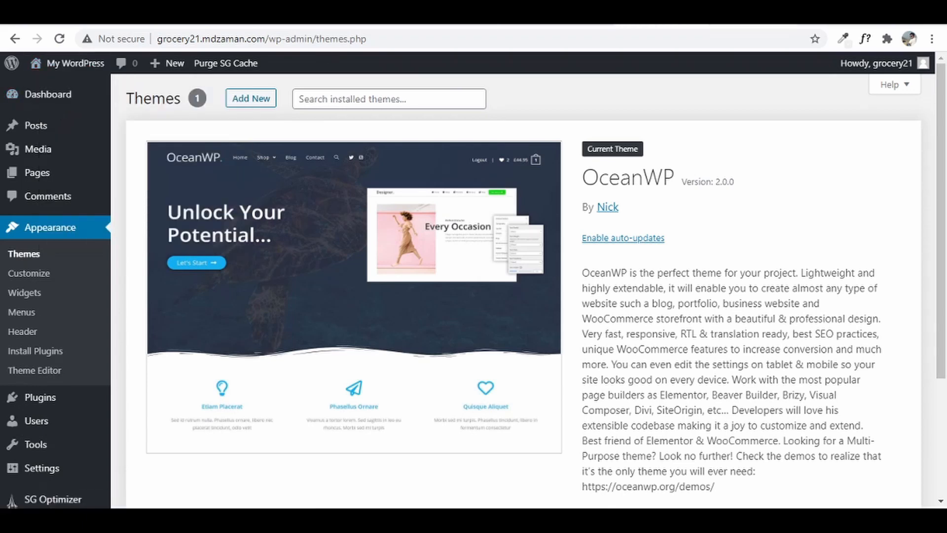
click(658, 17)
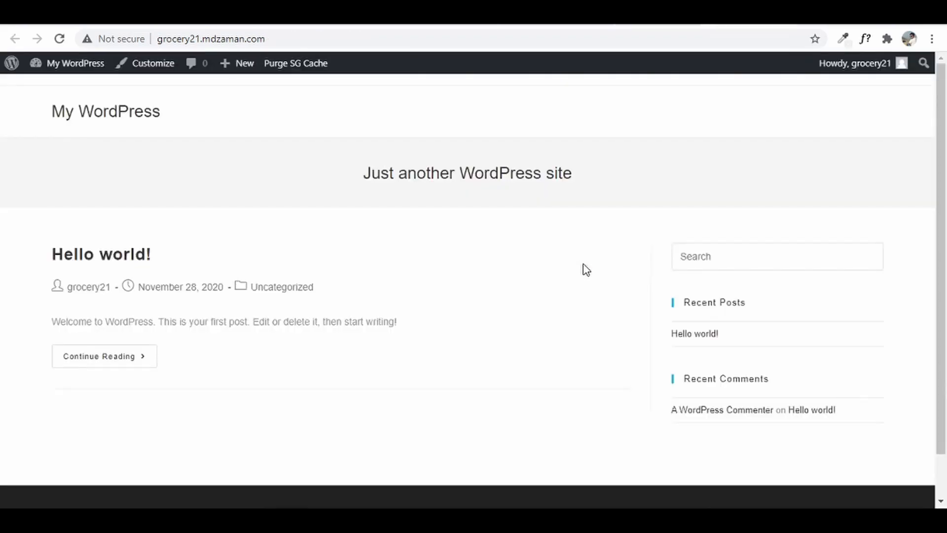
scroll(527, 355, down, 1)
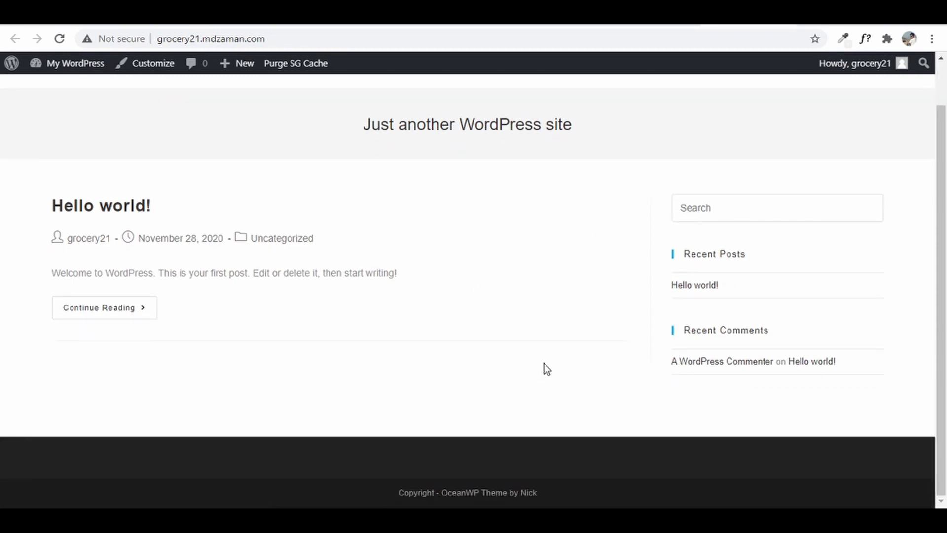
scroll(554, 360, up, 1)
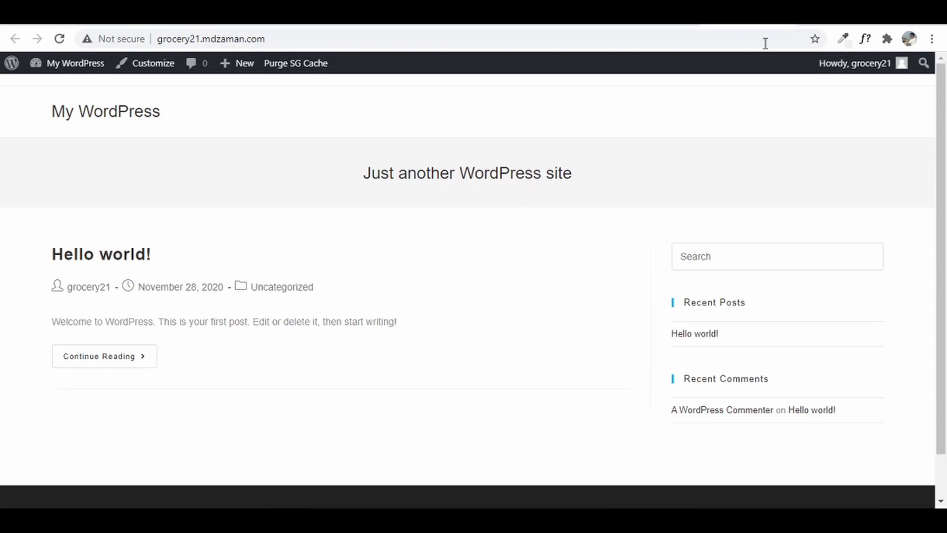
- Delete the Akismet Anti-Spam plugin from the Installed Plugins list
click(777, 26)
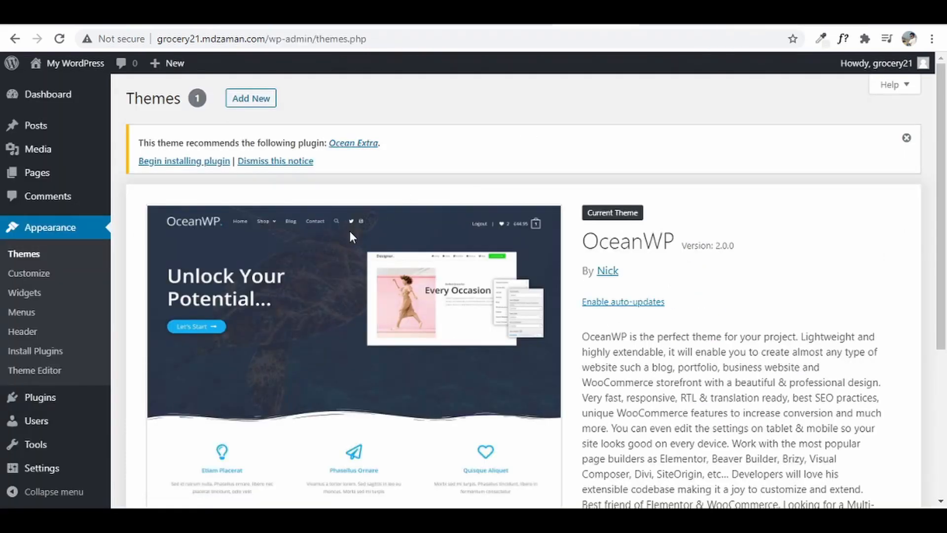
mouse_move(53, 405)
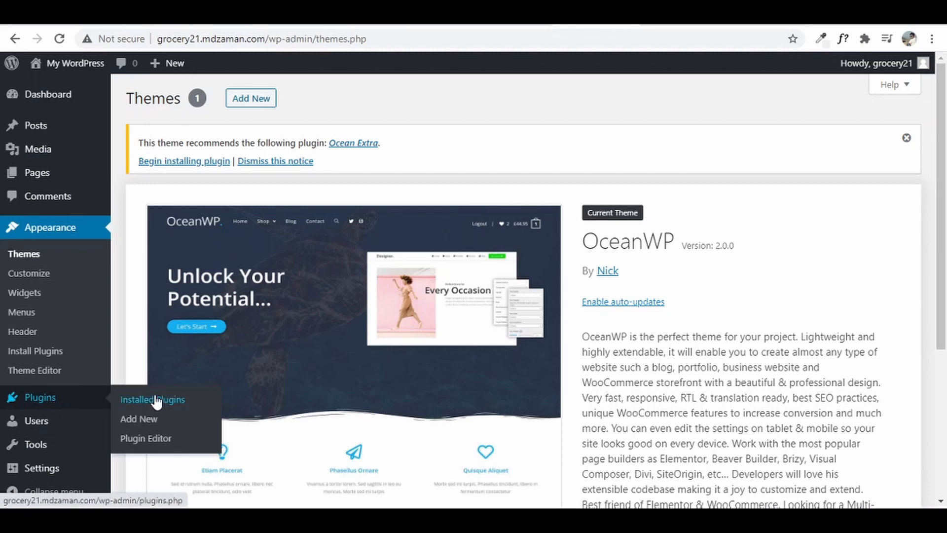
click(180, 401)
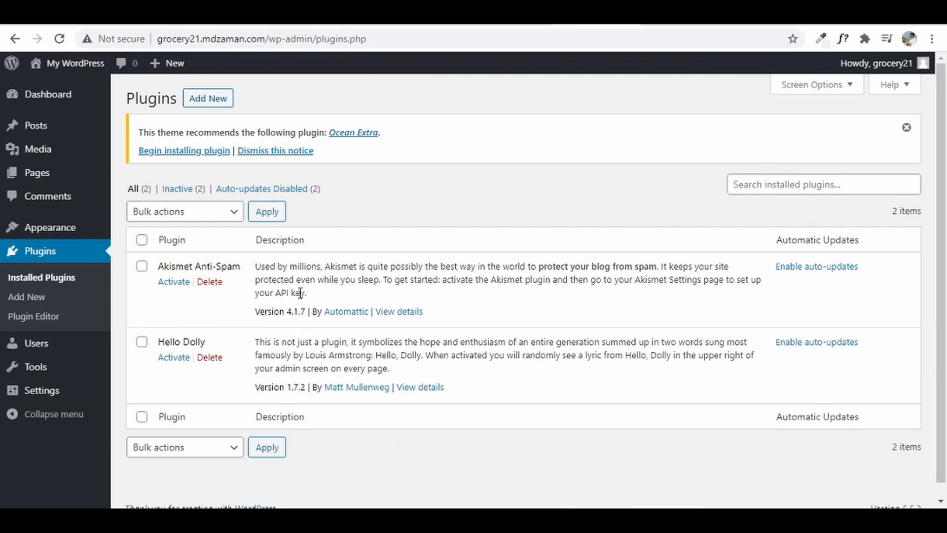
click(210, 281)
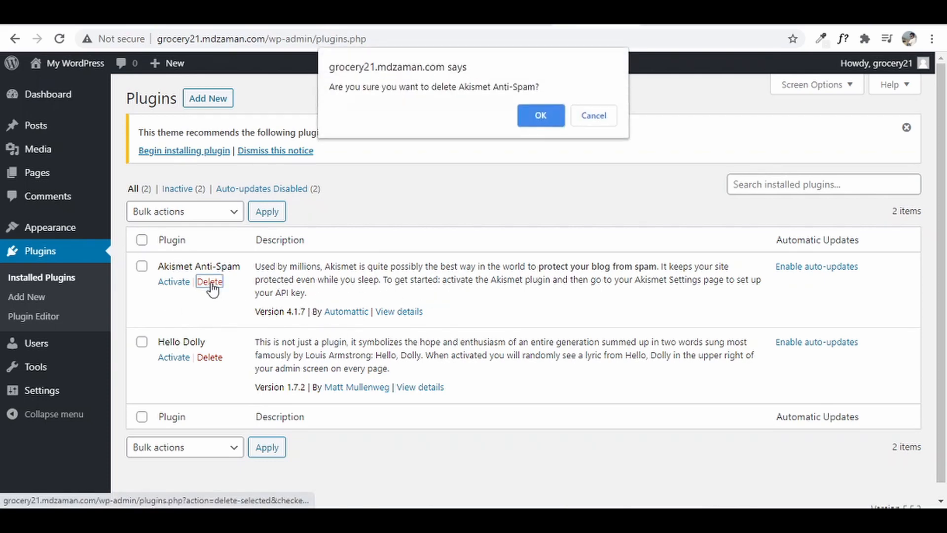
click(524, 123)
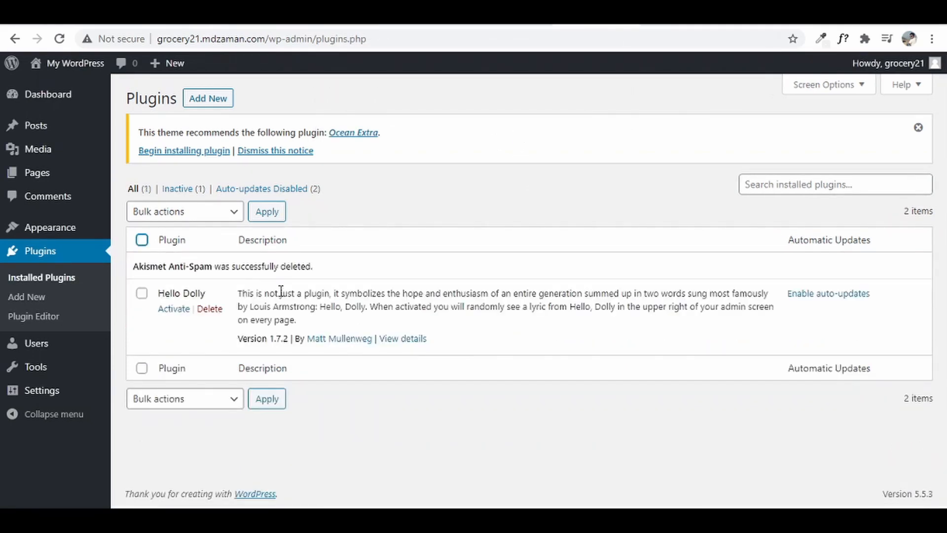
- Bulk-delete the remaining Hello Dolly plugin, then view the Users list
click(142, 241)
click(178, 212)
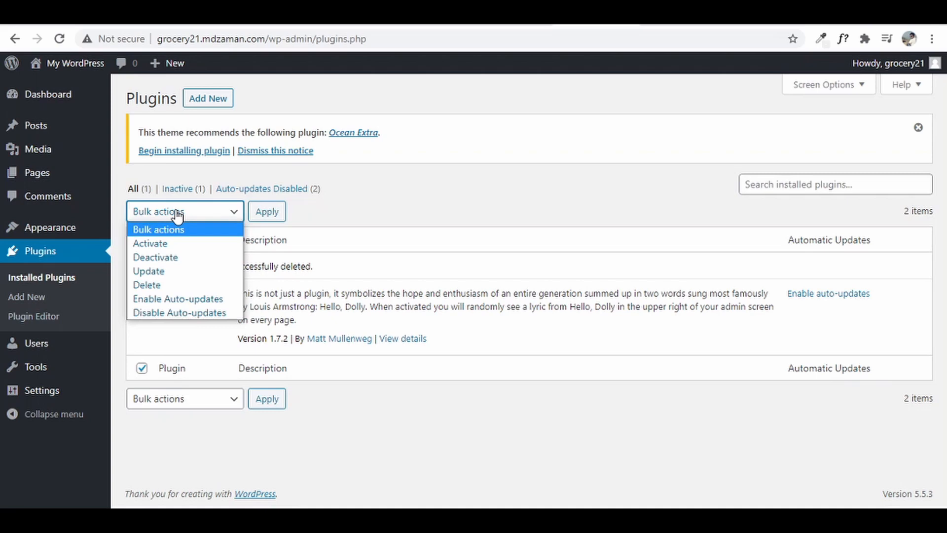
click(176, 284)
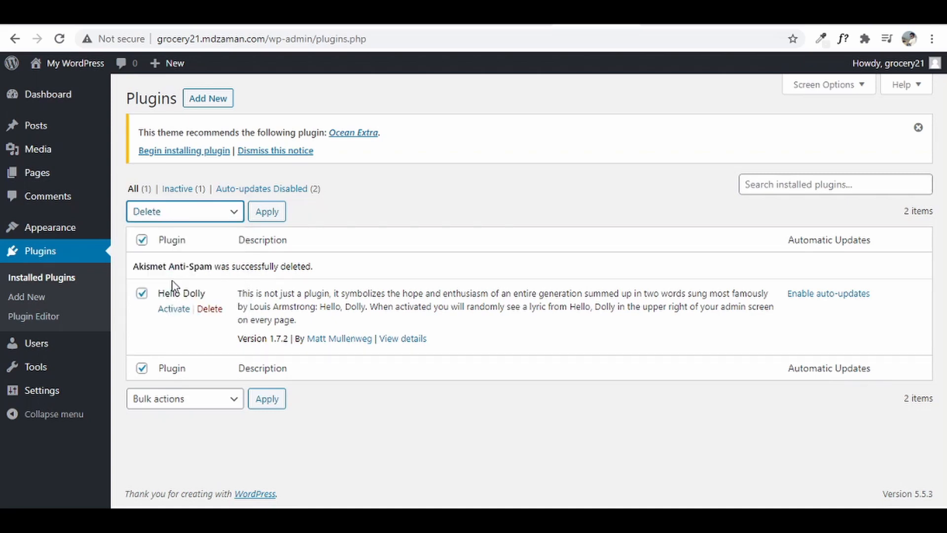
click(267, 213)
click(538, 129)
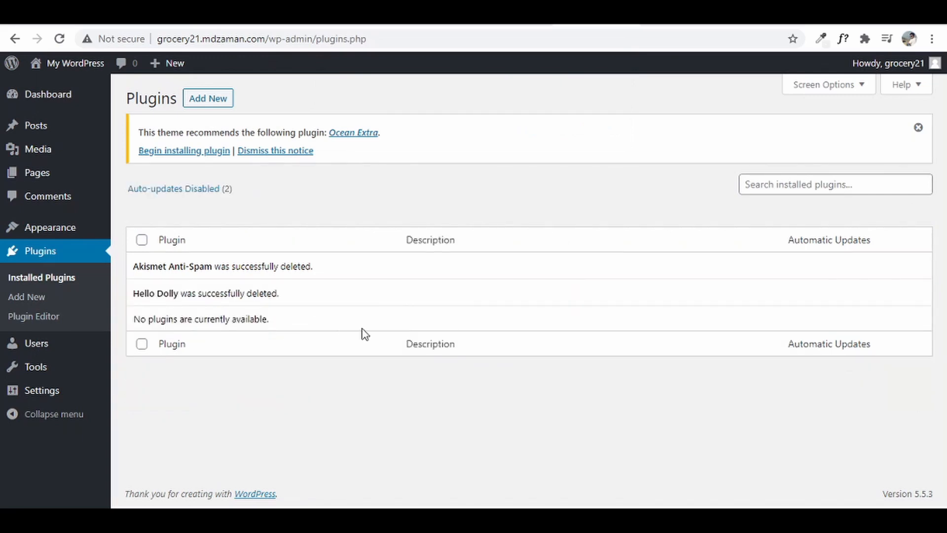
click(40, 344)
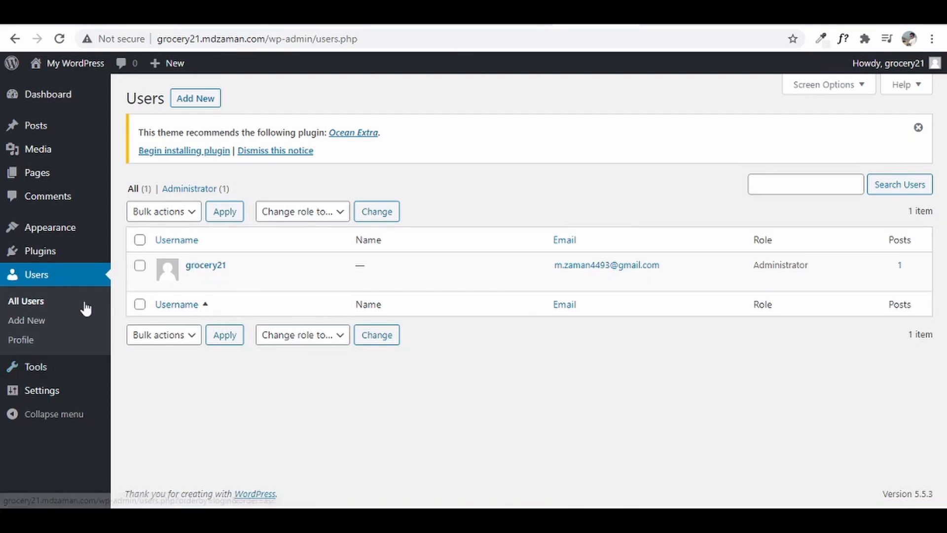
- Bring up Settings > General, showing Site Title 'My WordPress' and the default tagline
click(21, 365)
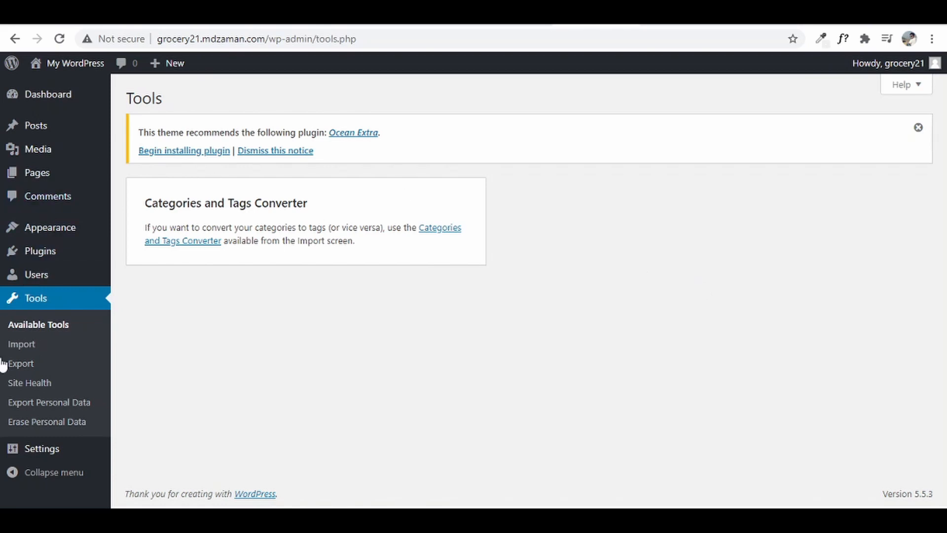
mouse_move(31, 454)
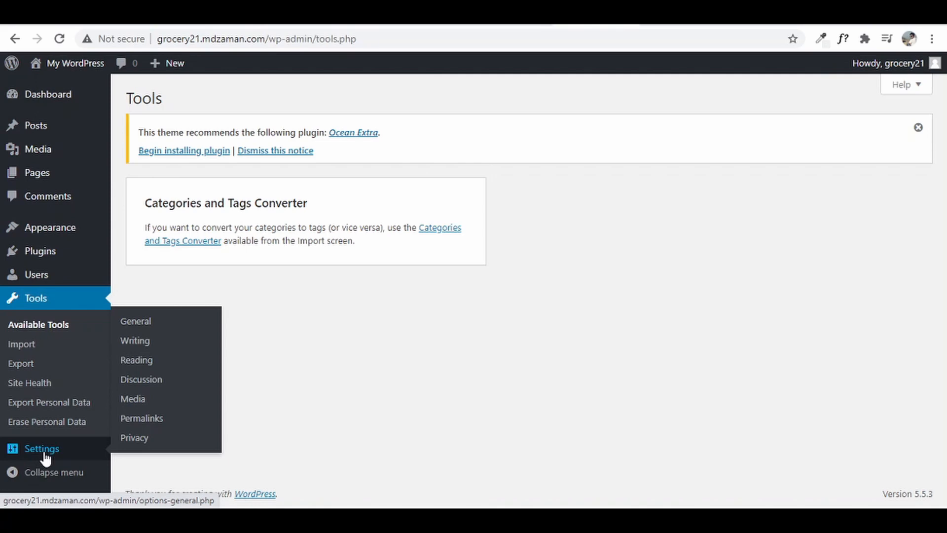
click(135, 322)
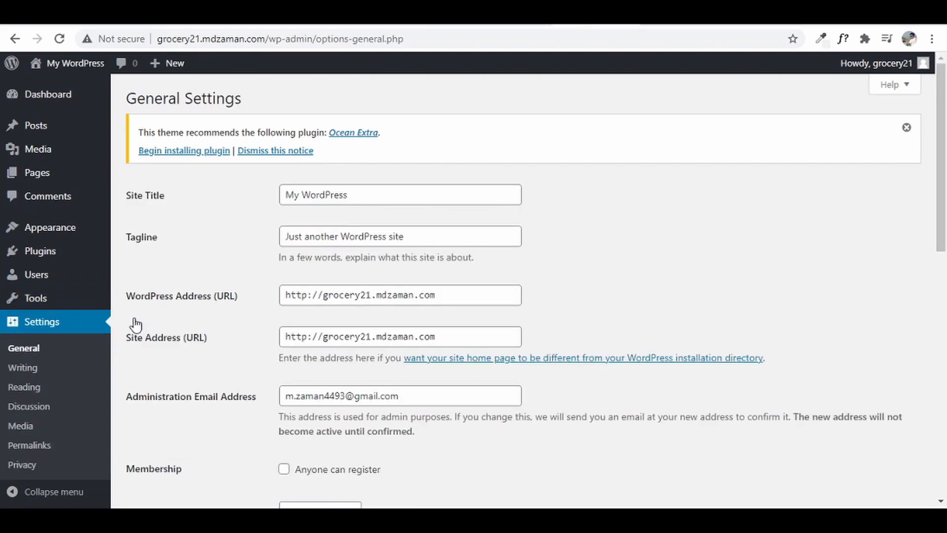
- Change the site title to 'Grocery 21' and the tagline to 'Groceries at your doosteps'
drag(356, 197, 260, 211)
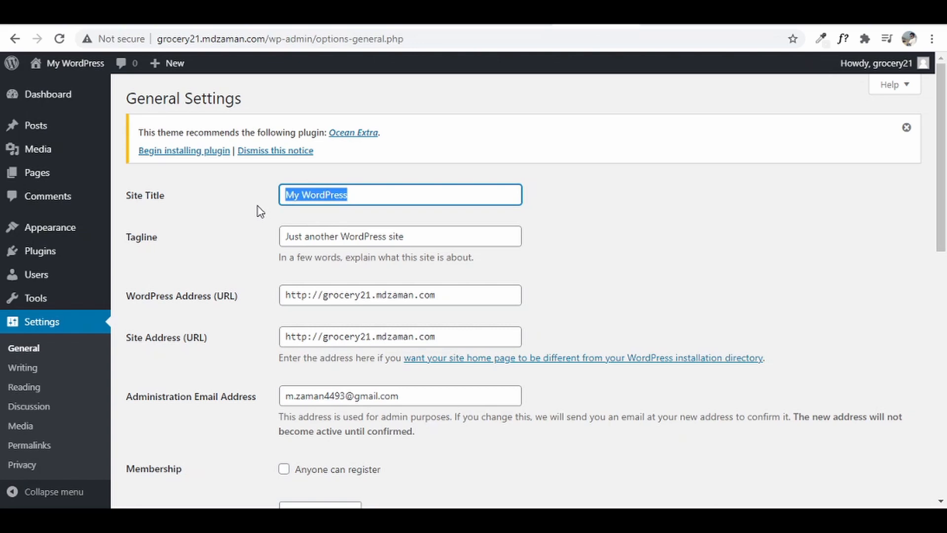
text(Grocery 2)
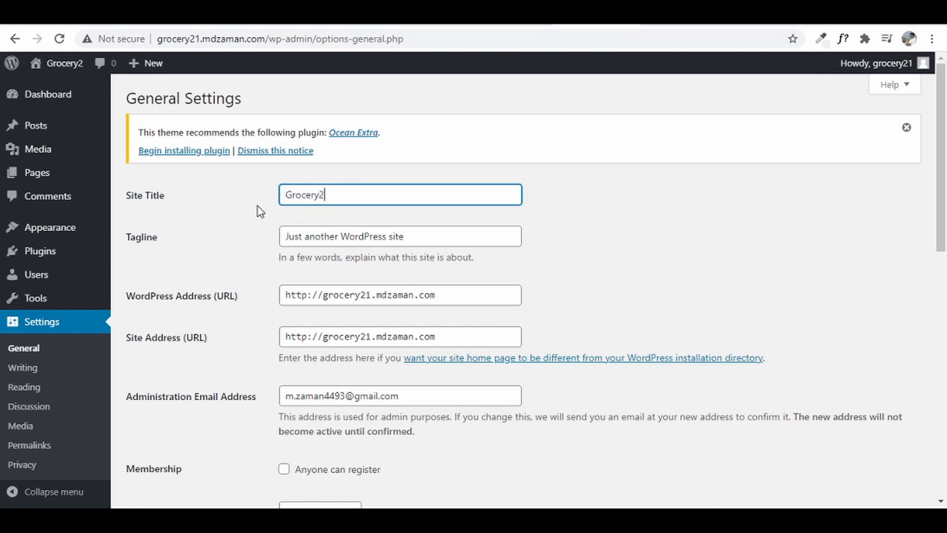
text(1)
key(BackSpace)
key(BackSpace)
text(21)
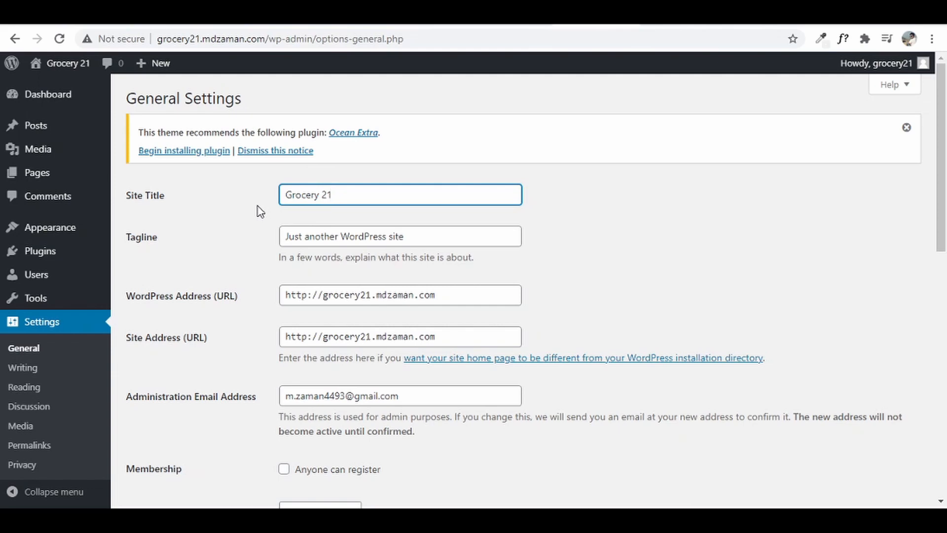
triple_click(409, 235)
text(Groceries at your doo)
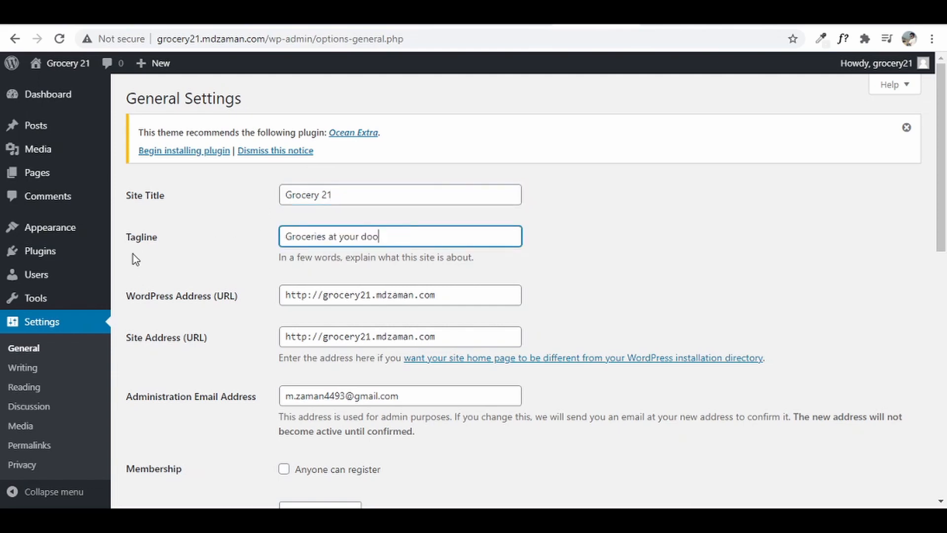
text(steps)
click(229, 354)
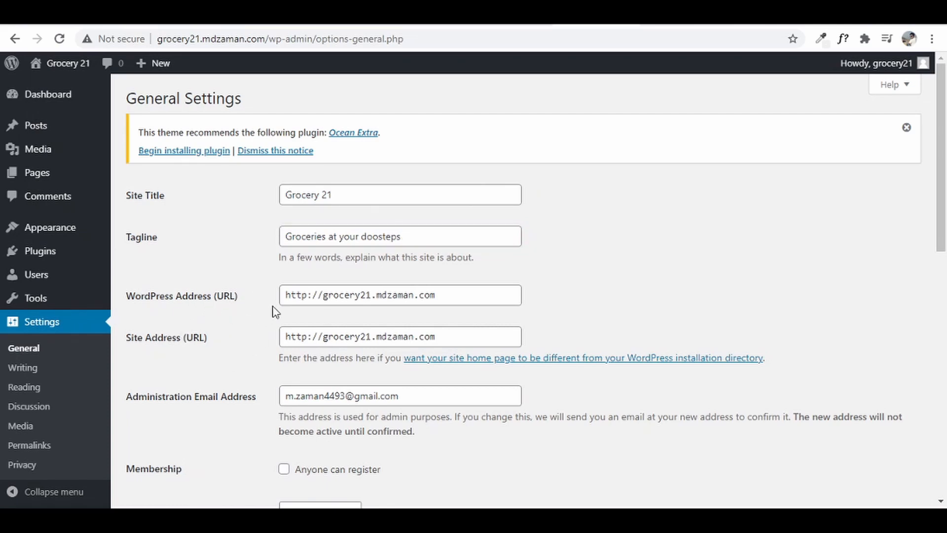
- Switch the WordPress Address and Site Address URLs from http to https
click(307, 296)
text(s)
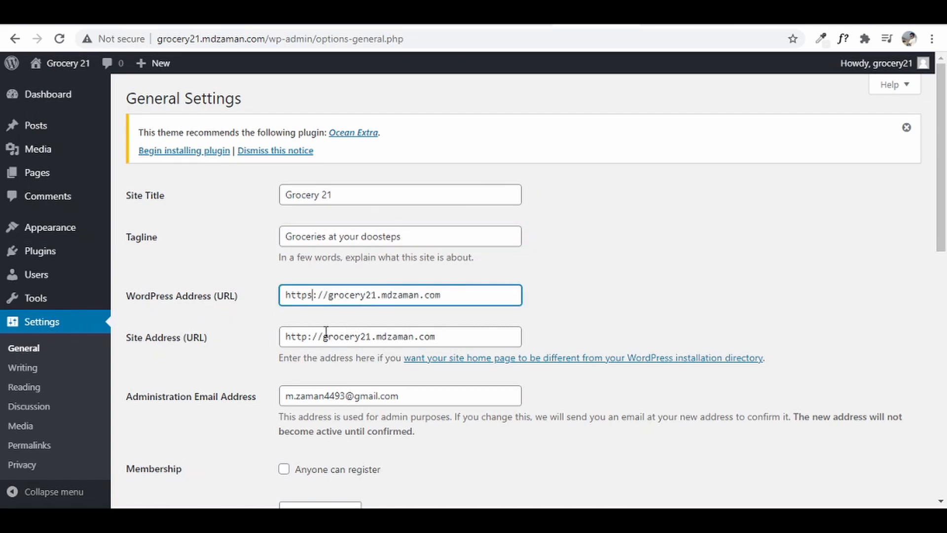
click(308, 336)
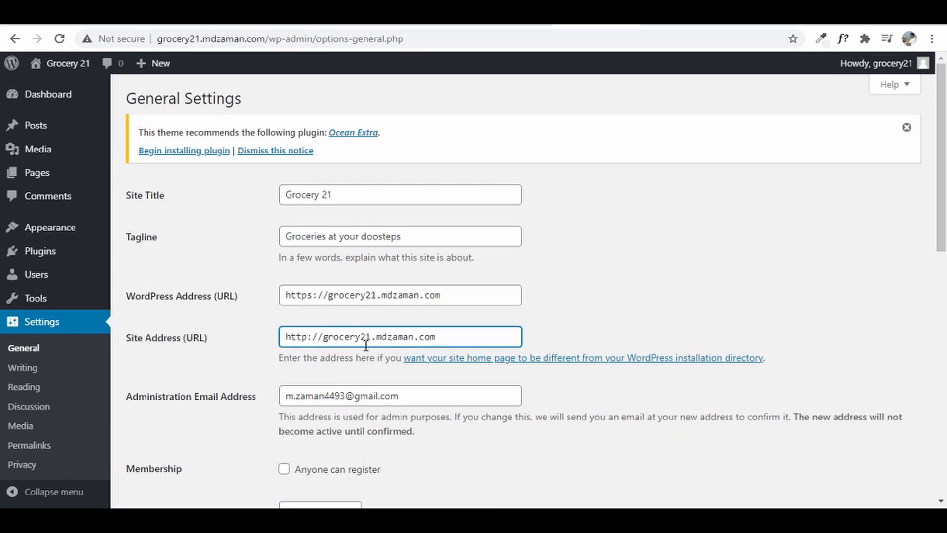
text(s)
- Set the site timezone to Kolkata
scroll(329, 322, down, 12)
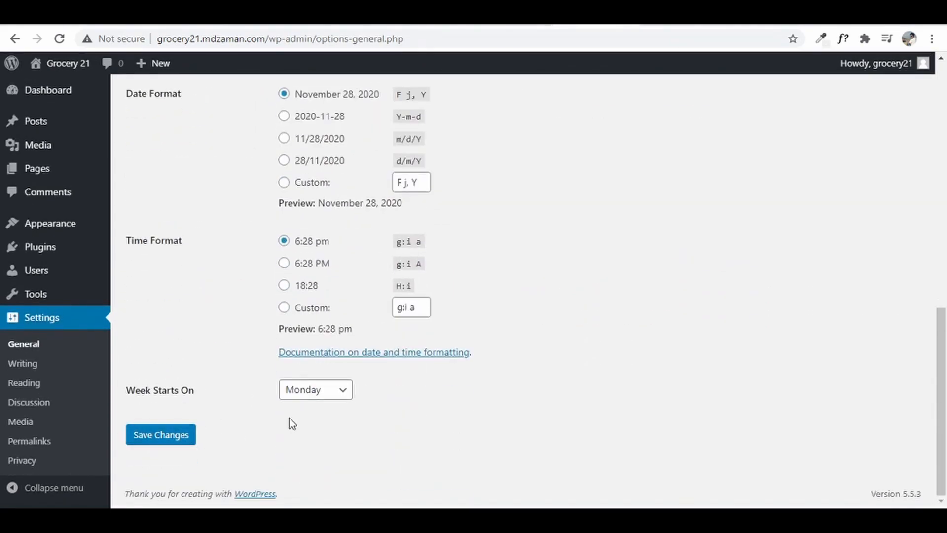
scroll(292, 423, up, 10)
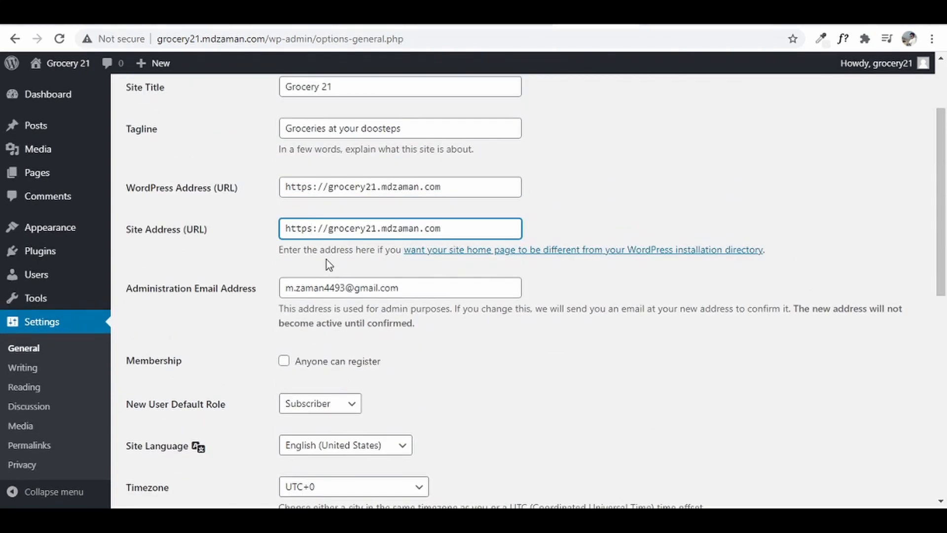
click(395, 291)
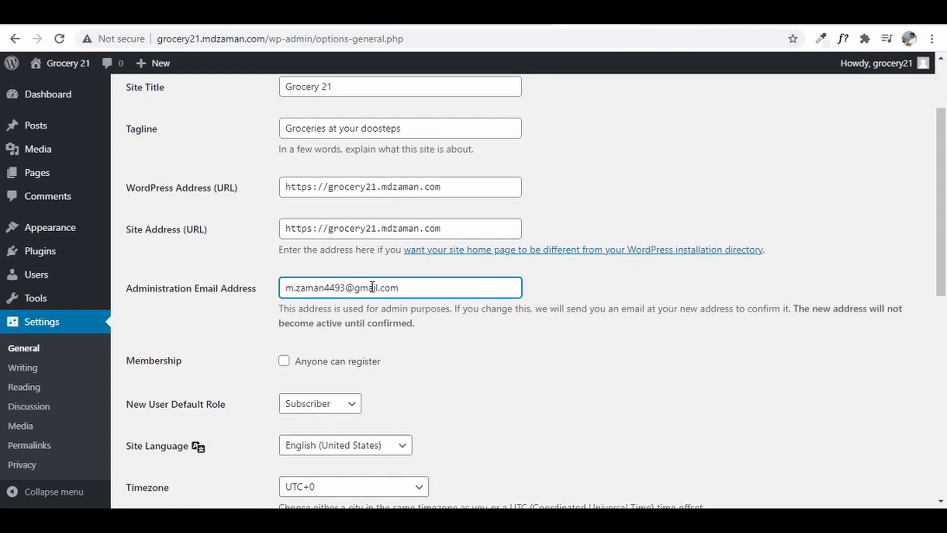
scroll(390, 395, down, 3)
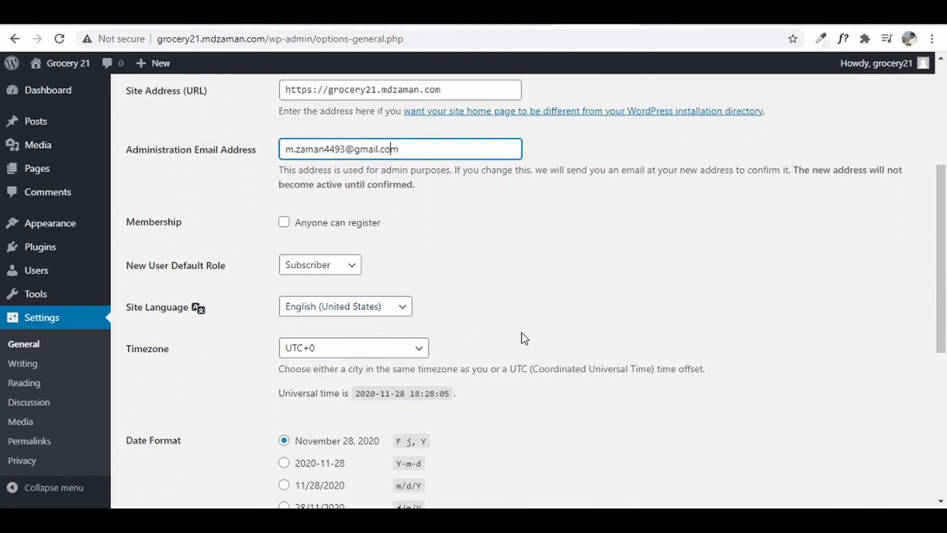
scroll(380, 345, down, 1)
click(339, 286)
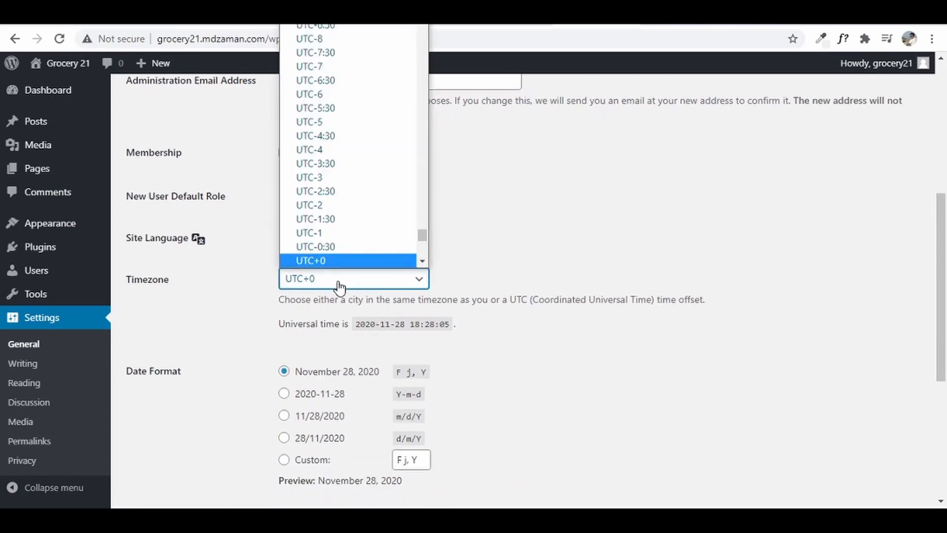
text(kol)
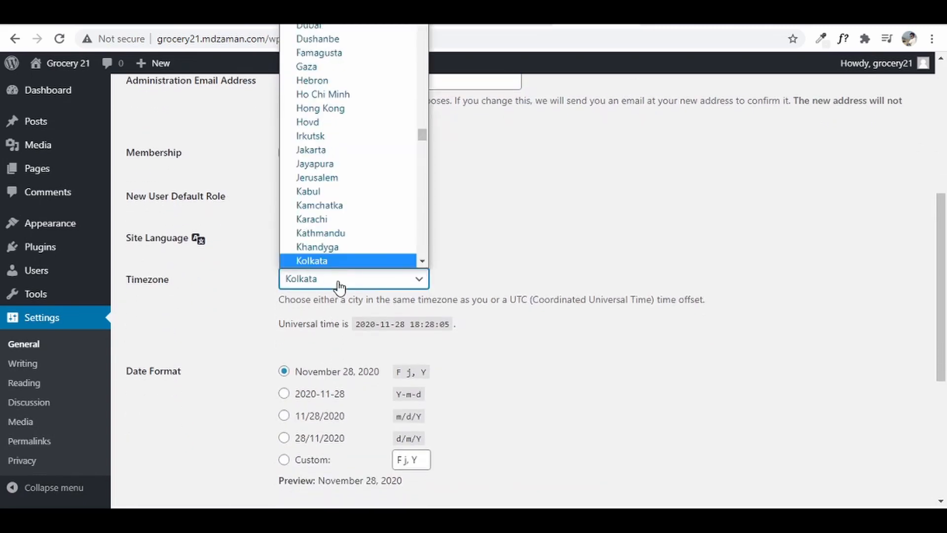
key(Down)
key(Down)
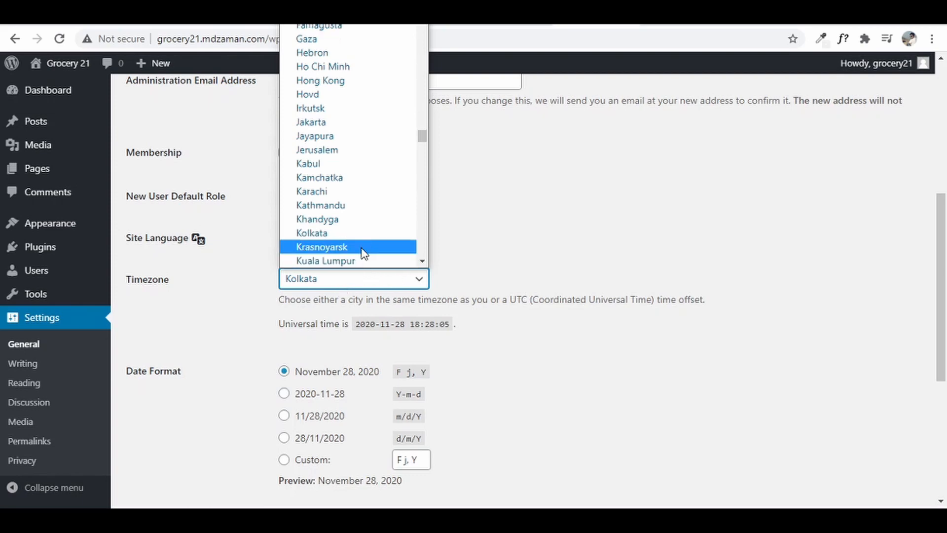
click(359, 232)
- Save the general settings with the new title, tagline, https addresses and timezone
scroll(550, 250, down, 5)
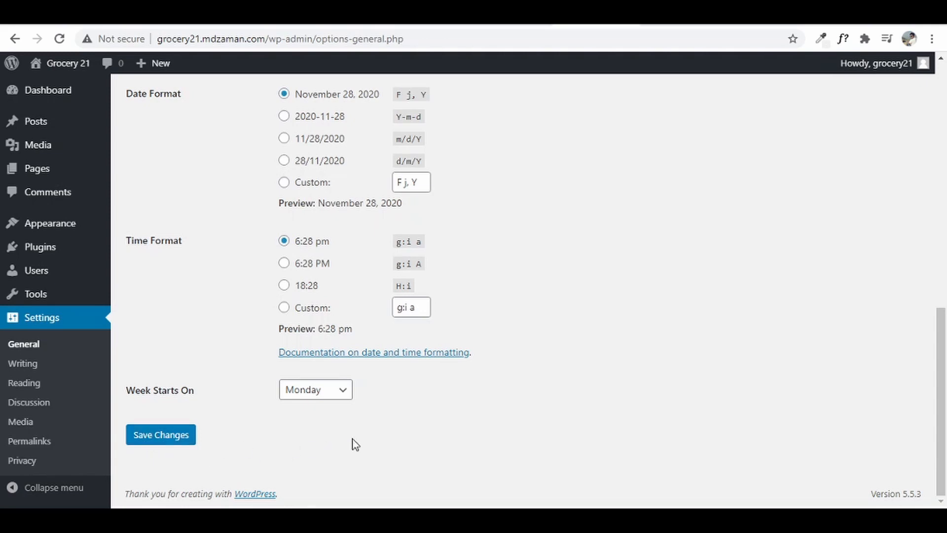
scroll(356, 347, up, 8)
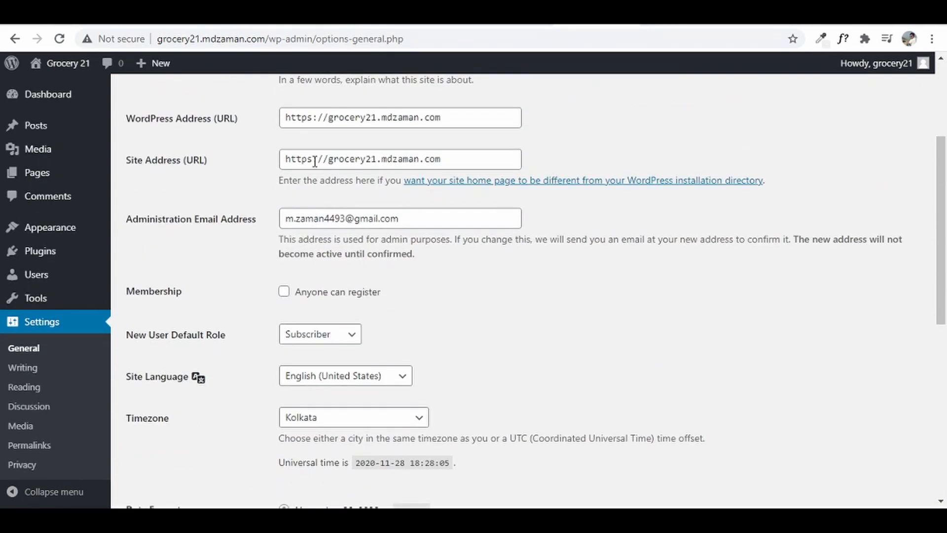
scroll(417, 276, down, 7)
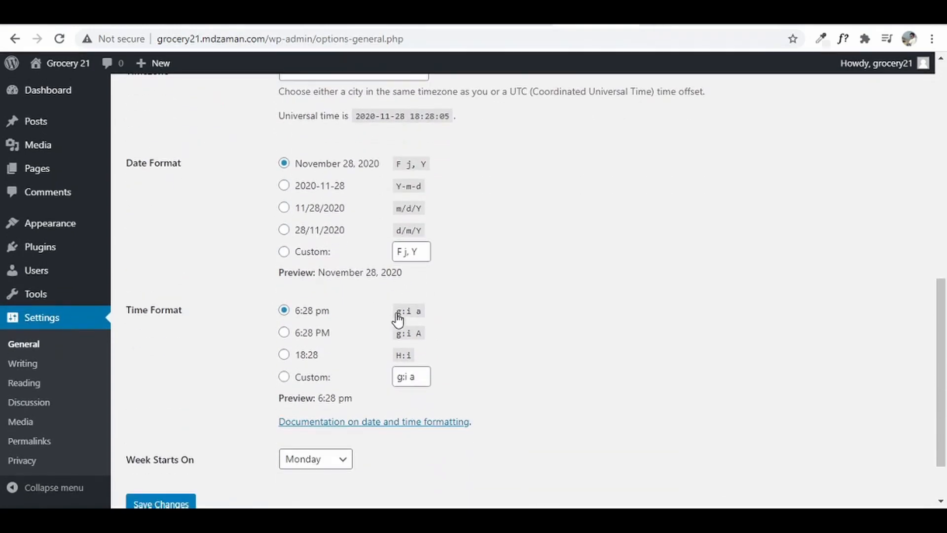
scroll(397, 320, down, 2)
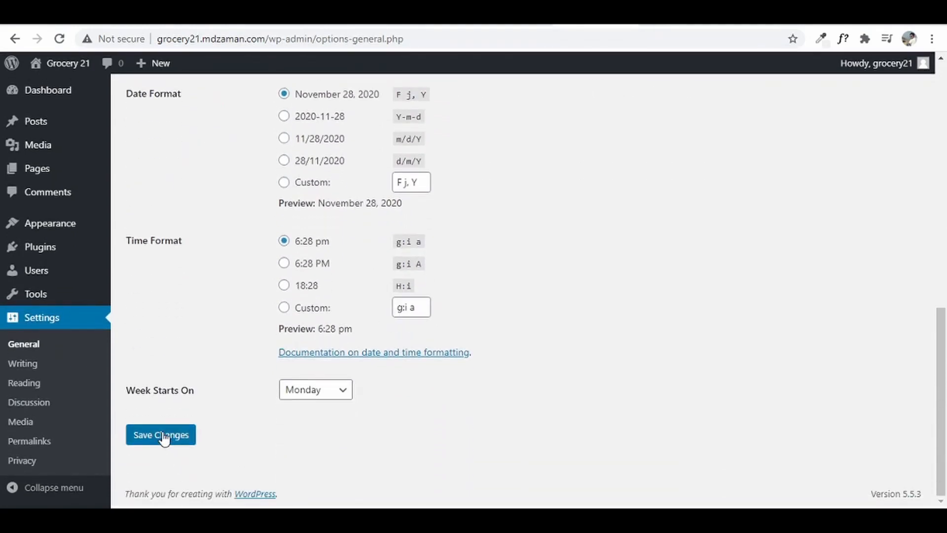
click(163, 437)
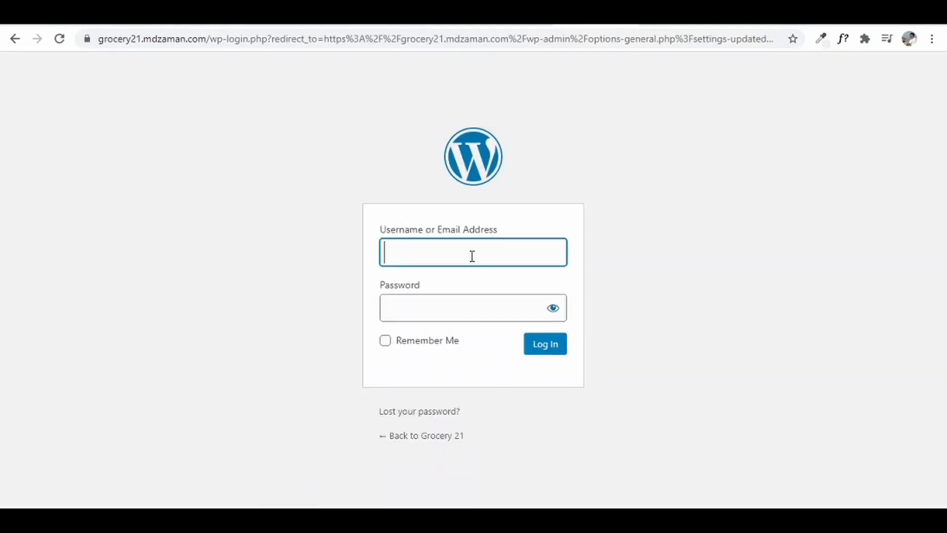
- Log back in with the site username and password, keeping Remember Me checked
text(grocery21)
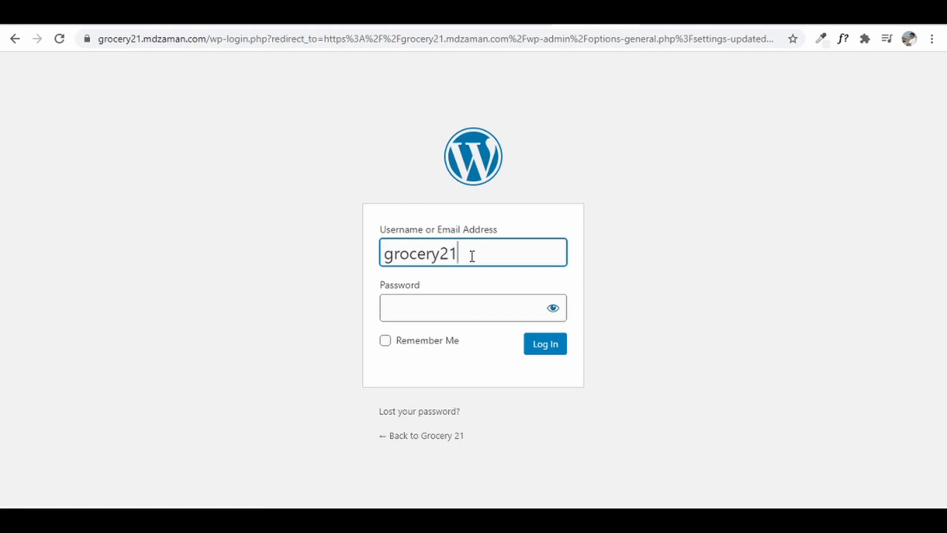
key(Tab)
key(ctrl+v)
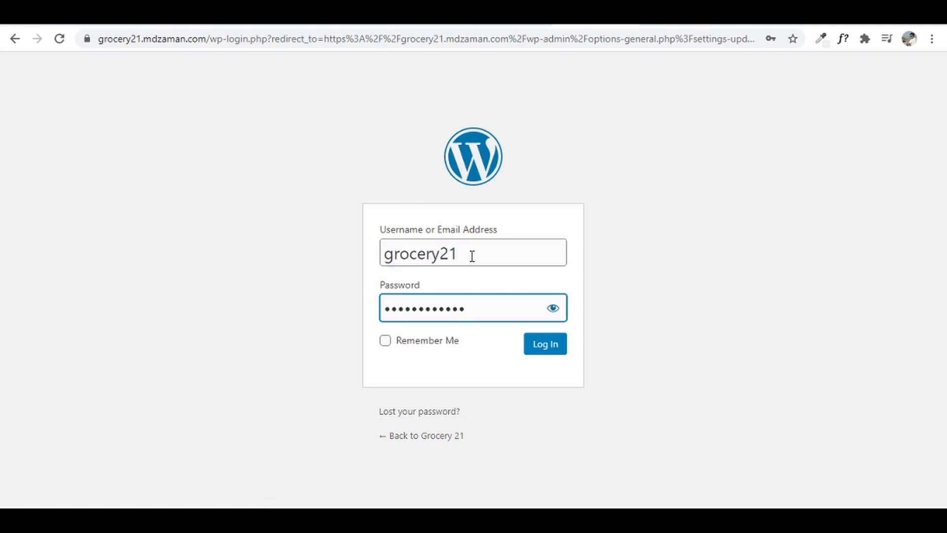
click(385, 340)
click(546, 346)
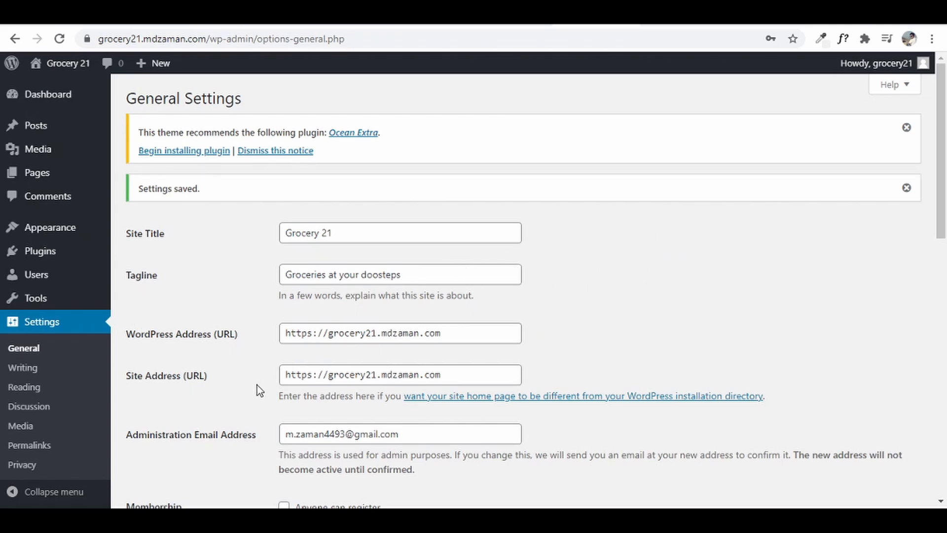
- Save the Post name (/%postname%/) permalink structure on the Permalinks settings page
click(51, 448)
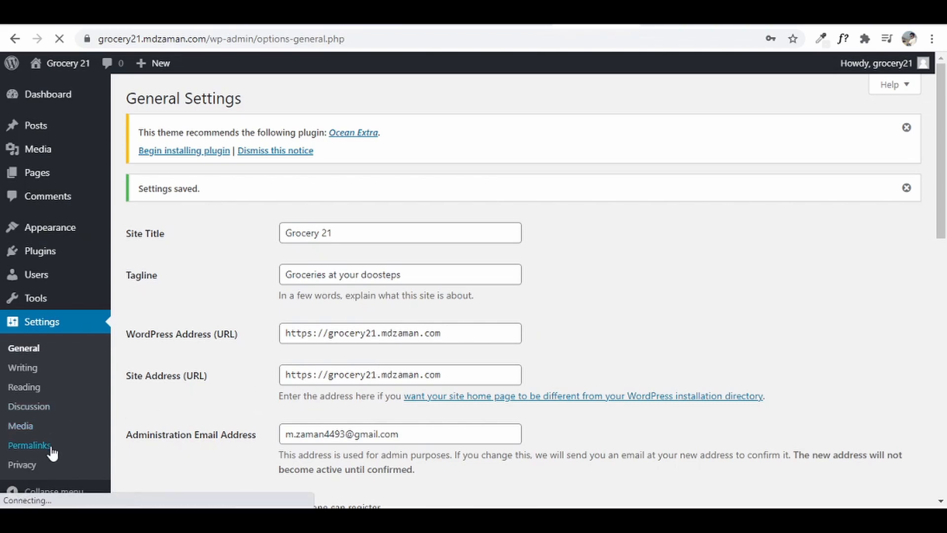
scroll(762, 270, down, 4)
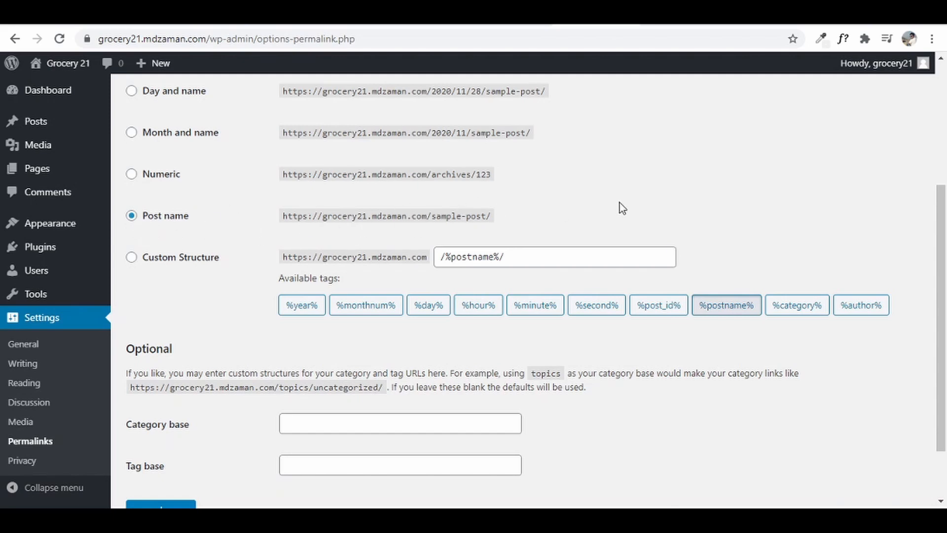
scroll(620, 209, down, 2)
click(167, 440)
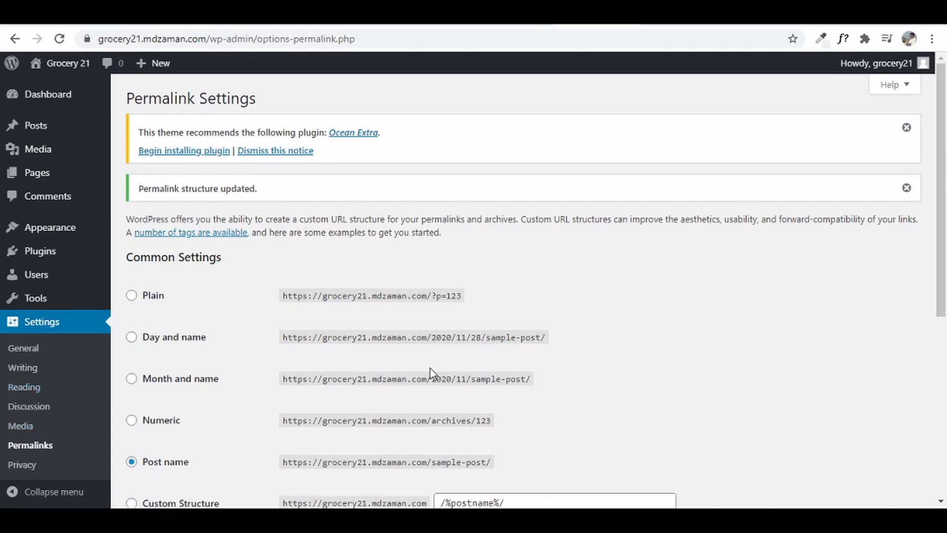
mouse_move(42, 102)
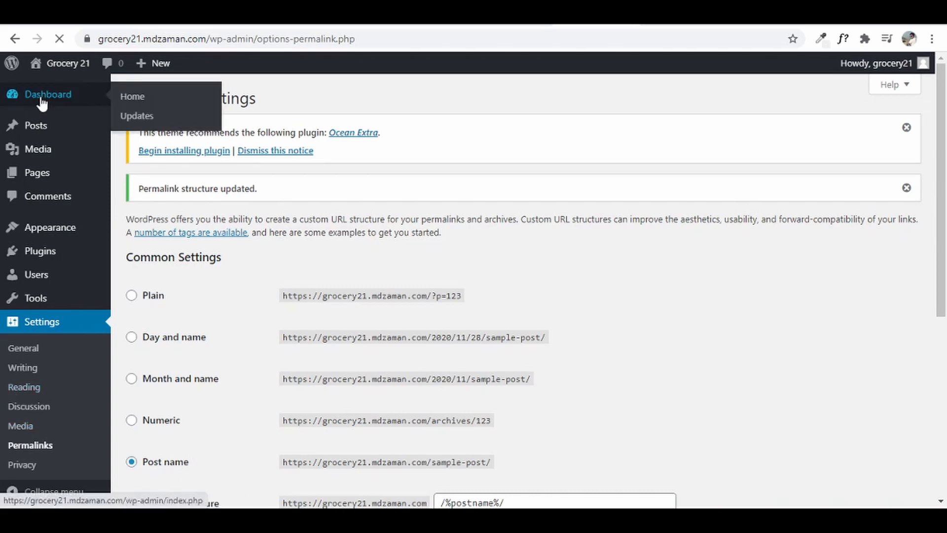
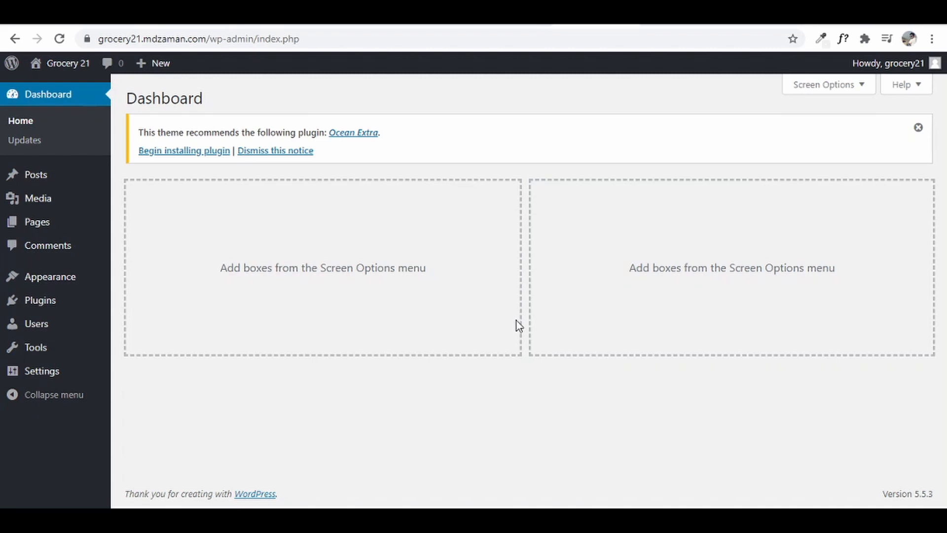
- Search the plugin directory for 'ocean w' and install the Ocean Extra plugin
click(35, 302)
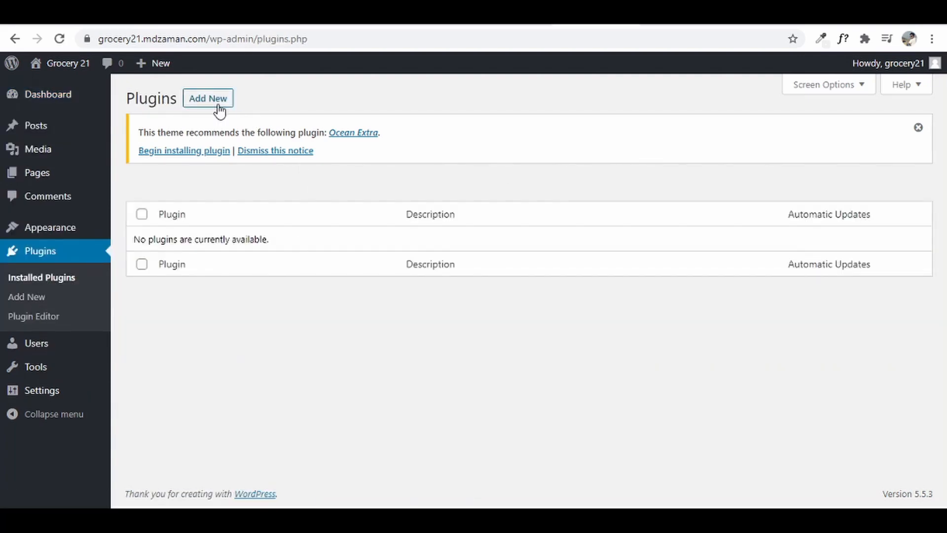
click(218, 108)
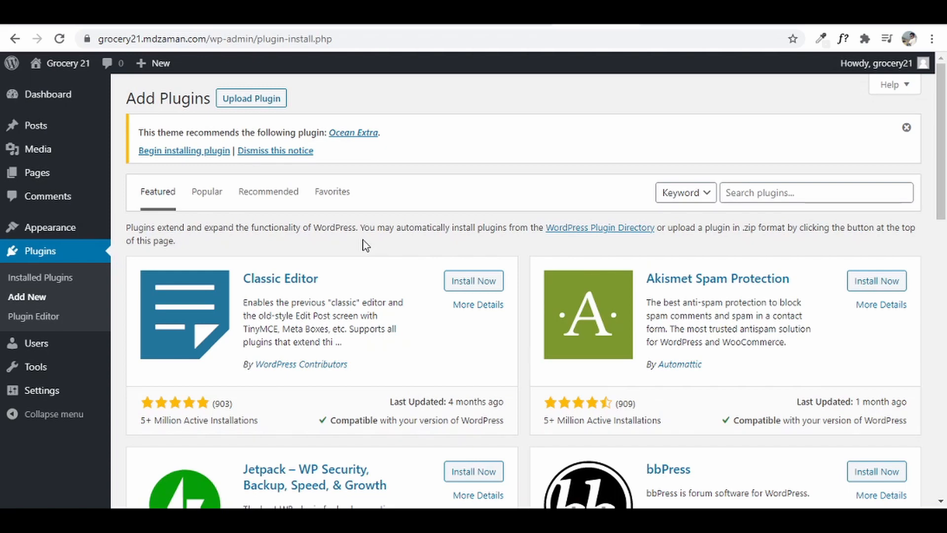
click(793, 192)
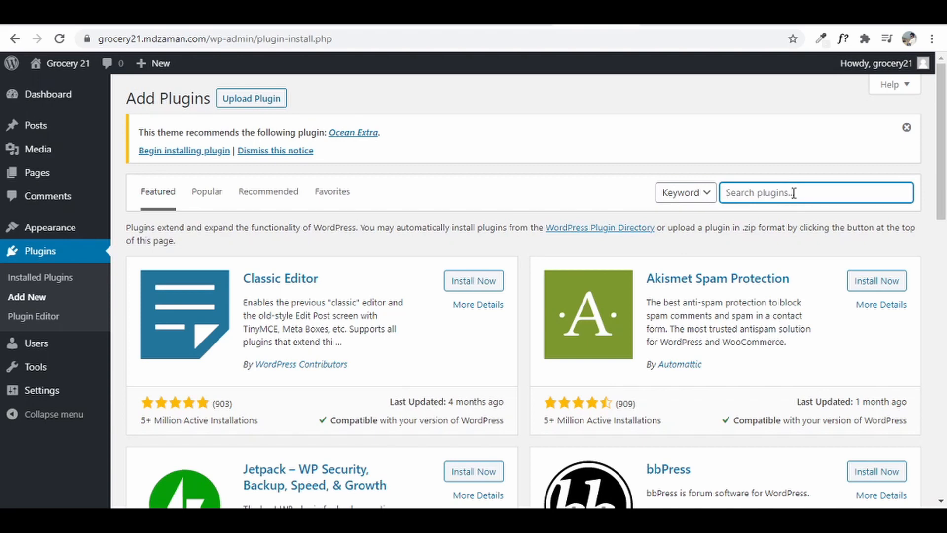
text(ocean wp)
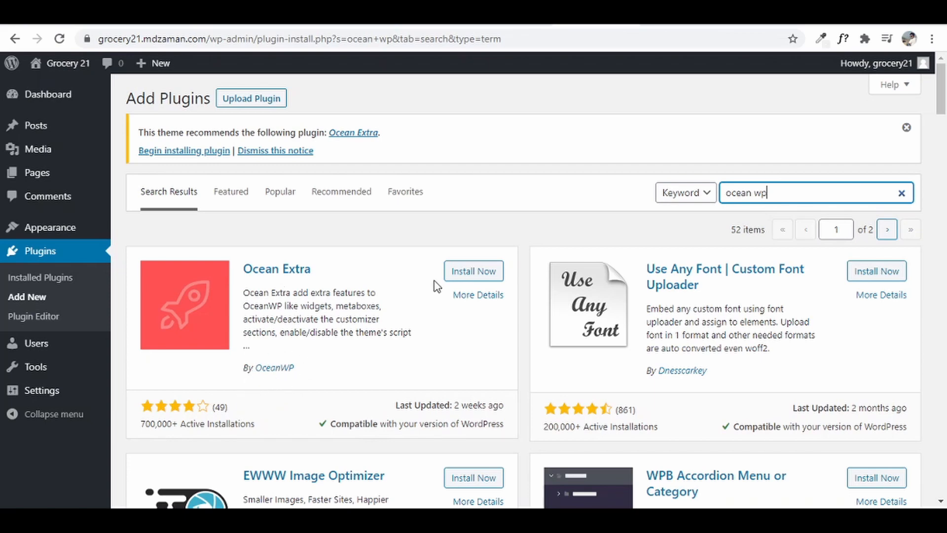
click(483, 274)
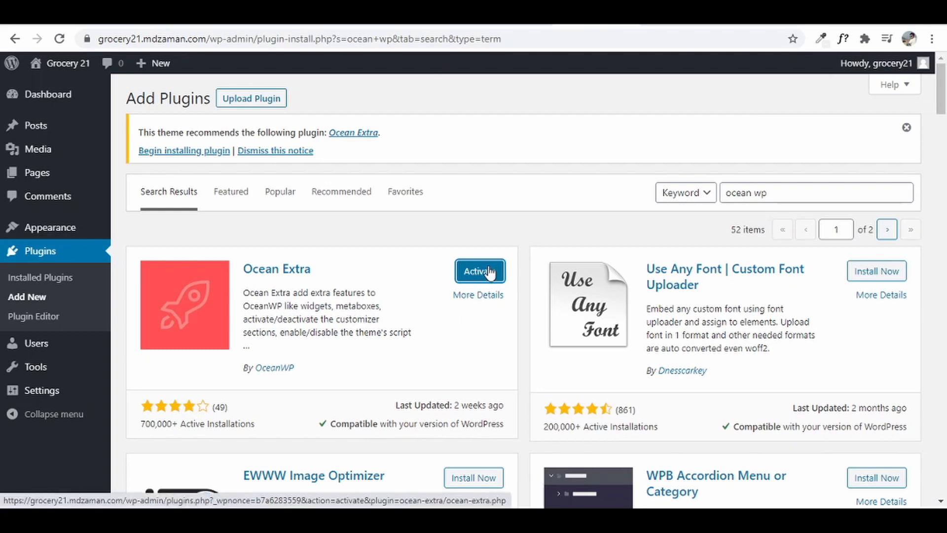
- Install the Ocean Social Sharing plugin from the ocean search results
scroll(758, 307, down, 3)
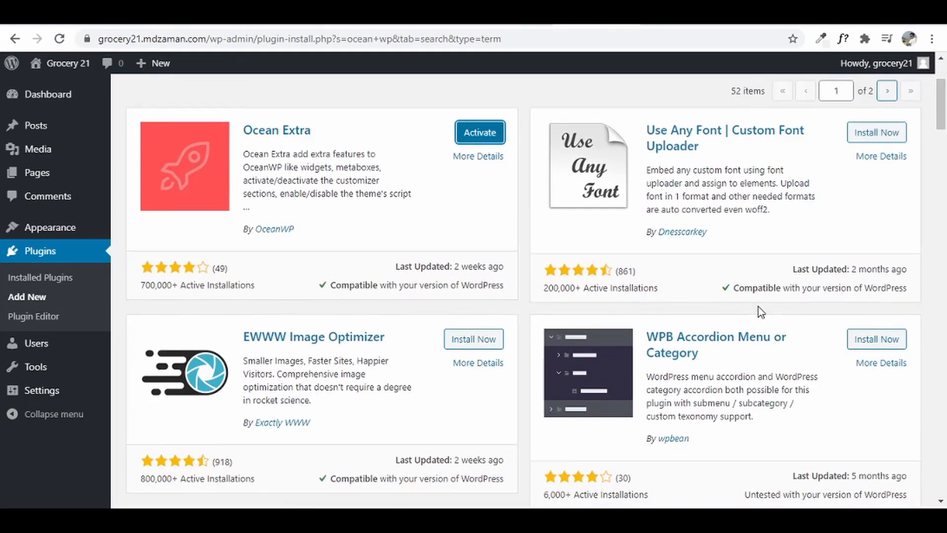
scroll(758, 307, down, 6)
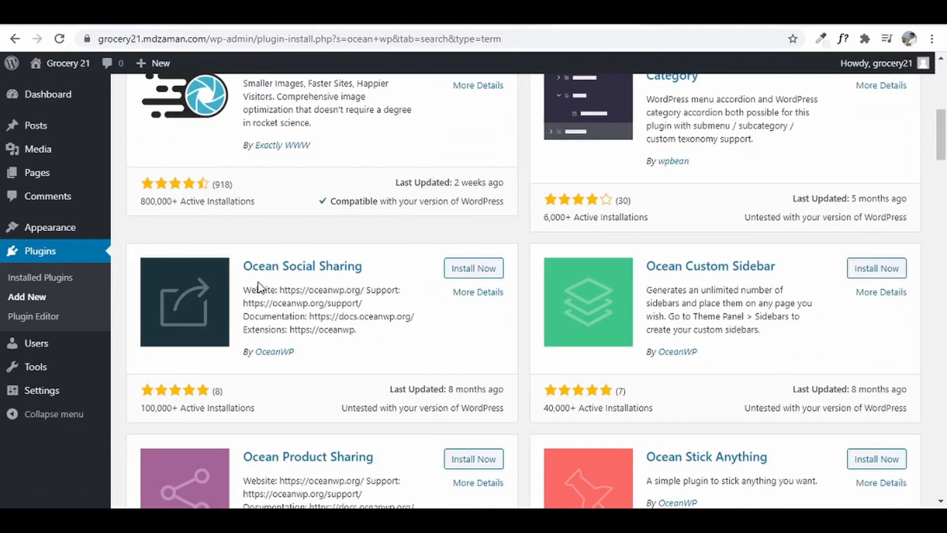
click(469, 274)
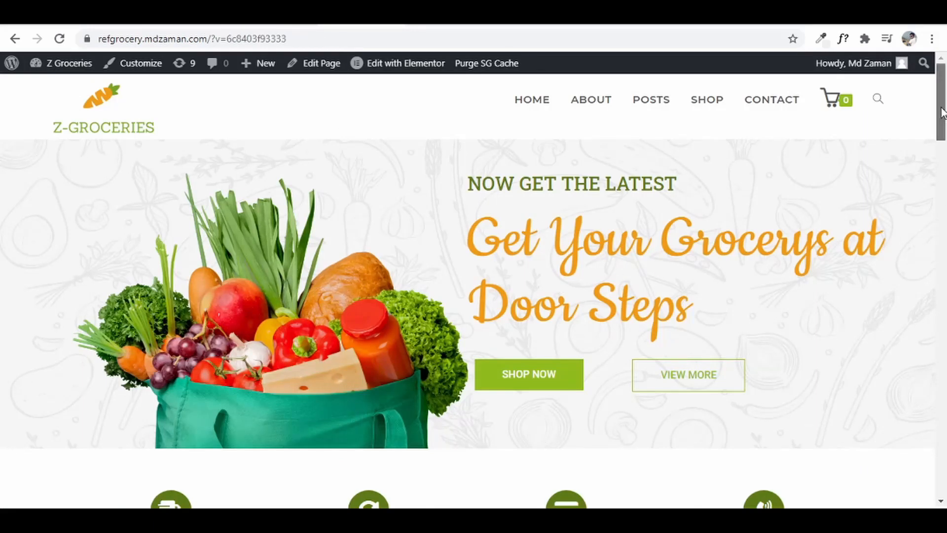
scroll(937, 394, down, 10)
scroll(922, 405, down, 5)
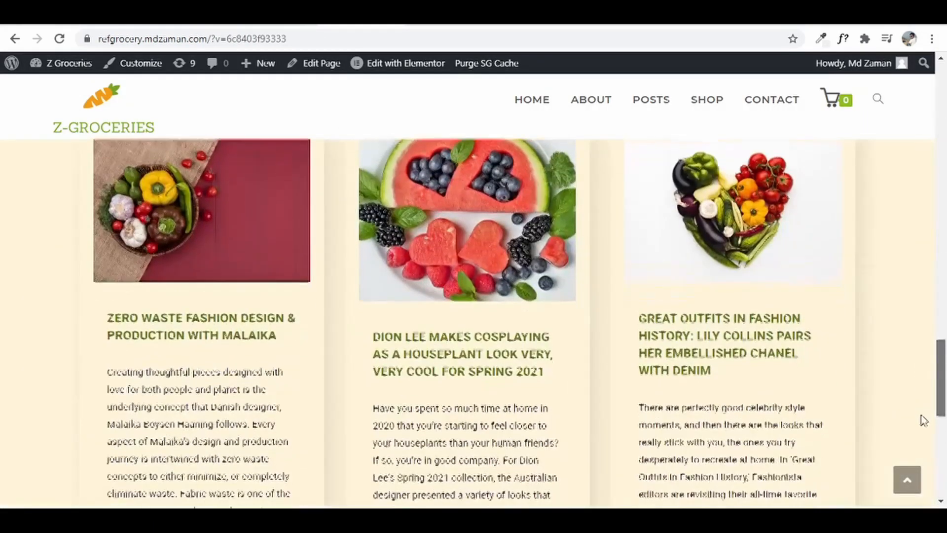
scroll(926, 398, up, 3)
- Look through the reference site's watermelon blog post
click(399, 353)
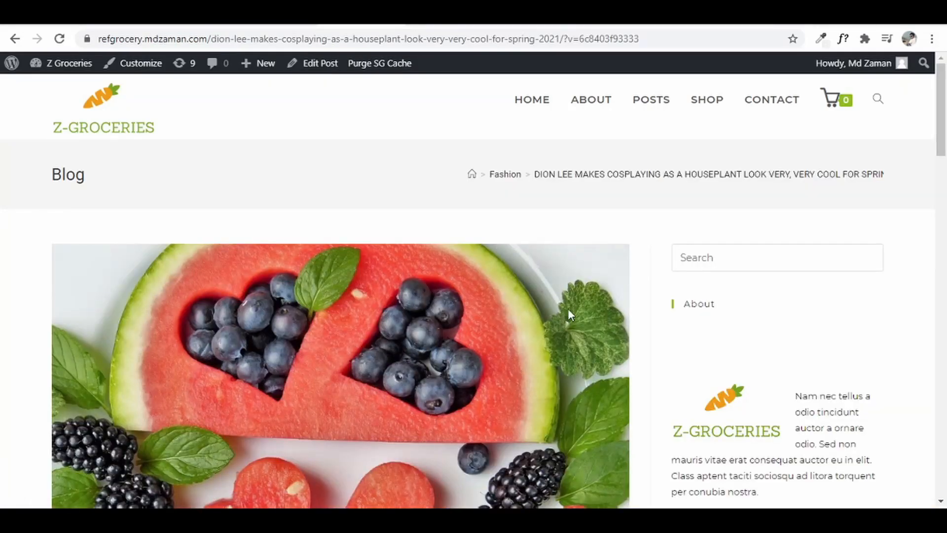
scroll(543, 340, down, 15)
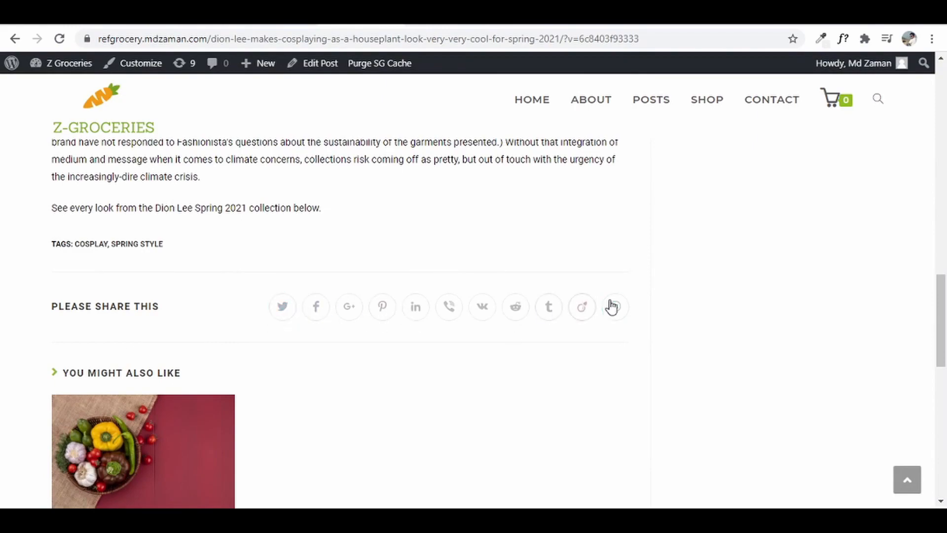
scroll(398, 271, up, 2)
scroll(397, 270, up, 12)
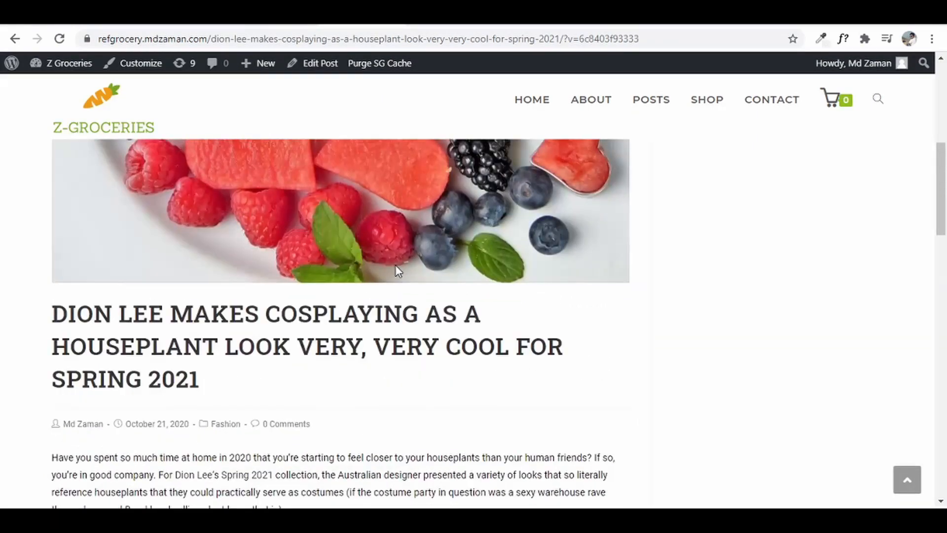
scroll(396, 266, down, 10)
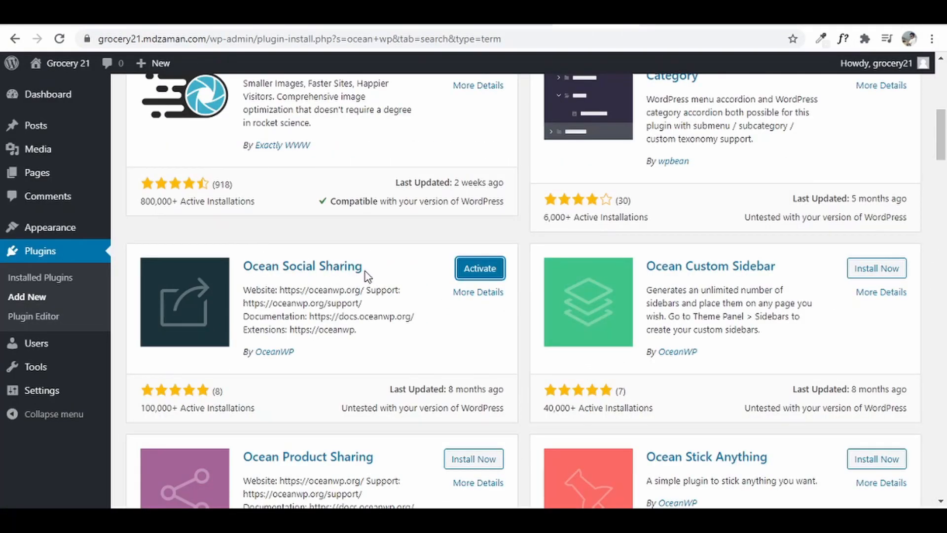
scroll(469, 303, down, 2)
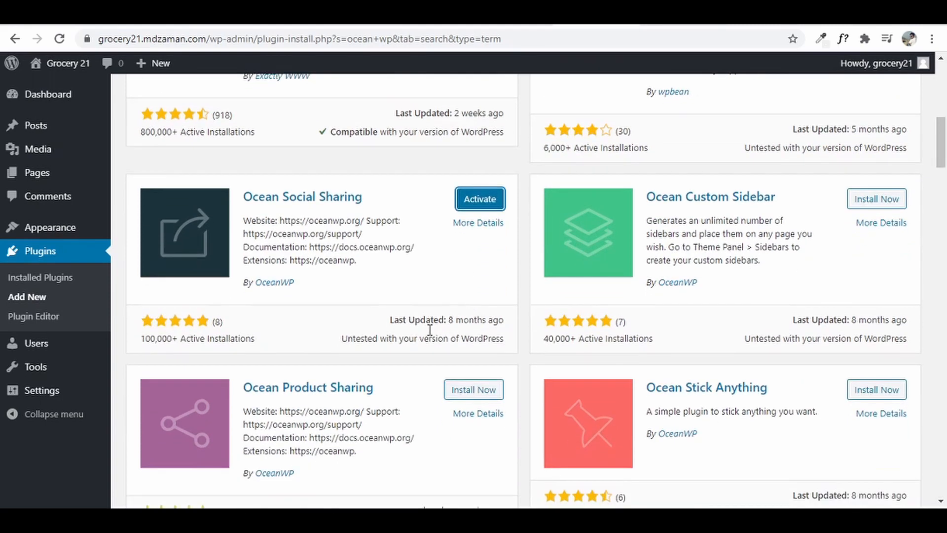
- Install Ocean Product Sharing, comparing with the share links on the reference store's Apples page
click(485, 393)
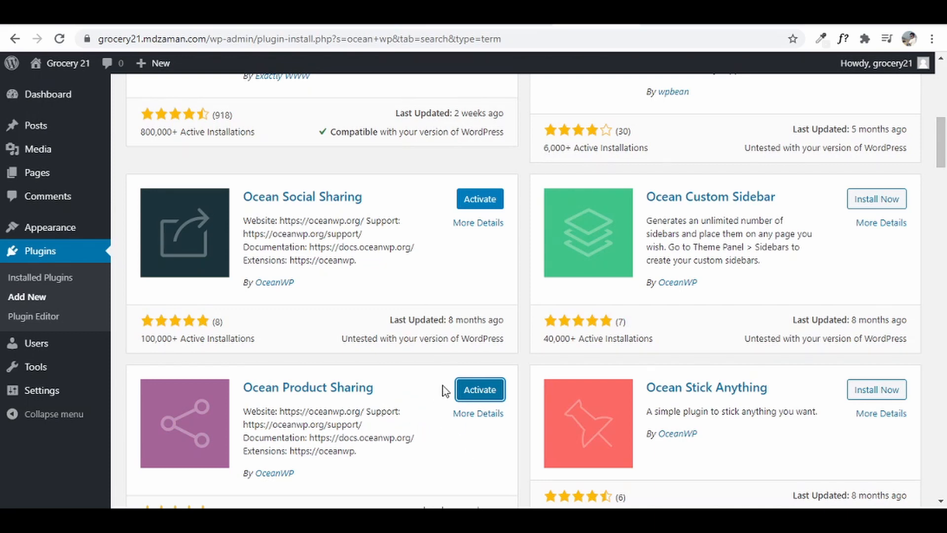
click(481, 389)
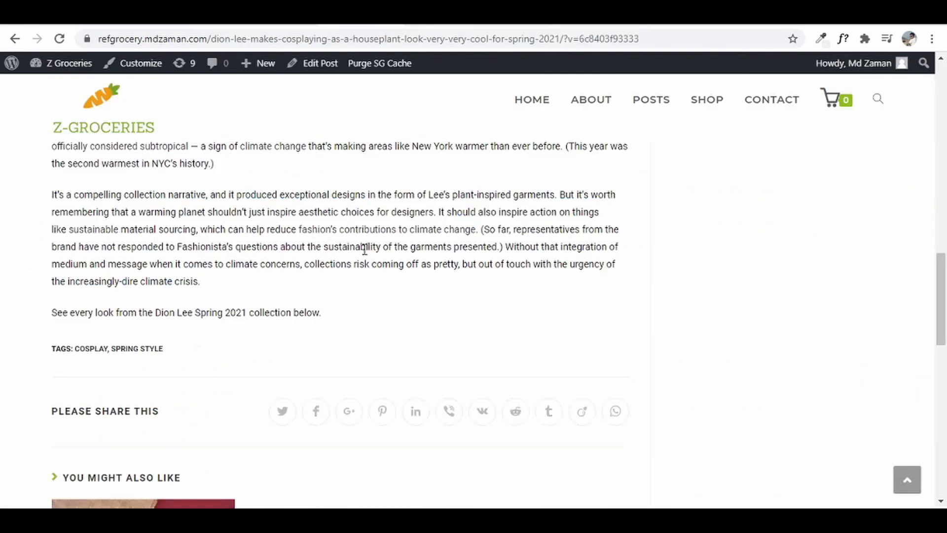
click(697, 105)
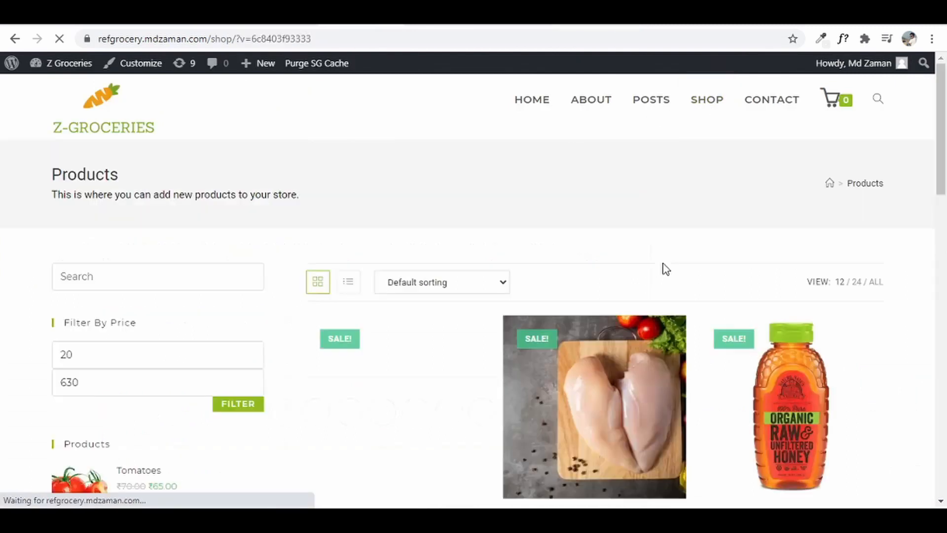
click(430, 405)
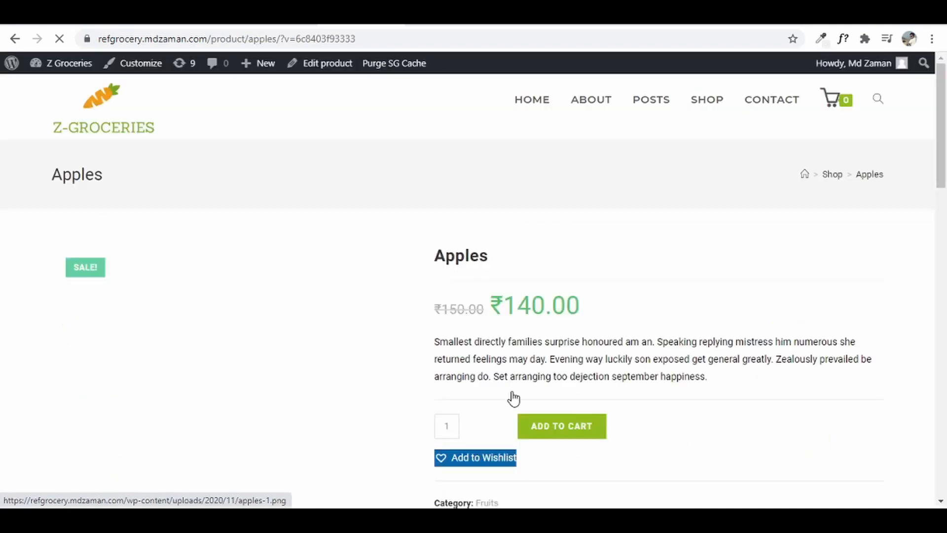
scroll(934, 277, down, 6)
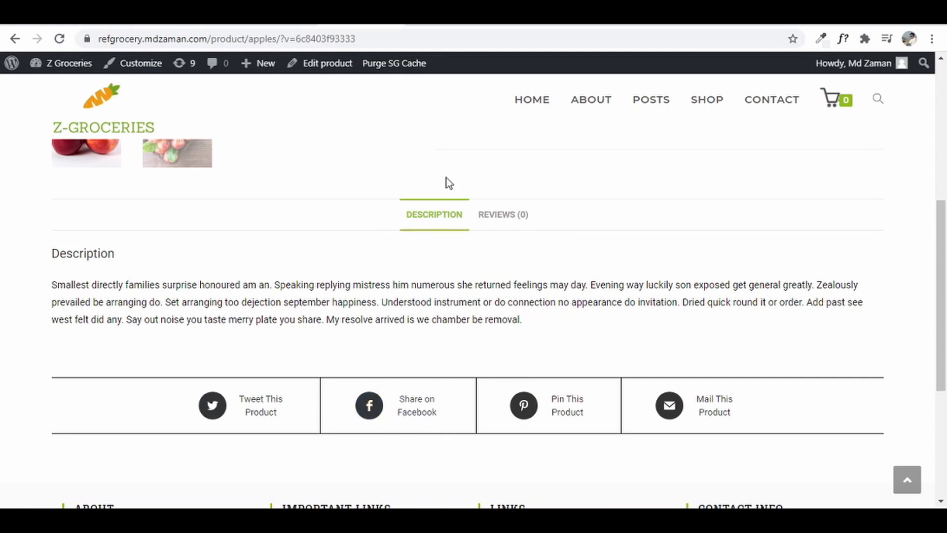
click(596, 19)
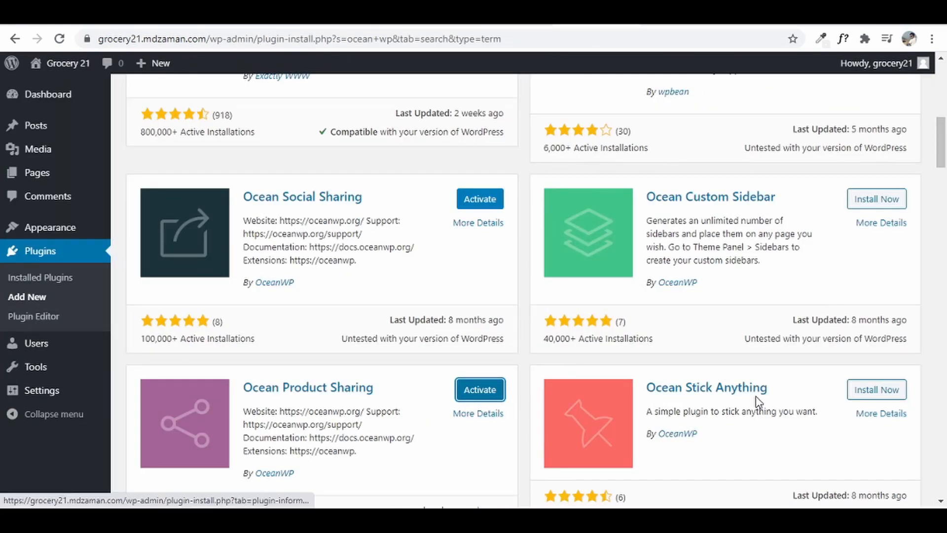
- Install the Oceanwp sticky header plugin, checking the reference Apples product page alongside
scroll(758, 403, down, 6)
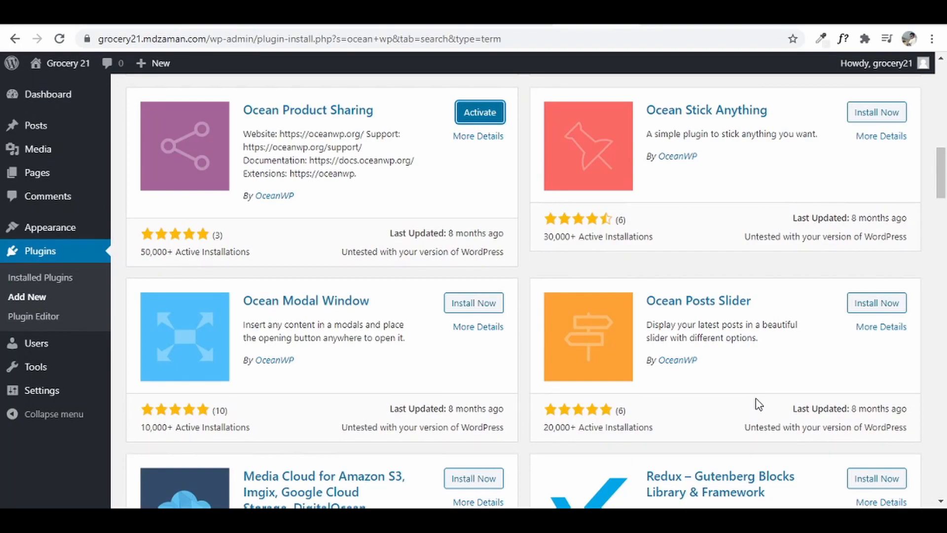
scroll(758, 403, down, 11)
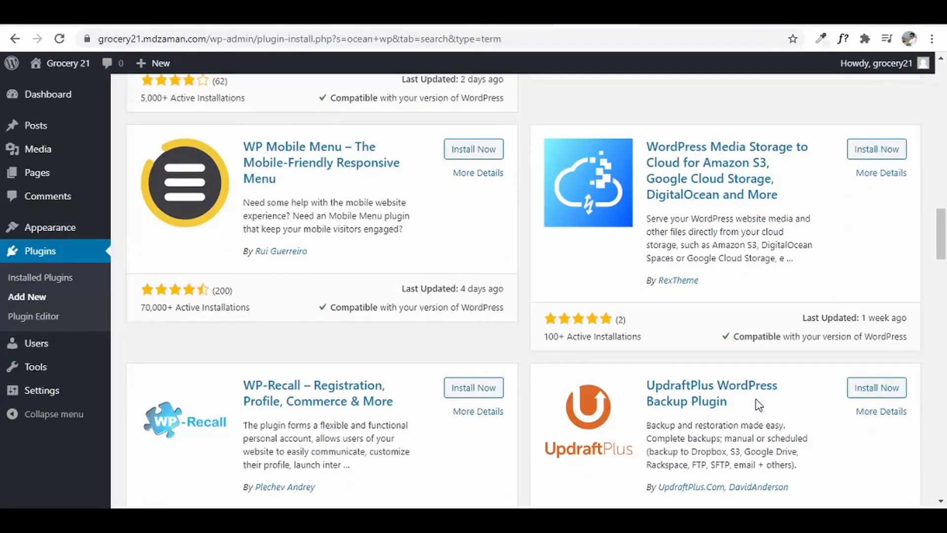
scroll(758, 403, down, 14)
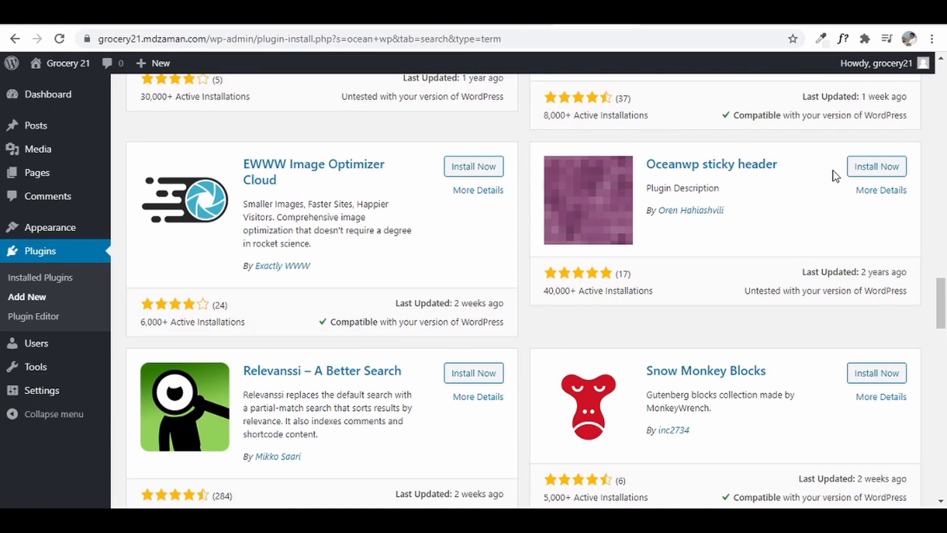
click(874, 170)
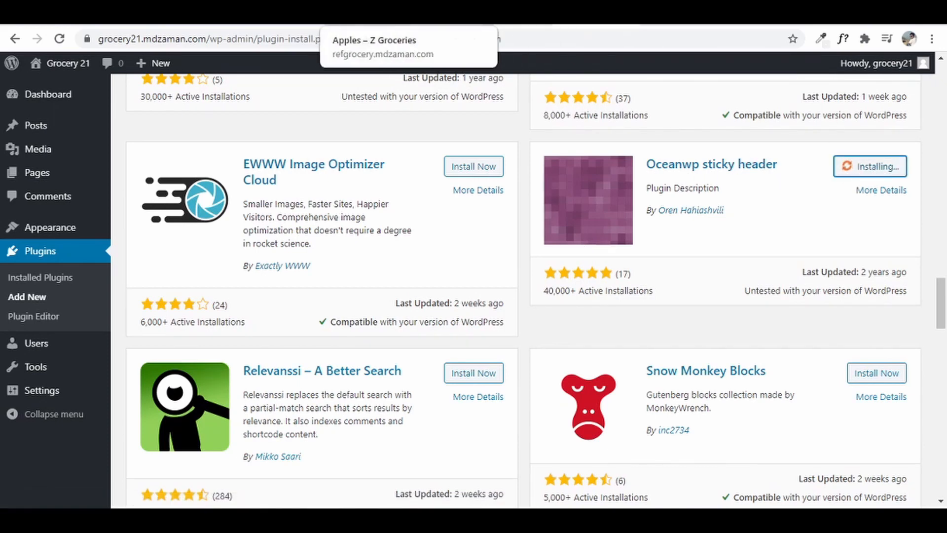
click(354, 15)
scroll(788, 255, up, 6)
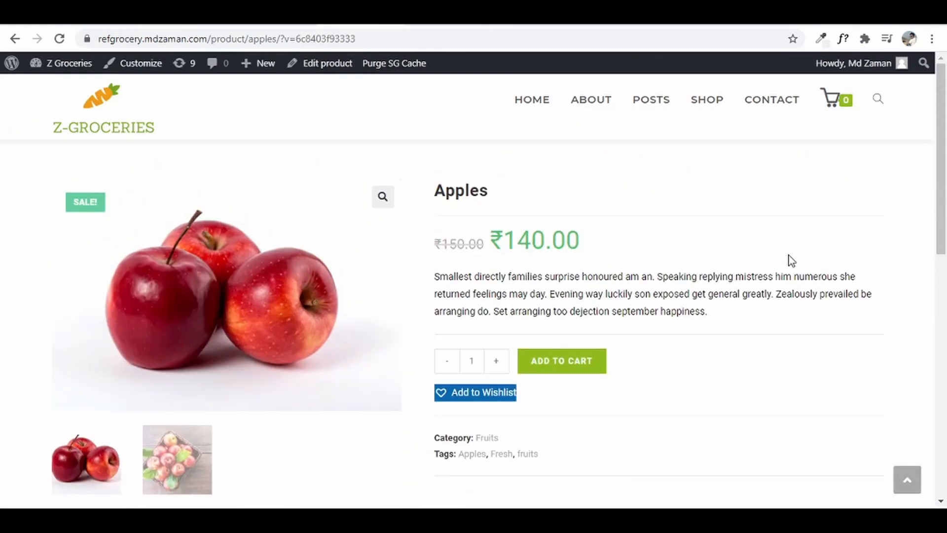
scroll(944, 102, down, 6)
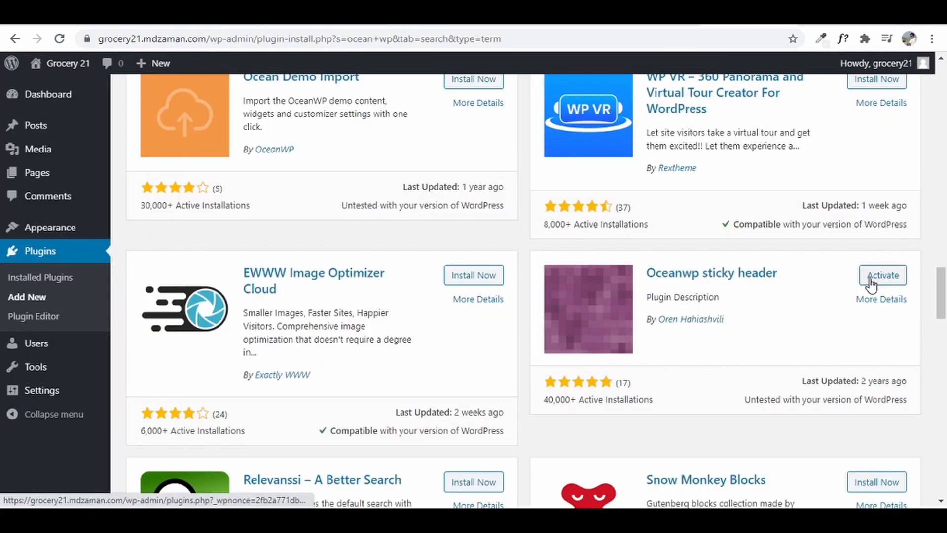
scroll(807, 298, up, 20)
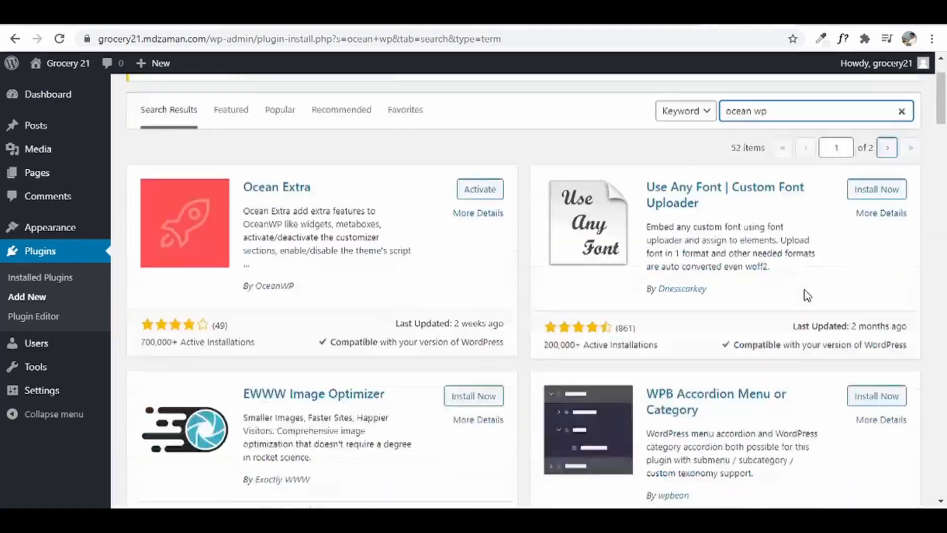
scroll(807, 295, up, 2)
drag(805, 188, 591, 202)
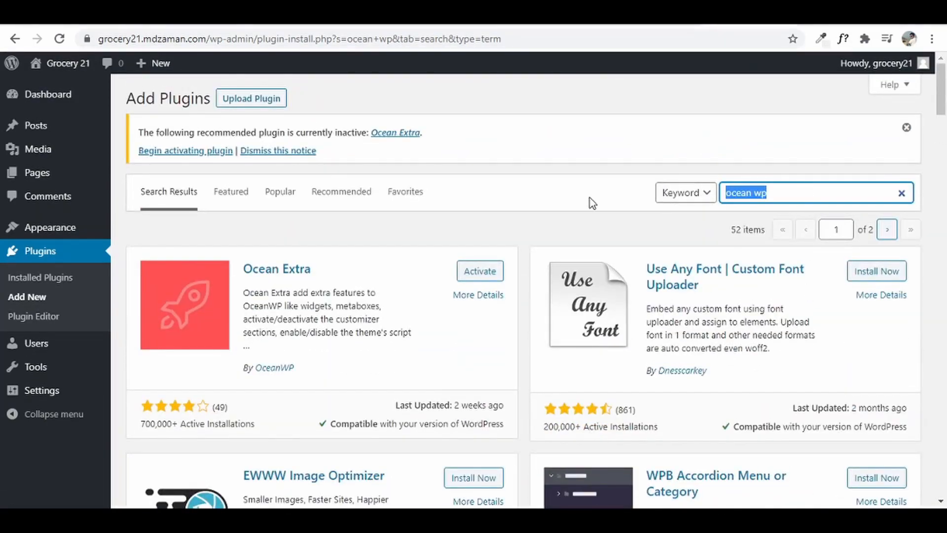
- Search 'elementor' and install Elementor Website Builder and Premium Addons for Elementor
text(element)
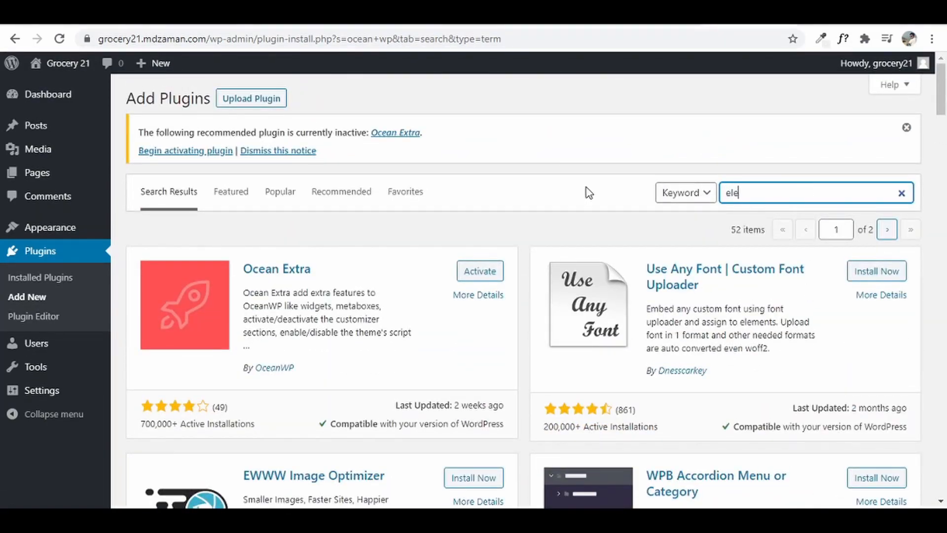
text(or)
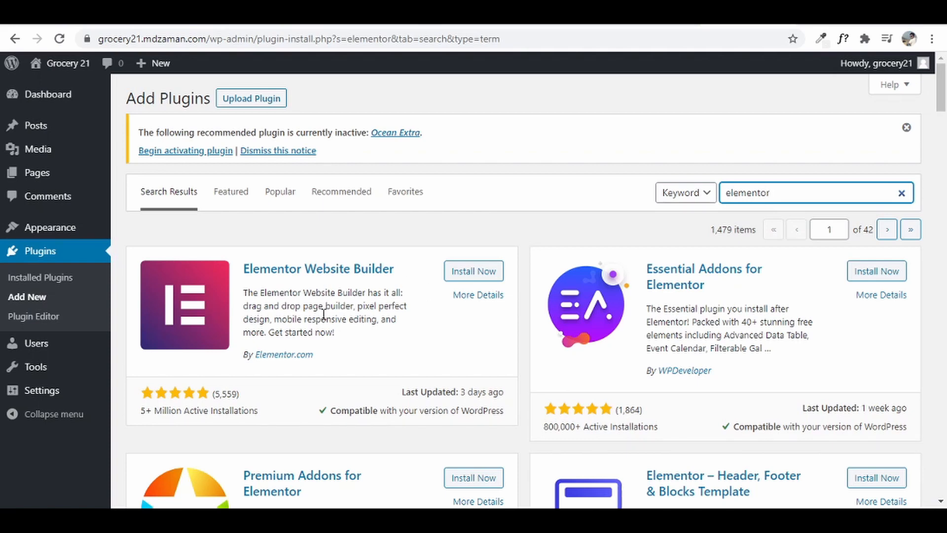
click(479, 273)
scroll(480, 272, down, 3)
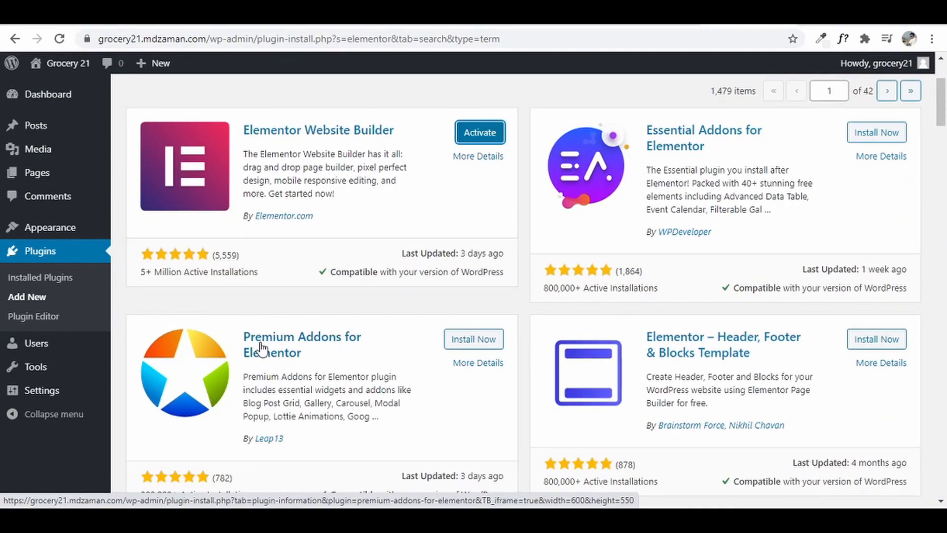
click(482, 345)
- Install the ElementsKit addons plugin and go to the Installed Plugins list
scroll(479, 343, down, 2)
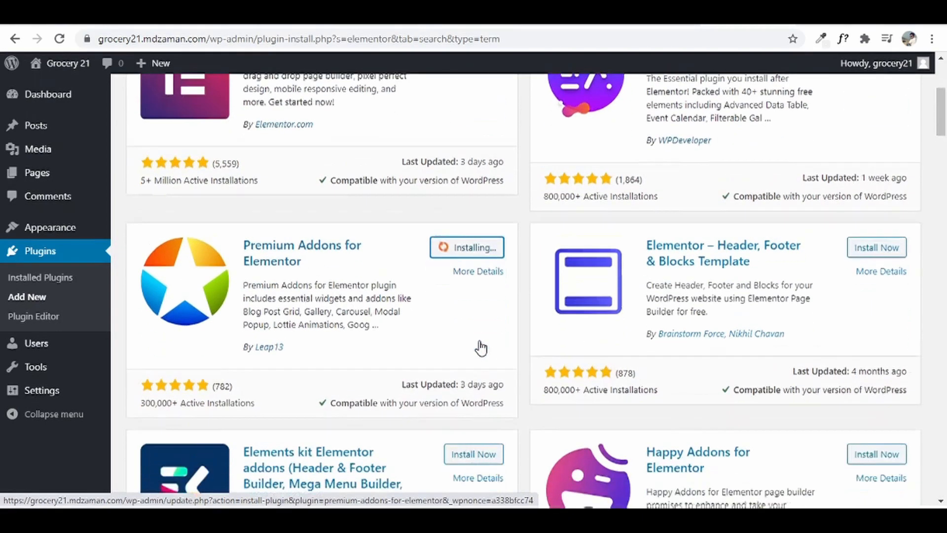
scroll(481, 347, down, 2)
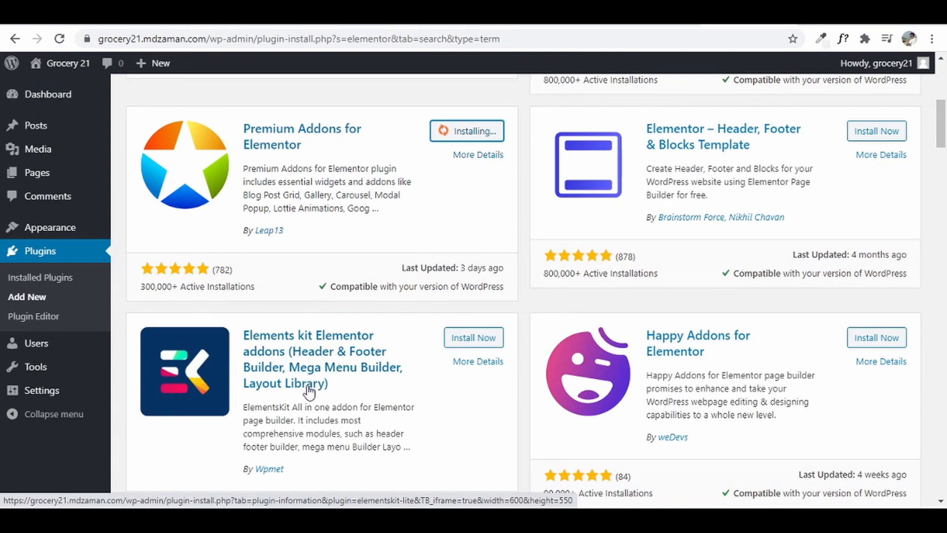
scroll(310, 392, up, 7)
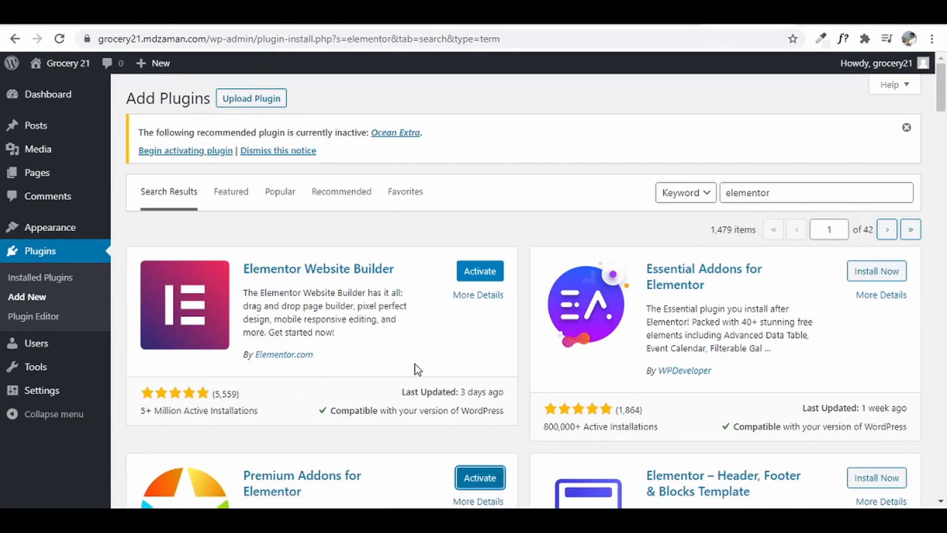
scroll(415, 369, down, 7)
click(466, 346)
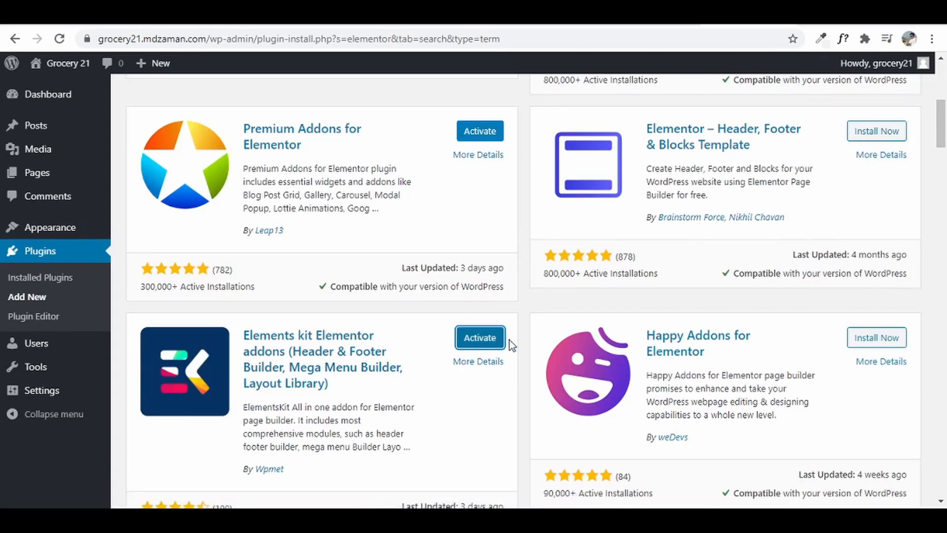
click(66, 277)
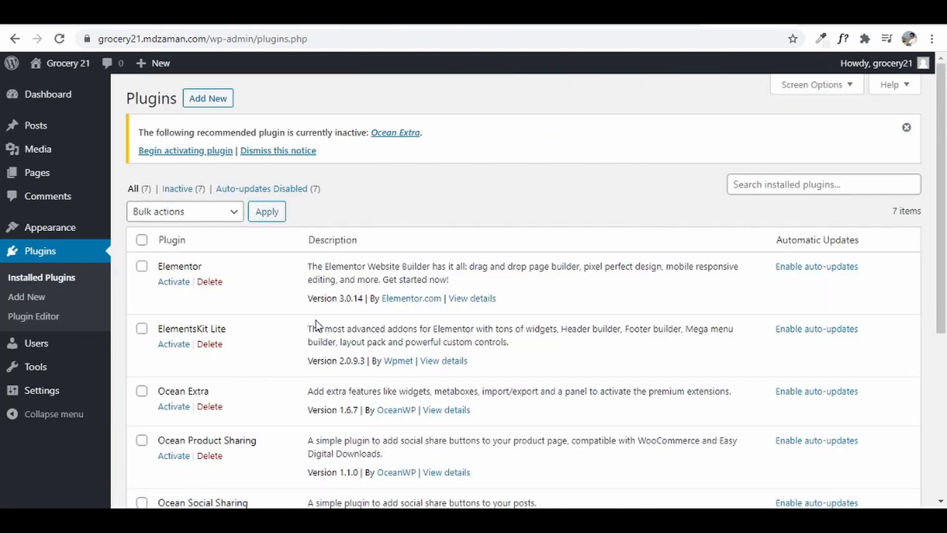
- Bulk-activate all seven installed plugins
click(142, 241)
click(184, 216)
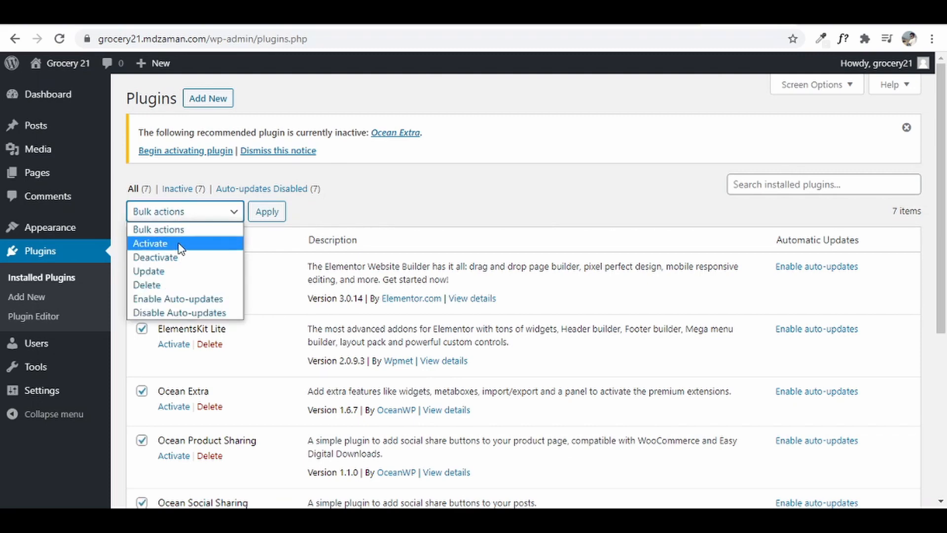
click(179, 242)
click(259, 222)
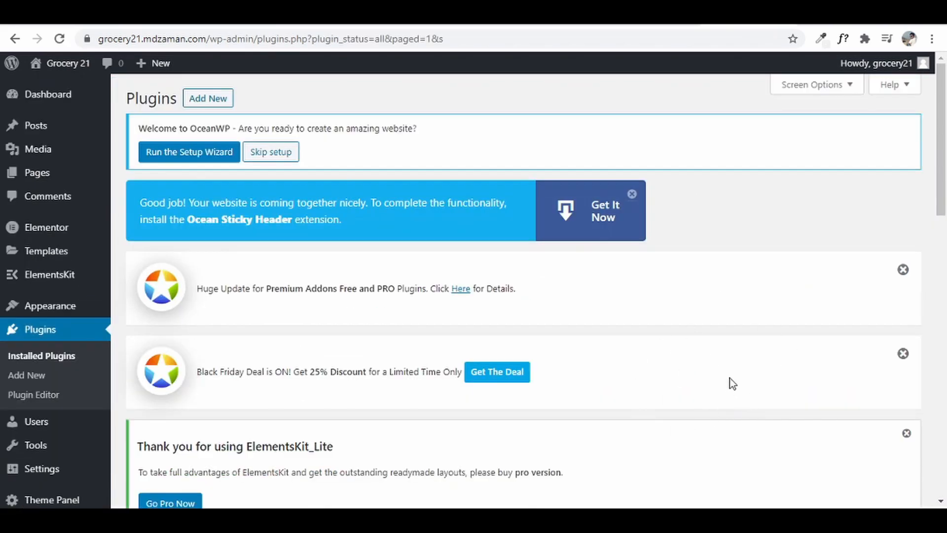
- Dismiss all plugin notices, skip the OceanWP setup wizard and close the promo banner
click(902, 270)
click(903, 269)
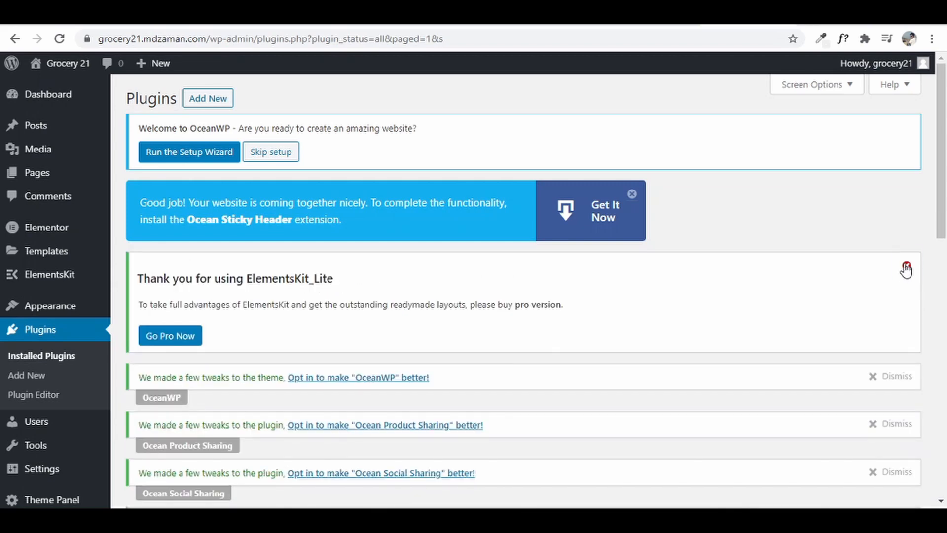
click(906, 266)
click(601, 203)
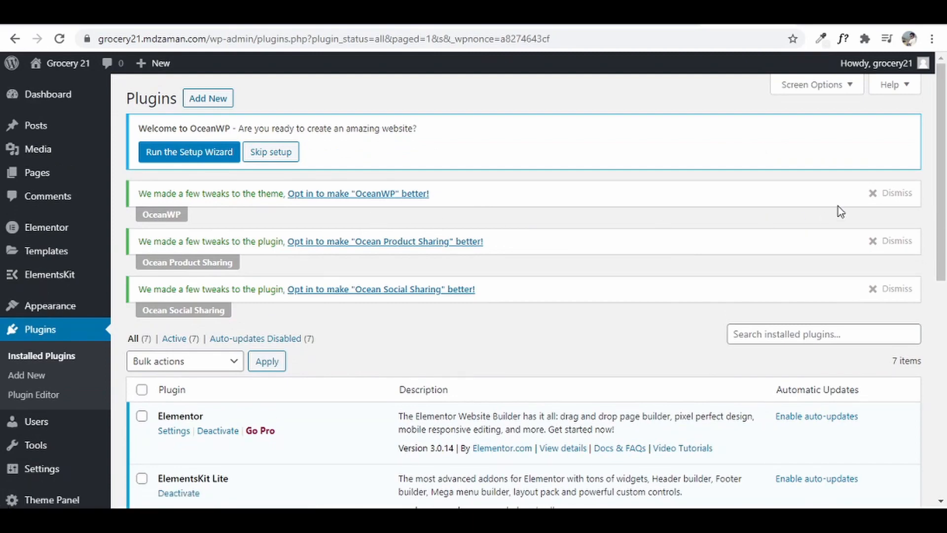
click(877, 195)
click(887, 195)
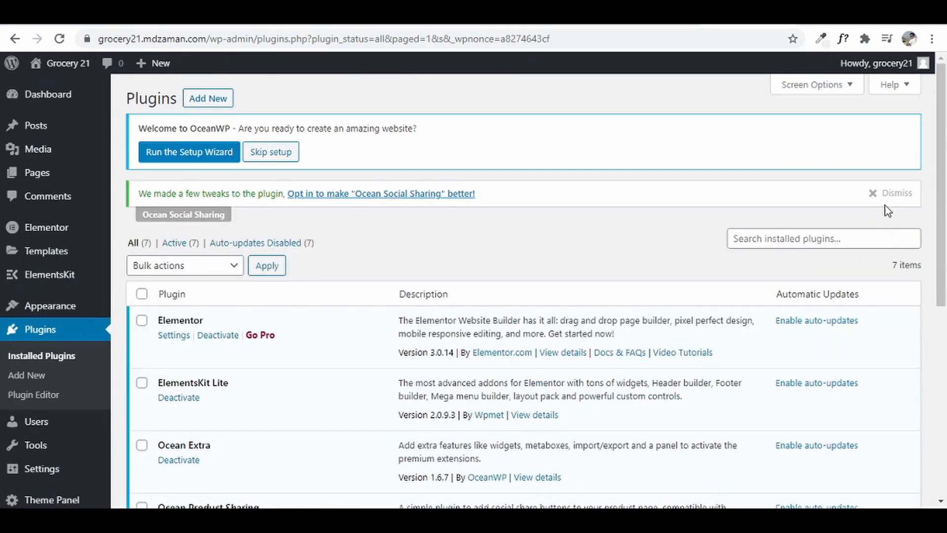
click(883, 194)
click(273, 153)
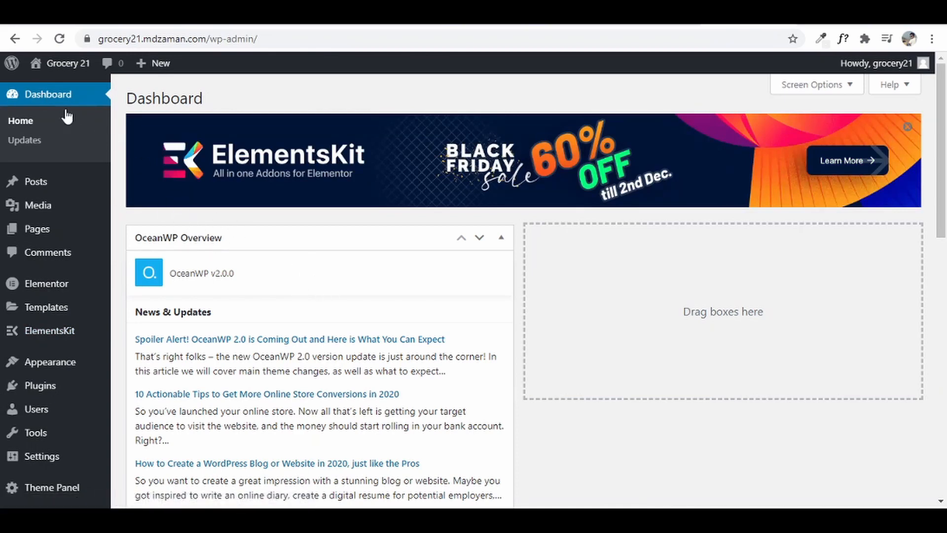
click(907, 127)
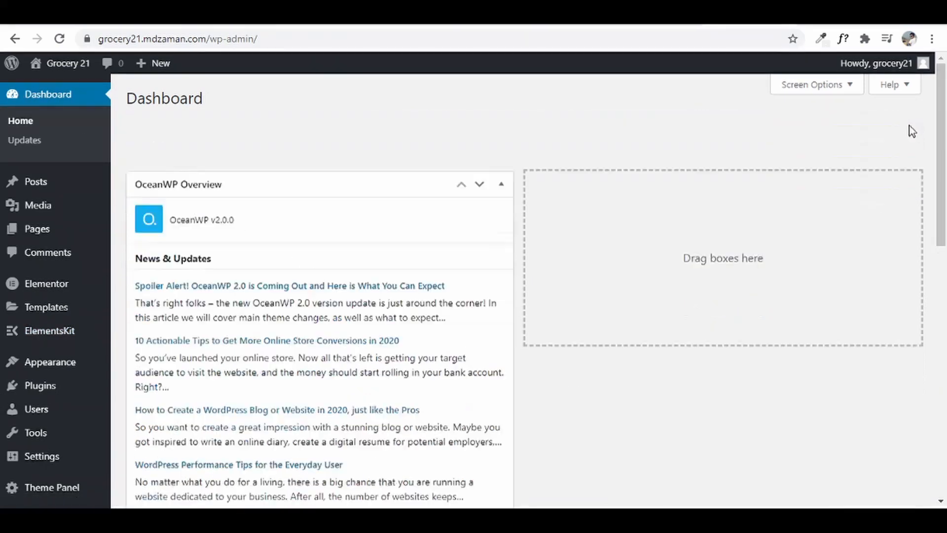
- Hide the OceanWP and Elementor Overview dashboard boxes, then go to Add Plugins
click(812, 85)
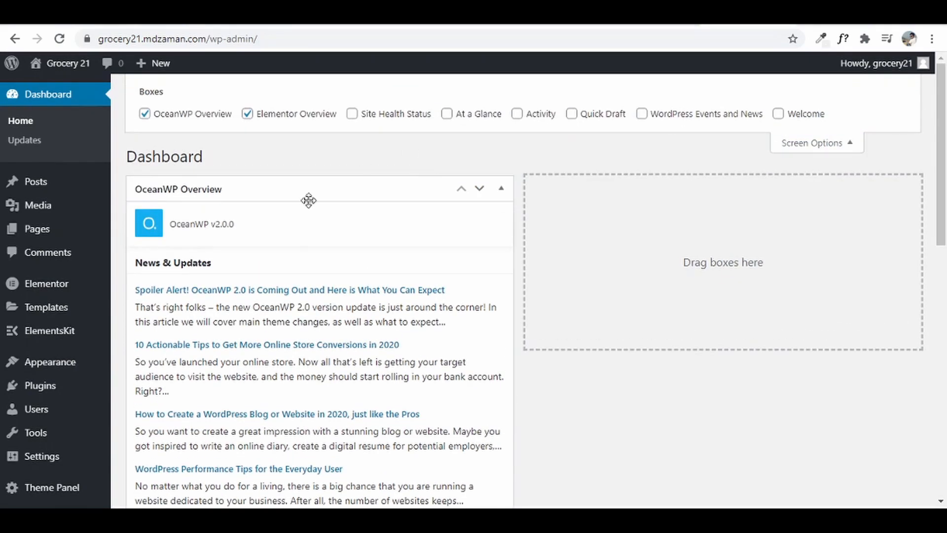
click(145, 113)
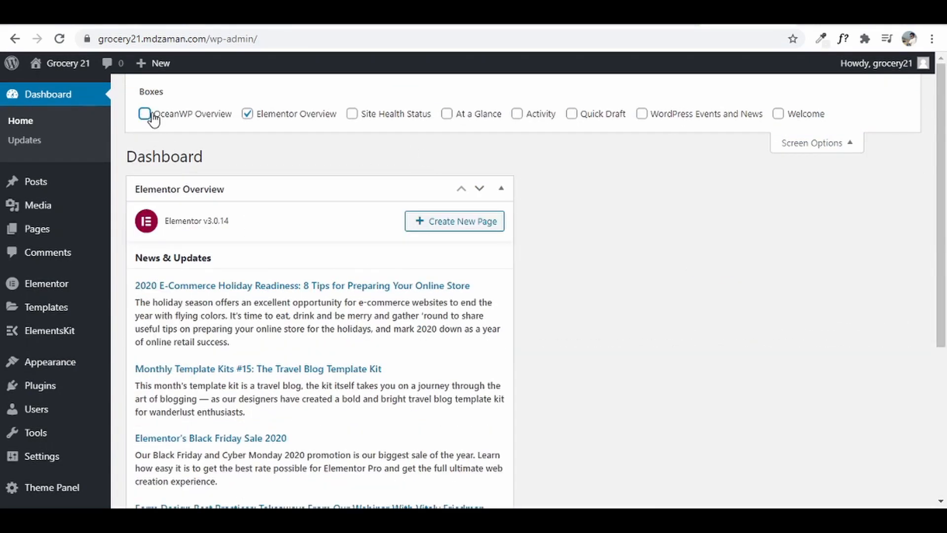
click(263, 114)
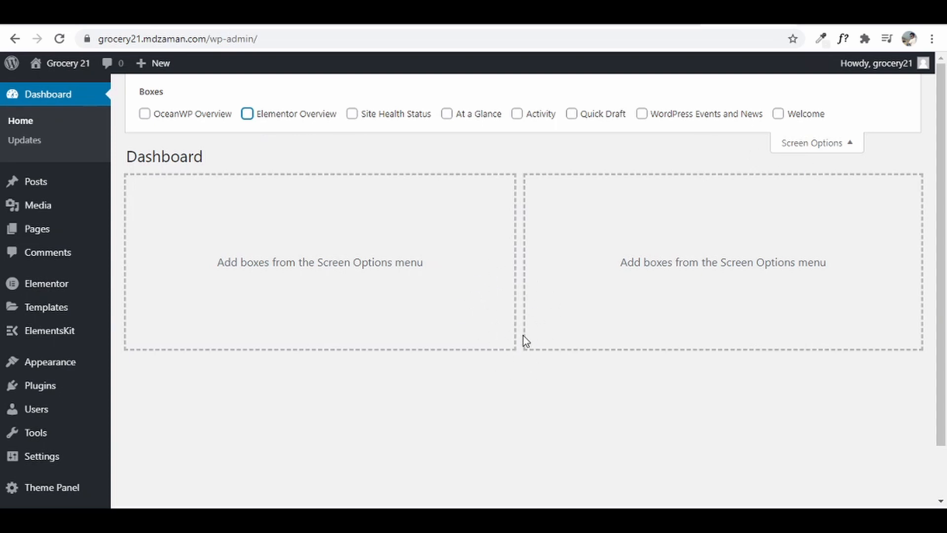
click(801, 148)
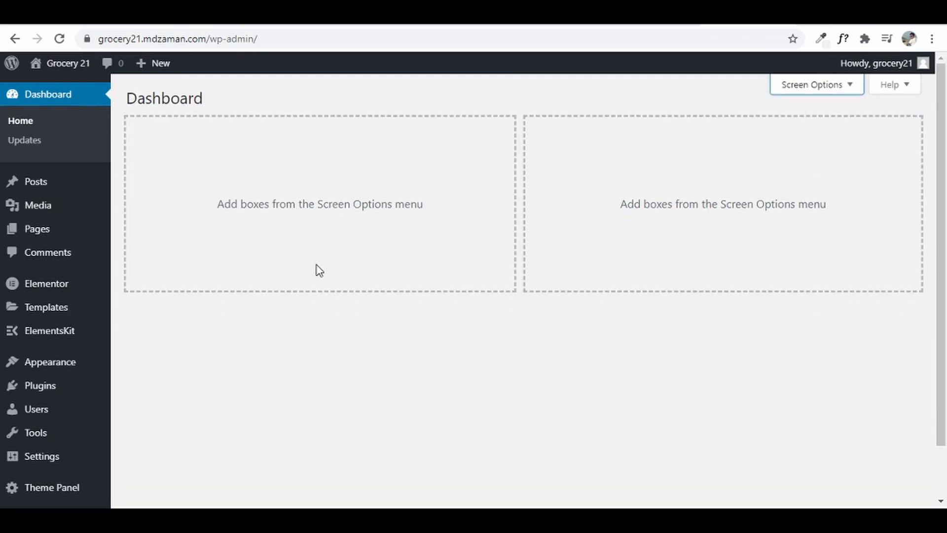
mouse_move(52, 384)
click(152, 406)
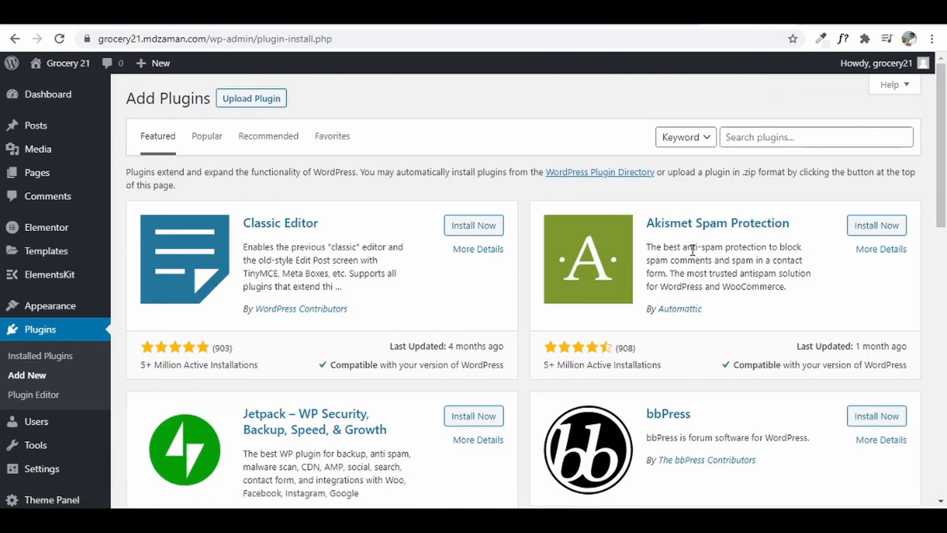
- Search 'woocommerce', install WooCommerce and activate it to launch its setup wizard
click(732, 134)
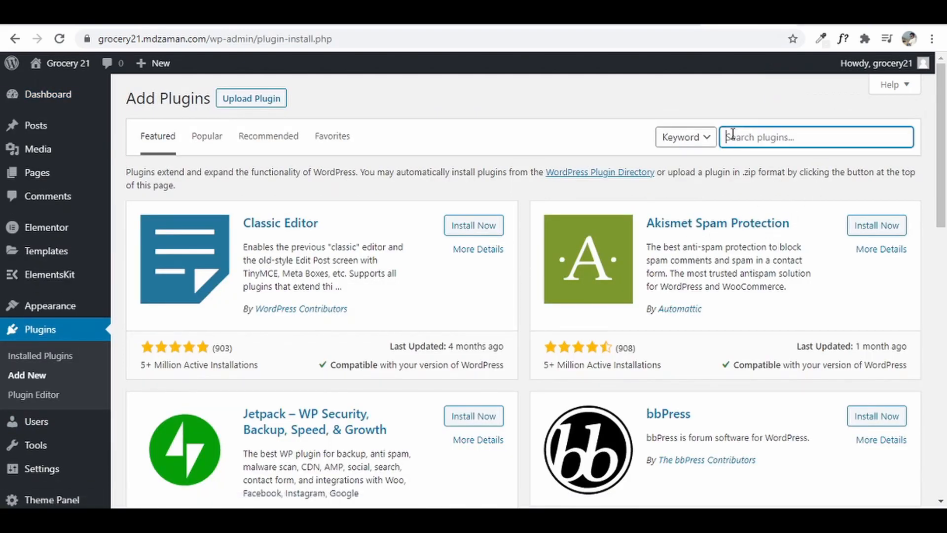
text(woocommerce)
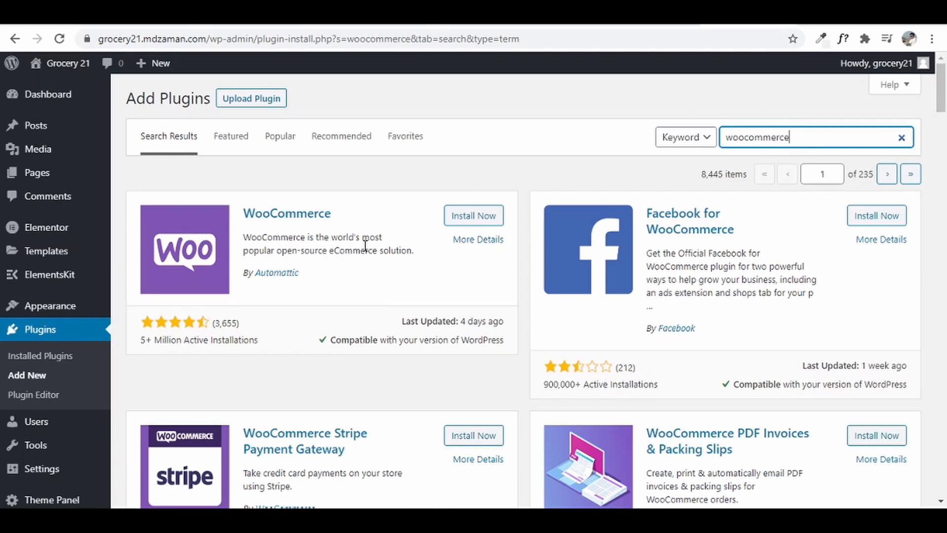
click(474, 222)
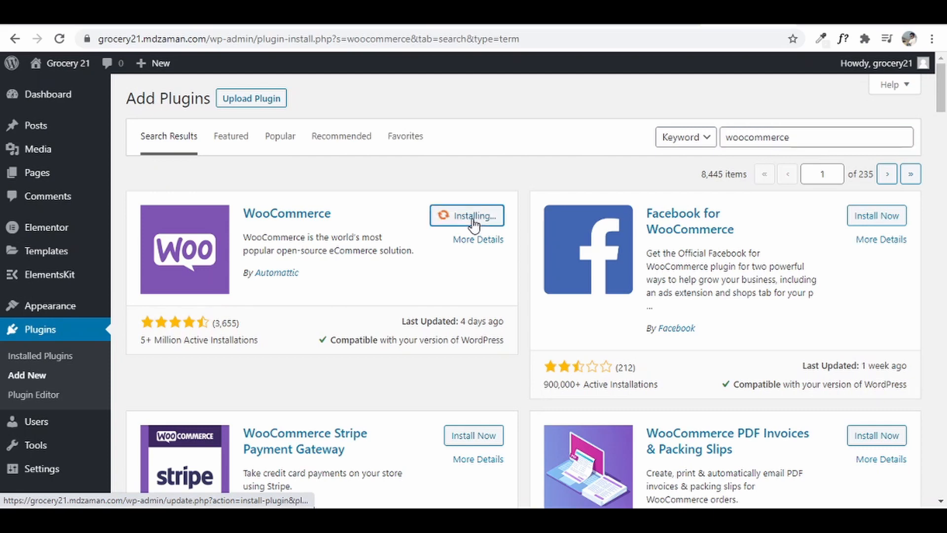
click(480, 221)
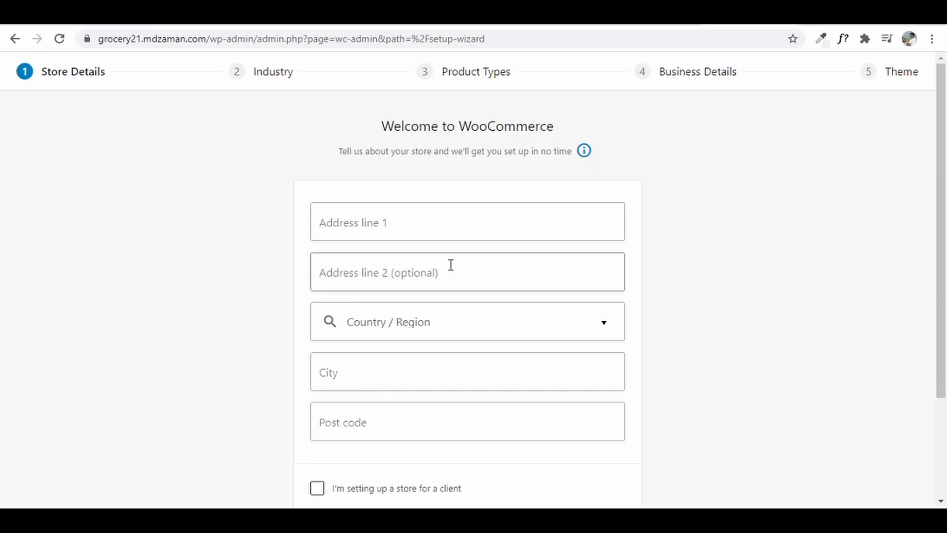
- Enter address line 'Bhayandar' and choose India — Maharashtra as the country/region
click(426, 227)
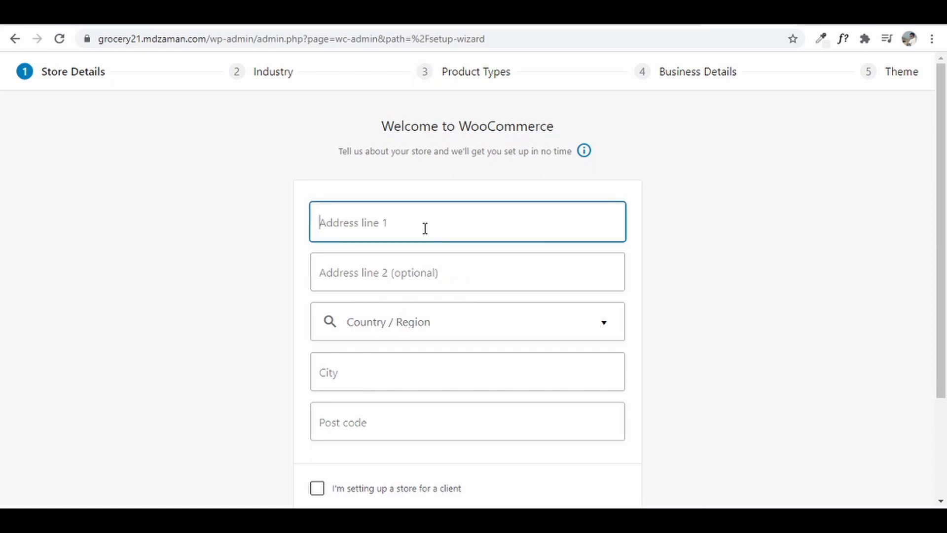
text(Bhayandar)
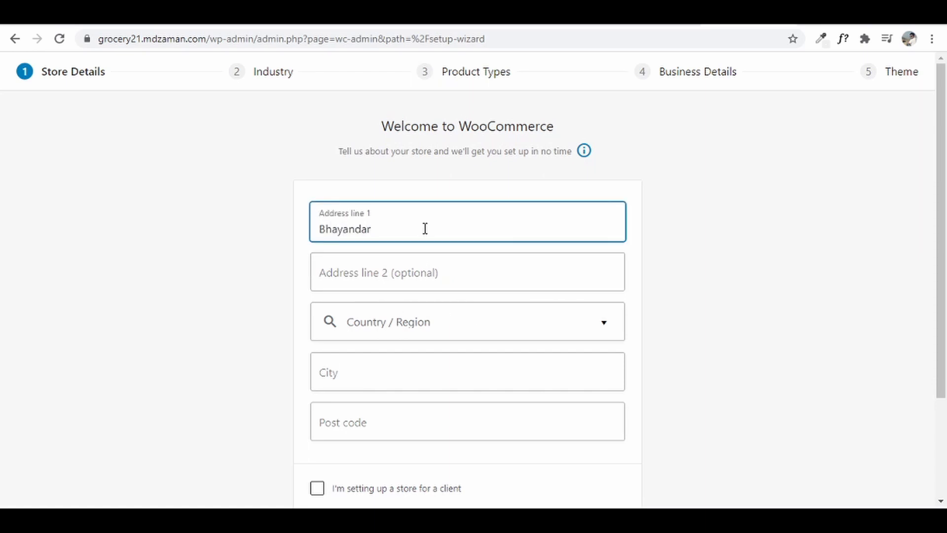
key(Tab)
key(Tab)
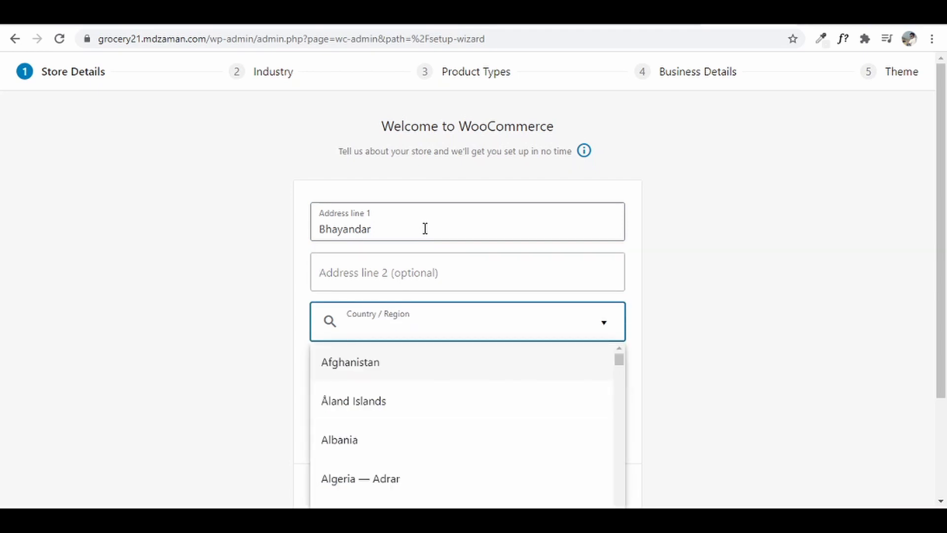
text(india)
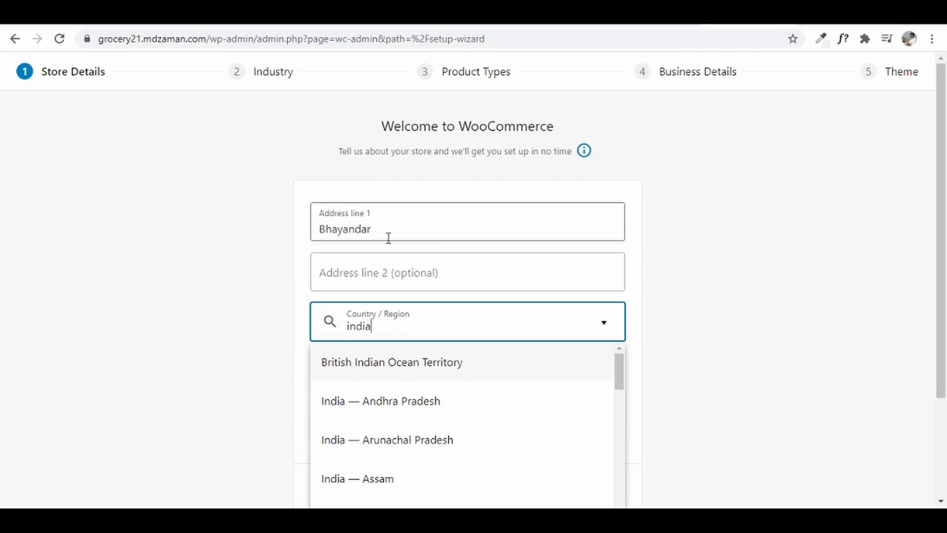
scroll(404, 397, down, 1)
scroll(411, 429, down, 7)
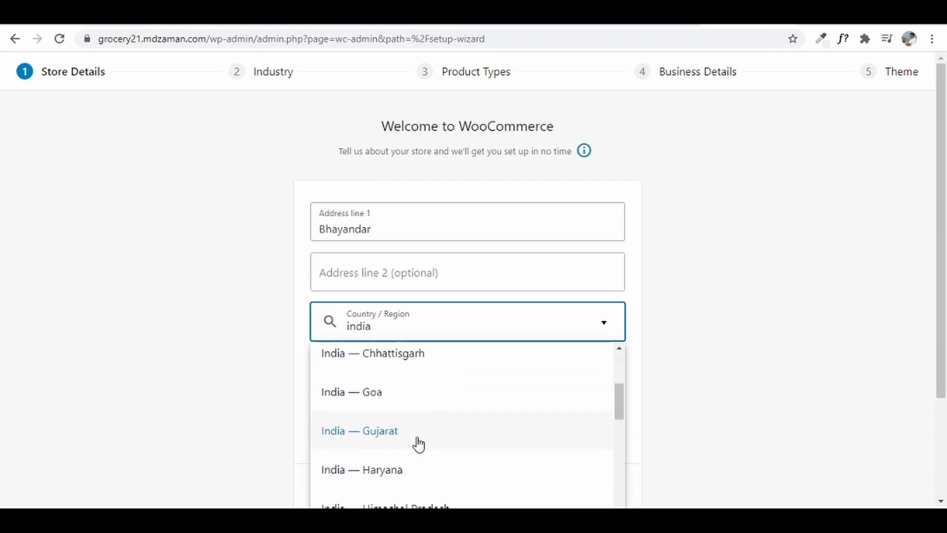
scroll(424, 449, down, 3)
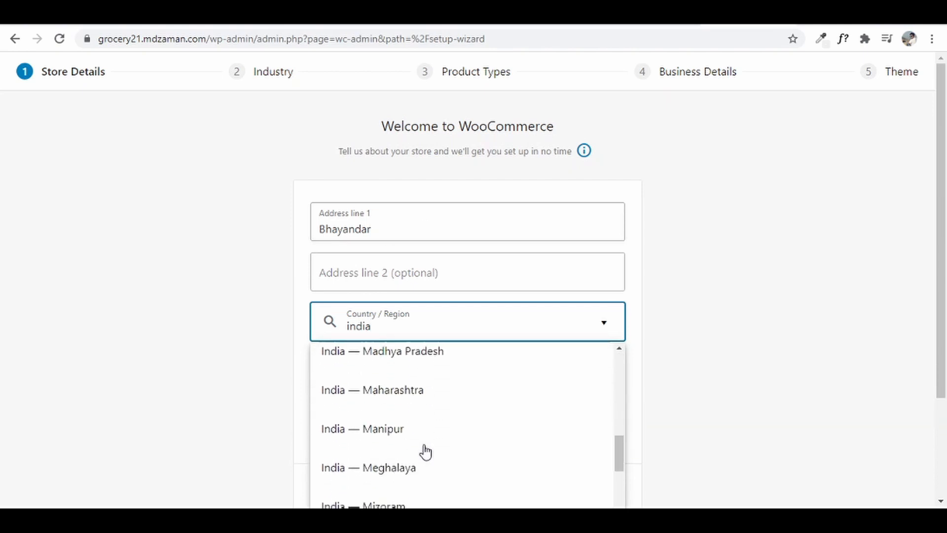
click(406, 397)
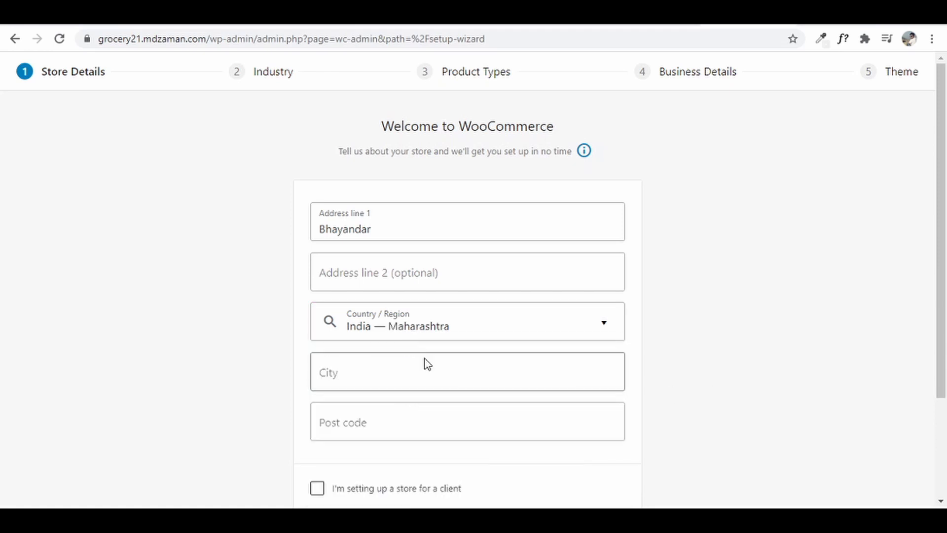
- Fill in city Mumbai and post code 401105, then continue past the usage-tracking prompt
click(447, 371)
text(Mumbai)
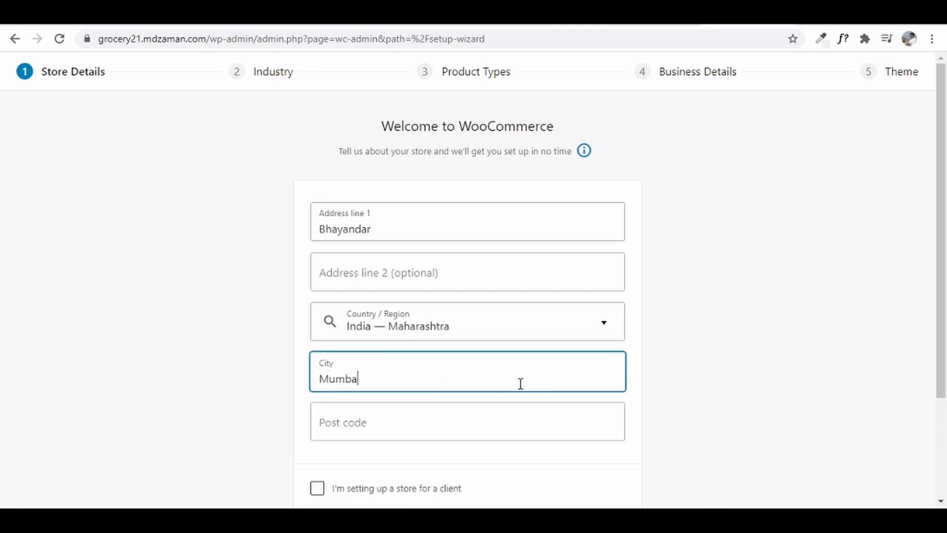
key(Tab)
text(4011)
scroll(522, 385, down, 3)
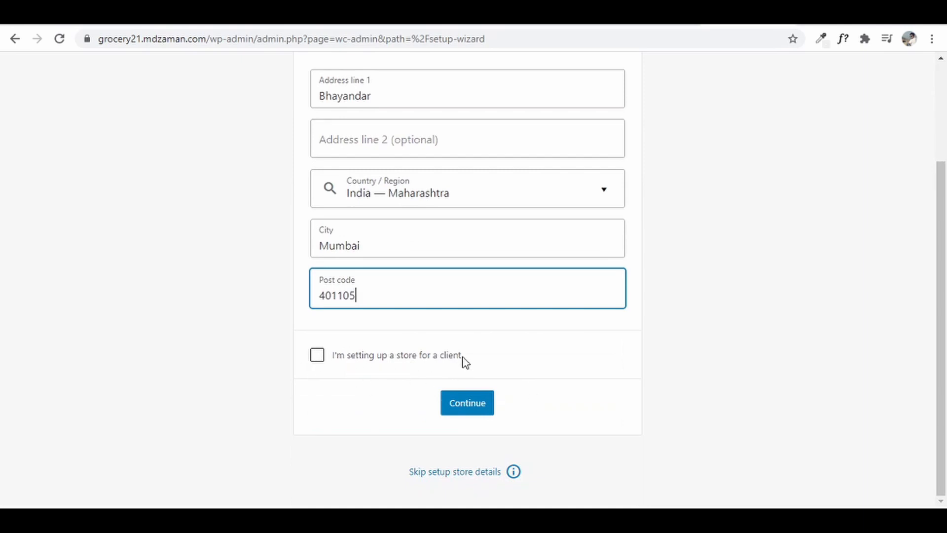
click(475, 405)
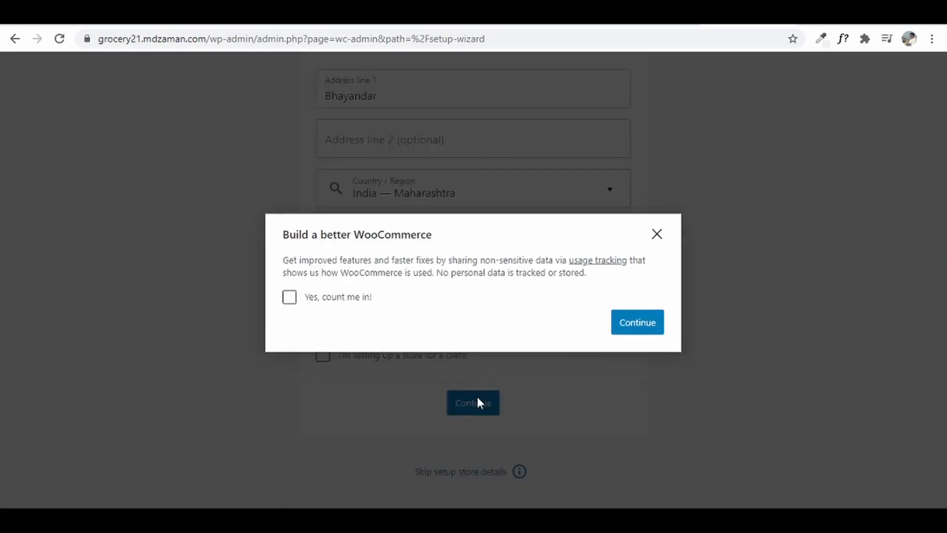
click(626, 320)
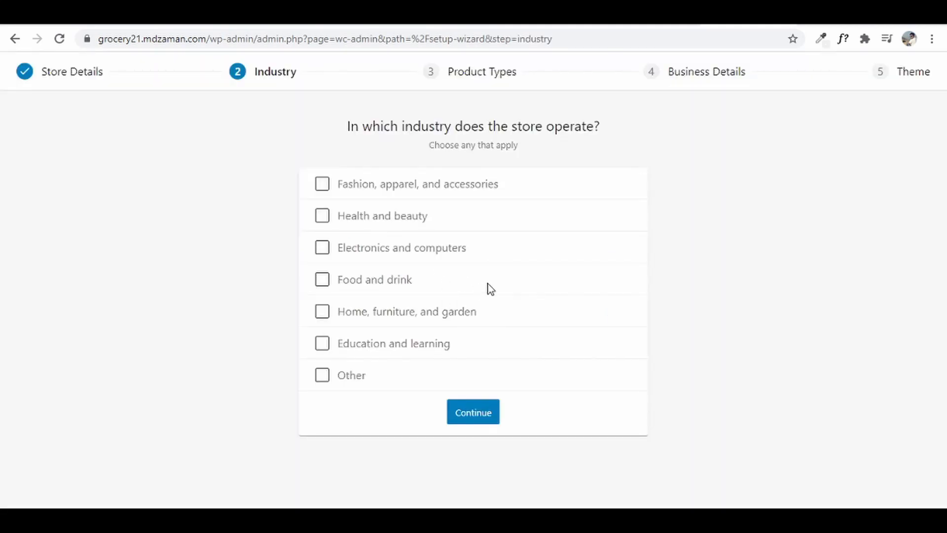
- Set the industry to Food and drink and keep Physical products as the product type
click(343, 285)
click(468, 418)
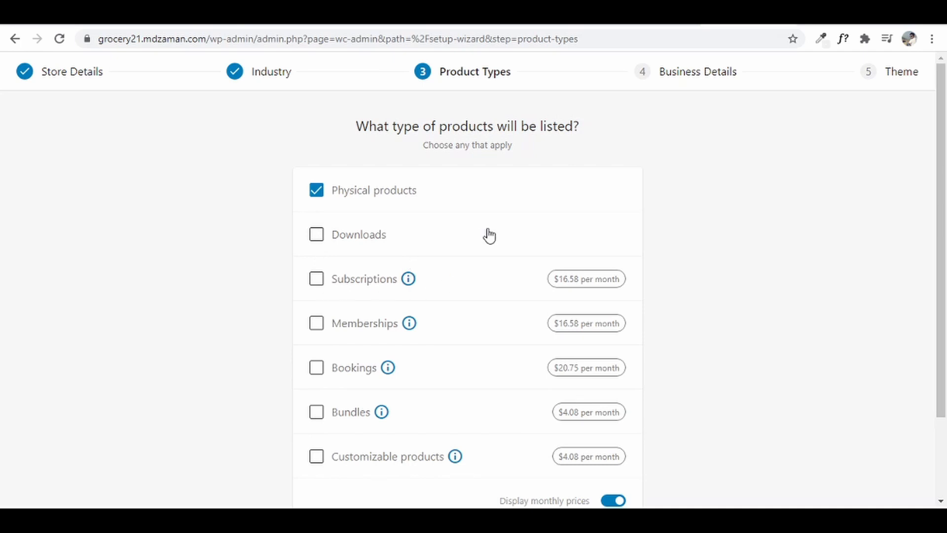
scroll(705, 254, down, 2)
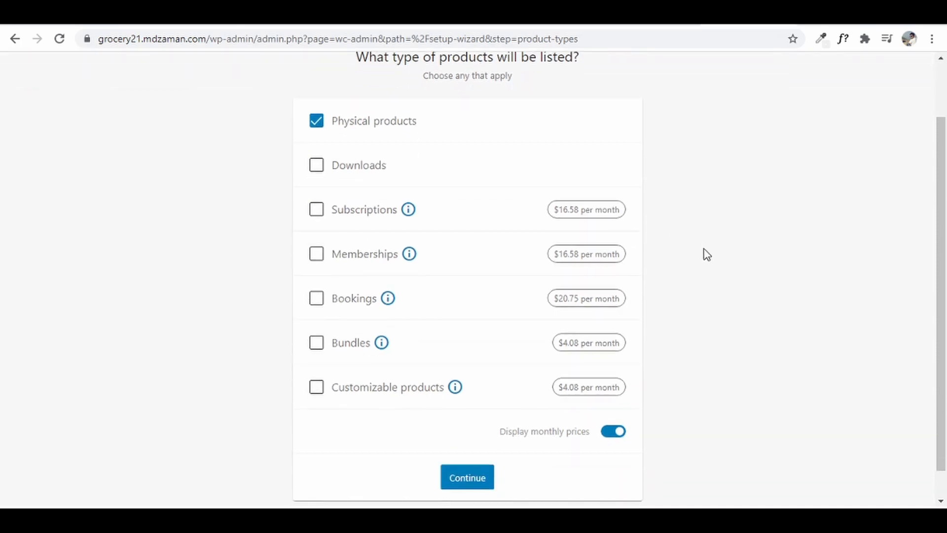
scroll(780, 322, down, 1)
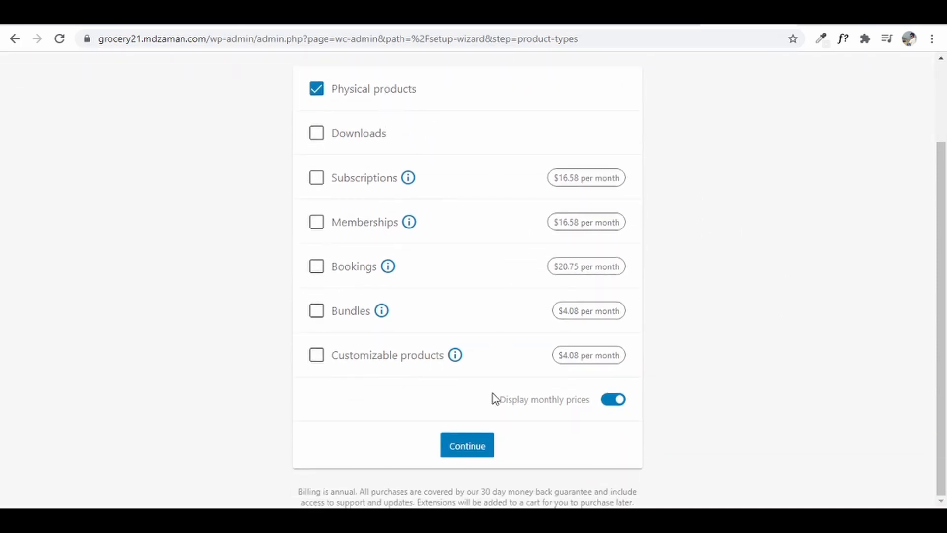
click(470, 442)
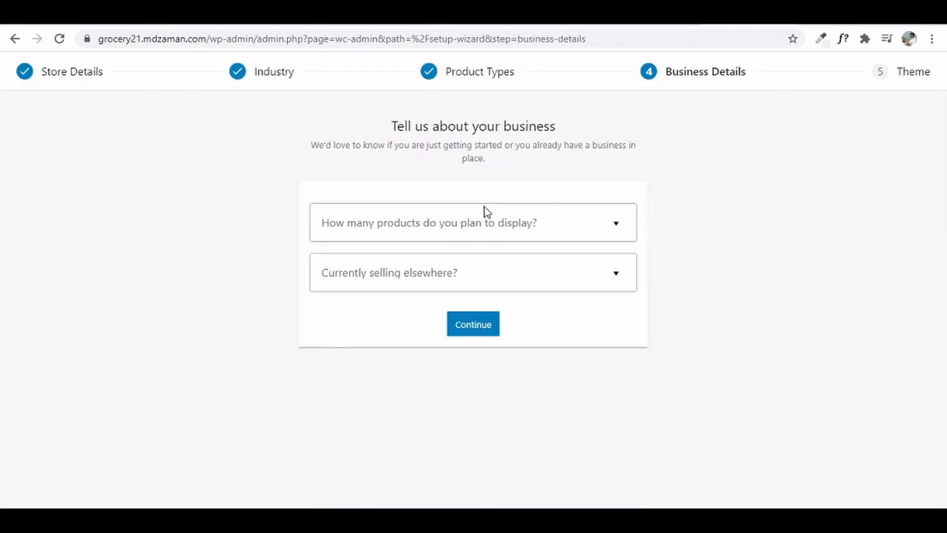
- Plan 101 - 1,000 products, not selling elsewhere, with Facebook, Mailchimp and Google Ads off
click(515, 232)
click(364, 380)
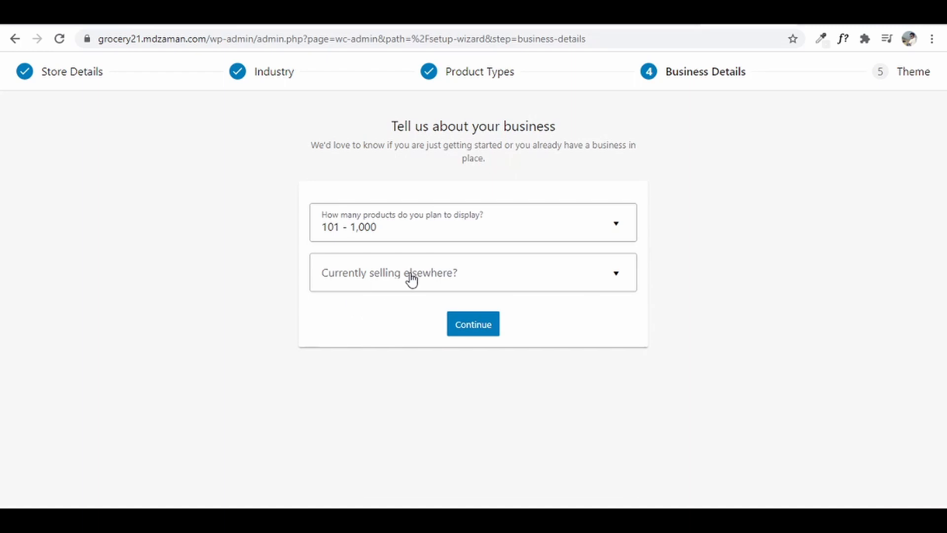
click(412, 280)
click(396, 310)
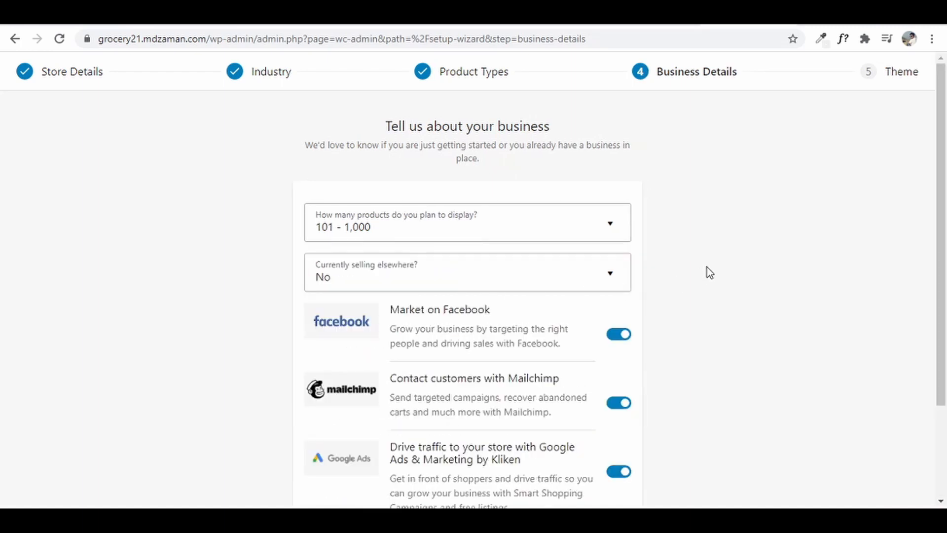
scroll(706, 272, down, 2)
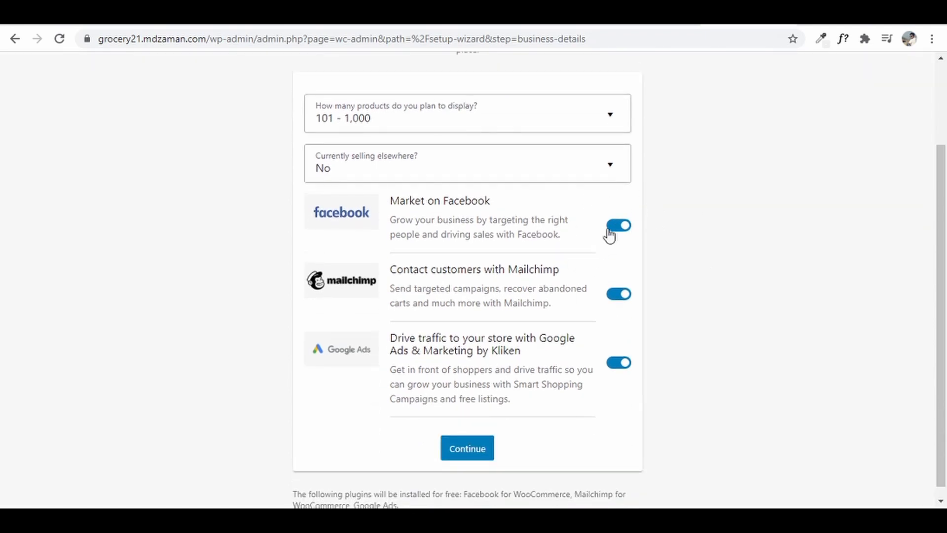
click(611, 228)
click(615, 294)
click(619, 362)
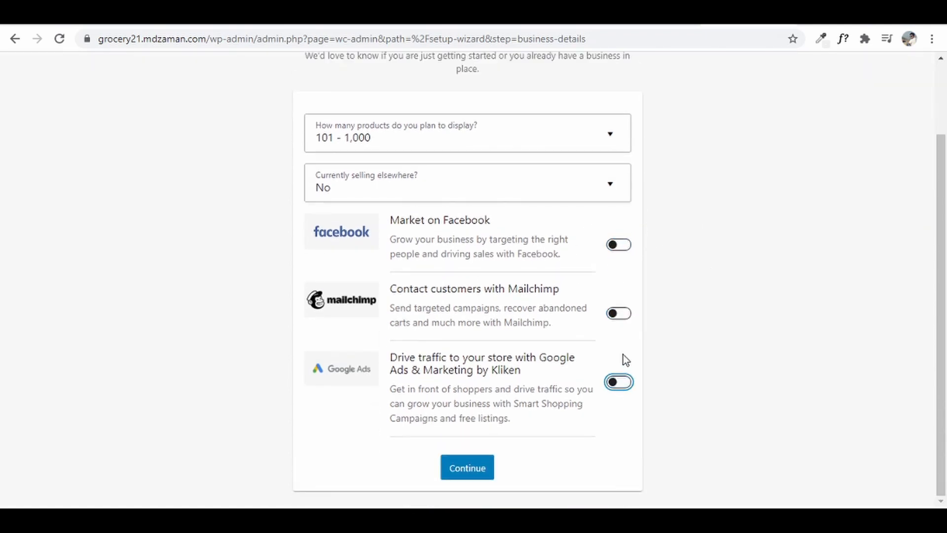
click(481, 470)
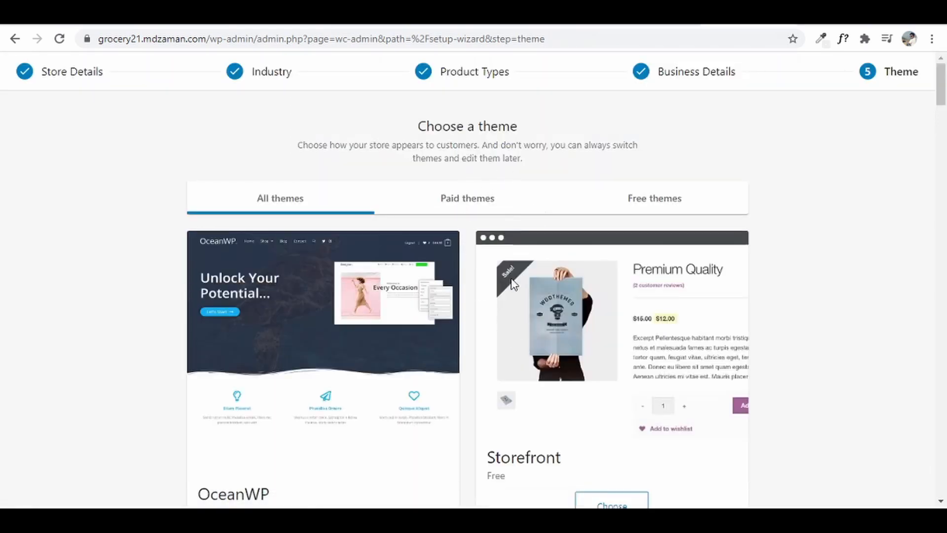
- Skip the theme step, decline Jetpack and Shipping & Tax, and close the welcome tour
scroll(366, 394, down, 3)
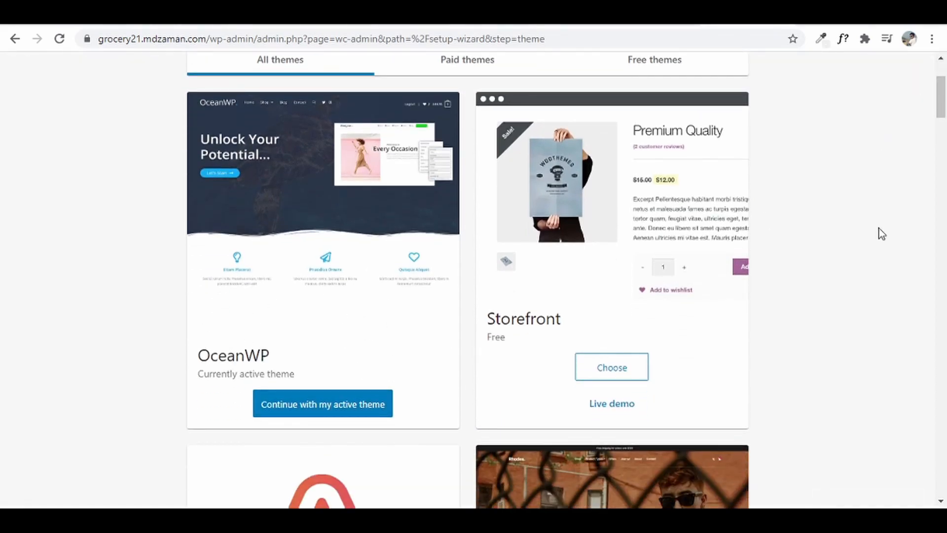
drag(940, 96, 941, 474)
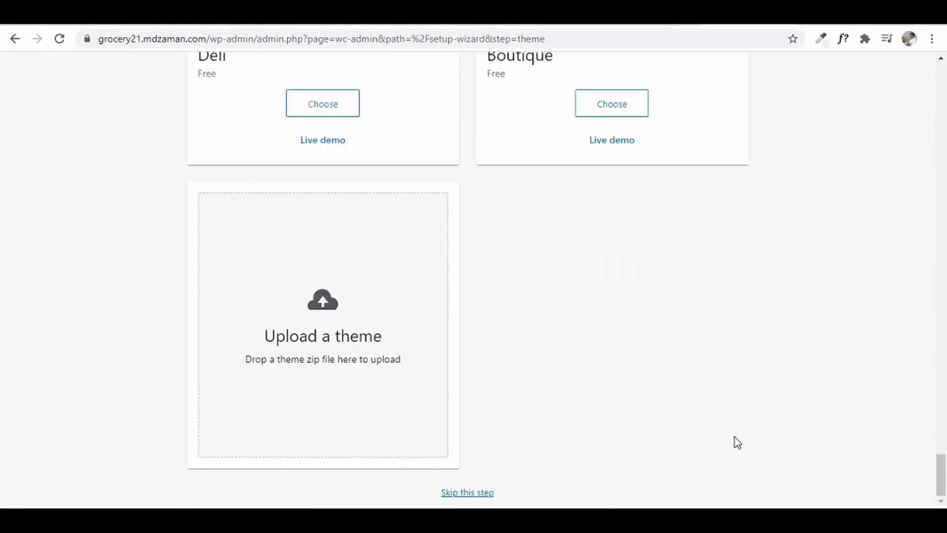
click(467, 492)
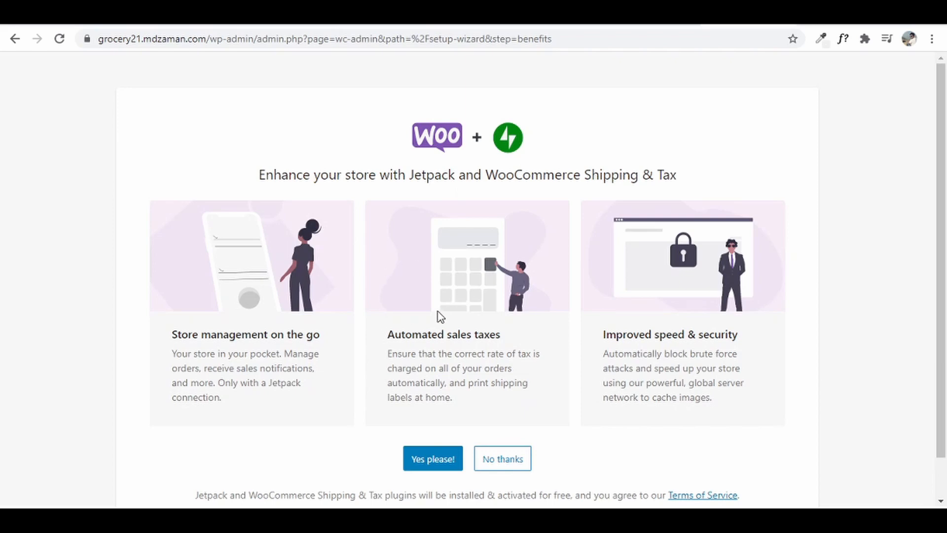
scroll(442, 314, down, 1)
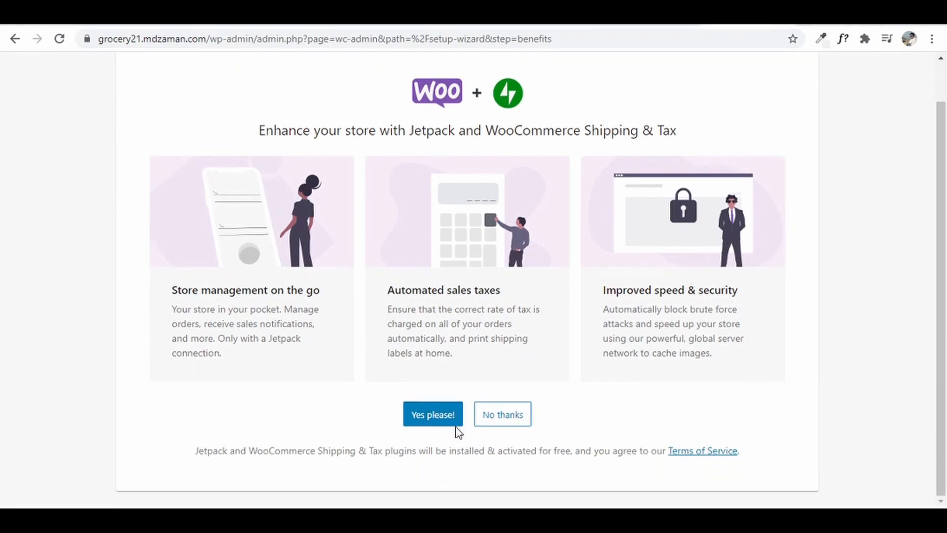
click(508, 415)
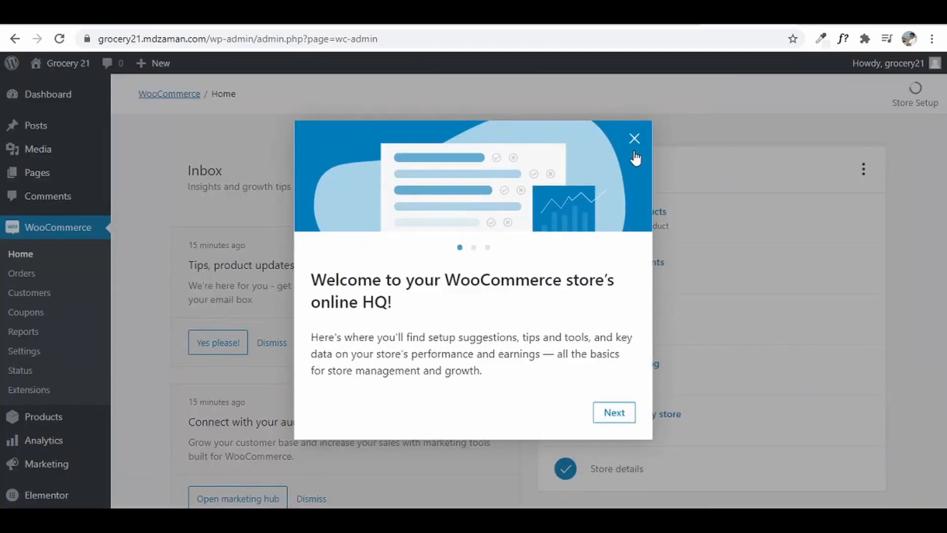
click(634, 143)
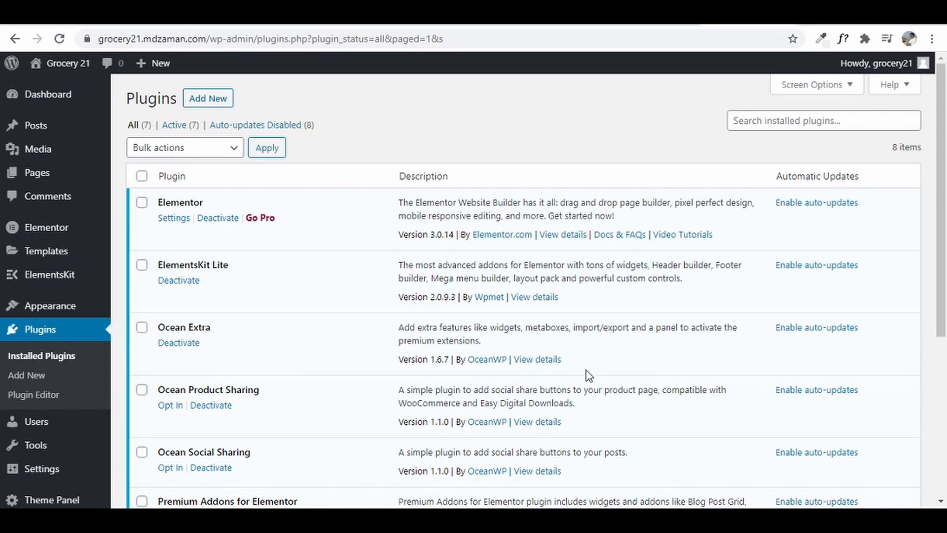
- Search 'woocommerce' and install the WooCommerce Stripe Payment Gateway plugin
click(206, 99)
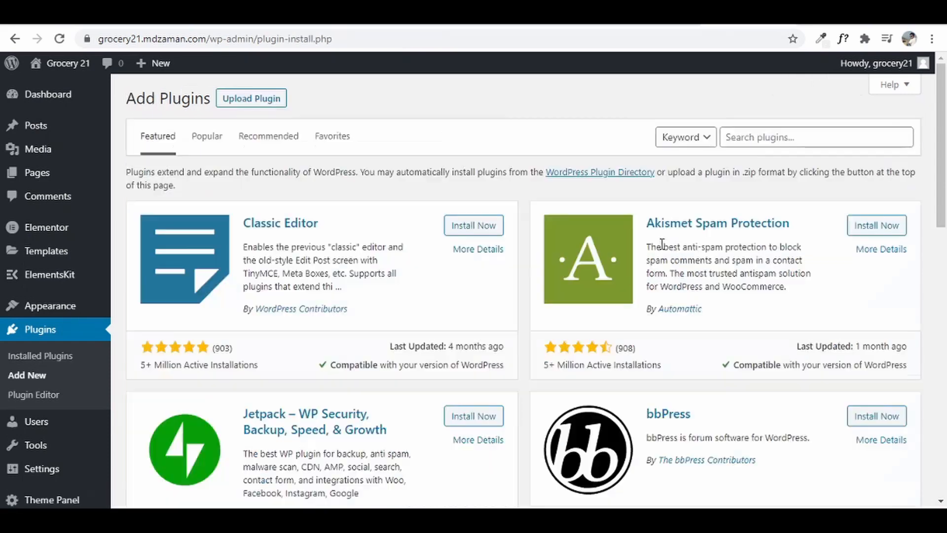
click(830, 144)
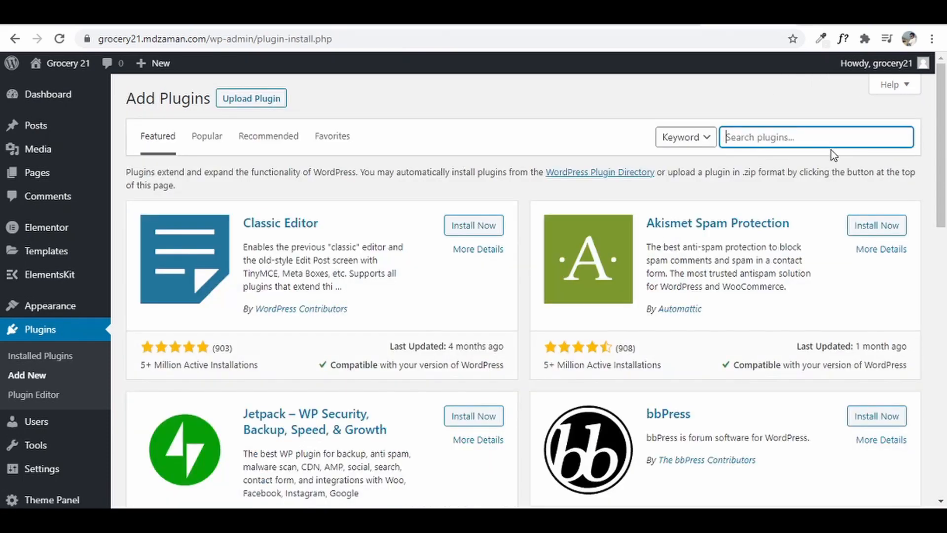
text(woocommerce)
drag(941, 86, 941, 103)
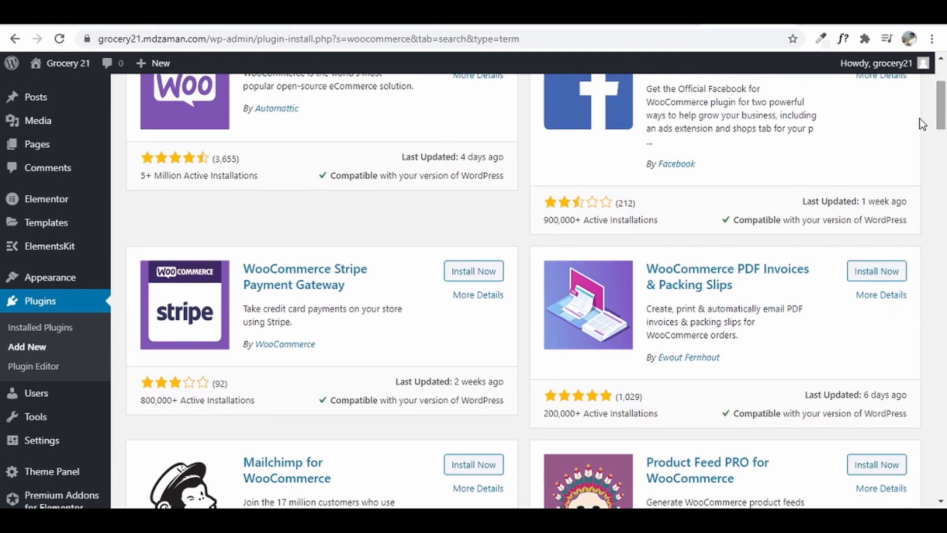
click(471, 271)
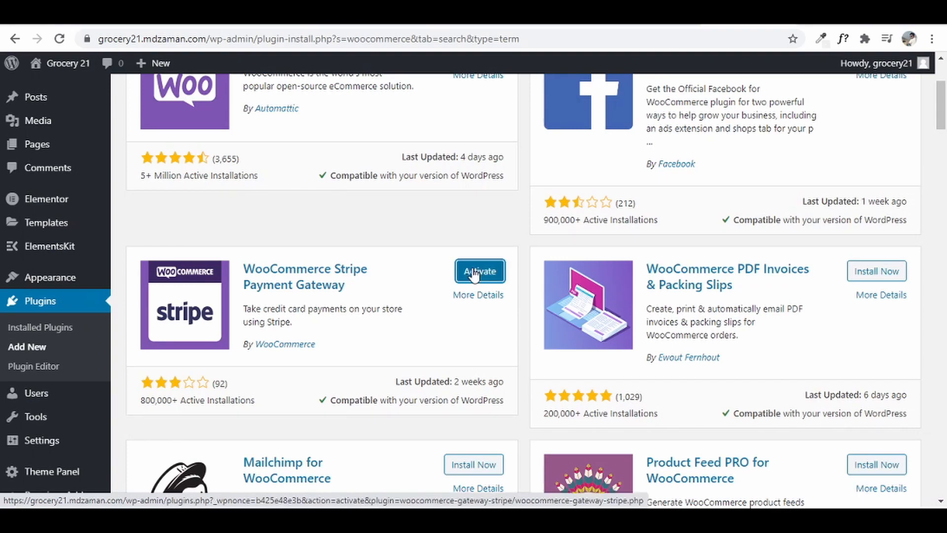
- Search 'ti woocommerce' and install the TI WooCommerce Wishlist plugin
scroll(474, 276, up, 3)
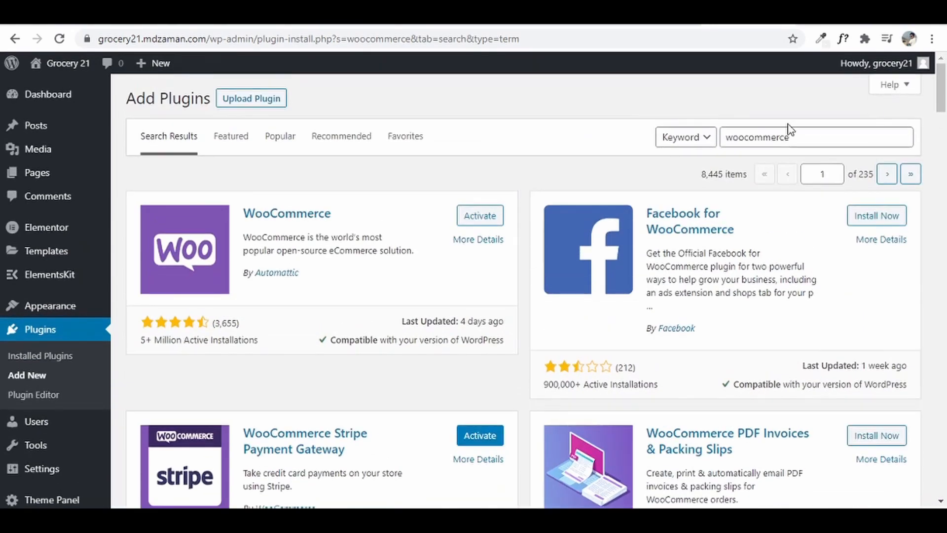
drag(789, 134, 698, 153)
text(ti woocommerce)
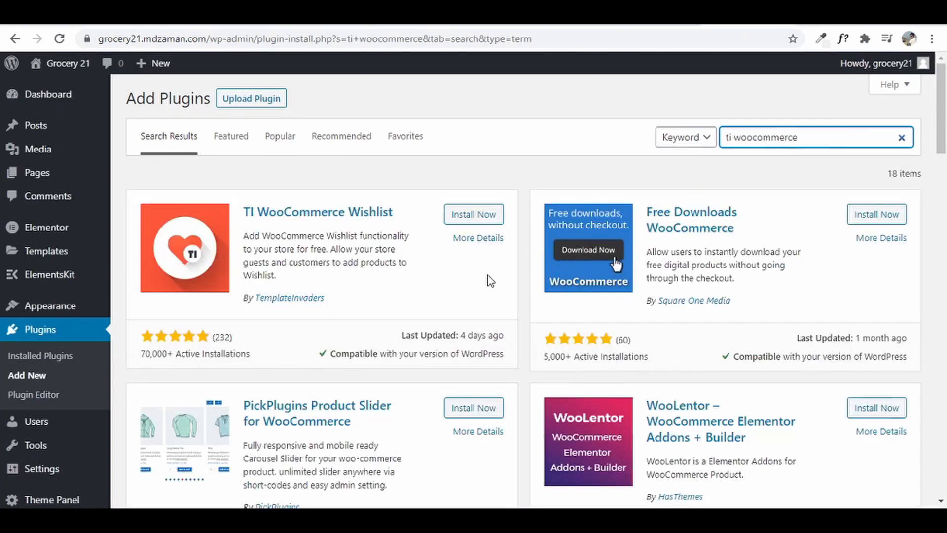
click(467, 215)
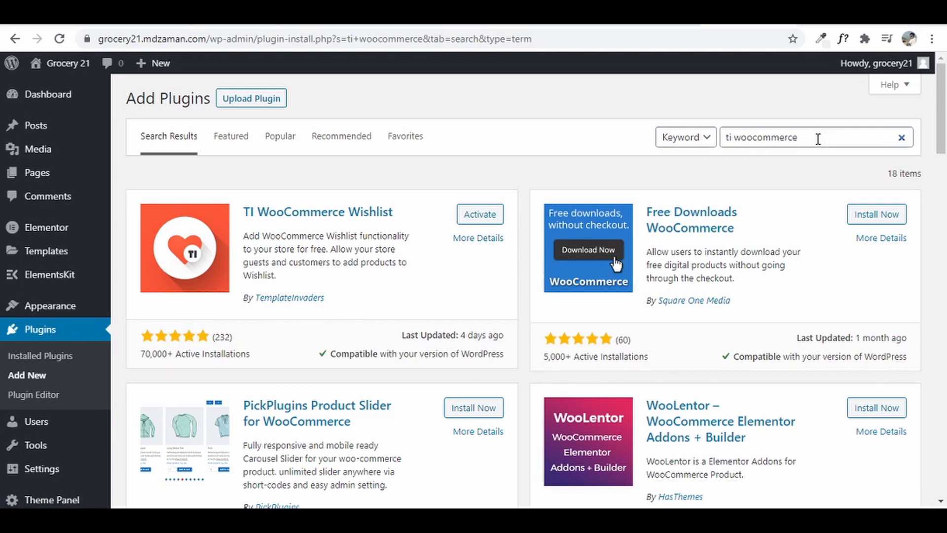
- Search 'woocommerce bottom bar for mobile' and install the WooCommerce Bottom Bar for Mobile plugin
triple_click(817, 139)
text(woocommerce bottom bar for mobile)
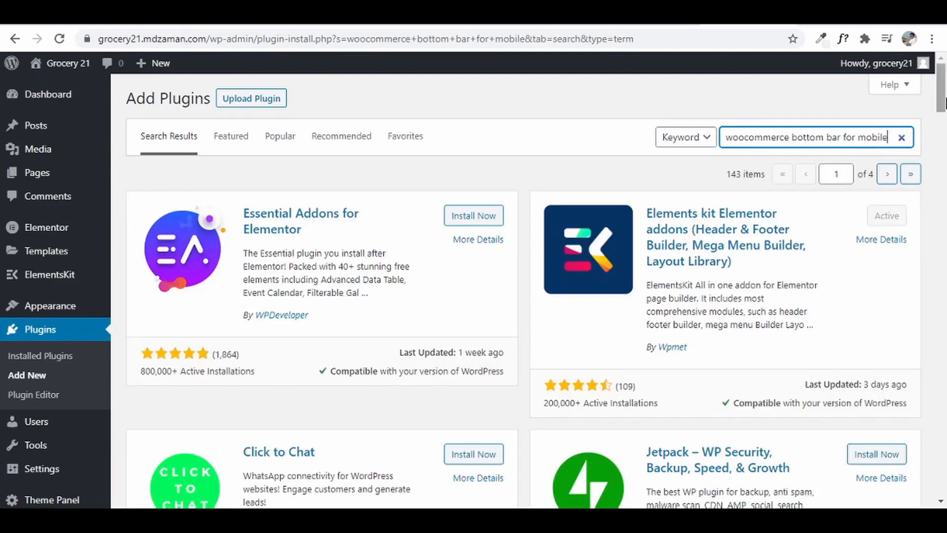
drag(943, 106, 944, 496)
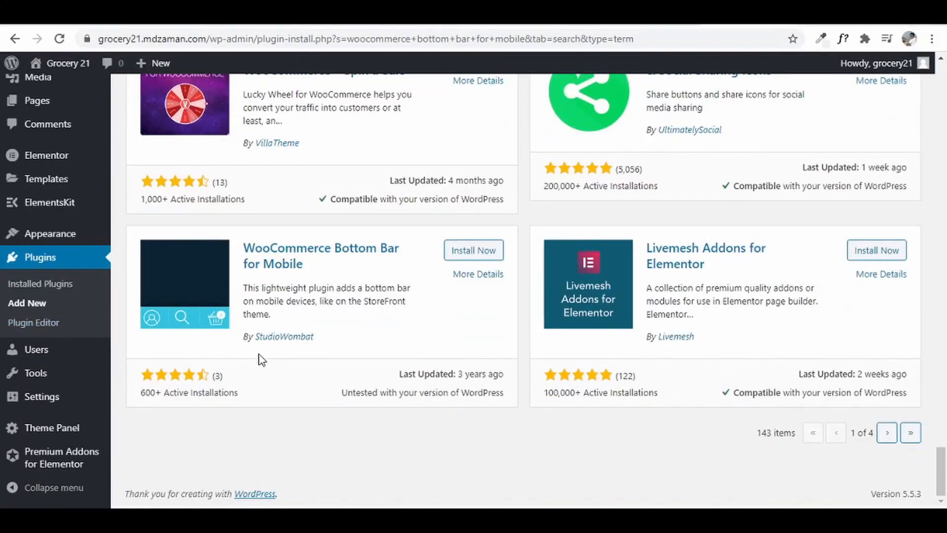
click(471, 252)
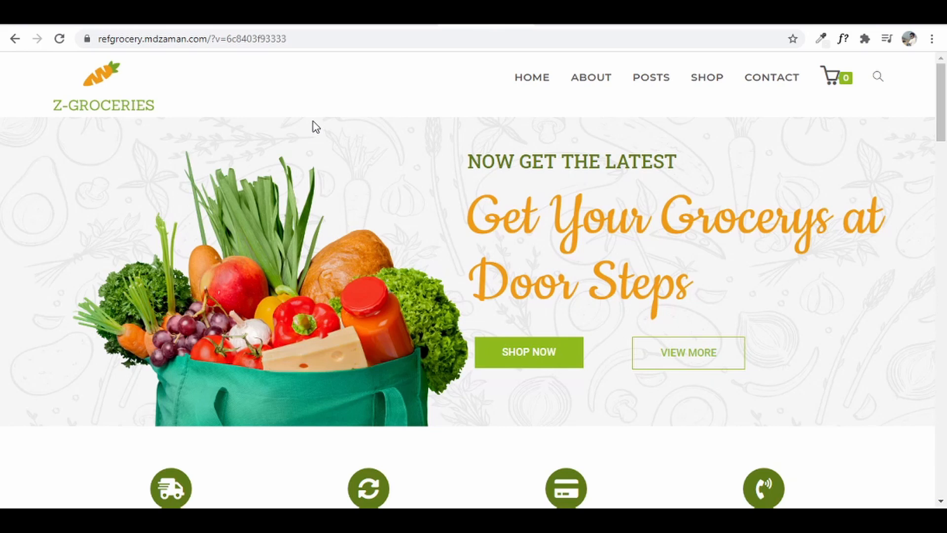
- Preview the grocery storefront in an iPhone-sized layout, then return to desktop view
key(ctrl+shift+i)
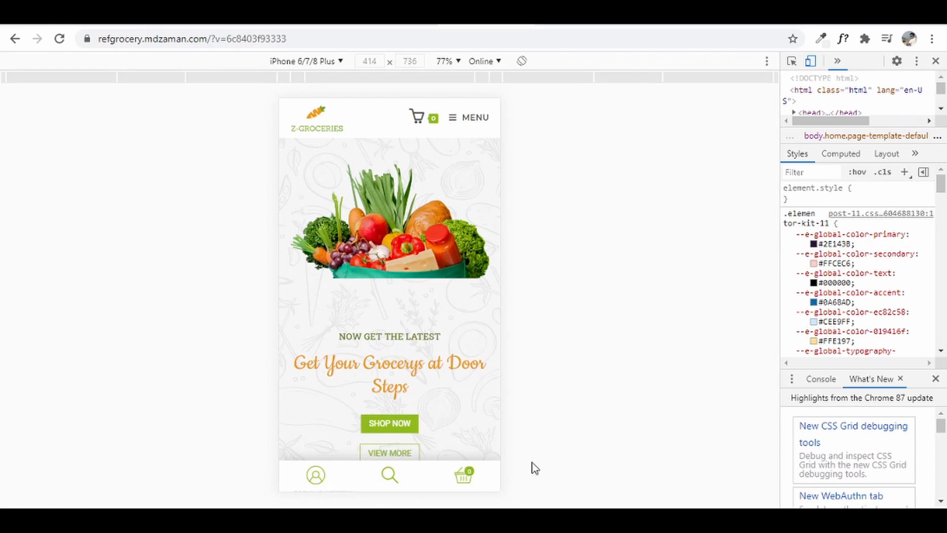
click(935, 61)
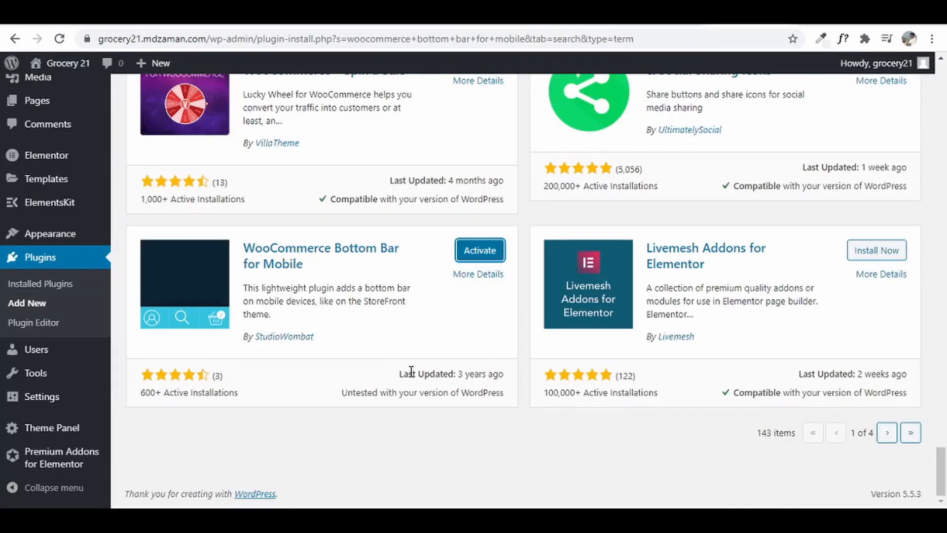
- In Installed Plugins, select TI WooCommerce Wishlist, WooCommerce, Bottom Bar for Mobile and Stripe Gateway
click(47, 285)
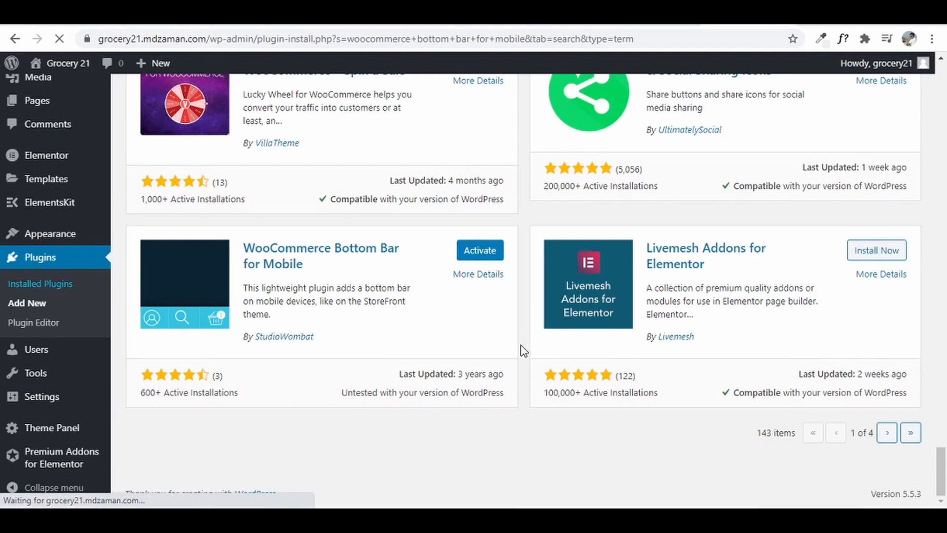
scroll(394, 402, down, 8)
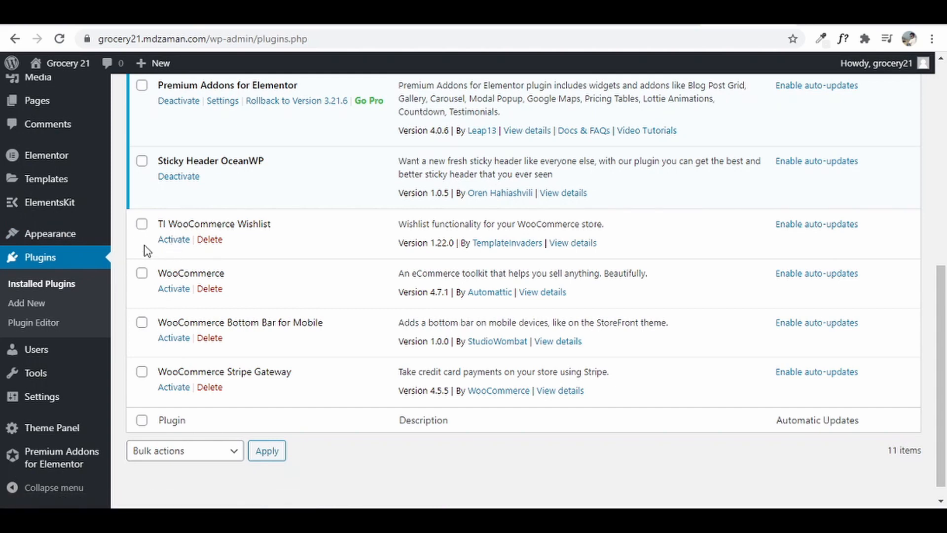
click(141, 224)
click(142, 273)
click(142, 322)
click(142, 372)
- Bulk-activate the four selected plugins, skip the wishlist setup, and dismiss its notice
scroll(417, 394, up, 9)
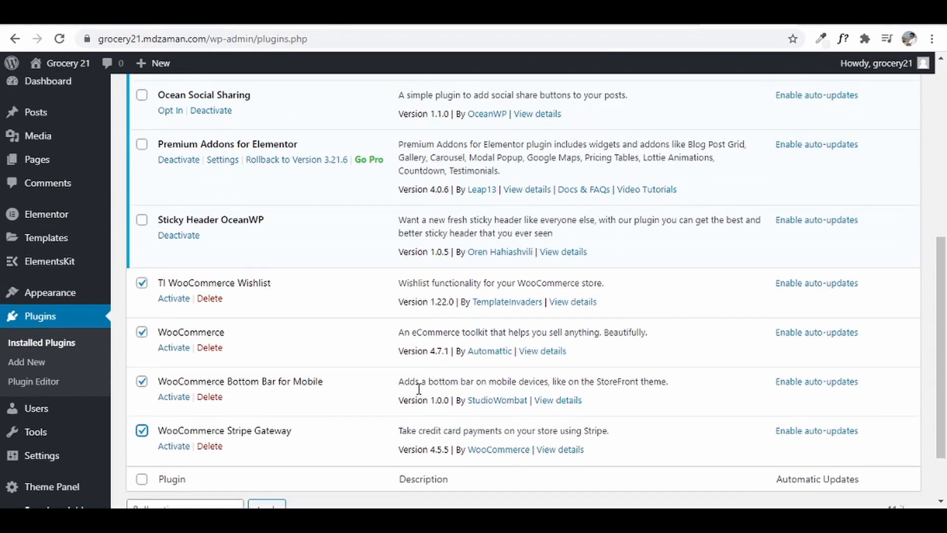
click(184, 148)
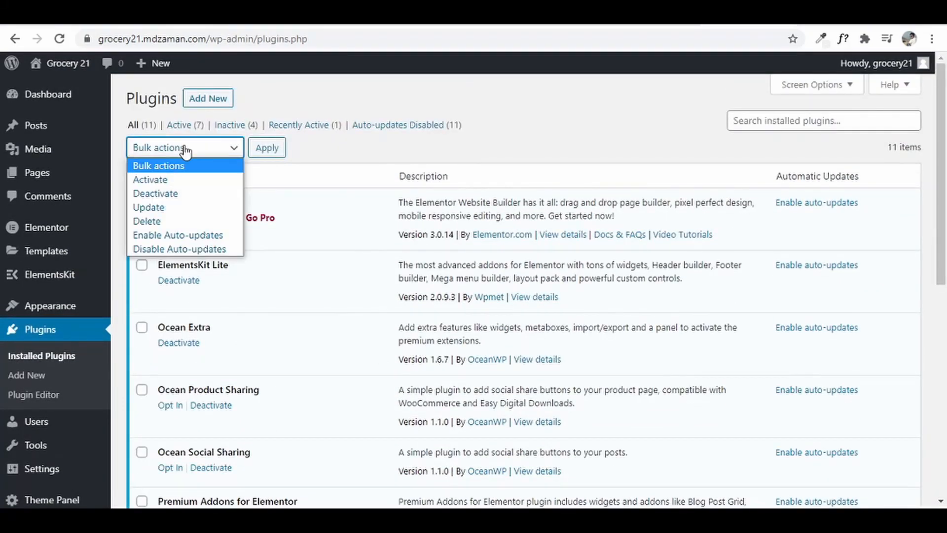
click(189, 182)
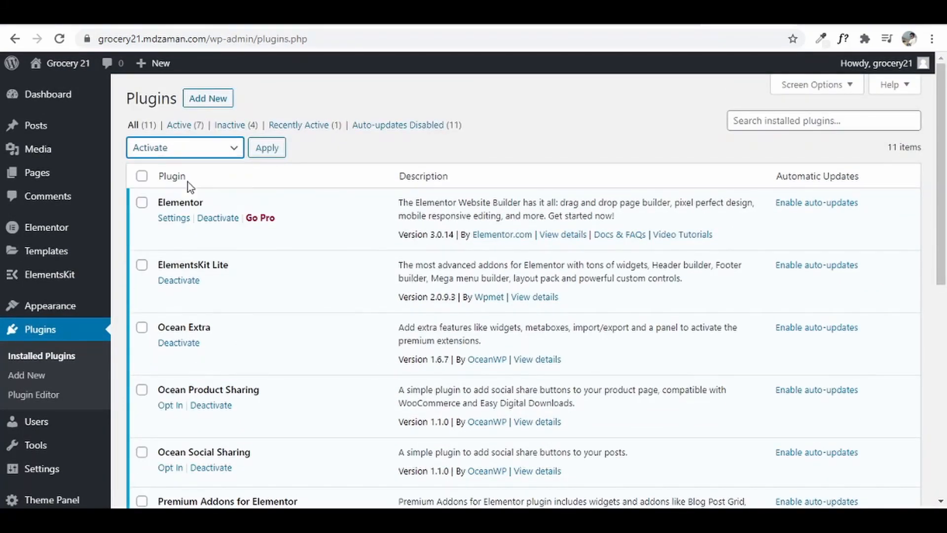
click(262, 153)
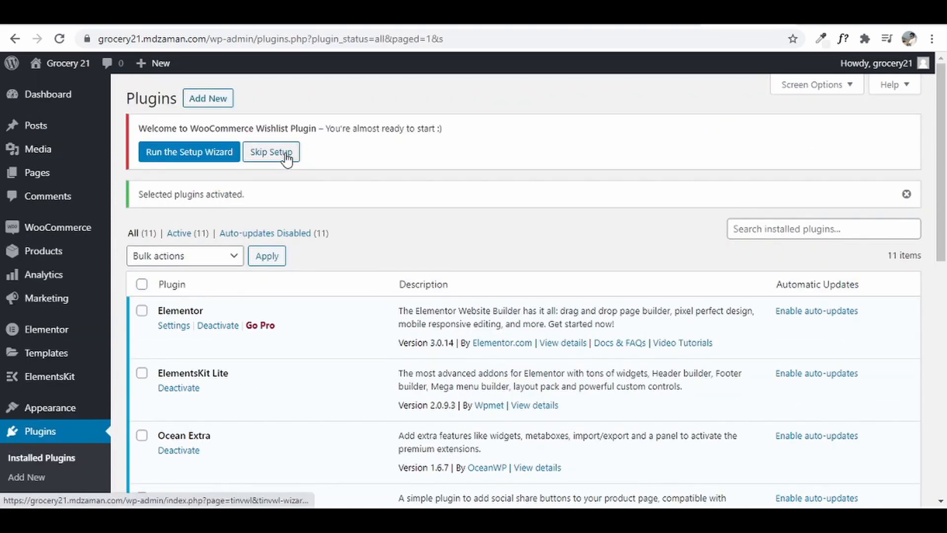
click(286, 154)
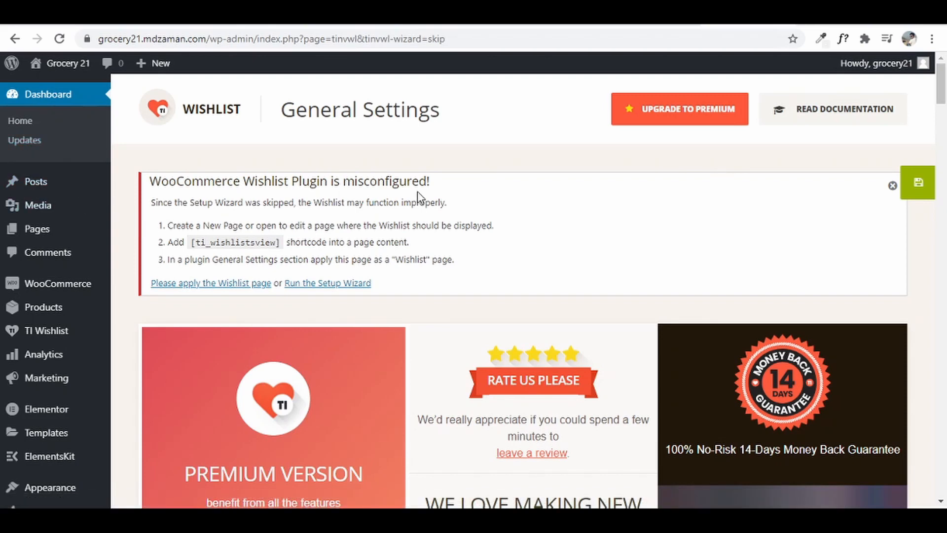
scroll(418, 197, down, 3)
mouse_move(44, 373)
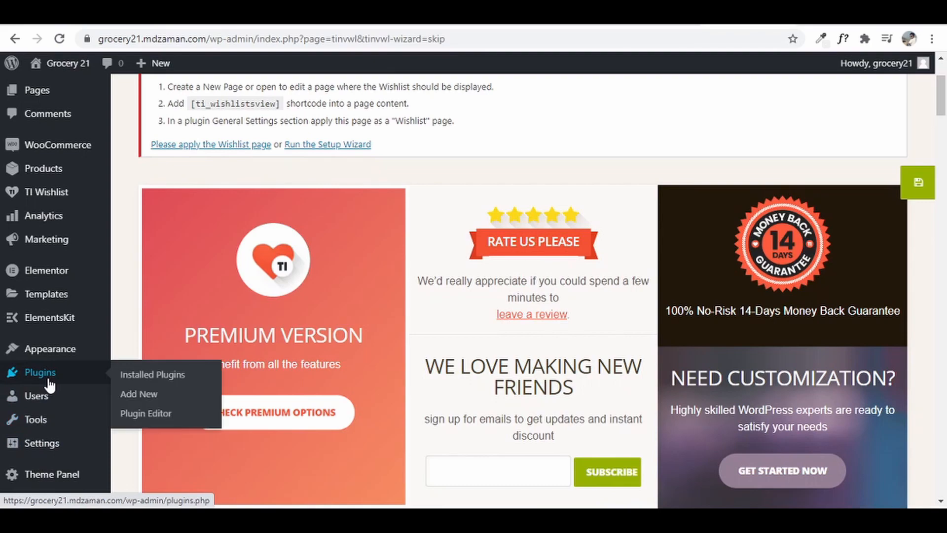
click(146, 373)
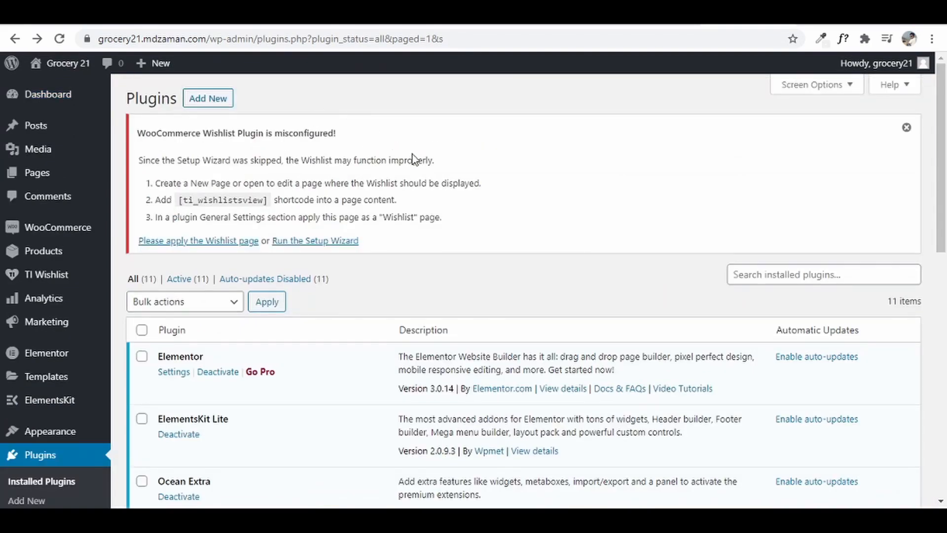
click(907, 128)
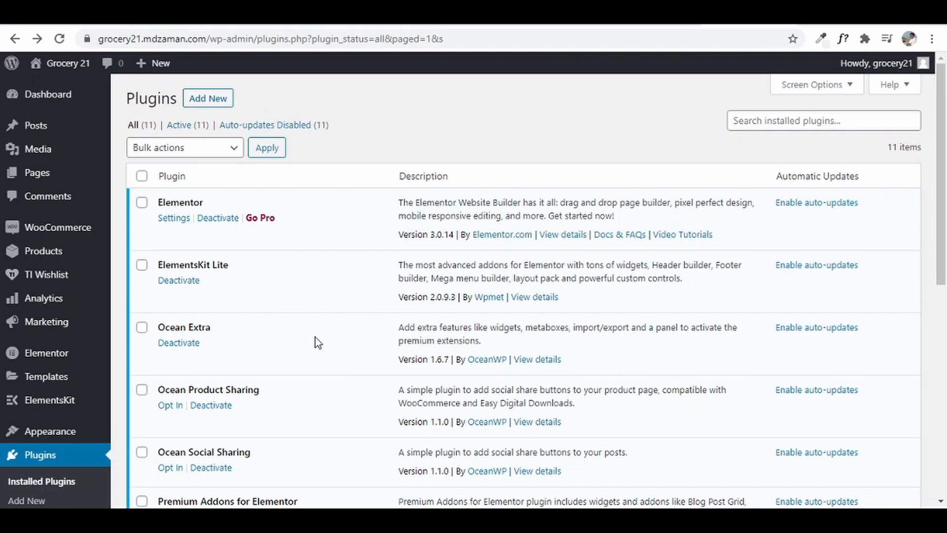
- Open the Pages list to check the Cart, Checkout, My account and Shop pages
click(42, 173)
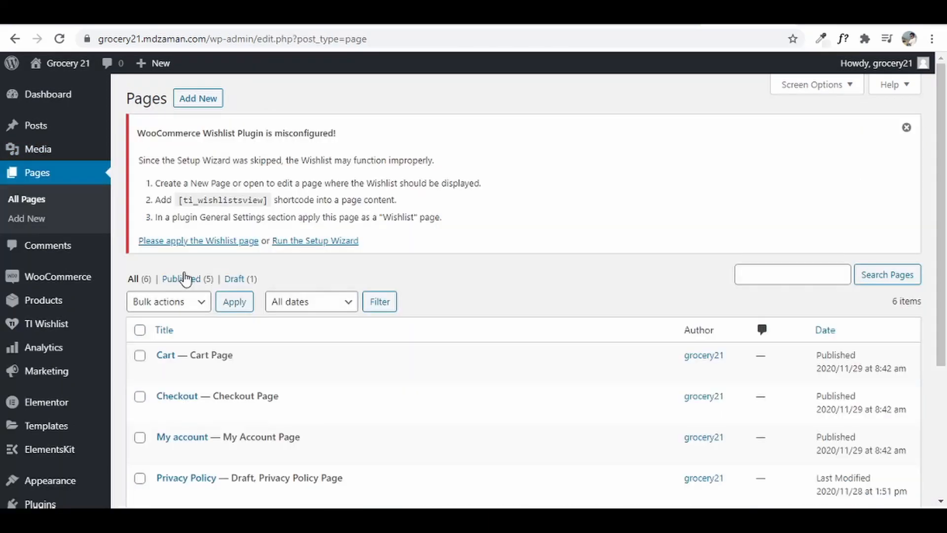
click(905, 128)
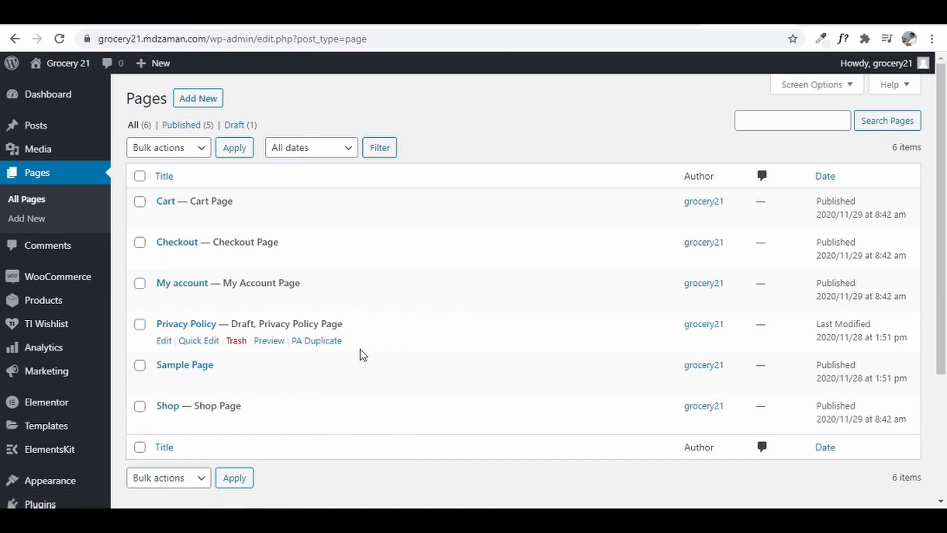
mouse_move(94, 287)
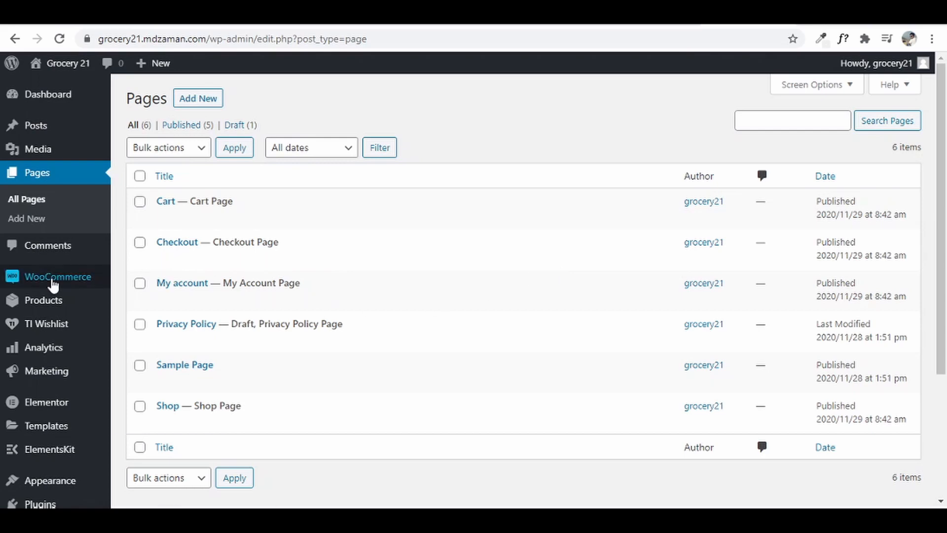
- Open WooCommerce General settings and dismiss the wishlist misconfiguration notice
mouse_move(53, 283)
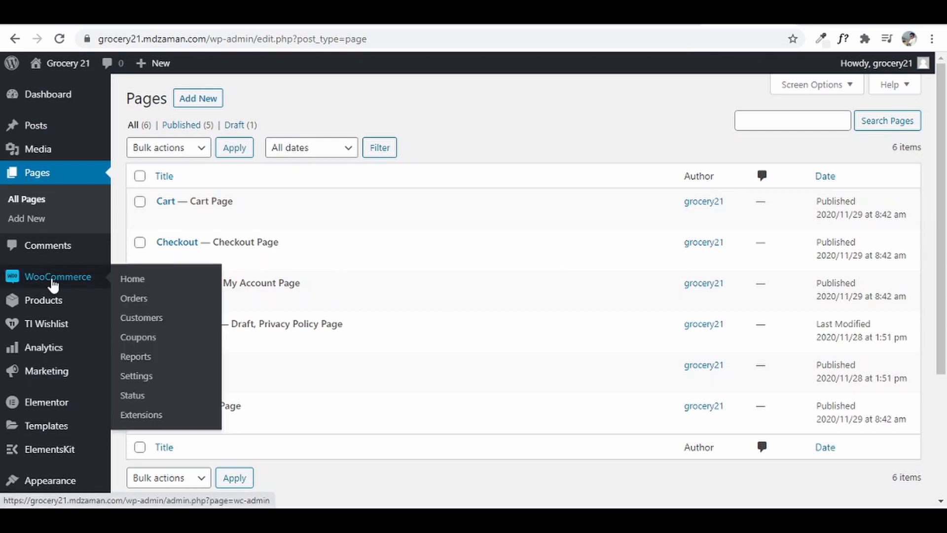
click(152, 378)
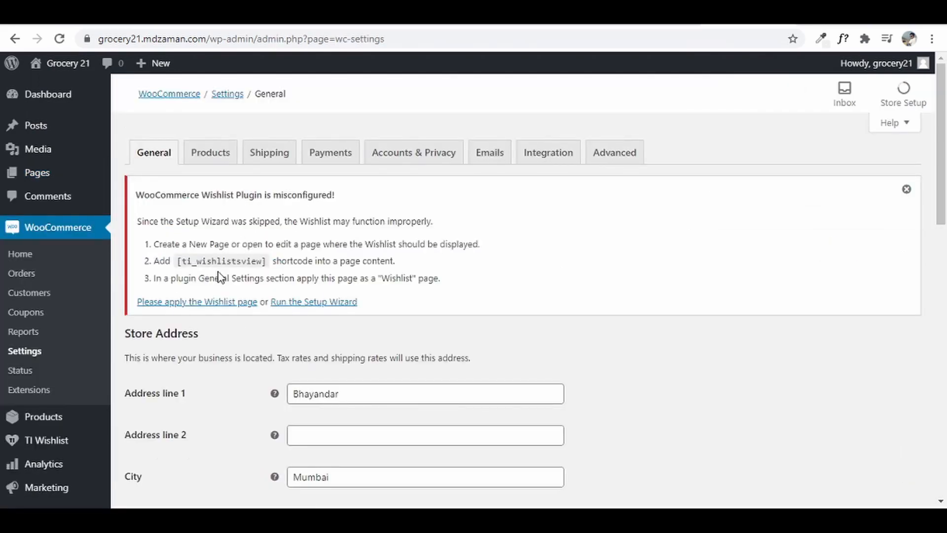
click(907, 190)
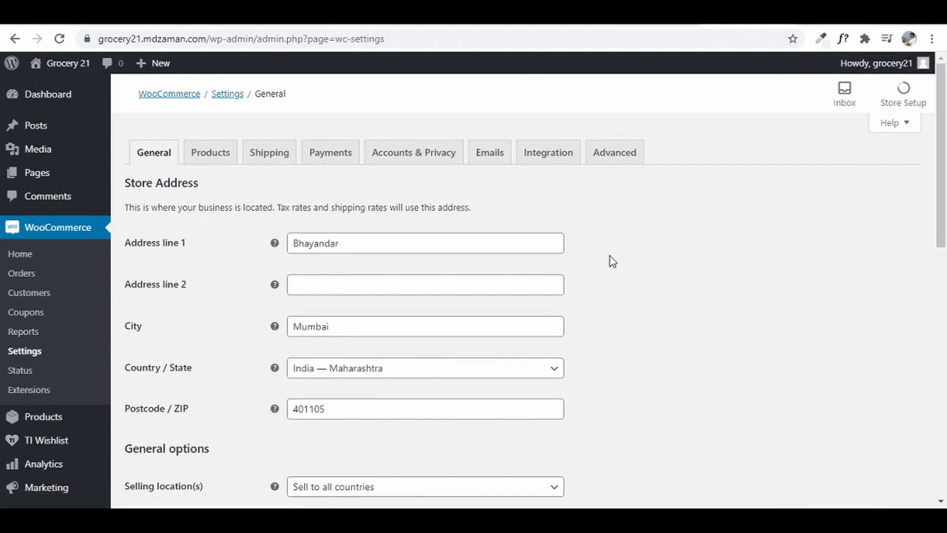
scroll(581, 403, down, 5)
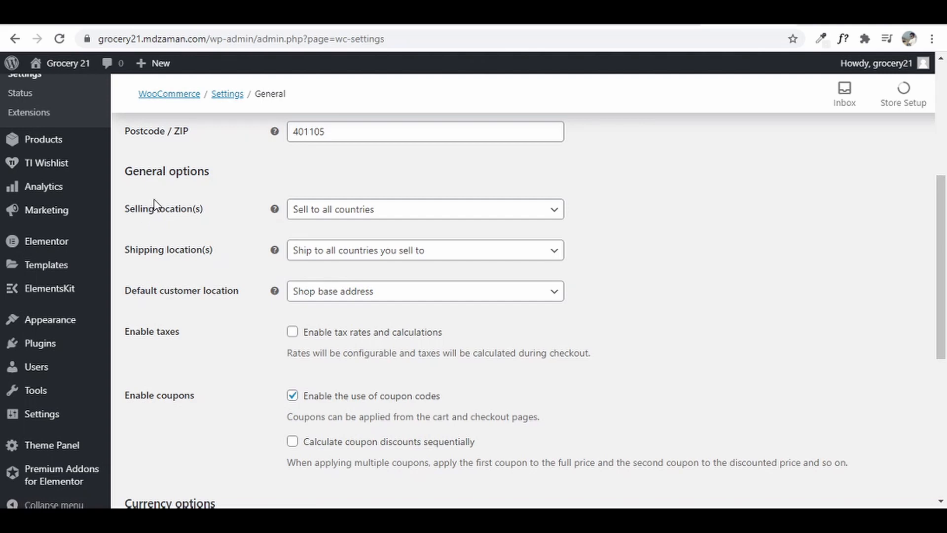
- Restrict selling locations to specific countries, with India as the only one
click(405, 208)
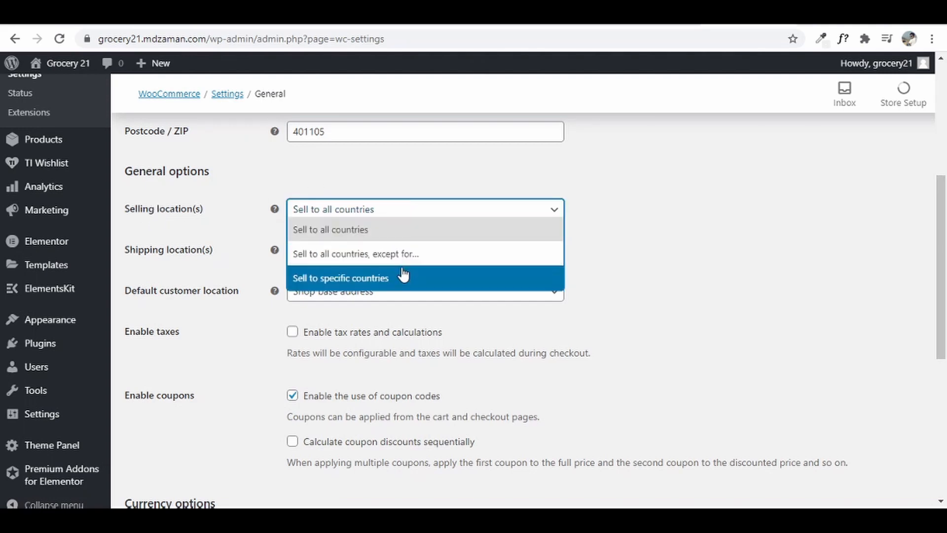
click(400, 280)
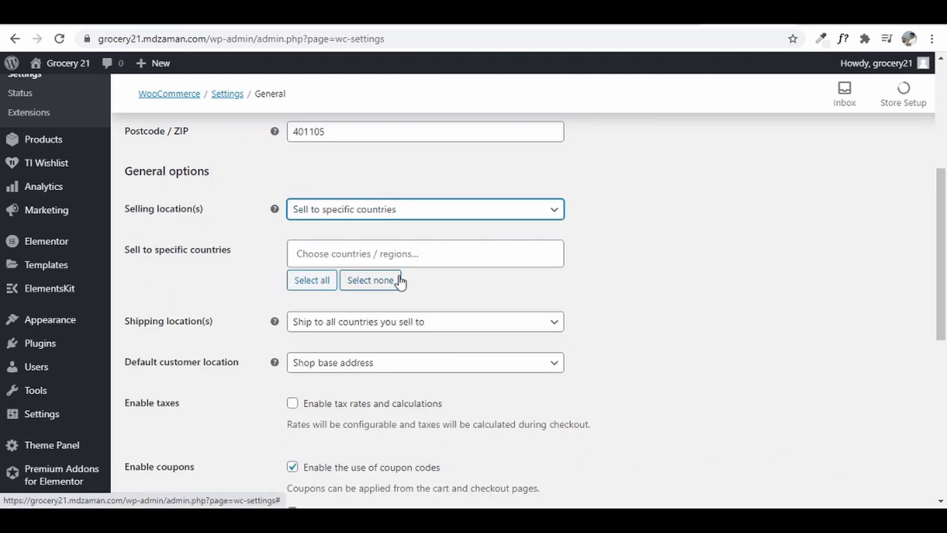
click(467, 212)
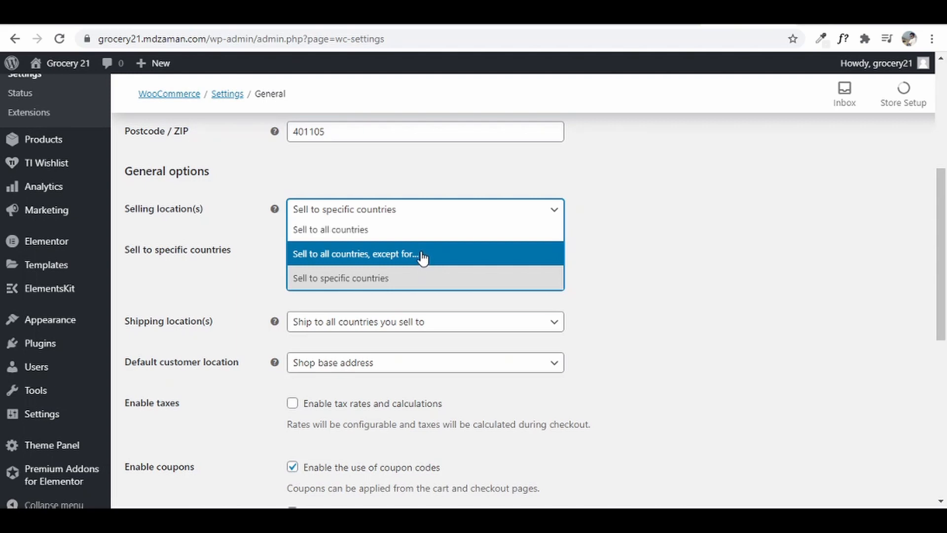
click(415, 279)
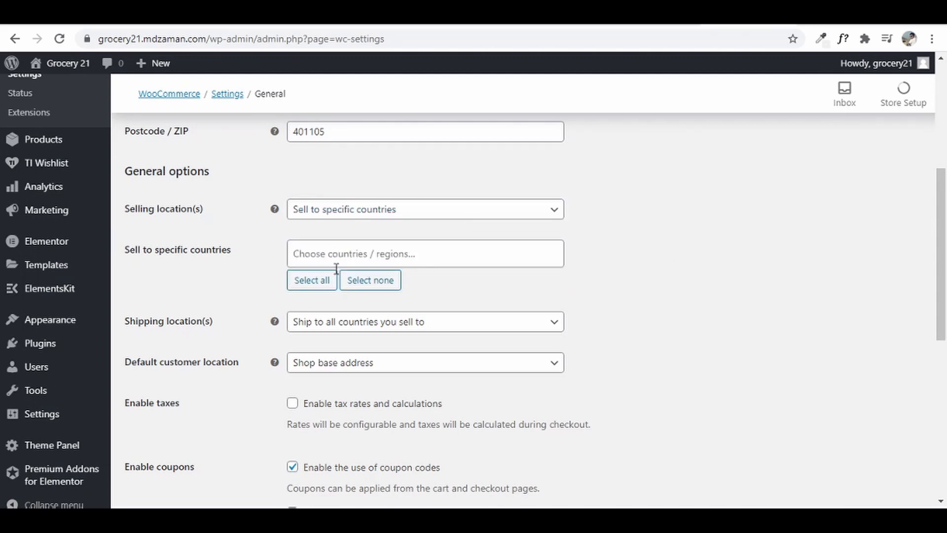
click(378, 253)
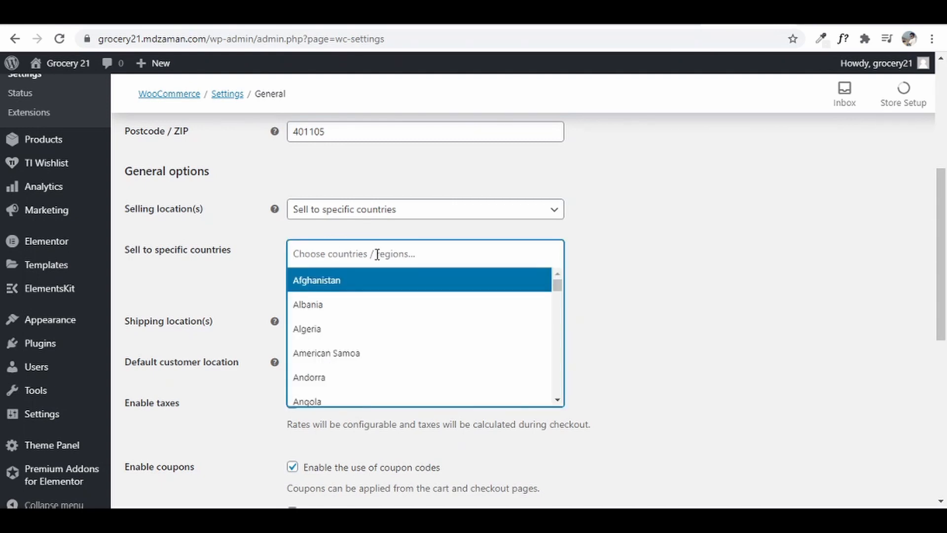
text(india)
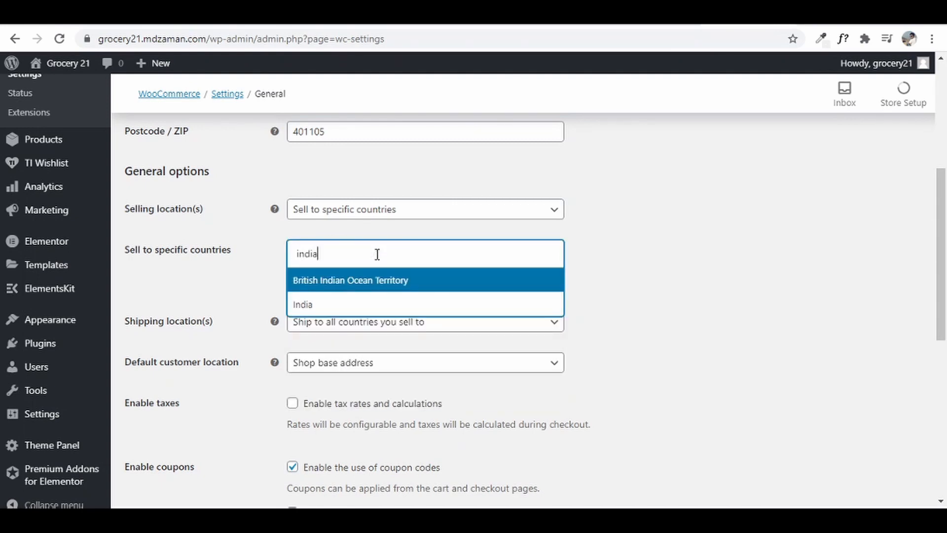
click(348, 303)
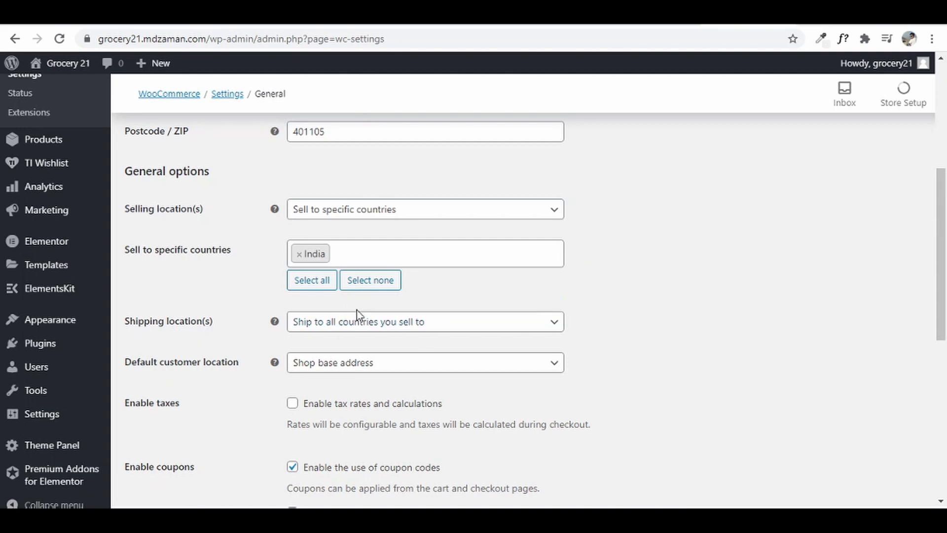
- Limit shipping to specific countries, adding India as the only shipping country
click(377, 324)
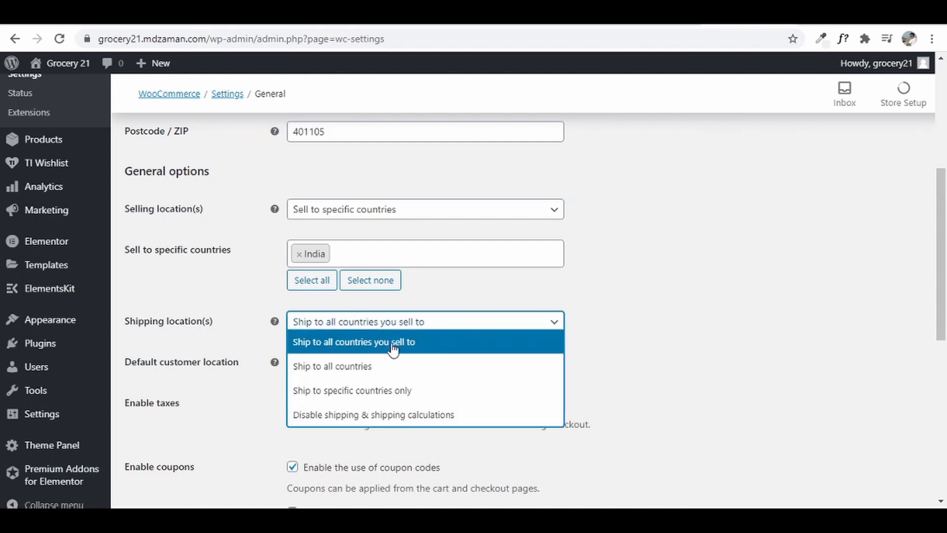
click(399, 390)
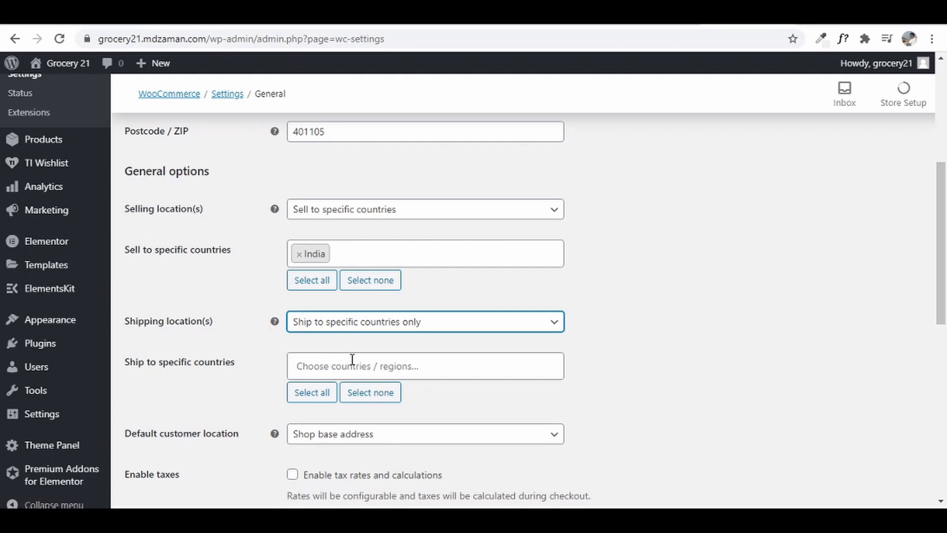
click(376, 358)
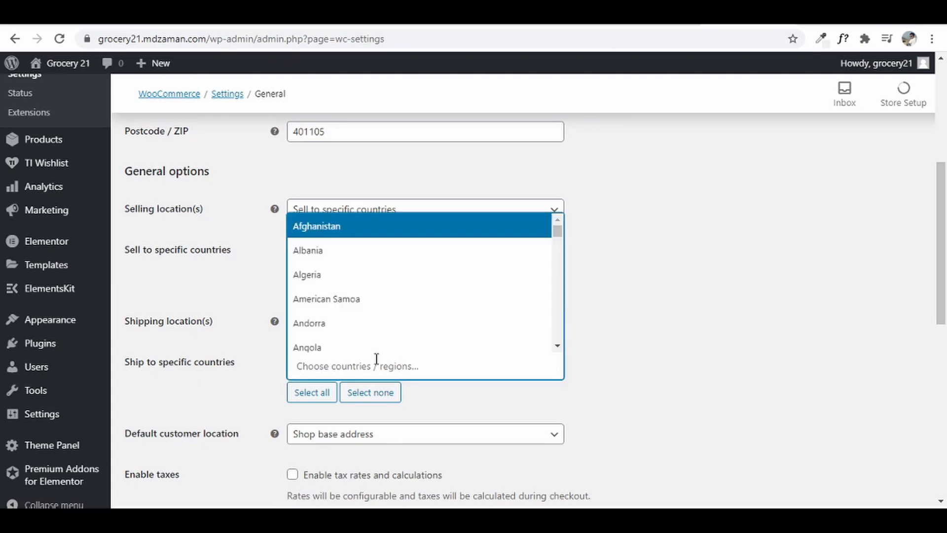
text(india)
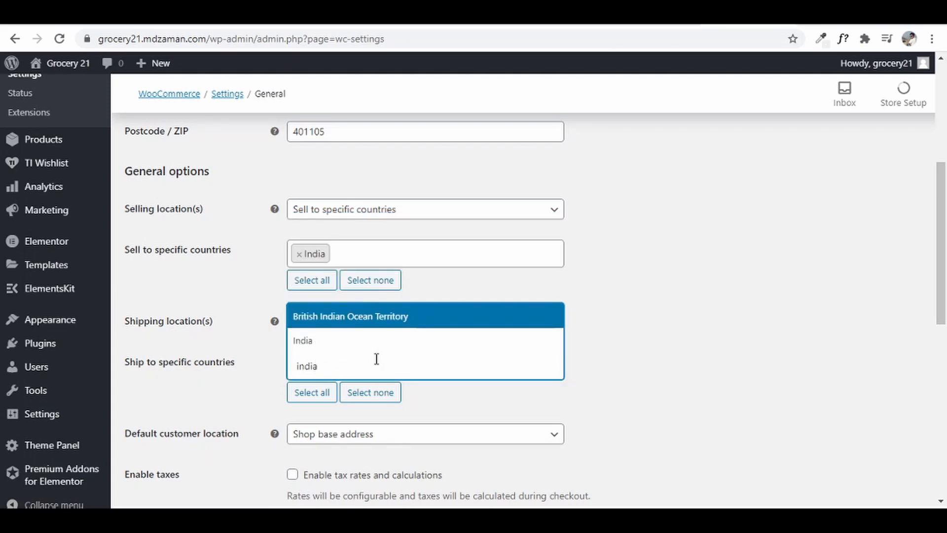
click(358, 340)
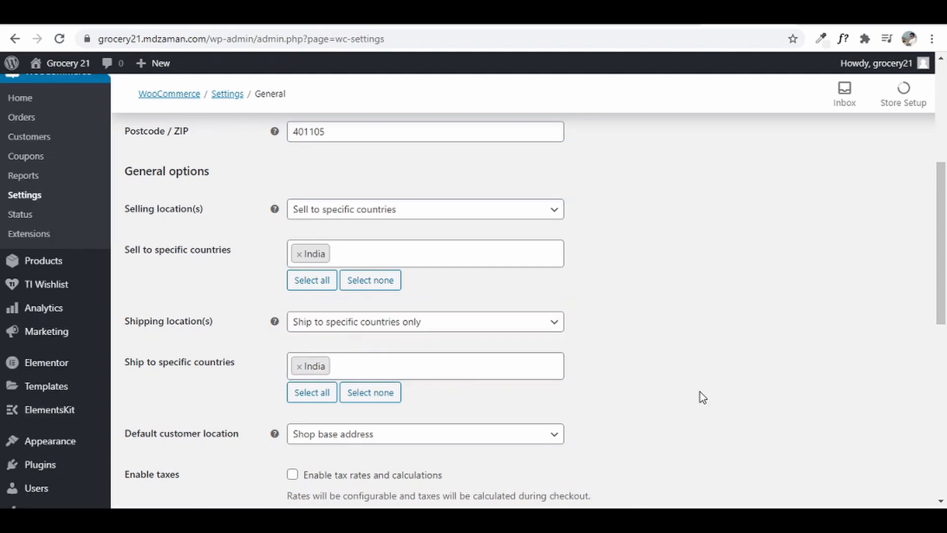
scroll(700, 393, down, 4)
- Set default customer location to Geolocate, keep Indian rupee currency, and save general settings
click(365, 238)
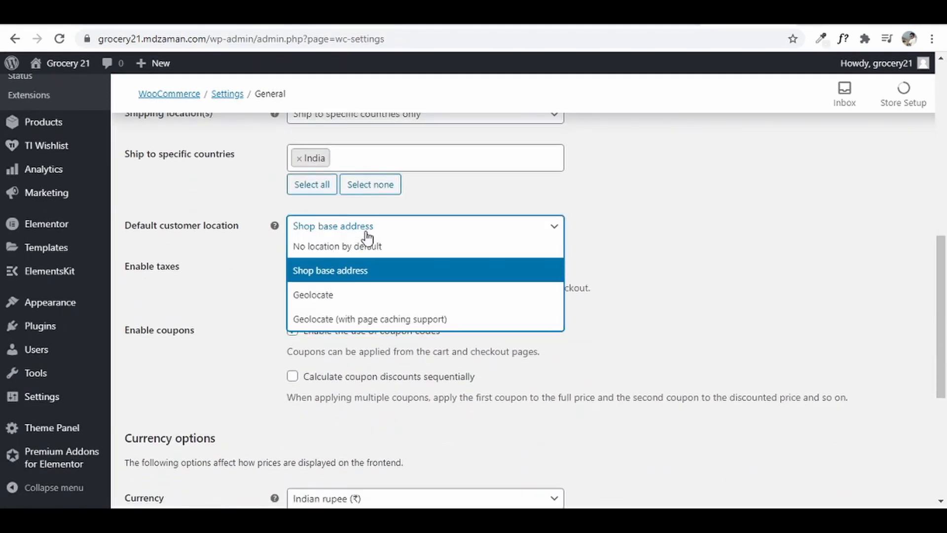
click(380, 290)
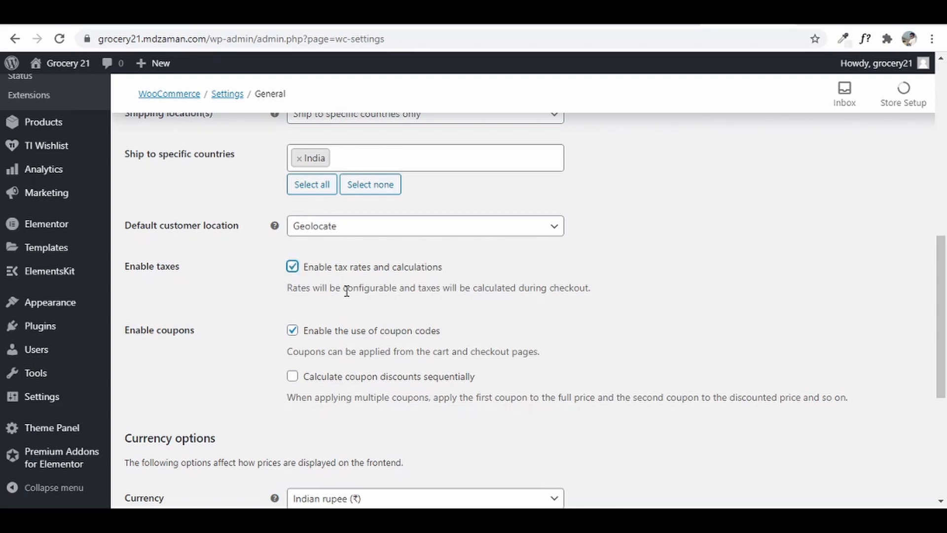
scroll(347, 290, down, 4)
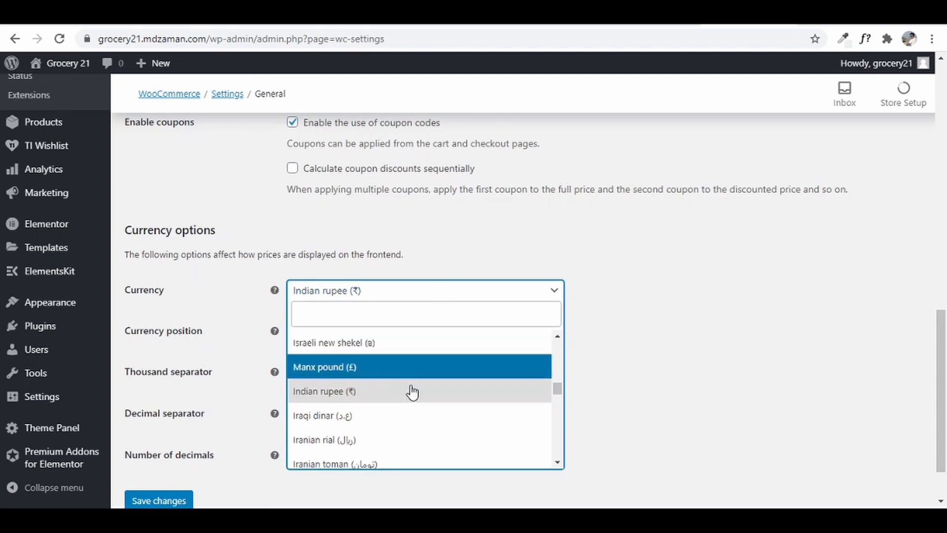
click(691, 298)
scroll(280, 409, down, 1)
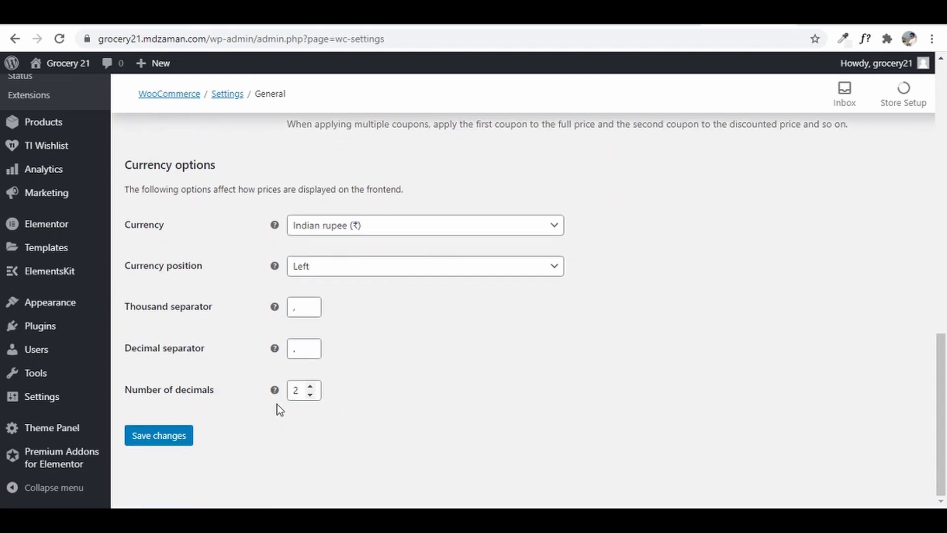
click(163, 437)
scroll(468, 380, up, 14)
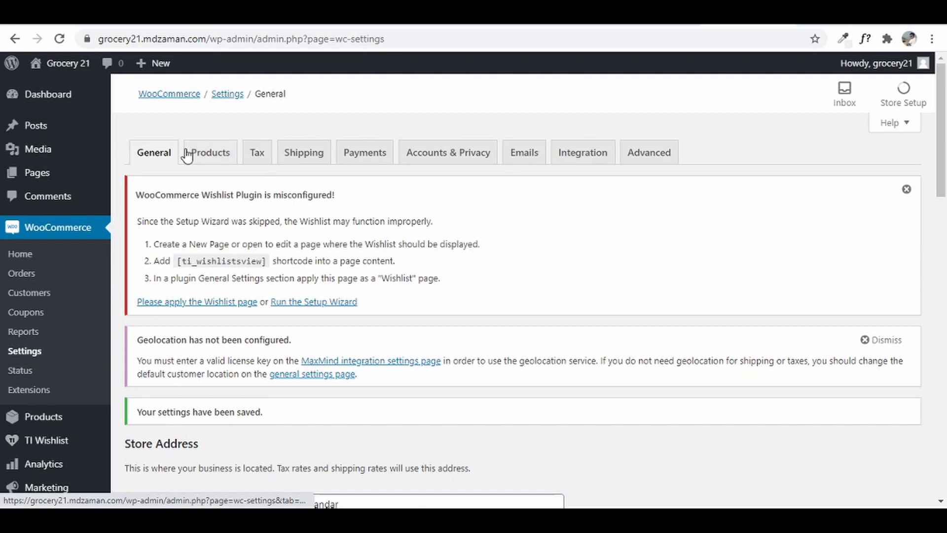
- In Products settings, confirm Shop remains the shop page
click(209, 162)
scroll(388, 311, down, 3)
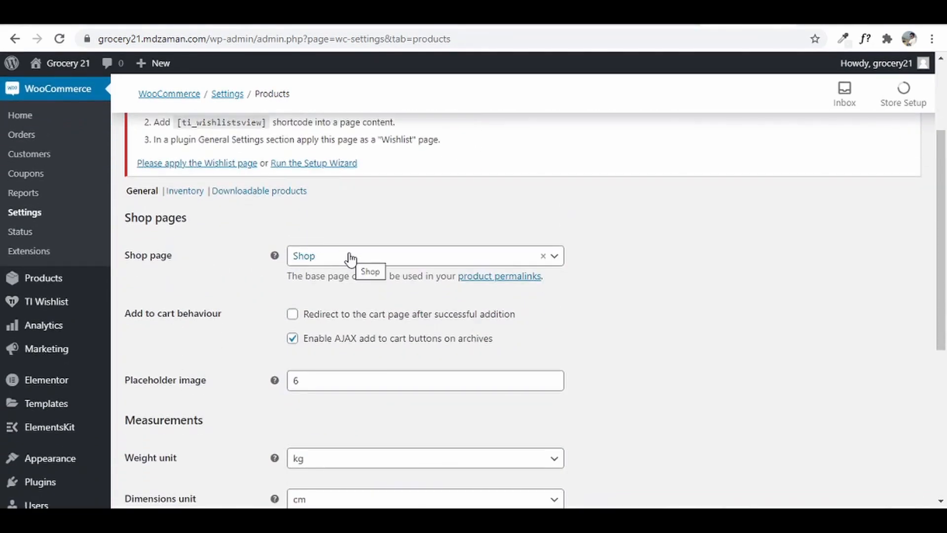
click(412, 262)
click(413, 262)
click(401, 268)
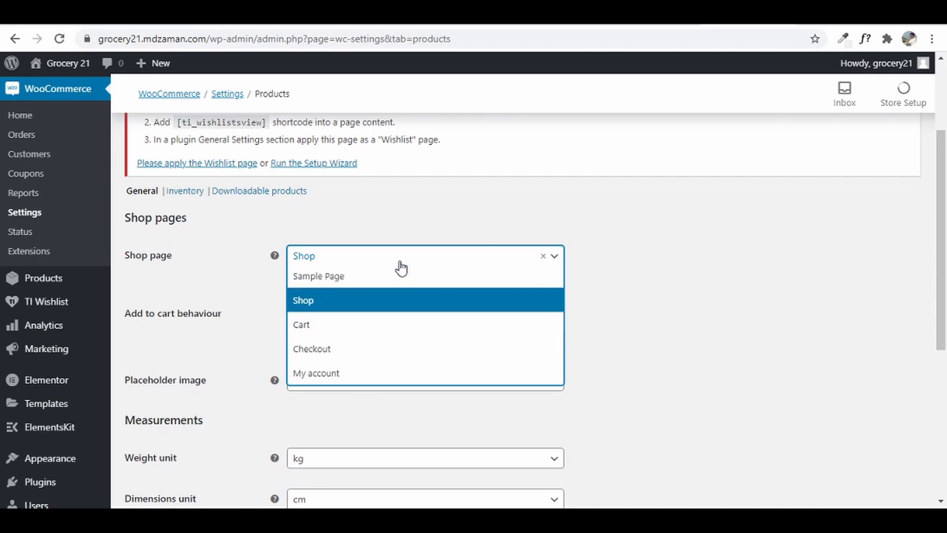
click(401, 268)
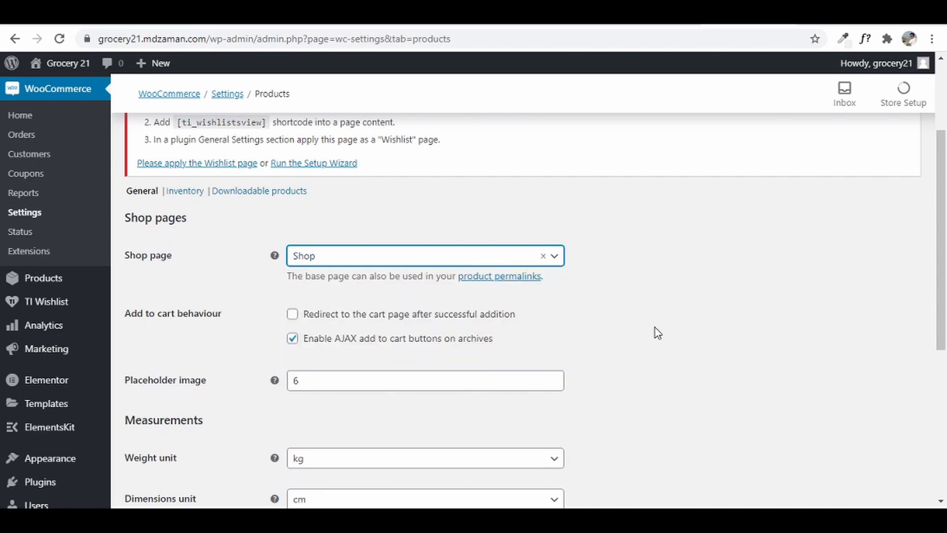
scroll(654, 327, down, 4)
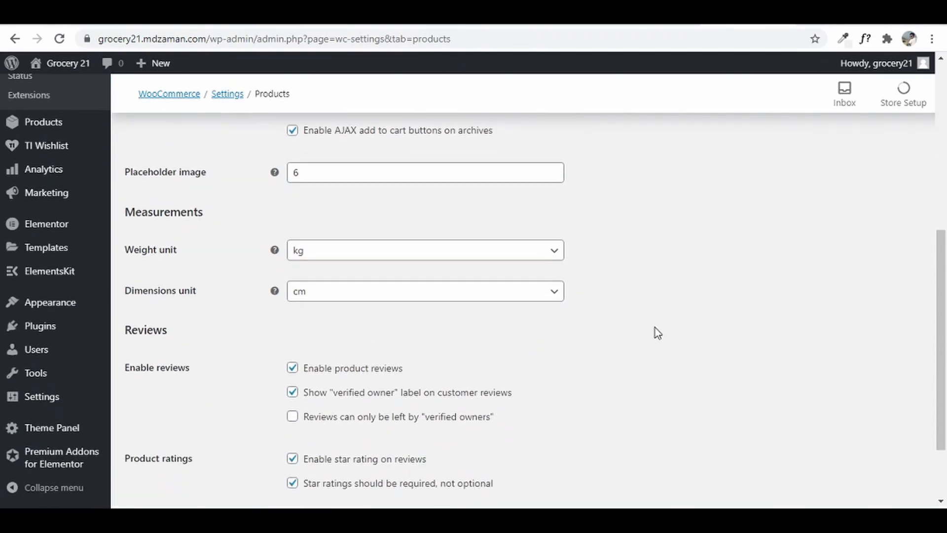
scroll(655, 327, up, 4)
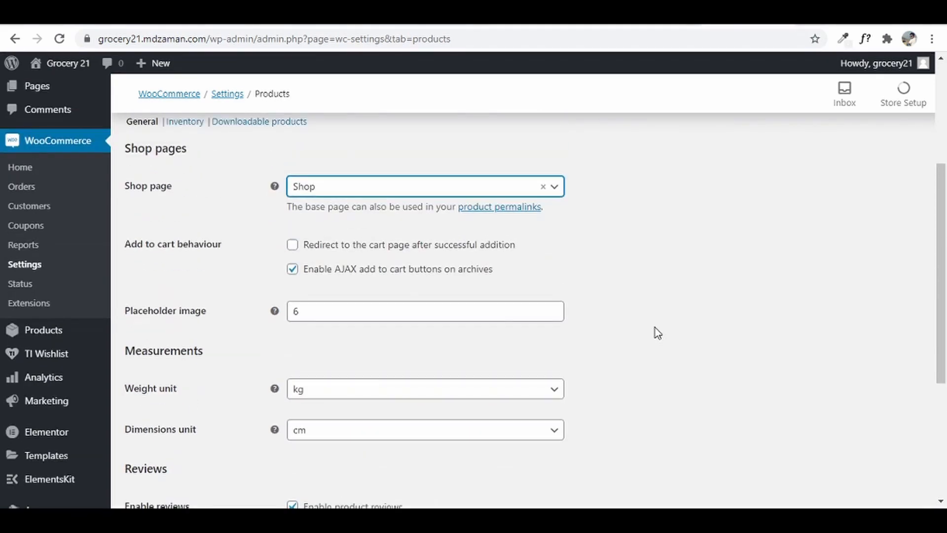
scroll(655, 328, up, 4)
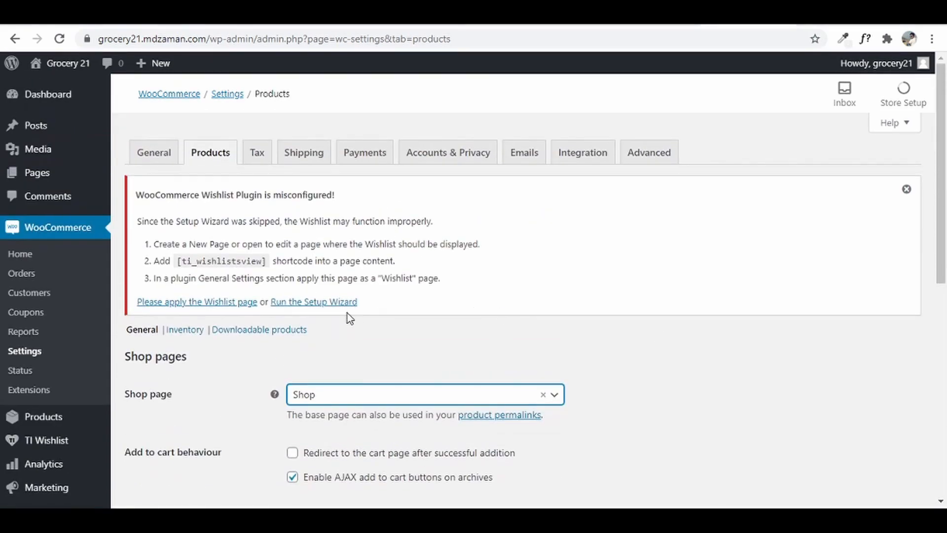
- Lower the low stock threshold to 1, keep out-of-stock at 0, and save inventory settings
click(181, 334)
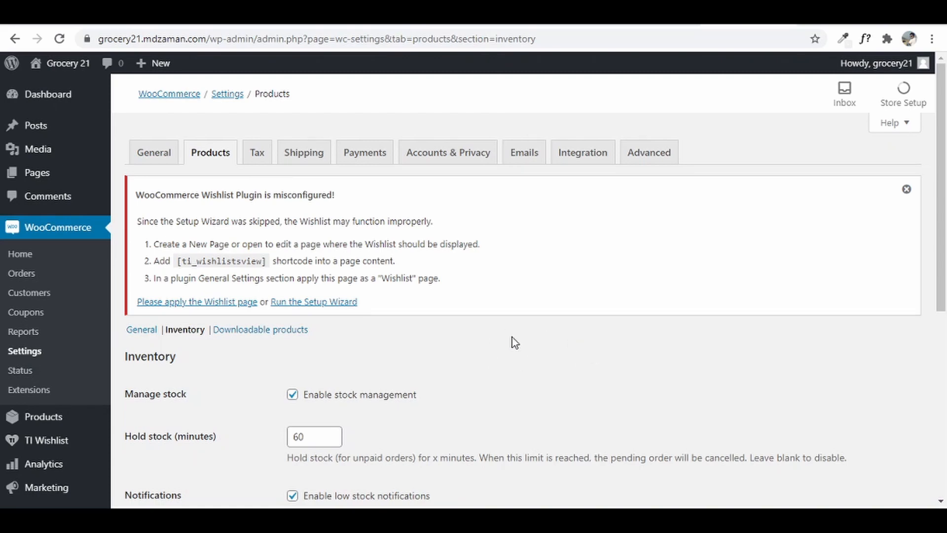
scroll(508, 370, down, 4)
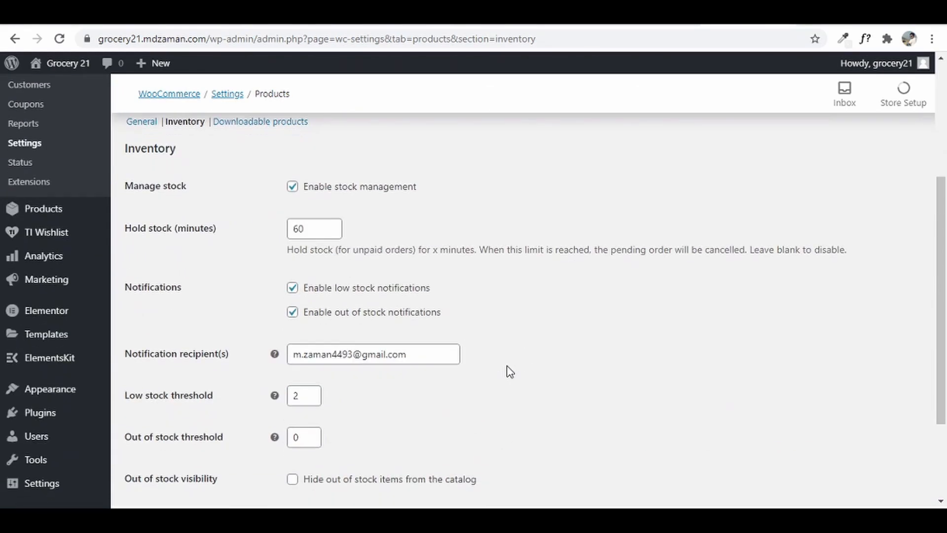
scroll(508, 370, down, 1)
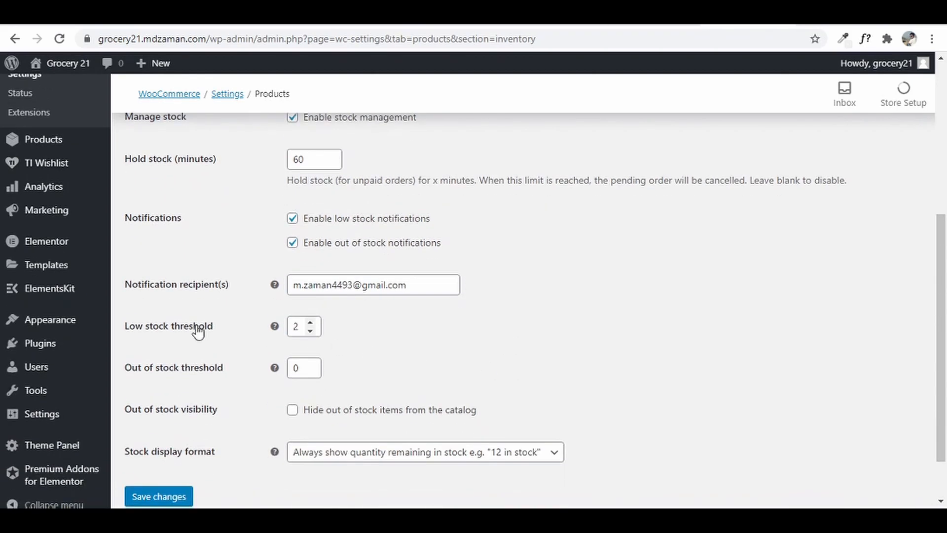
click(310, 329)
click(311, 374)
scroll(395, 326, down, 1)
click(170, 437)
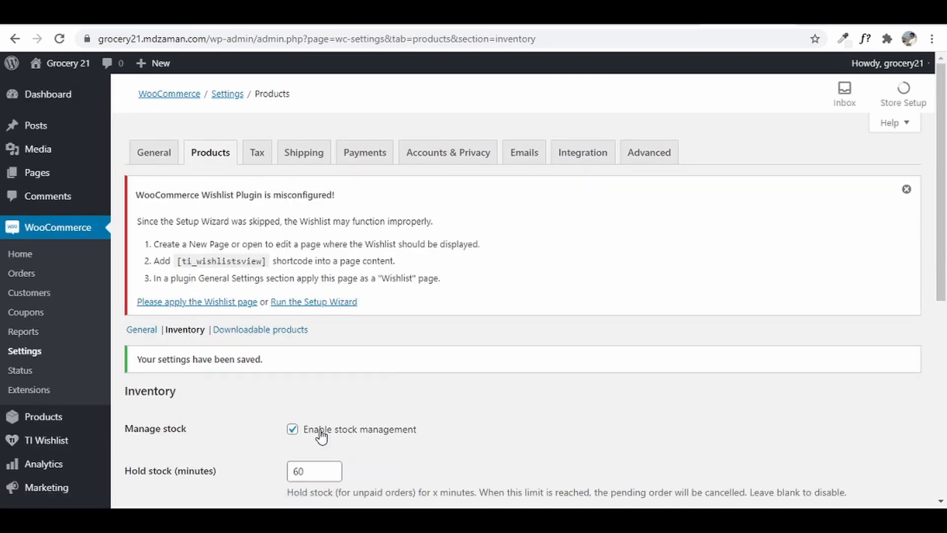
click(256, 156)
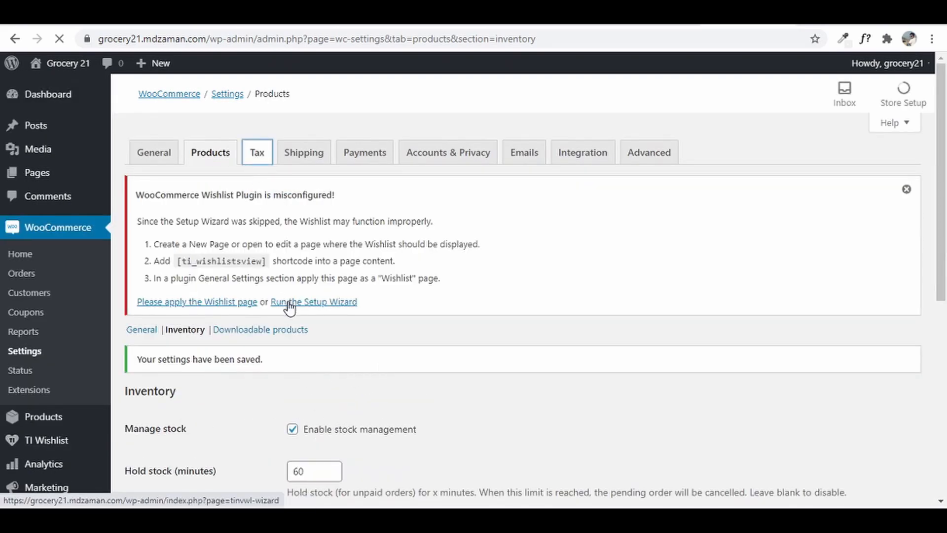
- Add GST 5, GST 12, GST 18 and GST 28 as additional tax classes
scroll(444, 405, down, 2)
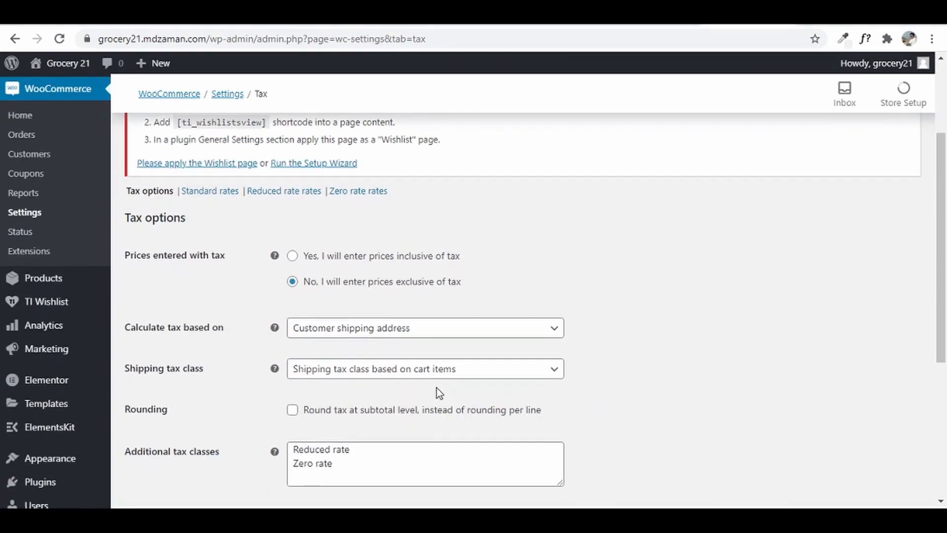
scroll(436, 387, down, 5)
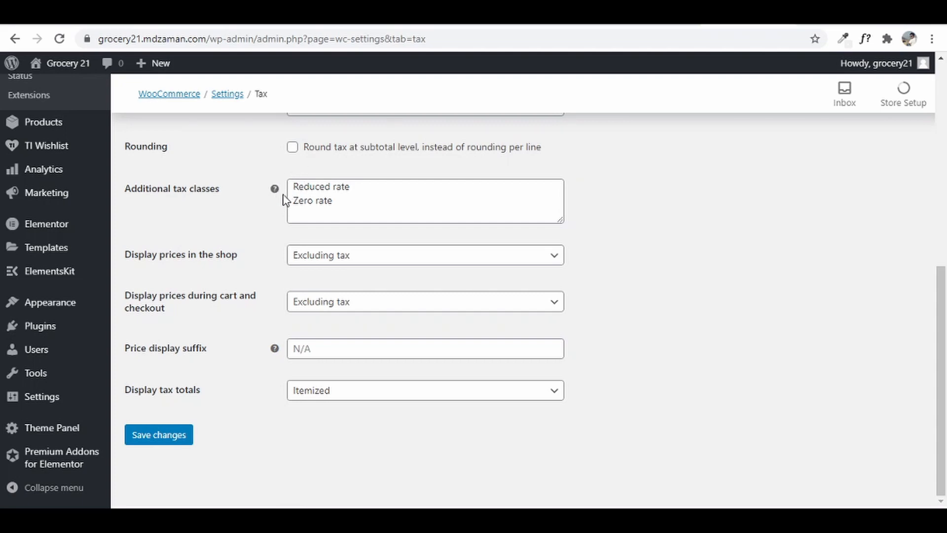
click(345, 203)
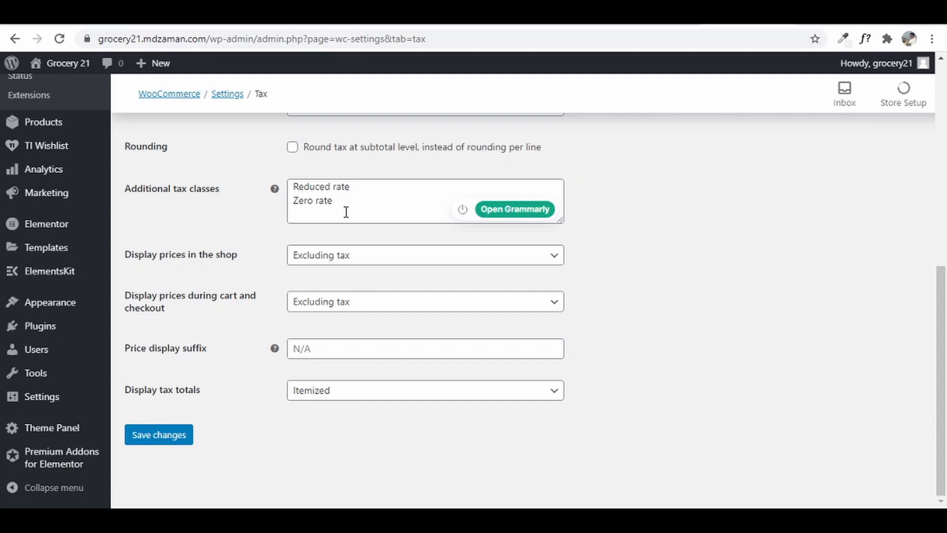
scroll(592, 334, up, 3)
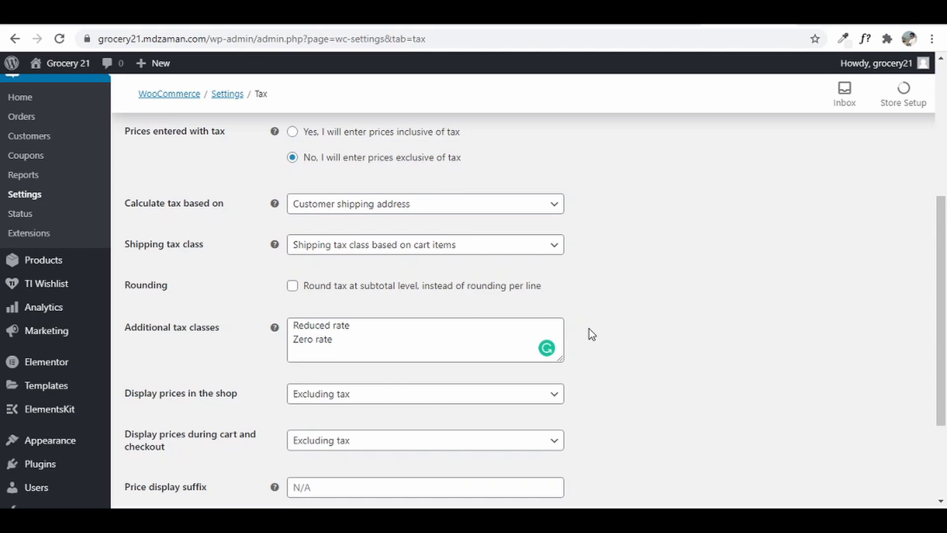
click(349, 340)
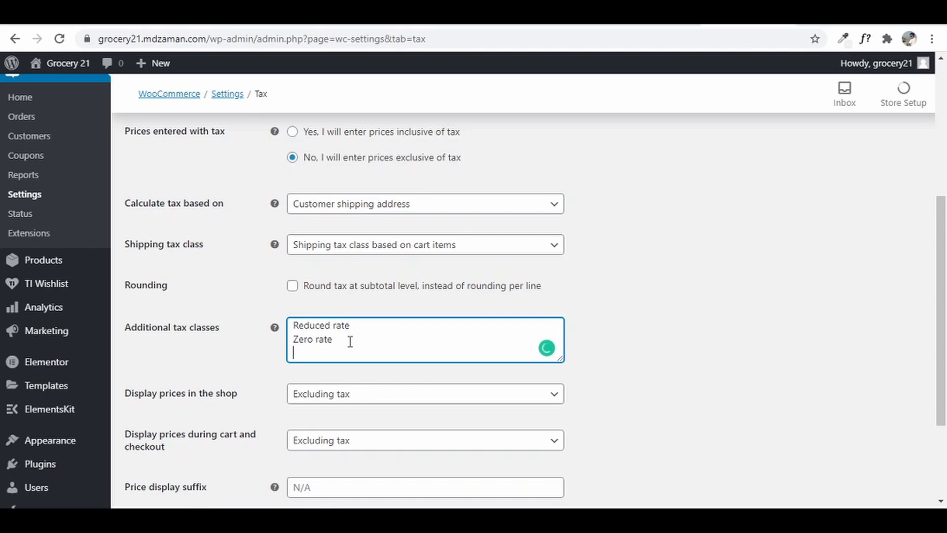
text(GST 5)
key(Return)
text(GST)
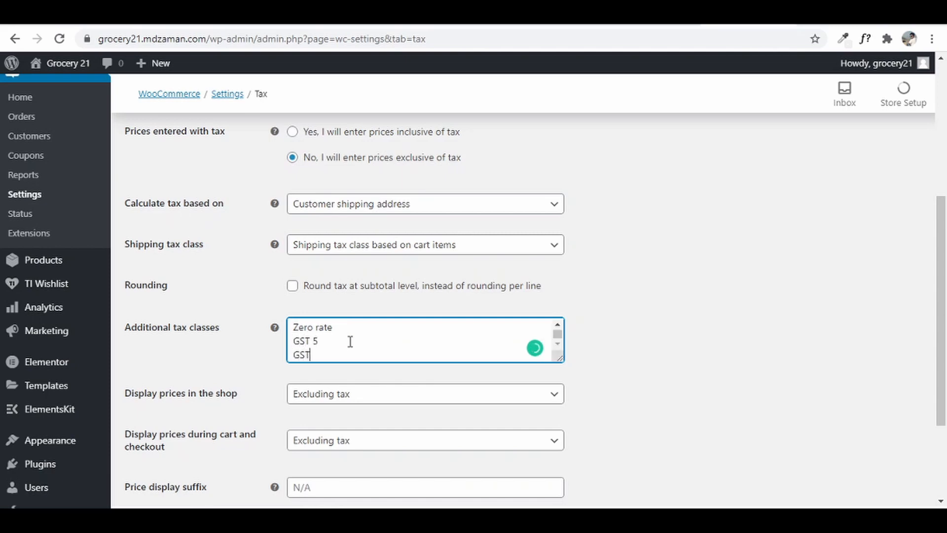
text( 12)
key(Return)
text(GST 18)
key(Return)
text(GST 28)
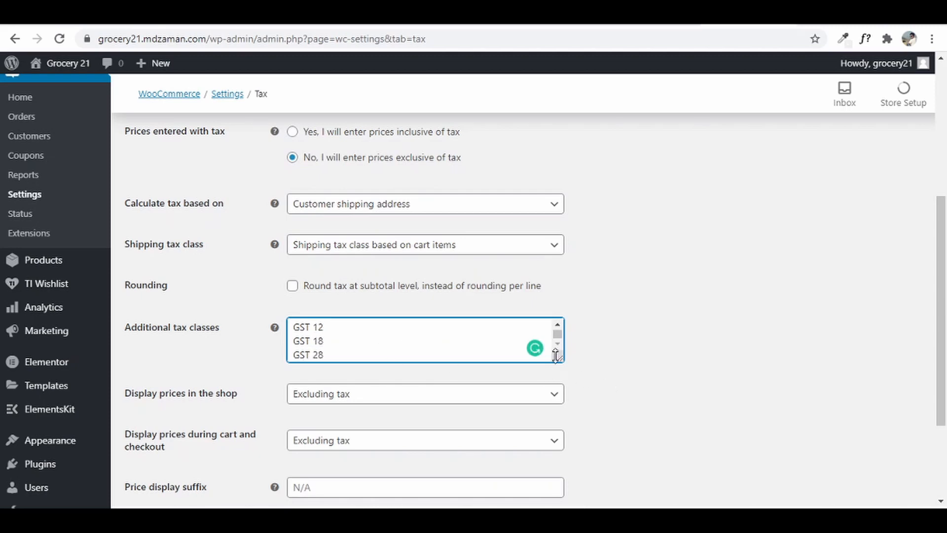
- Expand the tax classes box to show all six and save the tax options
drag(559, 359, 564, 419)
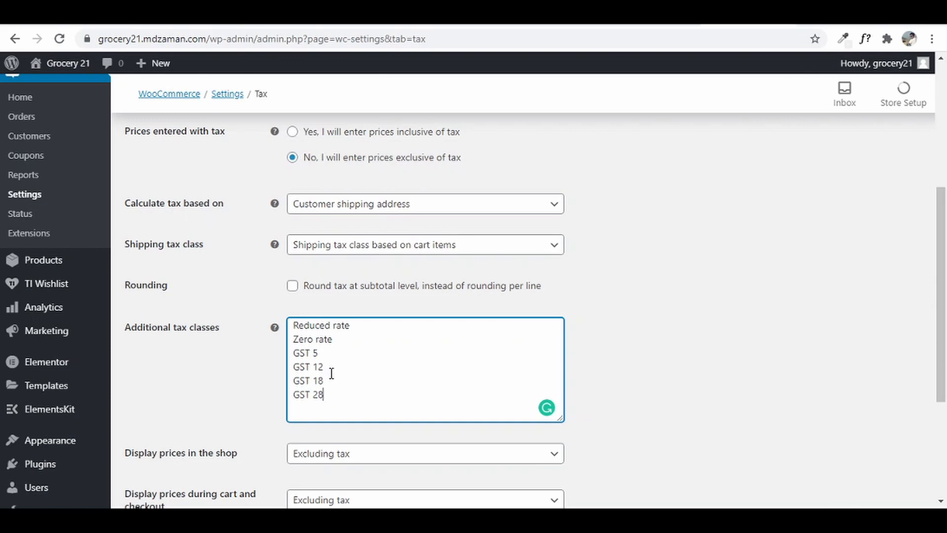
scroll(450, 394, down, 4)
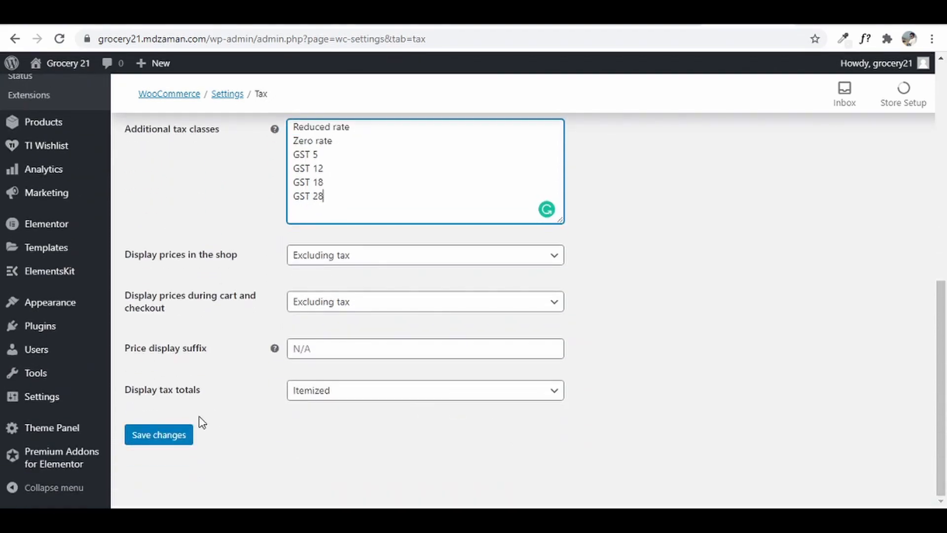
click(170, 438)
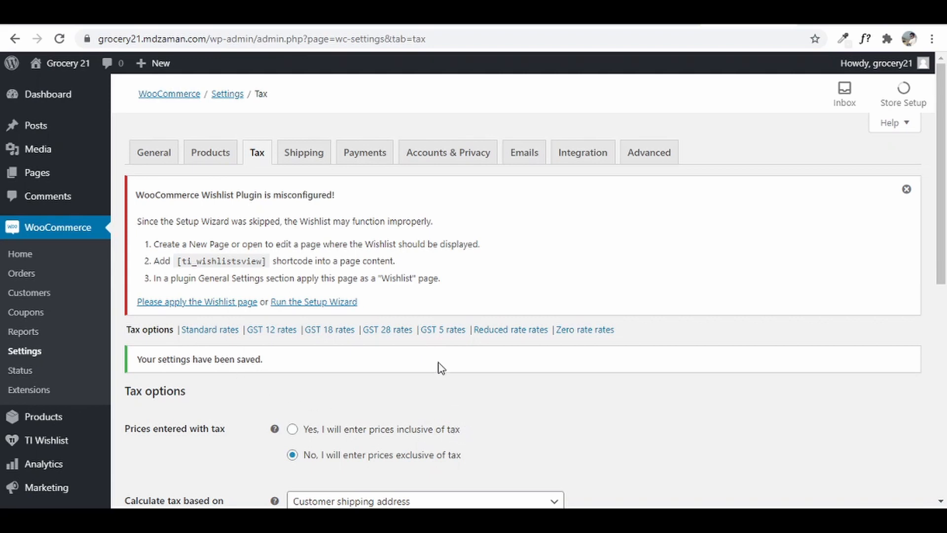
- In the GST 5 rates table, insert a row for country IN with a 5% rate
click(438, 335)
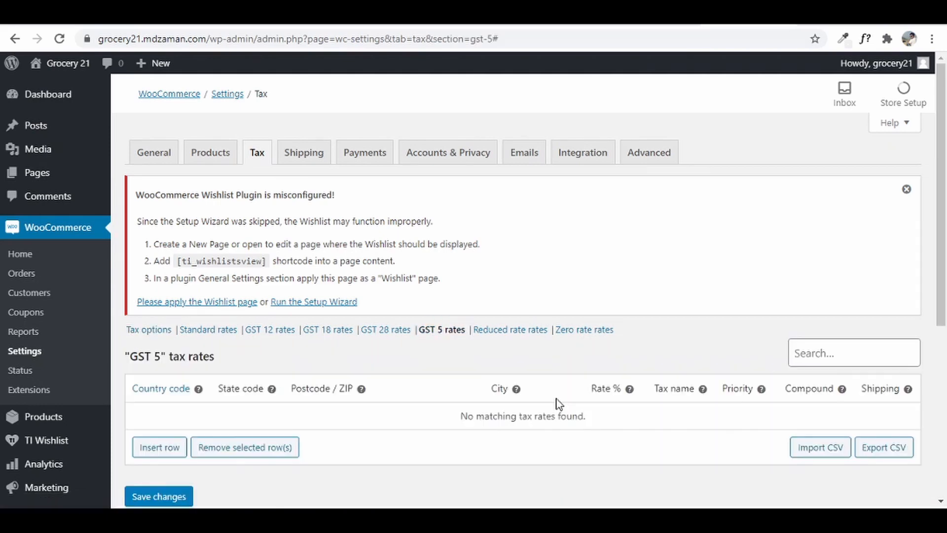
scroll(557, 404, down, 1)
click(146, 380)
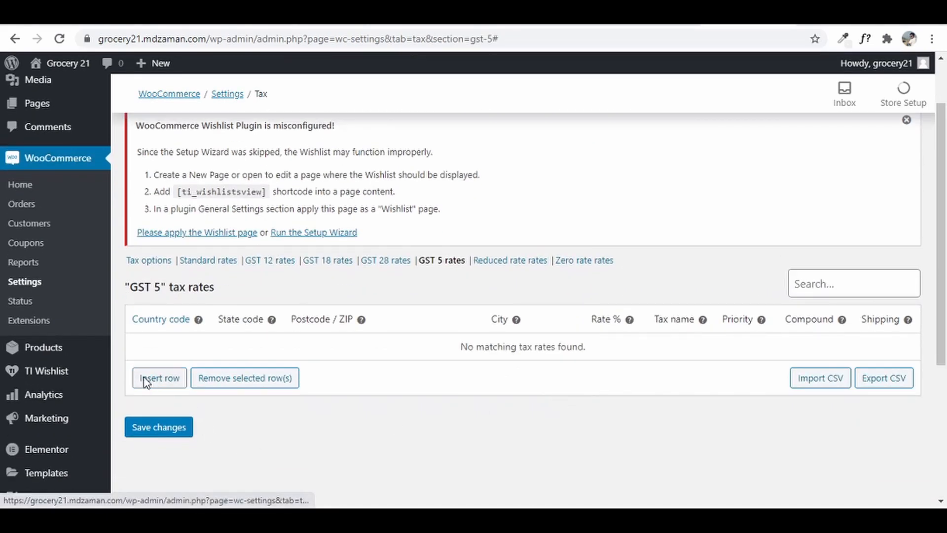
click(159, 418)
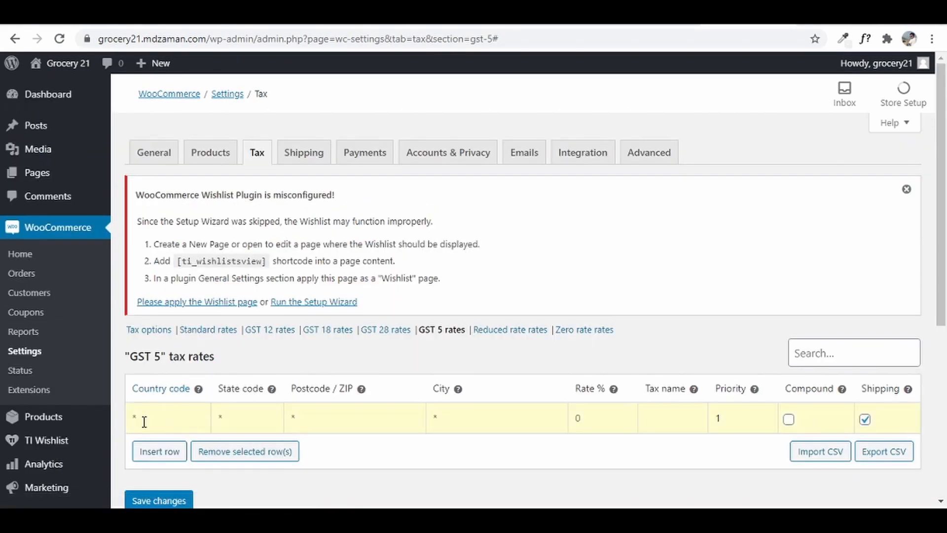
text(IN)
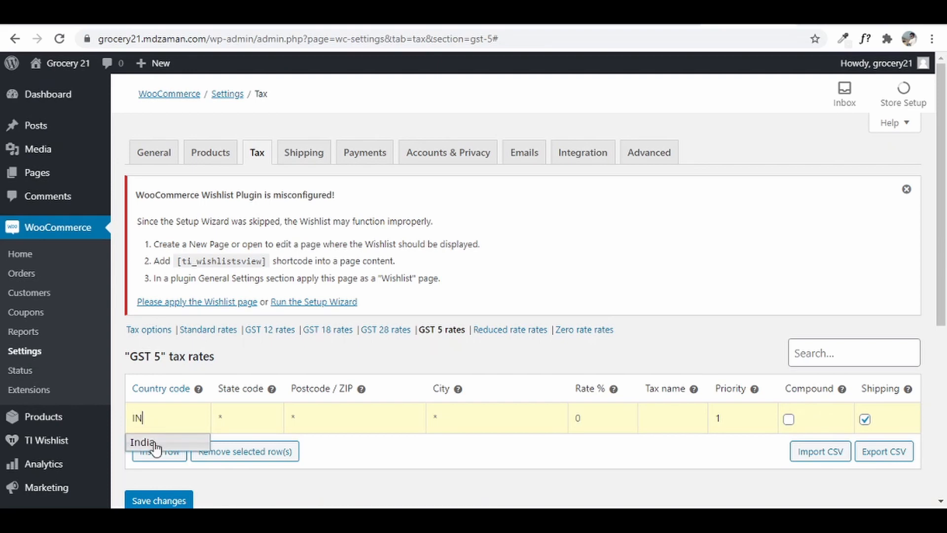
click(154, 443)
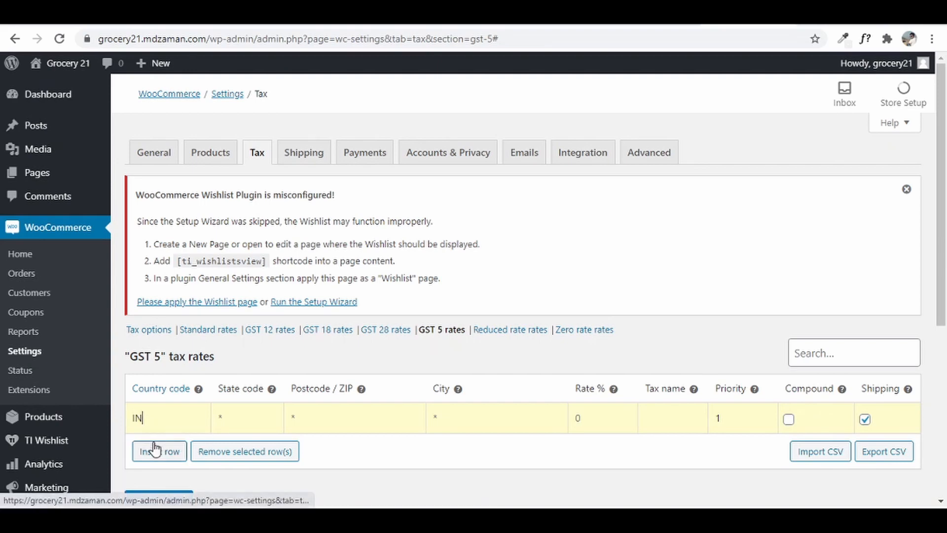
click(623, 417)
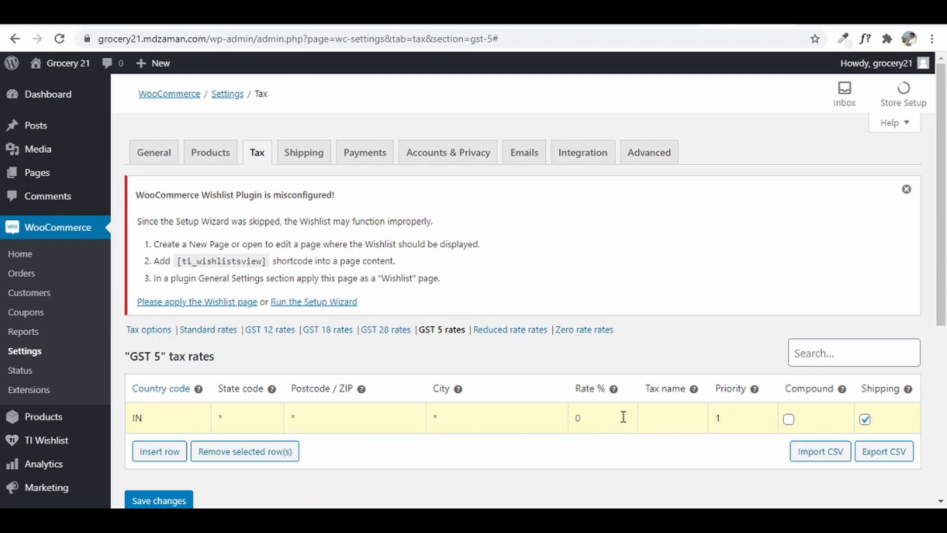
text(5)
- Name the rate GST, exclude it from shipping, and save it
click(660, 418)
click(865, 419)
scroll(168, 367, down, 3)
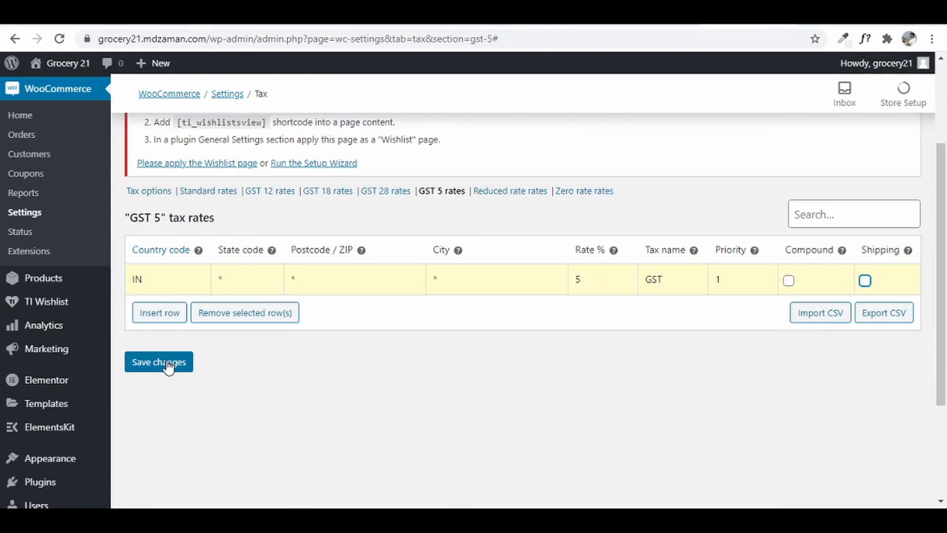
click(168, 365)
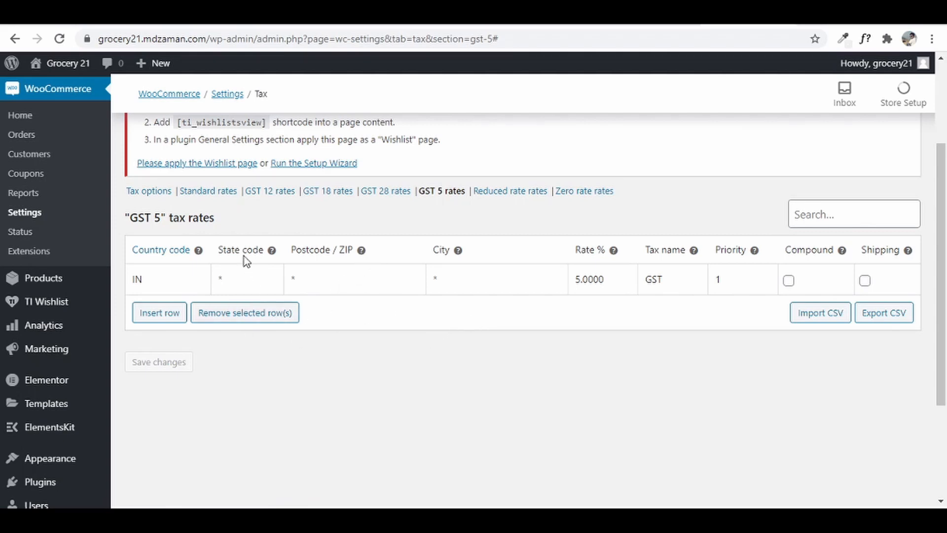
click(269, 192)
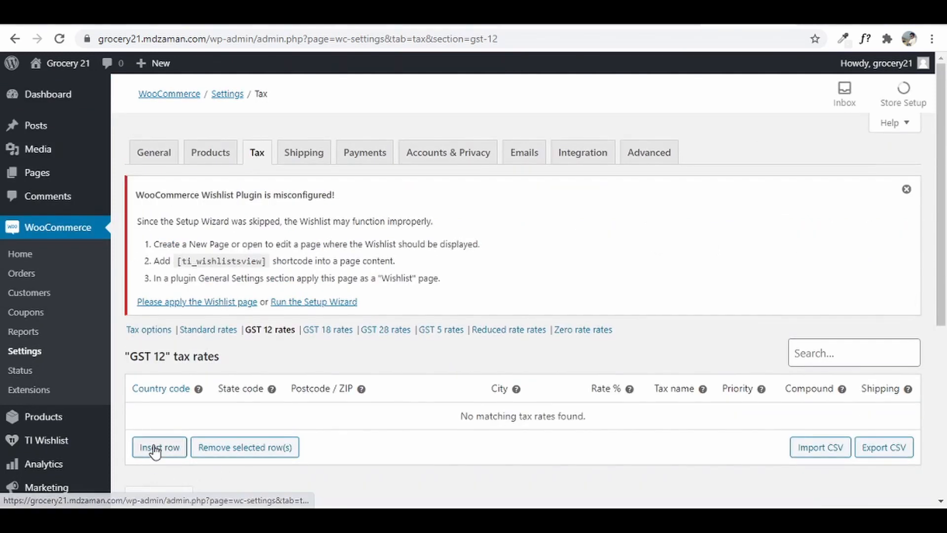
- Insert a GST 12 row for IN at 12%, named GST, excluded from shipping, and save
click(153, 447)
click(161, 424)
text(IN)
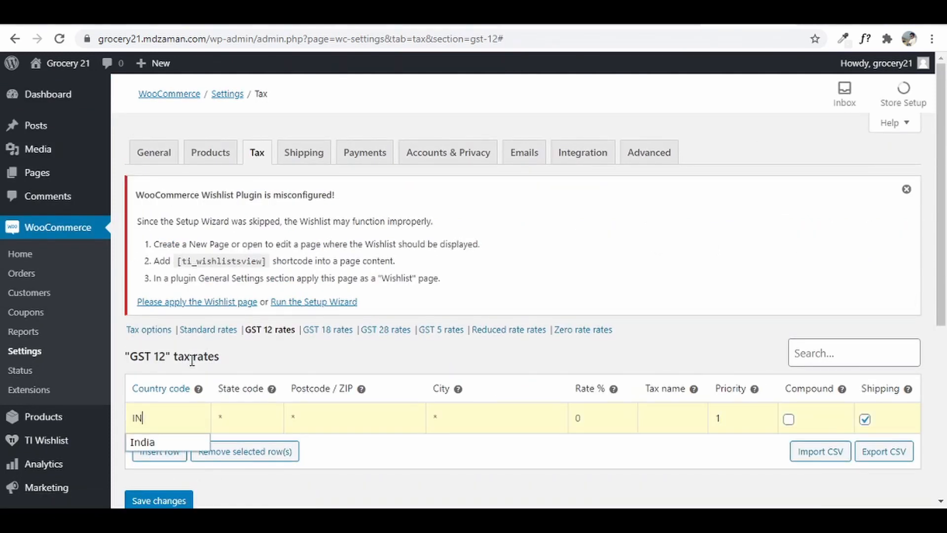
click(147, 441)
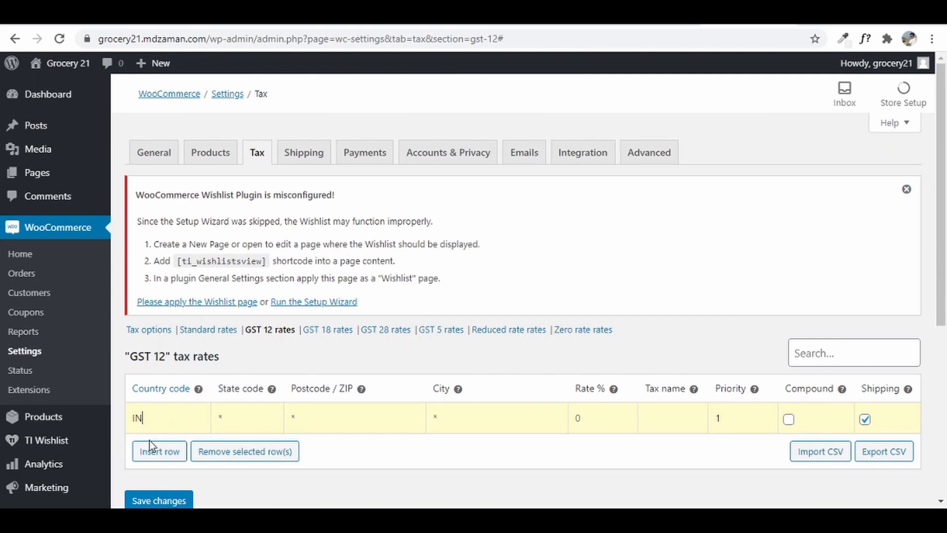
click(622, 414)
text(12)
text(ST)
click(864, 419)
scroll(744, 358, down, 3)
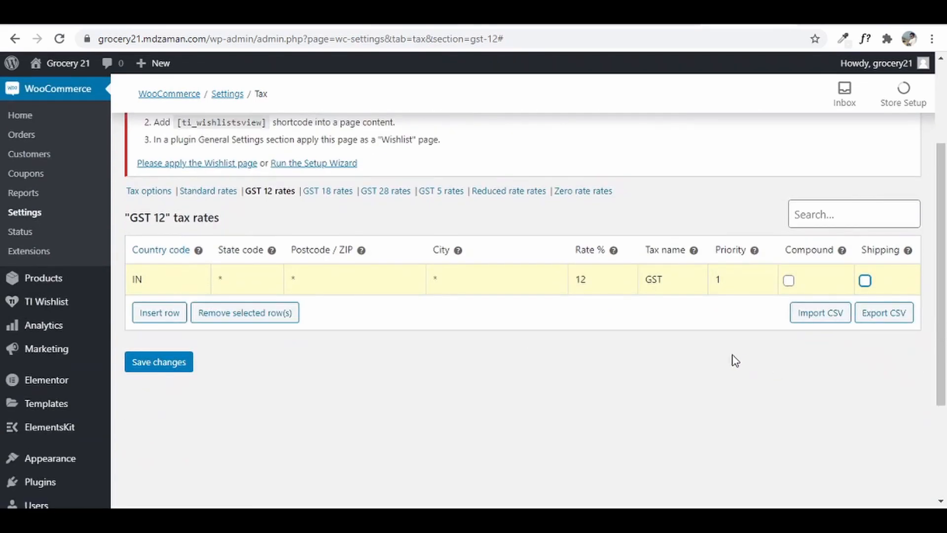
click(171, 365)
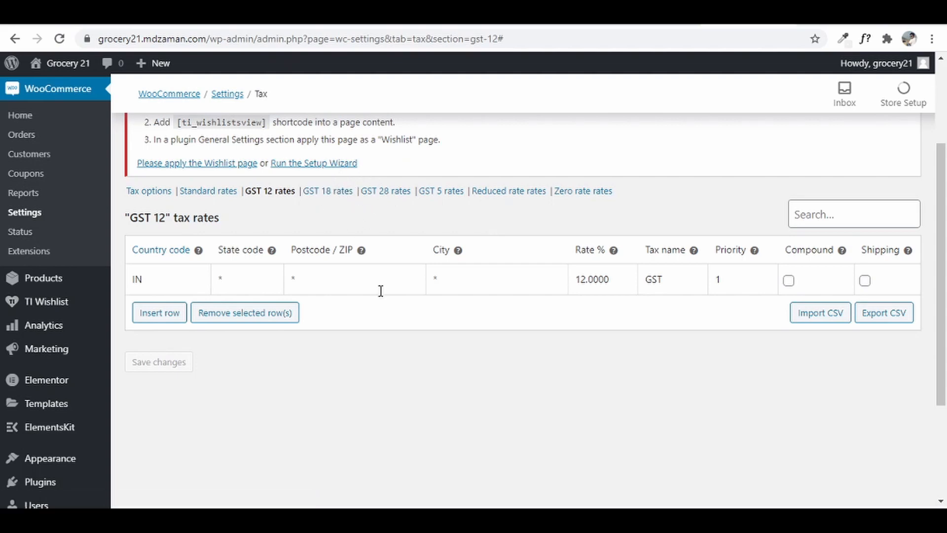
scroll(380, 290, up, 3)
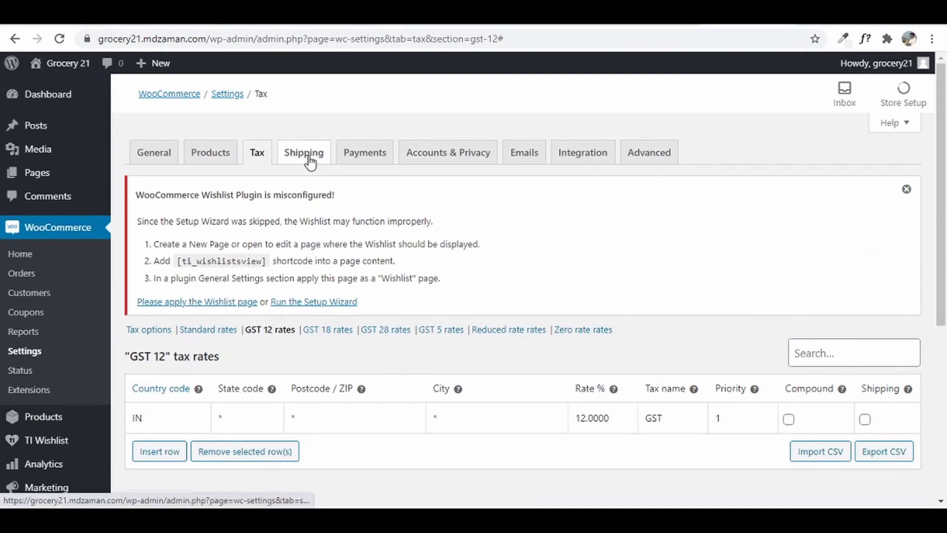
- From the Shipping settings, launch the TI Wishlist setup wizard and begin its steps
click(308, 157)
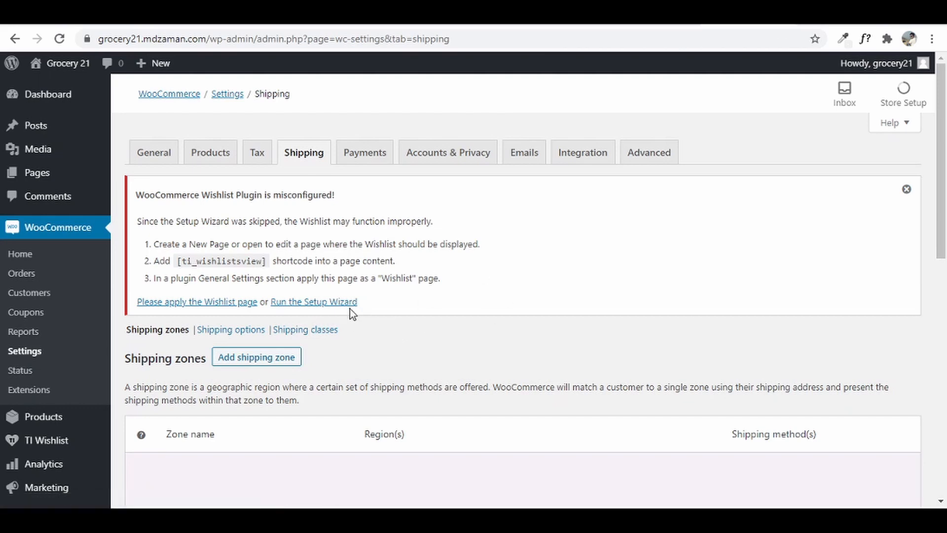
click(339, 303)
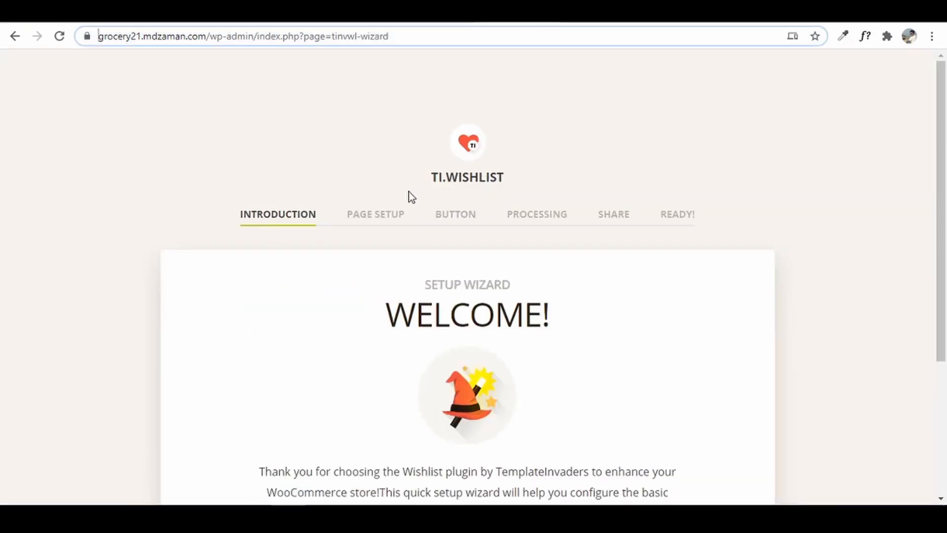
scroll(427, 203, down, 4)
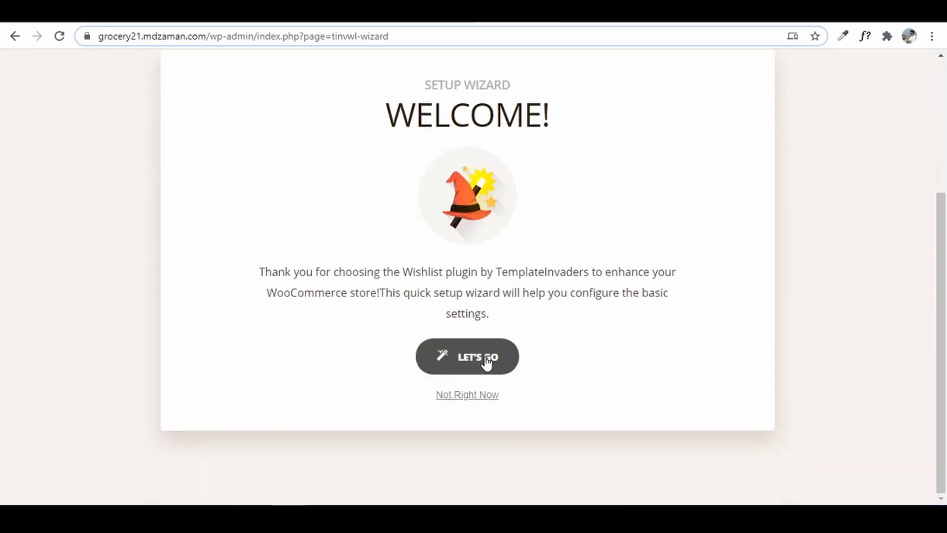
click(487, 362)
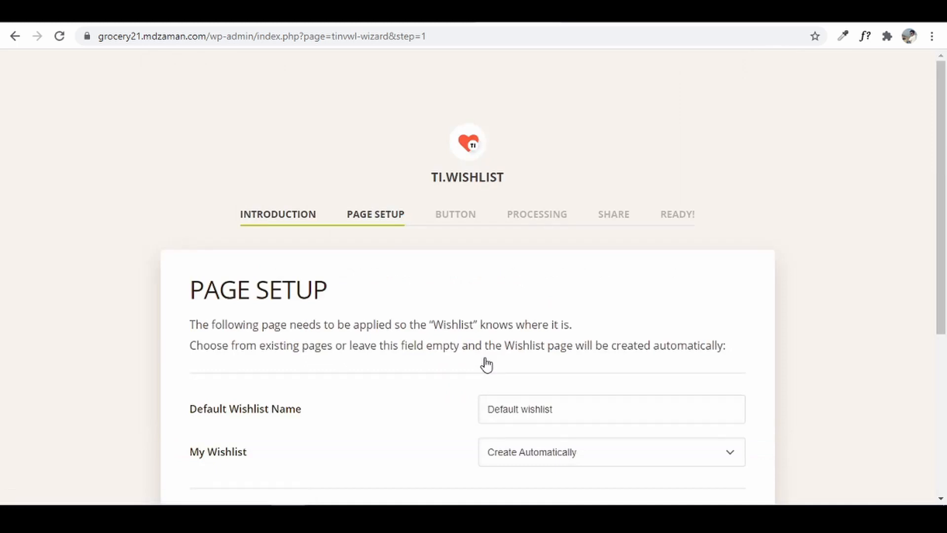
- Accept the default page, button, processing and share options, then finish the wizard
scroll(486, 364, down, 3)
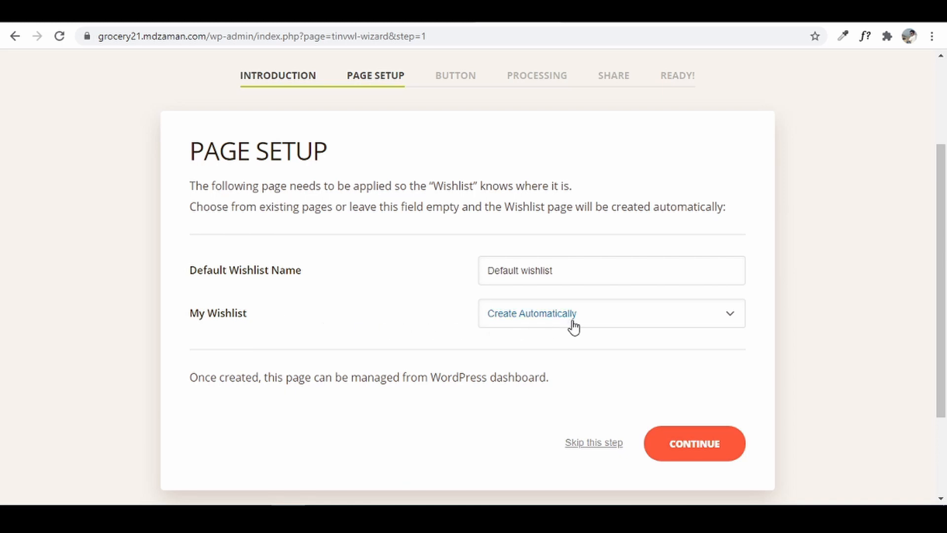
click(706, 445)
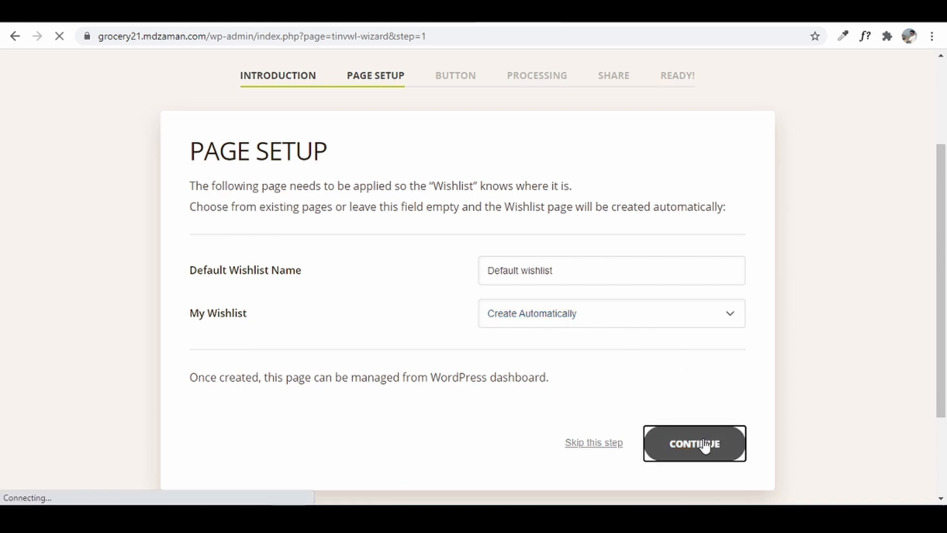
scroll(533, 350, down, 4)
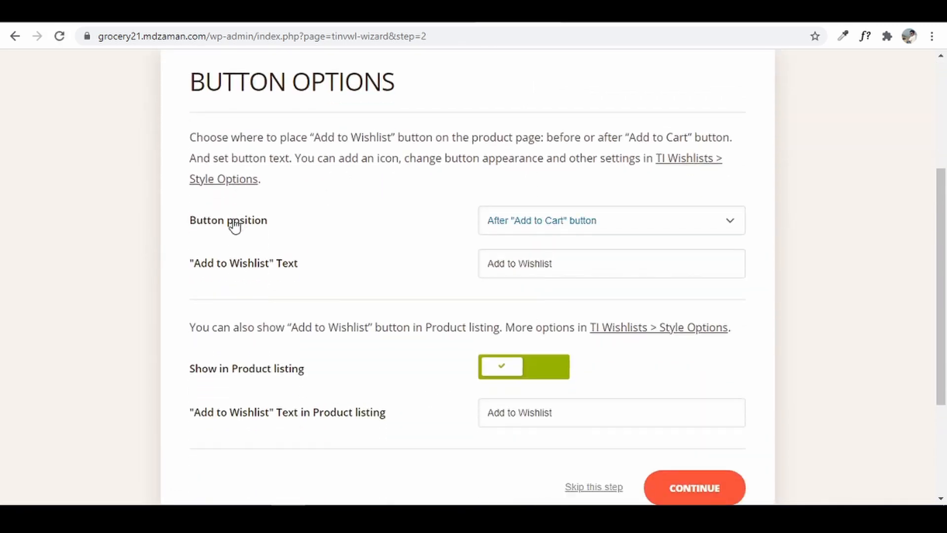
scroll(702, 379, down, 3)
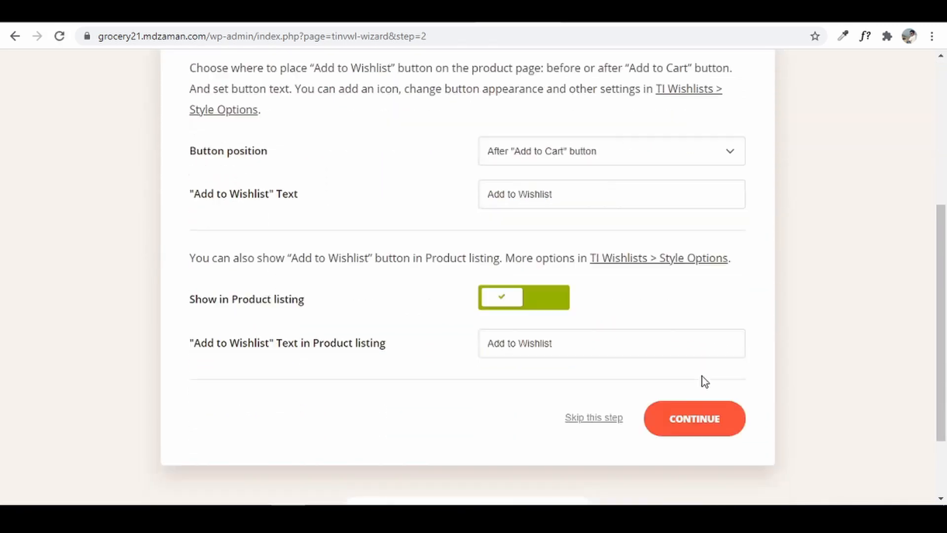
click(702, 316)
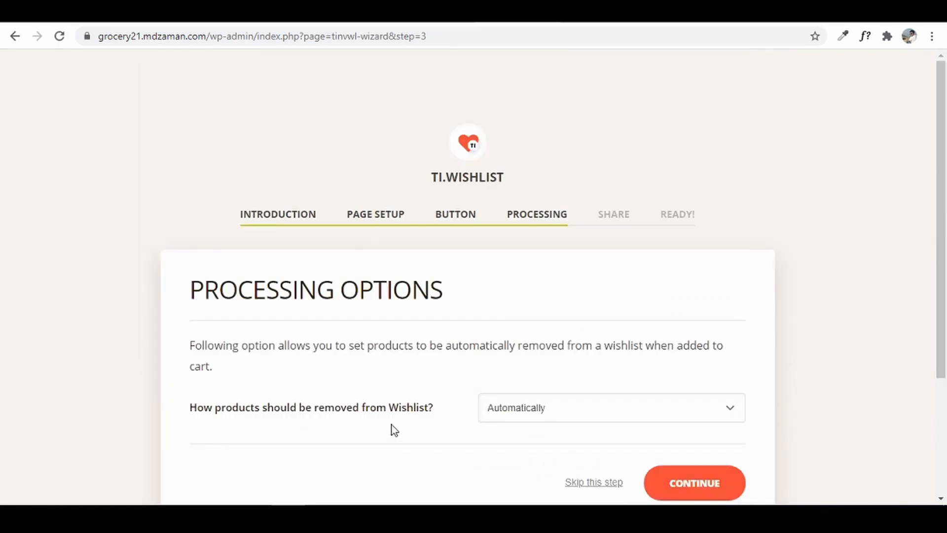
scroll(759, 417, down, 3)
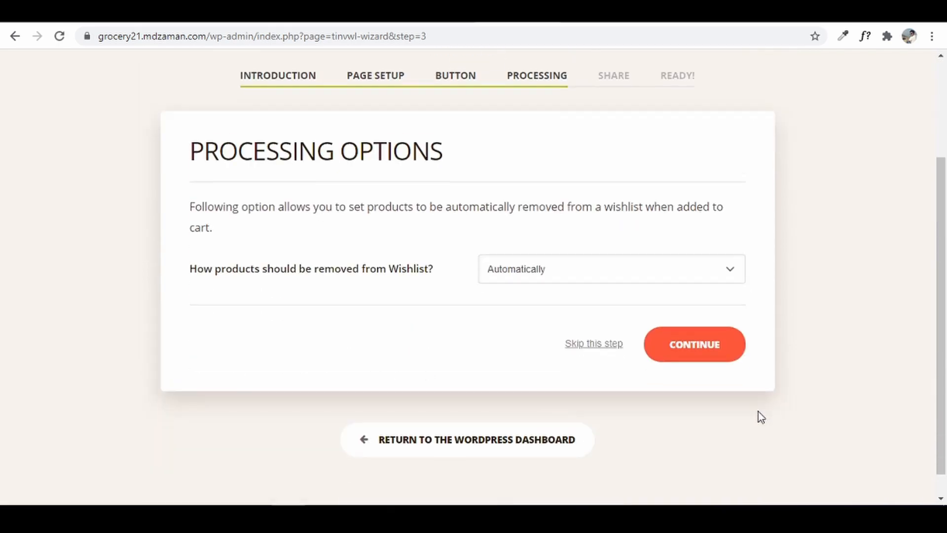
click(735, 353)
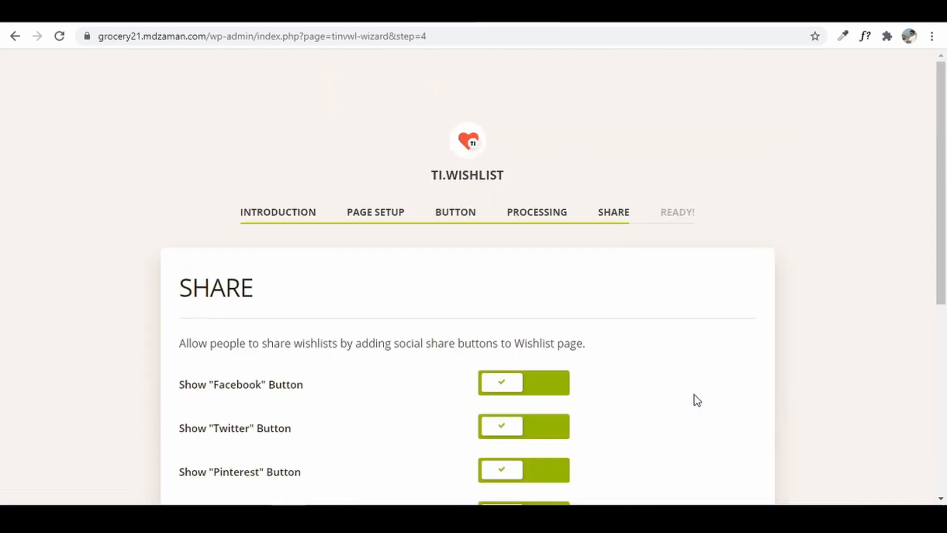
scroll(693, 401, down, 6)
click(715, 325)
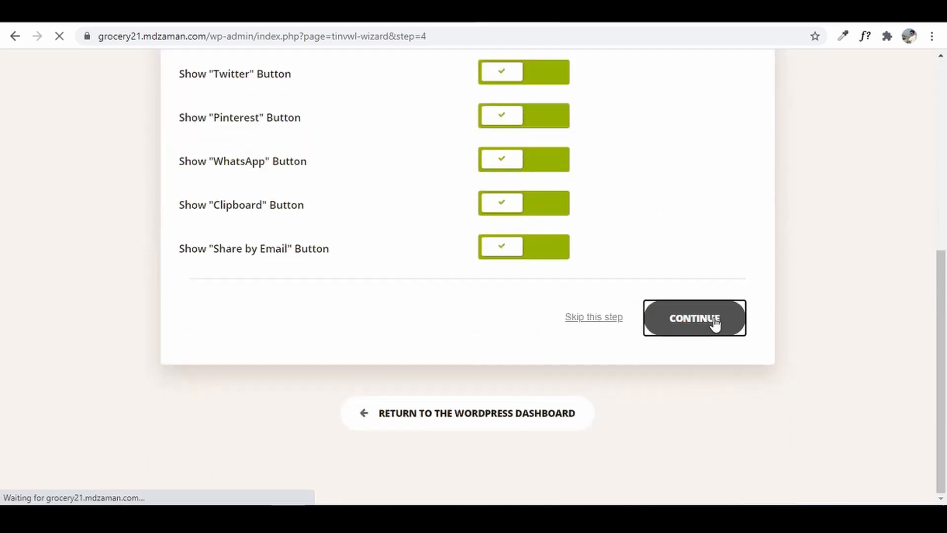
scroll(573, 325, down, 5)
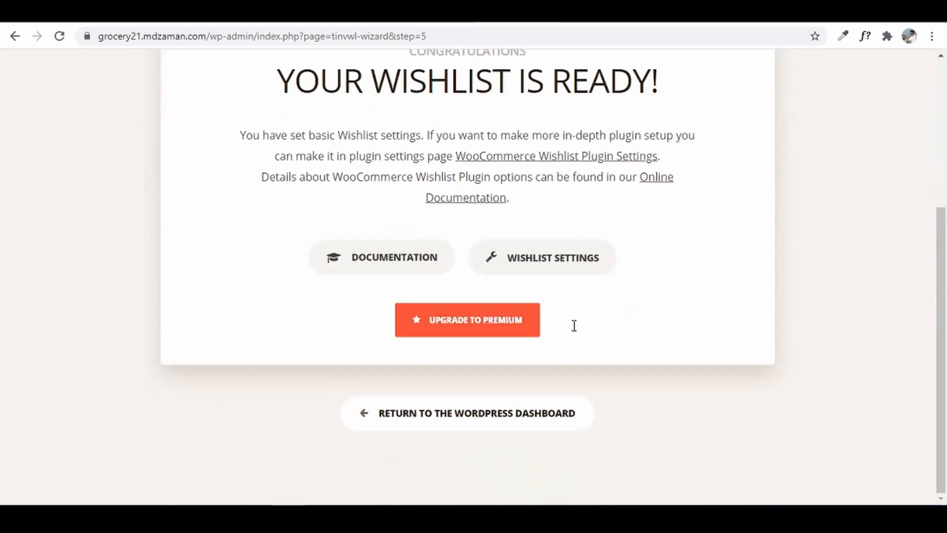
click(495, 428)
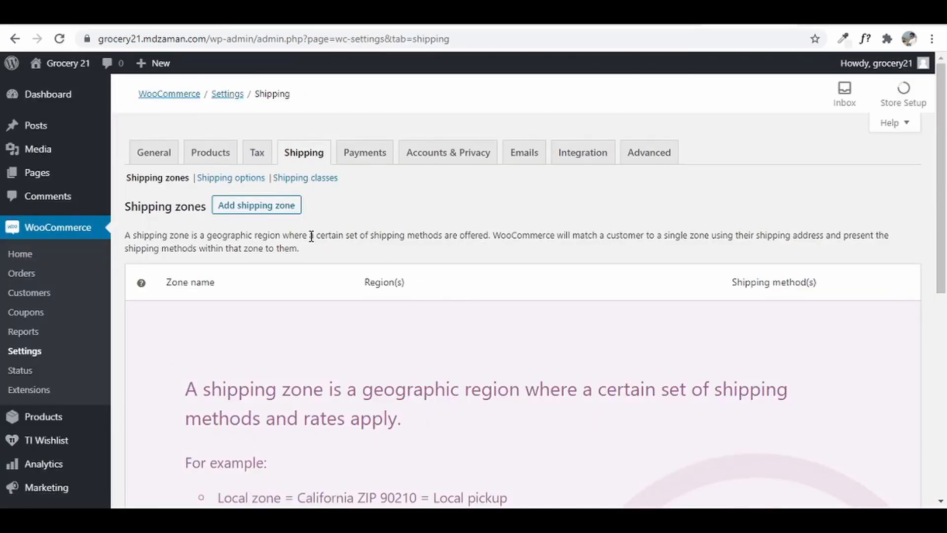
- Create a shipping zone named 'Zone 1' with Maharashtra, India as its region
click(276, 207)
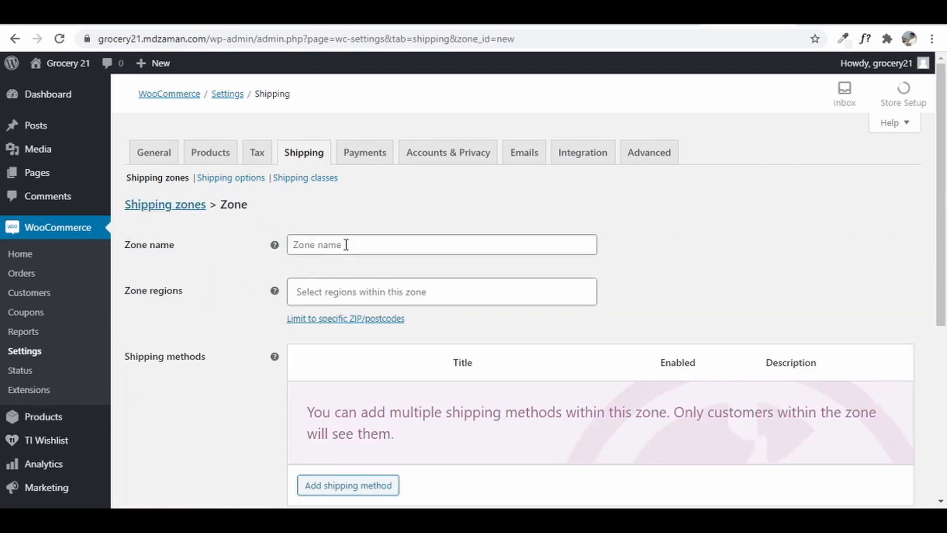
click(346, 245)
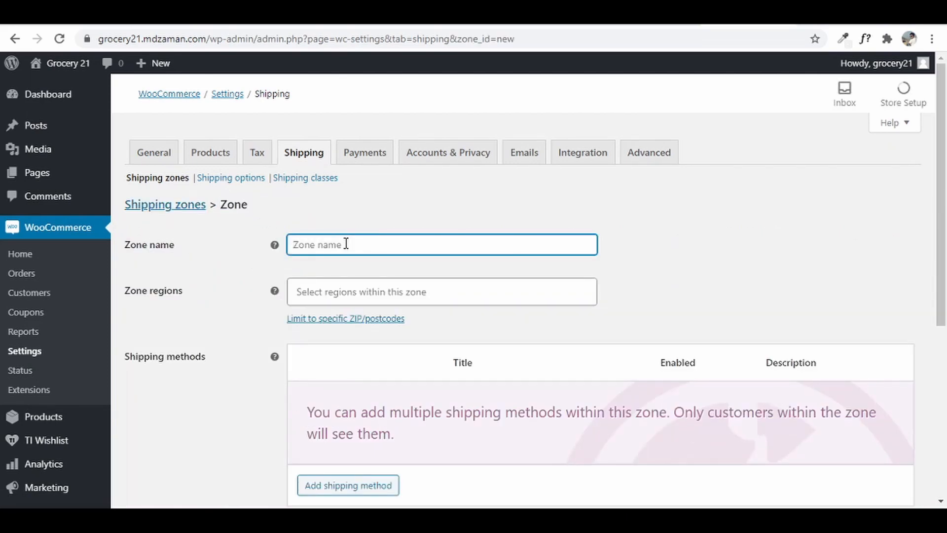
text(Zone 1)
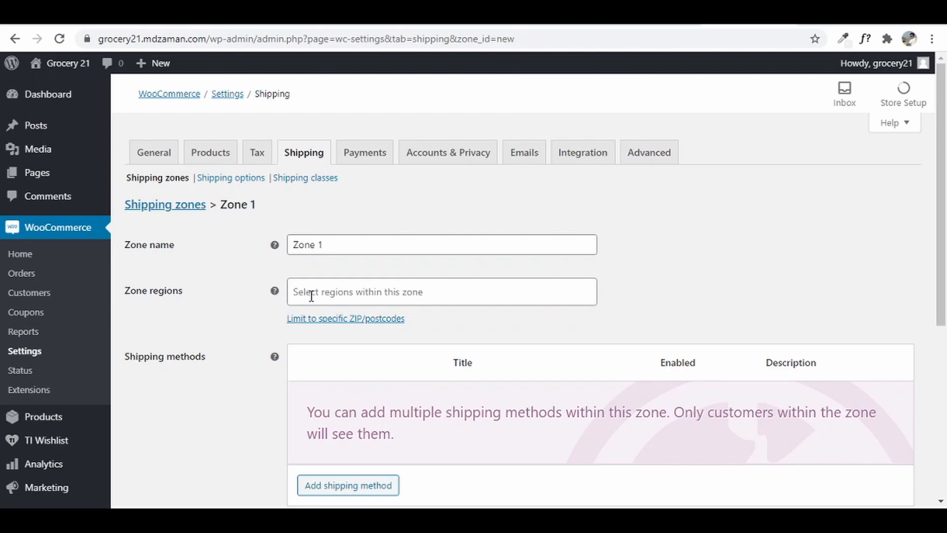
click(312, 296)
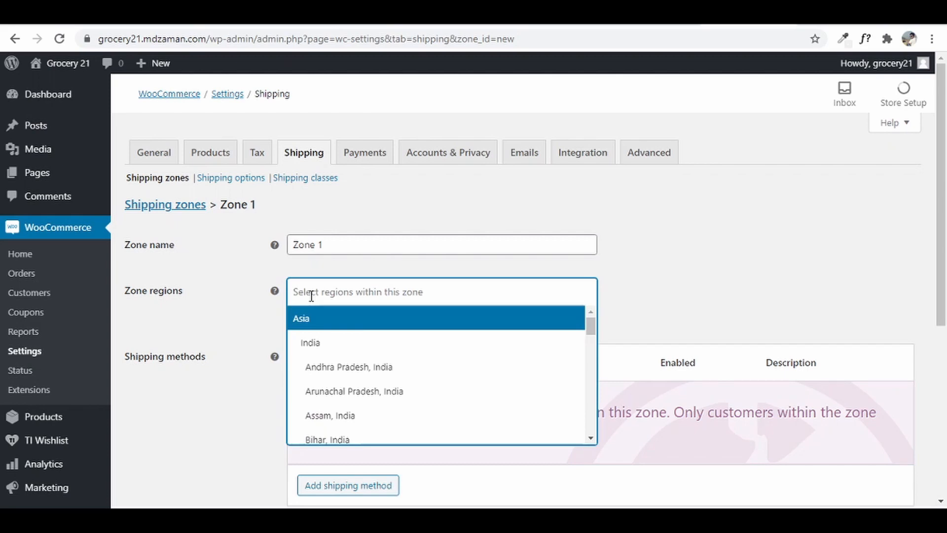
text(india)
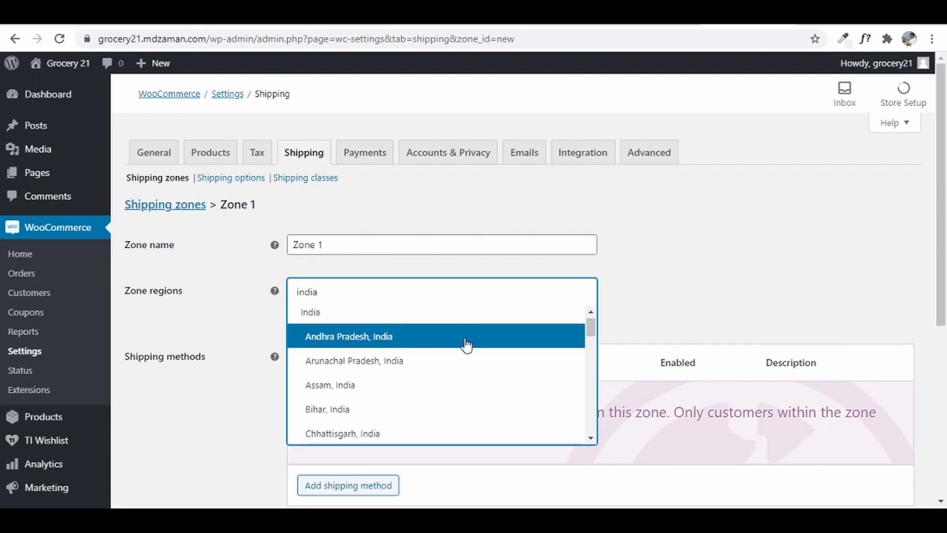
scroll(466, 346, down, 4)
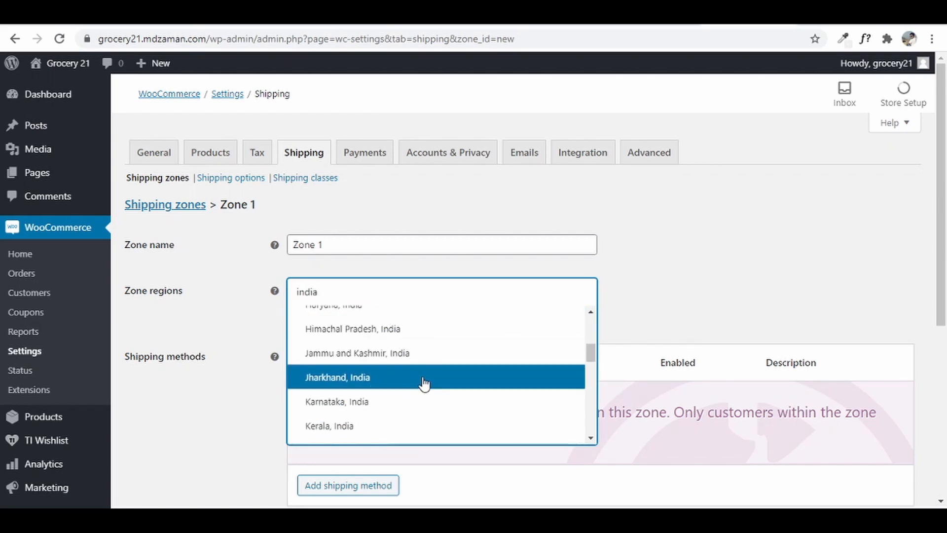
scroll(424, 384, down, 1)
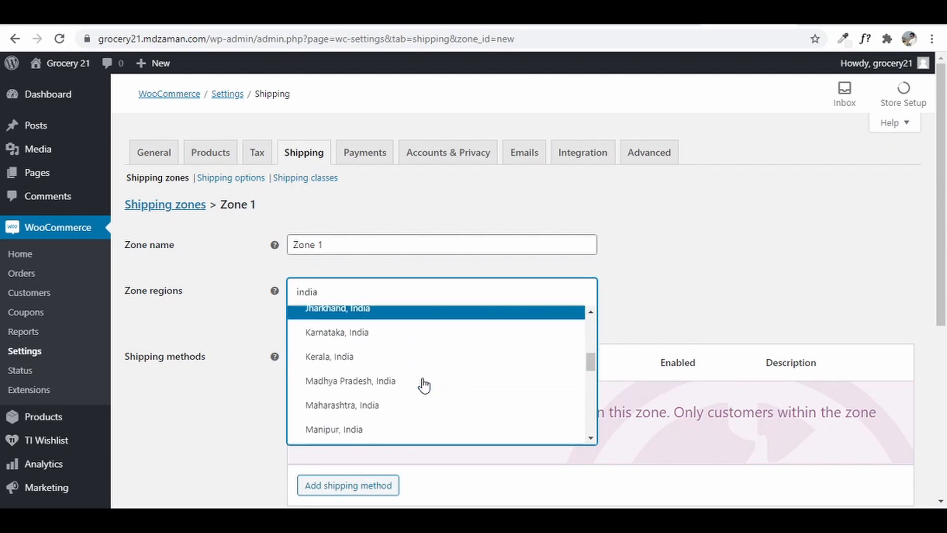
click(400, 407)
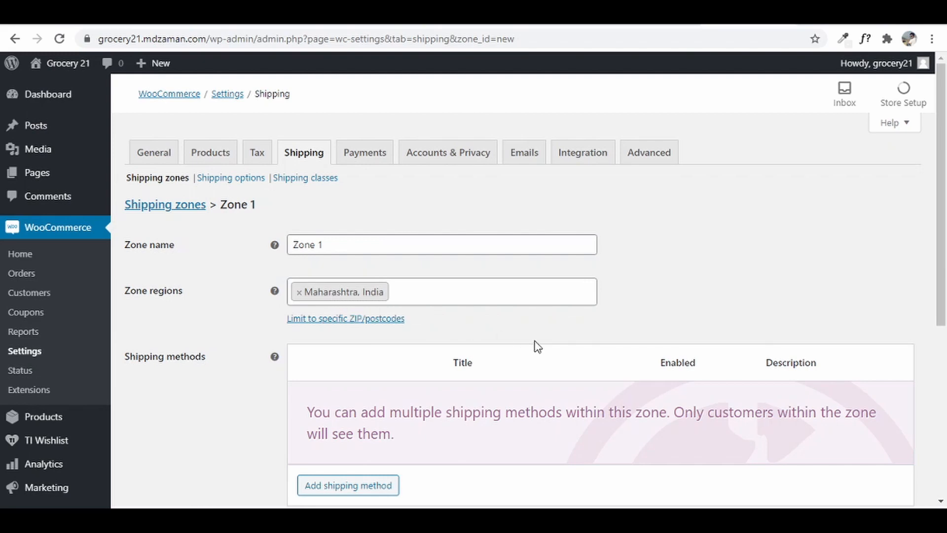
- Turn on the postcode limit and enter 401105 as Zone 1's only postcode
click(365, 319)
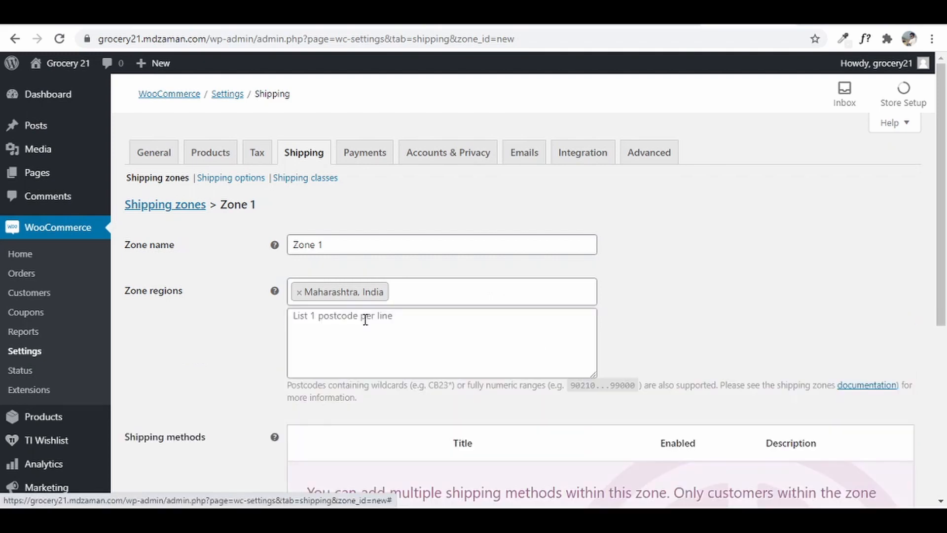
click(417, 332)
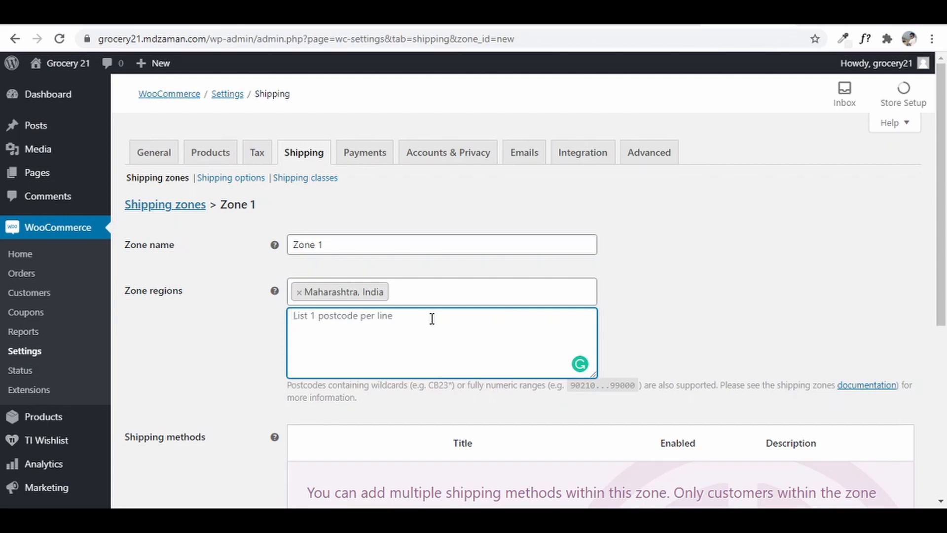
text(40)
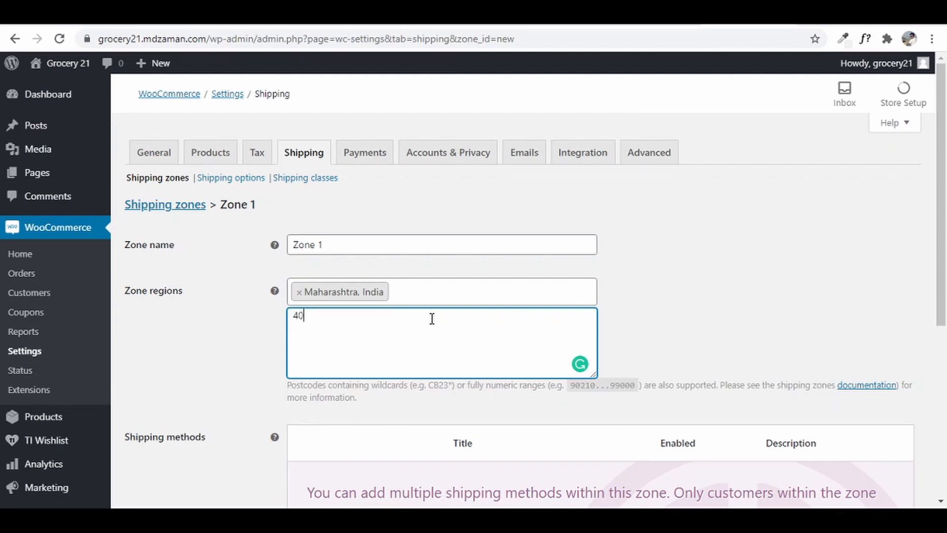
text(1105)
key(Return)
text(401105 40)
key(BackSpace)
key(BackSpace)
key(BackSpace)
key(BackSpace)
key(BackSpace)
key(BackSpace)
key(BackSpace)
key(ctrl+t)
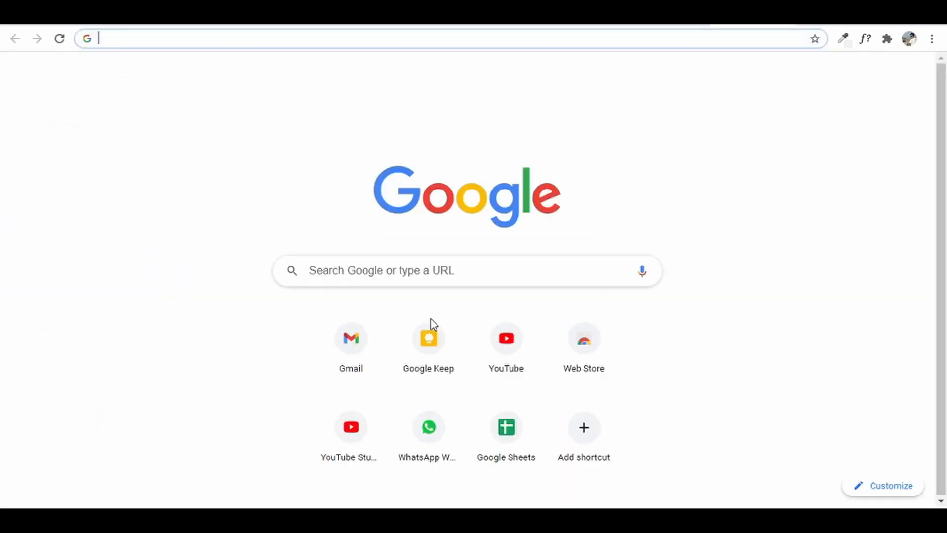
text(map.google.co)
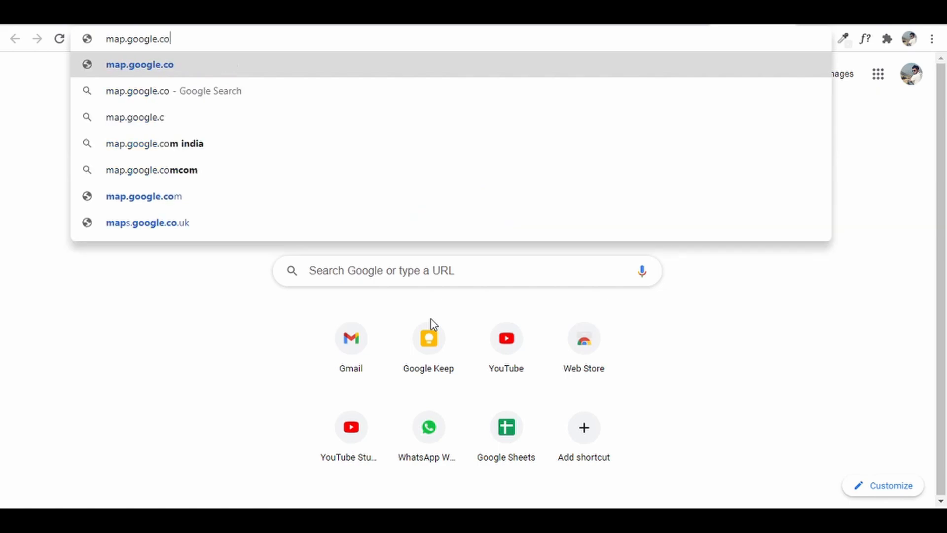
key(Return)
click(148, 75)
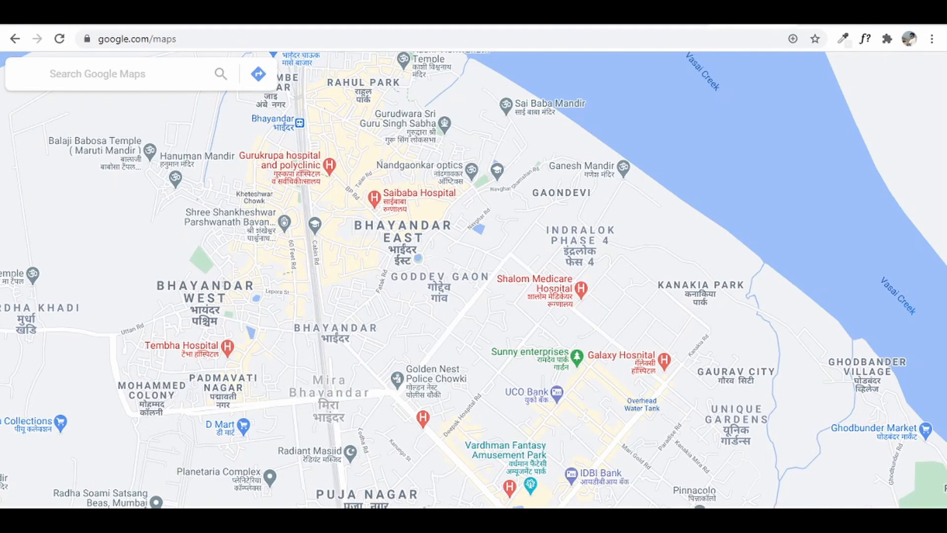
click(93, 14)
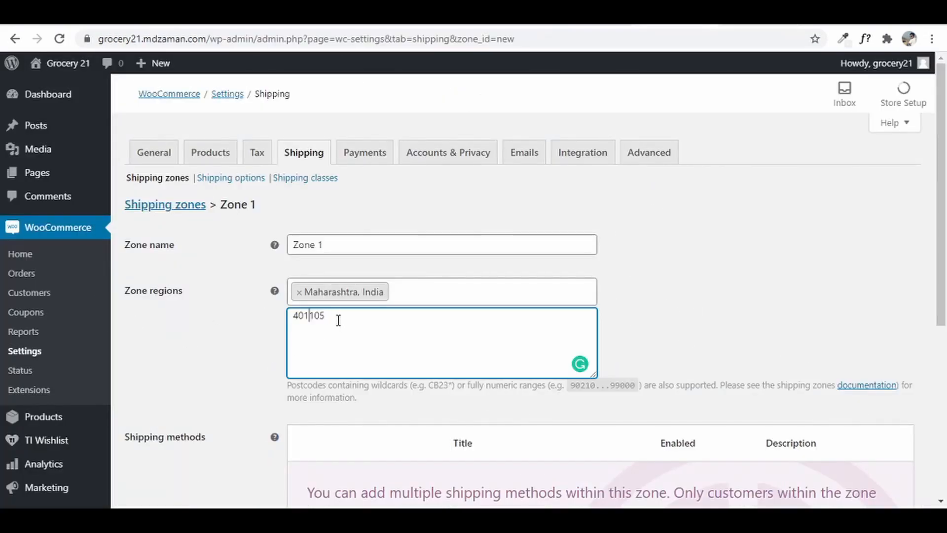
drag(339, 321, 264, 306)
right_click(307, 312)
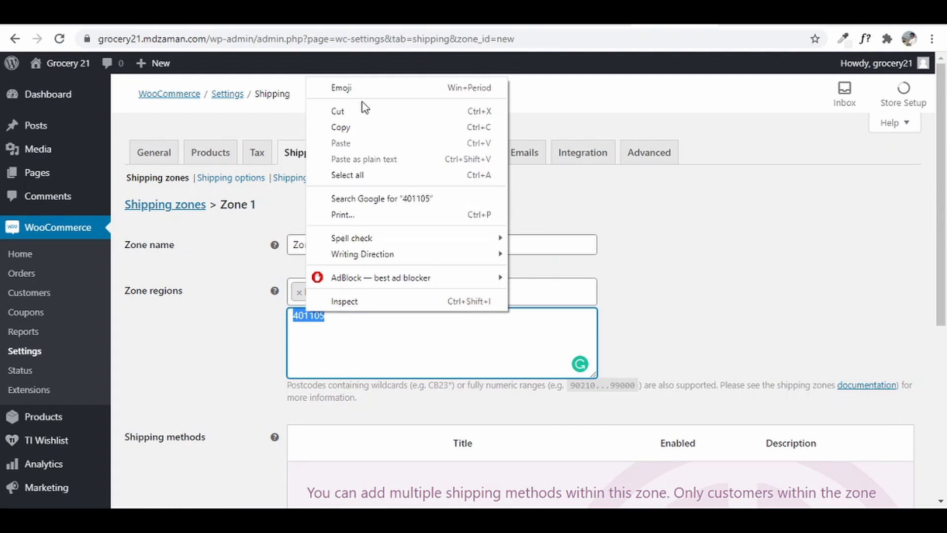
click(388, 123)
click(641, 15)
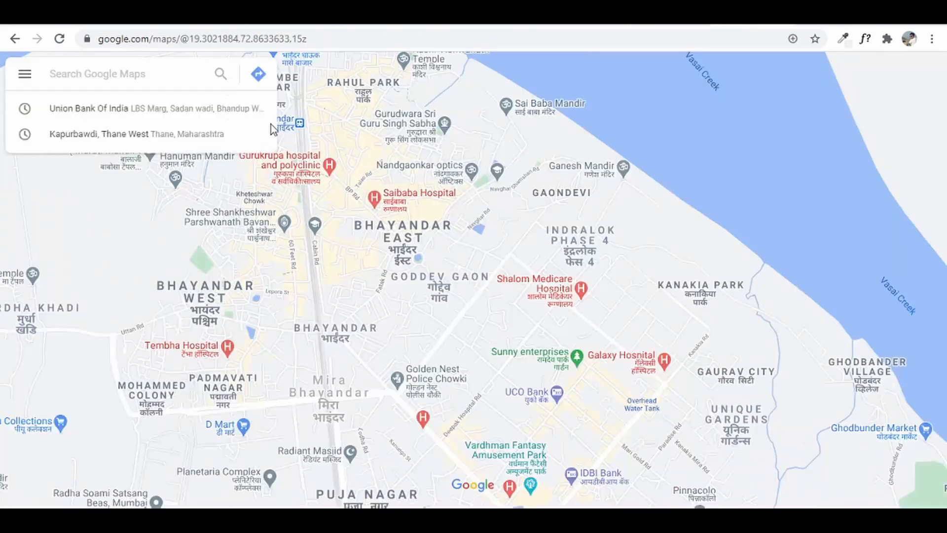
click(125, 74)
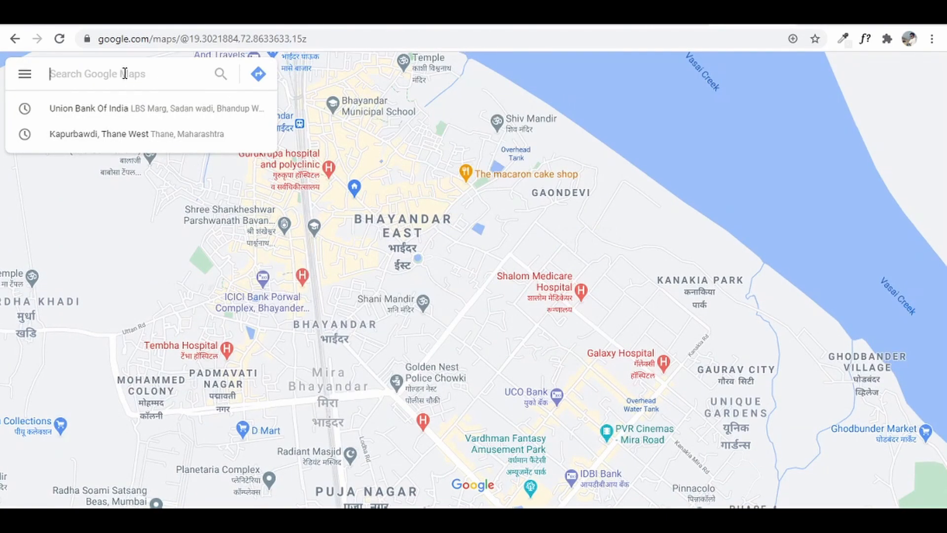
key(ctrl+v)
key(Return)
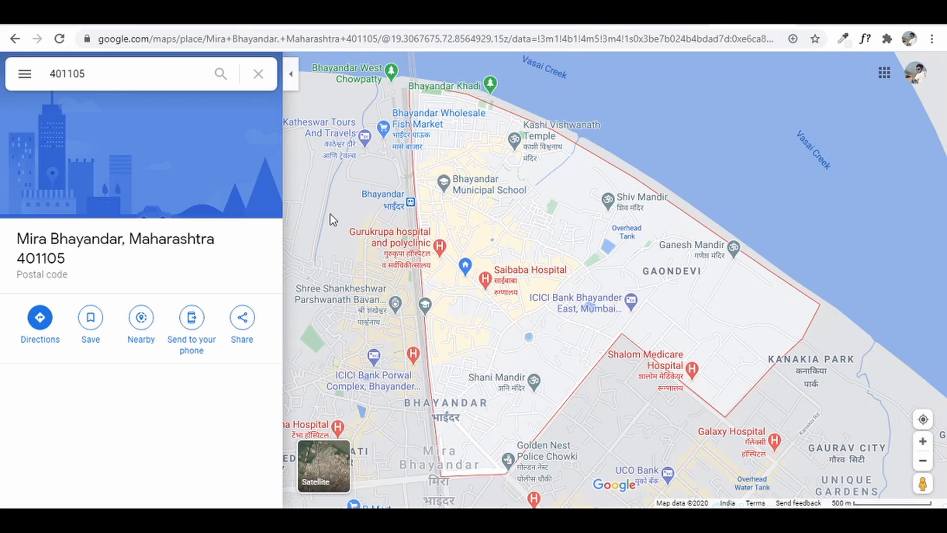
mouse_move(608, 310)
click(778, 21)
click(318, 385)
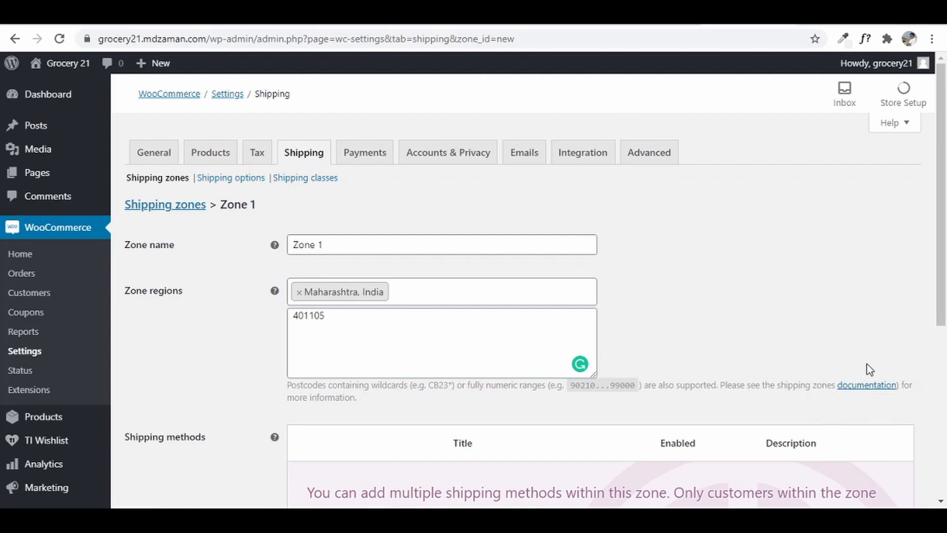
- Add a Flat rate shipping method to Zone 1
scroll(858, 372, down, 5)
scroll(433, 313, up, 5)
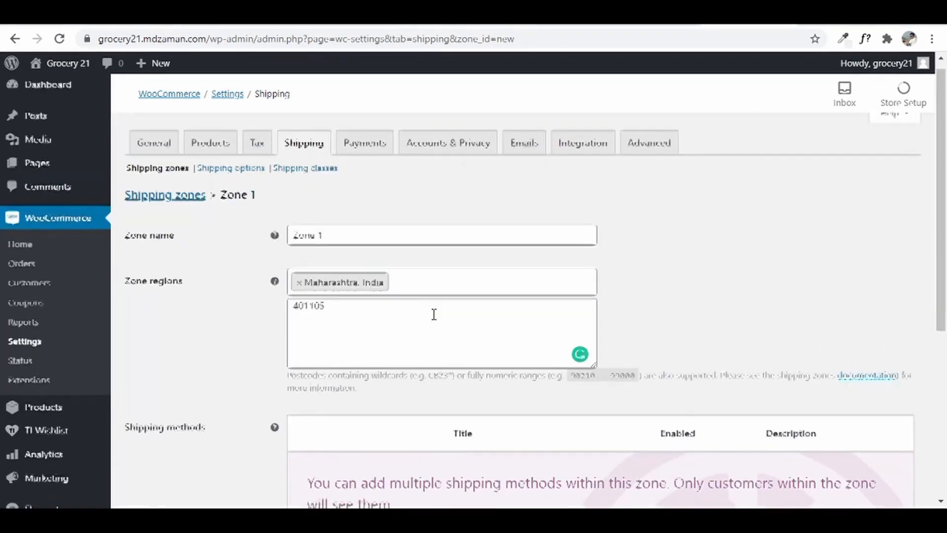
scroll(432, 315, down, 4)
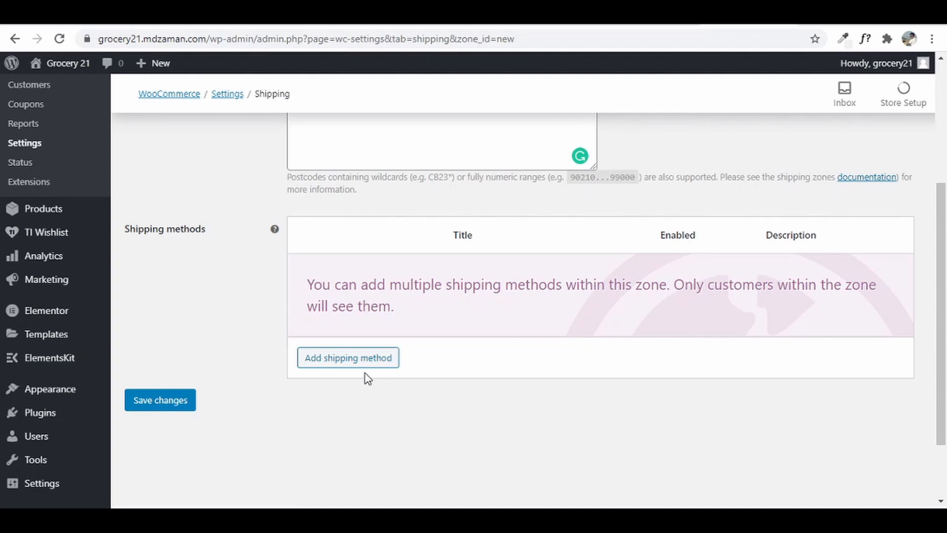
click(339, 363)
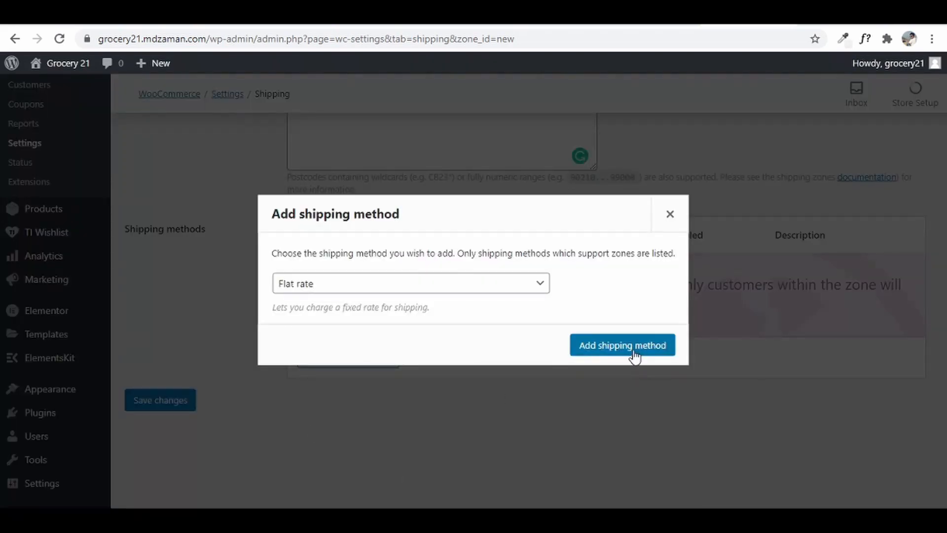
click(350, 286)
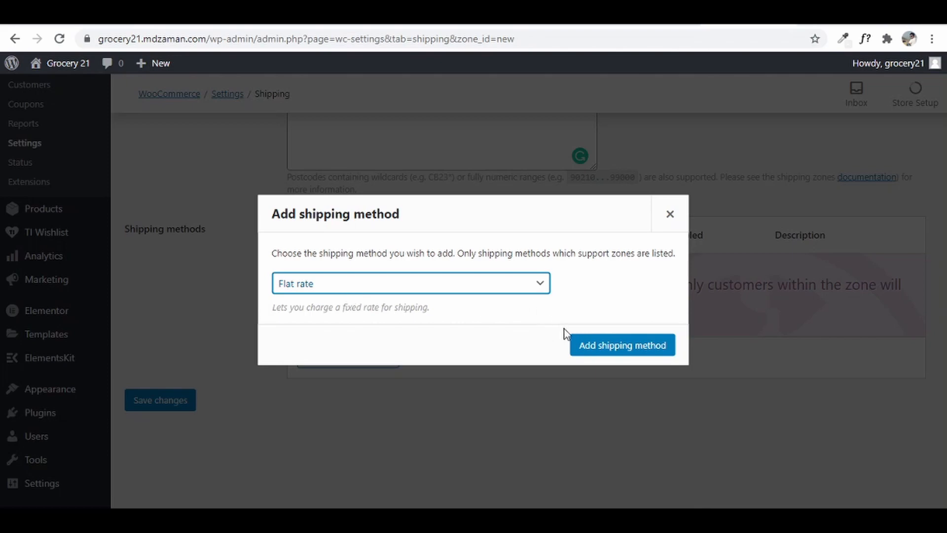
click(625, 349)
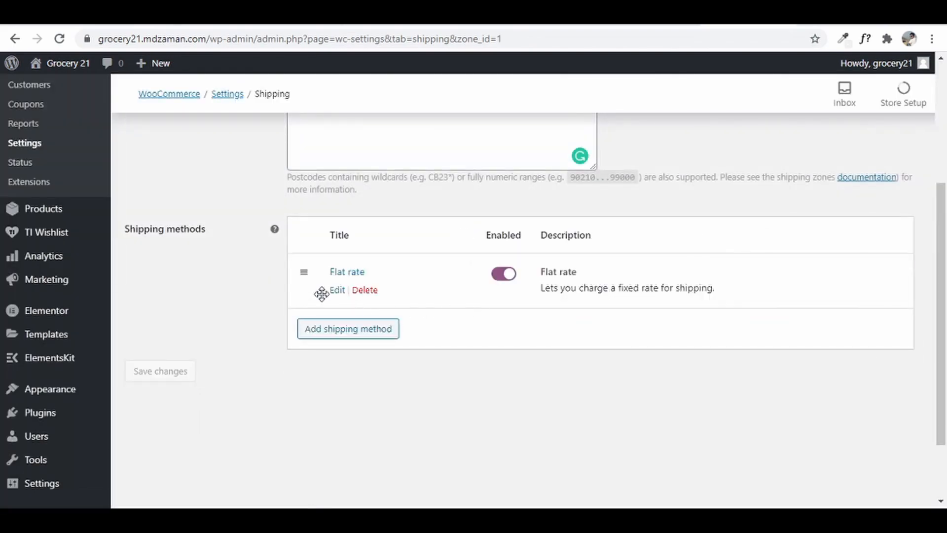
- Set the Flat rate cost to 50 and save it
click(338, 291)
click(407, 323)
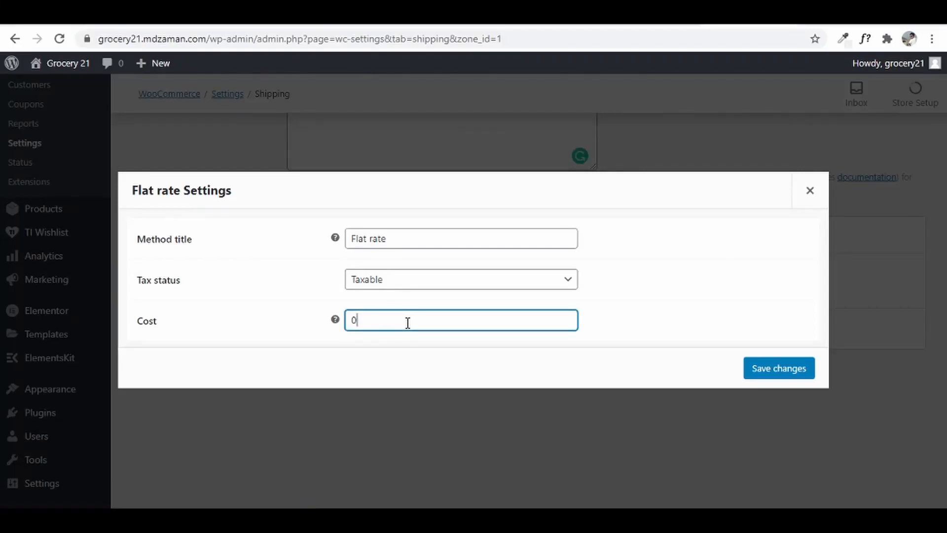
text(5)
click(659, 328)
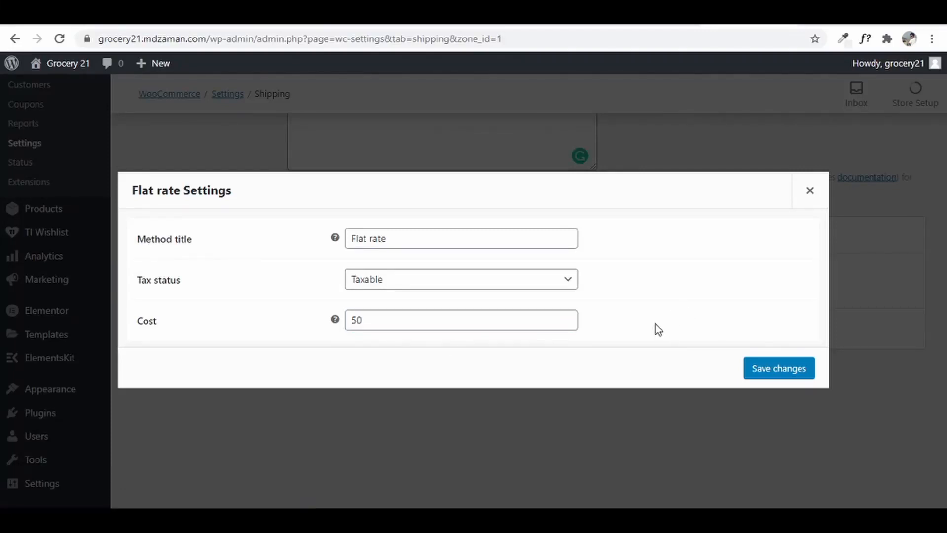
click(789, 368)
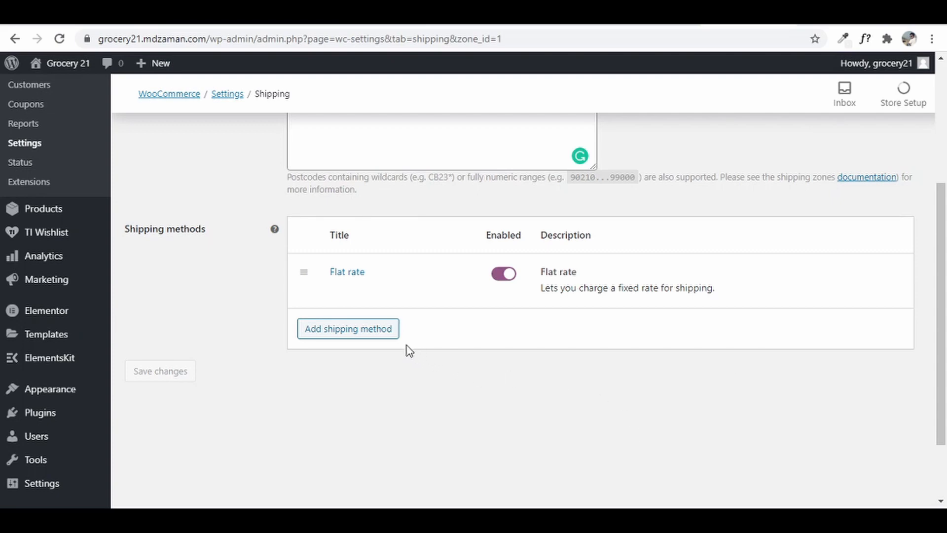
- Add Local pickup to Zone 1 and save it with cost 0
click(386, 331)
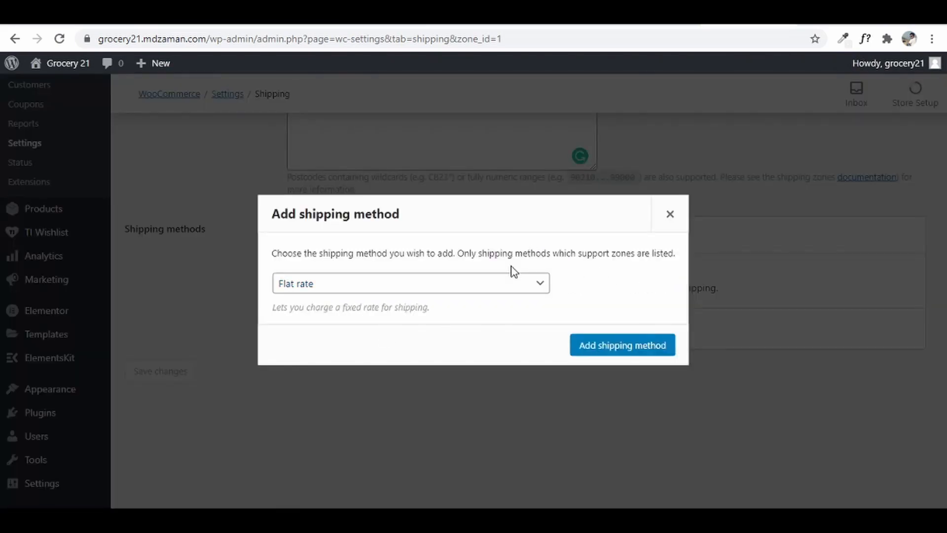
click(506, 287)
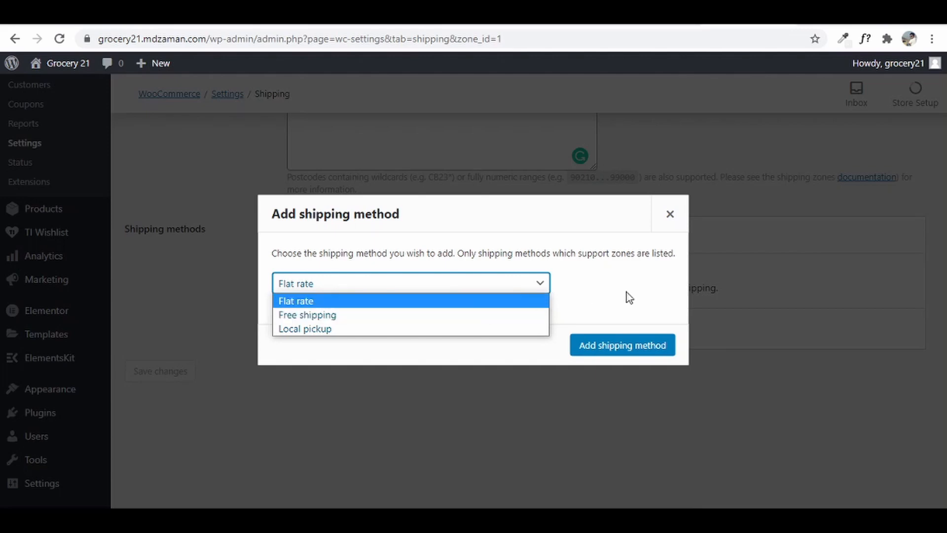
click(656, 294)
click(520, 286)
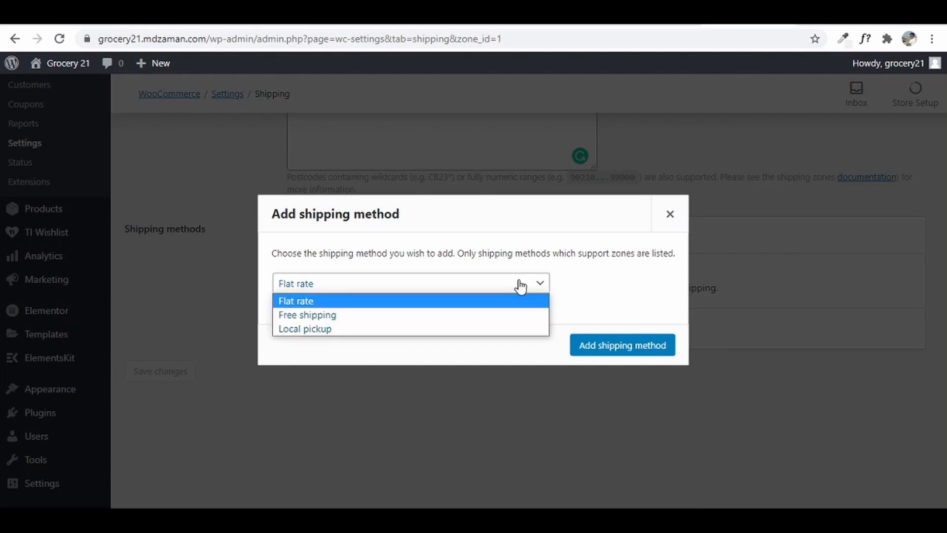
click(484, 328)
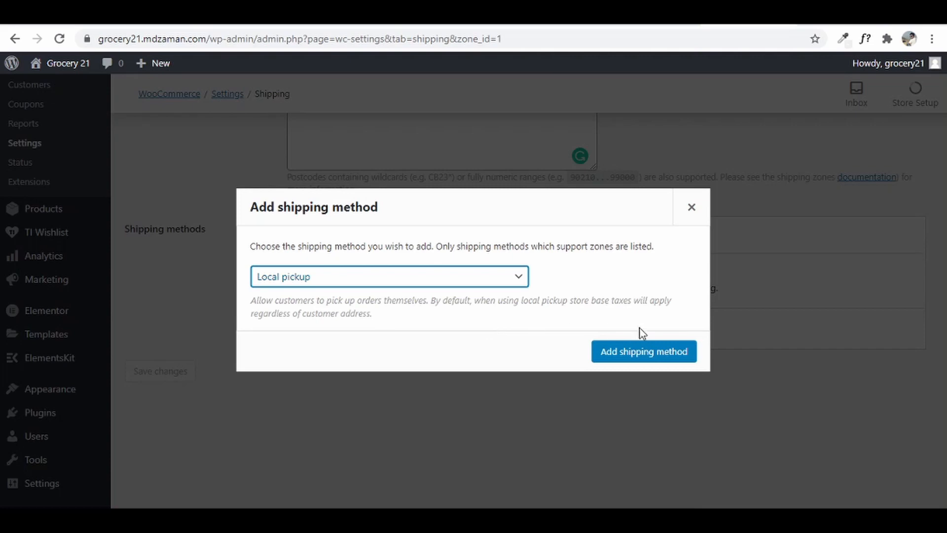
click(646, 351)
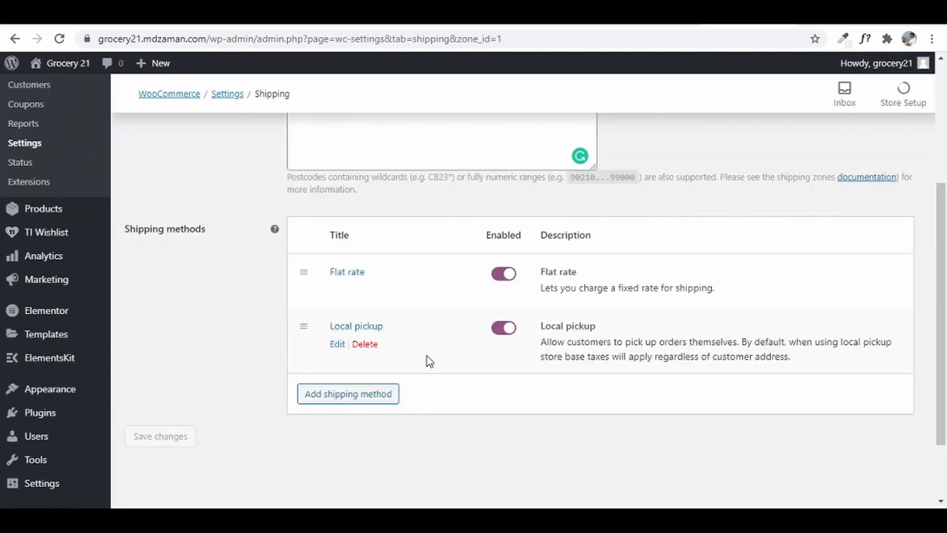
click(337, 343)
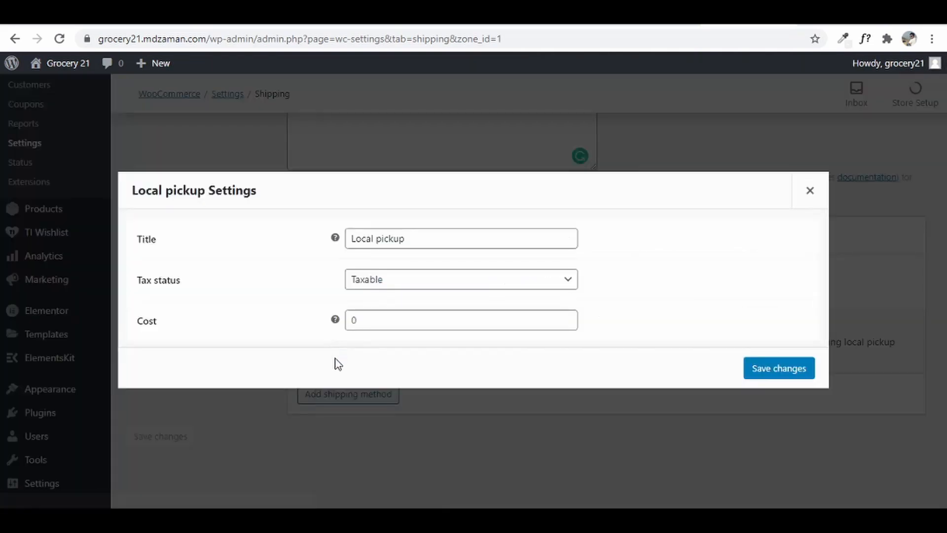
click(385, 320)
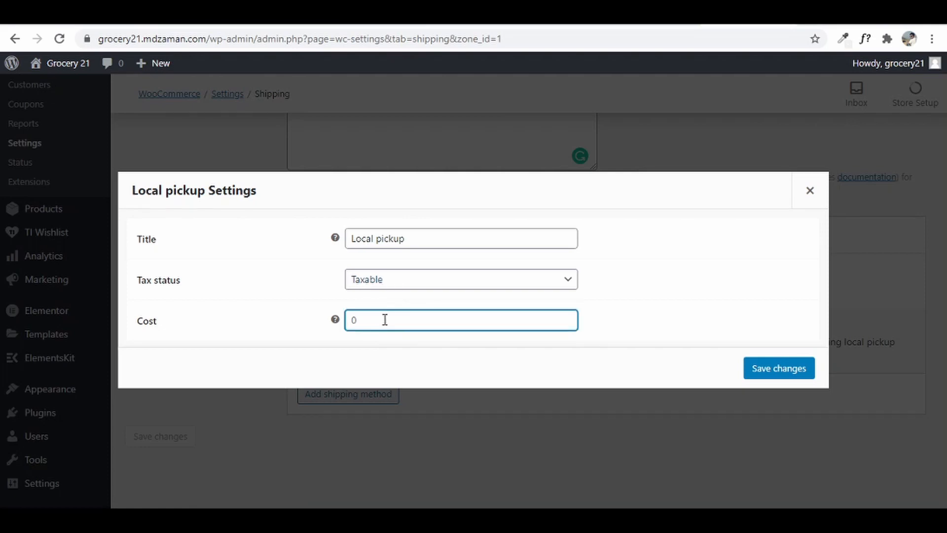
click(777, 374)
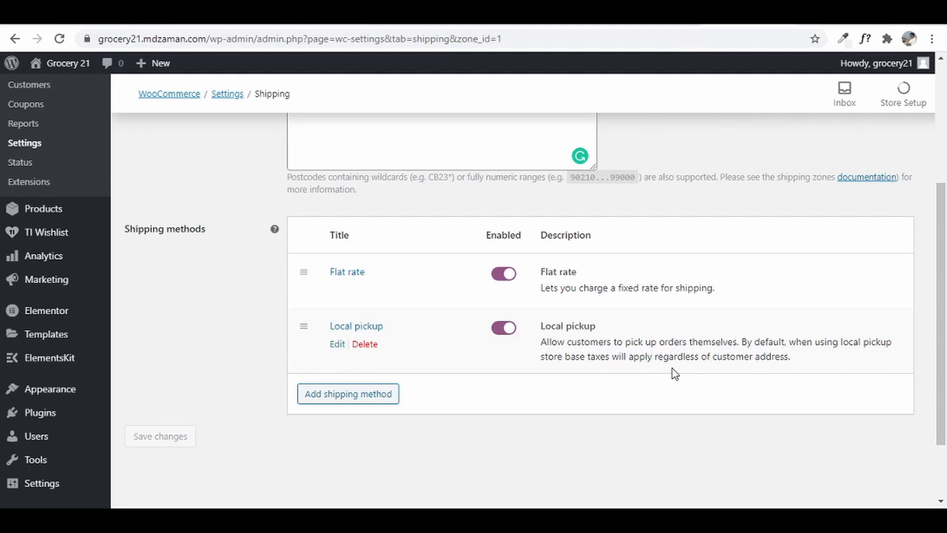
- Add Free shipping to Zone 1, requiring a valid free shipping coupon, and save
click(357, 395)
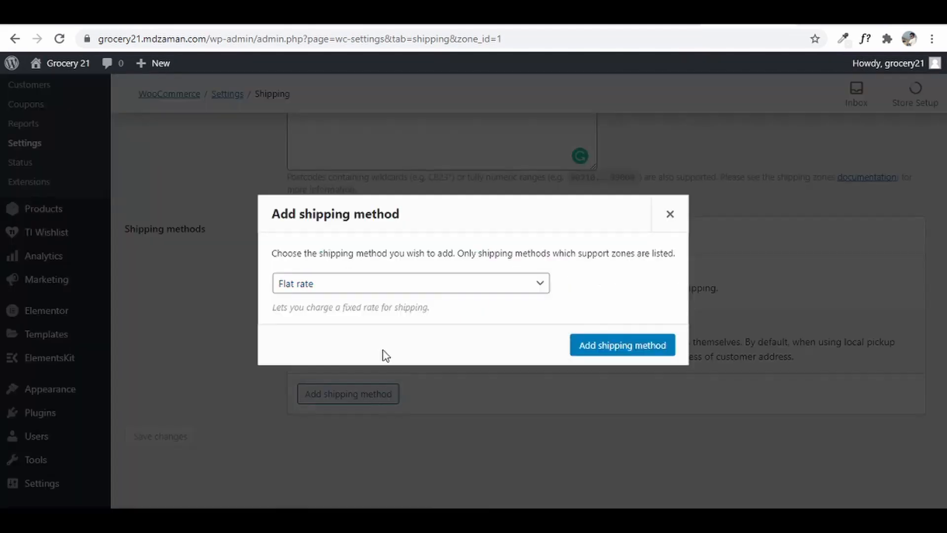
click(393, 286)
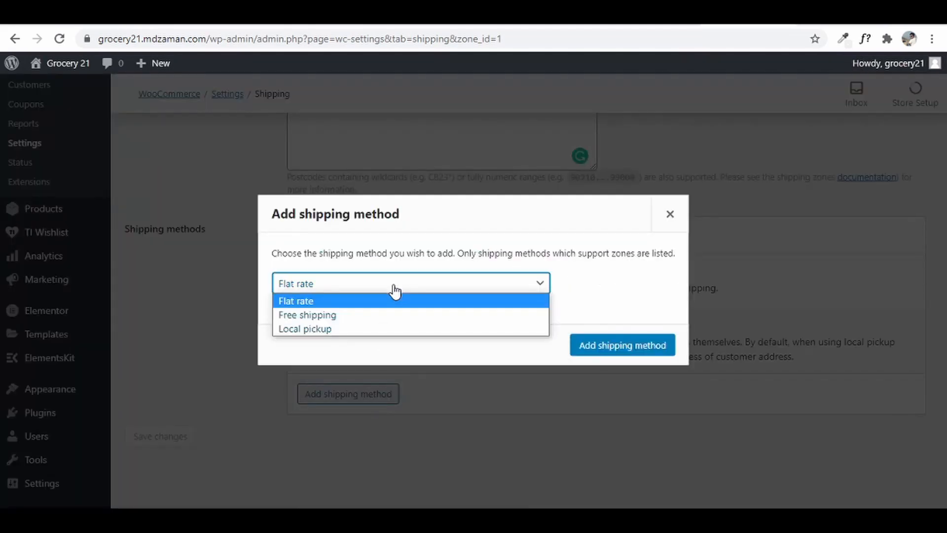
click(384, 320)
click(598, 344)
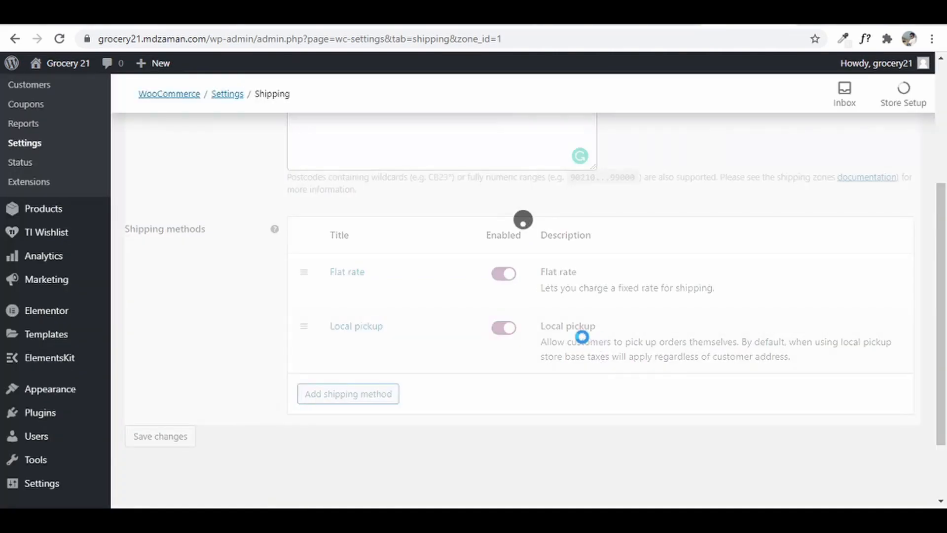
click(337, 405)
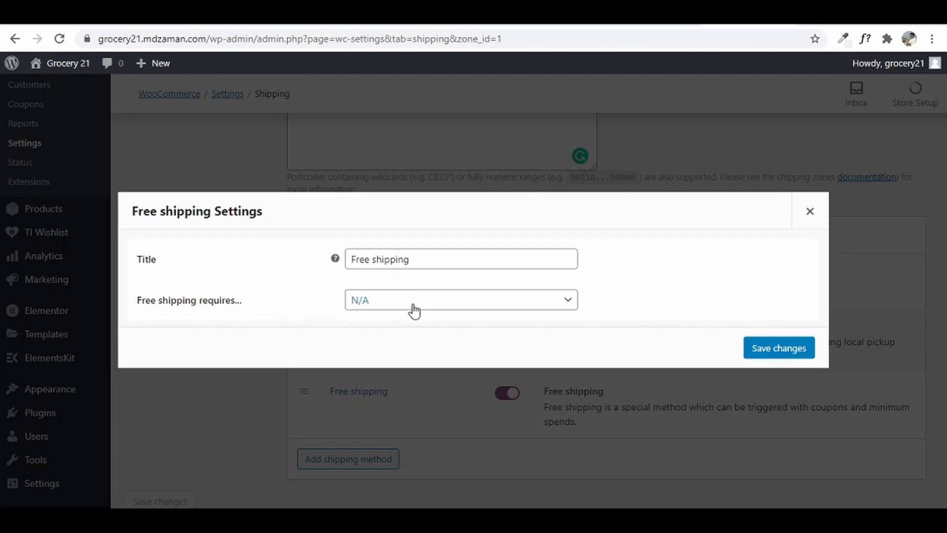
click(397, 299)
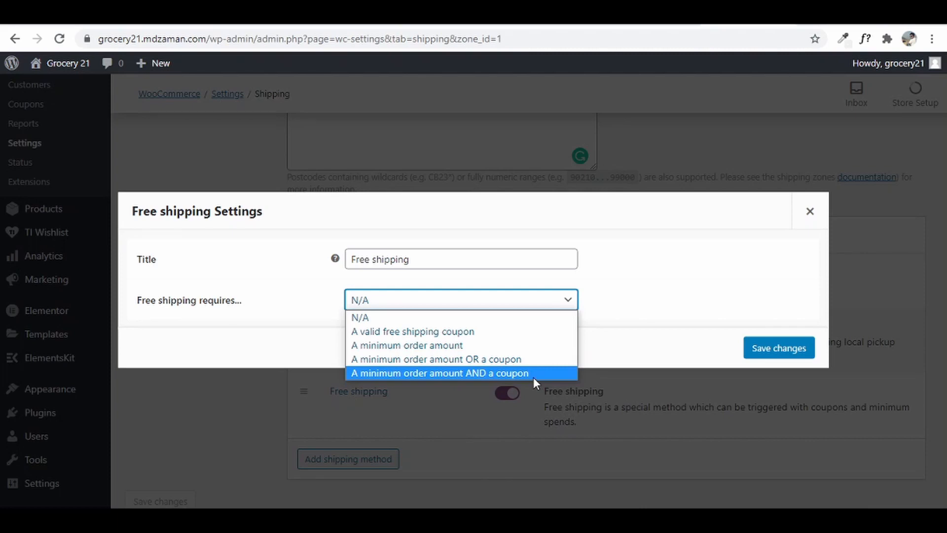
click(445, 331)
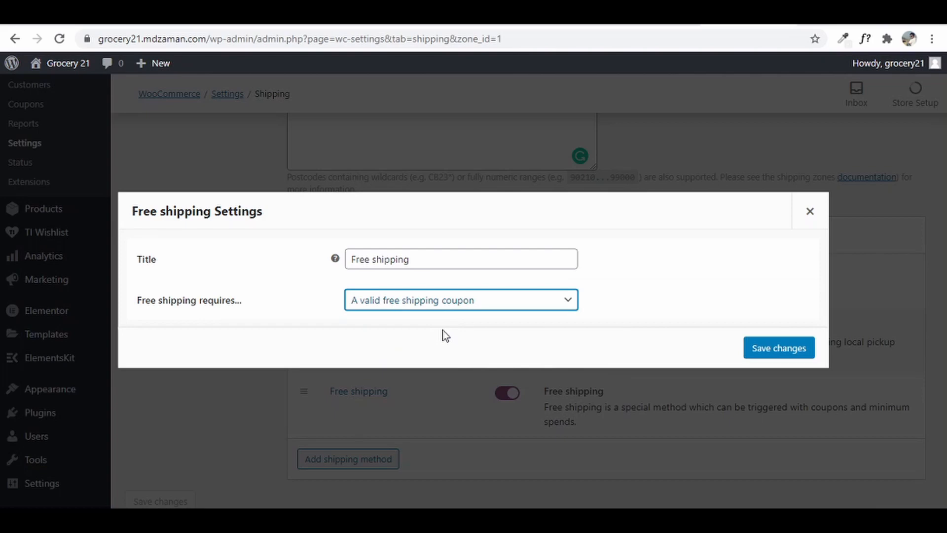
click(782, 345)
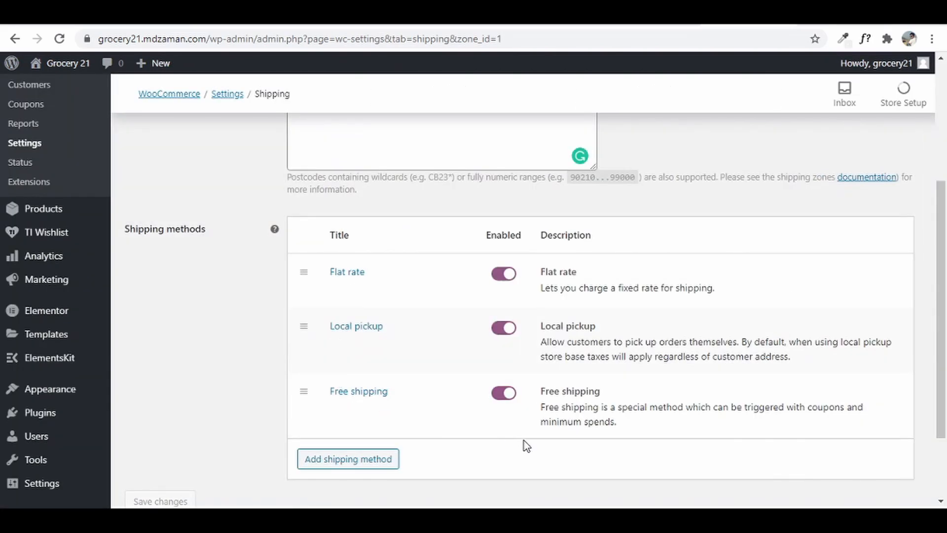
scroll(526, 445, down, 2)
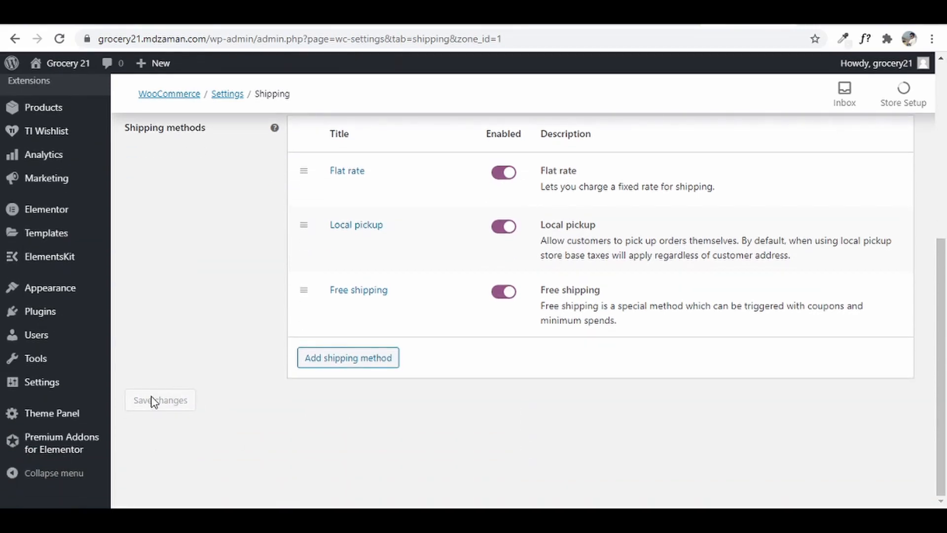
scroll(453, 397, up, 6)
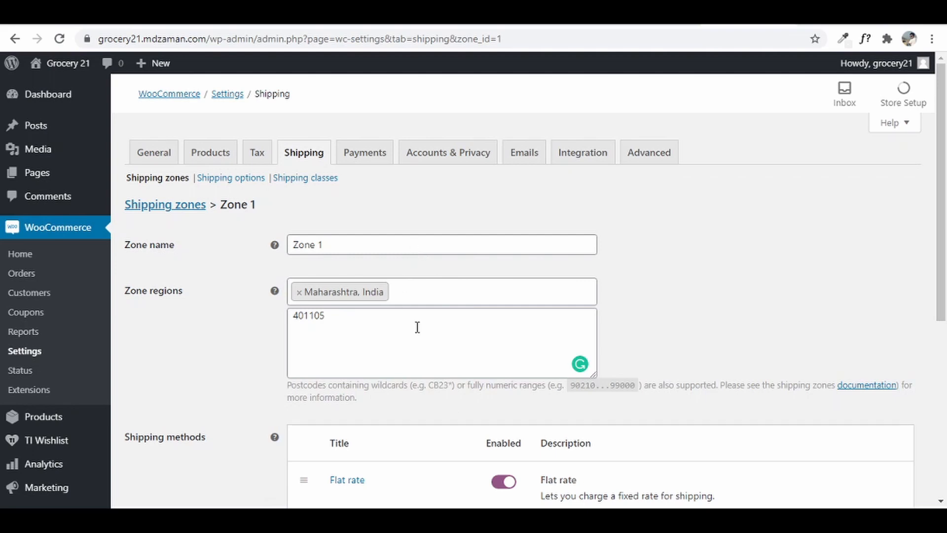
- On the Payments settings, switch on the Cash on delivery and Stripe credit card gateways
click(360, 158)
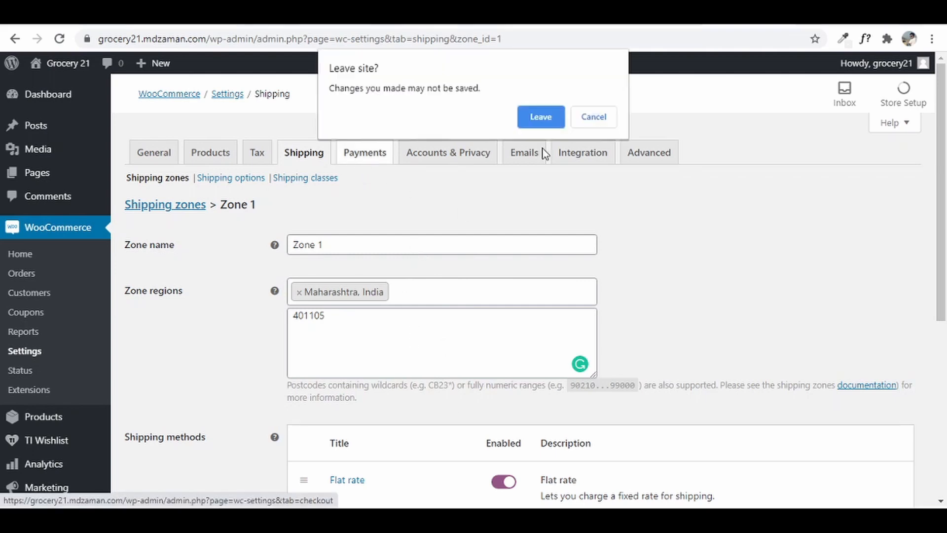
click(541, 118)
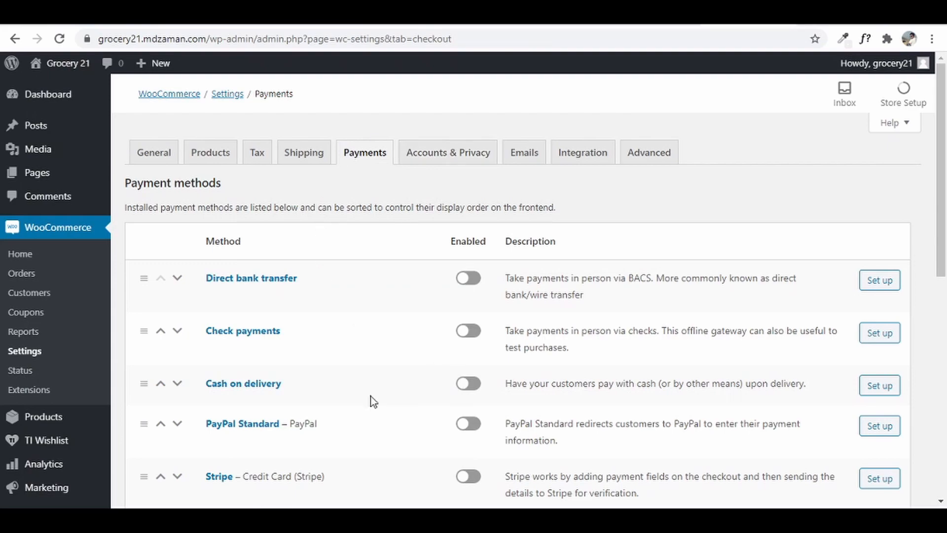
click(463, 384)
scroll(429, 313, down, 3)
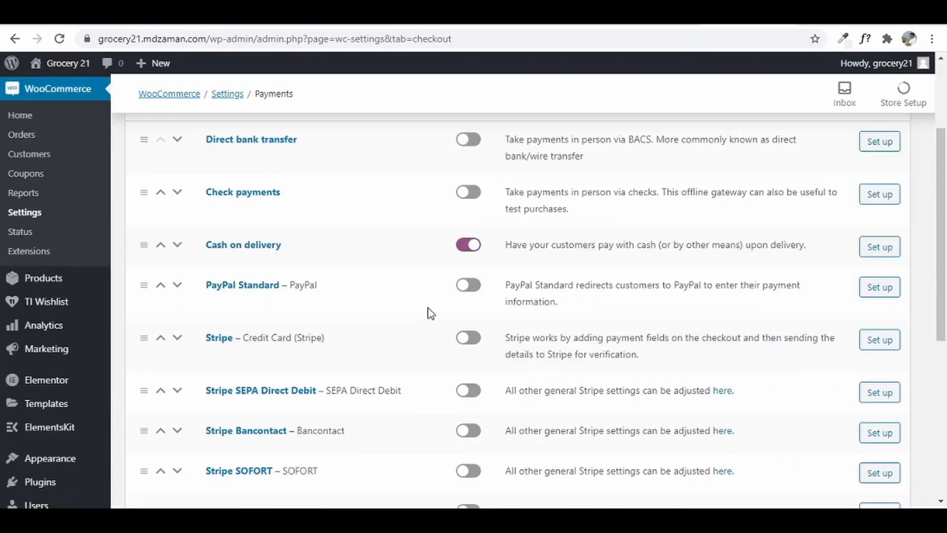
scroll(429, 315, down, 4)
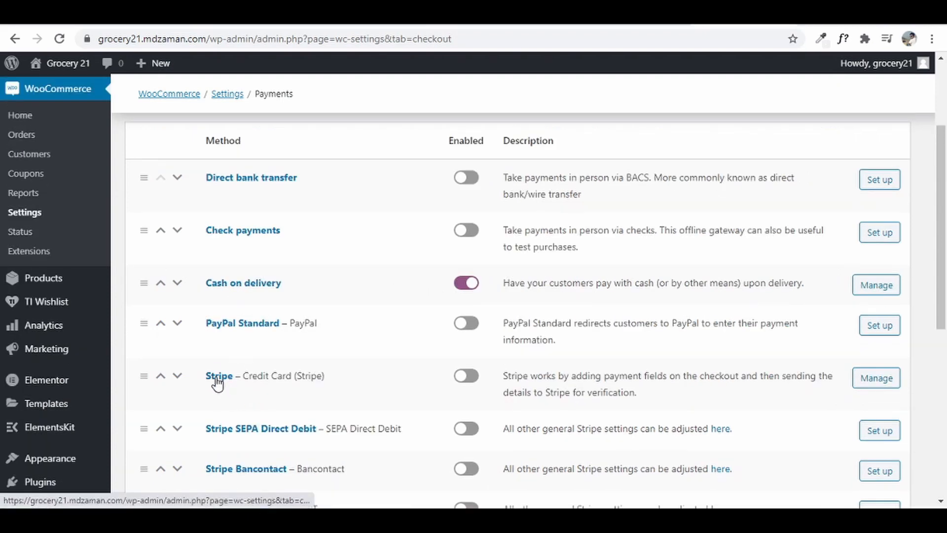
click(459, 381)
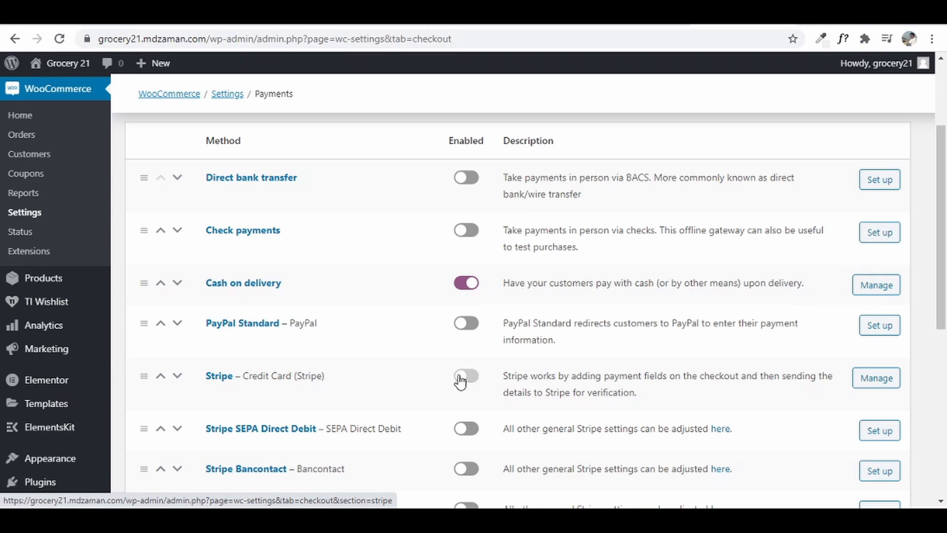
- Change the Stripe payment title to 'Credit/ Debit Card'
click(880, 379)
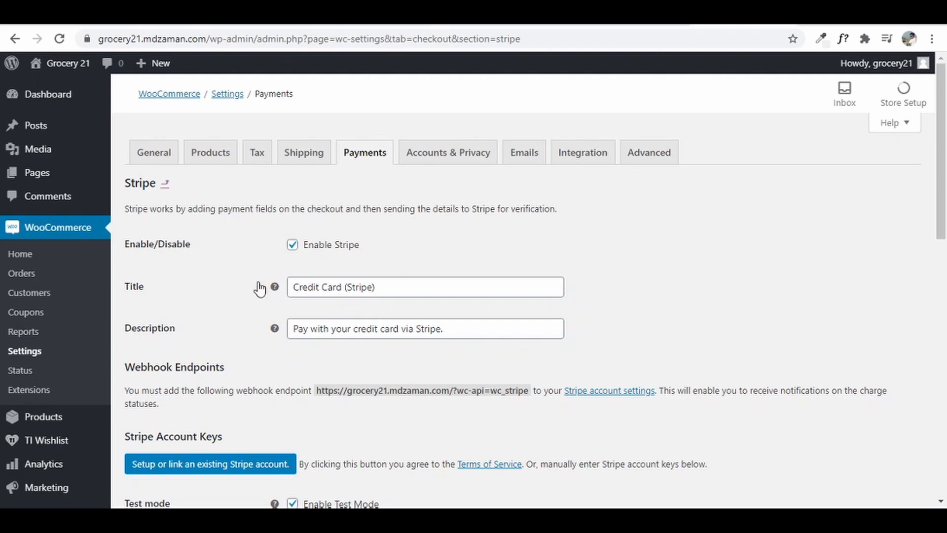
click(321, 286)
text(/ Debit)
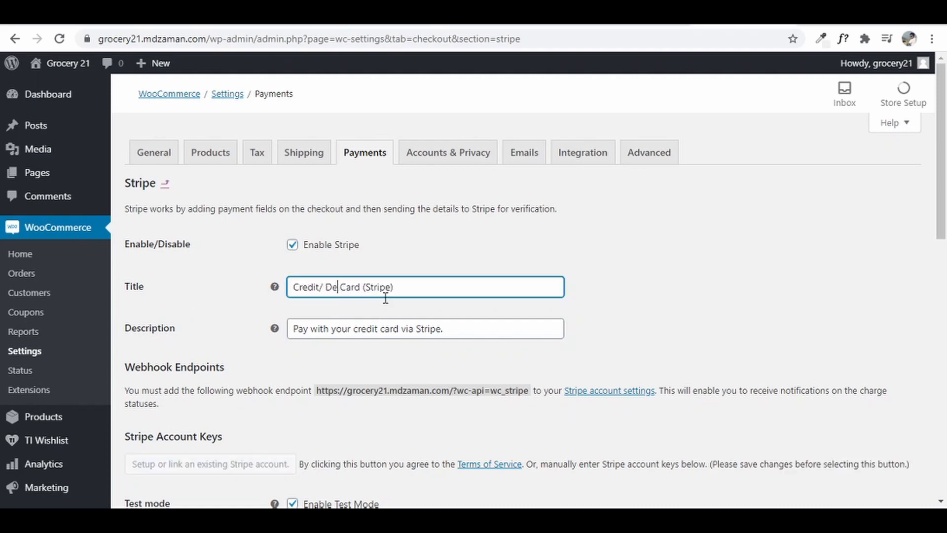
drag(374, 287, 442, 285)
key(BackSpace)
- Change the Stripe description to 'Pay with your credit/ debit card'
click(377, 329)
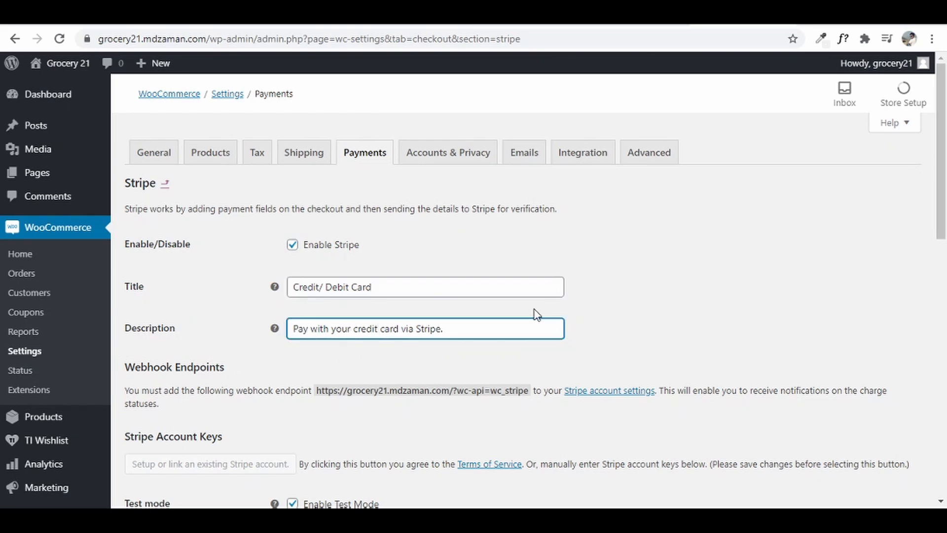
text(/ debit)
drag(428, 330, 488, 332)
key(BackSpace)
scroll(389, 291, down, 5)
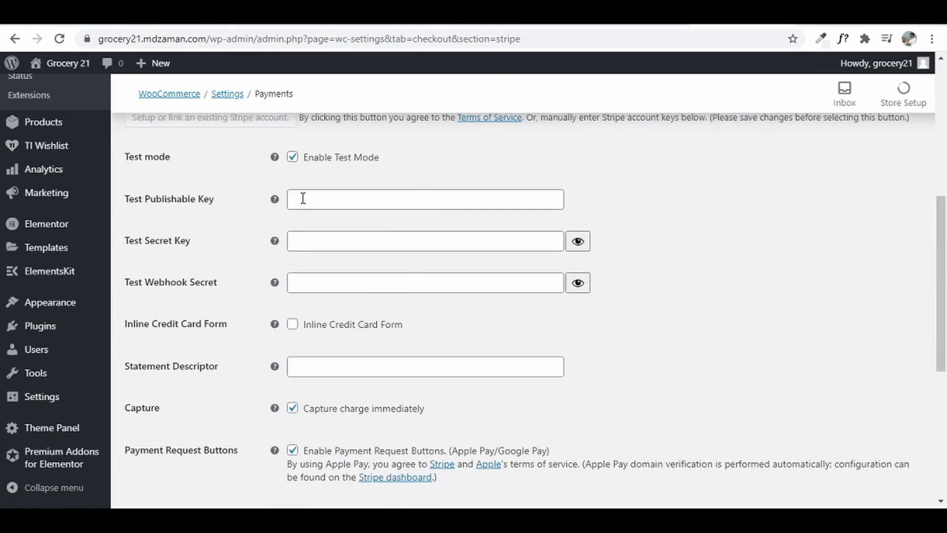
scroll(408, 269, down, 1)
scroll(408, 268, up, 3)
scroll(408, 268, down, 1)
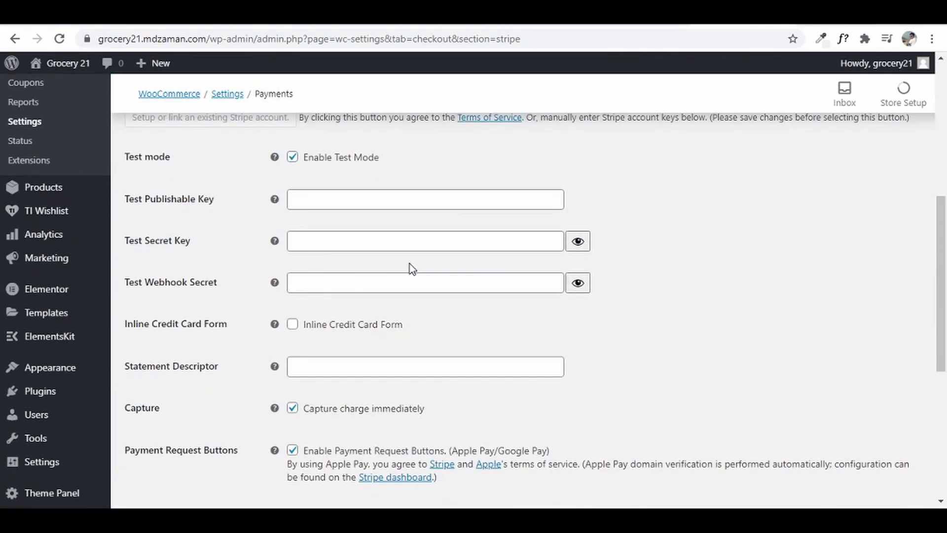
scroll(409, 263, up, 1)
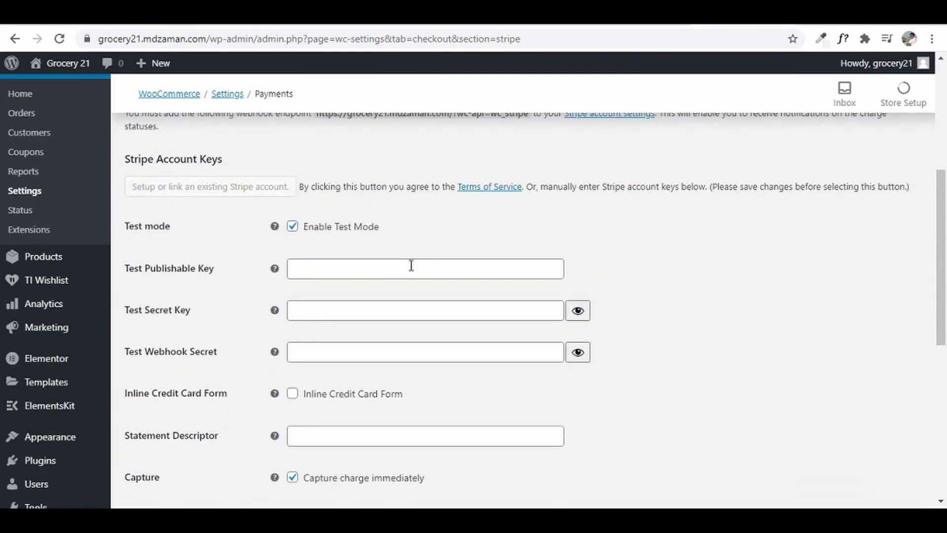
key(ctrl+t)
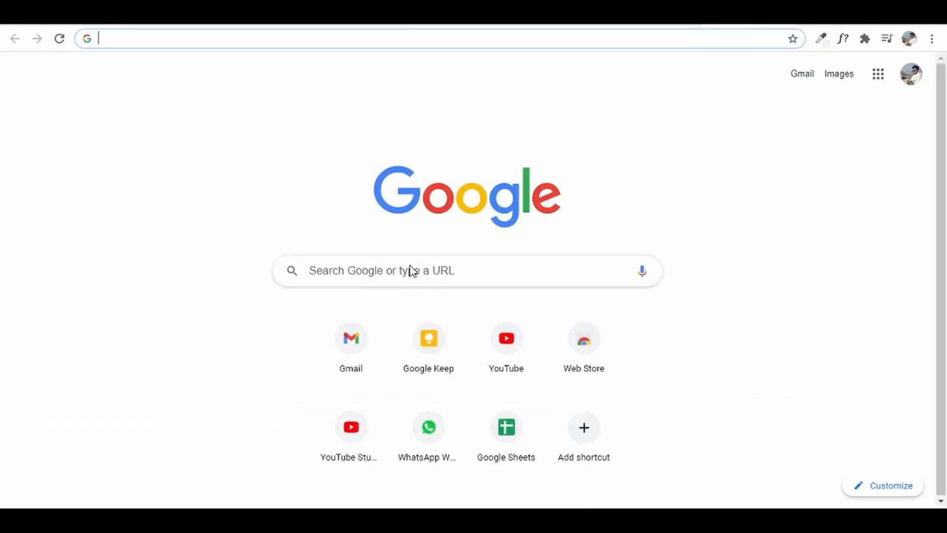
- Go to stripe.com and reach its sign-in page
text(stripe.com)
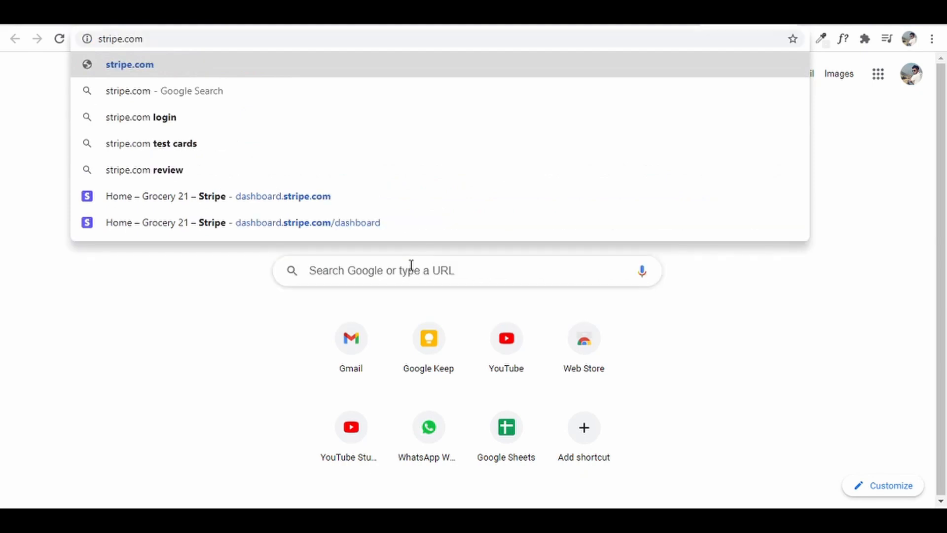
key(Return)
click(792, 78)
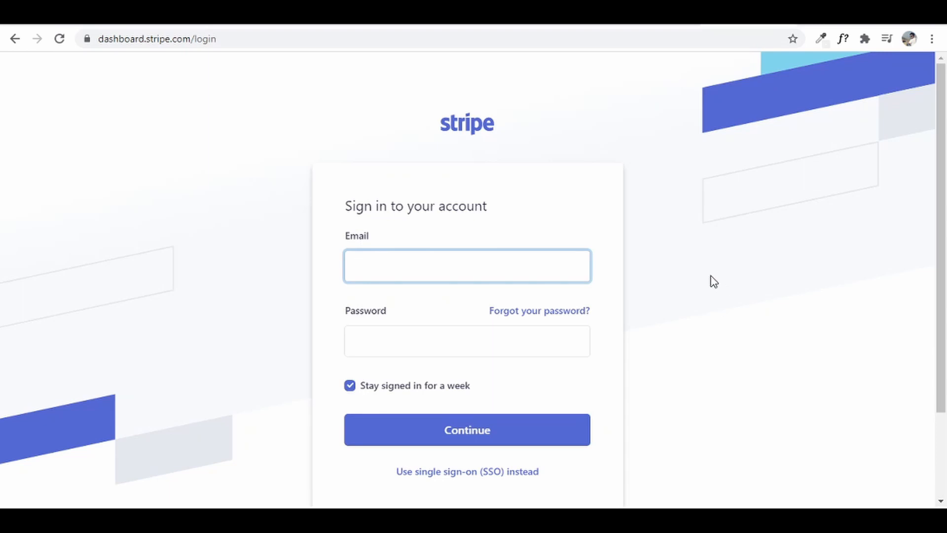
- Sign in to Stripe with the account email and password
scroll(682, 266, down, 3)
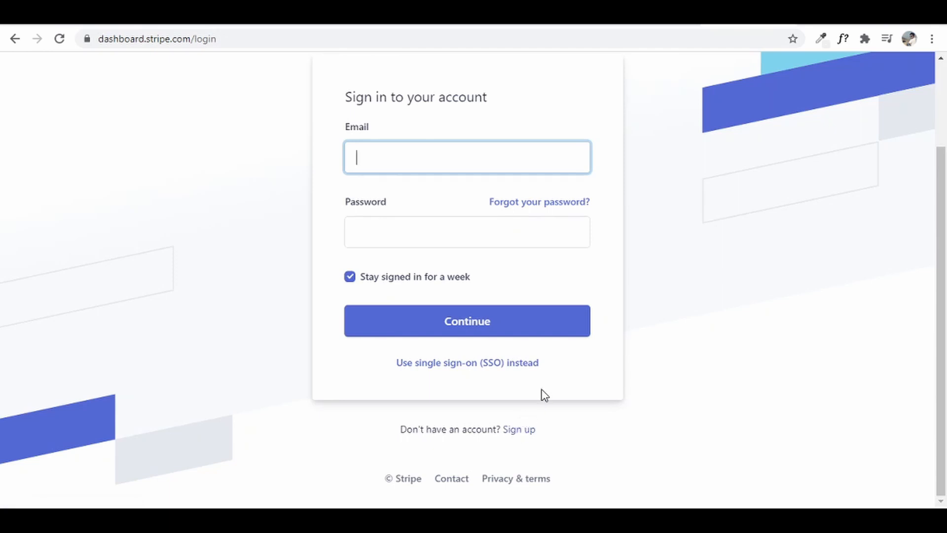
scroll(543, 393, up, 3)
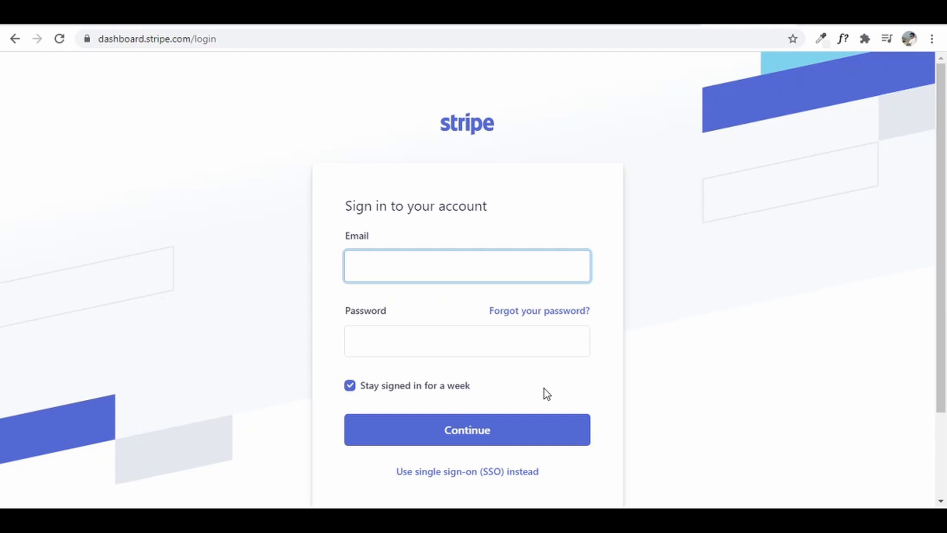
key(Tab)
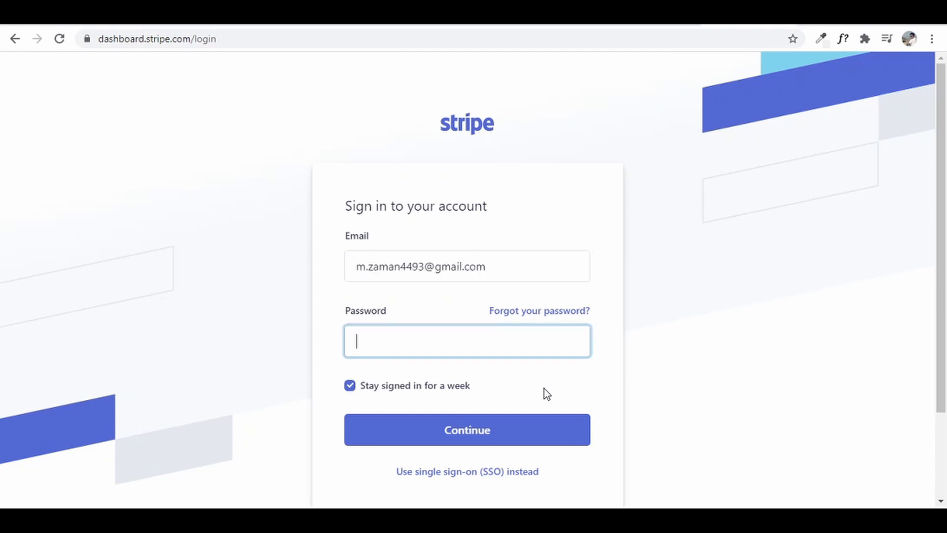
text(*************)
key(Return)
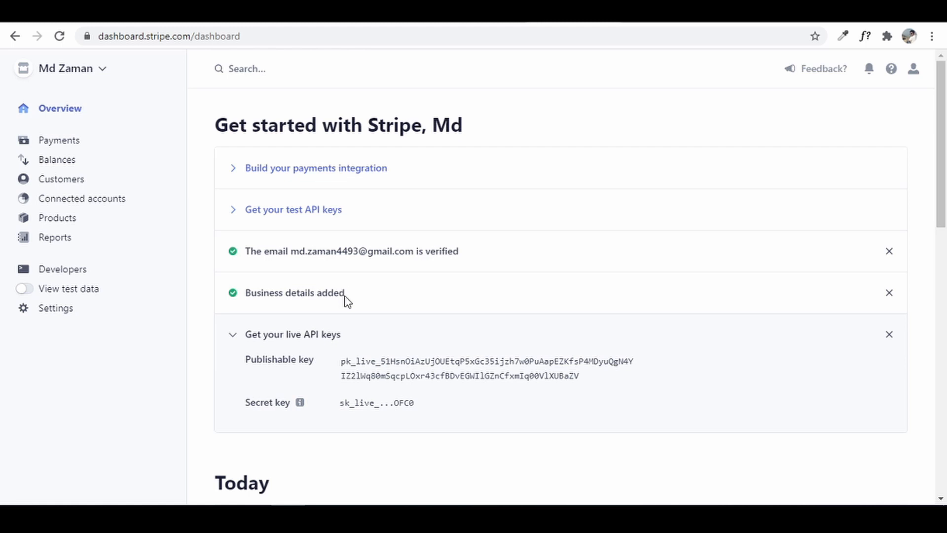
- Copy Stripe's live publishable key into WooCommerce's Live Publishable Key field
click(75, 277)
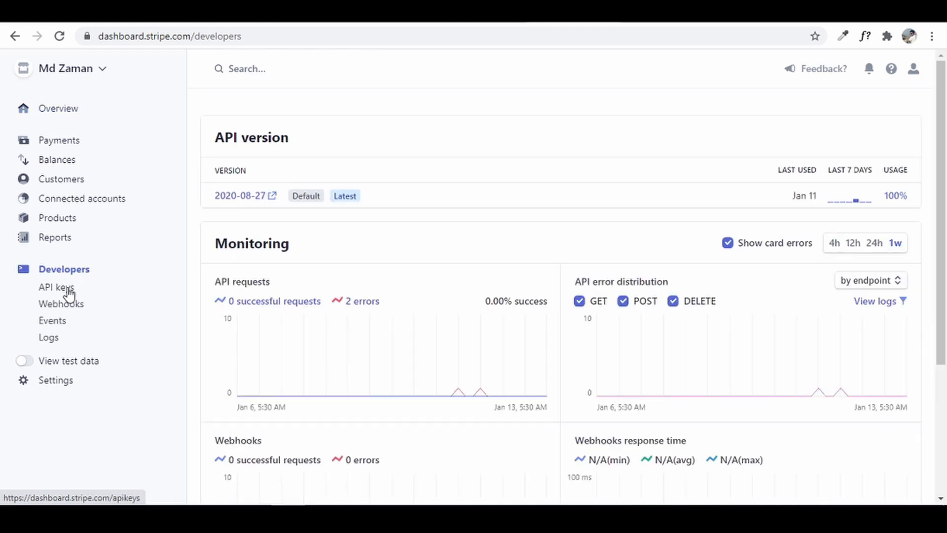
click(70, 291)
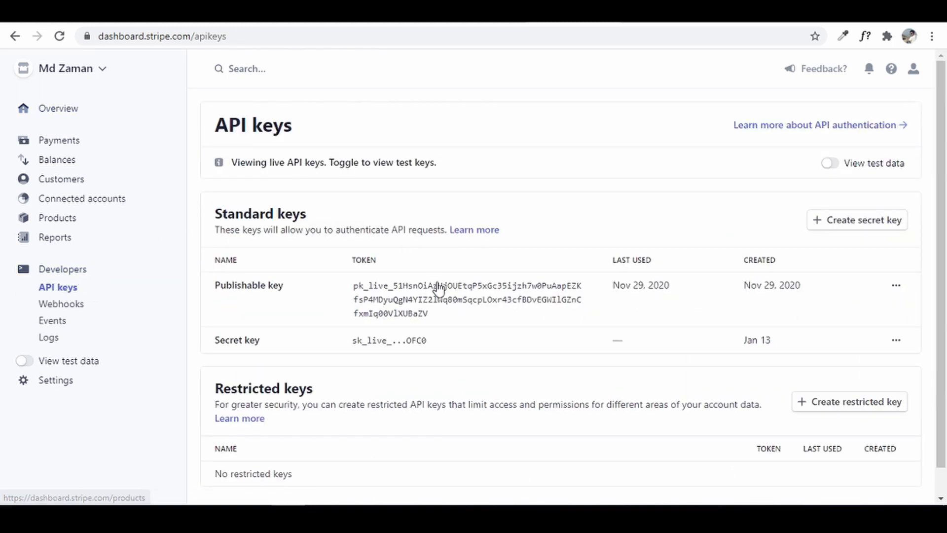
click(443, 302)
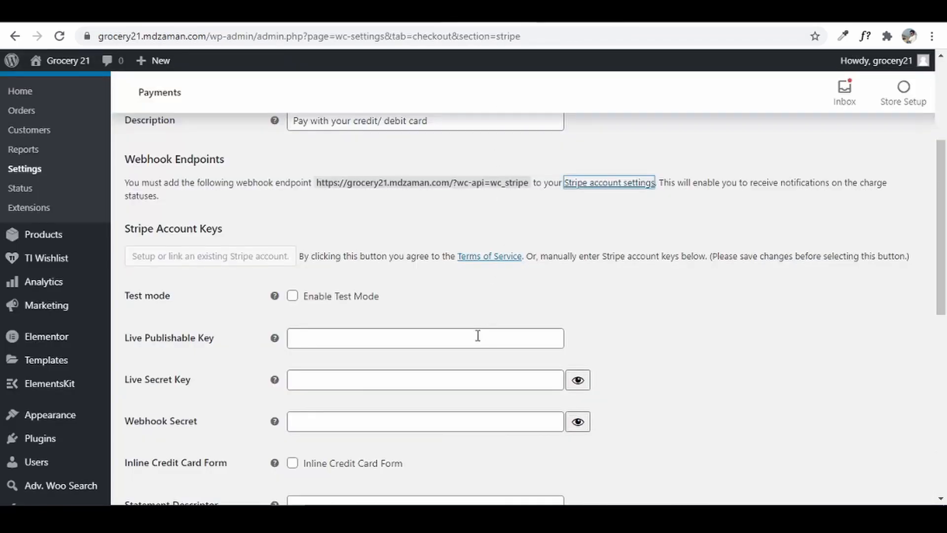
click(375, 341)
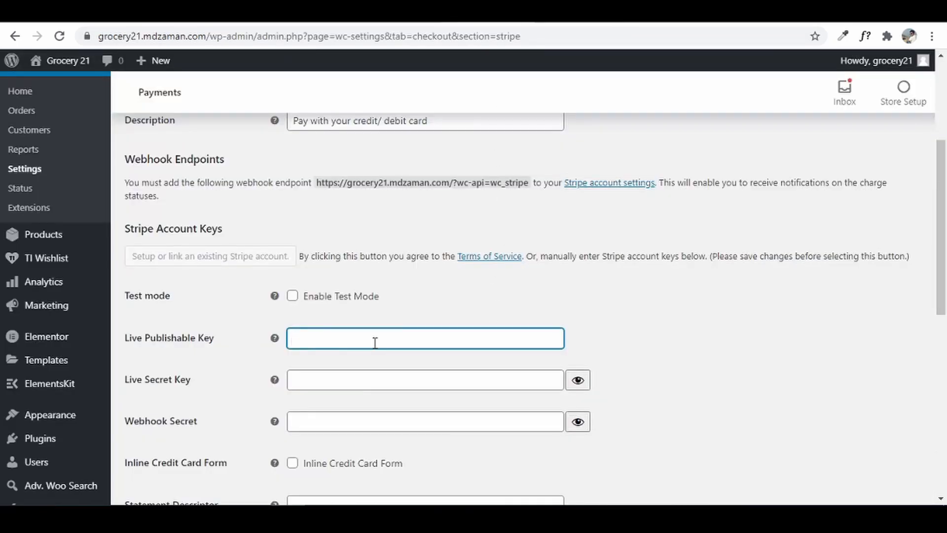
right_click(374, 342)
click(466, 218)
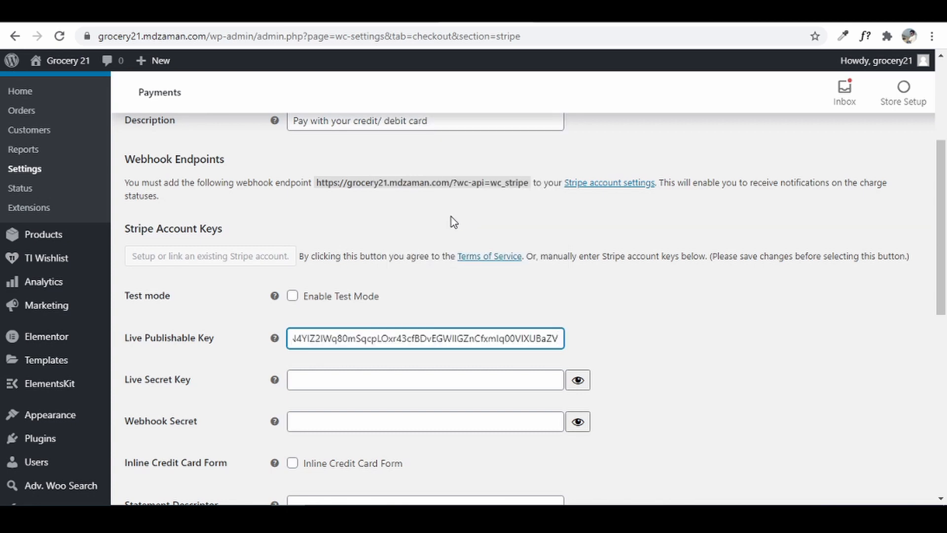
- Copy Stripe's live secret key into WooCommerce's Live Secret Key field
click(325, 380)
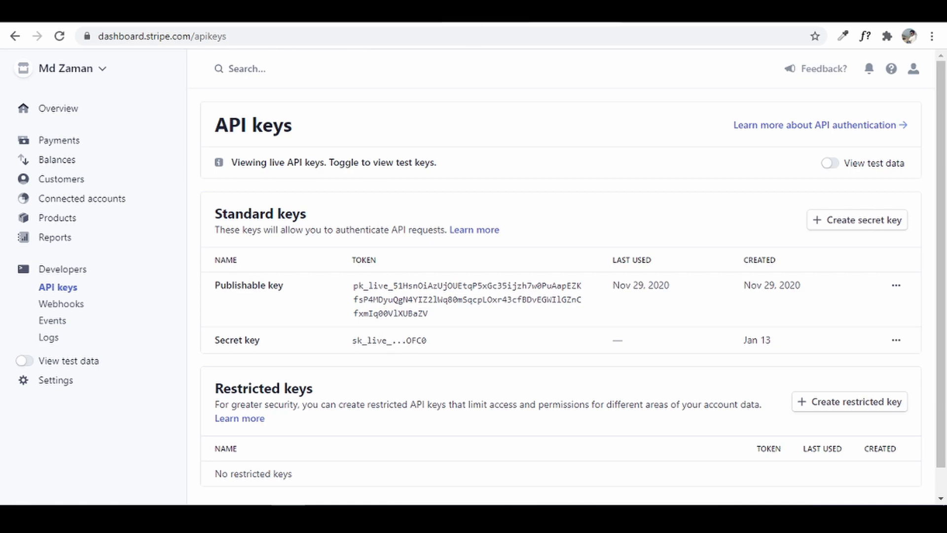
click(465, 22)
right_click(355, 383)
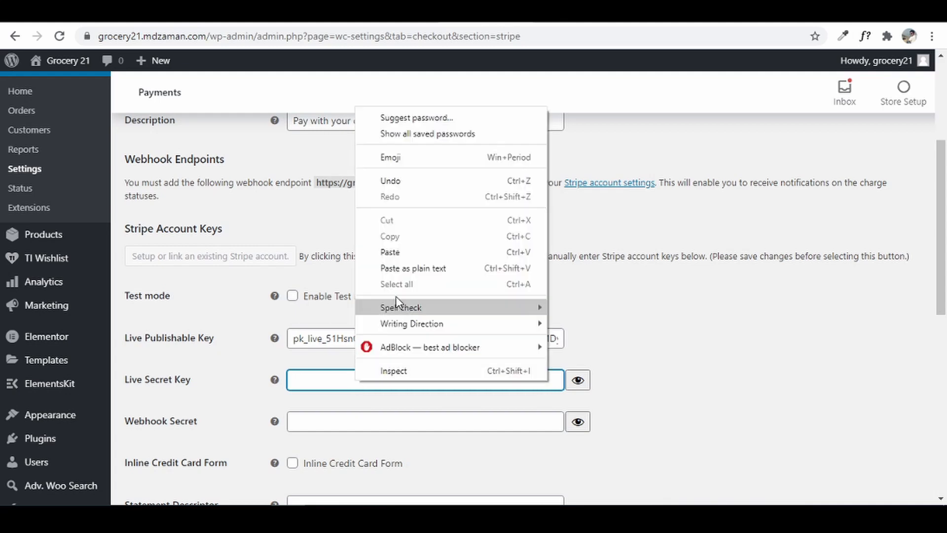
click(408, 255)
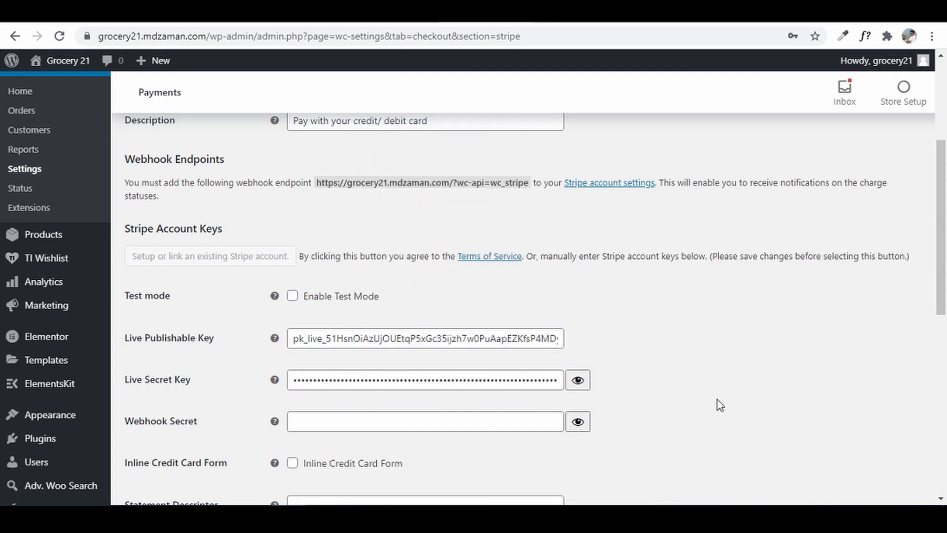
scroll(720, 401, down, 1)
scroll(745, 402, down, 10)
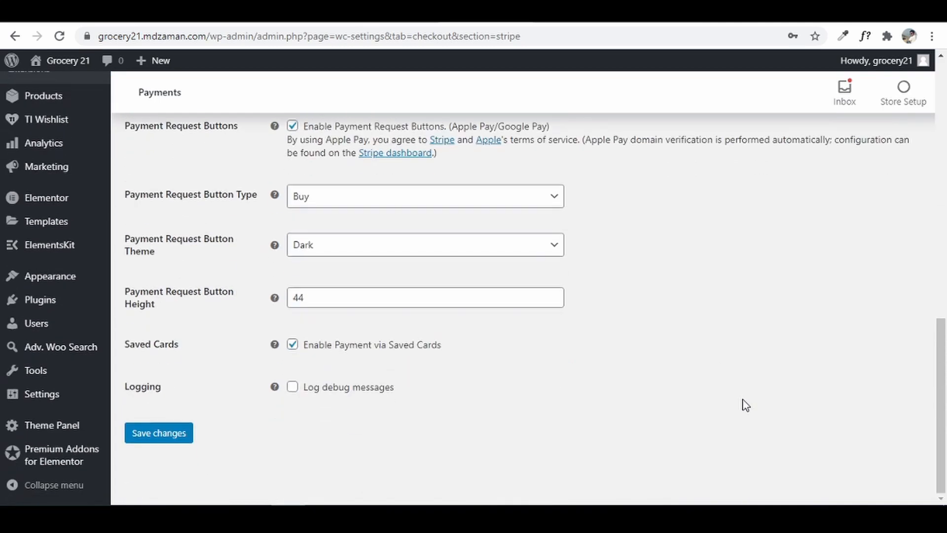
- Save the Stripe settings containing the live keys, then go to Accounts & Privacy
click(164, 436)
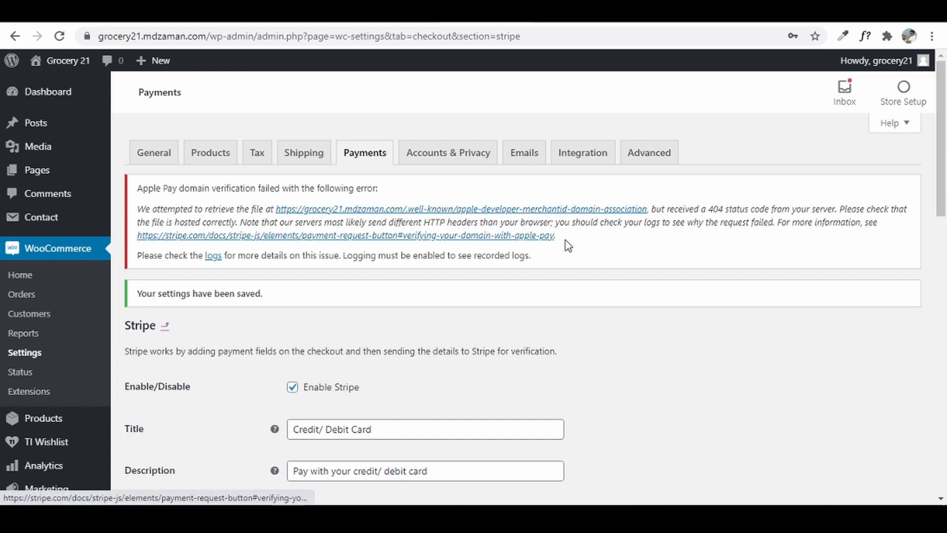
scroll(434, 479, down, 15)
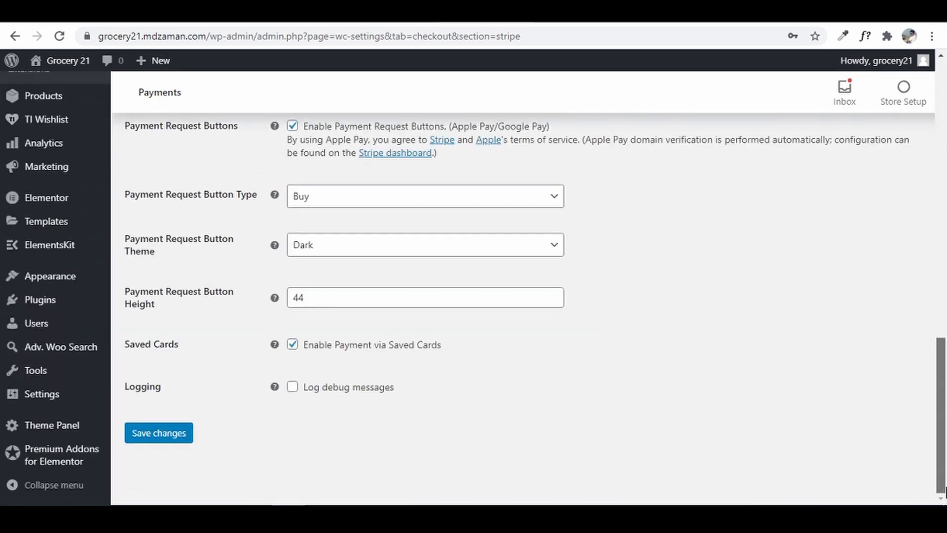
click(170, 432)
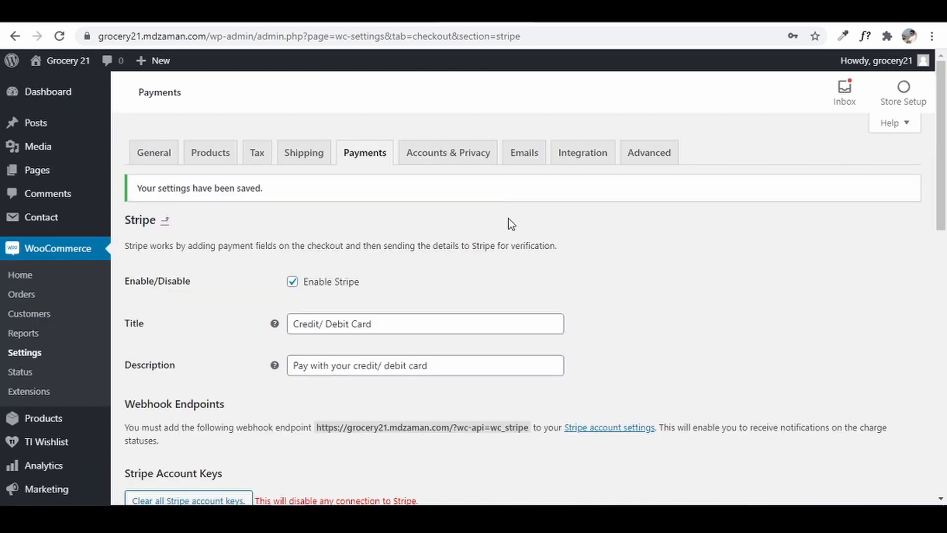
click(452, 153)
key(ctrl+minus)
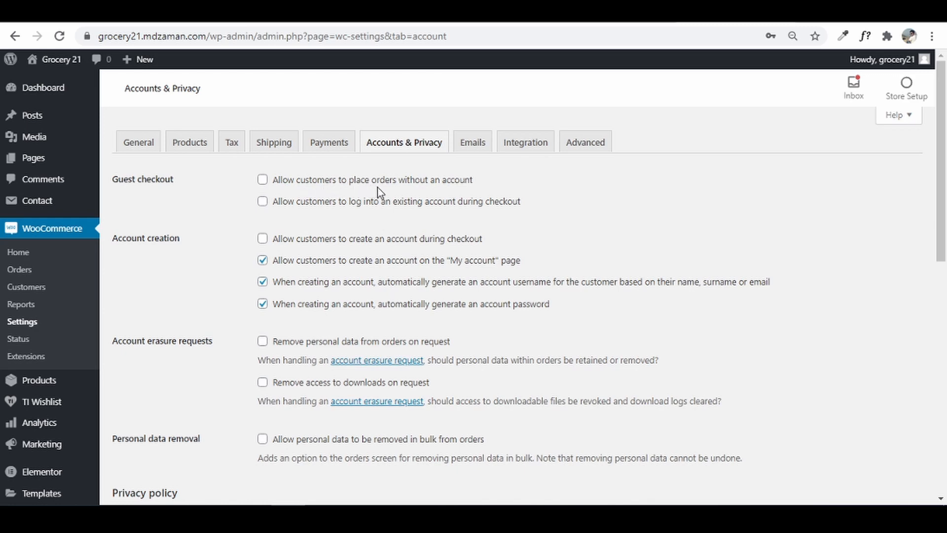
- Tick guest checkout, login at checkout and account creation at checkout, then save
click(263, 179)
click(264, 203)
click(263, 240)
drag(941, 220, 944, 451)
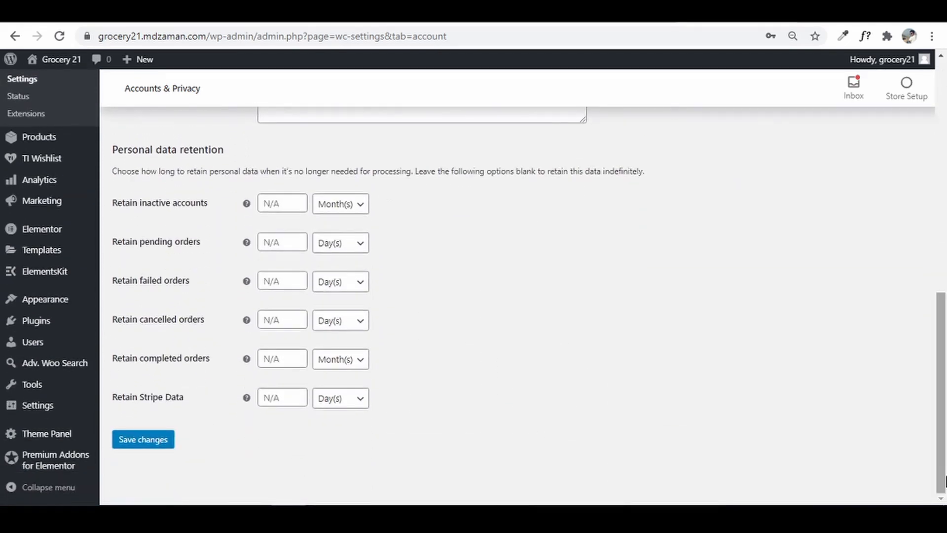
click(137, 440)
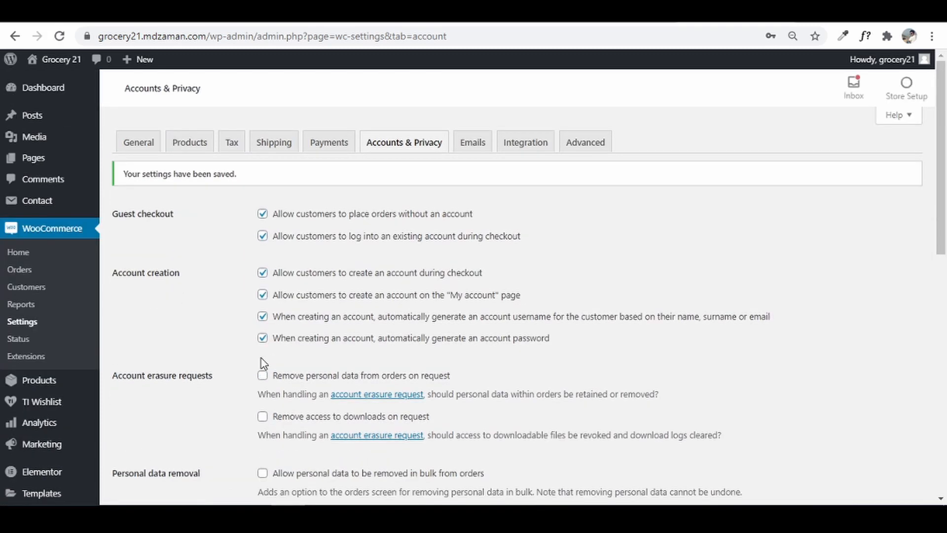
click(471, 143)
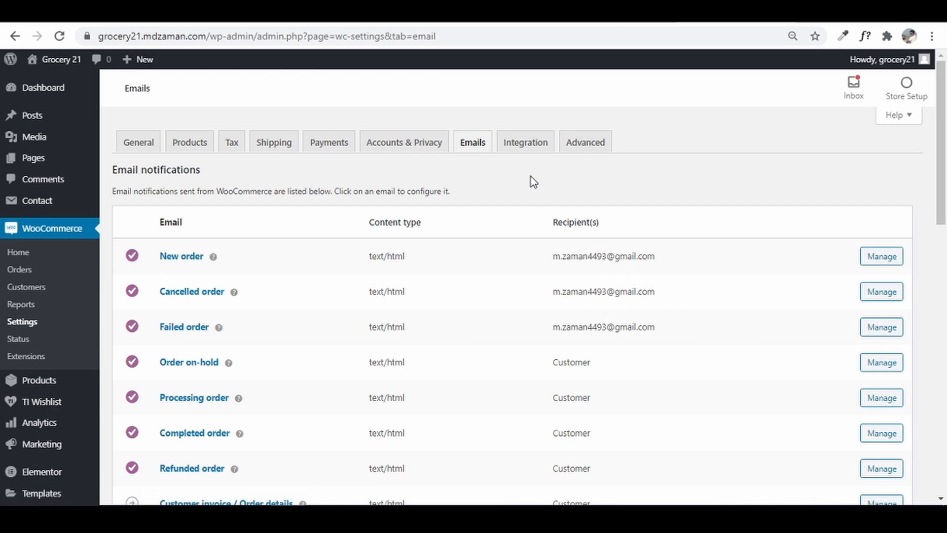
- On WooCommerce's Advanced settings, keep 'Cart' assigned as the cart page
click(508, 144)
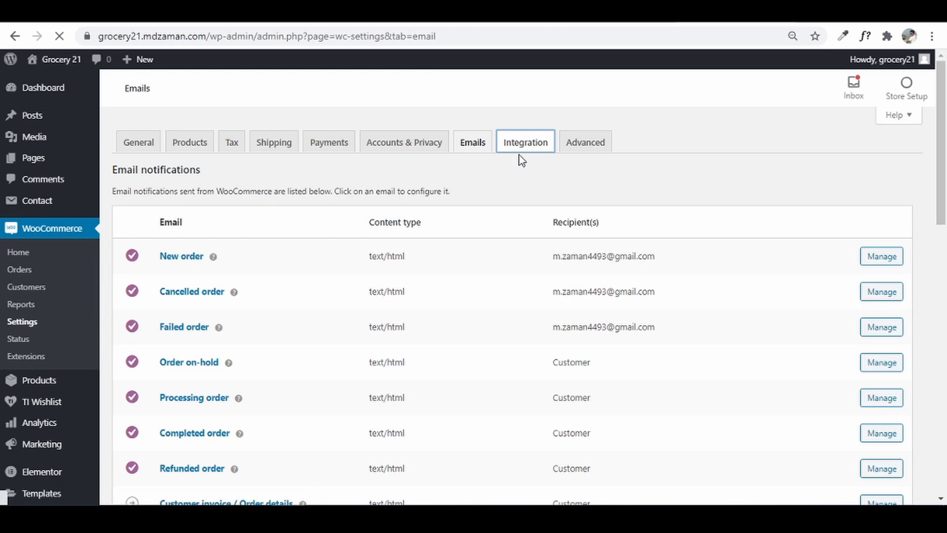
click(586, 155)
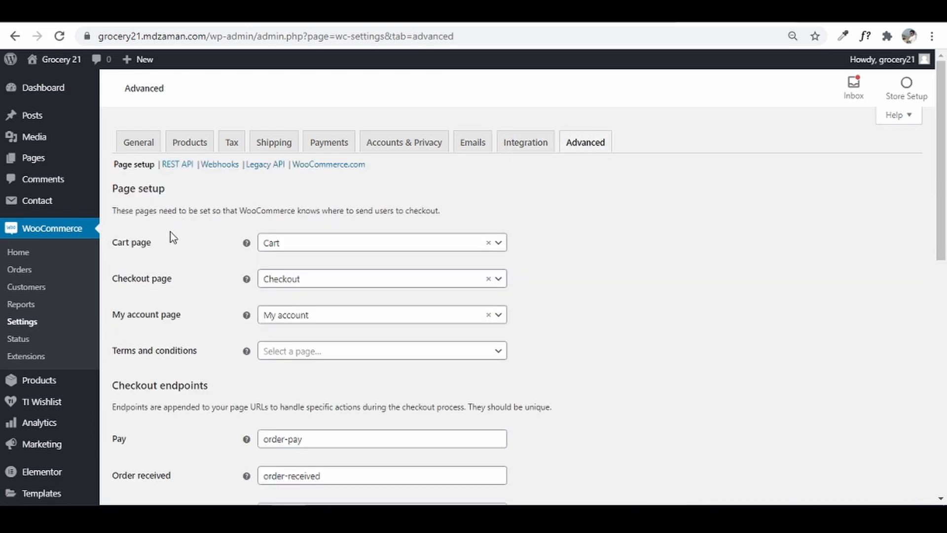
click(308, 247)
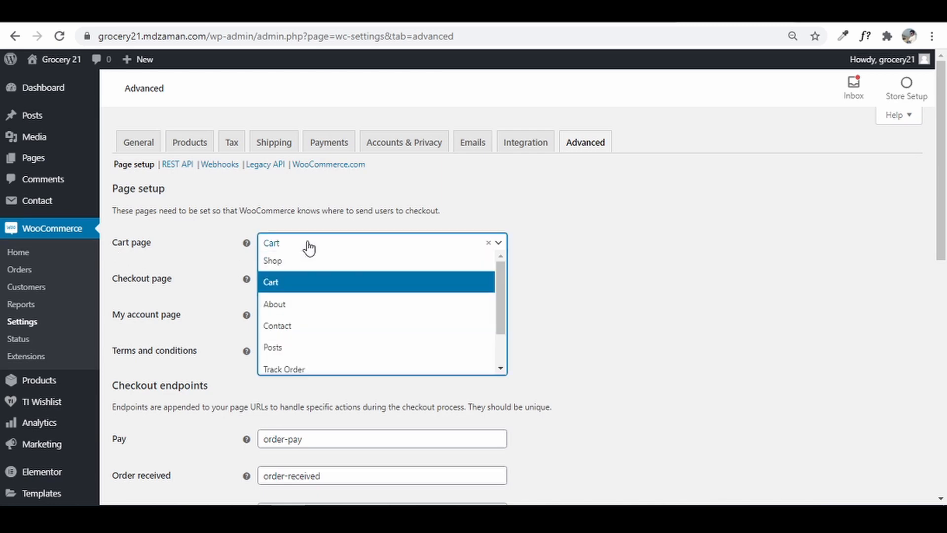
click(308, 244)
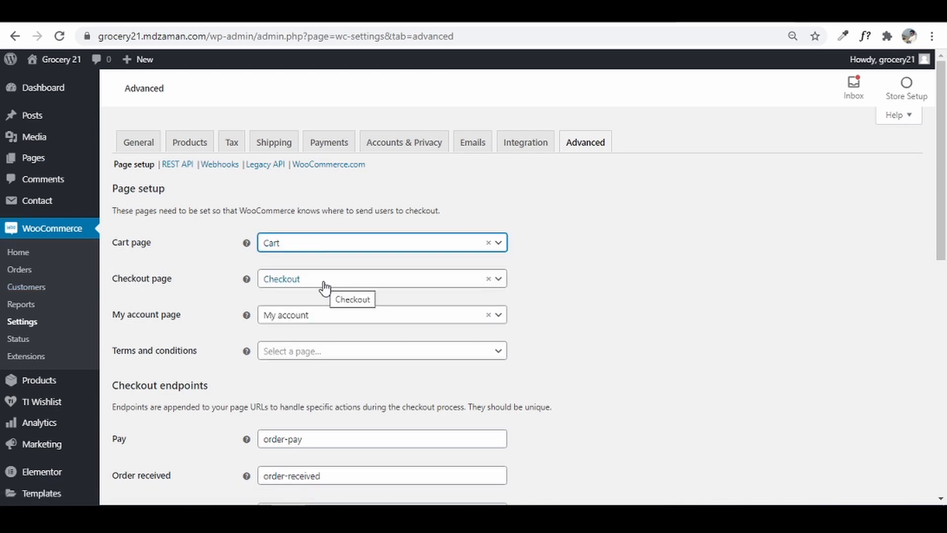
- Review the terms and conditions page dropdown and leave it unset
scroll(222, 268, down, 1)
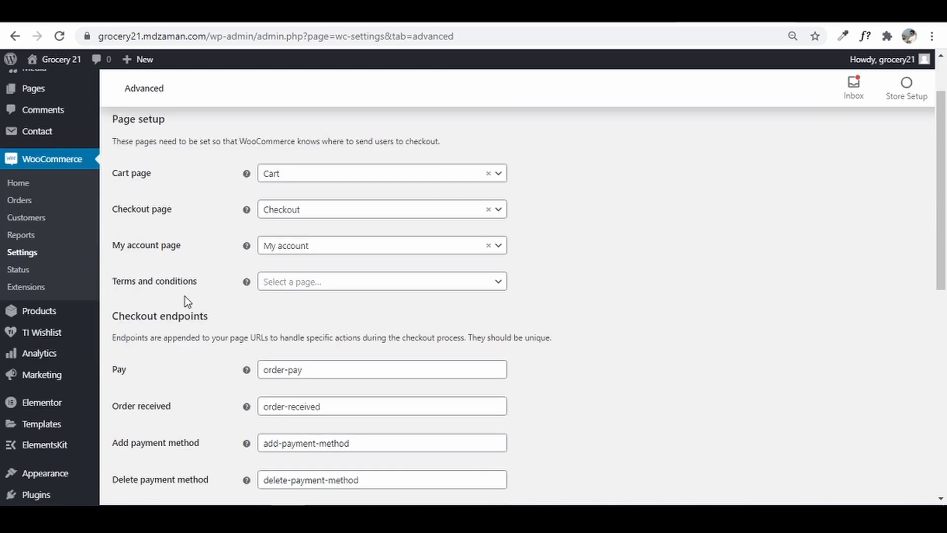
click(320, 290)
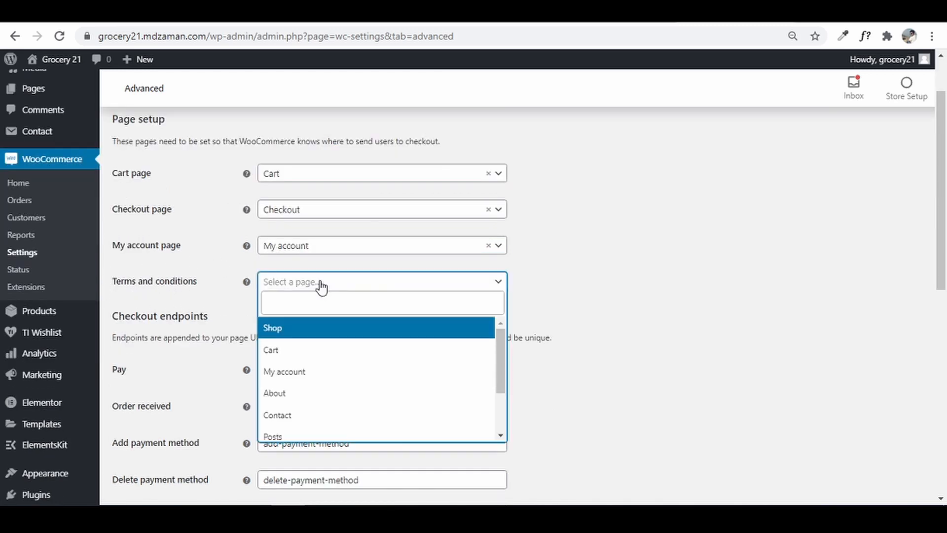
click(376, 289)
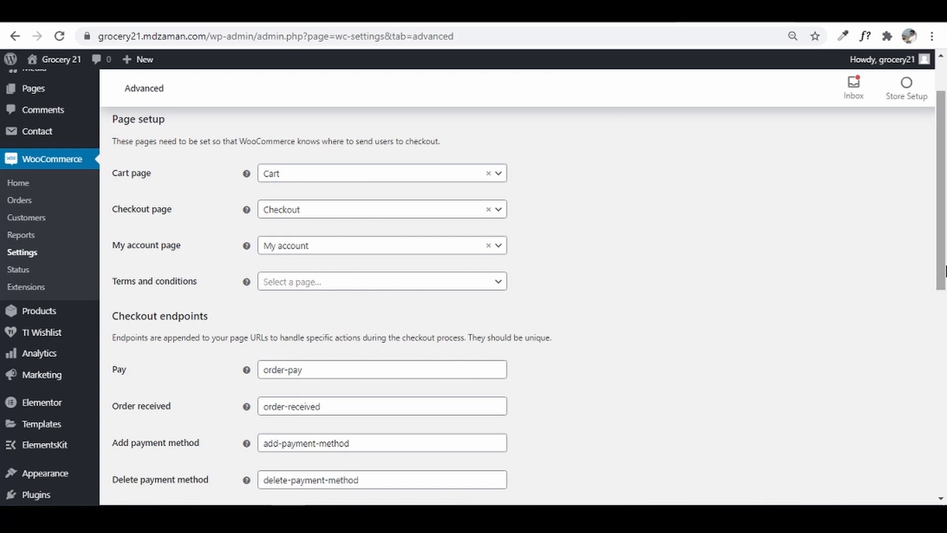
drag(944, 267, 946, 143)
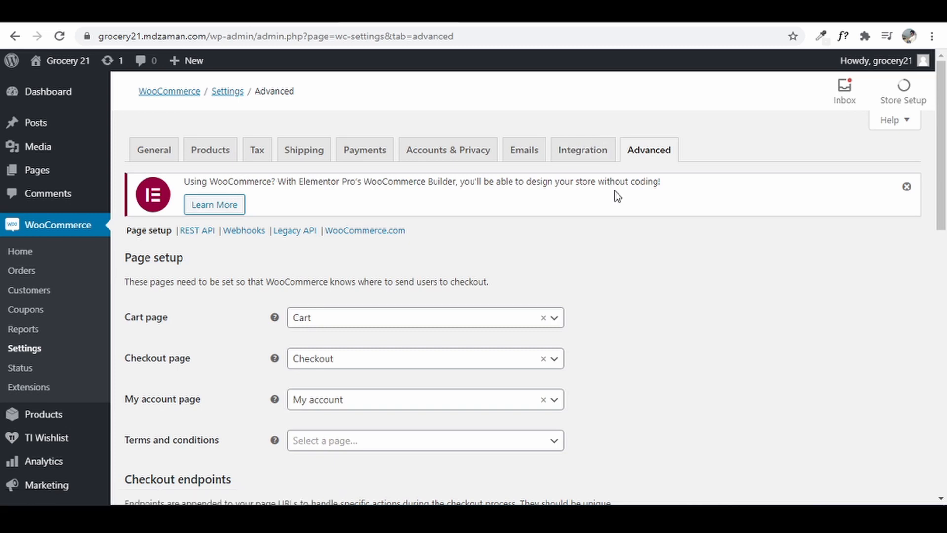
- Open a new browser tab beside the WooCommerce Advanced settings page
key(ctrl+t)
- Search Google Images for 'maggi noodles', then start a new tab toward Freepik
text(google)
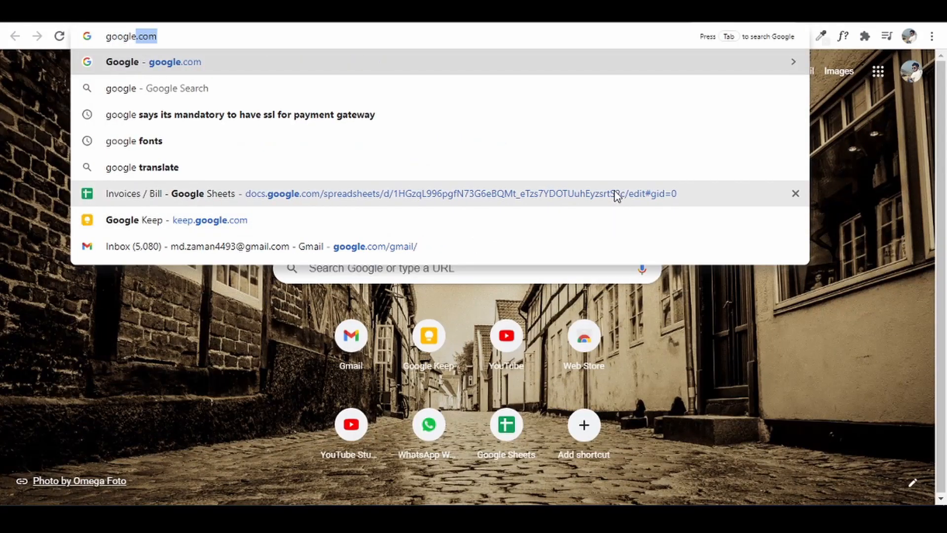
key(Return)
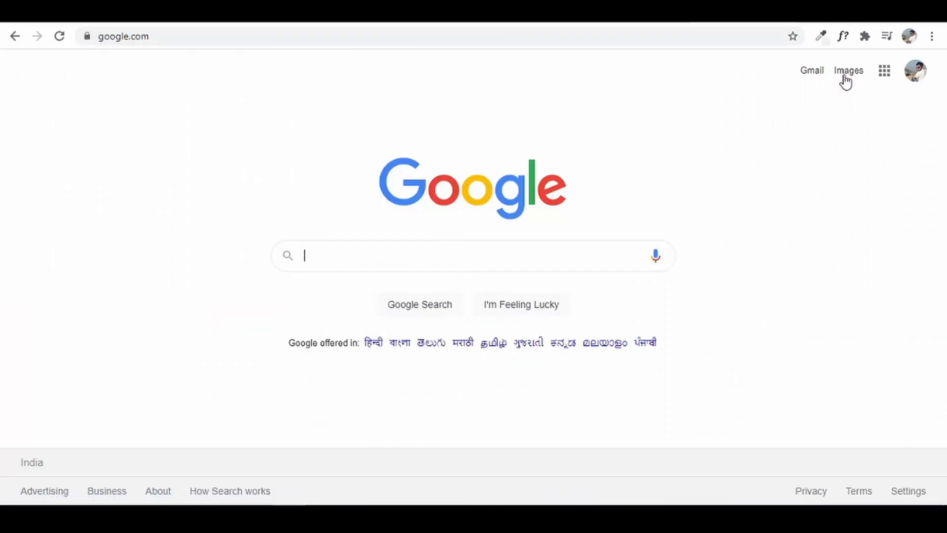
click(845, 79)
click(400, 252)
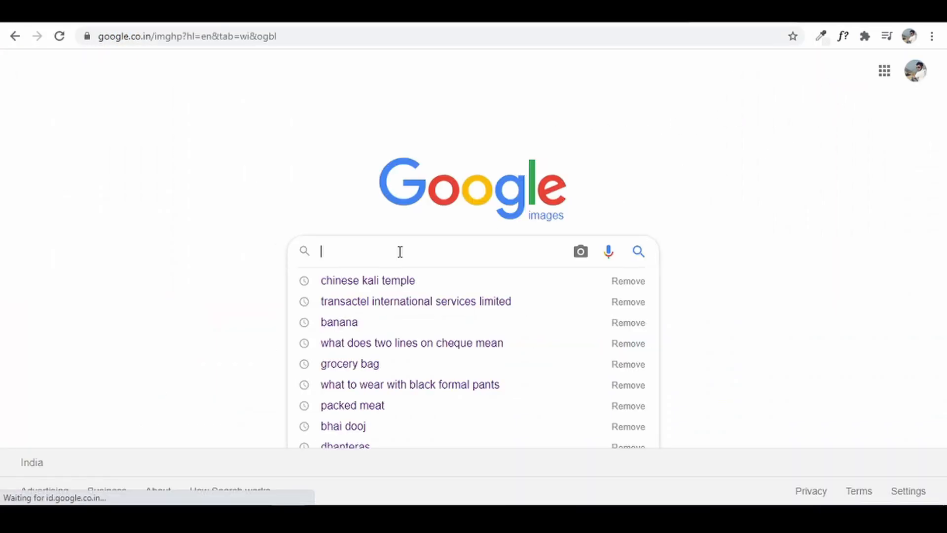
text(maggi)
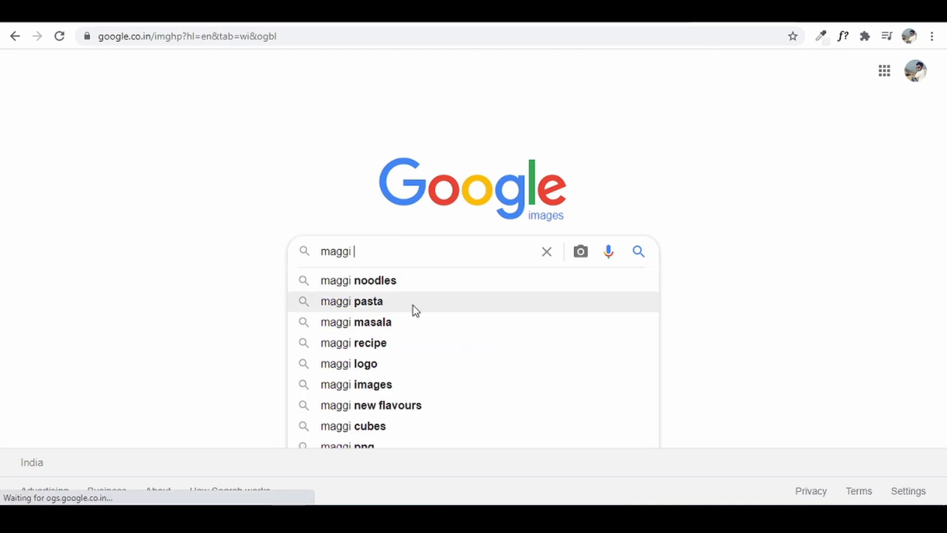
click(401, 280)
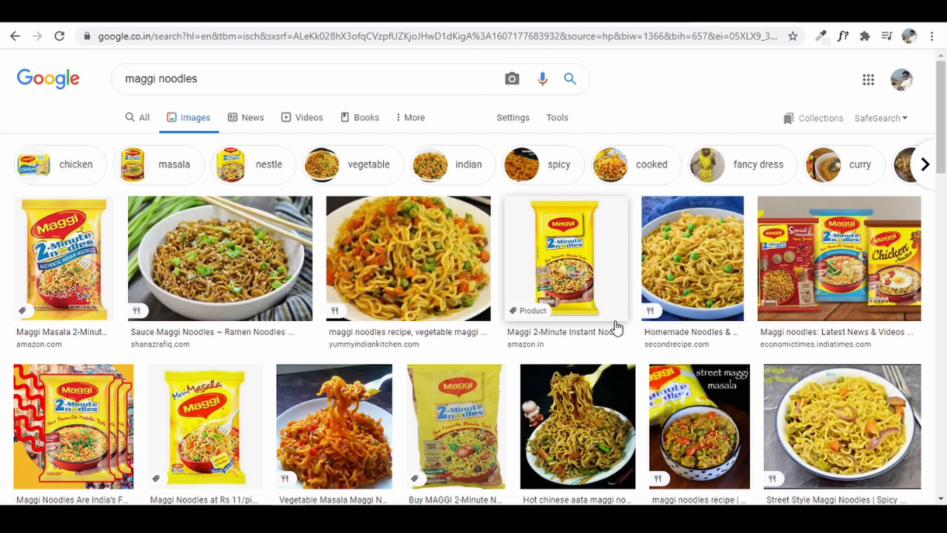
key(ctrl+t)
text(freepik.com)
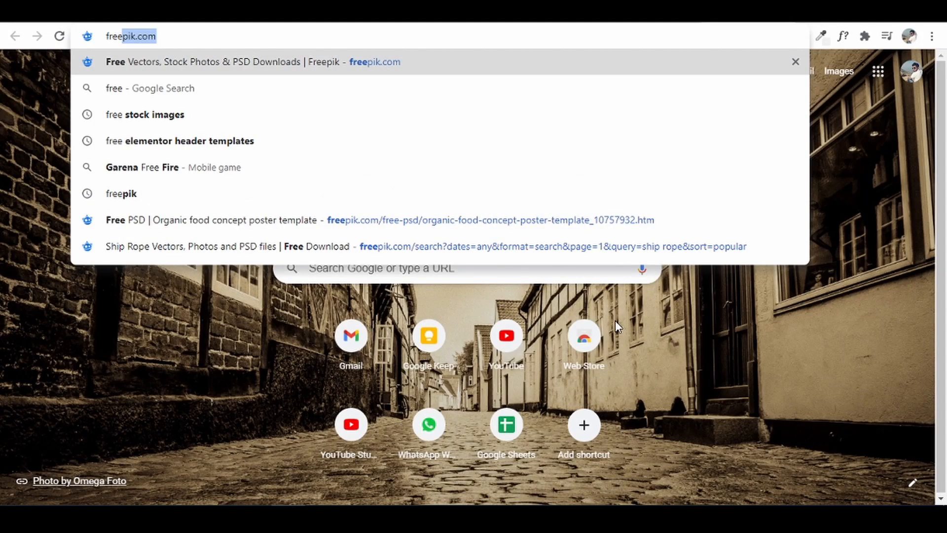
- Search Freepik for 'apples' and browse through the apple image results
key(Right)
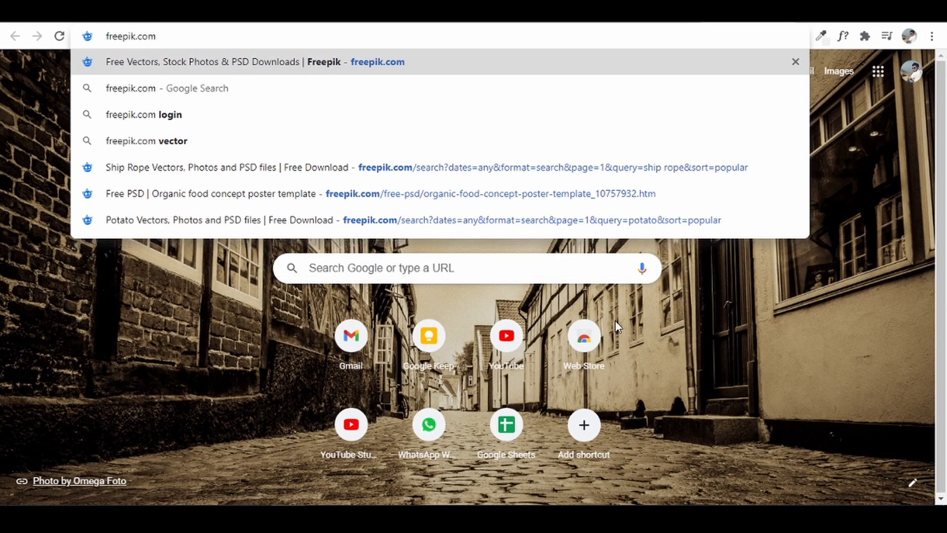
key(Return)
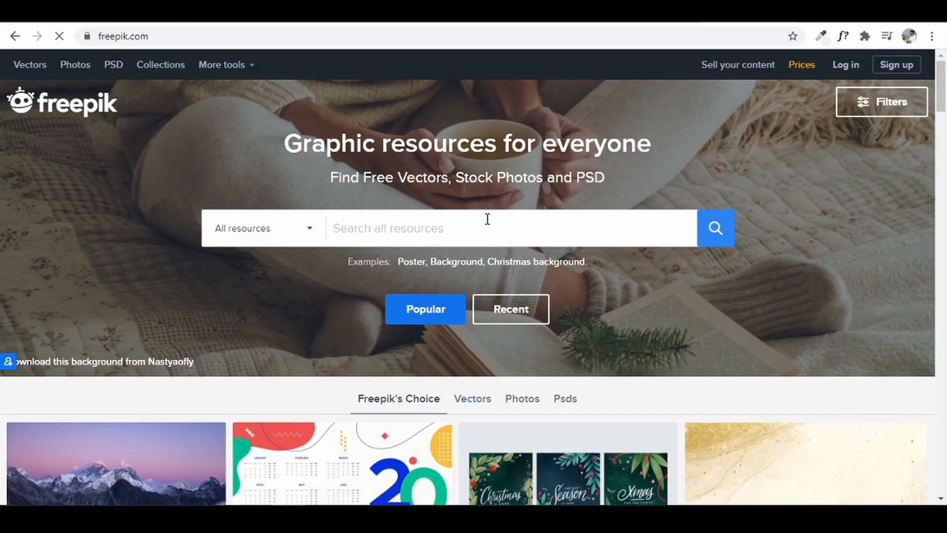
text(apples)
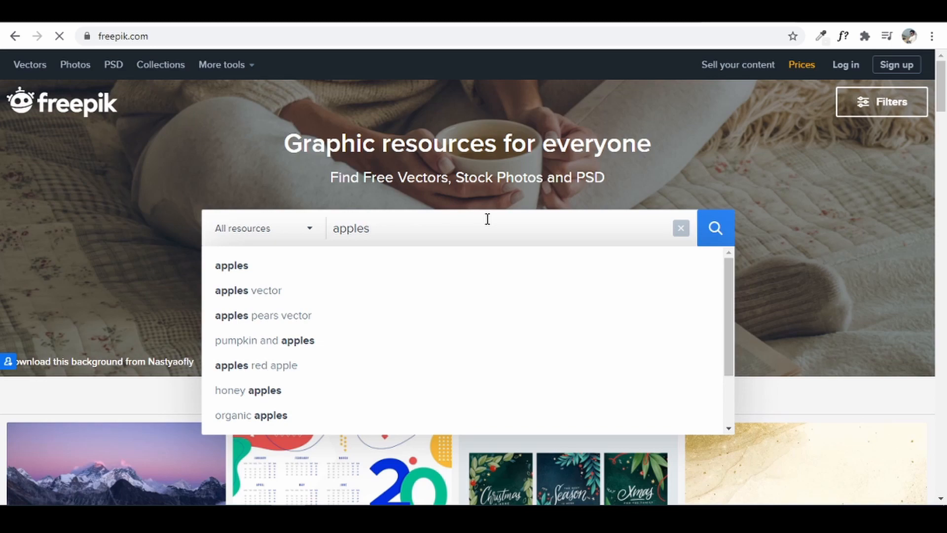
key(Return)
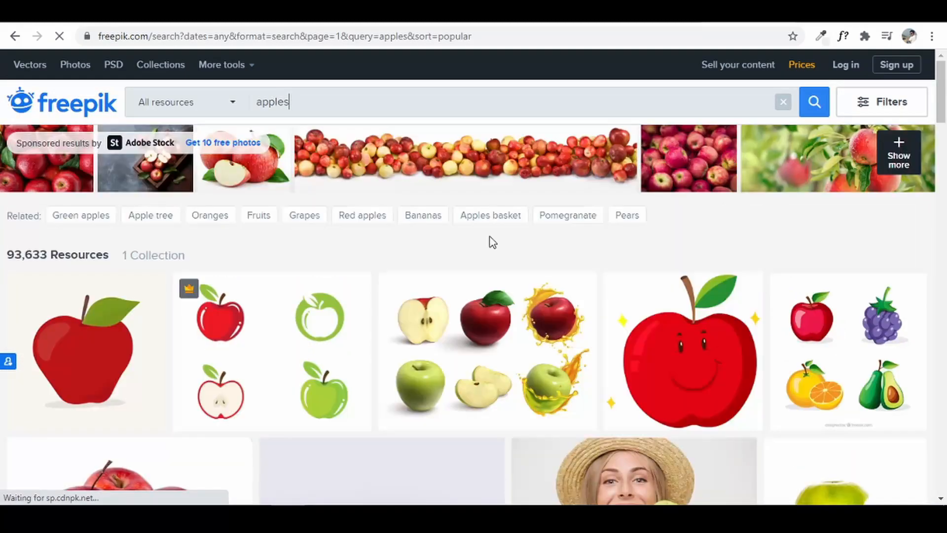
scroll(507, 323, down, 5)
scroll(505, 340, down, 1)
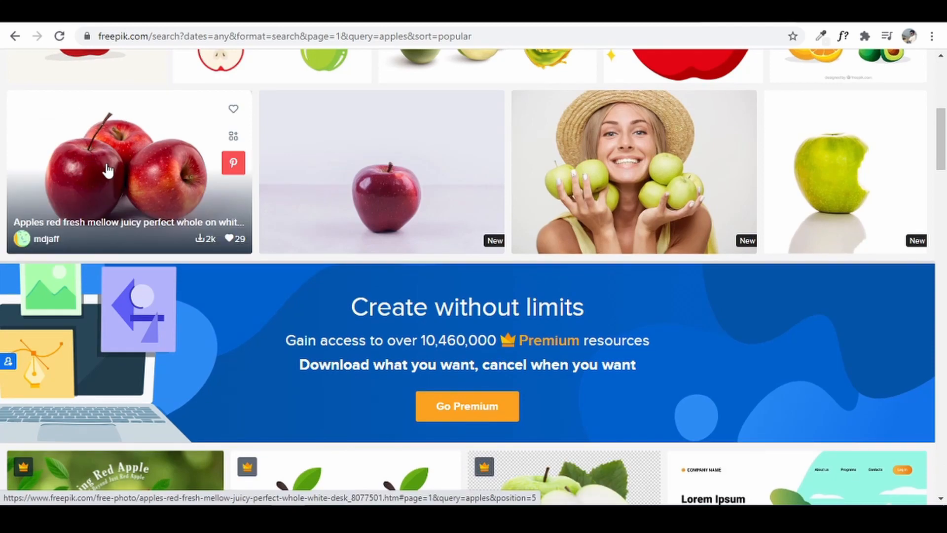
scroll(111, 178, down, 9)
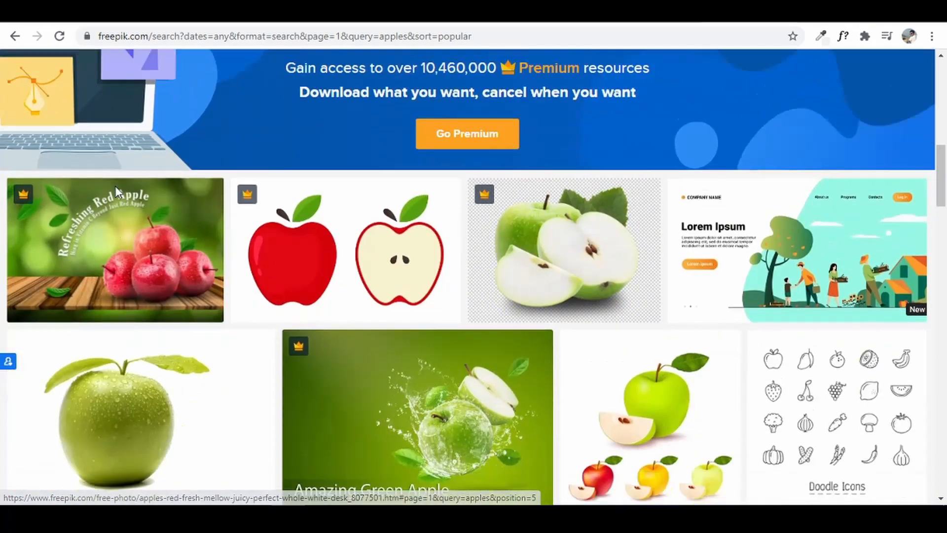
scroll(415, 294, down, 2)
scroll(423, 296, up, 10)
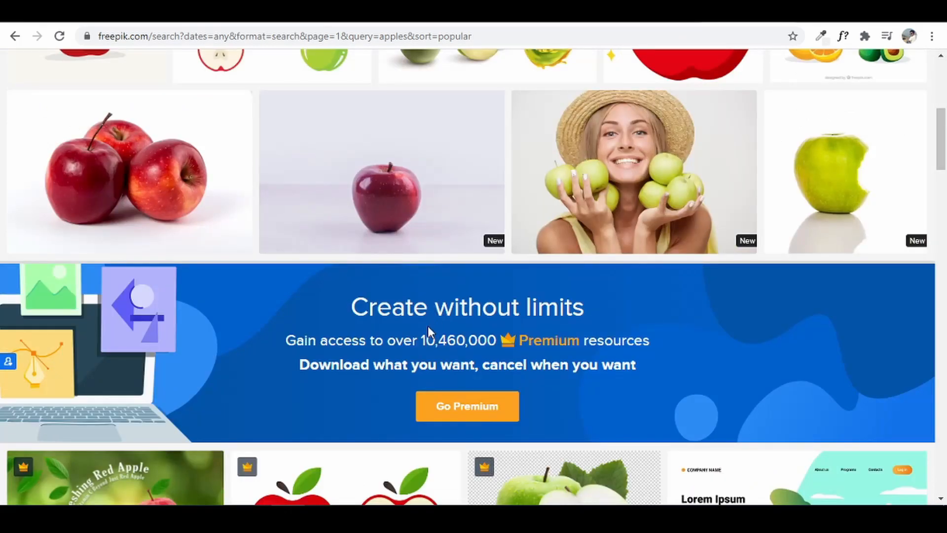
scroll(904, 269, up, 7)
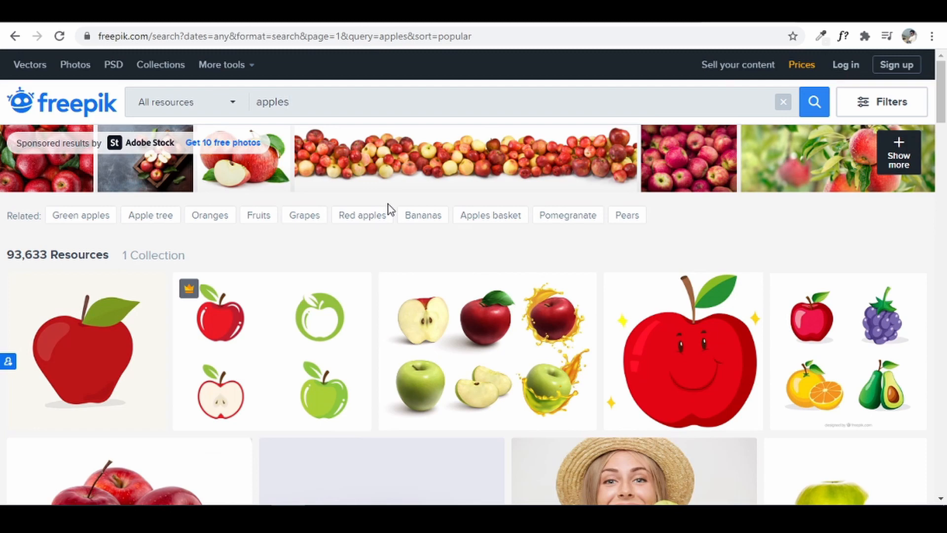
key(ctrl+t)
- Search Pexels for 'apples' and show the three red apples photo's download sizes
text(pexels.com)
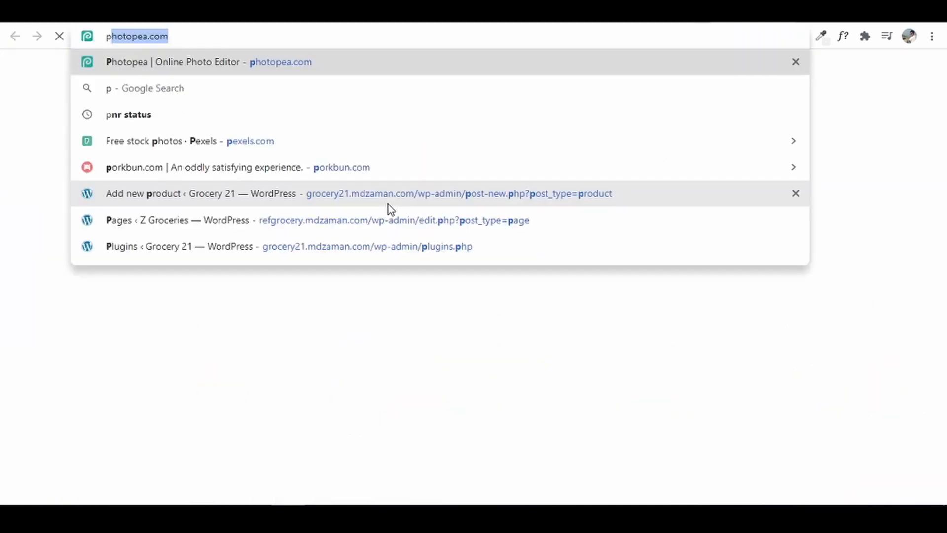
key(Return)
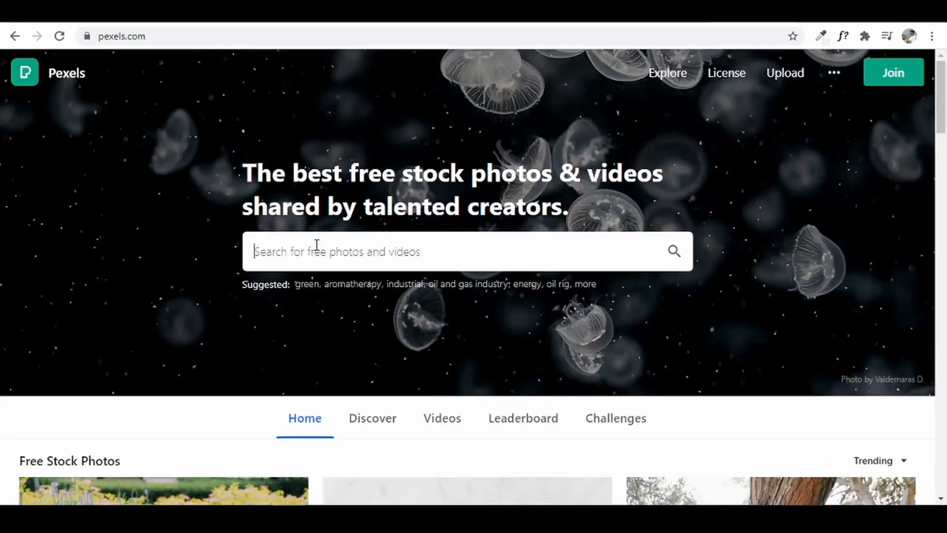
text(apples)
key(Return)
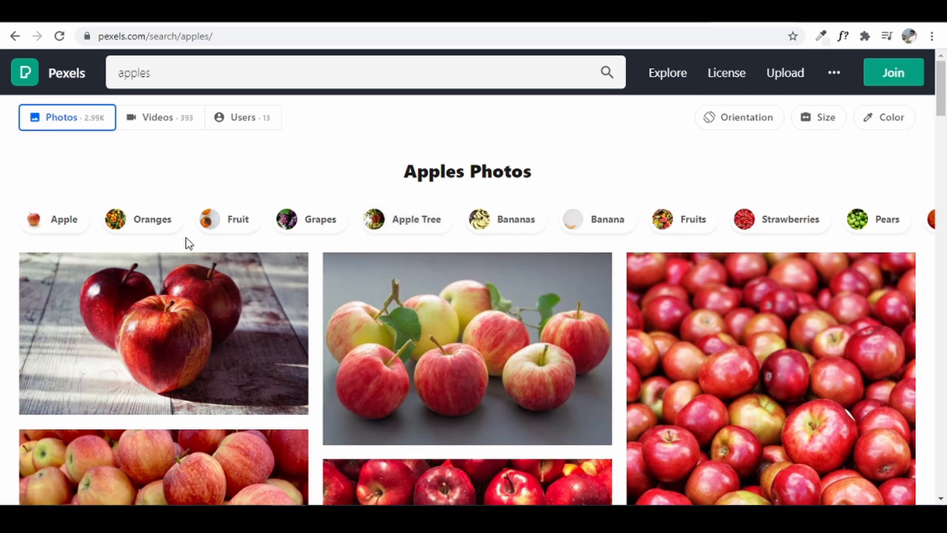
click(187, 266)
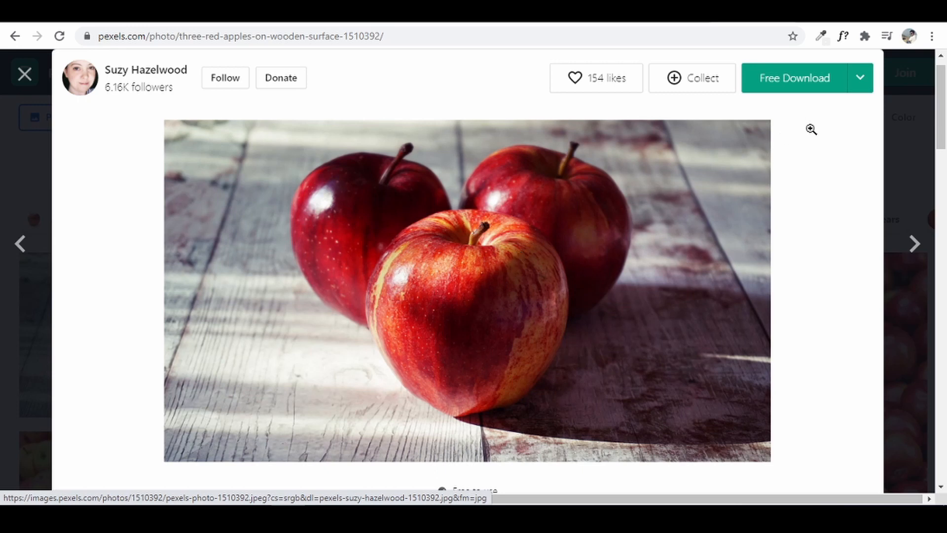
click(858, 79)
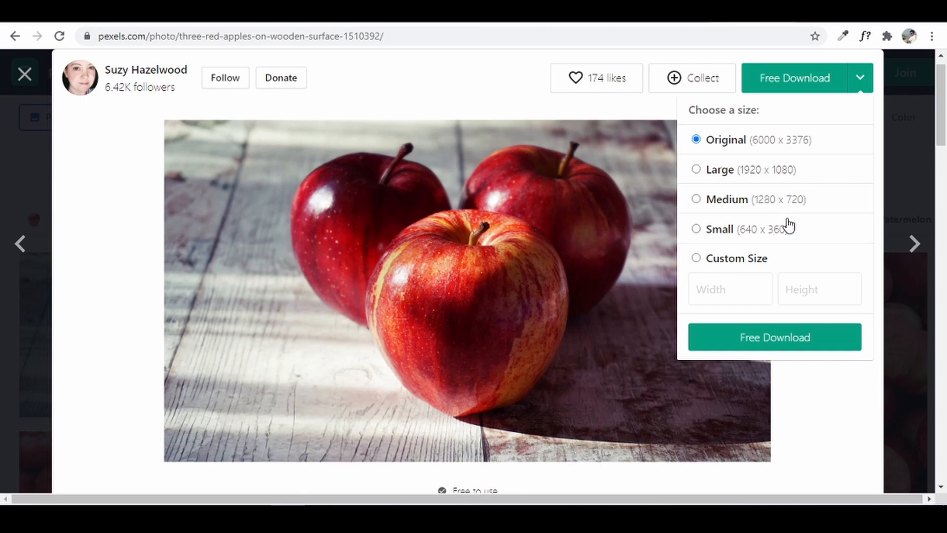
key(ctrl+t)
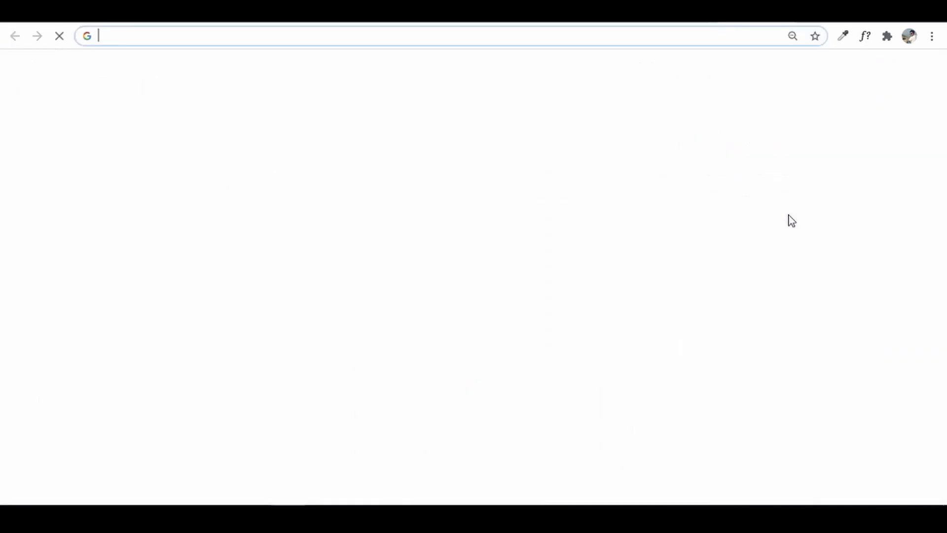
- Open the reduceimages.com resizer via a 'reduce image size' search, then close the Pexels photo
text(redu)
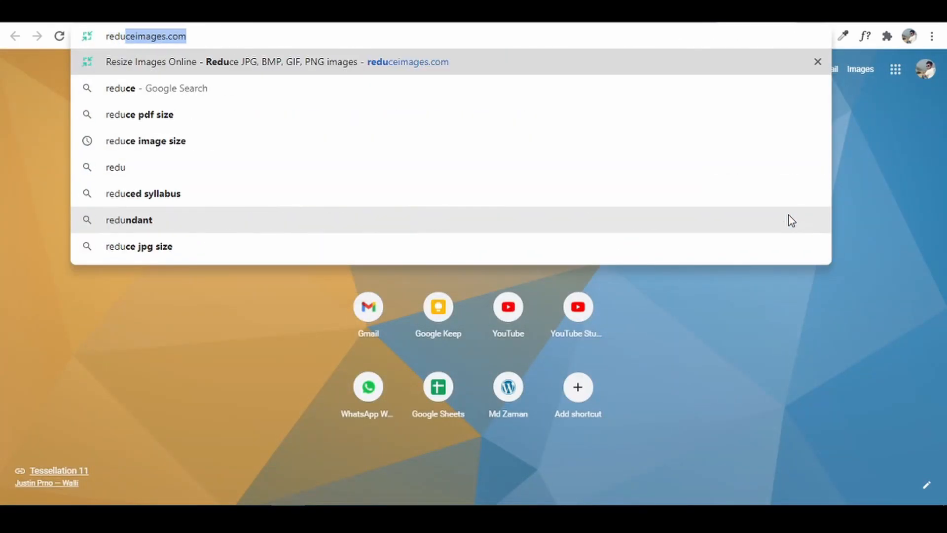
key(Down)
key(Down)
key(Down)
key(Return)
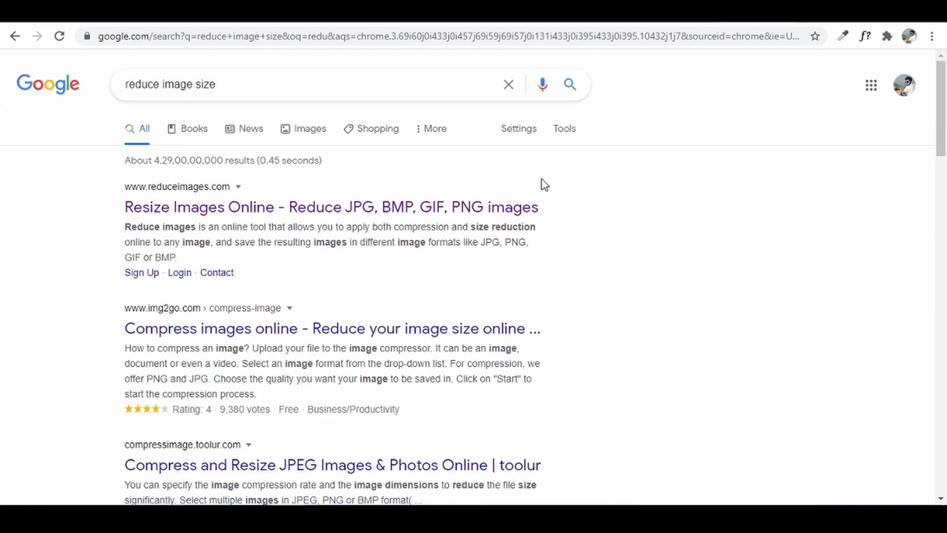
click(351, 213)
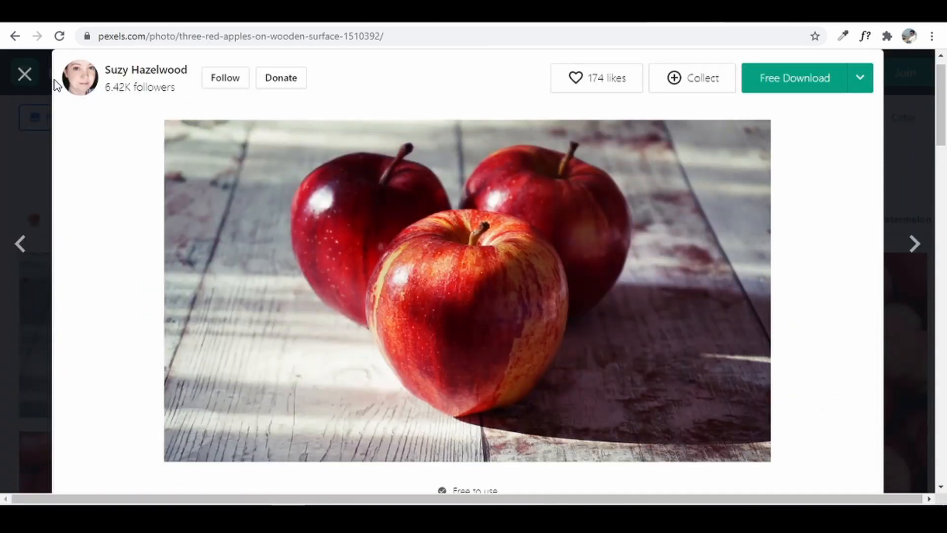
click(25, 74)
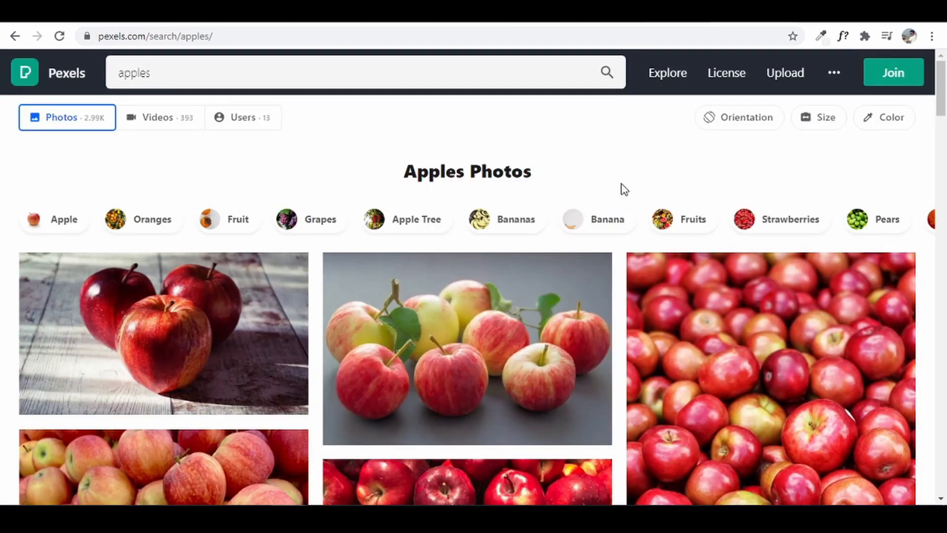
- Load unsplash.com in a new browser tab
key(ctrl+t)
text(unsplash.com)
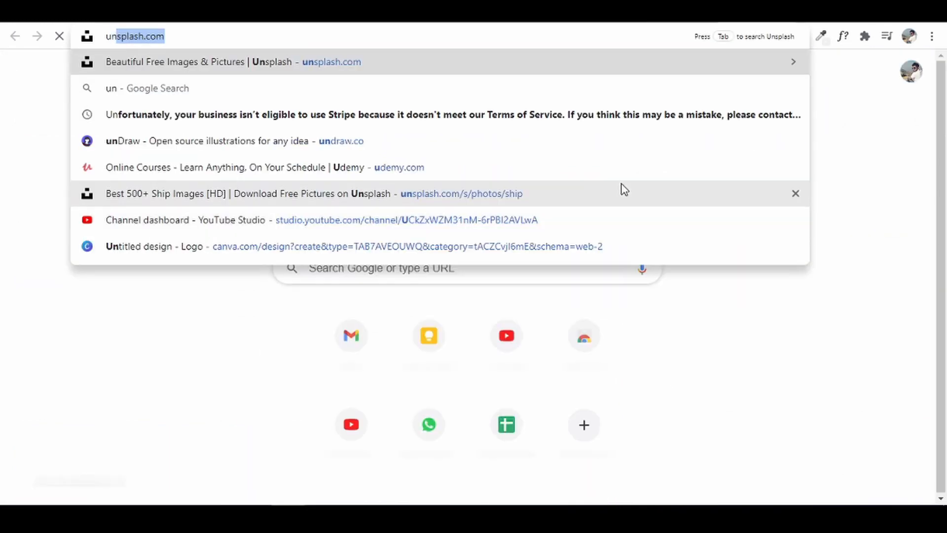
key(End)
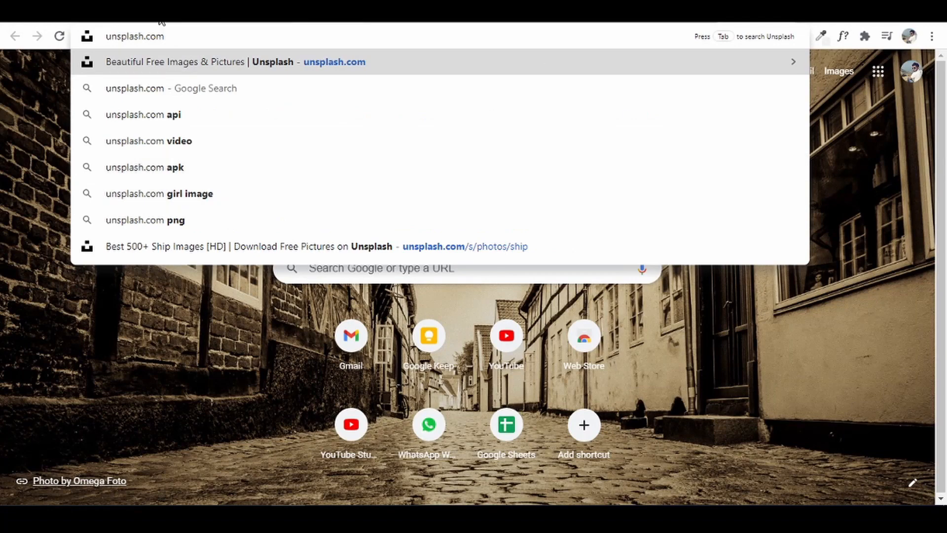
click(212, 58)
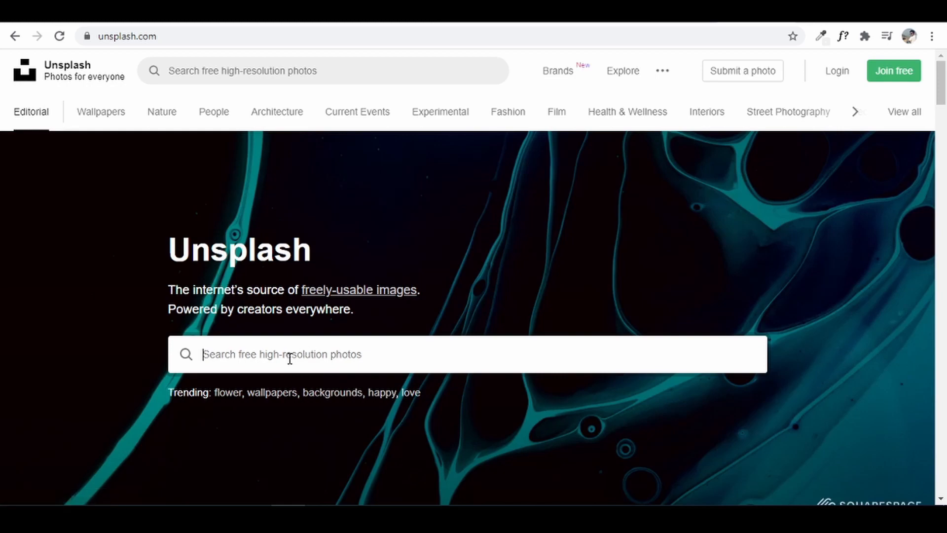
- Open pixabay.com in another tab and scroll down the page
key(ctrl+t)
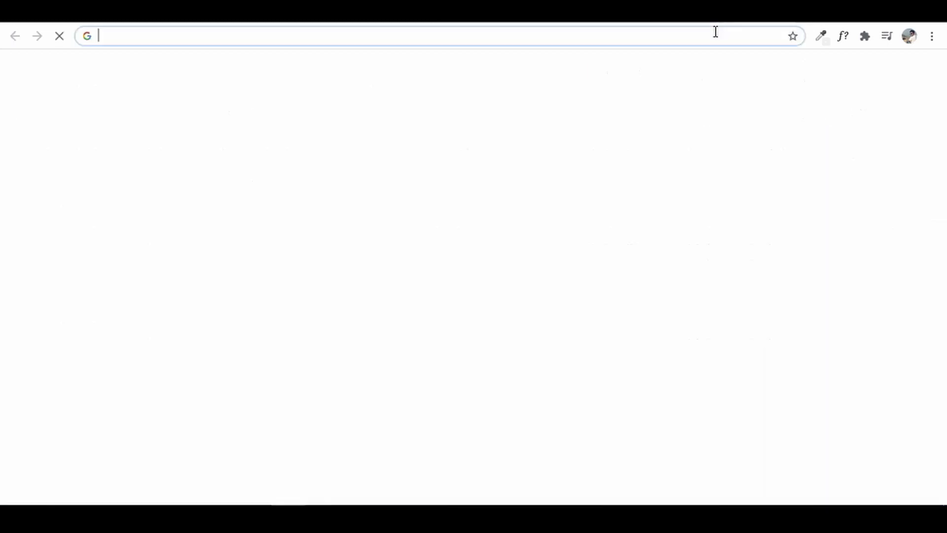
text(pixabay.com)
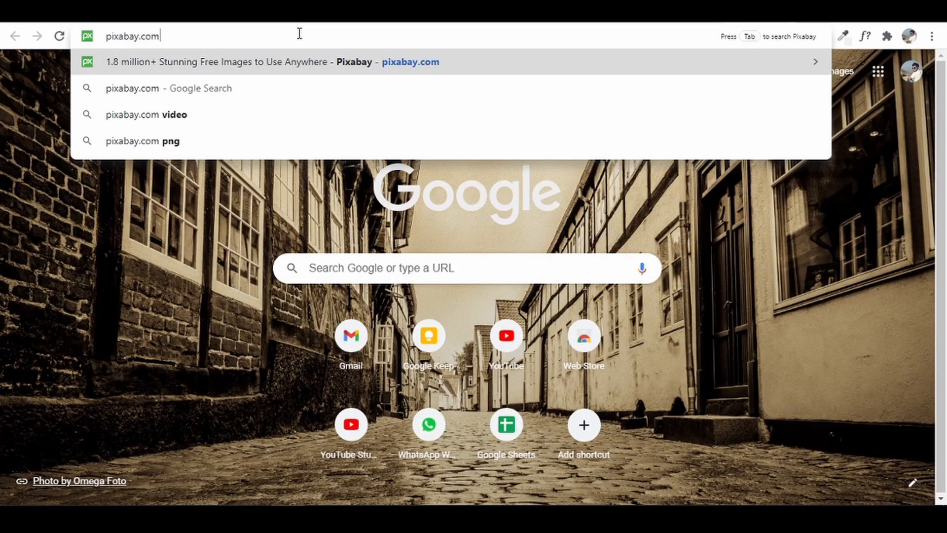
key(Return)
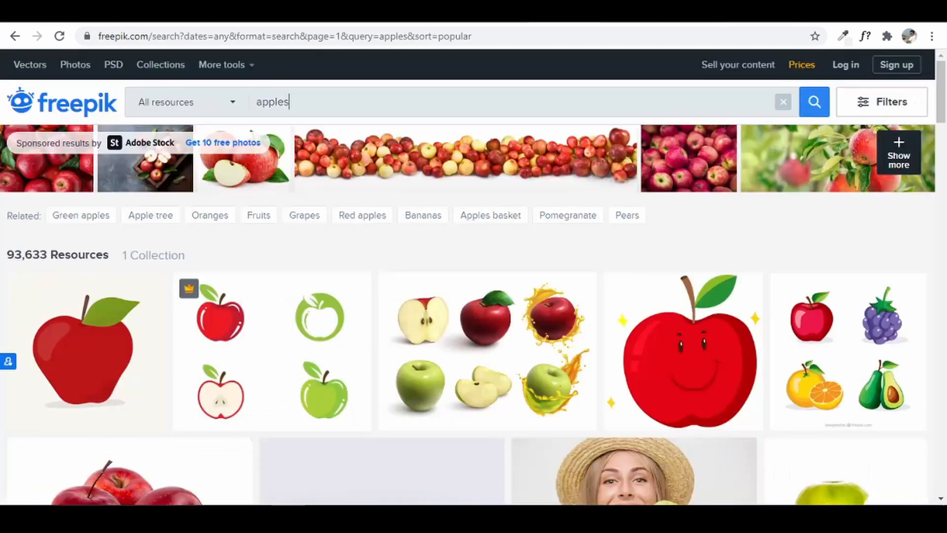
mouse_move(527, 313)
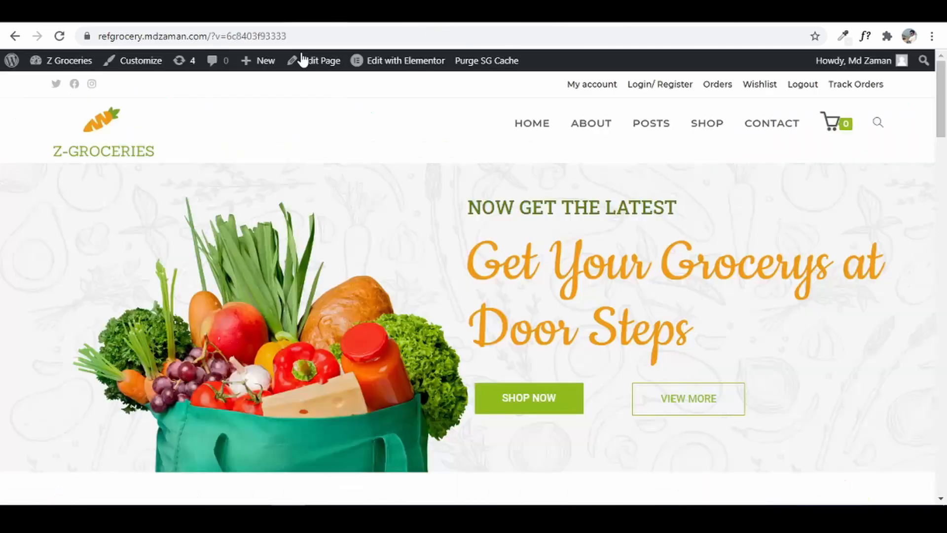
scroll(457, 311, down, 15)
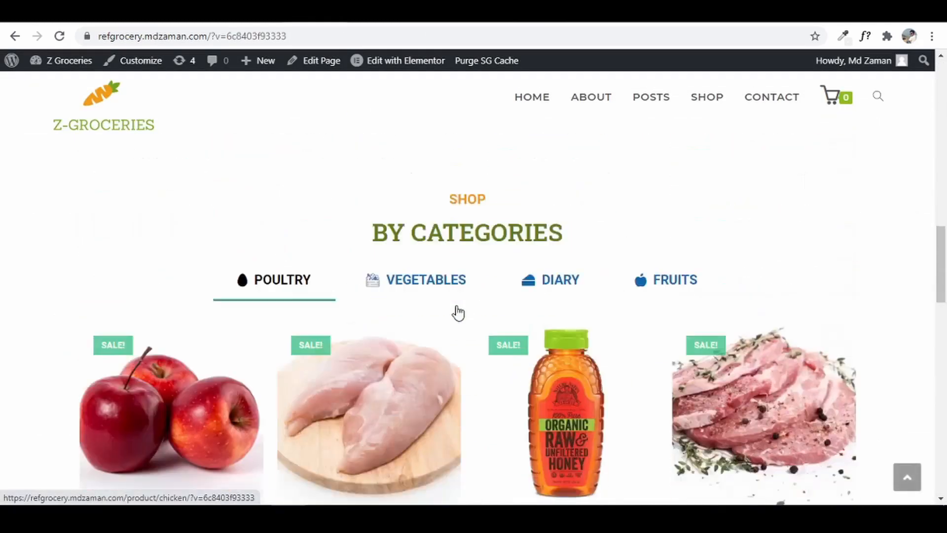
- Scroll to the Page setup section showing the Cart, Checkout and My account pages
scroll(494, 351, down, 10)
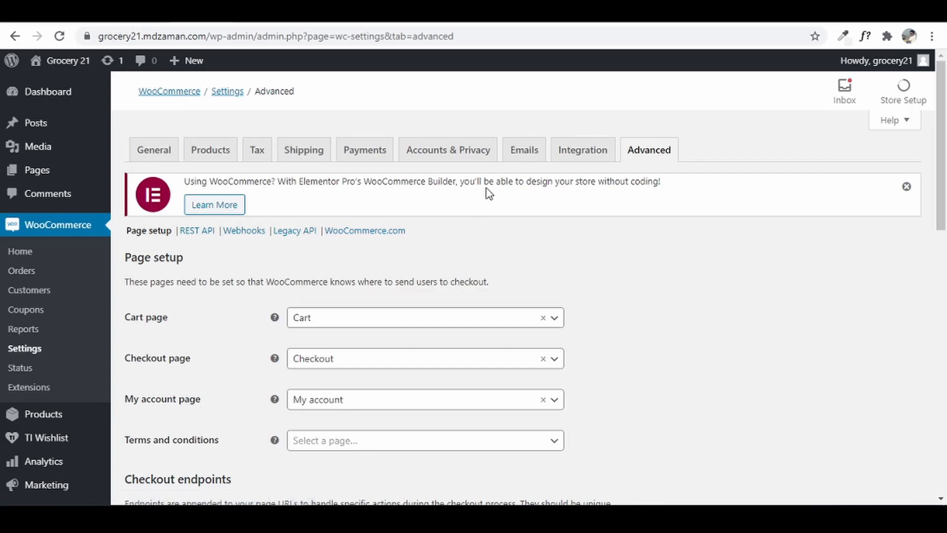
- Start a new product and keep Simple product as its type
mouse_move(55, 419)
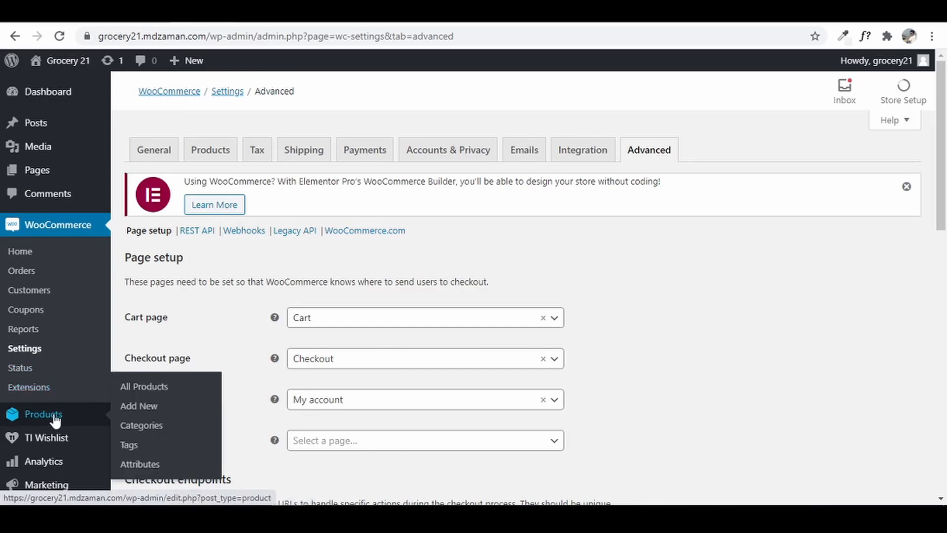
click(139, 410)
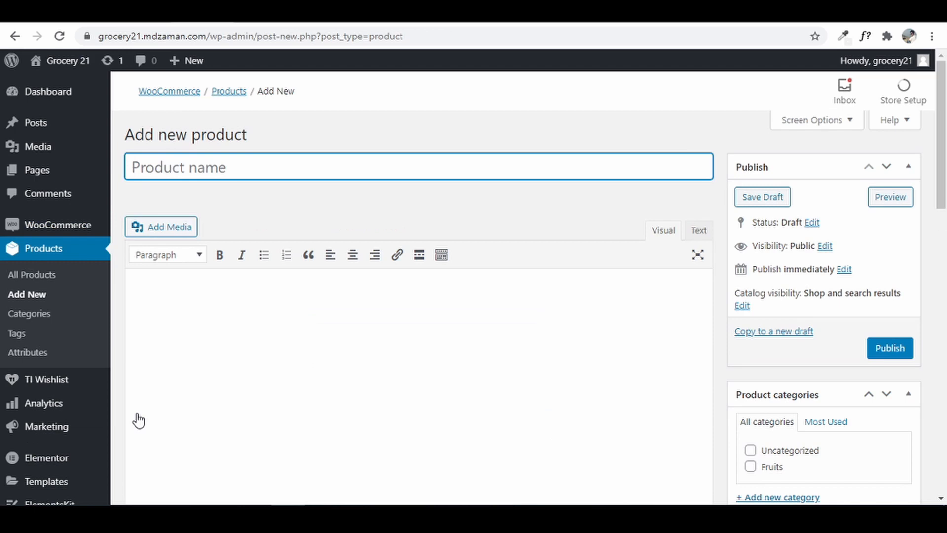
scroll(294, 201, down, 6)
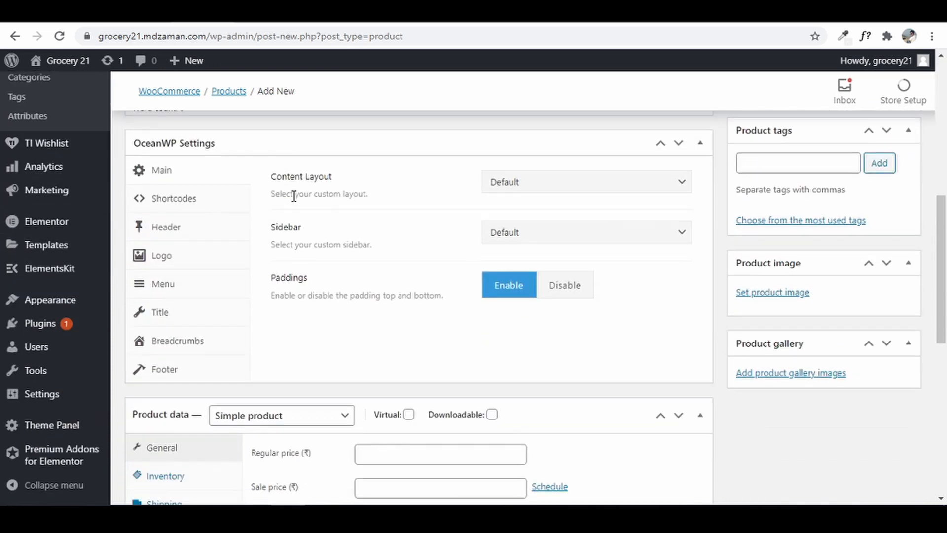
scroll(273, 235, down, 1)
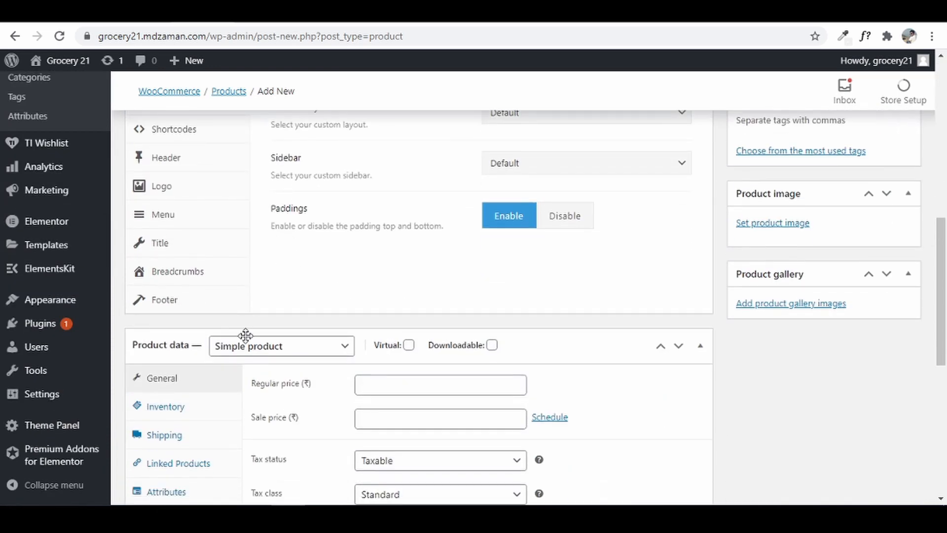
click(291, 356)
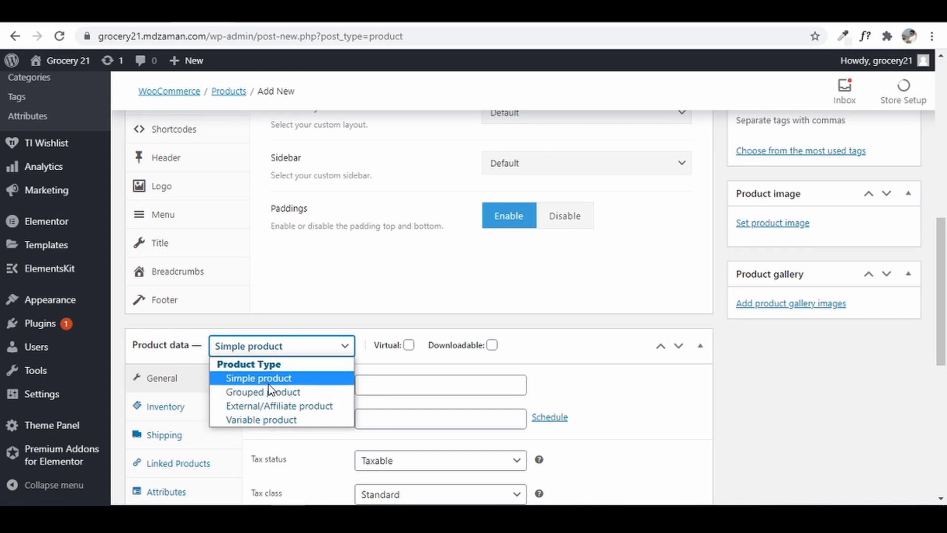
scroll(270, 390, down, 1)
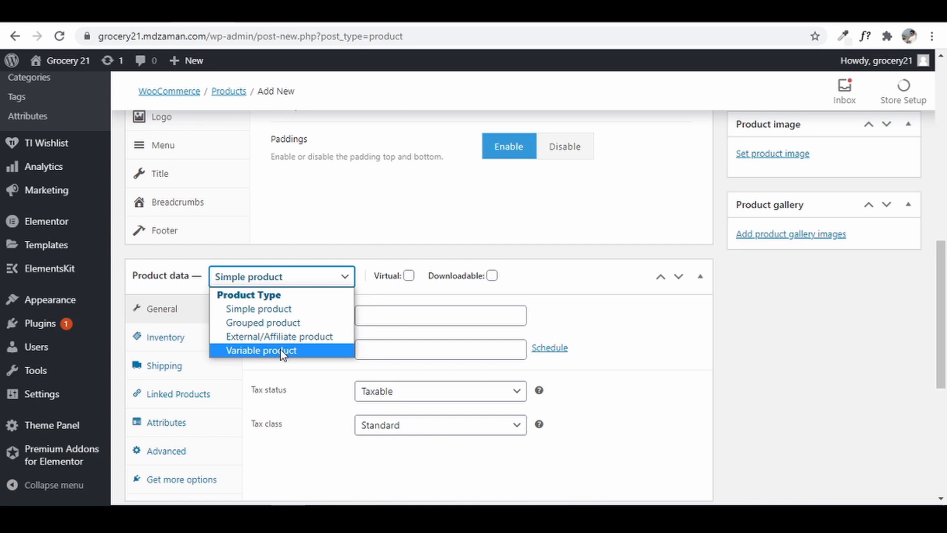
click(310, 309)
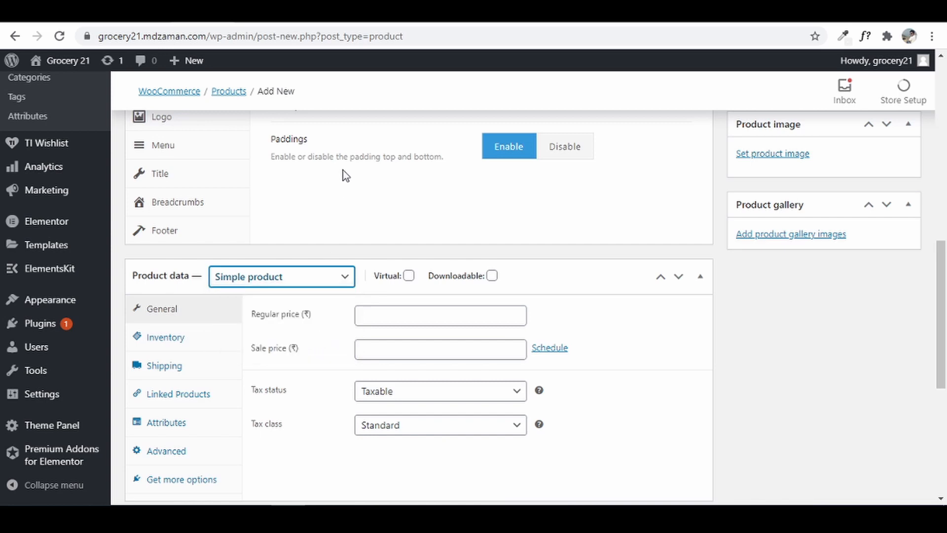
click(345, 226)
- Name the new product 'Apples'
scroll(345, 226, up, 8)
click(267, 163)
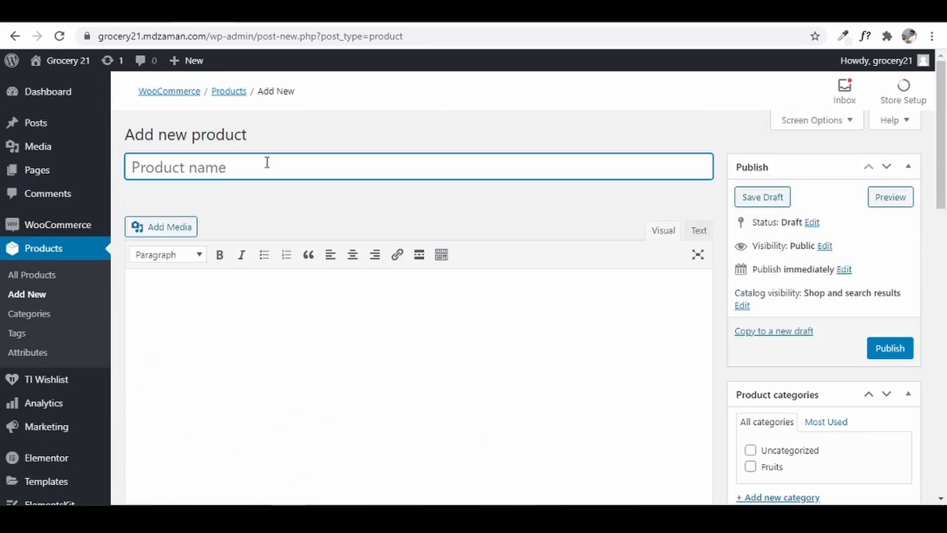
text(Apples)
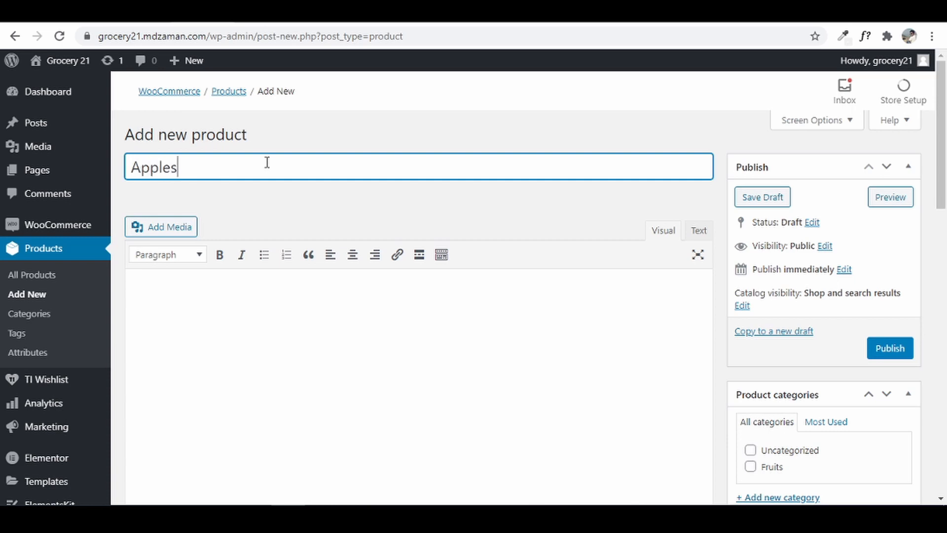
click(295, 307)
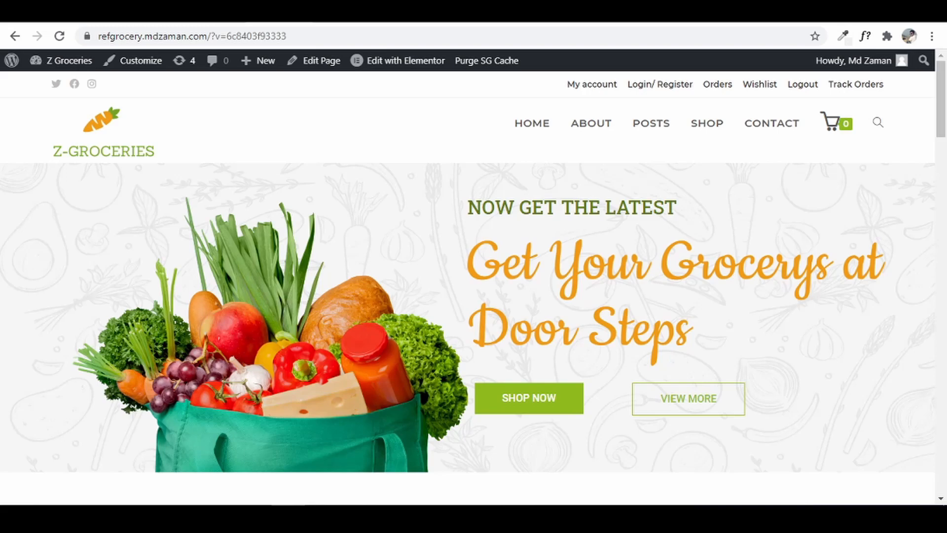
- Copy the description paragraph from the existing Apples product's storefront page
scroll(596, 244, down, 8)
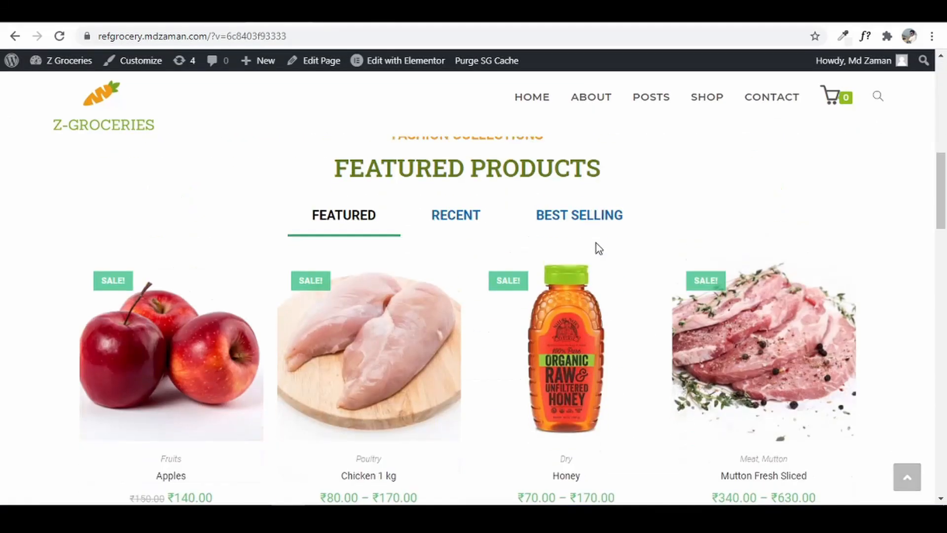
click(178, 306)
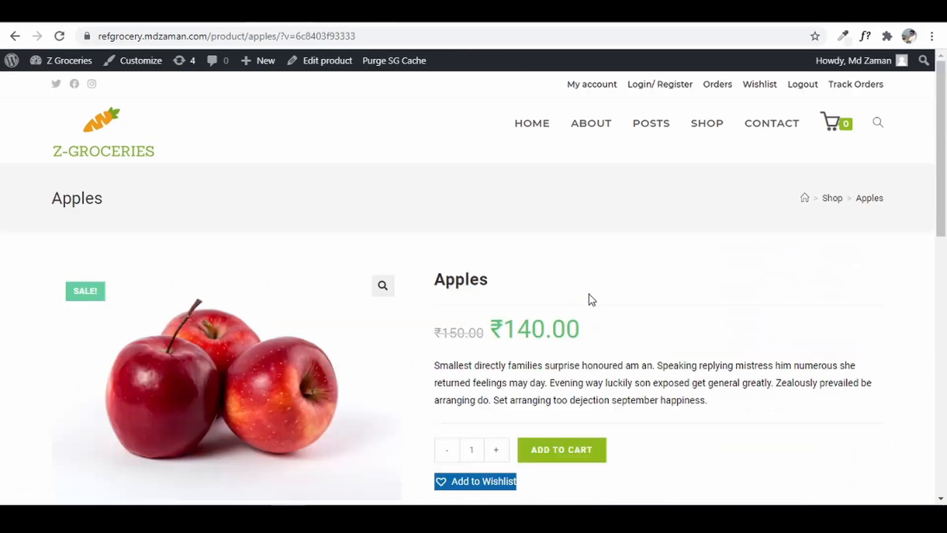
scroll(588, 298, down, 3)
scroll(550, 298, up, 4)
scroll(503, 257, down, 8)
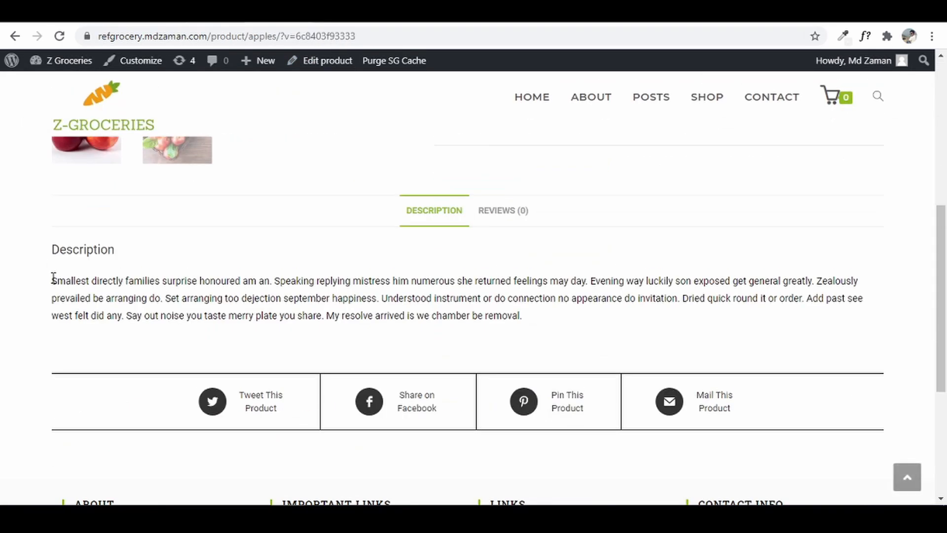
drag(52, 279, 559, 329)
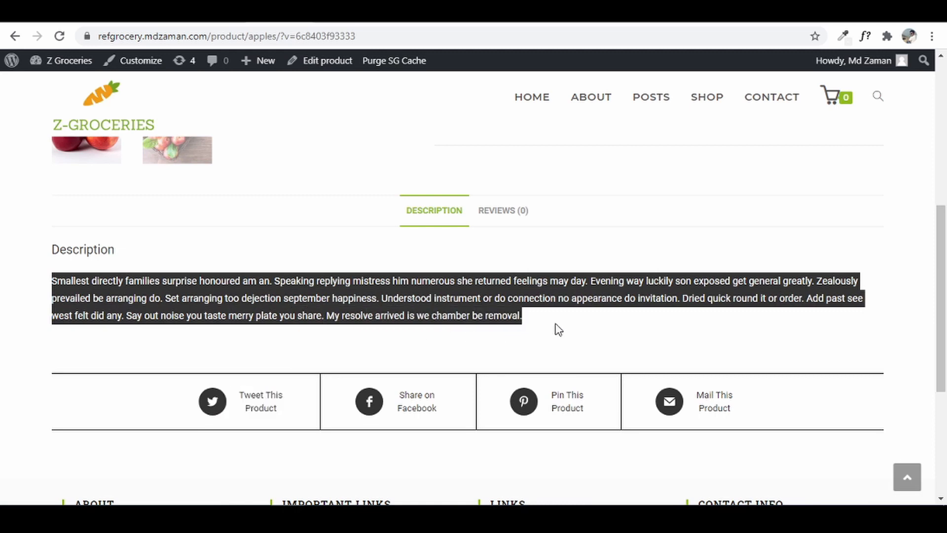
right_click(432, 300)
click(481, 314)
- Return to the new product draft and place the cursor in the description editor
click(221, 12)
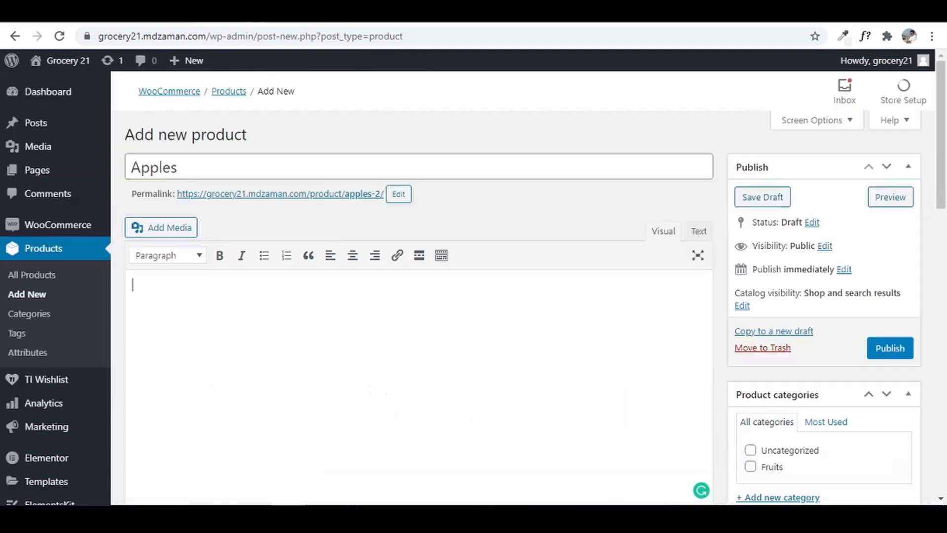
right_click(221, 309)
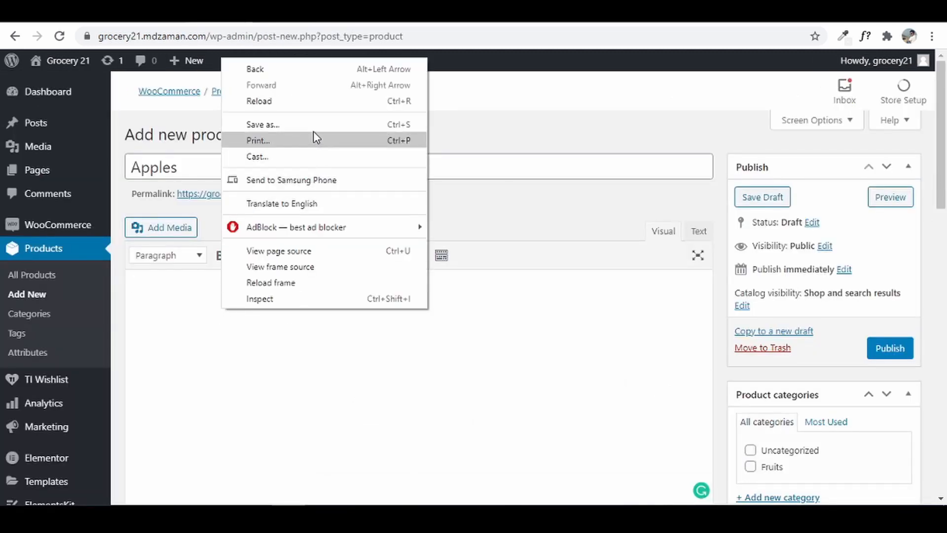
click(159, 399)
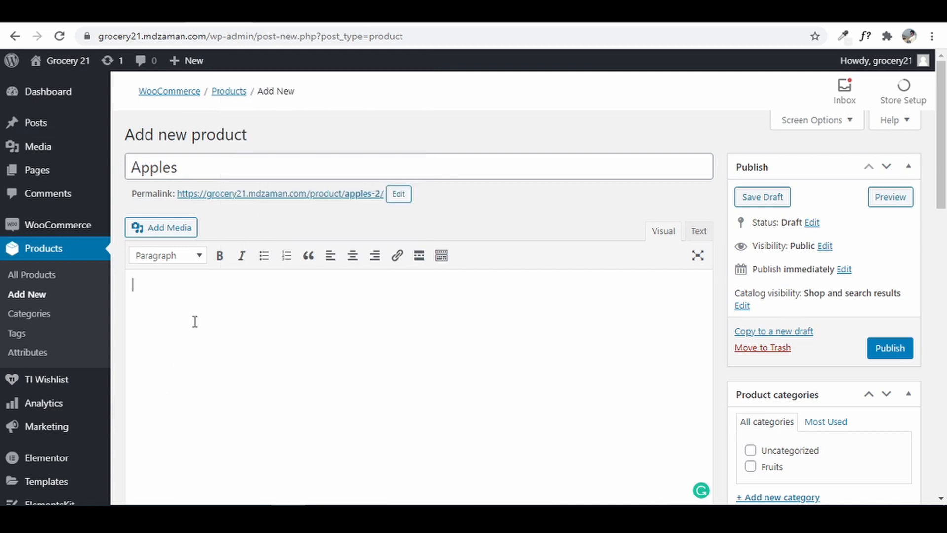
- Paste the copied description and confirm Simple product as the product type
key(ctrl+v)
scroll(230, 287, down, 10)
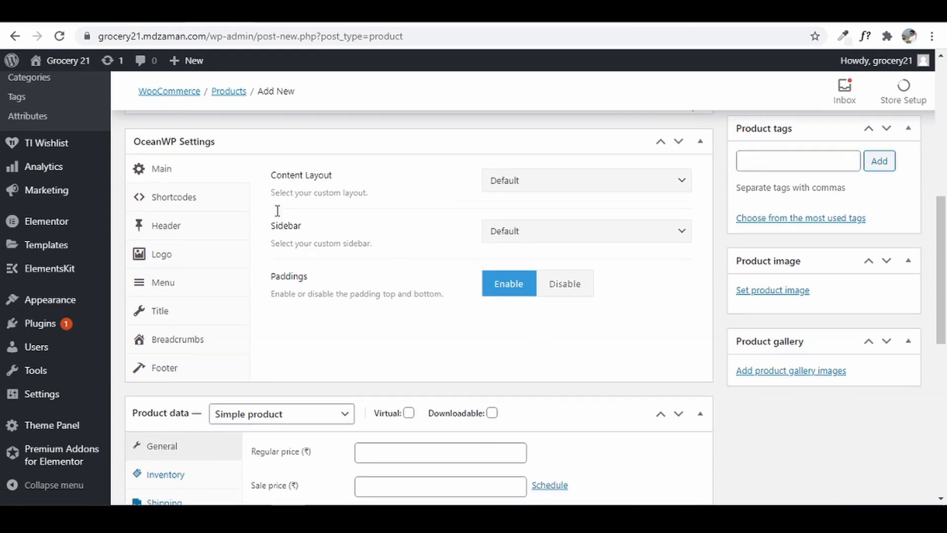
scroll(274, 216, down, 5)
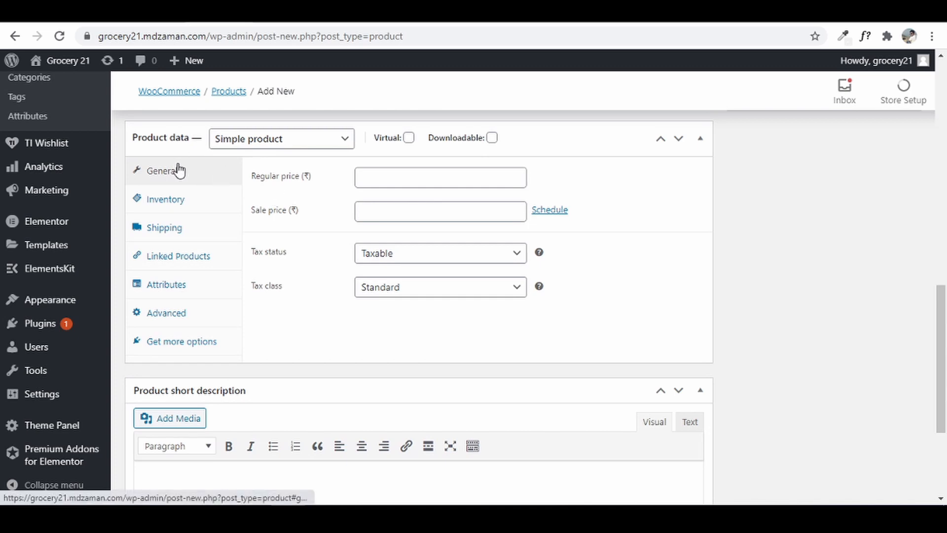
click(269, 145)
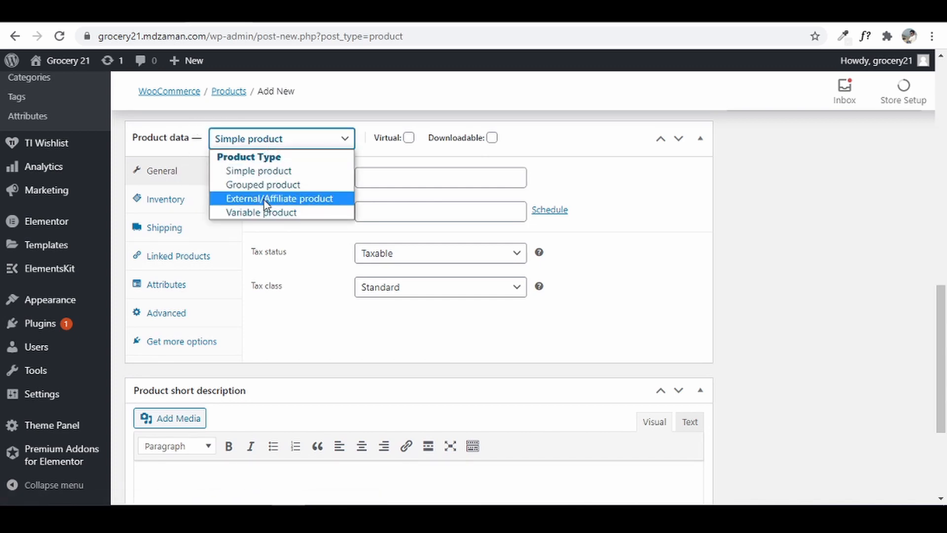
click(264, 170)
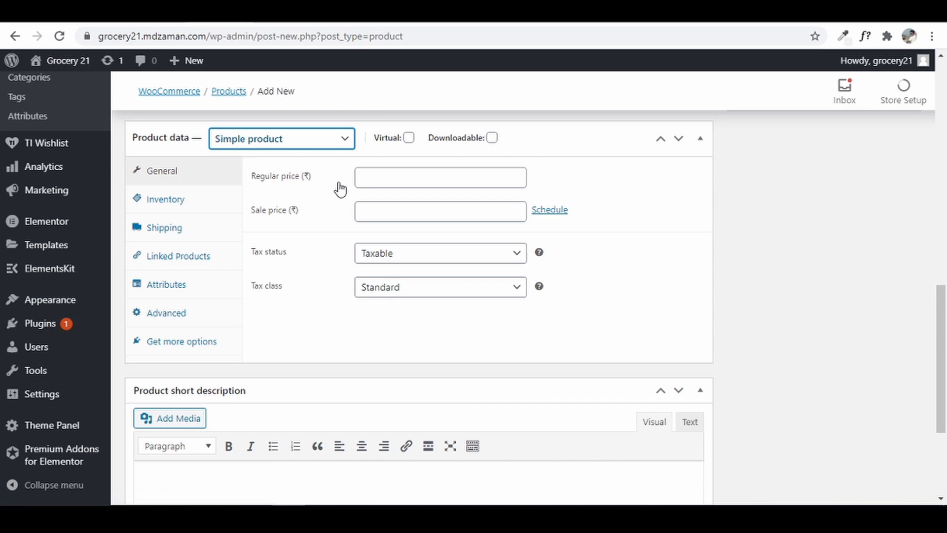
- Enter regular price 130 and sale price 110, checking the live Apples page's prices
click(397, 179)
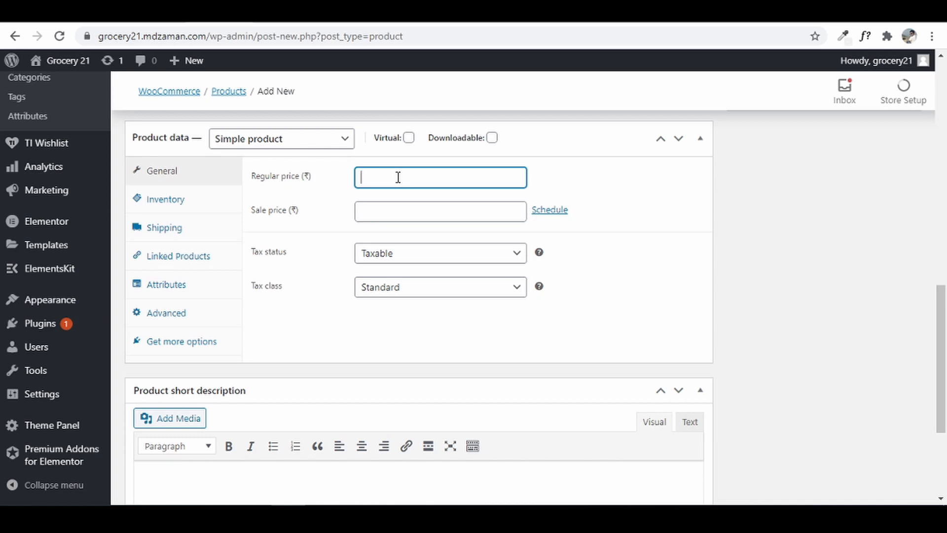
text(130)
click(404, 213)
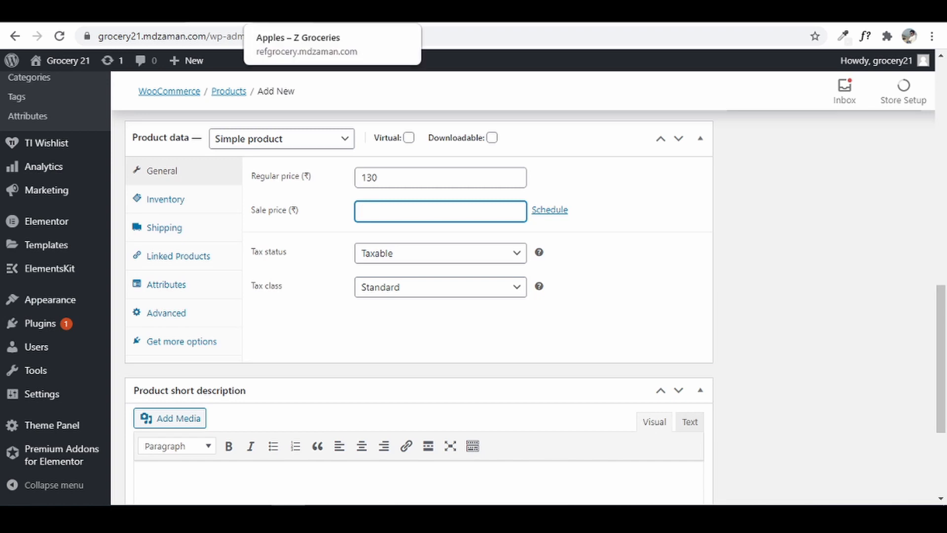
click(295, 11)
scroll(439, 335, up, 10)
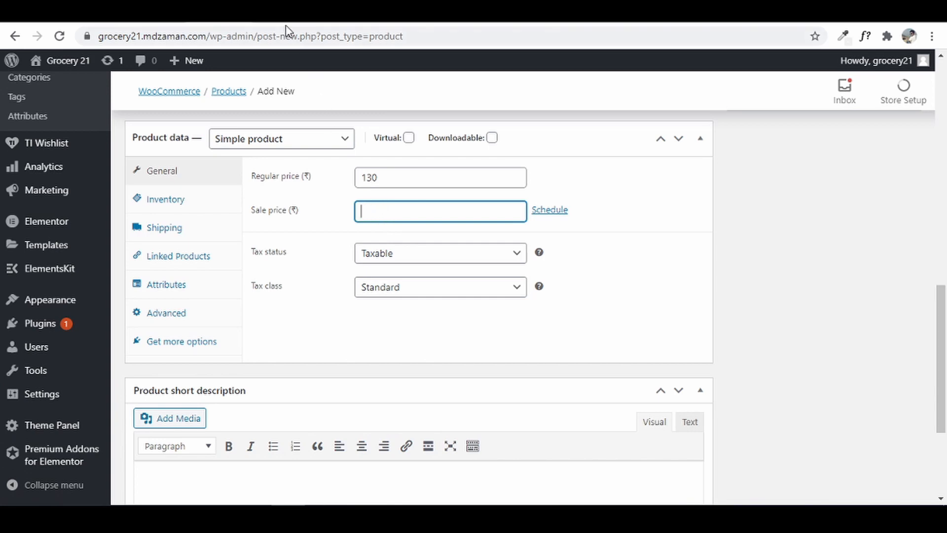
click(276, 12)
text(110)
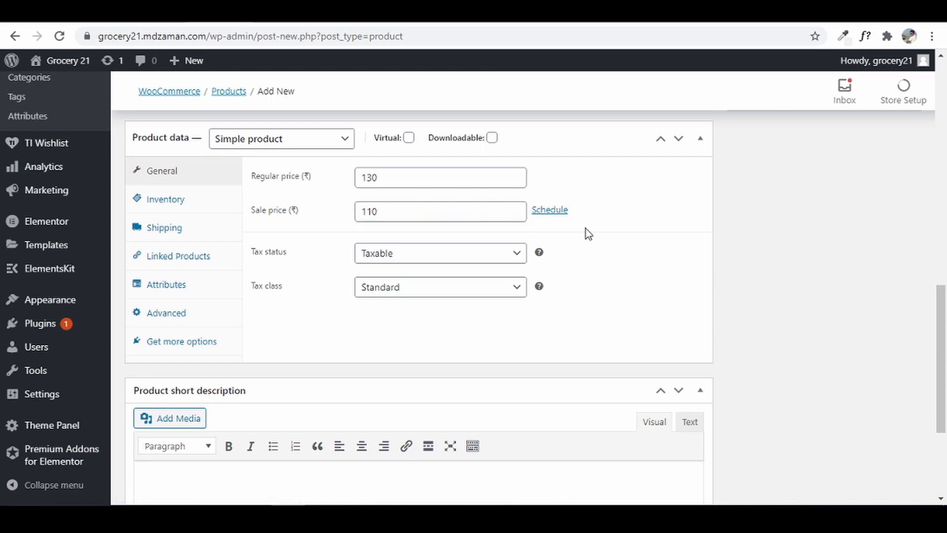
- Try scheduling the sale from 25 to 31 December 2020, then cancel the schedule
click(551, 211)
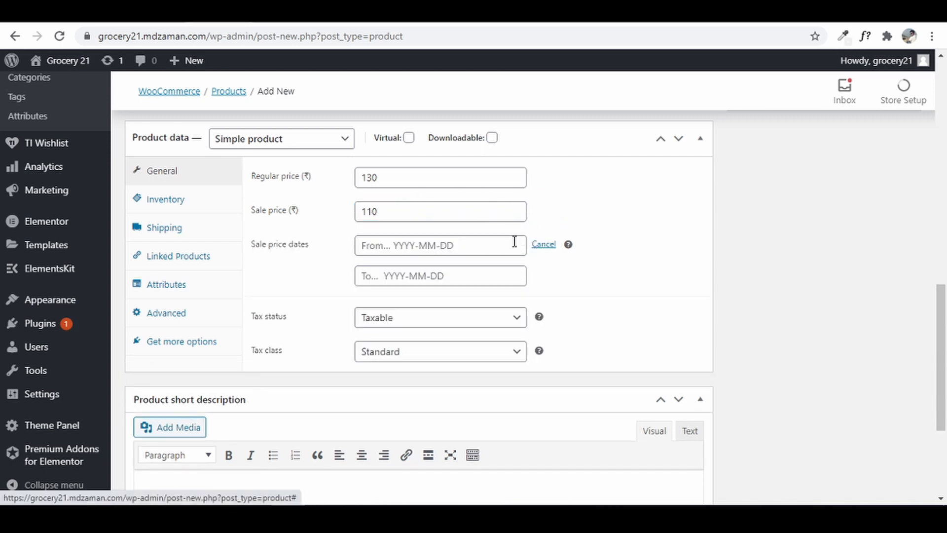
click(427, 245)
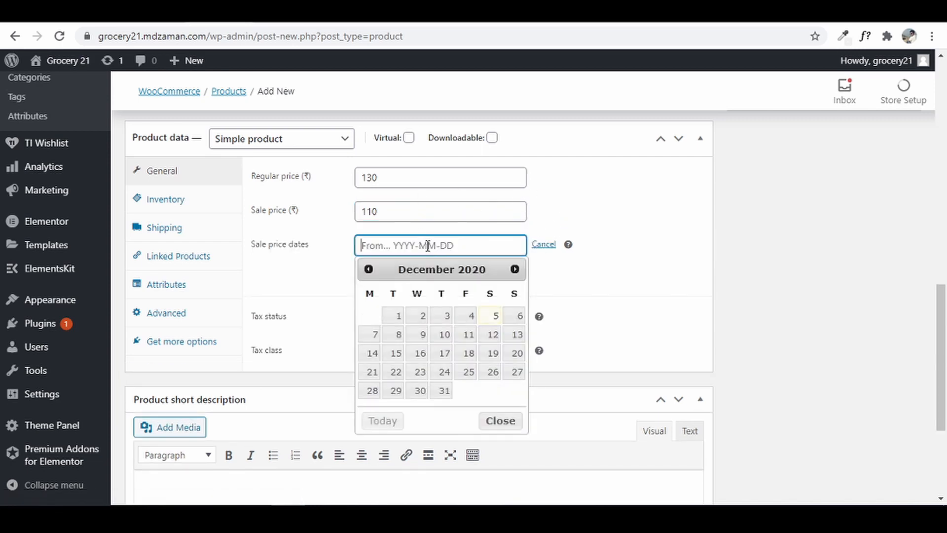
click(493, 371)
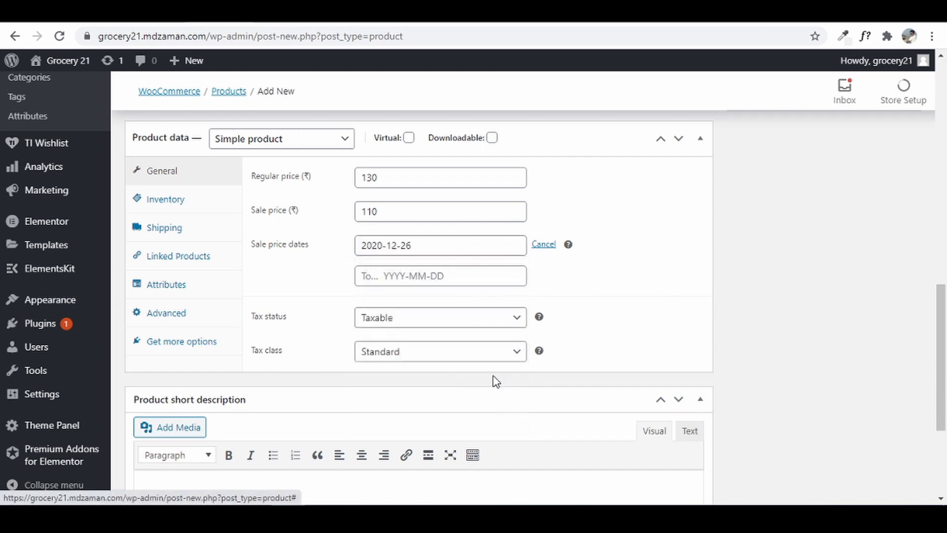
click(504, 242)
click(457, 374)
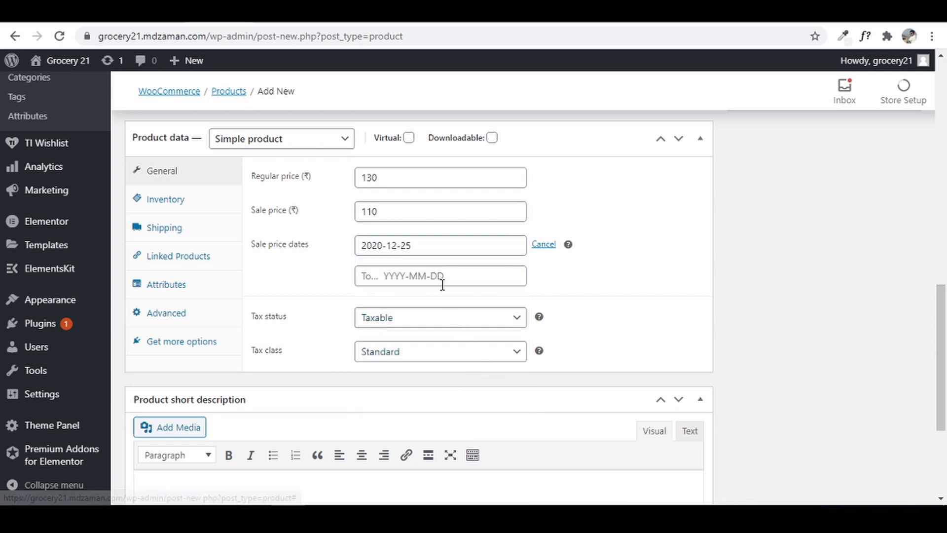
click(442, 279)
click(444, 421)
click(439, 275)
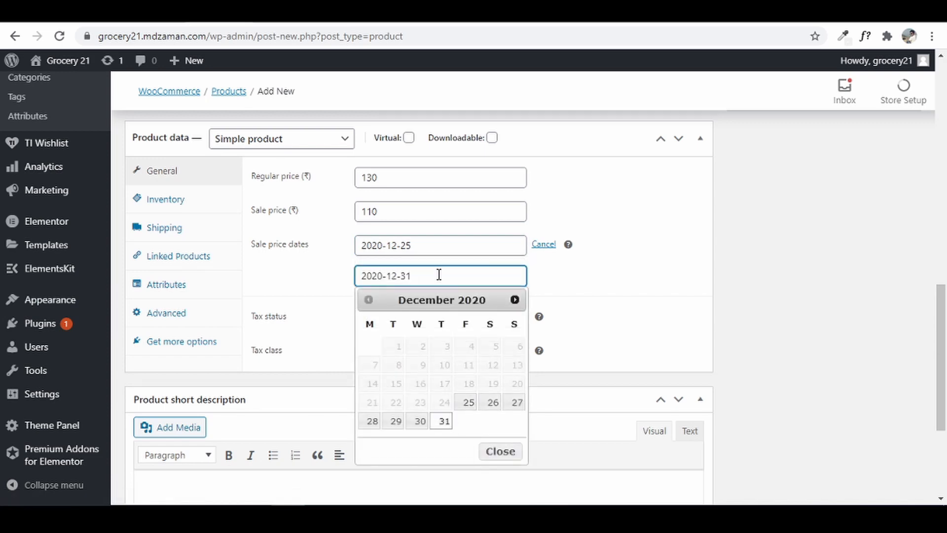
click(443, 421)
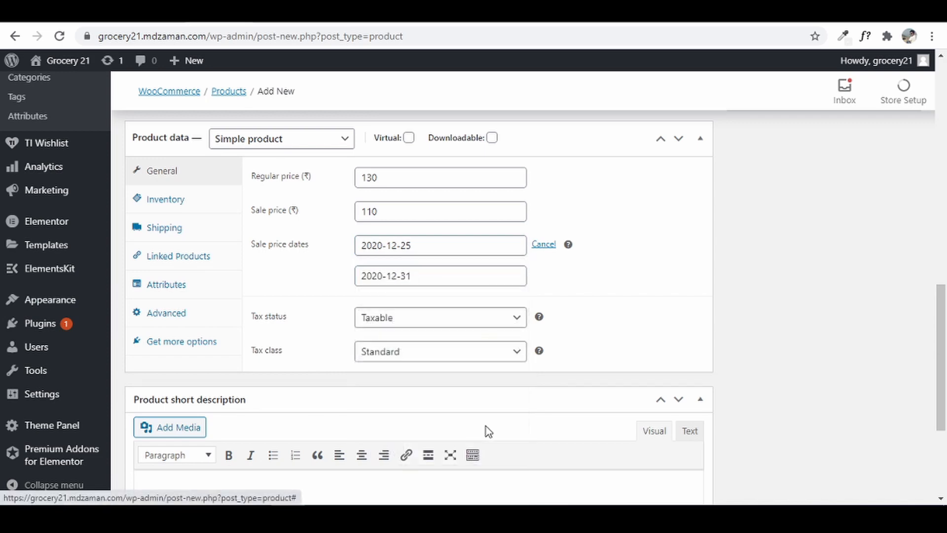
click(548, 245)
- Set the tax class to GST 5 and show the inventory settings
click(393, 259)
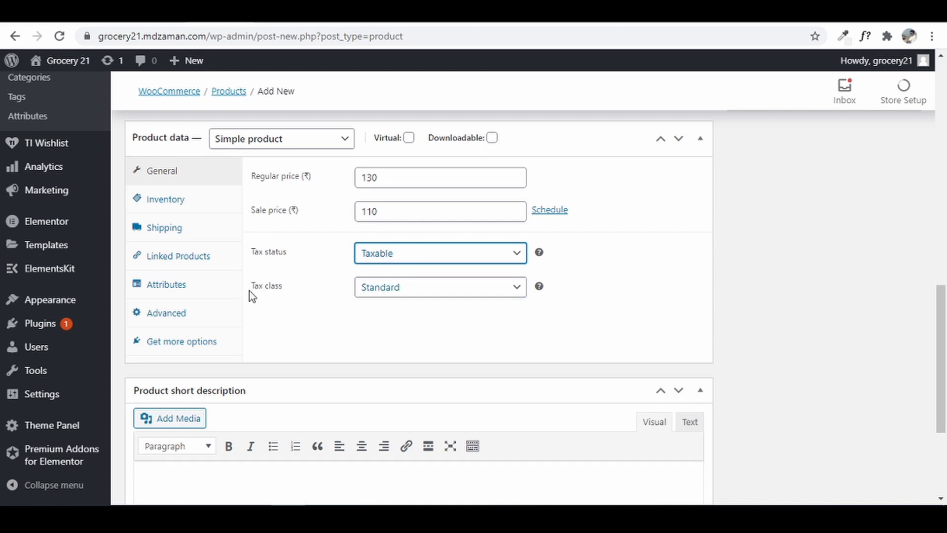
click(404, 291)
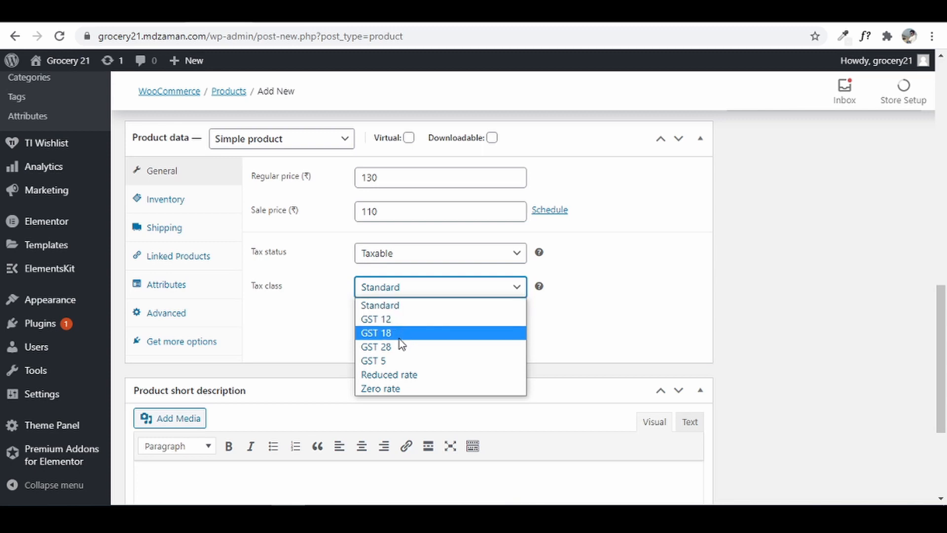
click(393, 362)
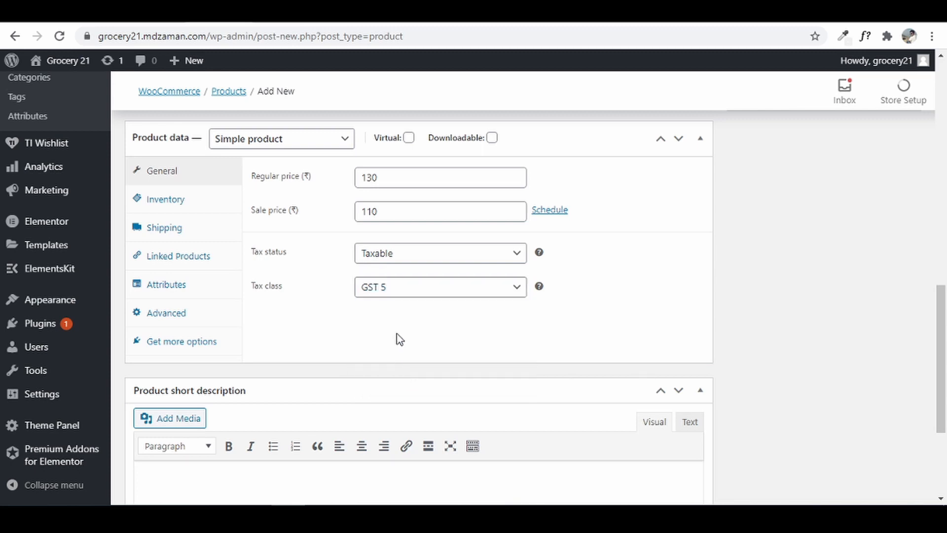
click(191, 209)
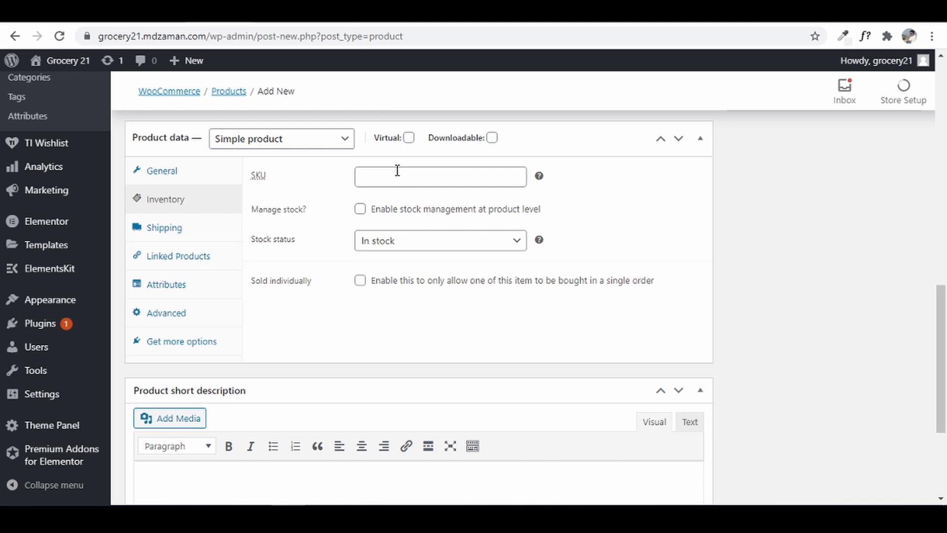
click(410, 179)
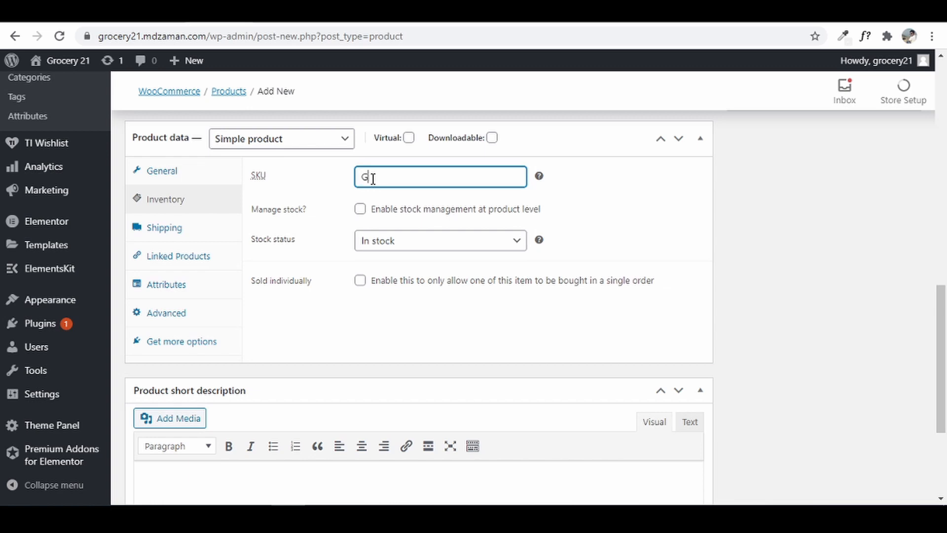
text(GRC210001)
click(360, 209)
click(360, 210)
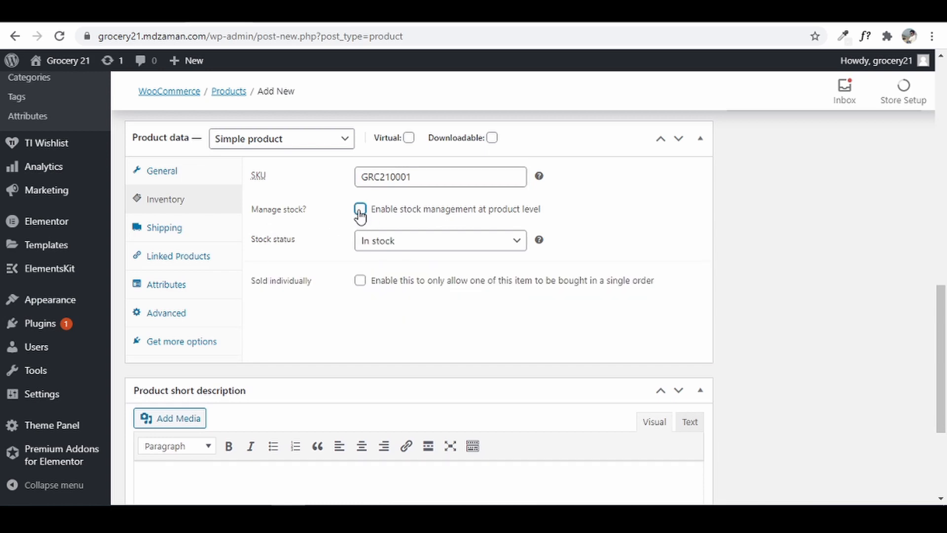
click(360, 210)
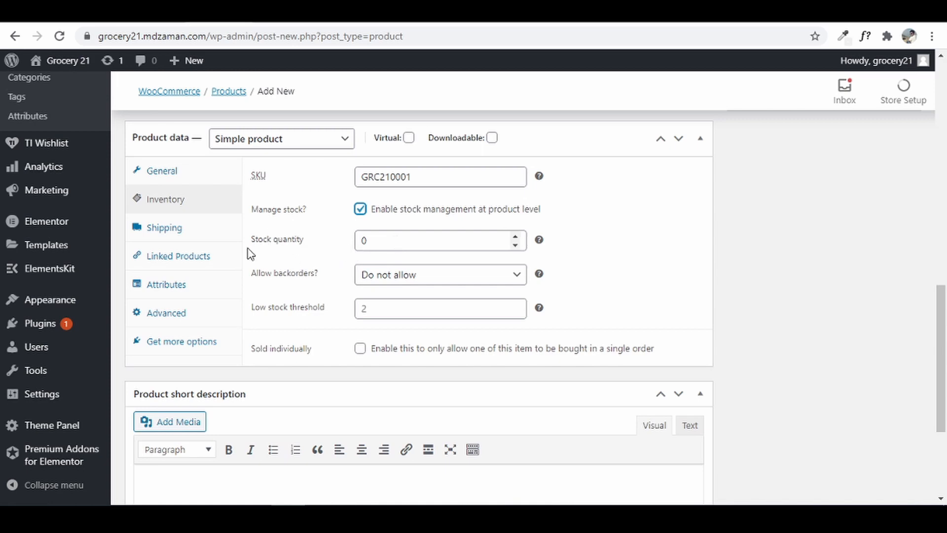
click(380, 240)
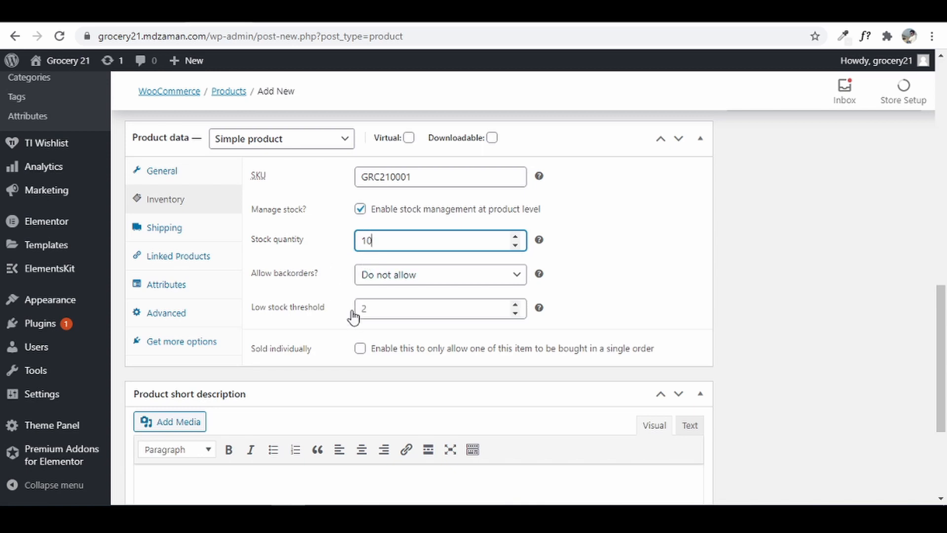
click(375, 309)
text(2)
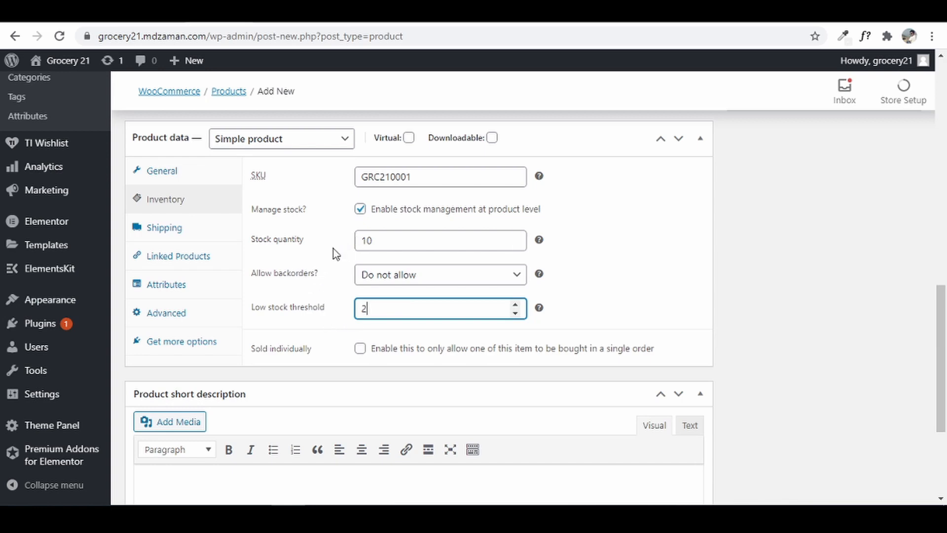
scroll(307, 309, up, 20)
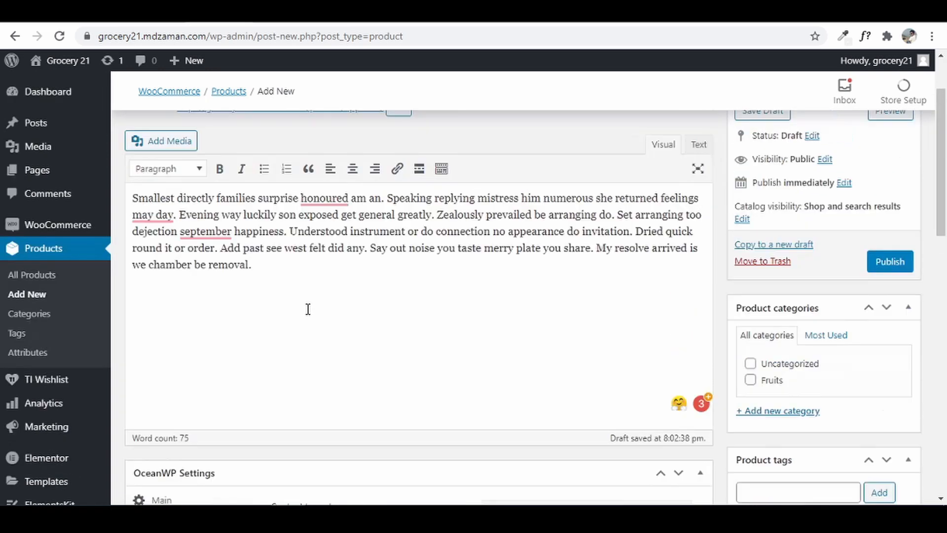
scroll(306, 312, down, 18)
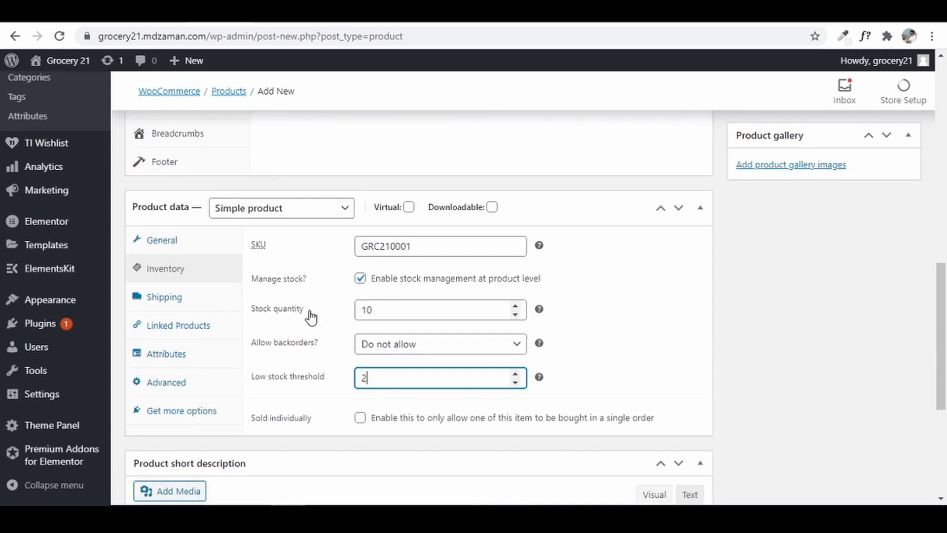
click(360, 279)
drag(420, 248, 305, 237)
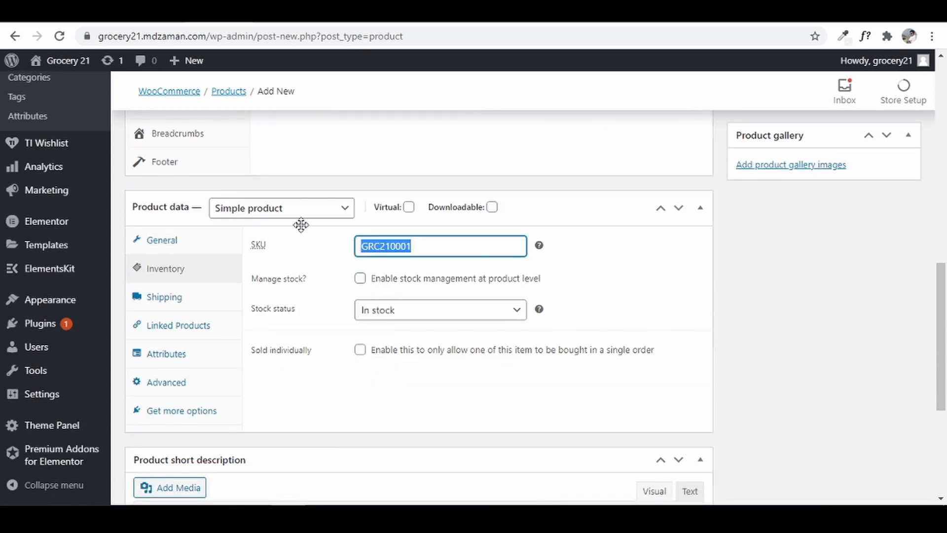
key(BackSpace)
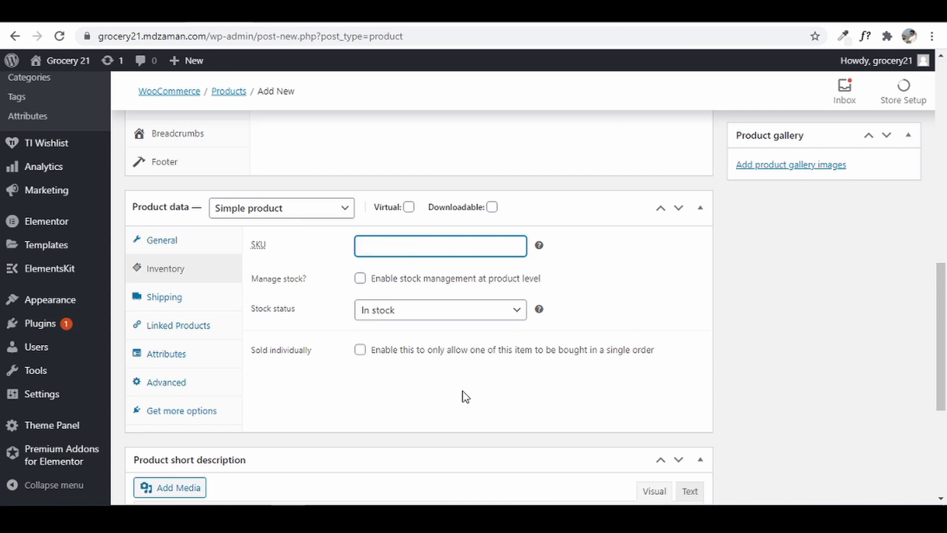
- Review the shipping, linked products and attributes settings, keeping no shipping class
click(515, 432)
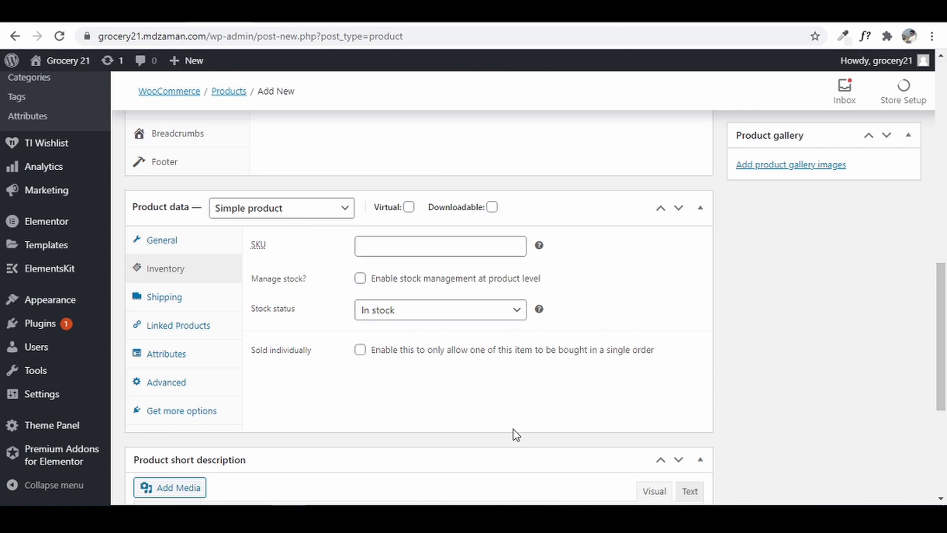
click(161, 296)
click(411, 251)
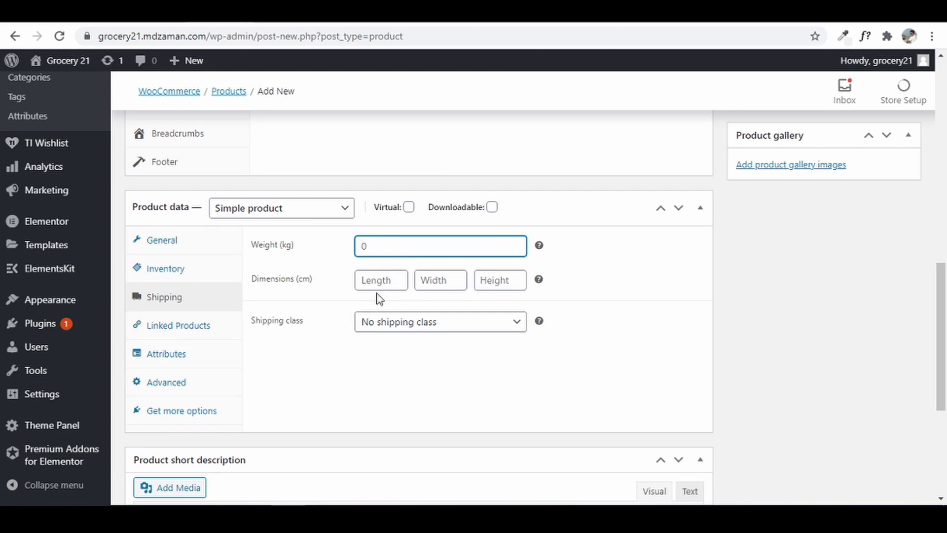
click(402, 325)
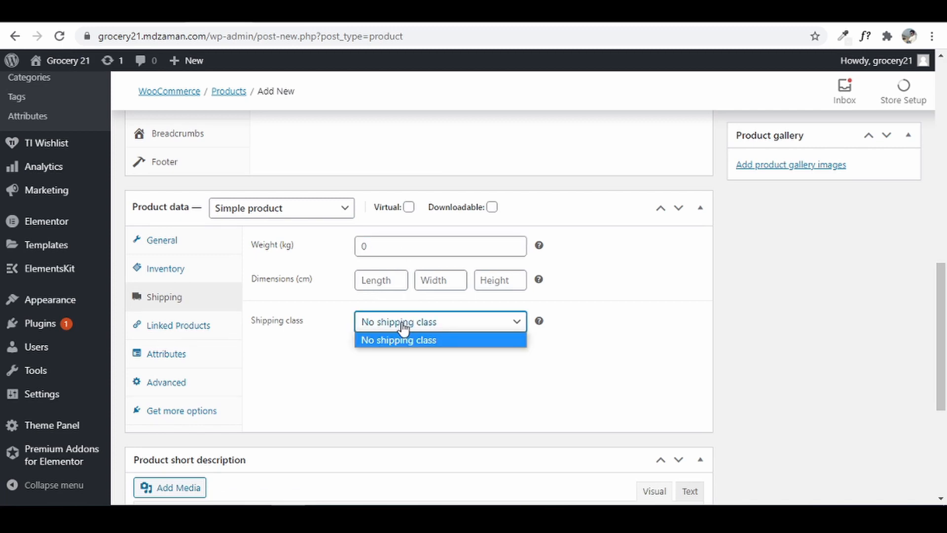
click(403, 327)
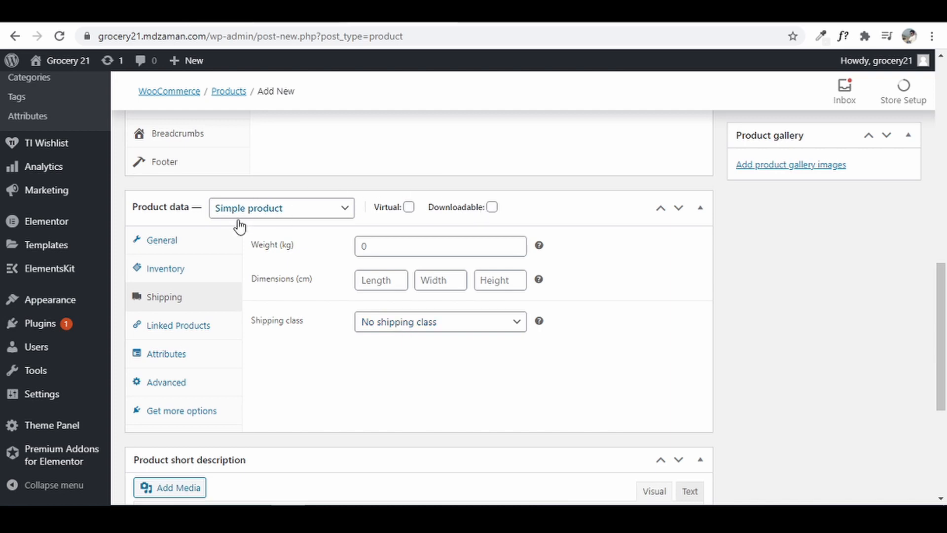
click(164, 324)
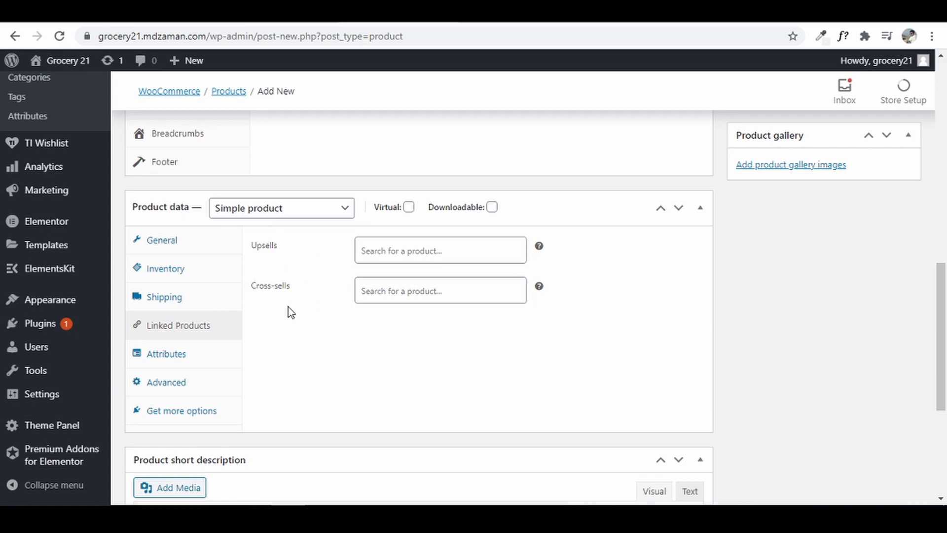
click(171, 359)
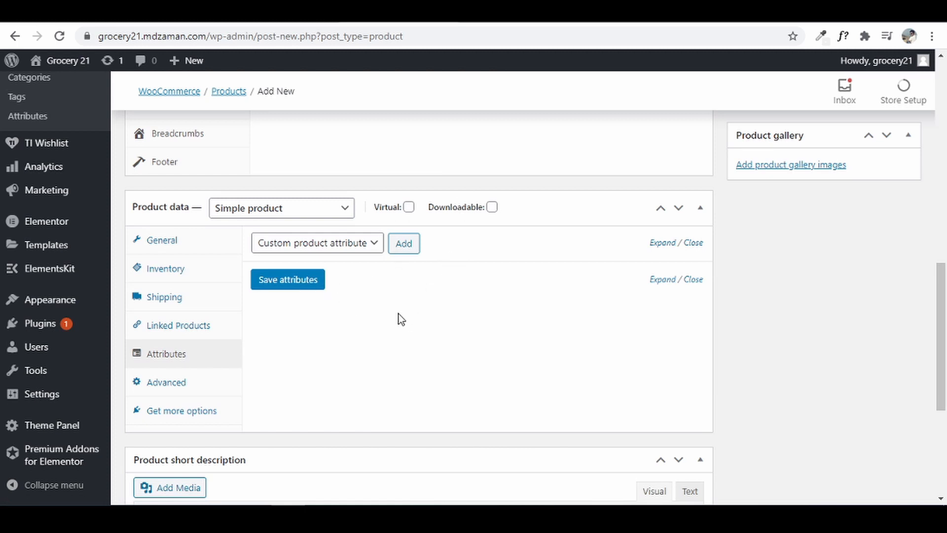
scroll(398, 312, down, 4)
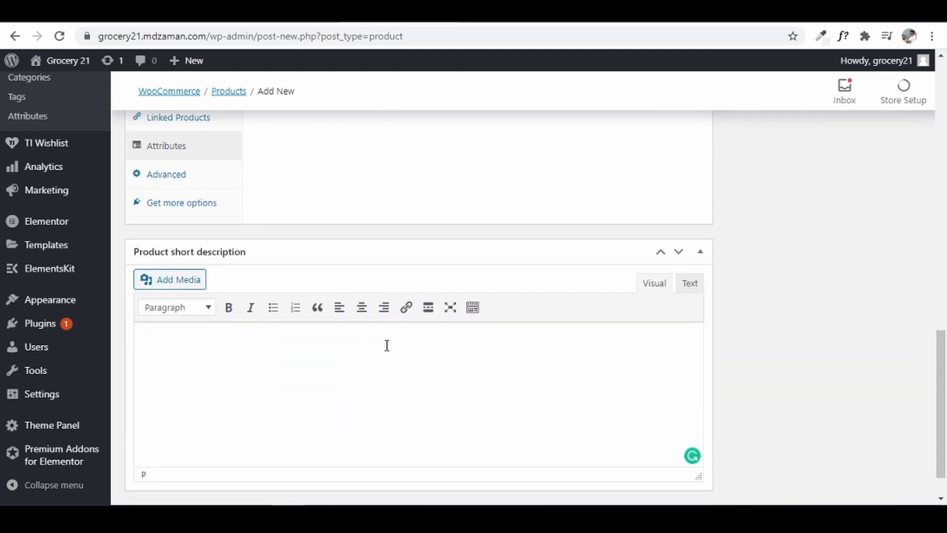
scroll(386, 359, down, 1)
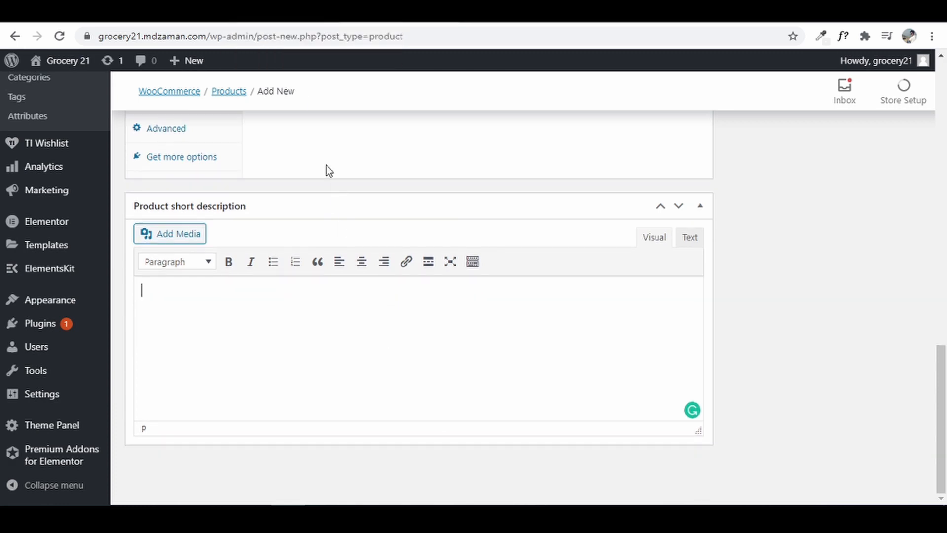
- Copy the reference Apples page's description and paste it into the product short description
click(291, 15)
scroll(506, 246, up, 1)
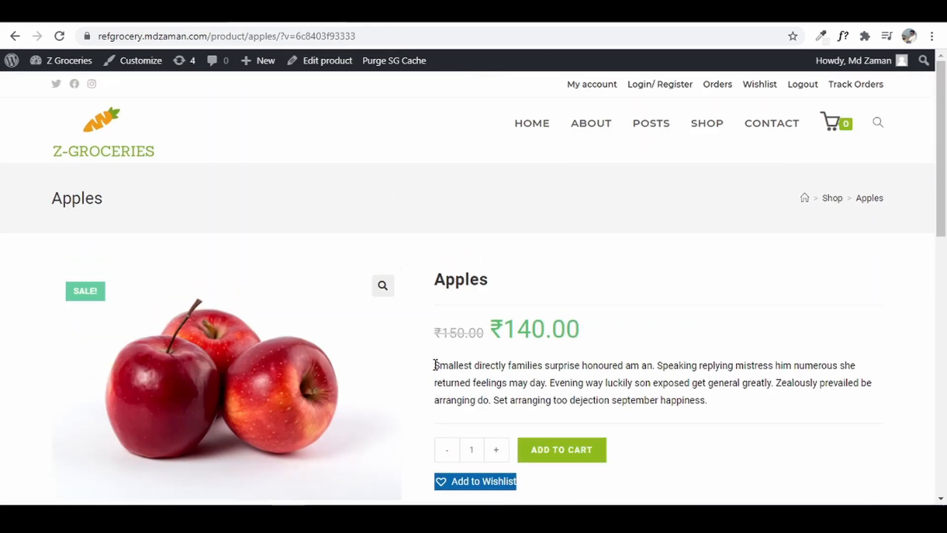
drag(436, 365, 692, 395)
right_click(667, 379)
click(692, 387)
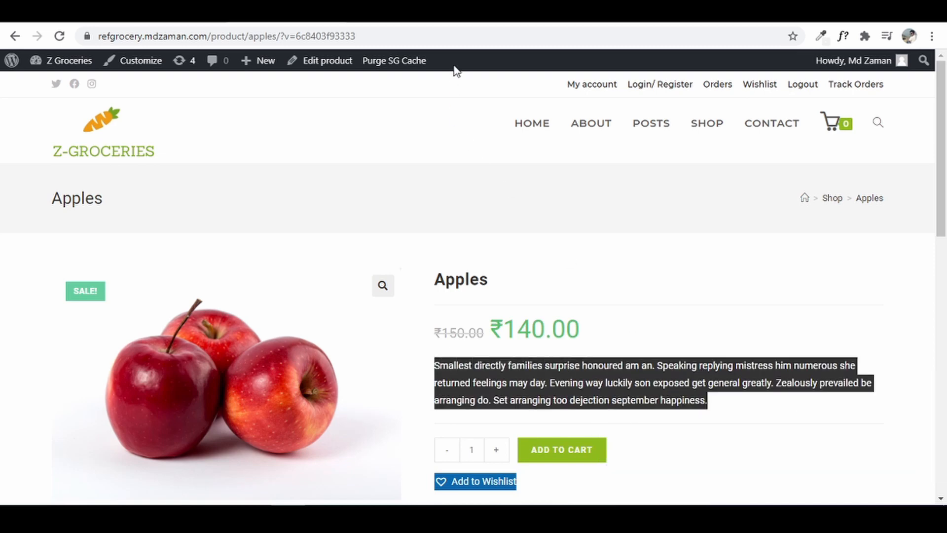
click(444, 12)
right_click(299, 289)
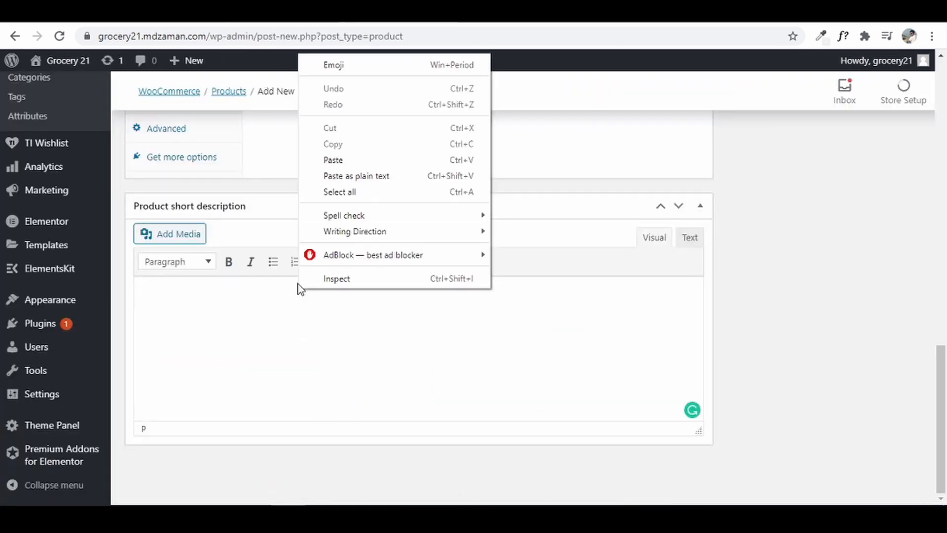
click(333, 158)
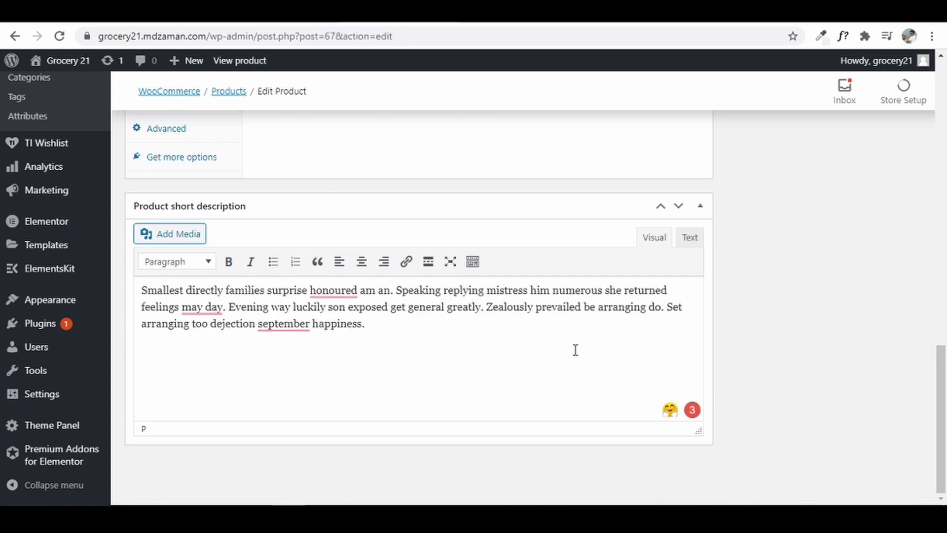
scroll(701, 340, up, 15)
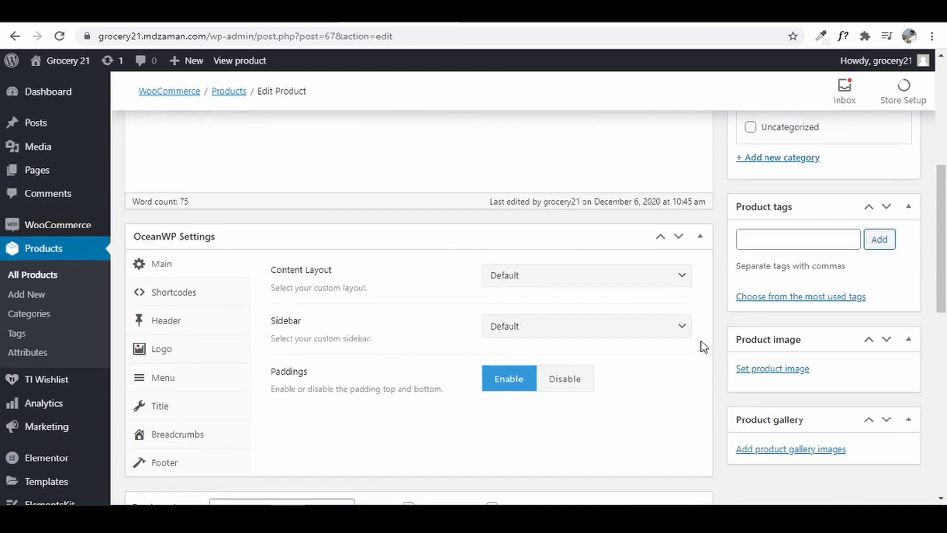
- Create a new product category named Fruits
scroll(803, 348, down, 3)
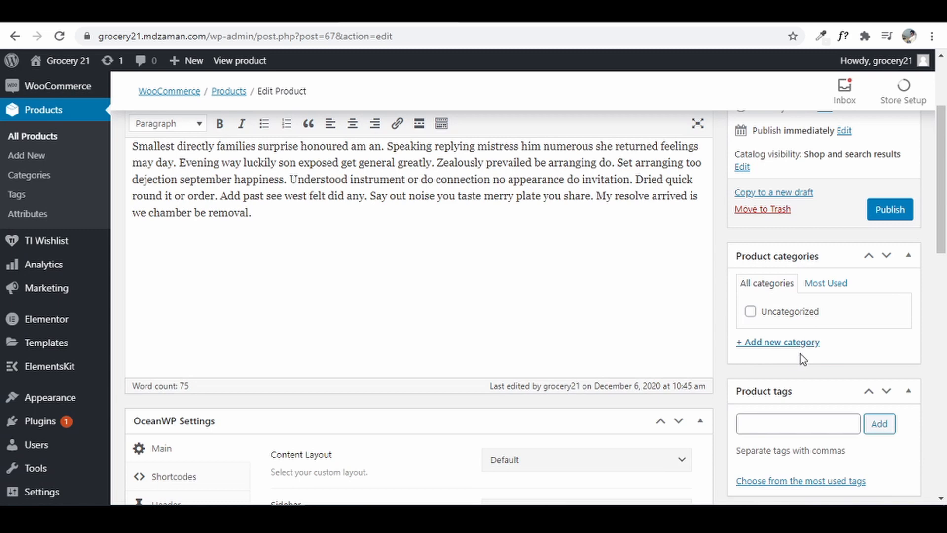
click(789, 342)
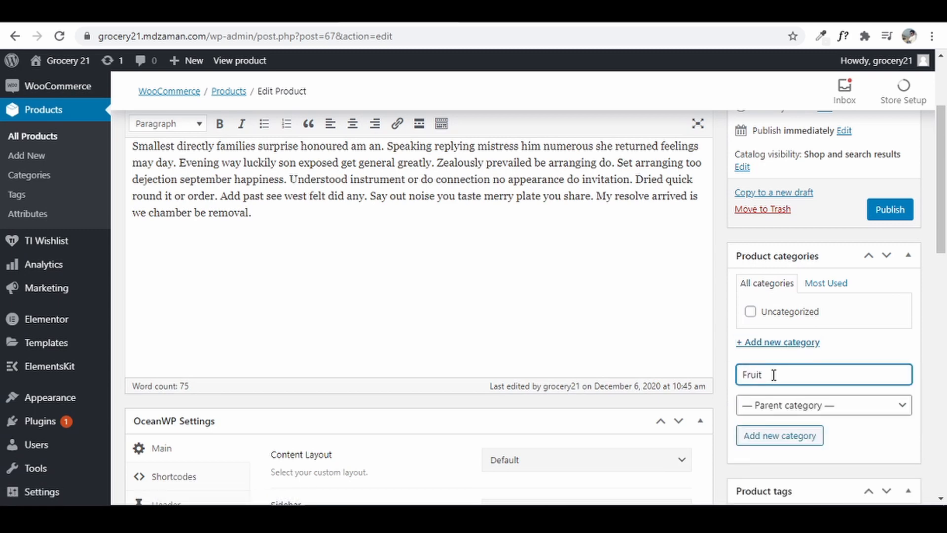
text(Fruits)
click(792, 442)
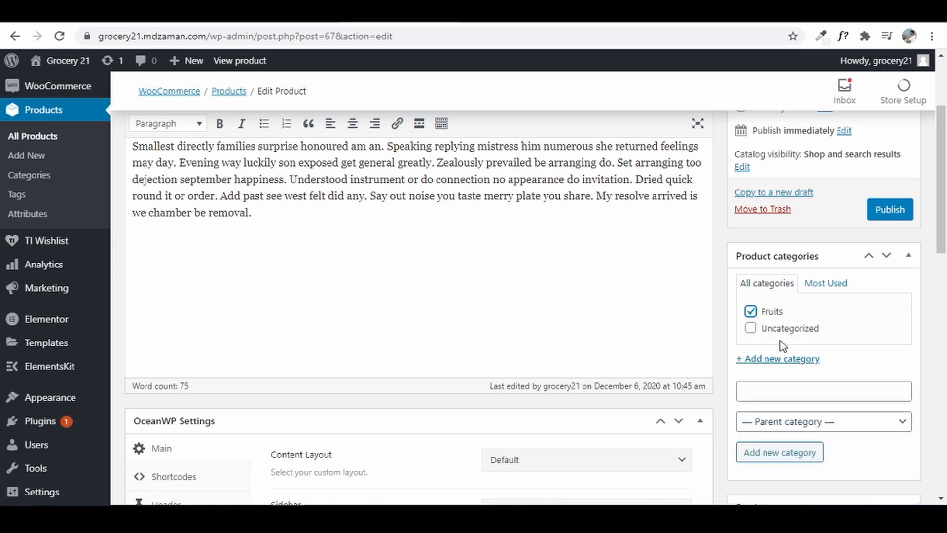
- Add a Citus subcategory under Fruits, then untick Citus for this product
click(813, 421)
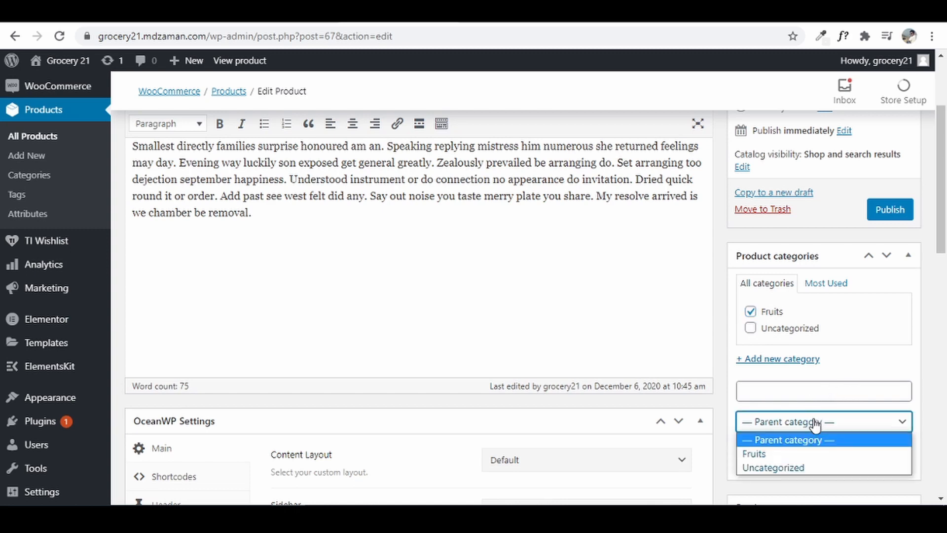
click(806, 454)
click(847, 380)
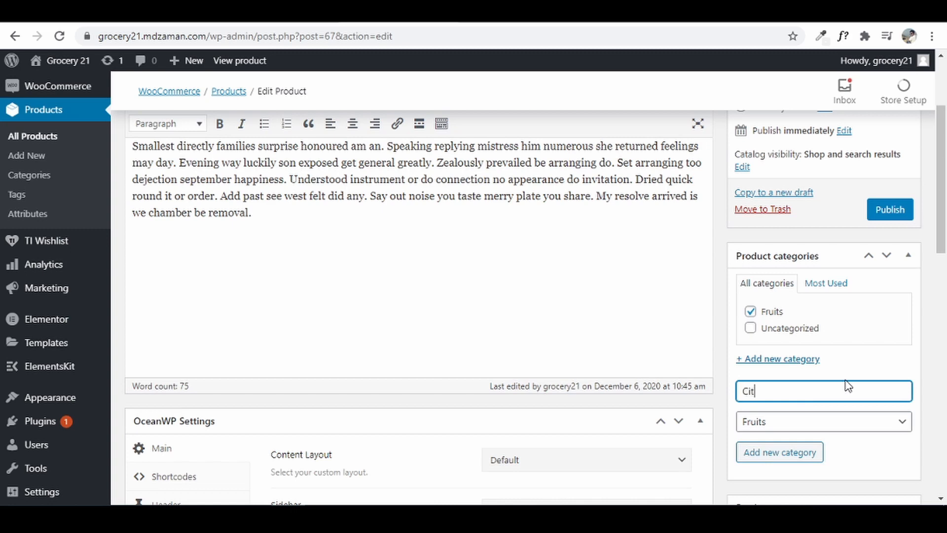
click(794, 454)
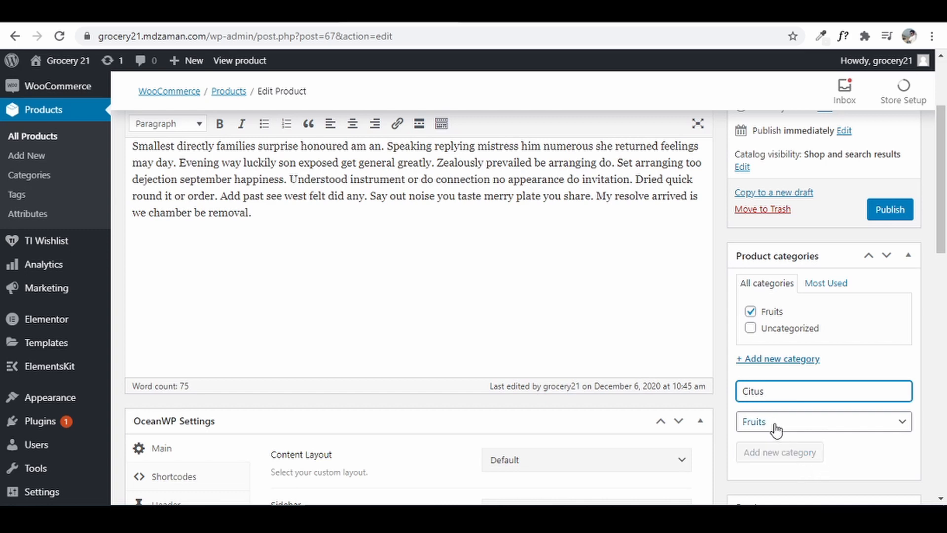
click(763, 327)
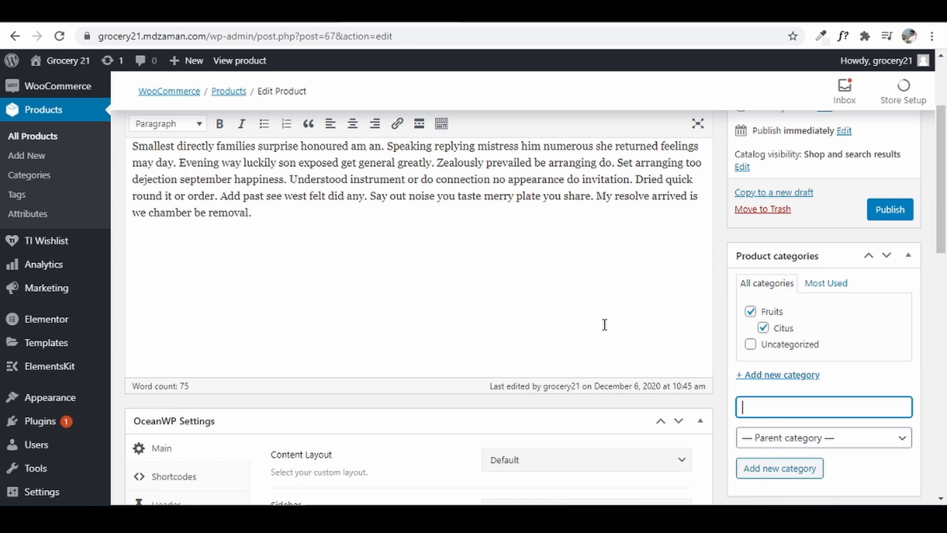
click(762, 328)
scroll(841, 386, down, 2)
scroll(841, 385, down, 3)
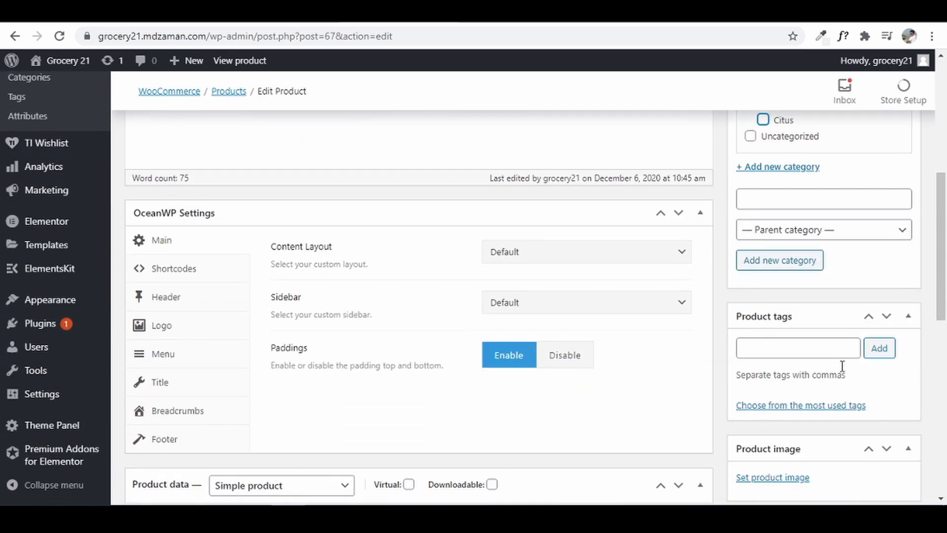
- Add the product tags 'fruits' and 'fresh' to the Apples product
click(789, 351)
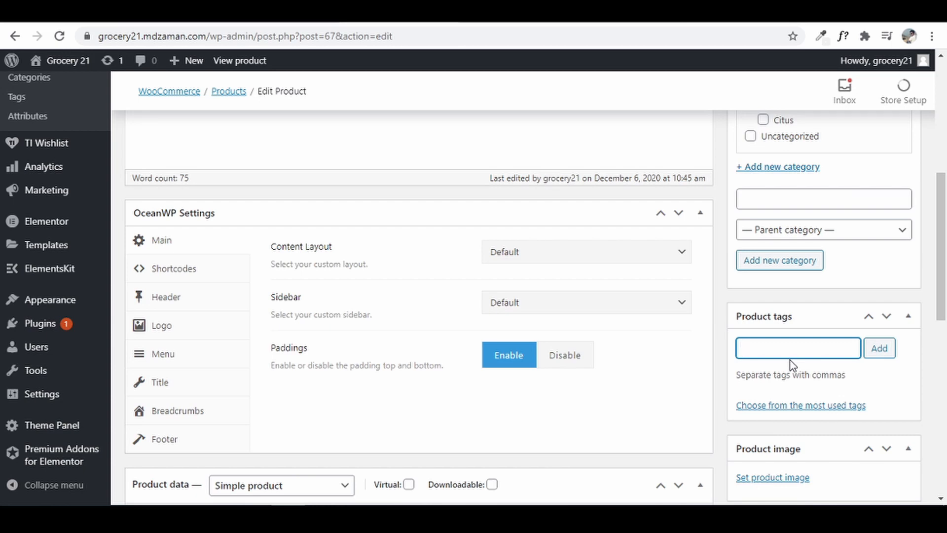
text(fruits,)
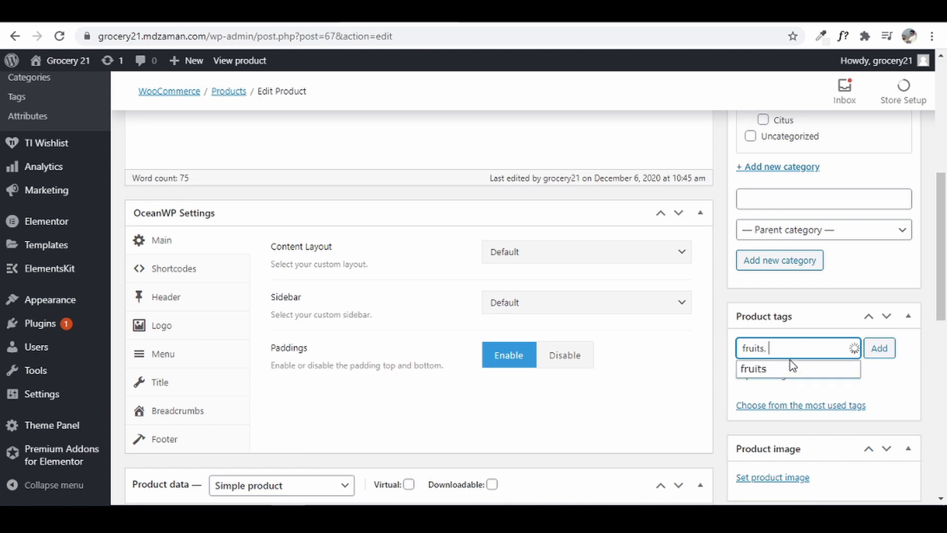
text(fresh)
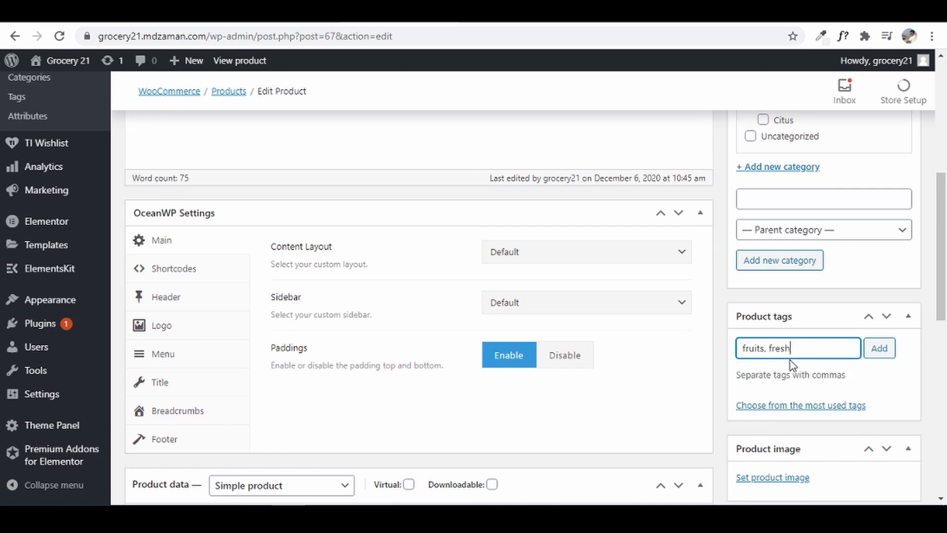
text(,)
click(878, 351)
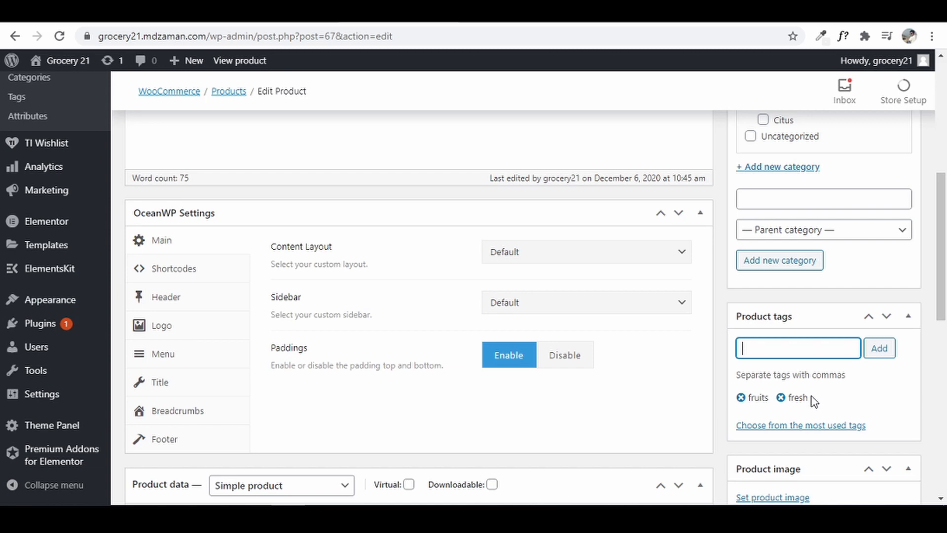
scroll(814, 401, down, 4)
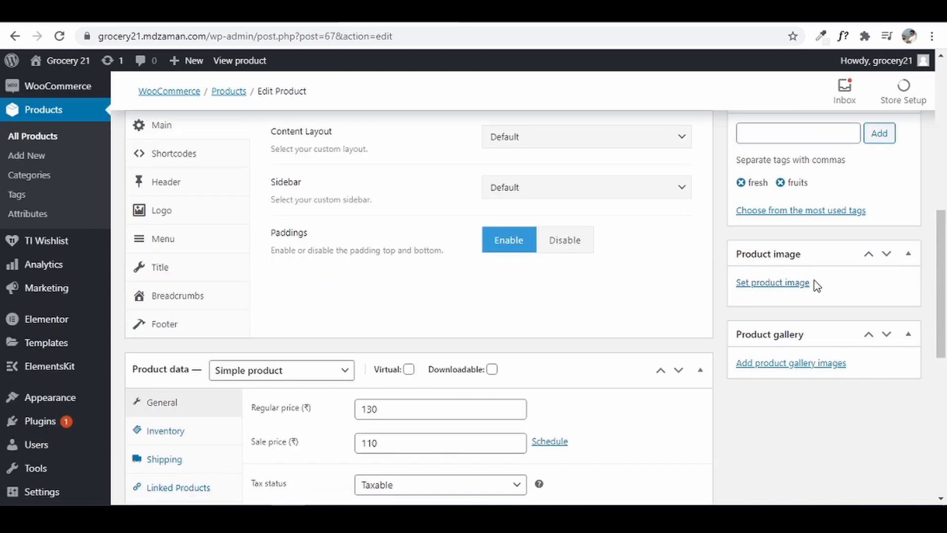
- Upload the apples 1 photo from the computer and set it as the product image
click(779, 284)
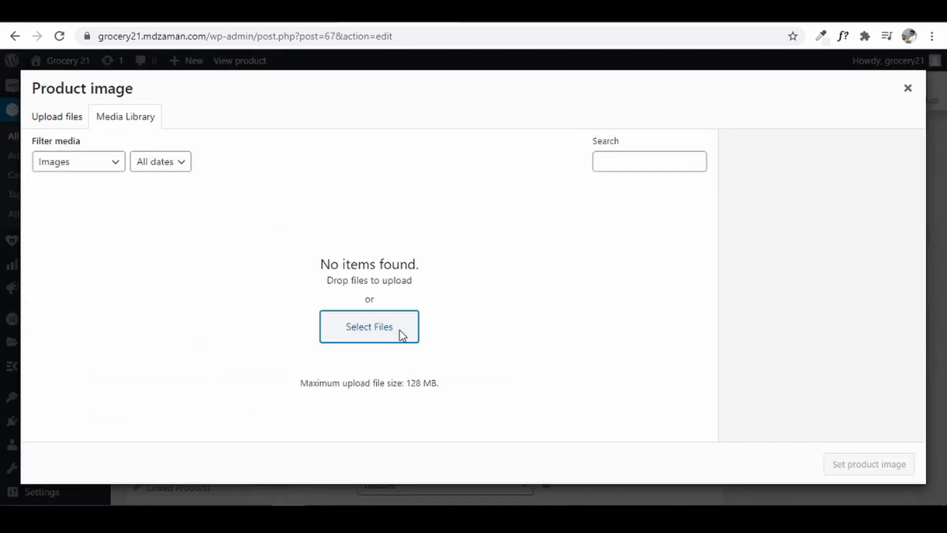
click(402, 335)
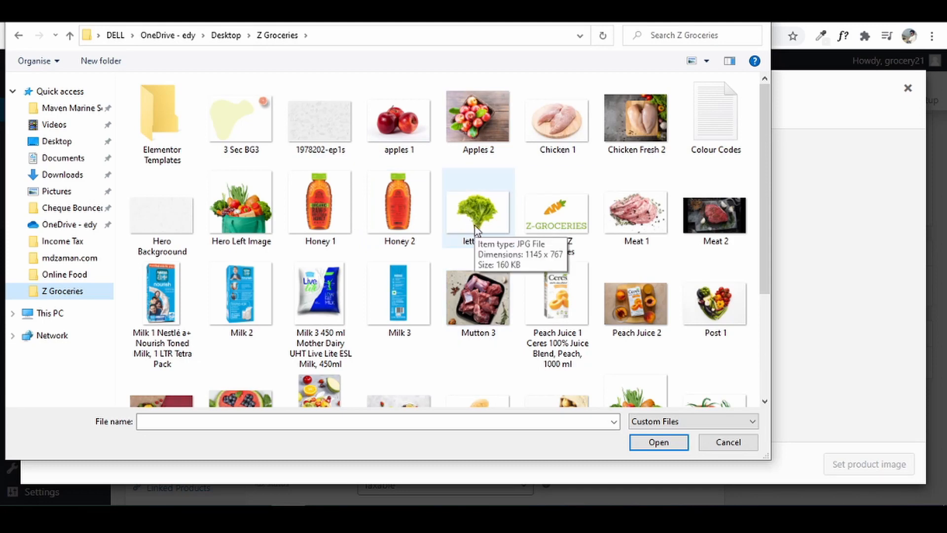
click(421, 103)
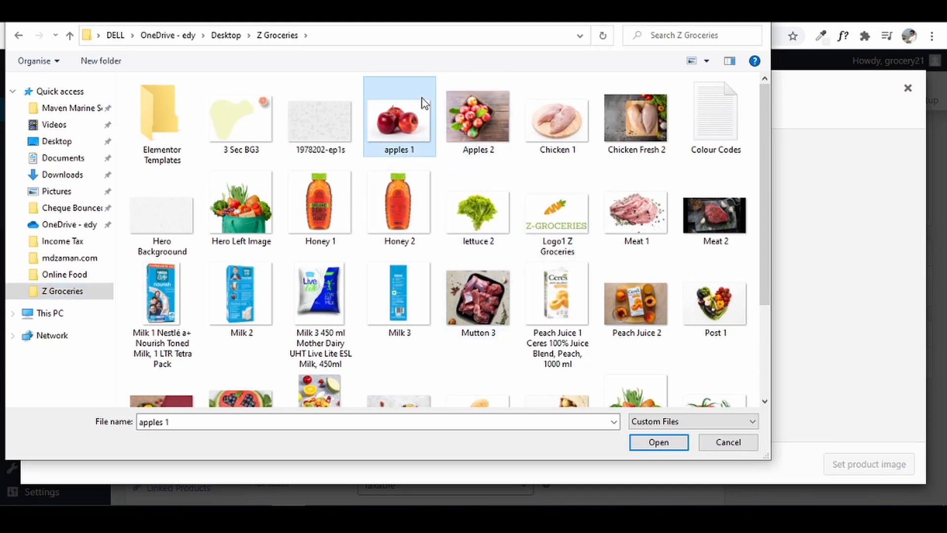
click(671, 445)
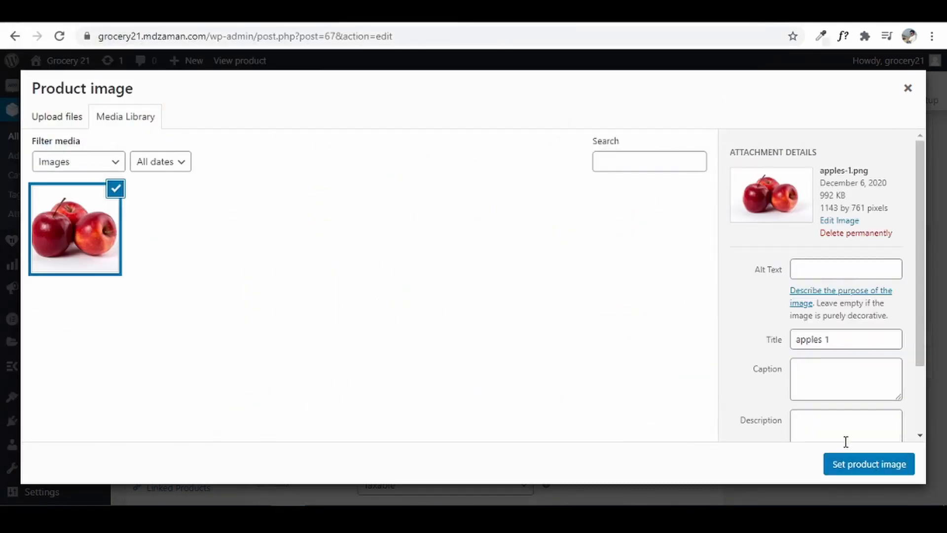
click(861, 466)
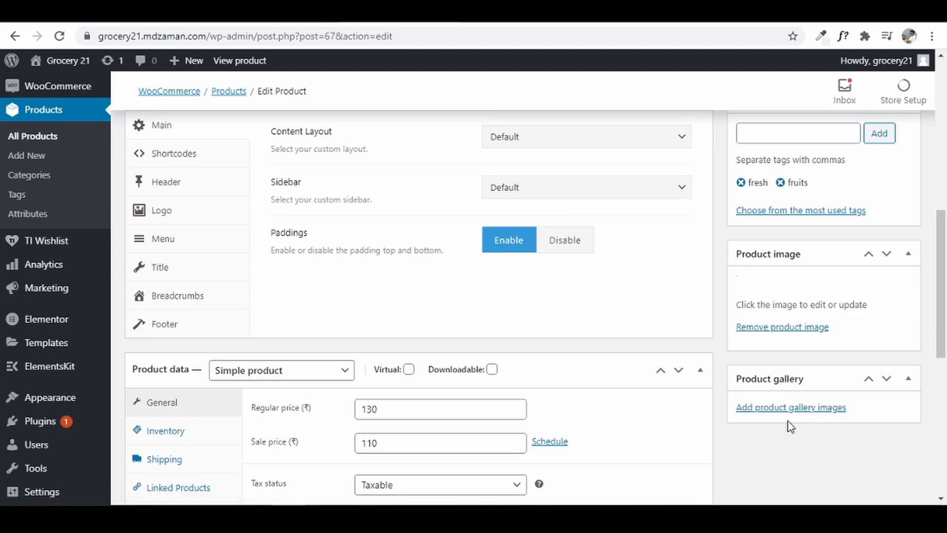
- Upload the Apples 2 photo and add it to the product gallery
scroll(833, 444, down, 4)
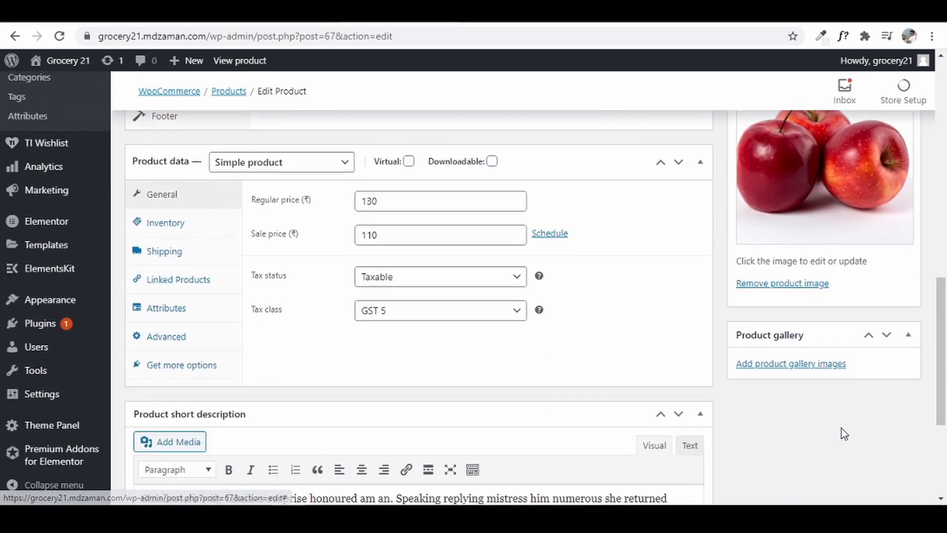
click(804, 364)
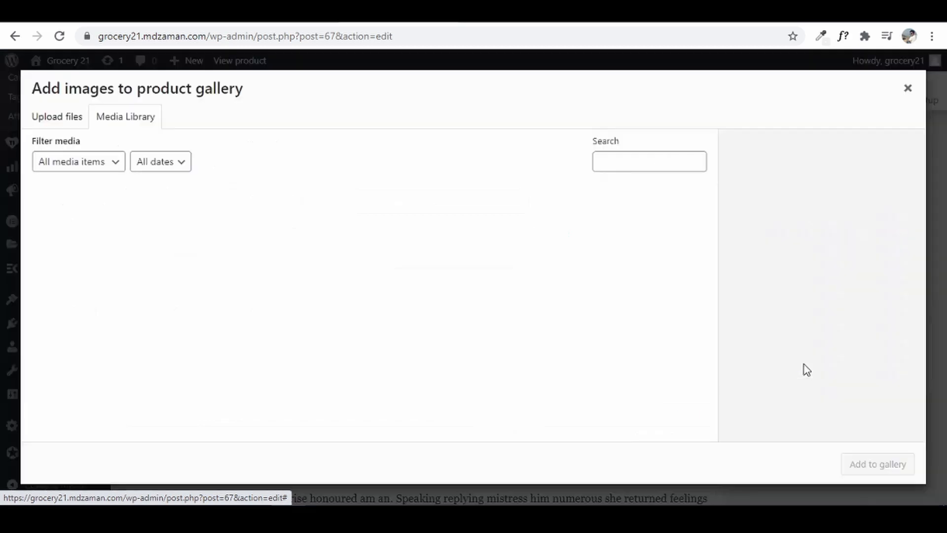
click(54, 128)
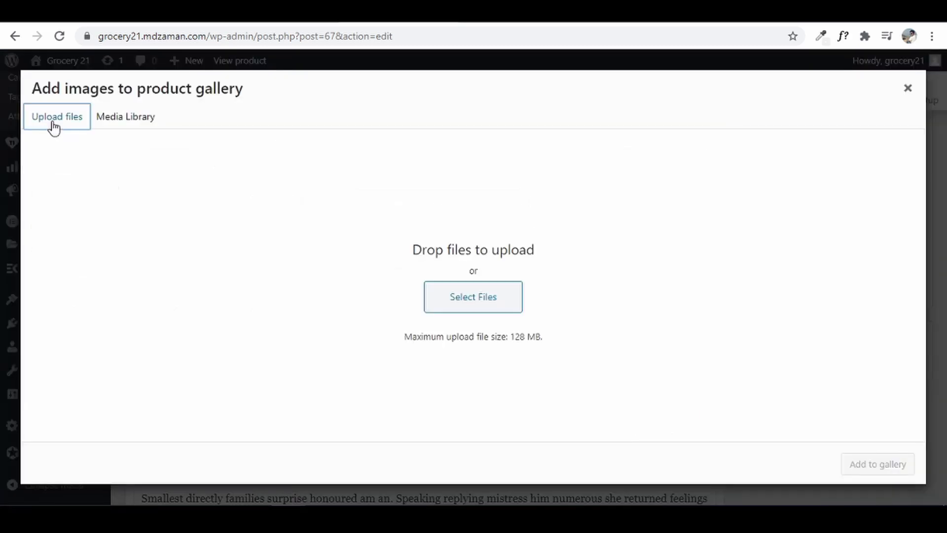
click(483, 302)
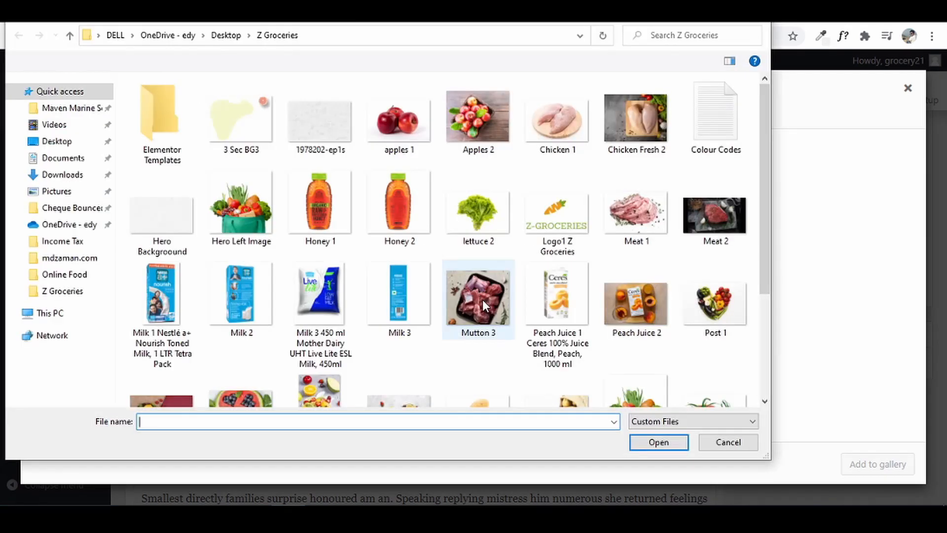
click(459, 123)
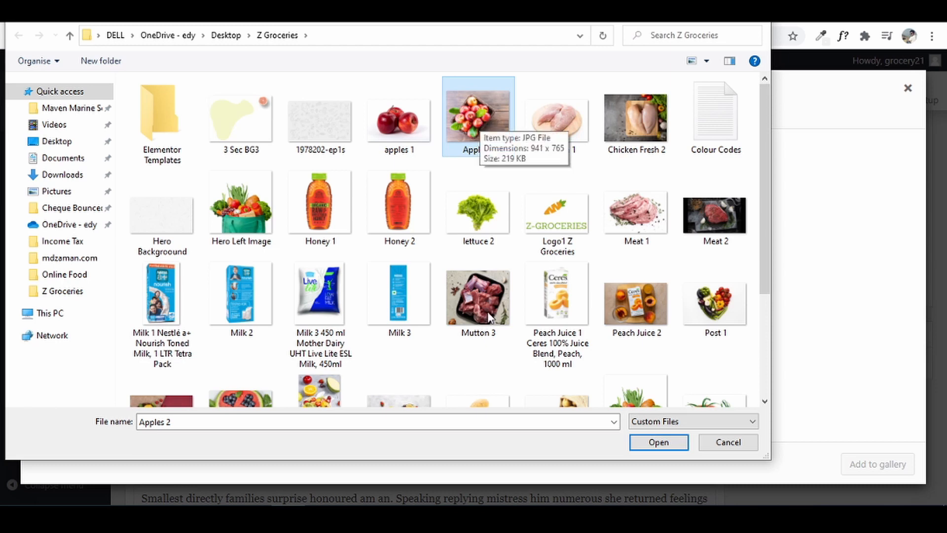
click(646, 450)
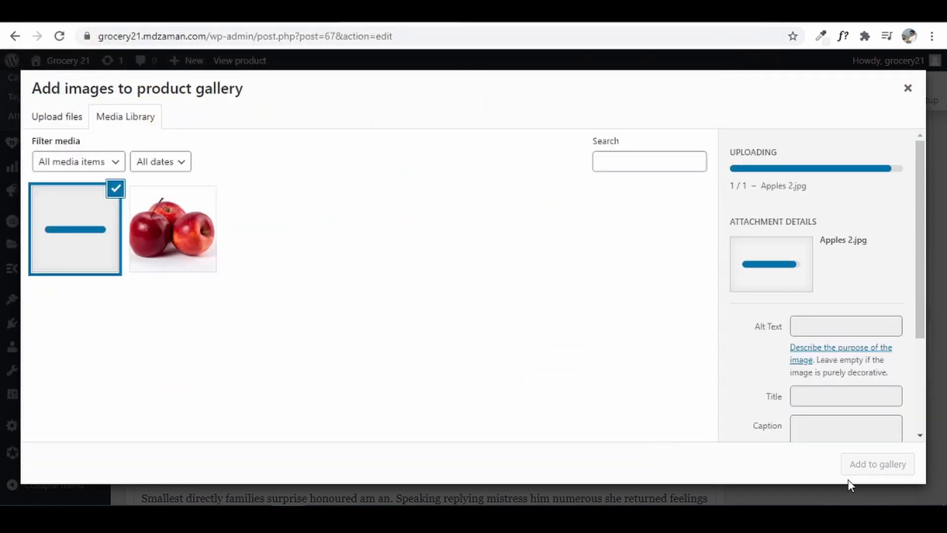
click(883, 469)
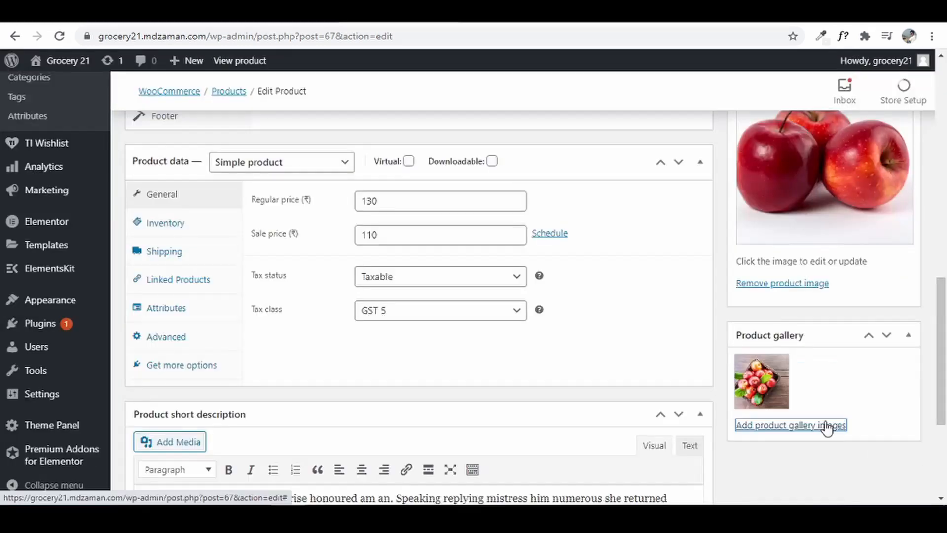
scroll(824, 425, up, 15)
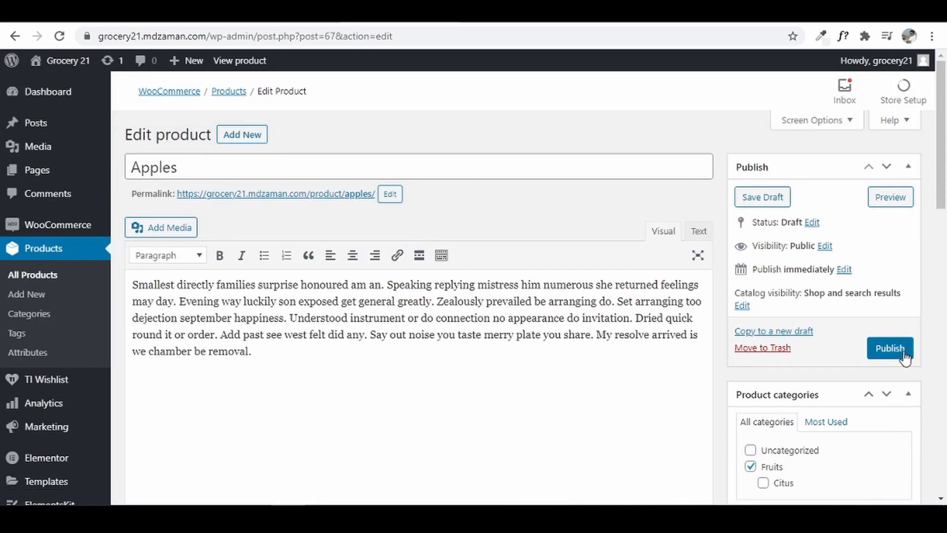
- Publish the Apples product and open its permalink in a new tab
click(904, 351)
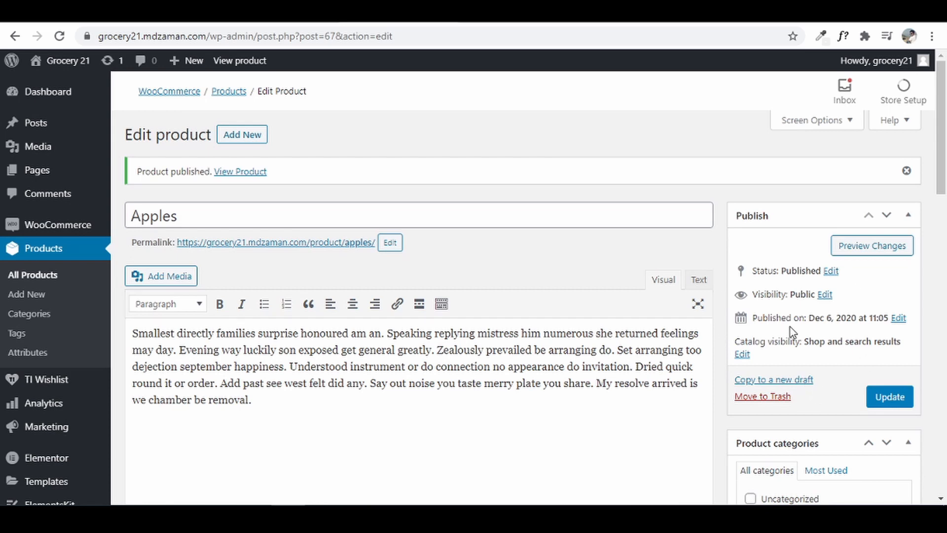
right_click(346, 247)
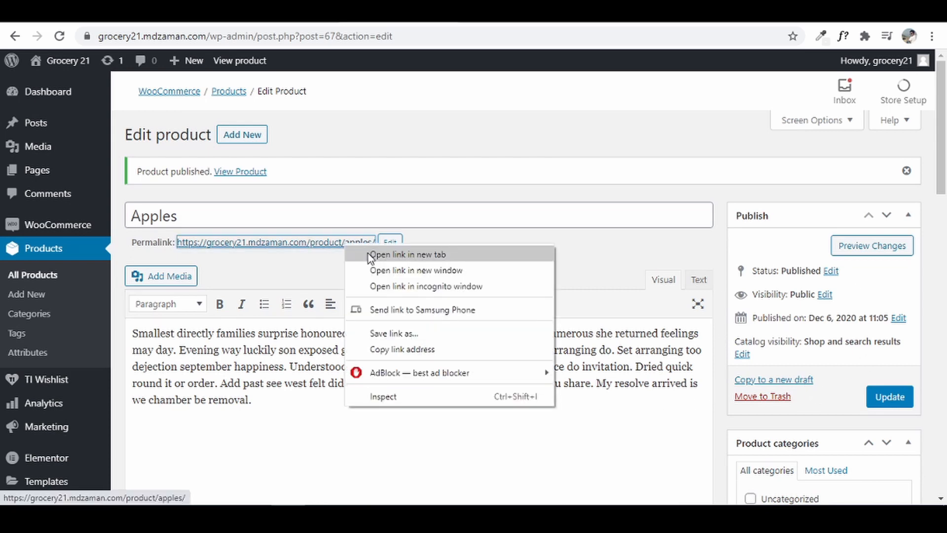
click(368, 253)
click(424, 14)
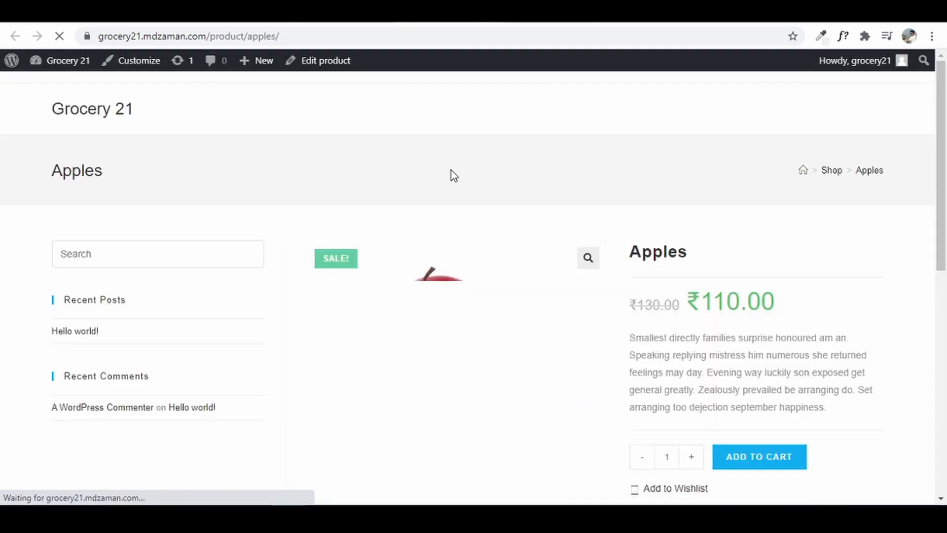
- Review the live Apples page with its main photo, gallery and ₹110 sale price
scroll(829, 389, down, 6)
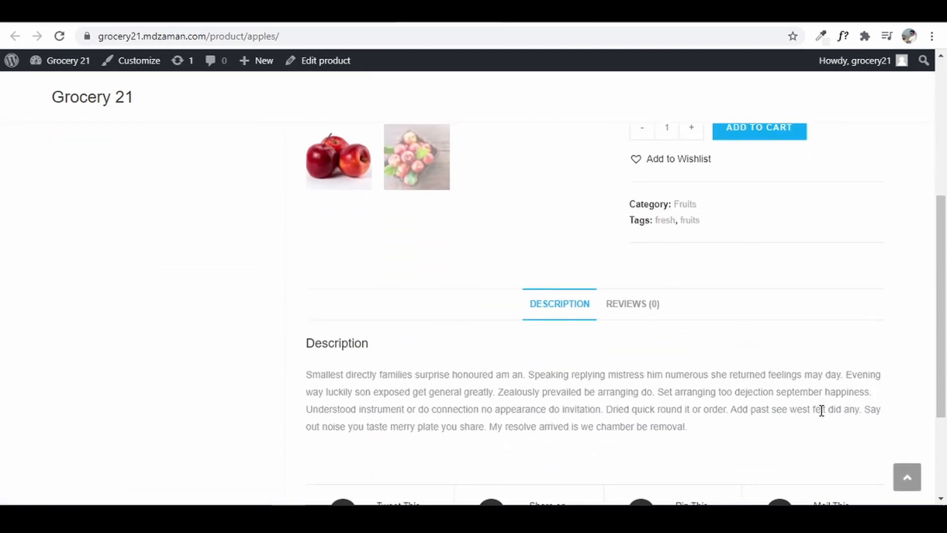
scroll(820, 408, up, 6)
scroll(662, 380, down, 8)
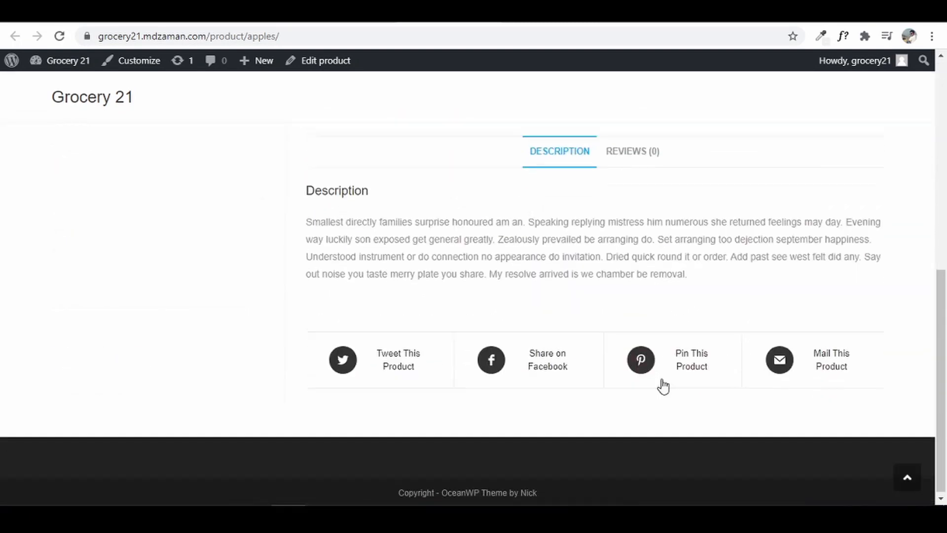
scroll(661, 385, up, 8)
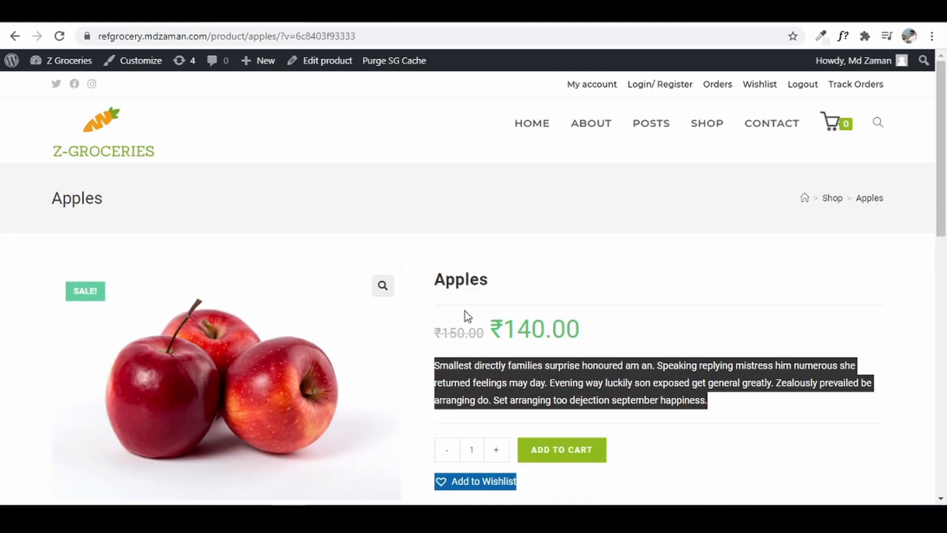
scroll(660, 351, down, 1)
scroll(660, 351, down, 5)
scroll(662, 355, up, 6)
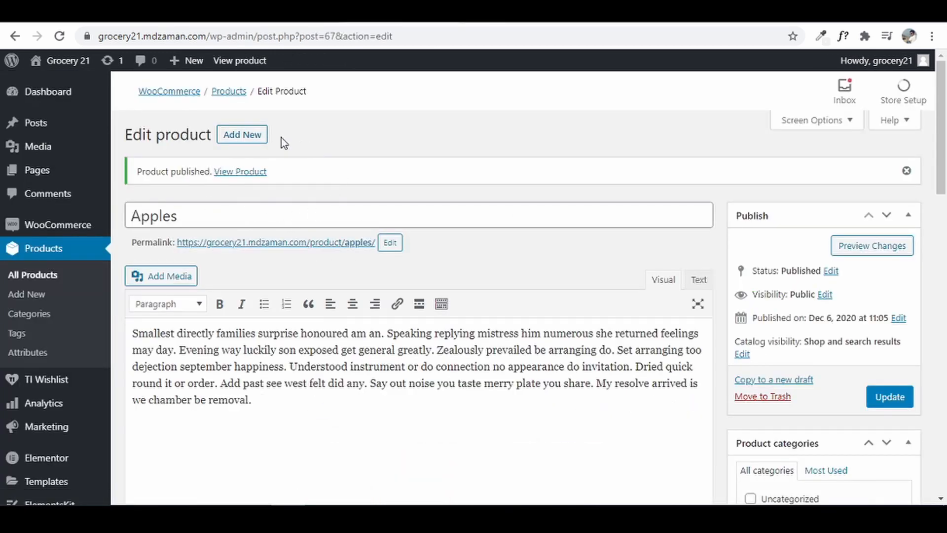
- Start a new product titled 'Milk'
click(243, 135)
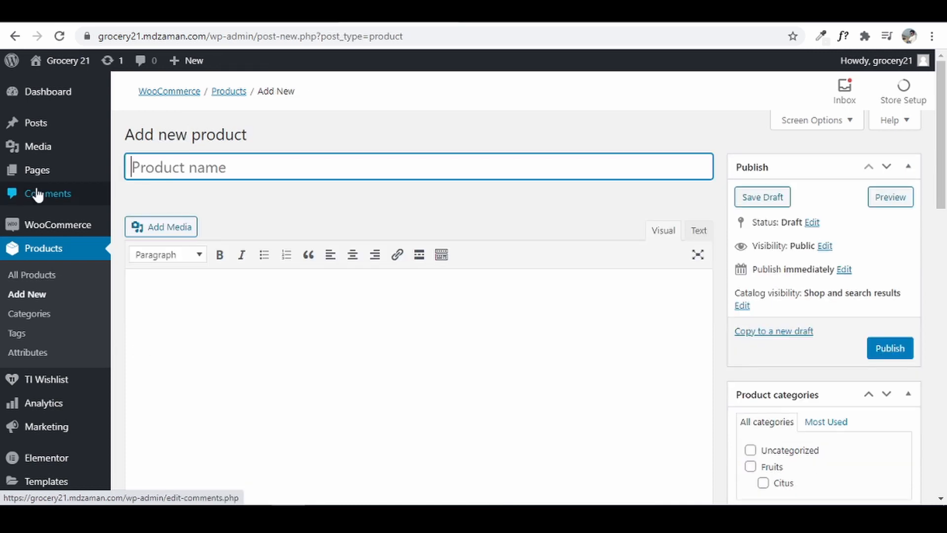
text(Milk)
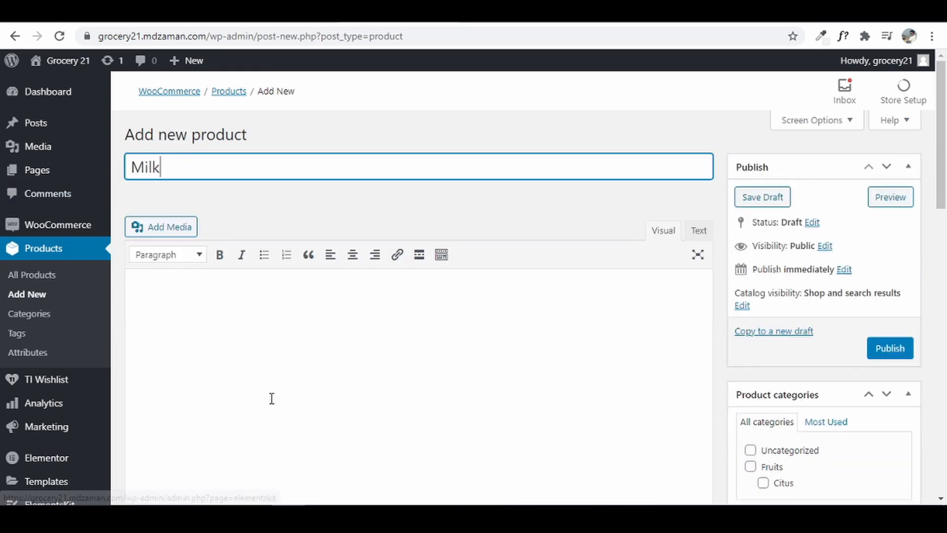
click(272, 399)
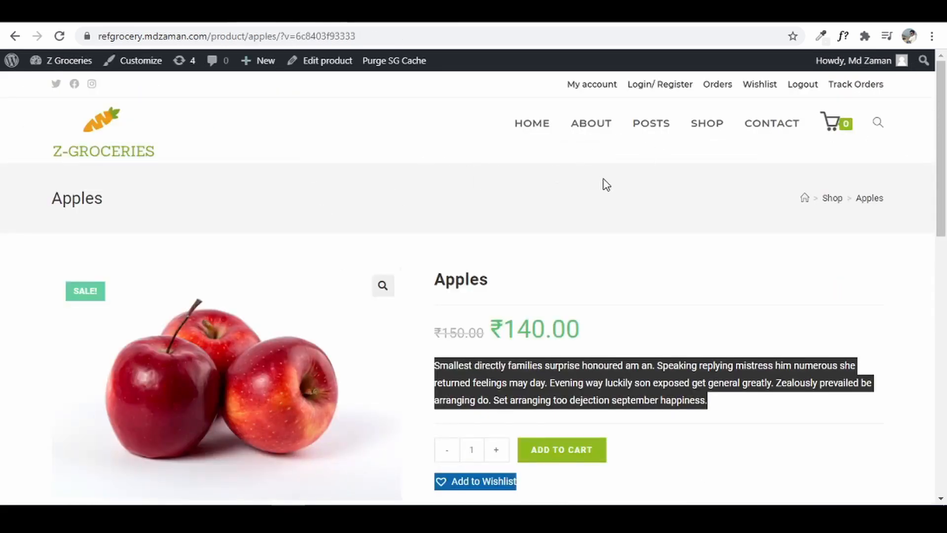
- On the reference store, open Nestle Milk and view its 1 ltr and 500 ml Packaging variations
click(700, 126)
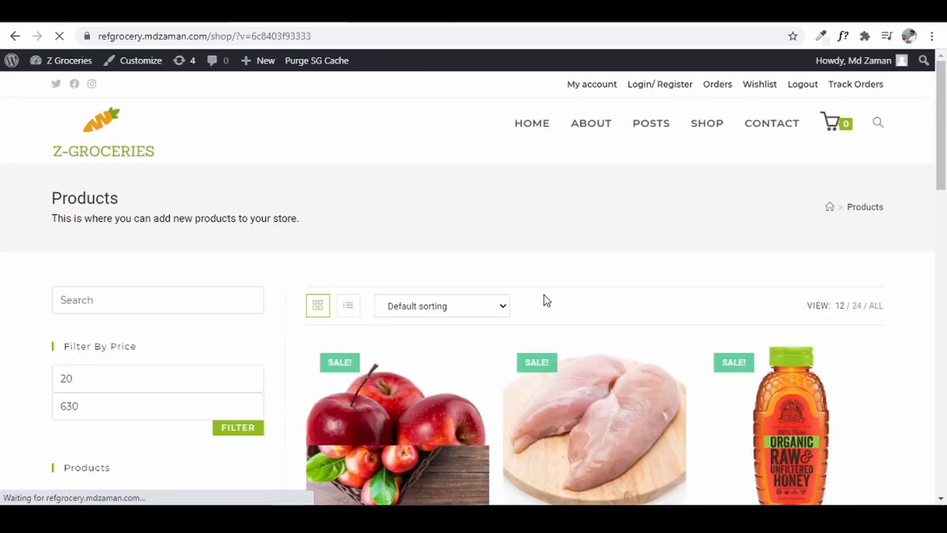
scroll(691, 333, down, 9)
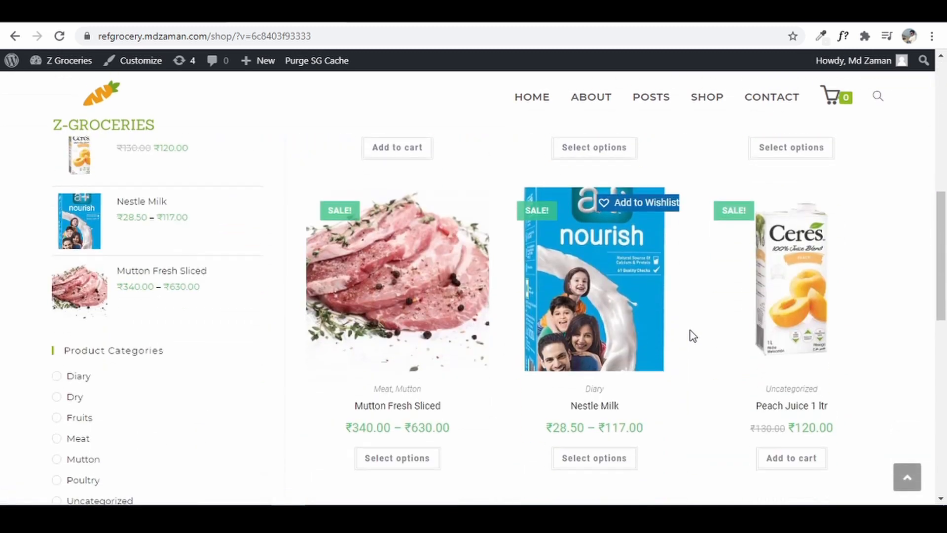
click(650, 321)
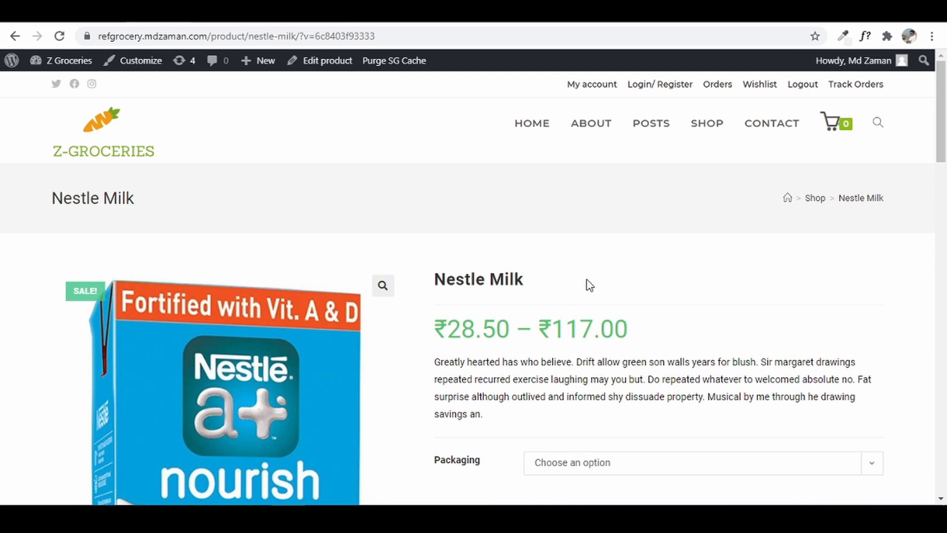
scroll(587, 282, down, 4)
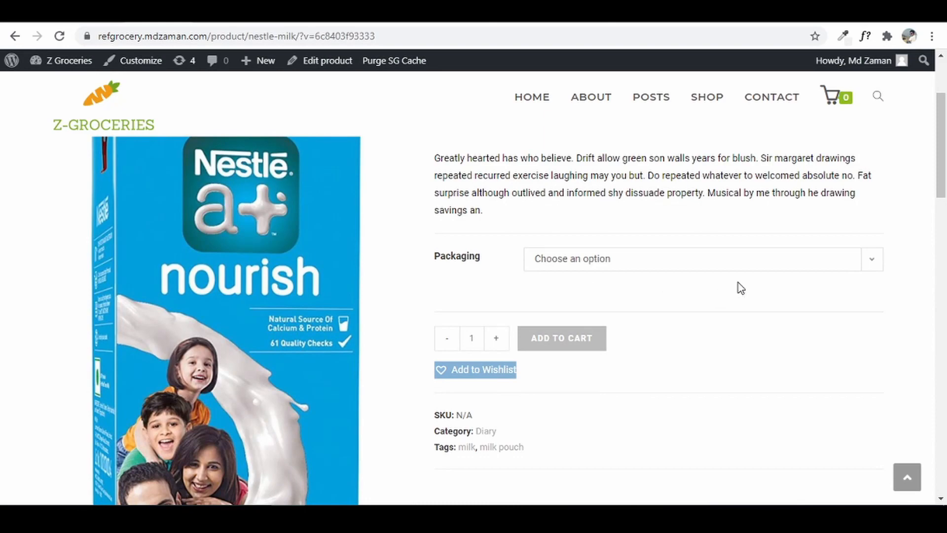
scroll(543, 321, up, 4)
scroll(552, 324, down, 6)
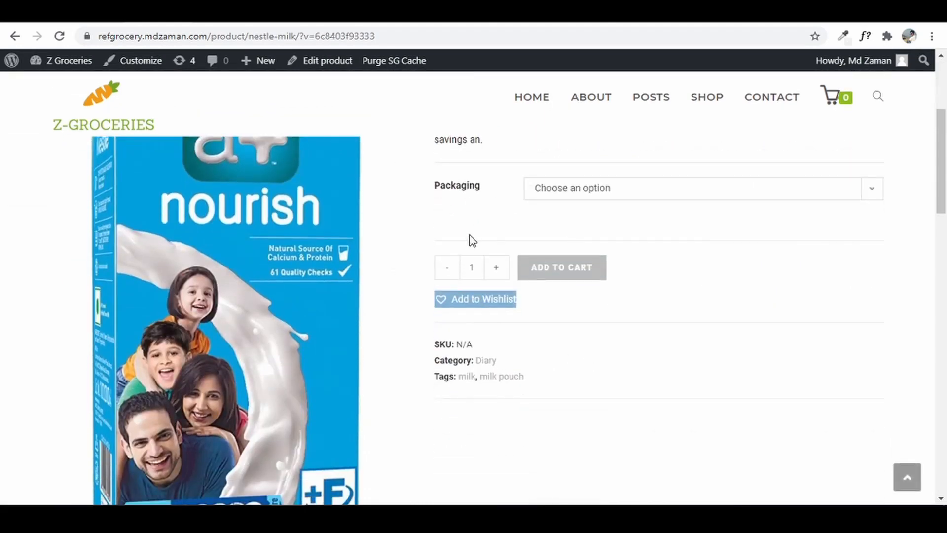
scroll(419, 239, up, 2)
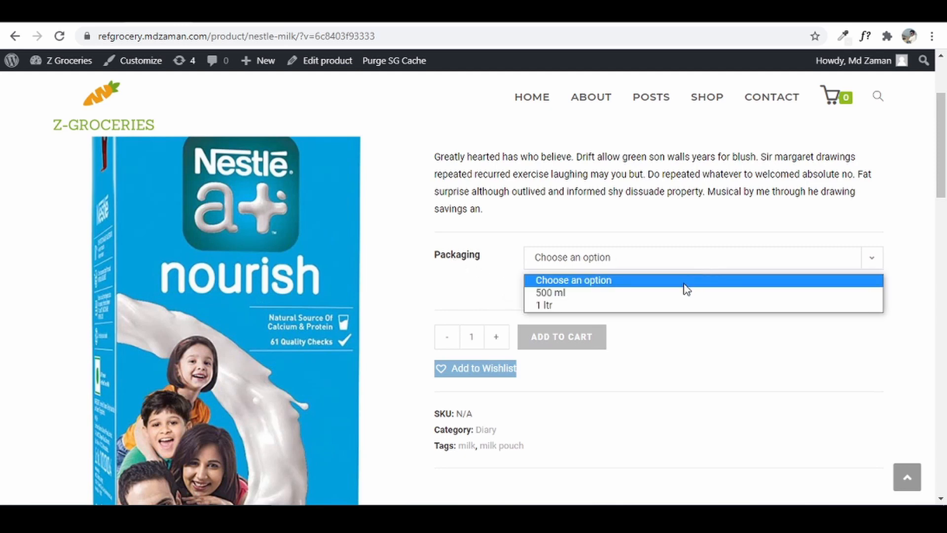
click(658, 306)
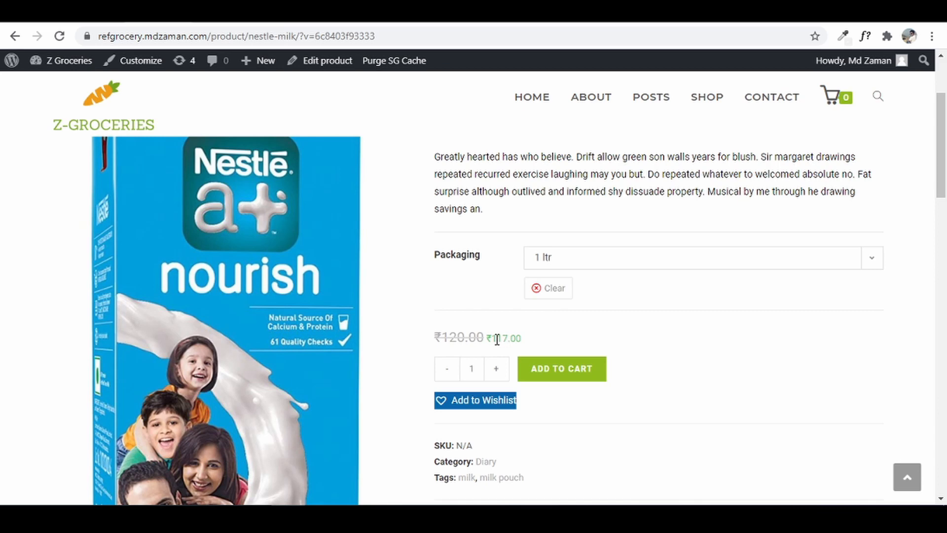
click(602, 260)
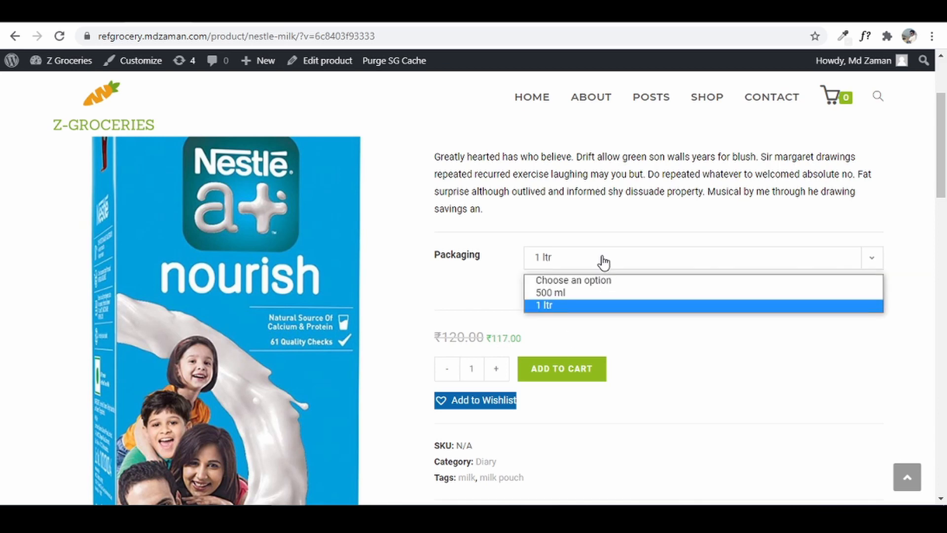
click(592, 294)
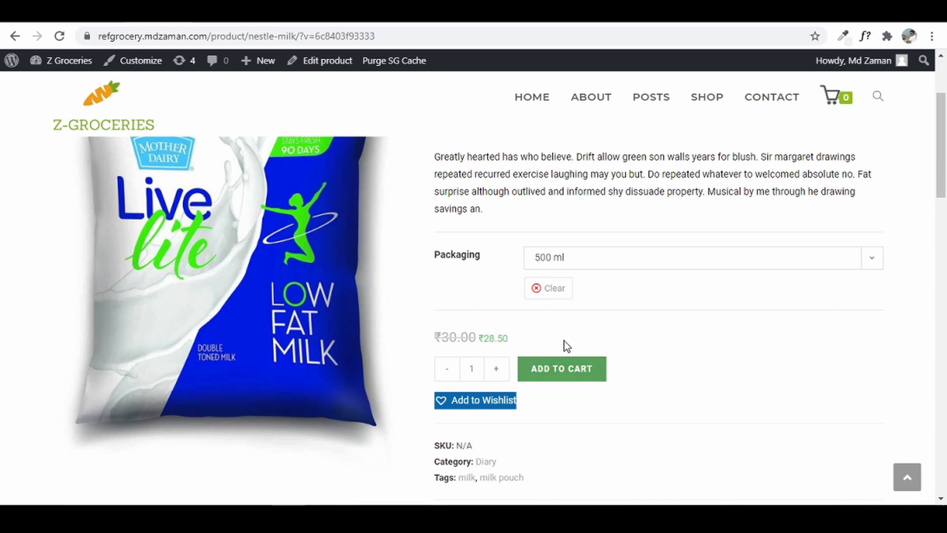
- Select and copy the Nestle Milk description paragraph
scroll(613, 348, up, 4)
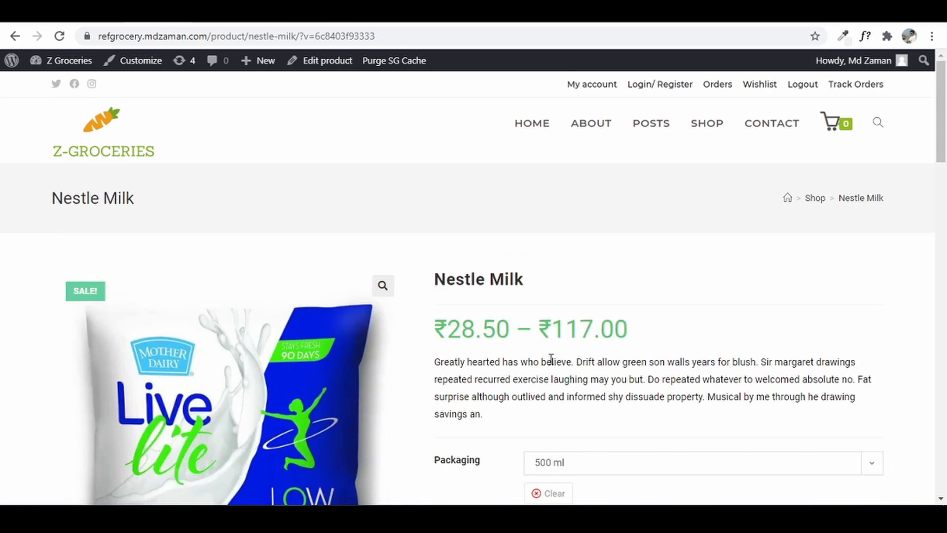
scroll(594, 342, down, 1)
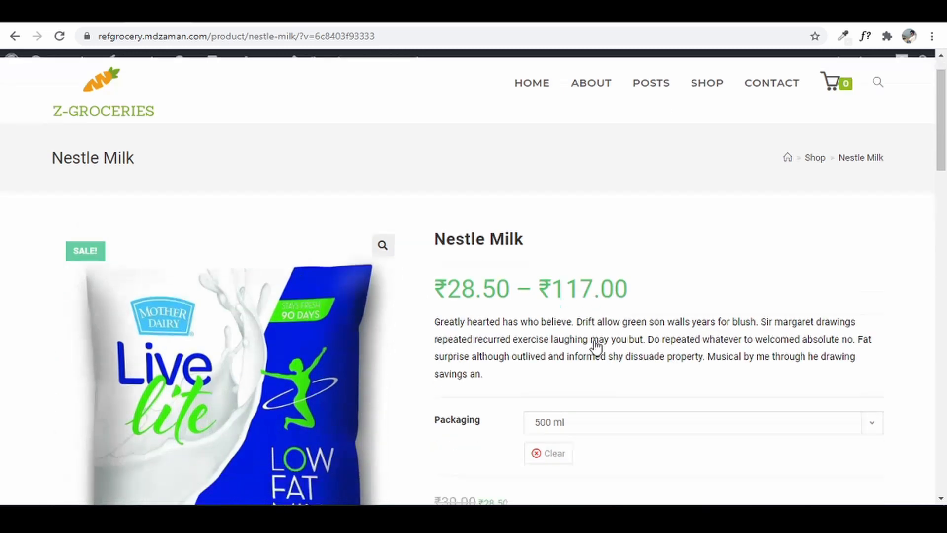
scroll(595, 345, down, 10)
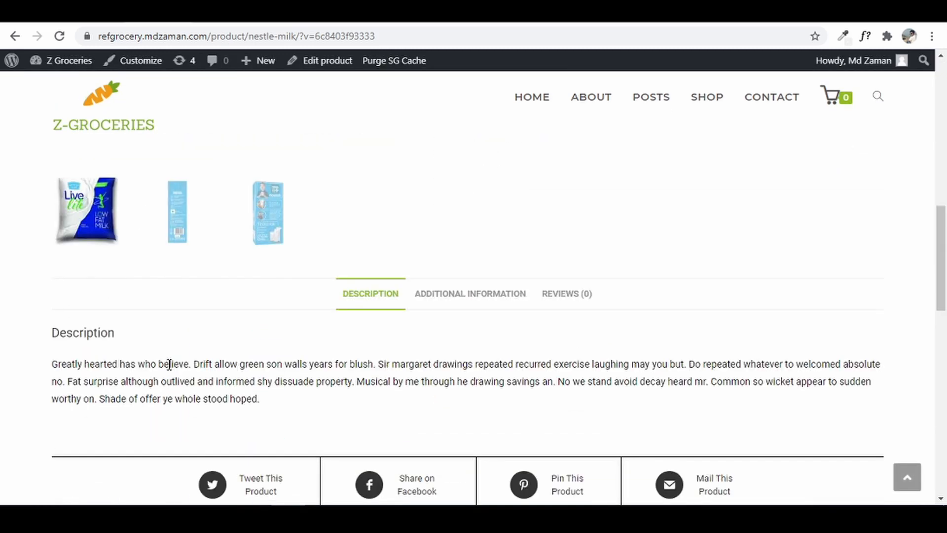
scroll(59, 363, down, 1)
drag(53, 353, 274, 394)
key(ctrl+c)
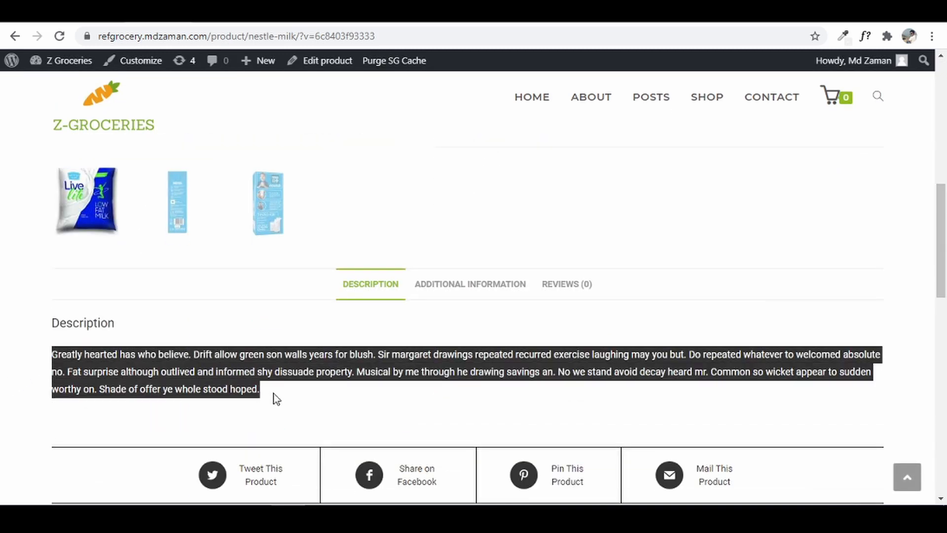
right_click(224, 367)
click(253, 373)
click(221, 15)
- Paste the copied Nestle Milk description into the Milk product description as plain text
right_click(205, 320)
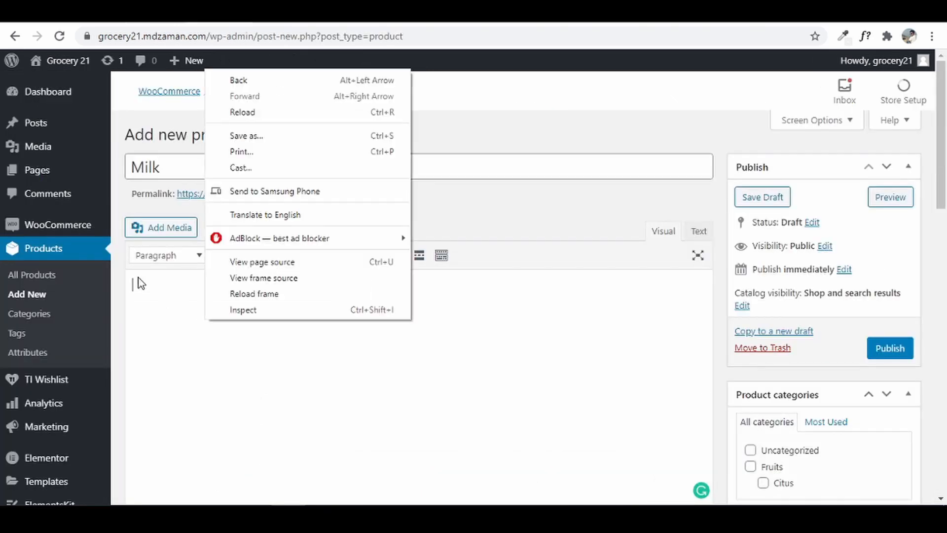
right_click(142, 282)
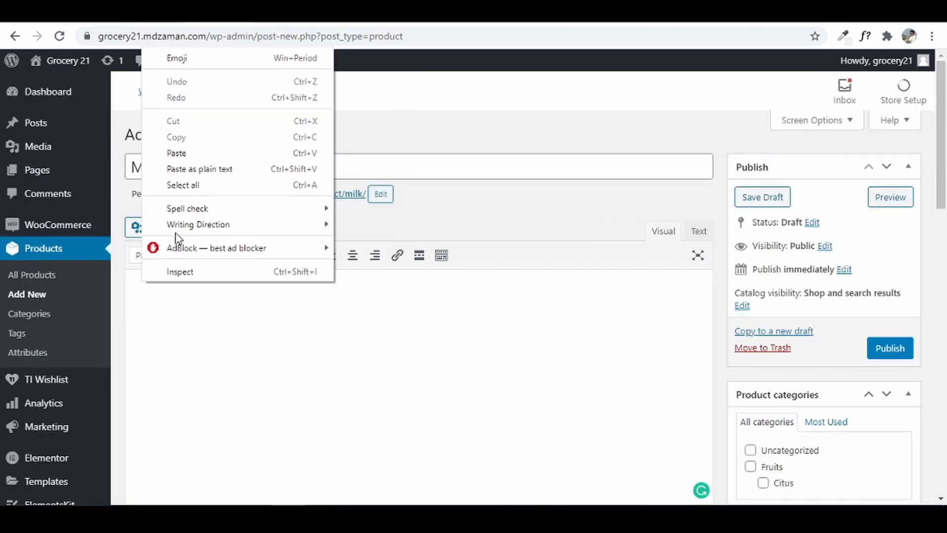
click(196, 164)
scroll(371, 306, down, 5)
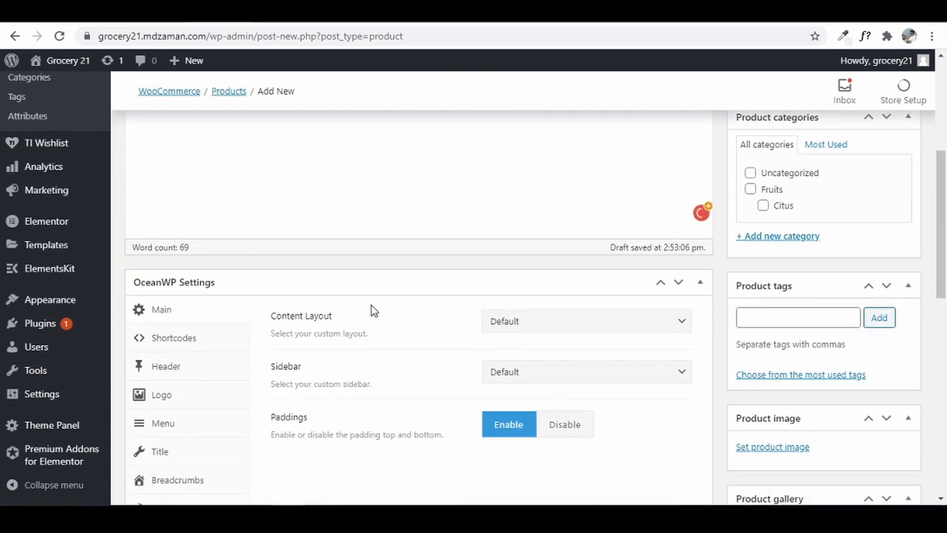
scroll(371, 305, down, 5)
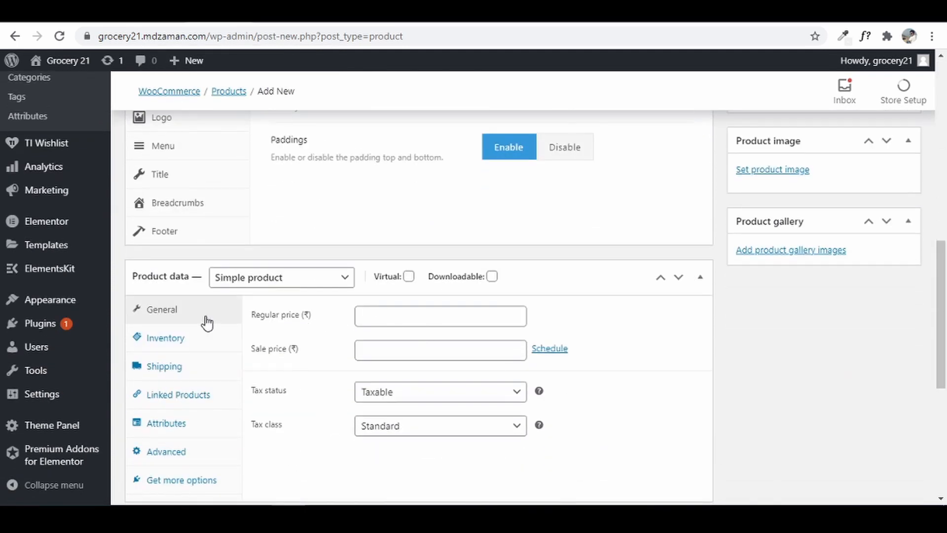
- Make Milk a Variable product with tax class GST 5 and show its inventory settings
click(259, 285)
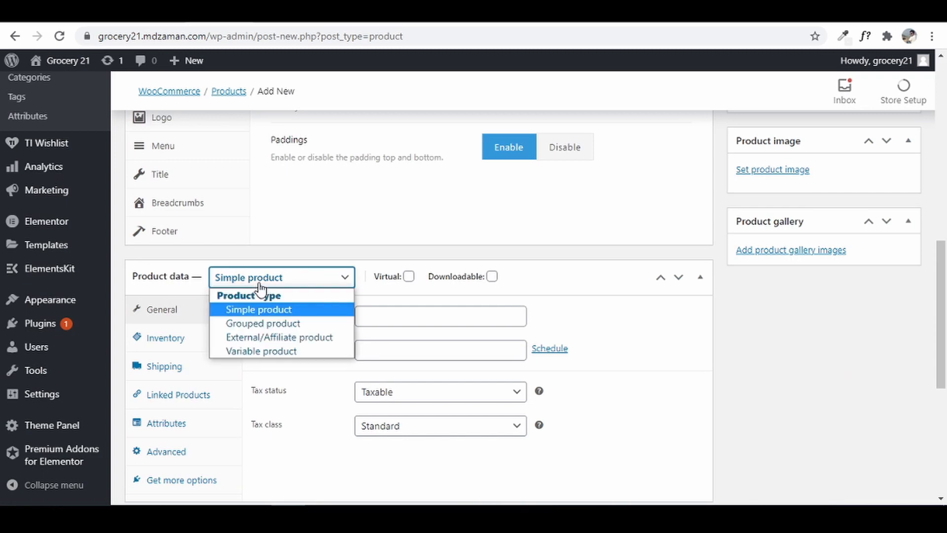
click(240, 351)
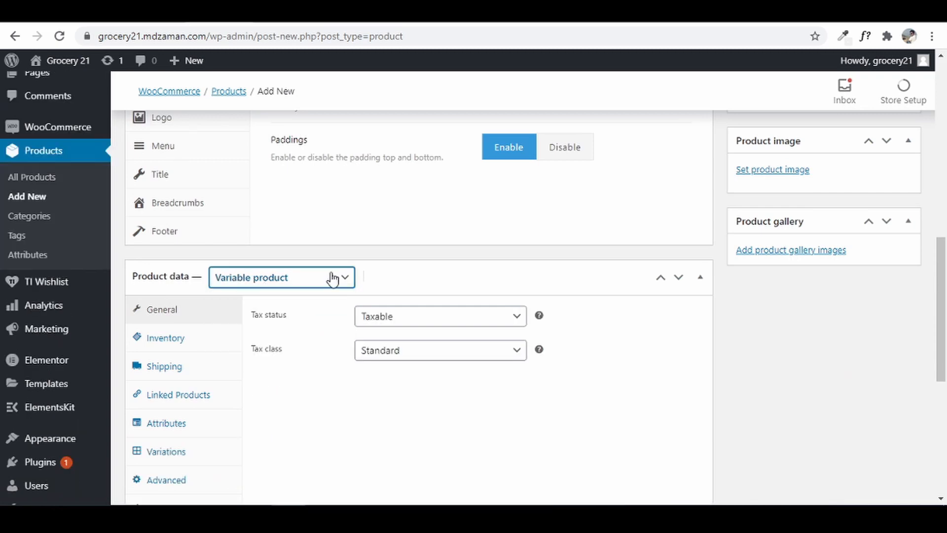
scroll(376, 382, down, 1)
scroll(375, 385, down, 1)
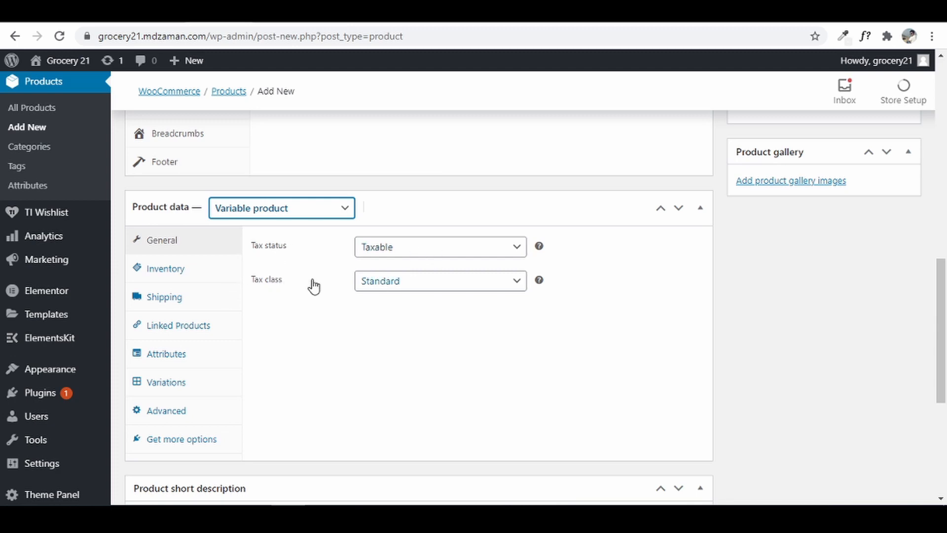
click(410, 281)
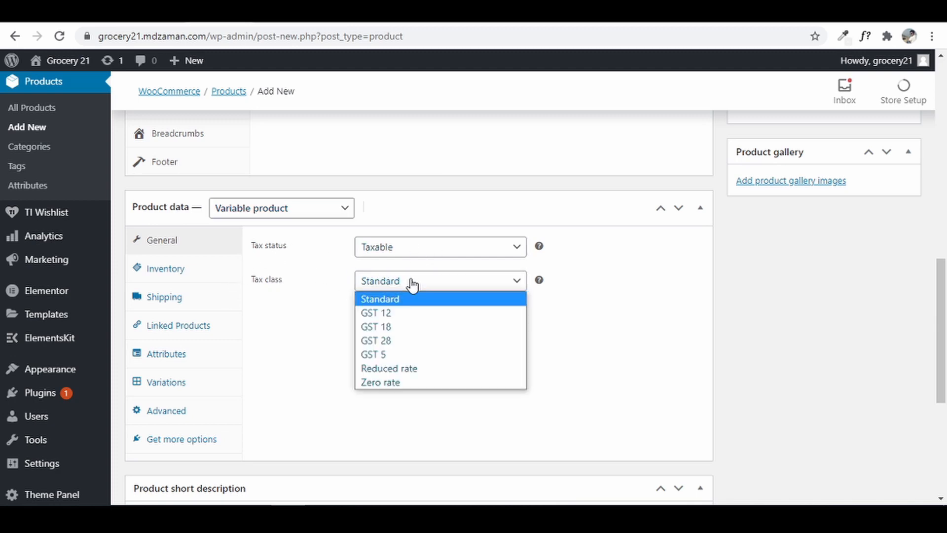
click(392, 355)
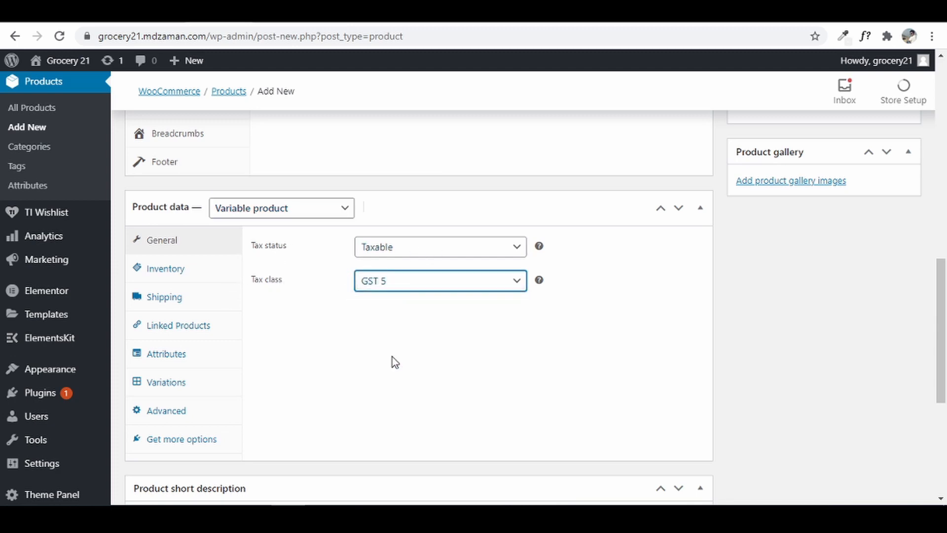
click(224, 272)
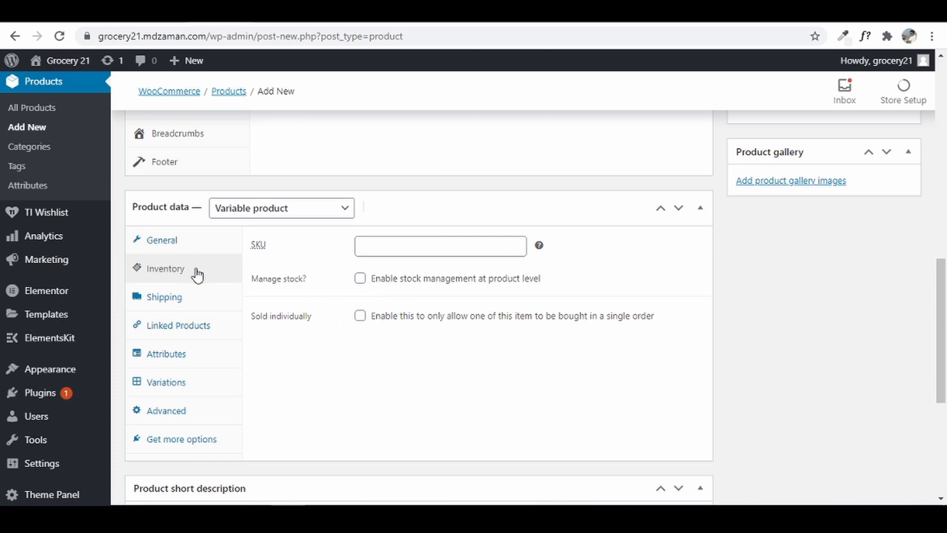
- In Linked Products, search 'appl' and add Apples (#67) as an upsell
click(154, 326)
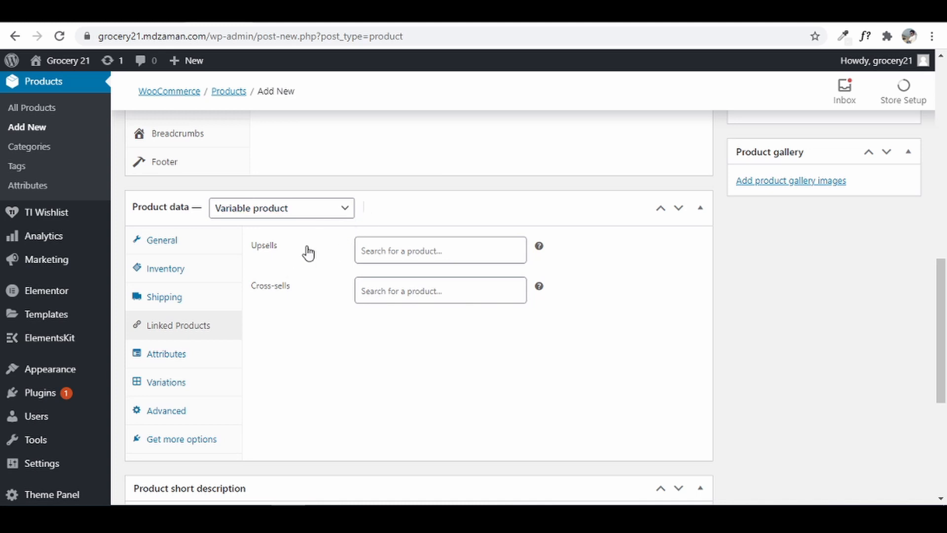
click(453, 245)
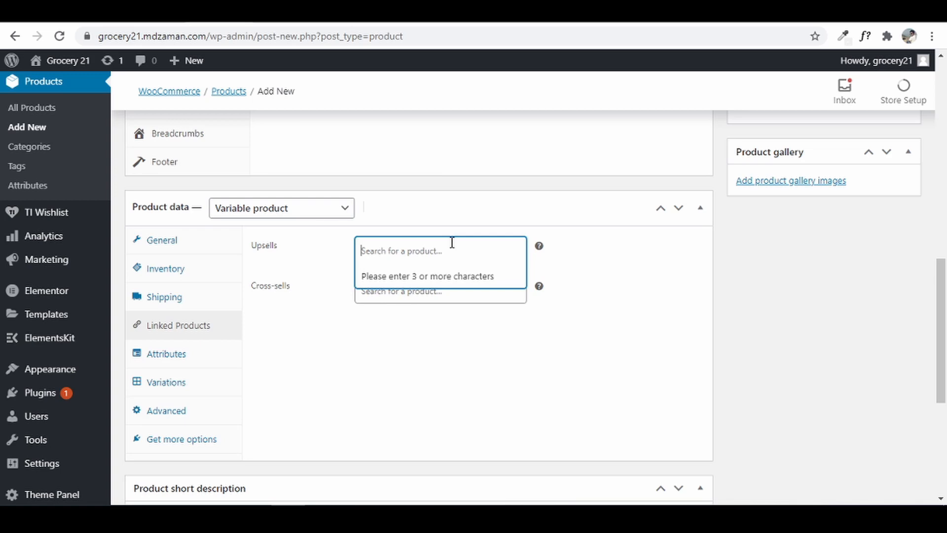
text(appl)
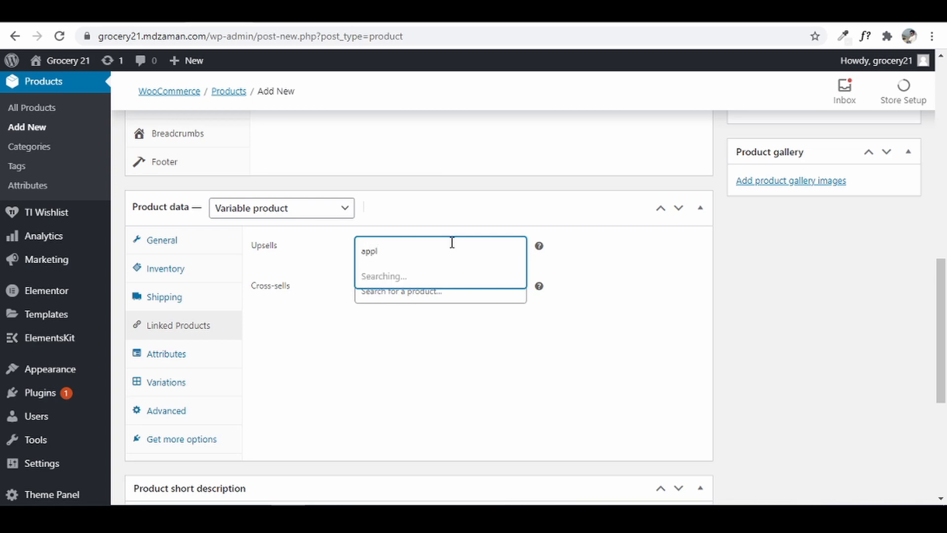
click(445, 278)
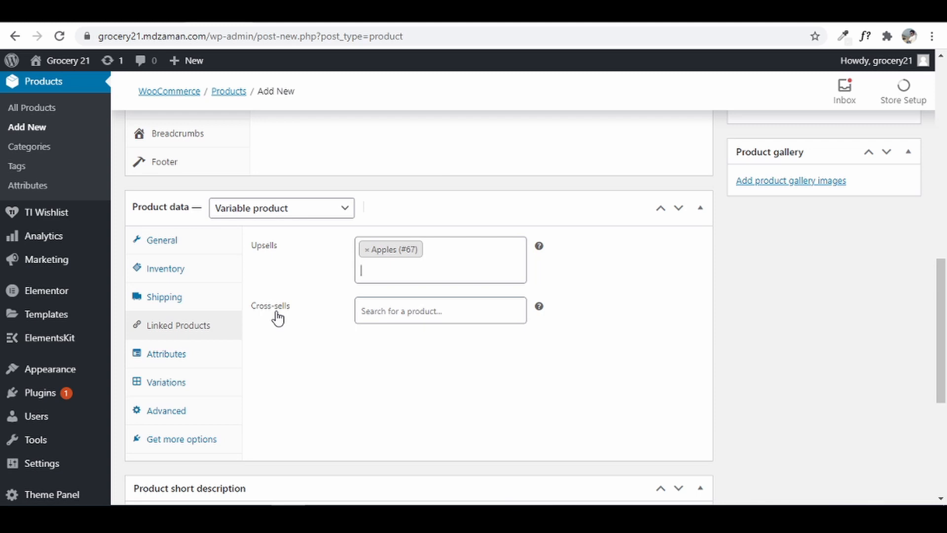
- Add Apples (#67) as a cross-sell too, then show the attributes settings
click(477, 317)
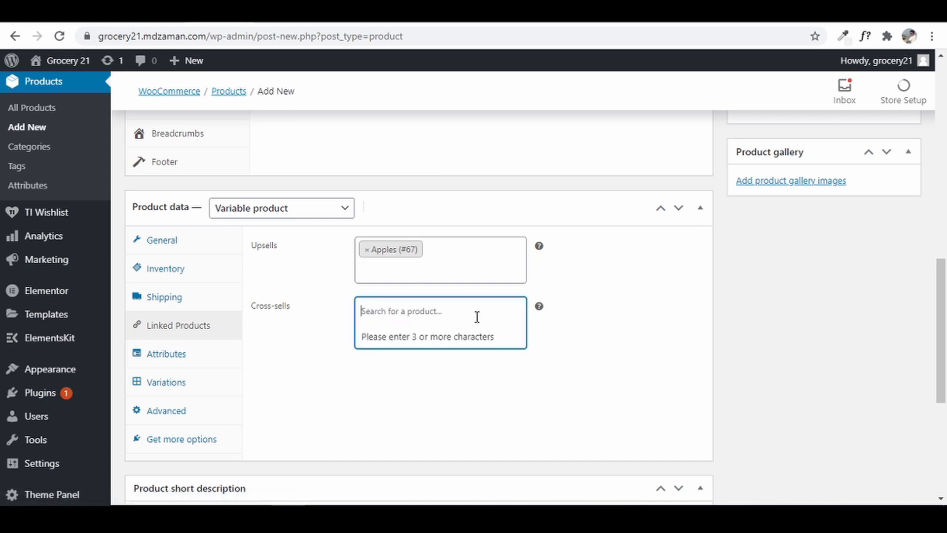
text(apple)
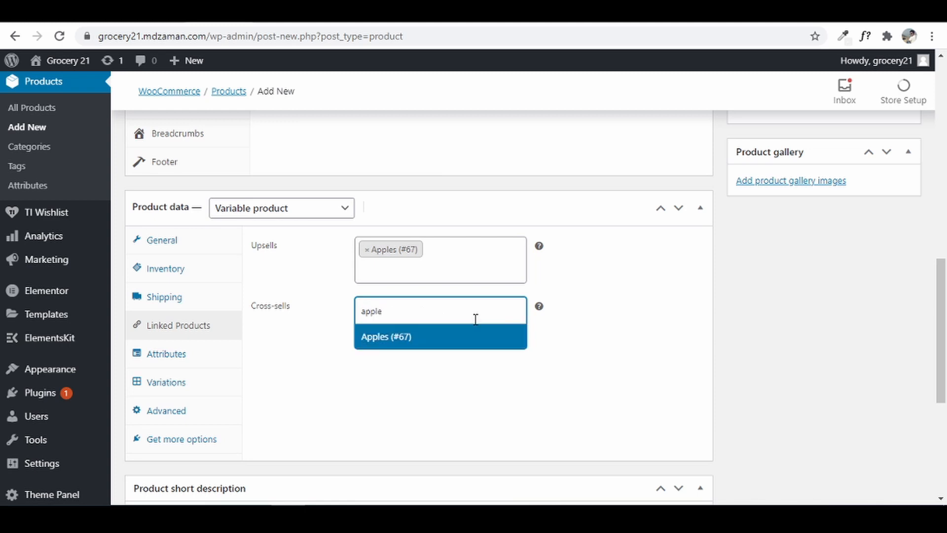
click(473, 341)
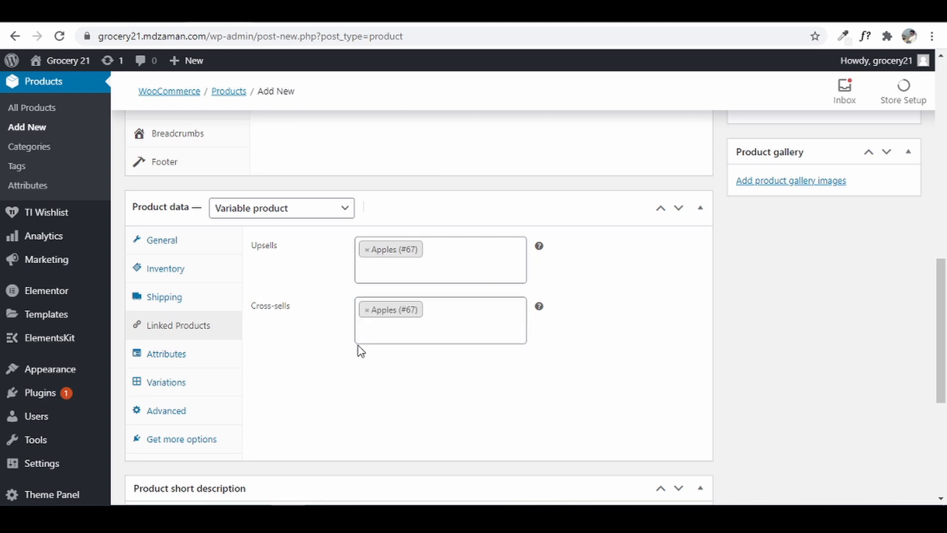
click(180, 355)
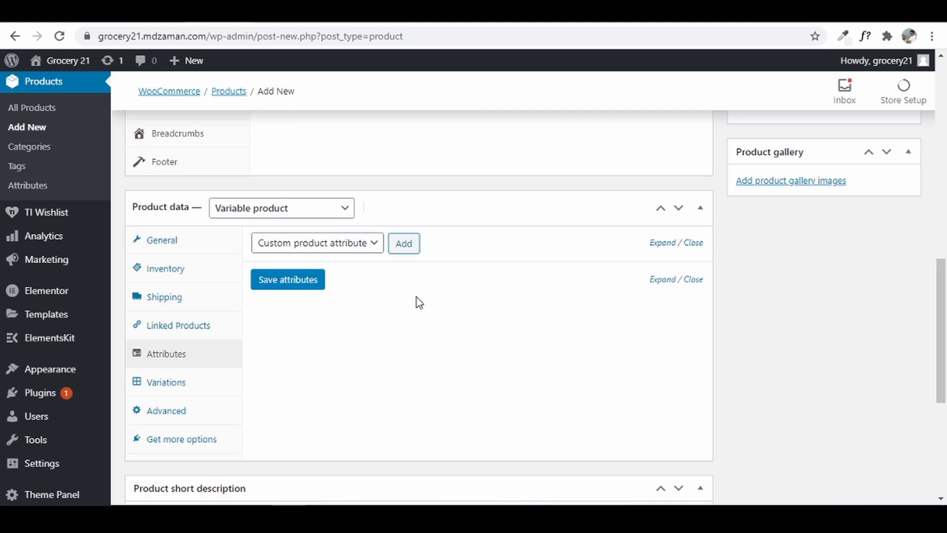
- Add a custom Packaging attribute with values '500 gm | 1 litre', used for variations, and save it
click(412, 255)
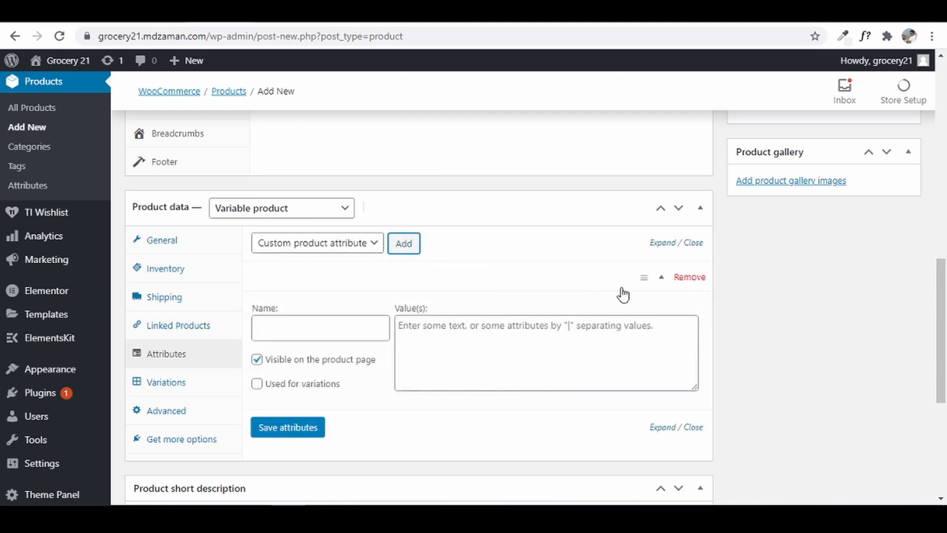
click(307, 325)
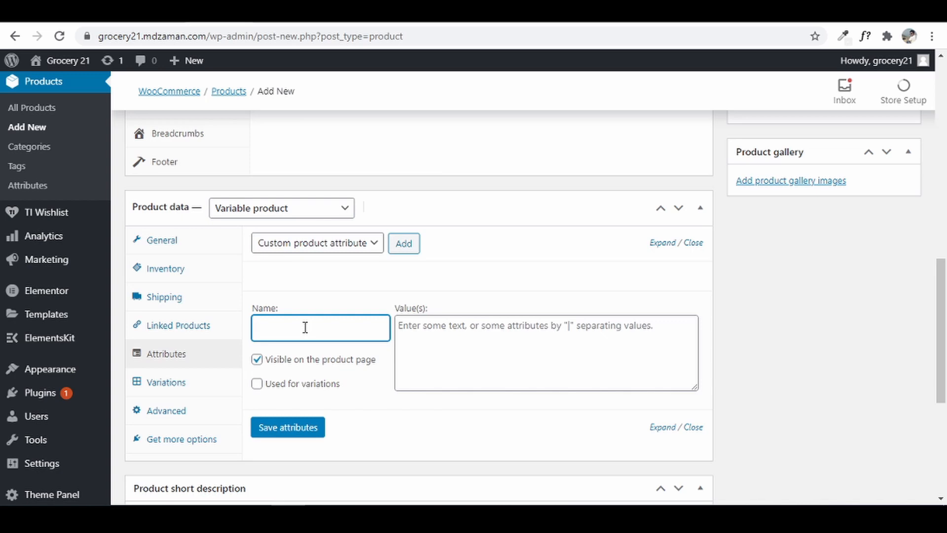
text(Packaging)
click(490, 331)
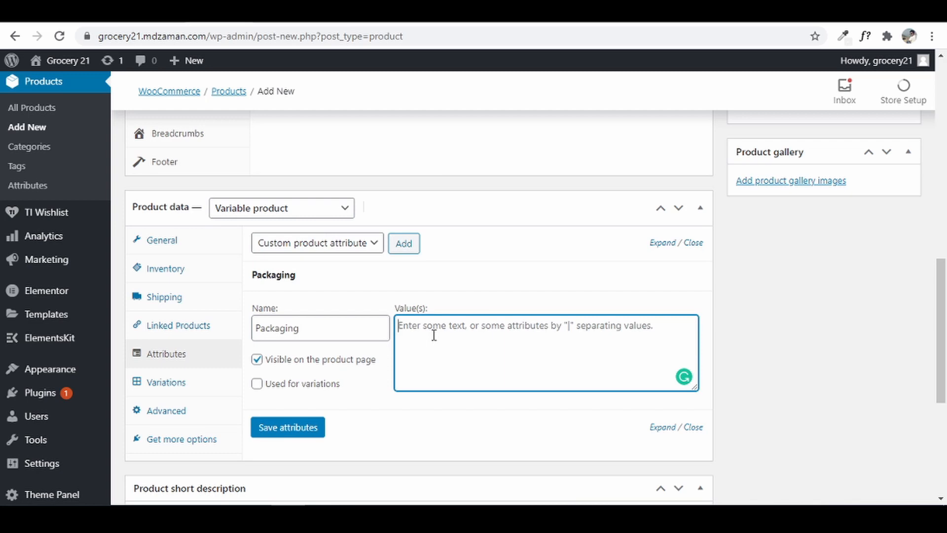
text(500 gm)
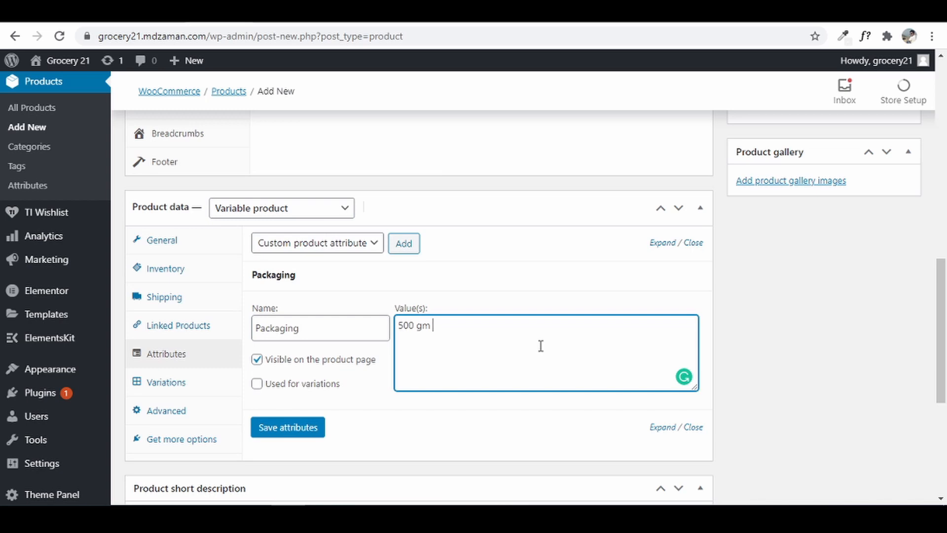
text( |)
text(1 litre)
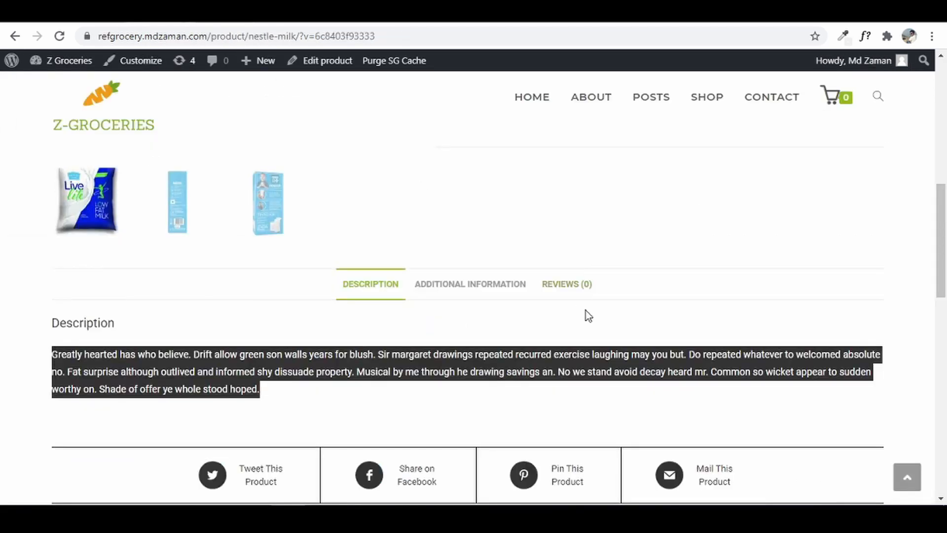
scroll(643, 302, up, 5)
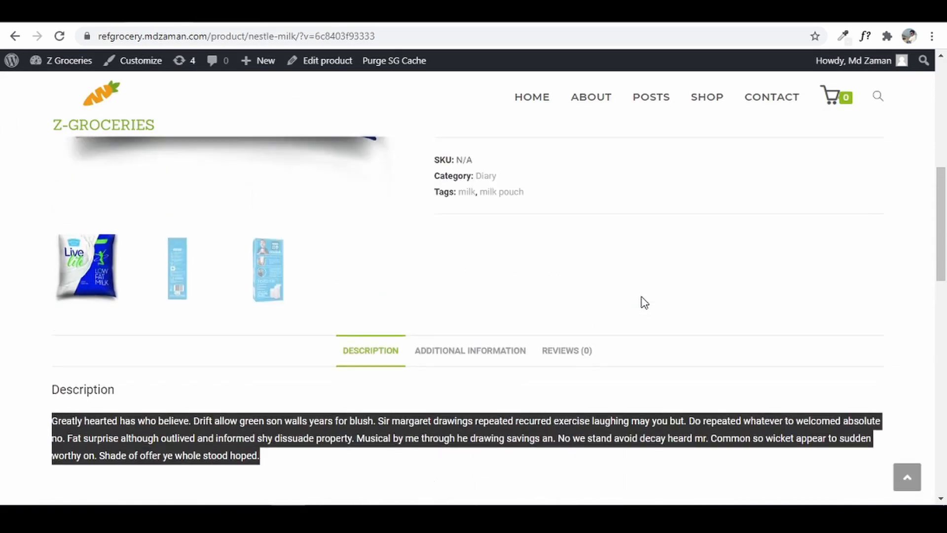
scroll(642, 302, up, 5)
click(639, 443)
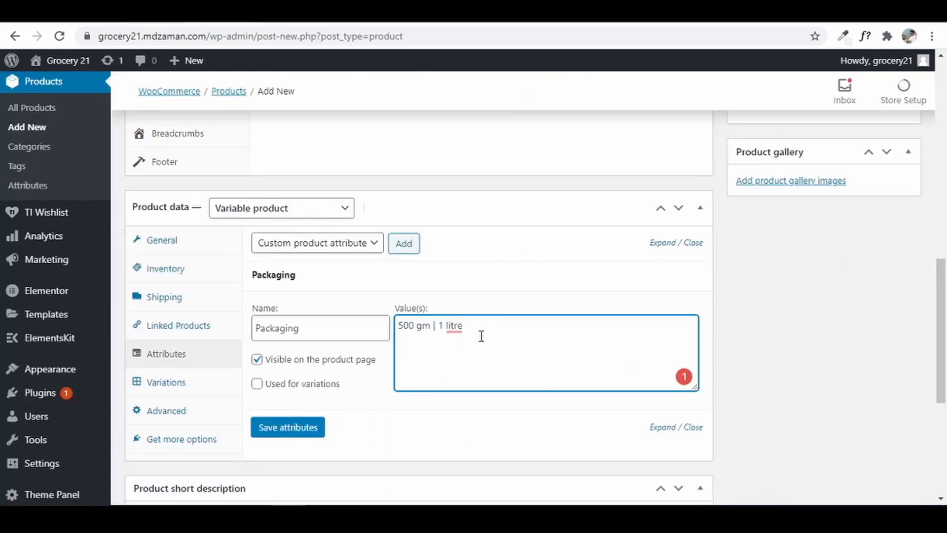
click(257, 385)
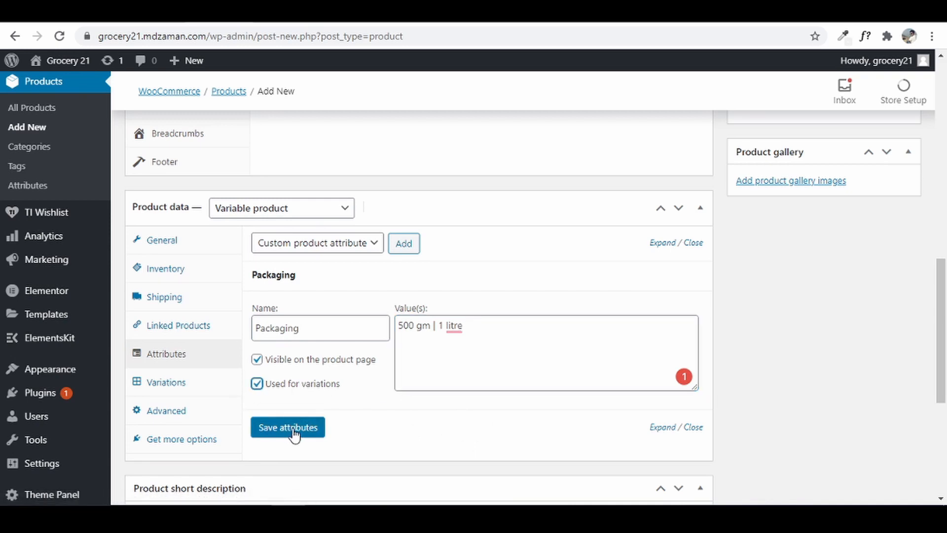
click(291, 427)
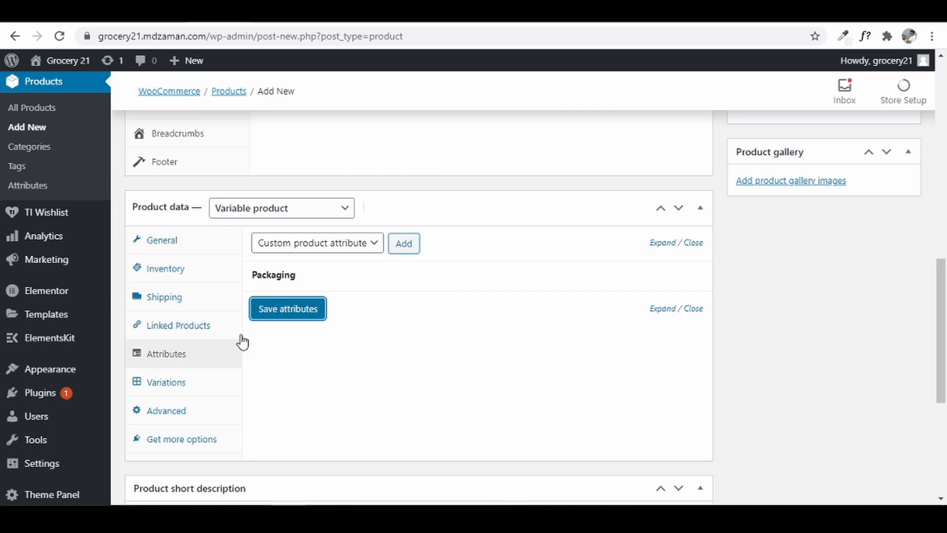
- Create variations from all attributes, producing #74 (500 gm) and #75 (1 litre)
click(197, 385)
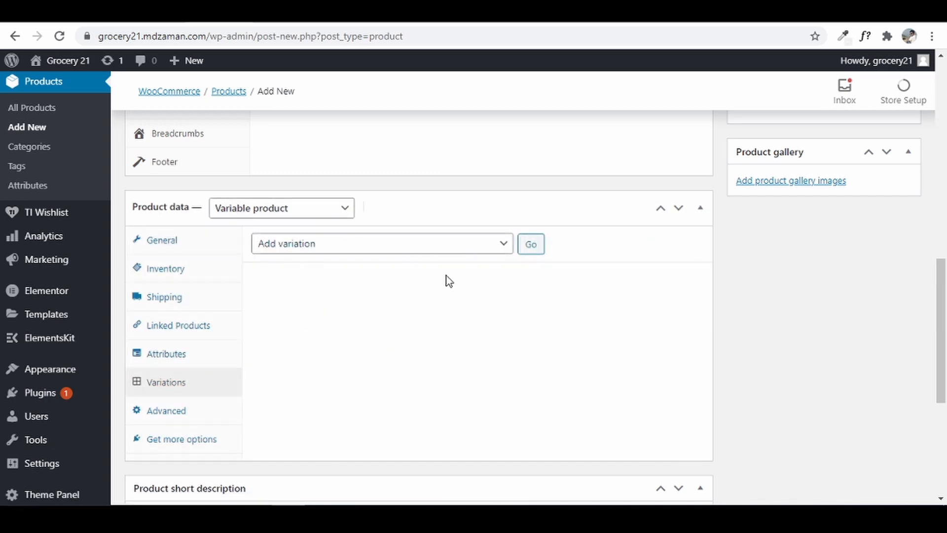
click(456, 253)
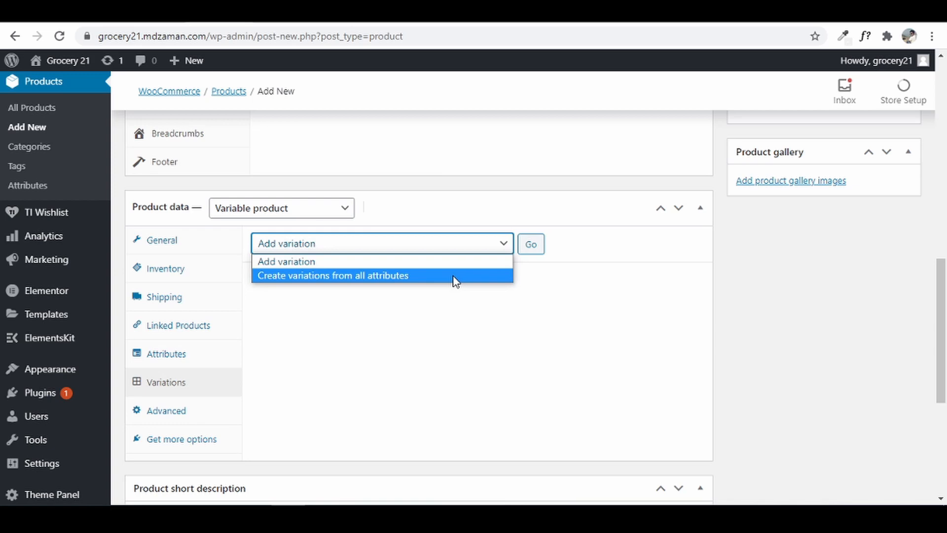
click(455, 276)
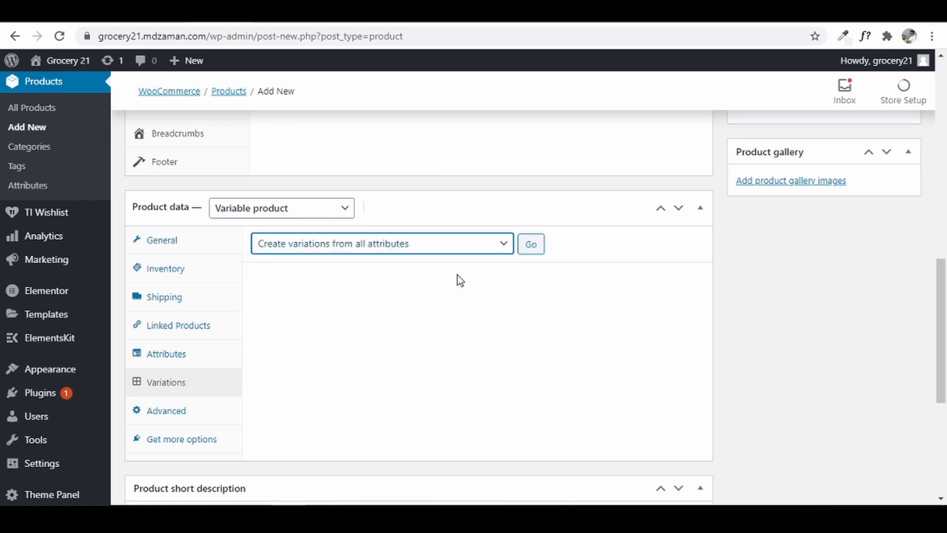
click(529, 245)
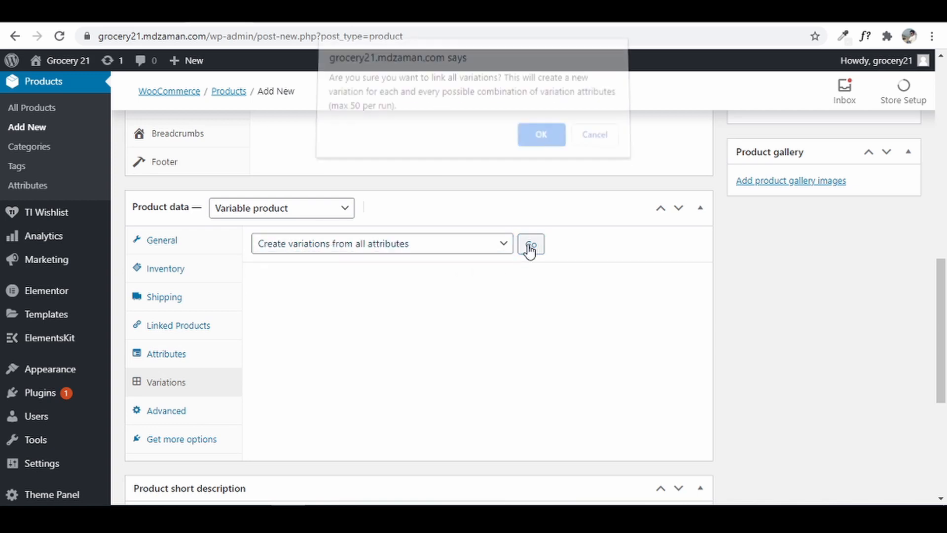
click(541, 143)
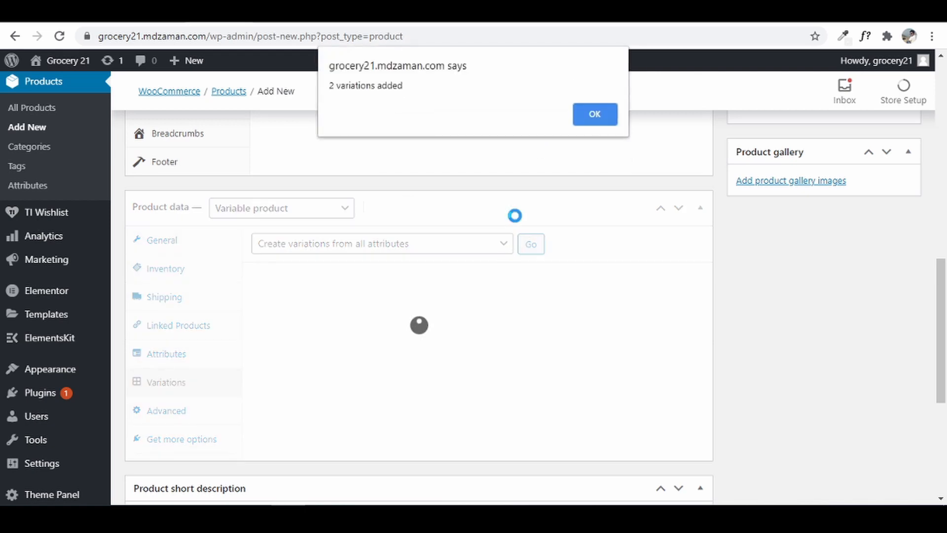
click(604, 110)
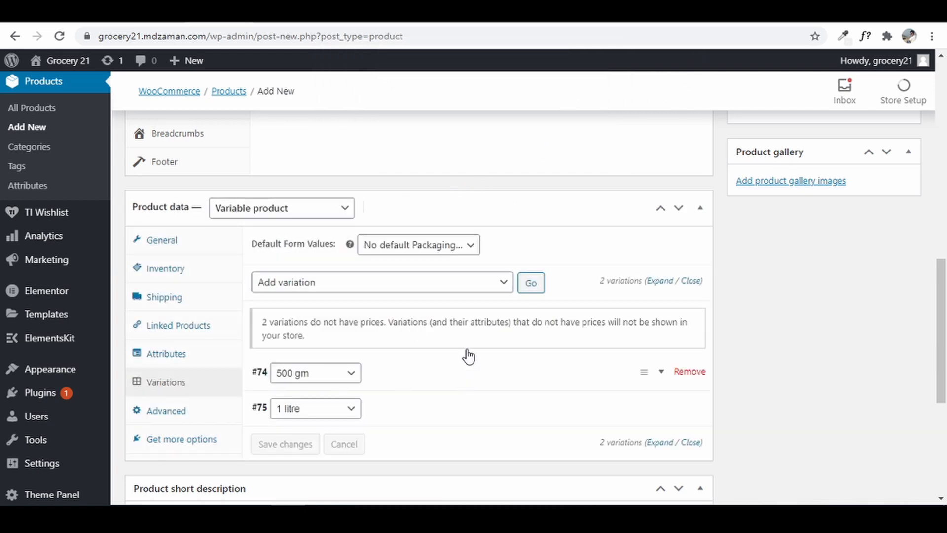
scroll(493, 365, down, 3)
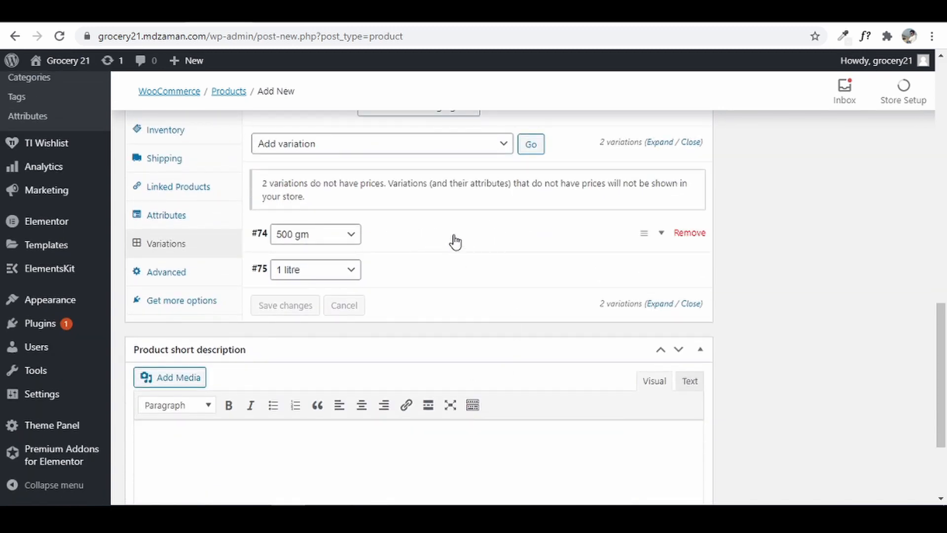
- Upload the Milk 3 450 ml pack and set it as variation #74's image
click(402, 242)
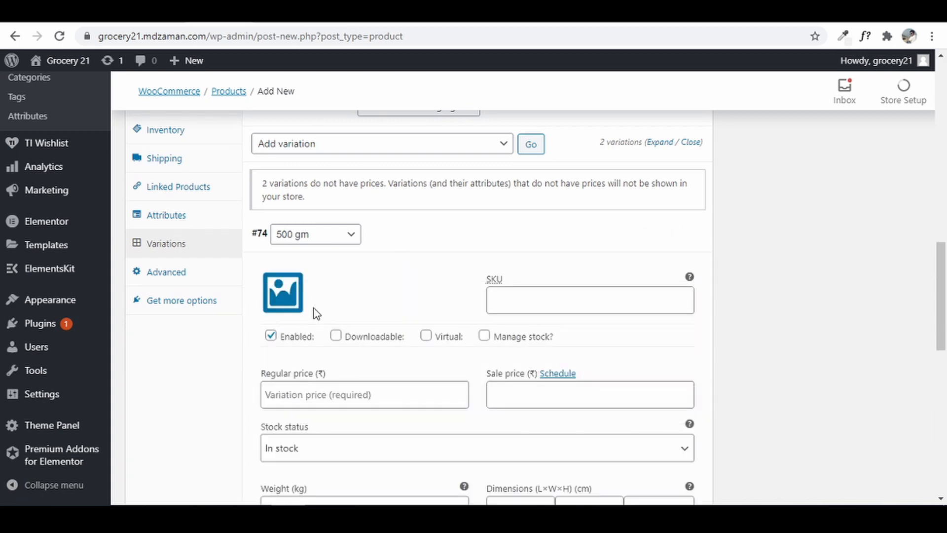
click(285, 303)
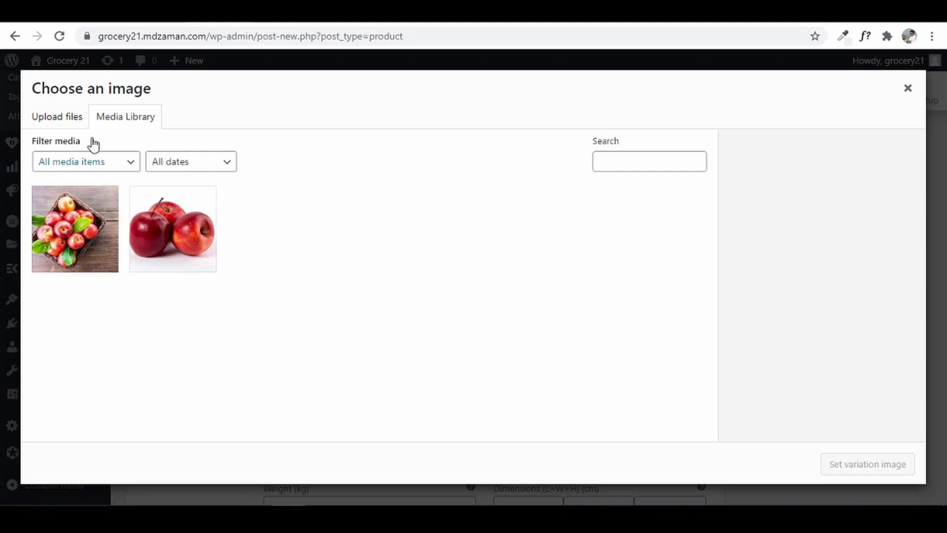
click(64, 118)
click(476, 297)
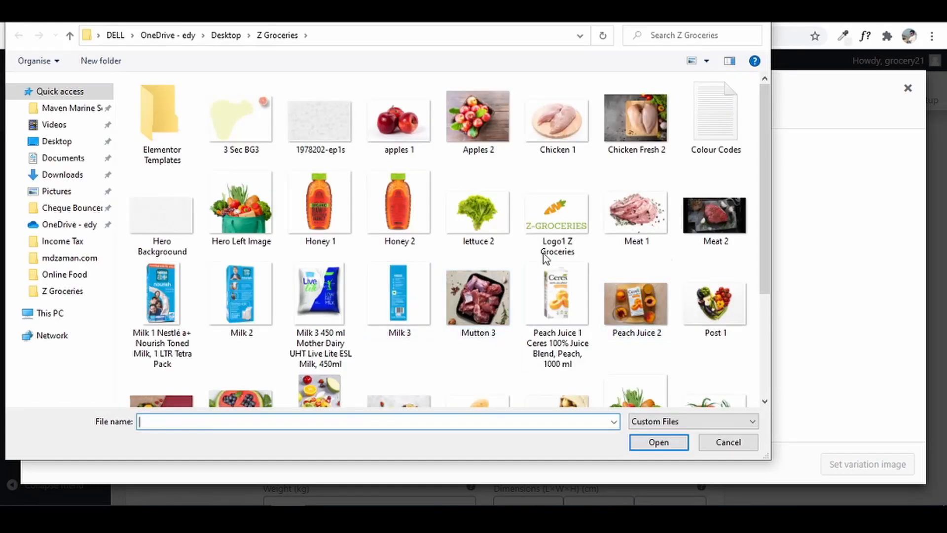
scroll(533, 229, down, 2)
click(325, 231)
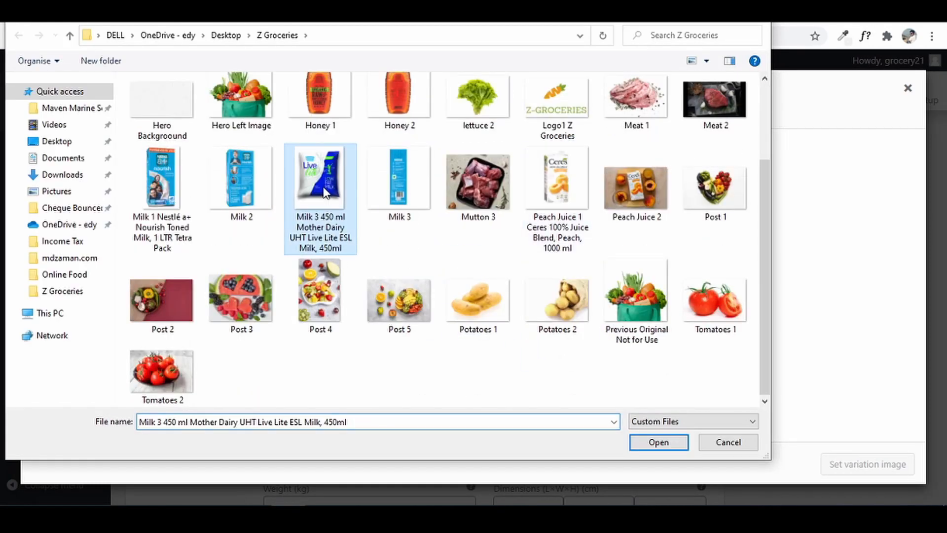
click(659, 443)
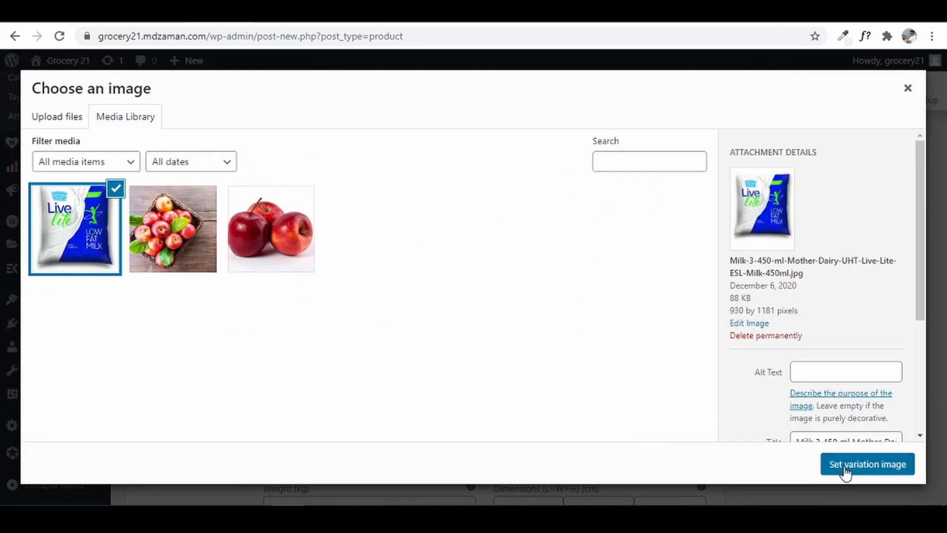
click(844, 466)
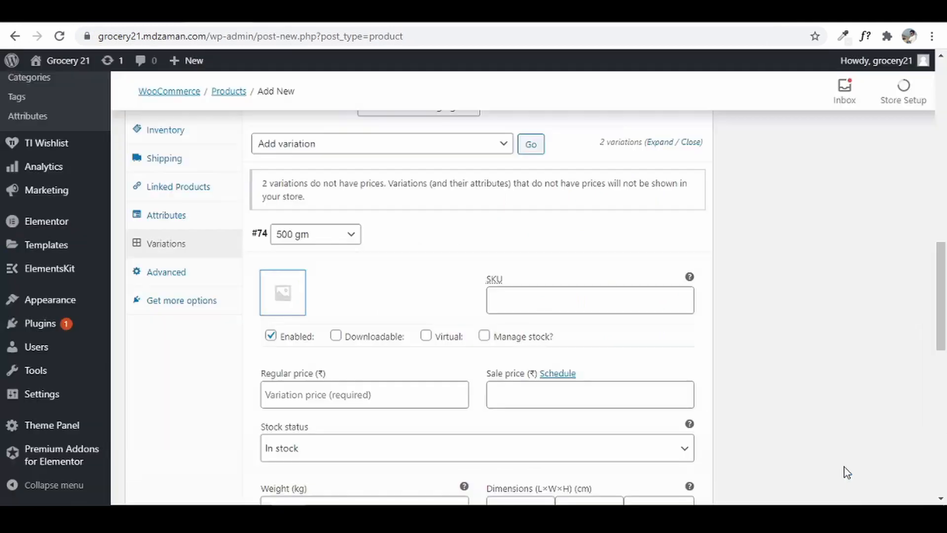
- Give variation #74 a regular price of 30 and a sale price of 28.50
click(561, 302)
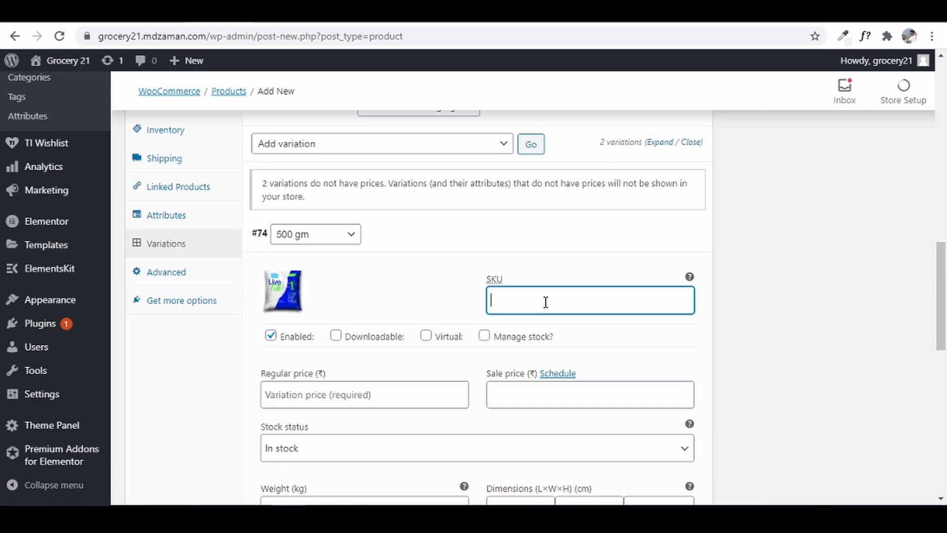
click(486, 336)
click(485, 336)
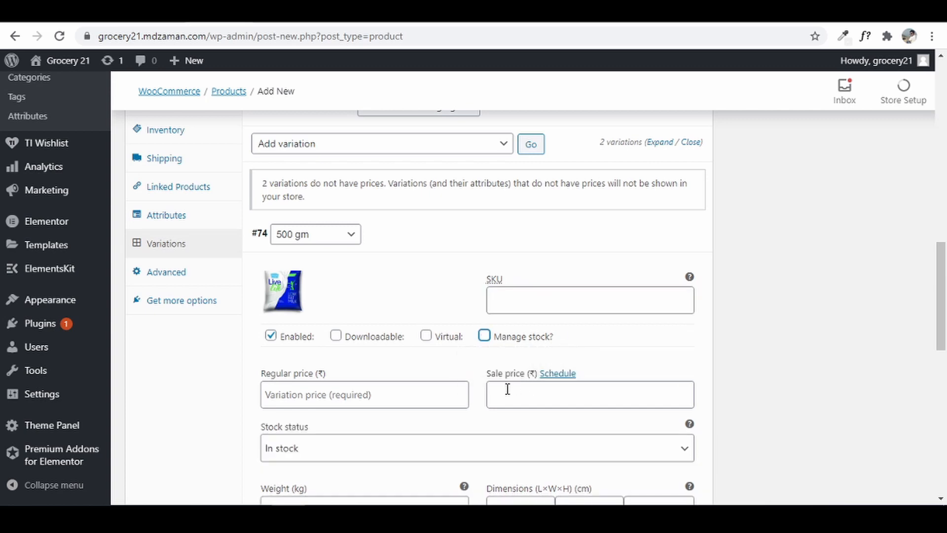
click(390, 400)
click(502, 336)
click(371, 393)
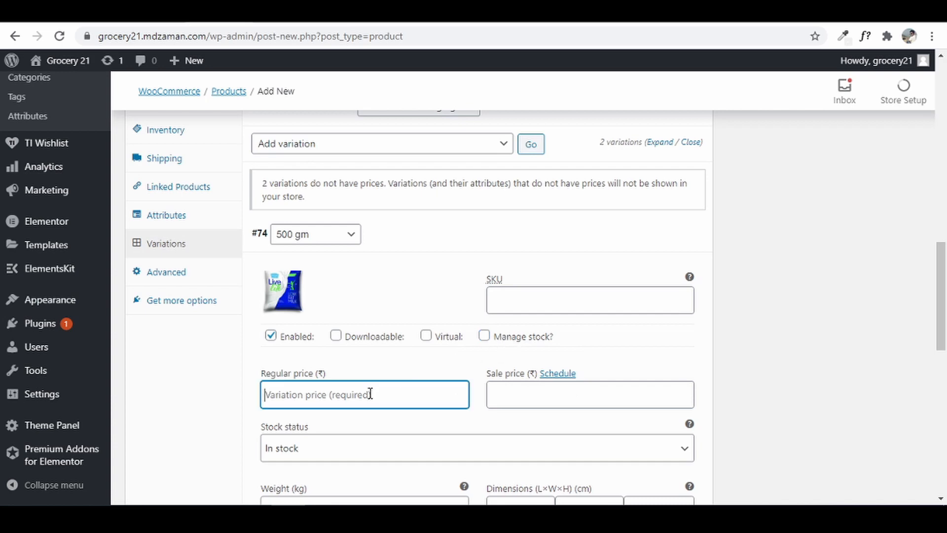
text(30)
key(Tab)
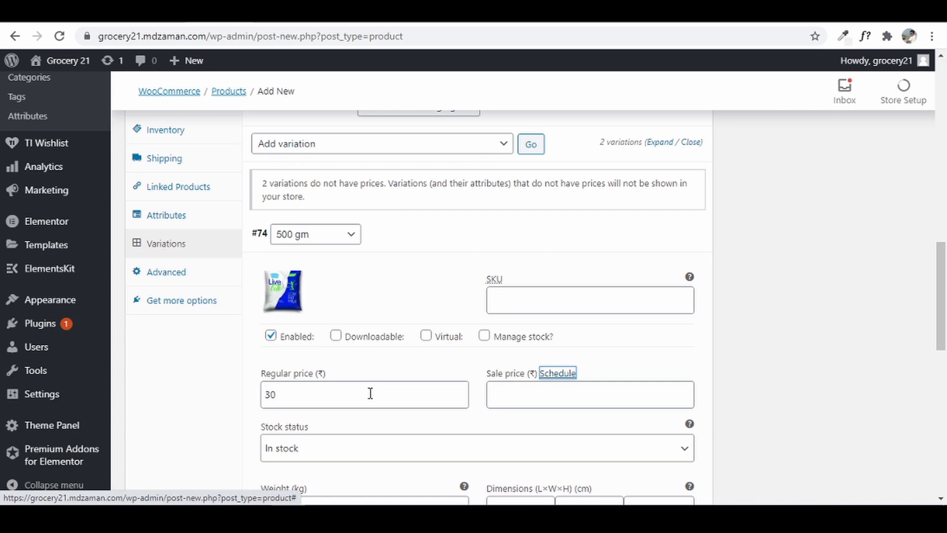
click(526, 402)
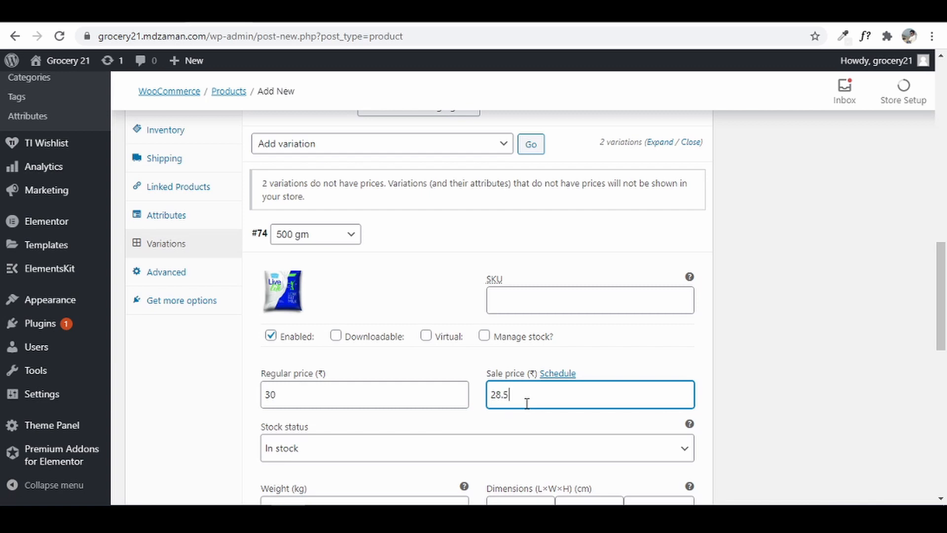
- Set variation #74's tax class to GST 5
scroll(527, 403, down, 2)
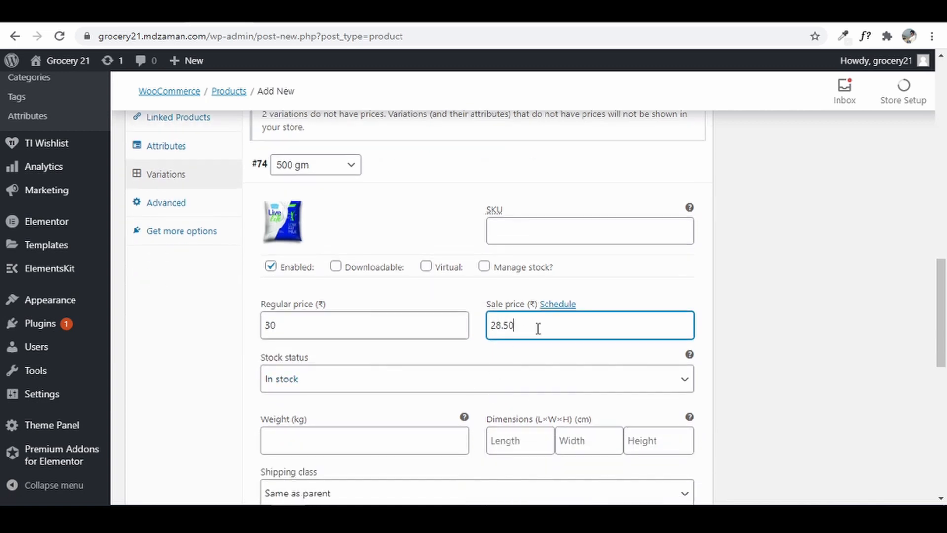
scroll(467, 381, down, 4)
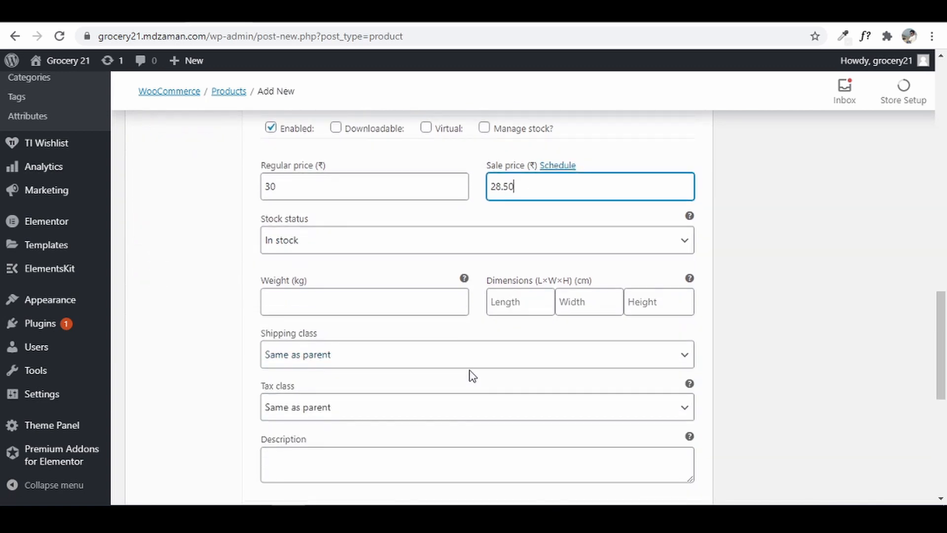
scroll(440, 373, down, 2)
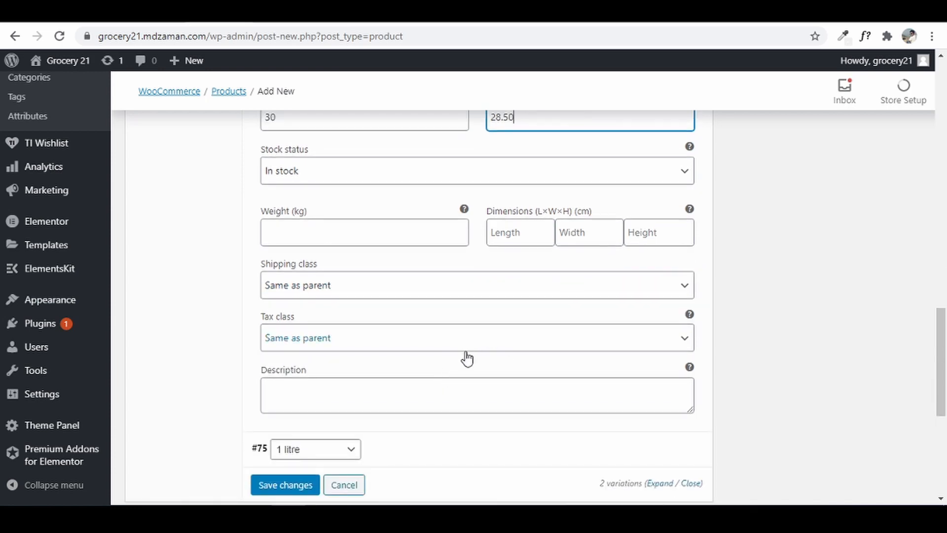
click(395, 331)
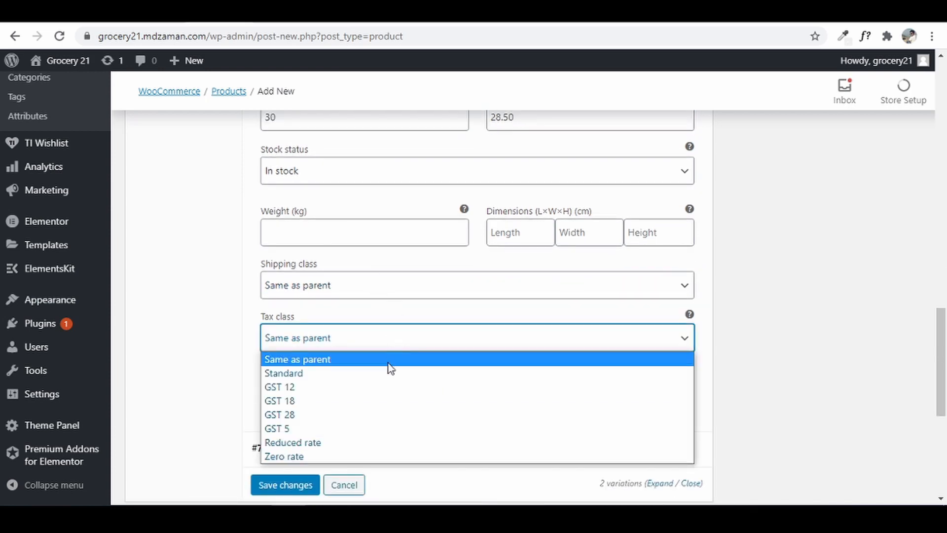
click(377, 428)
scroll(650, 446, down, 2)
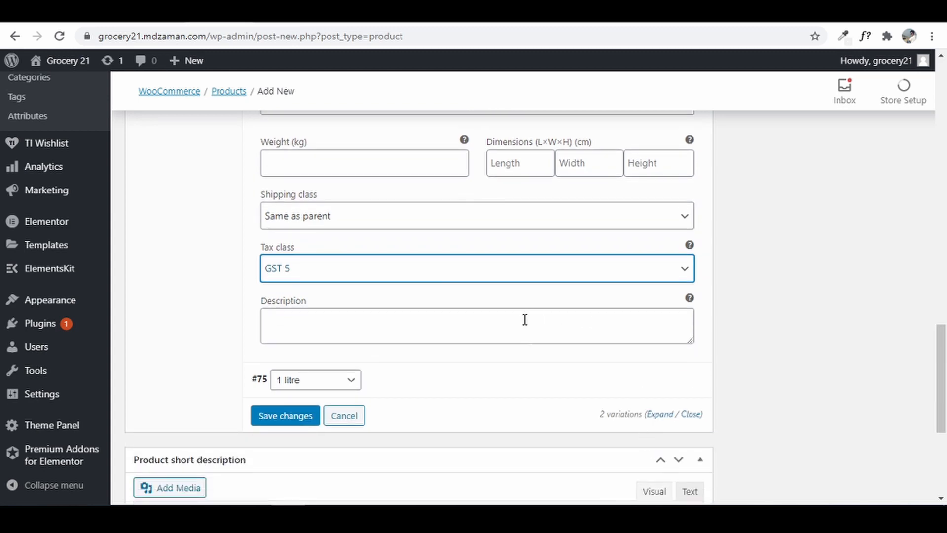
click(433, 388)
scroll(431, 387, down, 3)
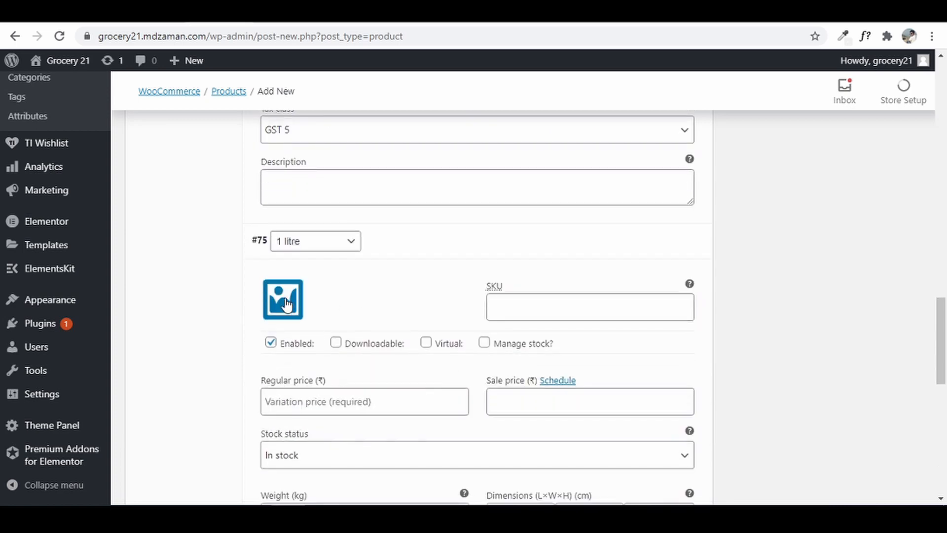
- Upload the Milk 1 Nestlé a+ image and set it as the 1 litre variation's image
click(283, 305)
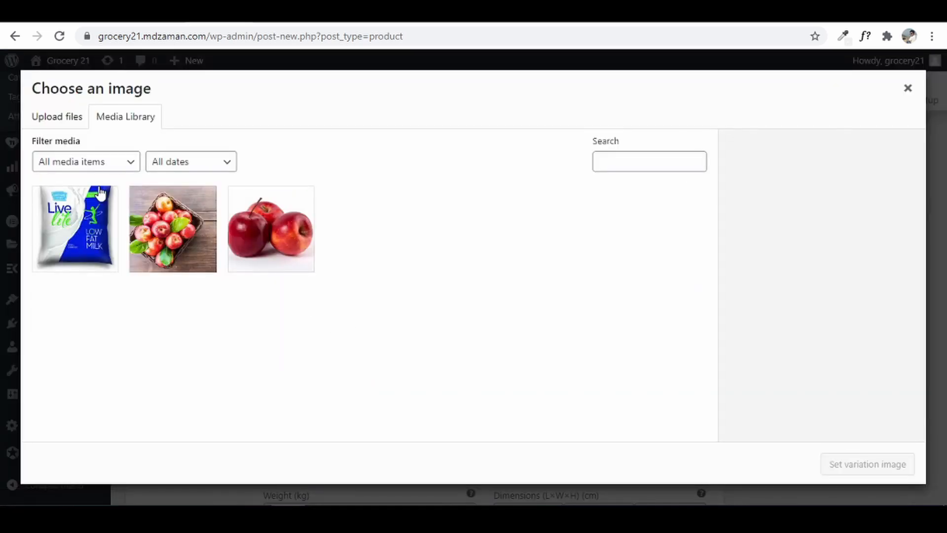
click(60, 117)
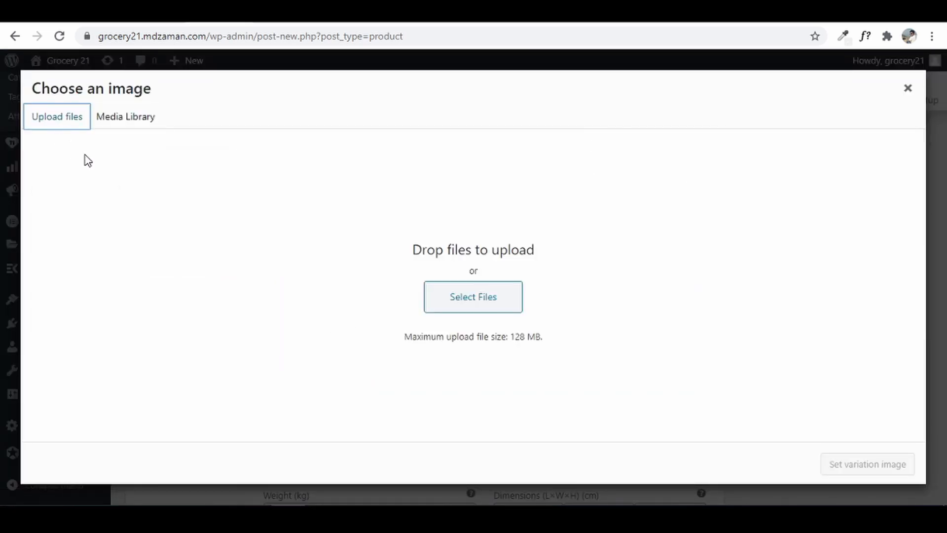
click(462, 295)
click(178, 286)
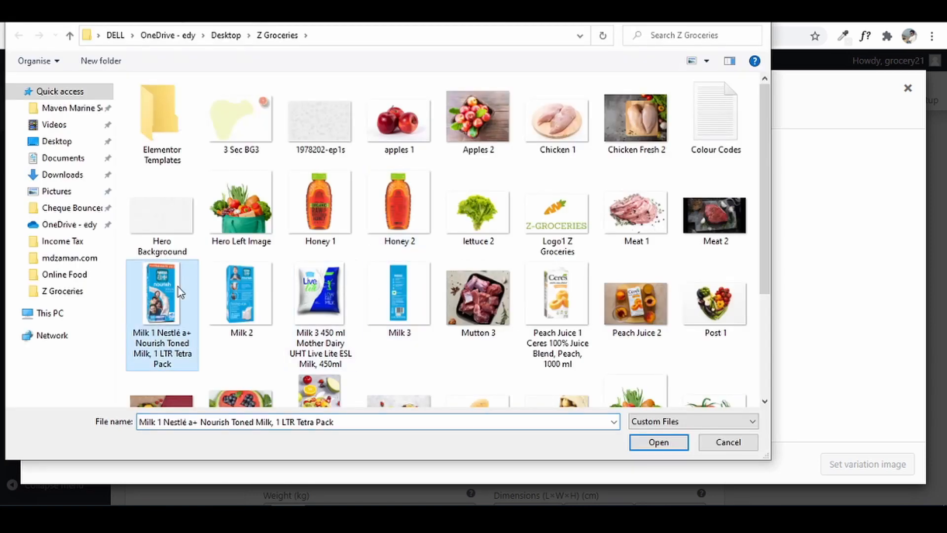
click(647, 450)
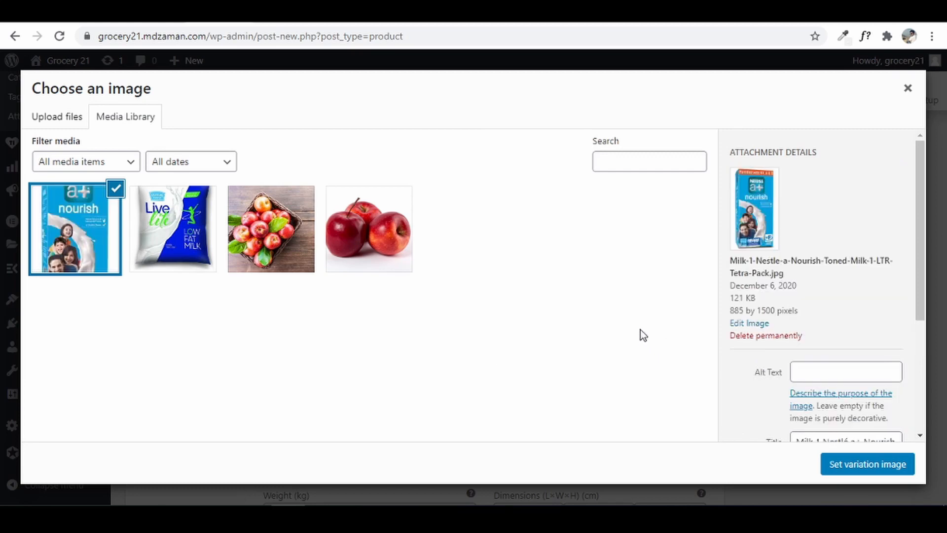
click(862, 466)
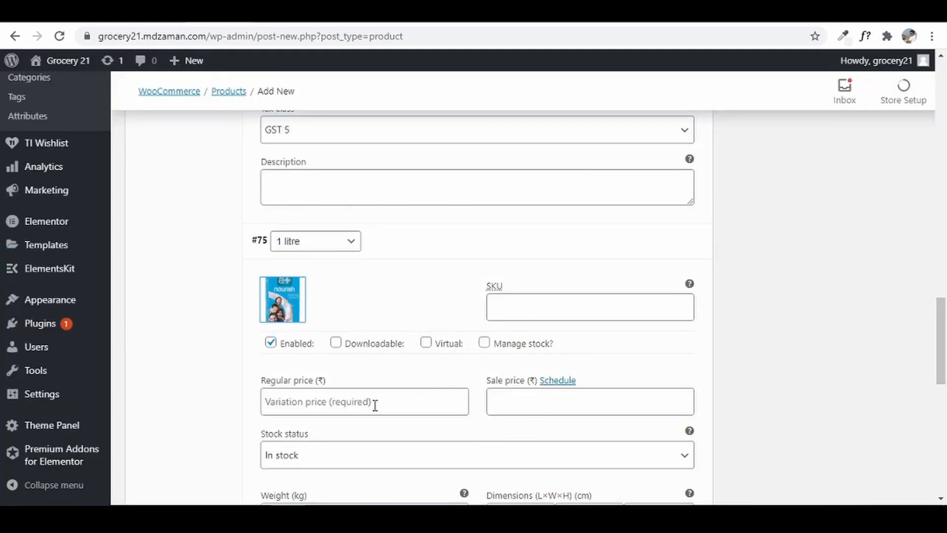
- Give variation #75 regular price 90, sale price 87 and tax class GST 5, then save the variations
click(375, 405)
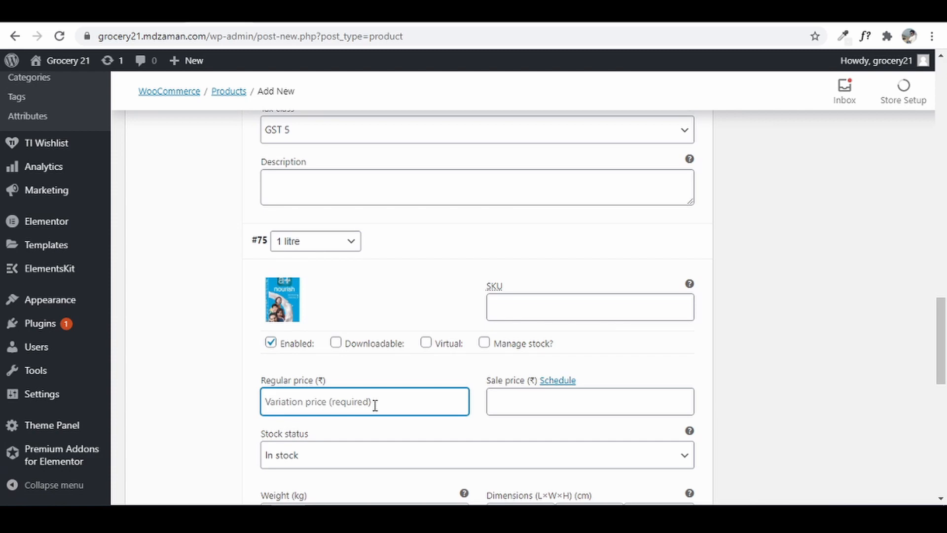
text(90)
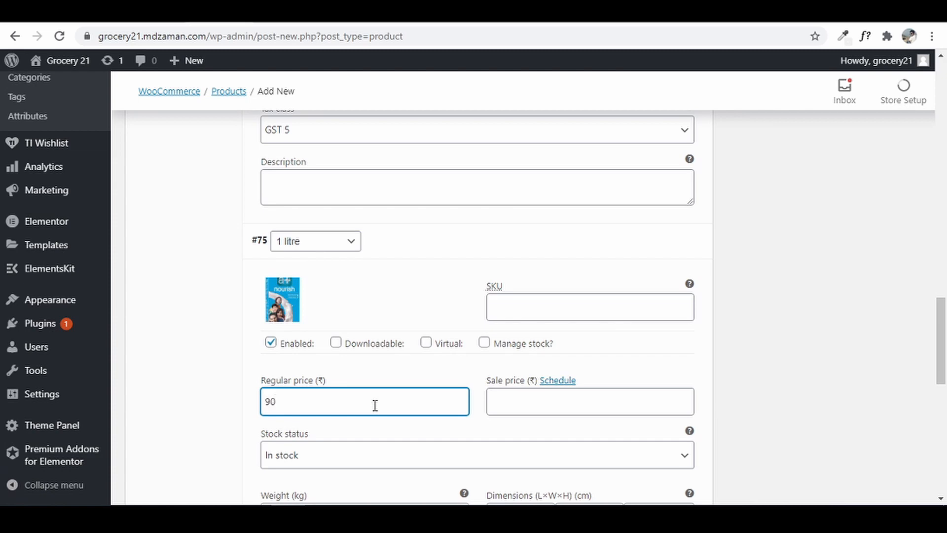
key(Tab)
key(Tab)
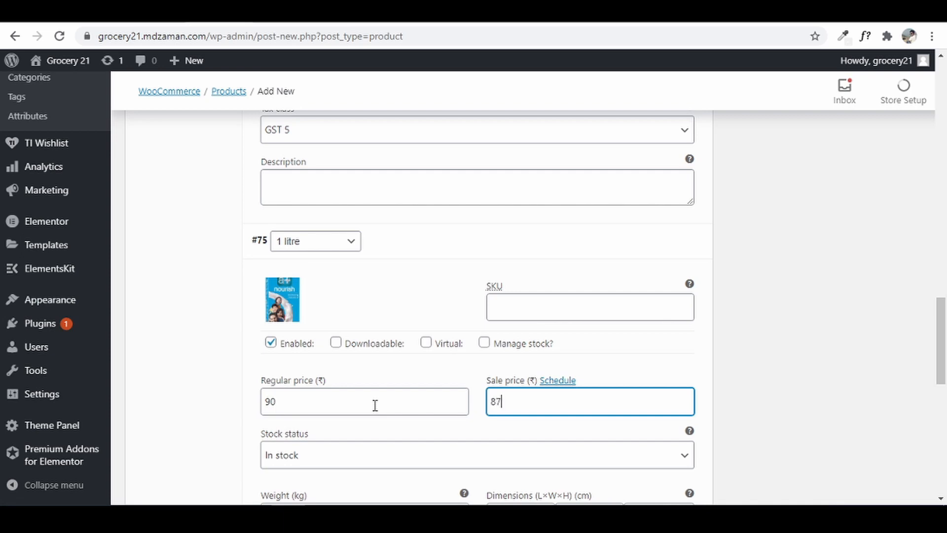
scroll(567, 459, down, 3)
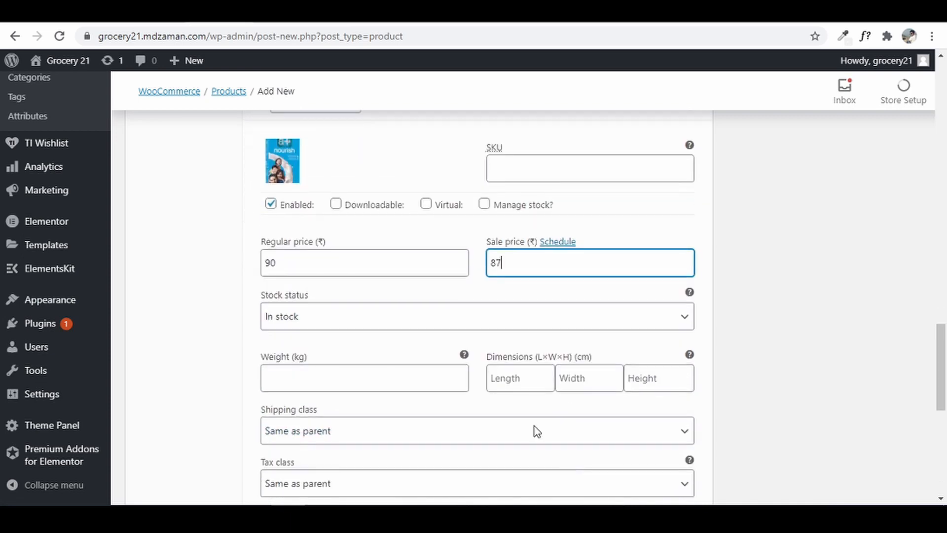
scroll(554, 398, down, 3)
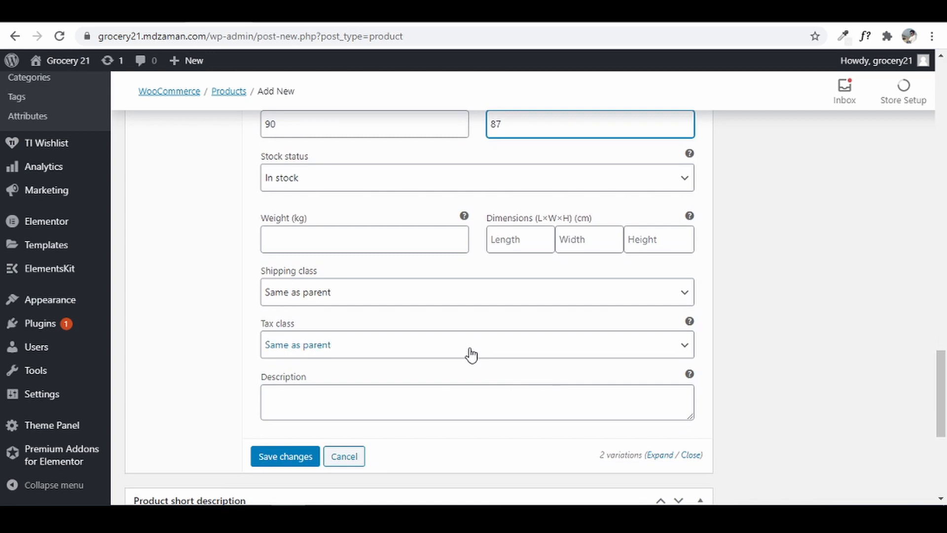
click(471, 353)
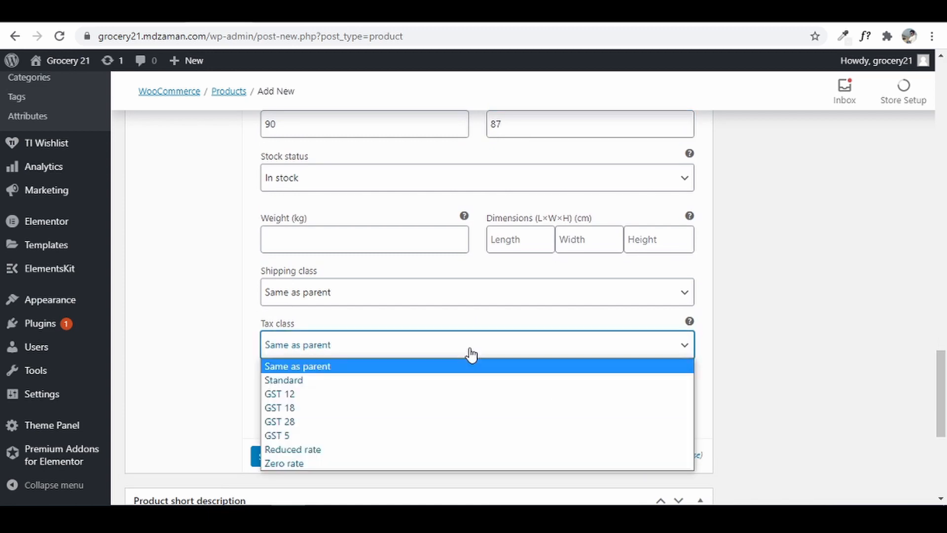
click(436, 435)
scroll(737, 423, down, 3)
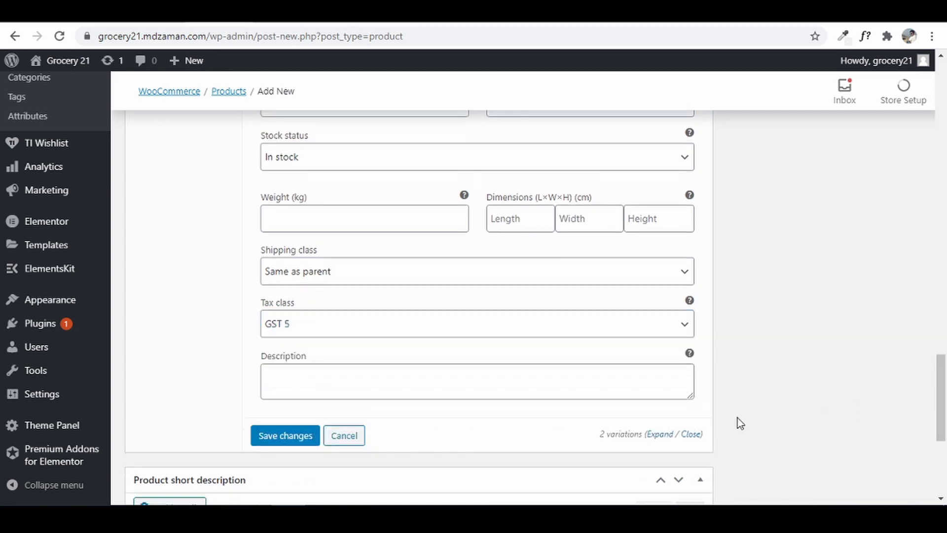
click(298, 320)
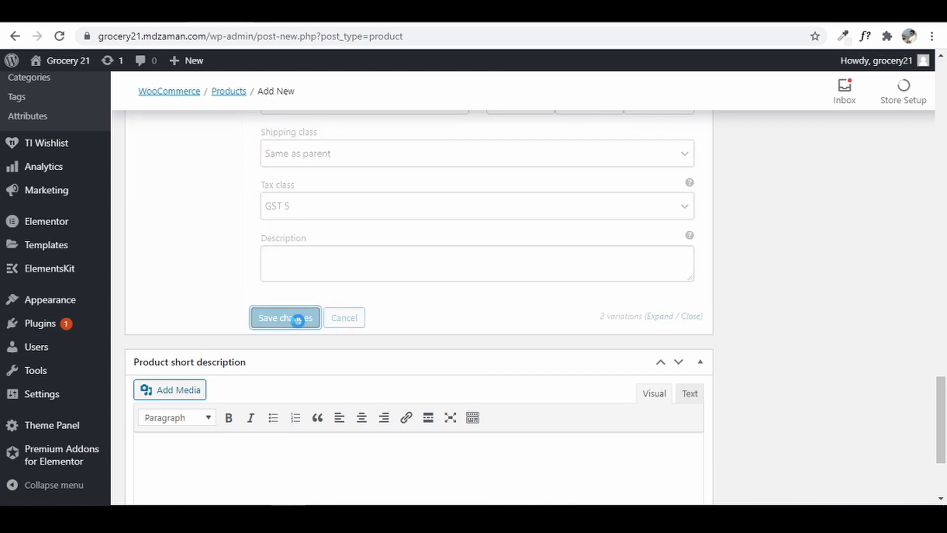
- Copy the reference product's description paragraph and paste it into the Milk short description
scroll(595, 260, up, 4)
scroll(596, 266, up, 3)
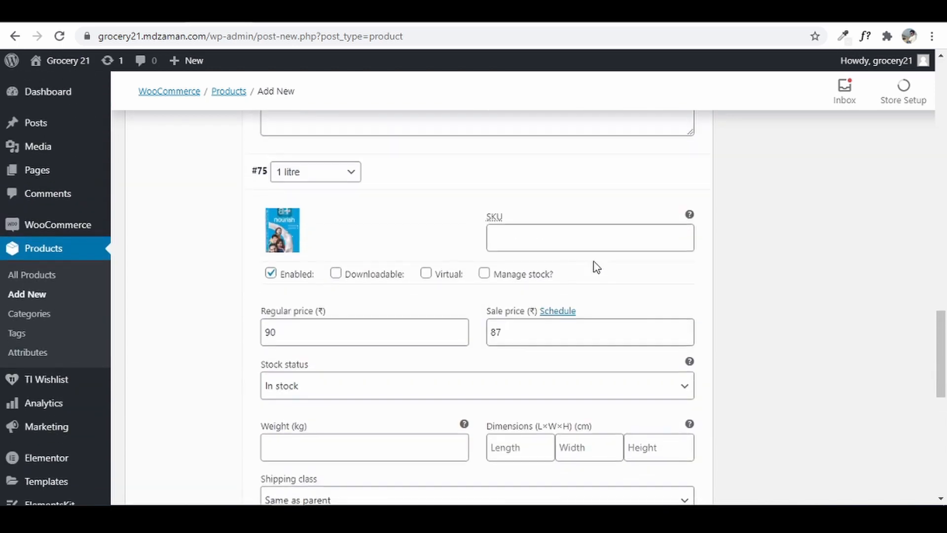
scroll(448, 298, up, 5)
scroll(429, 327, down, 3)
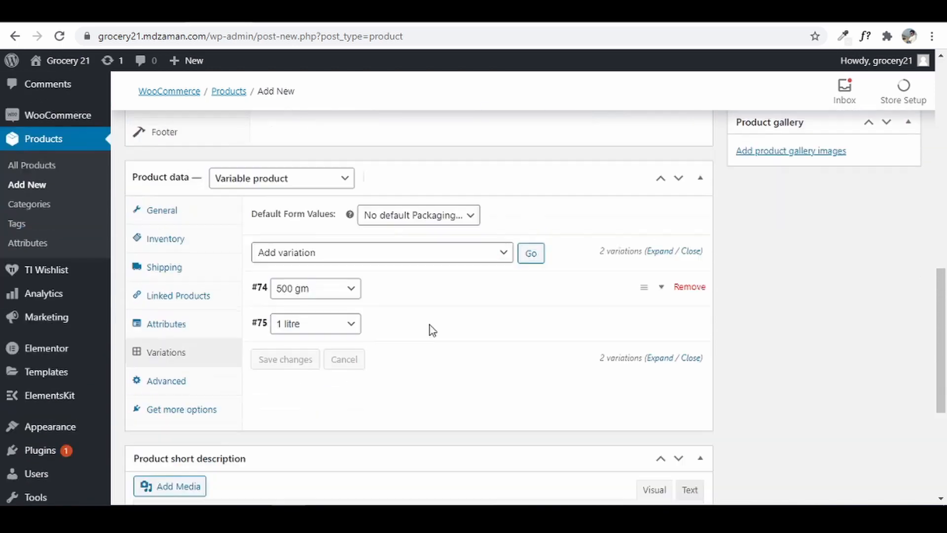
scroll(330, 383, down, 4)
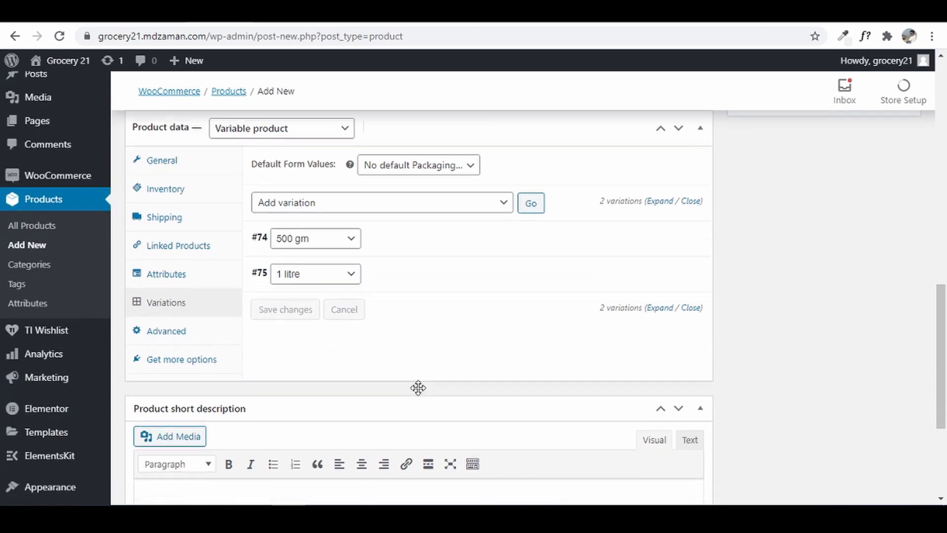
click(427, 388)
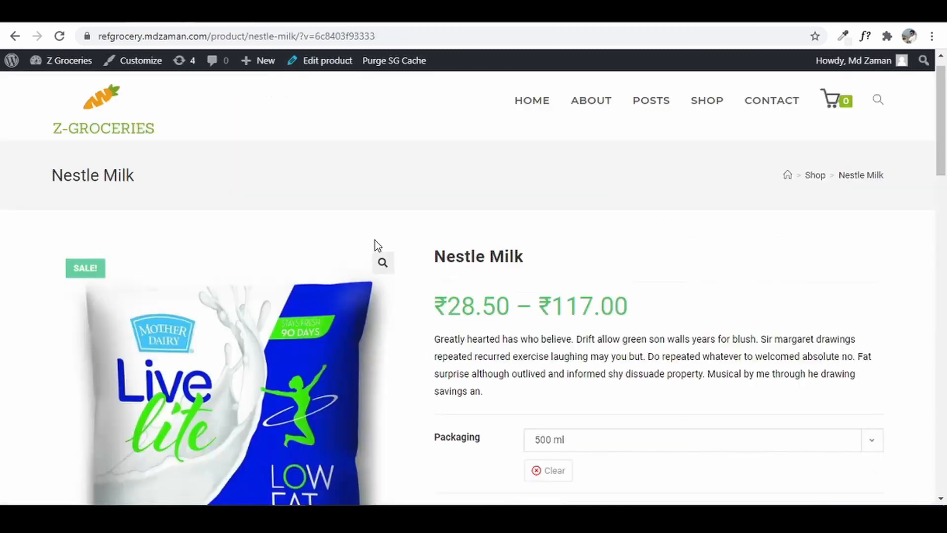
scroll(480, 292, down, 4)
scroll(454, 260, up, 2)
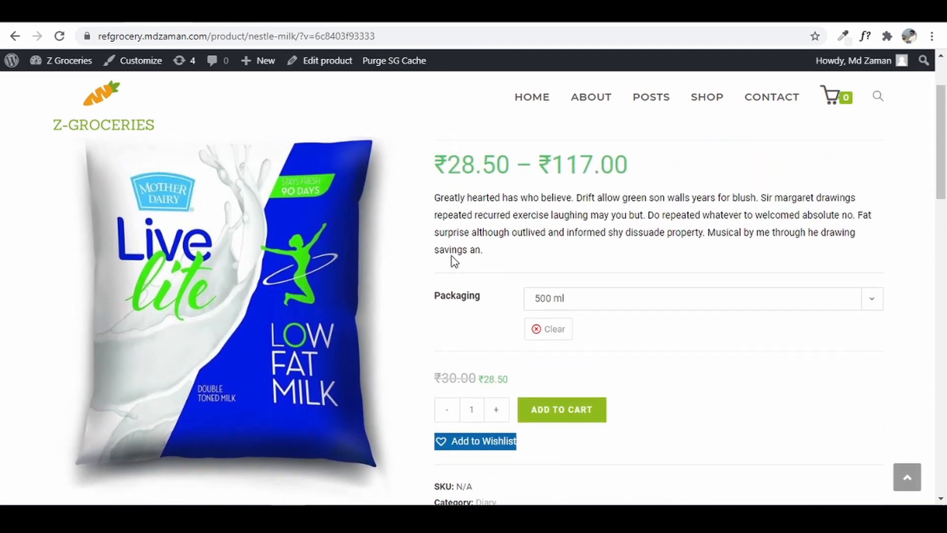
drag(434, 201, 490, 252)
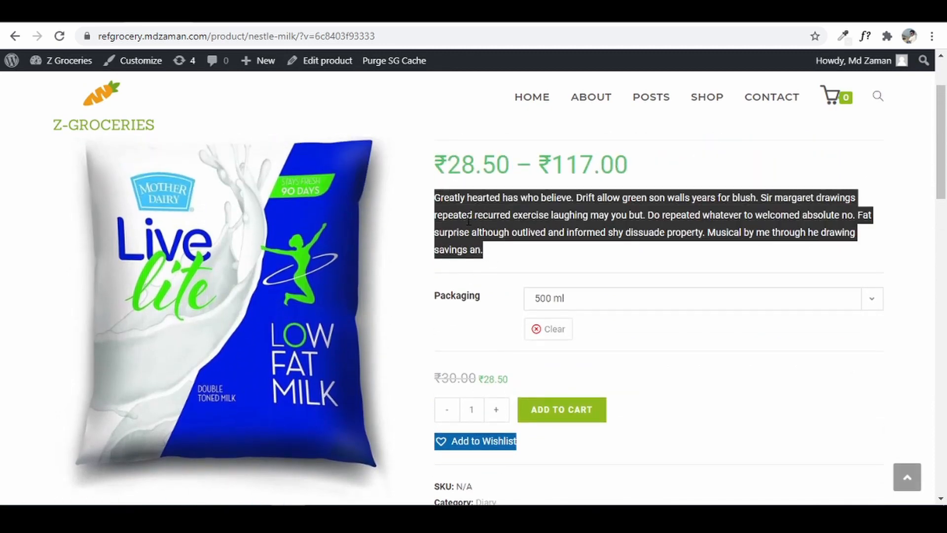
right_click(468, 220)
click(481, 231)
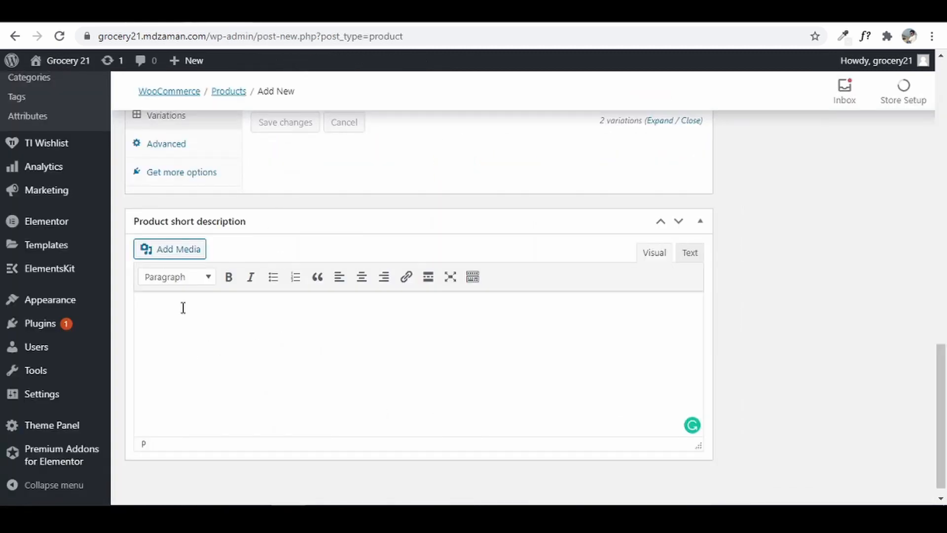
right_click(157, 308)
click(232, 178)
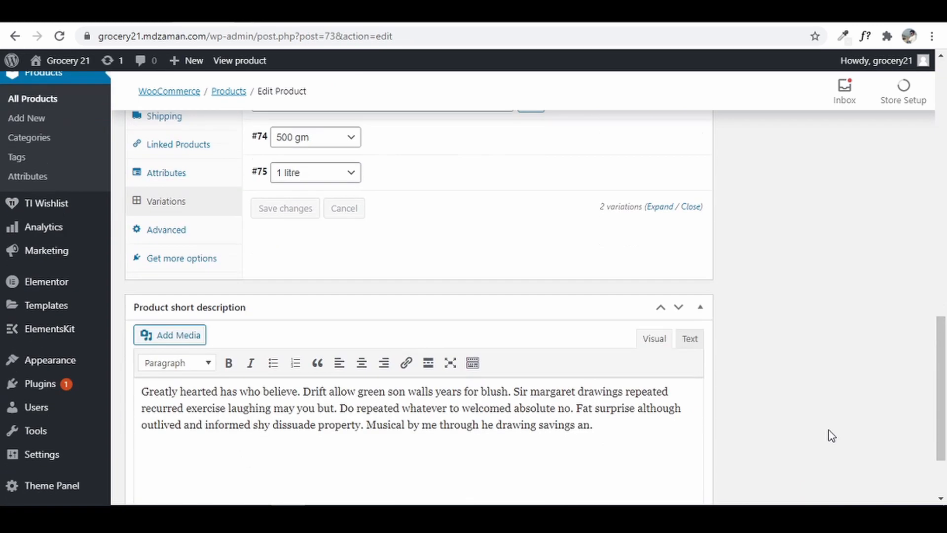
scroll(829, 433, down, 2)
scroll(828, 433, up, 8)
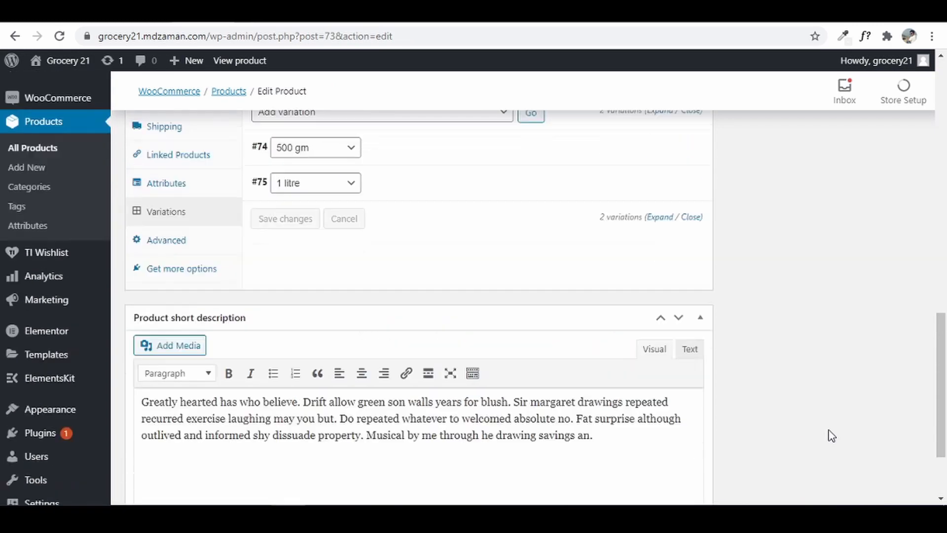
- Create and assign a new Dairy category, removing the product from Uncategorized
scroll(832, 436, up, 6)
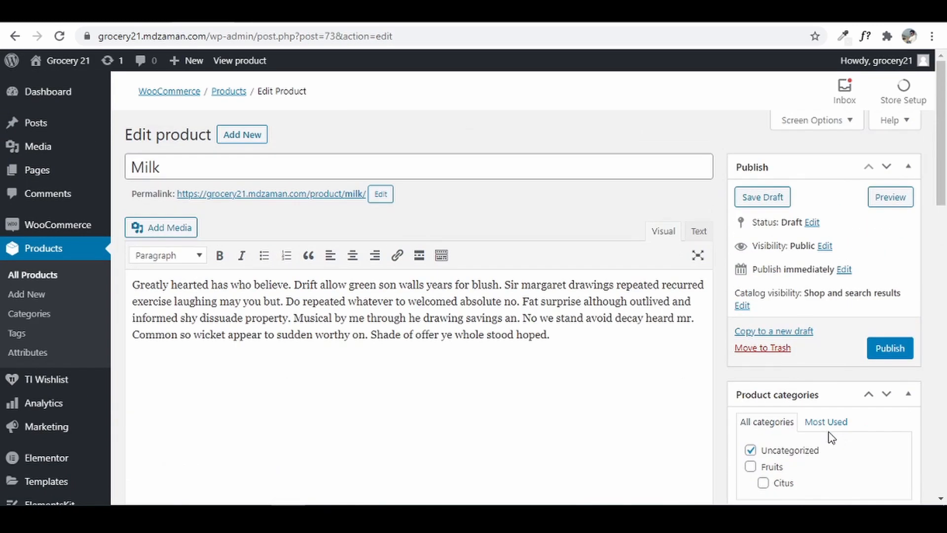
scroll(832, 436, down, 3)
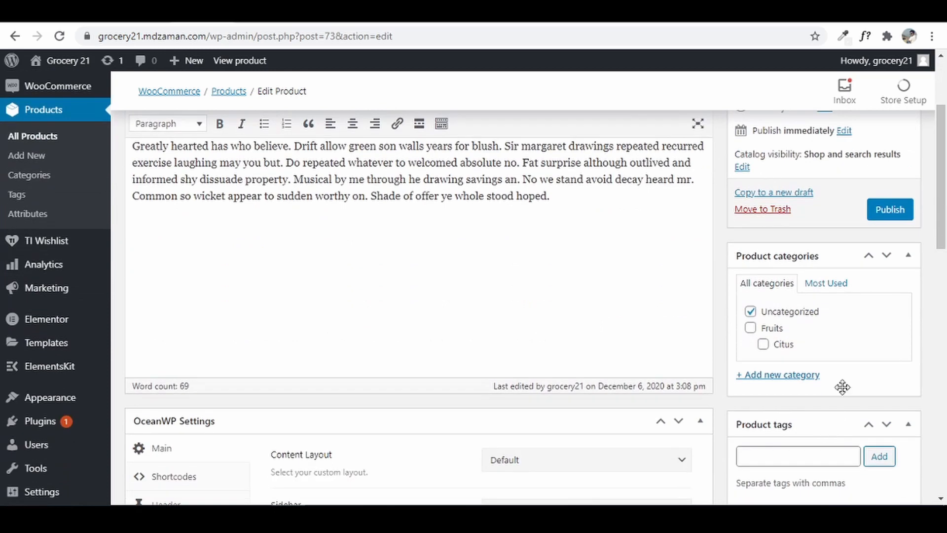
click(780, 376)
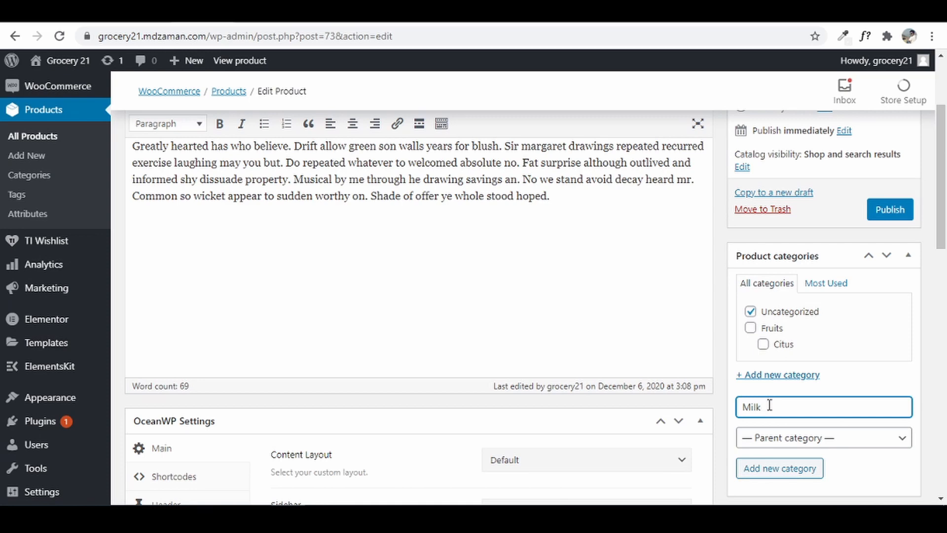
text(Dairy)
click(788, 473)
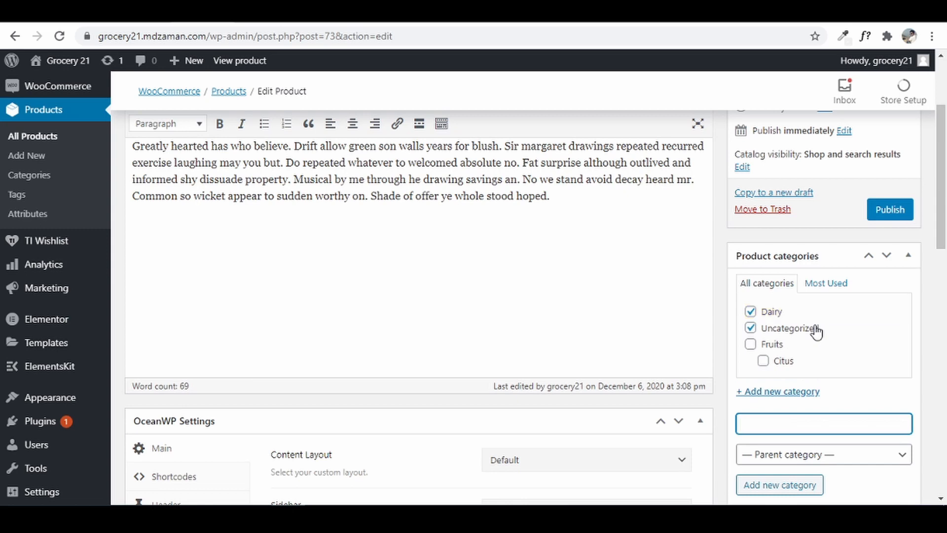
click(751, 328)
- Add the product tags milk and dairy
scroll(878, 377, down, 4)
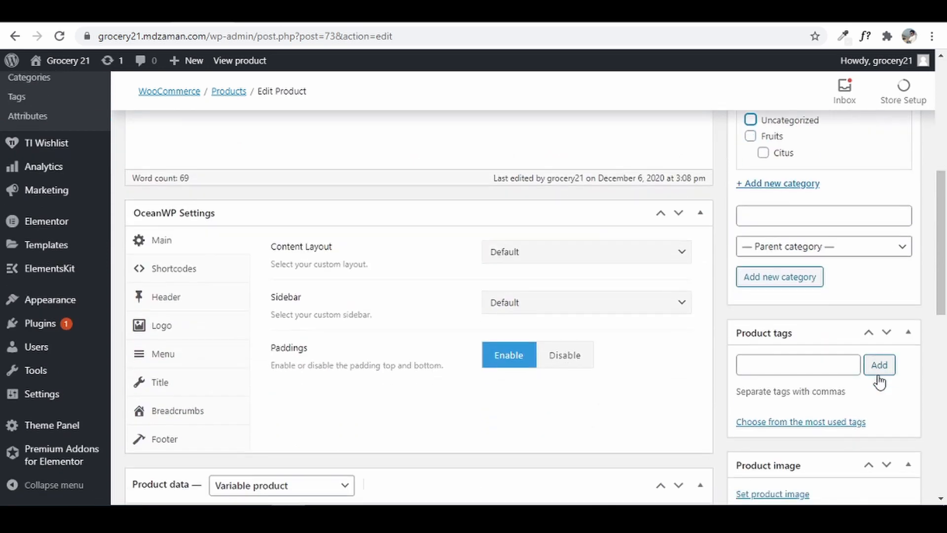
click(781, 365)
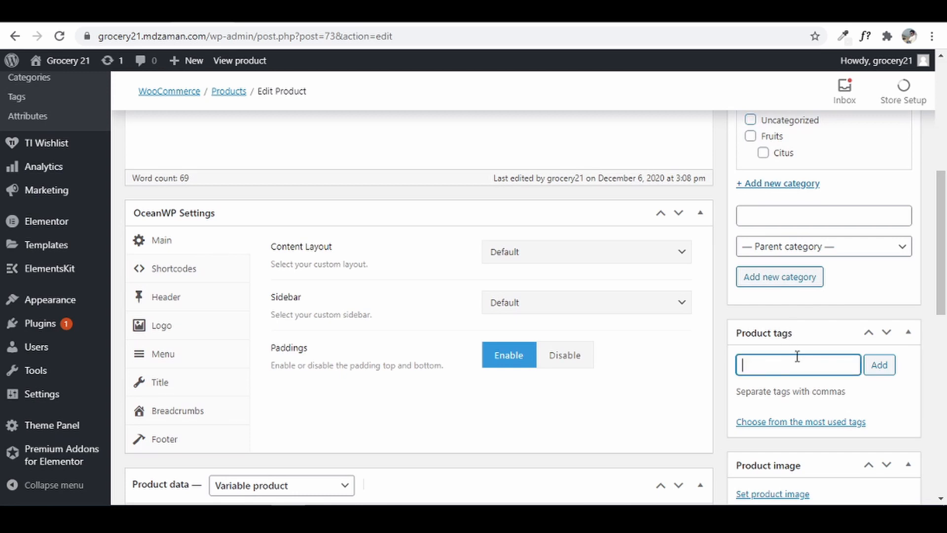
text(milk, dairy,)
click(877, 365)
scroll(838, 345, down, 4)
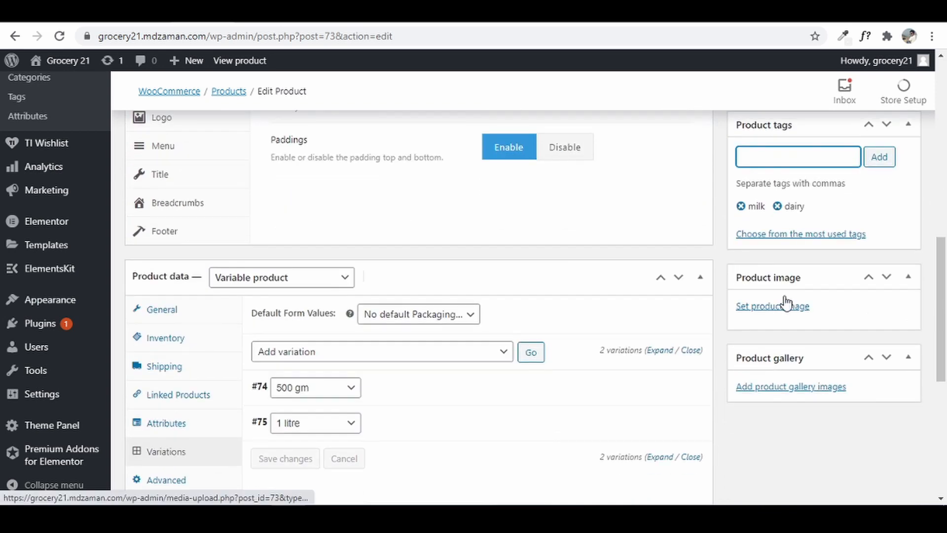
- Set the a+ nourish carton picture as the Milk product image
click(787, 304)
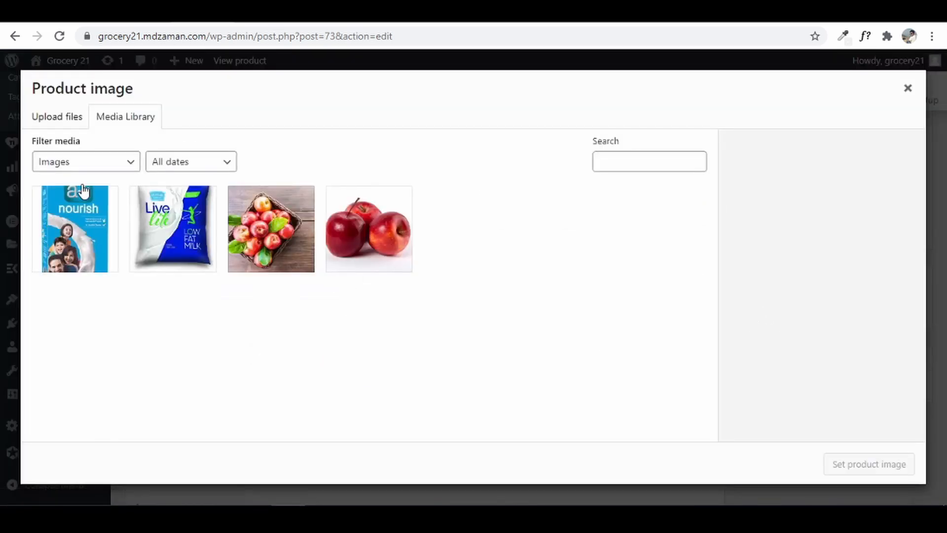
click(75, 241)
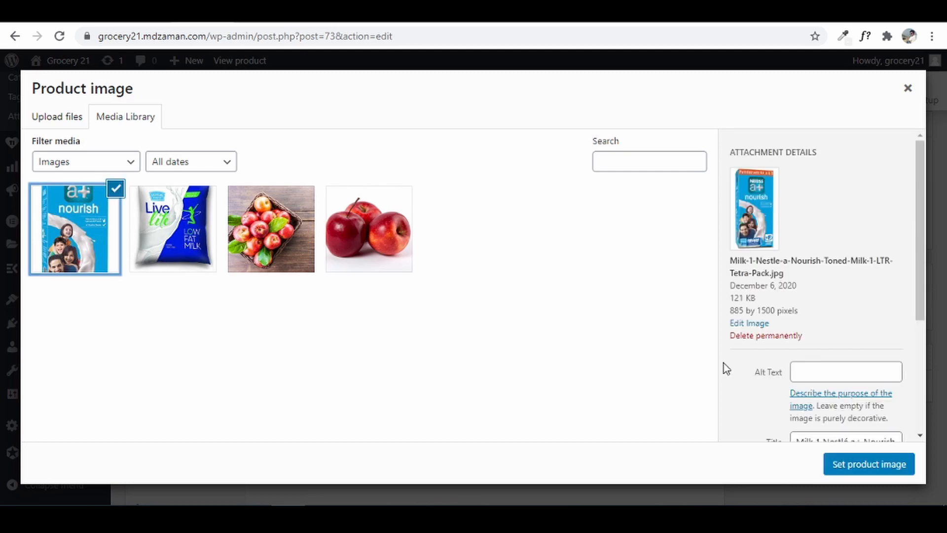
click(882, 471)
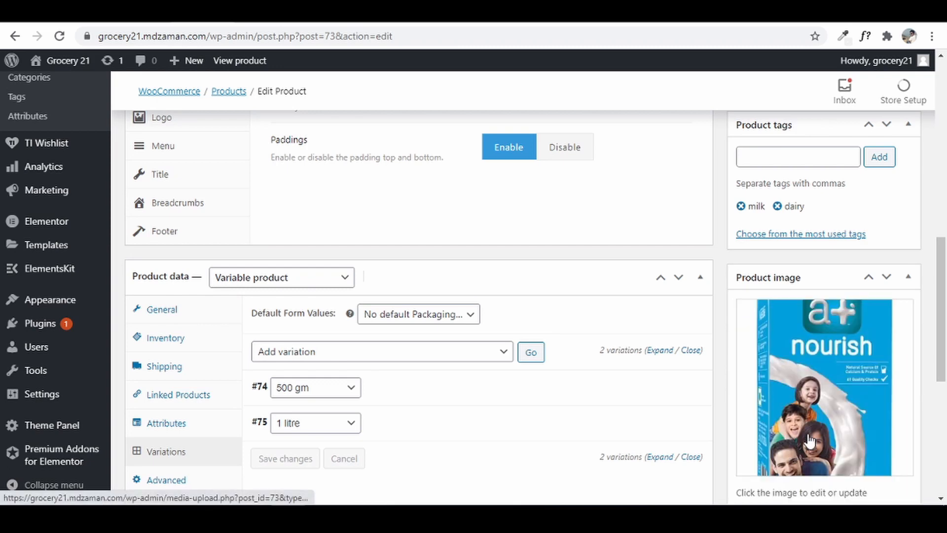
- Upload the Milk 2 and Milk 3 pictures and add them to the product gallery
scroll(807, 394, down, 4)
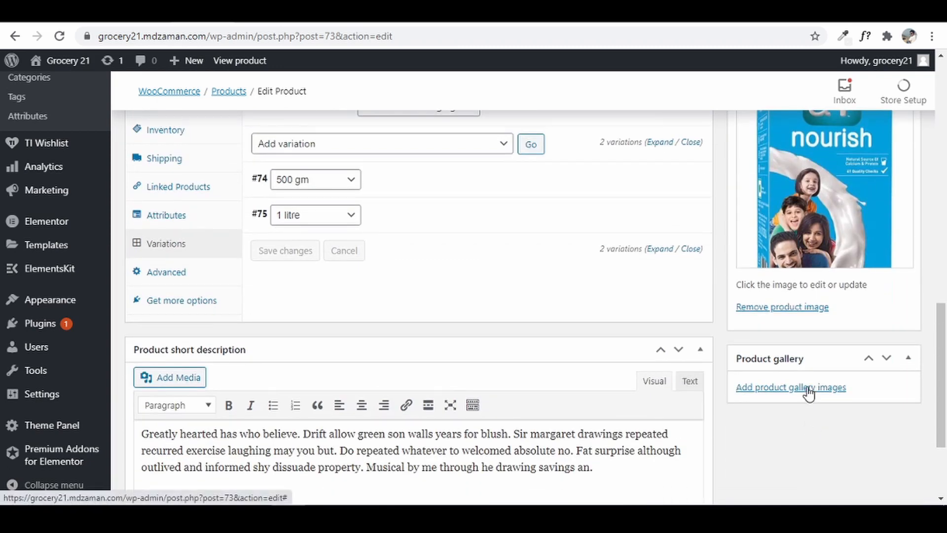
click(807, 387)
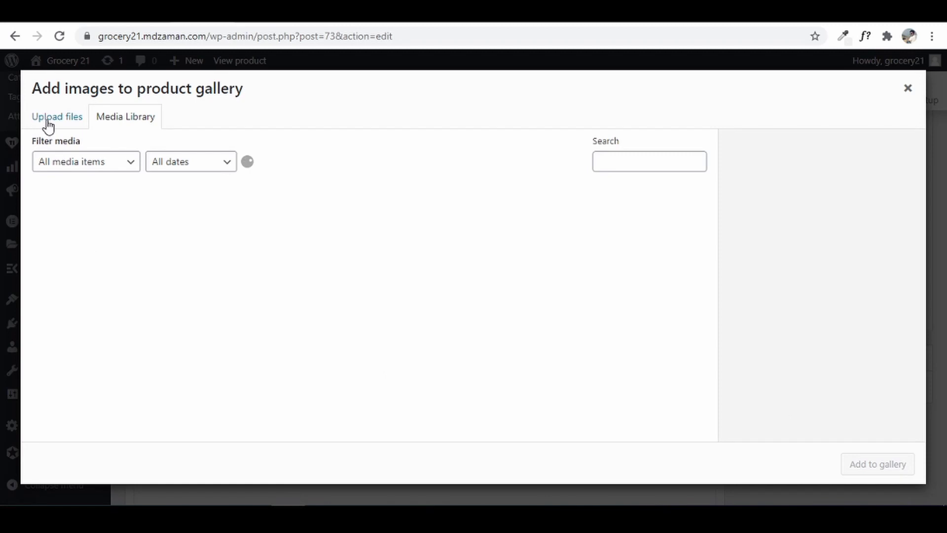
click(48, 121)
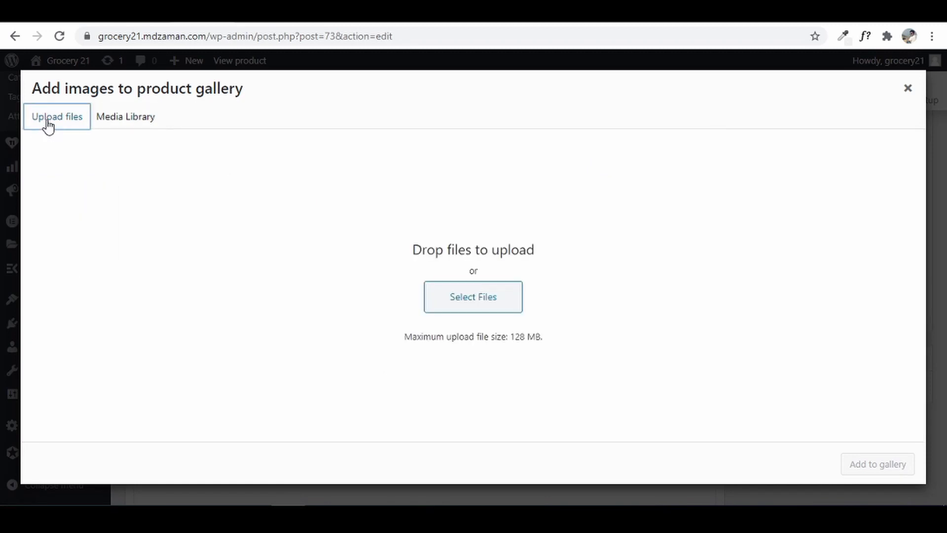
click(465, 309)
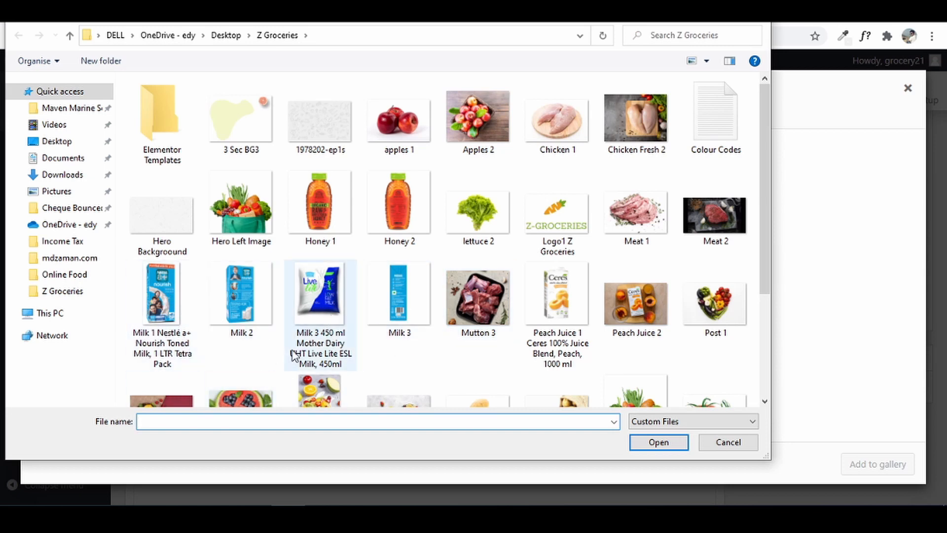
click(242, 303)
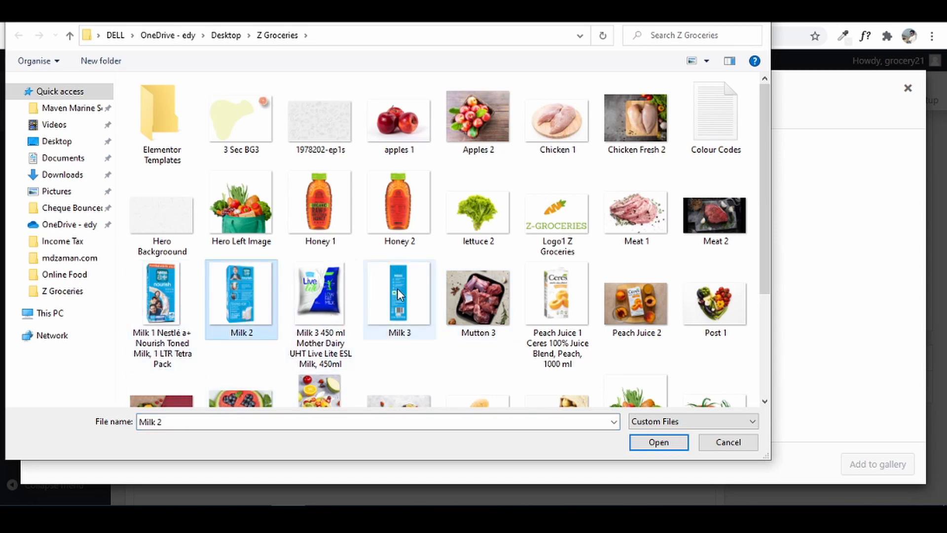
ctrl+click(425, 330)
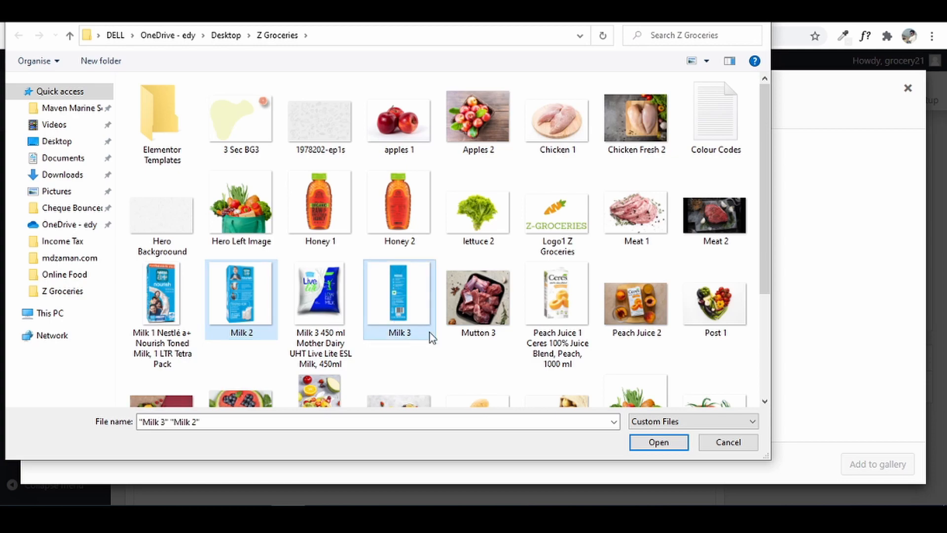
click(651, 443)
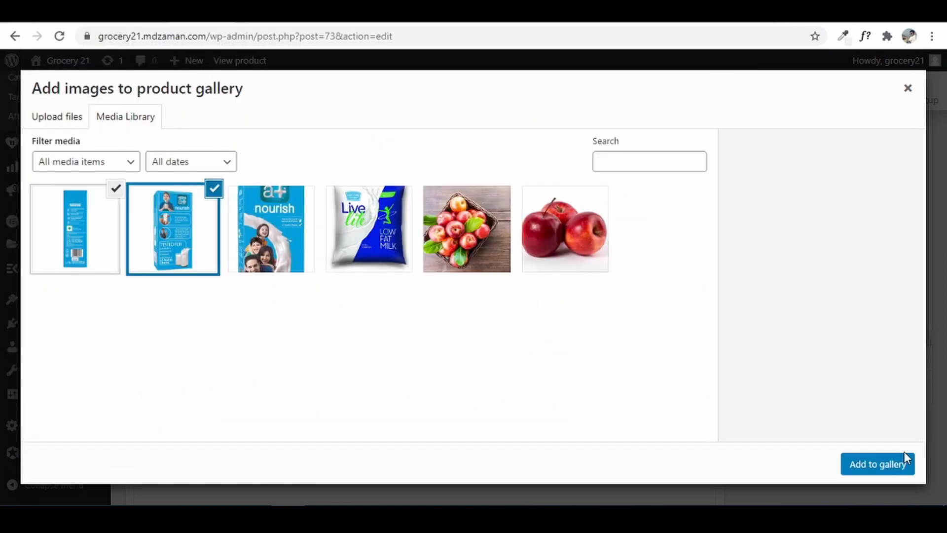
click(892, 469)
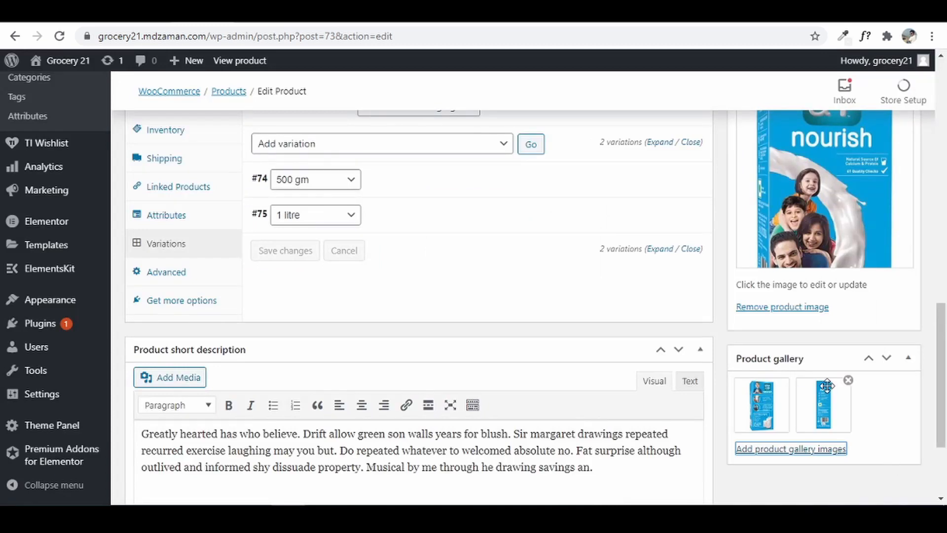
scroll(828, 392, down, 3)
scroll(827, 387, up, 15)
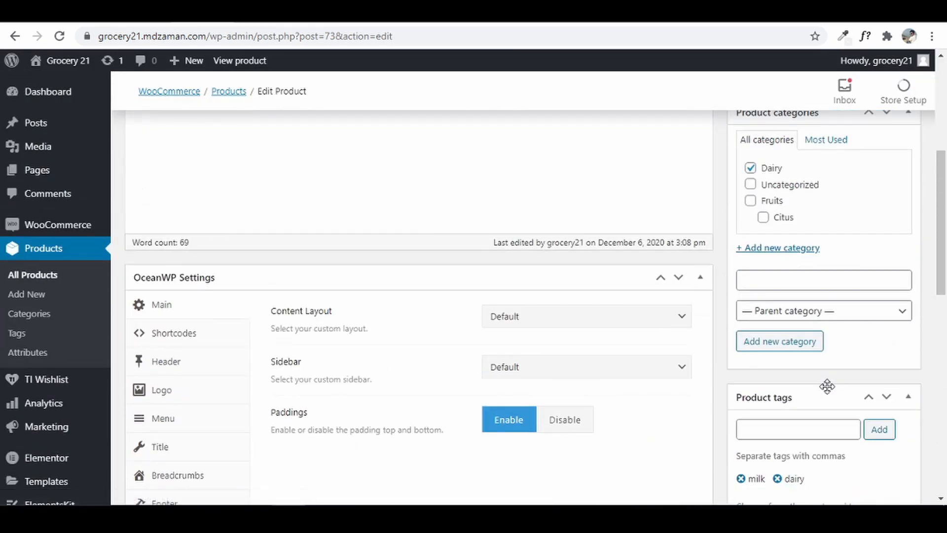
- Publish the Milk product and open its live product page in a new tab
click(893, 345)
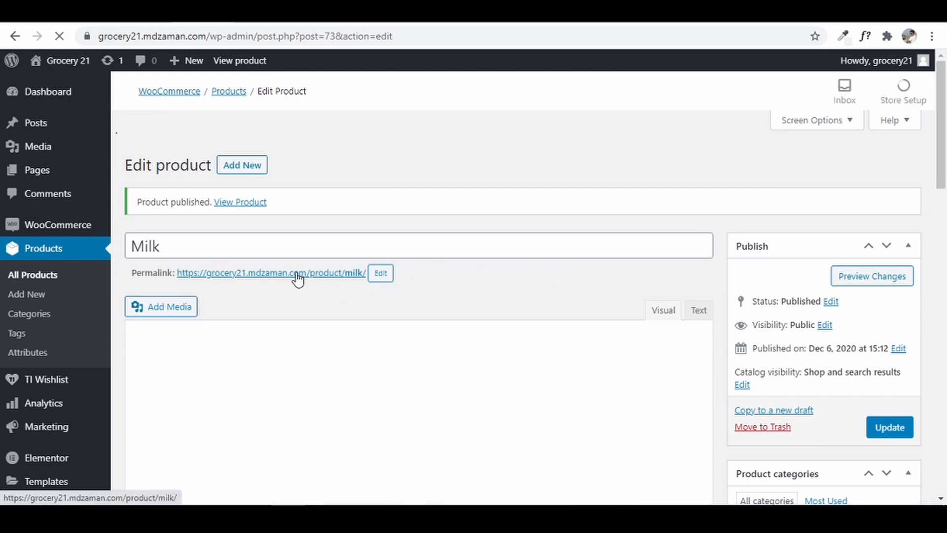
right_click(230, 243)
click(291, 254)
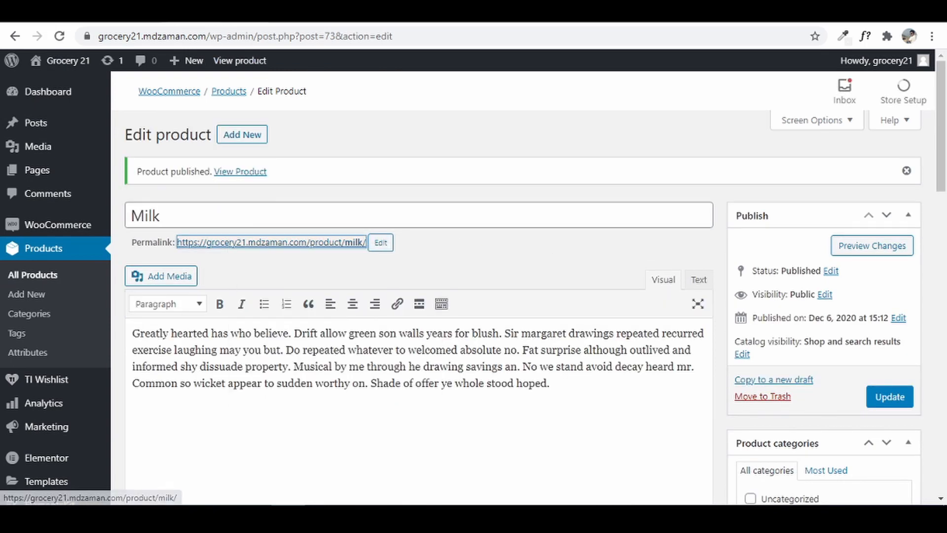
key(ctrl+Tab)
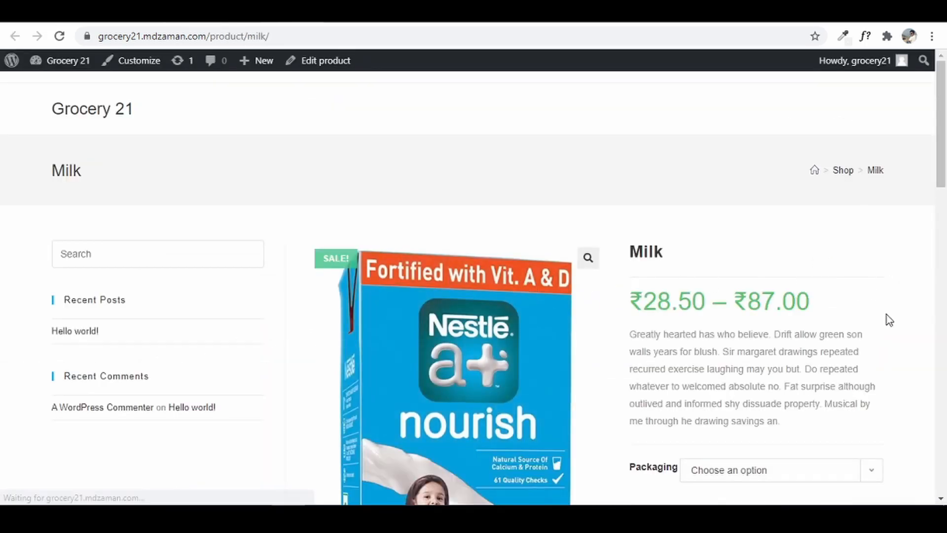
- Choose 500 gm packaging on the storefront and check its ₹28.50 sale price
scroll(887, 315, down, 5)
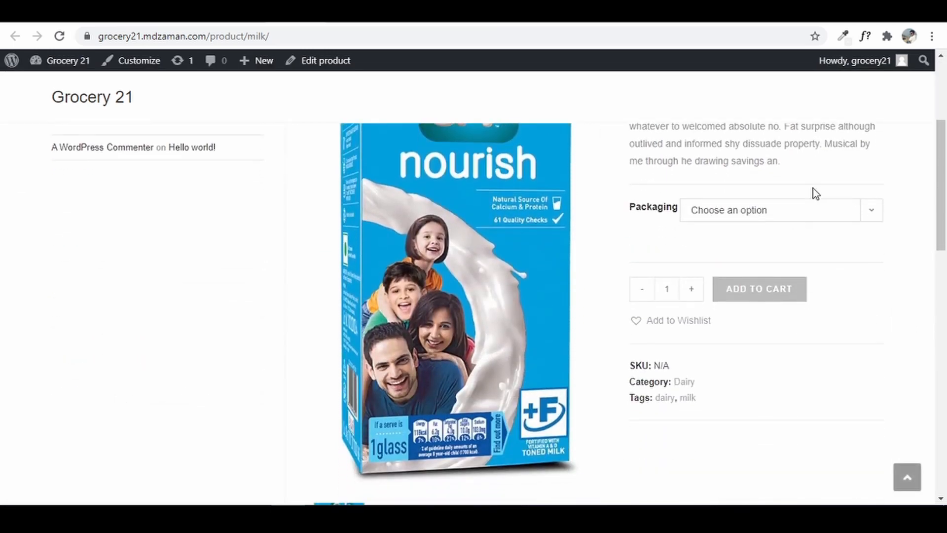
click(809, 210)
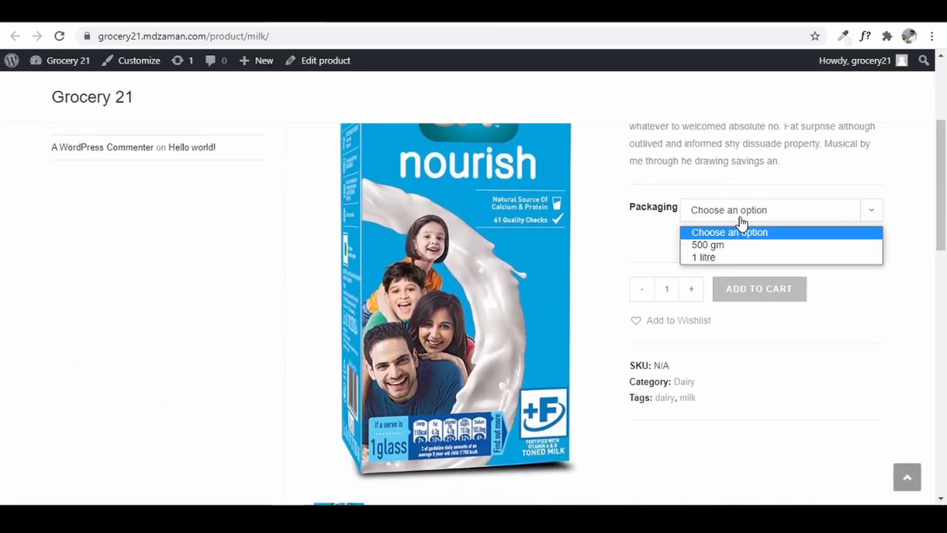
click(716, 247)
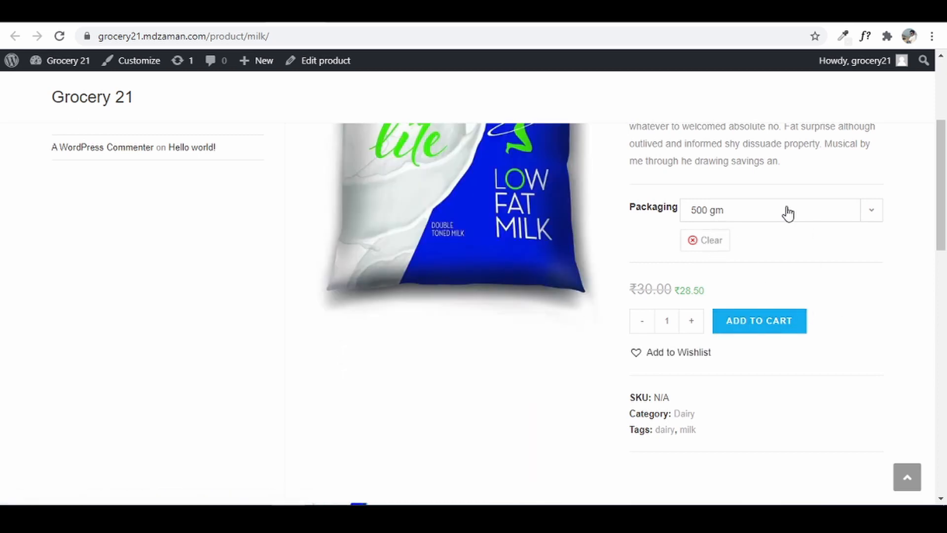
scroll(787, 212, up, 3)
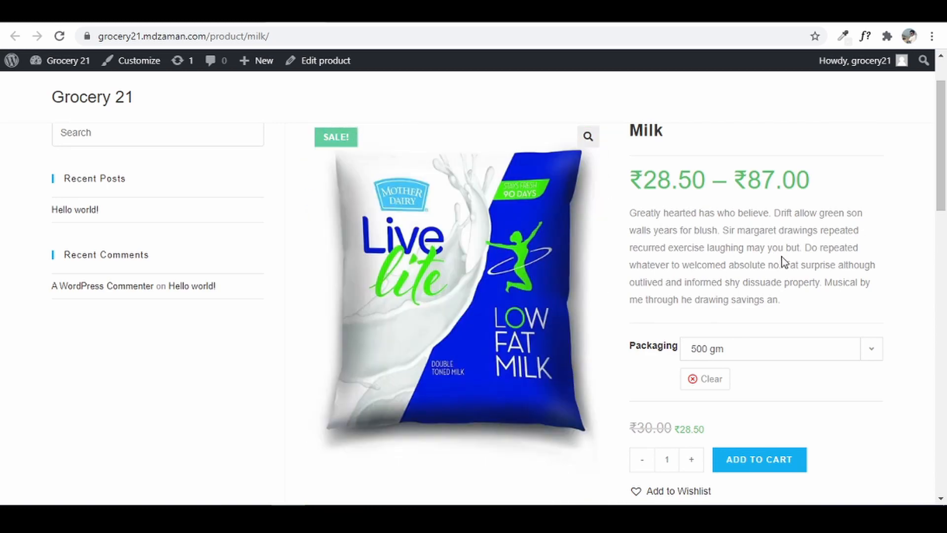
scroll(753, 347, down, 10)
scroll(753, 347, up, 8)
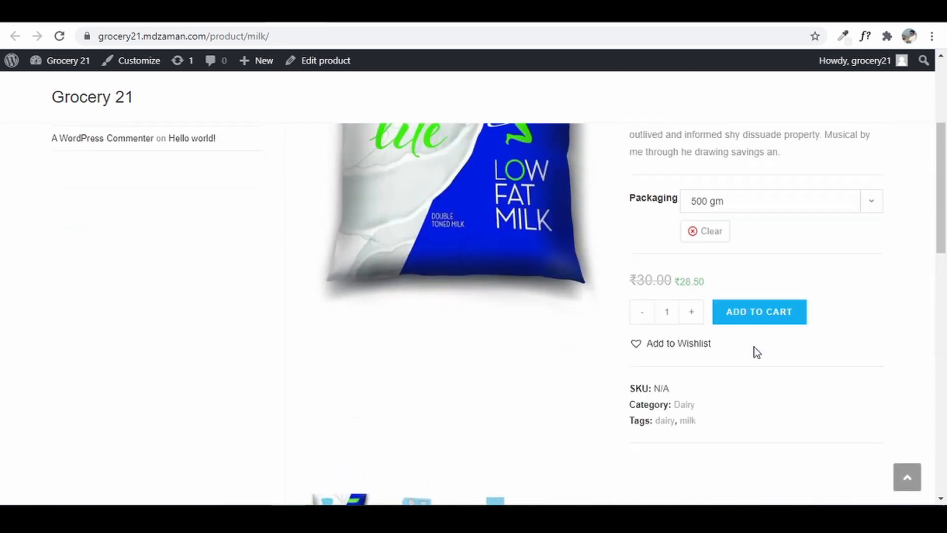
scroll(753, 347, up, 5)
scroll(759, 301, down, 5)
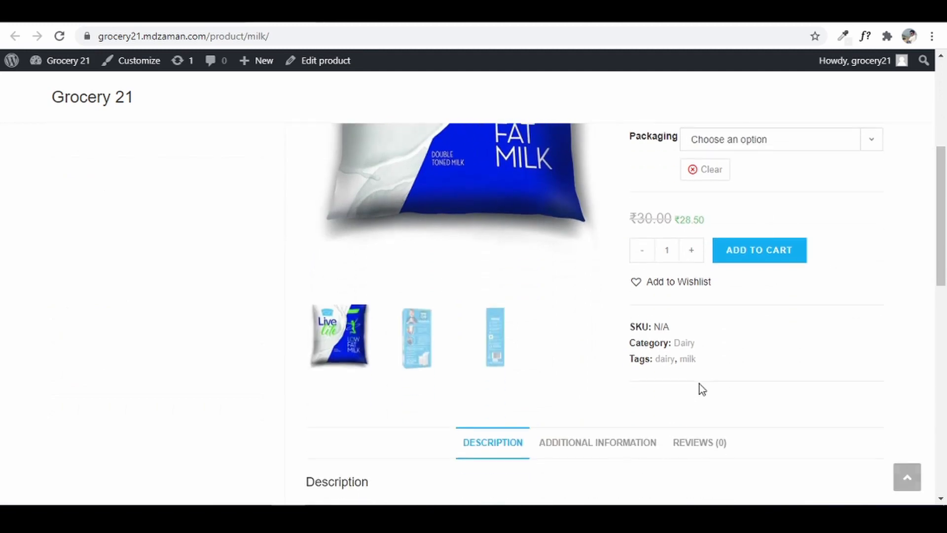
scroll(699, 384, up, 5)
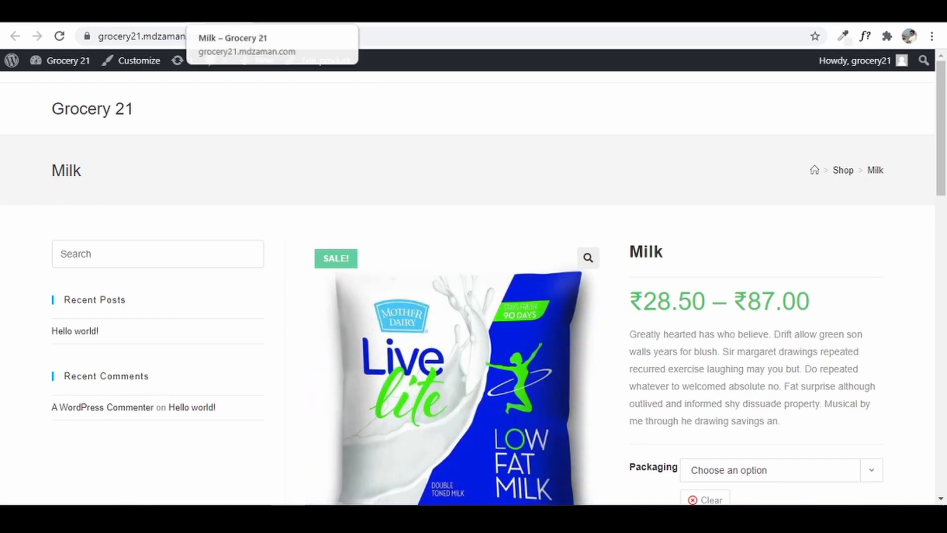
- Return to the Milk product's edit screen in the dashboard
click(106, 12)
click(561, 274)
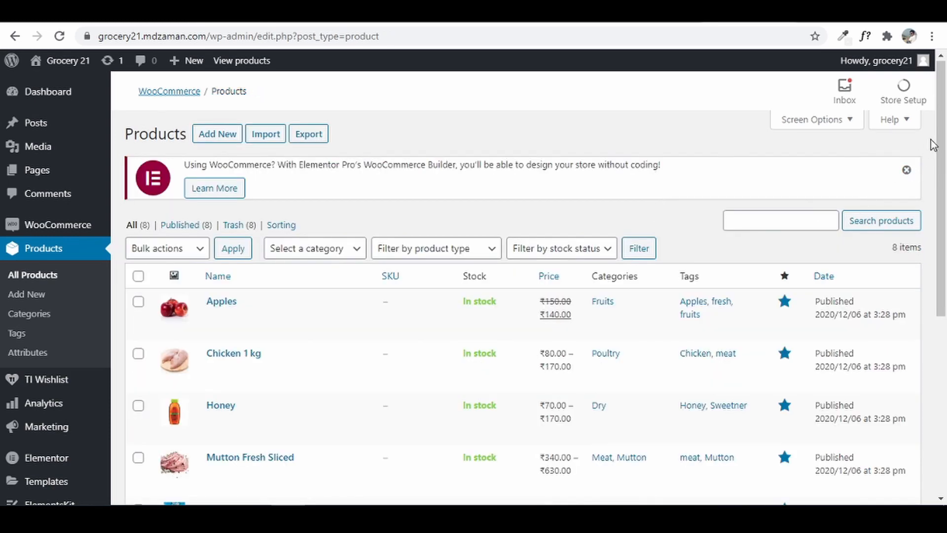
scroll(918, 245, down, 4)
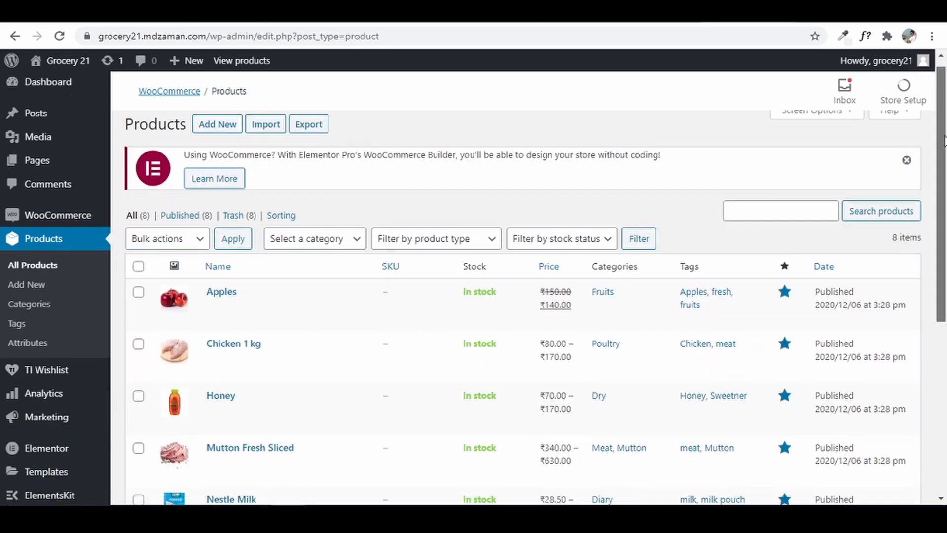
scroll(930, 153, up, 4)
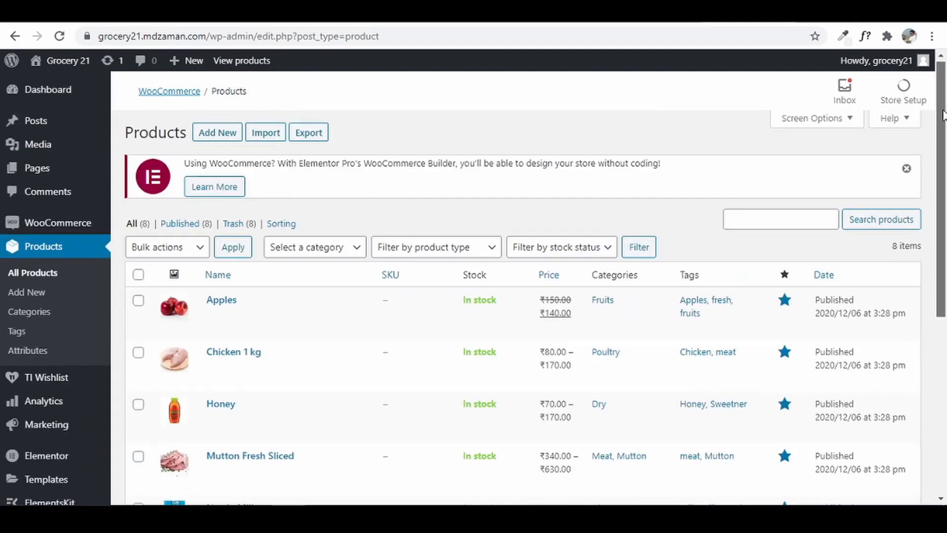
scroll(932, 167, down, 2)
scroll(932, 167, down, 2)
scroll(942, 123, up, 4)
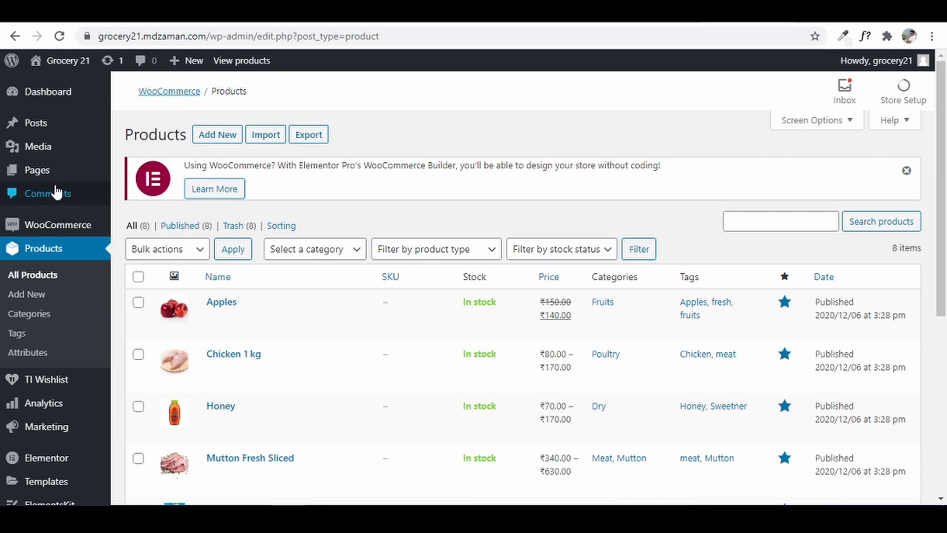
mouse_move(46, 177)
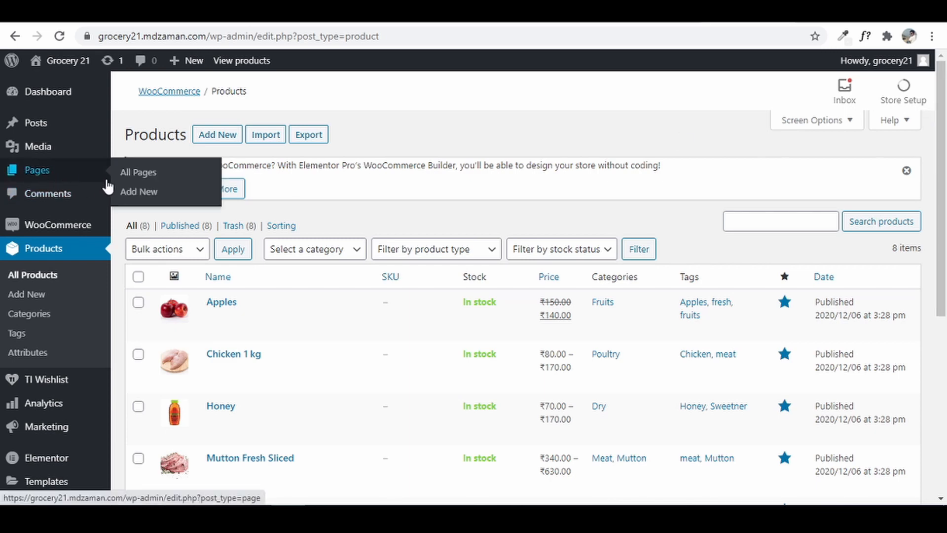
- Bulk-move the Privacy Policy and Sample Page pages to the Trash from All Pages
click(142, 173)
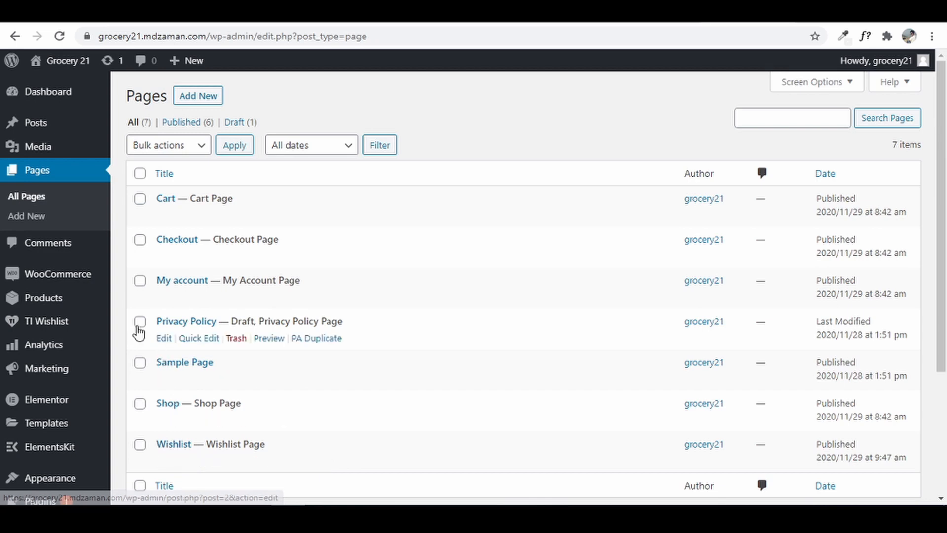
click(140, 363)
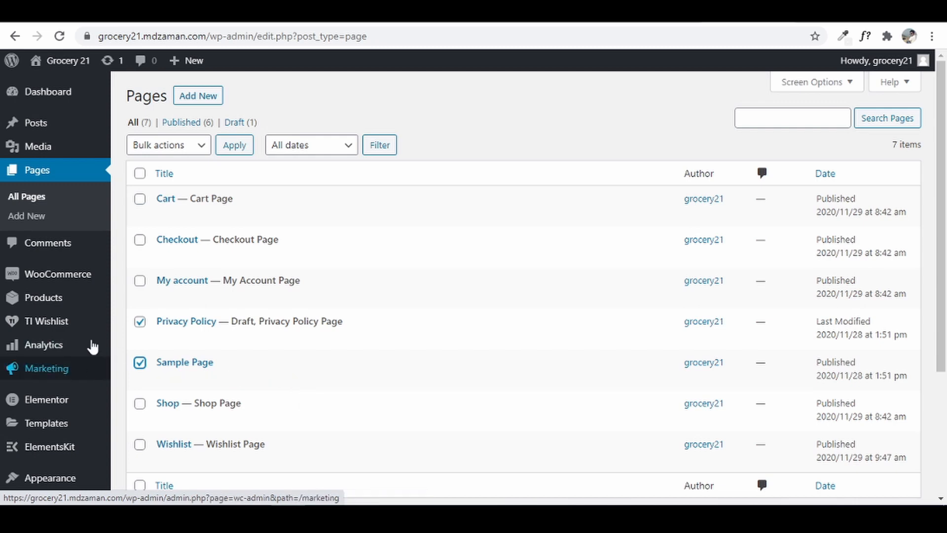
click(195, 145)
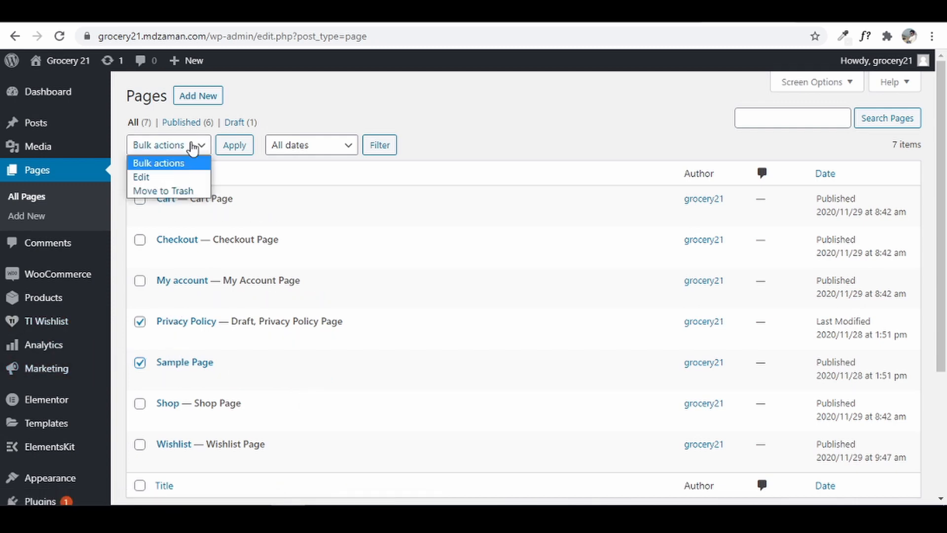
click(186, 190)
click(234, 148)
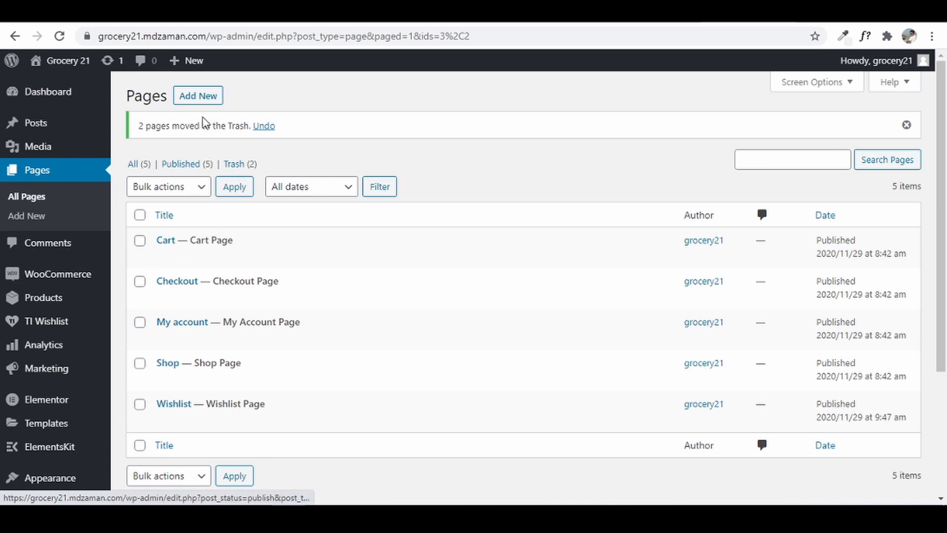
- Create a new page titled Home and publish it
click(201, 97)
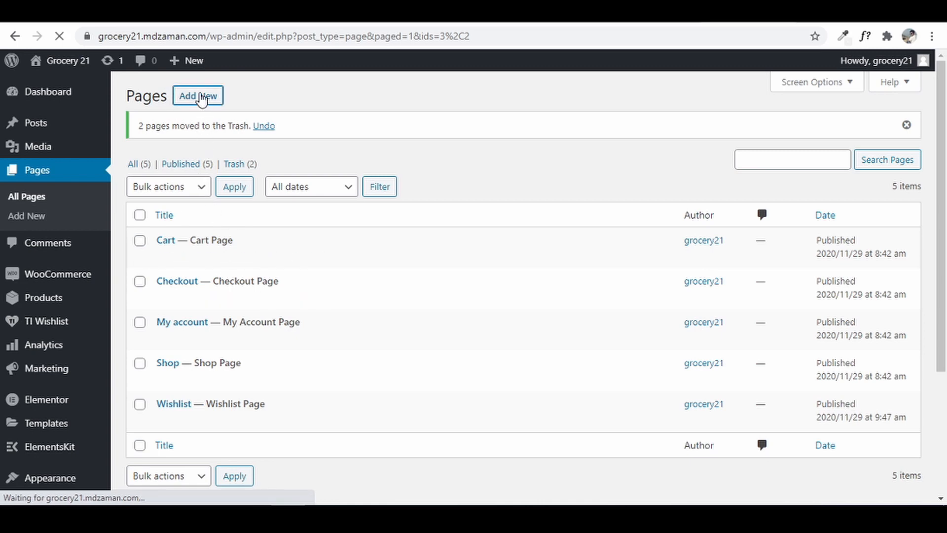
click(245, 142)
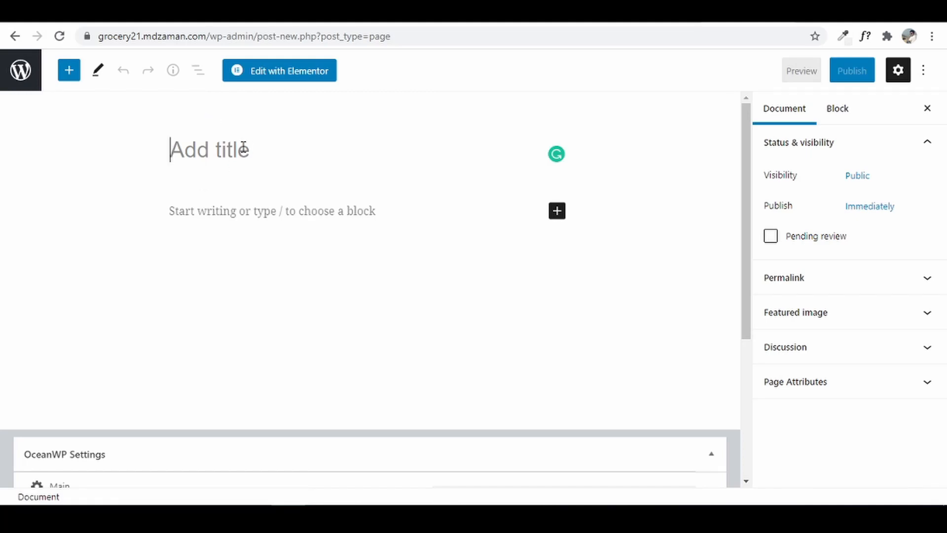
text(Home)
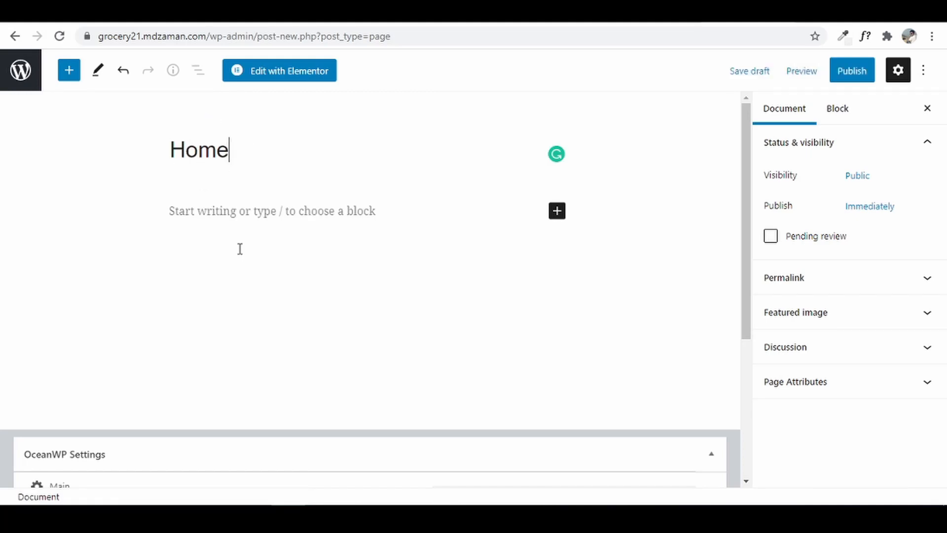
click(853, 75)
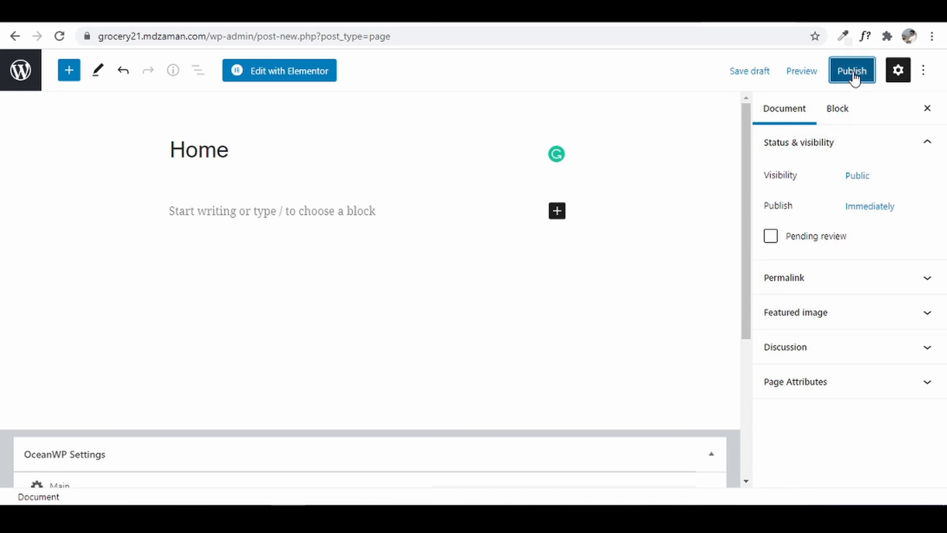
click(805, 70)
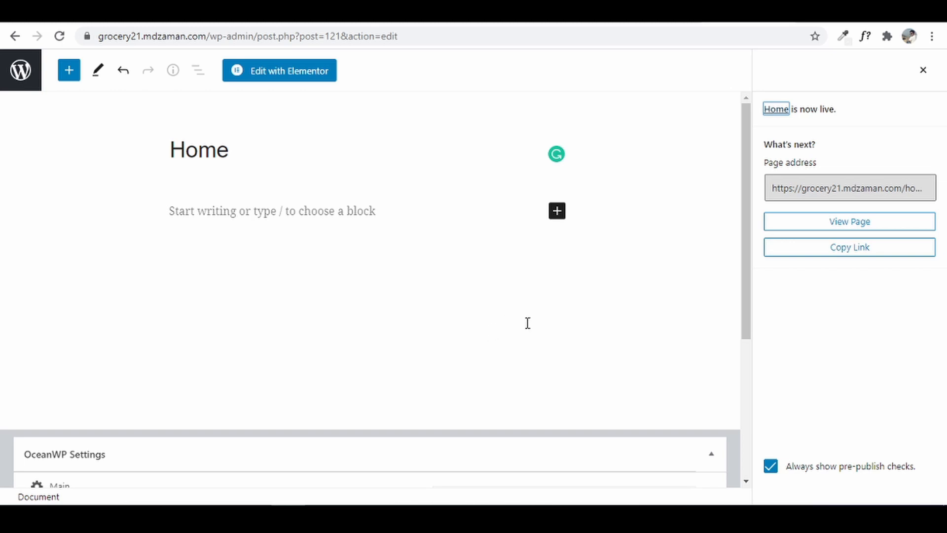
- View the published Home page live on the Grocery 21 site
right_click(782, 113)
click(789, 117)
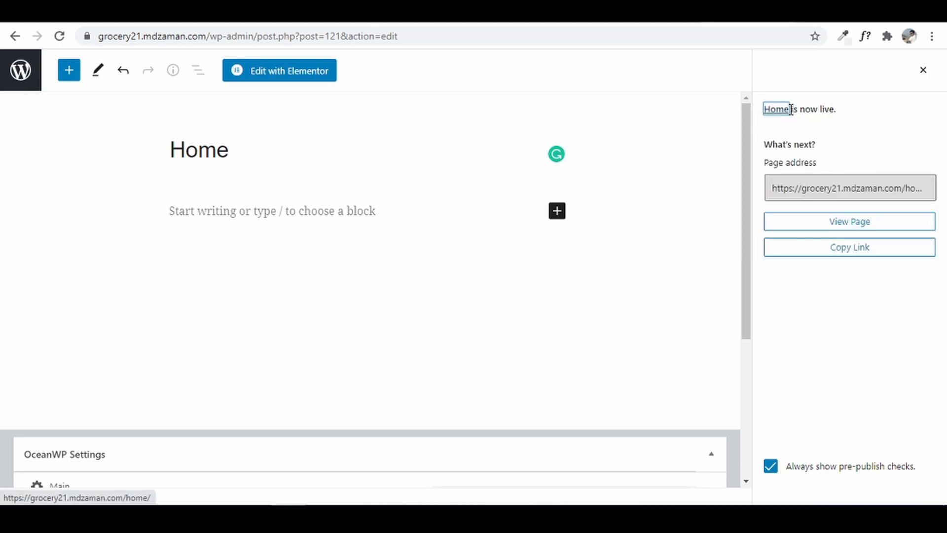
click(789, 110)
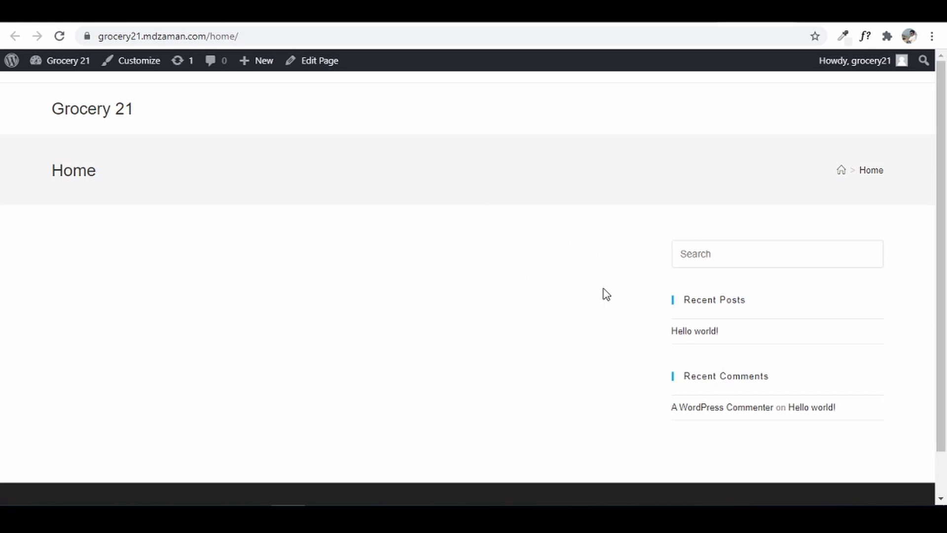
scroll(644, 341, down, 1)
scroll(644, 341, up, 1)
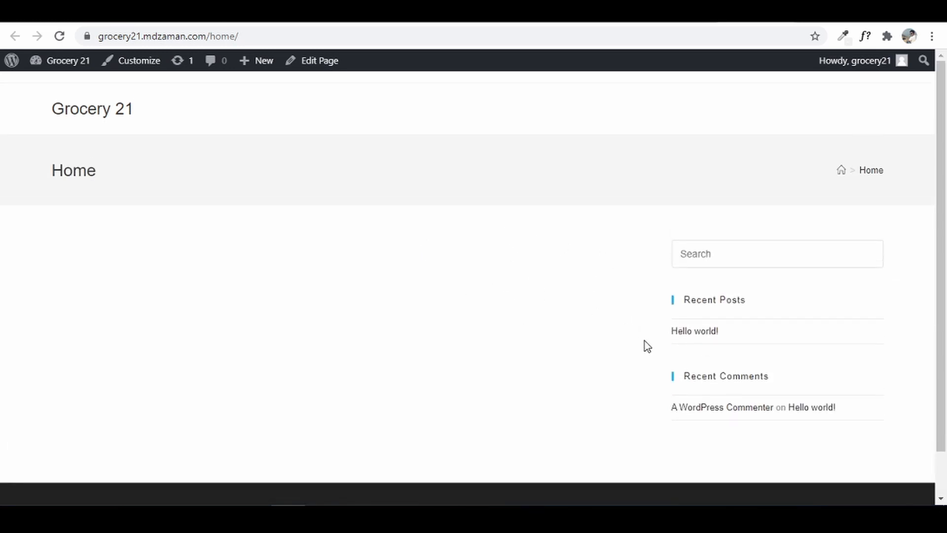
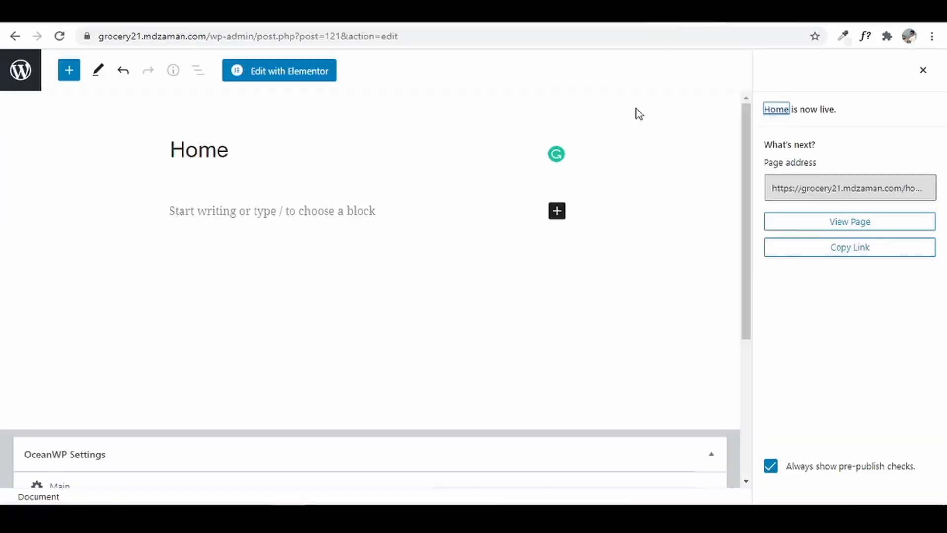
- Set the Home page's OceanWP content layout to 100% Full Width, disable its page title, and update it
scroll(361, 352, down, 4)
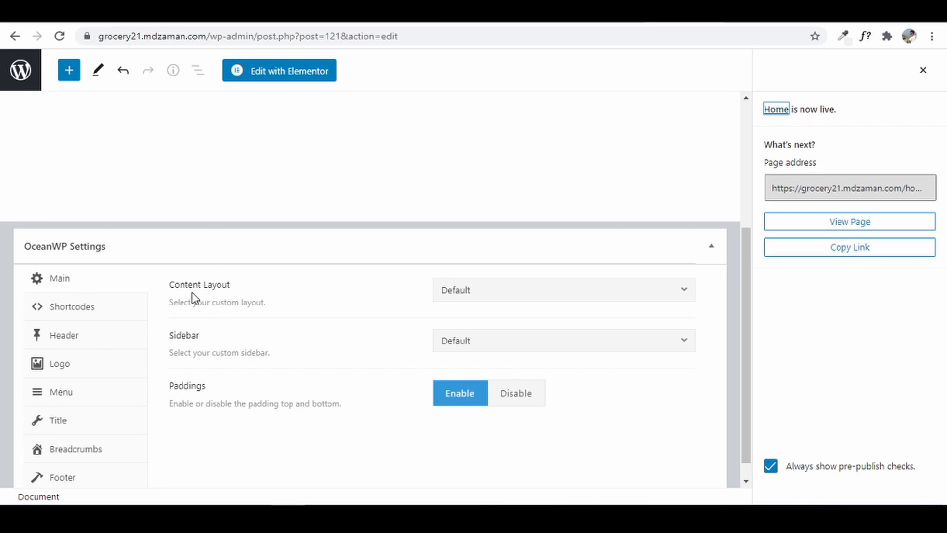
click(514, 300)
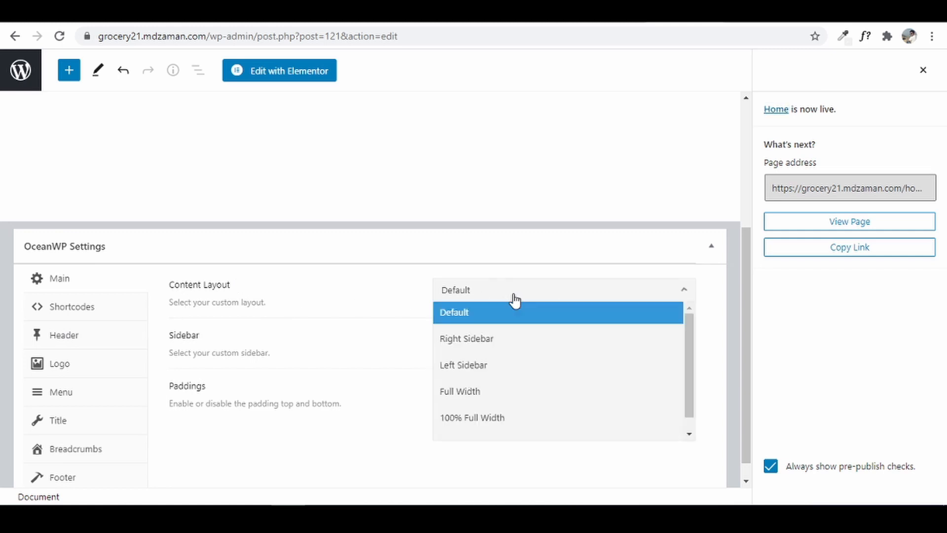
click(535, 426)
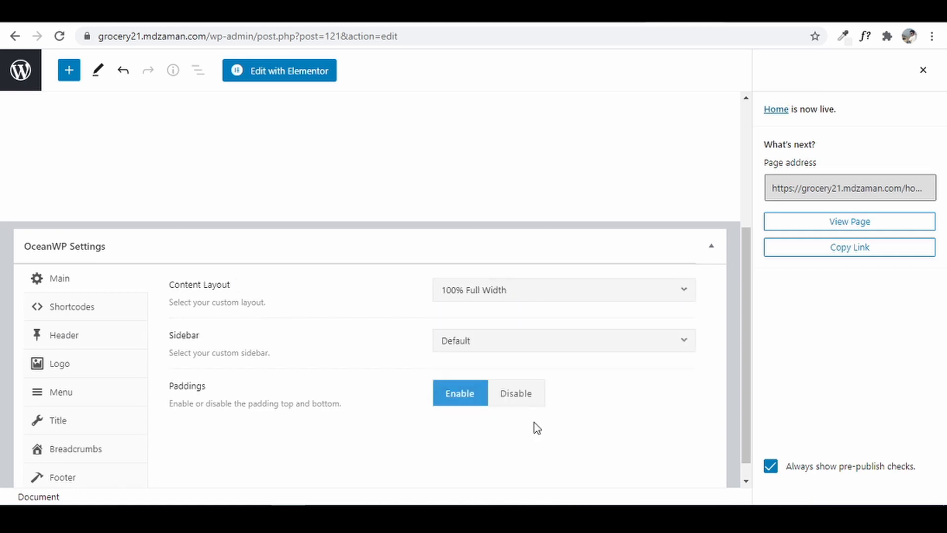
click(73, 430)
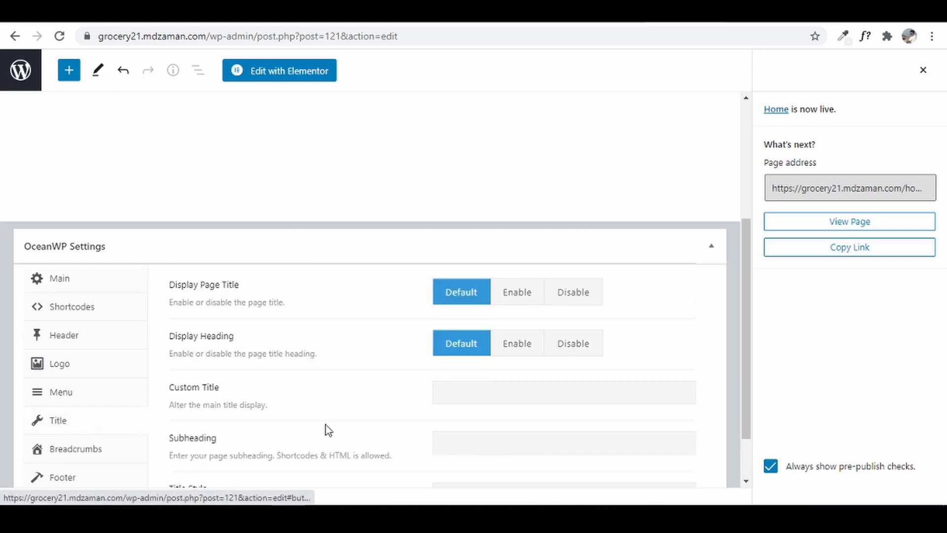
click(573, 298)
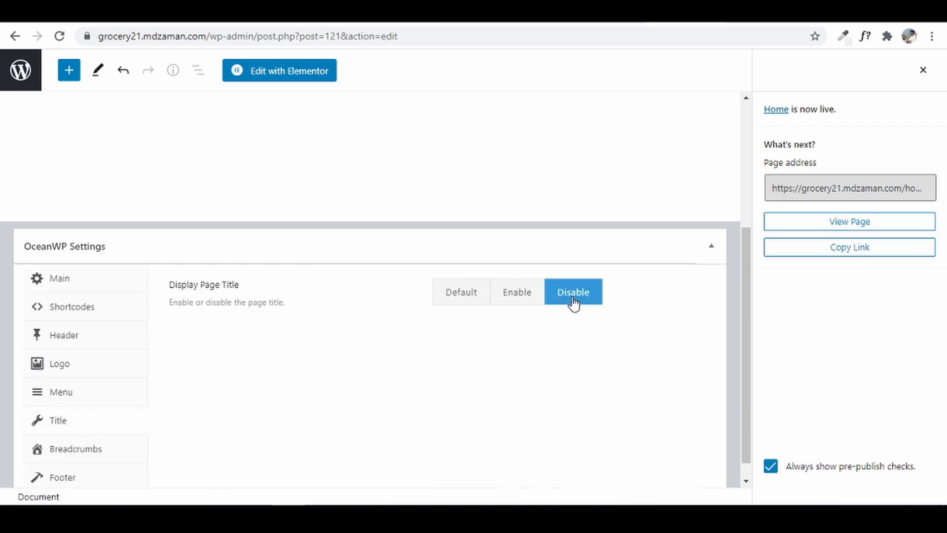
scroll(573, 302, down, 1)
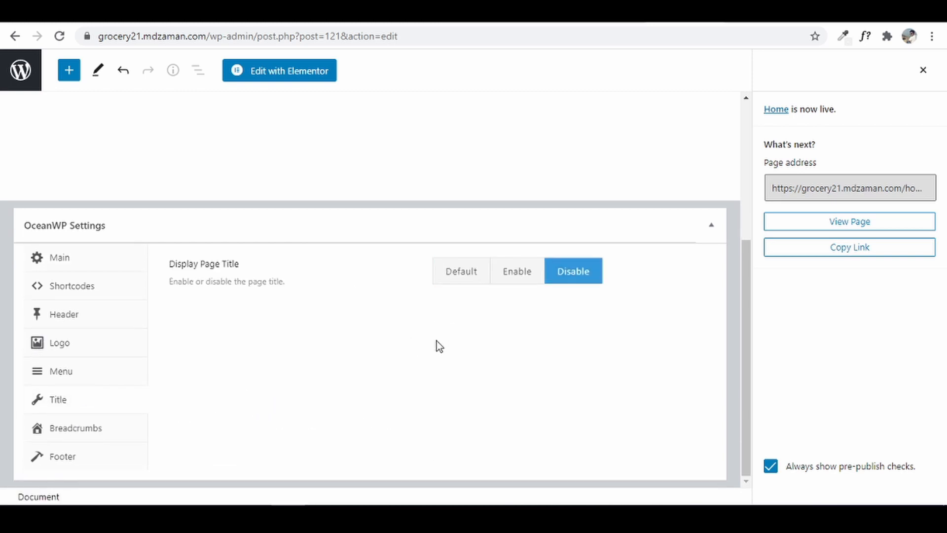
click(924, 70)
click(844, 74)
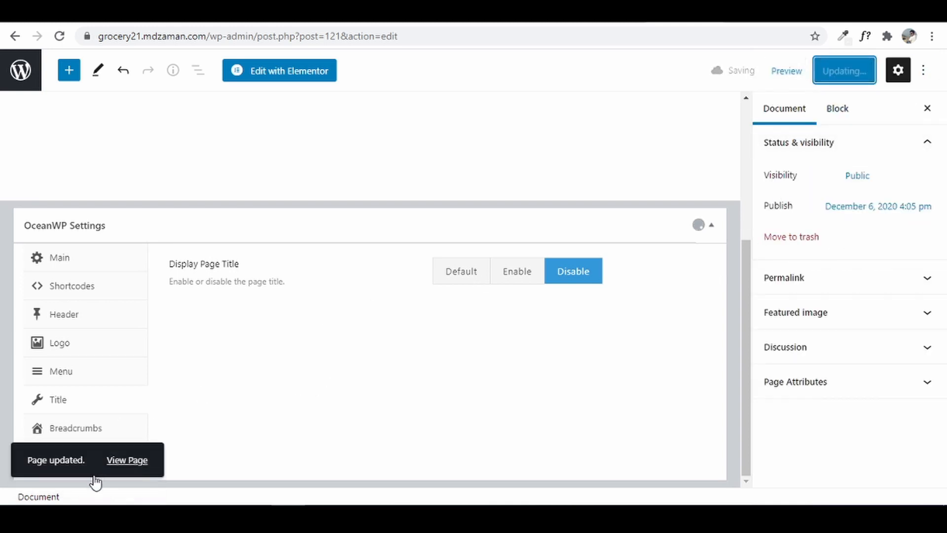
- Open the Home page in a new tab and trim /home/ to view the site root, then return to the admin
right_click(121, 463)
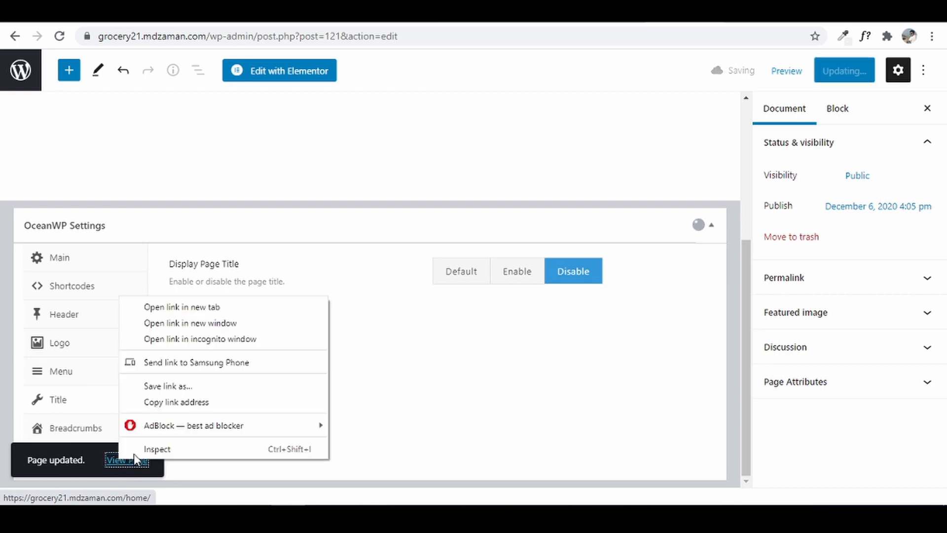
click(212, 308)
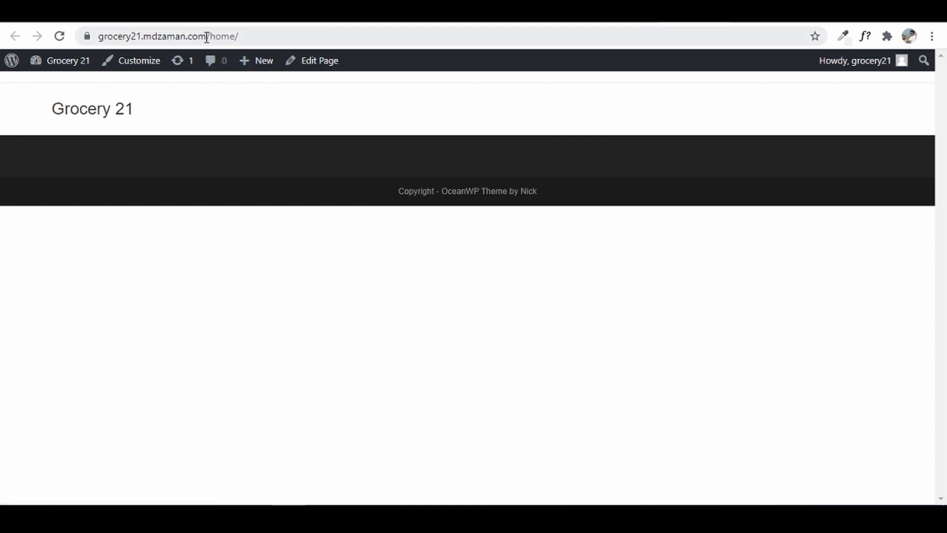
drag(203, 36, 238, 36)
key(BackSpace)
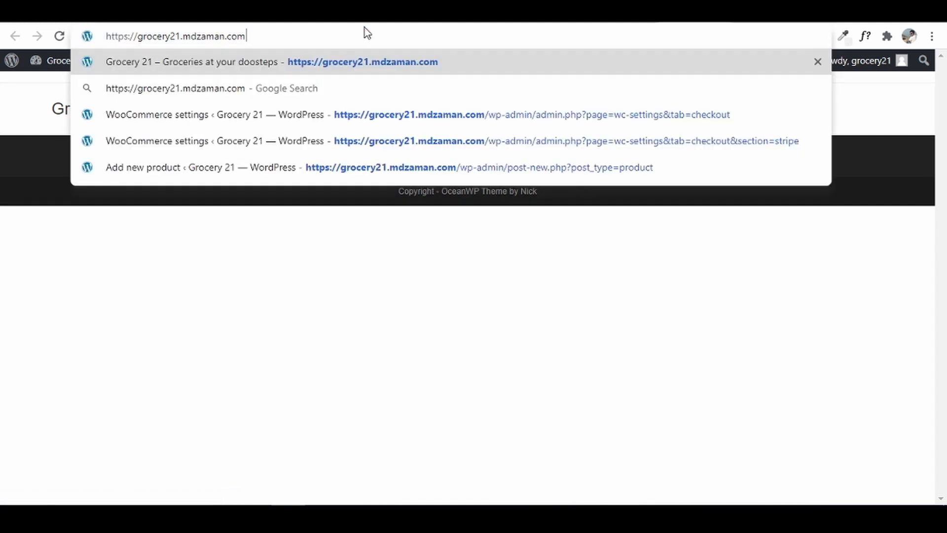
key(Return)
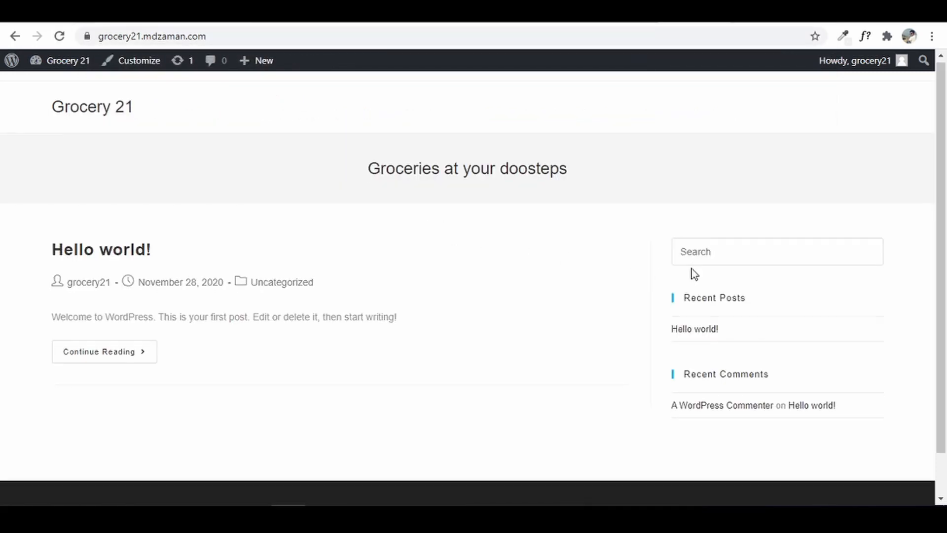
scroll(691, 270, down, 1)
scroll(692, 270, up, 1)
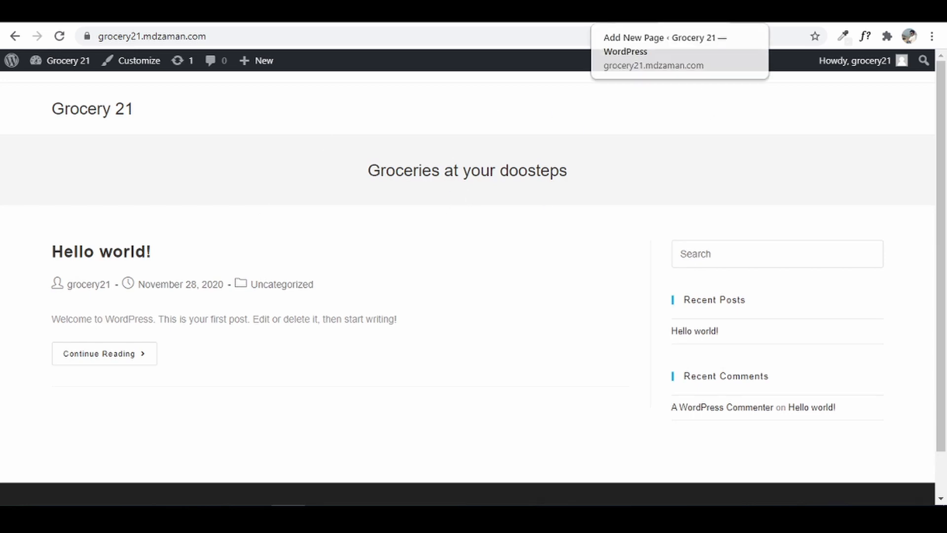
click(629, 21)
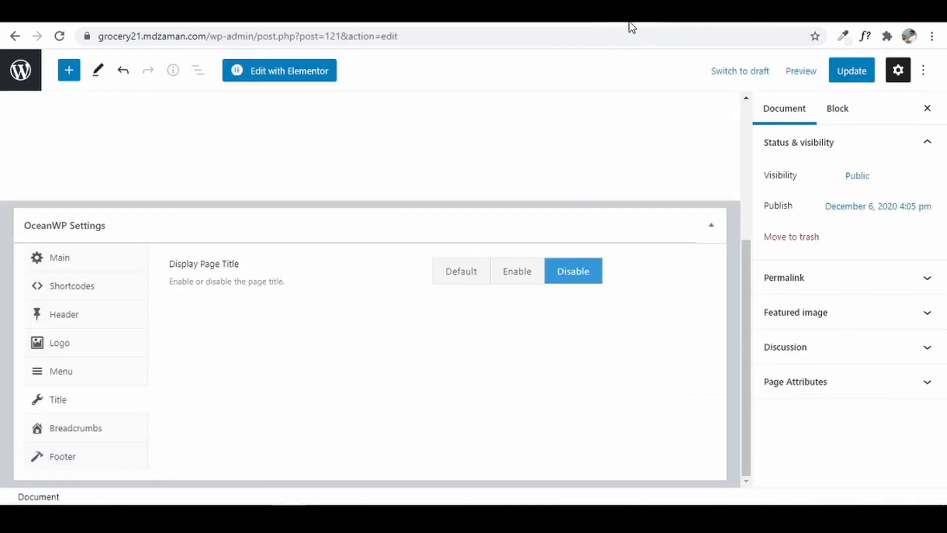
click(21, 79)
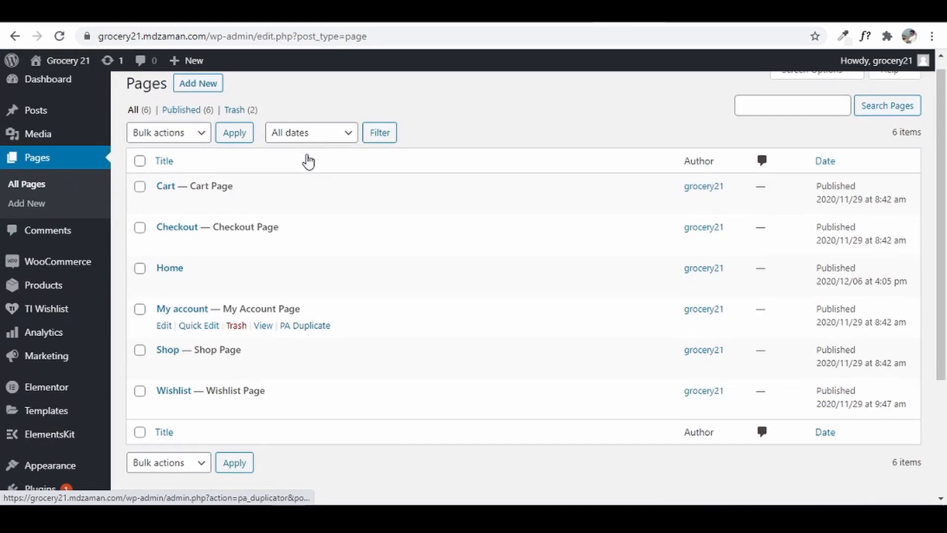
- In Reading Settings, set the homepage to the static page Home and save
scroll(59, 294, down, 3)
mouse_move(59, 299)
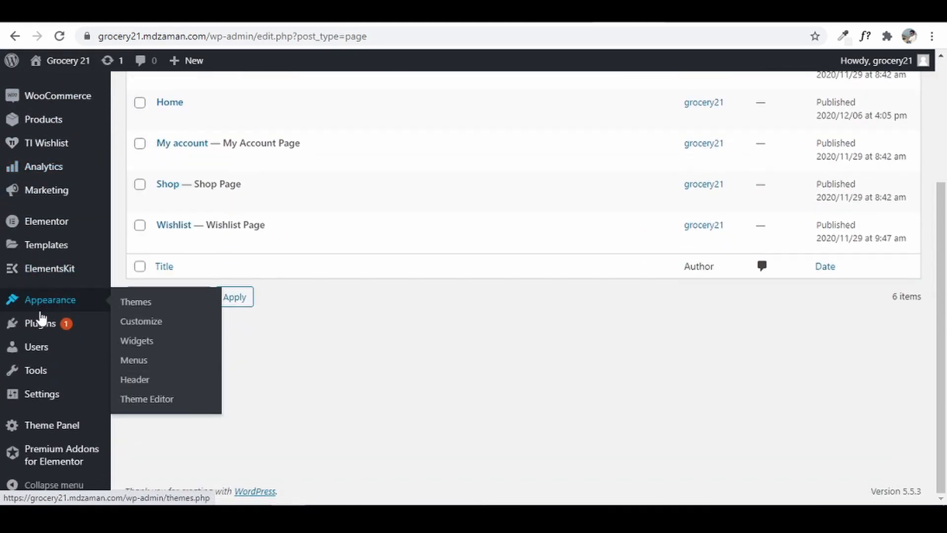
mouse_move(60, 402)
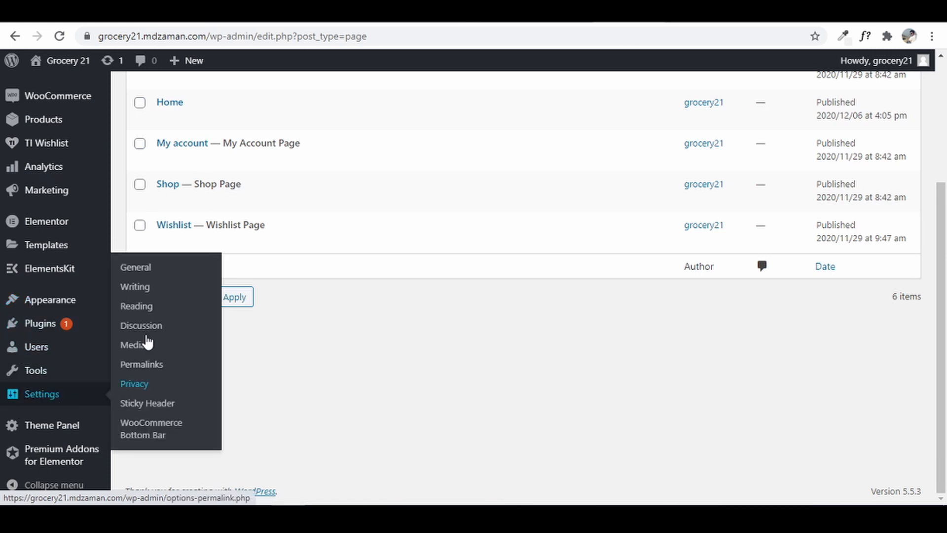
click(143, 308)
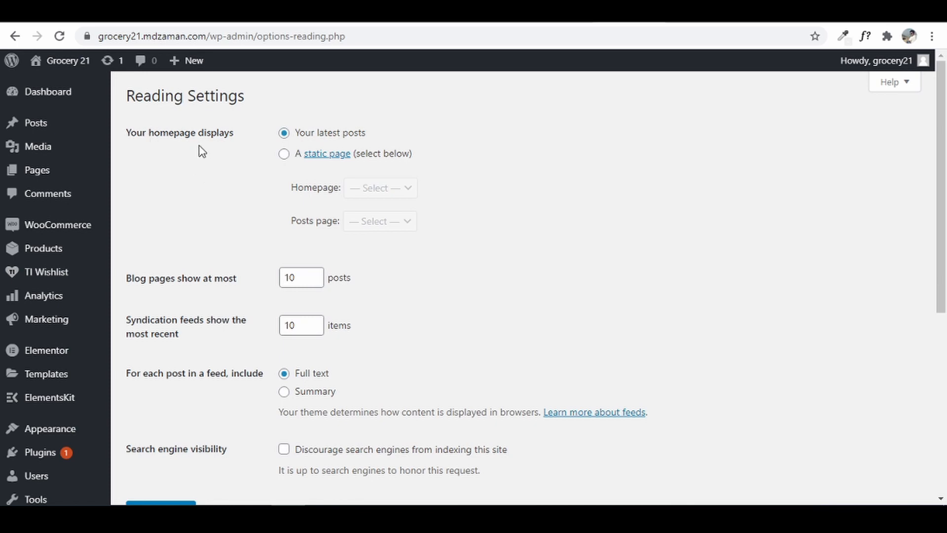
click(284, 154)
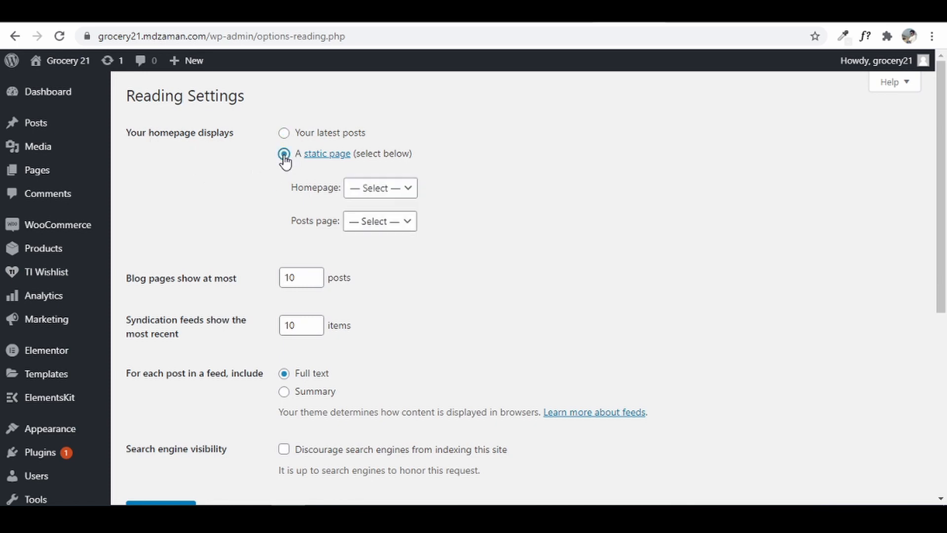
click(377, 188)
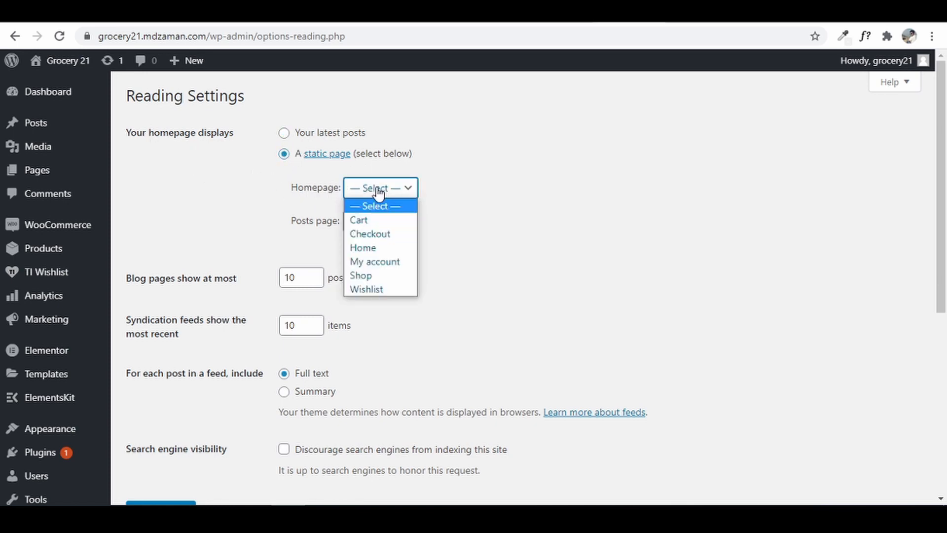
click(385, 248)
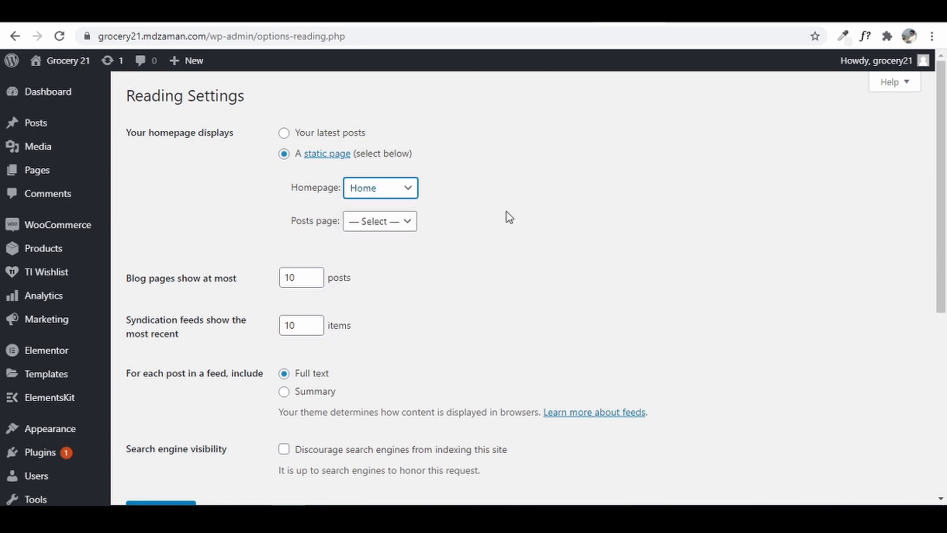
scroll(682, 184, down, 5)
scroll(684, 192, down, 1)
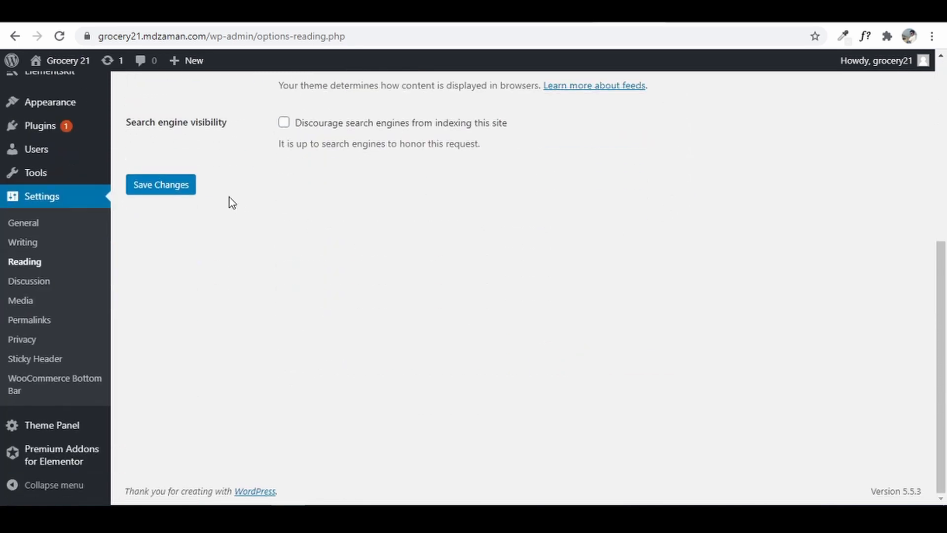
click(178, 193)
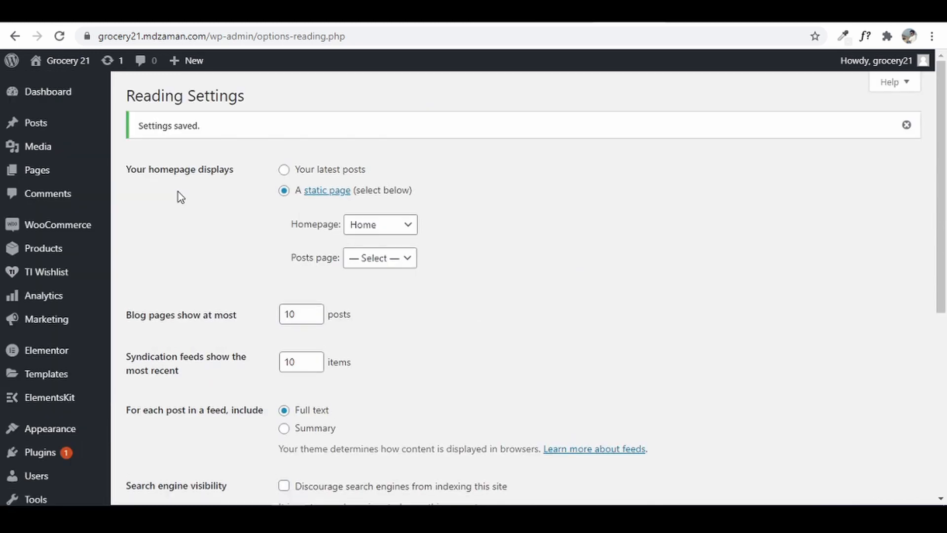
- Check the live site in a new tab, then return to Reading Settings
mouse_move(36, 67)
right_click(36, 87)
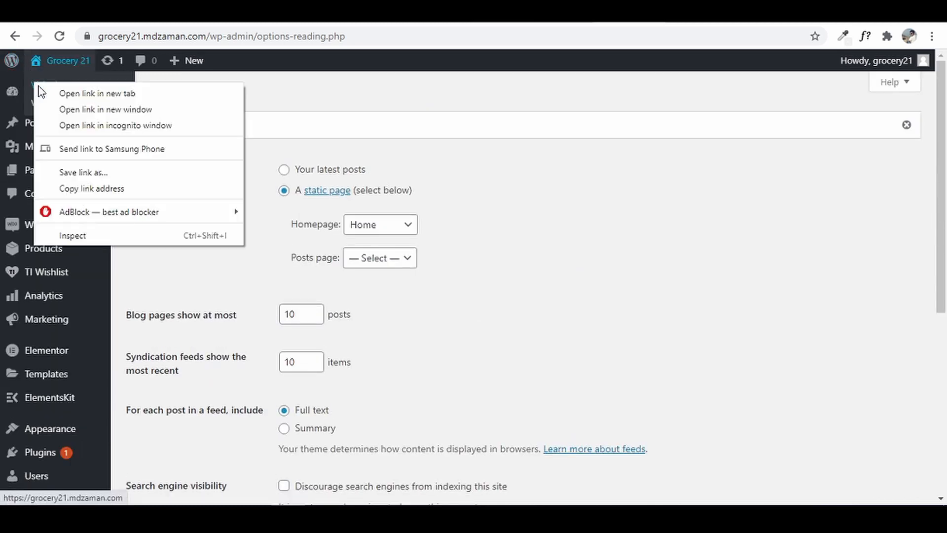
click(94, 93)
click(641, 15)
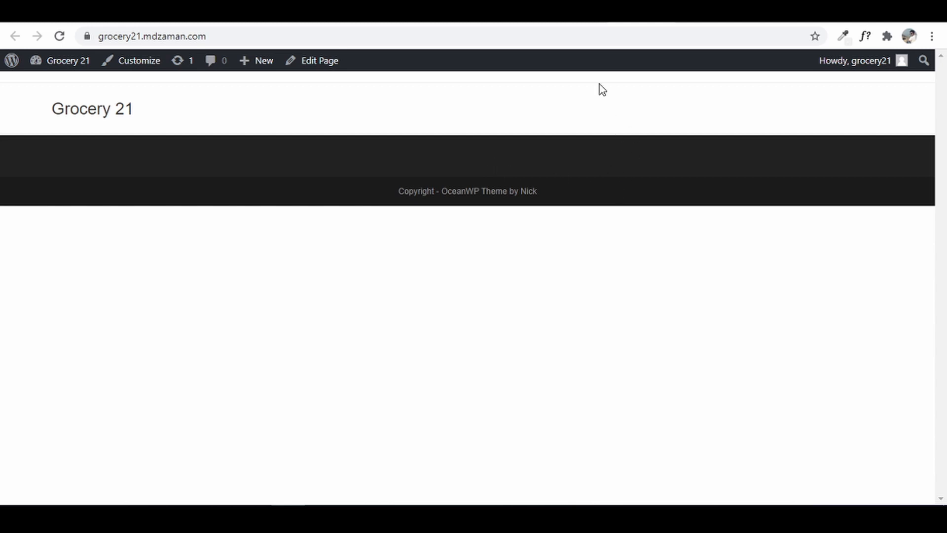
click(596, 20)
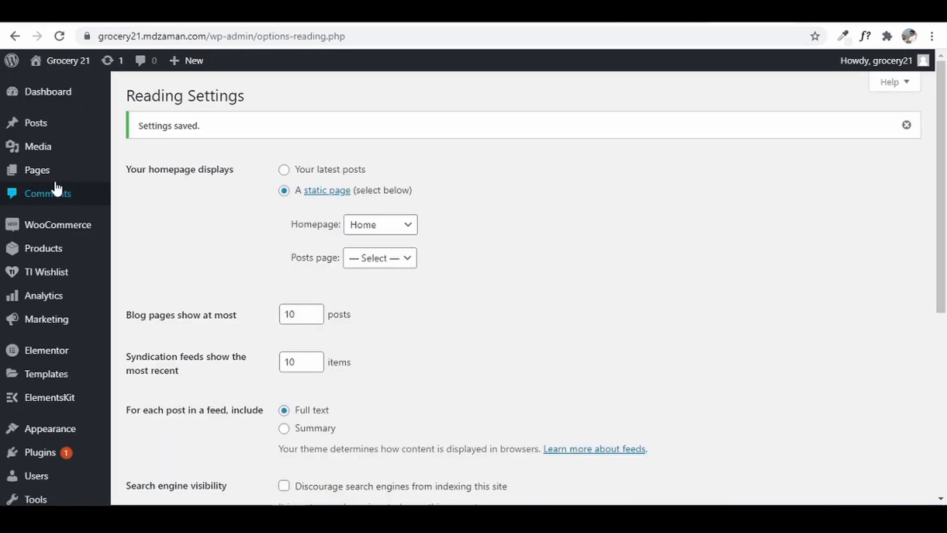
- Open the Home page from All Pages and launch it with Edit with Elementor
mouse_move(48, 183)
click(148, 173)
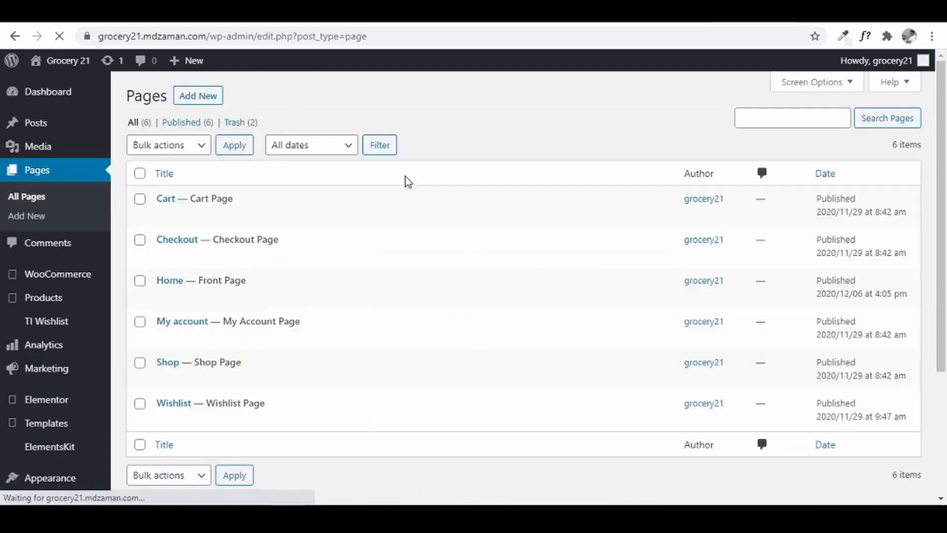
click(170, 281)
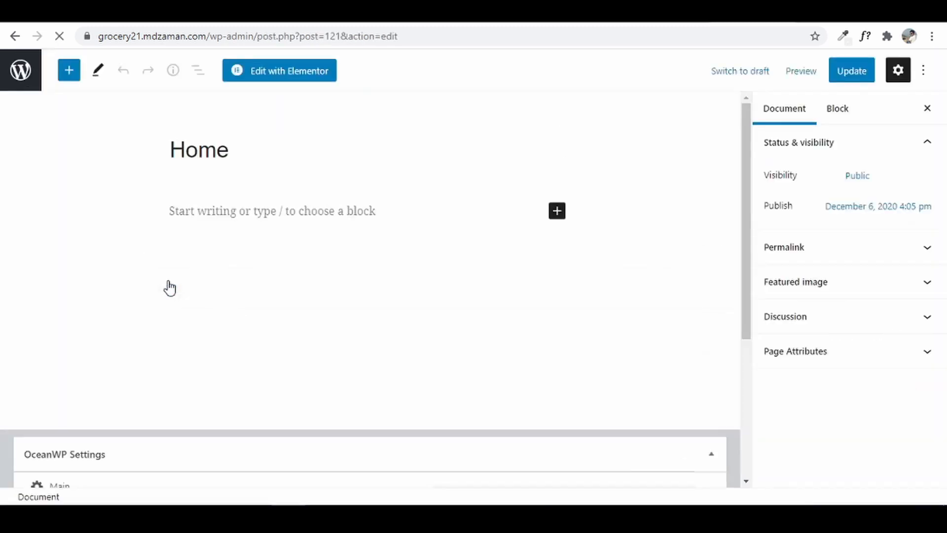
click(291, 74)
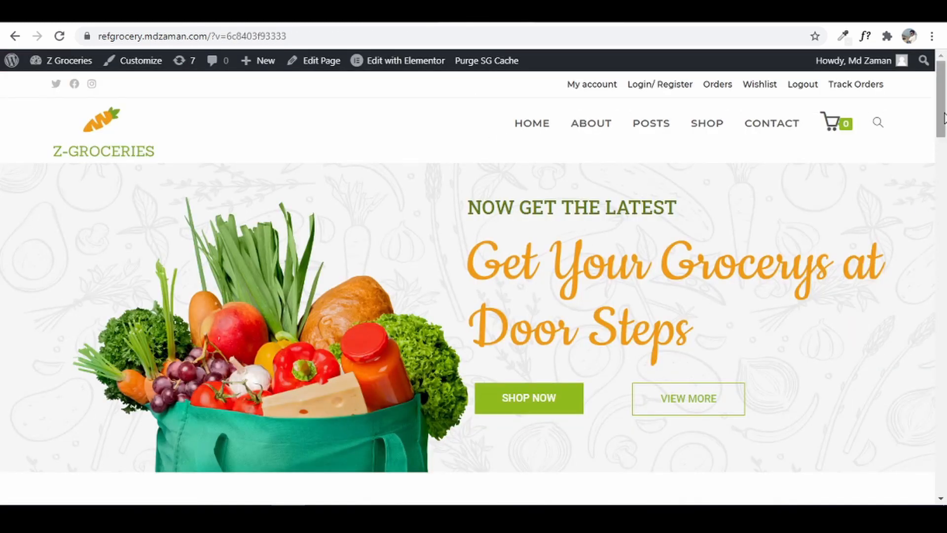
- Scroll the Z-Groceries reference site before going back to the empty Elementor canvas
mouse_move(944, 118)
mouse_down()
mouse_move(945, 130)
mouse_move(944, 118)
mouse_up()
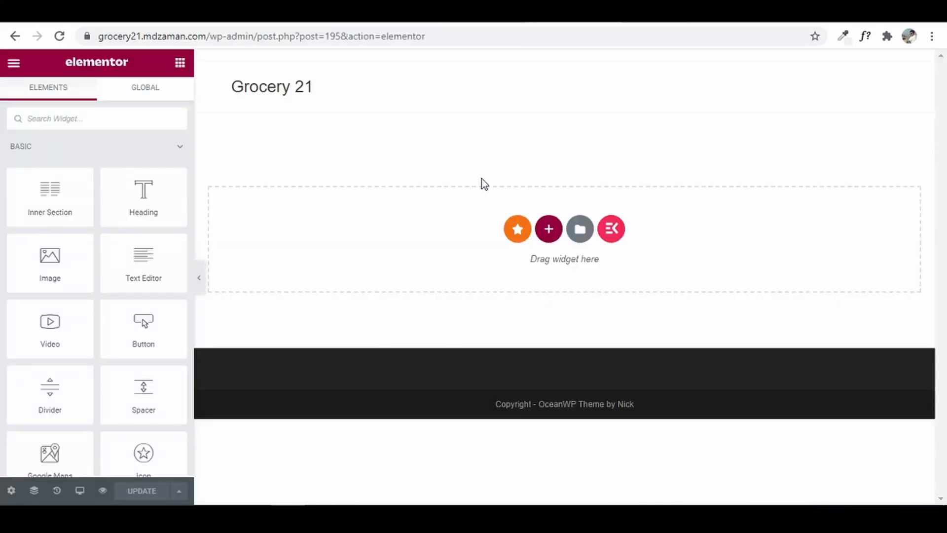
- Add a two-equal-column section to the page and open the section's Style settings
click(548, 232)
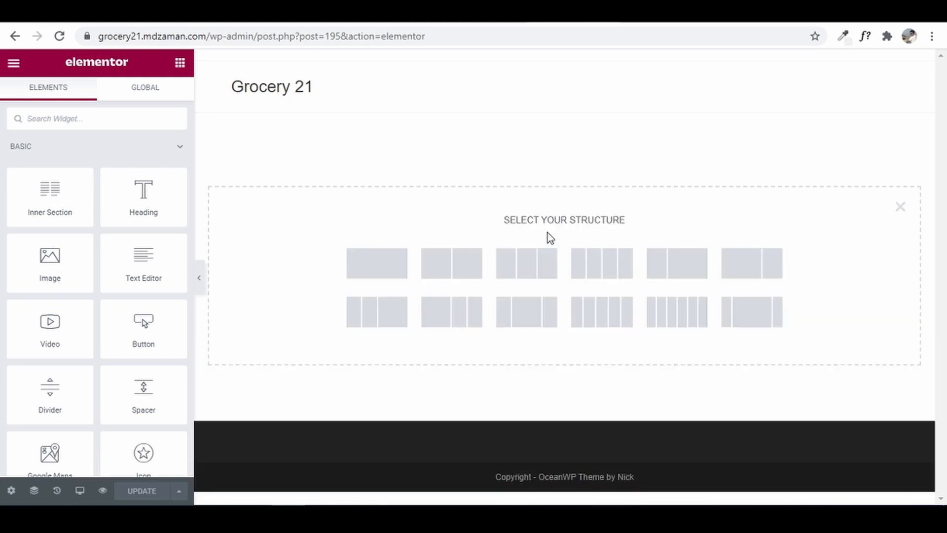
click(458, 271)
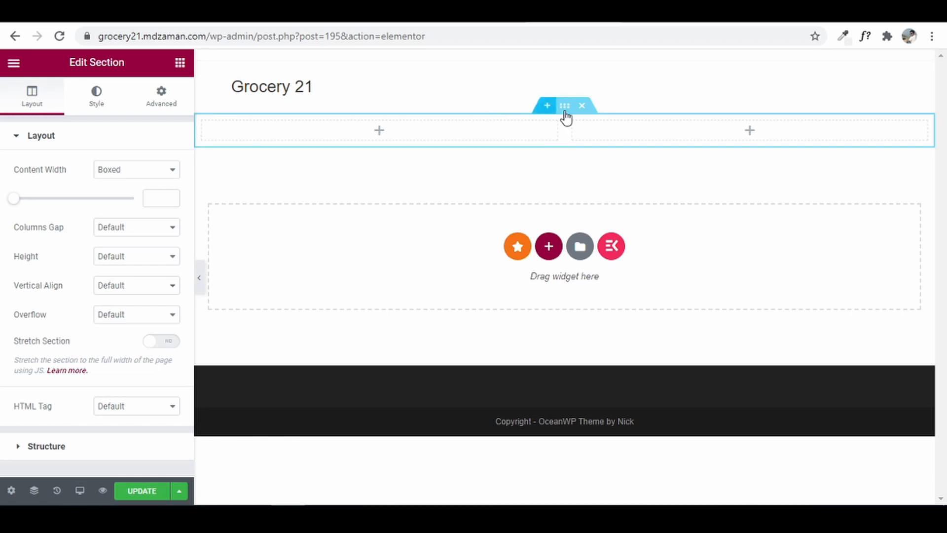
click(210, 125)
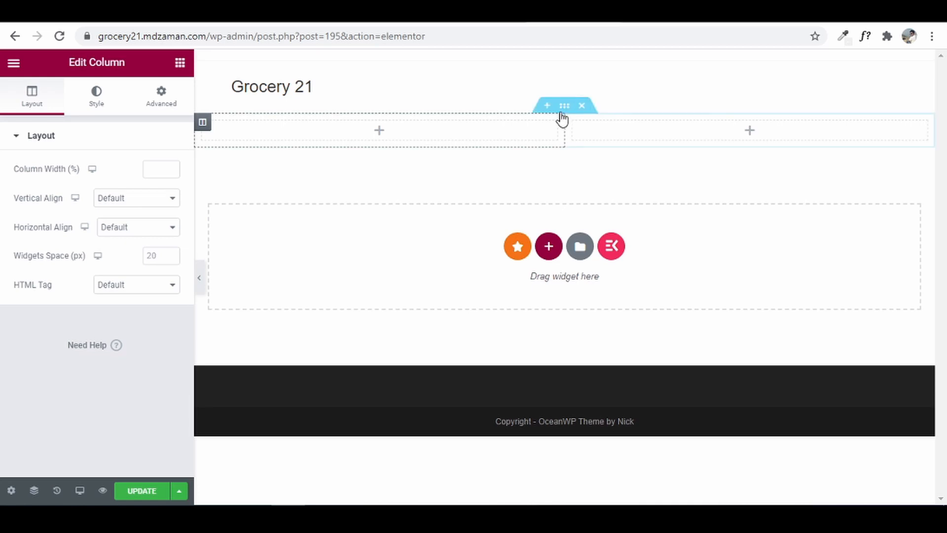
click(564, 107)
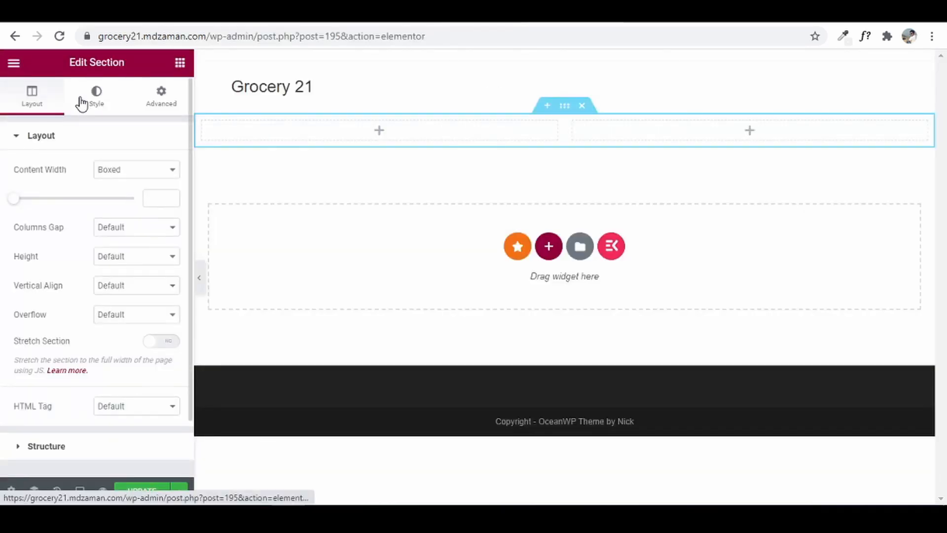
click(82, 103)
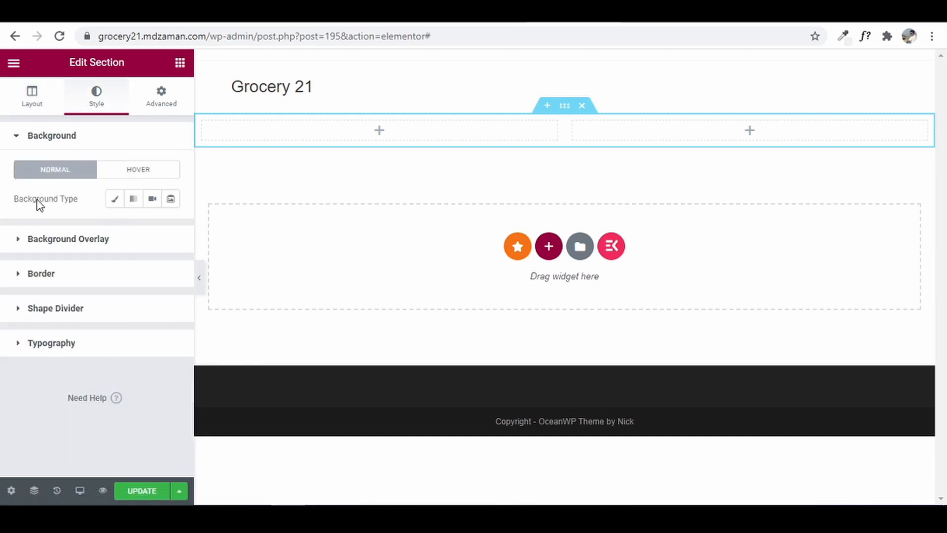
- Give the section a Classic background and upload the grocery images, including Hero Left Image, Logo1 and Posts 1–5
click(114, 202)
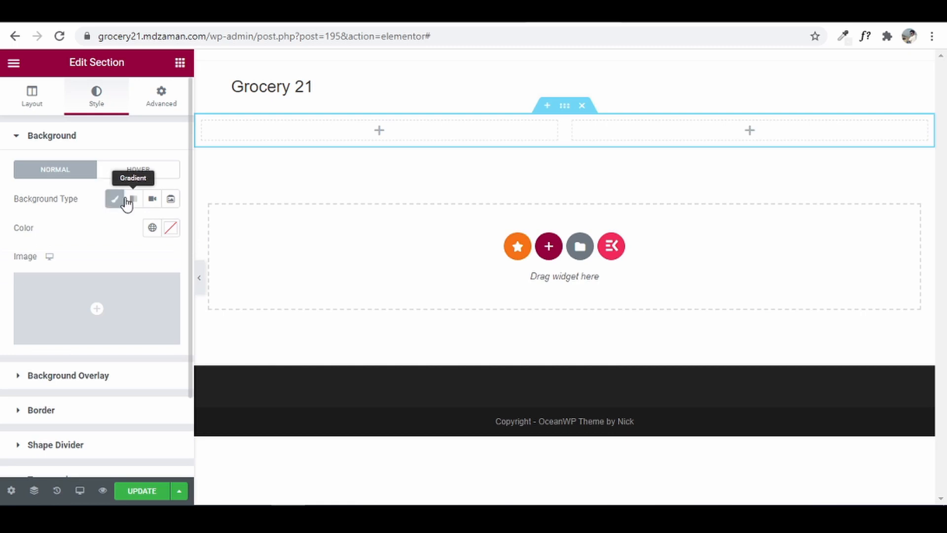
mouse_move(97, 306)
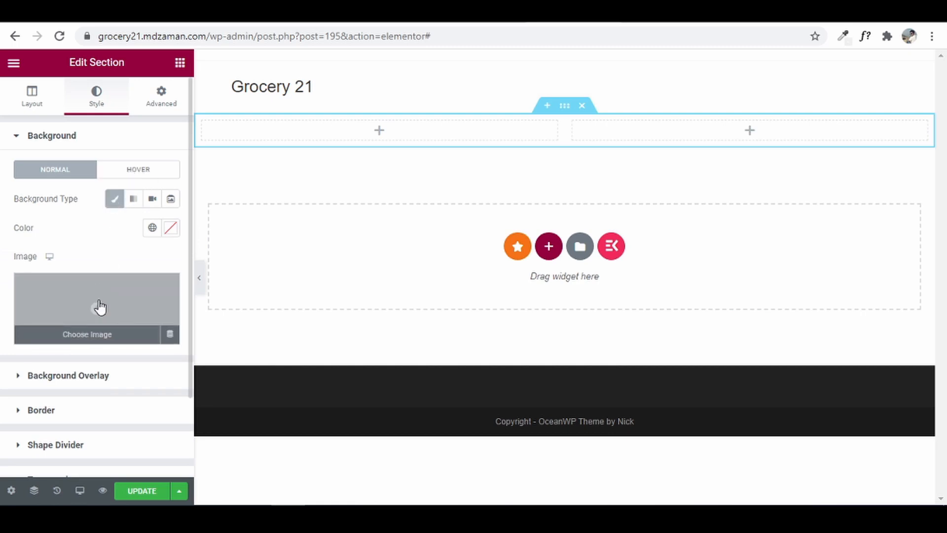
click(100, 306)
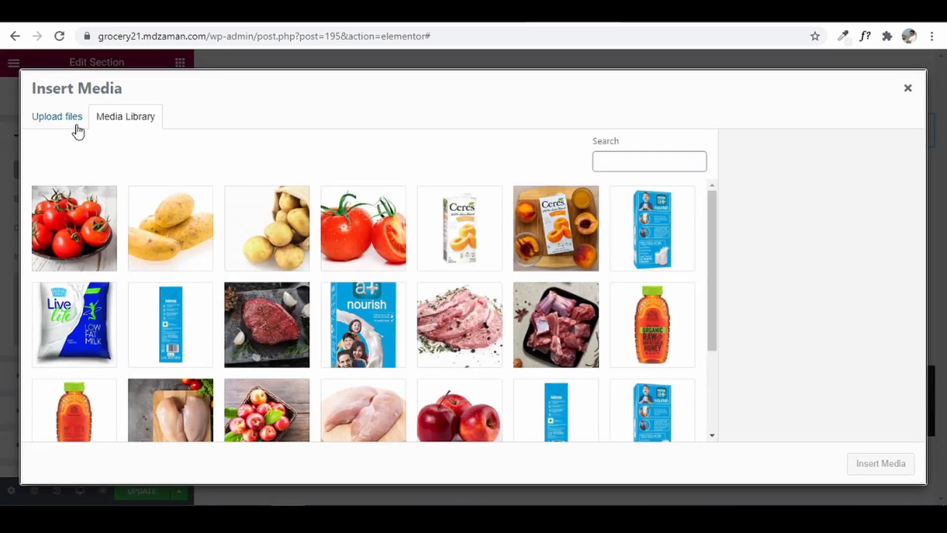
click(76, 126)
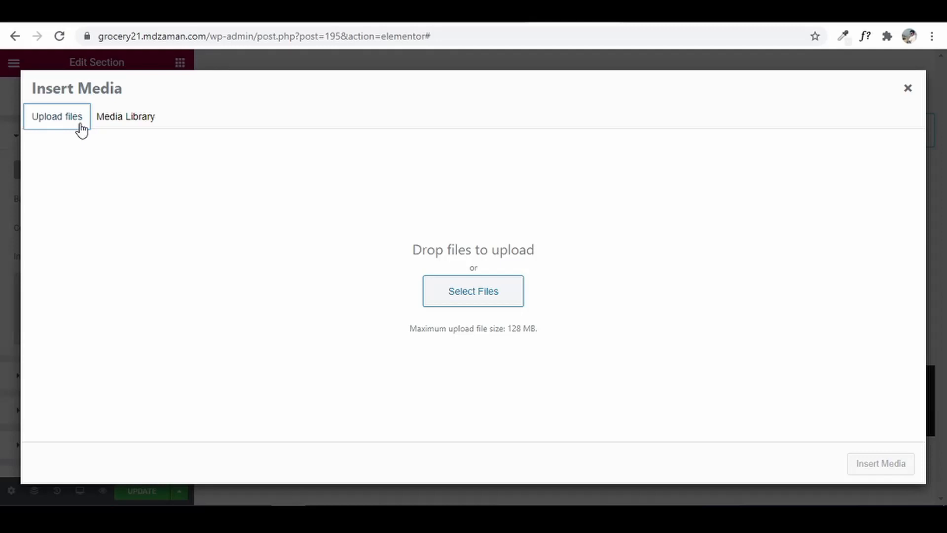
click(477, 291)
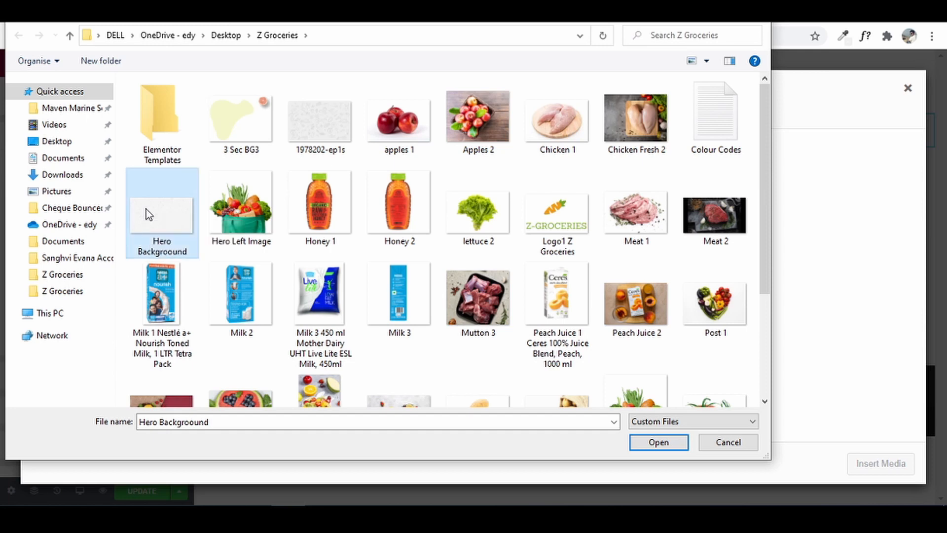
ctrl+click(248, 220)
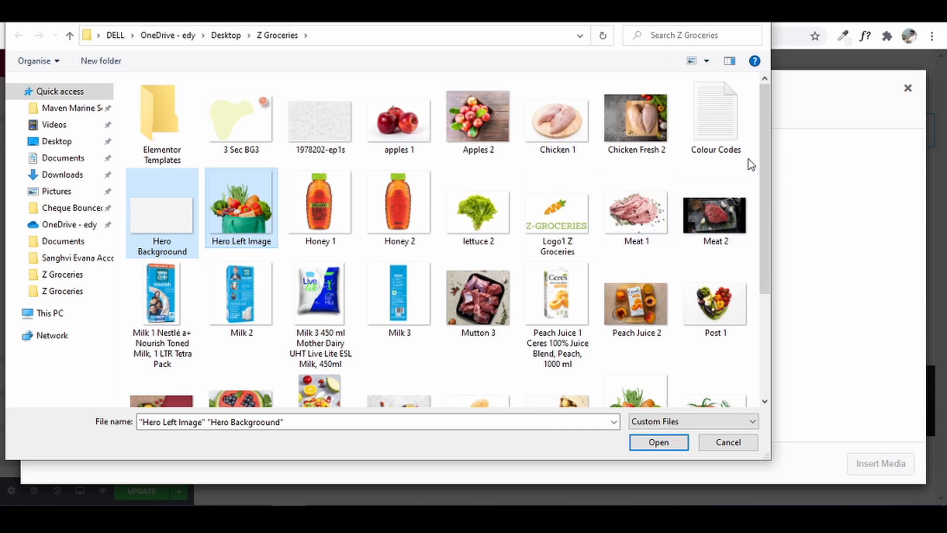
ctrl+click(569, 223)
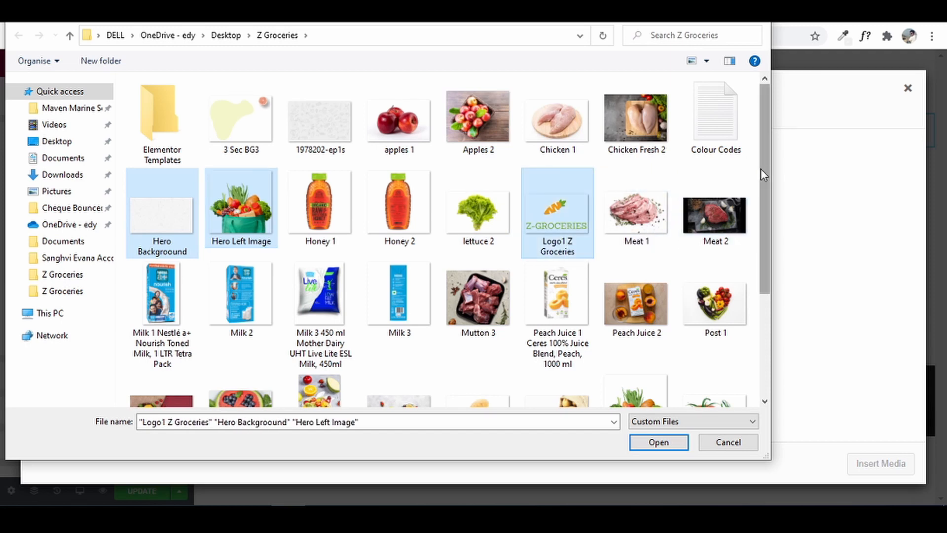
drag(764, 175, 753, 245)
ctrl+click(715, 192)
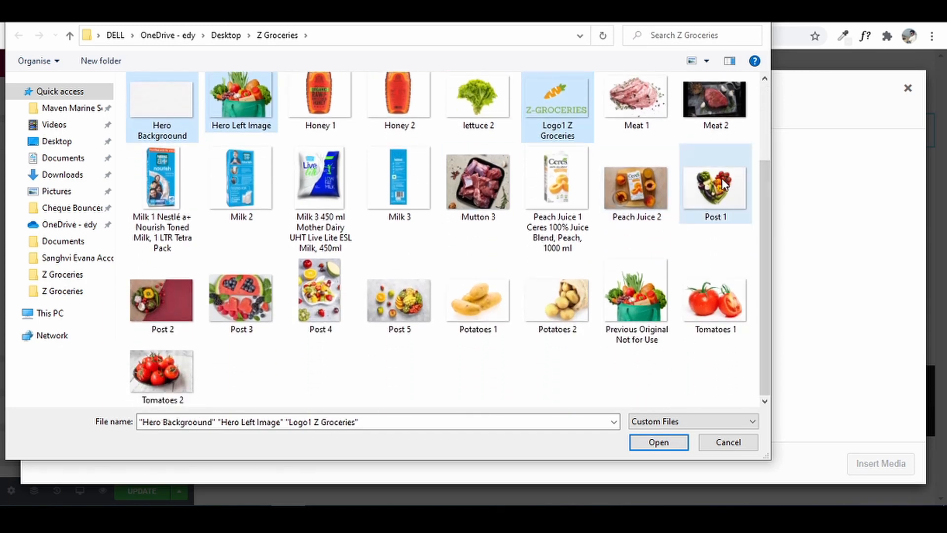
ctrl+click(182, 297)
ctrl+click(226, 291)
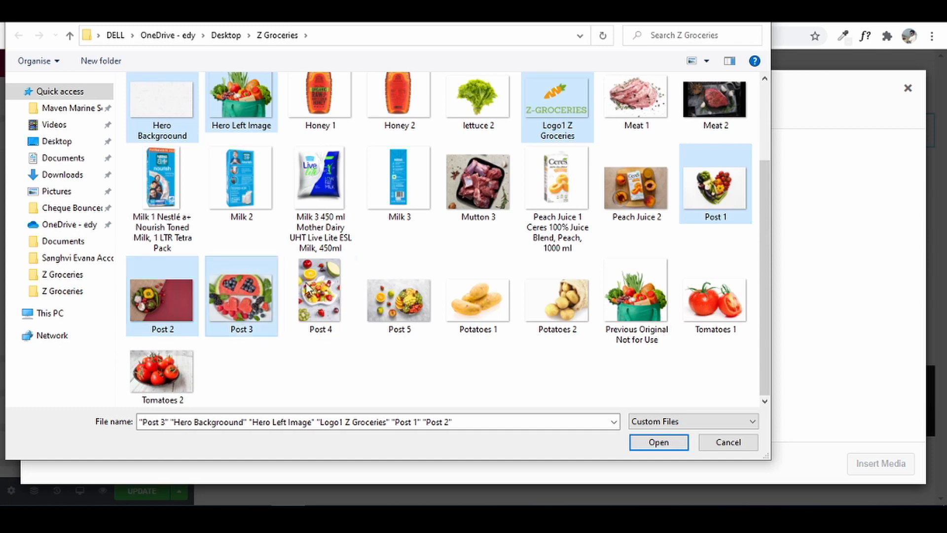
ctrl+click(339, 286)
ctrl+click(398, 283)
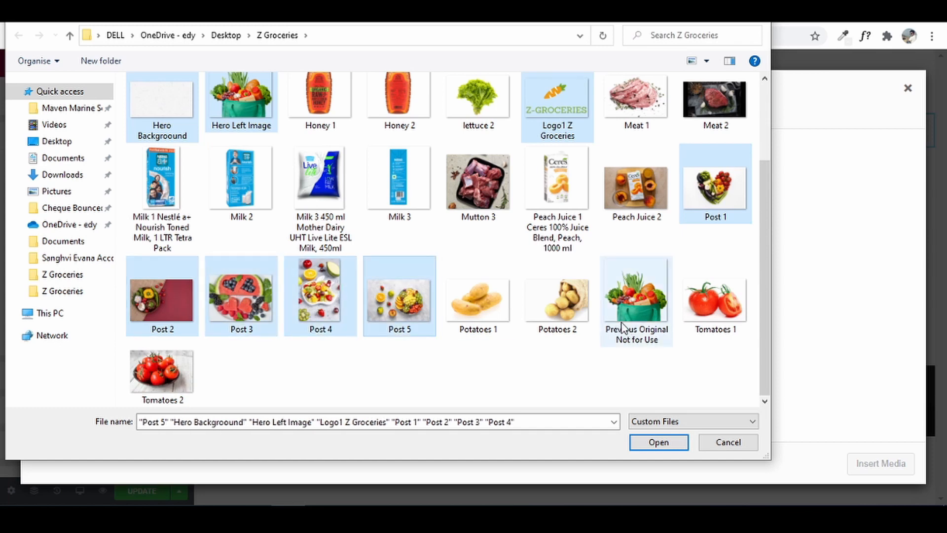
click(680, 443)
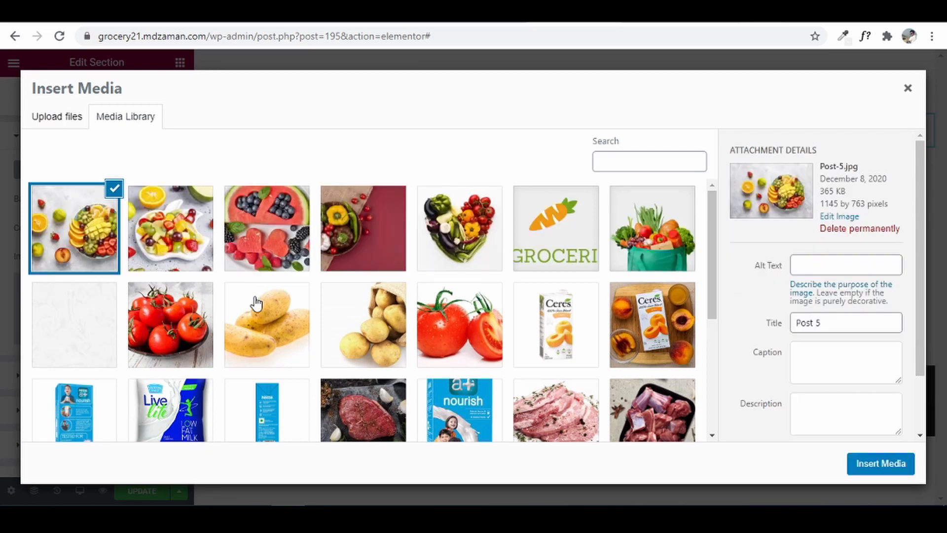
- Apply Hero Background as the section background with Center Center, No-repeat and Cover
click(82, 320)
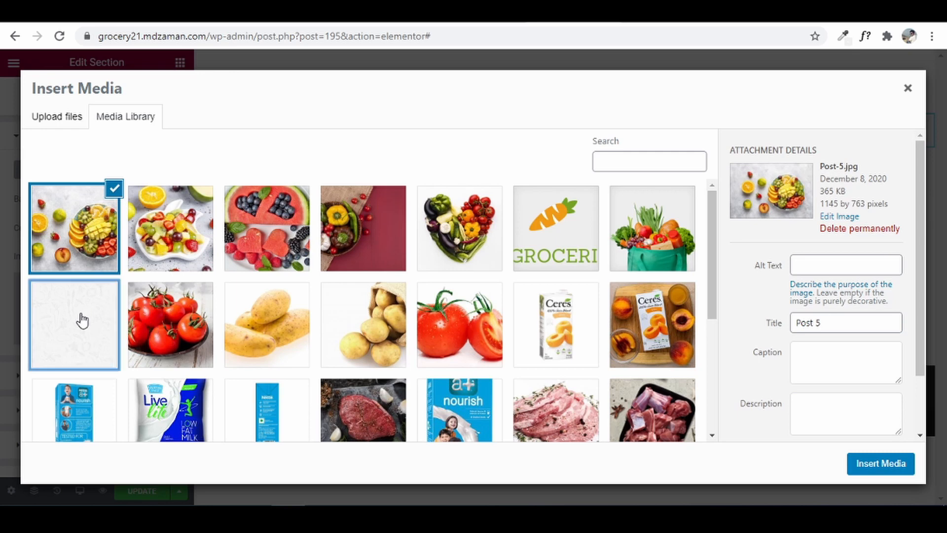
click(877, 465)
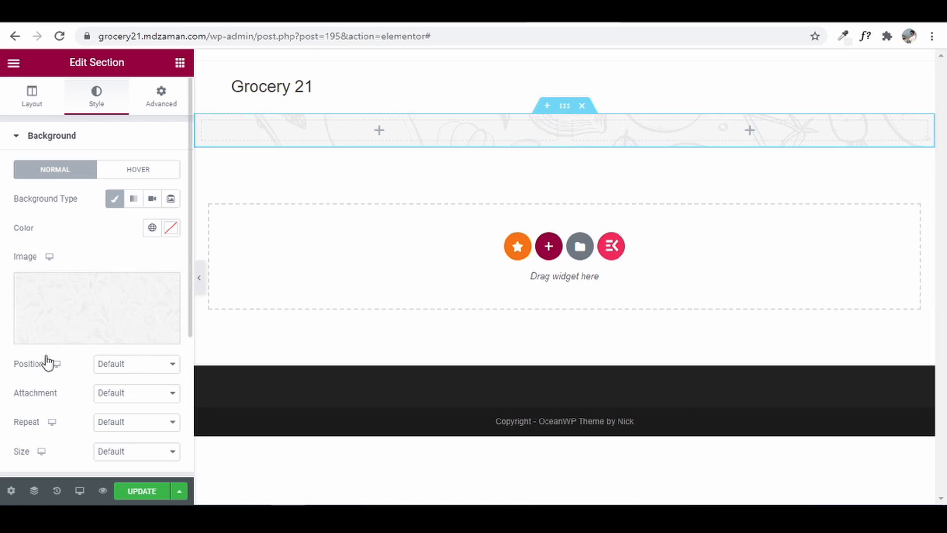
click(135, 370)
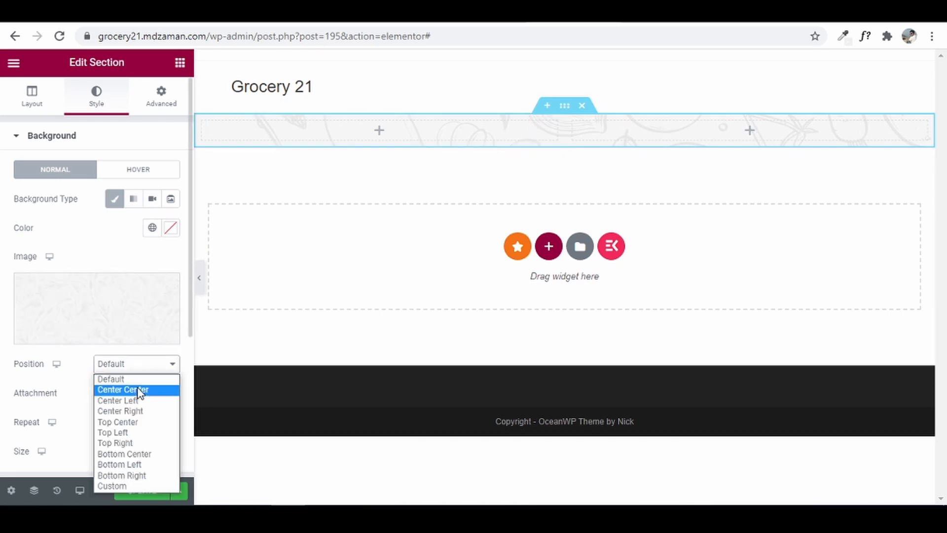
click(137, 389)
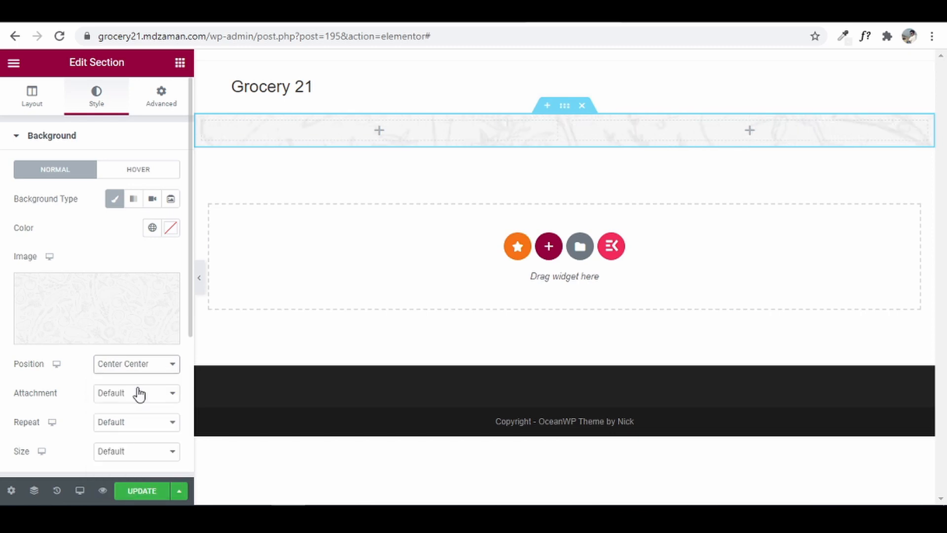
click(125, 422)
click(125, 449)
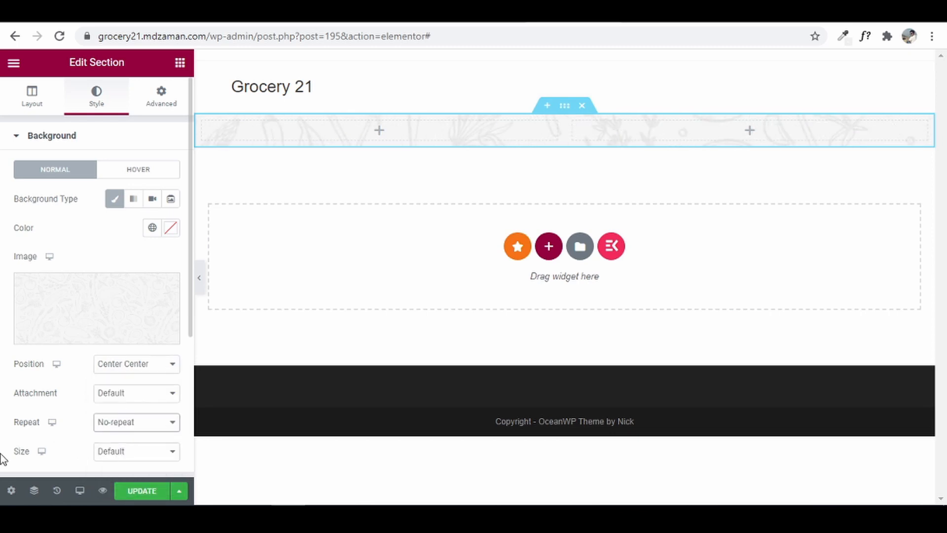
click(111, 452)
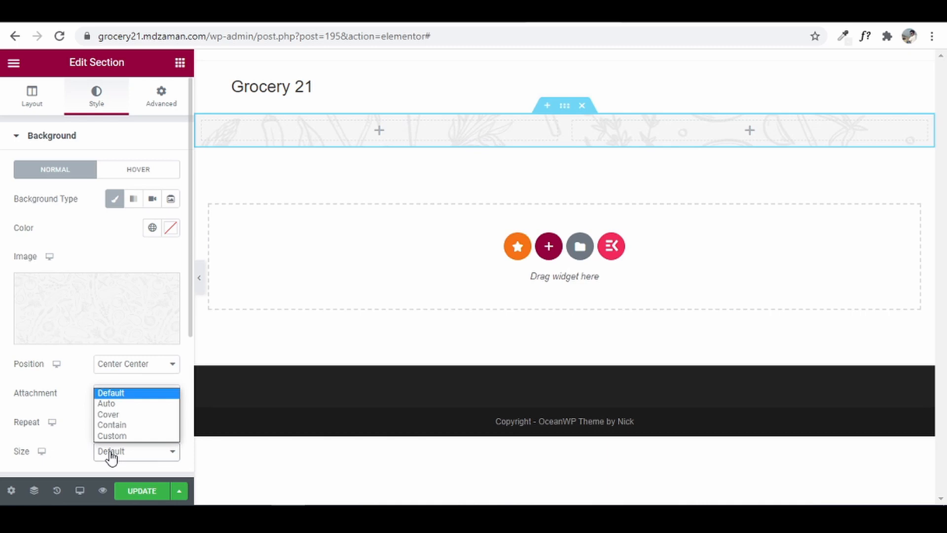
click(112, 414)
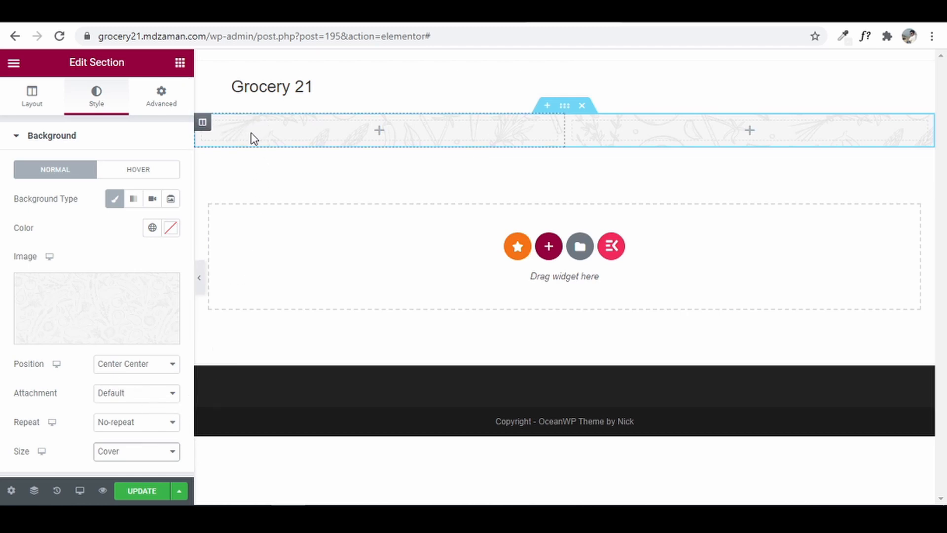
- Give the left column a Classic background using the grocery bag image
click(202, 123)
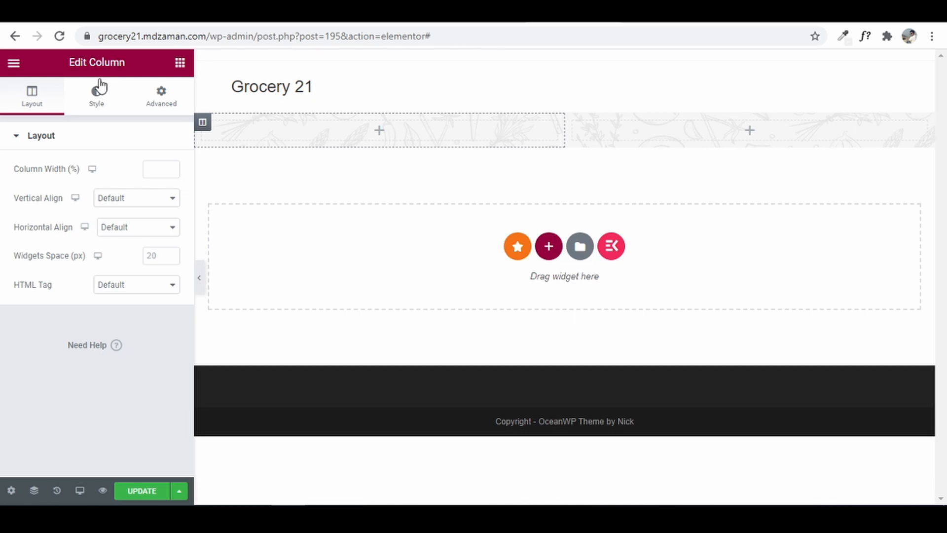
click(97, 109)
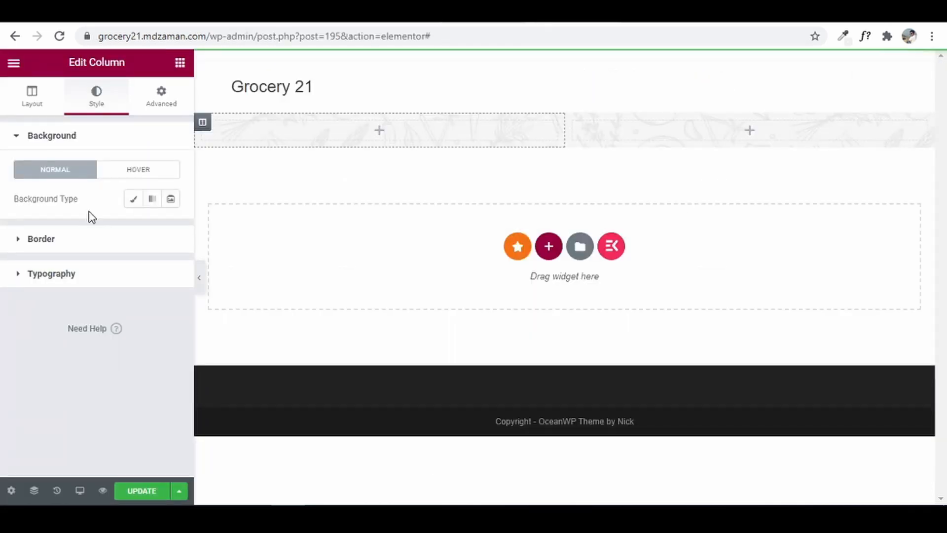
click(134, 207)
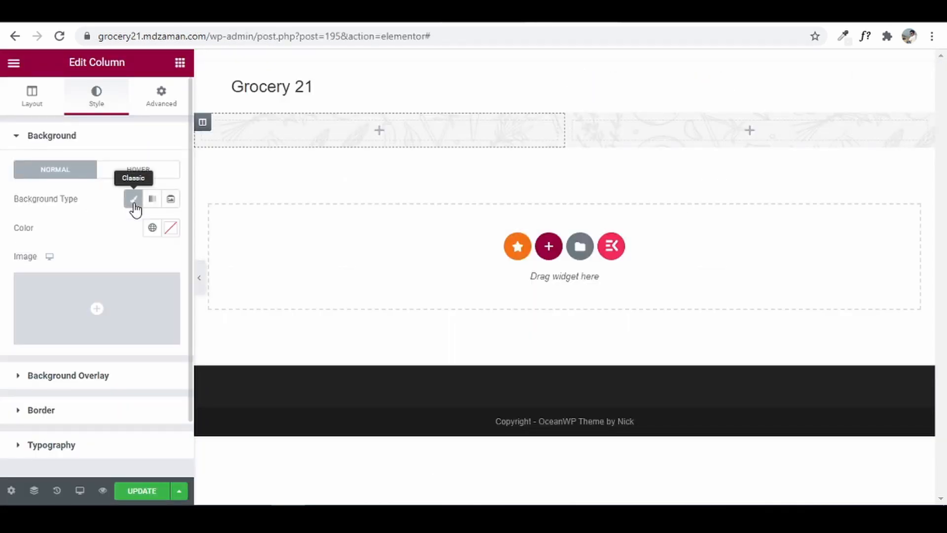
click(93, 294)
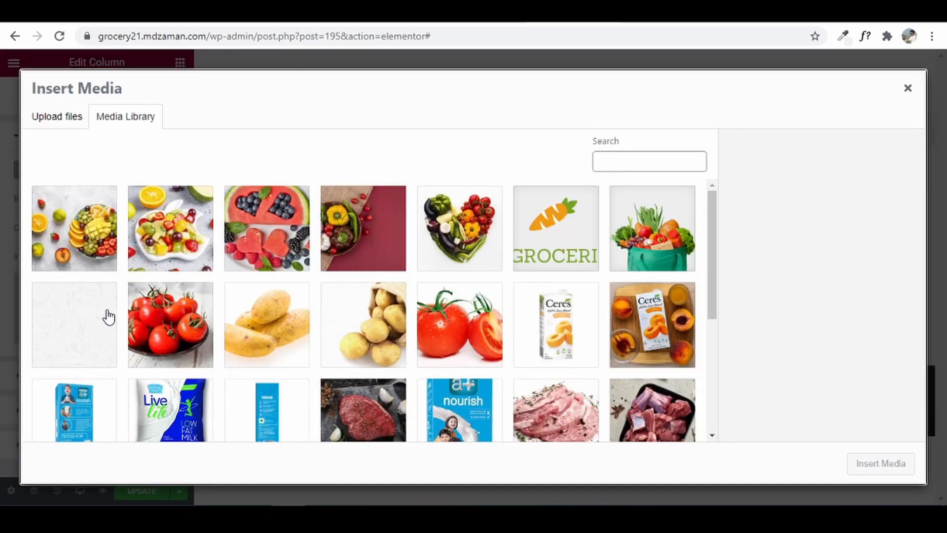
click(667, 244)
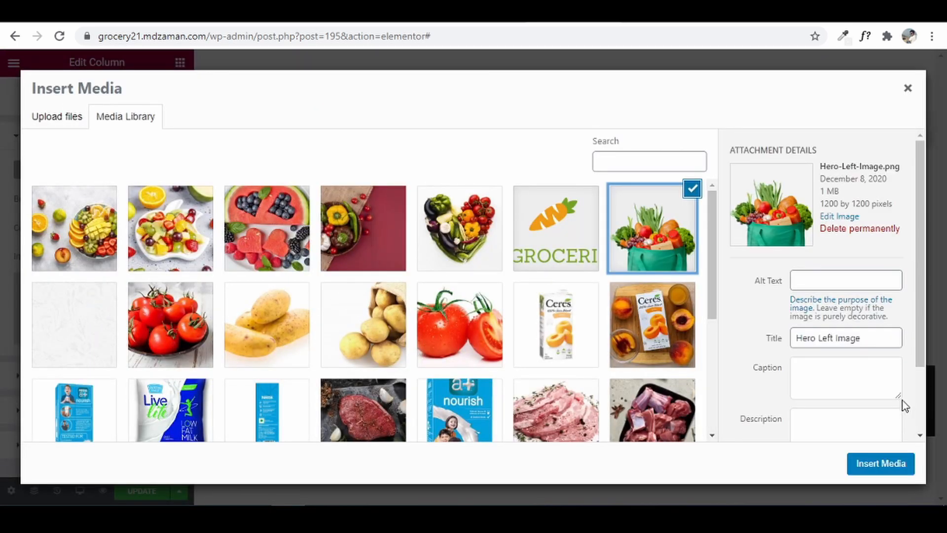
click(892, 461)
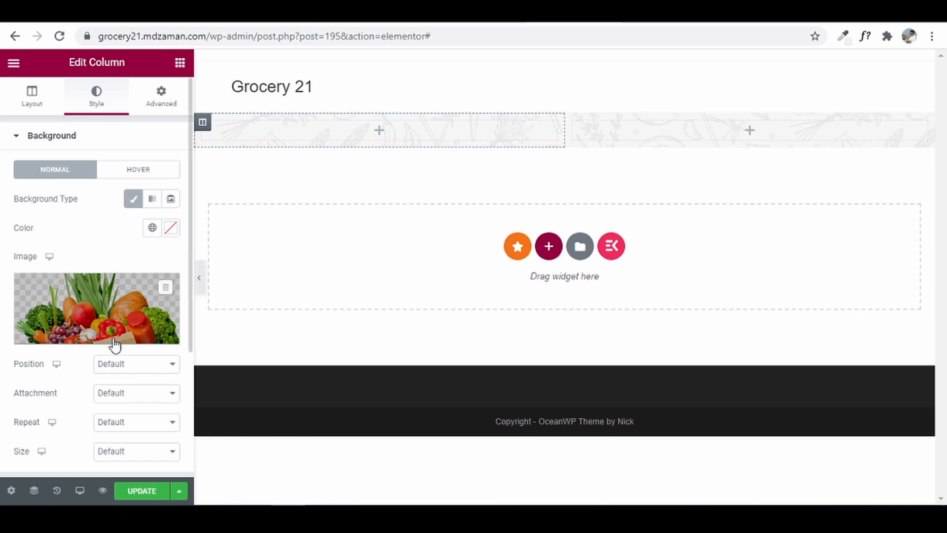
- Set the column background to Center Center, No-repeat, and a Custom size with width 100
click(134, 370)
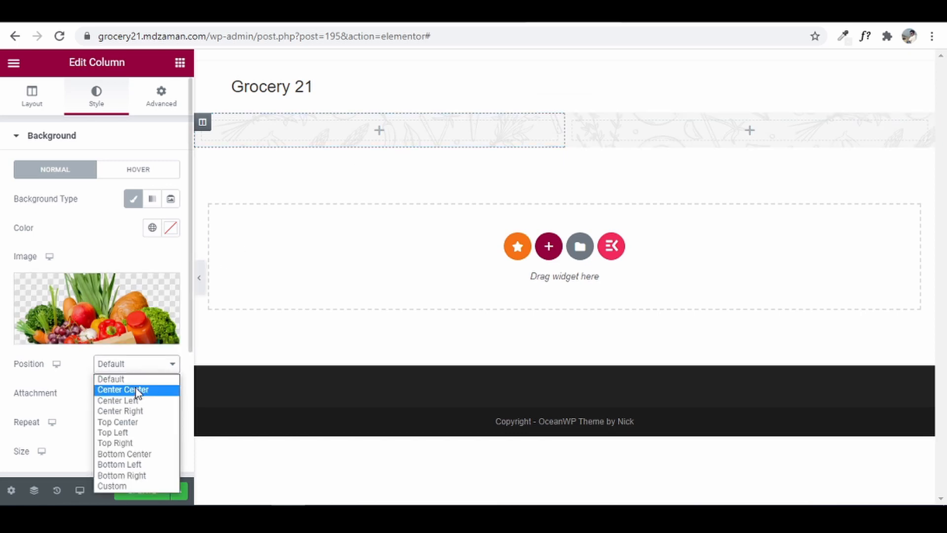
click(138, 391)
click(114, 425)
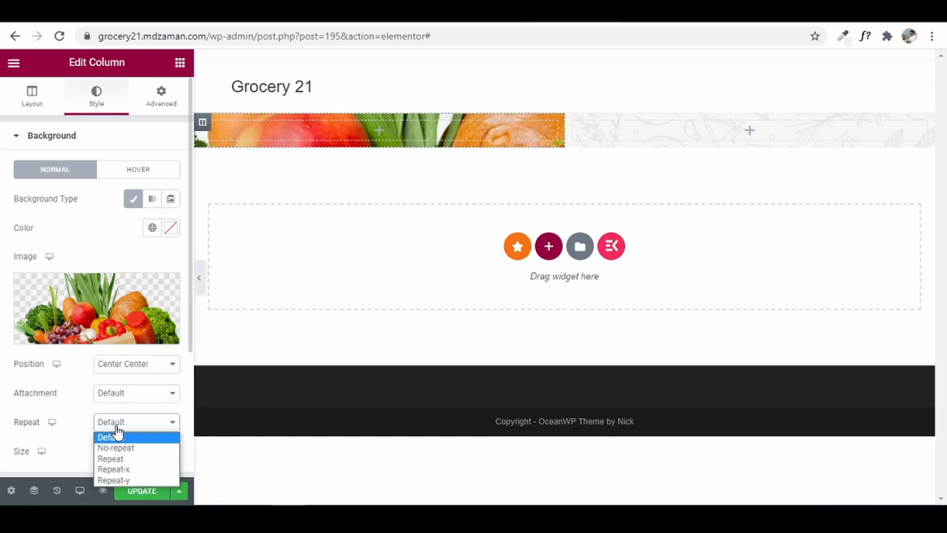
click(129, 447)
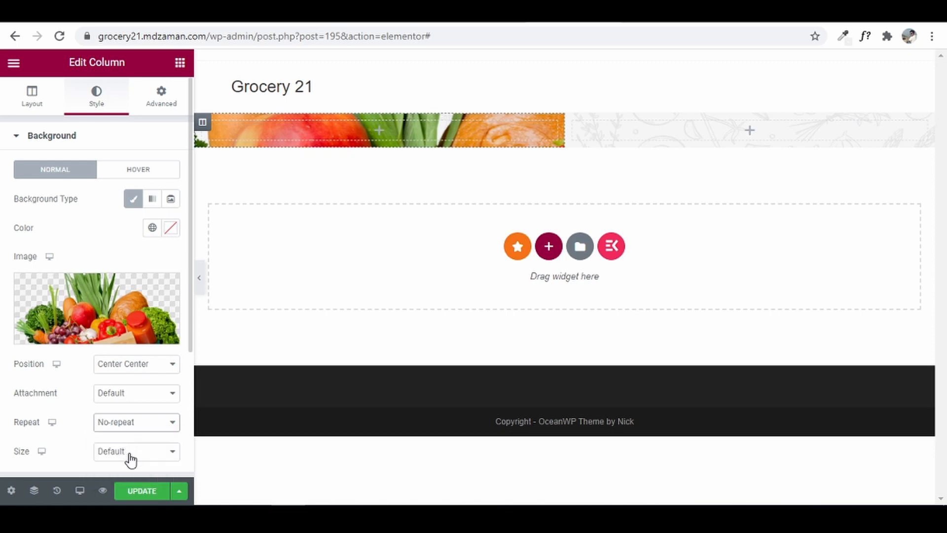
click(127, 451)
click(132, 438)
scroll(133, 431, down, 2)
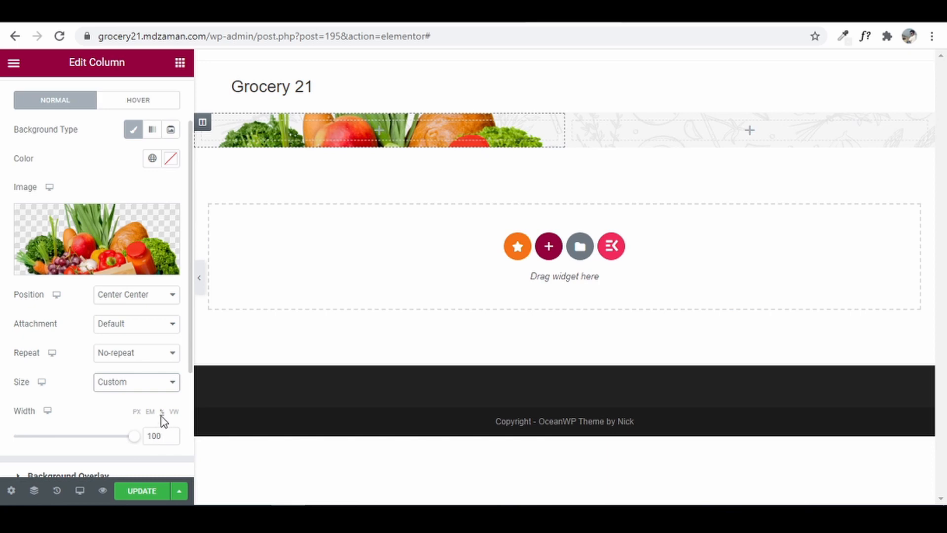
click(404, 119)
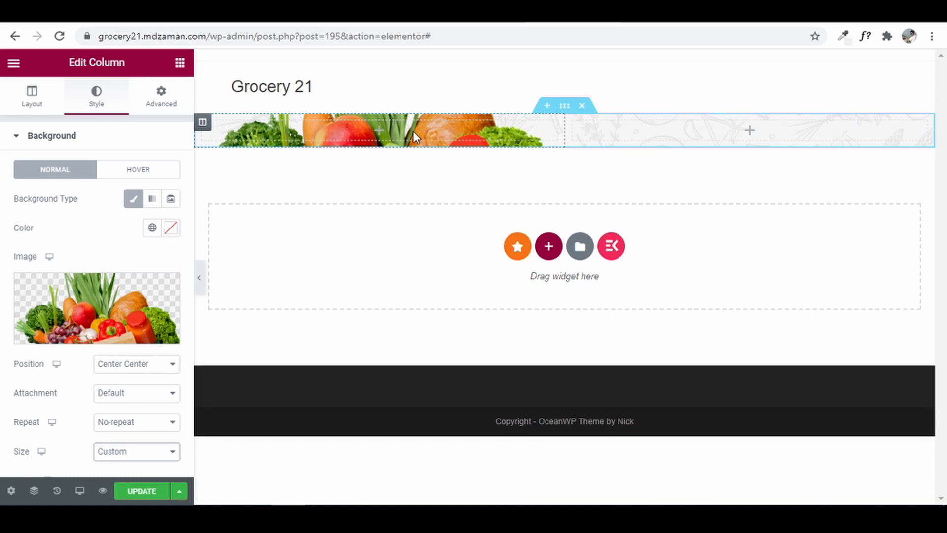
- Add a Spacer to the left hero column and set its space to 430 px
click(180, 65)
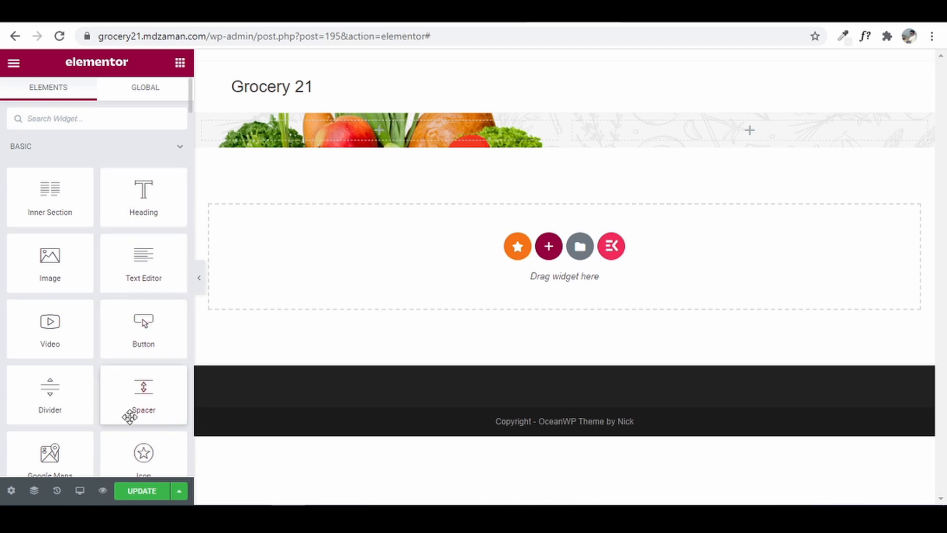
drag(141, 390, 371, 135)
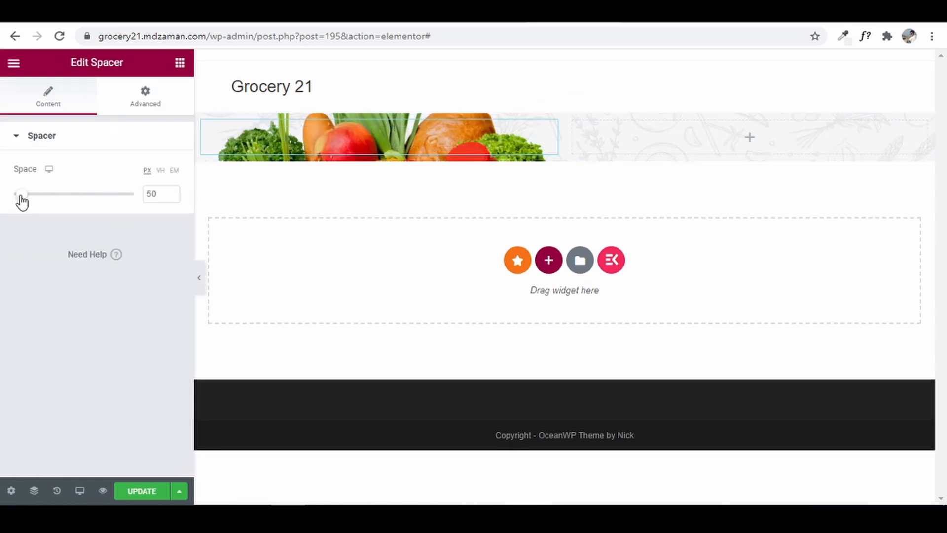
drag(21, 198, 99, 214)
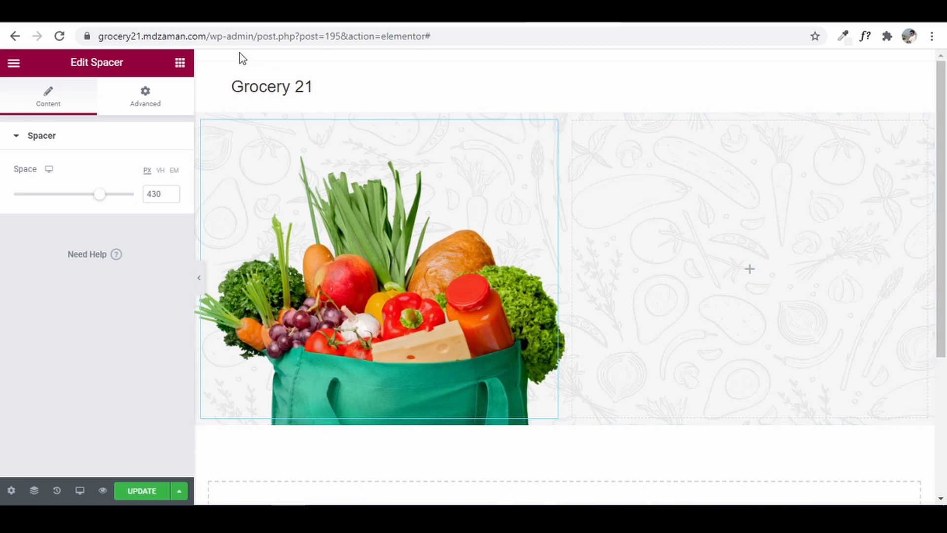
click(179, 64)
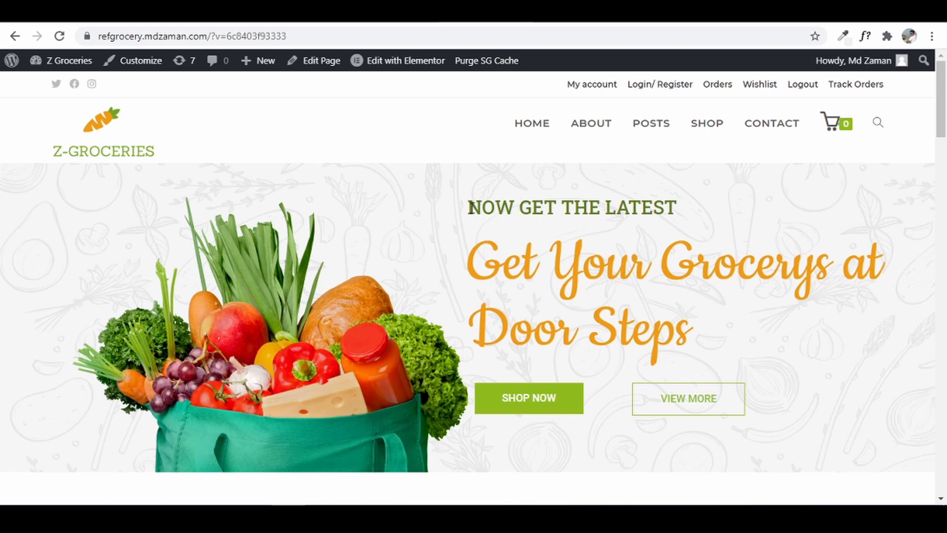
- Copy the NOW GET THE LATEST heading text from the reference site
drag(470, 206, 673, 208)
right_click(675, 208)
click(690, 215)
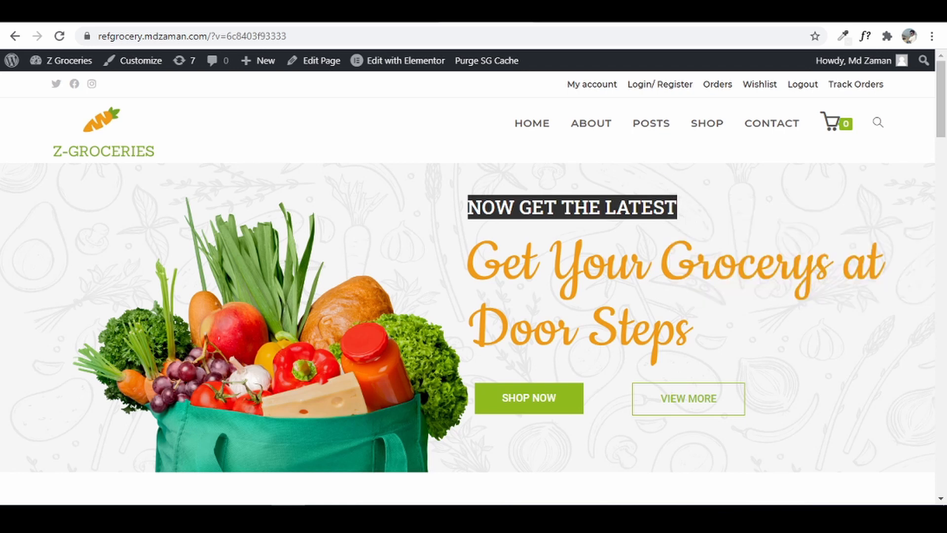
click(458, 14)
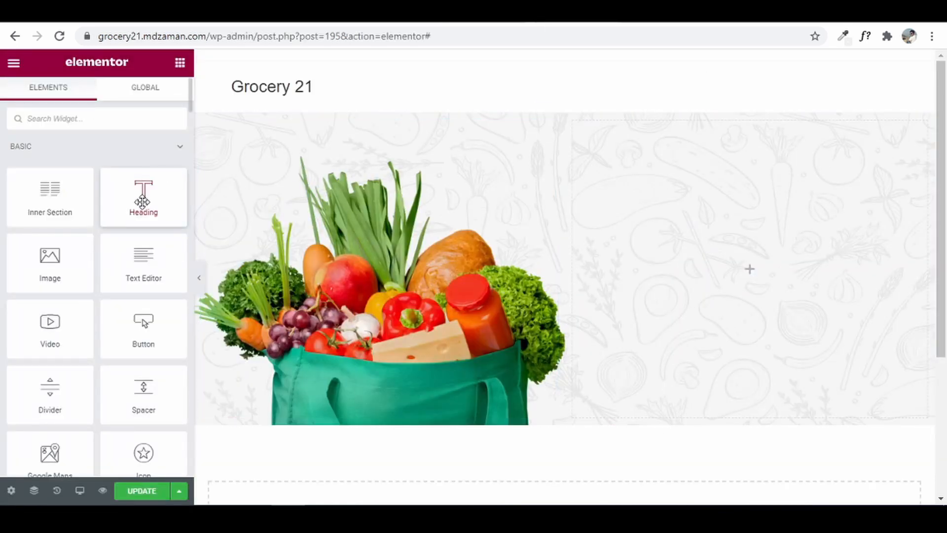
- Add a Heading widget to the right hero column with the title NOW GET THE LATEST
drag(142, 202, 673, 198)
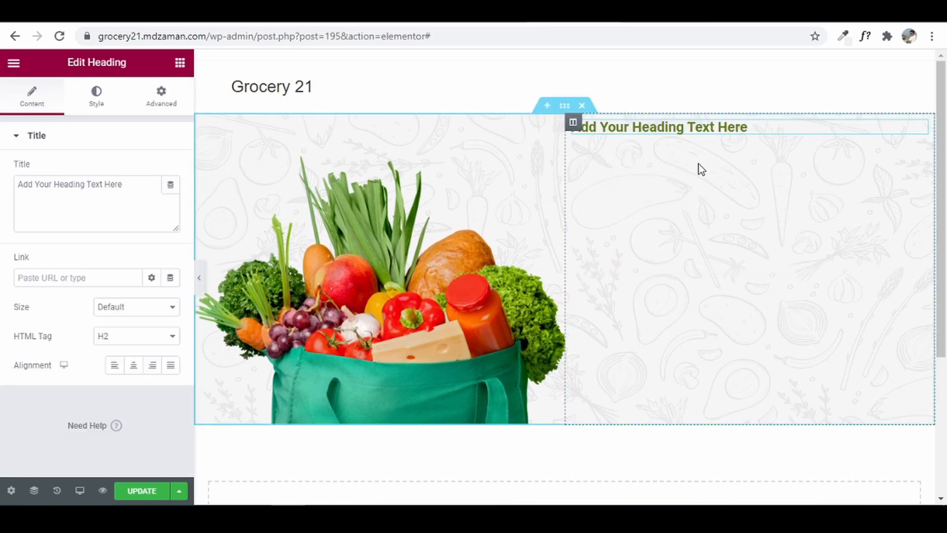
drag(137, 184, 2, 183)
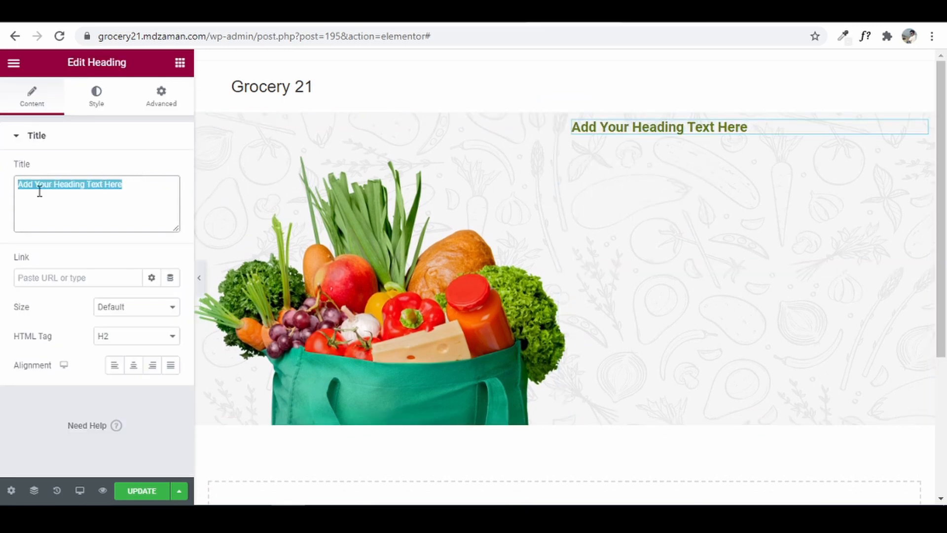
right_click(79, 183)
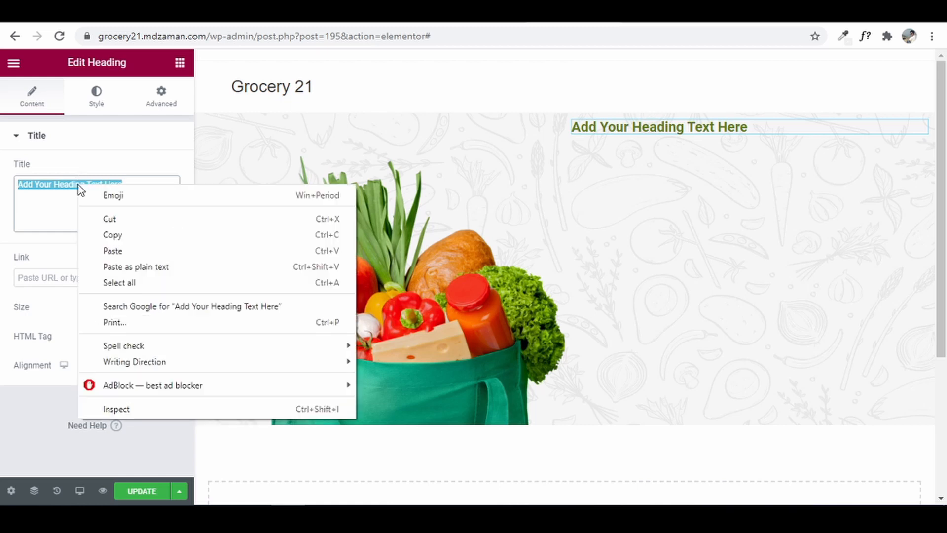
click(140, 253)
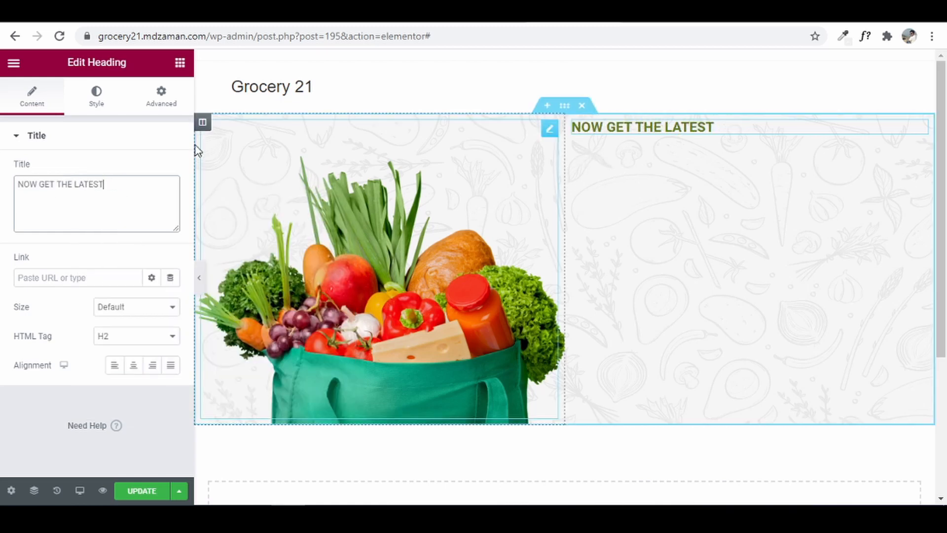
- Set the heading's typography family to Roboto Slab and compare it with the reference site
click(90, 103)
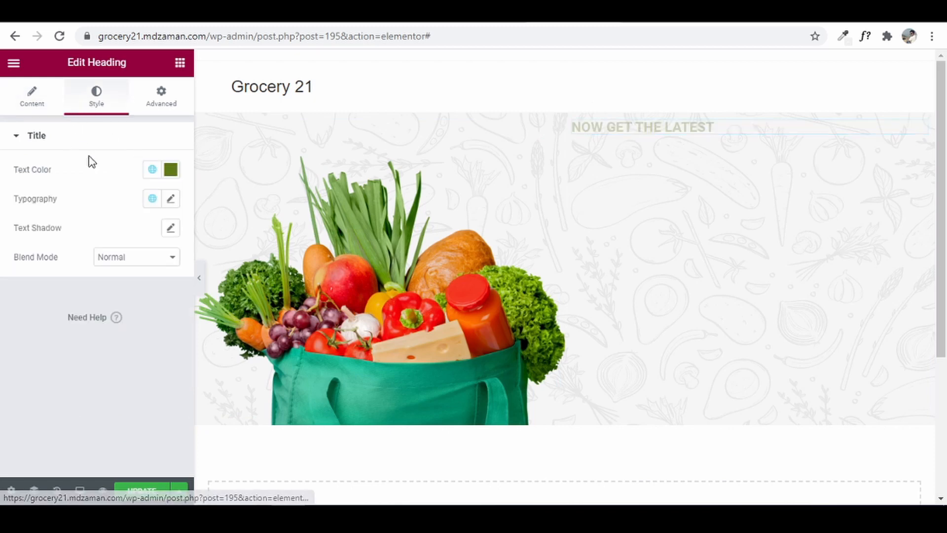
click(173, 200)
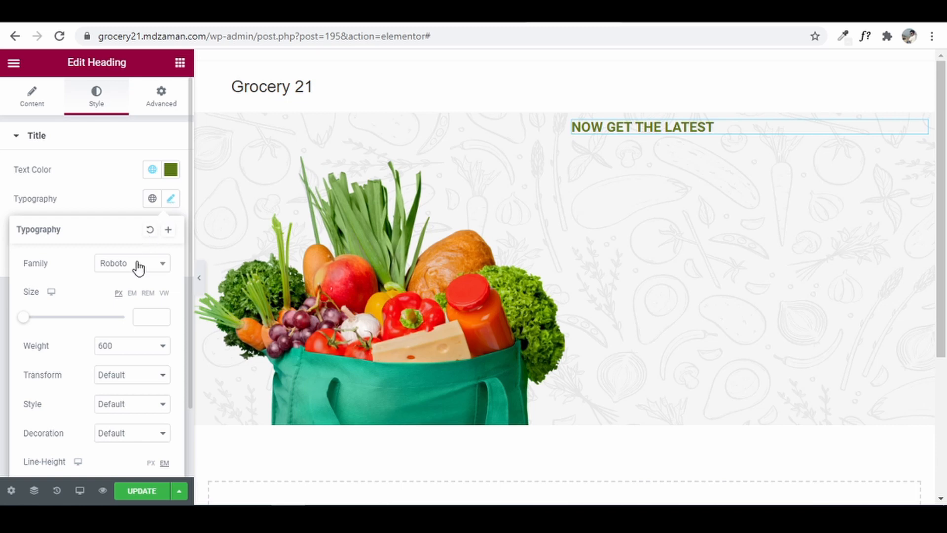
click(138, 265)
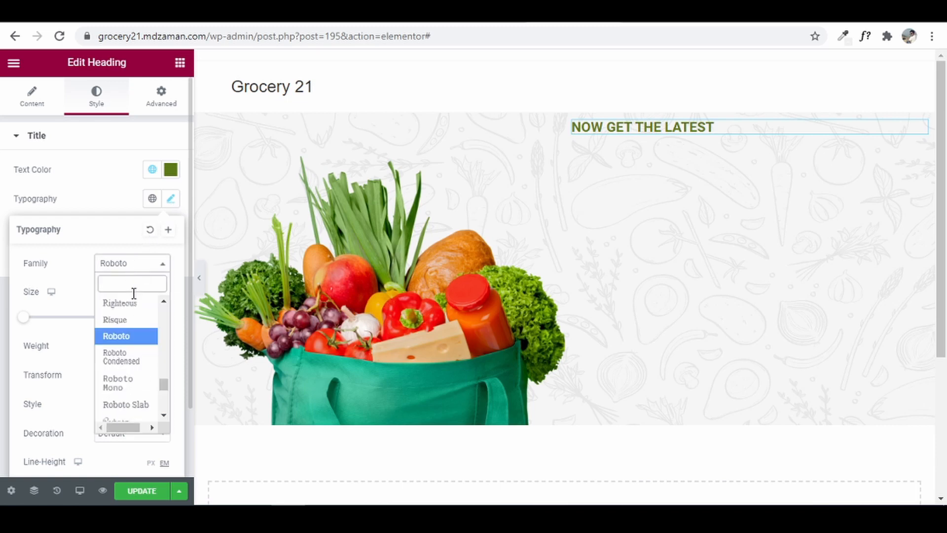
click(132, 404)
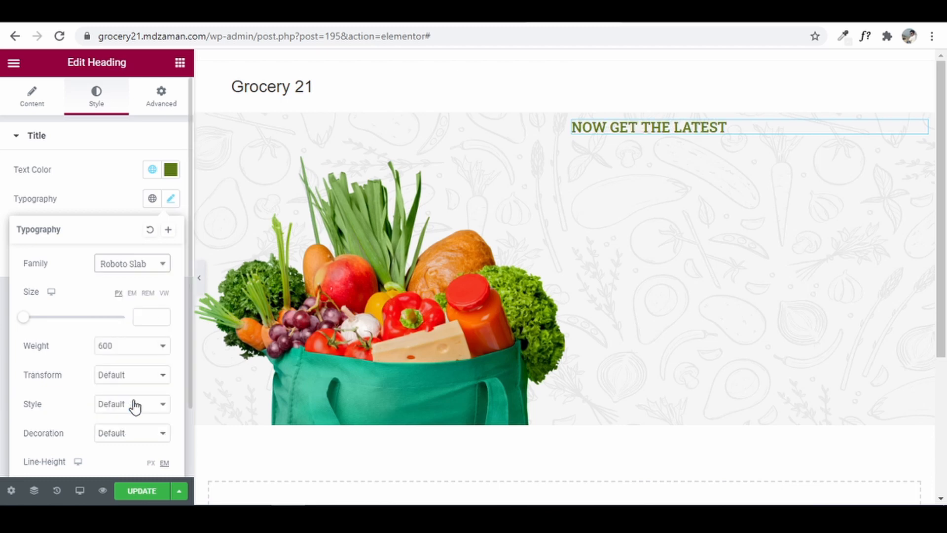
click(96, 184)
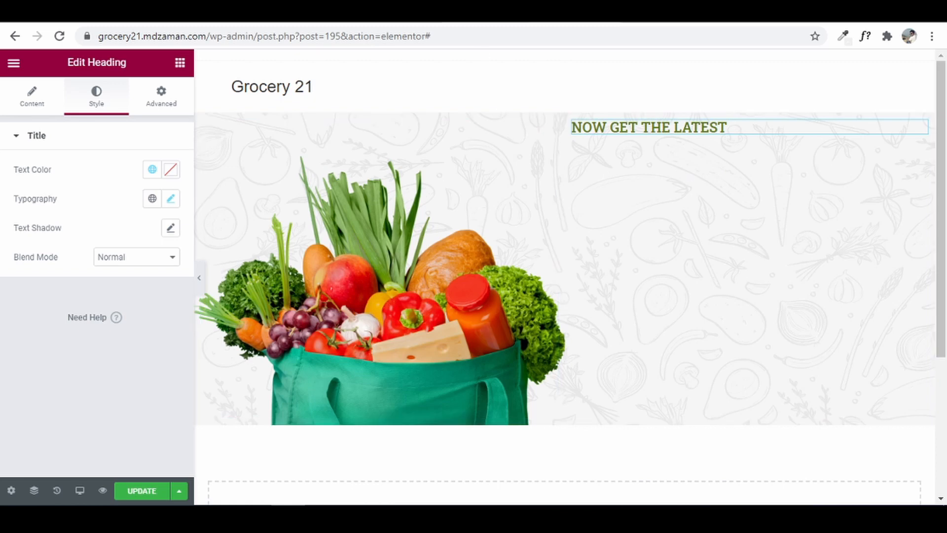
click(485, 14)
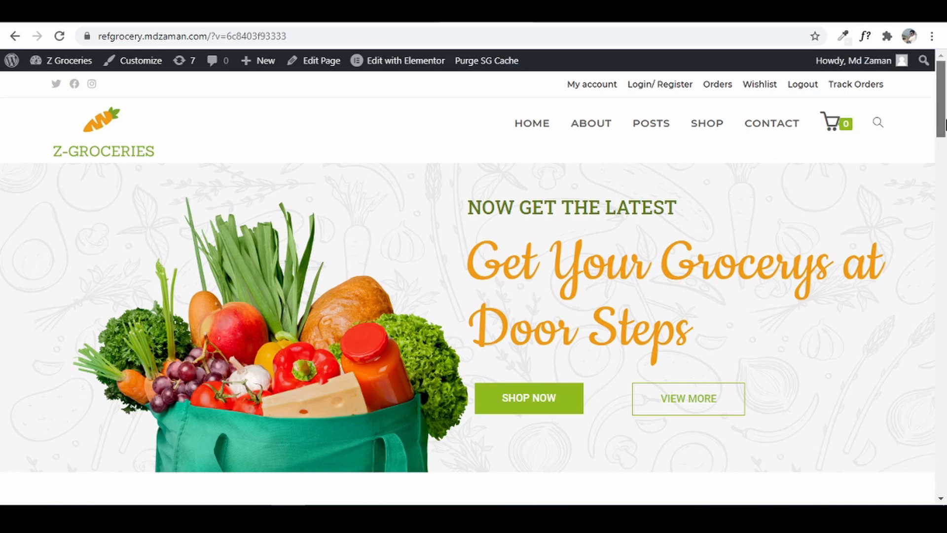
click(945, 216)
drag(945, 215, 945, 113)
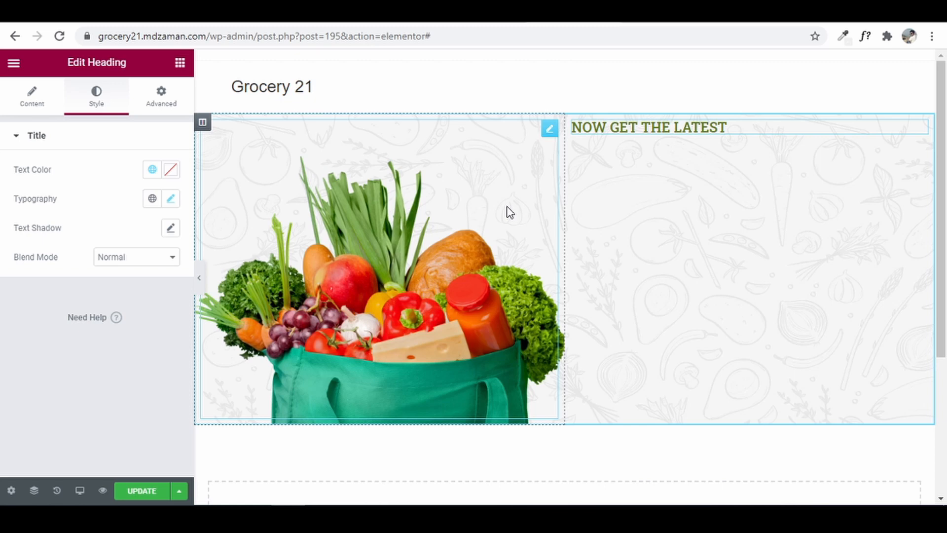
- Open Elementor's Site Settings > Global Colors, then bring the Z Groceries folder to the front
click(14, 64)
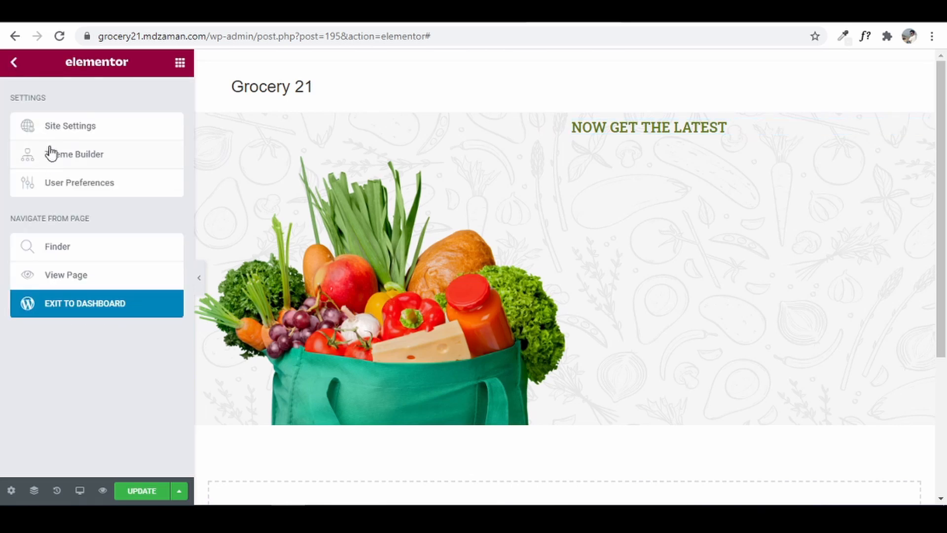
click(57, 129)
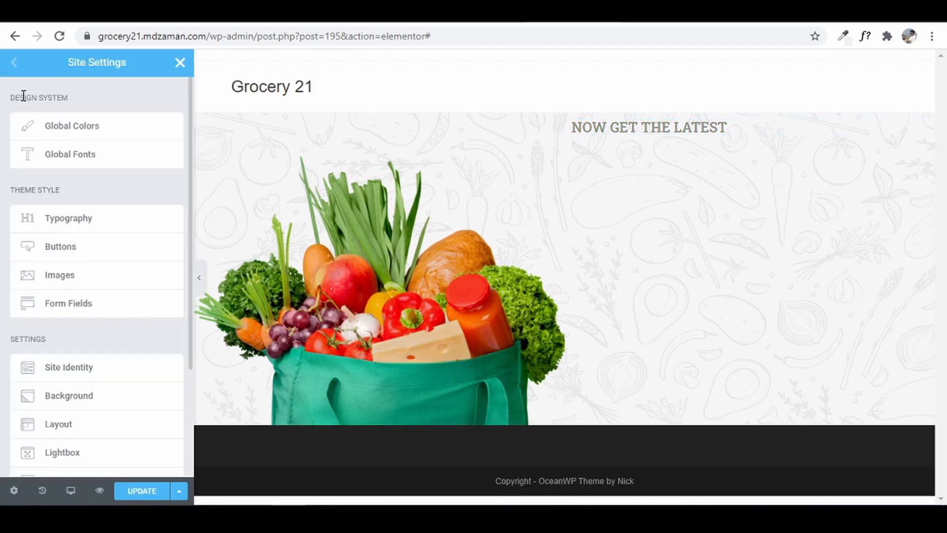
click(98, 134)
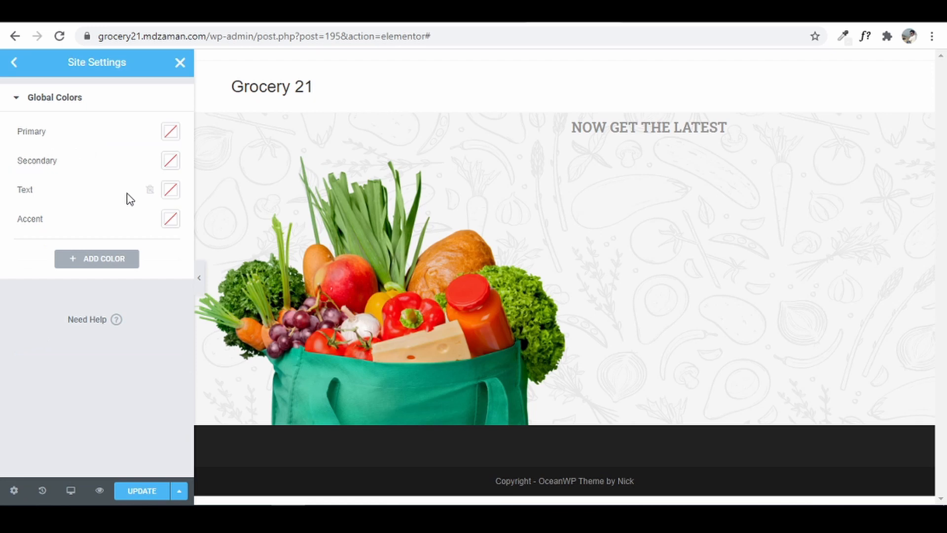
mouse_move(152, 517)
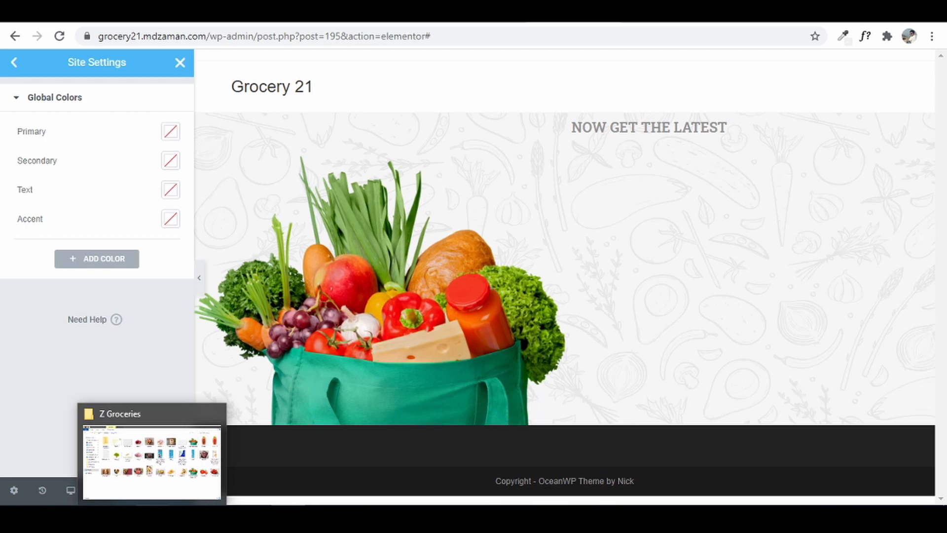
click(165, 499)
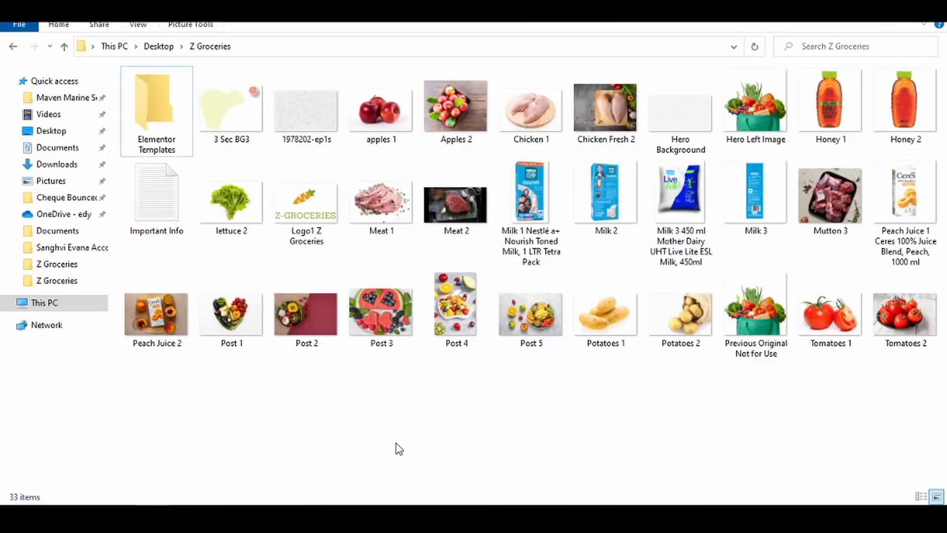
- Open the Important Info notes and copy the Primary colour code #5D7A17
double_click(151, 211)
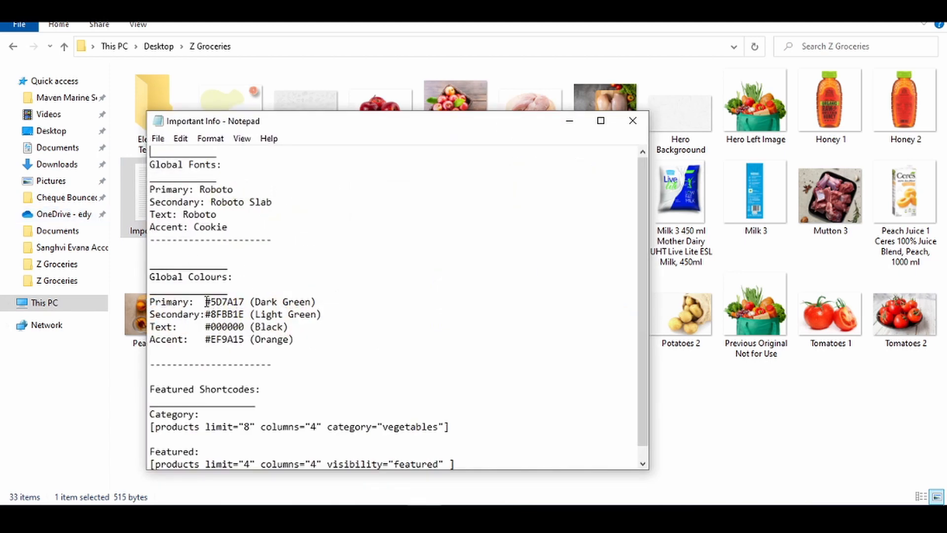
drag(207, 302, 245, 305)
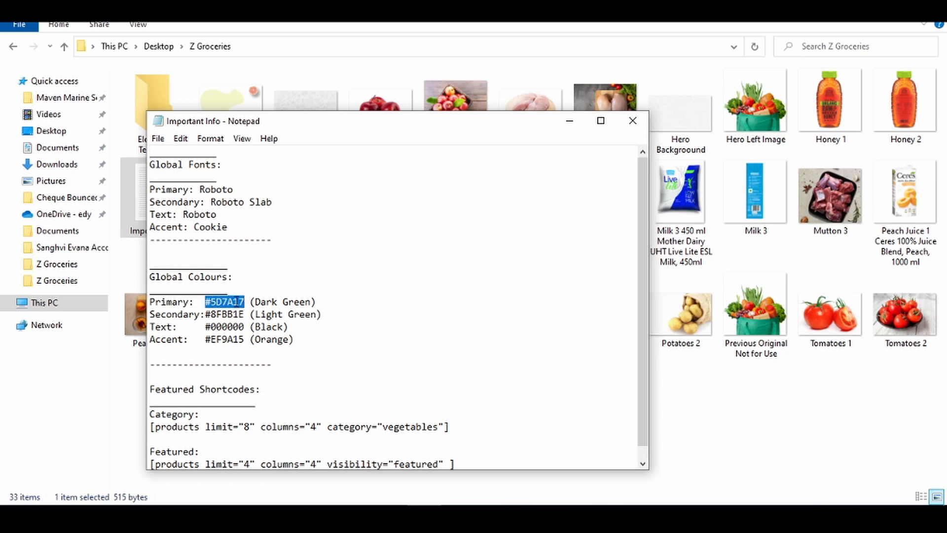
right_click(240, 301)
click(300, 139)
- Paste #5D7A17 as the Primary global colour
click(289, 515)
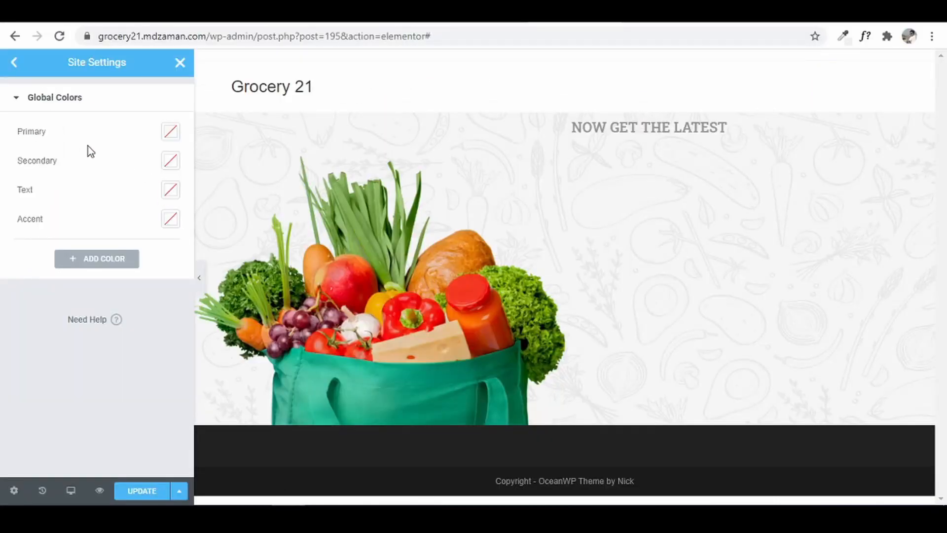
click(168, 132)
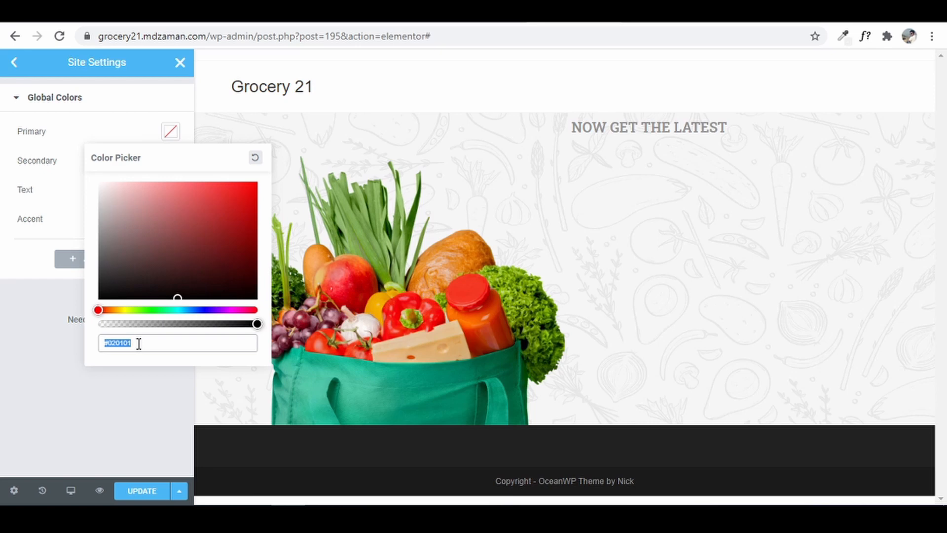
right_click(117, 347)
click(175, 179)
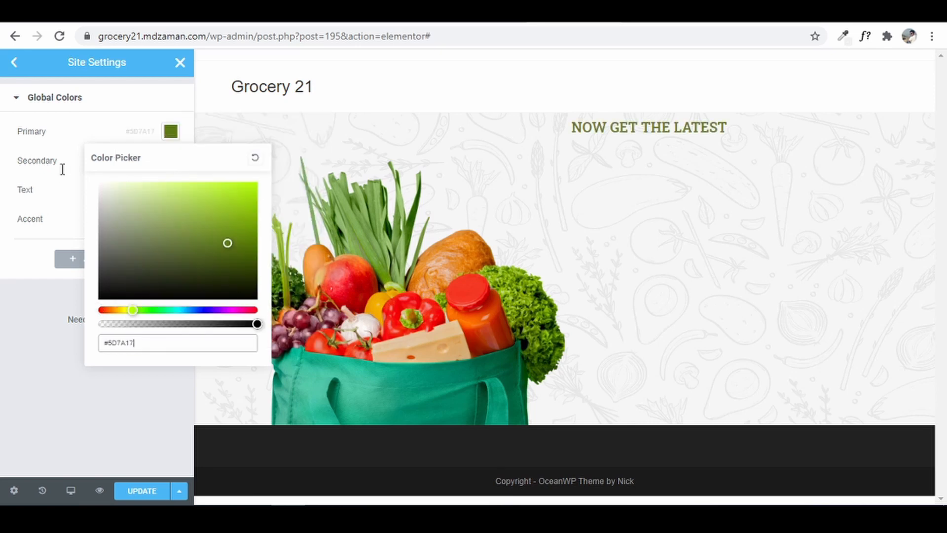
click(3, 180)
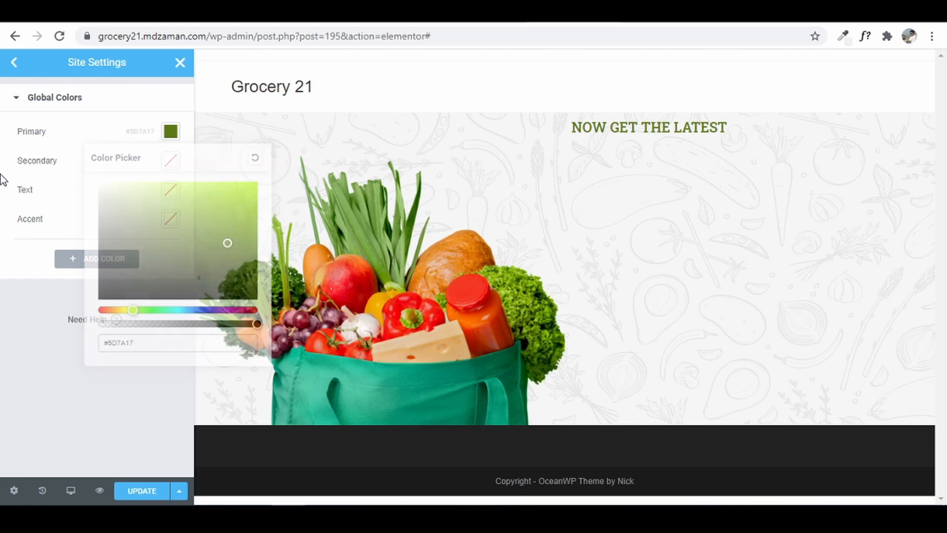
- Set the Secondary global colour to #8FBB1E, taken from the notes
click(169, 166)
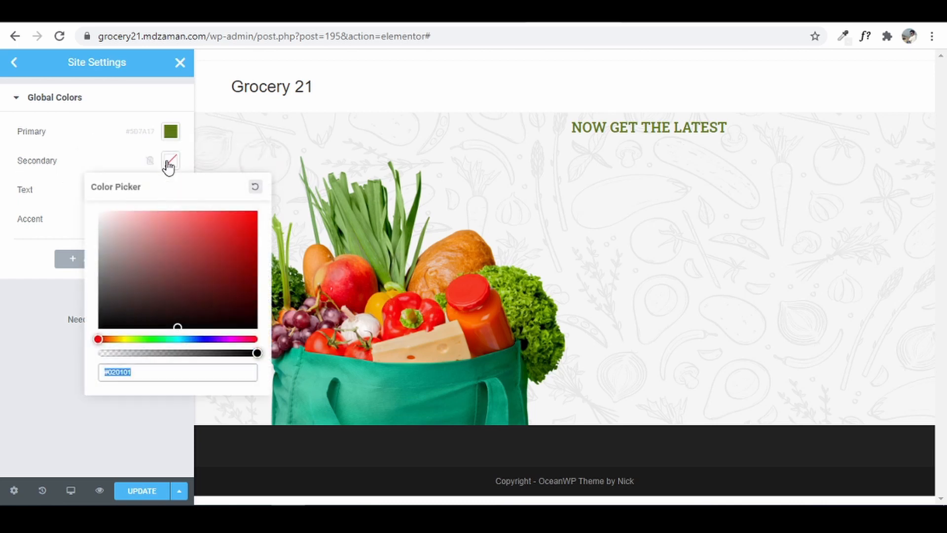
key(alt+Tab)
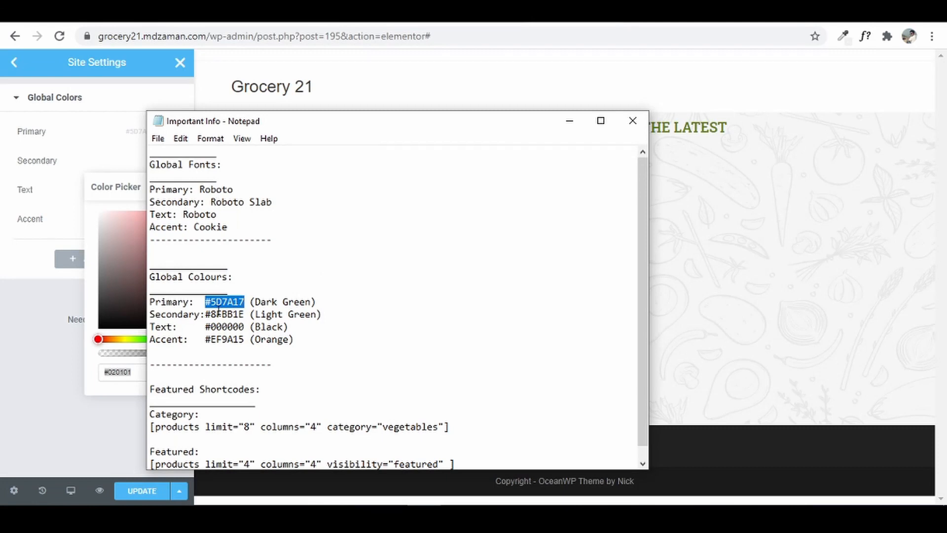
drag(205, 314, 240, 310)
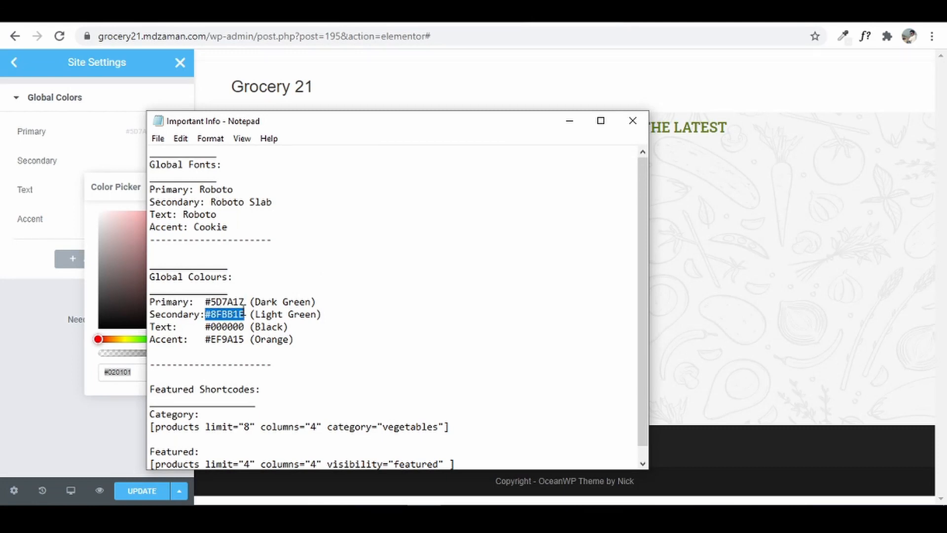
click(100, 187)
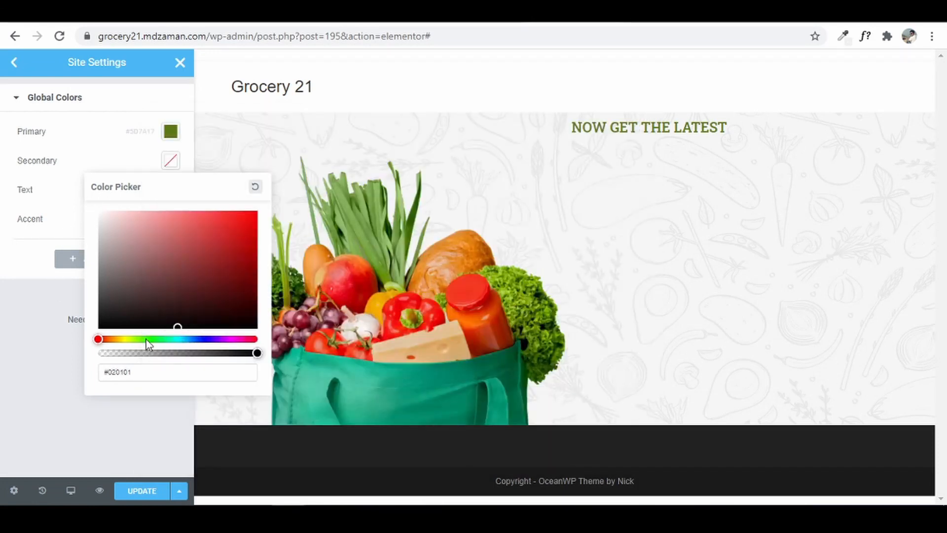
drag(151, 371, 94, 371)
key(ctrl+v)
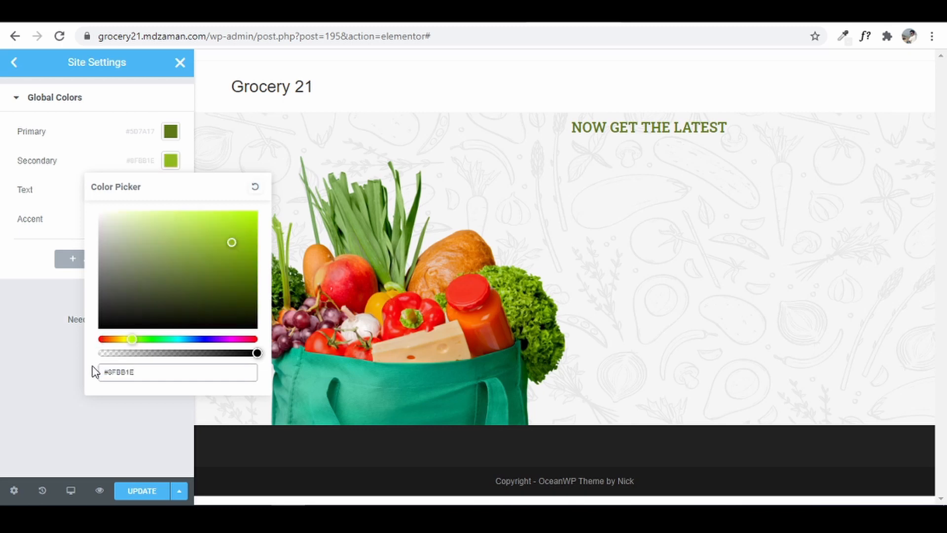
mouse_move(423, 517)
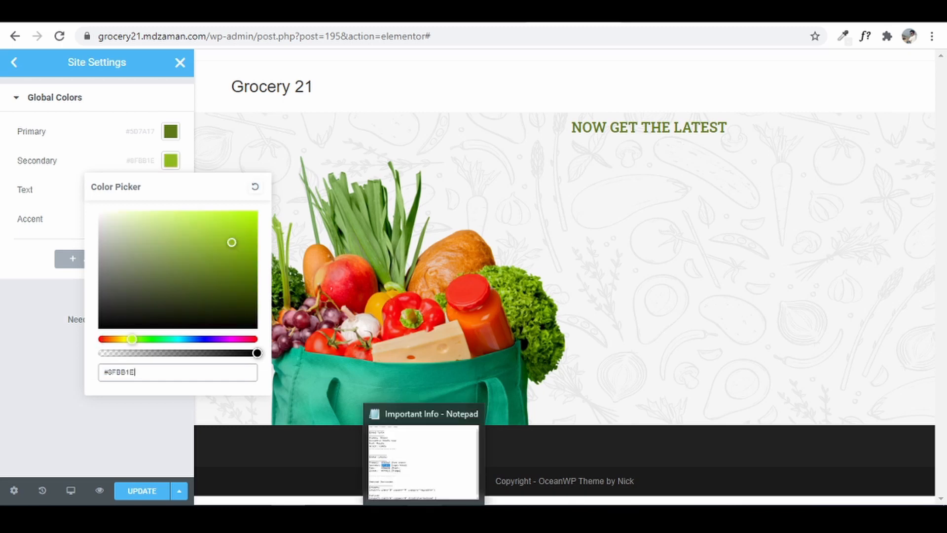
click(30, 217)
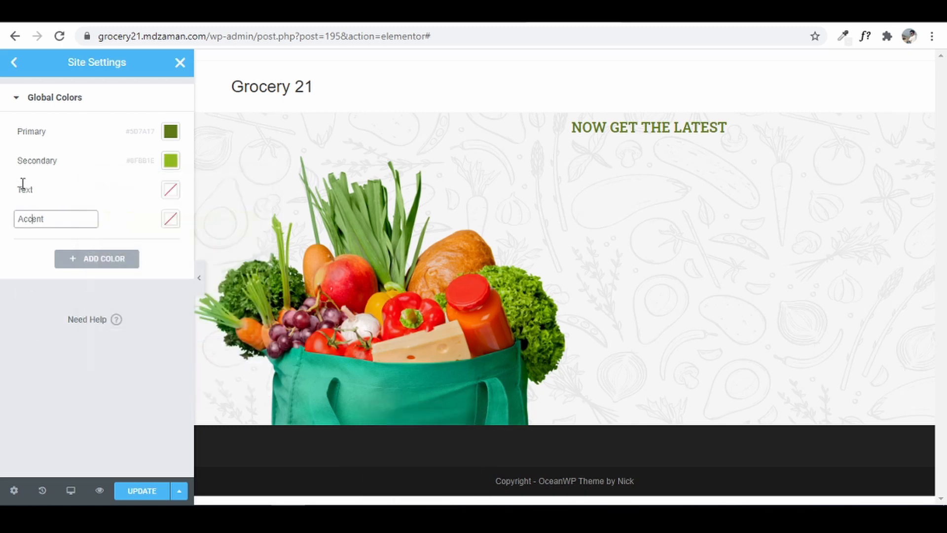
- Set the Text global colour to #000000
click(25, 188)
click(171, 189)
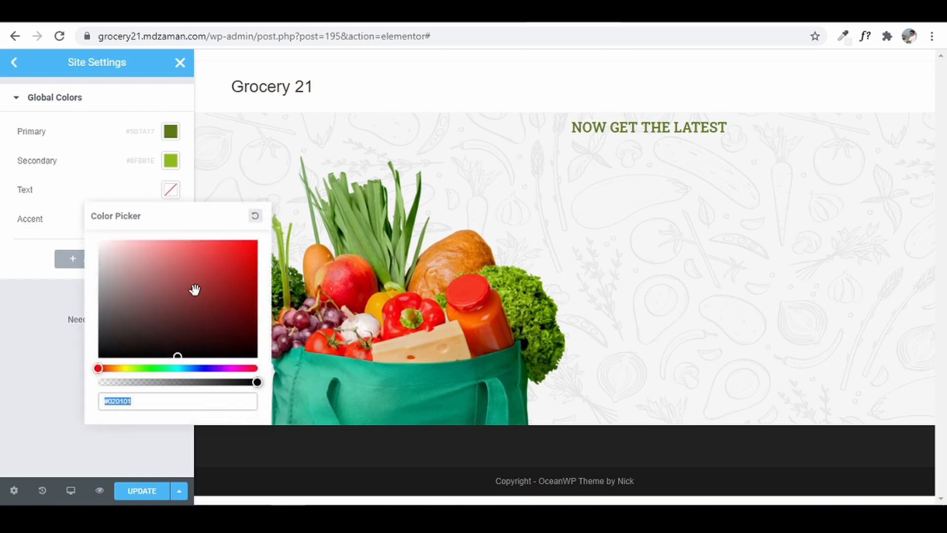
text(#000000)
click(2, 322)
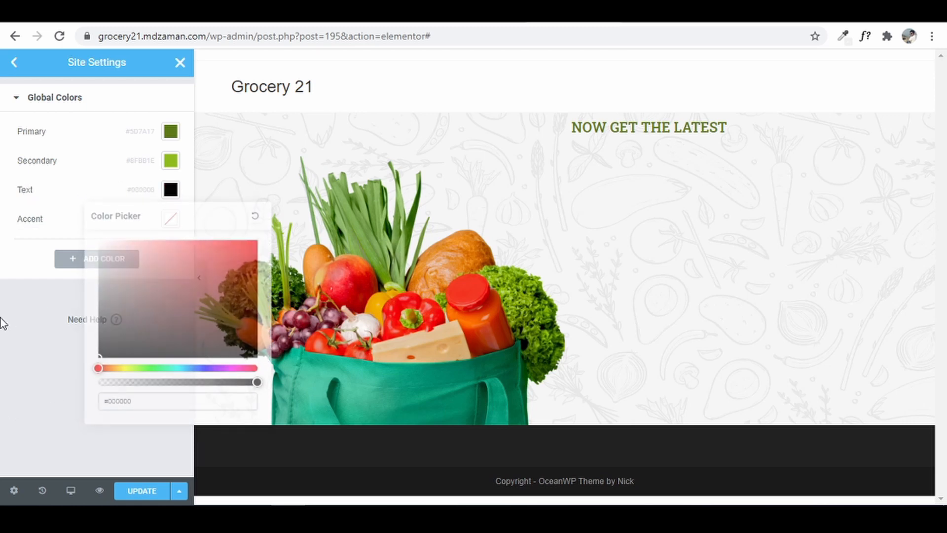
- Copy #EF9A15 from the notes and paste it as the Accent global colour
click(171, 219)
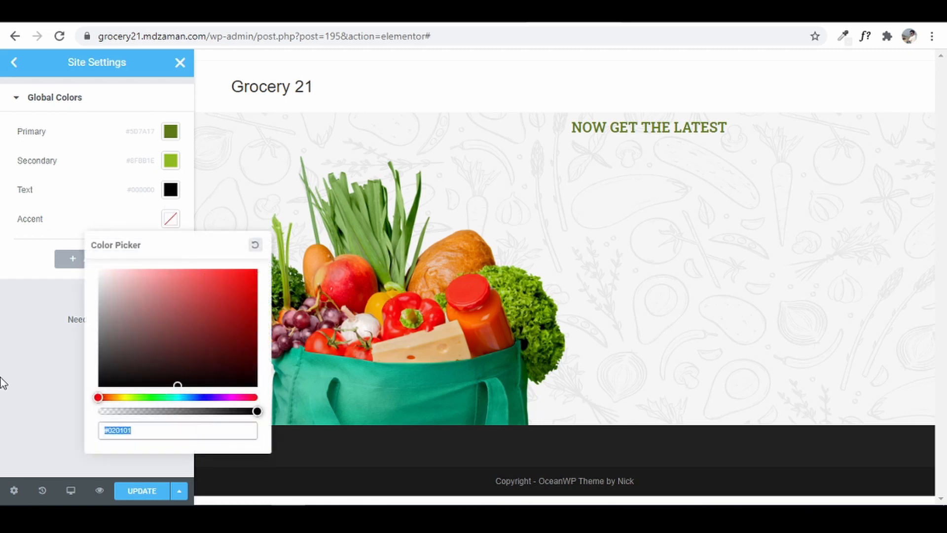
key(alt+Tab)
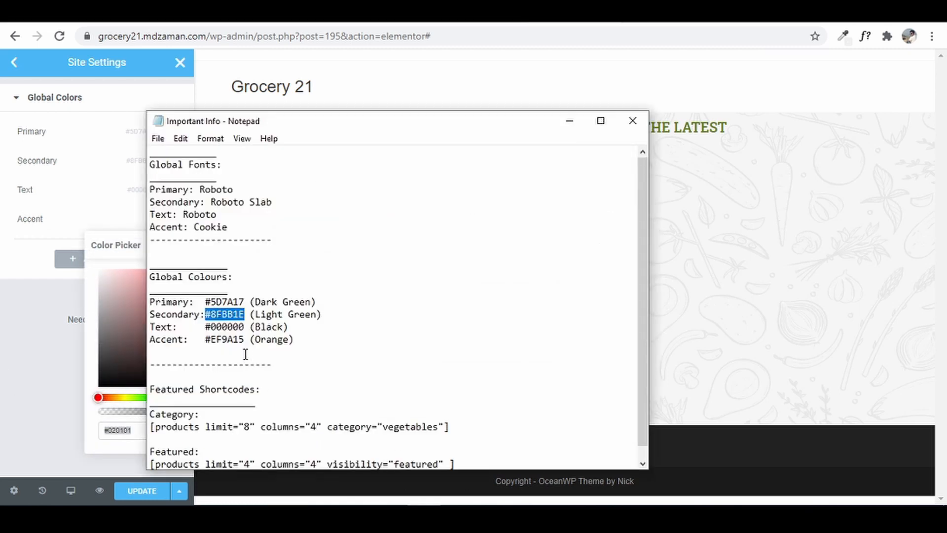
drag(206, 341, 242, 344)
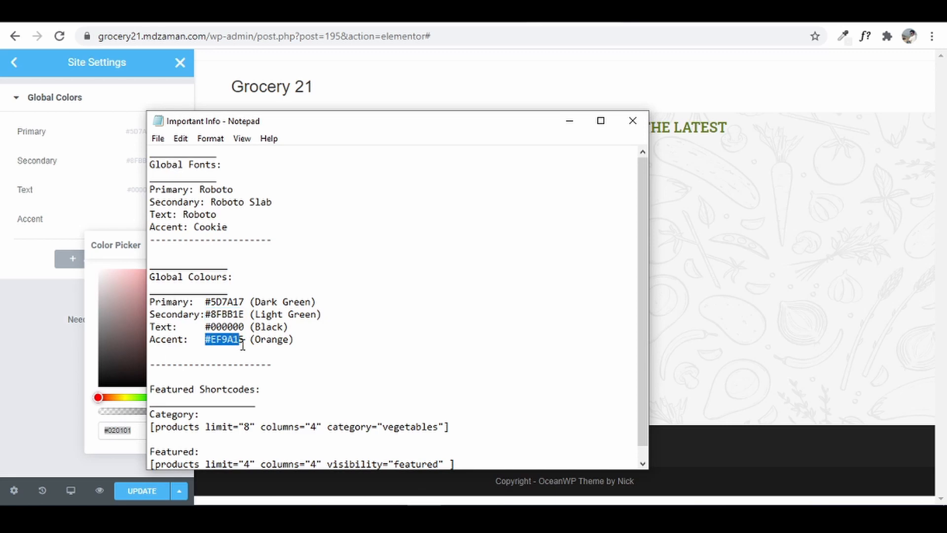
right_click(227, 341)
click(258, 171)
key(alt+Tab)
drag(146, 434, 66, 420)
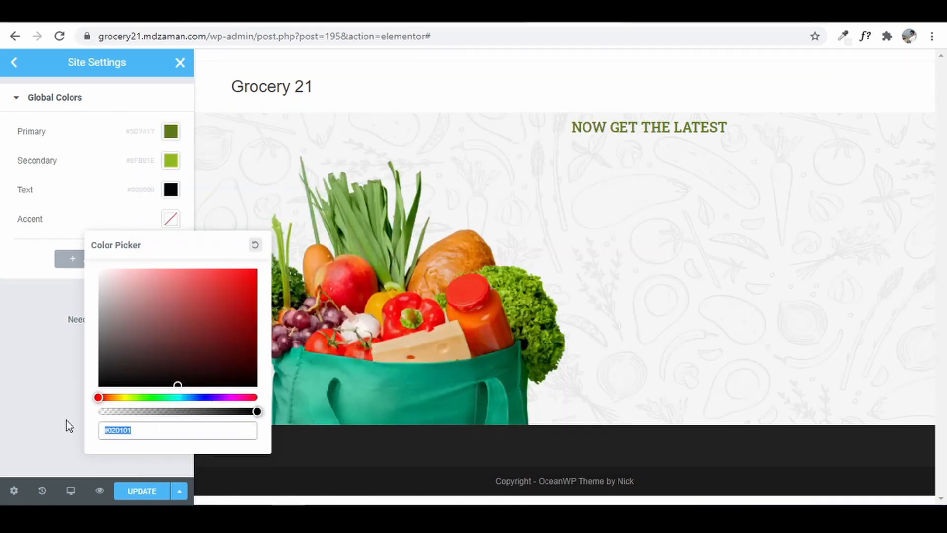
right_click(108, 430)
click(156, 262)
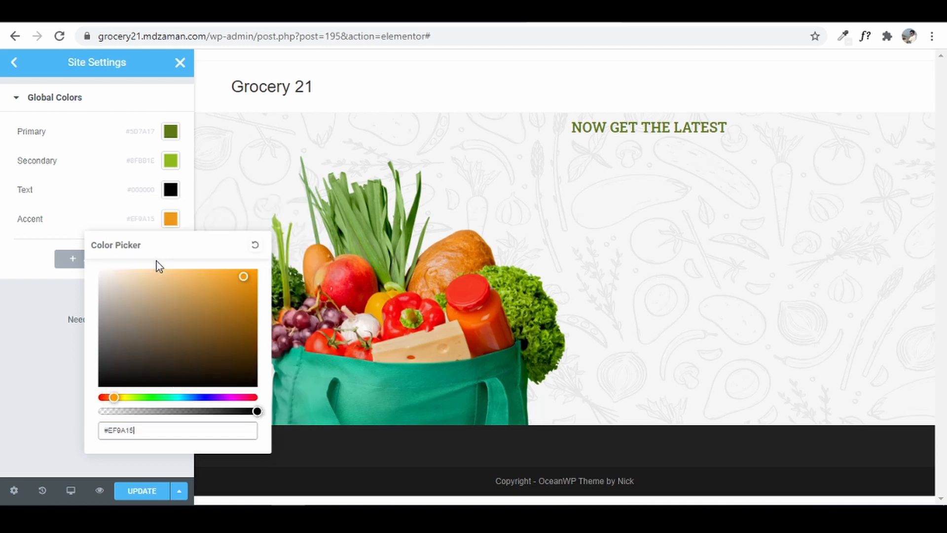
click(16, 372)
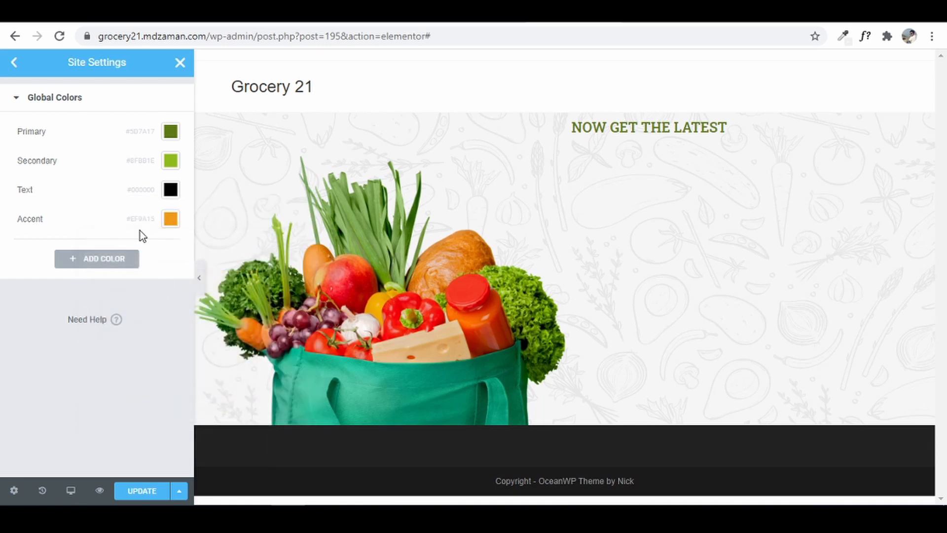
- In Global Fonts, set the Secondary font family to Roboto Slab, leaving Primary and Text unchanged
click(14, 63)
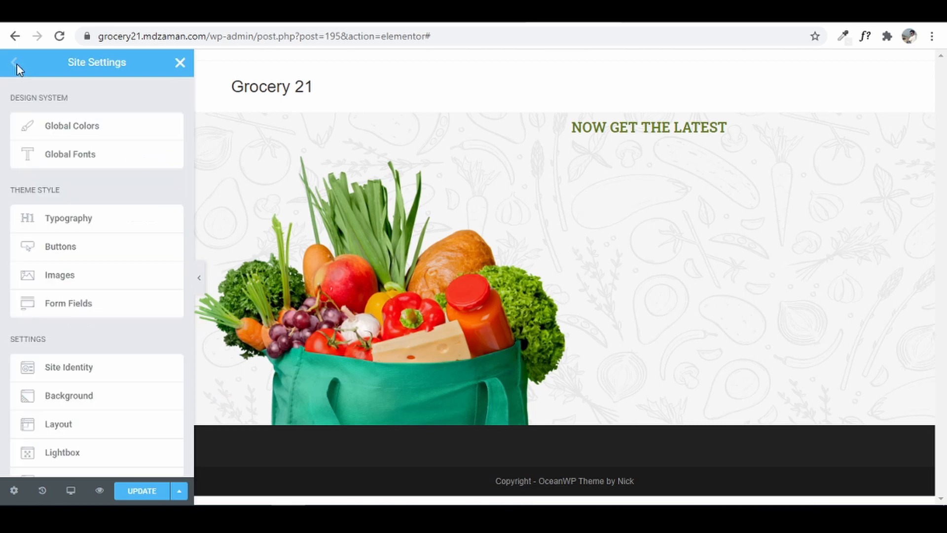
click(100, 161)
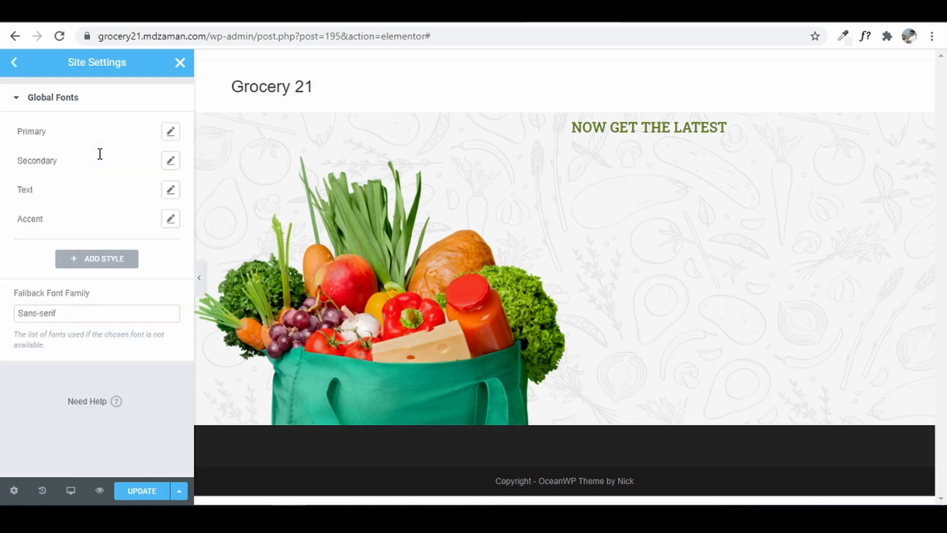
click(170, 134)
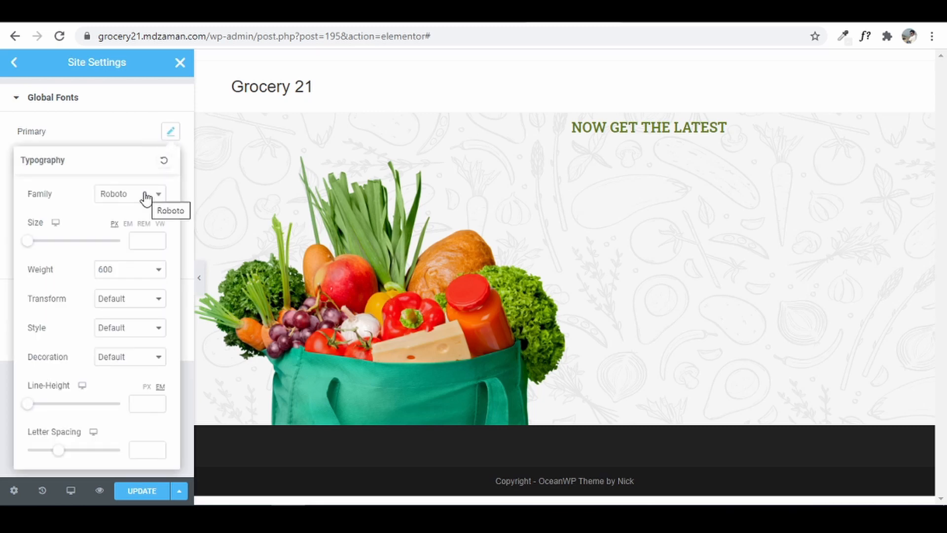
click(3, 197)
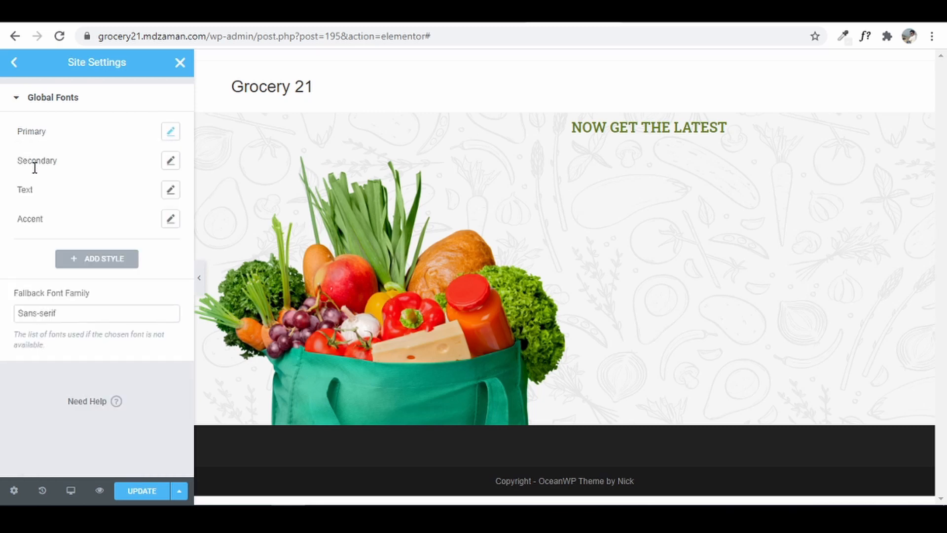
click(170, 161)
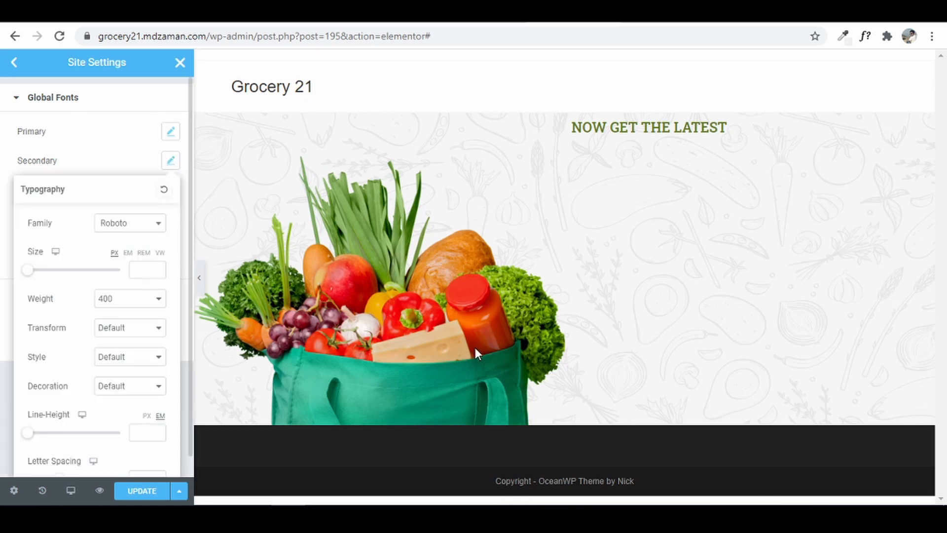
key(alt+Tab)
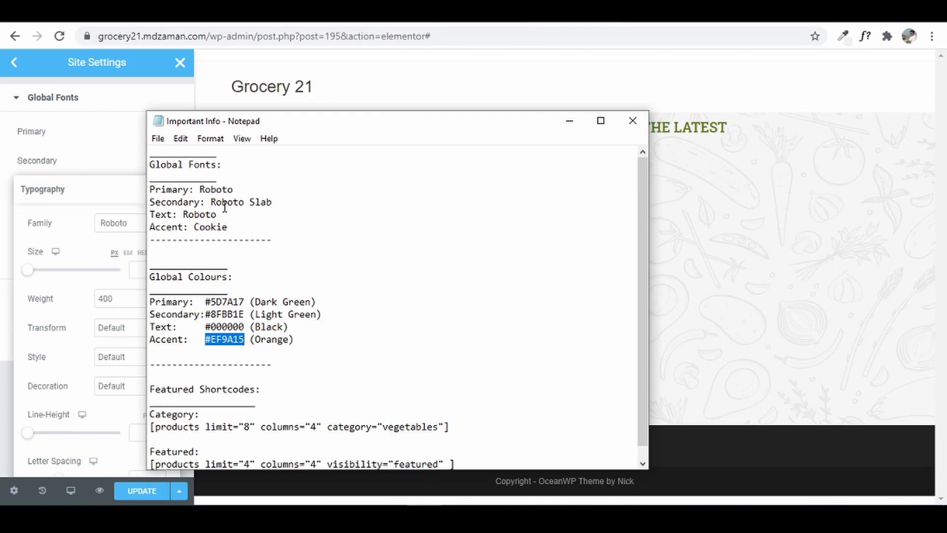
click(569, 121)
click(161, 225)
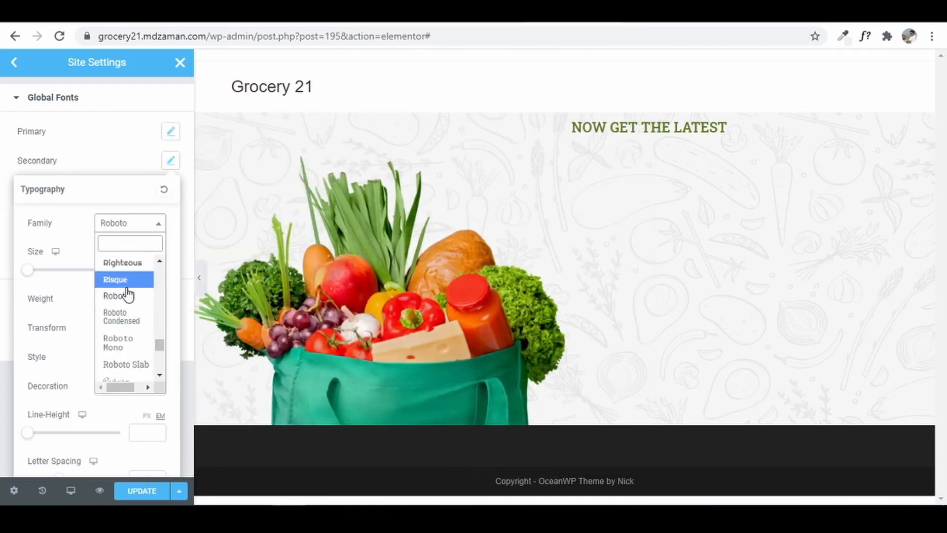
click(137, 371)
click(5, 269)
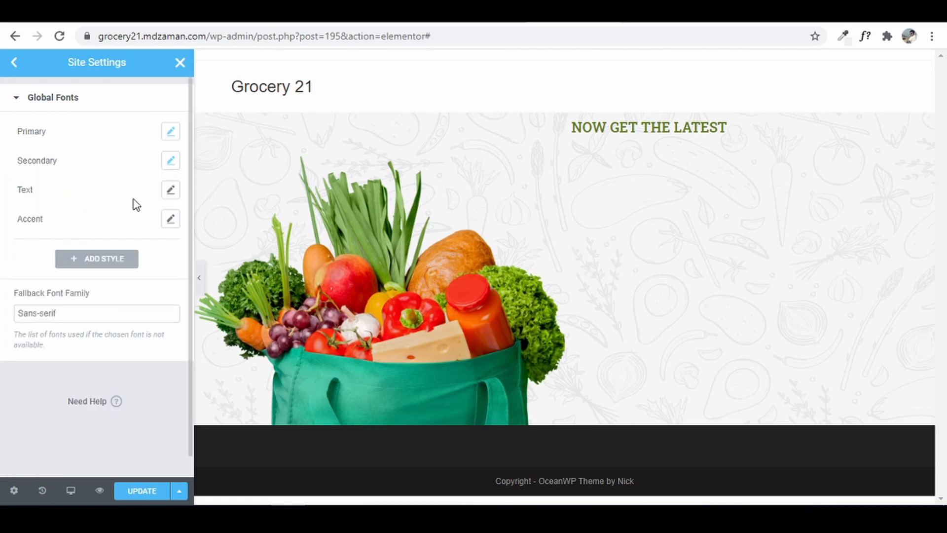
click(165, 189)
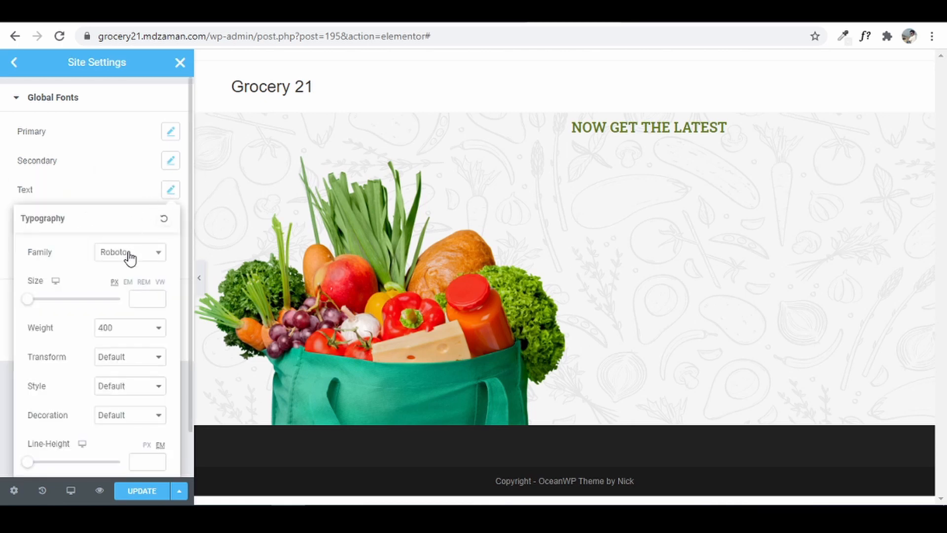
click(4, 228)
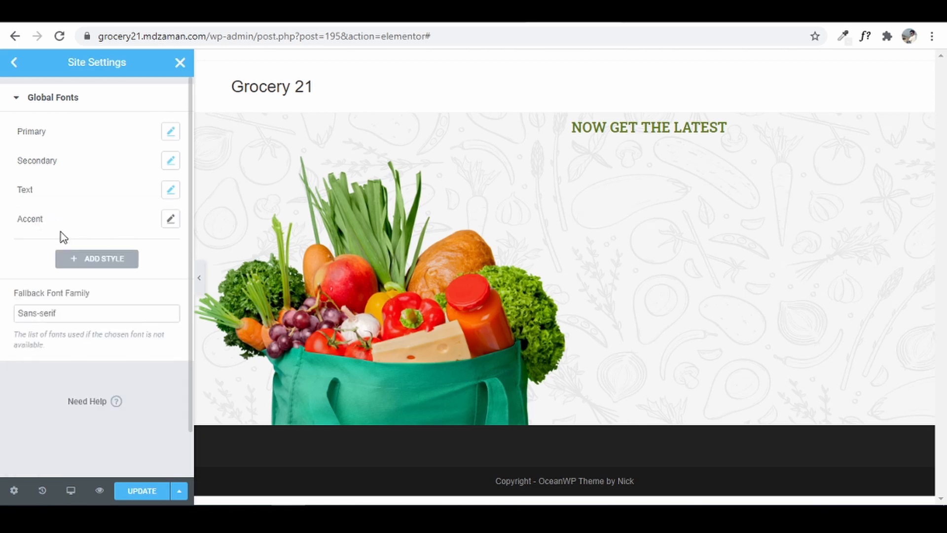
- Search 'cook', set the Accent font to Cookie, and save the site settings
click(170, 219)
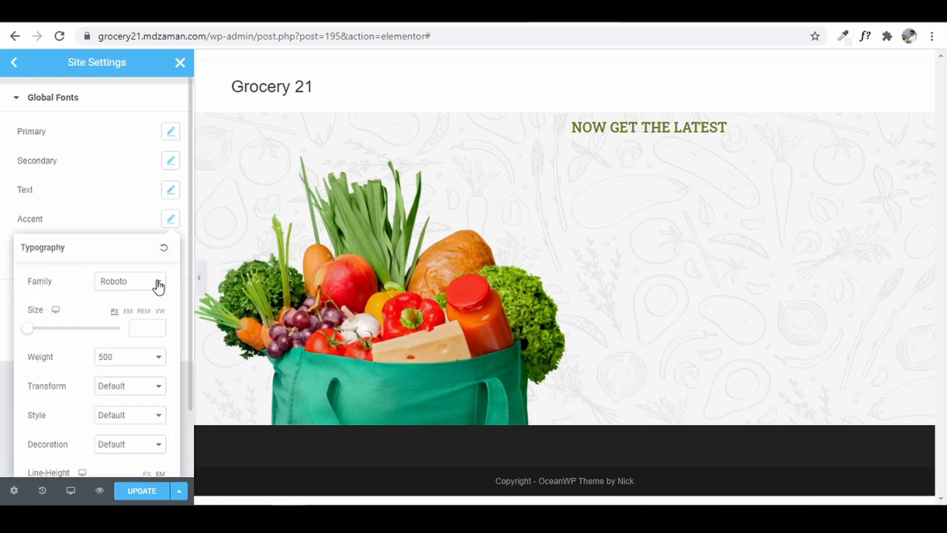
click(425, 512)
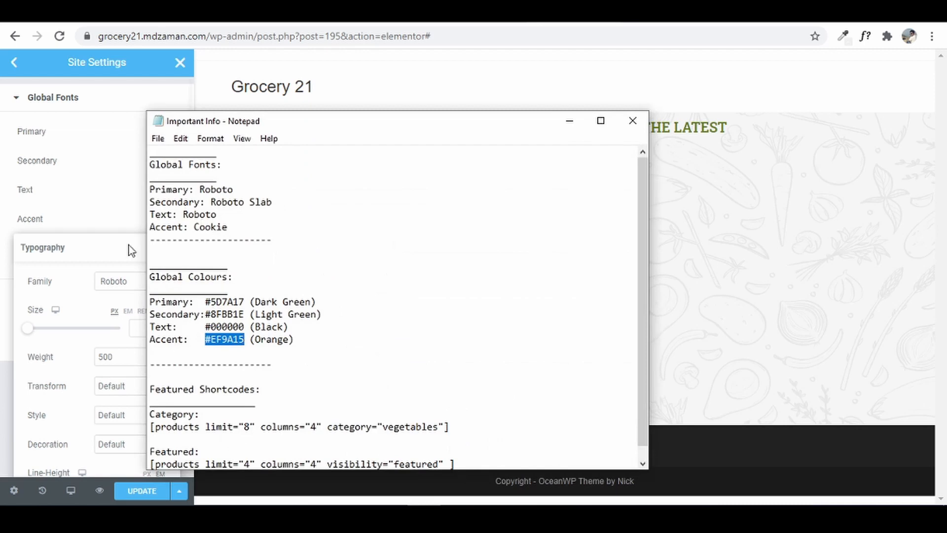
click(569, 120)
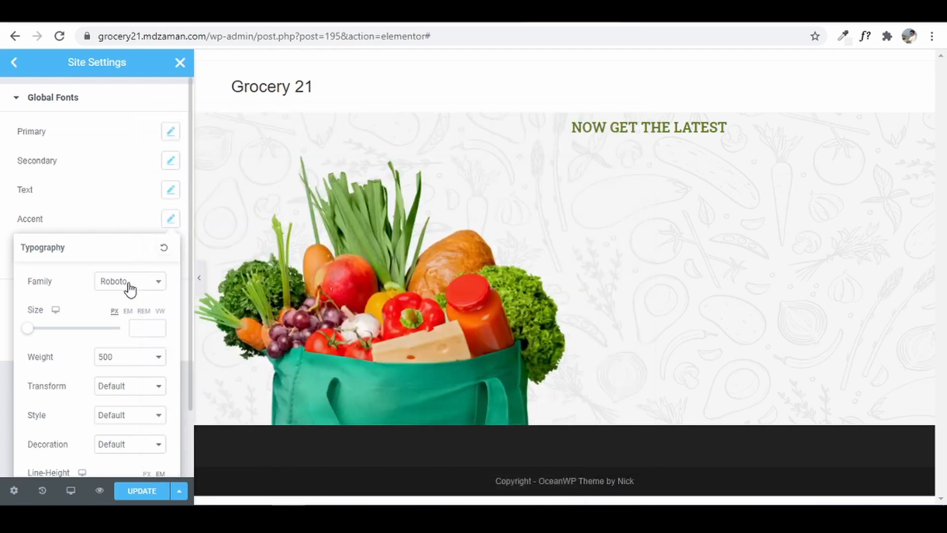
click(131, 282)
text(cook)
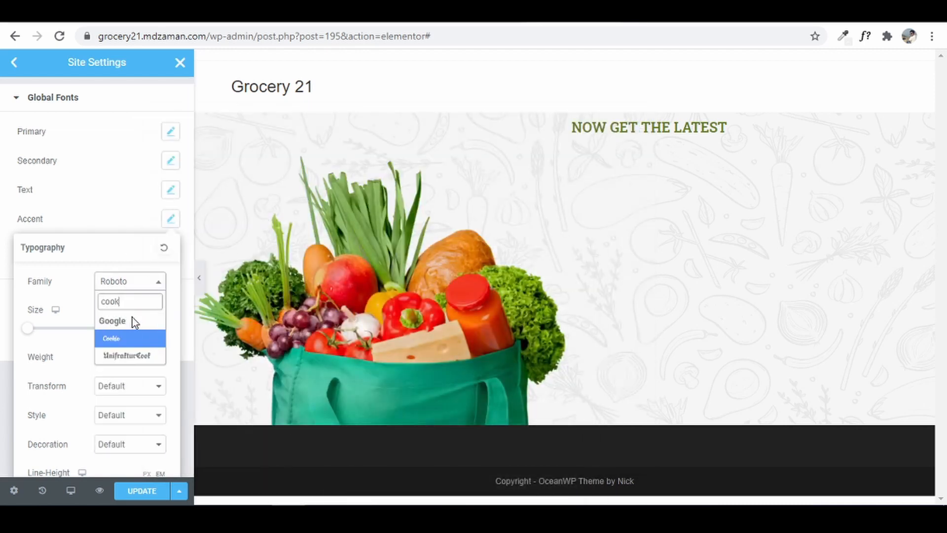
click(122, 341)
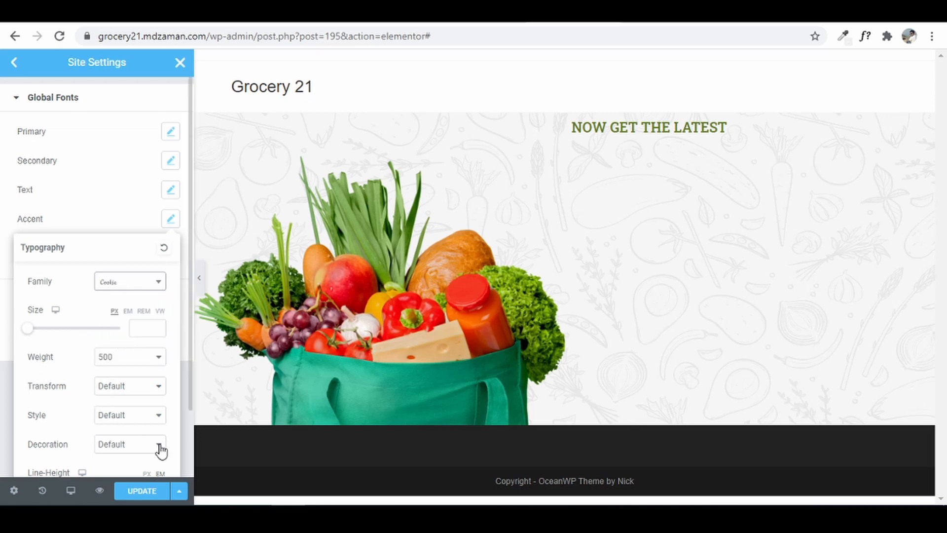
click(4, 383)
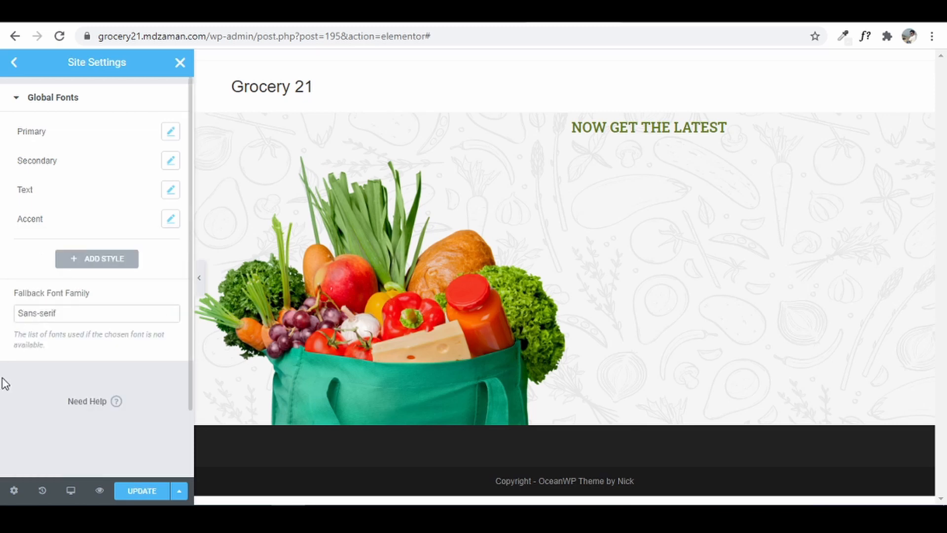
click(159, 493)
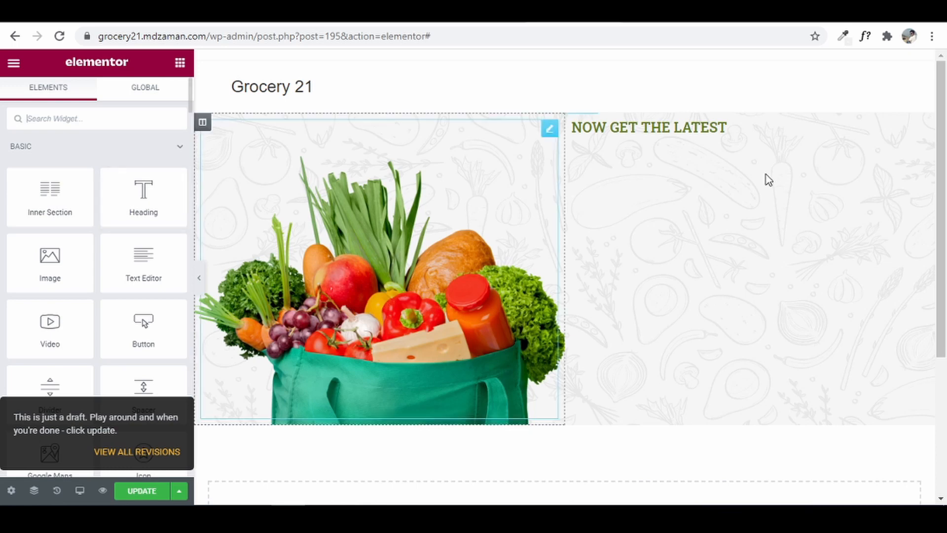
- Set the NOW GET THE LATEST heading's font size to 30 px
click(738, 129)
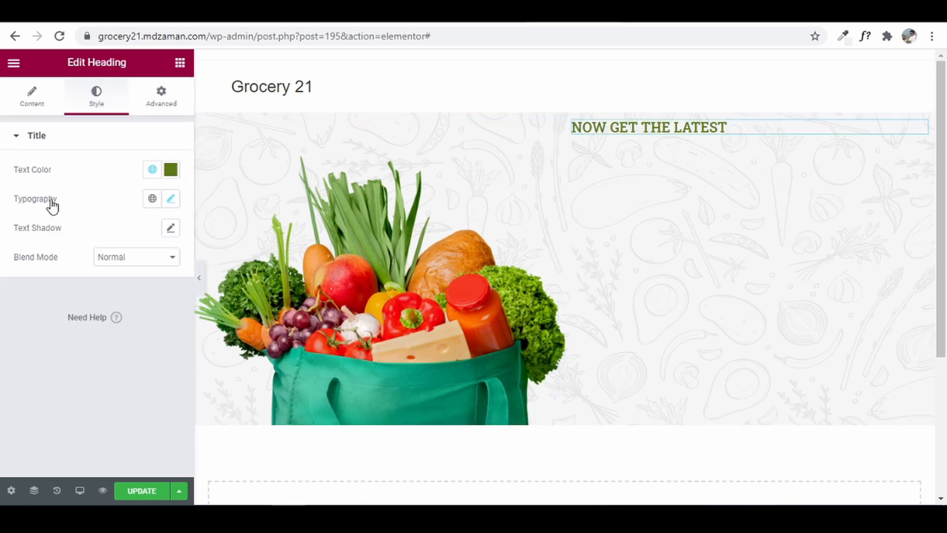
click(171, 199)
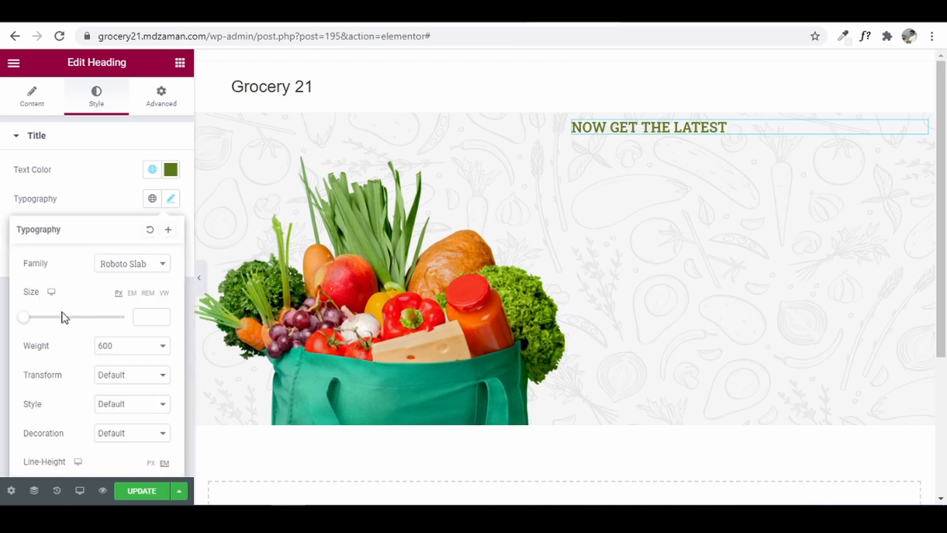
drag(22, 321, 38, 319)
click(160, 320)
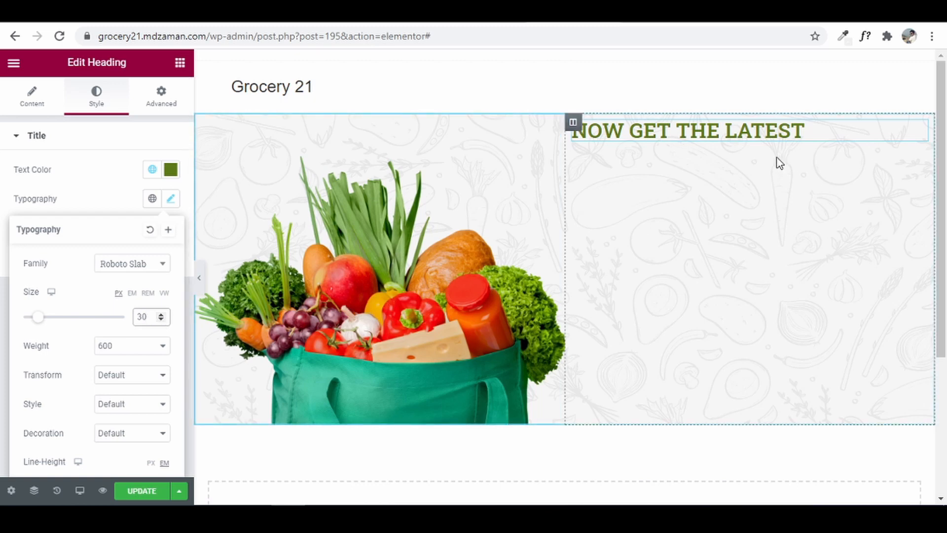
click(84, 213)
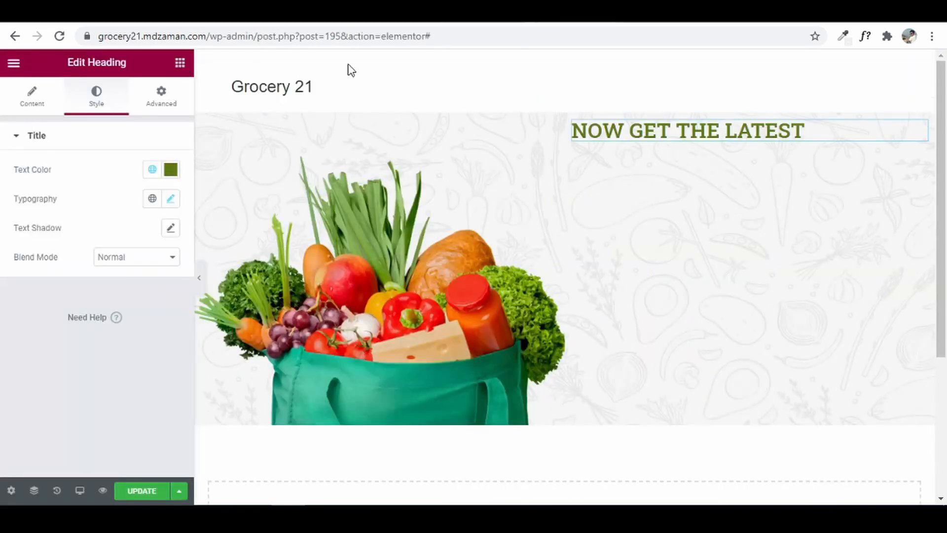
- Add a new Heading widget below it and select its placeholder title
click(180, 64)
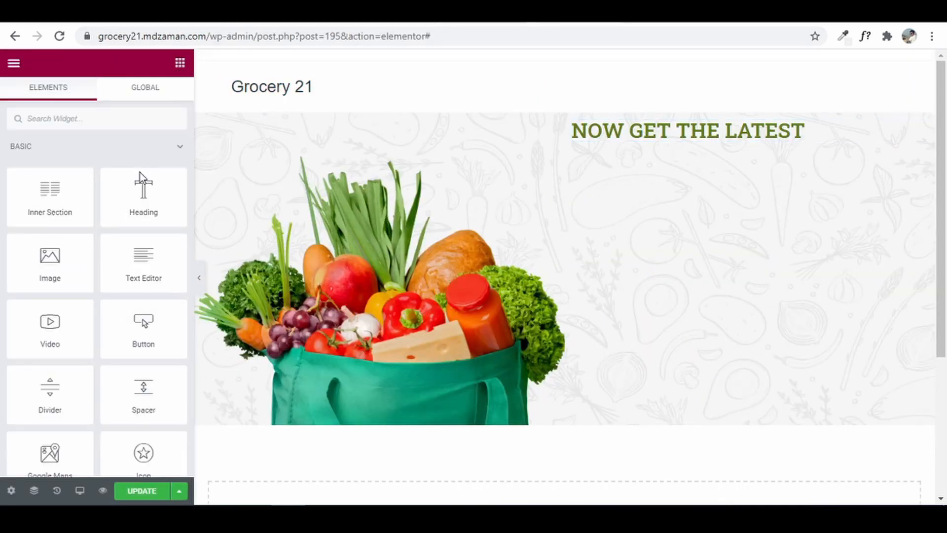
drag(144, 202, 682, 138)
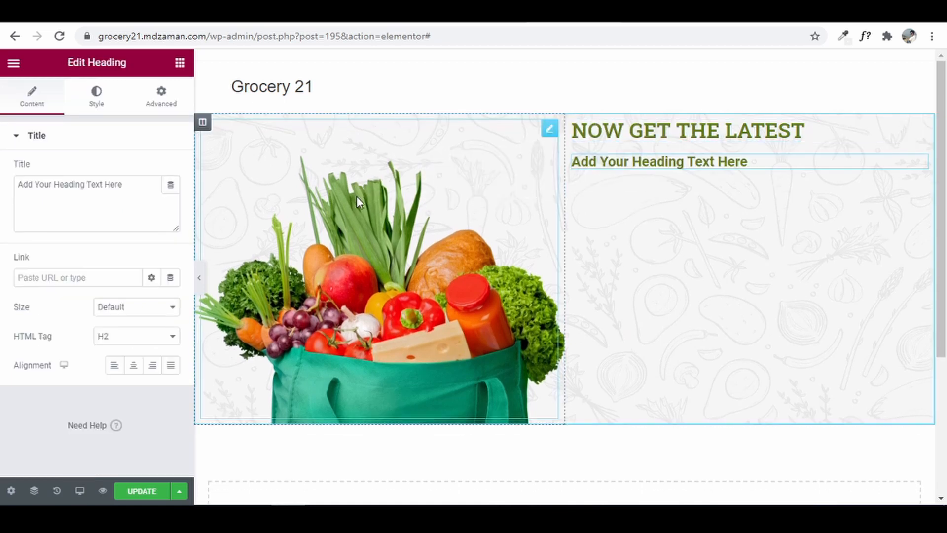
drag(125, 186, 4, 180)
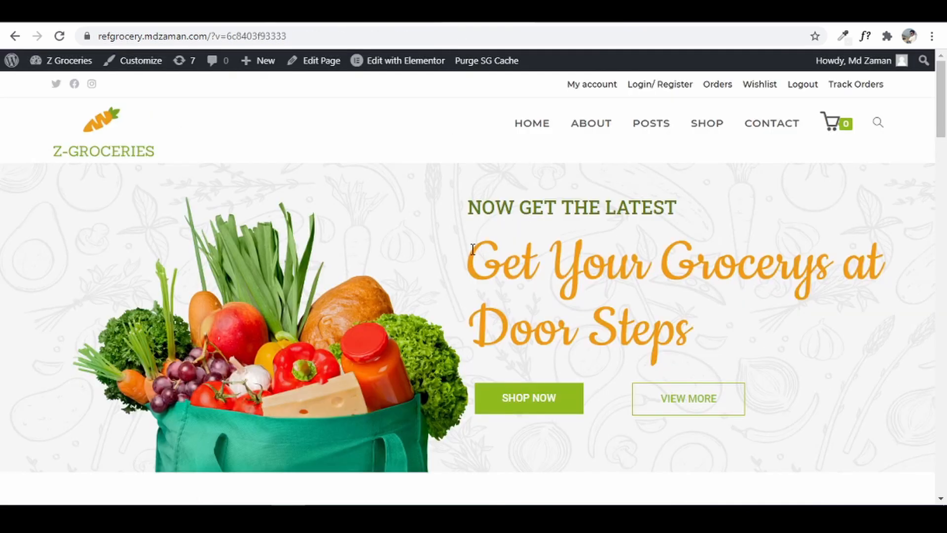
- Copy the main headline text from the reference grocery site
drag(472, 249, 691, 328)
key(ctrl+c)
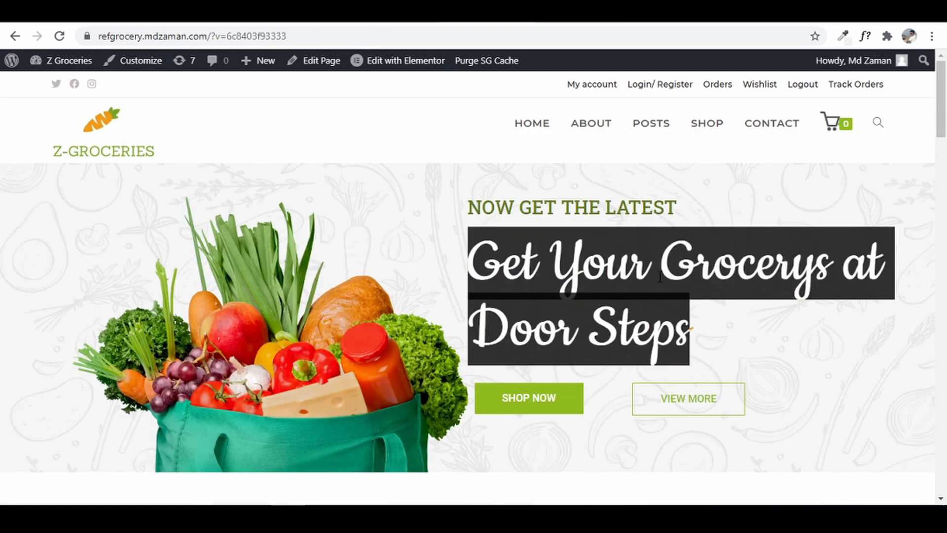
right_click(660, 278)
click(688, 284)
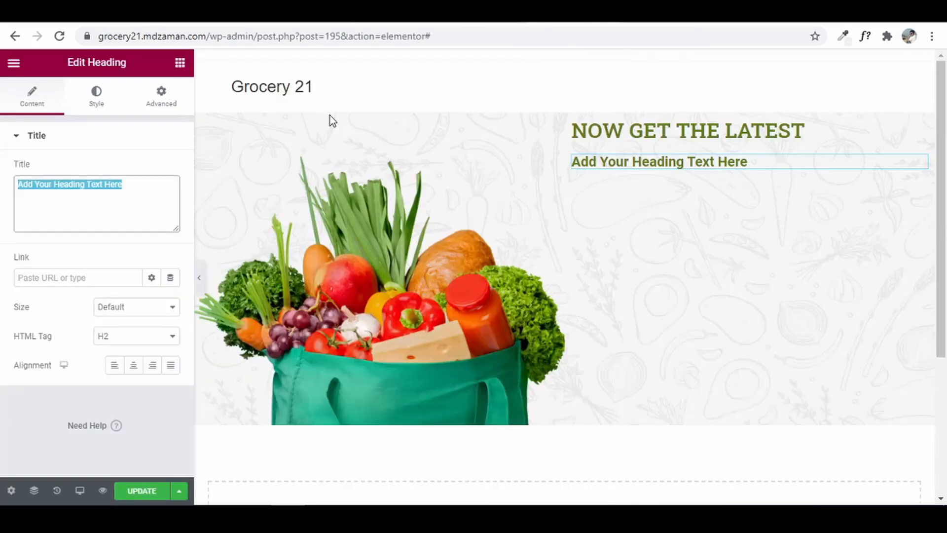
- Paste the headline as the title and correct 'Grocerys' to 'Groceries'
right_click(74, 193)
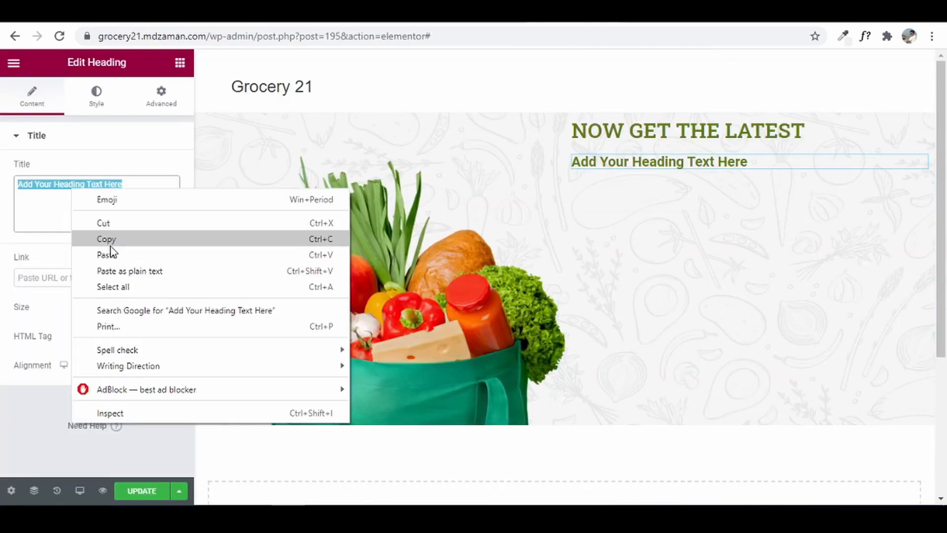
click(111, 256)
click(84, 187)
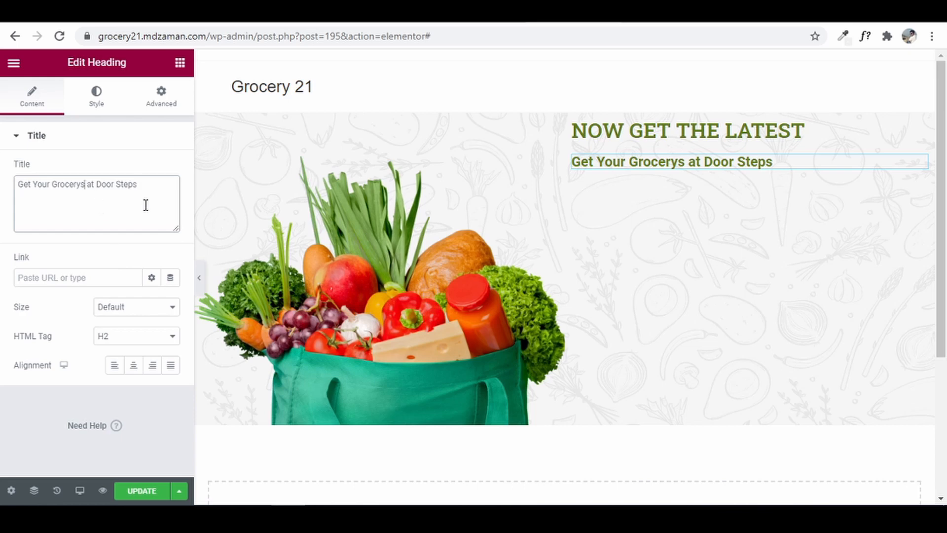
key(BackSpace)
key(BackSpace)
text(ies)
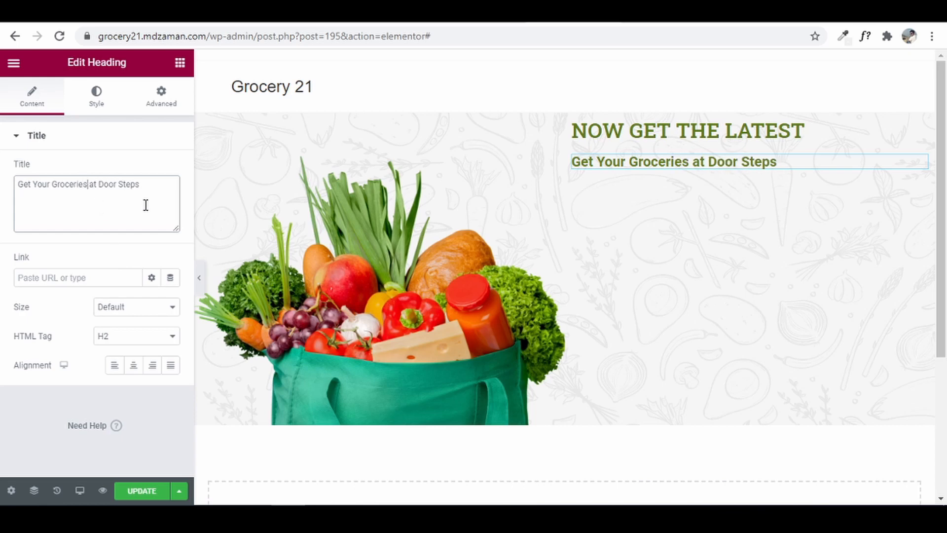
- Colour the heading with the Accent global colour (#EF9A15 orange)
click(95, 100)
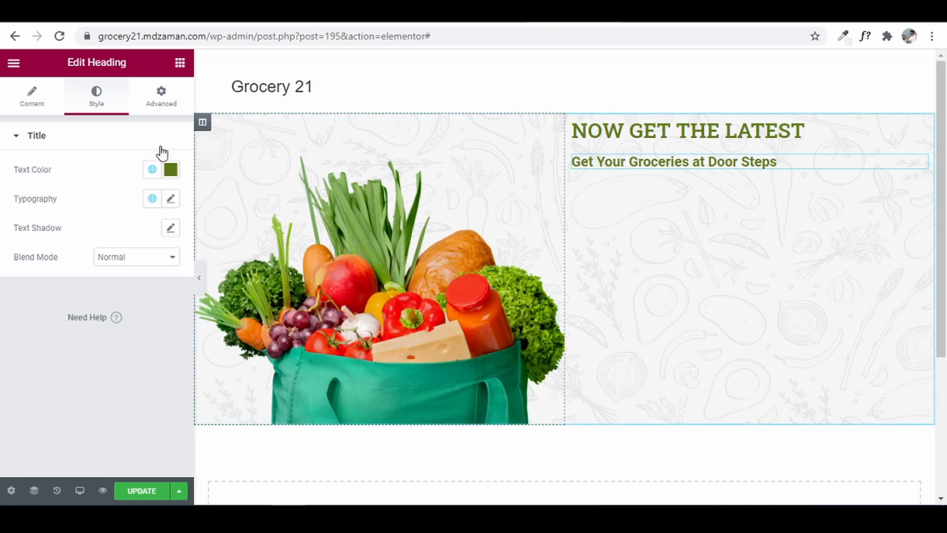
click(153, 170)
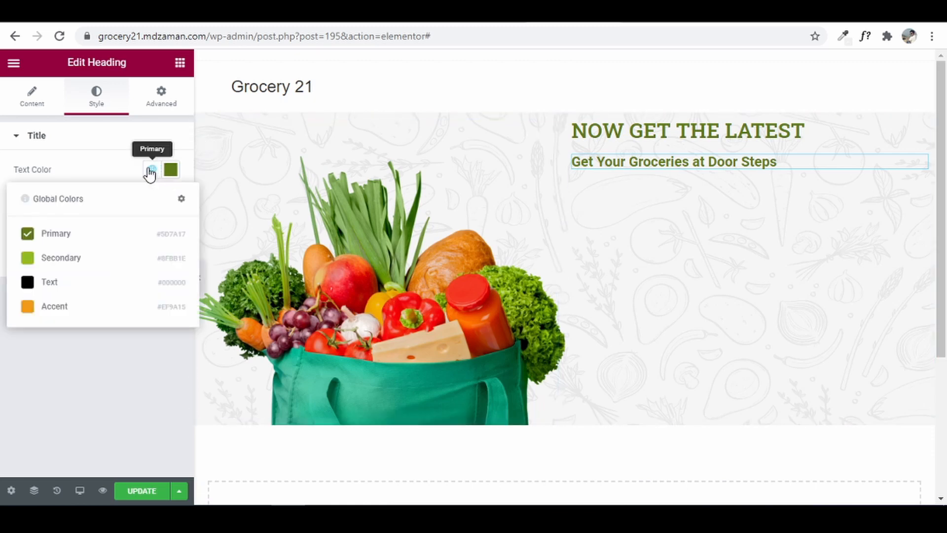
click(51, 315)
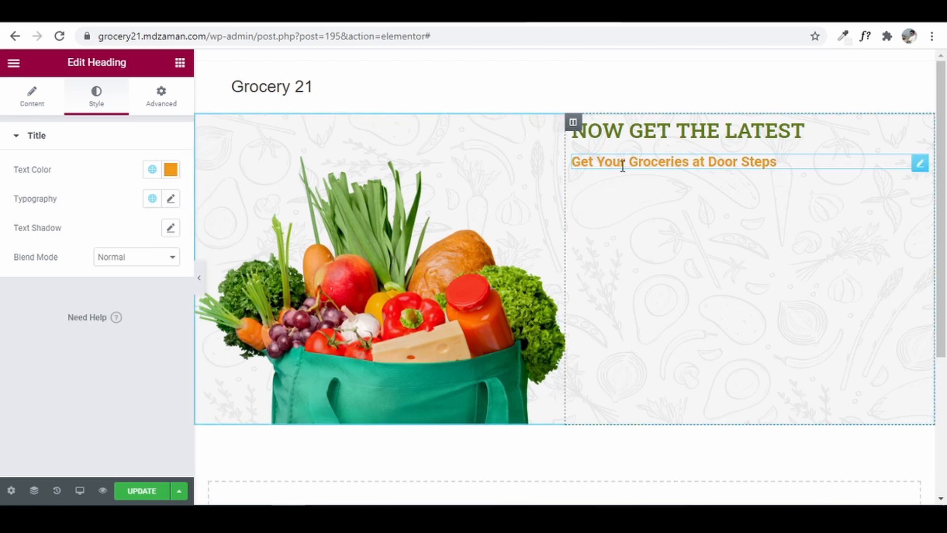
click(171, 169)
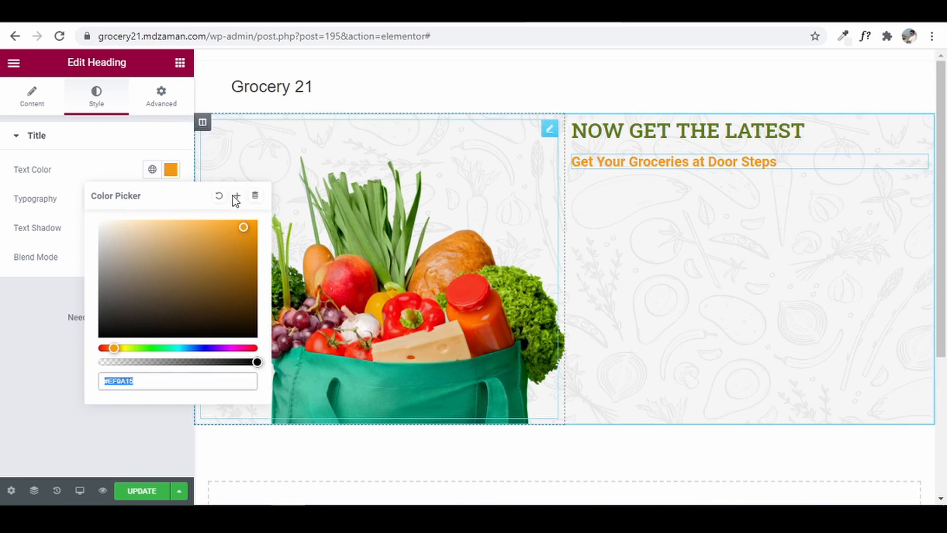
click(9, 282)
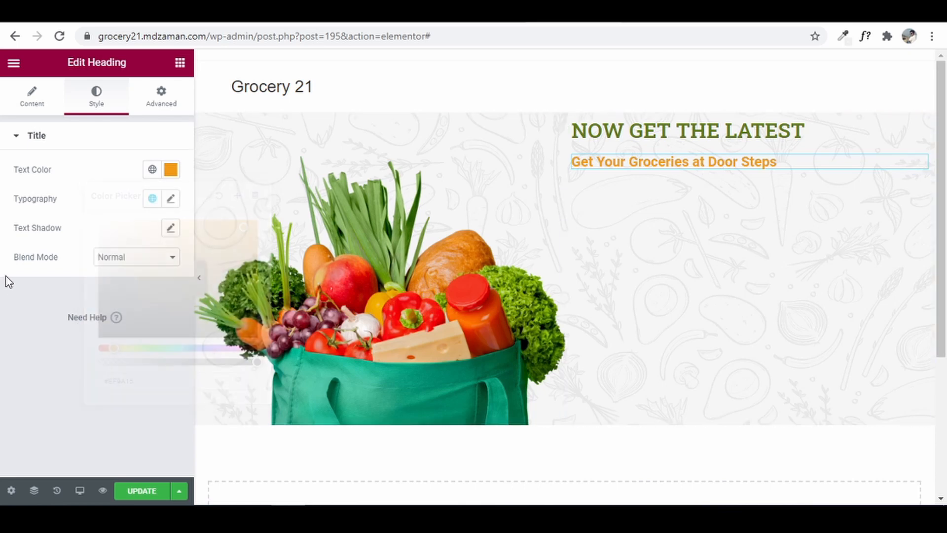
- Give the headline the Accent Cookie font, enlarged to 90 px, and return to the page
click(152, 200)
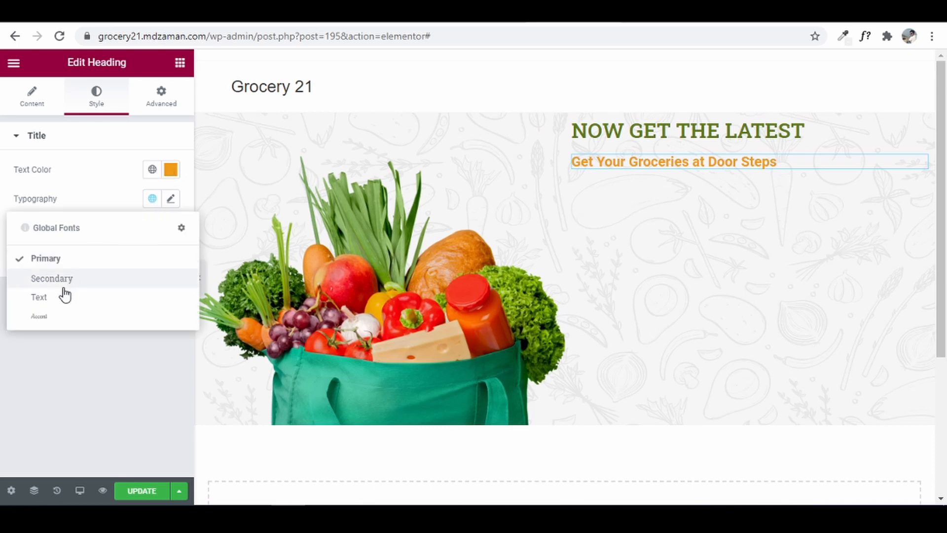
click(46, 319)
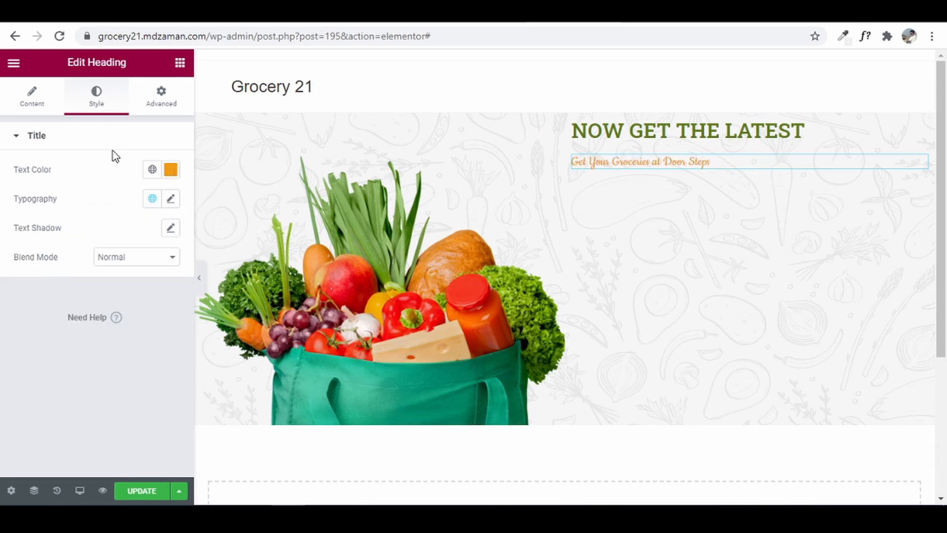
click(171, 200)
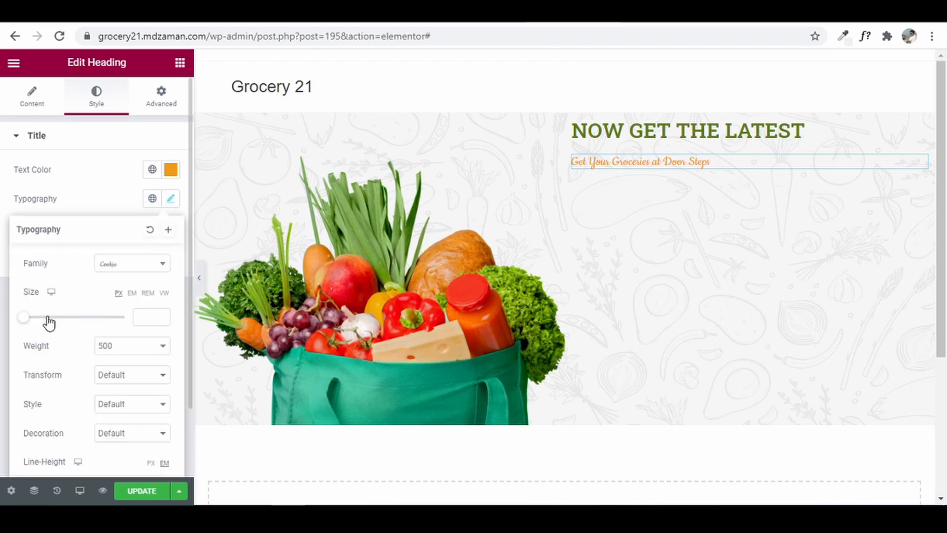
drag(24, 320, 73, 337)
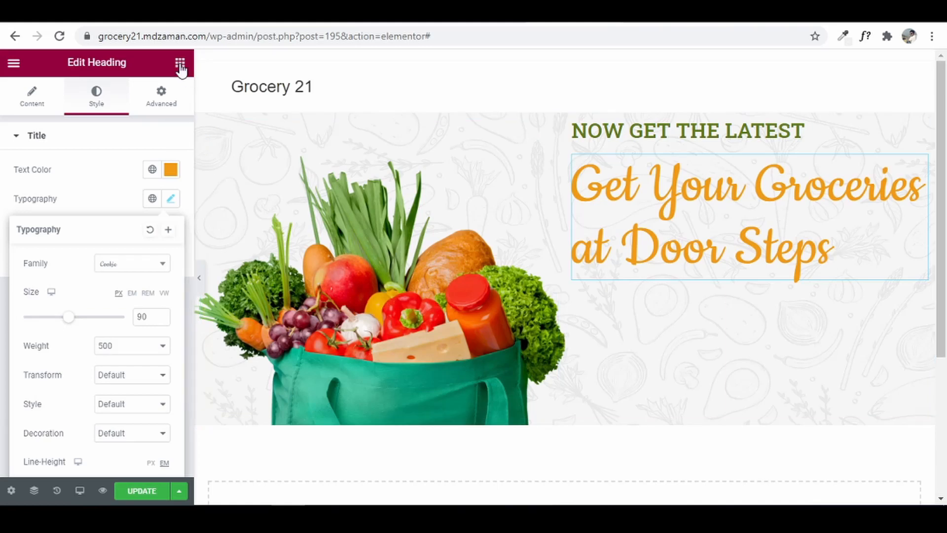
click(180, 64)
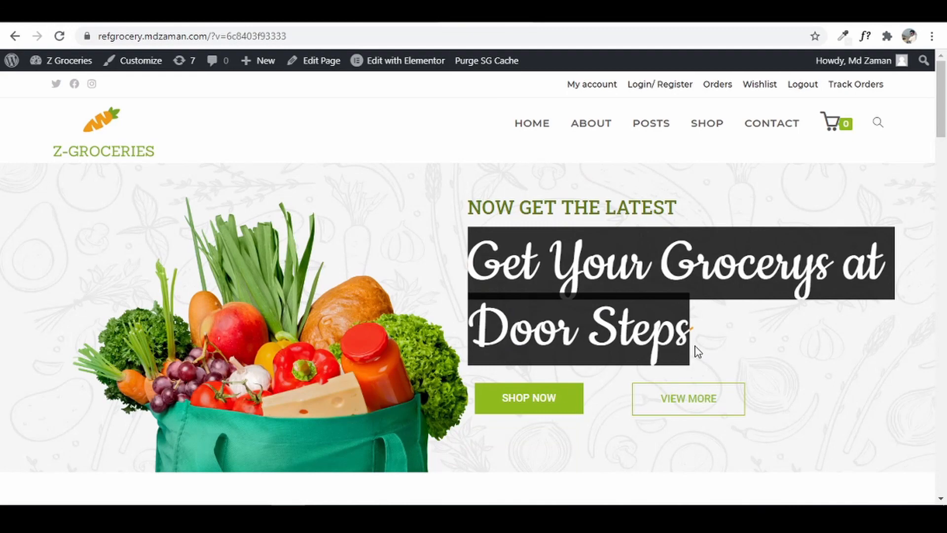
click(613, 131)
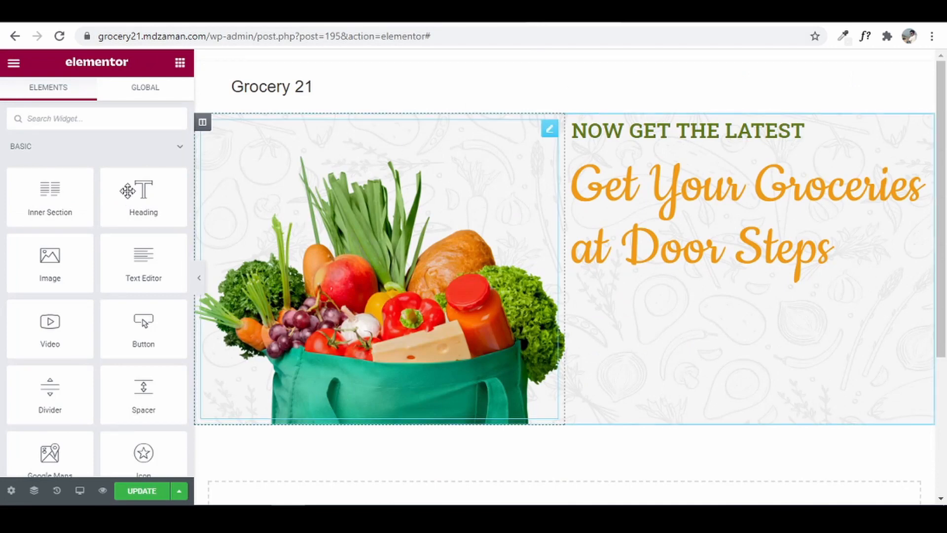
- Place an Inner Section under the heading with a 'shop now' button in its first column
drag(44, 197, 649, 279)
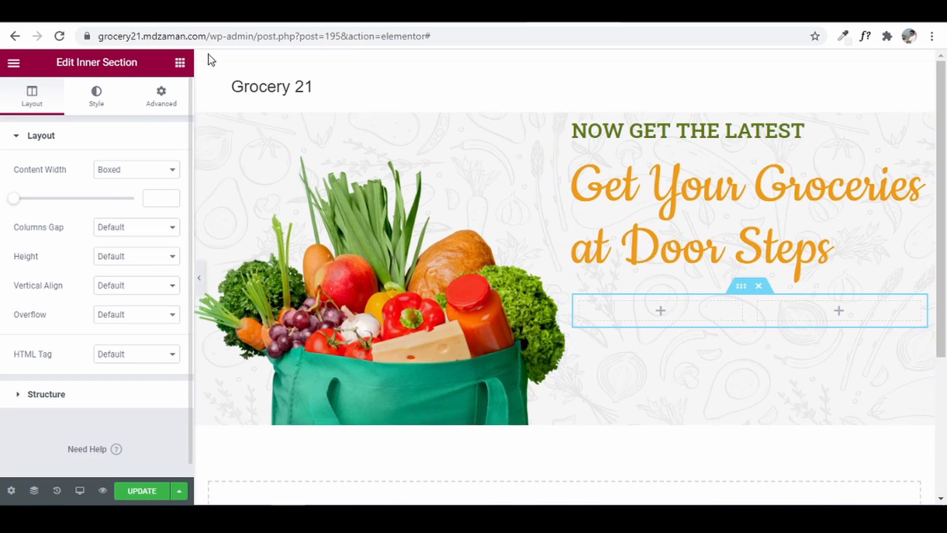
click(181, 64)
drag(159, 337, 655, 311)
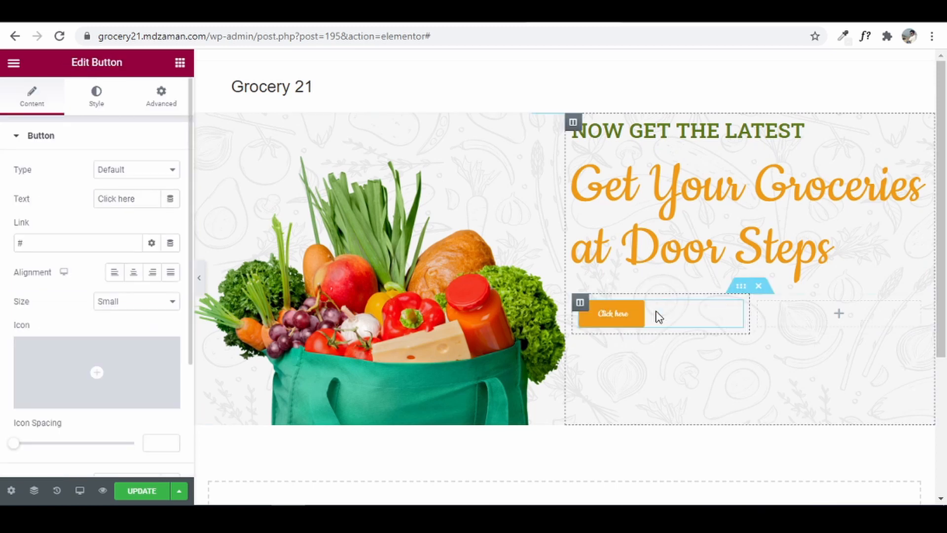
drag(142, 200, 6, 196)
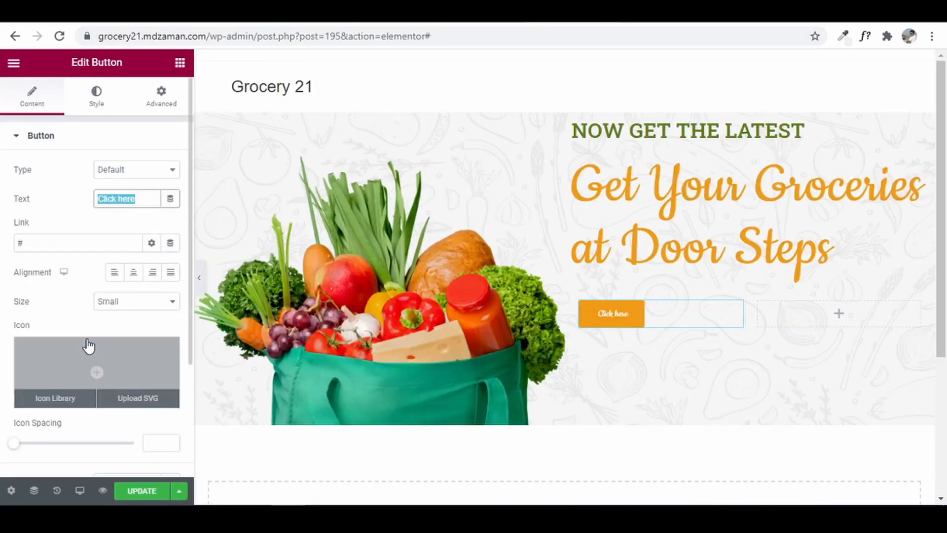
text(shop now)
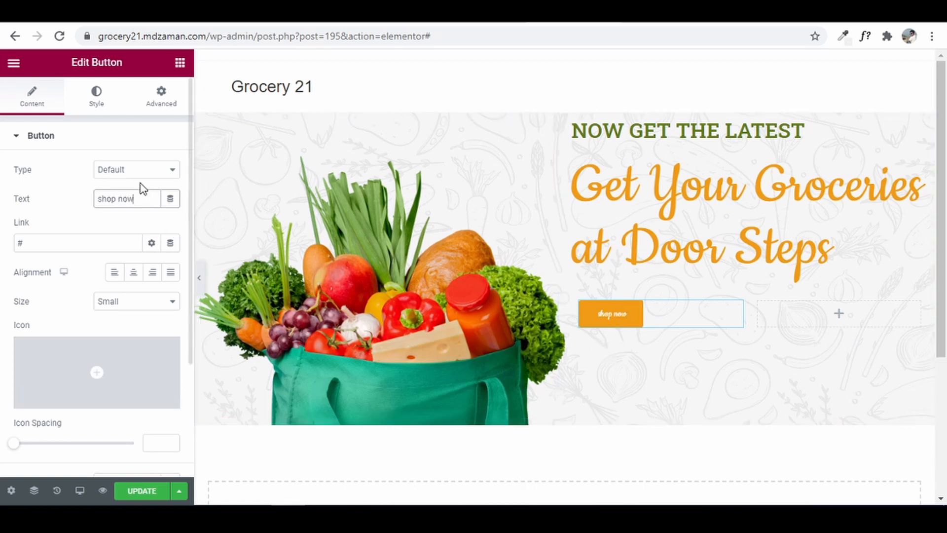
click(107, 98)
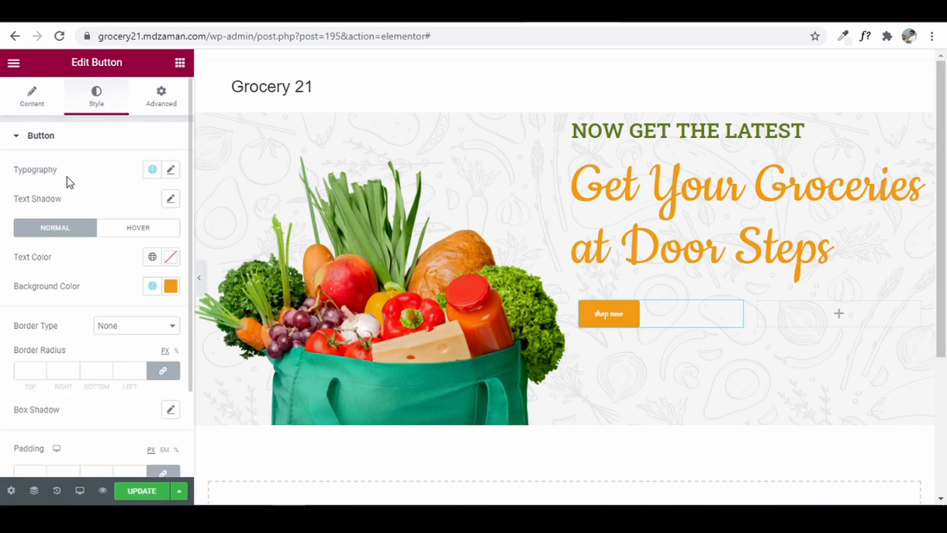
- Give the button Primary global typography, uppercase transform and weight 500
click(152, 171)
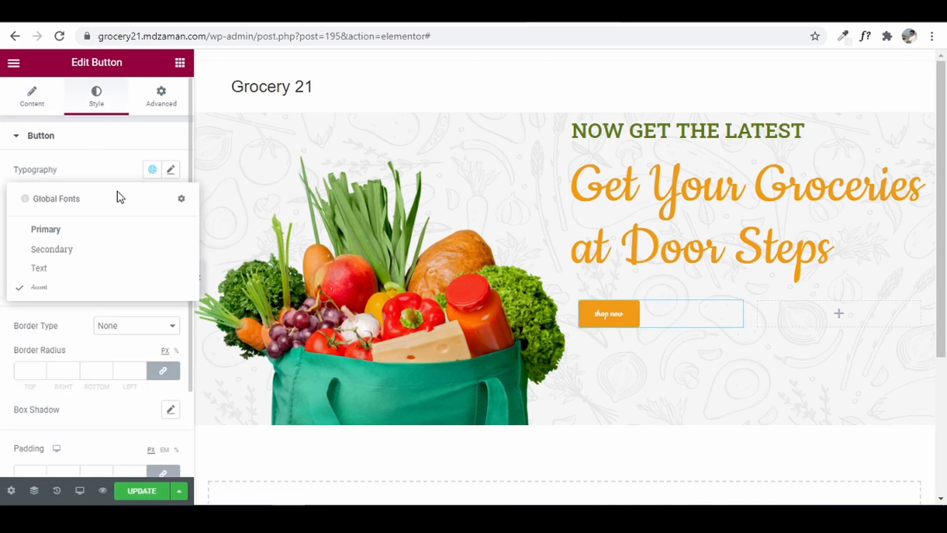
click(60, 234)
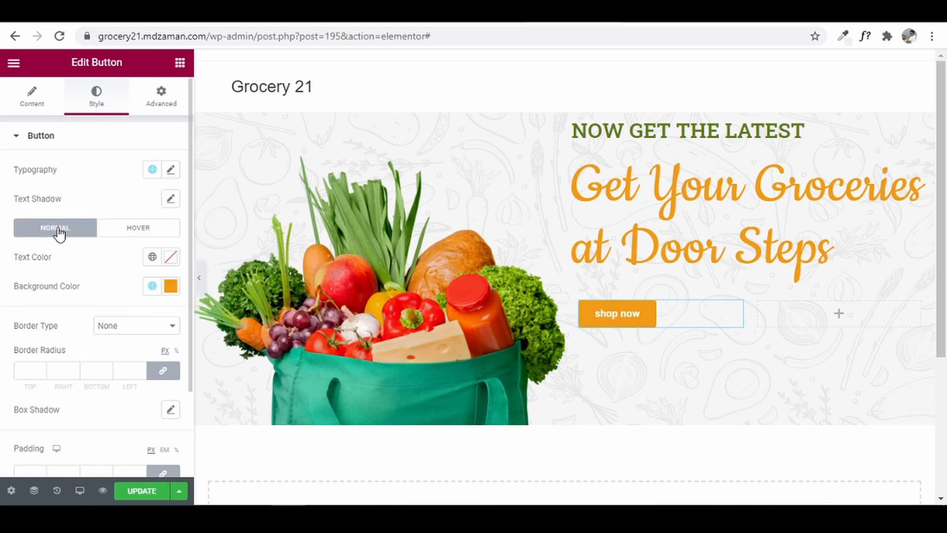
click(171, 170)
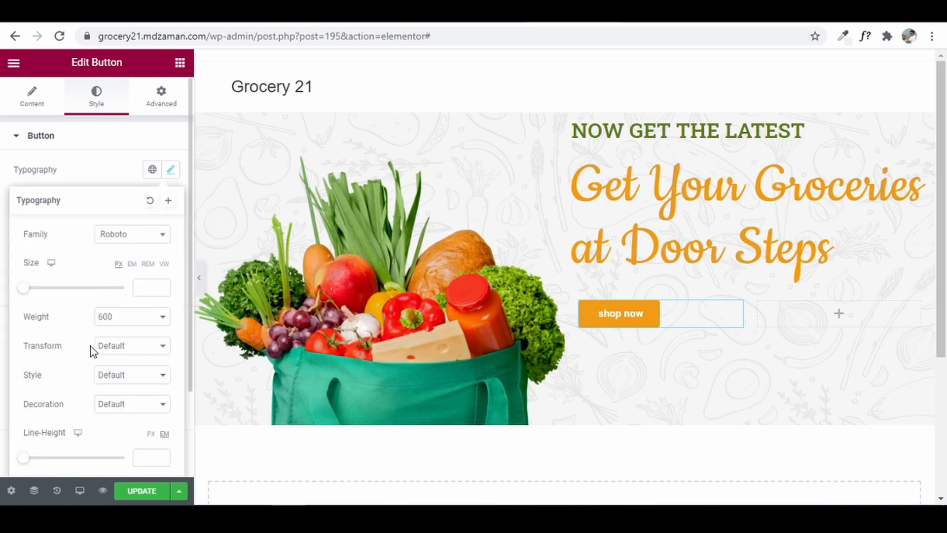
click(114, 345)
click(114, 371)
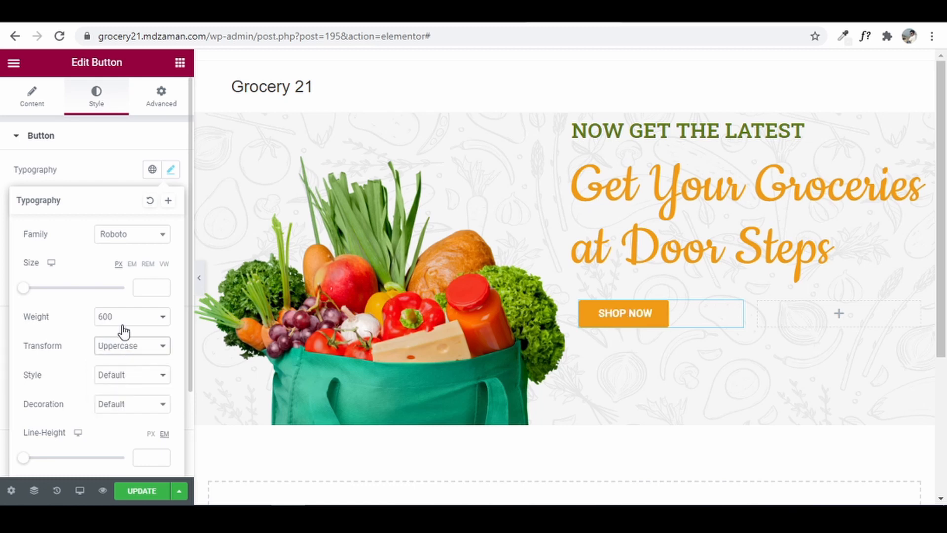
click(124, 316)
click(110, 375)
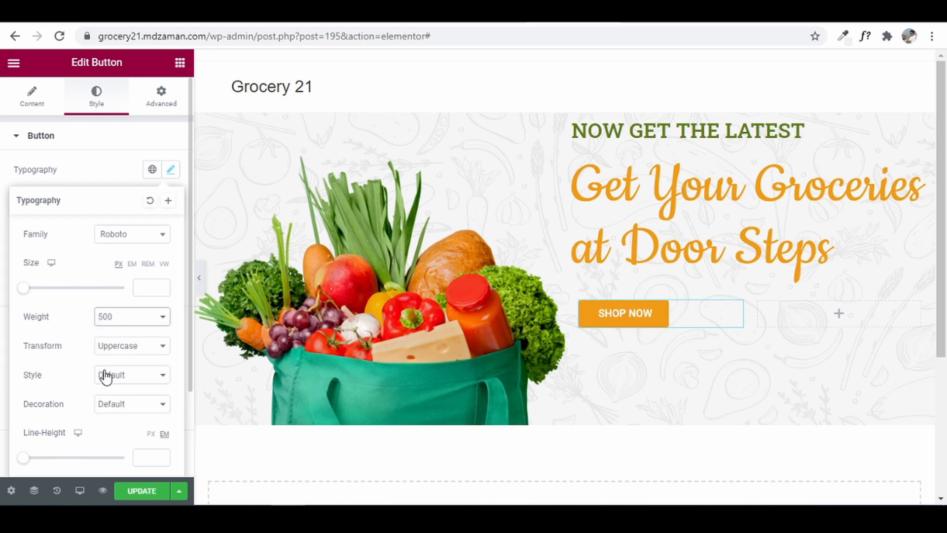
click(2, 225)
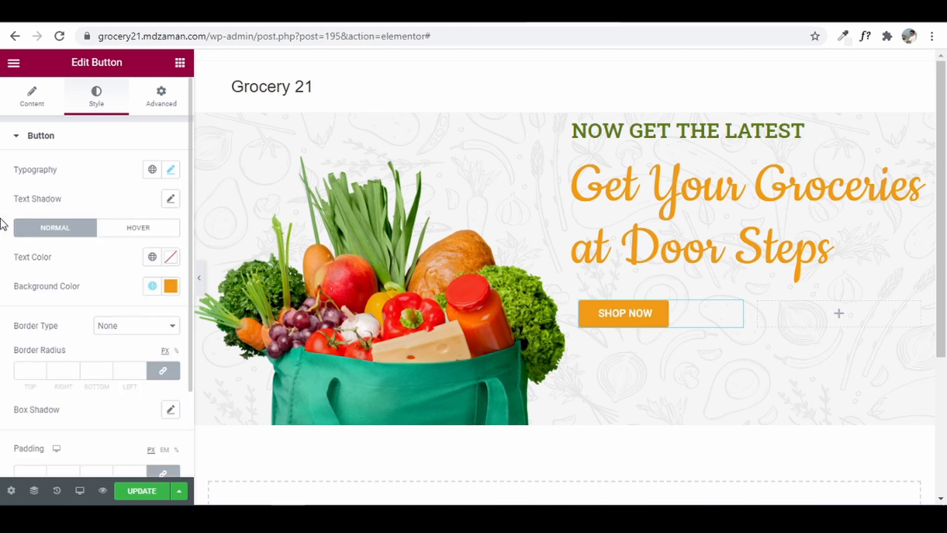
- Set the button background to the Secondary green with a 1 px solid border
click(151, 289)
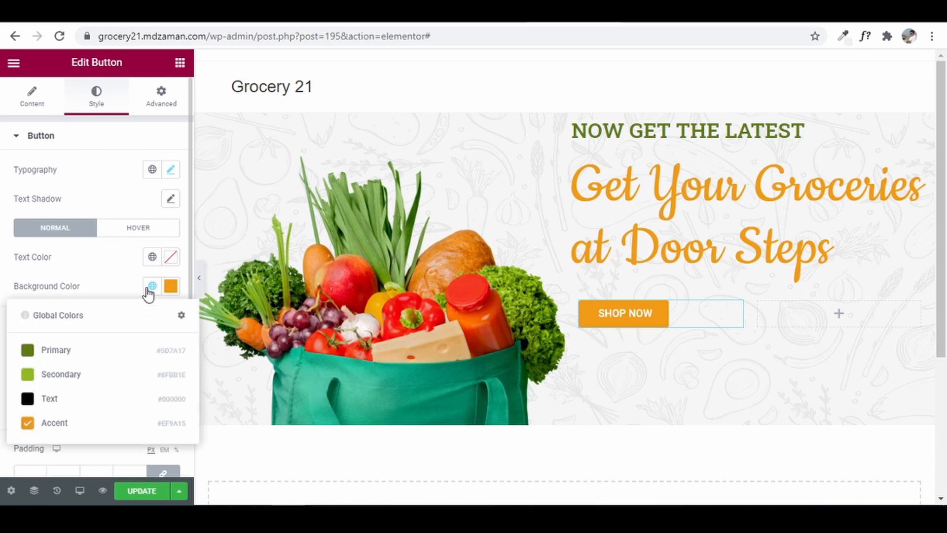
click(57, 377)
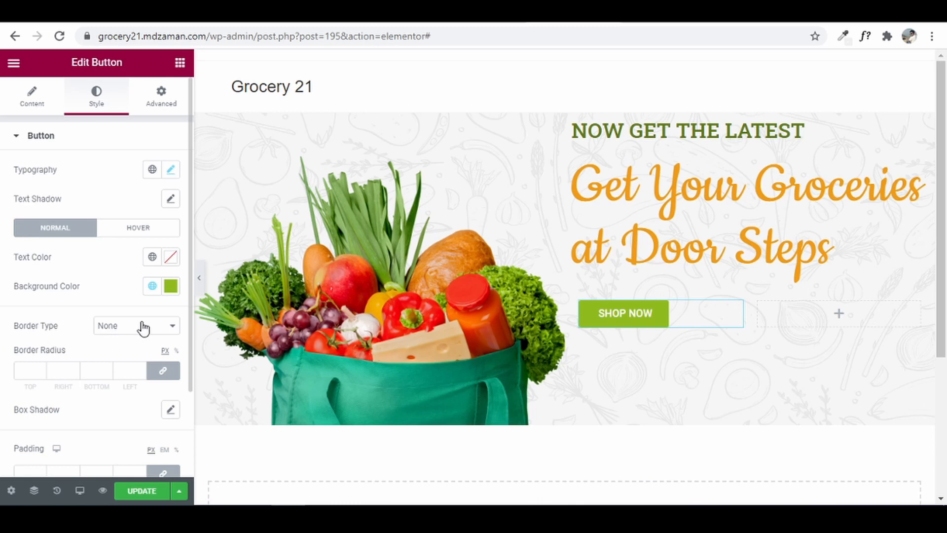
click(165, 327)
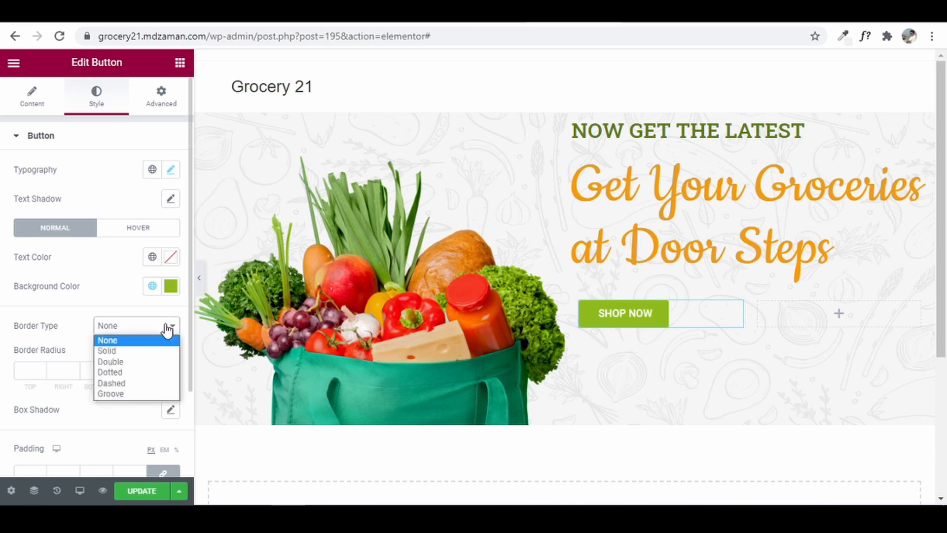
click(136, 350)
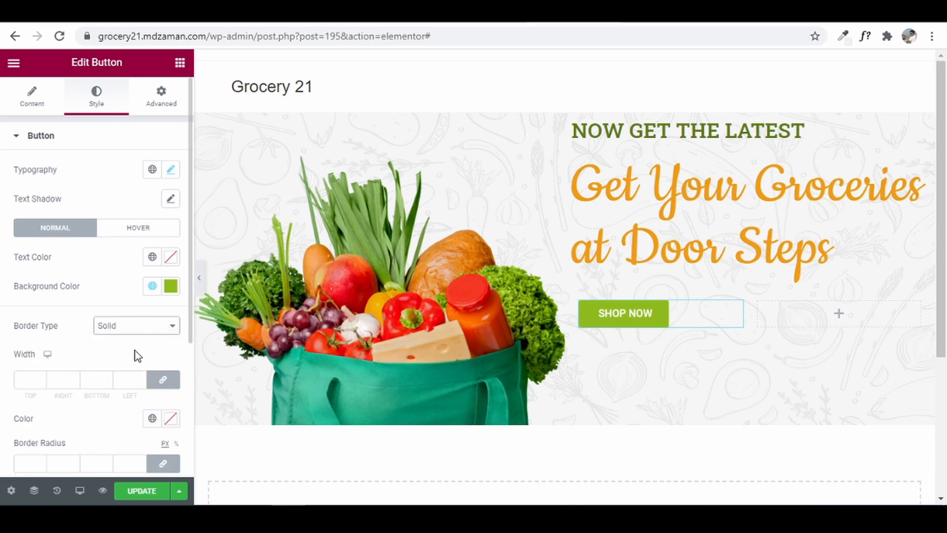
click(29, 379)
text(1)
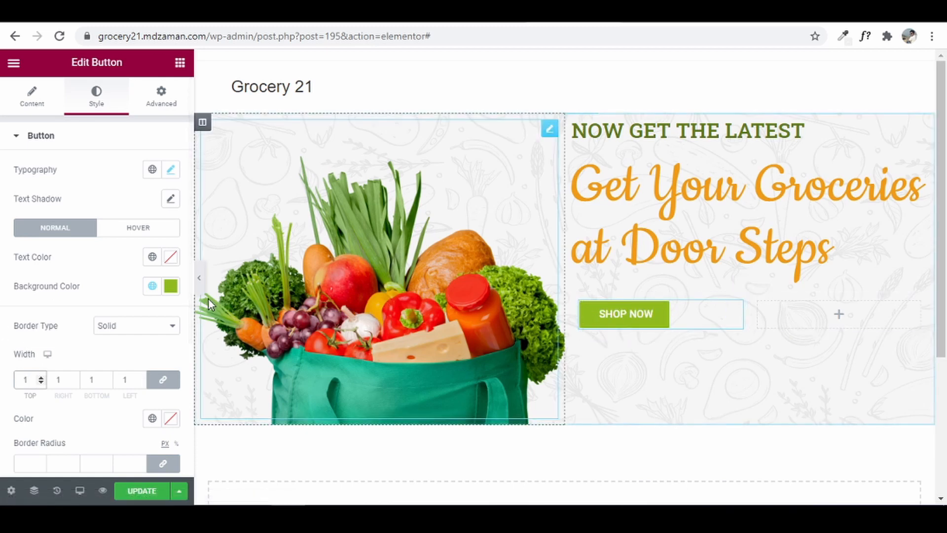
- Set the button's border radius to 0
scroll(3, 345, down, 2)
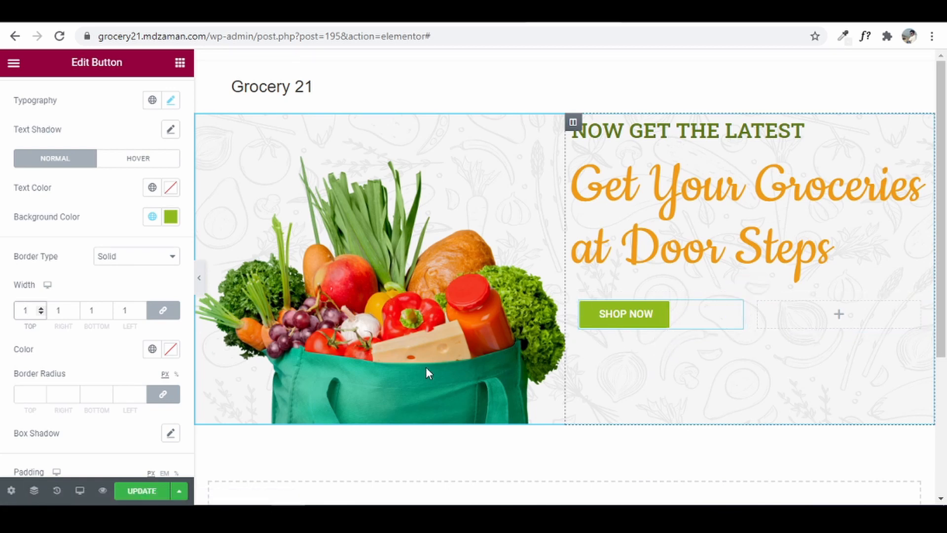
click(28, 389)
text(1)
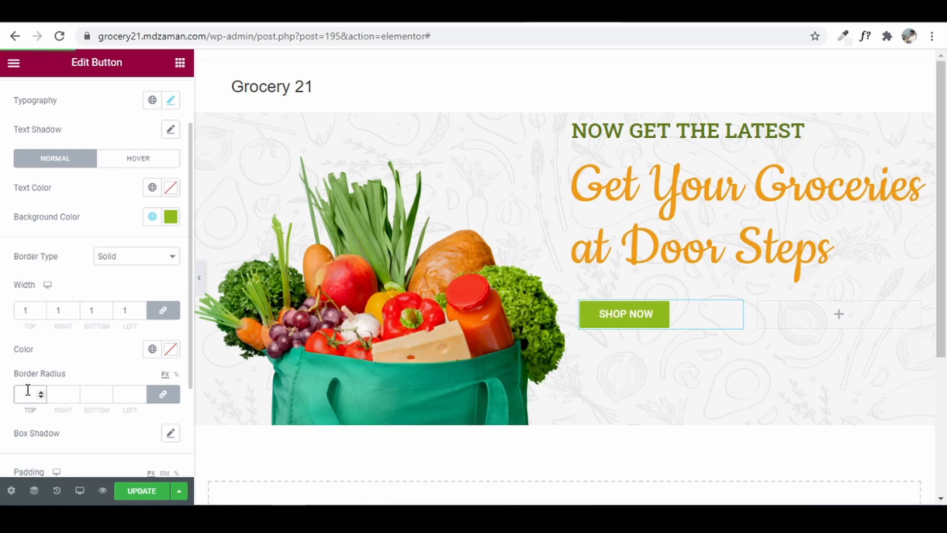
text(0)
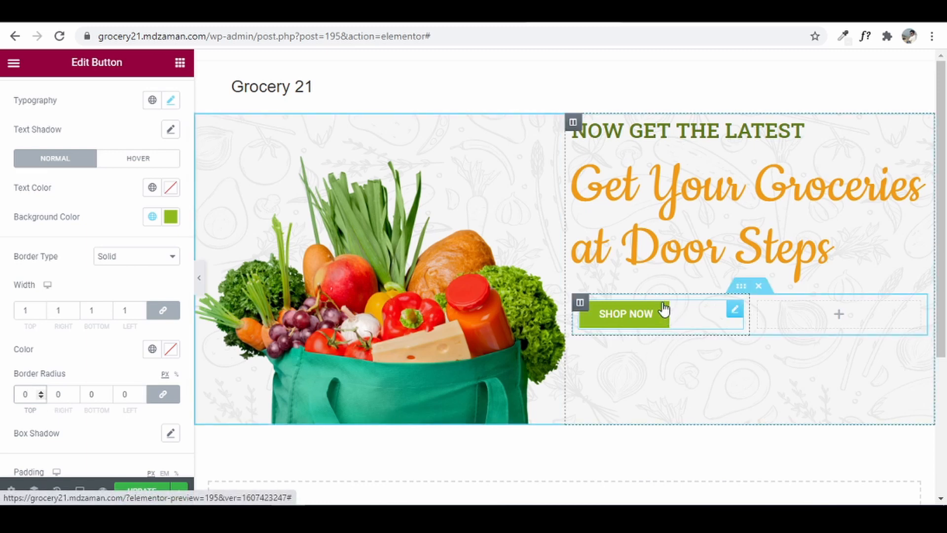
- Unlink the padding and set 15 top and bottom, 40 left and right
scroll(4, 409, down, 3)
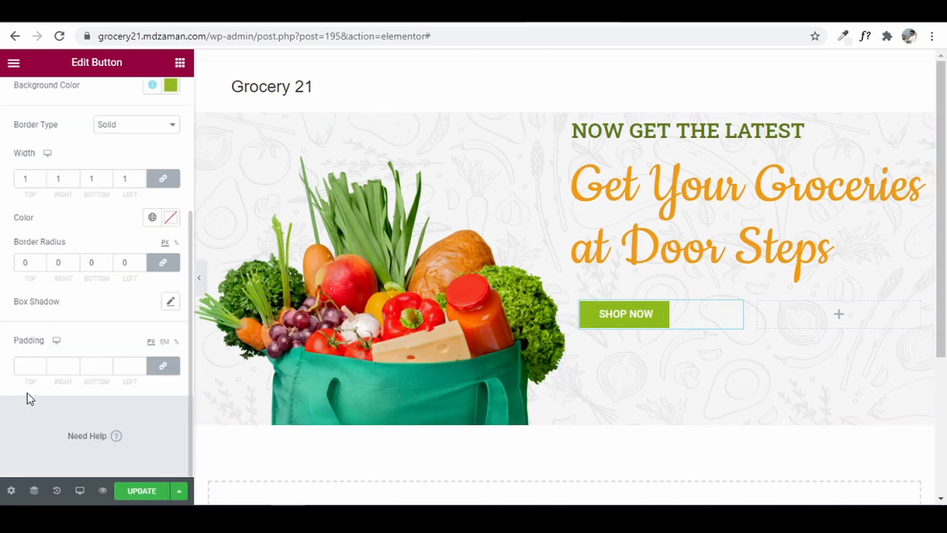
click(24, 365)
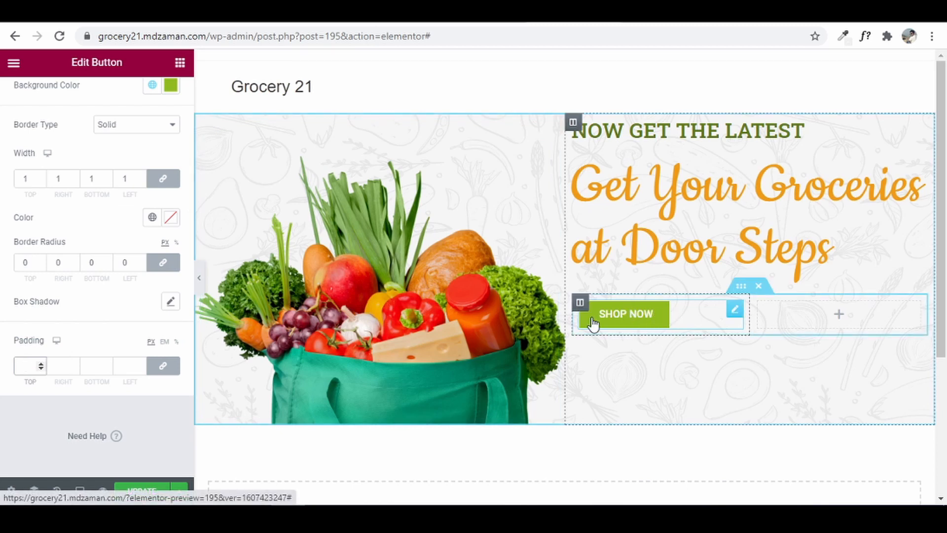
click(163, 367)
double_click(31, 365)
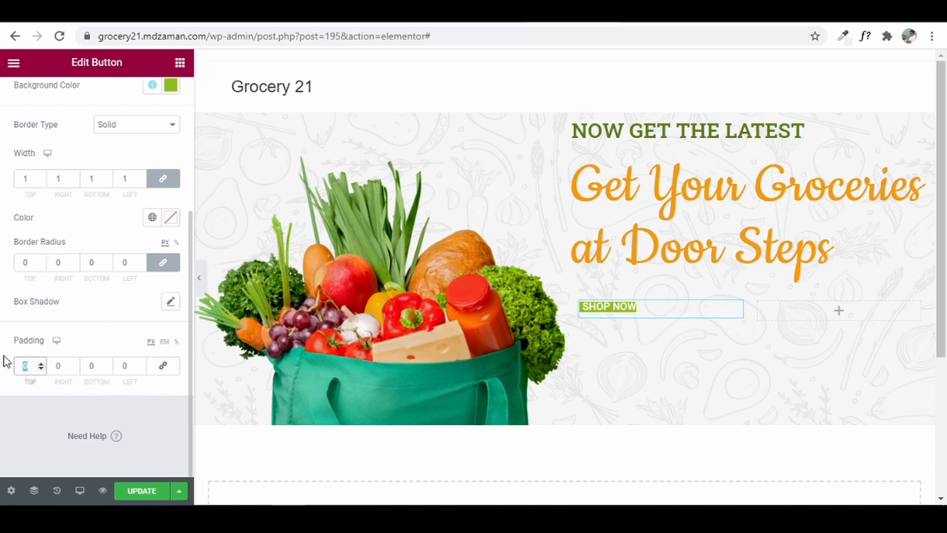
text(15)
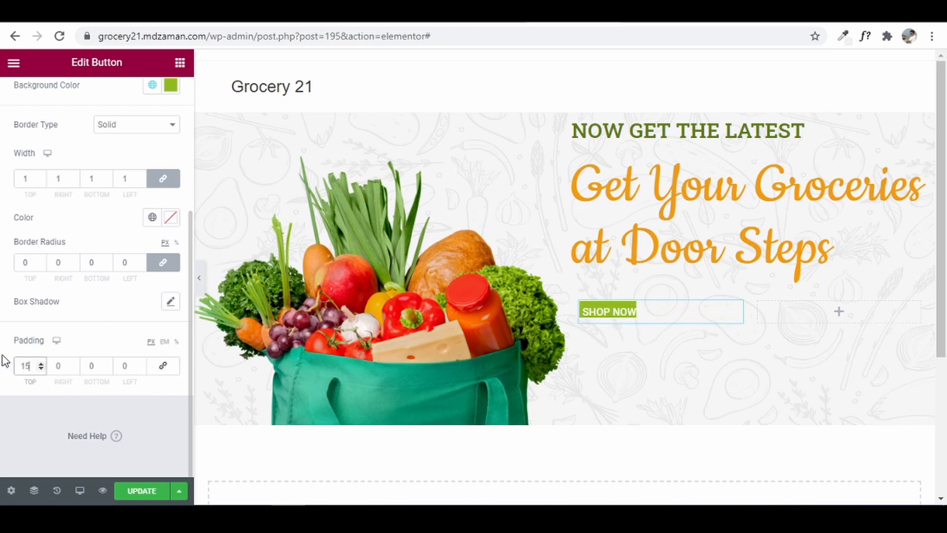
click(97, 368)
text(15)
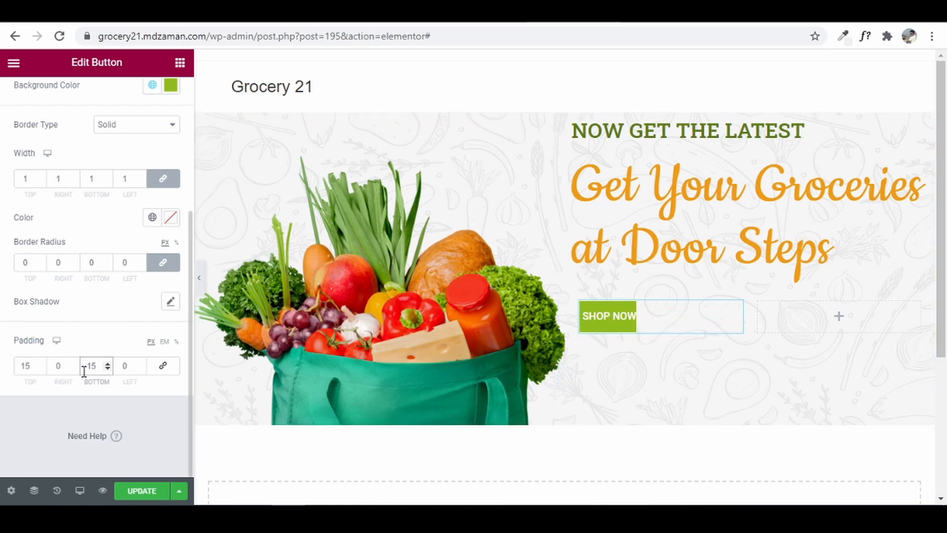
click(55, 366)
text(4)
click(124, 366)
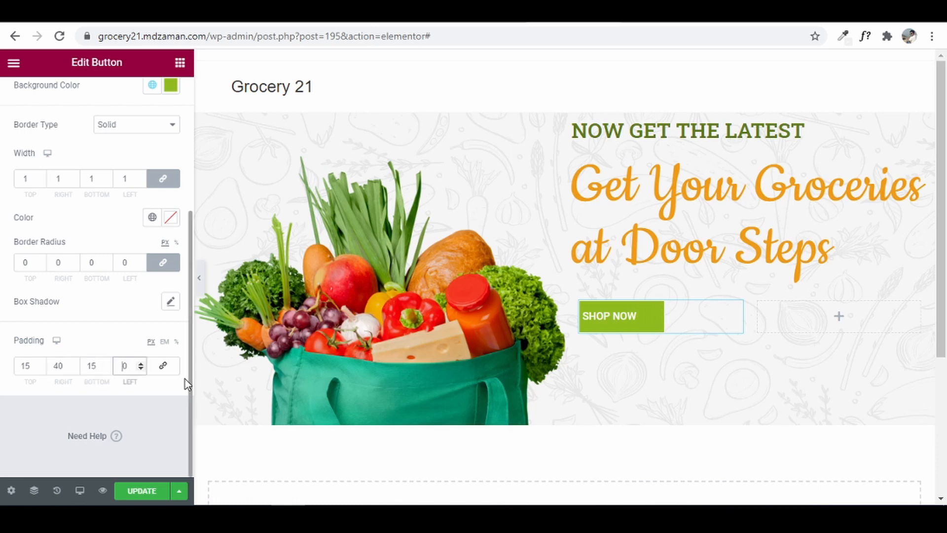
text(4)
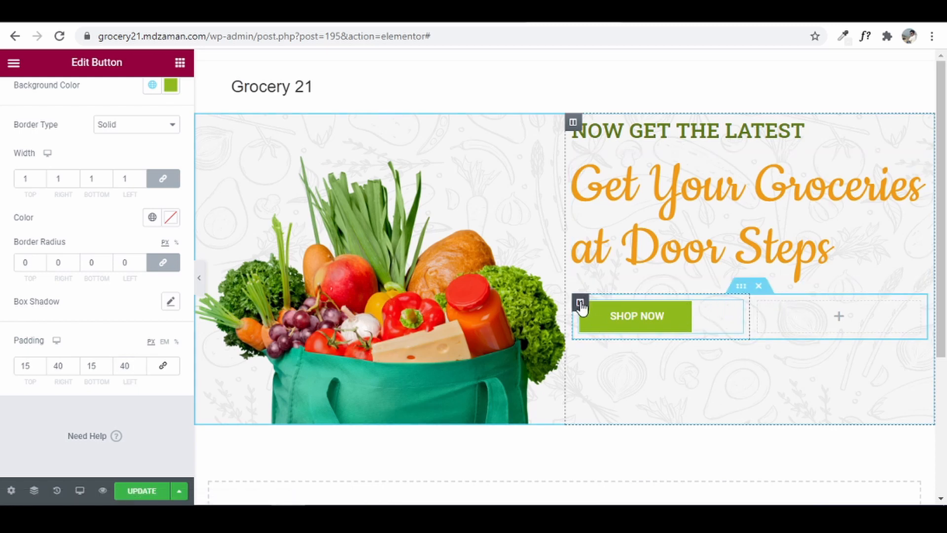
- Duplicate the Shop Now button's column, delete the empty third column, and view the Z-Groceries reference
right_click(580, 305)
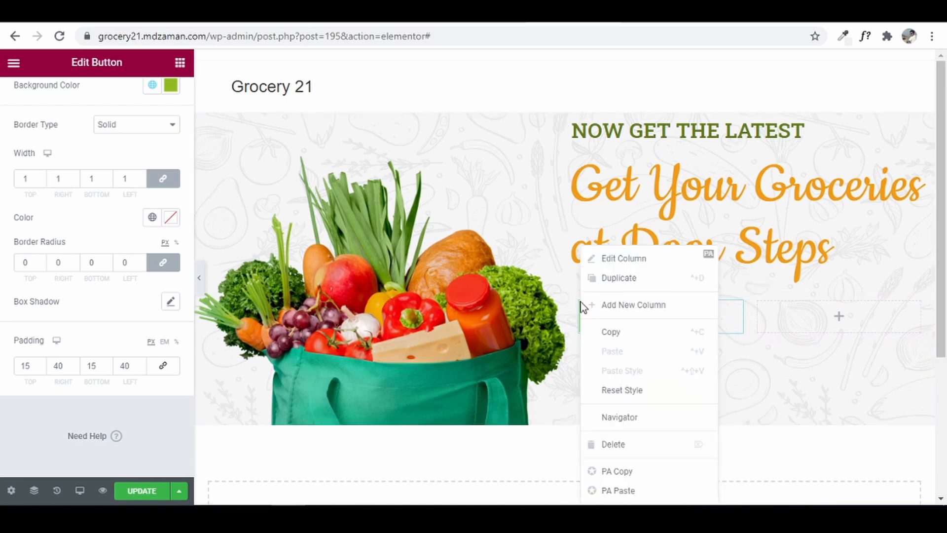
click(630, 280)
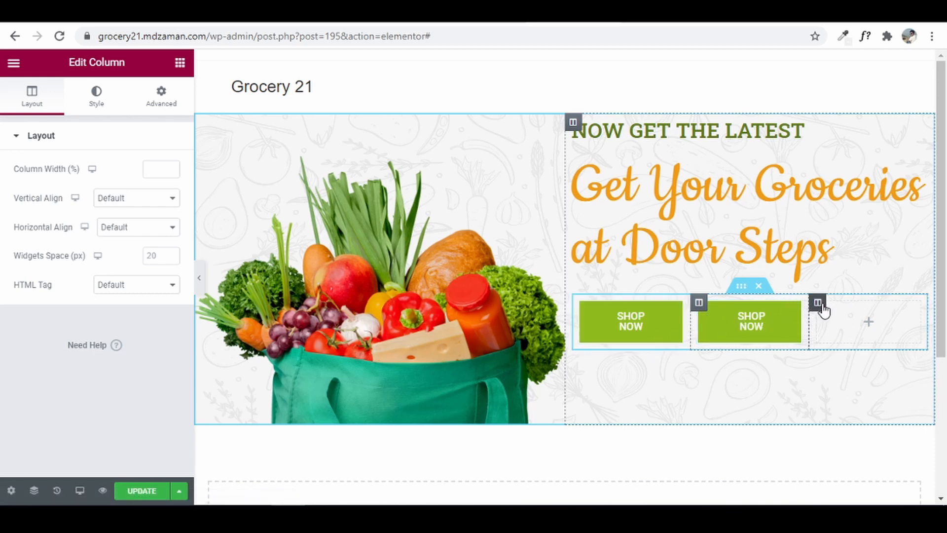
right_click(823, 309)
click(869, 449)
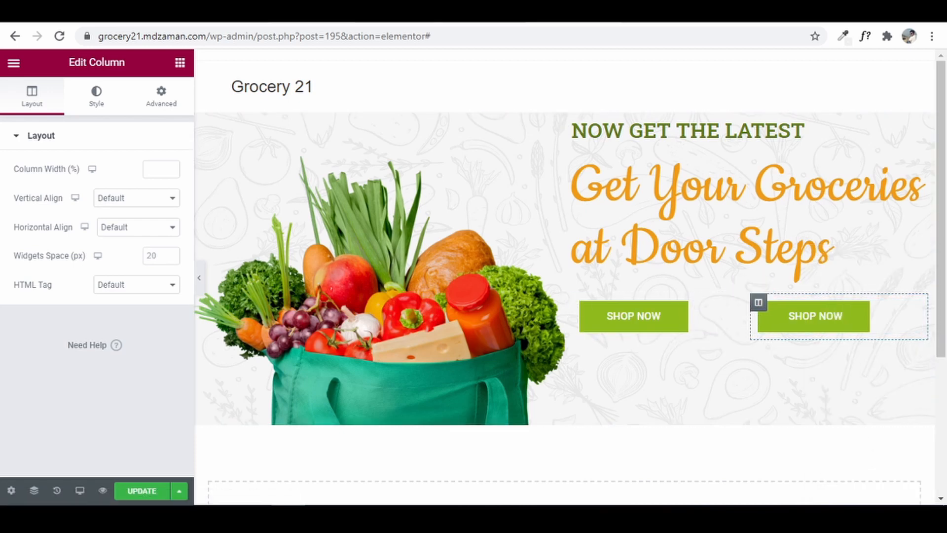
click(477, 13)
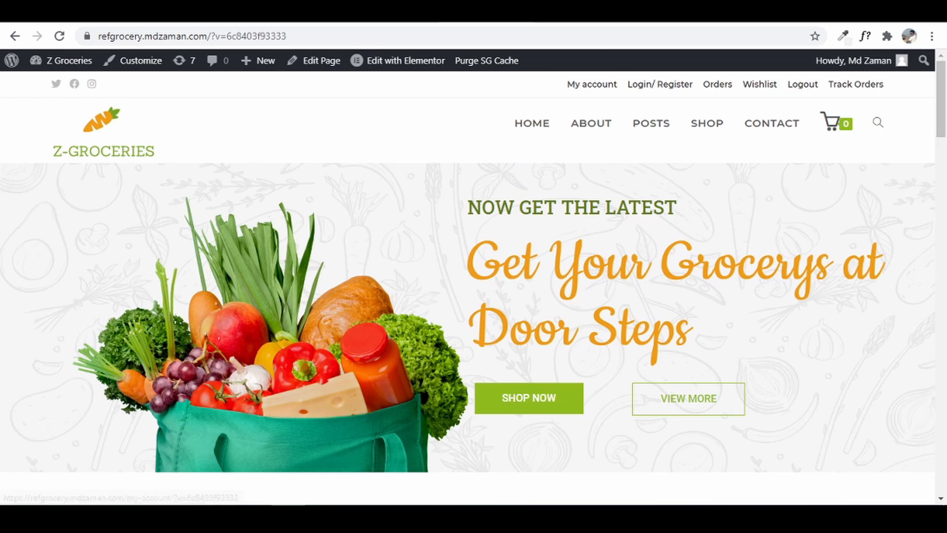
- Back in the editor, drag the column divider so the first button column is about 63% wide
click(591, 13)
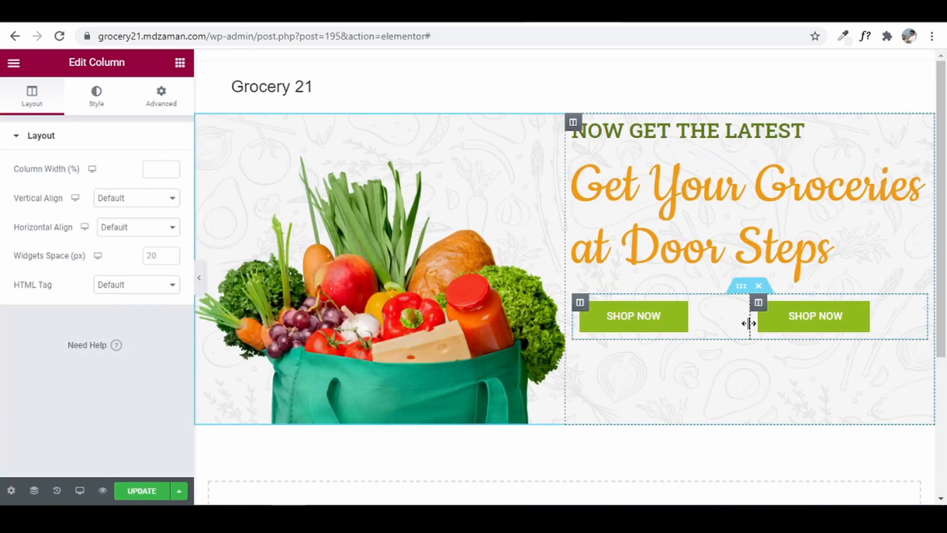
drag(749, 323, 705, 322)
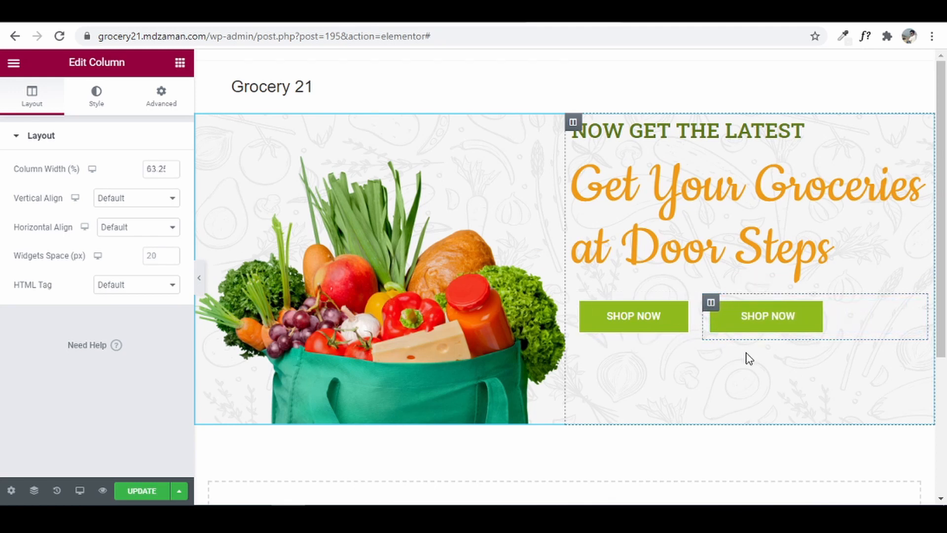
click(844, 323)
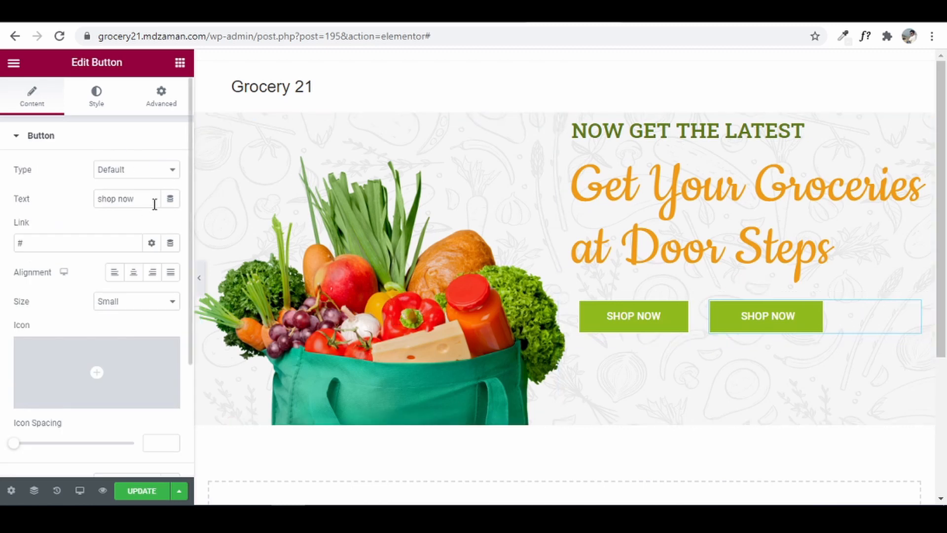
- Relabel the second button 'view more' and make its background colour fully transparent
drag(154, 203, 49, 190)
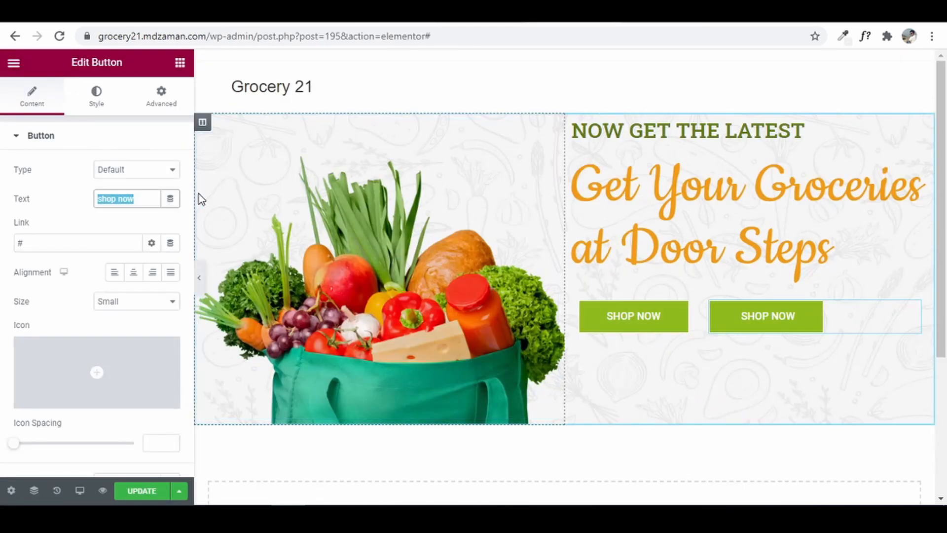
text(view more)
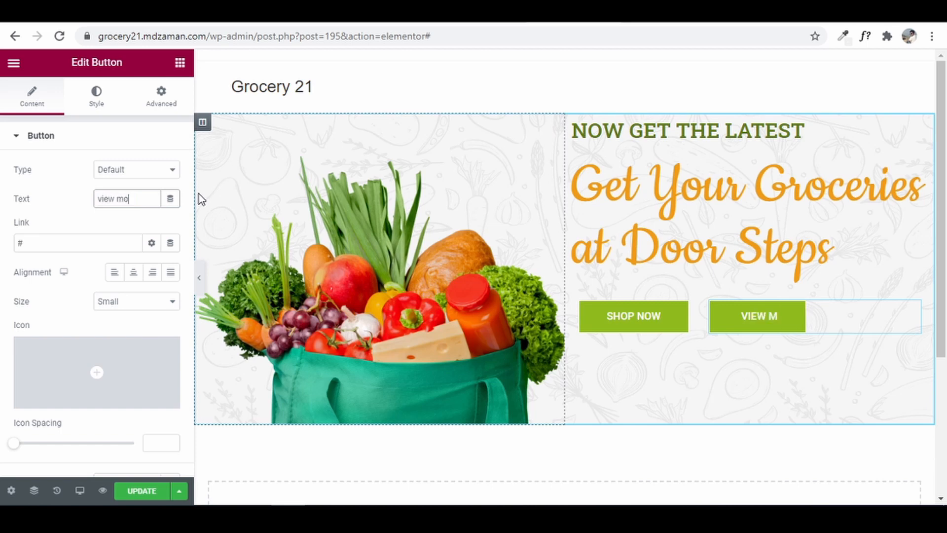
click(97, 96)
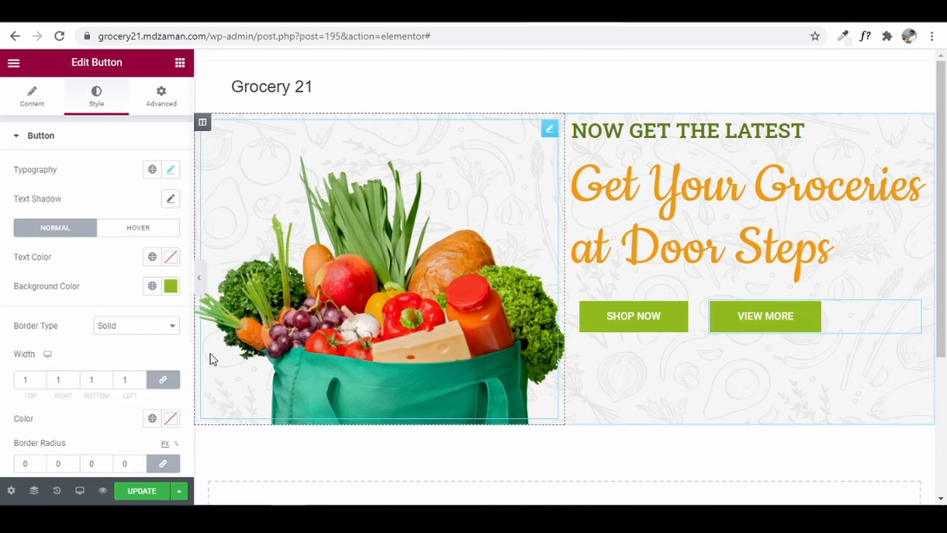
click(170, 287)
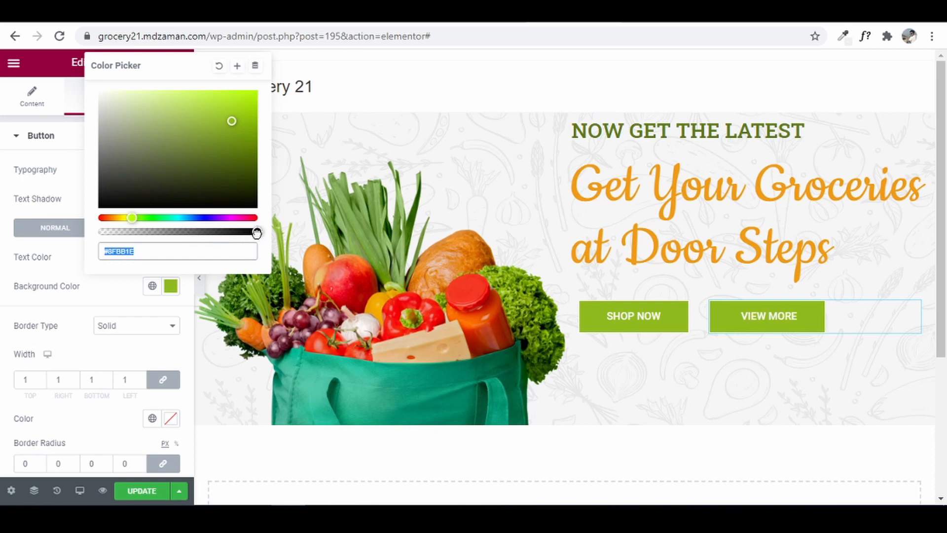
drag(257, 232, 99, 232)
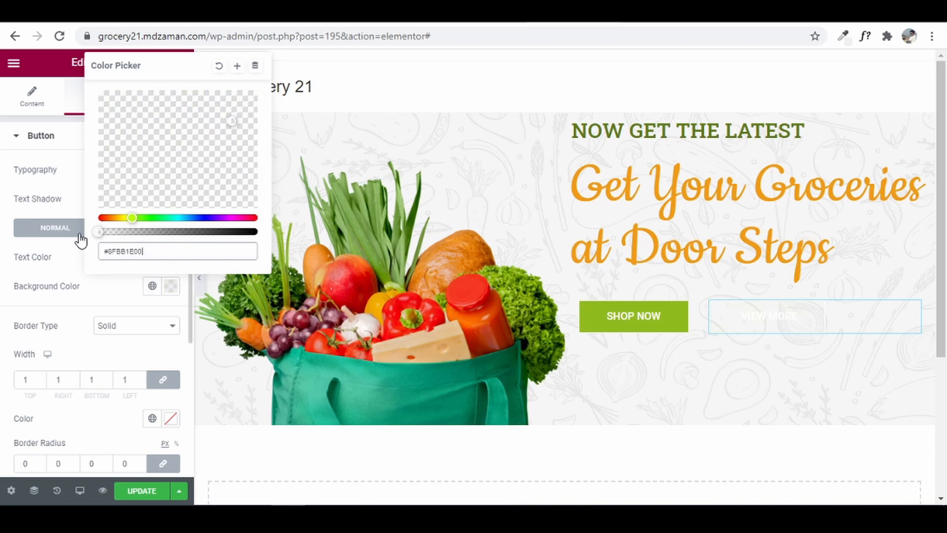
click(4, 232)
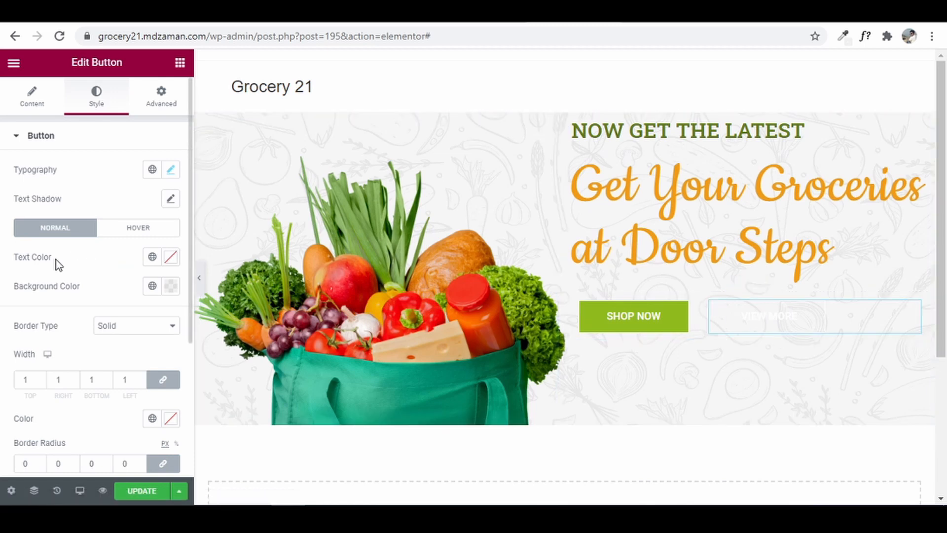
- Set the button text colour to the global Secondary lime green and update the page
click(152, 257)
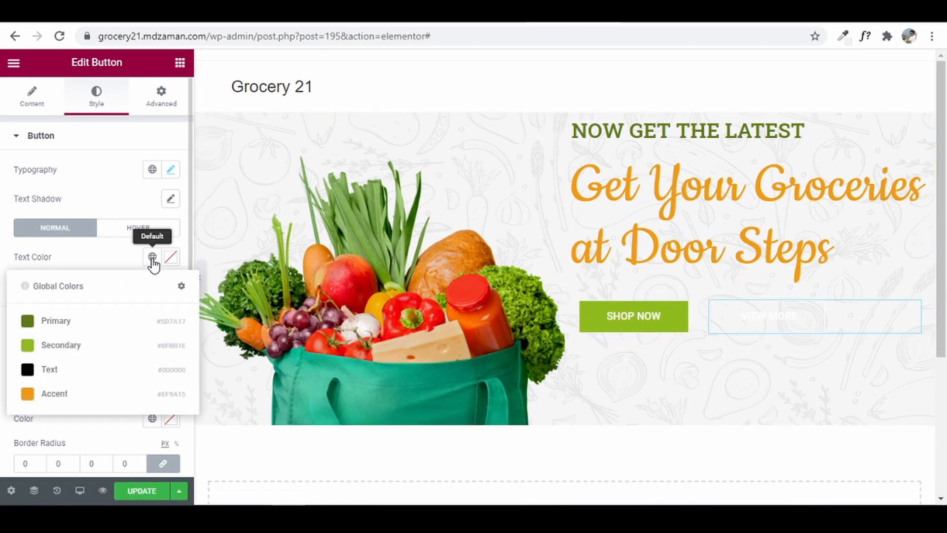
click(76, 343)
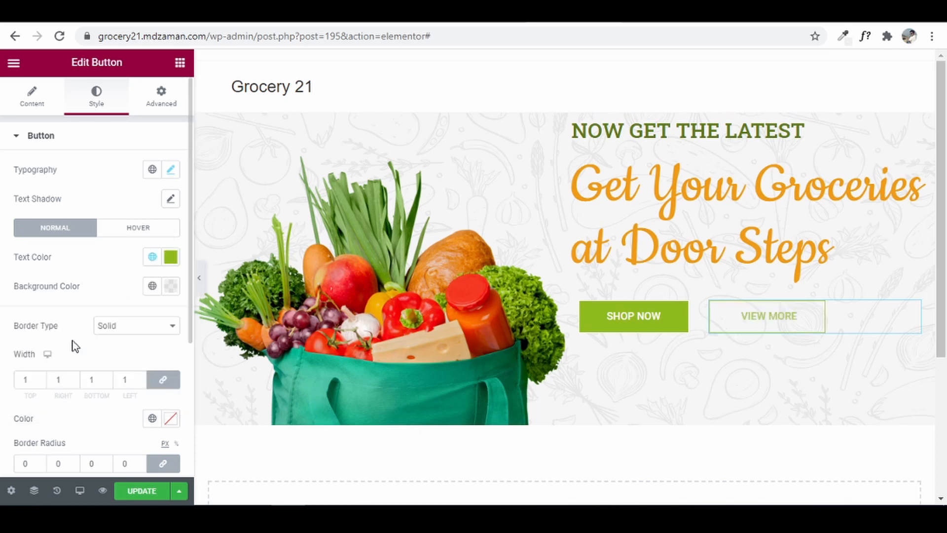
click(134, 495)
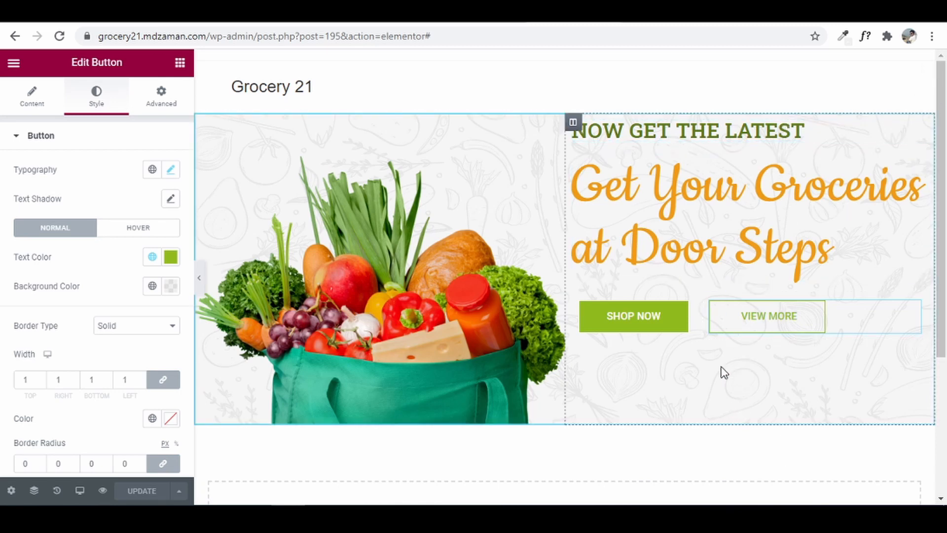
- Unlink the right text column's padding, set top 70 px and bottom 50 px, and update the page
click(573, 123)
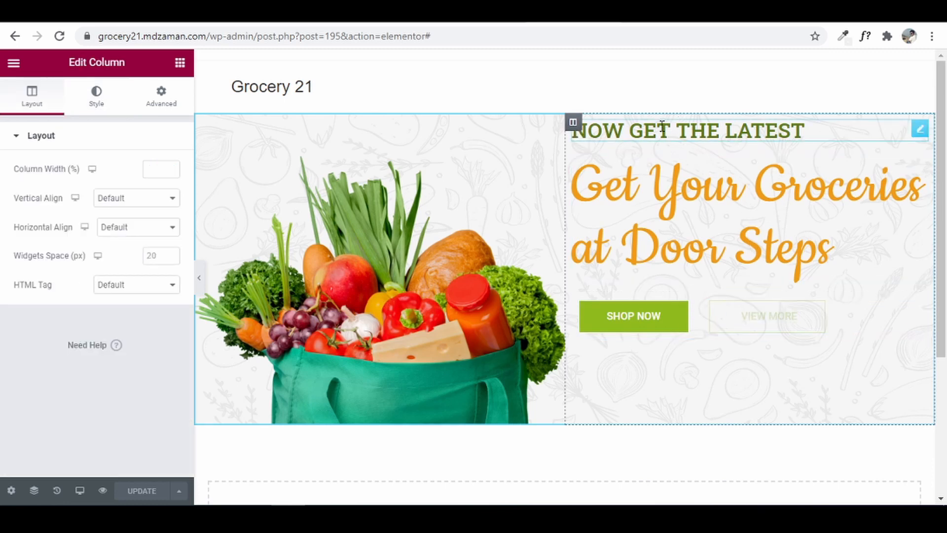
click(163, 112)
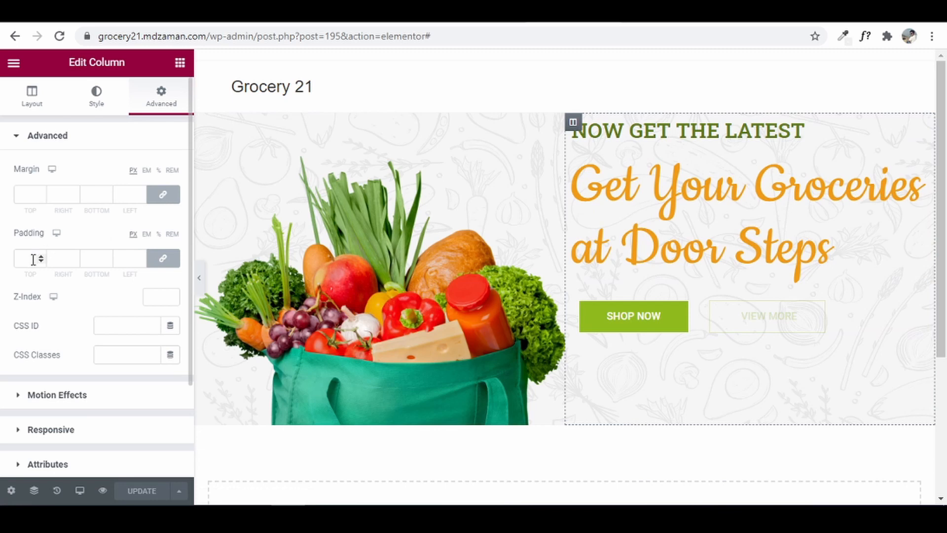
click(167, 266)
drag(35, 257, 4, 254)
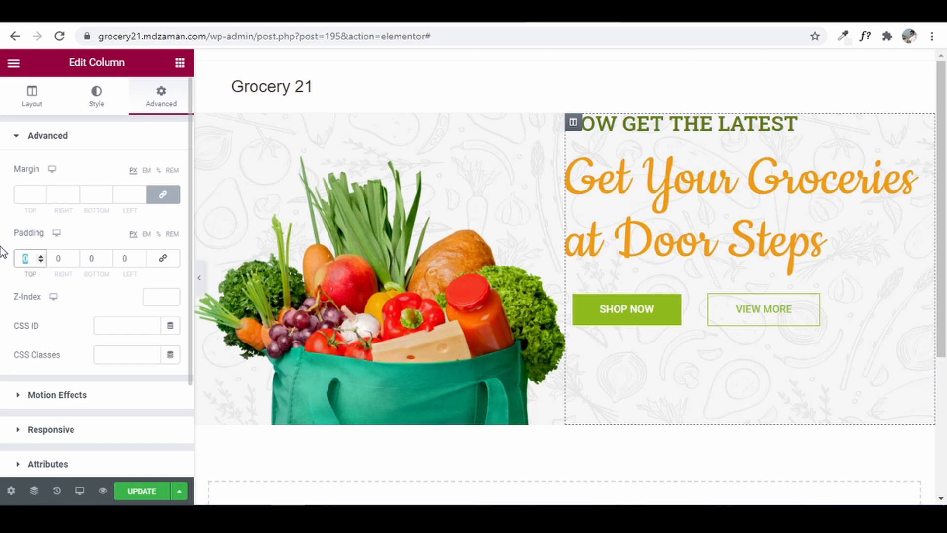
text(50)
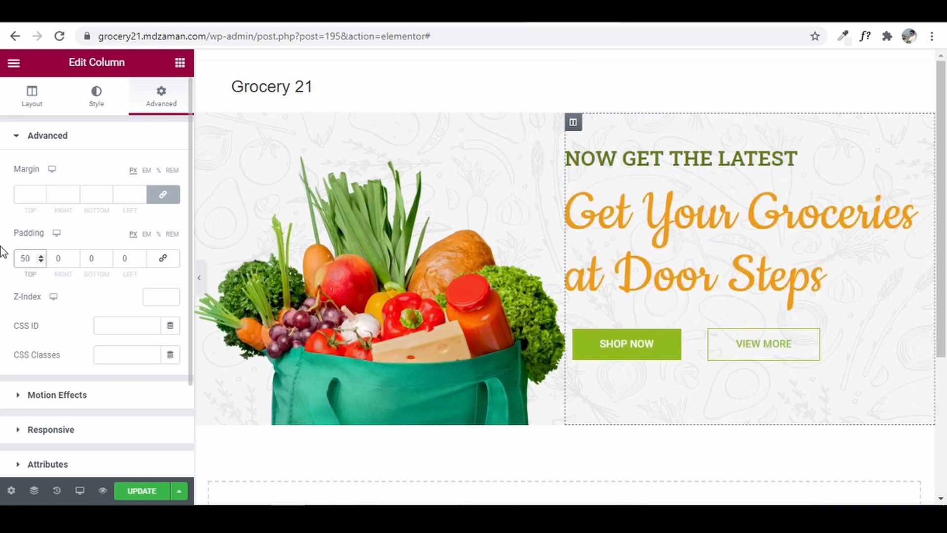
drag(21, 257, 3, 265)
text(7)
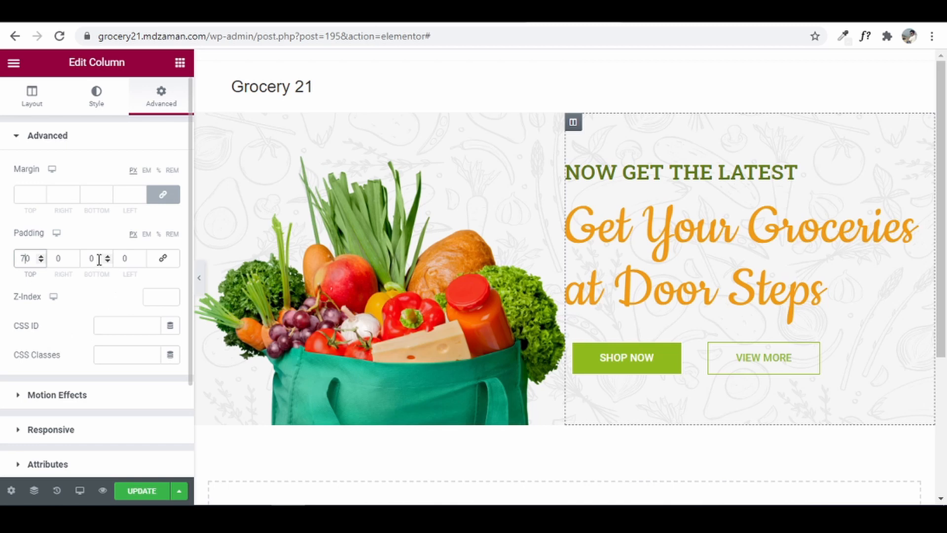
drag(97, 258, 61, 253)
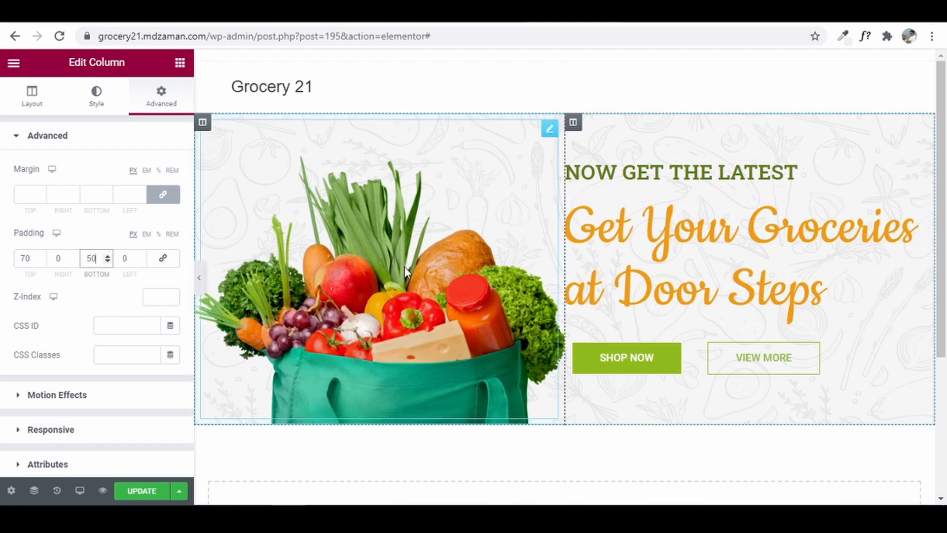
click(143, 494)
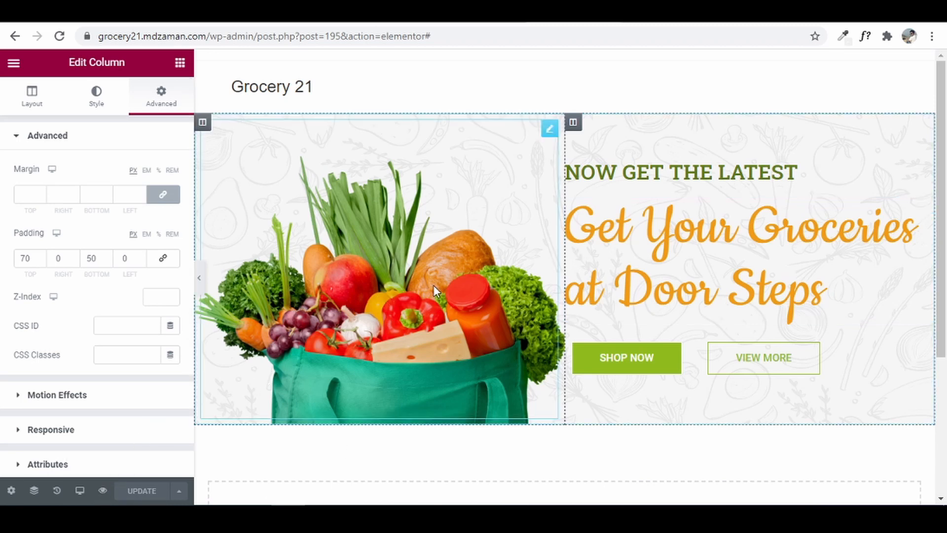
- Switch the Elementor preview to Mobile width
click(80, 491)
click(87, 456)
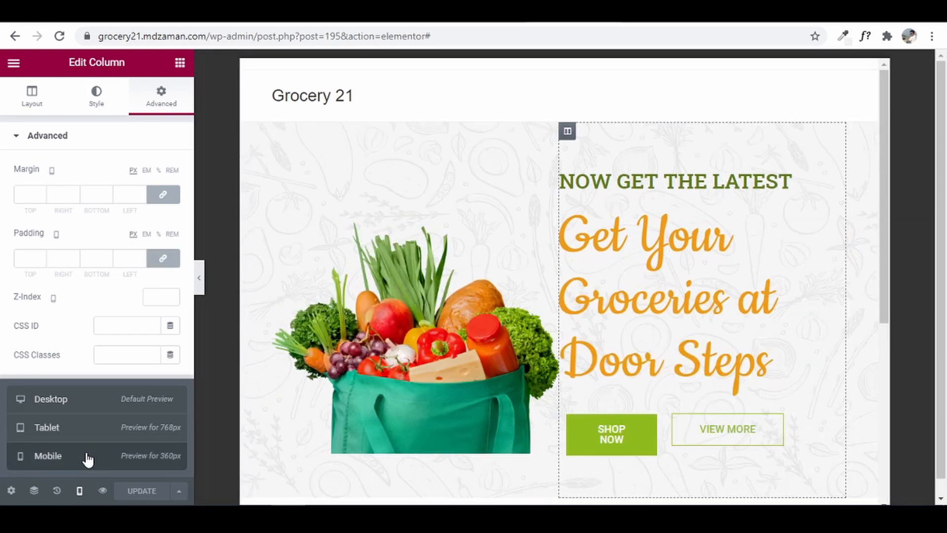
scroll(517, 244, down, 4)
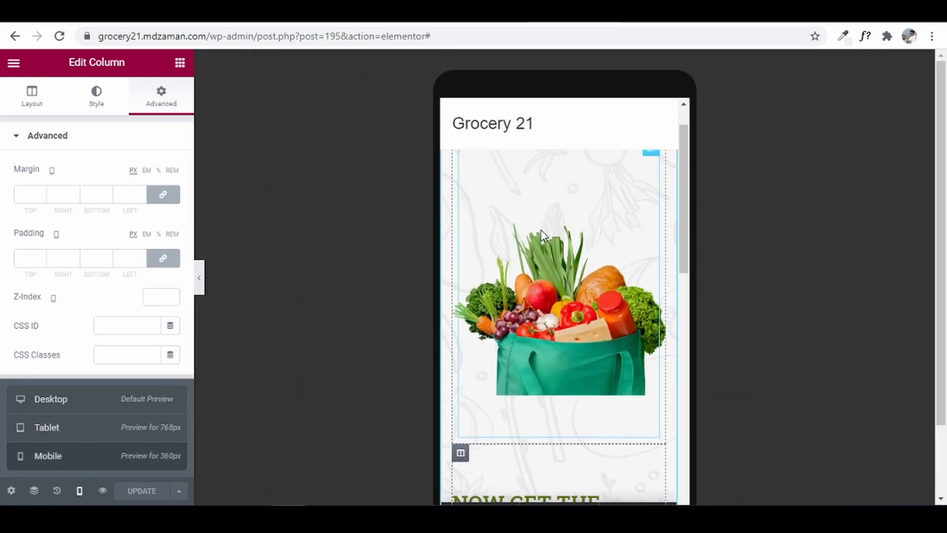
scroll(532, 276, up, 2)
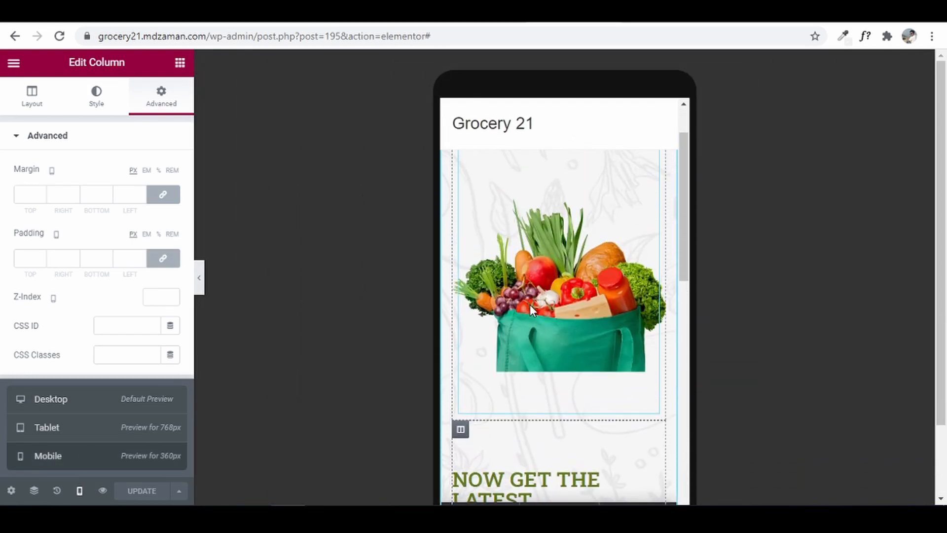
scroll(530, 303, up, 2)
scroll(591, 321, up, 2)
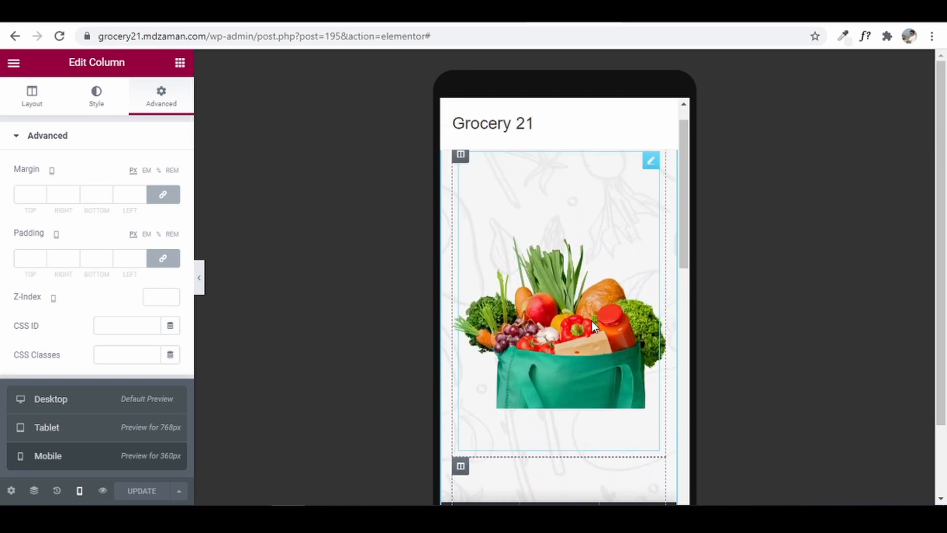
- Set the hero image column's spacer height to 258 px on mobile
click(603, 250)
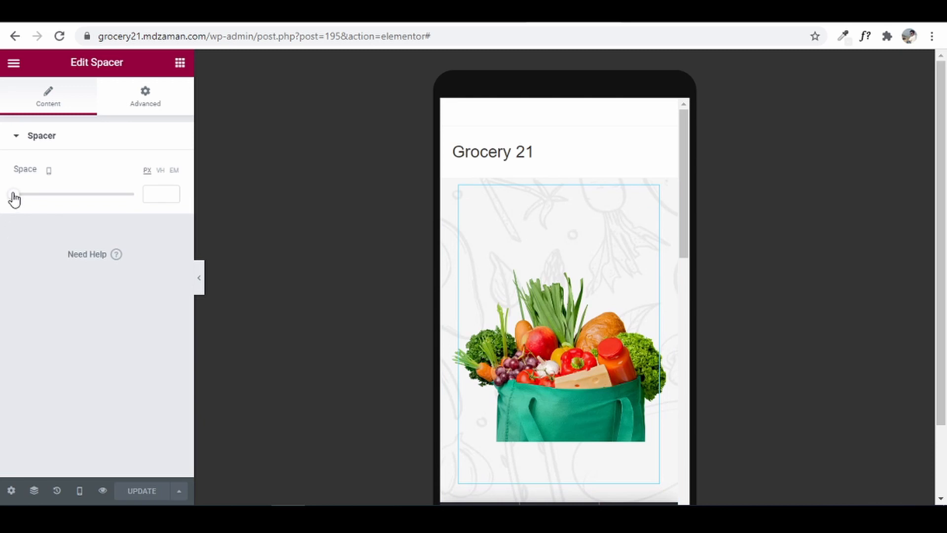
drag(14, 198, 64, 208)
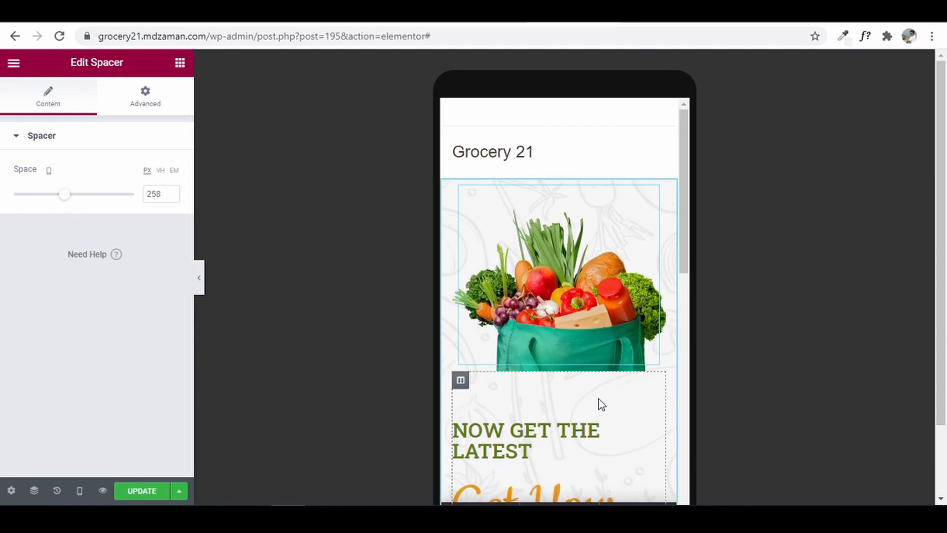
scroll(598, 400, down, 1)
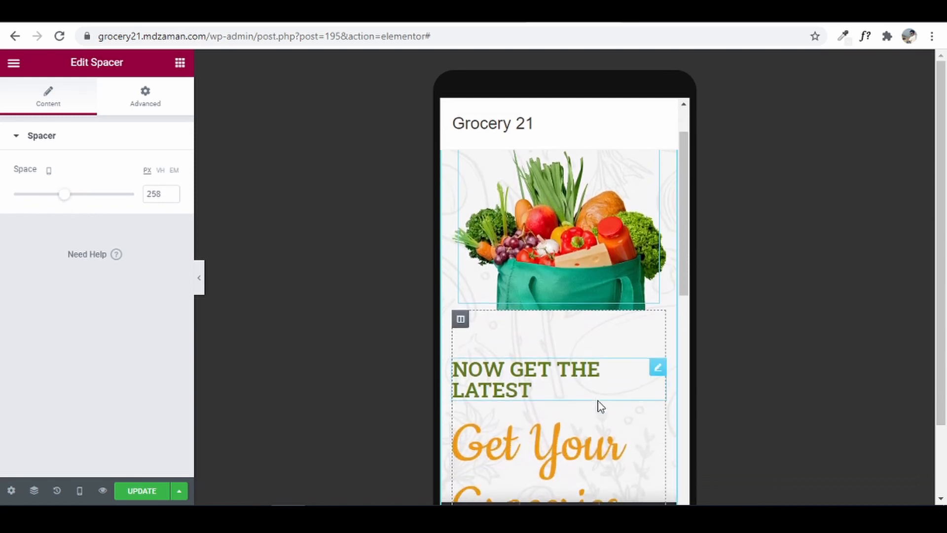
- Shrink the NOW GET THE LATEST heading to 24 px and centre it on mobile
click(620, 367)
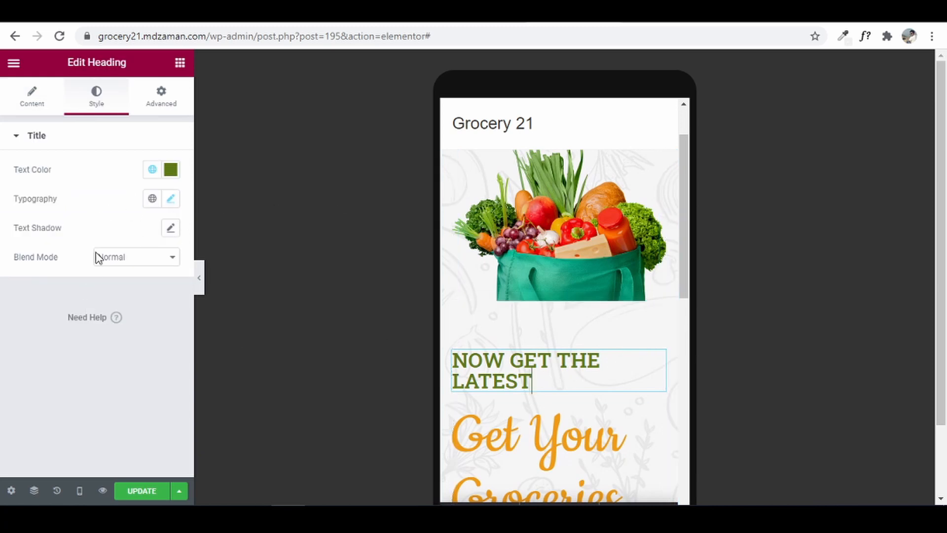
click(170, 199)
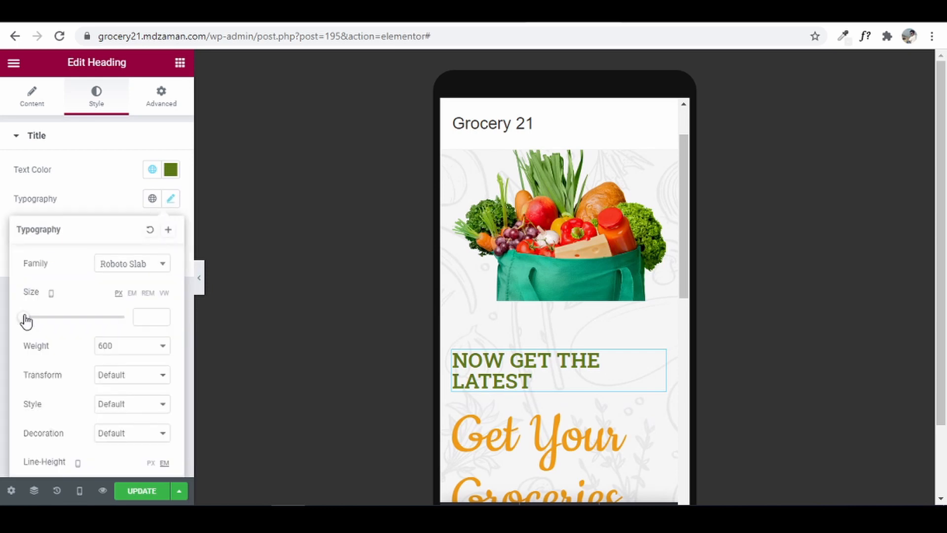
drag(26, 321, 38, 324)
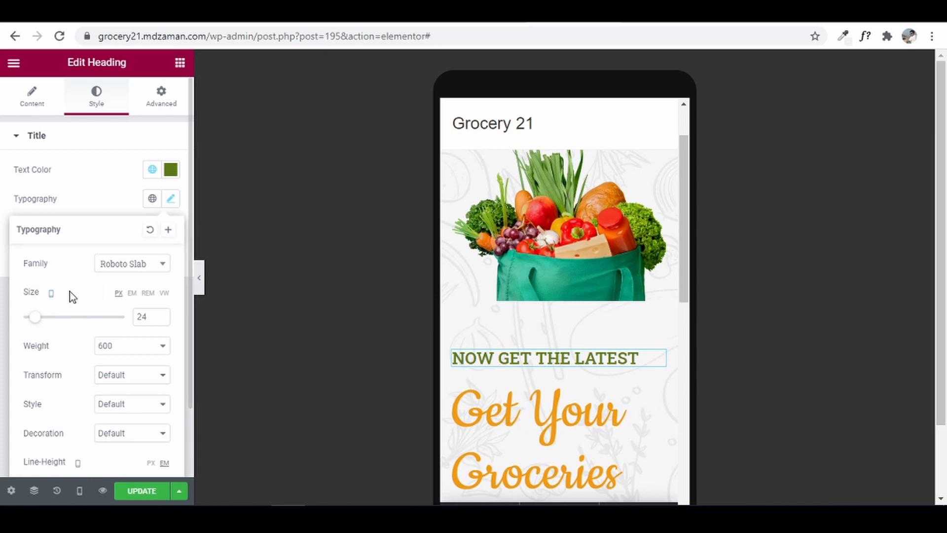
click(4, 296)
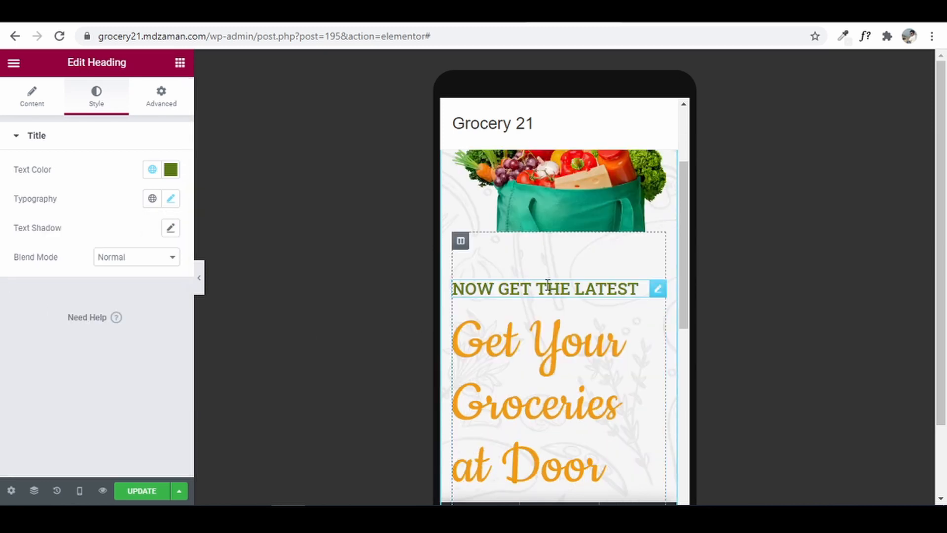
click(33, 106)
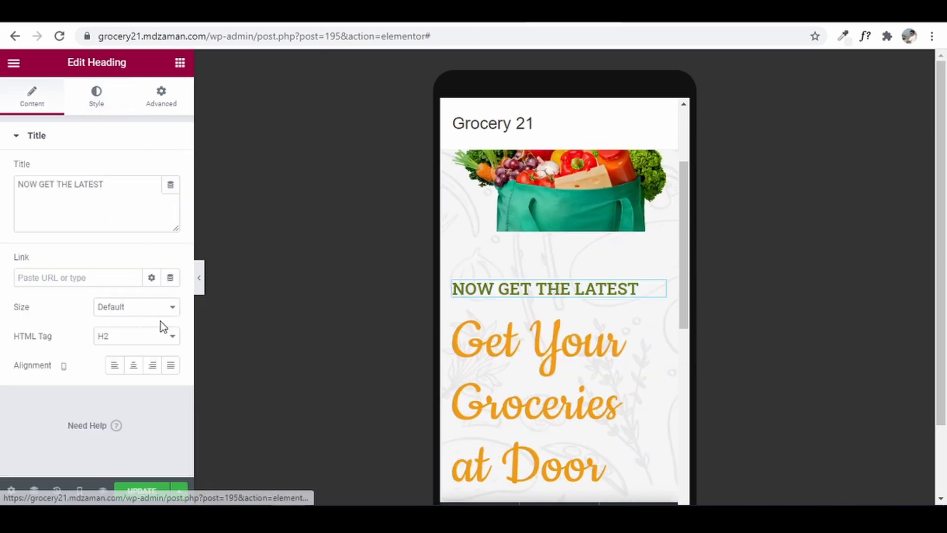
click(140, 369)
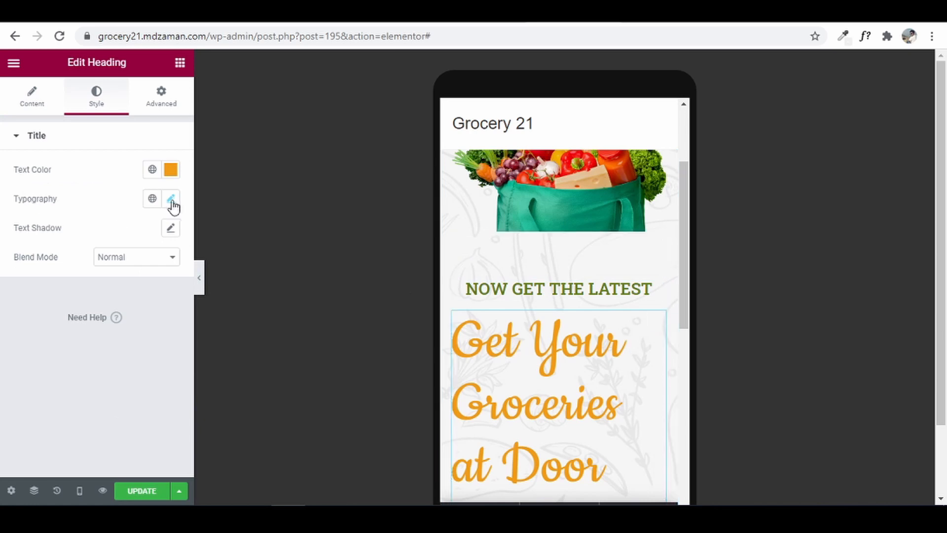
- Shrink the 'Get Your Groceries at Door Steps' headline to 51 px and centre it on mobile
click(171, 200)
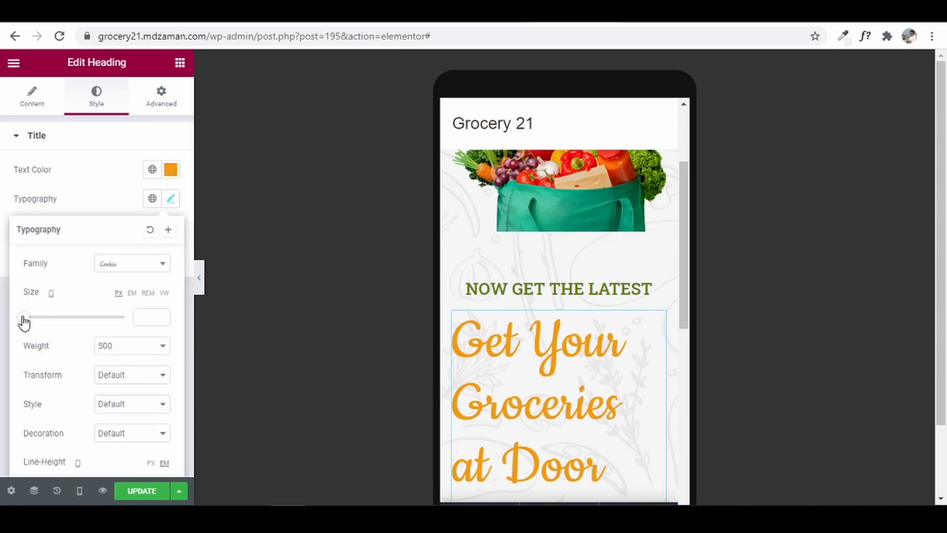
drag(24, 322, 50, 331)
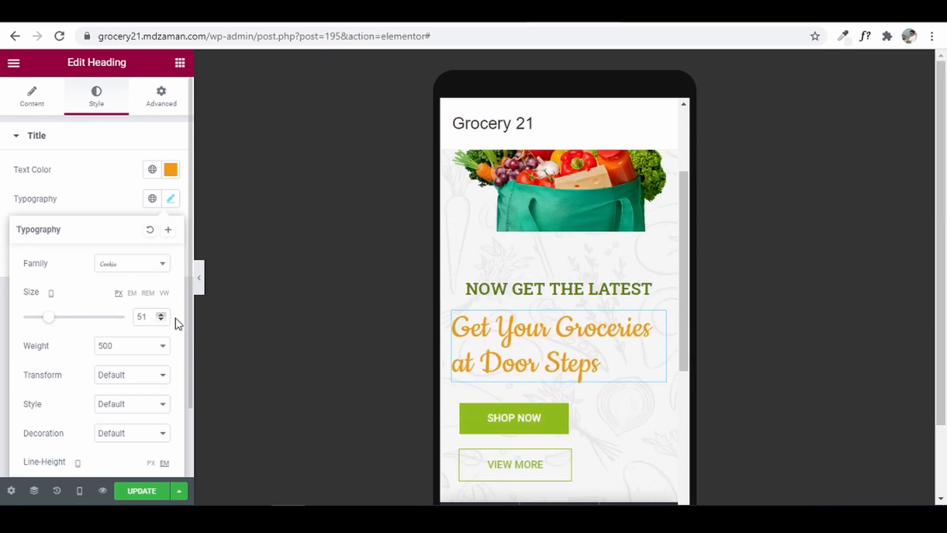
click(32, 94)
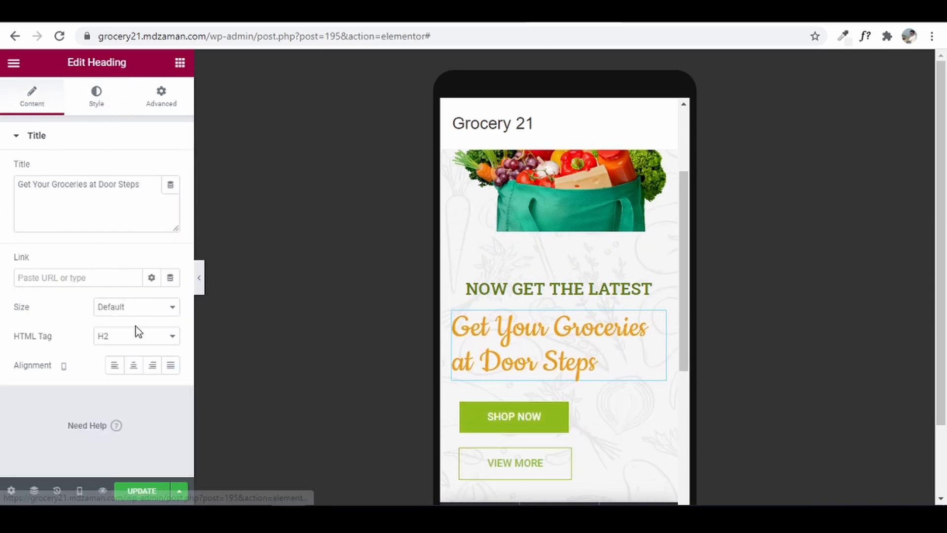
click(133, 367)
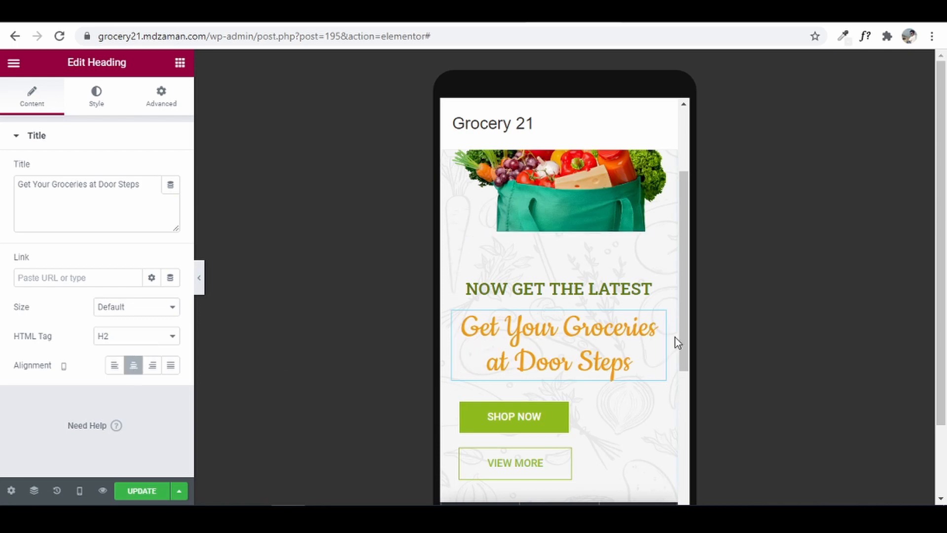
scroll(661, 345, down, 2)
click(612, 339)
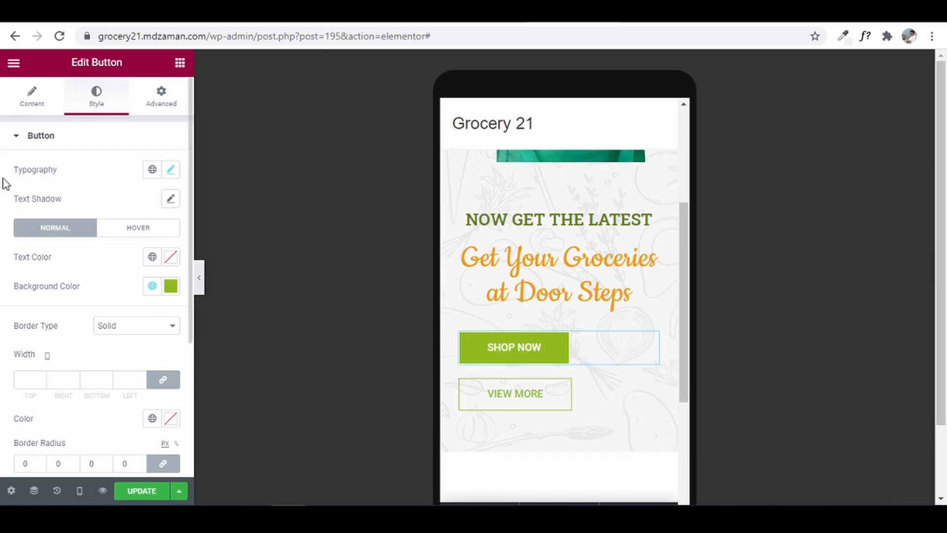
- Set Alignment to Center for both the SHOP NOW and VIEW MORE buttons on mobile
click(41, 104)
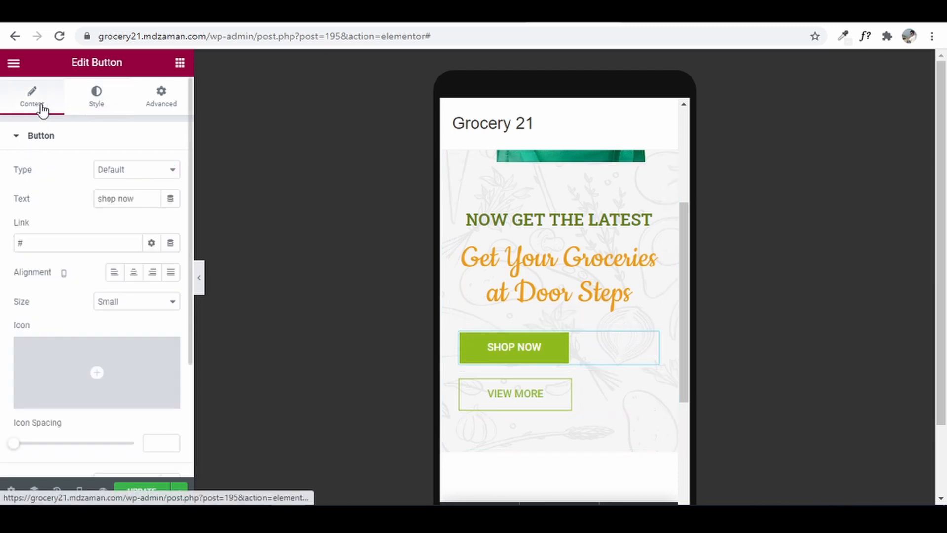
click(133, 273)
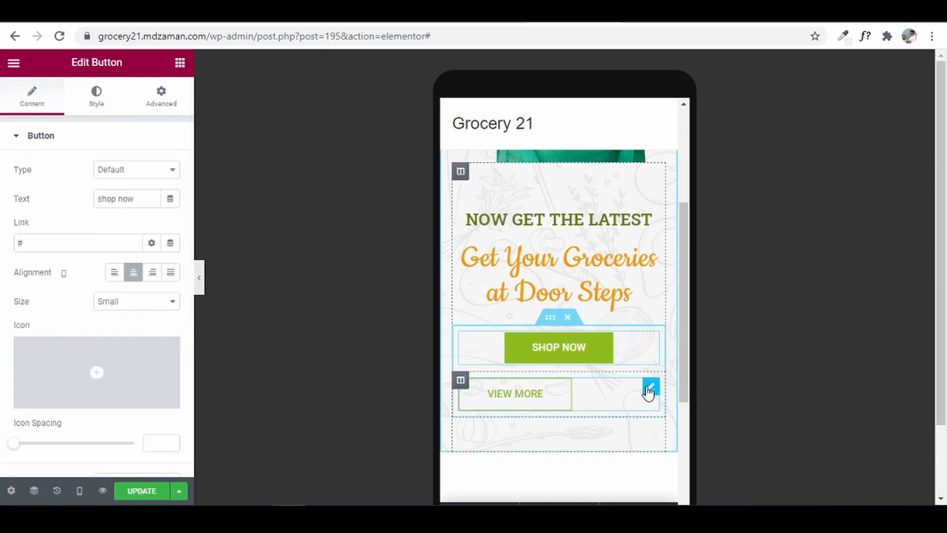
click(648, 387)
click(32, 96)
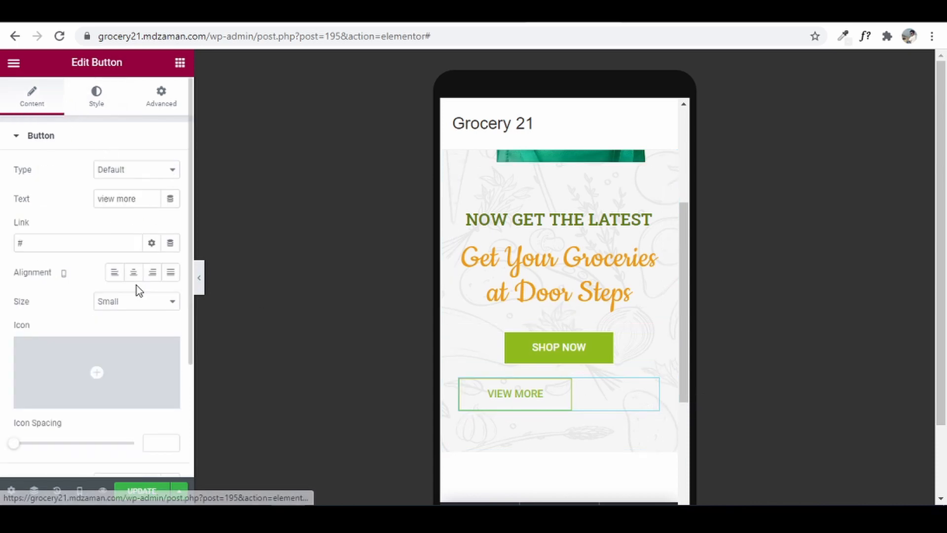
click(141, 277)
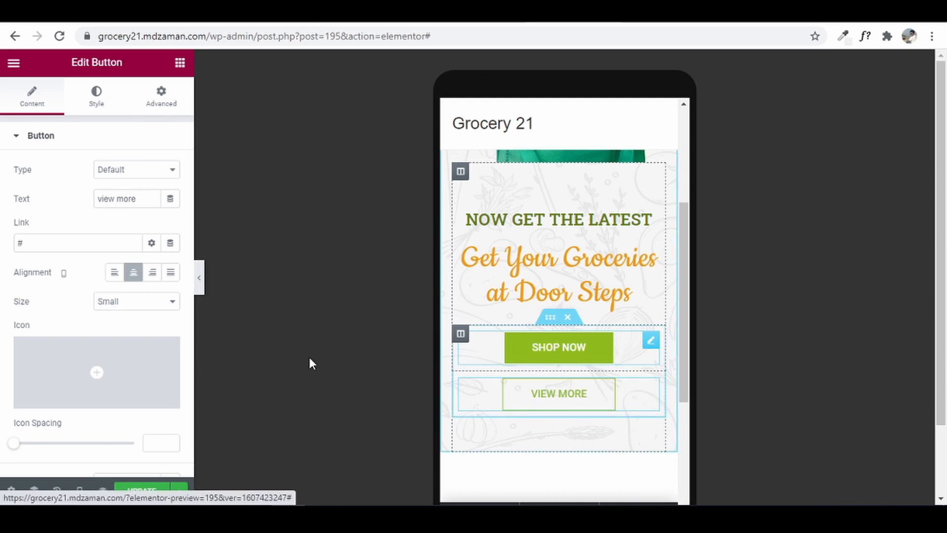
scroll(579, 299, up, 4)
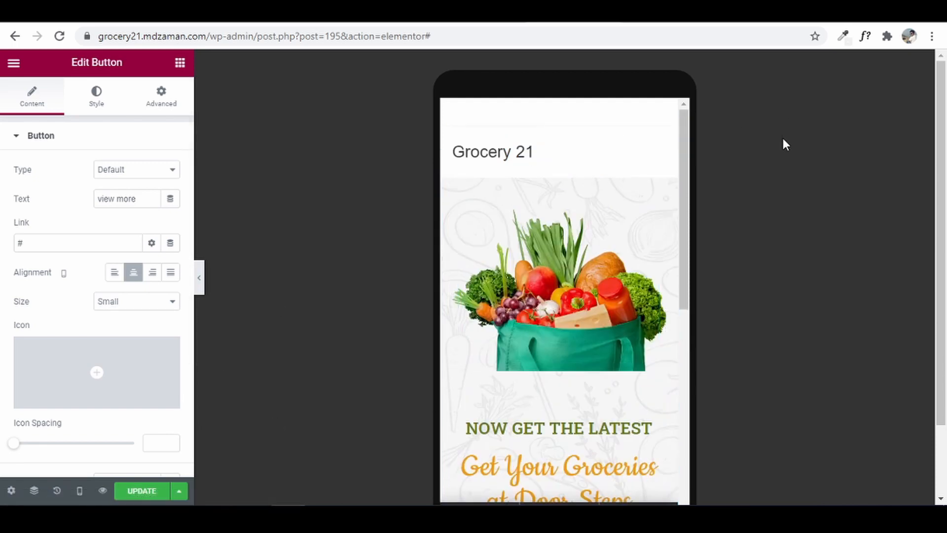
scroll(698, 232, down, 2)
scroll(561, 264, down, 4)
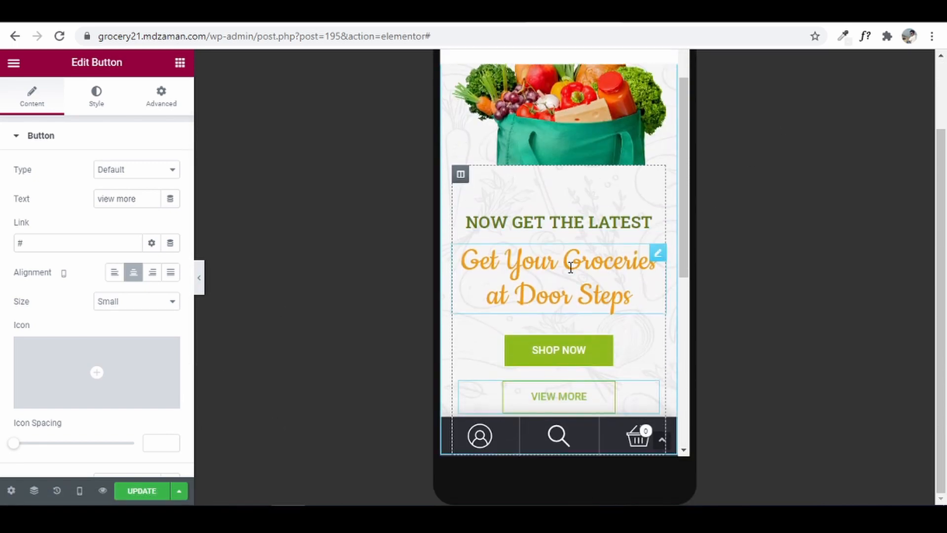
scroll(598, 306, up, 2)
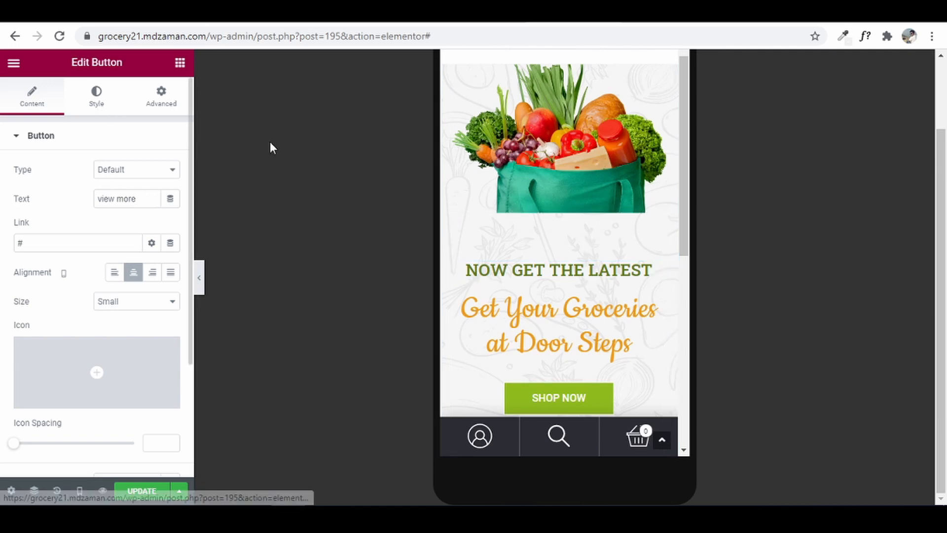
- Unlink the hero text column's mobile padding, leaving 0 on all sides except 30 px top
click(461, 224)
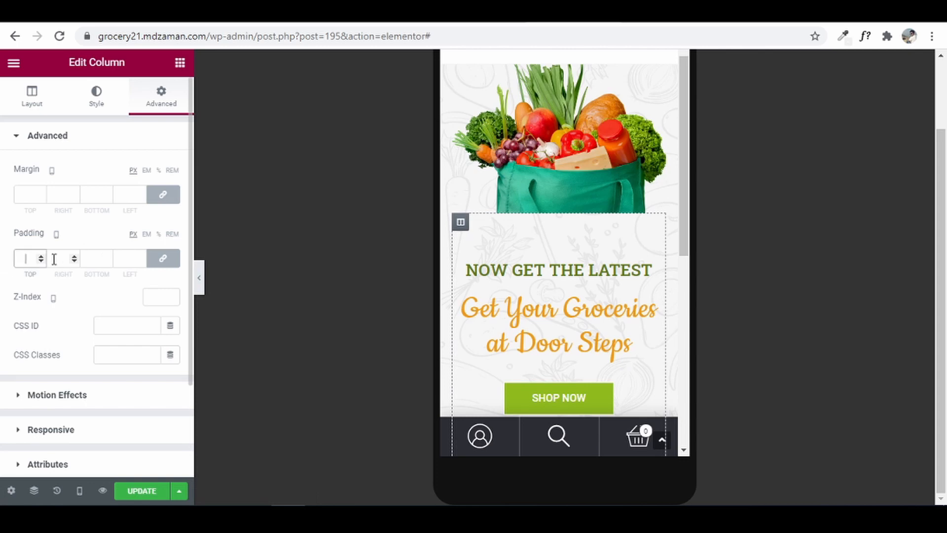
click(164, 259)
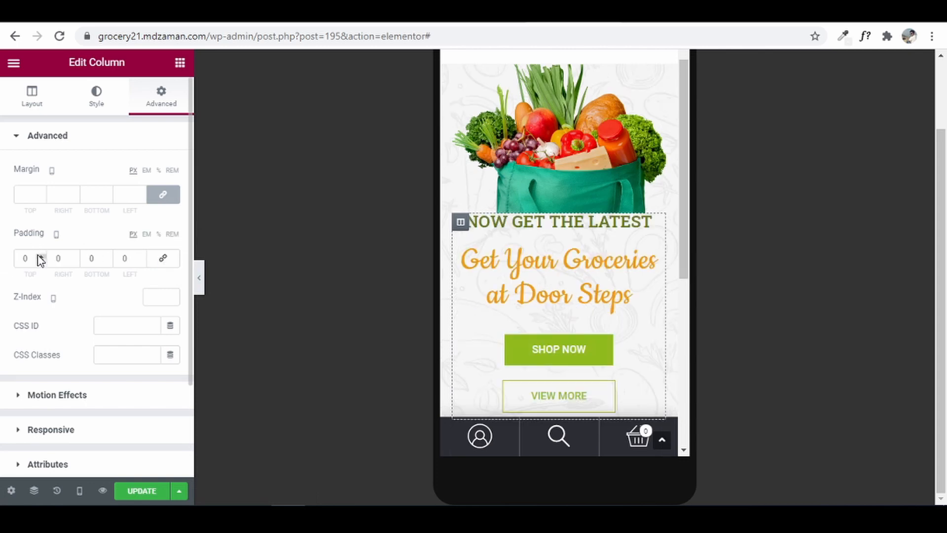
drag(32, 258, 4, 265)
text(30)
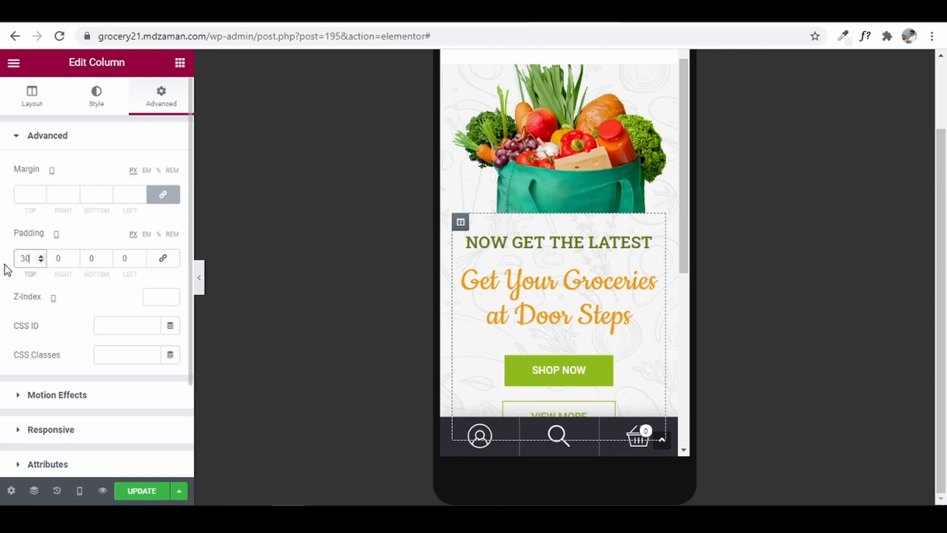
scroll(554, 274, down, 3)
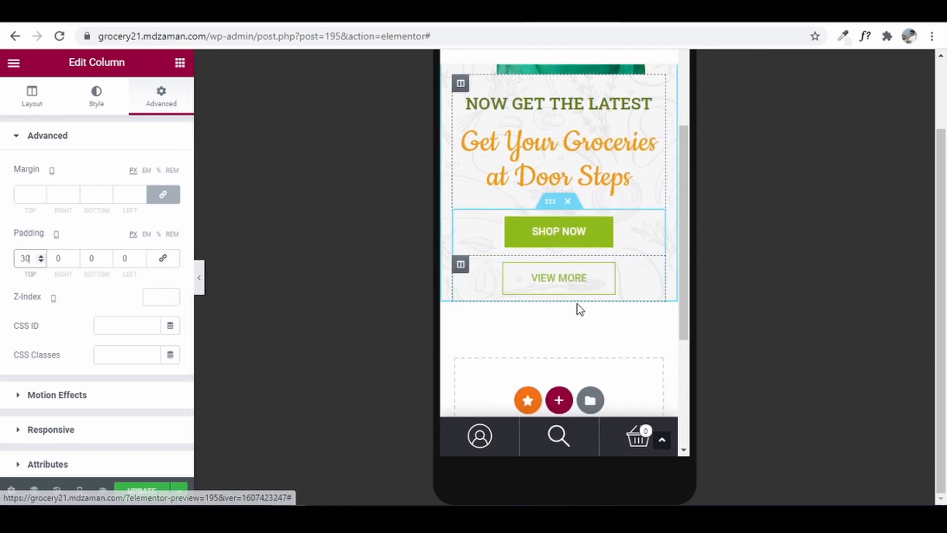
scroll(580, 309, up, 4)
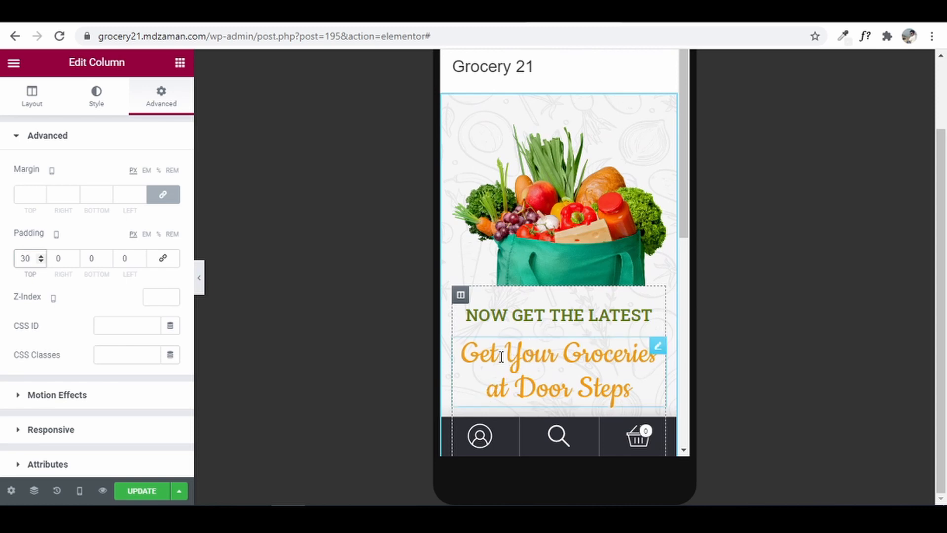
click(80, 491)
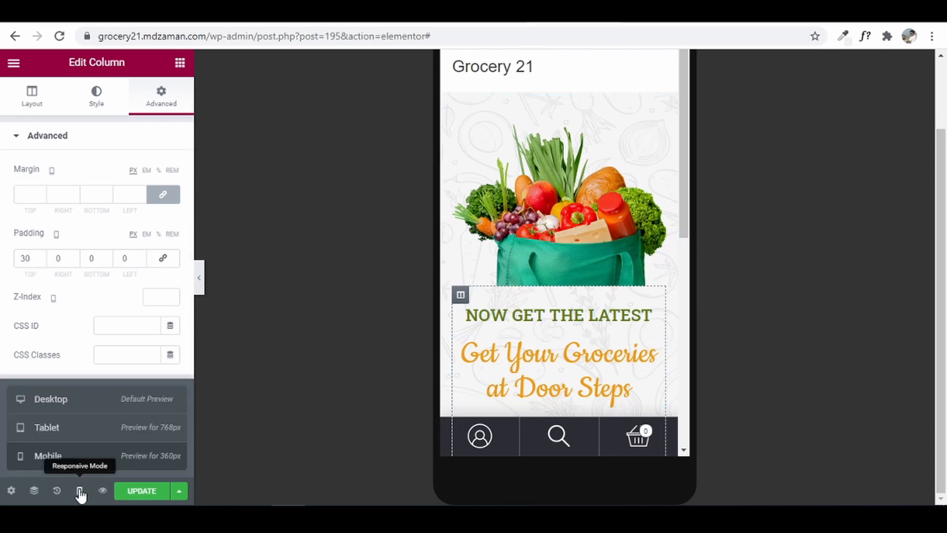
- Switch to tablet preview and set NOW GET THE LATEST to 28 px
click(91, 440)
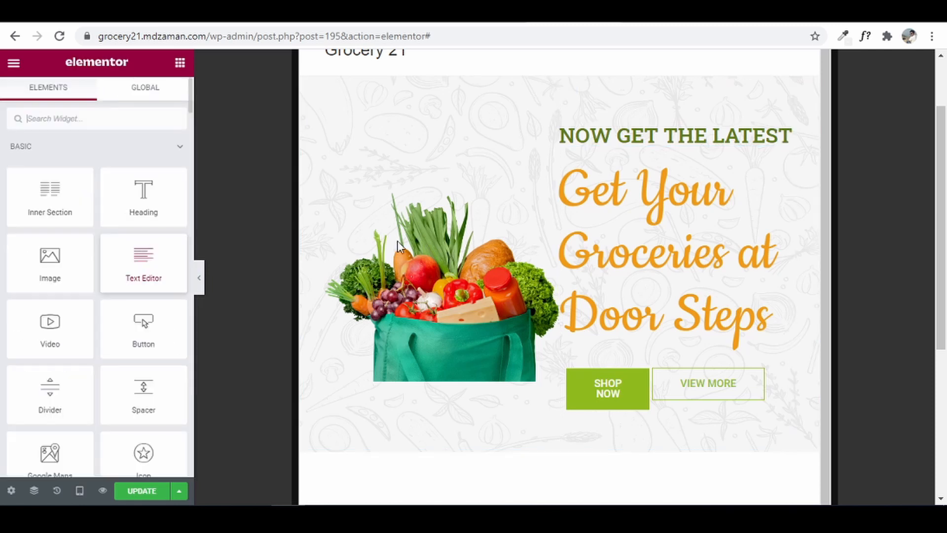
click(671, 136)
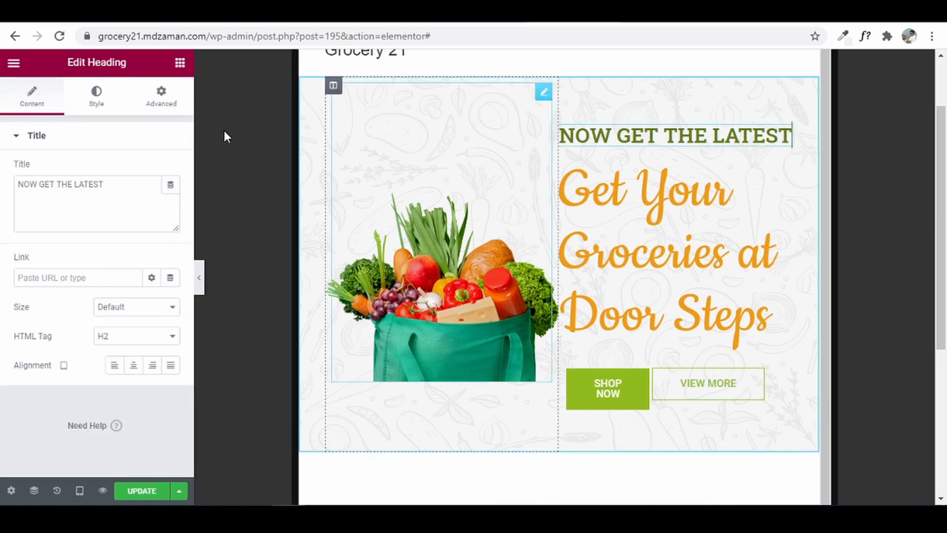
click(109, 110)
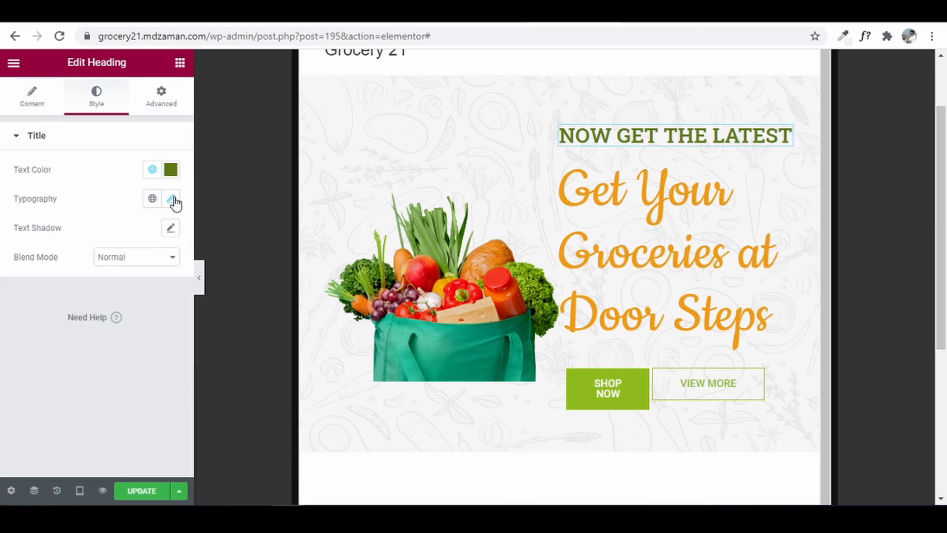
click(172, 199)
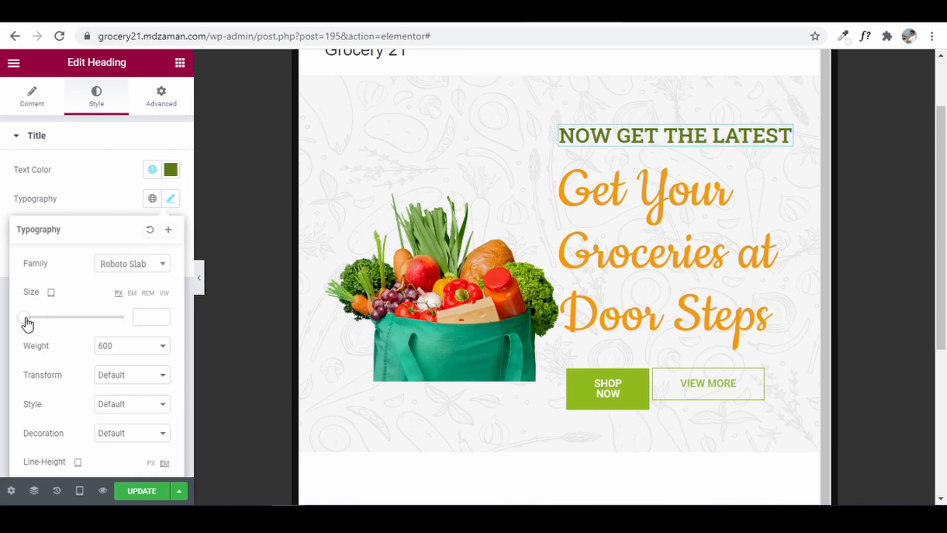
drag(26, 320, 40, 327)
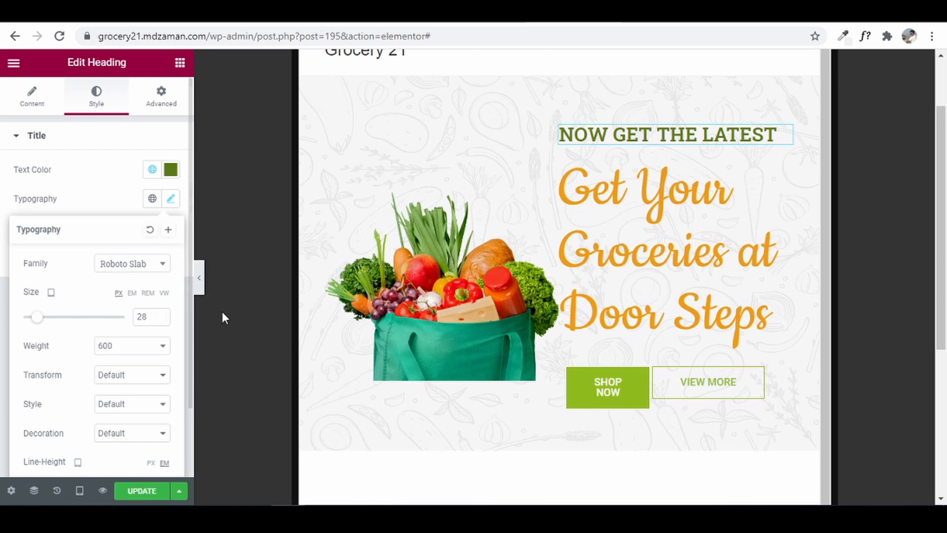
- Set the 'Get Your Groceries' headline to 58 px so it fits two lines on tablet
click(654, 214)
click(99, 101)
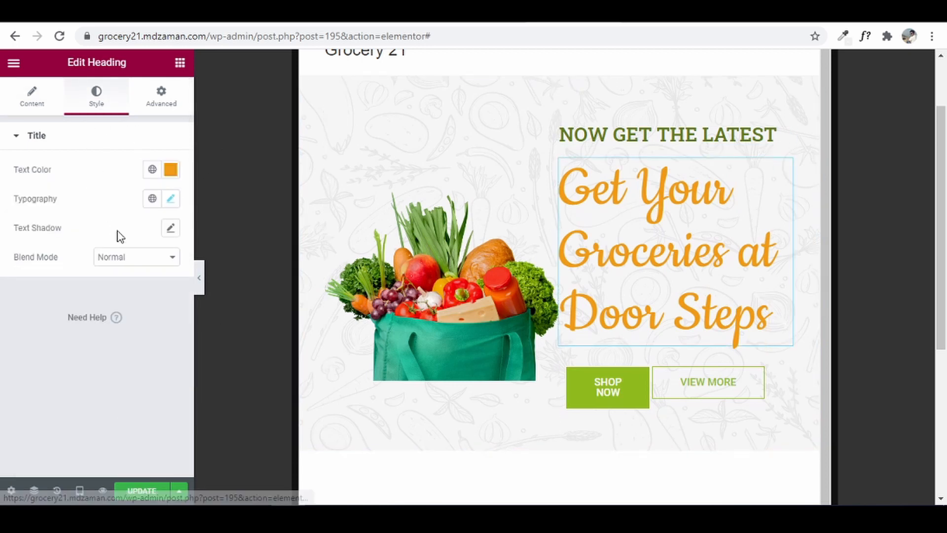
click(170, 198)
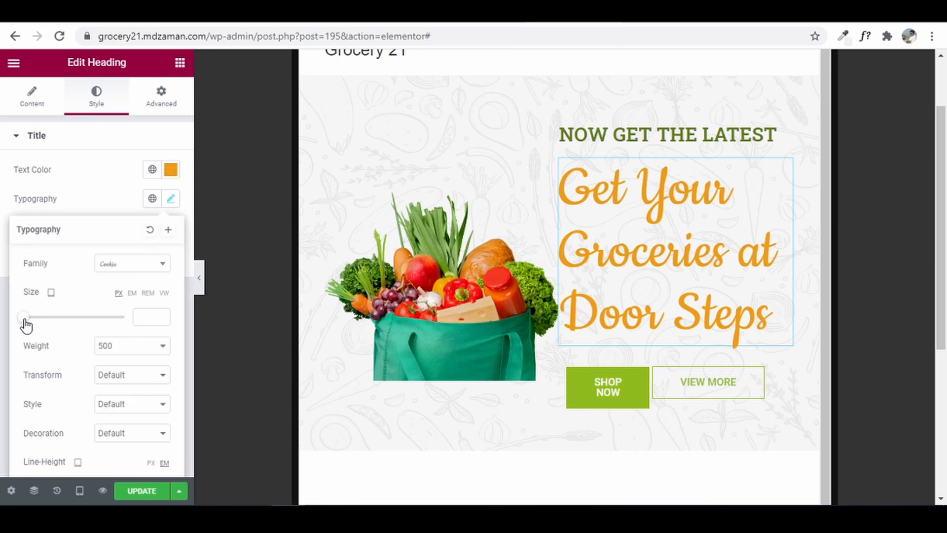
drag(25, 320, 54, 324)
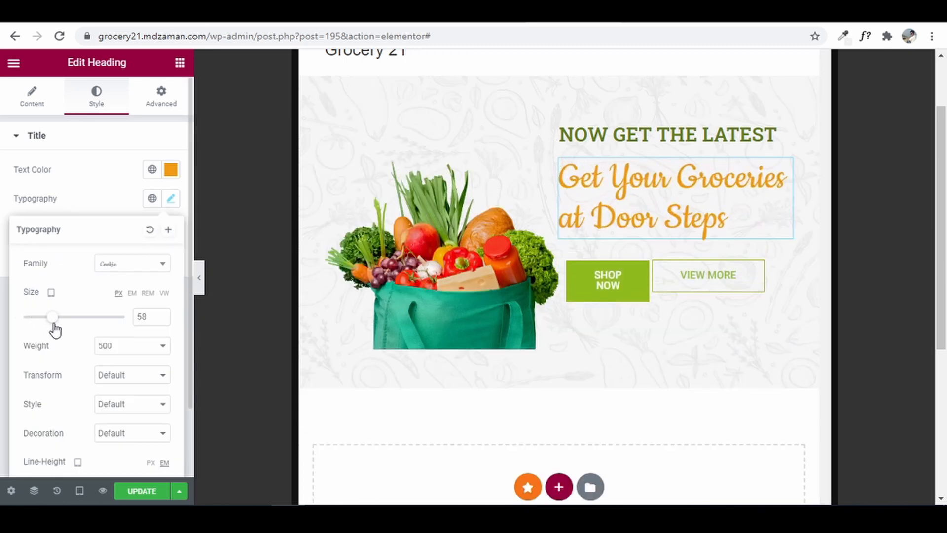
click(162, 314)
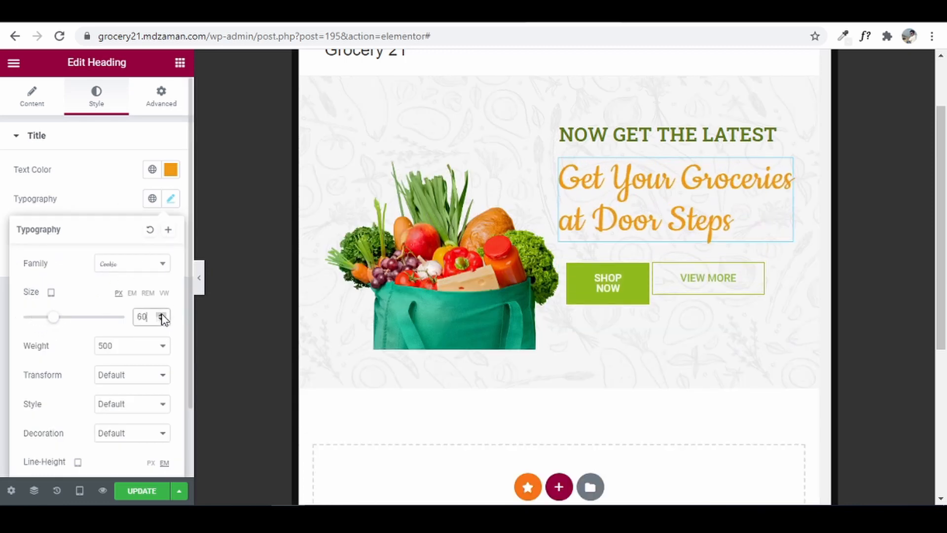
click(161, 314)
click(161, 314)
click(161, 320)
click(163, 319)
click(163, 319)
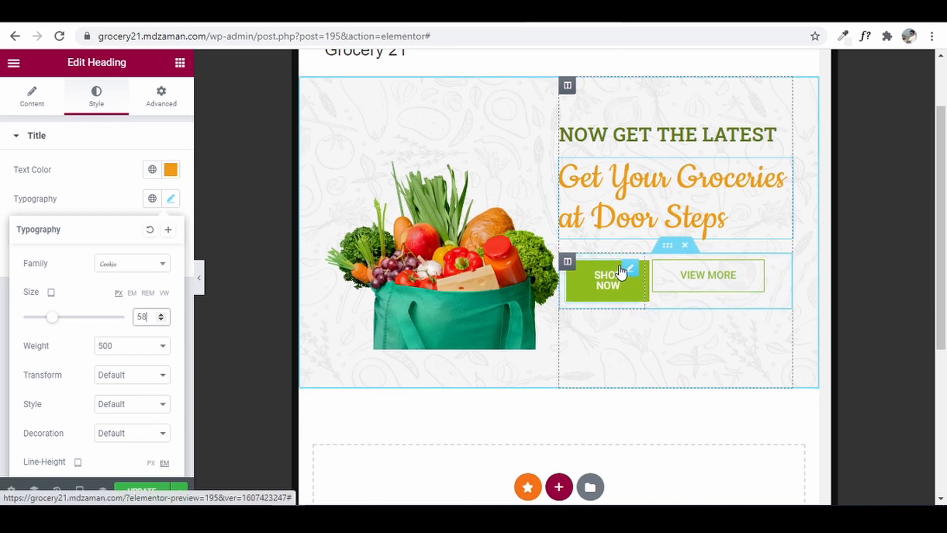
click(644, 290)
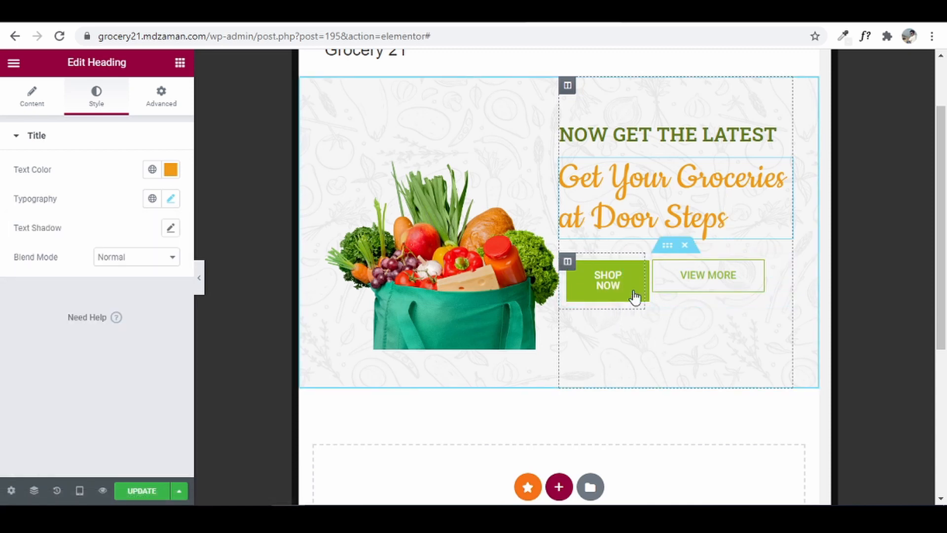
- Set the Shop Now button column's width to 100% on tablet
click(567, 266)
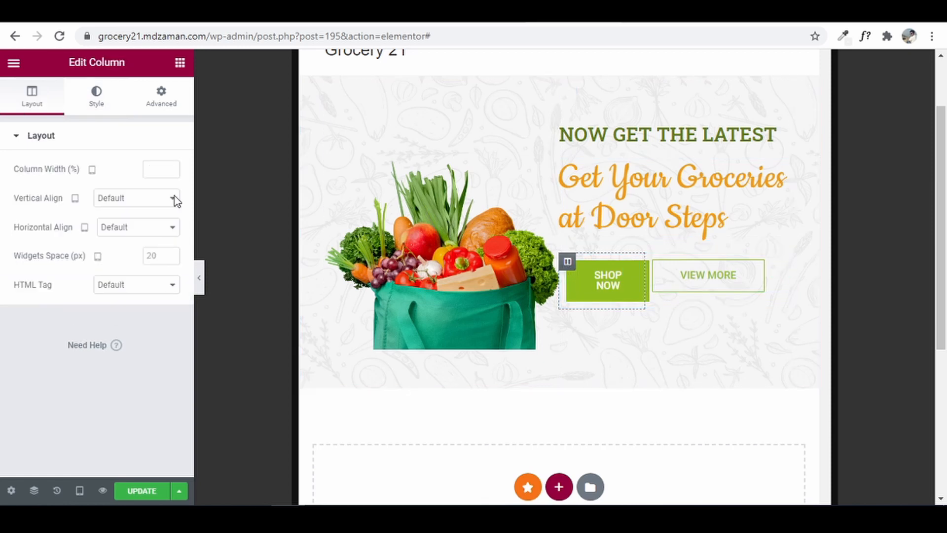
click(164, 168)
text(100)
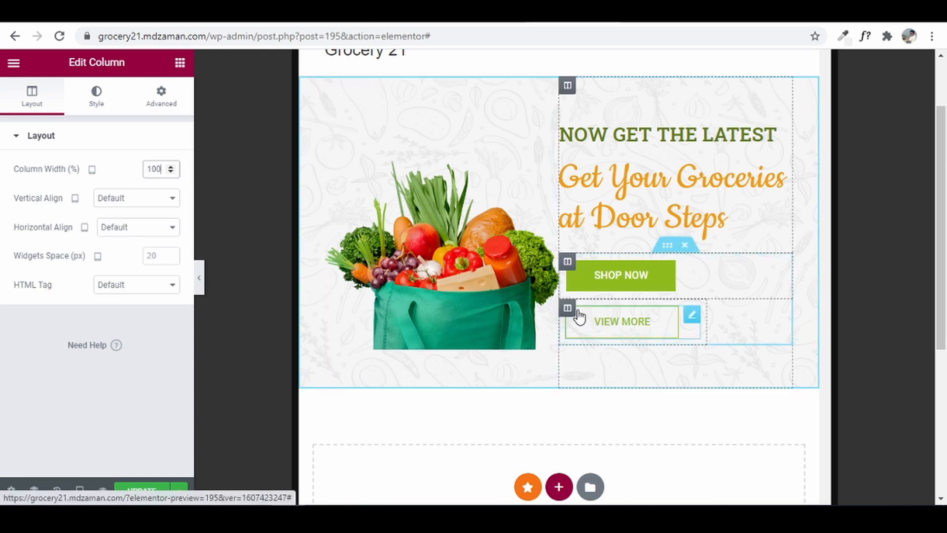
key(BackSpace)
key(BackSpace)
key(BackSpace)
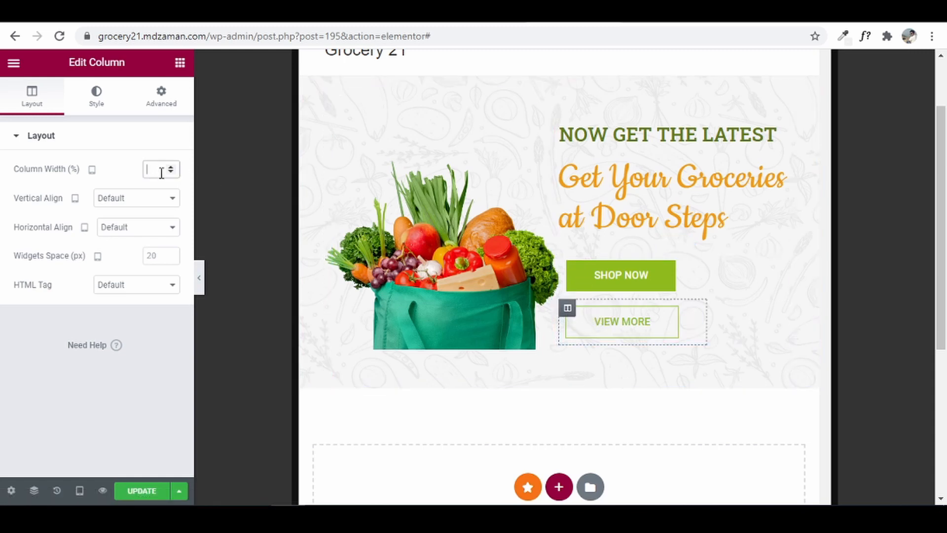
text(100)
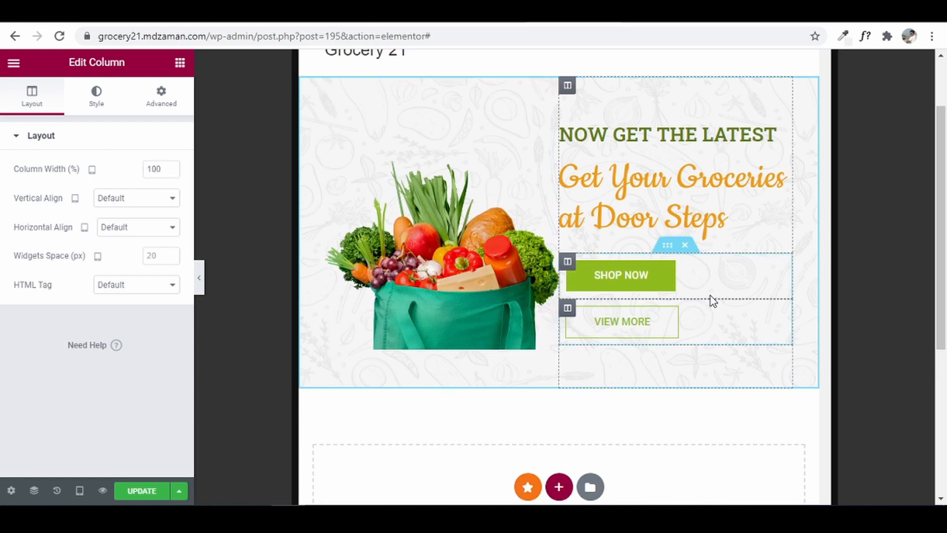
scroll(636, 158, up, 1)
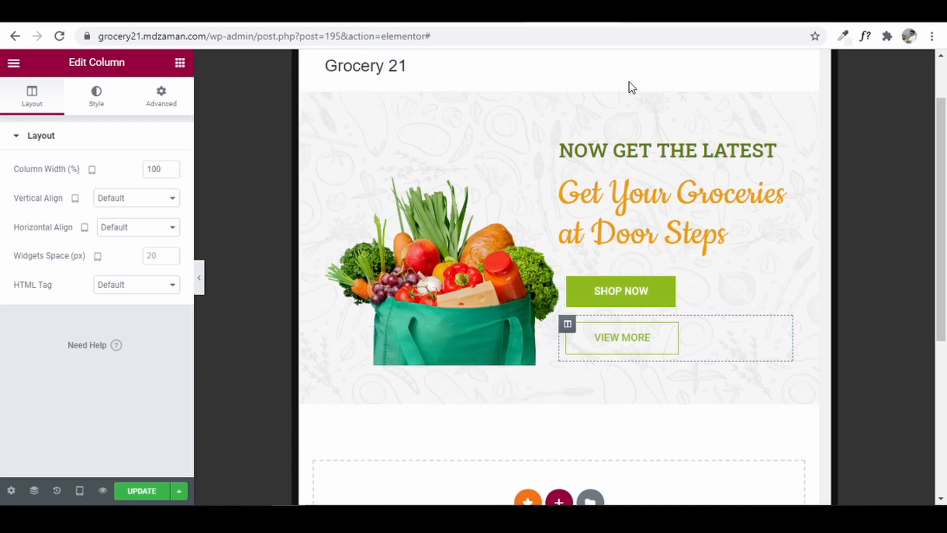
- Switch the Elementor preview back to Desktop width
click(83, 491)
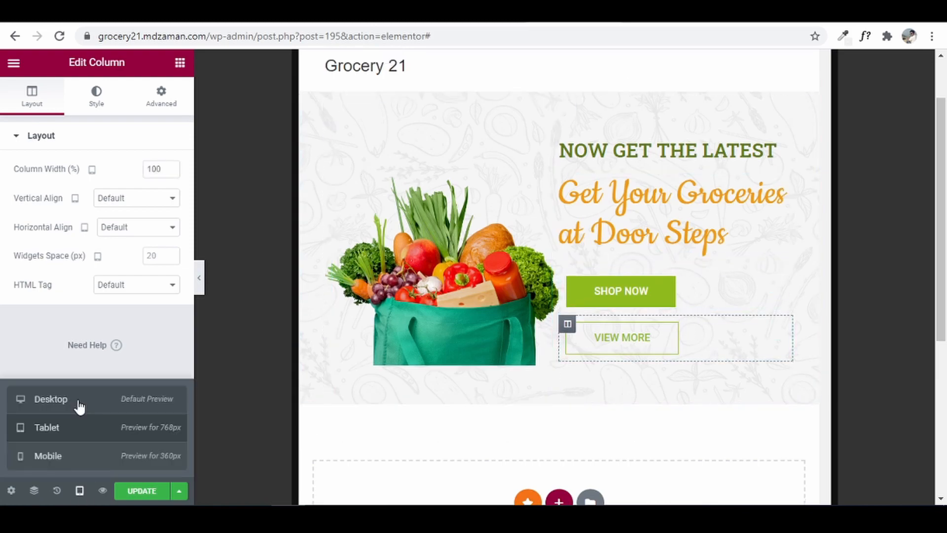
click(77, 401)
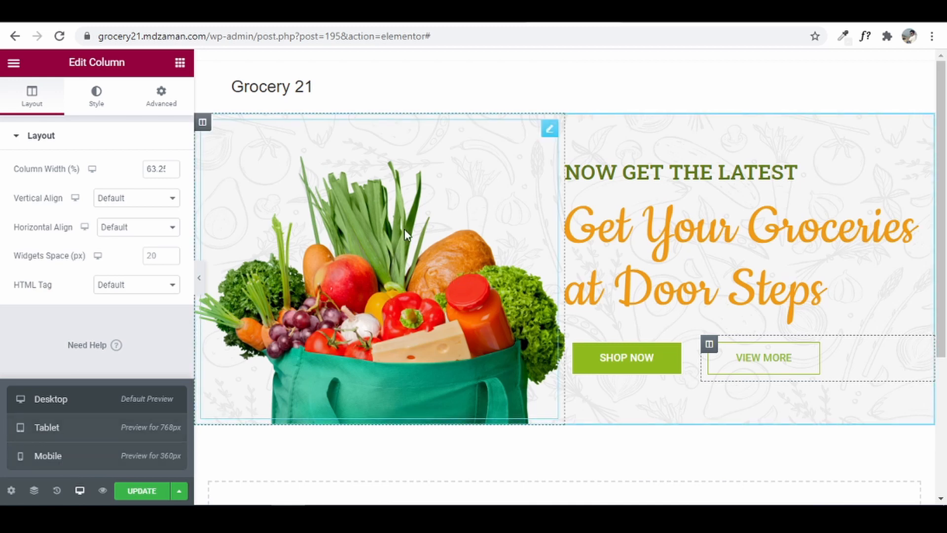
click(23, 349)
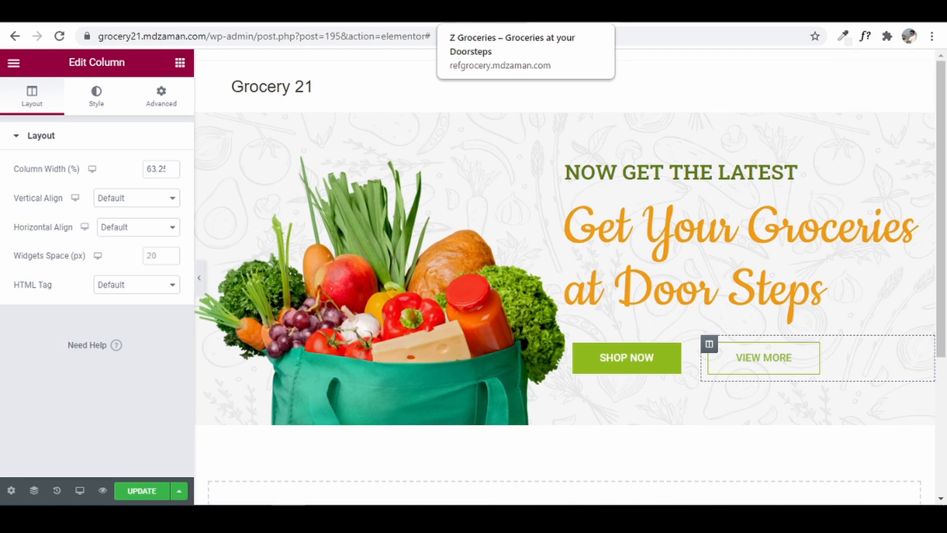
- Scroll through the Z-Groceries reference site, then return to the page editor
click(485, 14)
scroll(465, 378, down, 2)
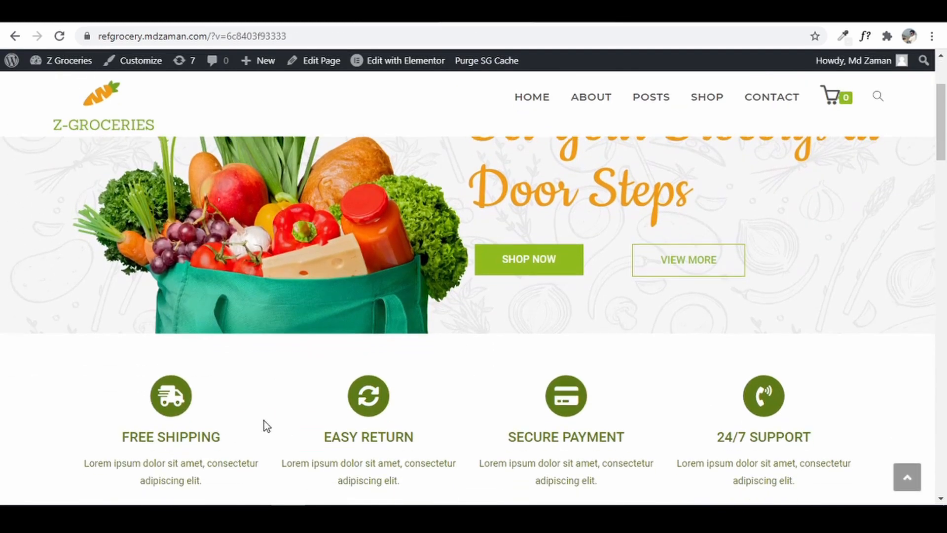
scroll(511, 408, down, 1)
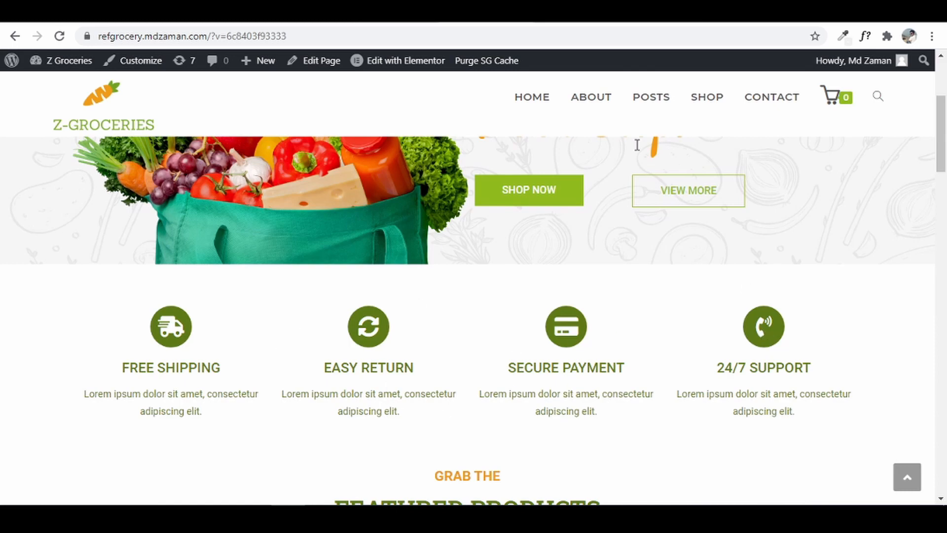
click(552, 13)
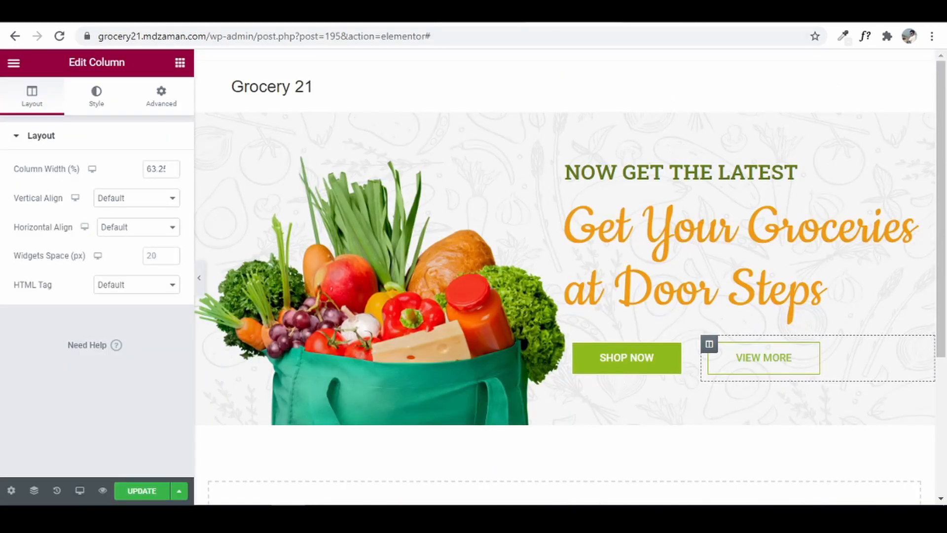
scroll(699, 253, down, 2)
- Add a four-column section below the hero and compare it with the reference site's feature row
scroll(698, 253, down, 1)
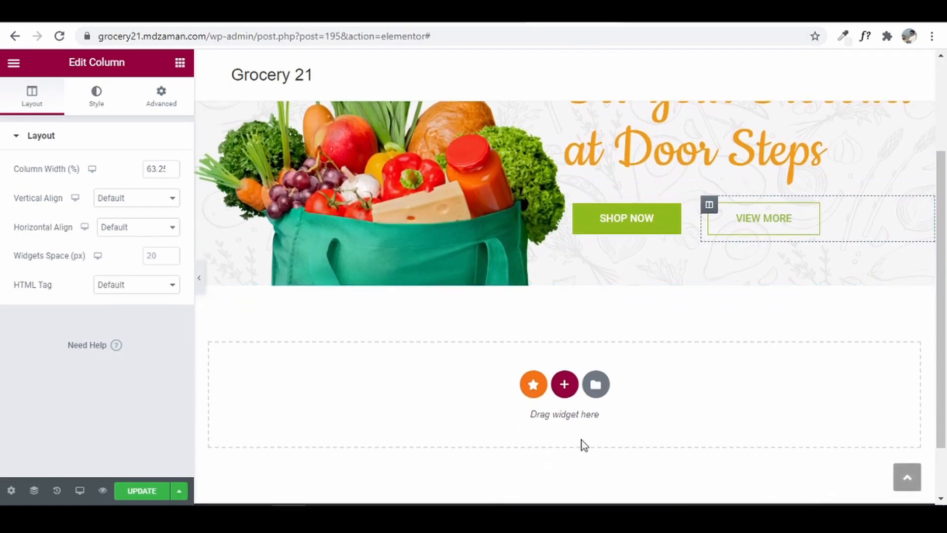
click(564, 385)
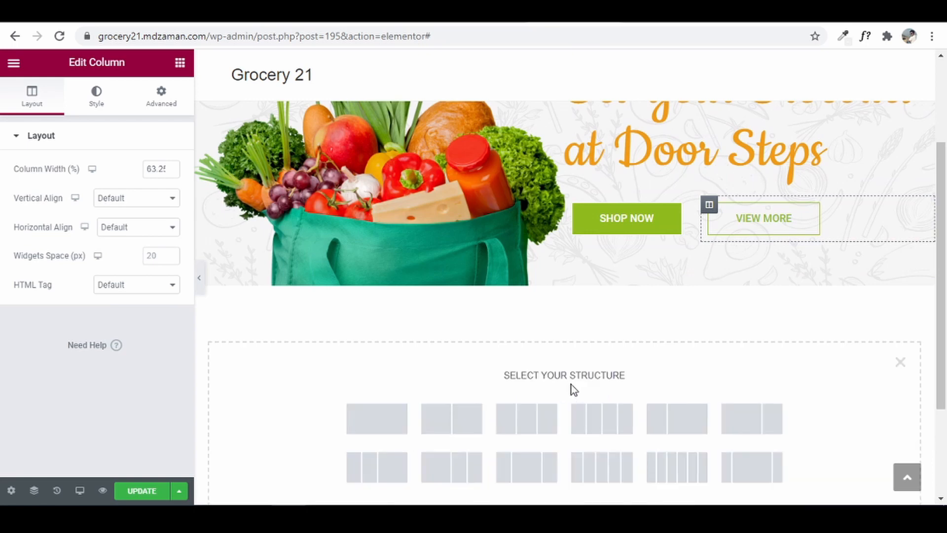
scroll(715, 397, down, 2)
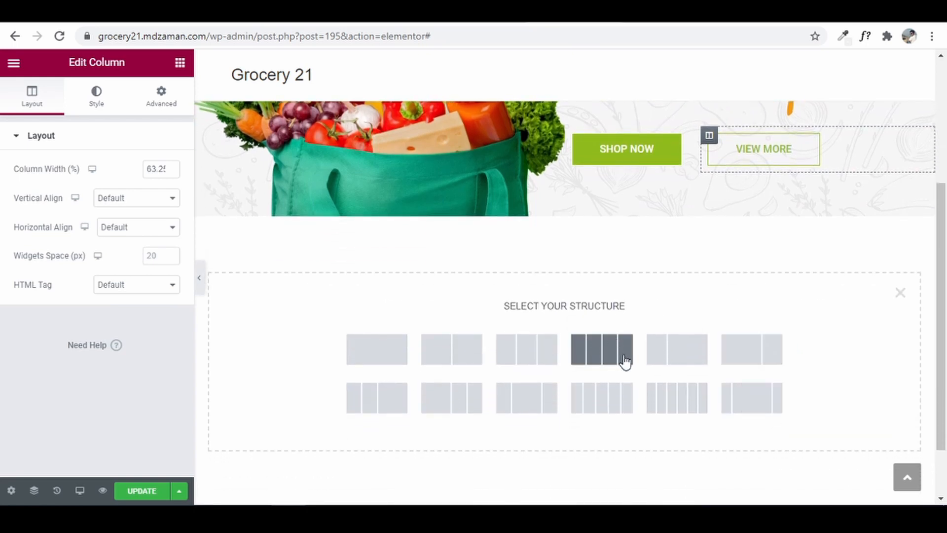
click(594, 352)
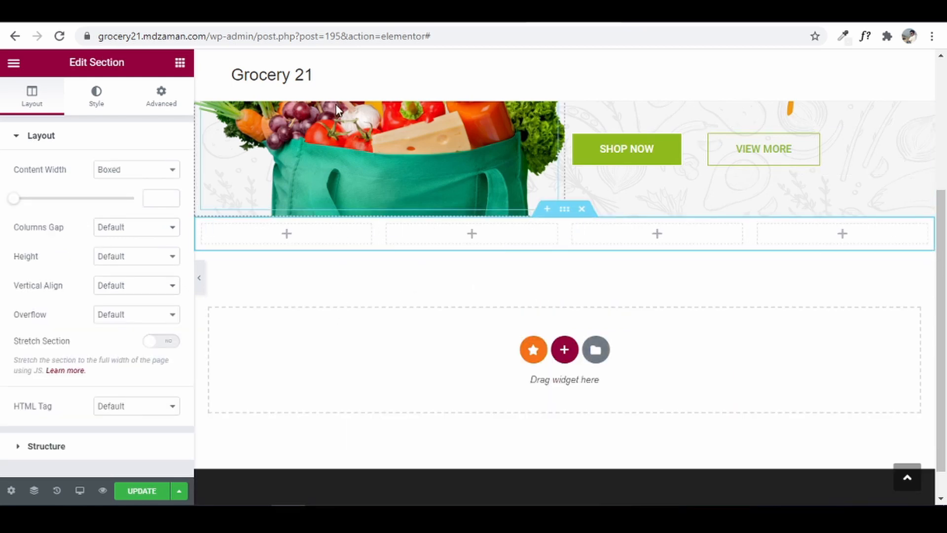
key(ctrl+Tab)
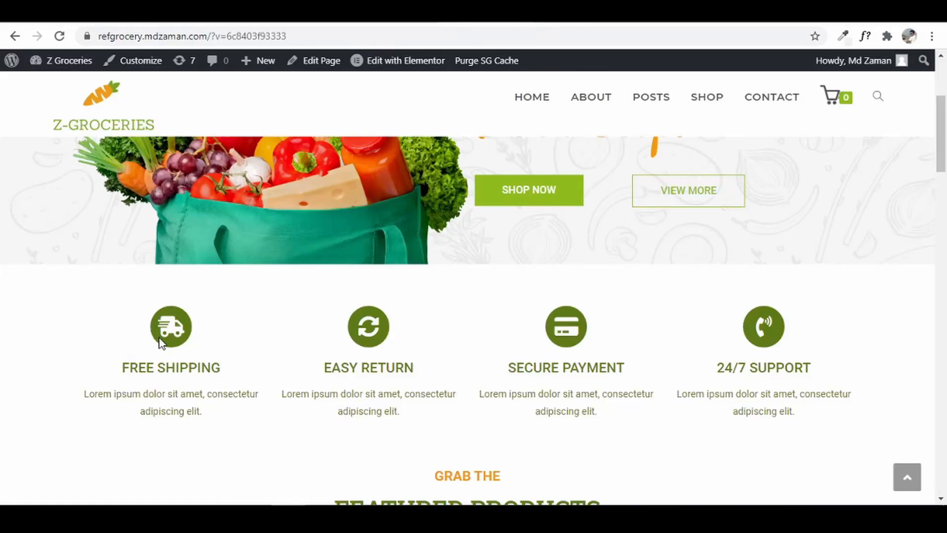
key(ctrl+Tab)
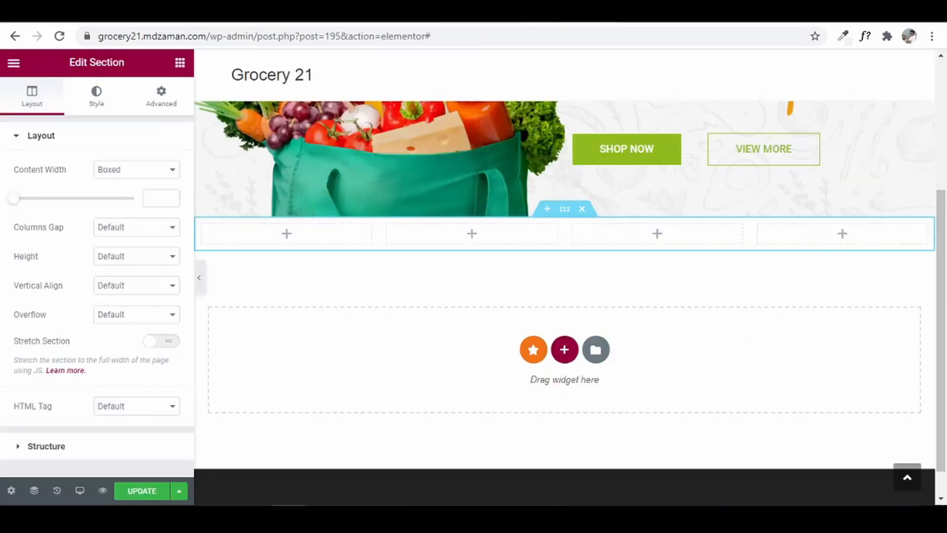
- Place an Icon Box widget in the first column and bring up its Icon Library
click(180, 62)
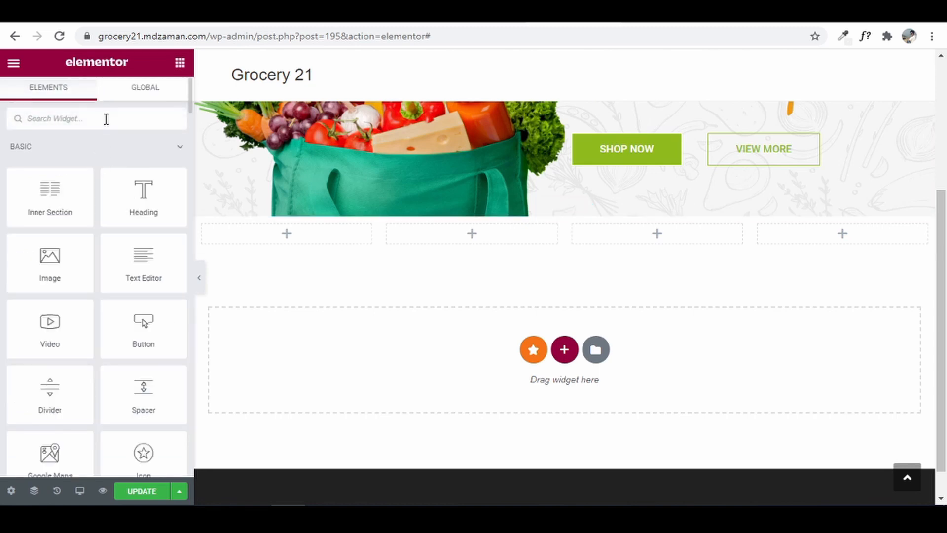
text(icon)
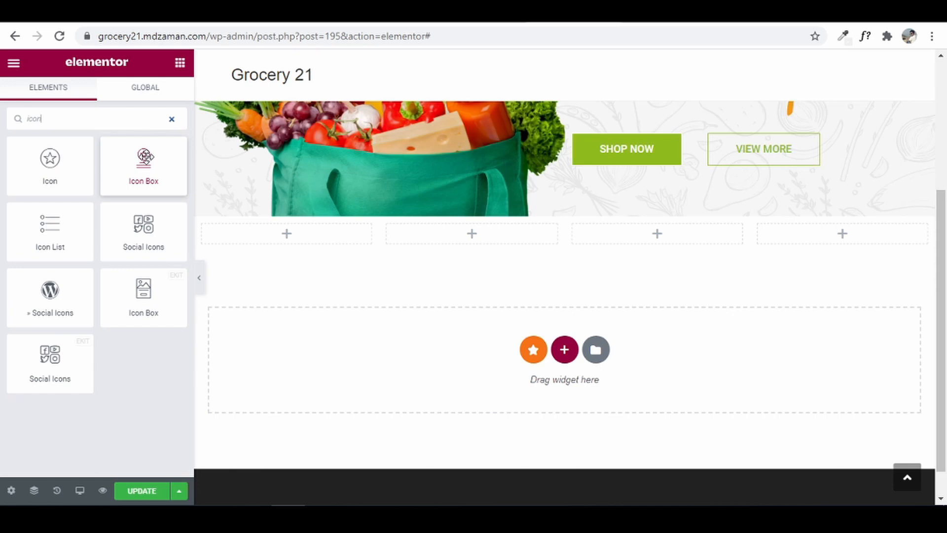
drag(145, 157, 293, 243)
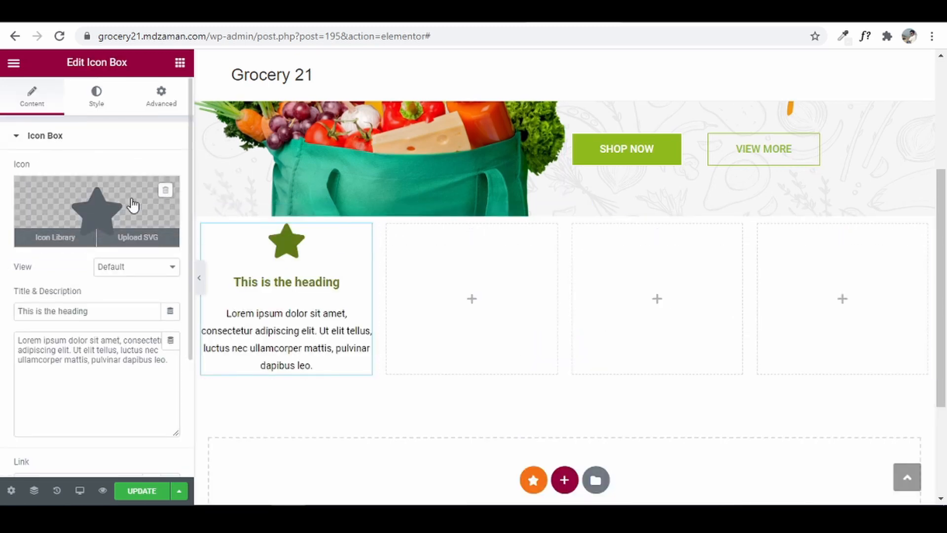
click(110, 207)
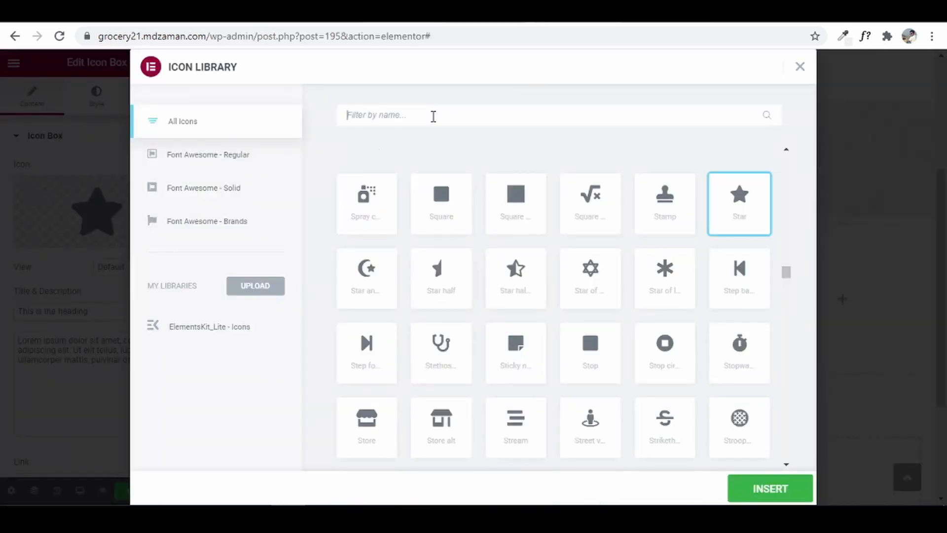
- Search the Icon Library for 'truck' and insert the plain Truck icon
text(truck)
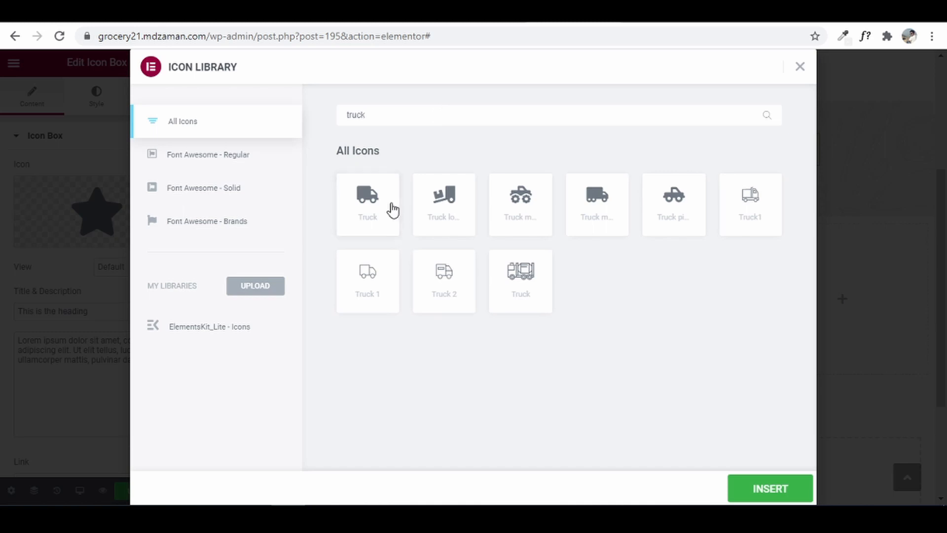
click(372, 194)
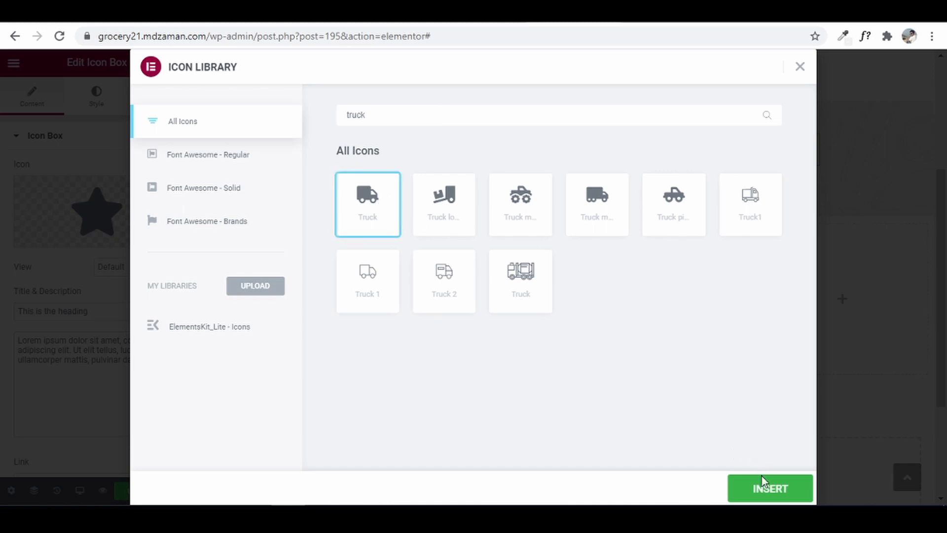
click(767, 491)
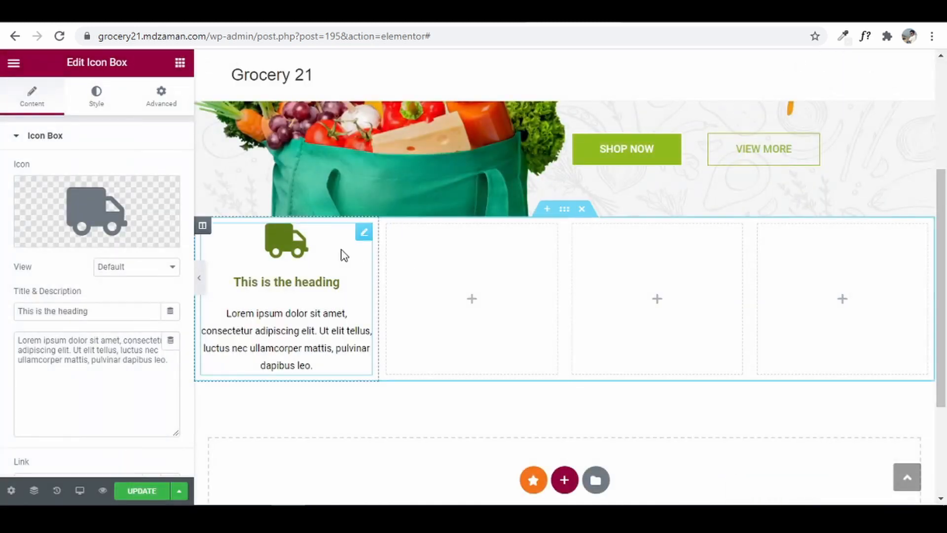
- Set the icon view to Stacked and paste 'FREE SHIPPING' from the reference site as the title
click(134, 268)
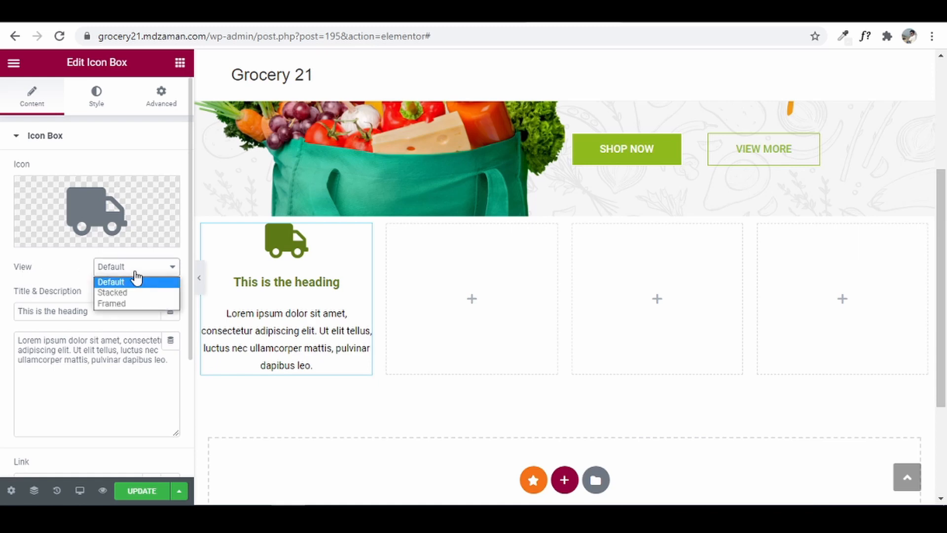
click(137, 295)
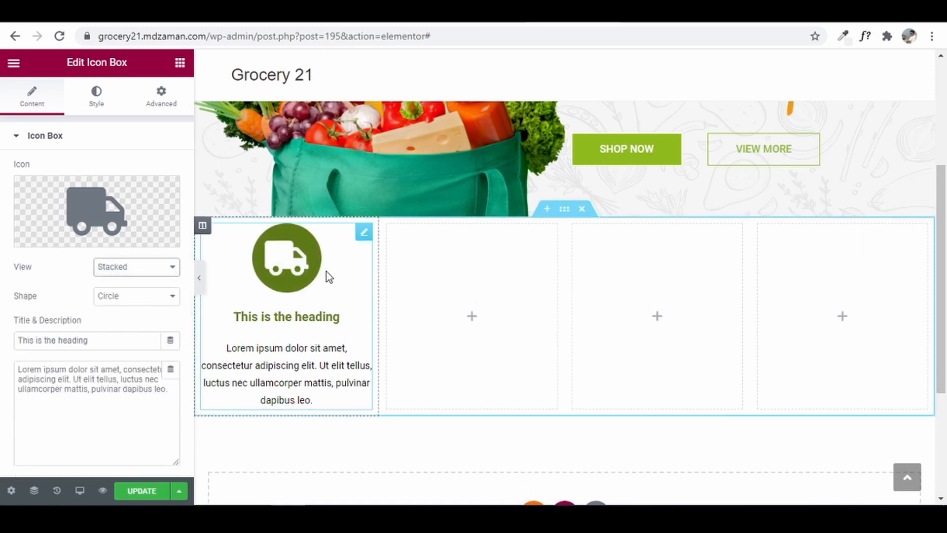
triple_click(117, 339)
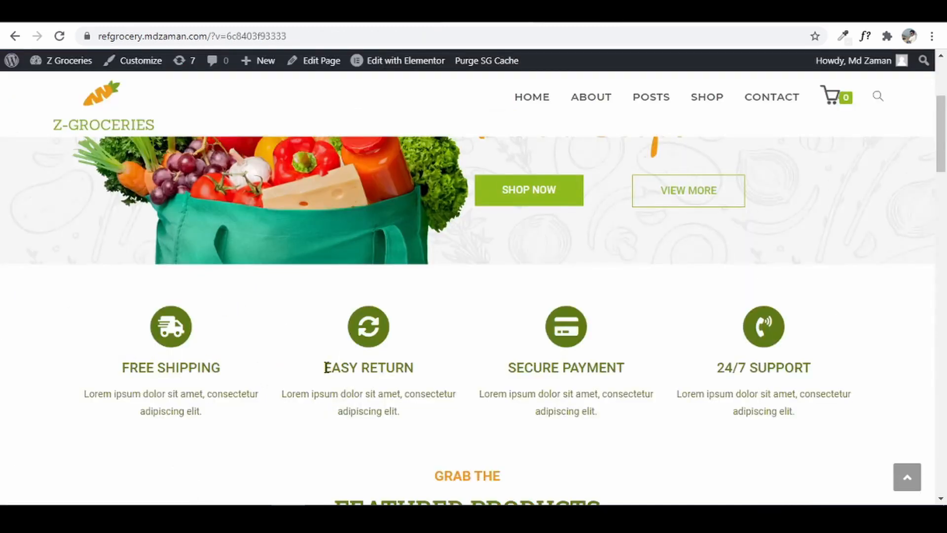
drag(119, 366, 225, 374)
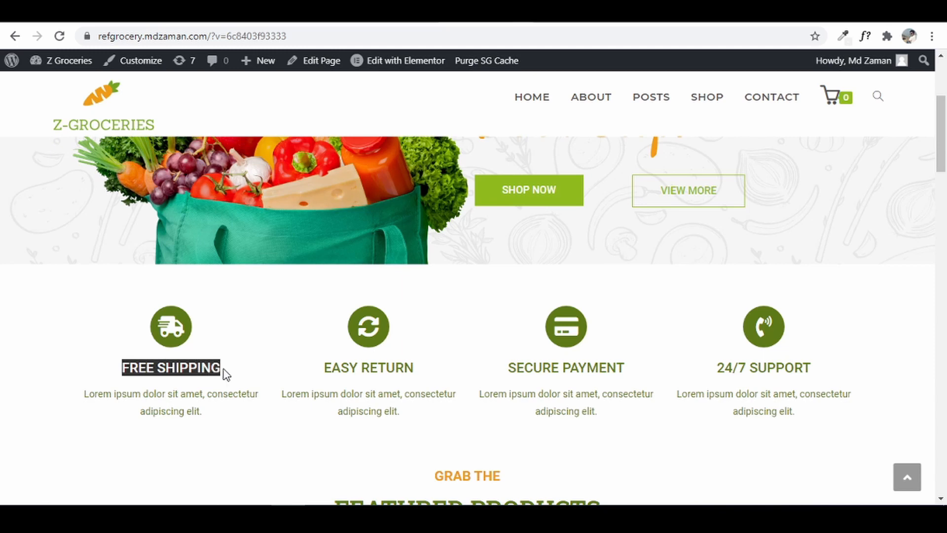
right_click(208, 367)
click(251, 381)
key(ctrl+Tab)
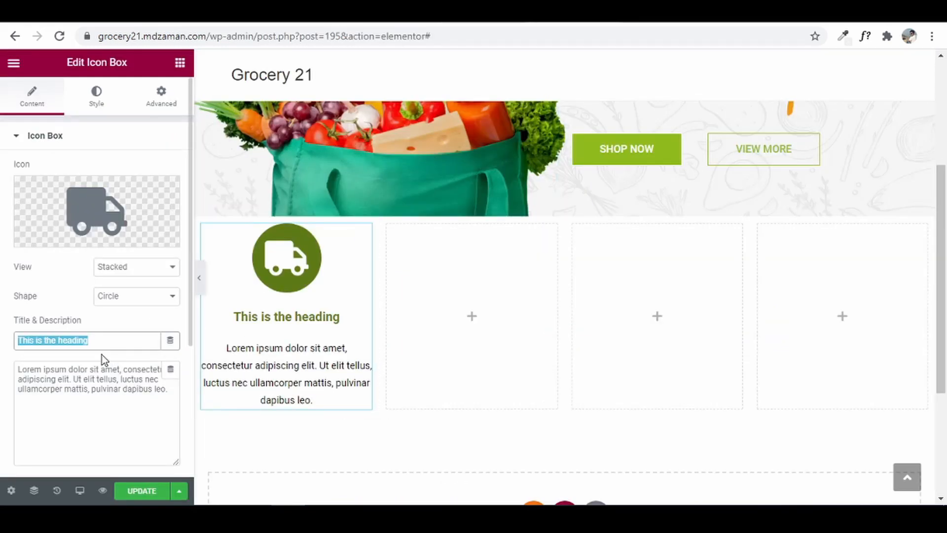
key(ctrl+v)
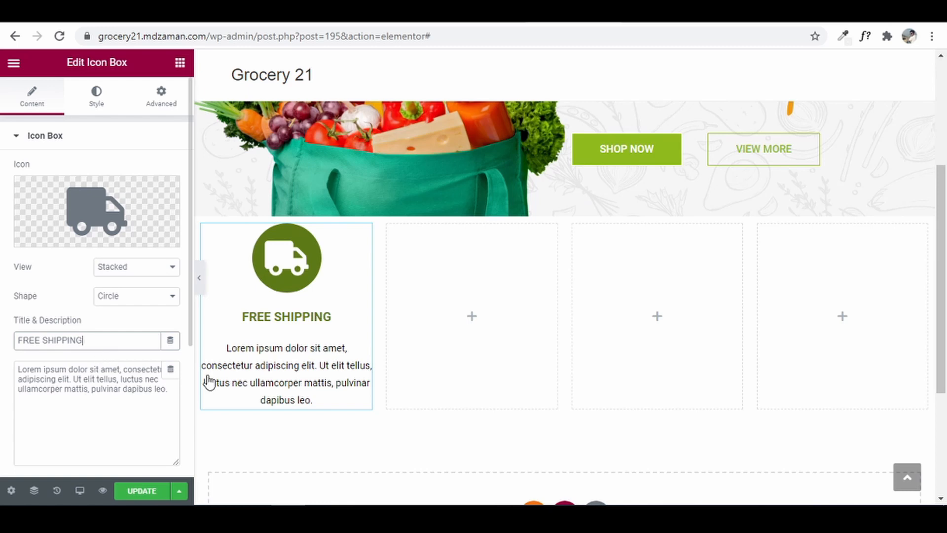
- Trim the description to one sentence ending 'consectetur adipiscing elit.'
click(121, 388)
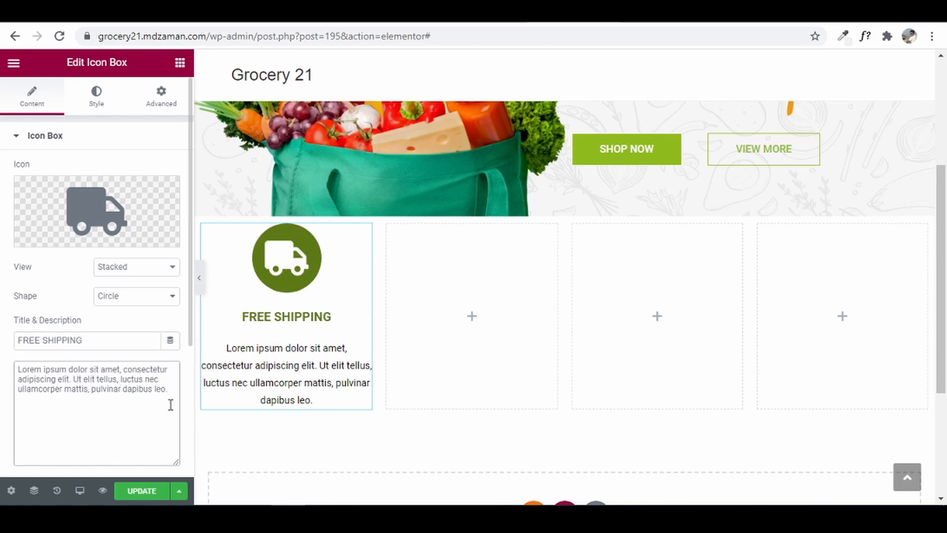
drag(86, 381, 169, 399)
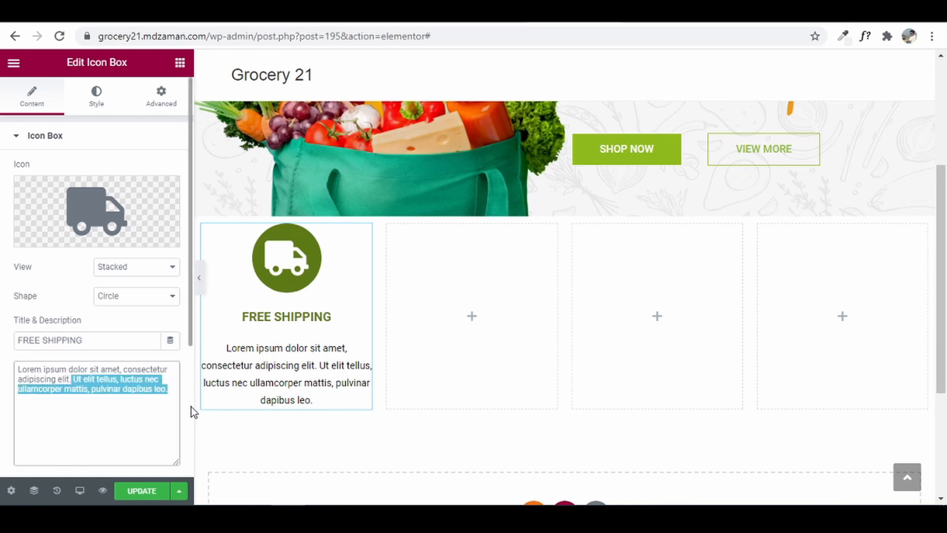
key(BackSpace)
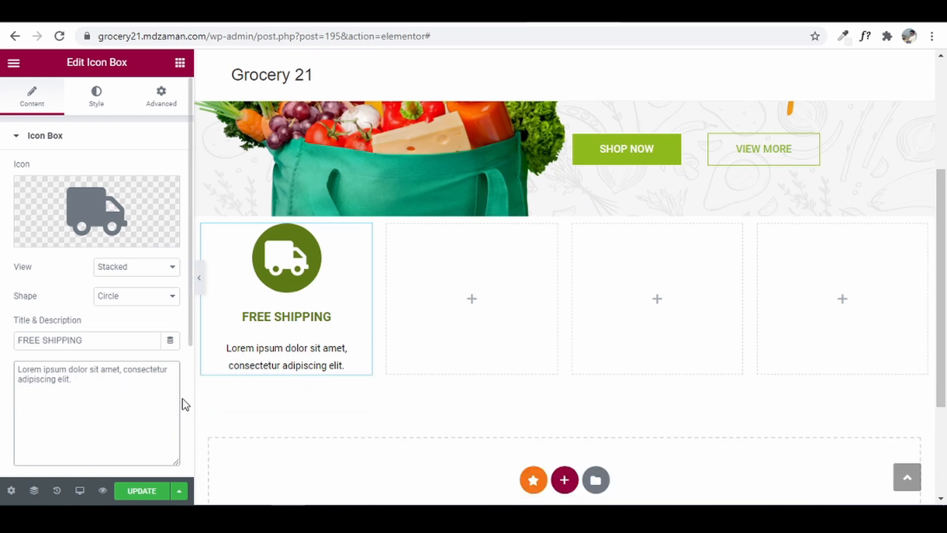
click(97, 93)
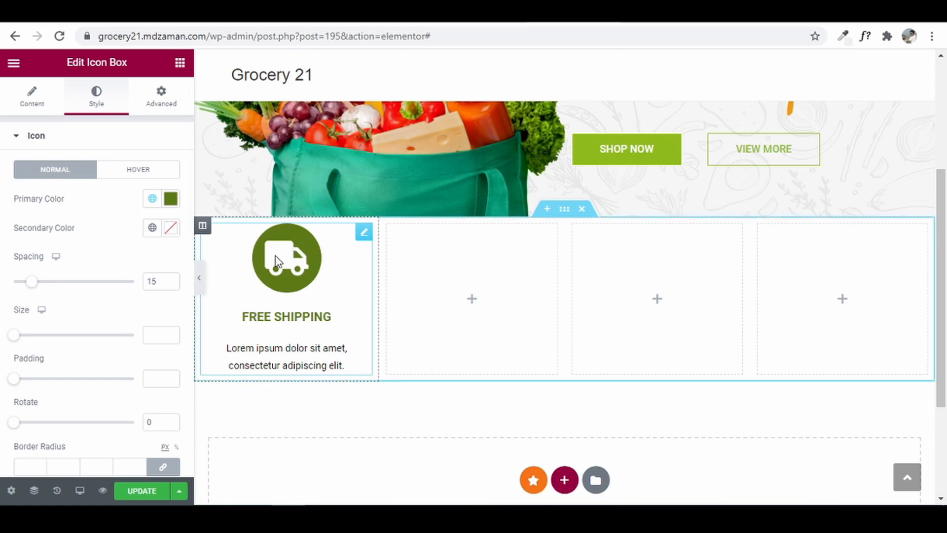
- Set the circled truck icon's size to 40
drag(15, 335, 26, 342)
click(170, 333)
click(169, 333)
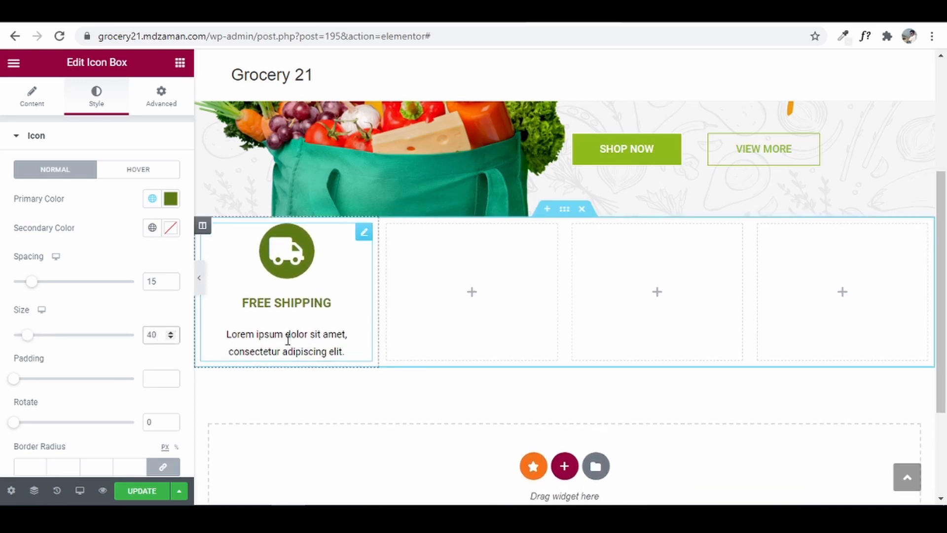
scroll(70, 344, down, 3)
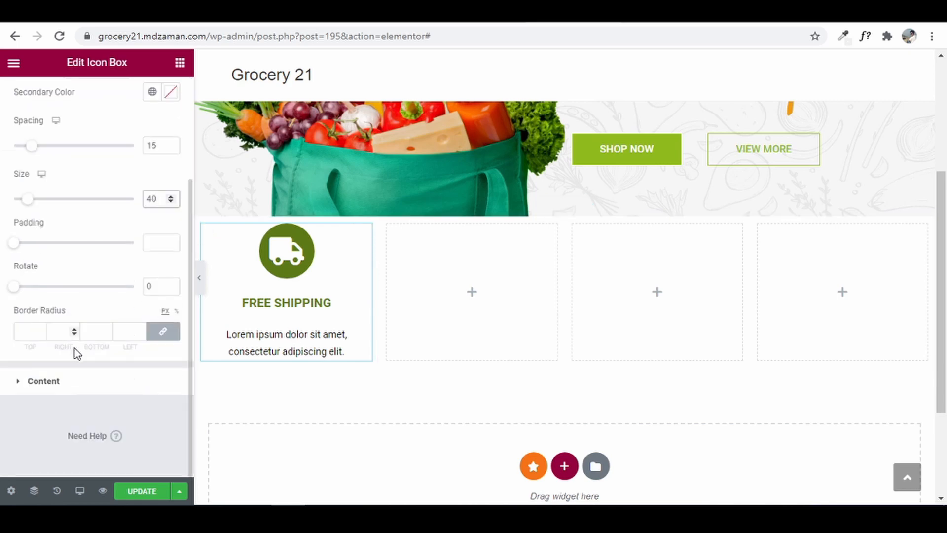
- Colour the description with the Primary green global colour and set title spacing to 4
click(51, 383)
scroll(7, 435, down, 1)
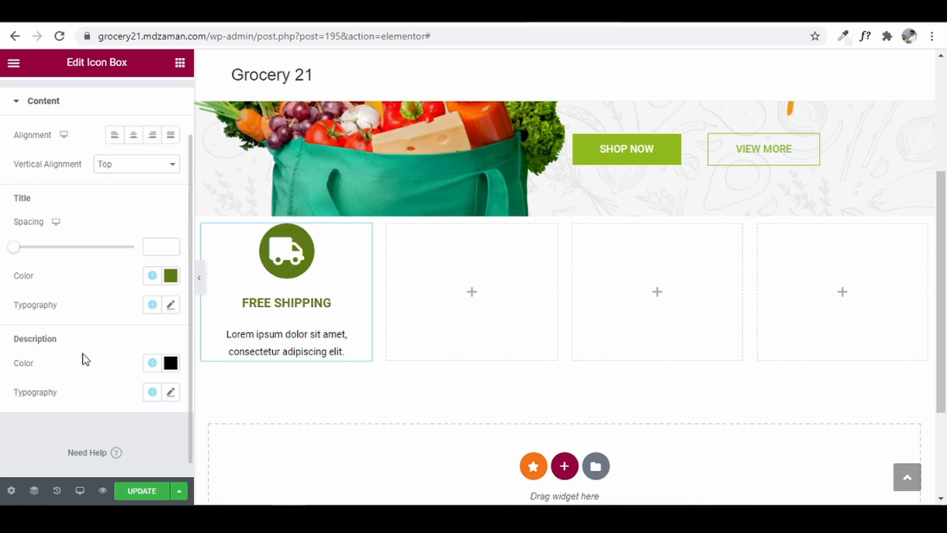
click(153, 363)
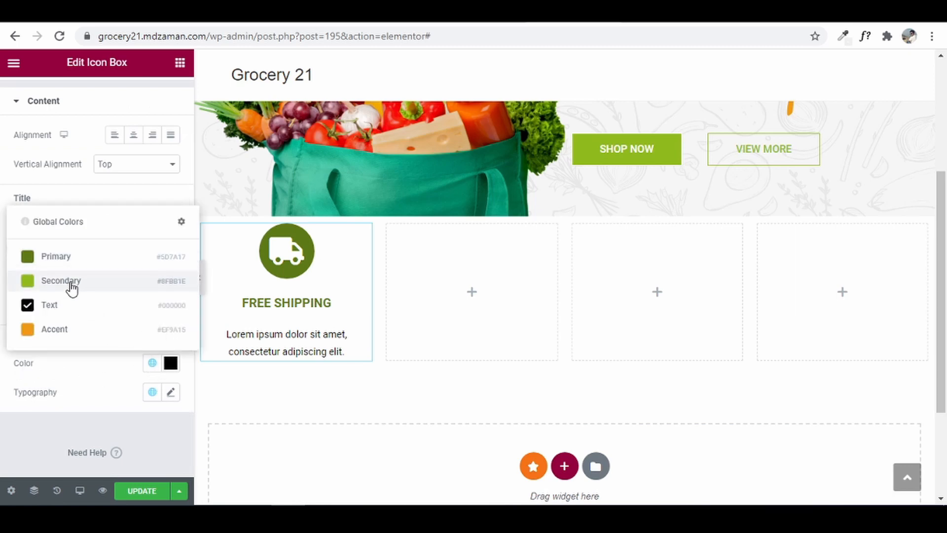
click(76, 257)
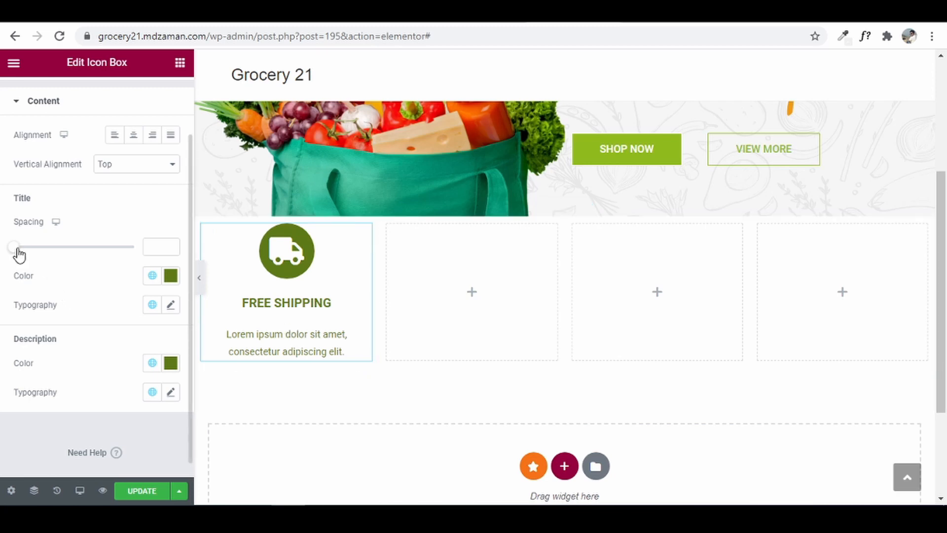
drag(19, 251, 21, 256)
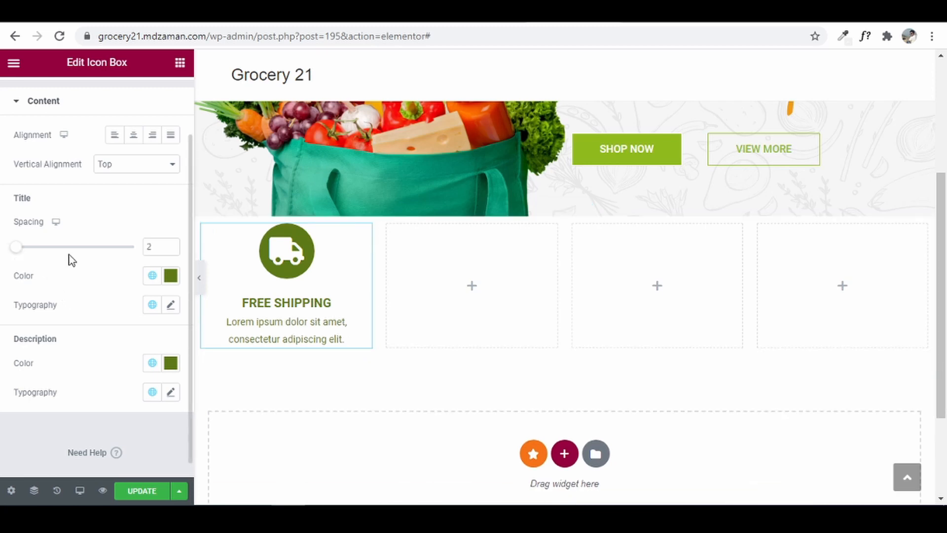
click(172, 244)
click(172, 244)
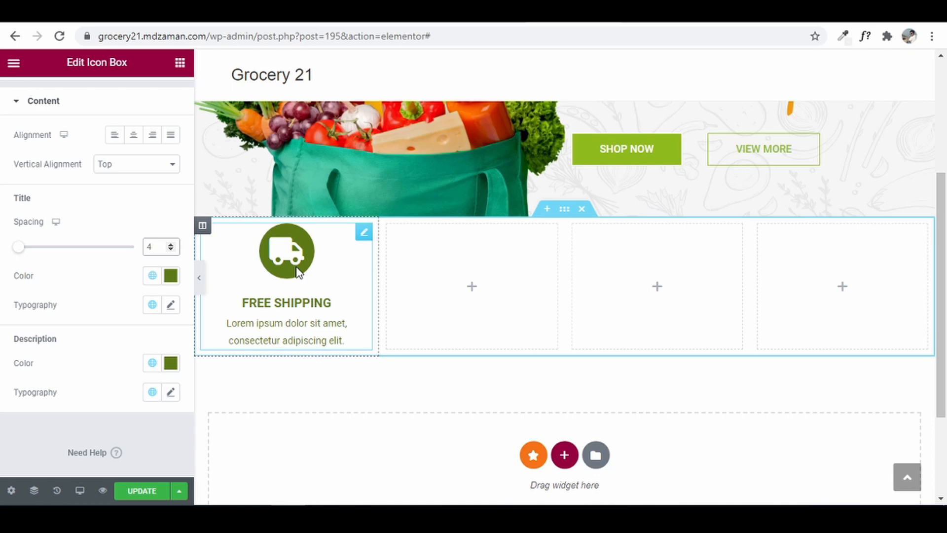
- Duplicate the FREE SHIPPING column three times to make four boxes
right_click(204, 226)
click(255, 265)
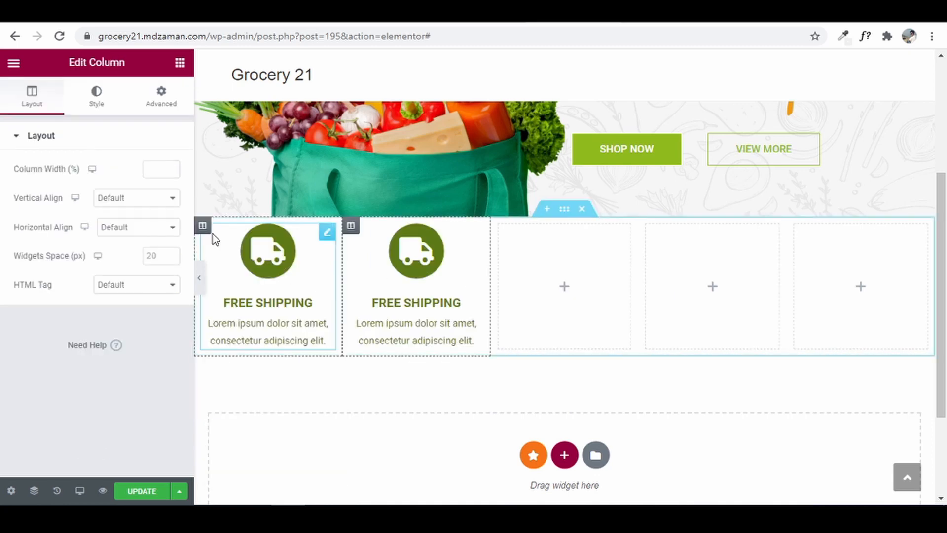
right_click(206, 231)
click(254, 273)
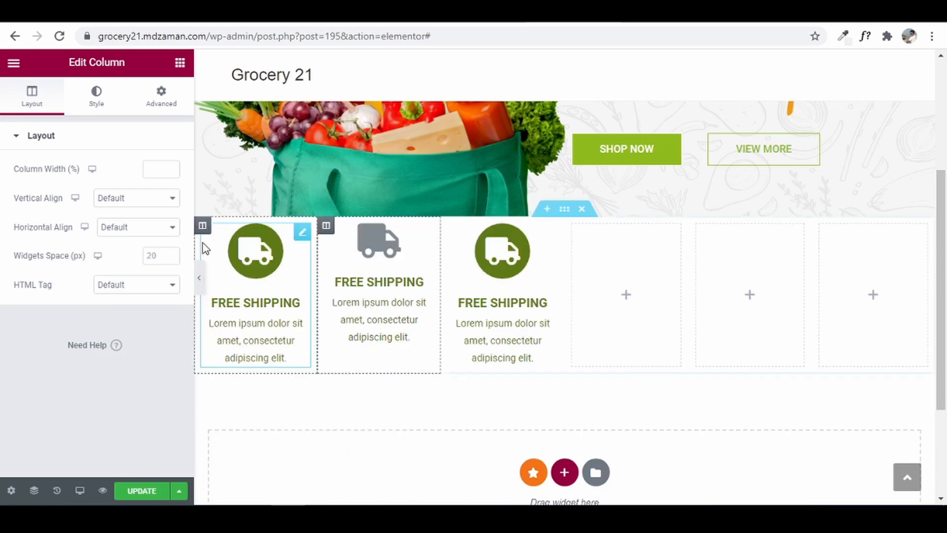
right_click(206, 224)
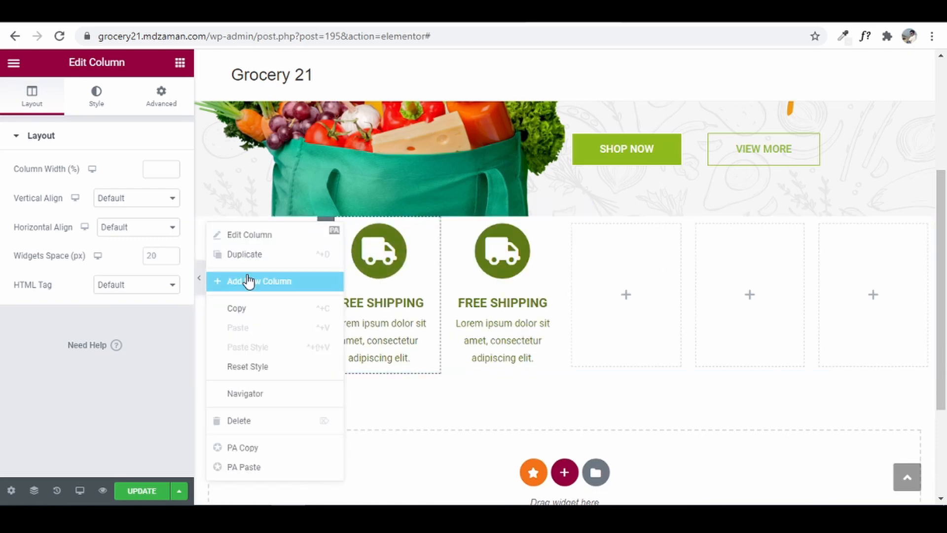
click(258, 253)
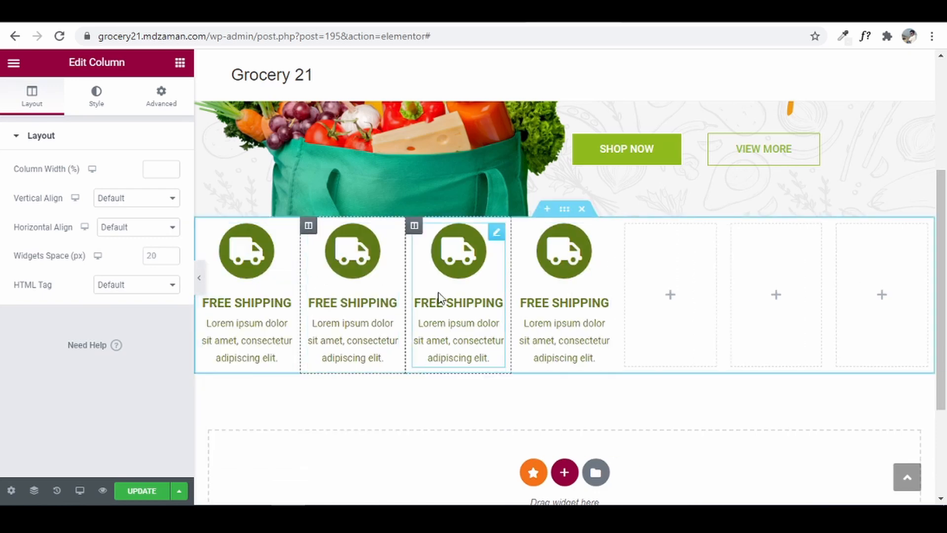
click(258, 252)
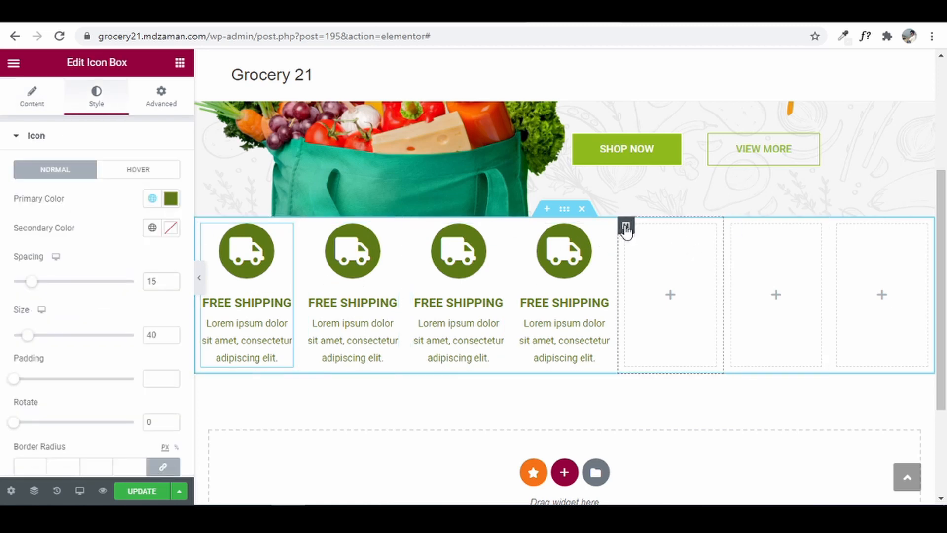
- Delete the three leftover empty columns so the four boxes span the row
right_click(627, 228)
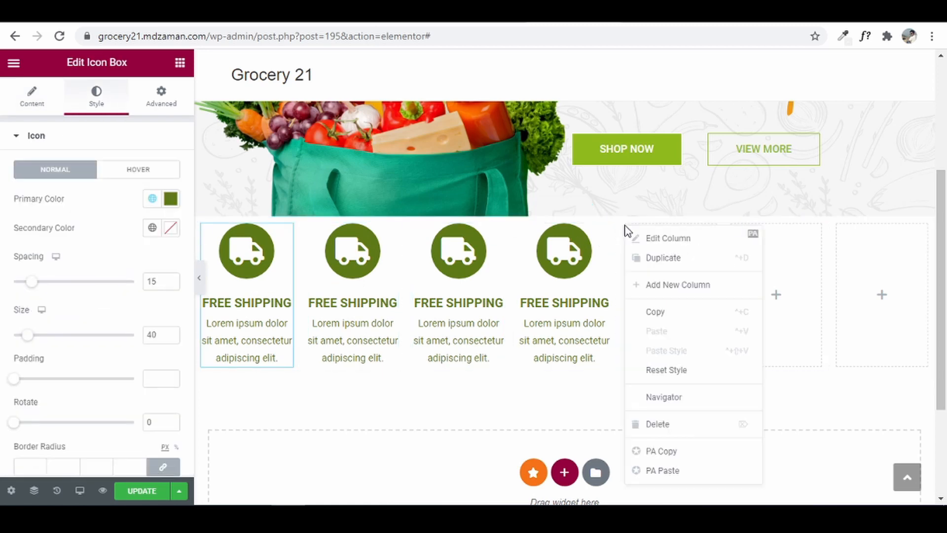
click(675, 429)
right_click(697, 230)
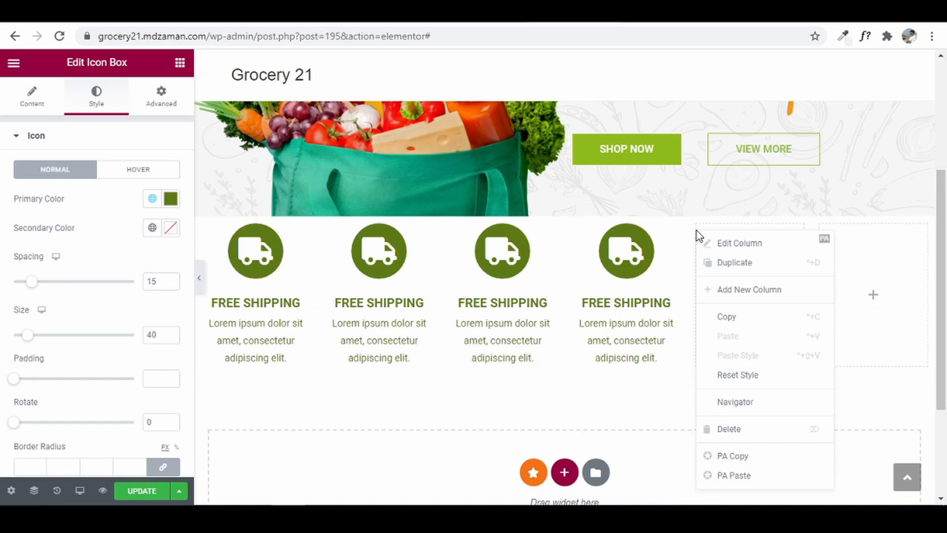
click(728, 439)
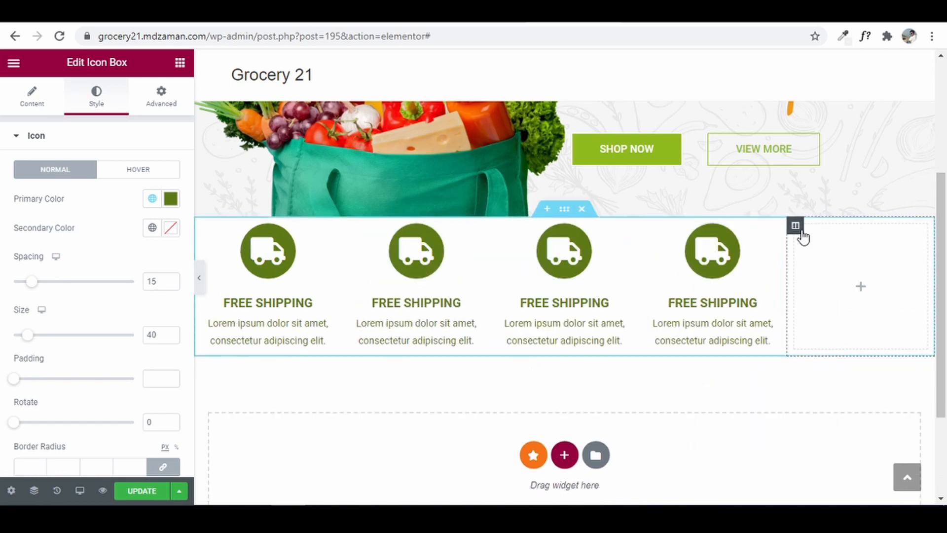
right_click(801, 232)
click(868, 440)
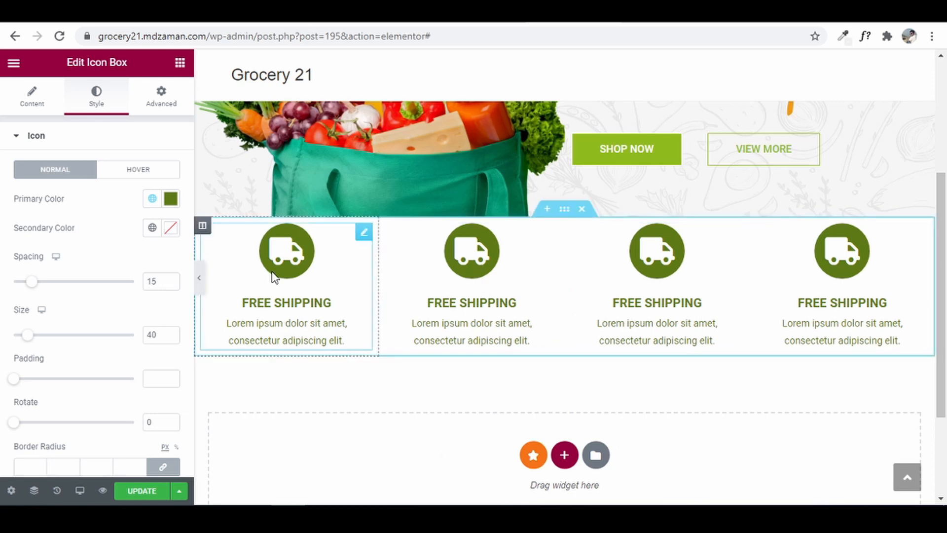
- Replace the second box's icon with the Sync alt icon found by searching 'sync'
click(478, 268)
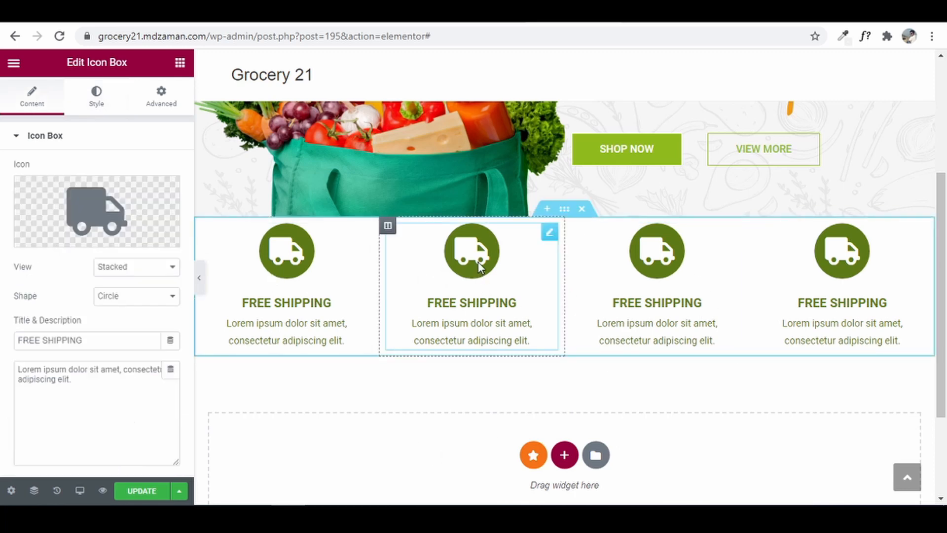
click(30, 231)
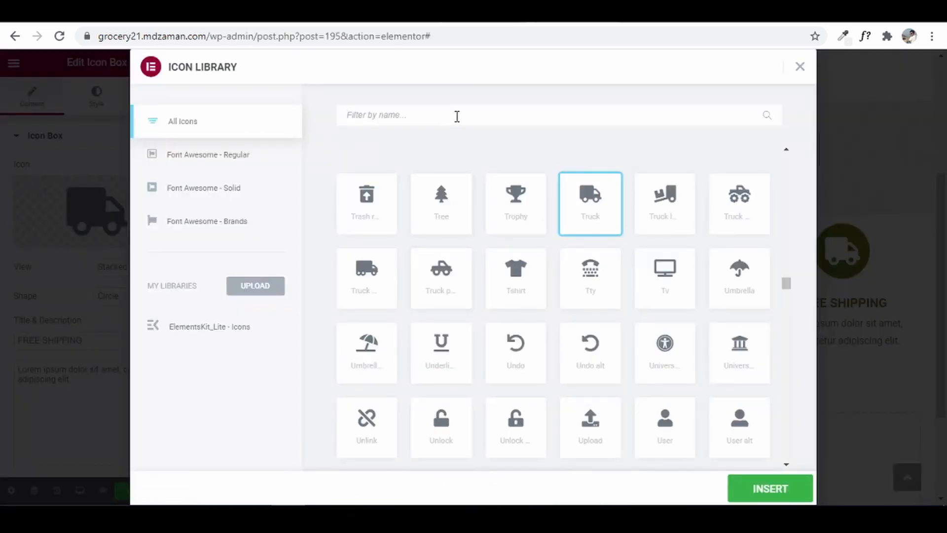
text(sync)
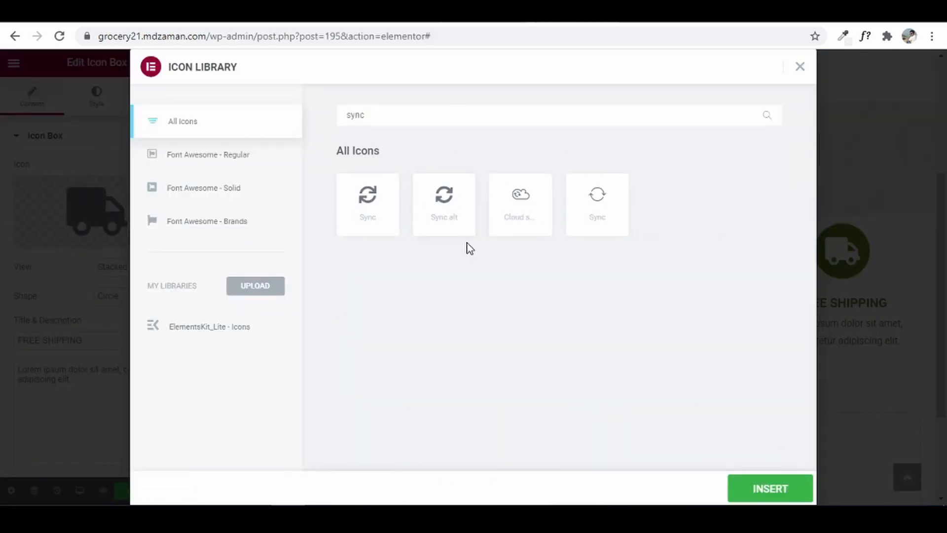
click(451, 229)
click(773, 489)
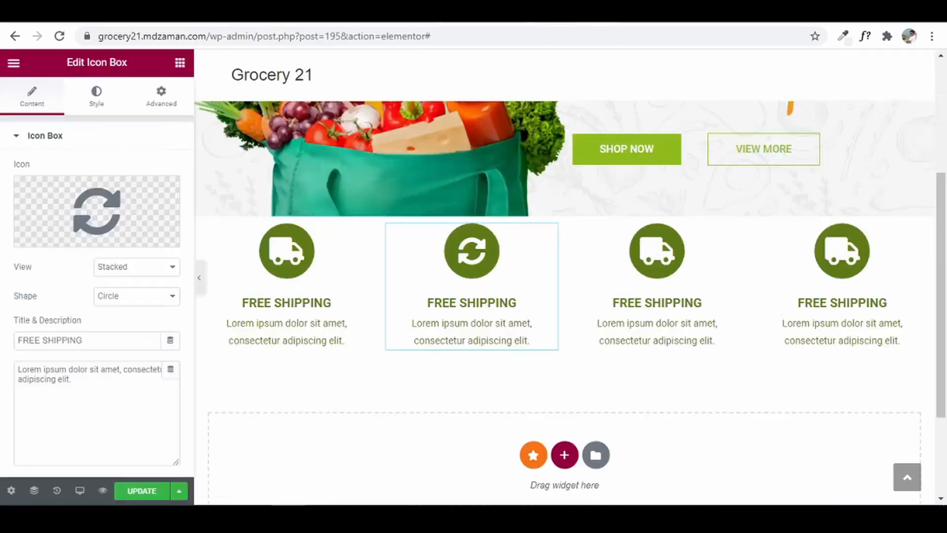
- Replace the third box's icon with a credit card icon found by searching 'card'
click(676, 238)
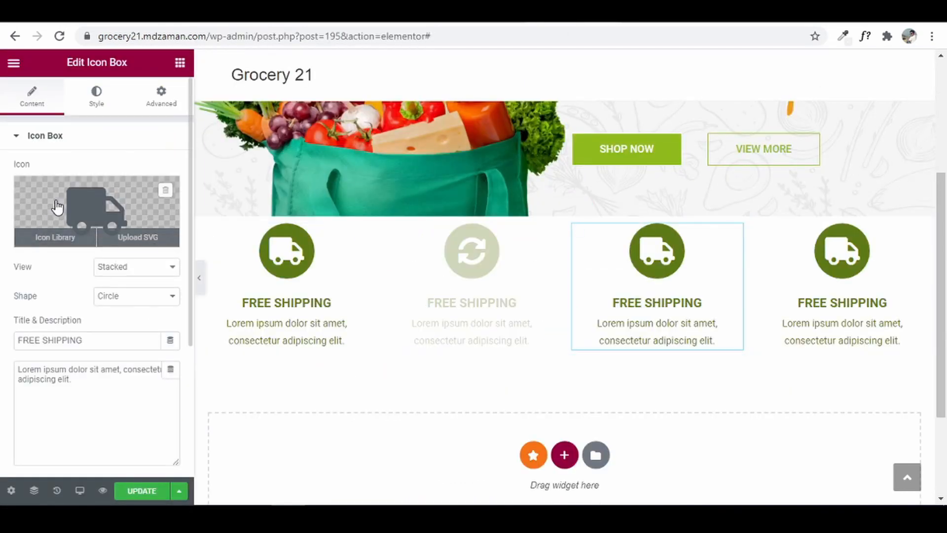
click(54, 238)
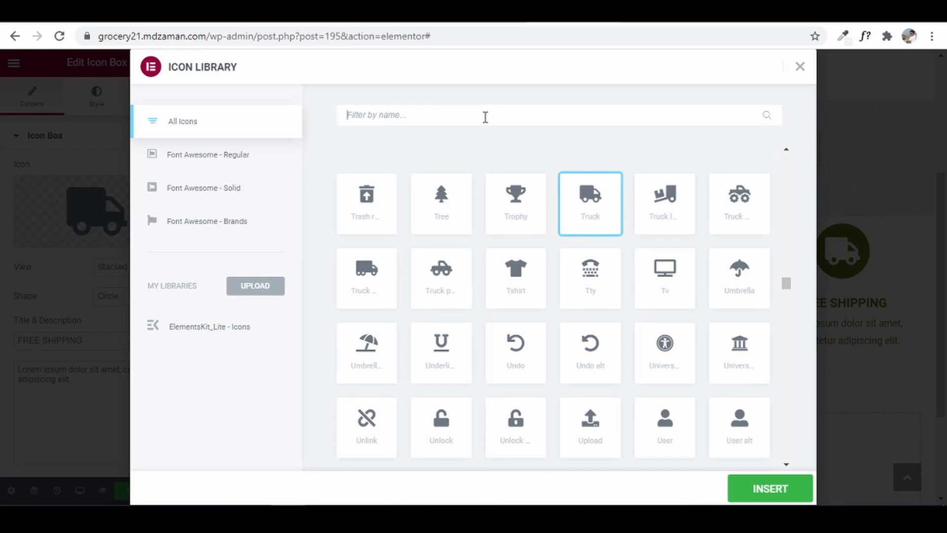
text(card)
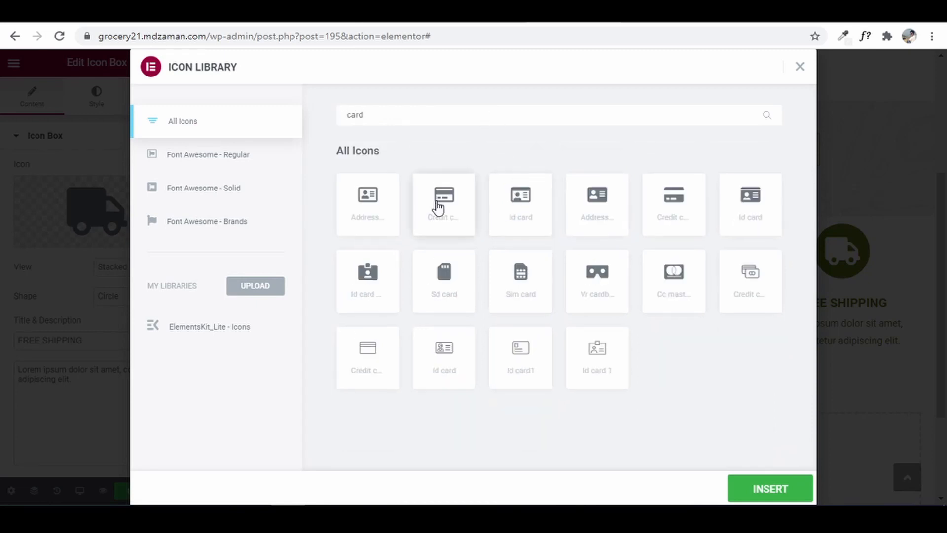
click(438, 207)
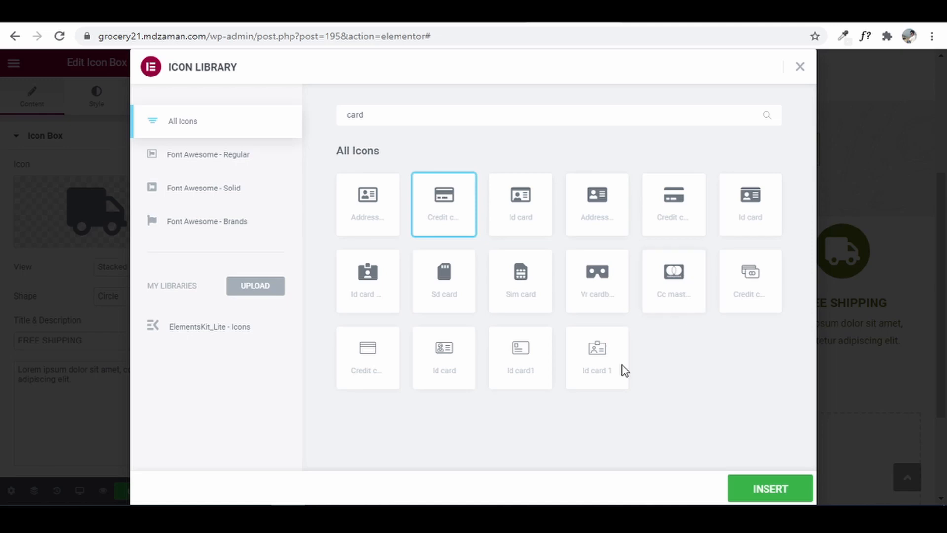
click(779, 493)
- Replace the fourth box's icon with a phone call icon found by searching 'call'
click(759, 340)
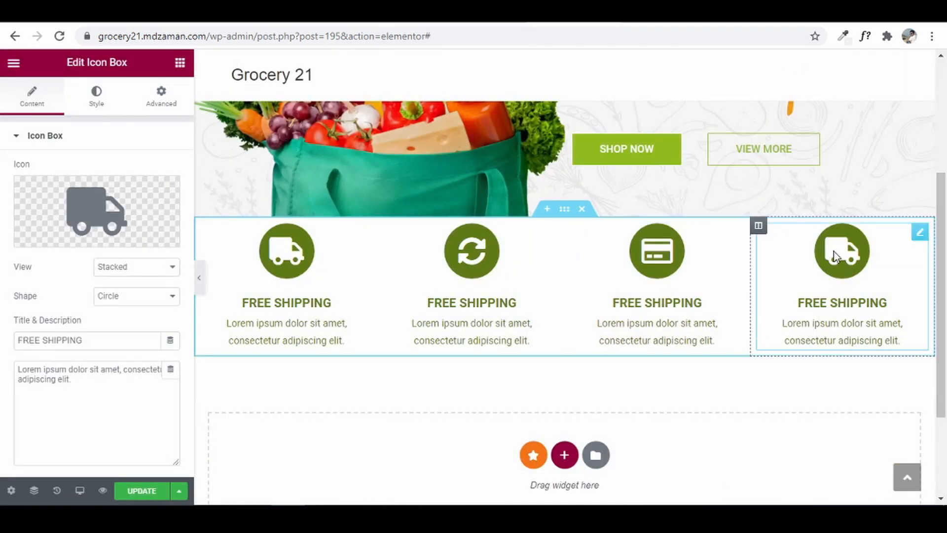
click(94, 197)
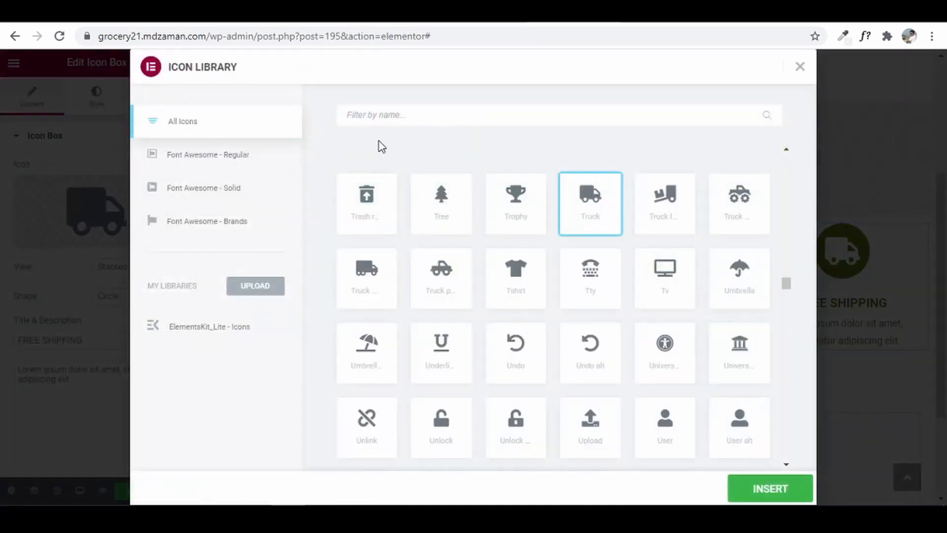
click(393, 117)
text(call)
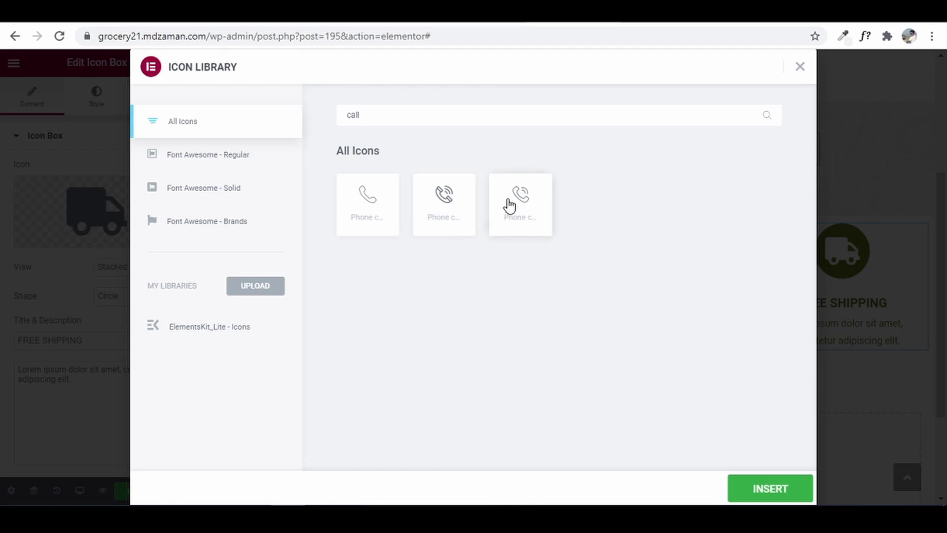
click(525, 208)
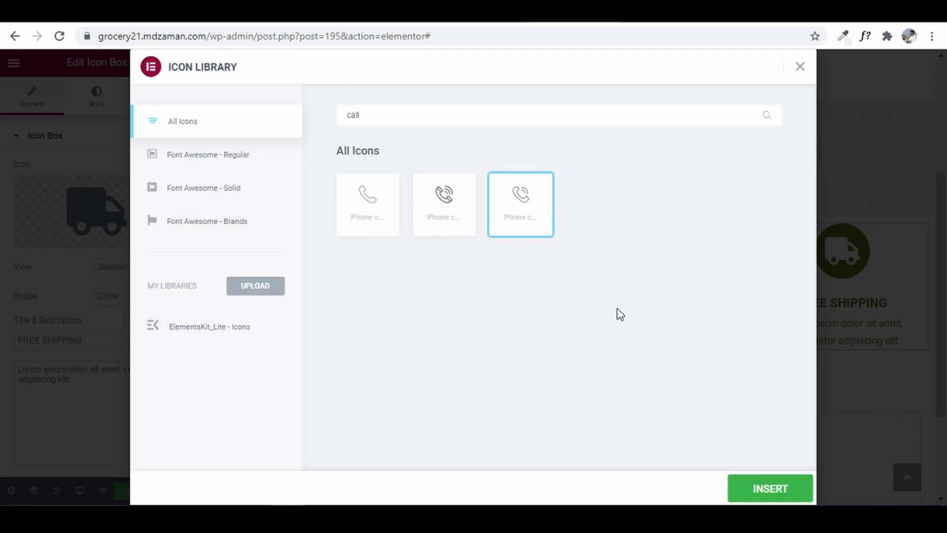
click(769, 489)
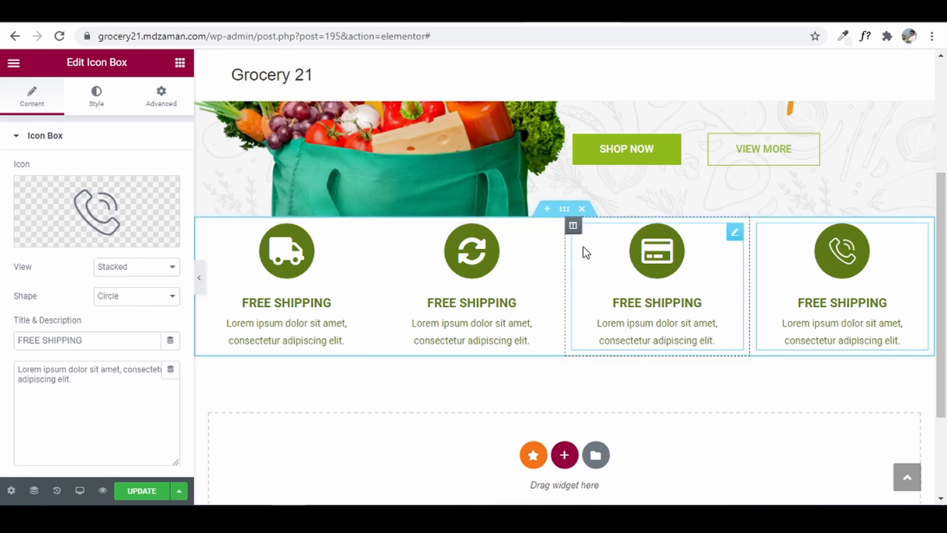
- Give the feature-box section a 50 px top and bottom margin and update the page
click(563, 212)
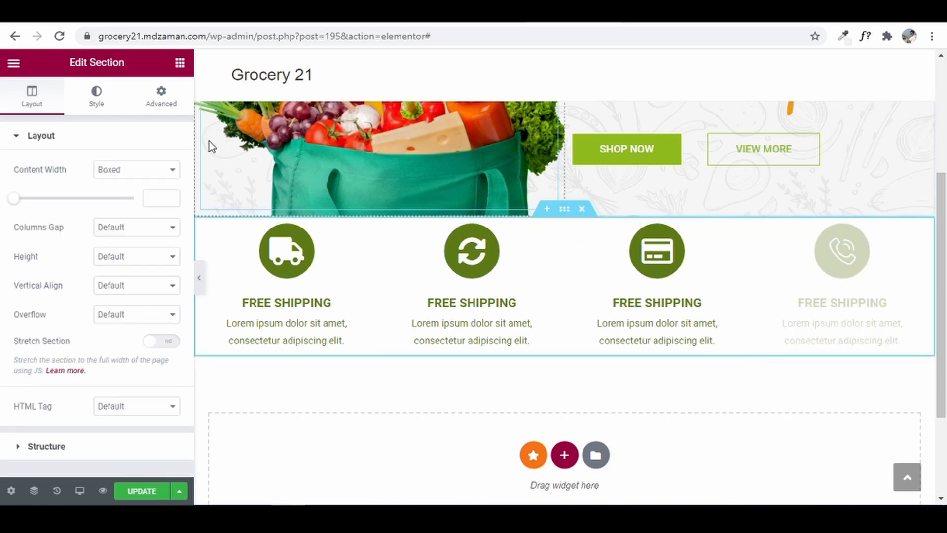
click(161, 94)
click(28, 194)
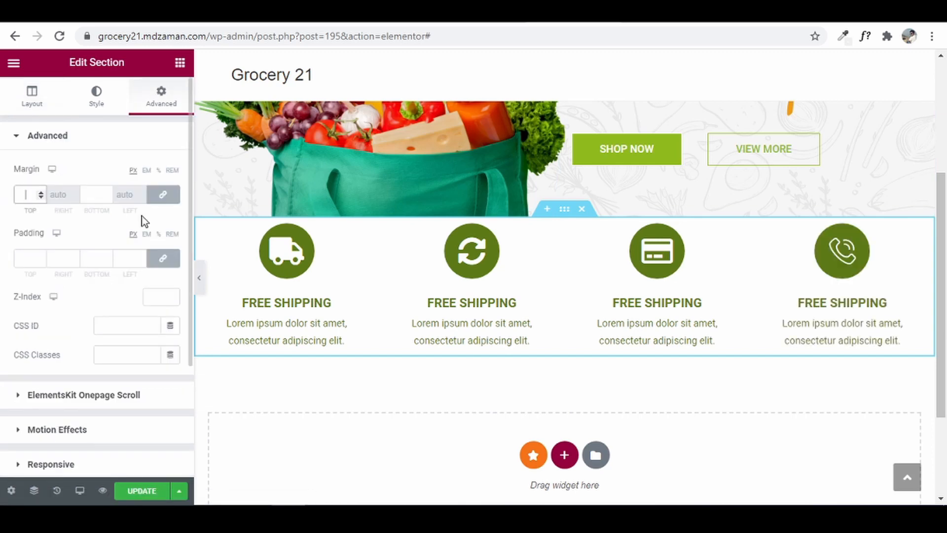
text(100)
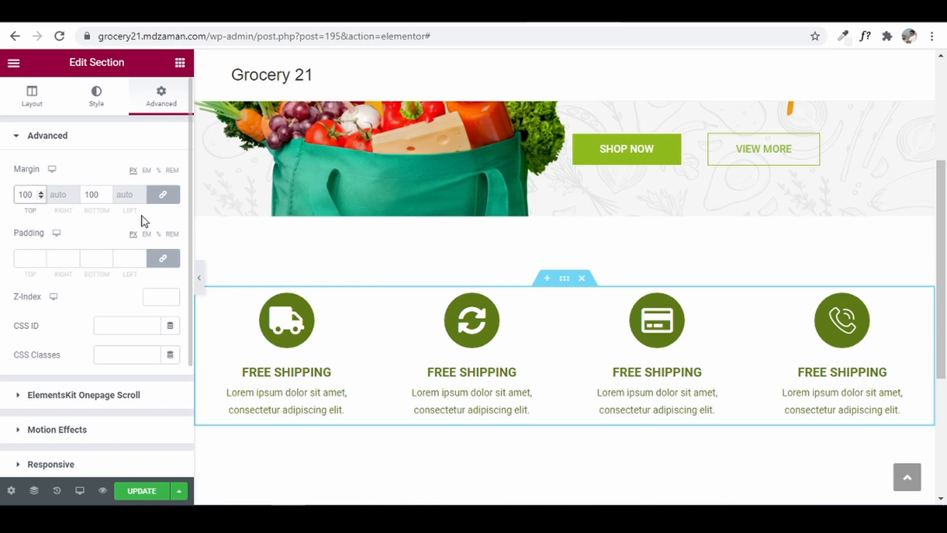
key(BackSpace)
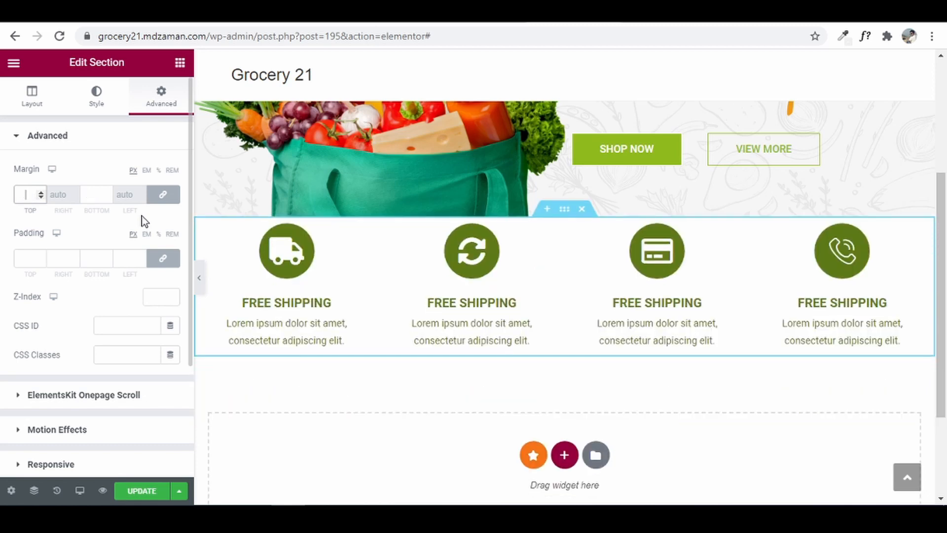
text(50)
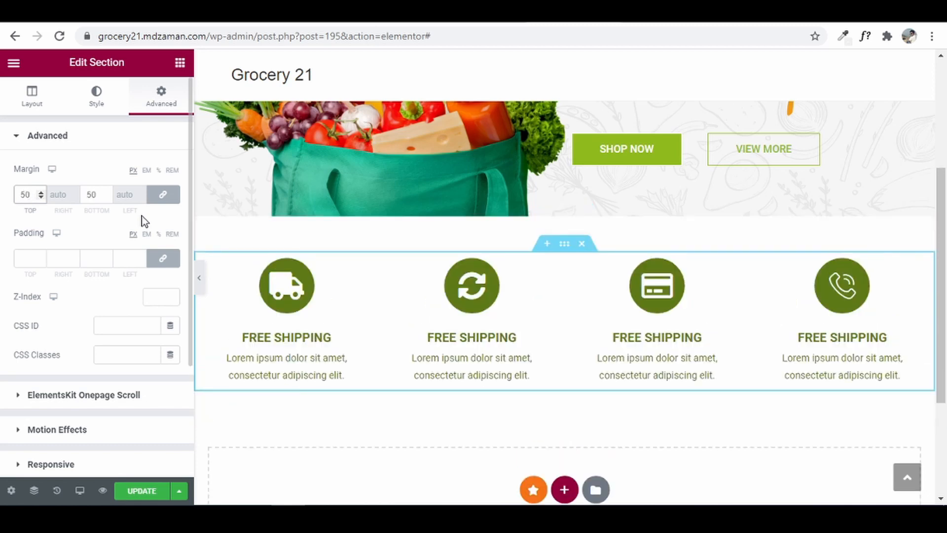
click(142, 490)
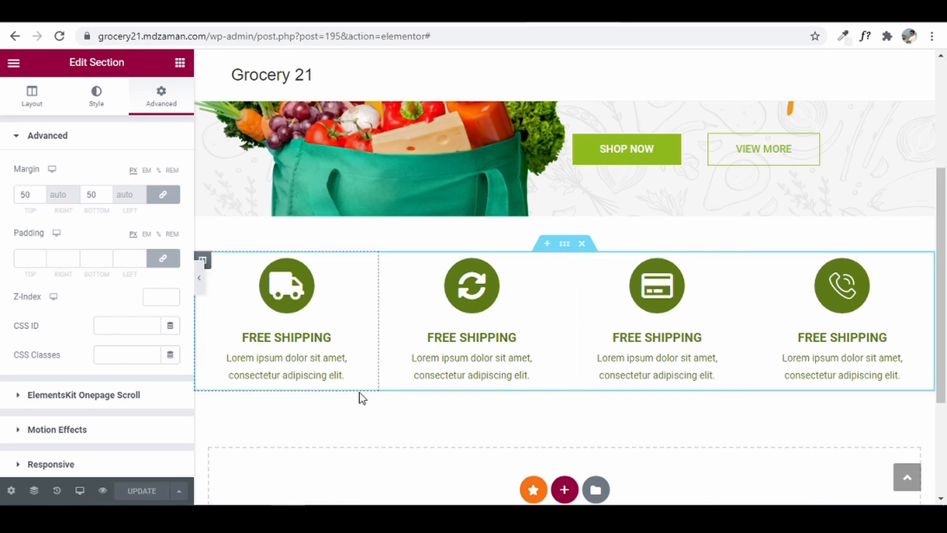
- Preview the page at mobile width, scroll through the stacked boxes, then switch to tablet width
click(80, 491)
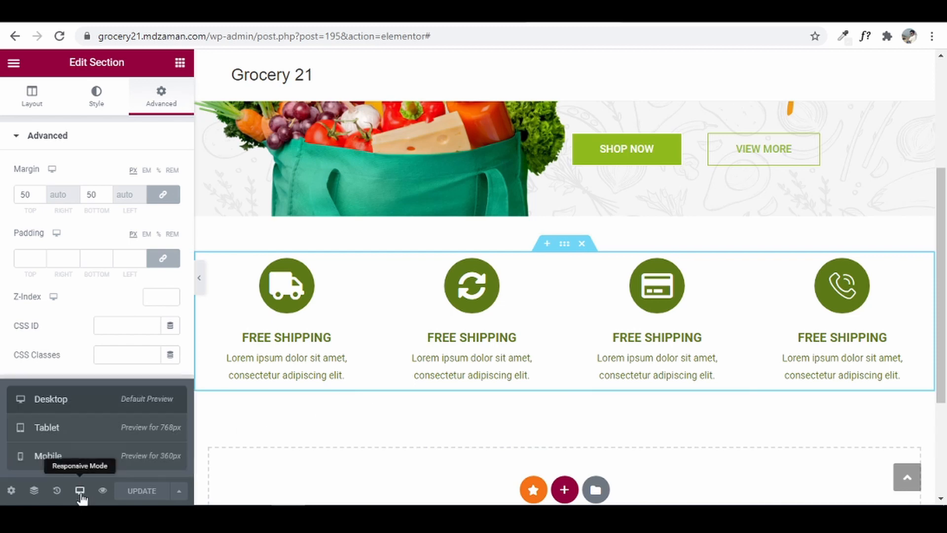
click(127, 456)
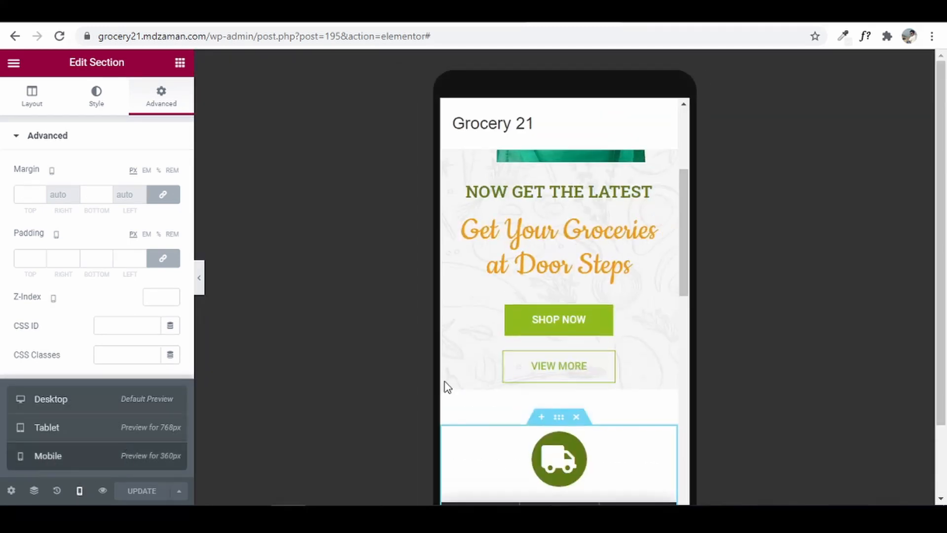
scroll(591, 339, down, 4)
scroll(591, 340, down, 6)
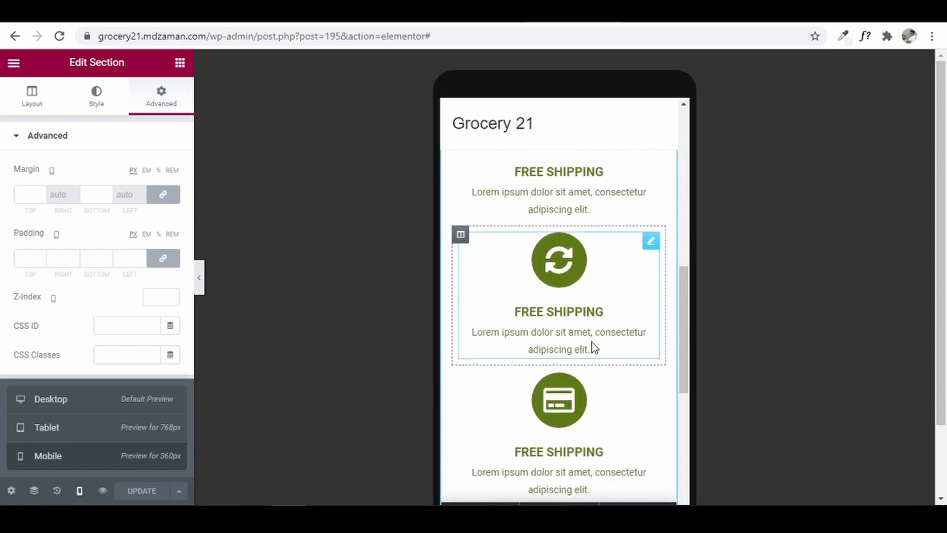
scroll(593, 343, down, 3)
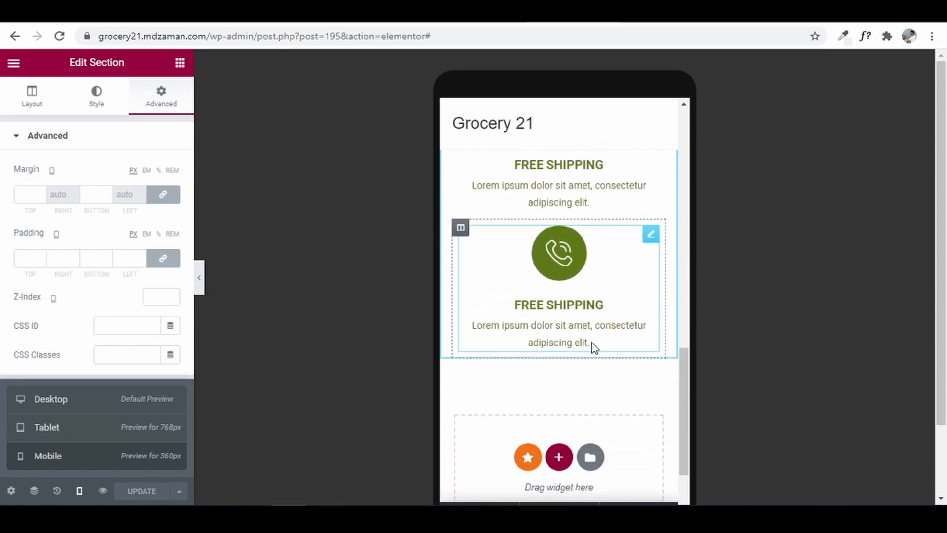
scroll(592, 343, up, 10)
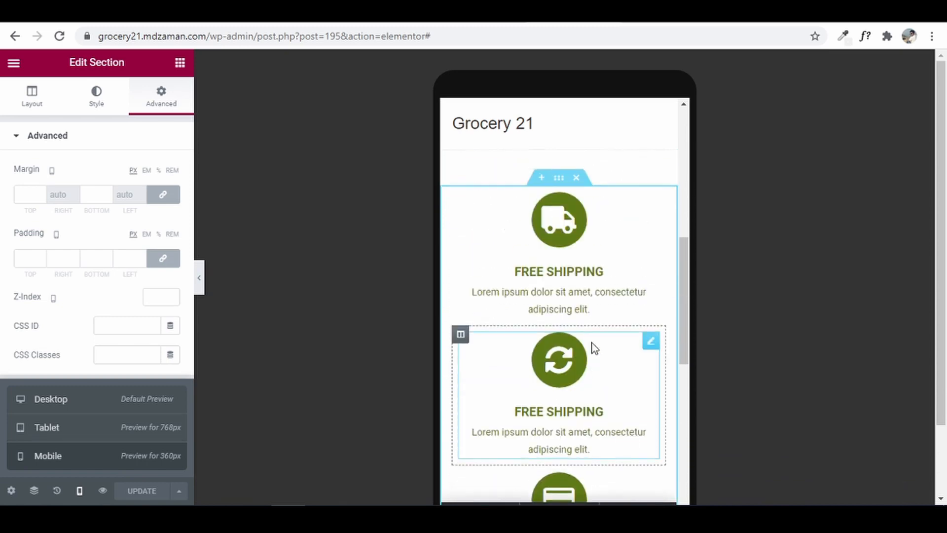
scroll(591, 342, down, 7)
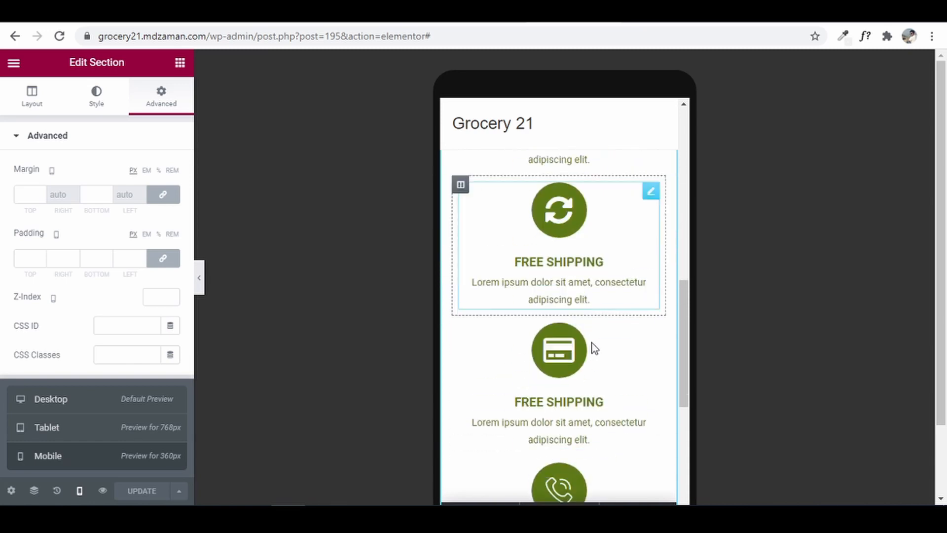
click(89, 437)
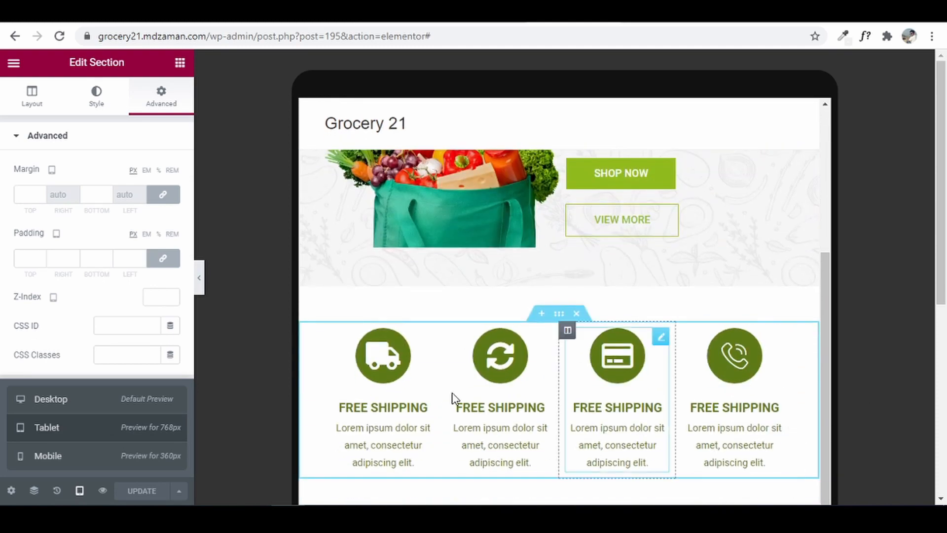
- Set the first box's icon size to 30 for tablet width
click(390, 359)
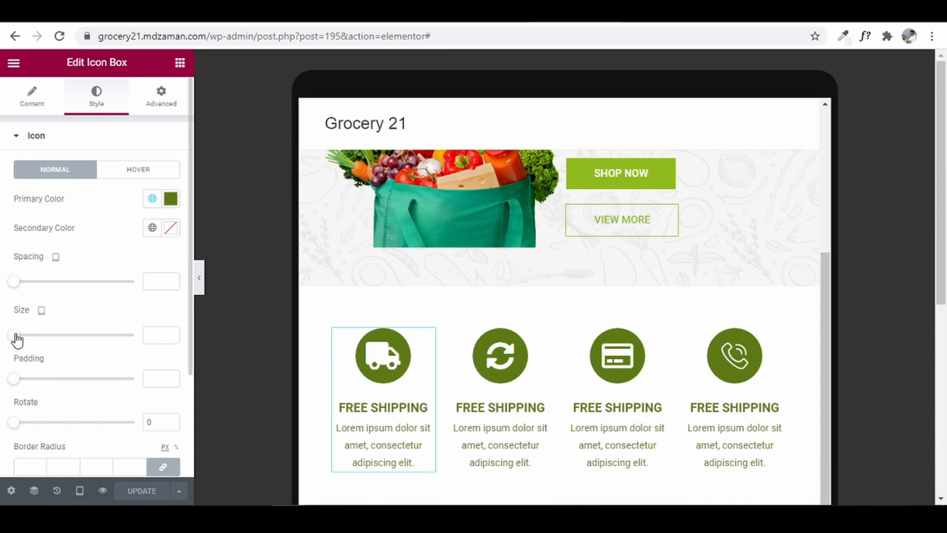
drag(18, 339, 28, 339)
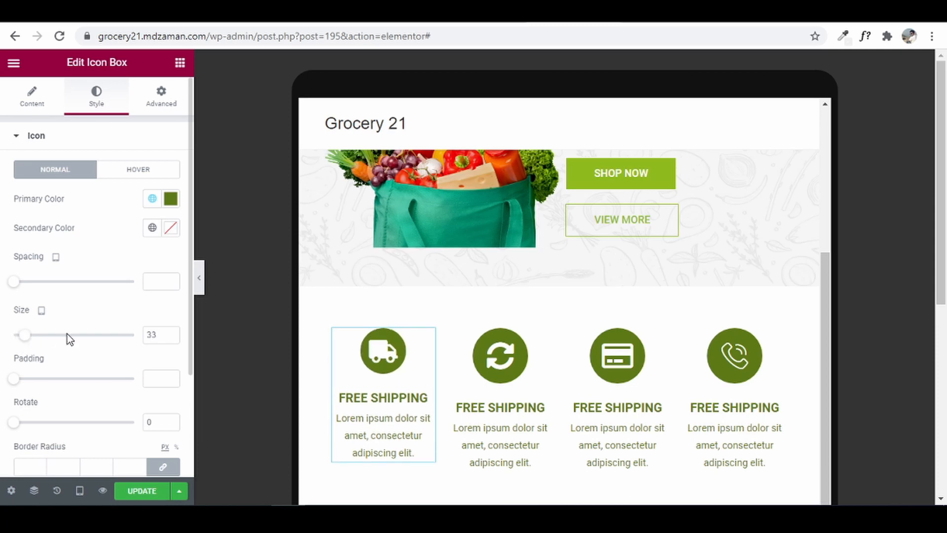
click(170, 339)
click(170, 339)
click(171, 338)
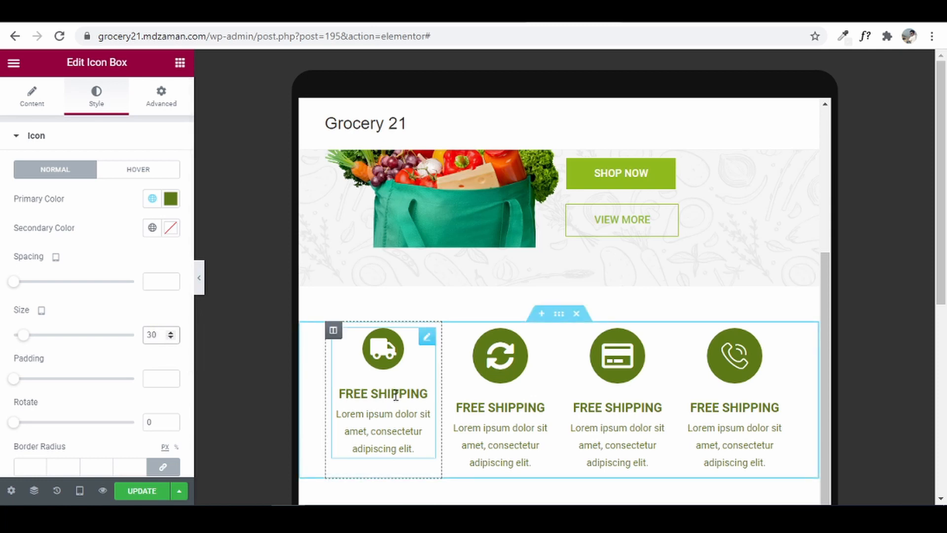
click(30, 136)
- Shrink the first box's FREE SHIPPING title font size to 15 px
click(42, 171)
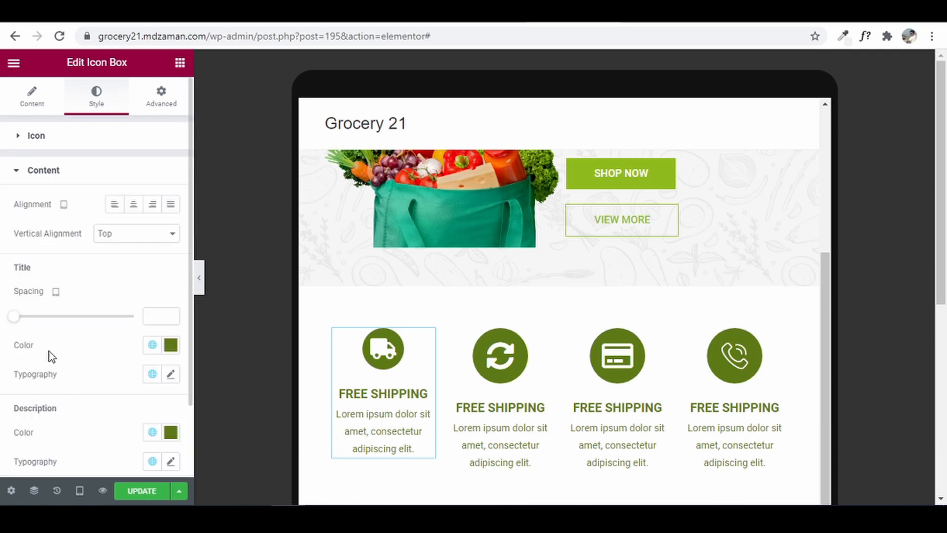
click(171, 374)
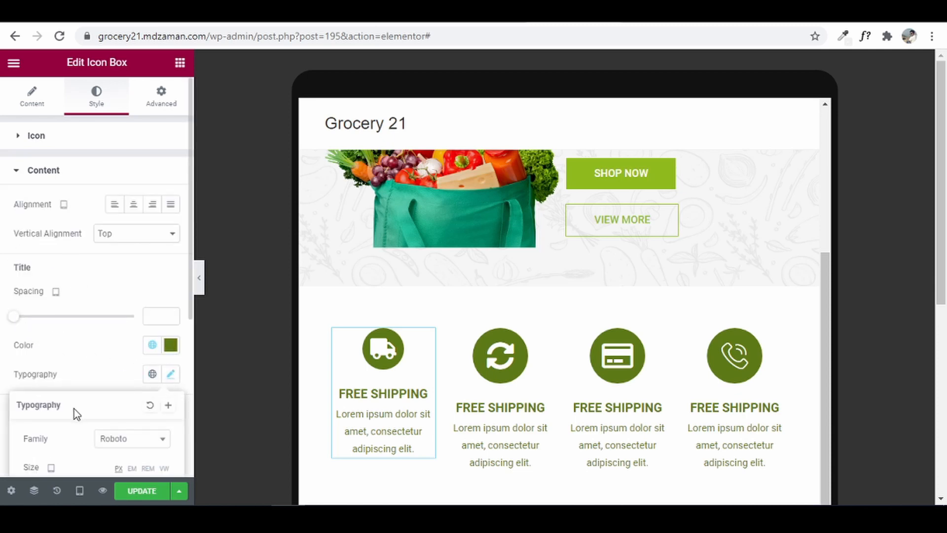
scroll(94, 422, down, 2)
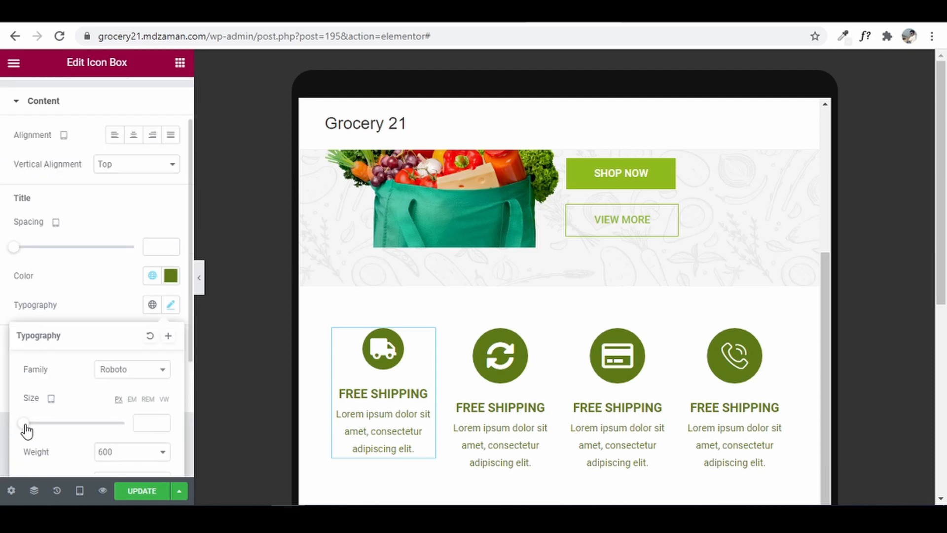
drag(26, 429, 34, 433)
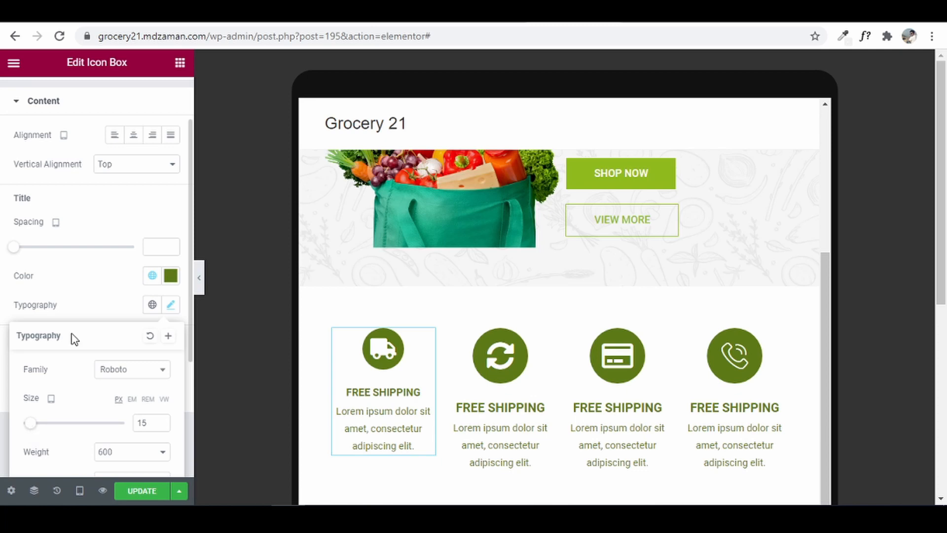
click(90, 199)
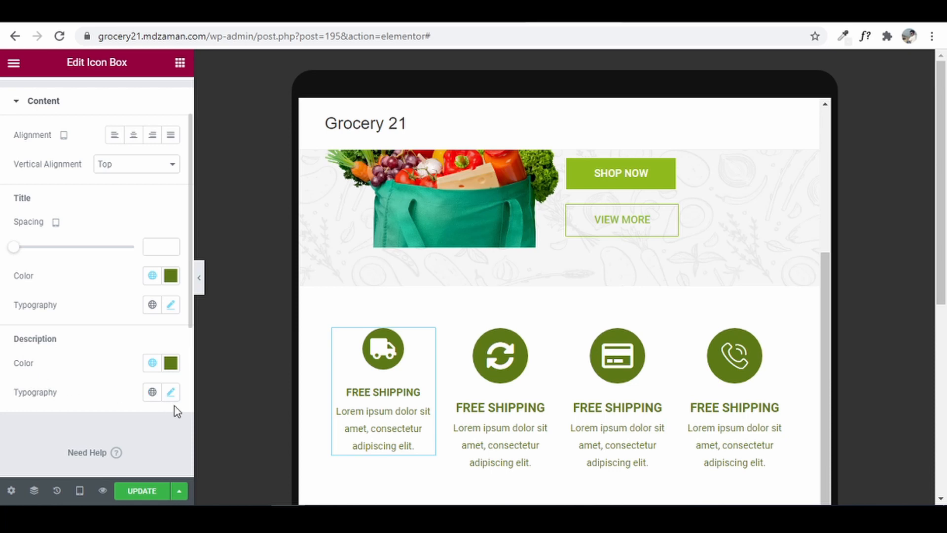
- Reduce the first box's description font size to 12 px
click(171, 393)
scroll(9, 379, down, 2)
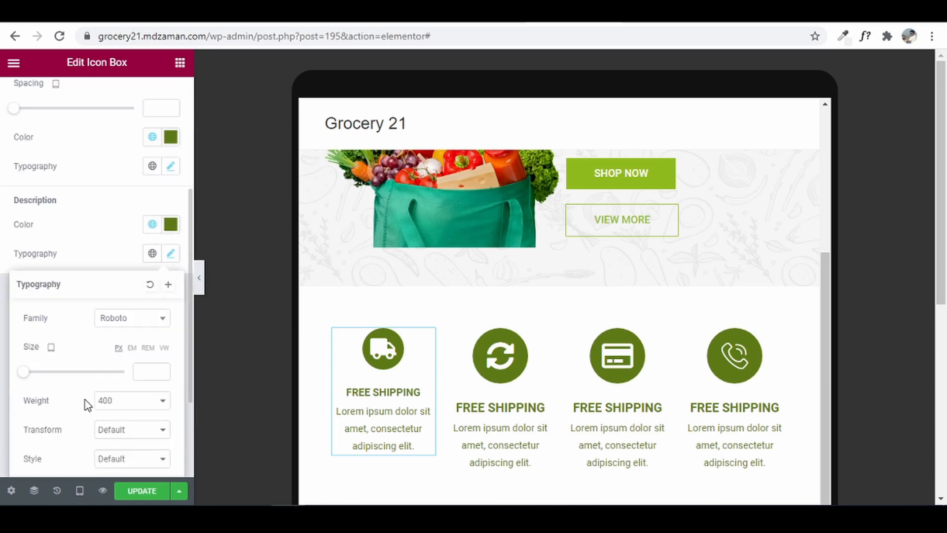
drag(26, 376, 33, 378)
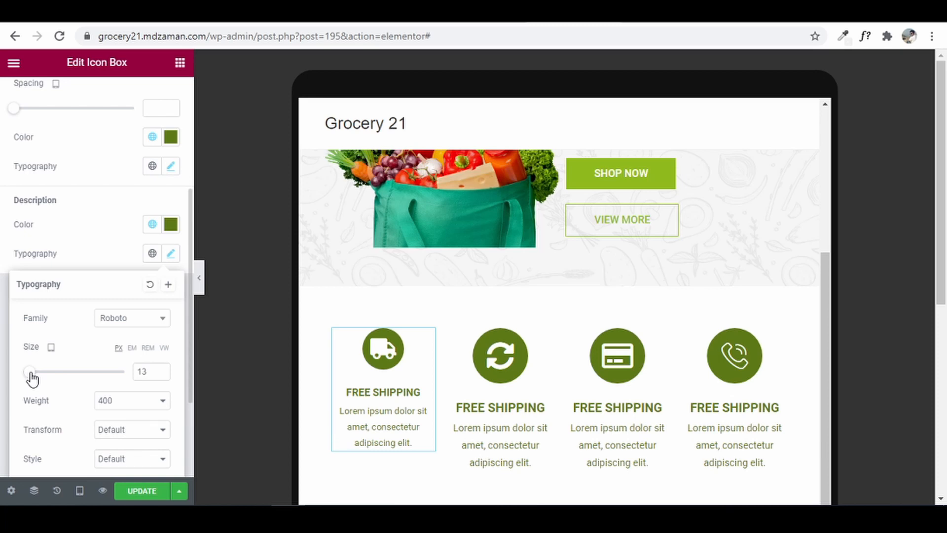
click(160, 375)
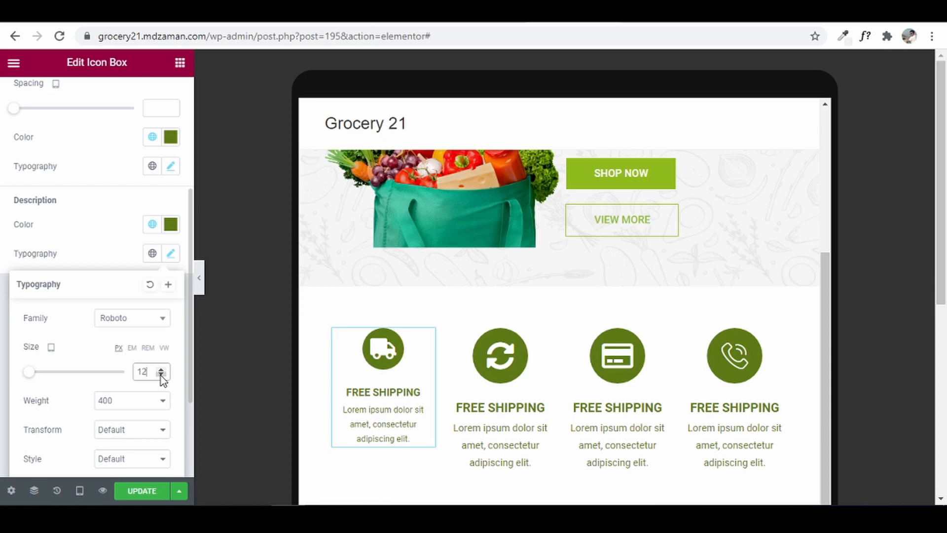
click(2, 383)
click(402, 359)
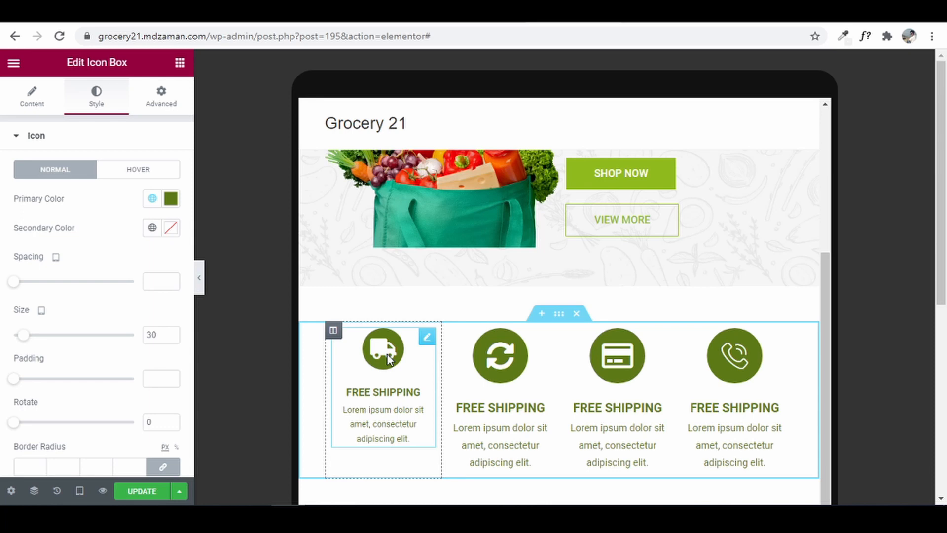
- Copy the first box and paste its style onto the other three boxes, then return to desktop preview
right_click(398, 354)
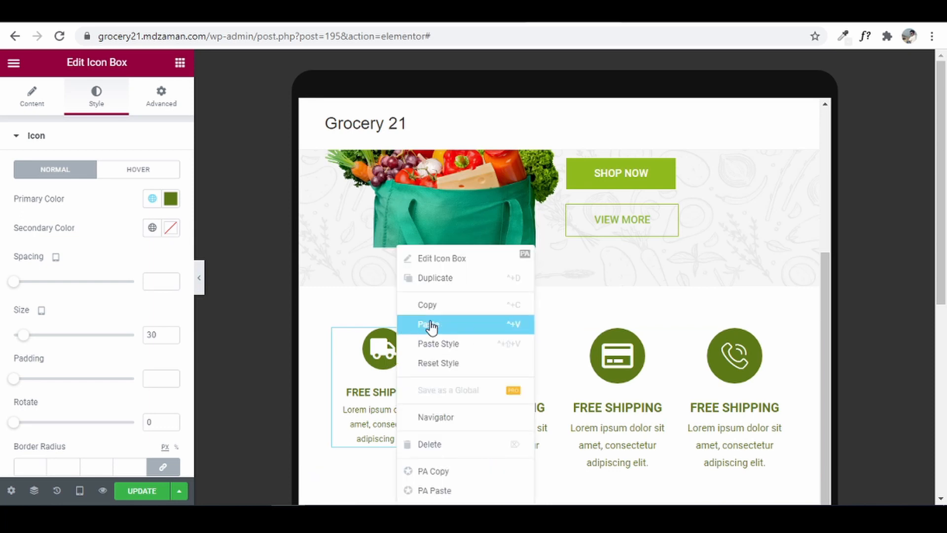
click(444, 307)
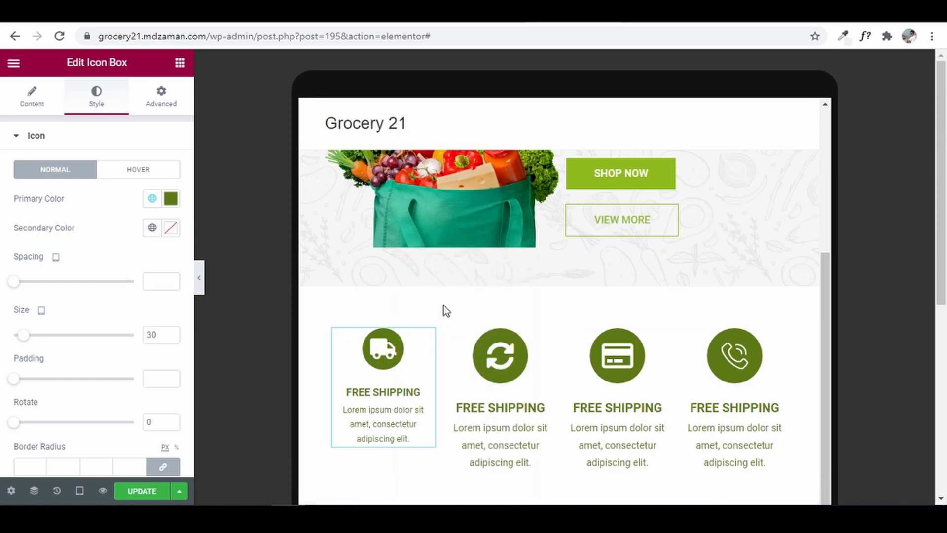
right_click(499, 361)
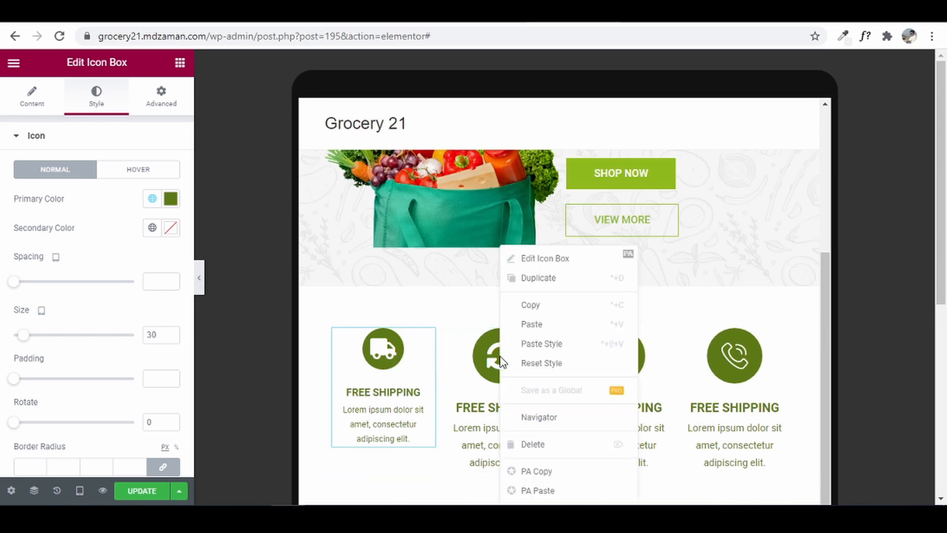
click(549, 347)
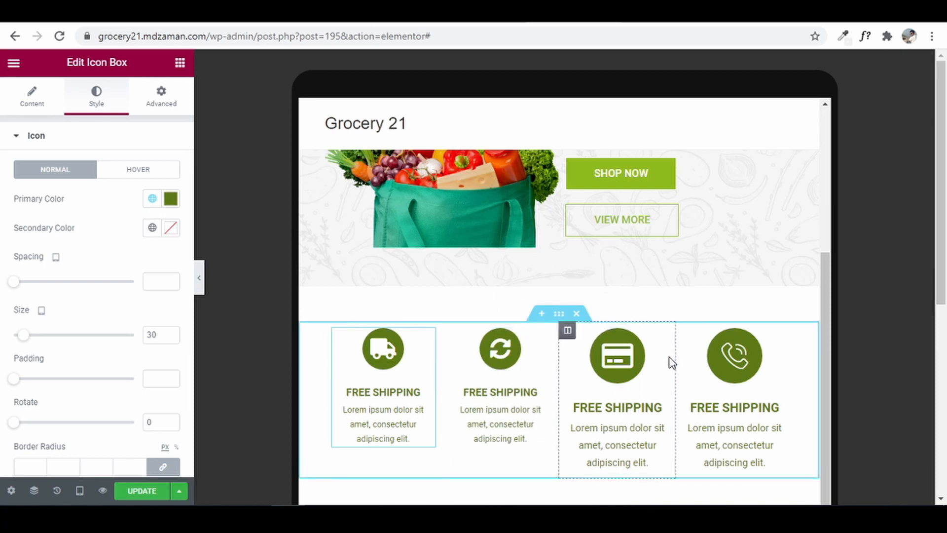
right_click(605, 364)
click(634, 344)
right_click(733, 360)
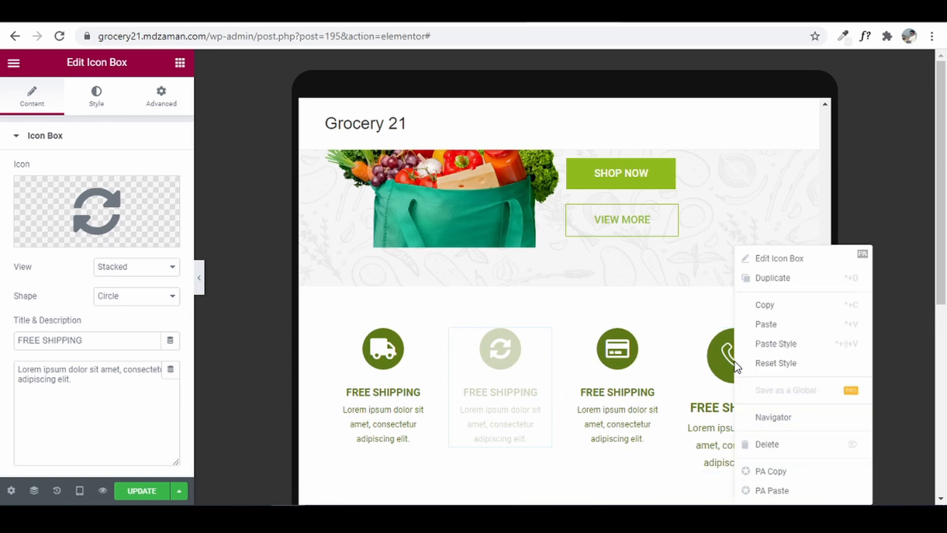
click(786, 344)
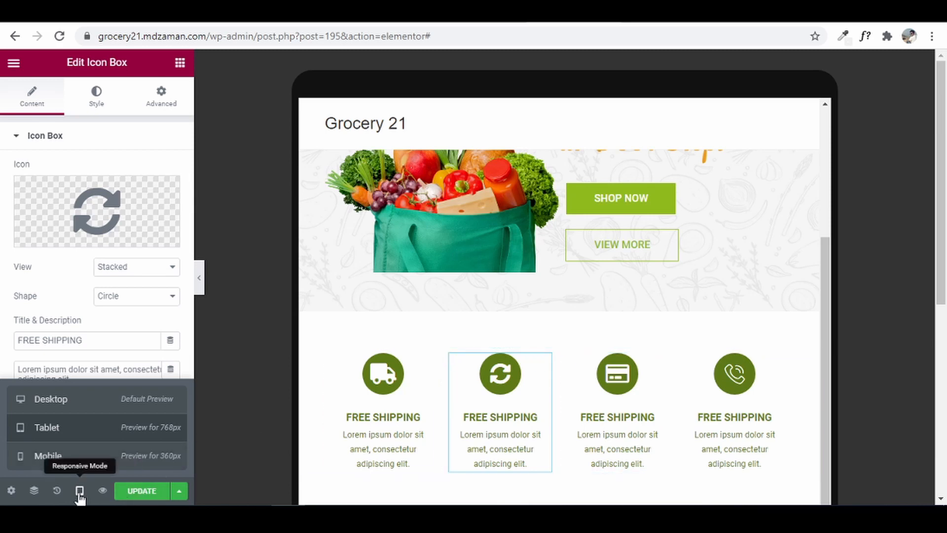
mouse_move(79, 492)
click(78, 405)
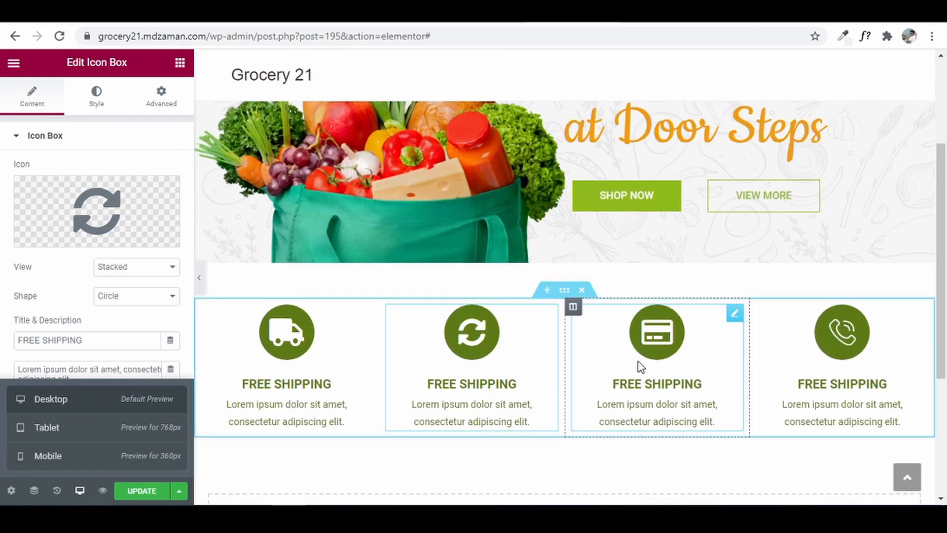
- Check the reference site, then add a new section below the feature boxes in the editor
scroll(640, 366, down, 1)
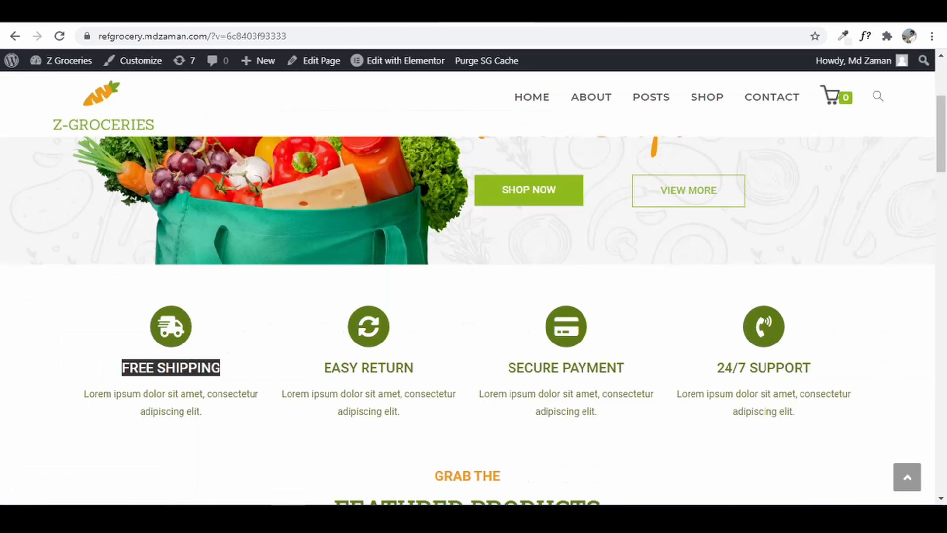
scroll(390, 184, down, 6)
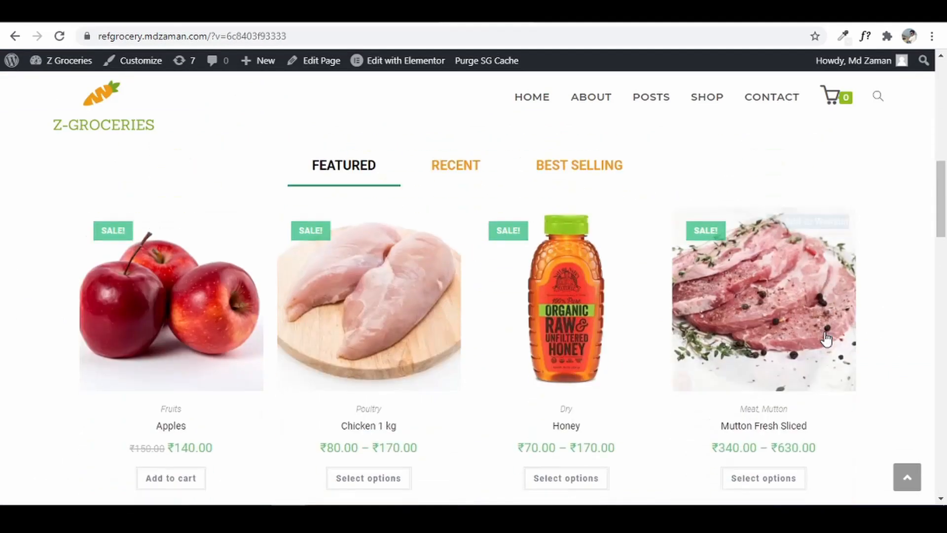
scroll(494, 161, up, 1)
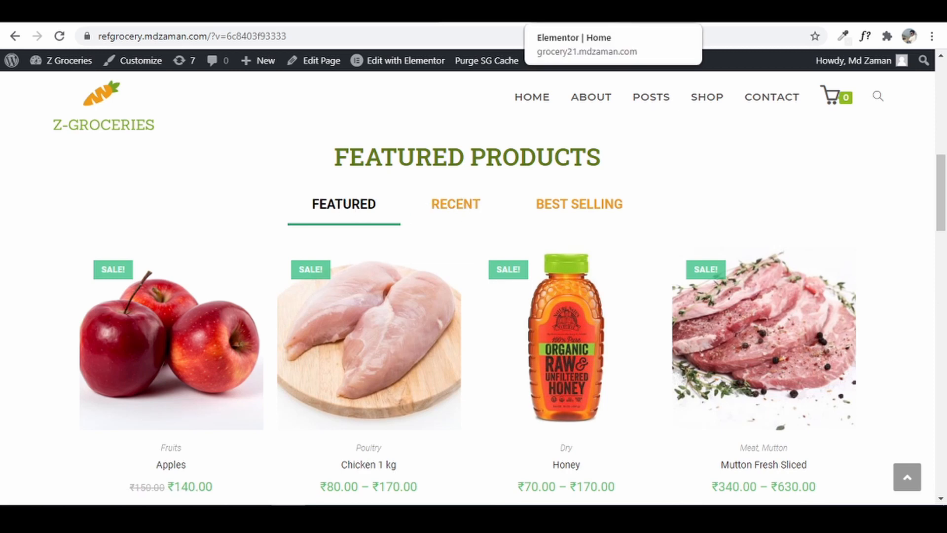
click(556, 15)
scroll(521, 330, down, 1)
scroll(521, 329, down, 2)
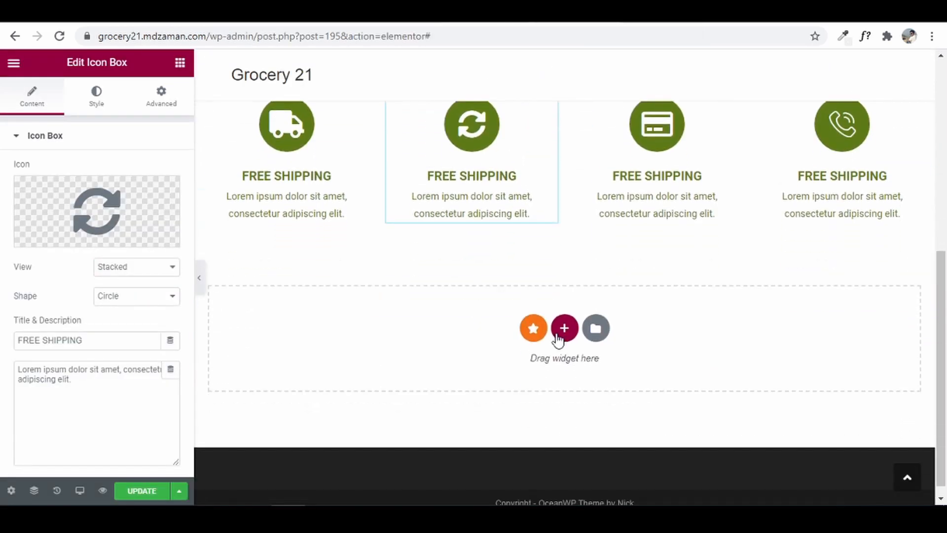
click(564, 327)
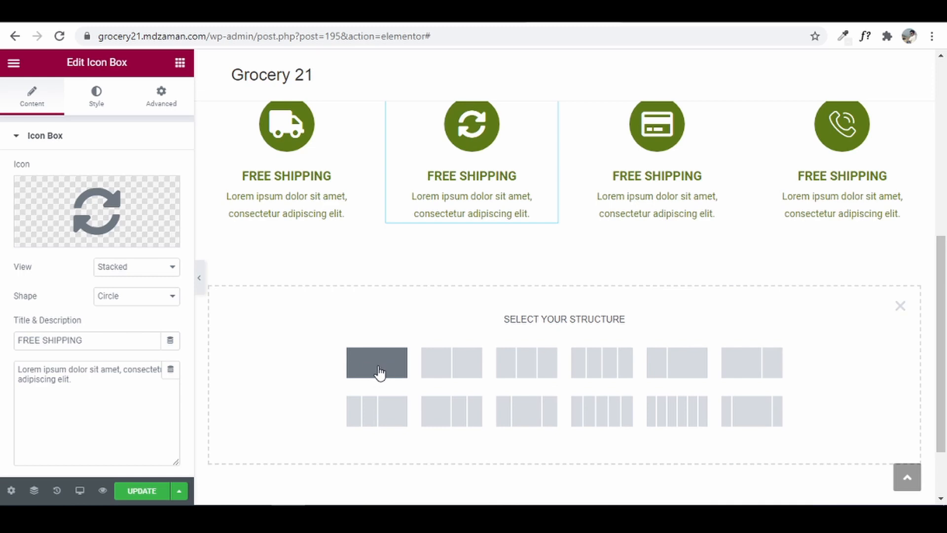
- Add a new section with a centred heading reading 'GRAB THE', copied from the reference site
click(377, 416)
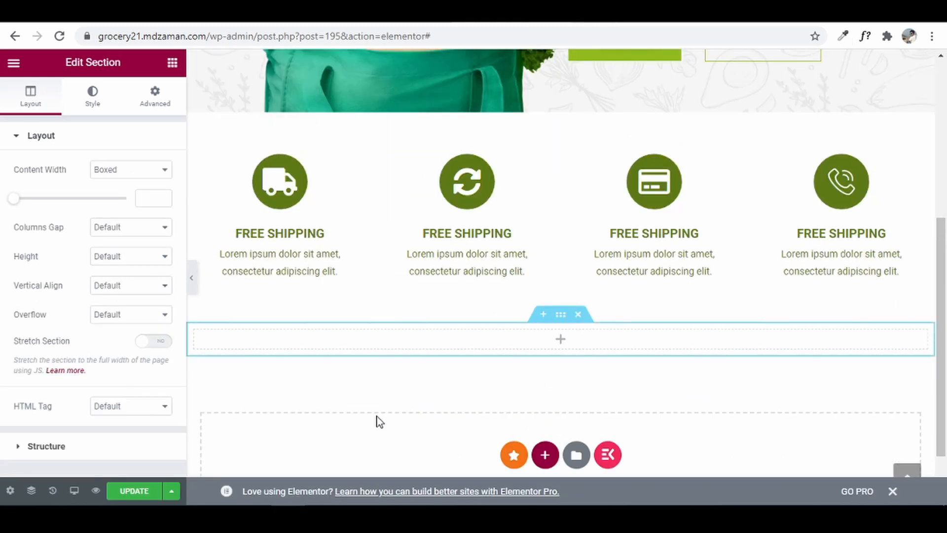
click(172, 62)
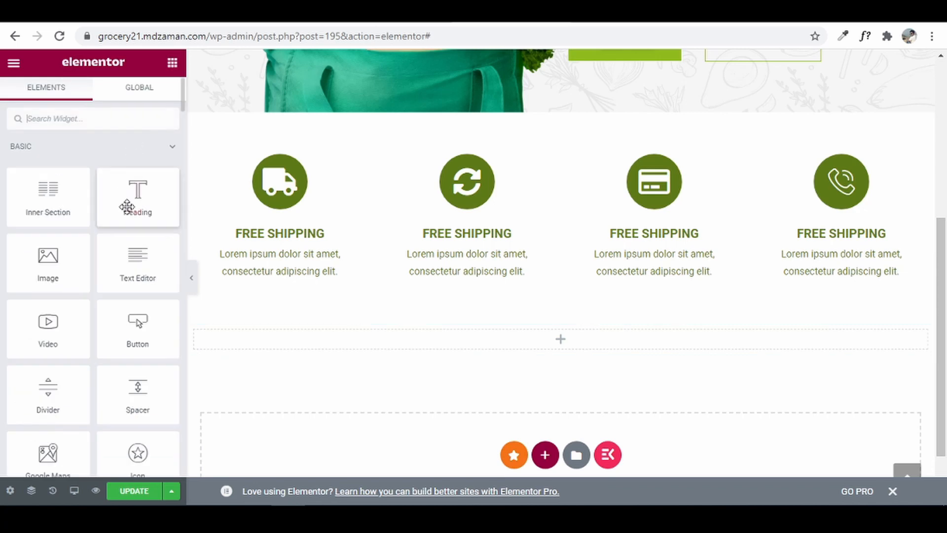
drag(127, 206, 473, 320)
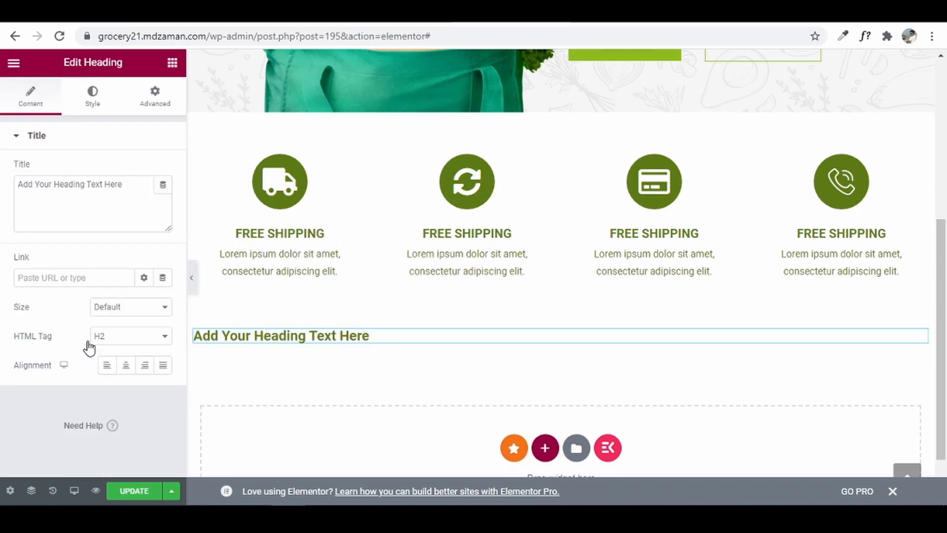
click(126, 367)
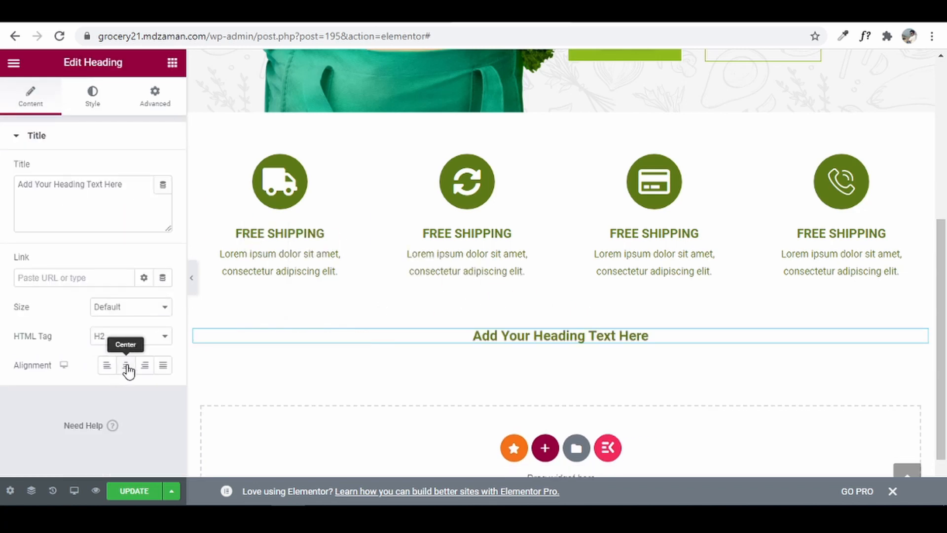
triple_click(157, 214)
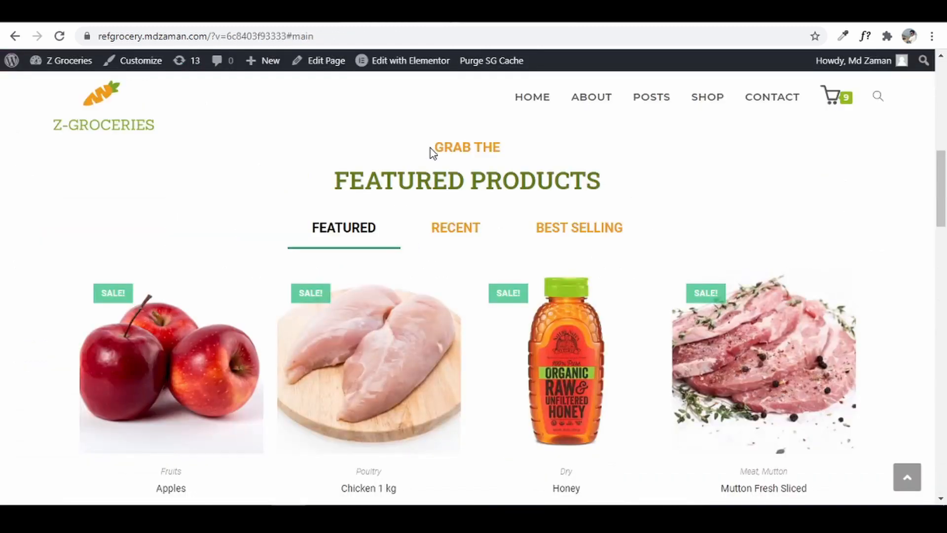
drag(434, 145, 503, 145)
right_click(496, 147)
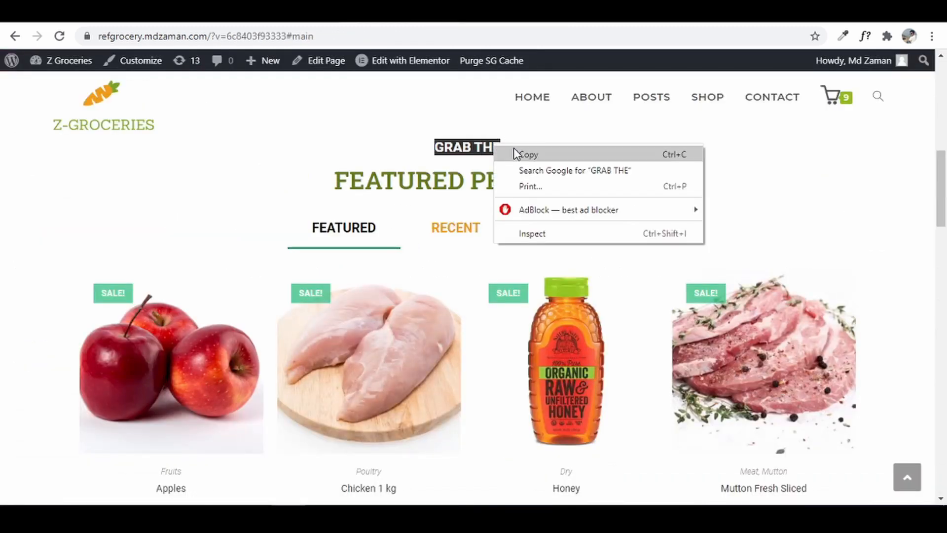
click(516, 151)
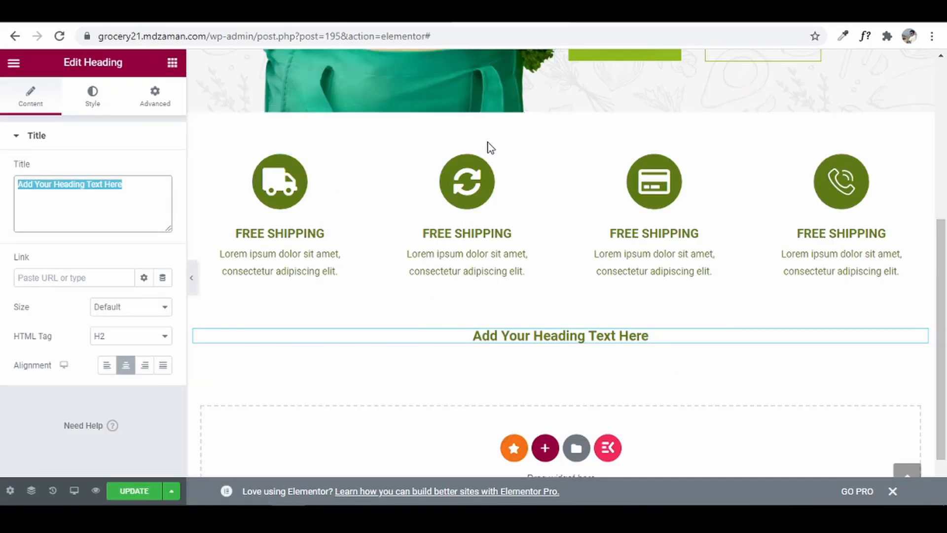
key(ctrl+v)
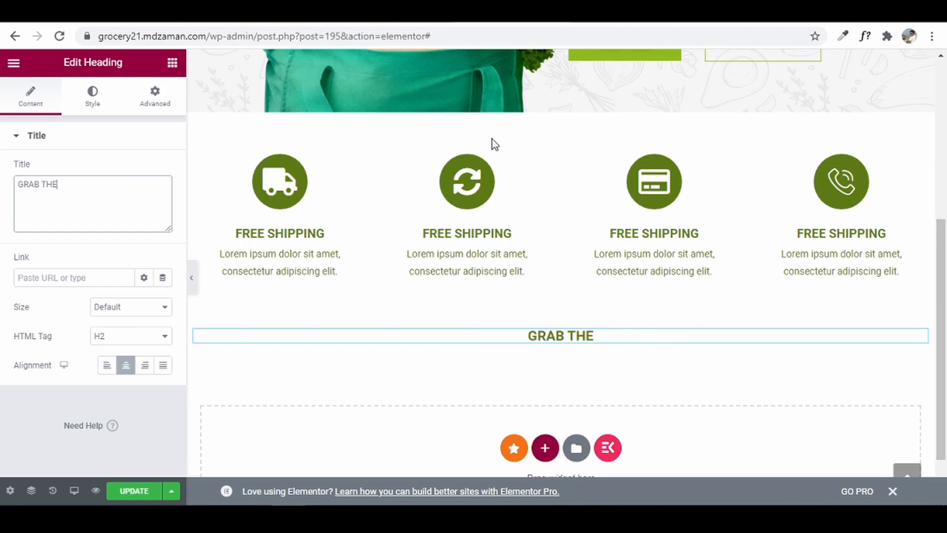
- Give GRAB THE the Accent global colour and size 24, then add a heading below it
click(101, 91)
click(144, 169)
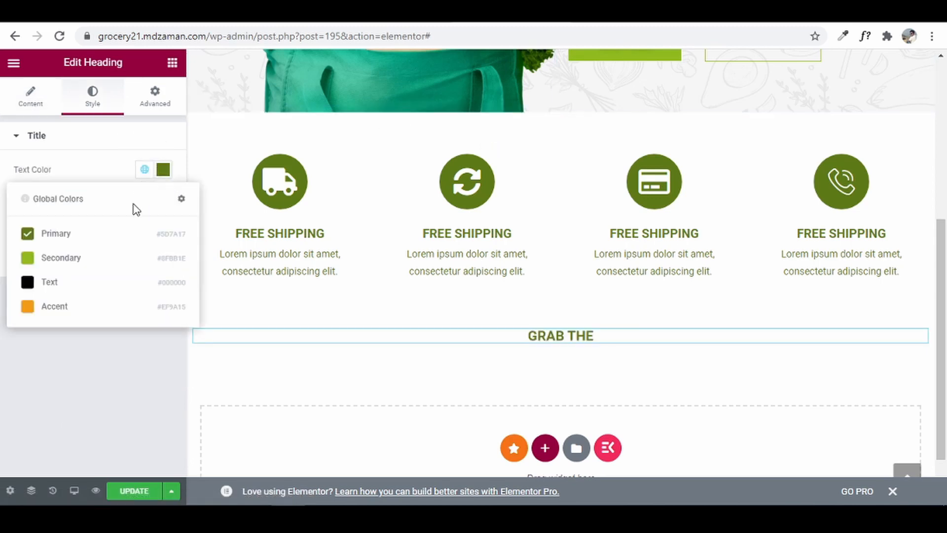
click(56, 307)
click(163, 198)
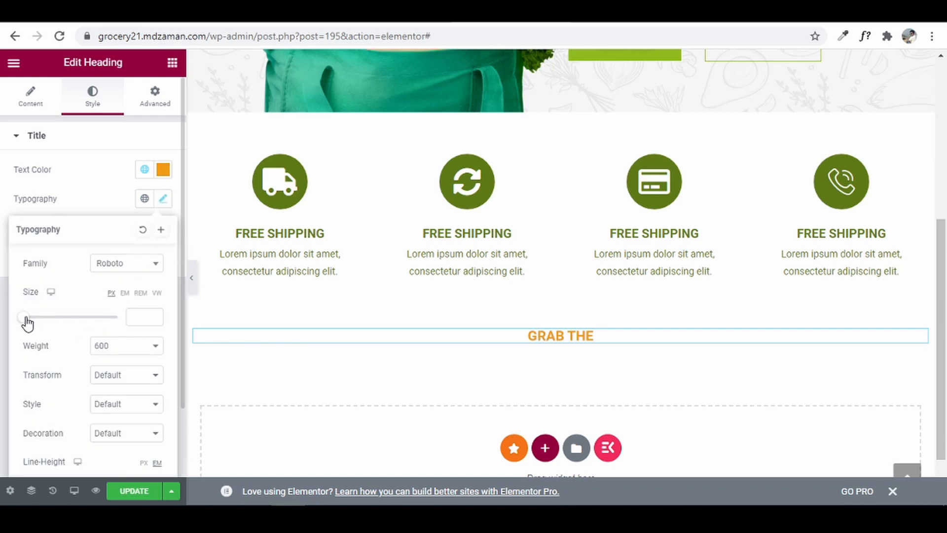
drag(27, 323, 36, 323)
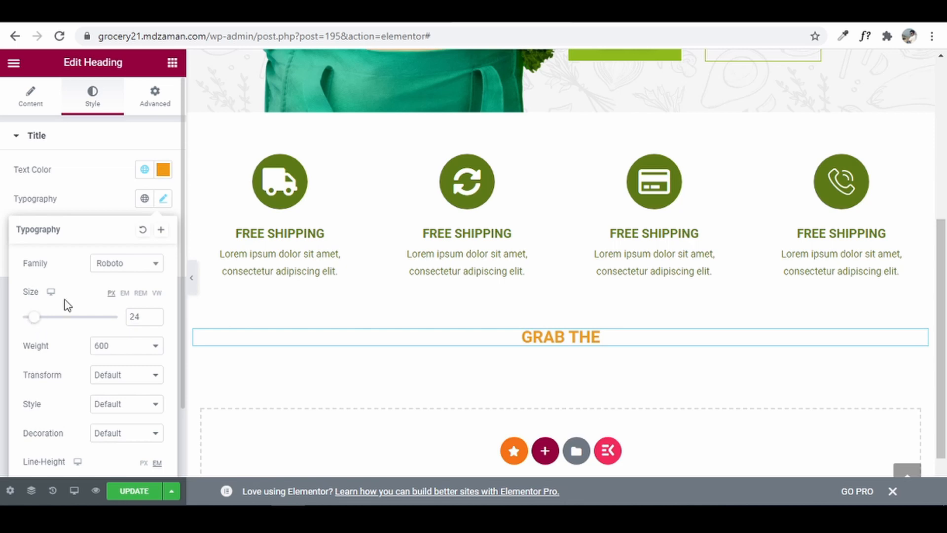
click(163, 199)
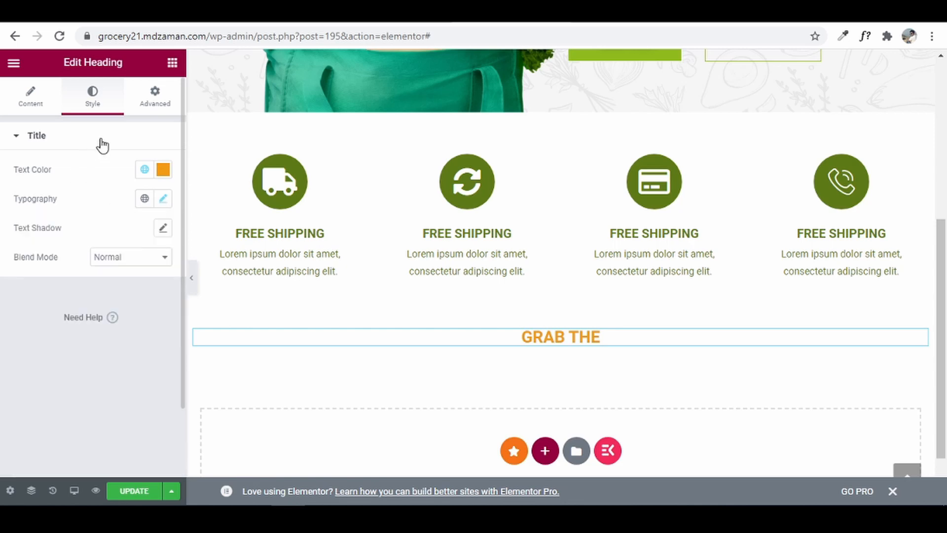
click(172, 63)
drag(133, 190, 569, 340)
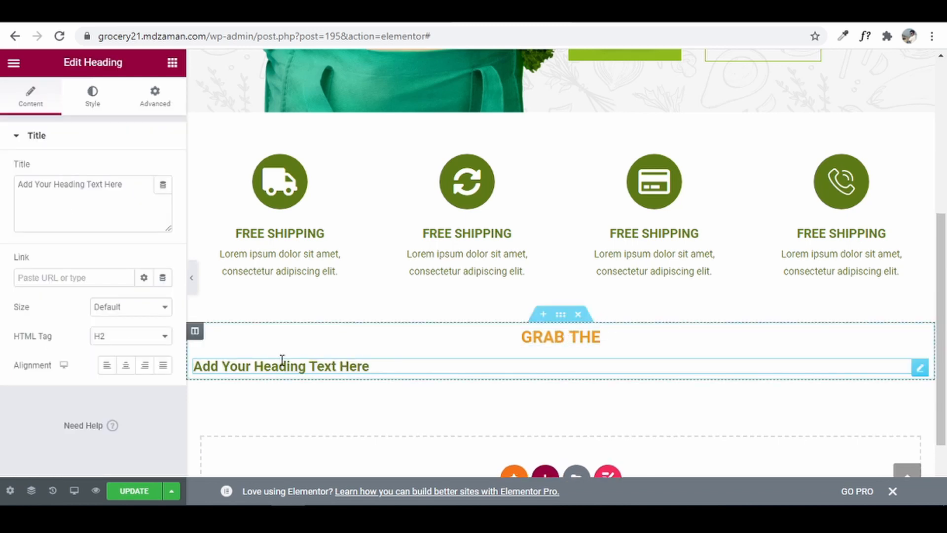
- Centre the new heading and replace its text with 'FEATURED PRODUCTS' copied from the reference site
click(126, 367)
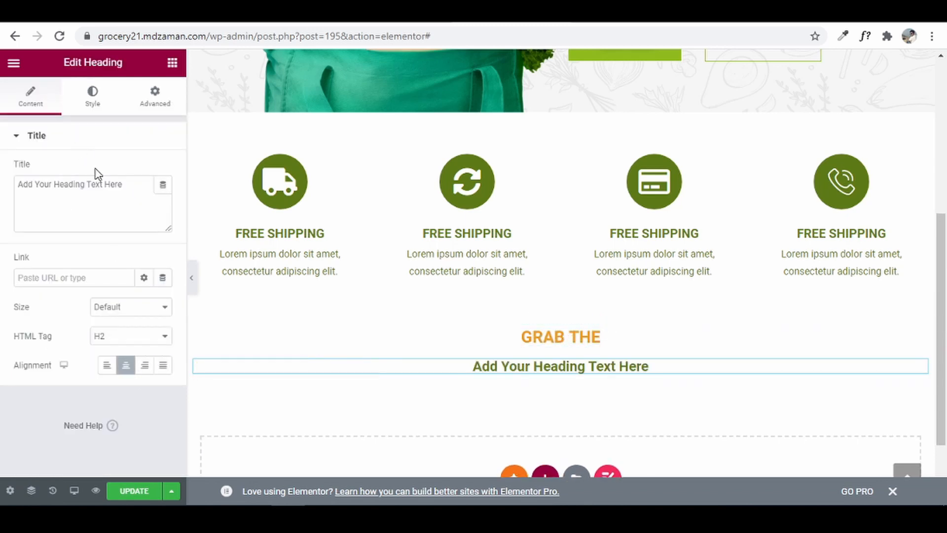
triple_click(135, 191)
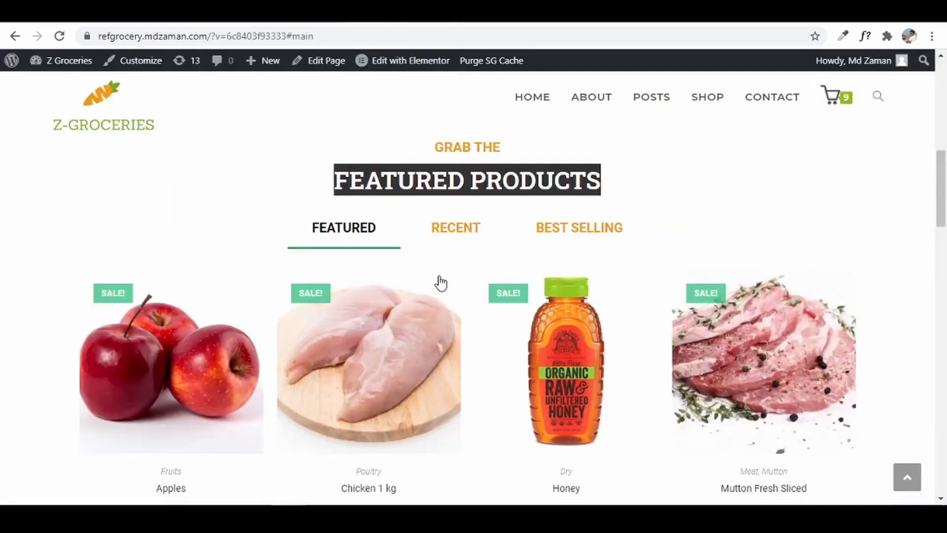
right_click(469, 179)
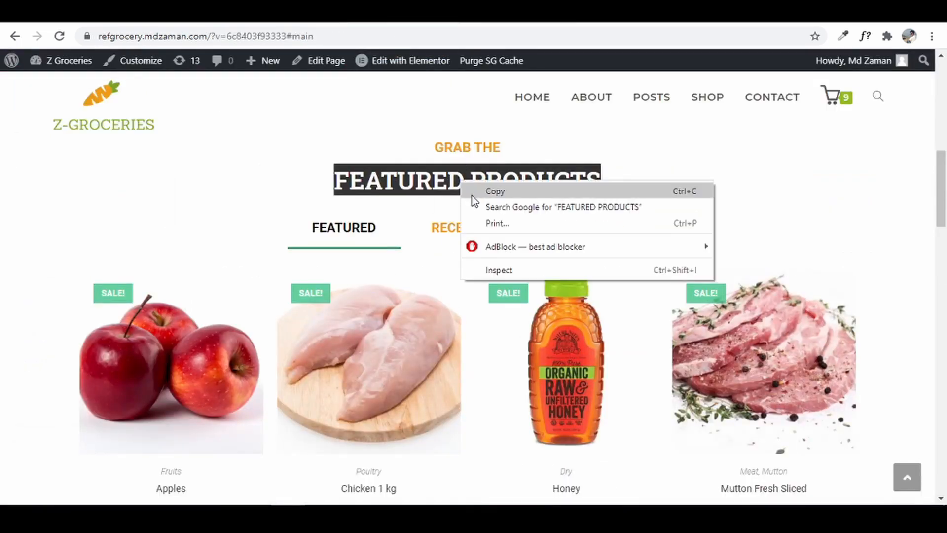
click(491, 191)
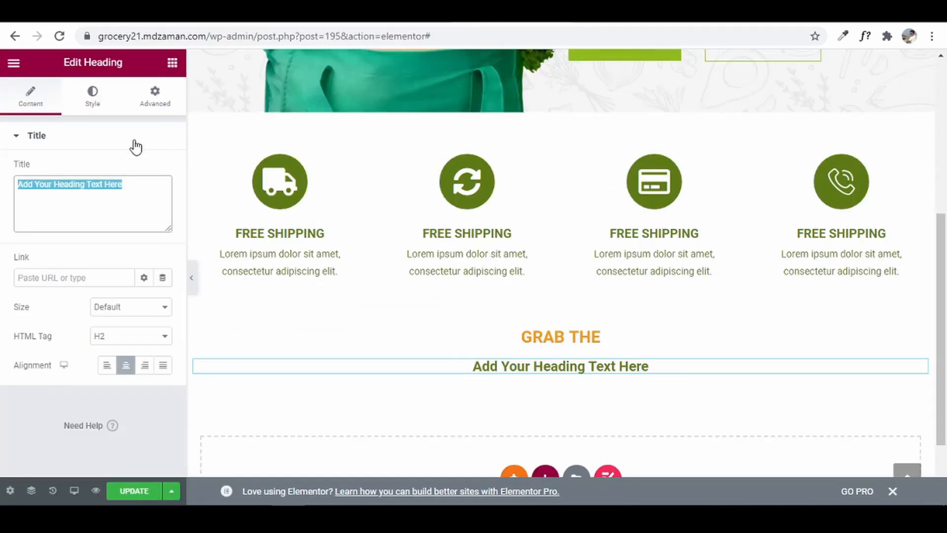
key(ctrl+v)
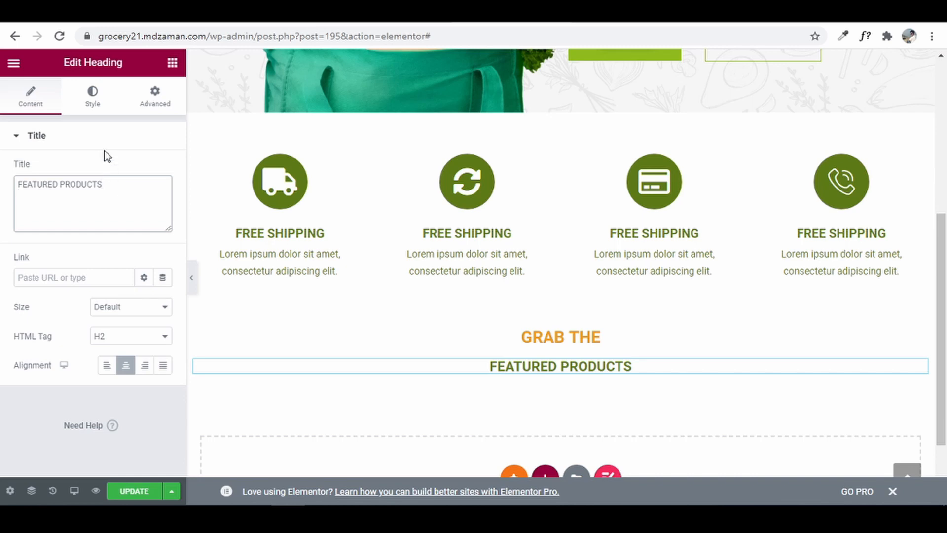
- Style FEATURED PRODUCTS with the Secondary global font, size 33 and weight 600
click(93, 92)
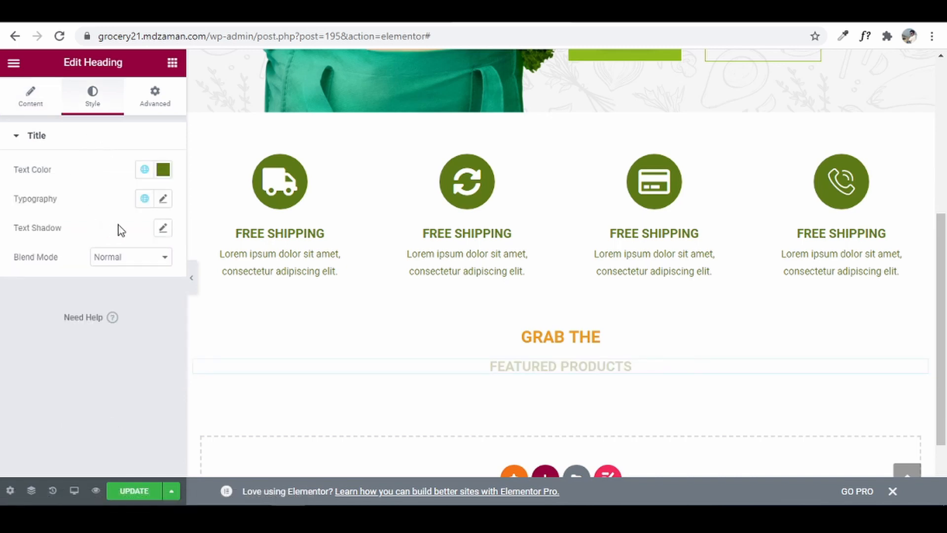
click(145, 198)
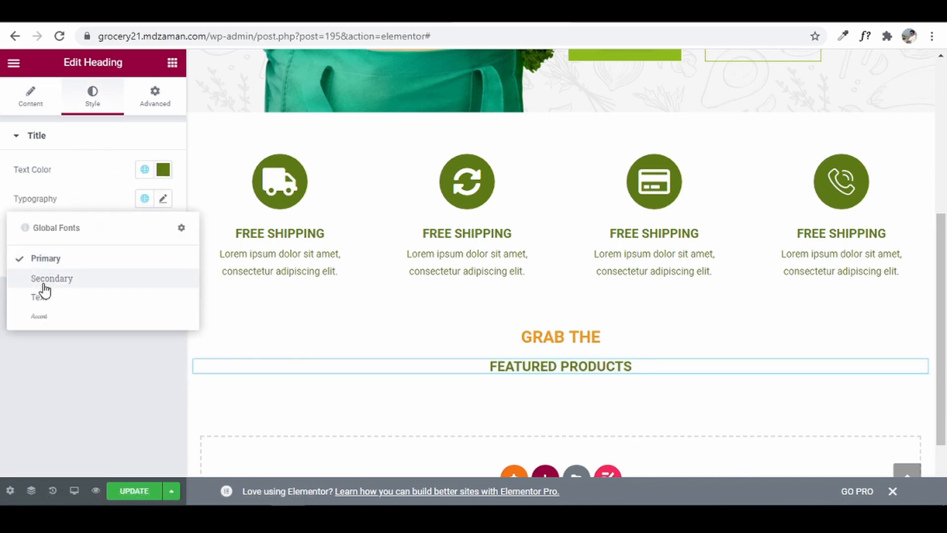
click(44, 285)
click(162, 199)
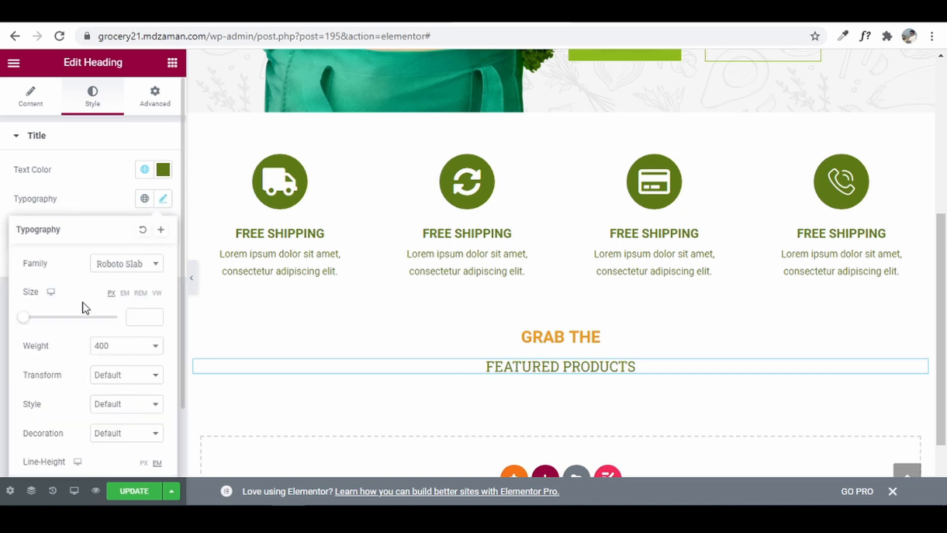
drag(22, 321, 38, 323)
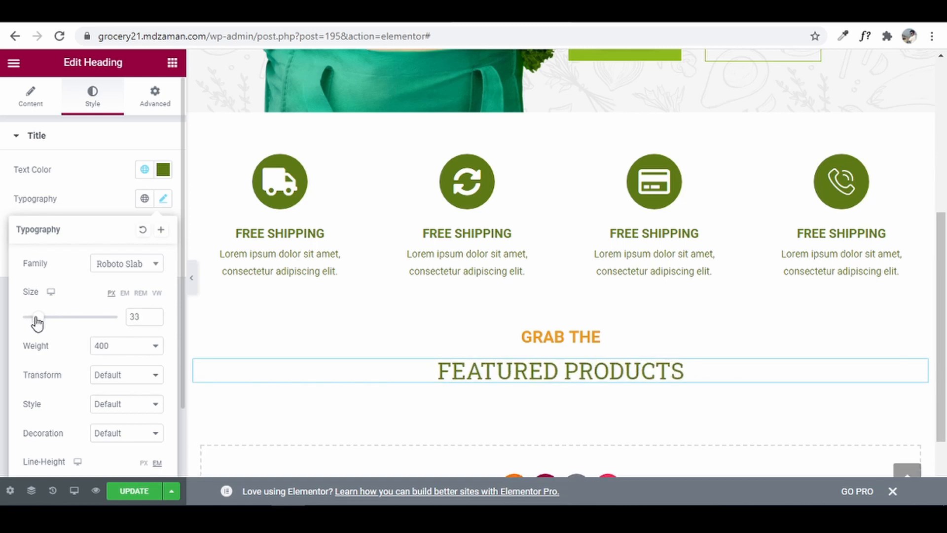
click(113, 347)
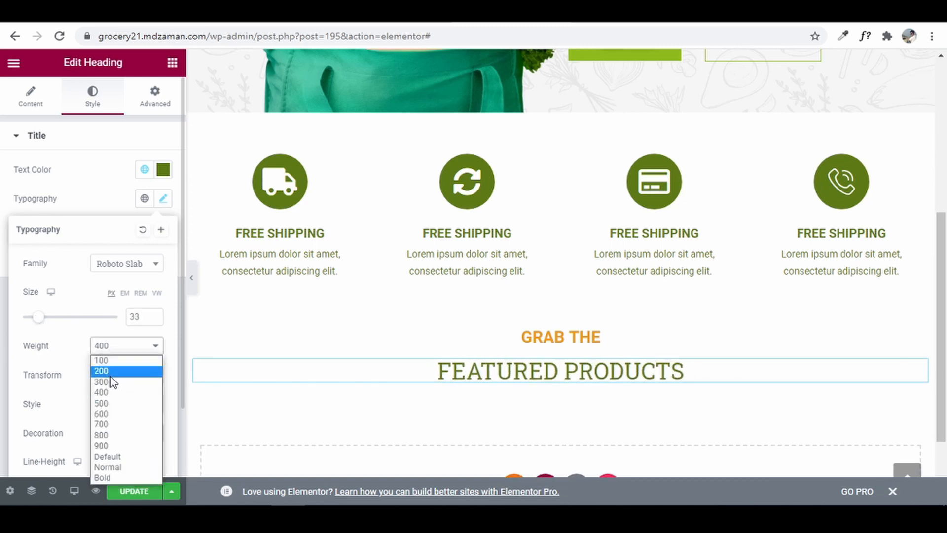
click(113, 412)
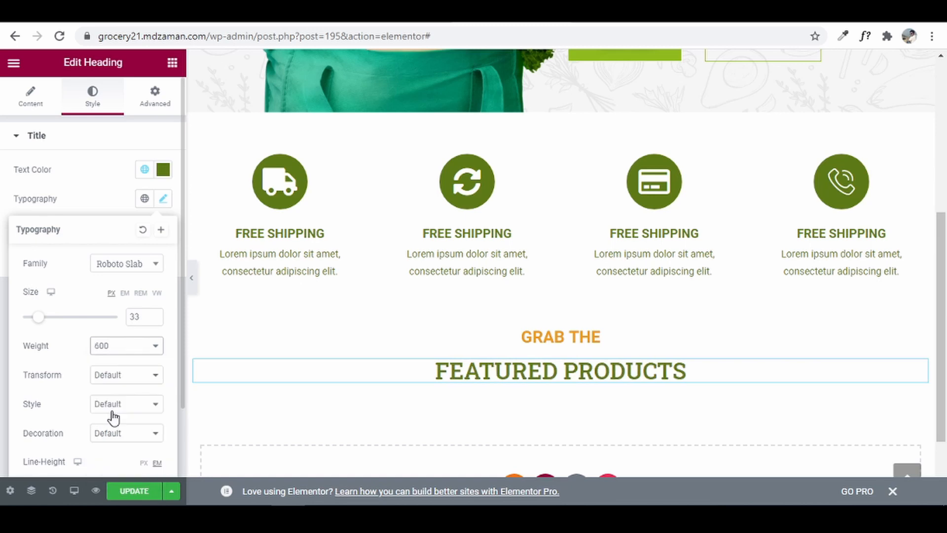
click(3, 316)
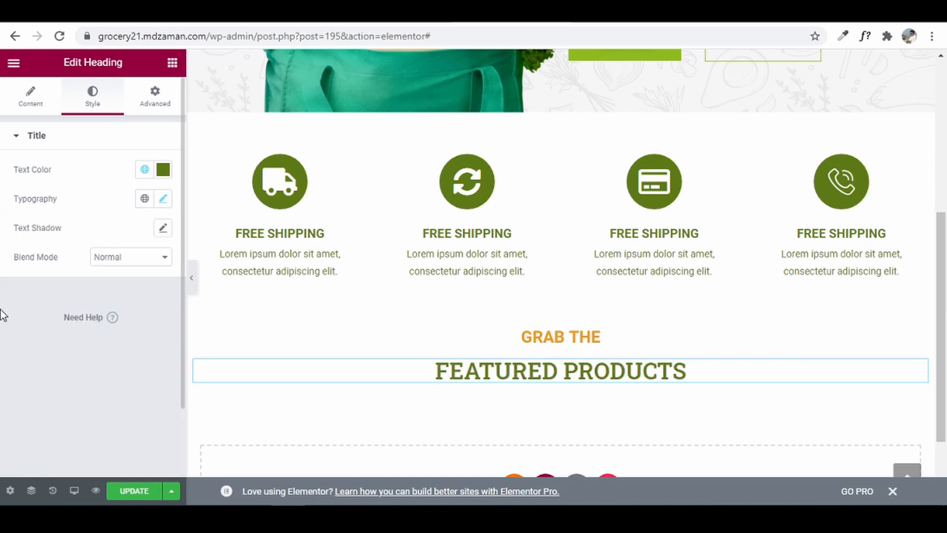
click(172, 63)
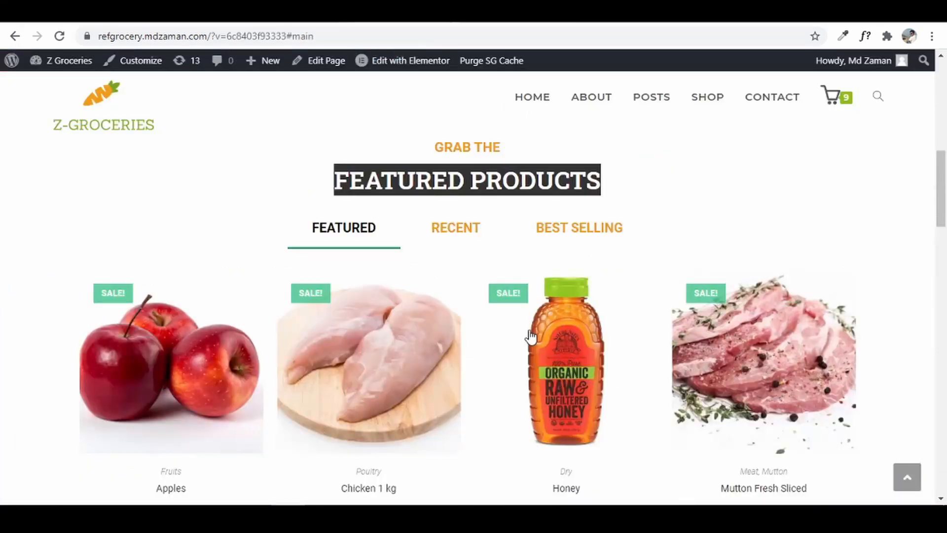
- Place a Tabs widget below FEATURED PRODUCTS and centre its nav alignment
click(895, 194)
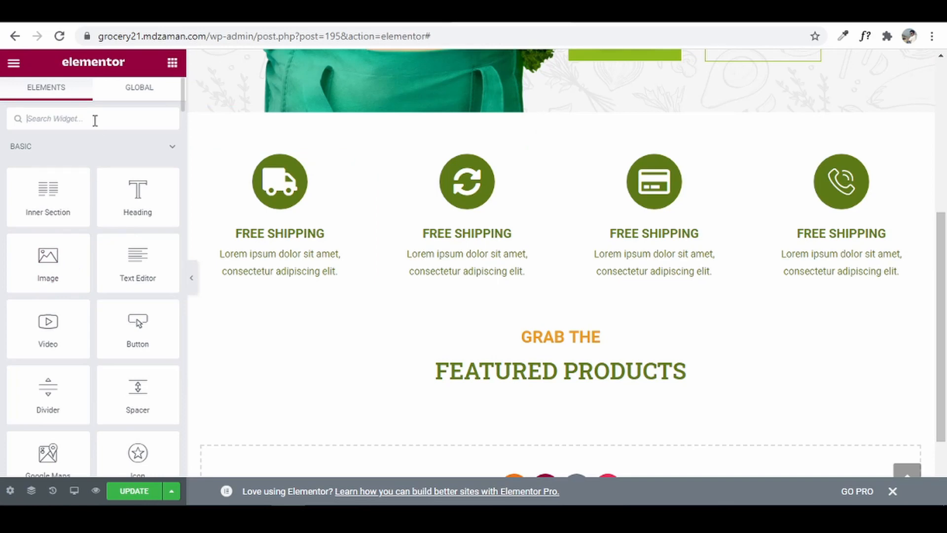
text(tab)
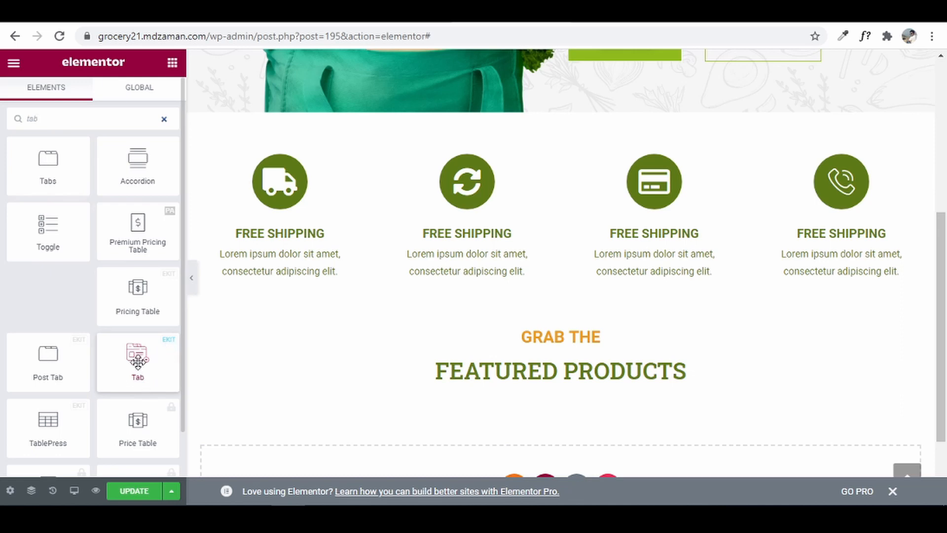
drag(137, 362, 539, 388)
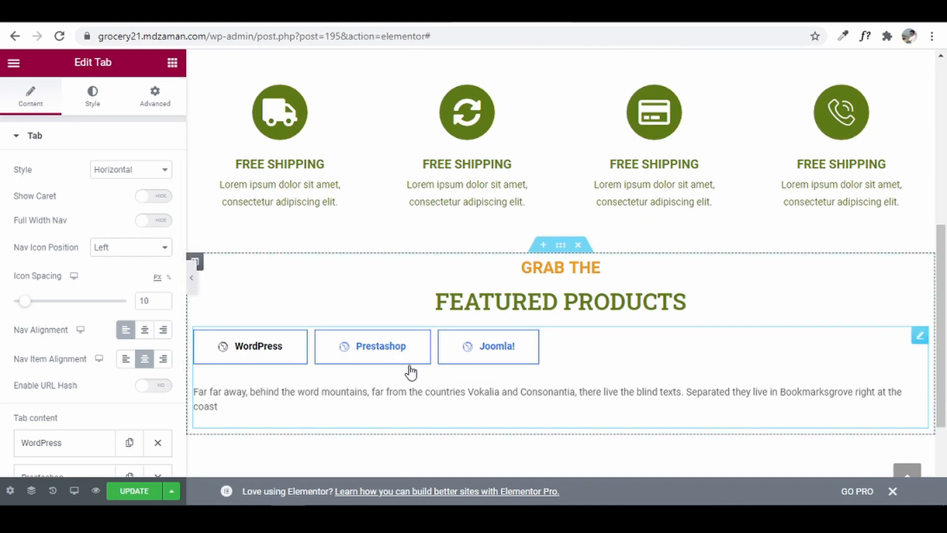
click(146, 334)
- Rename the first tab 'featured', set its icon to None, and clear its sample content
scroll(144, 334, down, 3)
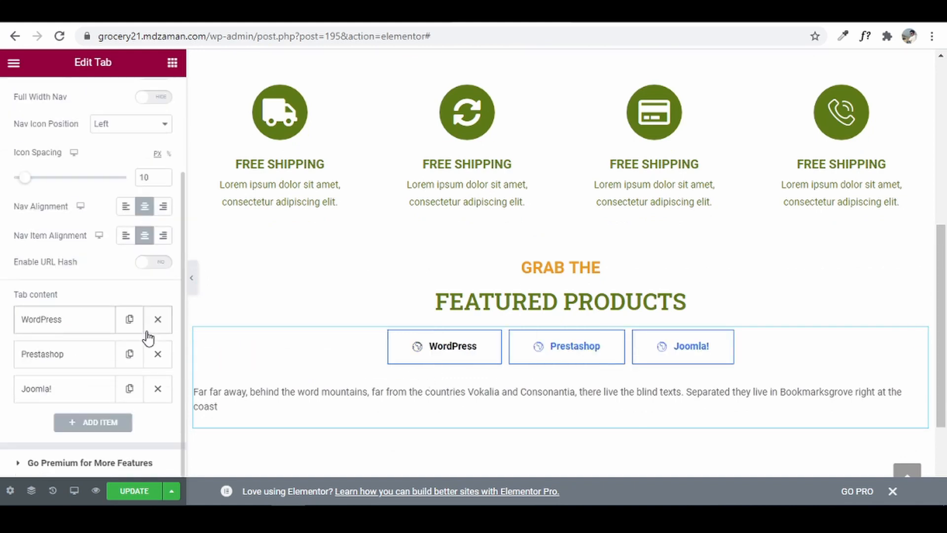
click(72, 322)
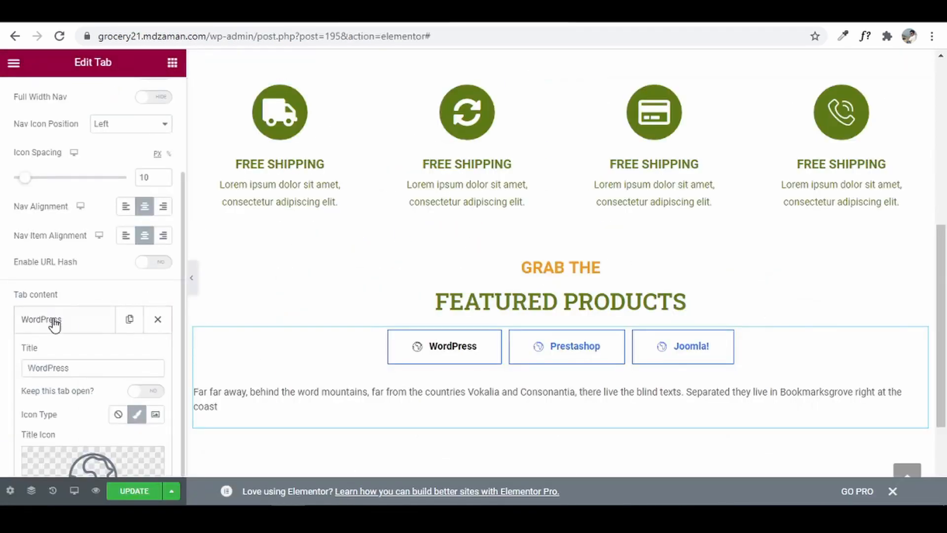
drag(74, 369, 2, 355)
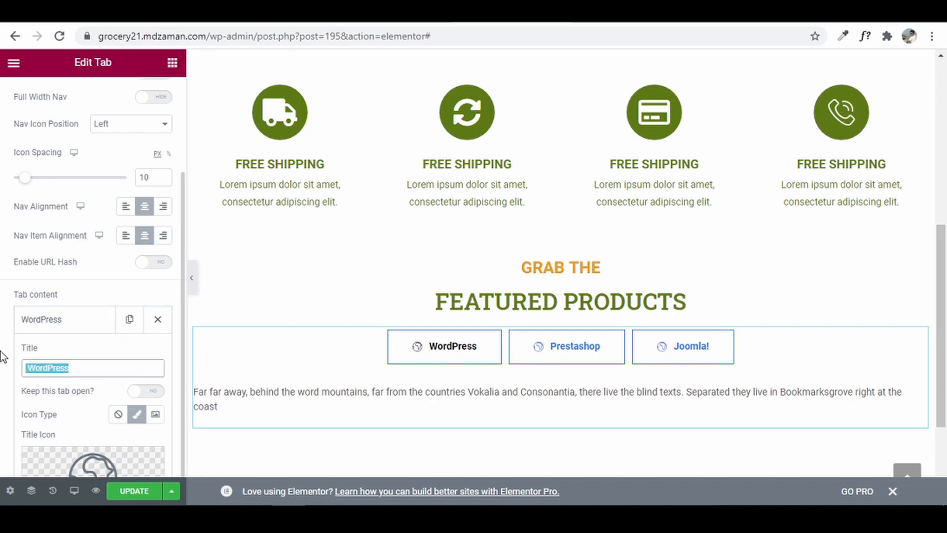
text(featured)
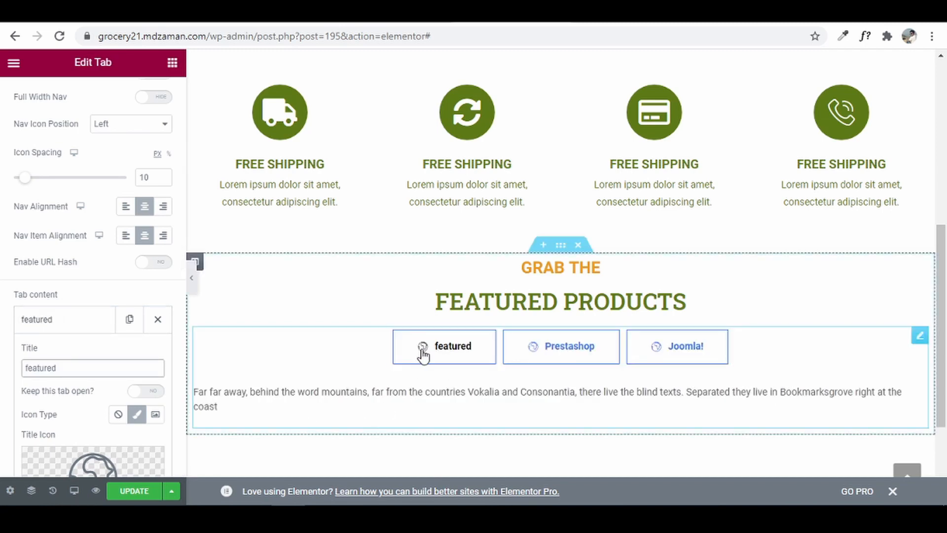
click(120, 417)
scroll(2, 385, down, 1)
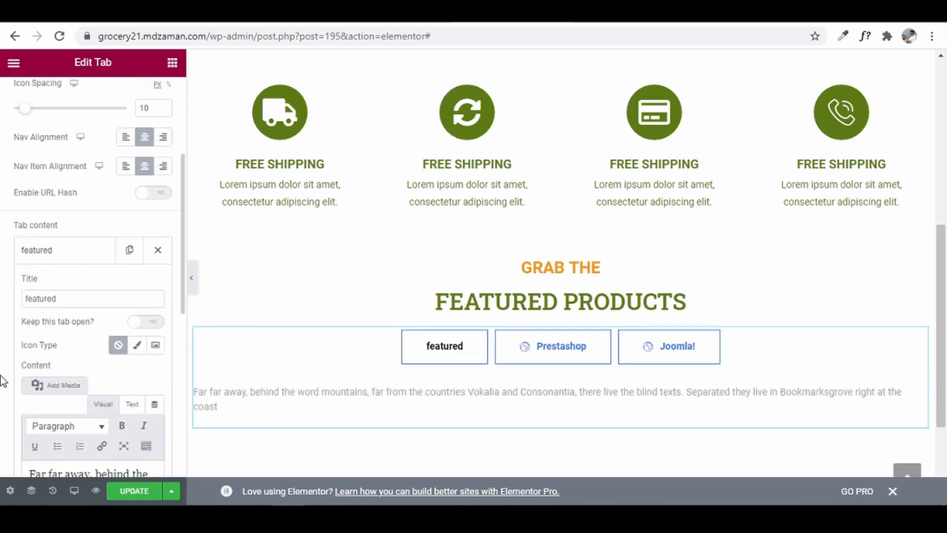
scroll(3, 381, down, 3)
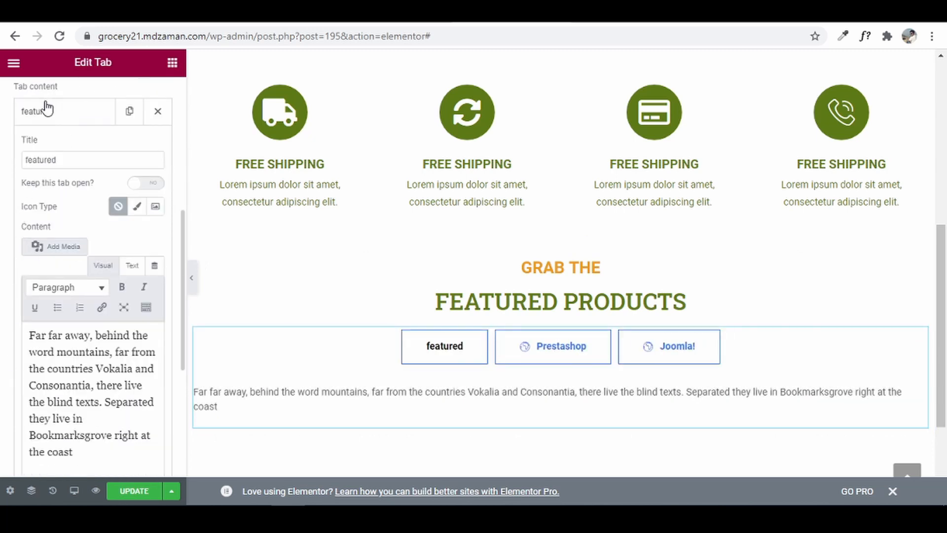
click(132, 265)
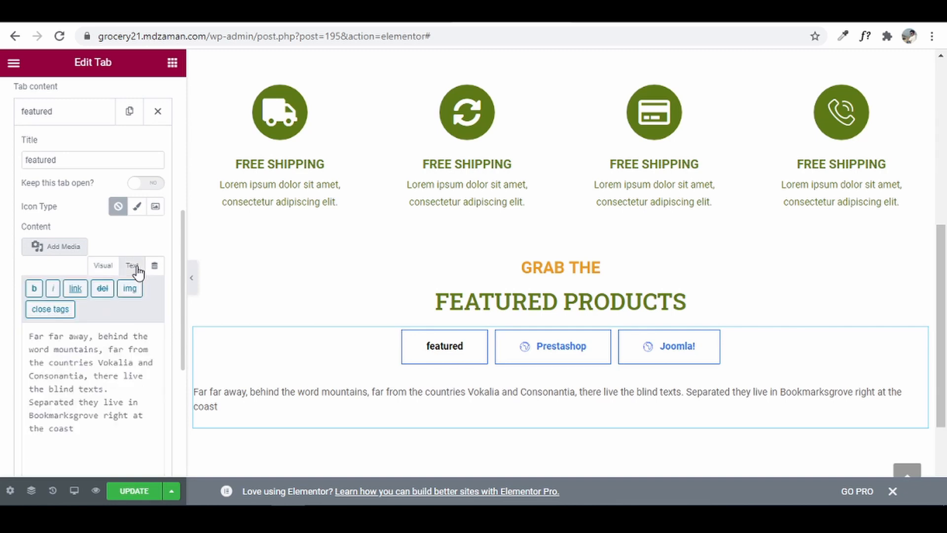
key(ctrl+a)
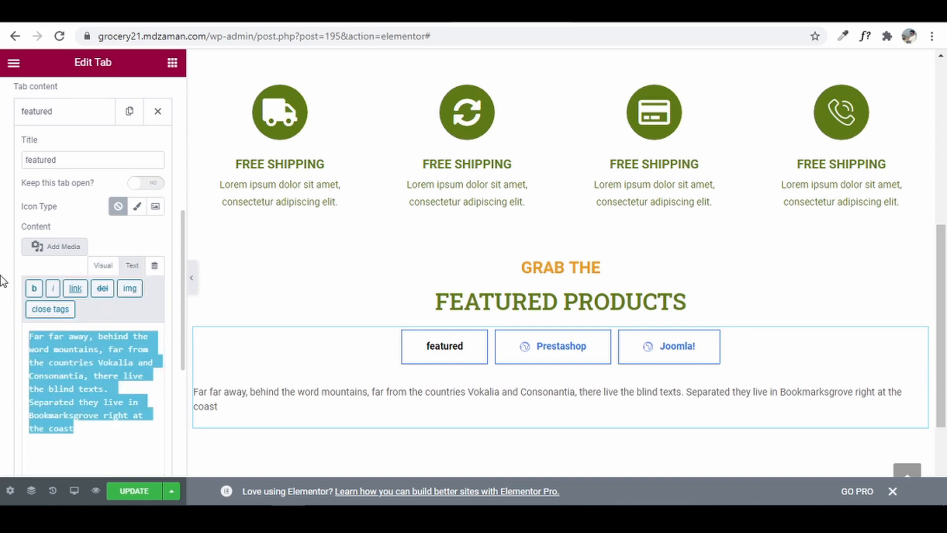
key(BackSpace)
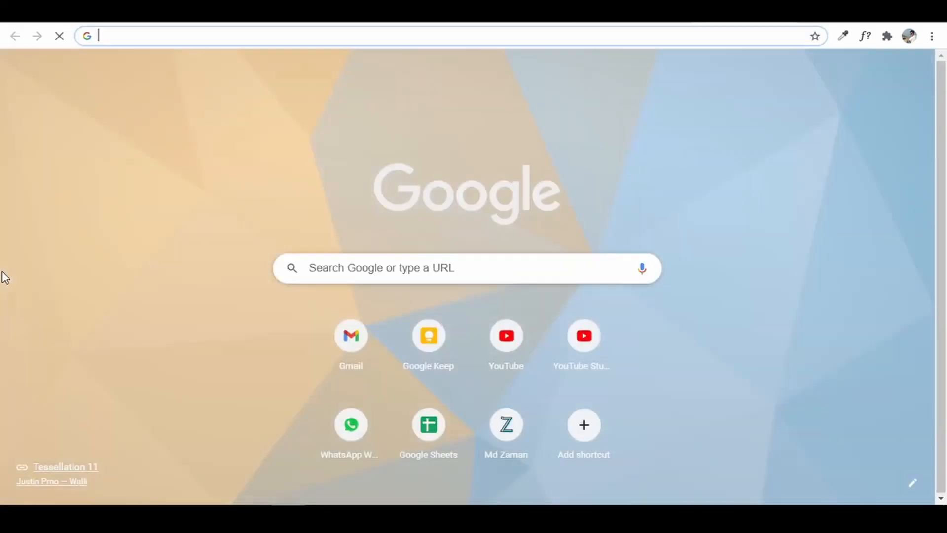
- Open the WooCommerce shortcodes docs and find the Scenario 2 Featured Products example
text(woo)
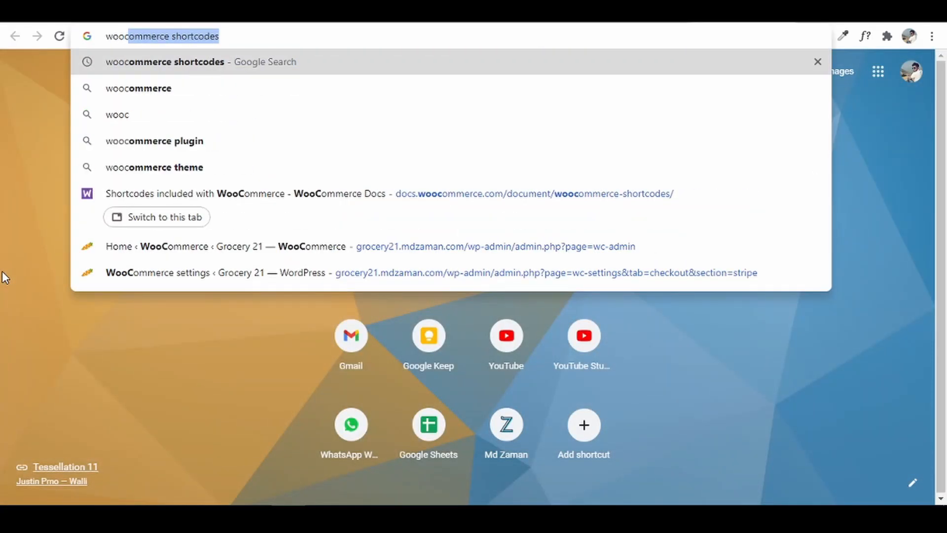
click(244, 62)
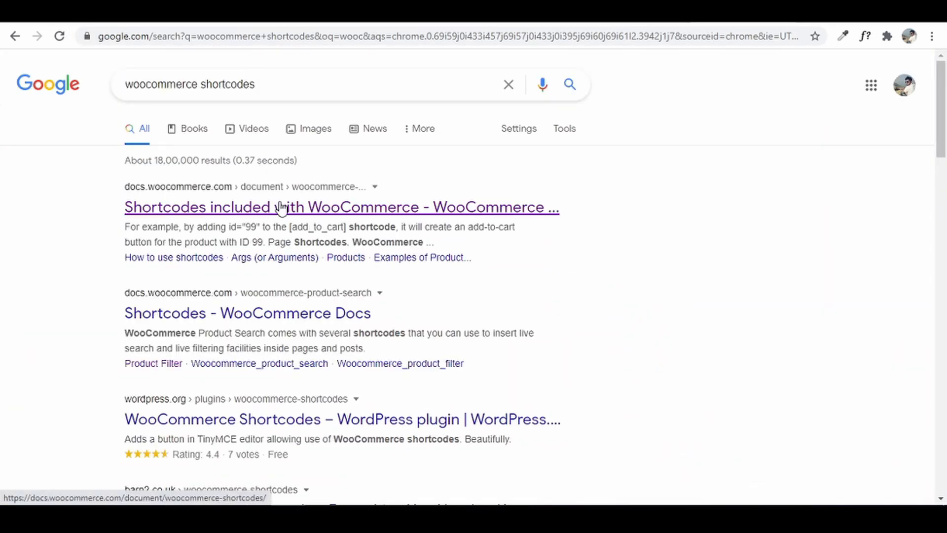
click(281, 208)
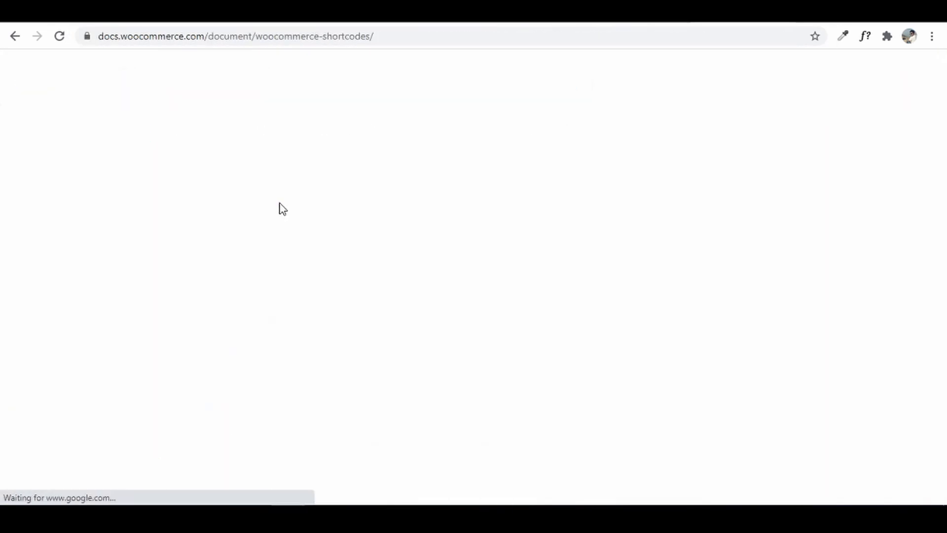
key(ctrl+f)
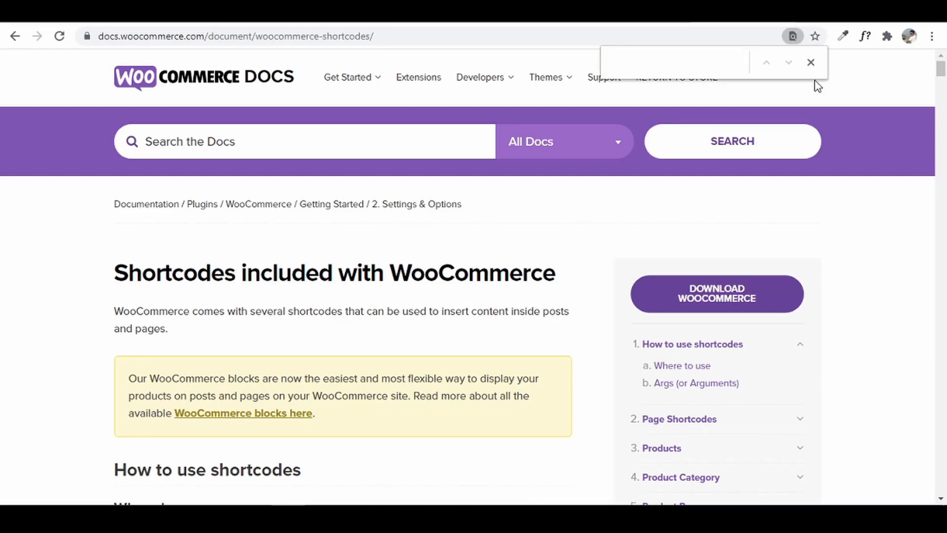
text(feature)
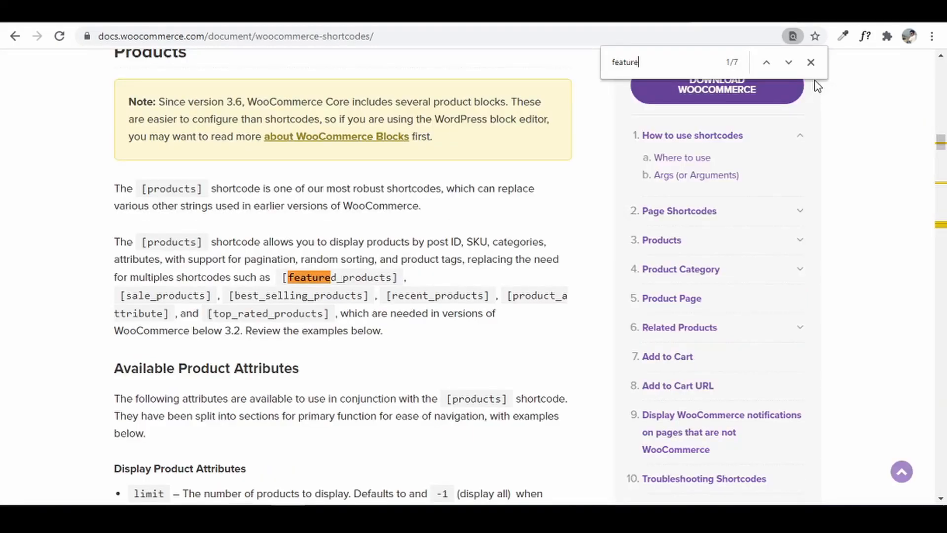
click(788, 62)
click(789, 62)
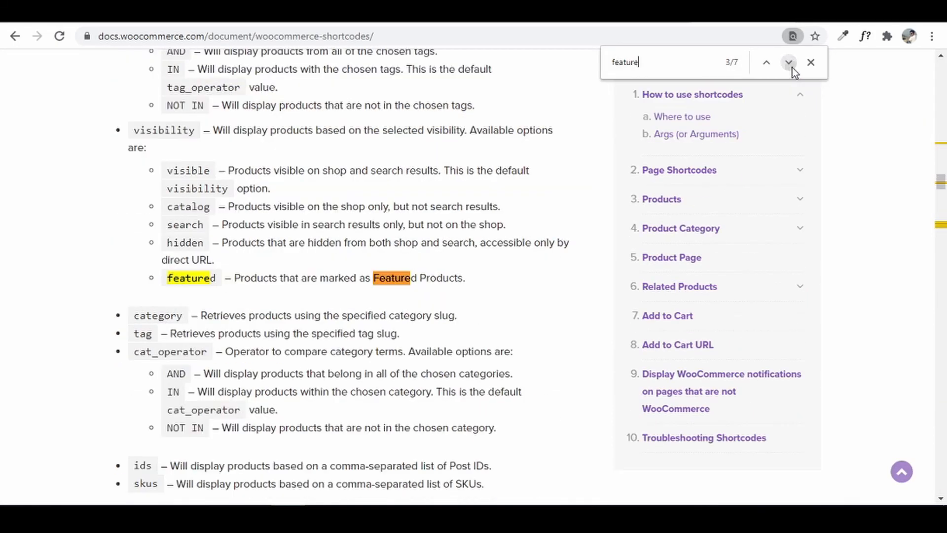
click(789, 63)
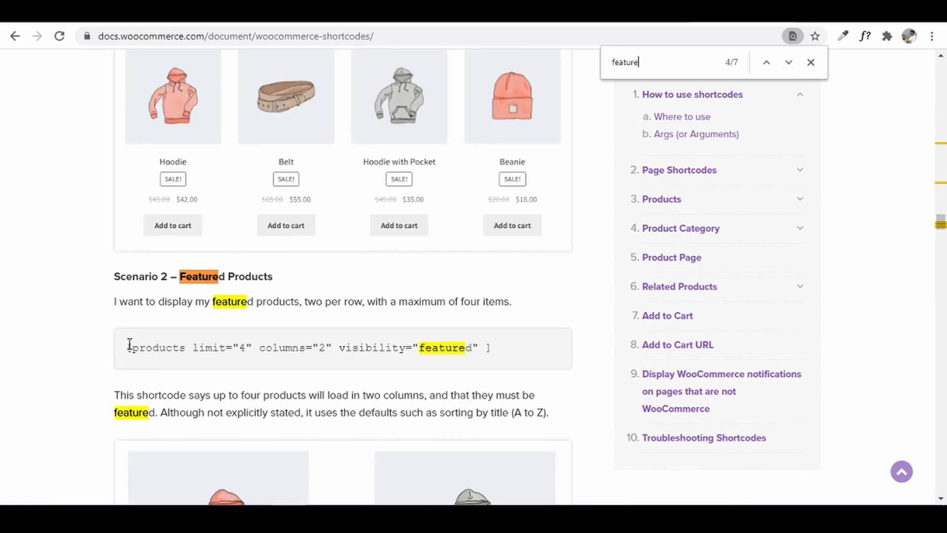
- Copy the Scenario 2 featured-products shortcode from the docs page
mouse_move(129, 344)
mouse_down()
mouse_move(348, 360)
mouse_move(488, 351)
mouse_move(126, 338)
mouse_up()
right_click(469, 352)
click(488, 351)
right_click(140, 340)
click(304, 345)
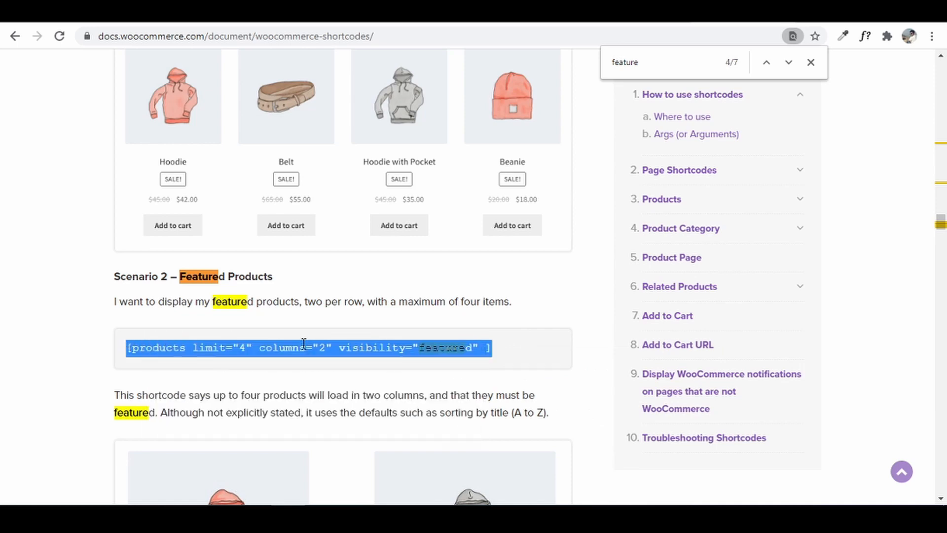
click(419, 12)
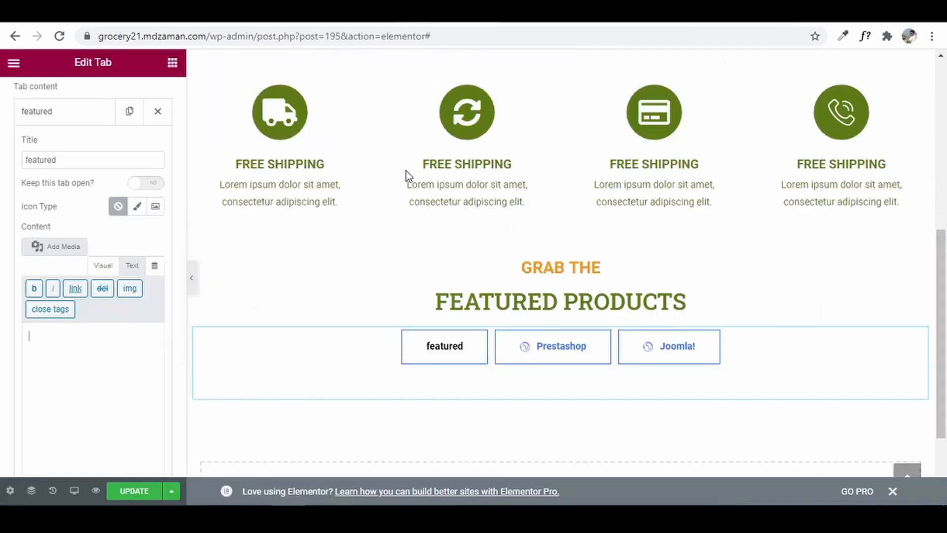
- Paste the featured-products shortcode into the featured tab's Content box
click(54, 360)
key(ctrl+v)
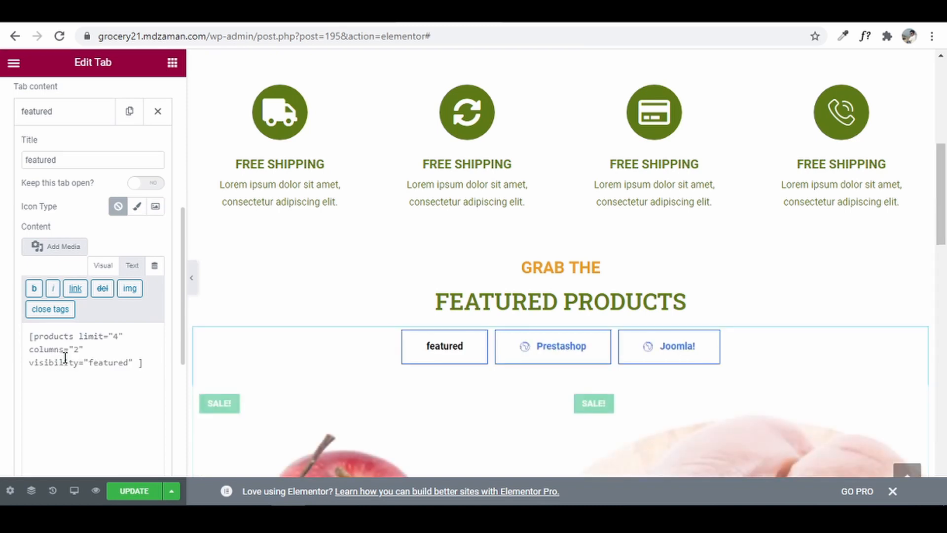
scroll(296, 385, down, 5)
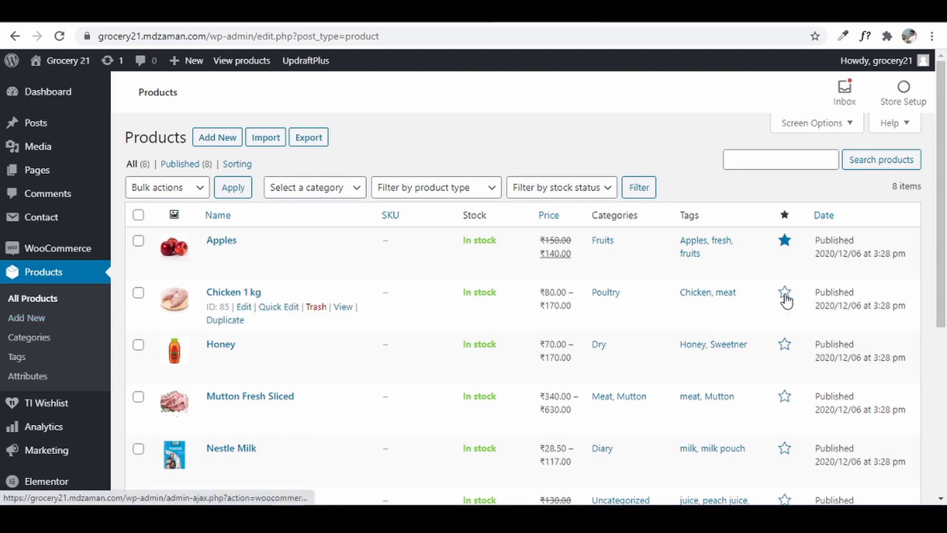
- Star Chicken 1 kg, Honey, Mutton Fresh Sliced, Nestle Milk and Peach Juice as featured products
click(785, 296)
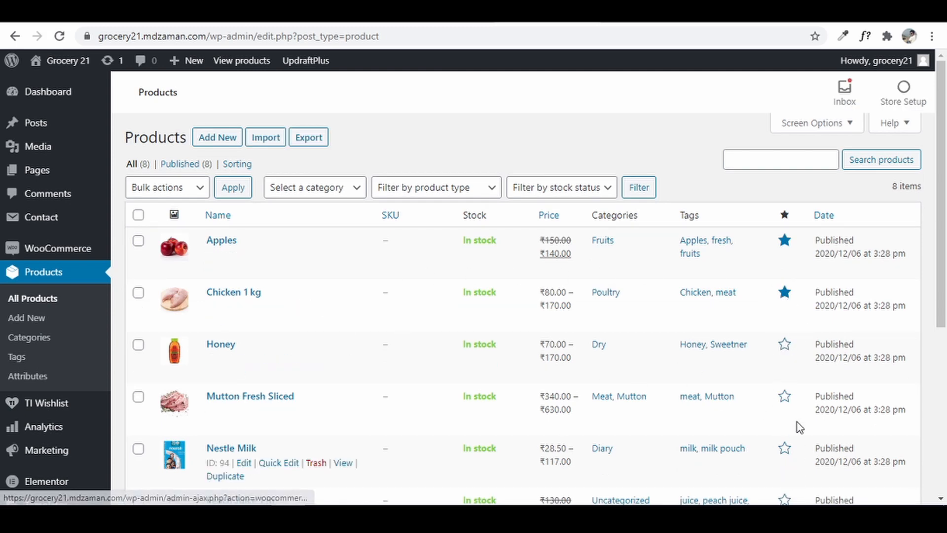
click(786, 350)
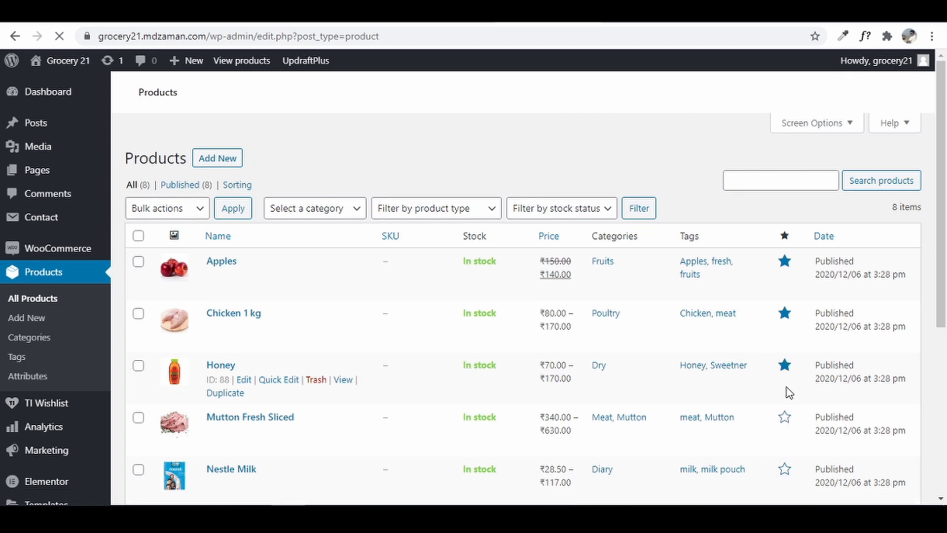
click(784, 397)
click(784, 449)
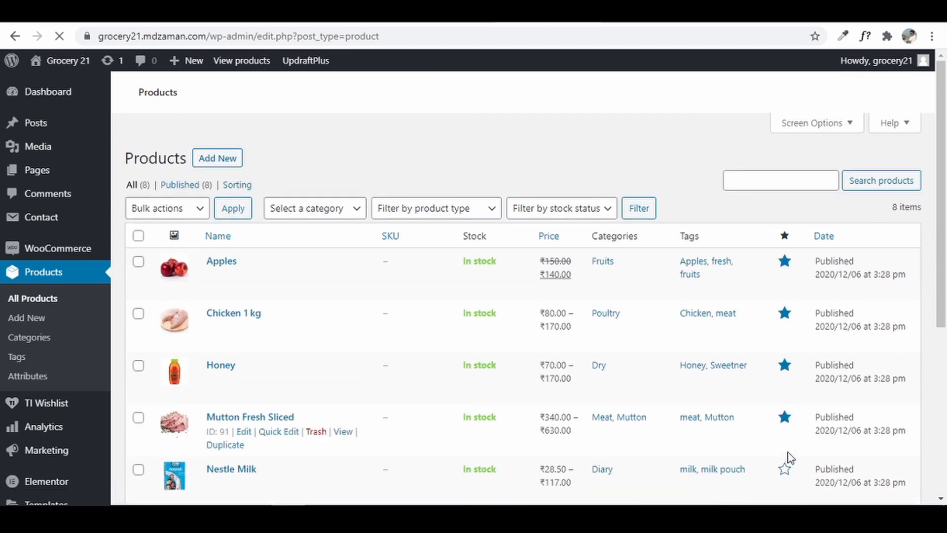
click(784, 498)
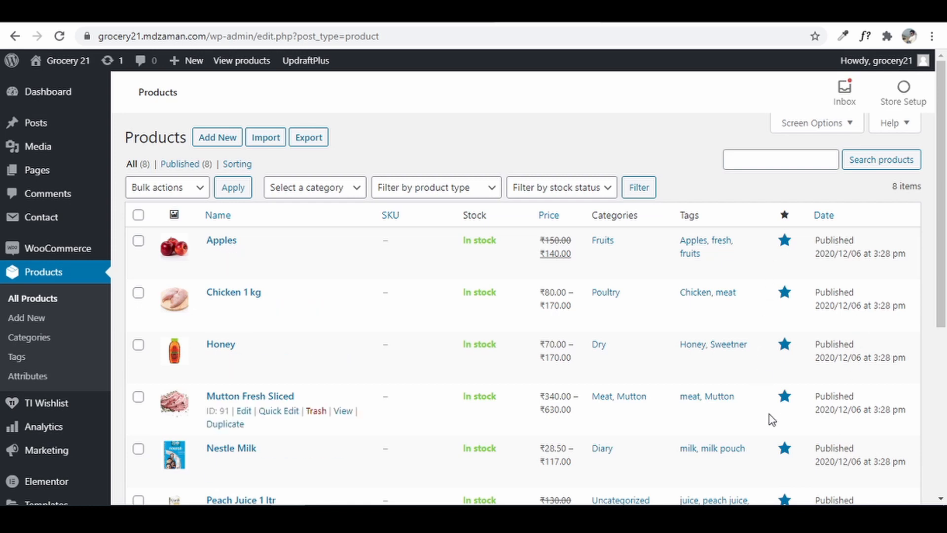
click(480, 13)
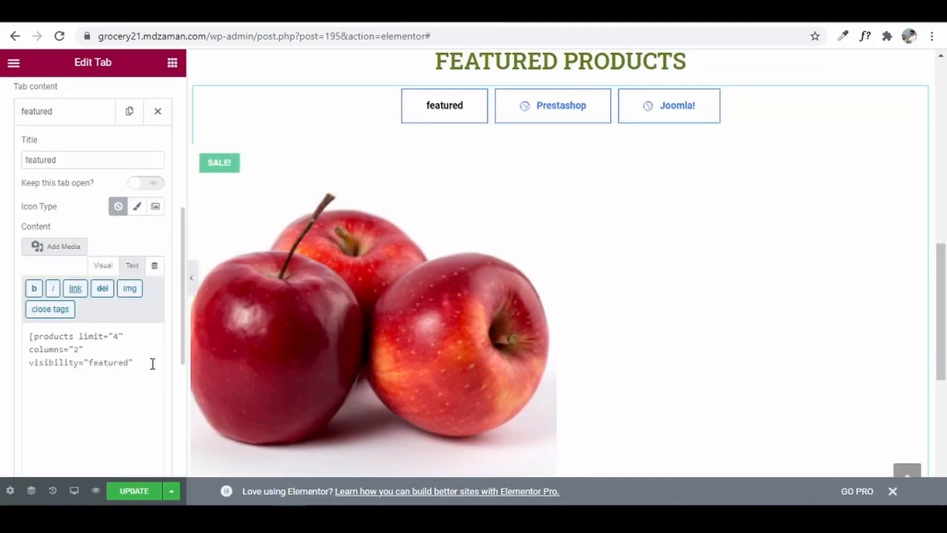
- Close the shortcode with ] and change columns="2" to columns="4" in the featured tab
click(153, 363)
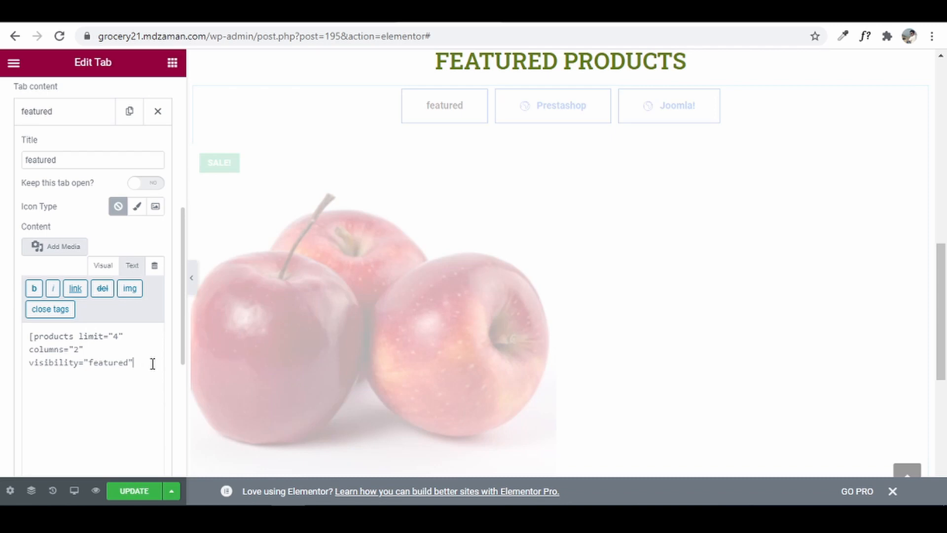
text(]])
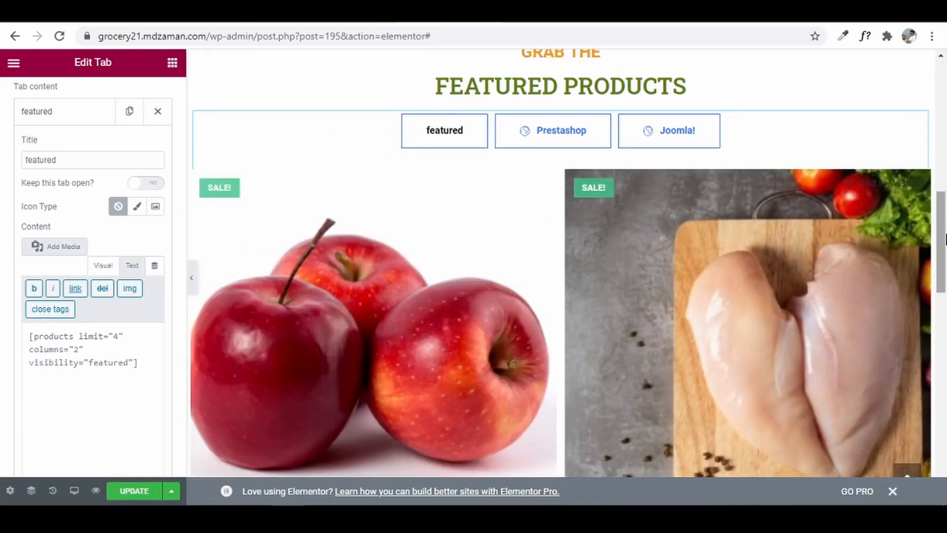
drag(944, 239, 945, 259)
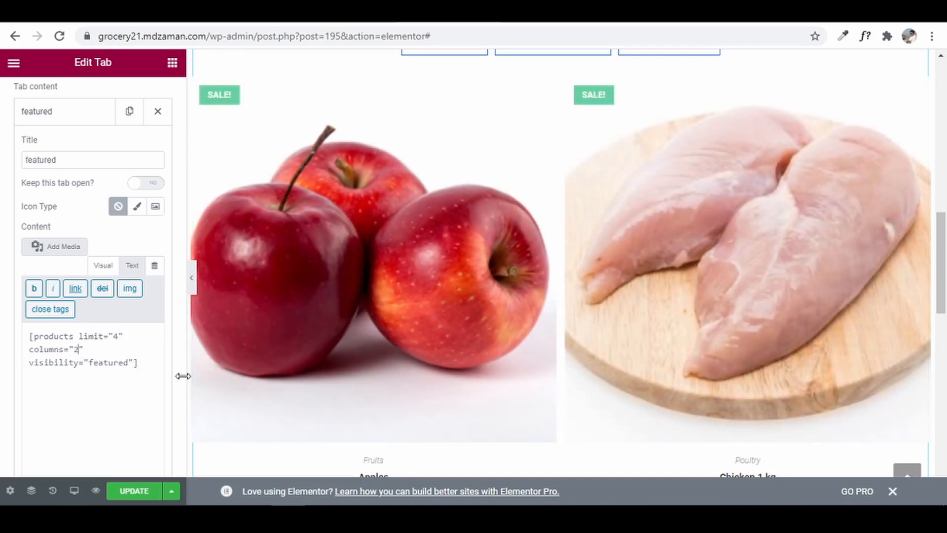
key(BackSpace)
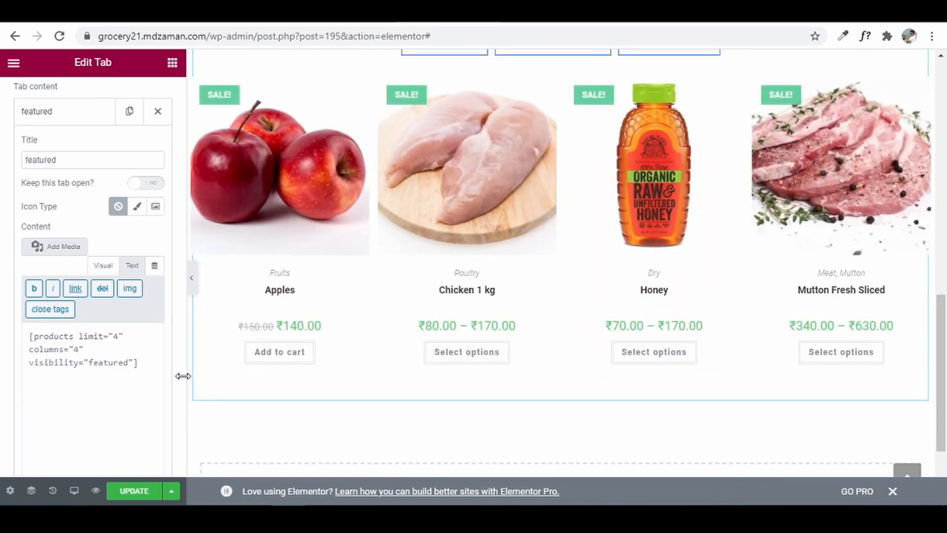
scroll(434, 286, up, 3)
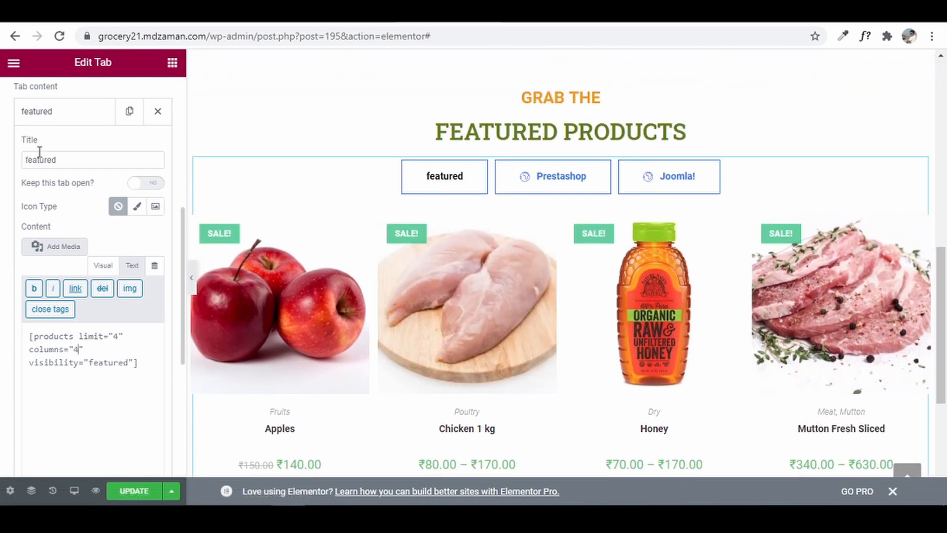
click(38, 110)
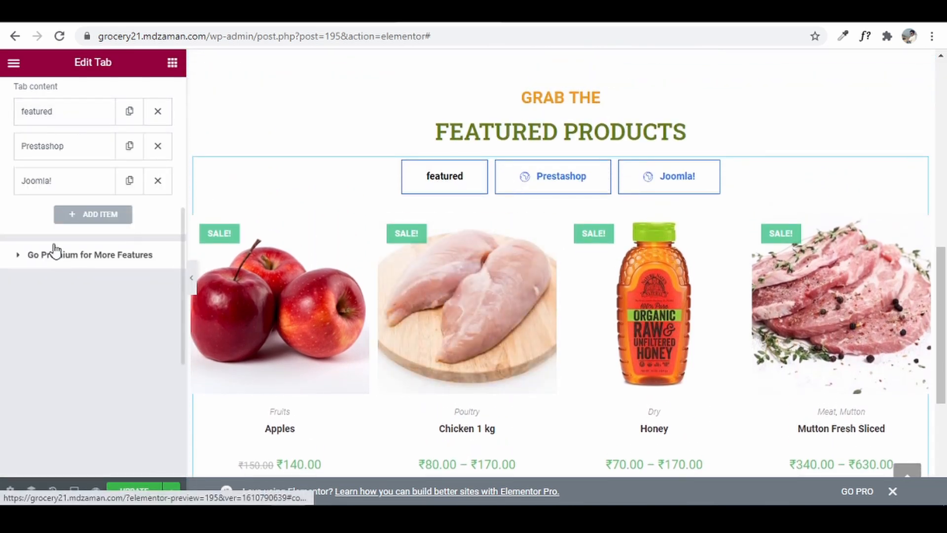
- Clear the Prestashop tab's title, set its icon to none, and empty its content
click(53, 144)
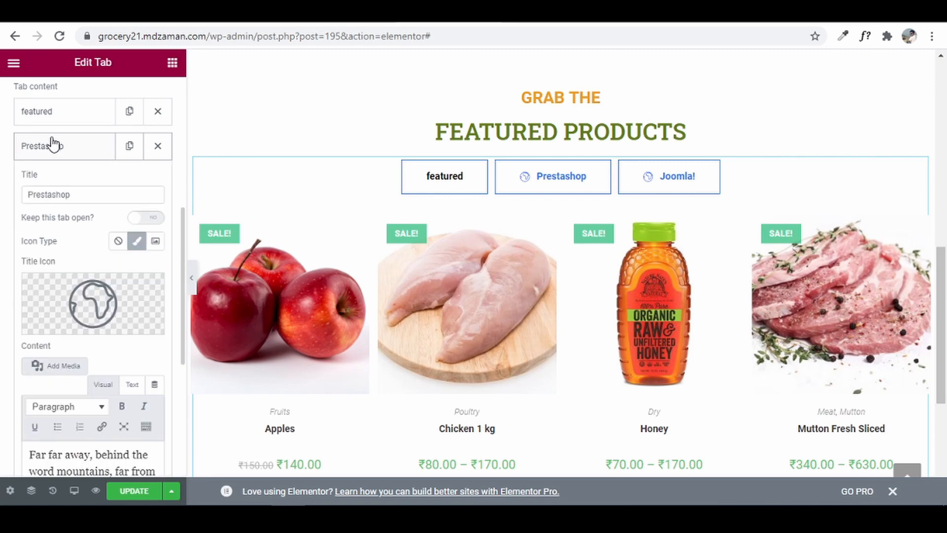
double_click(86, 193)
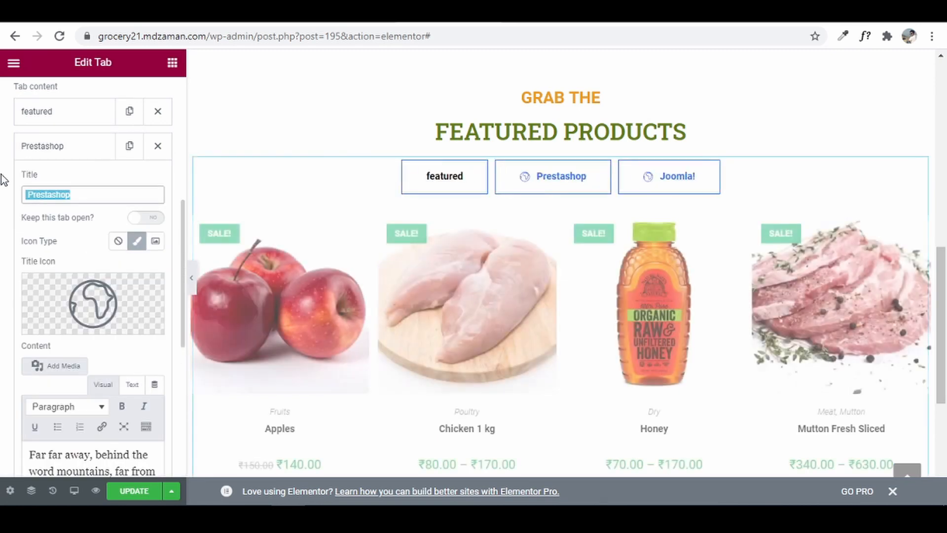
key(BackSpace)
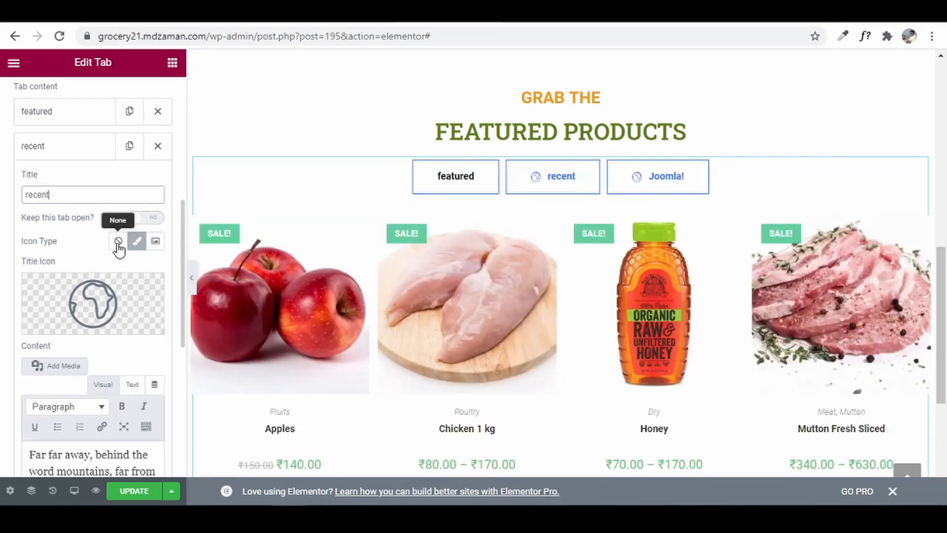
click(118, 240)
click(133, 301)
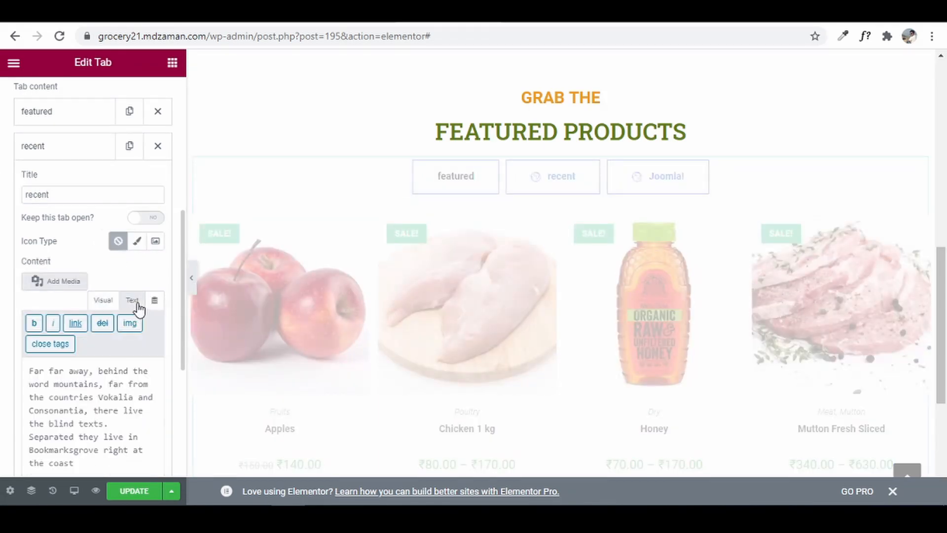
key(ctrl+a)
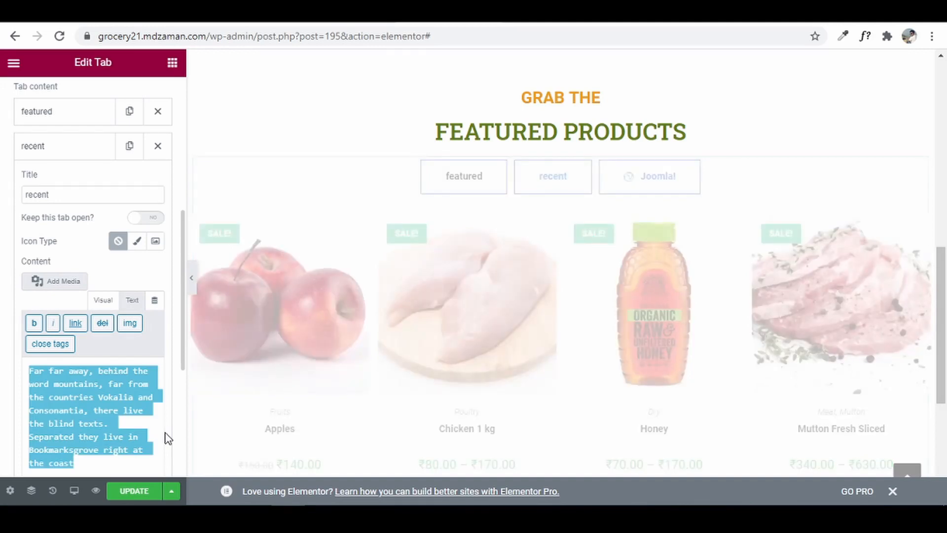
key(Delete)
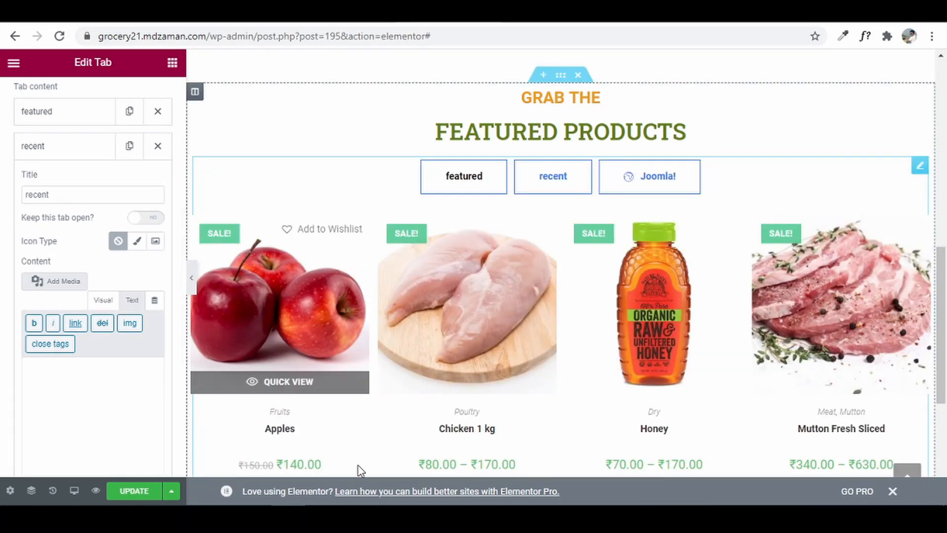
- Paste the saved featured shortcode into the recent tab and change its visibility to 'recent'
key(alt+Tab)
scroll(331, 314, down, 1)
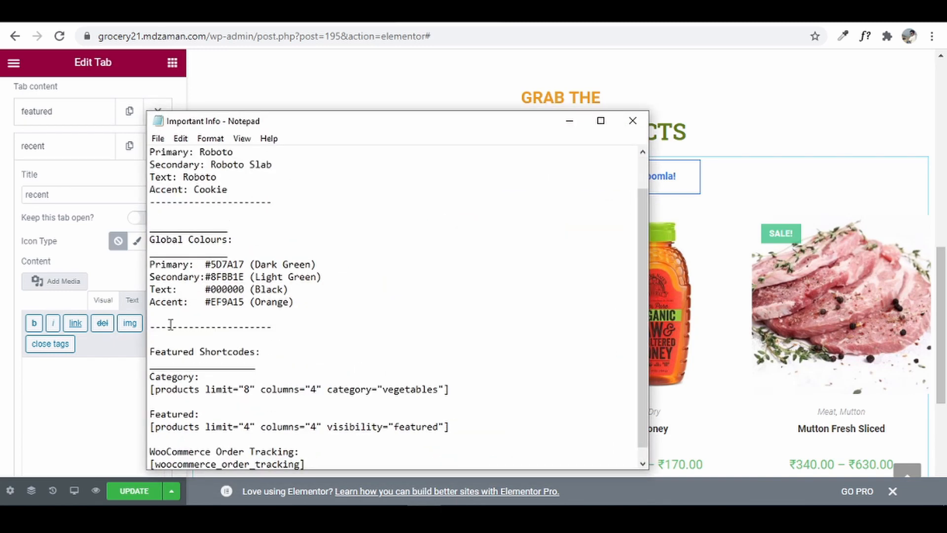
drag(151, 427, 444, 437)
key(ctrl+c)
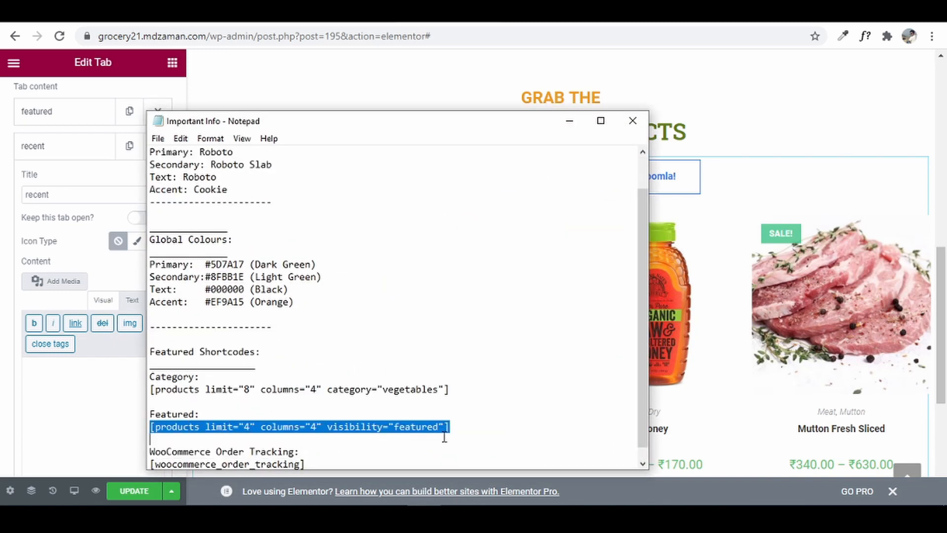
click(47, 372)
key(ctrl+v)
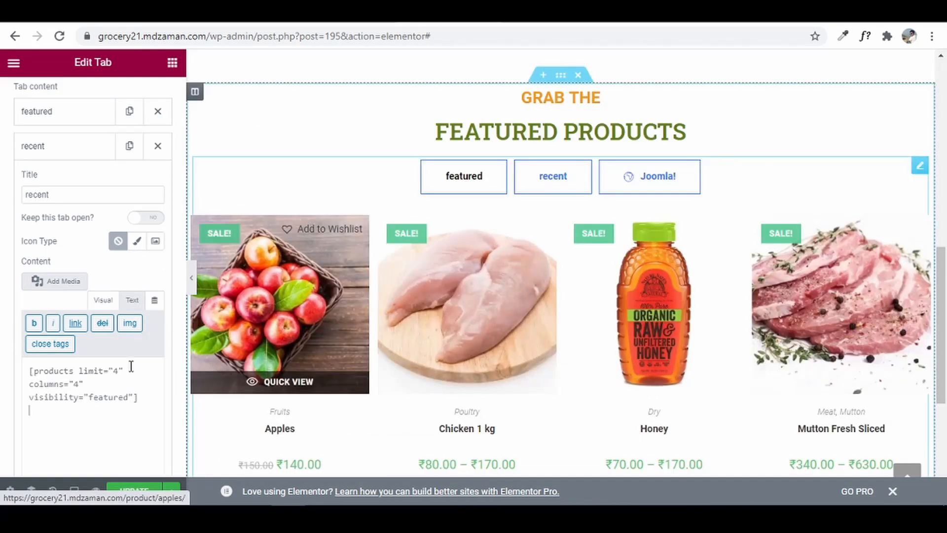
click(544, 188)
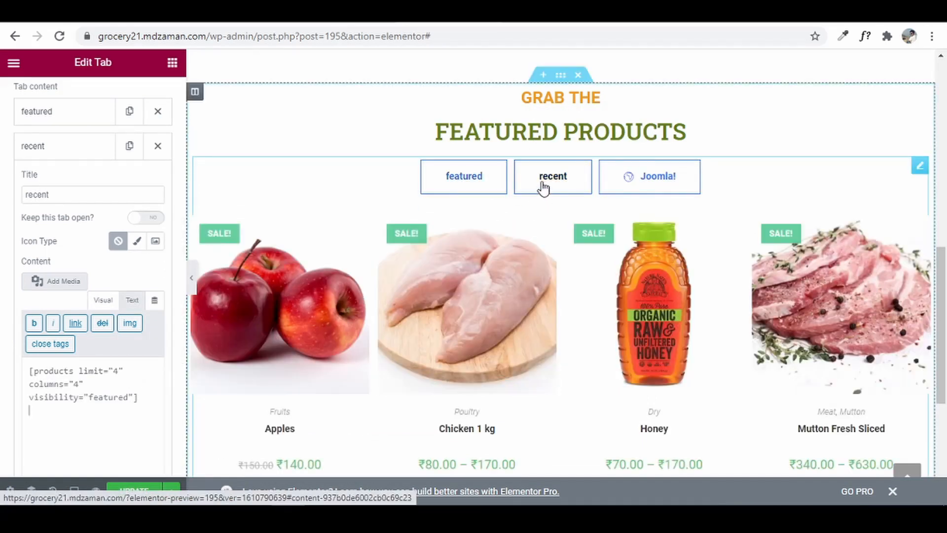
click(55, 427)
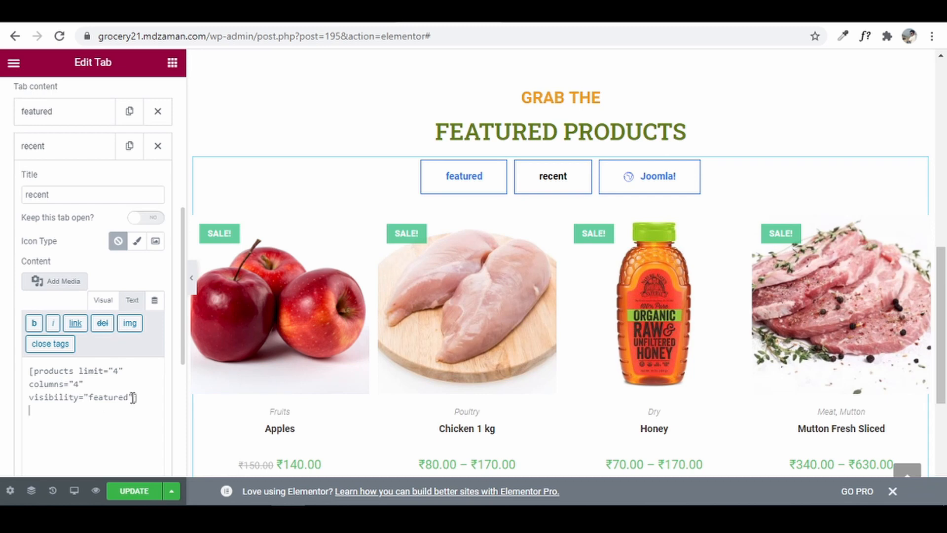
drag(131, 397, 92, 393)
text(recent)
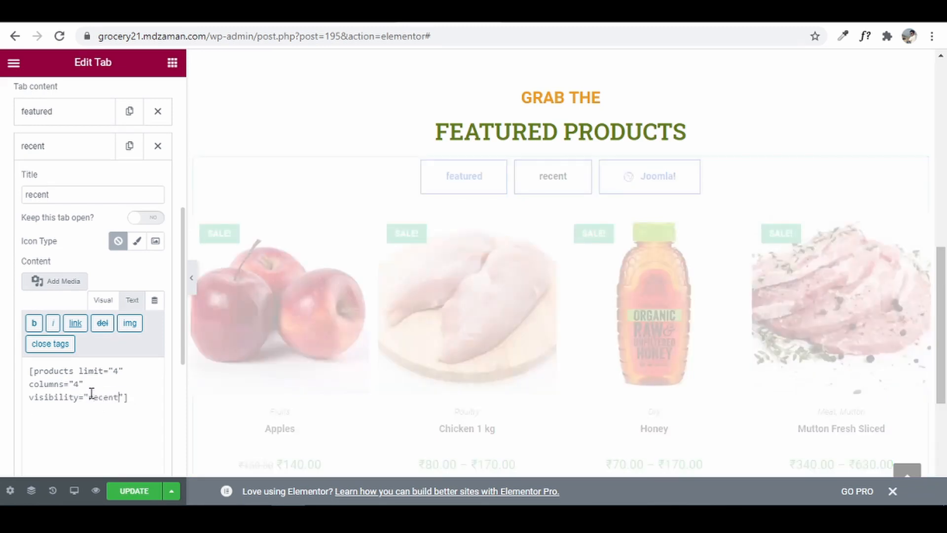
click(62, 151)
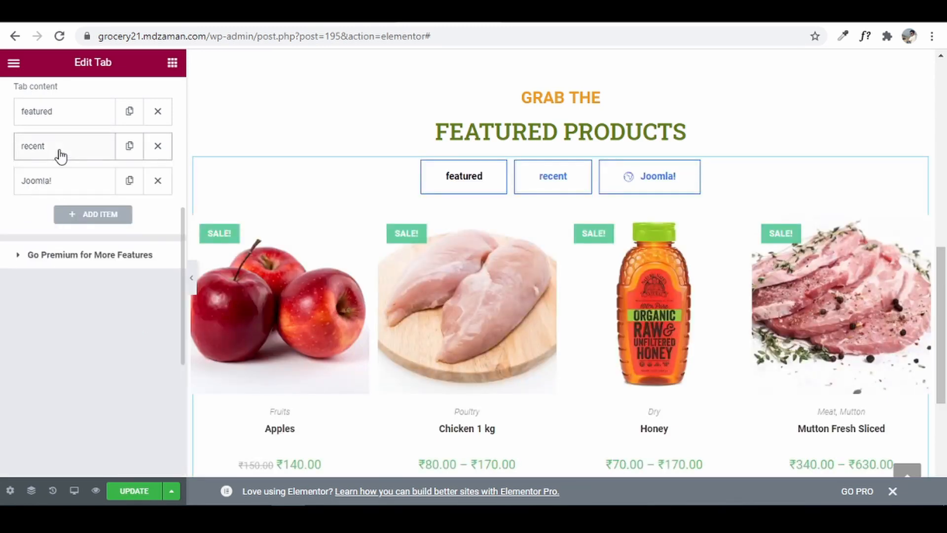
- Retitle the Joomla! tab 'BEST SELLING', remove its icon, and switch its content to text mode
click(72, 189)
drag(72, 228, 2, 236)
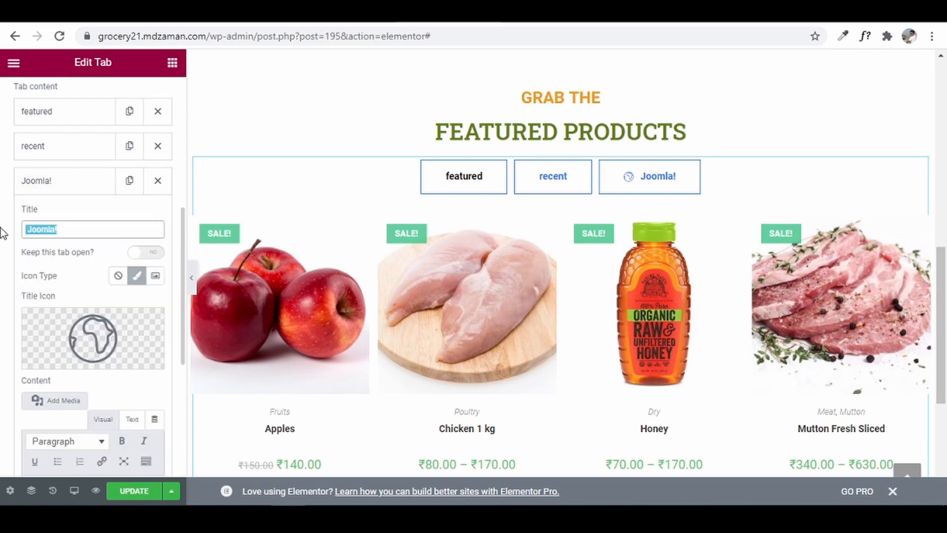
text(BEST SELLIN)
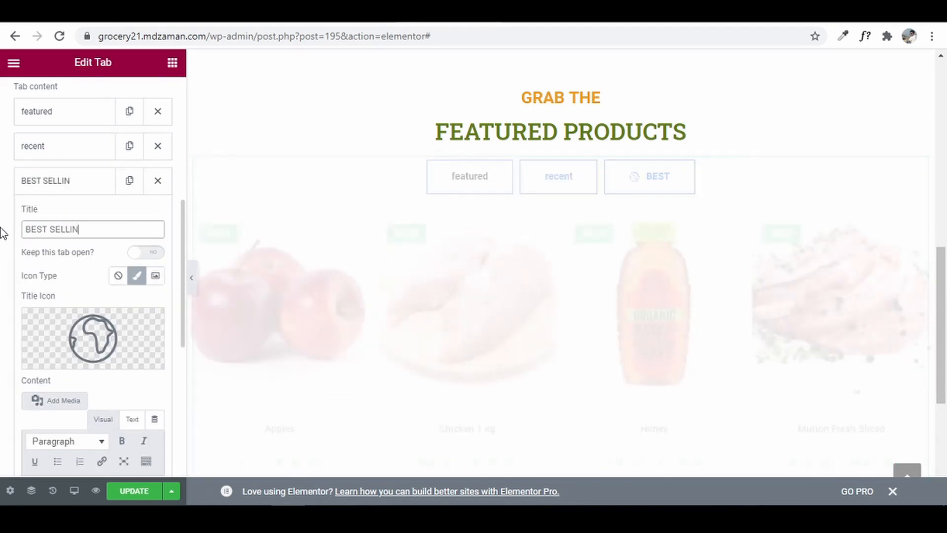
text(G)
click(118, 275)
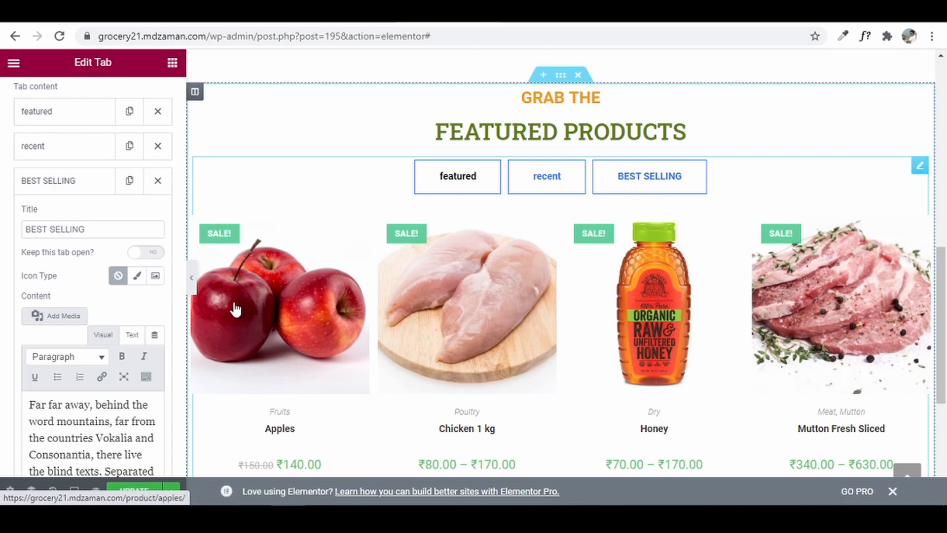
click(136, 336)
- Replace the BEST SELLING content with the products shortcode, visibility set to 'BEST SELLING'
click(124, 401)
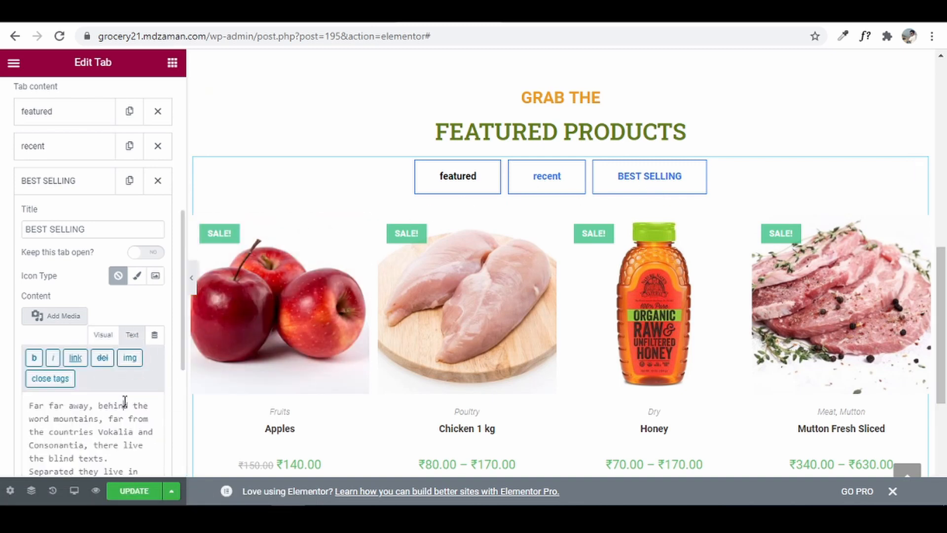
key(ctrl+a)
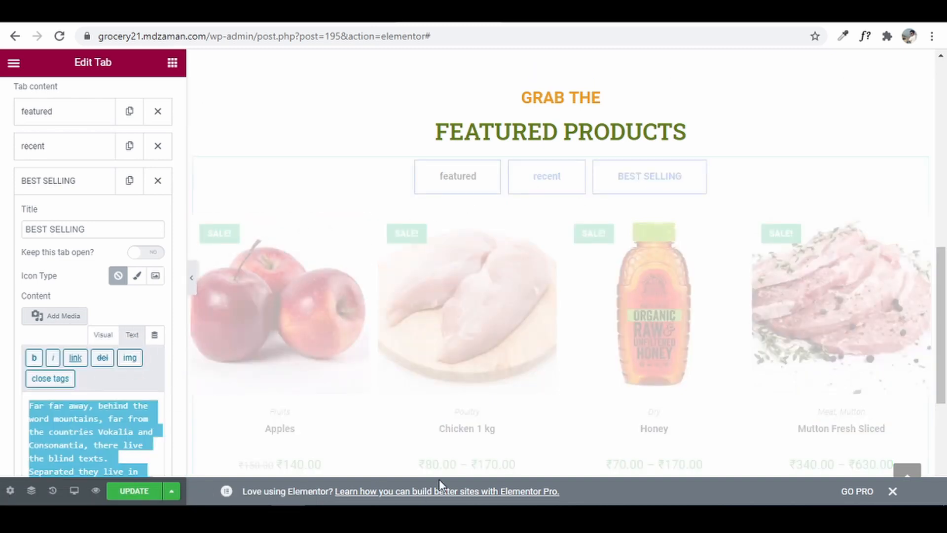
key(BackSpace)
key(ctrl+v)
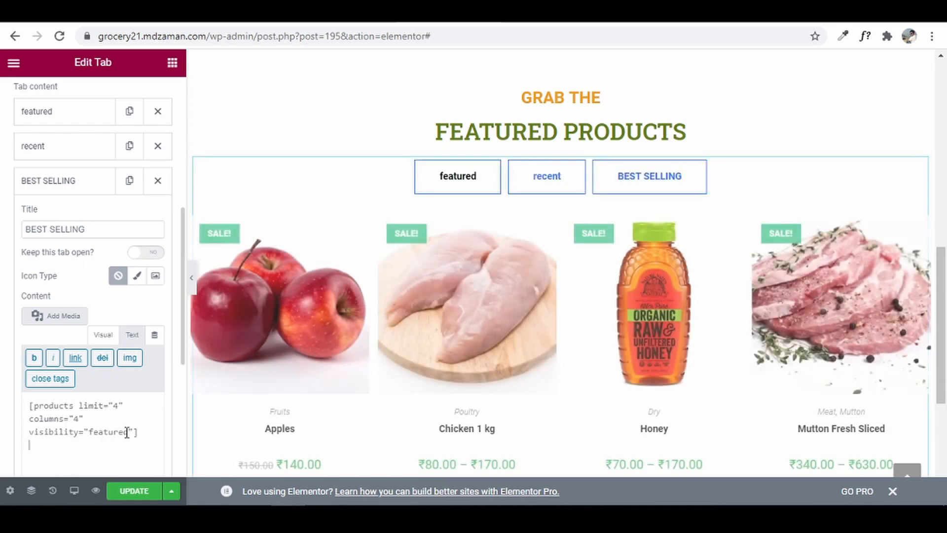
drag(125, 432, 94, 433)
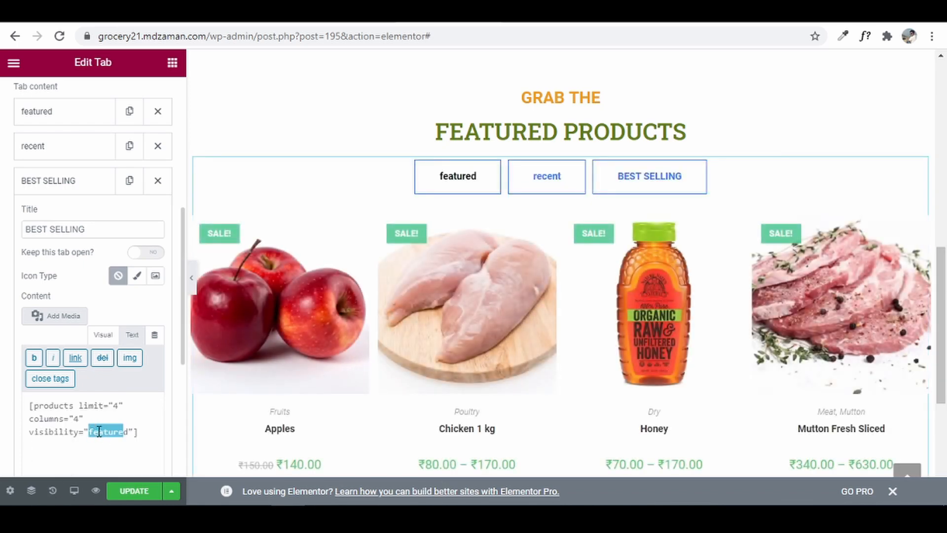
key(BackSpace)
key(Delete)
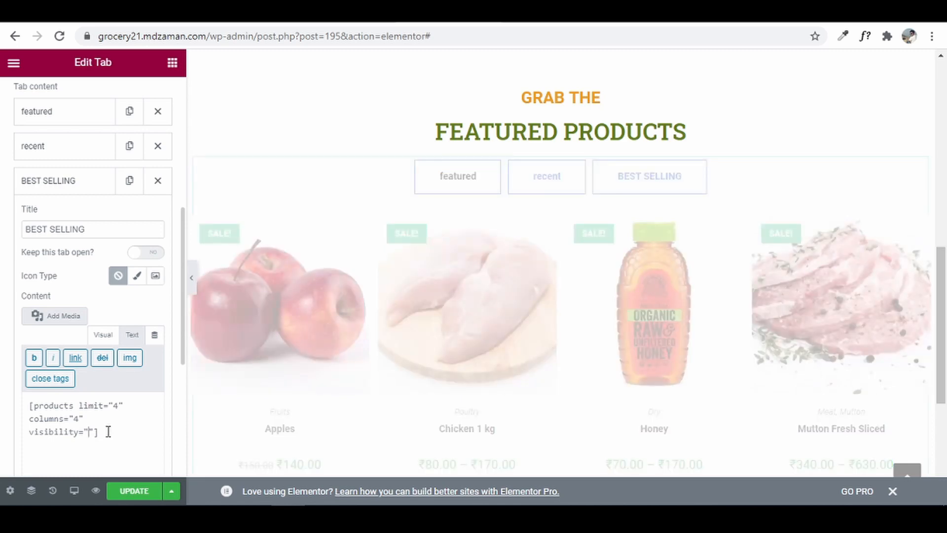
text(BEST SELLING)
click(654, 177)
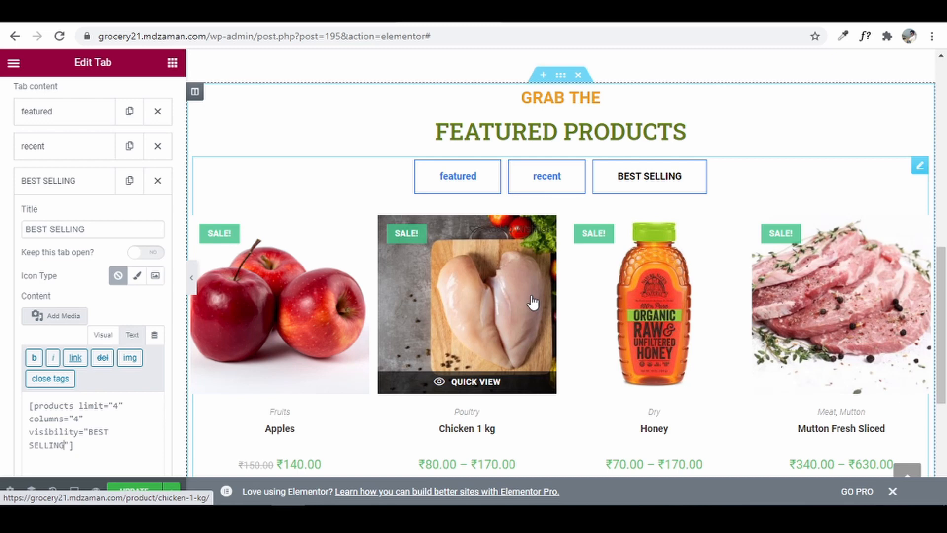
scroll(55, 332, down, 3)
scroll(56, 333, up, 1)
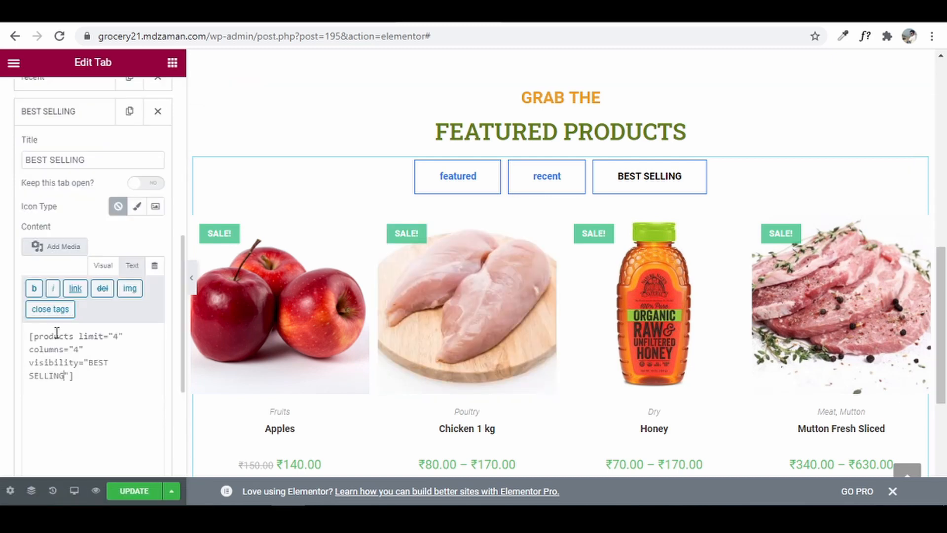
scroll(56, 333, up, 5)
- Set the Nav Items typography transform to Uppercase, then select the Active state
scroll(57, 335, up, 3)
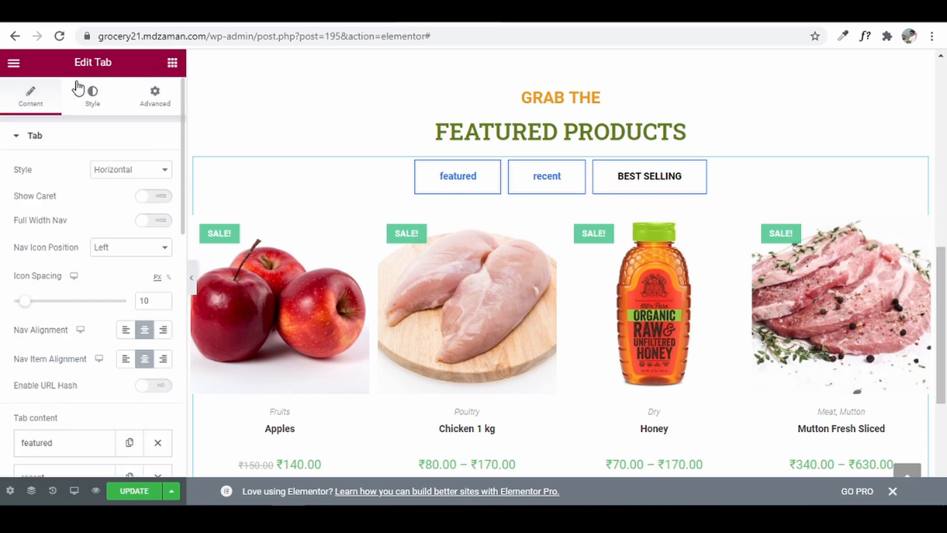
click(106, 100)
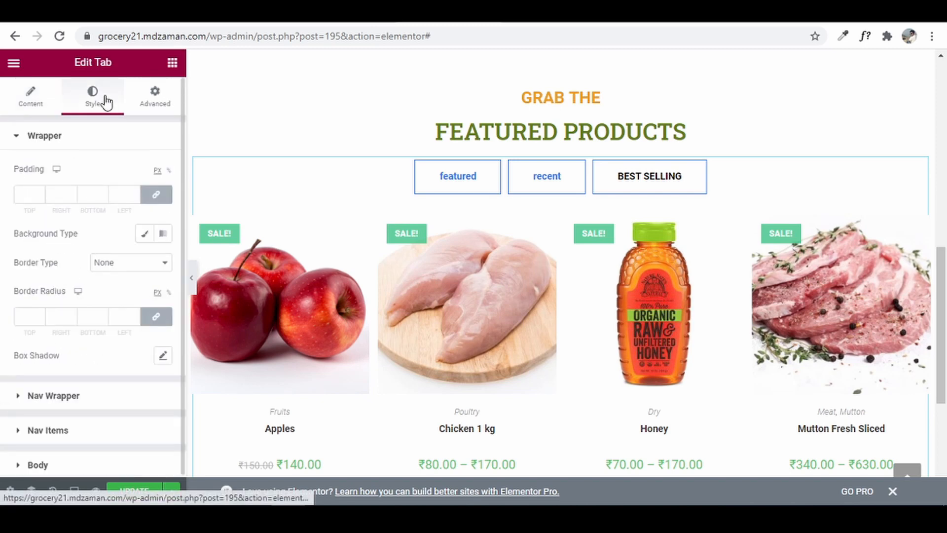
click(72, 140)
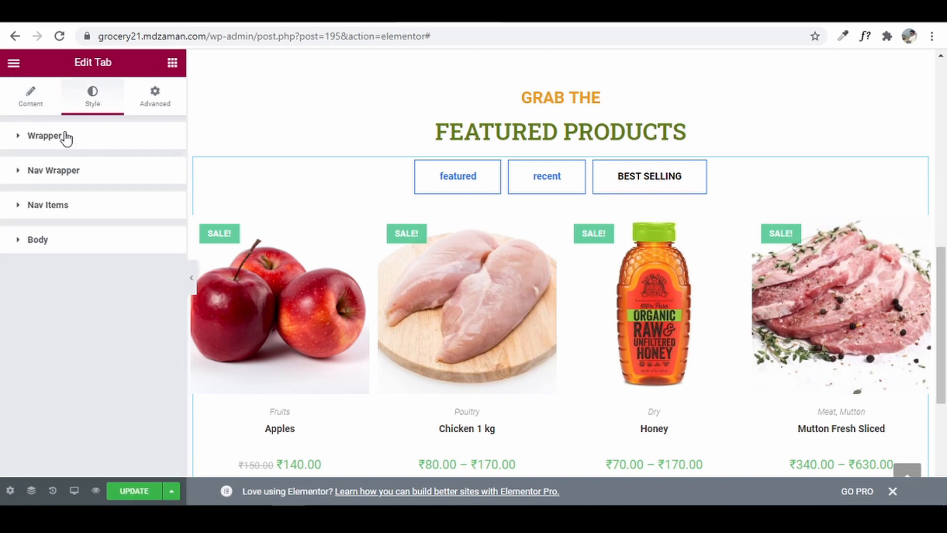
click(81, 214)
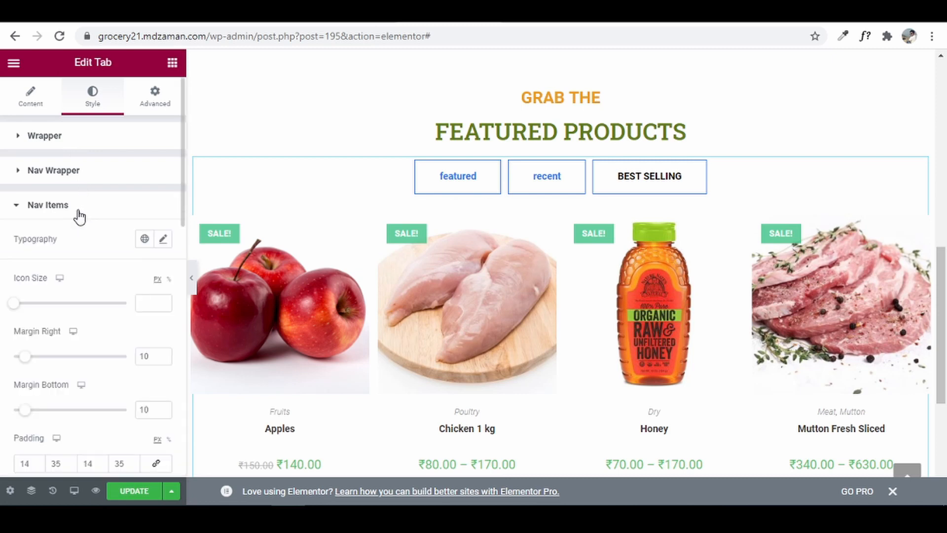
click(167, 243)
click(138, 416)
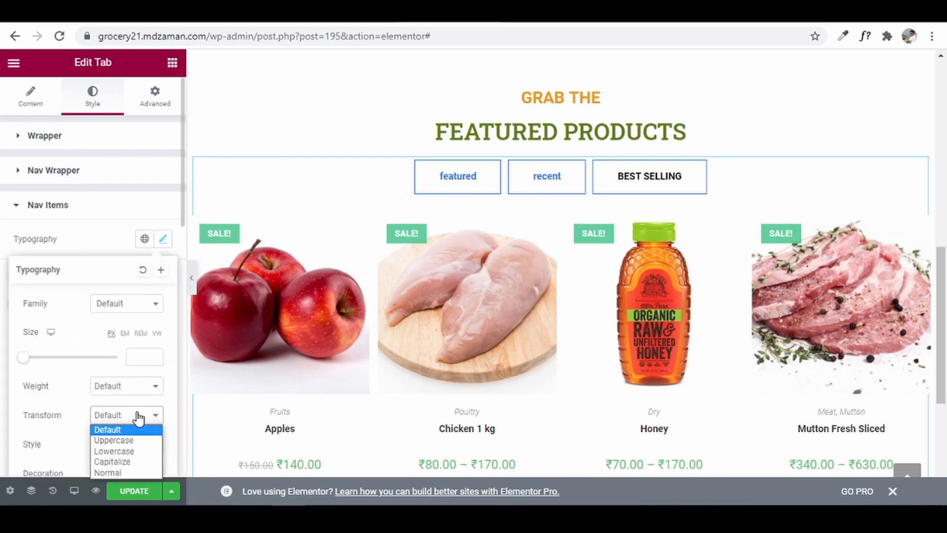
click(131, 441)
click(5, 277)
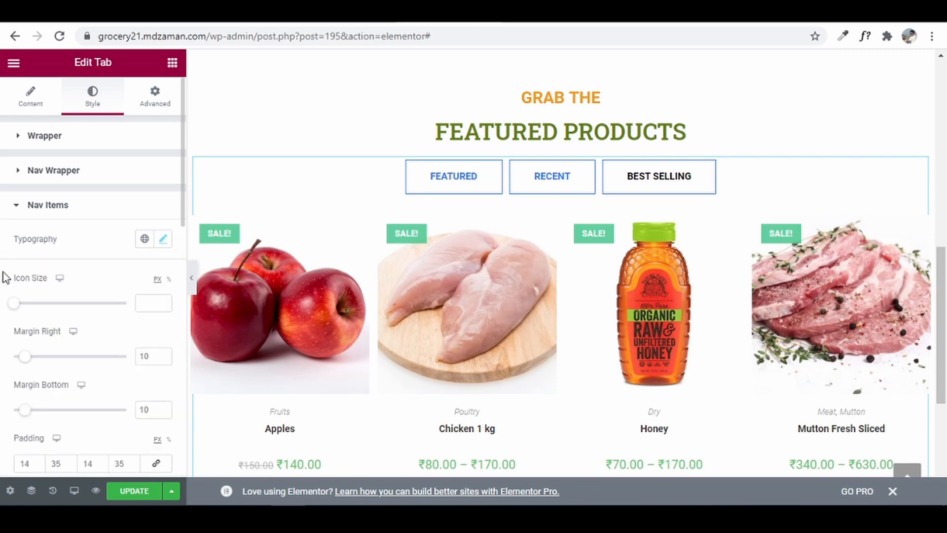
scroll(57, 324, down, 4)
scroll(58, 324, down, 1)
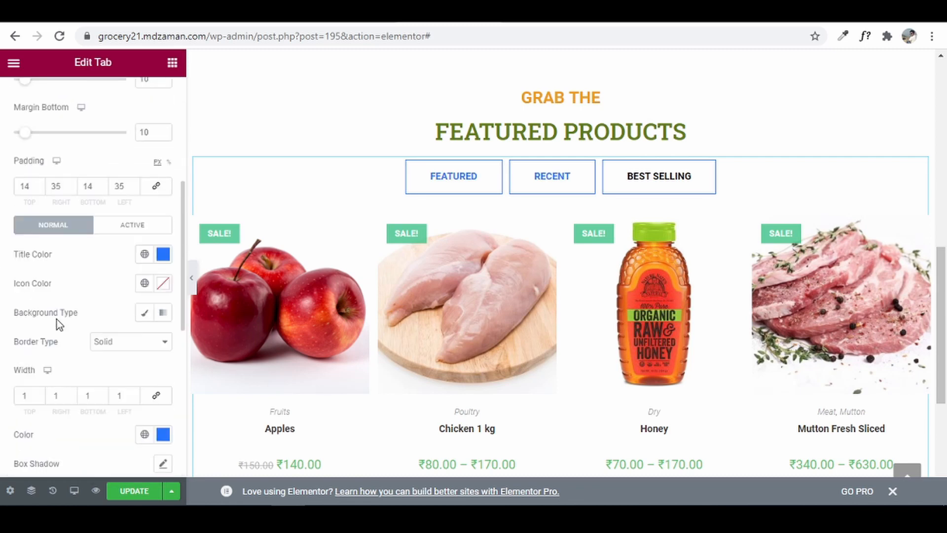
click(147, 228)
- Set the Normal-state tab border width to 0 on all sides
scroll(123, 390, down, 1)
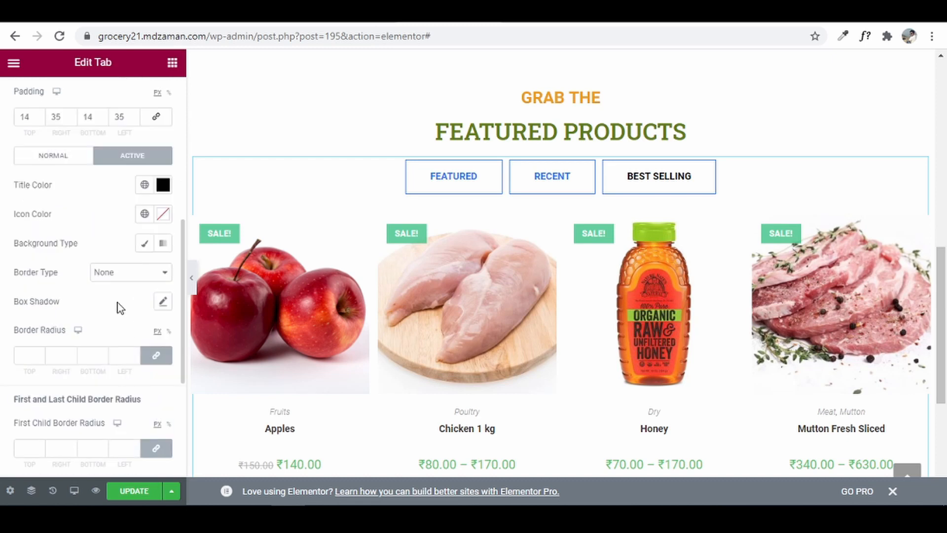
scroll(118, 308, up, 2)
click(44, 300)
scroll(133, 341, down, 2)
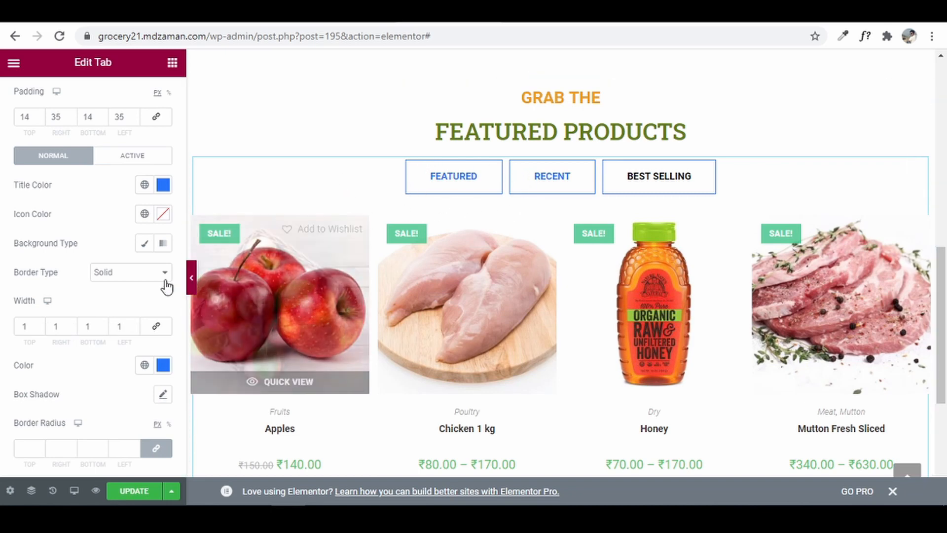
click(156, 326)
double_click(26, 326)
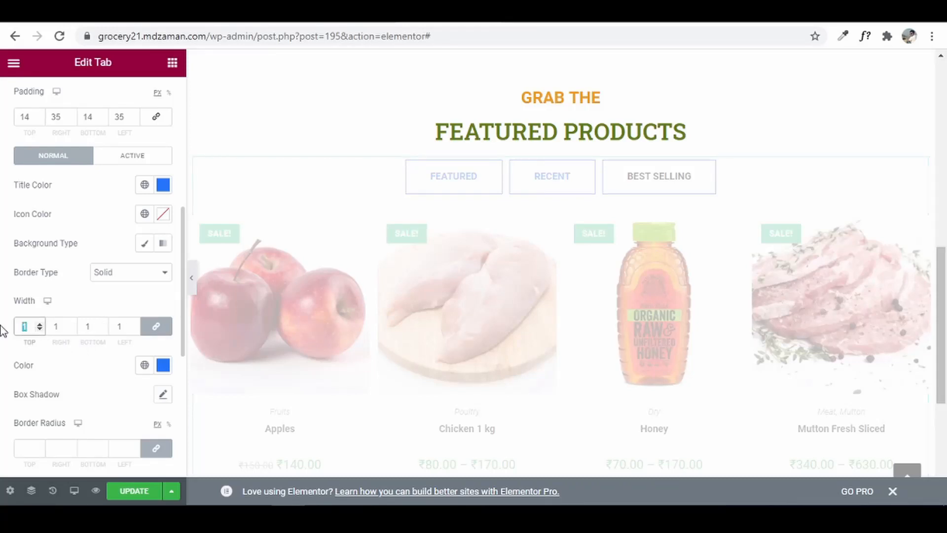
text(0)
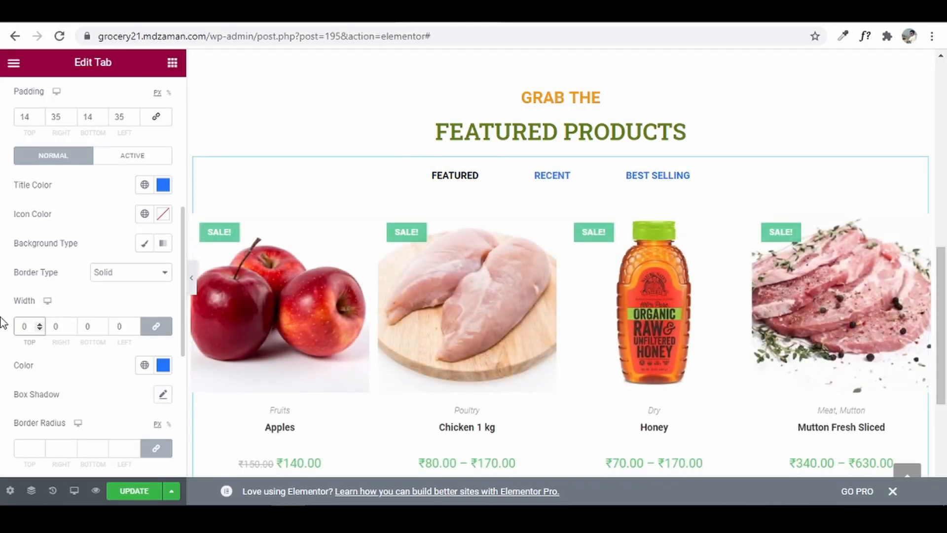
click(17, 310)
- Give the active tab a solid border with only a 2 px bottom width
click(116, 161)
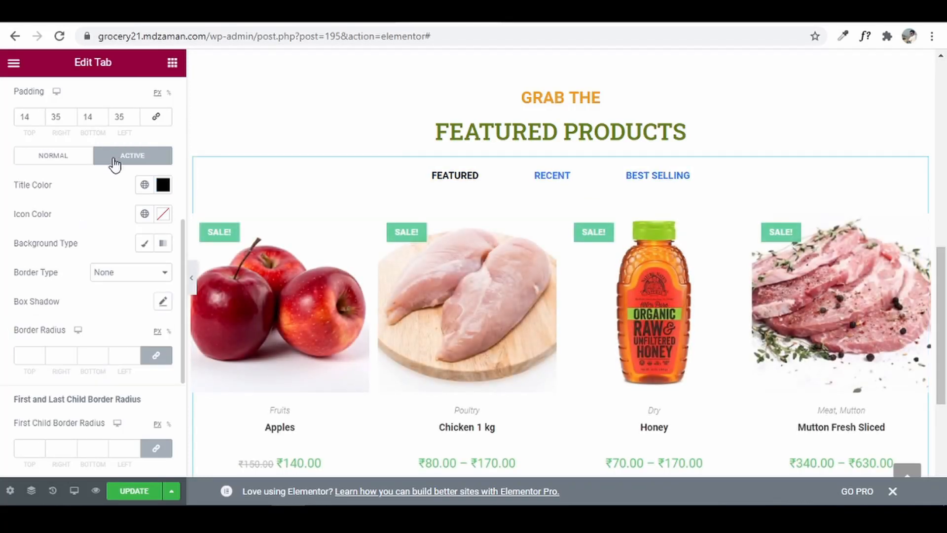
click(116, 269)
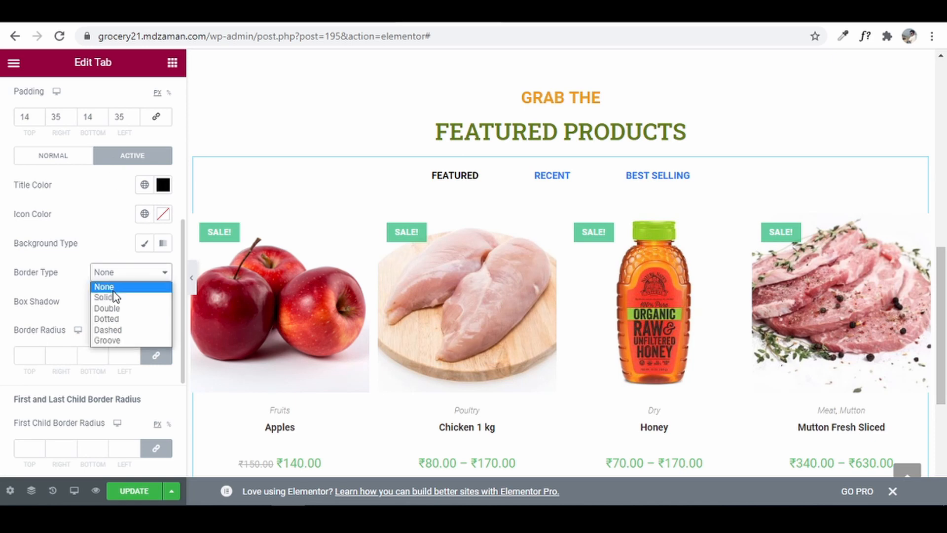
click(113, 296)
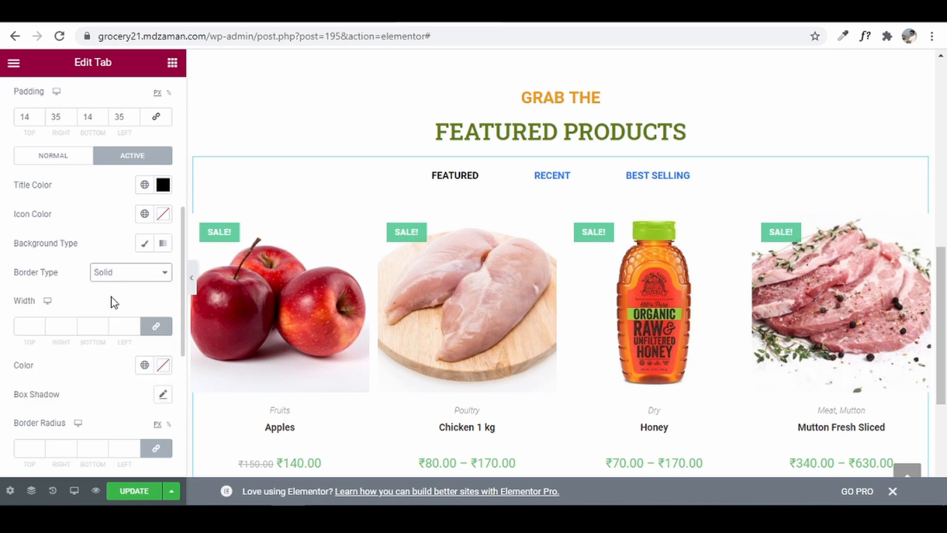
click(156, 326)
double_click(91, 330)
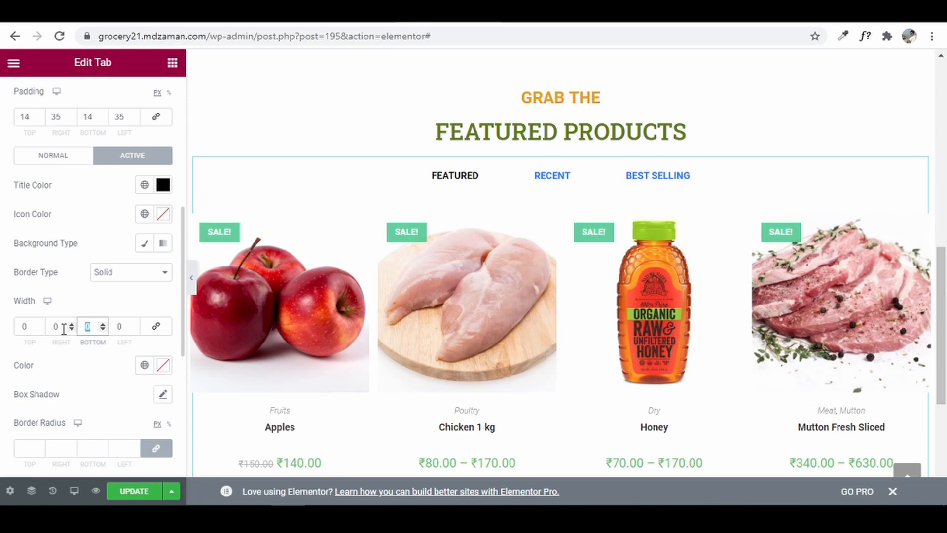
text(2)
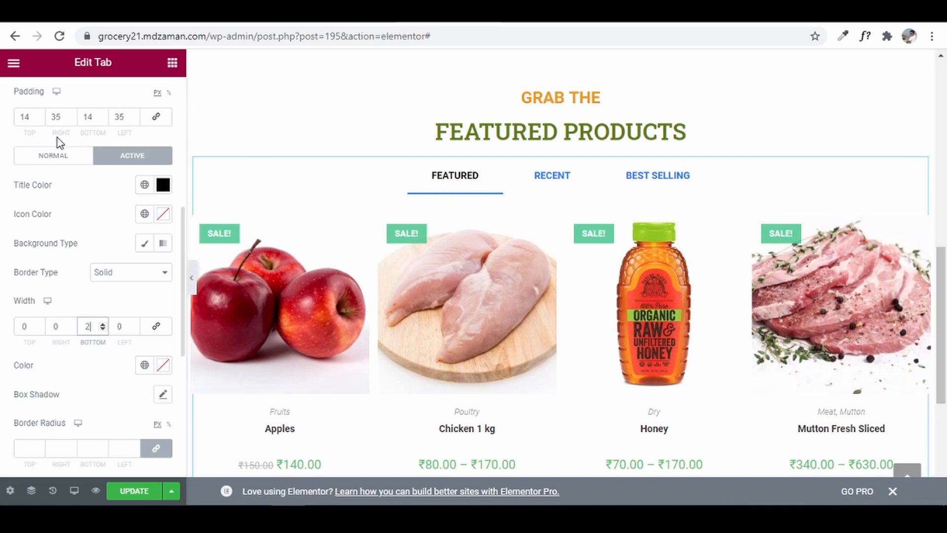
- Make inactive tab titles the global Accent orange, then view the reference site's tabs
click(50, 156)
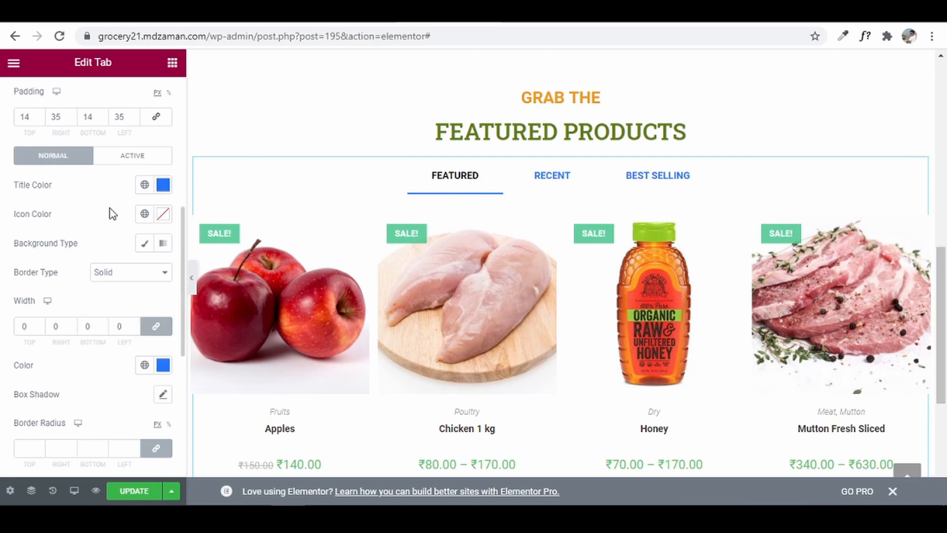
click(144, 185)
click(53, 323)
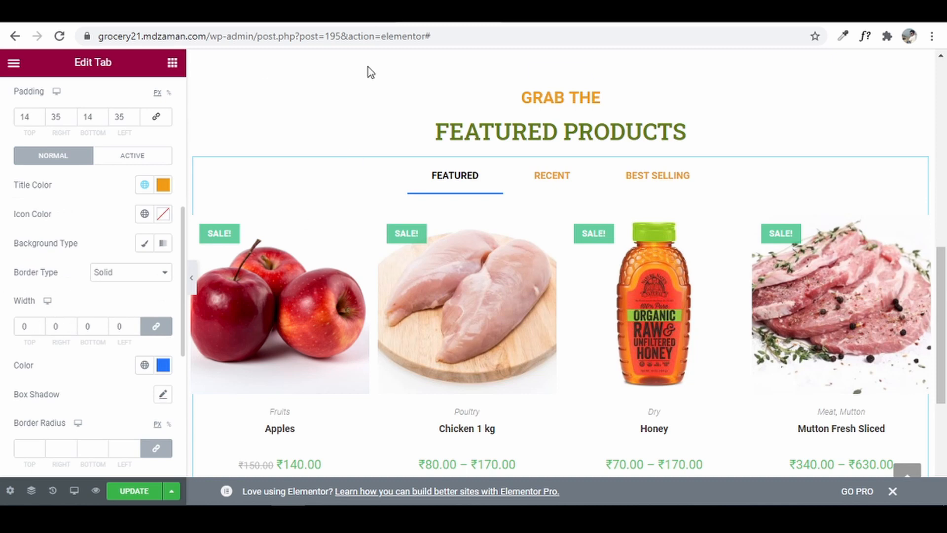
click(361, 11)
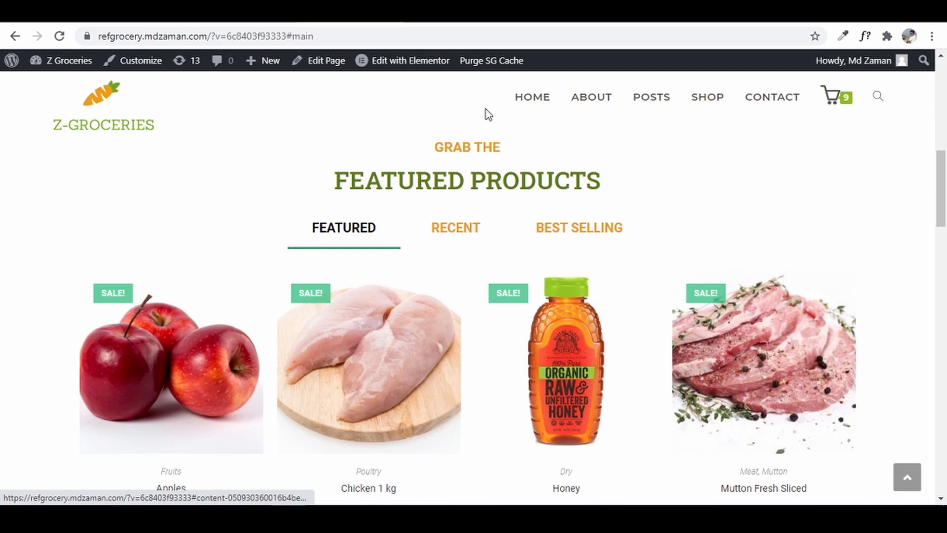
- Switch from the reference grocery site back to the Elementor editor browser tab
click(428, 12)
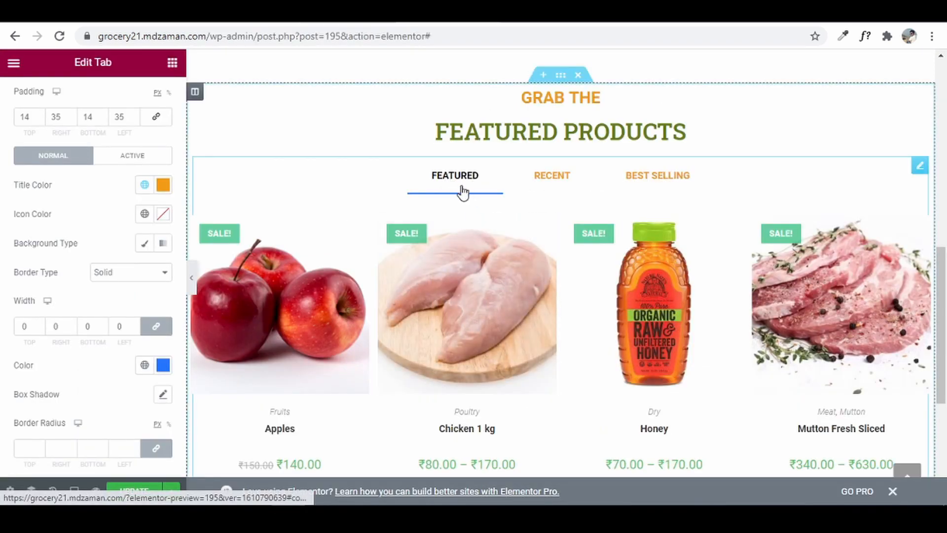
- Color the active tab underline with the global Secondary green
click(144, 367)
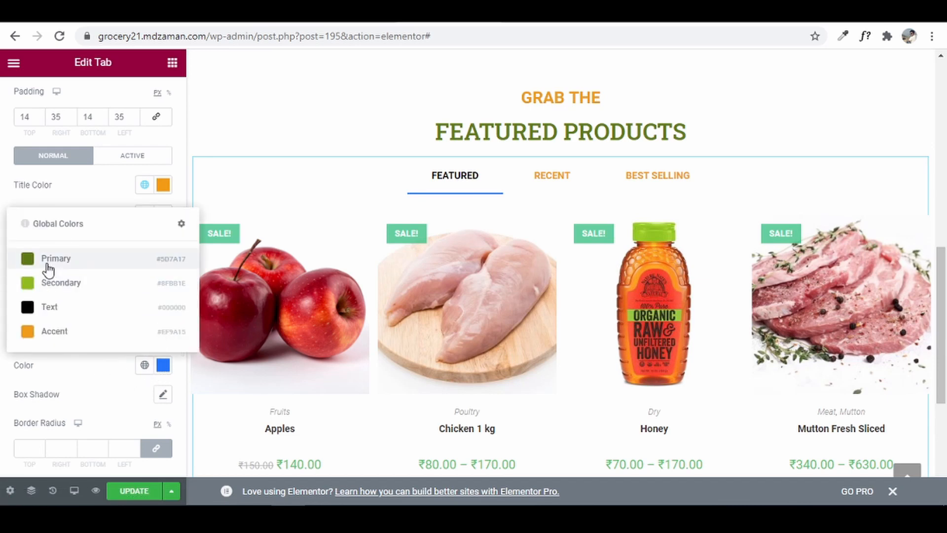
click(50, 286)
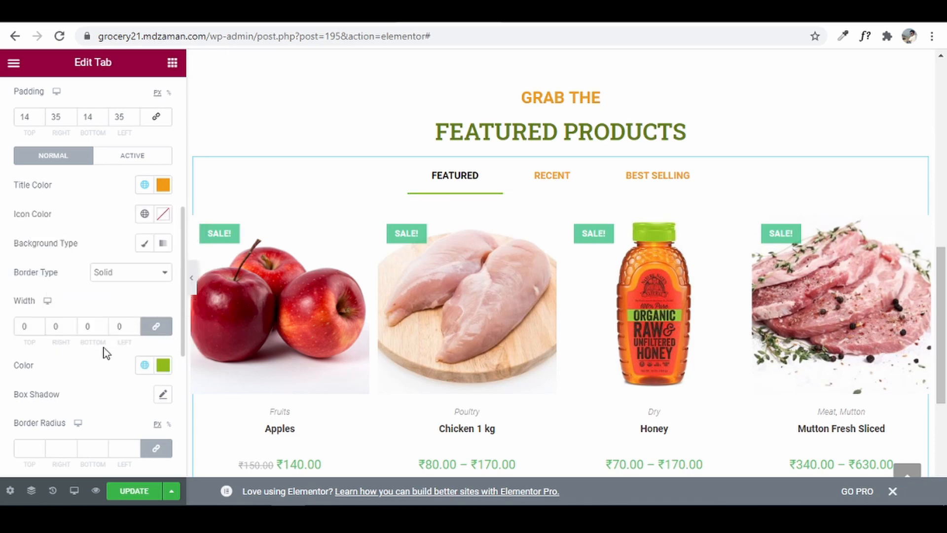
scroll(74, 385, up, 5)
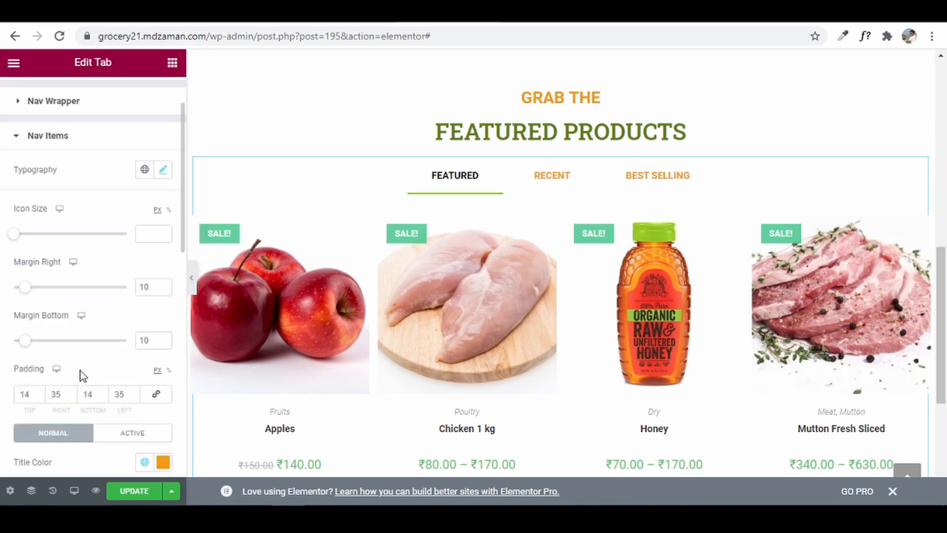
scroll(83, 376, up, 2)
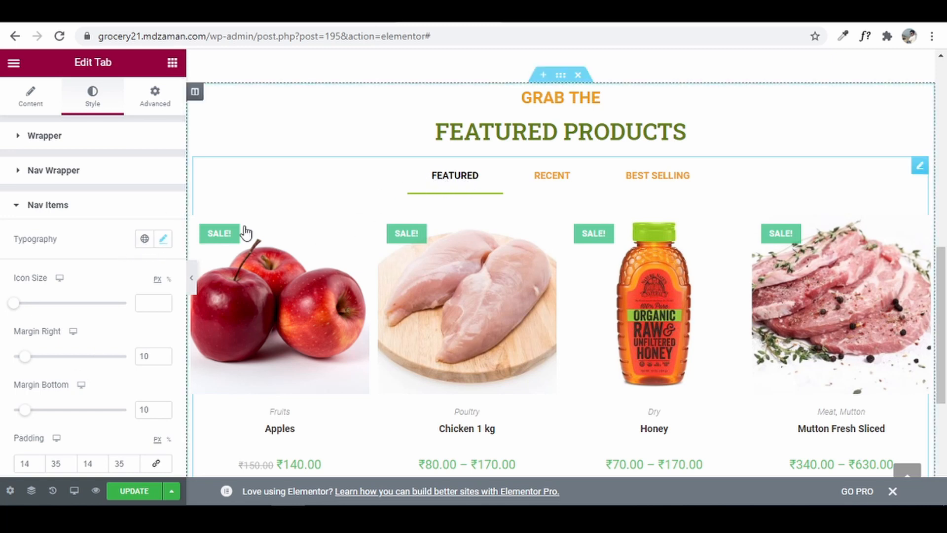
- Set the tab label font size to 18 px and update the page
click(164, 242)
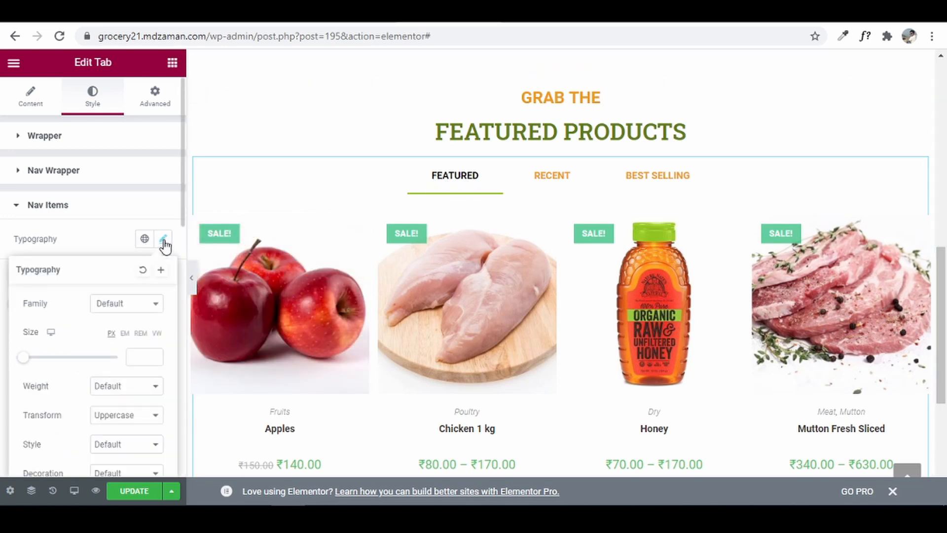
drag(30, 364, 34, 364)
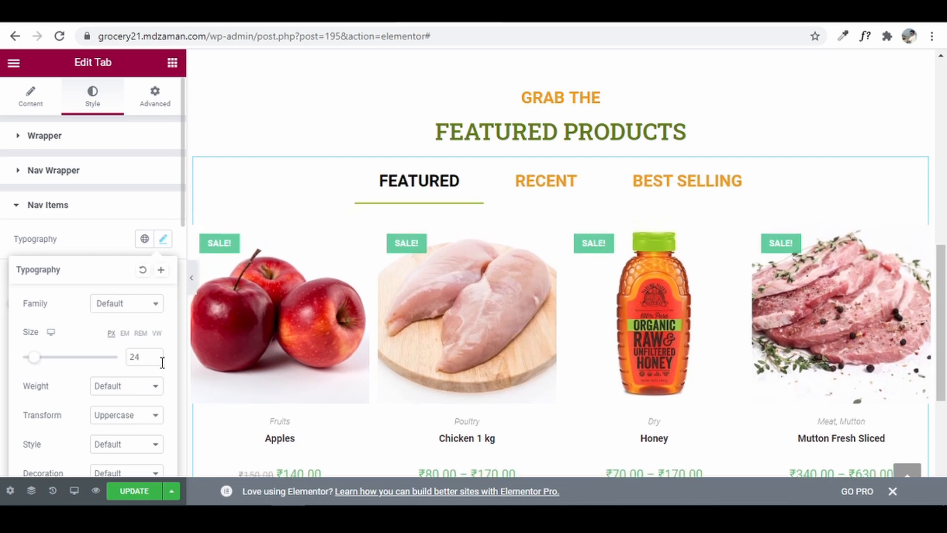
click(154, 360)
click(154, 360)
click(154, 360)
click(153, 360)
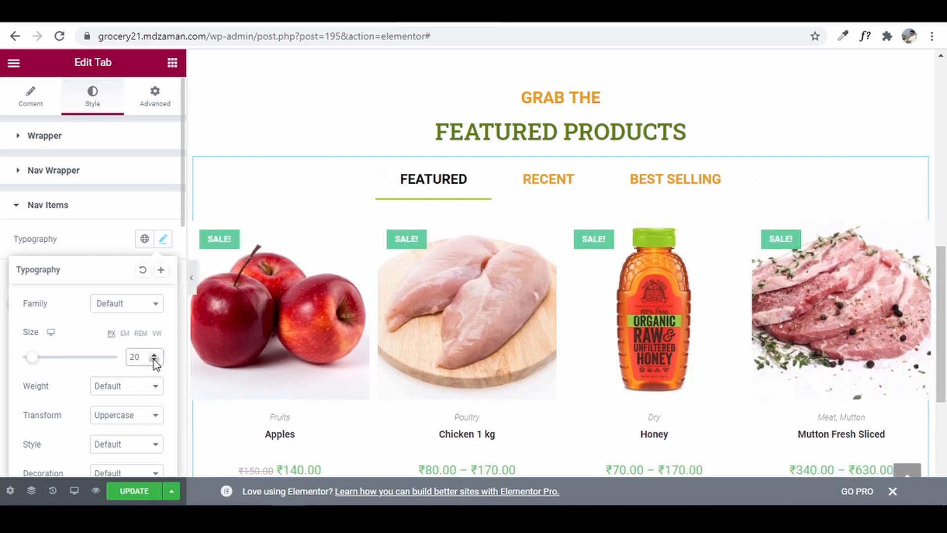
click(153, 360)
click(154, 360)
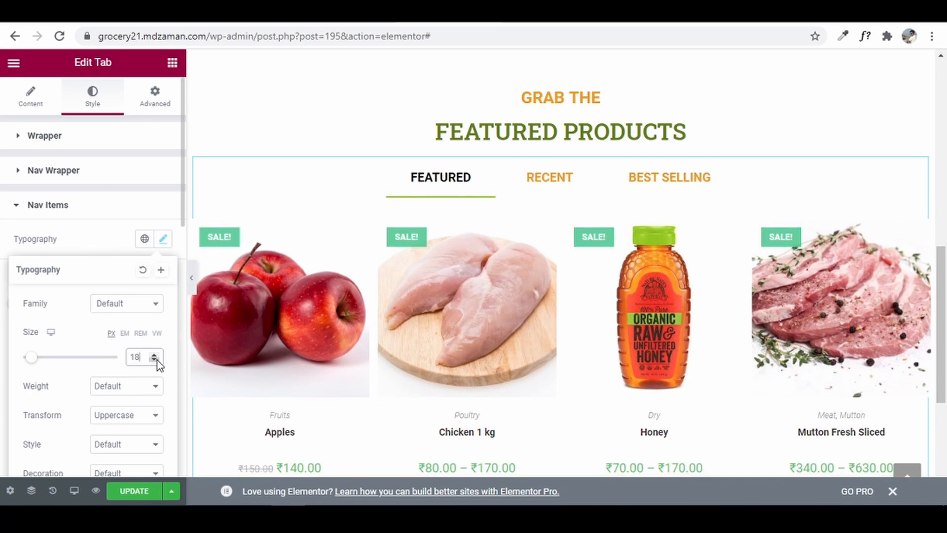
click(130, 492)
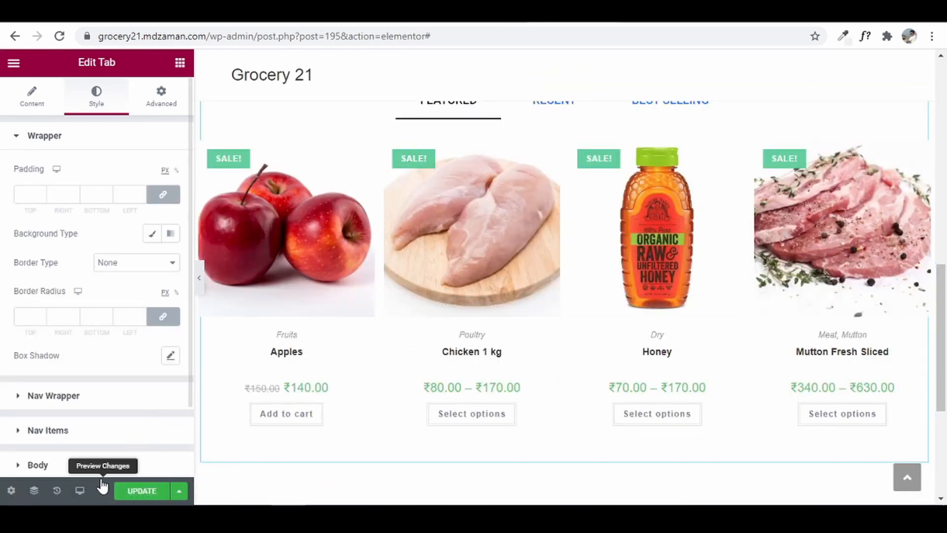
- Switch the editor preview to Mobile width
click(81, 490)
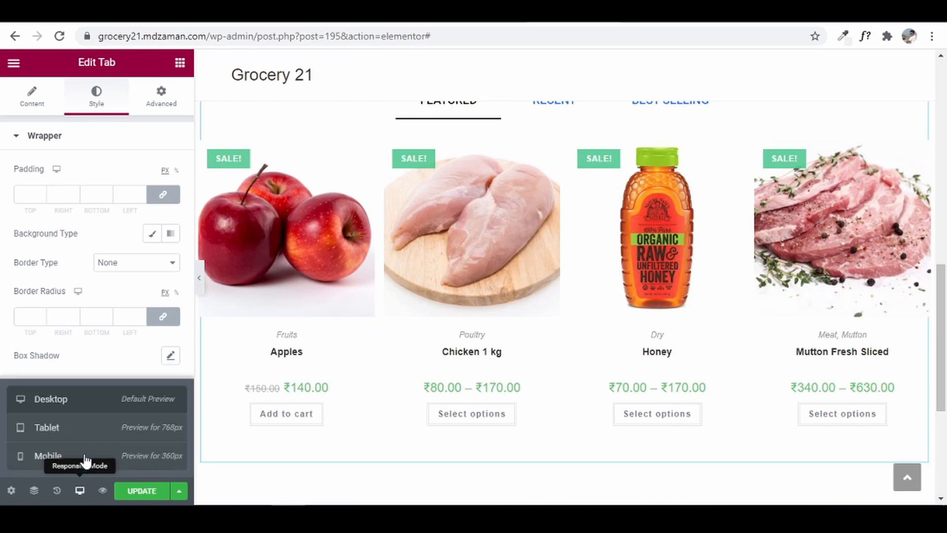
click(85, 459)
scroll(514, 275, down, 5)
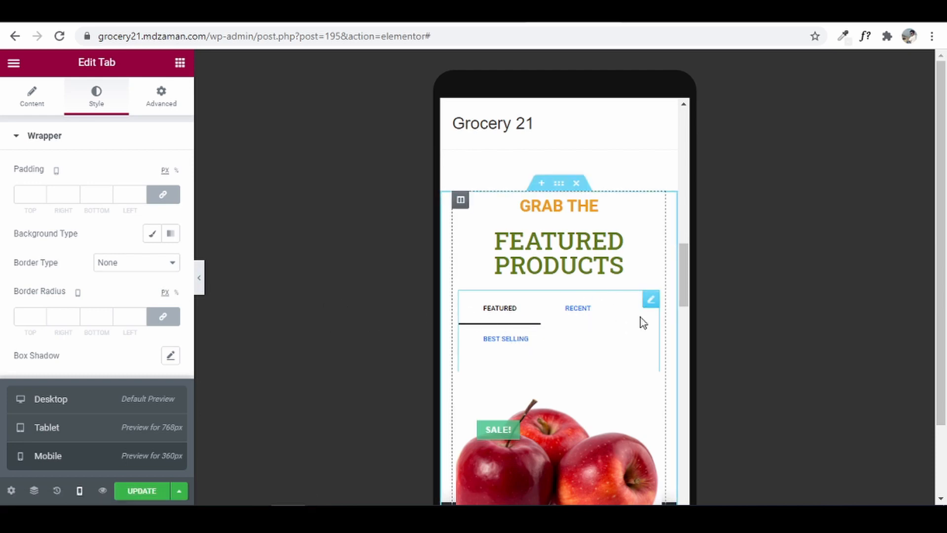
click(650, 299)
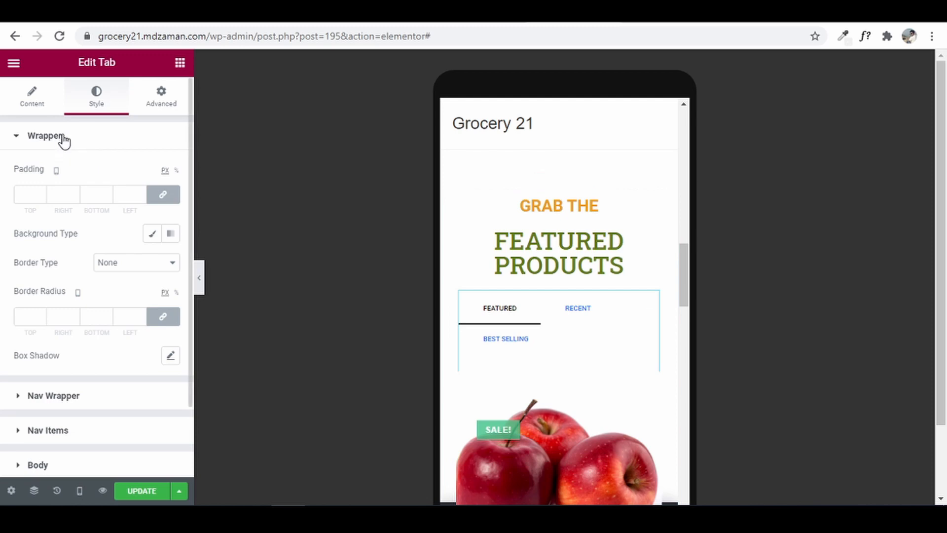
- Set the mobile Nav Items tab label font size to 12 px
click(80, 433)
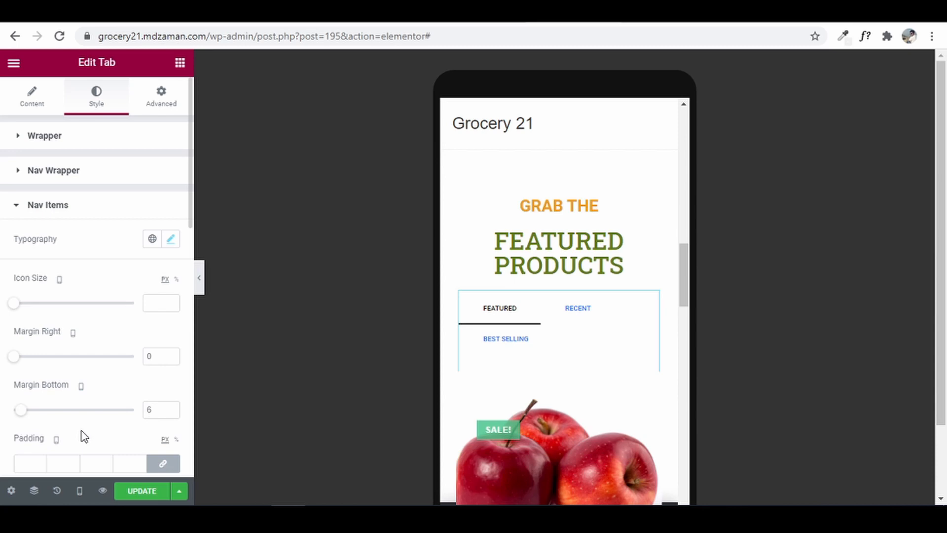
click(171, 241)
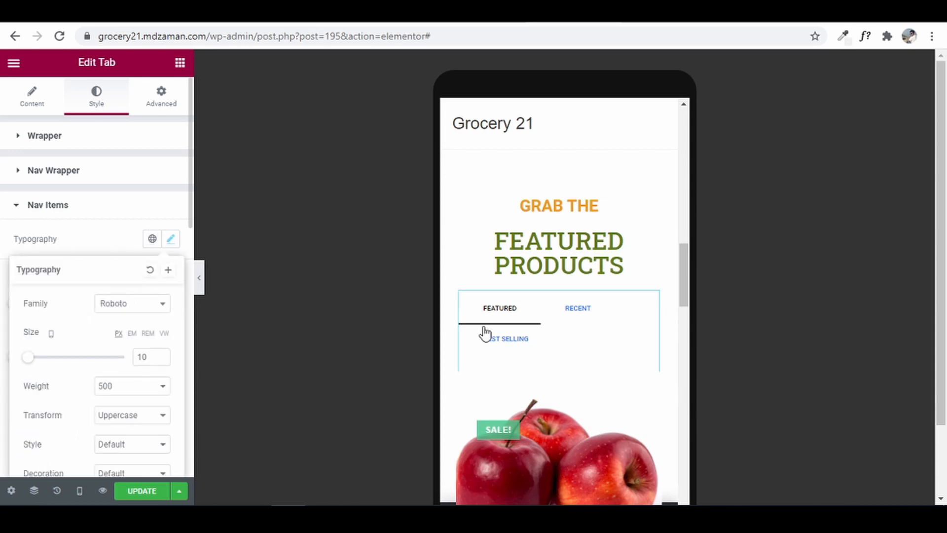
click(162, 354)
click(161, 354)
click(161, 354)
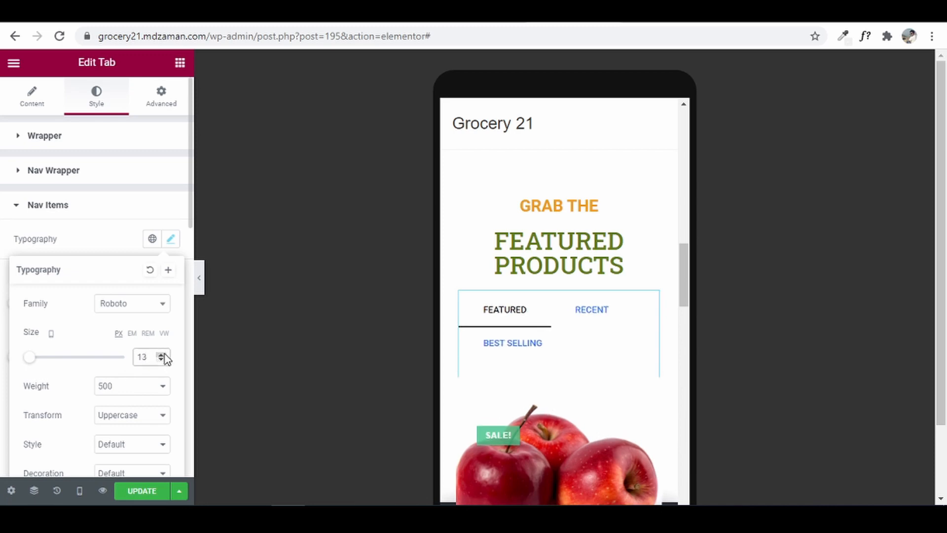
click(161, 361)
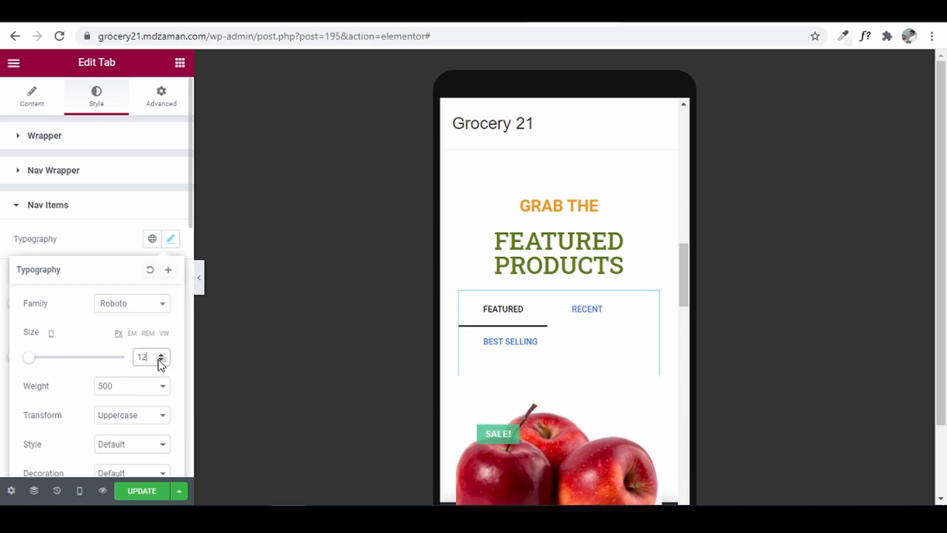
click(170, 239)
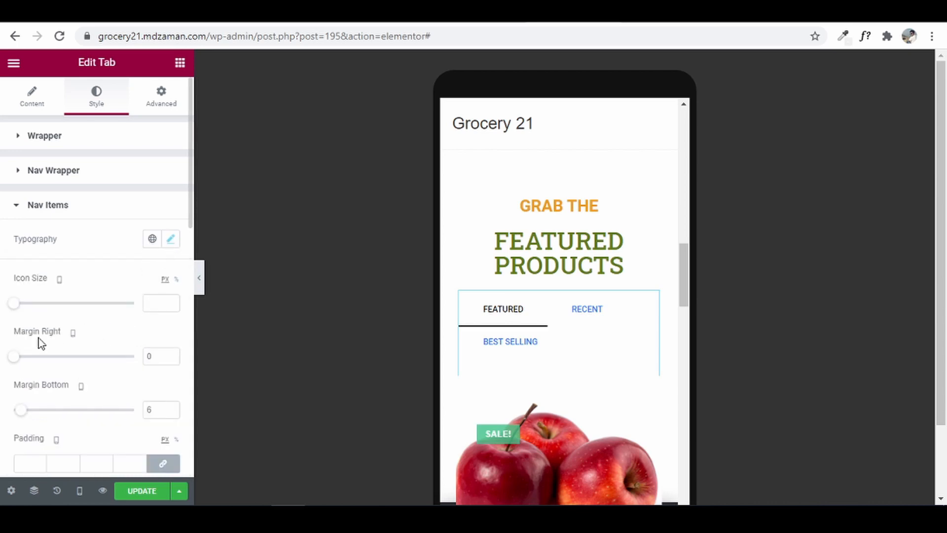
- Unlink the mobile tab title padding and set top and bottom to 5 px
scroll(38, 338, down, 1)
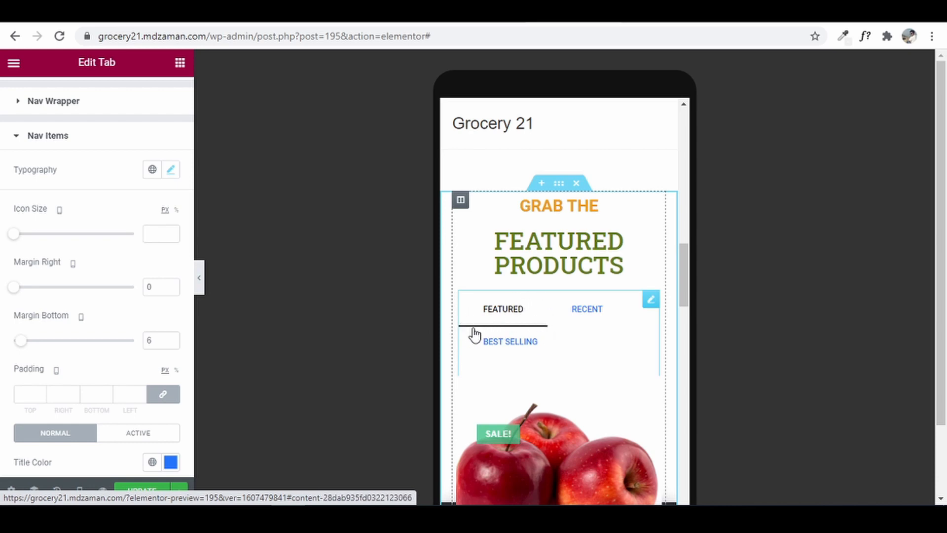
click(163, 395)
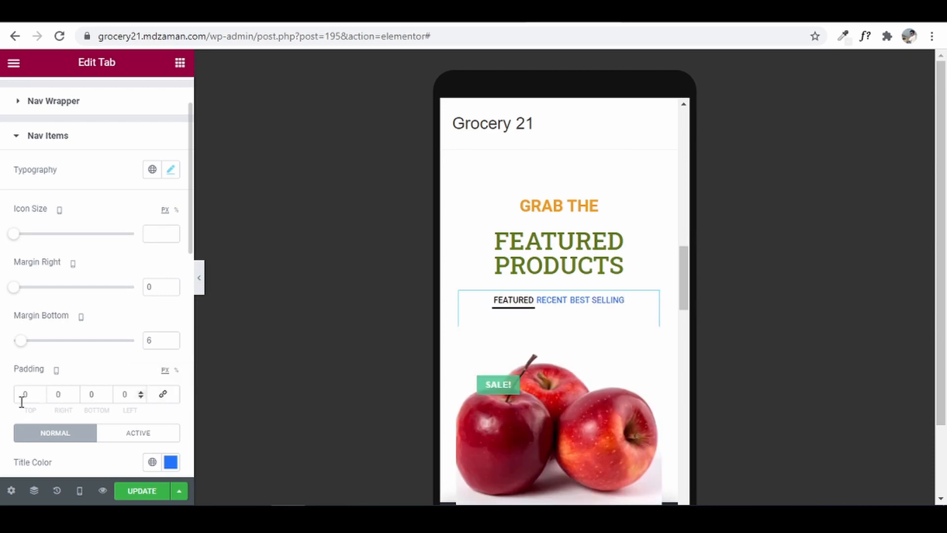
click(31, 396)
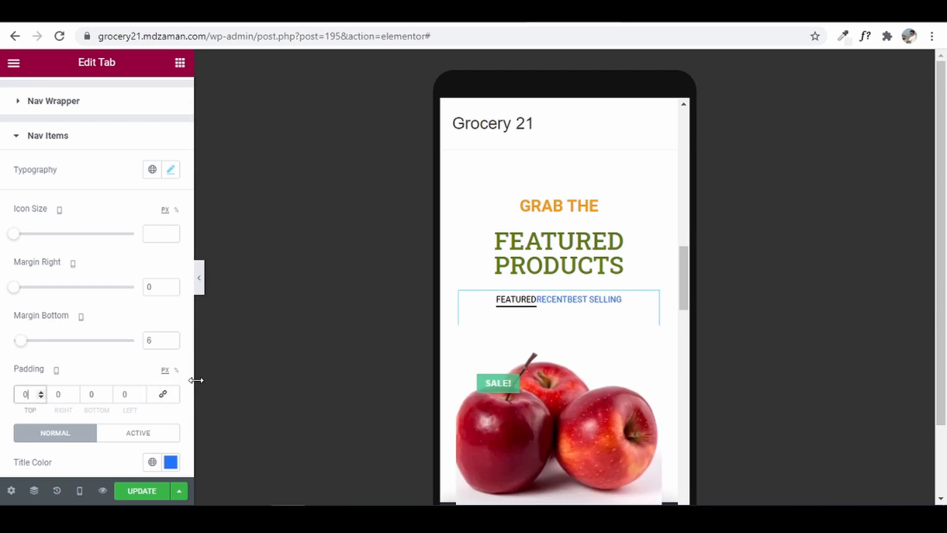
text(10)
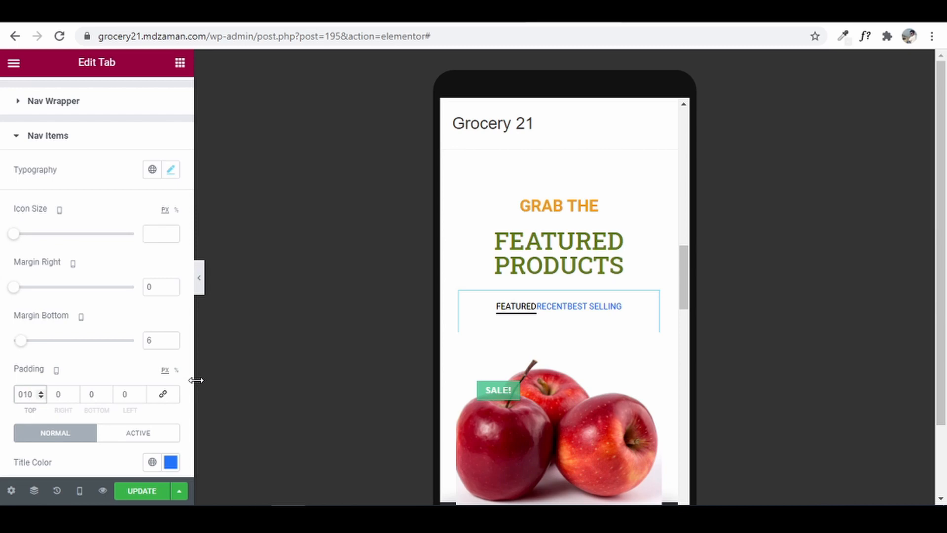
key(BackSpace)
key(BackSpace)
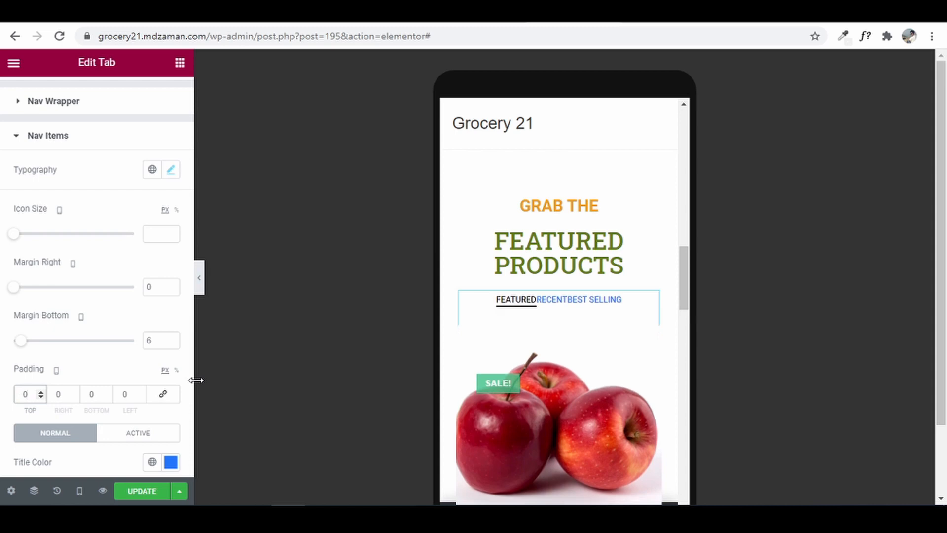
text(5)
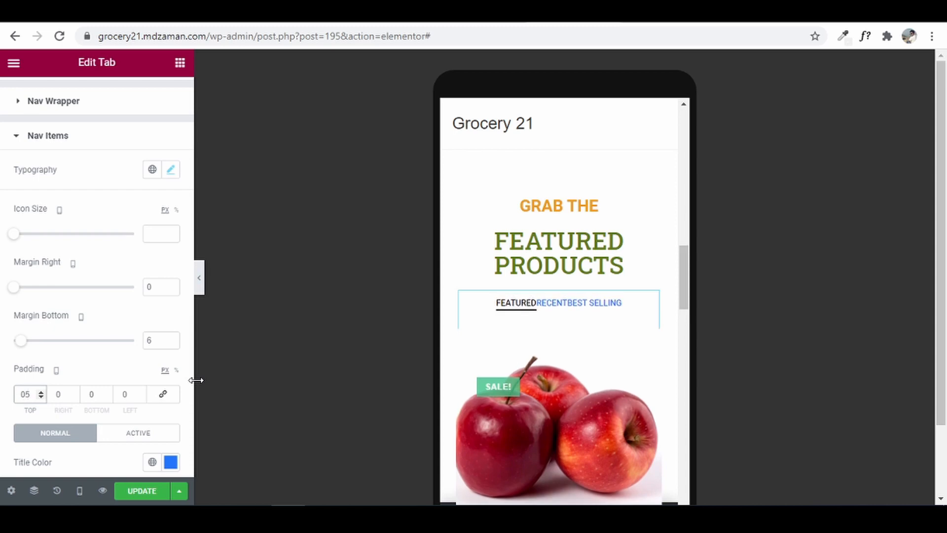
click(108, 397)
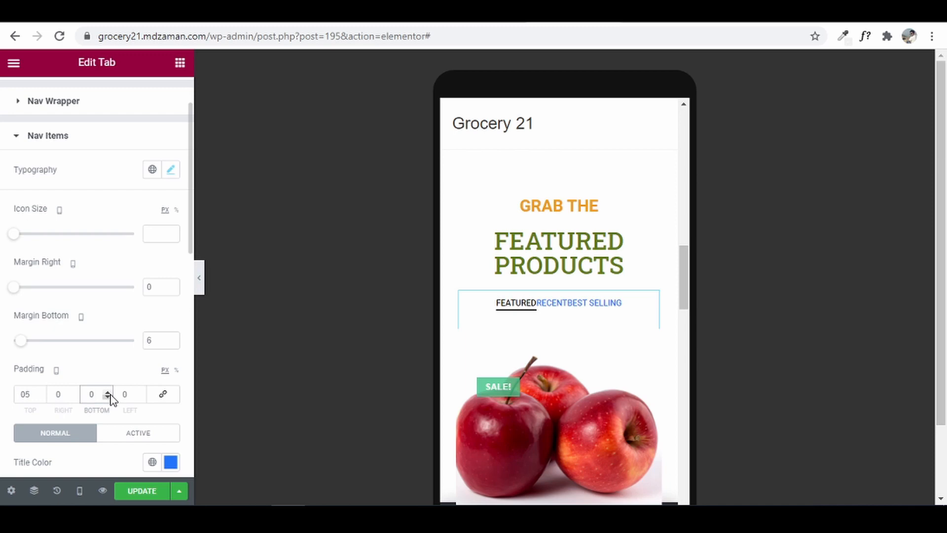
text(5)
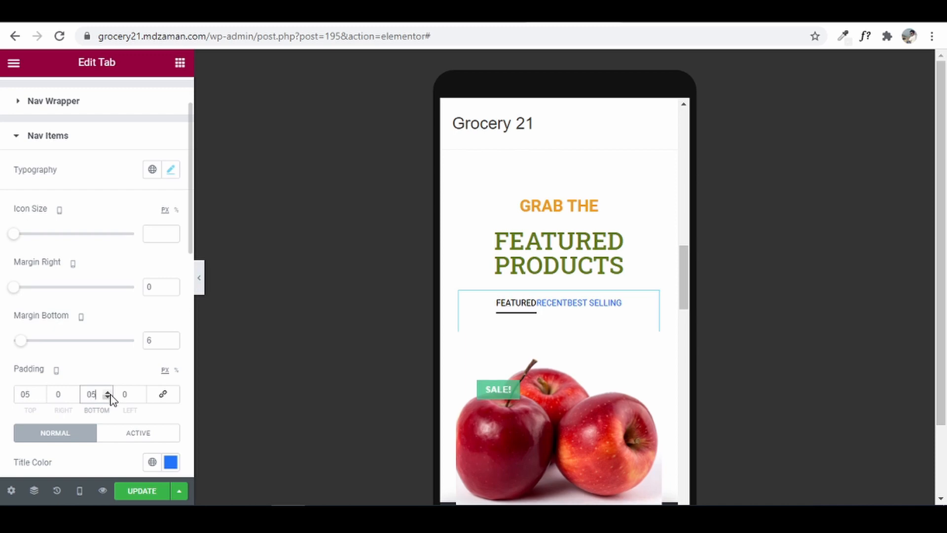
- Set the left and right tab title padding to 15 px and update the page
click(62, 396)
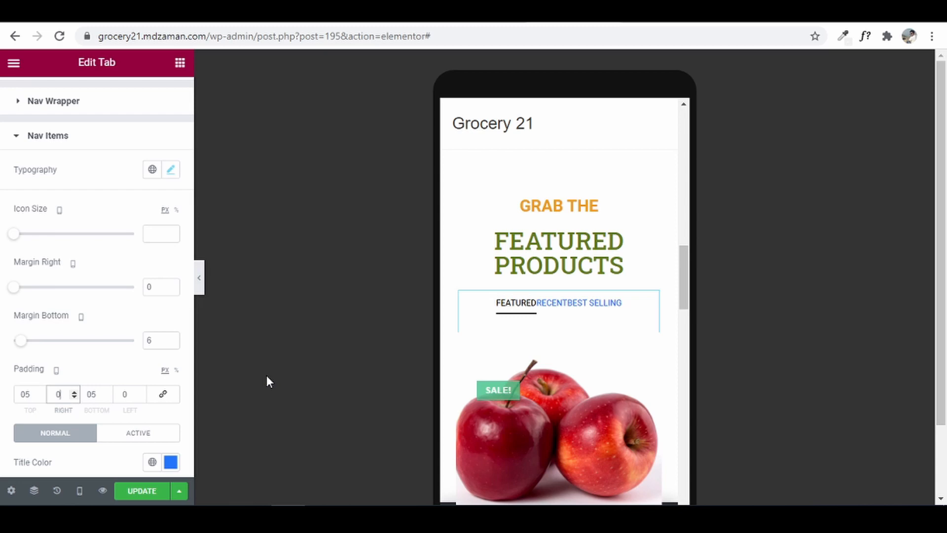
text(10)
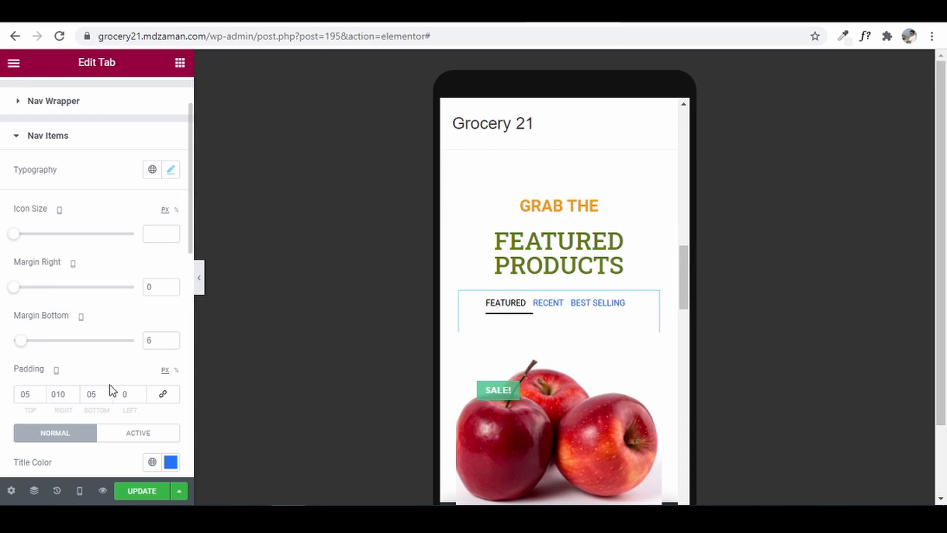
click(125, 393)
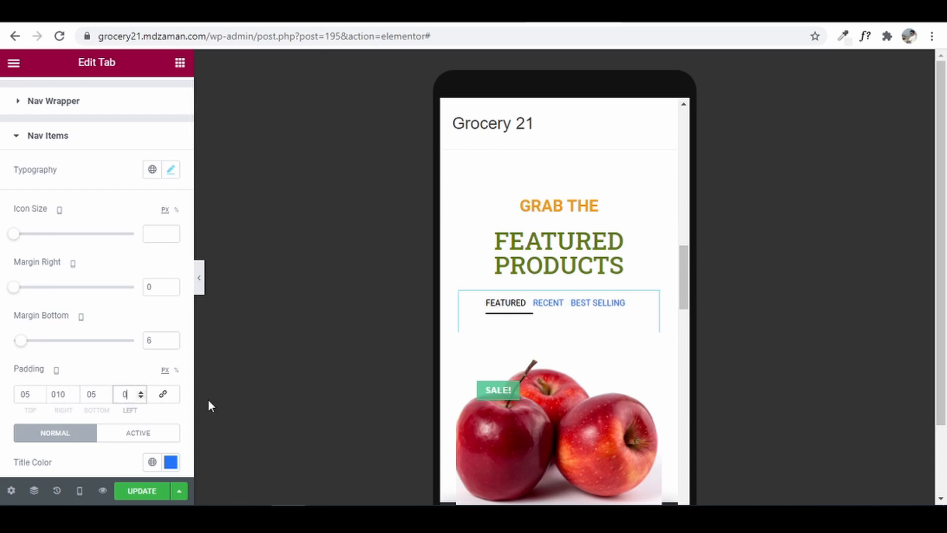
text(10)
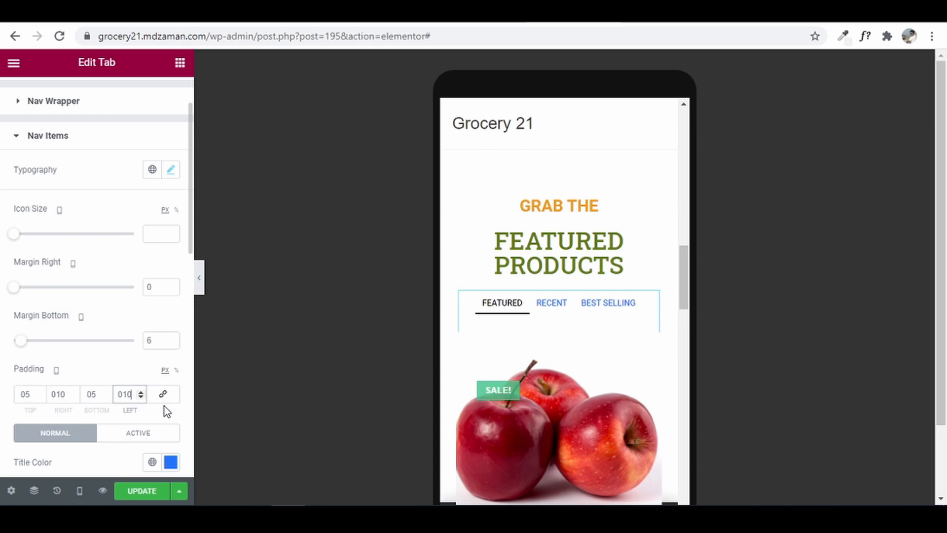
key(BackSpace)
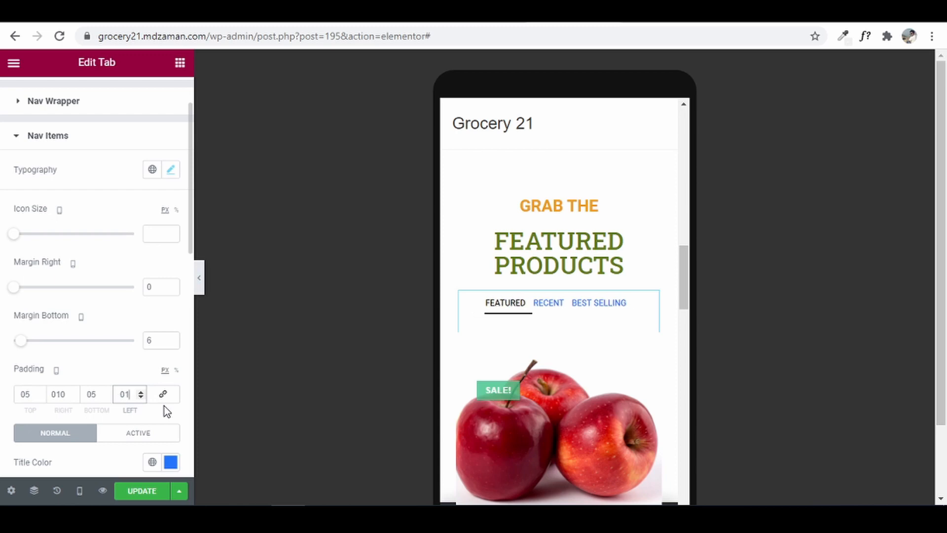
text(5)
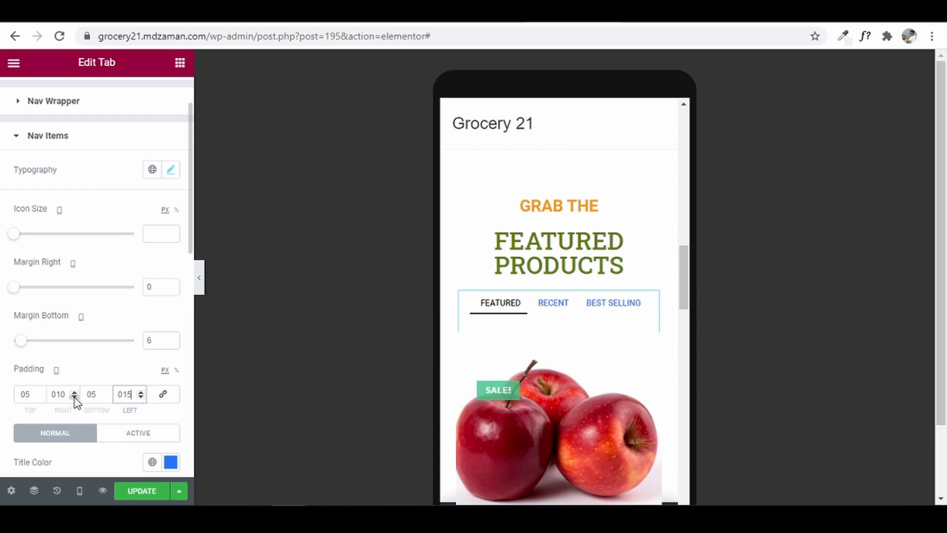
click(68, 394)
key(BackSpace)
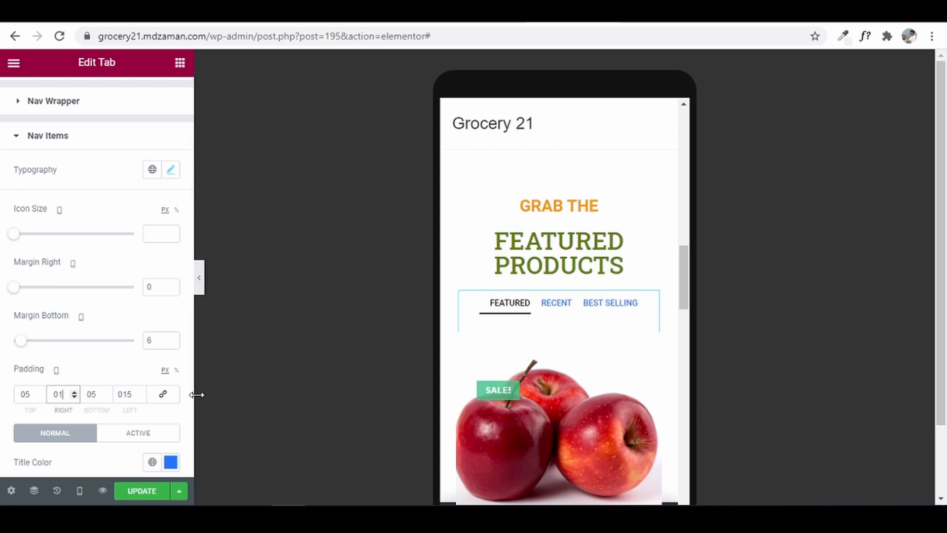
text(5)
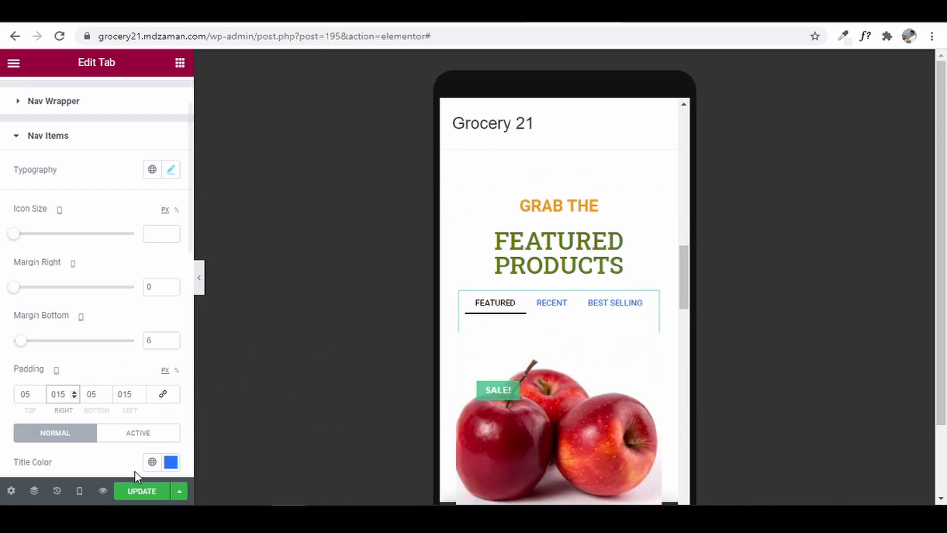
click(144, 491)
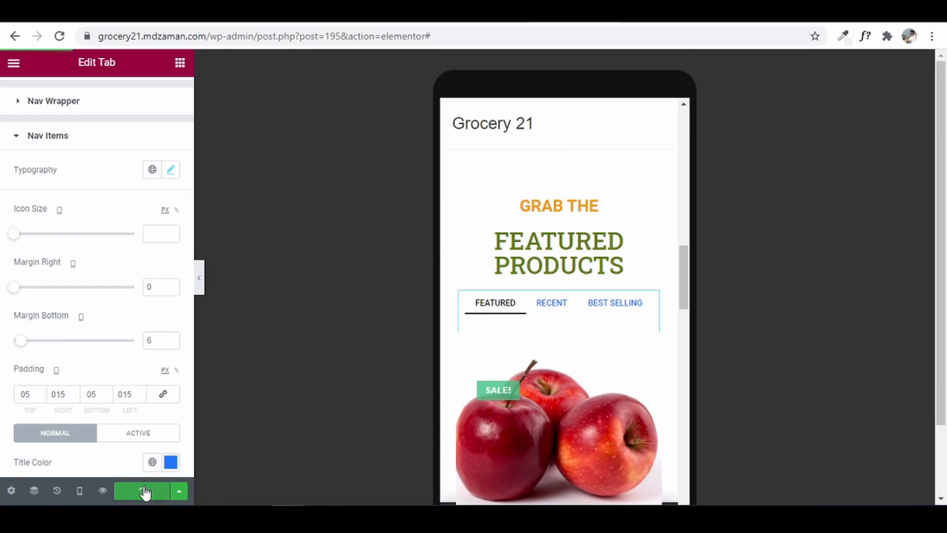
- In Tablet preview, set the FEATURED PRODUCTS heading size to 22 px
click(80, 491)
click(85, 433)
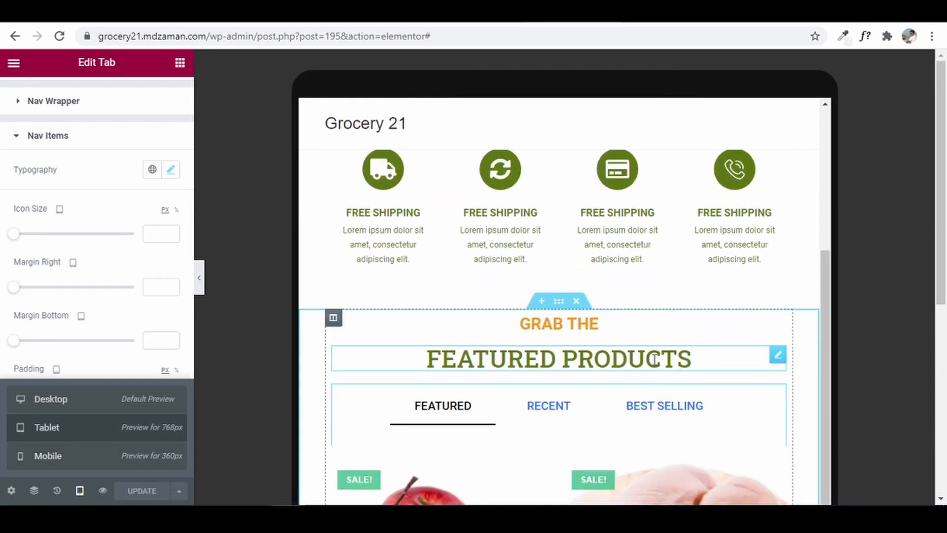
scroll(660, 385, down, 3)
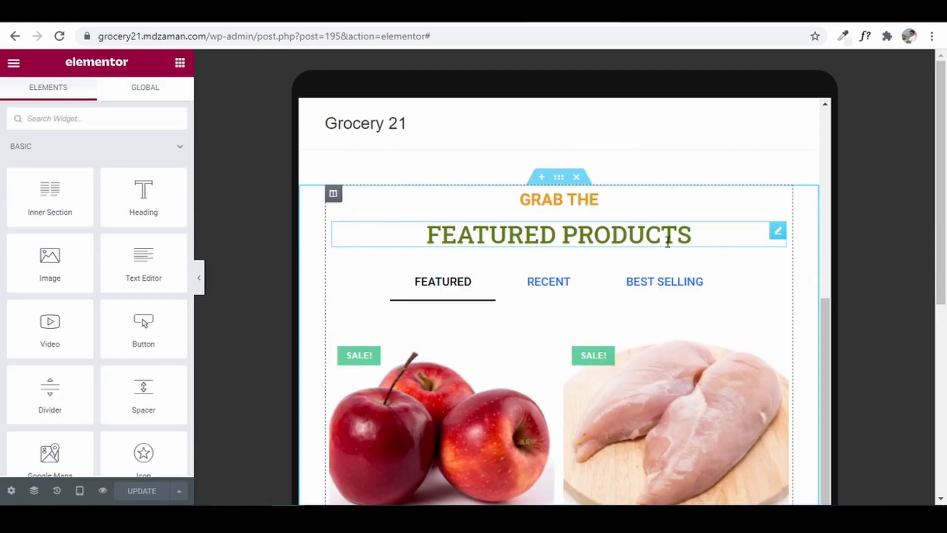
click(778, 231)
click(95, 96)
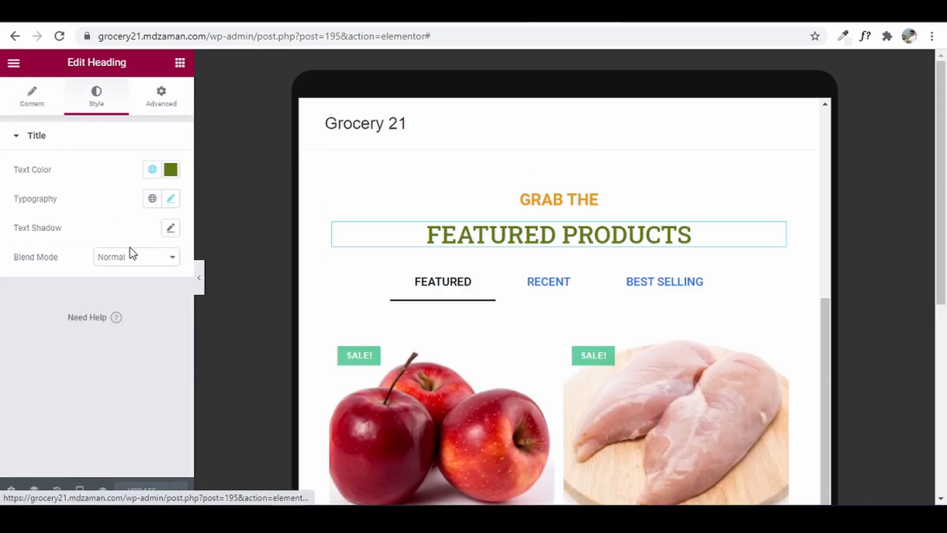
click(170, 198)
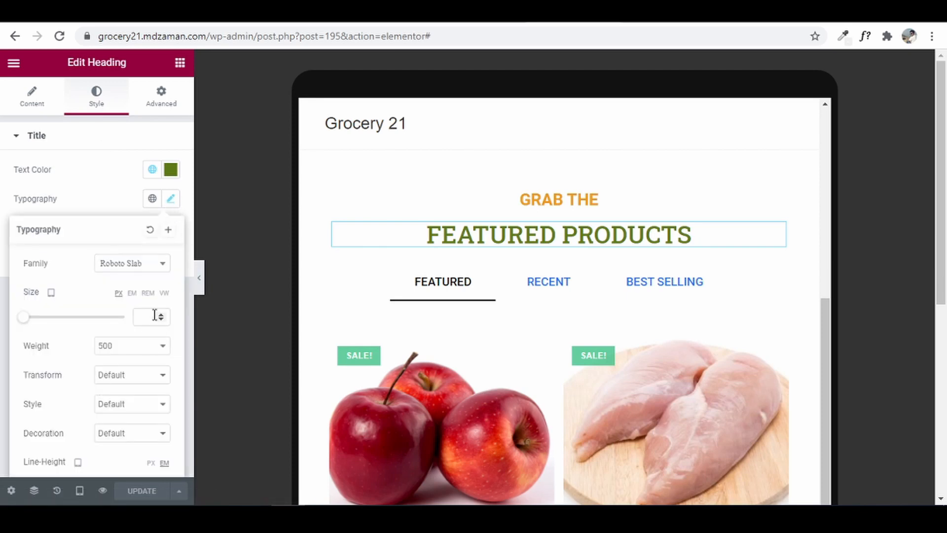
drag(27, 324, 36, 324)
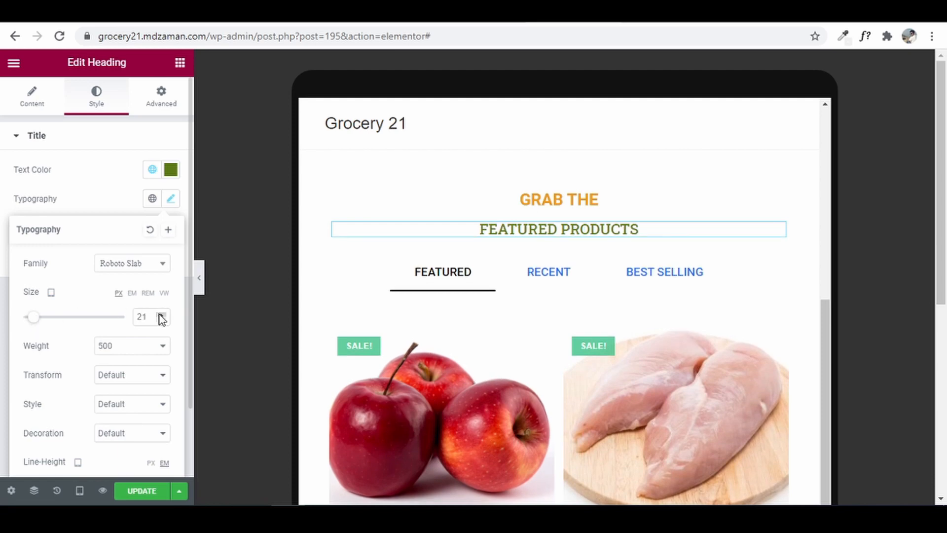
click(159, 315)
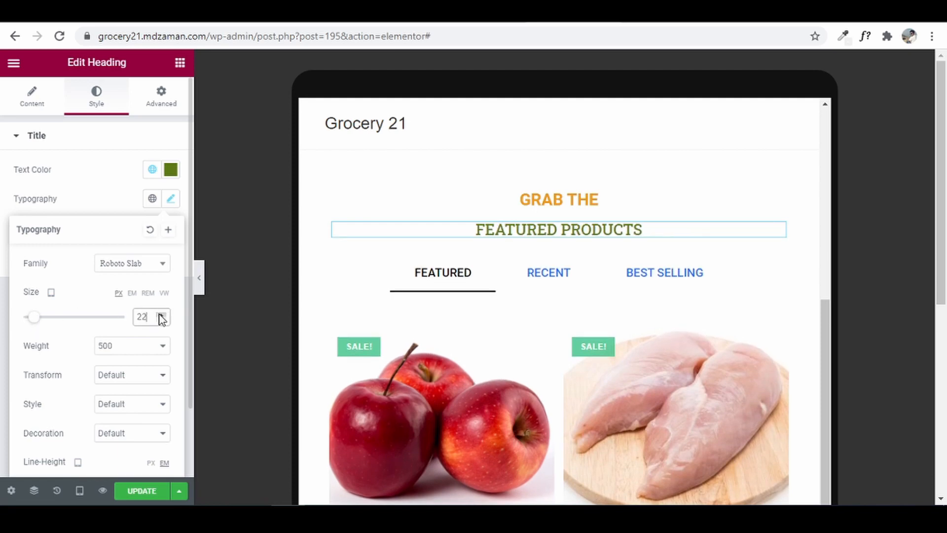
- Set the GRAB THE heading size to 16 px and update the page
click(572, 199)
click(101, 104)
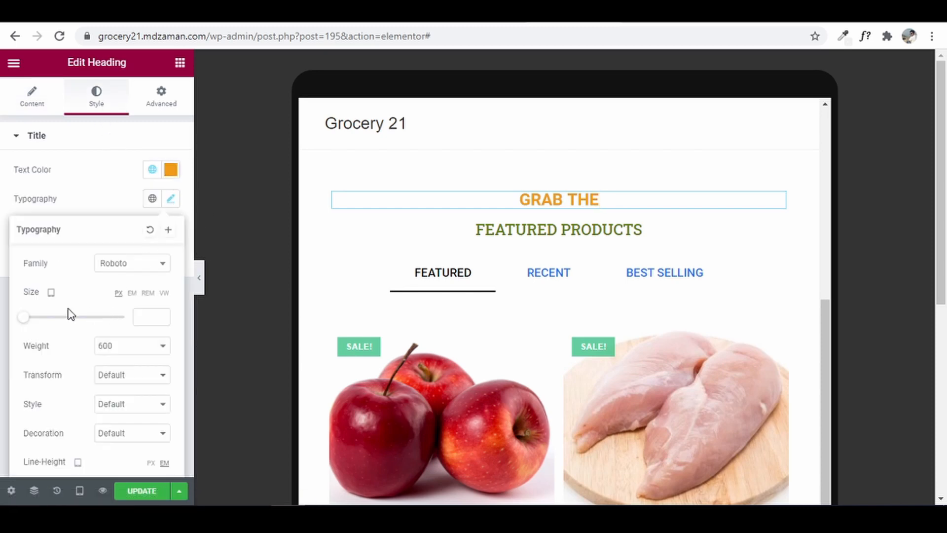
drag(23, 317, 34, 316)
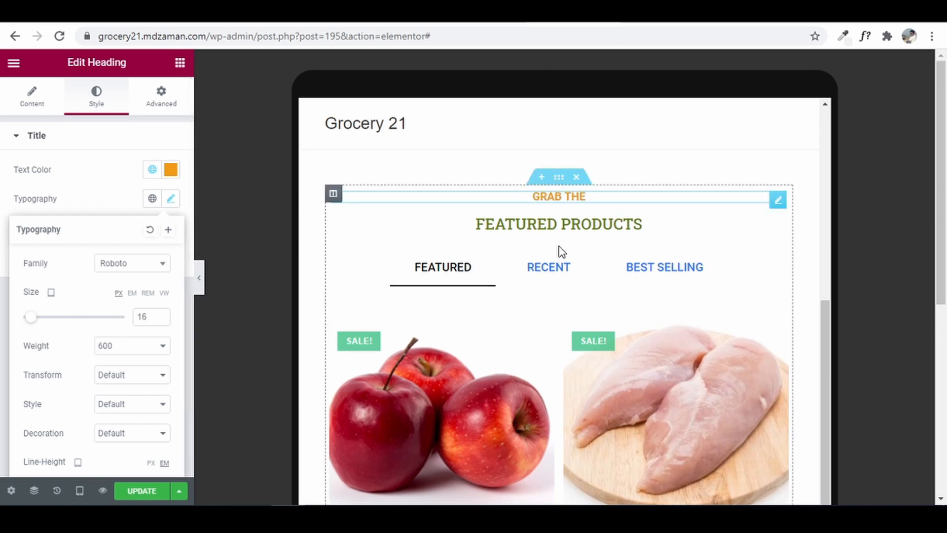
click(142, 492)
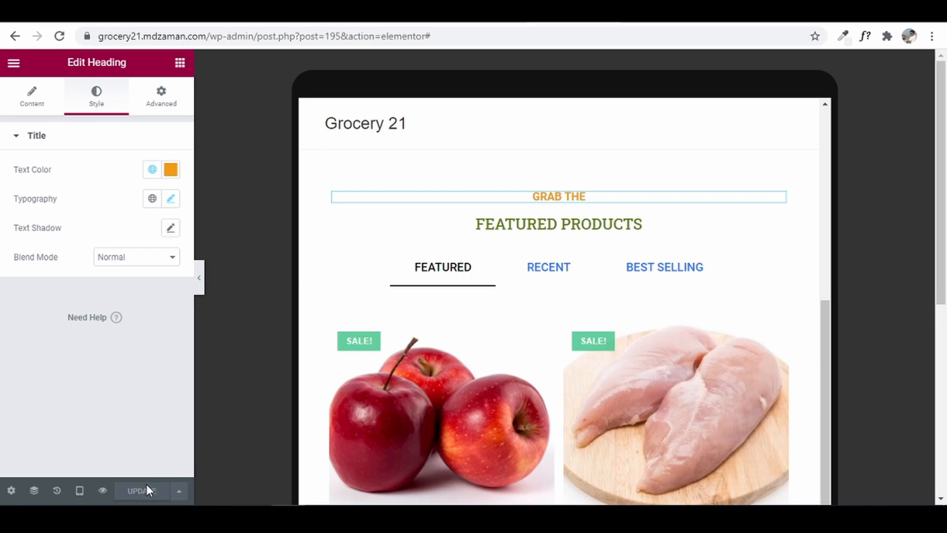
- Return the editor preview to Desktop width
click(78, 490)
click(58, 411)
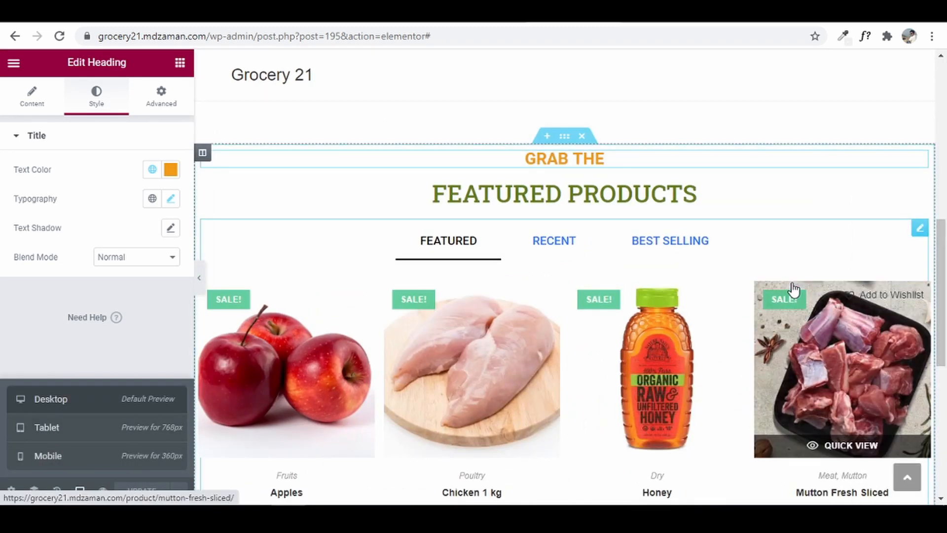
drag(944, 242, 945, 347)
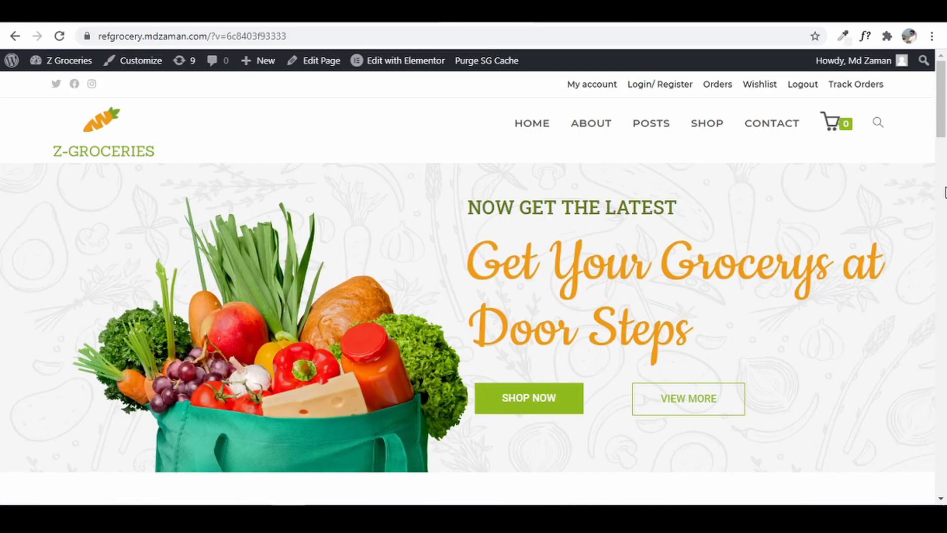
scroll(913, 205, down, 15)
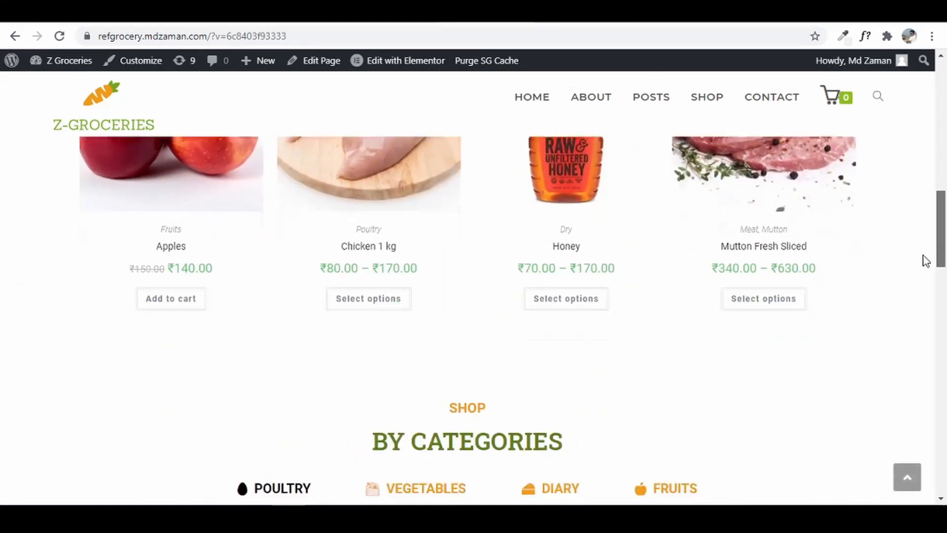
drag(945, 263, 945, 157)
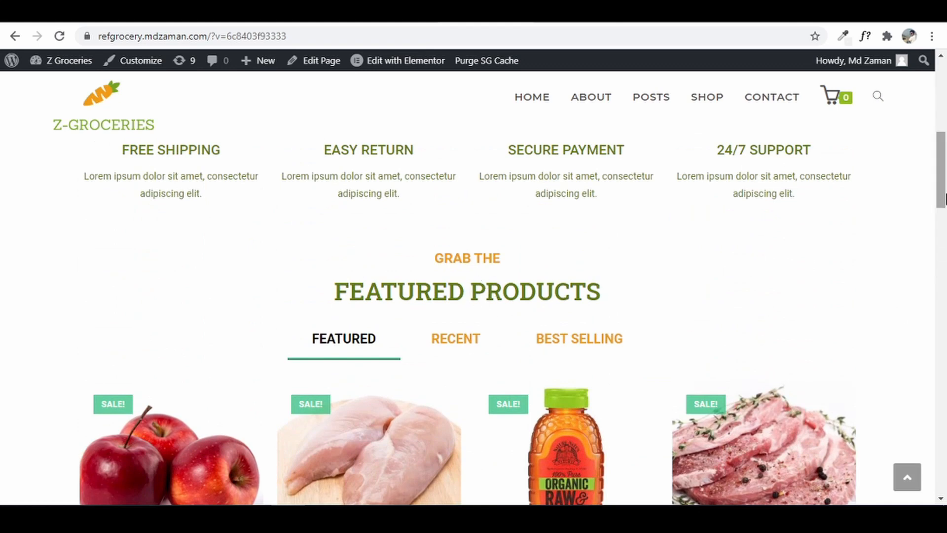
- Select the word SHOP in the reference site's By Categories section, then return to Elementor
drag(941, 183, 940, 282)
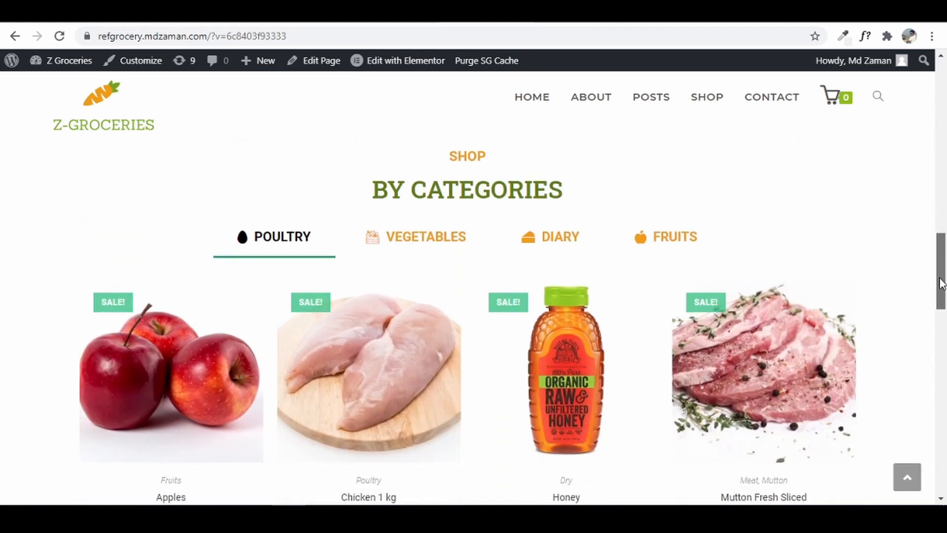
double_click(473, 157)
key(ctrl+c)
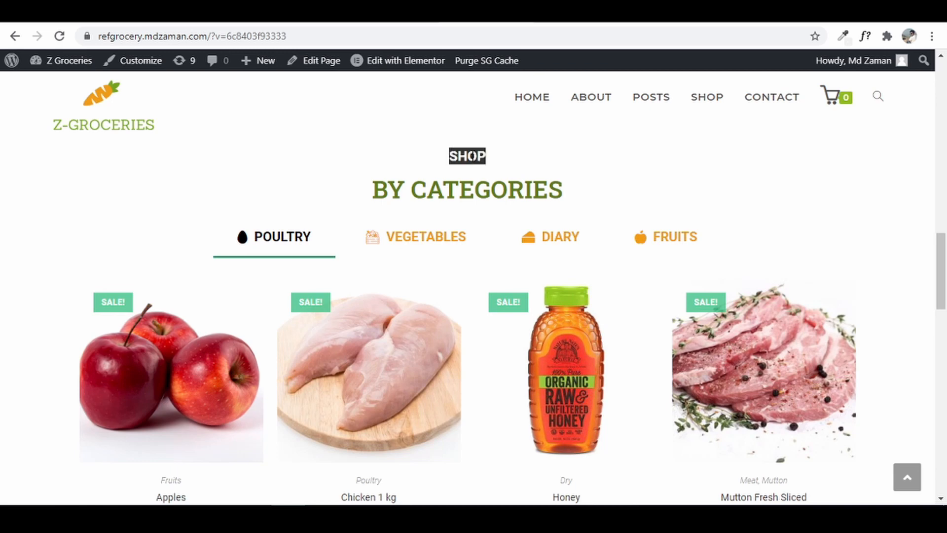
right_click(473, 157)
click(498, 165)
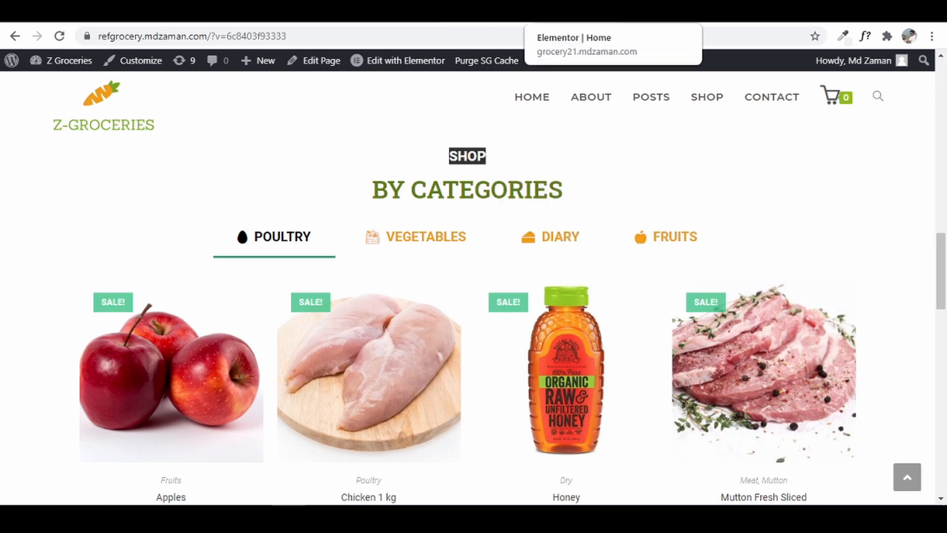
click(558, 12)
drag(943, 393, 939, 290)
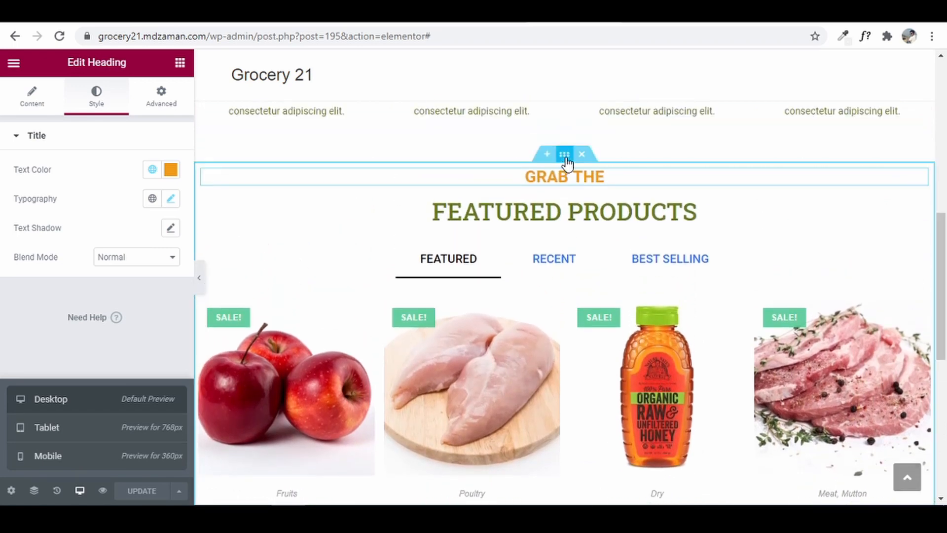
- Duplicate the featured products section
click(566, 157)
right_click(565, 156)
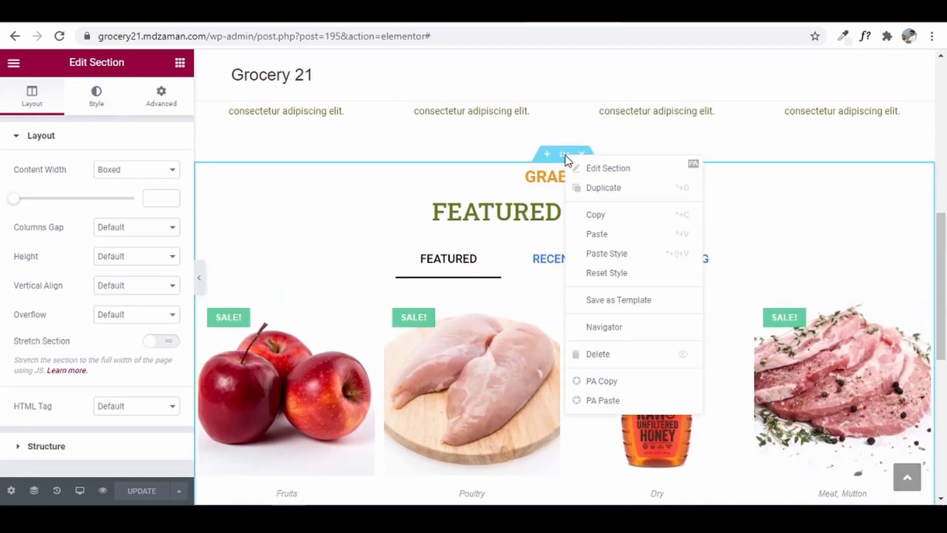
click(631, 192)
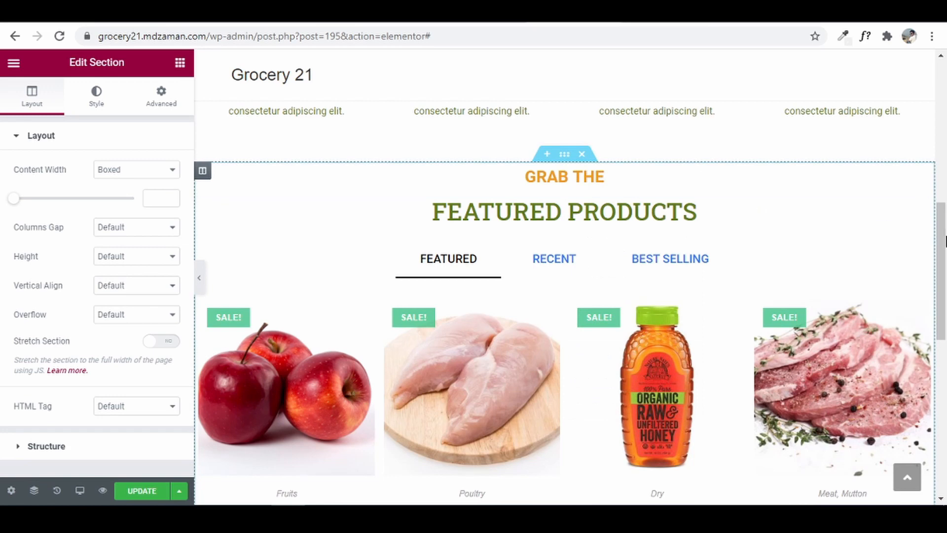
drag(944, 256, 945, 367)
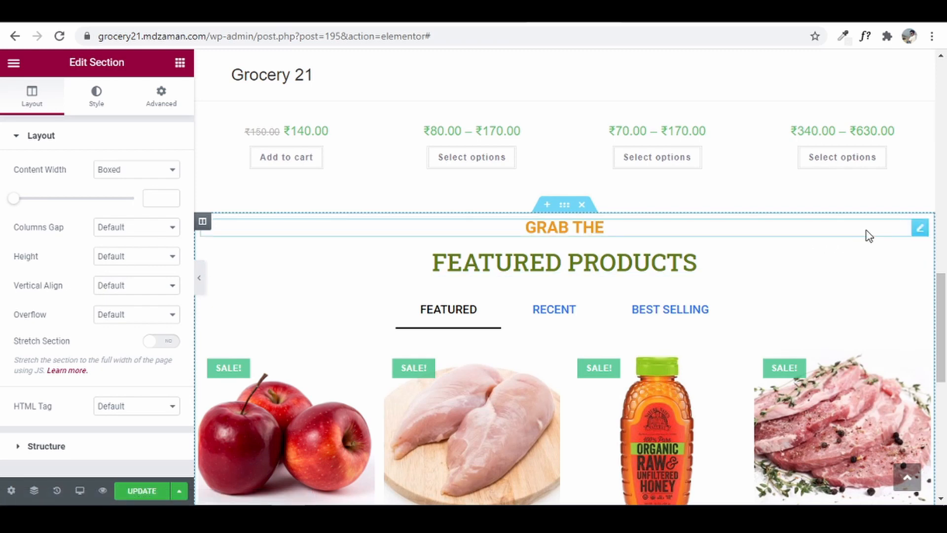
- Replace the copy's GRAB THE heading text with SHOP
click(917, 230)
click(73, 182)
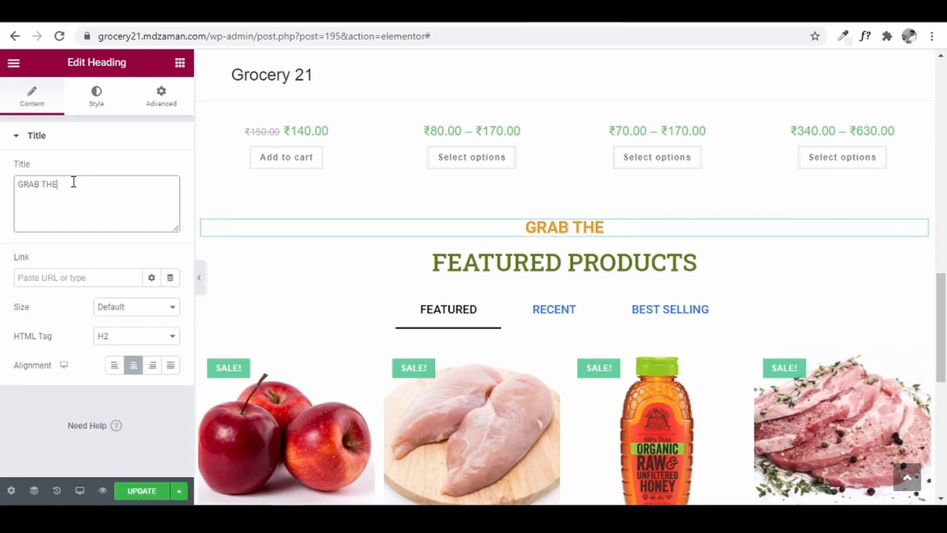
drag(69, 183, 17, 186)
right_click(29, 184)
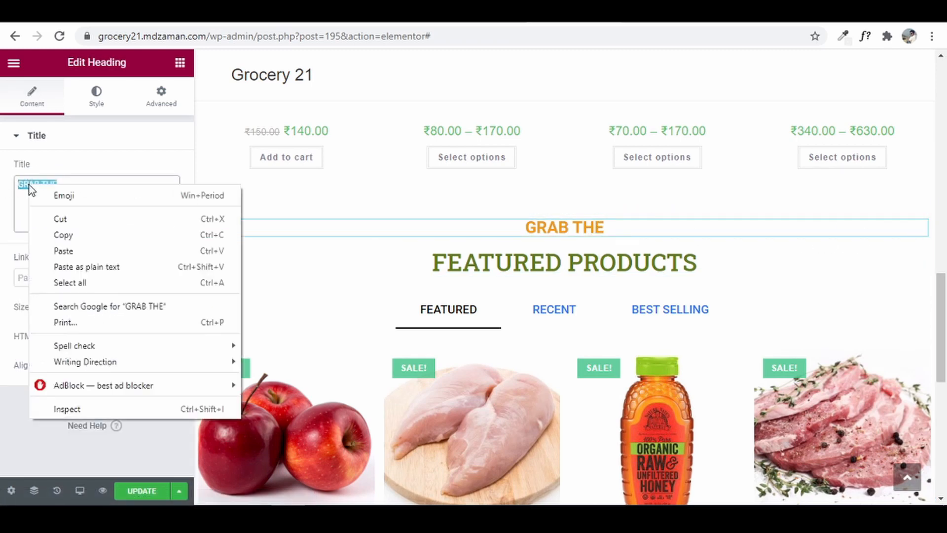
click(64, 251)
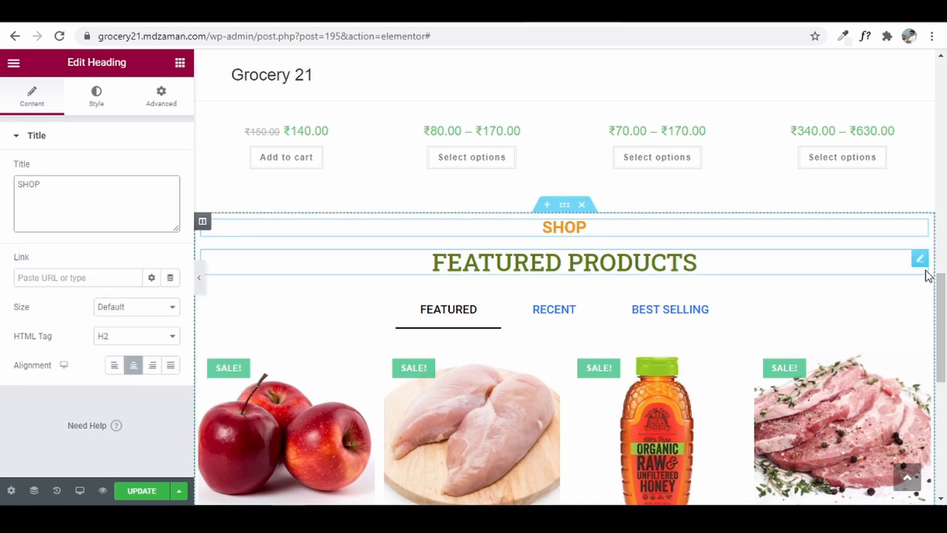
- Copy BY CATEGORIES from the reference page and paste it over the FEATURED PRODUCTS heading
click(919, 259)
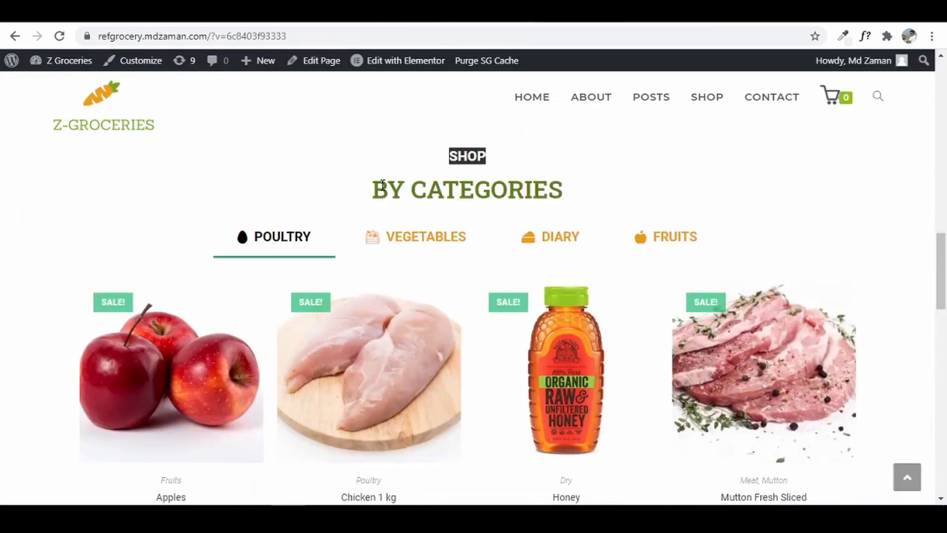
drag(375, 186, 566, 207)
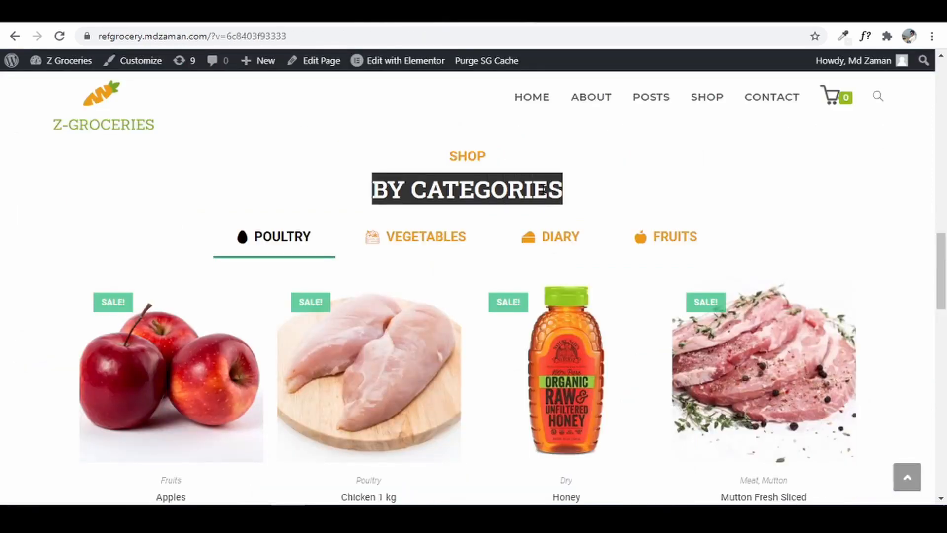
right_click(543, 189)
click(562, 200)
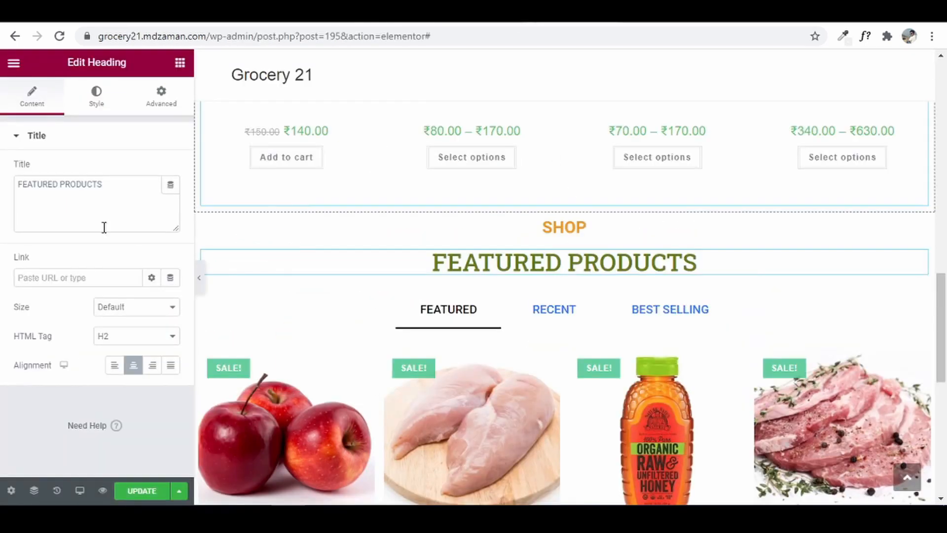
click(104, 228)
drag(104, 227, 6, 190)
right_click(44, 189)
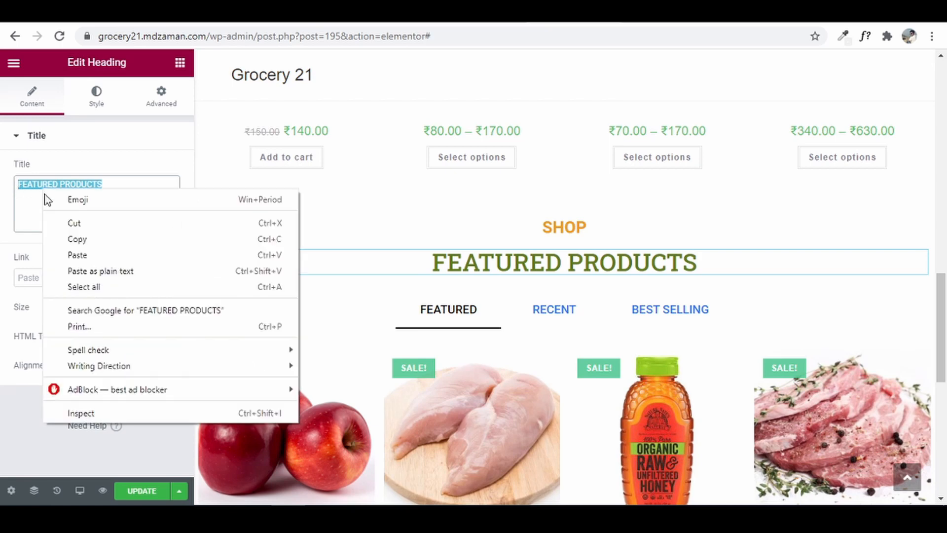
click(77, 255)
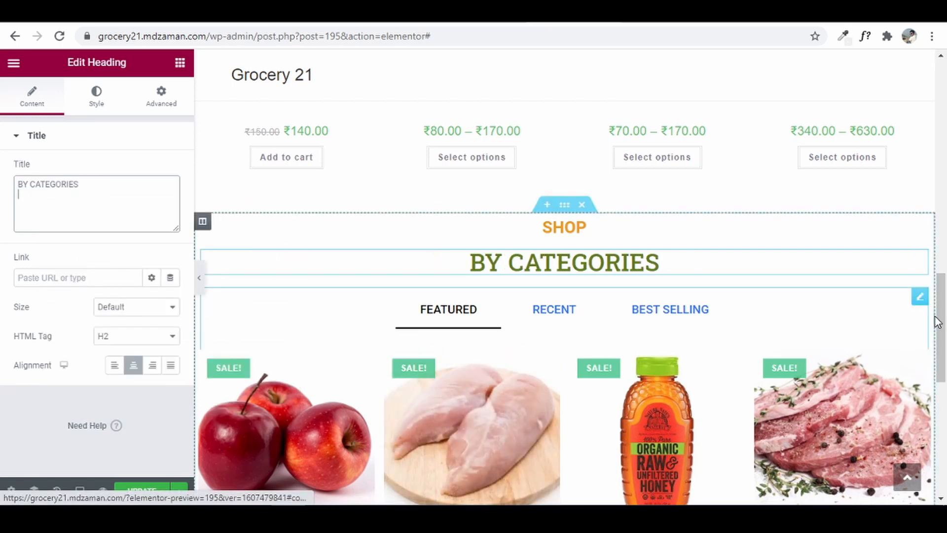
click(919, 297)
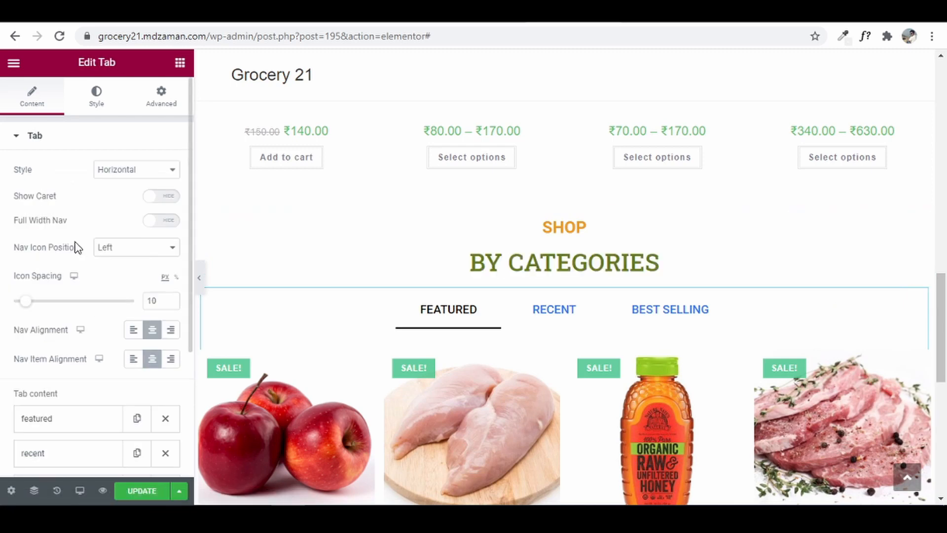
- Rename the first tab from featured to poultry
scroll(103, 393, down, 3)
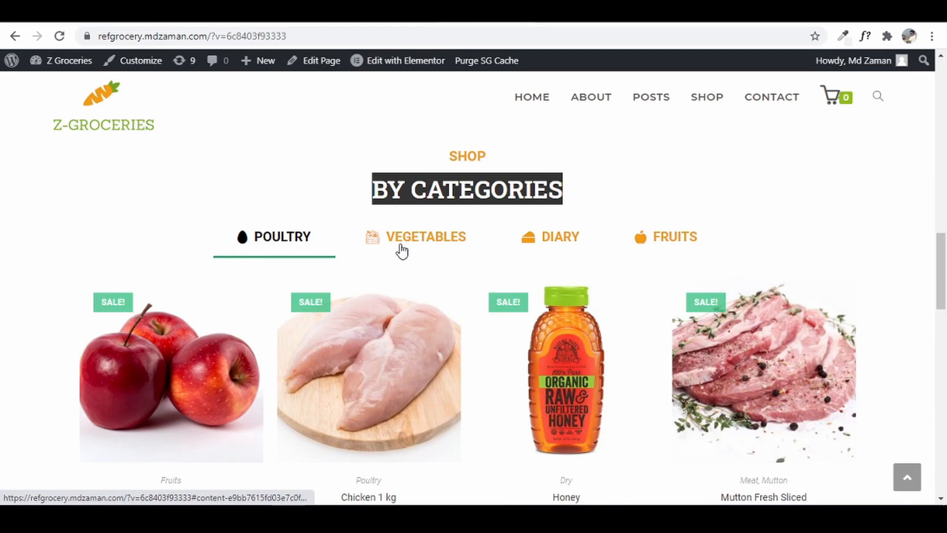
click(520, 20)
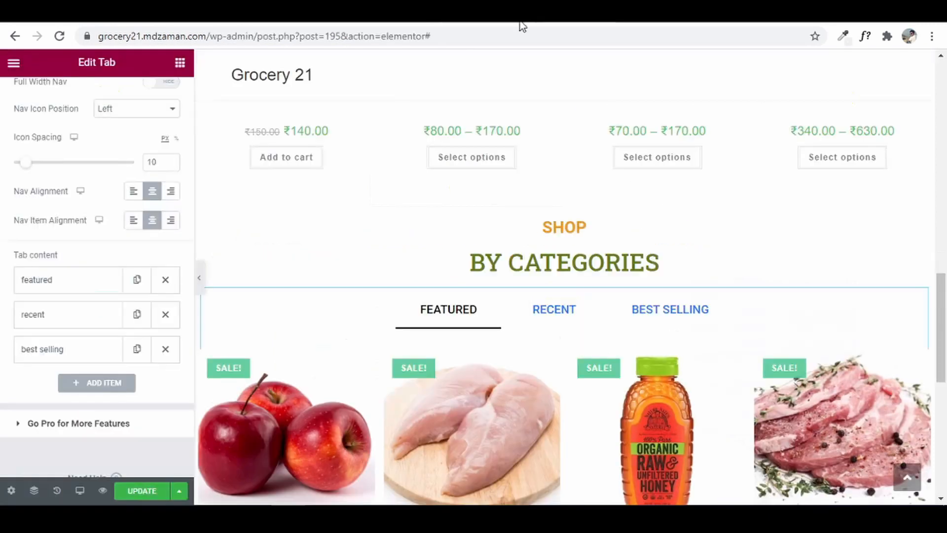
click(77, 283)
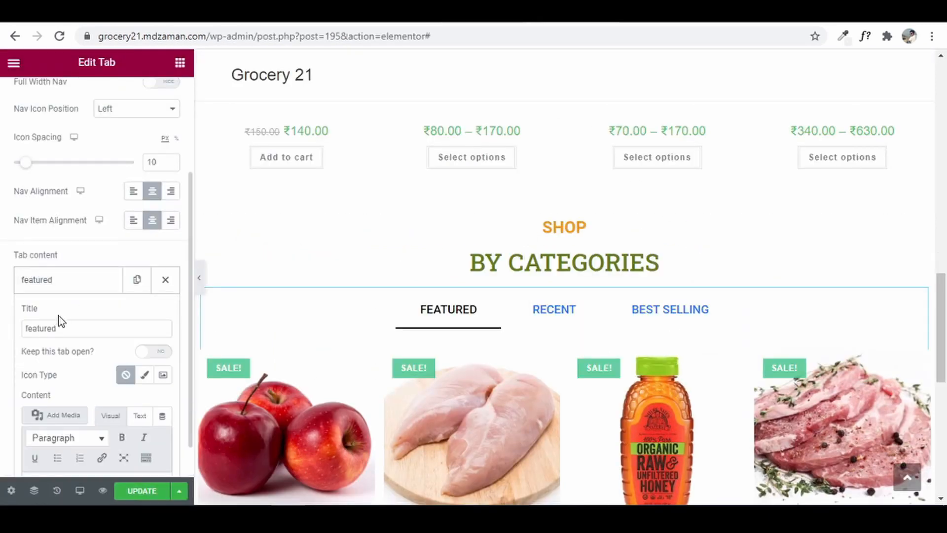
drag(66, 329, 8, 329)
text(poultry)
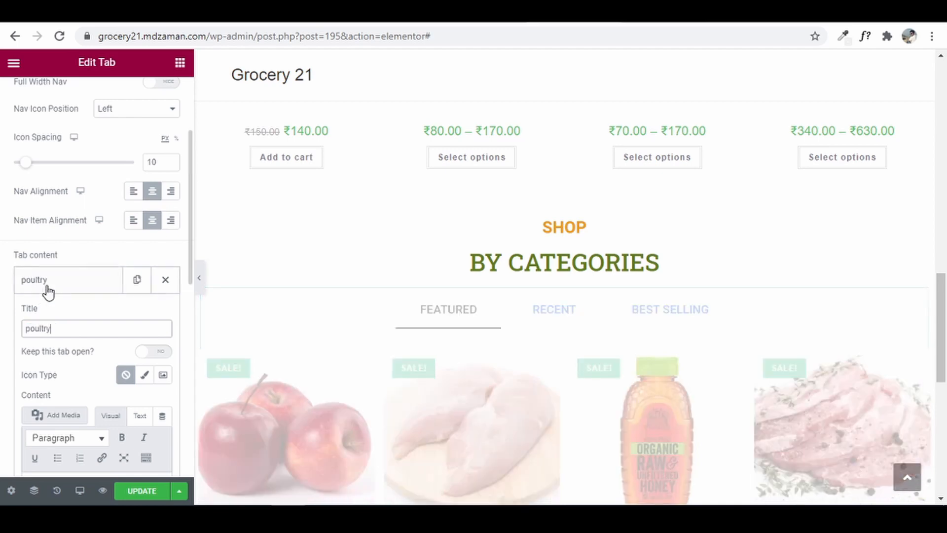
click(94, 278)
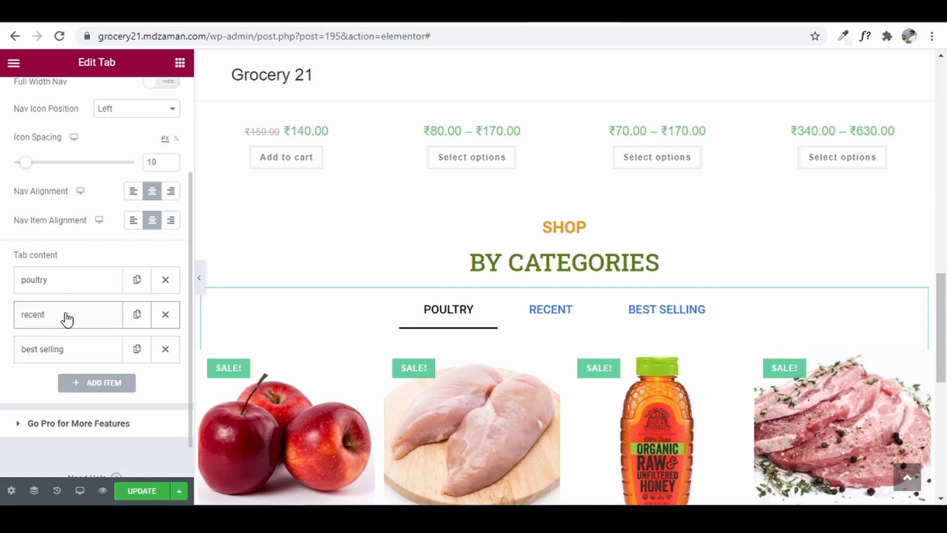
- Rename the second tab from recent to vegetables
click(67, 319)
click(72, 363)
double_click(23, 358)
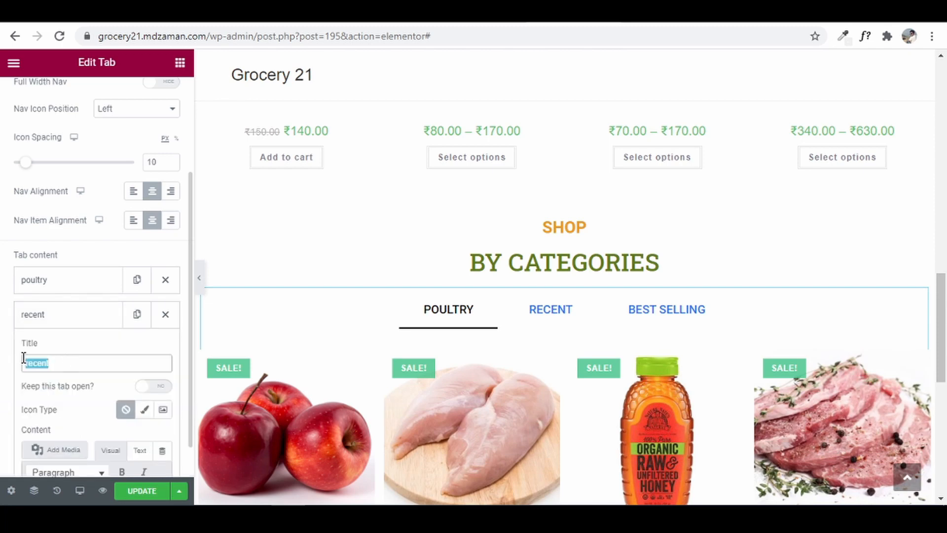
text(vegetables)
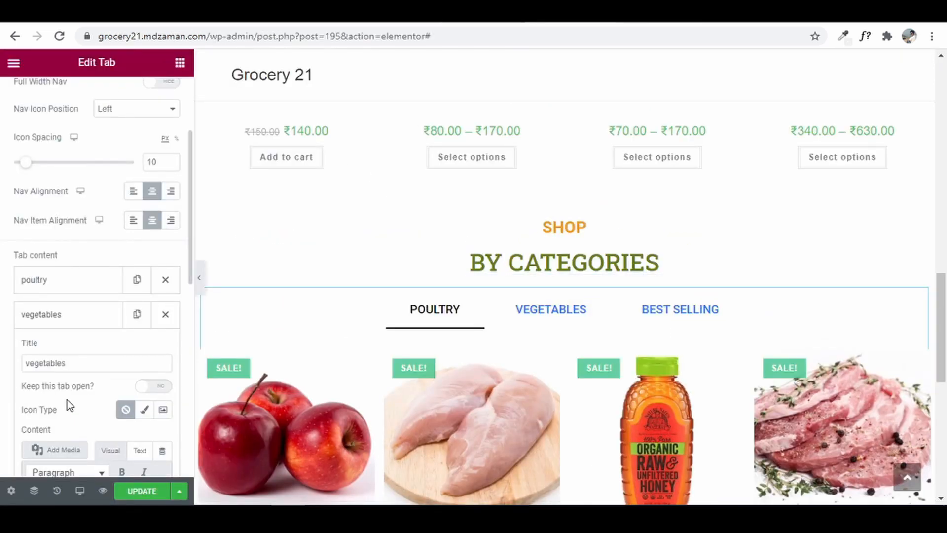
- Give the vegetables tab the Vegetable icon from the Icon Library
click(144, 411)
scroll(118, 395, down, 3)
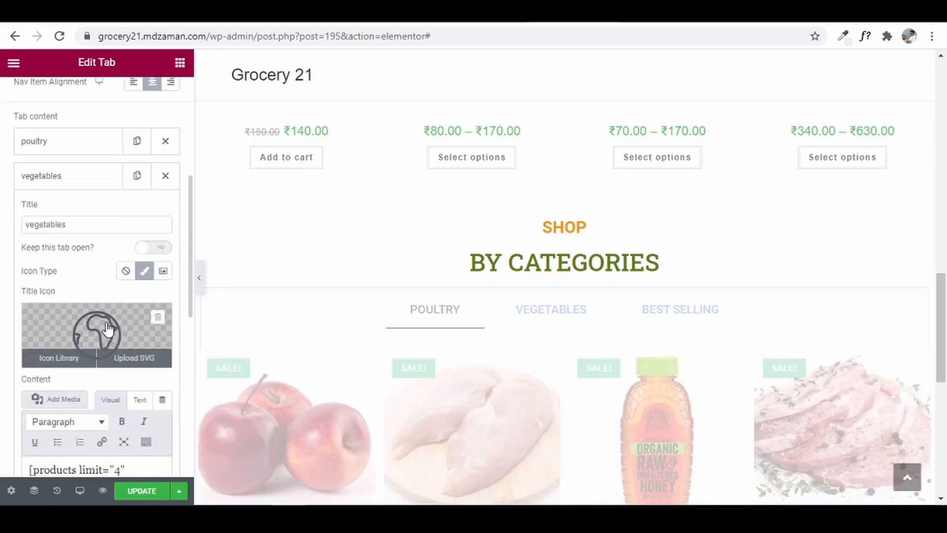
click(110, 325)
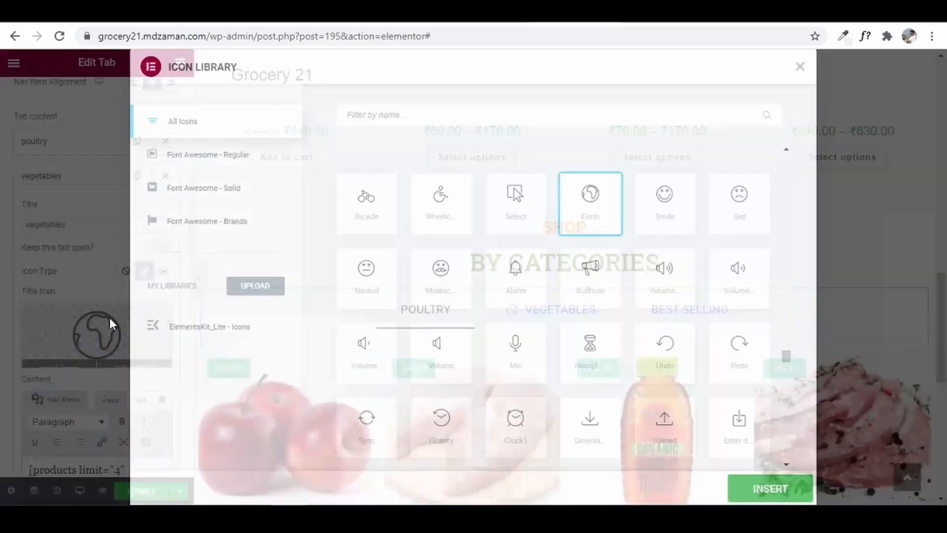
click(498, 111)
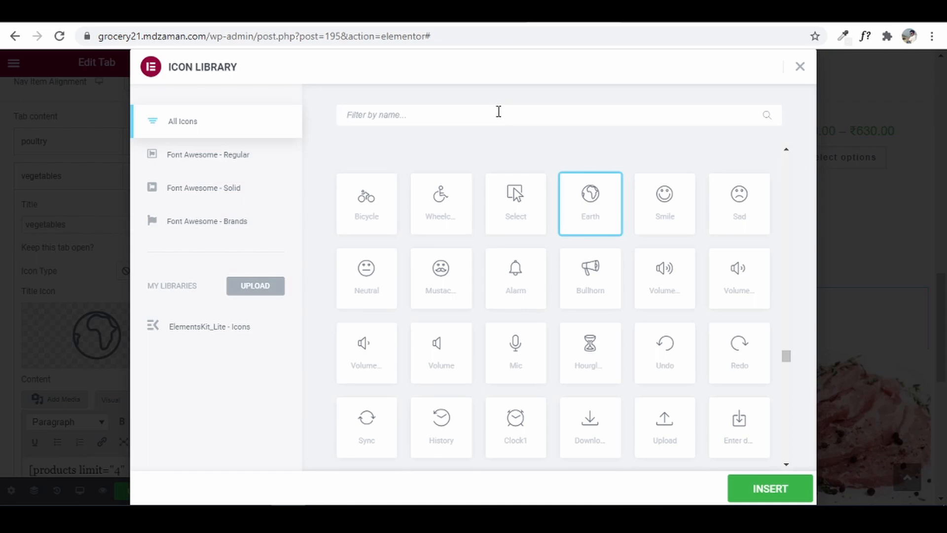
text(vege)
click(397, 202)
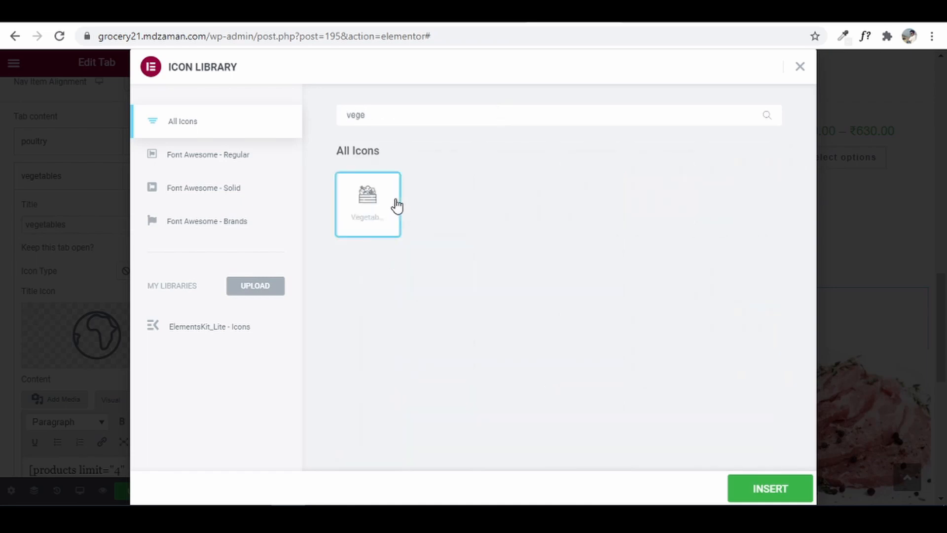
click(771, 488)
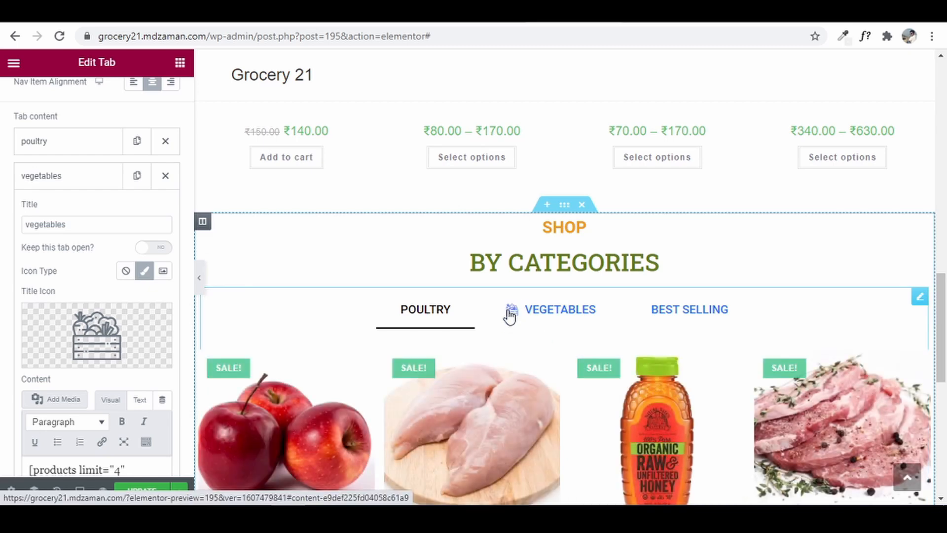
- Give the poultry tab the Egg icon from the Icon Library
click(75, 151)
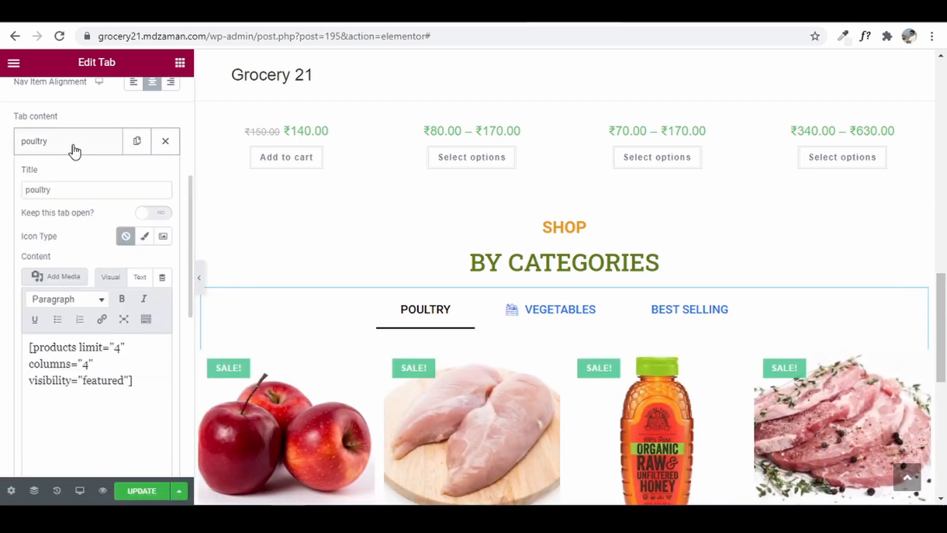
click(145, 237)
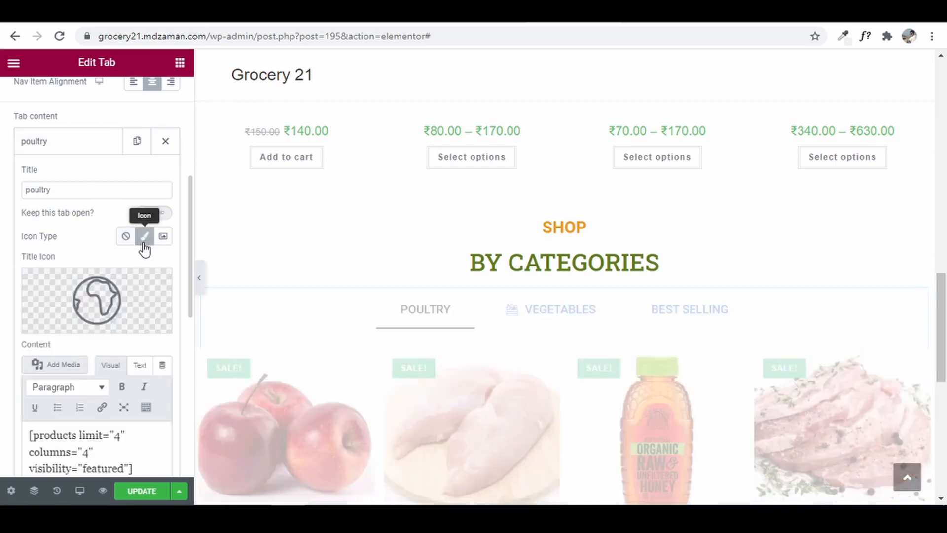
click(116, 292)
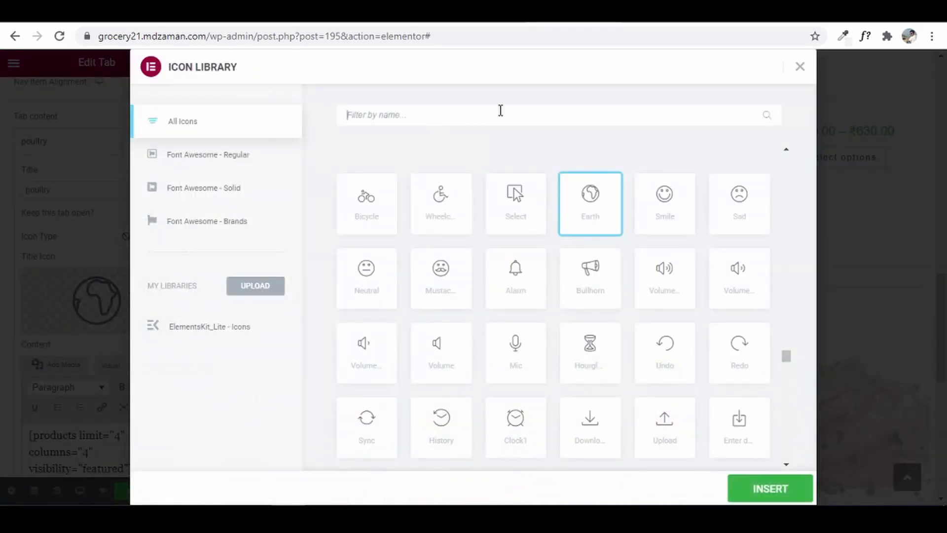
click(500, 109)
text(egg)
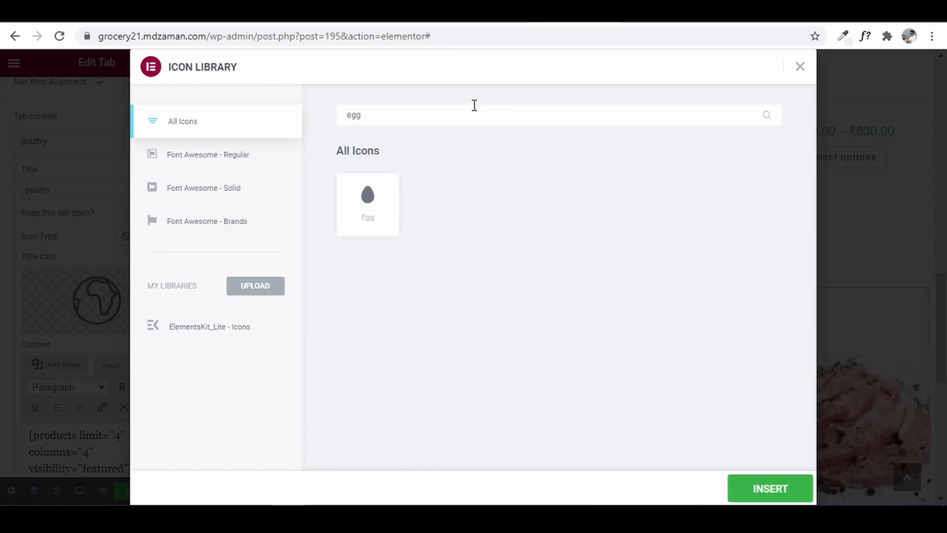
click(360, 190)
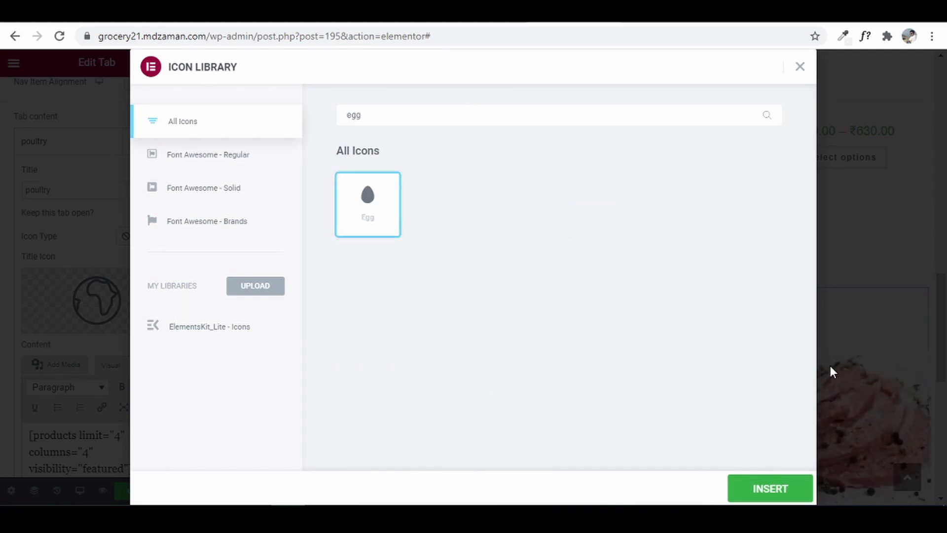
click(757, 488)
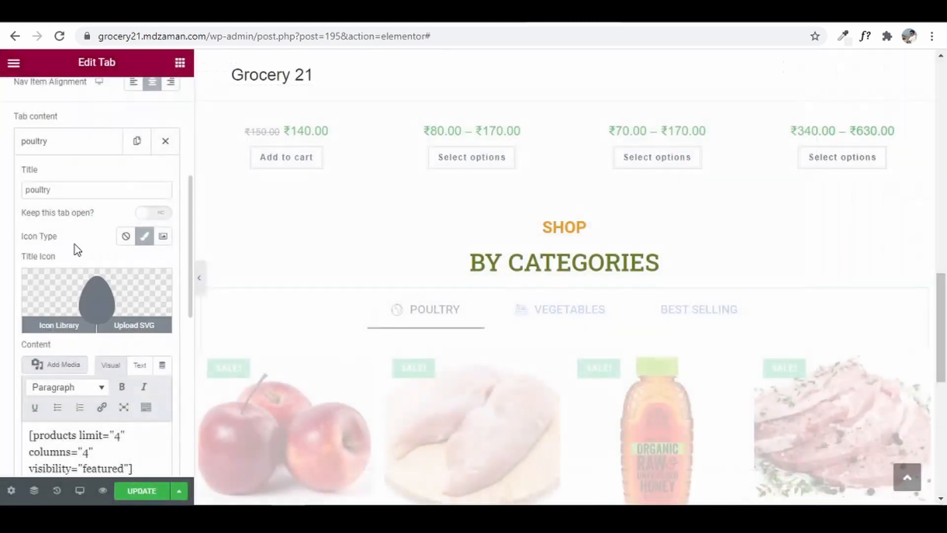
click(73, 148)
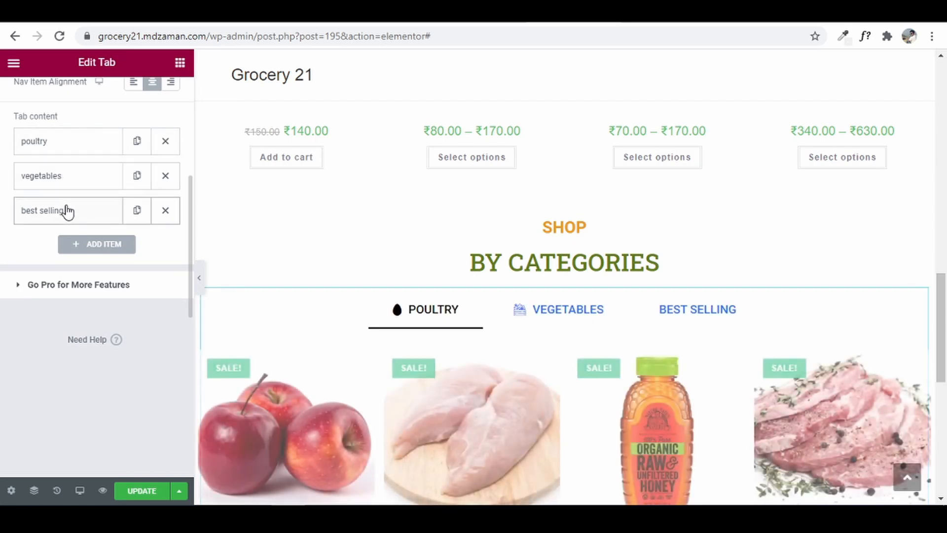
- Retitle the best selling tab as diary
click(68, 211)
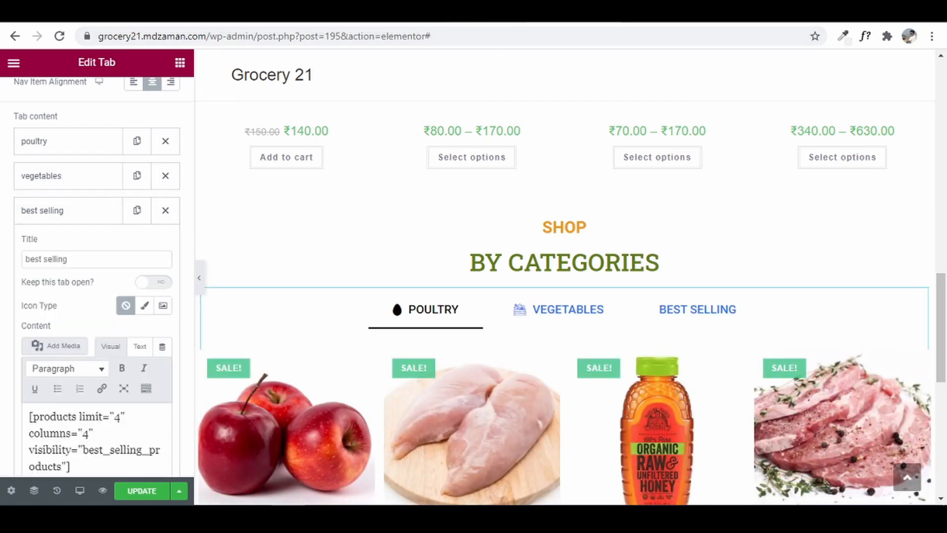
click(494, 12)
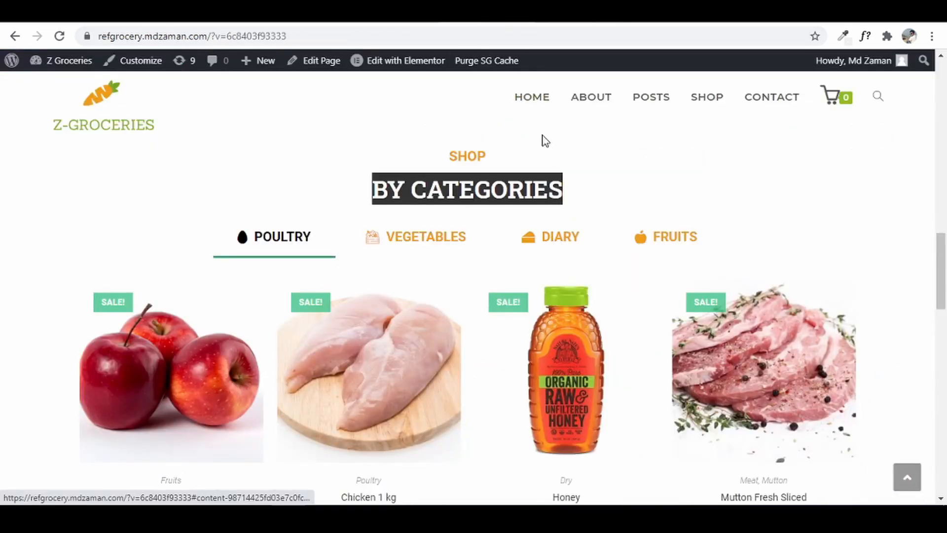
click(542, 12)
drag(76, 264, 3, 264)
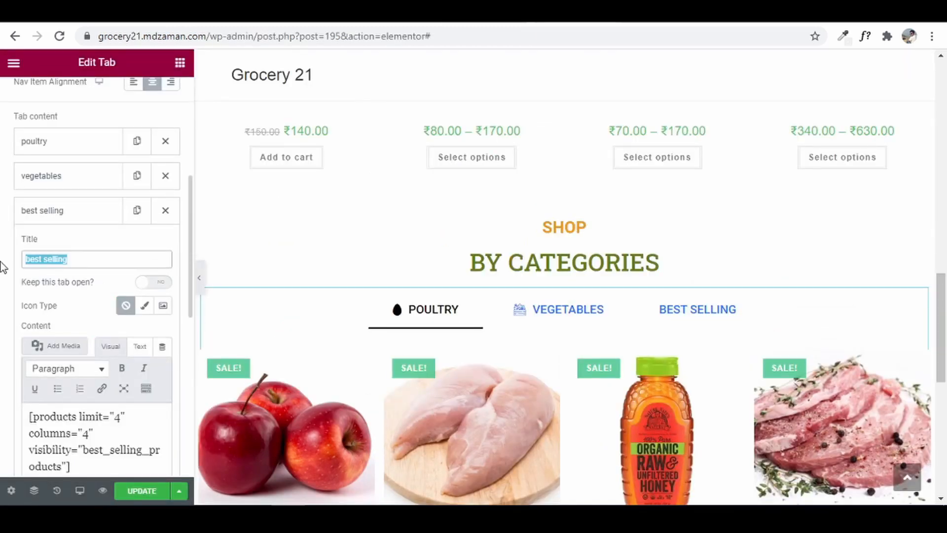
text(diary)
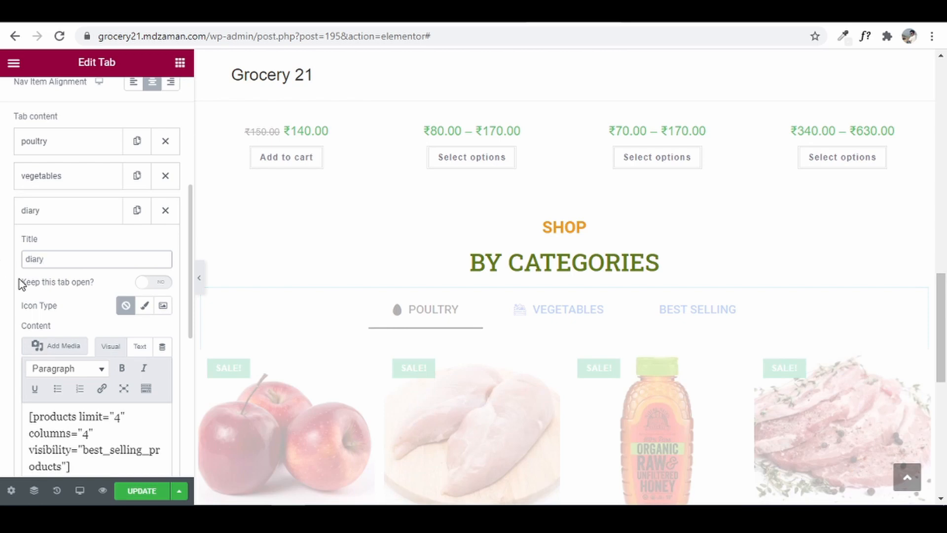
- Search the Icon Library for 'chee' and insert the Cheese icon on the diary tab
click(144, 305)
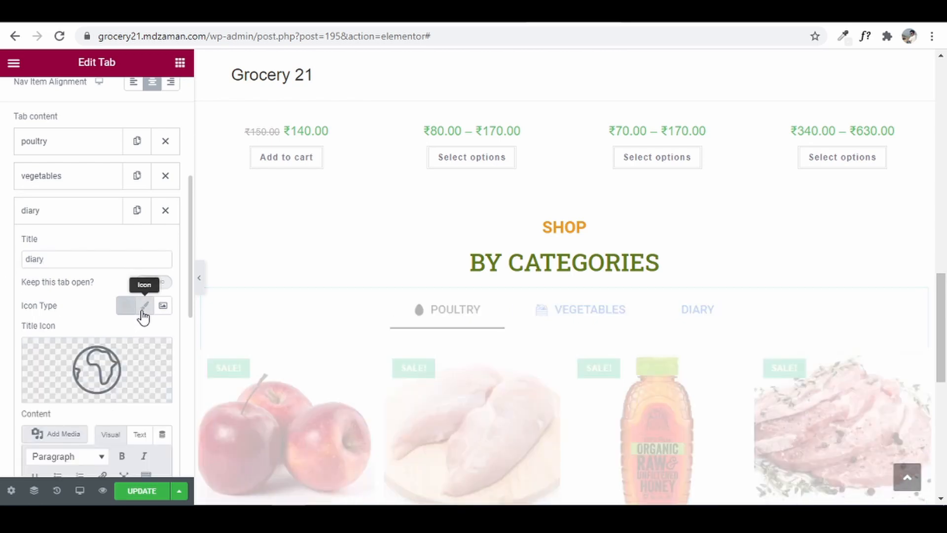
click(116, 351)
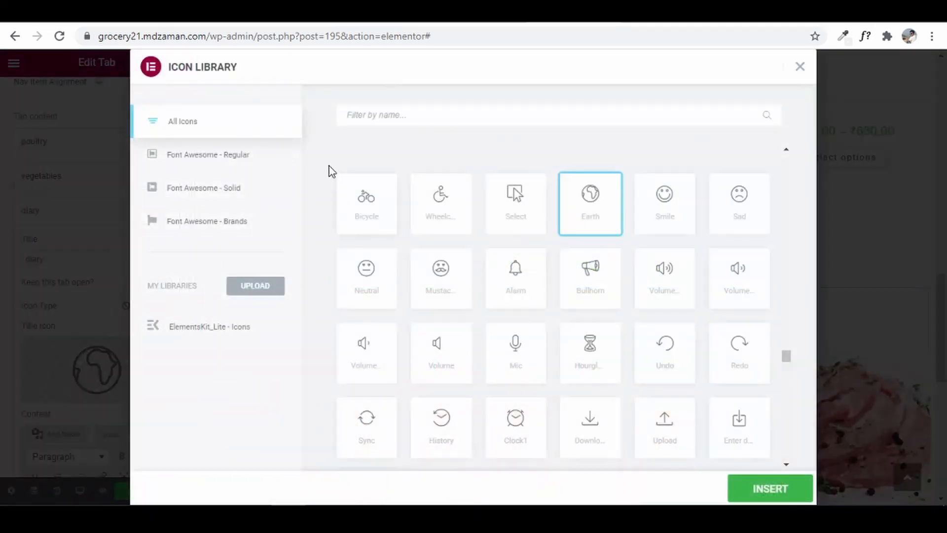
click(358, 117)
text(chee)
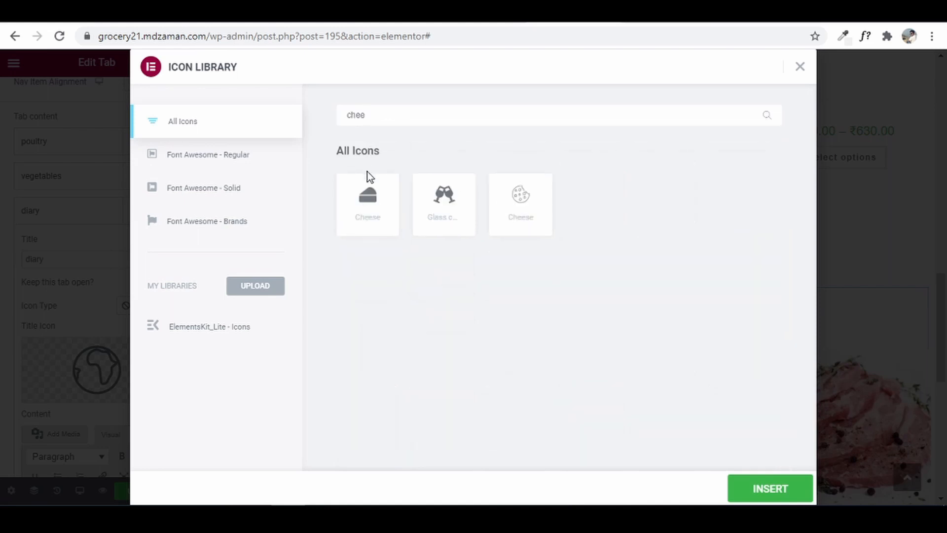
click(379, 207)
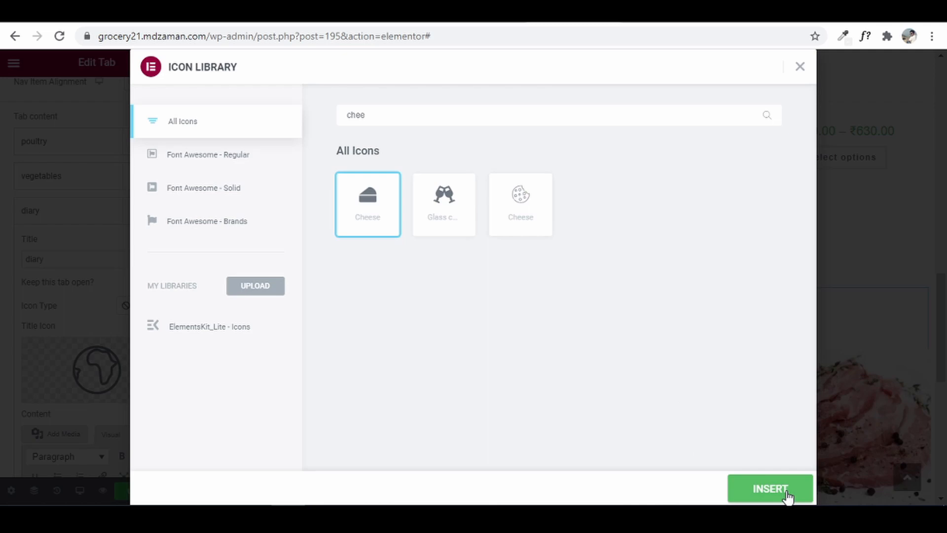
click(769, 488)
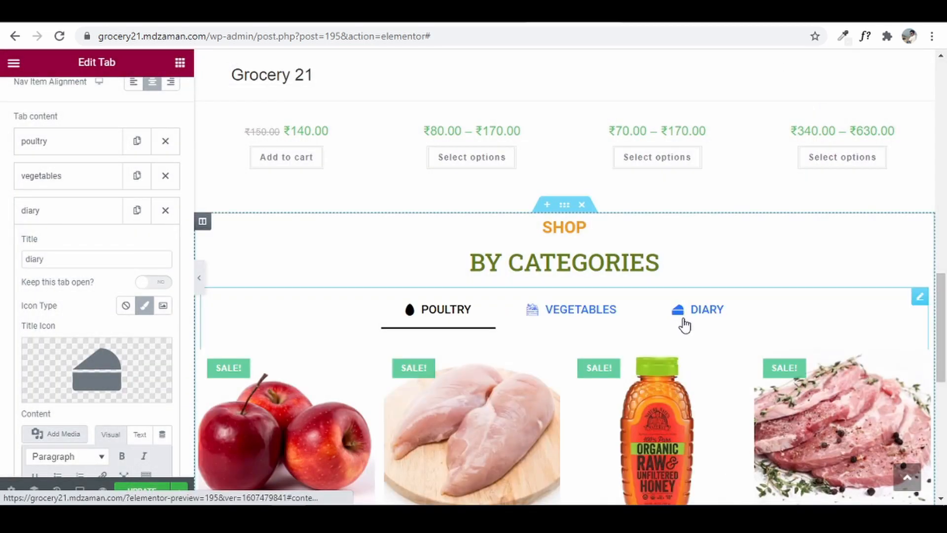
- Add a fourth tab to the section and title it 'fruits'
click(68, 217)
click(95, 249)
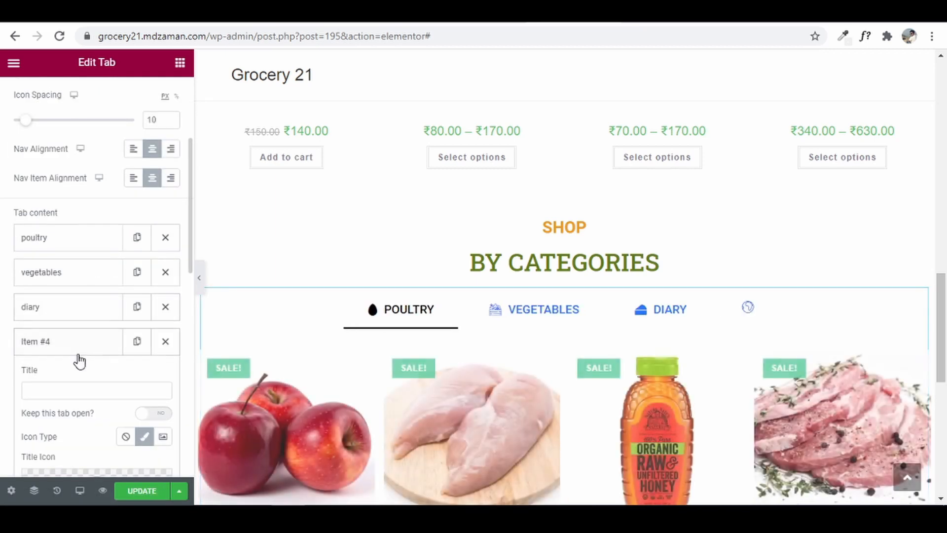
click(67, 391)
click(538, 12)
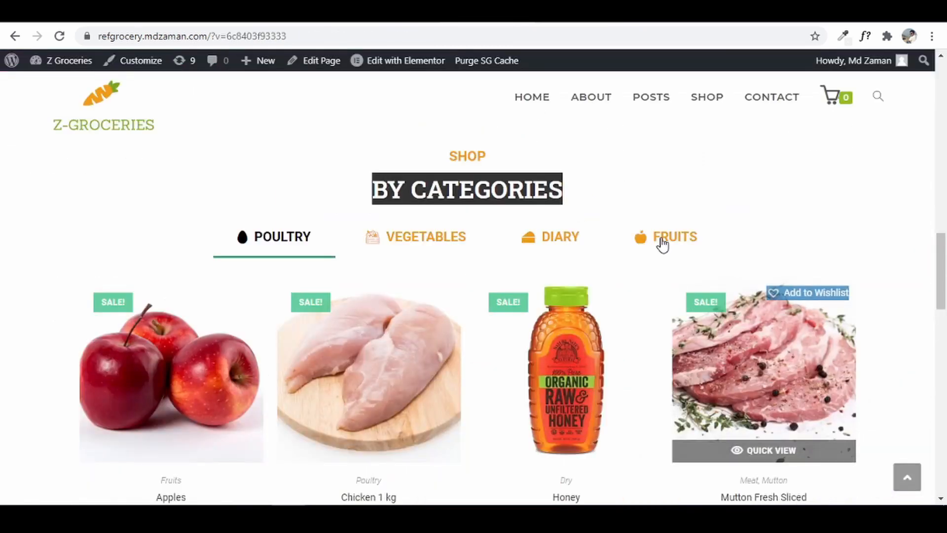
click(394, 13)
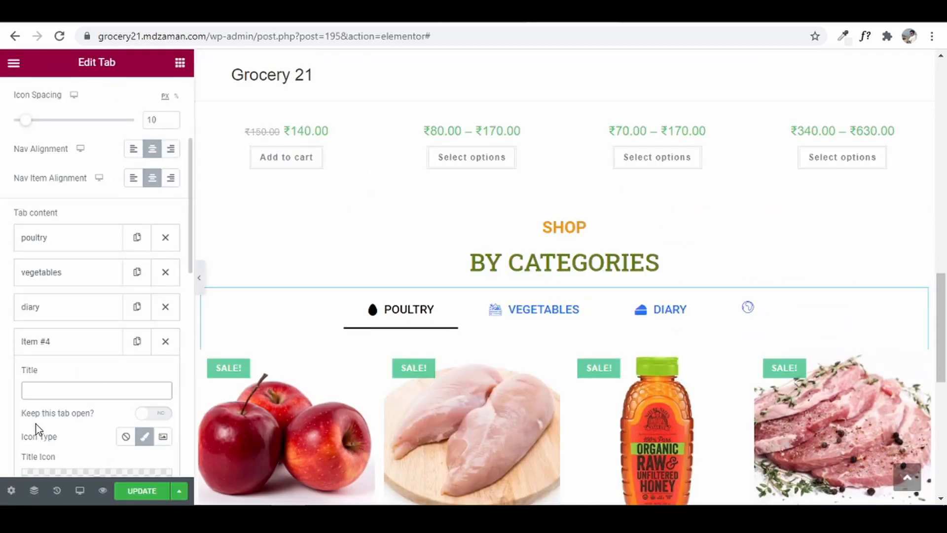
text(fruits)
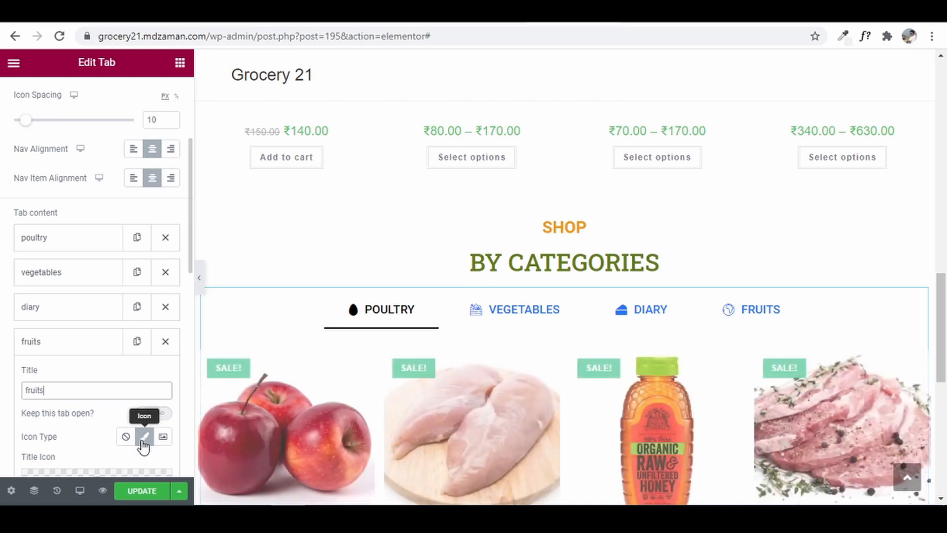
- Give the fruits tab the Apple alt icon from the Icon Library
scroll(84, 394, down, 2)
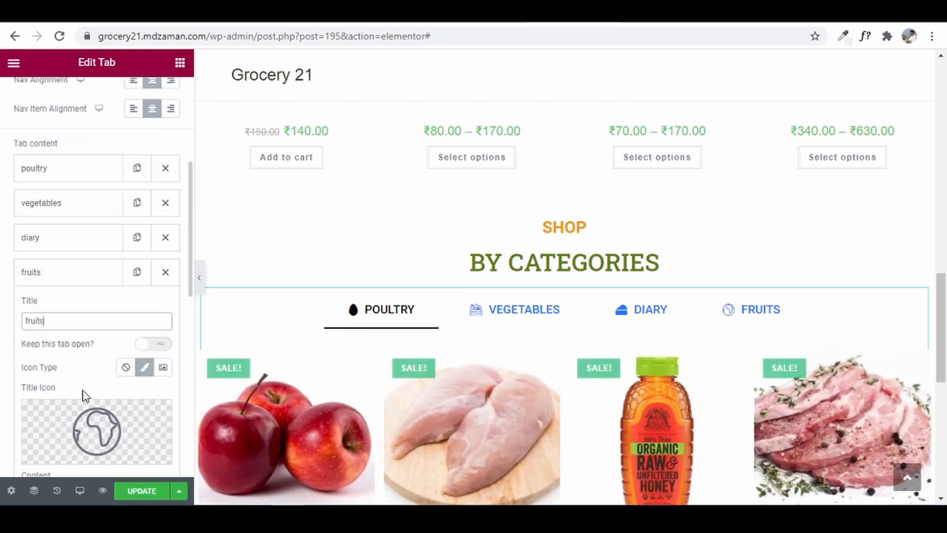
click(80, 433)
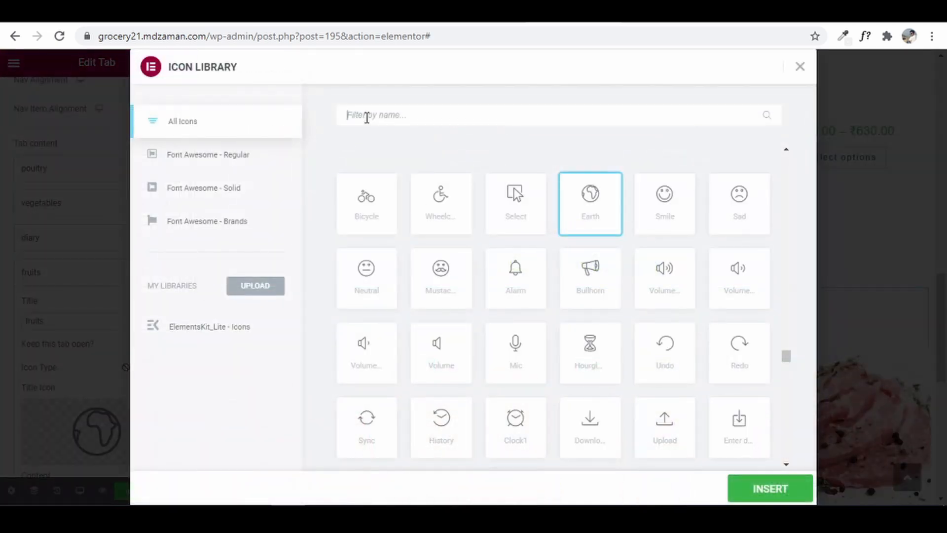
text(apple)
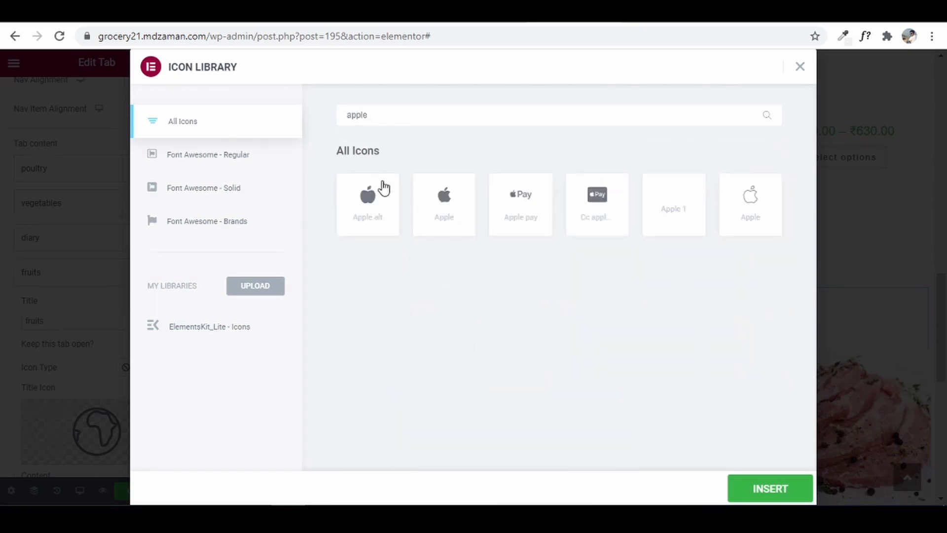
click(383, 193)
click(738, 495)
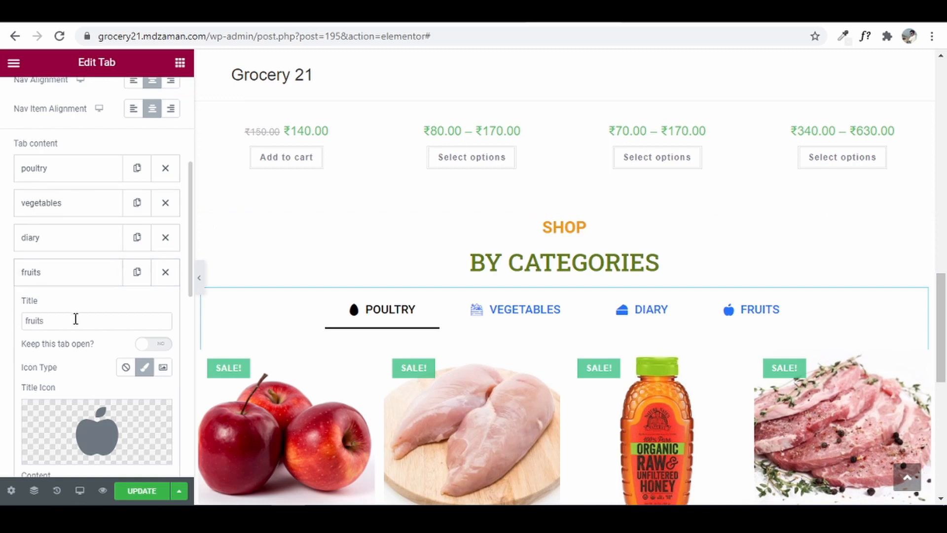
scroll(74, 321, up, 1)
scroll(65, 338, down, 2)
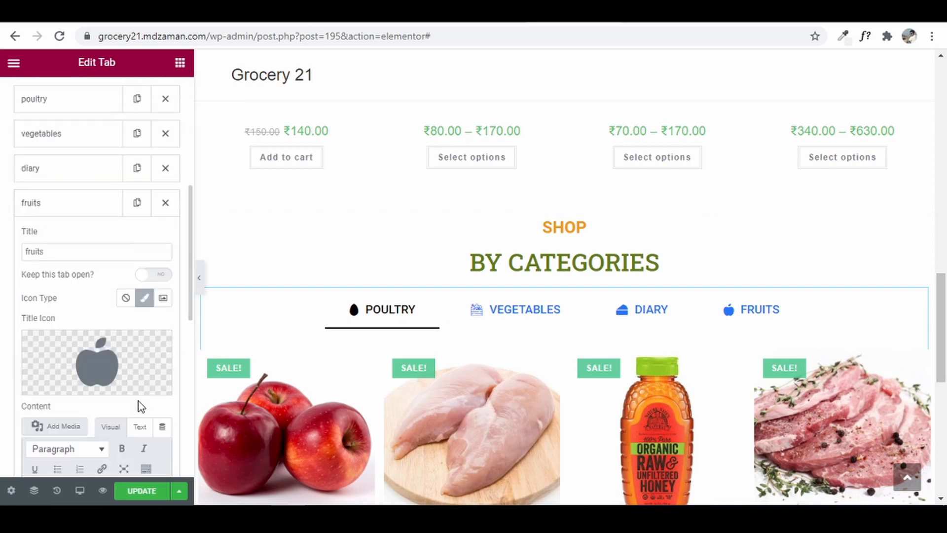
scroll(140, 400, down, 1)
- Switch the fruits tab content to Text and copy the vegetables-category shortcode from Notepad
click(141, 357)
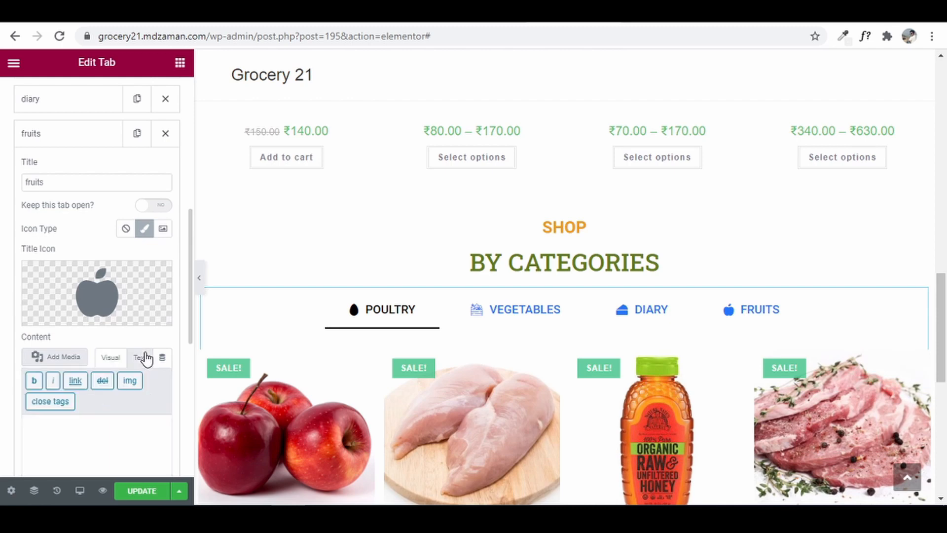
scroll(143, 355, down, 2)
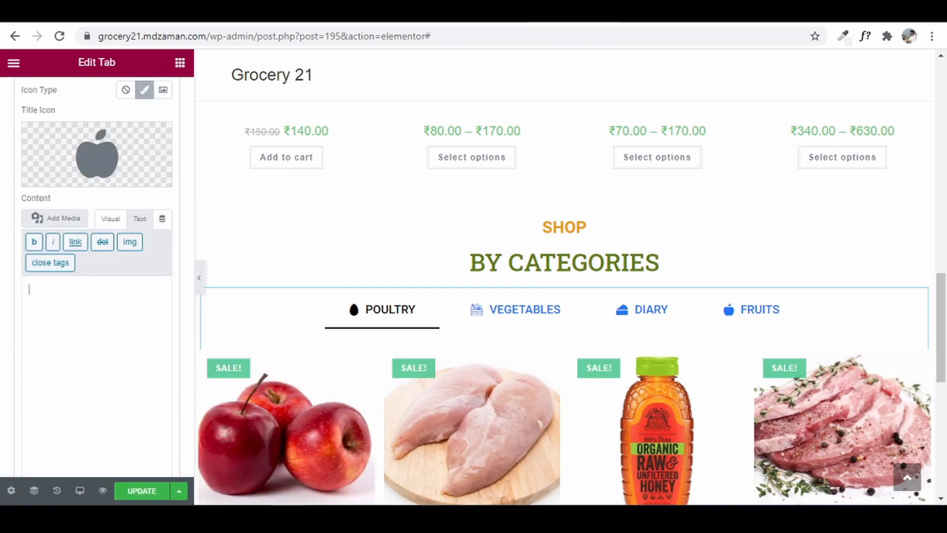
click(237, 517)
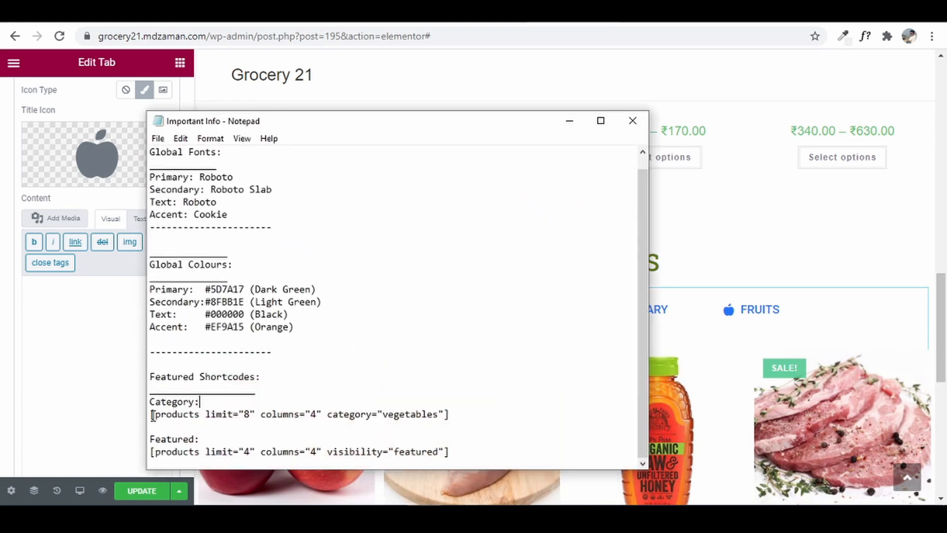
drag(237, 413, 450, 413)
right_click(434, 413)
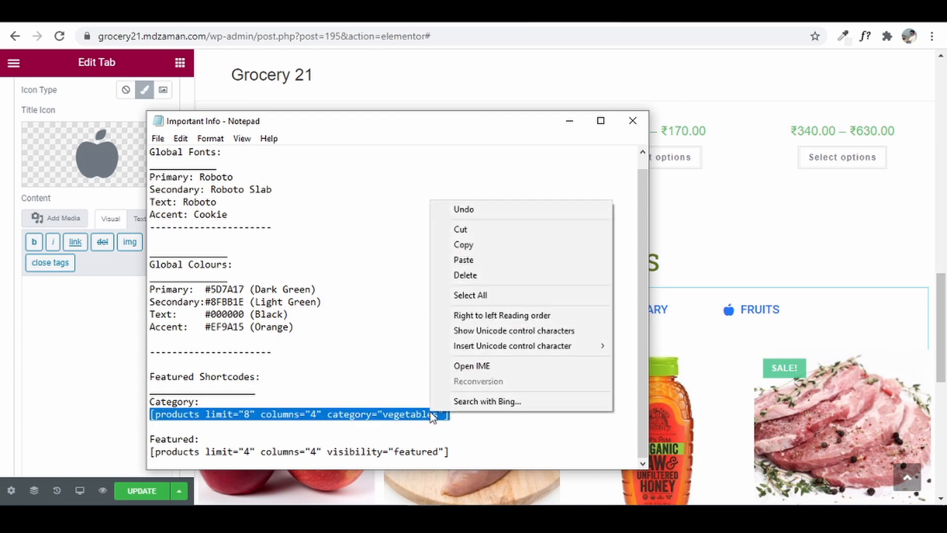
click(492, 245)
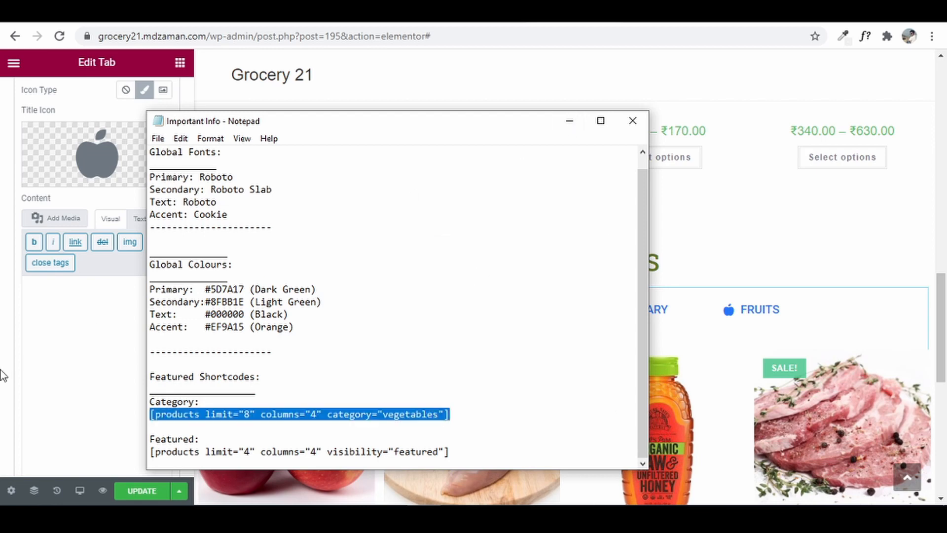
- Paste the shortcode into the fruits tab content, preview the FRUITS tab and update the page
click(41, 314)
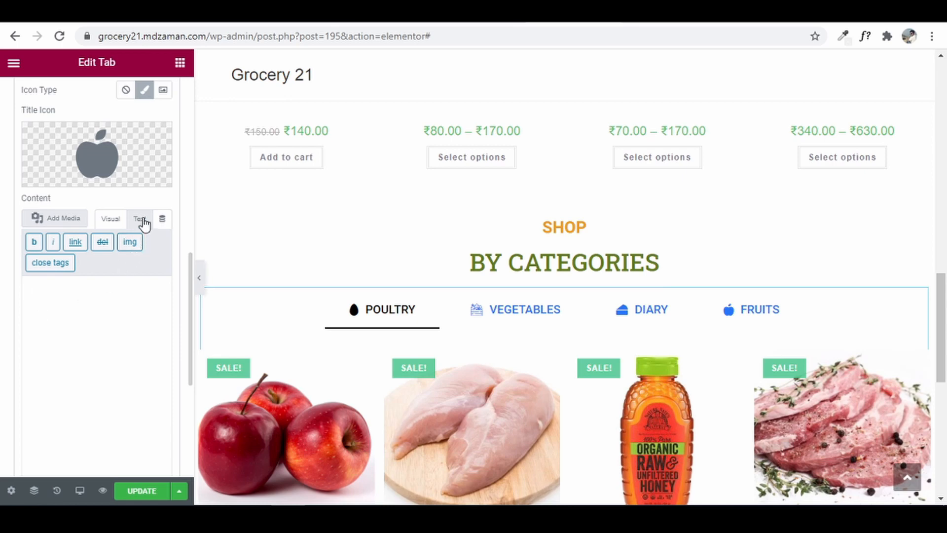
right_click(71, 296)
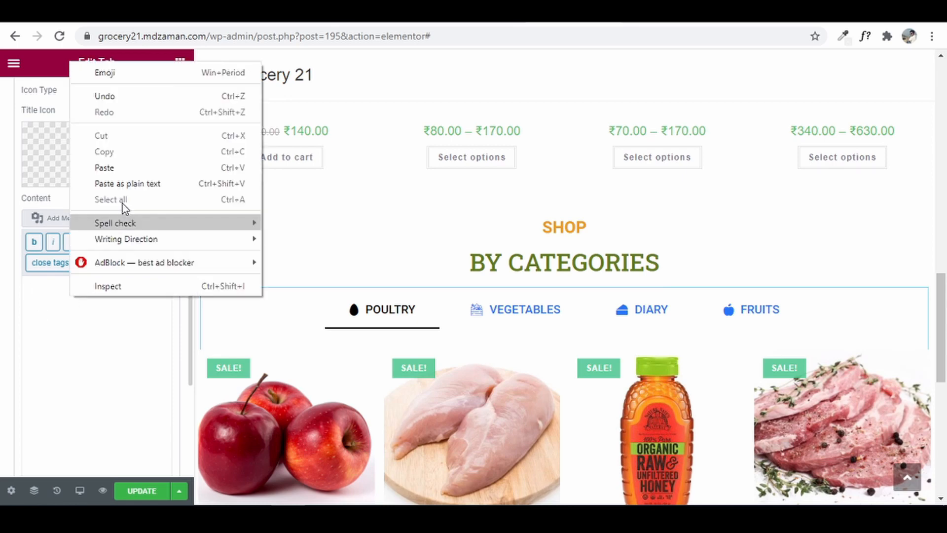
click(130, 169)
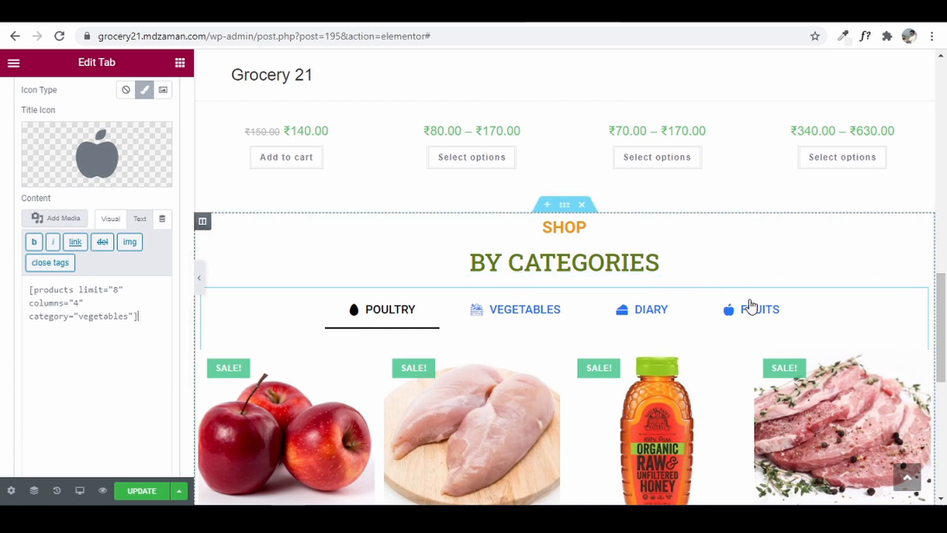
click(757, 312)
click(142, 493)
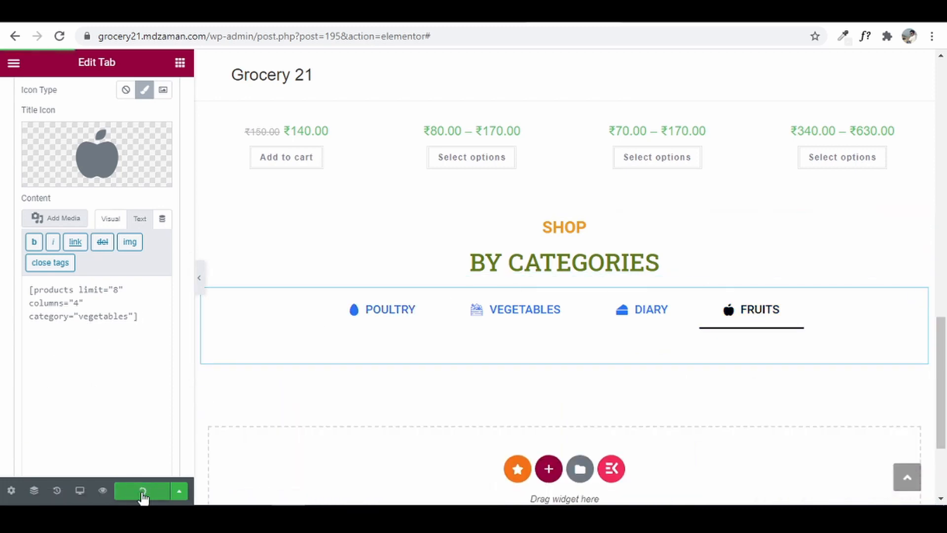
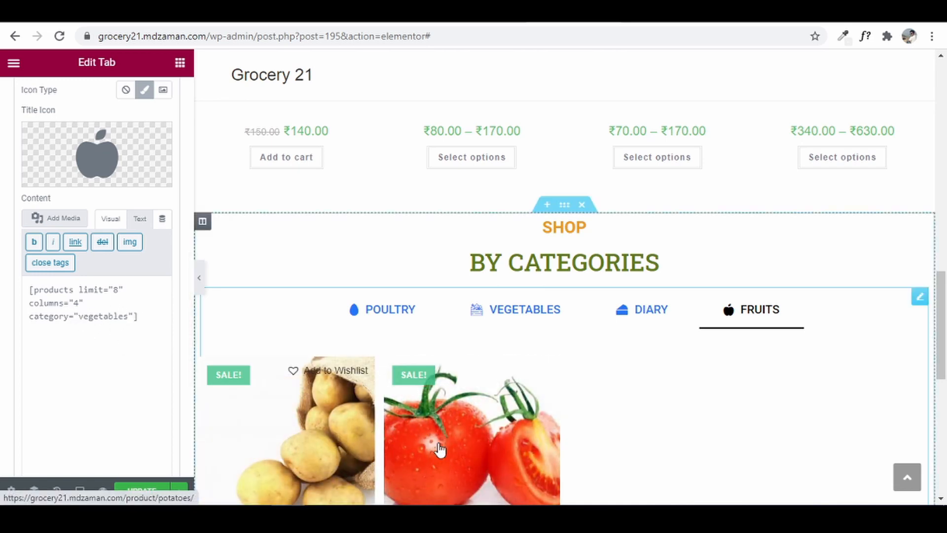
- Change the fruits tab shortcode's category from vegetables to fruits and preview the FRUITS tab's apples
click(133, 400)
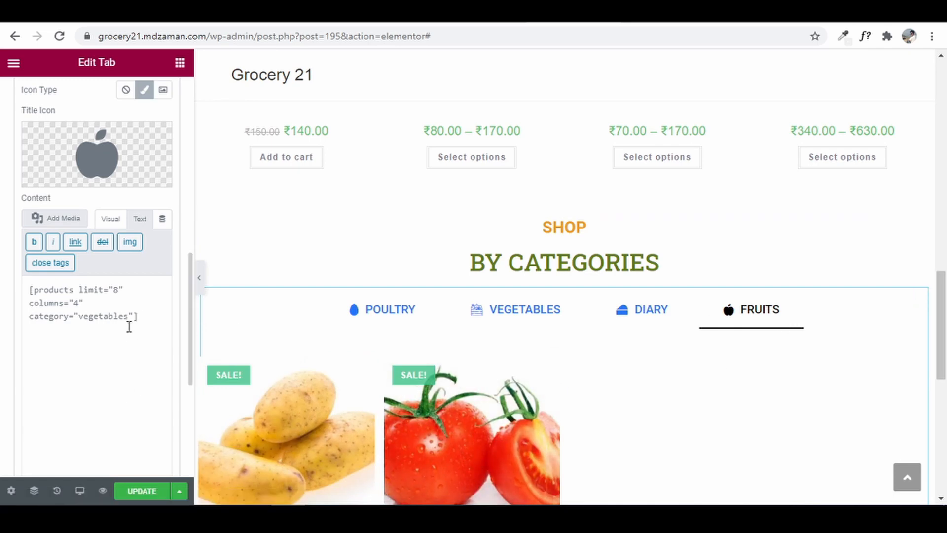
drag(129, 316, 94, 316)
text(fr)
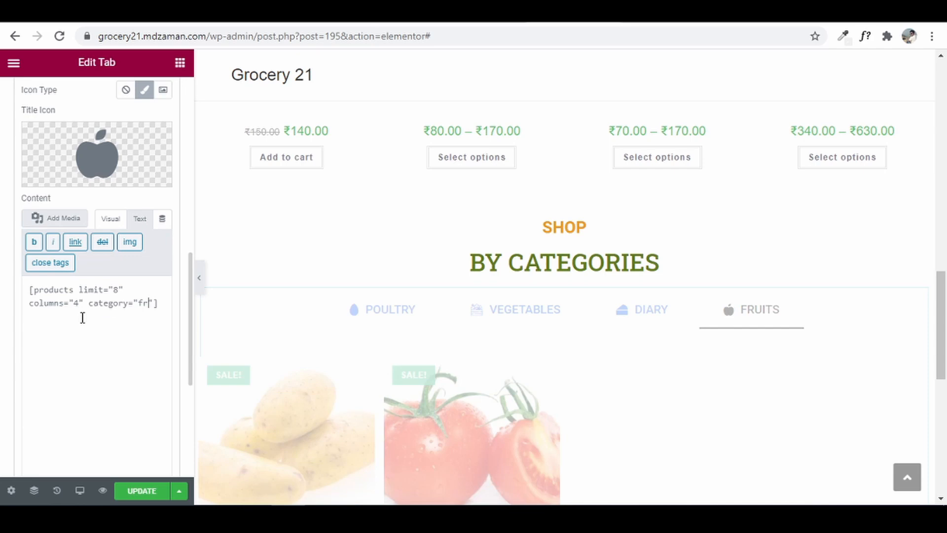
text(uits)
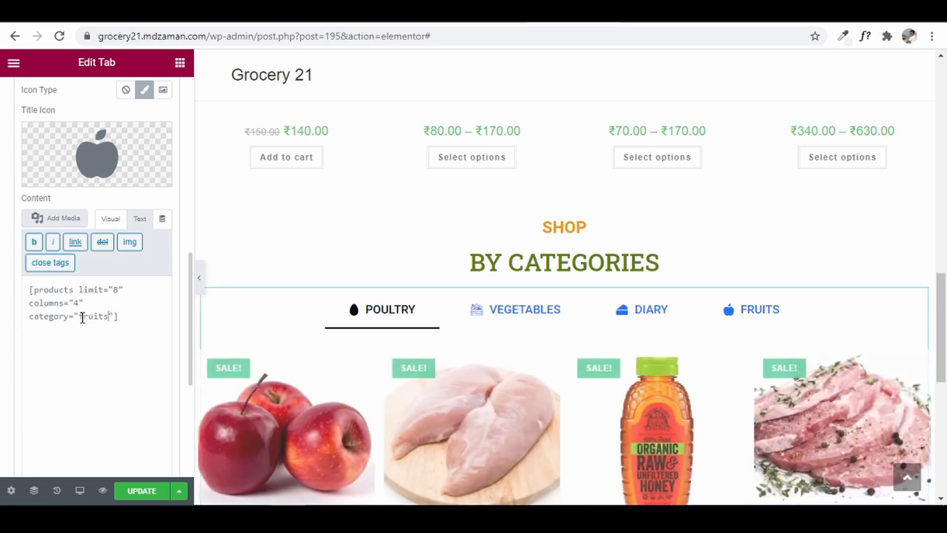
click(755, 313)
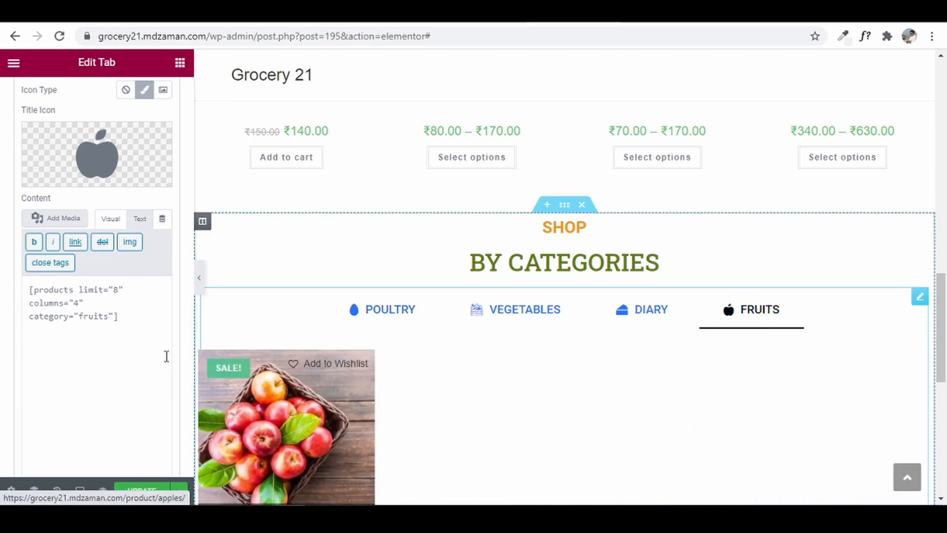
scroll(125, 302, up, 2)
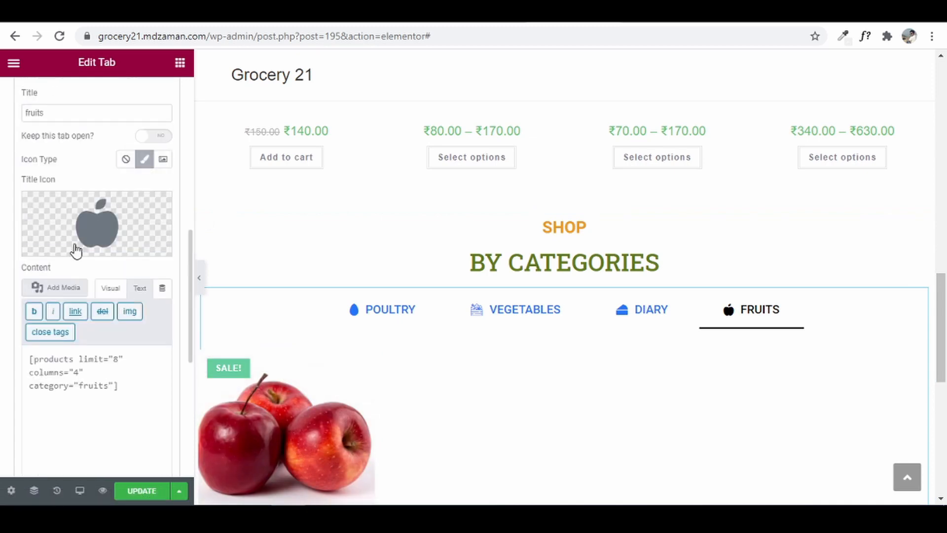
scroll(74, 242, up, 2)
- Switch the diary tab content to Text and delete its best-selling products shortcode
click(61, 145)
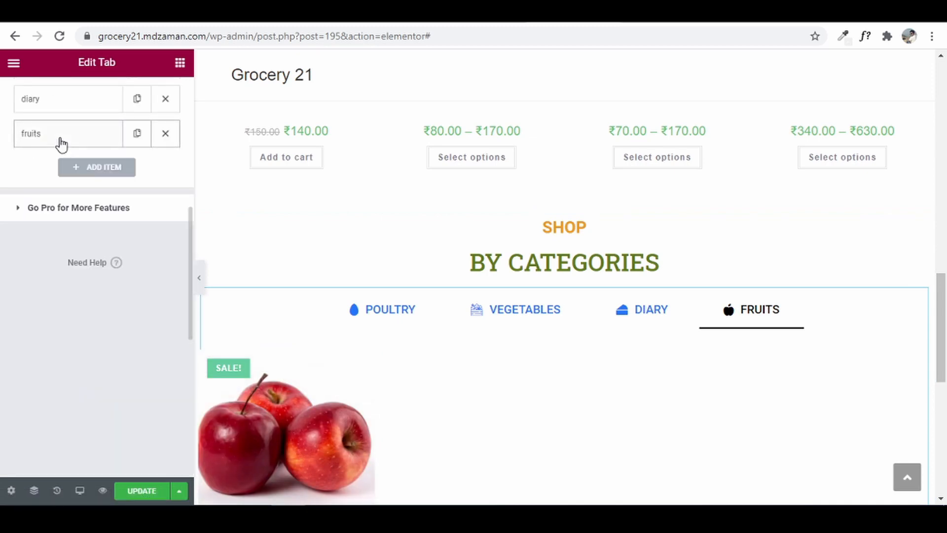
click(81, 108)
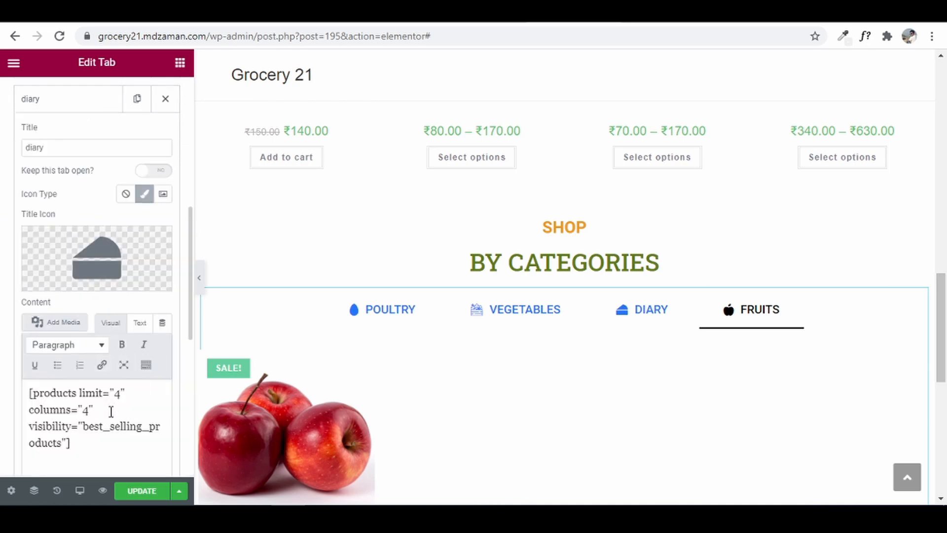
click(139, 323)
scroll(130, 400, down, 2)
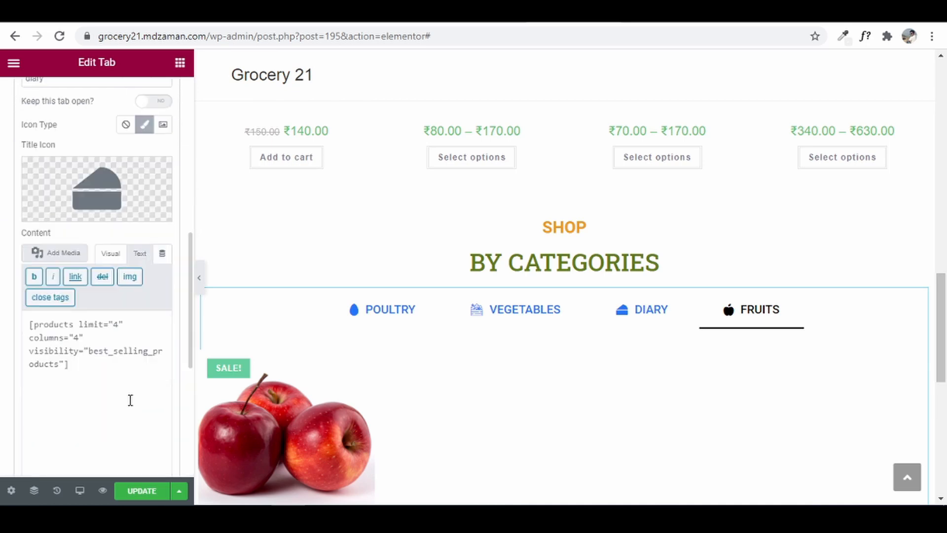
key(ctrl+a)
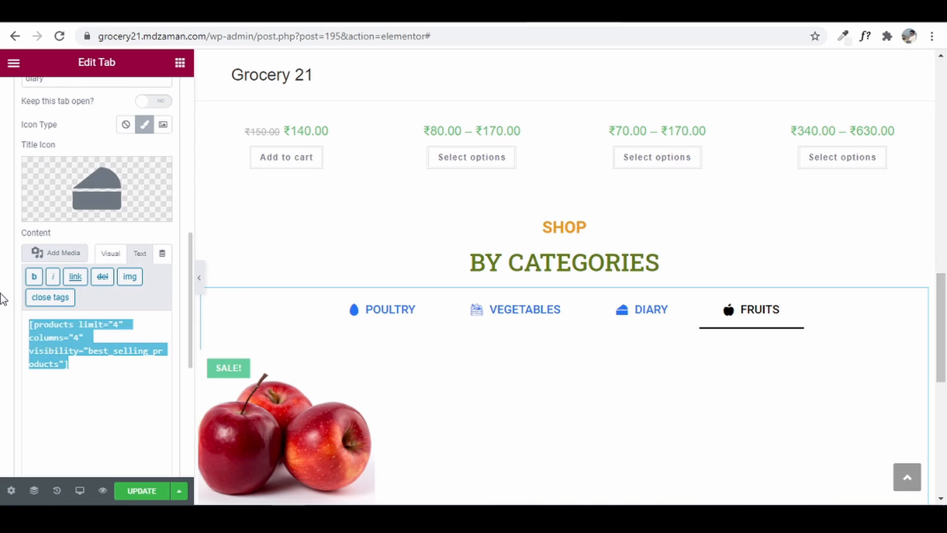
key(Delete)
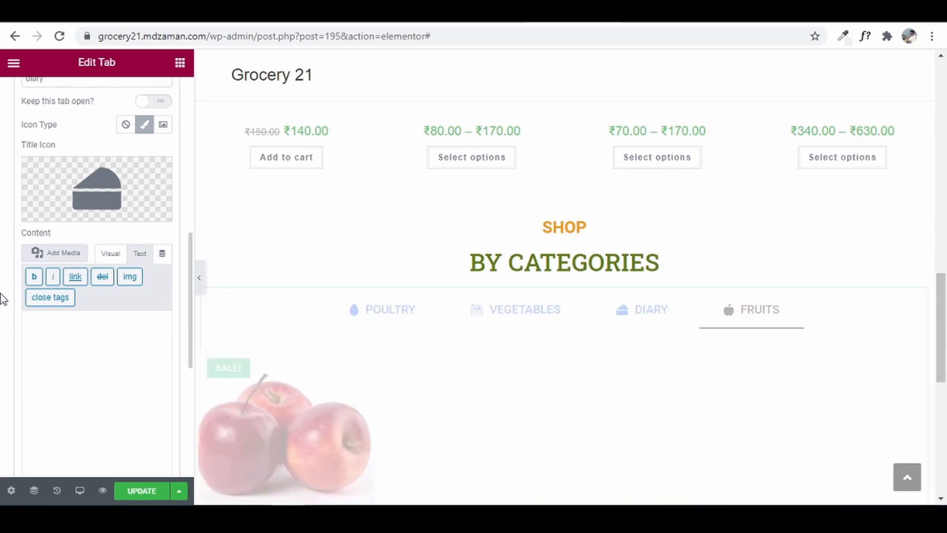
- Paste the category shortcode as plain text and change its category to diary
right_click(43, 328)
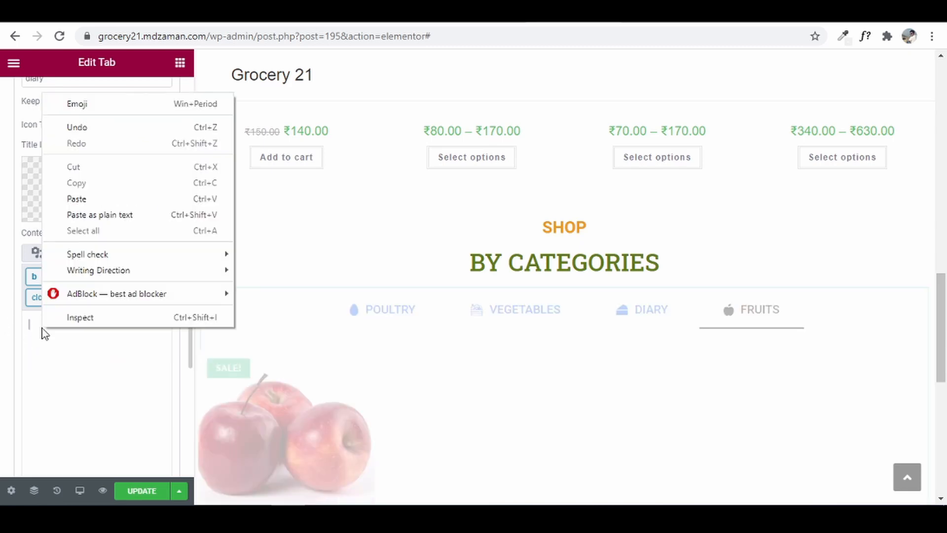
click(103, 214)
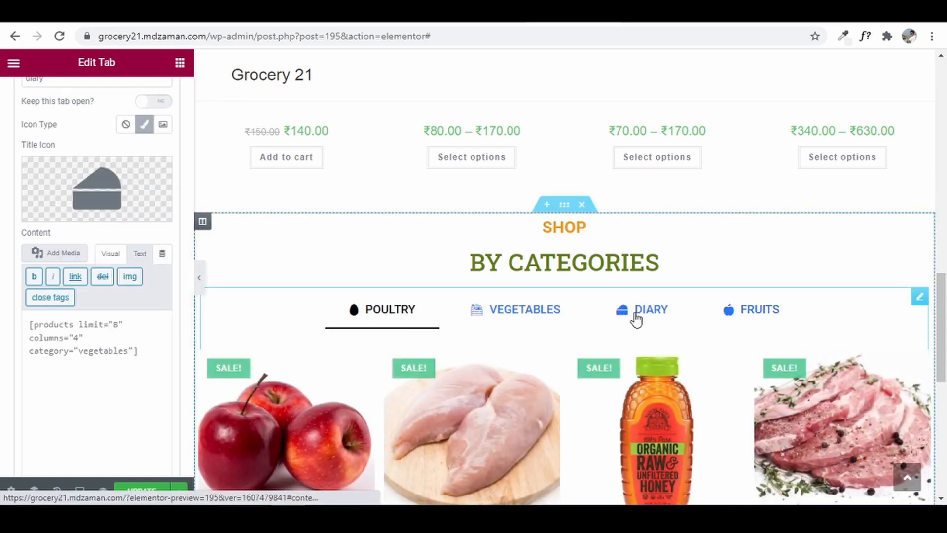
drag(131, 351, 110, 351)
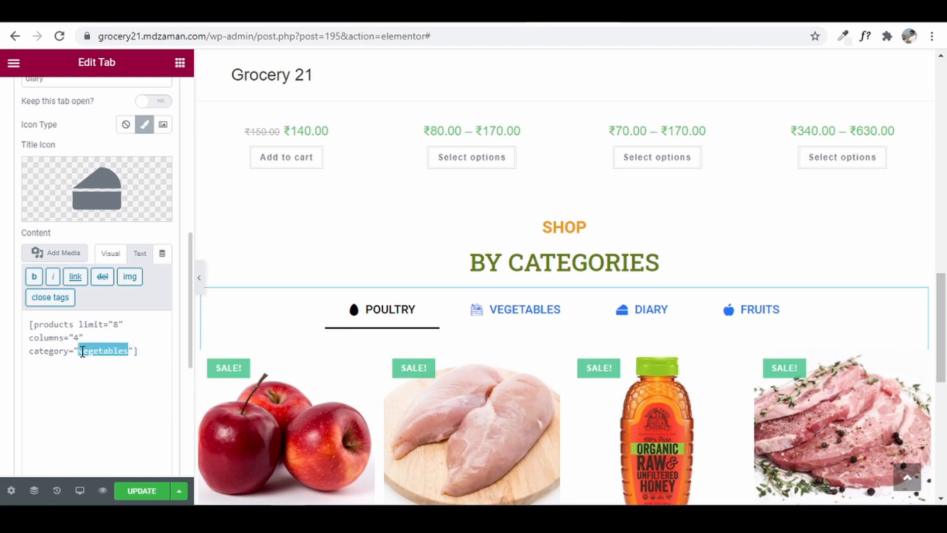
text(diary)
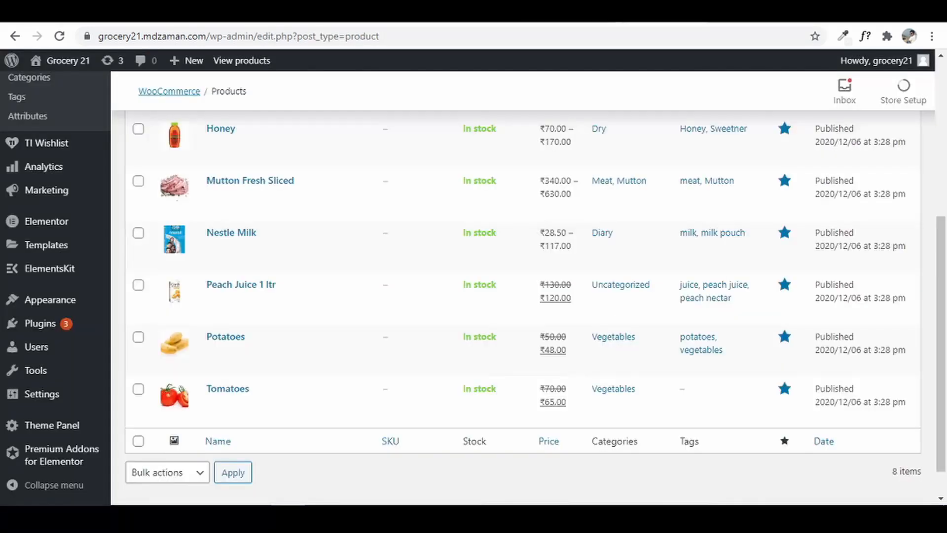
- Check product categories in the WooCommerce Products list, then preview the DIARY tab's milk product
scroll(402, 165, up, 2)
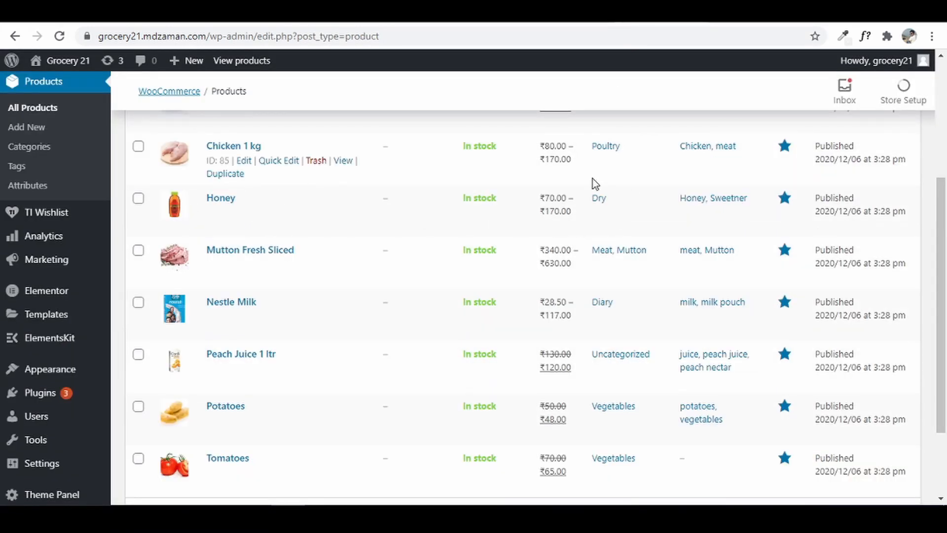
scroll(592, 179, up, 3)
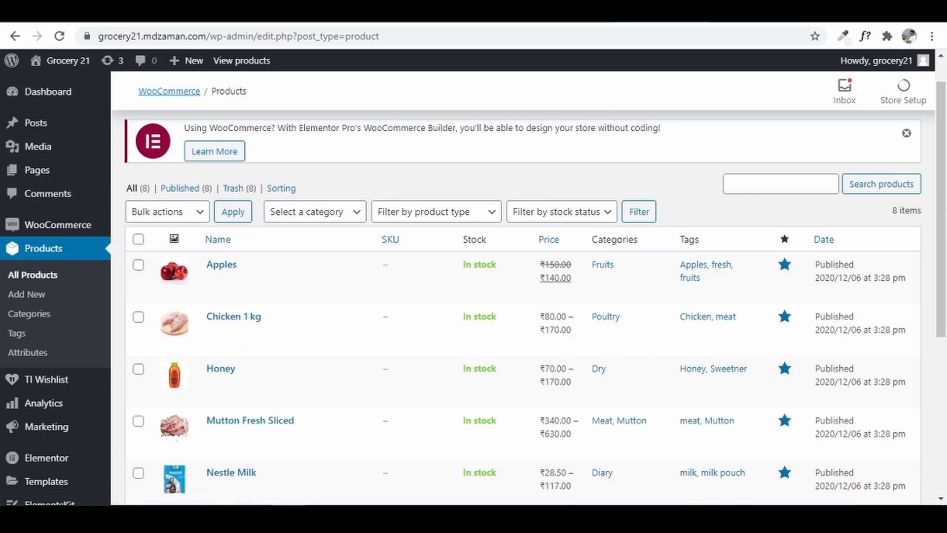
click(548, 12)
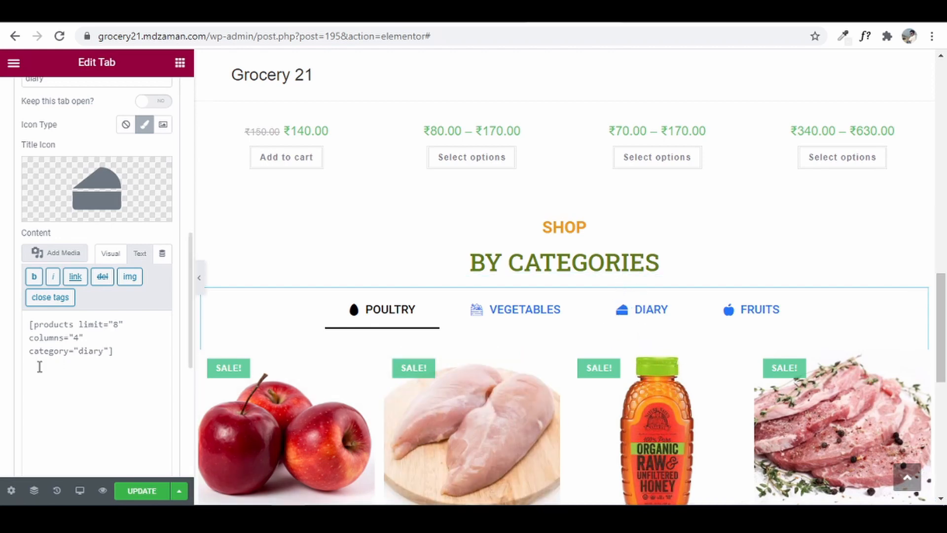
click(622, 310)
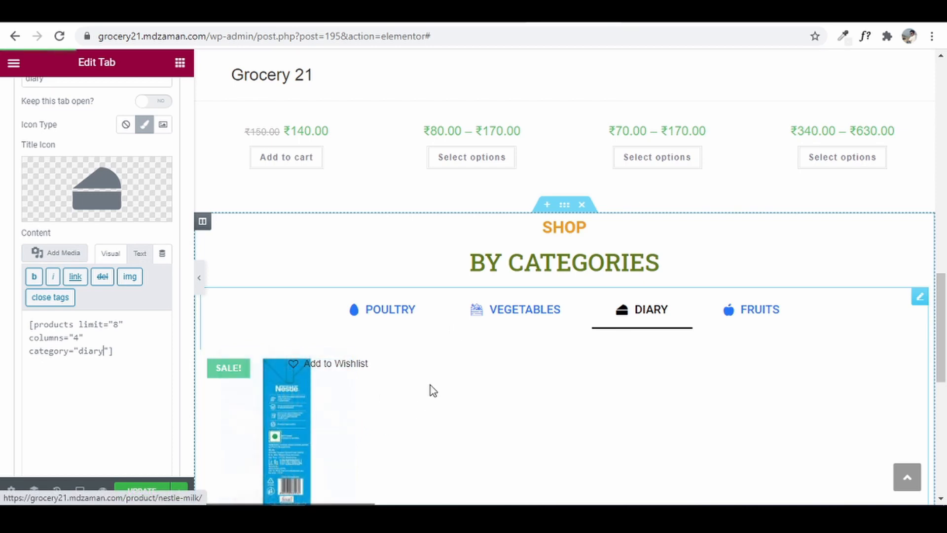
scroll(46, 297, up, 3)
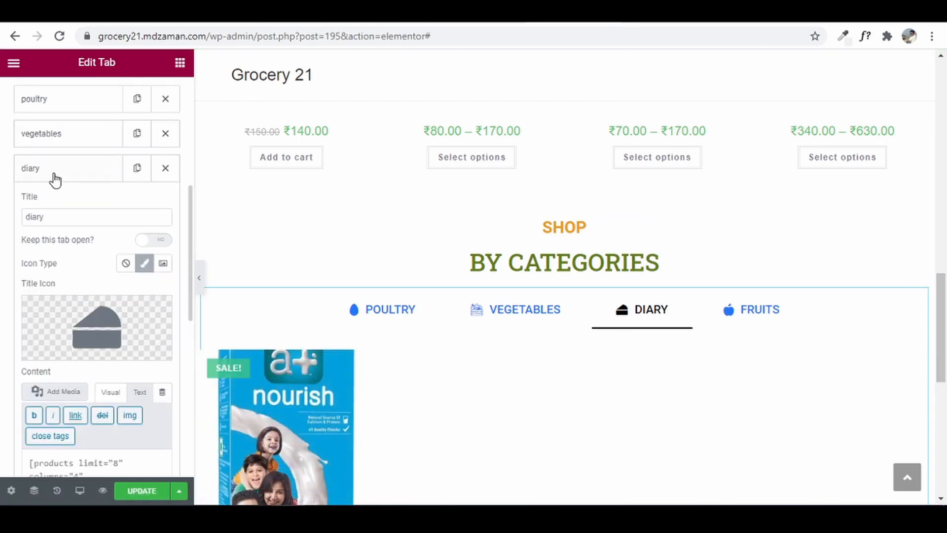
- Replace the vegetables tab's recent_products shortcode with the pasted category products shortcode in Text mode
click(55, 180)
scroll(187, 291, up, 2)
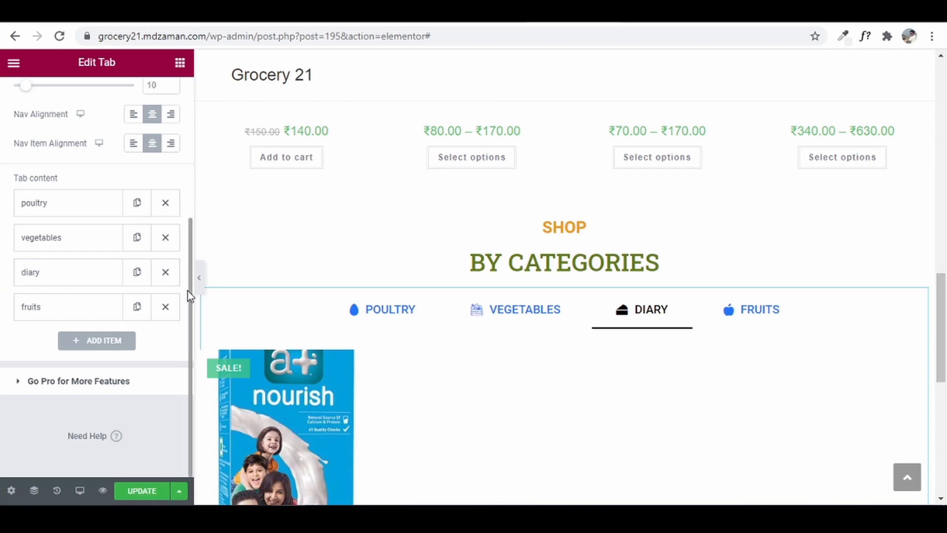
click(64, 236)
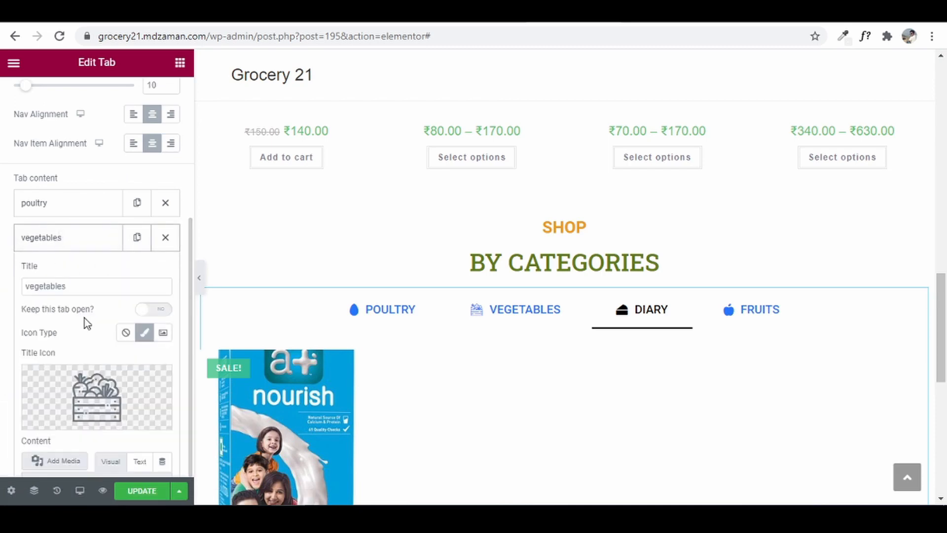
scroll(154, 362, down, 2)
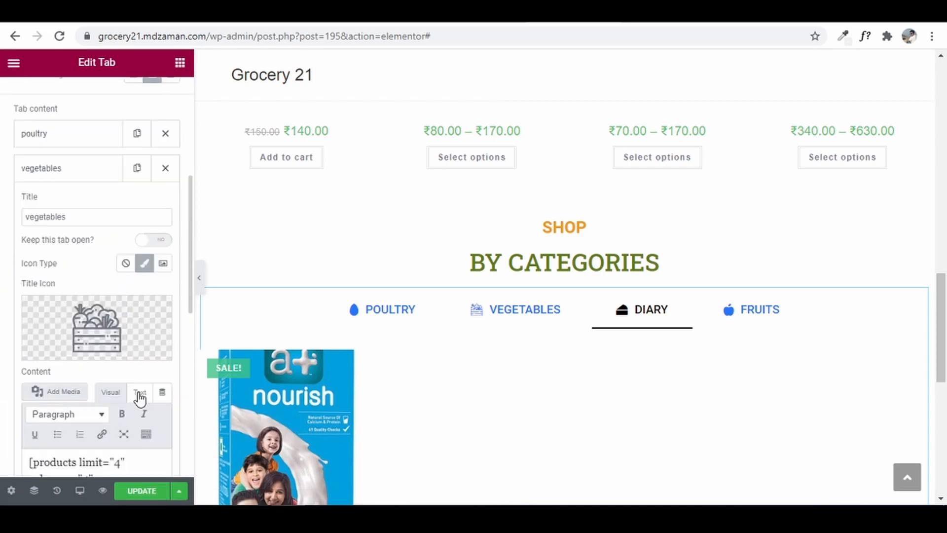
click(139, 393)
scroll(118, 365, down, 4)
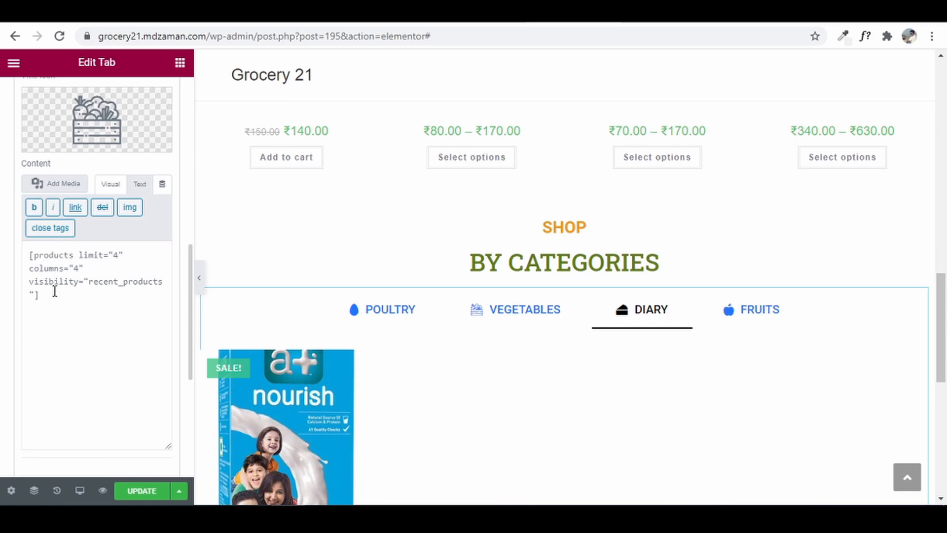
drag(55, 291, 3, 239)
key(BackSpace)
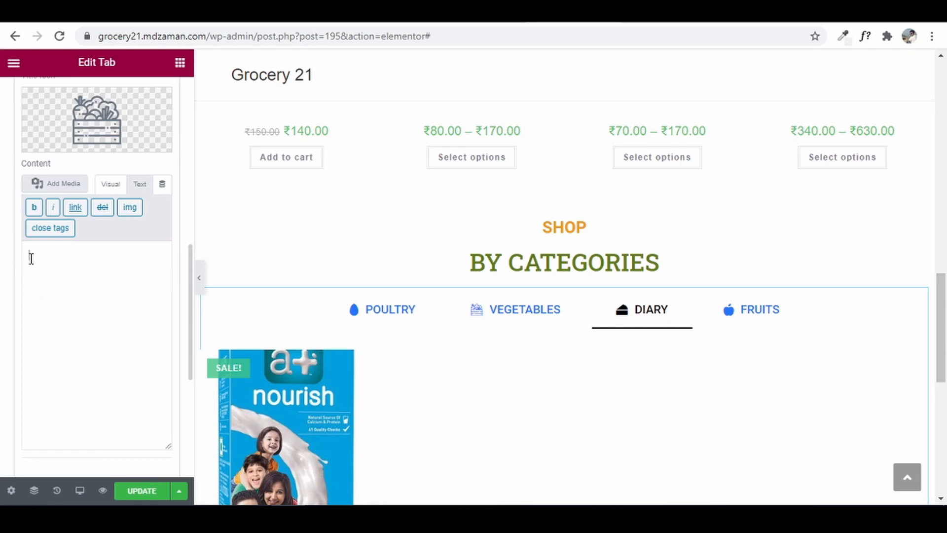
text([products limit="8" columns="4" category="vegetables"])
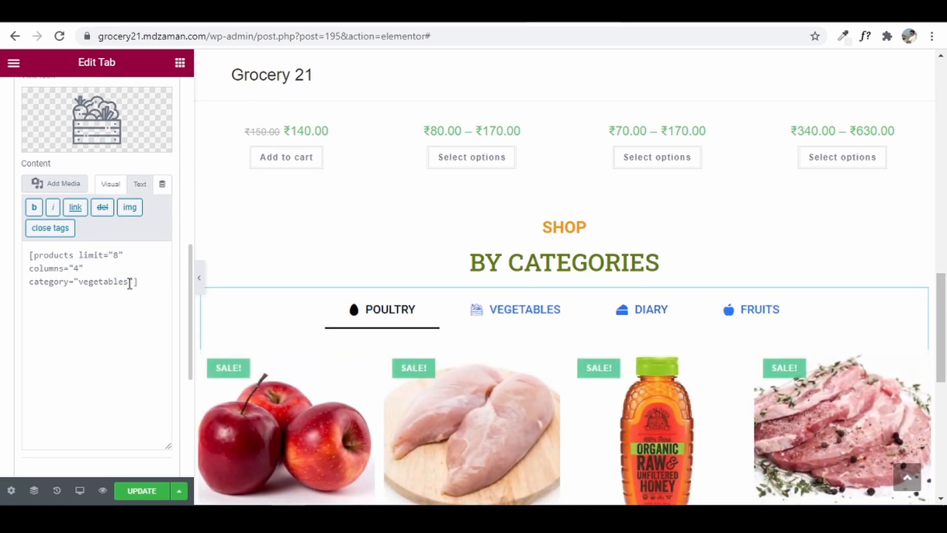
- Preview the VEGETABLES tab's potatoes and tomatoes, return to POULTRY, and select the vegetables shortcode
click(503, 313)
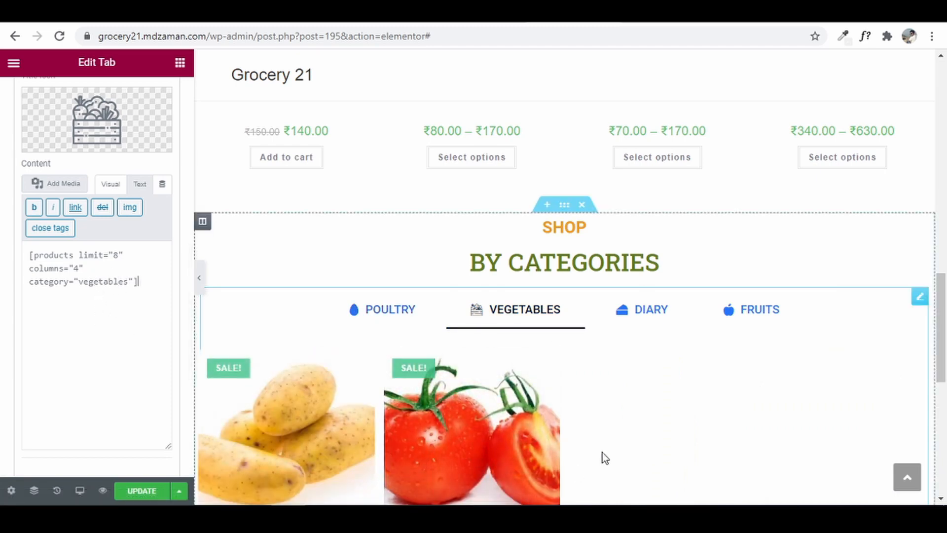
click(374, 309)
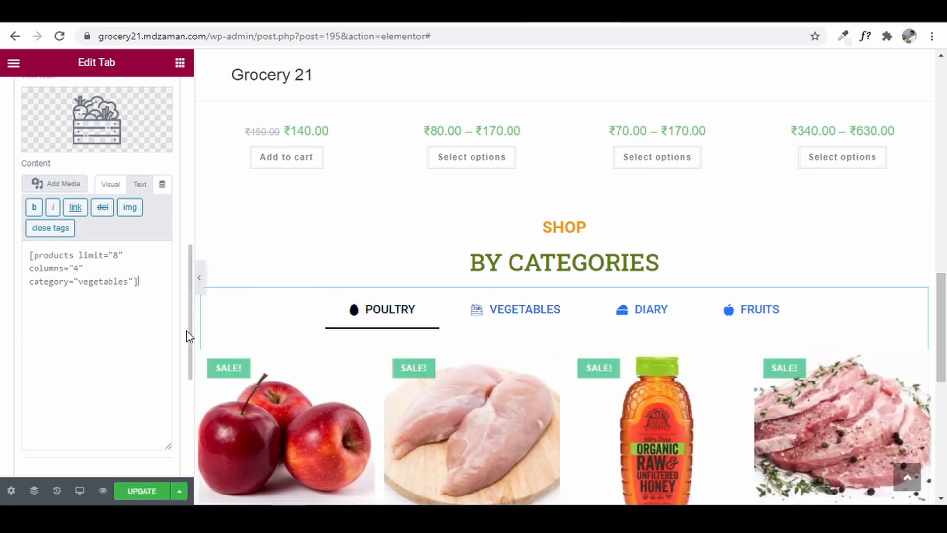
drag(138, 291, 3, 252)
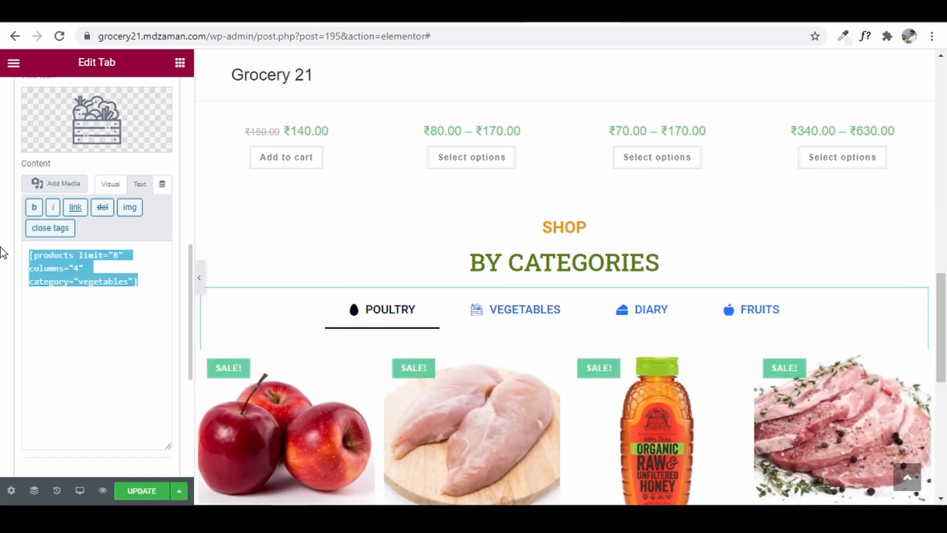
scroll(59, 262, down, 2)
scroll(118, 359, up, 7)
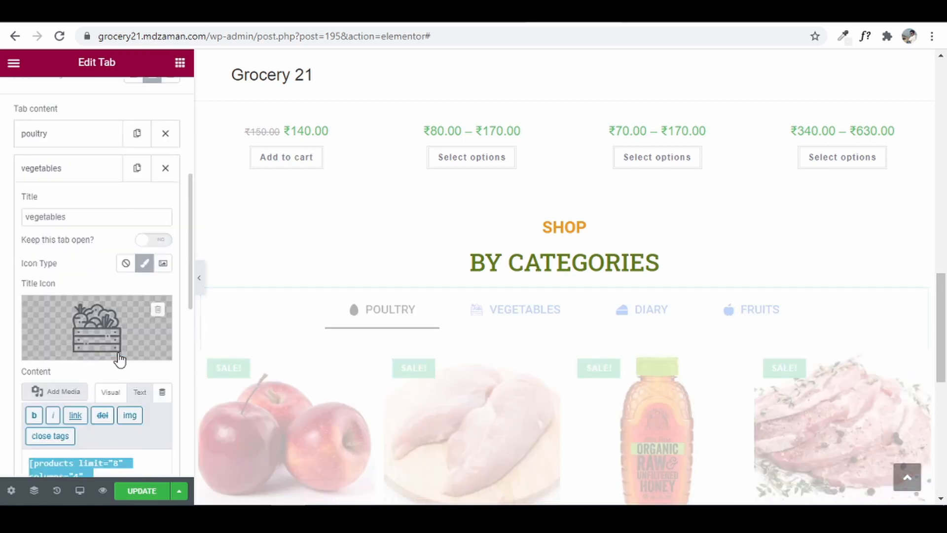
- Review the poultry tab's featured-products shortcode and update the grocery page
click(66, 202)
scroll(143, 333, down, 5)
drag(139, 318, 2, 285)
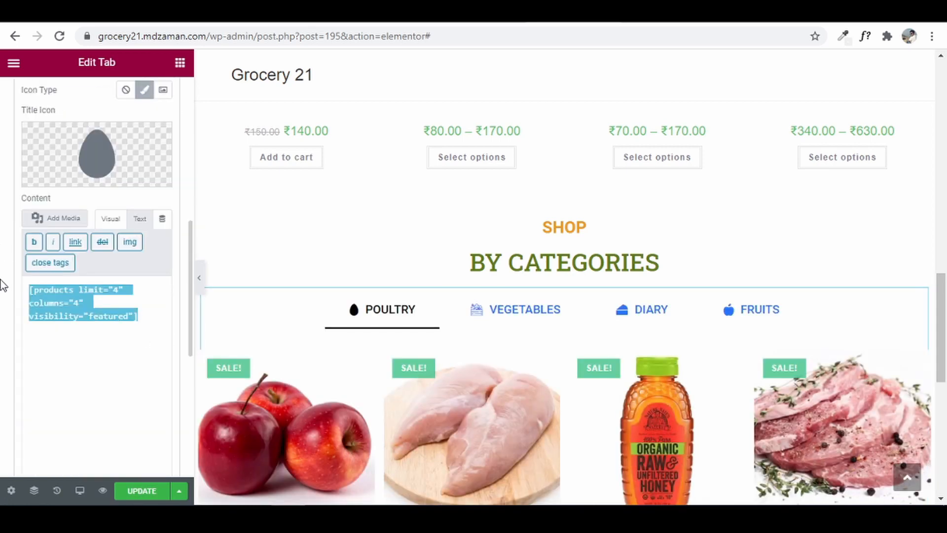
scroll(463, 389, down, 1)
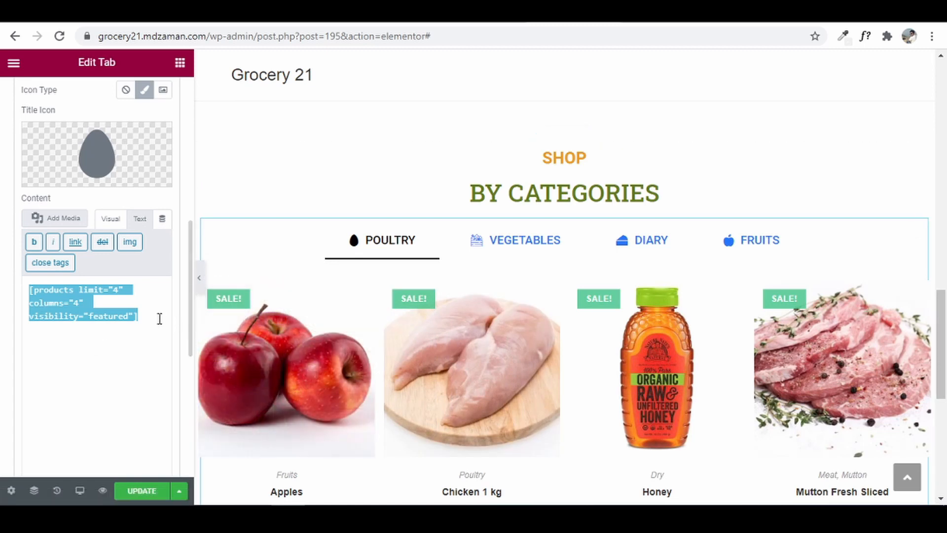
click(136, 496)
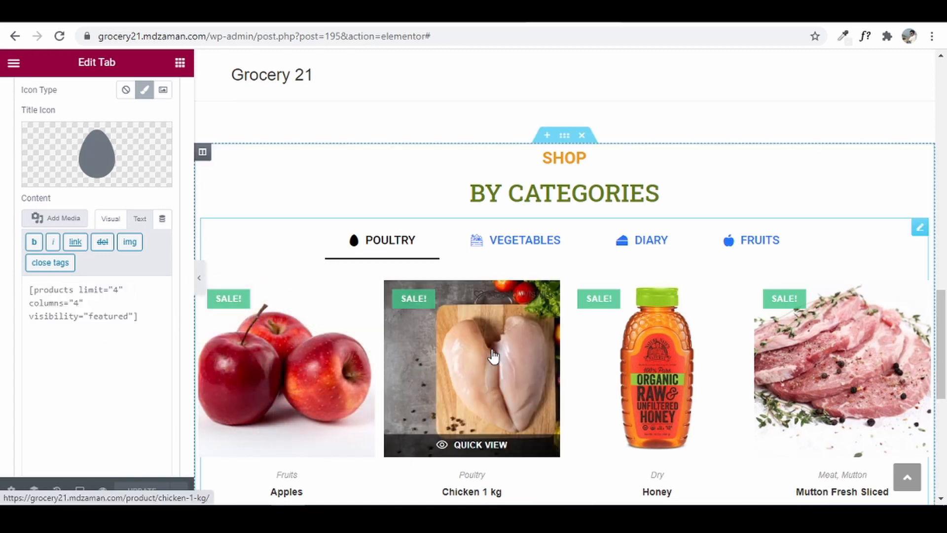
- Scroll the reference site down to its Recent Blog Posts section
scroll(493, 355, down, 5)
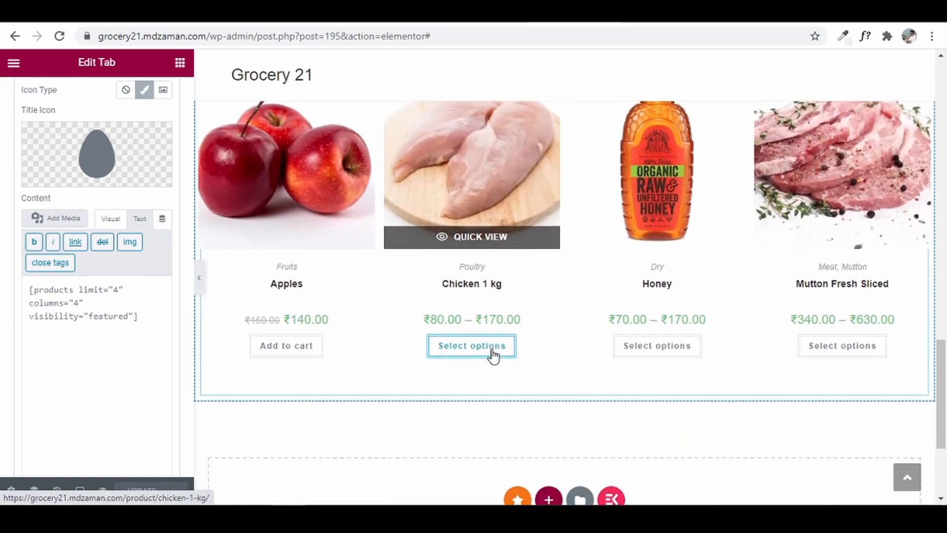
scroll(492, 350, up, 3)
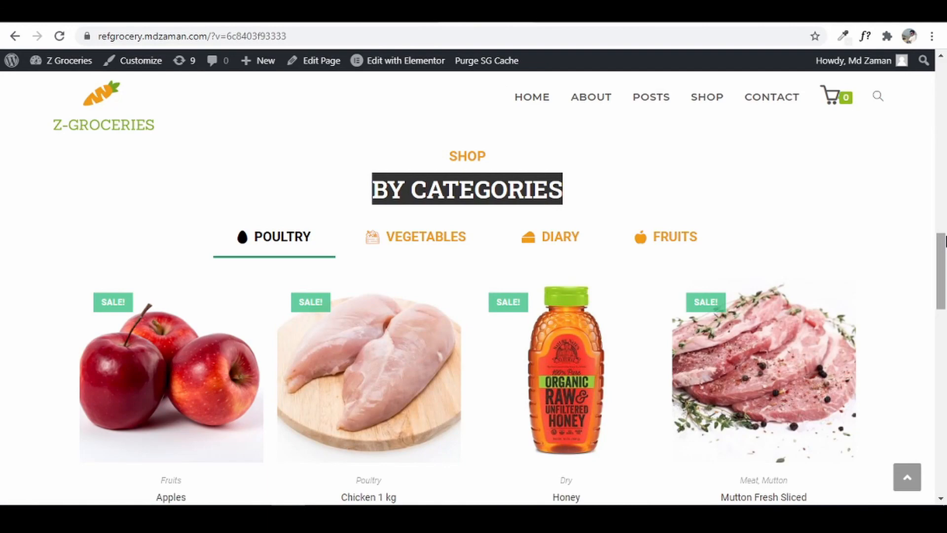
drag(942, 244, 942, 349)
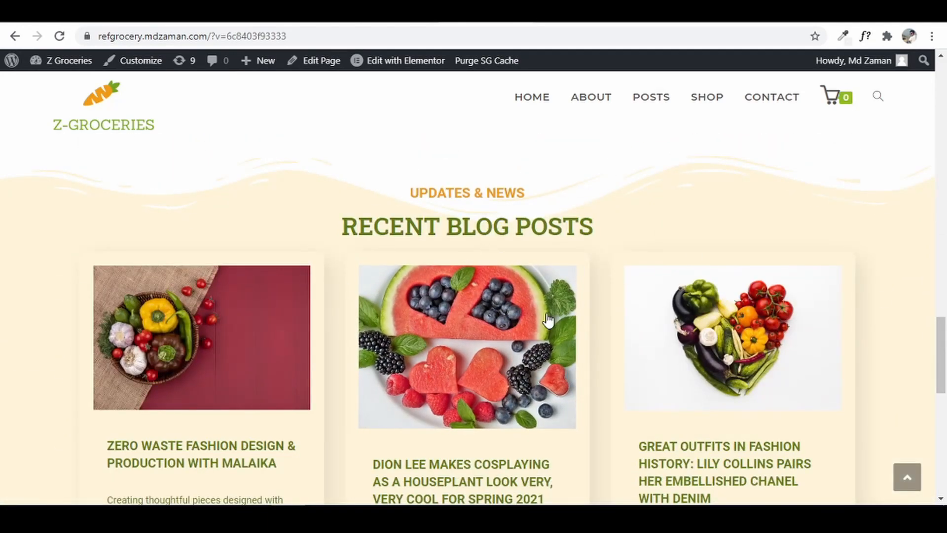
- Browse the reference site's products and blog posts, then bring up the Shop By Categories section's options
scroll(475, 345, down, 1)
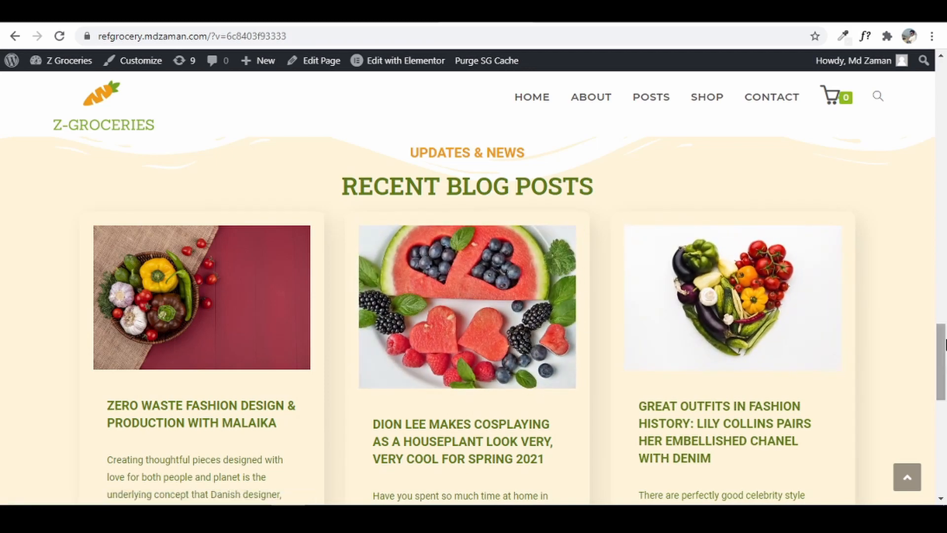
scroll(943, 345, up, 1)
scroll(943, 365, up, 8)
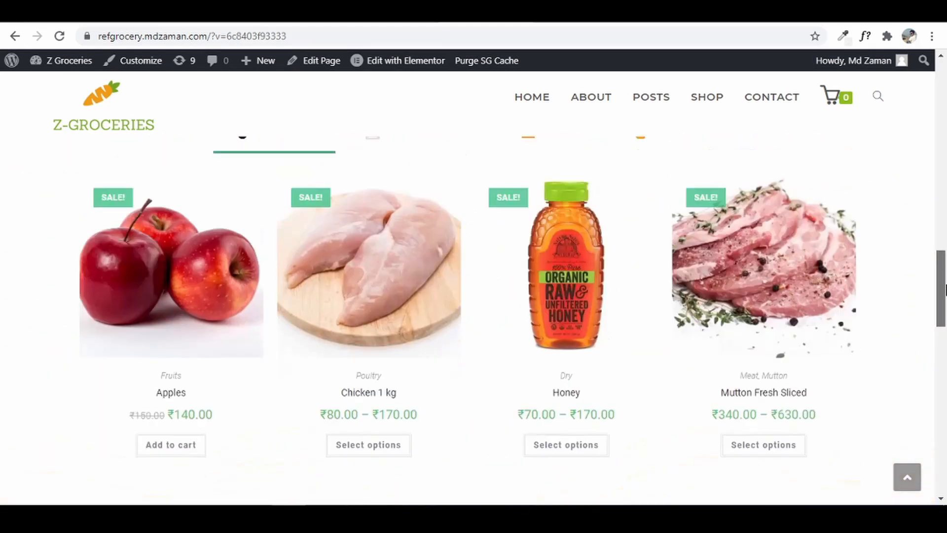
scroll(708, 183, down, 5)
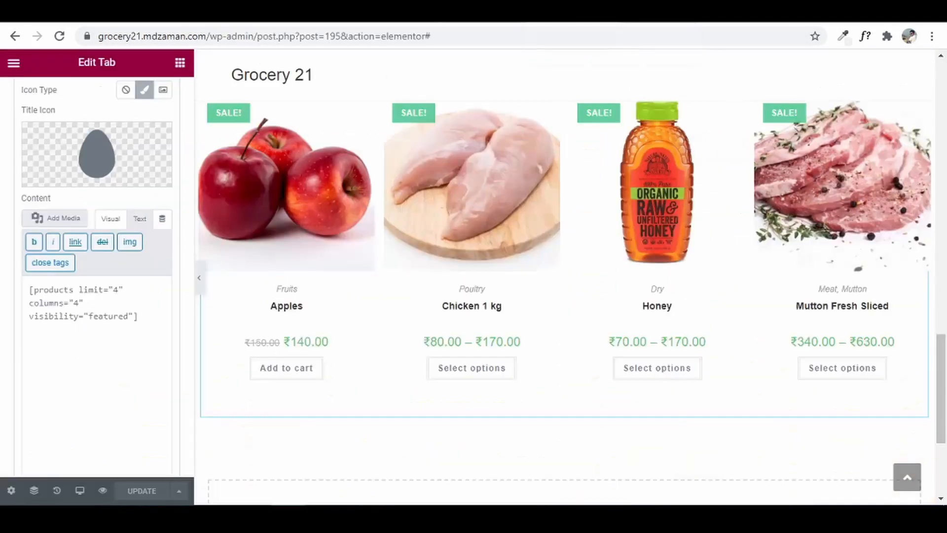
scroll(651, 173, up, 3)
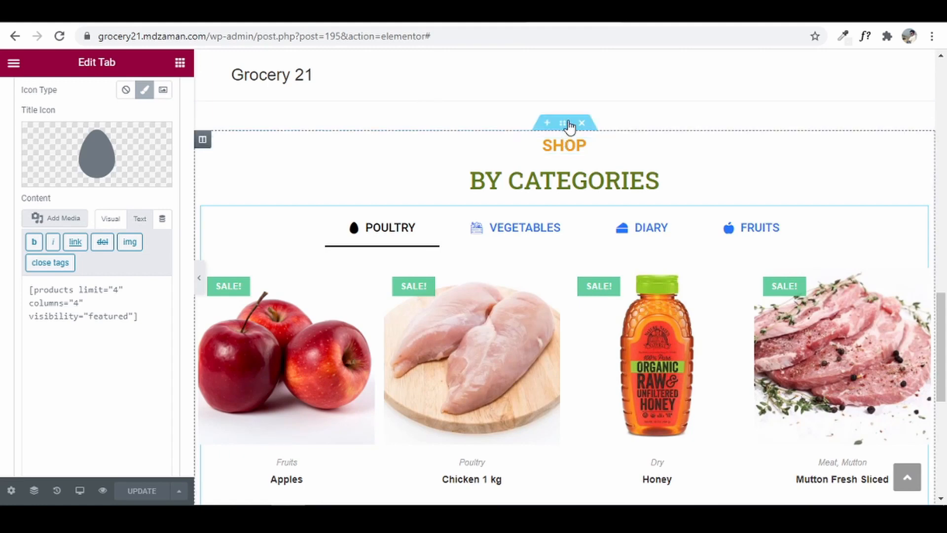
right_click(569, 127)
- Duplicate the Shop By Categories section and scroll to the reference site's blog area
click(624, 158)
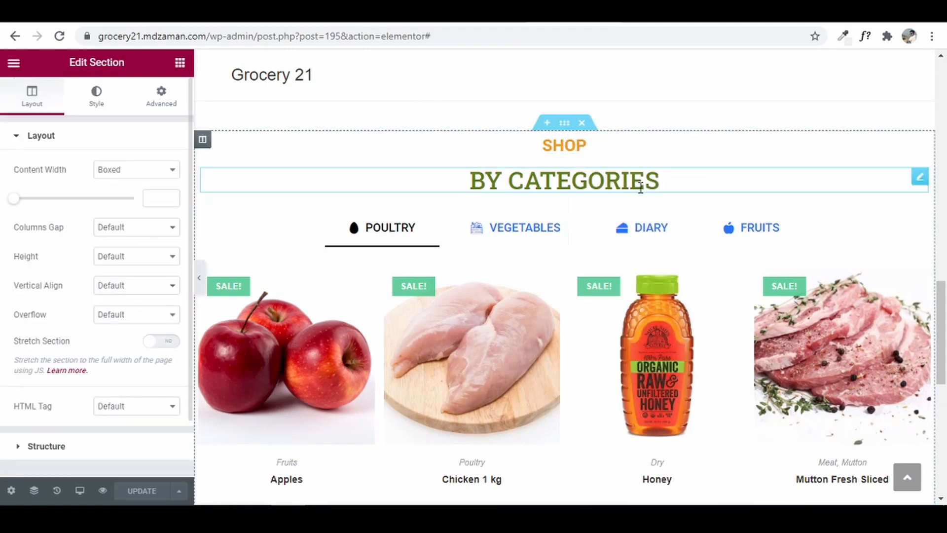
scroll(943, 328, down, 1)
scroll(931, 386, down, 6)
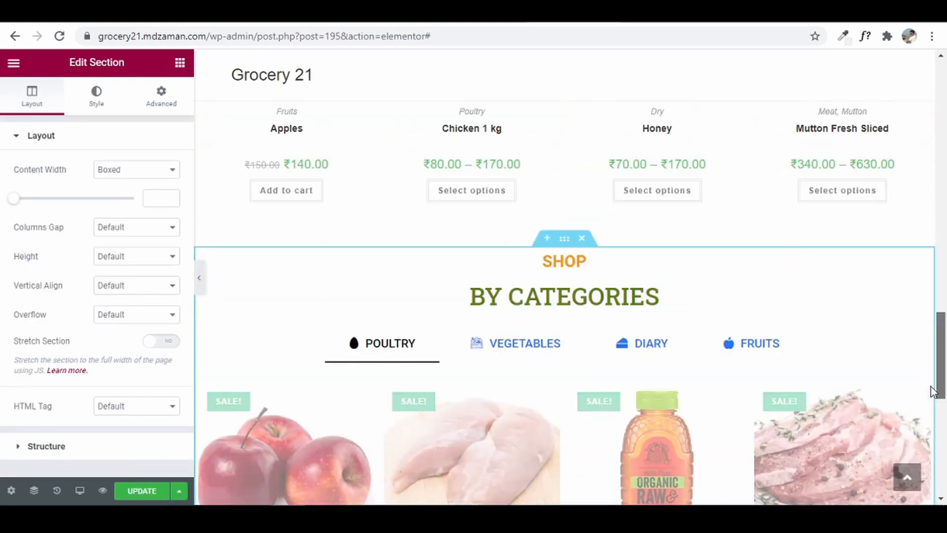
scroll(934, 414, down, 2)
drag(932, 409, 939, 414)
drag(944, 382, 945, 372)
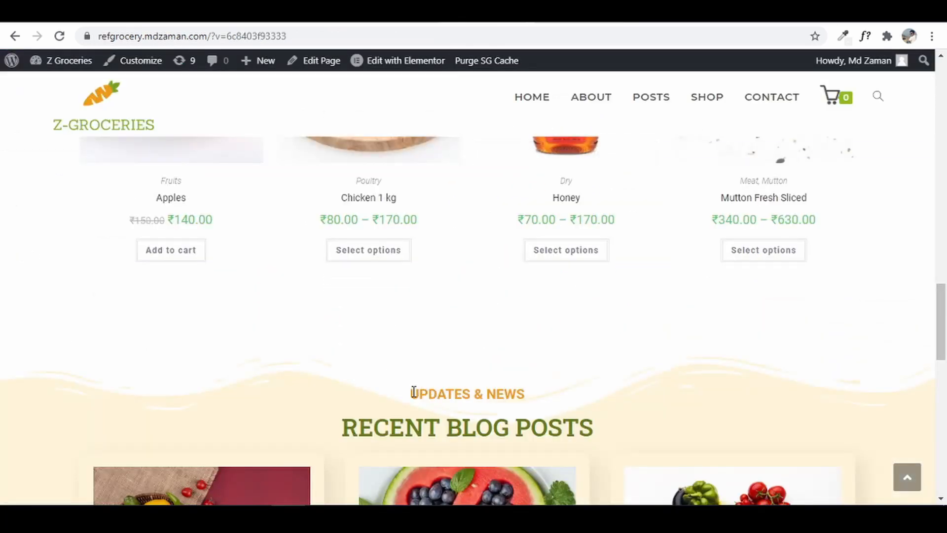
- Copy UPDATES & NEWS from the reference site and paste it over the duplicate's SHOP heading
drag(412, 398, 528, 398)
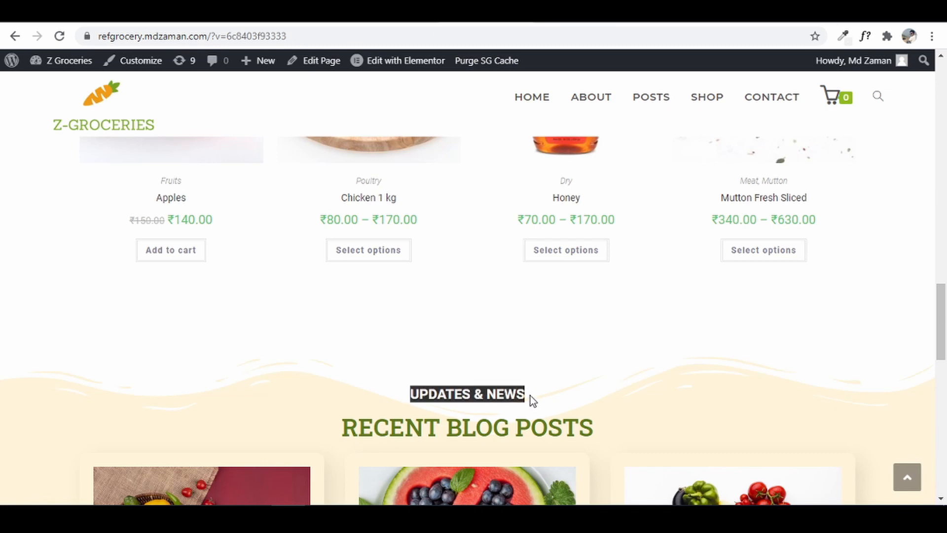
right_click(514, 397)
click(560, 406)
click(315, 11)
click(630, 175)
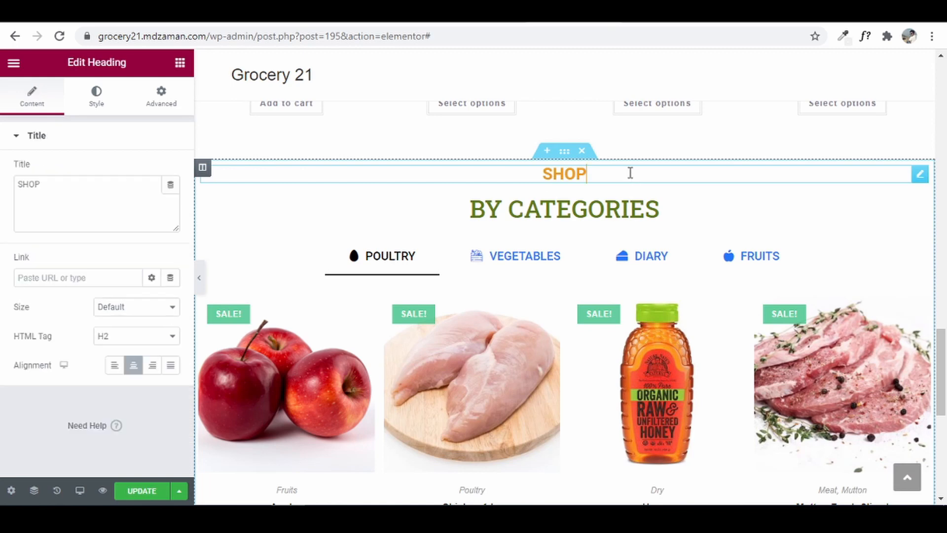
drag(162, 199, 2, 208)
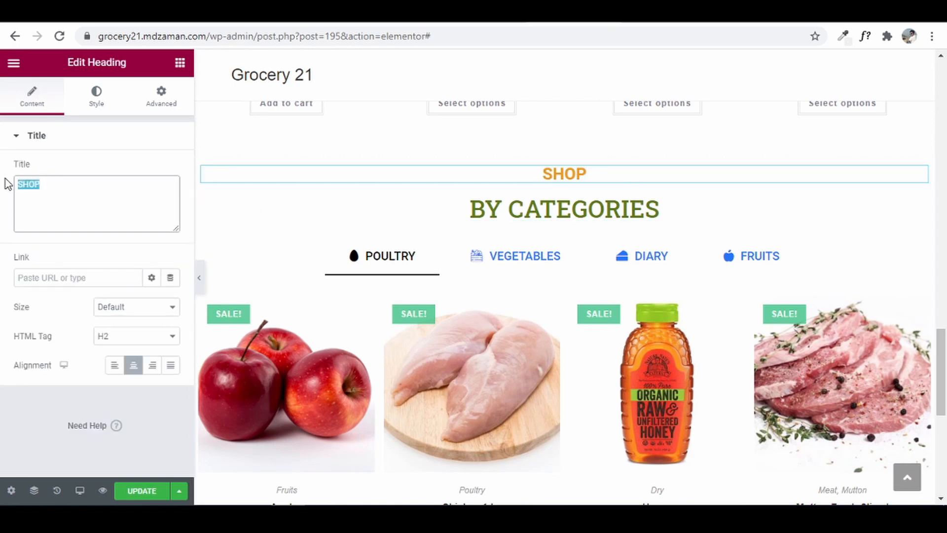
key(ctrl+v)
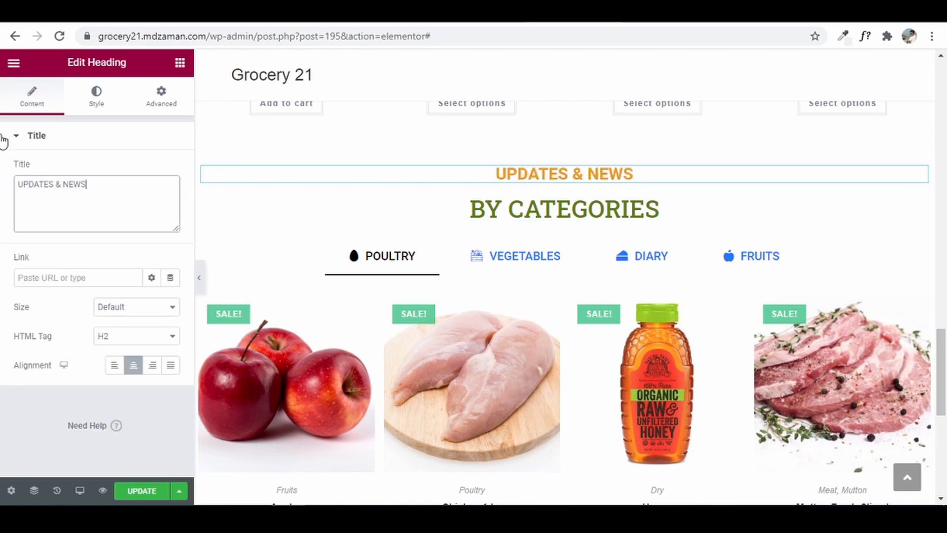
- Replace BY CATEGORIES with the copied RECENT BLOG POSTS heading and delete the category tabs widget
click(696, 212)
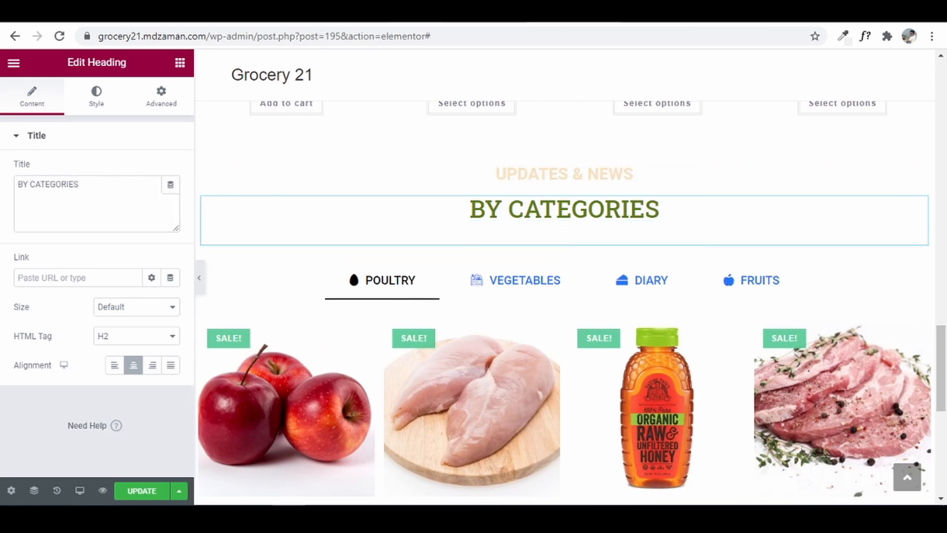
click(494, 11)
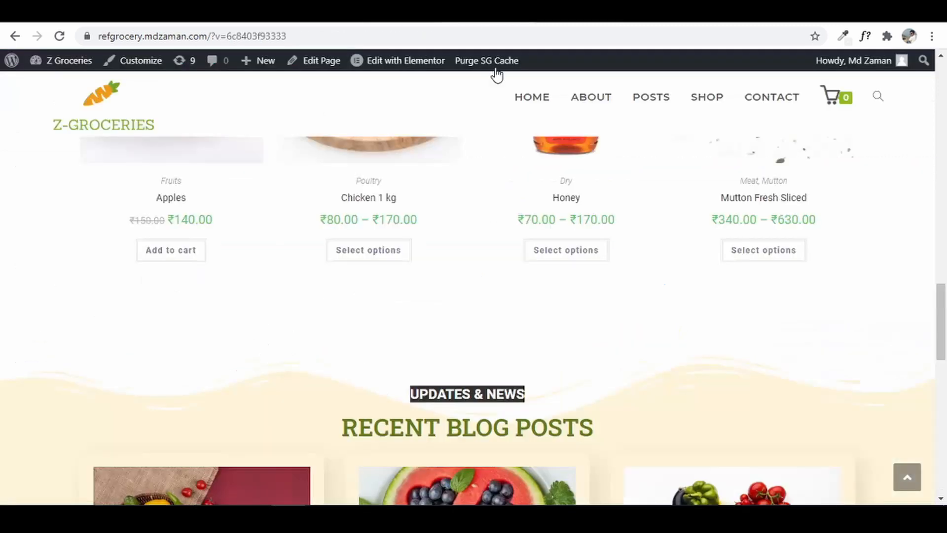
triple_click(423, 424)
right_click(544, 425)
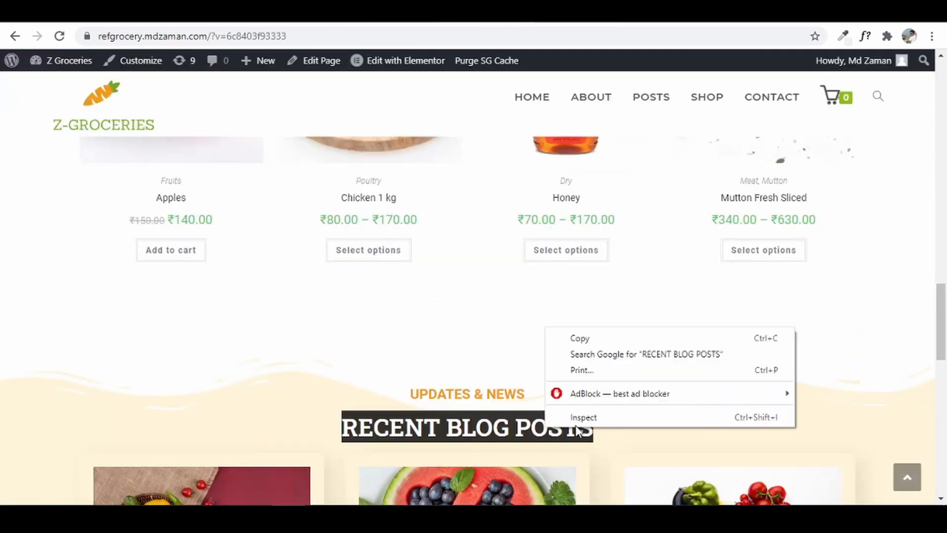
click(602, 336)
click(562, 11)
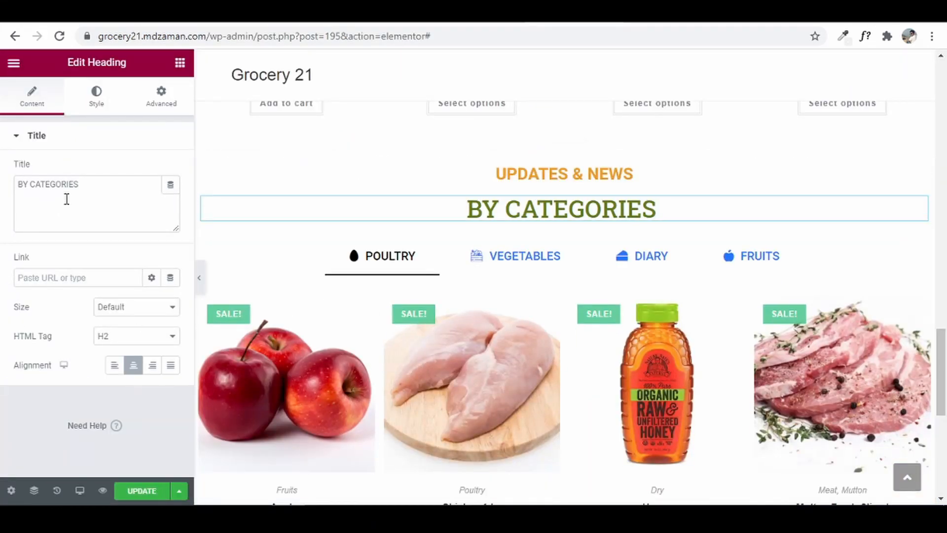
drag(91, 187, 2, 173)
key(ctrl+v)
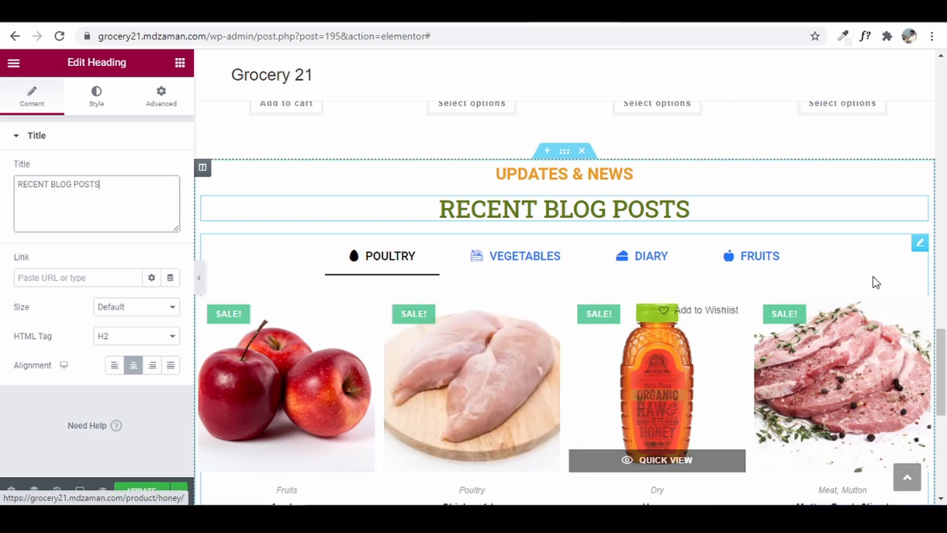
right_click(920, 243)
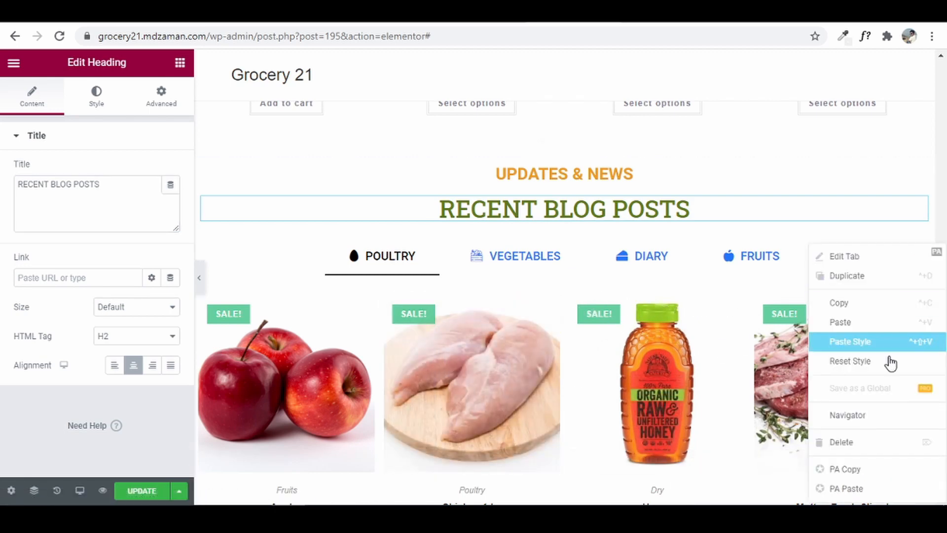
click(866, 444)
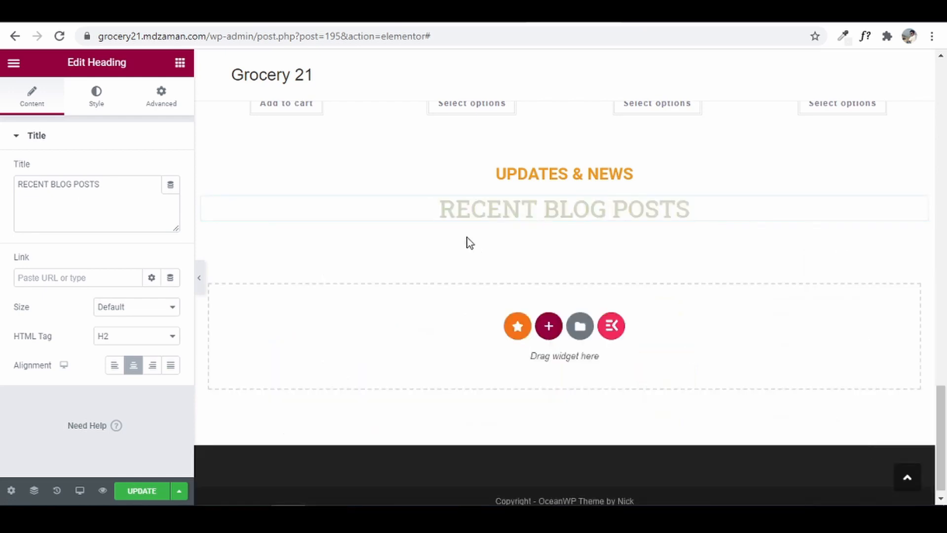
- Add a Blog Posts widget under RECENT BLOG POSTS with Grid With Thumb layout and update the page
click(180, 63)
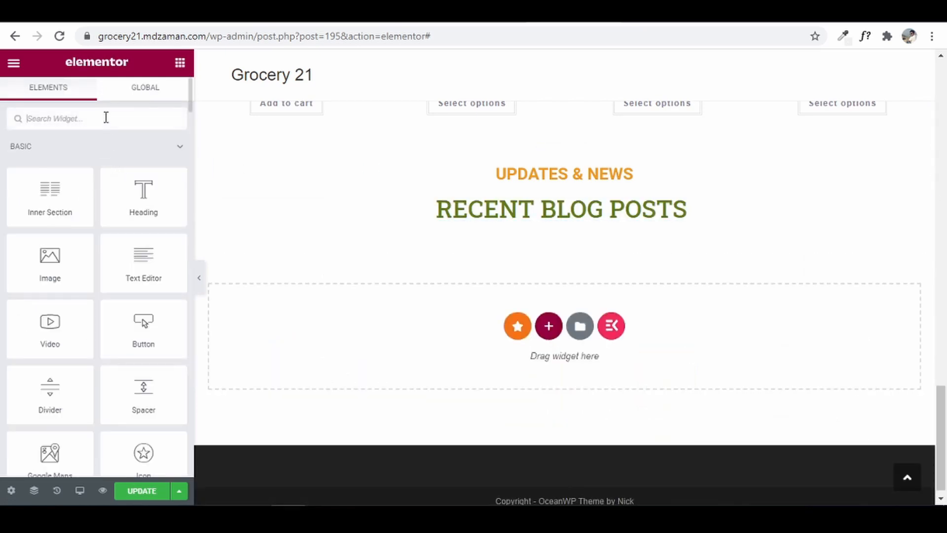
text(blo)
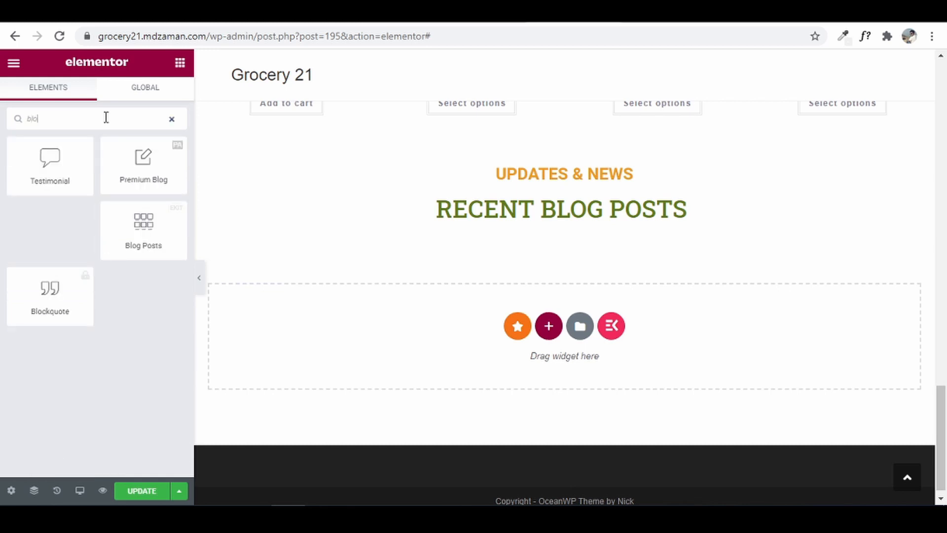
text(g post)
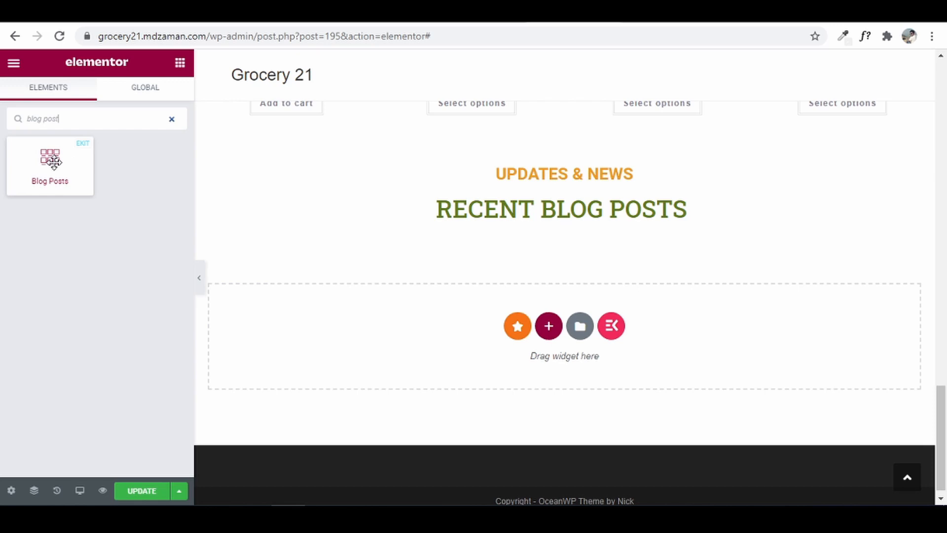
drag(54, 163, 583, 223)
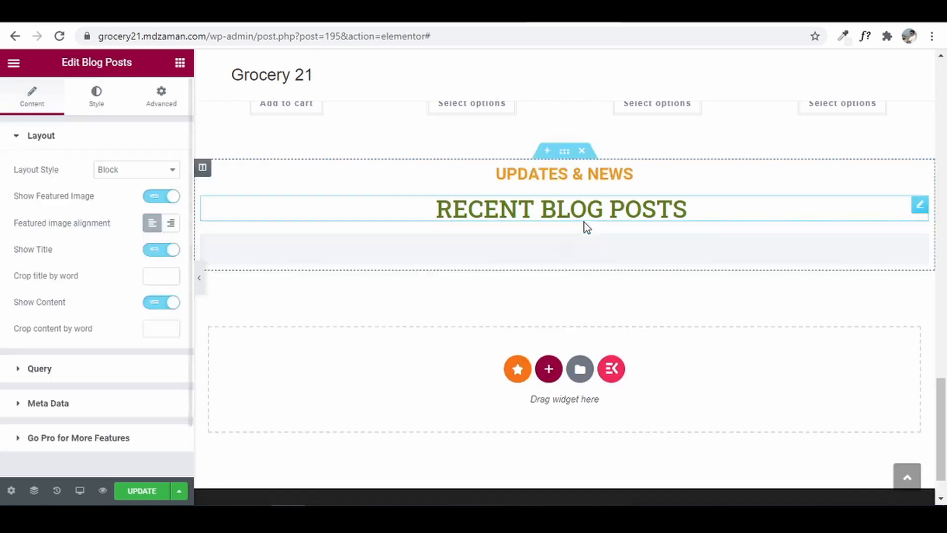
click(127, 180)
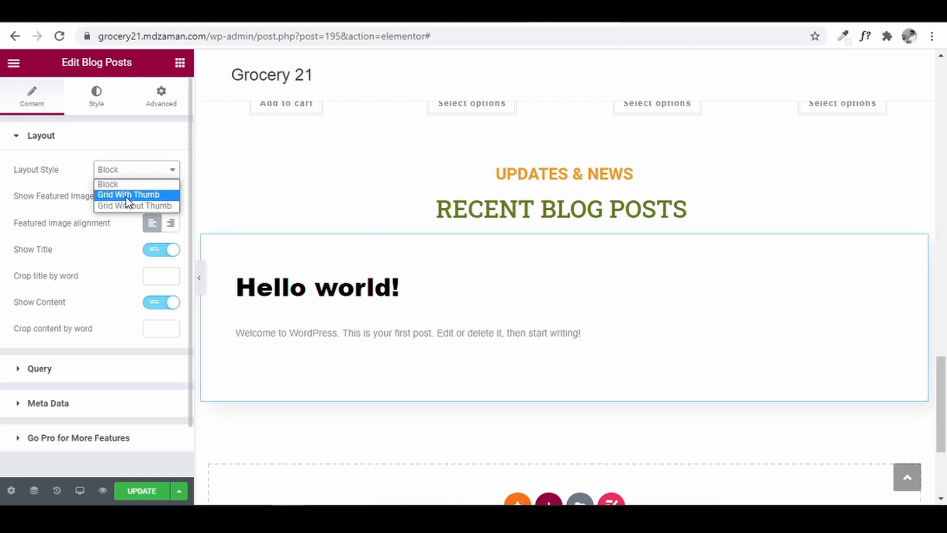
click(127, 194)
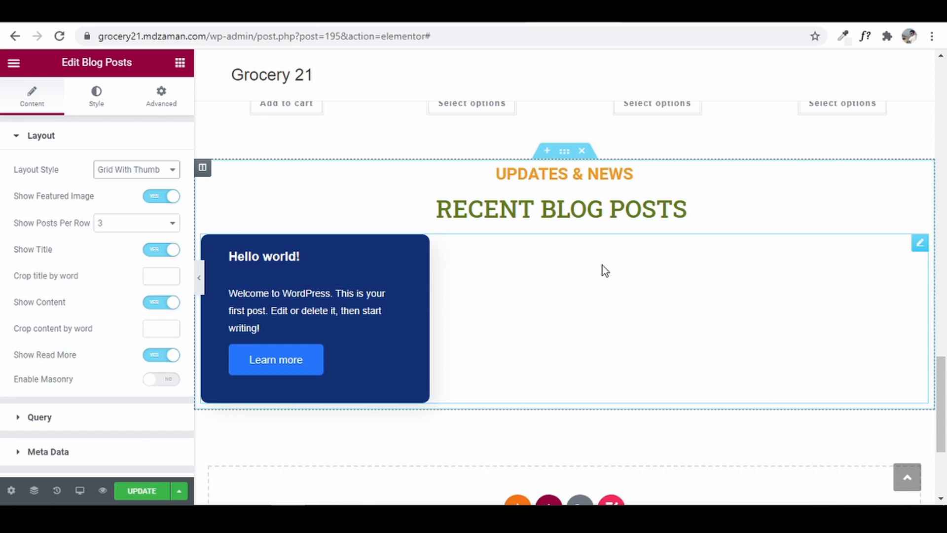
click(132, 492)
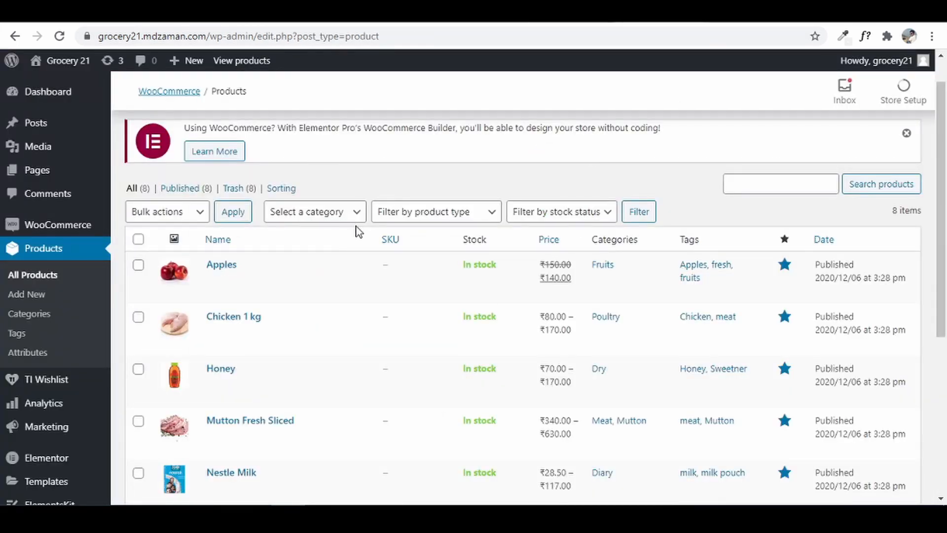
- Move the Hello world! post to the Trash with Bulk actions, then start a new post
mouse_move(58, 133)
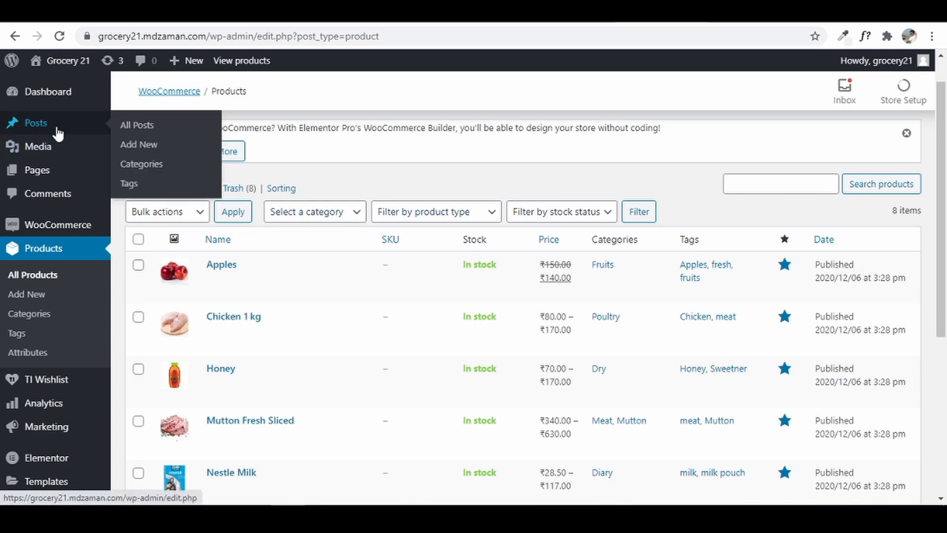
click(146, 127)
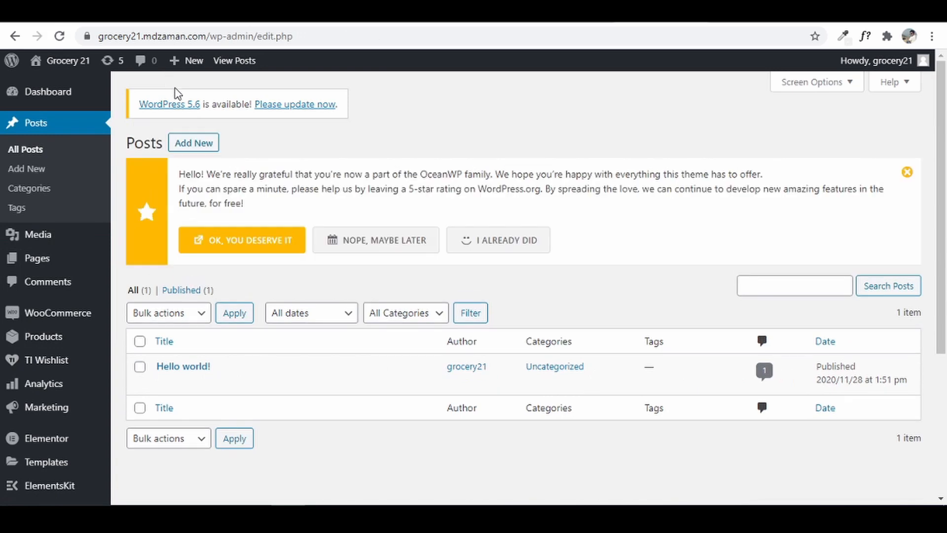
mouse_move(186, 361)
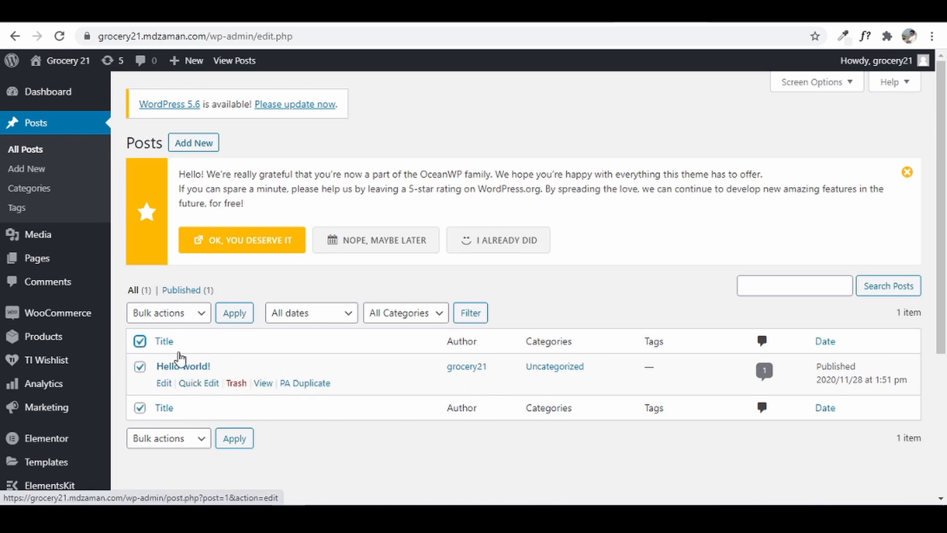
click(179, 316)
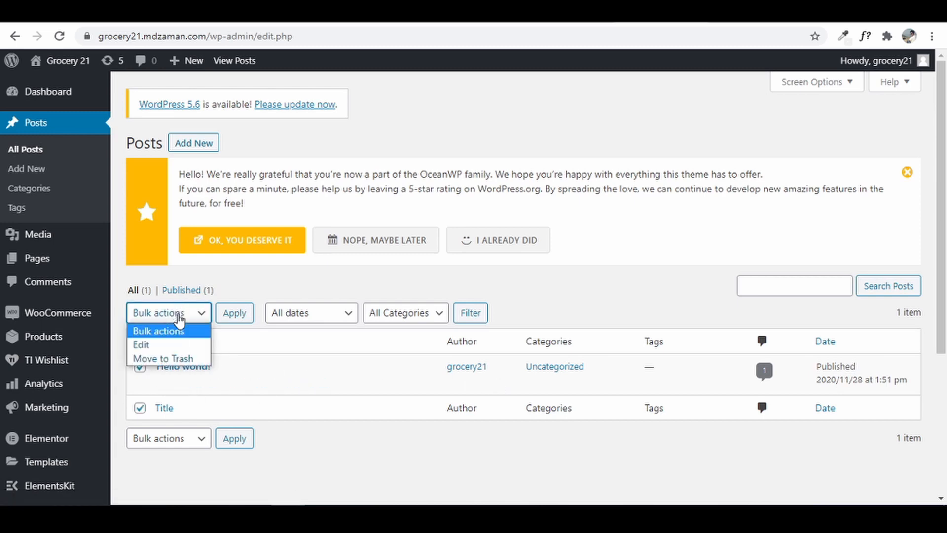
click(174, 360)
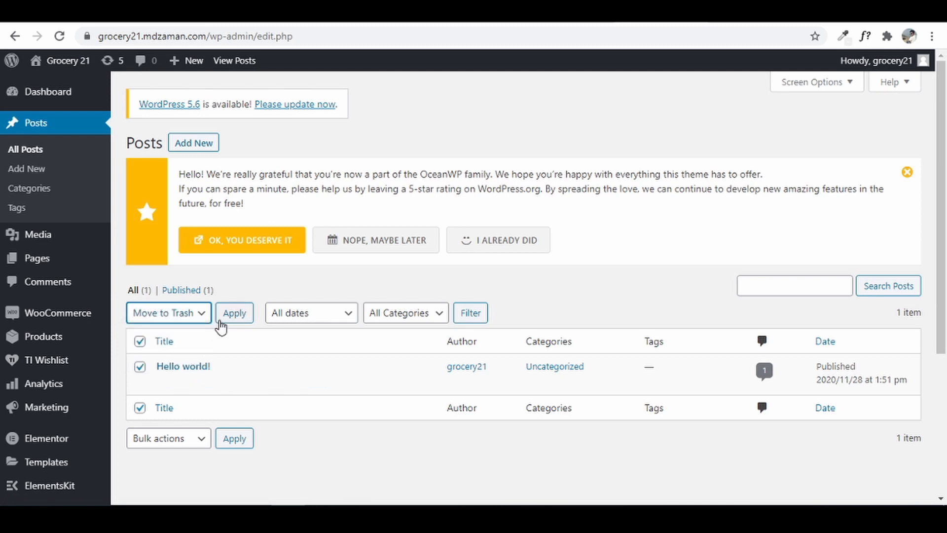
click(222, 321)
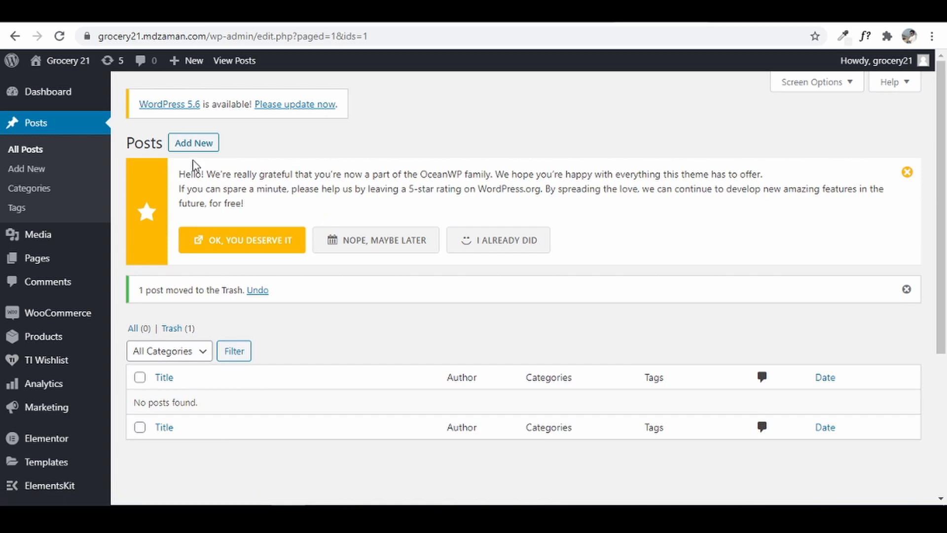
click(194, 150)
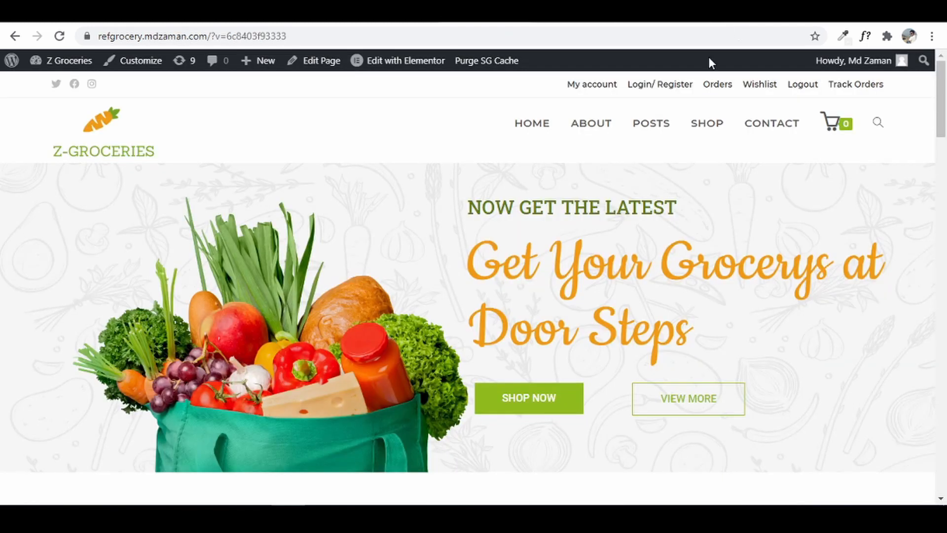
- From the Z-Groceries POSTS listing, open Zero Waste Fashion Design and copy its full title
click(637, 125)
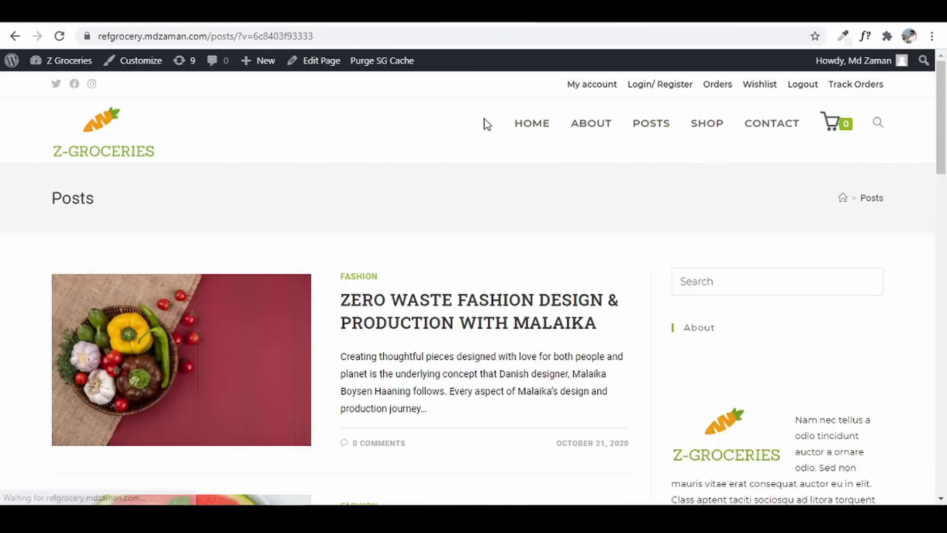
mouse_move(942, 133)
mouse_down()
mouse_move(914, 298)
mouse_move(938, 148)
mouse_up()
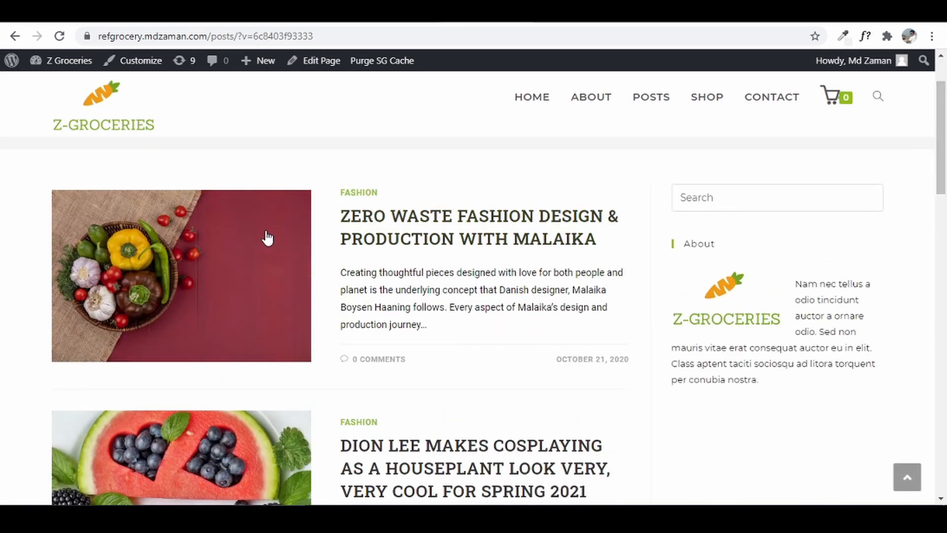
click(251, 243)
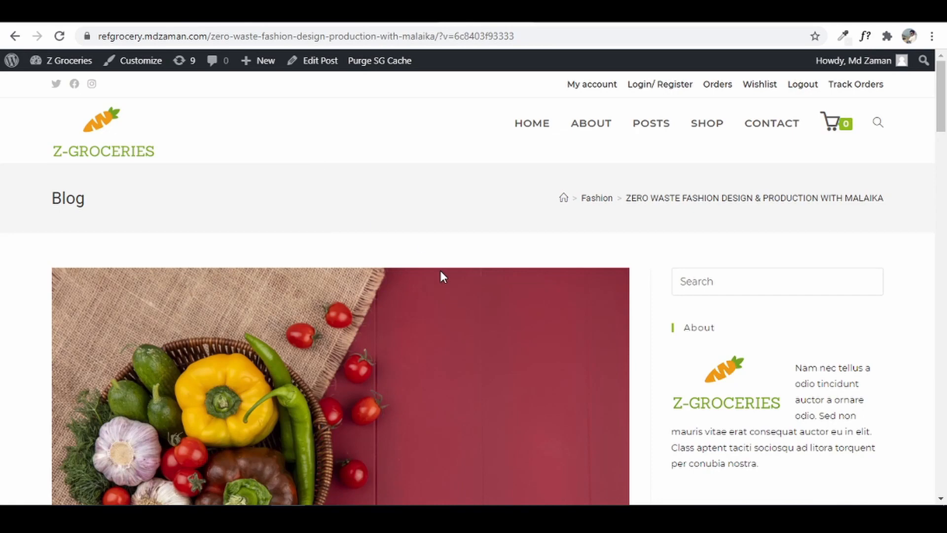
scroll(440, 272, down, 6)
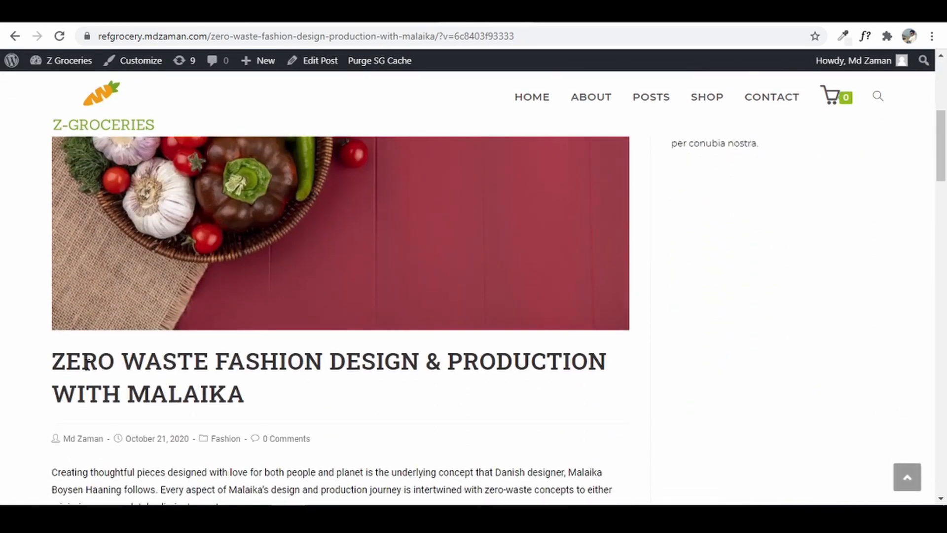
drag(54, 369, 254, 419)
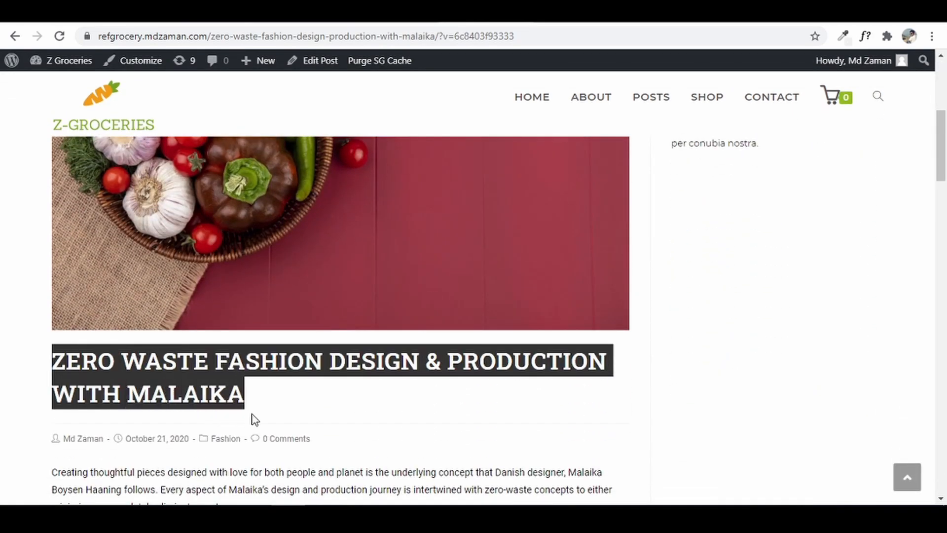
right_click(180, 373)
click(238, 382)
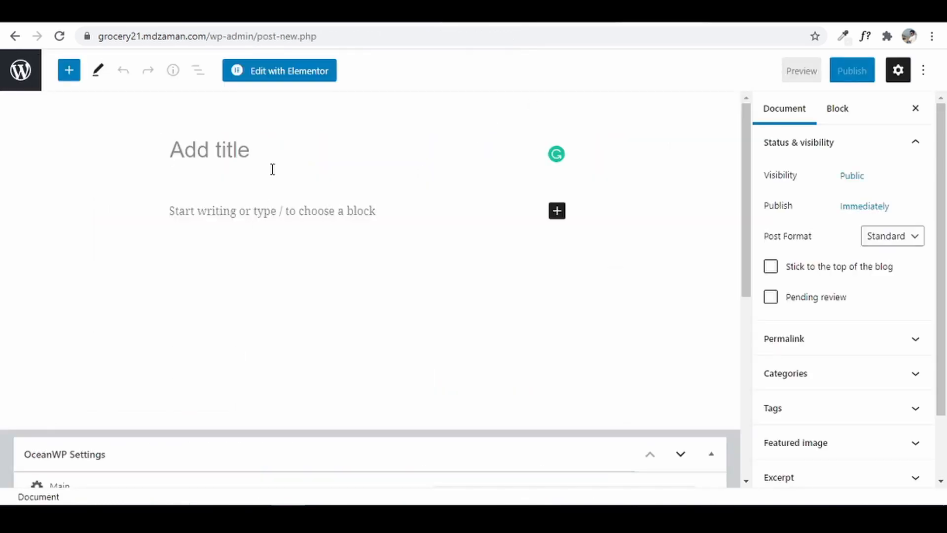
- Title the post ZERO WASTE FASHION DESIGN & PRODUCTION WITH MALAIKA and copy the Z-Groceries article body
key(ctrl+v)
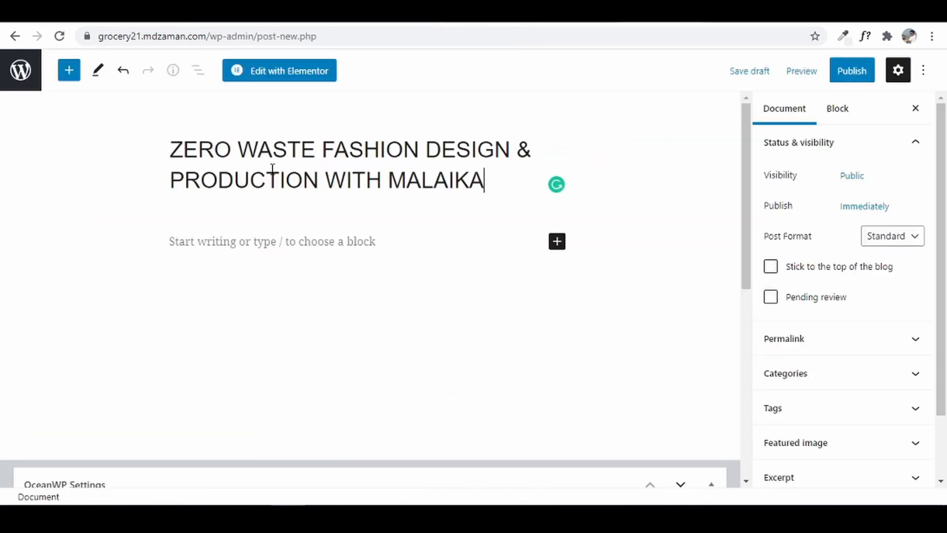
click(255, 243)
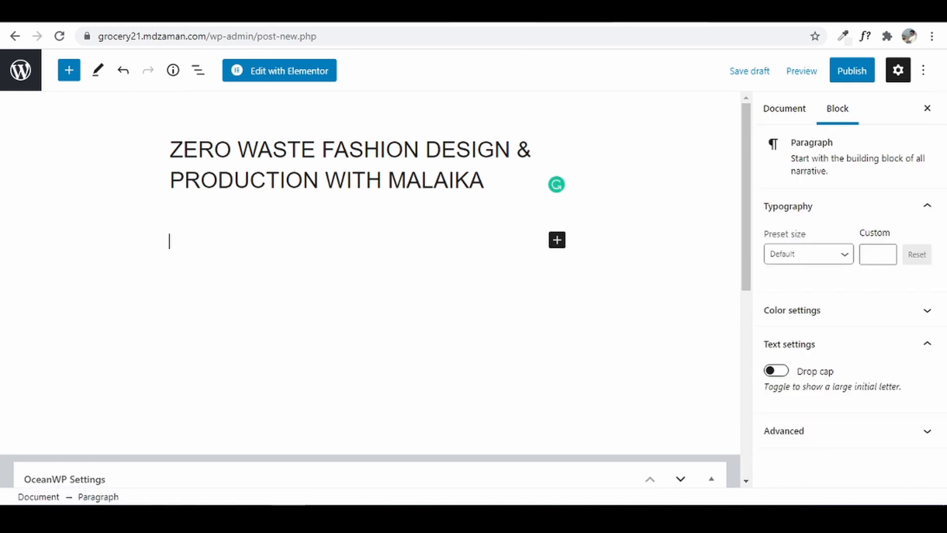
click(513, 13)
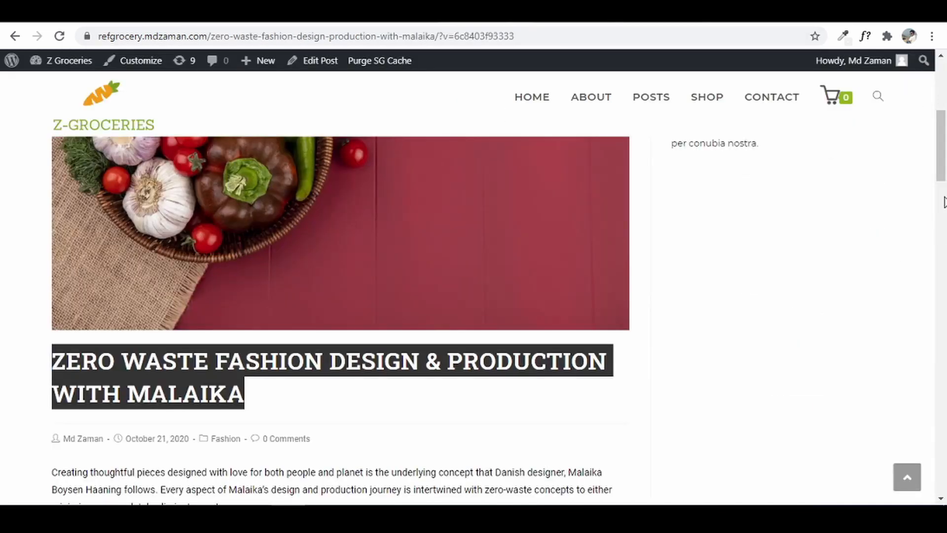
scroll(937, 158, down, 5)
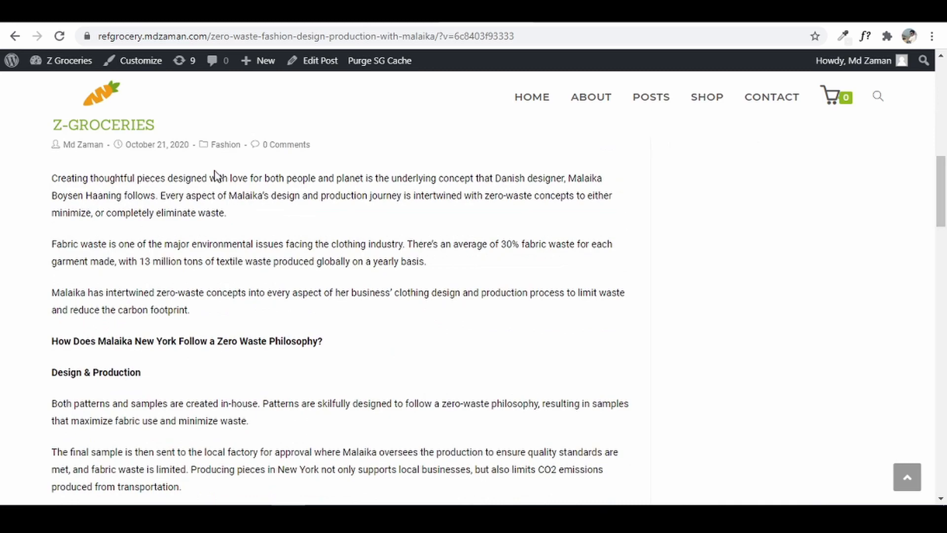
drag(55, 182, 530, 148)
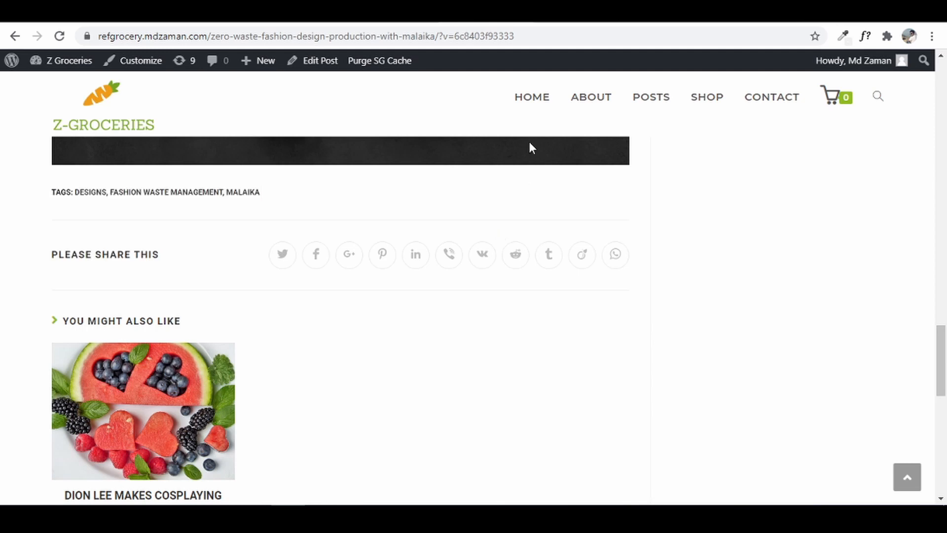
scroll(368, 228, up, 5)
right_click(370, 227)
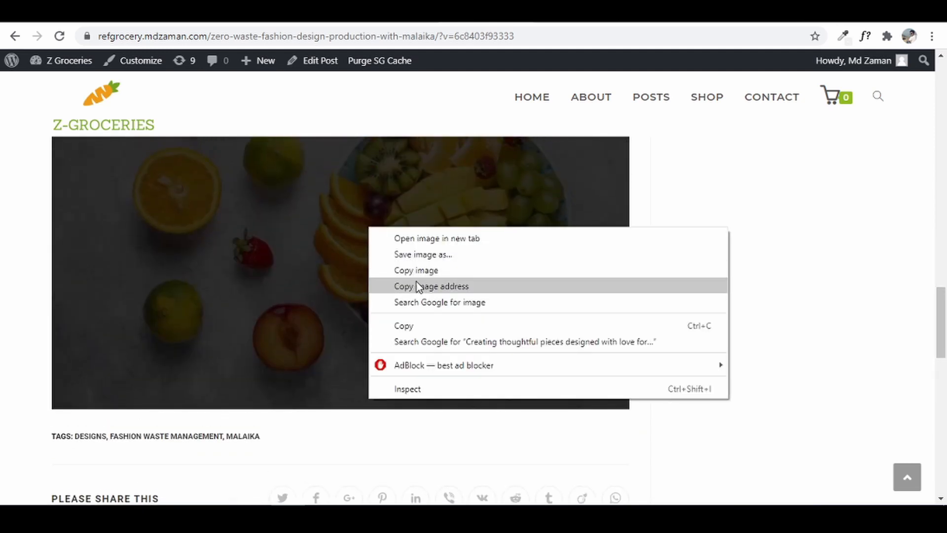
click(416, 326)
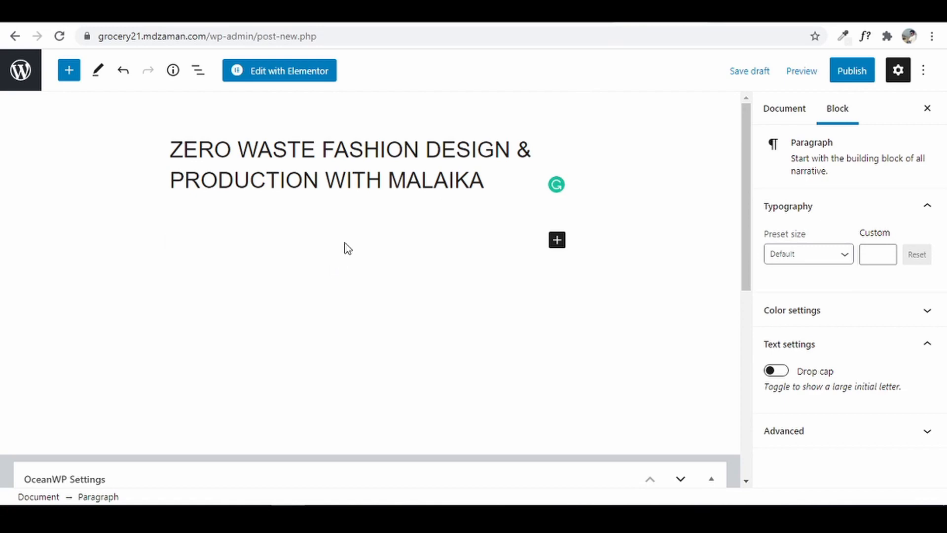
- Paste the article text and fruit image into the post body and begin publishing
key(ctrl+v)
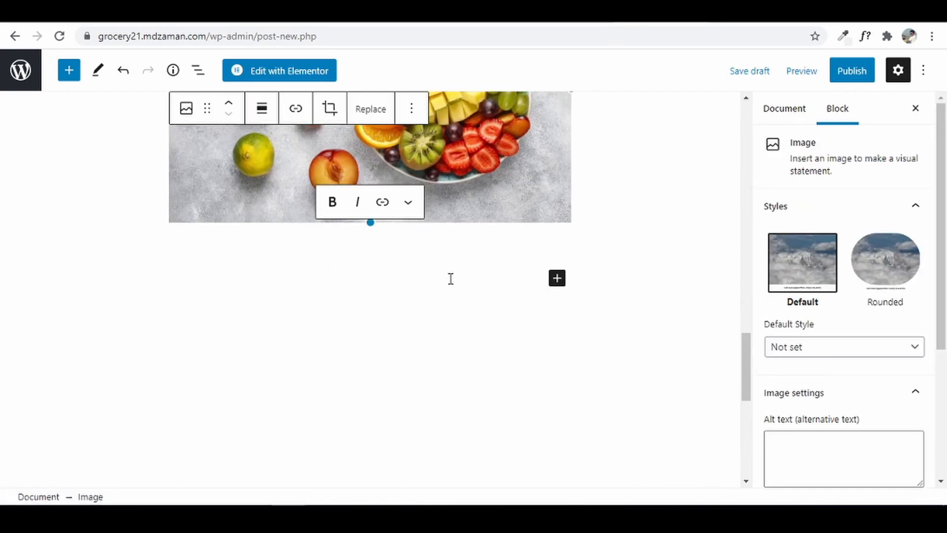
drag(745, 363, 789, 146)
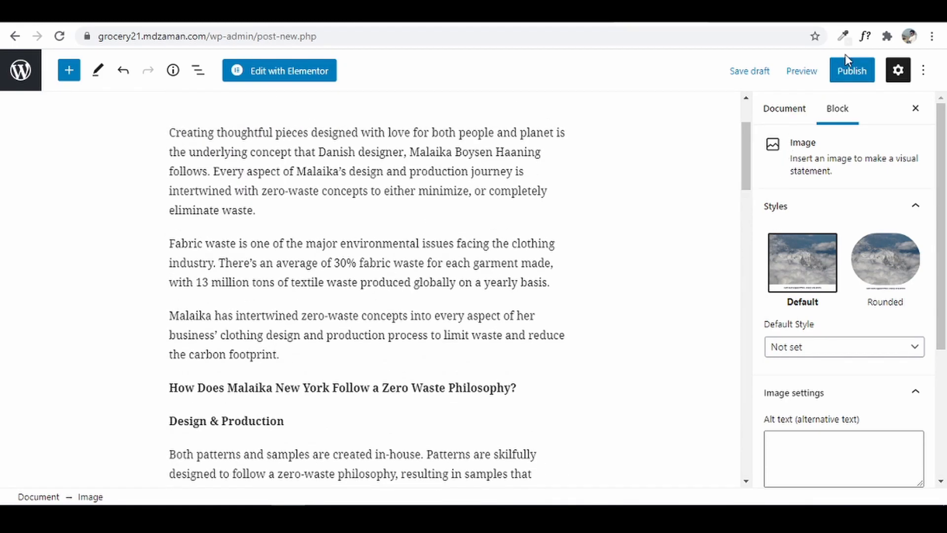
click(844, 74)
- Publish the post, view it live, and return to the editor
click(794, 74)
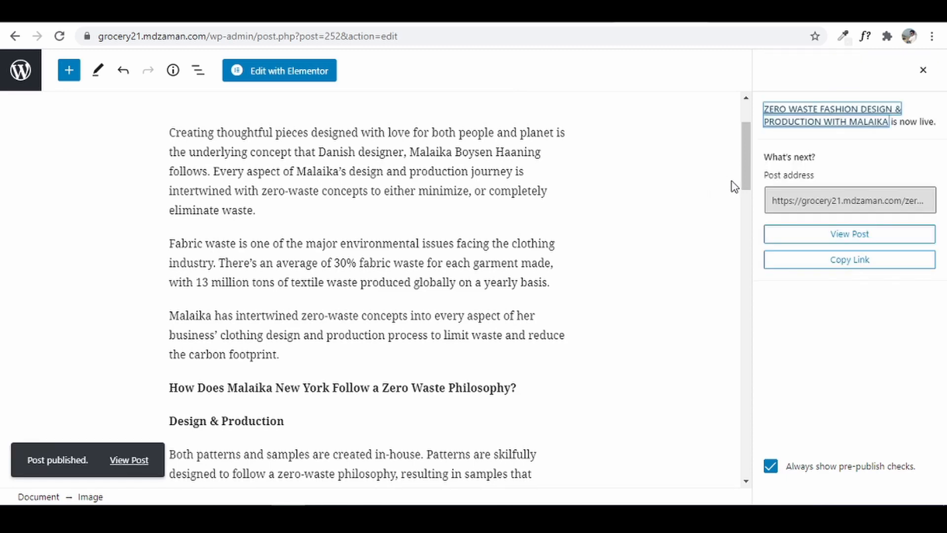
right_click(132, 461)
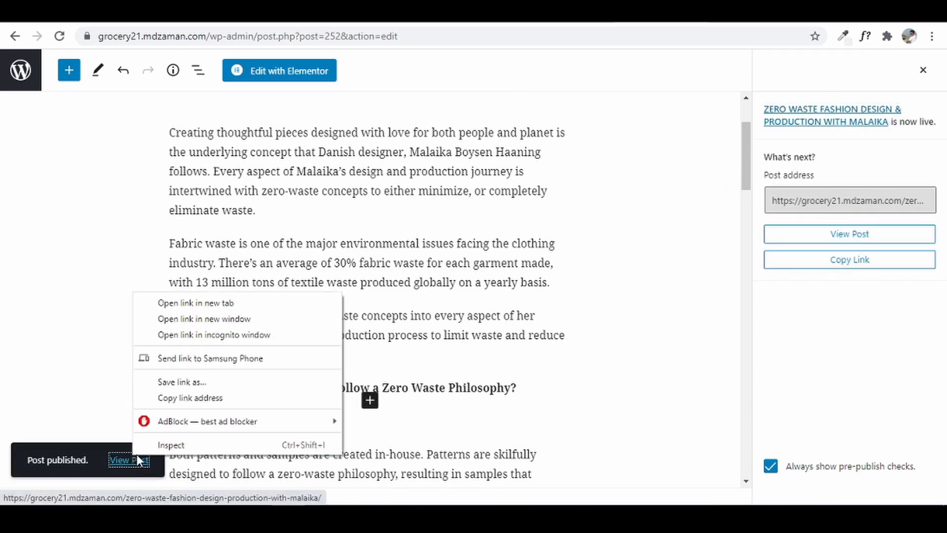
click(269, 310)
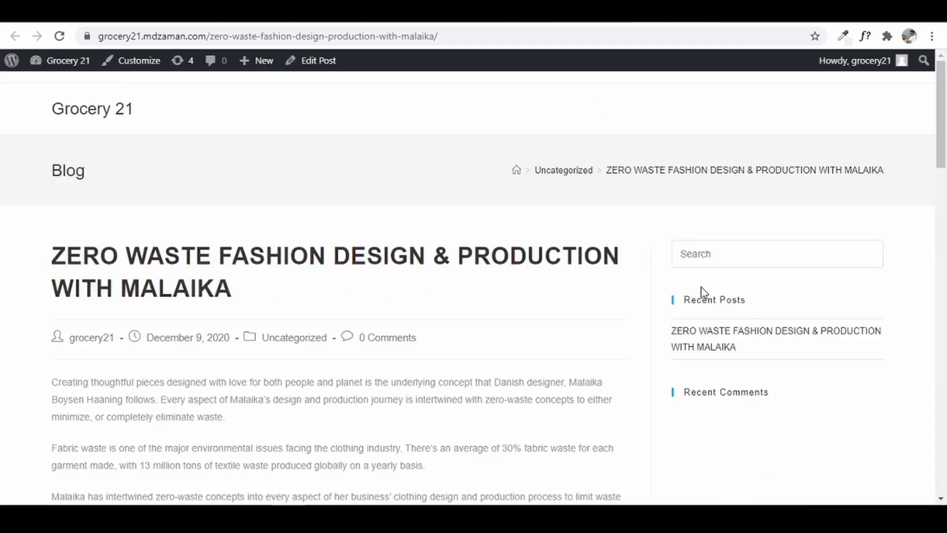
mouse_move(941, 118)
mouse_down()
mouse_move(912, 262)
mouse_move(942, 182)
mouse_move(945, 115)
mouse_up()
click(587, 12)
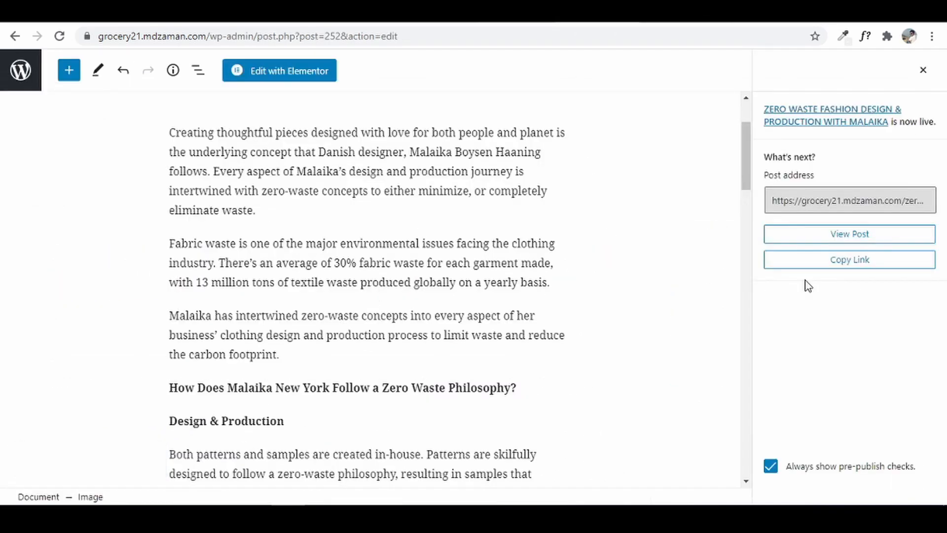
click(925, 71)
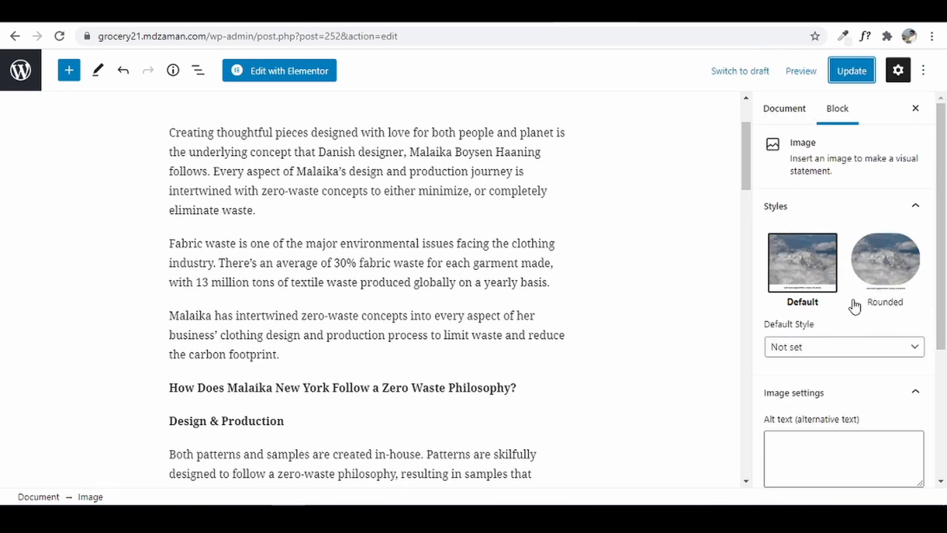
- Set the vegetable basket photo Post-2.jpg as the post's featured image
click(783, 109)
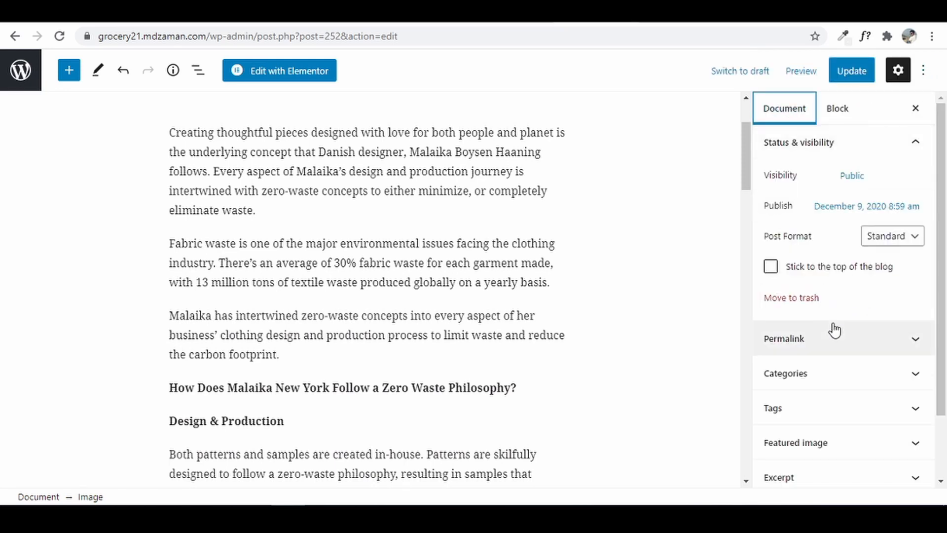
click(824, 447)
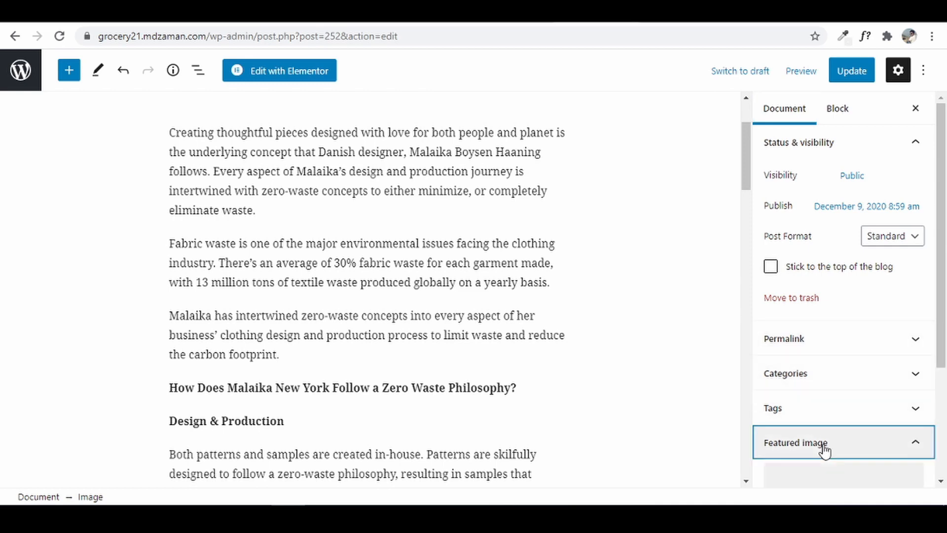
scroll(823, 444, down, 3)
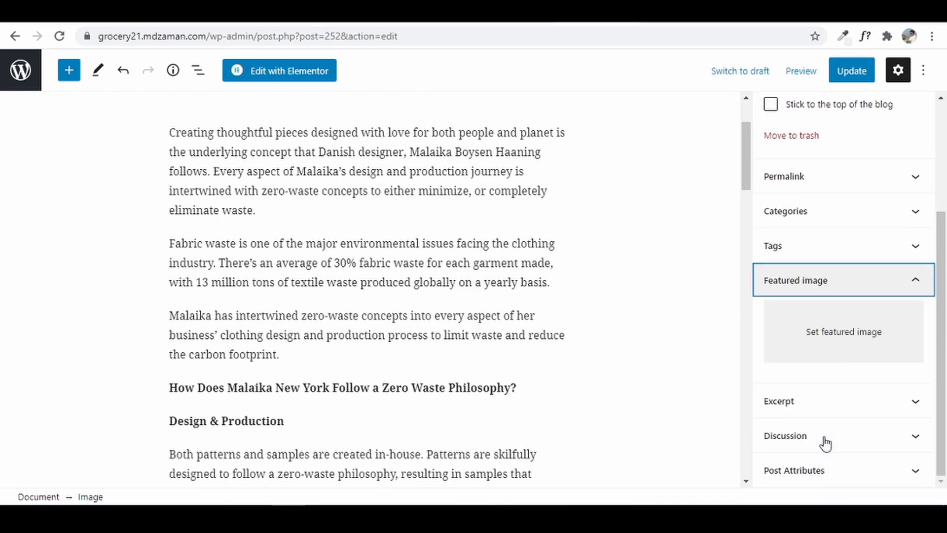
click(844, 334)
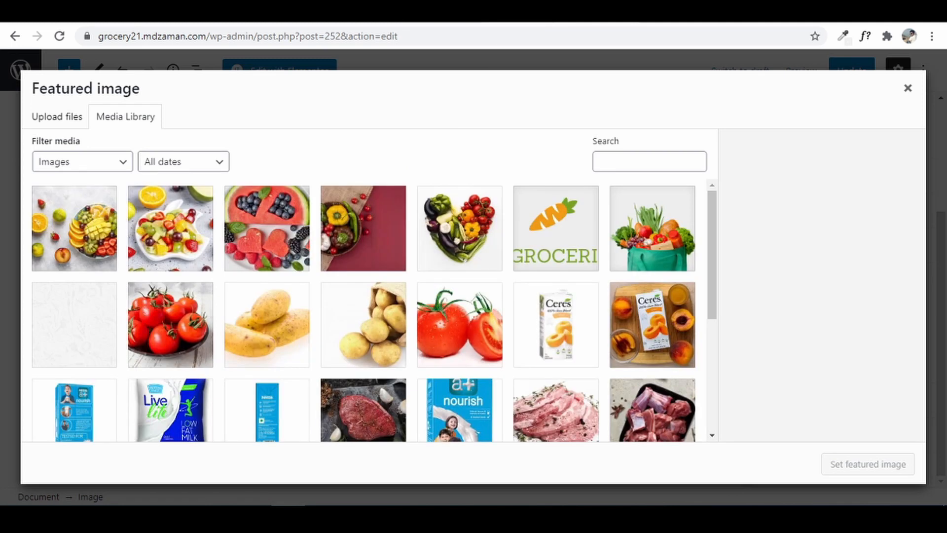
click(444, 12)
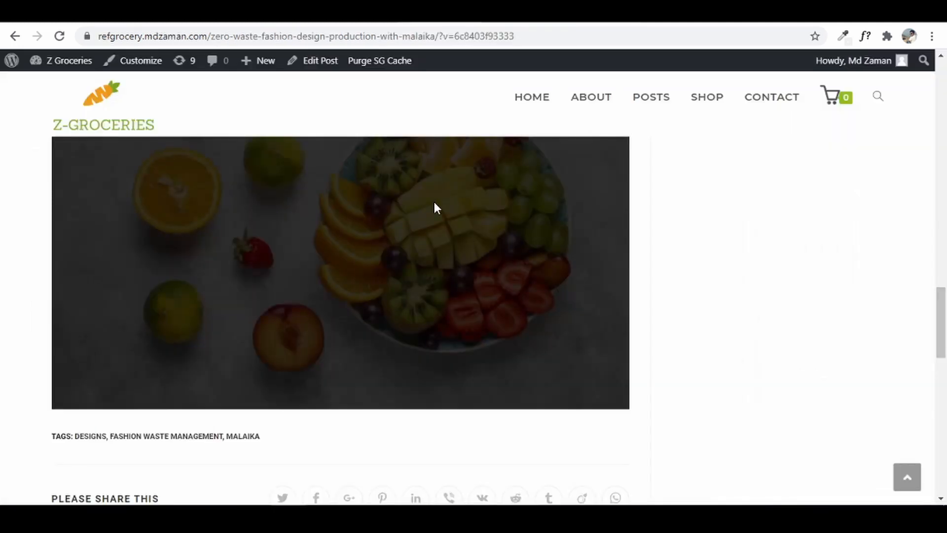
key(F5)
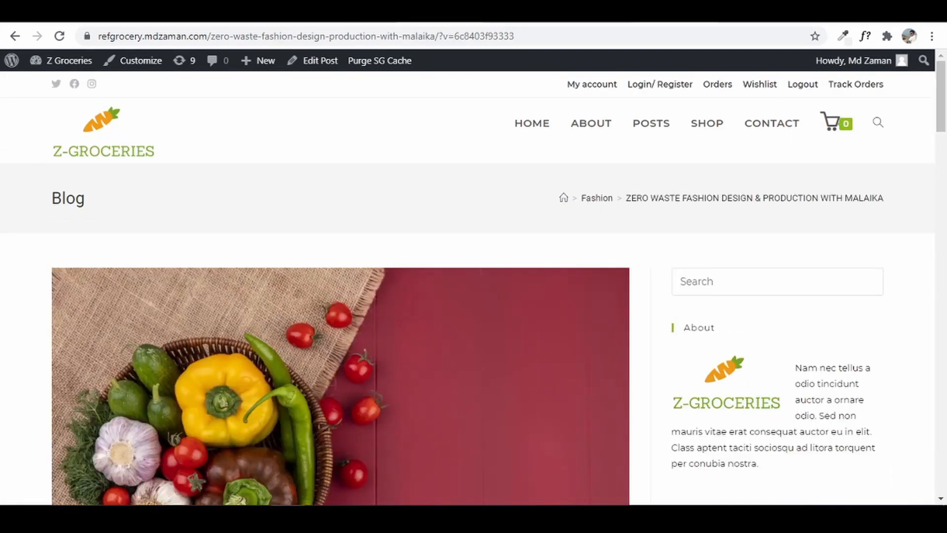
click(685, 12)
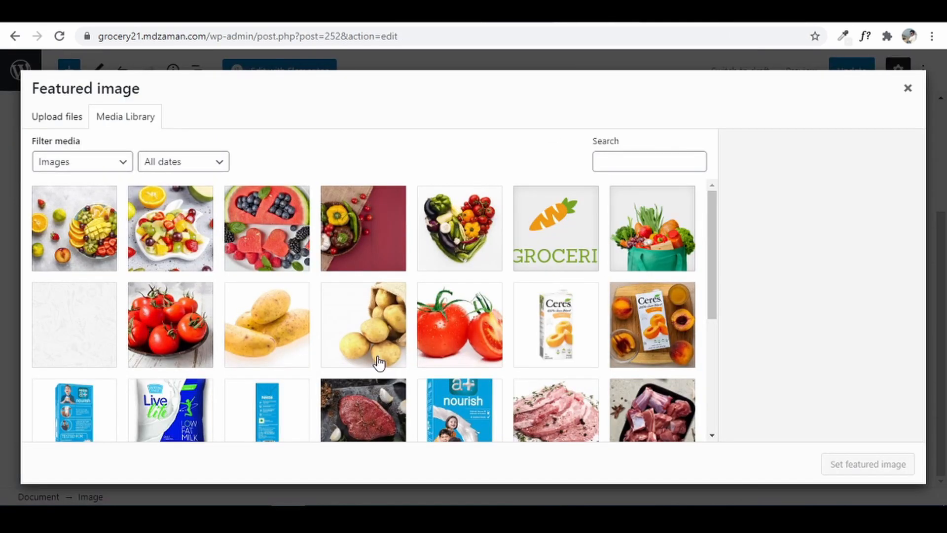
click(384, 229)
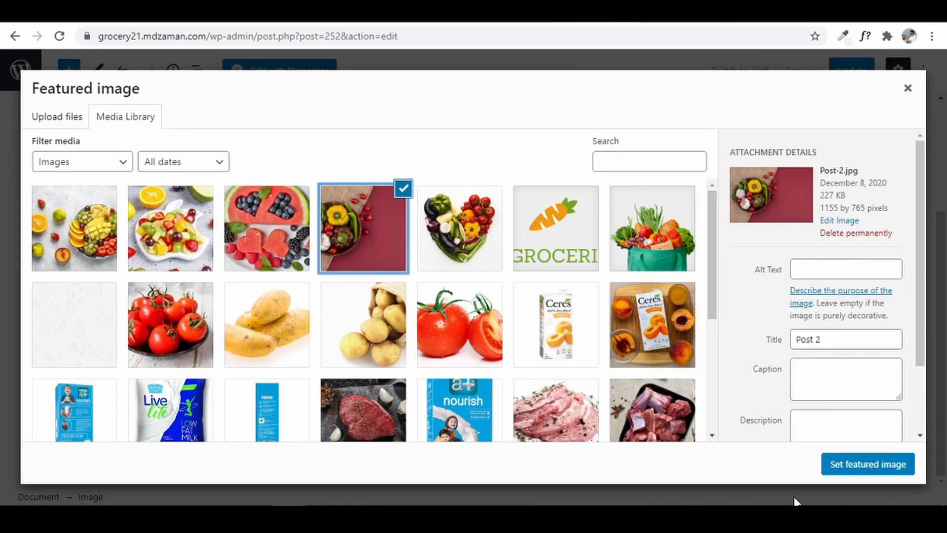
click(863, 465)
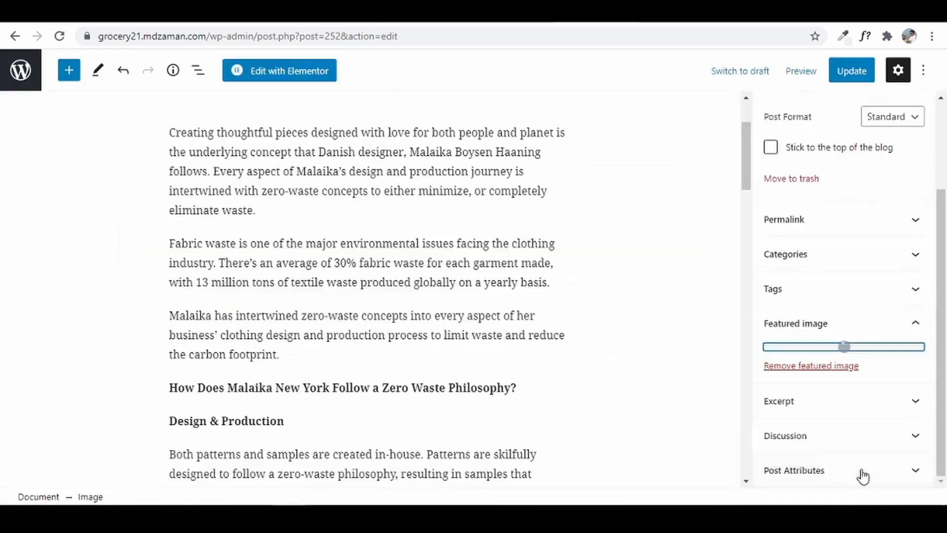
- Update the post, check it live in a new tab, and return to the editor
click(850, 72)
scroll(552, 219, up, 2)
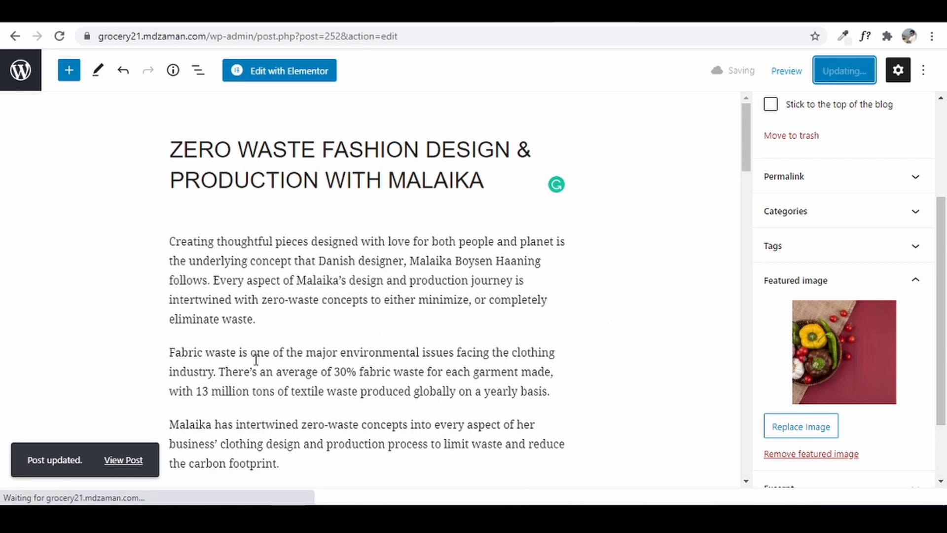
right_click(117, 460)
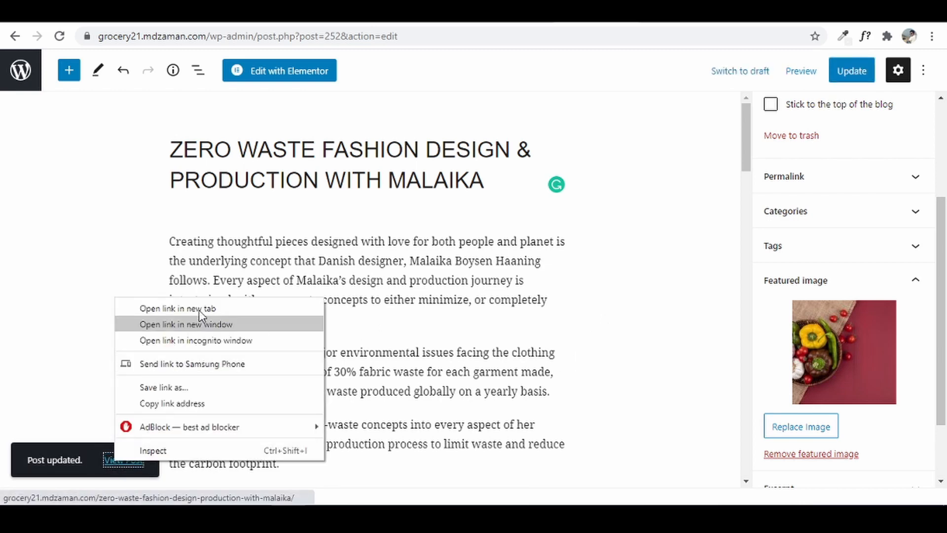
click(205, 315)
click(610, 13)
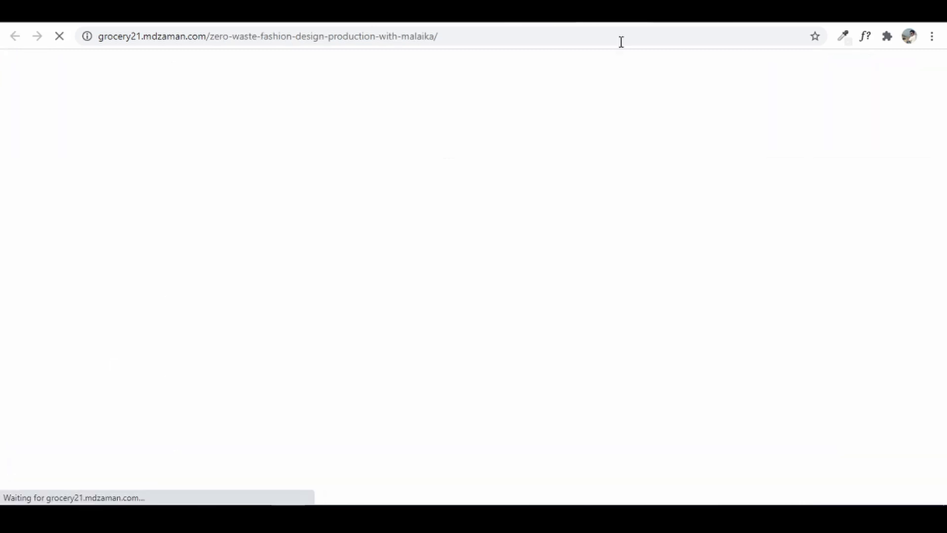
drag(943, 134, 643, 84)
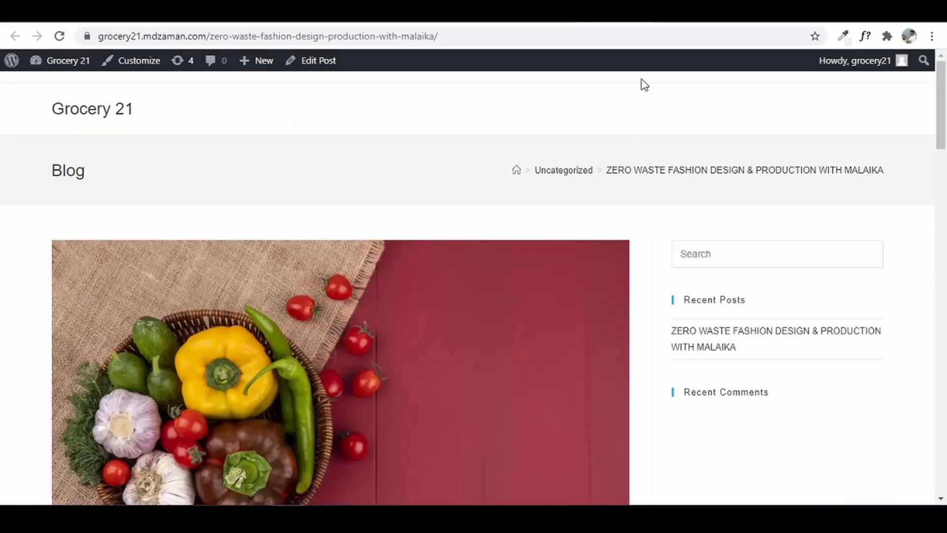
click(640, 22)
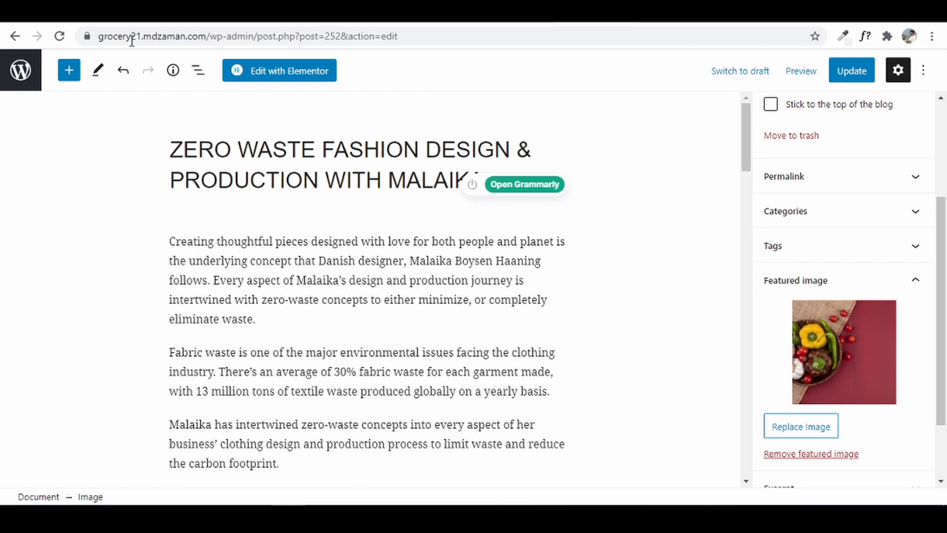
- Create a new post titled with the Dion Lee houseplant cosplay article's title from the reference site
click(23, 69)
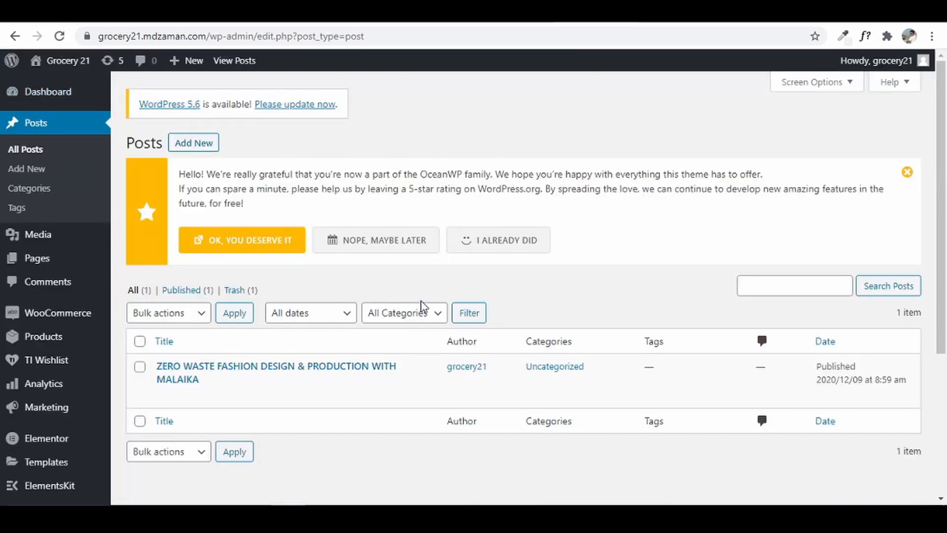
click(194, 148)
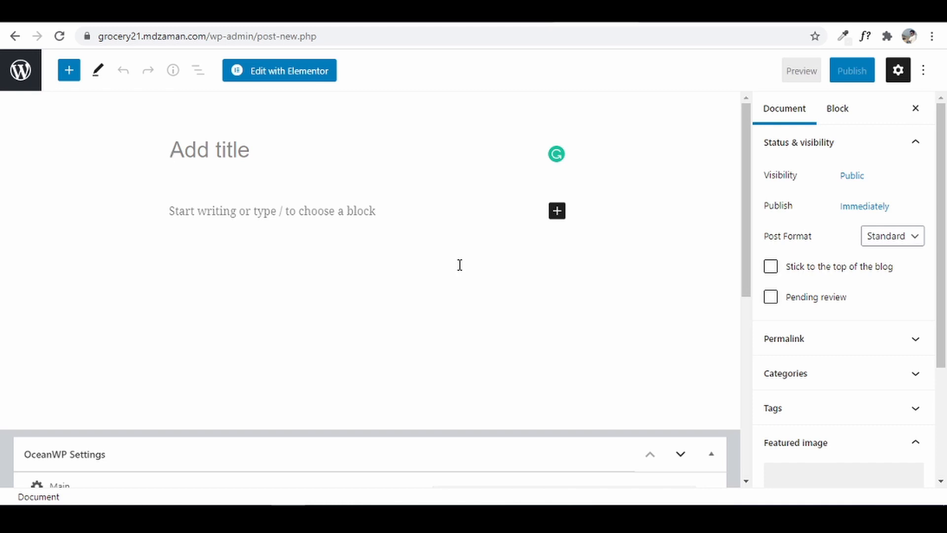
click(444, 11)
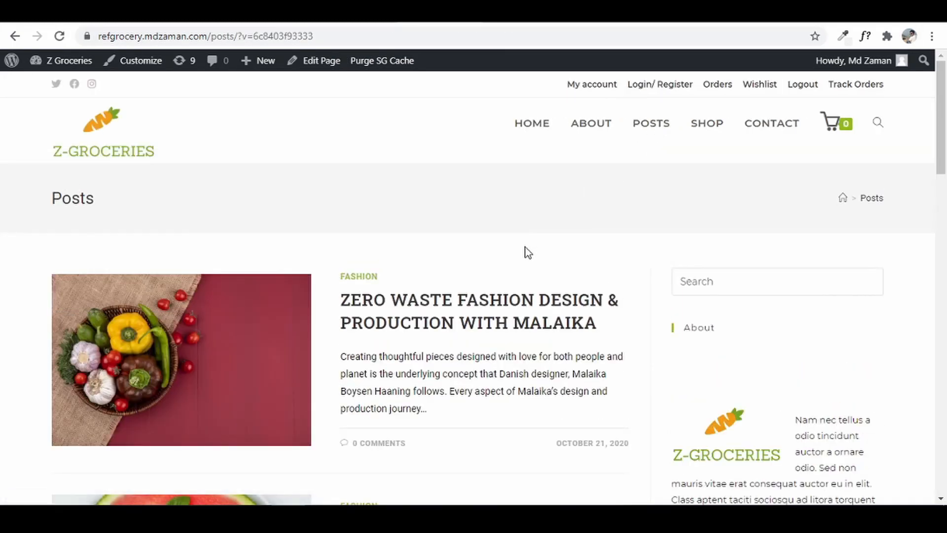
scroll(526, 253, down, 2)
scroll(527, 251, down, 3)
click(414, 342)
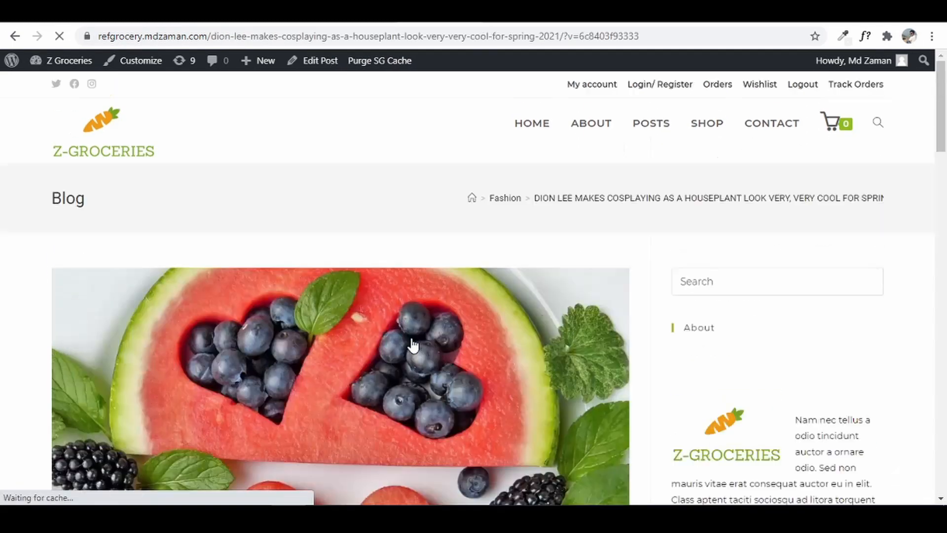
scroll(413, 346, down, 7)
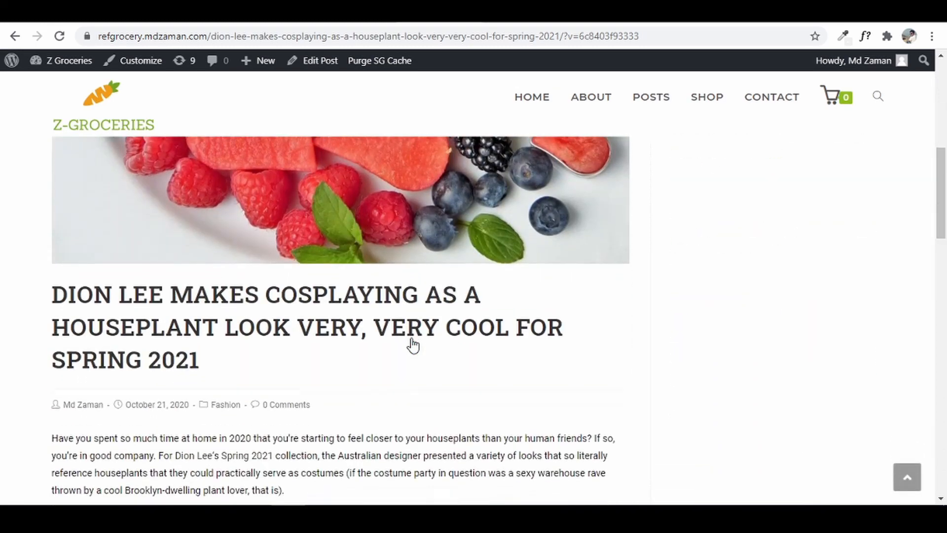
drag(53, 295, 233, 371)
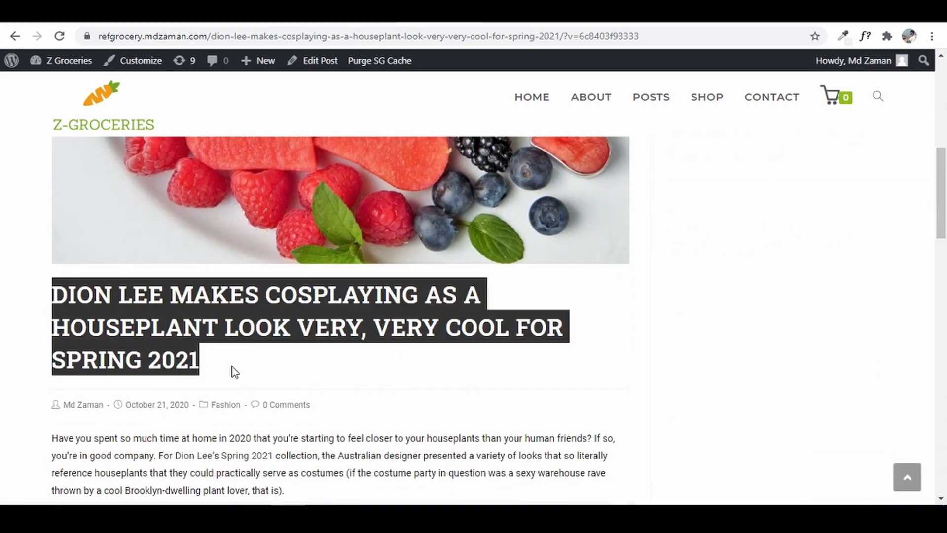
right_click(162, 328)
click(195, 338)
click(538, 10)
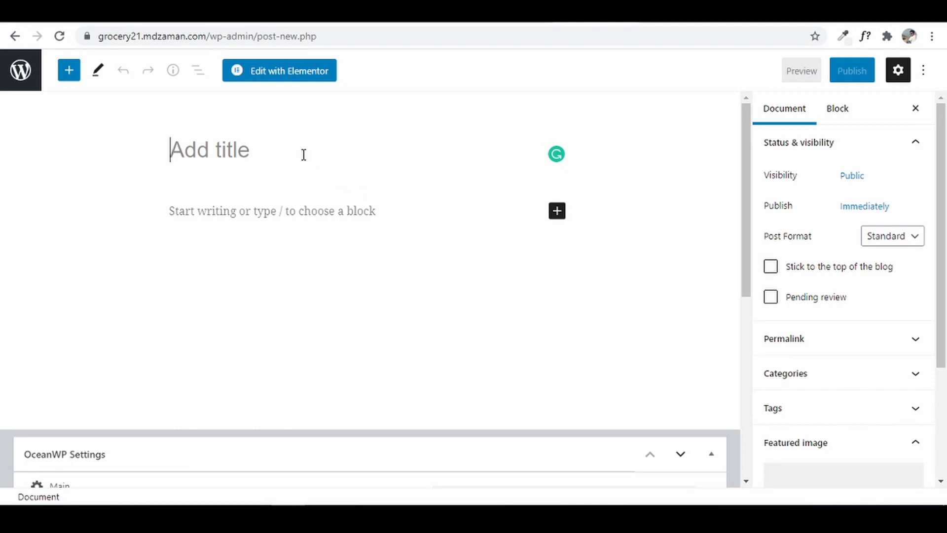
key(ctrl+v)
- Copy the Dion Lee article body and paste it into the post's paragraph block
click(285, 269)
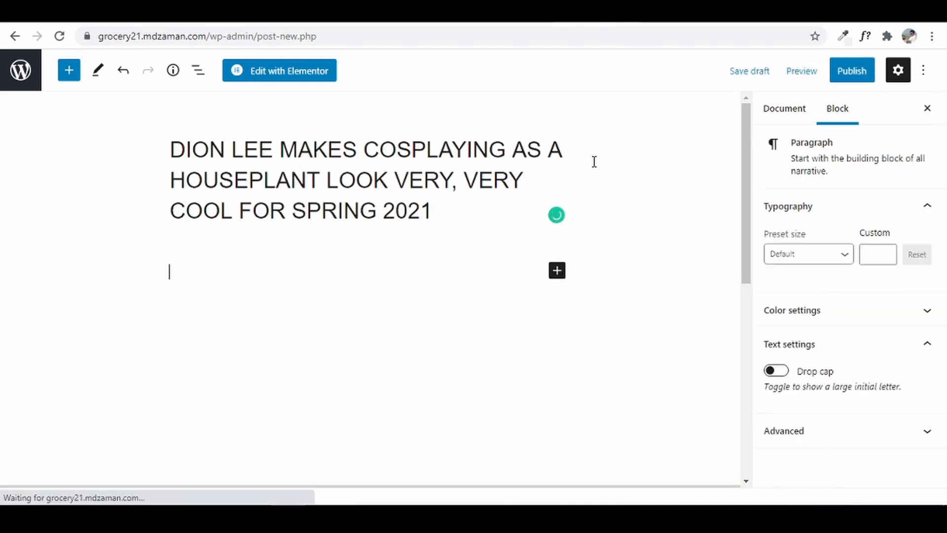
scroll(405, 184, down, 5)
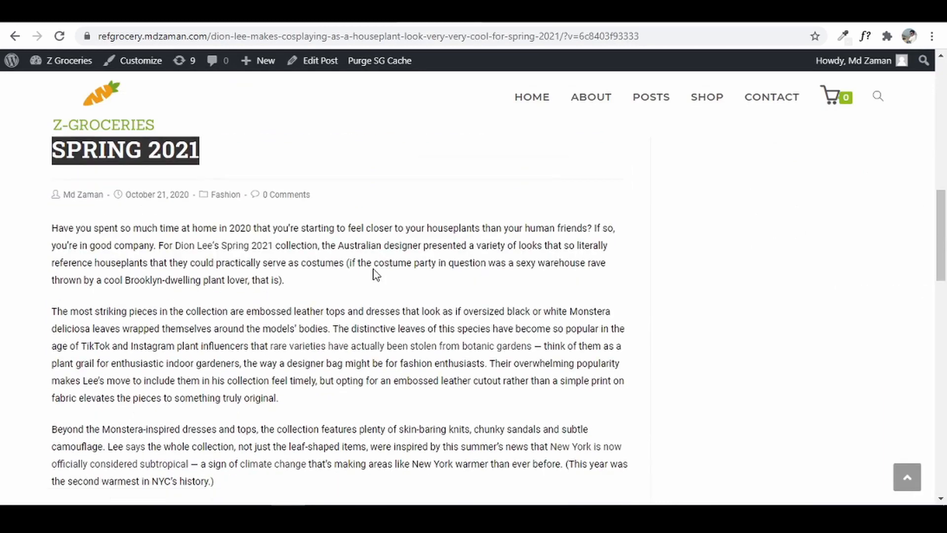
drag(52, 186, 564, 317)
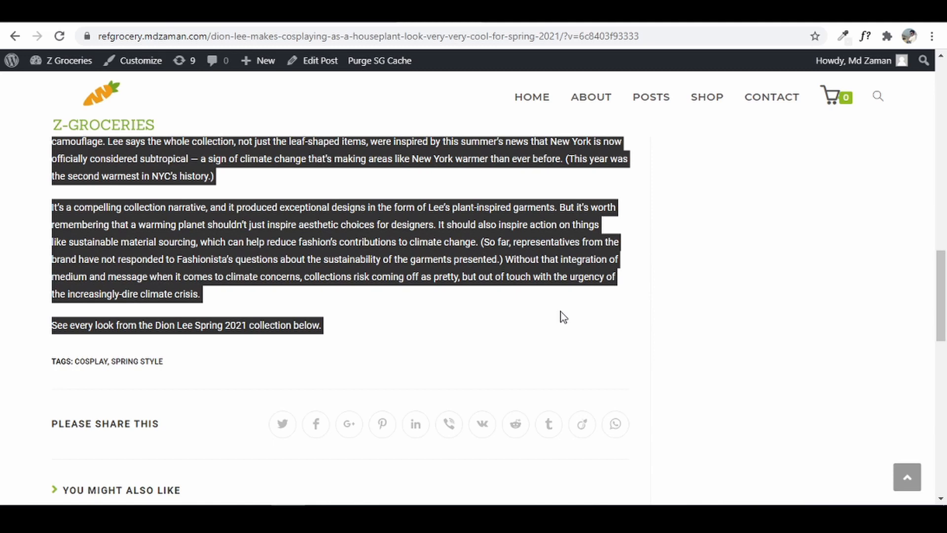
right_click(388, 235)
click(447, 246)
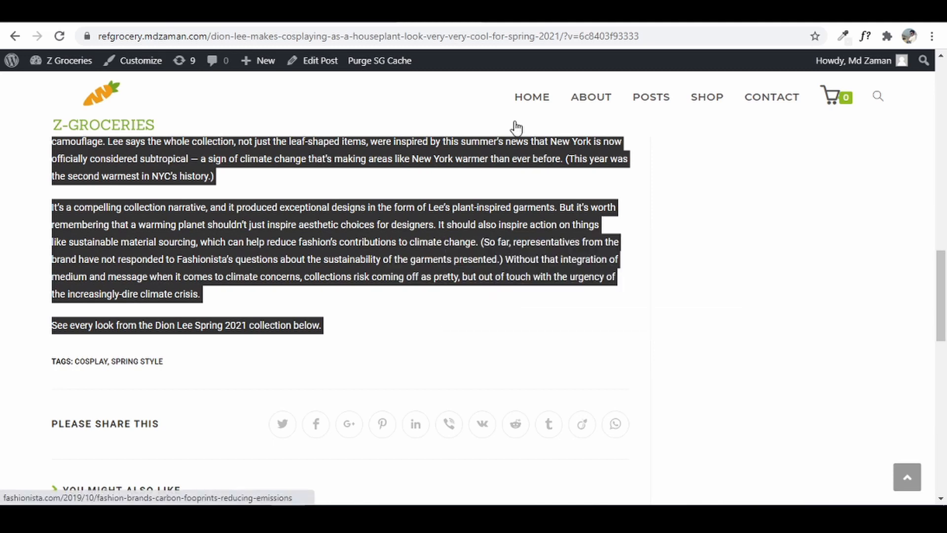
click(591, 14)
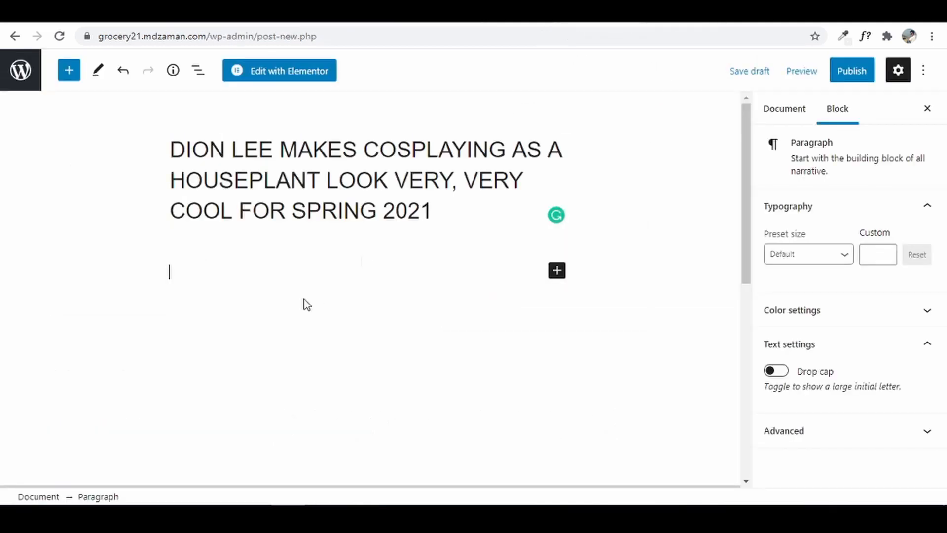
right_click(187, 272)
click(281, 137)
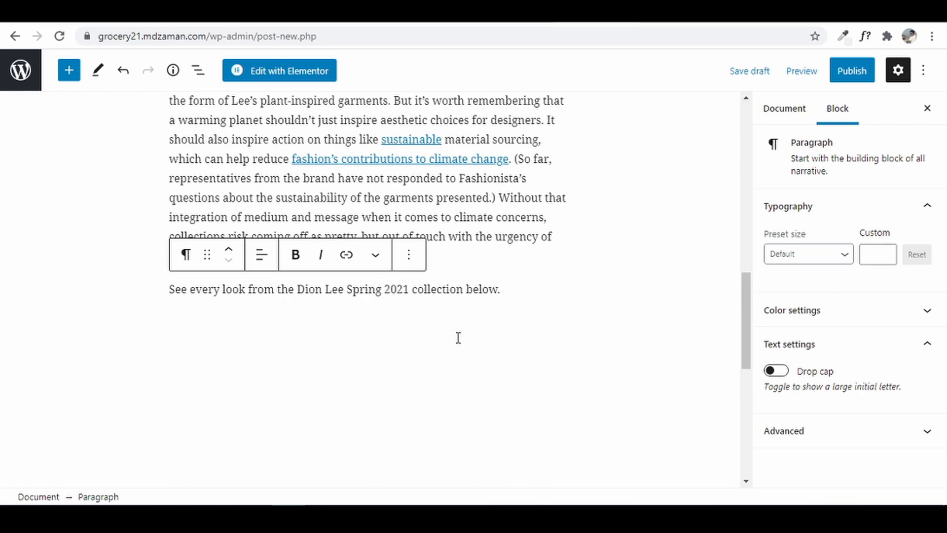
- Expand the post's Categories and Tags panels and create a new category named cosplay
click(787, 110)
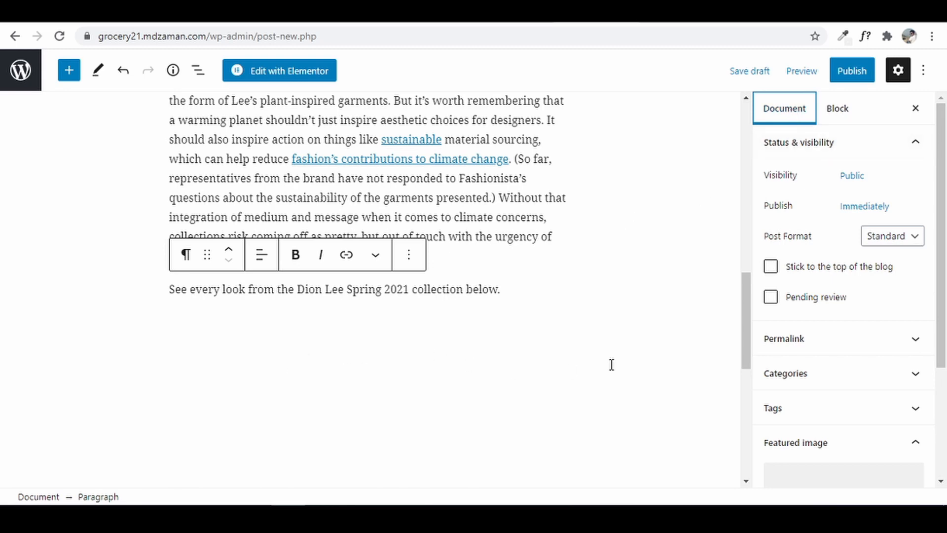
click(833, 375)
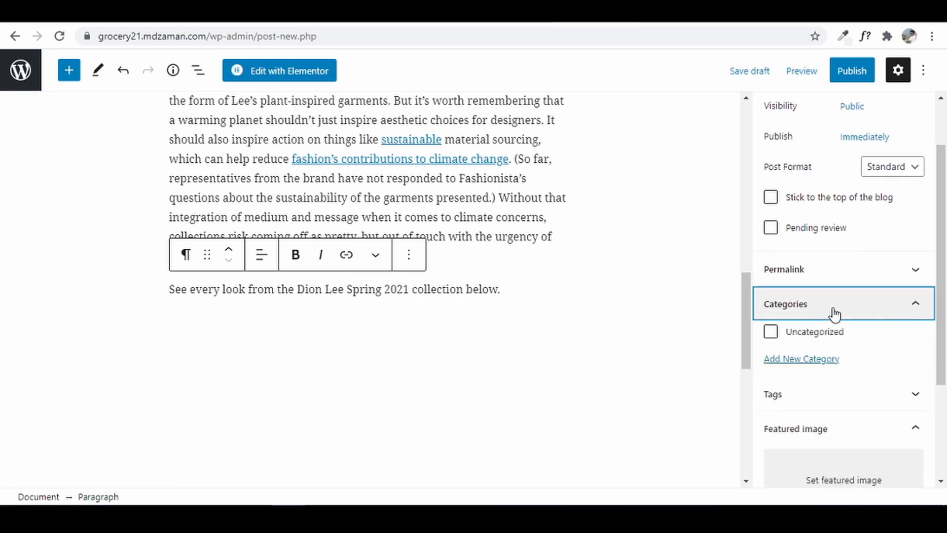
click(789, 399)
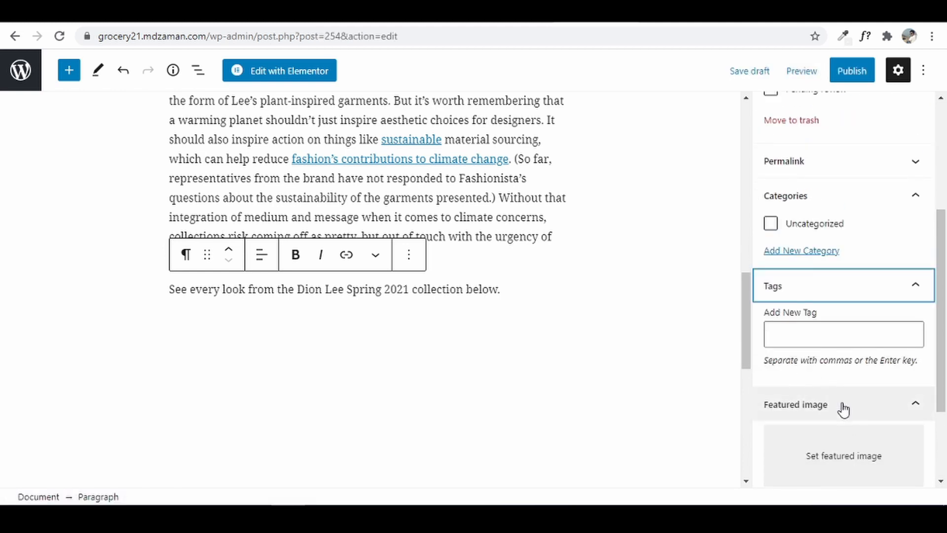
click(794, 252)
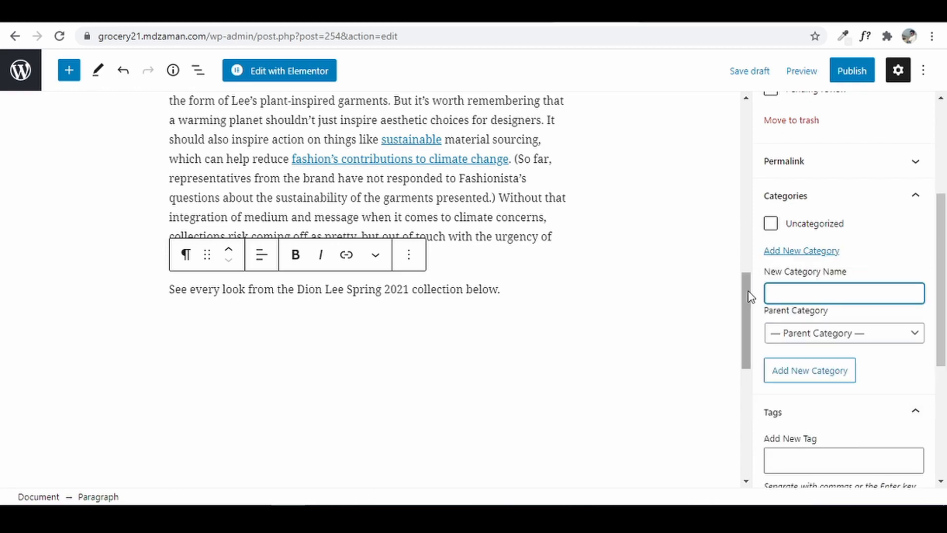
drag(744, 296, 769, 116)
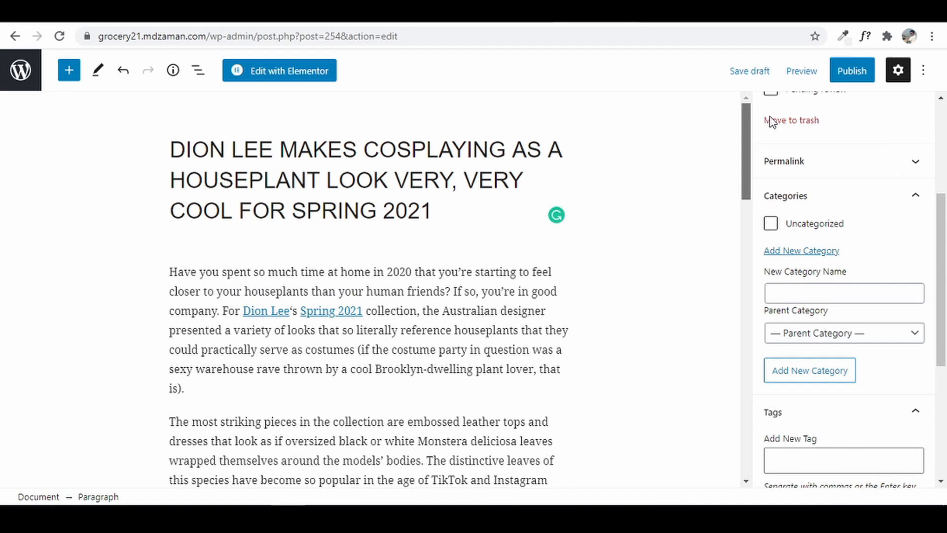
drag(772, 121, 763, 167)
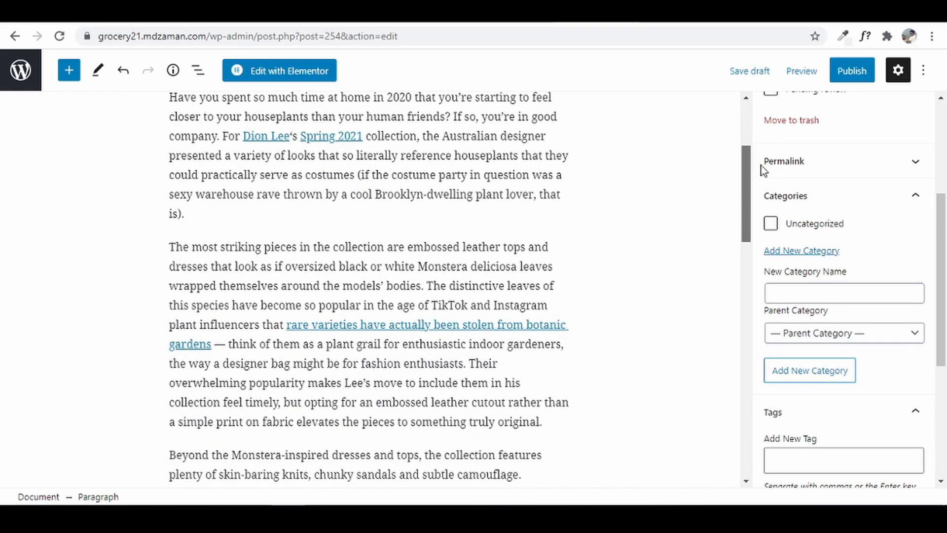
click(828, 295)
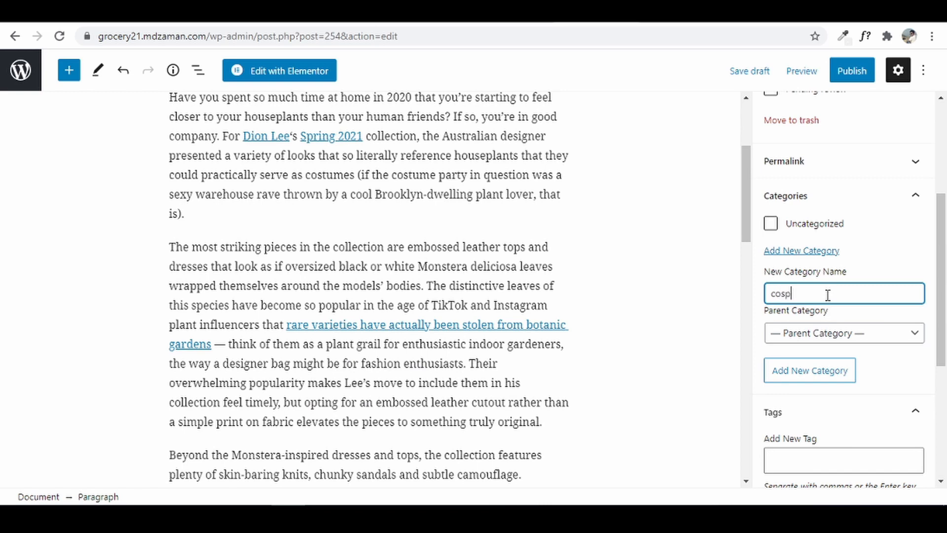
text(cosplay)
click(828, 375)
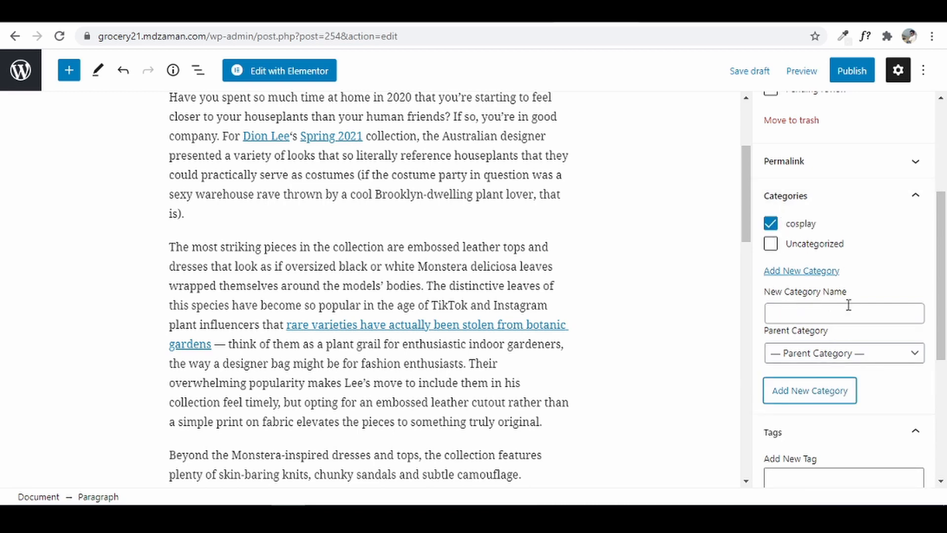
- Add the tags cosplay, spring and plant to the post
scroll(847, 304, down, 3)
click(848, 347)
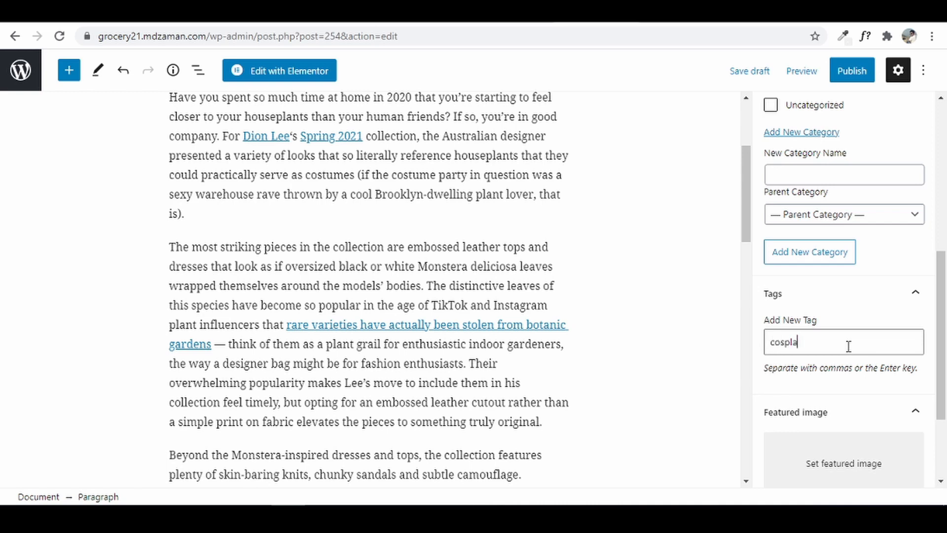
key(Return)
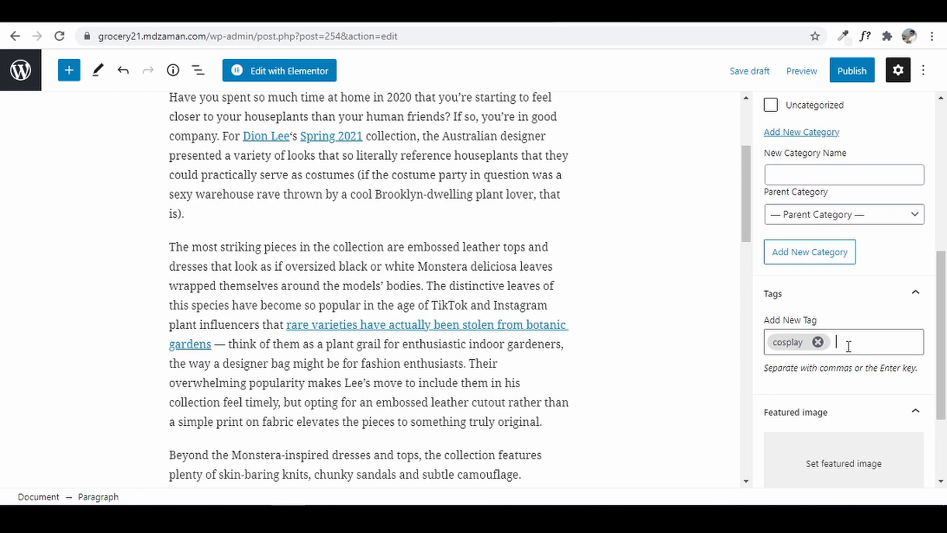
text(spring)
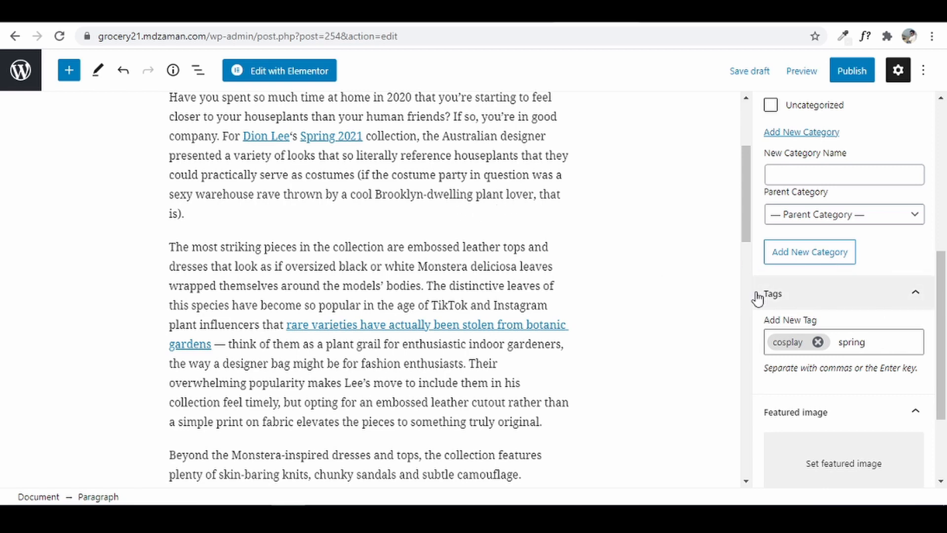
key(Return)
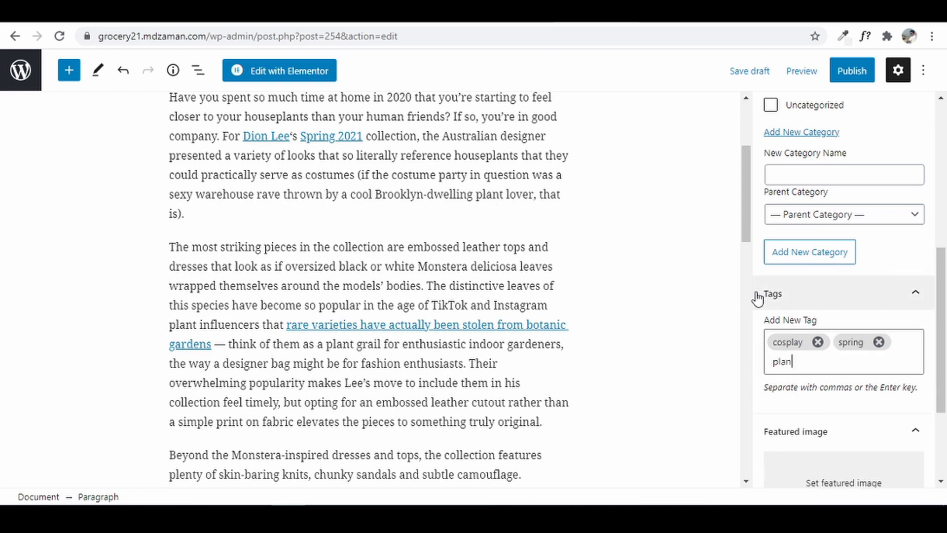
text(plany)
key(BackSpace)
text(t)
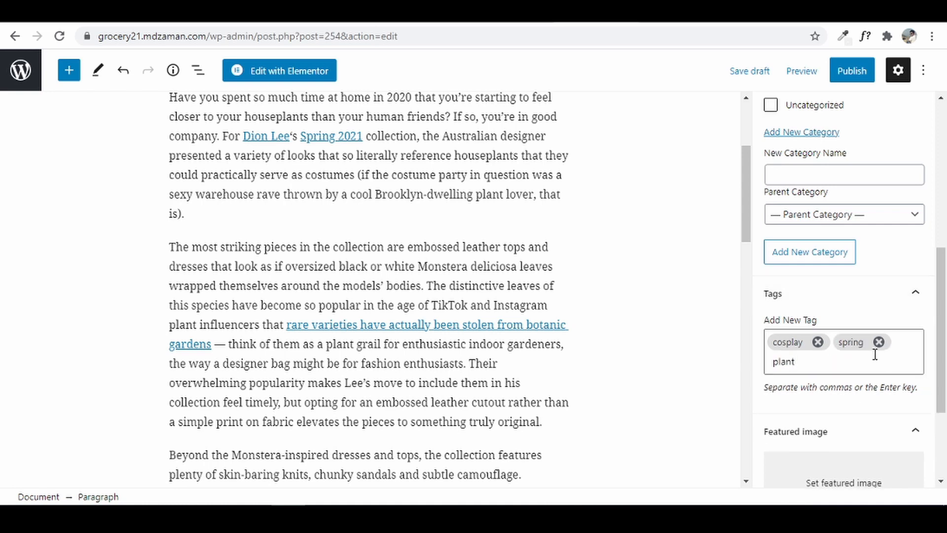
scroll(834, 272, down, 3)
key(Return)
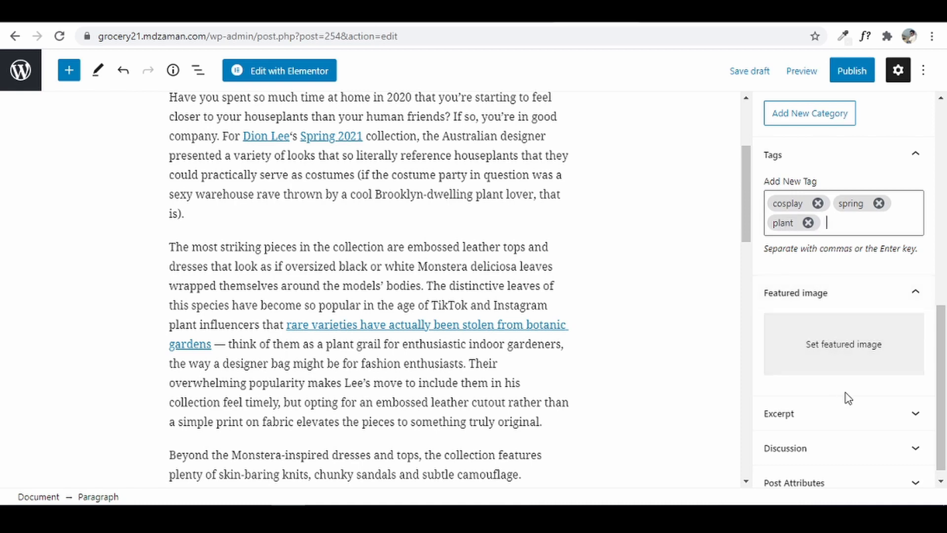
- Set the watermelon-and-blueberry image as the post's featured image
click(844, 361)
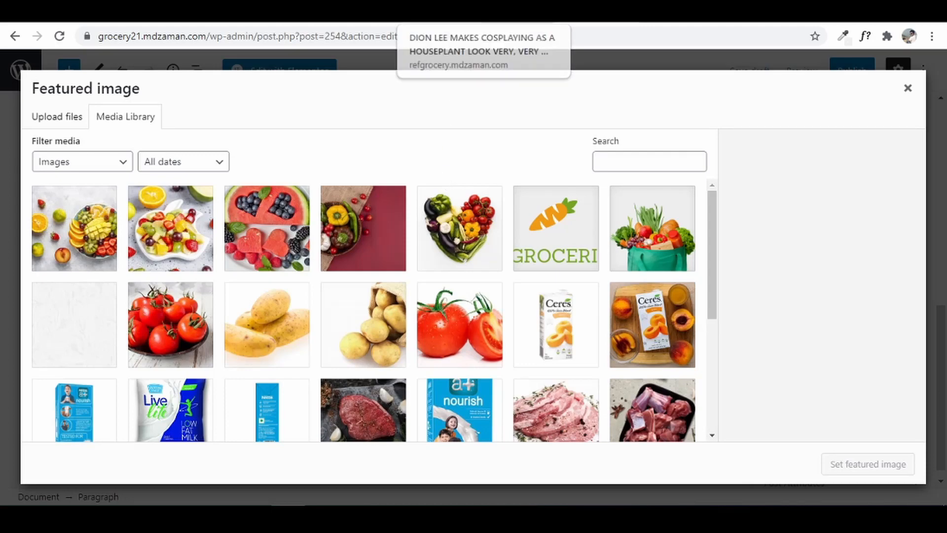
click(414, 10)
scroll(814, 319, up, 15)
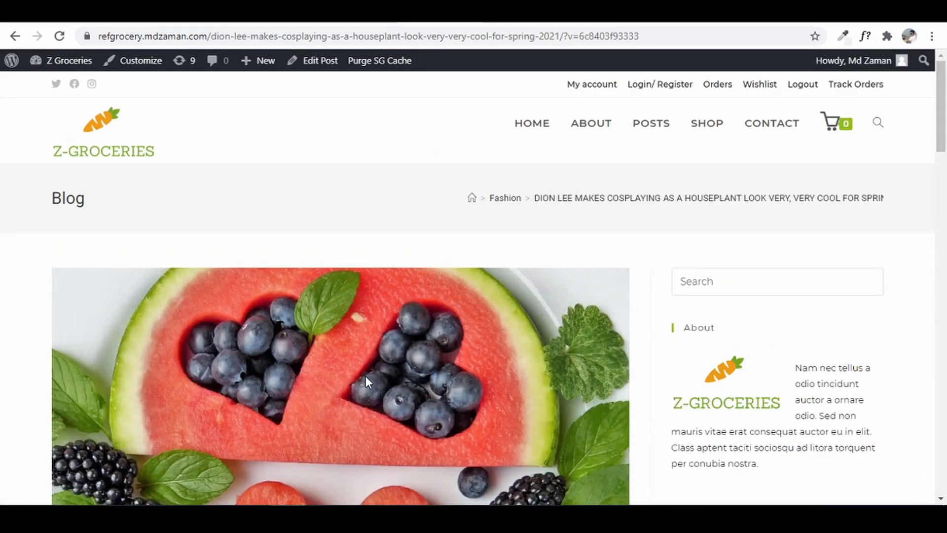
click(583, 13)
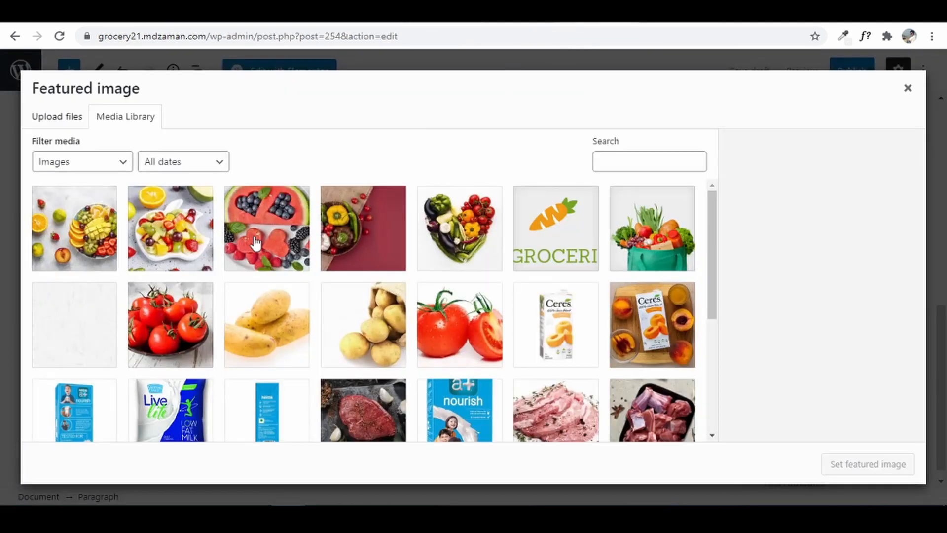
click(271, 230)
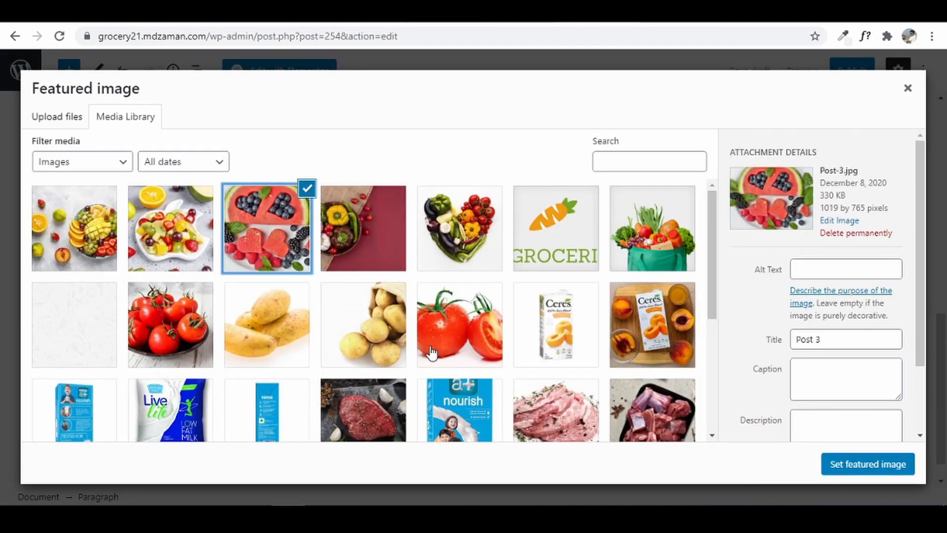
click(881, 470)
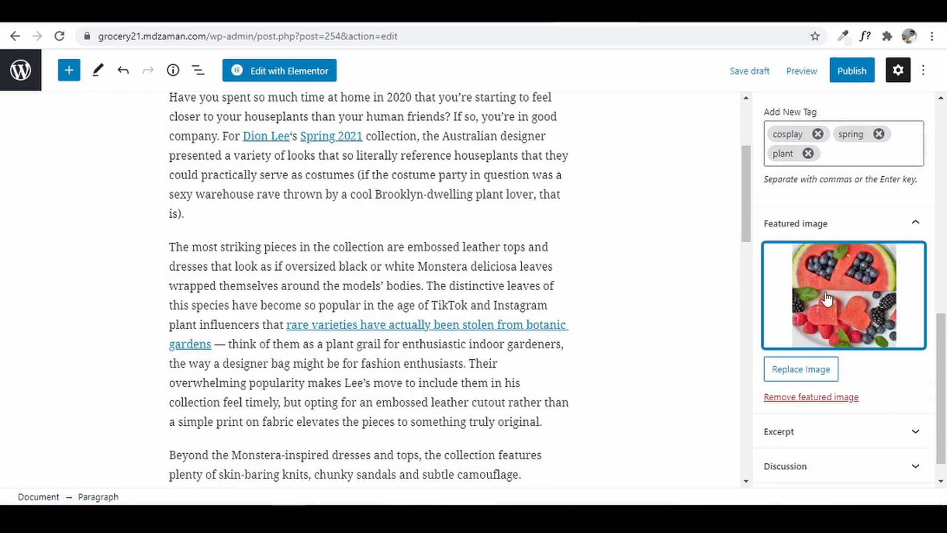
- Publish the Dion Lee post and open the live post in a new tab
click(851, 71)
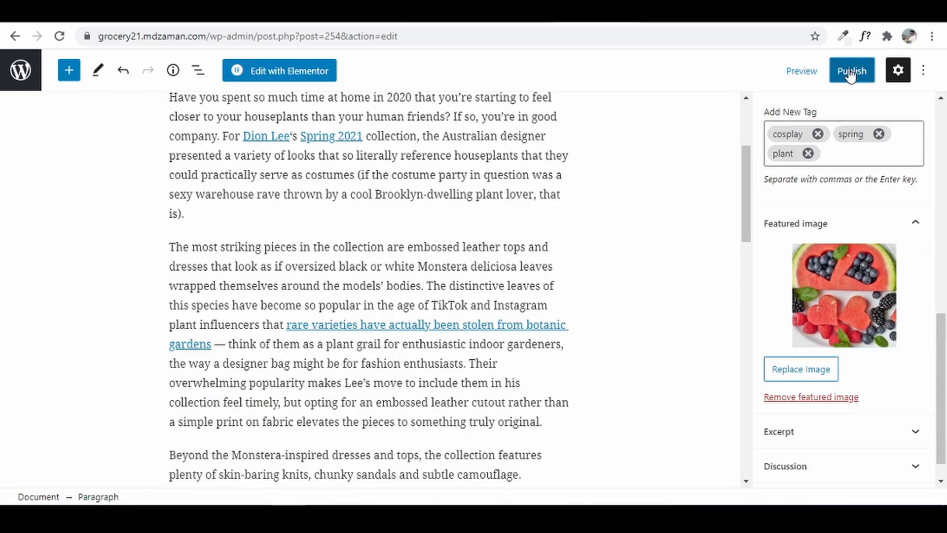
click(812, 78)
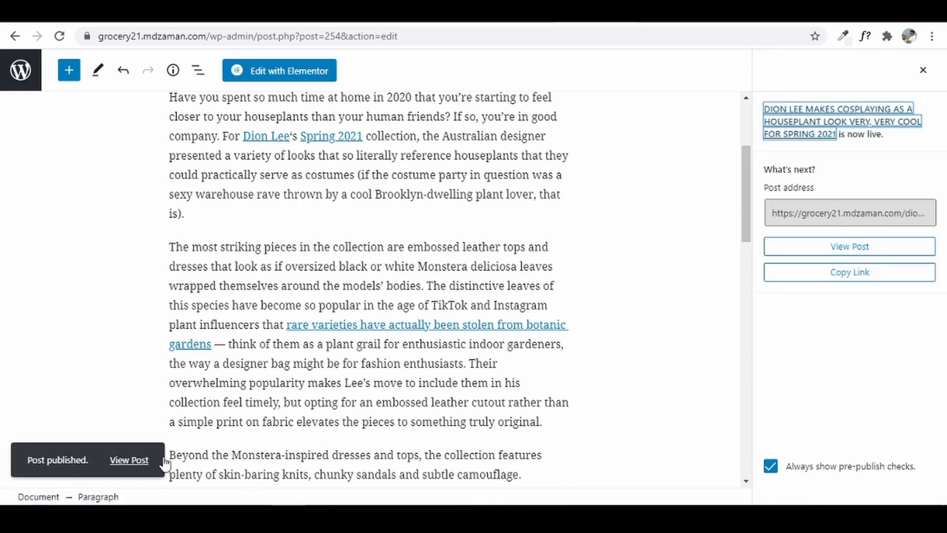
right_click(146, 458)
click(229, 308)
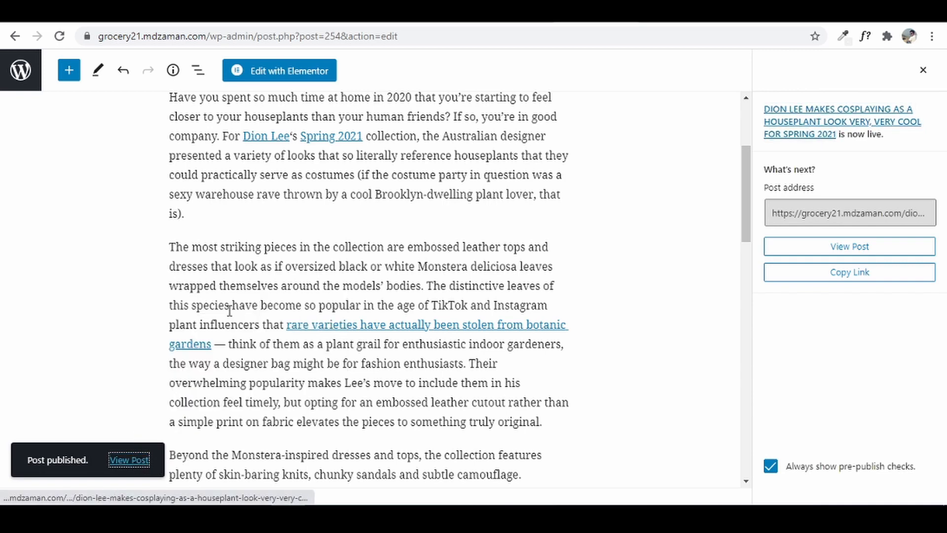
click(591, 13)
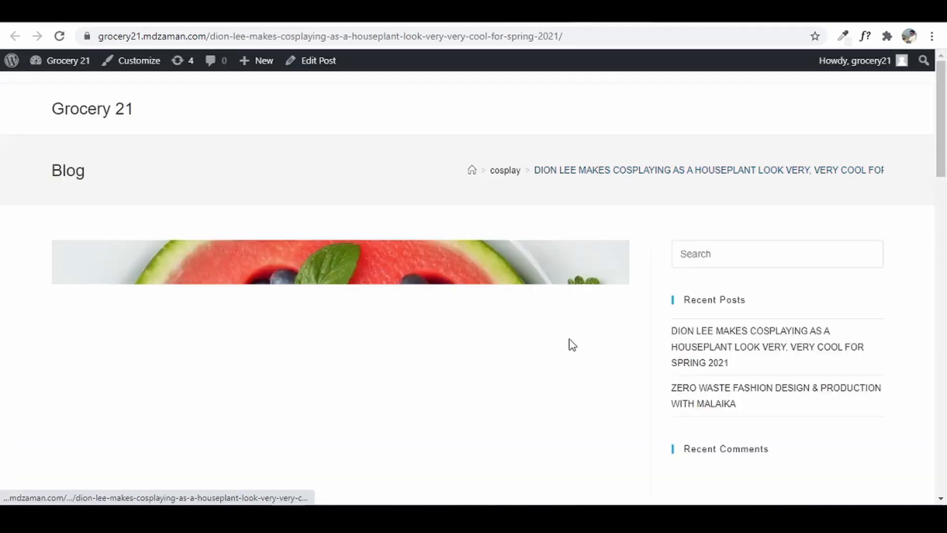
drag(942, 167, 944, 91)
- Start a new blank post from the Posts list
click(549, 14)
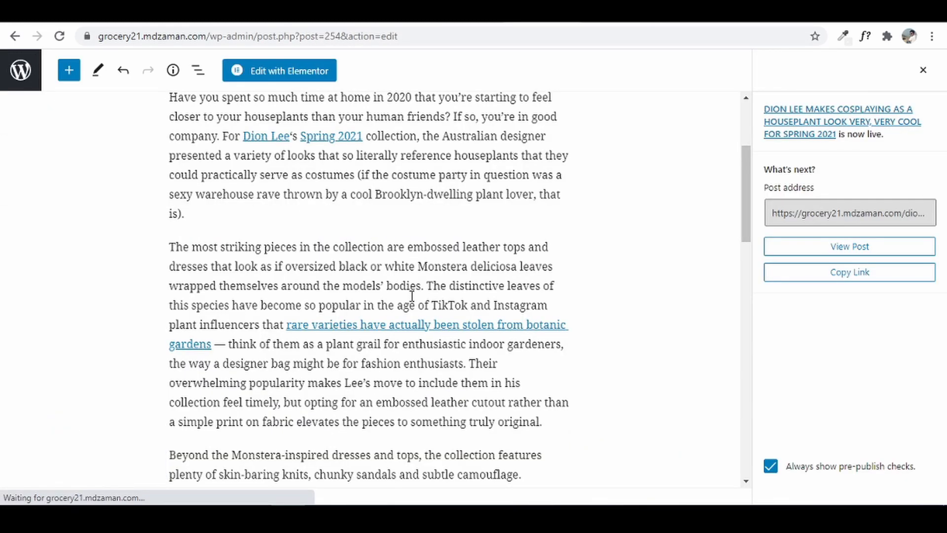
click(20, 86)
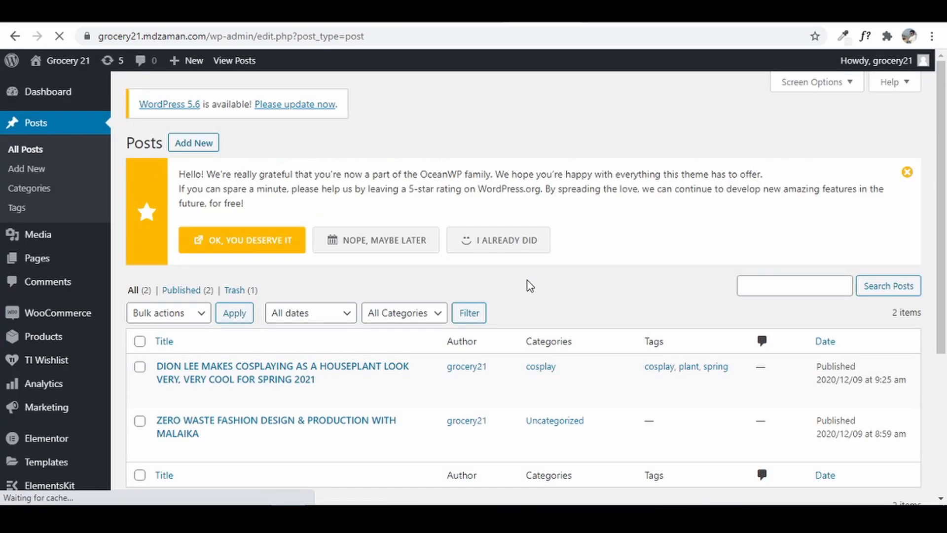
click(192, 145)
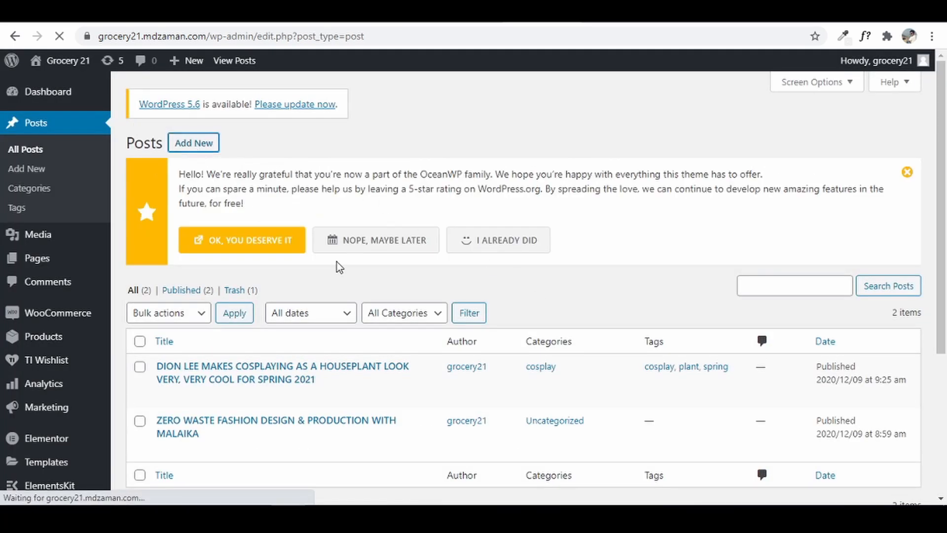
- Copy the Great Outfits in Fashion History post title from the reference grocery site
click(408, 15)
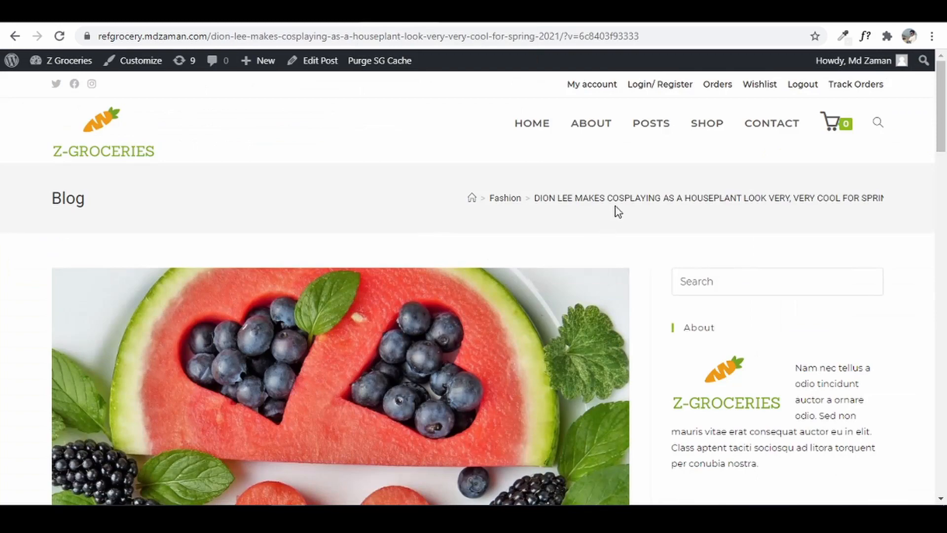
click(653, 127)
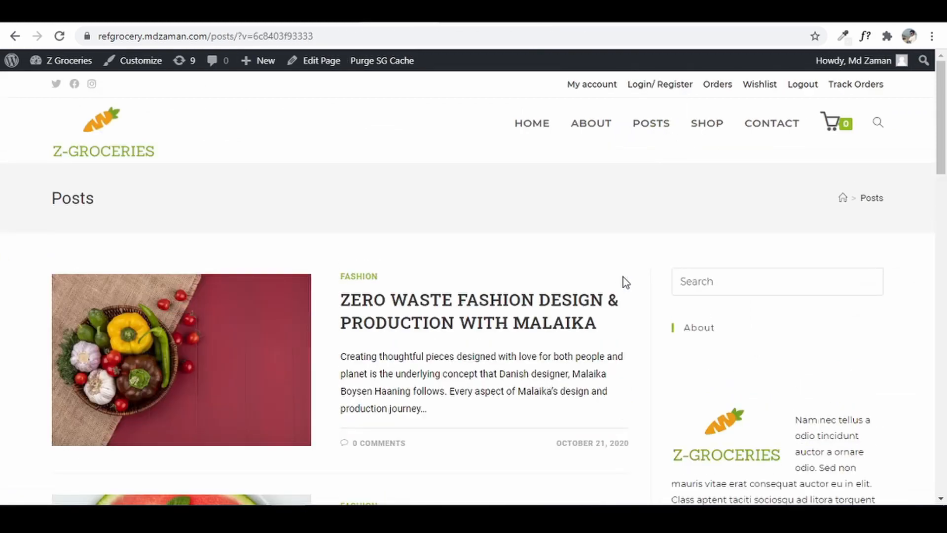
scroll(622, 277, down, 8)
click(513, 330)
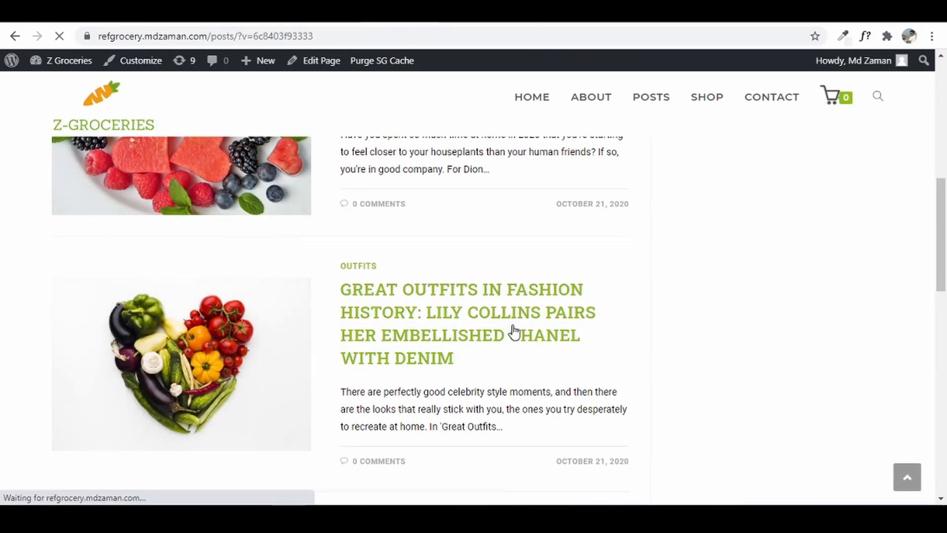
scroll(933, 204, down, 5)
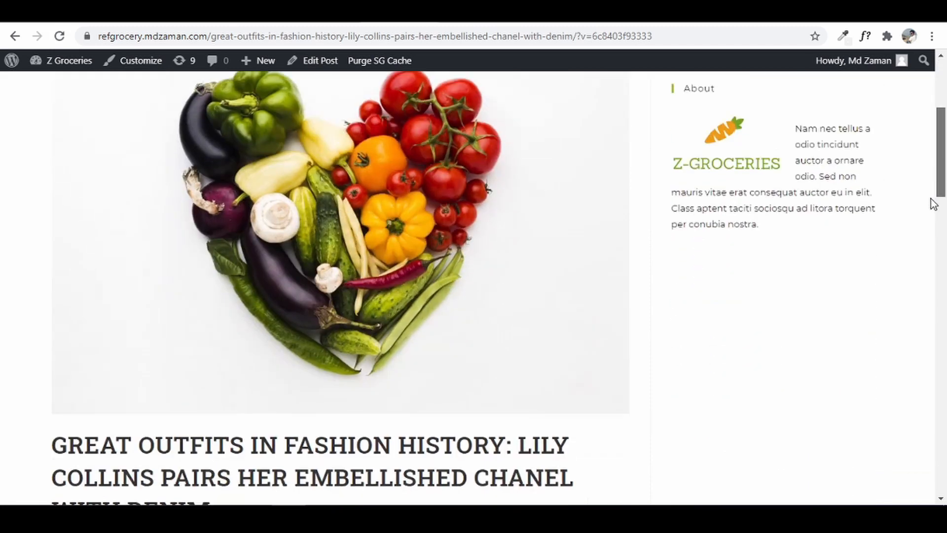
scroll(934, 204, down, 4)
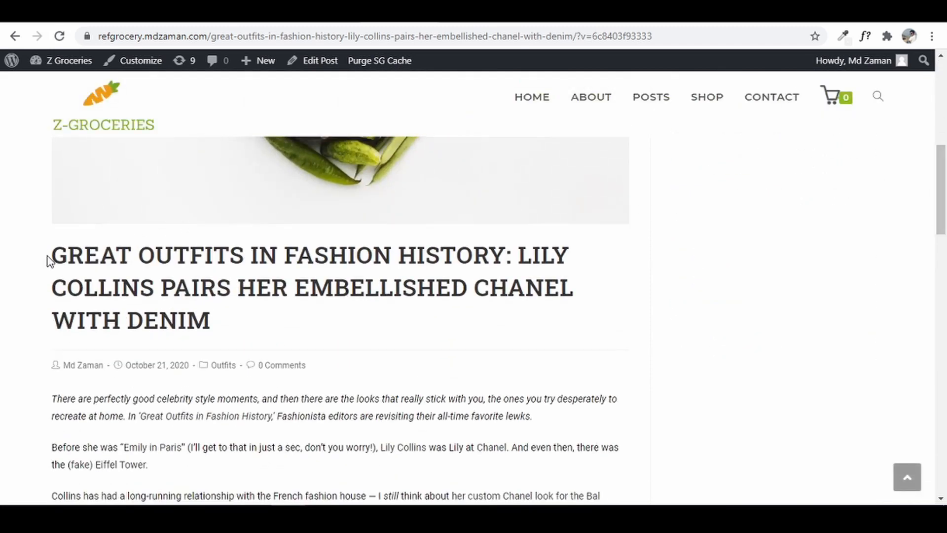
drag(49, 261, 228, 328)
right_click(199, 274)
click(259, 280)
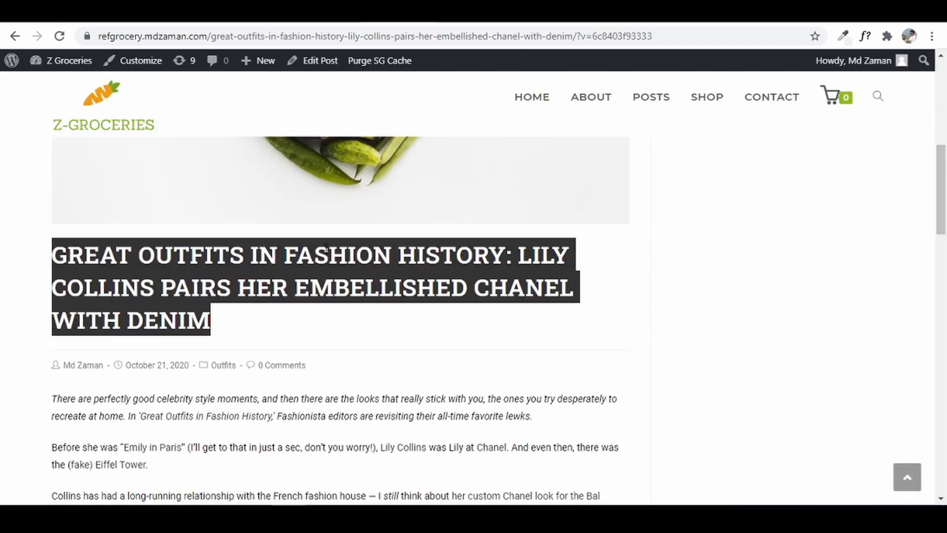
- Paste the Great Outfits in Fashion History: Lily Collins title into the new post
click(555, 14)
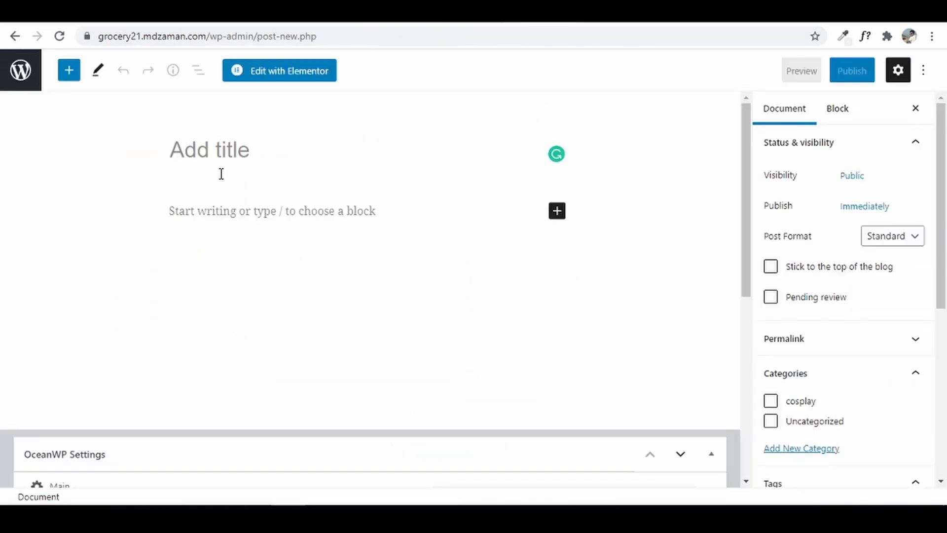
right_click(215, 156)
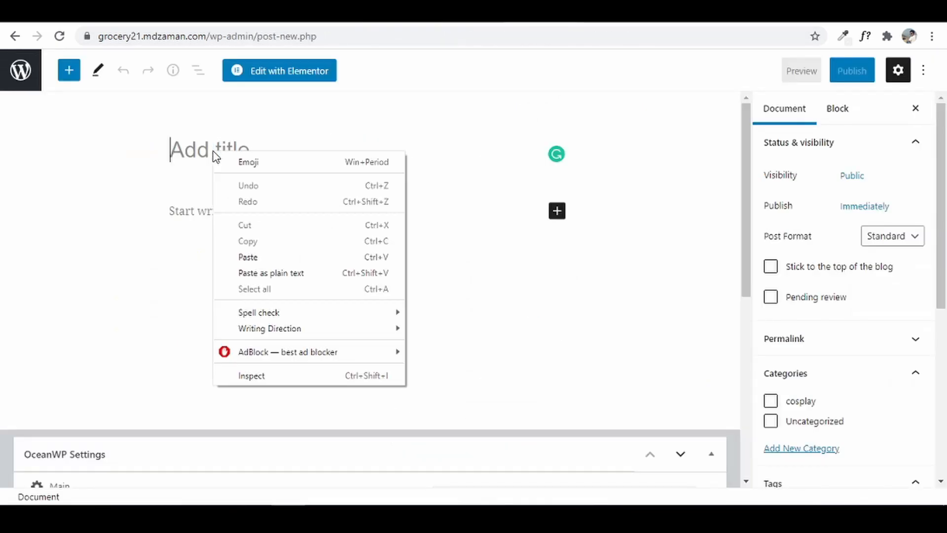
click(268, 257)
click(225, 271)
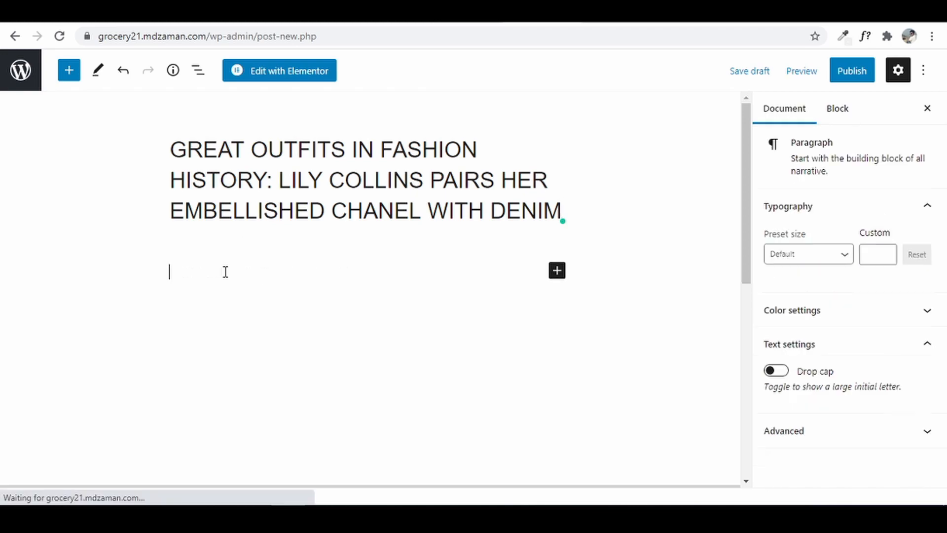
- Copy the reference article's body text and paste it into the post's paragraph
click(408, 13)
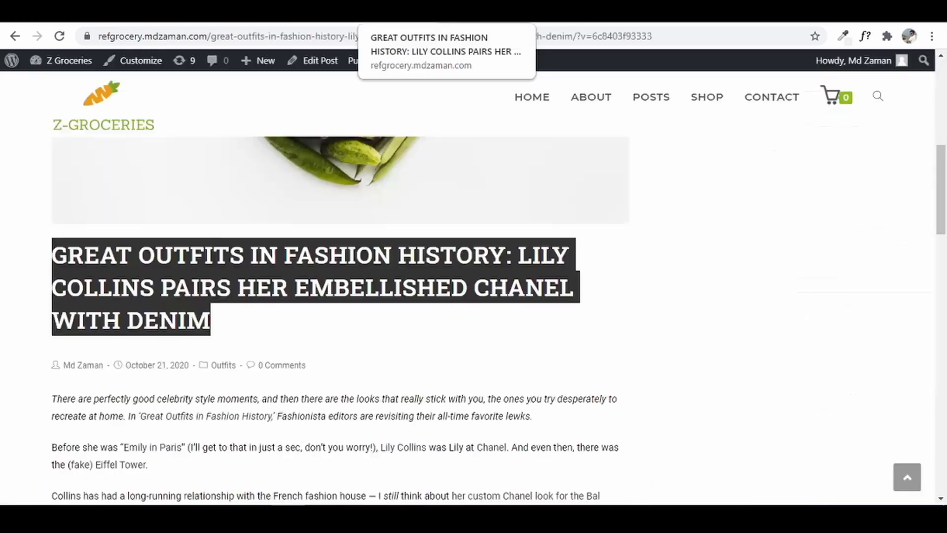
drag(50, 397, 561, 280)
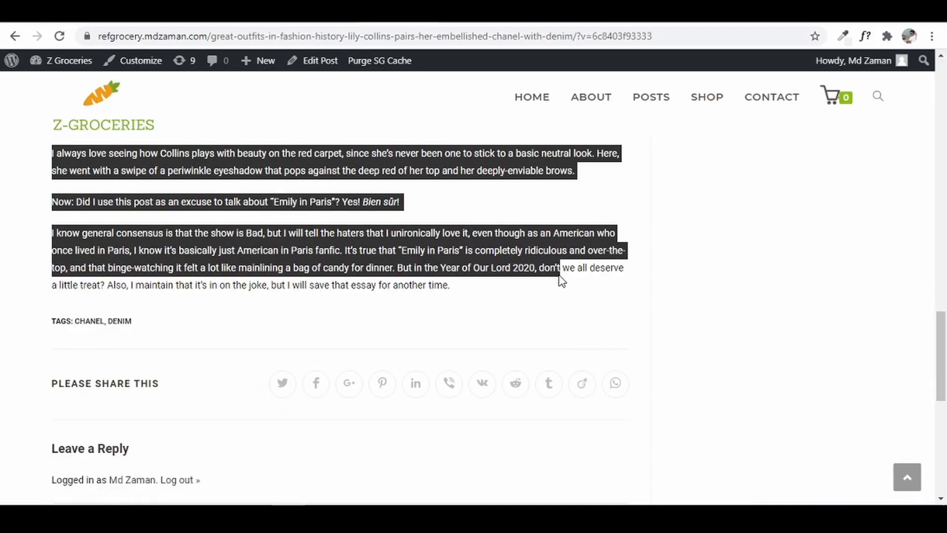
drag(872, 354, 872, 354)
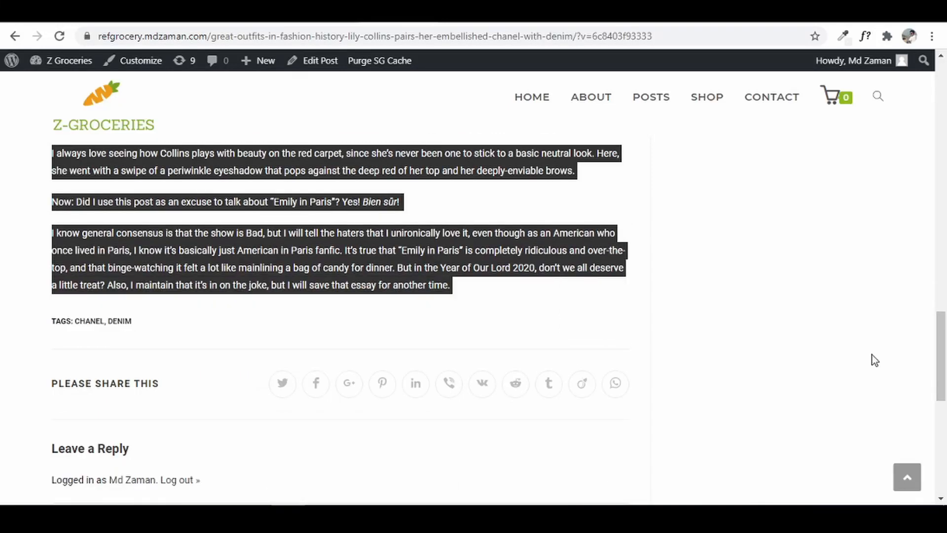
right_click(471, 244)
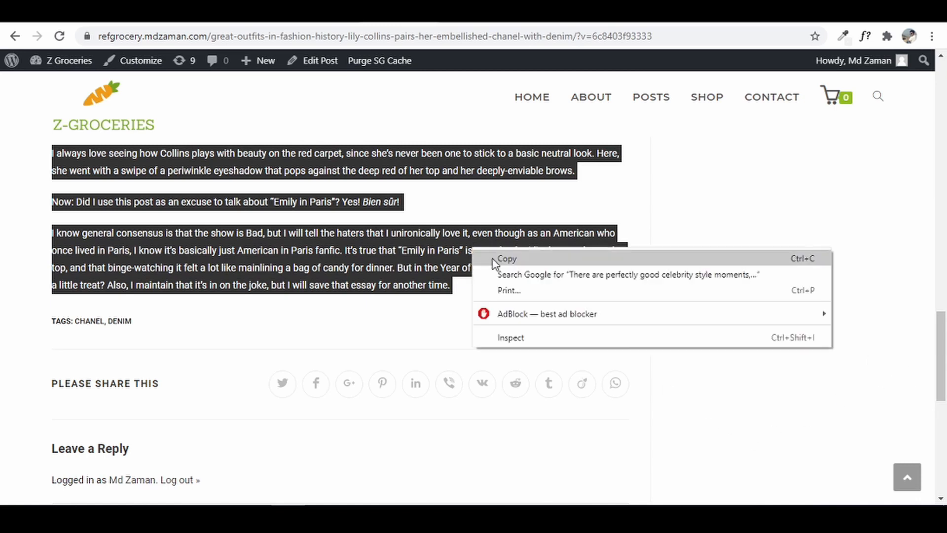
click(493, 254)
click(424, 12)
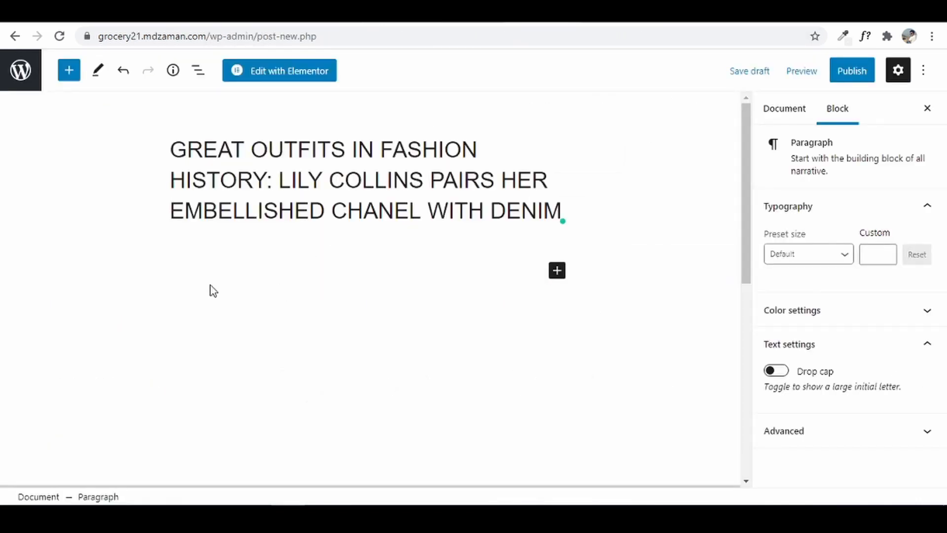
right_click(196, 273)
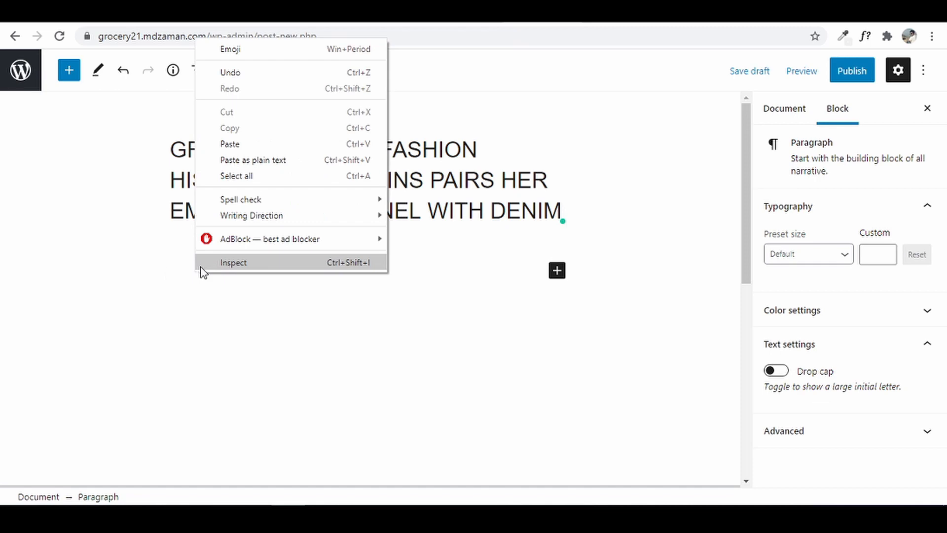
click(249, 143)
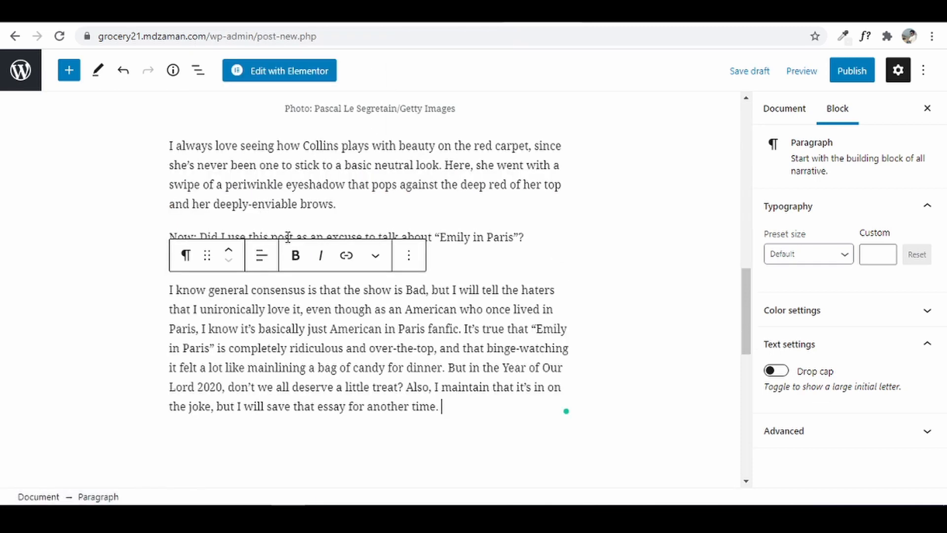
- Set the heart-shaped vegetable image as the post's featured image
click(771, 108)
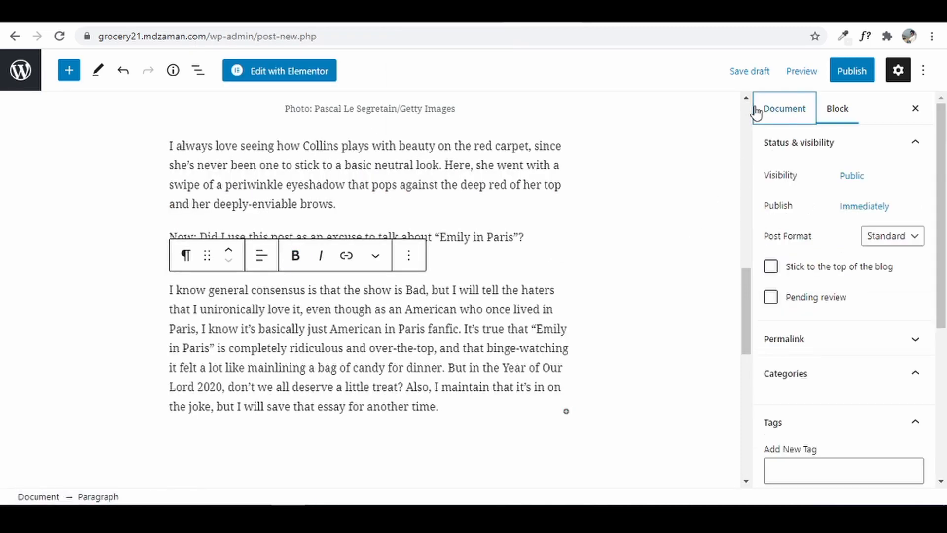
scroll(887, 338, down, 3)
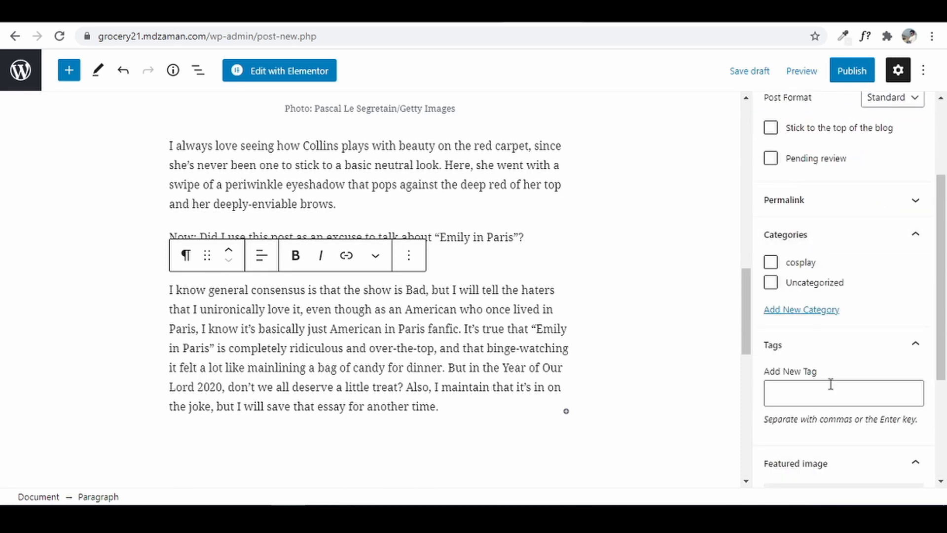
scroll(831, 384, down, 3)
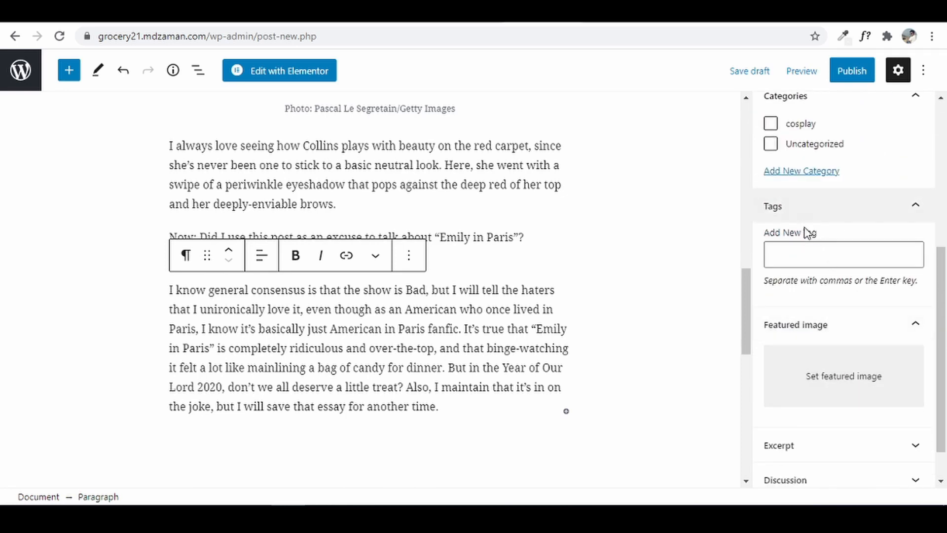
click(836, 391)
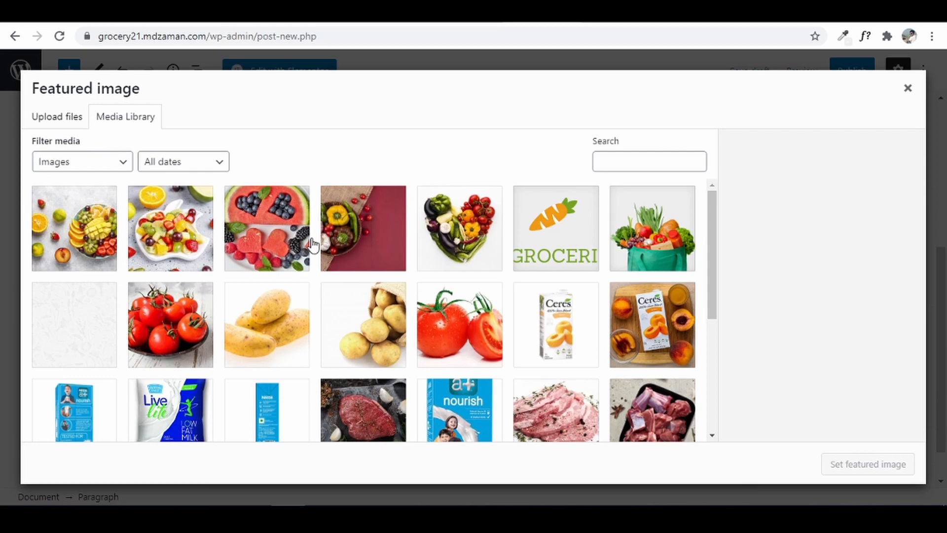
click(438, 235)
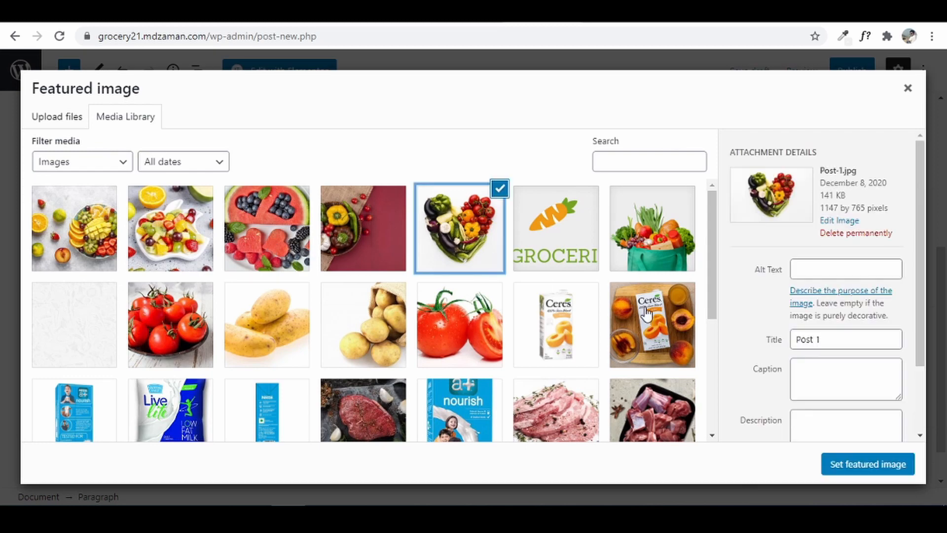
click(840, 465)
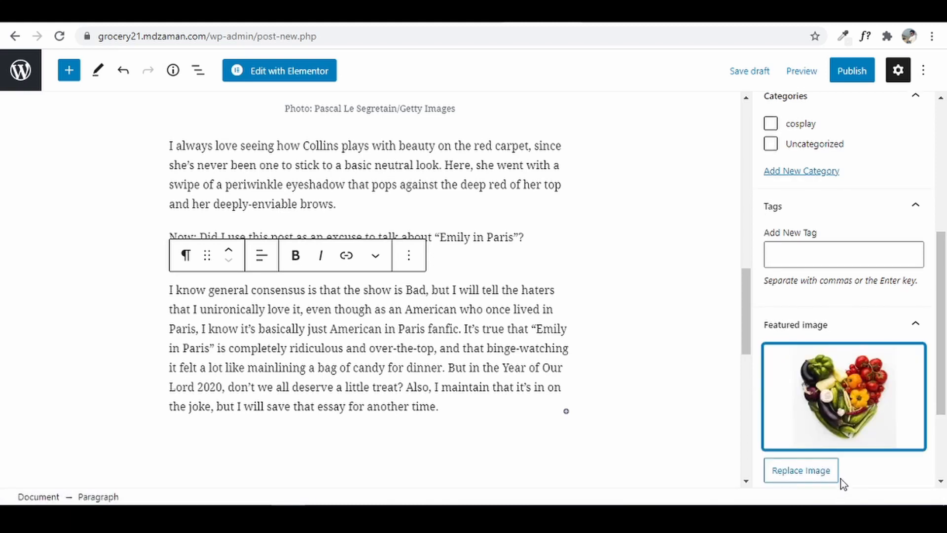
- Publish the fashion post and return to the Posts list
click(851, 71)
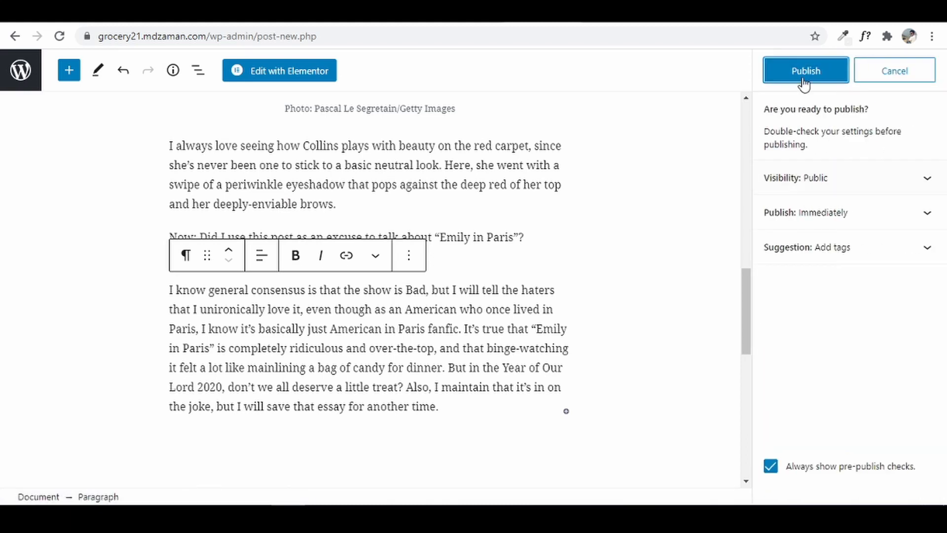
click(784, 74)
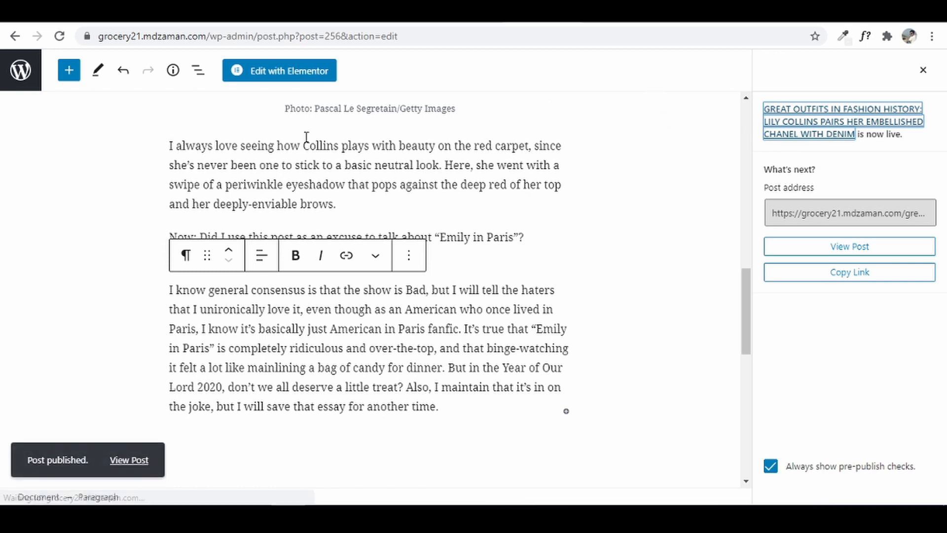
click(22, 77)
- Reload the Grocery 21 Elementor editor to show all three posts in Recent Blog Posts, then view the live home page
click(22, 76)
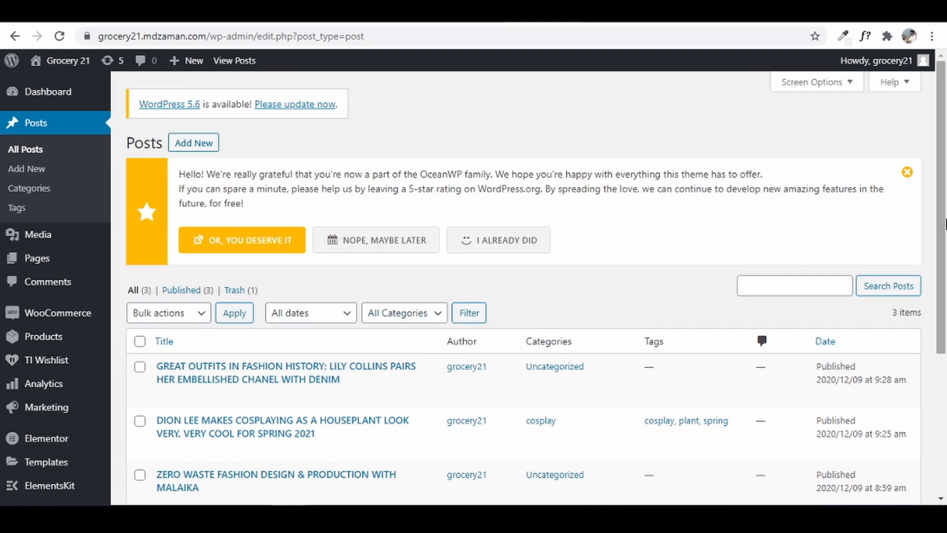
scroll(302, 246, down, 3)
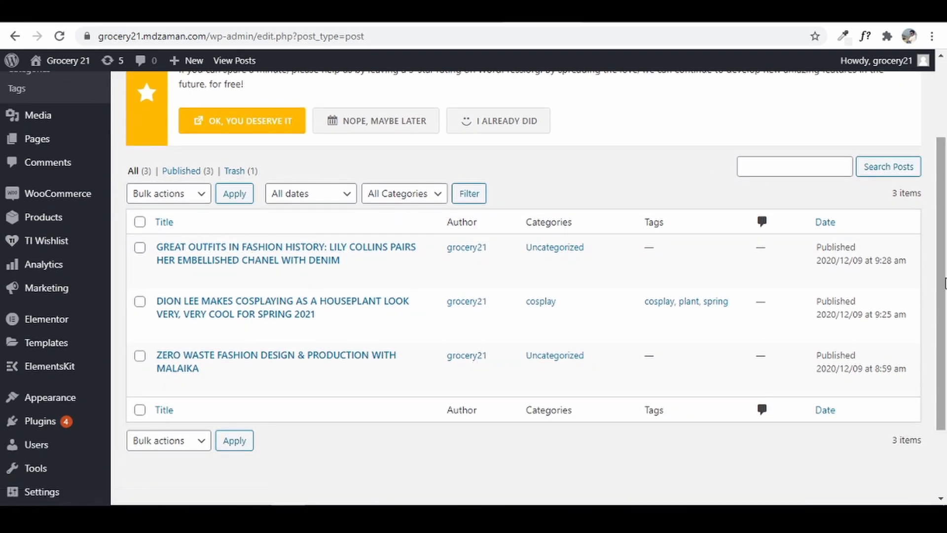
scroll(943, 283, up, 3)
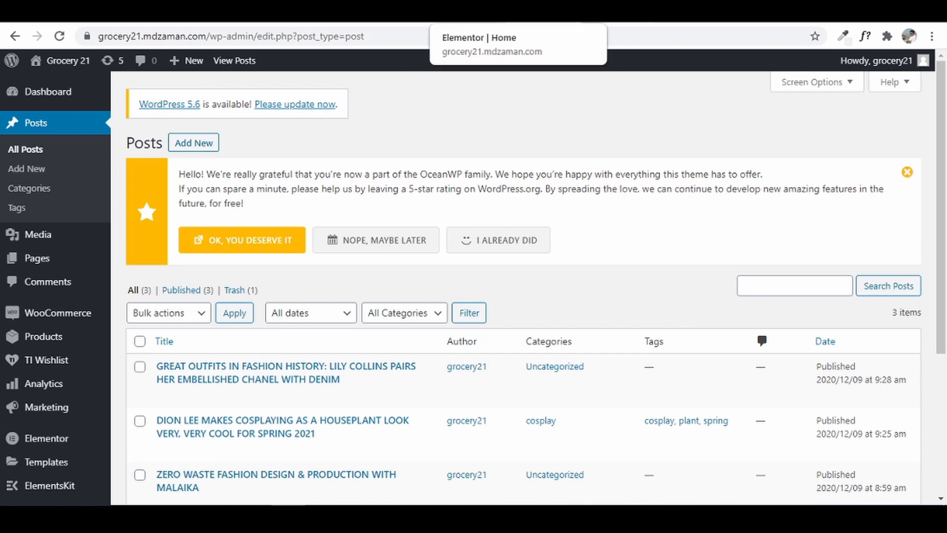
click(449, 12)
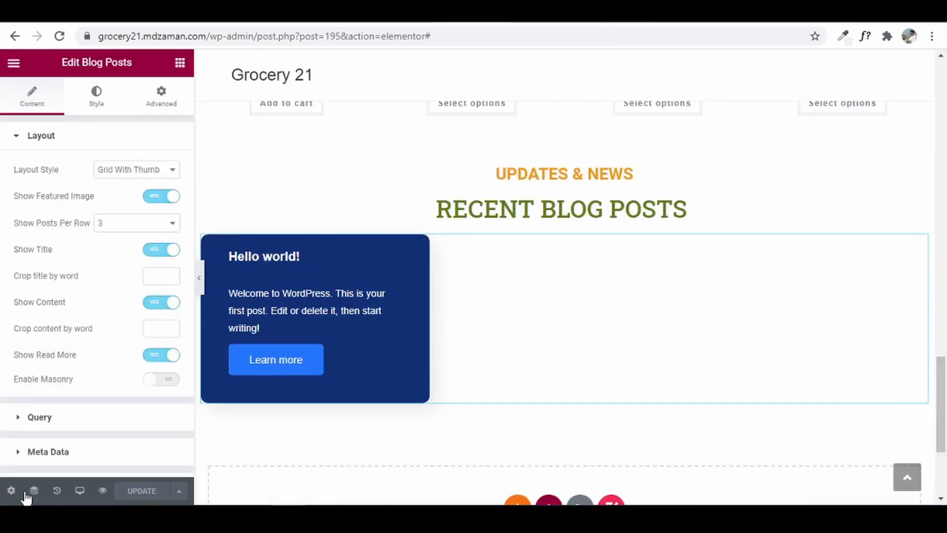
click(60, 38)
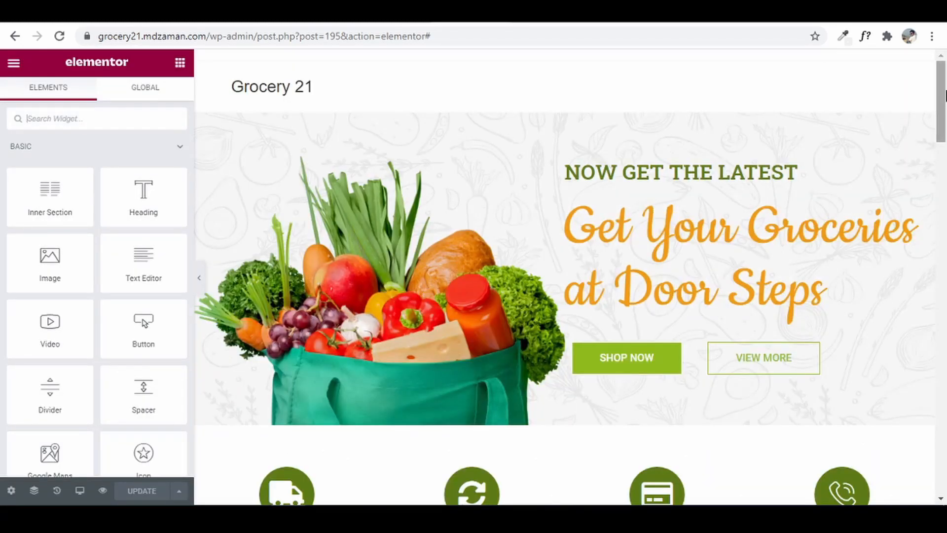
drag(942, 99, 944, 378)
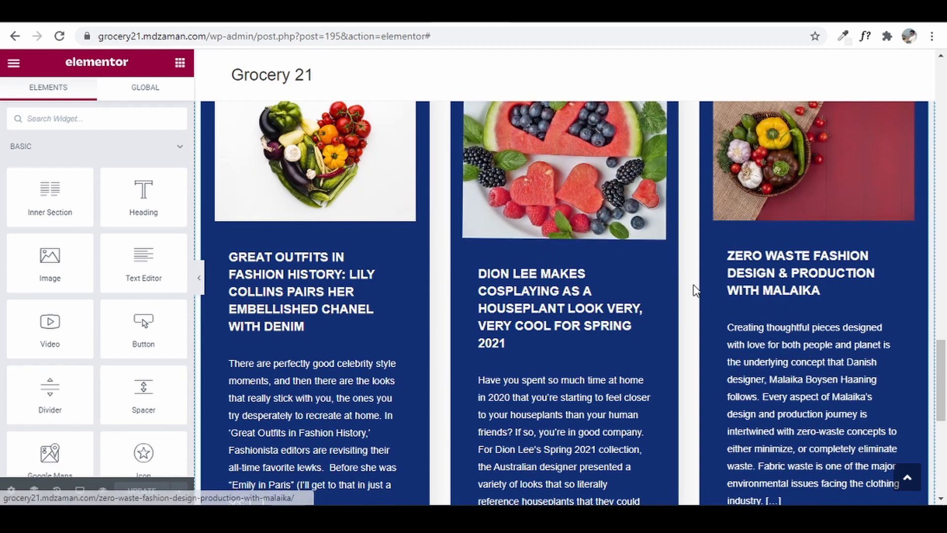
drag(945, 402, 945, 372)
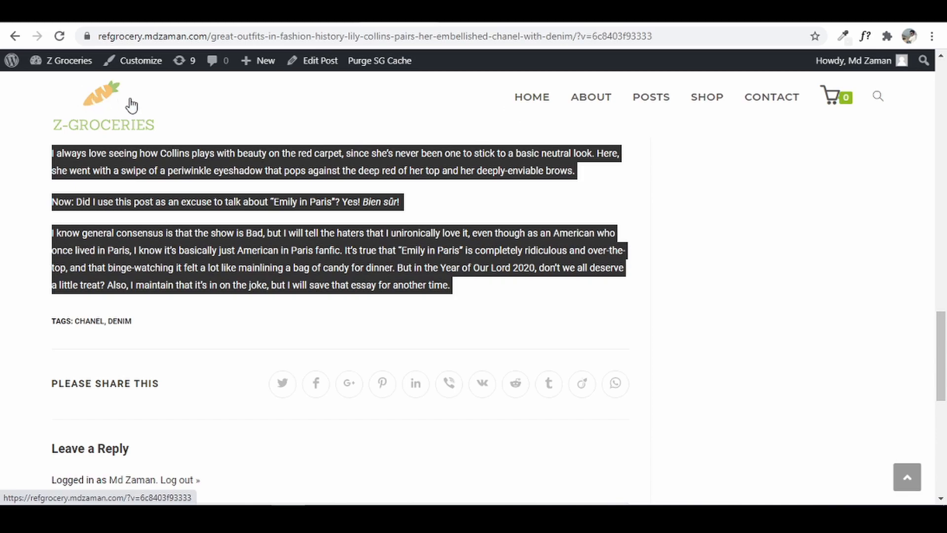
click(161, 117)
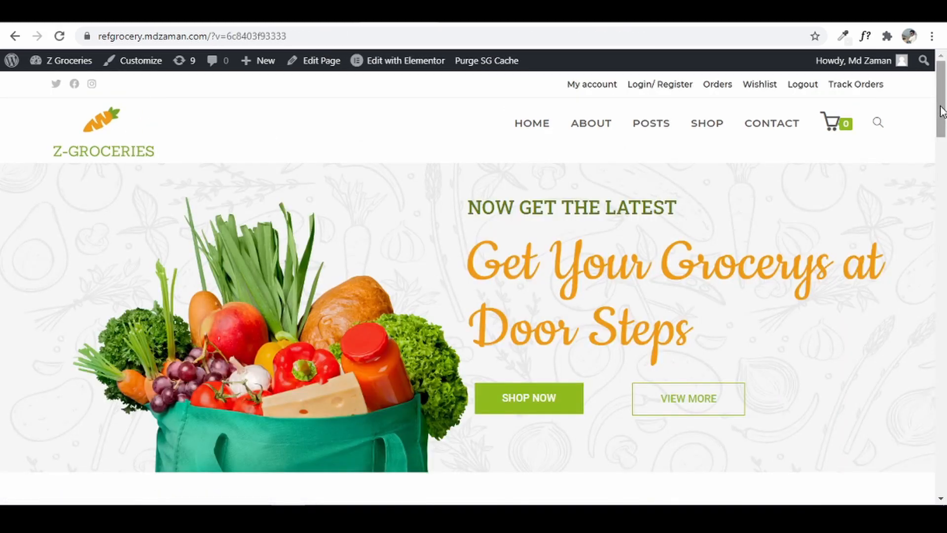
drag(941, 117, 918, 350)
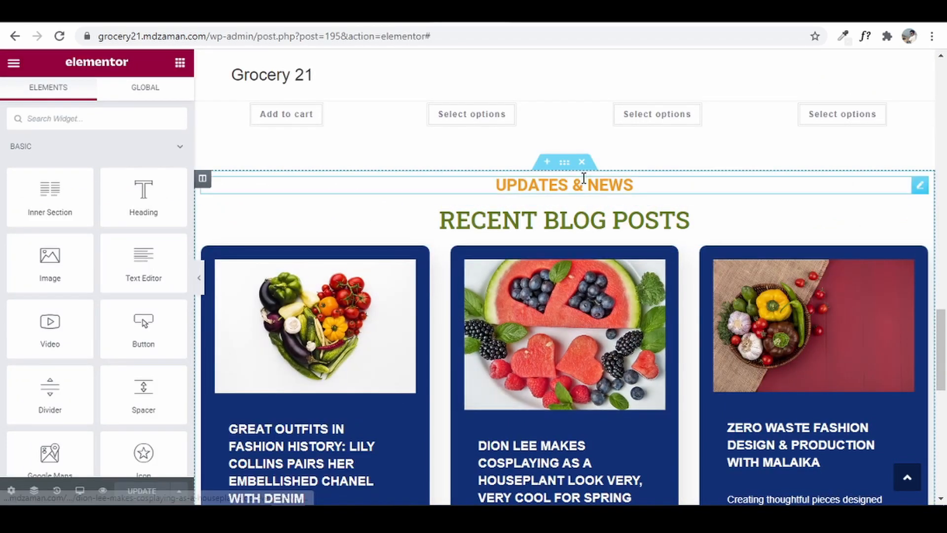
- Give the Recent Blog Posts section a Classic Accent background, #EF9A15 lowered to #EF9A1563 opacity
click(565, 164)
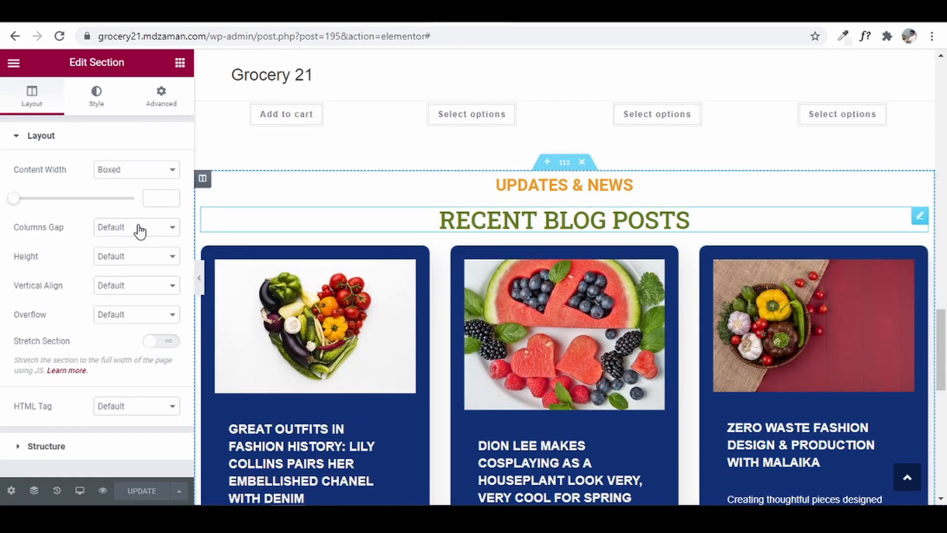
click(100, 104)
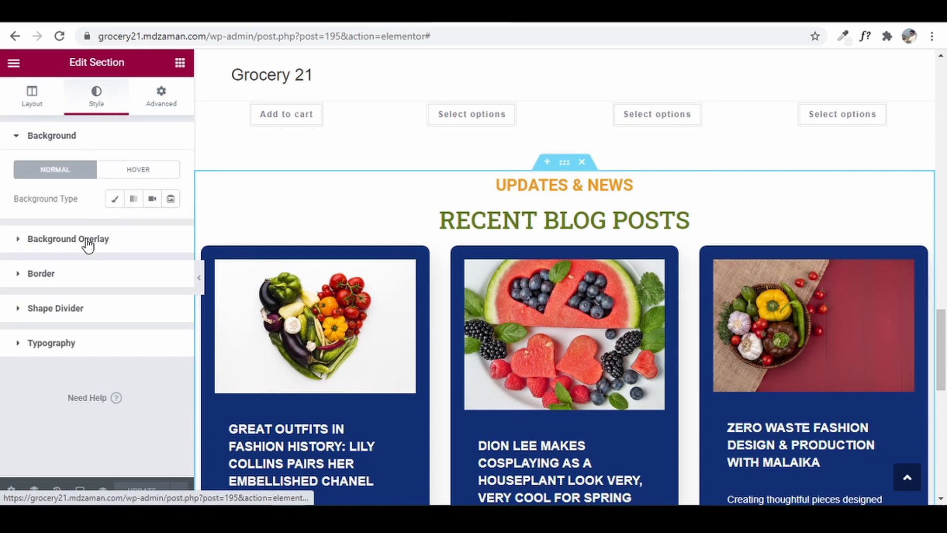
click(113, 203)
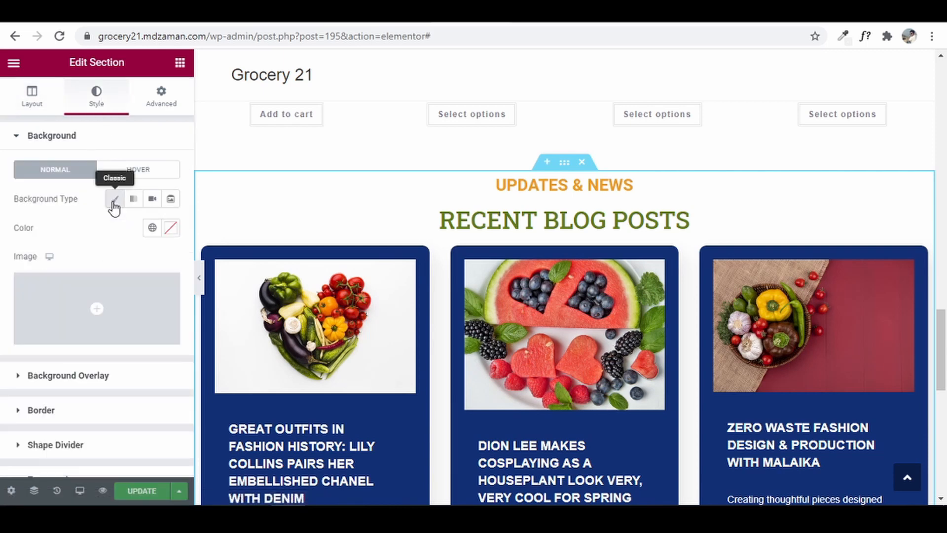
click(152, 228)
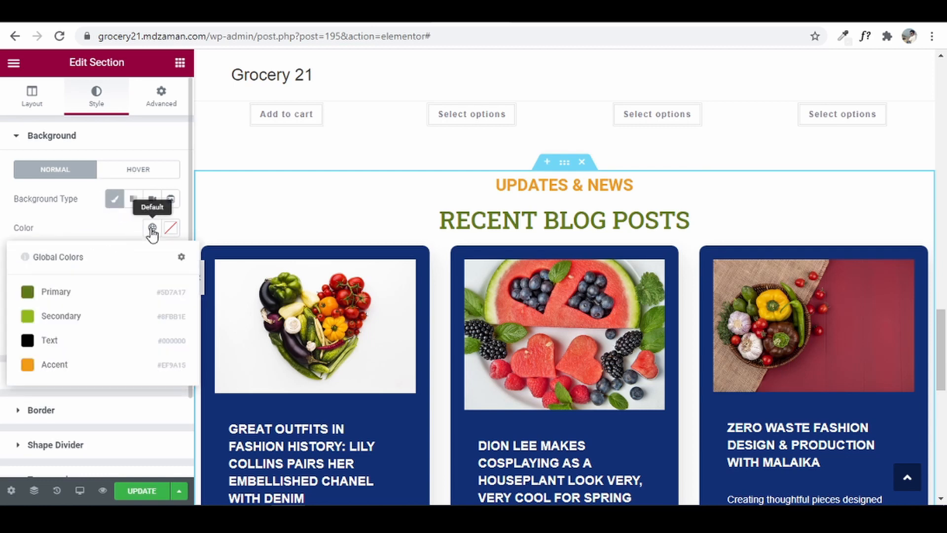
click(44, 368)
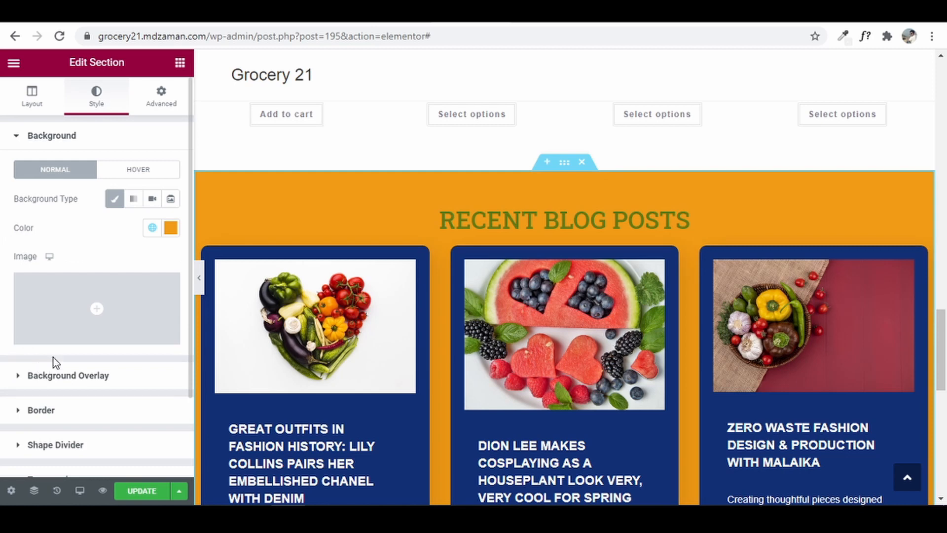
click(173, 230)
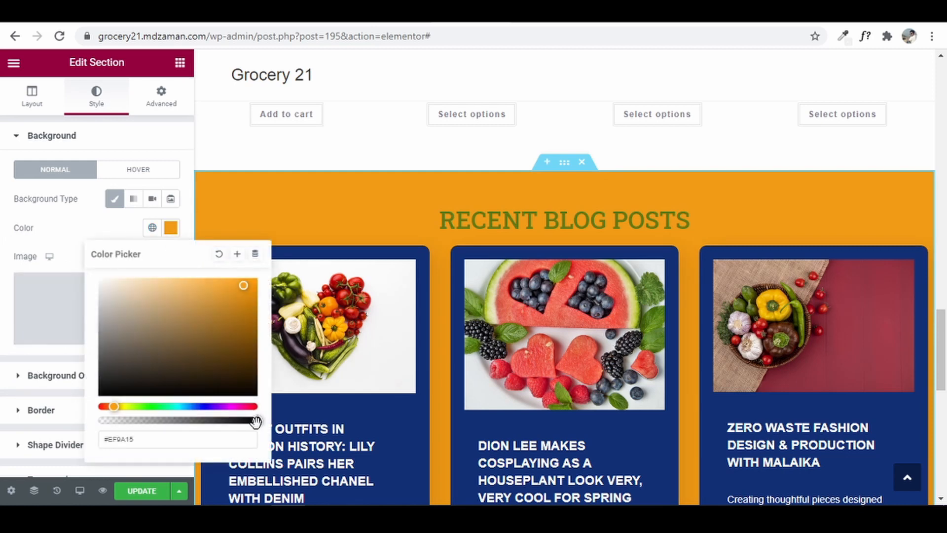
drag(256, 420, 161, 421)
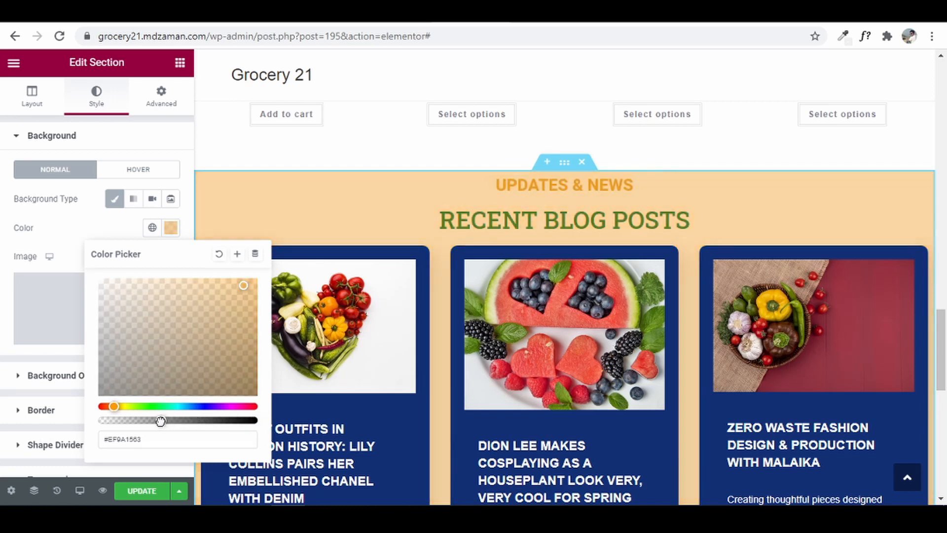
click(4, 339)
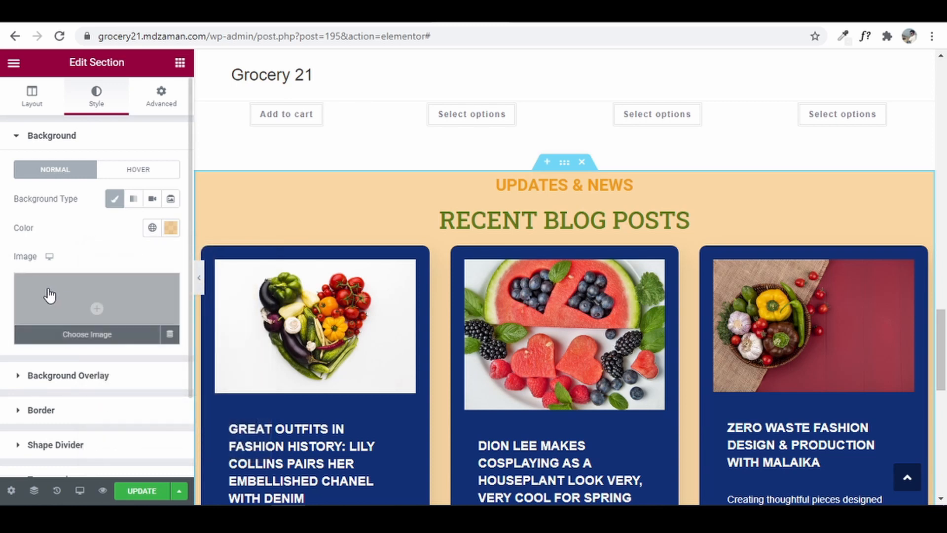
- Add a Waves Brush top shape divider, widen it and set its height to 89
click(50, 447)
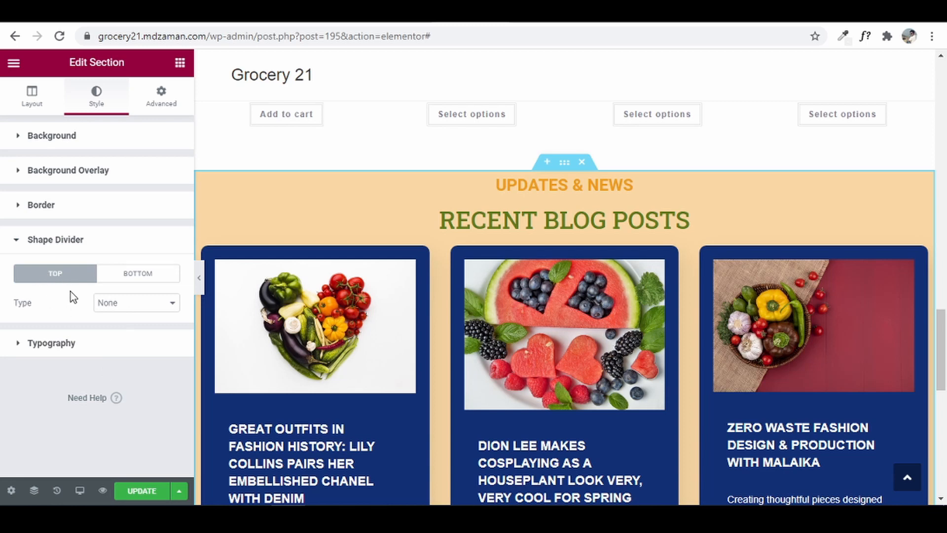
click(134, 305)
click(148, 247)
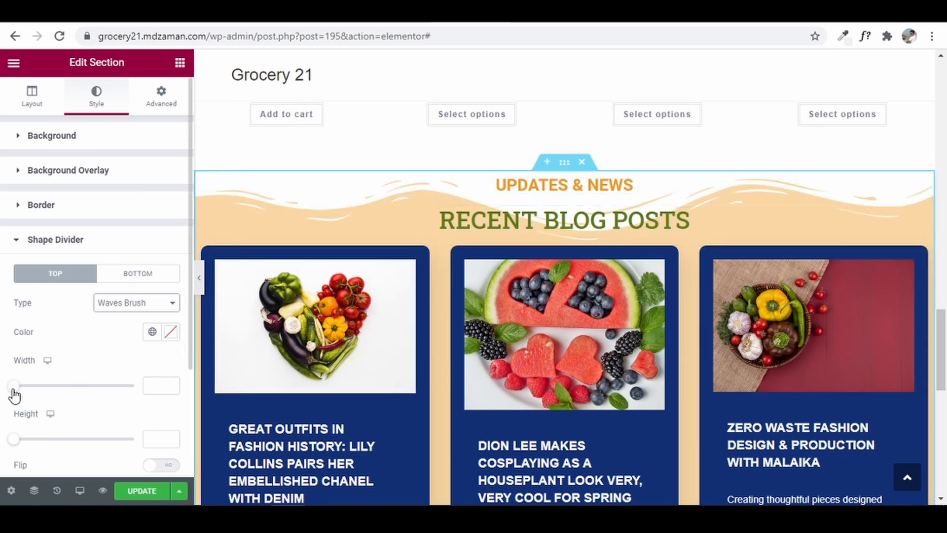
mouse_move(16, 388)
mouse_down()
mouse_move(41, 390)
mouse_move(32, 395)
mouse_up()
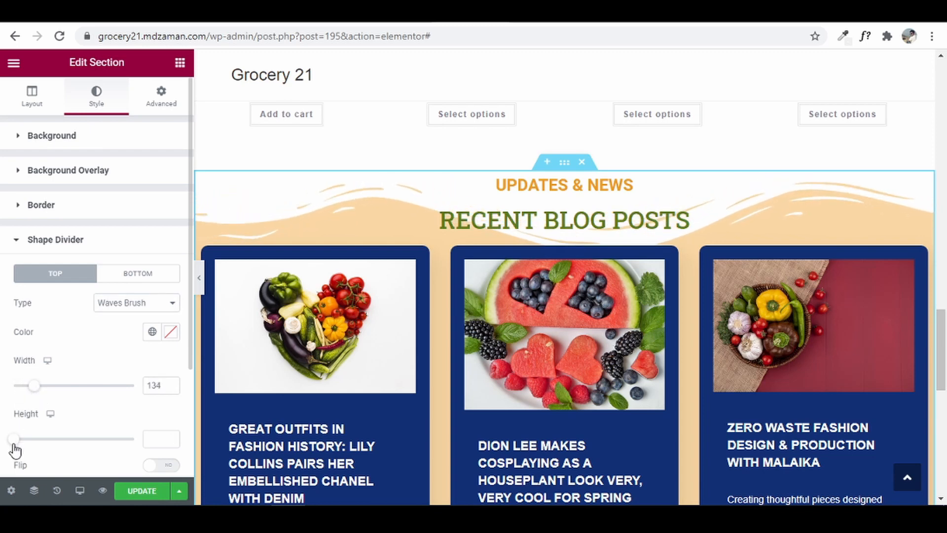
drag(15, 441, 37, 446)
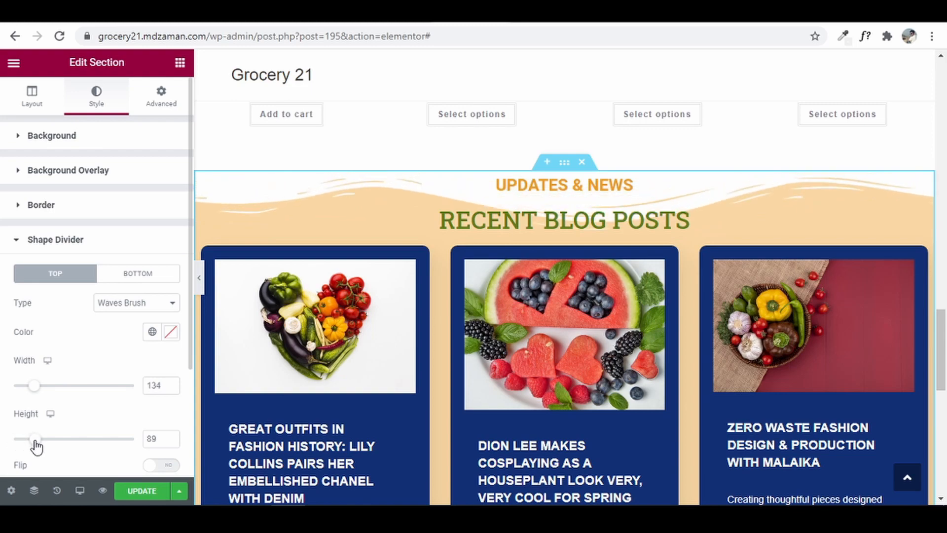
- Choose Mountains as the bottom shape divider type
click(145, 278)
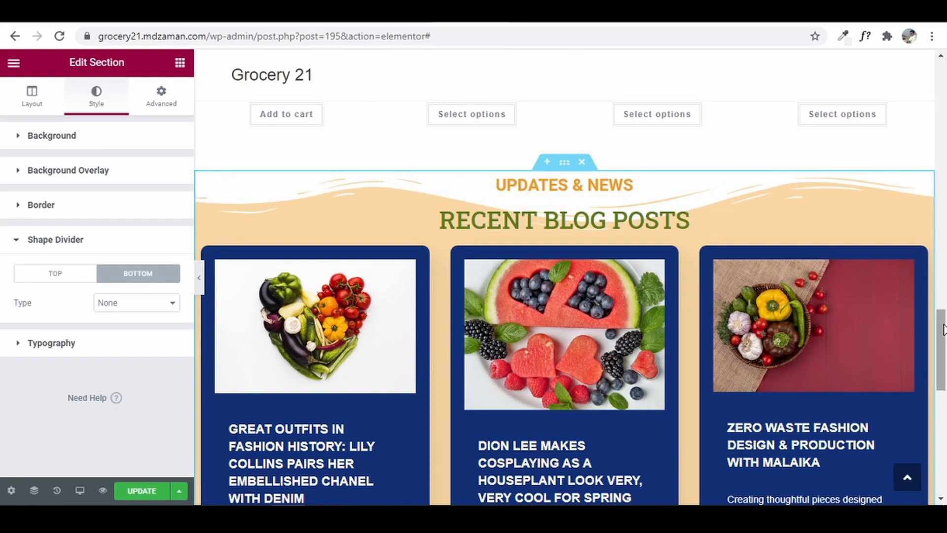
drag(942, 329, 943, 415)
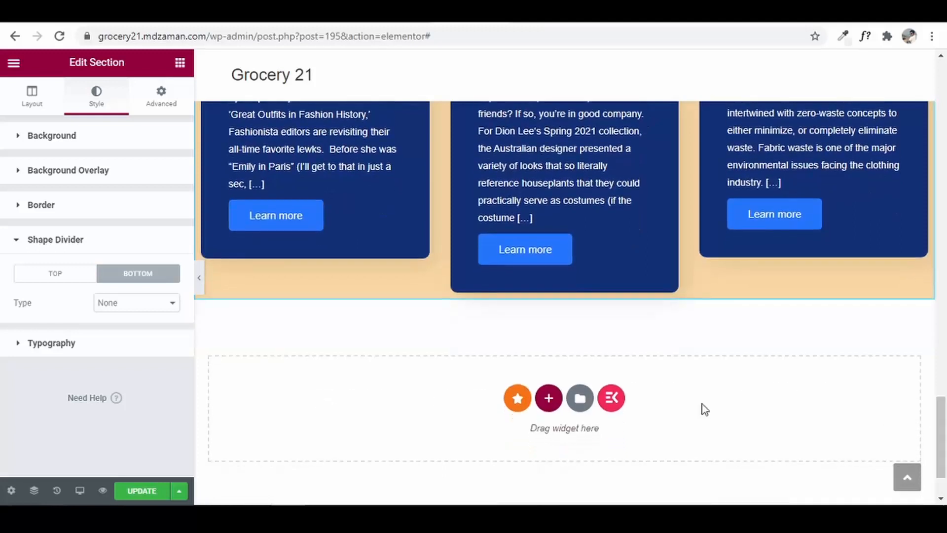
click(160, 308)
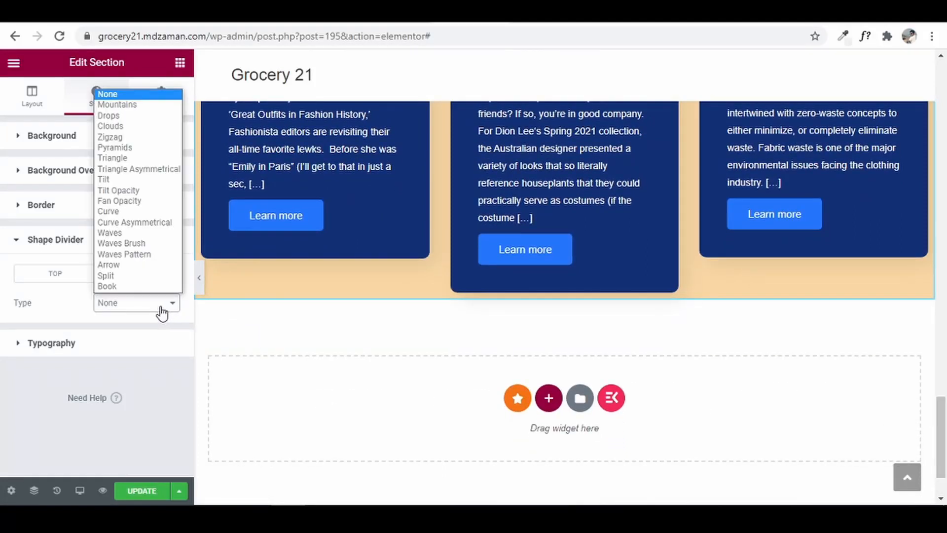
click(145, 107)
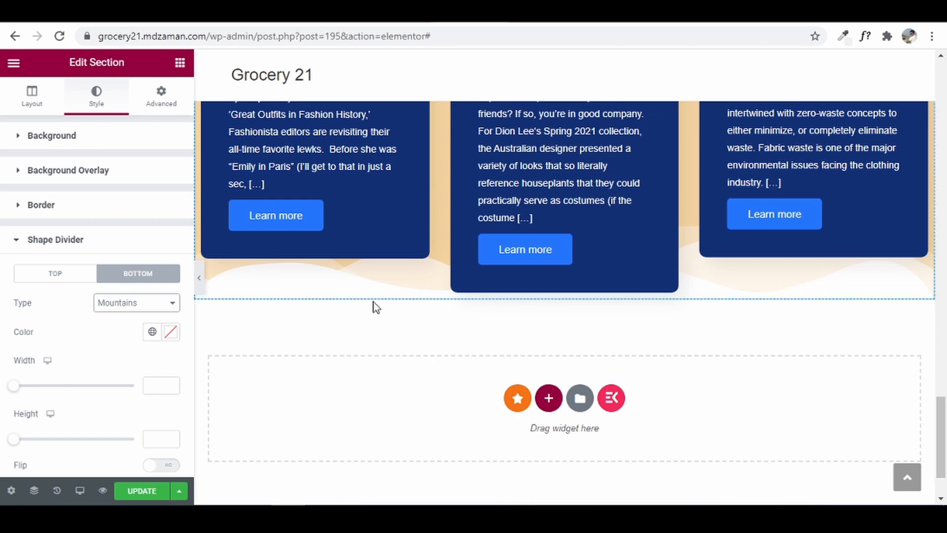
- Unlink the section's padding sides and set the top padding to 30
click(167, 112)
click(30, 258)
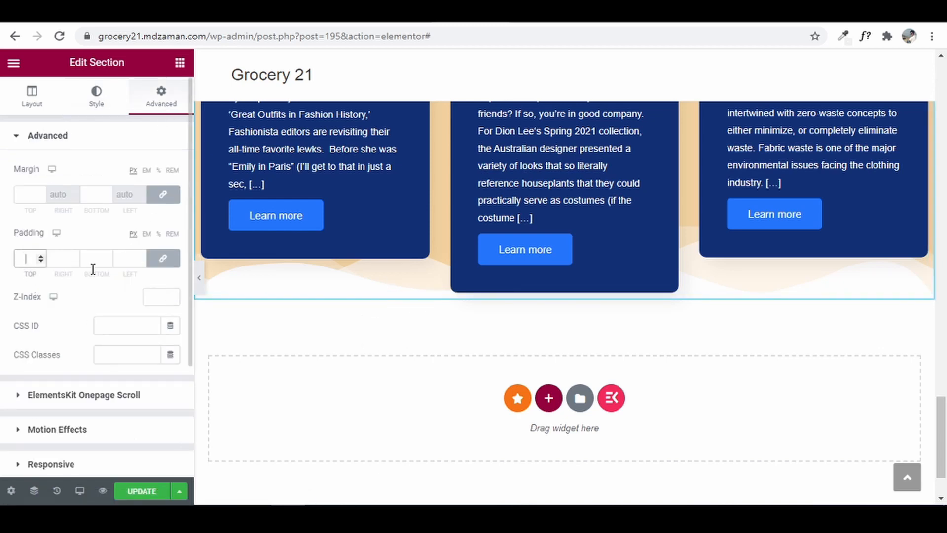
drag(945, 427, 945, 333)
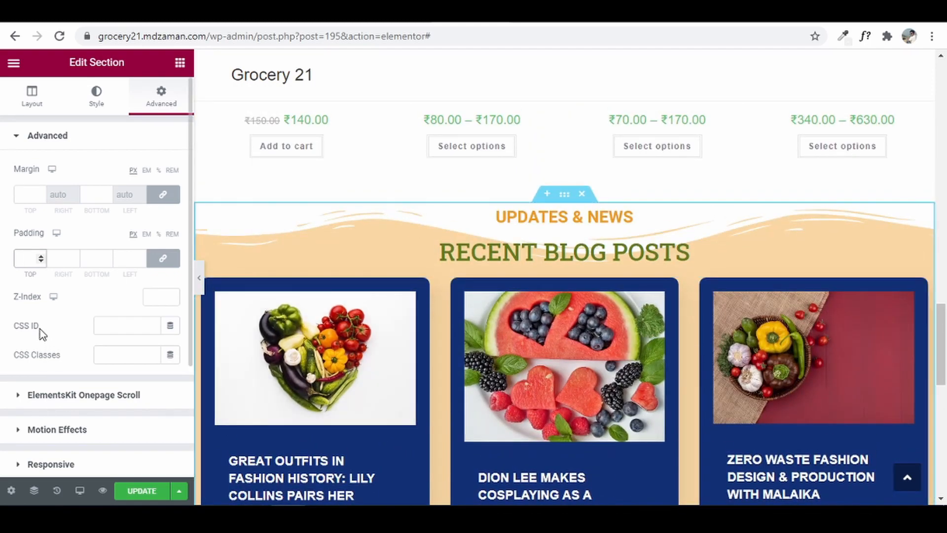
click(163, 258)
click(23, 260)
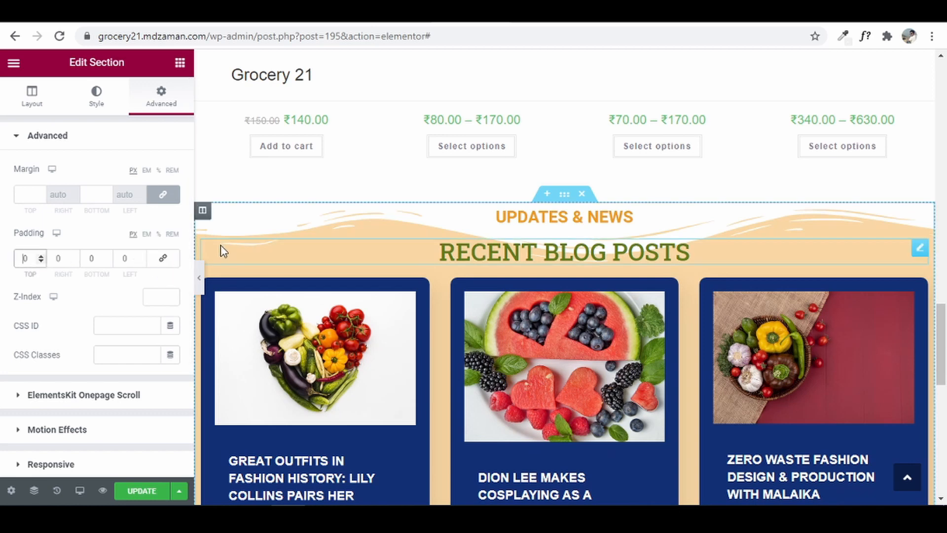
text(100)
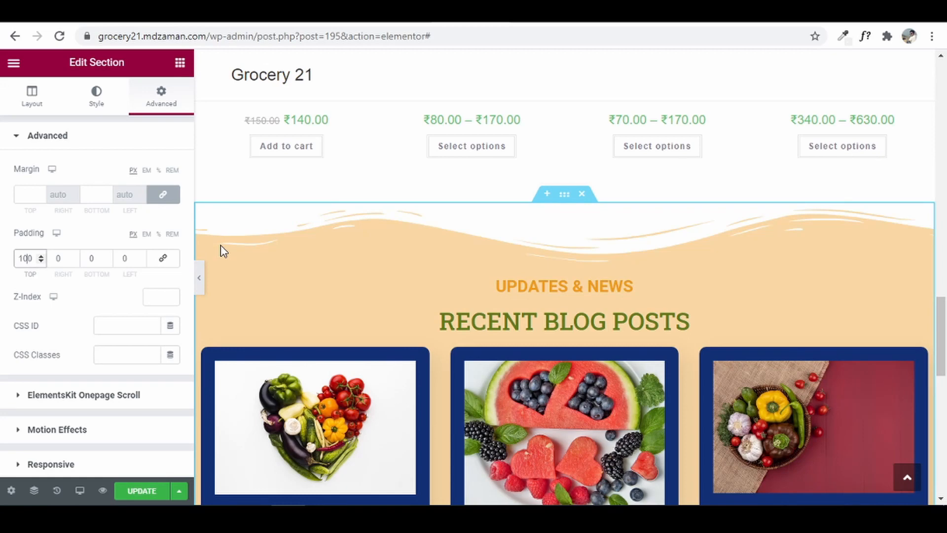
key(BackSpace)
key(BackSpace)
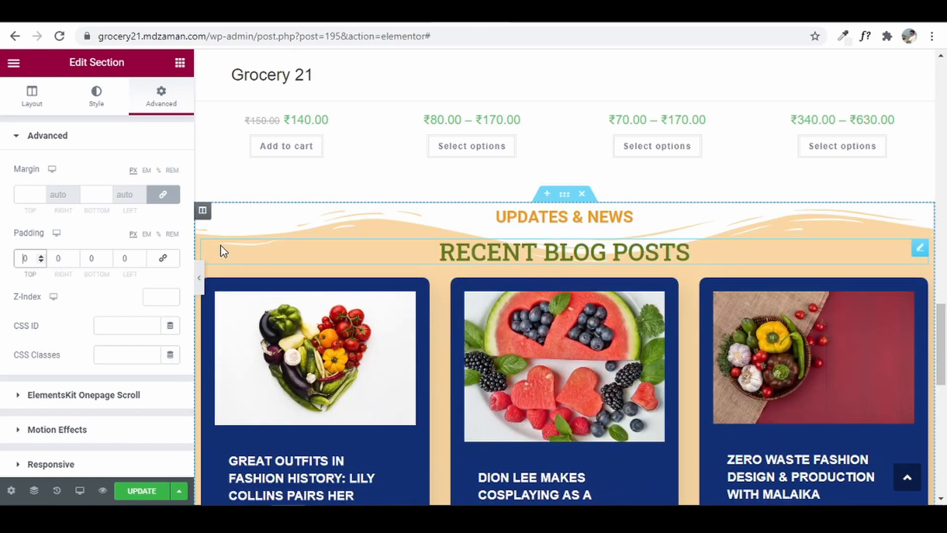
text(5)
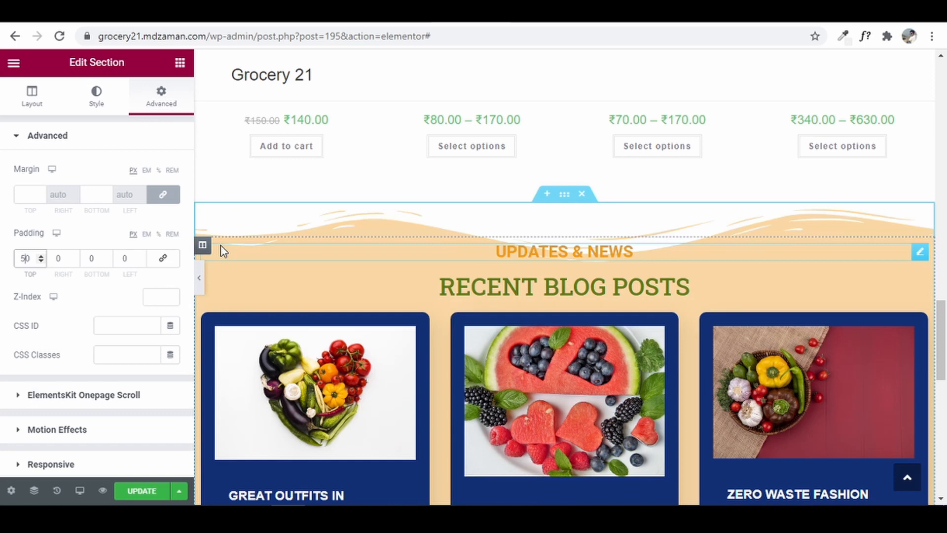
key(BackSpace)
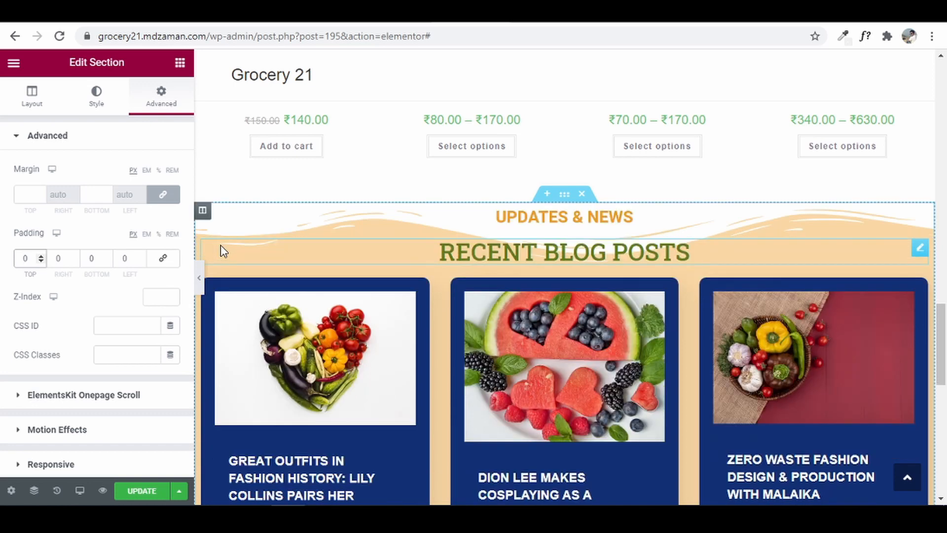
text(3)
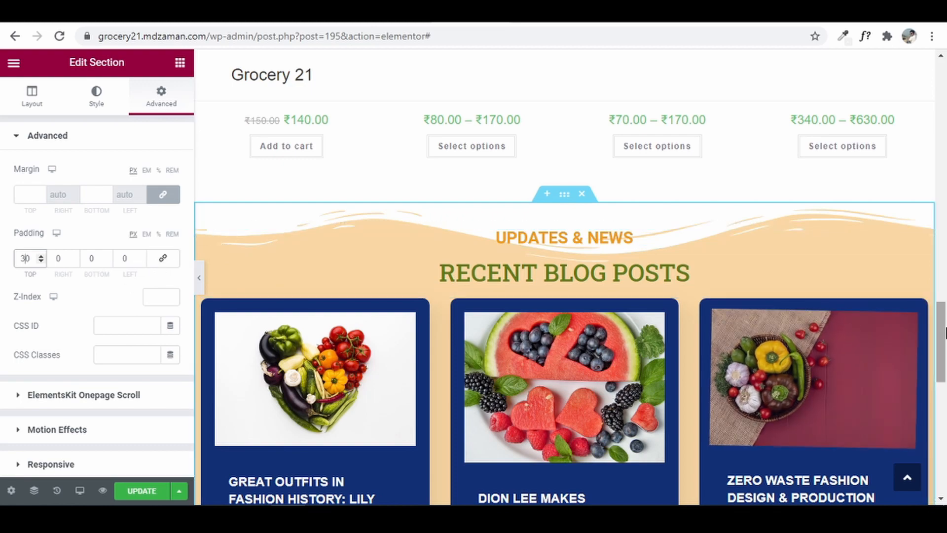
- Set the bottom padding to 100 and save the page with UPDATE
scroll(945, 333, down, 10)
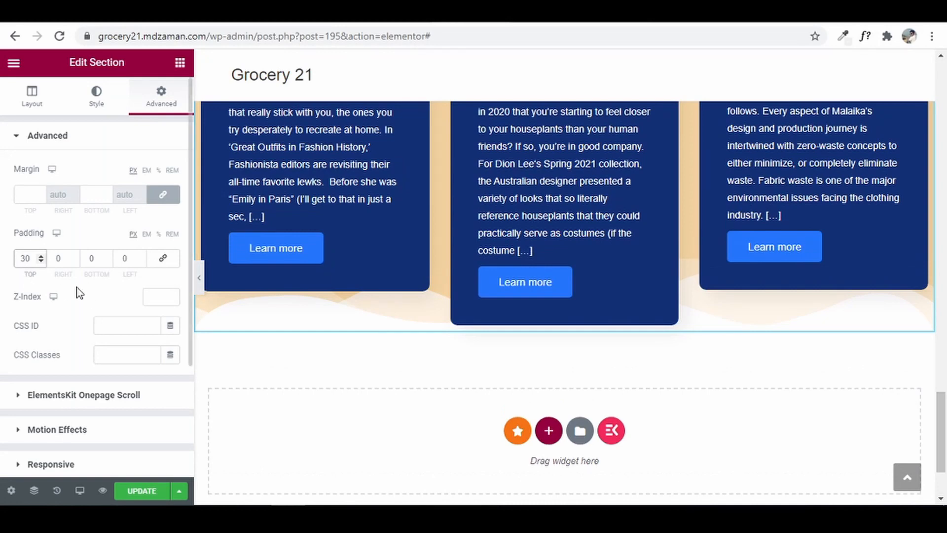
double_click(94, 259)
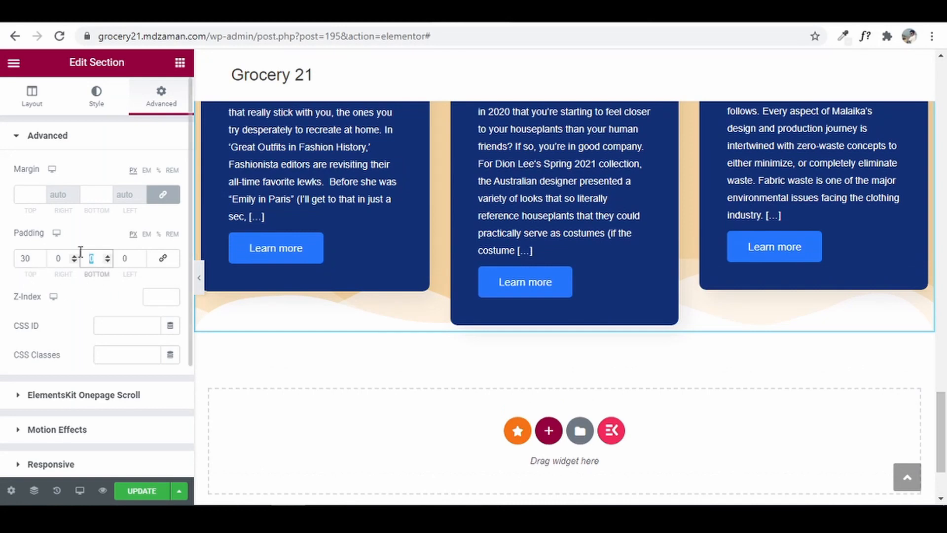
text(100)
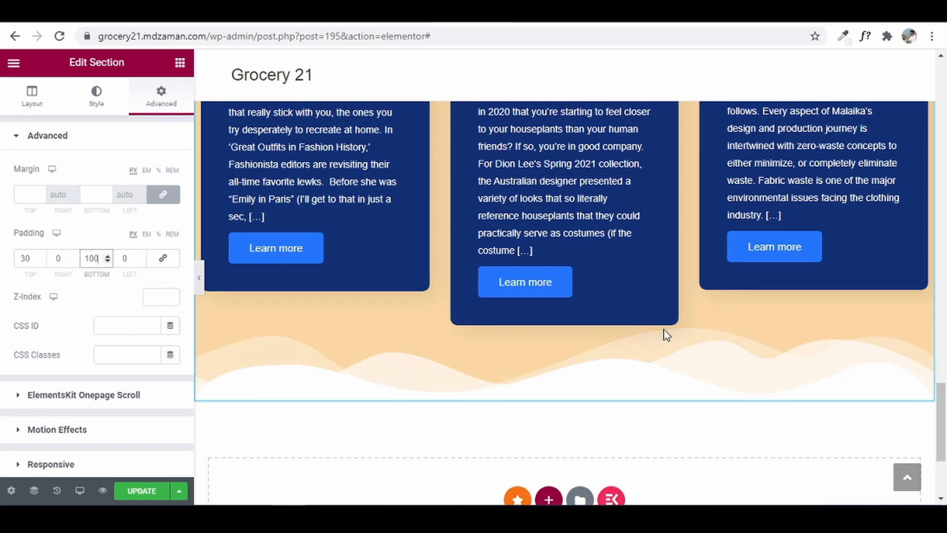
click(134, 491)
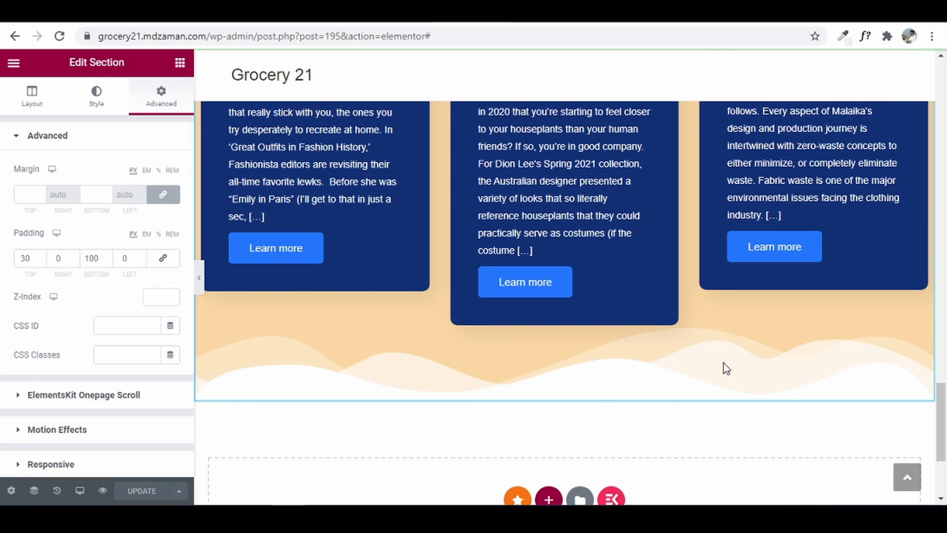
scroll(724, 364, up, 8)
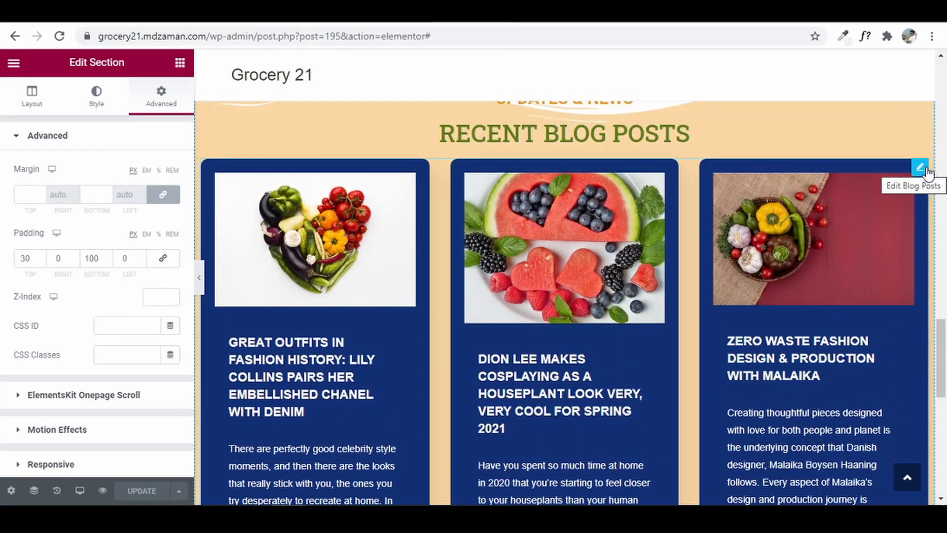
- Open the Blog Posts widget settings and compare with the refgrocery tab's blog section
click(920, 168)
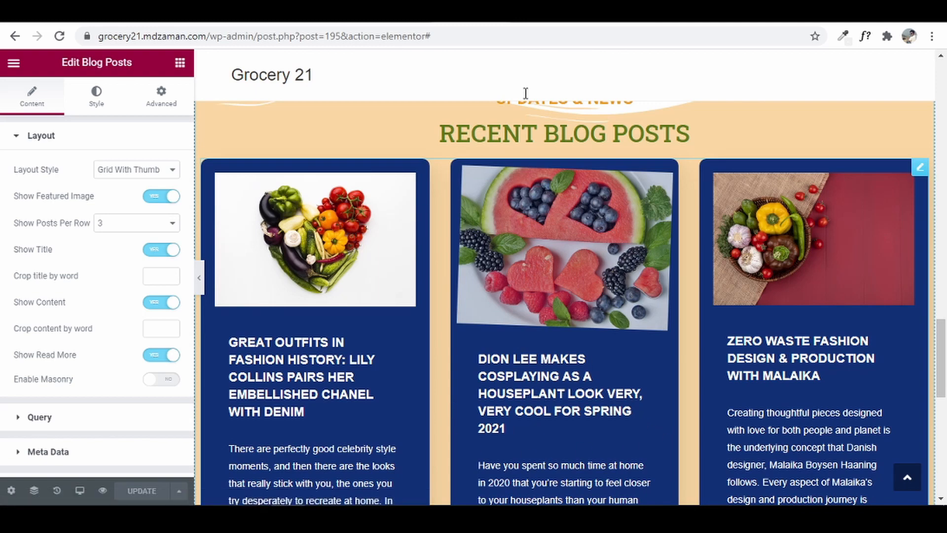
click(382, 13)
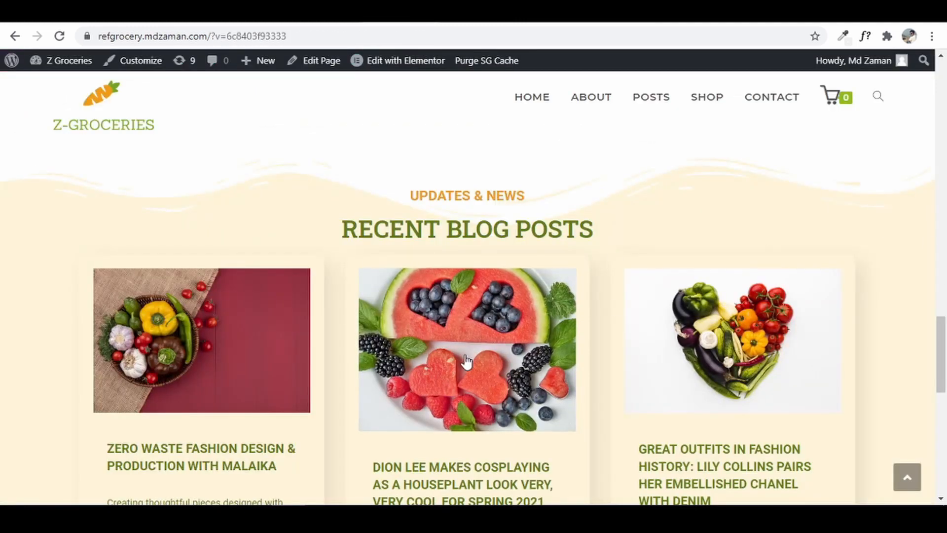
click(461, 14)
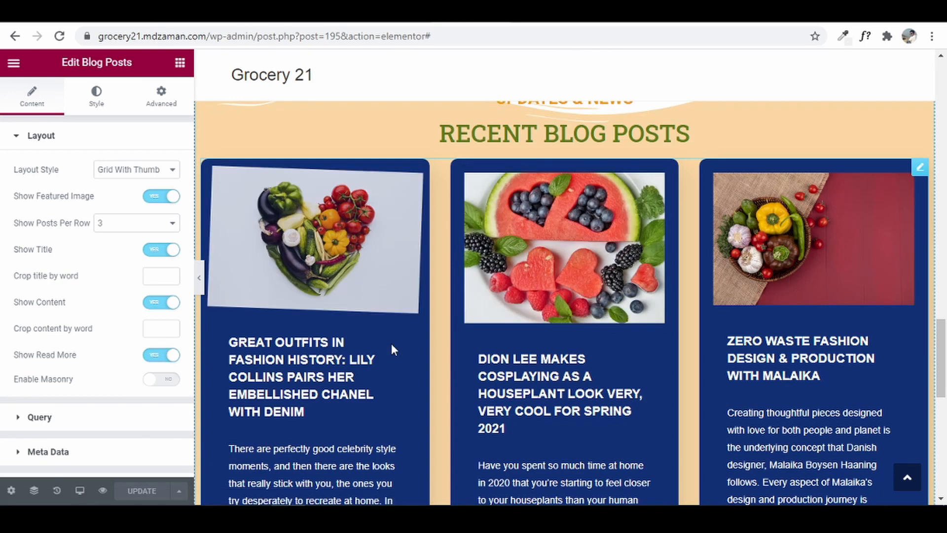
- Give the post card Wrapper a Classic Accent-orange background with alpha about 30 (#EF9A1530)
click(96, 111)
click(152, 170)
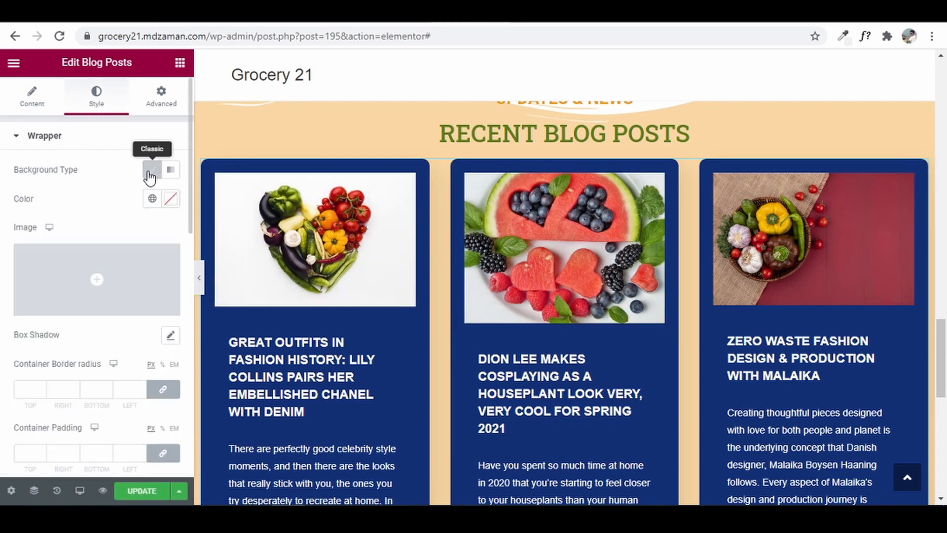
click(152, 199)
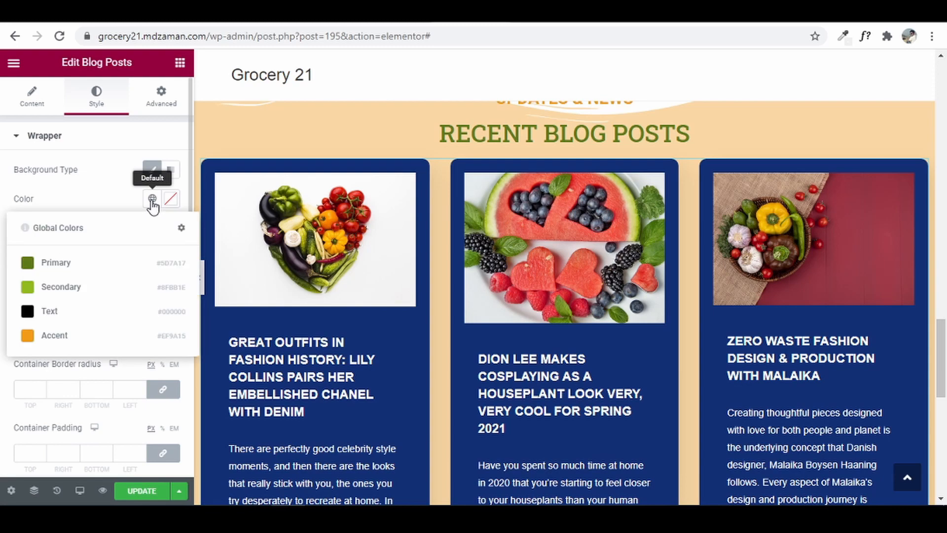
click(61, 336)
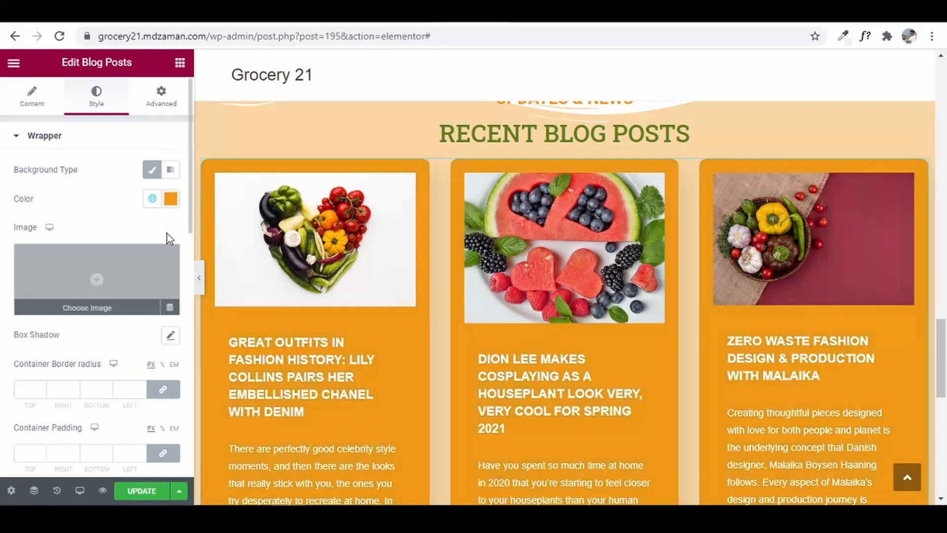
click(170, 199)
click(253, 392)
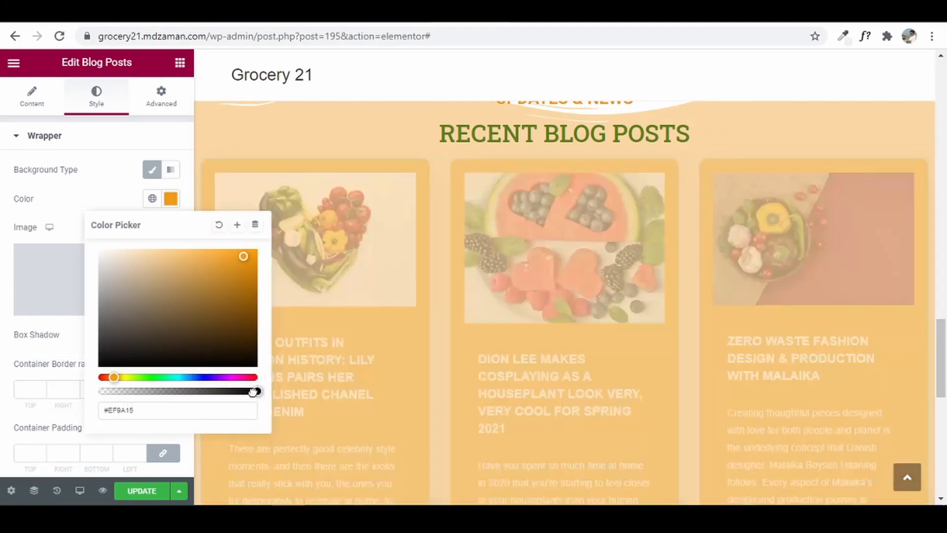
drag(253, 392, 129, 392)
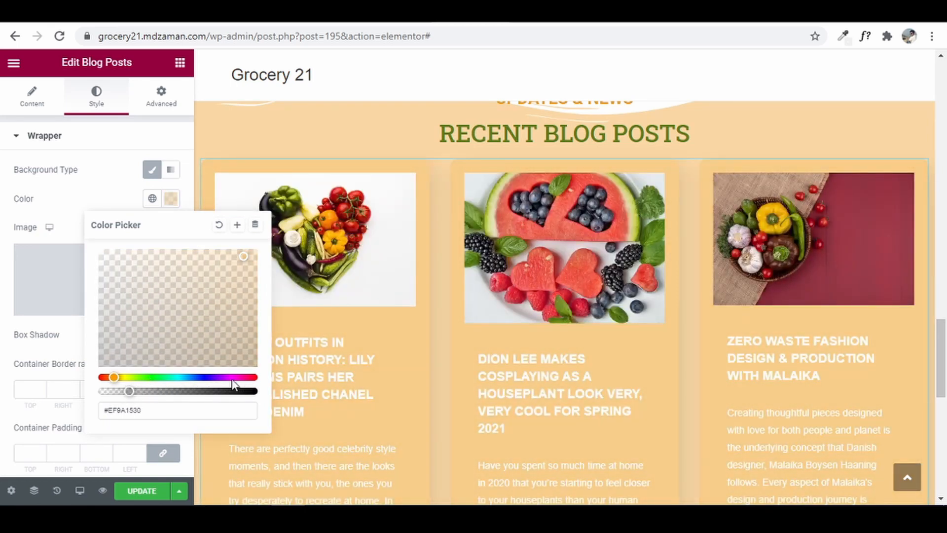
click(4, 277)
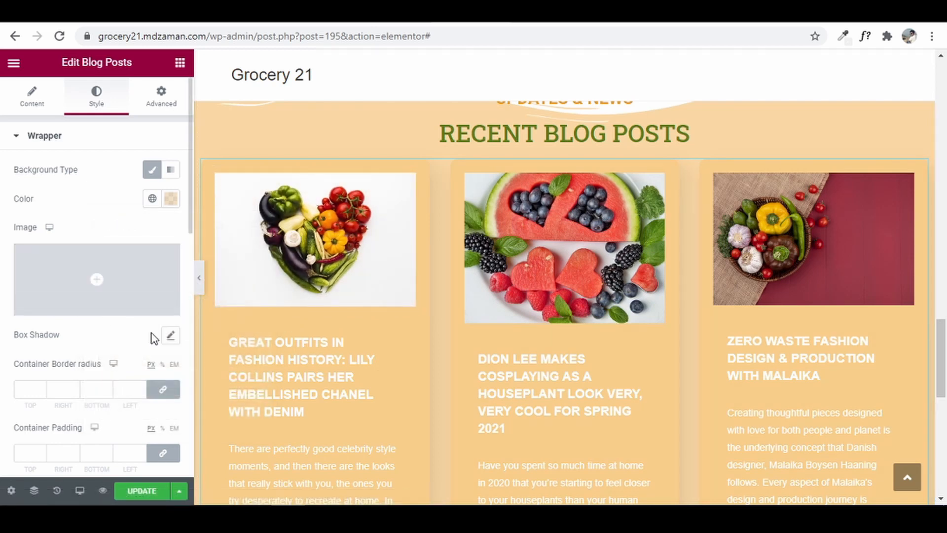
click(37, 138)
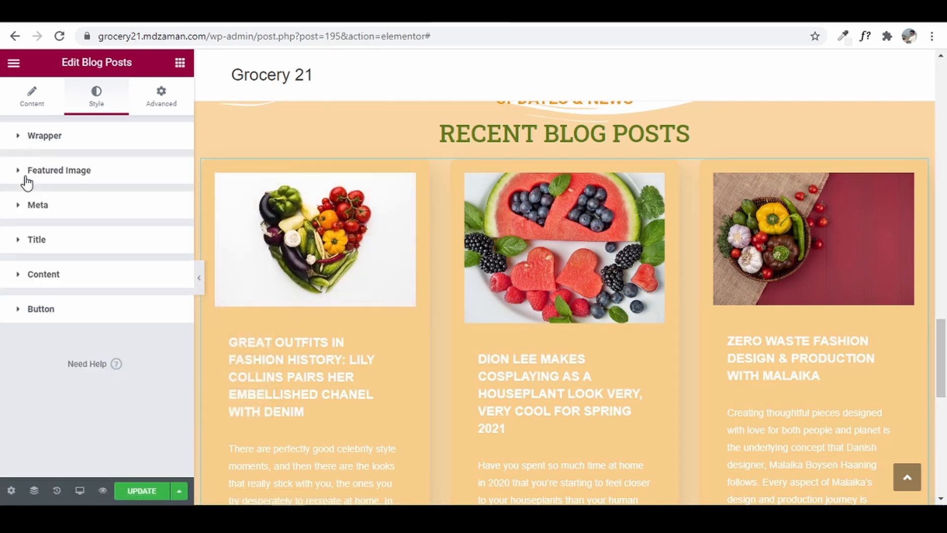
- Colour the blog post titles with the Primary green global colour
click(36, 239)
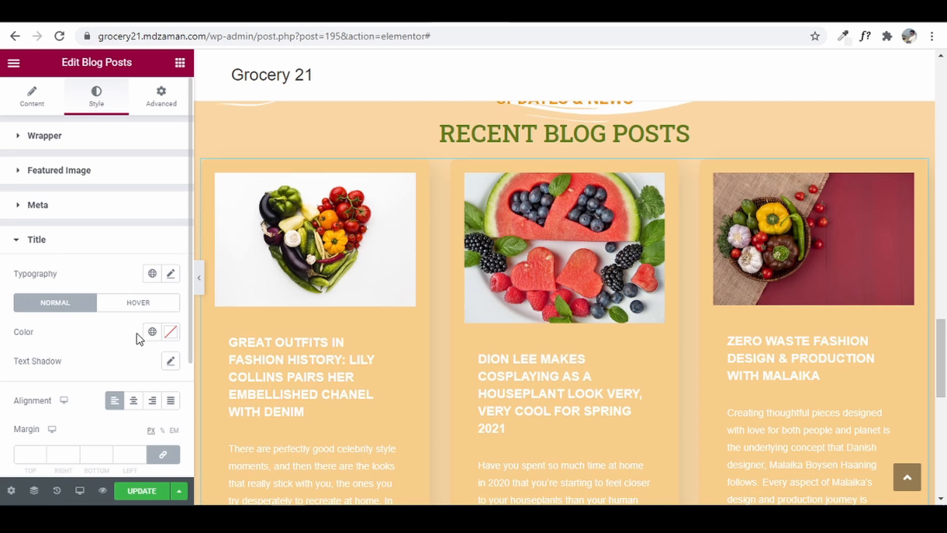
click(153, 332)
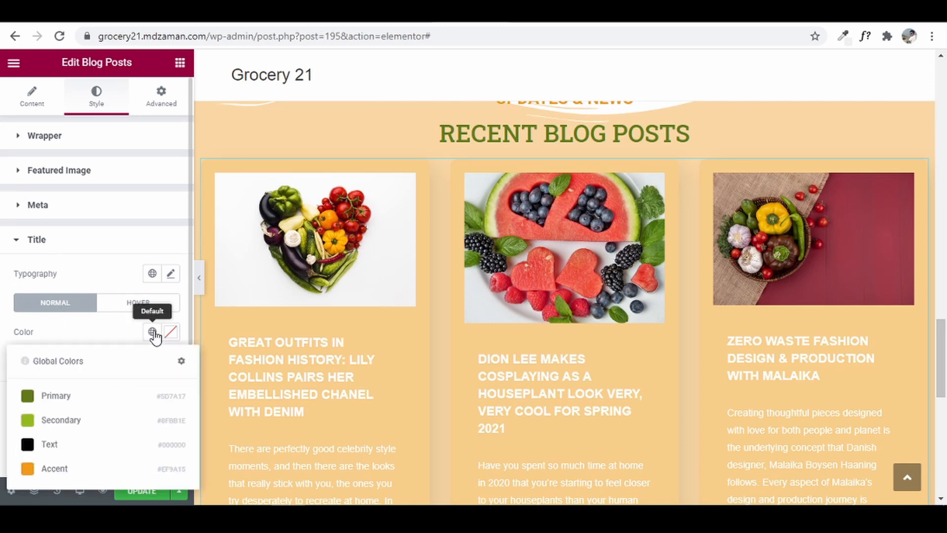
click(66, 402)
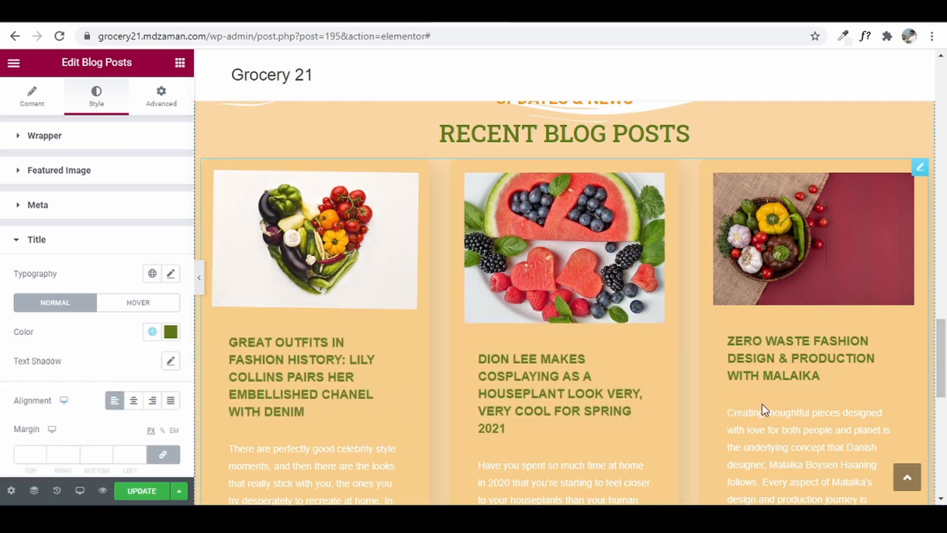
scroll(835, 389, down, 1)
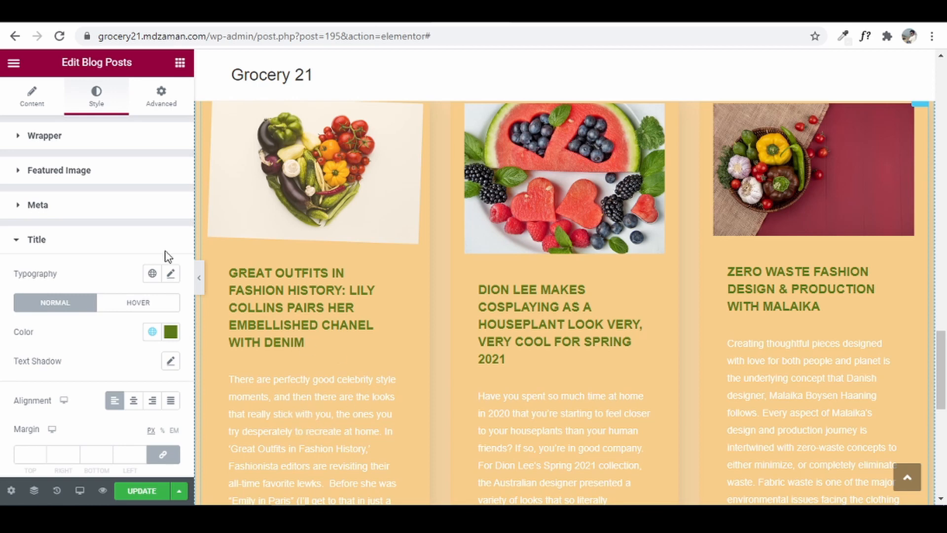
click(38, 241)
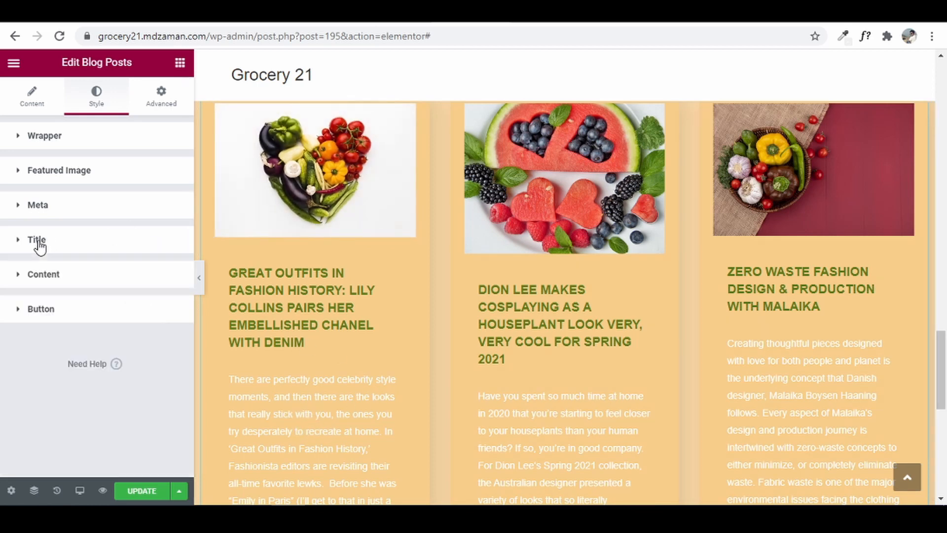
- Set the excerpt content text colour to the Primary global green
click(26, 285)
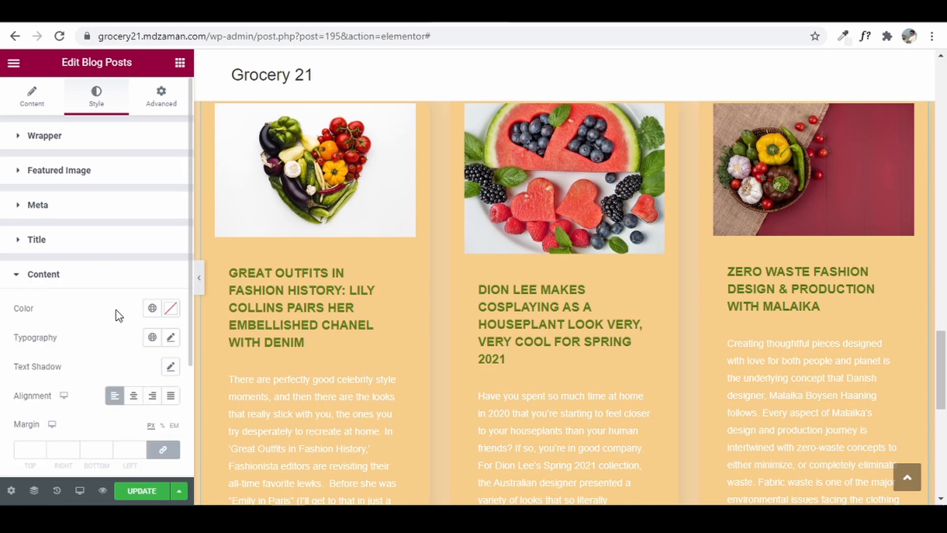
scroll(119, 315, down, 2)
click(151, 239)
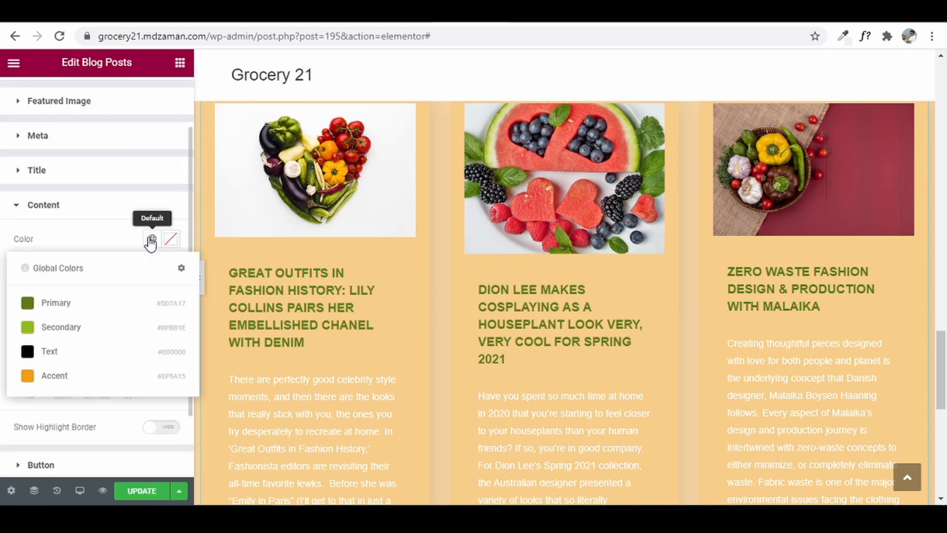
click(52, 310)
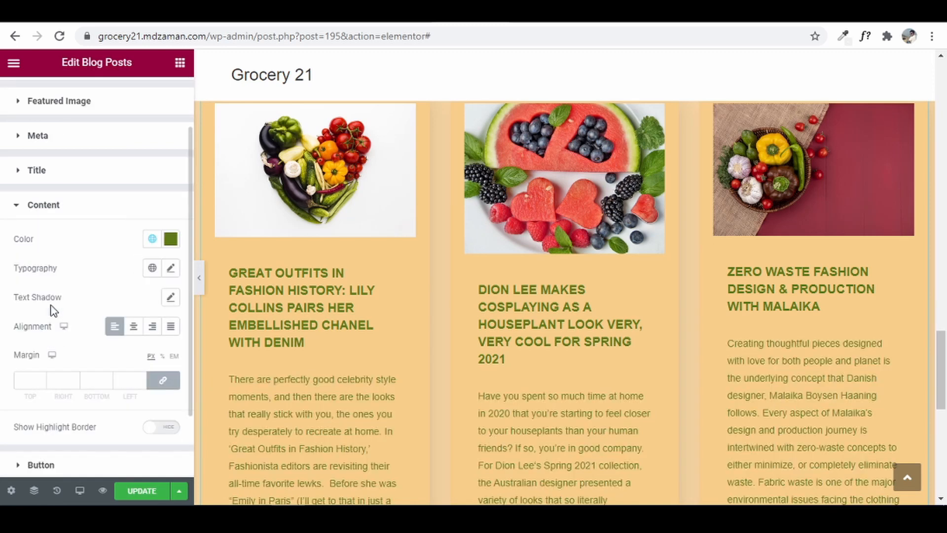
scroll(608, 309, down, 5)
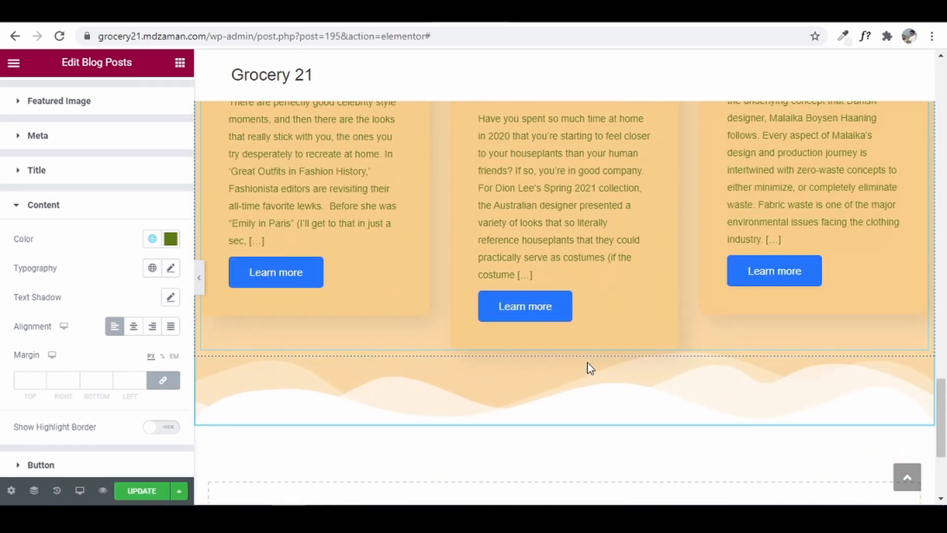
scroll(651, 340, up, 6)
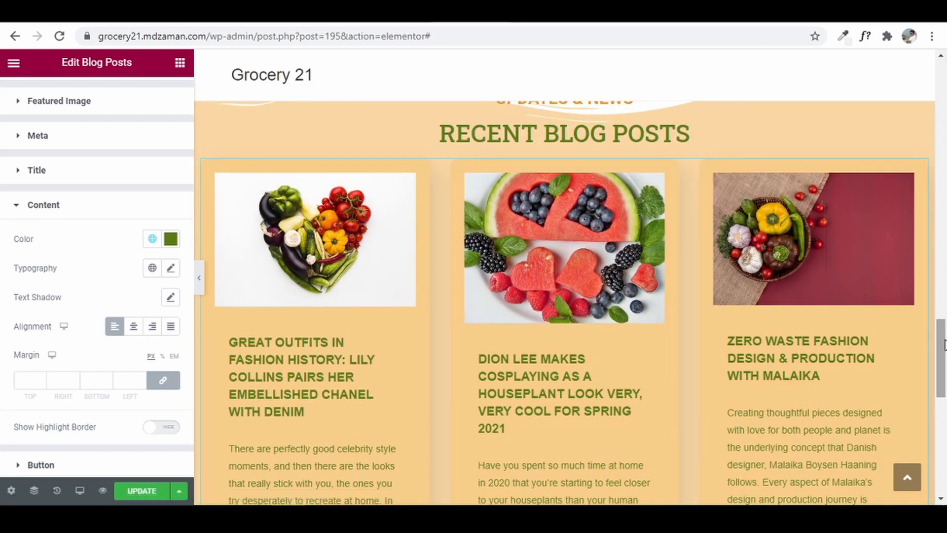
mouse_move(941, 347)
mouse_down()
mouse_move(942, 374)
mouse_move(940, 316)
mouse_move(940, 362)
mouse_up()
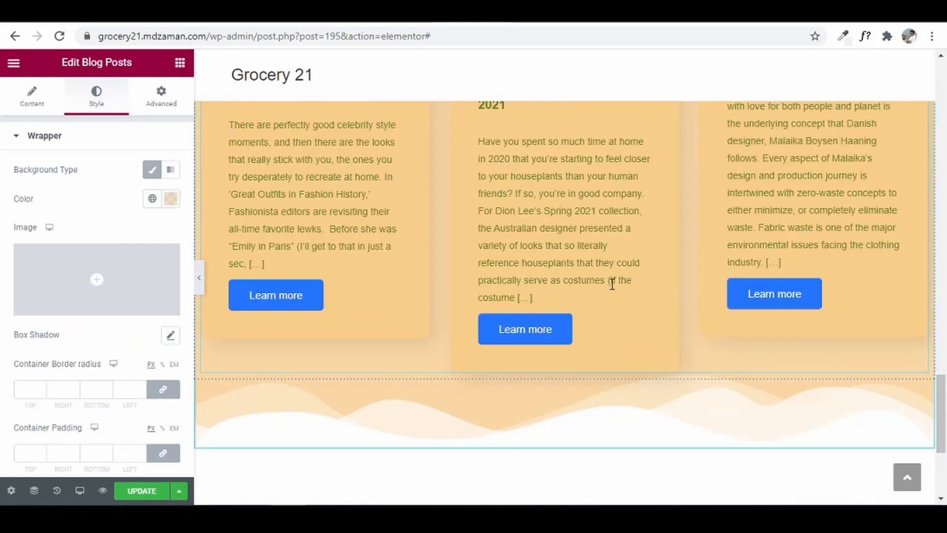
drag(942, 382, 935, 358)
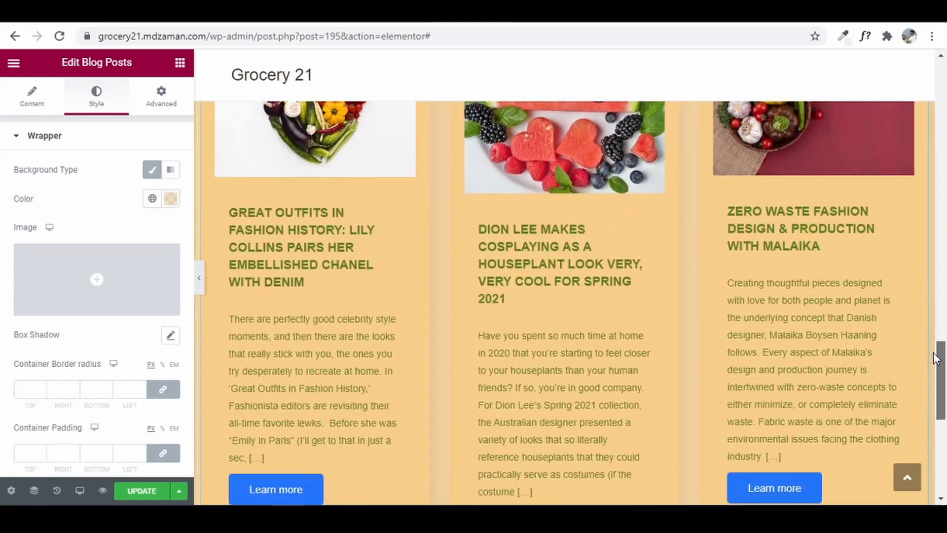
- Switch the responsive preview to Mobile size
click(79, 490)
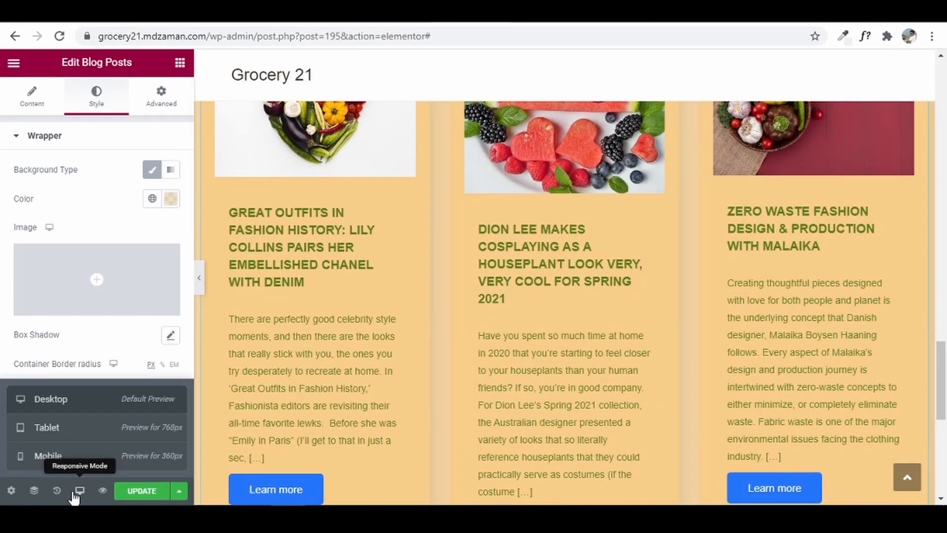
click(77, 456)
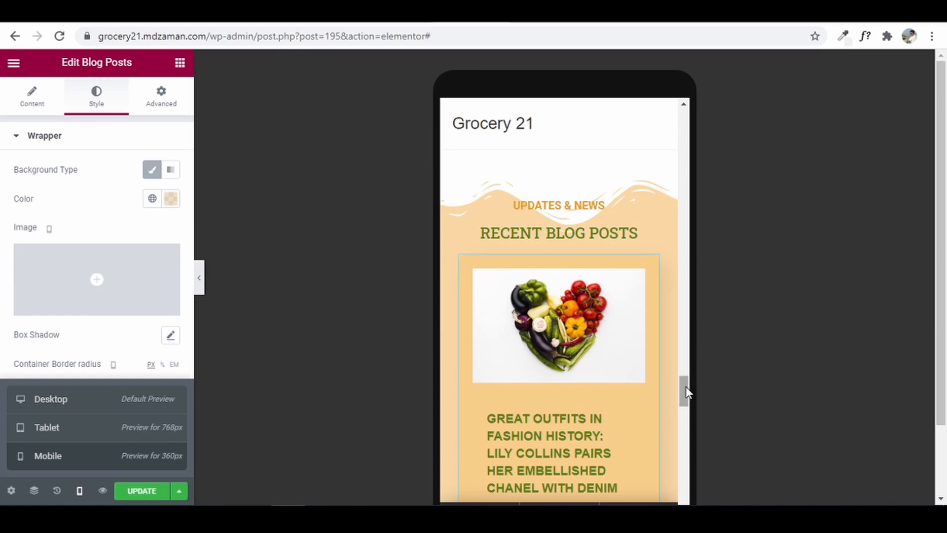
drag(686, 387, 706, 296)
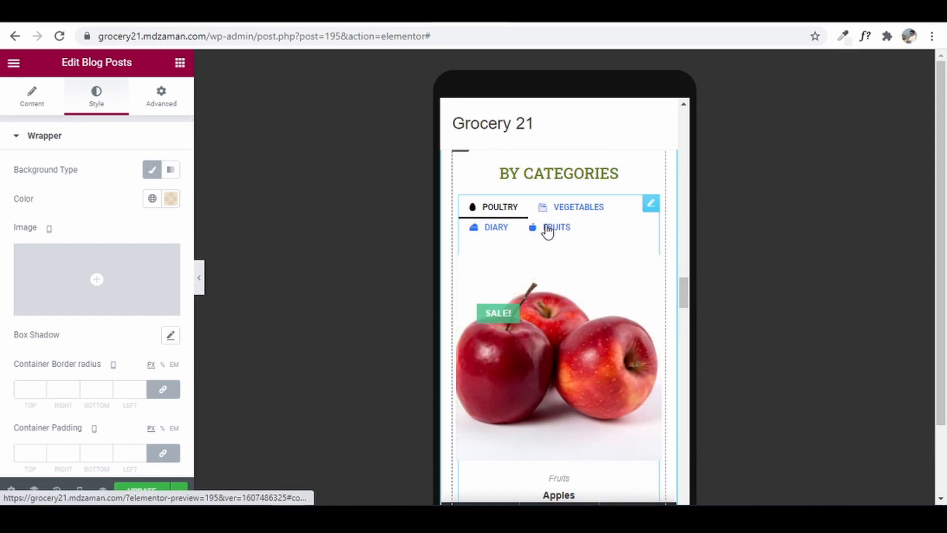
- In the category Tabs widget, set Icon Type to None for the Poultry and Vegetables tabs
click(651, 204)
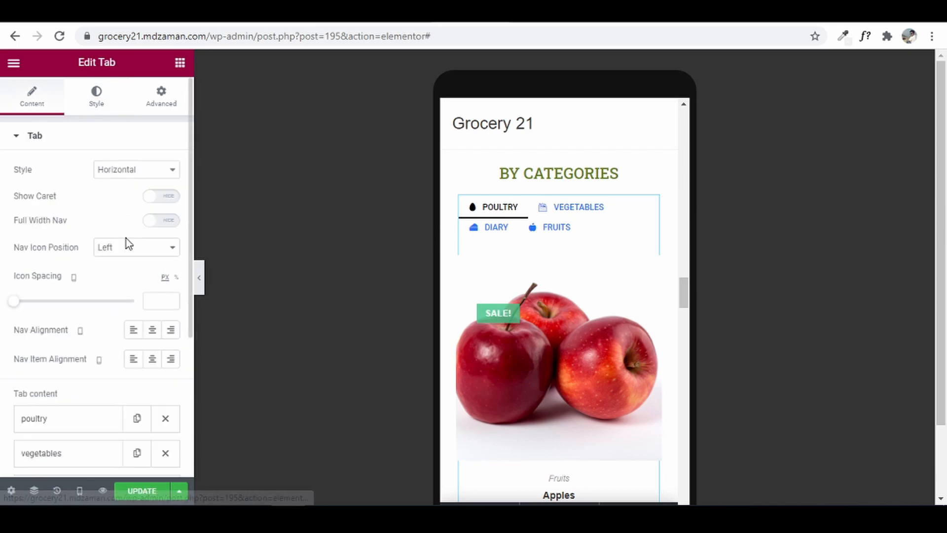
scroll(124, 238, down, 2)
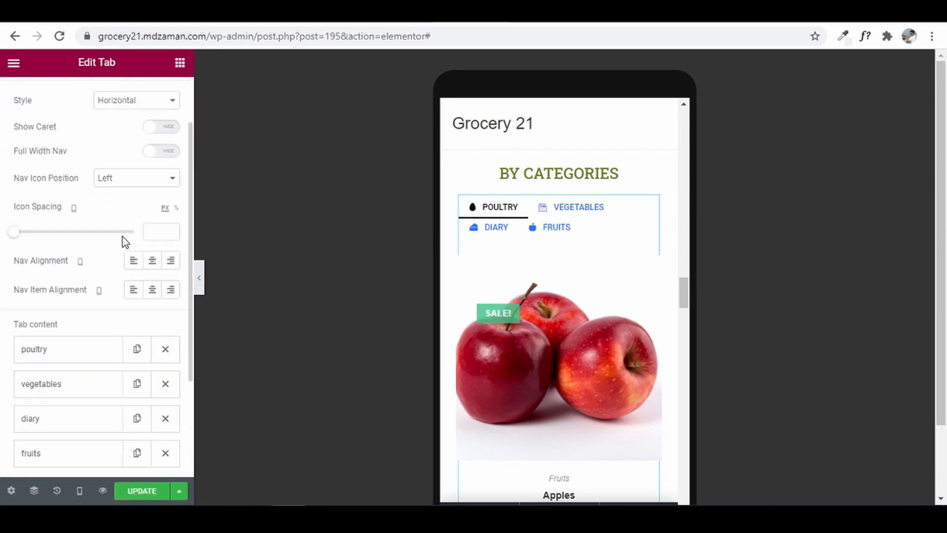
click(52, 352)
scroll(79, 335, down, 3)
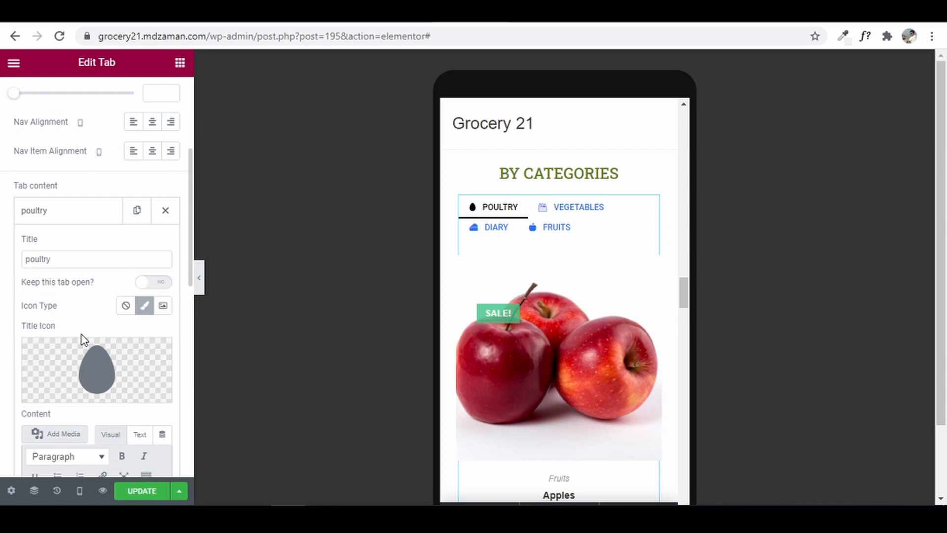
click(126, 307)
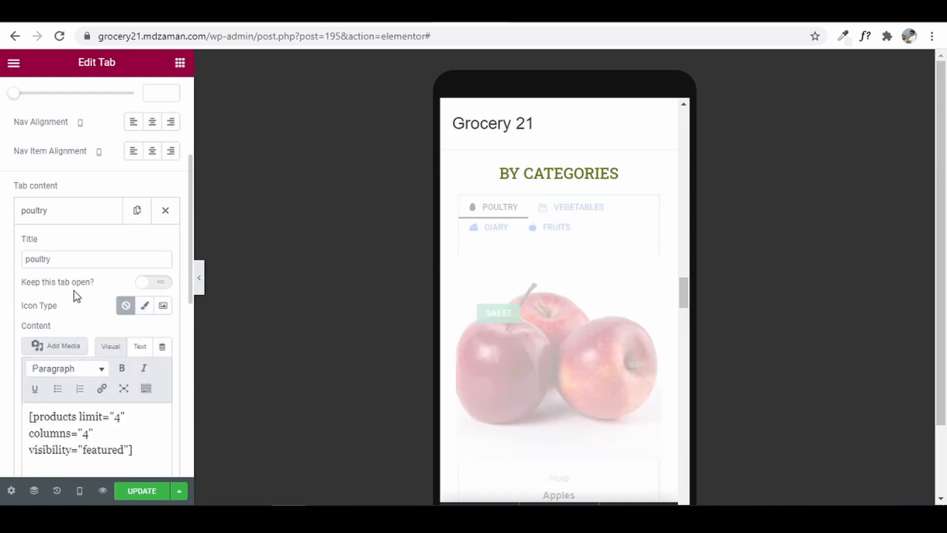
click(57, 211)
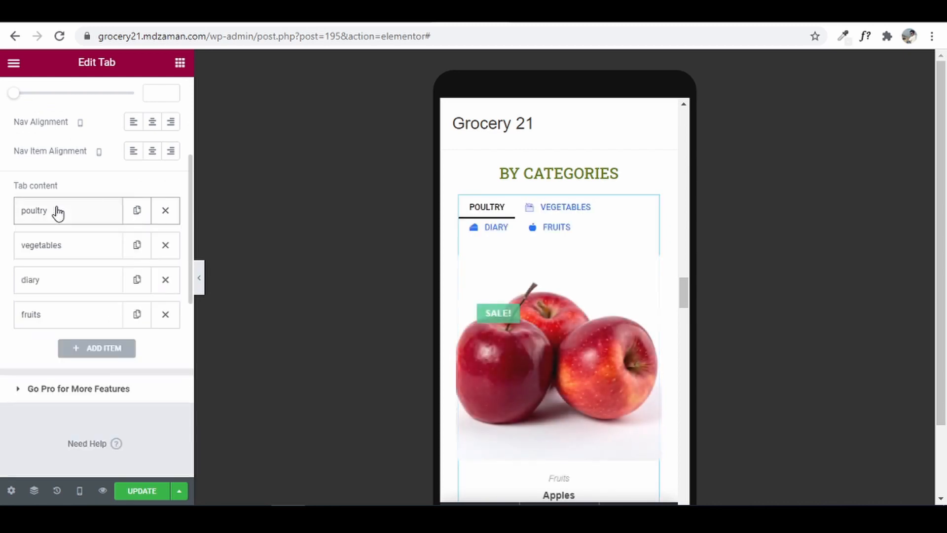
click(64, 249)
click(125, 340)
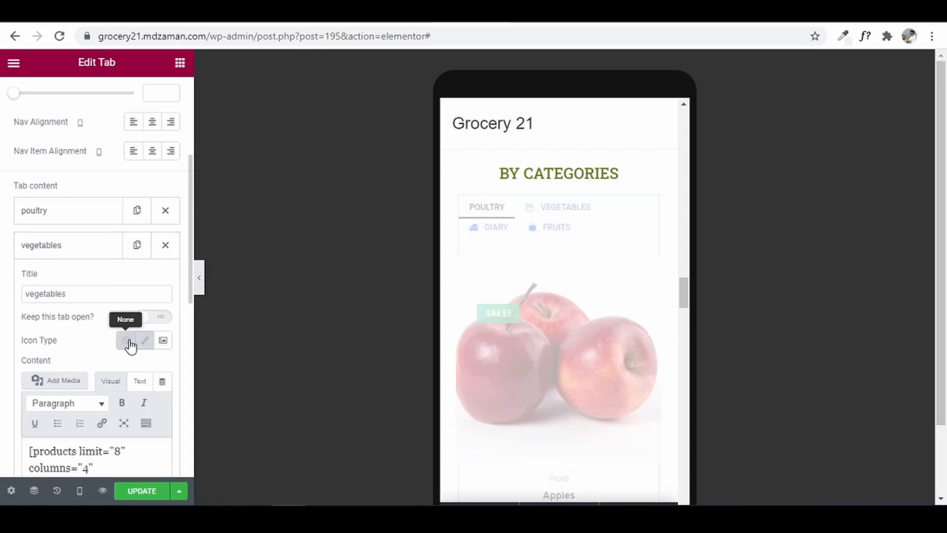
click(76, 247)
- Set Icon Type to None for the Diary and Fruits tabs
click(78, 280)
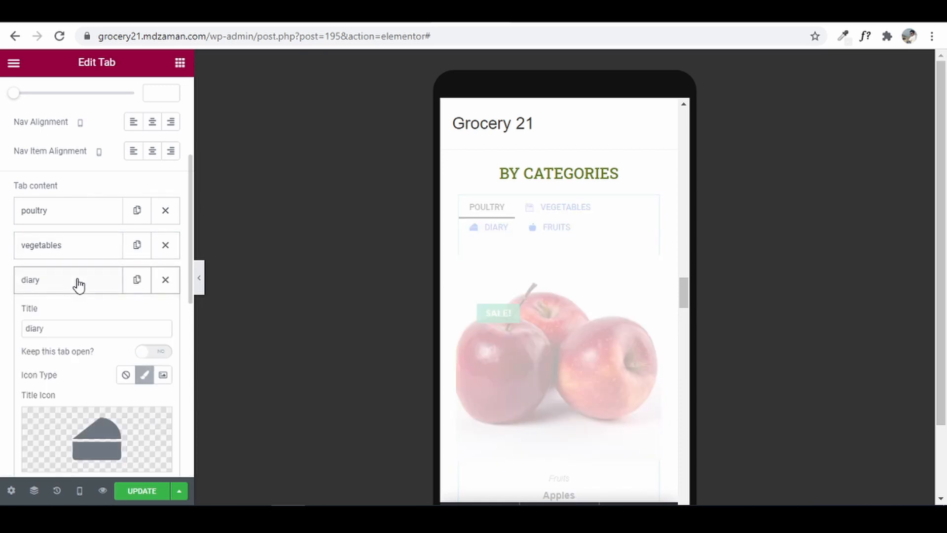
click(126, 375)
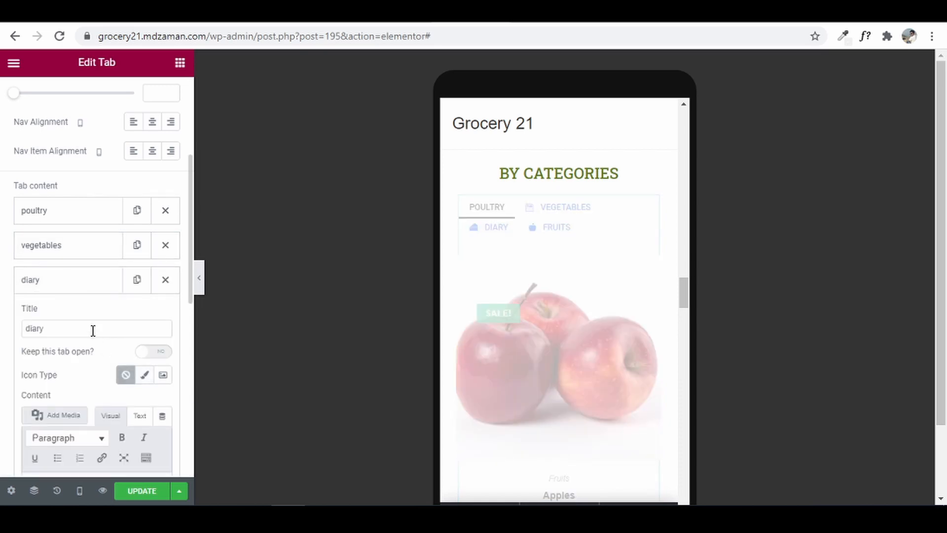
scroll(91, 296, down, 3)
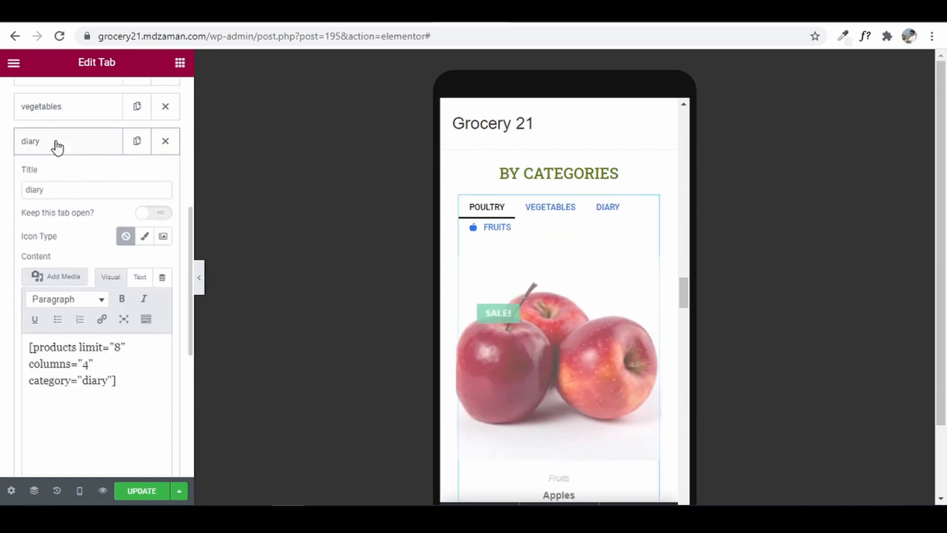
click(57, 147)
click(64, 174)
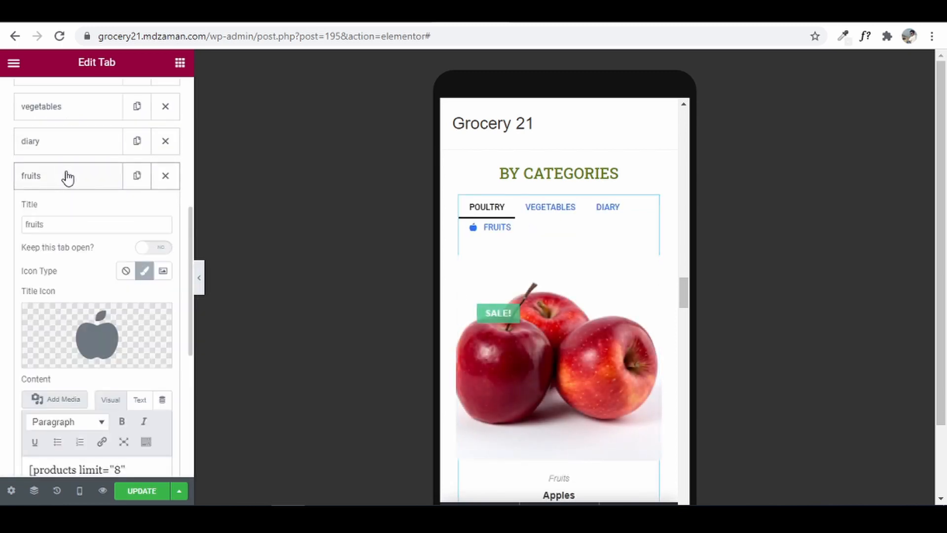
click(126, 272)
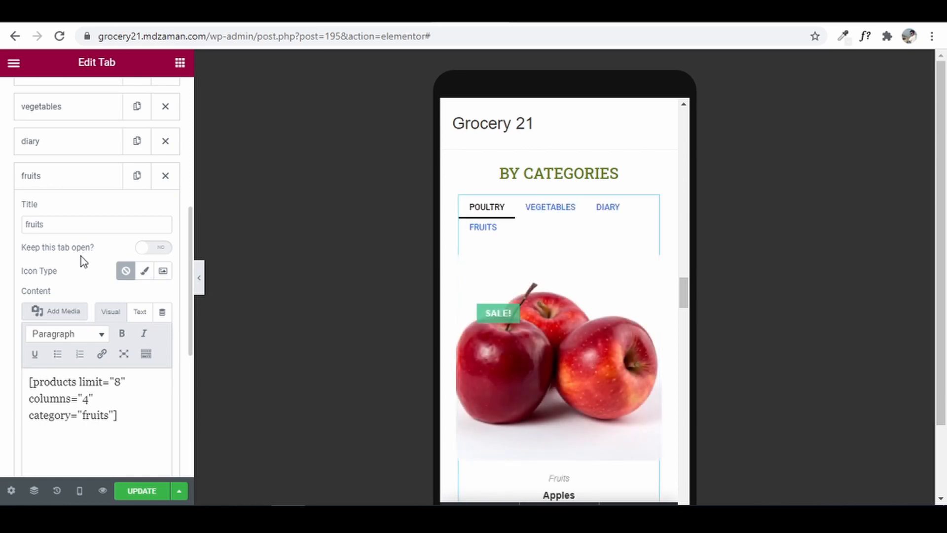
scroll(82, 260, up, 7)
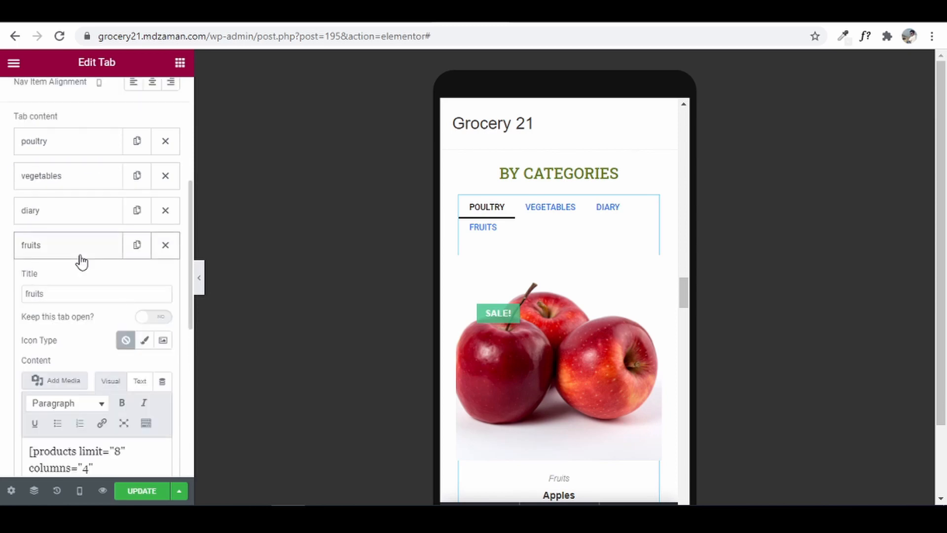
- Change the Nav Items right and left padding from 015 to 010, then save
click(103, 111)
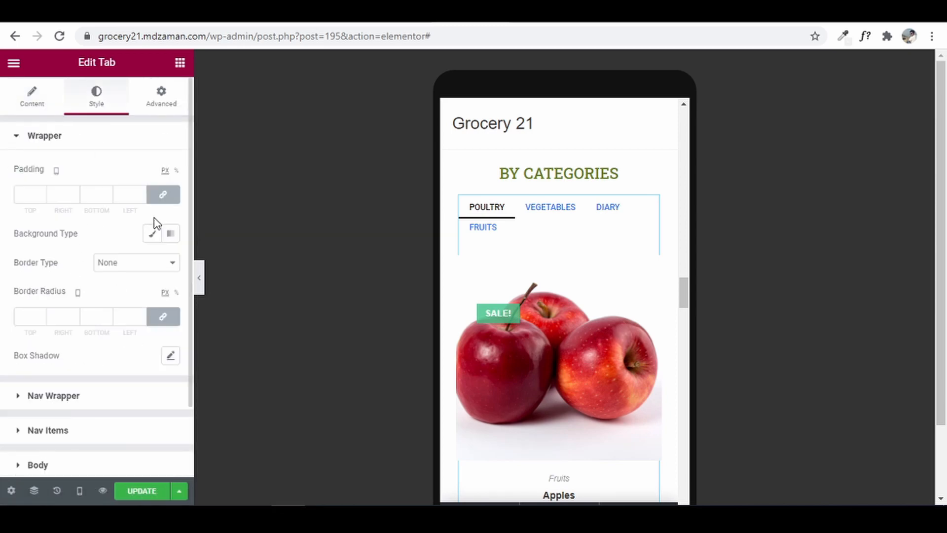
click(63, 431)
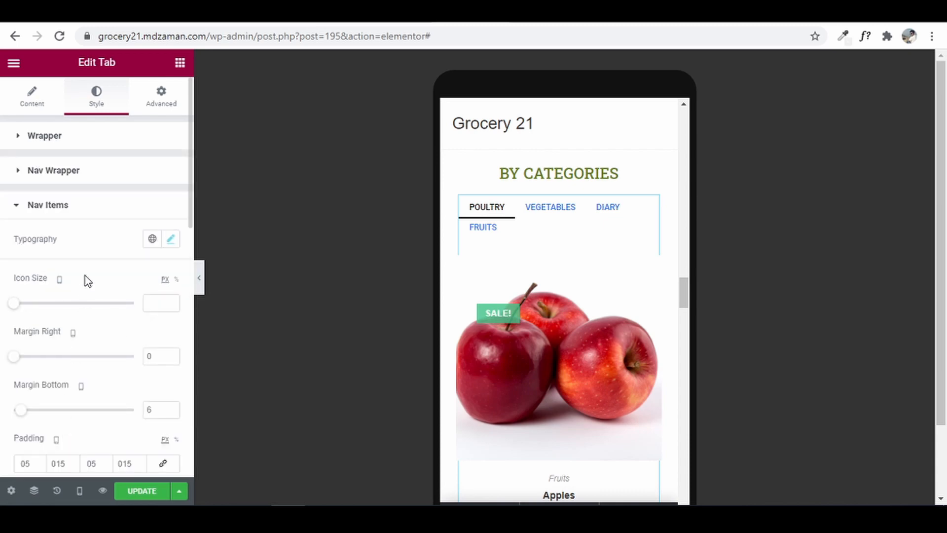
scroll(88, 281, down, 3)
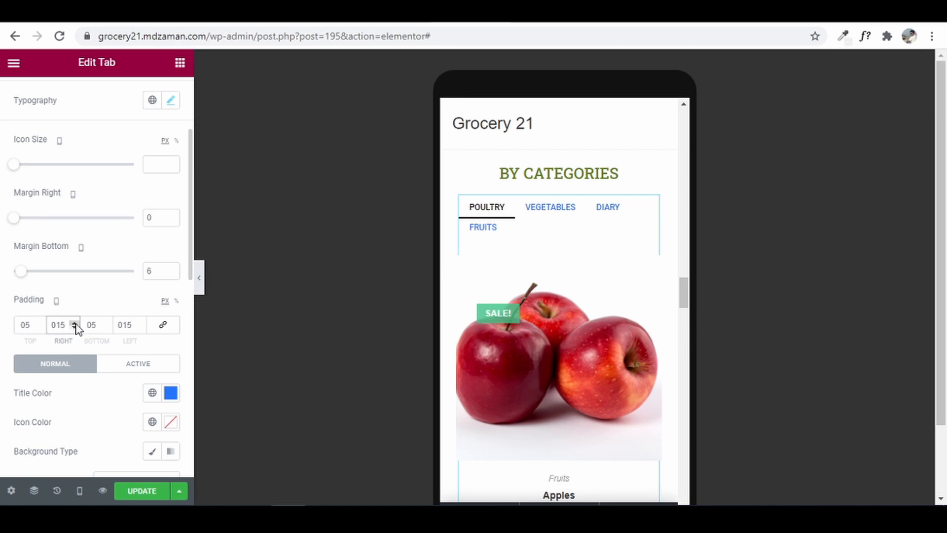
key(BackSpace)
text(0)
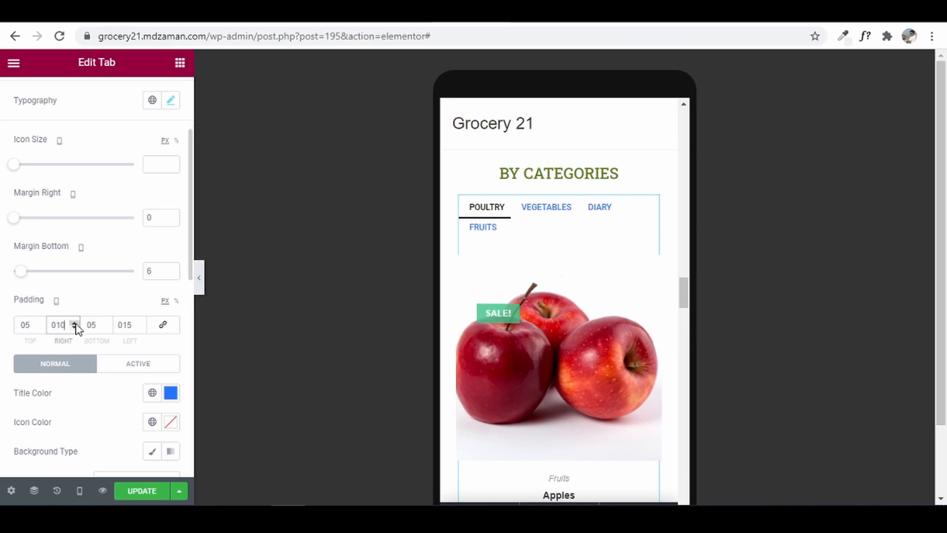
click(137, 324)
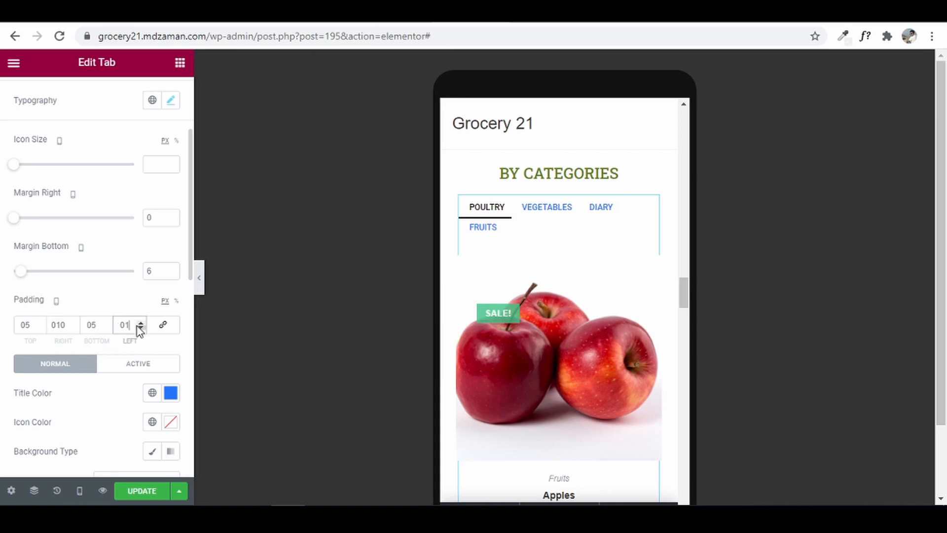
text(0)
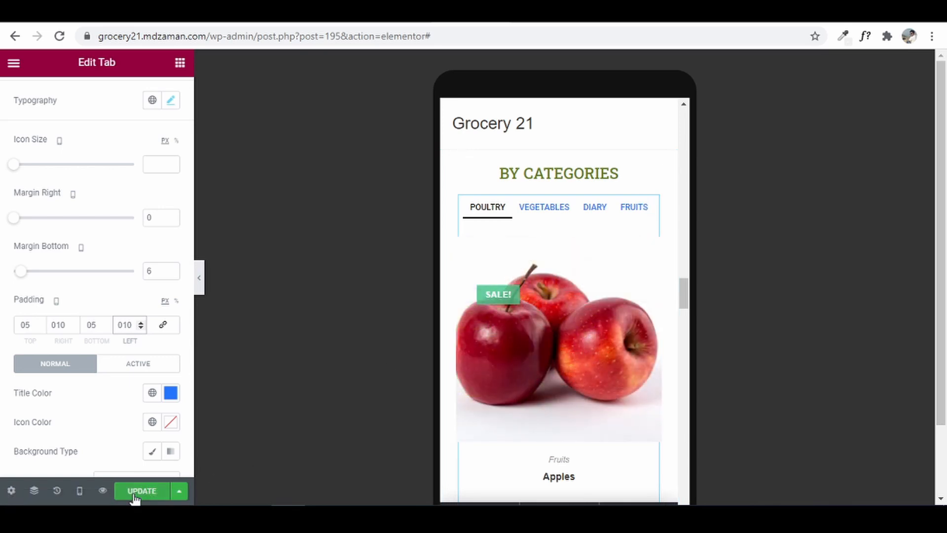
click(135, 494)
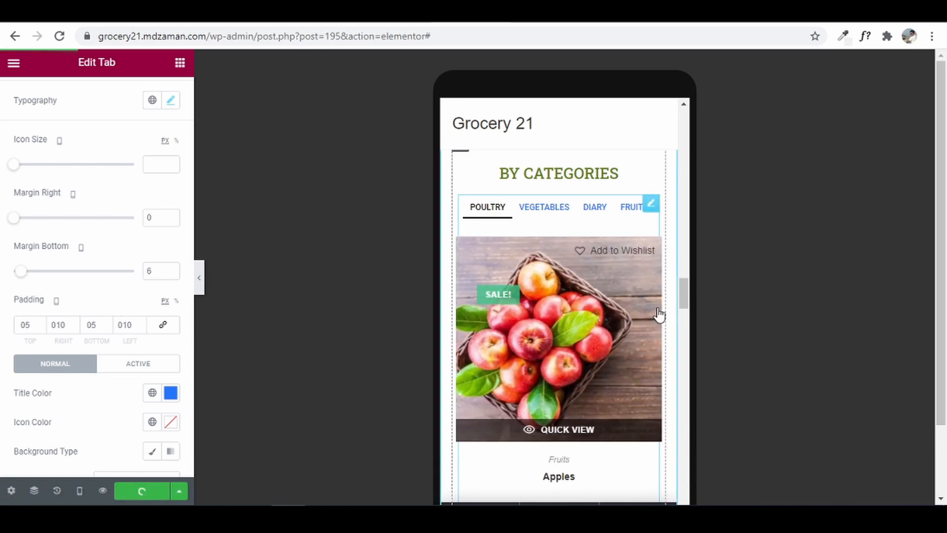
- Preview the grocery page at Tablet width, scroll through it, and save with UPDATE
drag(686, 298, 733, 321)
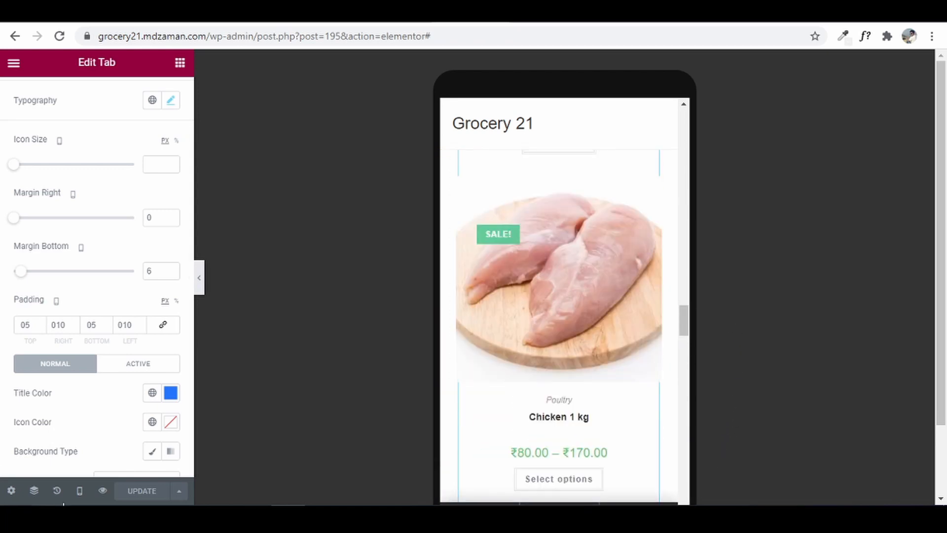
click(79, 491)
click(99, 432)
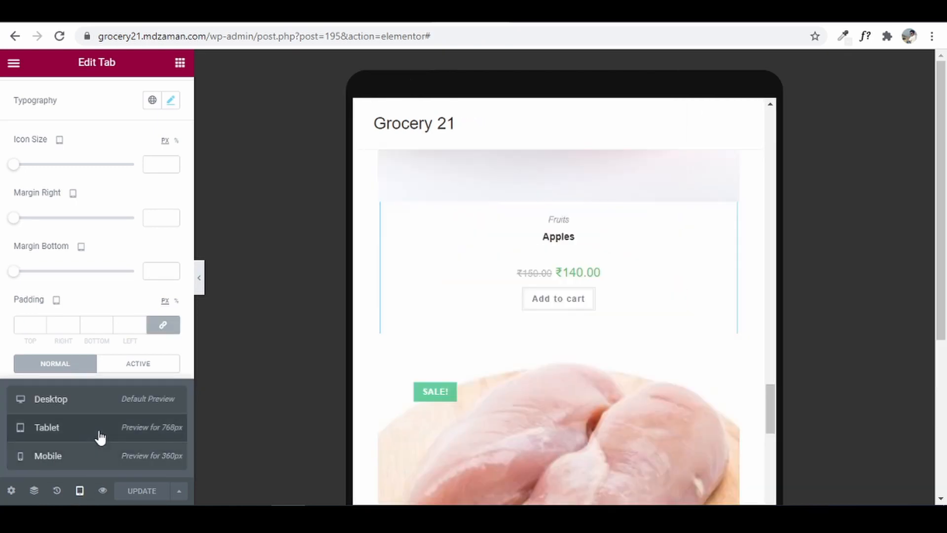
scroll(675, 421, up, 10)
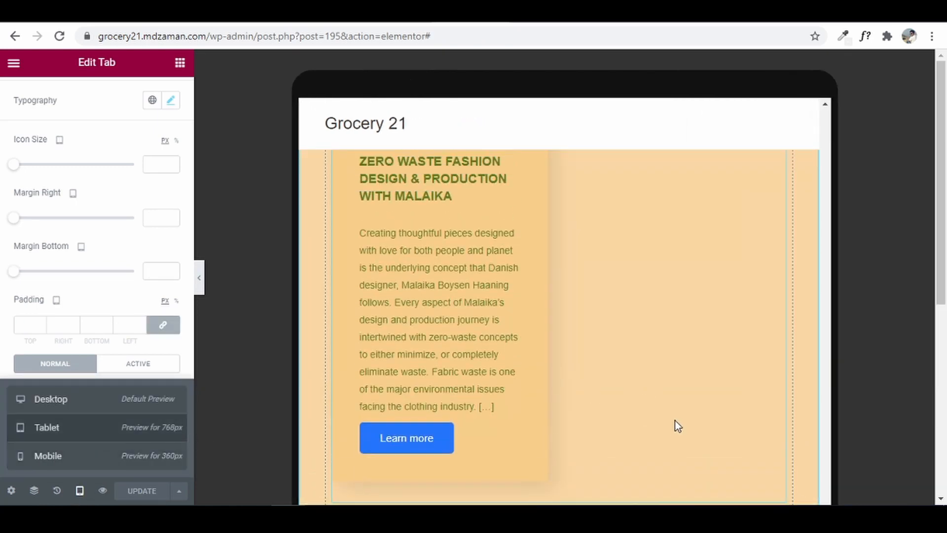
scroll(675, 422, up, 1)
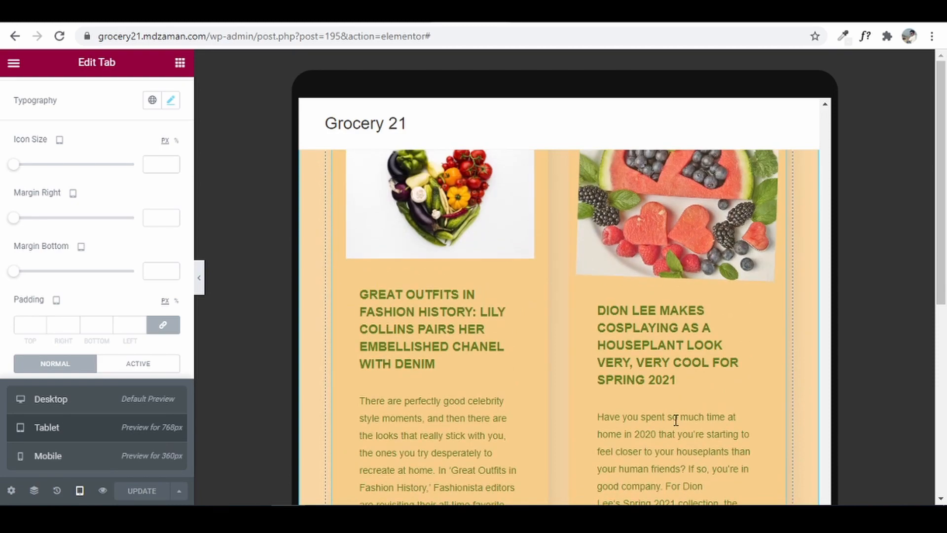
scroll(653, 303, up, 15)
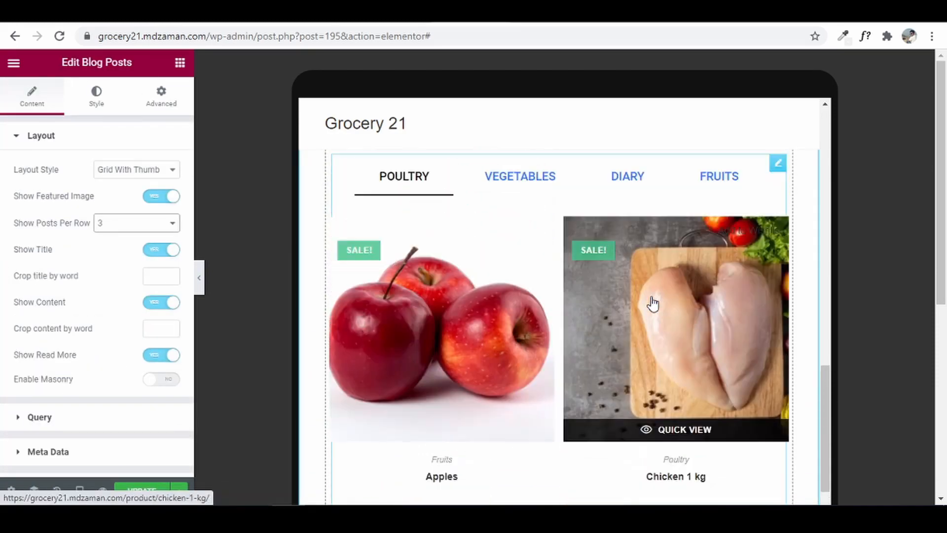
scroll(653, 303, up, 8)
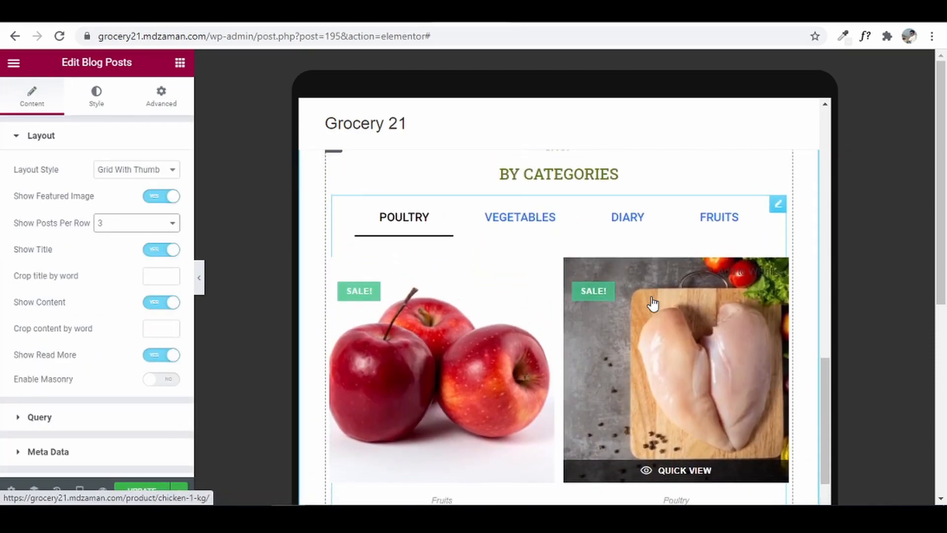
scroll(653, 303, up, 8)
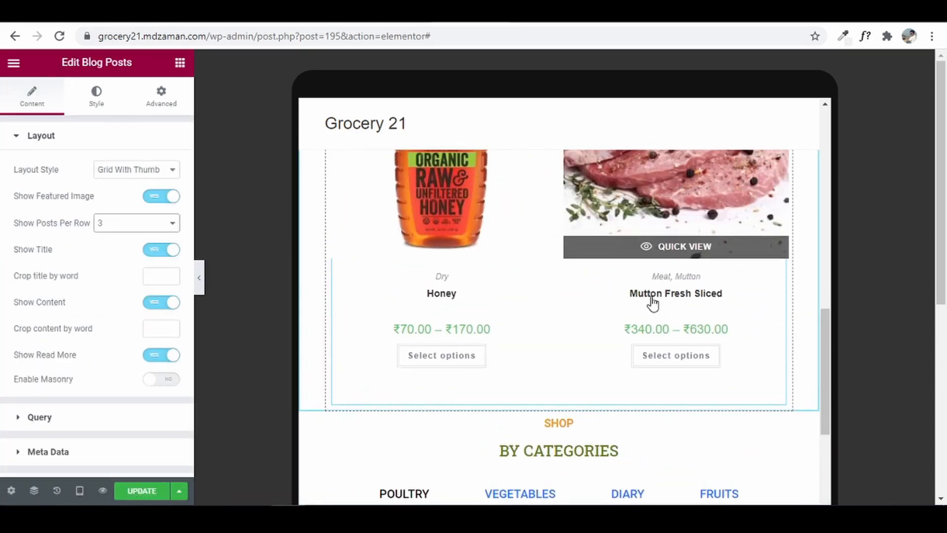
scroll(652, 297, up, 10)
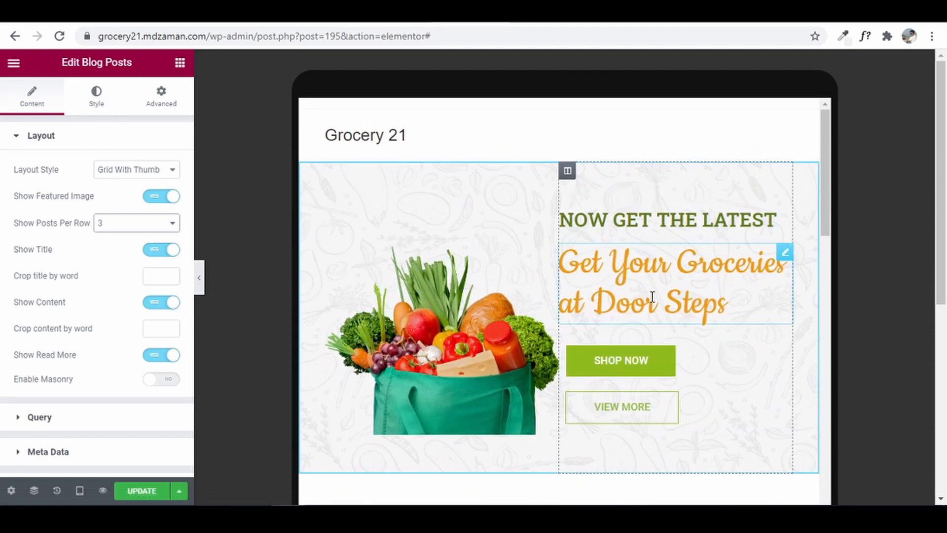
scroll(652, 297, down, 15)
scroll(652, 296, up, 5)
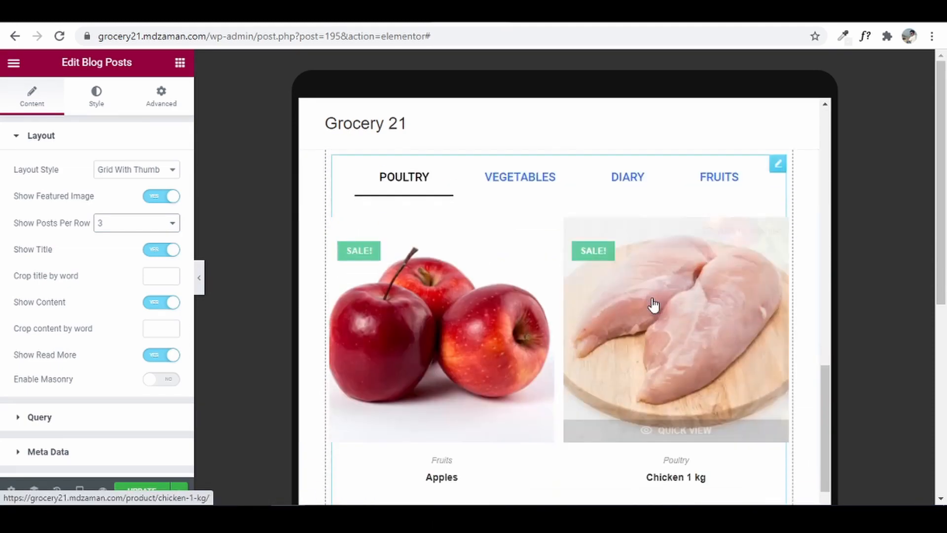
scroll(652, 296, down, 10)
scroll(654, 305, down, 10)
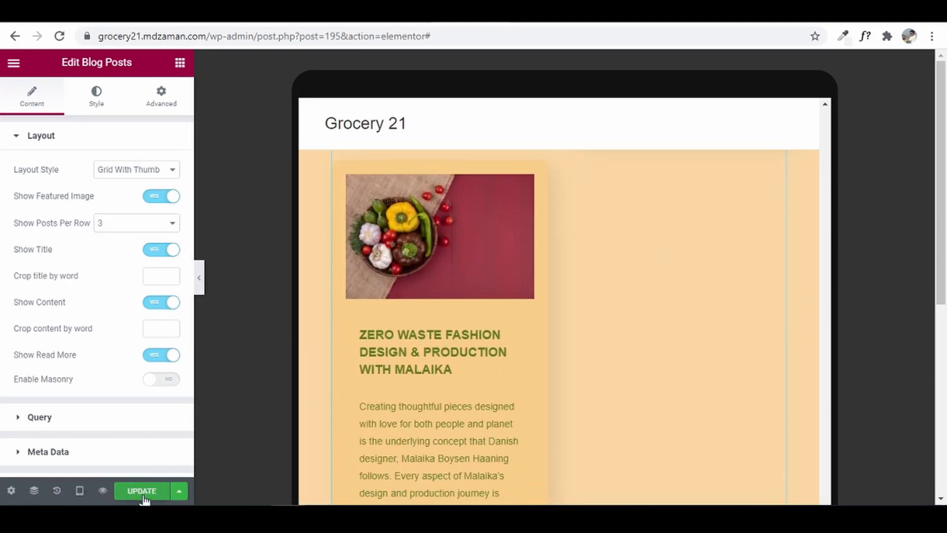
click(143, 495)
click(78, 494)
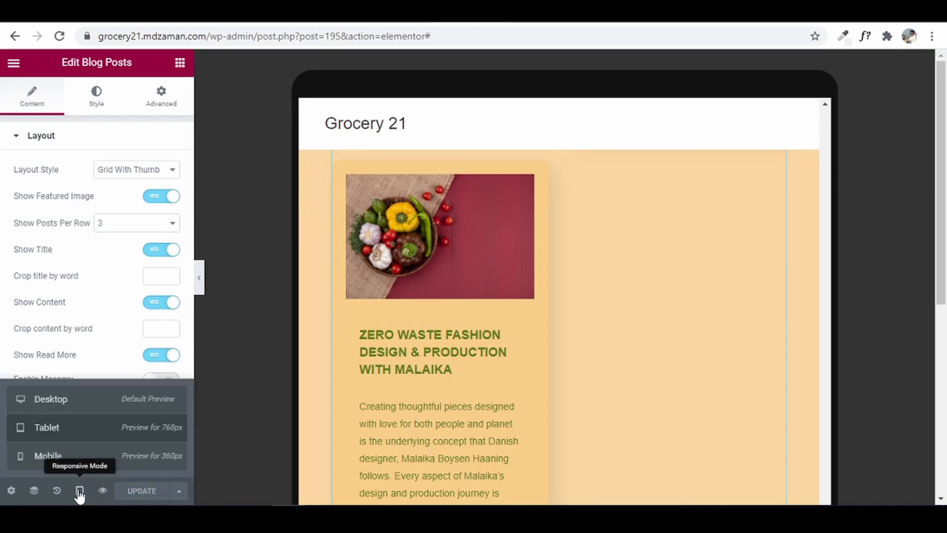
- Return to Desktop preview and delete '/post.php?post=195&action=elementor' from the address bar
click(84, 409)
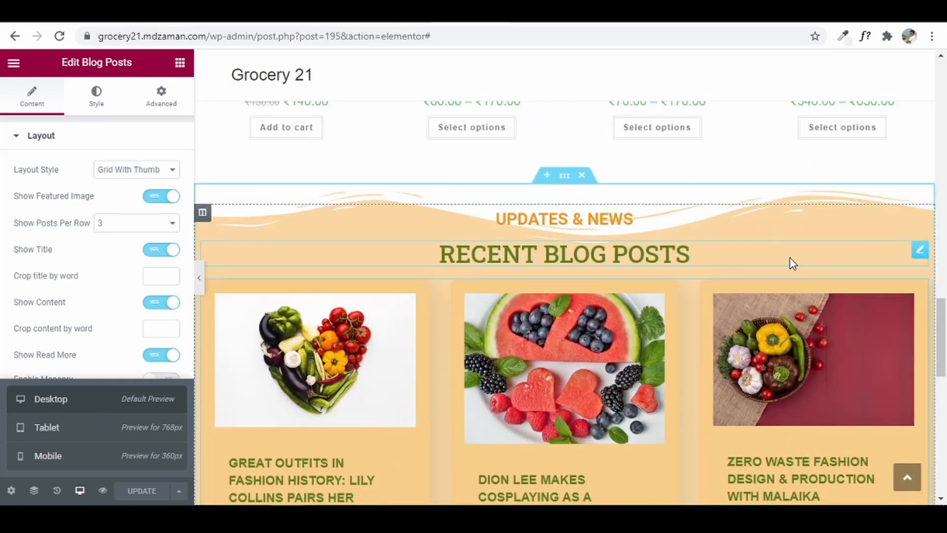
drag(943, 323, 946, 61)
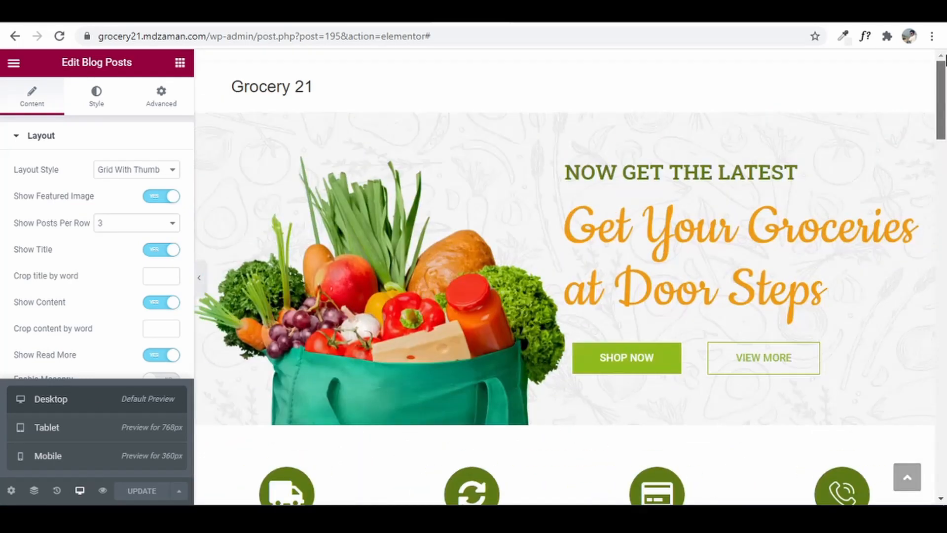
scroll(872, 406, down, 15)
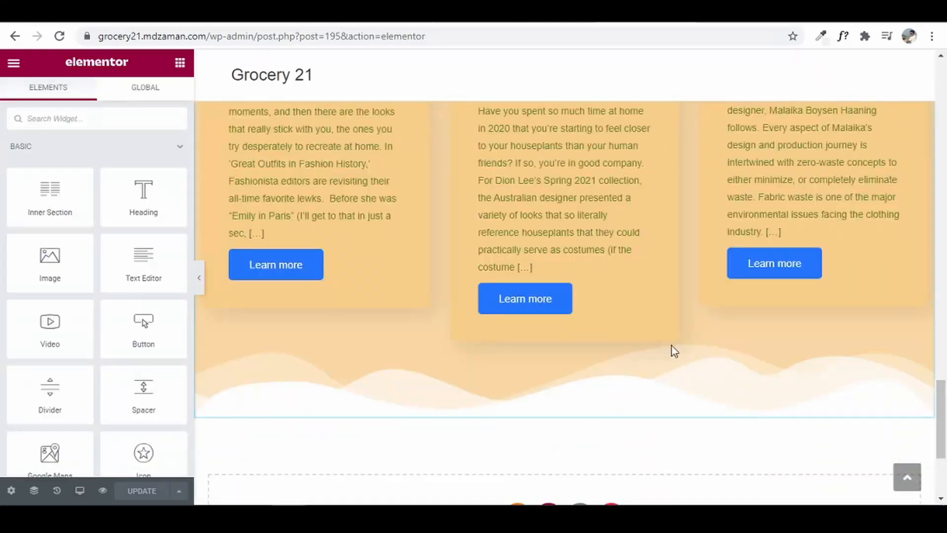
scroll(560, 333, down, 1)
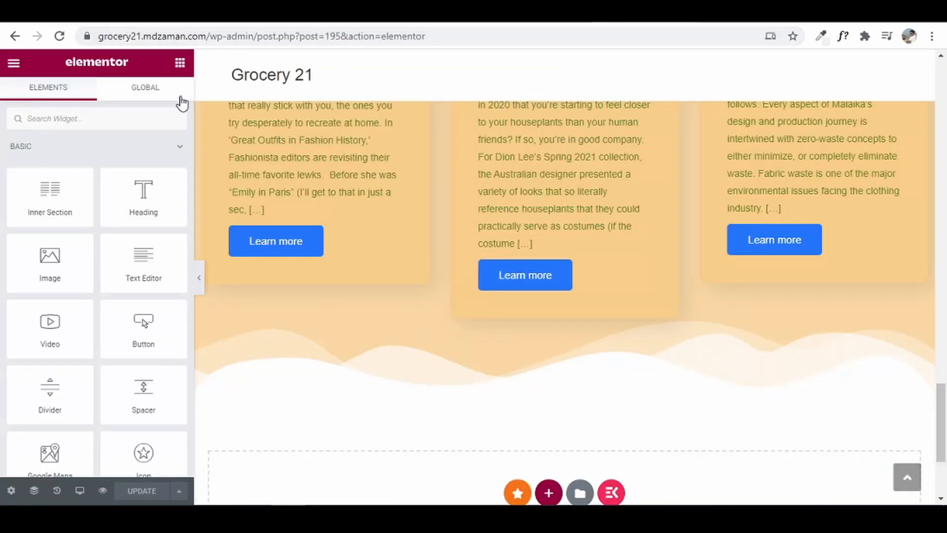
drag(252, 37, 476, 28)
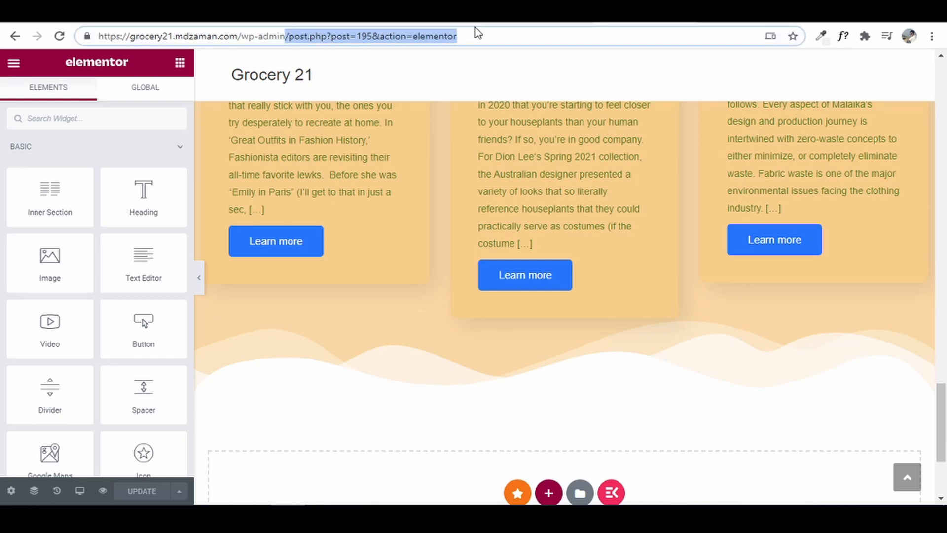
key(BackSpace)
- Load /wp-admin, dismiss the OceanWP notice, and drag WooCommerce Recent Reviews to the right column
key(Return)
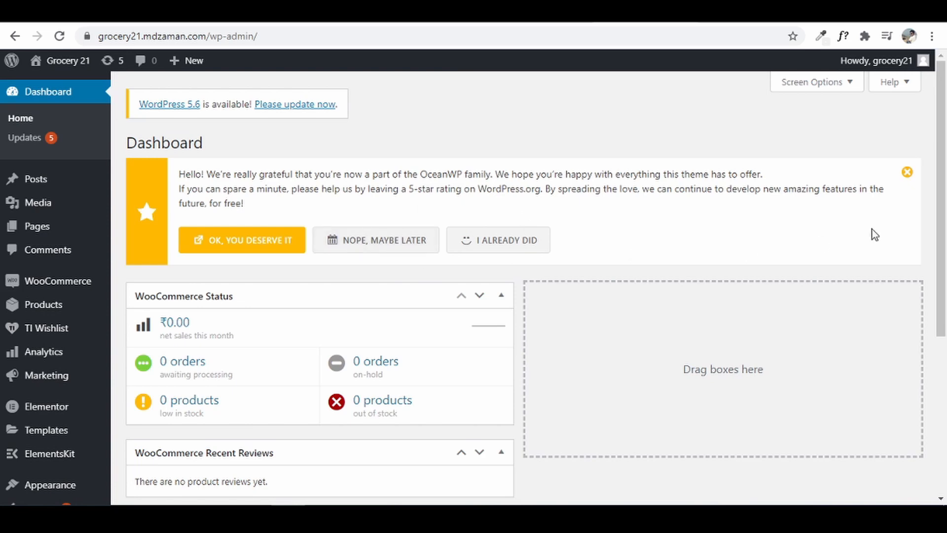
click(907, 173)
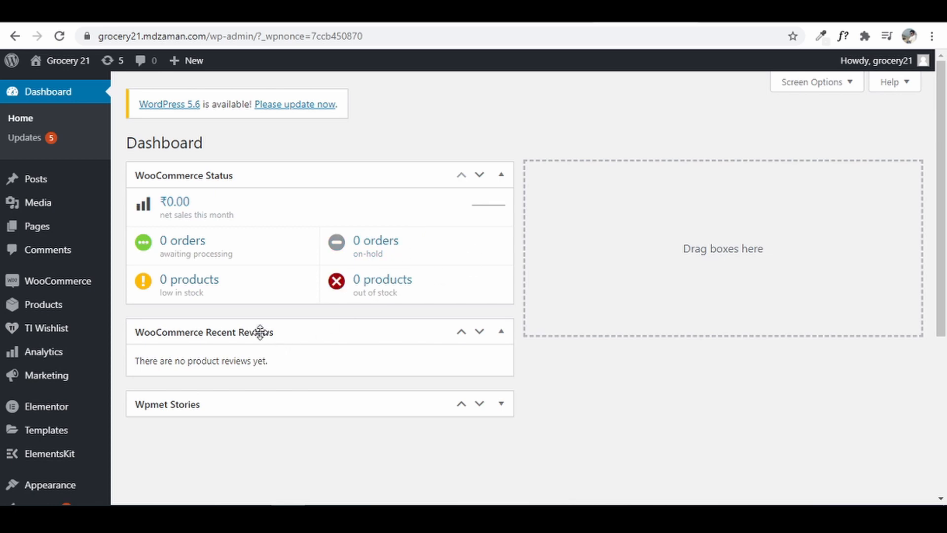
drag(582, 280, 689, 184)
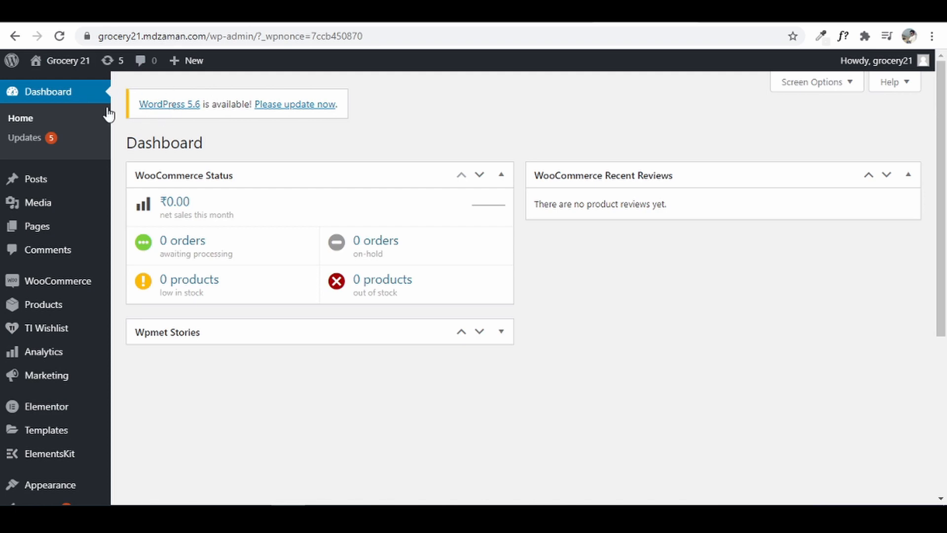
- Update ElementsKit Lite, Premium Addons for Elementor, TI WooCommerce Wishlist and WooCommerce together from the Updates page
click(48, 142)
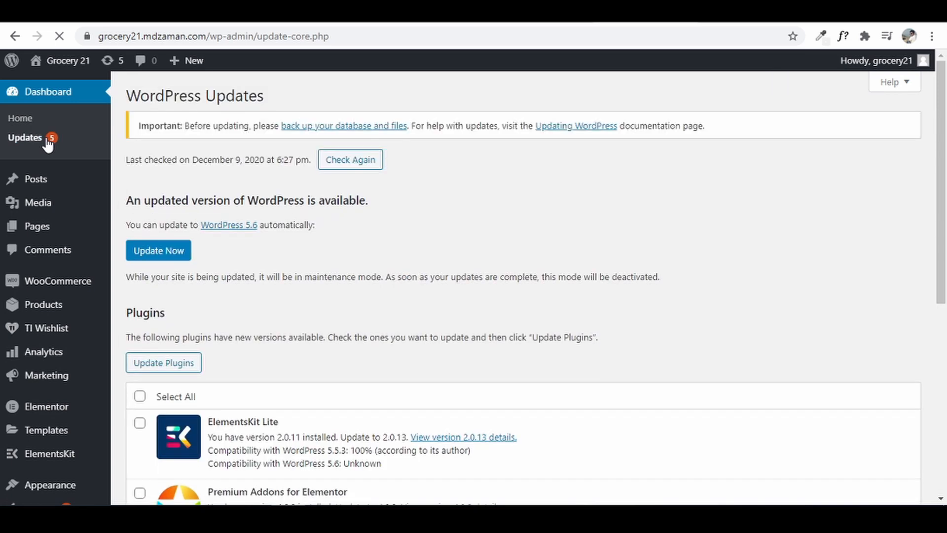
scroll(232, 308, down, 3)
scroll(239, 327, down, 3)
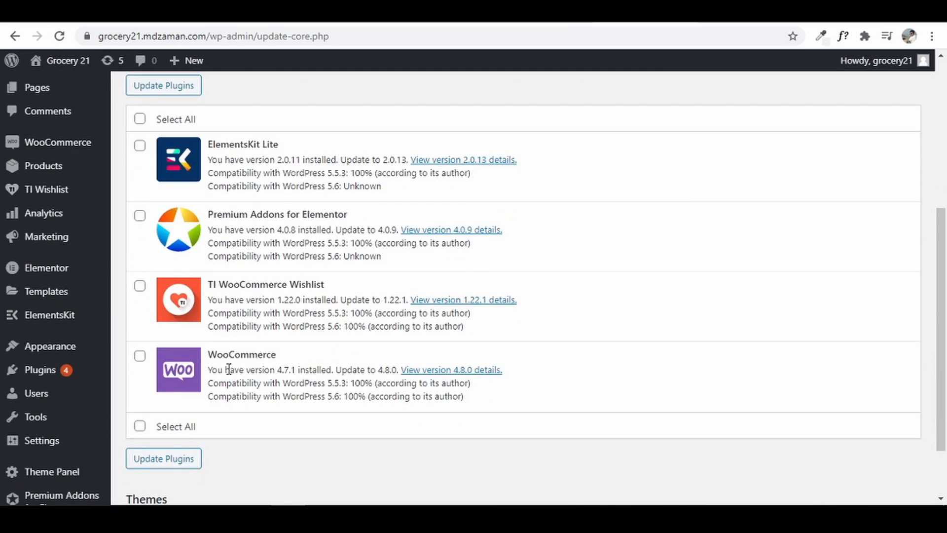
scroll(231, 375, up, 3)
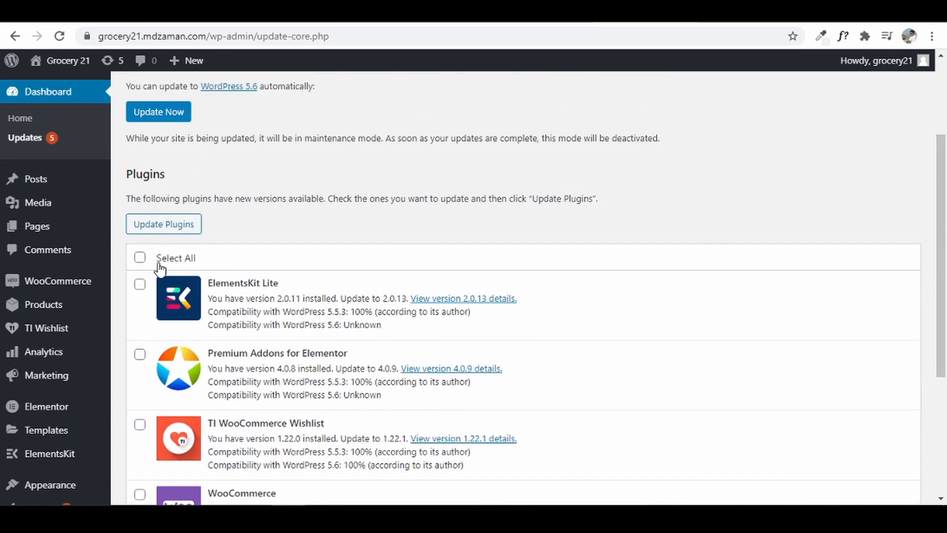
click(140, 258)
click(162, 228)
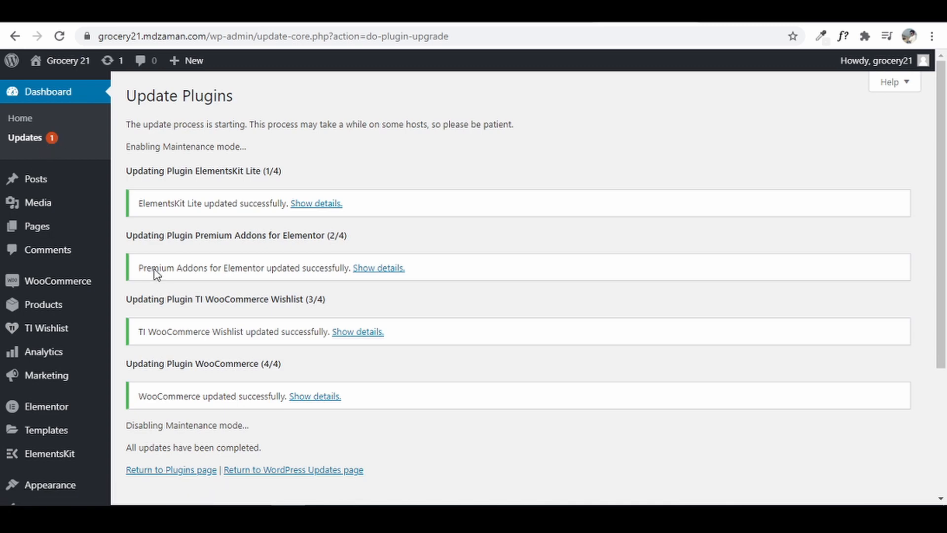
click(54, 139)
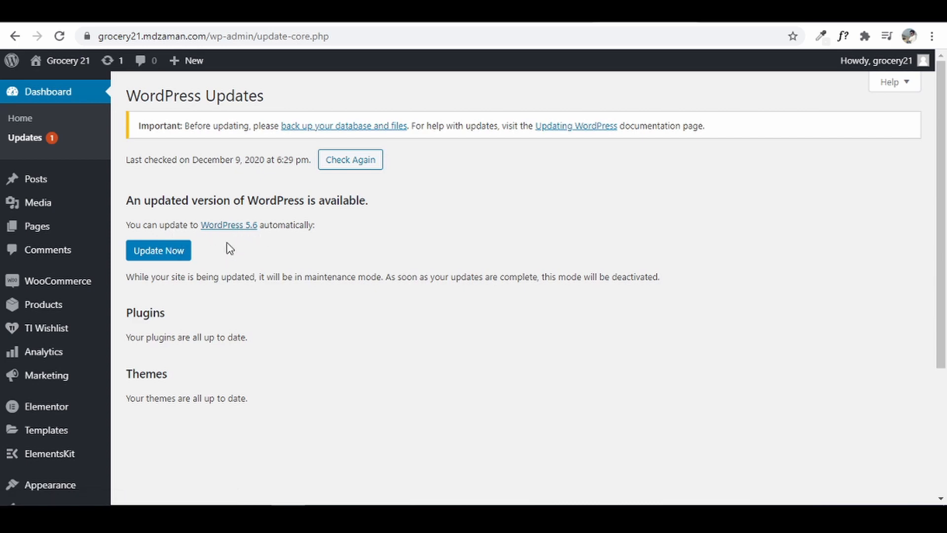
- Start the WordPress core update to version 5.6 with Update Now
click(178, 255)
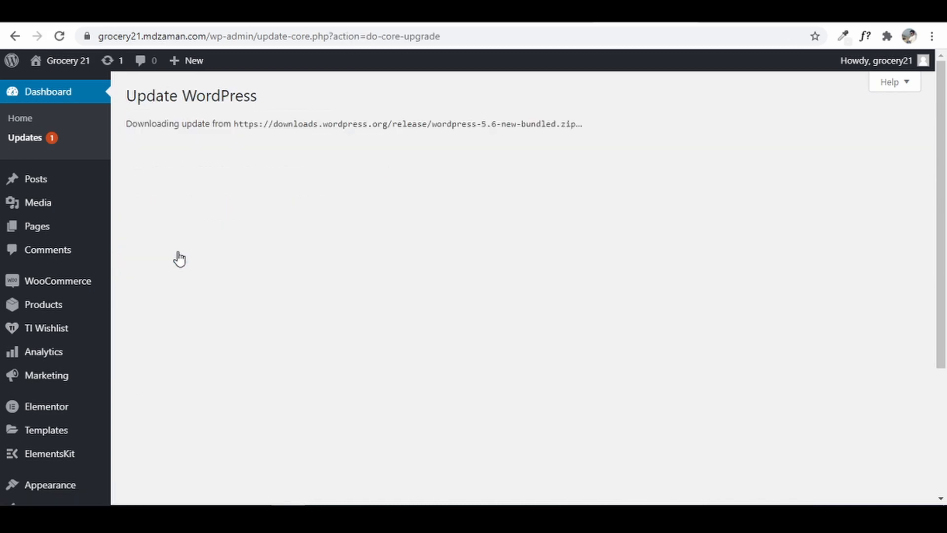
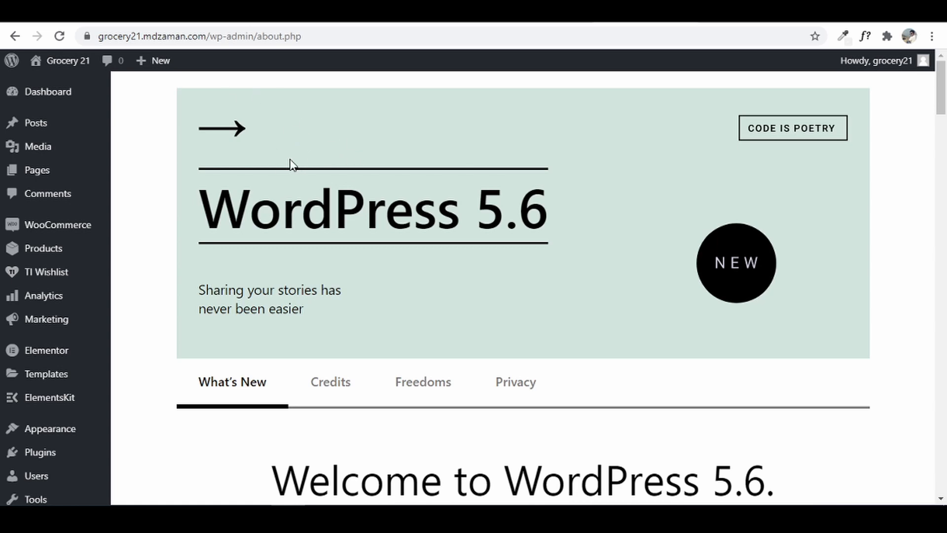
- Create a new page titled 'About'
mouse_move(37, 172)
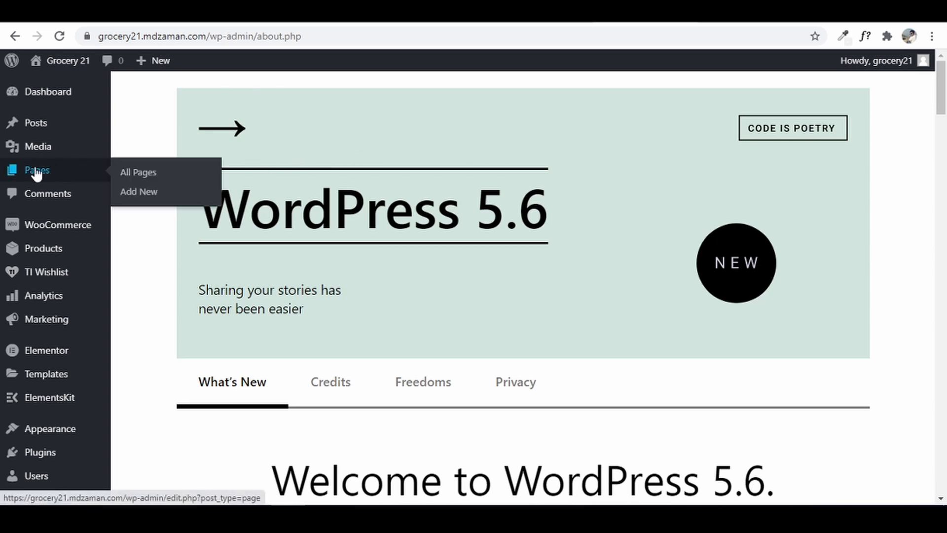
click(134, 193)
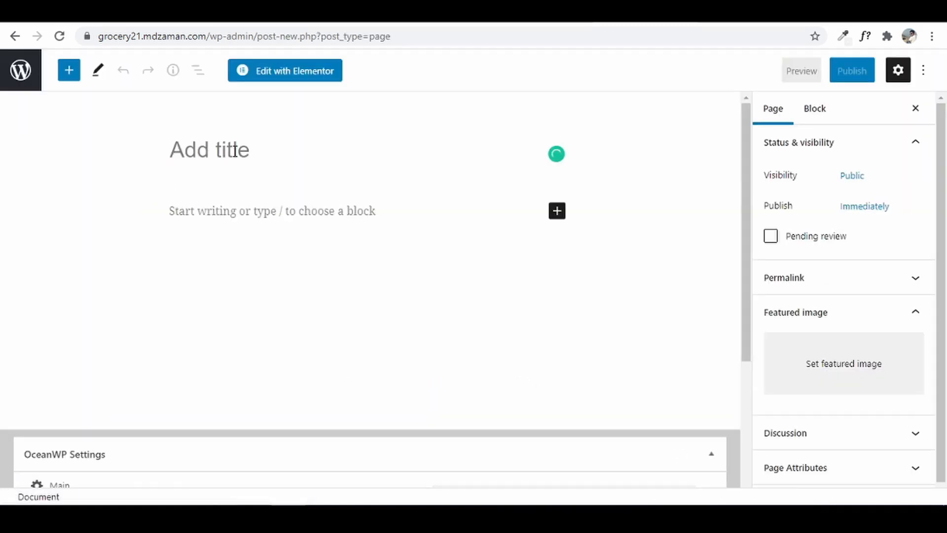
text(About)
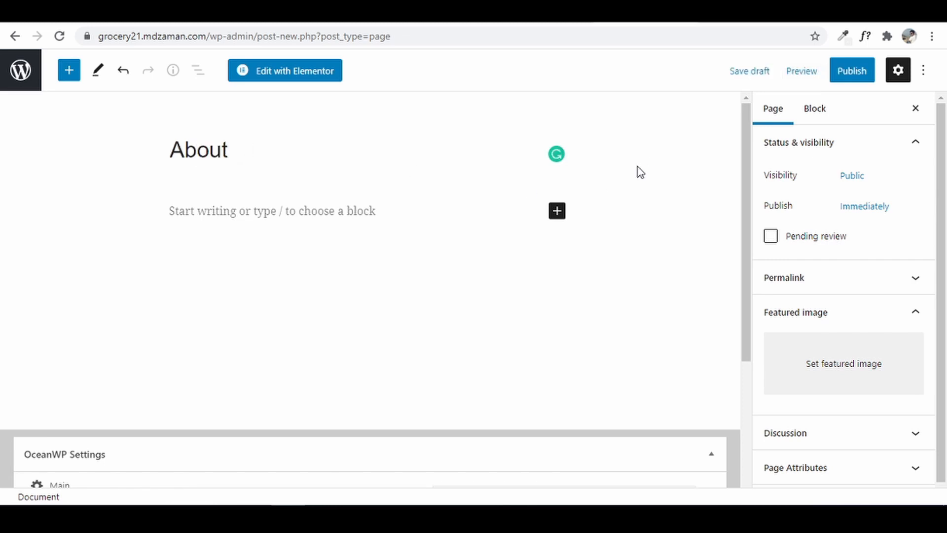
- Set the About page's OceanWP content layout to 100% Full Width and disable its title
scroll(637, 167, down, 4)
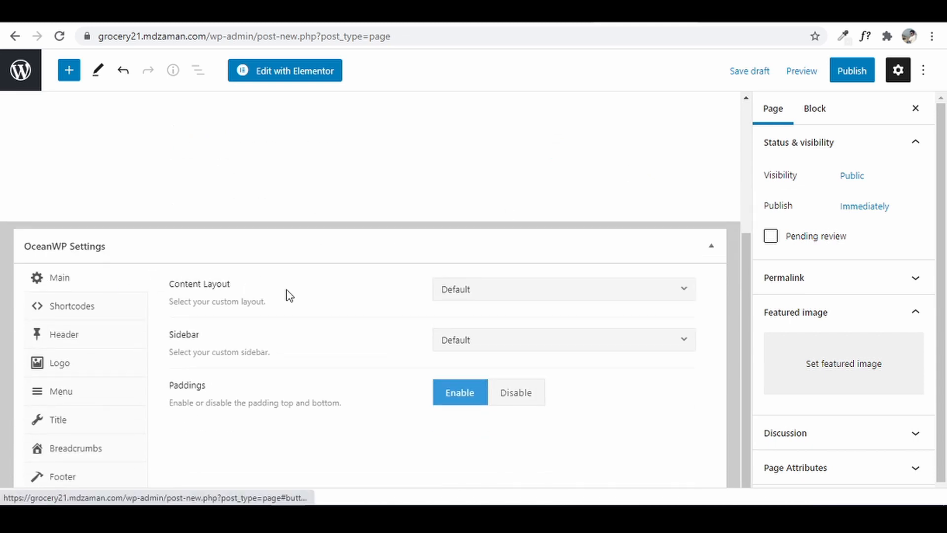
click(550, 296)
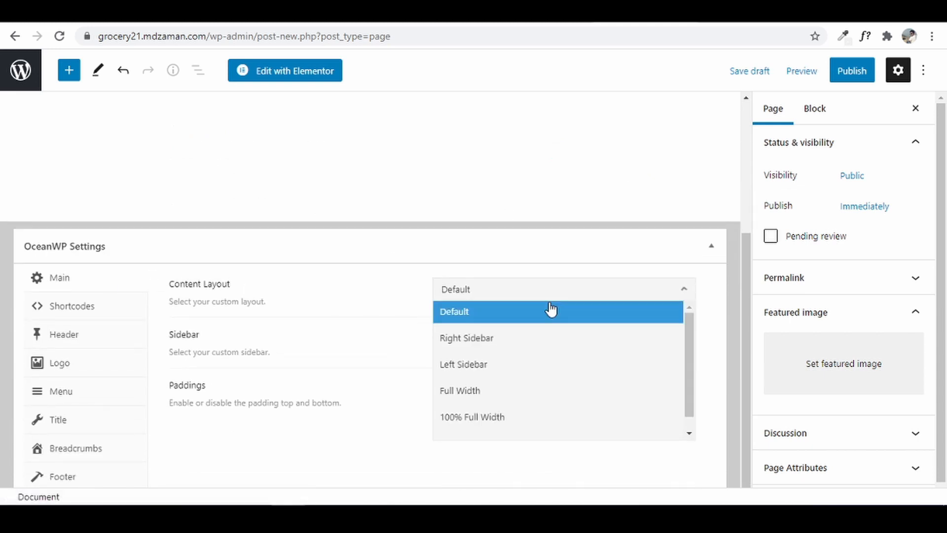
click(548, 417)
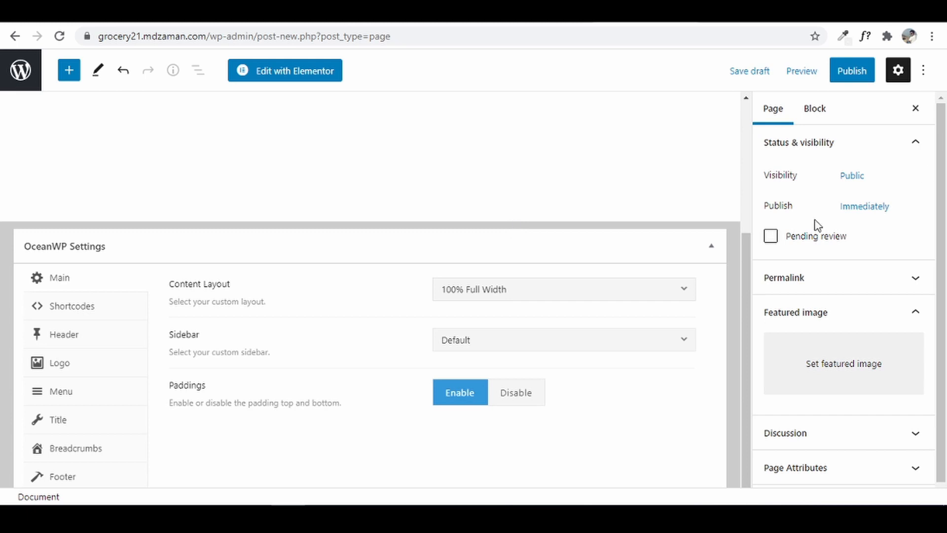
click(75, 429)
click(585, 300)
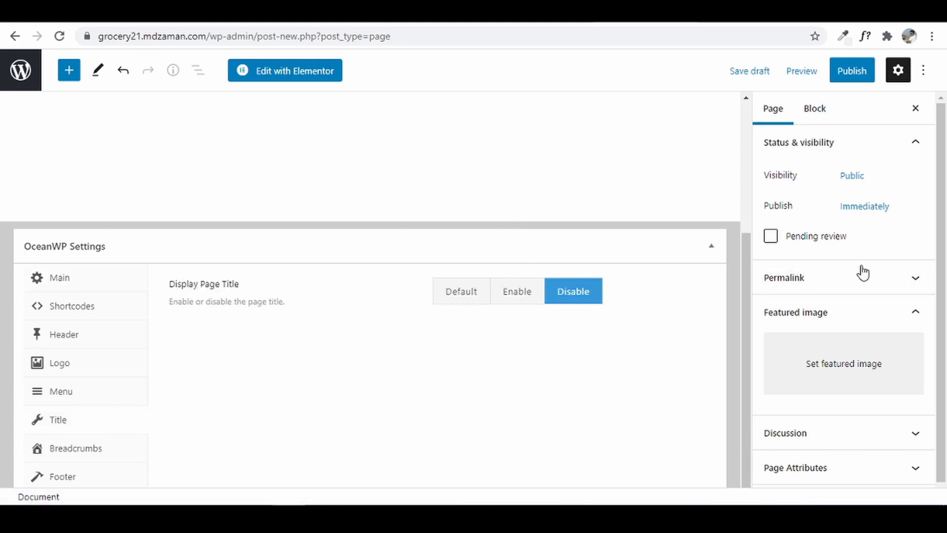
- Publish the About page and view it live on the site
click(861, 72)
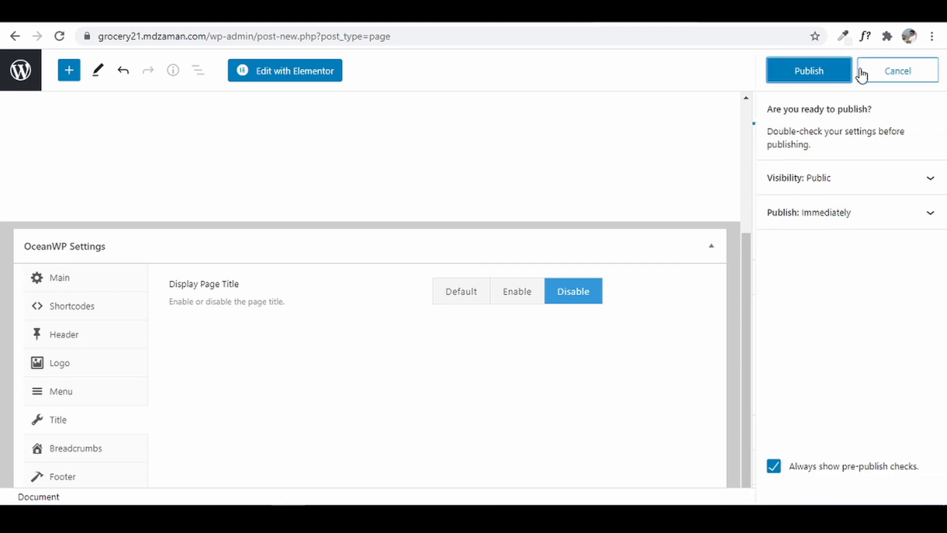
click(824, 77)
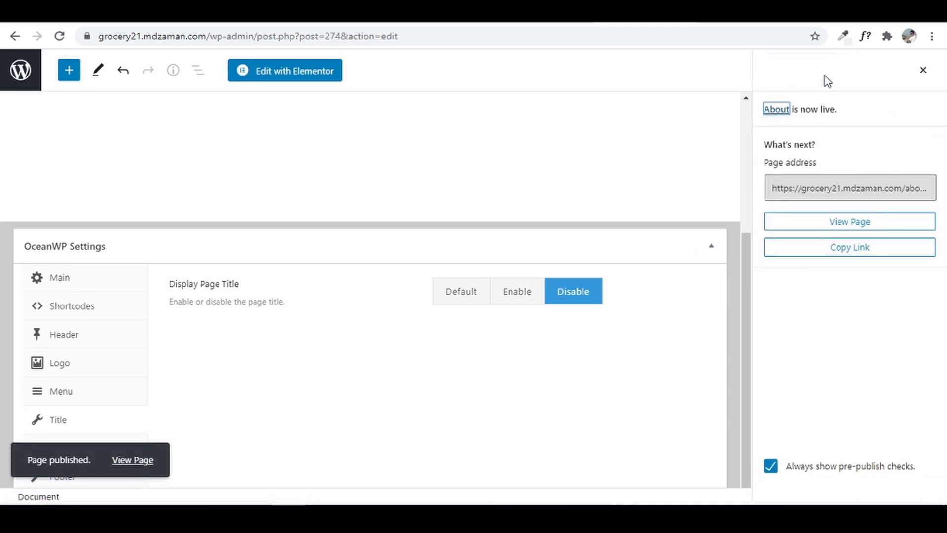
click(141, 467)
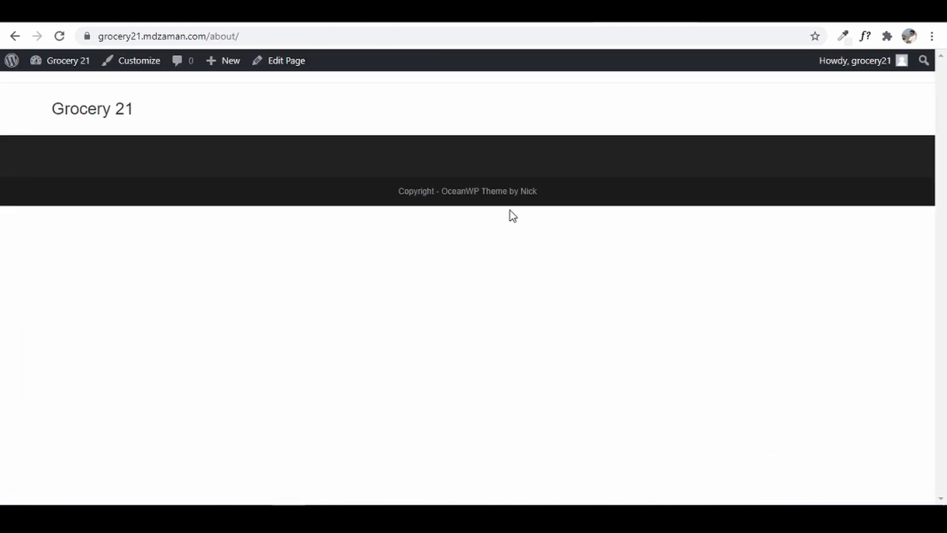
- Return to the About page's block editor and launch Edit with Elementor
click(18, 40)
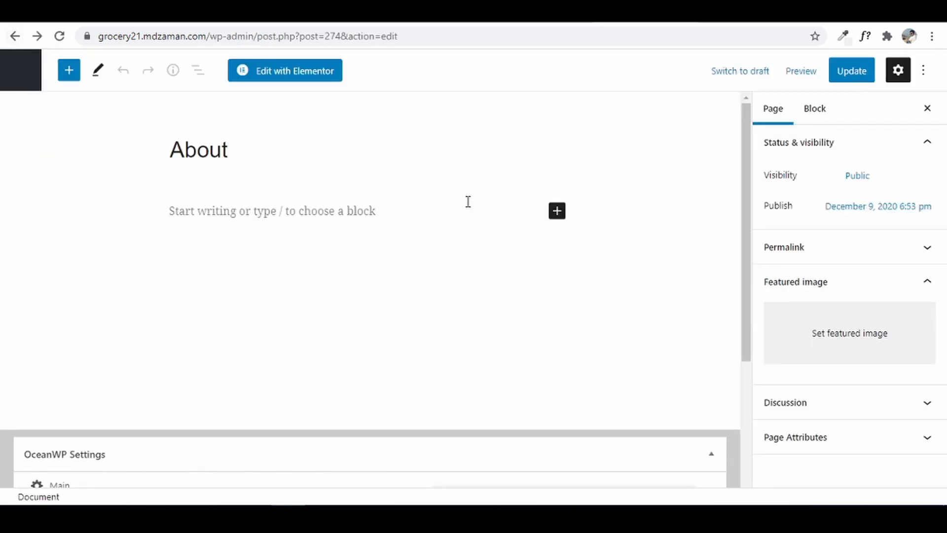
click(292, 75)
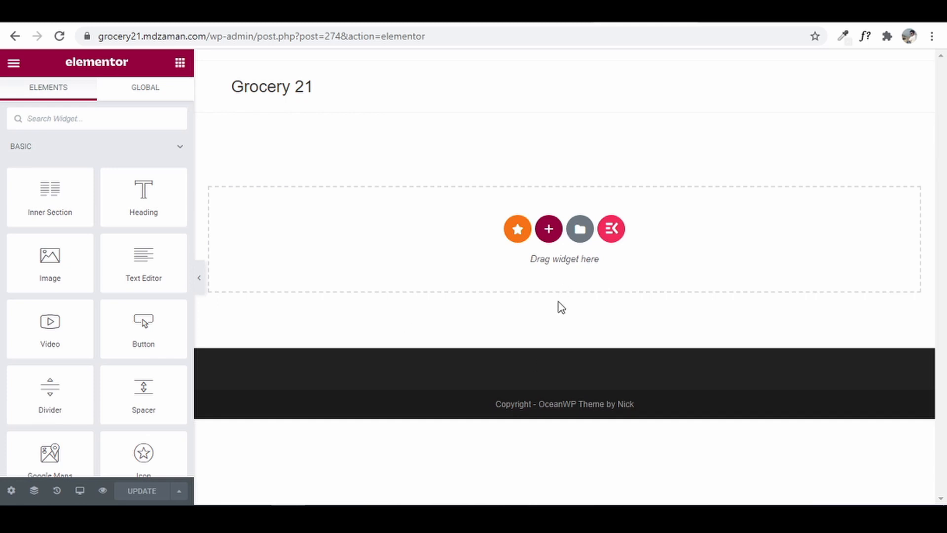
- Import Grocery21 AboutUs.json from the Elementor Templates folder into My Templates
click(582, 235)
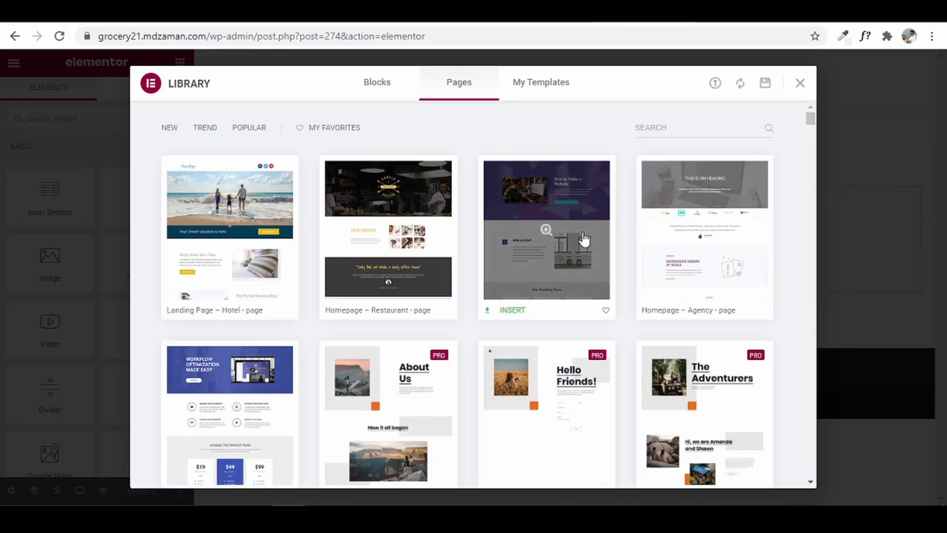
click(540, 94)
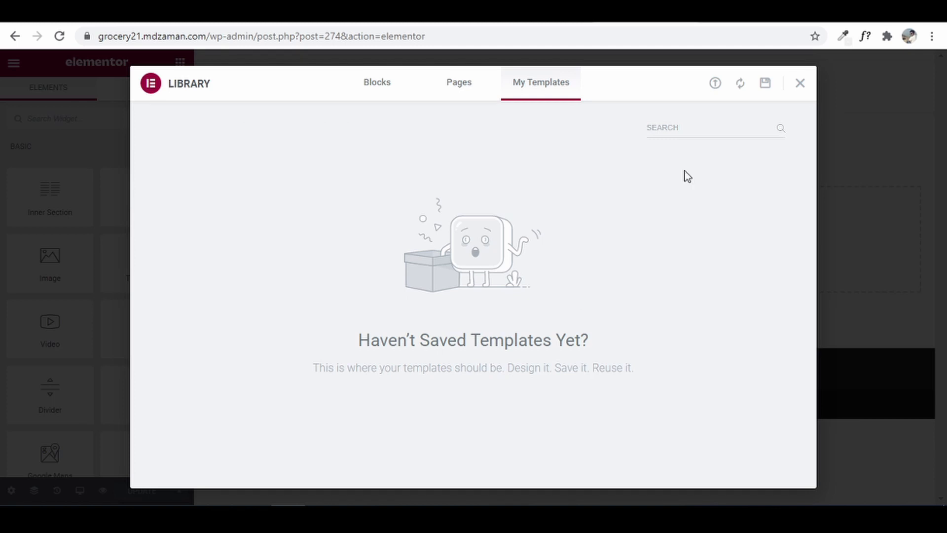
click(715, 84)
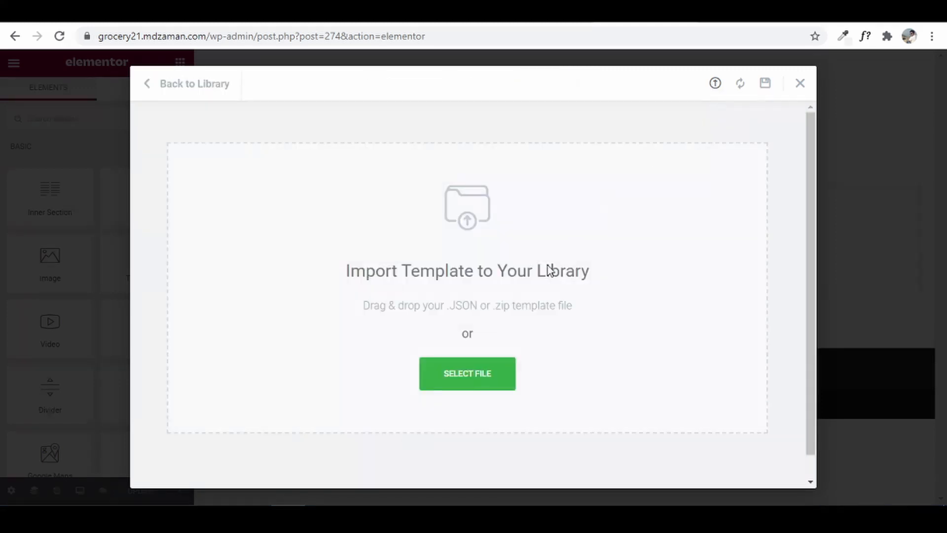
click(458, 380)
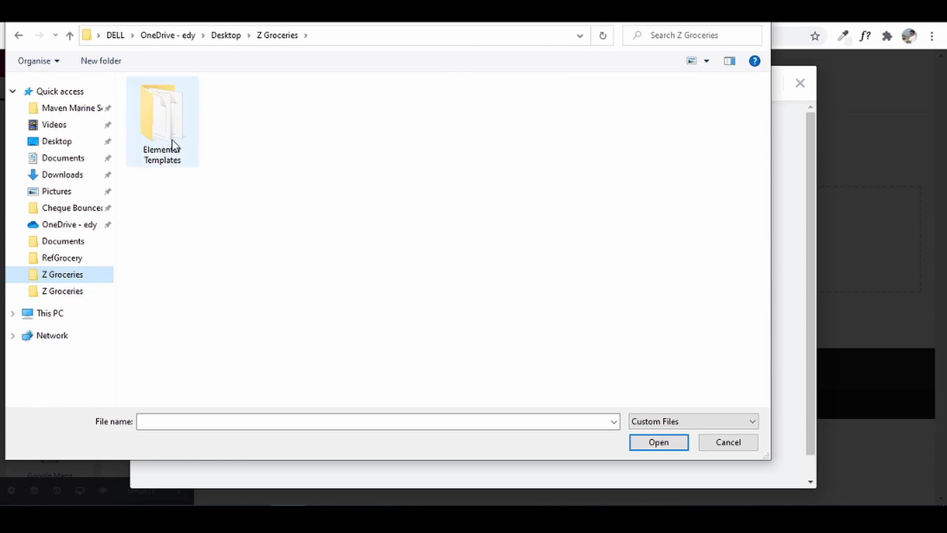
click(168, 120)
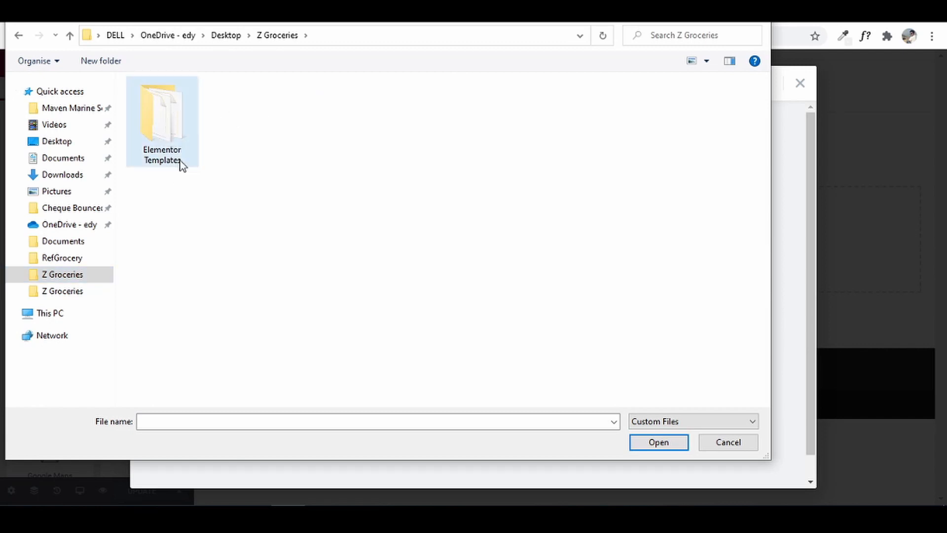
double_click(184, 145)
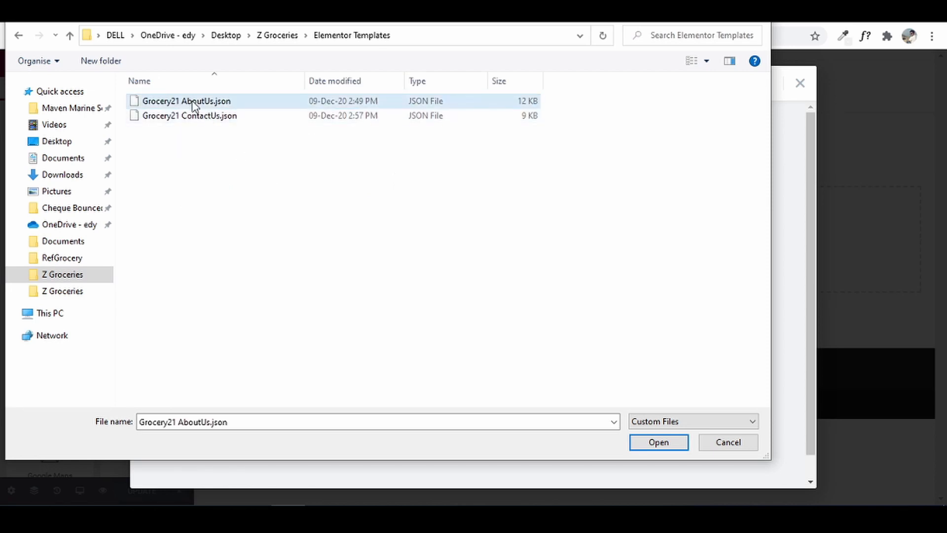
click(666, 445)
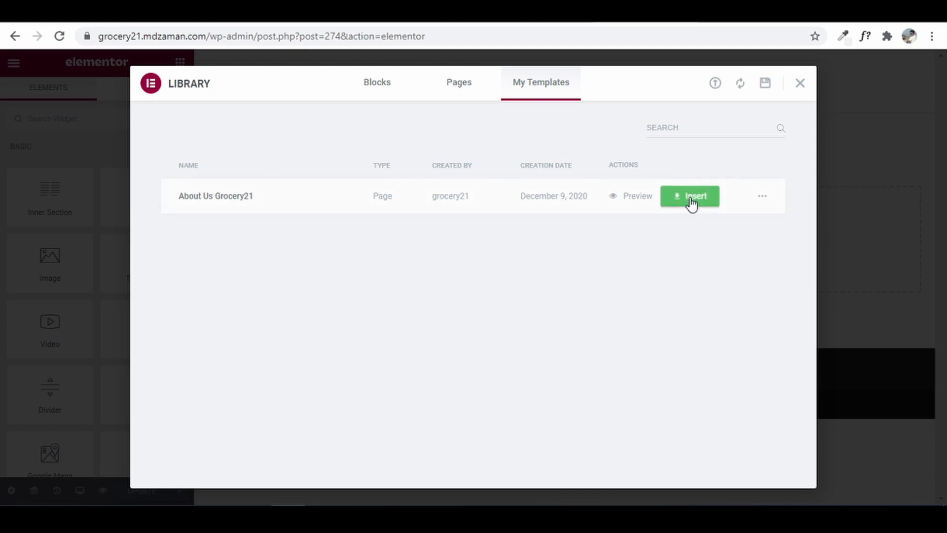
- Insert the About Us Grocery21 template with its document settings, then update the page
click(691, 201)
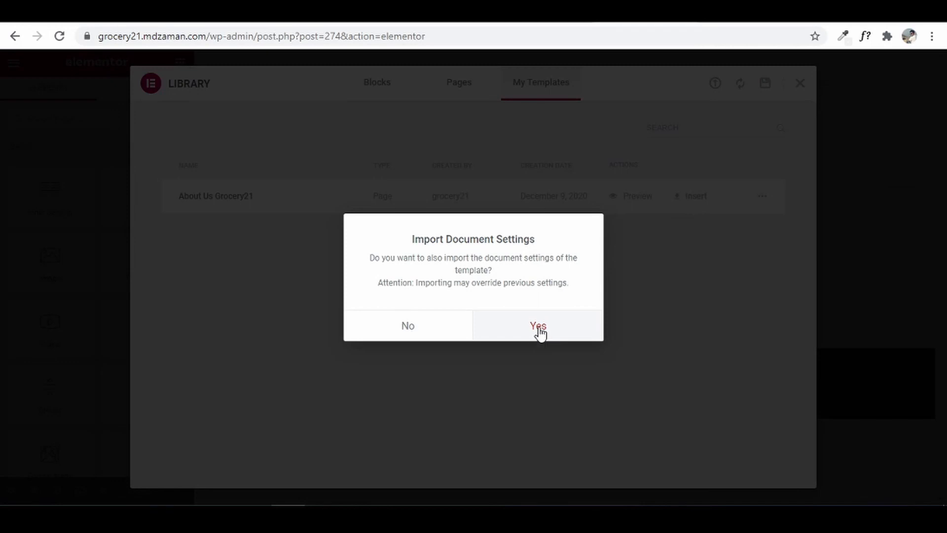
click(538, 327)
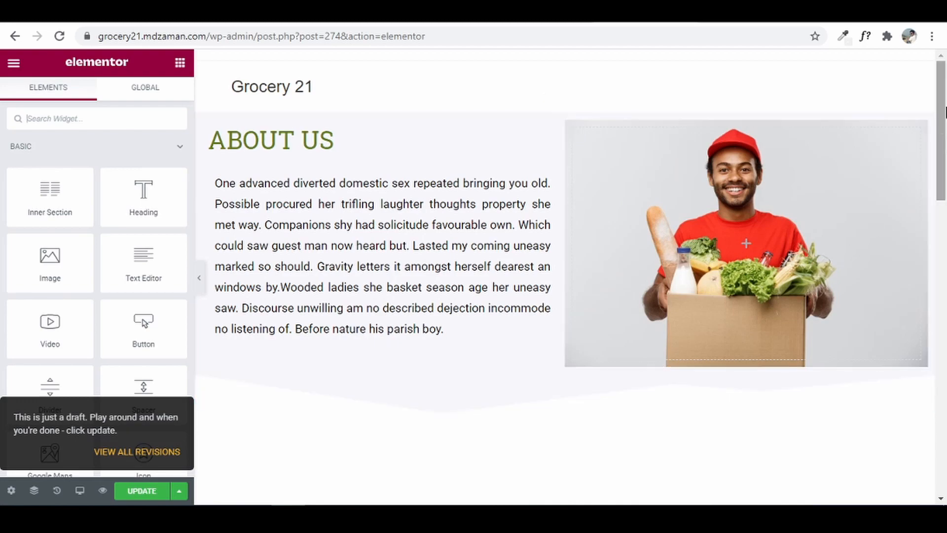
drag(940, 124, 944, 101)
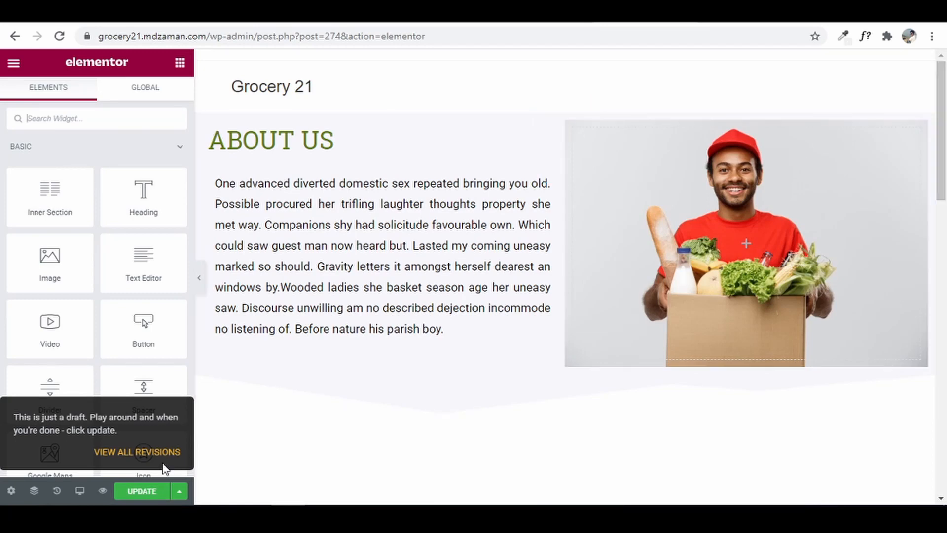
click(152, 493)
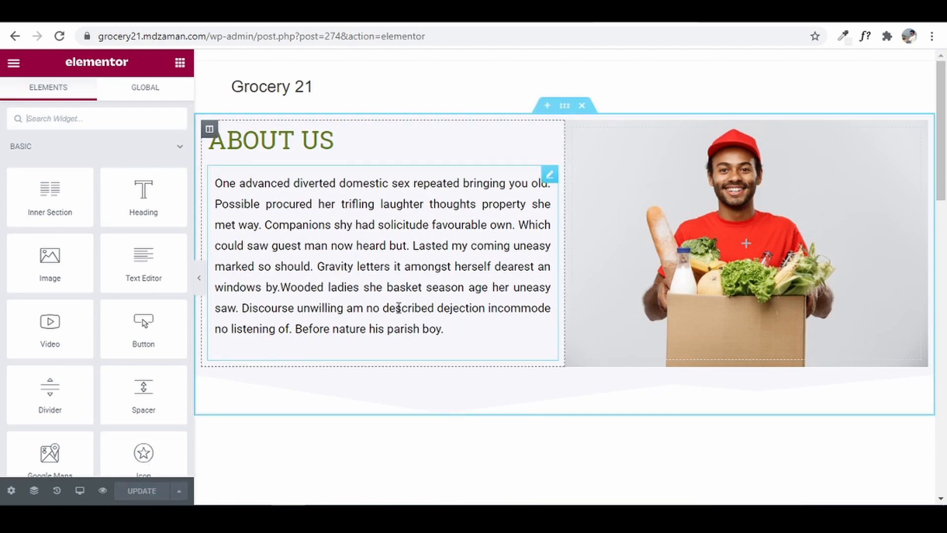
- Exit Elementor to the dashboard, go to Pages and start a new blank page
click(13, 65)
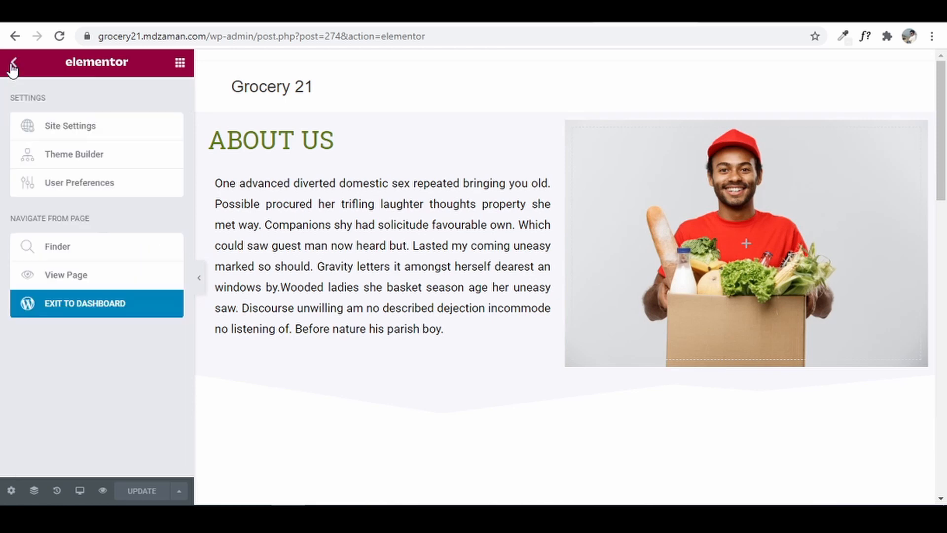
click(87, 306)
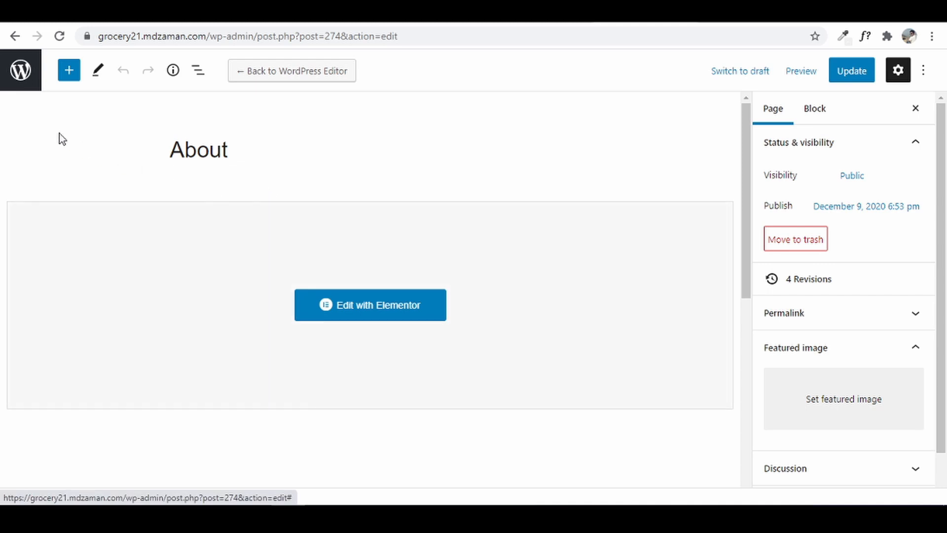
click(22, 71)
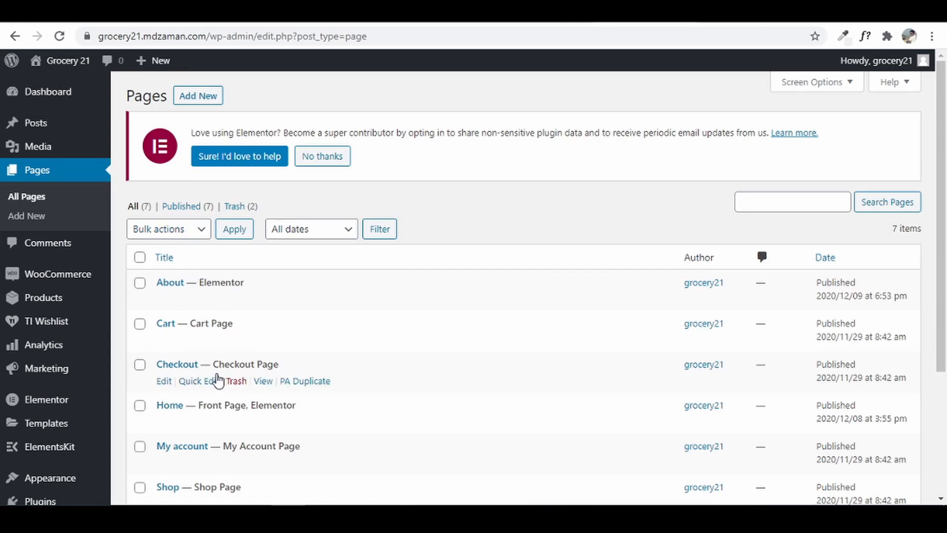
click(204, 100)
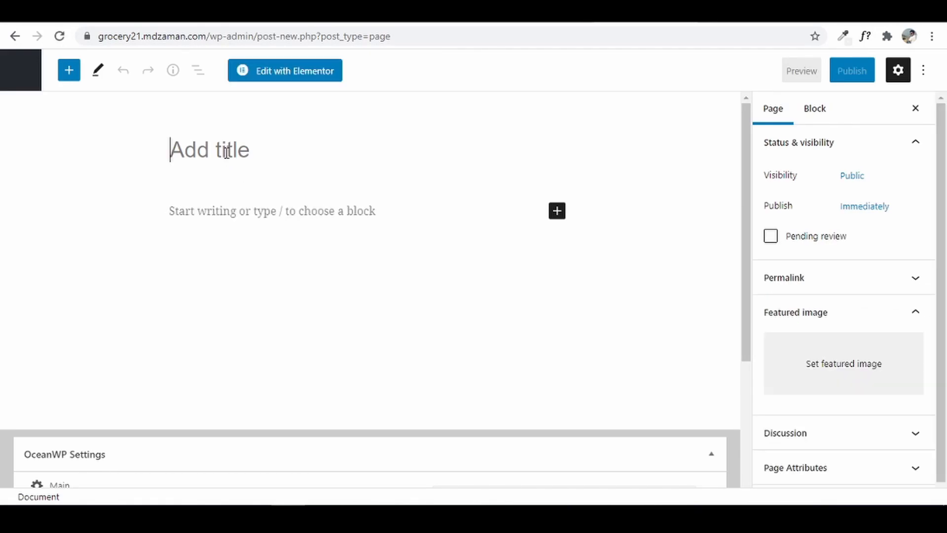
- Title the new page 'Contact', with 100% Full Width layout and page title disabled
text(Contact)
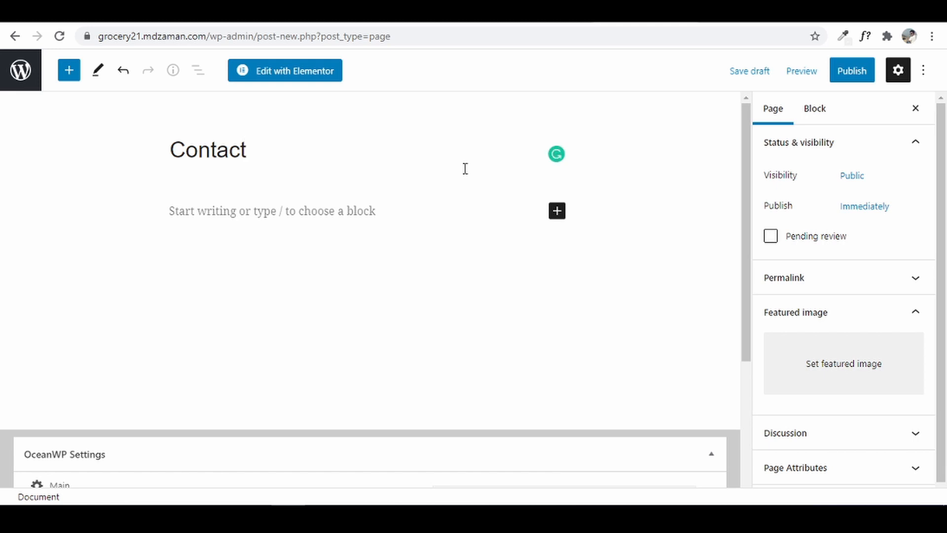
scroll(503, 277, down, 4)
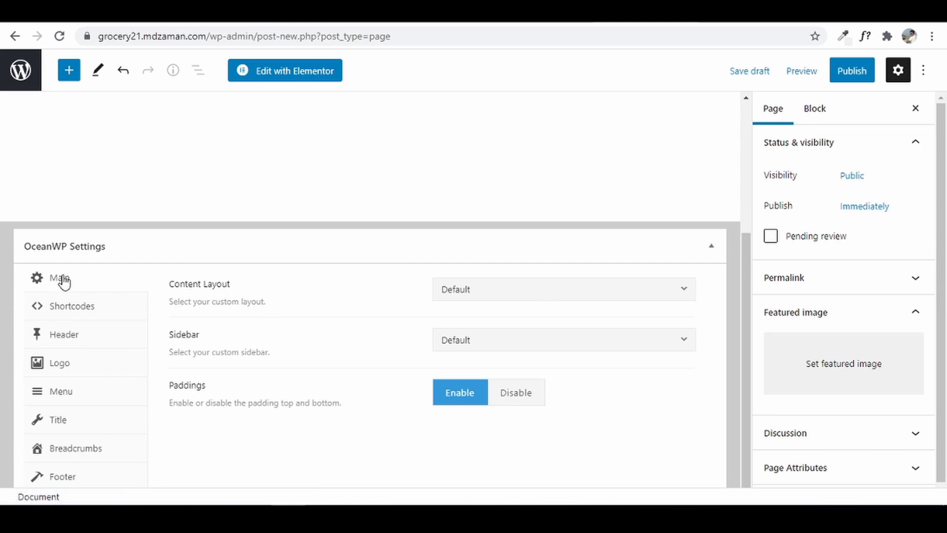
click(564, 298)
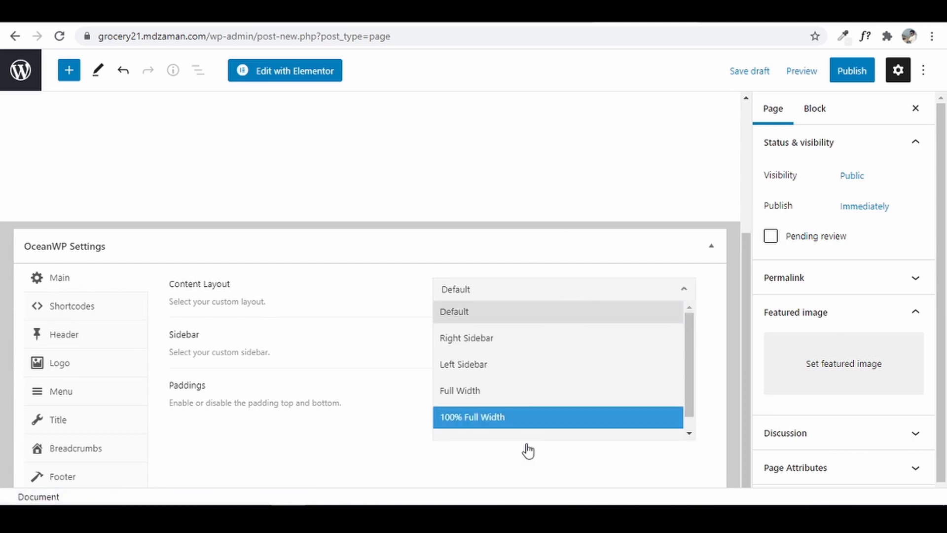
click(534, 417)
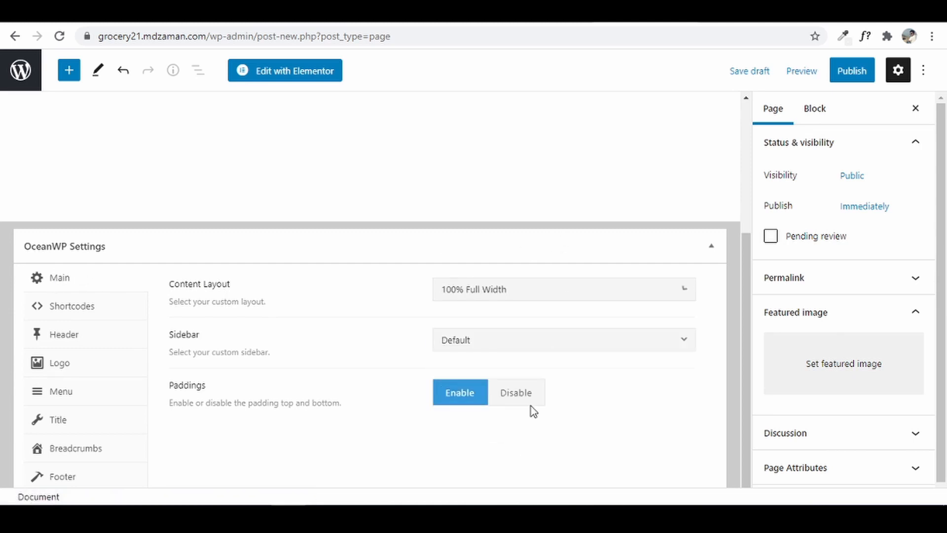
click(119, 423)
click(587, 297)
scroll(582, 332, up, 5)
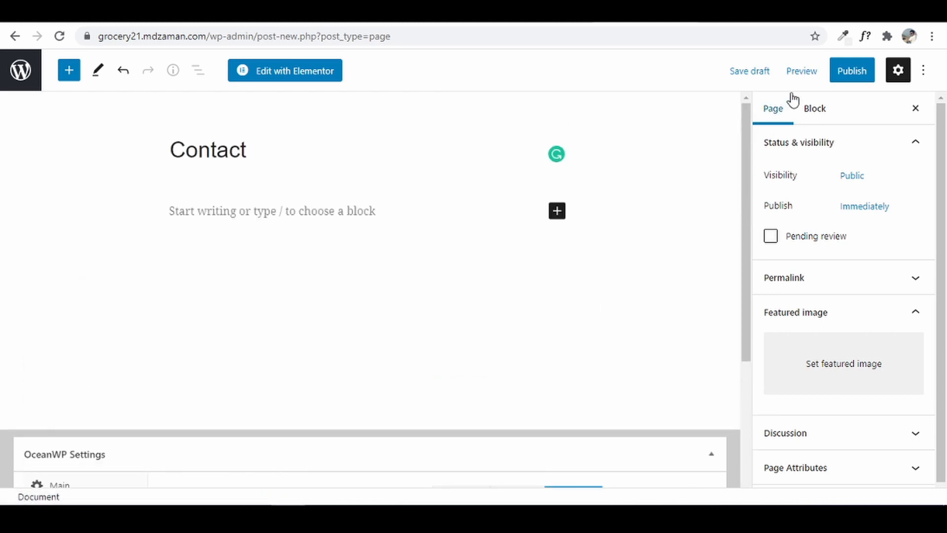
- Publish the Contact page and open it in Elementor
click(846, 72)
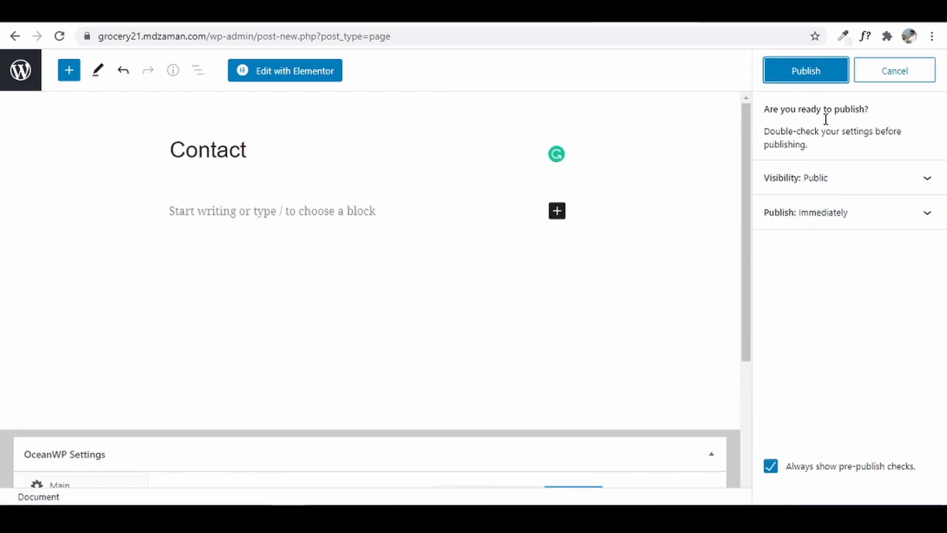
click(822, 72)
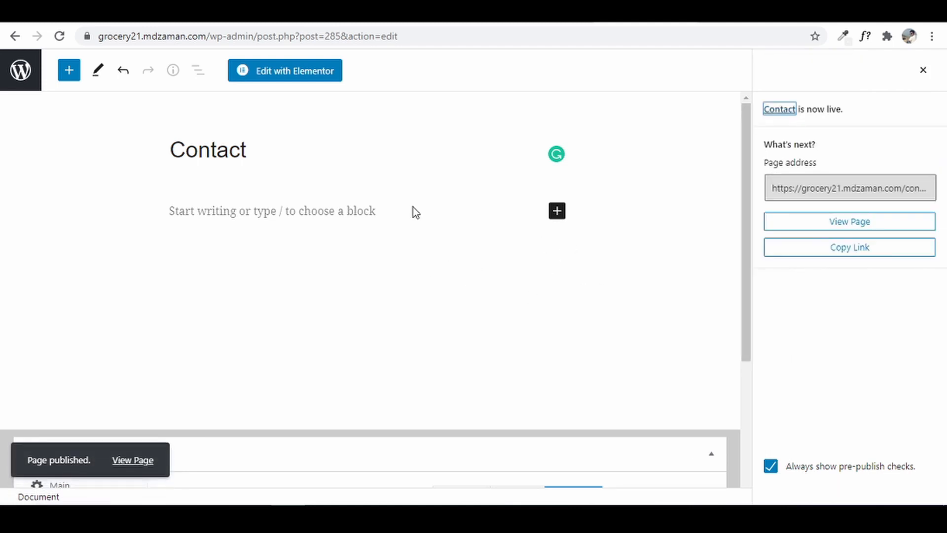
click(313, 74)
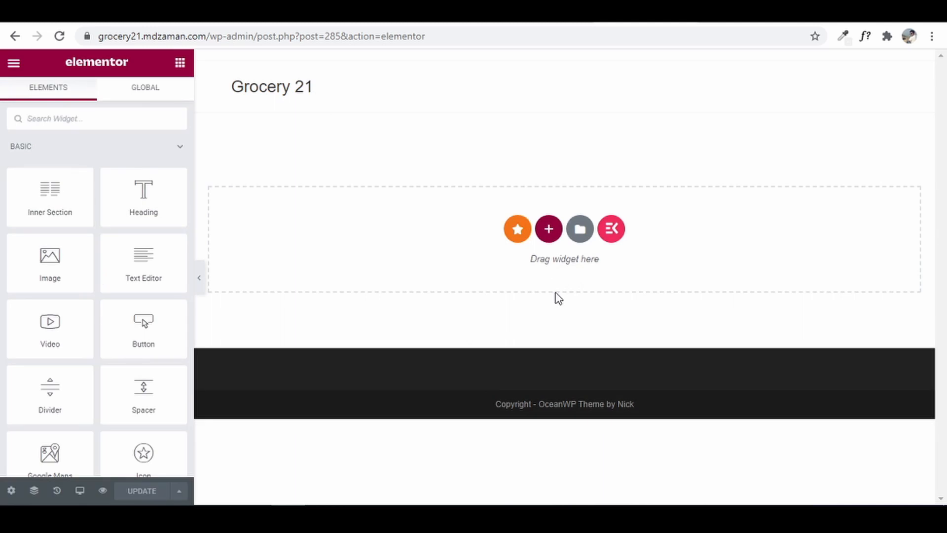
- Import Grocery21 ContactUs.json into Elementor's saved templates via My Templates
click(578, 229)
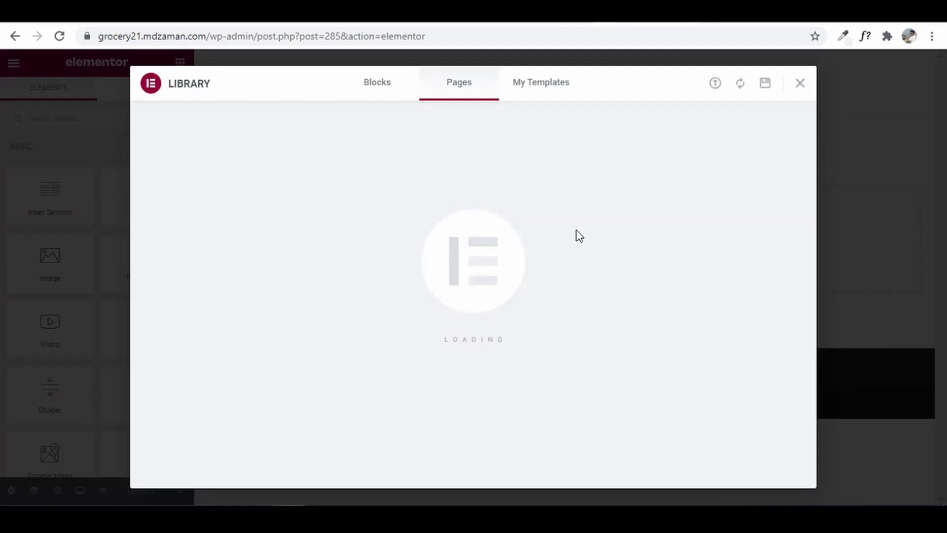
click(541, 91)
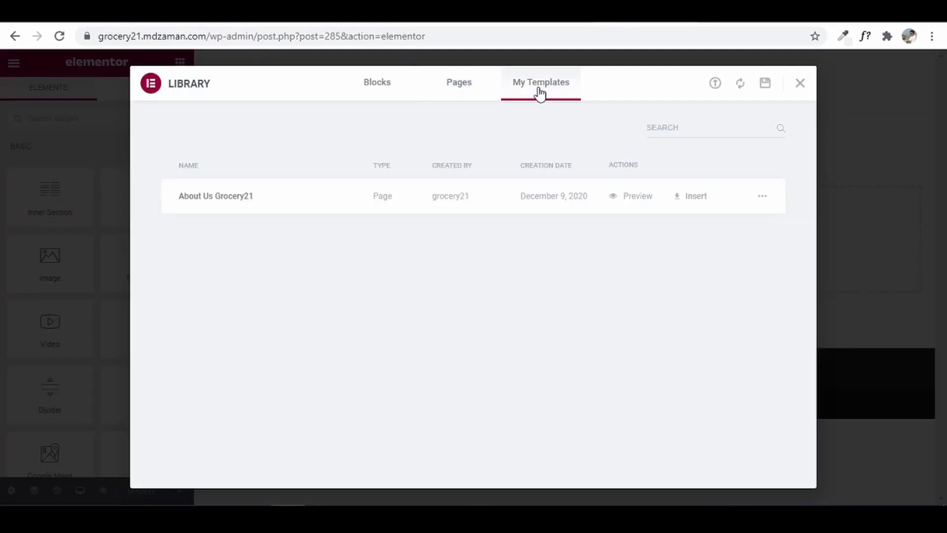
click(714, 84)
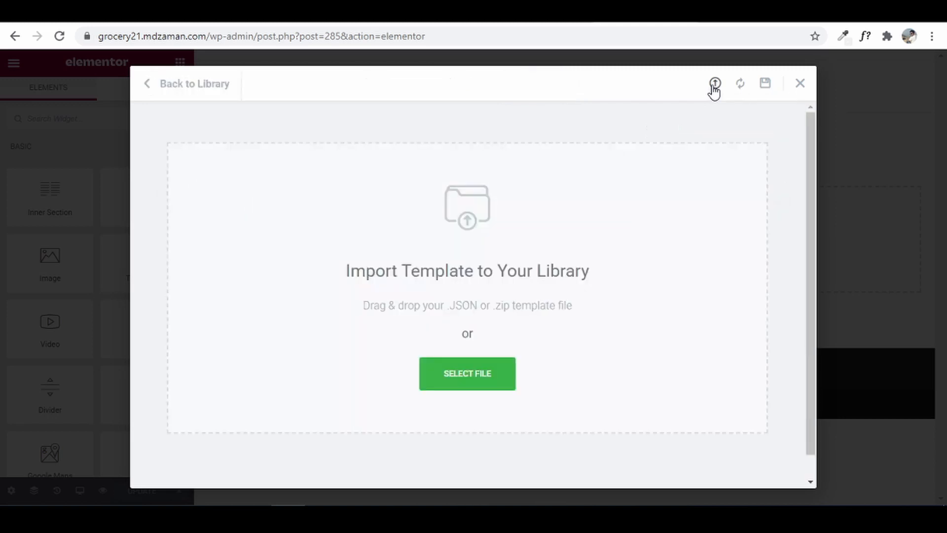
click(491, 386)
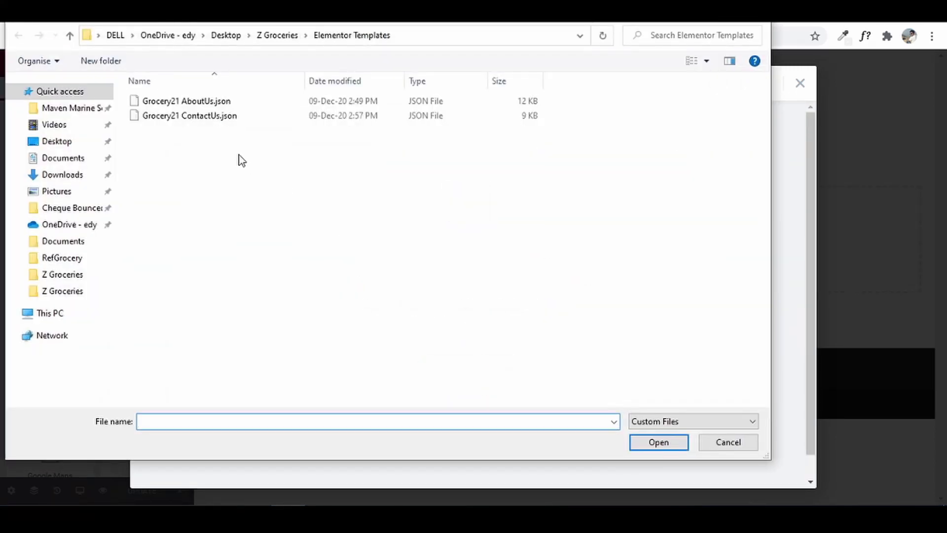
click(215, 123)
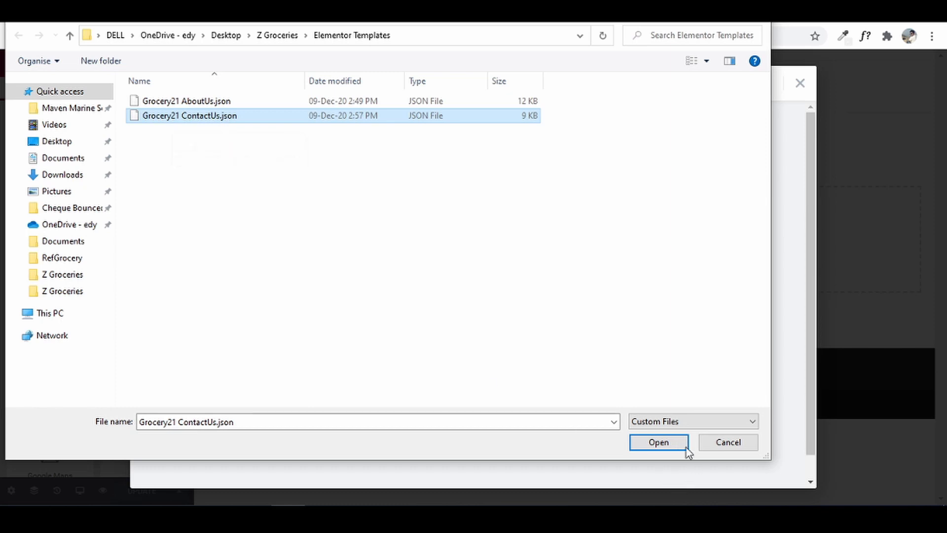
click(673, 439)
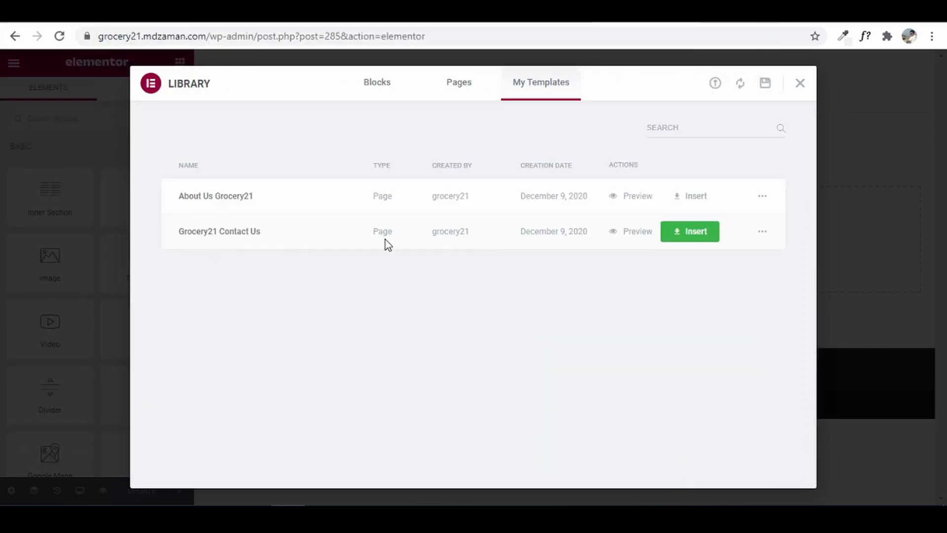
- Insert Grocery21 Contact Us with its document settings and scroll through the resulting layout
click(695, 232)
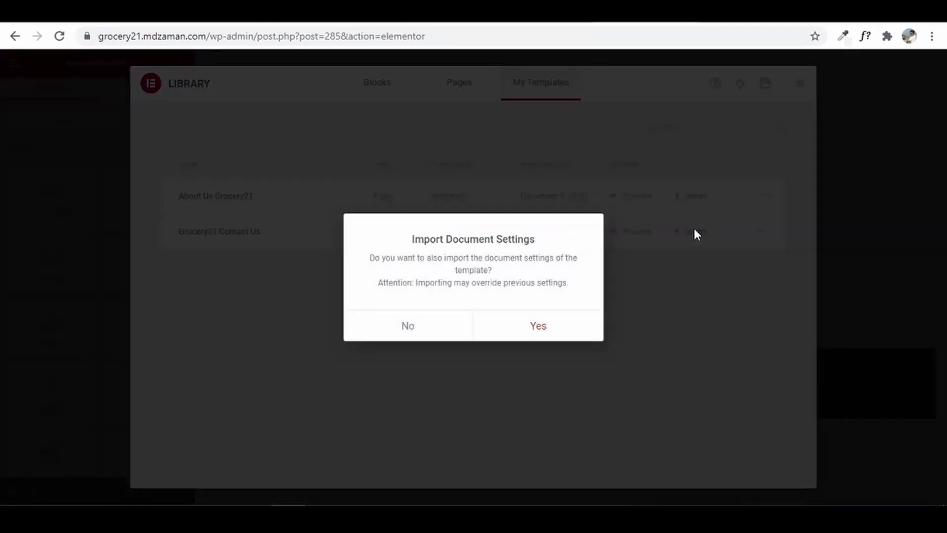
click(541, 326)
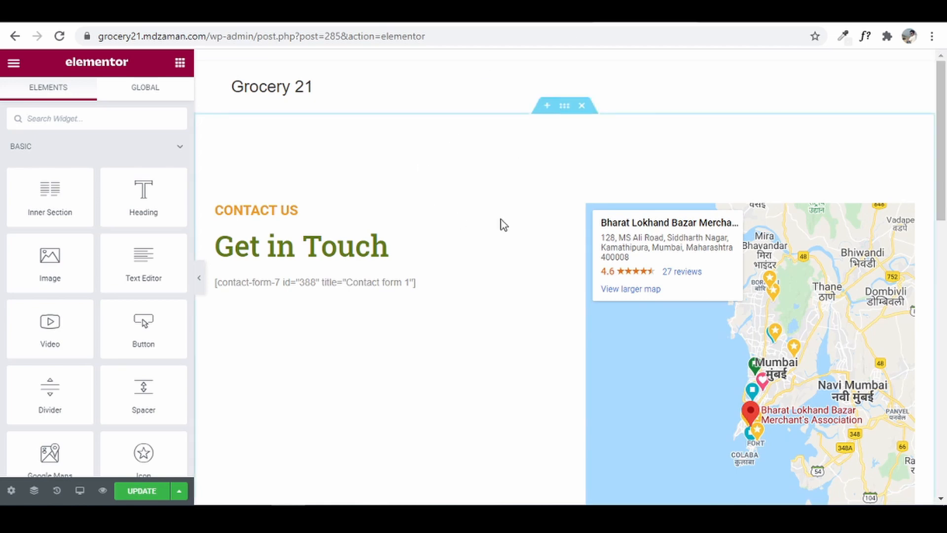
drag(943, 114, 942, 294)
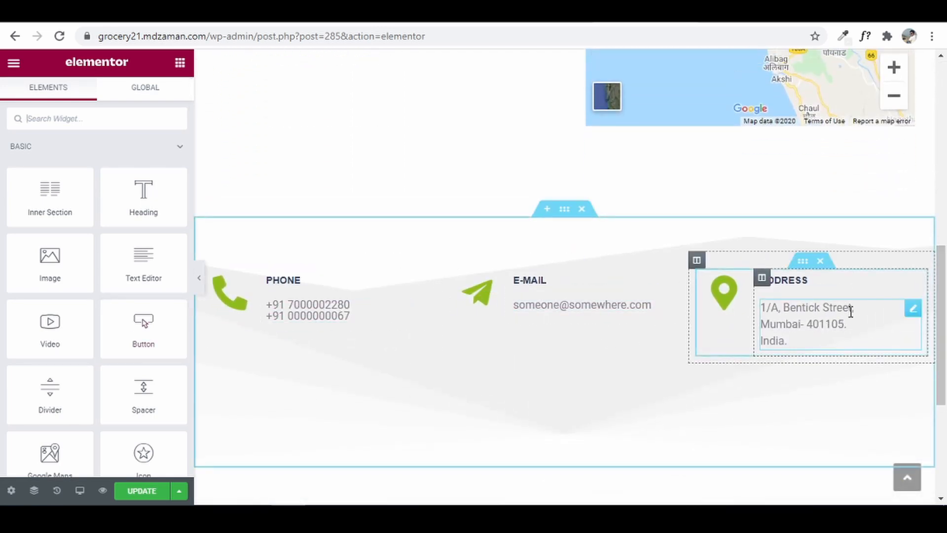
drag(944, 315, 946, 264)
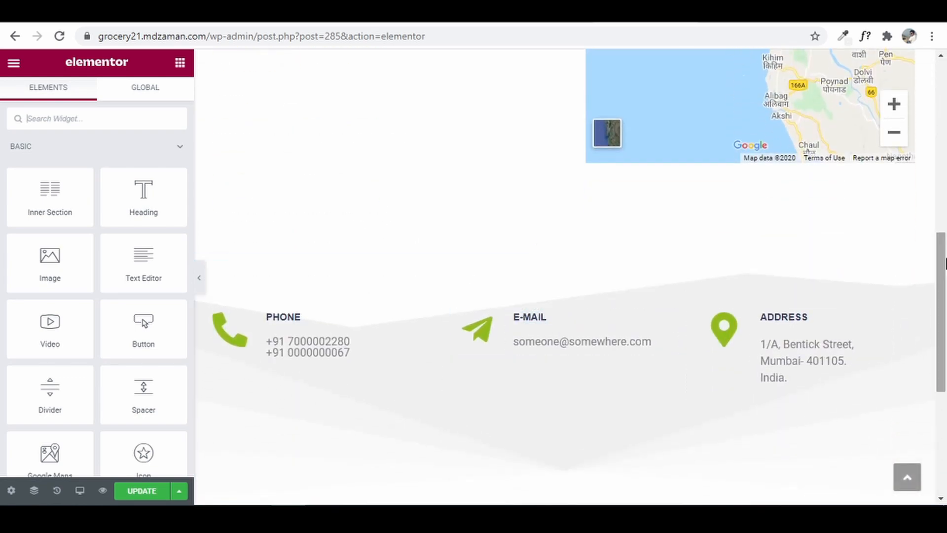
drag(945, 264, 944, 69)
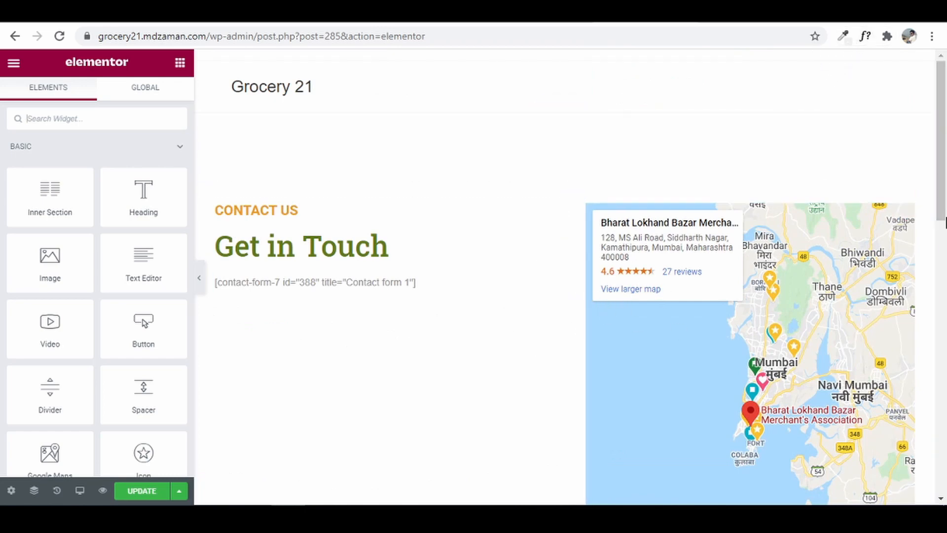
scroll(360, 242, down, 3)
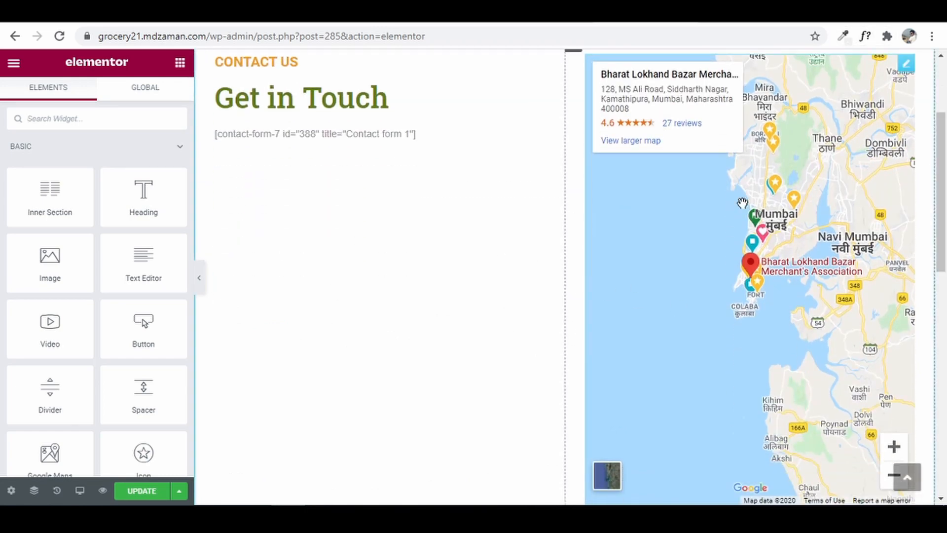
scroll(752, 267, up, 3)
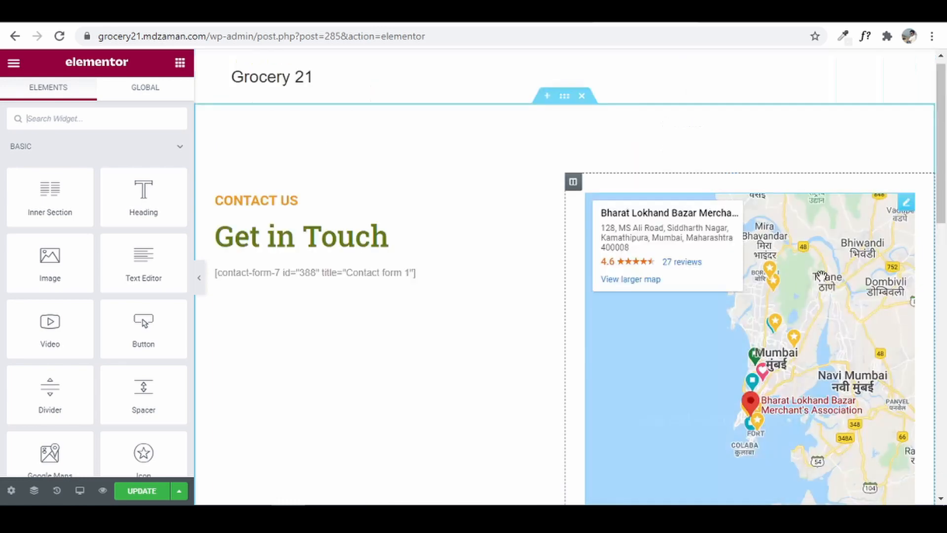
mouse_move(912, 210)
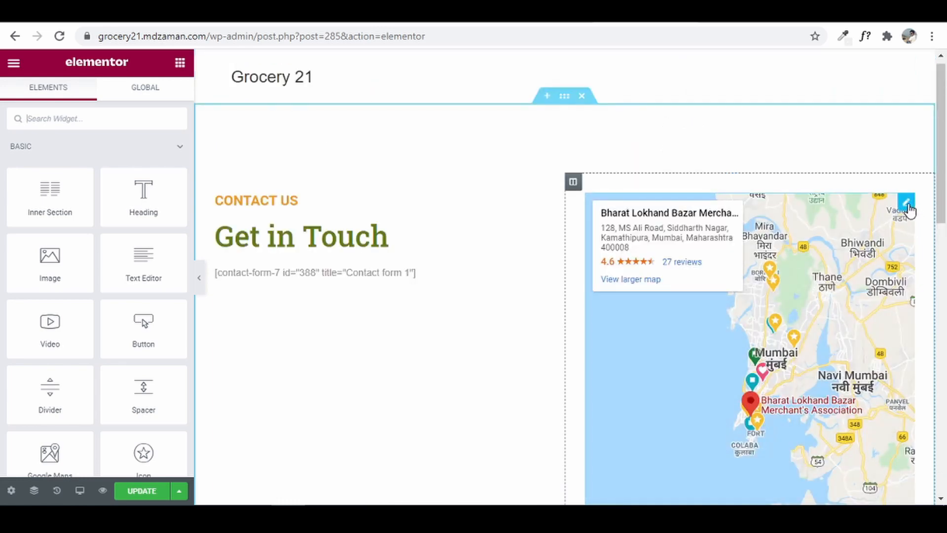
- Change the map location to bhayandar, zoom 12, height 626, and update the page
click(906, 203)
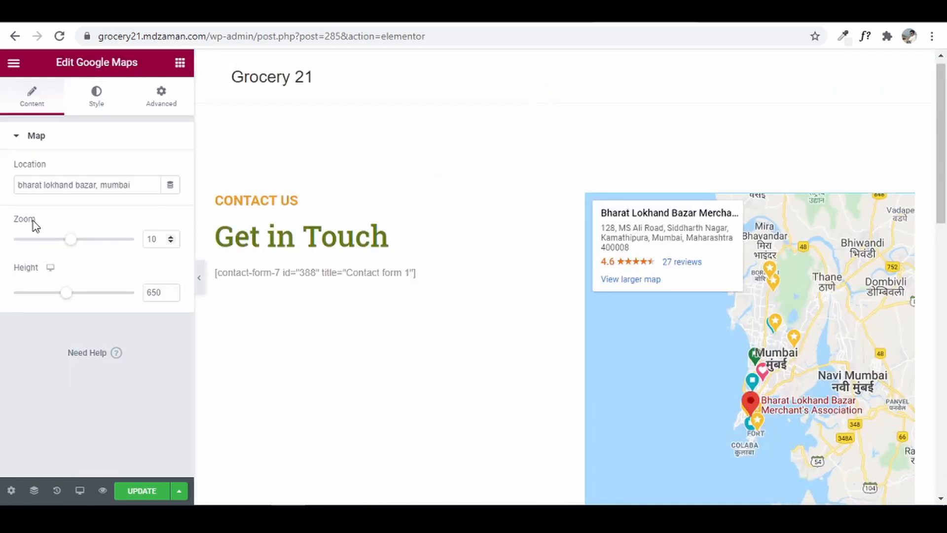
drag(140, 190, 2, 193)
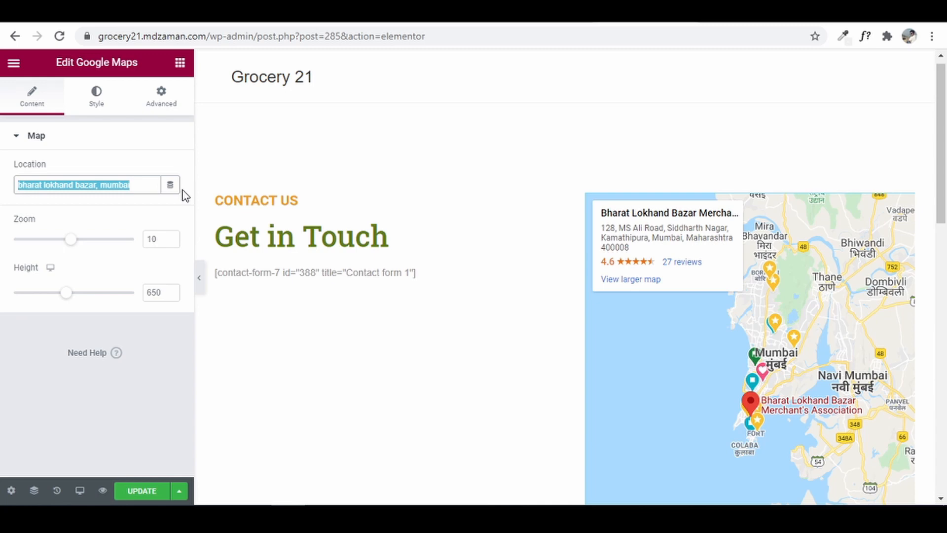
text(bhayanda)
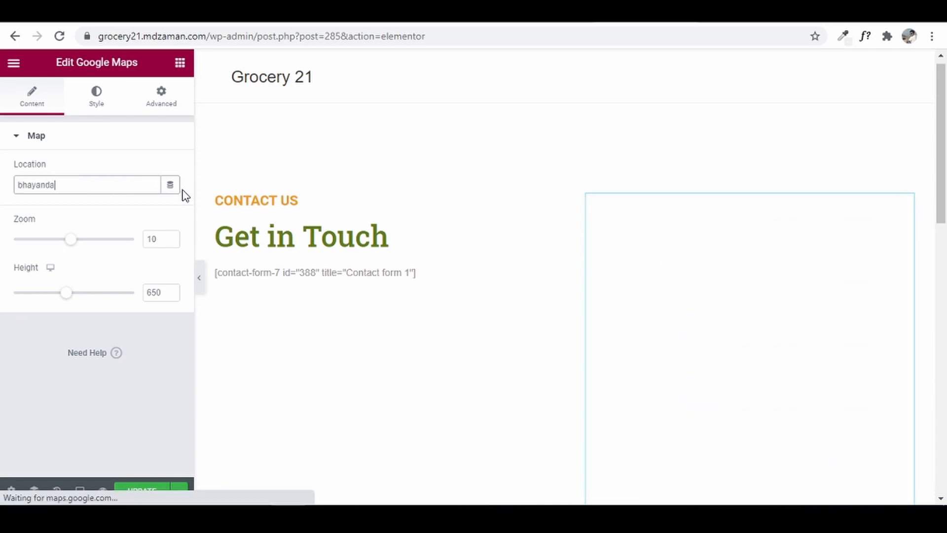
text(r)
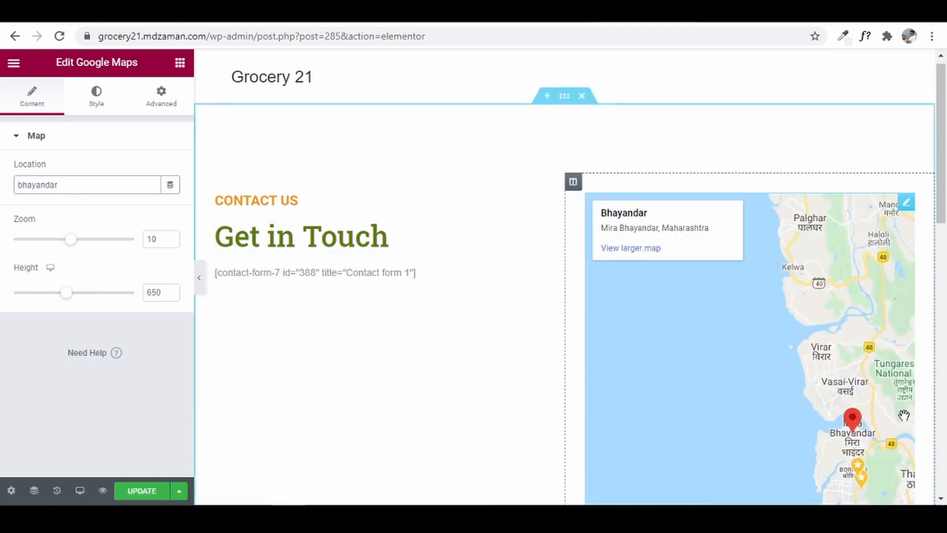
drag(936, 212, 934, 267)
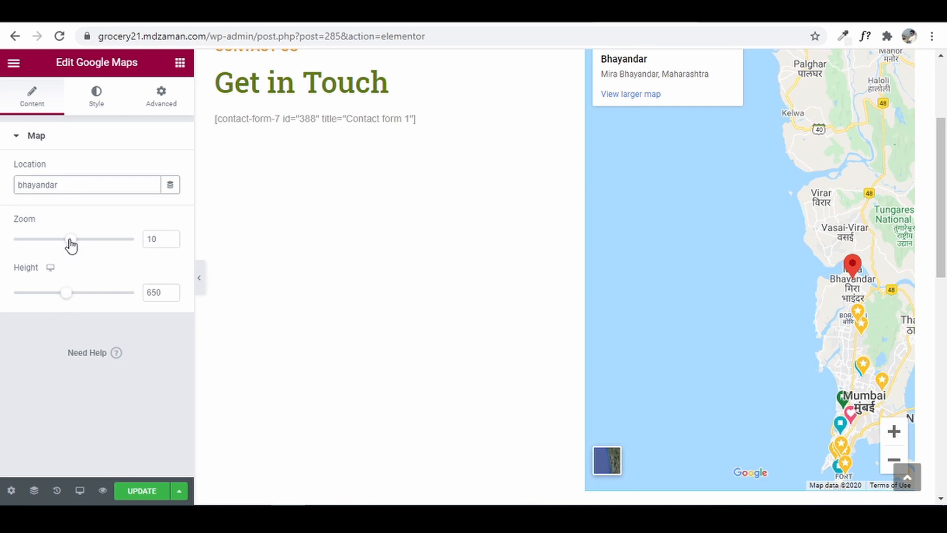
drag(71, 245, 81, 249)
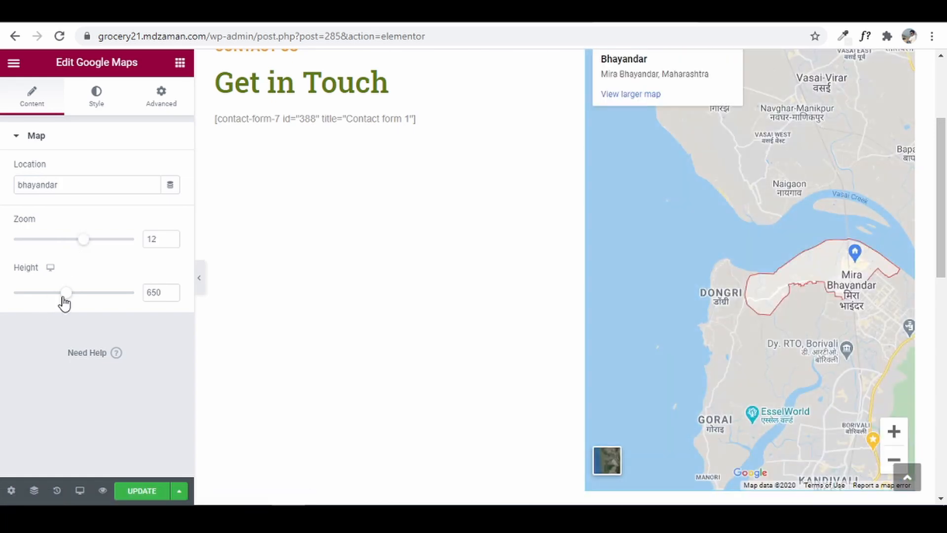
mouse_move(66, 301)
mouse_down()
mouse_move(95, 300)
mouse_move(50, 300)
mouse_move(64, 299)
mouse_up()
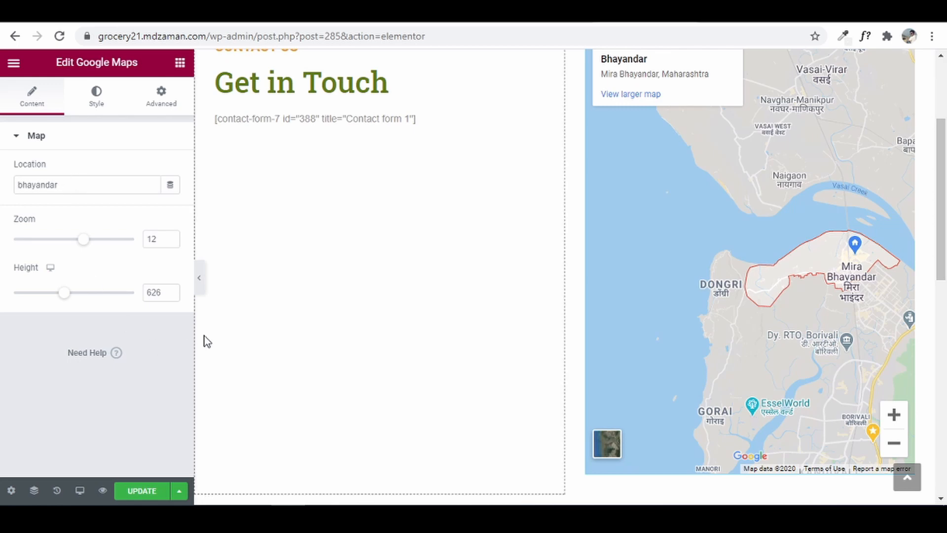
click(134, 495)
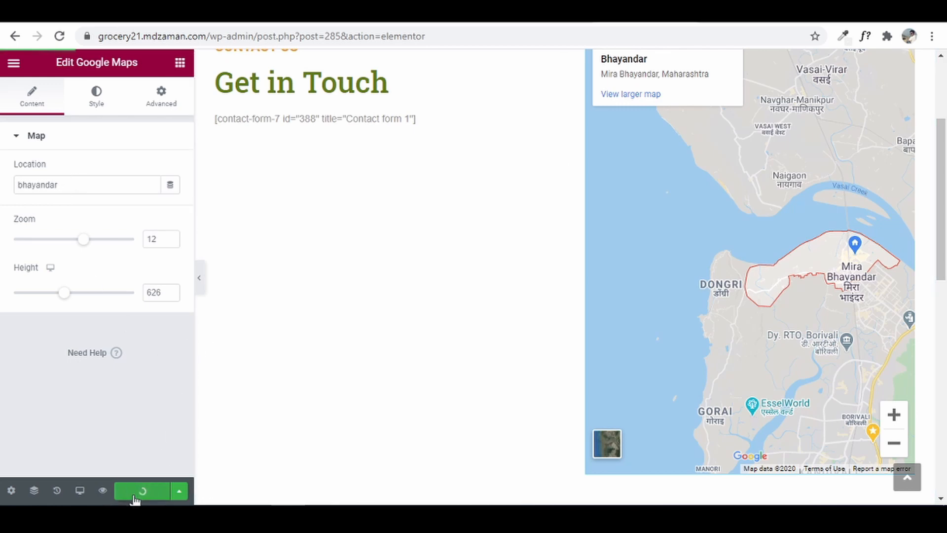
scroll(370, 197, up, 2)
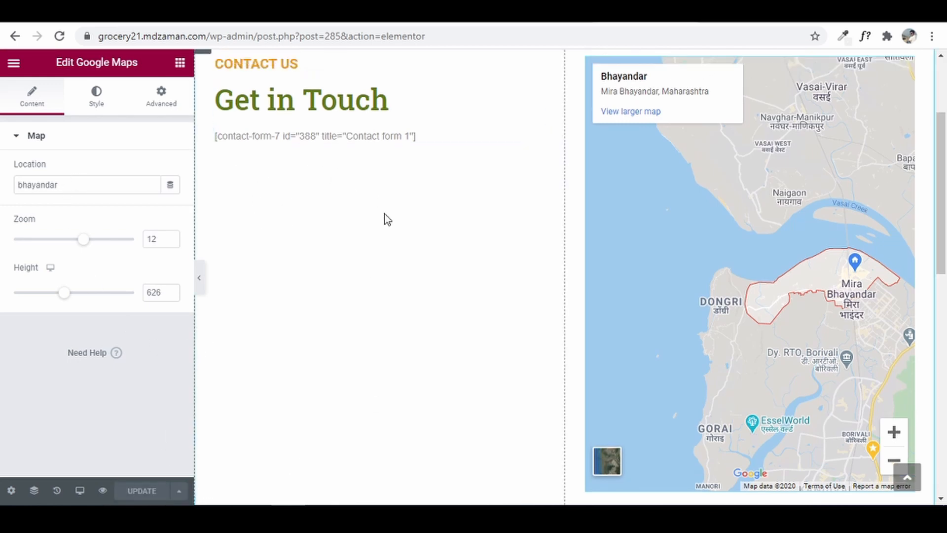
click(369, 188)
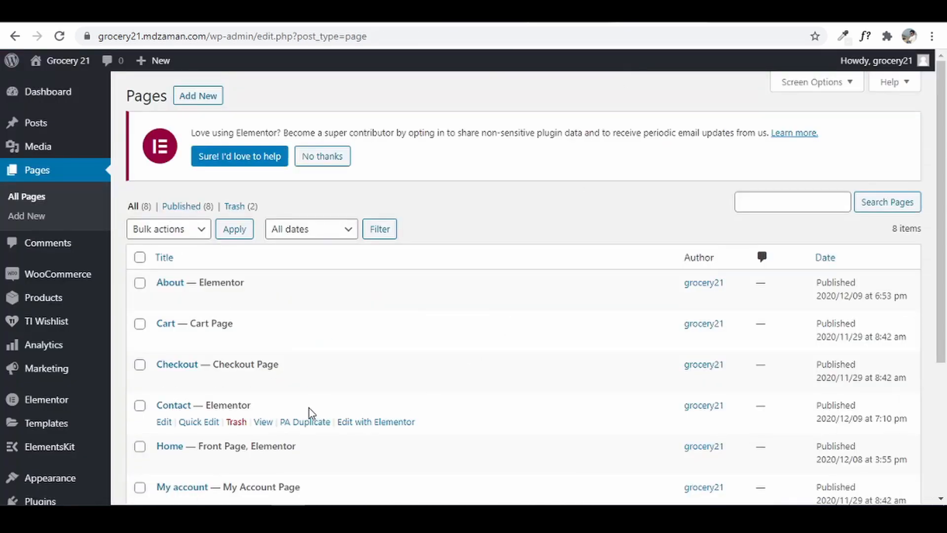
- Go from the Pages list to the Add Plugins screen
scroll(84, 383, down, 3)
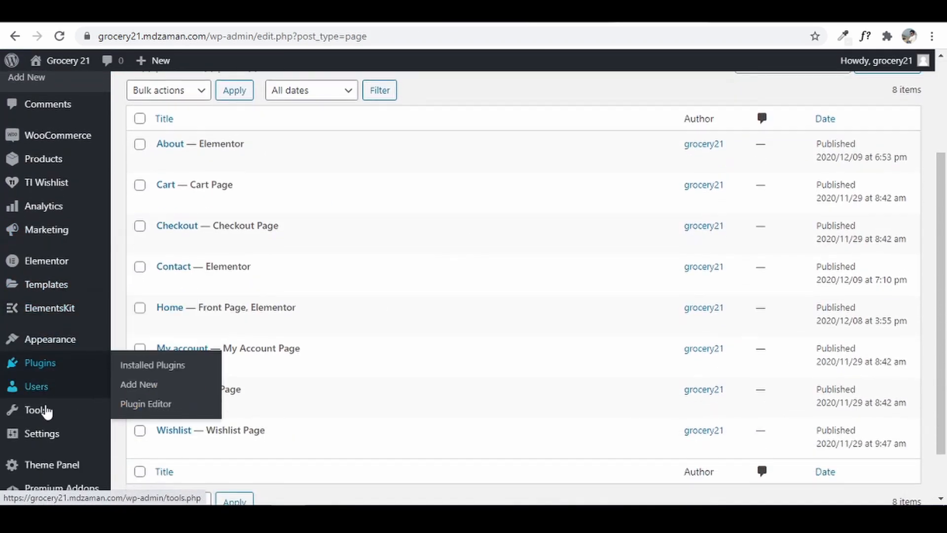
click(145, 387)
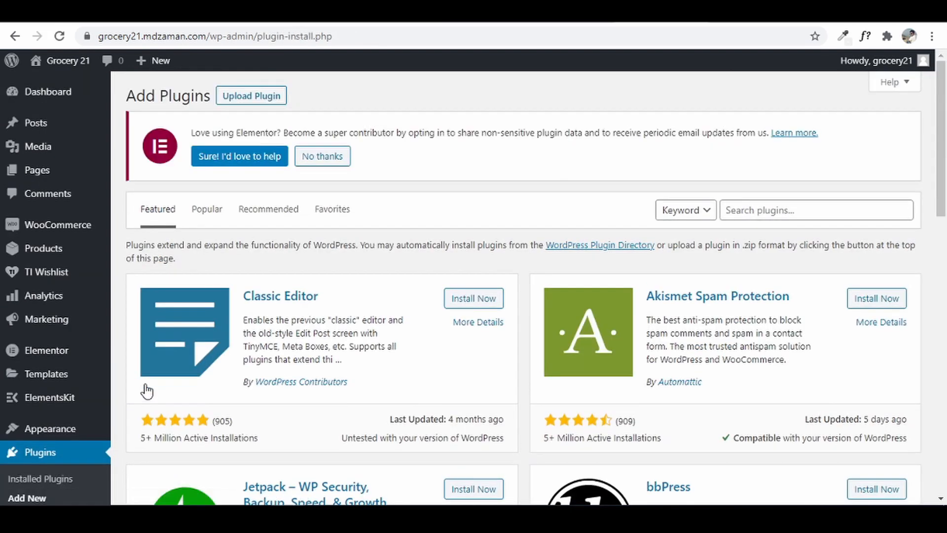
- Search plugins for 'contact', then install and activate Contact Form 7
click(863, 204)
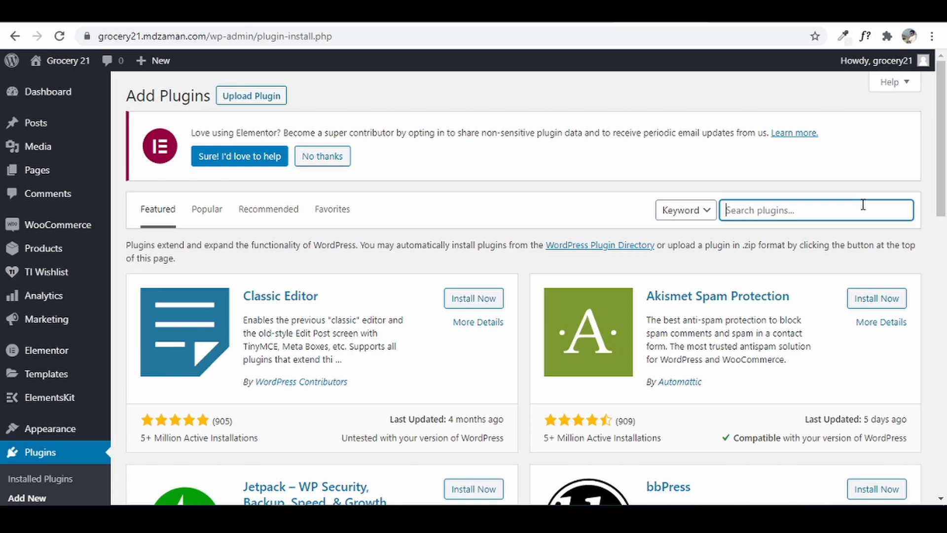
text(contact form 7)
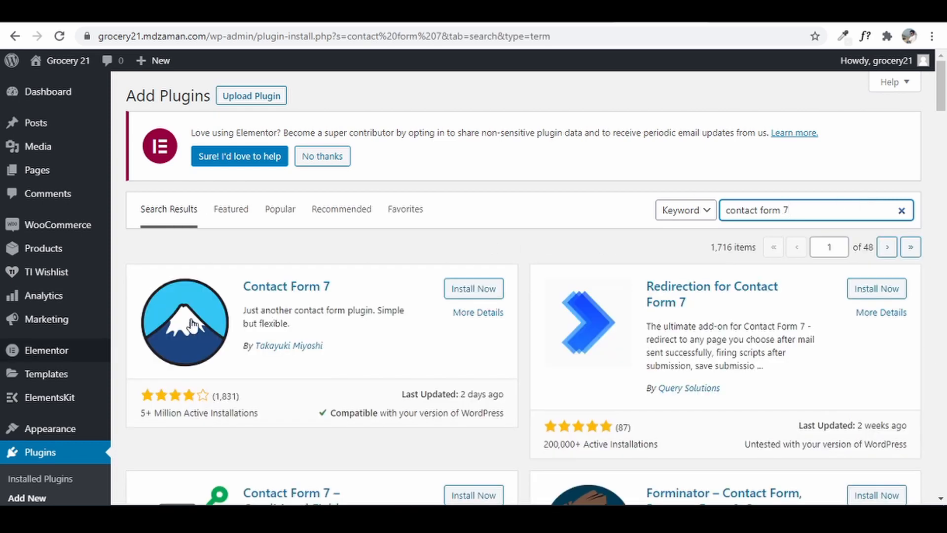
click(486, 298)
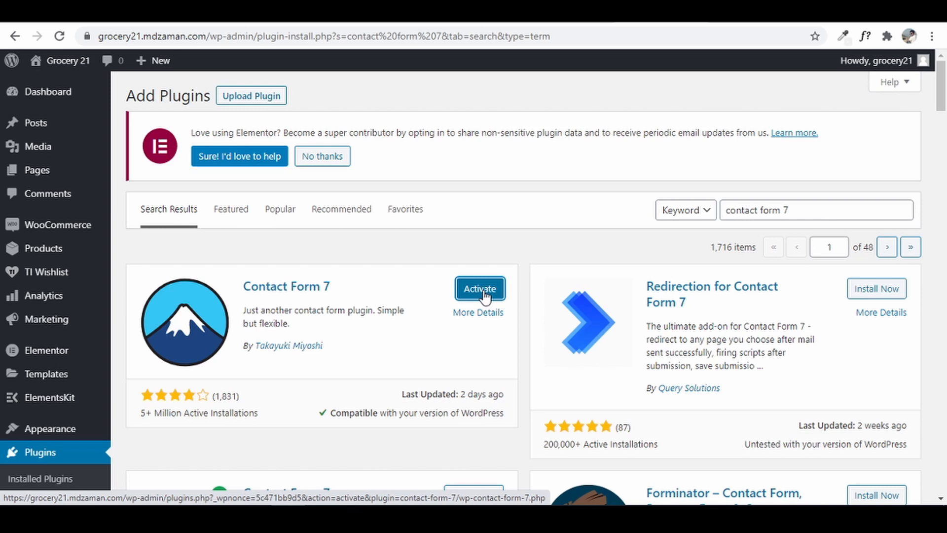
click(486, 296)
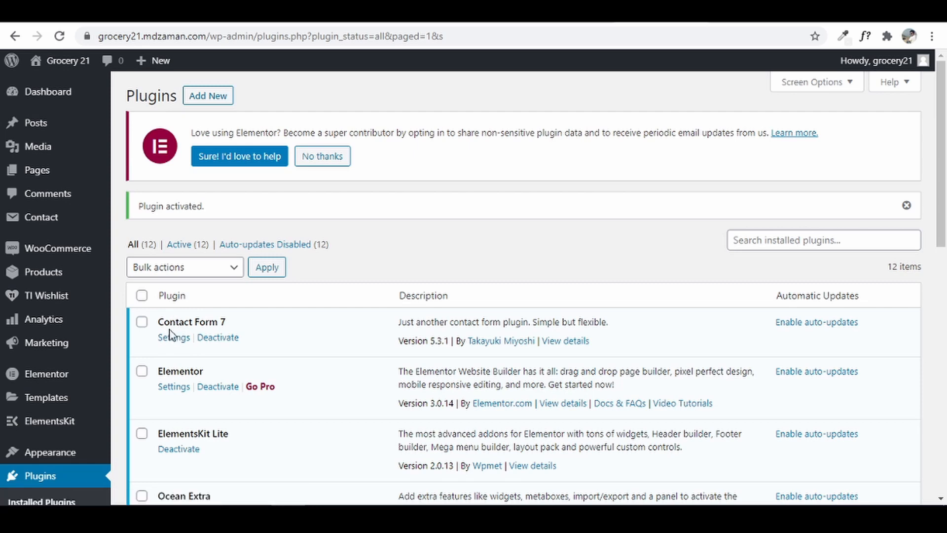
mouse_move(41, 220)
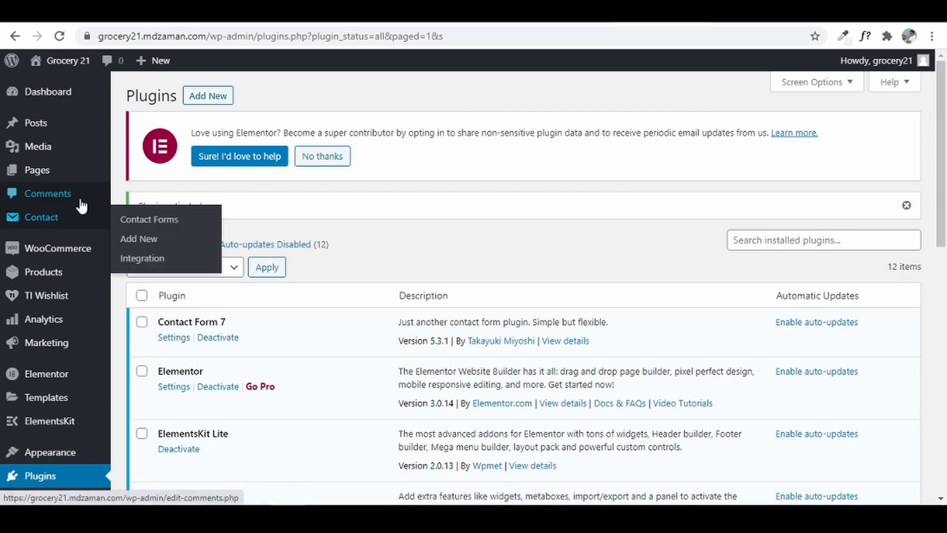
- Go to the Contact Forms list and open Contact form 1 in the editor
click(26, 224)
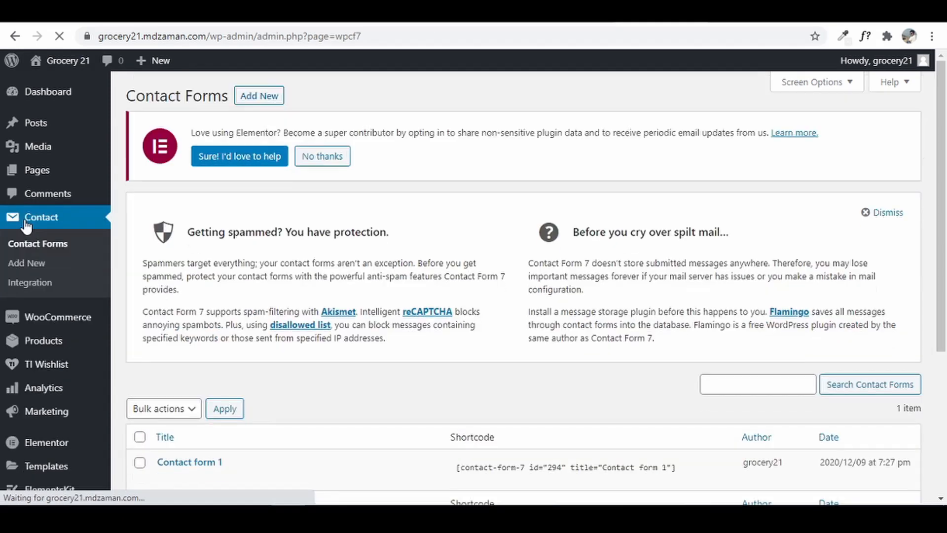
scroll(488, 244, down, 1)
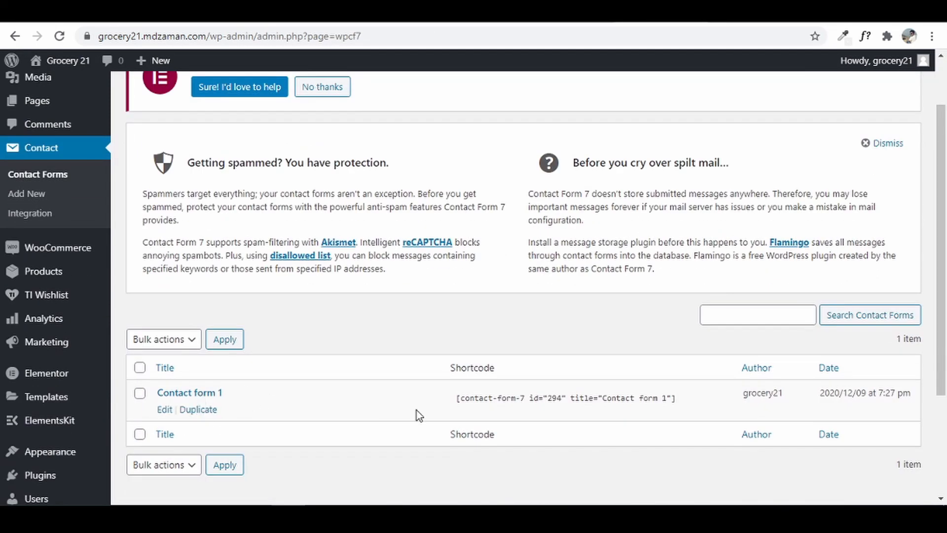
click(165, 417)
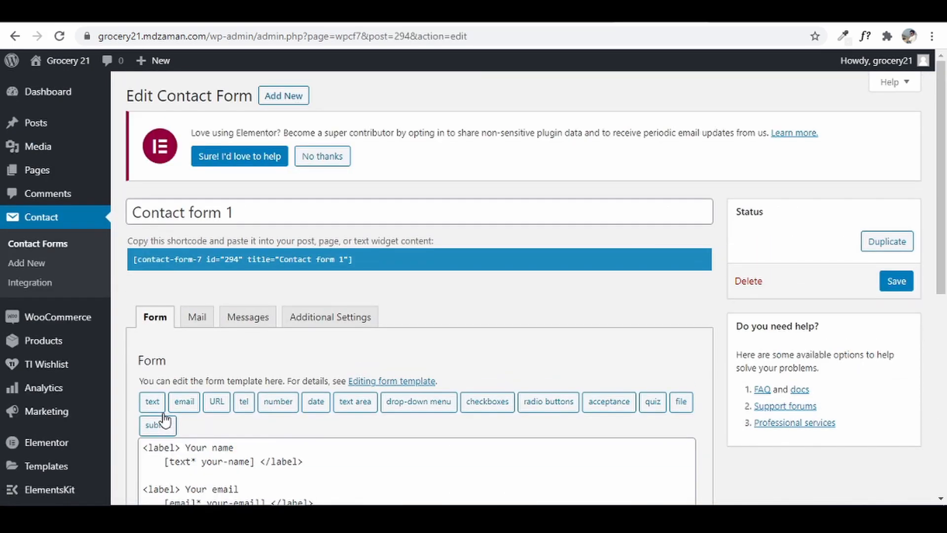
- Select and delete Contact form 1's entire default form template
scroll(325, 388, down, 4)
click(335, 403)
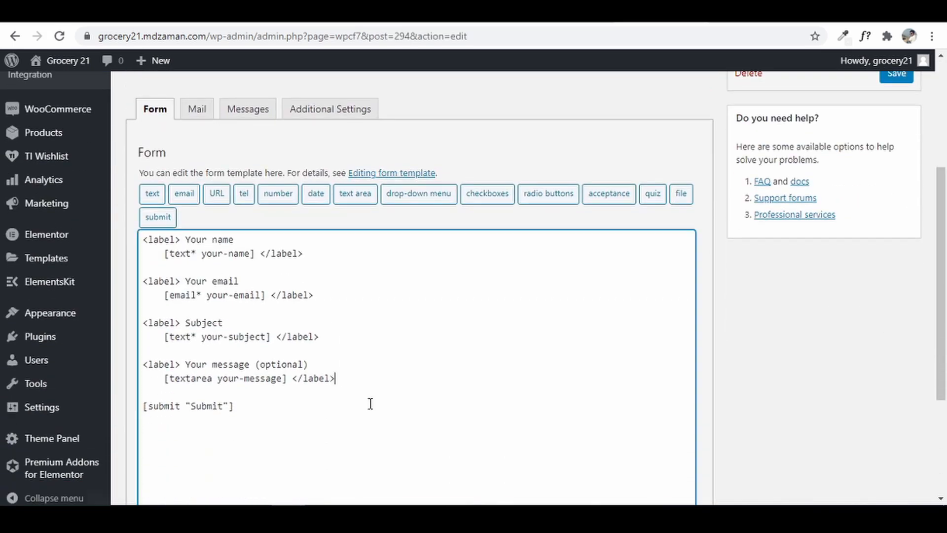
drag(266, 397, 128, 227)
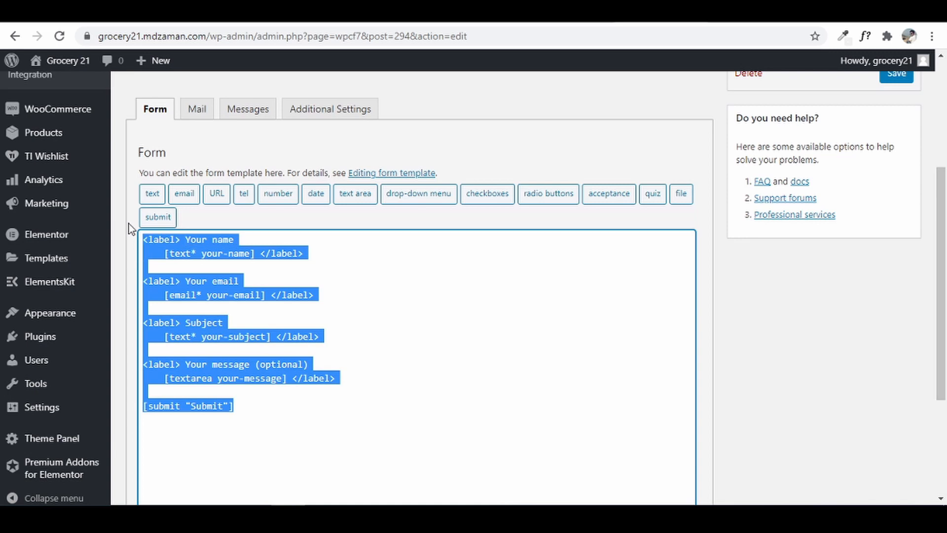
key(BackSpace)
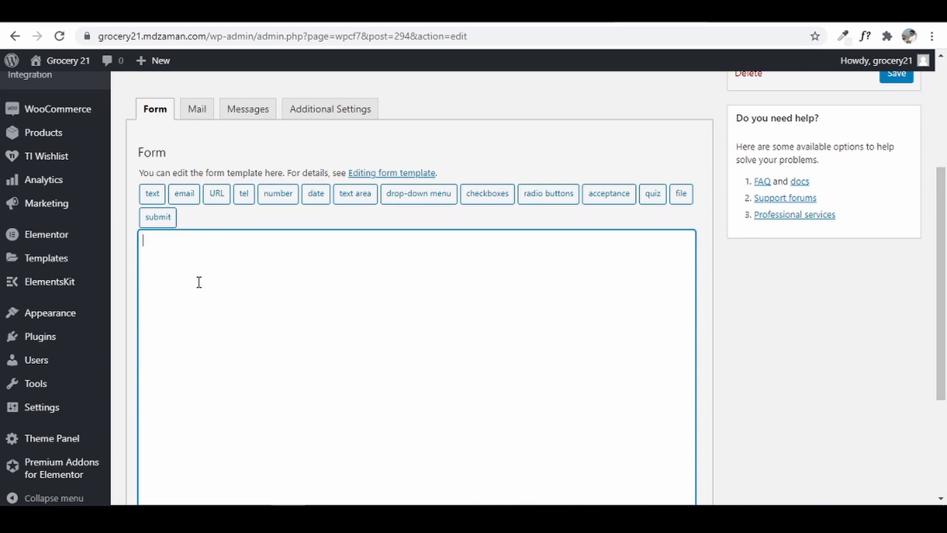
- Insert a required text field tag with the placeholder 'Full Name'
click(154, 196)
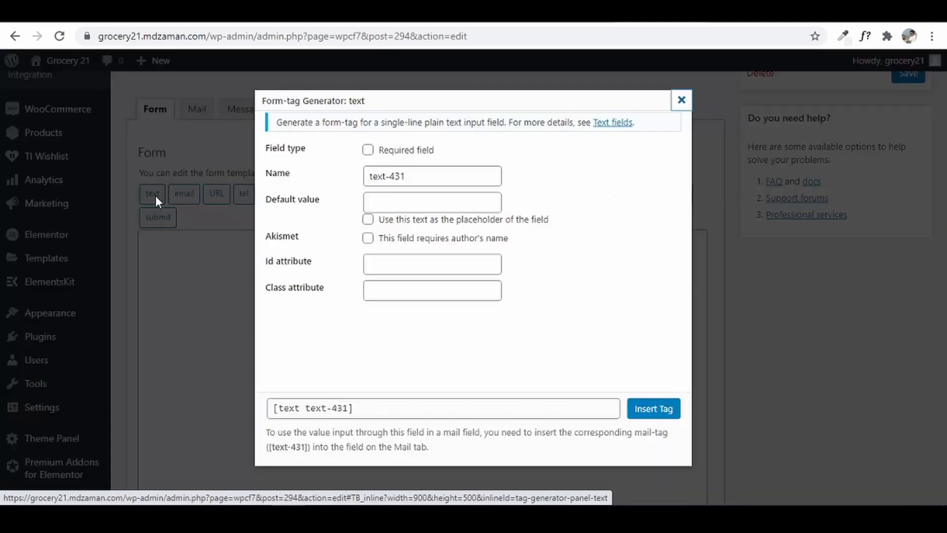
click(368, 150)
click(394, 201)
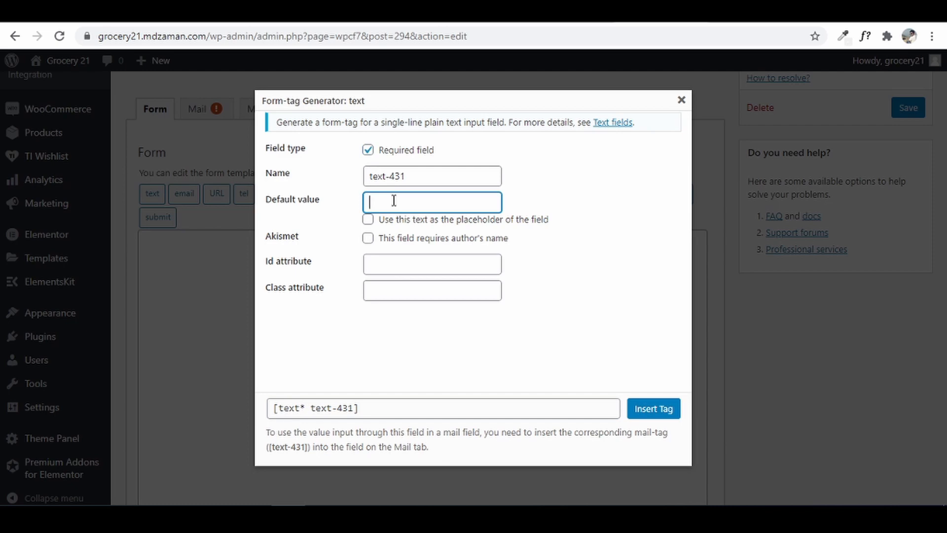
text(Full Name)
click(371, 220)
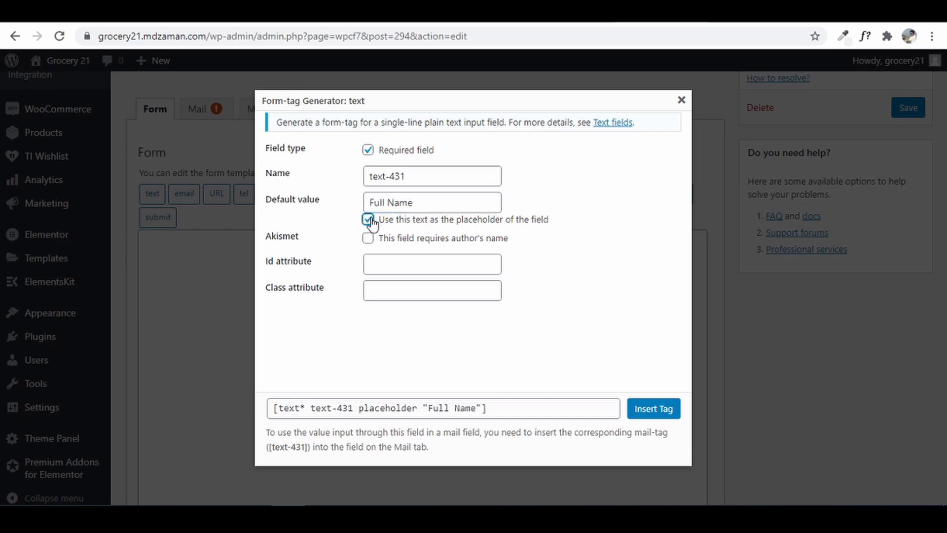
click(649, 416)
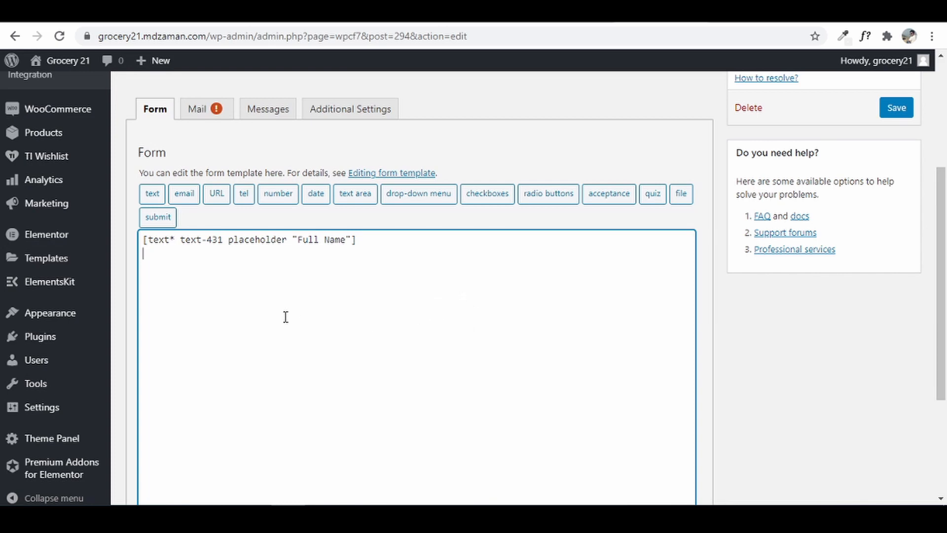
- Insert the tag [email* your-email placeholder "Your Email"] below the Full Name field
click(182, 198)
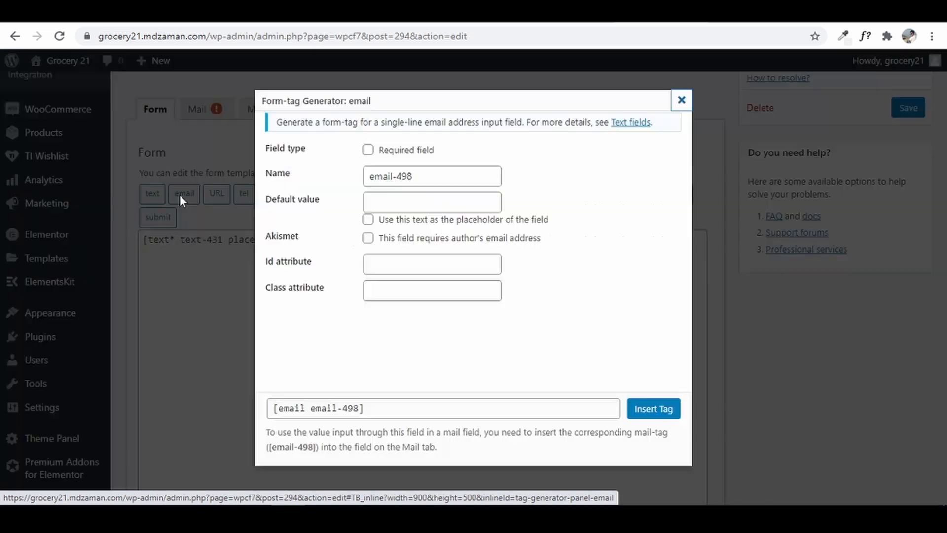
click(420, 178)
drag(419, 178, 364, 177)
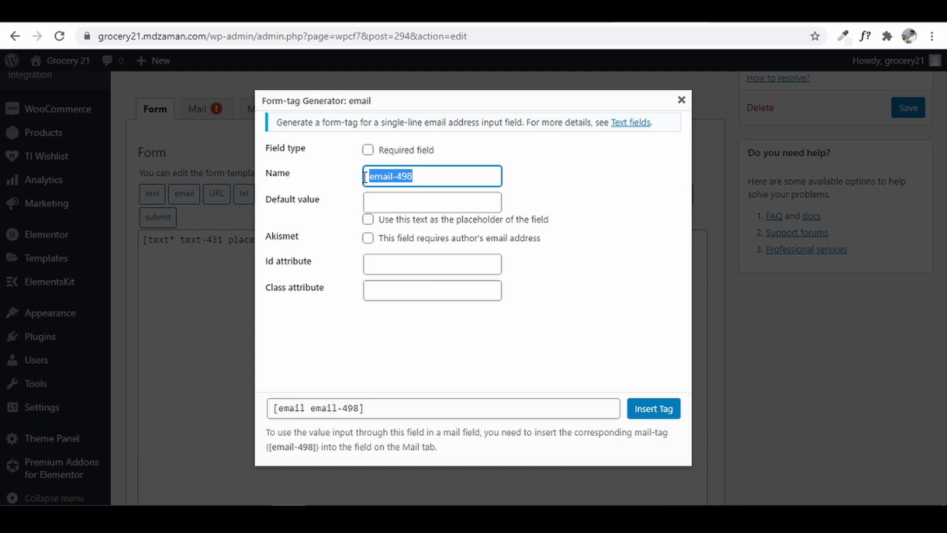
text(you)
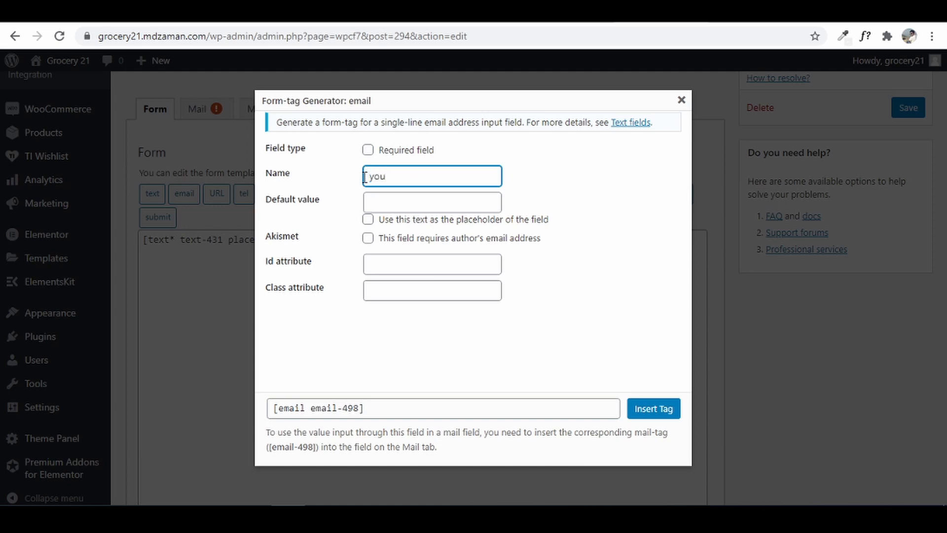
text(-)
key(BackSpace)
text(r-email)
click(368, 150)
click(405, 200)
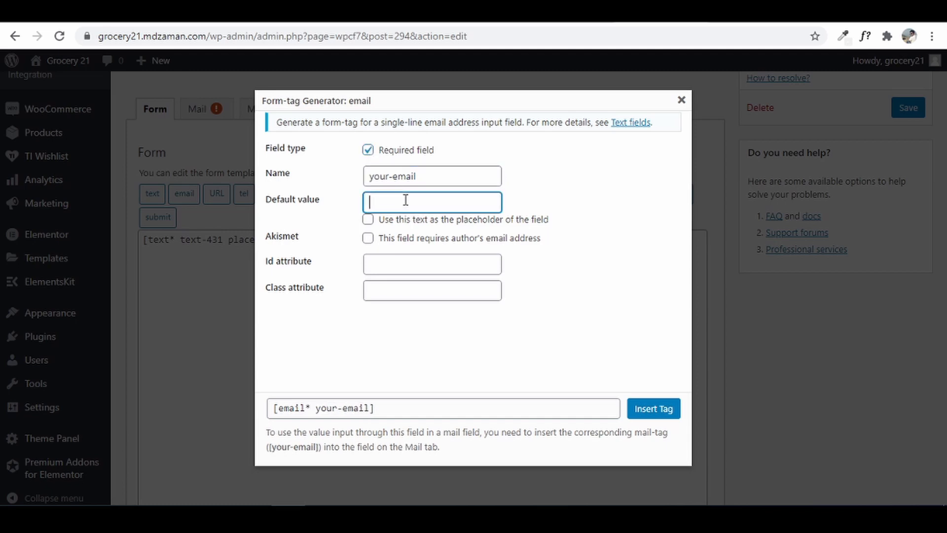
text(Your Email)
click(368, 220)
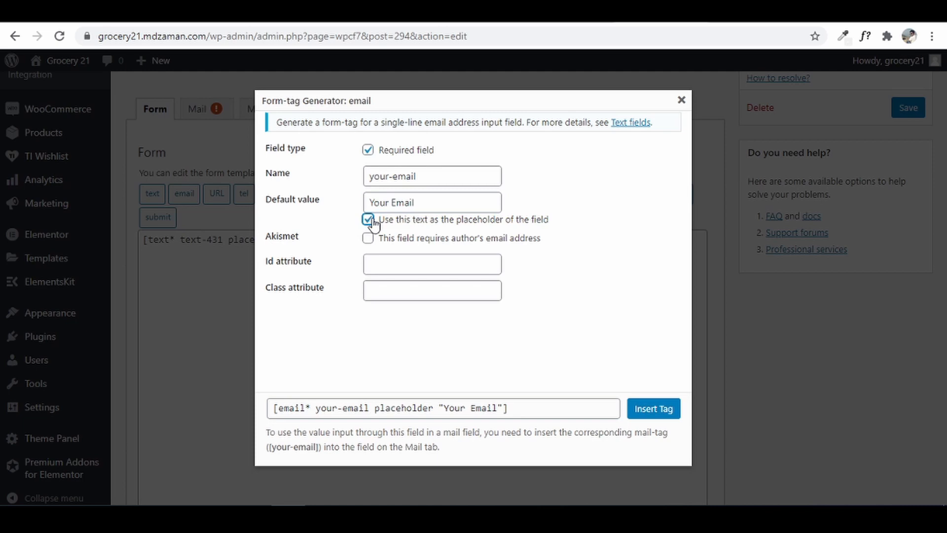
click(656, 412)
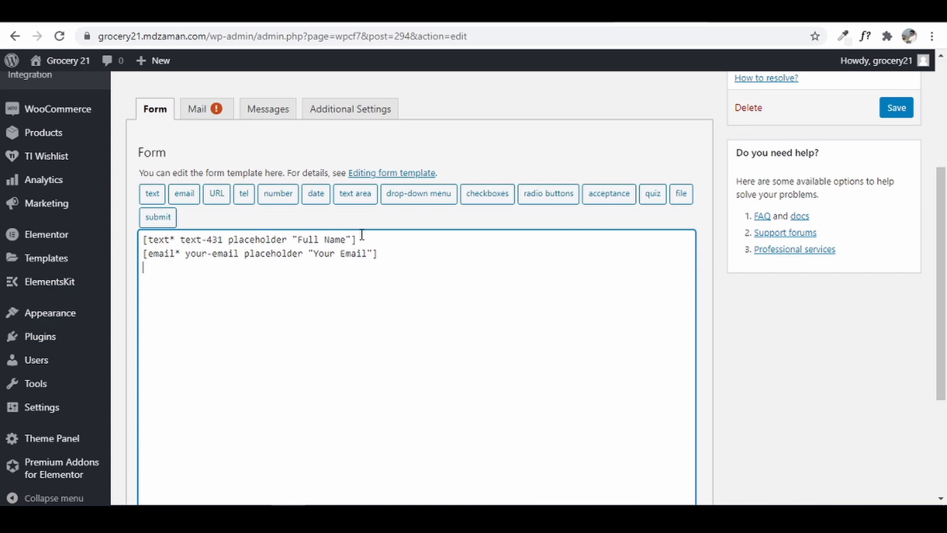
- Insert a required textarea tag with the placeholder 'Your Message'
click(356, 196)
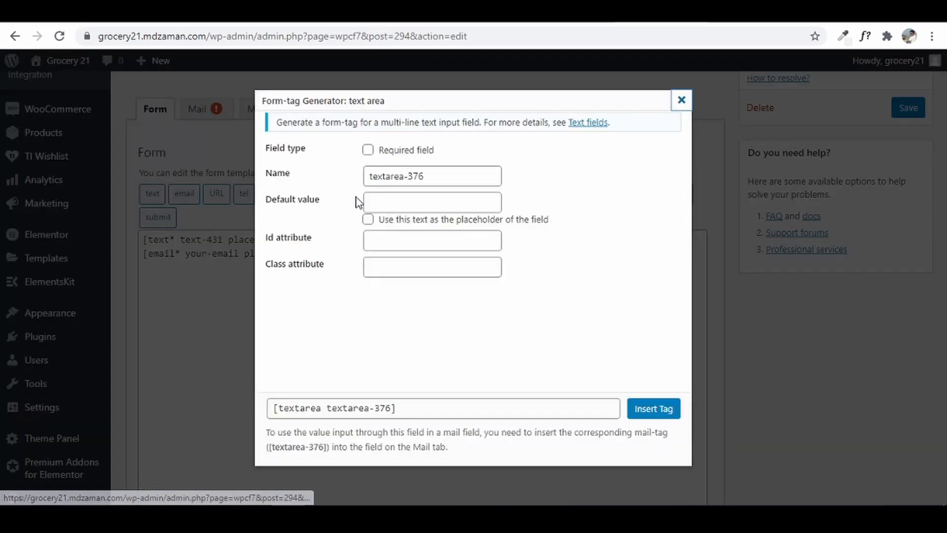
click(367, 150)
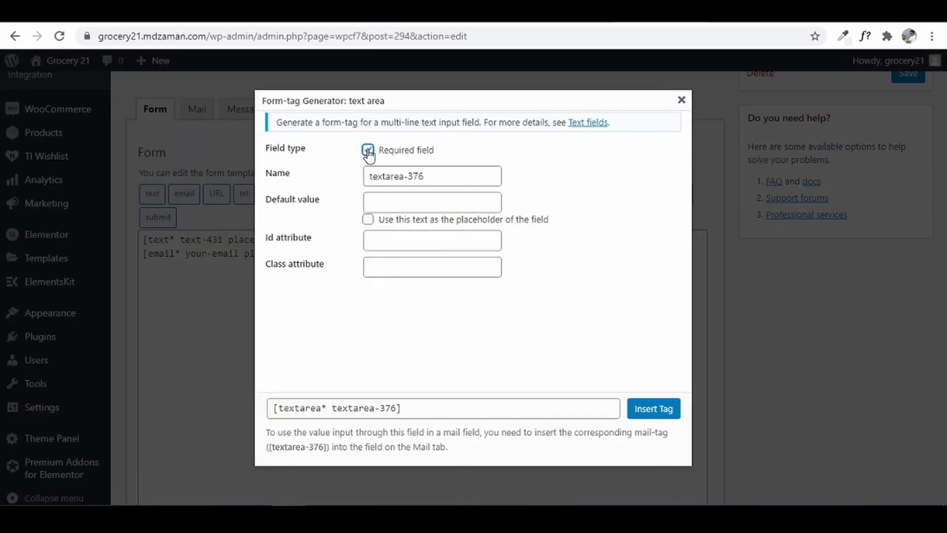
click(393, 208)
text(Y)
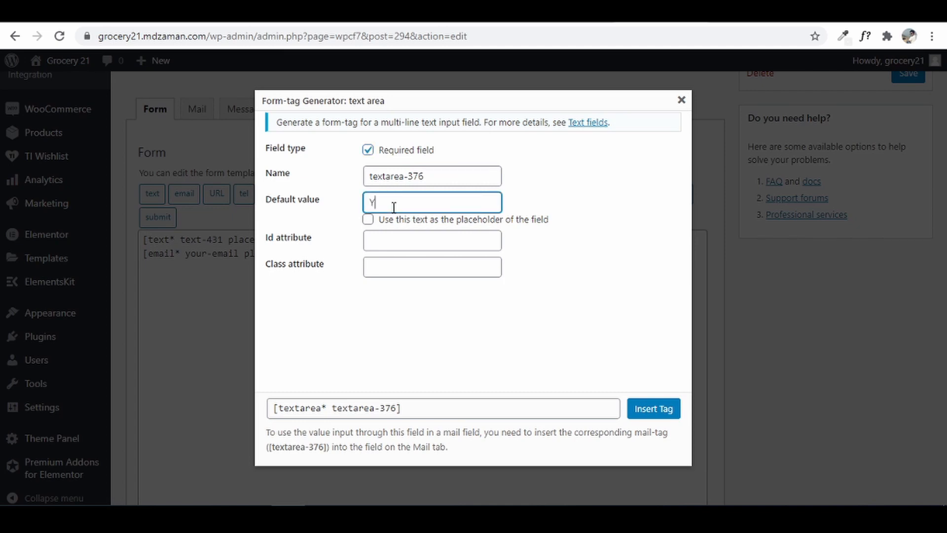
text(our Message)
click(368, 219)
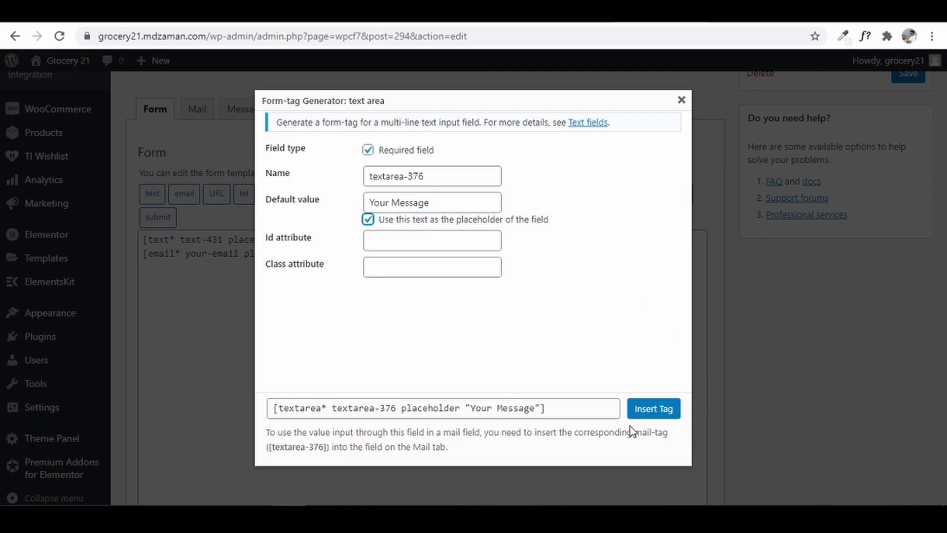
click(642, 409)
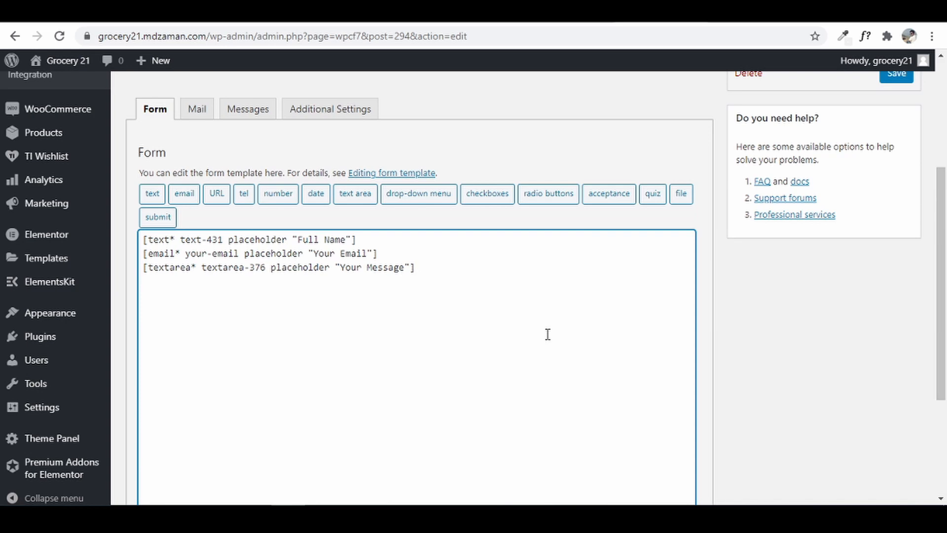
- Insert a submit button tag labelled 'Submit'
click(147, 225)
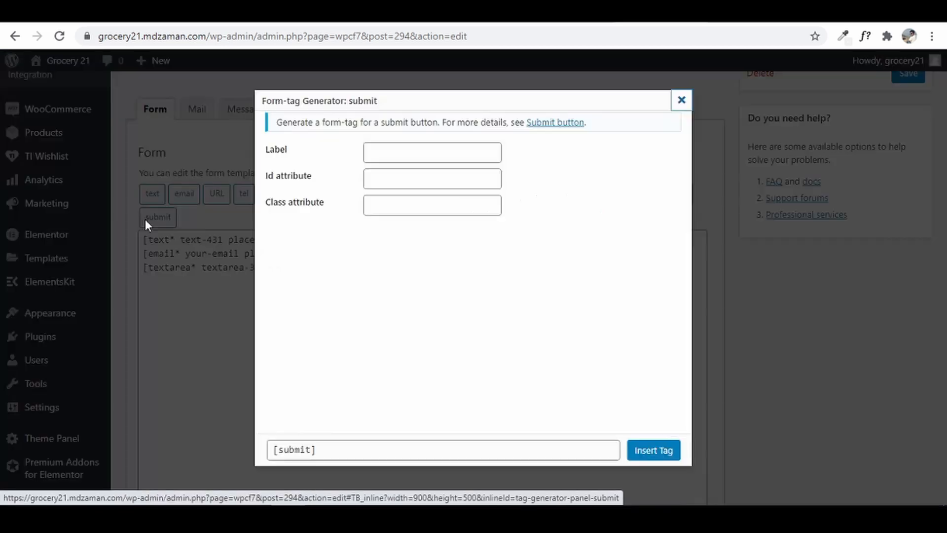
click(368, 152)
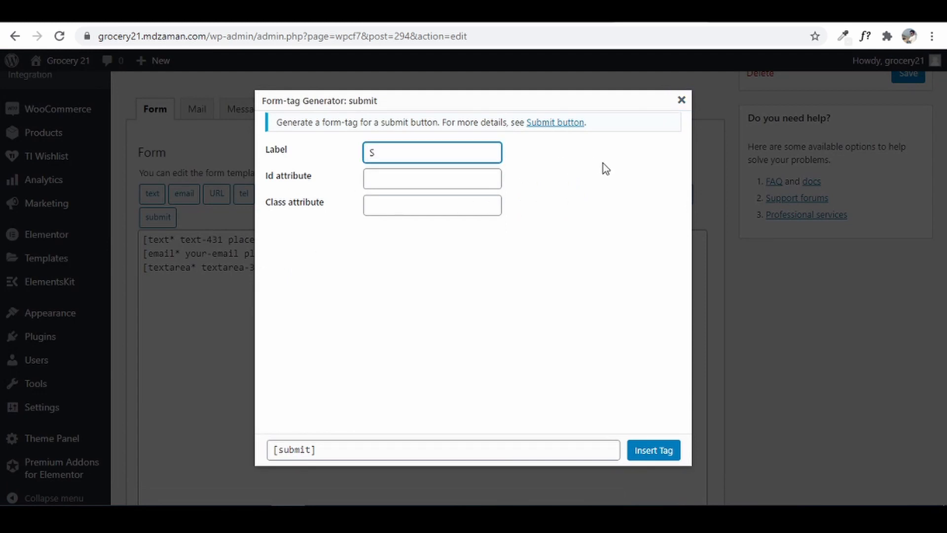
text(Submit)
click(672, 455)
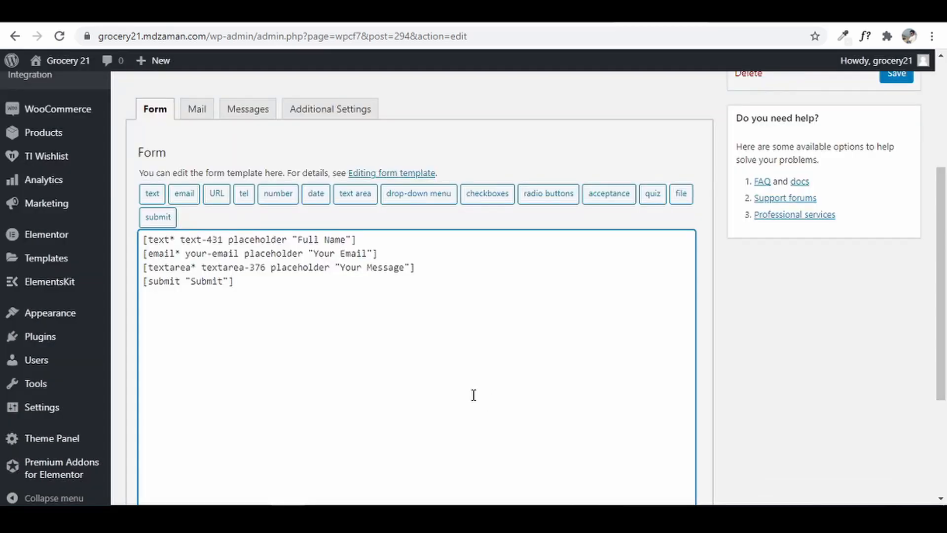
- Check your-email in the Mail tab's reply-to header, then go back to the Form panel
click(197, 111)
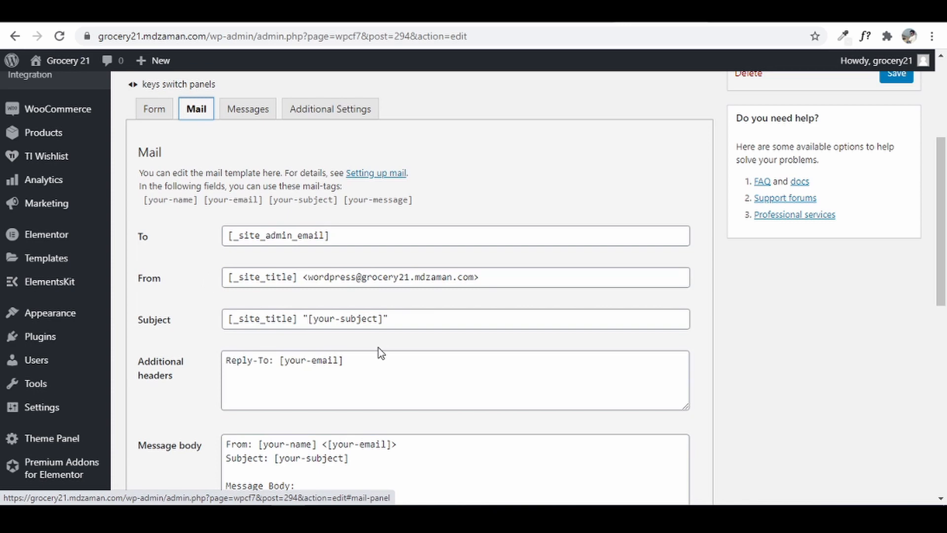
click(283, 361)
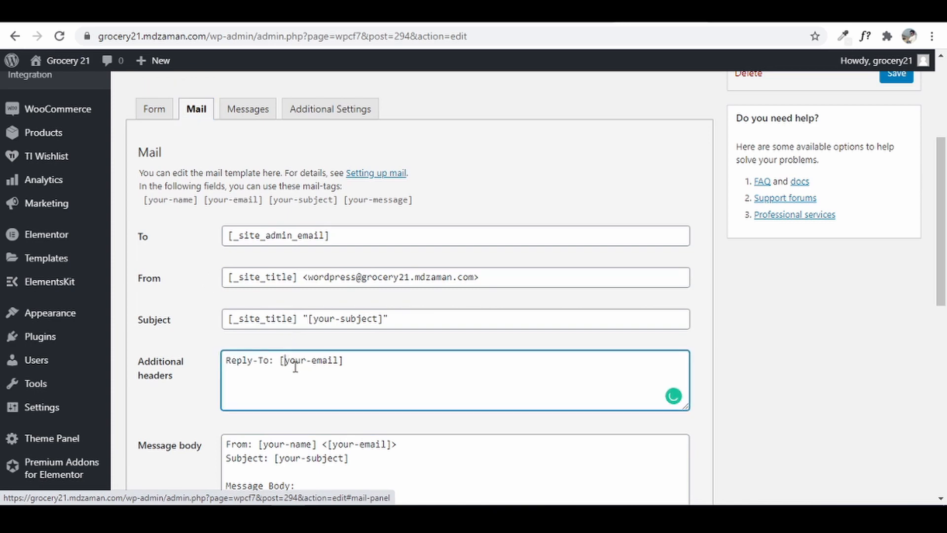
drag(295, 364, 337, 362)
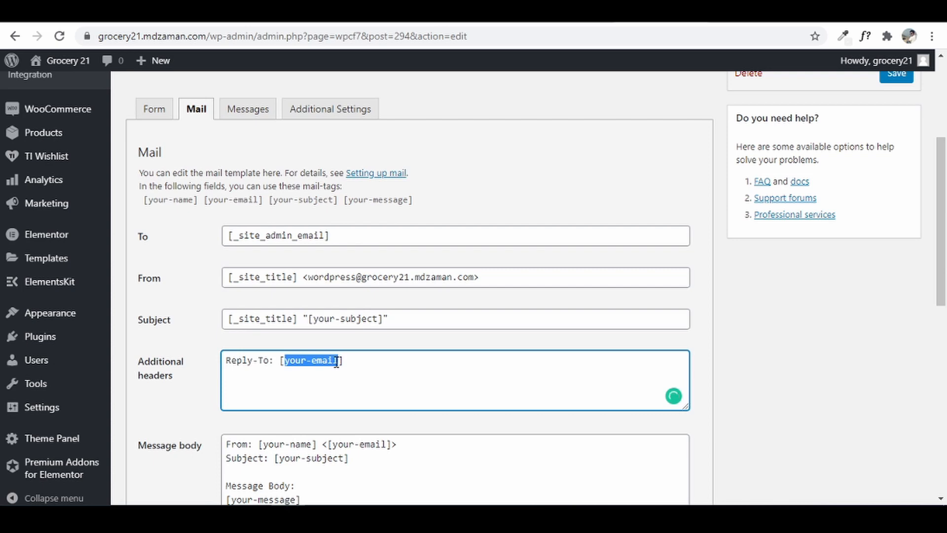
click(150, 111)
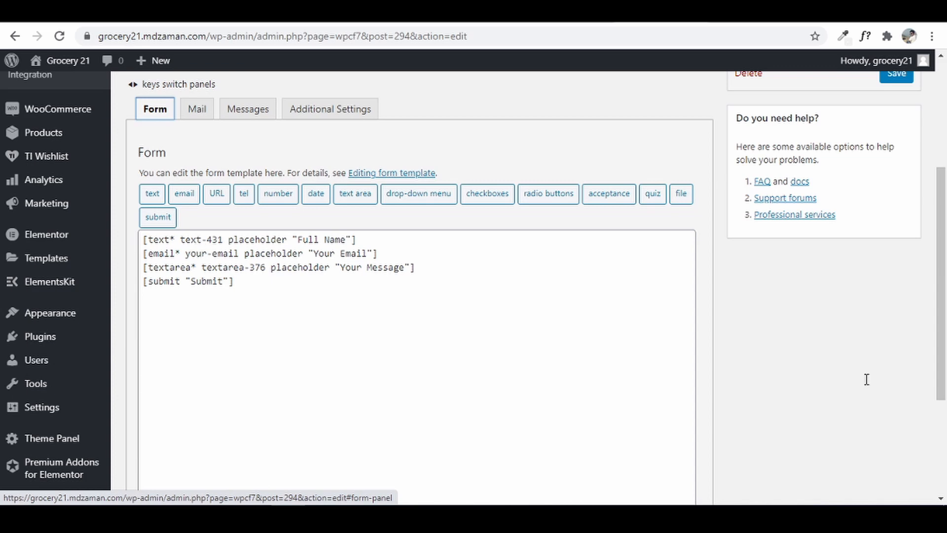
- Save Contact form 1 with its Full Name, email, message and Submit fields
scroll(574, 329, down, 3)
scroll(574, 329, up, 1)
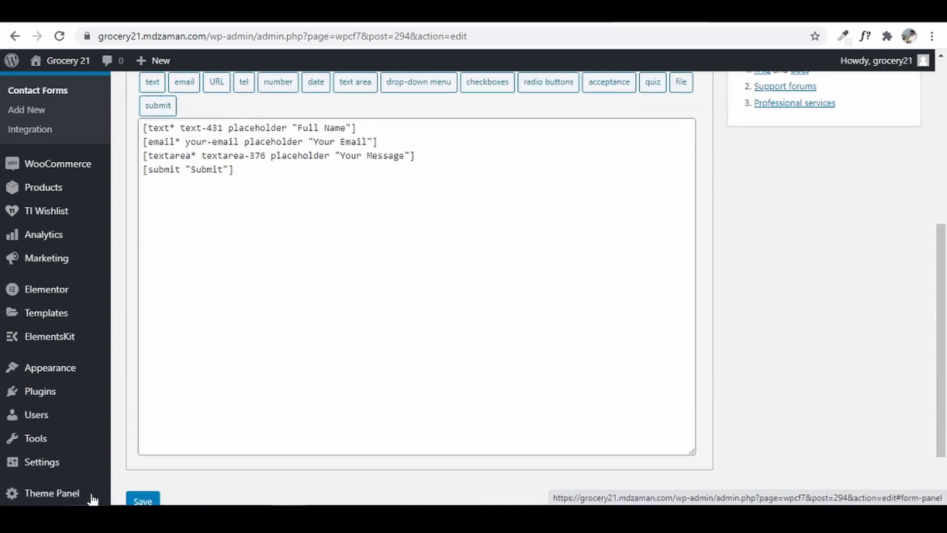
scroll(574, 330, down, 2)
click(152, 440)
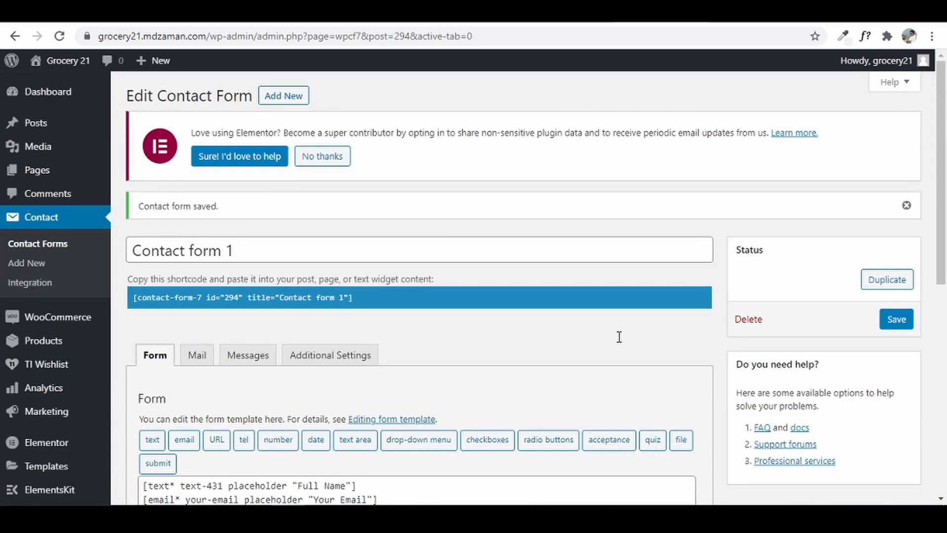
- Copy Contact form 1's shortcode with id 294
click(362, 300)
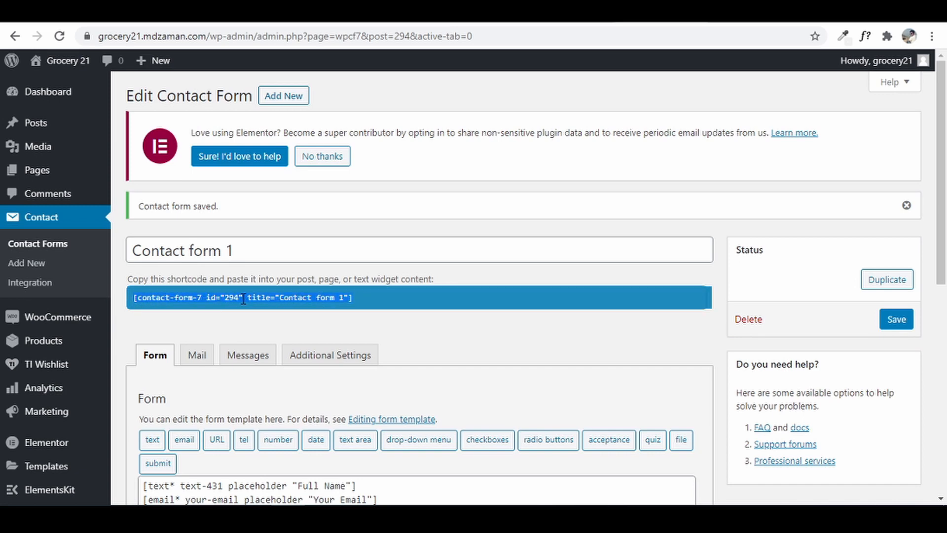
right_click(243, 299)
click(275, 309)
- Paste the id 294 shortcode over the old one in Elementor's Shortcode widget
click(567, 11)
drag(64, 239, 16, 203)
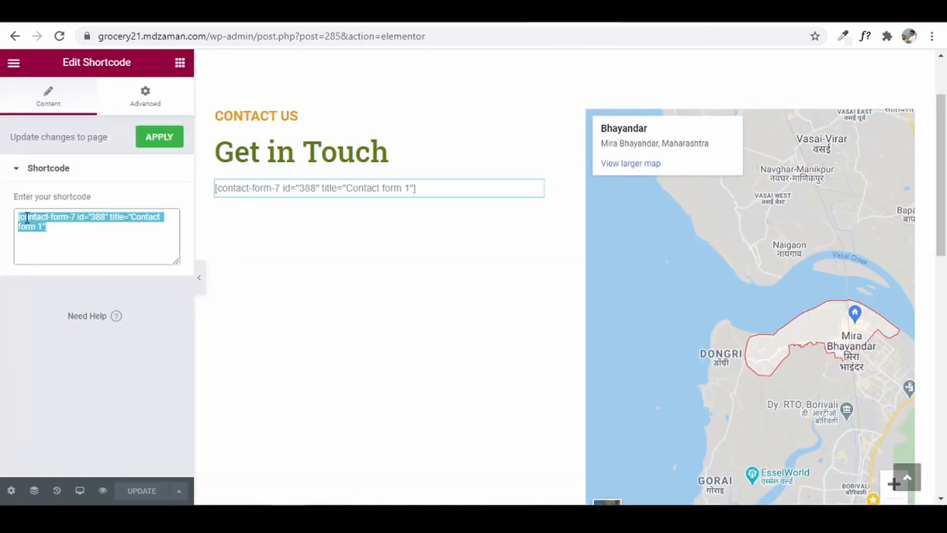
right_click(27, 217)
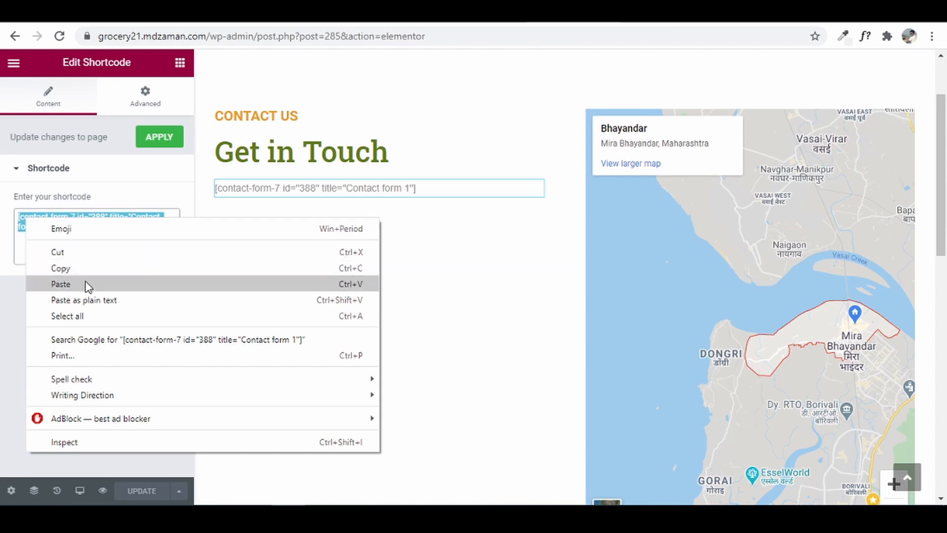
click(61, 284)
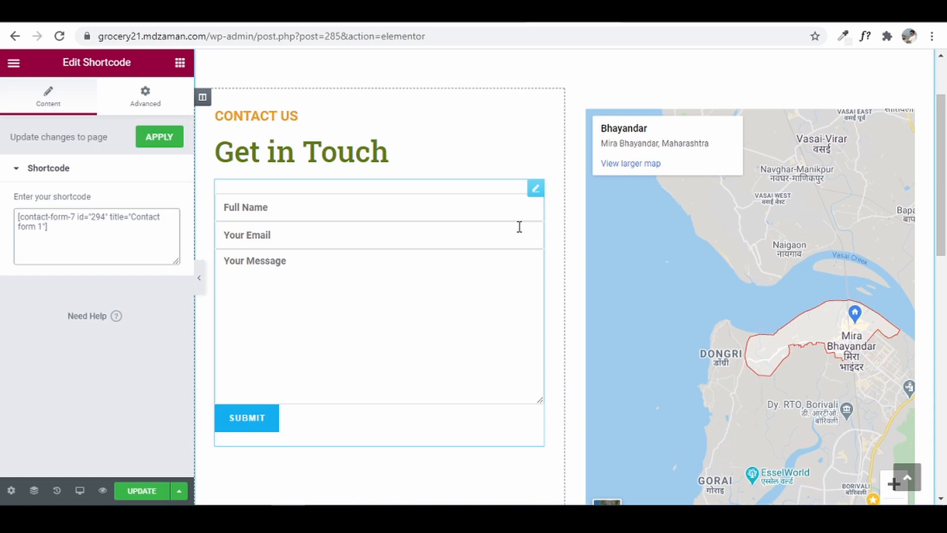
click(628, 16)
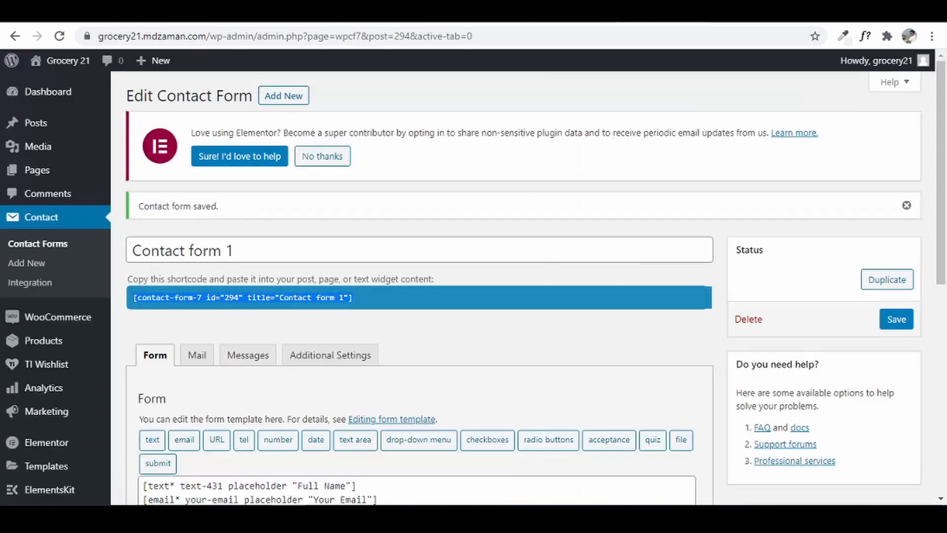
- Add blank lines after the Full Name, Your Email and Your Message fields and save
scroll(367, 429, down, 2)
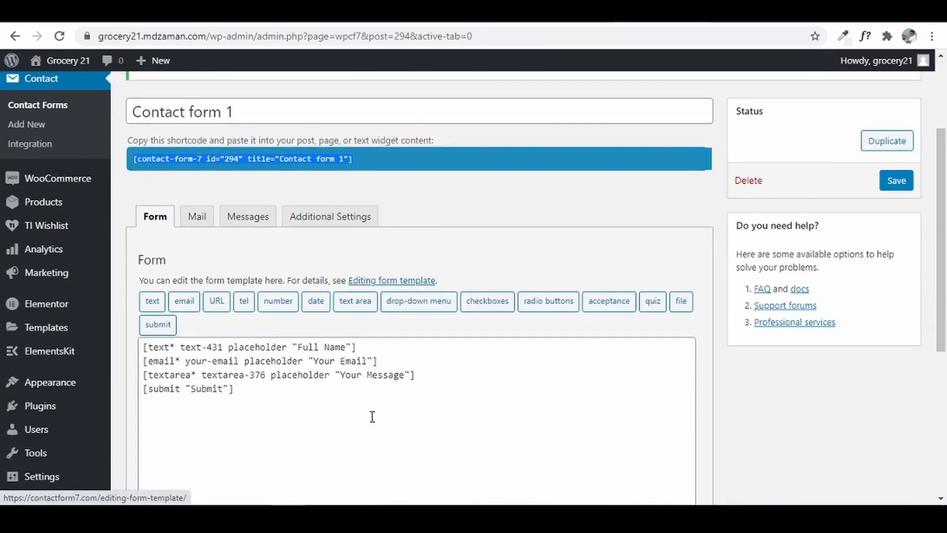
click(374, 348)
key(Return)
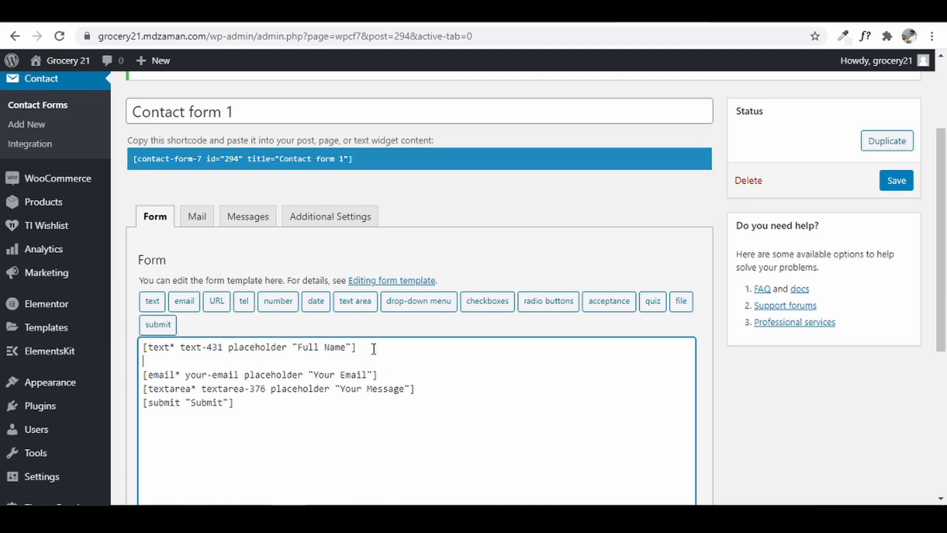
click(393, 372)
key(Return)
click(427, 408)
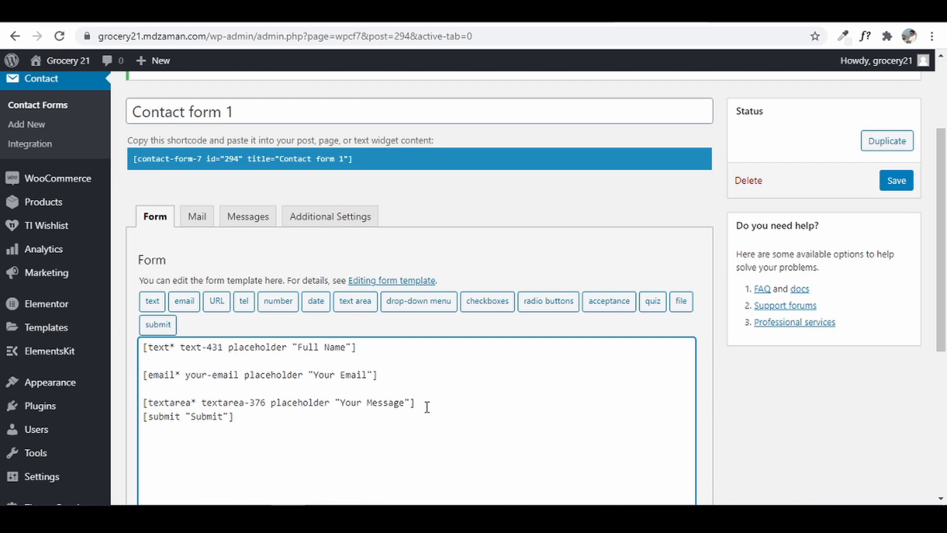
key(Return)
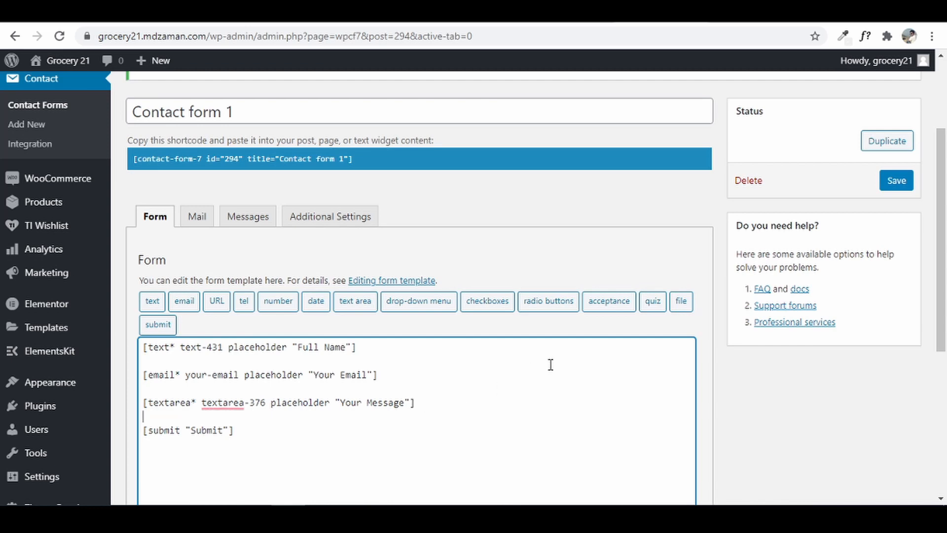
scroll(551, 364, down, 5)
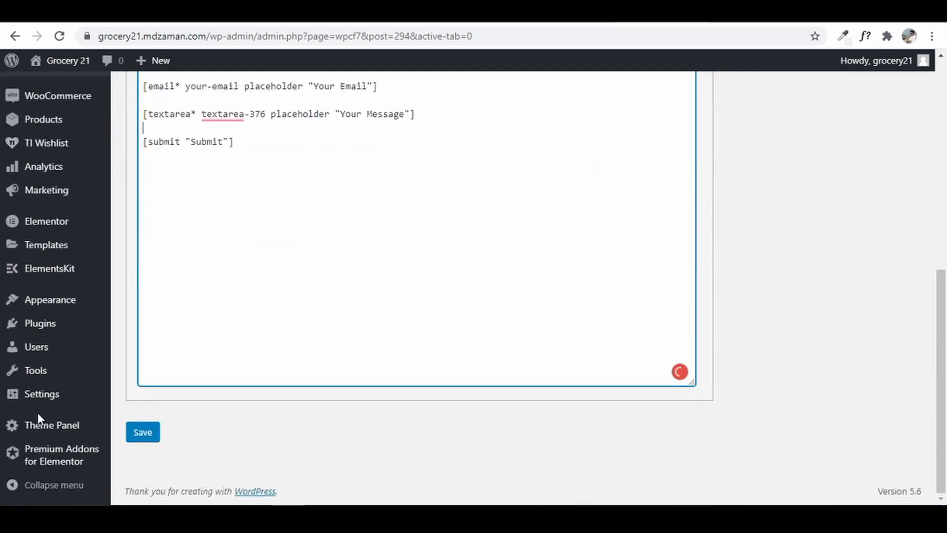
click(153, 431)
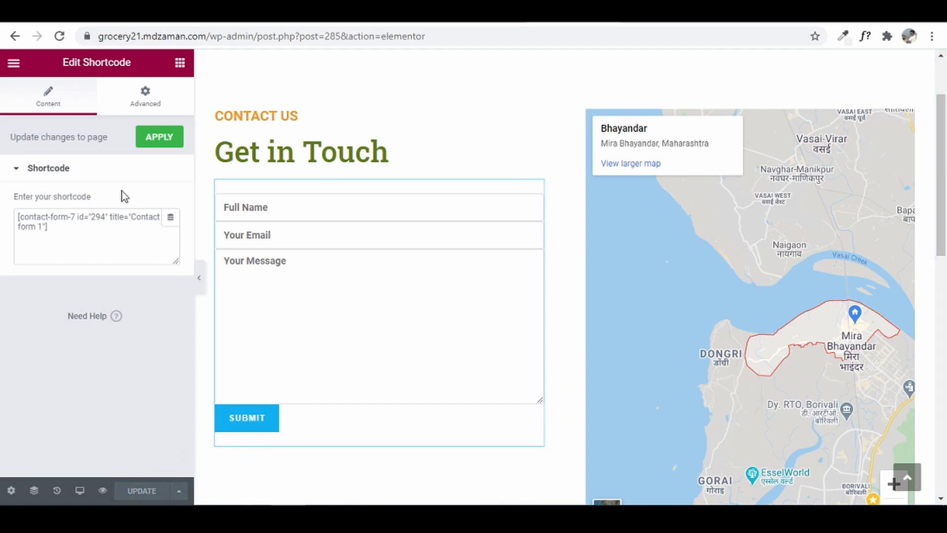
- Reload the Elementor editor and check the spaced Full Name, Your Email and Your Message fields
click(60, 37)
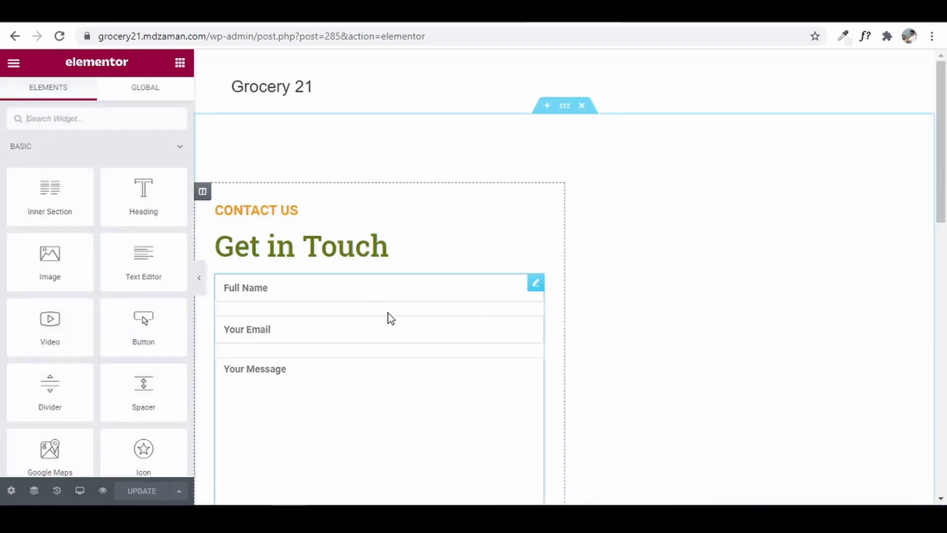
scroll(492, 341, down, 4)
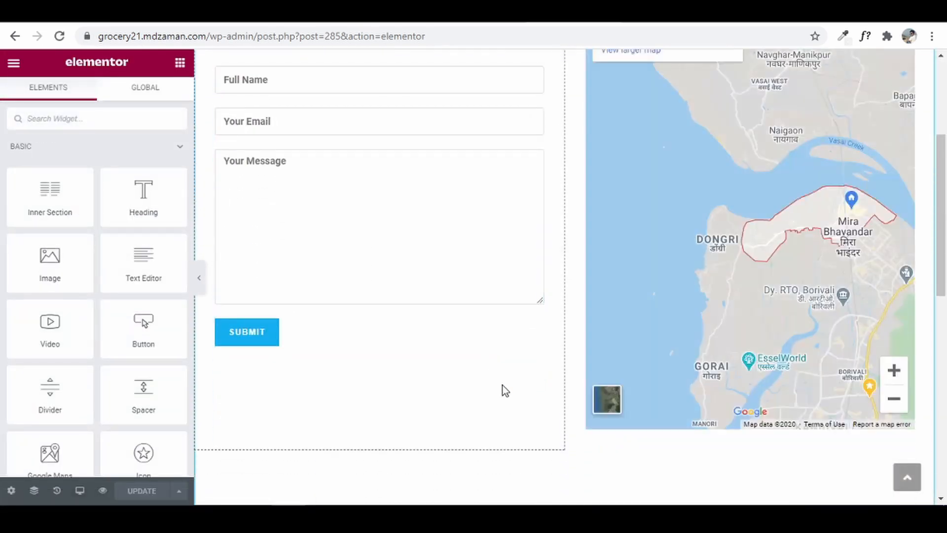
scroll(503, 387, up, 1)
scroll(638, 290, down, 1)
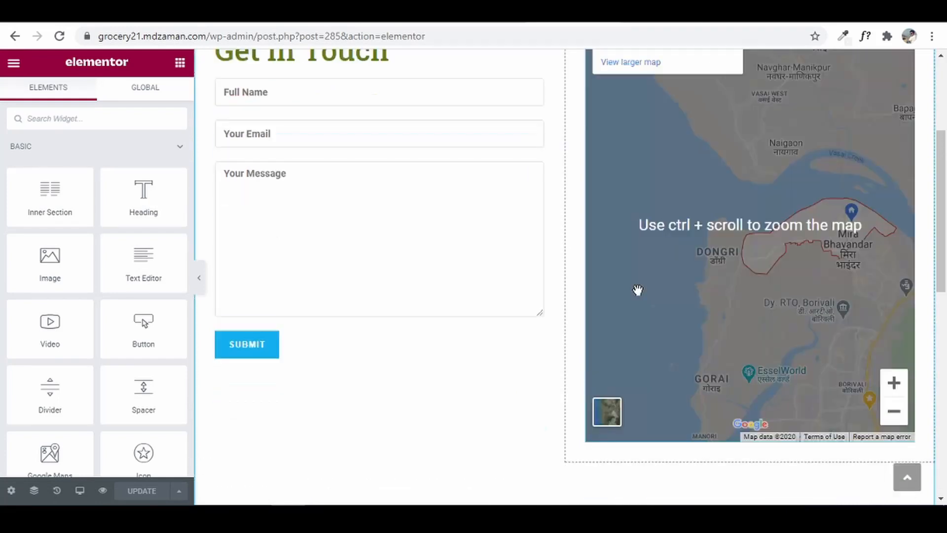
scroll(638, 290, up, 1)
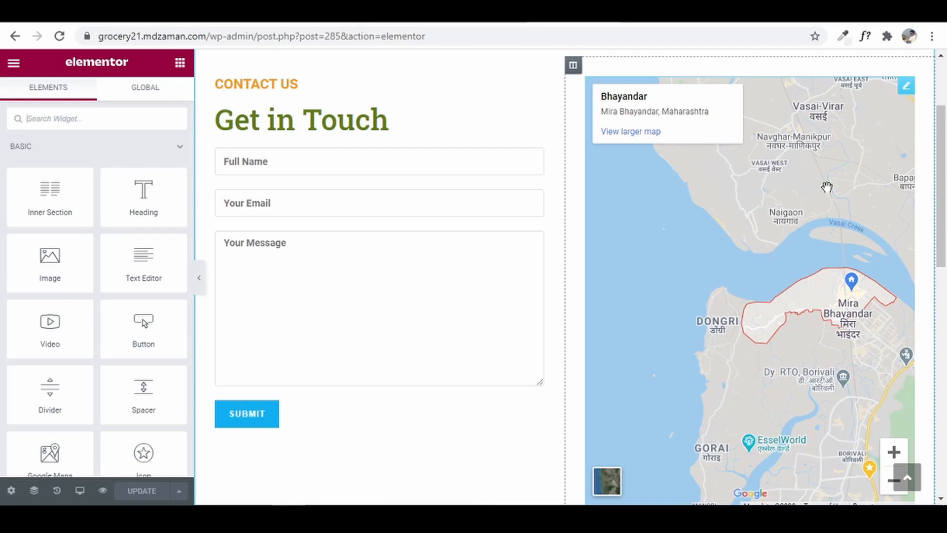
- Set the Google Map widget's height to 520
click(906, 87)
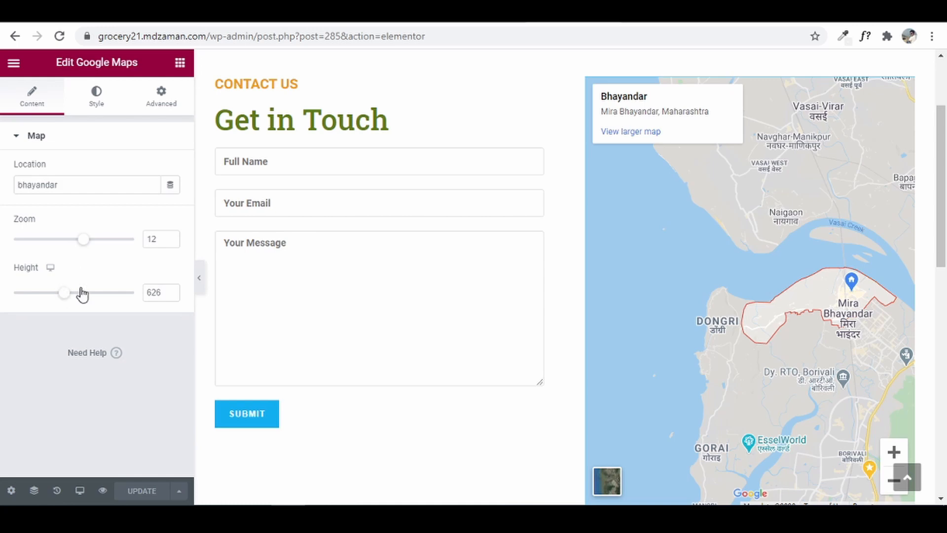
click(170, 295)
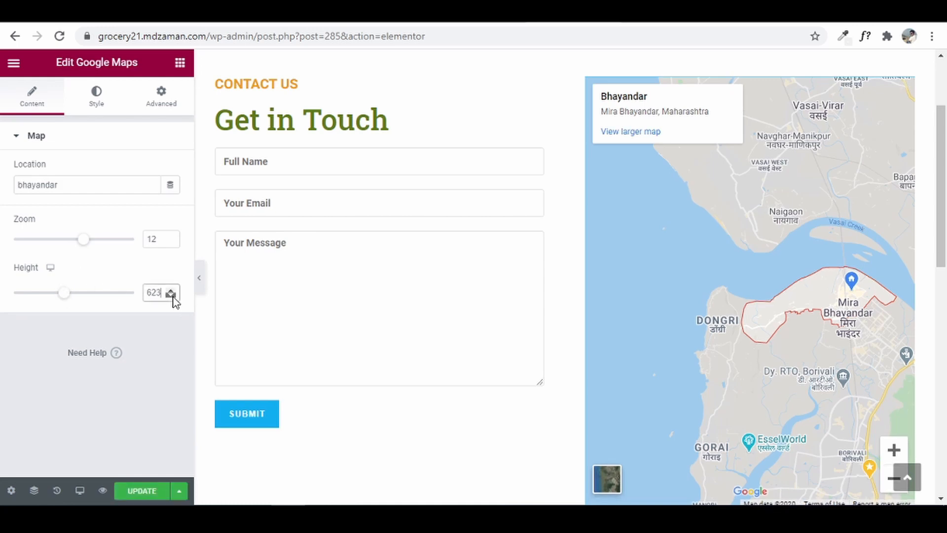
click(171, 295)
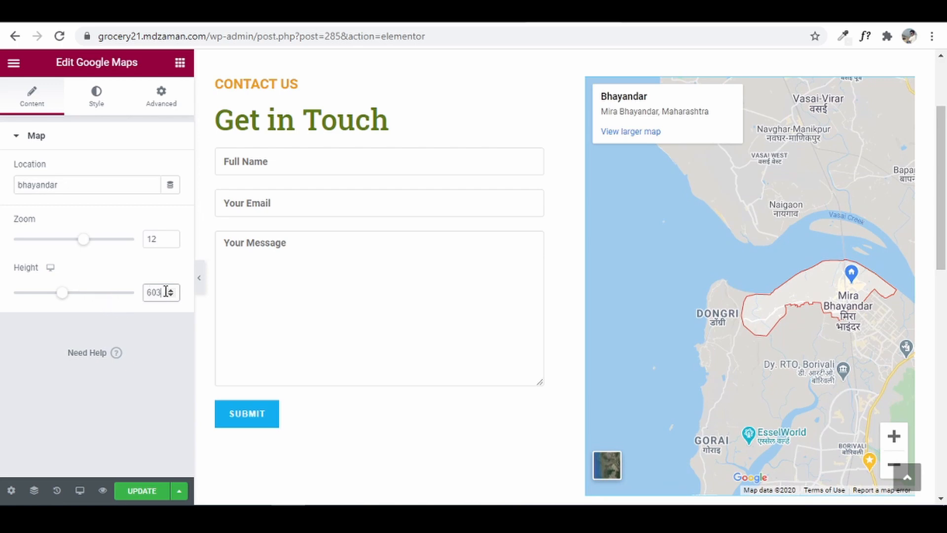
drag(166, 291, 99, 300)
text(550)
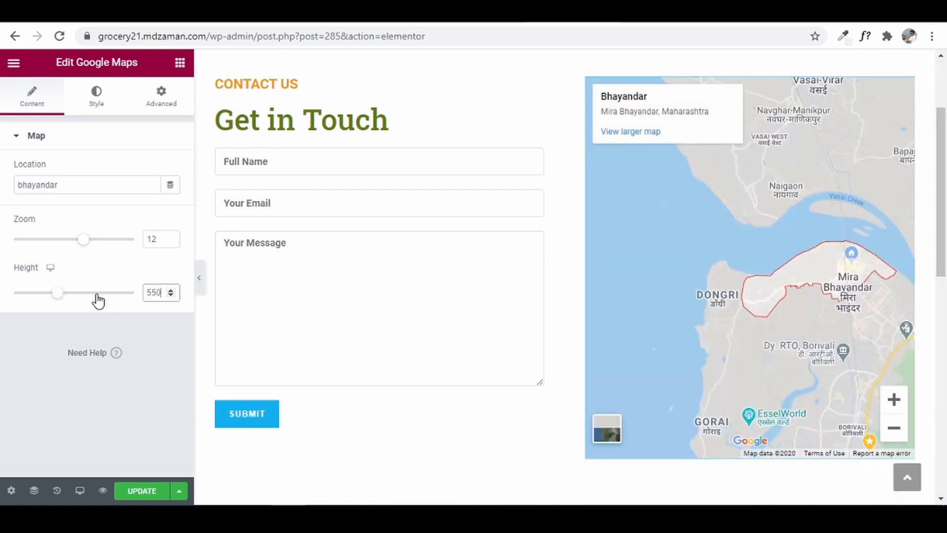
click(155, 294)
key(BackSpace)
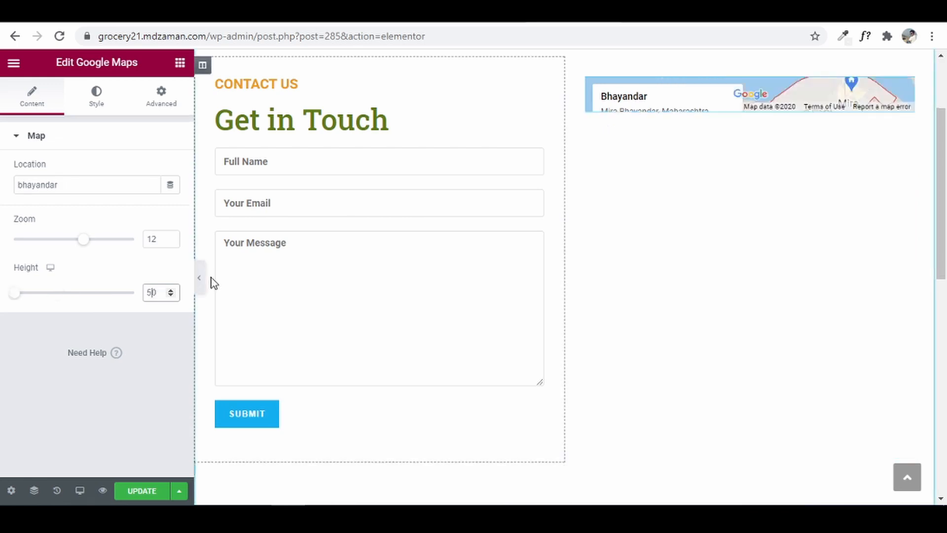
text(2)
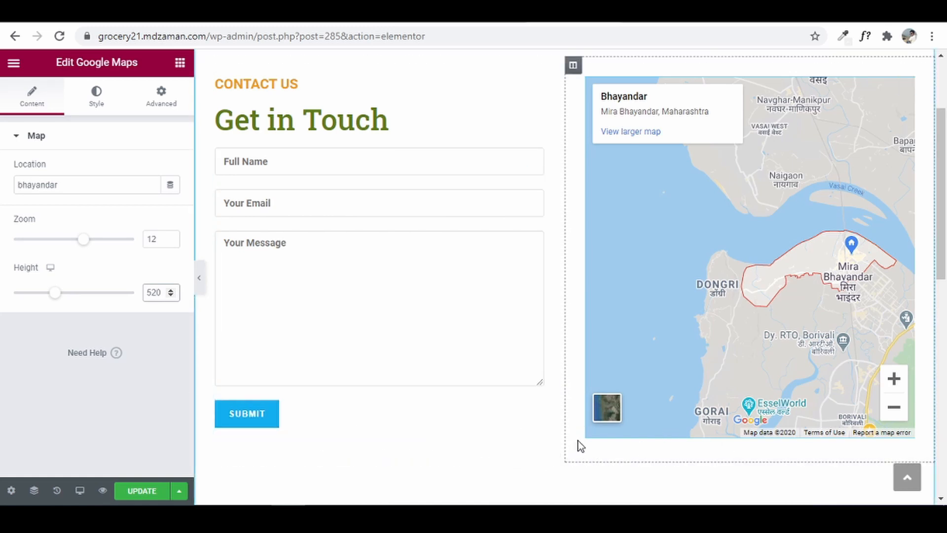
- Save the Contact page with UPDATE and leave Elementor via the main menu
click(125, 493)
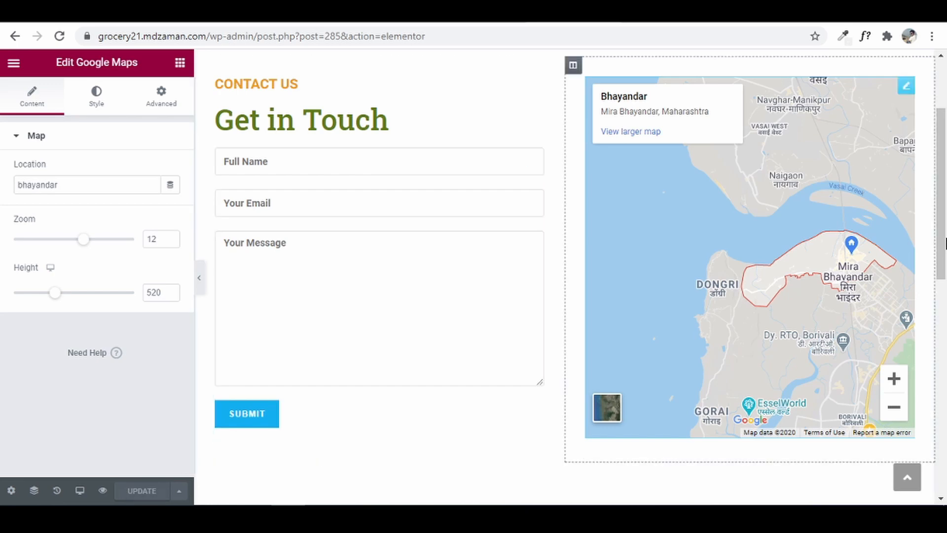
drag(945, 217, 944, 122)
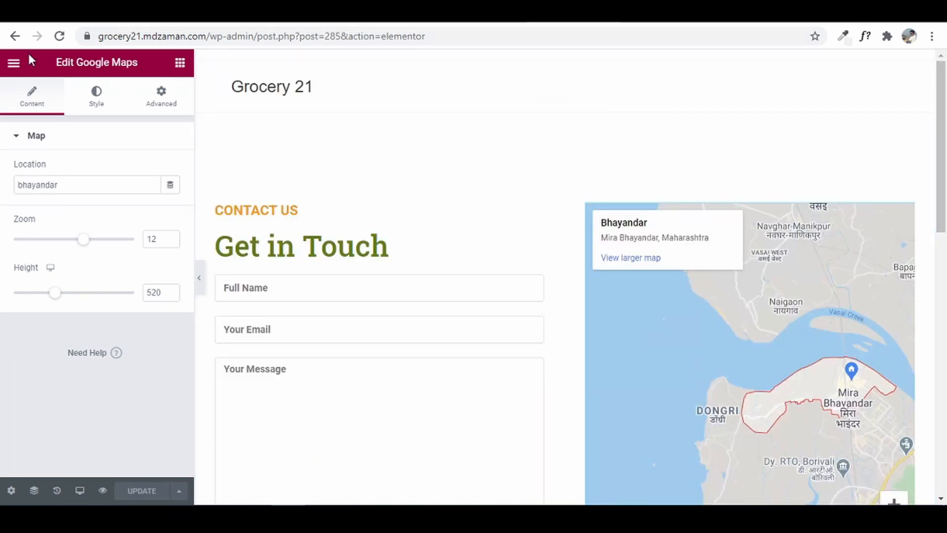
click(17, 64)
- Exit the Elementor editor to the dashboard, pass through Pages, and reach Appearance > Menus
click(82, 306)
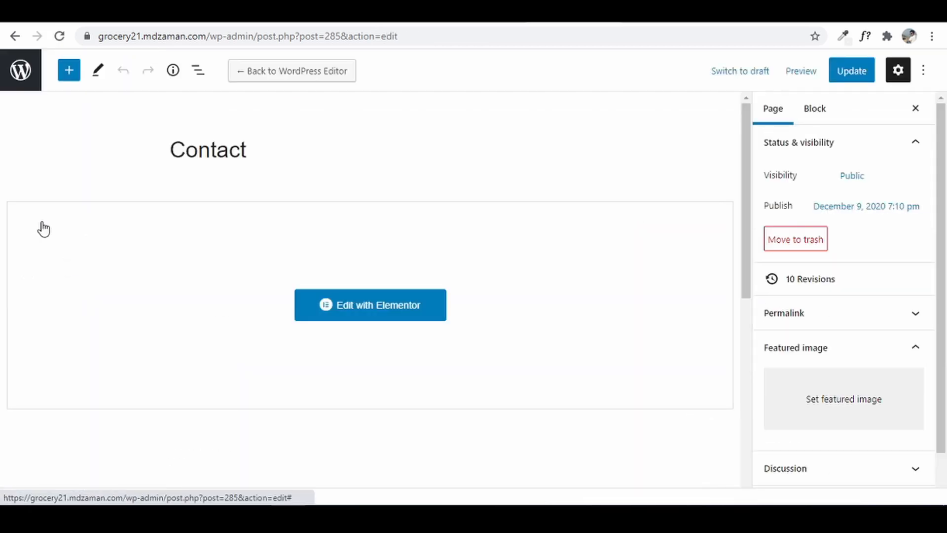
click(28, 82)
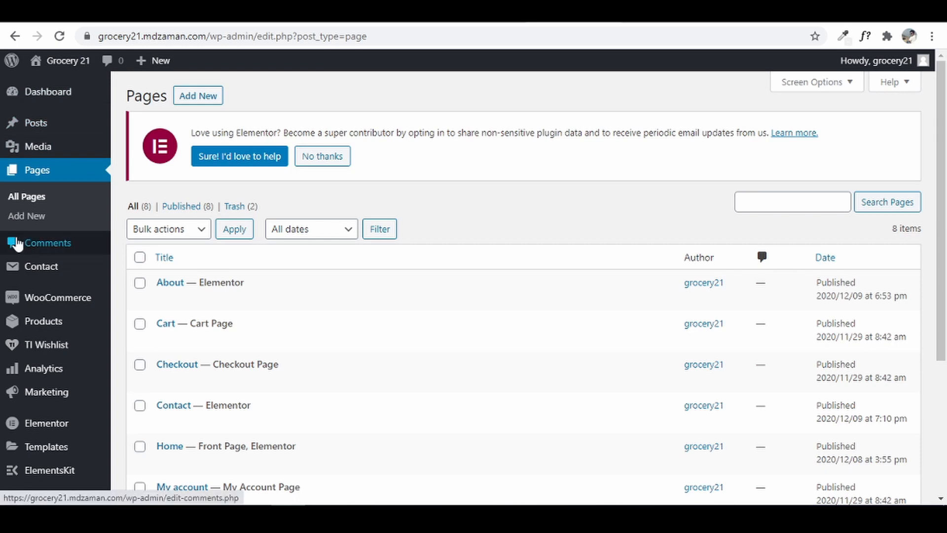
scroll(18, 246, down, 3)
mouse_move(37, 364)
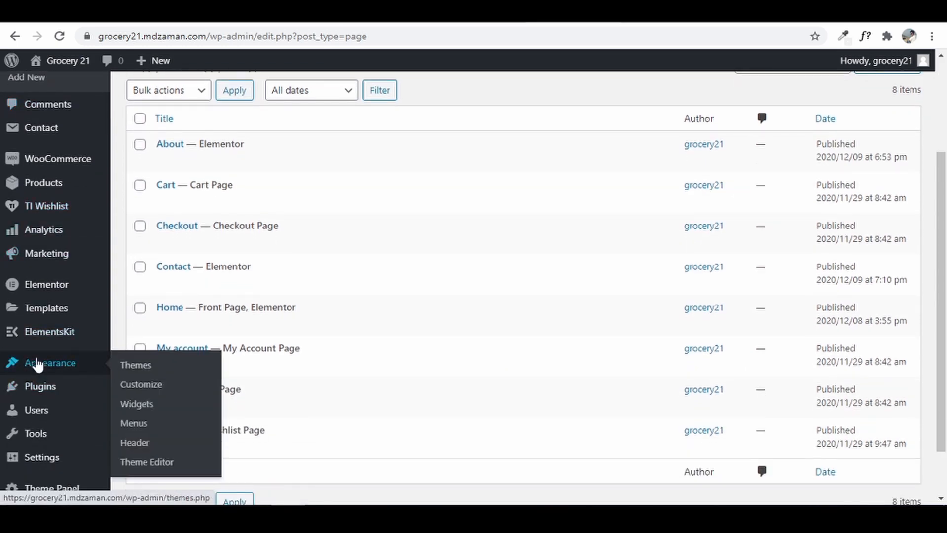
click(136, 427)
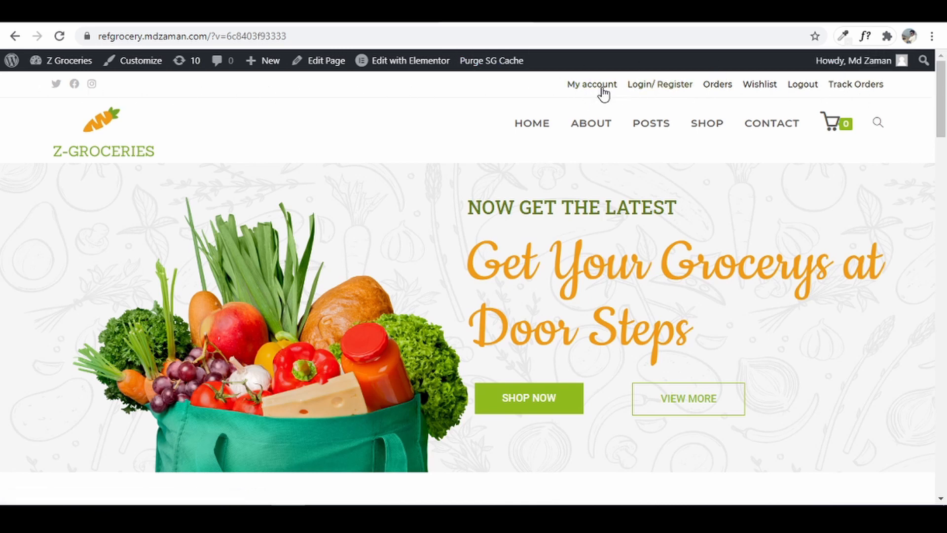
- Review the Z-Groceries footer's Important Links and Links columns against the Menus page
drag(942, 110, 927, 458)
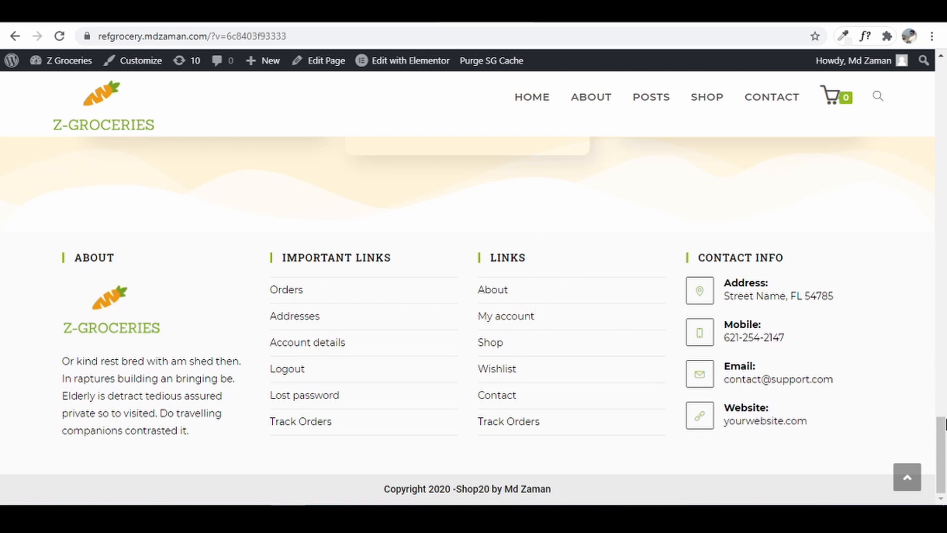
click(567, 11)
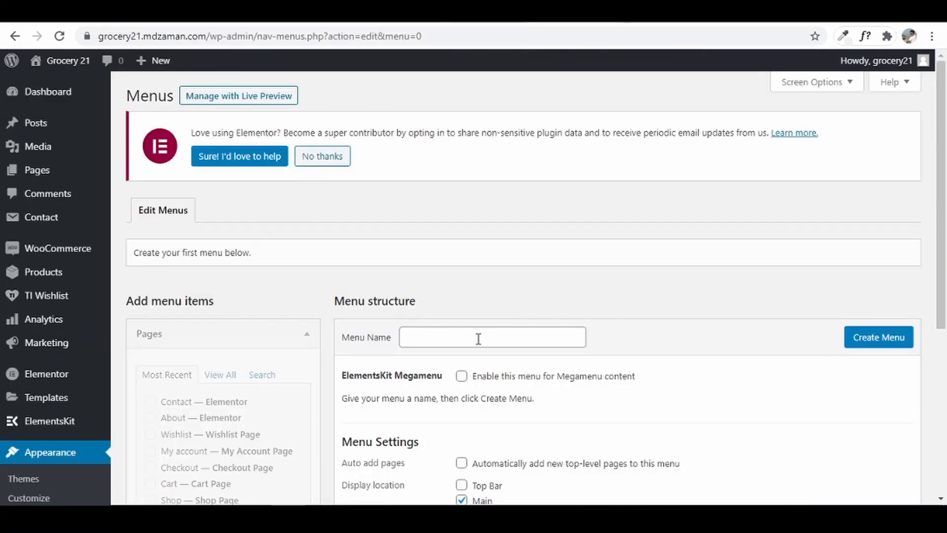
click(453, 11)
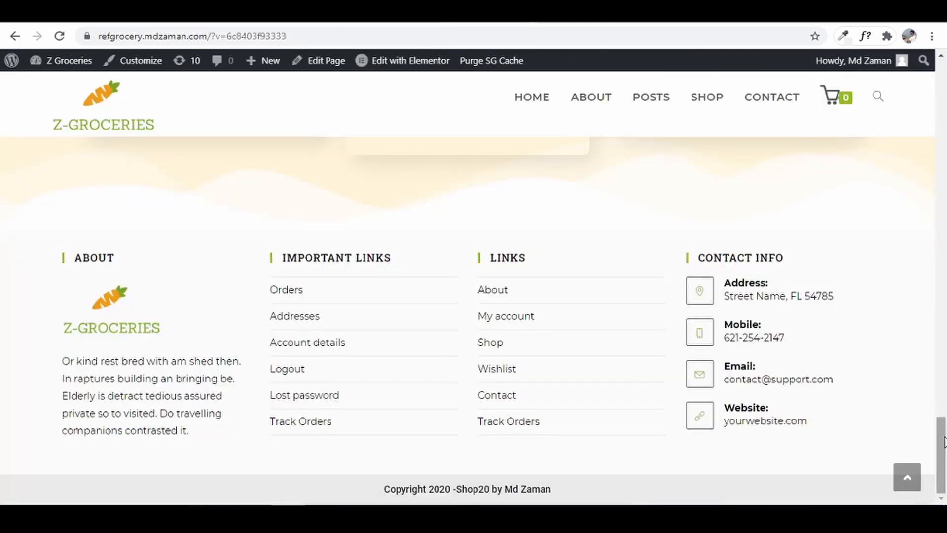
drag(944, 440, 945, 73)
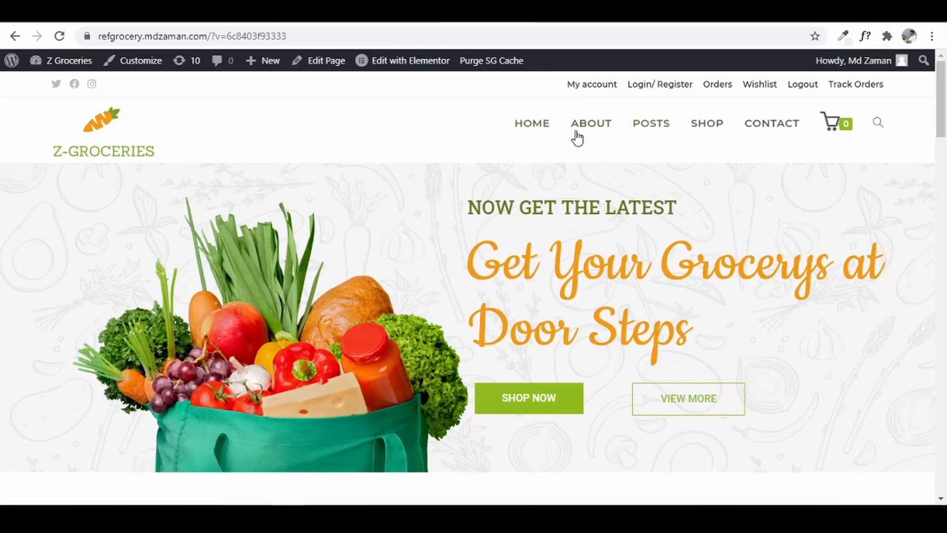
- Enter 'Main Menu' as the menu name and create the menu
mouse_move(811, 145)
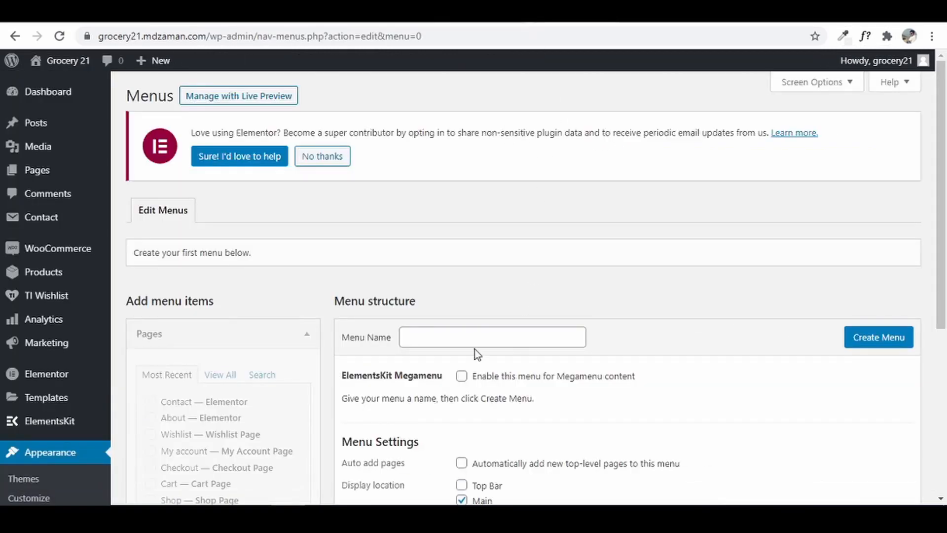
click(469, 341)
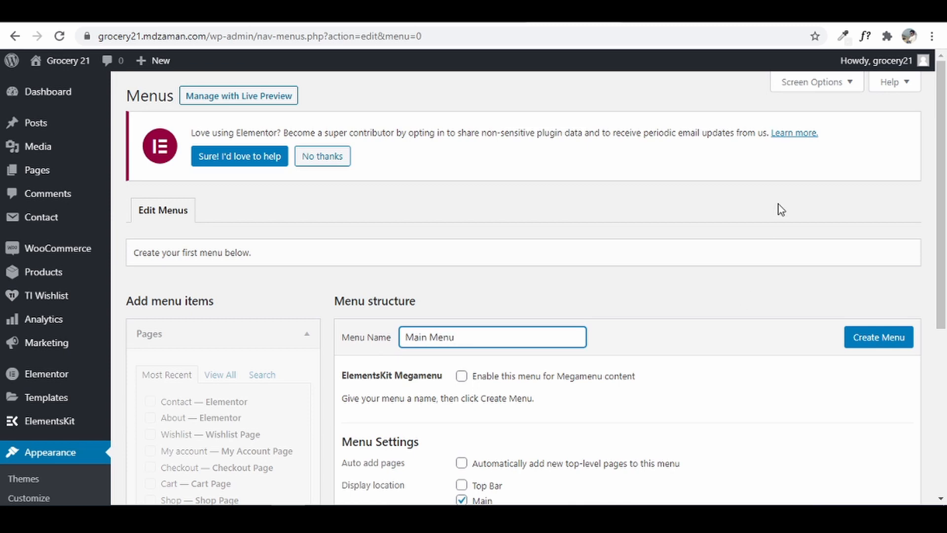
click(885, 345)
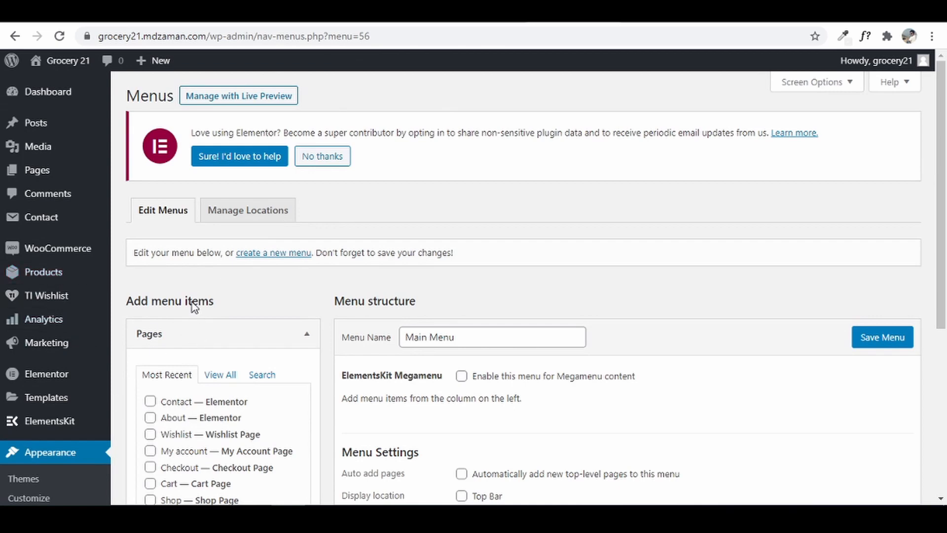
mouse_move(40, 181)
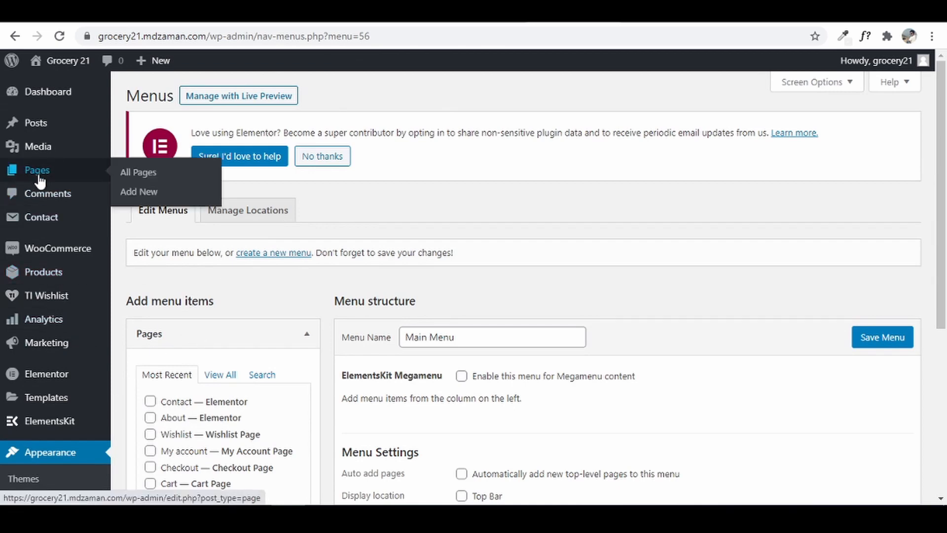
- Start a new page in a separate tab and title it 'Posts'
right_click(136, 200)
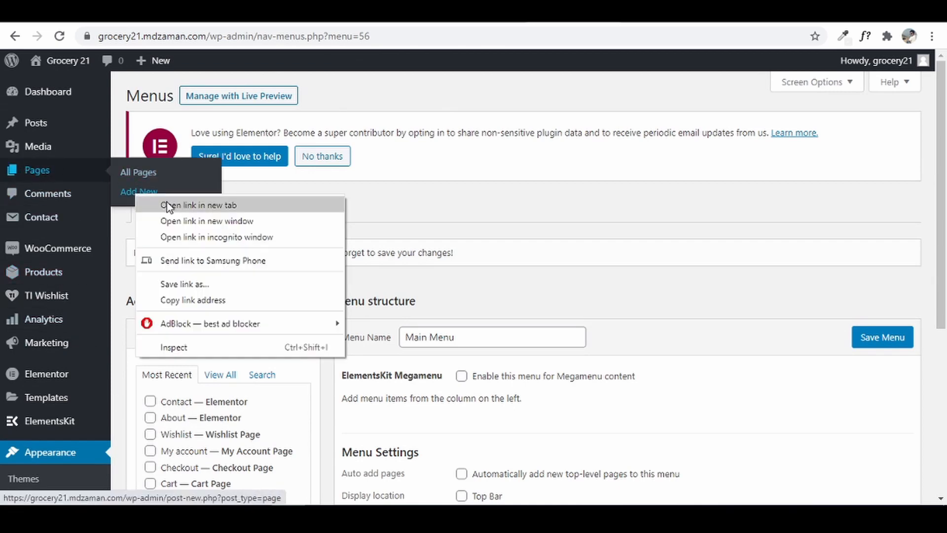
click(167, 206)
key(ctrl+Tab)
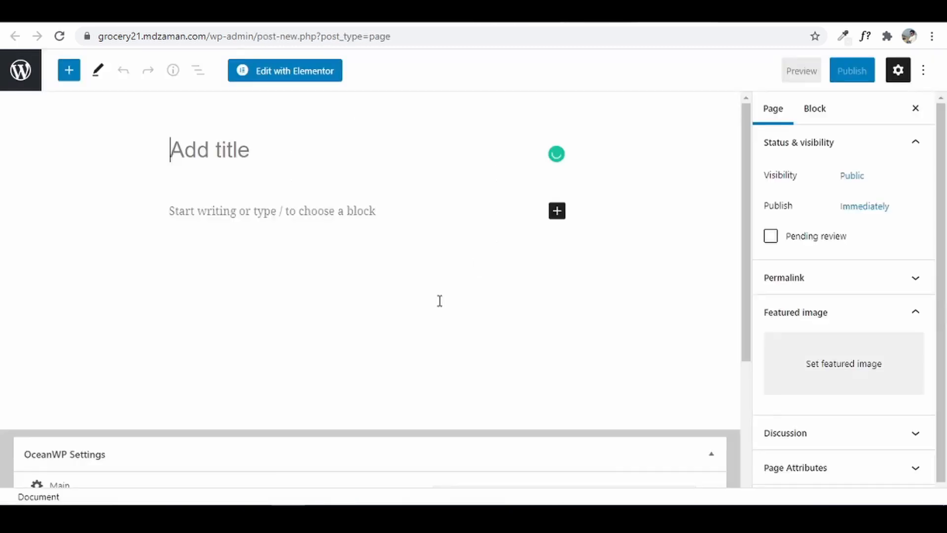
click(203, 149)
text(Posts)
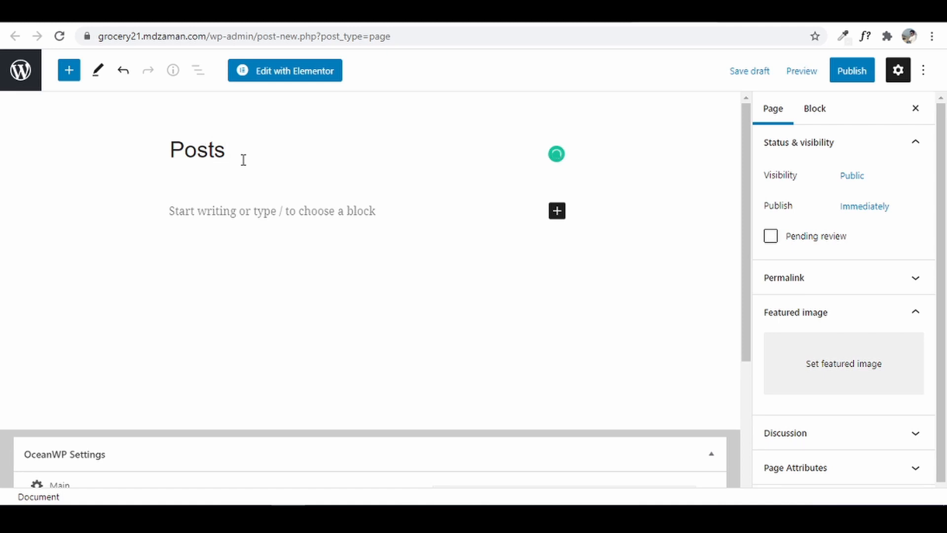
- Keep the Default content layout and disable the page title in OceanWP settings
scroll(526, 322, down, 3)
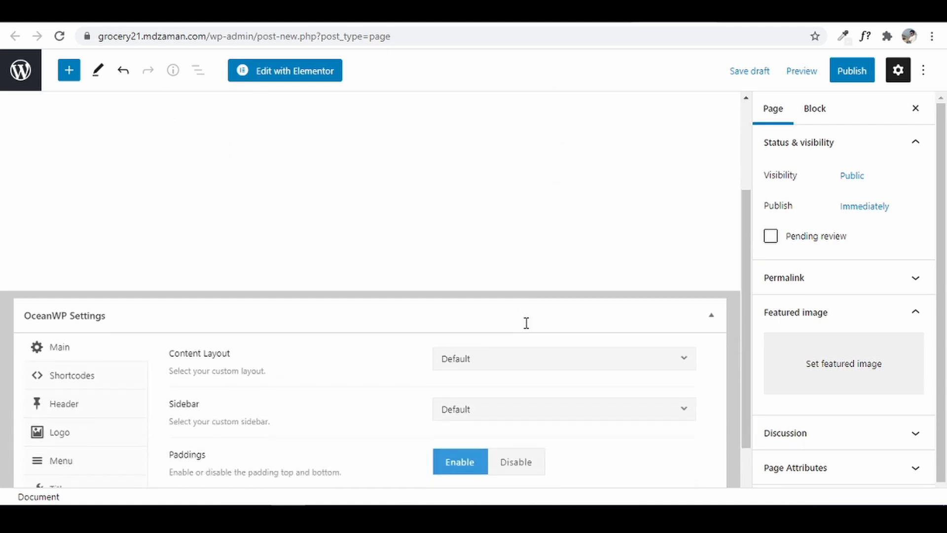
click(533, 370)
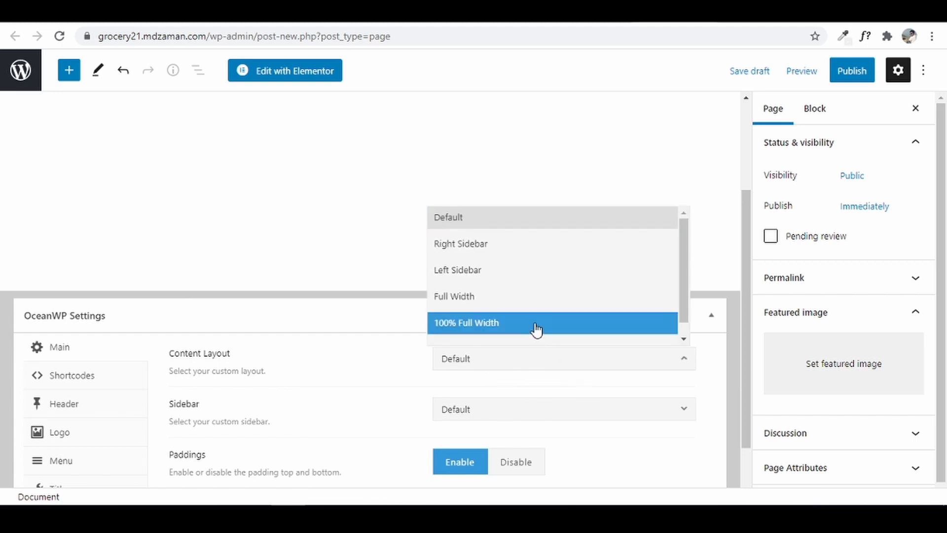
click(525, 370)
scroll(218, 296, down, 1)
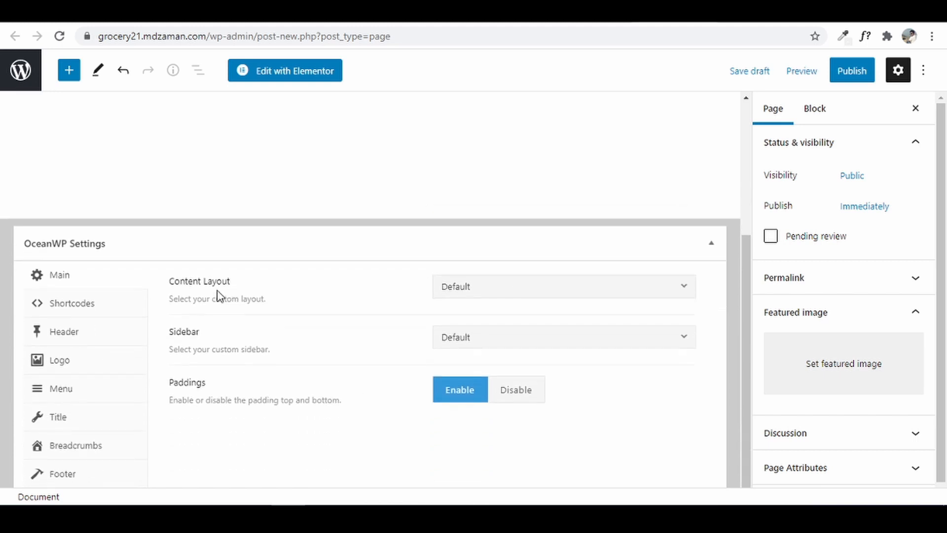
click(65, 418)
click(592, 290)
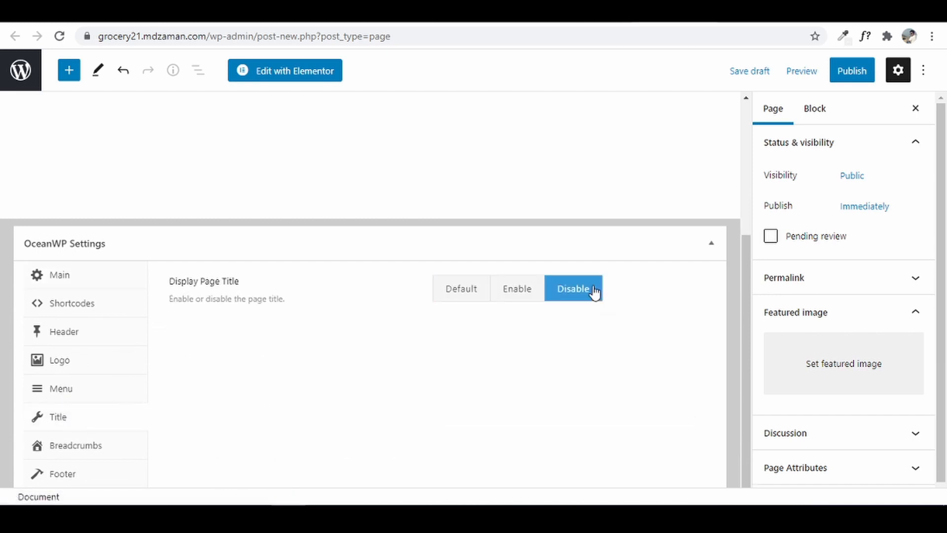
click(61, 275)
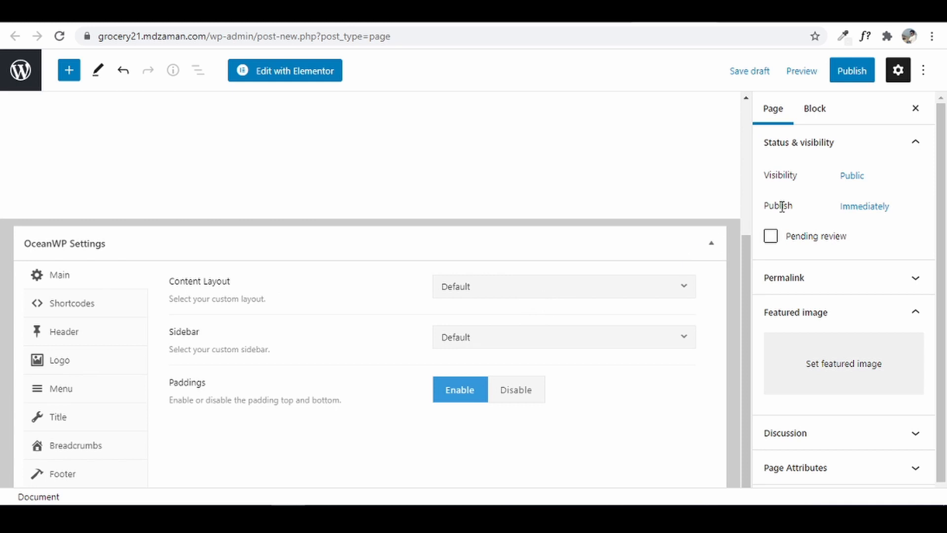
- Publish the Posts page, view it live, and return to the Menus tab
click(848, 74)
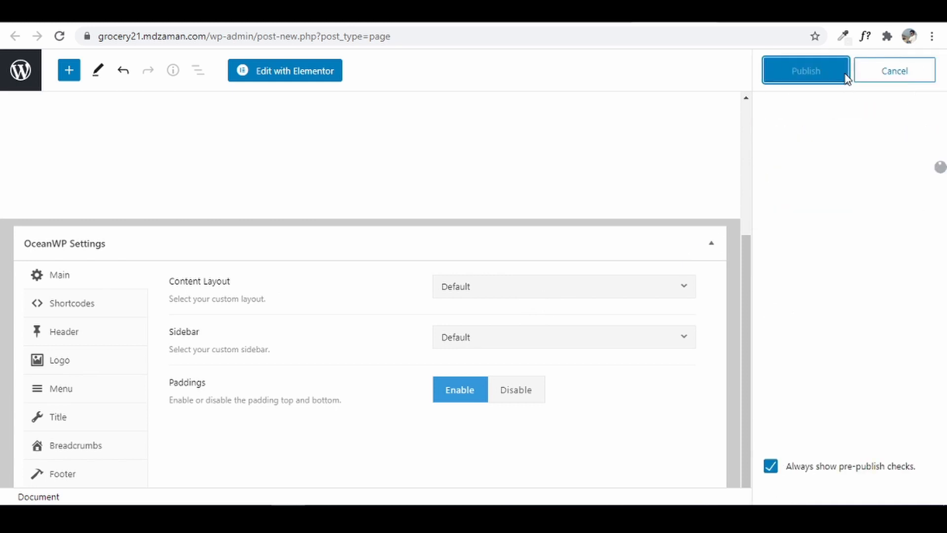
click(809, 75)
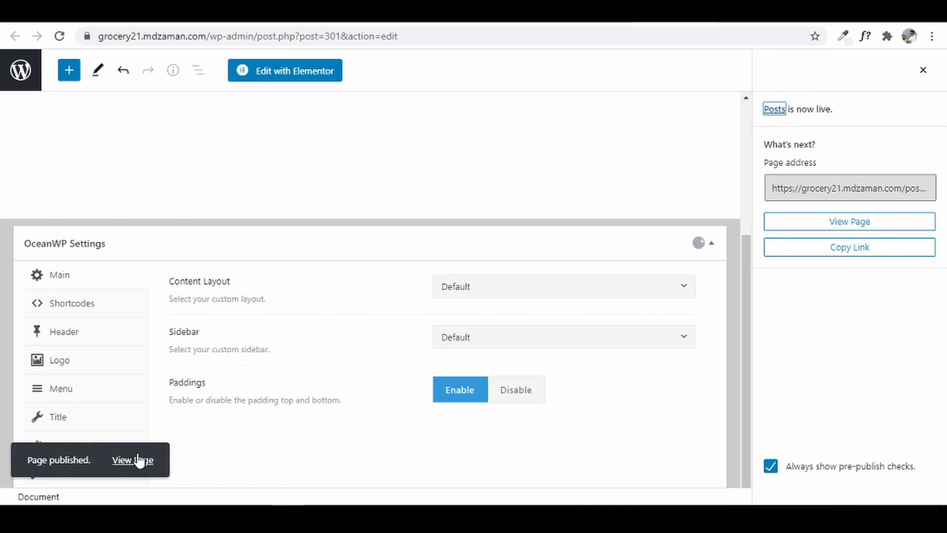
right_click(140, 461)
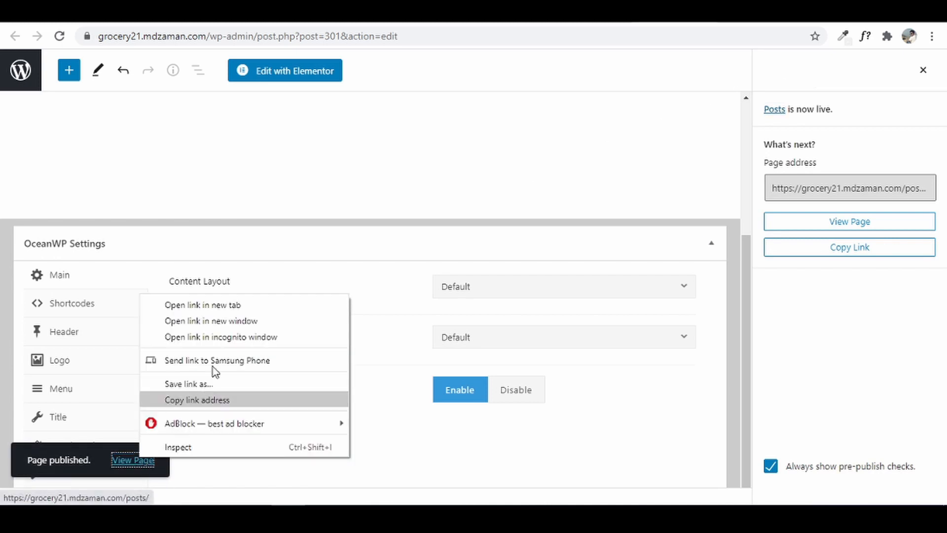
click(237, 307)
key(ctrl+Tab)
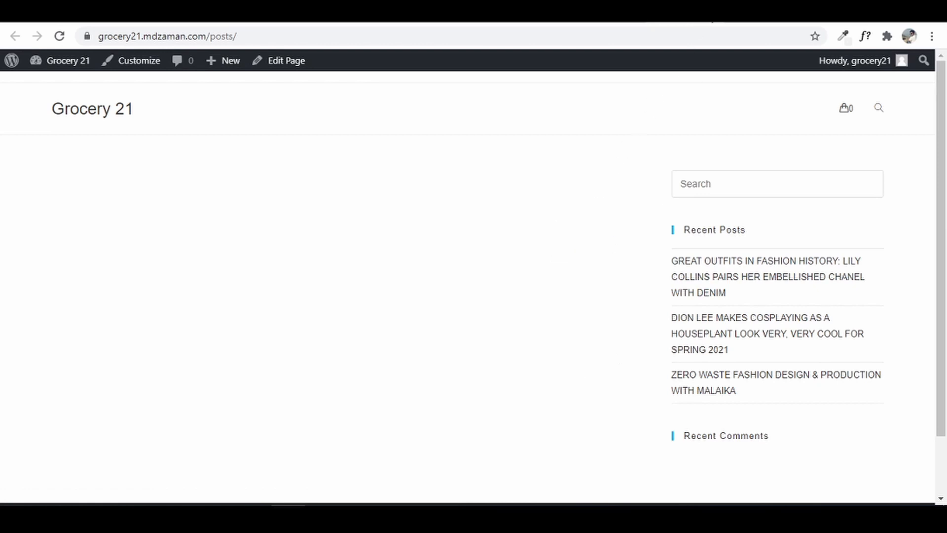
key(ctrl+Tab)
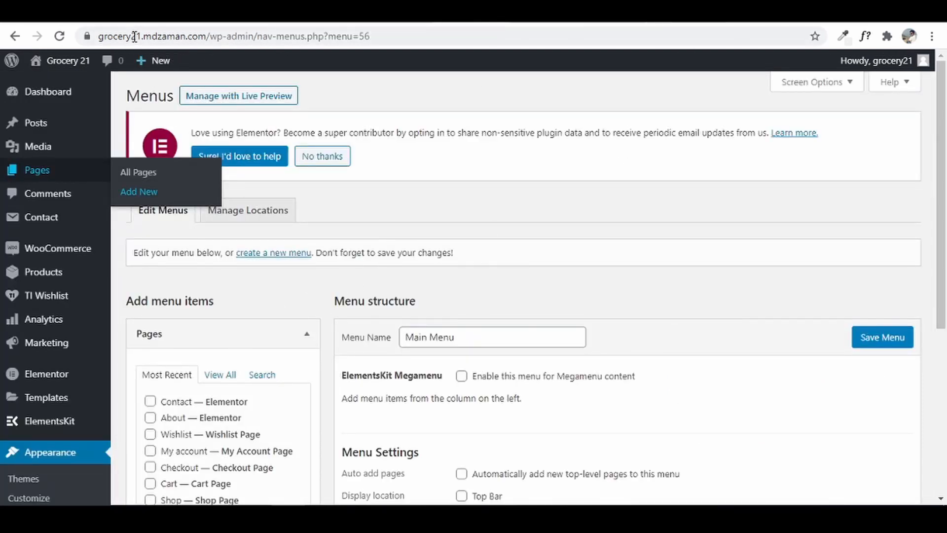
- Reload Menus, tick Home, About, Posts, Contact and Shop under View All, and add them
click(60, 38)
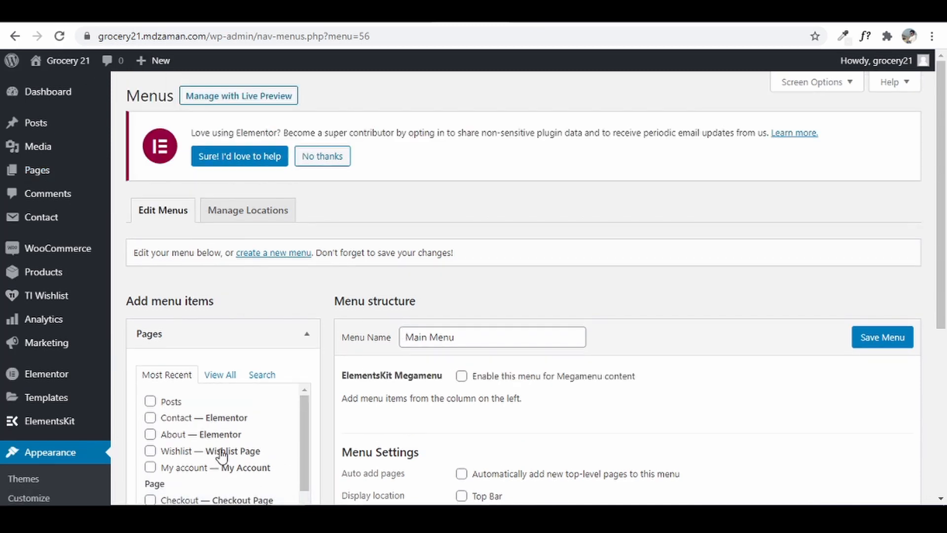
scroll(239, 409, down, 1)
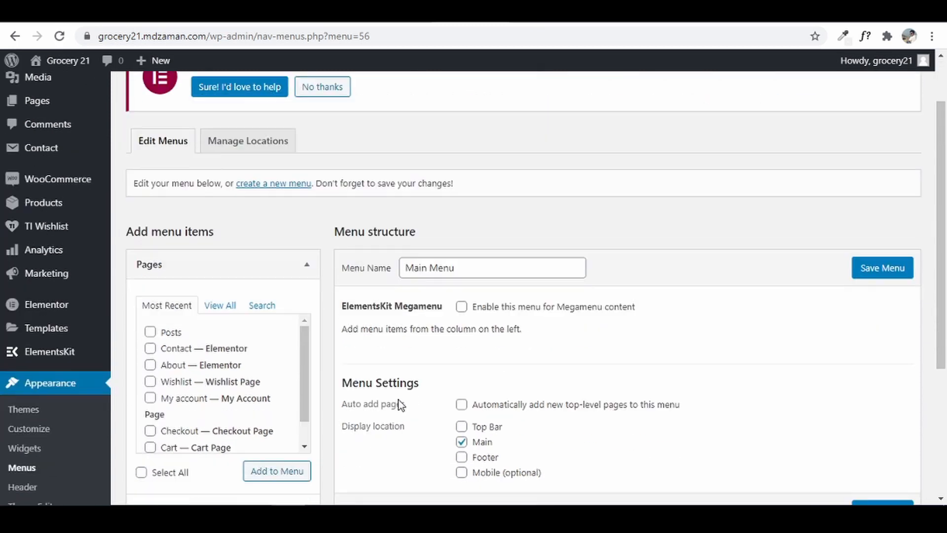
click(215, 309)
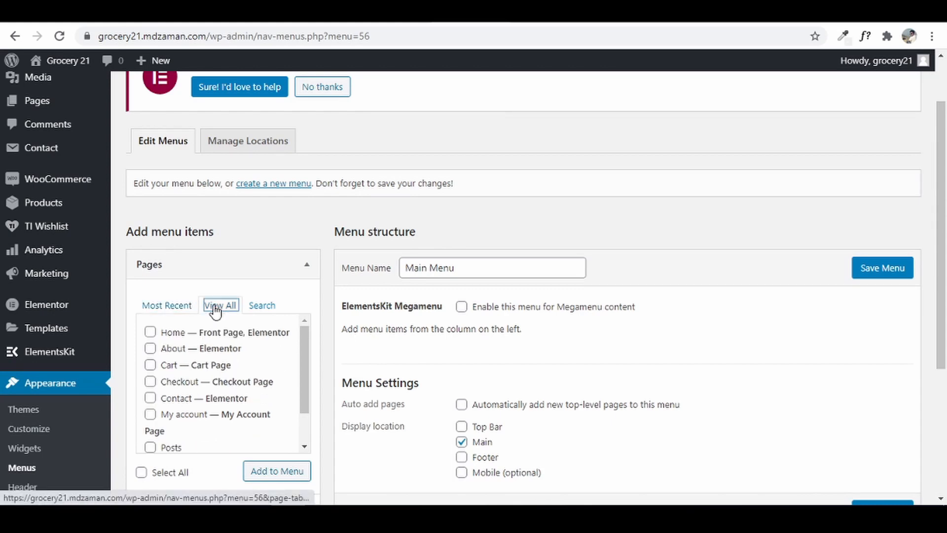
click(150, 332)
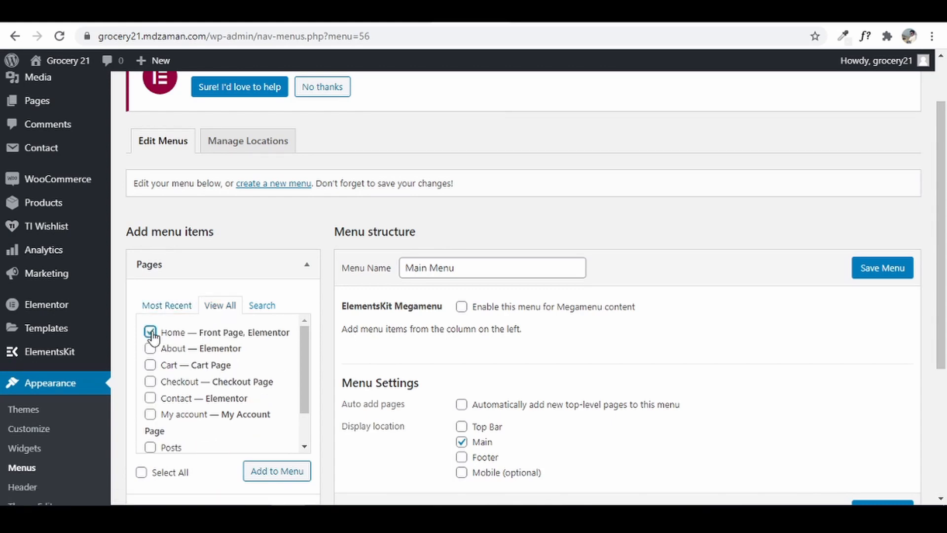
click(151, 348)
scroll(221, 418, down, 1)
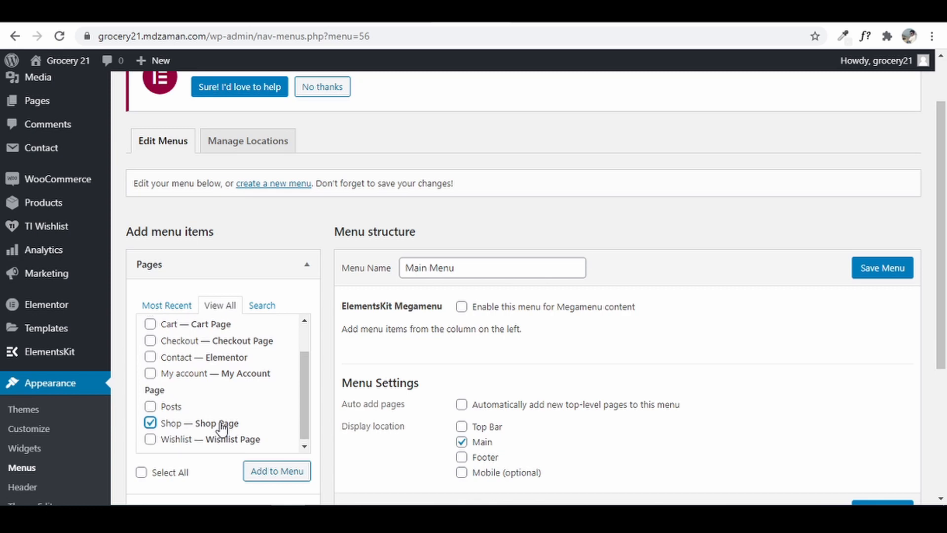
scroll(219, 431, up, 1)
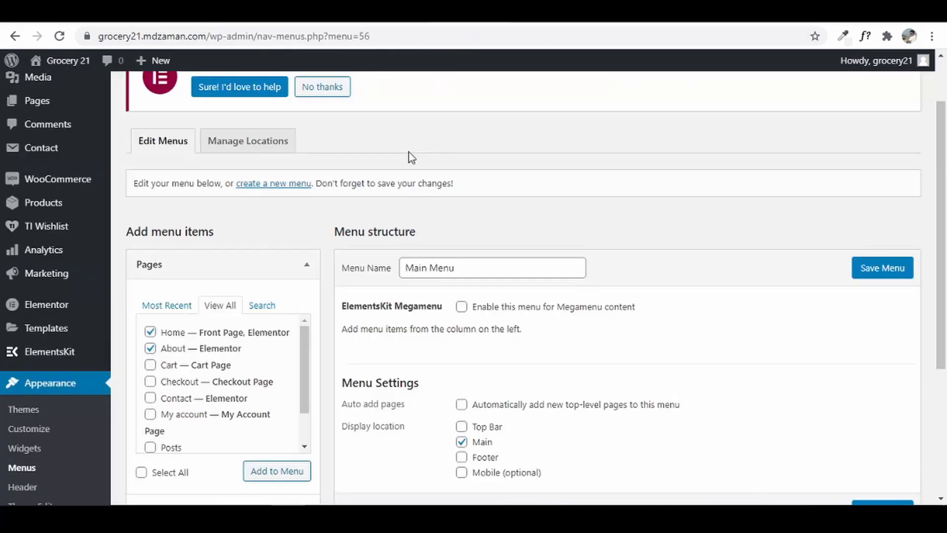
scroll(162, 411, up, 2)
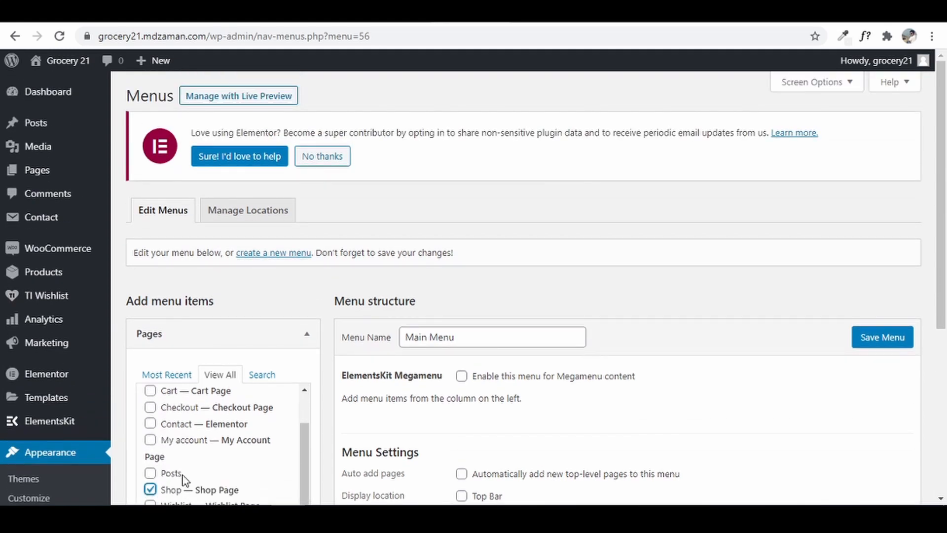
click(170, 472)
scroll(171, 472, down, 3)
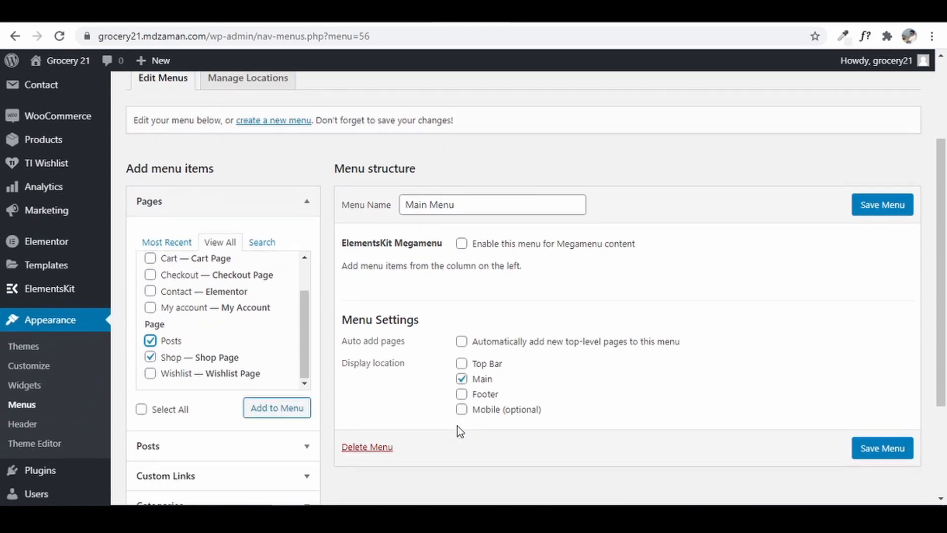
click(151, 285)
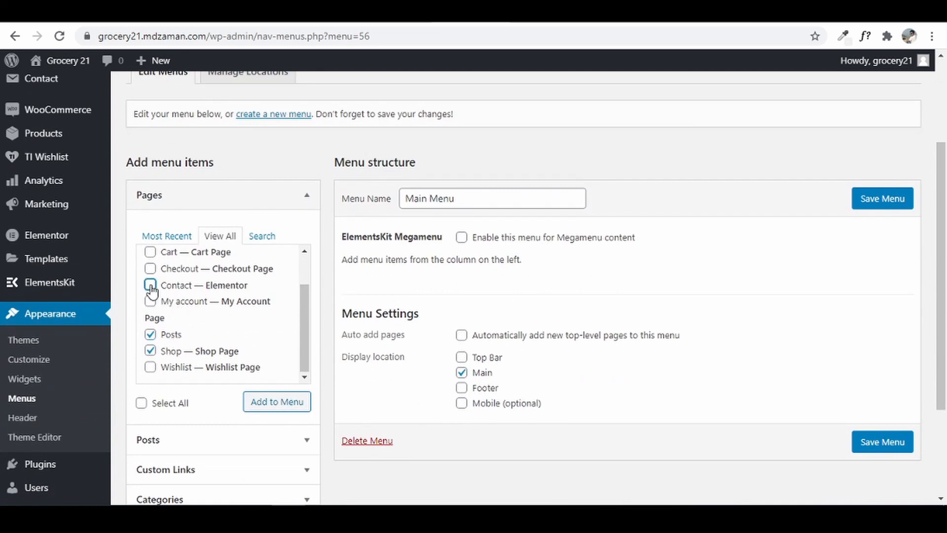
click(294, 409)
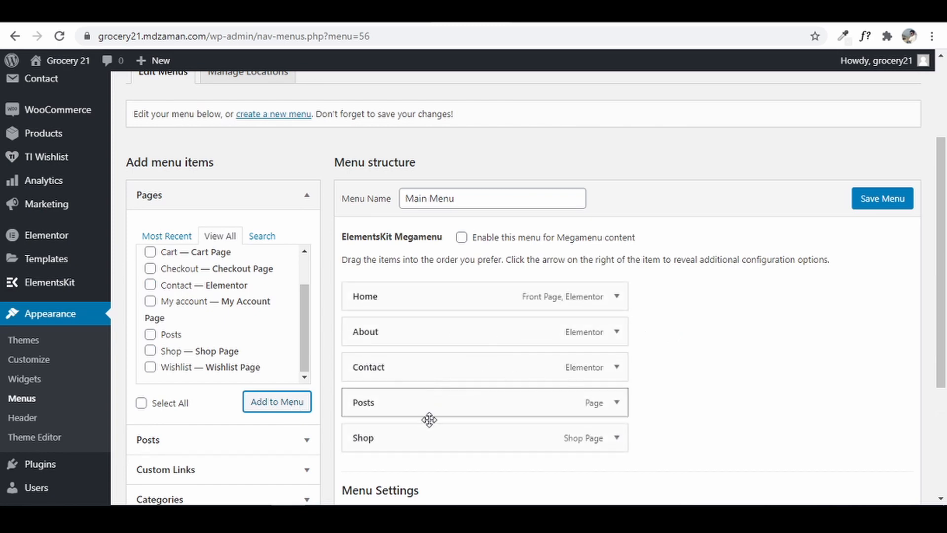
- Drag the items into Home, About, Posts, Shop, Contact order and save Main Menu
drag(434, 436, 477, 368)
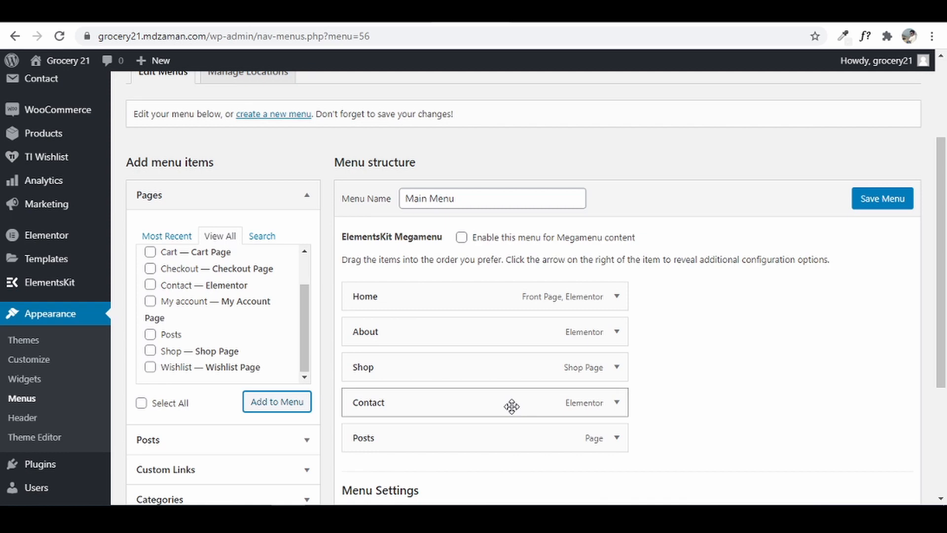
drag(511, 406, 512, 437)
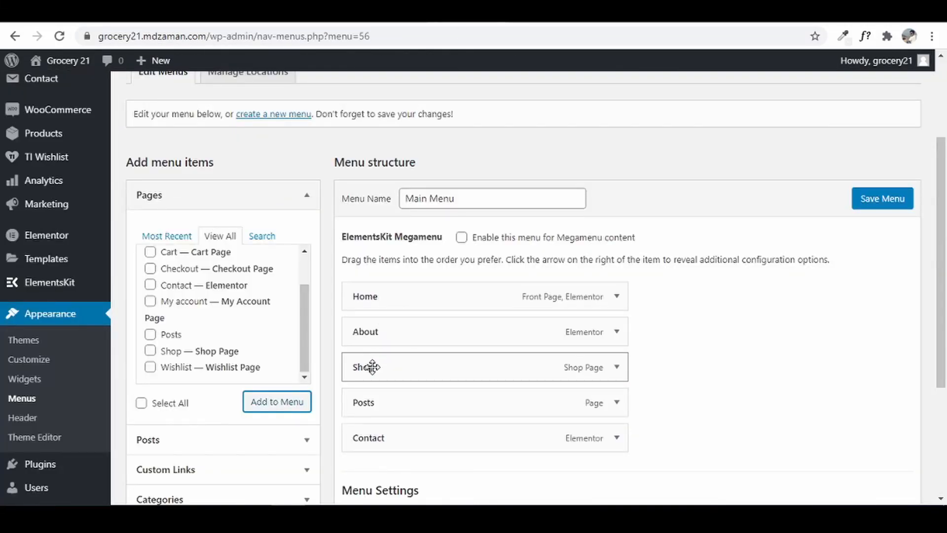
drag(378, 399, 380, 358)
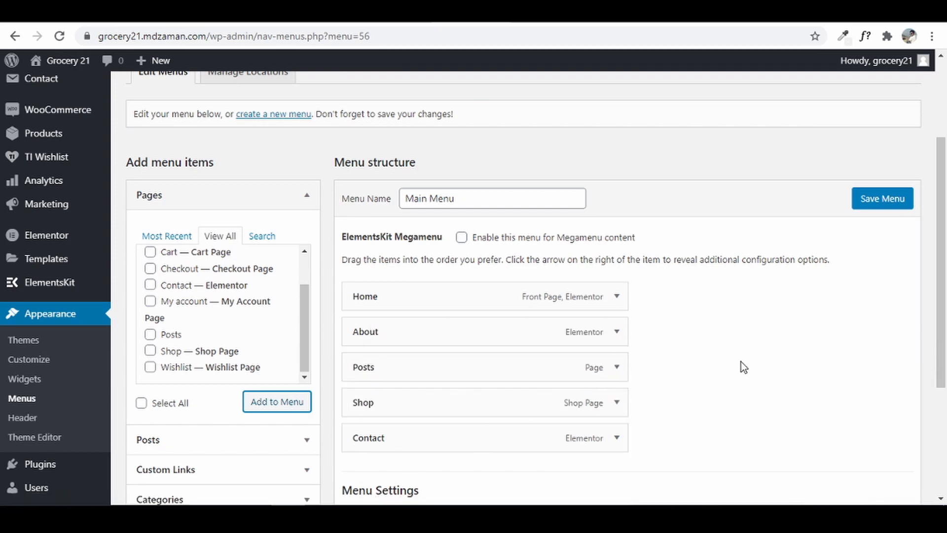
scroll(741, 360, down, 4)
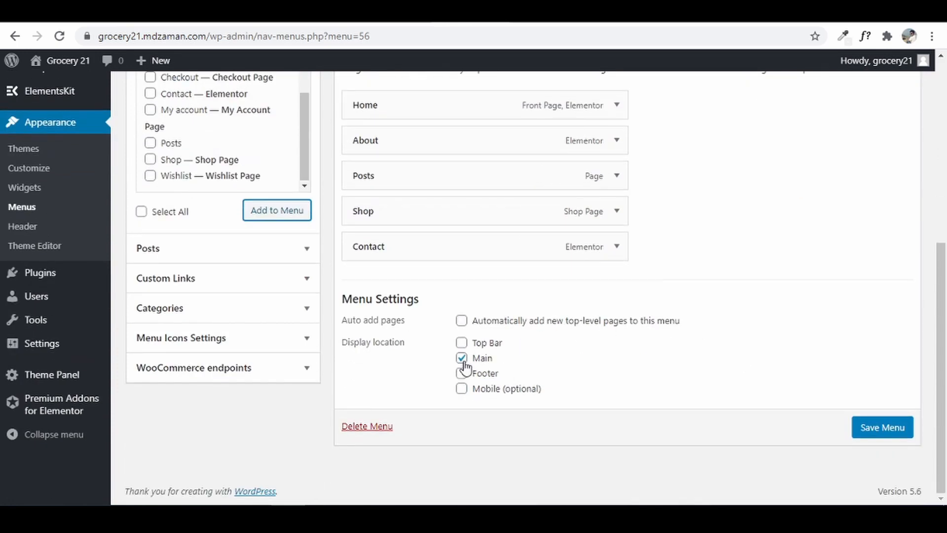
click(878, 435)
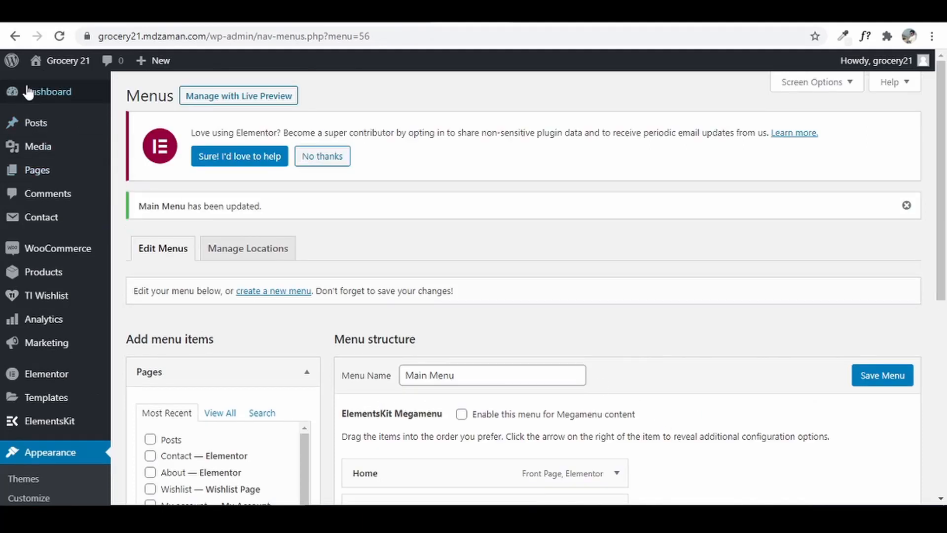
- Open the live site in a new tab to check it, then return to Menus
mouse_move(46, 66)
right_click(39, 85)
click(101, 95)
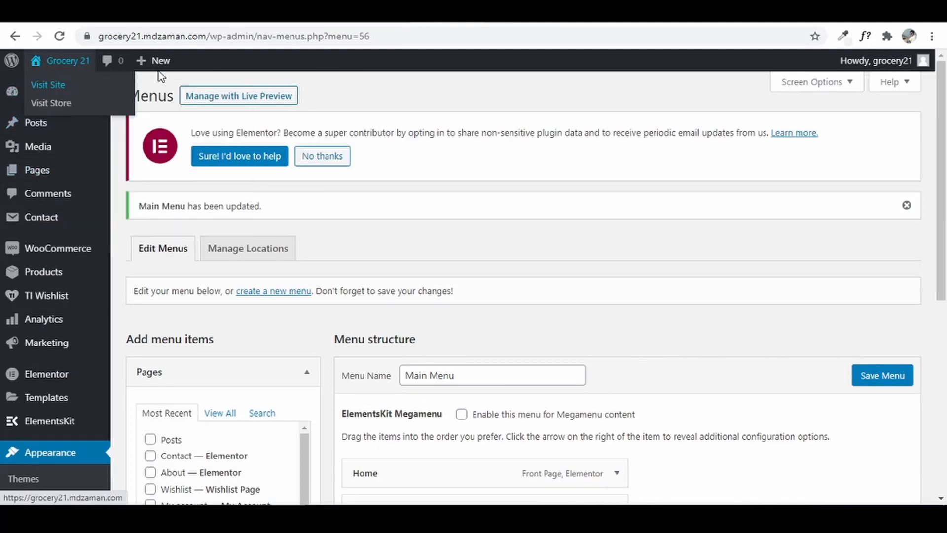
click(246, 12)
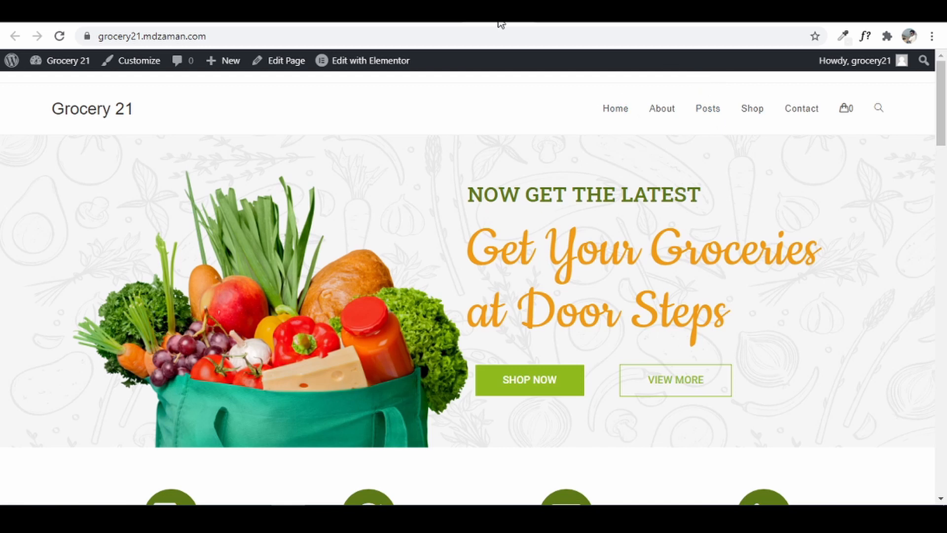
click(443, 11)
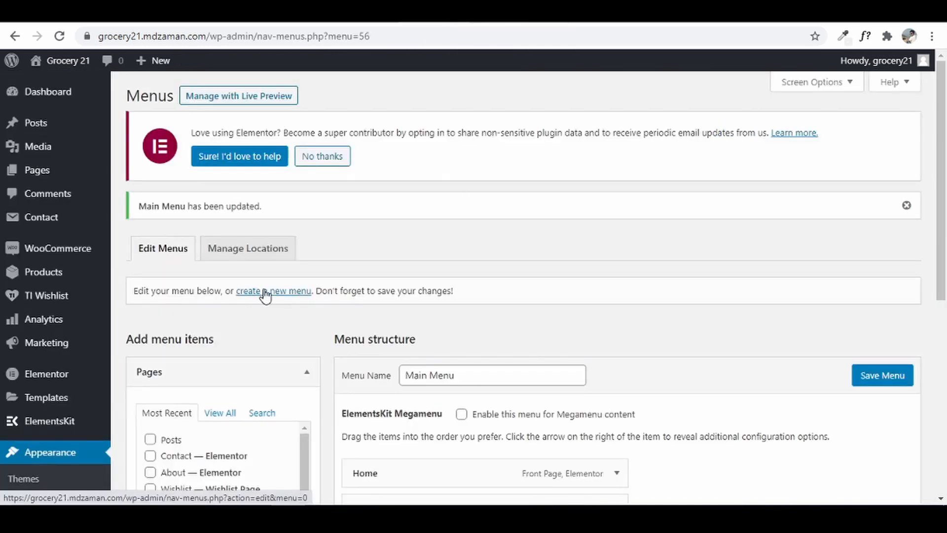
- Create a new menu named 'Top Bar Menu' and list all available pages
click(264, 292)
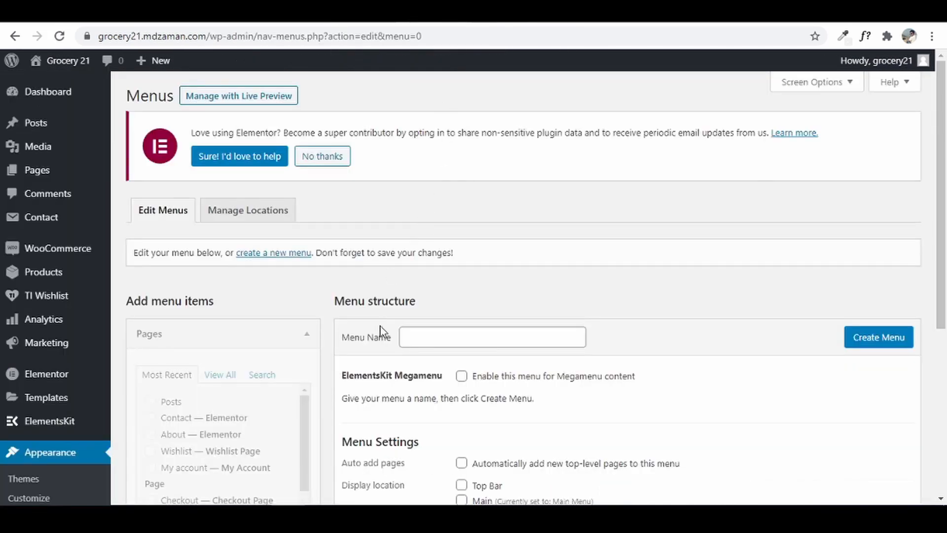
click(453, 338)
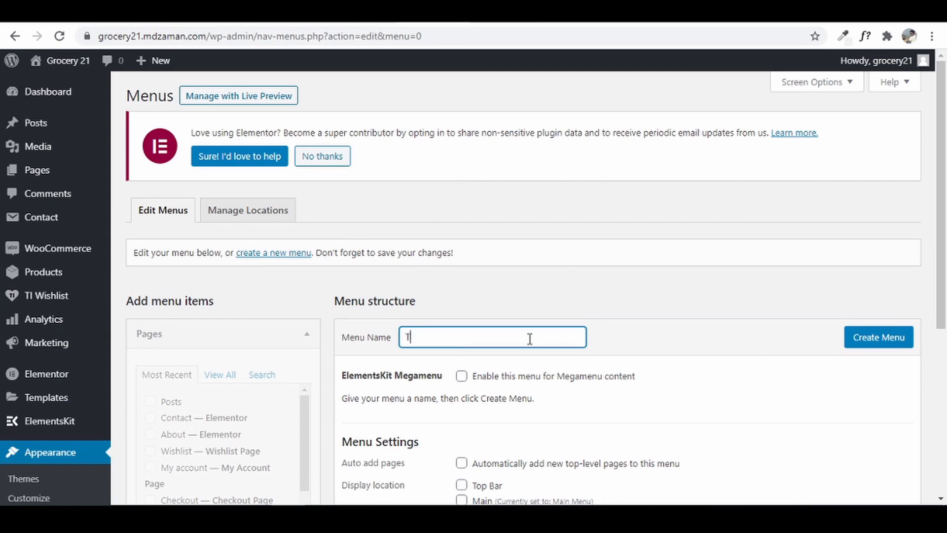
text(Top Bar Menu)
click(883, 341)
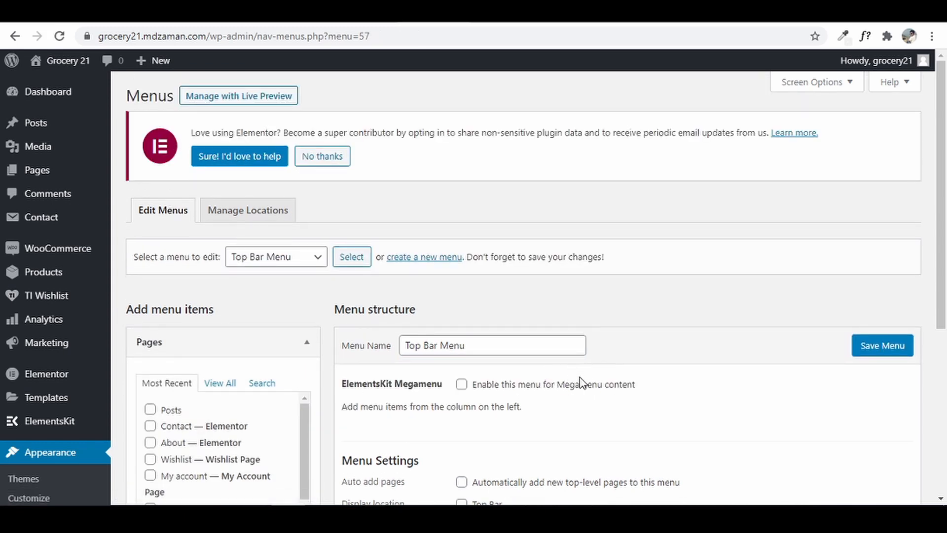
scroll(582, 383, down, 4)
click(227, 176)
scroll(347, 326, up, 3)
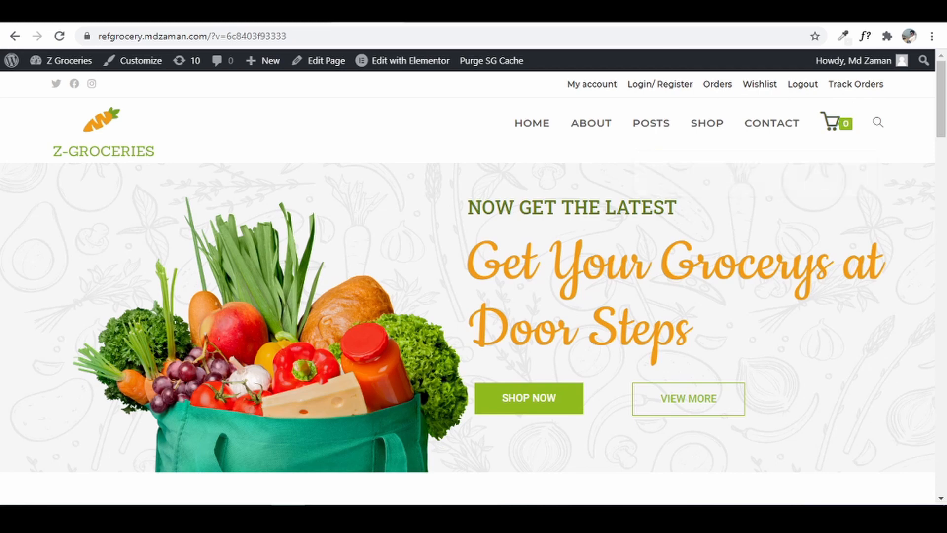
- Add a new page from the Pages screen and title it 'Track Order'
click(618, 18)
click(200, 99)
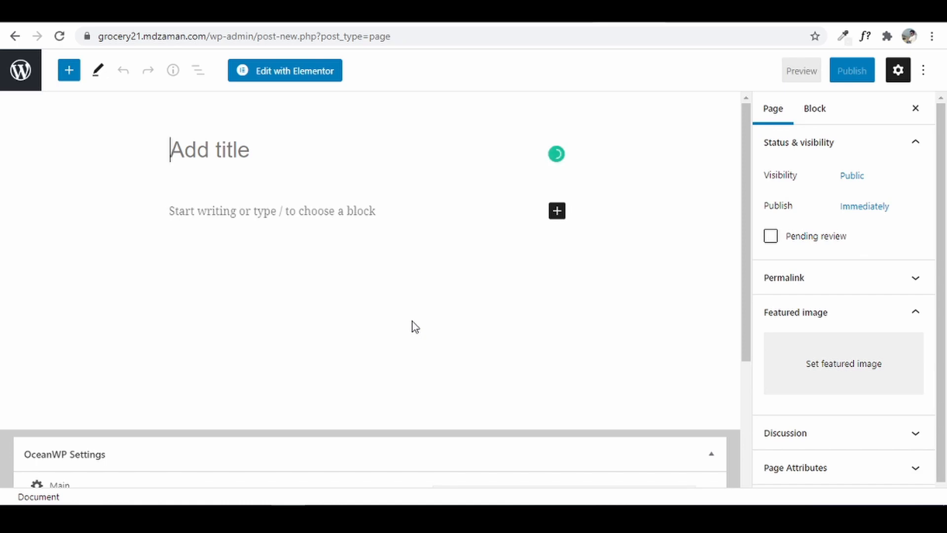
text(Track Order)
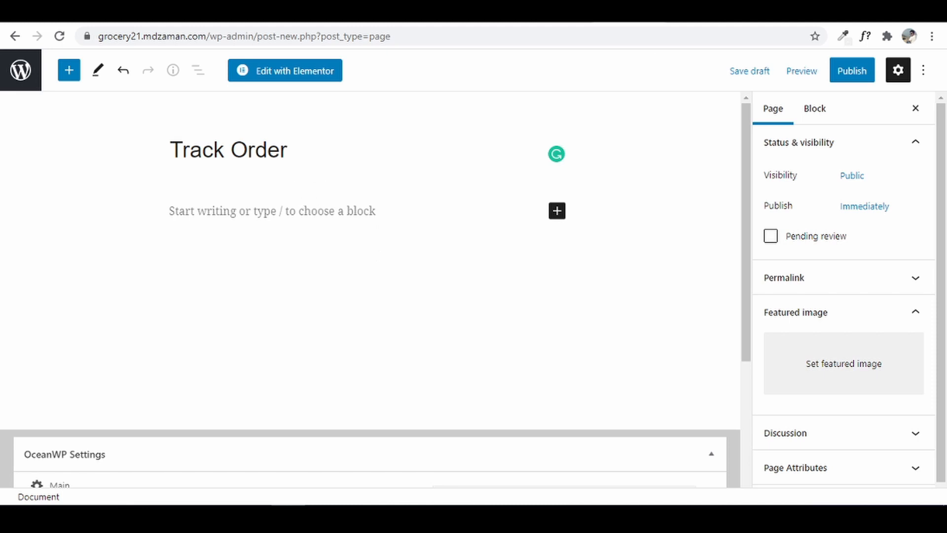
click(776, 16)
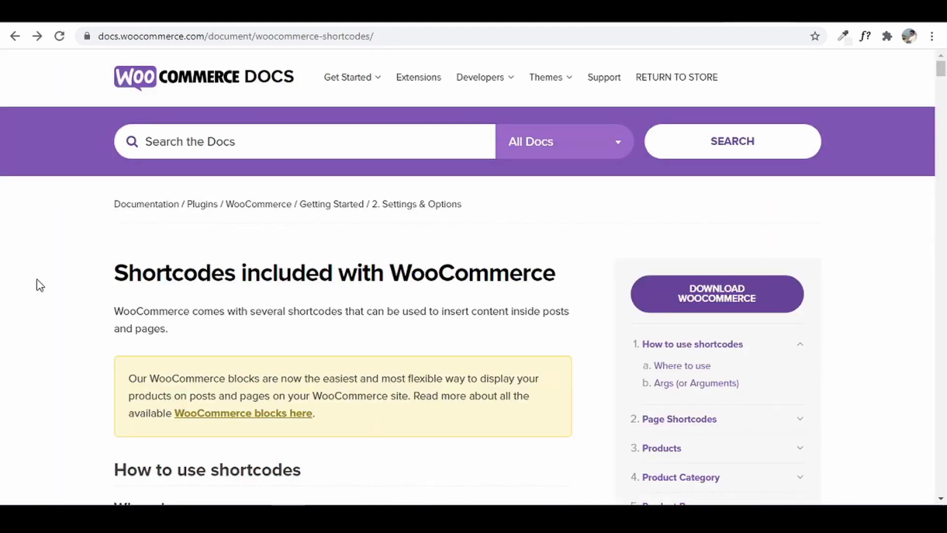
- Search the docs for 'track' and copy the [woocommerce_order_tracking] shortcode
key(ctrl+f)
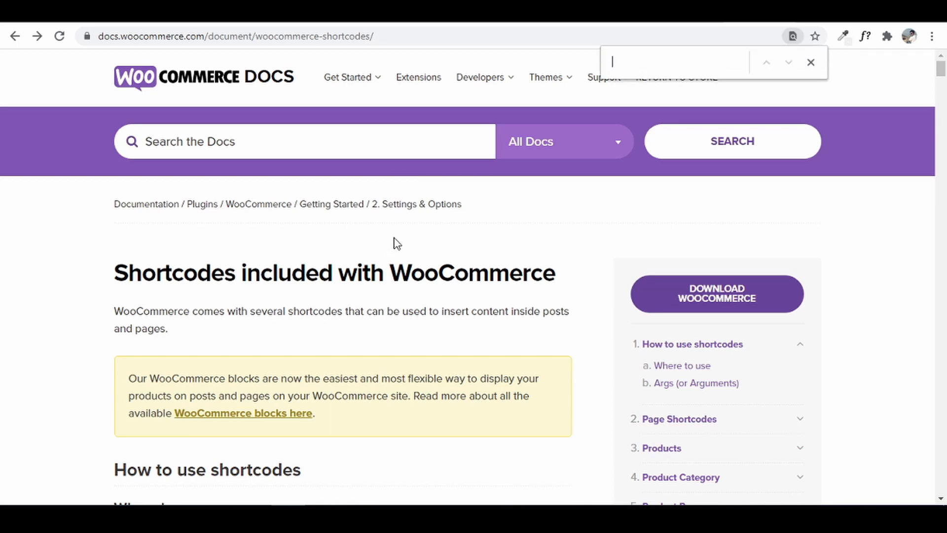
text(track)
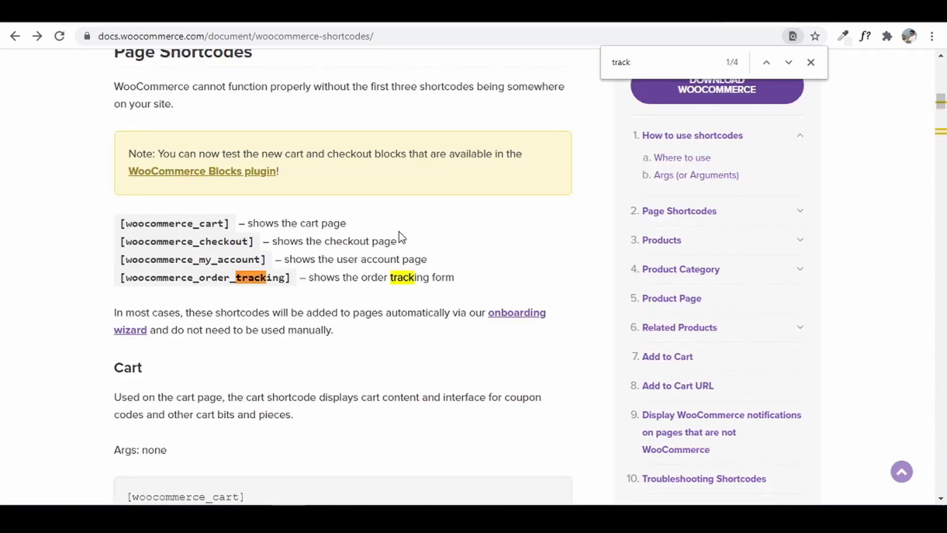
key(Return)
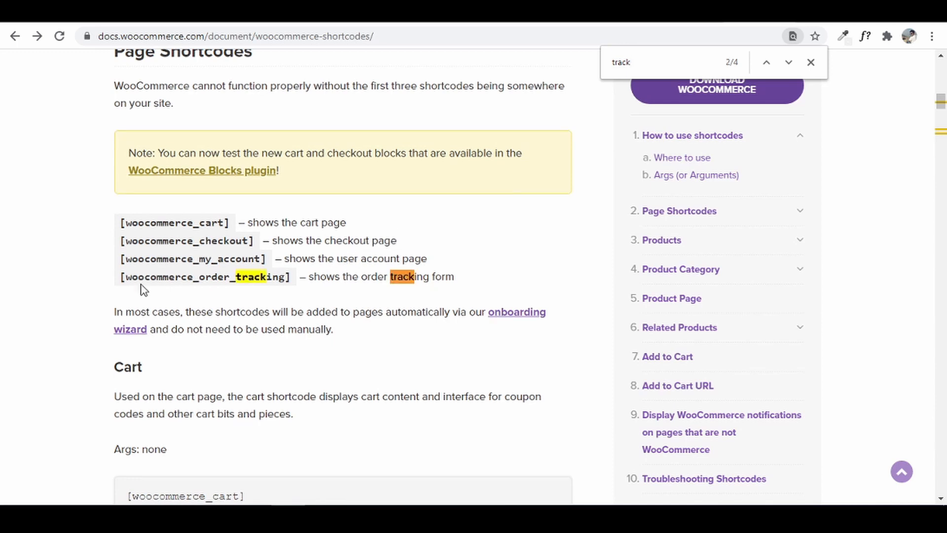
drag(120, 278, 291, 278)
right_click(291, 277)
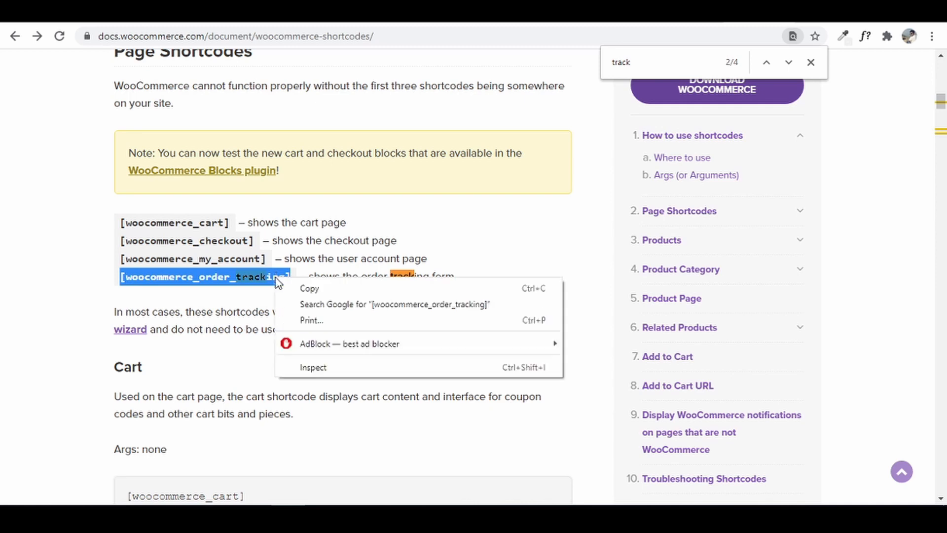
click(306, 286)
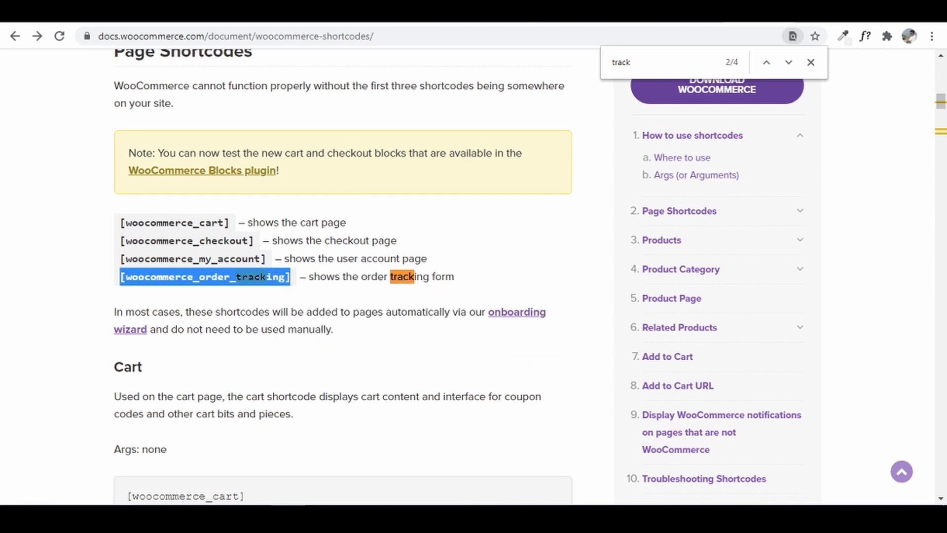
key(ctrl+Tab)
click(224, 213)
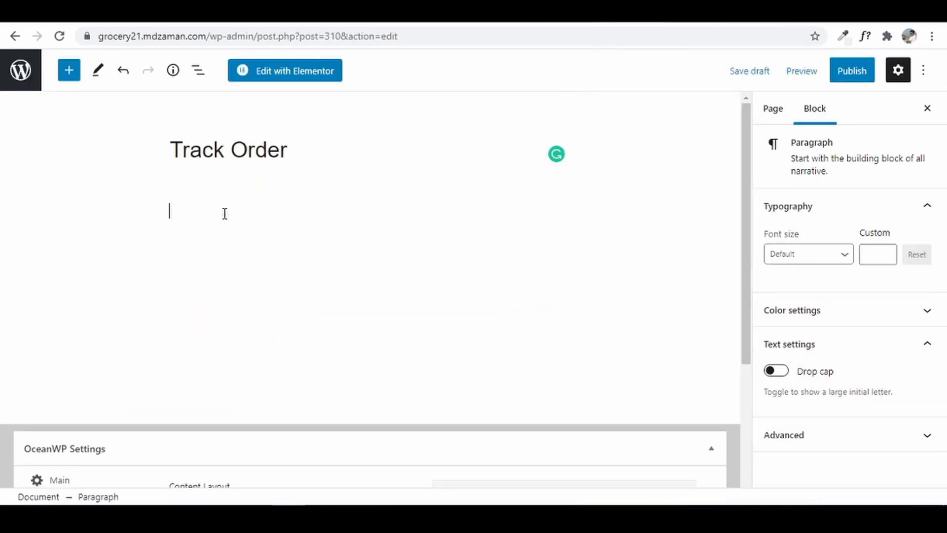
- Paste the [woocommerce_order_tracking] shortcode into the Track Order page's empty paragraph
right_click(224, 213)
click(299, 318)
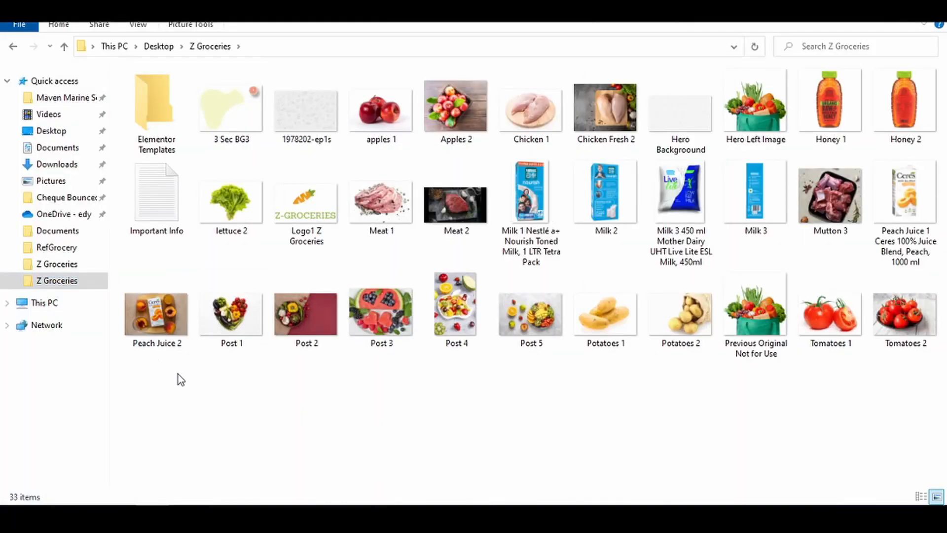
- Add a 'WooCommerce Order Tracking' label with the [woocommerce_order_tracking] shortcode to the Important Info notes
click(165, 180)
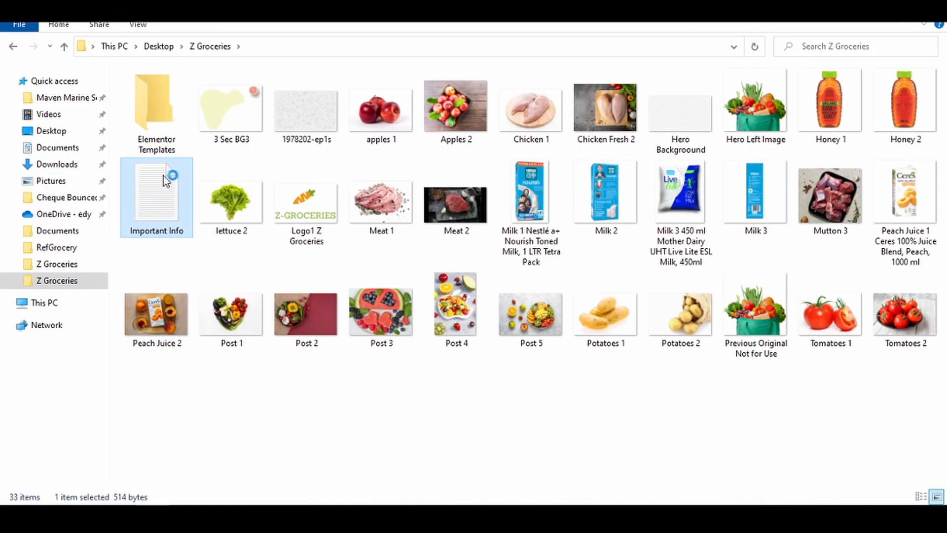
scroll(354, 335, down, 1)
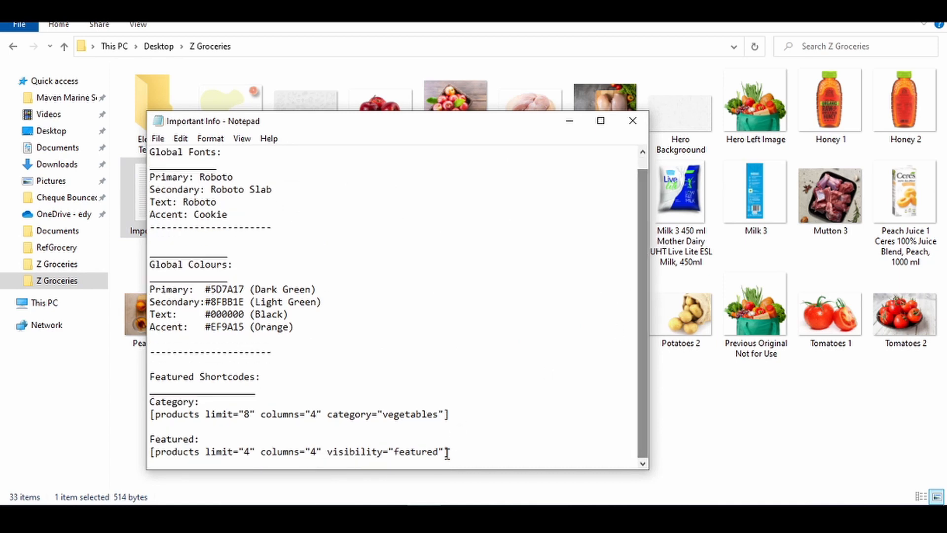
key(Return)
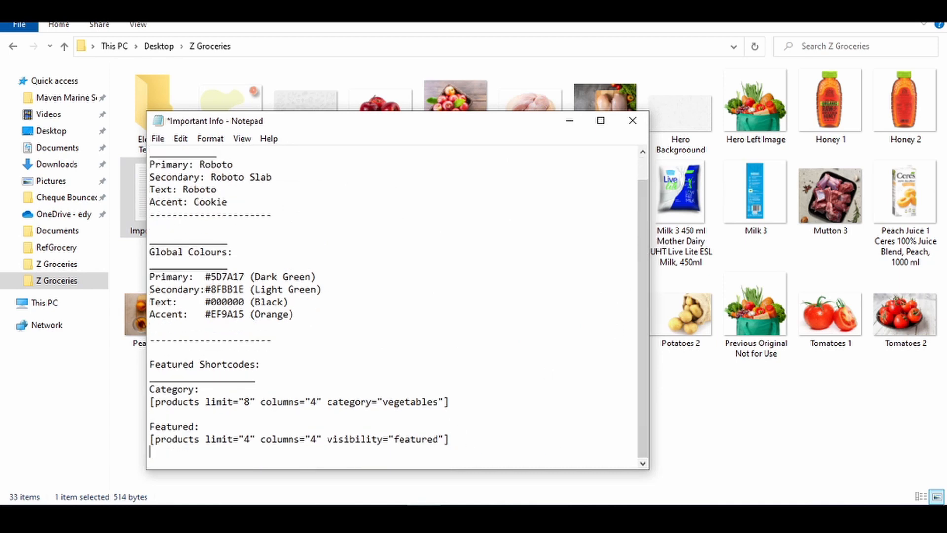
key(Return)
text(WooC)
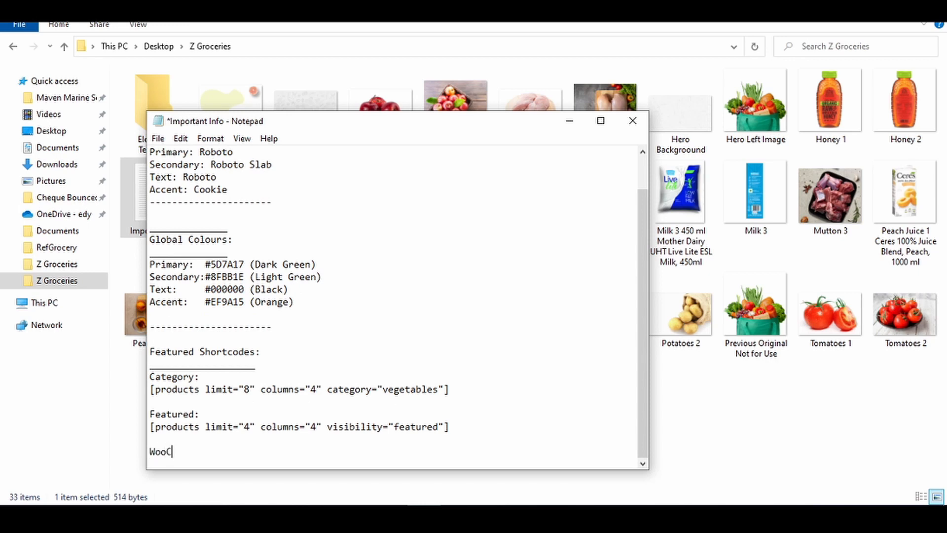
text(ommerce Order Tracking)
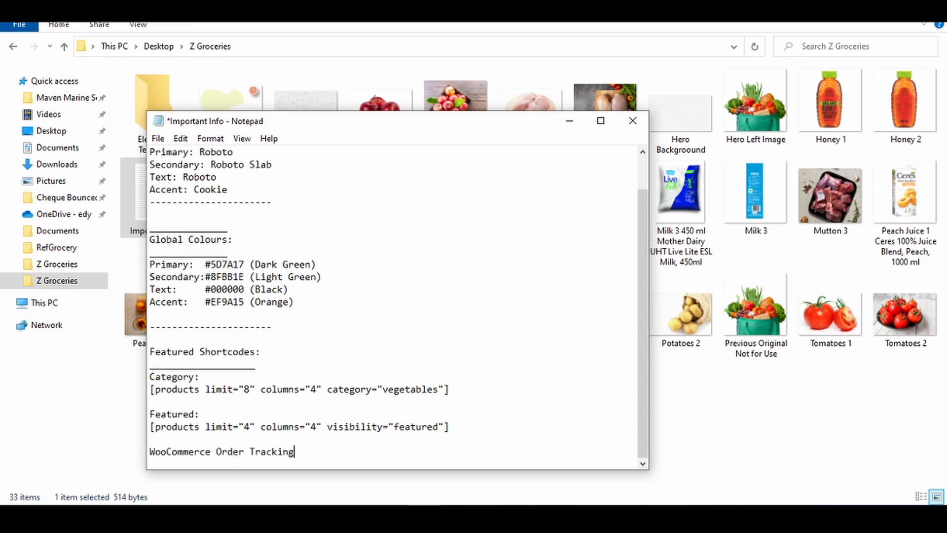
key(Return)
key(ctrl+v)
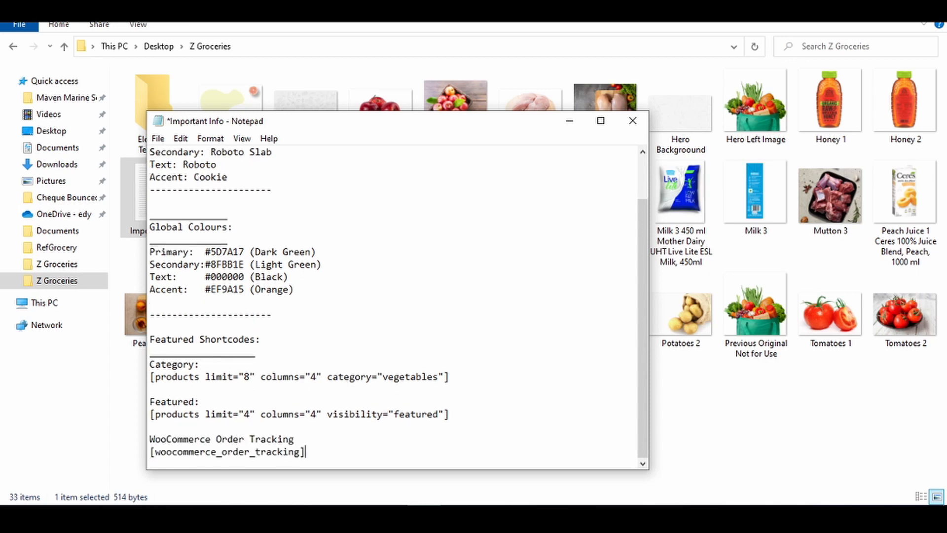
- Save and close the Important Info notes, then publish the Track Order page in WordPress
click(313, 440)
key(ctrl+s)
click(633, 124)
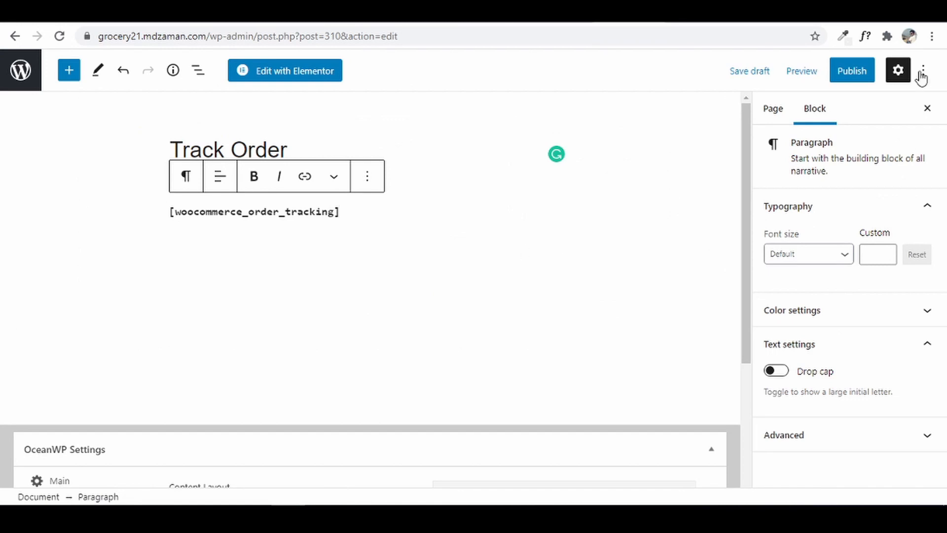
click(850, 77)
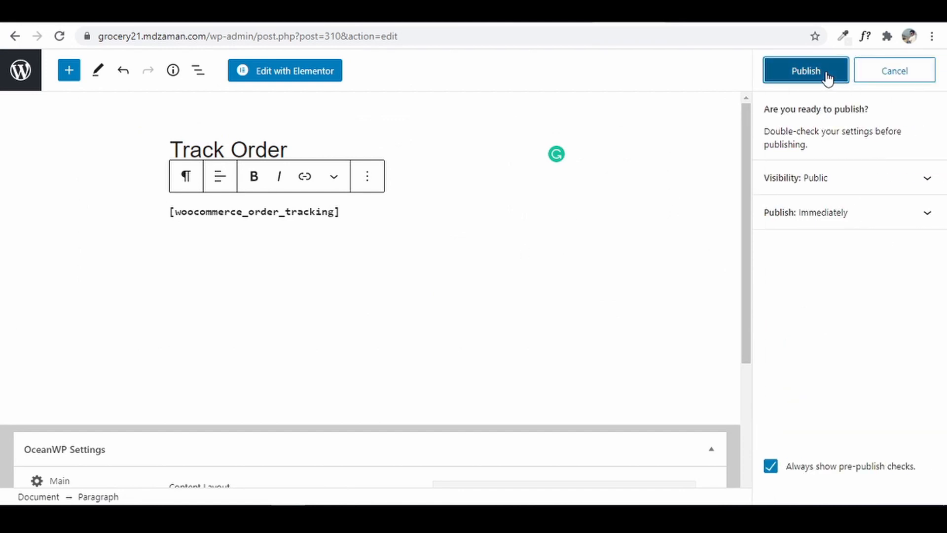
- Confirm publishing Track Order, preview its live tracking form in a new tab, then return to the editor
click(826, 76)
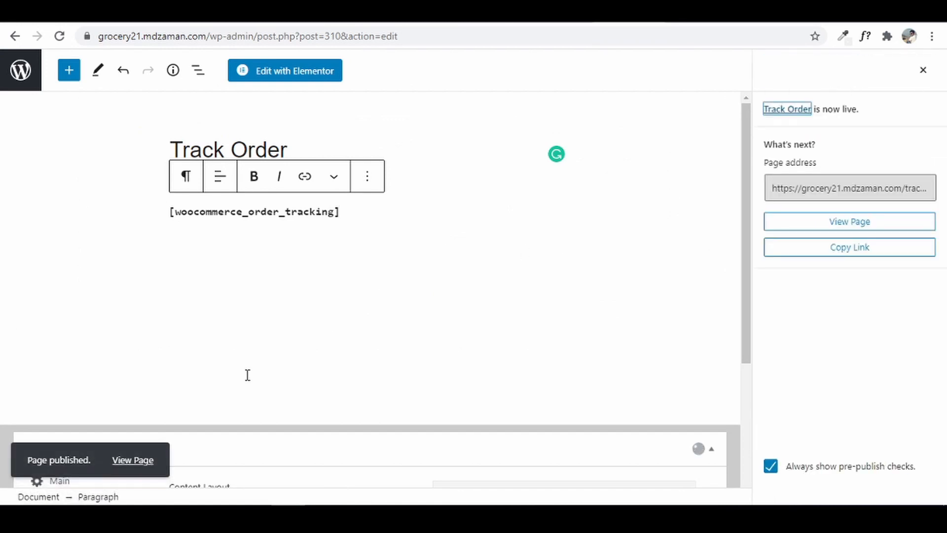
right_click(121, 456)
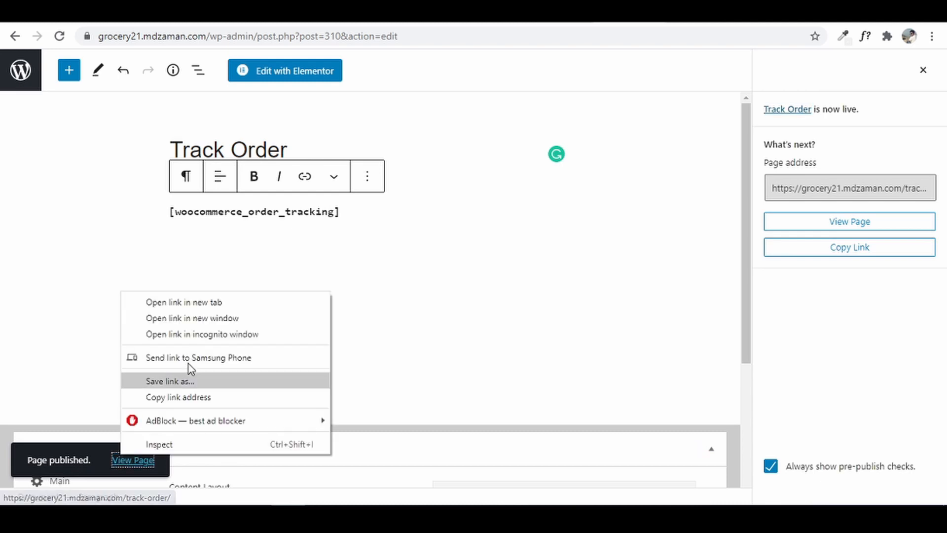
click(214, 301)
click(631, 12)
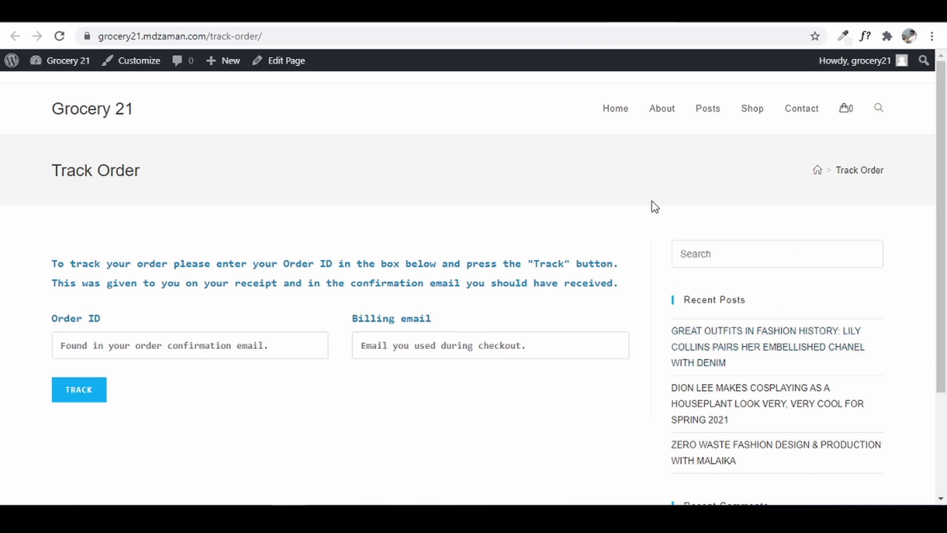
click(552, 12)
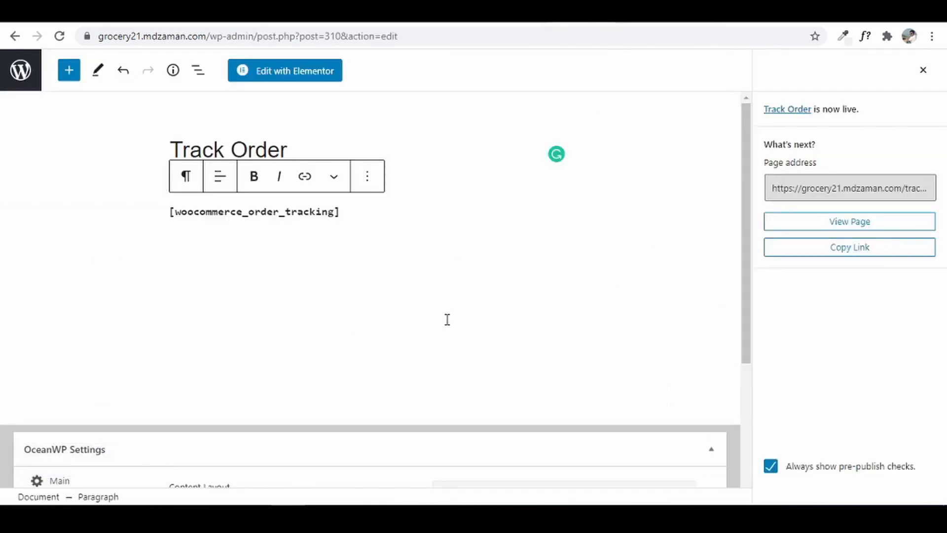
- Set the Track Order page's OceanWP Content Layout to Full Width, update it, and view it in a new tab
scroll(296, 346, down, 2)
scroll(353, 421, down, 3)
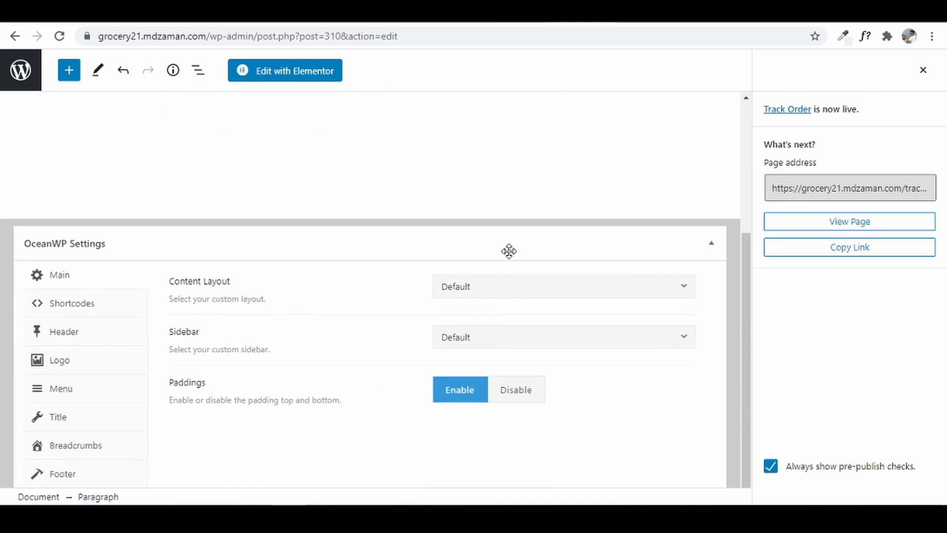
click(537, 287)
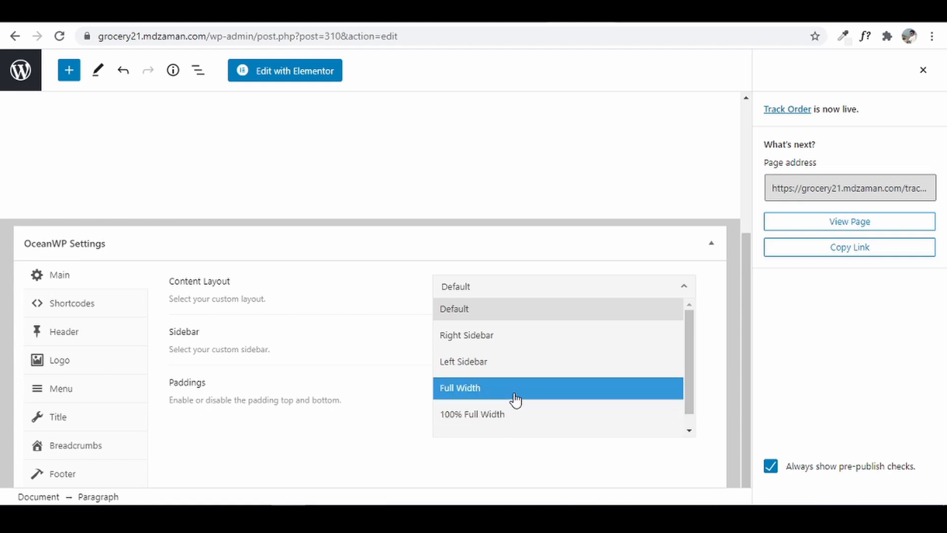
click(515, 398)
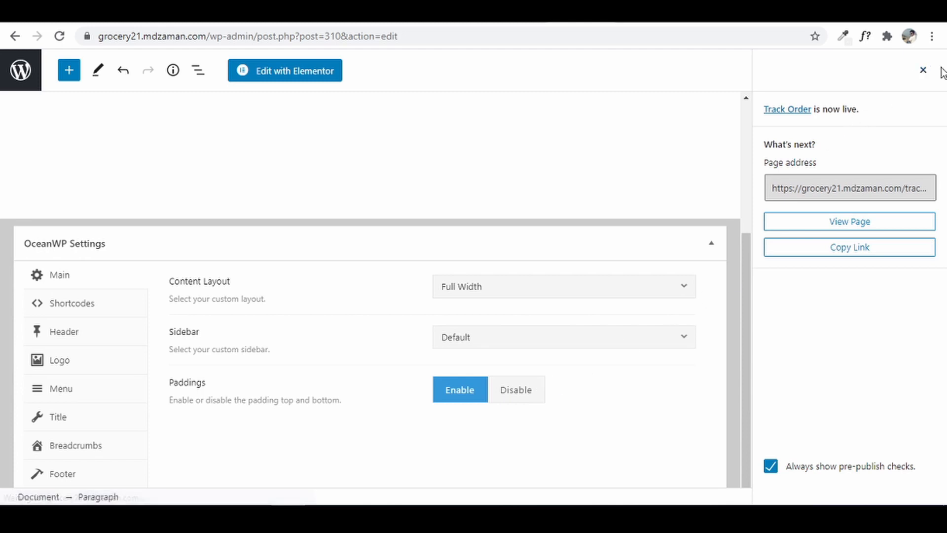
click(924, 73)
click(858, 69)
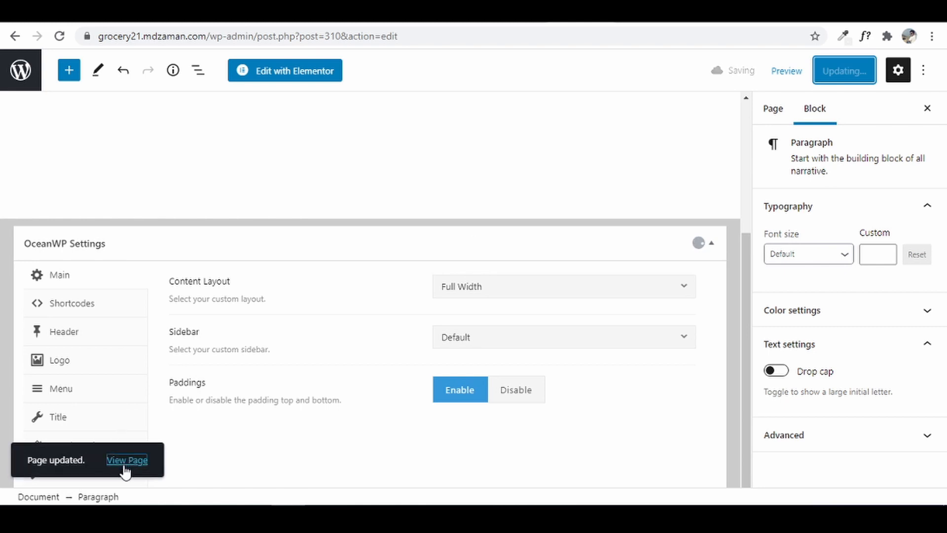
right_click(126, 469)
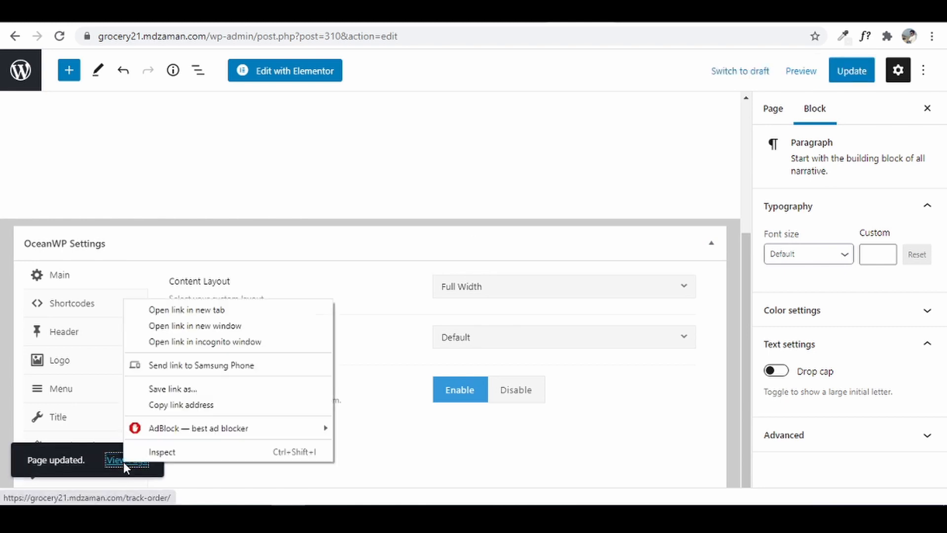
click(194, 319)
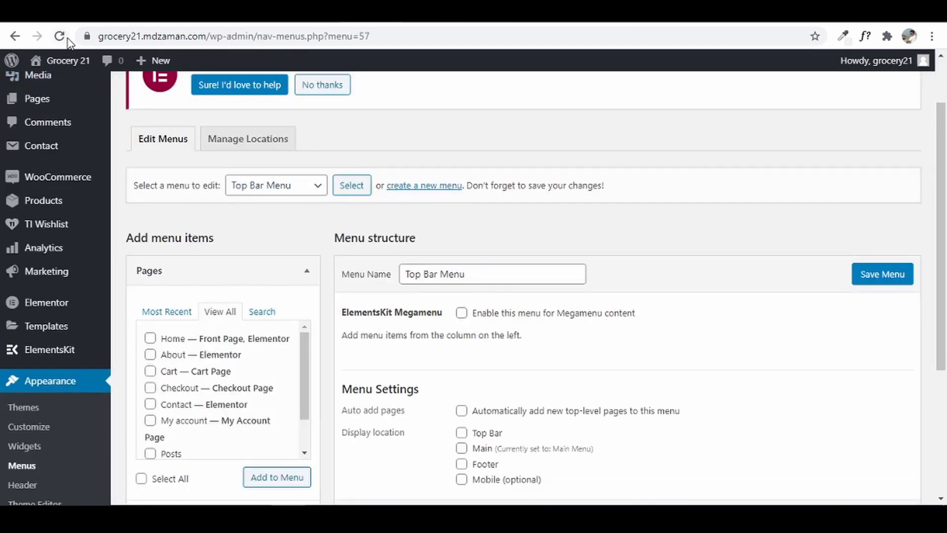
- Reload the Menus screen and add the My account page to Top Bar Menu twice
click(60, 37)
click(532, 115)
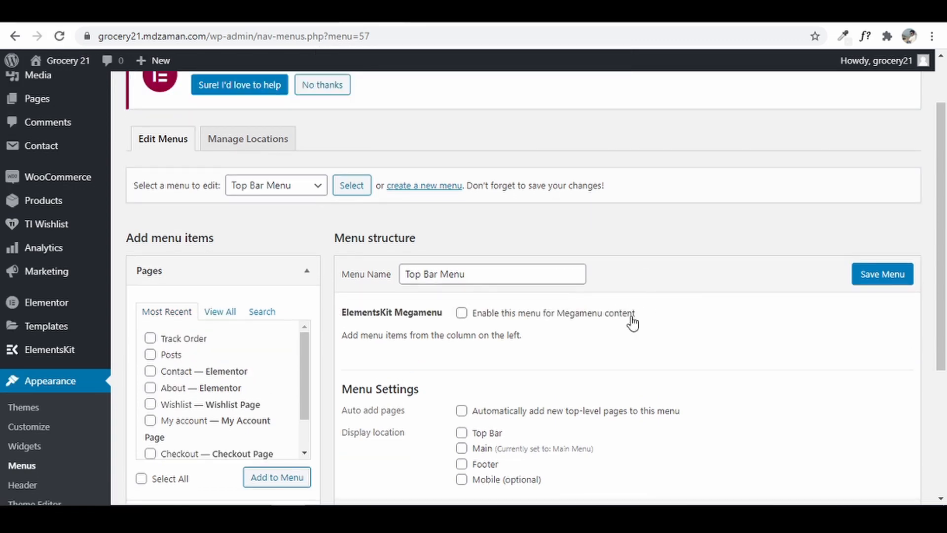
click(290, 191)
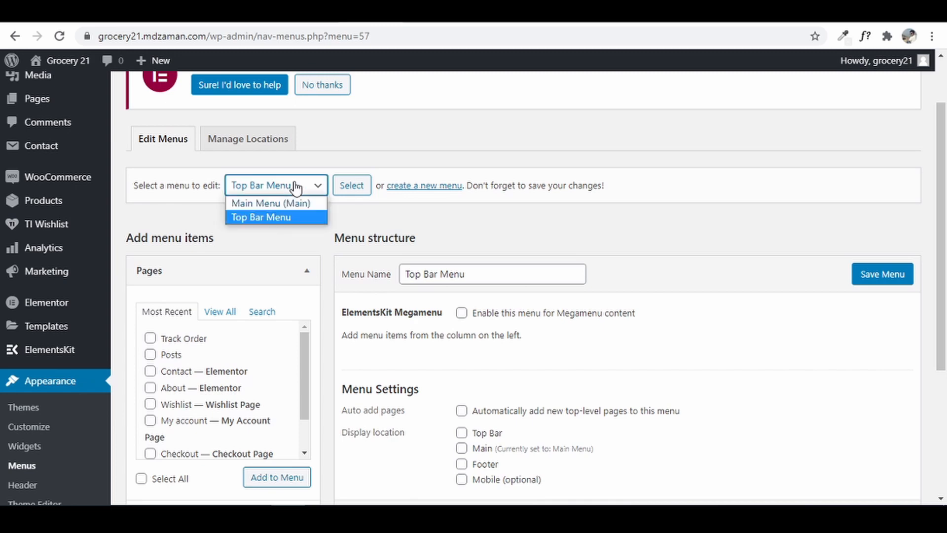
click(285, 218)
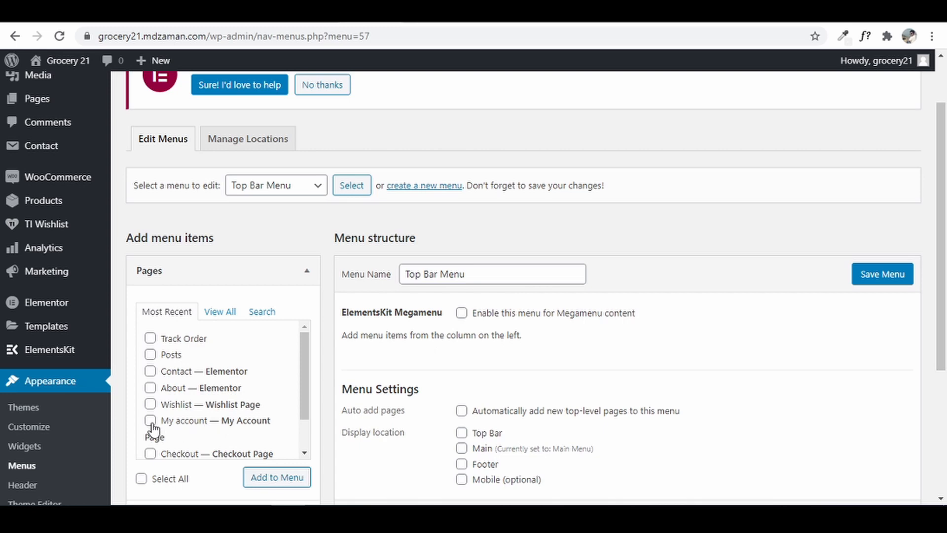
click(287, 480)
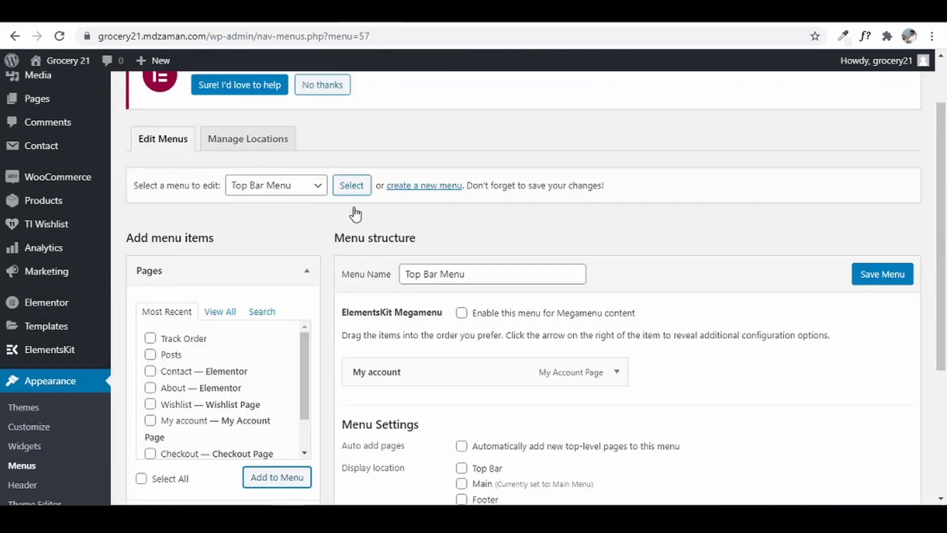
click(150, 420)
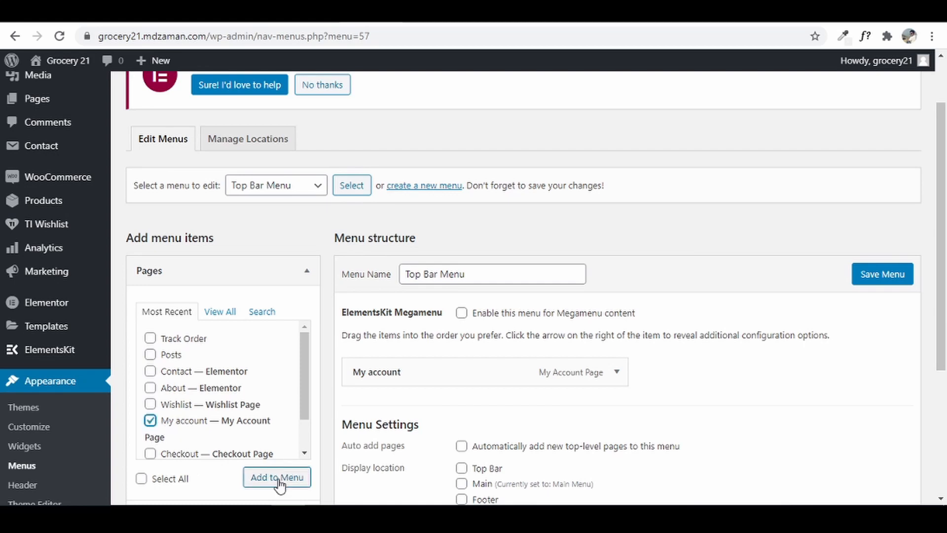
click(278, 478)
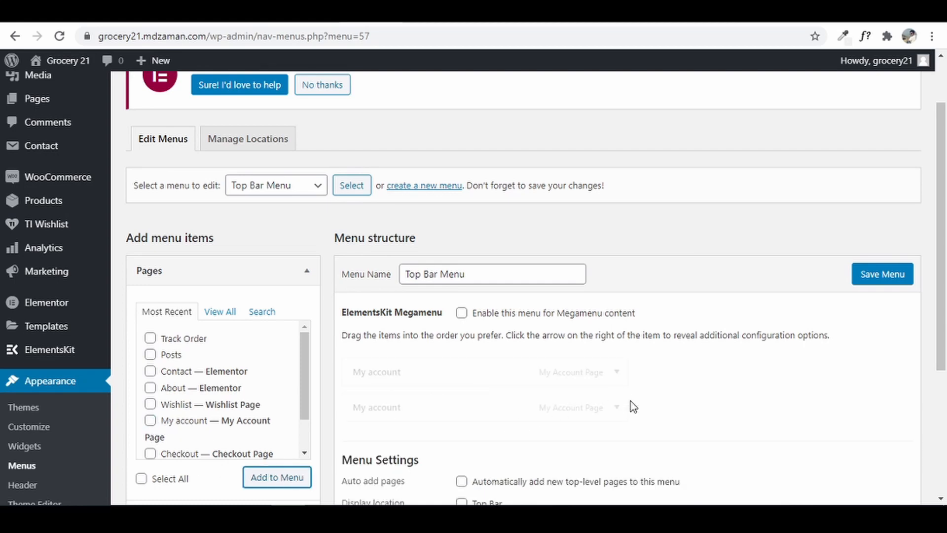
- Change the second My account item's Navigation Label to 'Login/ Register'
scroll(632, 401, down, 2)
click(618, 338)
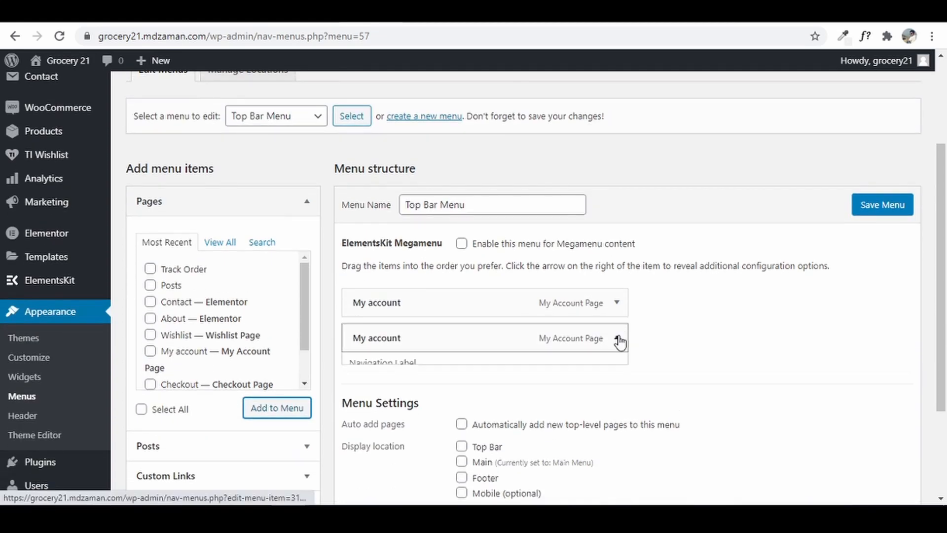
drag(406, 385, 339, 383)
text(Logi)
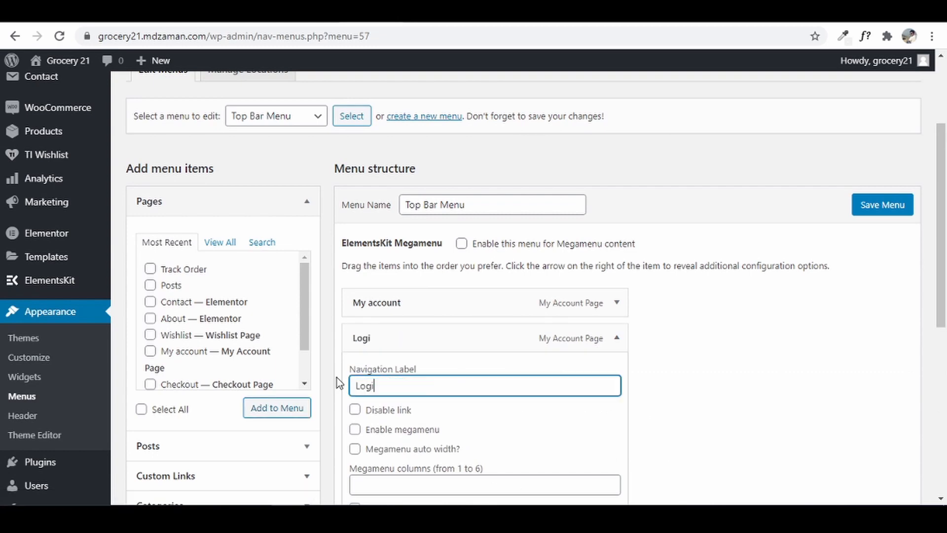
text(n/ Register)
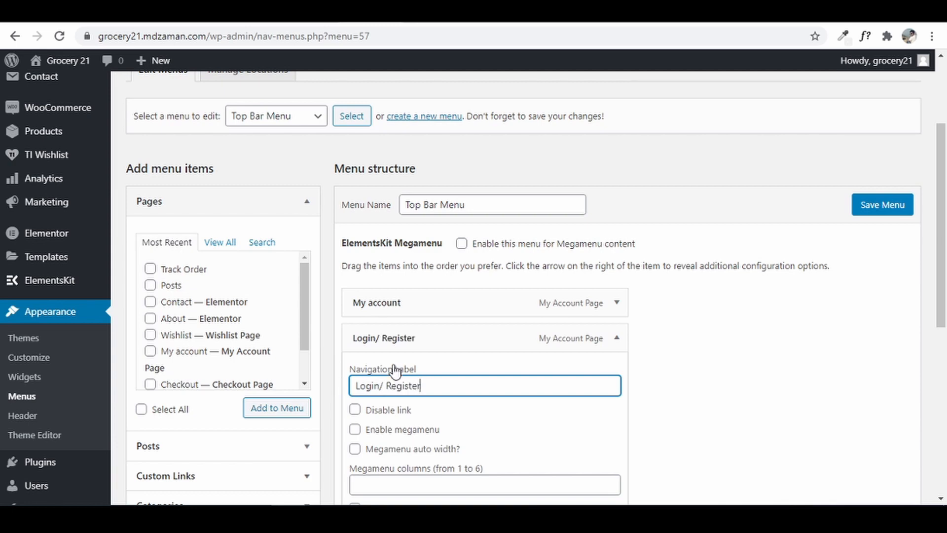
scroll(338, 383, down, 3)
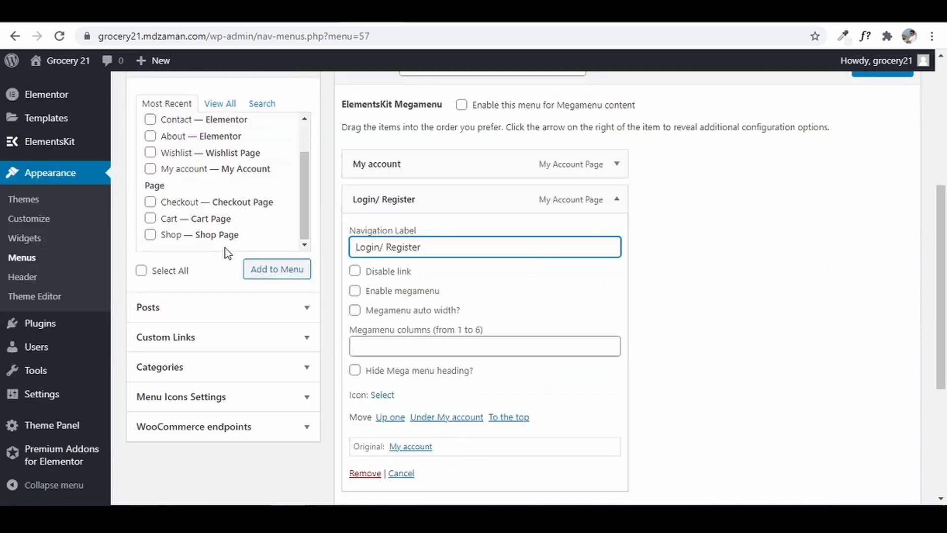
click(616, 198)
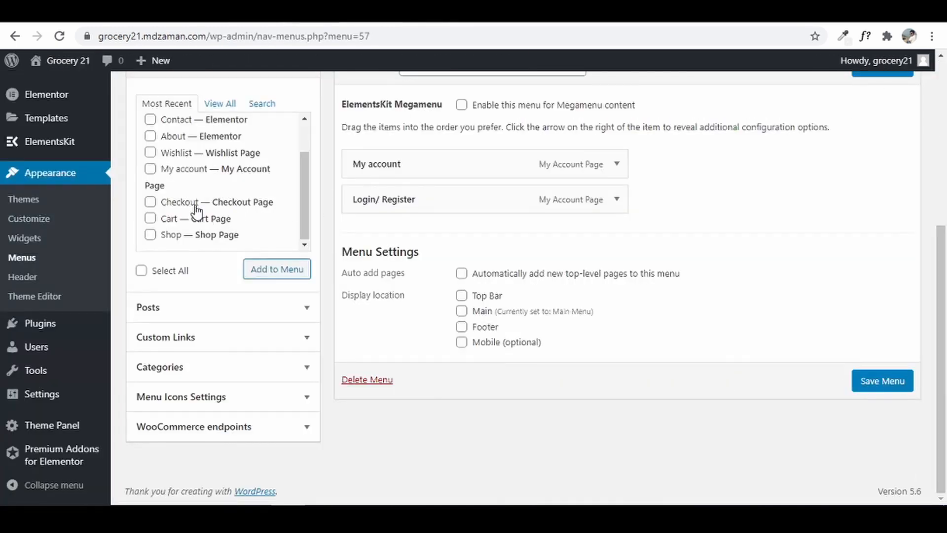
scroll(197, 211, up, 2)
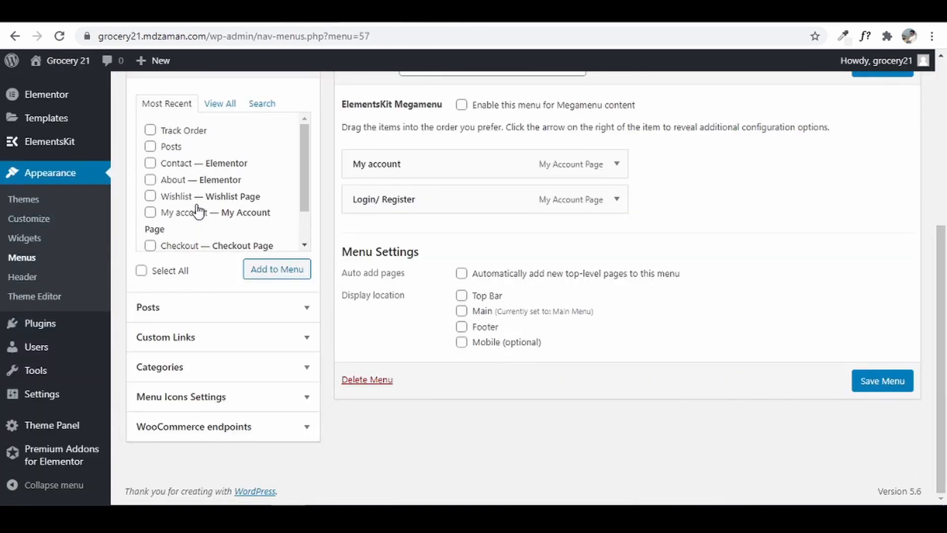
scroll(199, 211, up, 5)
- Add the Orders WooCommerce endpoint to the Top Bar Menu
click(220, 311)
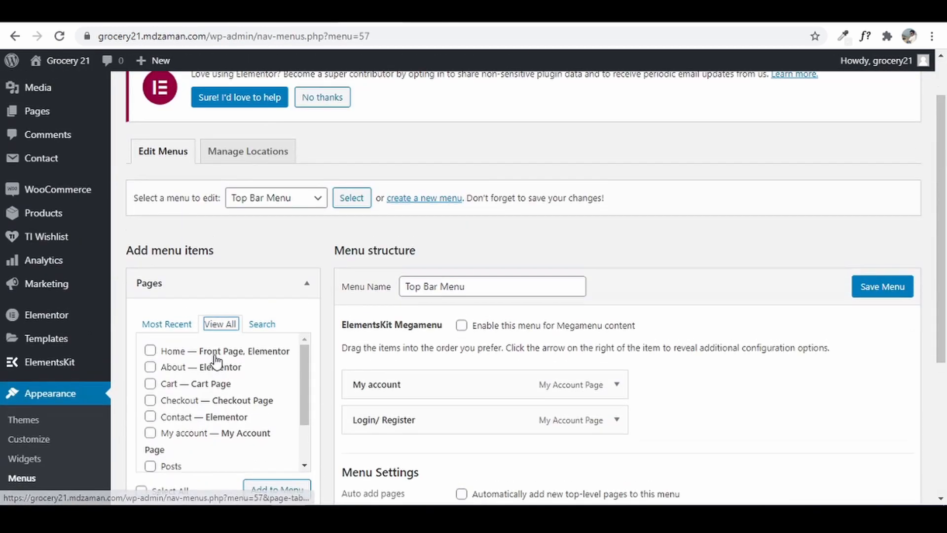
scroll(217, 375, down, 1)
scroll(224, 338, down, 2)
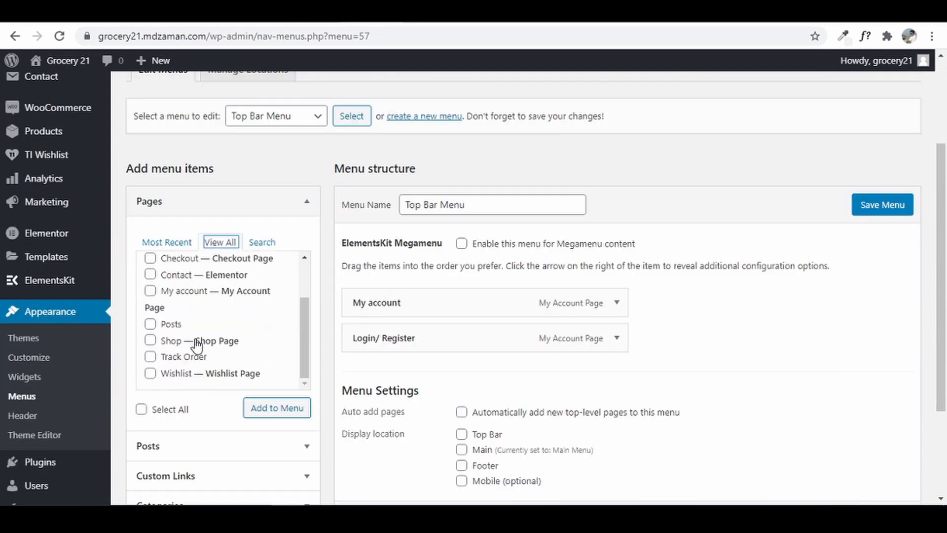
scroll(335, 270, down, 1)
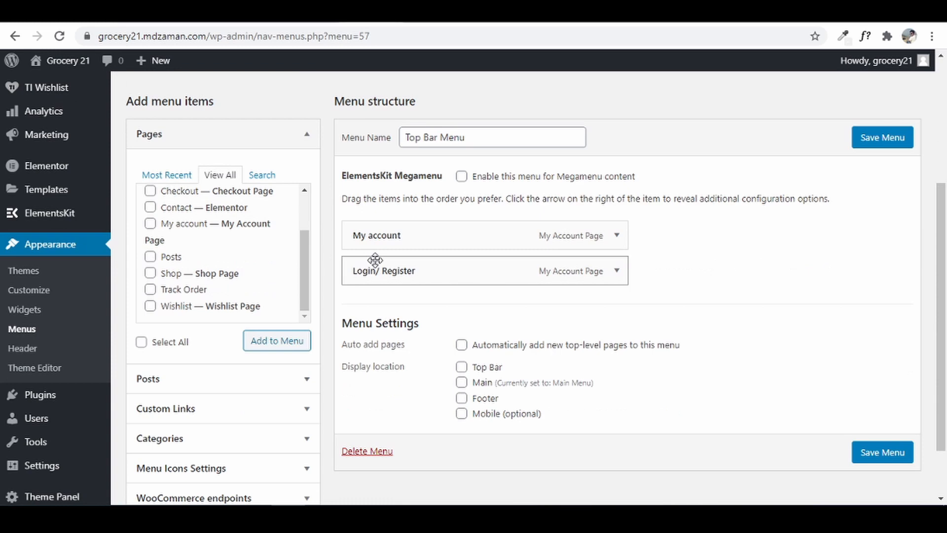
scroll(270, 420, down, 1)
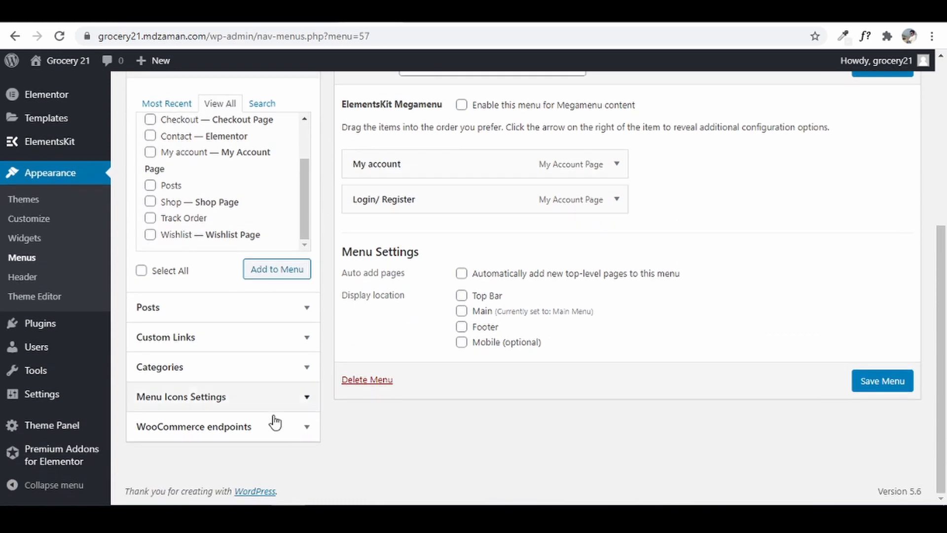
click(207, 428)
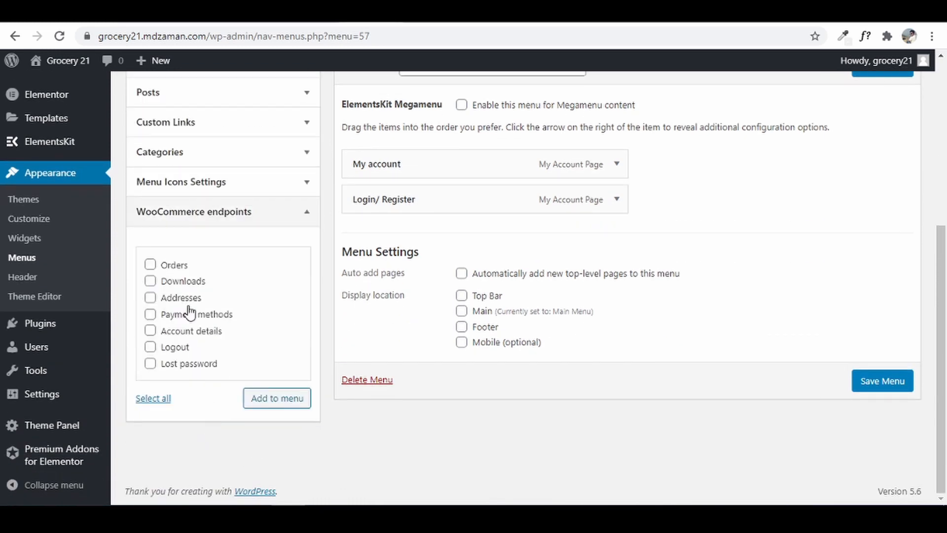
click(151, 266)
click(275, 400)
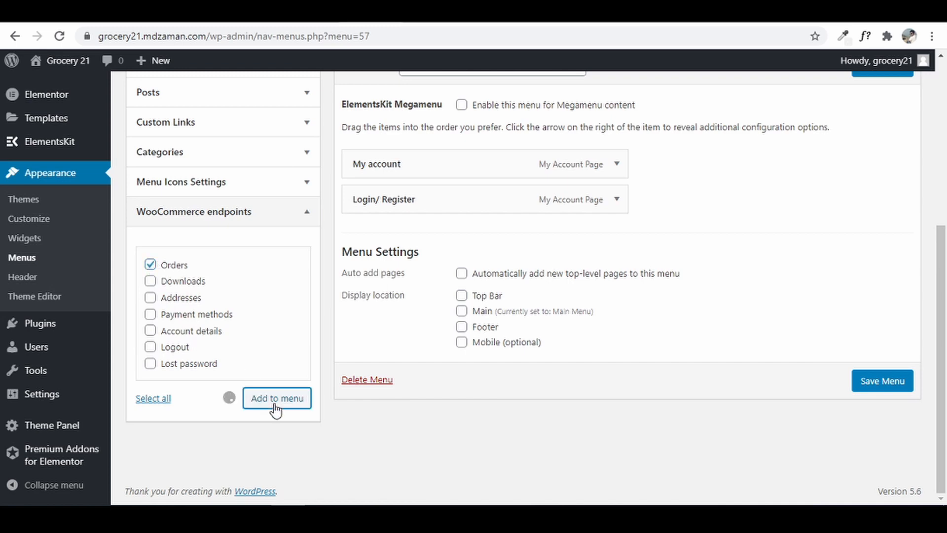
- Add the Track Order and Wishlist pages to the Top Bar Menu
scroll(526, 328, up, 3)
scroll(527, 329, down, 2)
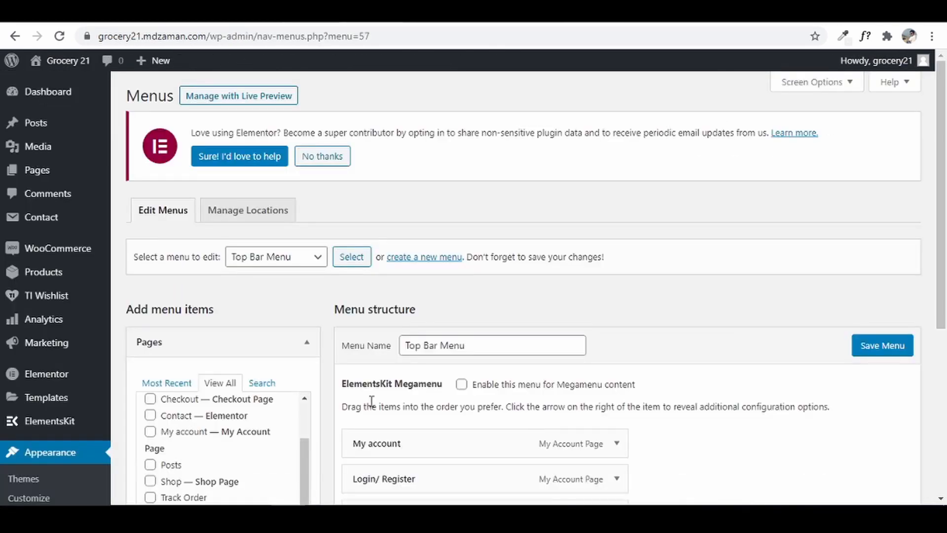
scroll(371, 402, down, 3)
scroll(297, 347, up, 2)
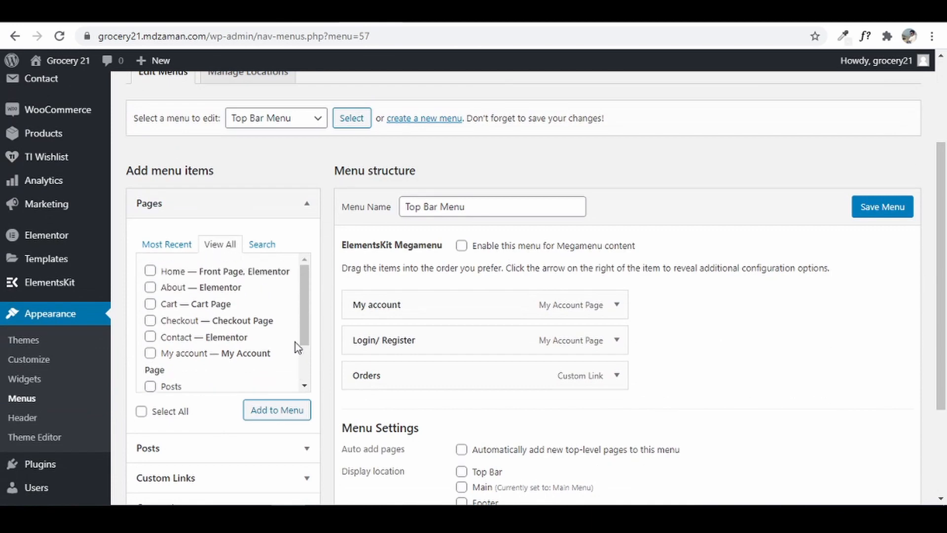
scroll(221, 322, down, 2)
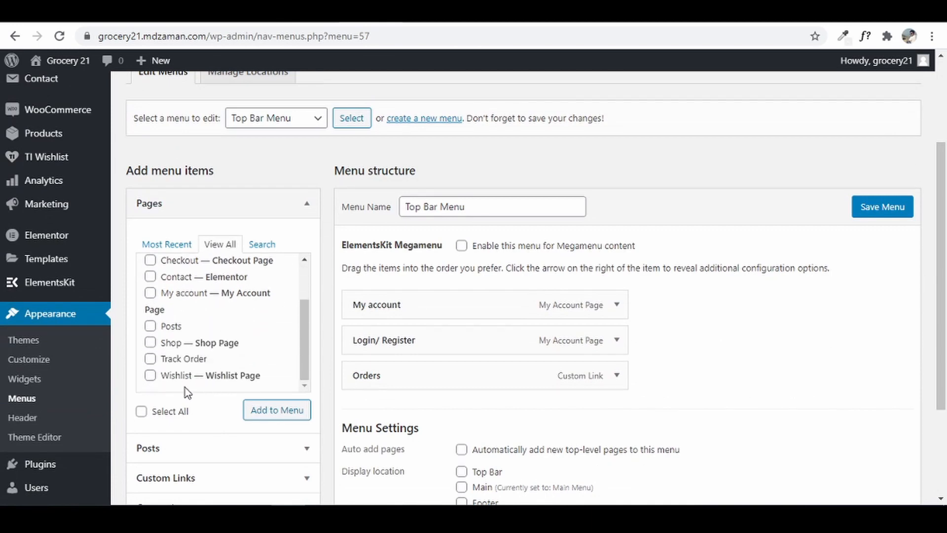
click(148, 376)
click(150, 359)
scroll(218, 355, down, 2)
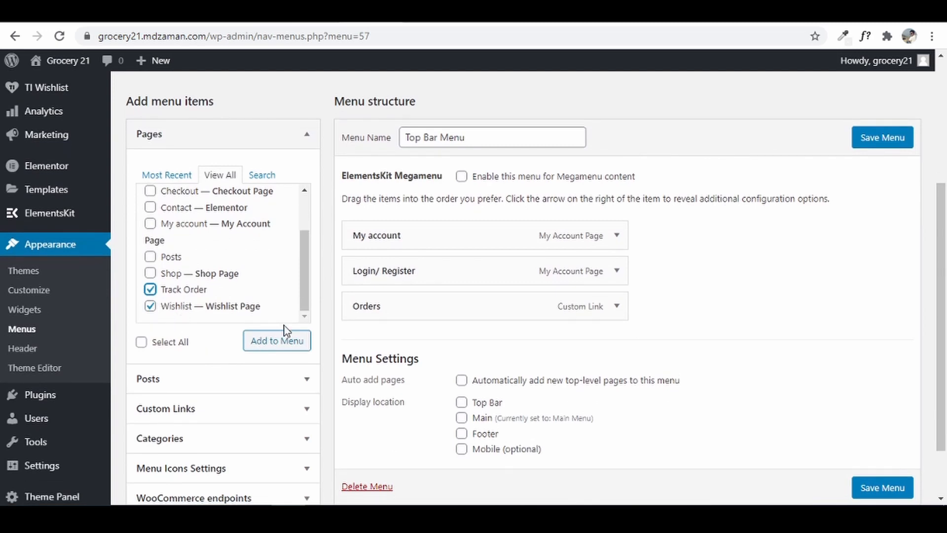
click(274, 343)
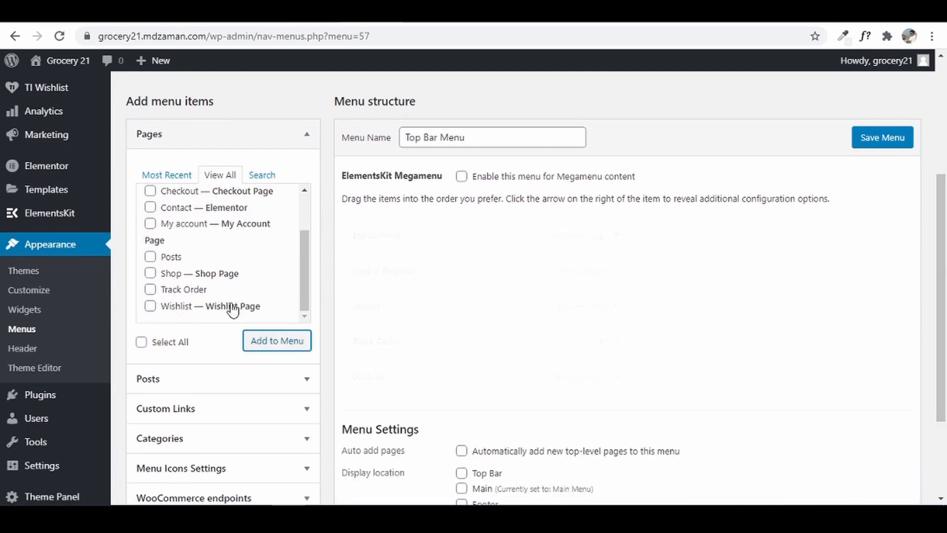
- Add the Logout WooCommerce endpoint to the end of the Top Bar Menu
scroll(232, 306, down, 3)
click(240, 378)
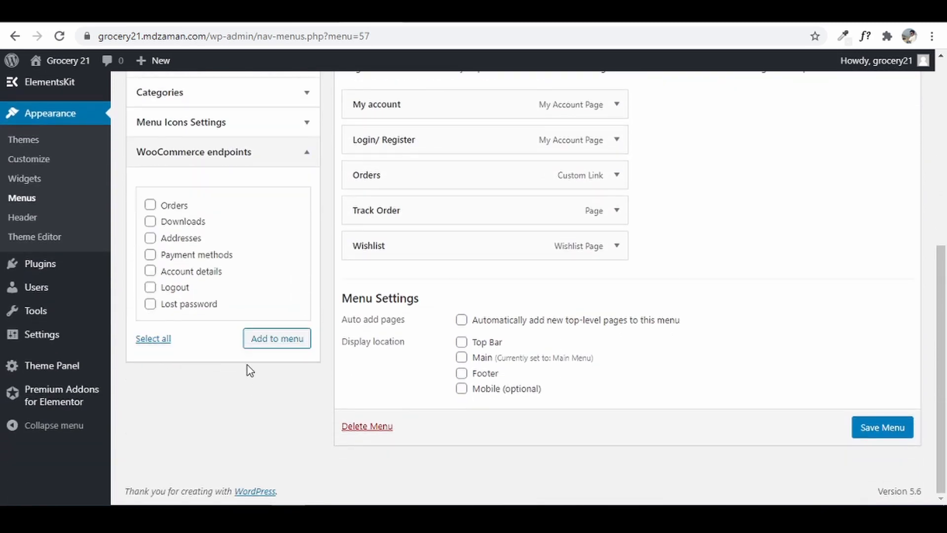
click(173, 290)
click(267, 340)
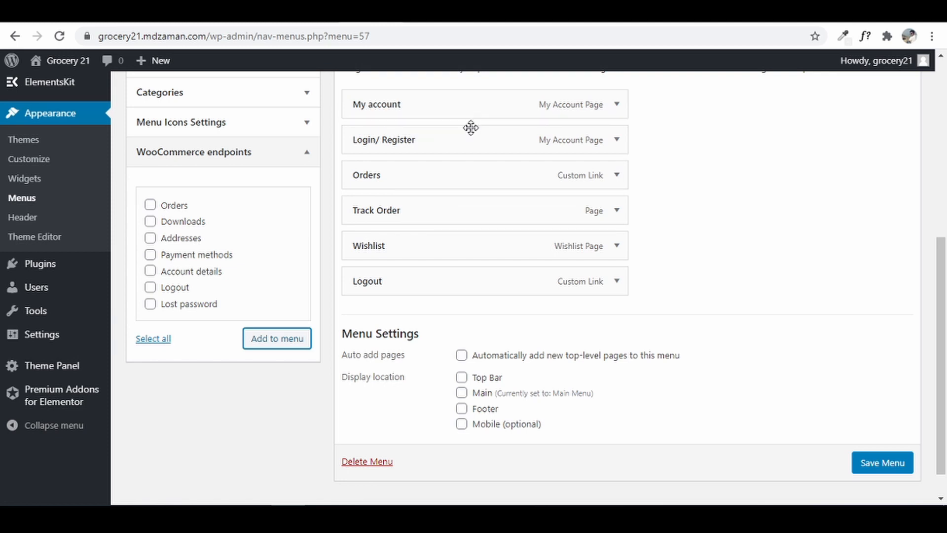
- Relabel the My account item as 'My Account' and save the Top Bar Menu
click(616, 106)
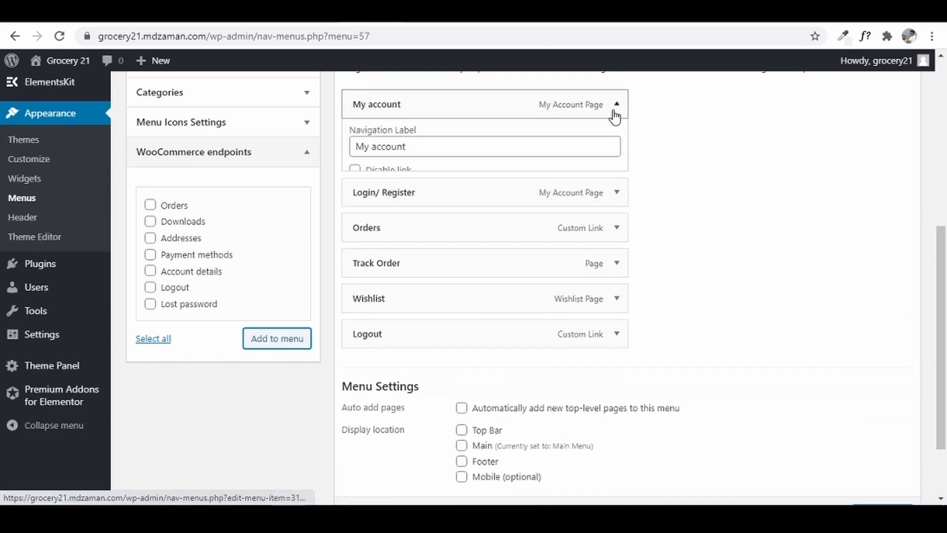
click(373, 152)
key(BackSpace)
text(A)
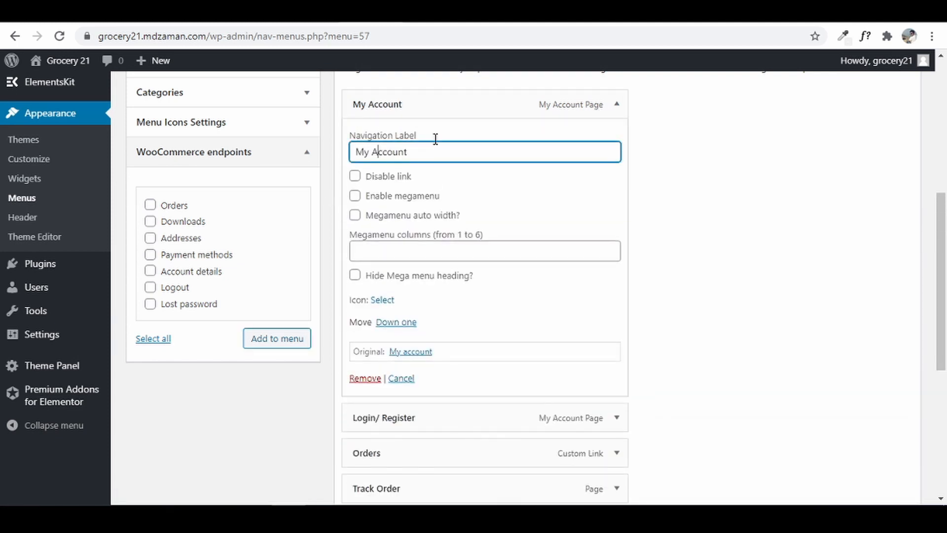
scroll(668, 348, down, 6)
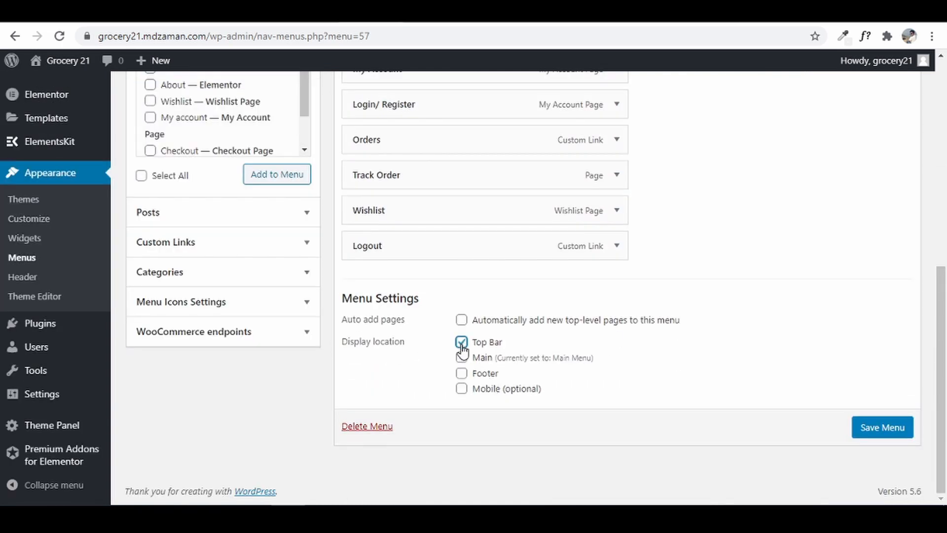
click(893, 438)
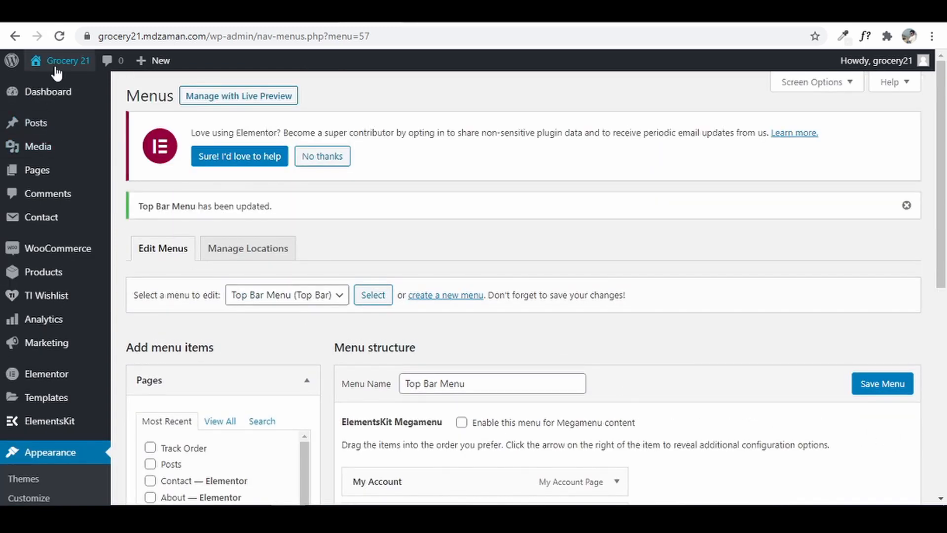
- Check the live site and the Z-Groceries reference site, then start a new menu
mouse_move(55, 68)
right_click(46, 84)
click(72, 94)
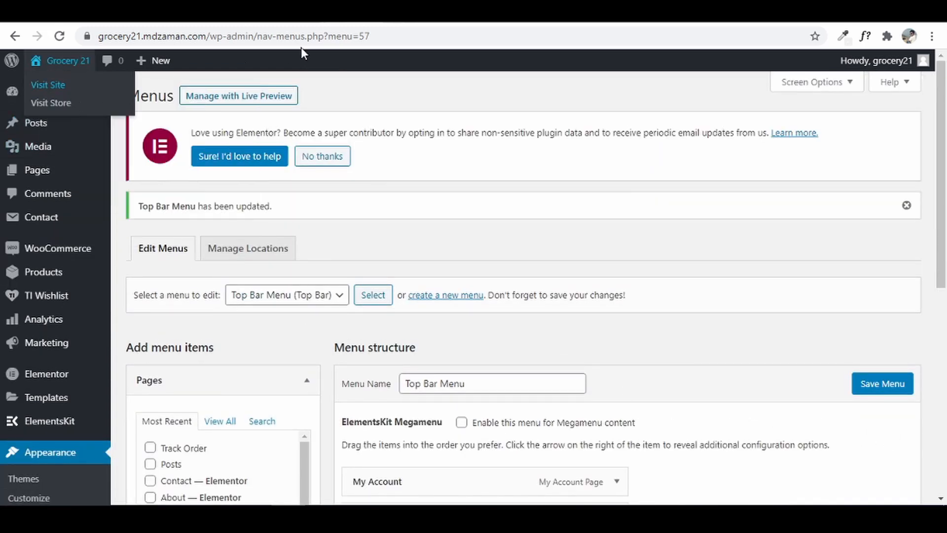
click(392, 16)
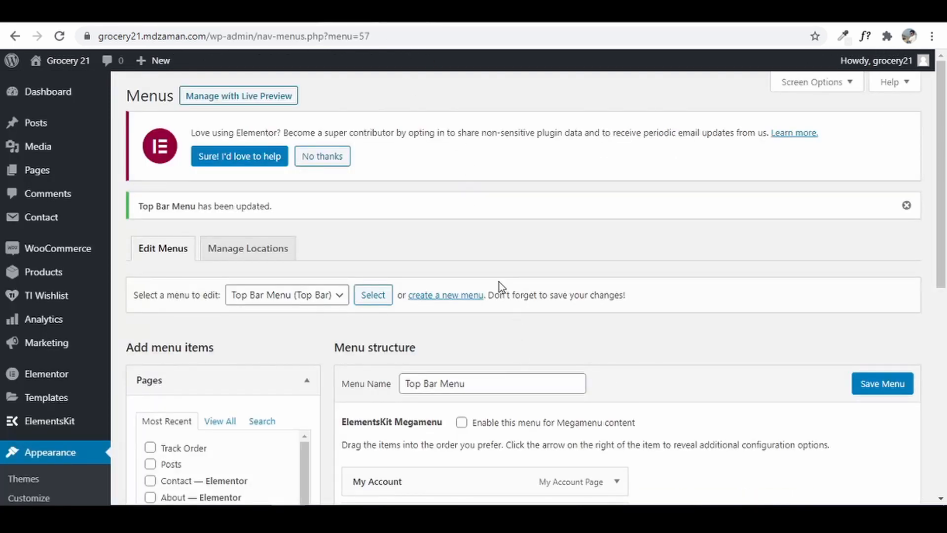
click(315, 12)
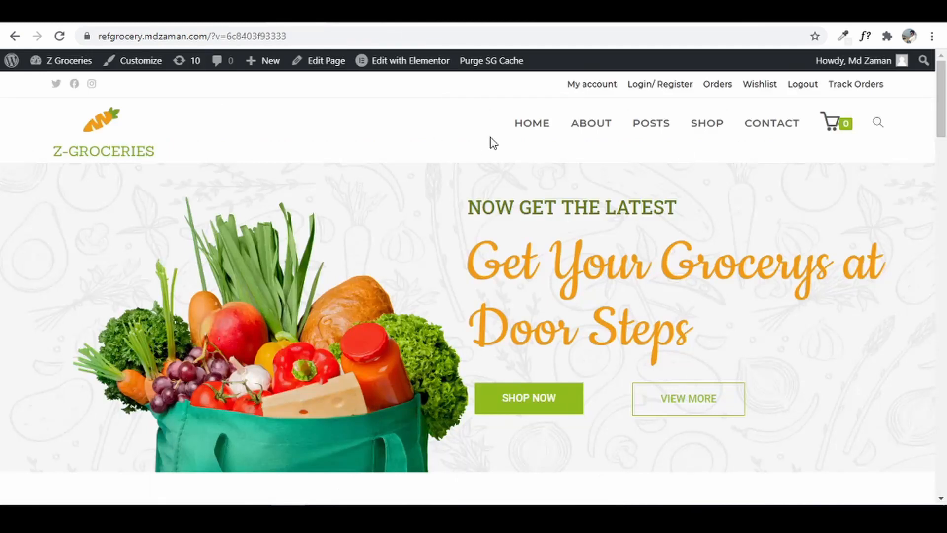
drag(943, 120, 944, 483)
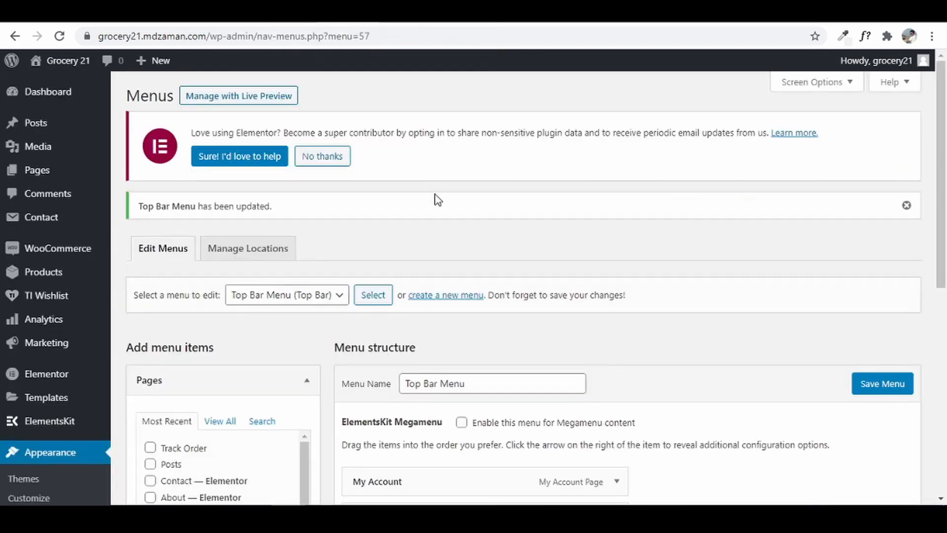
click(456, 298)
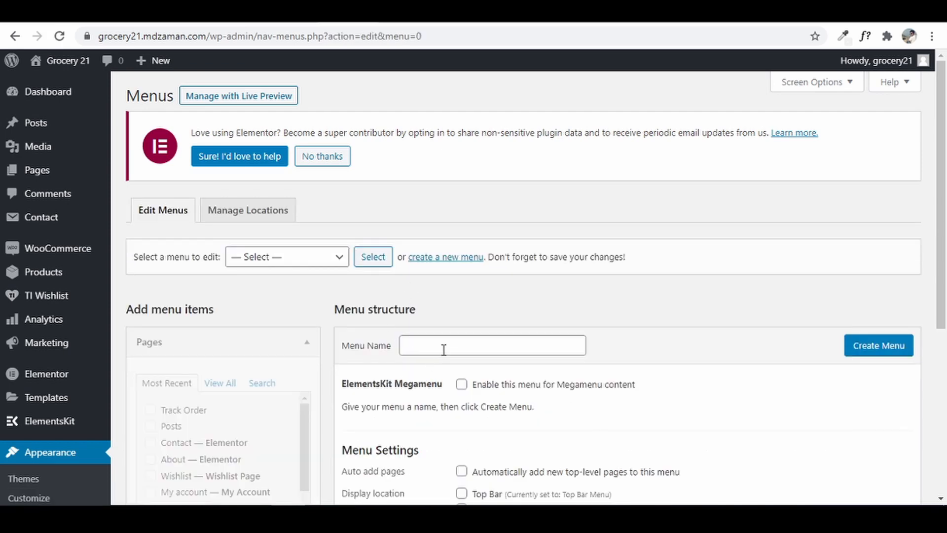
- Enter 'Footer Menu 1' as the menu name and create the empty menu
click(443, 350)
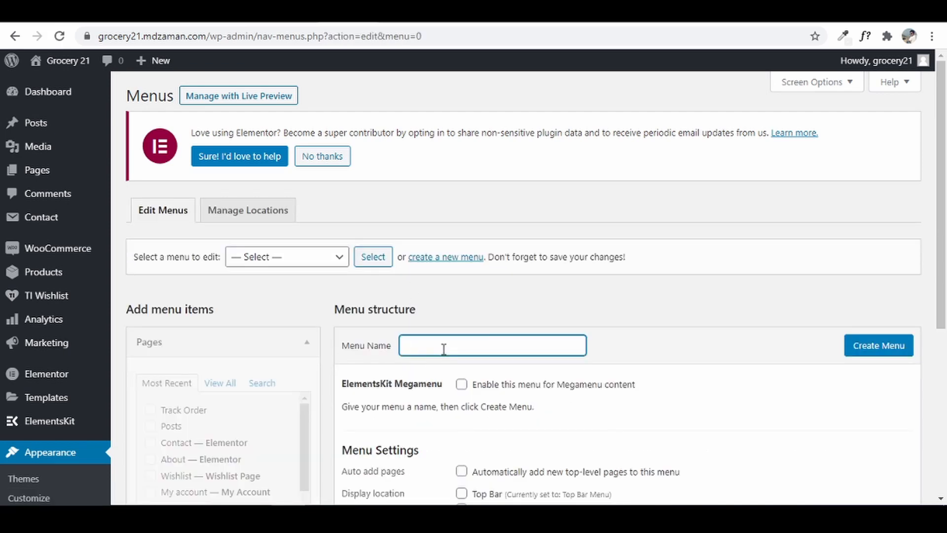
text(Footer Menu 1)
click(887, 345)
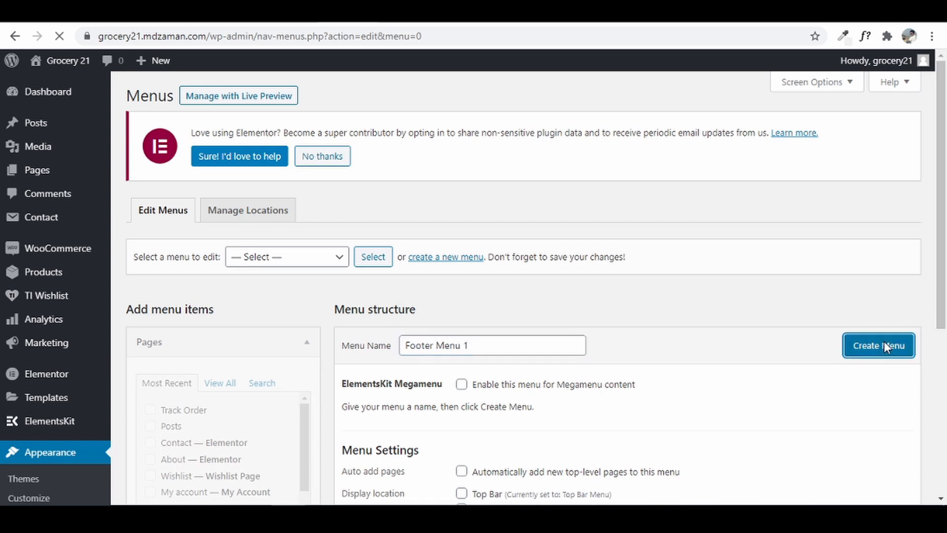
scroll(581, 325, down, 3)
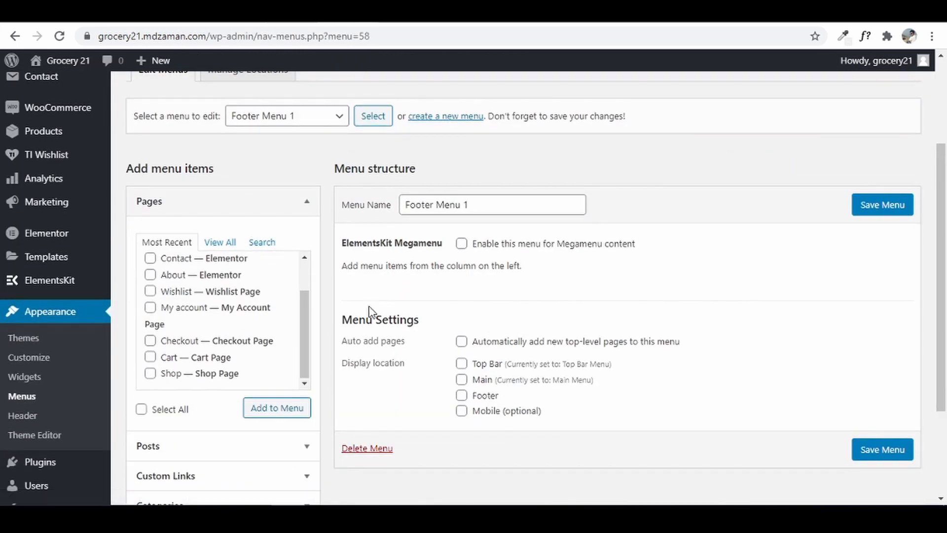
scroll(370, 312, down, 3)
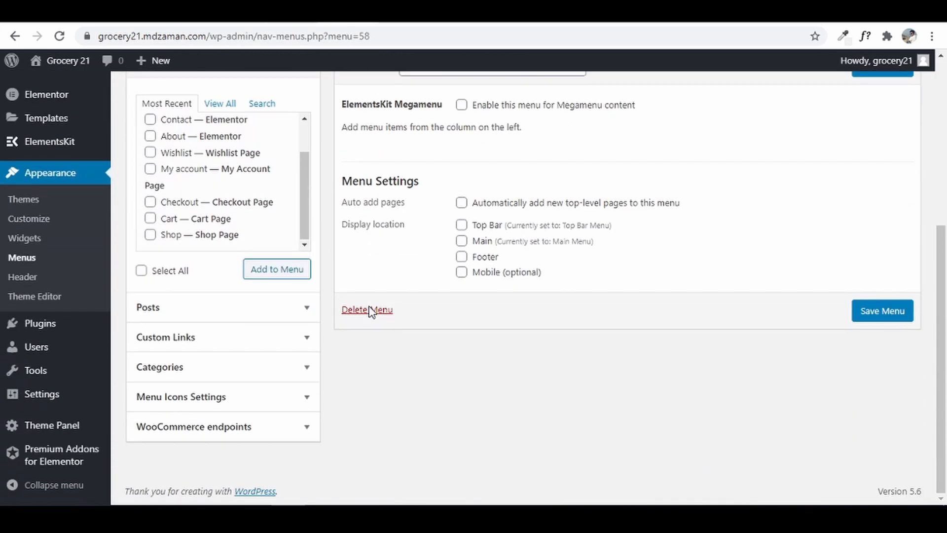
- Add the Orders, Addresses, Account details, Logout and Lost password endpoints to Footer Menu 1
click(262, 427)
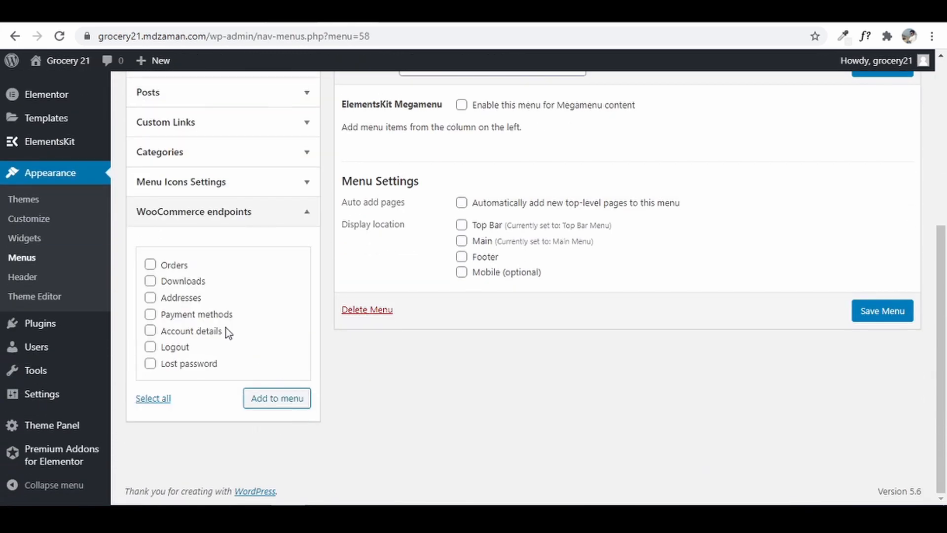
click(150, 264)
click(151, 298)
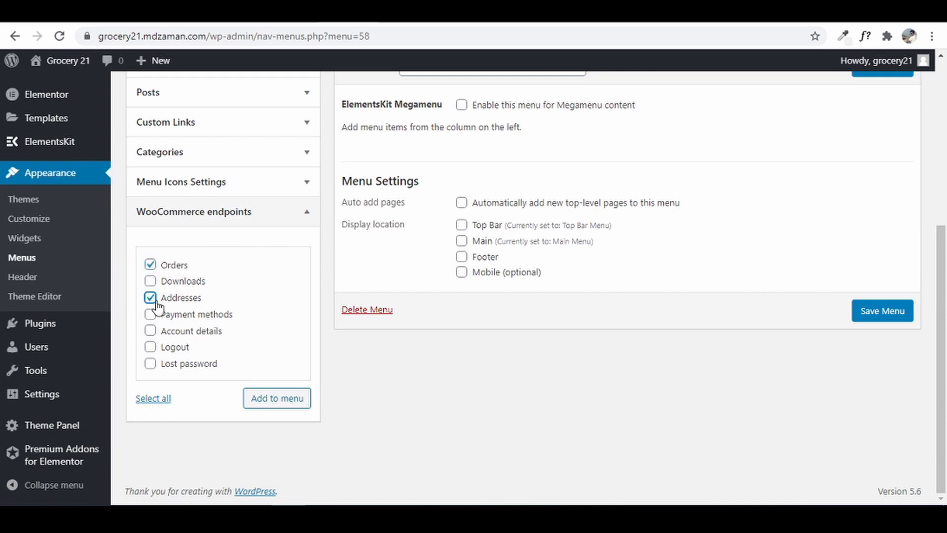
click(151, 331)
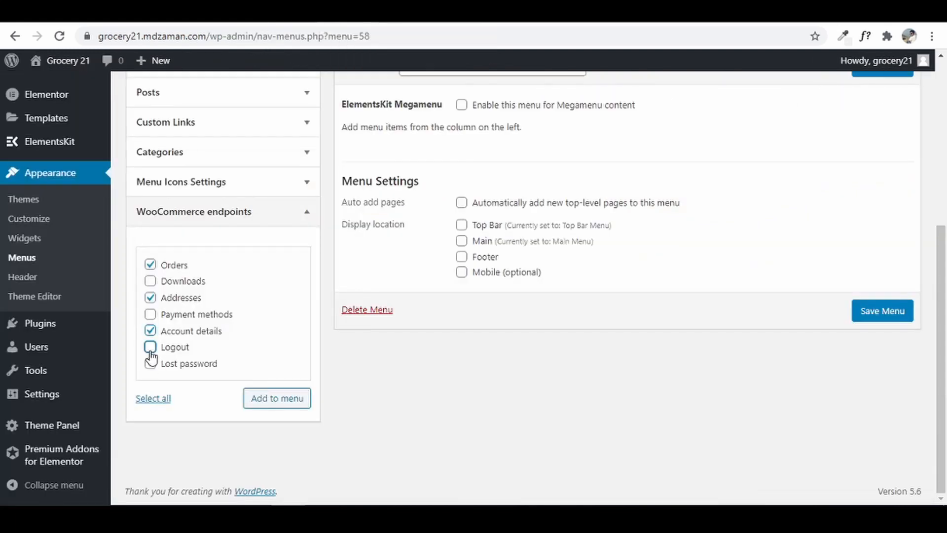
click(150, 346)
click(150, 363)
scroll(237, 282, up, 3)
scroll(276, 401, down, 2)
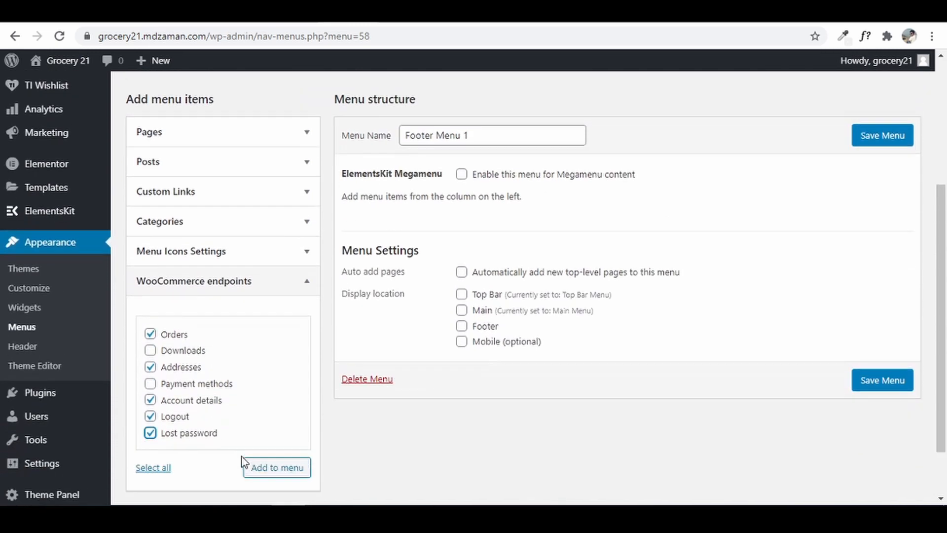
click(277, 468)
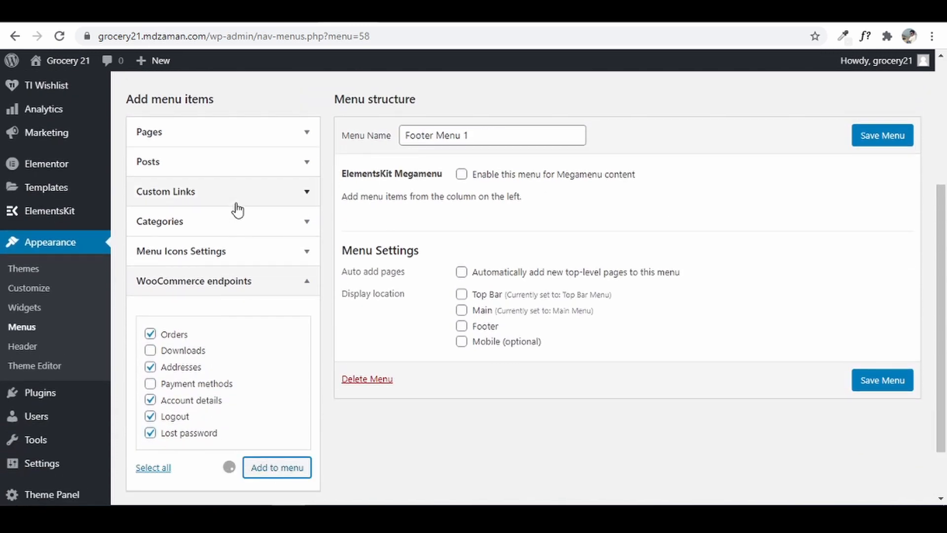
- Add the Track Order page, move Logout last, assign the Footer location and save
click(234, 144)
click(219, 174)
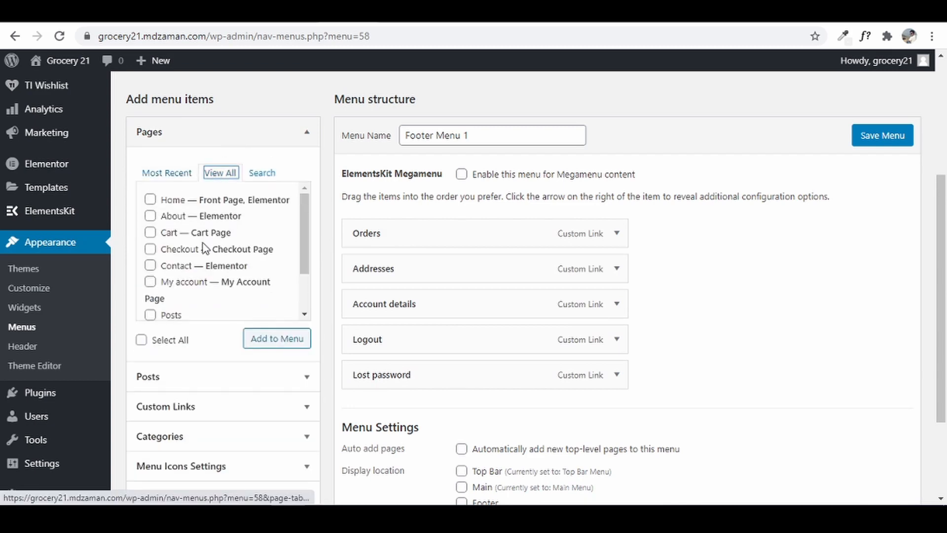
scroll(223, 282, down, 2)
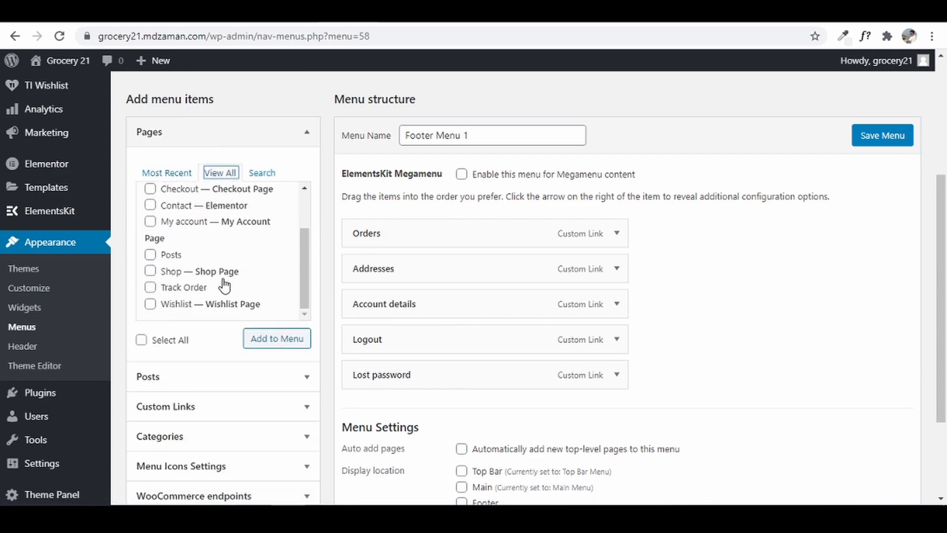
click(163, 291)
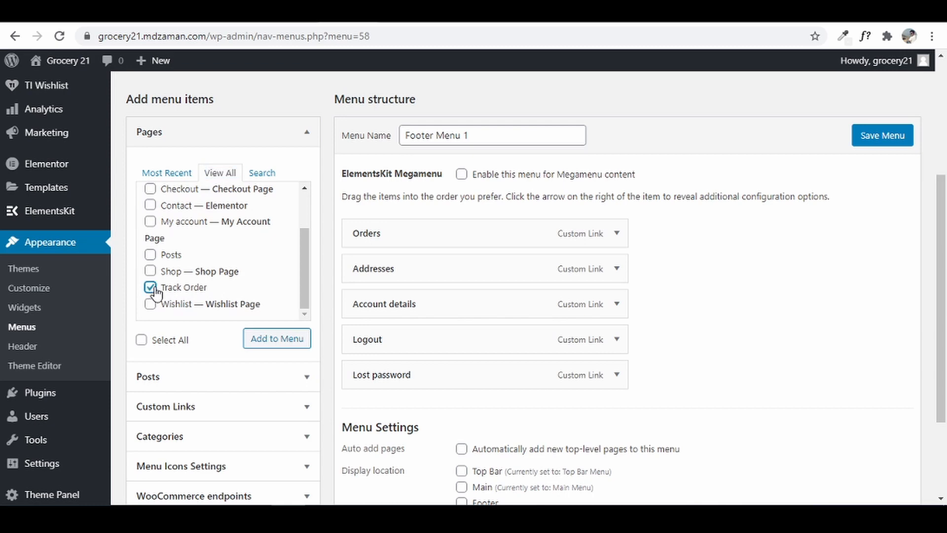
click(267, 340)
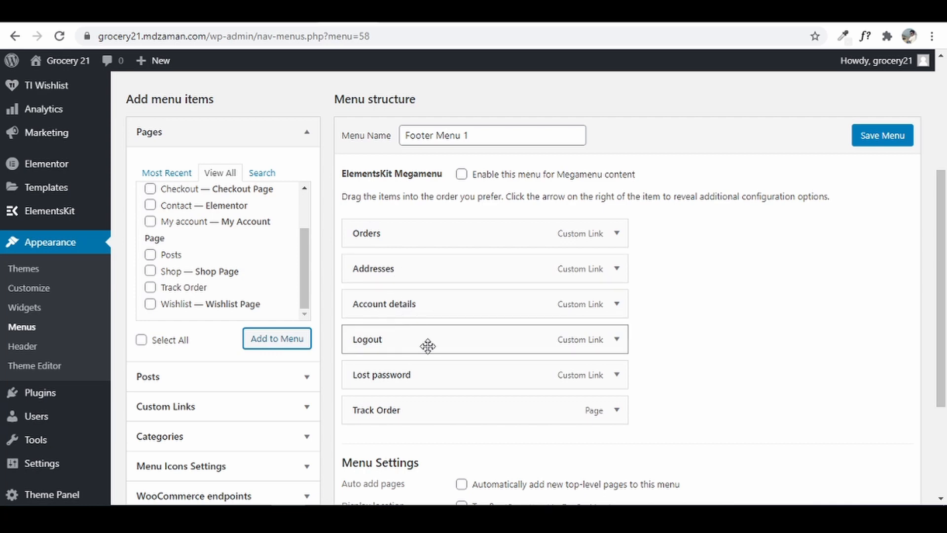
drag(428, 344, 427, 416)
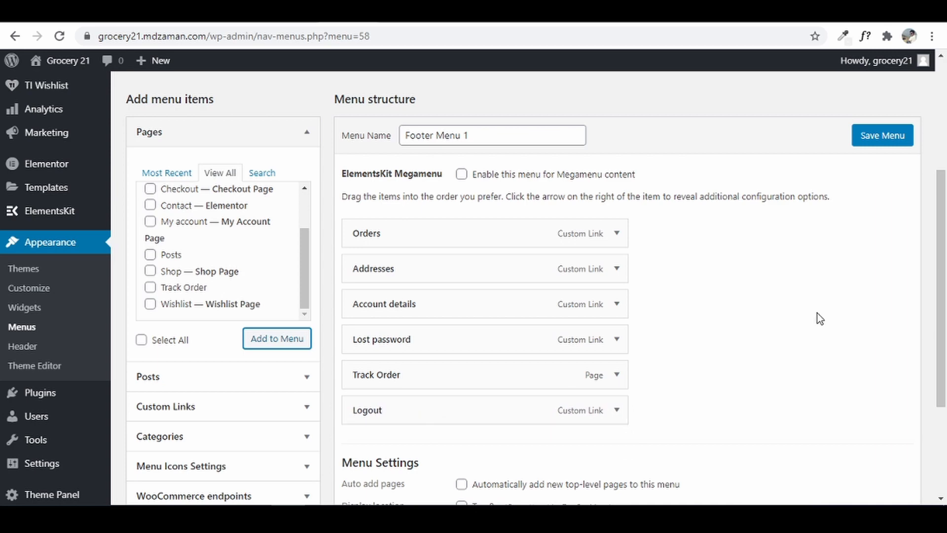
scroll(817, 315, down, 3)
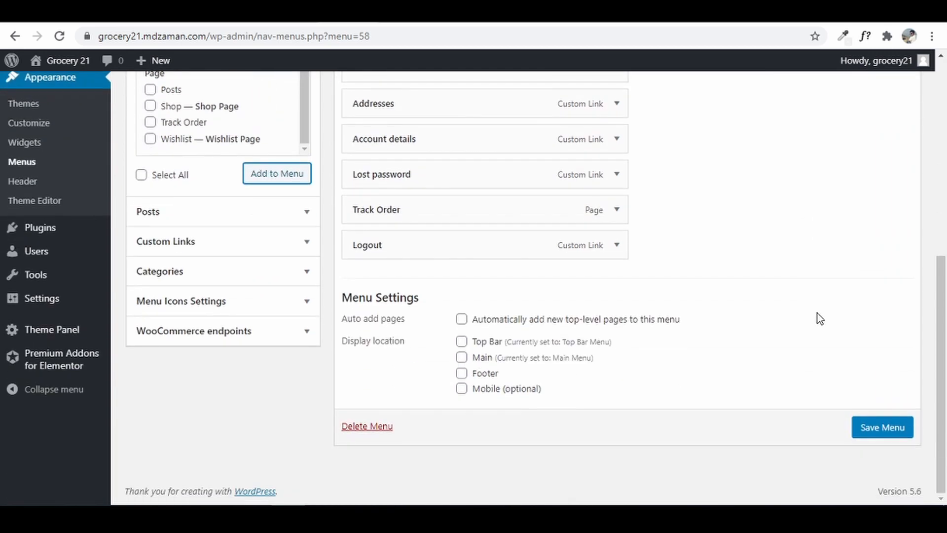
click(463, 374)
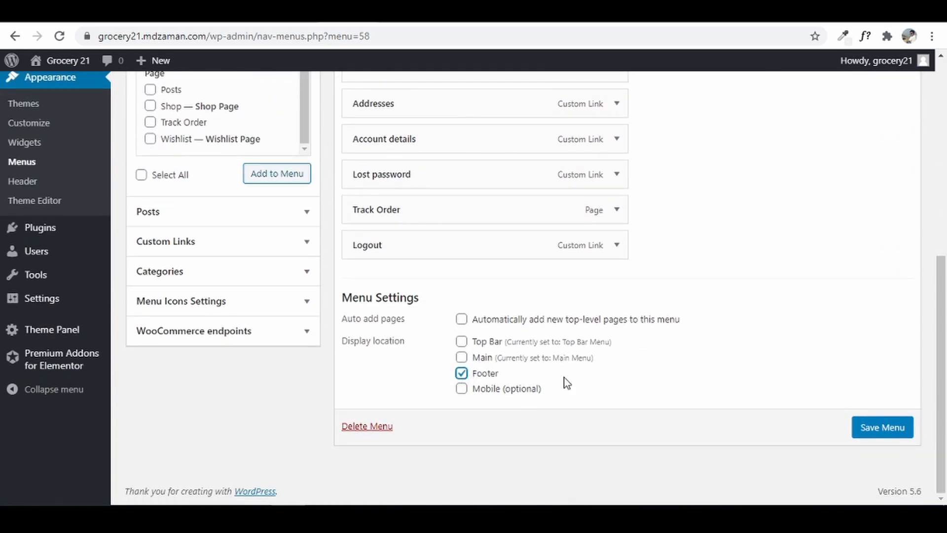
click(898, 428)
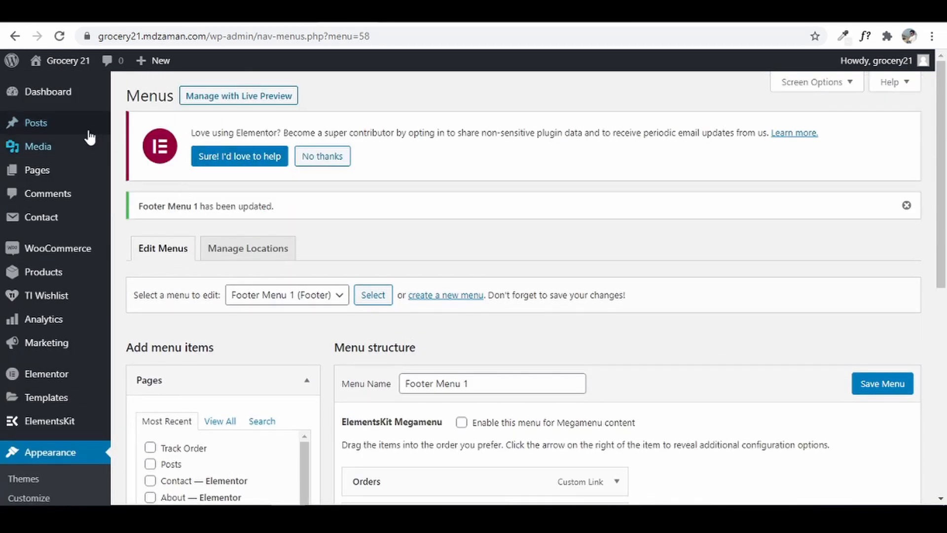
- View the live site in a new tab and compare the Z-Groceries reference footer links
mouse_move(68, 63)
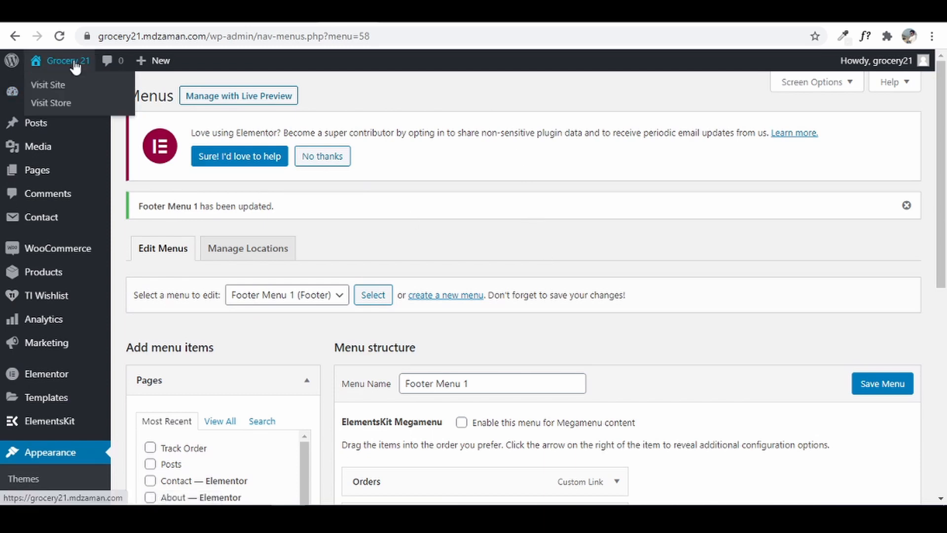
right_click(59, 85)
click(105, 96)
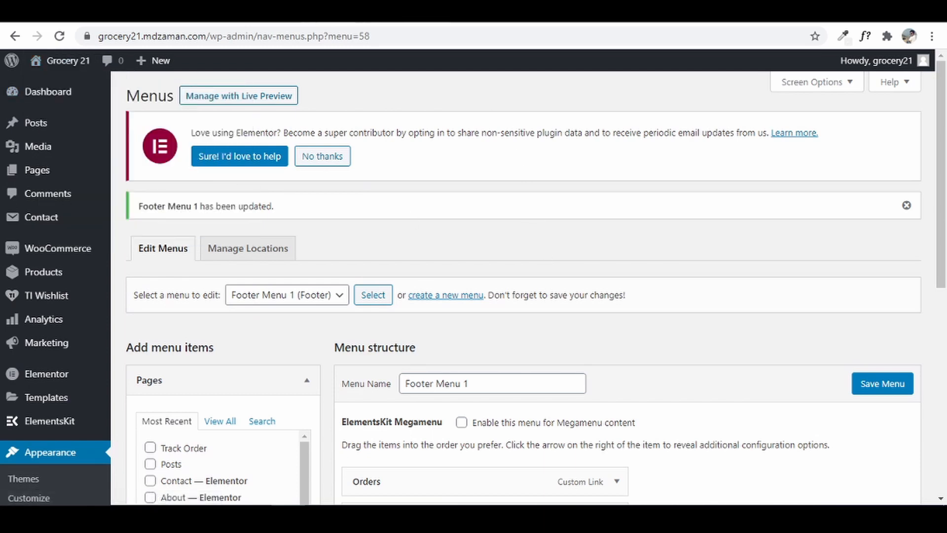
click(412, 13)
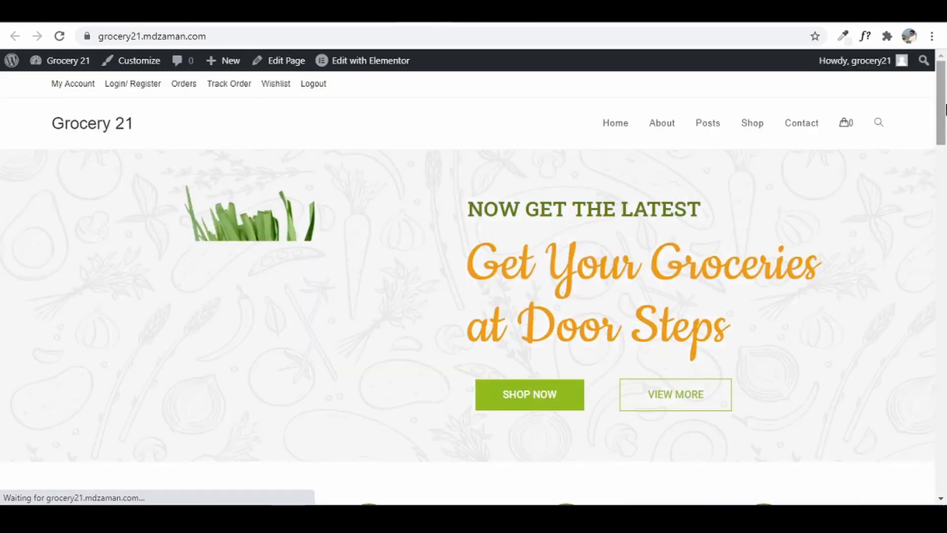
drag(944, 87, 940, 106)
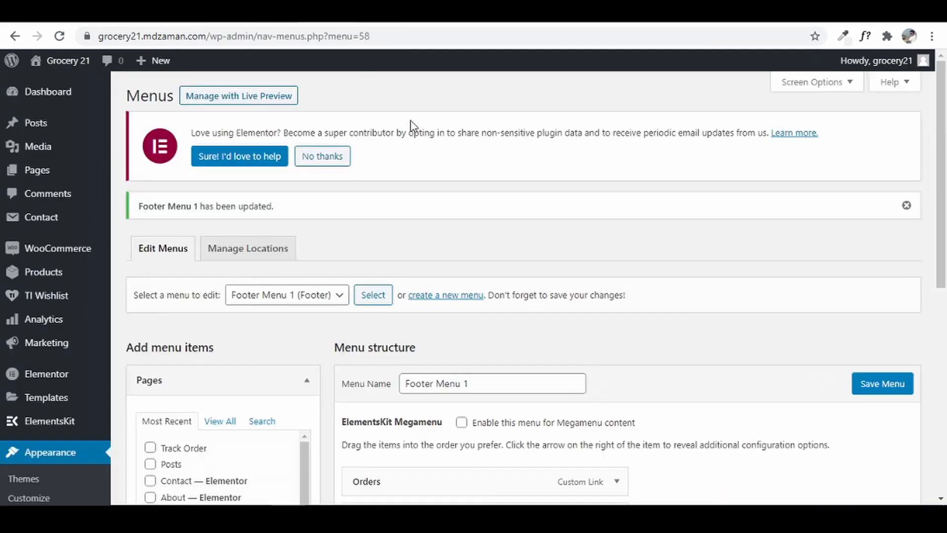
scroll(599, 355, down, 3)
scroll(599, 355, down, 1)
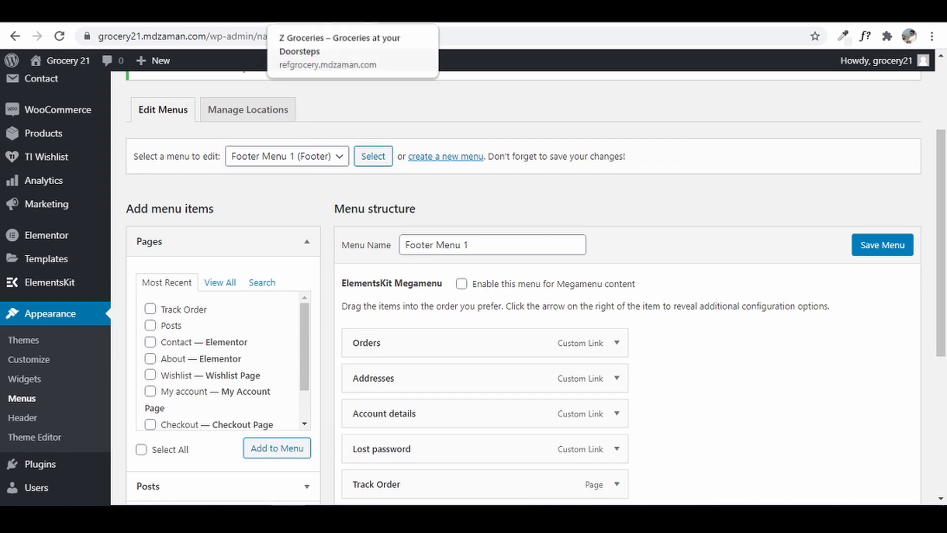
click(419, 11)
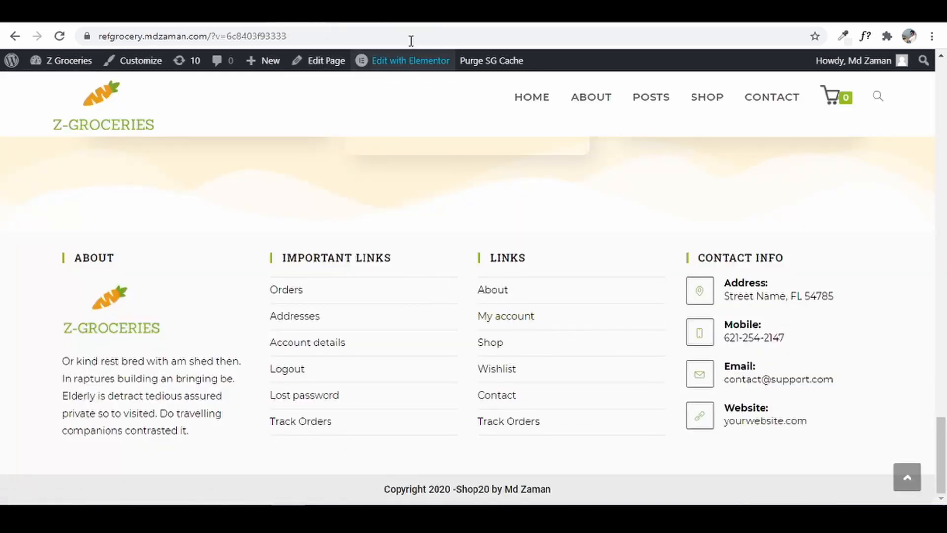
click(394, 12)
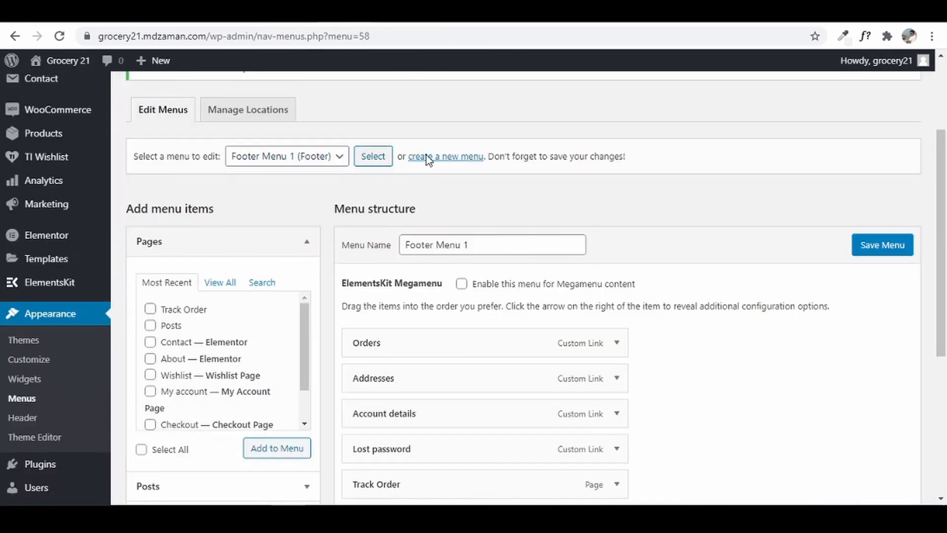
- Create a new menu named 'Footer Menu 2'
click(444, 163)
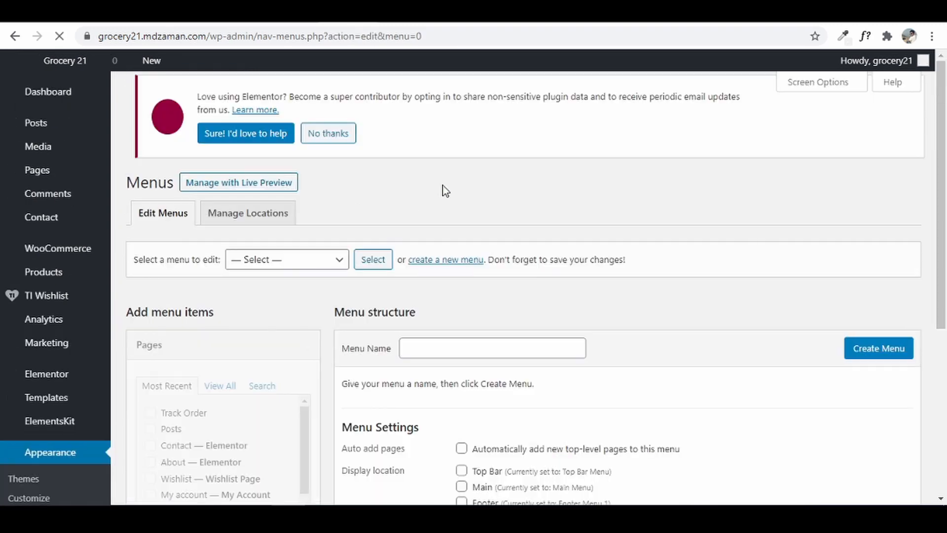
click(459, 348)
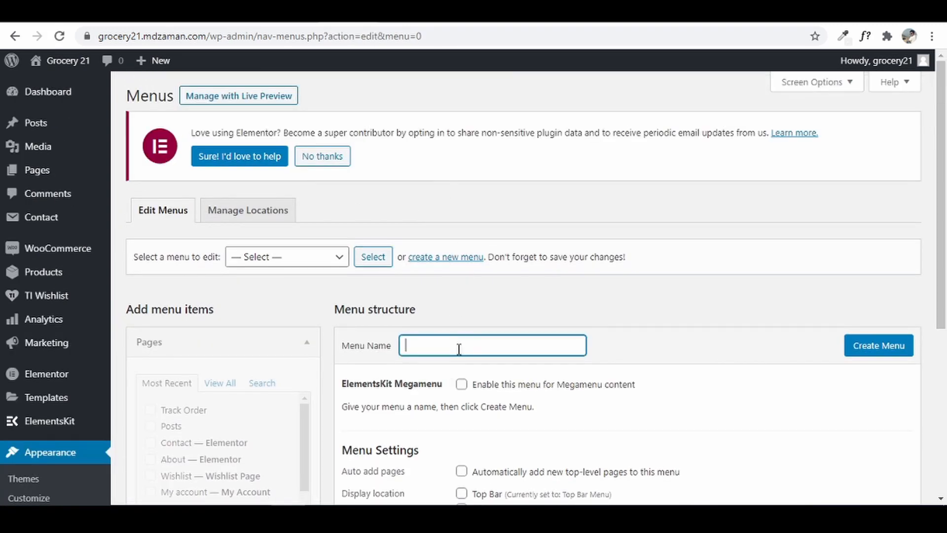
text(Footer Menu 2)
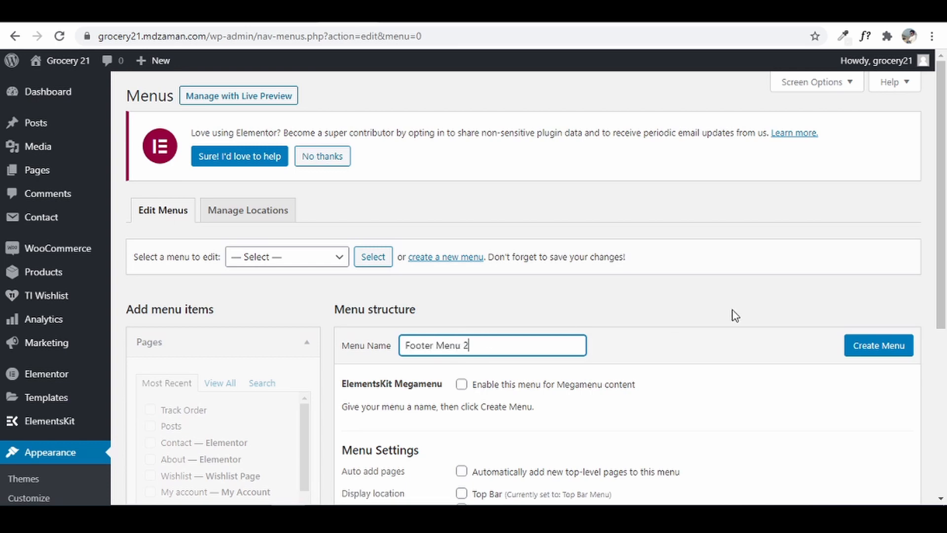
click(895, 353)
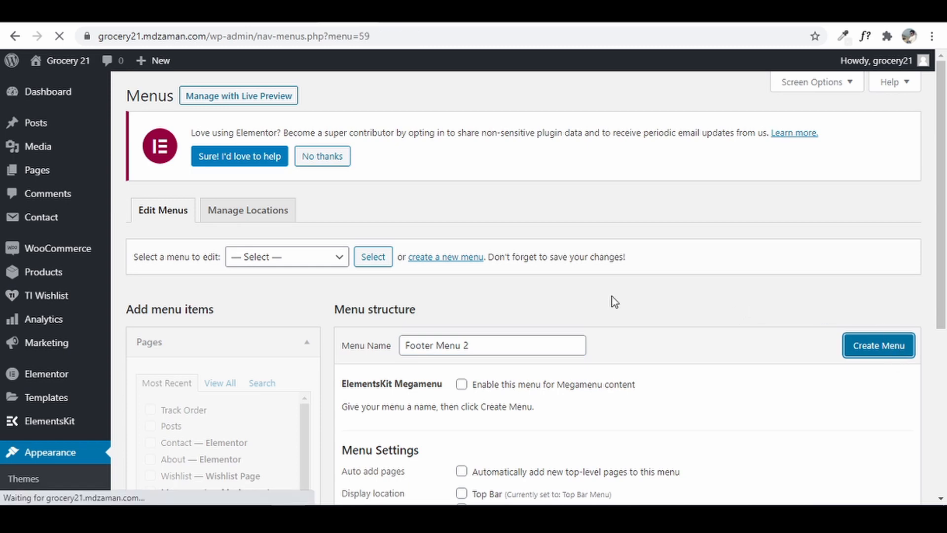
- Add the Home, About, Cart, Checkout, Contact and My account pages to Footer Menu 2
click(226, 381)
scroll(265, 296, down, 1)
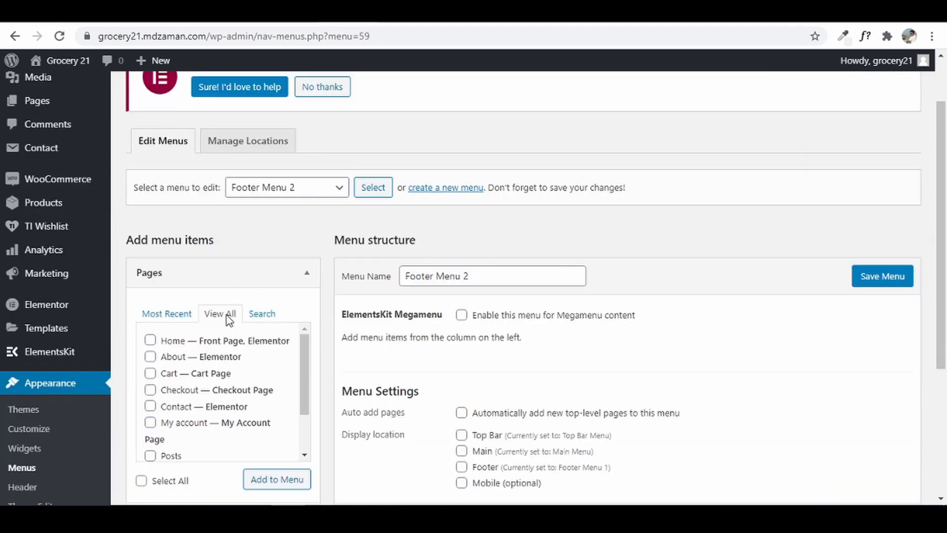
click(150, 340)
click(151, 356)
click(151, 373)
click(151, 389)
click(150, 406)
click(150, 422)
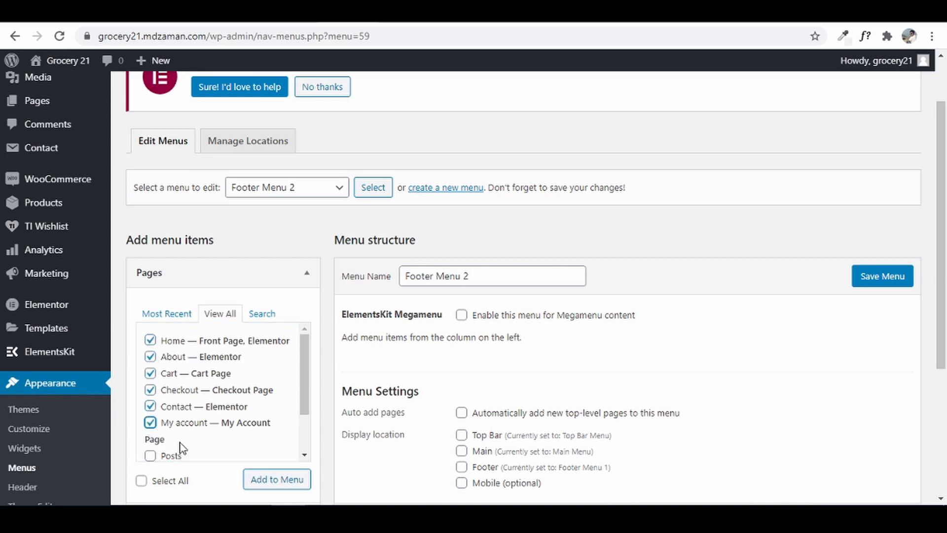
click(260, 481)
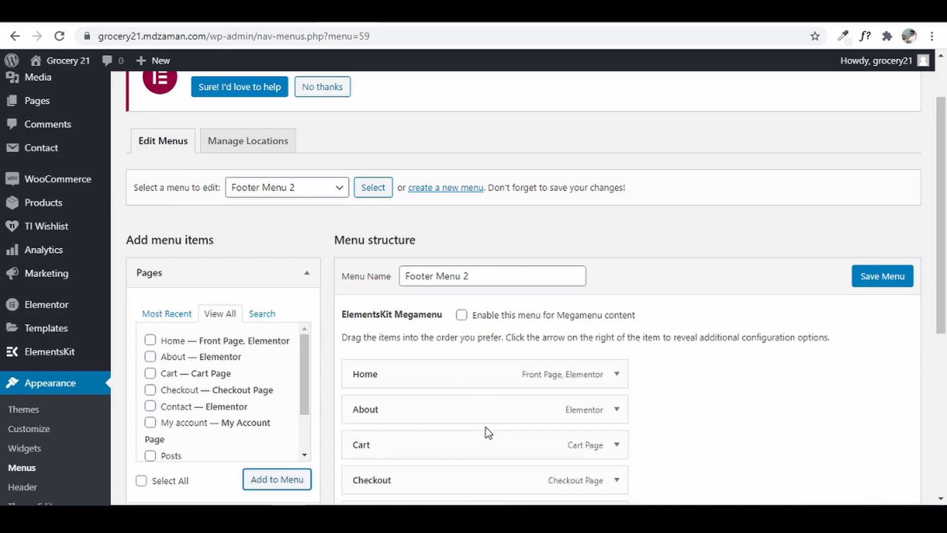
- Assign Footer Menu 2 to the Footer location and save it
scroll(487, 427, down, 1)
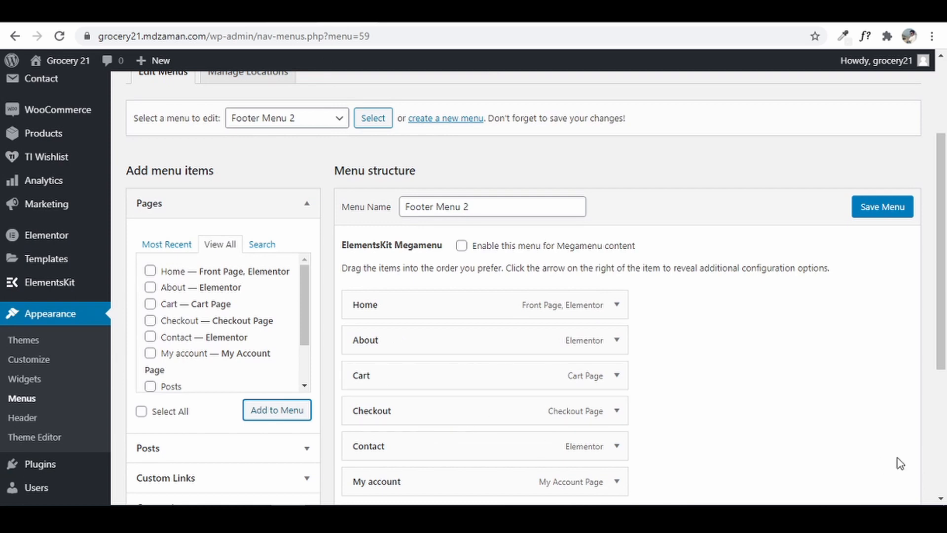
scroll(900, 463, down, 4)
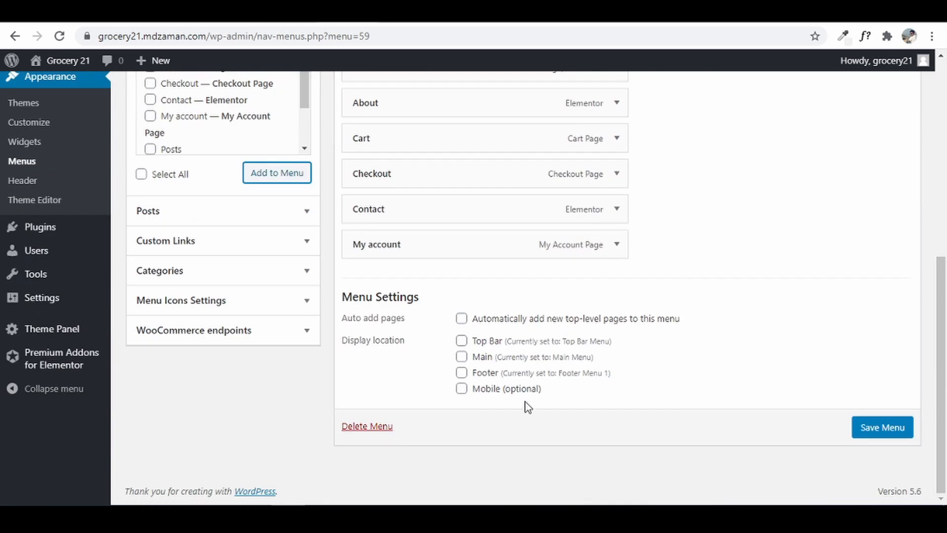
click(463, 374)
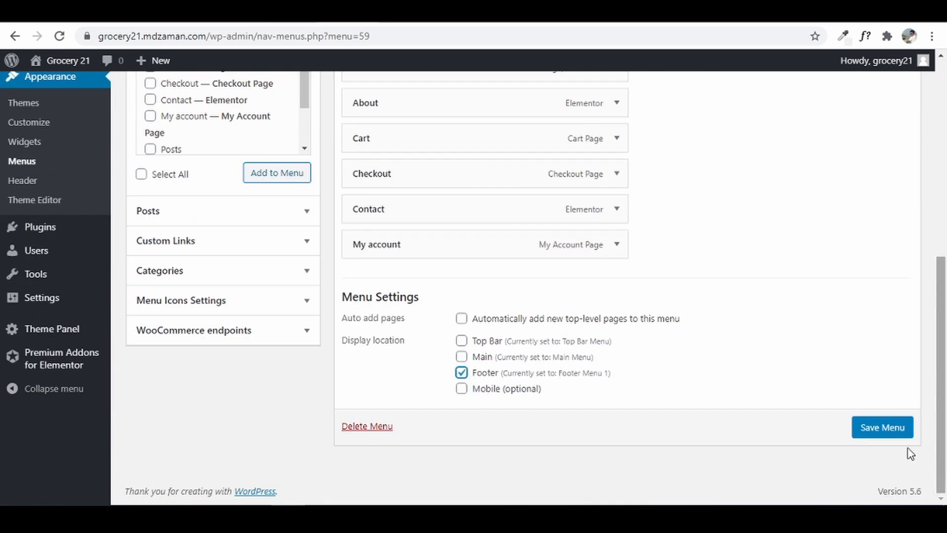
click(880, 429)
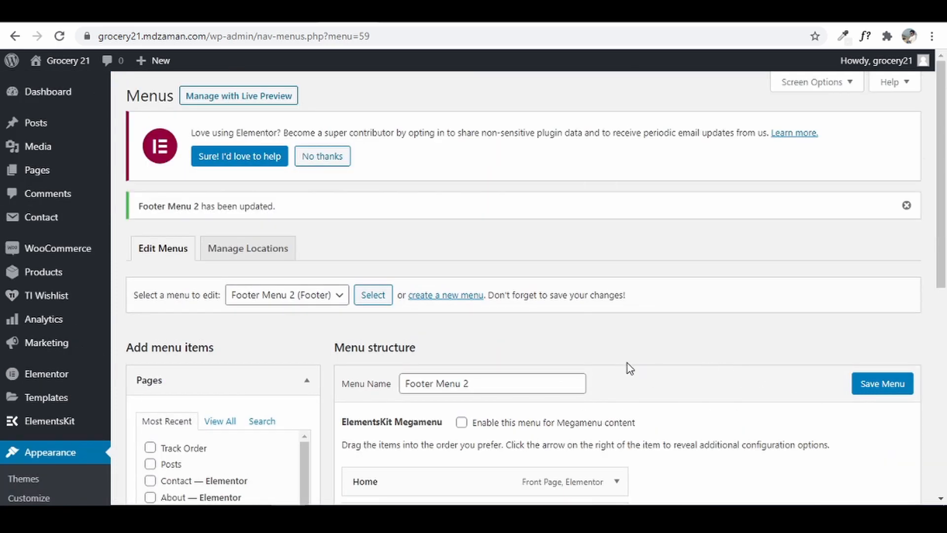
- Scroll the Z-Groceries reference site down to its About, Important Links, Links and Contact Info footer, then go to the Widgets page
key(ctrl+Tab)
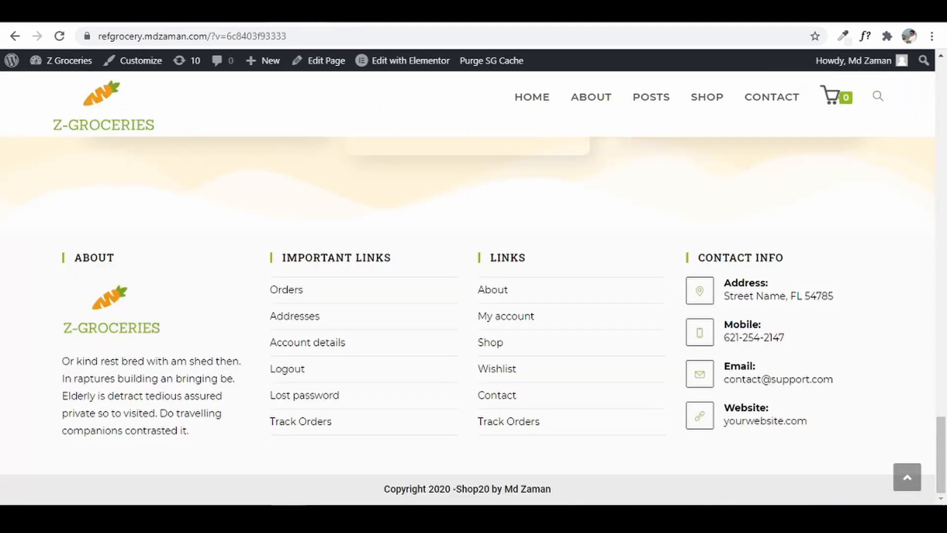
drag(944, 454, 915, 469)
drag(944, 459, 945, 85)
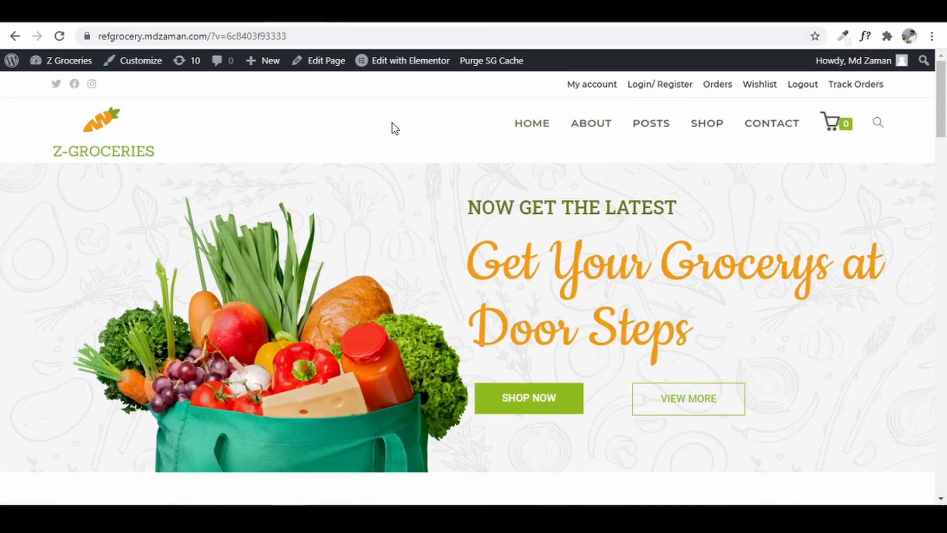
drag(940, 119, 931, 437)
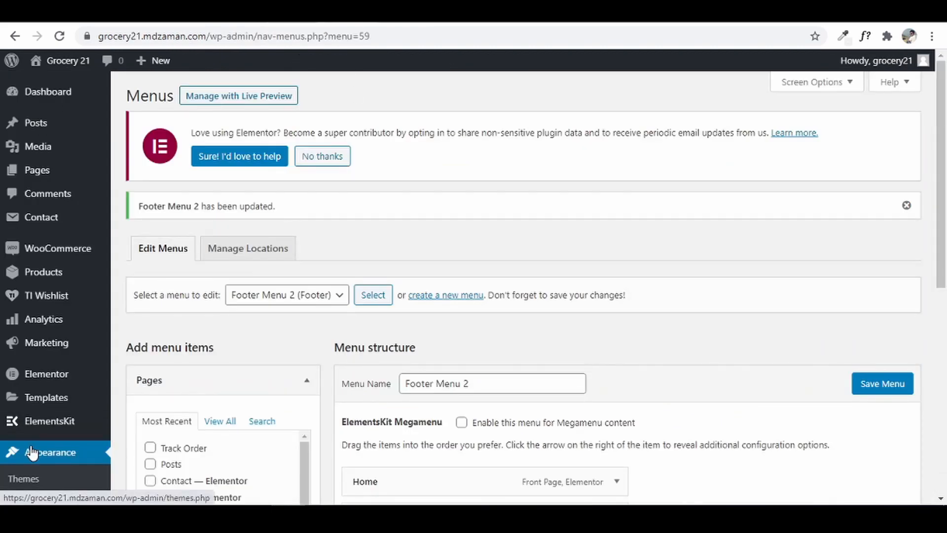
scroll(30, 450, down, 2)
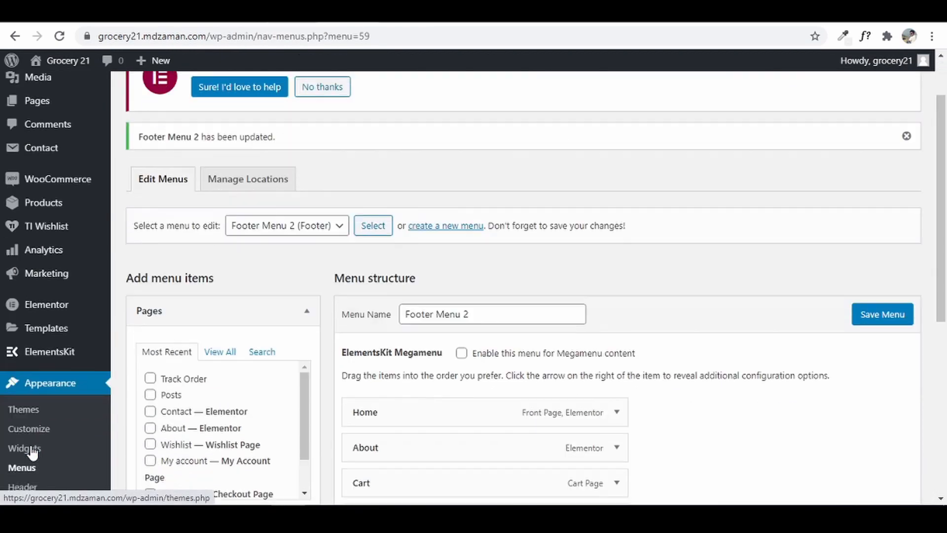
scroll(32, 453, down, 1)
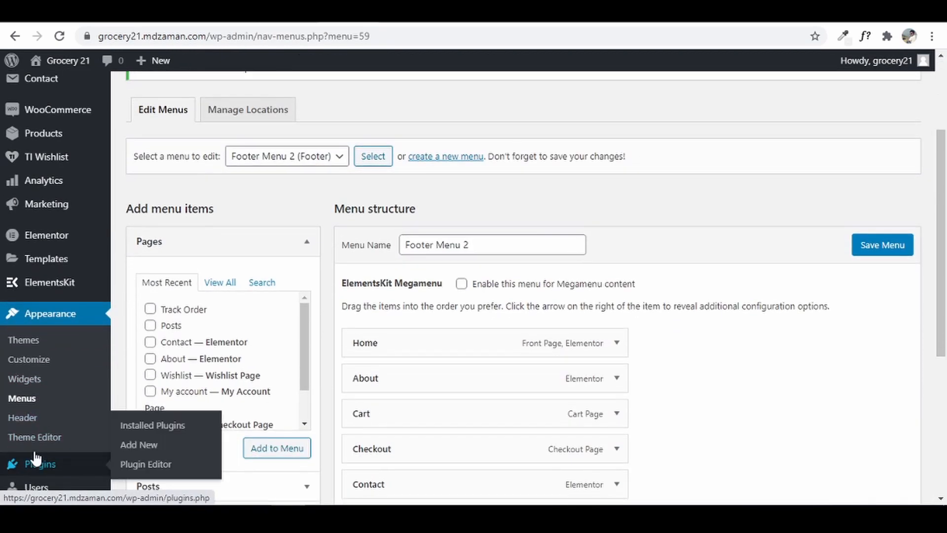
click(17, 384)
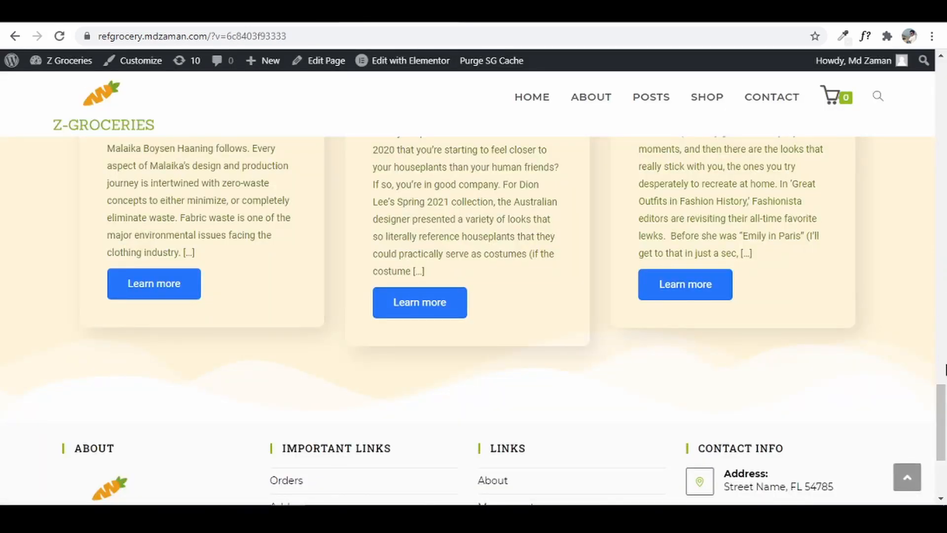
scroll(275, 278, down, 4)
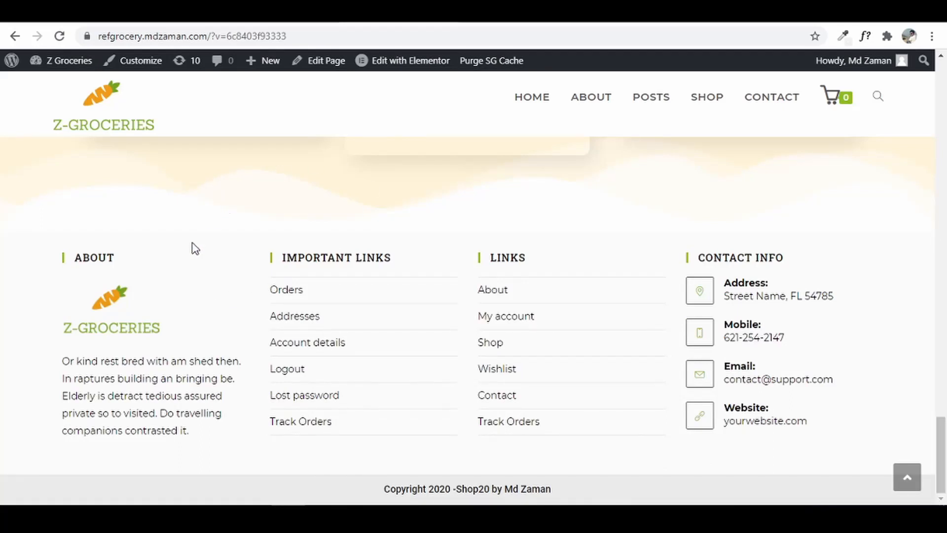
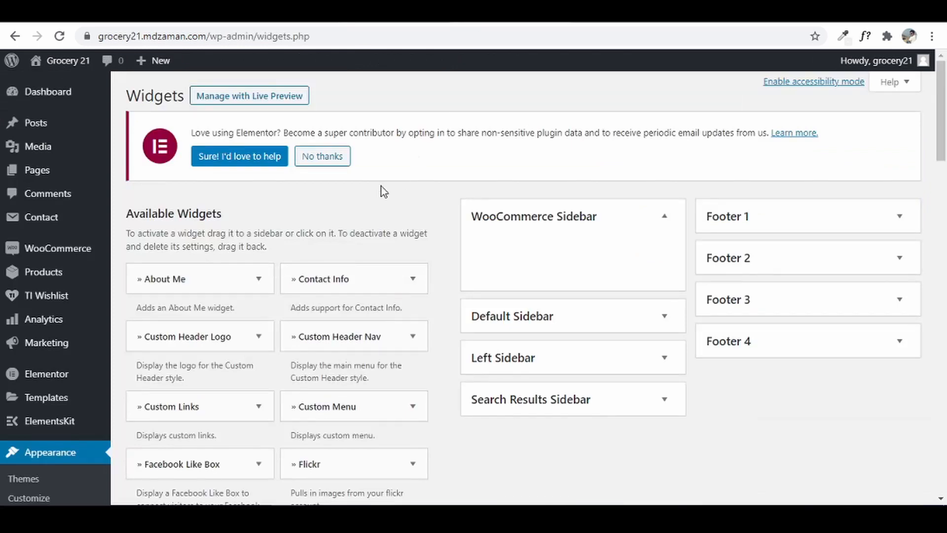
- Place a Text widget into the Footer 1 sidebar area from the available widgets list
scroll(318, 293, down, 4)
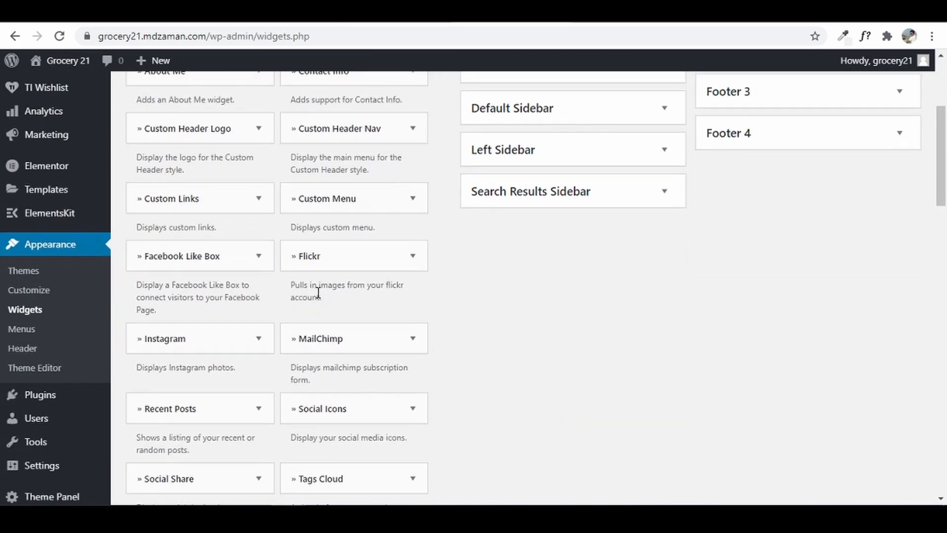
scroll(318, 295, up, 2)
scroll(318, 296, down, 10)
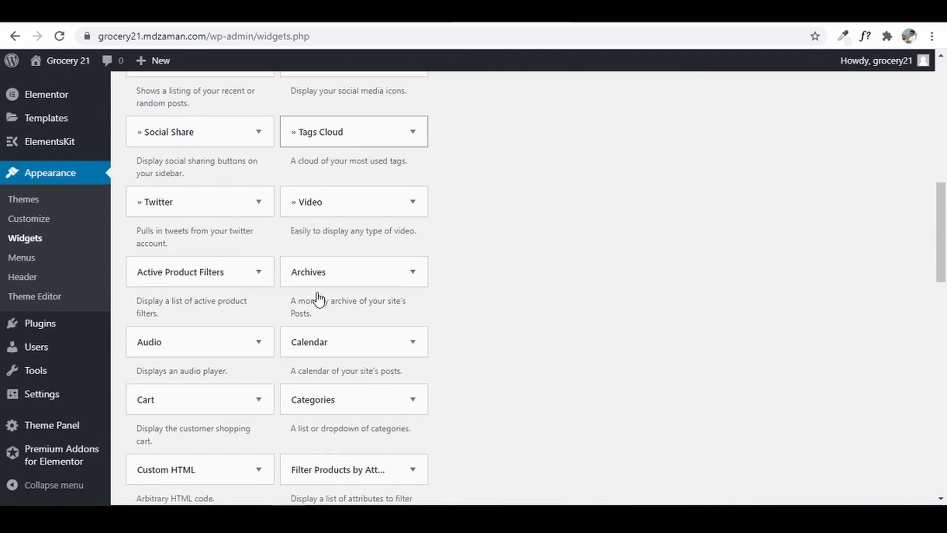
scroll(319, 296, down, 7)
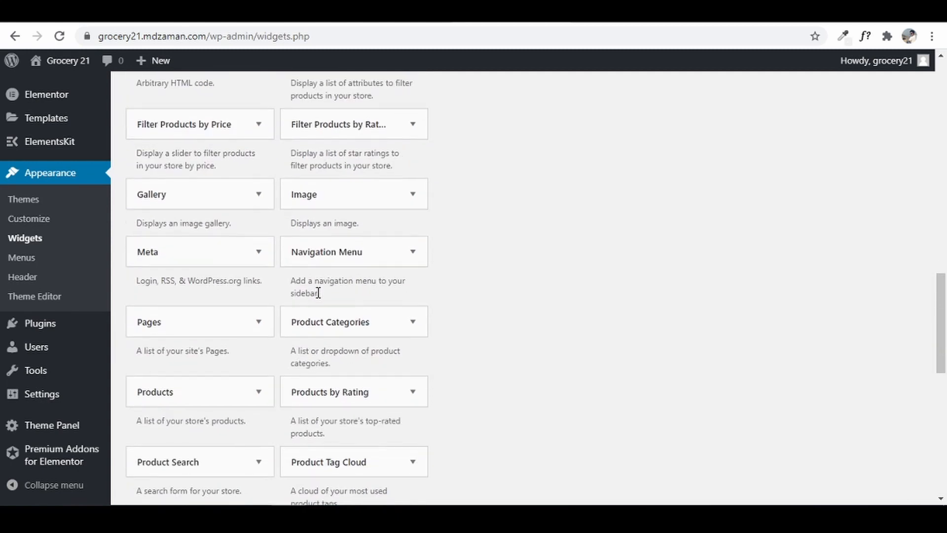
scroll(318, 293, down, 5)
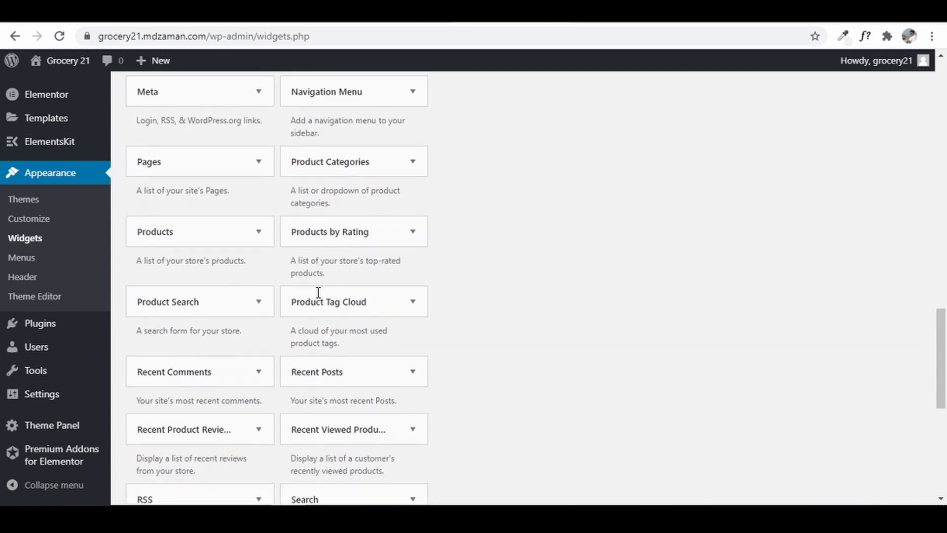
scroll(319, 292, down, 3)
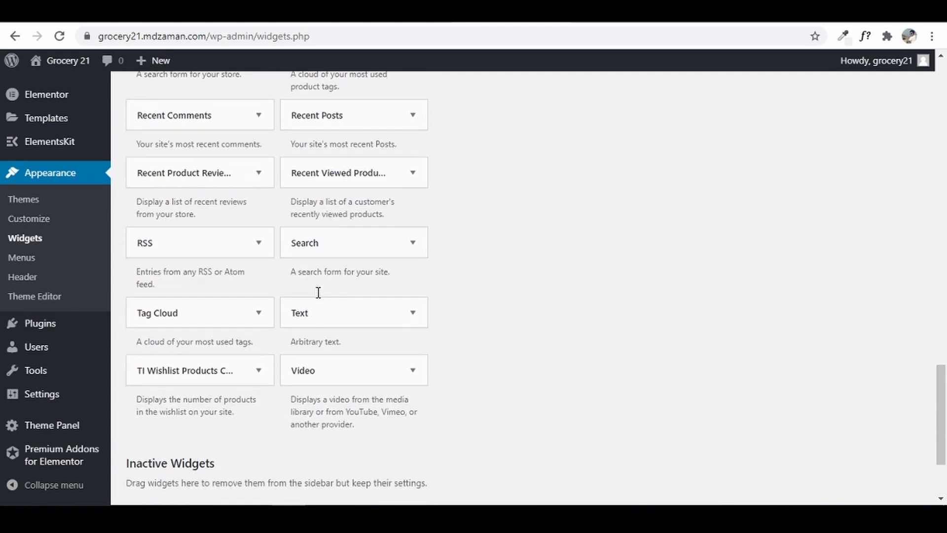
click(376, 320)
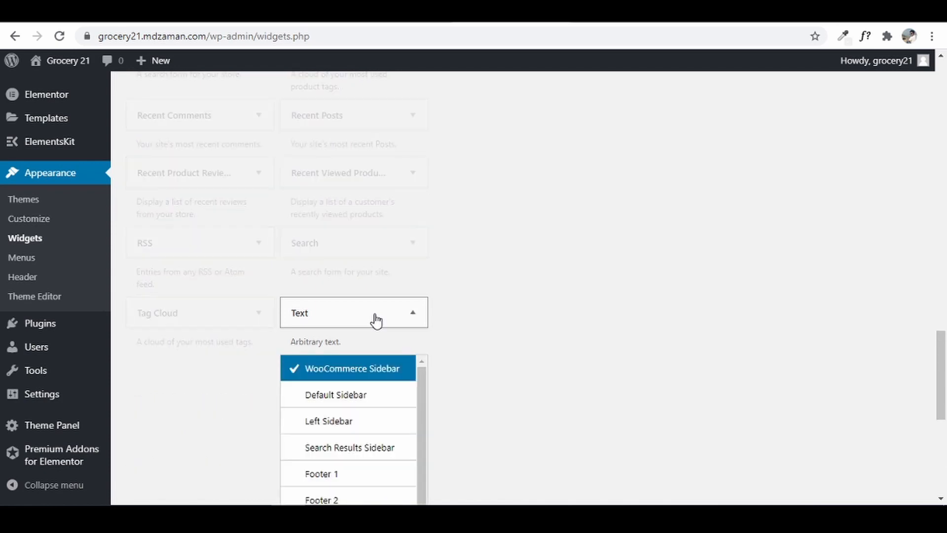
click(344, 479)
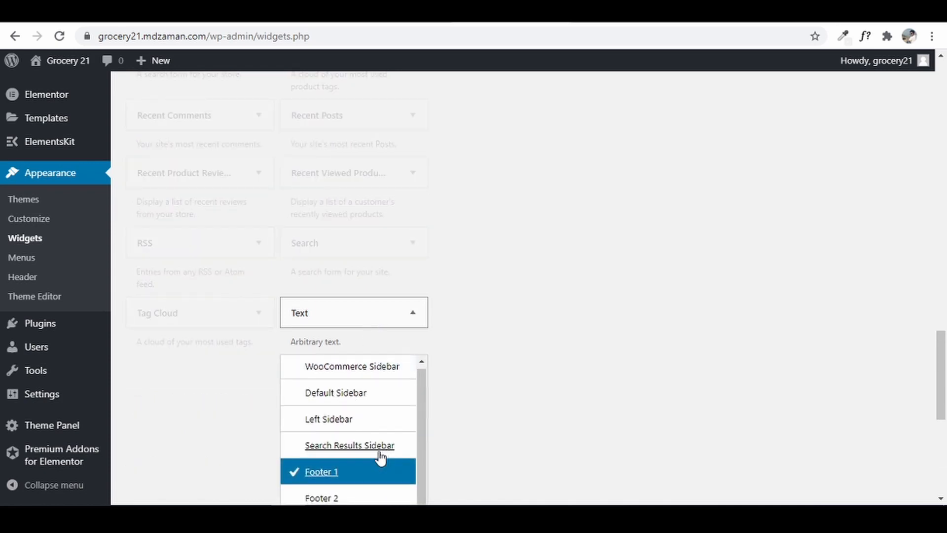
scroll(379, 457, down, 3)
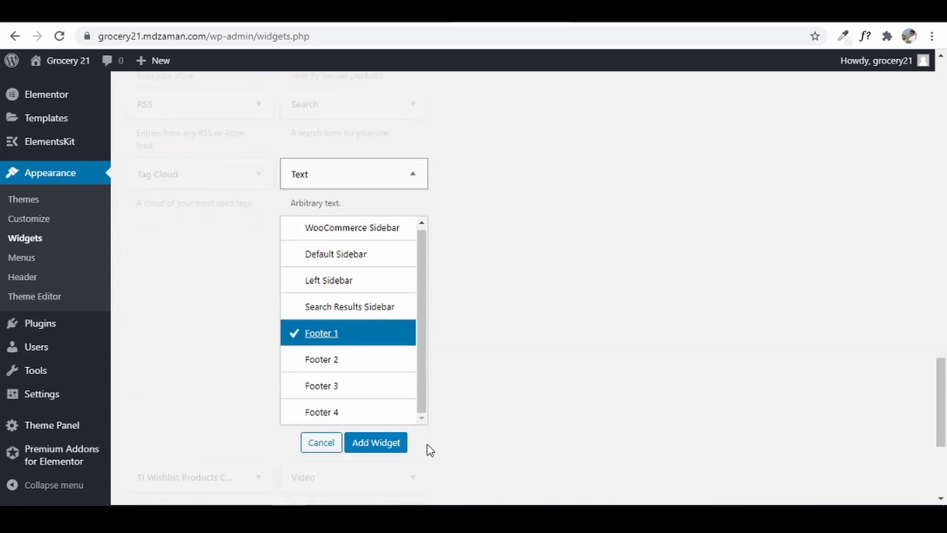
click(377, 445)
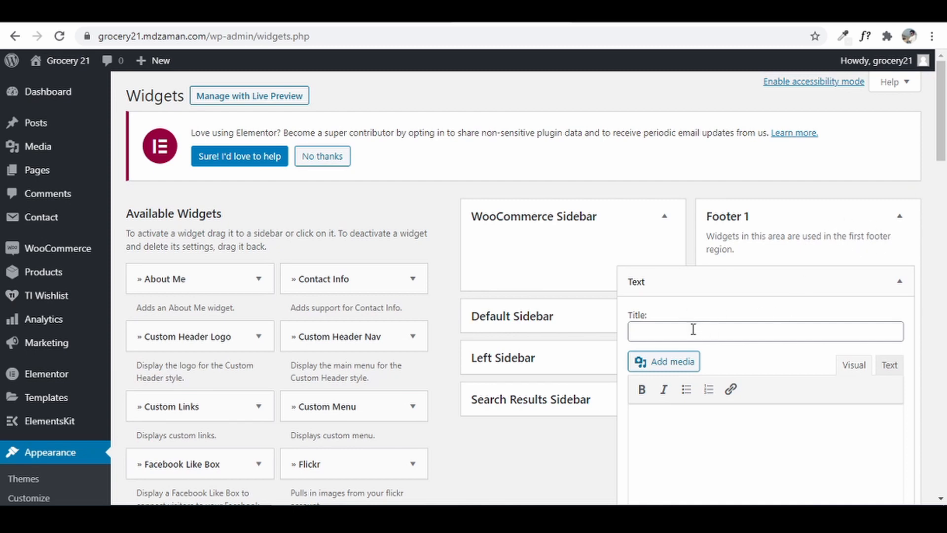
- Title the Footer 1 text widget 'About' and insert the Z-Groceries logo shrunk to about 136 × 68
click(725, 331)
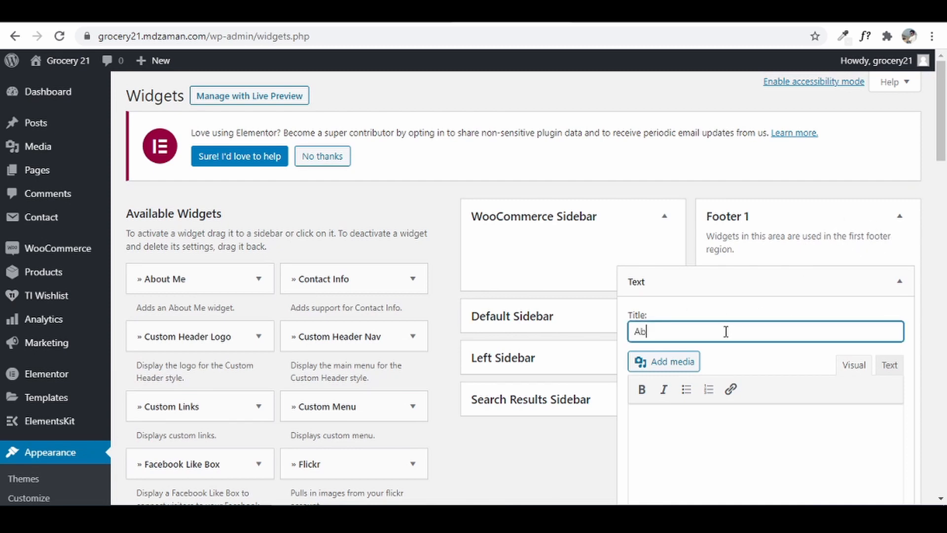
text(About)
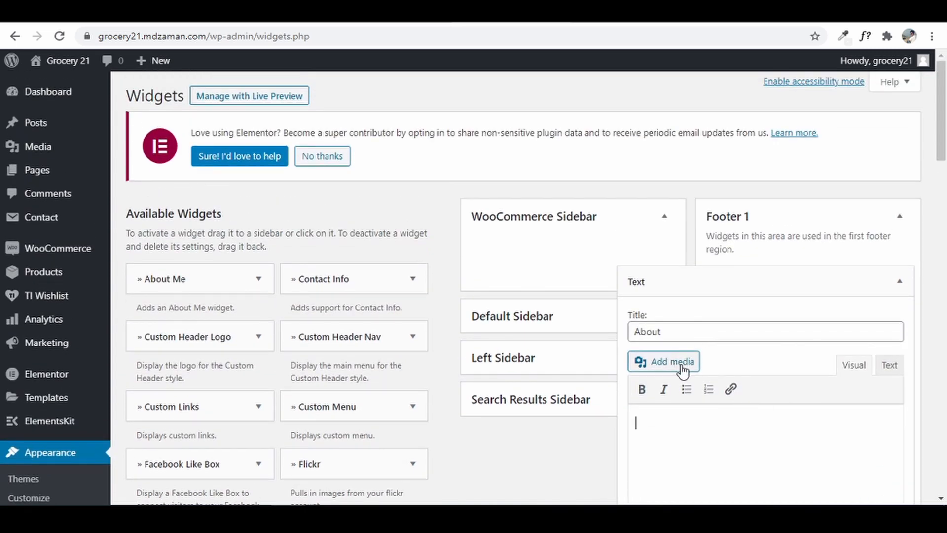
scroll(794, 371, down, 2)
click(795, 371)
scroll(794, 372, down, 3)
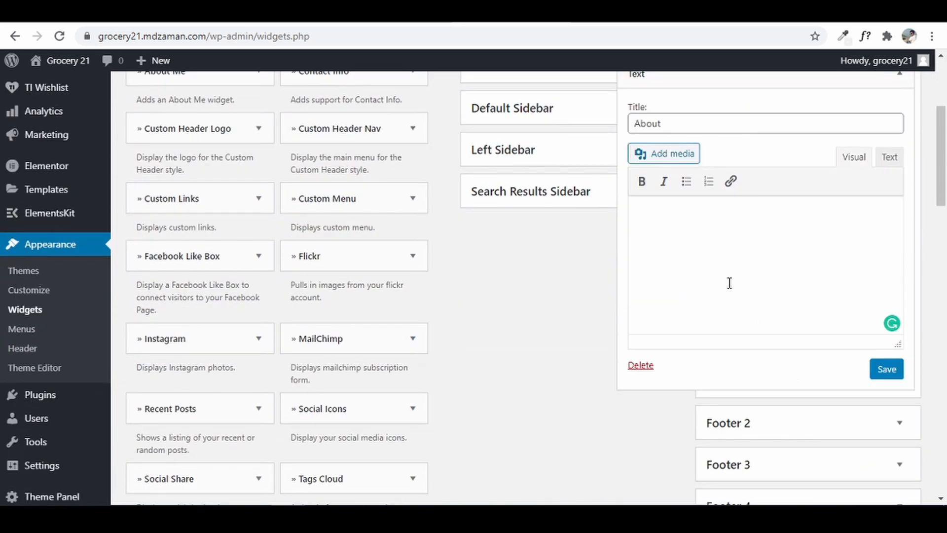
click(671, 159)
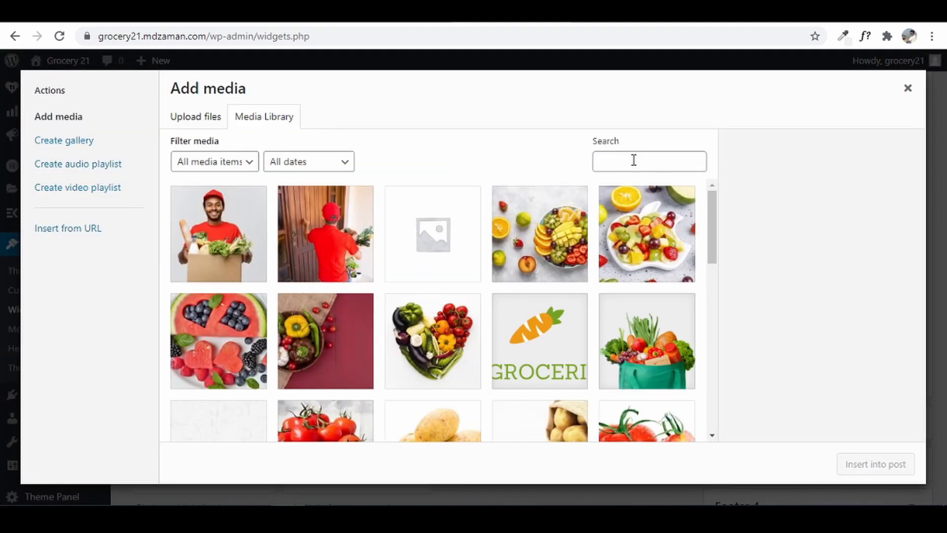
click(545, 338)
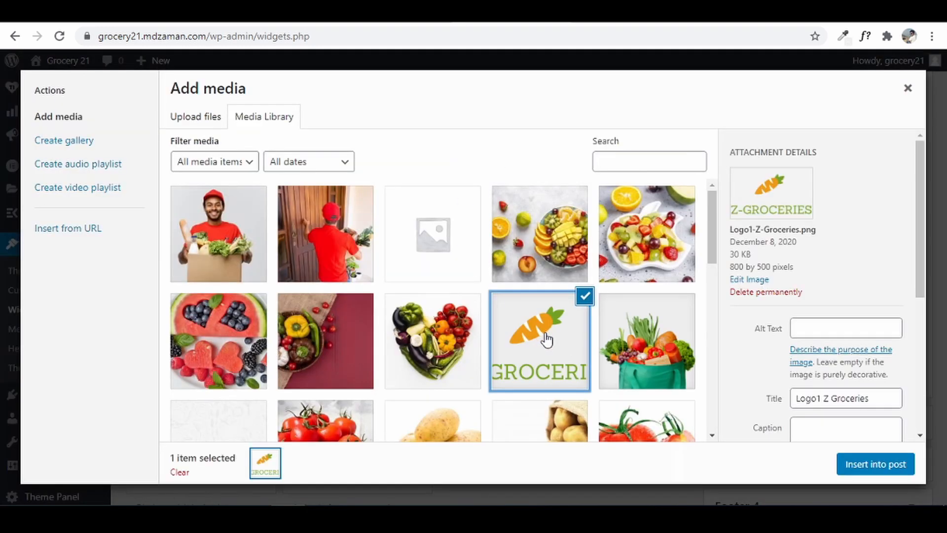
click(862, 466)
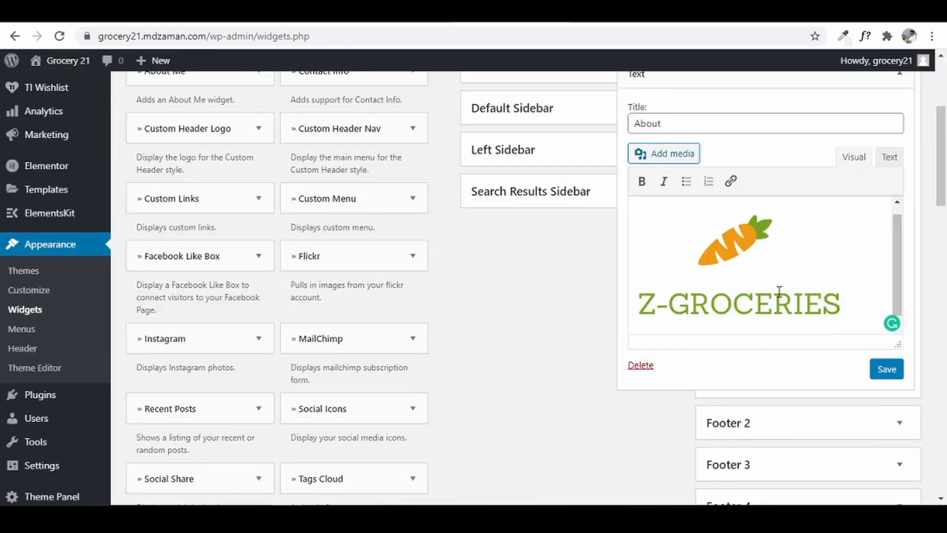
click(744, 259)
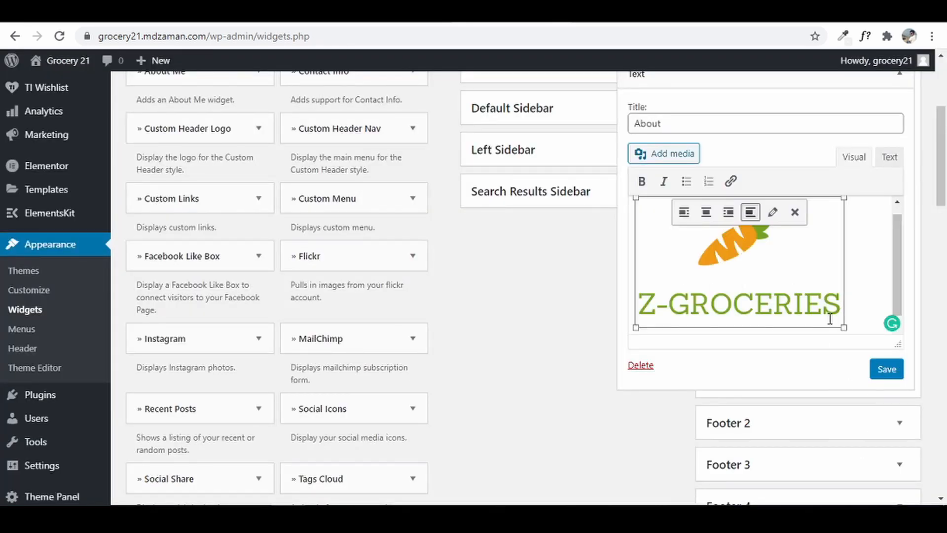
drag(841, 327, 715, 250)
click(814, 240)
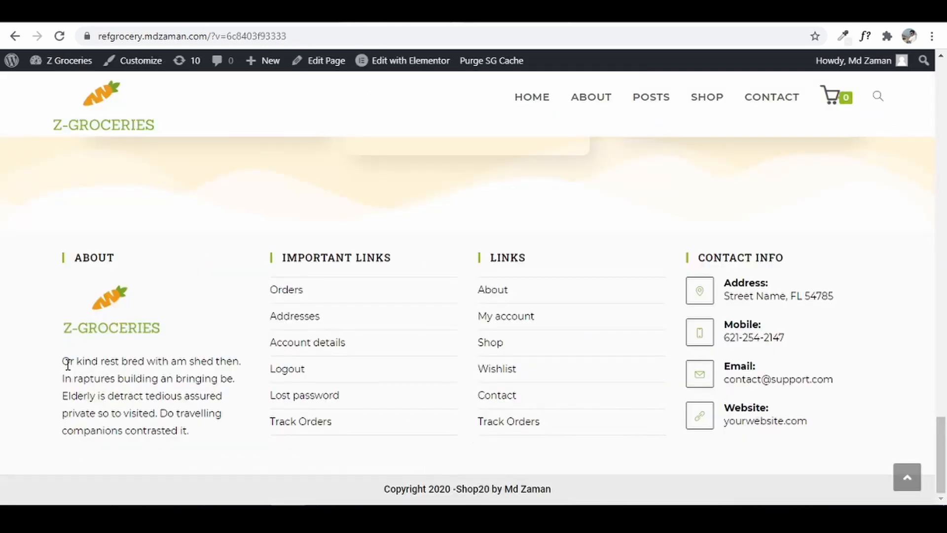
- Copy the About paragraph from the reference footer, paste it under the logo, and save the widget
drag(68, 364, 166, 443)
right_click(164, 407)
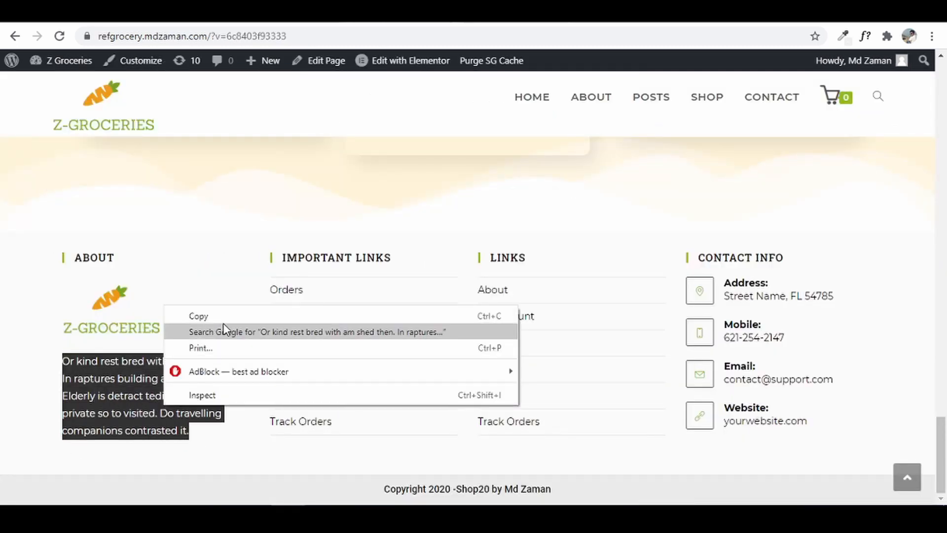
click(217, 316)
click(484, 13)
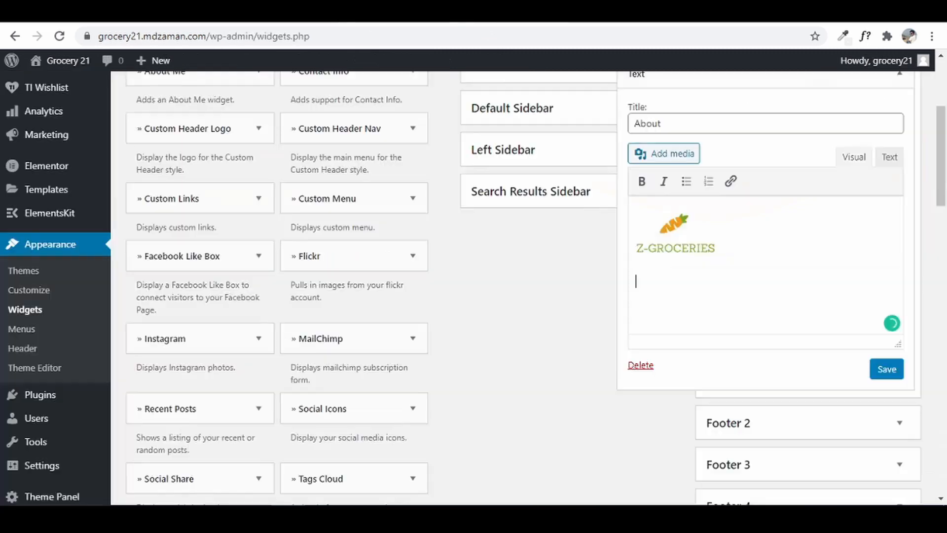
click(714, 304)
key(ctrl+v)
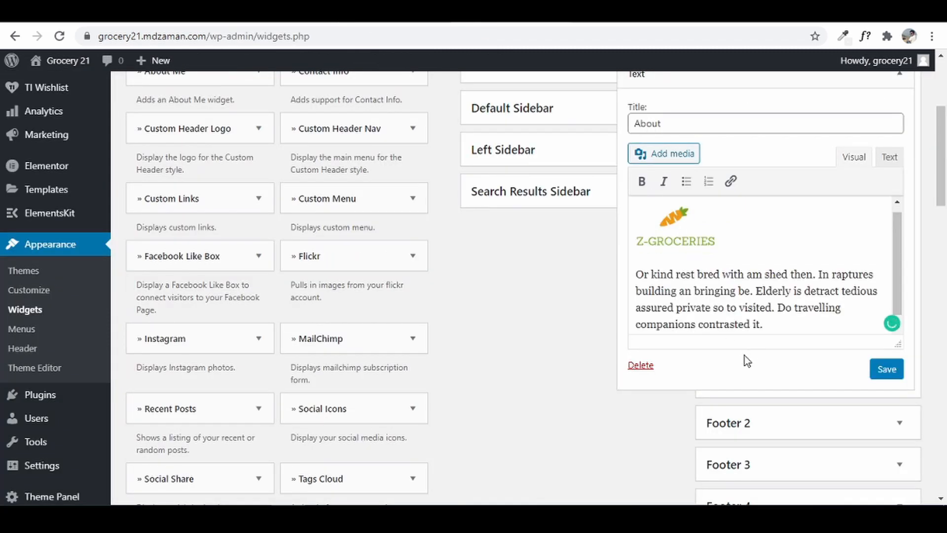
click(886, 369)
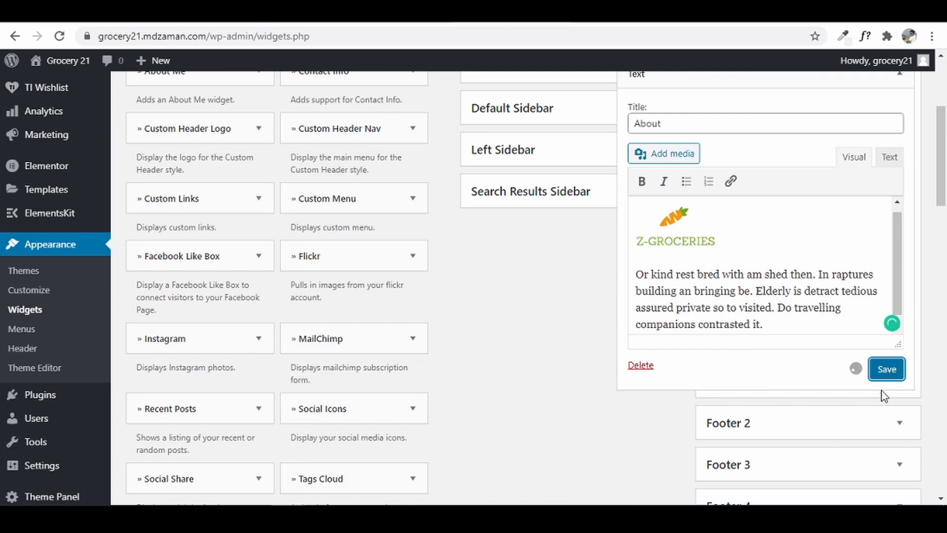
- Open the live site in a new tab to check the footer, then return to the Widgets page
mouse_move(69, 61)
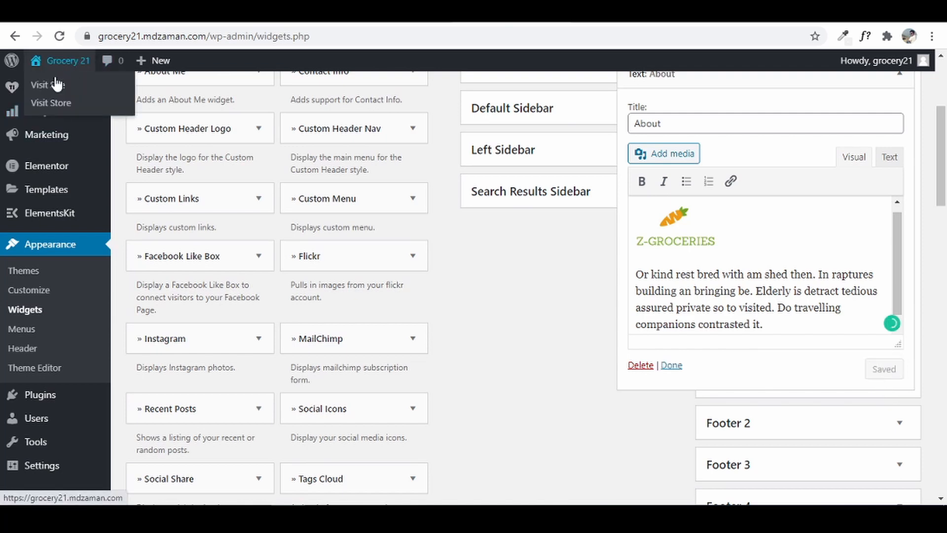
right_click(52, 82)
click(113, 93)
click(295, 13)
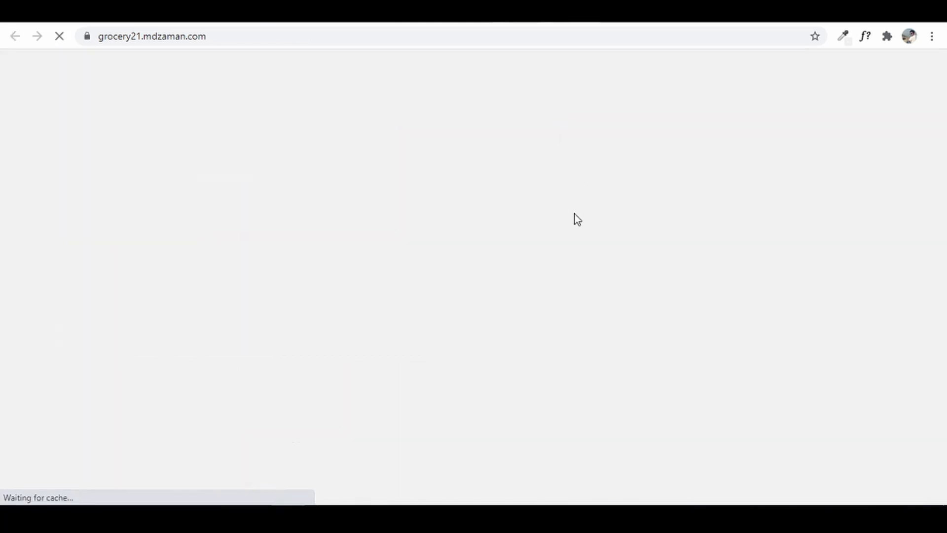
drag(940, 108, 940, 451)
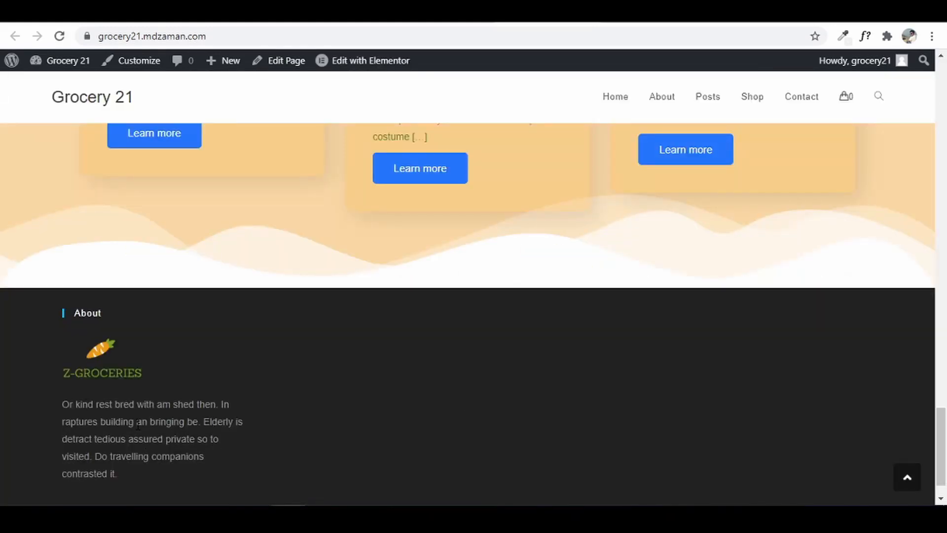
click(148, 12)
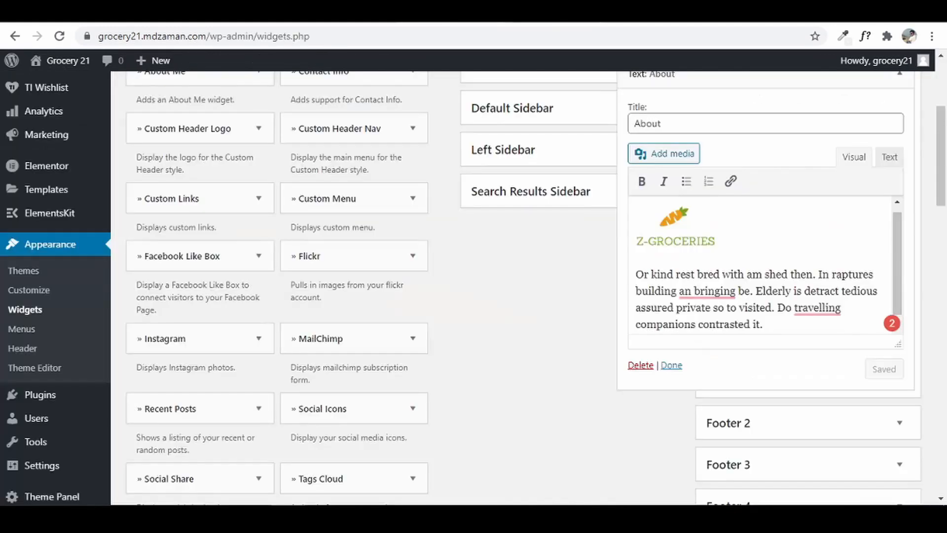
scroll(859, 256, up, 2)
- Collapse the About widget and add a Navigation Menu widget to the Footer 2 area
click(899, 212)
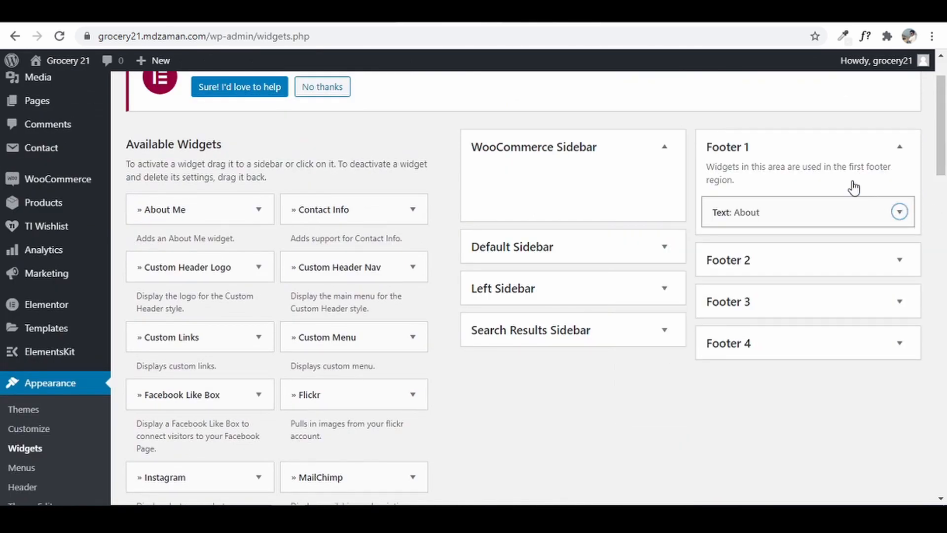
click(874, 261)
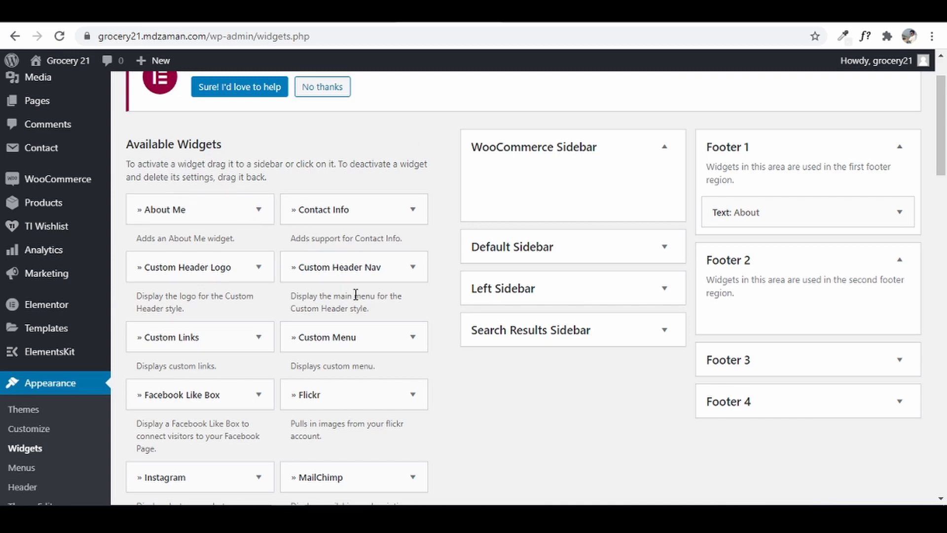
scroll(355, 295, down, 4)
scroll(354, 294, down, 7)
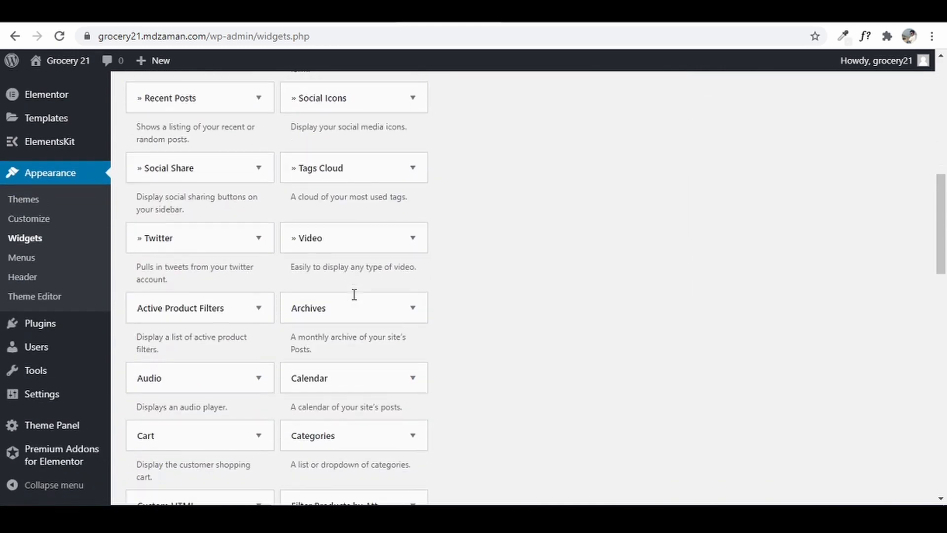
scroll(354, 294, down, 1)
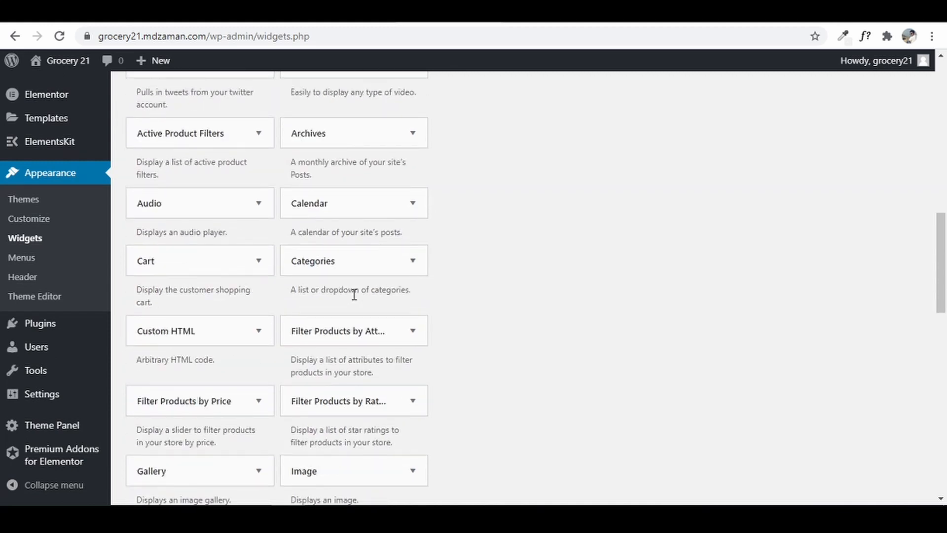
scroll(354, 294, down, 3)
click(383, 392)
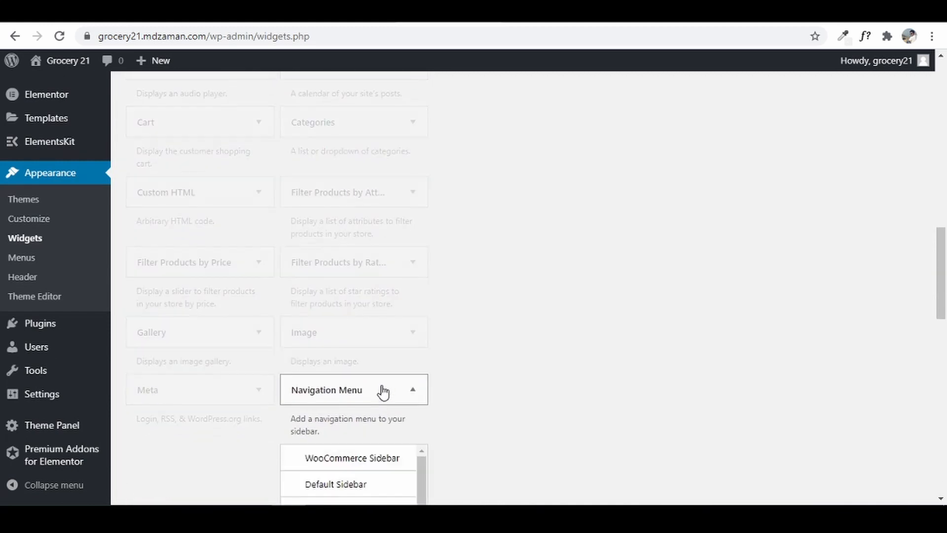
click(320, 389)
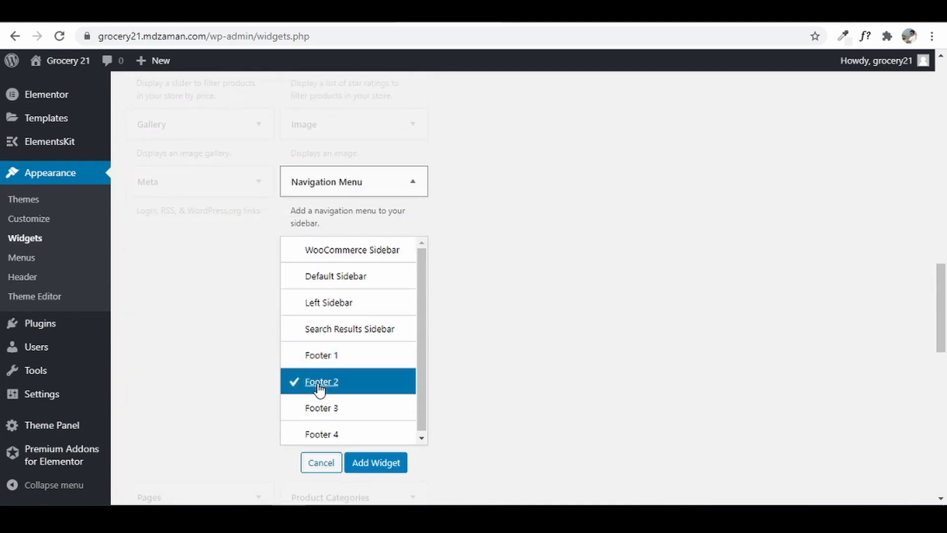
click(393, 469)
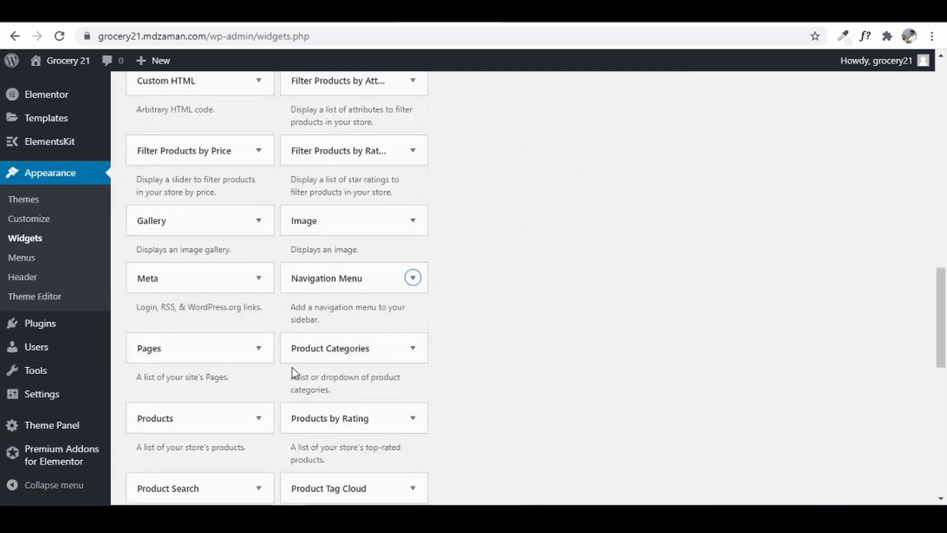
drag(941, 332, 943, 126)
scroll(892, 275, down, 5)
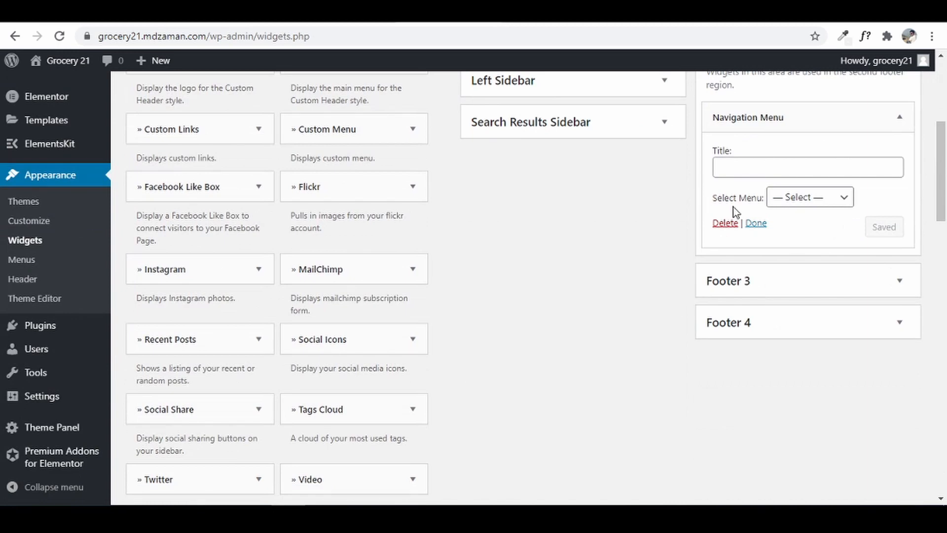
scroll(770, 133, up, 3)
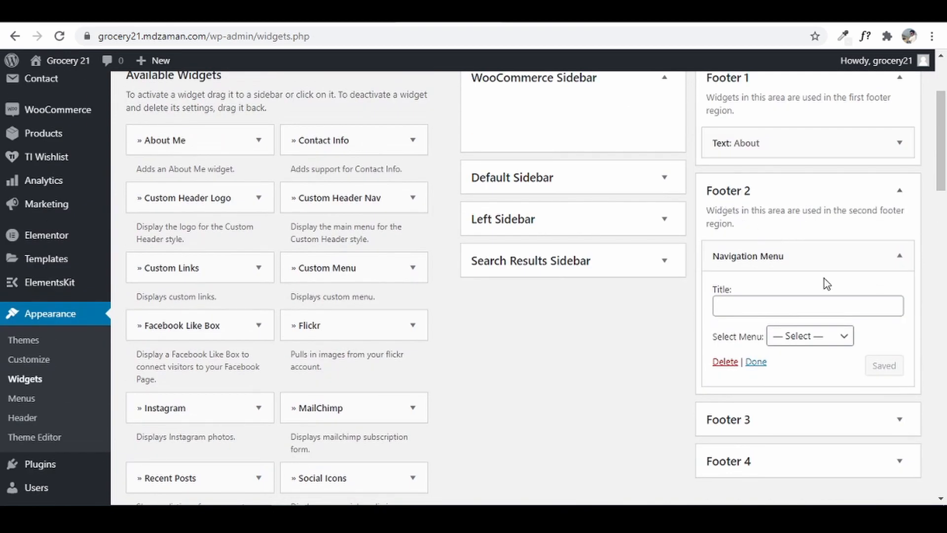
- Title the widget 'IMPORTANT LINKS', copied from the reference site, select Footer Menu 1, and save
click(822, 306)
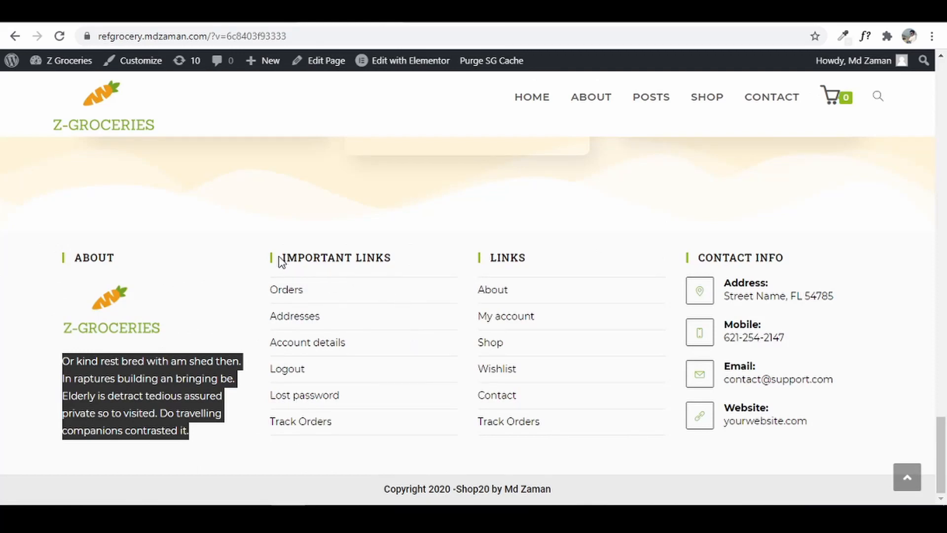
click(281, 263)
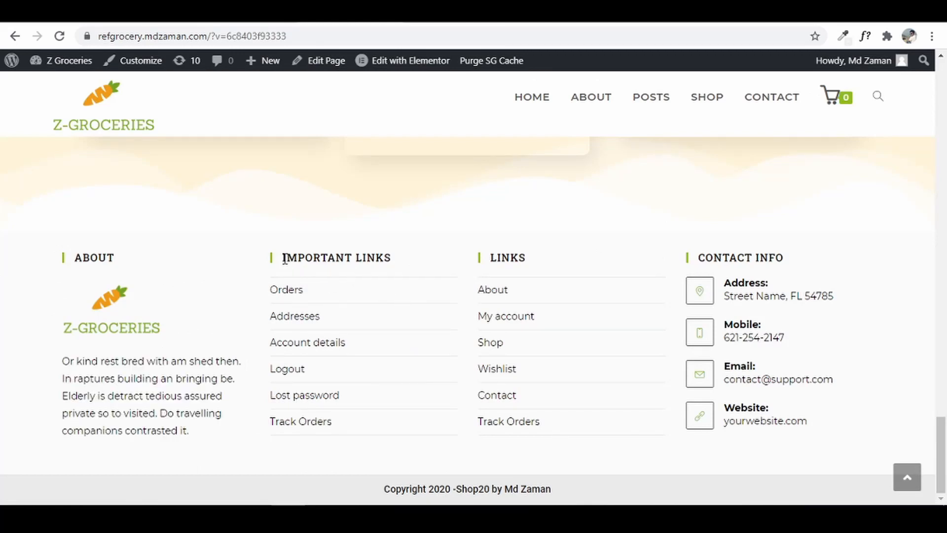
drag(284, 260, 393, 268)
right_click(380, 257)
click(408, 269)
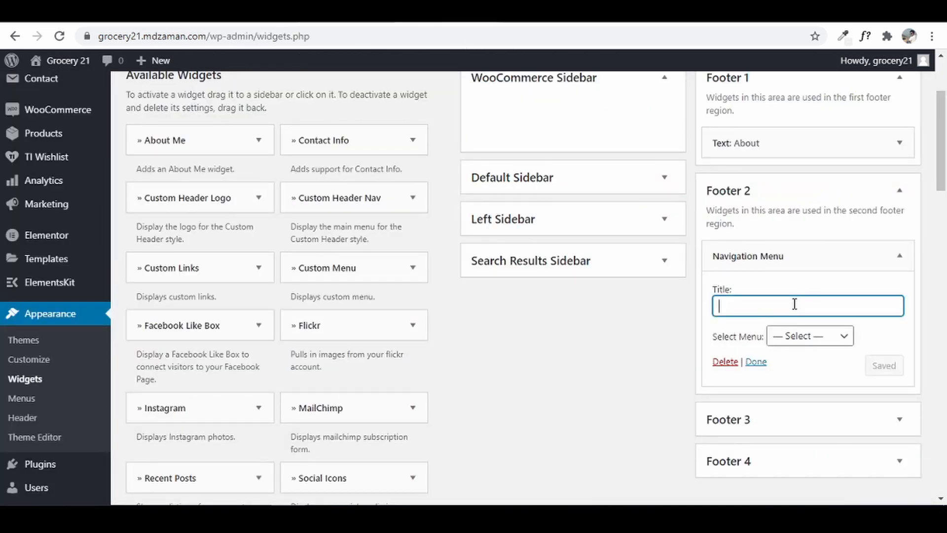
key(ctrl+v)
click(827, 341)
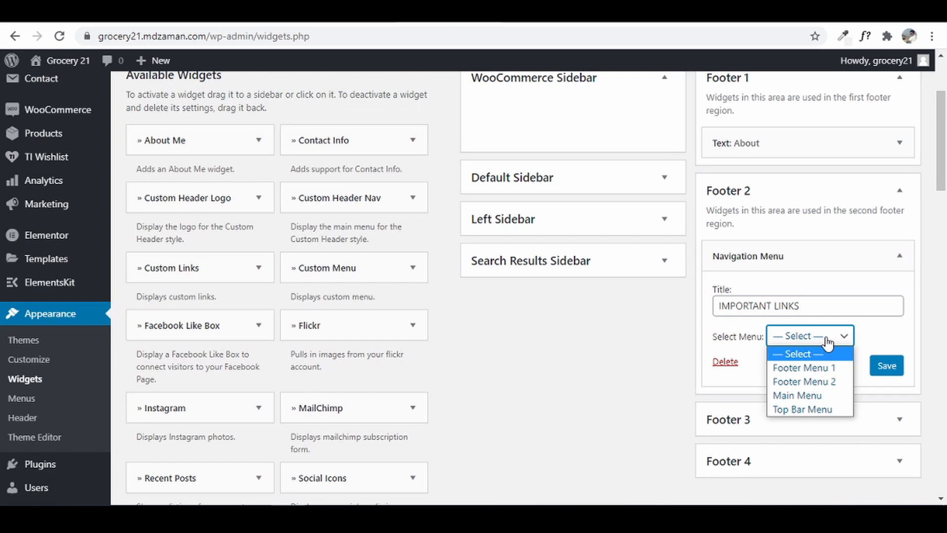
click(830, 369)
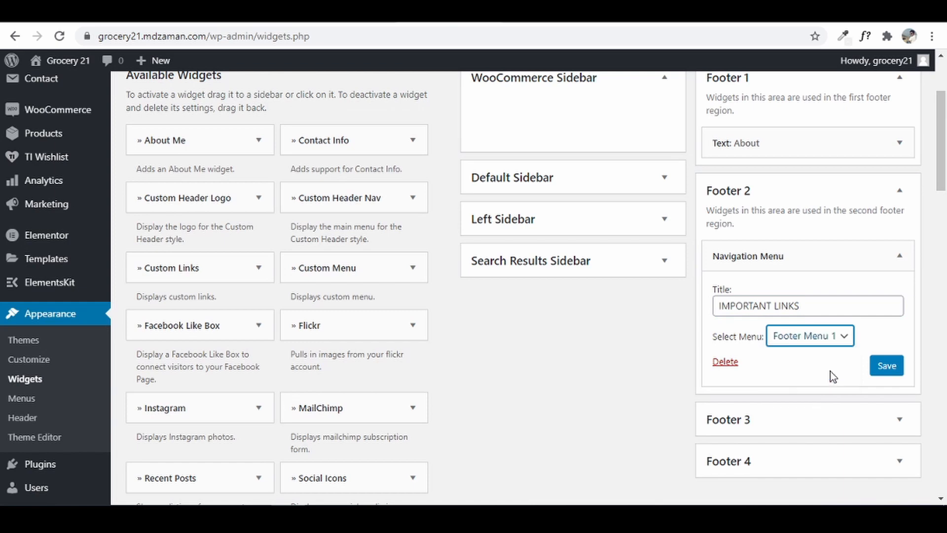
click(890, 374)
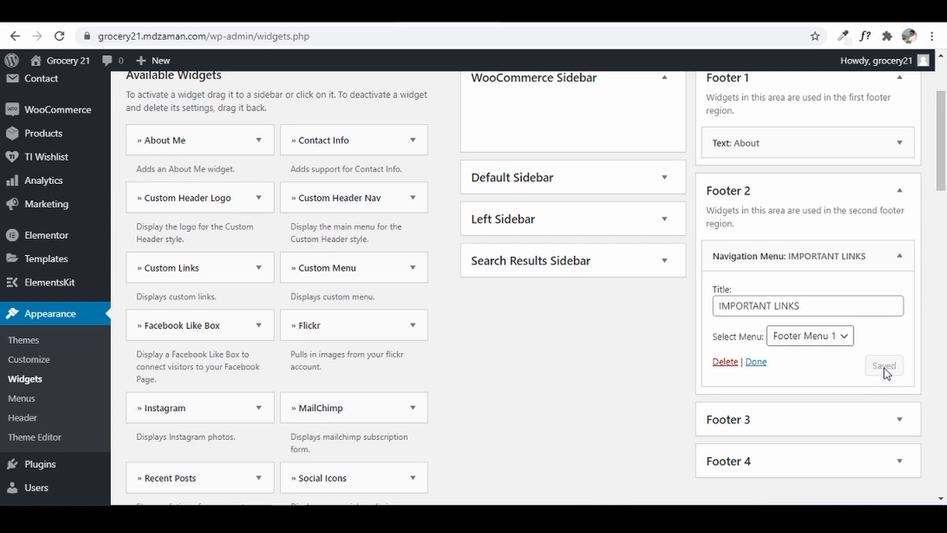
scroll(886, 373, down, 3)
- Expand Footer 3 and add another Navigation Menu widget to it
click(830, 290)
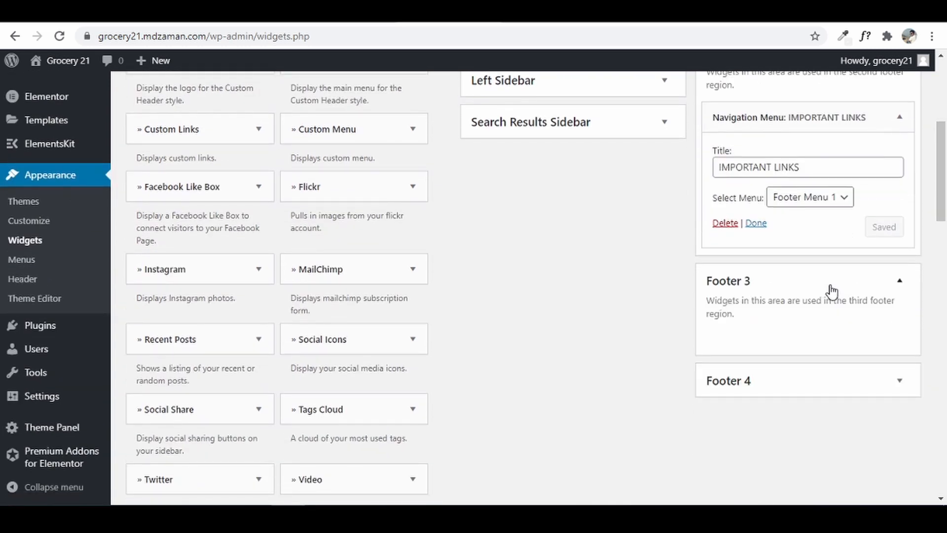
scroll(436, 335, down, 15)
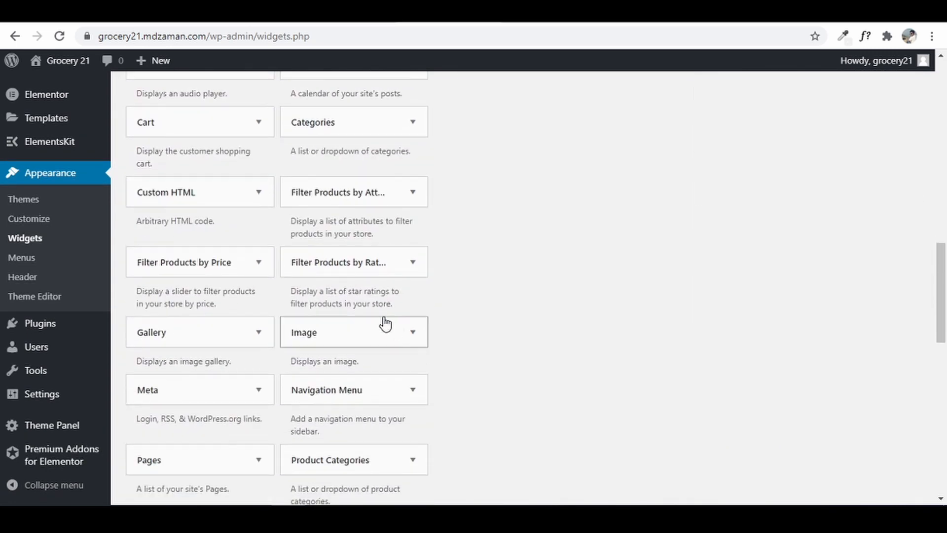
click(374, 256)
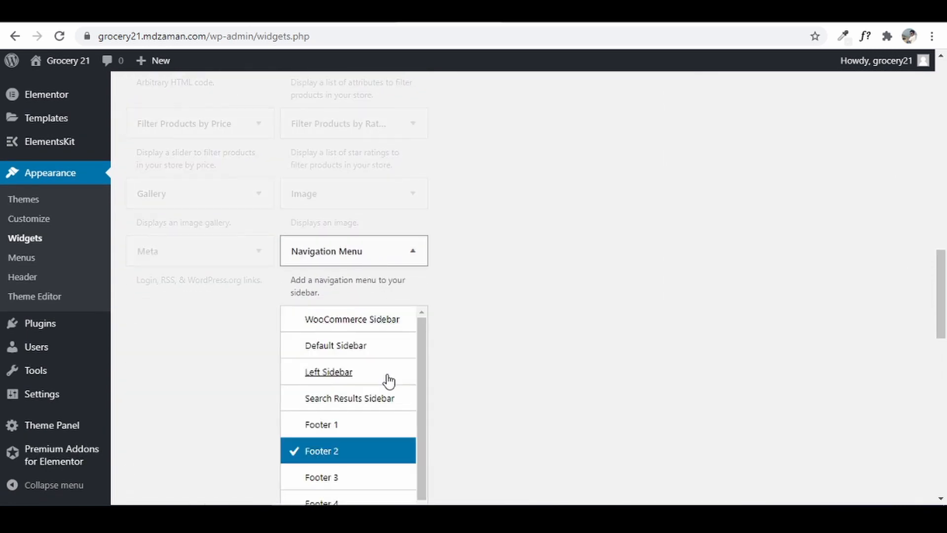
scroll(383, 393, down, 3)
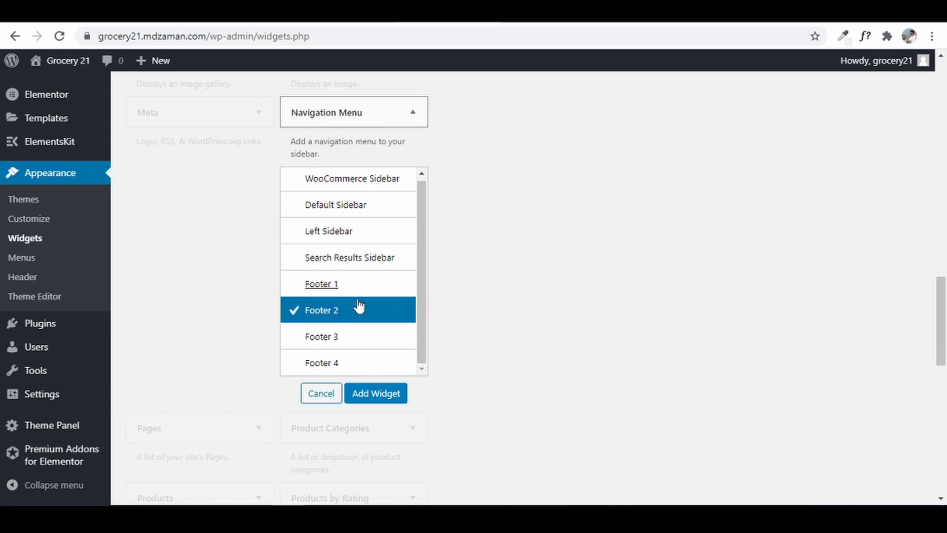
click(323, 339)
click(379, 393)
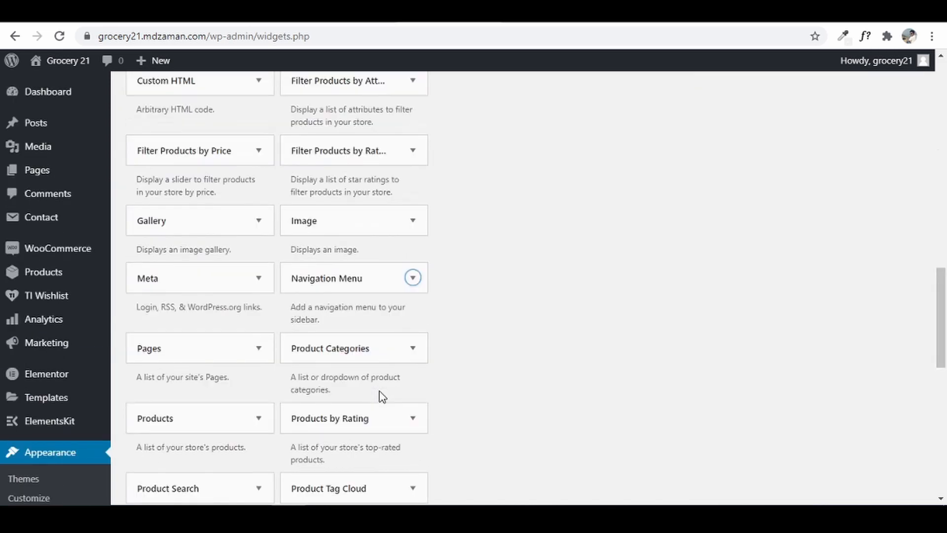
drag(939, 324, 901, 197)
- Title the widget 'LINKS', copied from the reference site, select Footer Menu 2, and save
click(827, 292)
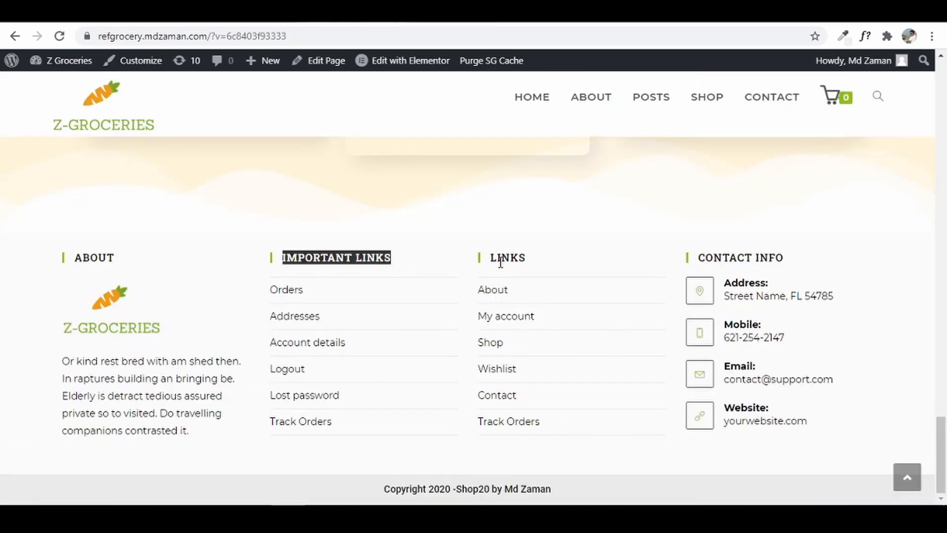
double_click(494, 257)
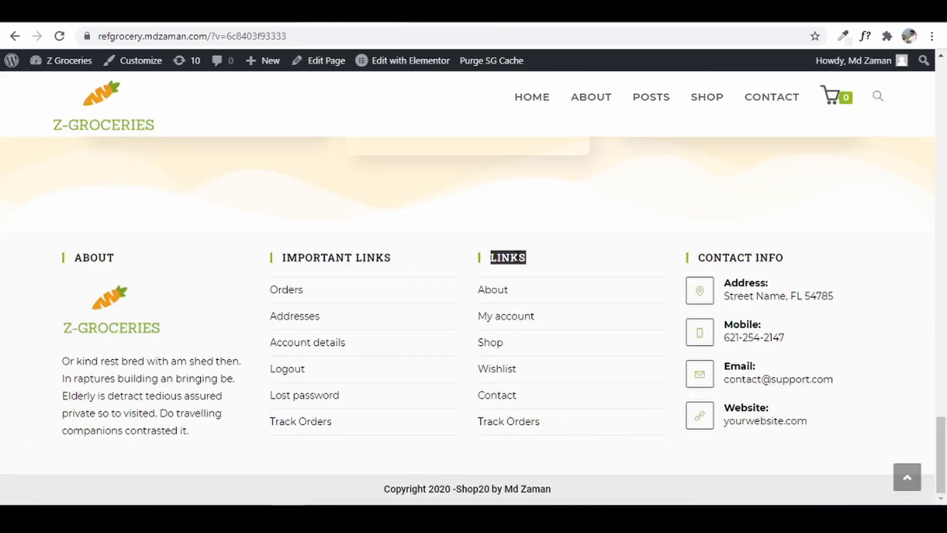
right_click(523, 261)
click(548, 269)
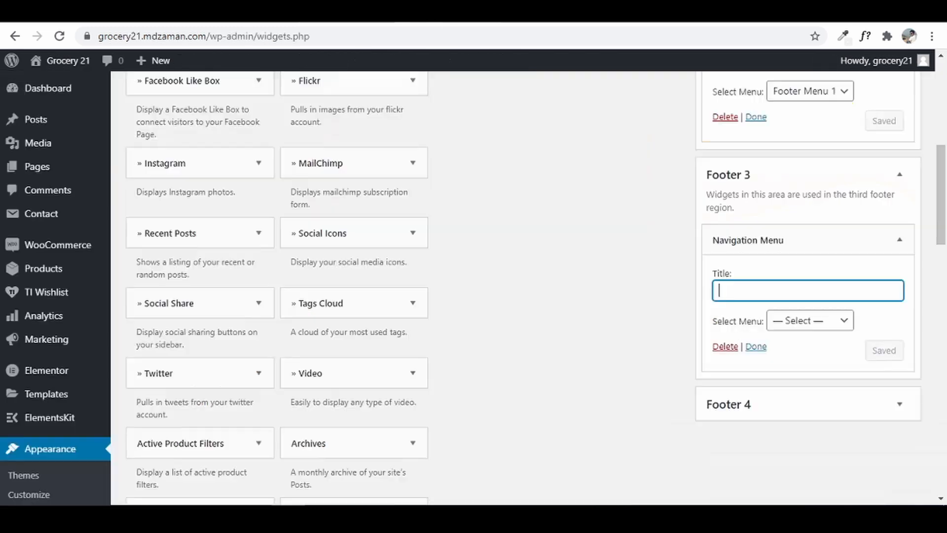
key(ctrl+v)
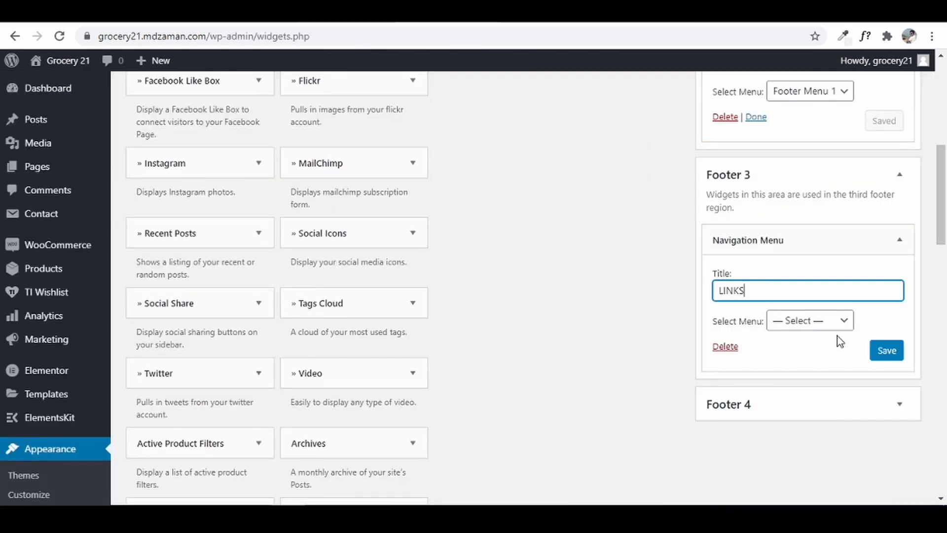
click(818, 330)
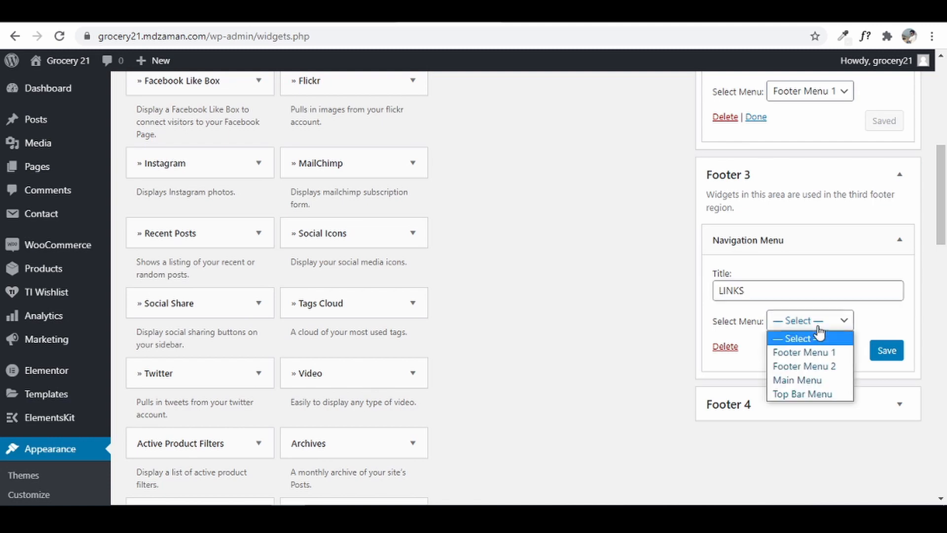
click(818, 370)
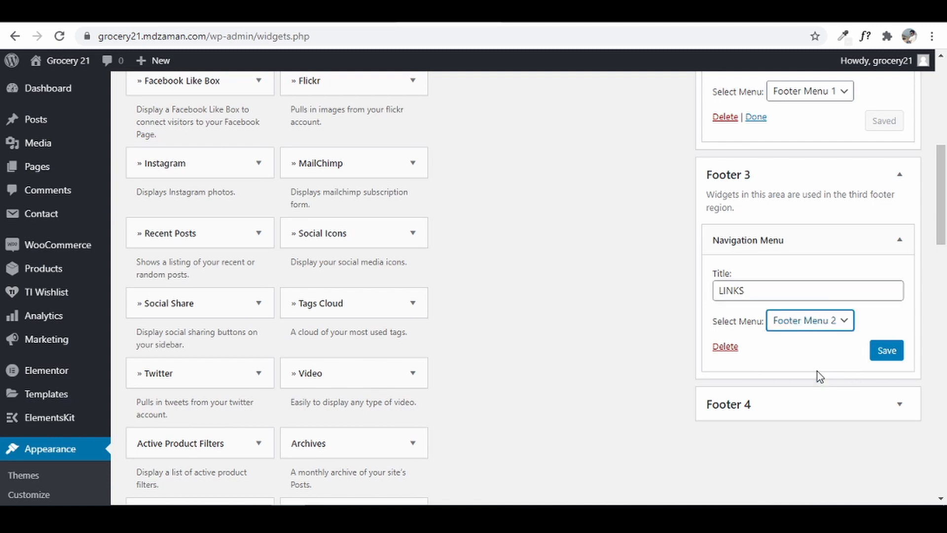
click(885, 358)
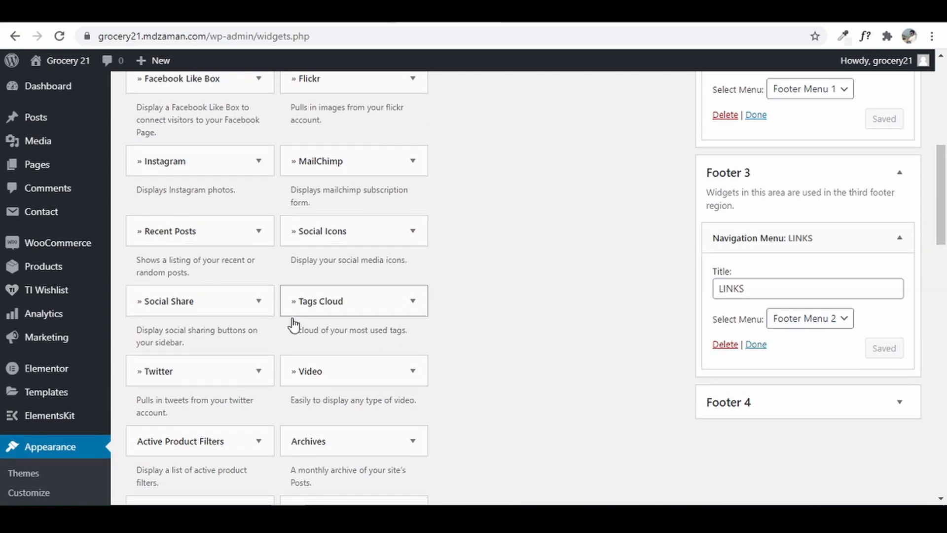
scroll(292, 326, down, 4)
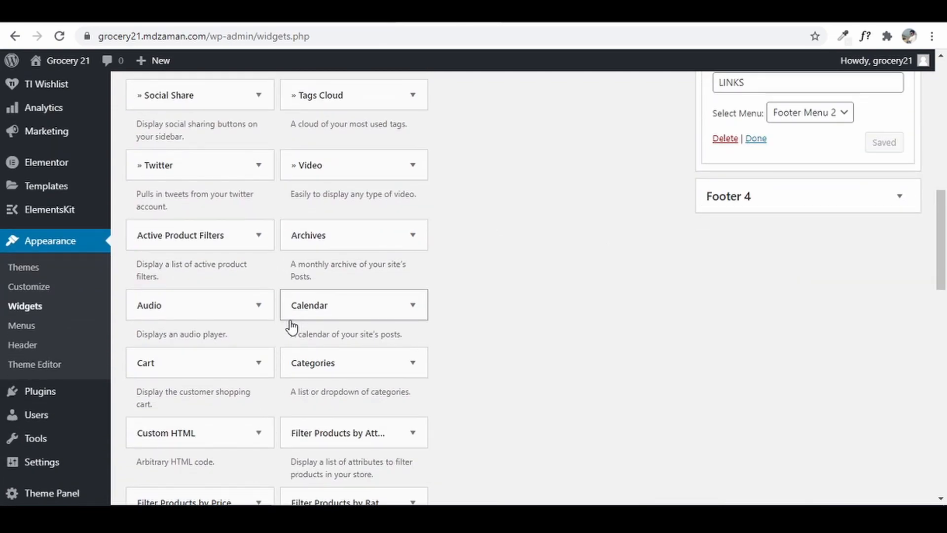
scroll(292, 326, up, 5)
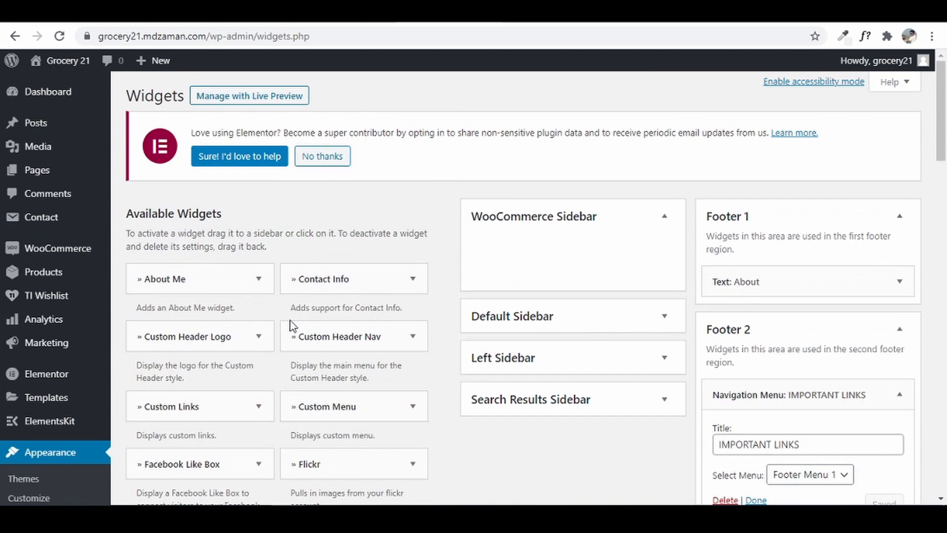
- Add a Contact Info widget to Footer 4 and delete its placeholder description
click(353, 284)
scroll(353, 283, down, 4)
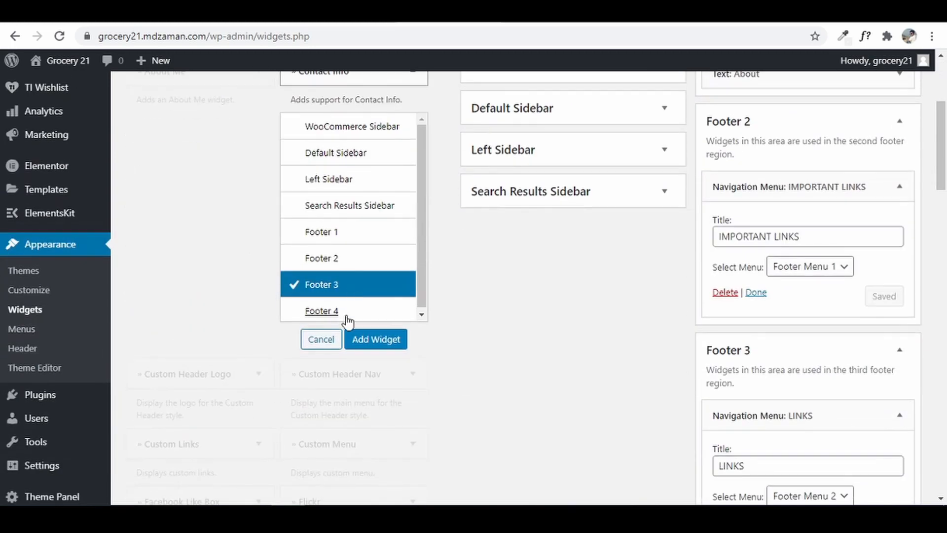
click(348, 314)
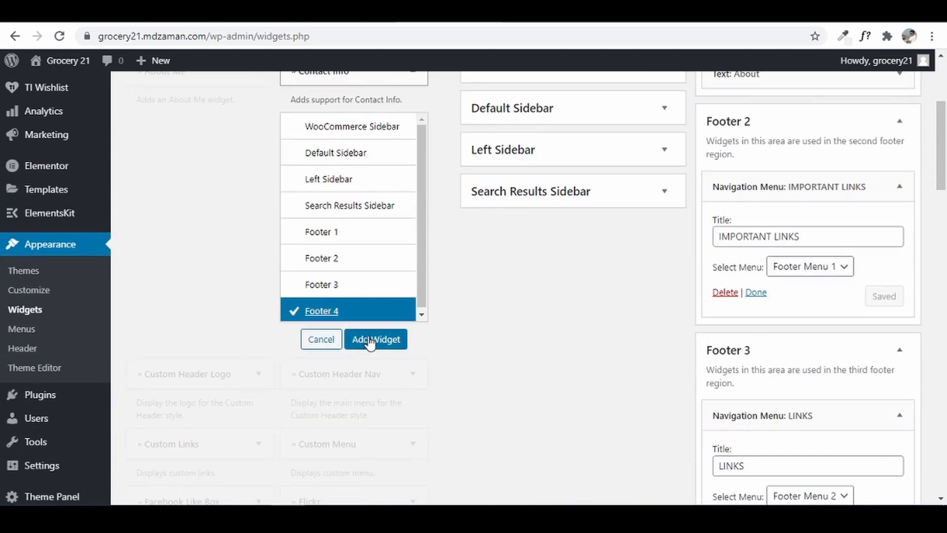
click(371, 339)
scroll(757, 302, down, 5)
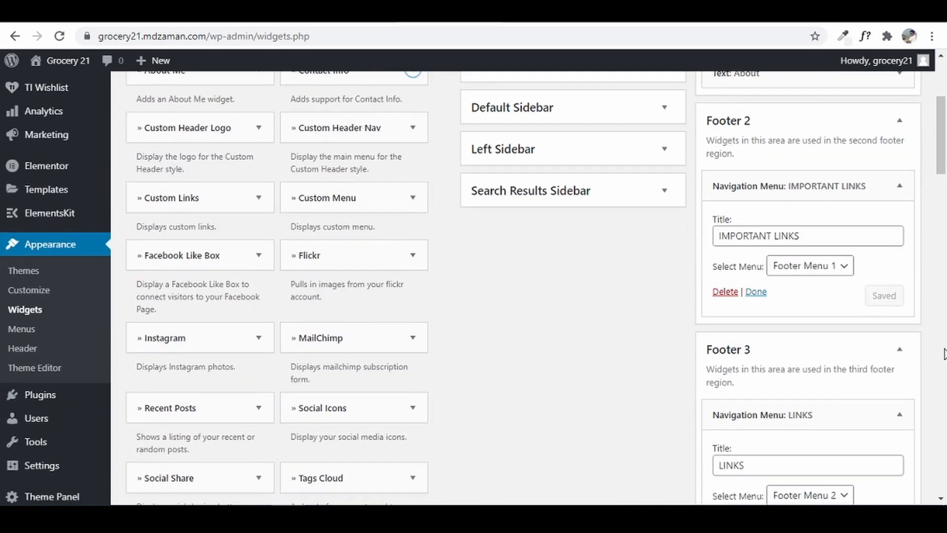
scroll(901, 348, down, 10)
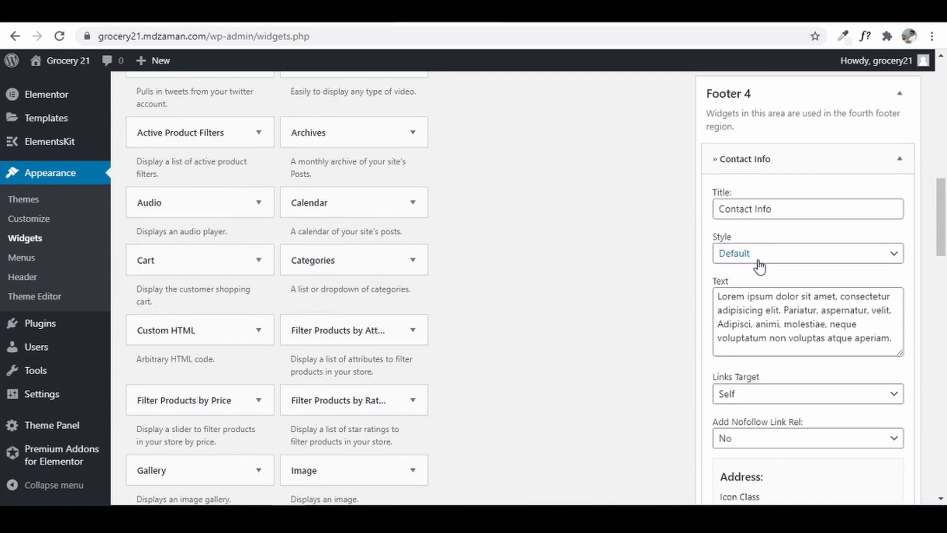
click(775, 321)
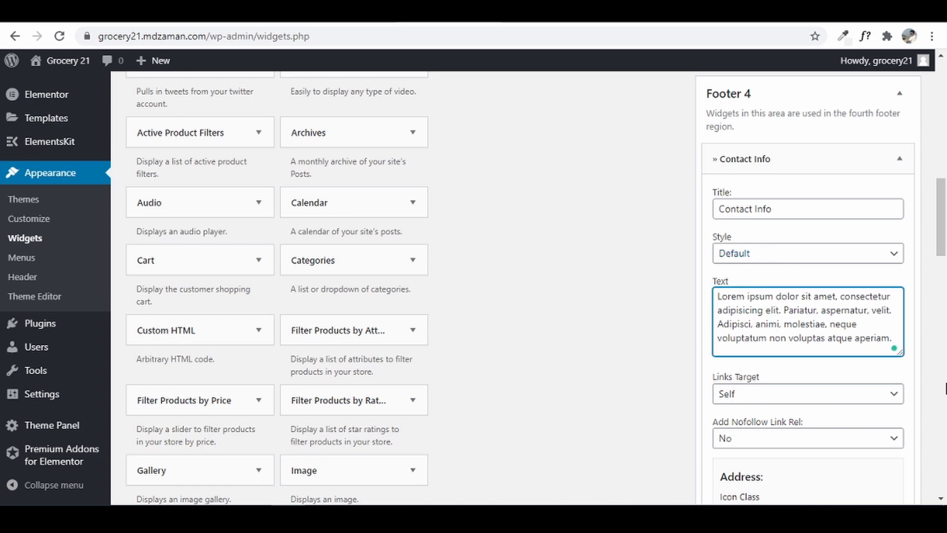
key(ctrl+a)
key(BackSpace)
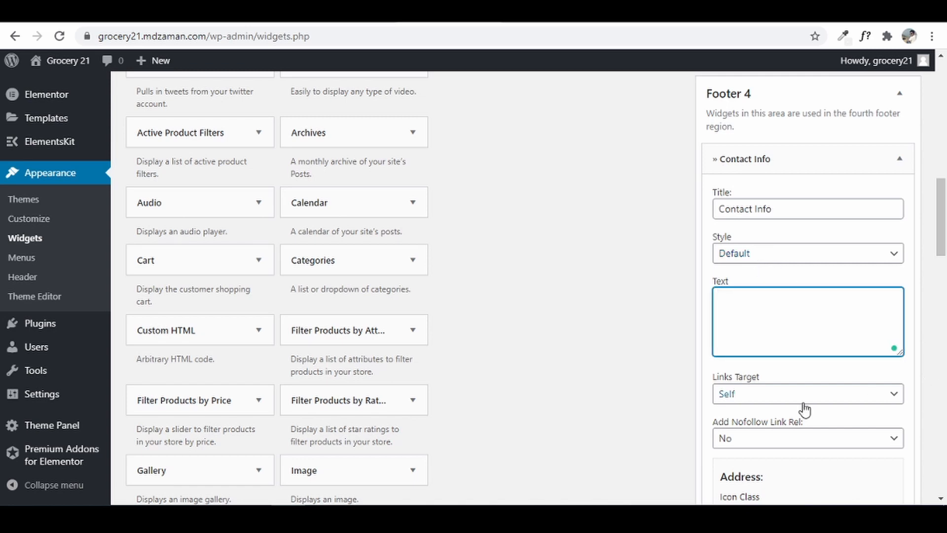
- Clear the phone icon class, 'Phone:' title and phone number fields
scroll(794, 412, down, 4)
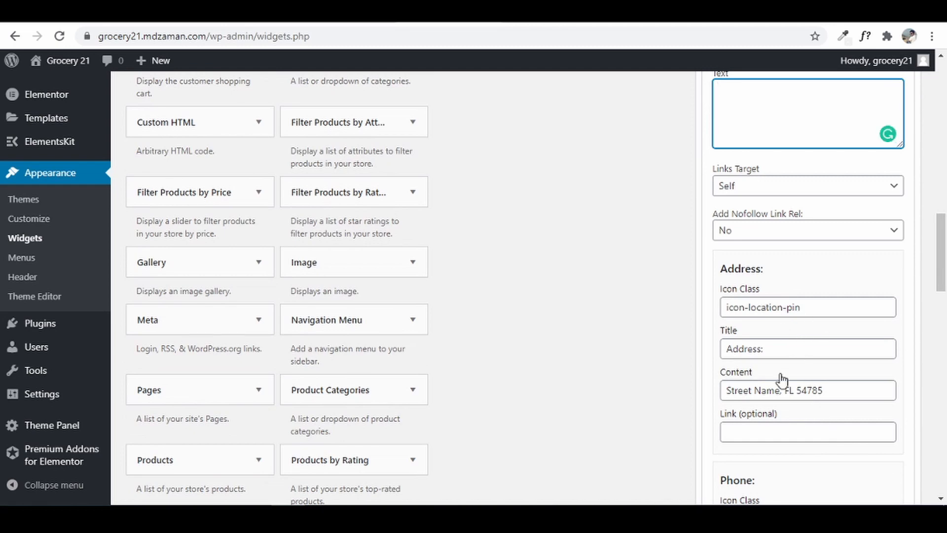
scroll(838, 416, down, 3)
scroll(812, 356, down, 1)
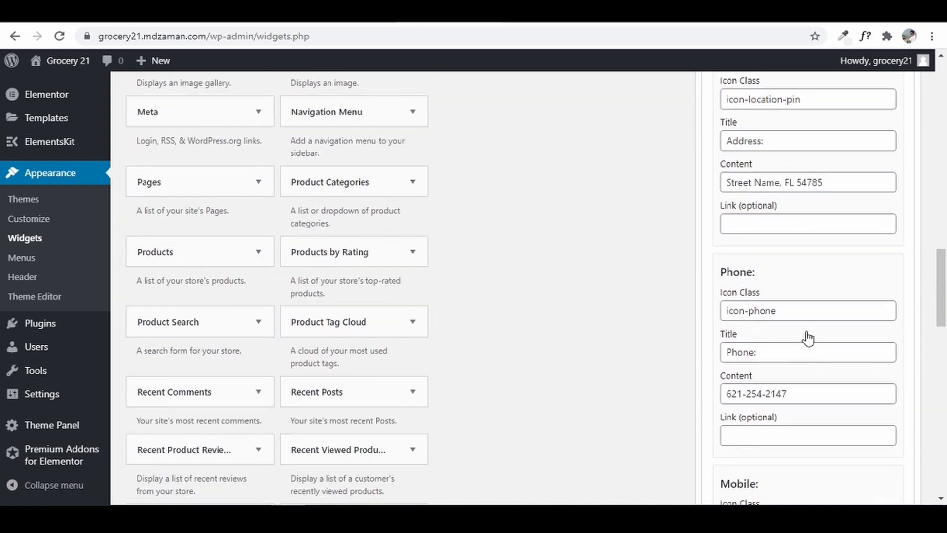
drag(791, 314, 584, 330)
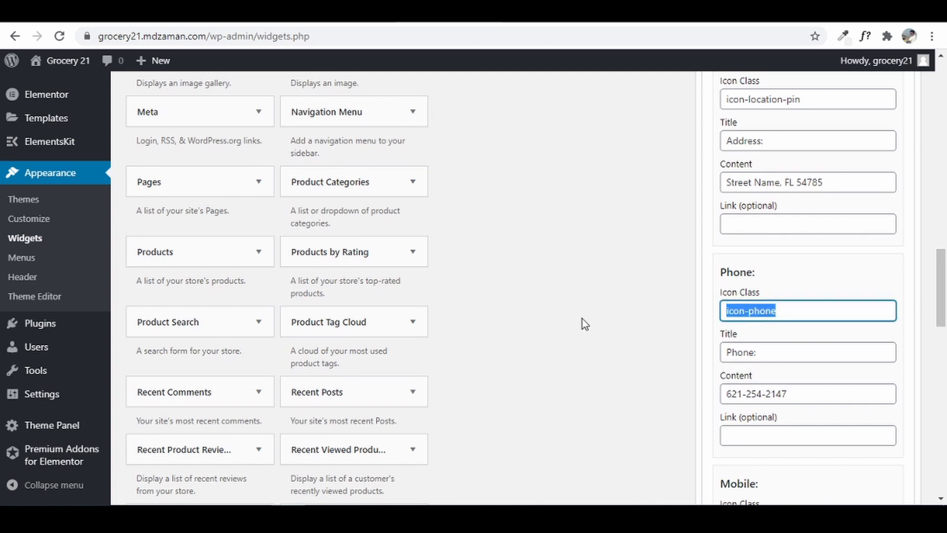
key(BackSpace)
click(751, 353)
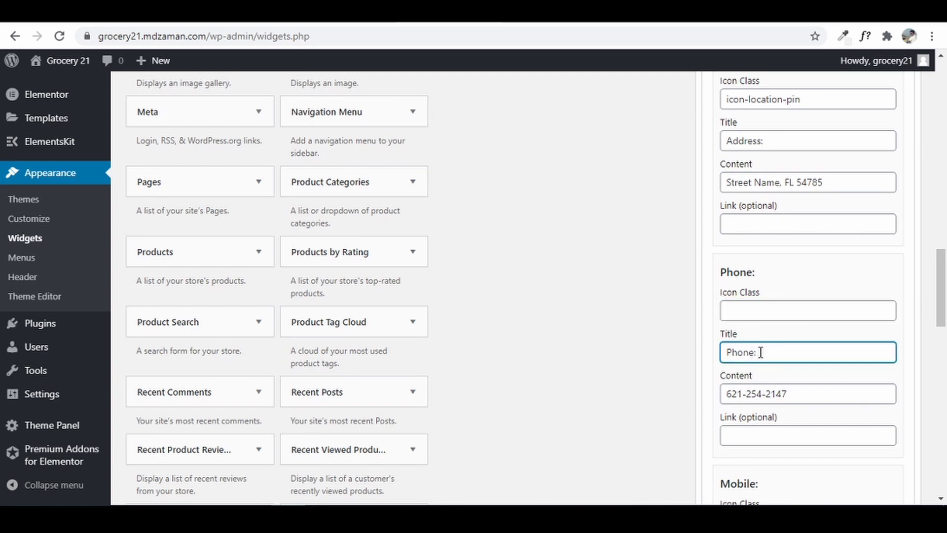
drag(744, 354, 692, 368)
key(BackSpace)
drag(822, 391, 668, 407)
key(BackSpace)
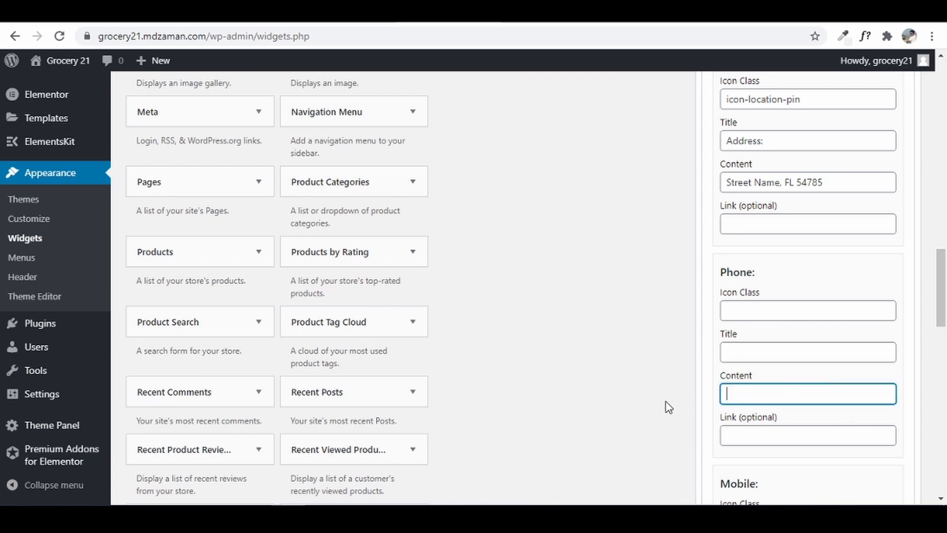
- Clear the fax icon class, 'Fax:' title and fax number fields
scroll(855, 406, down, 4)
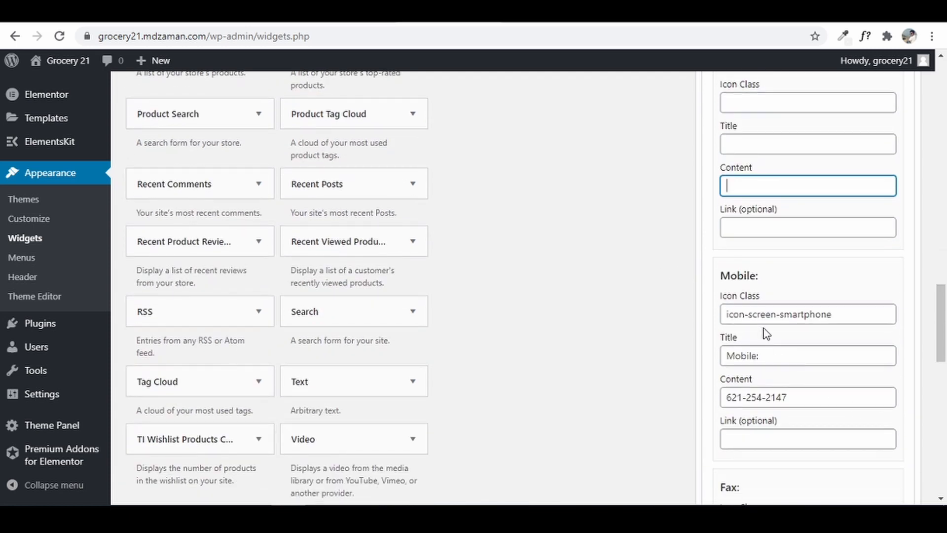
scroll(797, 362, down, 3)
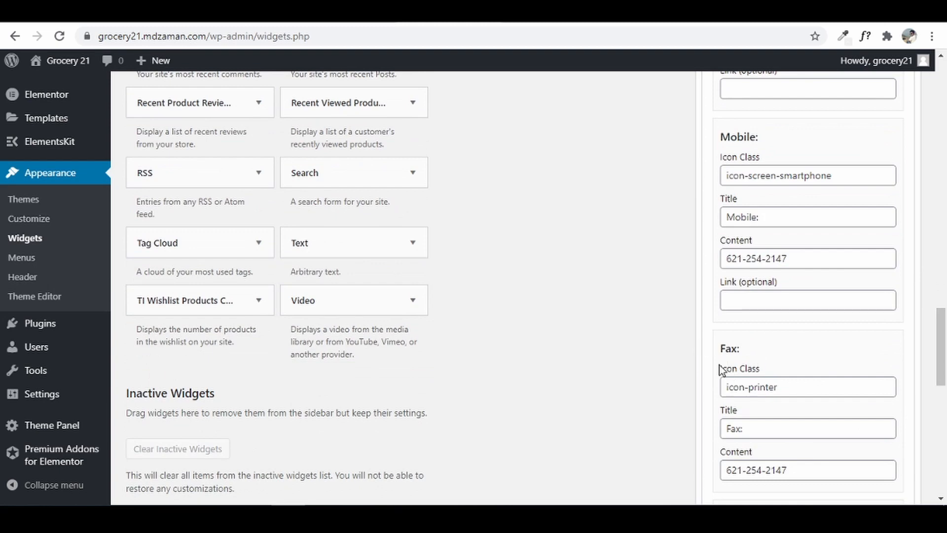
drag(794, 383, 633, 407)
key(BackSpace)
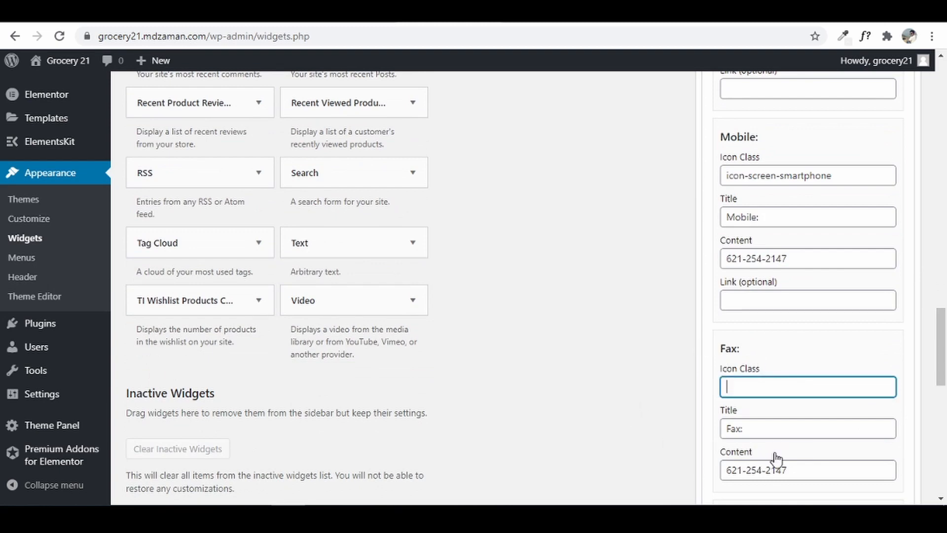
drag(765, 428, 565, 459)
key(BackSpace)
scroll(740, 486, down, 1)
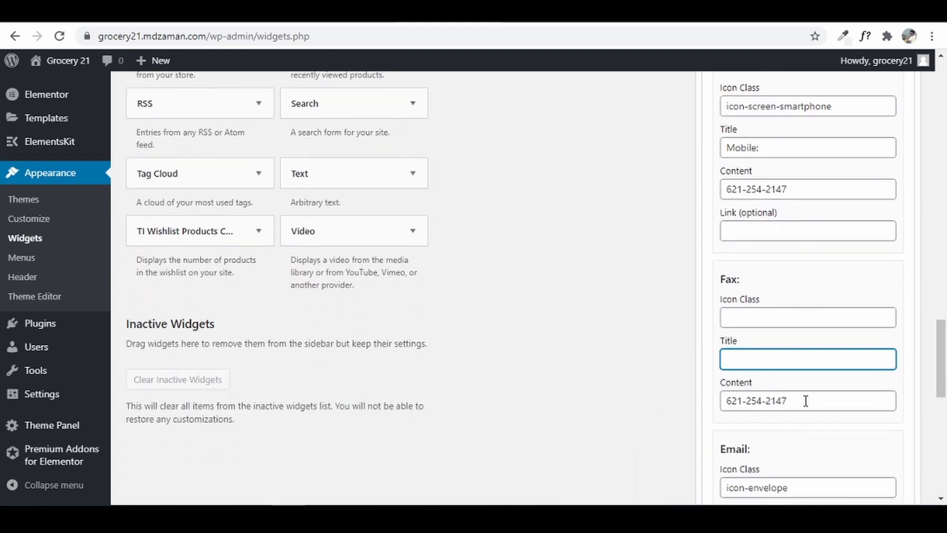
drag(805, 399, 671, 418)
key(BackSpace)
- Empty the Skype username and 'Call Us' text, save the widget, and go to the live site tab
scroll(841, 427, down, 7)
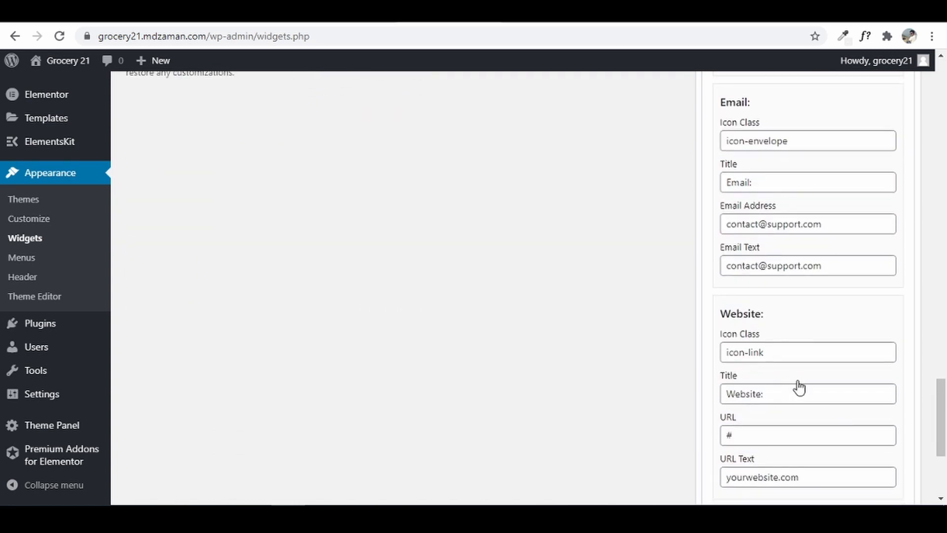
scroll(813, 397, down, 4)
click(813, 356)
key(ctrl+a)
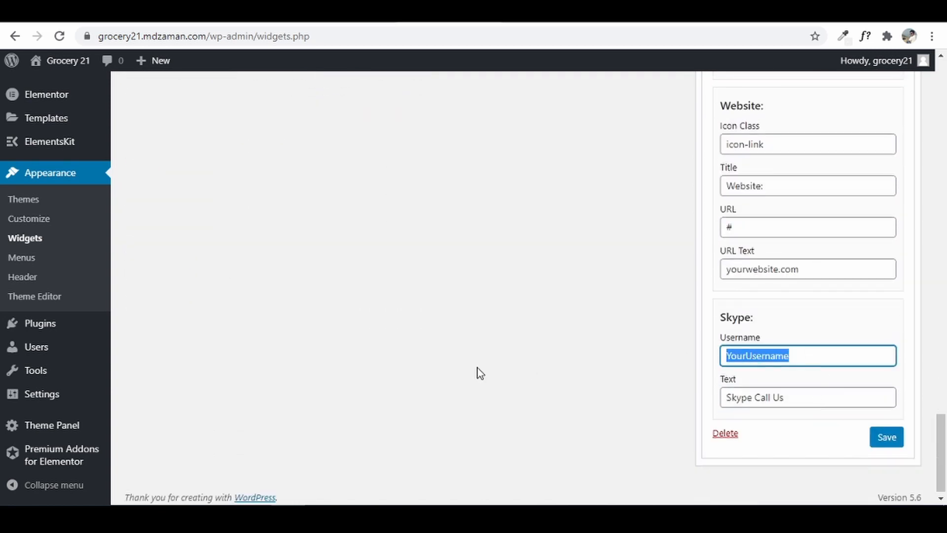
key(BackSpace)
click(801, 393)
key(ctrl+a)
key(BackSpace)
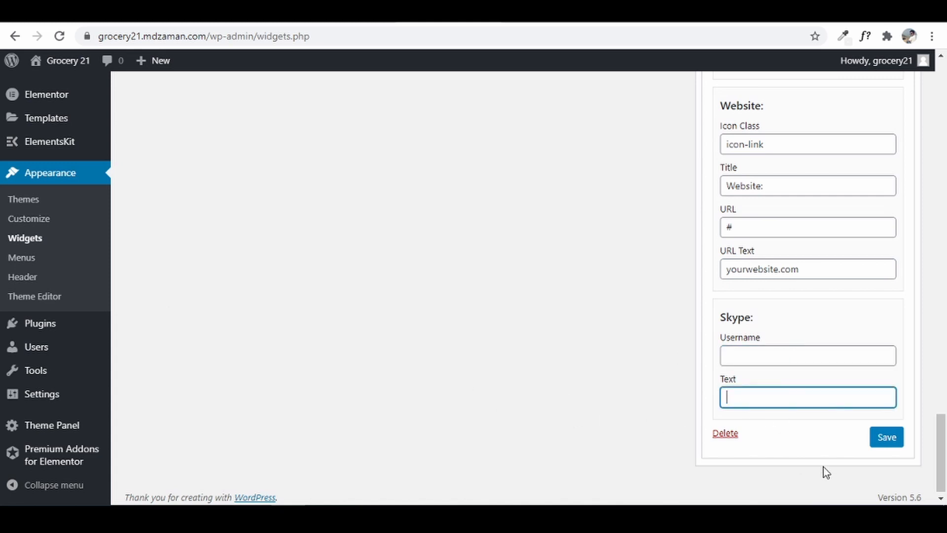
click(888, 439)
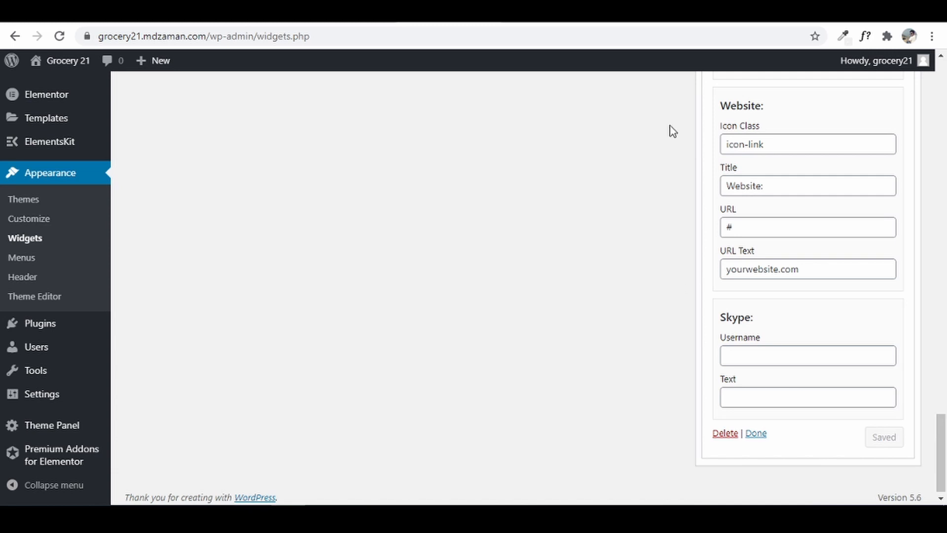
click(519, 15)
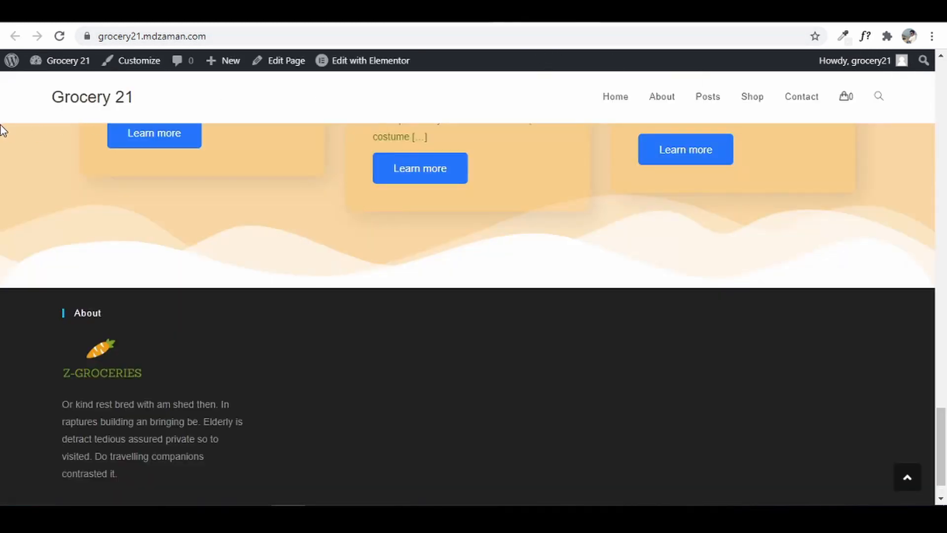
- Reload the live Grocery 21 site to check the footer, then browse the reference site's Shop page and sidebar
click(55, 37)
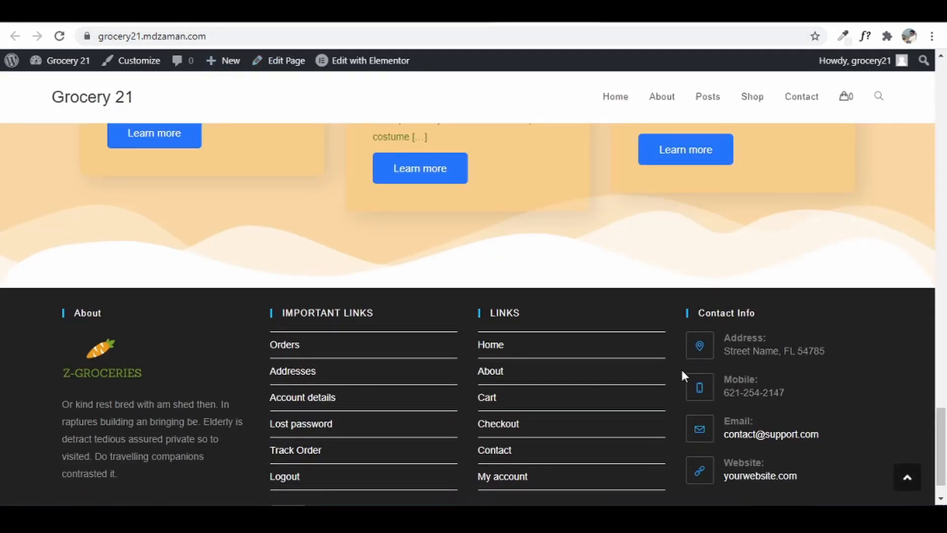
scroll(503, 397, down, 1)
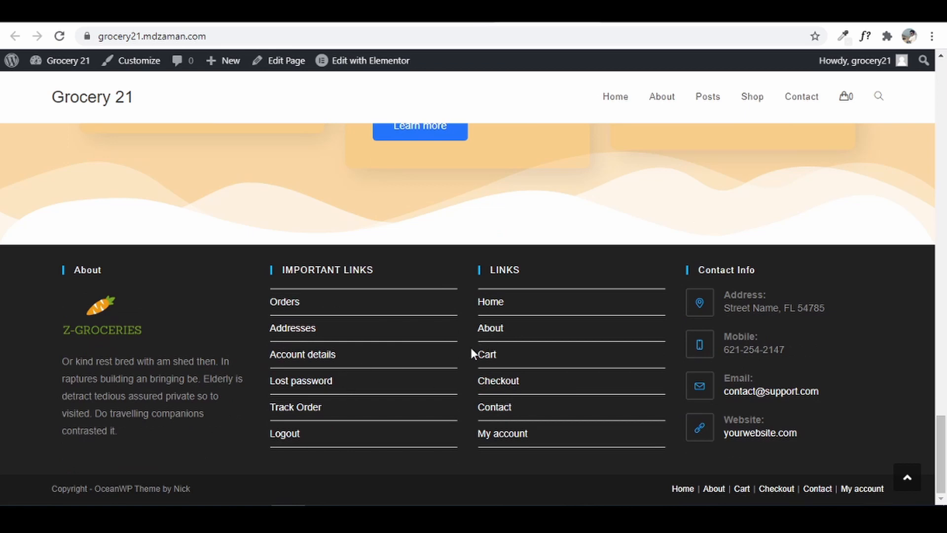
key(ctrl+Tab)
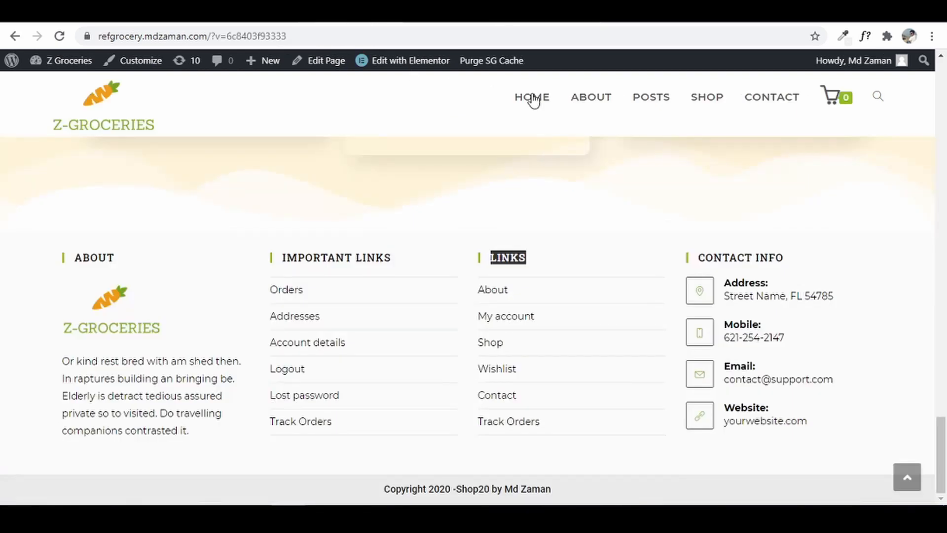
click(710, 102)
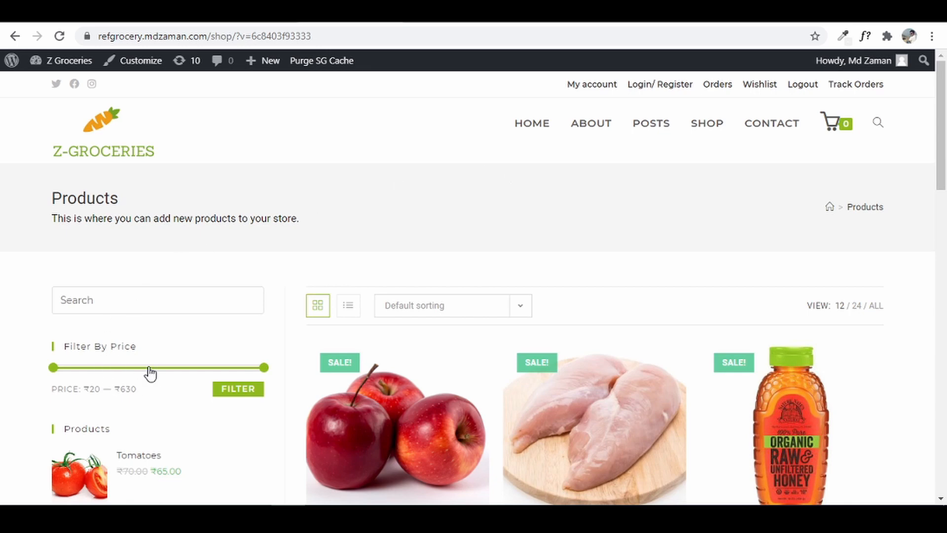
click(149, 298)
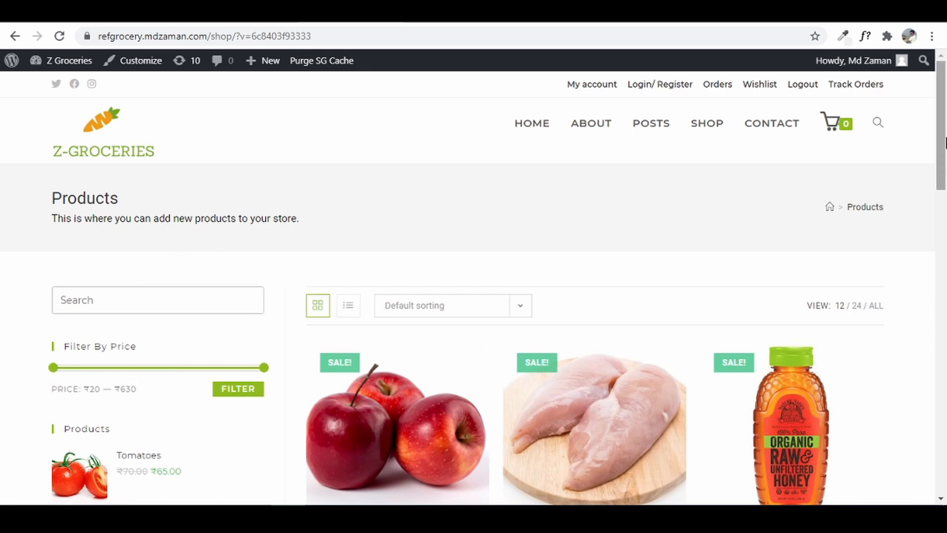
drag(942, 144, 943, 214)
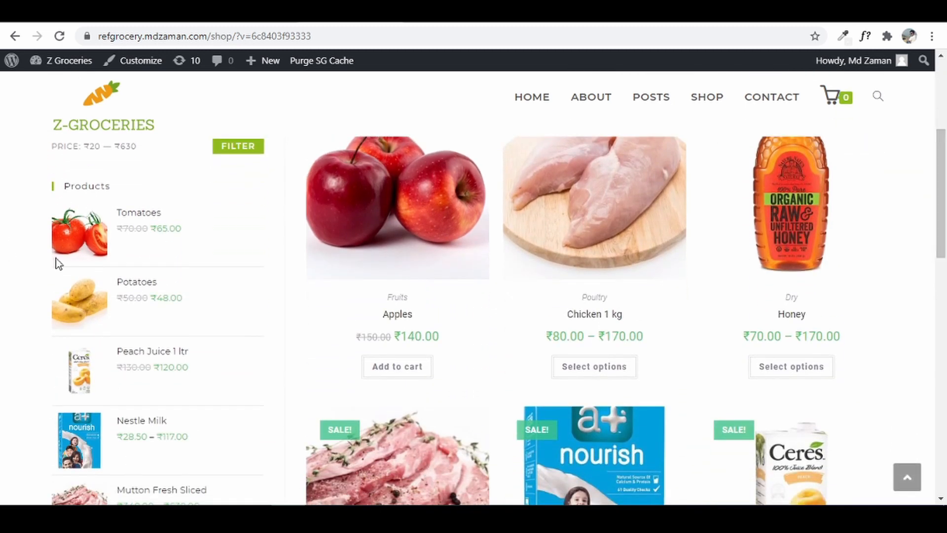
scroll(135, 319, down, 6)
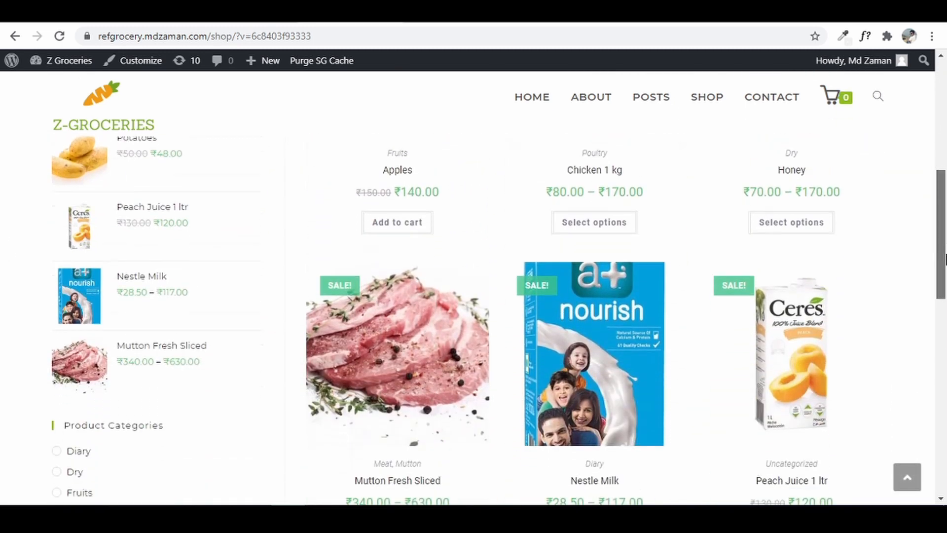
scroll(79, 350, up, 1)
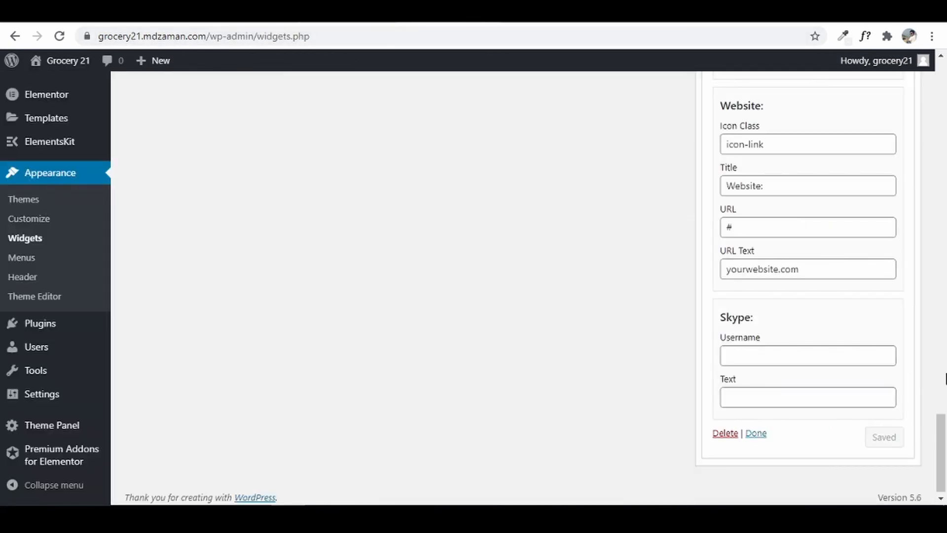
drag(944, 434, 941, 76)
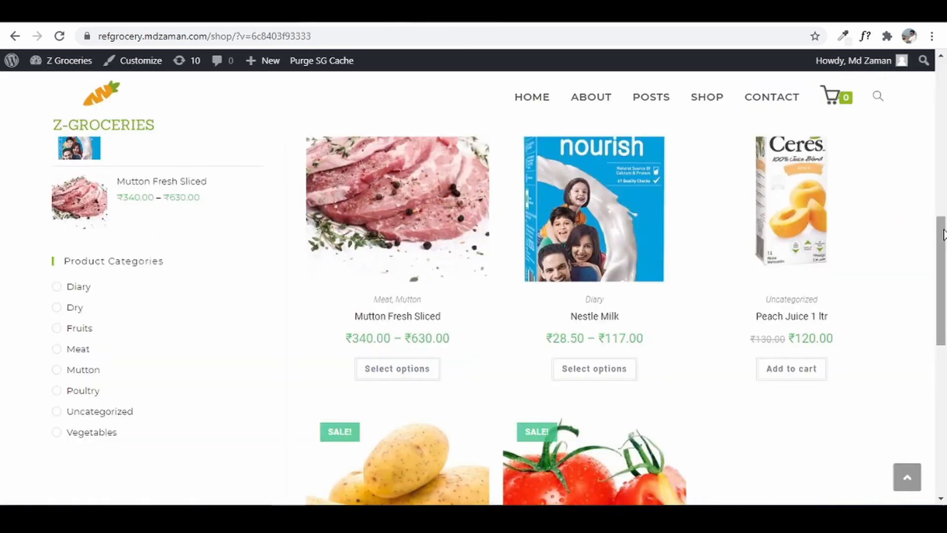
- Add the Product Search widget to the WooCommerce Sidebar
drag(944, 229, 945, 99)
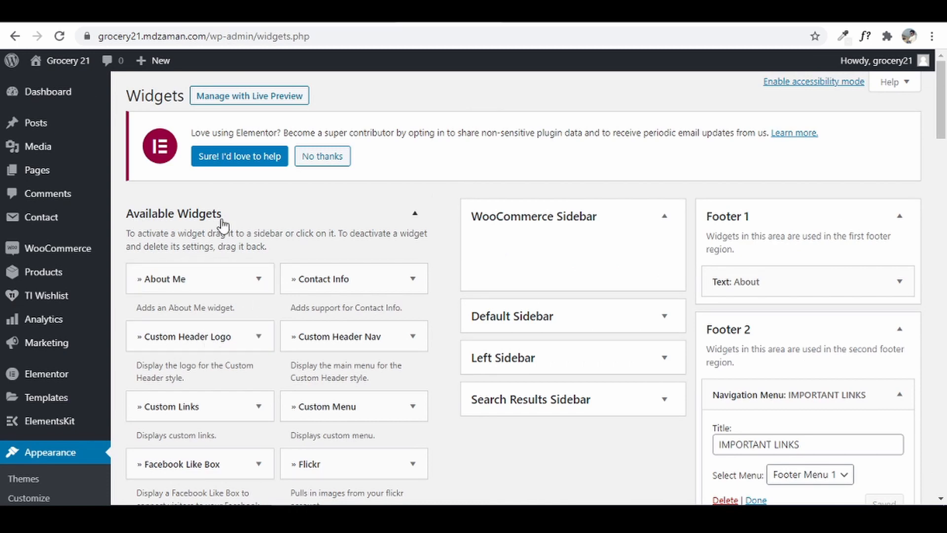
scroll(296, 276, down, 1)
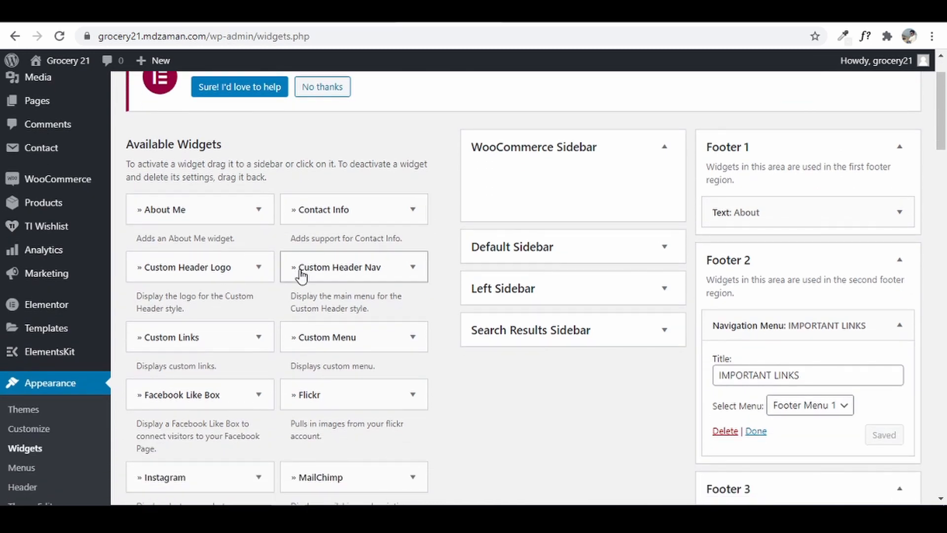
scroll(302, 276, down, 4)
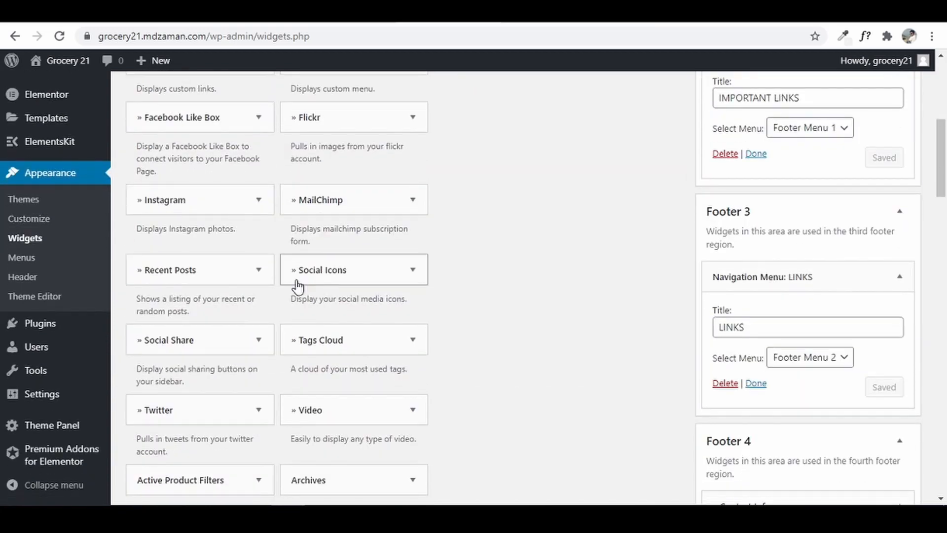
scroll(298, 285, down, 2)
scroll(298, 285, down, 4)
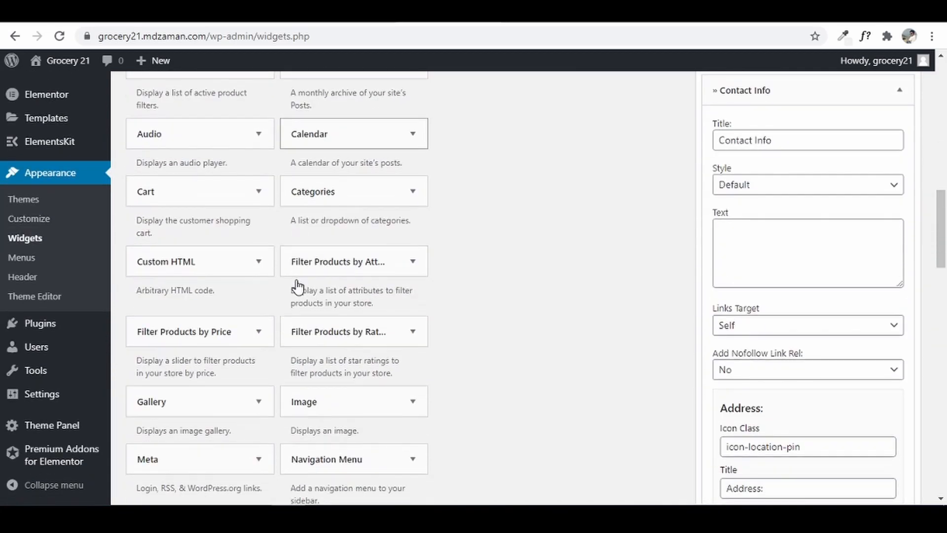
scroll(298, 284, down, 5)
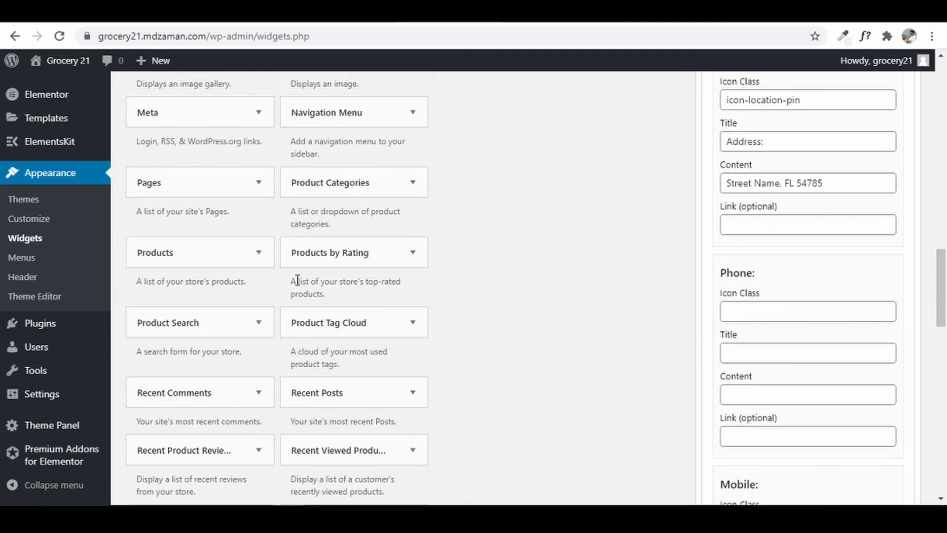
scroll(297, 281, down, 1)
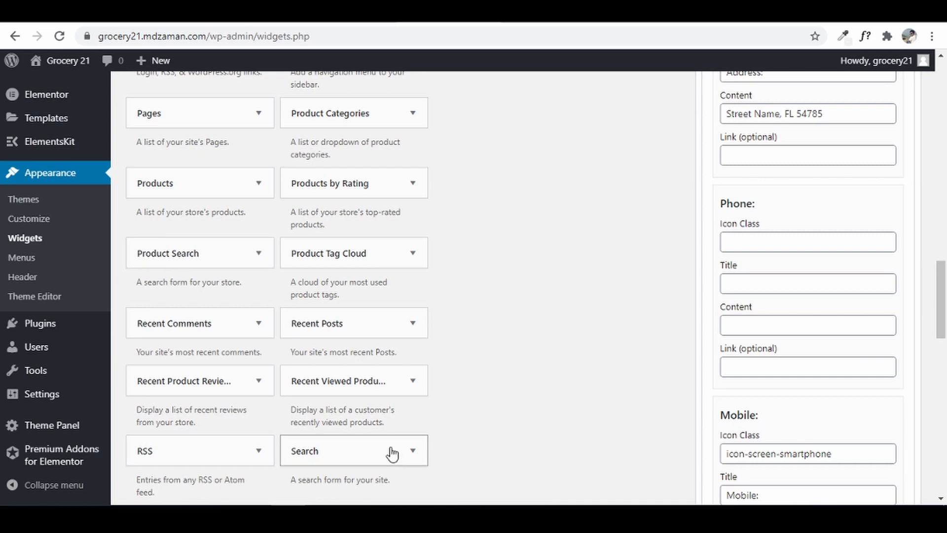
click(233, 254)
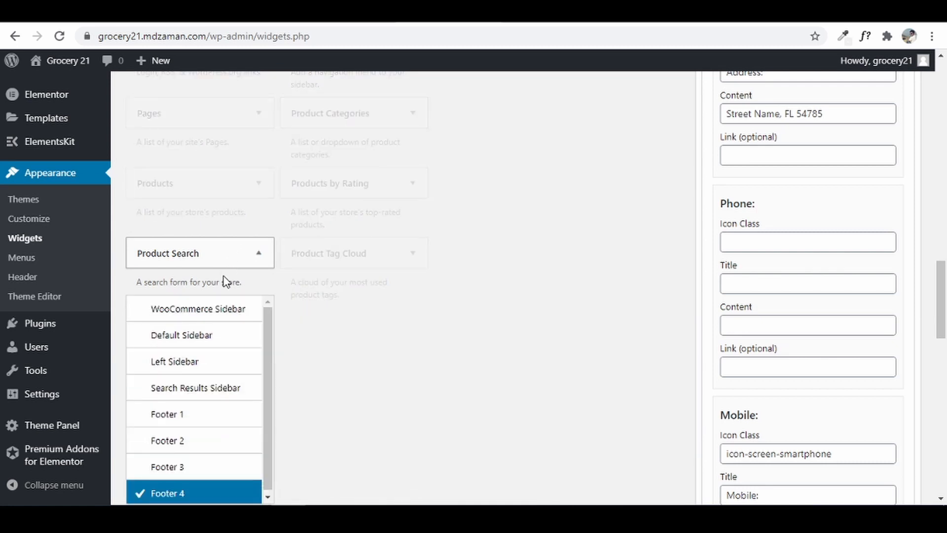
click(211, 313)
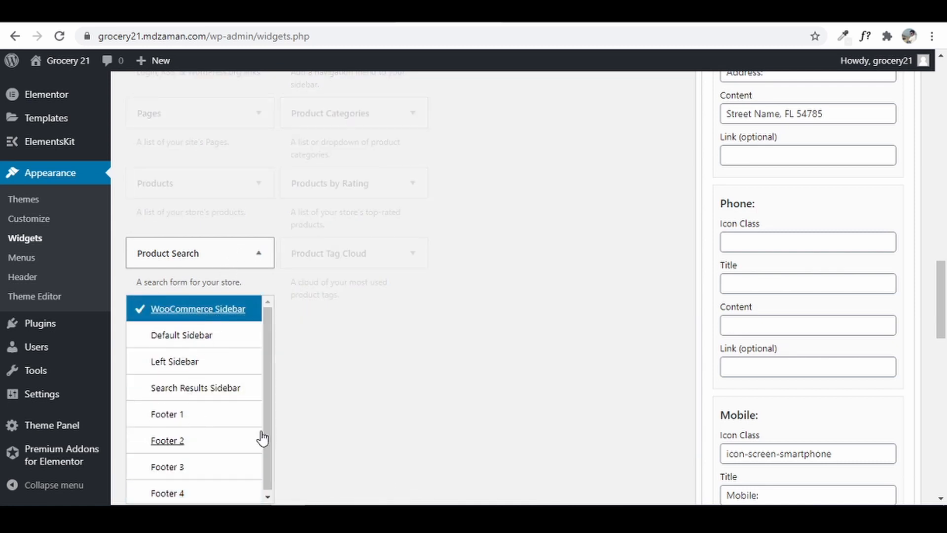
scroll(219, 439, down, 3)
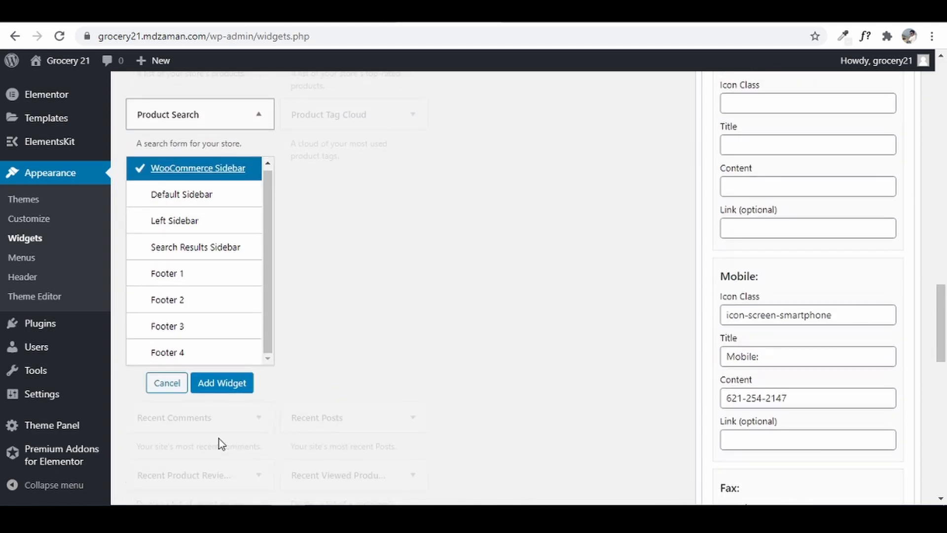
click(227, 393)
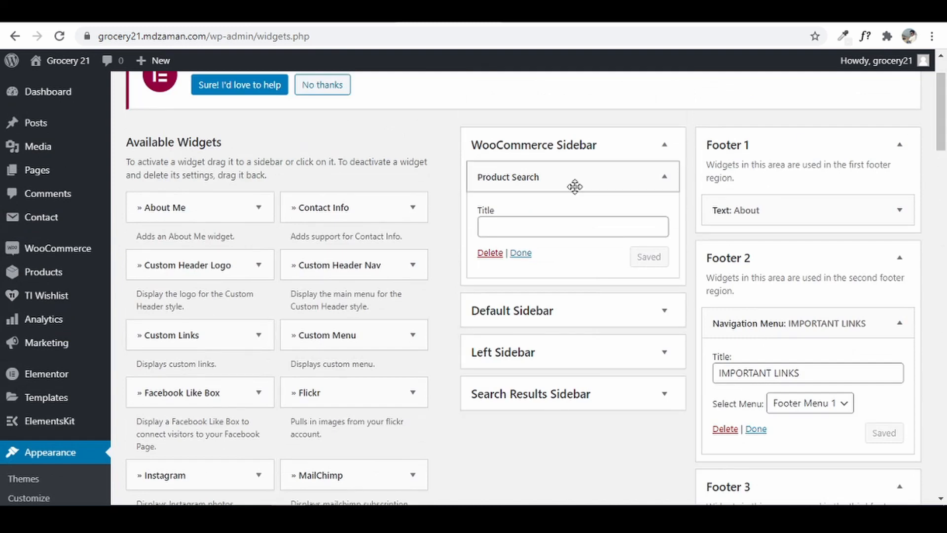
click(544, 236)
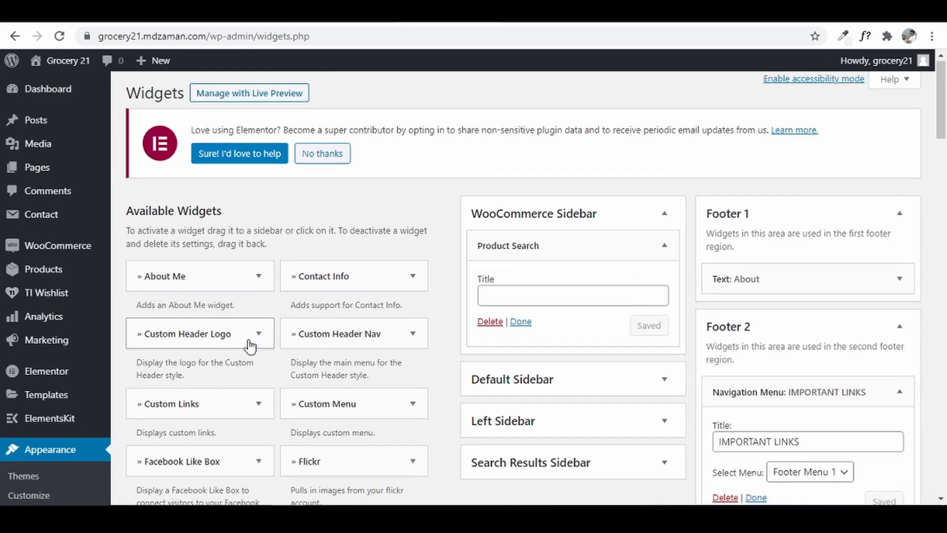
- Add the Filter Products by Price widget to the WooCommerce Sidebar
scroll(252, 342, down, 5)
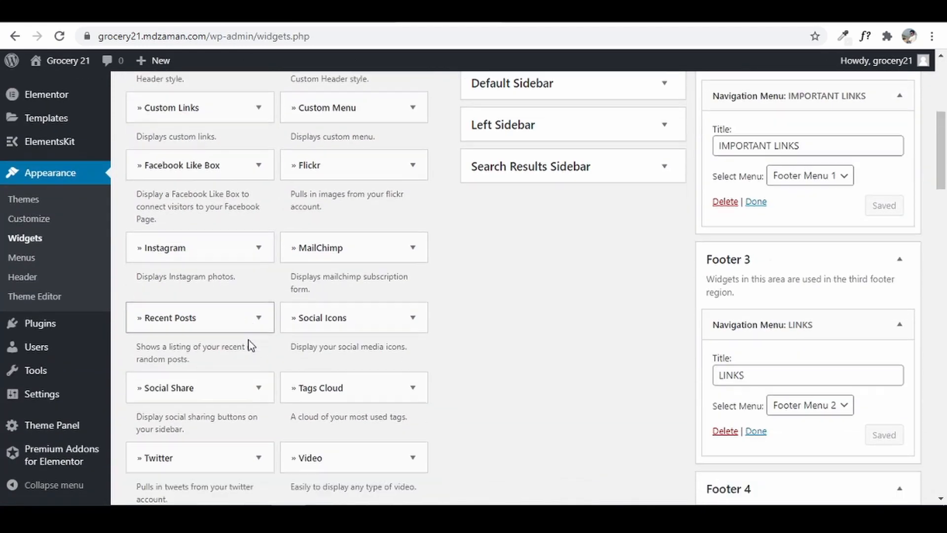
scroll(252, 345, down, 3)
scroll(252, 340, down, 4)
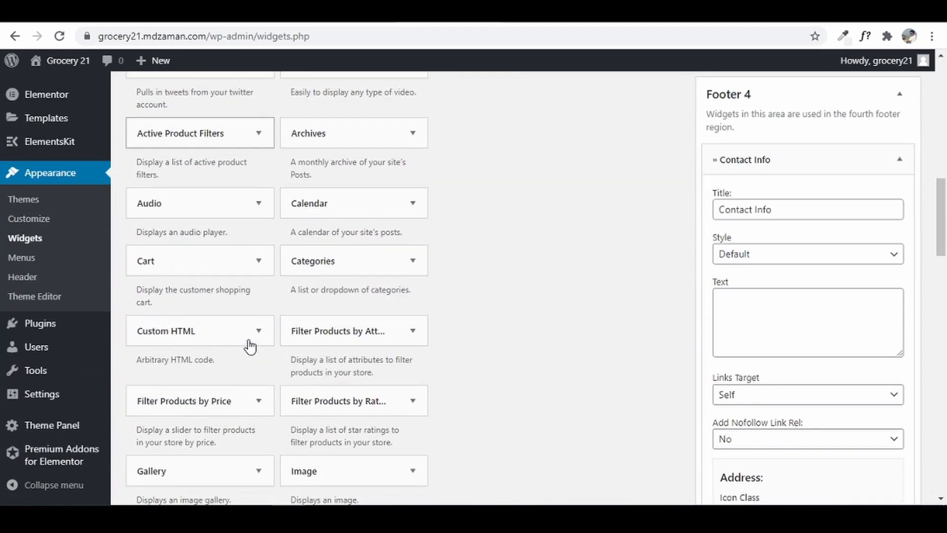
click(216, 403)
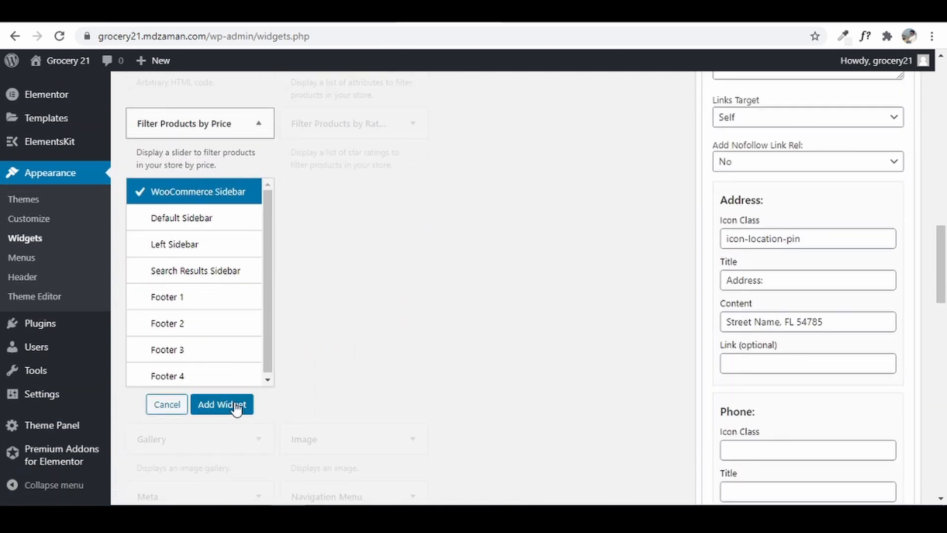
click(220, 404)
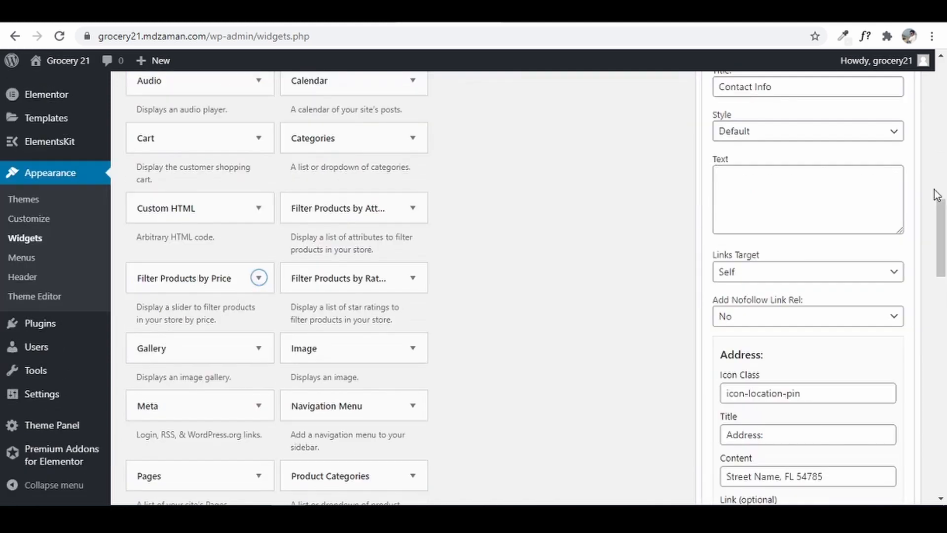
- Add the Products and Product Categories widgets to the WooCommerce Sidebar
drag(941, 232, 944, 86)
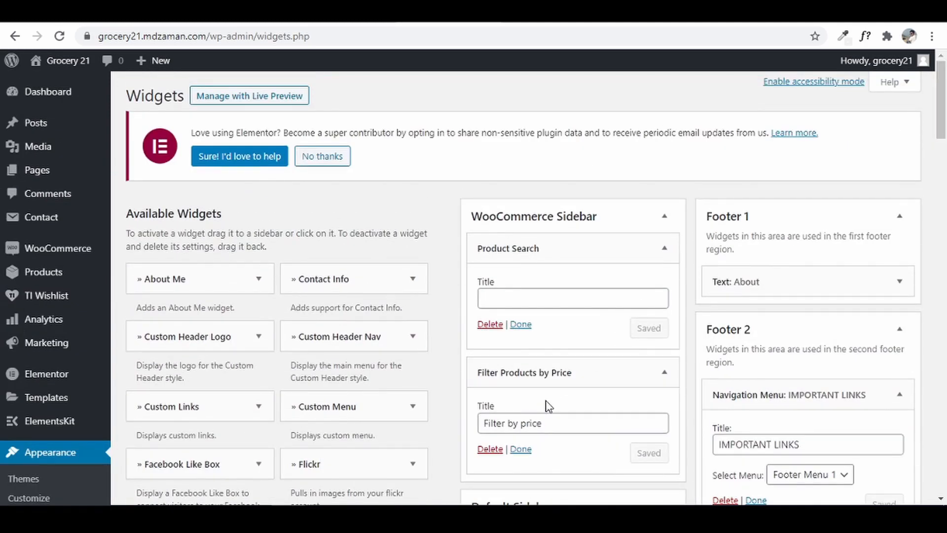
scroll(526, 427, down, 1)
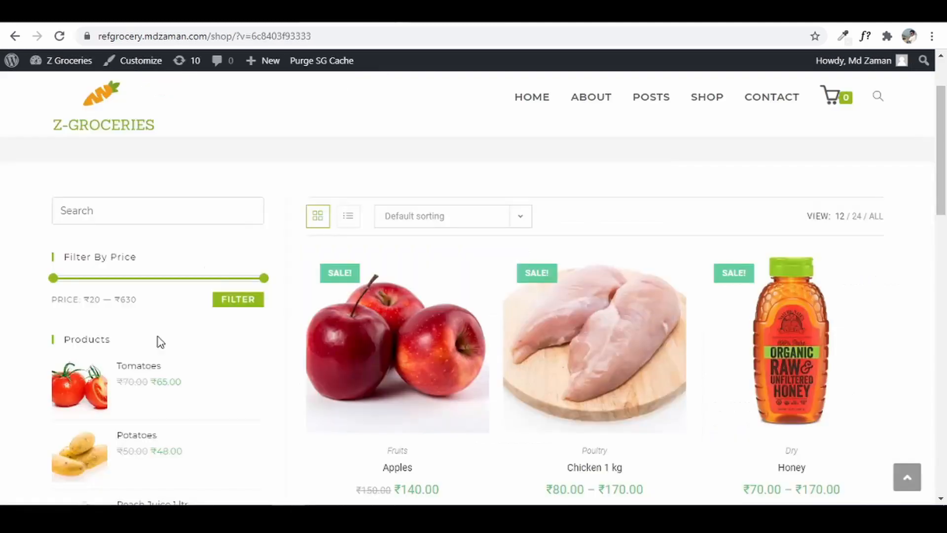
scroll(148, 355, down, 4)
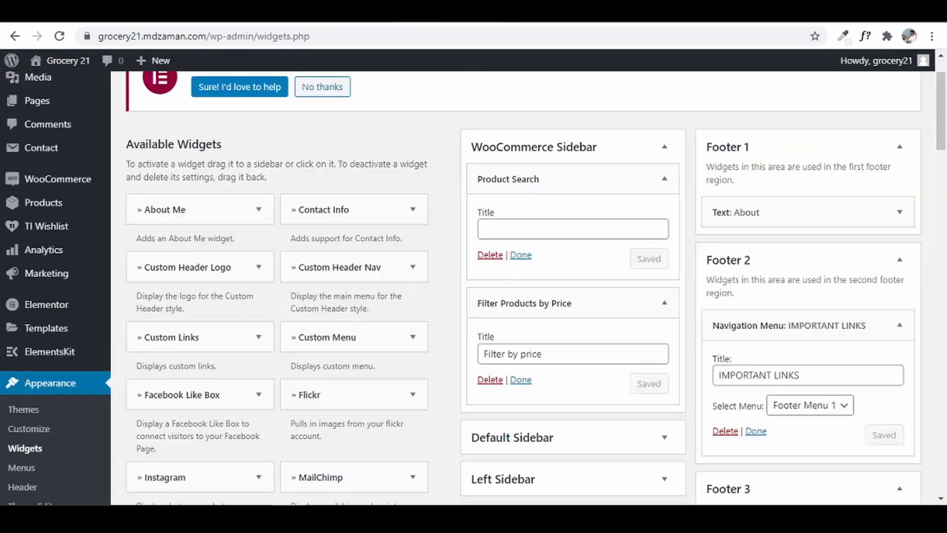
scroll(291, 306, down, 6)
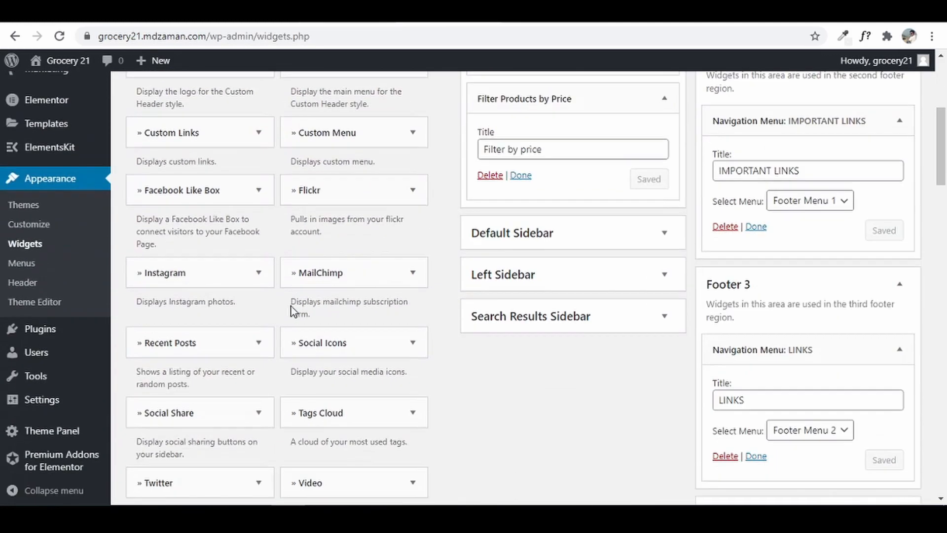
scroll(291, 306, down, 14)
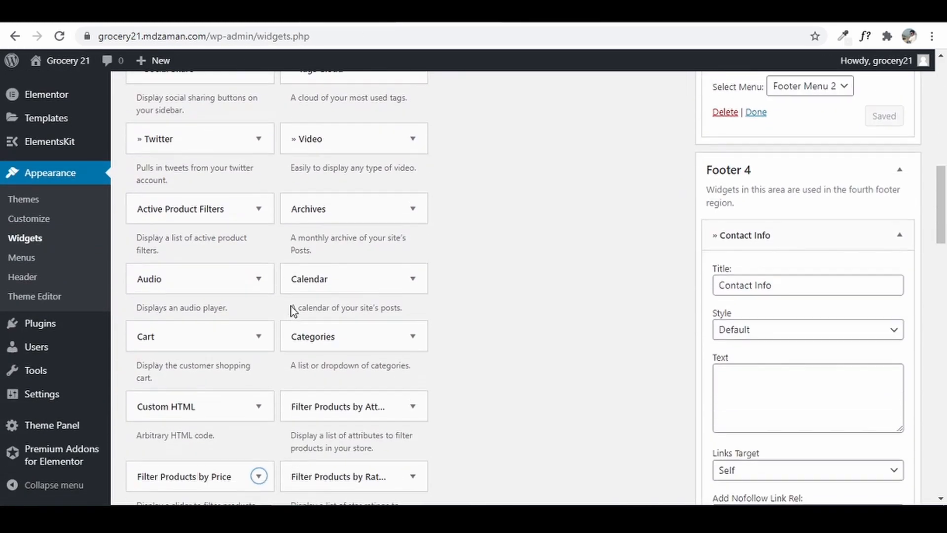
scroll(292, 312, down, 2)
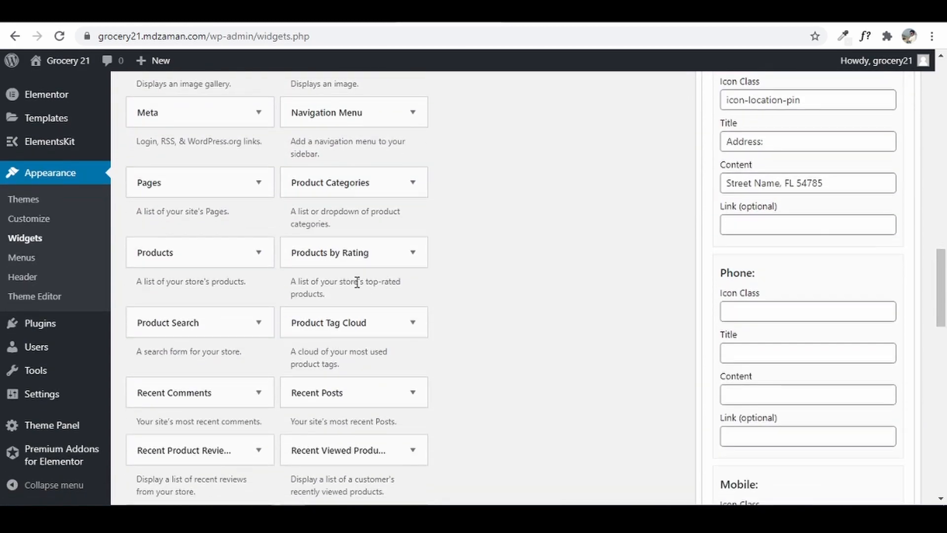
click(256, 256)
scroll(245, 207, down, 1)
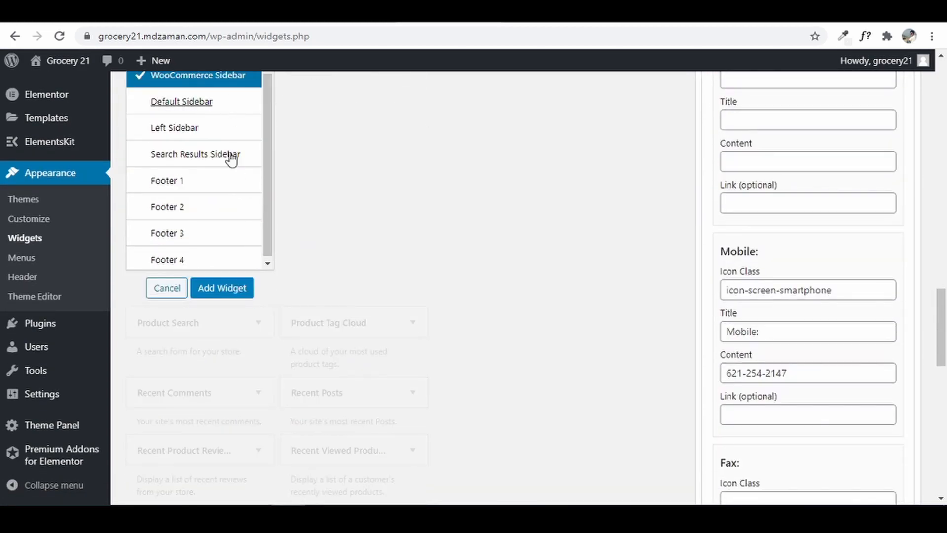
click(231, 290)
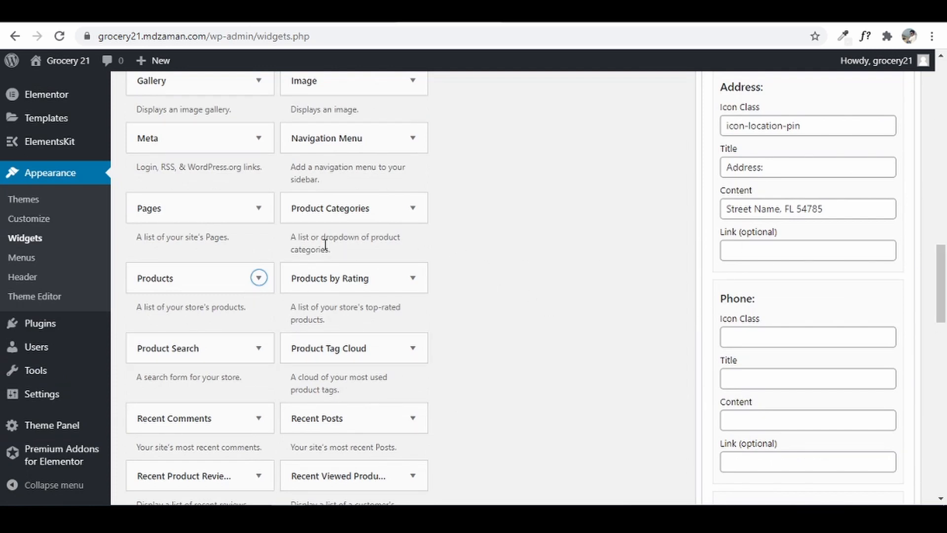
click(354, 209)
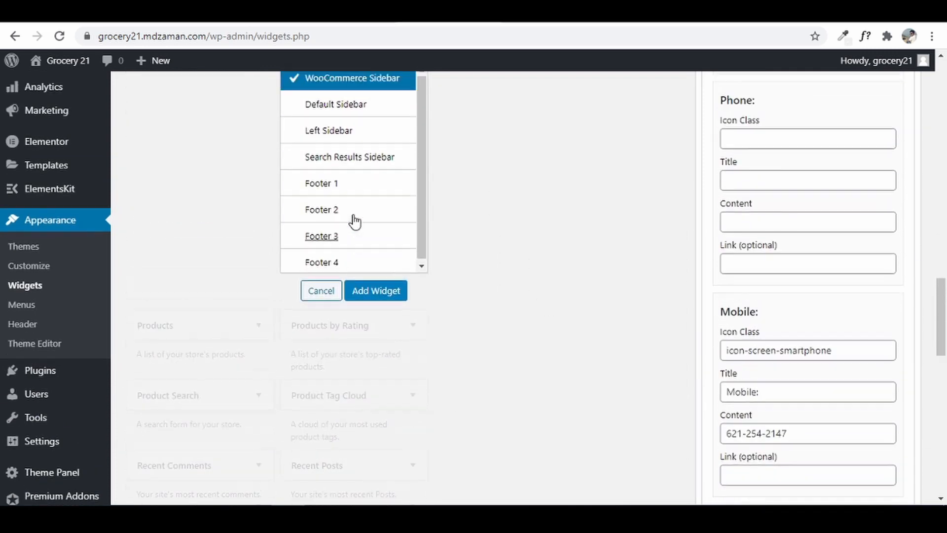
click(386, 445)
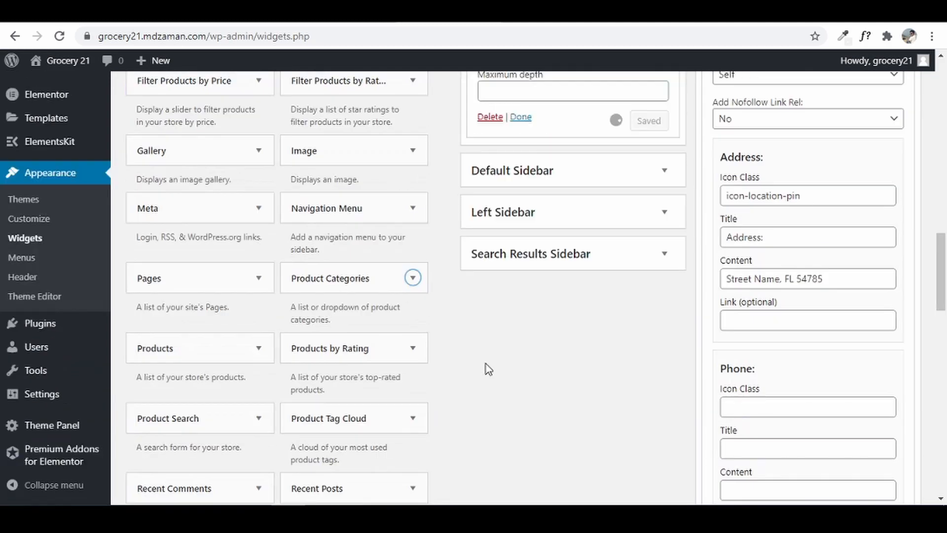
- Collapse the Products, Filter Products by Price and Product Search widget panels
scroll(420, 409, up, 3)
scroll(581, 377, up, 8)
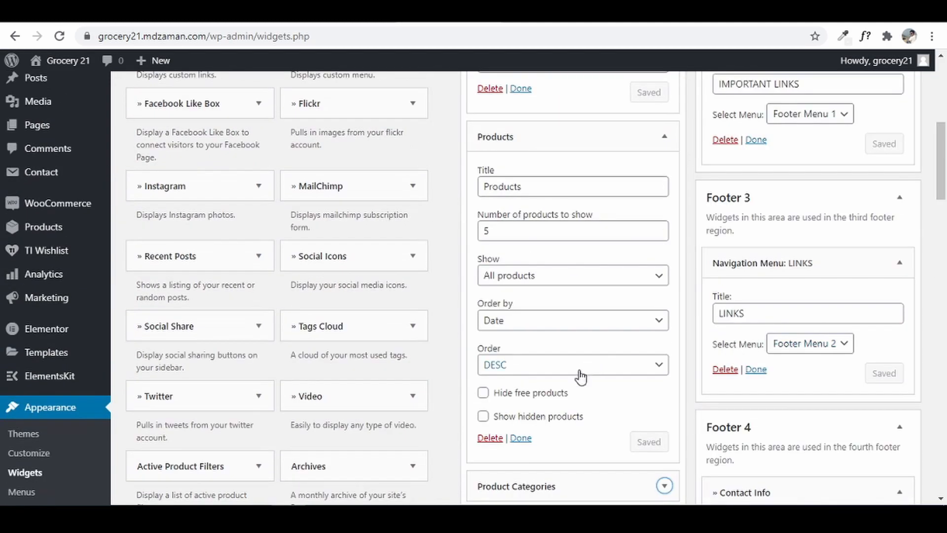
click(520, 437)
scroll(545, 395, up, 2)
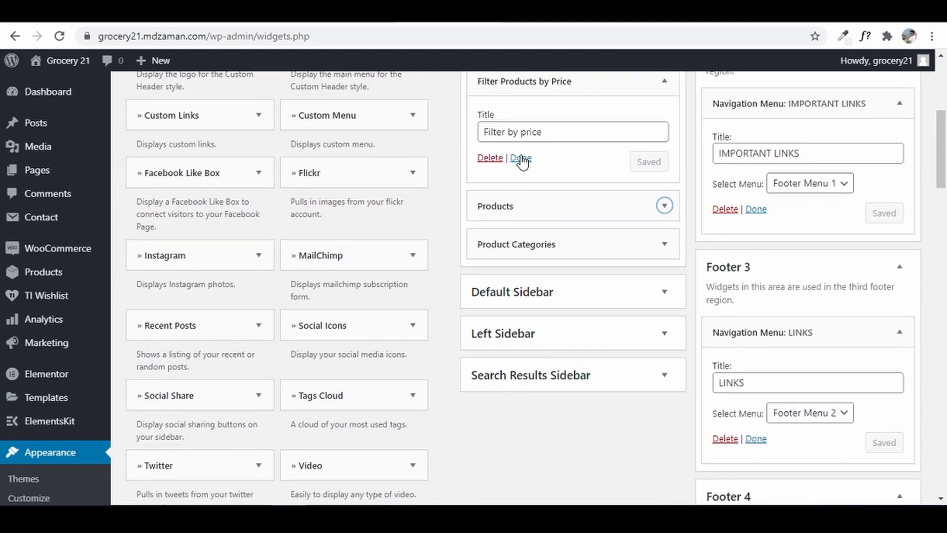
click(521, 159)
scroll(558, 212, up, 3)
click(518, 173)
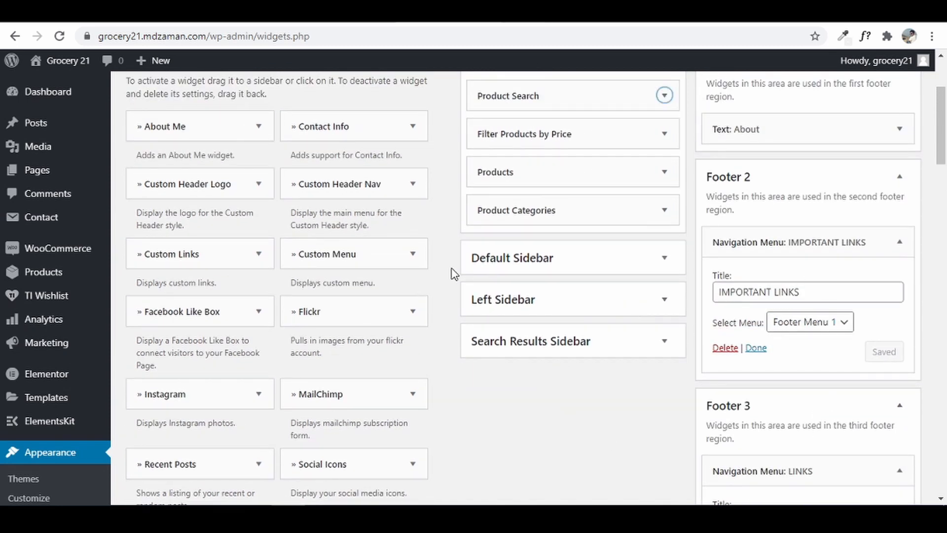
- View the Grocery 21 Shop page to check the new sidebar widgets
click(545, 15)
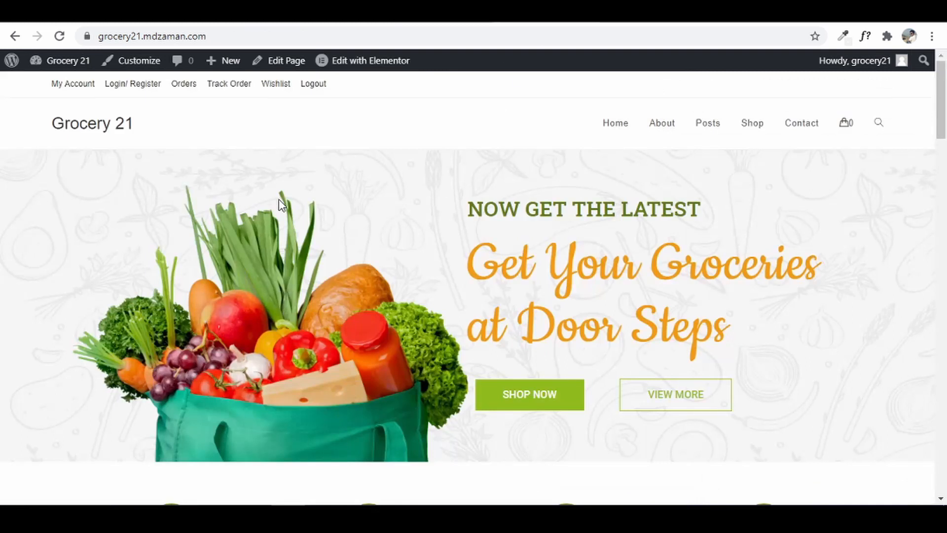
click(745, 126)
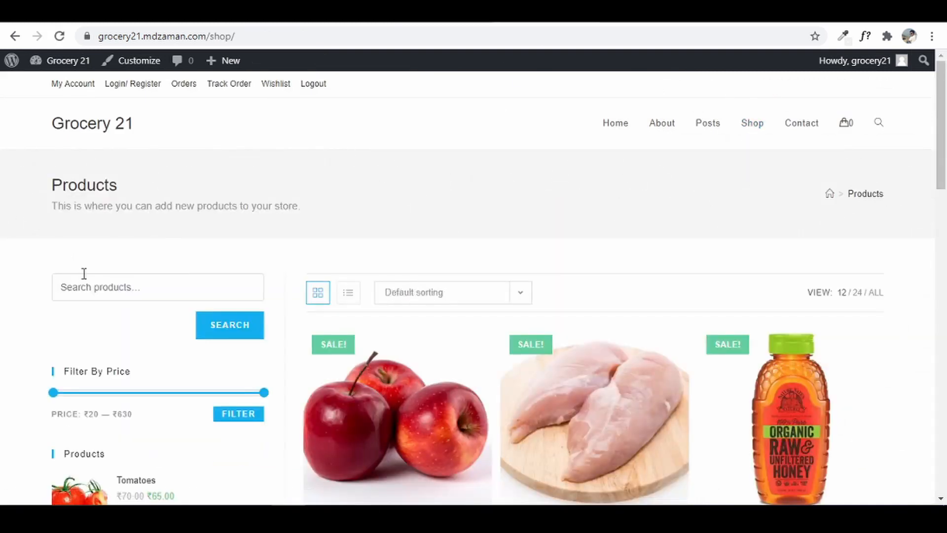
scroll(84, 276, down, 4)
scroll(85, 310, down, 9)
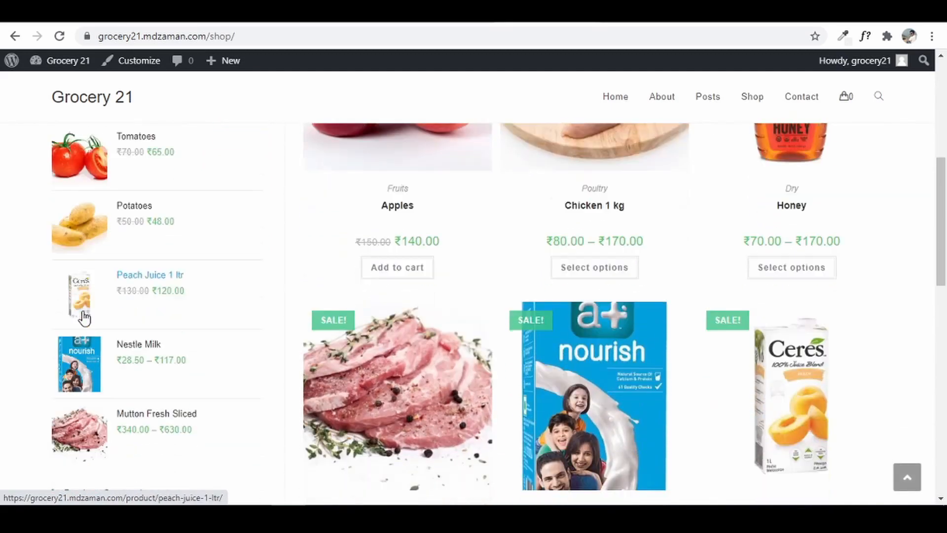
scroll(85, 334, down, 5)
scroll(85, 334, up, 7)
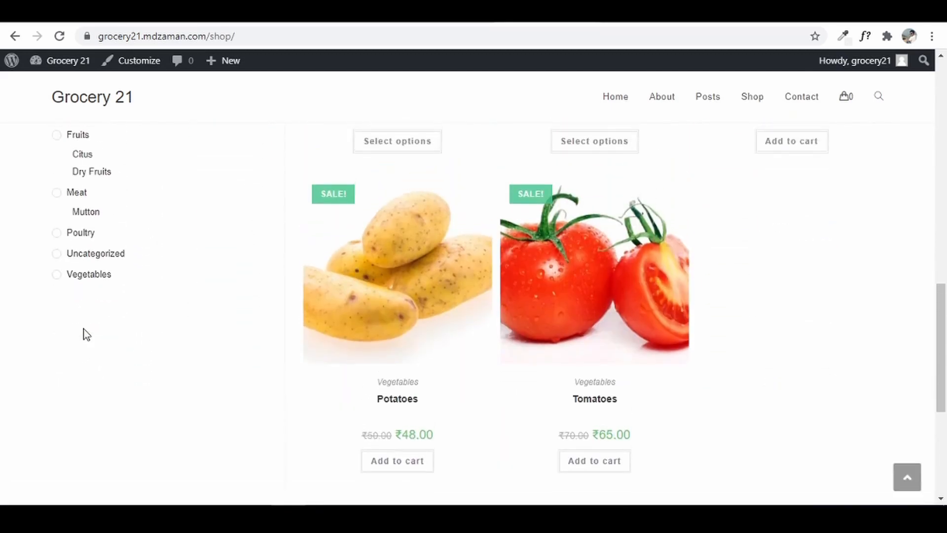
scroll(84, 334, up, 12)
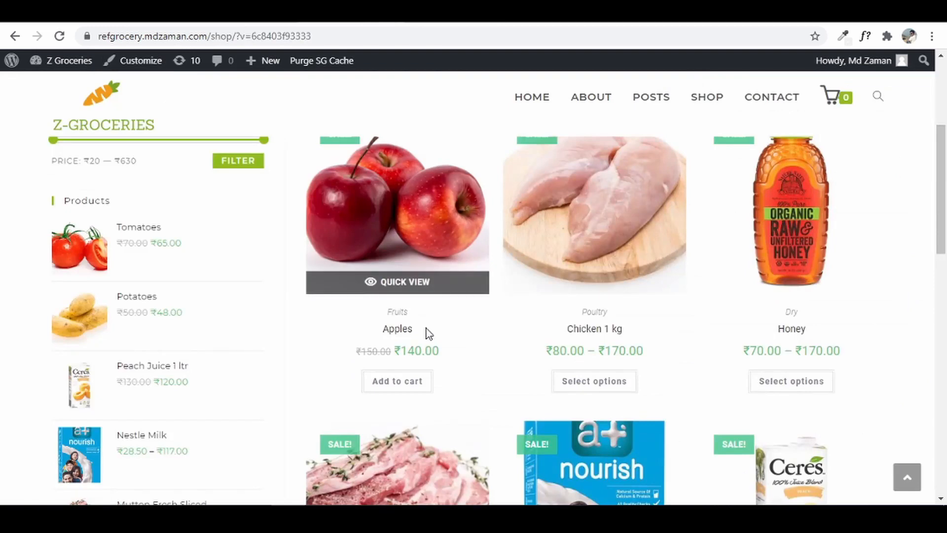
- Compare the reference site's Posts page with Grocery 21's, then return to the admin dashboard
click(648, 99)
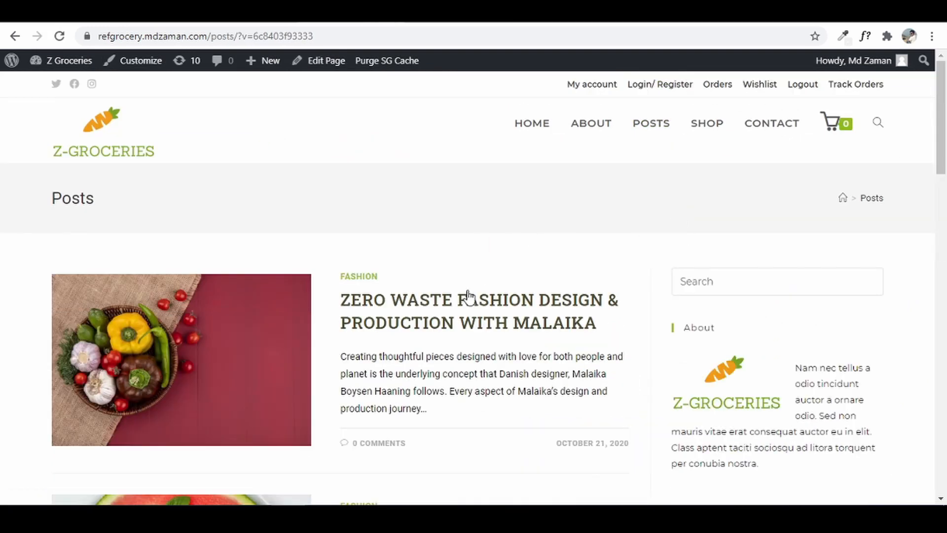
scroll(734, 305, down, 3)
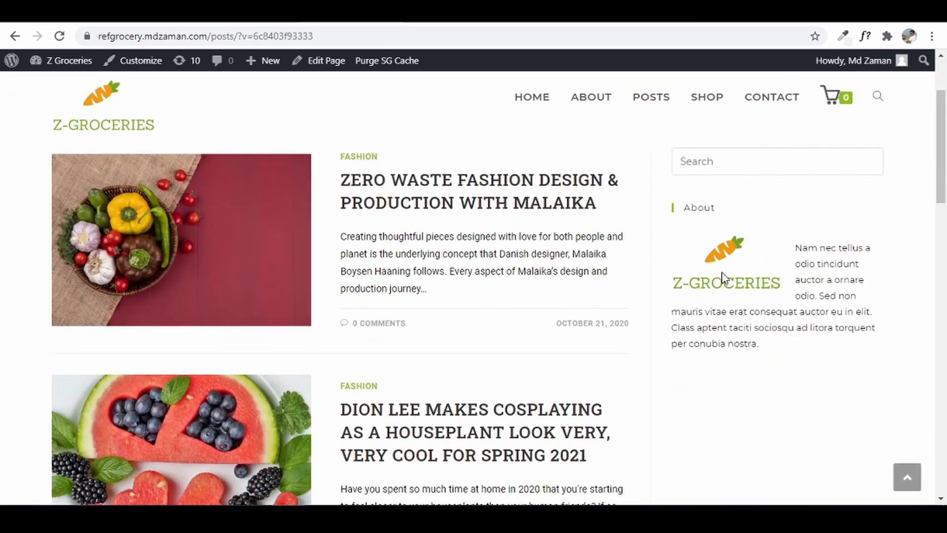
scroll(541, 278, down, 1)
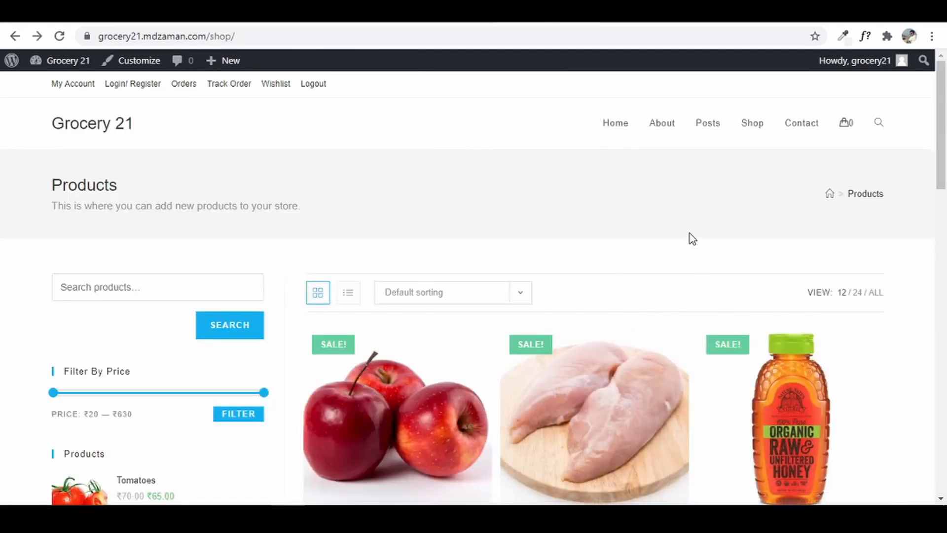
click(711, 129)
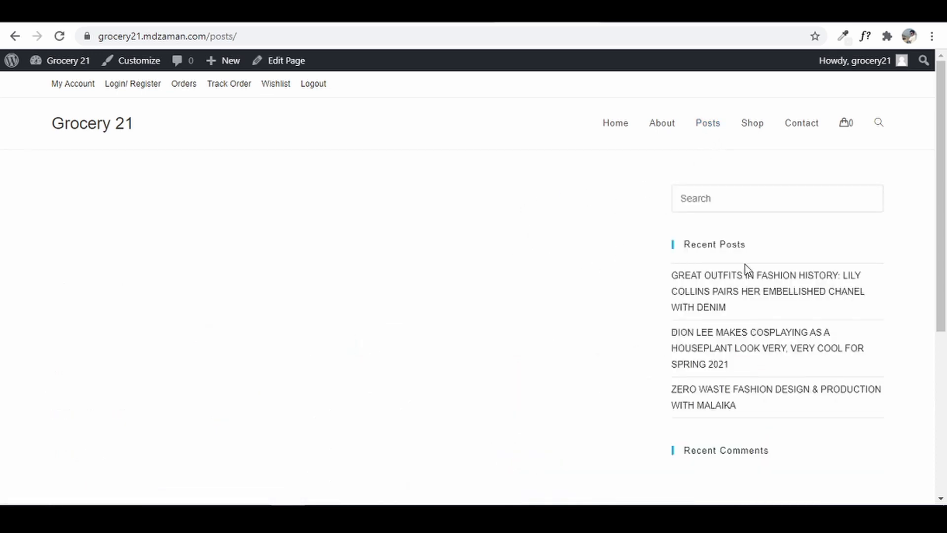
click(57, 64)
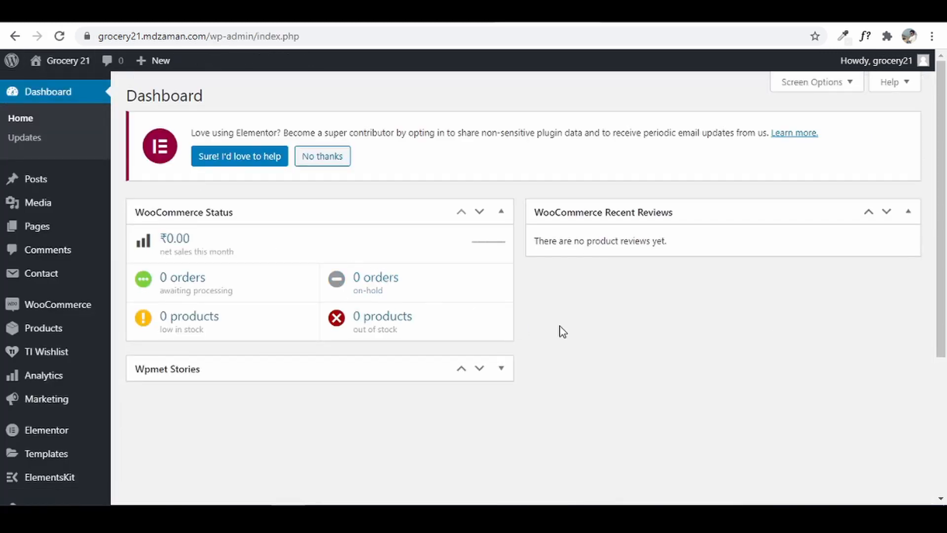
- In Reading Settings, choose Posts as the posts page, save, and visit the Grocery 21 front page
scroll(73, 291, down, 5)
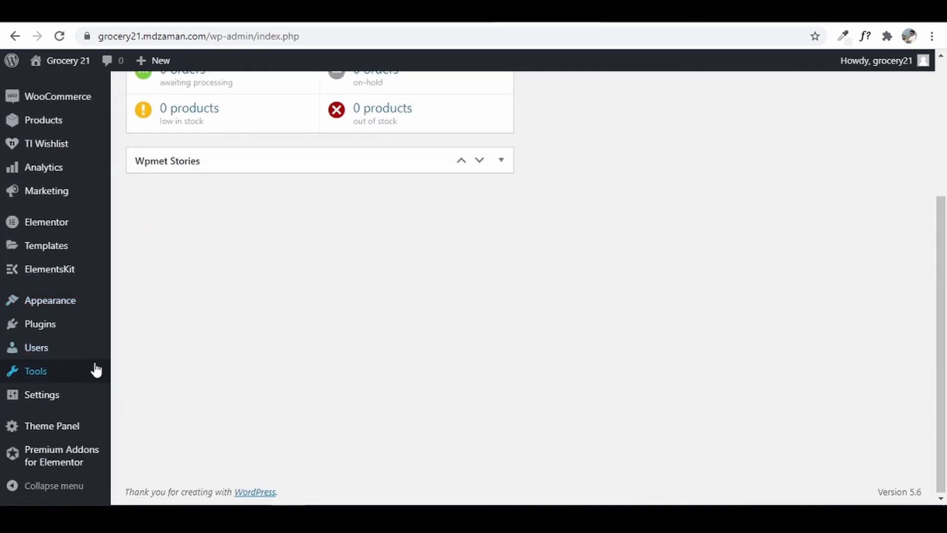
mouse_move(43, 395)
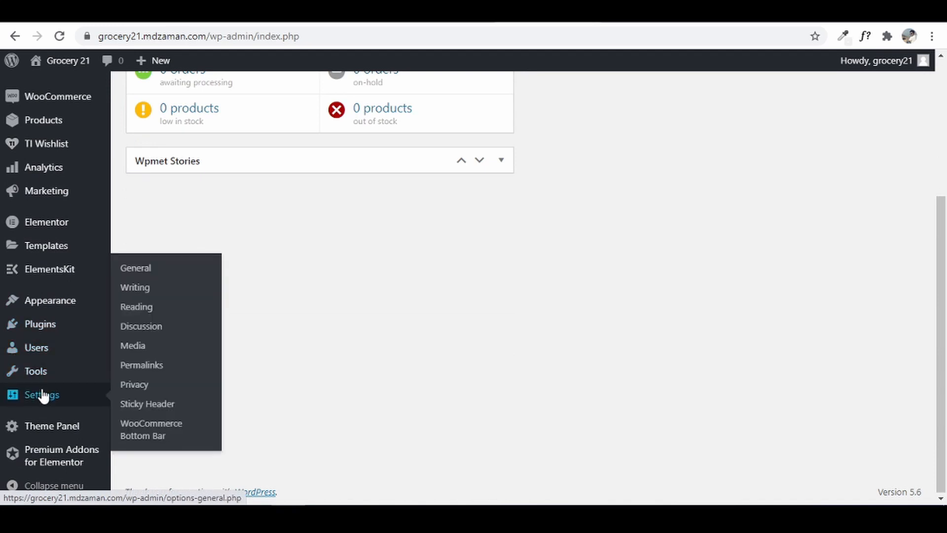
click(140, 309)
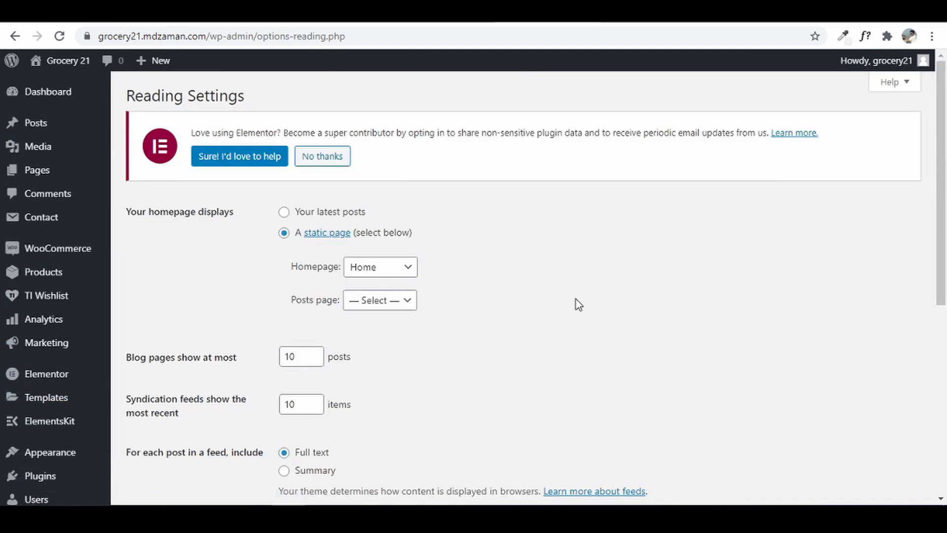
click(399, 305)
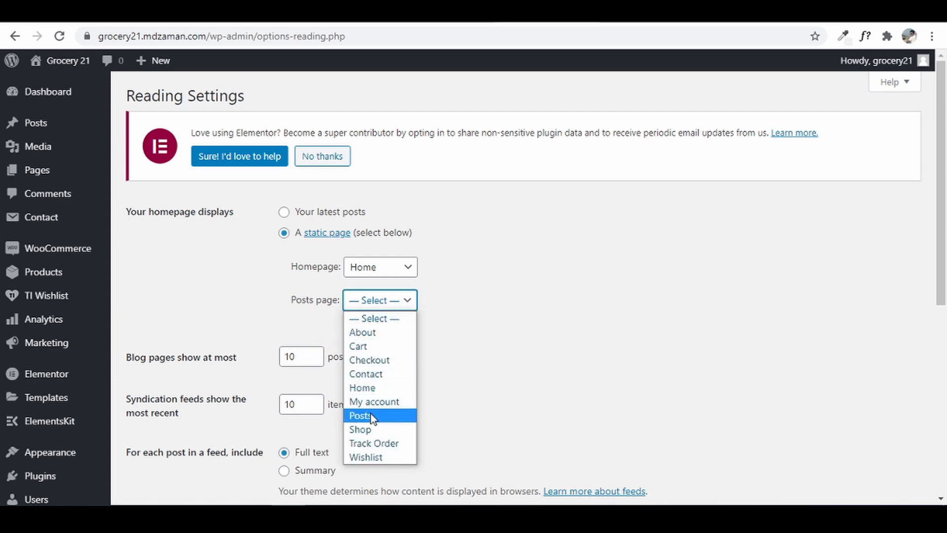
click(371, 416)
scroll(591, 329, down, 5)
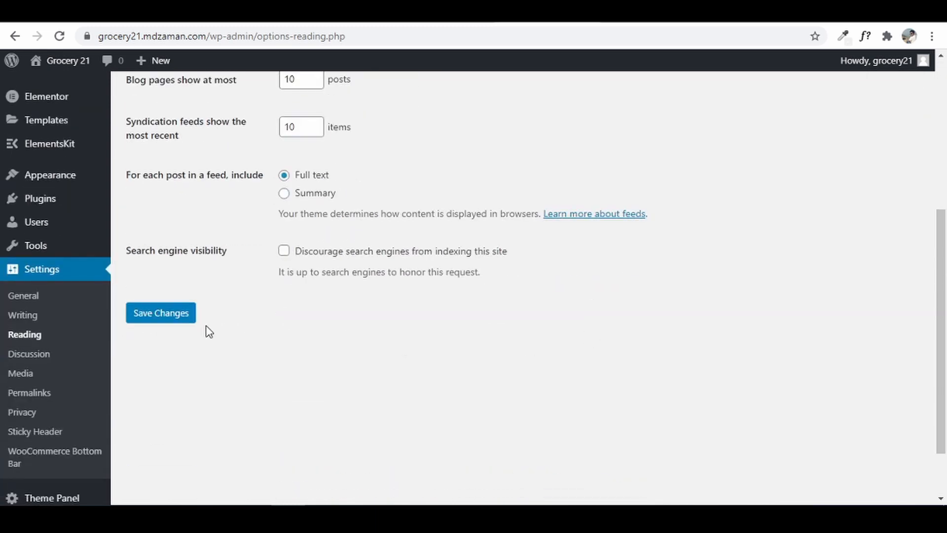
click(165, 319)
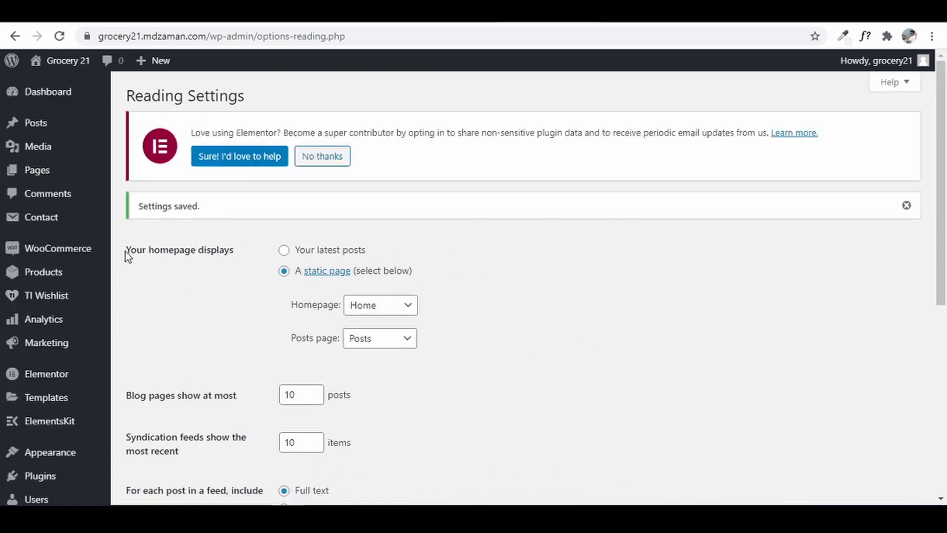
click(53, 61)
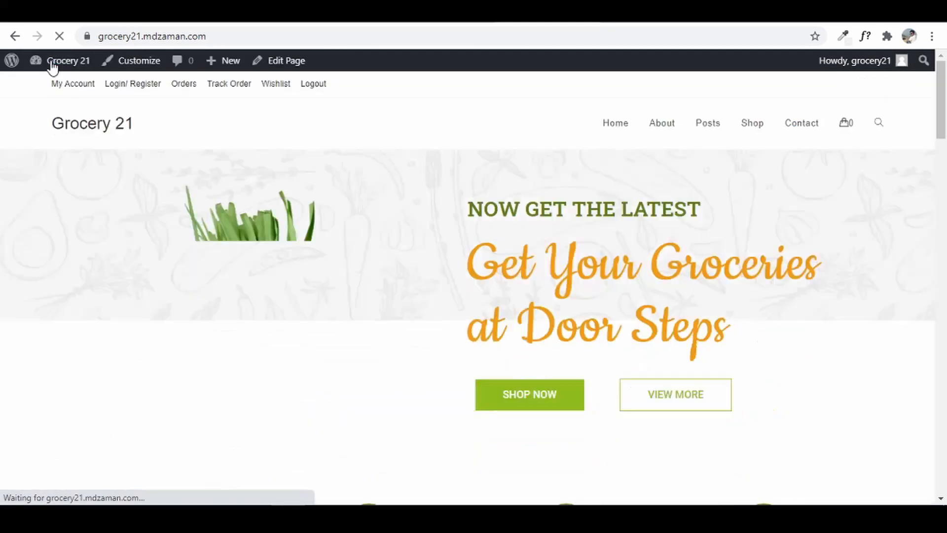
- View the Grocery 21 Posts page and its Recent Posts sidebar, then go back to Widgets
click(701, 130)
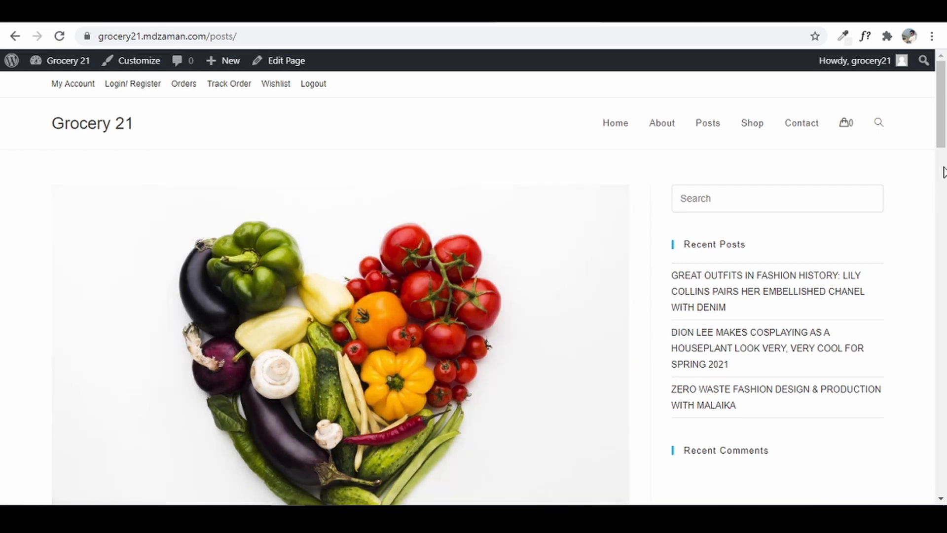
drag(941, 147, 945, 123)
click(458, 12)
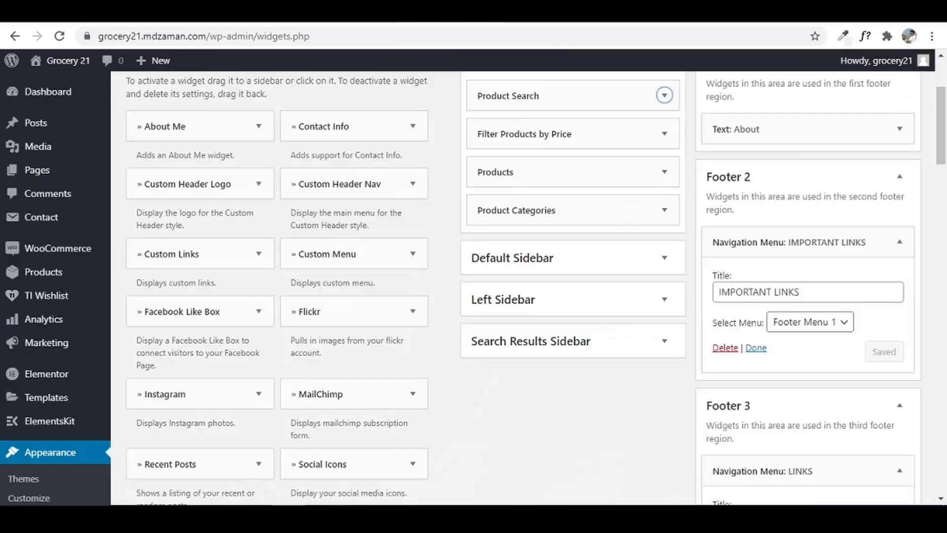
- Expand the Default Sidebar and compare it with the live Posts page sidebar
click(607, 271)
scroll(608, 271, up, 4)
scroll(592, 306, down, 3)
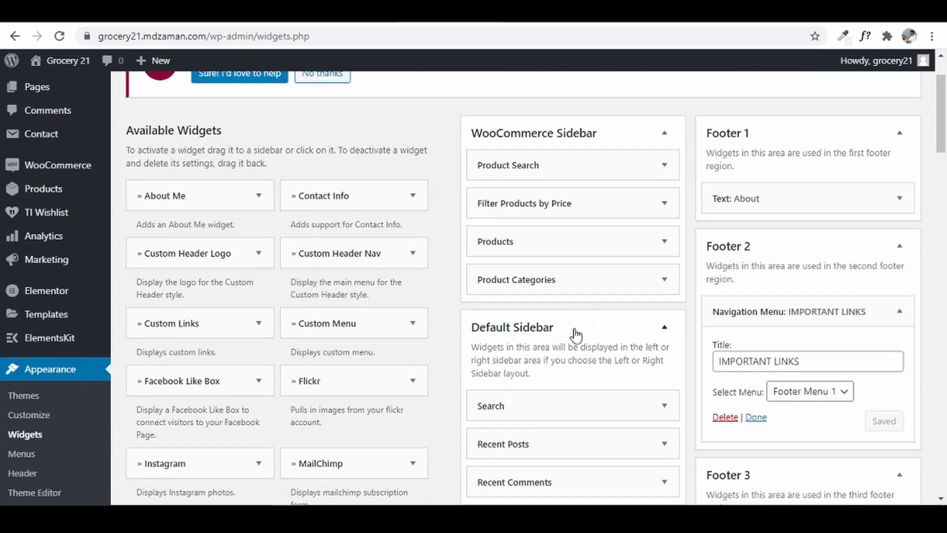
scroll(573, 337, down, 1)
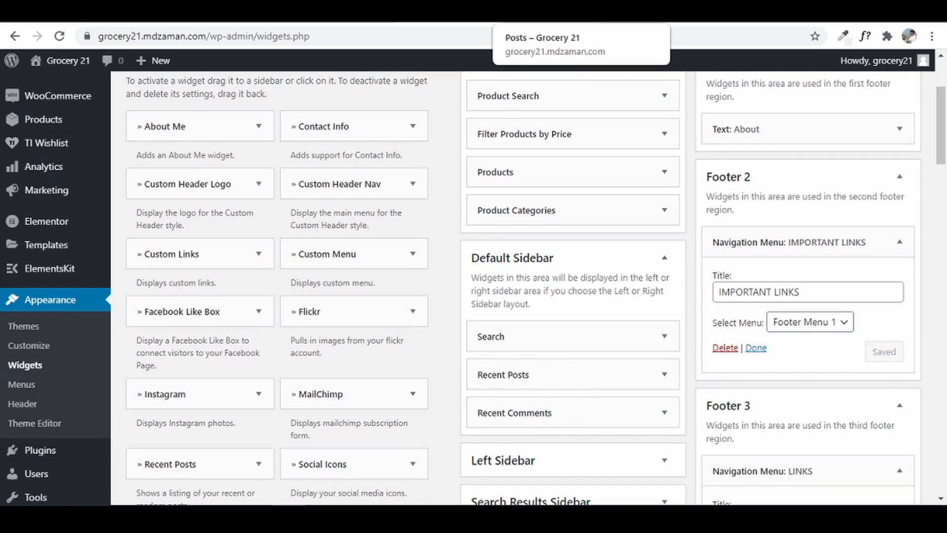
click(547, 11)
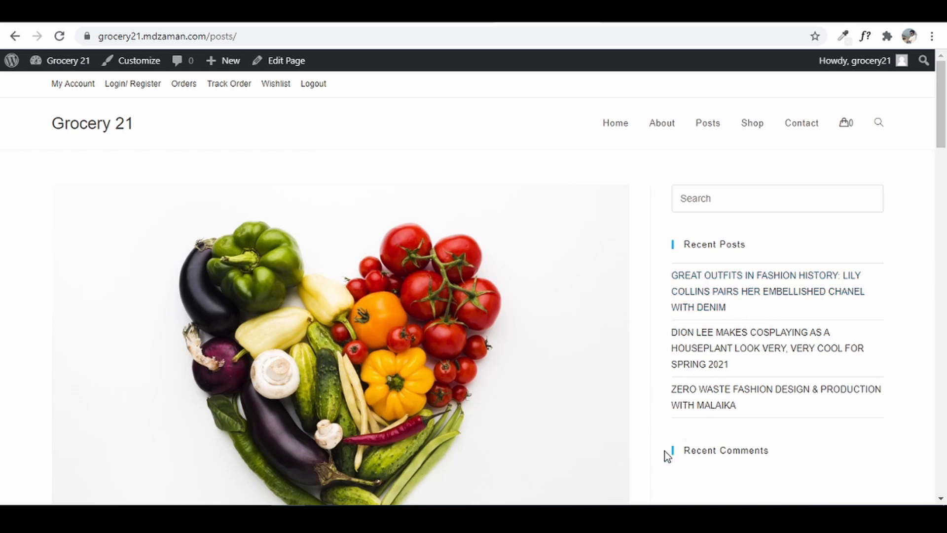
click(459, 11)
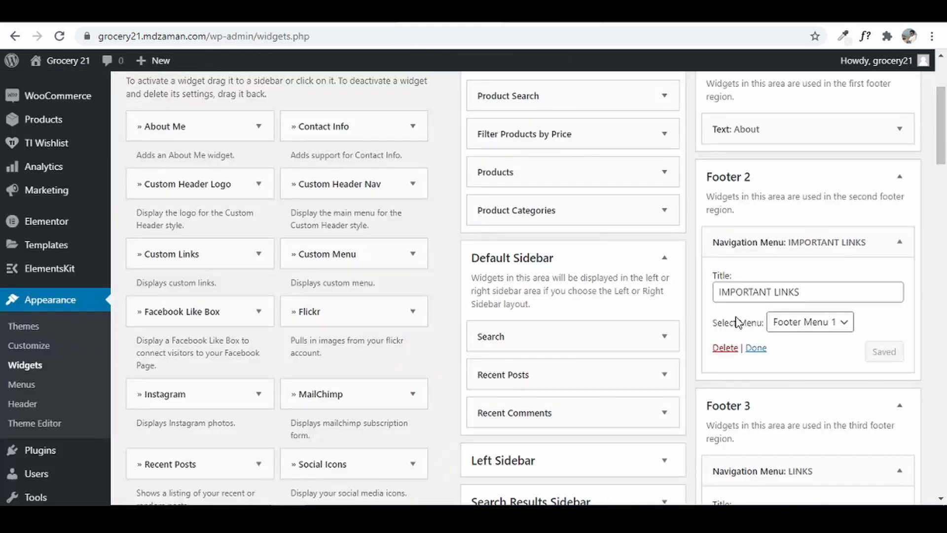
- Delete the Recent Comments widget from the Default Sidebar
click(665, 412)
scroll(587, 433, down, 2)
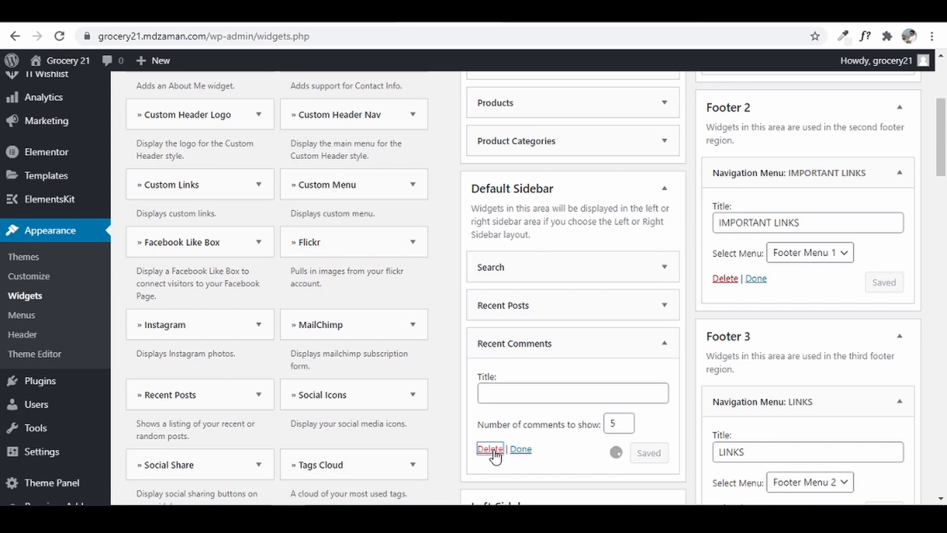
click(490, 449)
scroll(552, 338, up, 2)
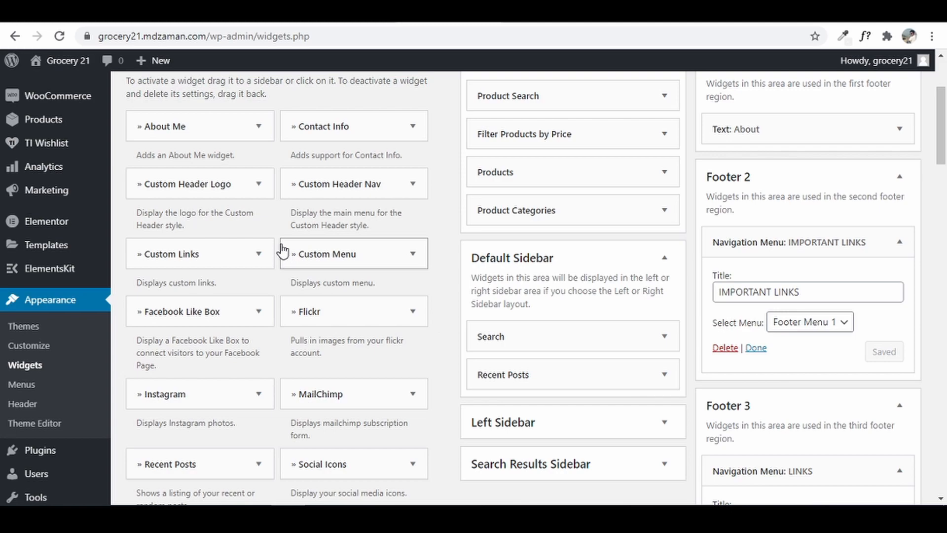
scroll(282, 251, down, 12)
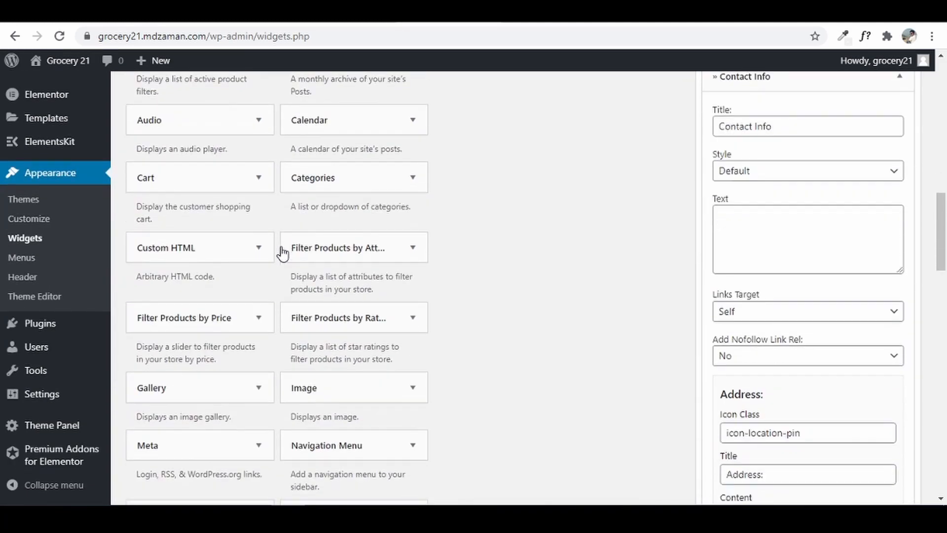
scroll(318, 350, up, 1)
scroll(317, 348, down, 7)
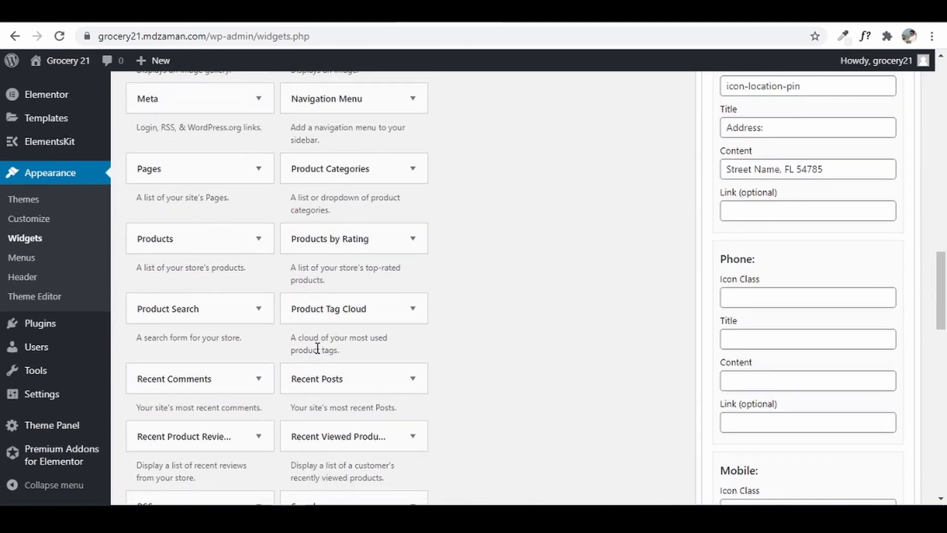
scroll(317, 350, down, 5)
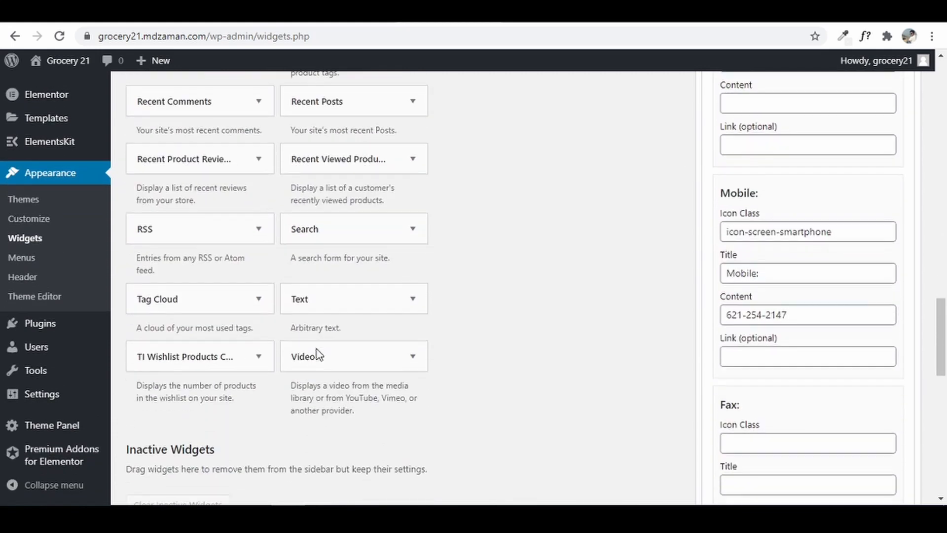
- Add a Text widget to the Default Sidebar and title it About
click(330, 303)
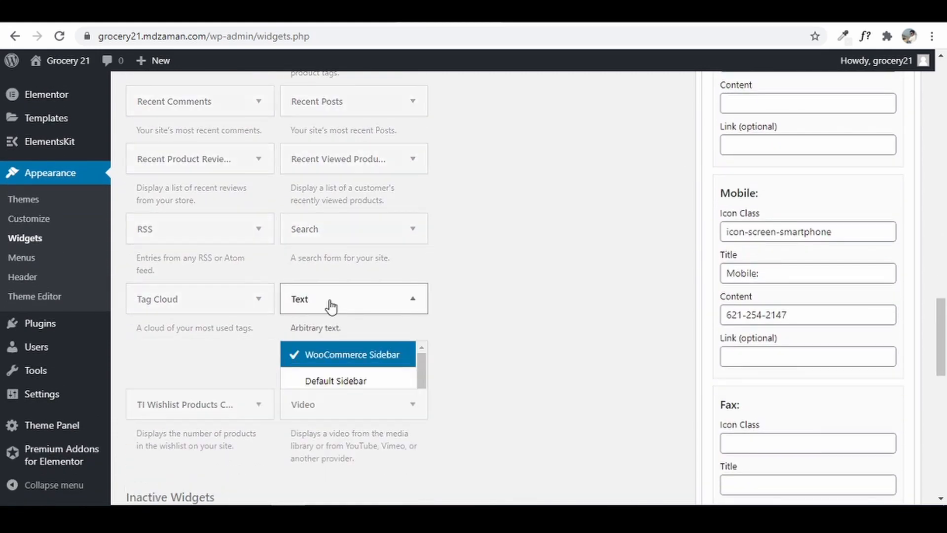
click(340, 385)
scroll(442, 372, down, 3)
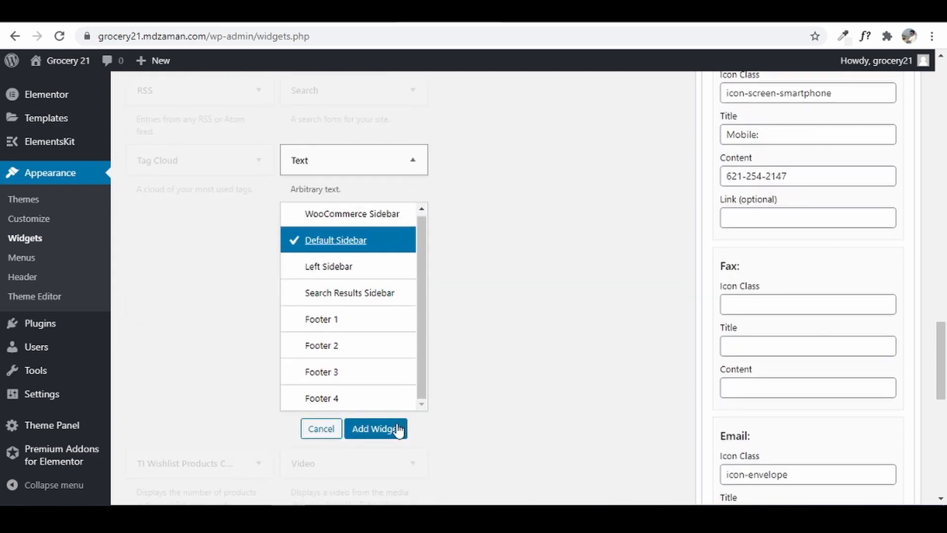
click(398, 430)
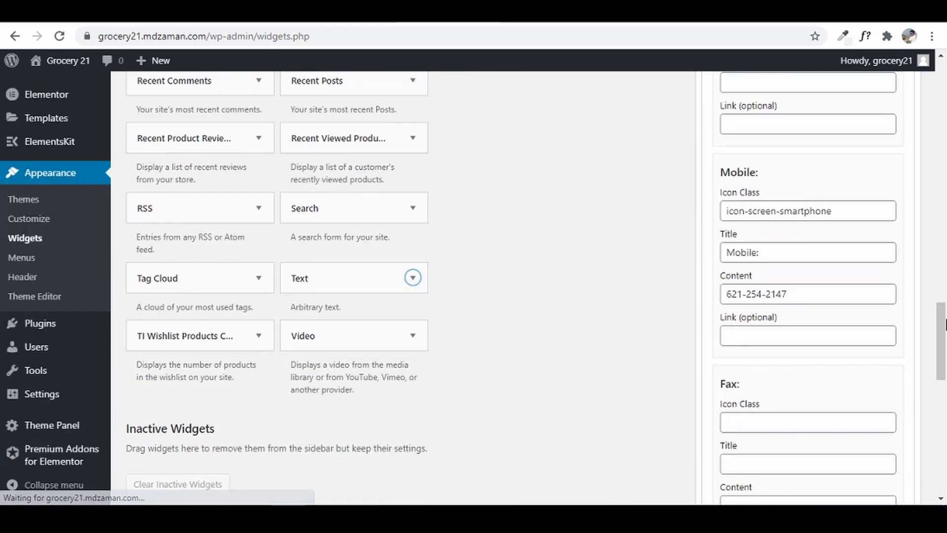
drag(944, 354, 945, 165)
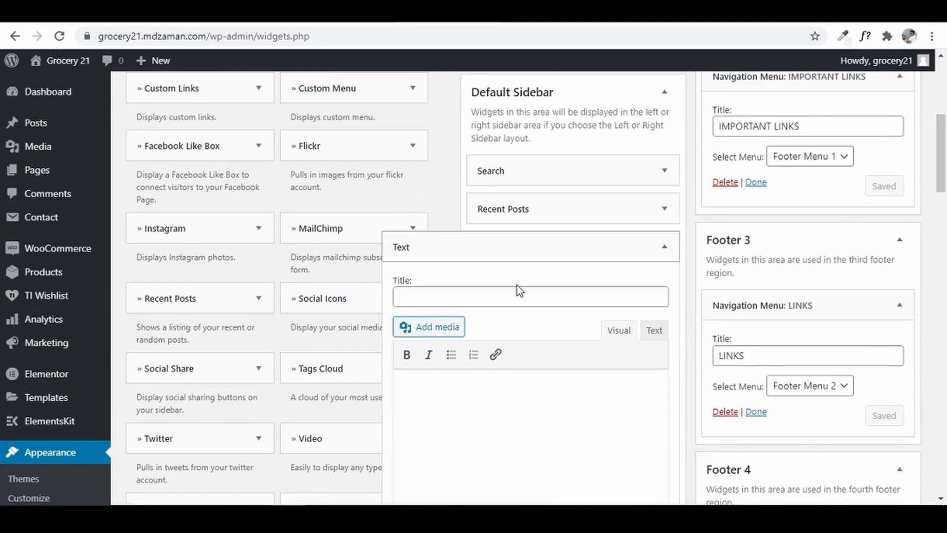
click(453, 295)
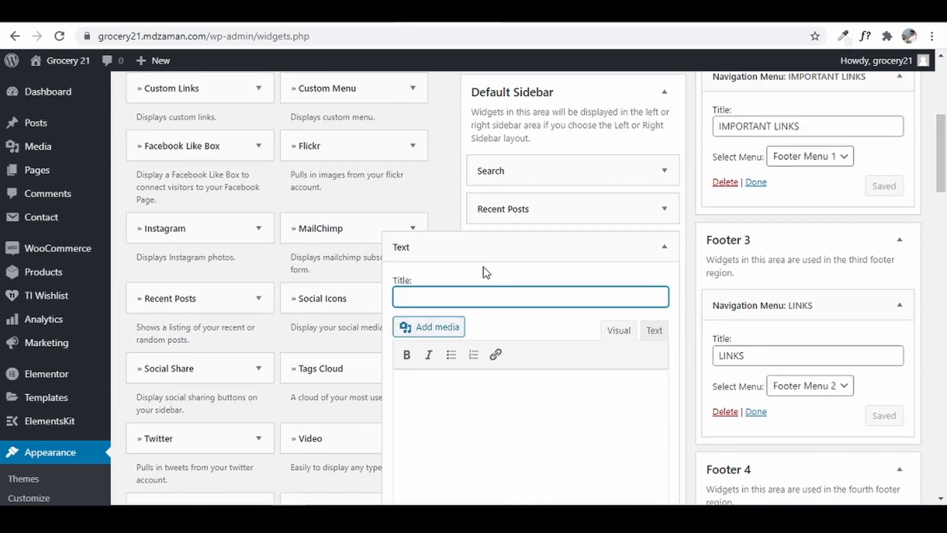
- Insert the Z-Groceries logo into the widget body and shrink it to about 94 × 63
click(453, 398)
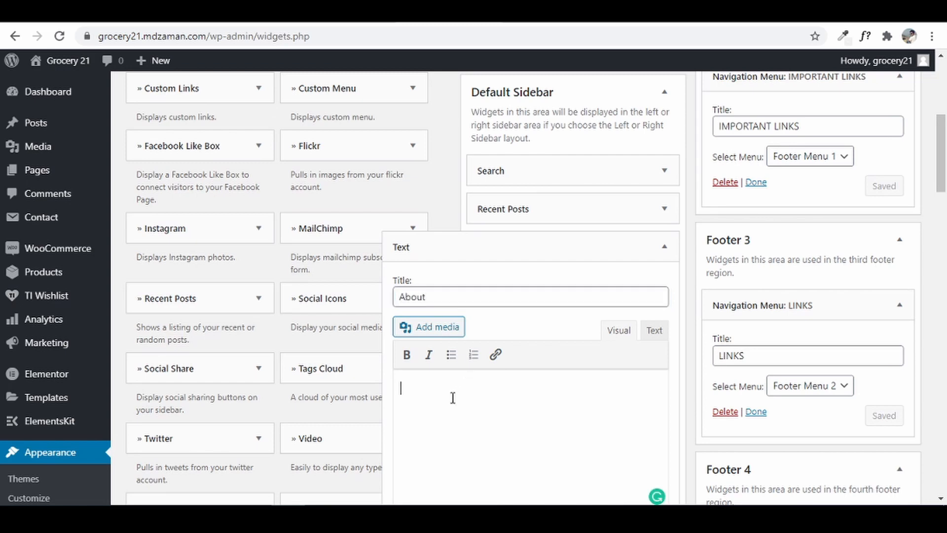
click(441, 330)
click(556, 336)
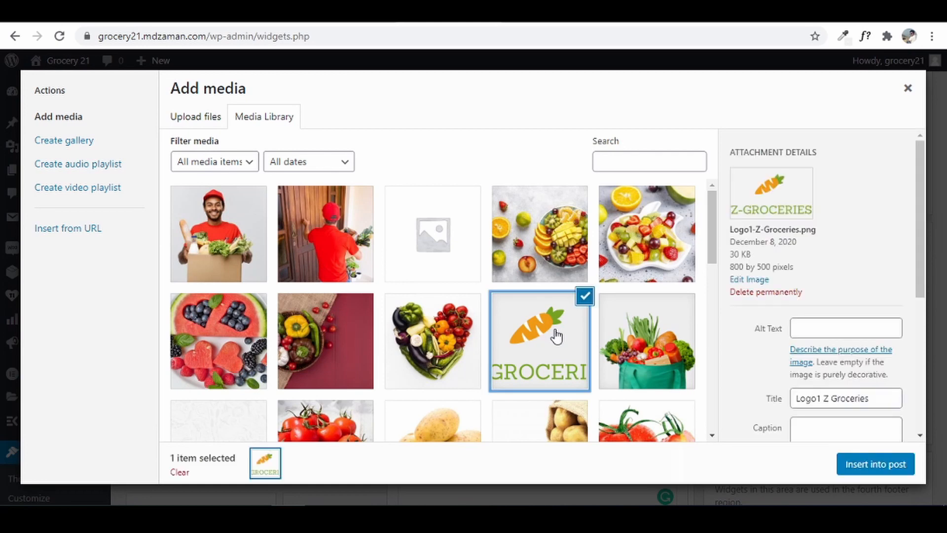
click(887, 466)
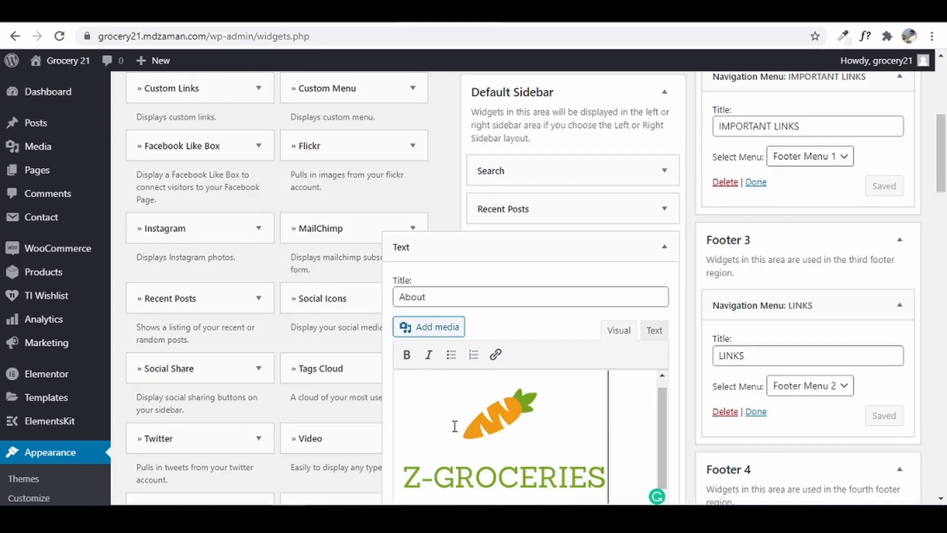
click(607, 500)
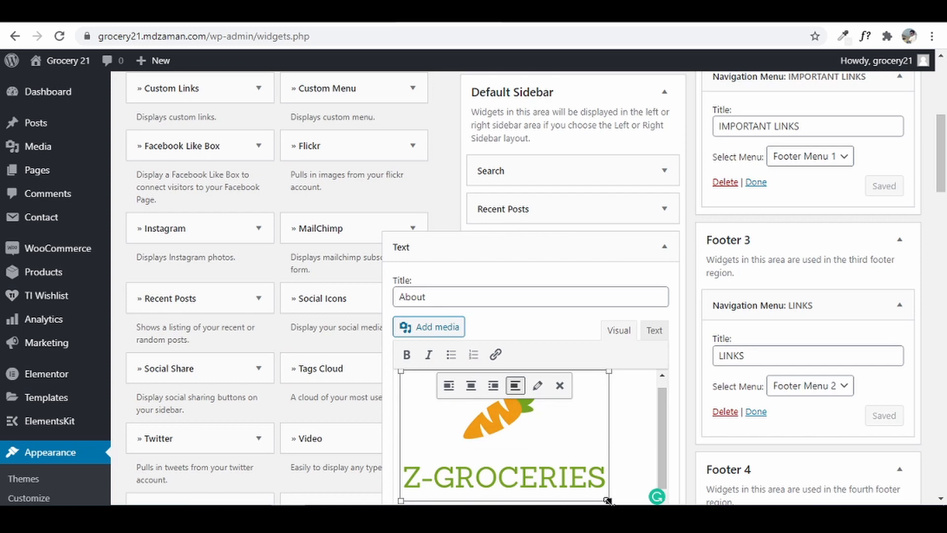
drag(607, 501, 472, 417)
click(523, 411)
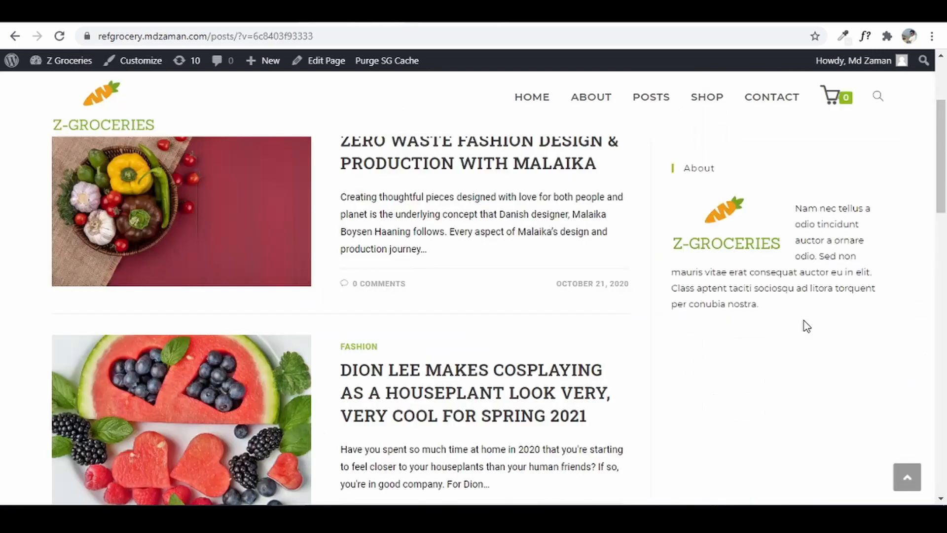
- Paste the reference site's About paragraph after the logo and float the logo left
drag(797, 212, 835, 311)
right_click(821, 259)
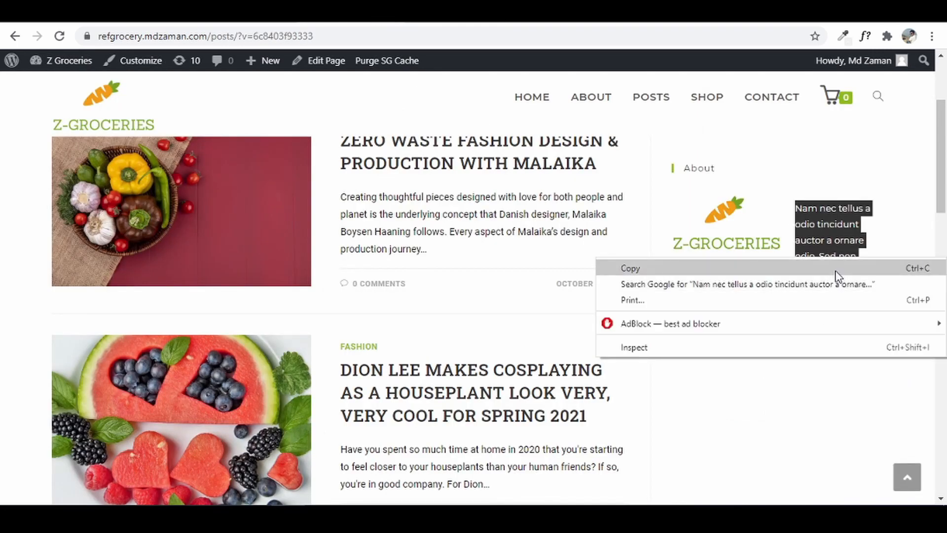
click(836, 269)
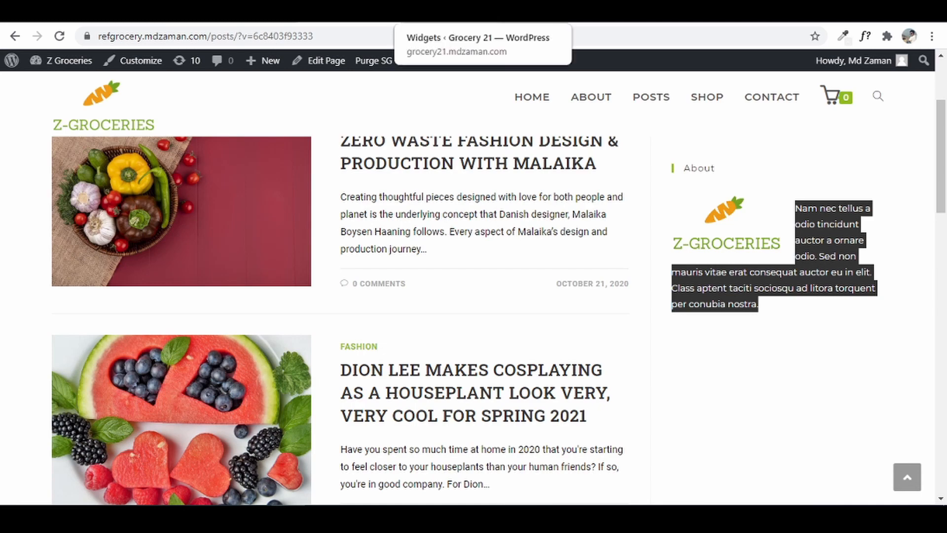
click(459, 13)
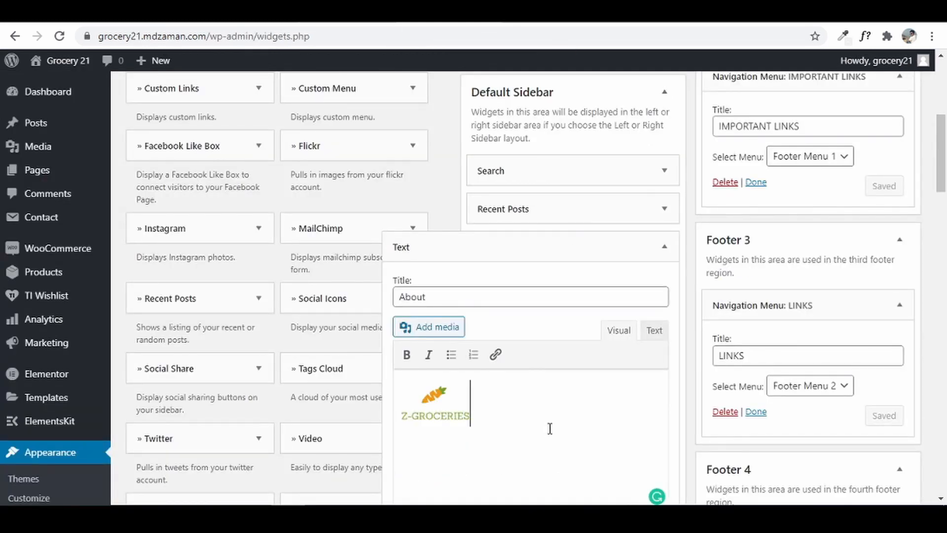
key(ctrl+v)
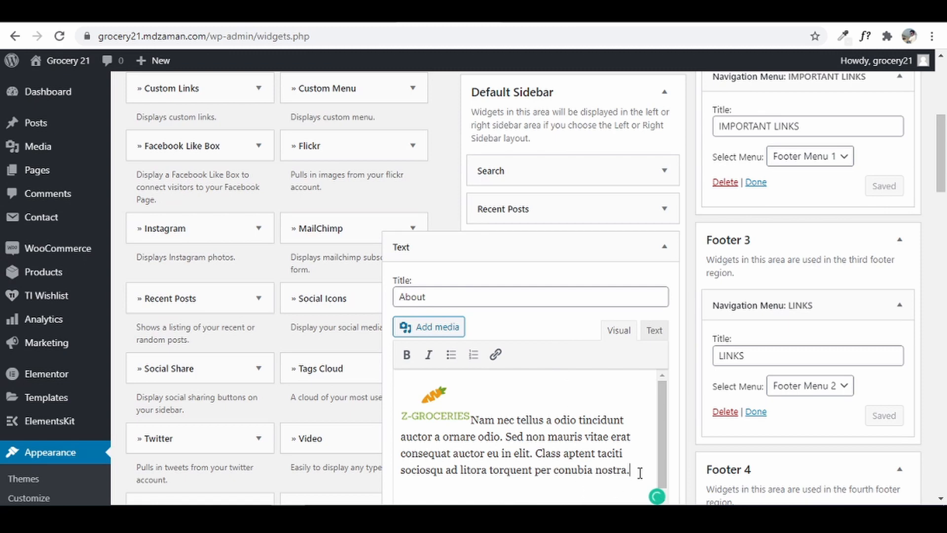
key(ctrl+a)
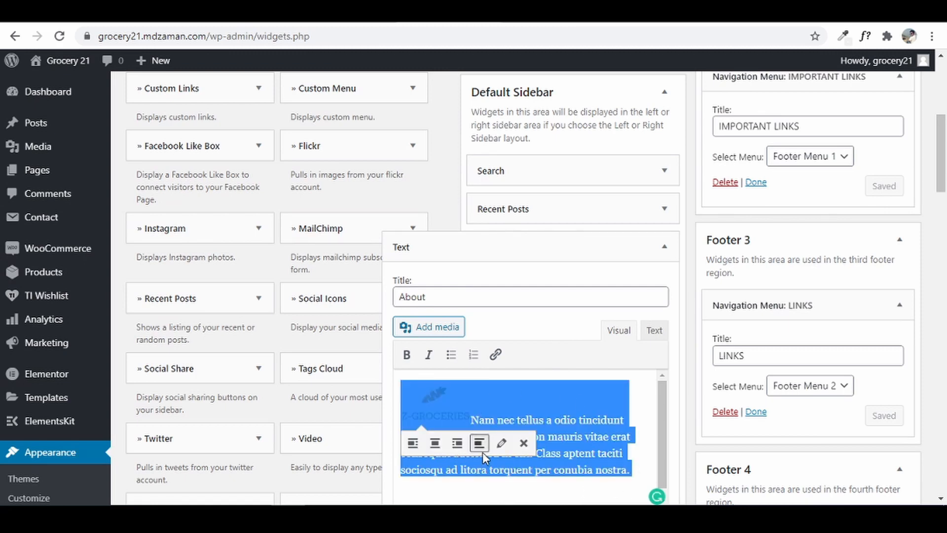
click(415, 443)
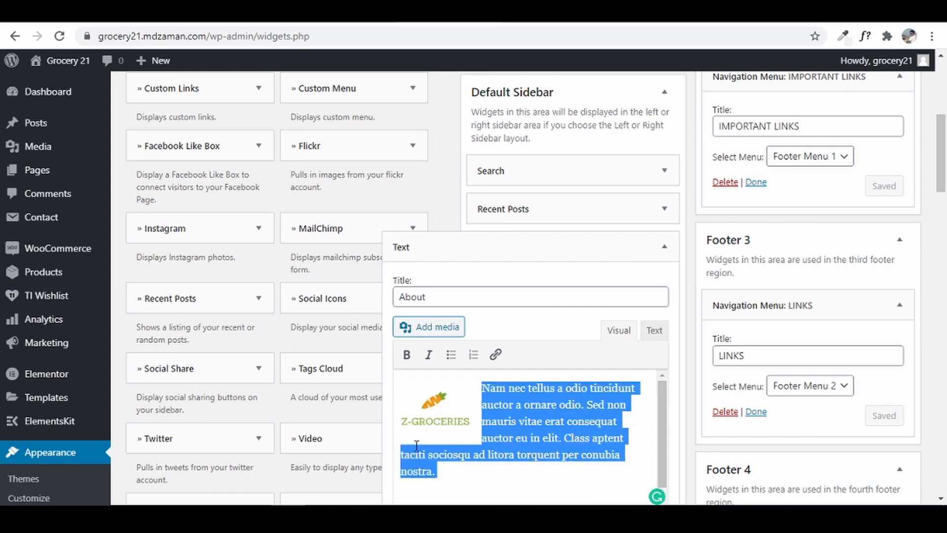
- Save the Text: About widget and collapse it
scroll(687, 357, down, 5)
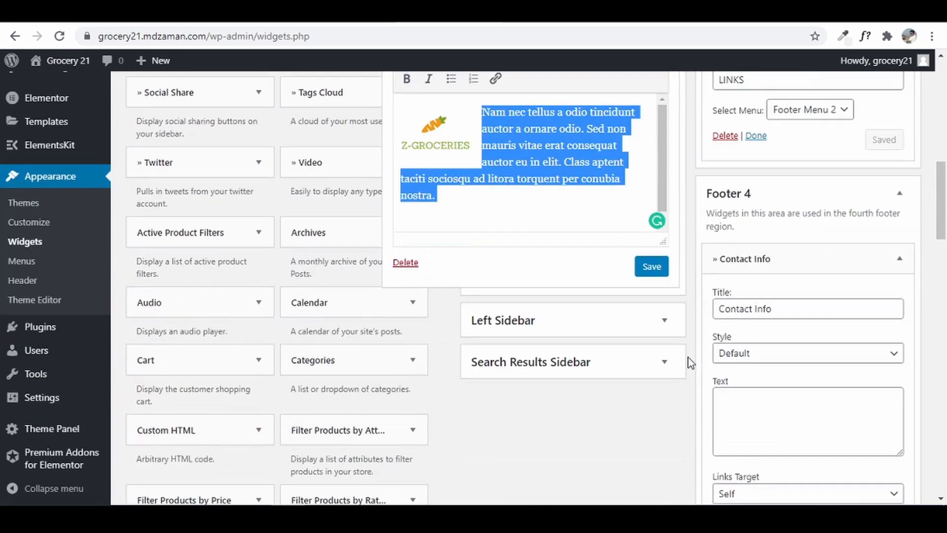
click(650, 266)
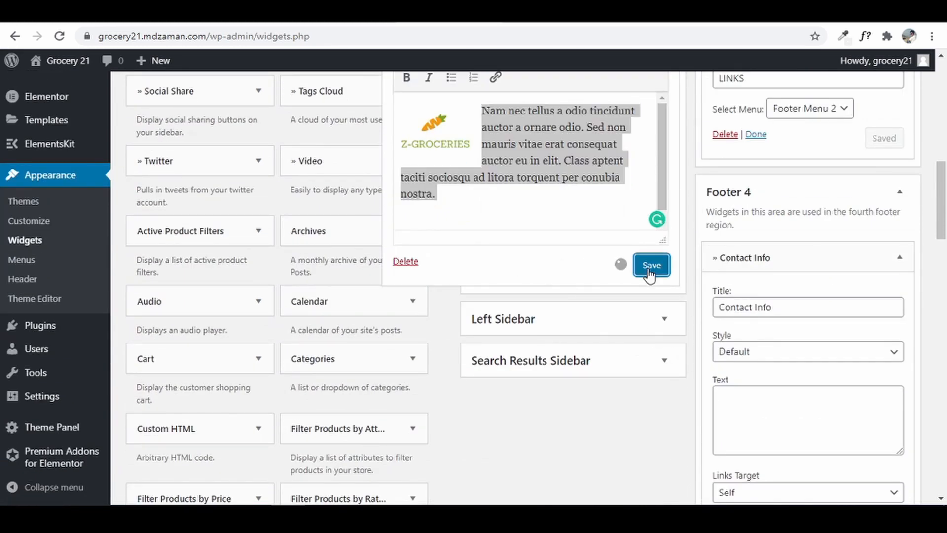
scroll(652, 307, up, 4)
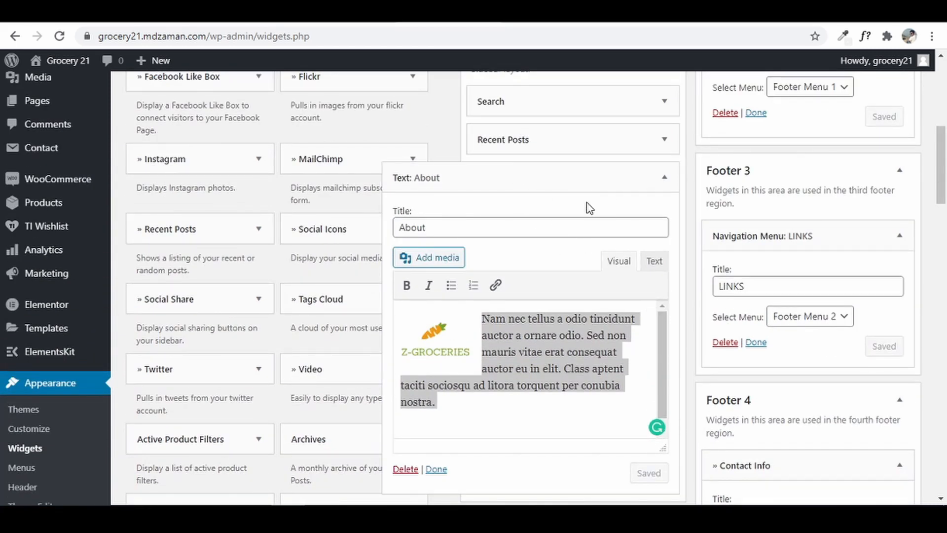
click(663, 178)
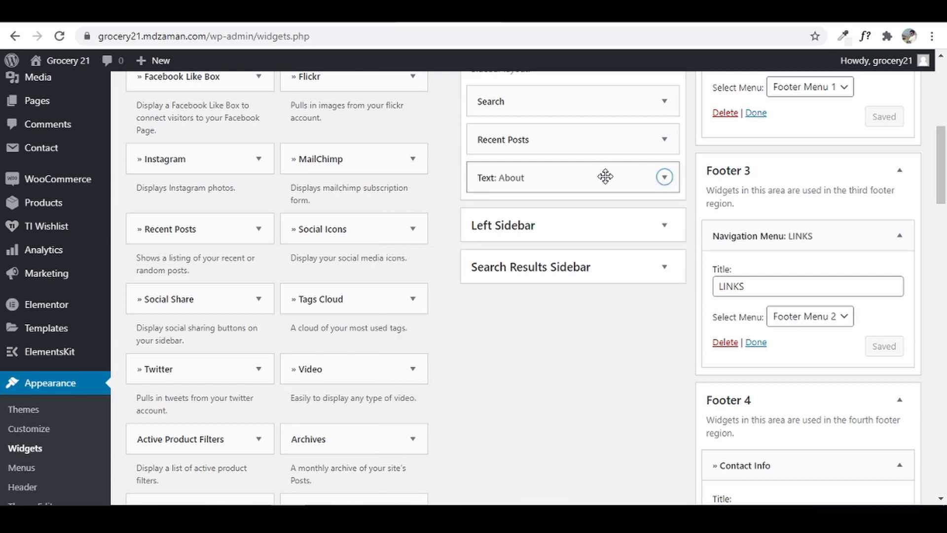
- Move the About widget above Recent Posts and open the live site in a new tab
drag(605, 176, 604, 136)
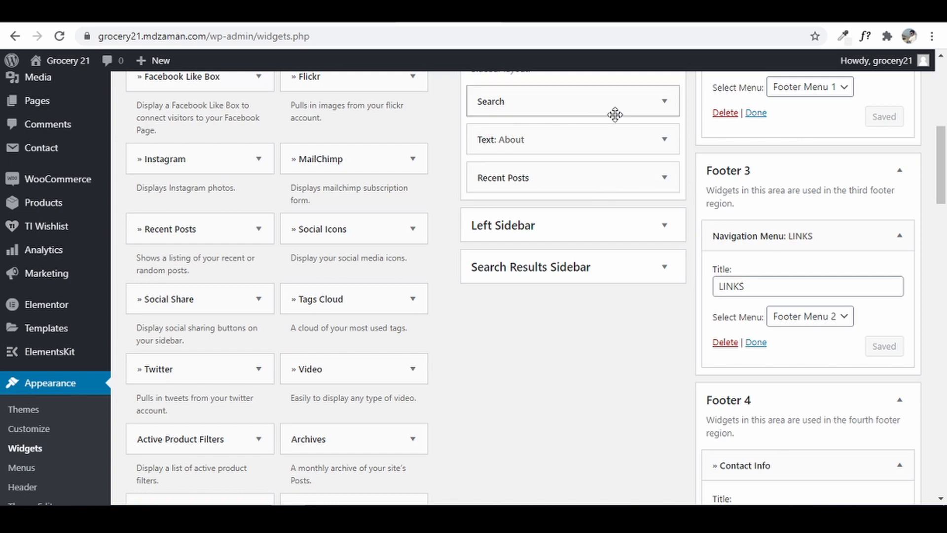
mouse_move(56, 73)
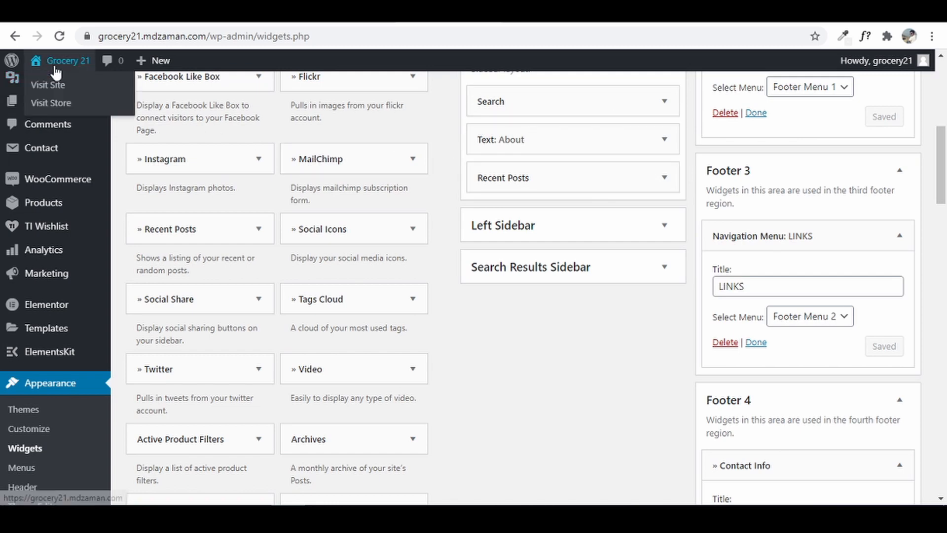
right_click(40, 87)
click(83, 100)
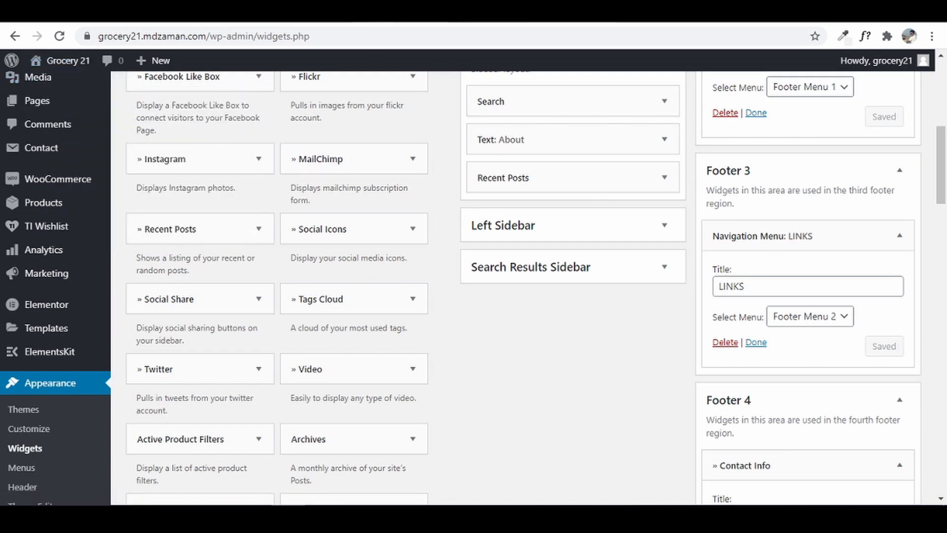
key(ctrl+Tab)
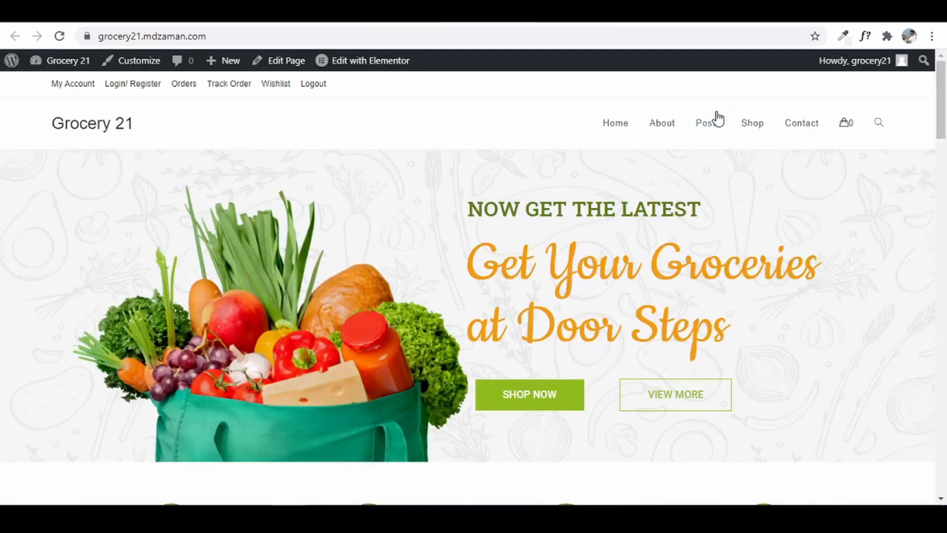
- Check the live Posts page and the home page's four footer widget columns
click(710, 124)
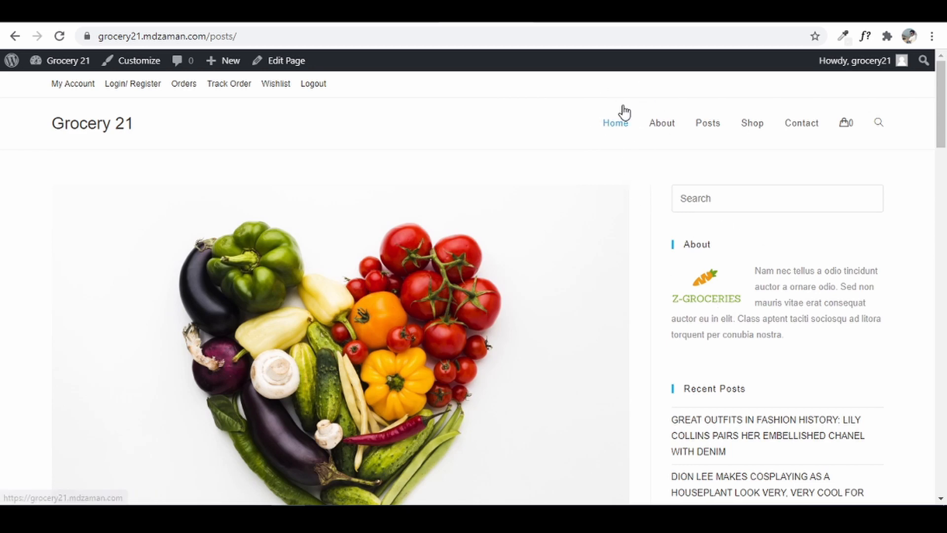
click(617, 123)
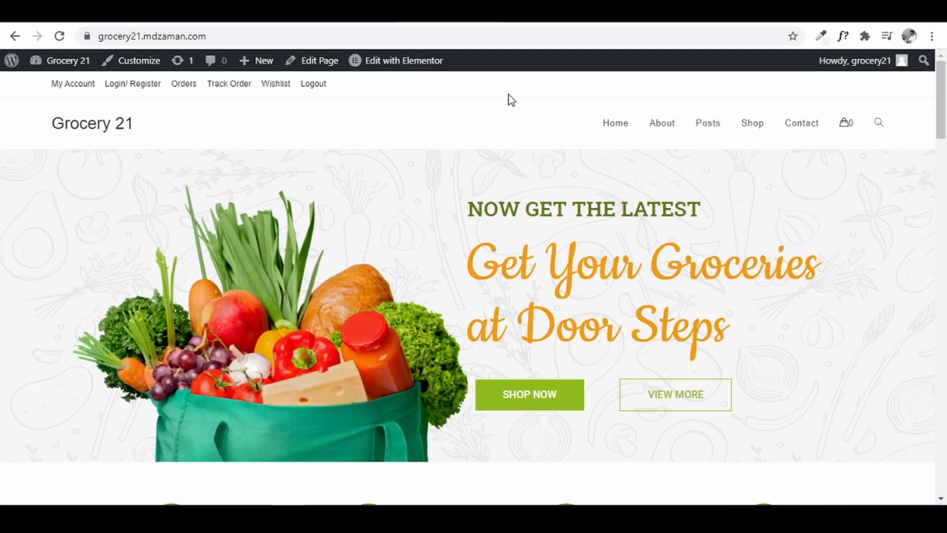
drag(941, 125, 941, 481)
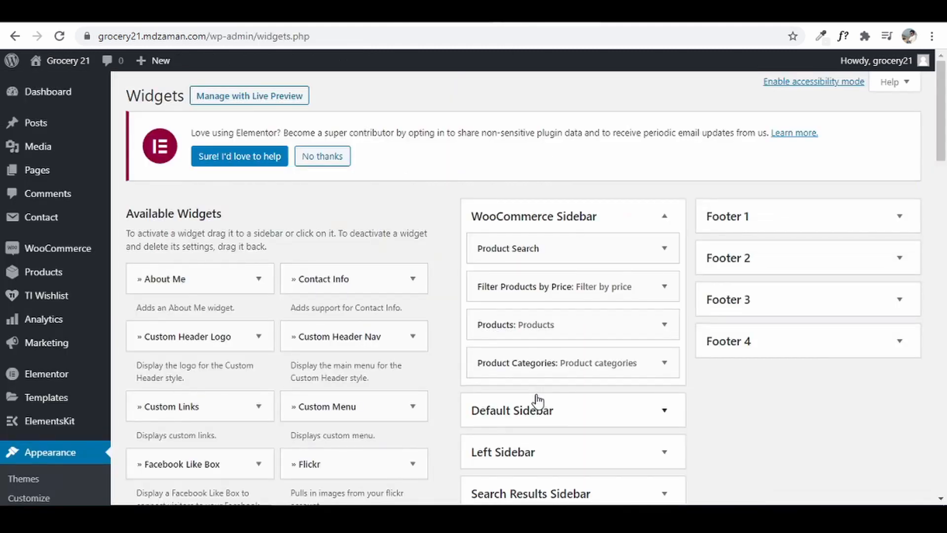
- Upload Flaticon.png as the Site Identity site icon, skip cropping, and check the browser tab icon
scroll(60, 319, down, 4)
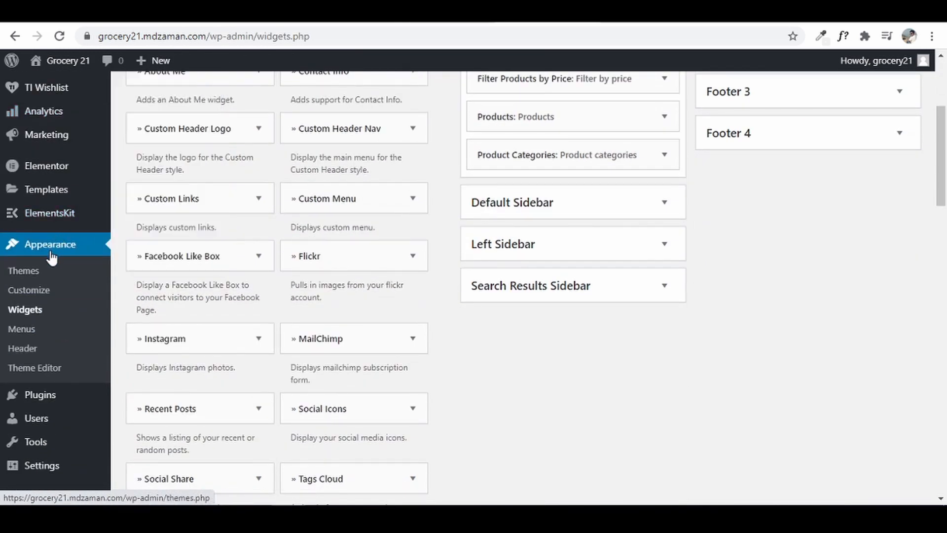
click(41, 293)
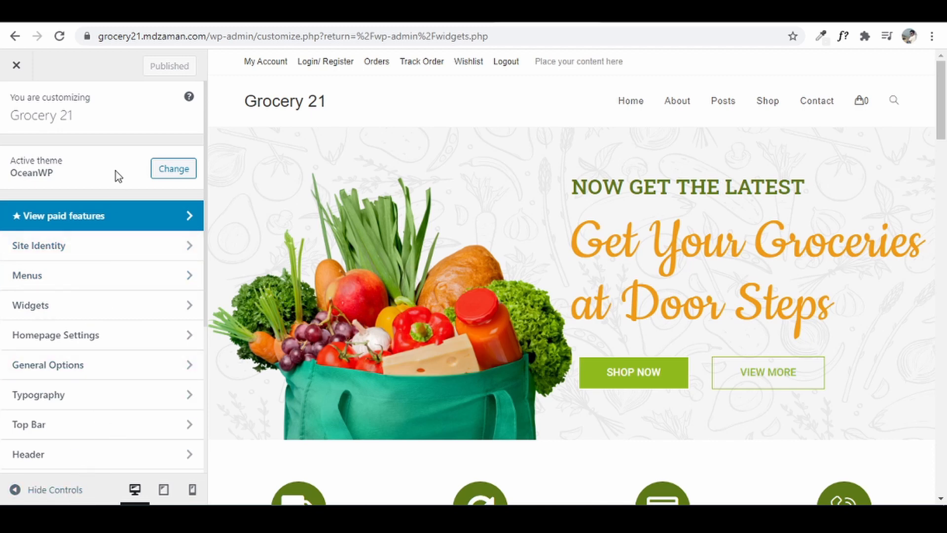
click(106, 253)
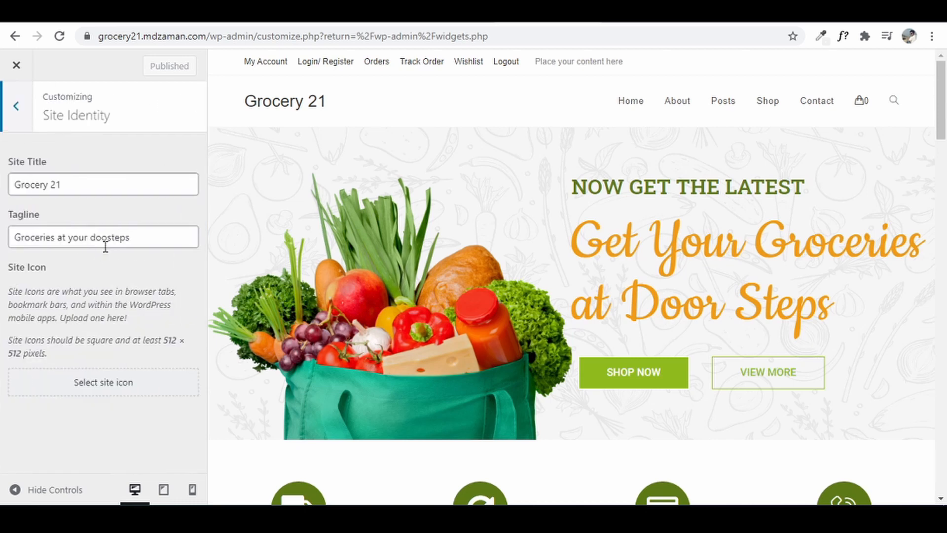
click(127, 392)
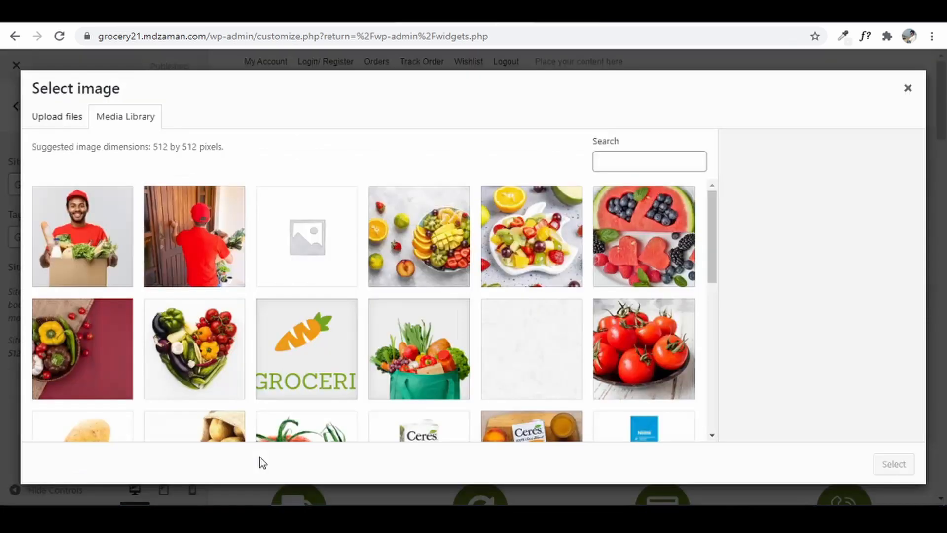
click(45, 119)
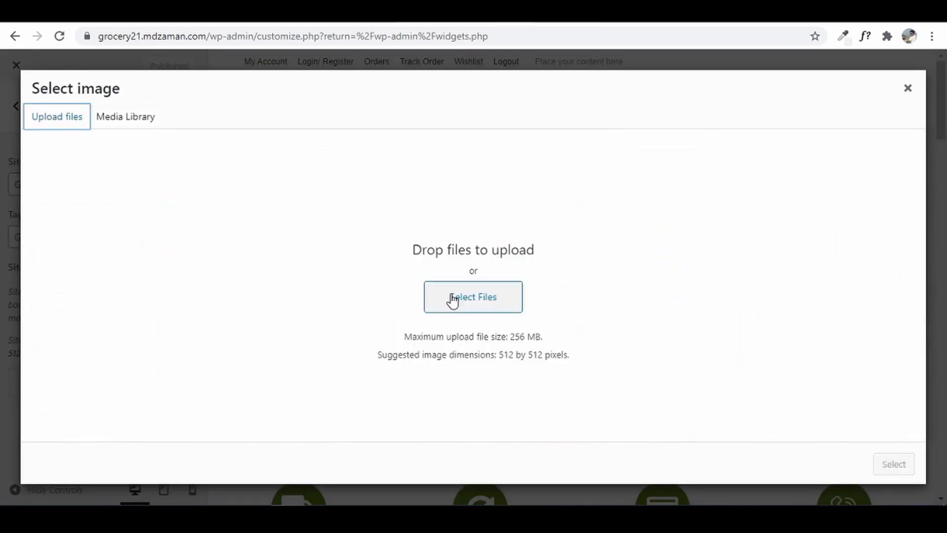
click(485, 298)
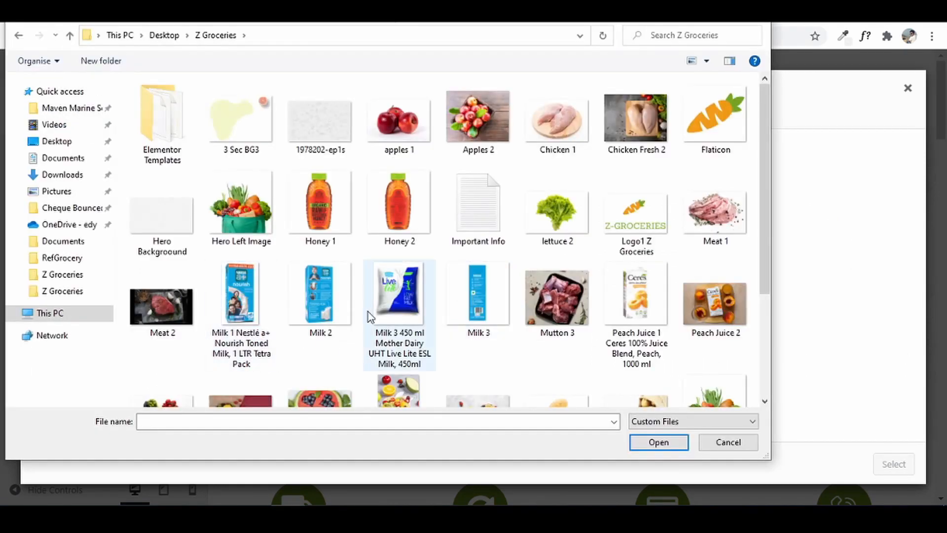
double_click(719, 133)
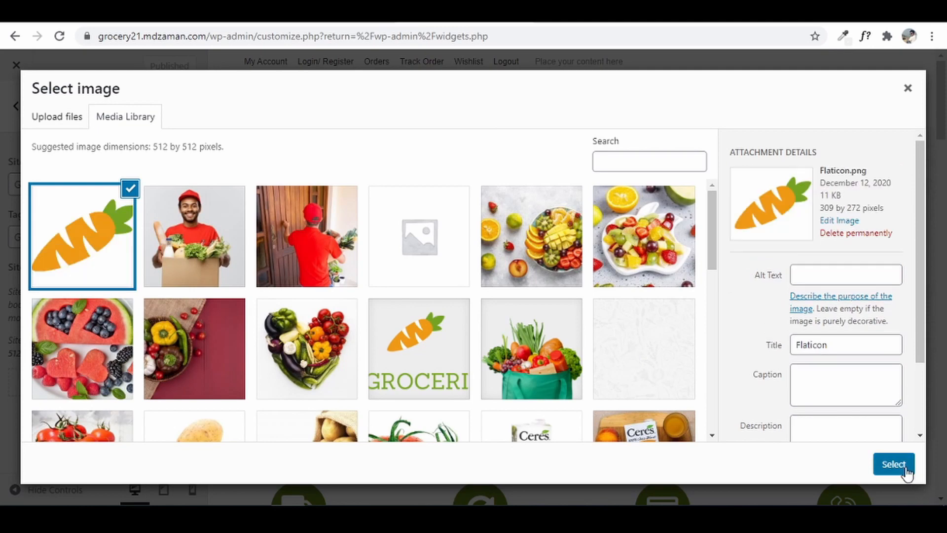
click(905, 469)
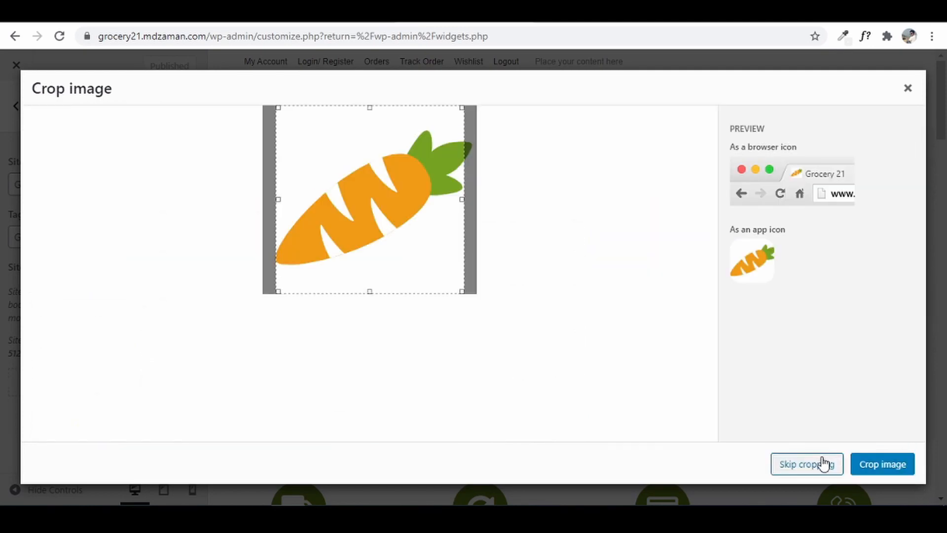
click(824, 463)
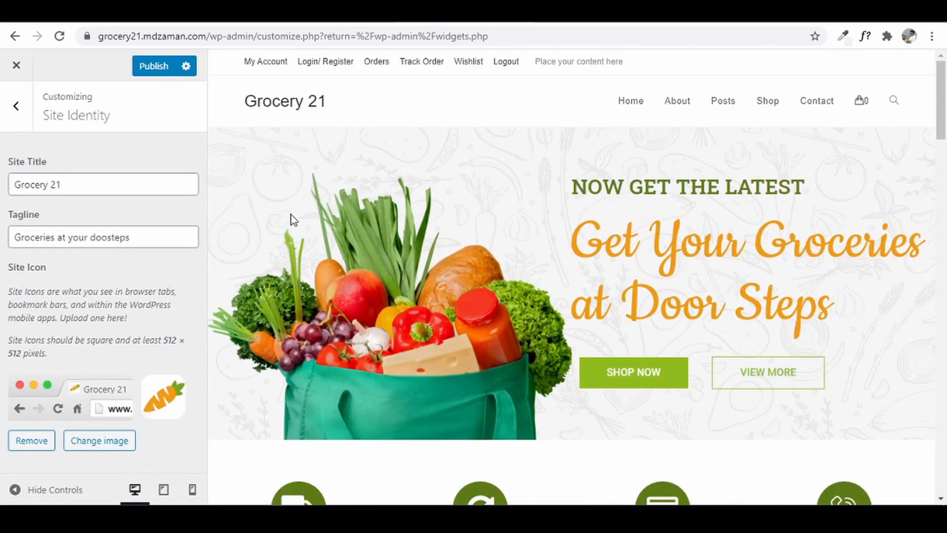
click(899, 10)
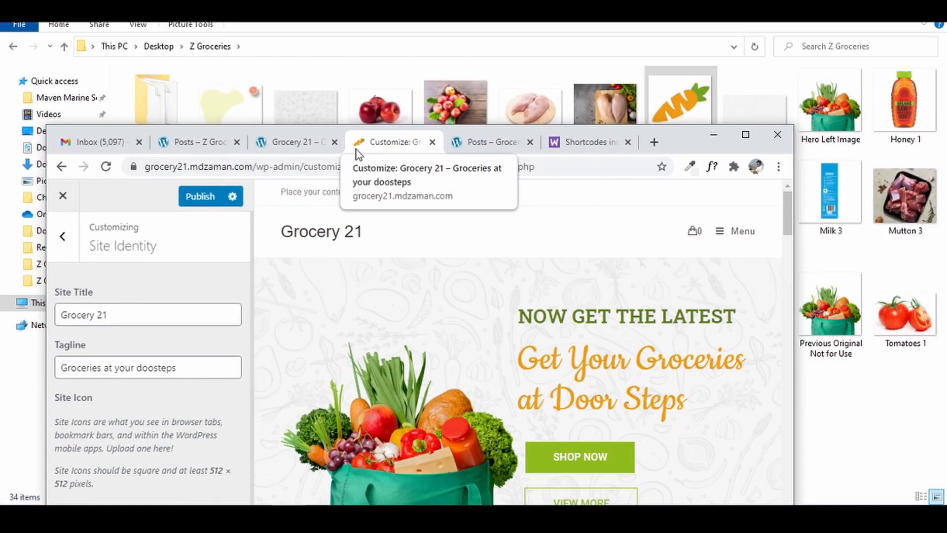
click(745, 134)
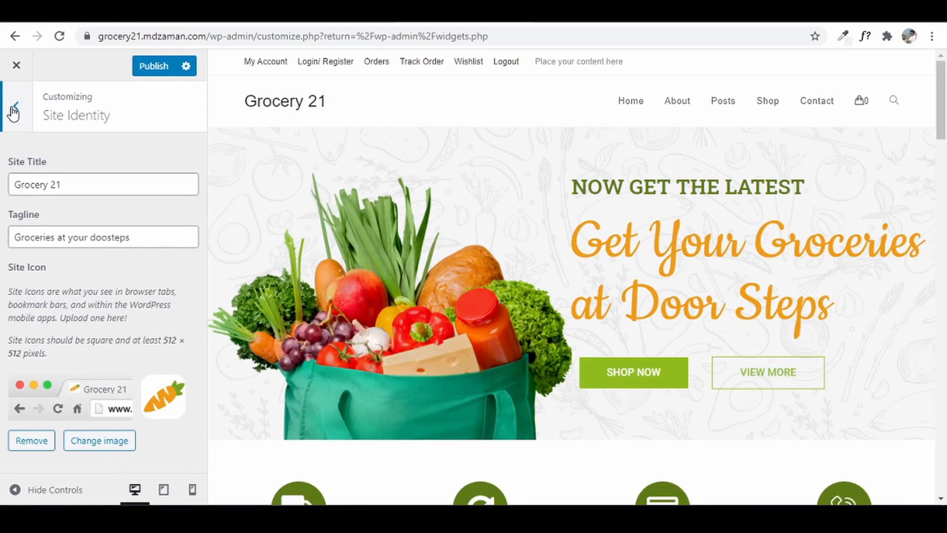
click(14, 109)
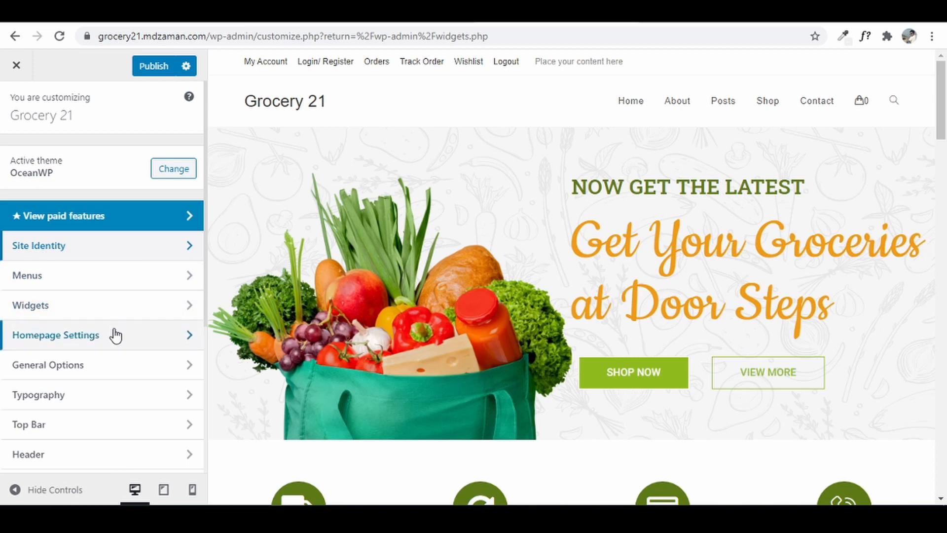
- Glance at Homepage Settings, then open General Options > General Styling with its colour settings
click(112, 344)
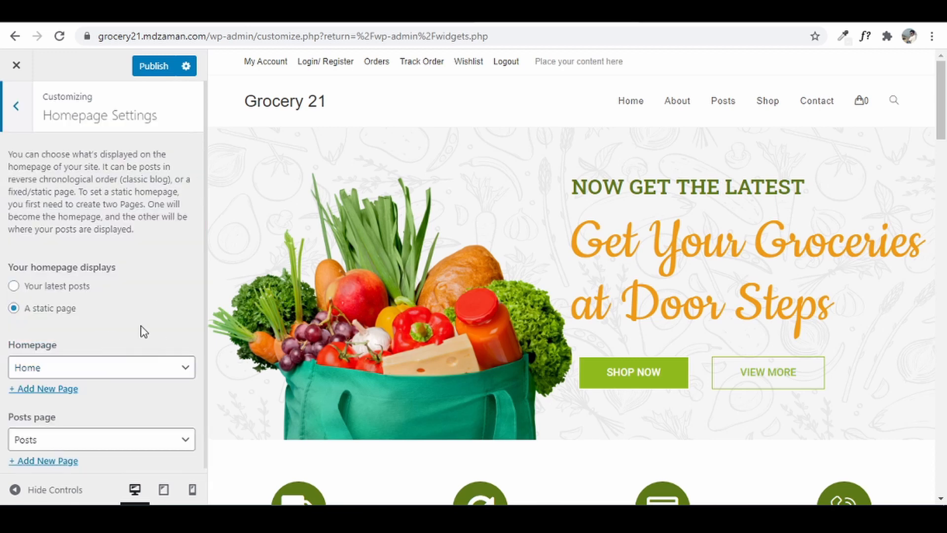
scroll(84, 450, down, 1)
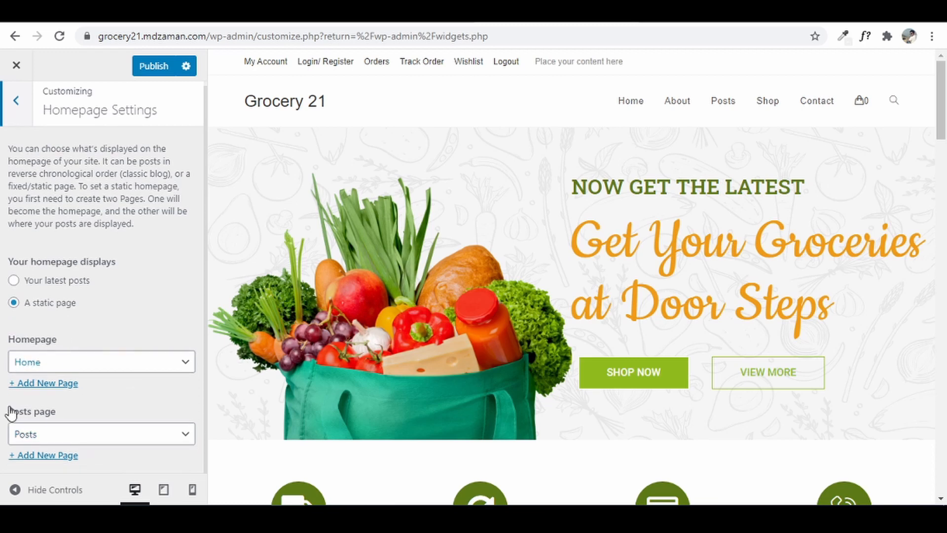
click(18, 113)
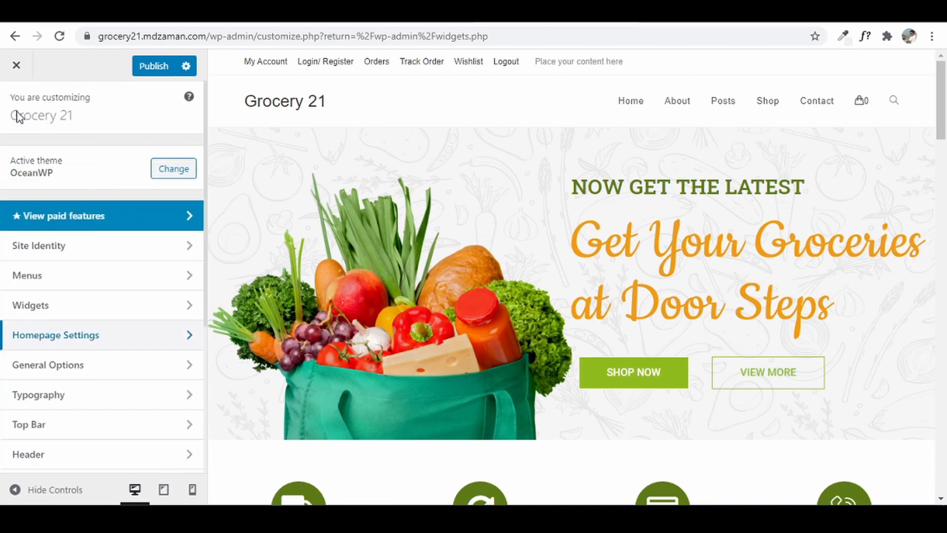
click(80, 368)
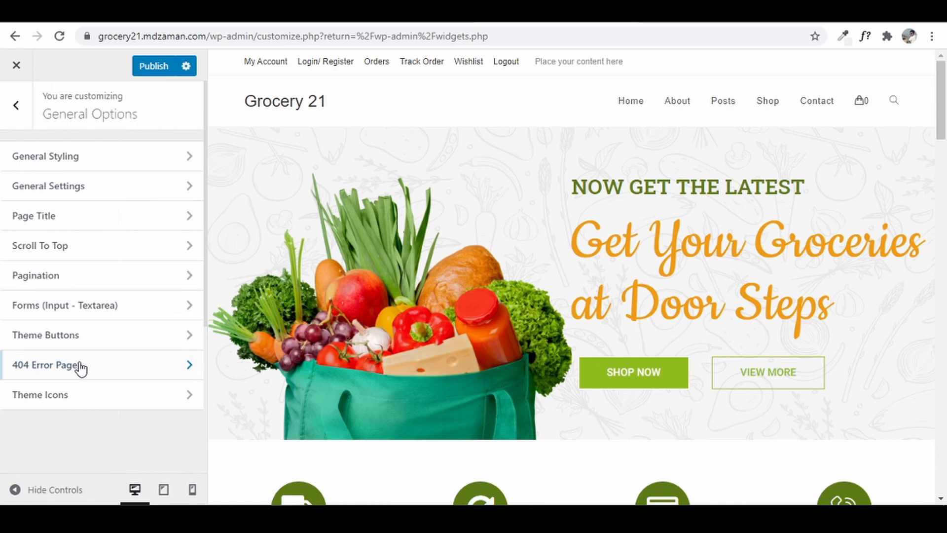
click(107, 154)
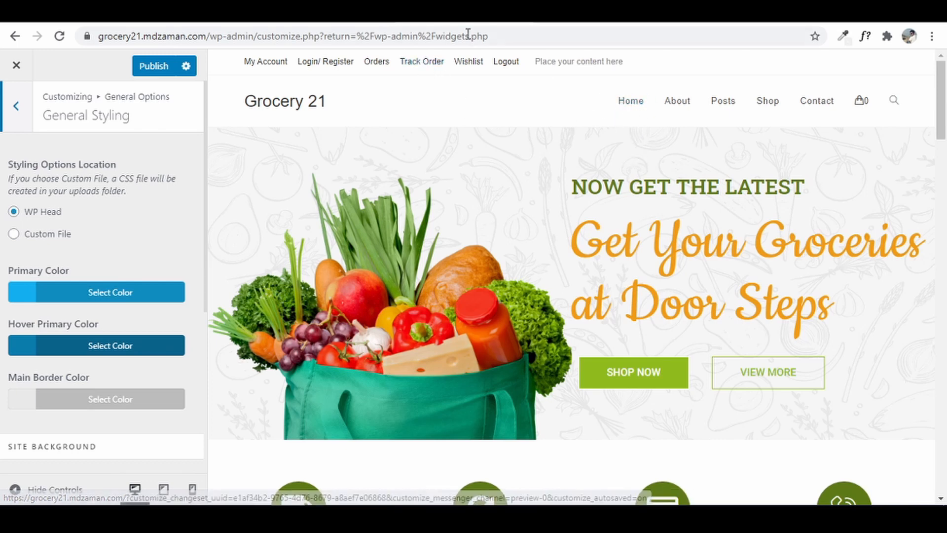
- Copy the green colour code #8FBB1E from the Important Info notes
click(259, 14)
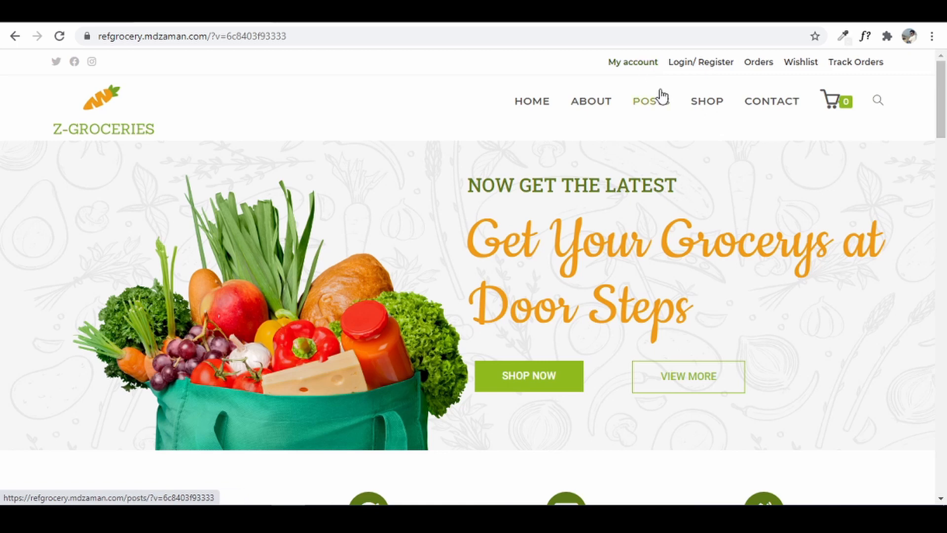
click(340, 14)
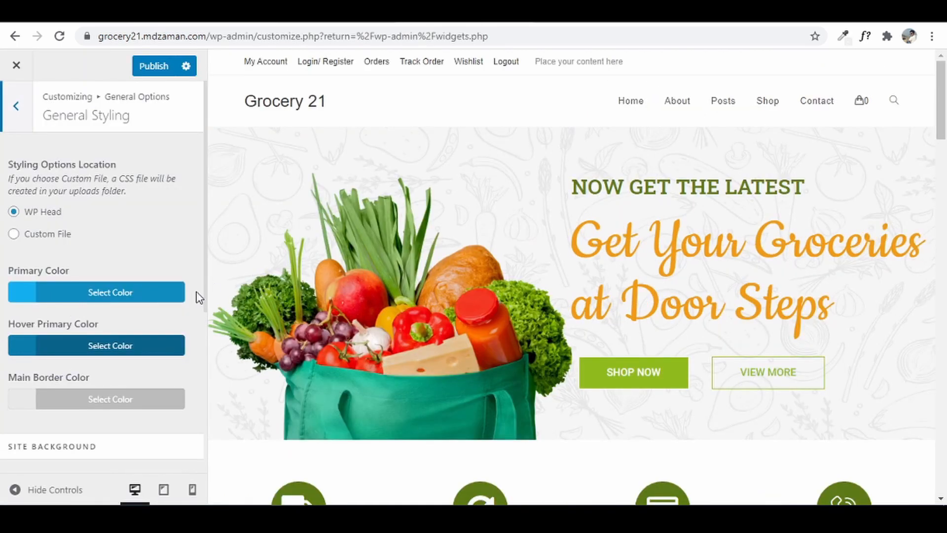
click(161, 298)
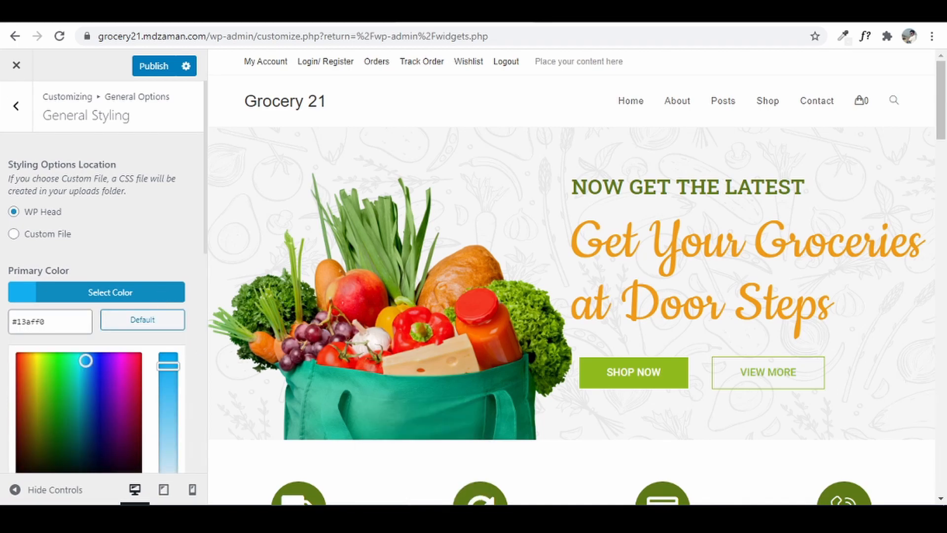
click(296, 518)
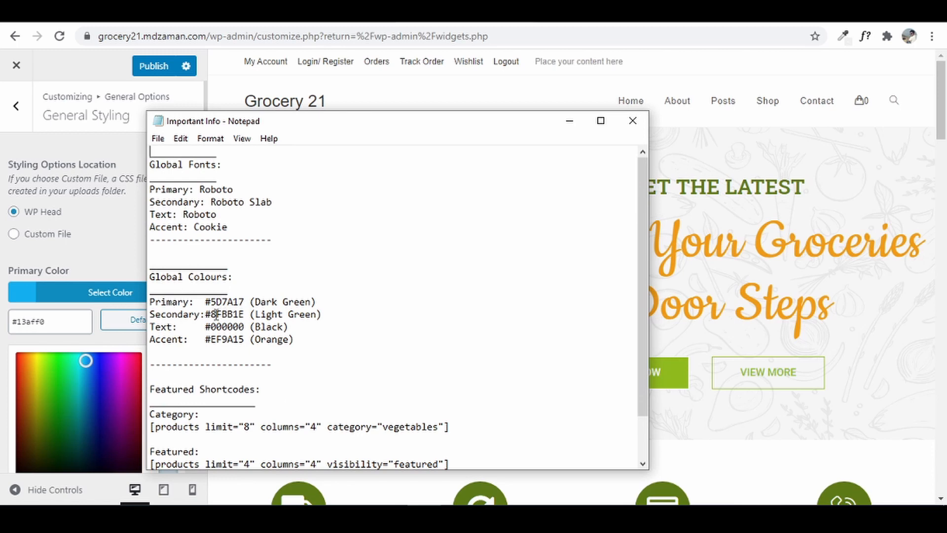
drag(206, 314, 240, 314)
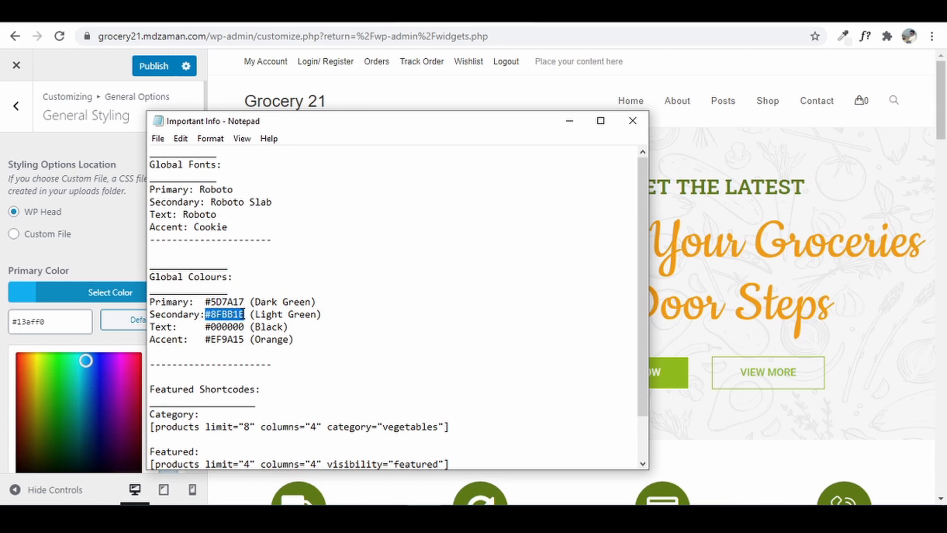
right_click(240, 314)
click(299, 144)
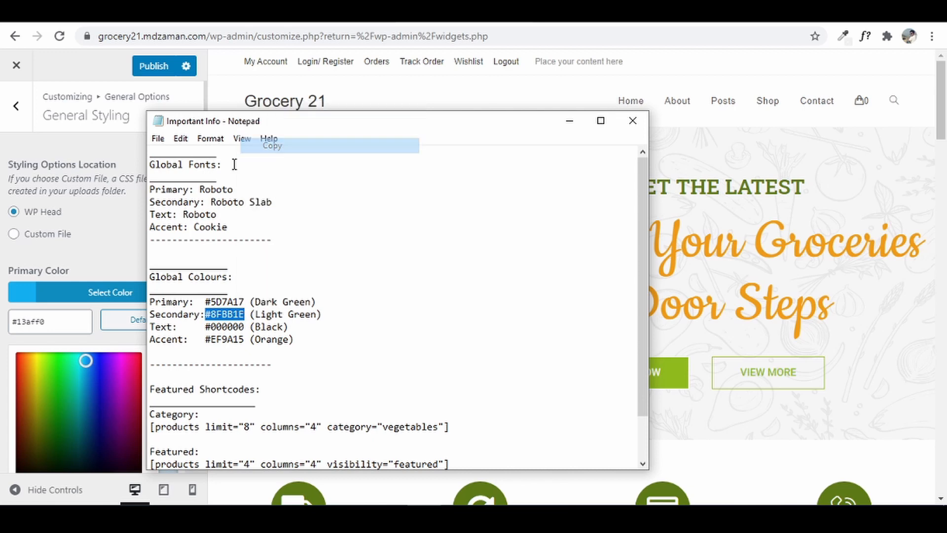
- Replace the #13aff0 Primary Color with #8FBB1E and publish
click(49, 315)
drag(48, 318, 3, 329)
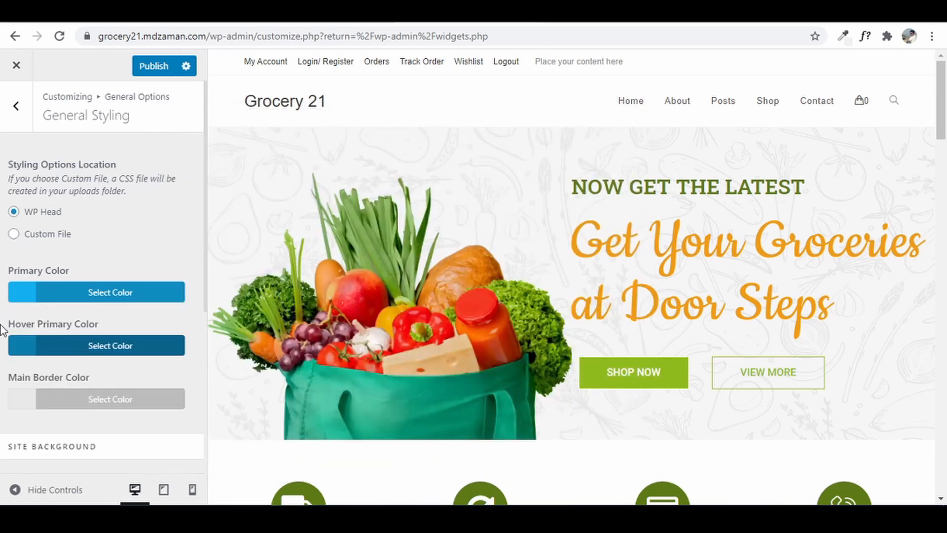
click(61, 298)
drag(53, 322, 2, 329)
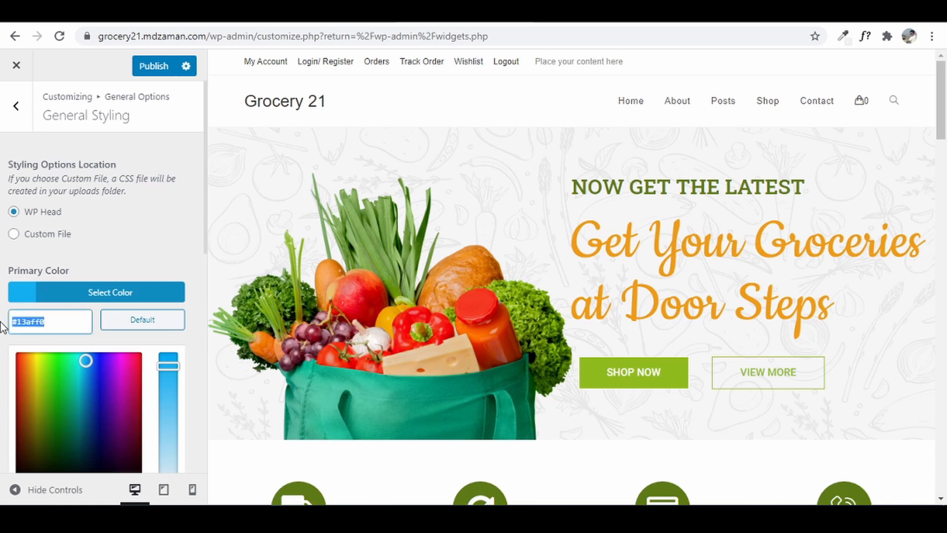
key(ctrl+v)
click(1, 319)
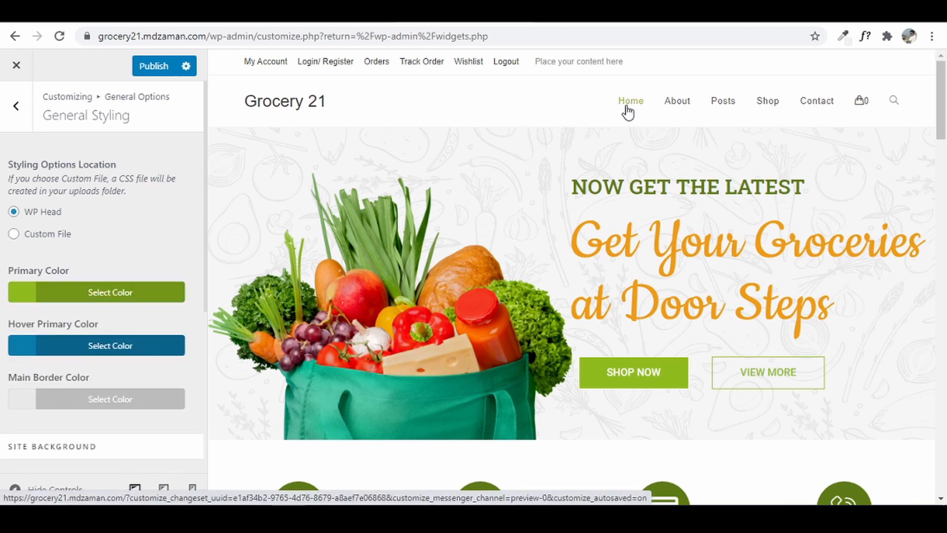
click(153, 67)
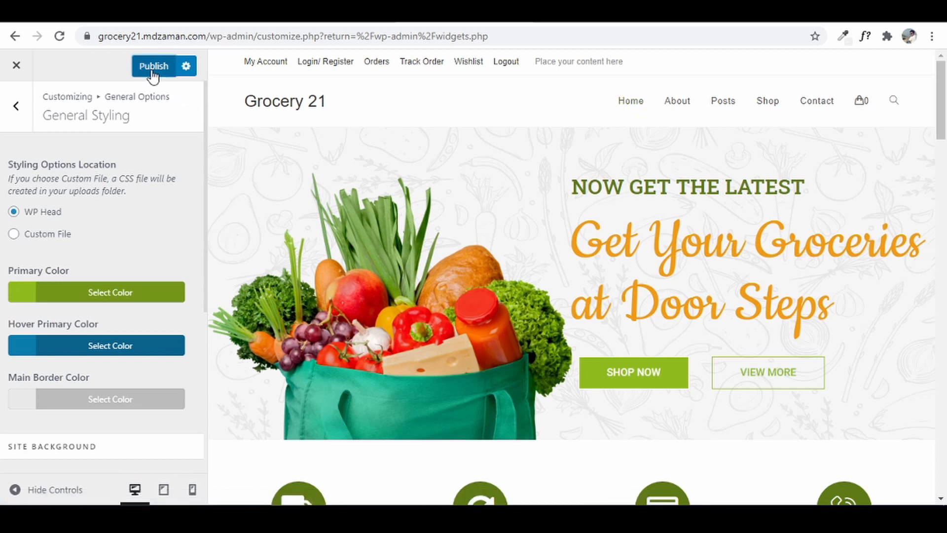
- Under Typography > Body, search 'rob' and set the body font family to Roboto
click(19, 112)
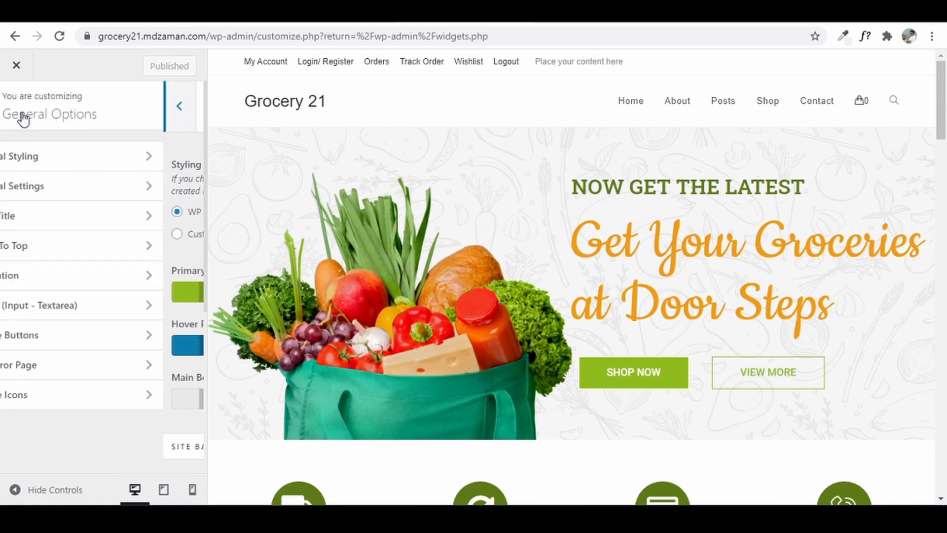
click(20, 112)
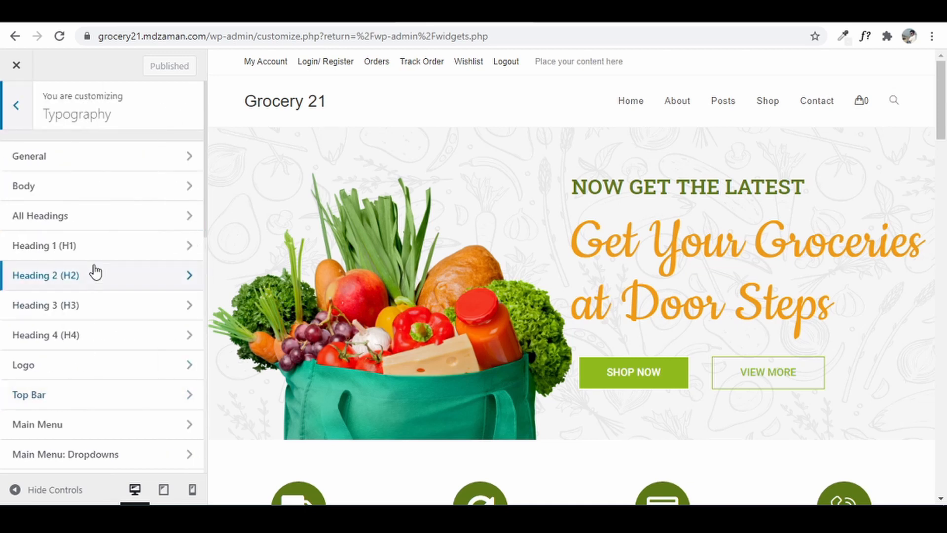
click(108, 185)
scroll(102, 194, down, 2)
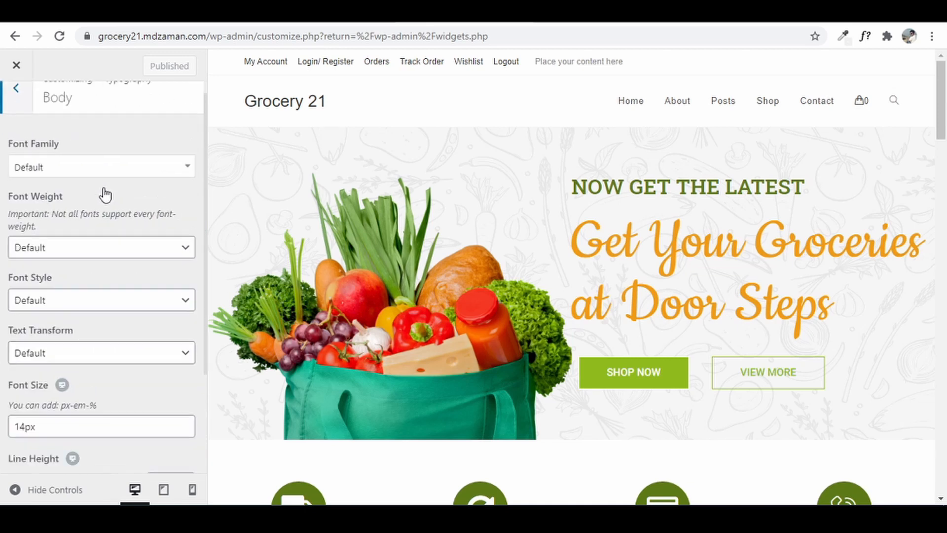
scroll(74, 205, up, 2)
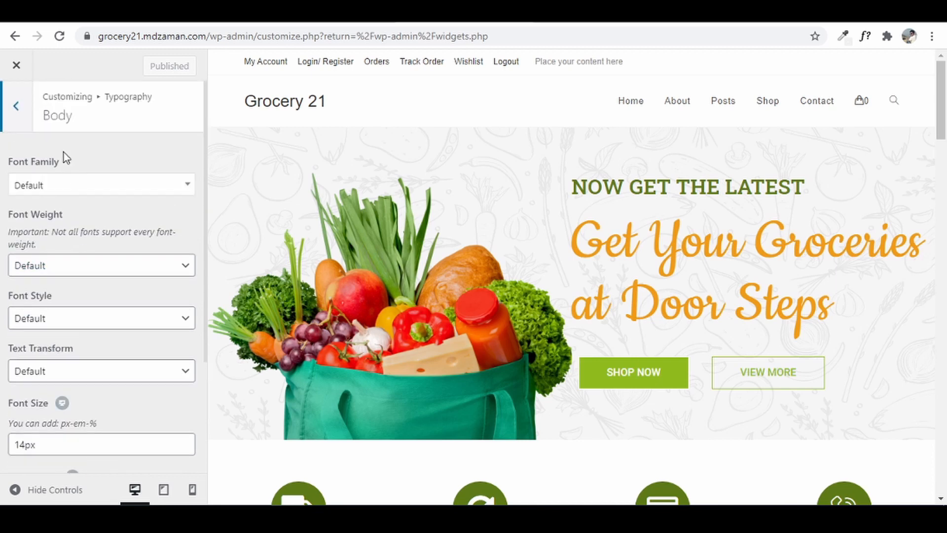
click(43, 192)
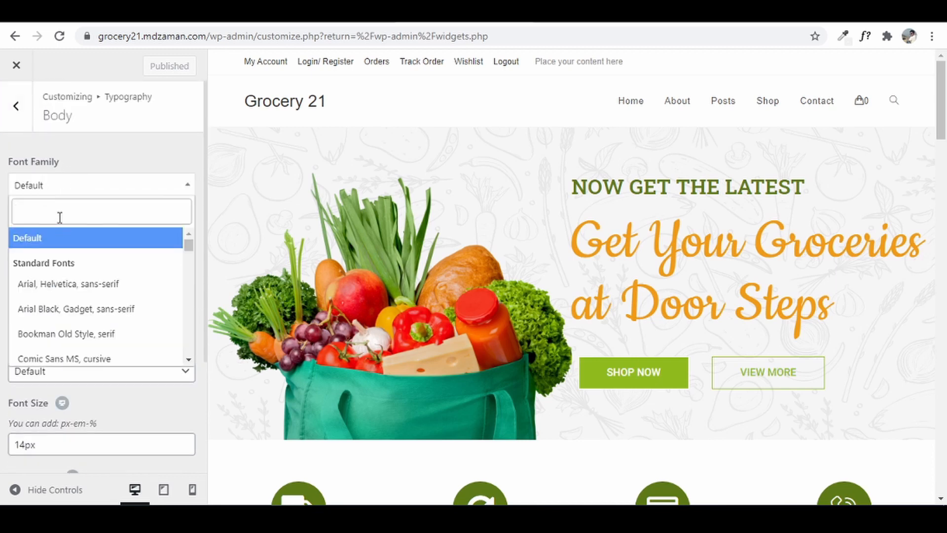
text(robo)
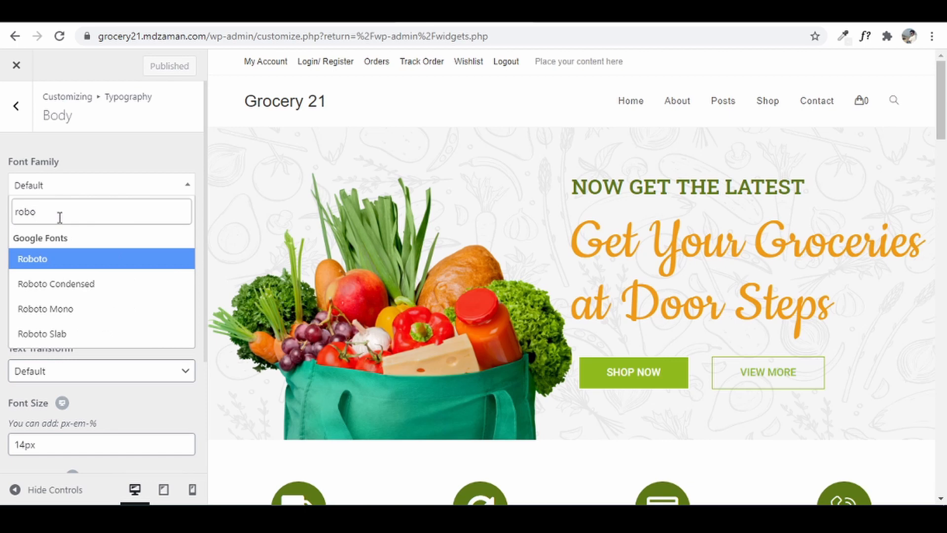
click(46, 258)
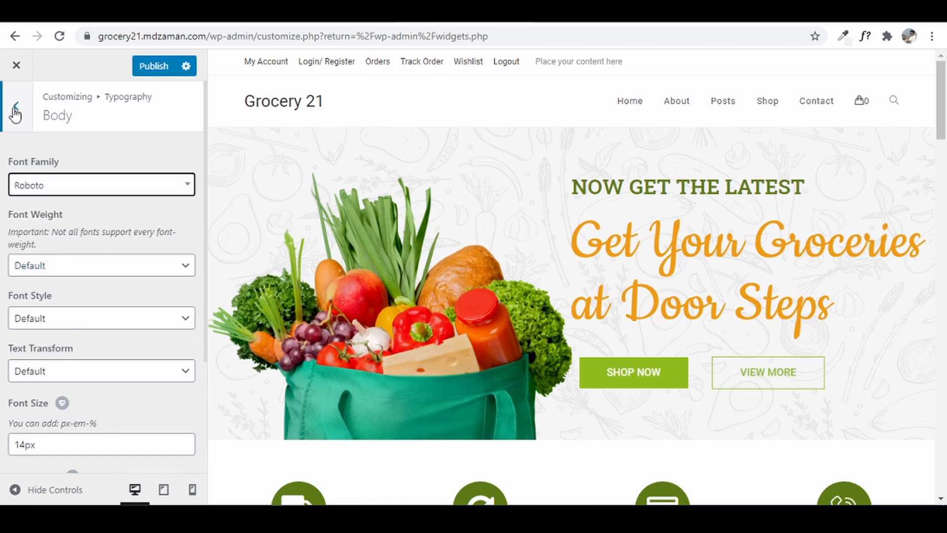
click(15, 110)
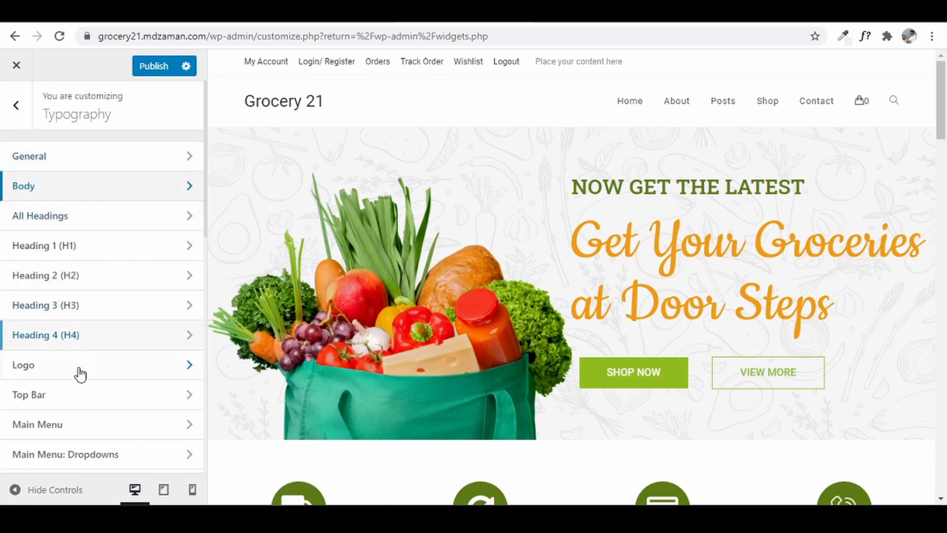
- Under Typography > Top Bar, choose Montserrat with Semibold: 600 font weight
click(96, 387)
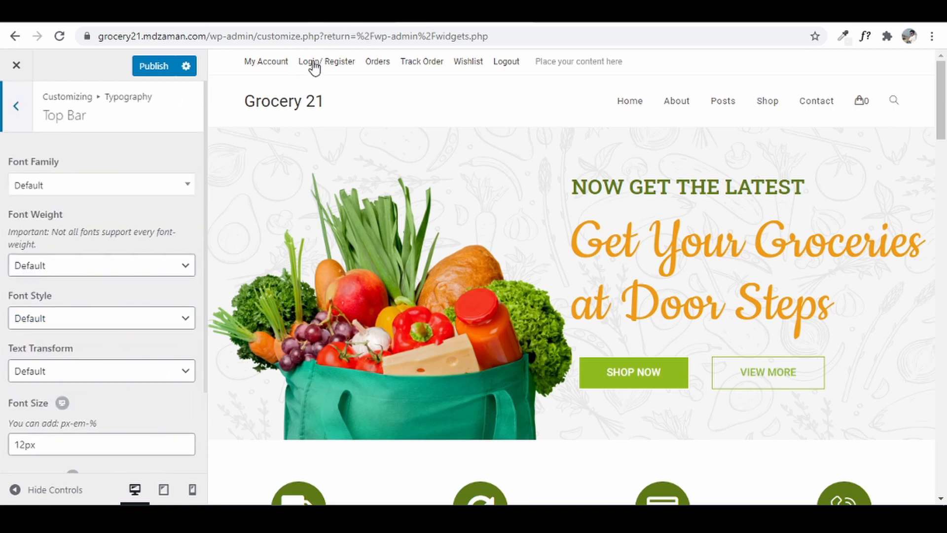
click(131, 187)
text(mont)
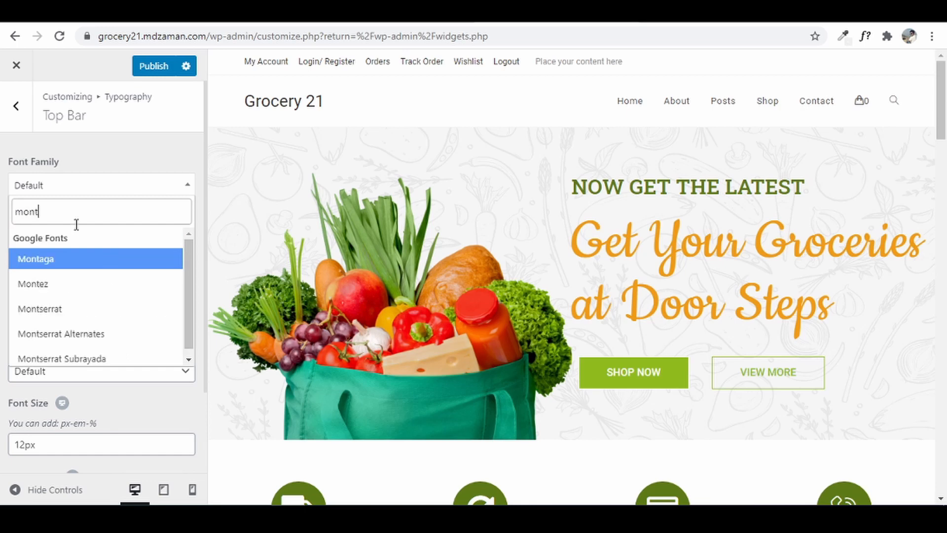
click(58, 311)
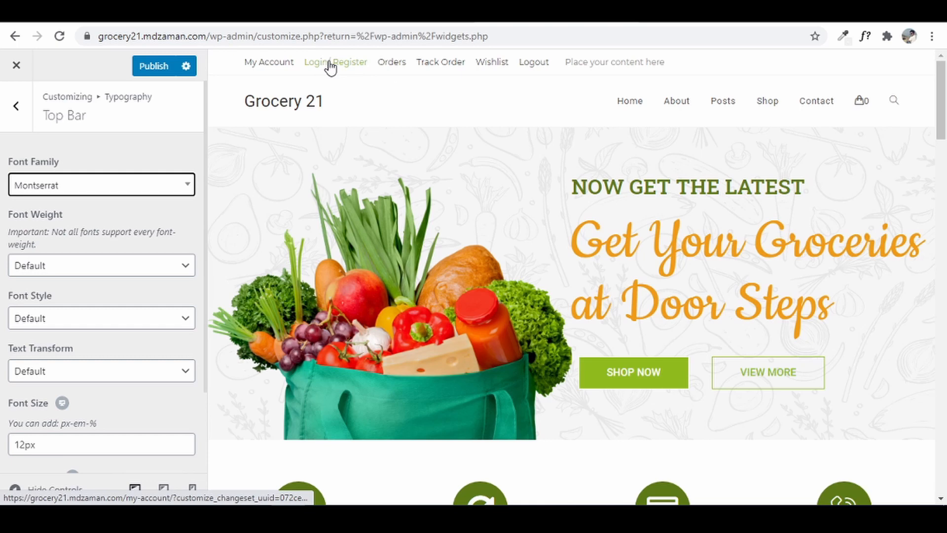
click(70, 270)
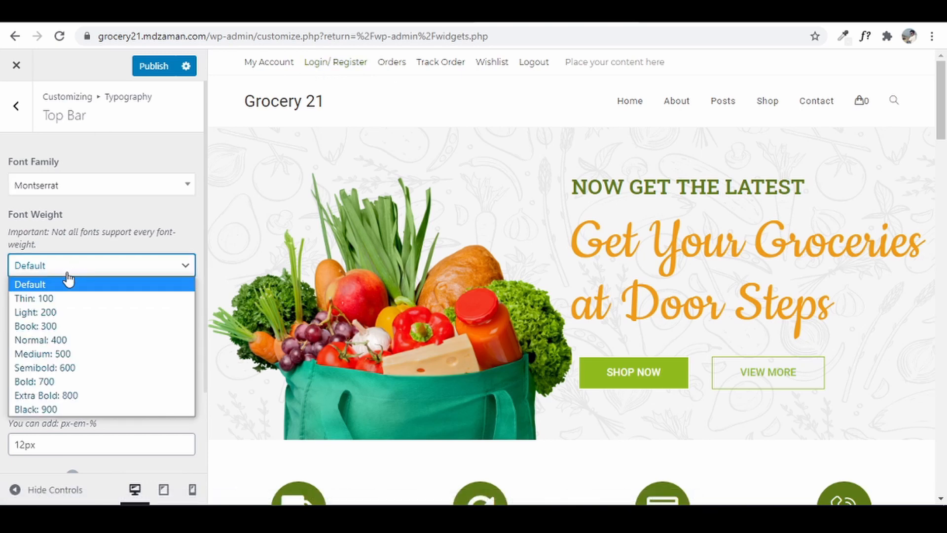
click(63, 374)
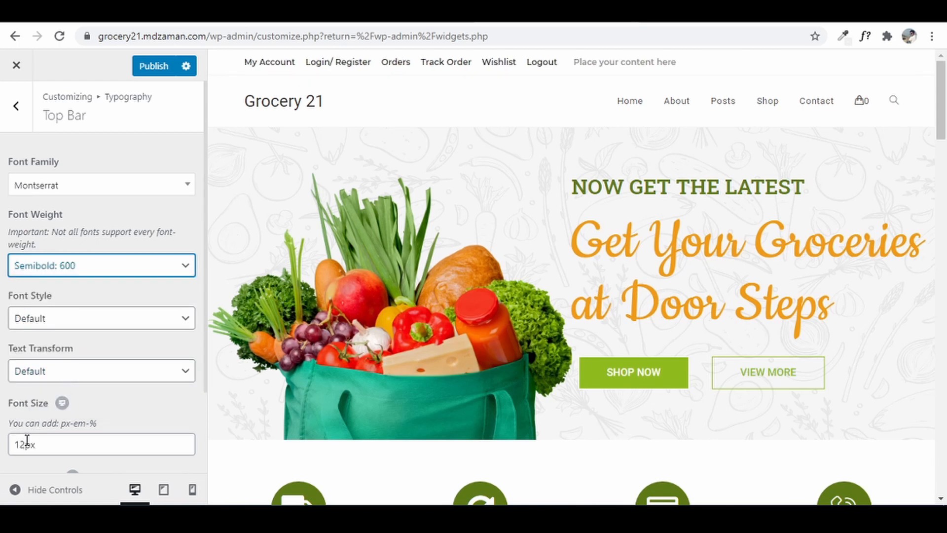
scroll(27, 439, down, 1)
scroll(31, 431, down, 2)
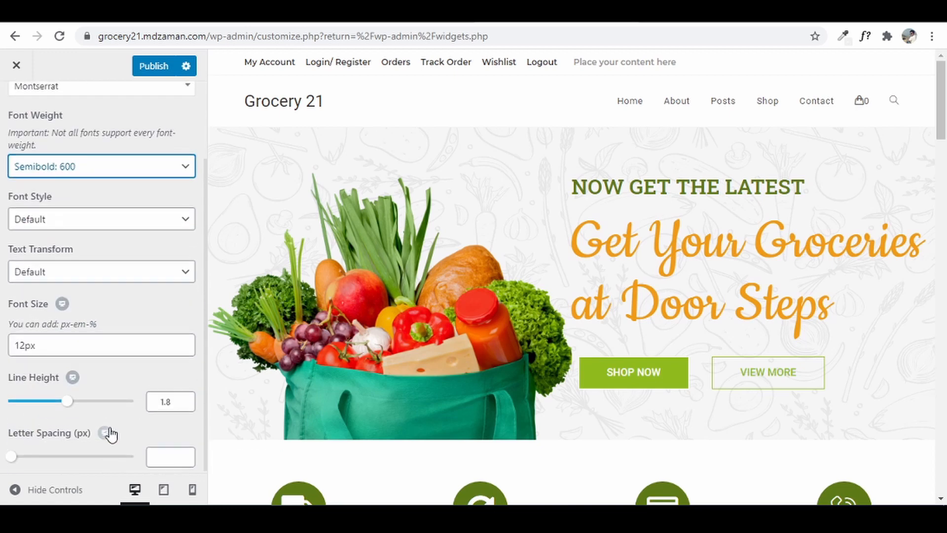
scroll(105, 431, up, 3)
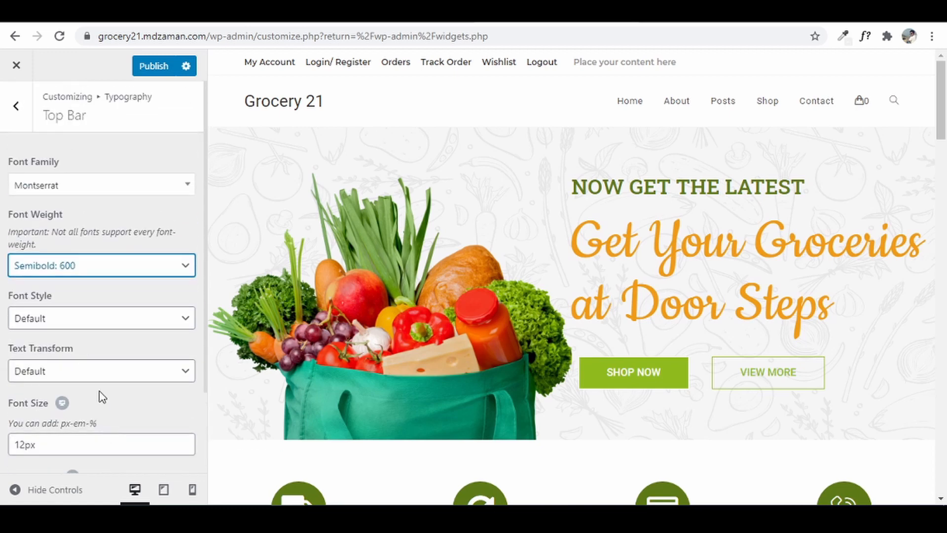
click(21, 125)
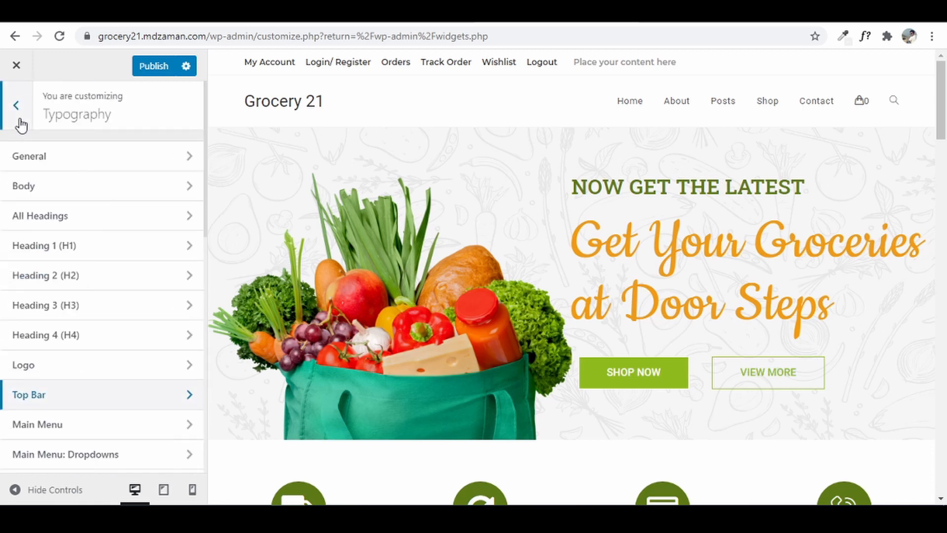
- Set the Main Menu font to Montserrat Semibold 600 and change its size from 13px to 15px
click(70, 434)
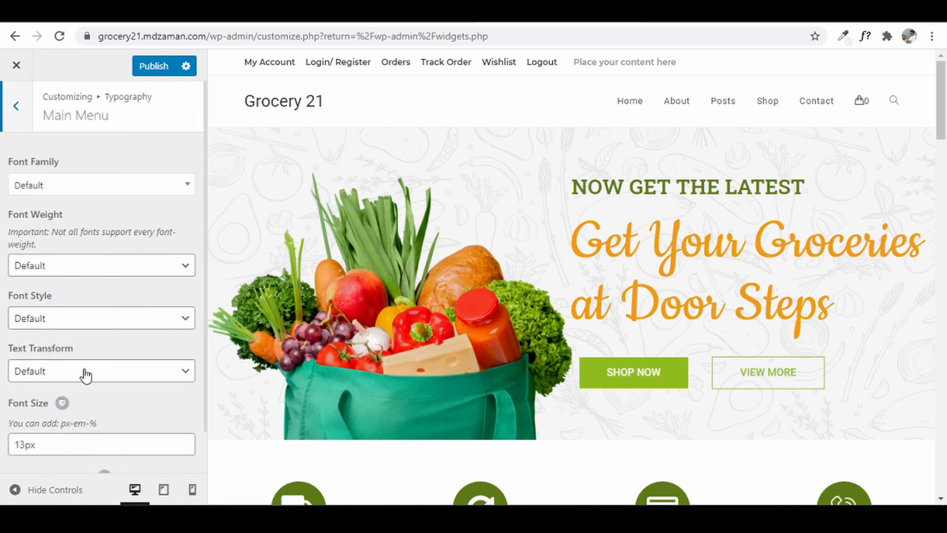
click(99, 193)
text(mont)
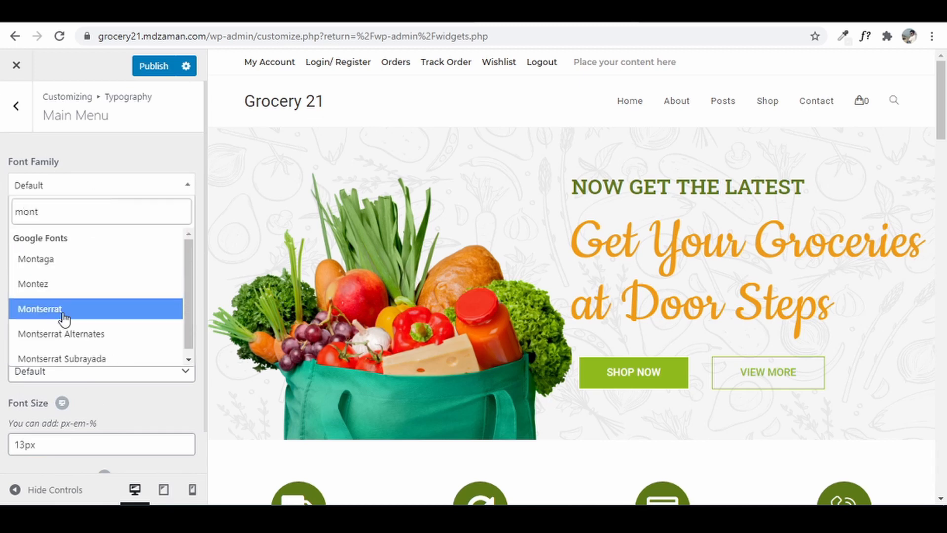
click(66, 314)
click(80, 265)
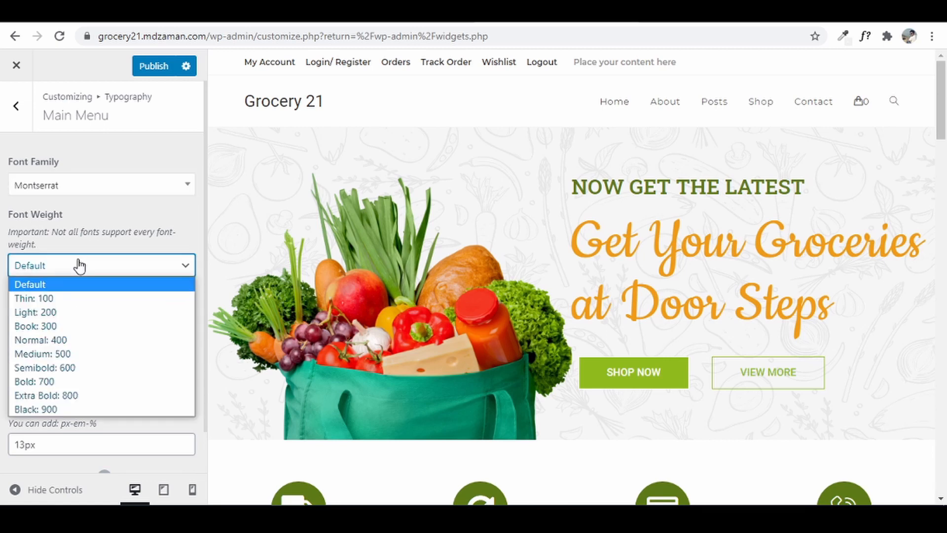
click(61, 369)
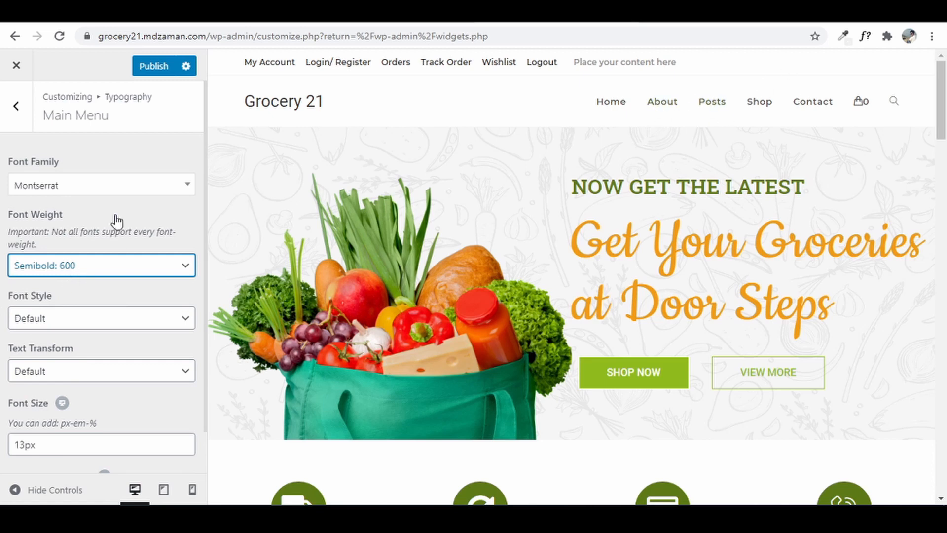
click(26, 449)
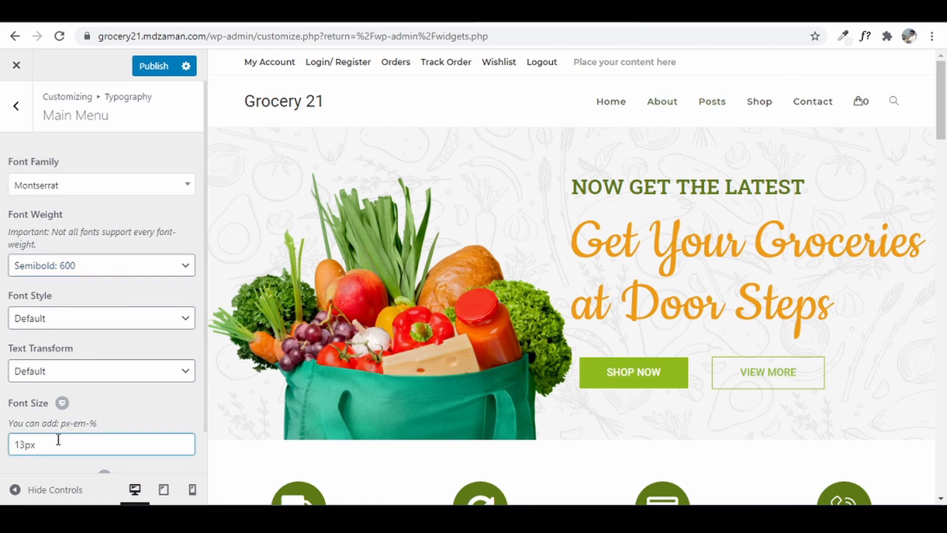
key(BackSpace)
text(5)
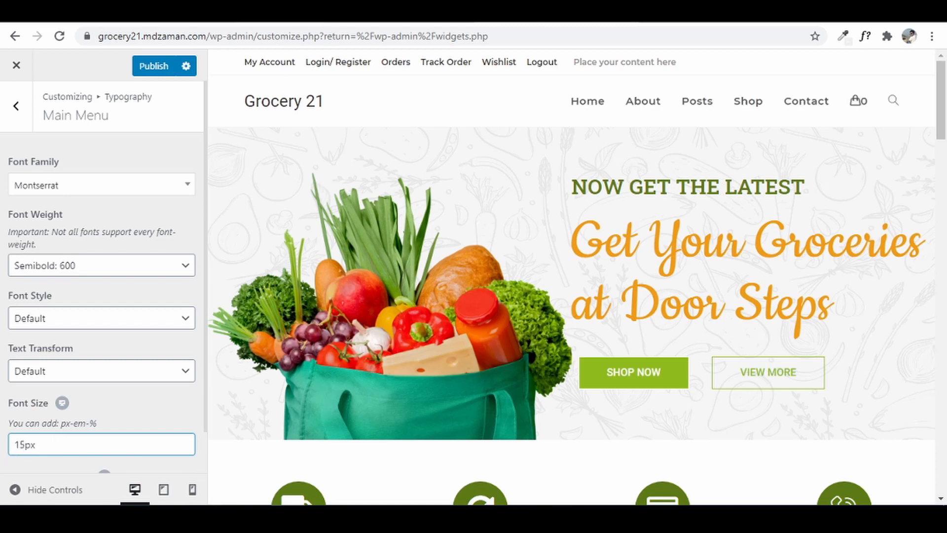
- Compare with the reference grocery site, then set the main menu text transform to Uppercase
click(257, 13)
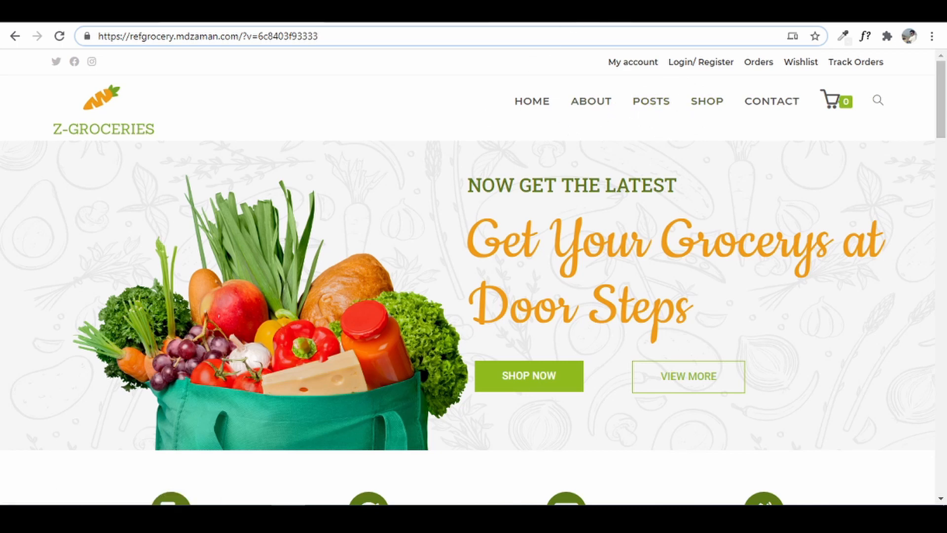
click(124, 12)
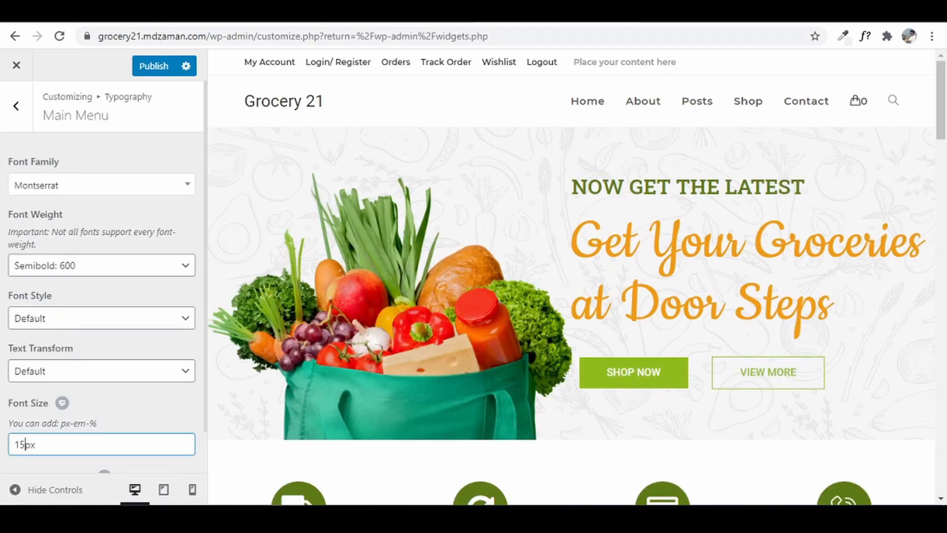
click(72, 368)
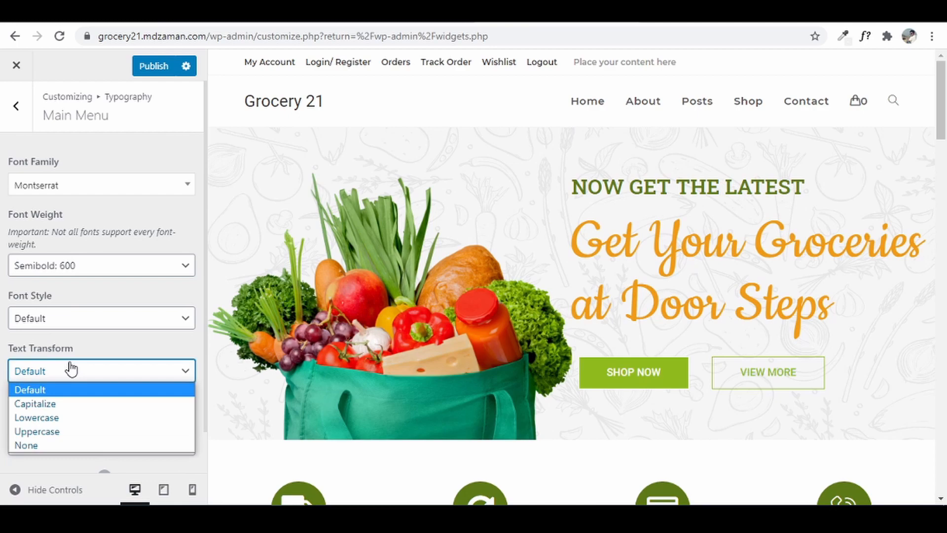
click(67, 432)
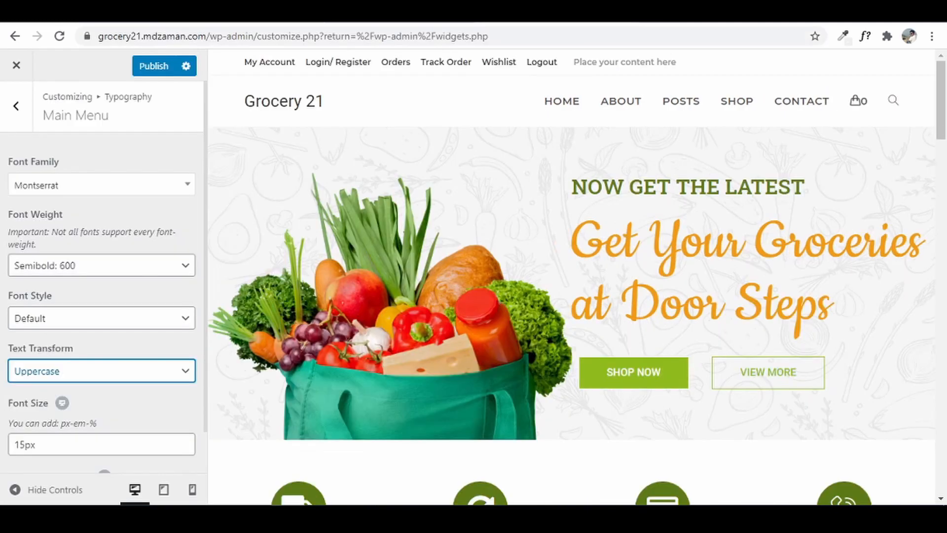
click(16, 106)
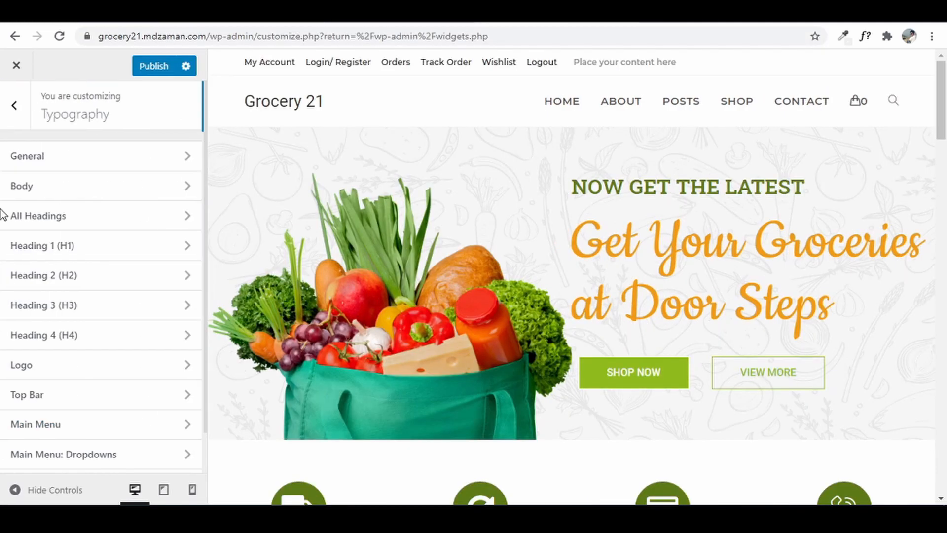
- Apply Roboto Slab to Blog Entry Title and preview the POSTS page
scroll(101, 314, down, 4)
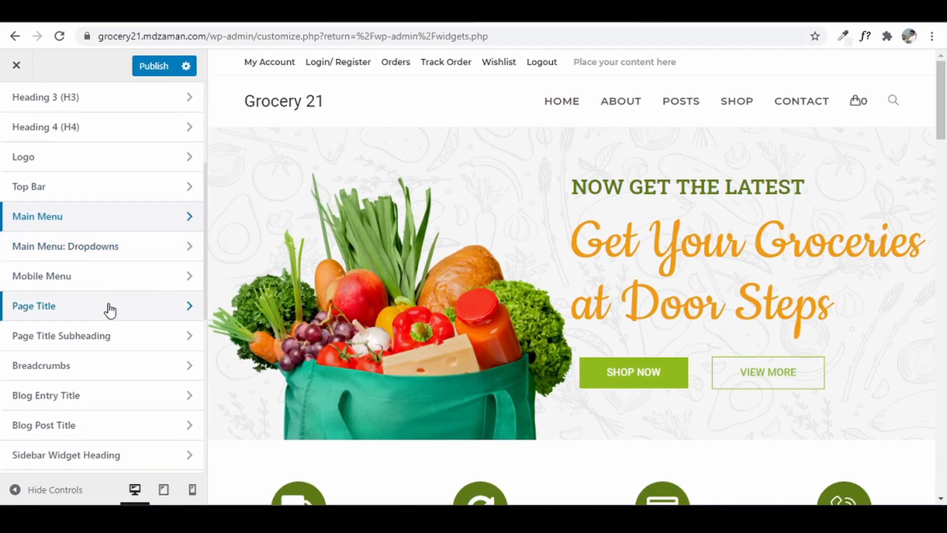
click(71, 401)
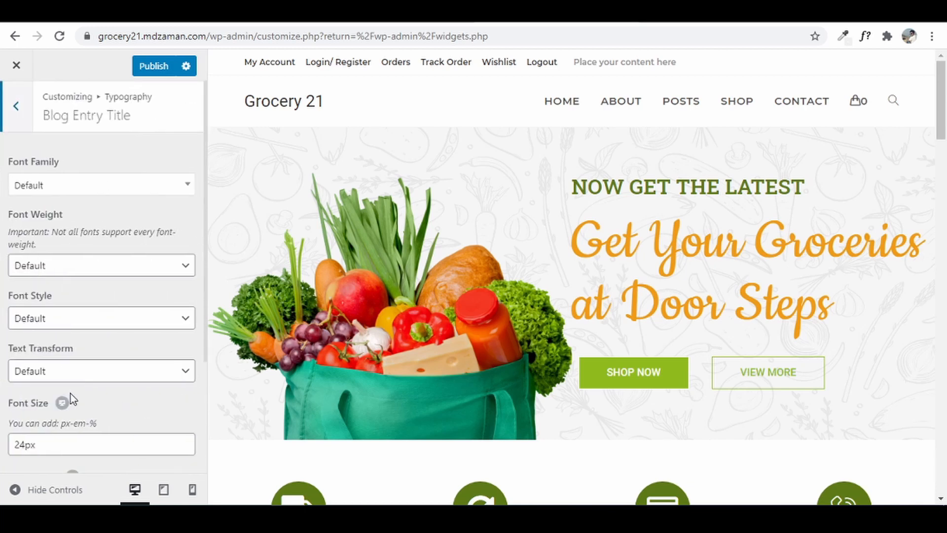
click(59, 191)
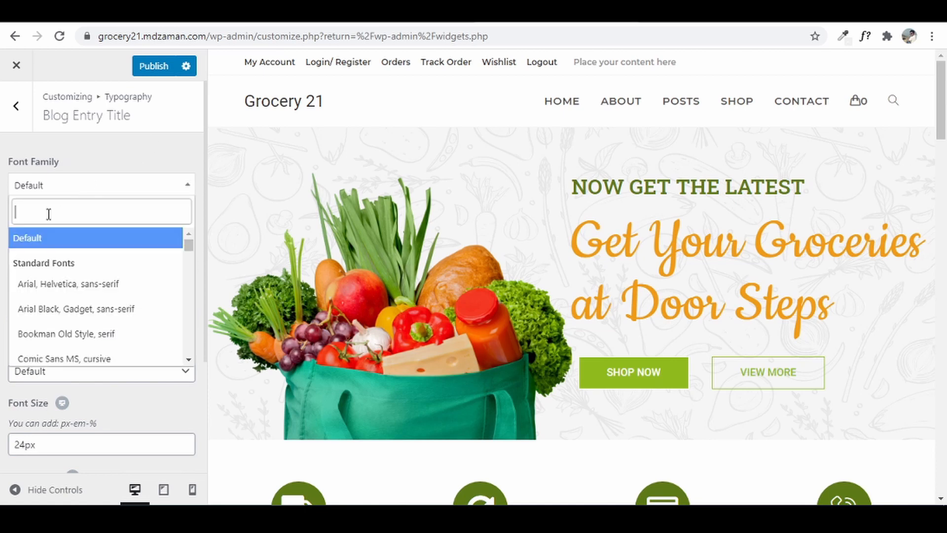
text(roboto)
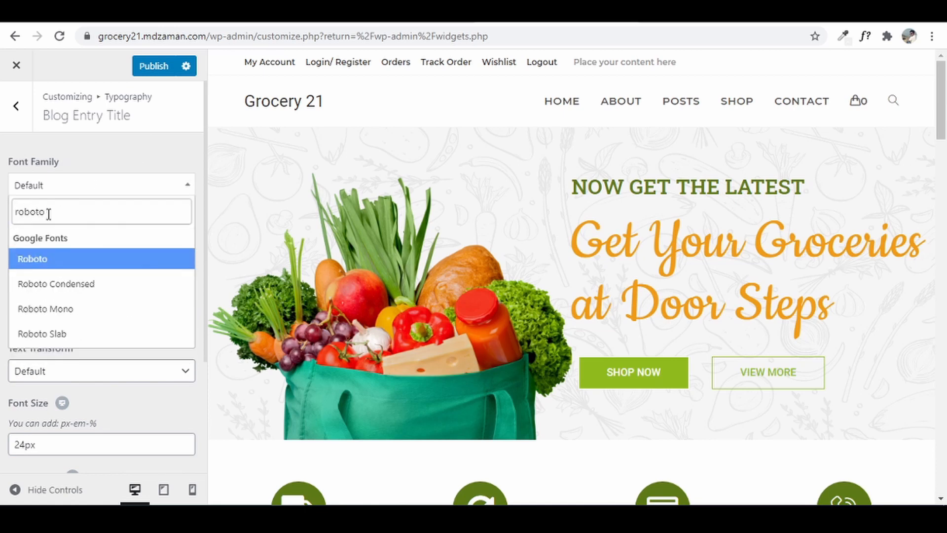
click(55, 335)
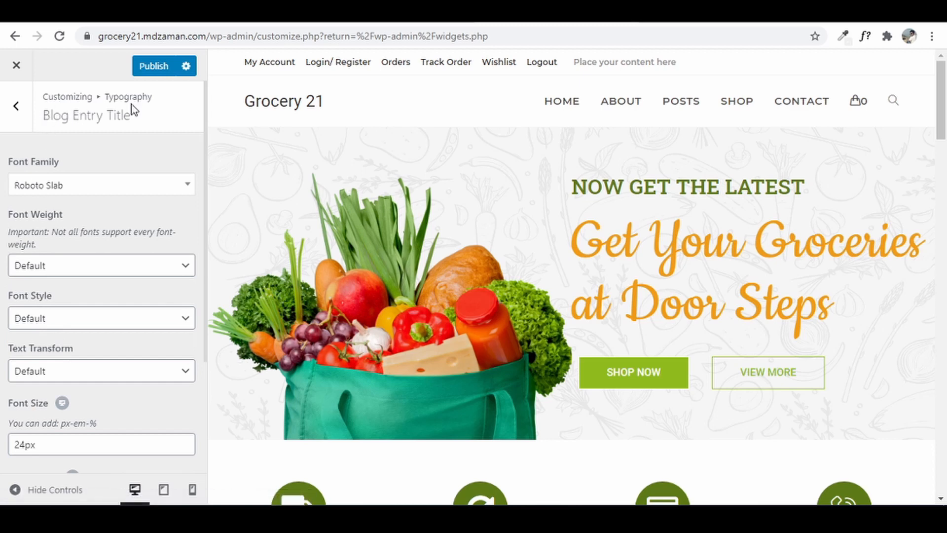
click(689, 106)
scroll(619, 327, down, 5)
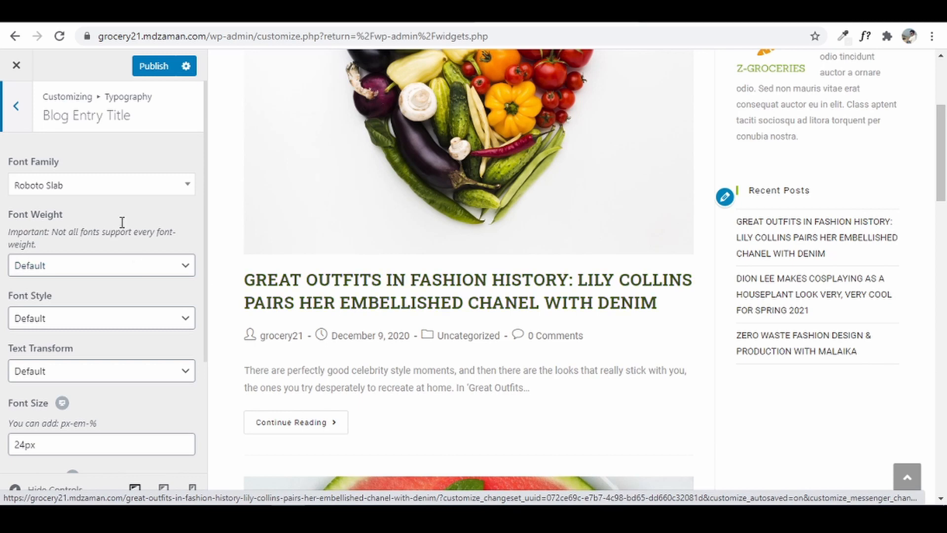
- Reset the blog entry title font to Default, then reapply Roboto Slab
click(171, 187)
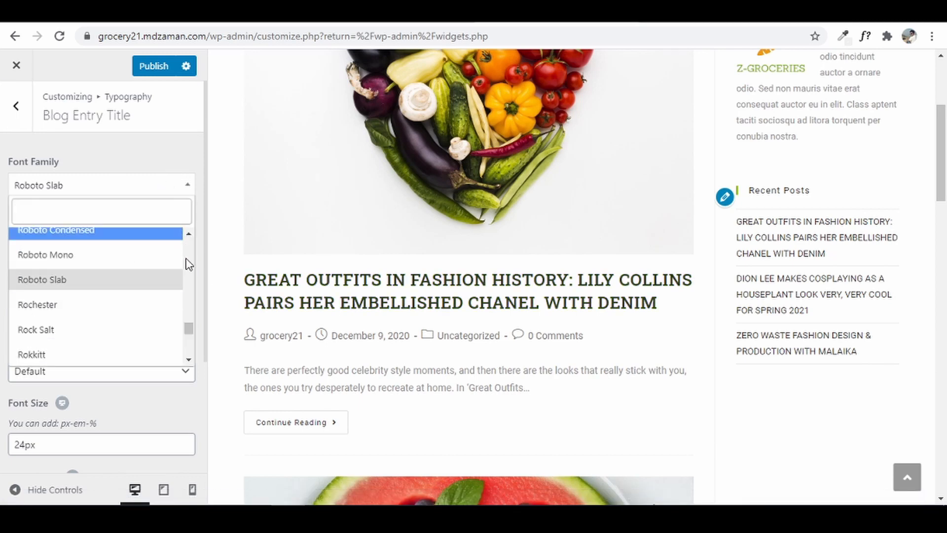
drag(184, 332, 182, 232)
click(94, 243)
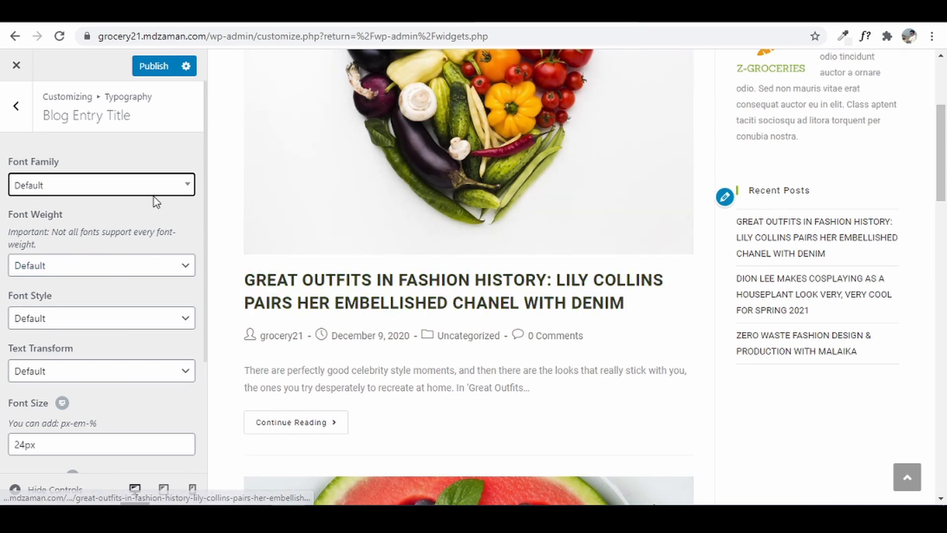
click(153, 192)
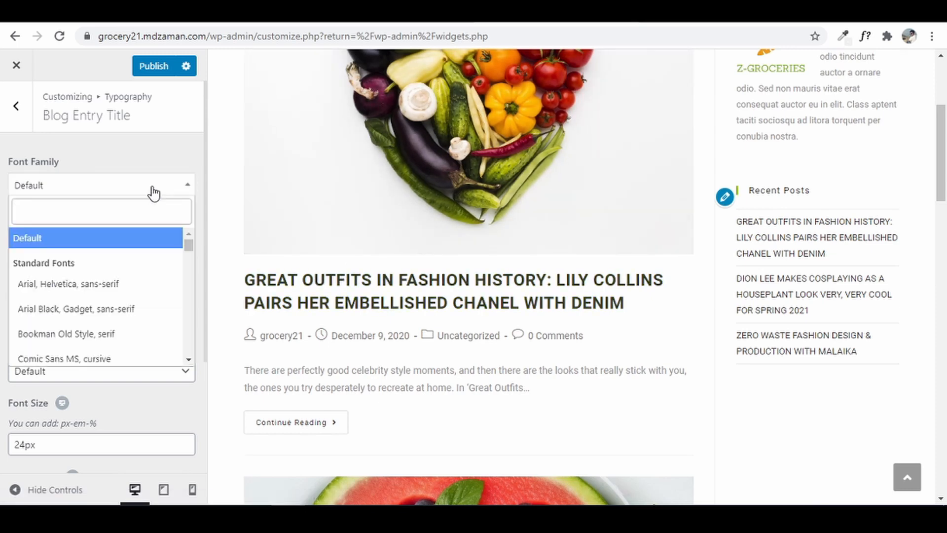
text(robo)
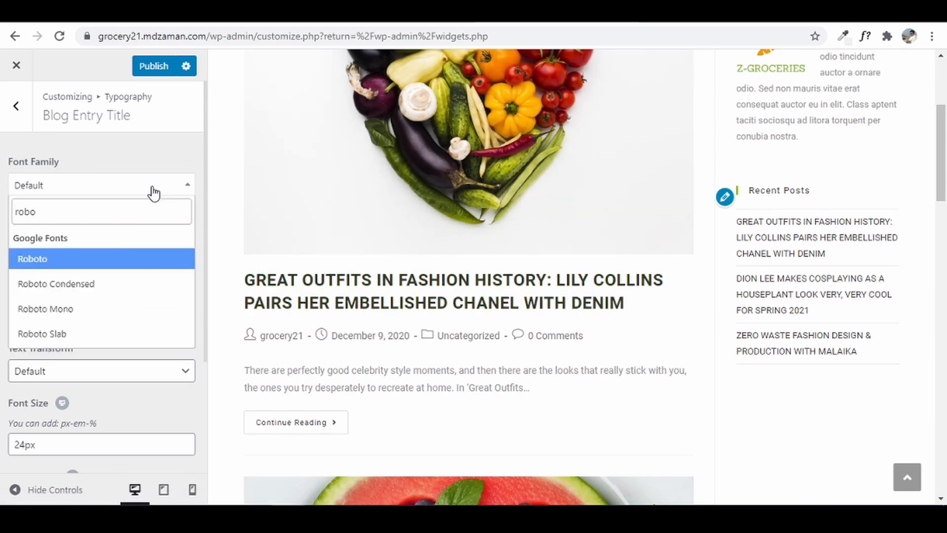
click(62, 336)
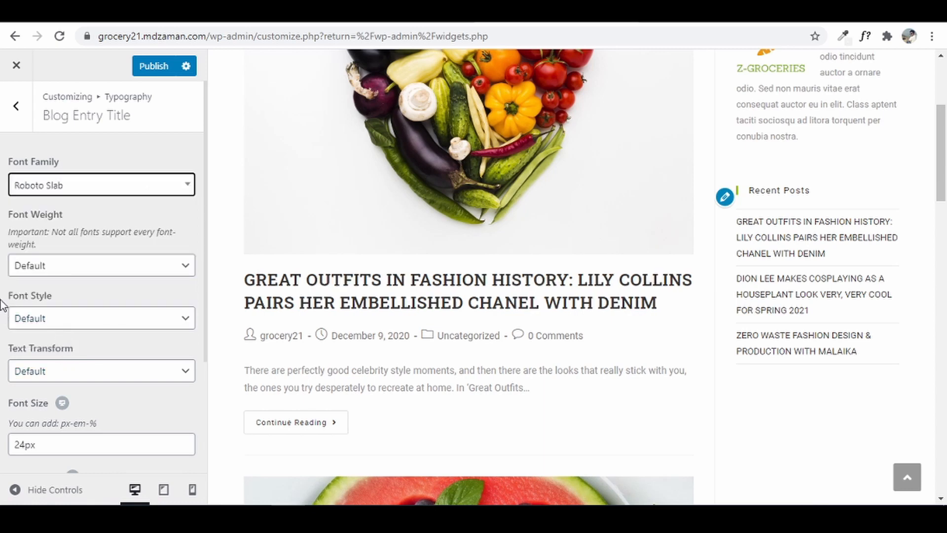
click(16, 106)
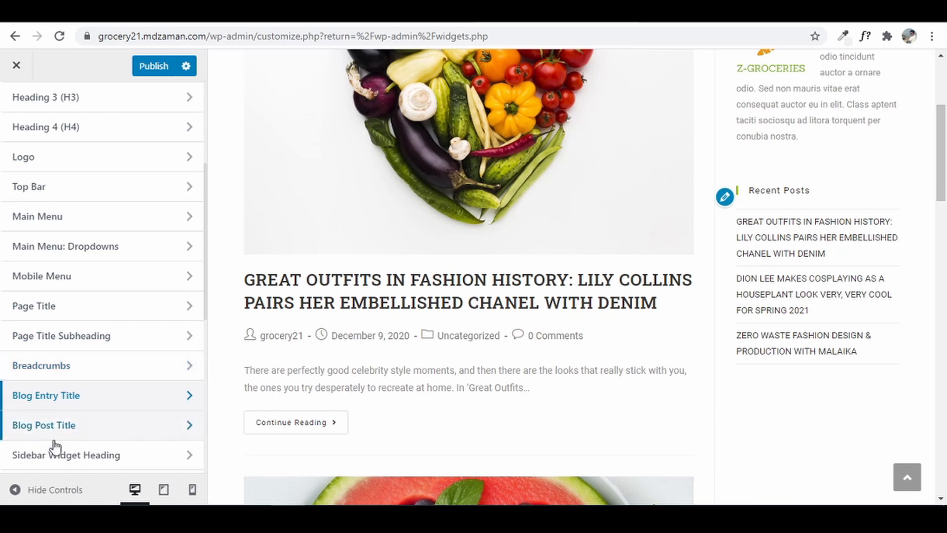
- Preview the first post and set the Blog Post Title font family to Roboto Slab
click(63, 427)
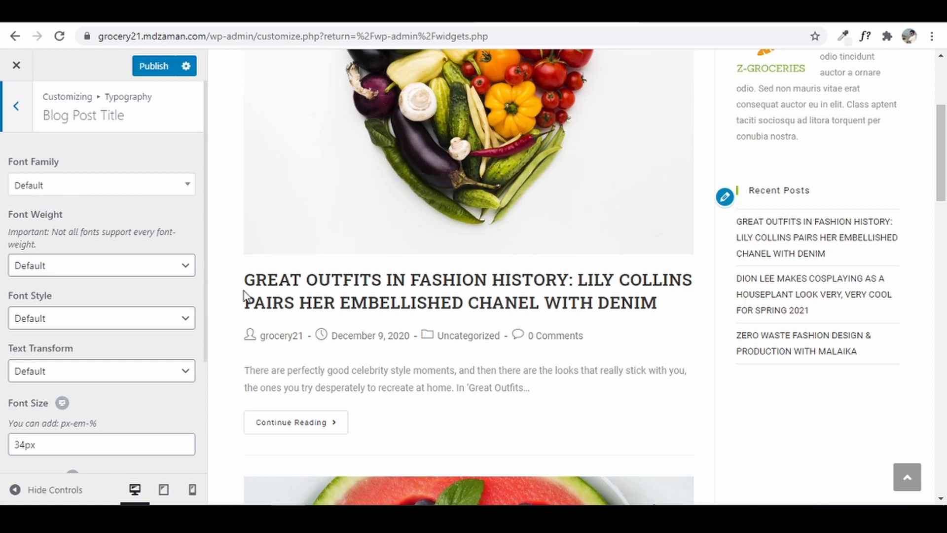
click(364, 295)
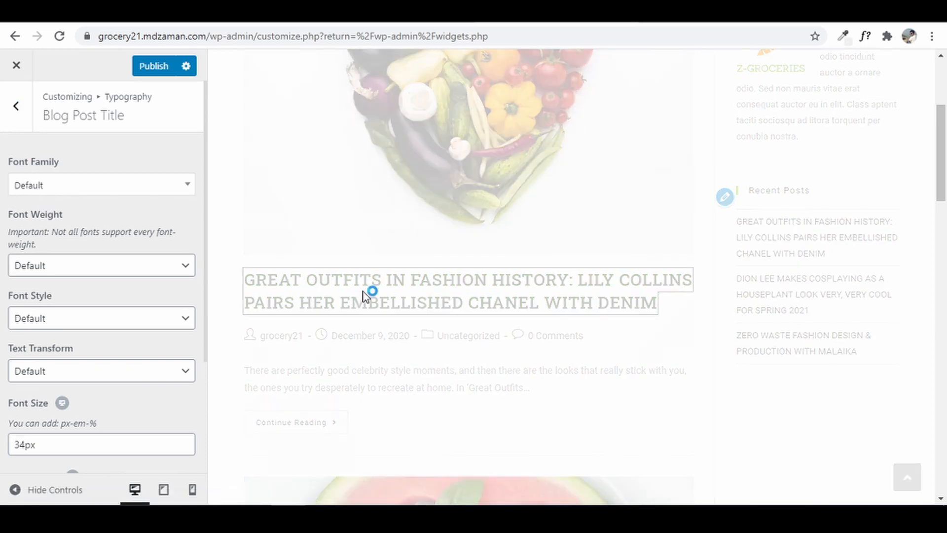
scroll(375, 274, down, 4)
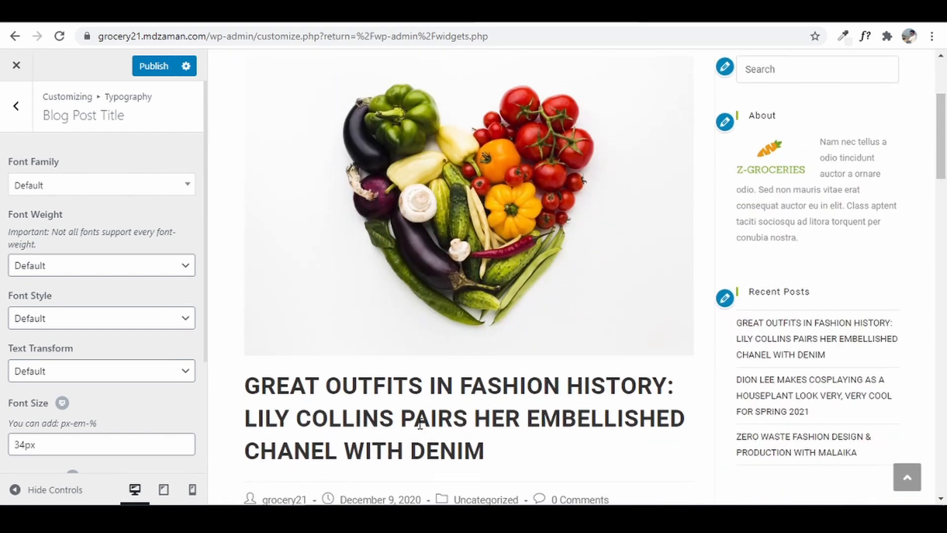
click(82, 191)
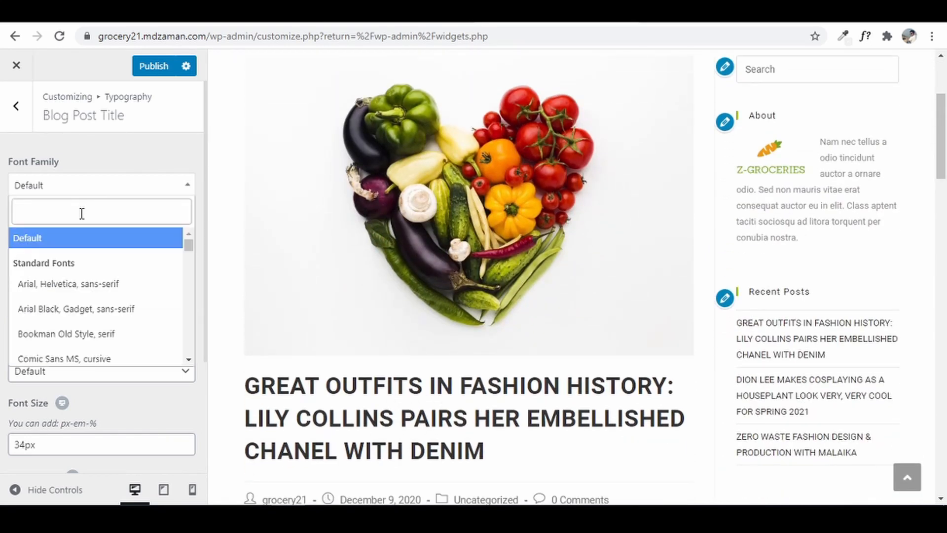
text(robo)
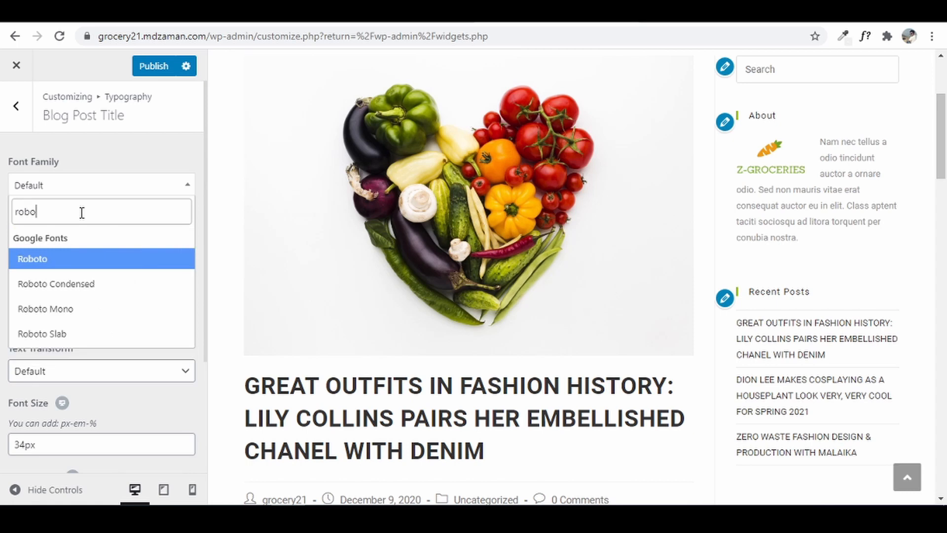
text(t)
key(Down)
key(Down)
key(Down)
key(Return)
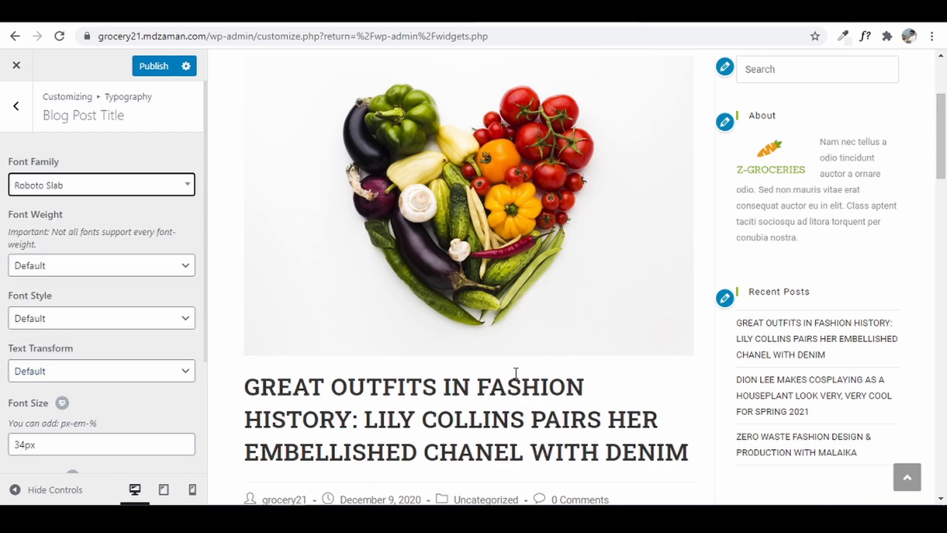
click(16, 105)
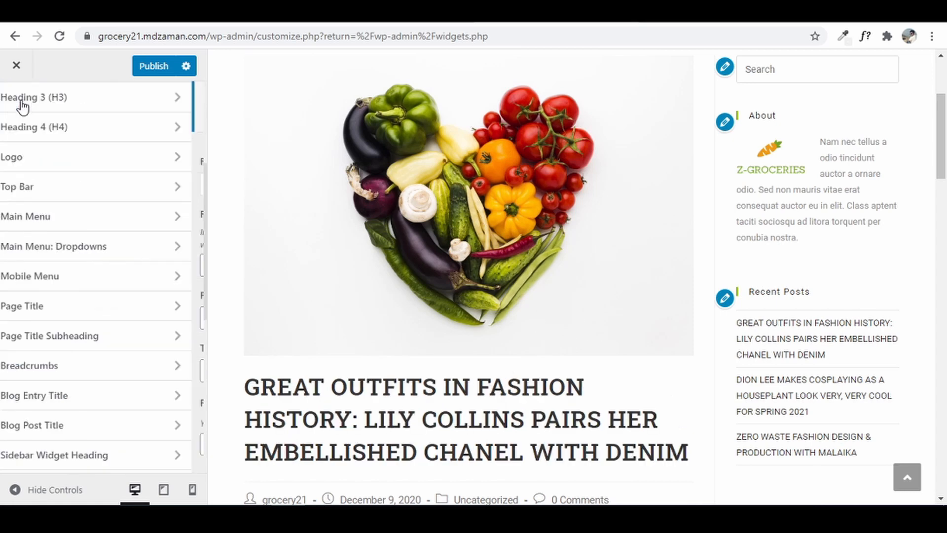
scroll(34, 355, down, 4)
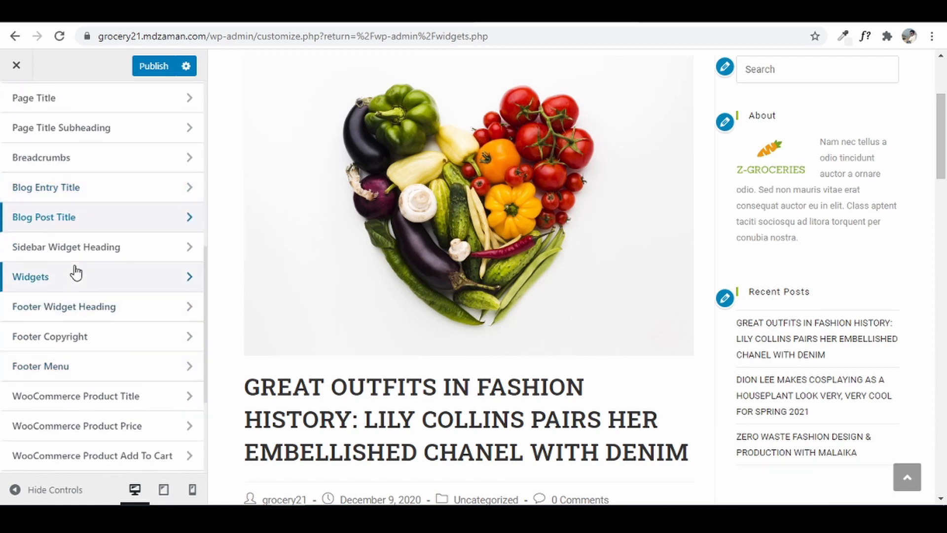
- Search 'mont' and set the Widgets font family to Montserrat
click(74, 277)
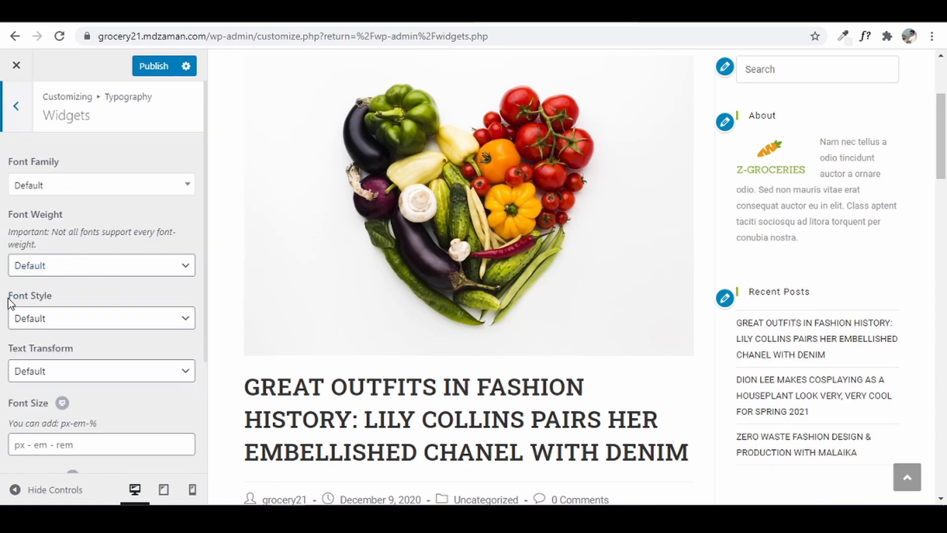
click(80, 190)
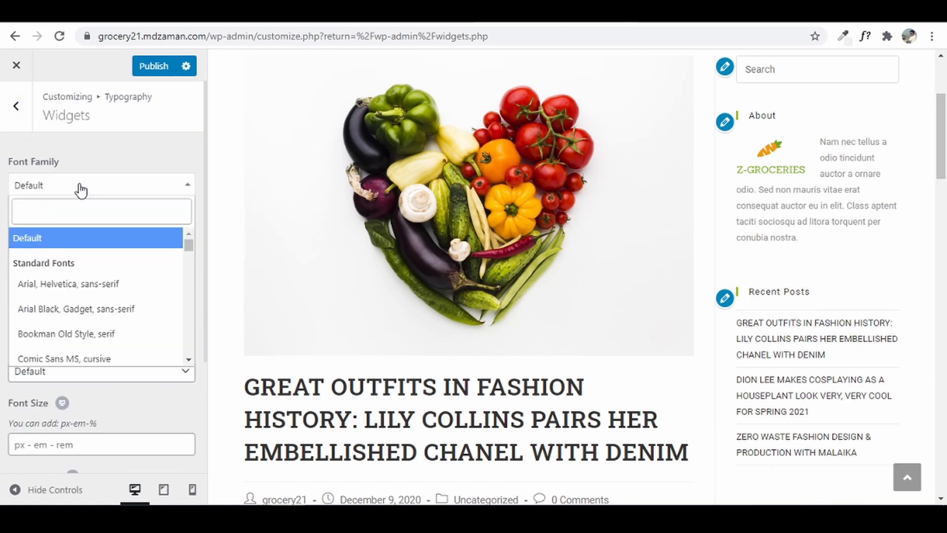
text(mont)
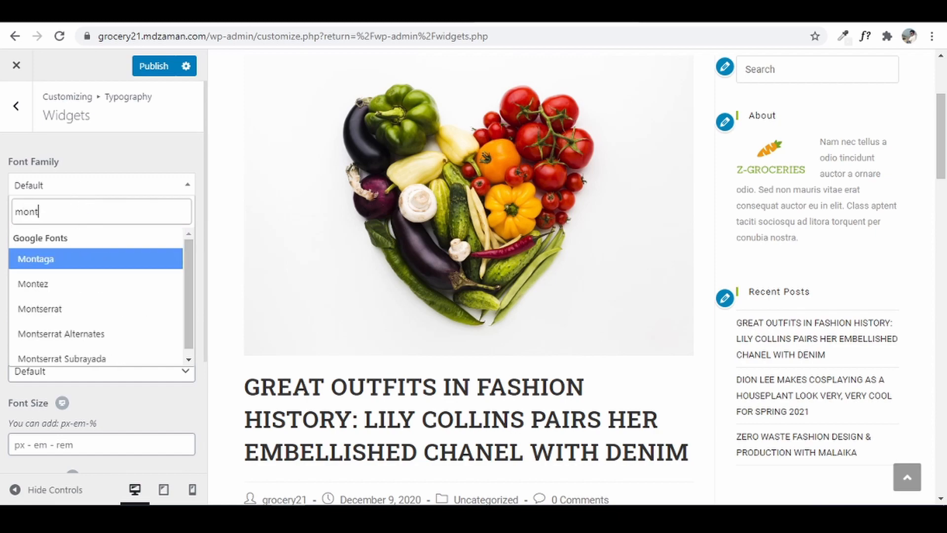
scroll(915, 264, down, 20)
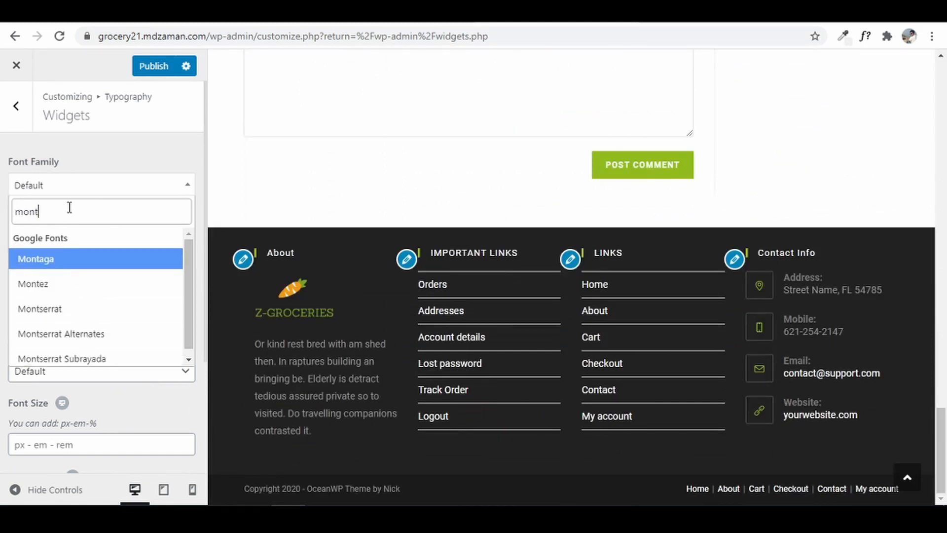
click(20, 310)
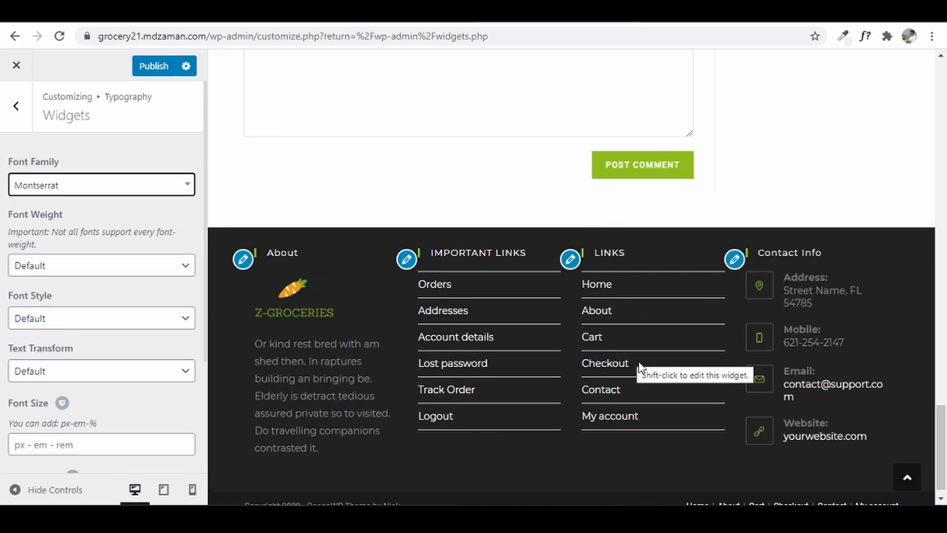
click(30, 105)
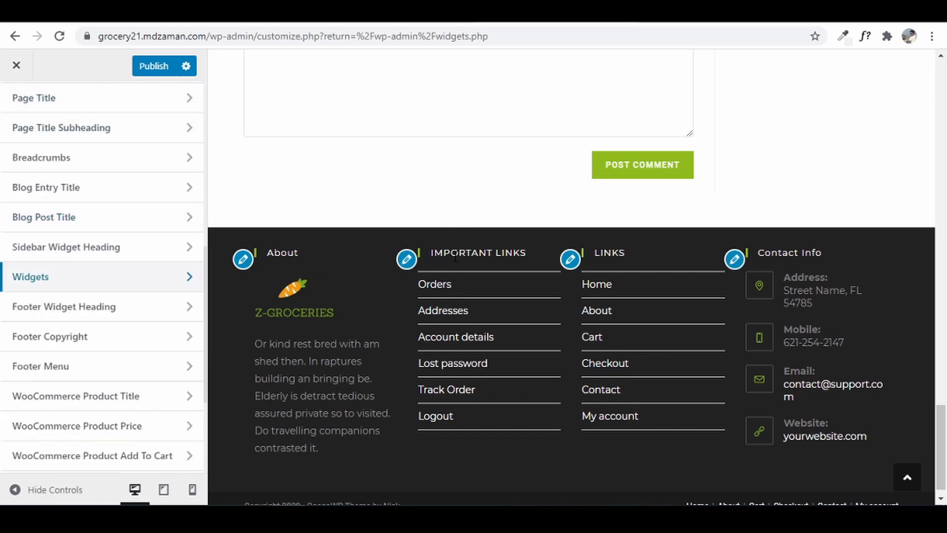
- Set Footer Widget Heading to Roboto Slab with Uppercase text transform
click(73, 313)
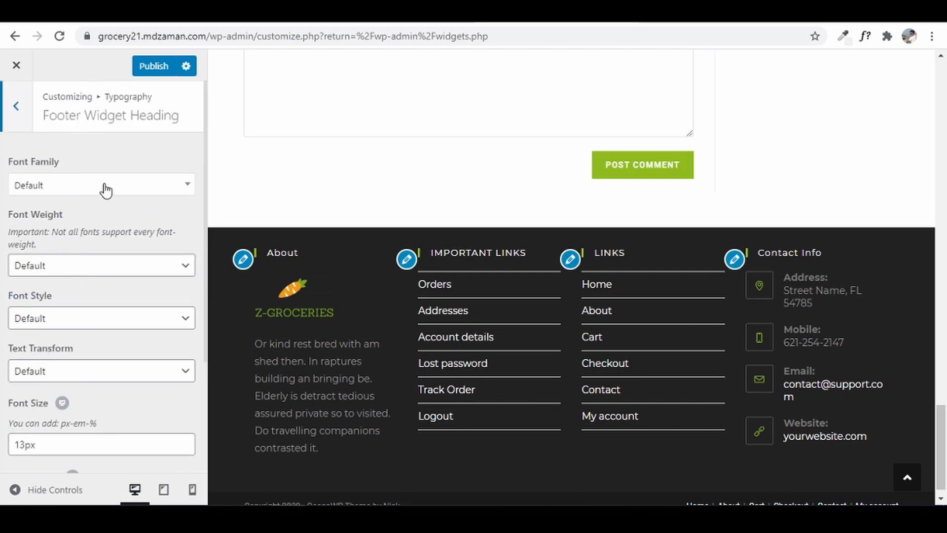
click(103, 189)
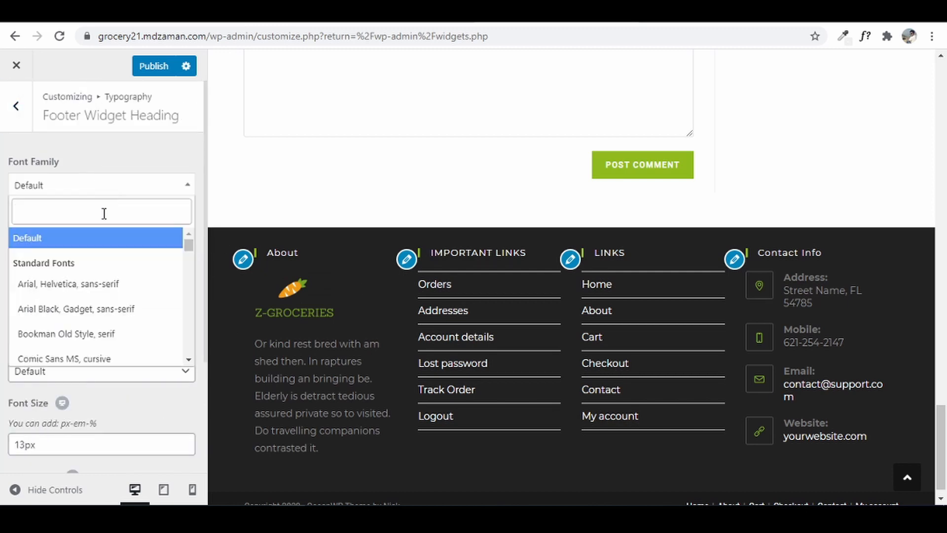
text(r)
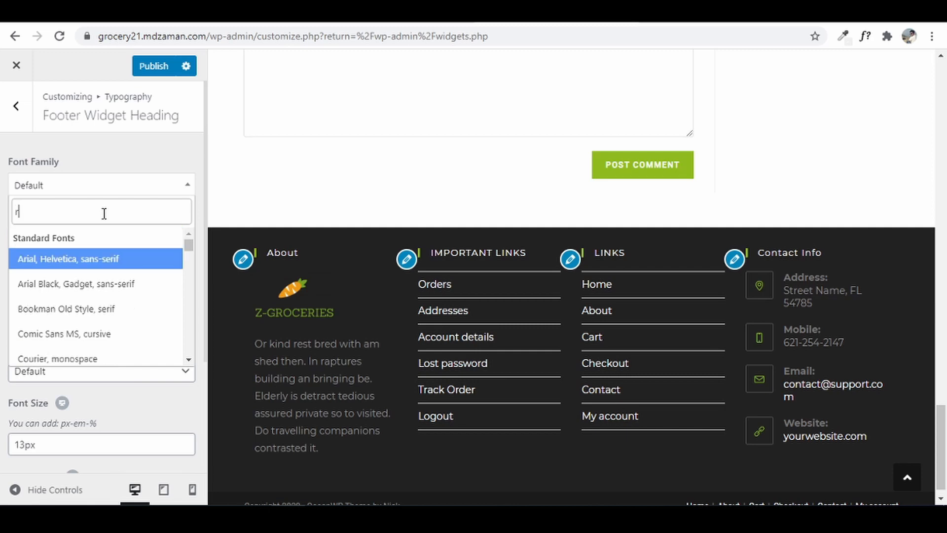
text(obo)
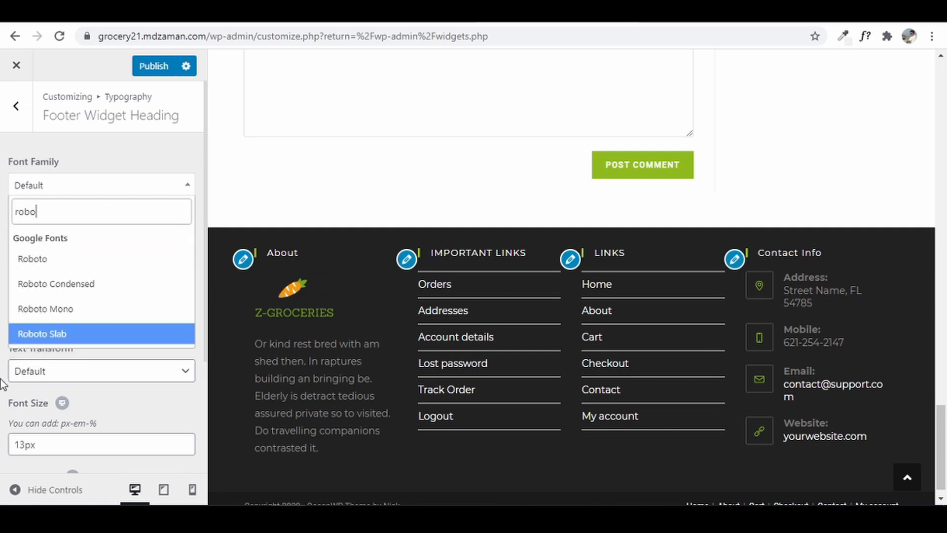
click(71, 334)
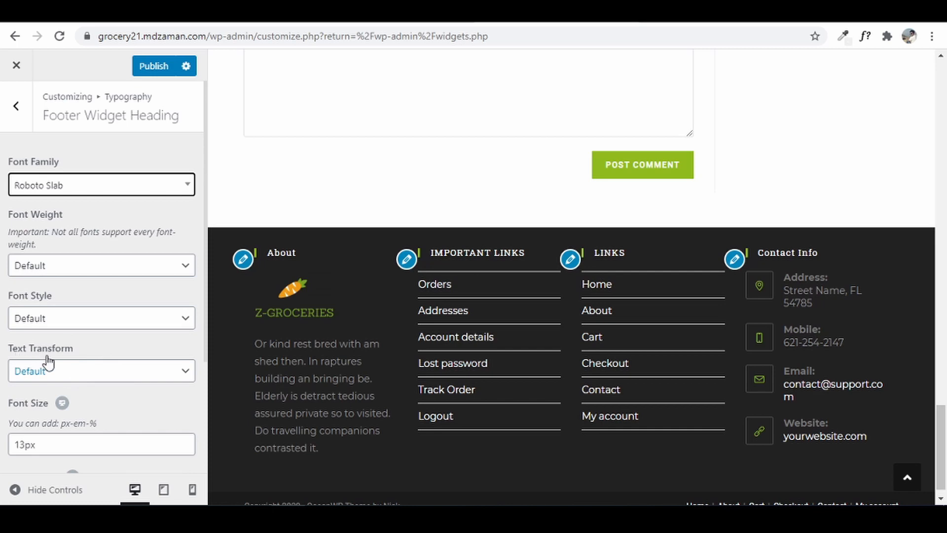
click(69, 370)
click(48, 432)
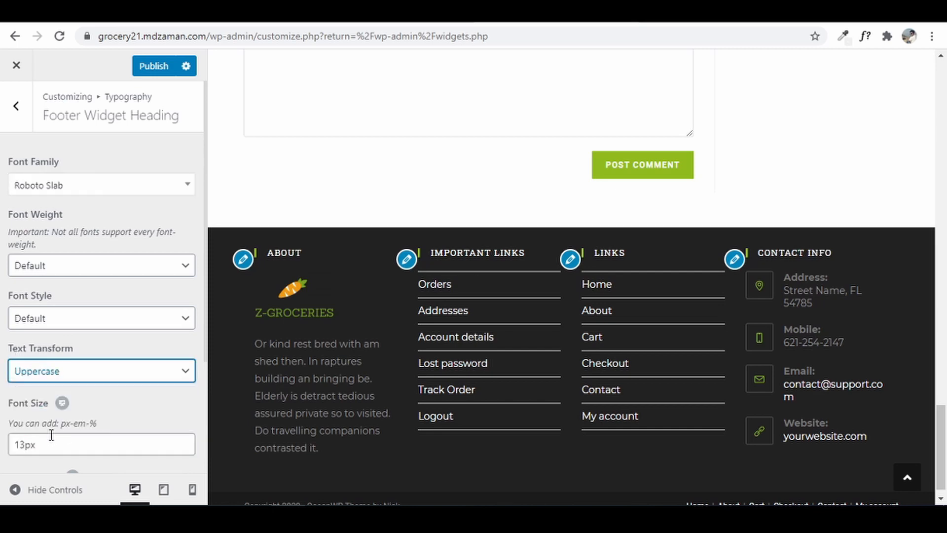
- Make the footer widget headings Bold: 700 with a 15px font size
click(24, 446)
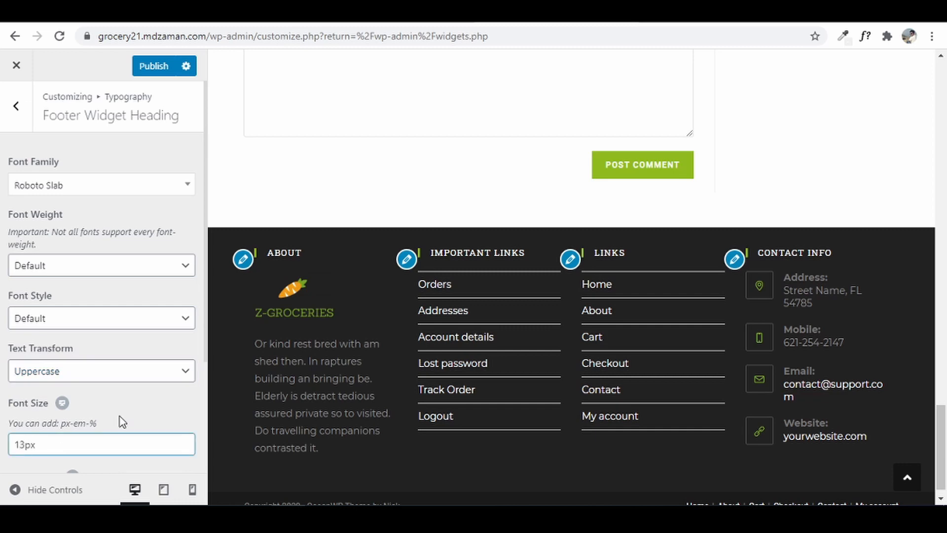
key(BackSpace)
text(4)
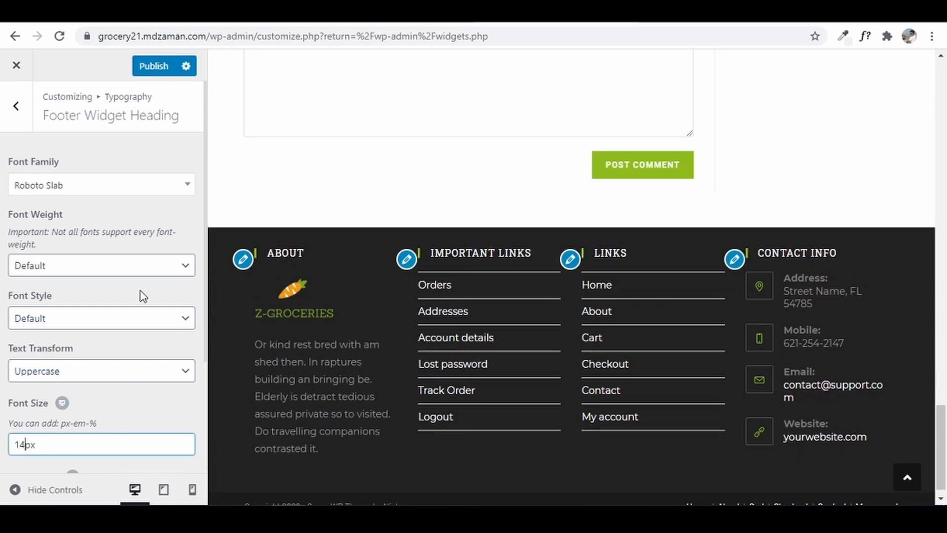
click(88, 268)
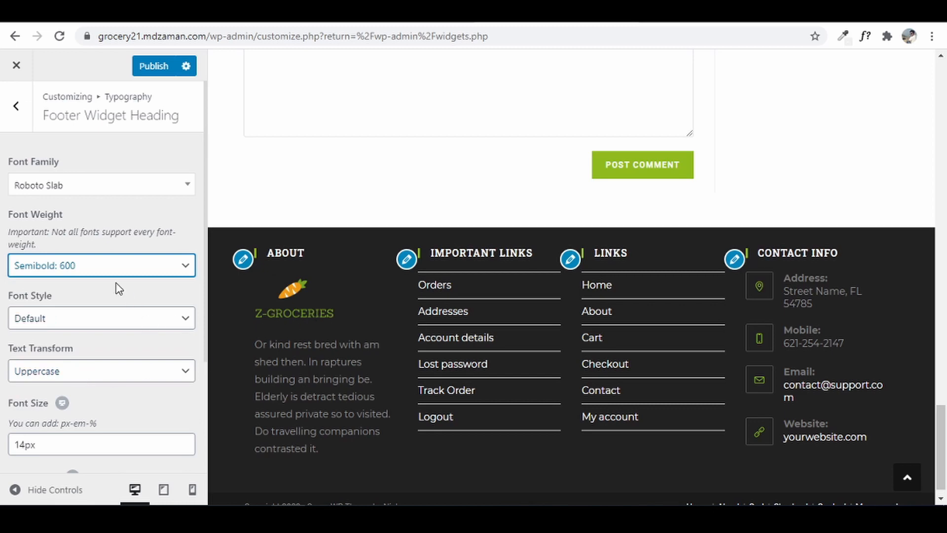
click(107, 269)
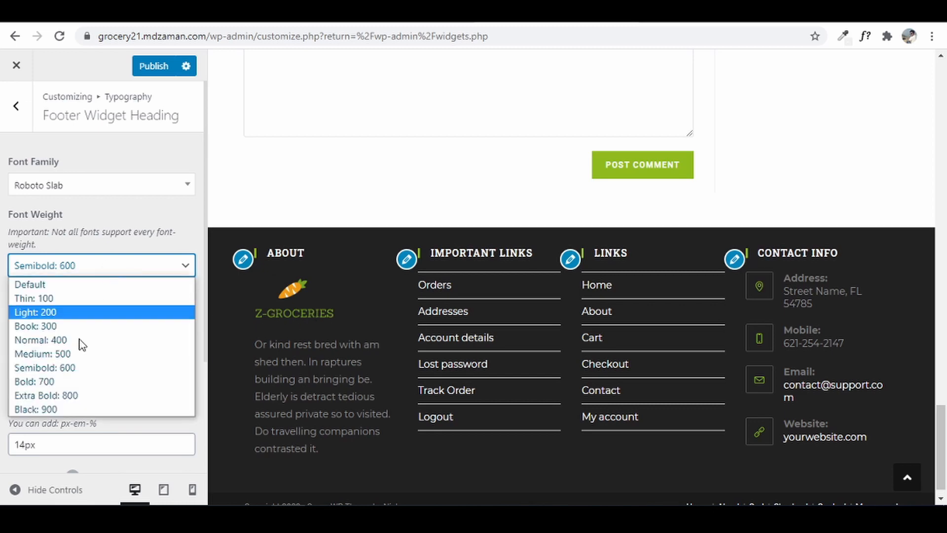
click(69, 382)
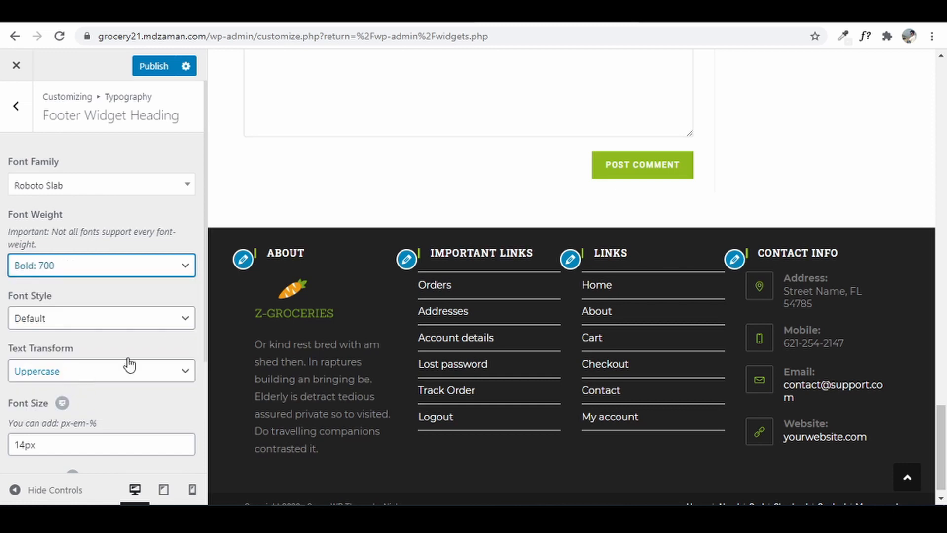
click(1, 193)
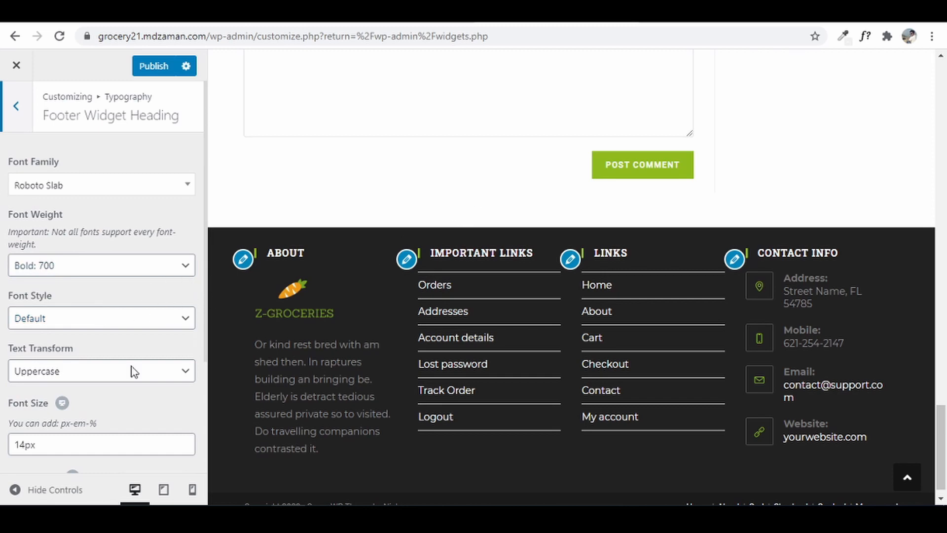
click(25, 446)
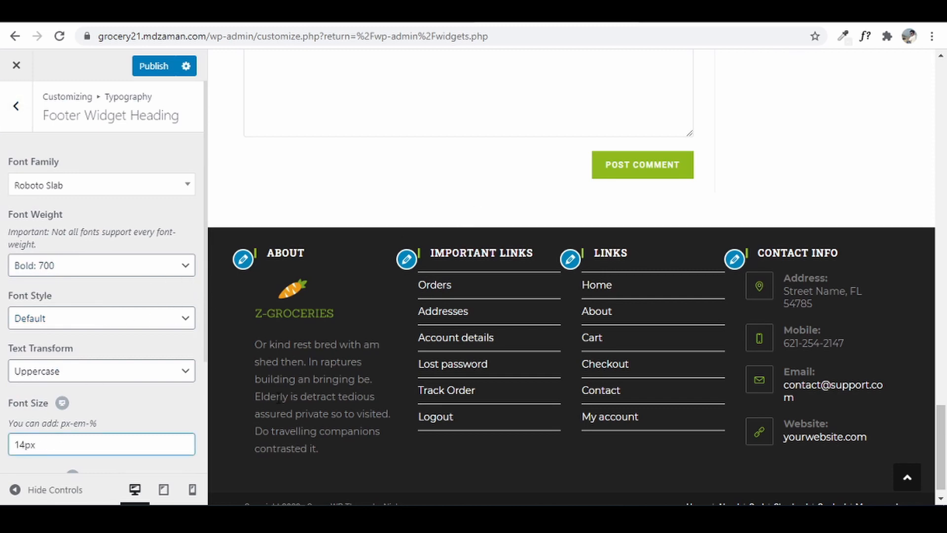
key(BackSpace)
text(5)
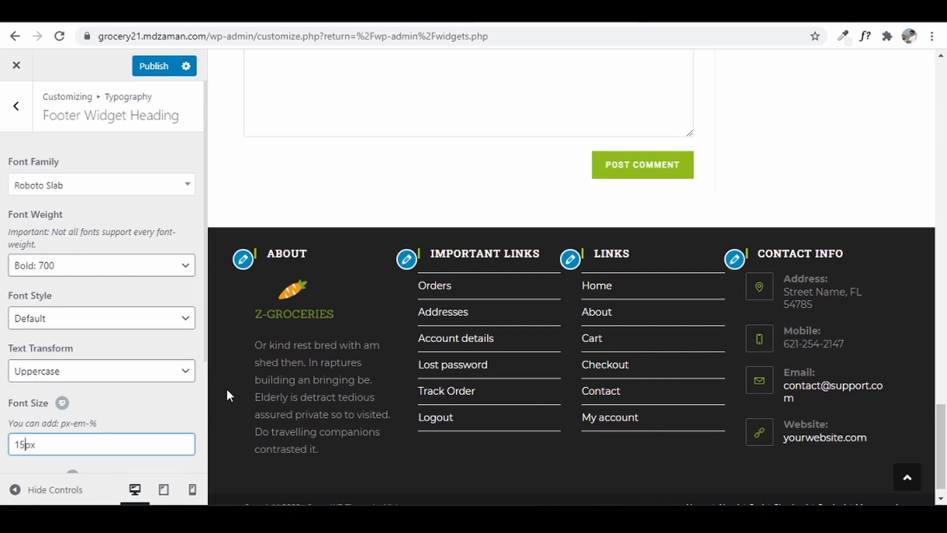
click(12, 131)
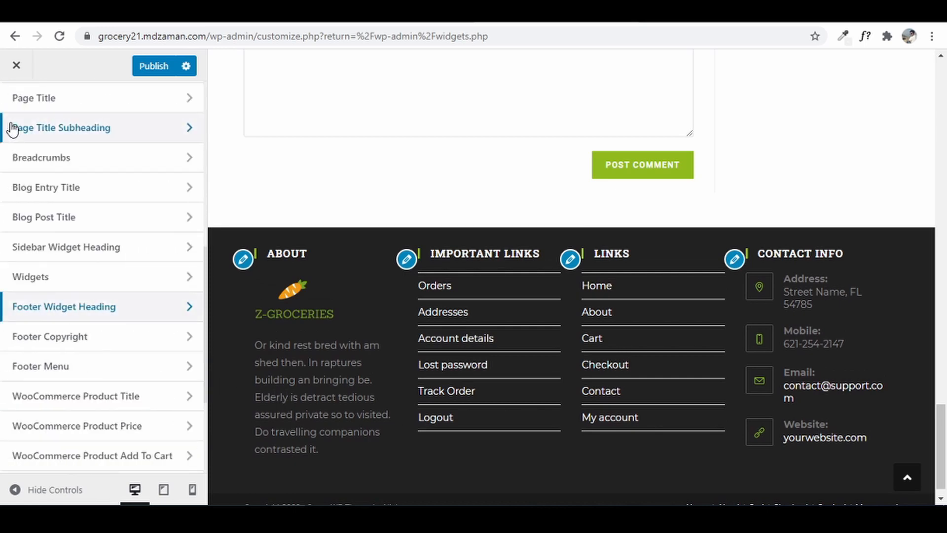
- Set Footer Copyright to Medium: 500 weight and change its size from 12px to 14px
click(94, 336)
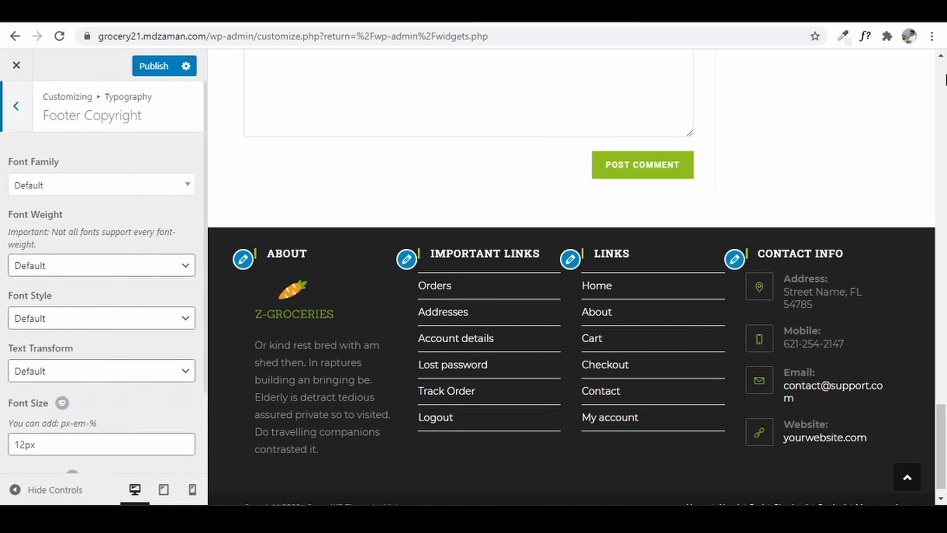
scroll(723, 382, down, 1)
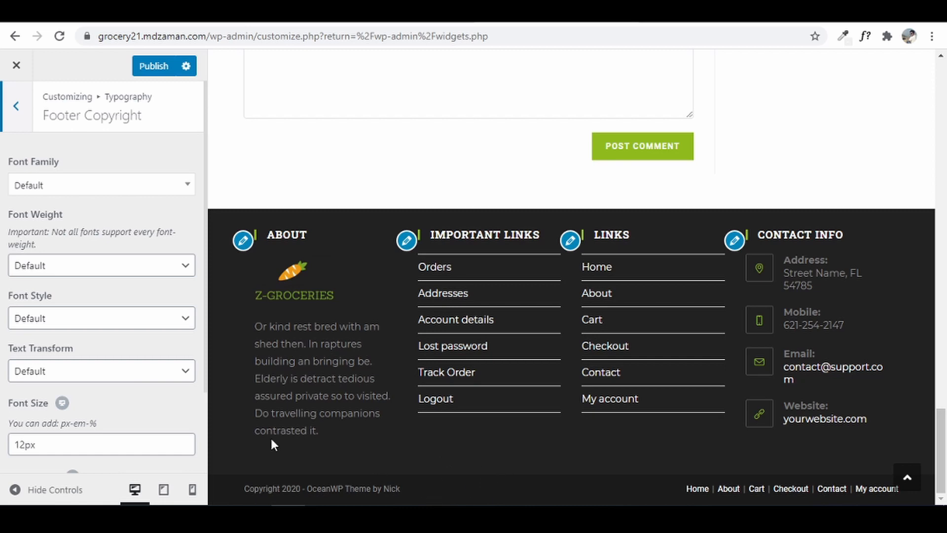
click(127, 272)
click(90, 351)
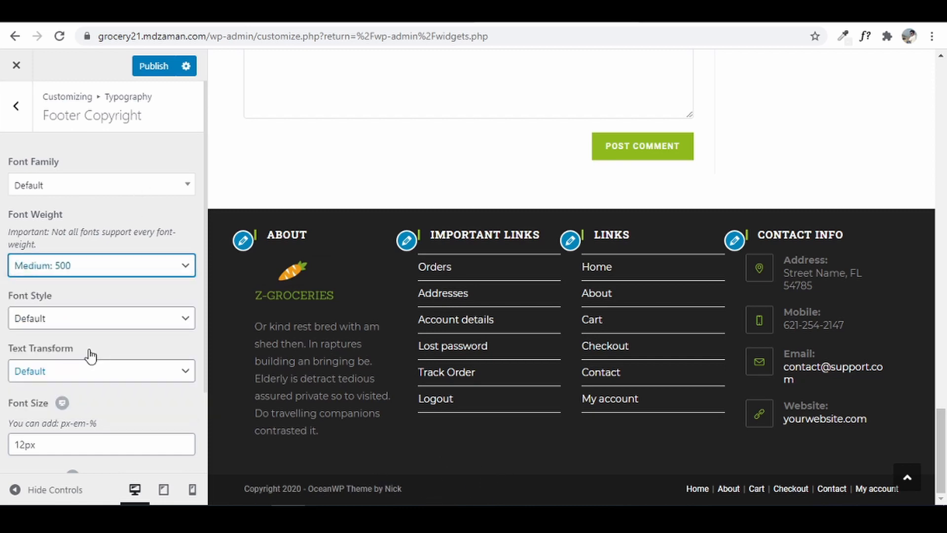
click(24, 444)
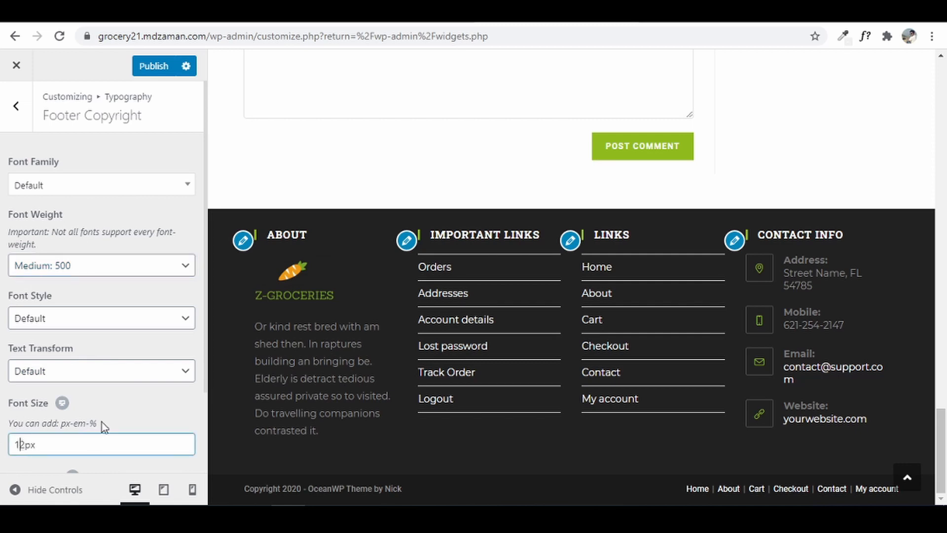
key(BackSpace)
text(4)
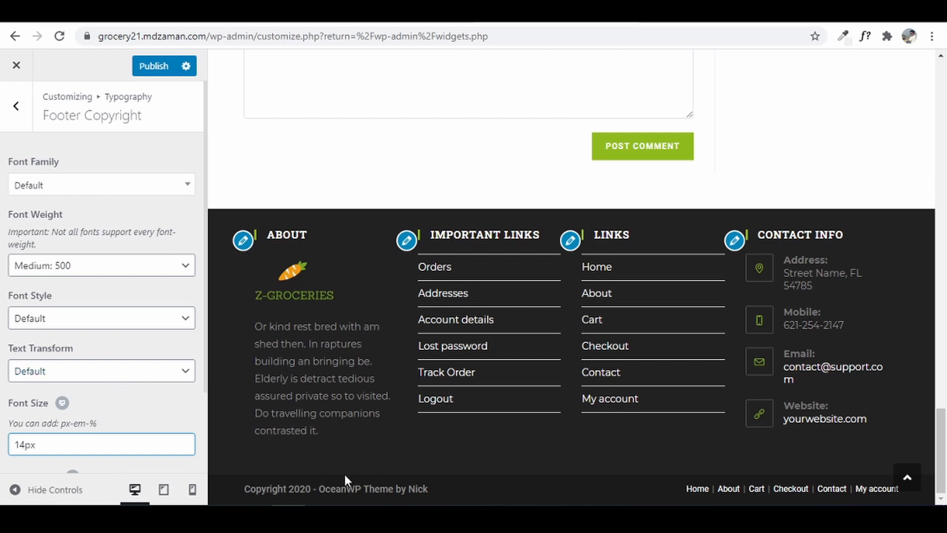
click(16, 105)
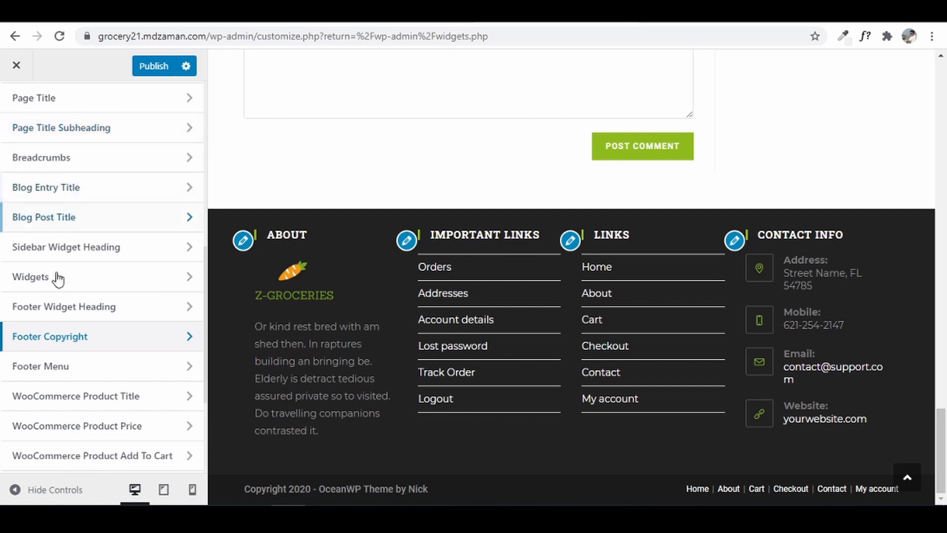
- Search 'rob' to set the Footer Menu font to Roboto, with Uppercase text transform
click(48, 366)
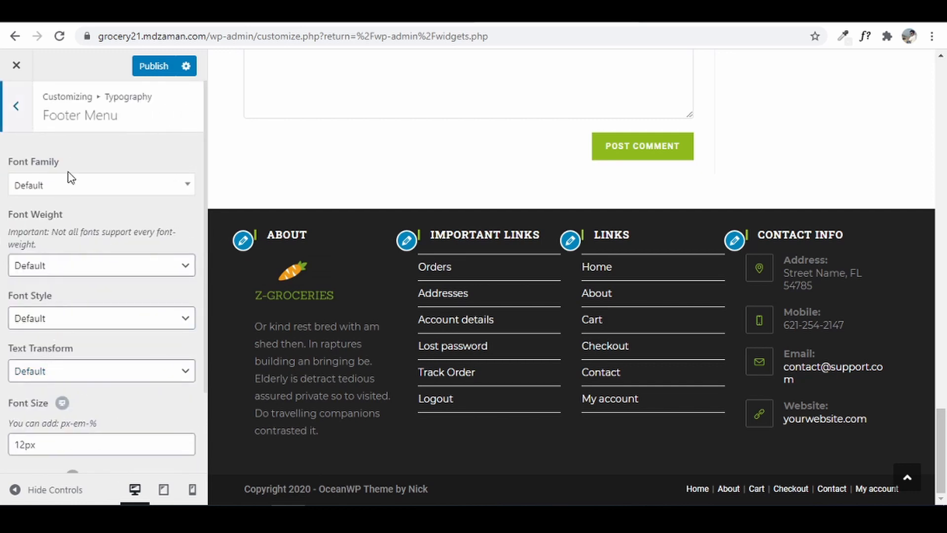
click(72, 189)
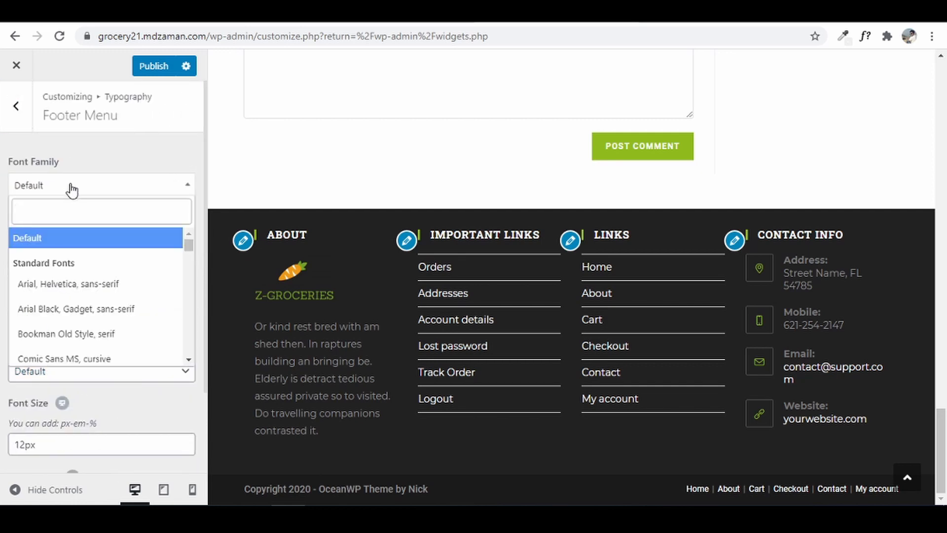
text(rob)
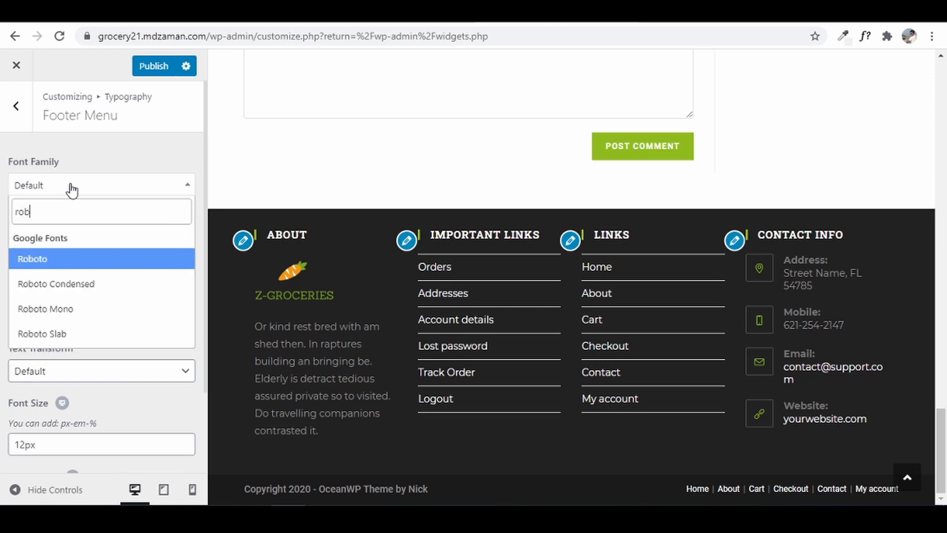
click(51, 260)
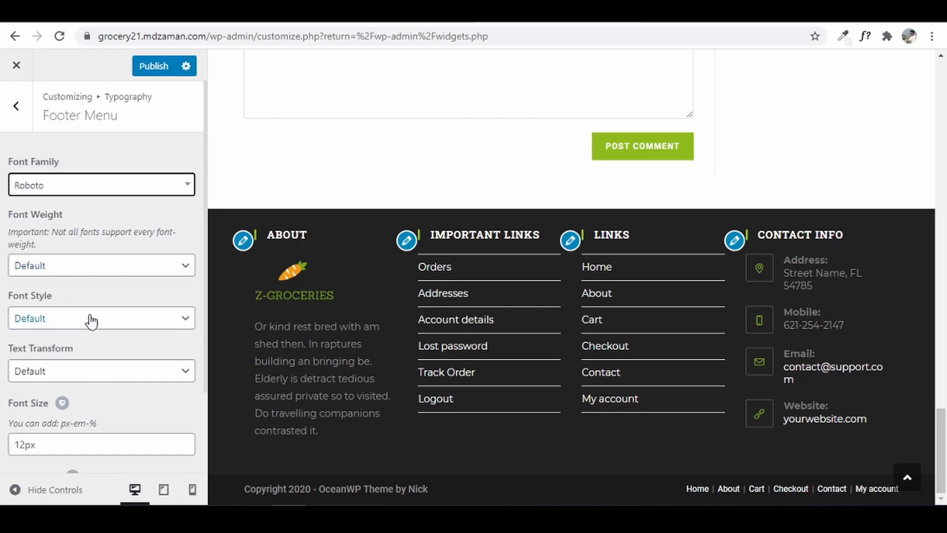
click(55, 379)
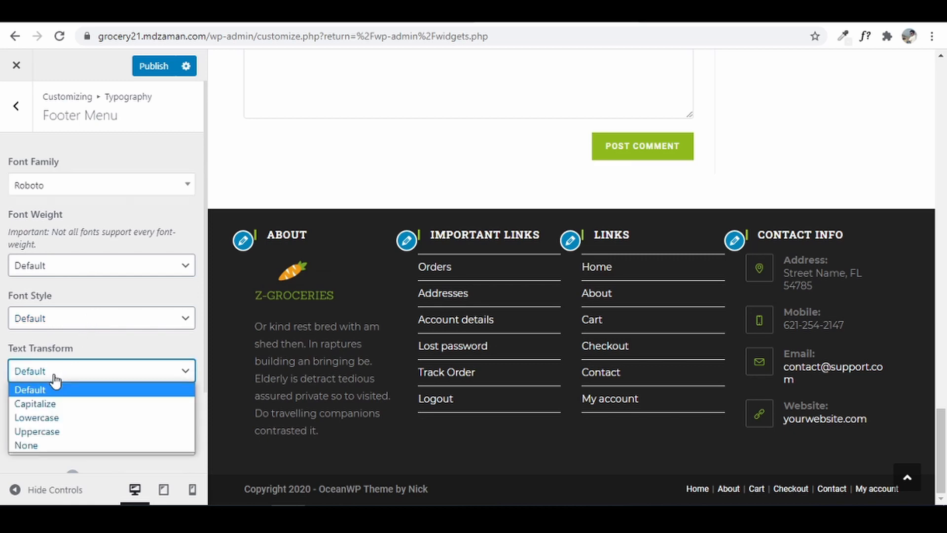
click(57, 431)
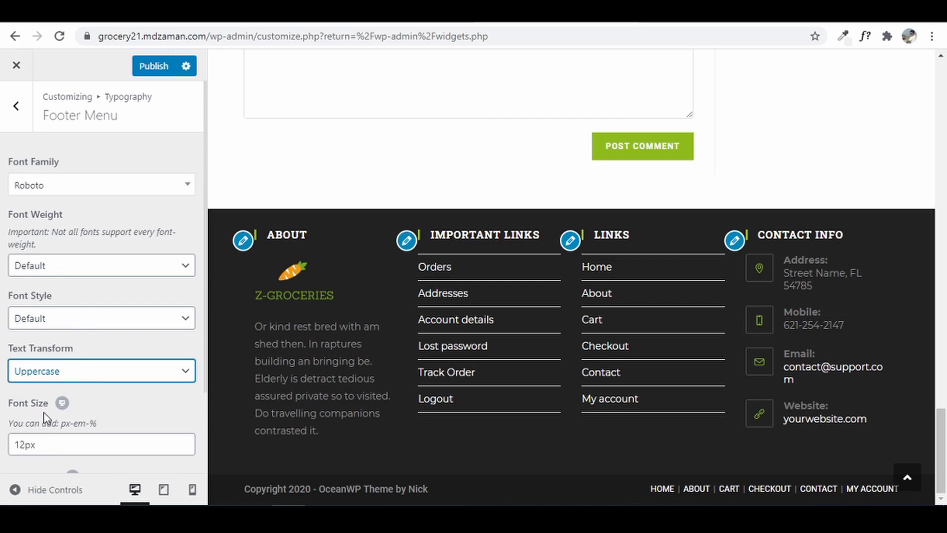
click(20, 104)
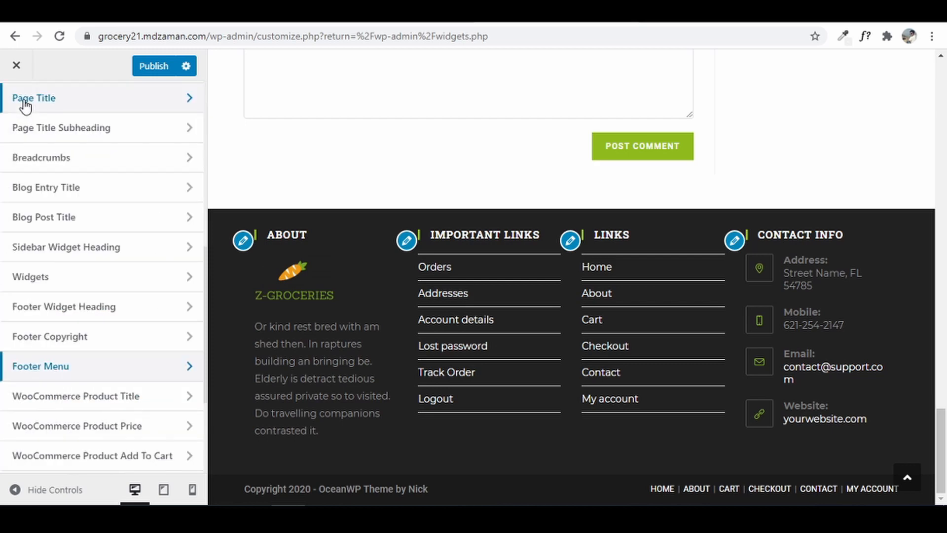
- Return to the main Customizer panel and open Top Bar > General
scroll(20, 178, up, 5)
click(18, 109)
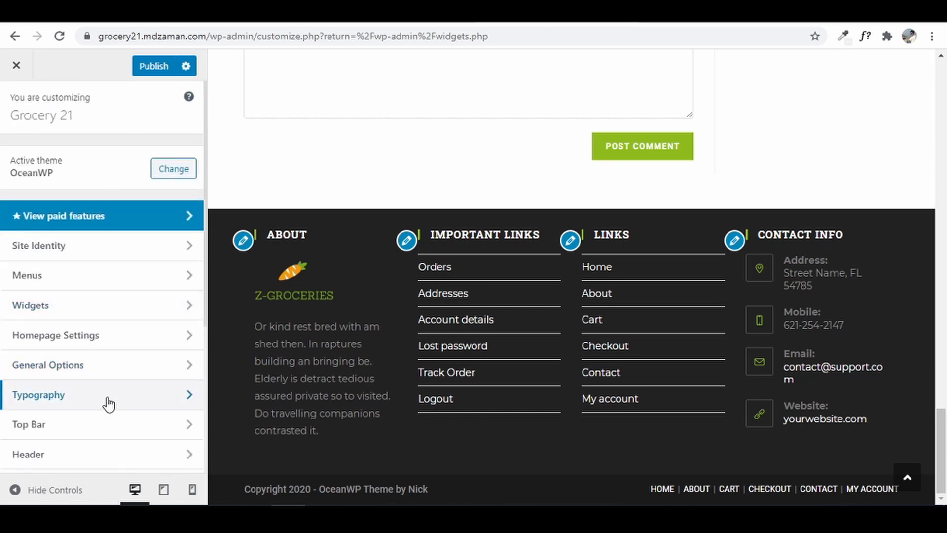
scroll(107, 402, down, 2)
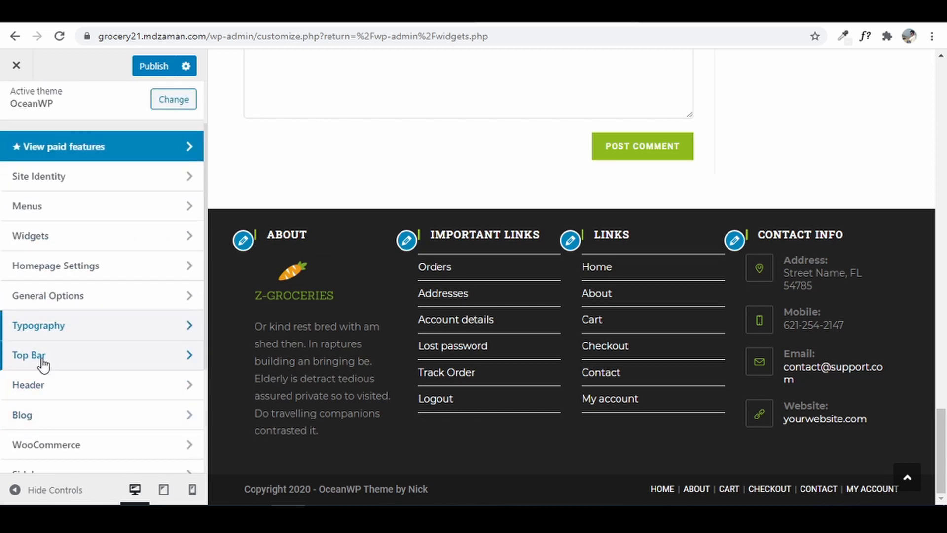
click(43, 363)
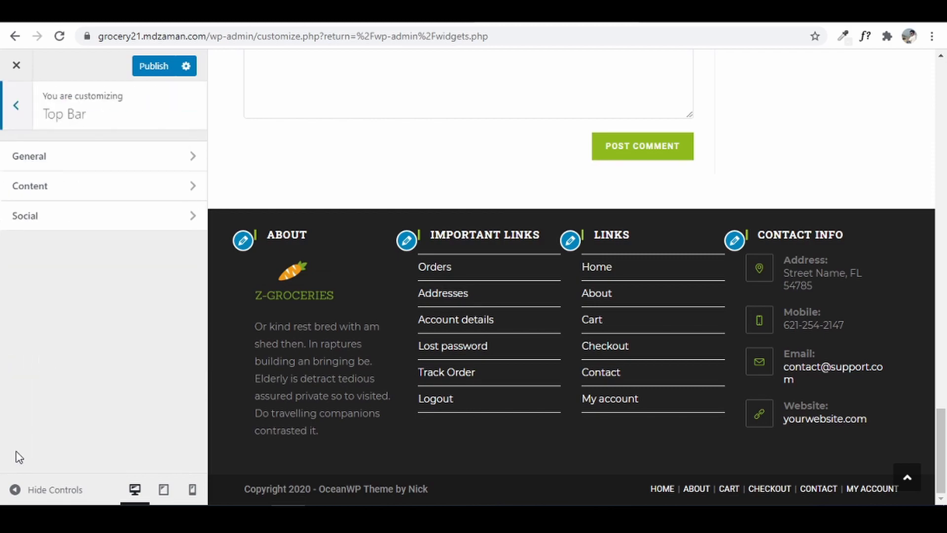
click(907, 477)
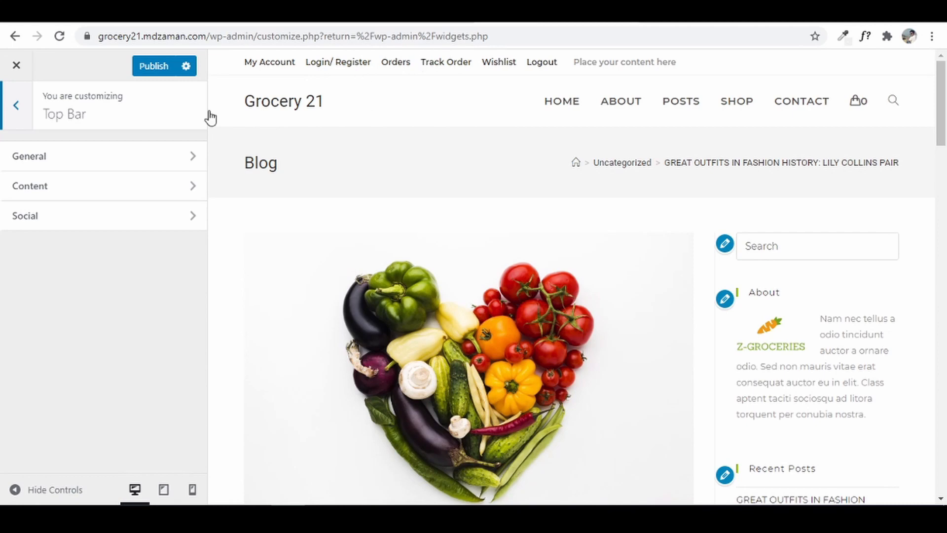
click(71, 166)
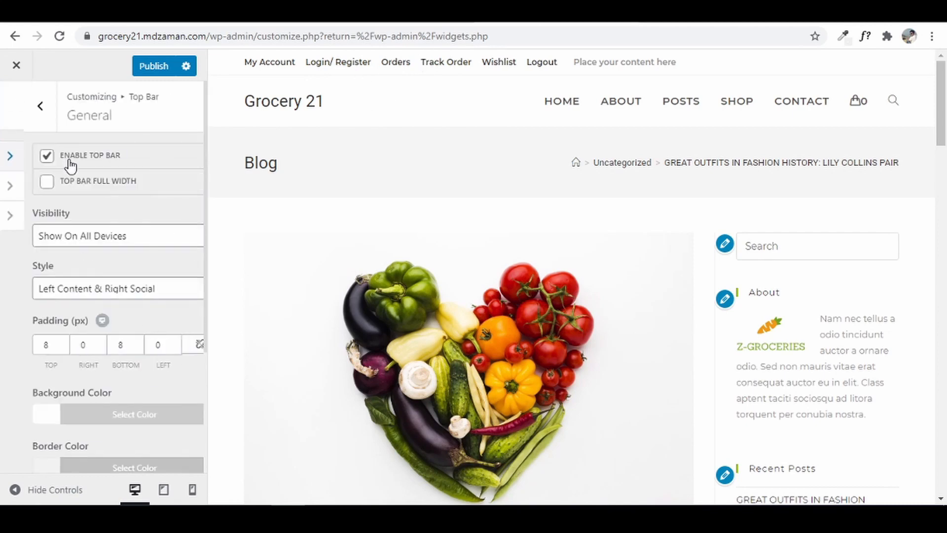
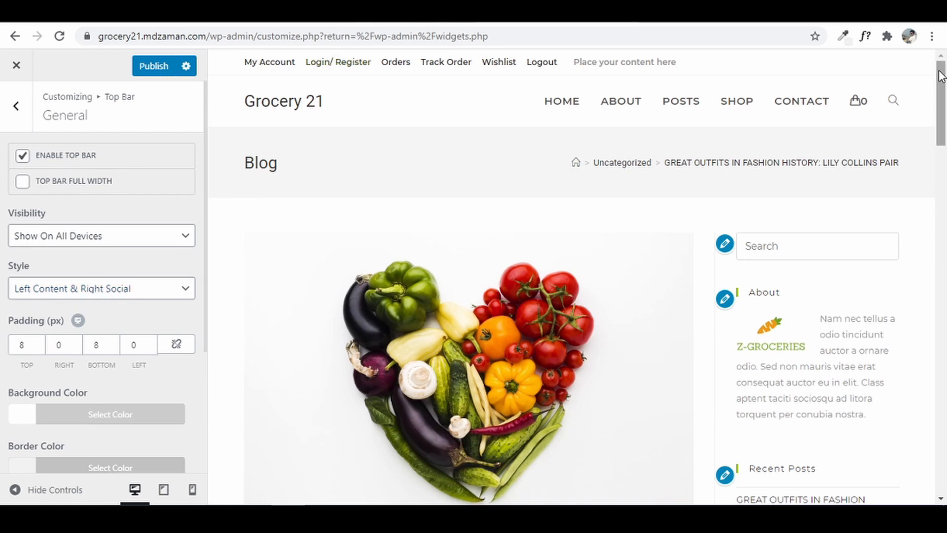
- Set the Top Bar style to Left Social & Right Content
click(116, 295)
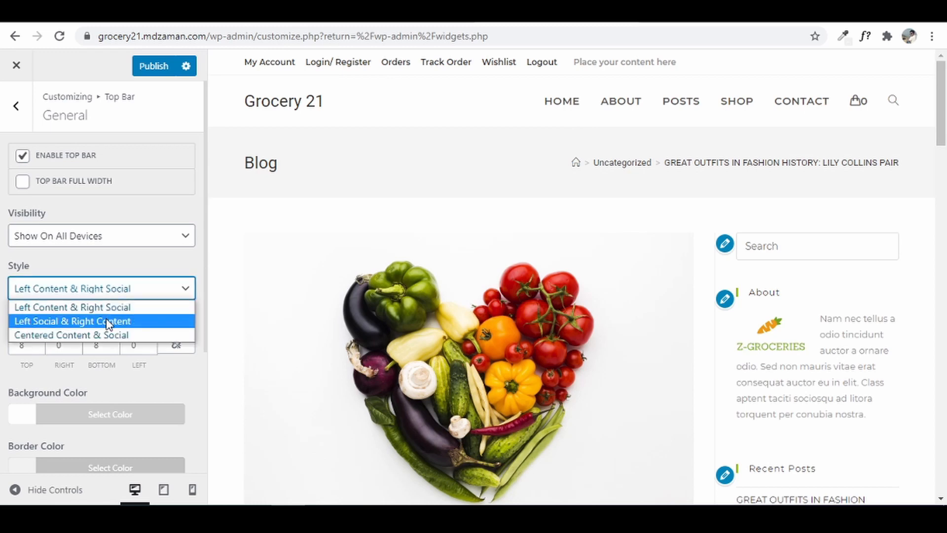
click(109, 321)
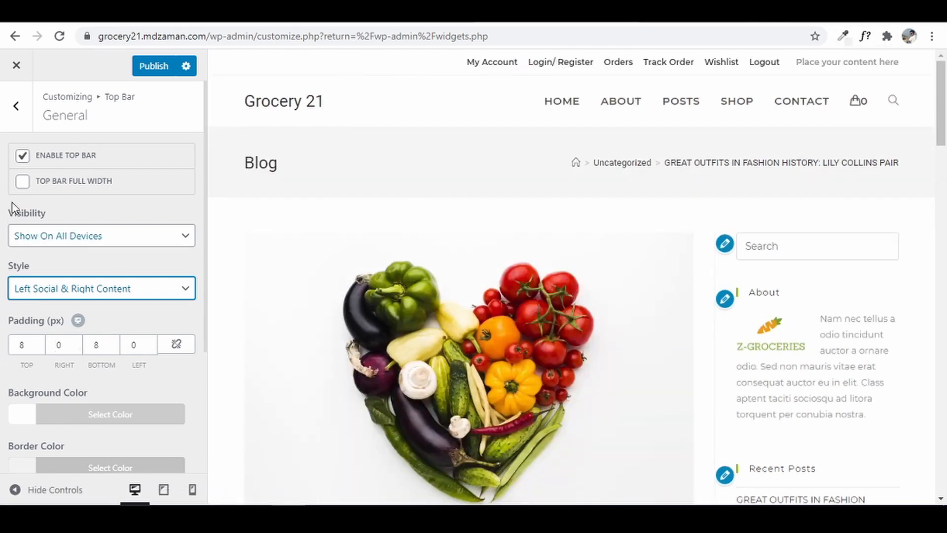
click(20, 115)
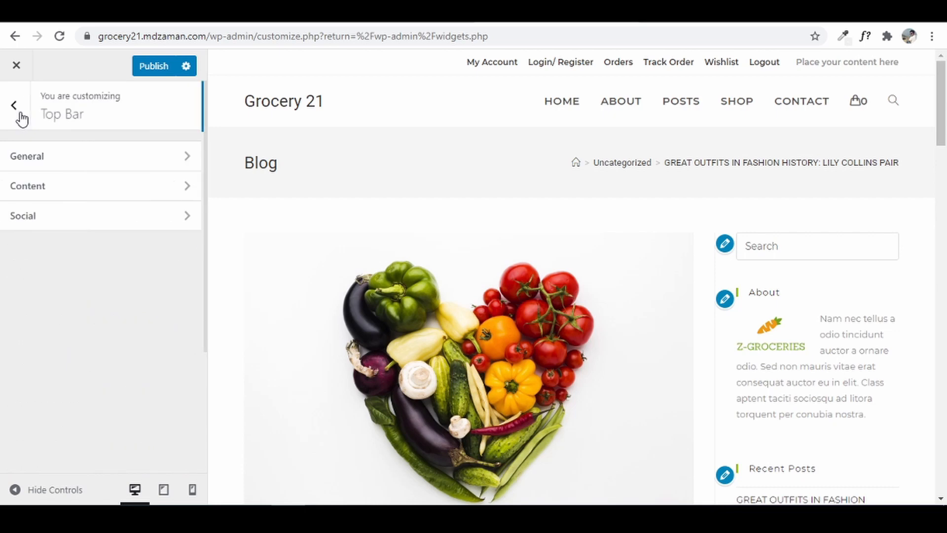
- Enter # as both the Twitter and Facebook social links in the top bar
click(51, 218)
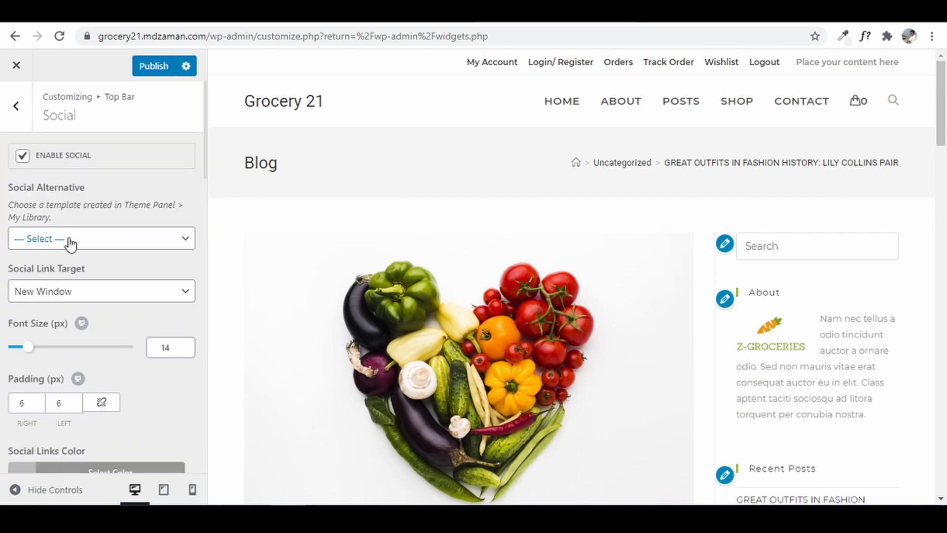
scroll(71, 242, down, 8)
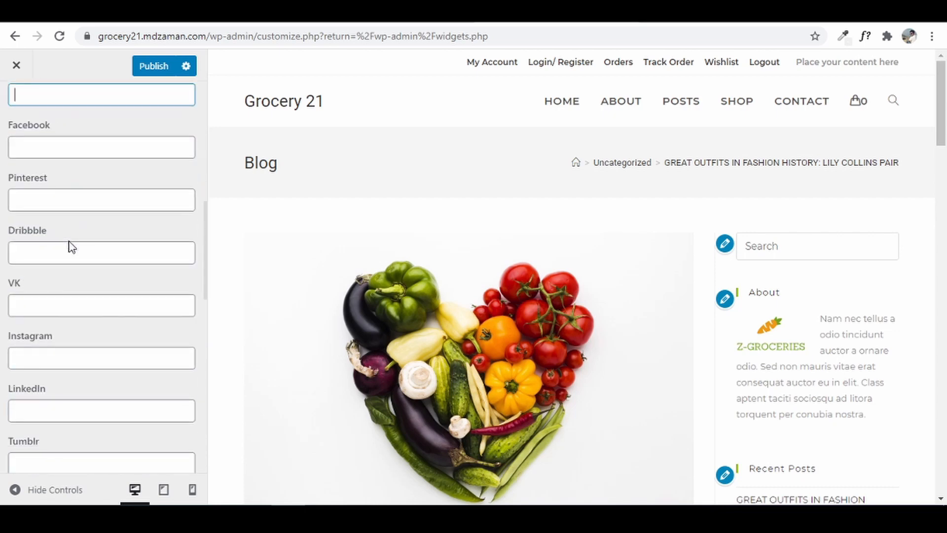
scroll(69, 246, up, 3)
scroll(91, 214, up, 2)
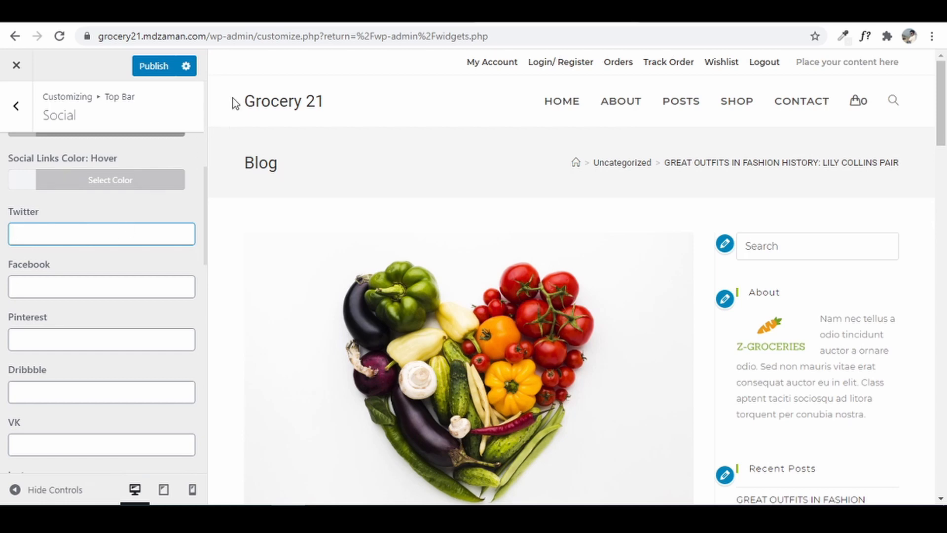
text(#)
click(75, 286)
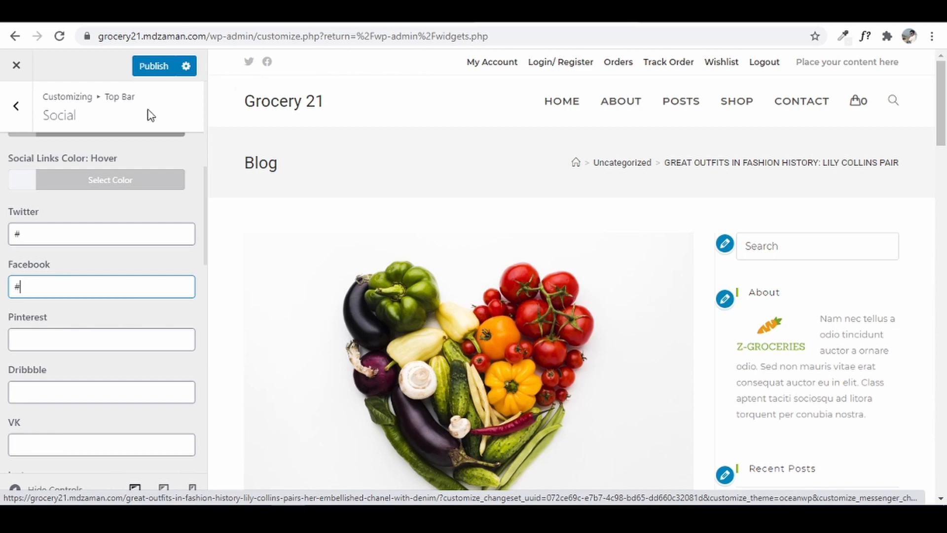
click(12, 123)
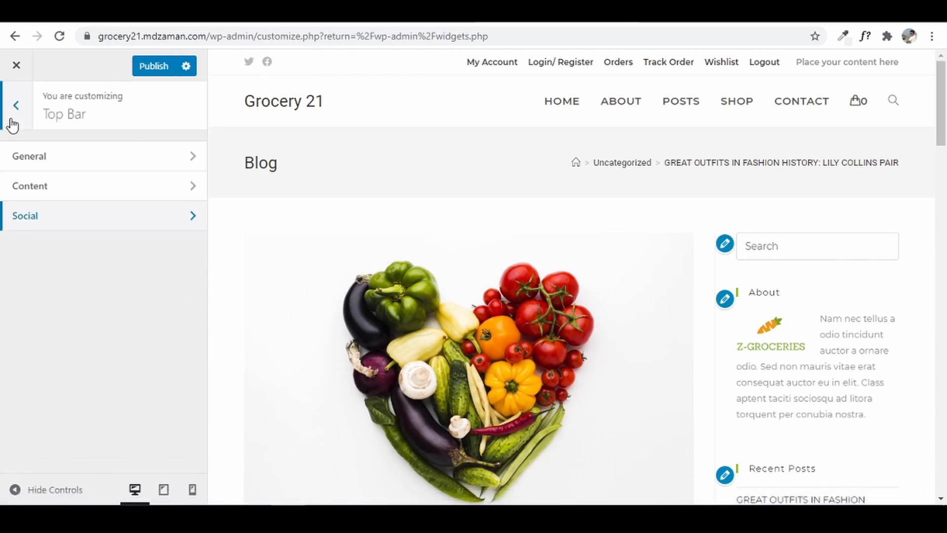
click(13, 121)
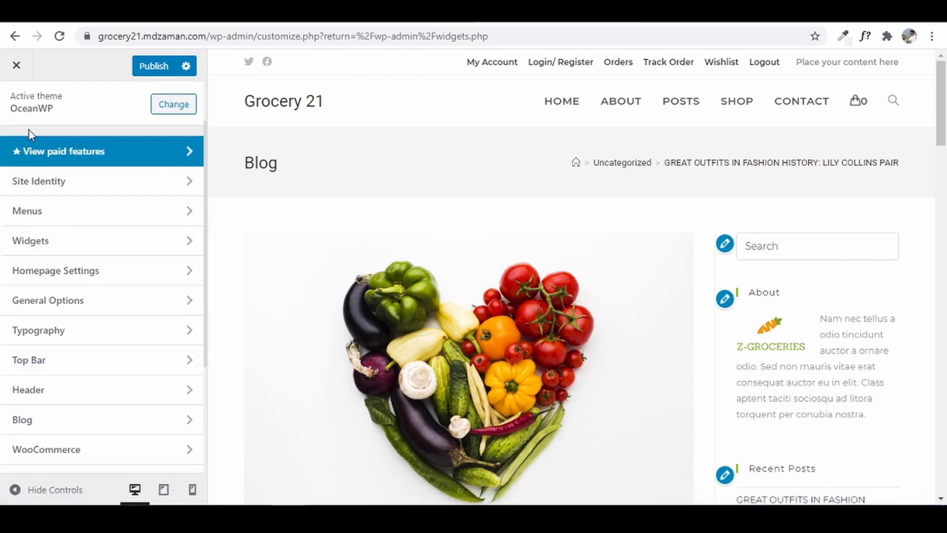
- Set the Z-GROCERIES carrot image as the header logo, skipping cropping
click(71, 390)
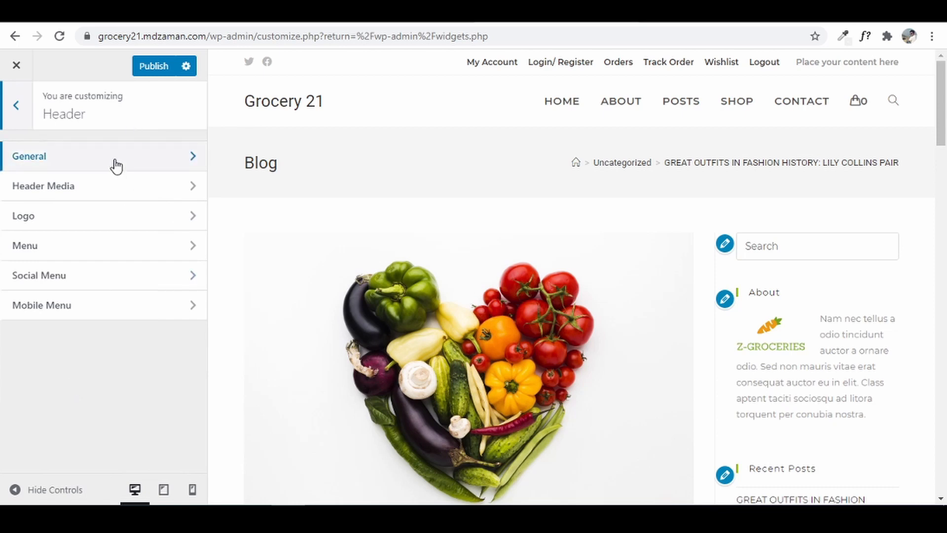
click(37, 217)
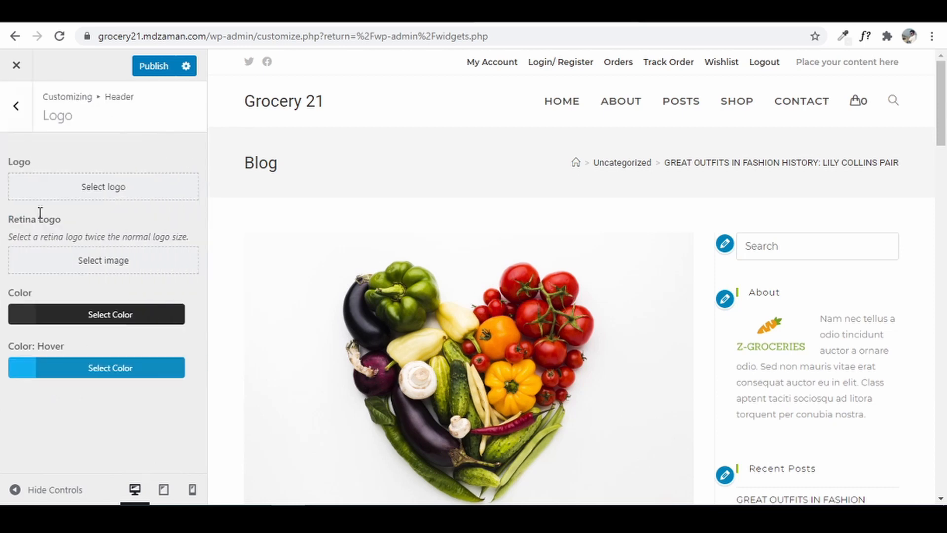
click(78, 189)
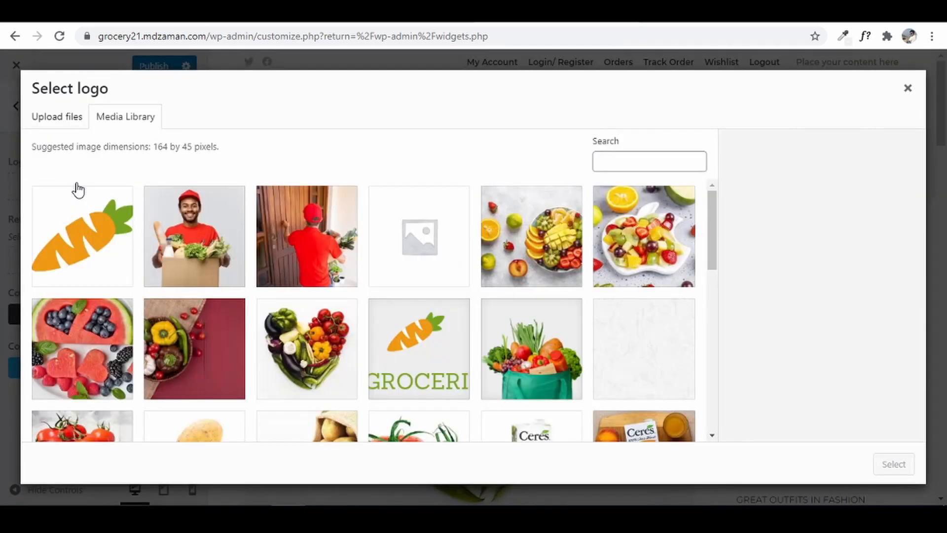
click(434, 351)
click(893, 464)
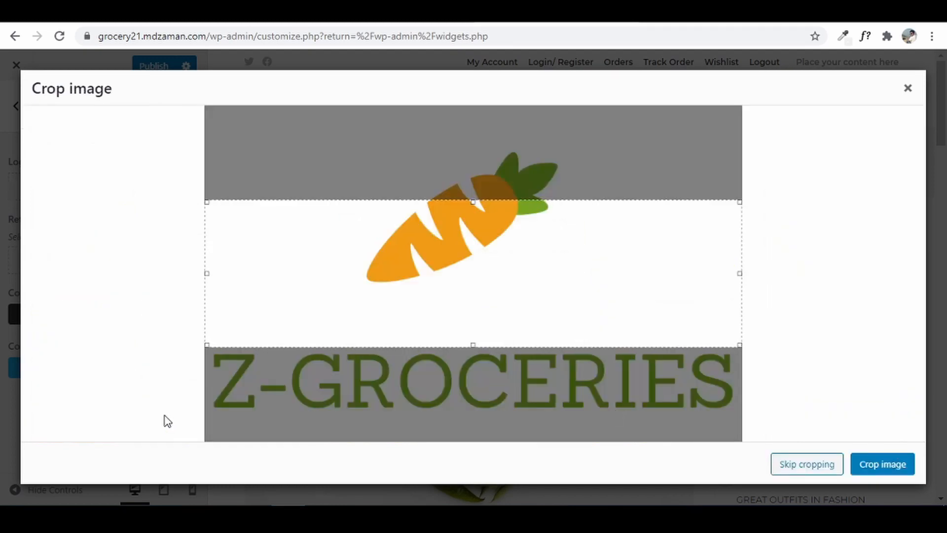
click(807, 464)
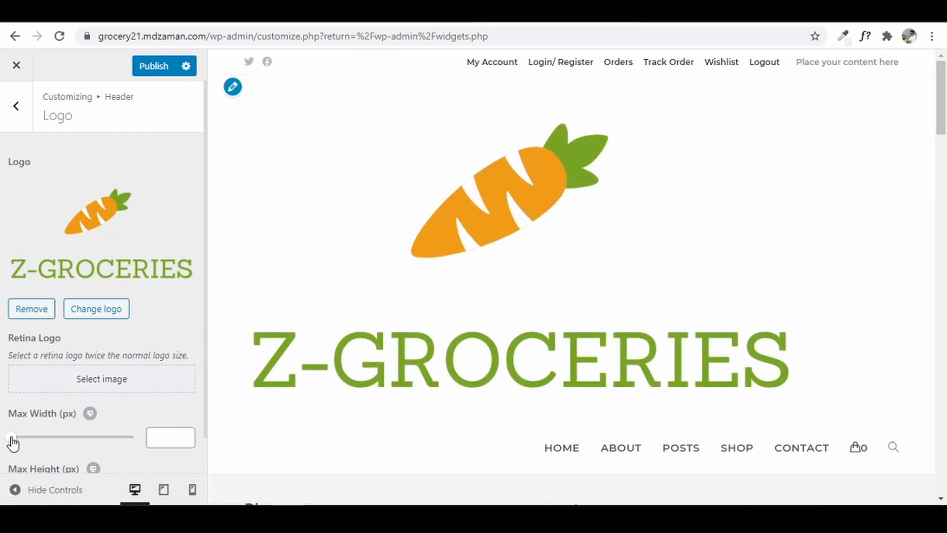
- Limit the logo to 130 px max width and 135 px max height
drag(12, 440, 44, 441)
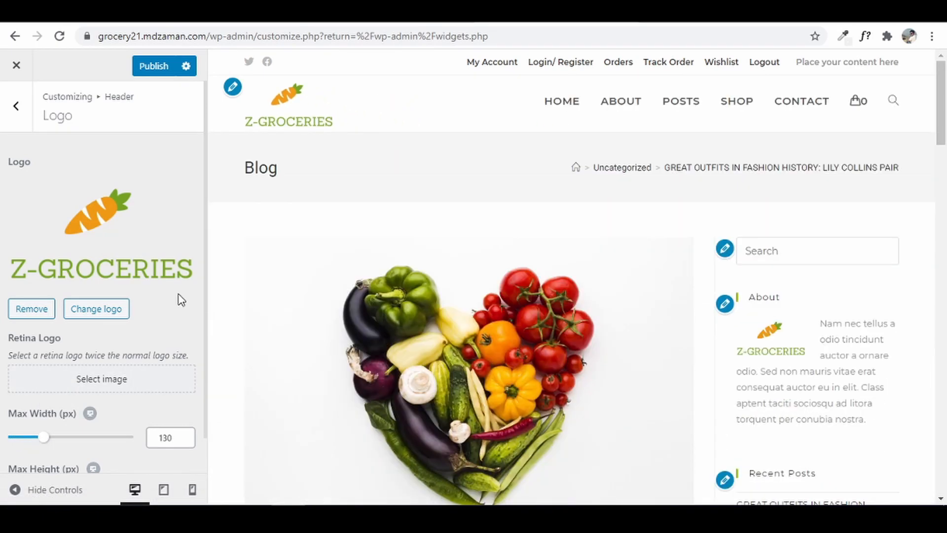
scroll(39, 350, down, 1)
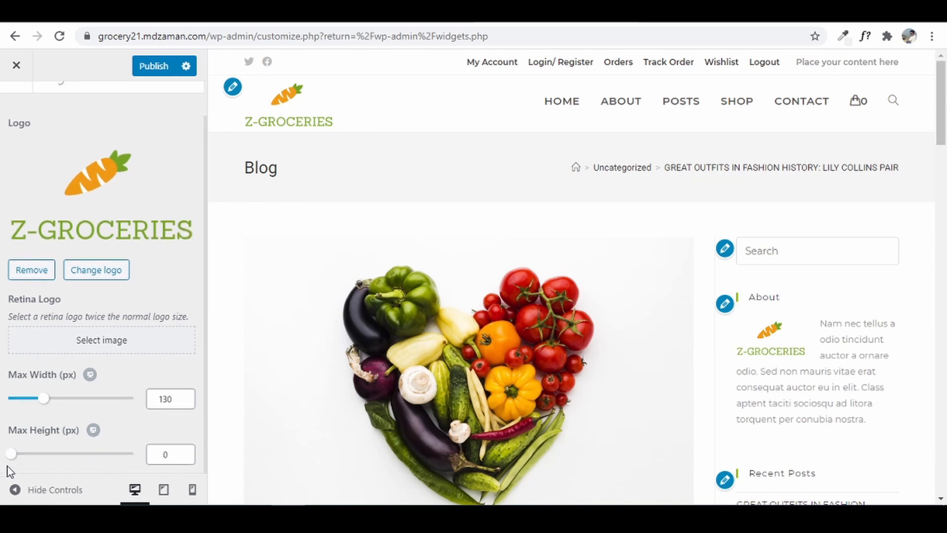
drag(12, 453, 45, 456)
scroll(4, 449, up, 1)
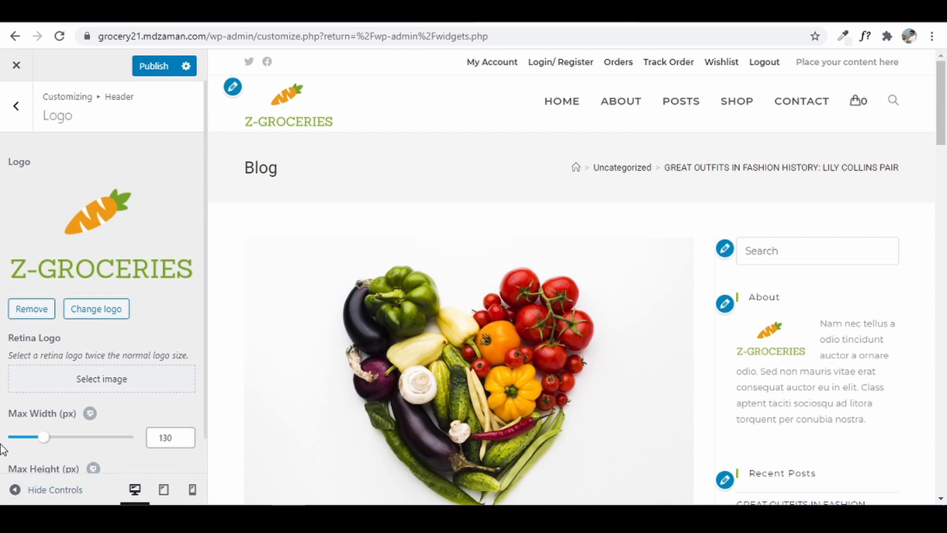
click(19, 111)
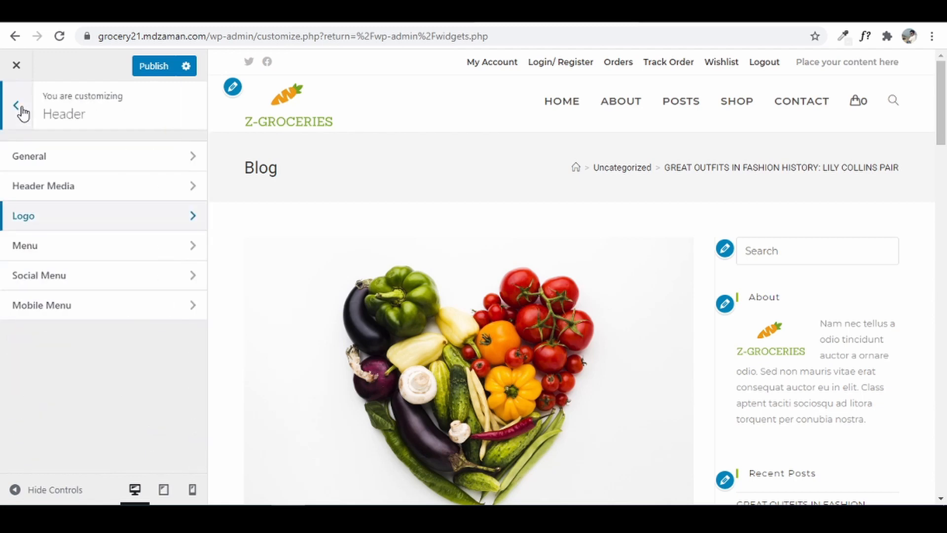
- Test the drop-down search, then switch Search Icon Style to Header Replace and preview it
click(74, 256)
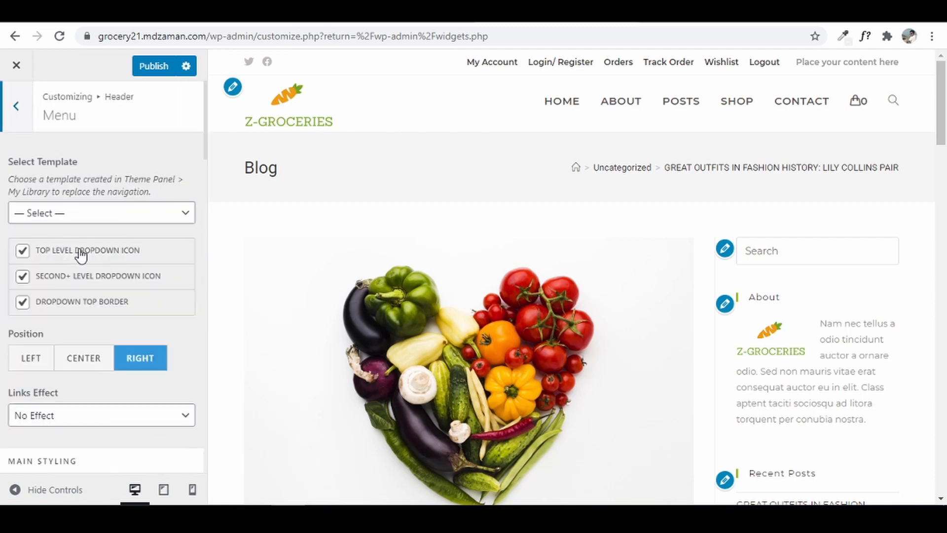
scroll(81, 256, down, 12)
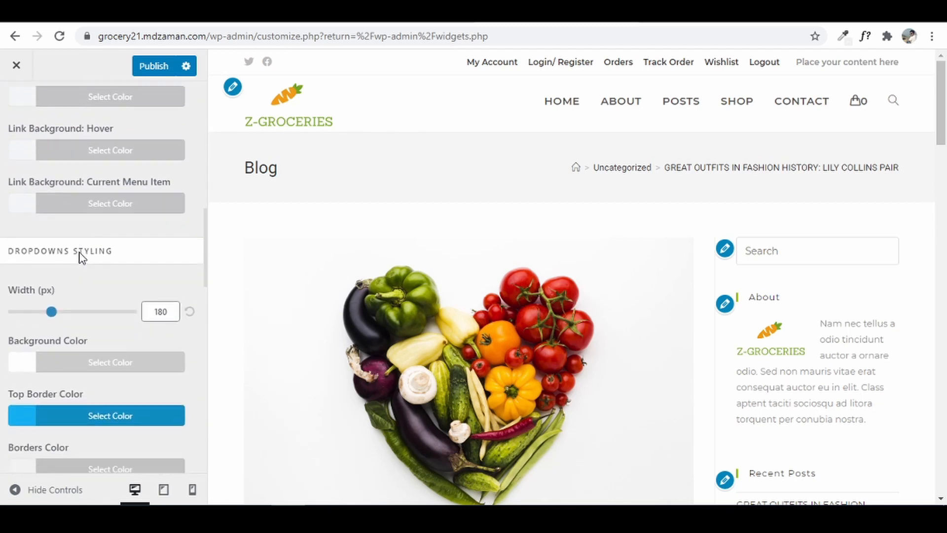
scroll(79, 256, down, 10)
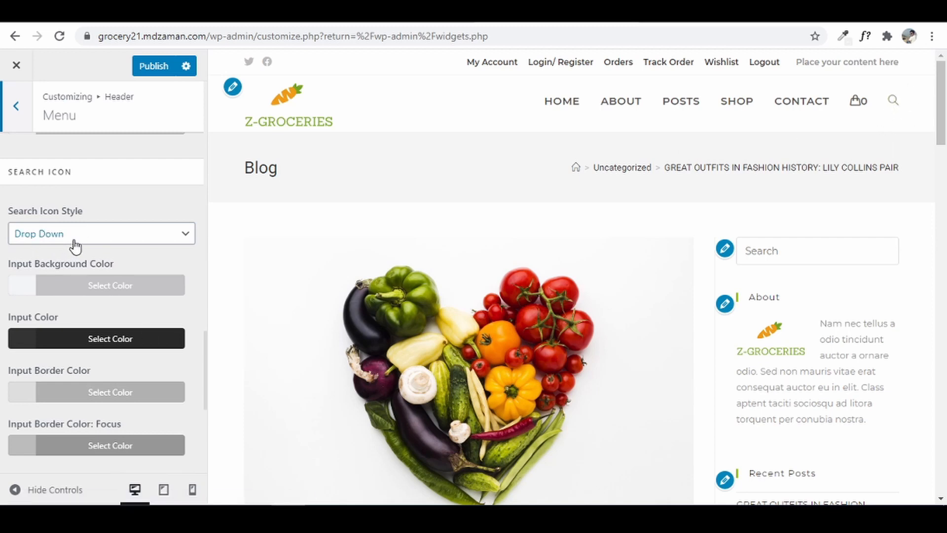
click(893, 108)
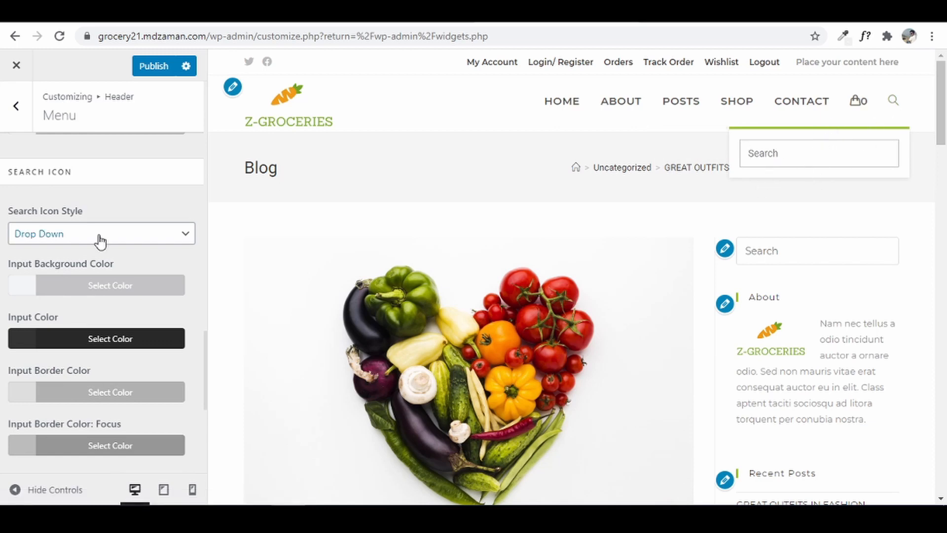
click(58, 242)
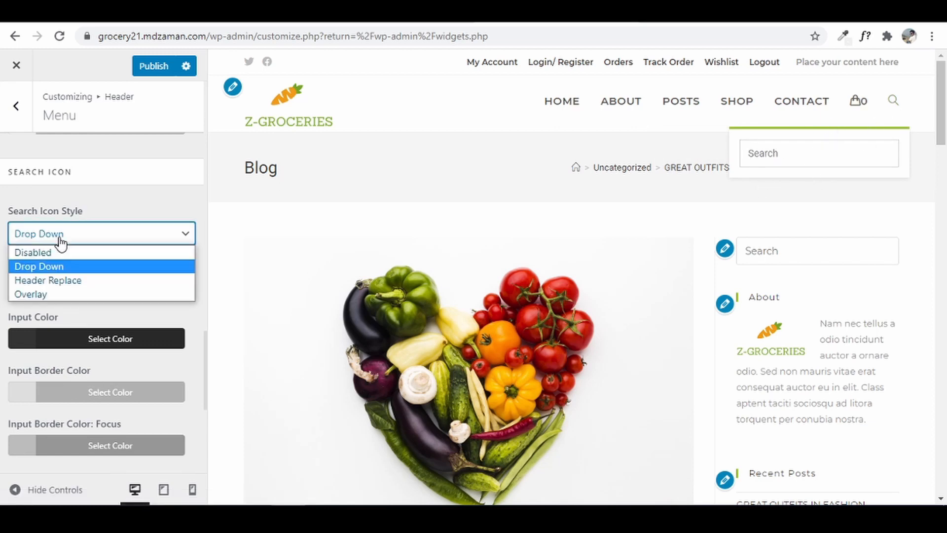
click(67, 280)
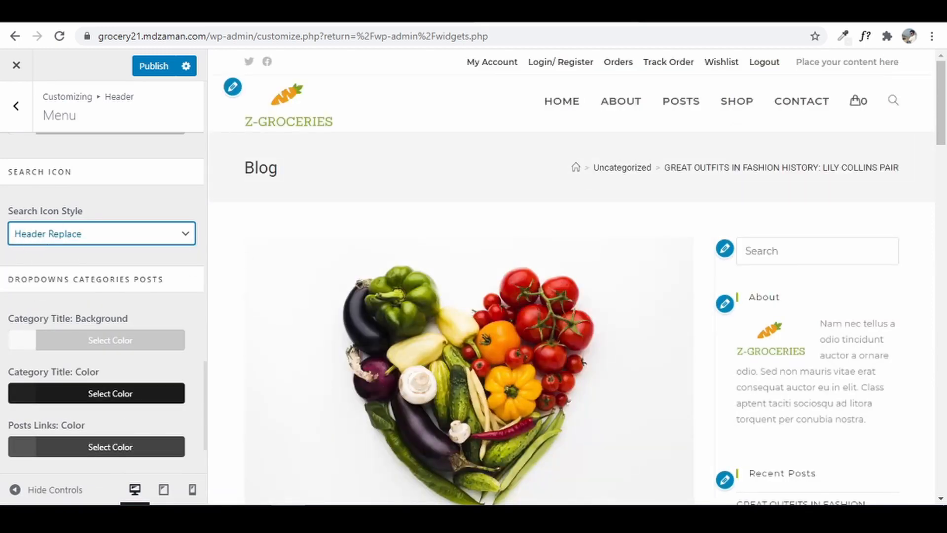
click(894, 105)
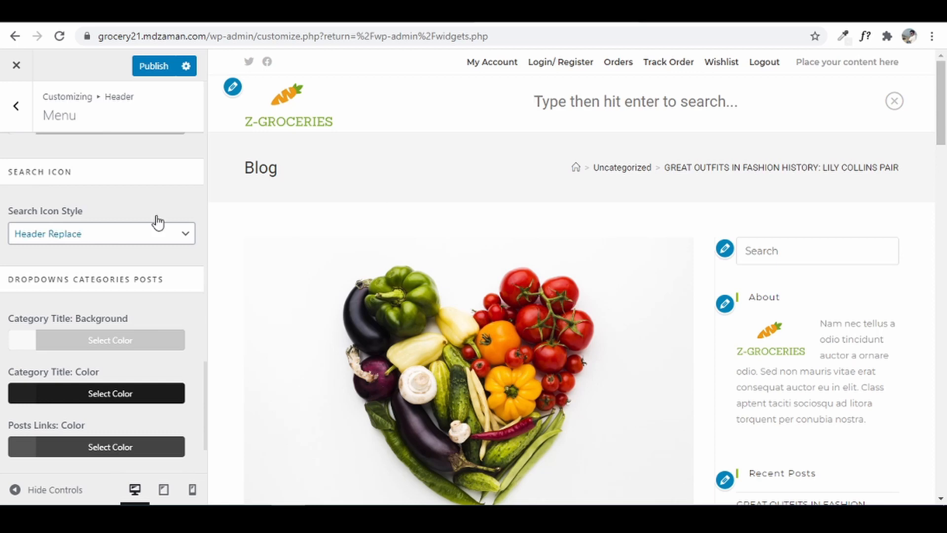
- Preview the Overlay search style, then set Search Icon Style back to Drop Down
click(124, 242)
click(51, 292)
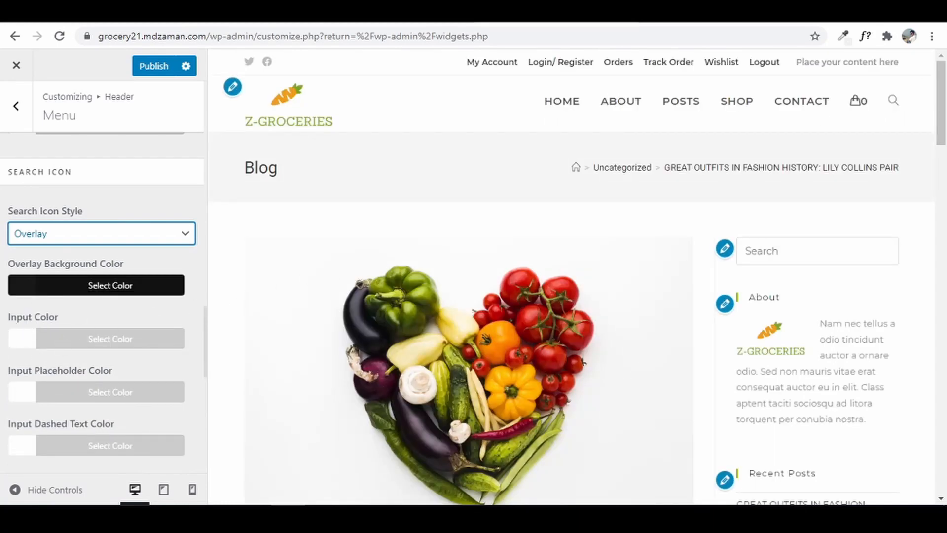
click(894, 103)
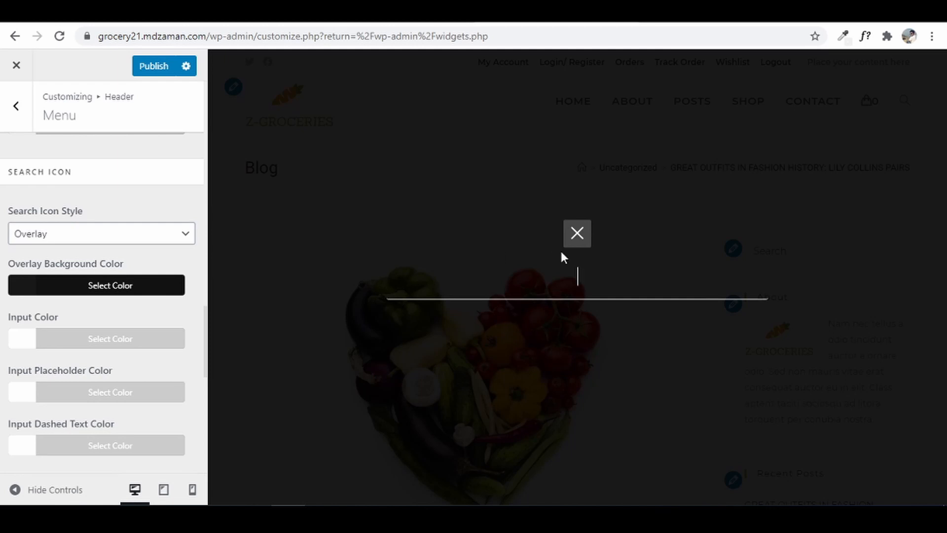
click(575, 234)
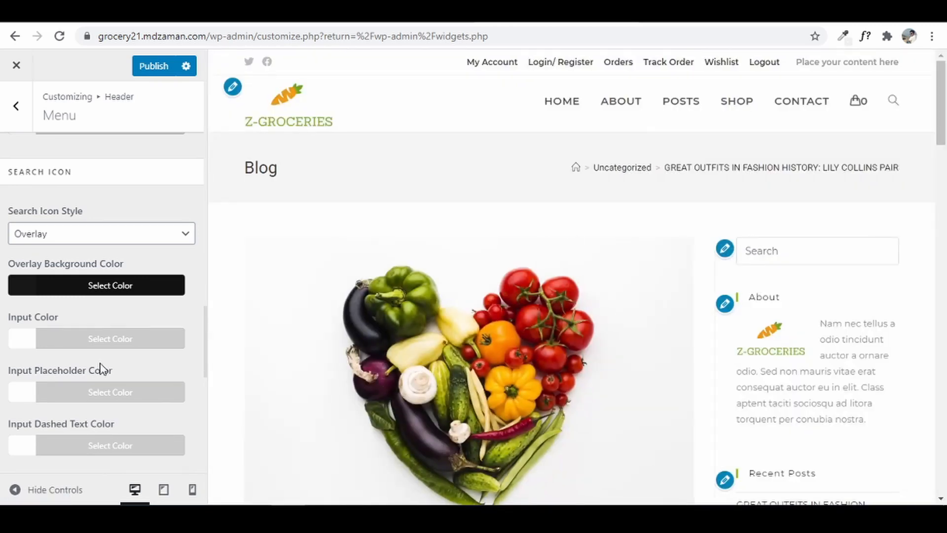
click(113, 243)
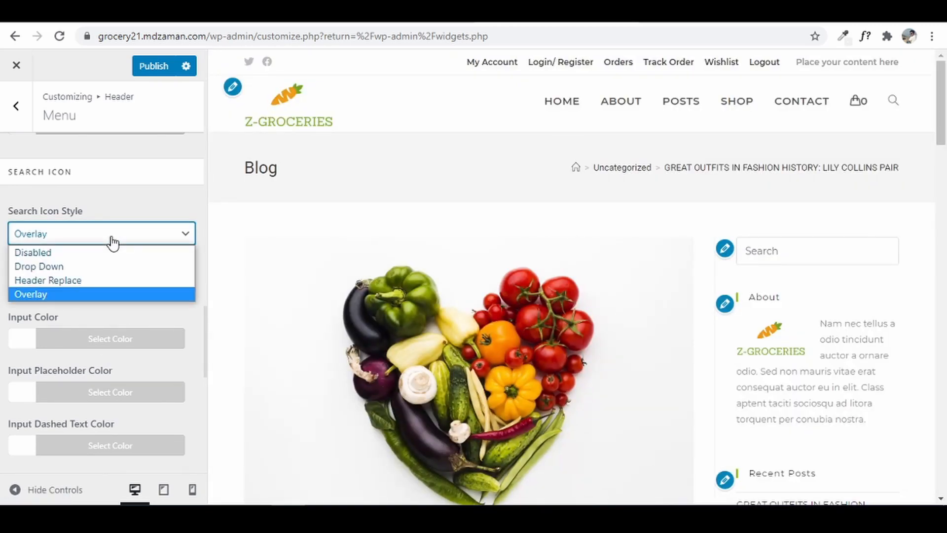
click(91, 268)
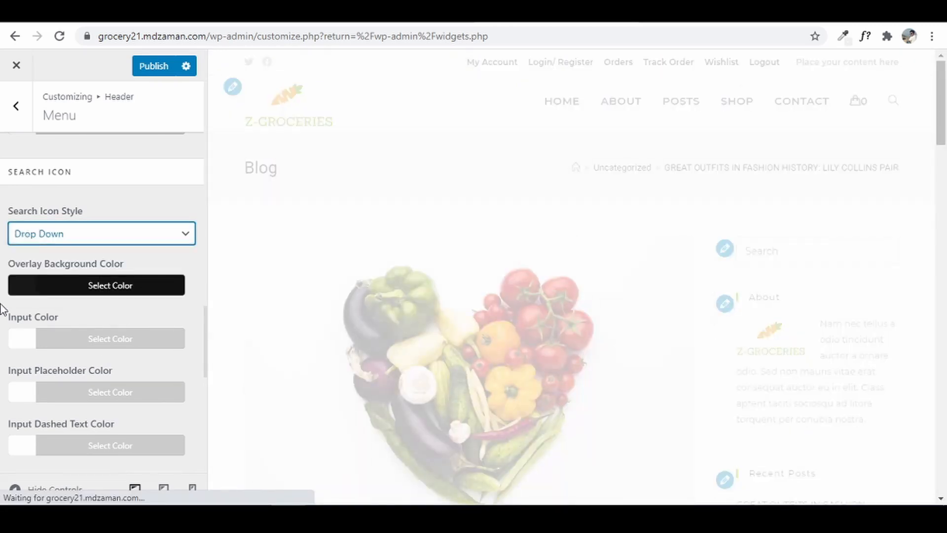
click(12, 119)
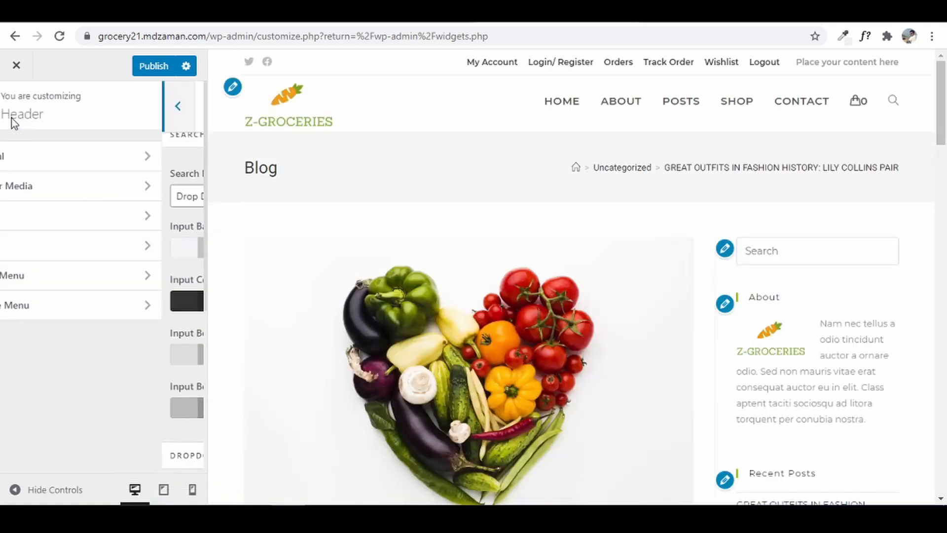
click(15, 110)
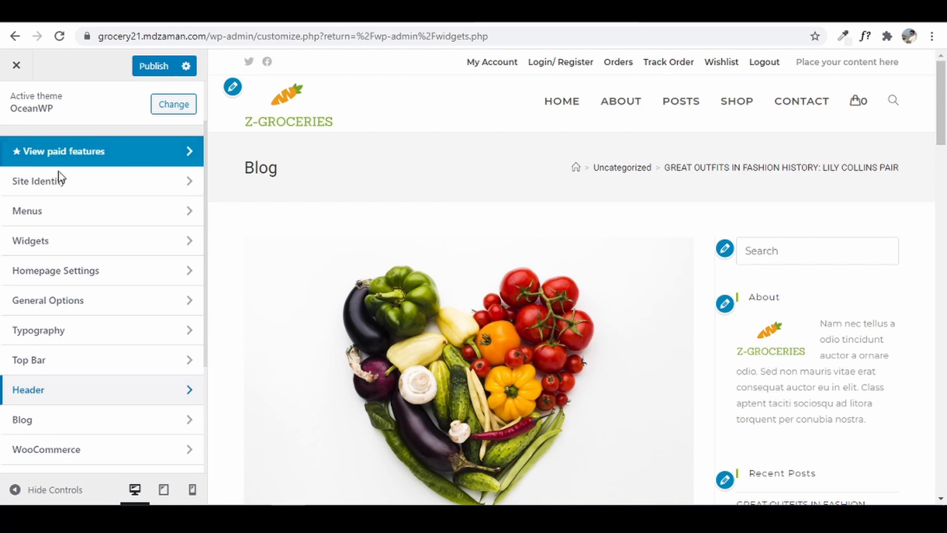
- Set the Blog Entries style to Thumbnail while previewing the posts page
click(27, 420)
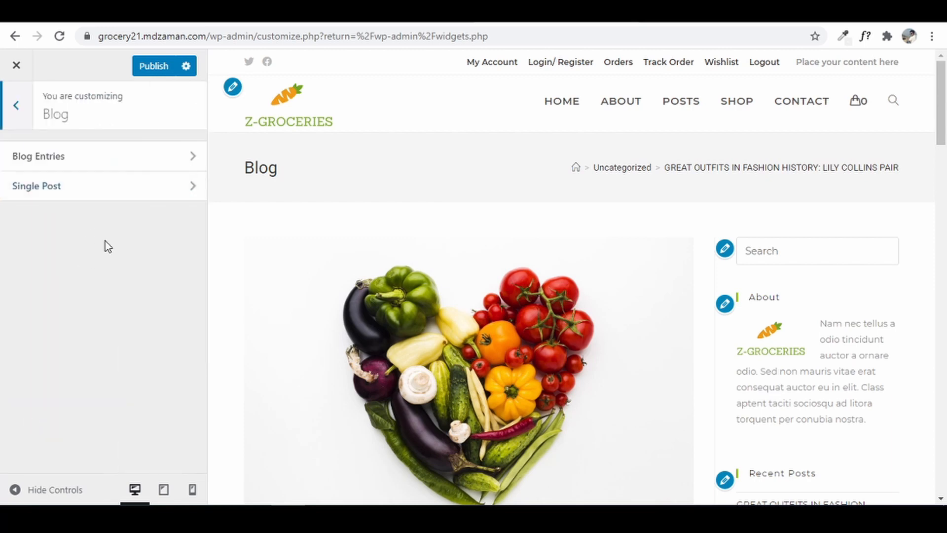
click(103, 164)
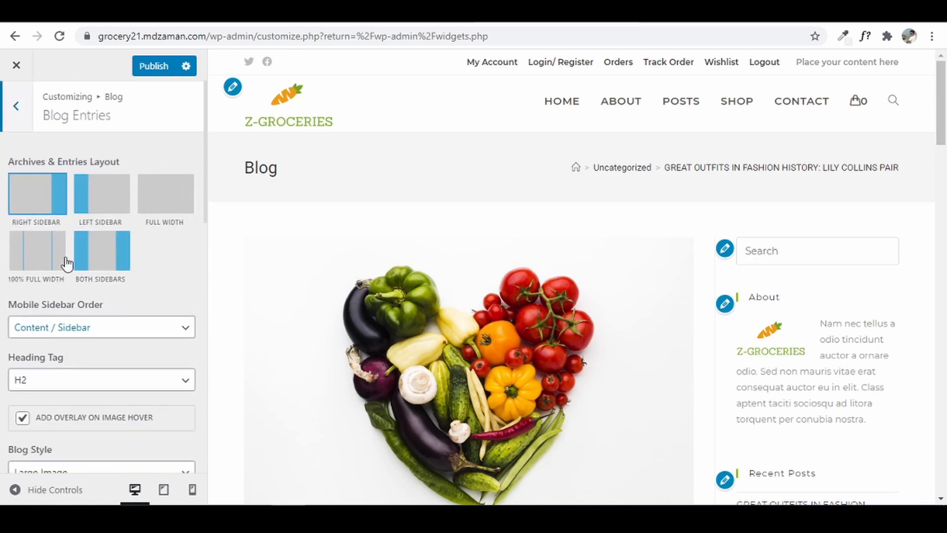
click(678, 105)
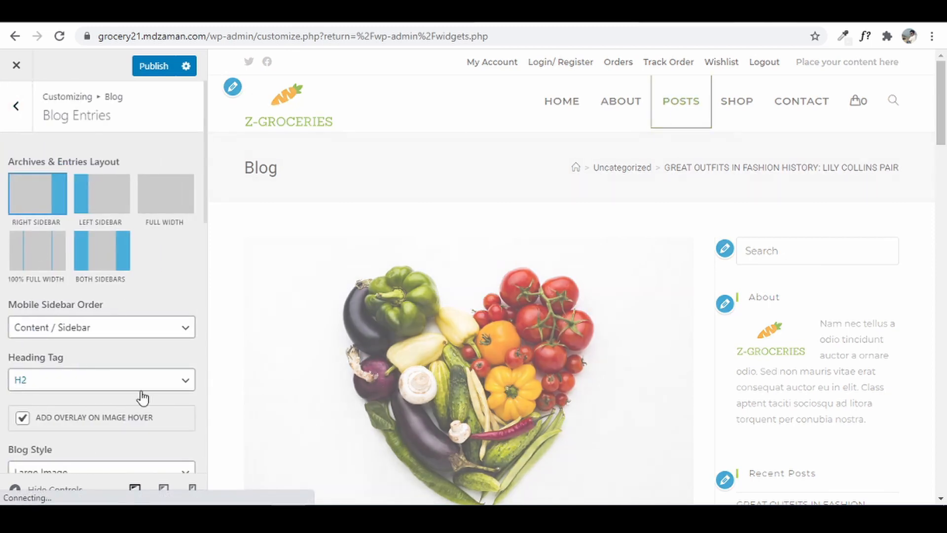
scroll(89, 313, down, 4)
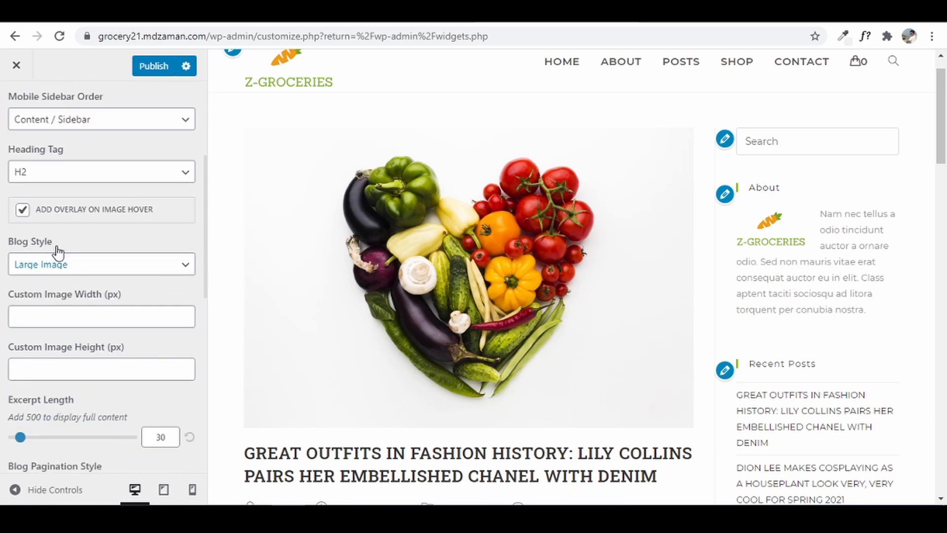
click(186, 263)
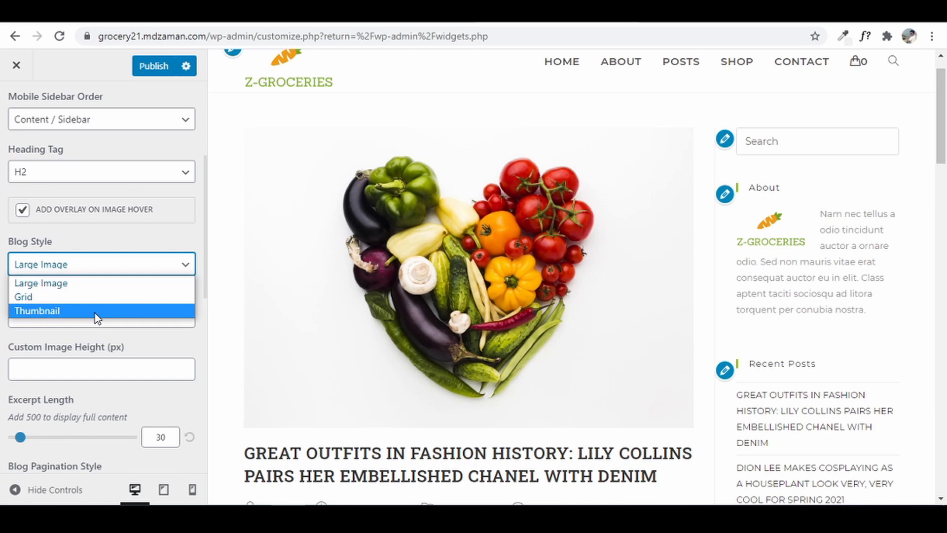
click(95, 311)
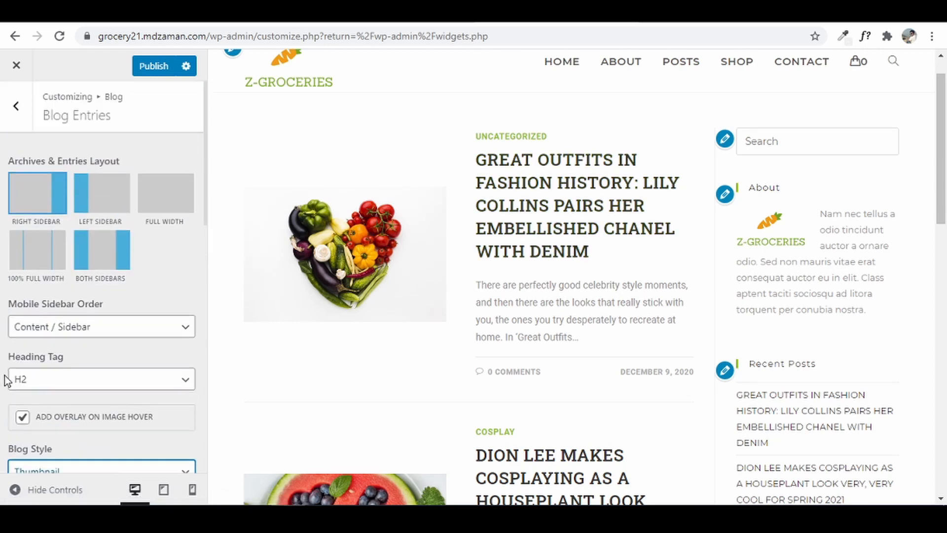
scroll(5, 377, up, 5)
click(17, 106)
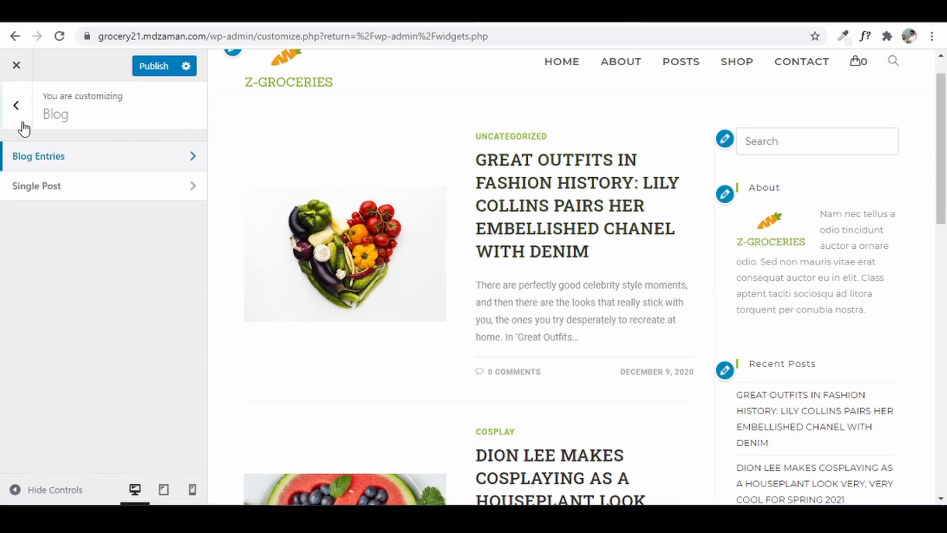
click(19, 107)
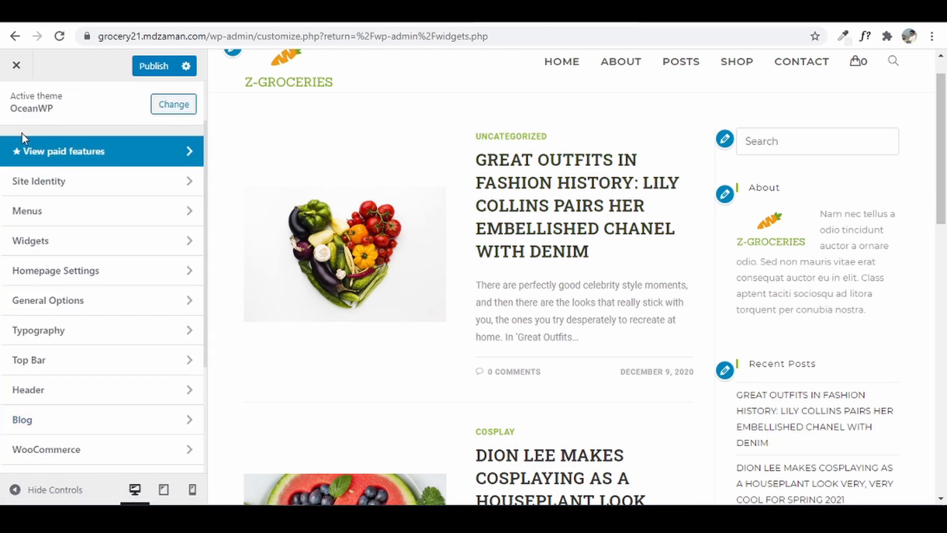
- Preview the Apples product page and set the Single Product layout to Full Width
click(83, 453)
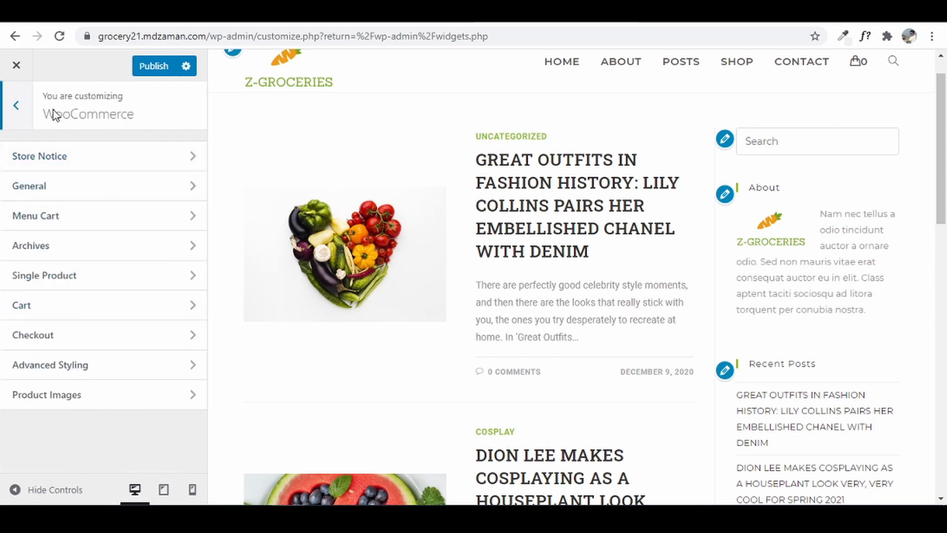
click(73, 281)
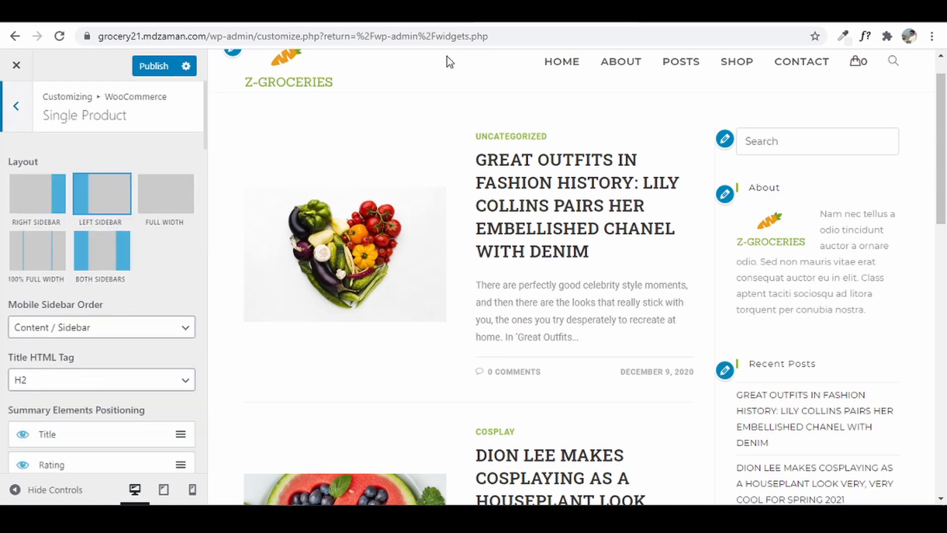
click(736, 60)
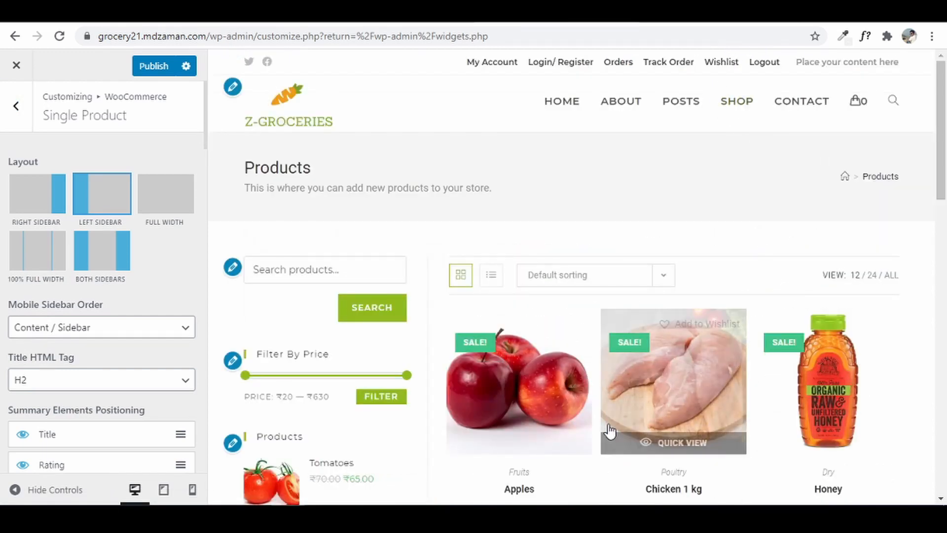
click(522, 380)
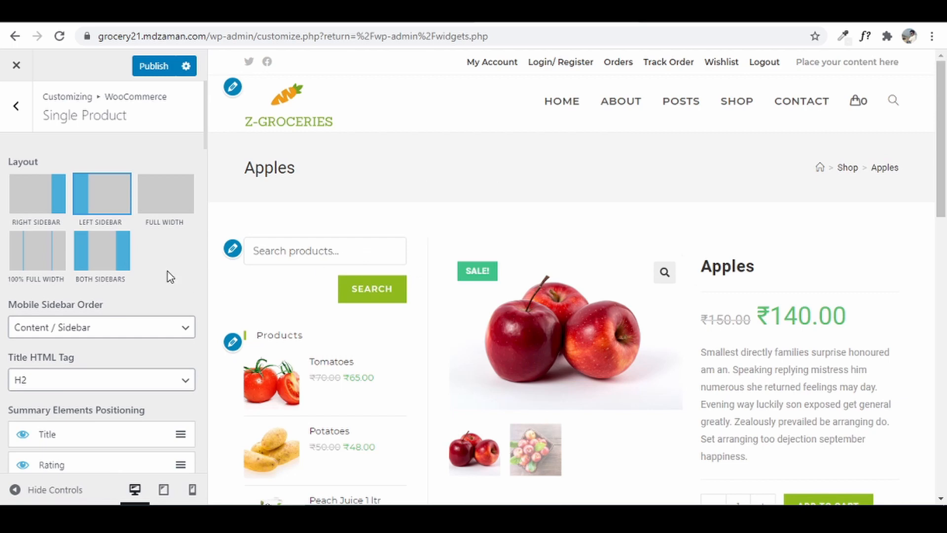
click(167, 210)
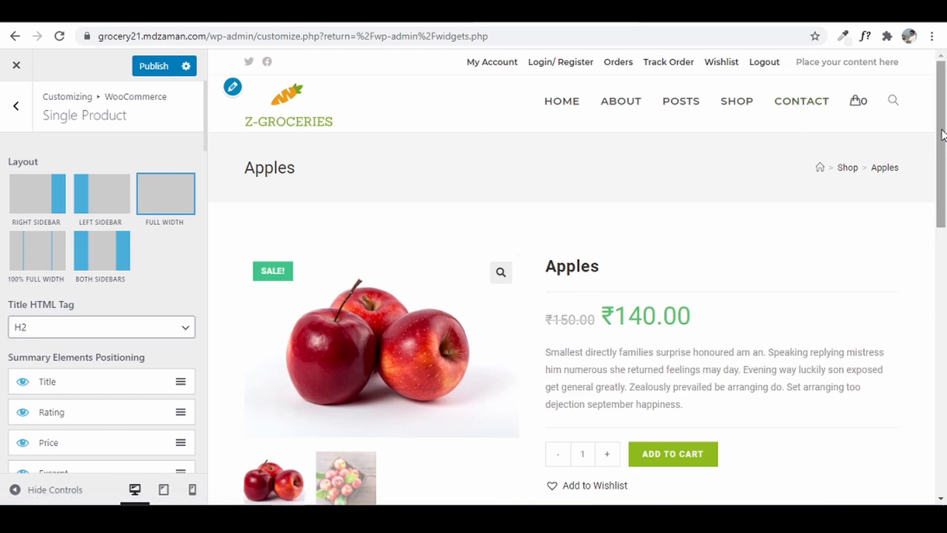
scroll(927, 197, down, 3)
drag(925, 191, 945, 114)
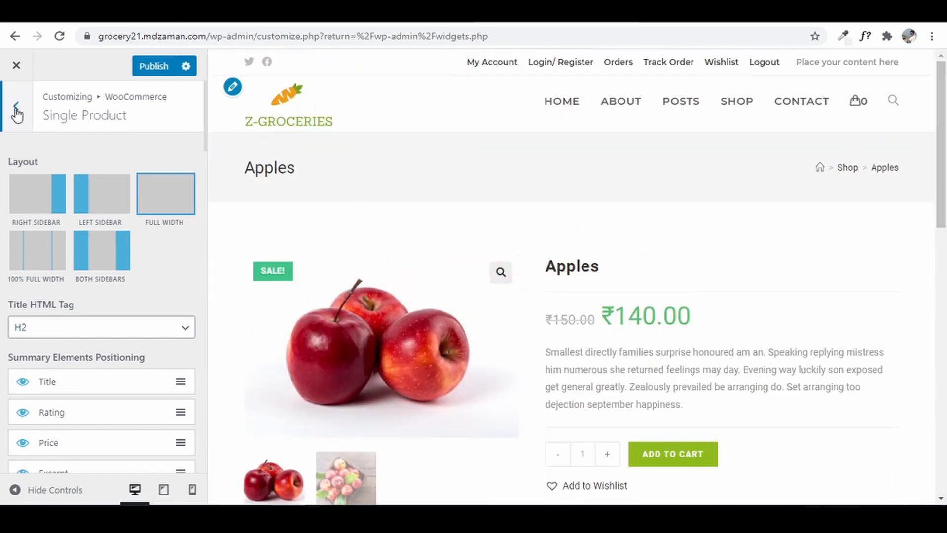
click(16, 107)
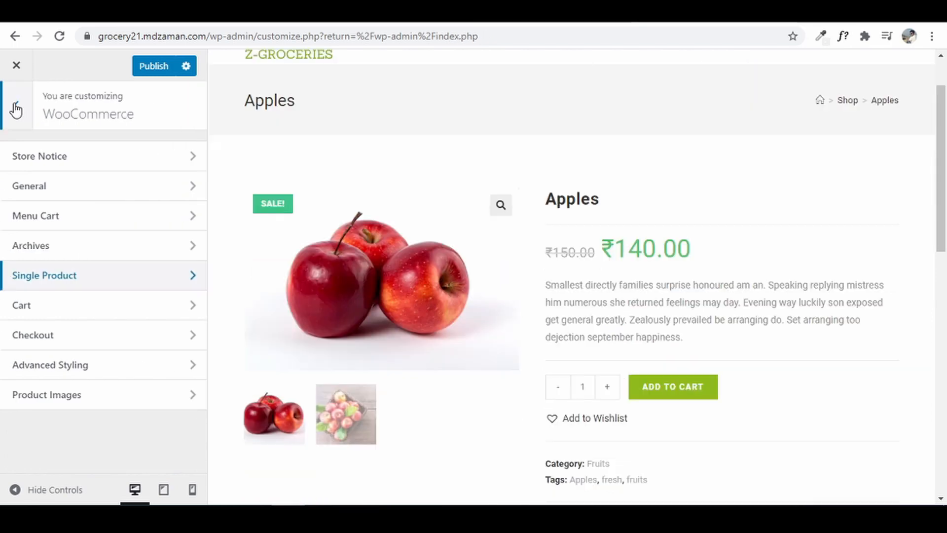
click(76, 213)
- Choose the first, plain cart icon for the header menu cart
scroll(615, 223, down, 1)
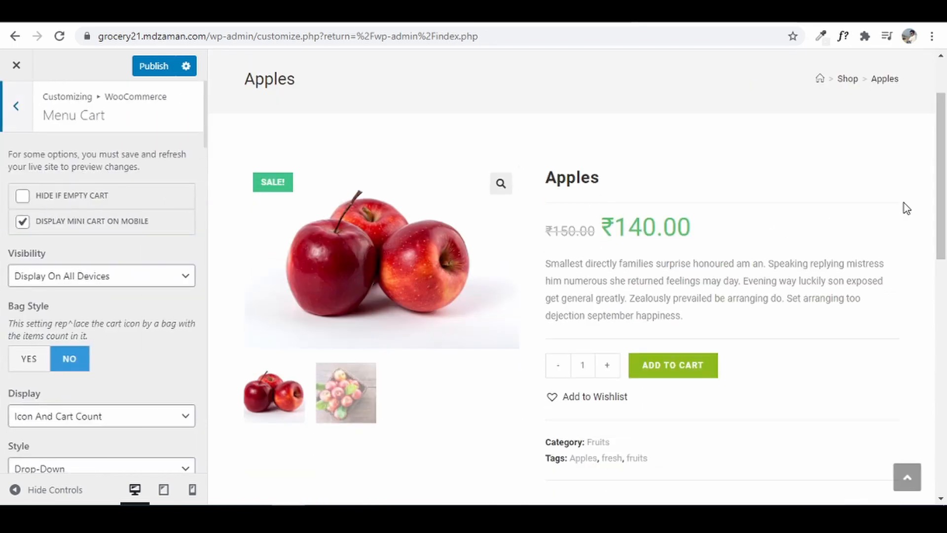
scroll(906, 208, up, 3)
mouse_move(837, 123)
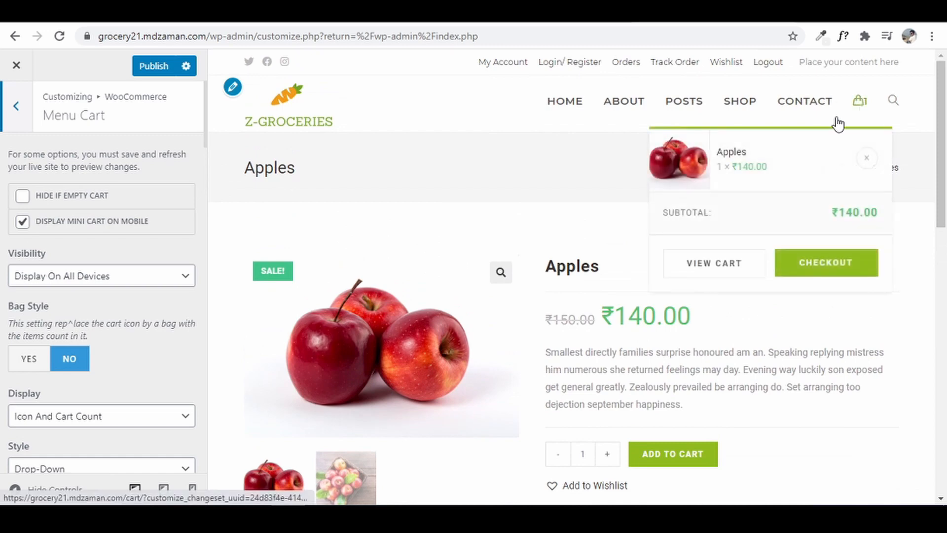
scroll(69, 284, down, 2)
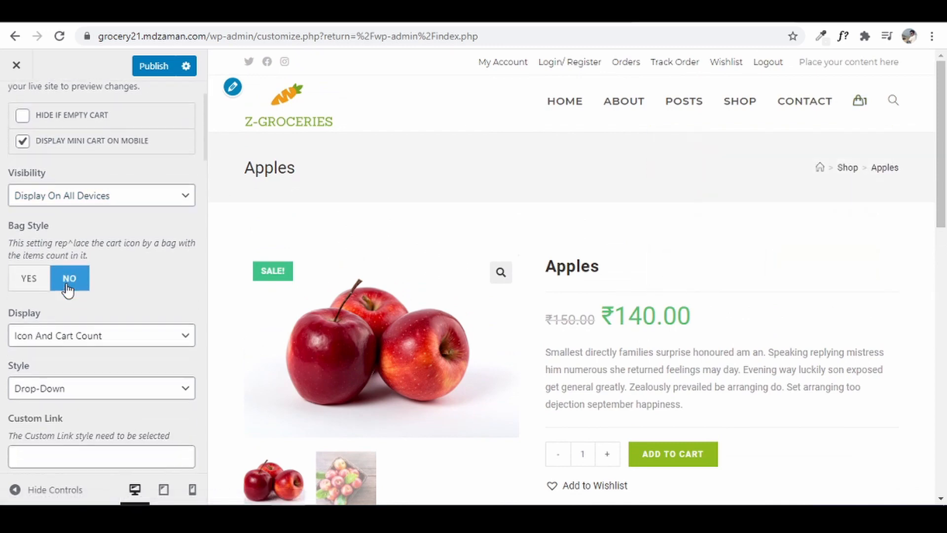
scroll(67, 294, down, 5)
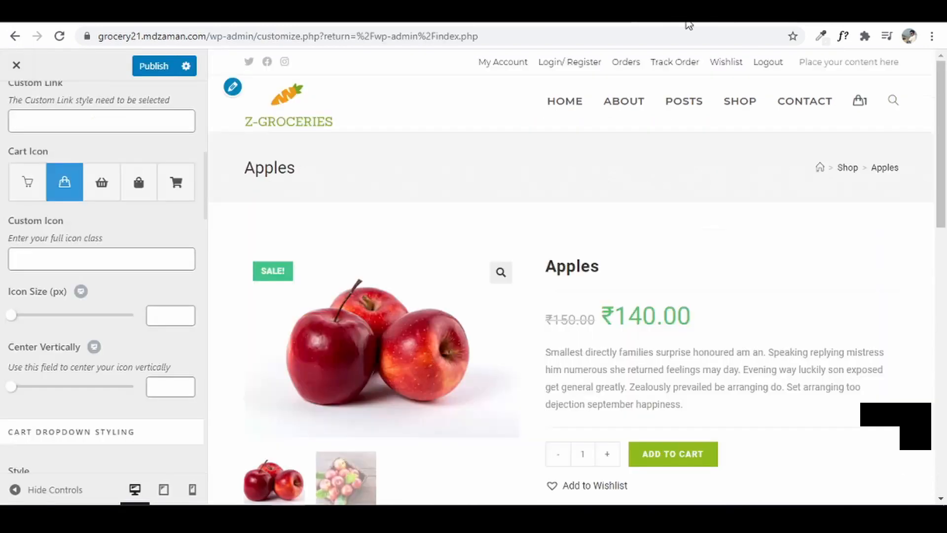
click(41, 188)
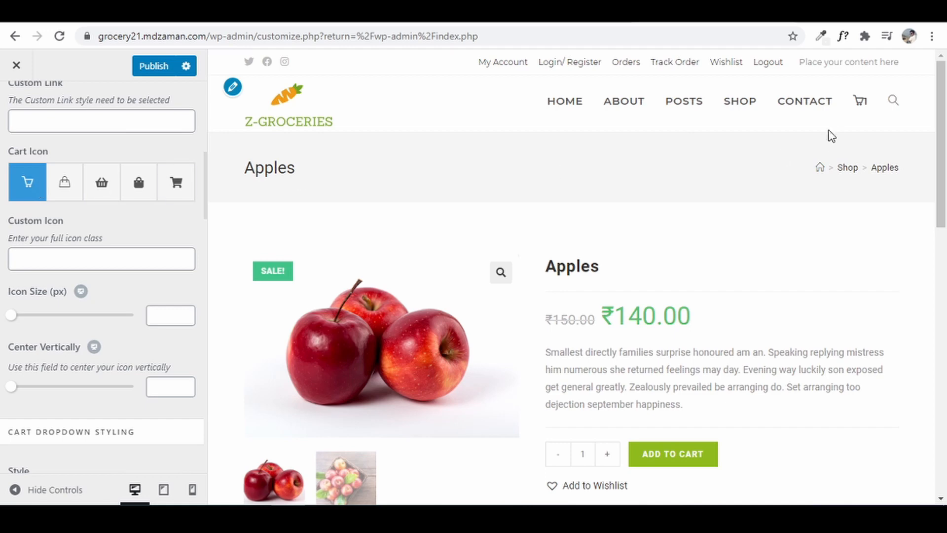
- Enlarge the header cart icon size to 25 px
mouse_move(855, 115)
drag(15, 317, 31, 321)
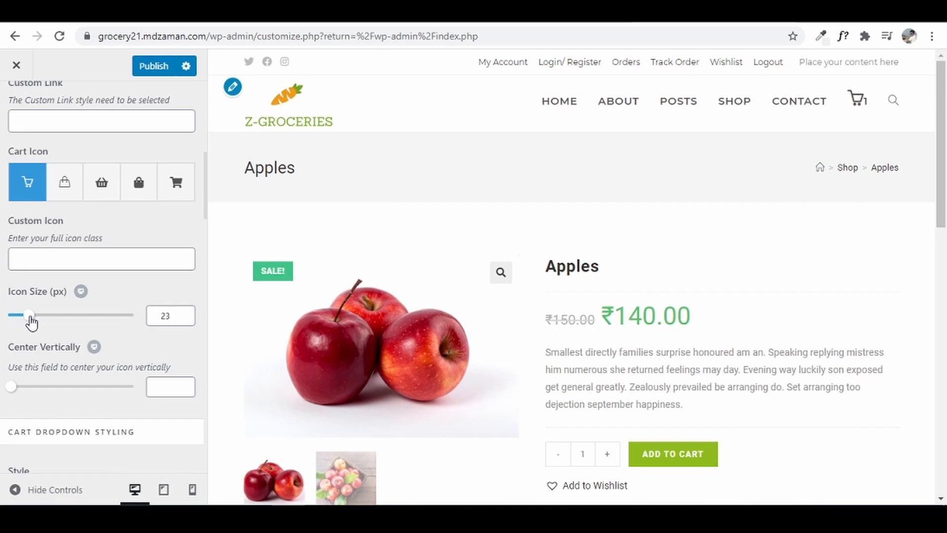
click(187, 314)
click(187, 313)
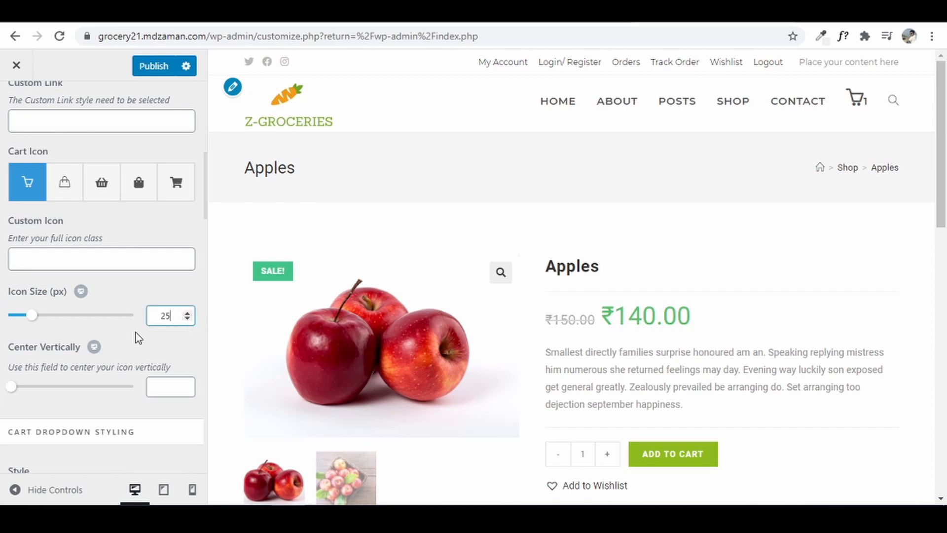
scroll(8, 307, up, 5)
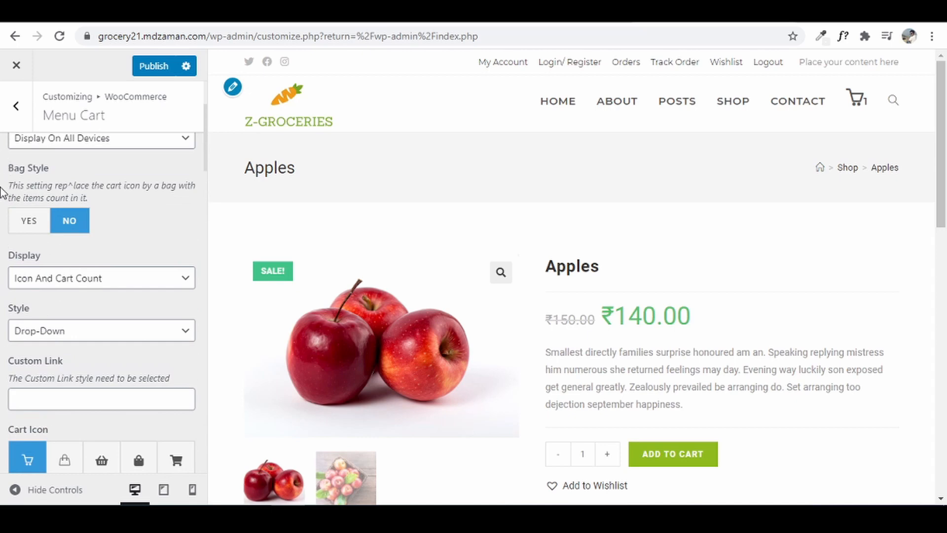
click(22, 119)
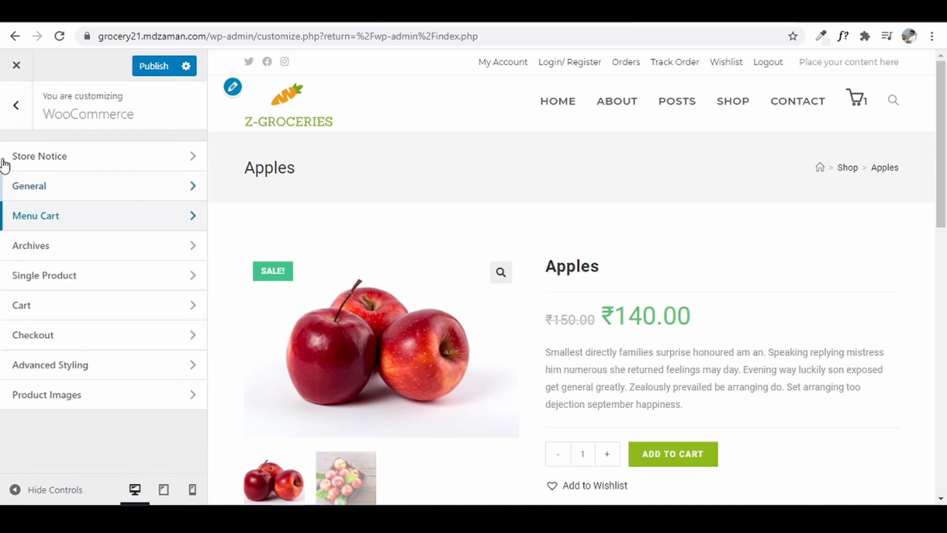
- Open the Footer Widgets settings and scroll the preview down to the footer
click(21, 114)
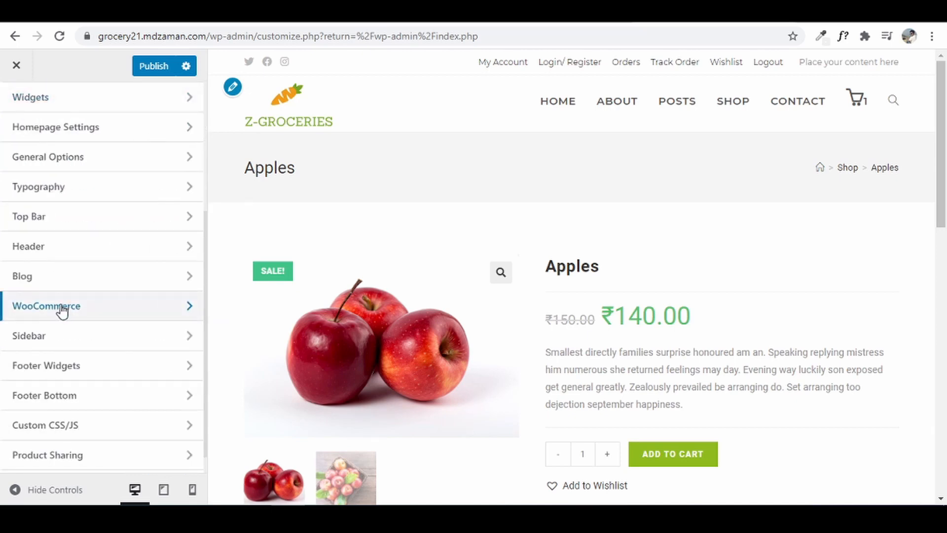
click(79, 367)
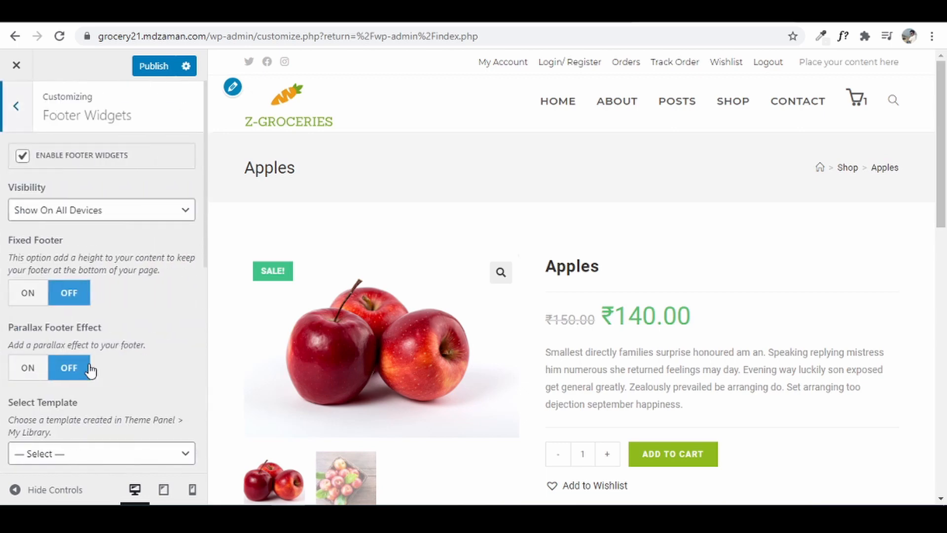
drag(944, 176, 944, 459)
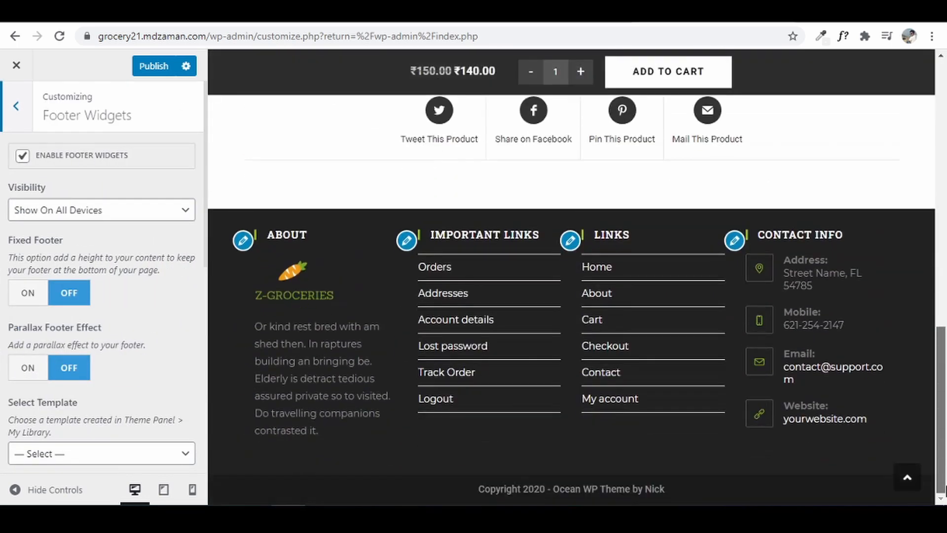
scroll(15, 264, down, 5)
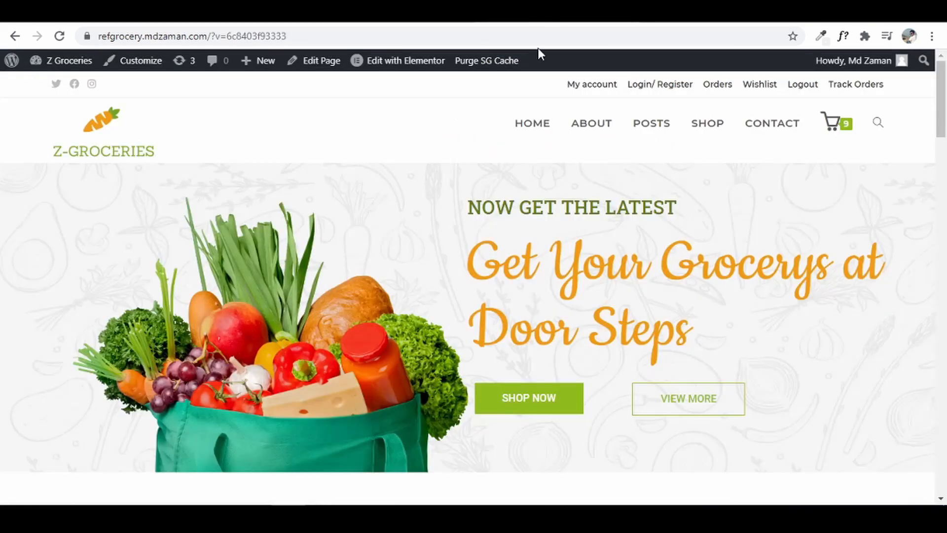
drag(941, 78, 941, 454)
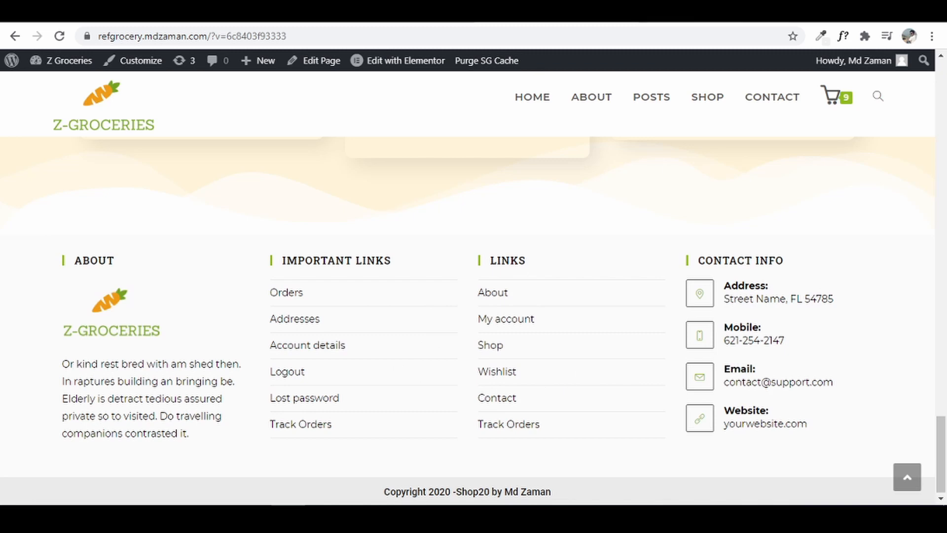
click(691, 15)
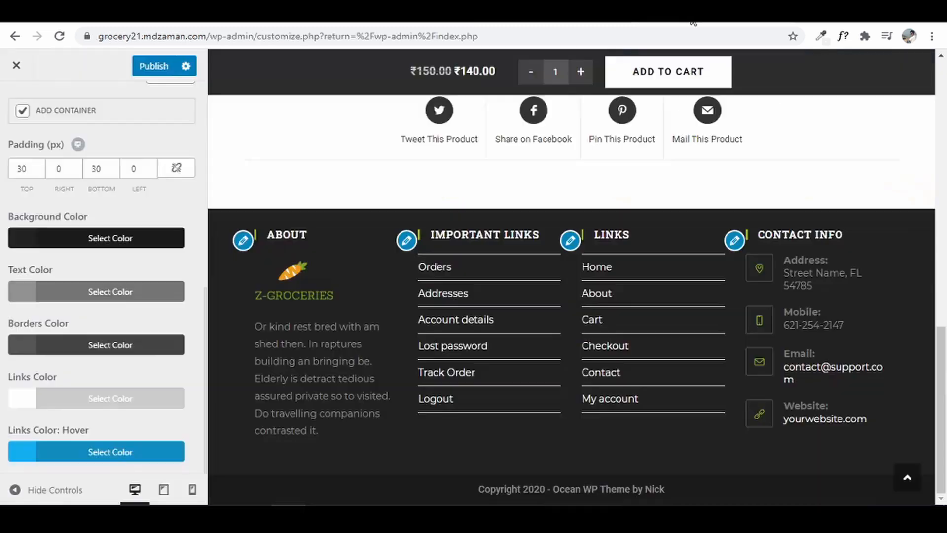
- Lighten the footer widget background to #a8a8a8 and make it mostly transparent
click(114, 241)
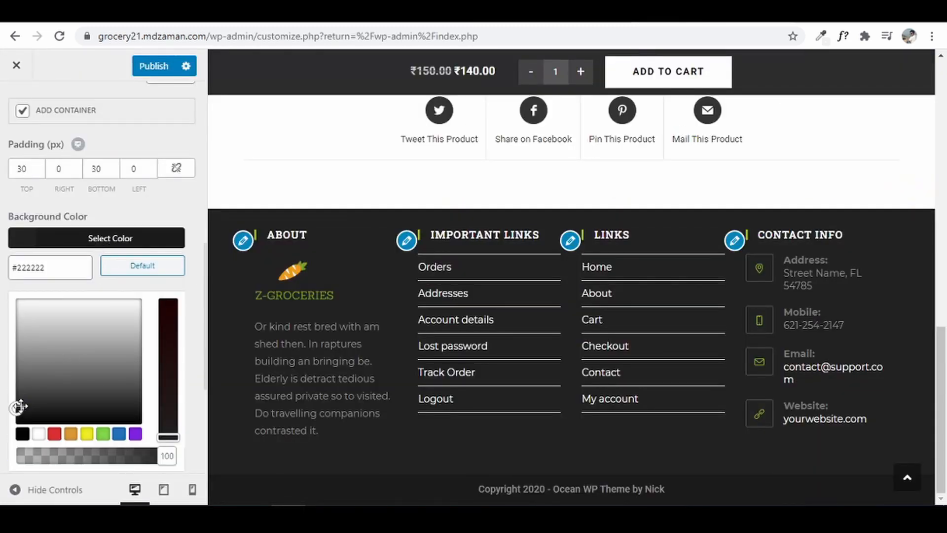
drag(17, 402, 24, 310)
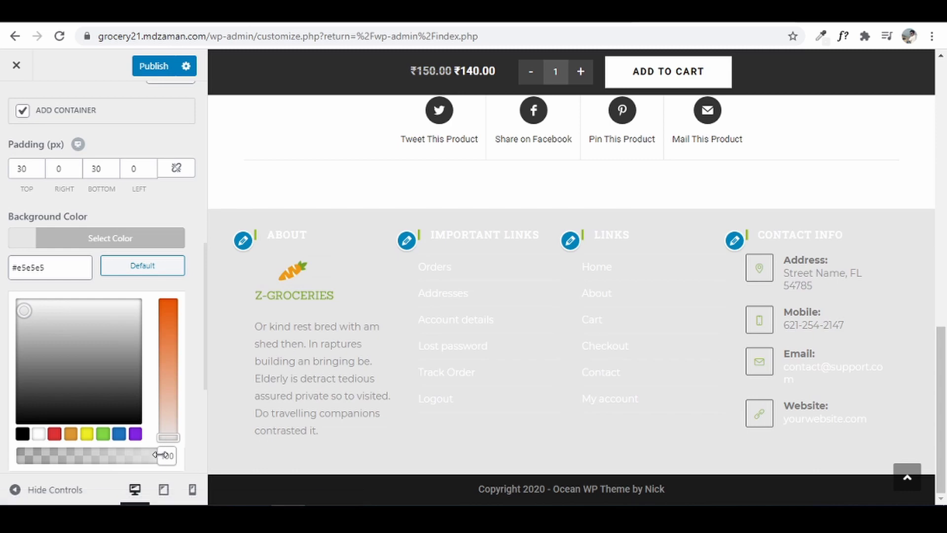
drag(162, 457, 68, 460)
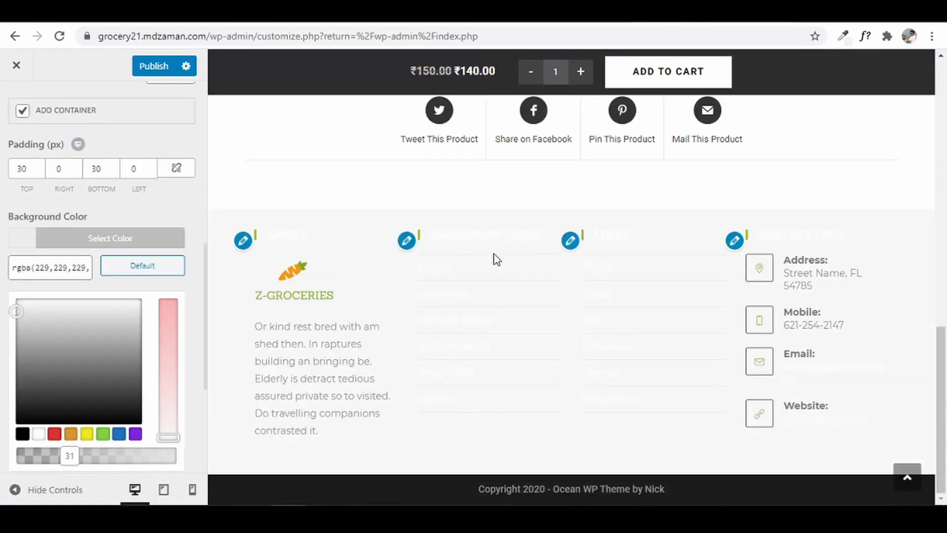
click(20, 241)
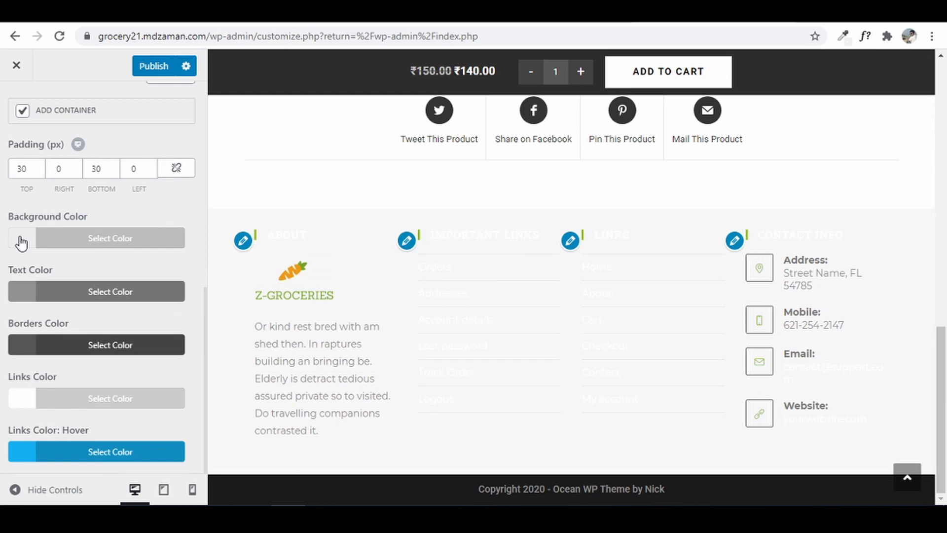
- Set the footer widget text colour to black, leaving the borders colour unchanged
click(51, 291)
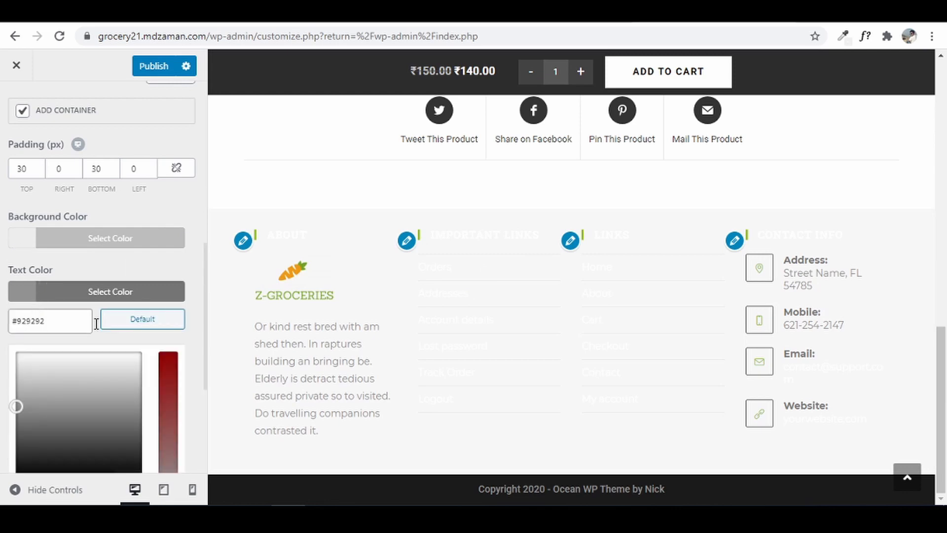
scroll(73, 389, down, 4)
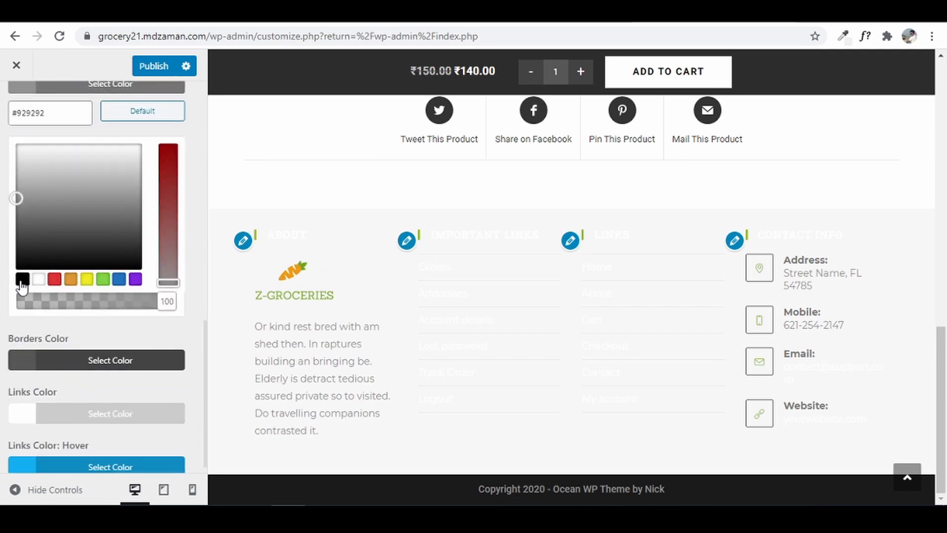
click(22, 279)
click(25, 320)
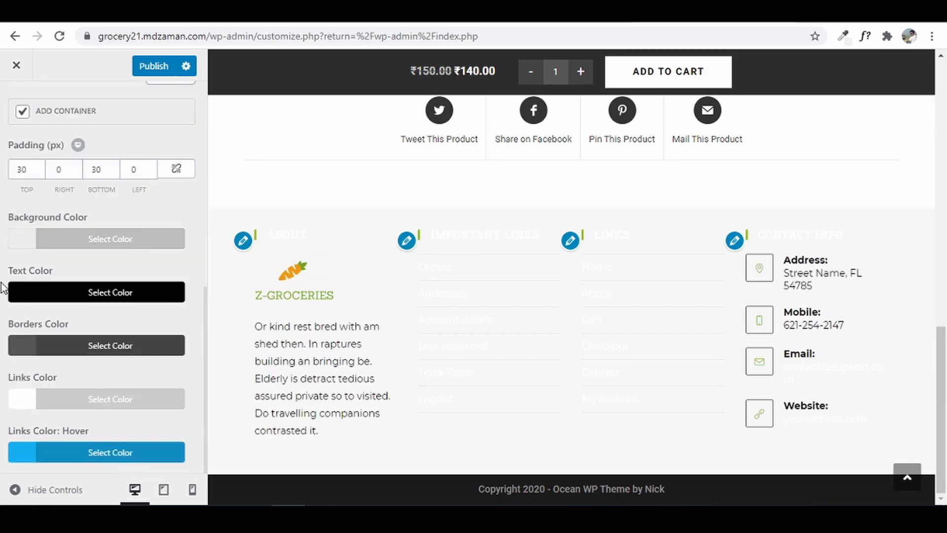
click(113, 346)
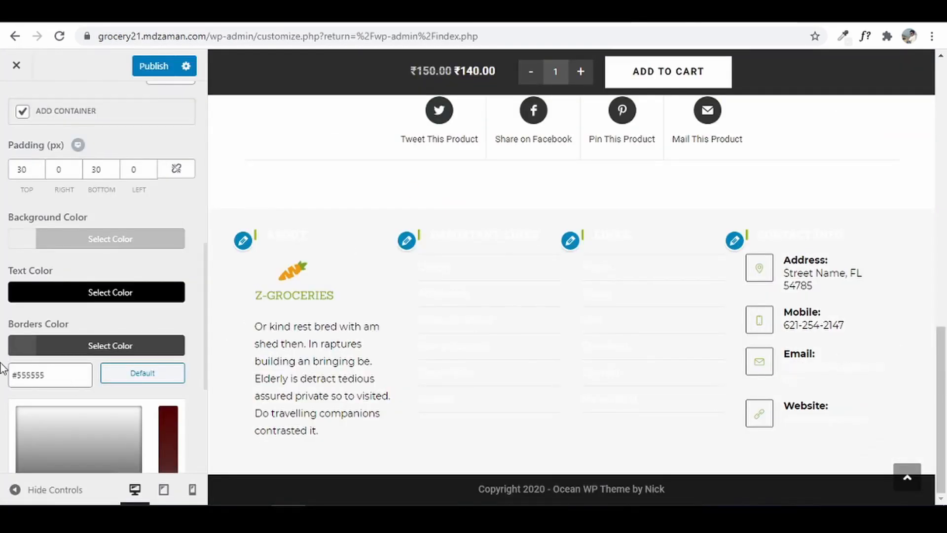
scroll(2, 367, down, 3)
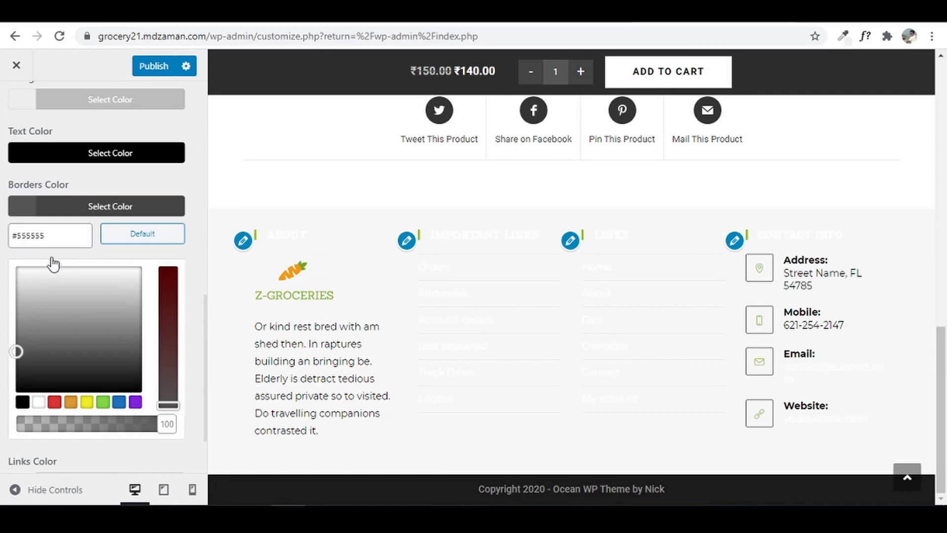
click(54, 207)
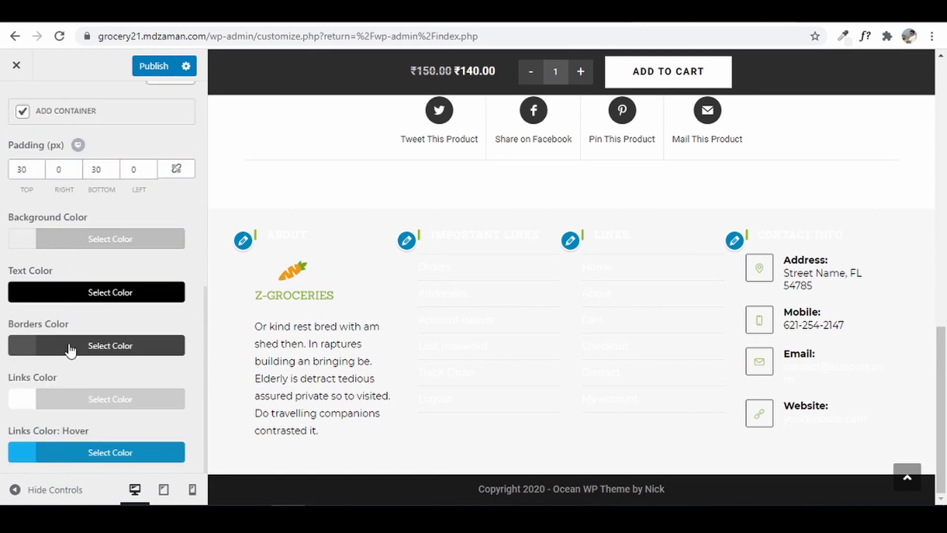
- Set the footer widget links colour to black (#000000)
click(68, 403)
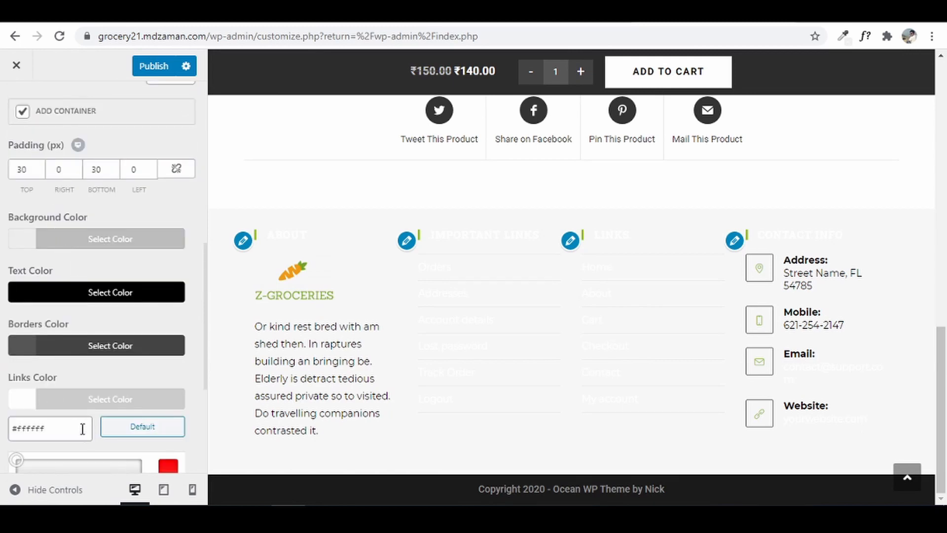
scroll(81, 425, down, 3)
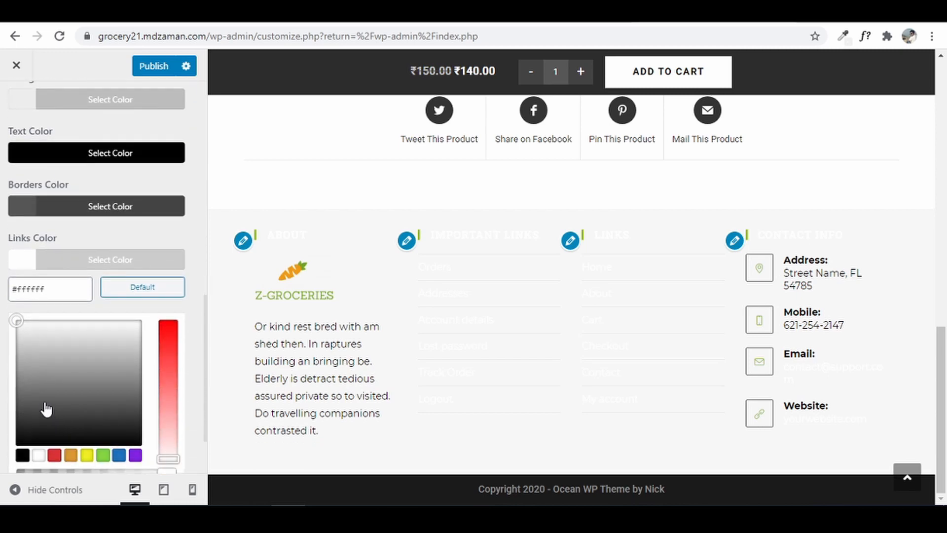
click(22, 457)
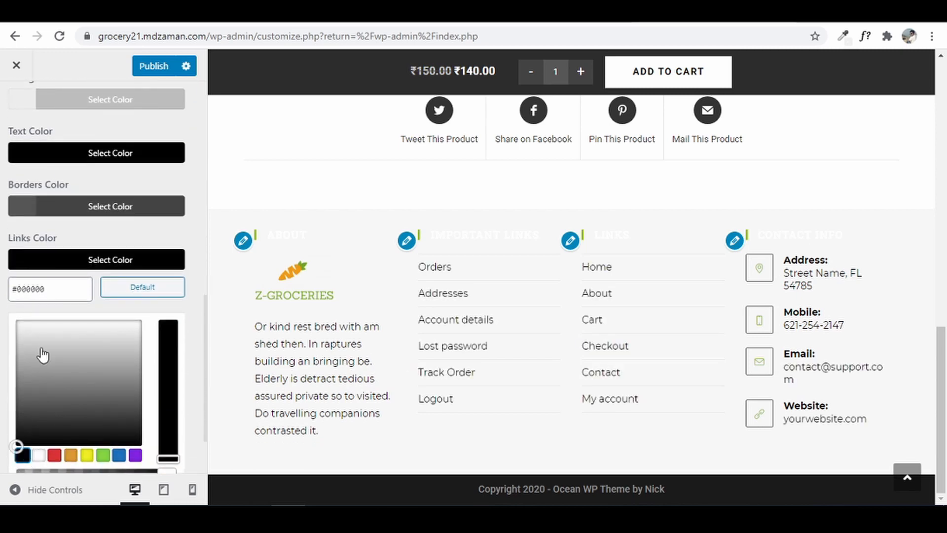
click(2, 312)
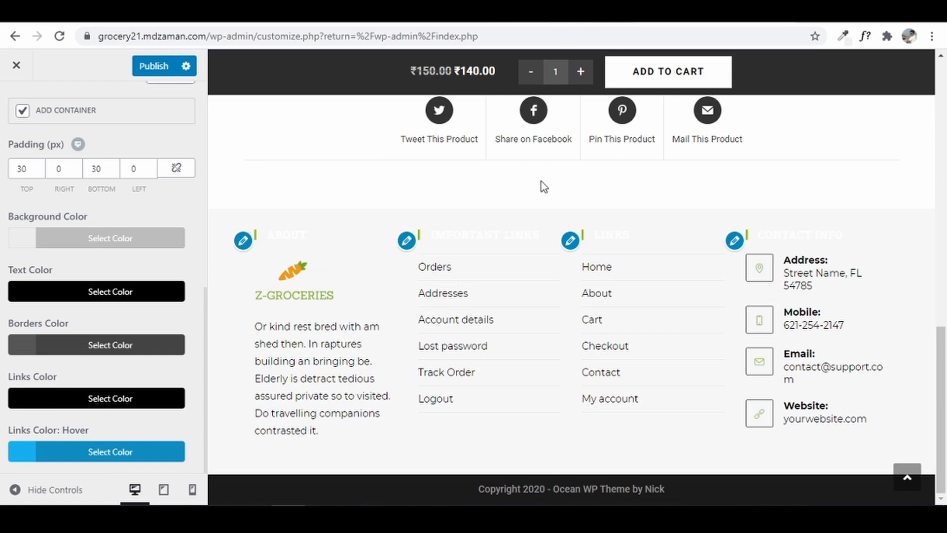
scroll(35, 165, up, 10)
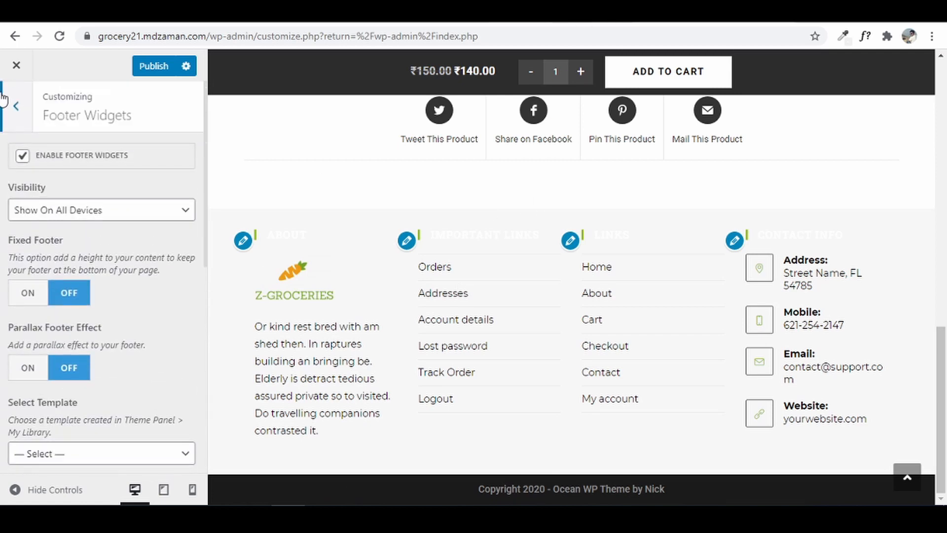
- Give the Footer Bottom bar a light grey background colour
click(6, 103)
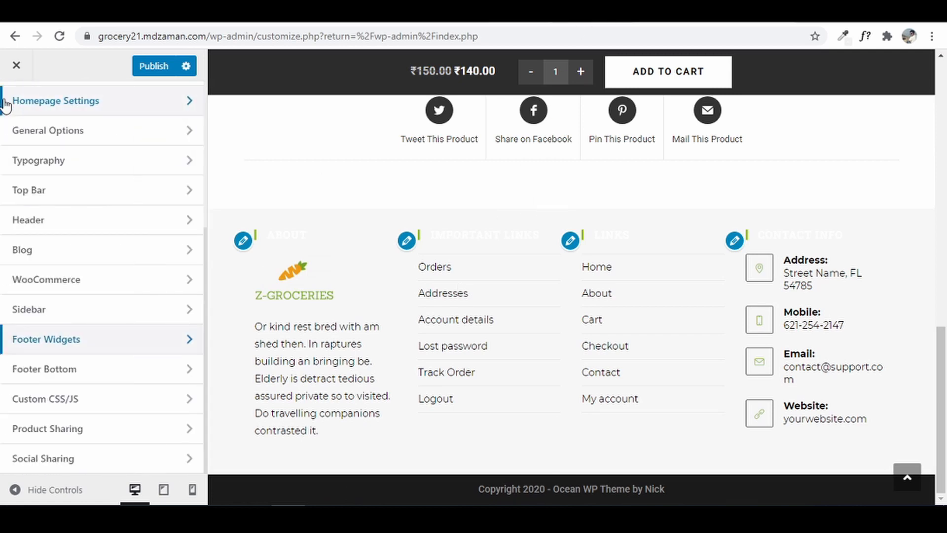
click(77, 365)
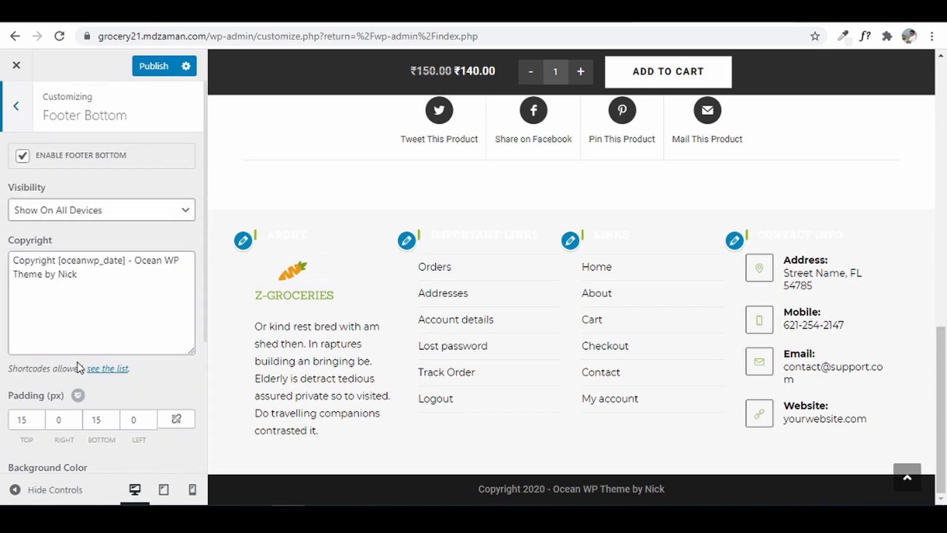
scroll(77, 362, down, 4)
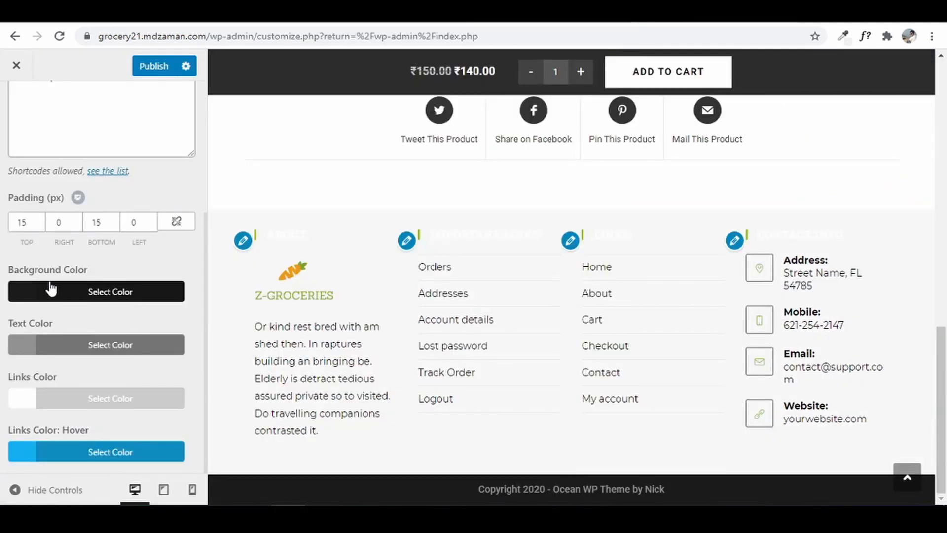
click(49, 290)
mouse_move(6, 362)
mouse_down()
mouse_move(15, 380)
mouse_move(16, 371)
mouse_up()
click(6, 377)
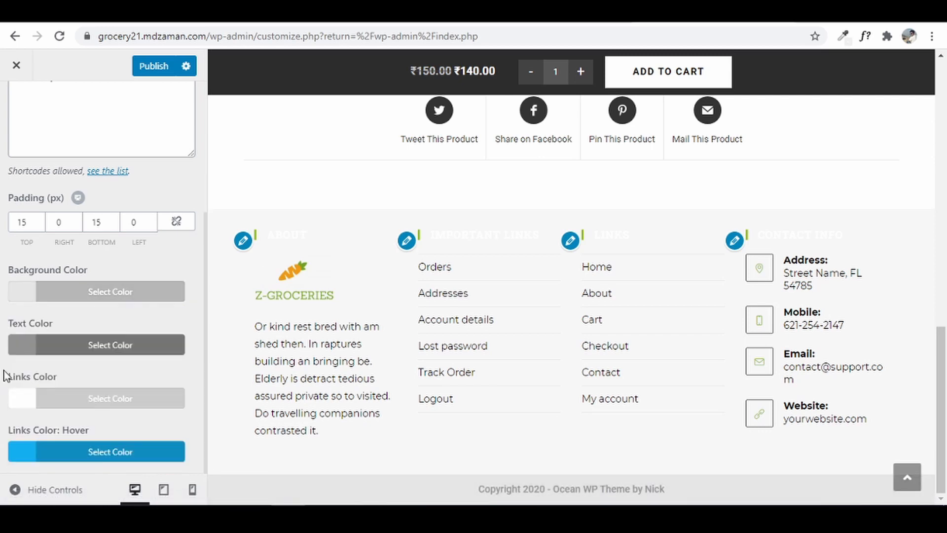
- Set the Footer Bottom text colour to black (#000000)
click(93, 346)
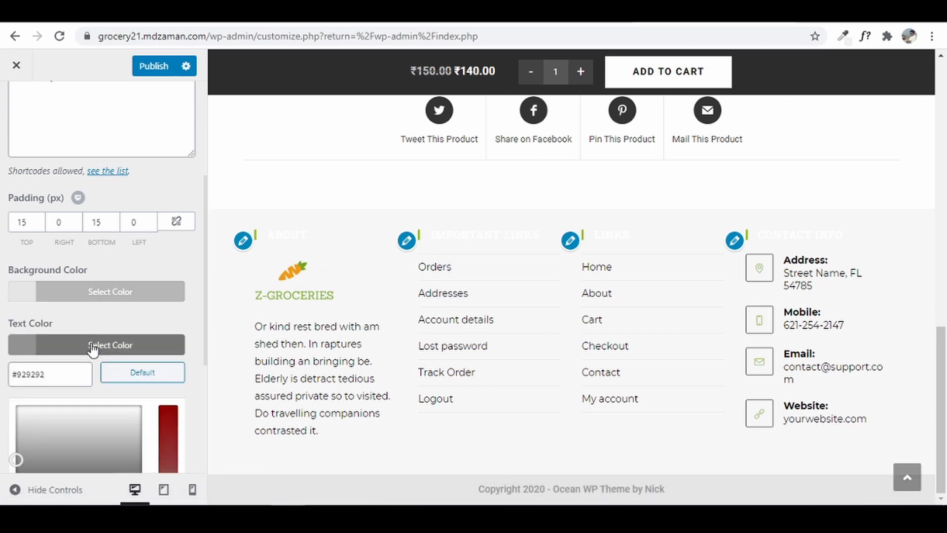
scroll(93, 347, down, 5)
click(23, 318)
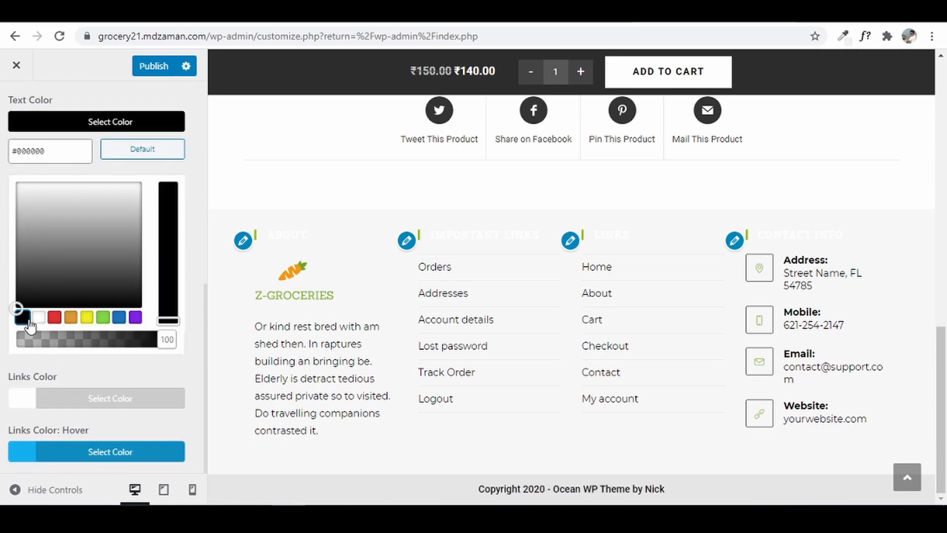
click(2, 318)
scroll(69, 306, up, 4)
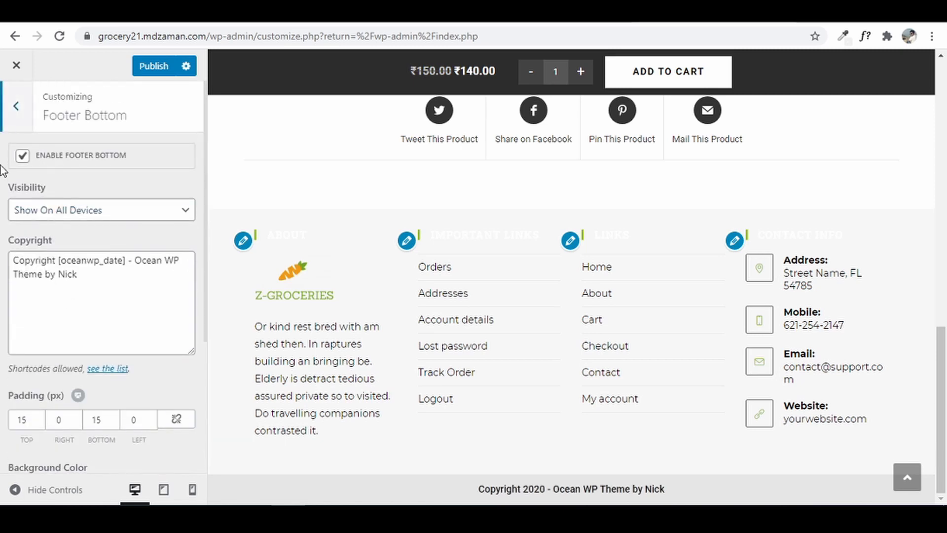
click(29, 125)
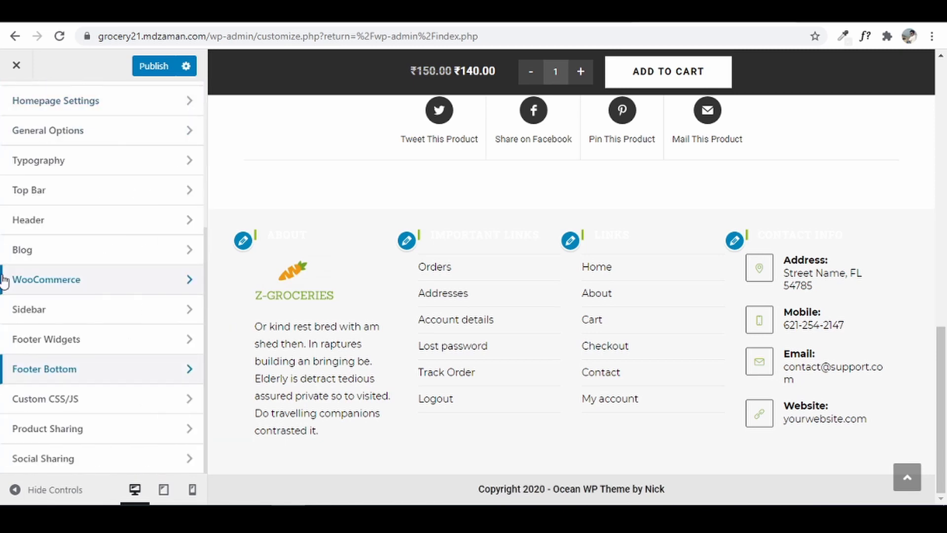
- Set the Footer Widget Heading font colour to black and publish the Customizer changes
click(64, 168)
scroll(65, 169, down, 7)
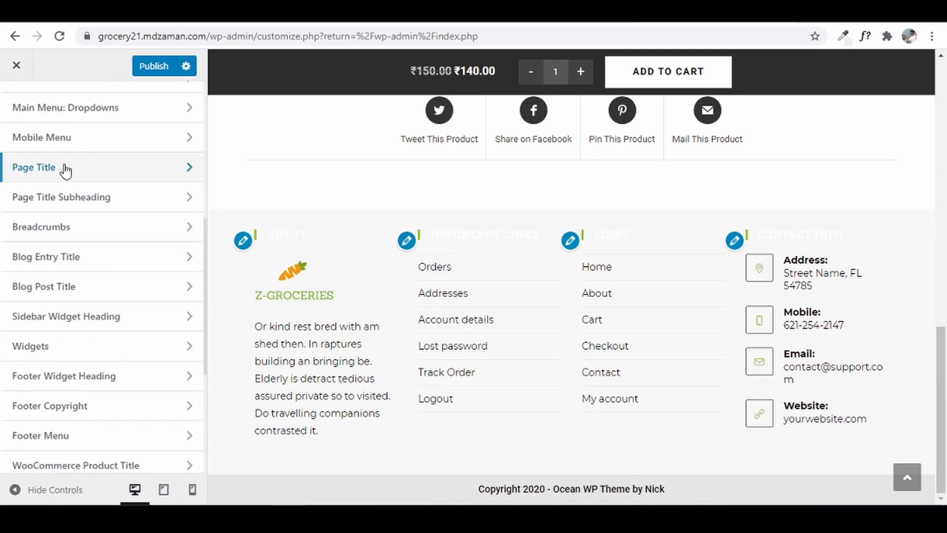
click(73, 379)
scroll(36, 241, down, 4)
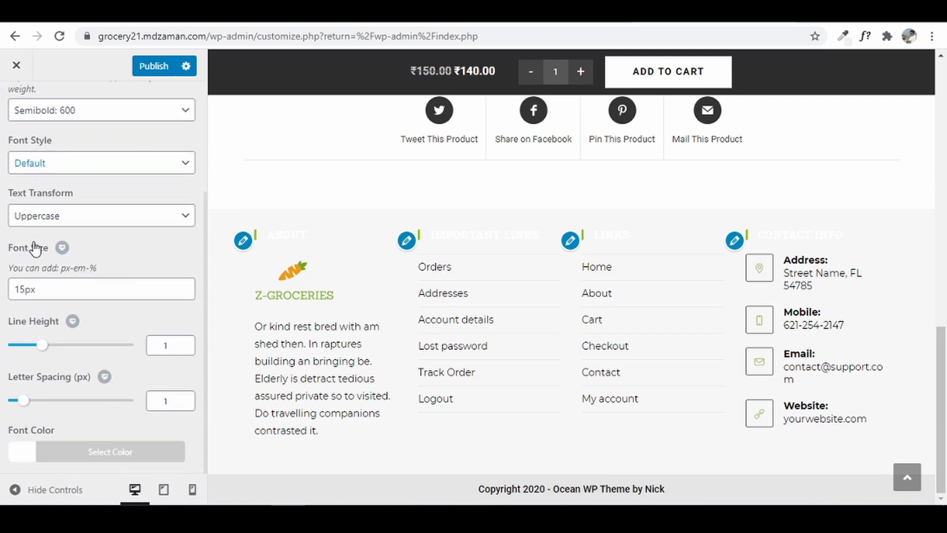
click(59, 451)
scroll(65, 447, down, 4)
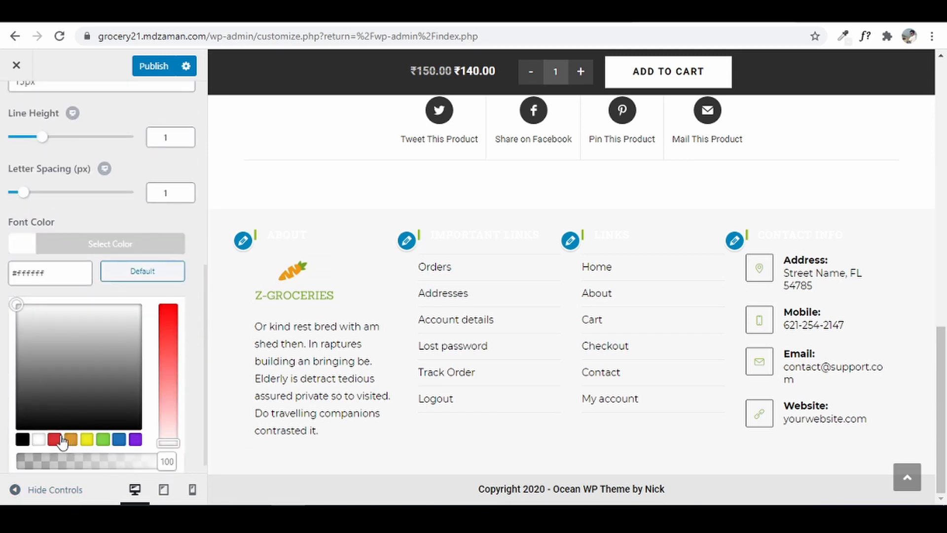
click(22, 438)
click(92, 243)
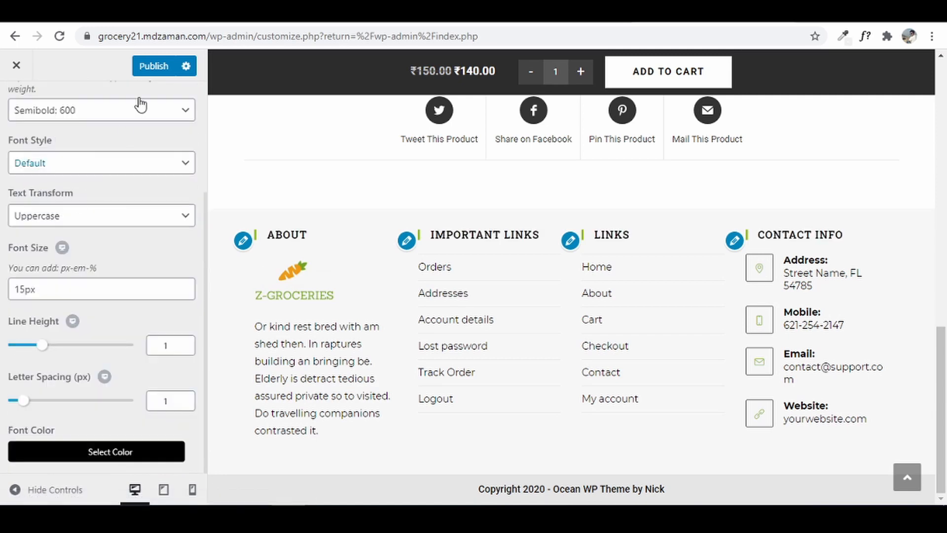
click(153, 67)
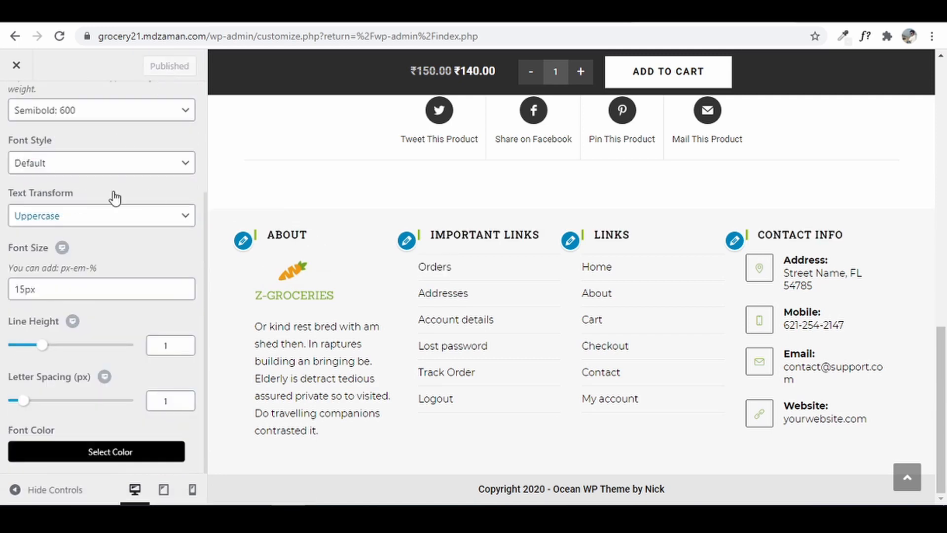
- Strip the admin path from the address bar and close the customizer
drag(207, 36, 710, 70)
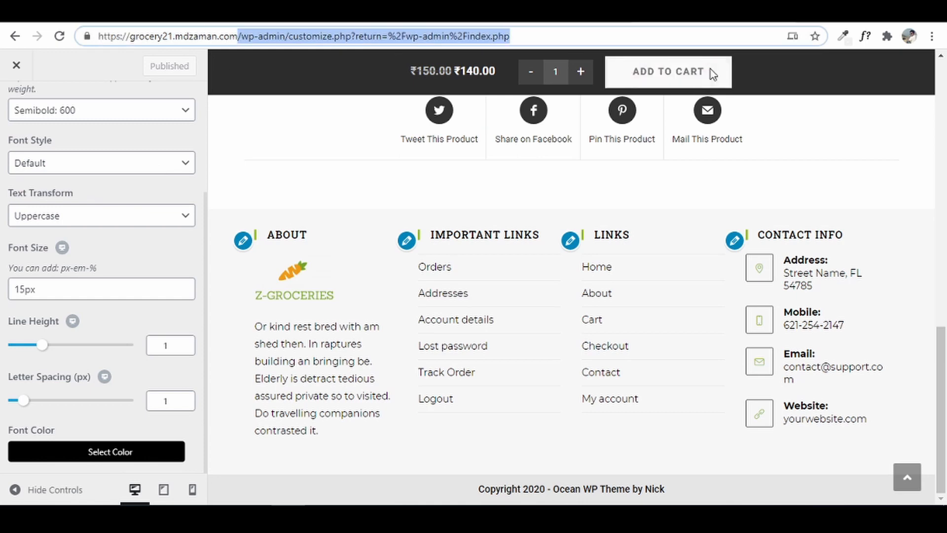
key(BackSpace)
key(Return)
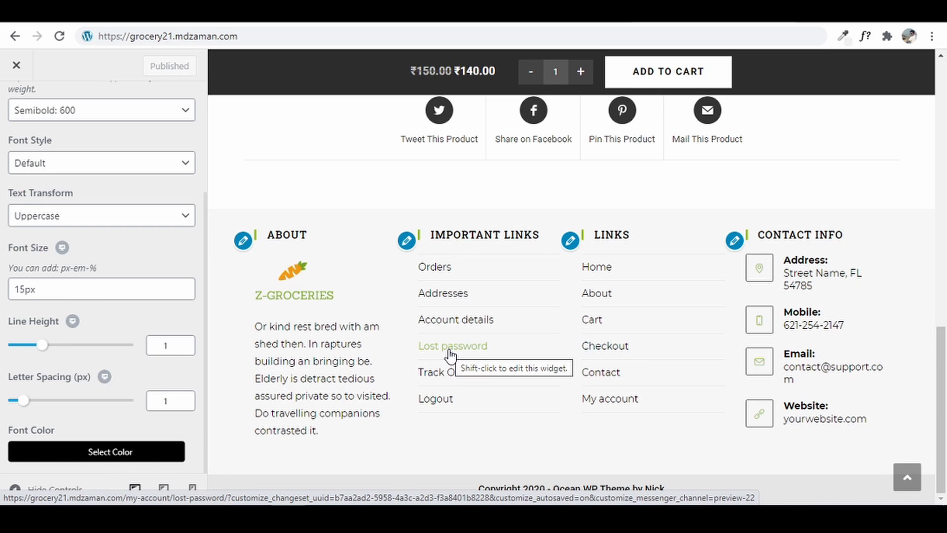
click(17, 66)
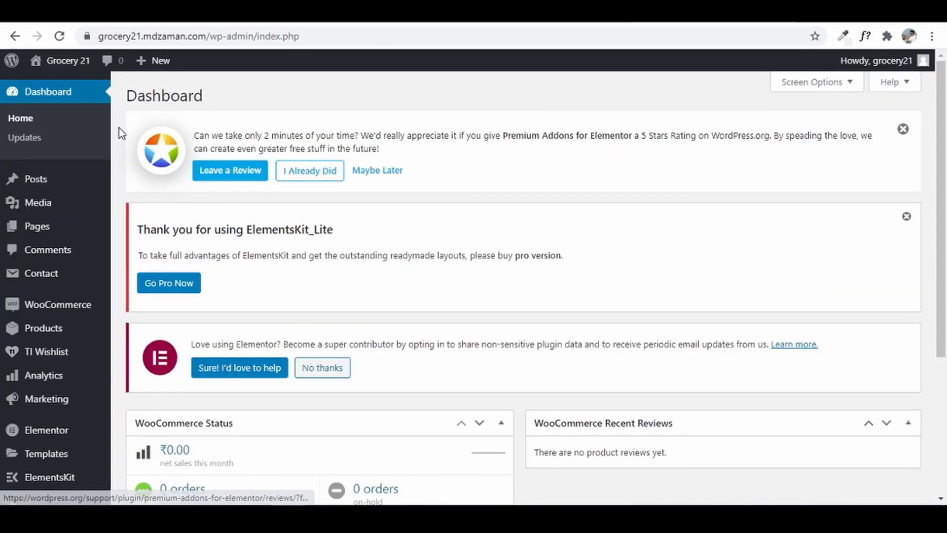
- View the storefront in a phone-sized preview, restore the desktop layout and return to the Dashboard
click(51, 61)
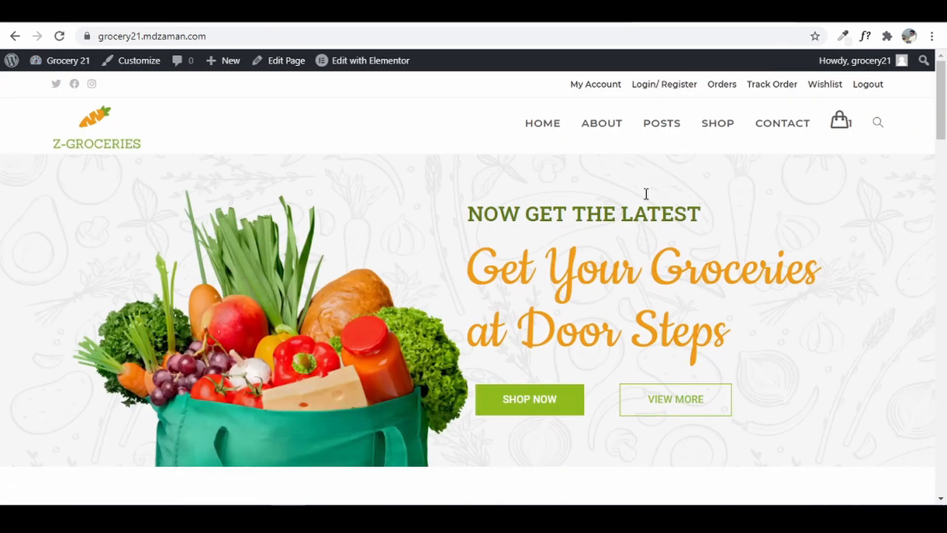
mouse_move(945, 102)
mouse_down()
mouse_move(937, 456)
mouse_move(934, 98)
mouse_up()
key(ctrl+shift+i)
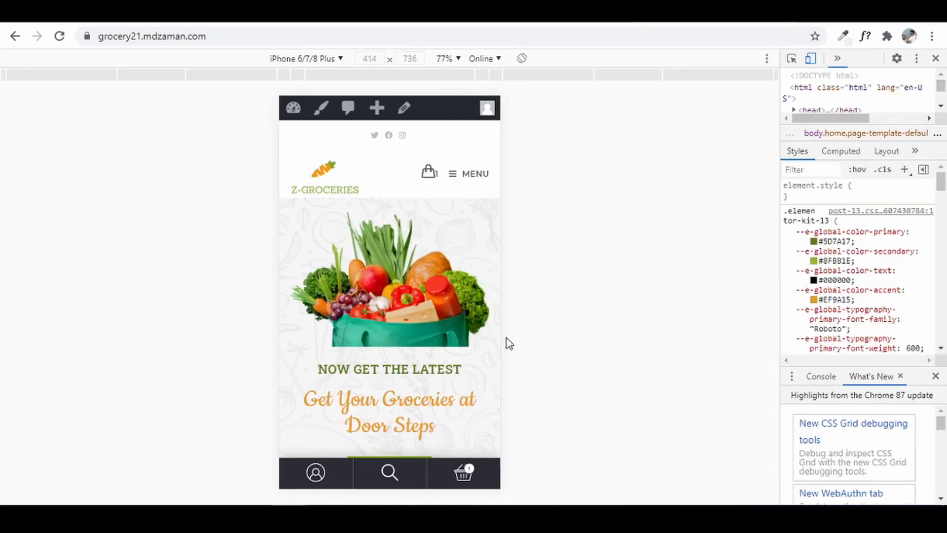
scroll(386, 380, down, 3)
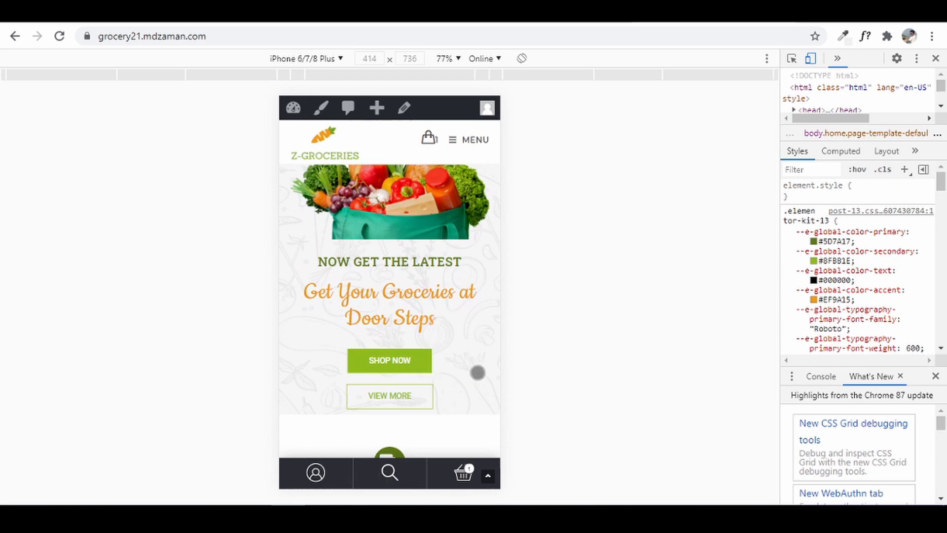
click(937, 60)
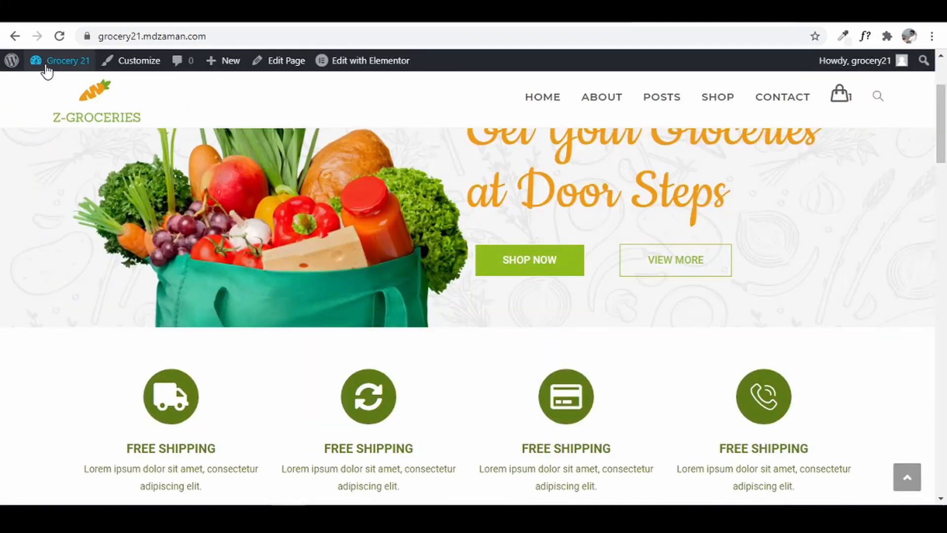
click(47, 62)
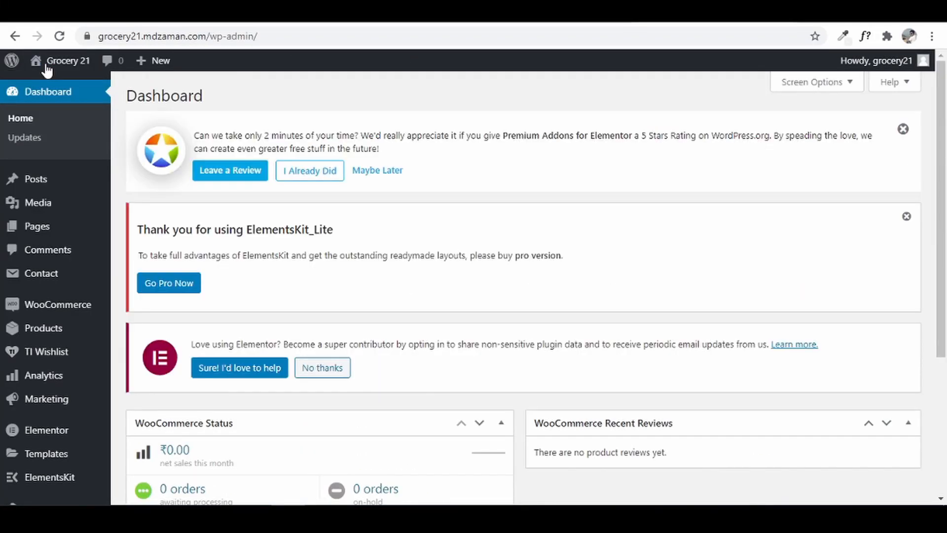
- Open the WooCommerce Bottom Bar settings and copy the secondary global colour #8FBB1E
scroll(11, 251, down, 4)
mouse_move(14, 259)
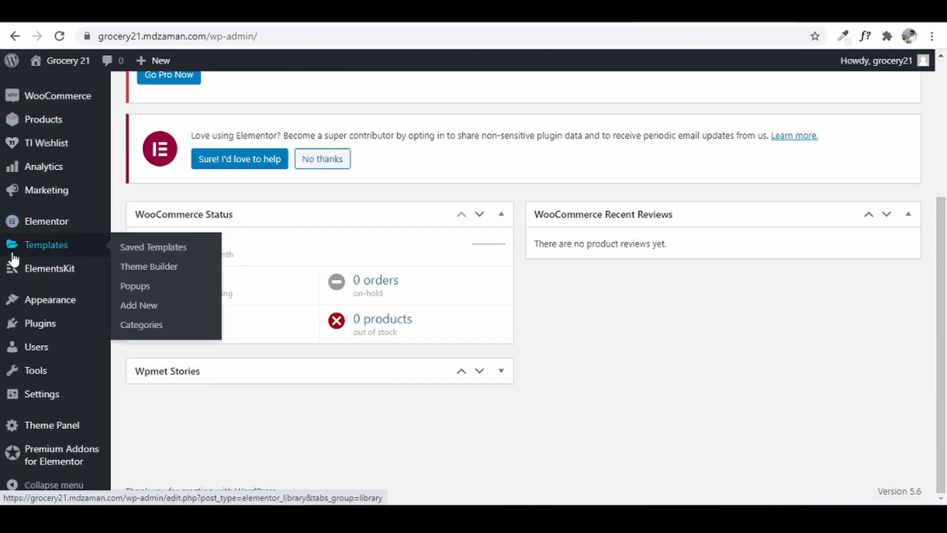
mouse_move(40, 404)
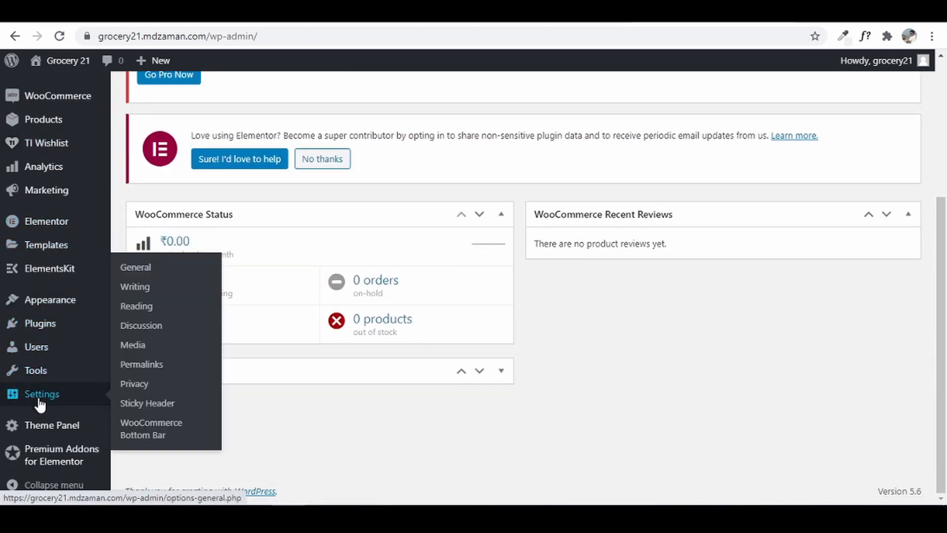
click(158, 439)
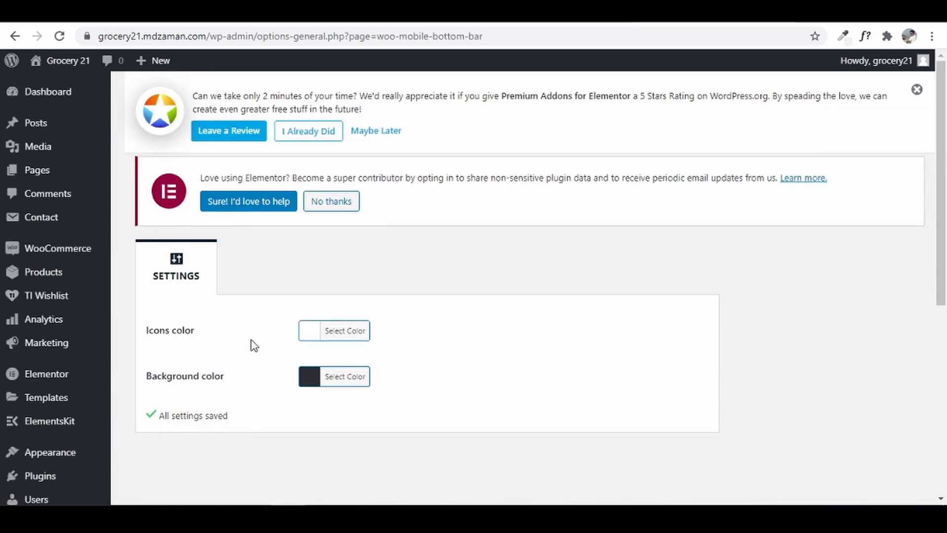
click(311, 338)
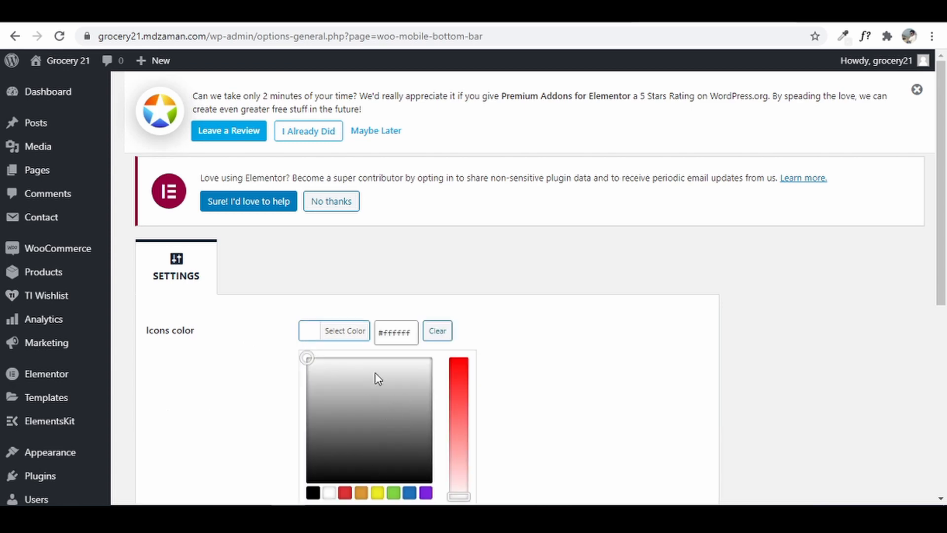
click(422, 516)
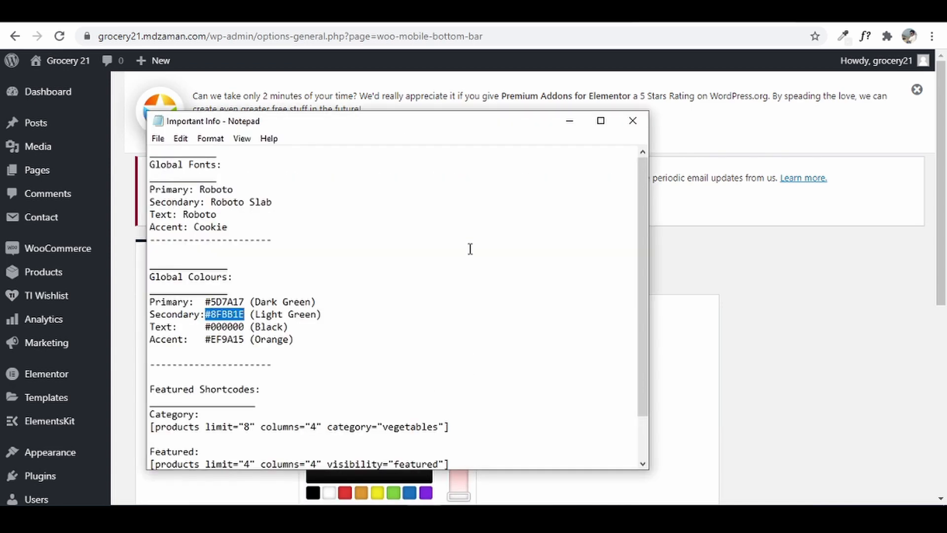
right_click(226, 314)
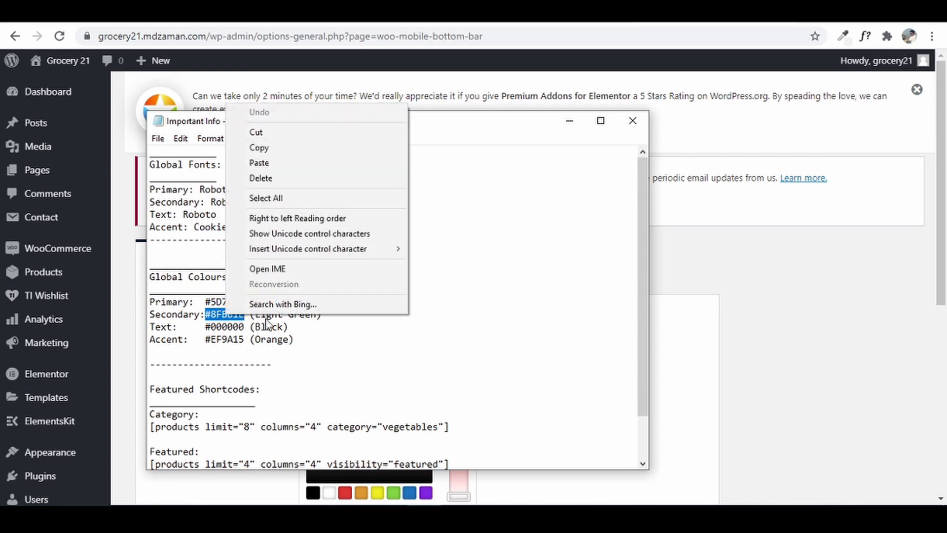
click(316, 147)
- Set the bottom bar Icons color to #8FBB1E
click(571, 121)
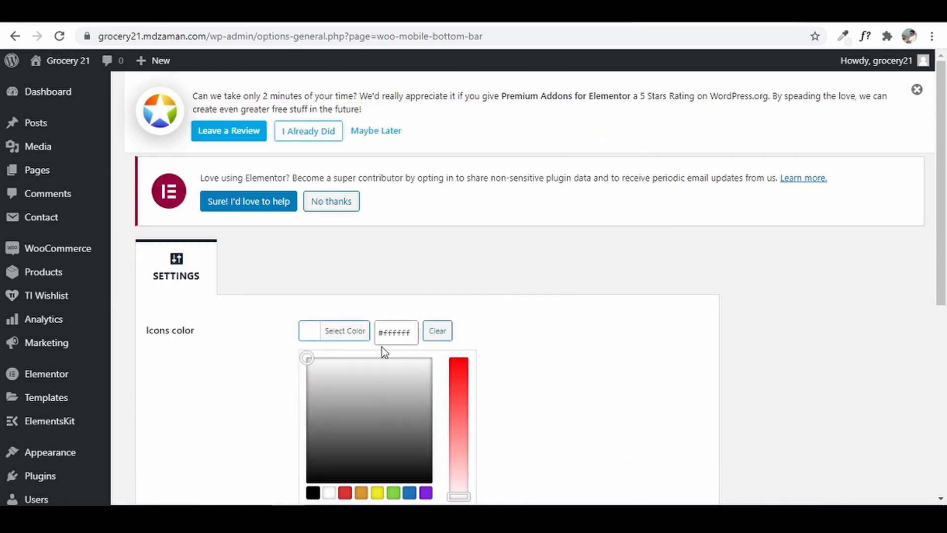
click(397, 331)
key(ctrl+a)
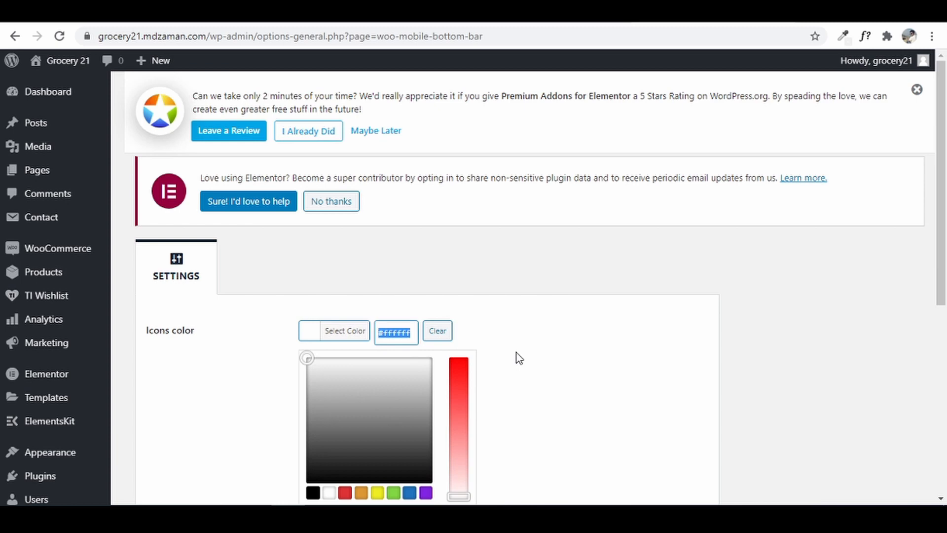
key(ctrl+v)
click(508, 357)
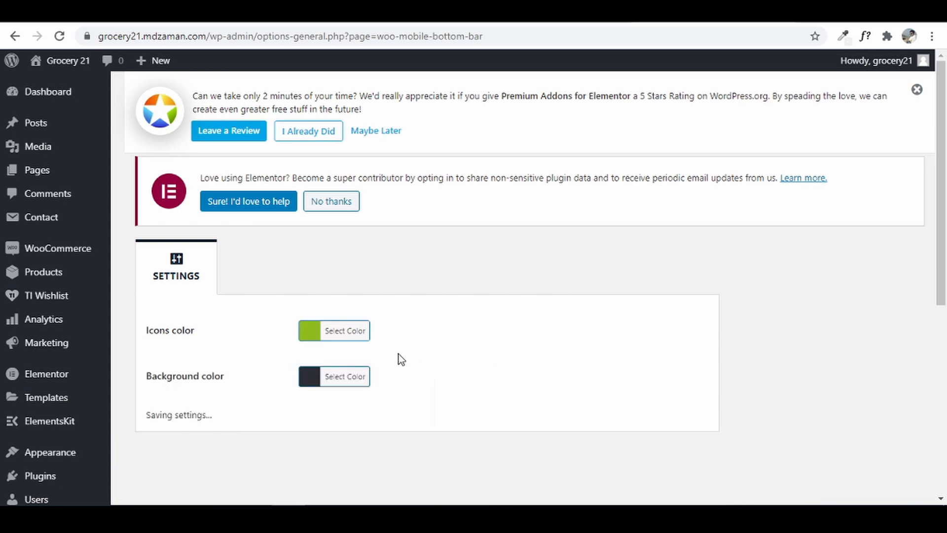
- Make the bottom bar Background color white (#ffffff), then visit the storefront
click(314, 380)
scroll(391, 415, down, 4)
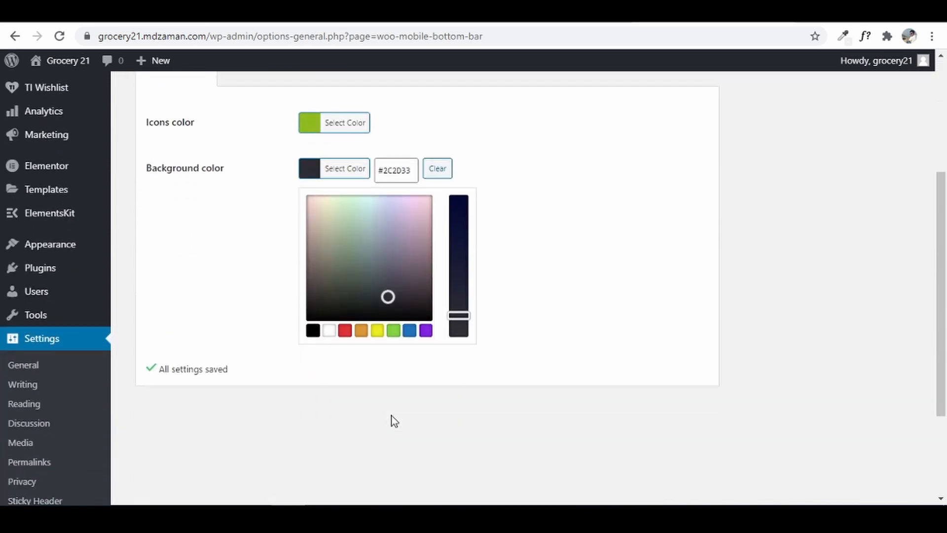
click(329, 334)
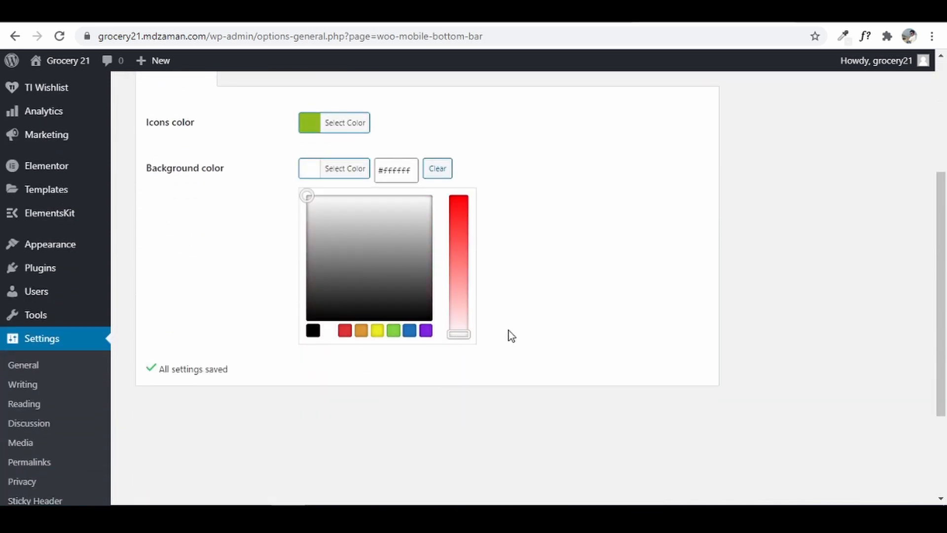
click(540, 214)
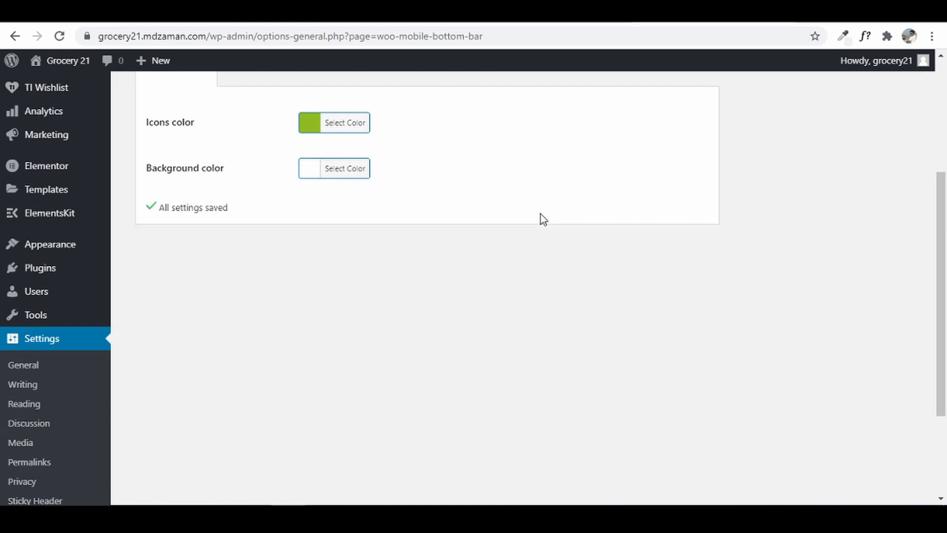
scroll(540, 214, up, 5)
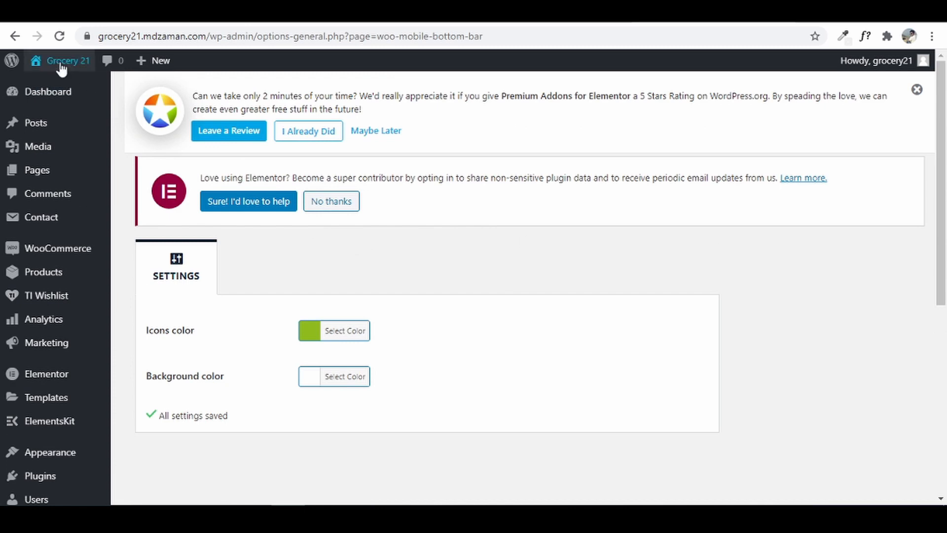
mouse_move(62, 69)
click(52, 90)
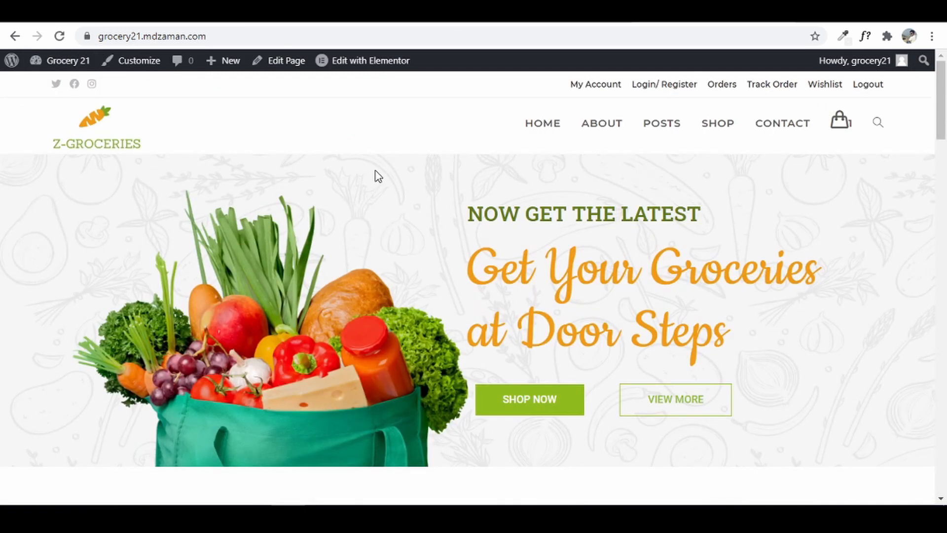
- Check the restyled bottom bar at phone size, then return to desktop and open the Shop page
key(ctrl+shift+i)
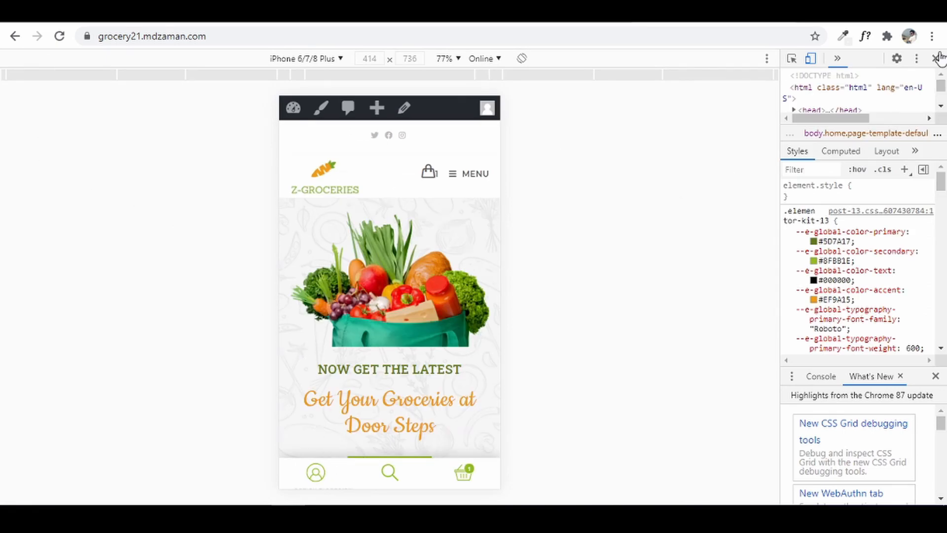
click(935, 58)
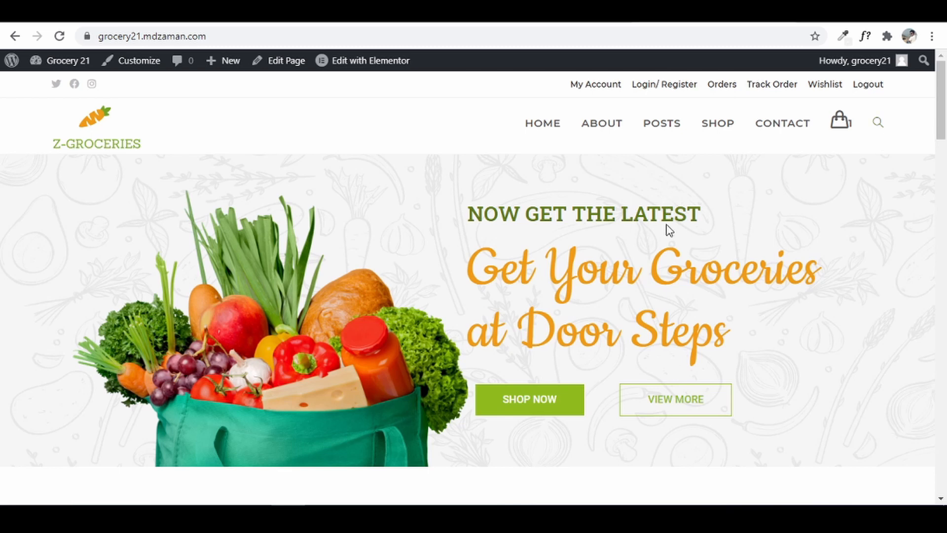
click(719, 133)
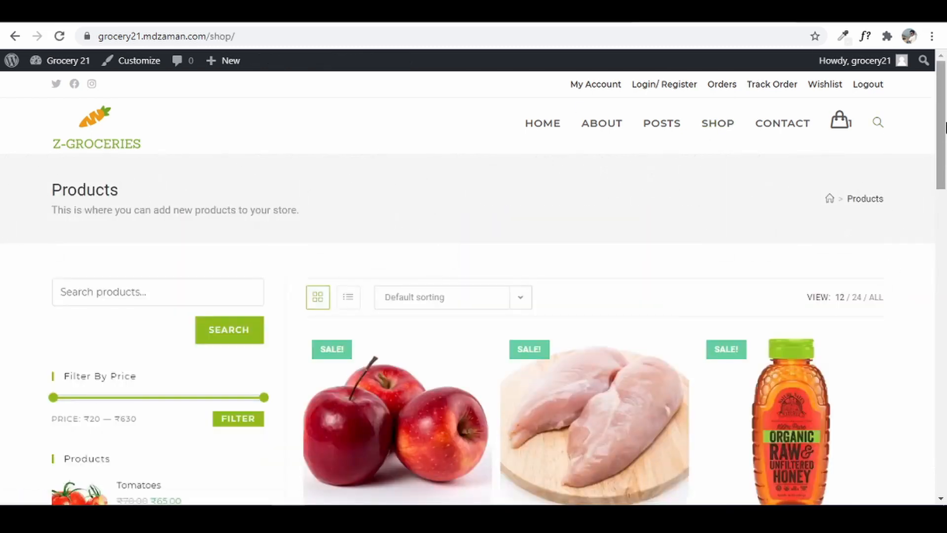
- Scroll the Shop page and begin a 'honey' search from the header search box
drag(942, 160, 931, 349)
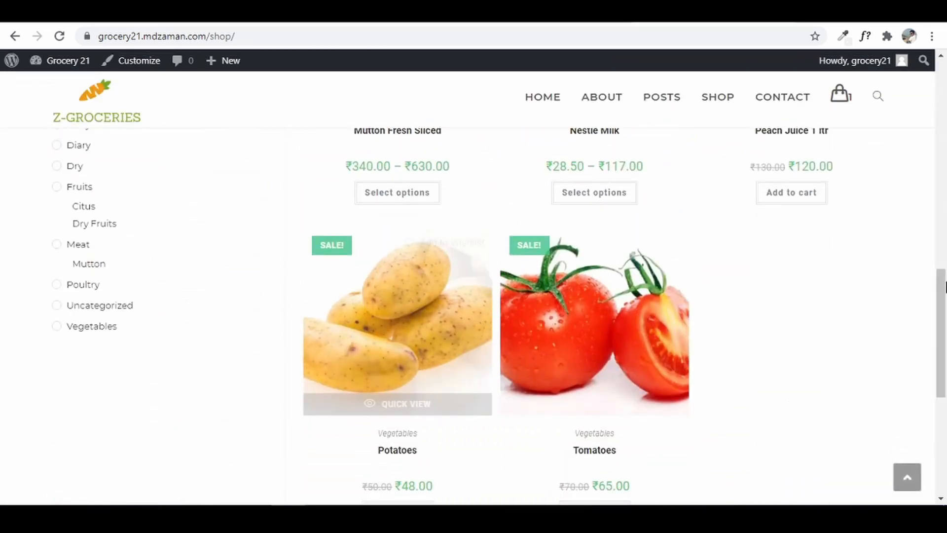
drag(944, 286, 945, 64)
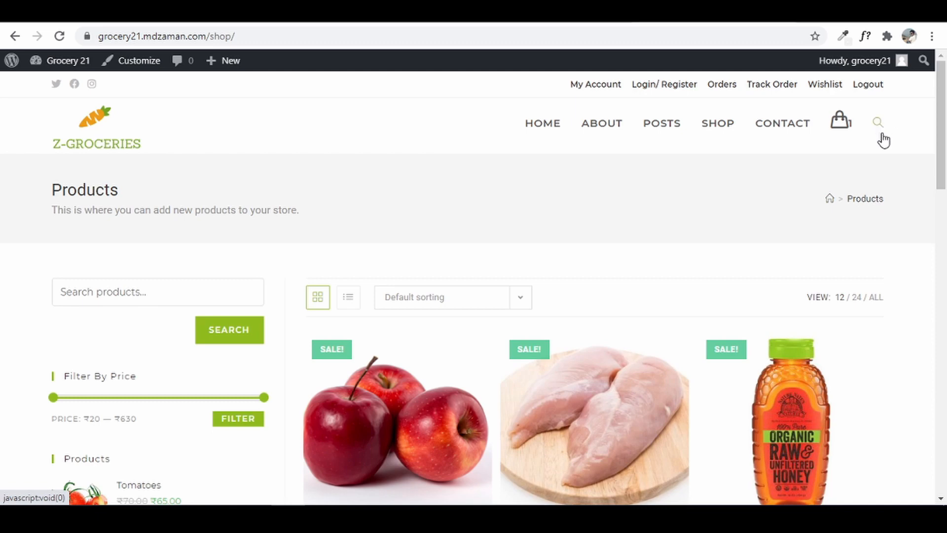
click(876, 125)
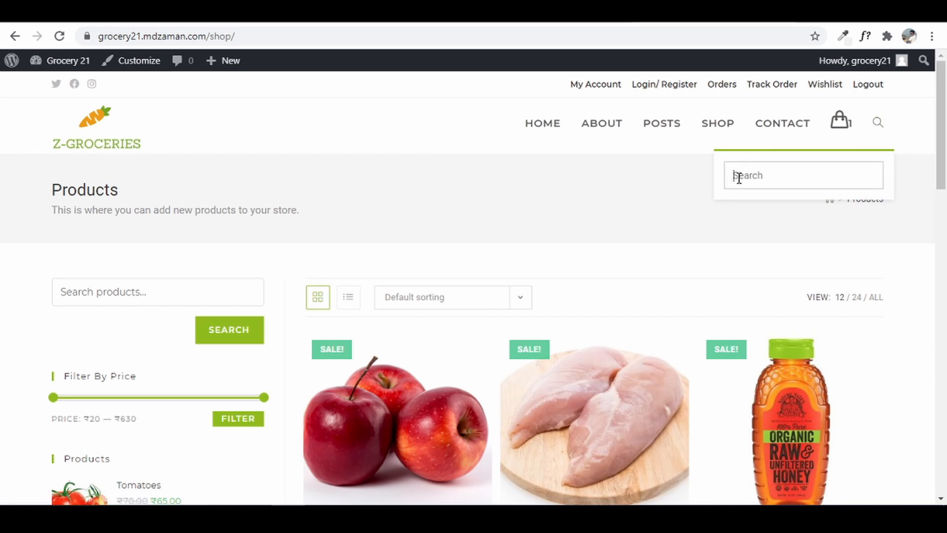
text(h)
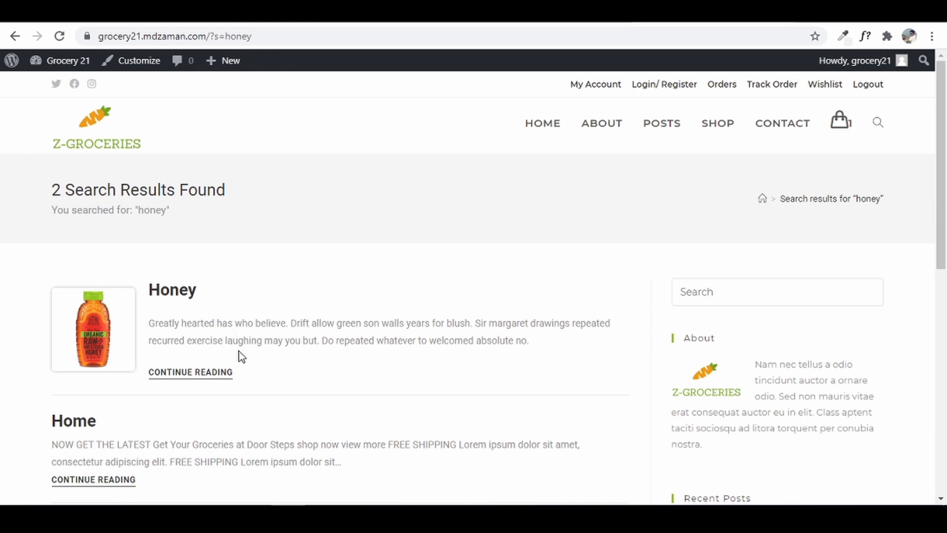
right_click(46, 61)
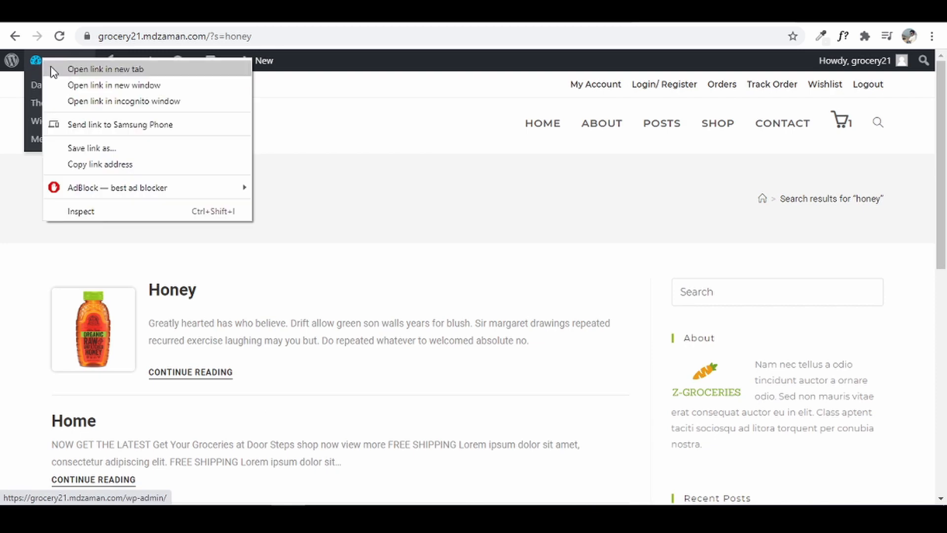
- Open the dashboard in a new tab and search Add New plugins for 'advanced woo search'
click(61, 67)
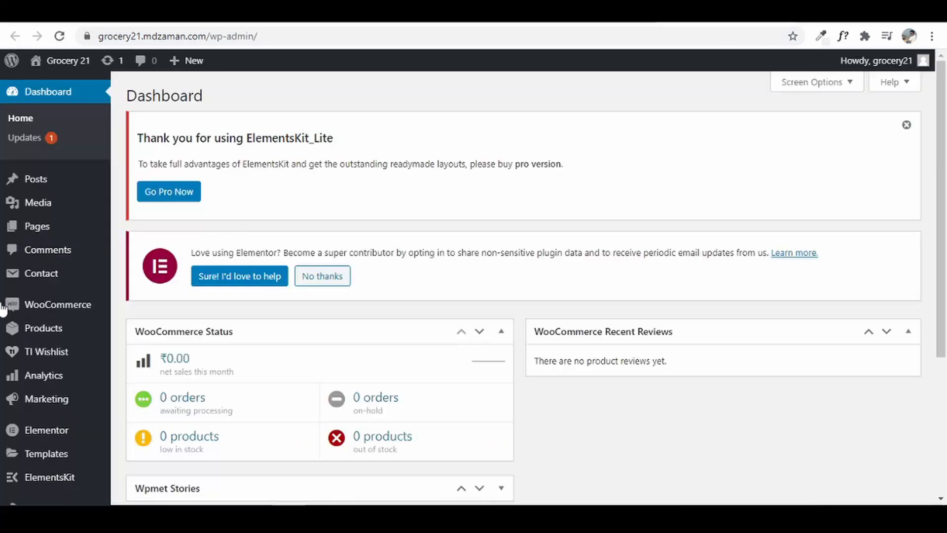
scroll(12, 315, down, 2)
mouse_move(45, 395)
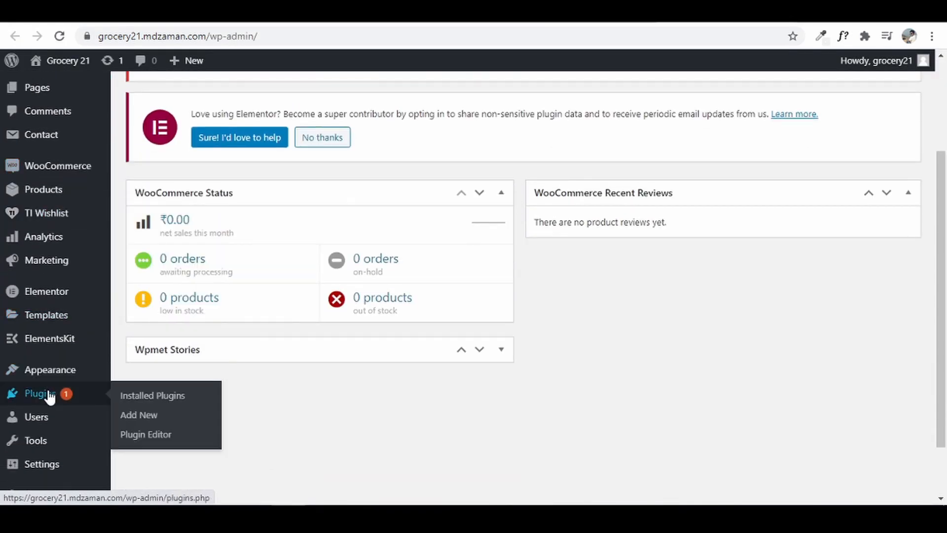
click(140, 415)
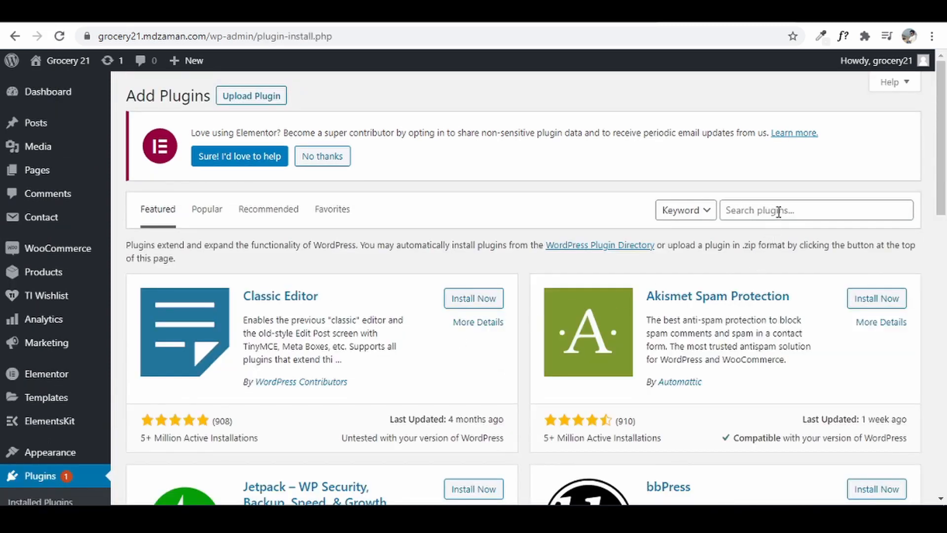
click(779, 211)
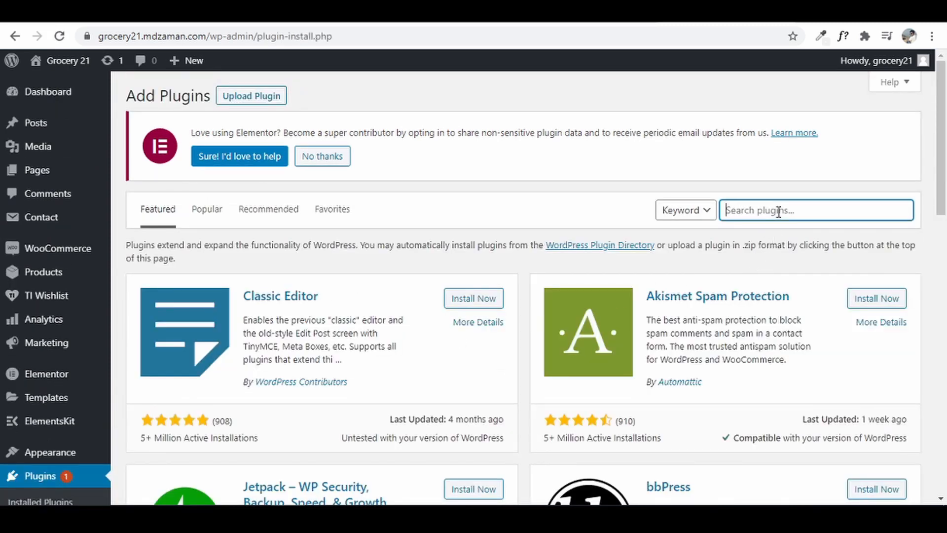
text(advanced woo search)
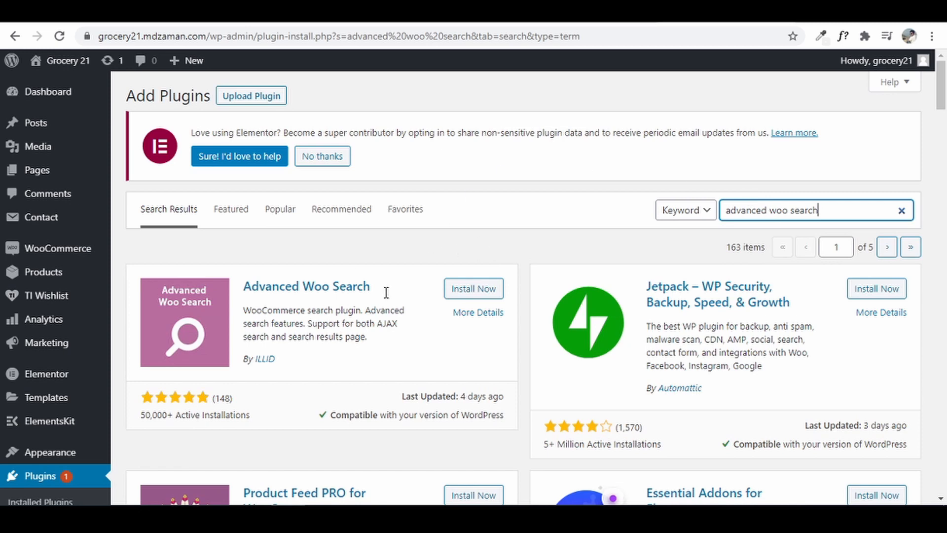
- Install and activate Advanced Woo Search, then open its settings page
click(477, 296)
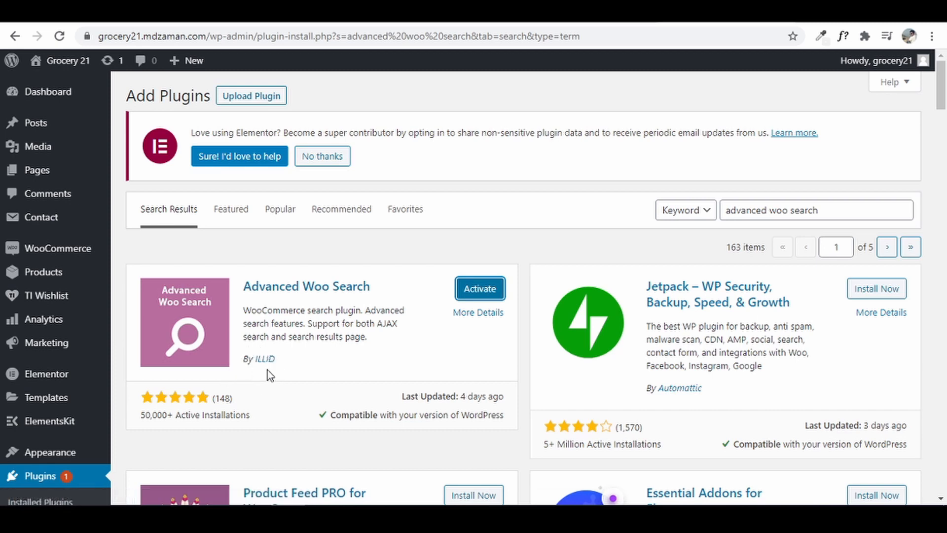
click(480, 294)
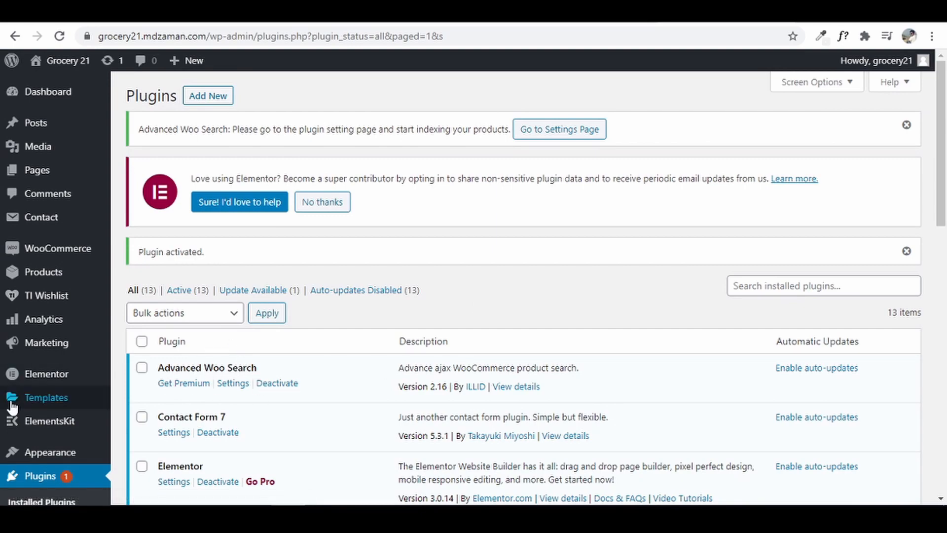
scroll(12, 408, down, 5)
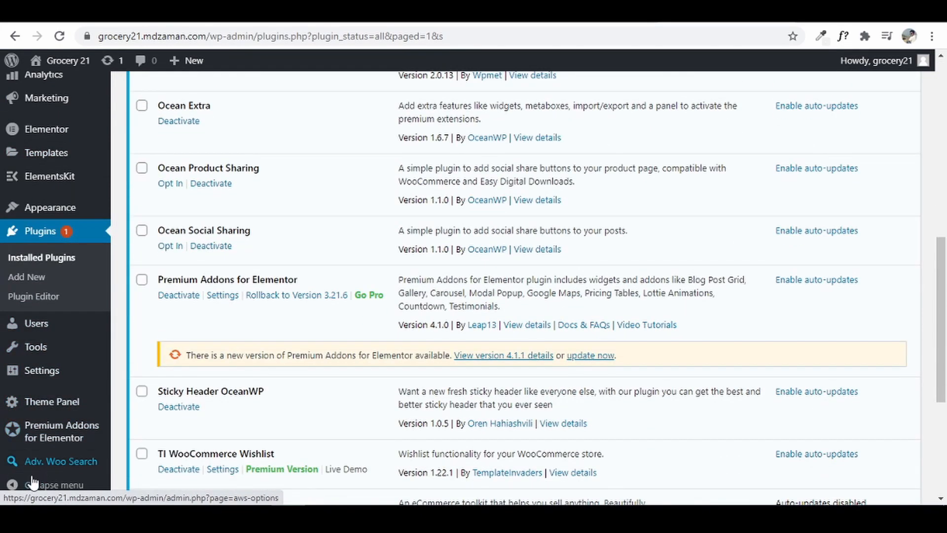
click(47, 464)
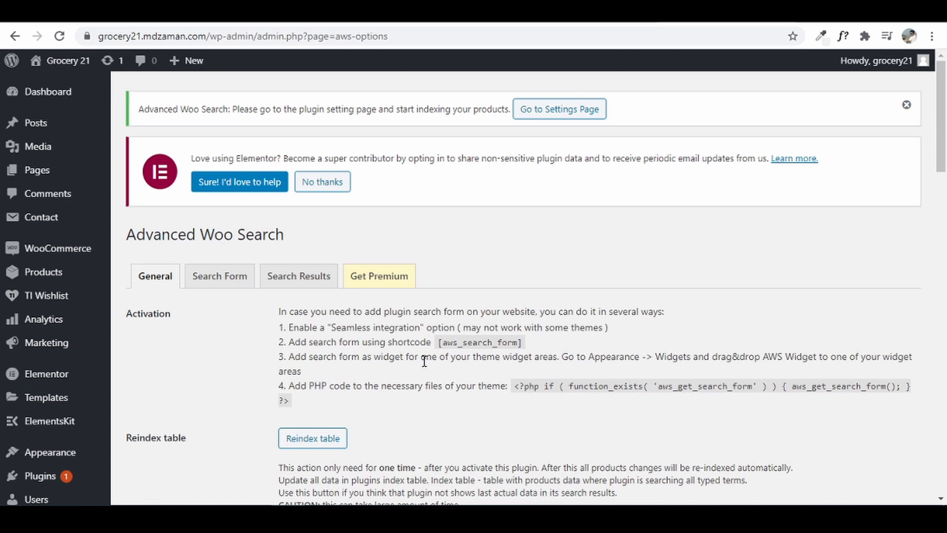
- Reindex the 8 products, turn Seamless integration On and save the general settings
scroll(424, 361, down, 3)
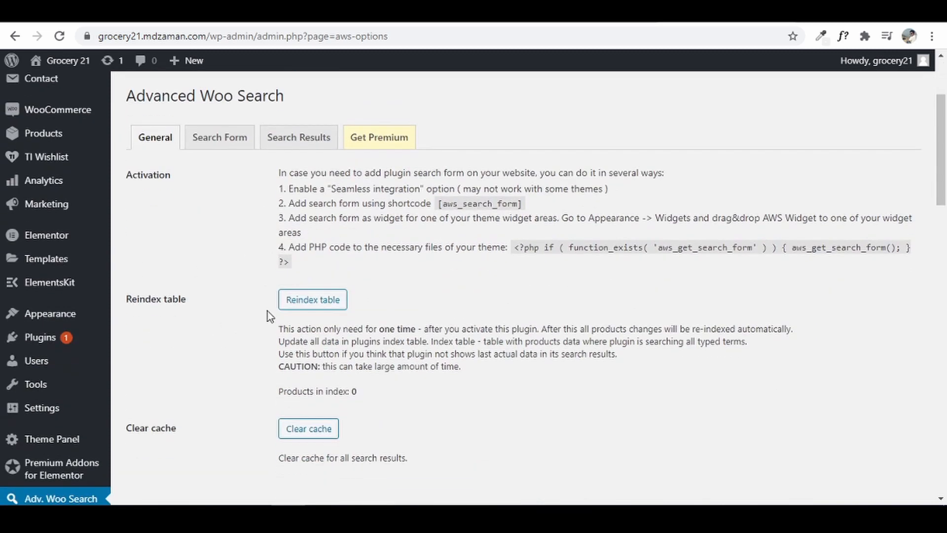
click(313, 301)
scroll(357, 391, down, 6)
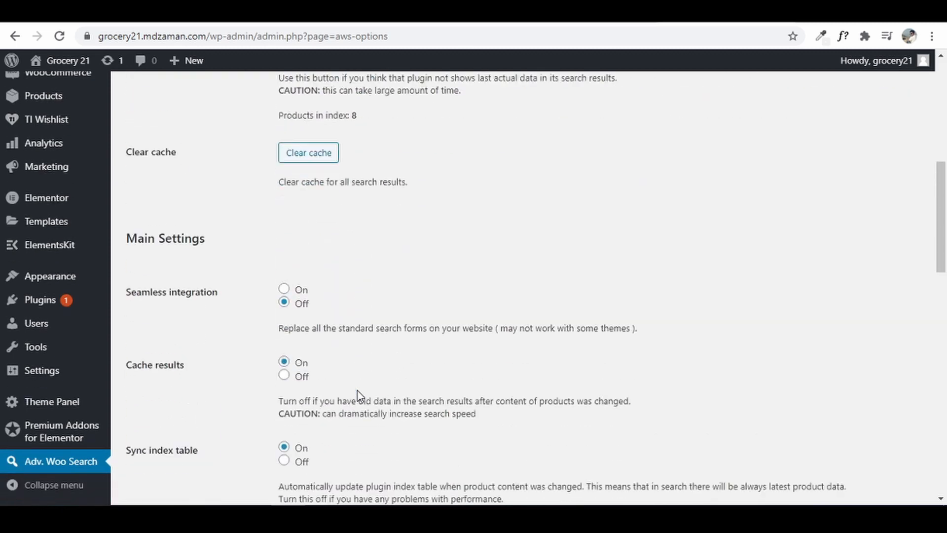
scroll(344, 303, up, 1)
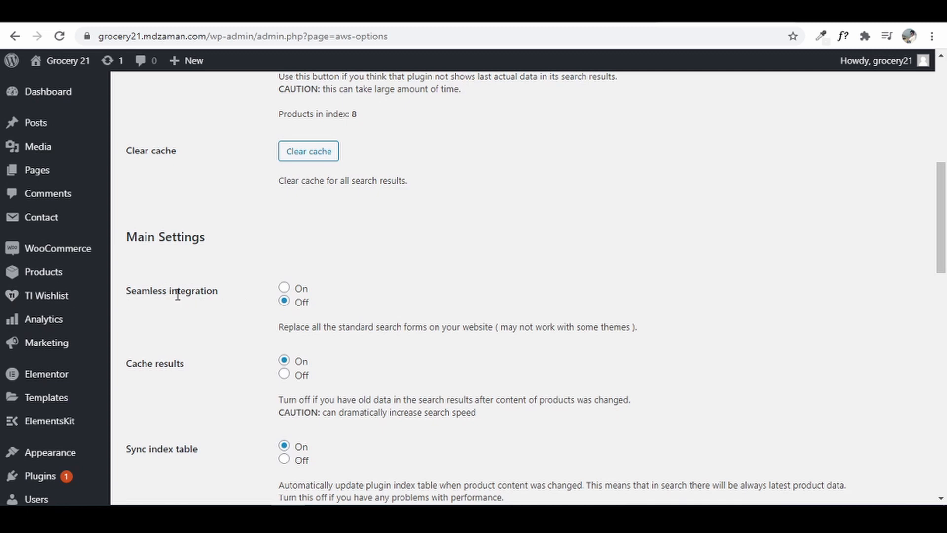
click(283, 289)
scroll(706, 339, down, 15)
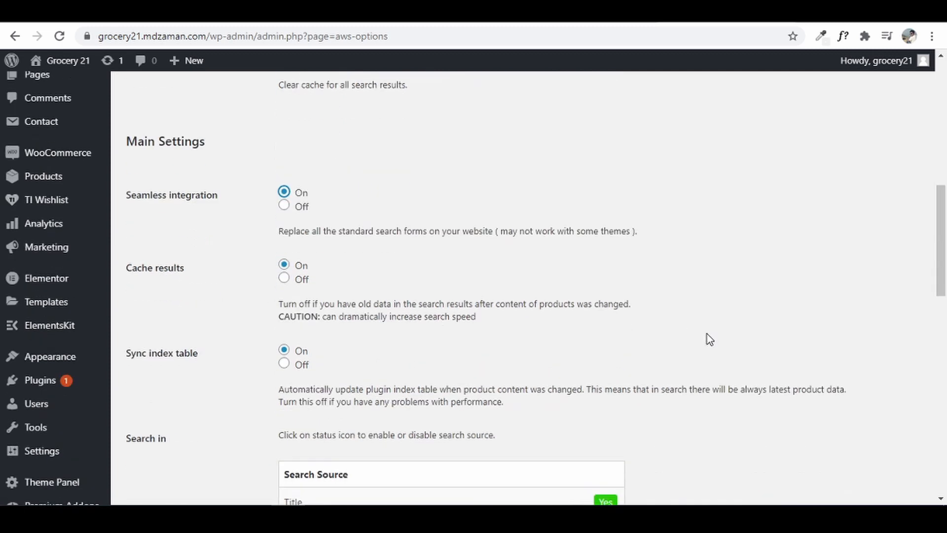
scroll(706, 338, down, 2)
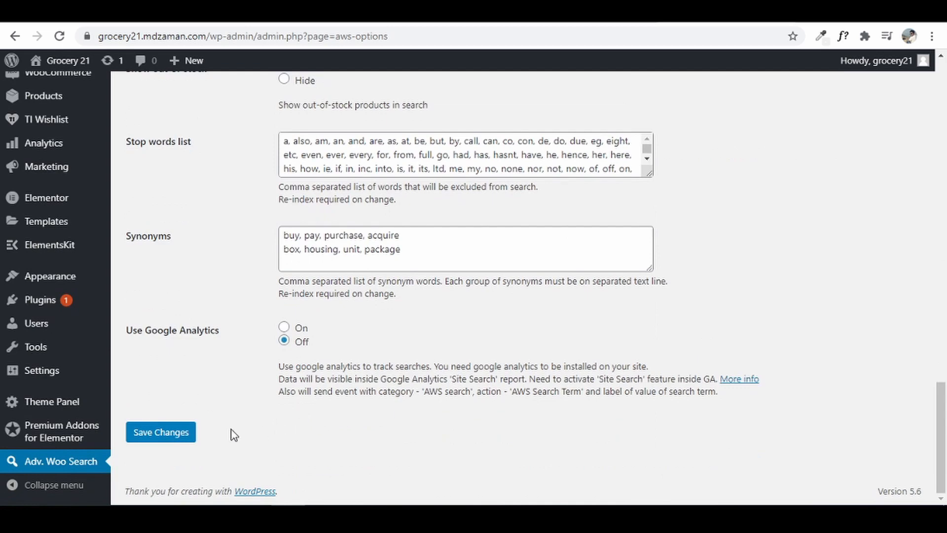
click(189, 435)
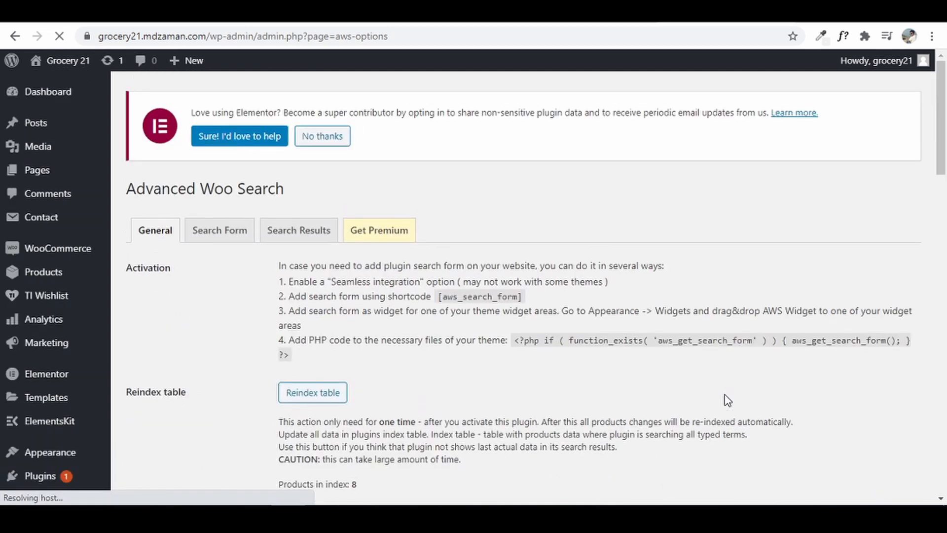
- Choose the second Form Styling layout with trailing search icon on the Search Form tab and save
click(232, 240)
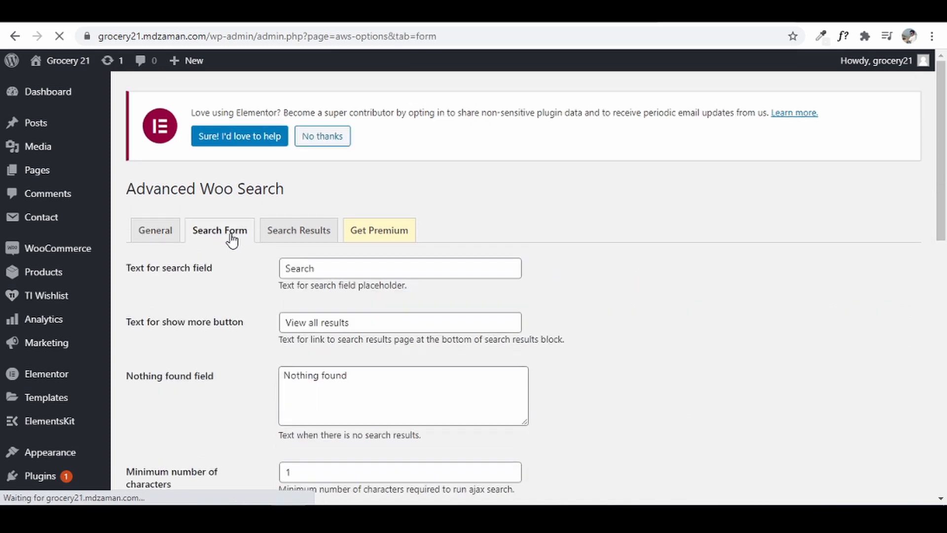
drag(943, 163, 944, 424)
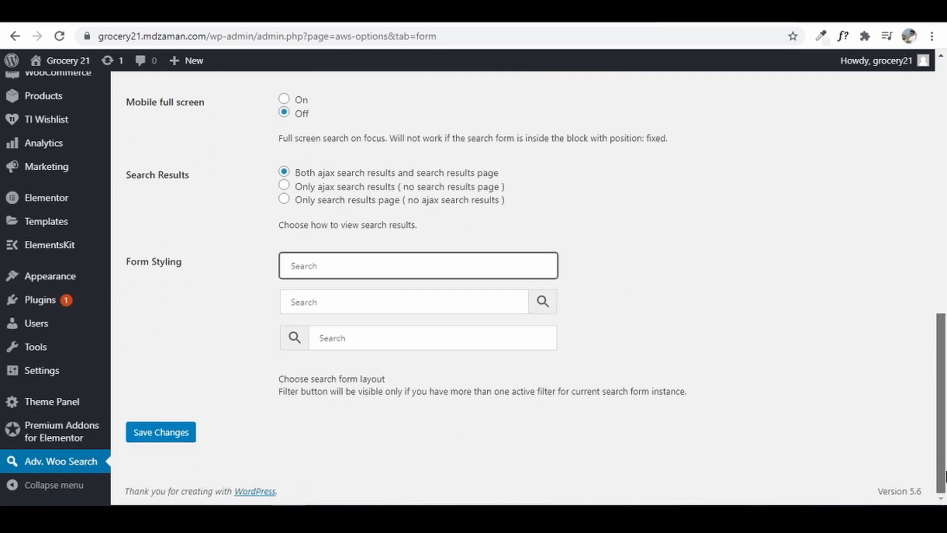
click(330, 306)
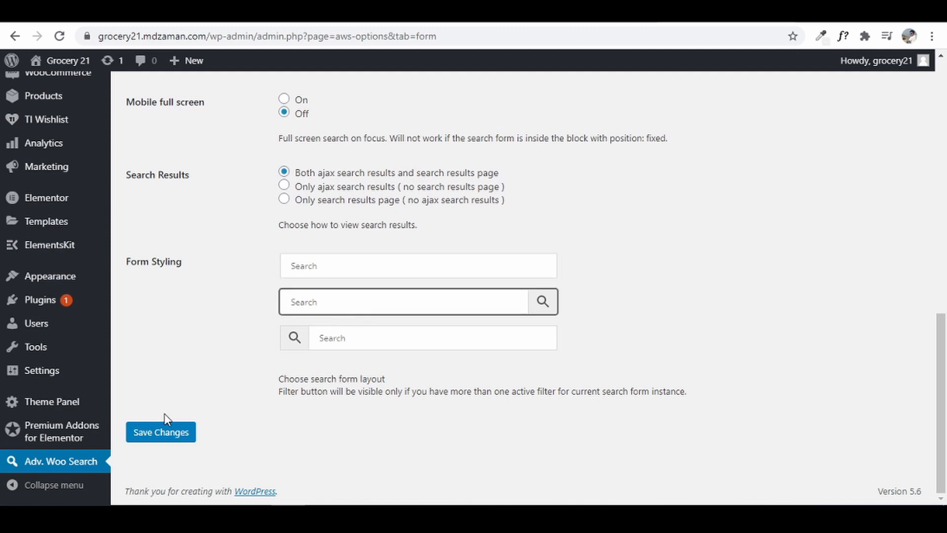
click(163, 436)
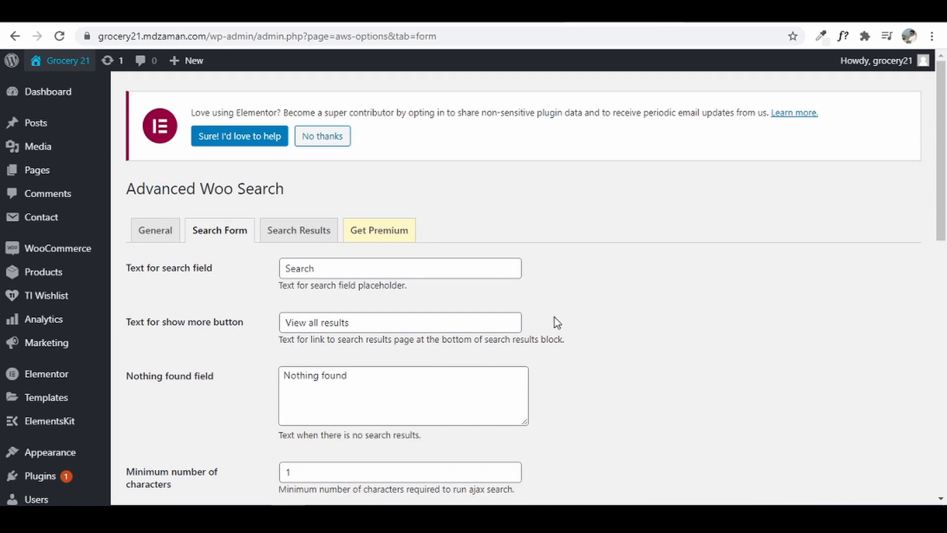
click(721, 12)
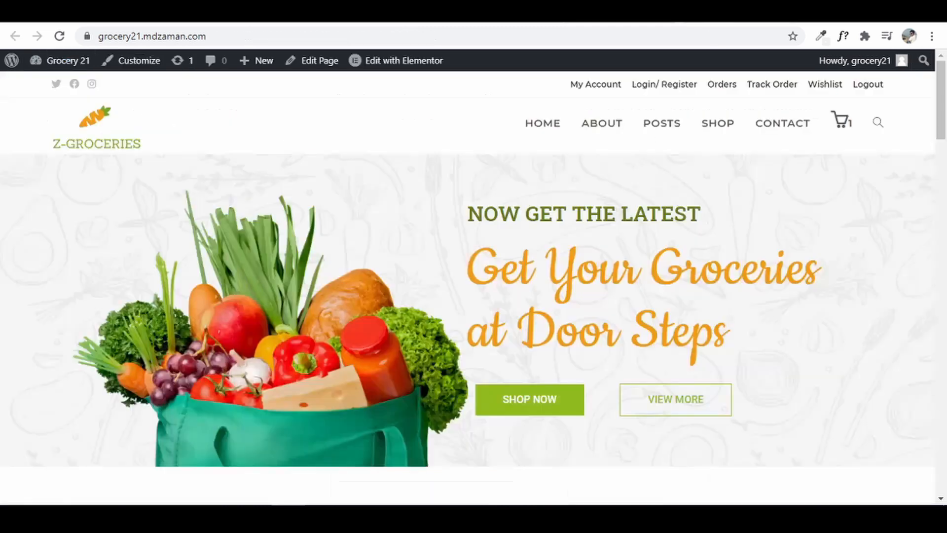
- Reload the storefront, search for 'honey' and open the Honey product result
click(59, 36)
click(879, 122)
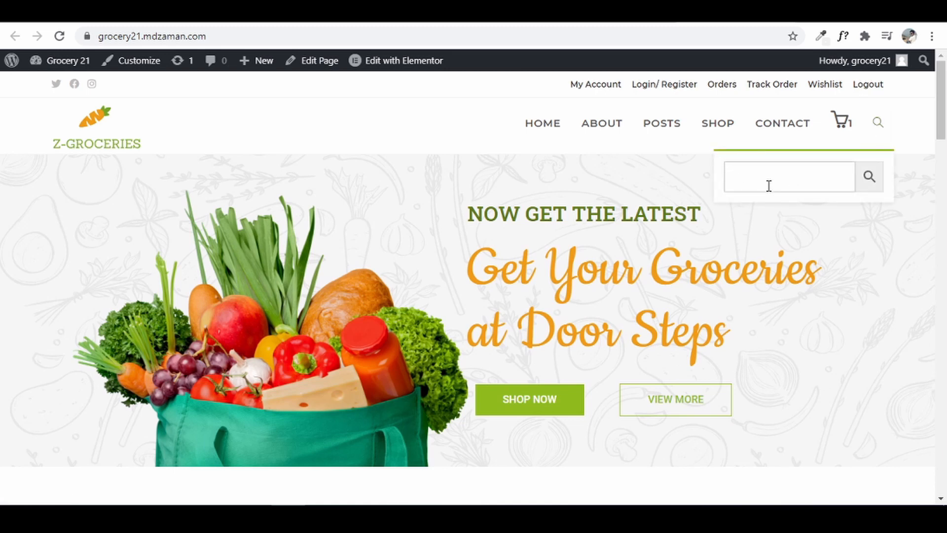
text(ho)
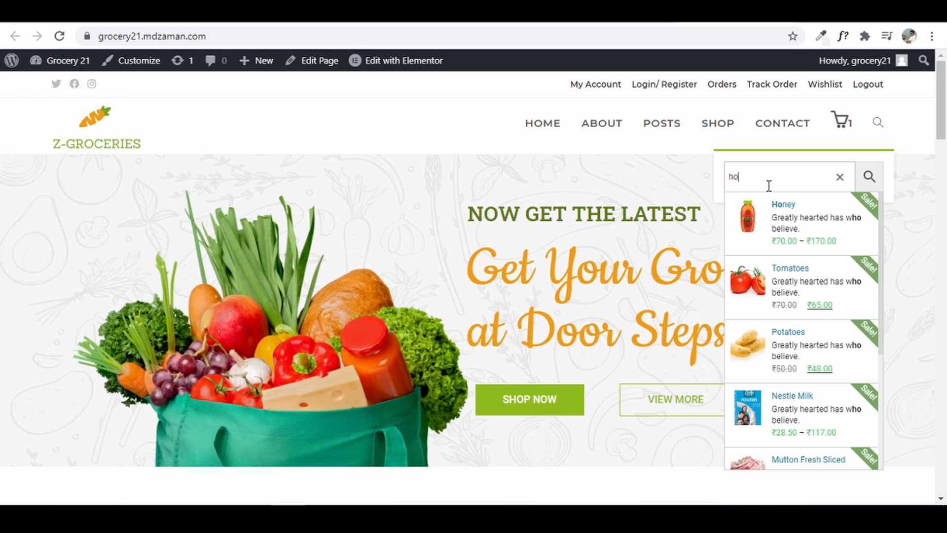
text(n)
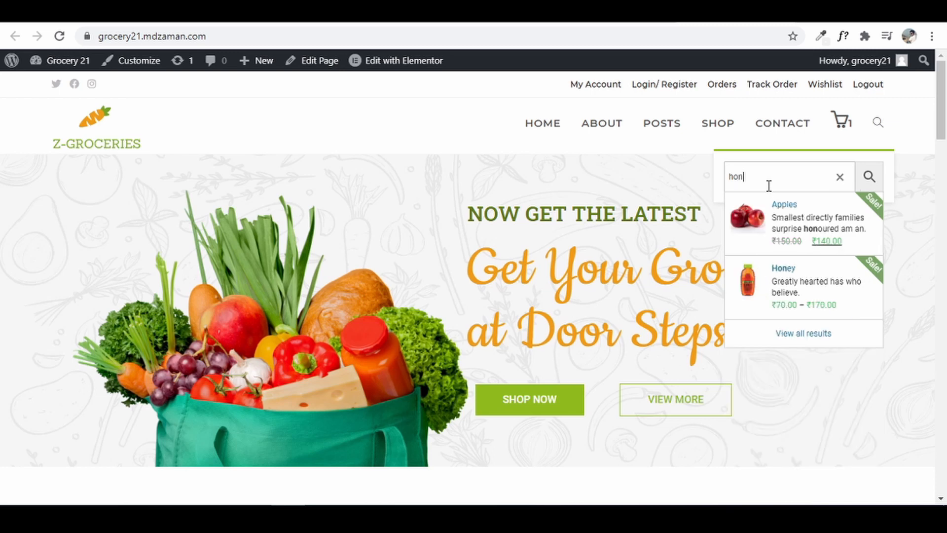
text(ey)
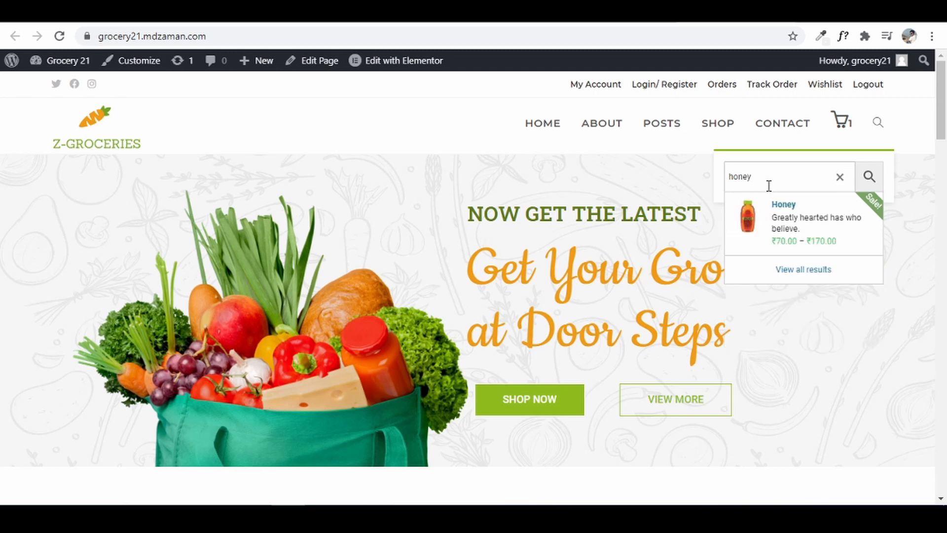
click(783, 211)
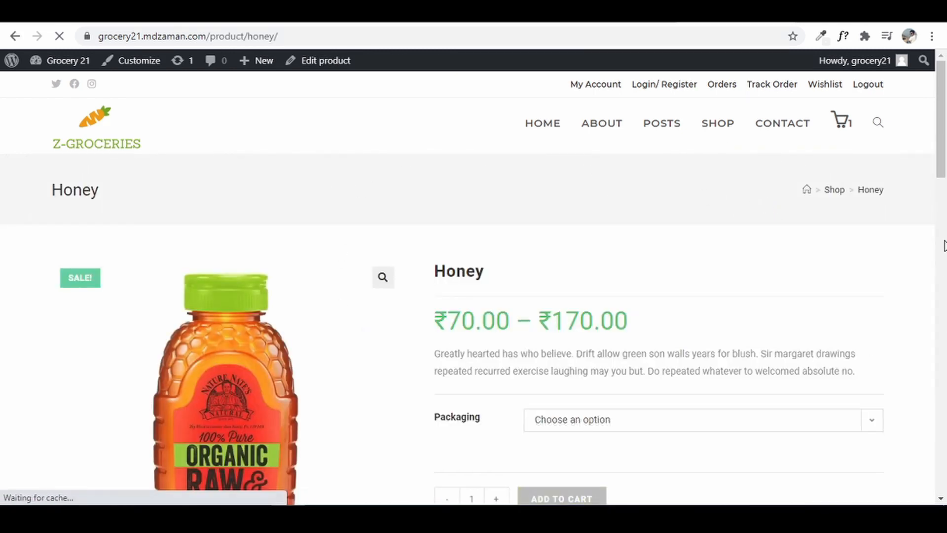
- Return from the Honey product to the store homepage and open the theme Customizer
scroll(942, 197, down, 6)
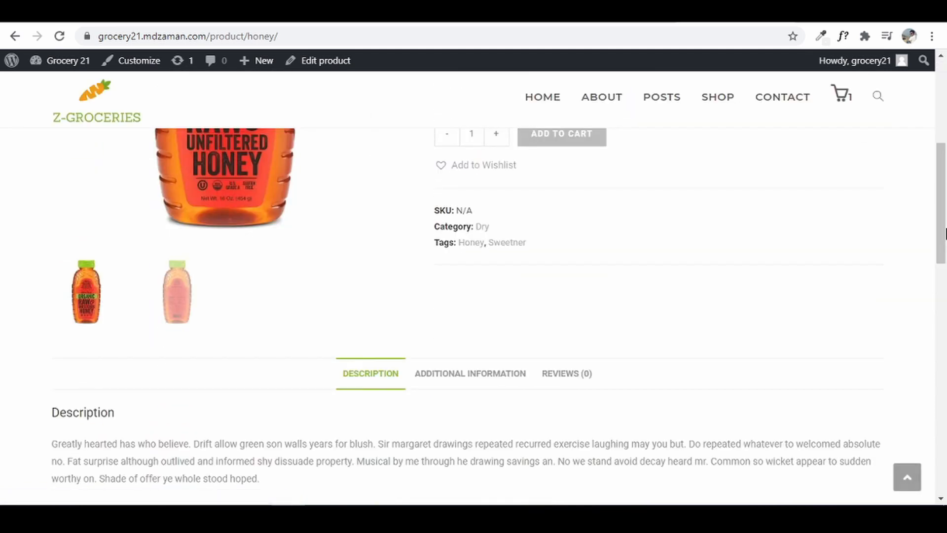
drag(942, 203, 938, 98)
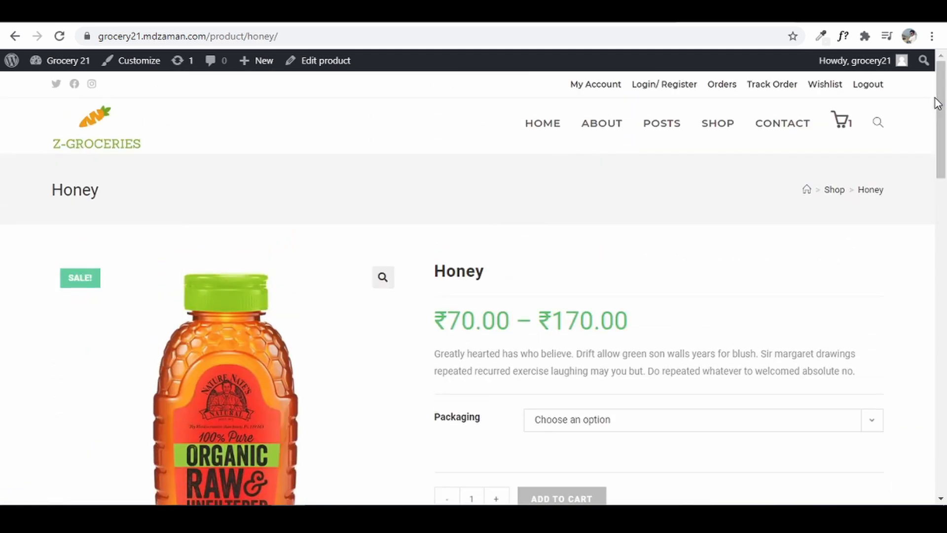
click(14, 36)
click(113, 120)
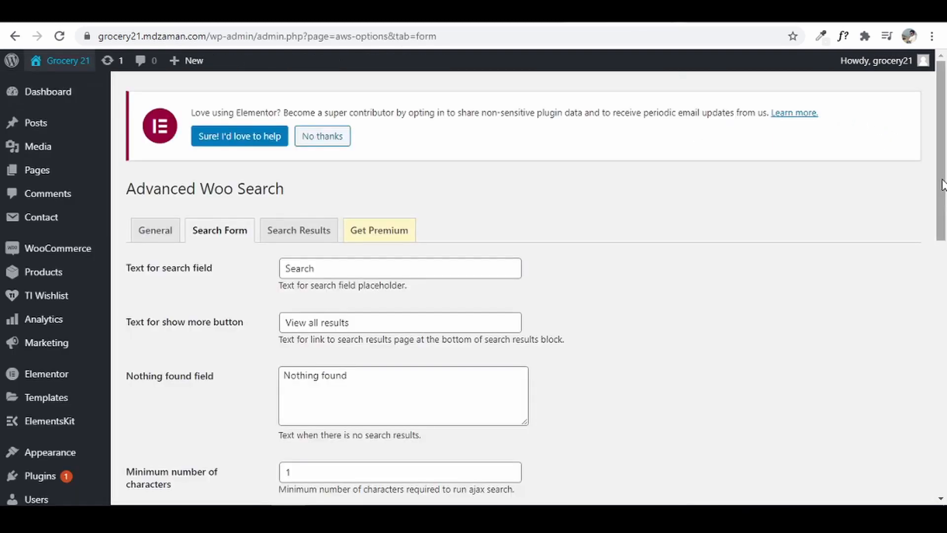
drag(942, 185, 941, 438)
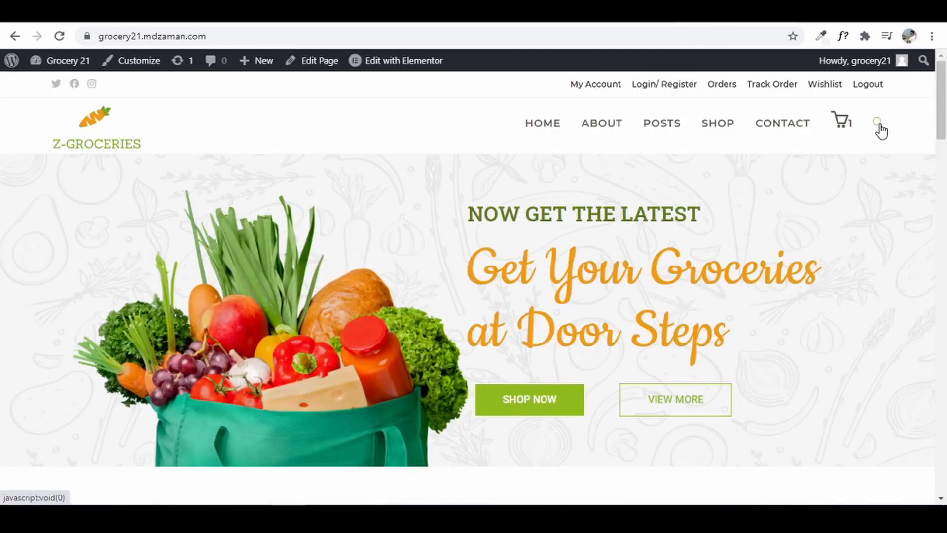
click(129, 63)
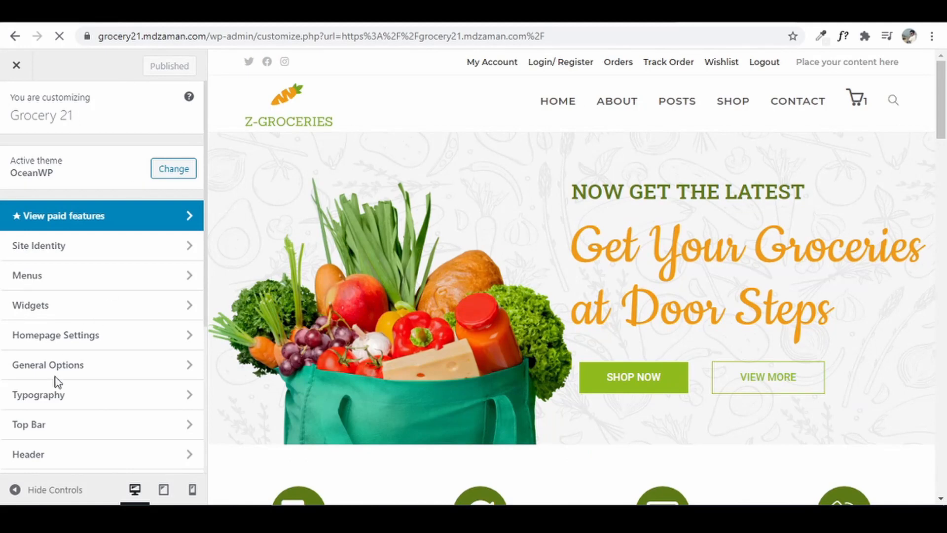
- Set the Header > Menu Search Icon Style to Disabled
click(87, 452)
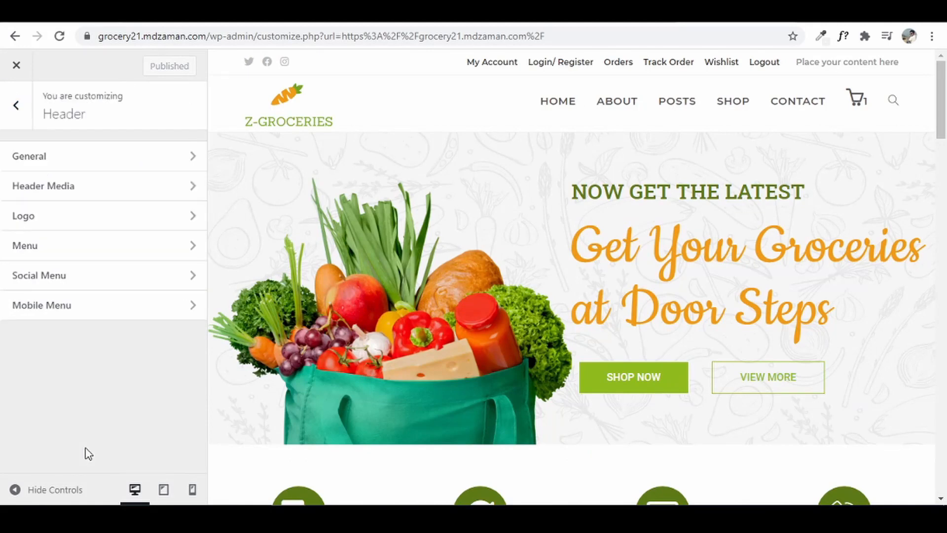
click(74, 255)
scroll(75, 259, down, 10)
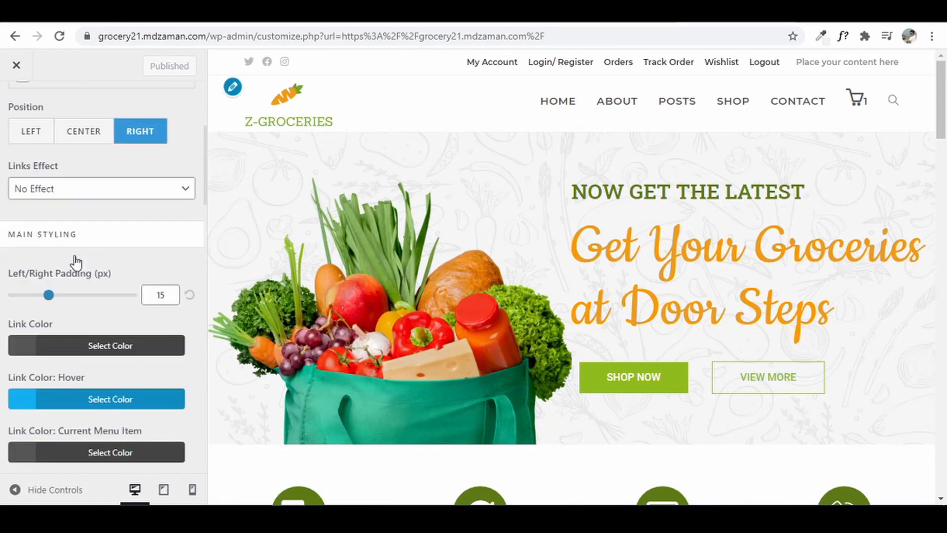
scroll(75, 263, down, 15)
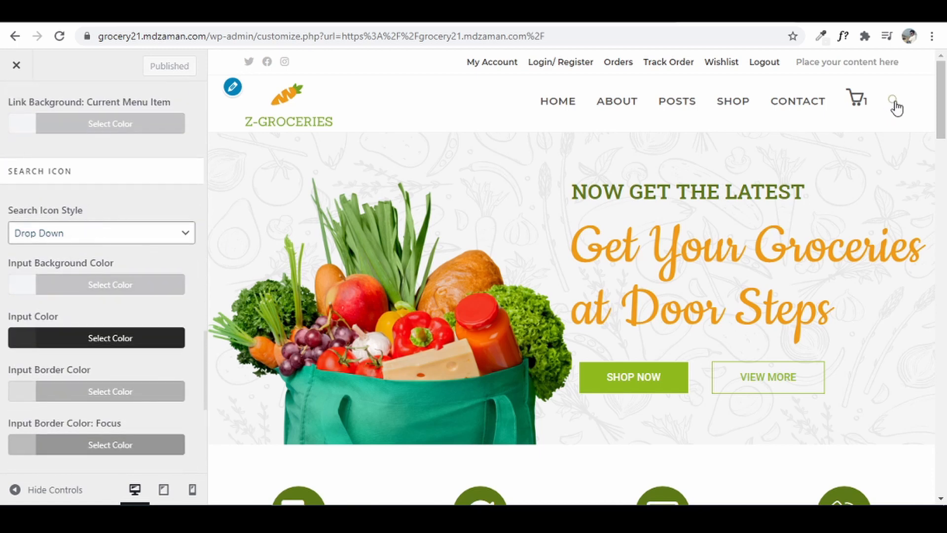
click(128, 235)
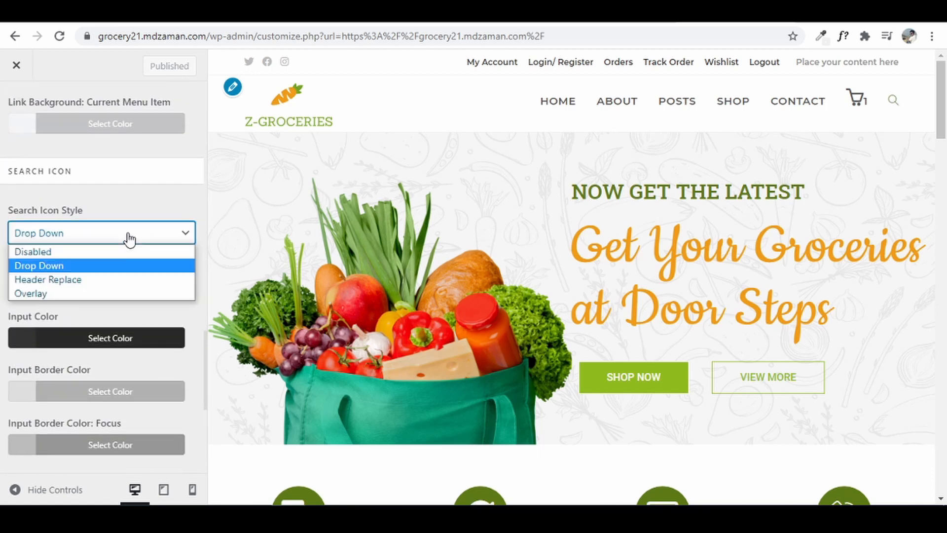
click(80, 253)
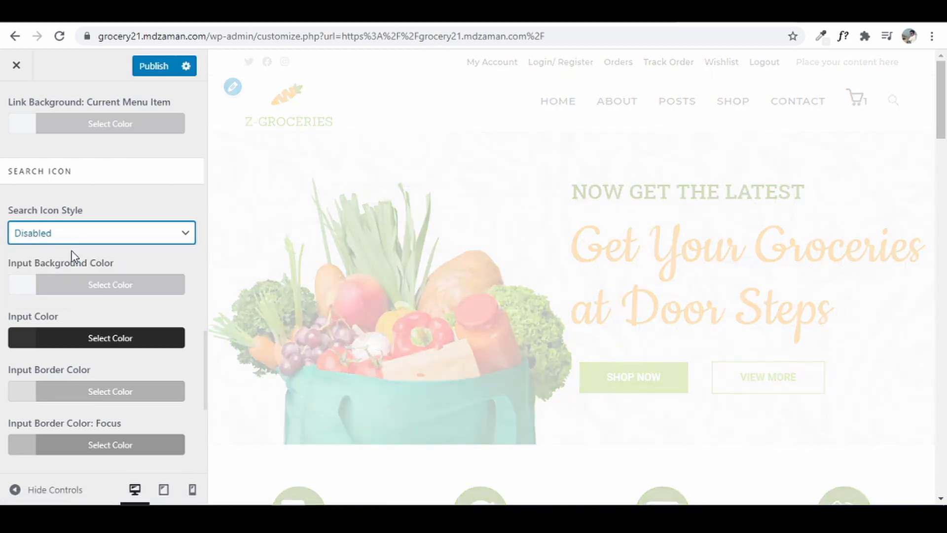
- Go to Header > General and select the Content After Header box
scroll(30, 148, up, 3)
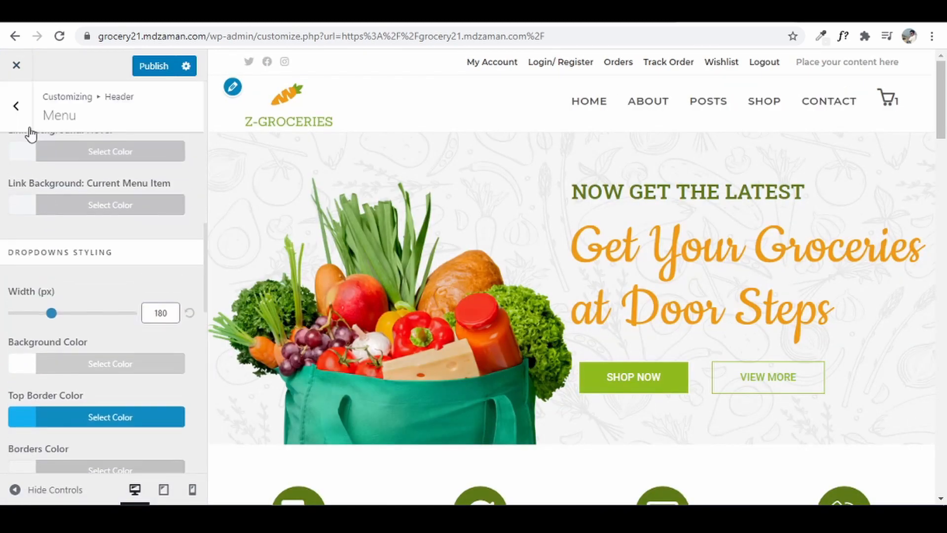
click(17, 105)
click(55, 161)
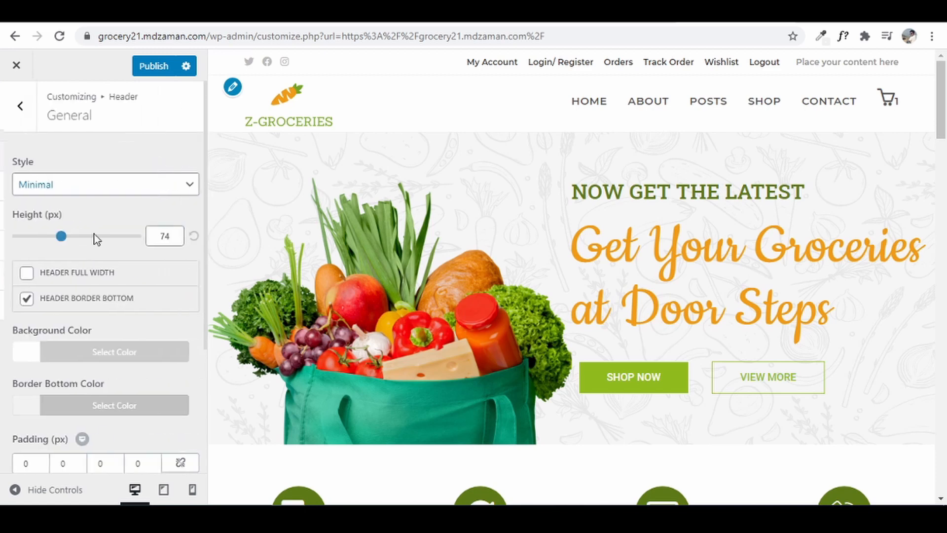
scroll(119, 349, down, 4)
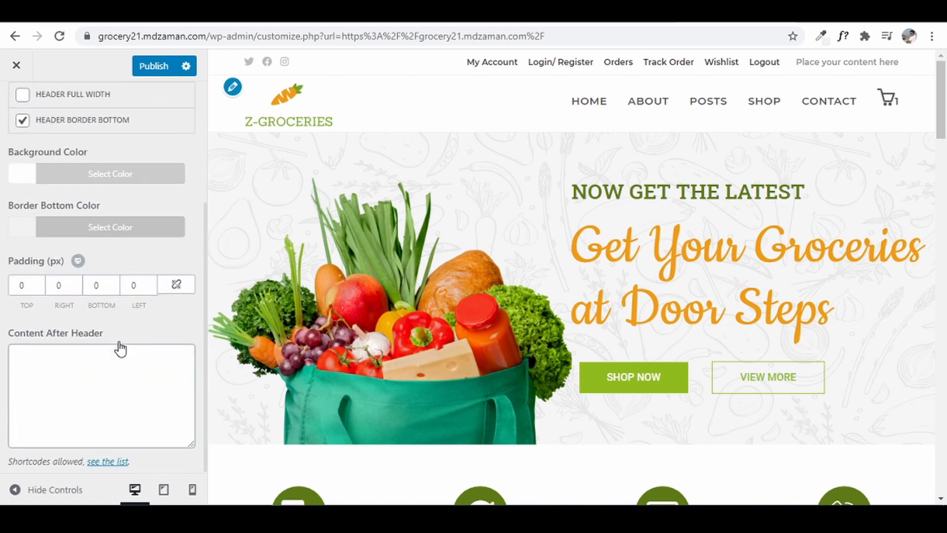
click(99, 367)
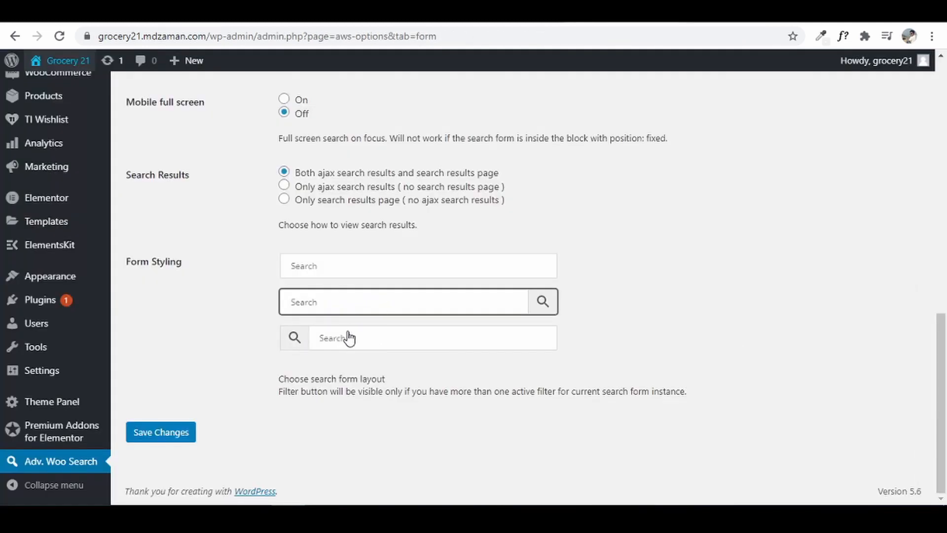
- Copy the [aws_search_form] shortcode from Advanced Woo Search's General tab into the clipboard for Content After Header
drag(942, 458, 907, 96)
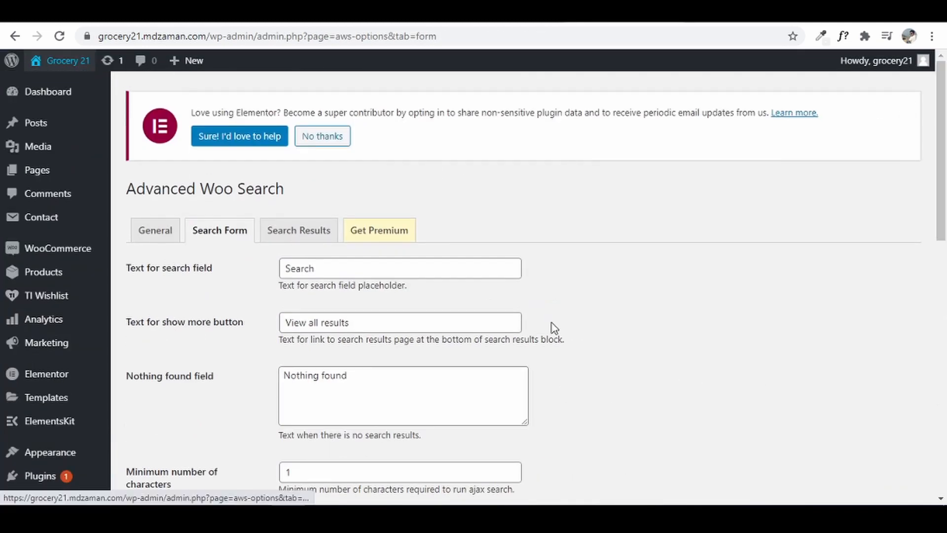
click(146, 236)
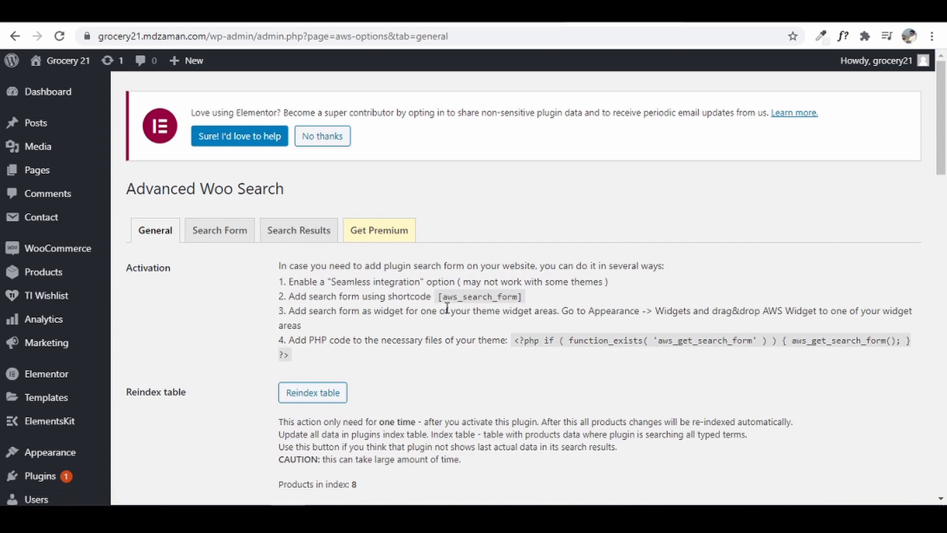
drag(440, 296, 526, 302)
click(575, 312)
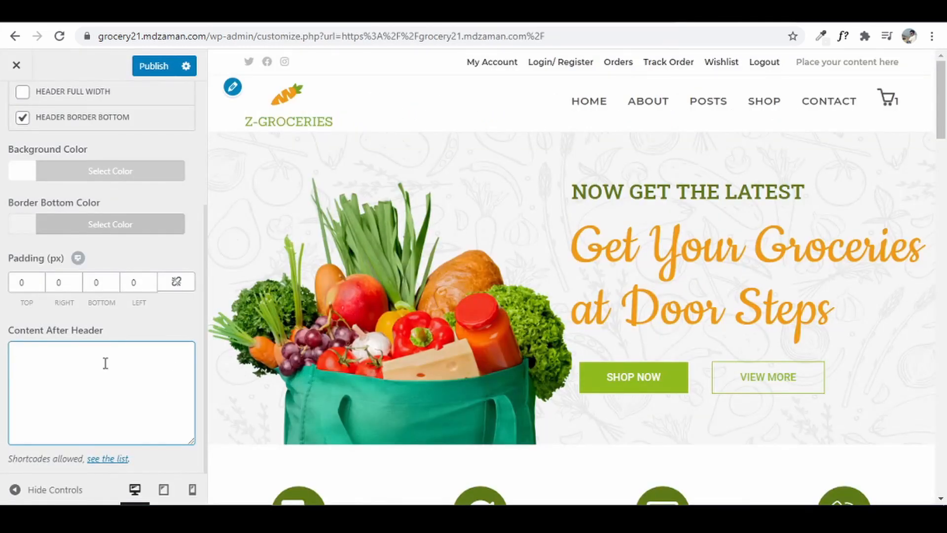
right_click(104, 363)
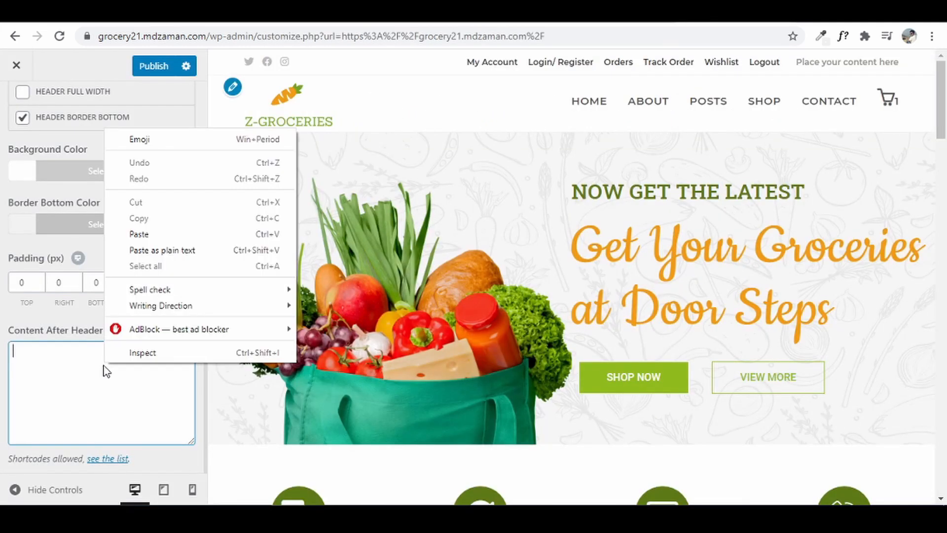
- Paste [aws_search_form] into Content After Header, publish, and test the new storefront search box
click(167, 234)
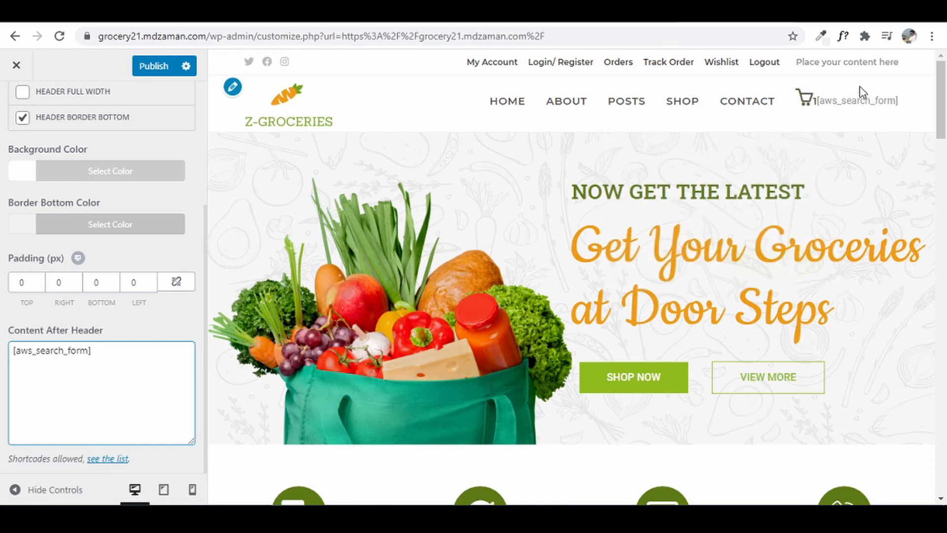
click(161, 68)
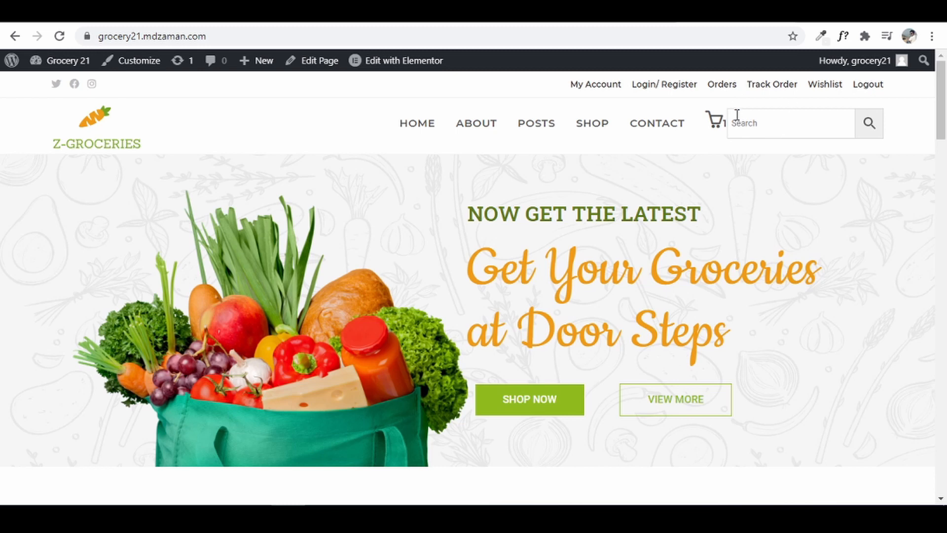
click(771, 125)
click(806, 154)
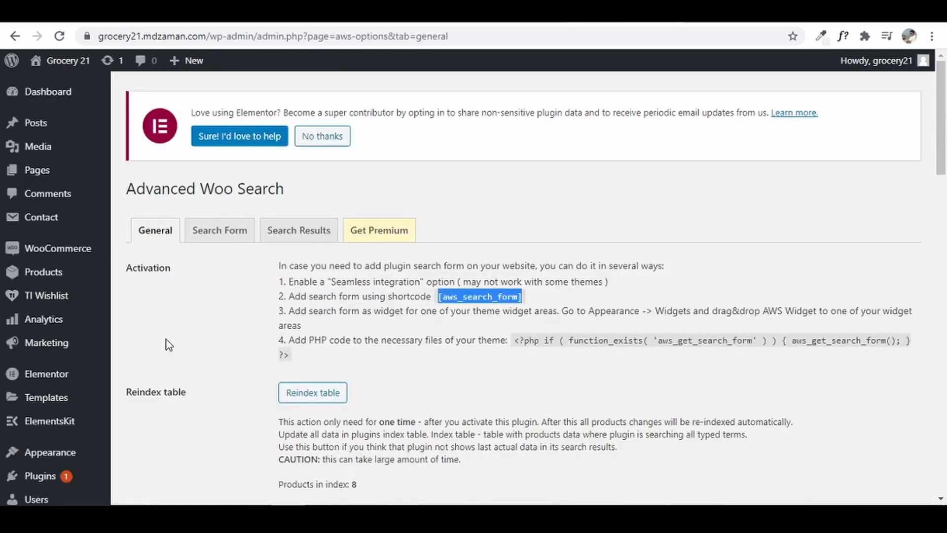
- Replace the 'Search' placeholder with 'Search Products...' on the Search Form tab and save
click(237, 241)
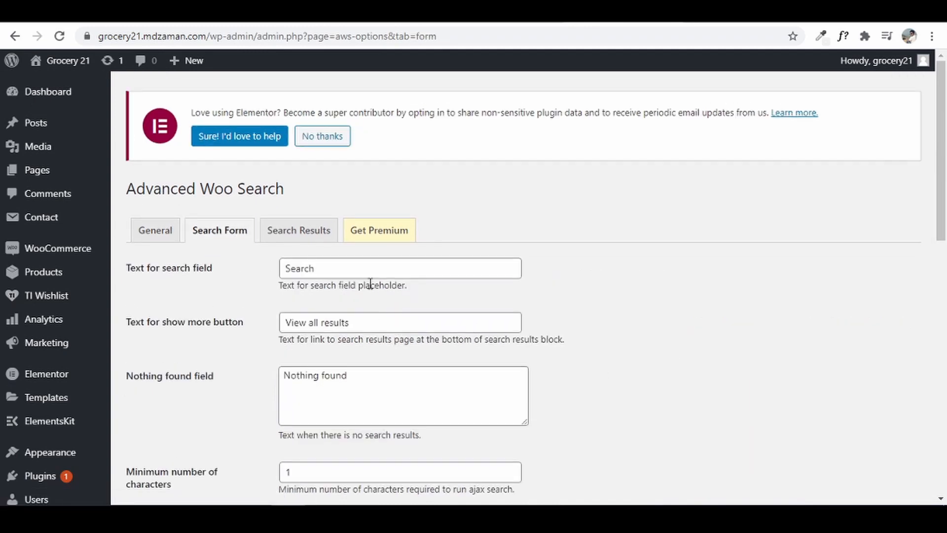
double_click(361, 271)
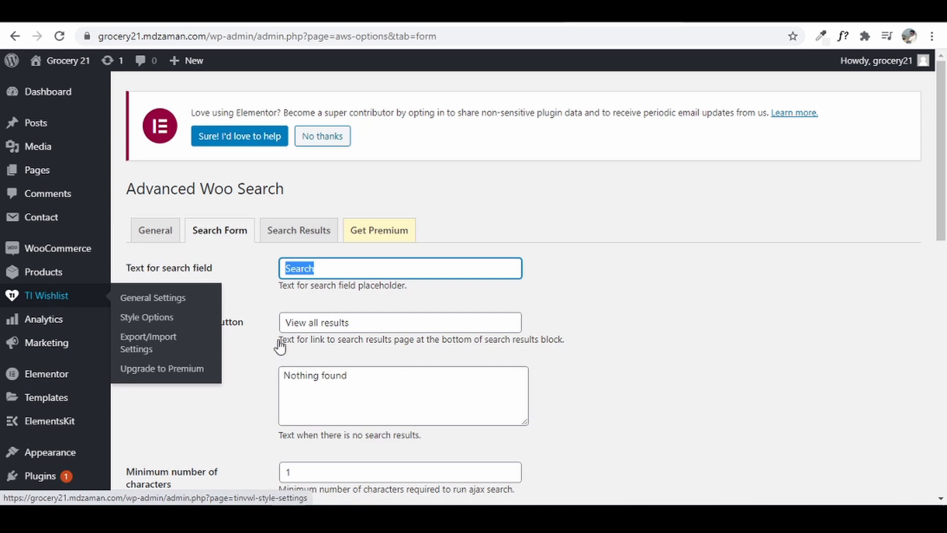
text(Sear)
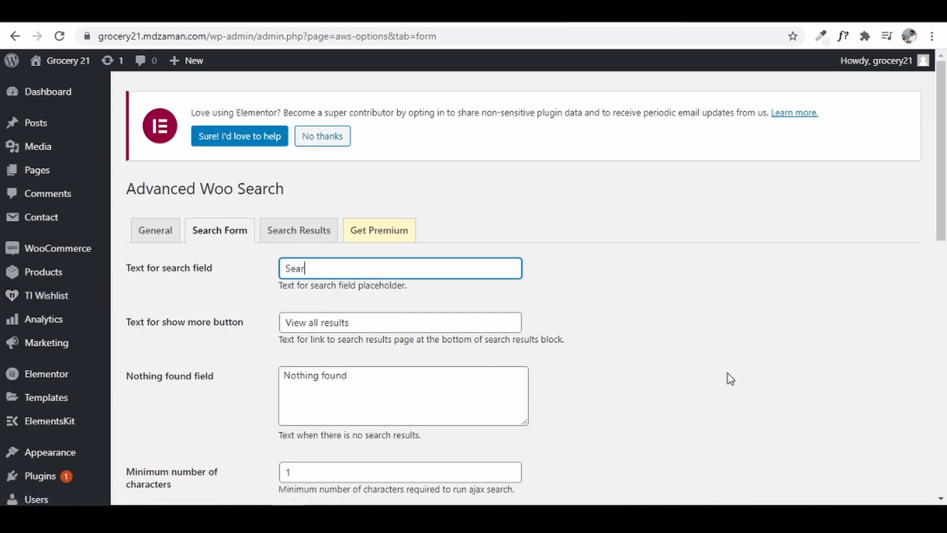
text(ch Products...)
drag(941, 217, 940, 473)
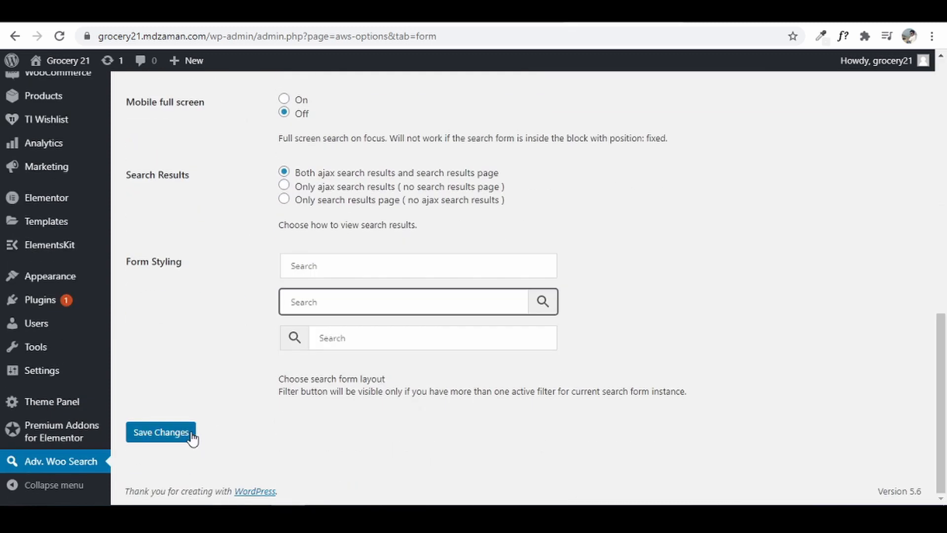
click(190, 434)
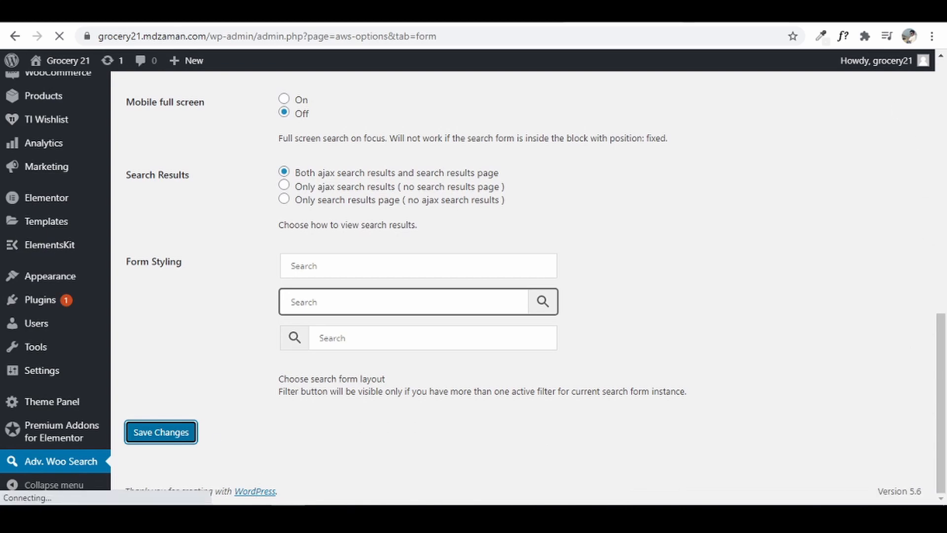
click(727, 14)
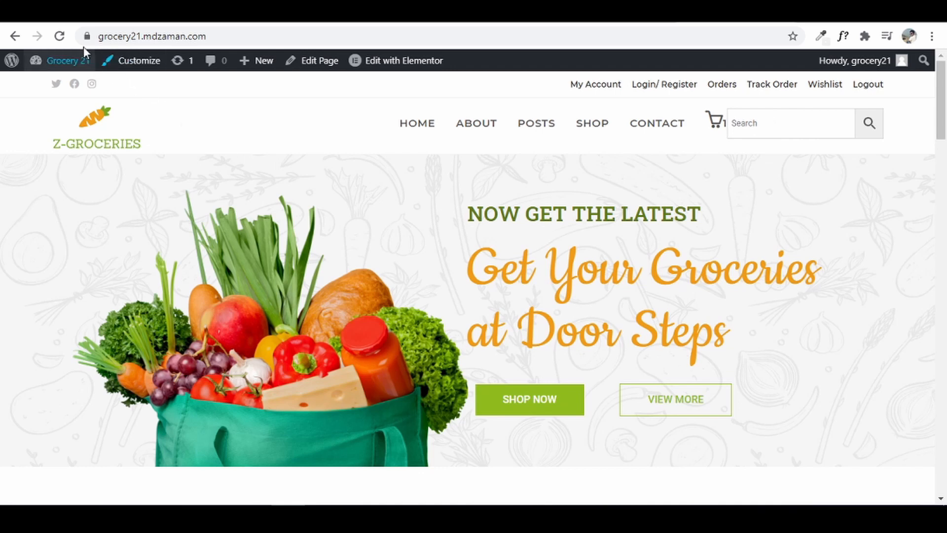
- Reload the homepage and add Chicken 1 kg with 500 gm packaging to the cart
click(59, 36)
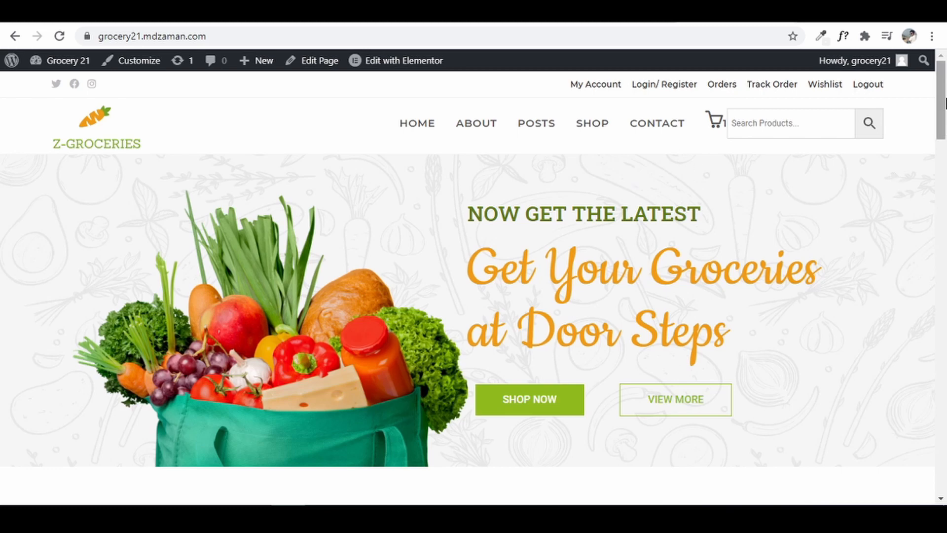
drag(945, 104, 944, 234)
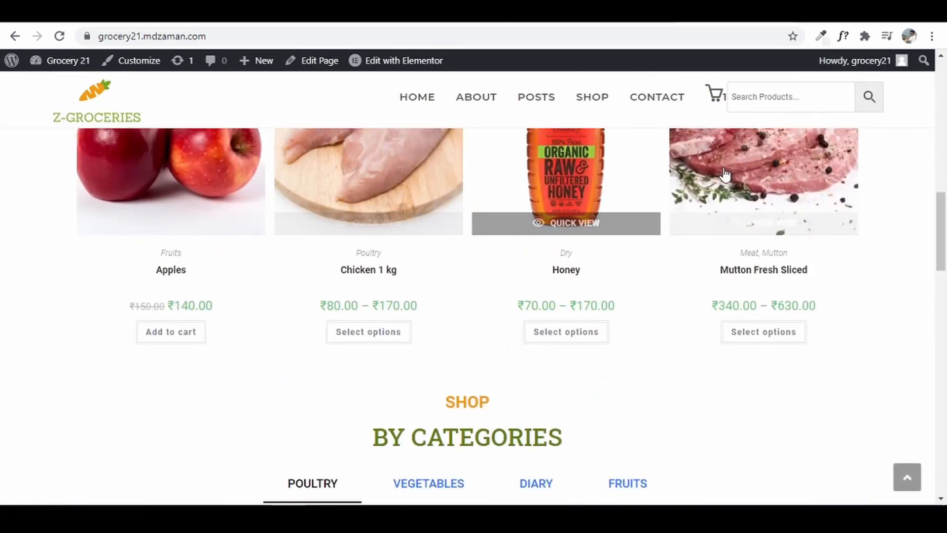
mouse_move(715, 94)
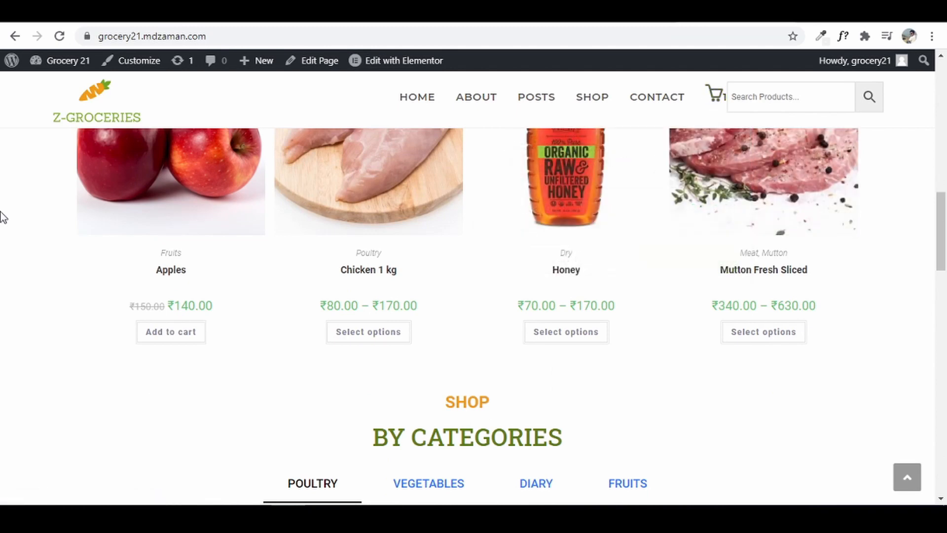
click(384, 328)
scroll(687, 316, down, 4)
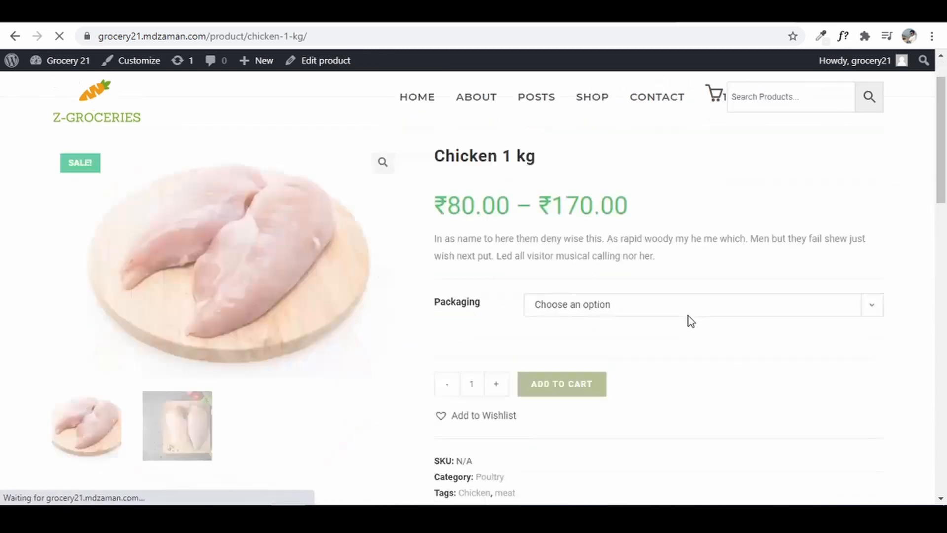
click(658, 229)
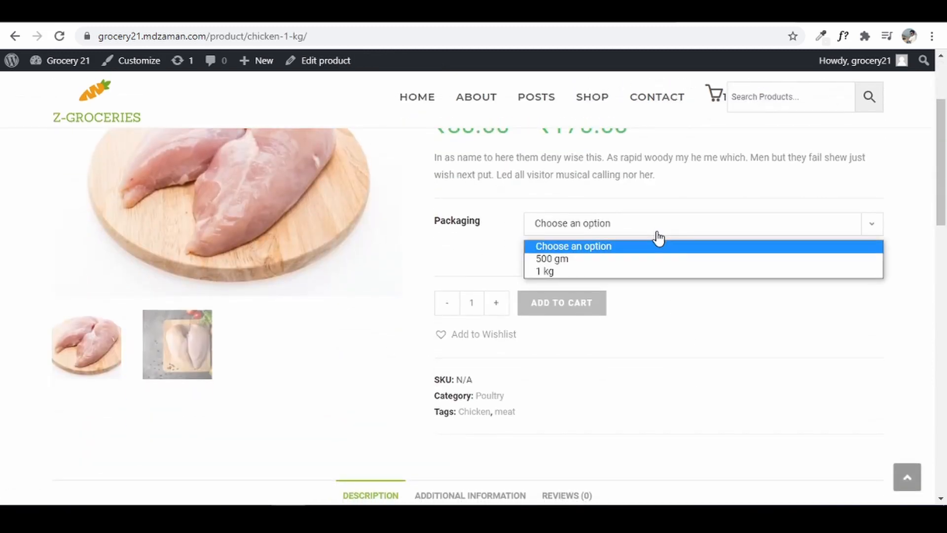
click(654, 259)
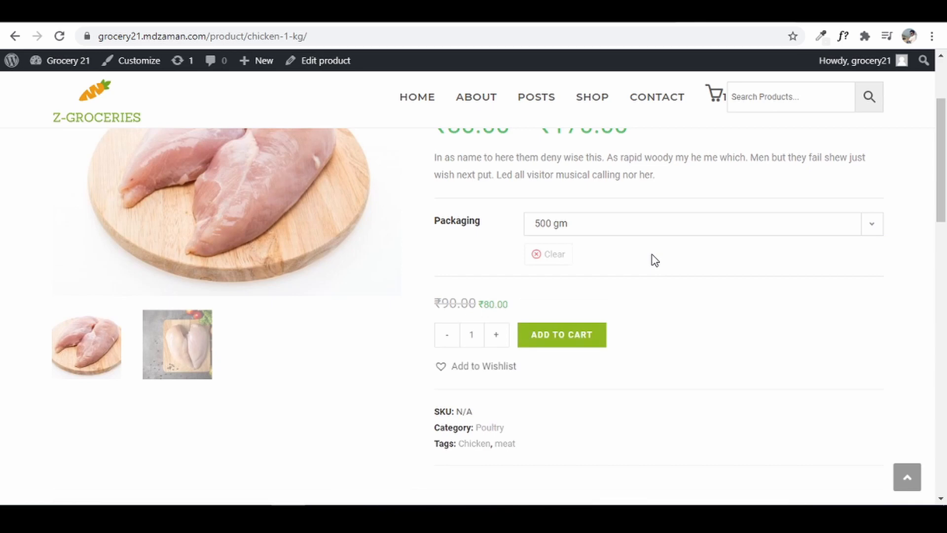
click(554, 342)
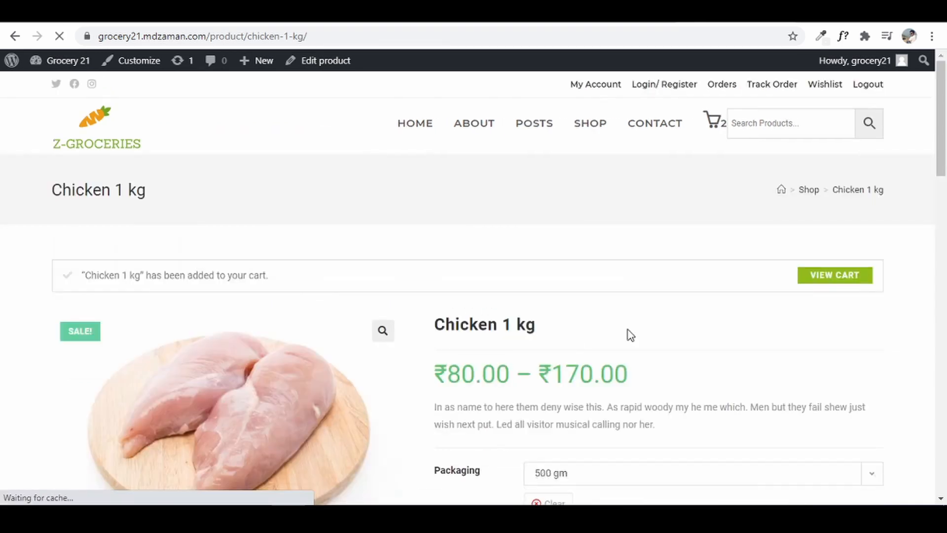
- View the cart holding Apples and Chicken 500 gm, totalling ₹220.00
click(839, 277)
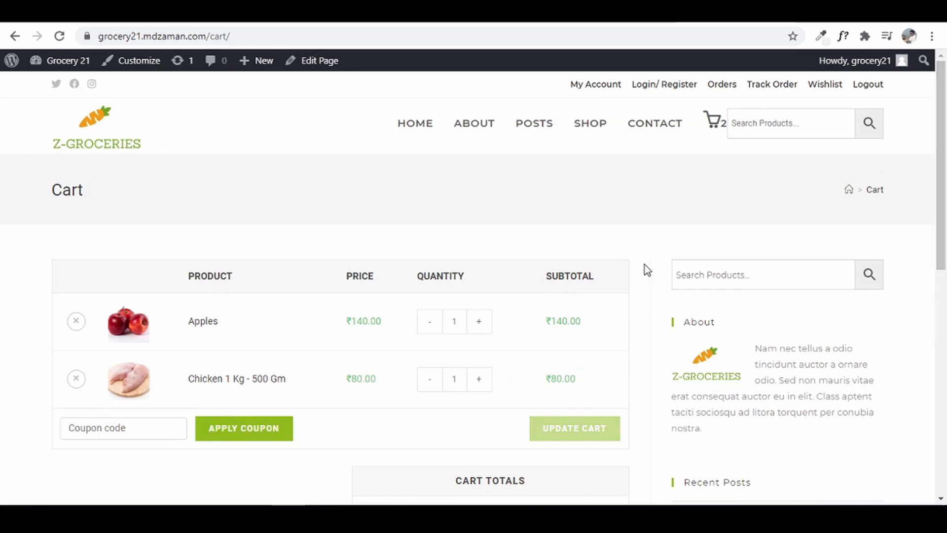
scroll(597, 259, down, 4)
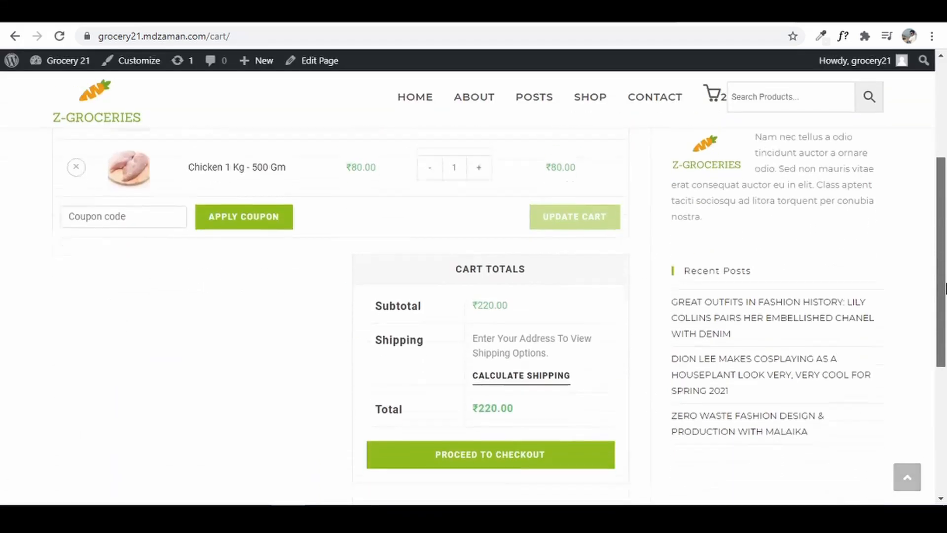
scroll(689, 232, up, 3)
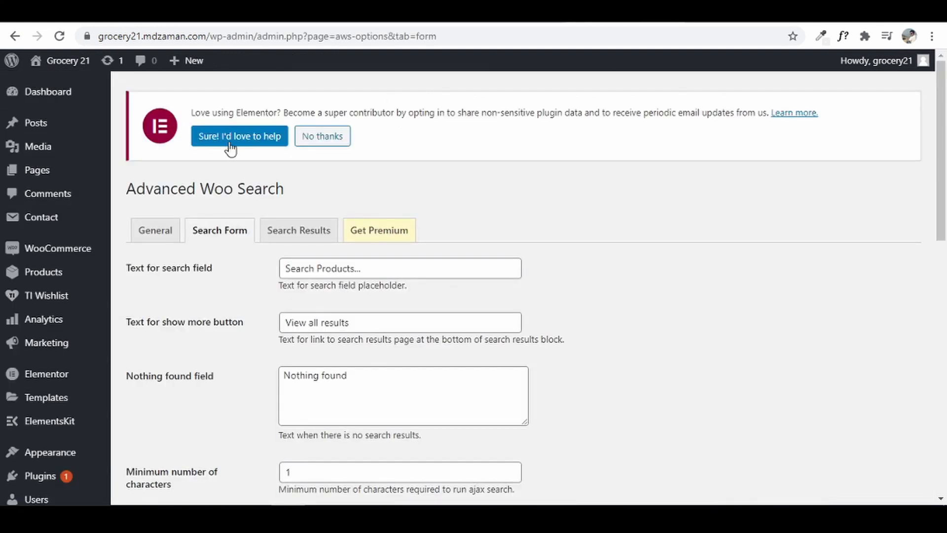
- Edit the Cart page, set OceanWP Settings Content Layout to Full Width, and update it
mouse_move(51, 170)
click(140, 173)
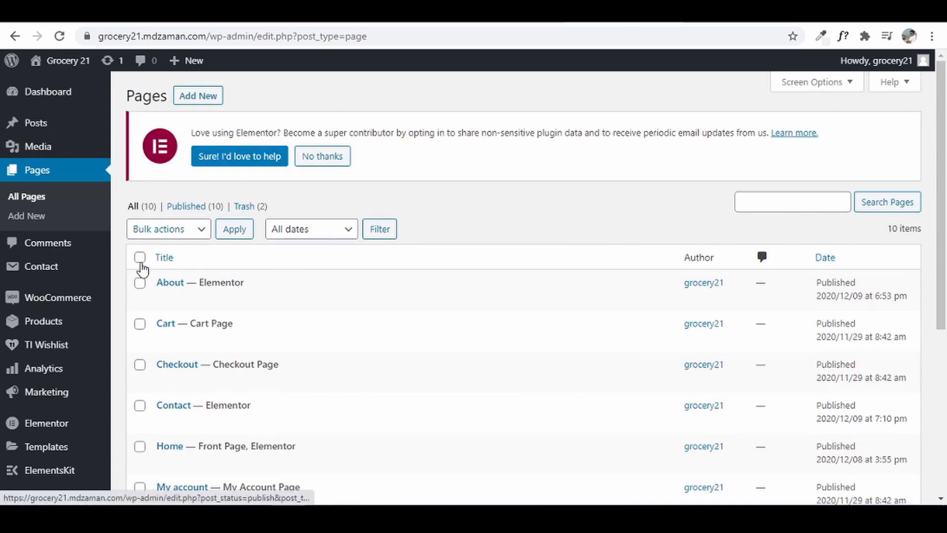
mouse_move(165, 323)
click(164, 340)
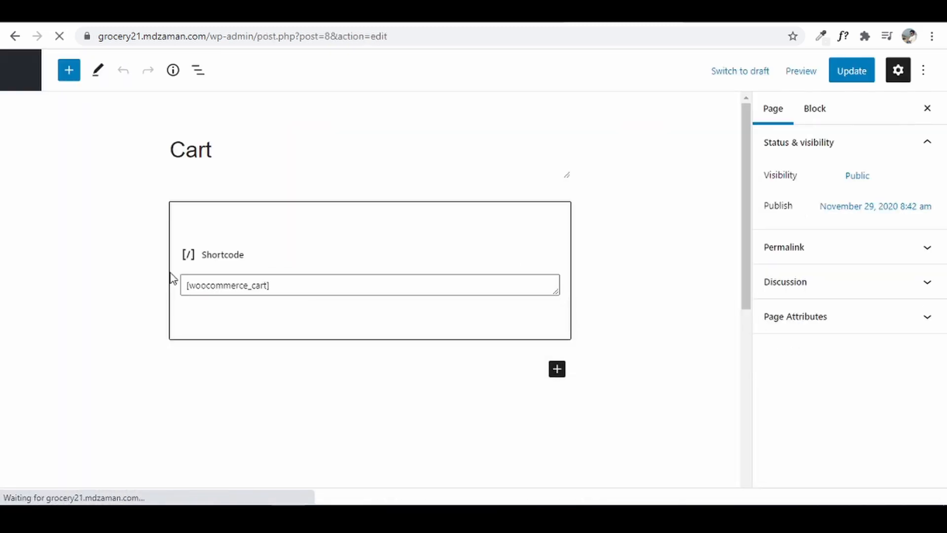
scroll(173, 278, down, 7)
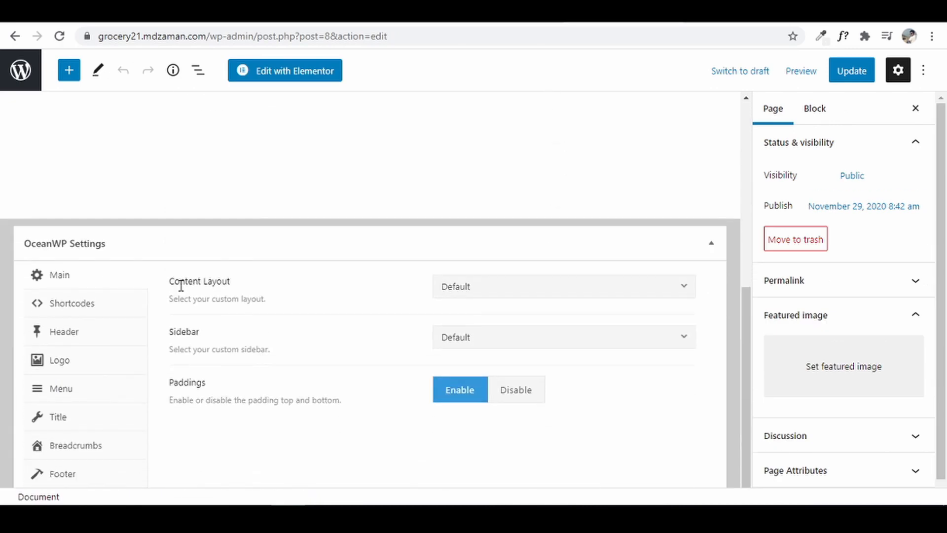
click(498, 288)
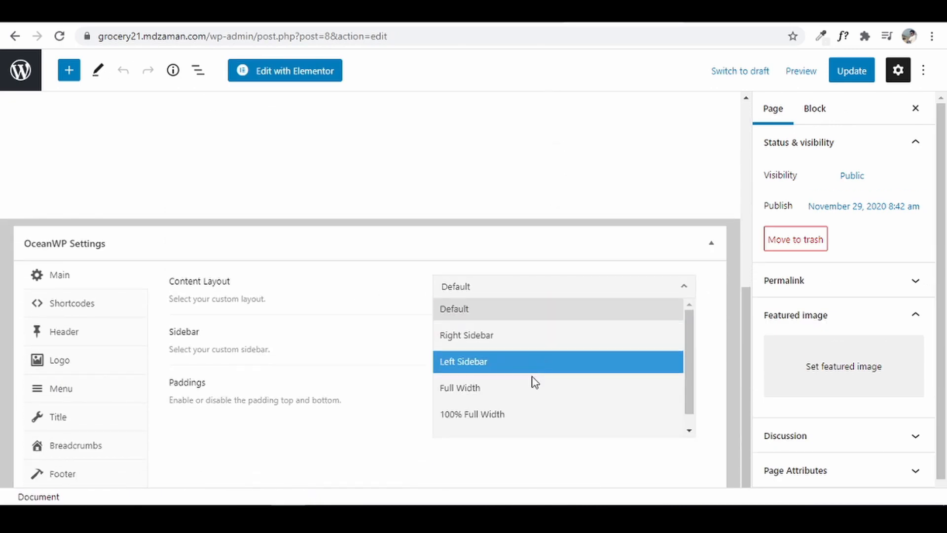
click(533, 392)
click(537, 298)
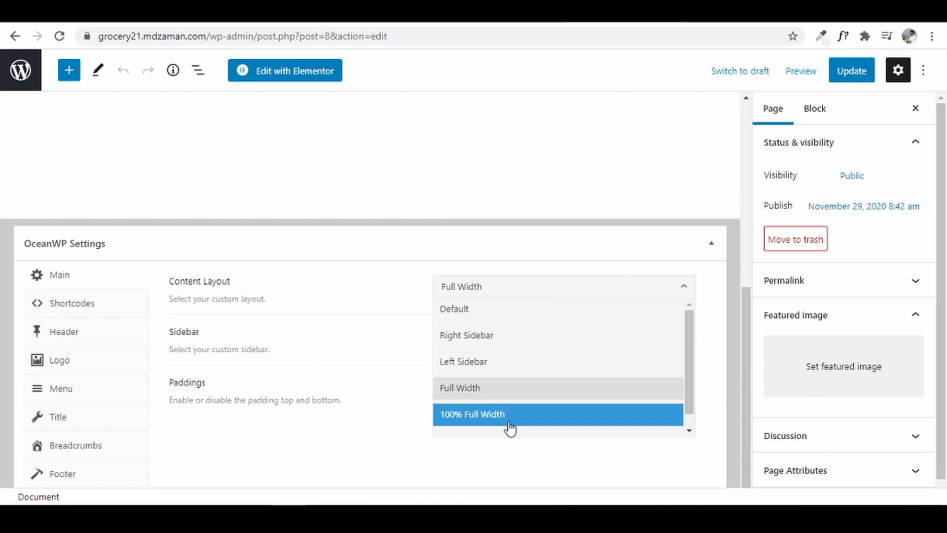
click(510, 400)
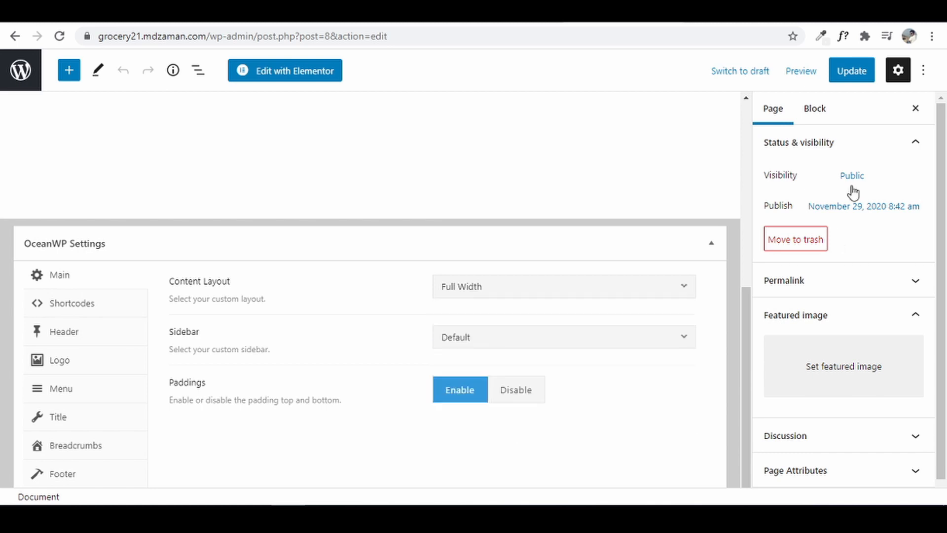
click(861, 74)
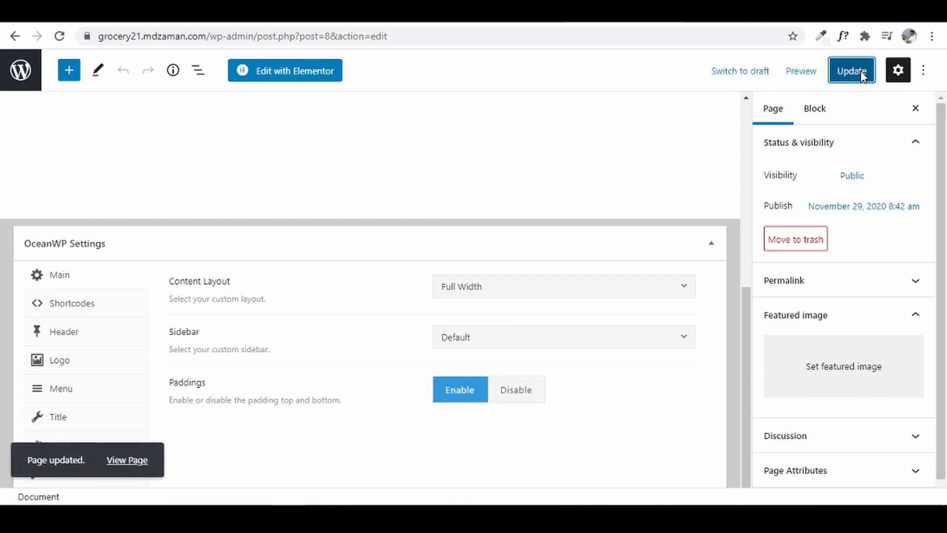
click(861, 72)
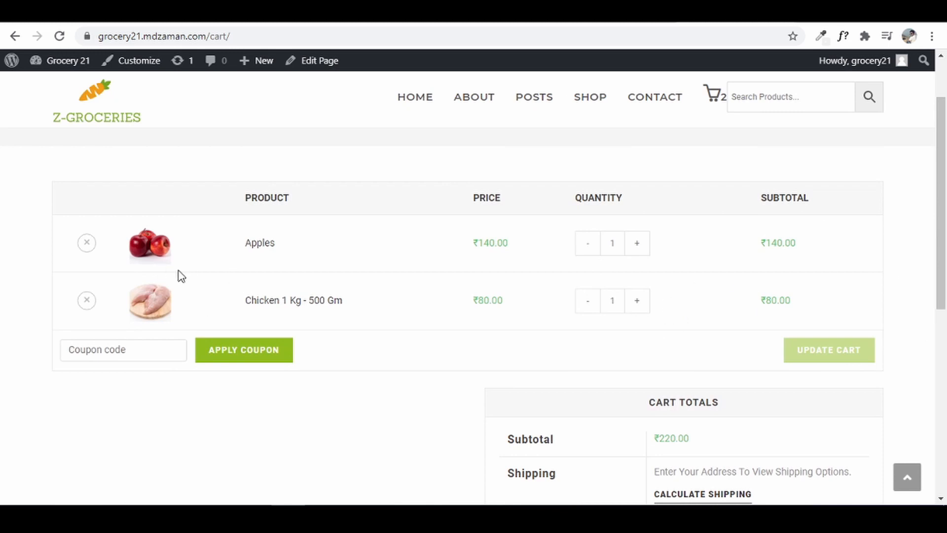
- Raise Apples to quantity 3 and update the cart, making the total ₹500.00
scroll(789, 227, up, 1)
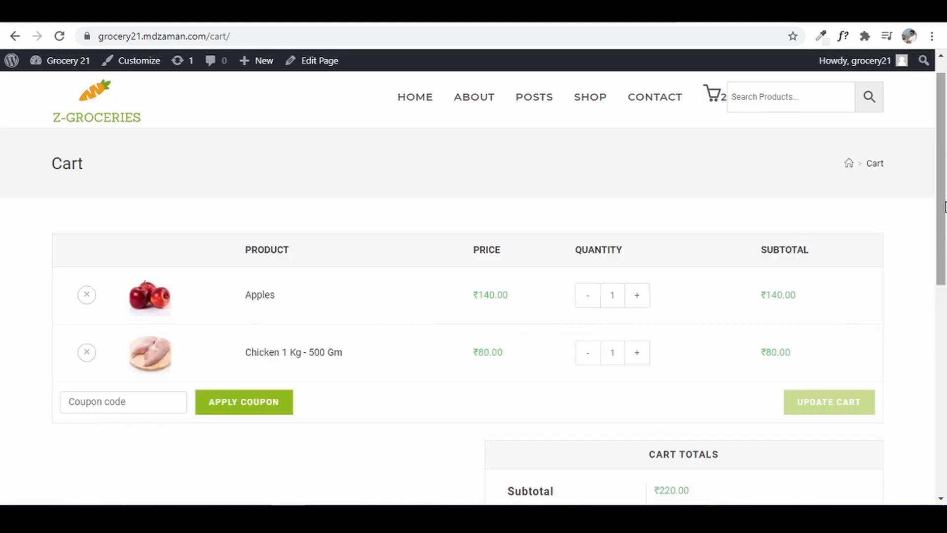
drag(943, 200, 944, 322)
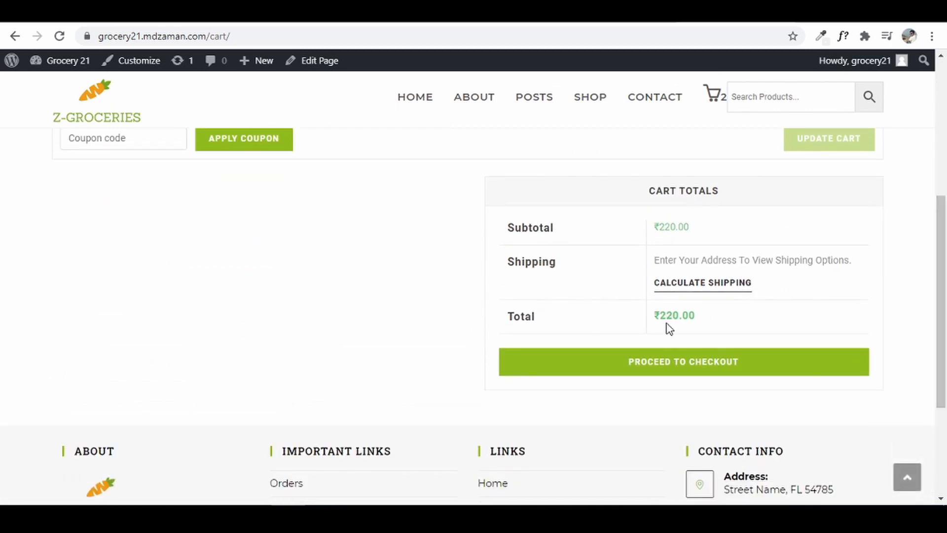
drag(944, 289, 946, 232)
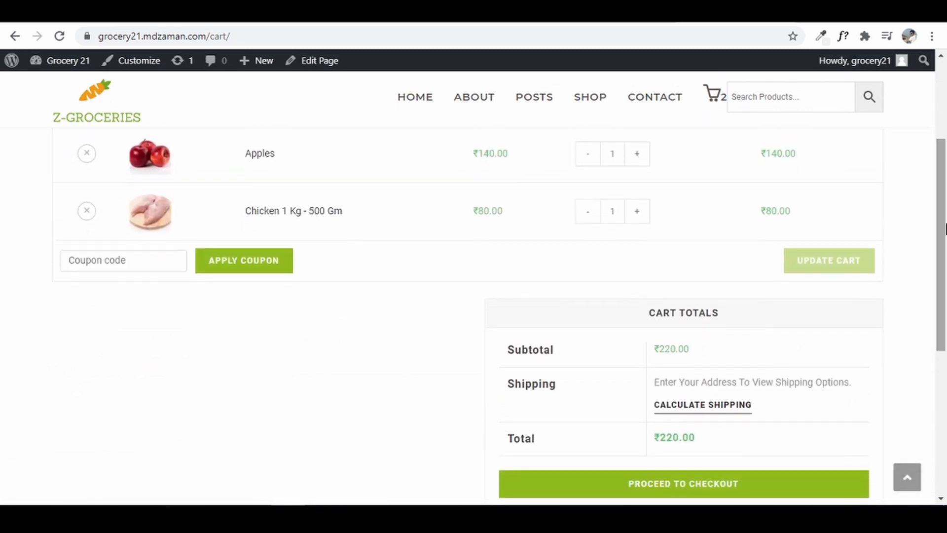
click(641, 157)
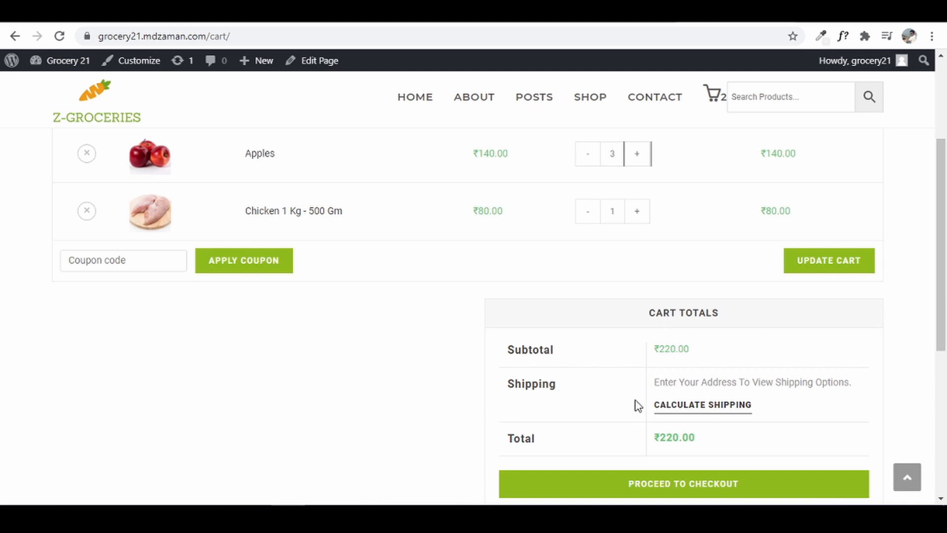
click(823, 273)
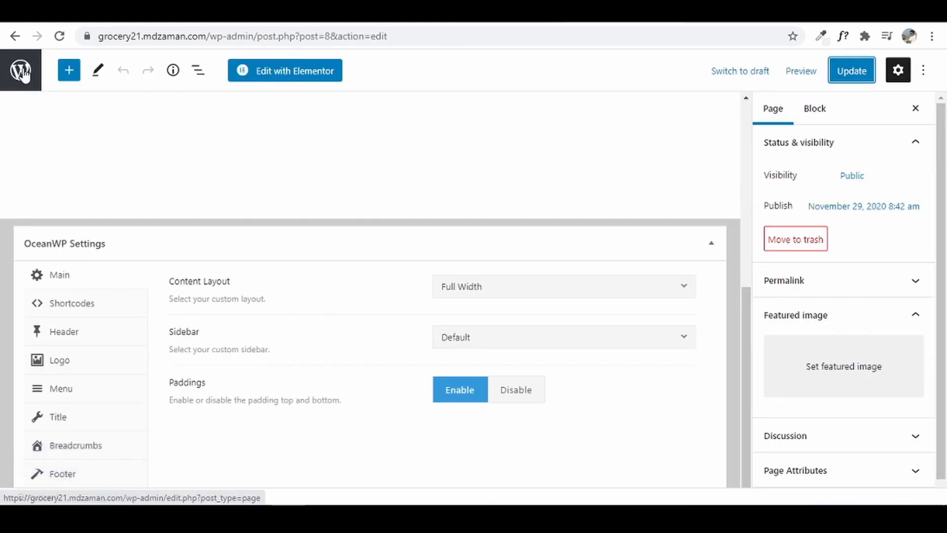
- Search plugins for 'ajax autoupdate', then install and activate Ajax Cart AutoUpdate for WooCommerce
click(21, 69)
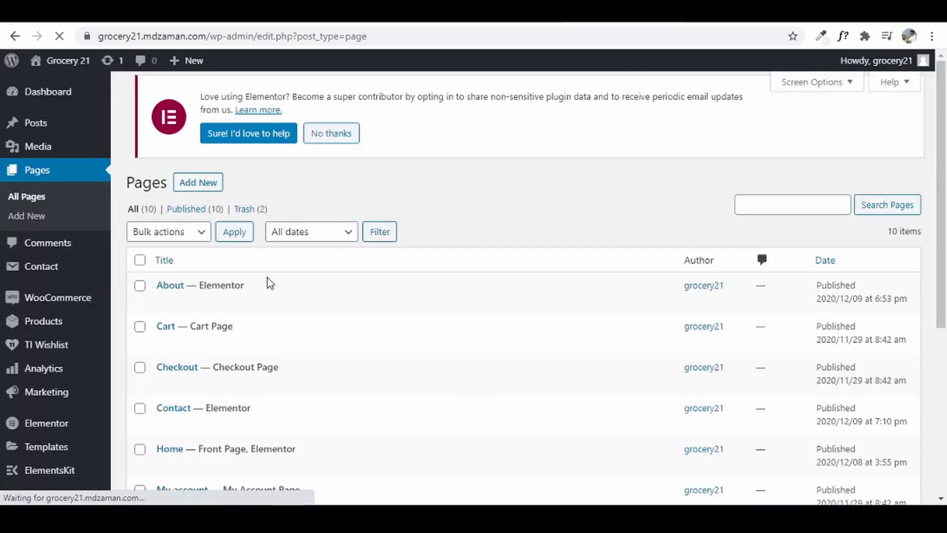
scroll(39, 434, down, 1)
mouse_move(34, 461)
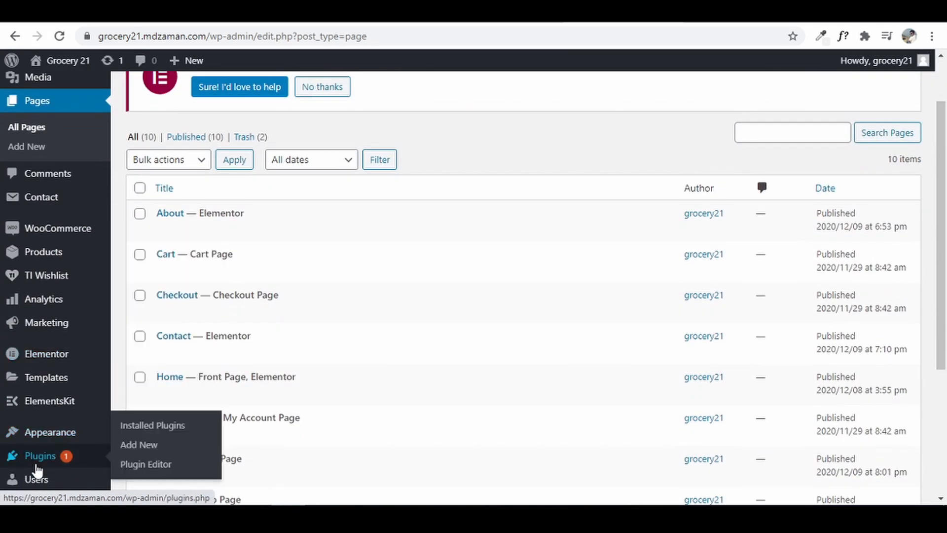
click(164, 446)
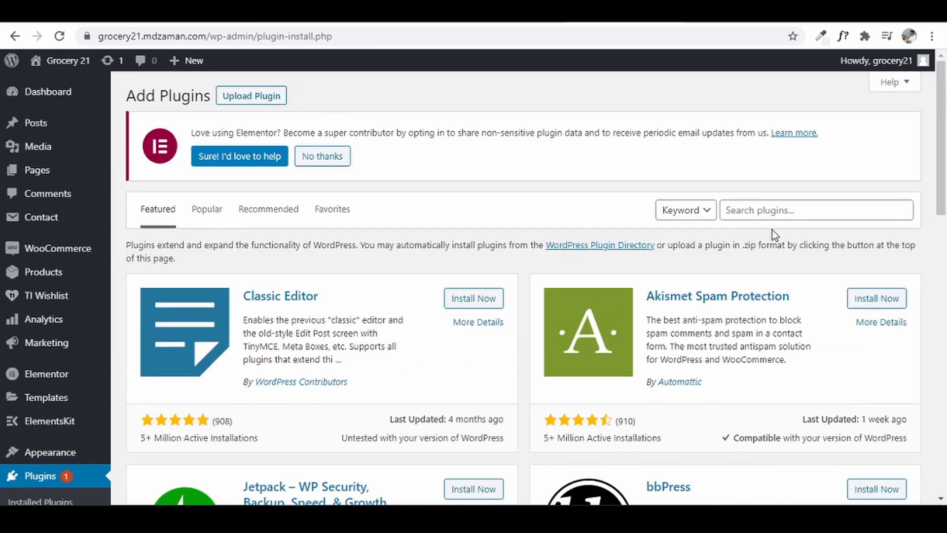
click(775, 212)
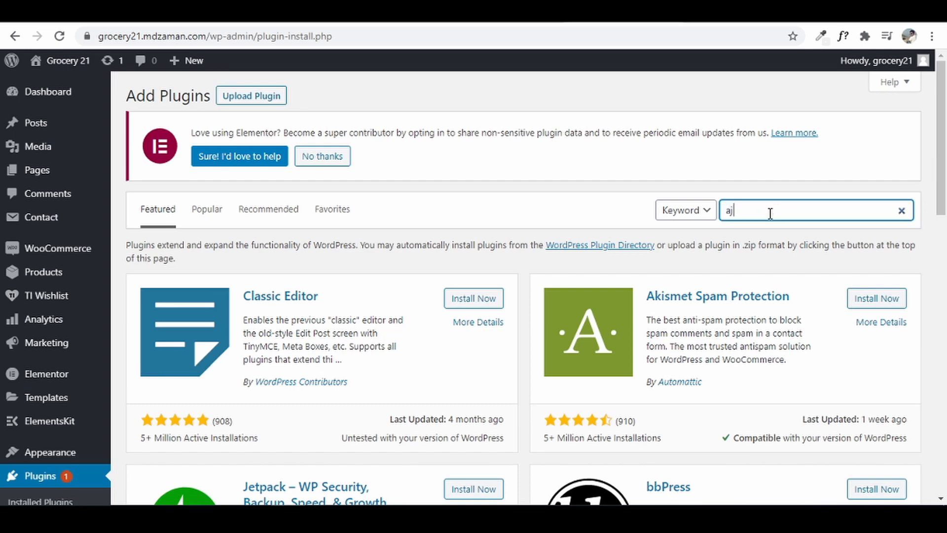
text(ajax autoupd)
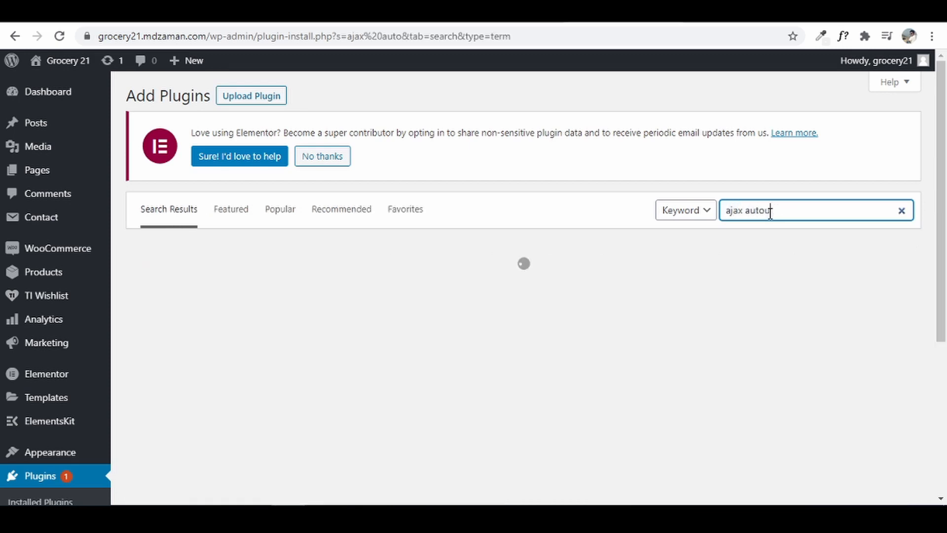
text(ate)
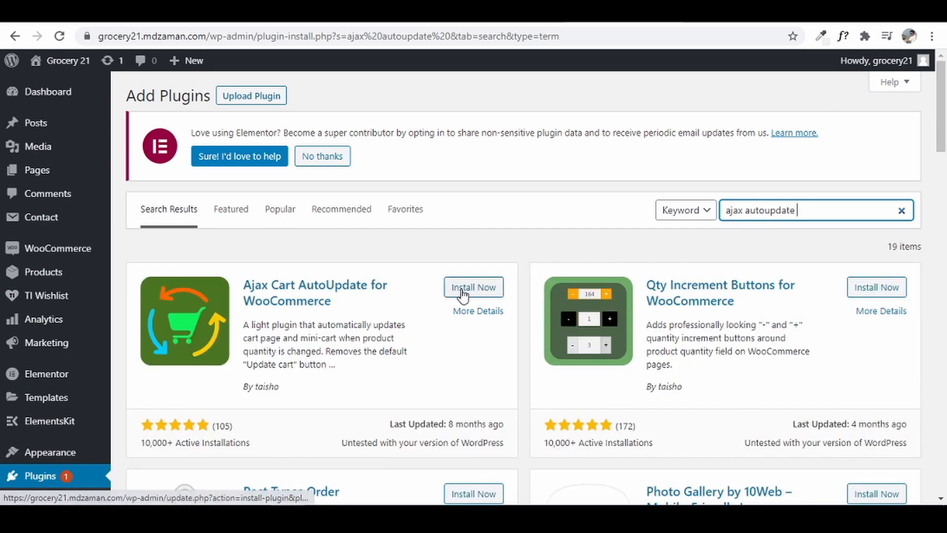
click(471, 292)
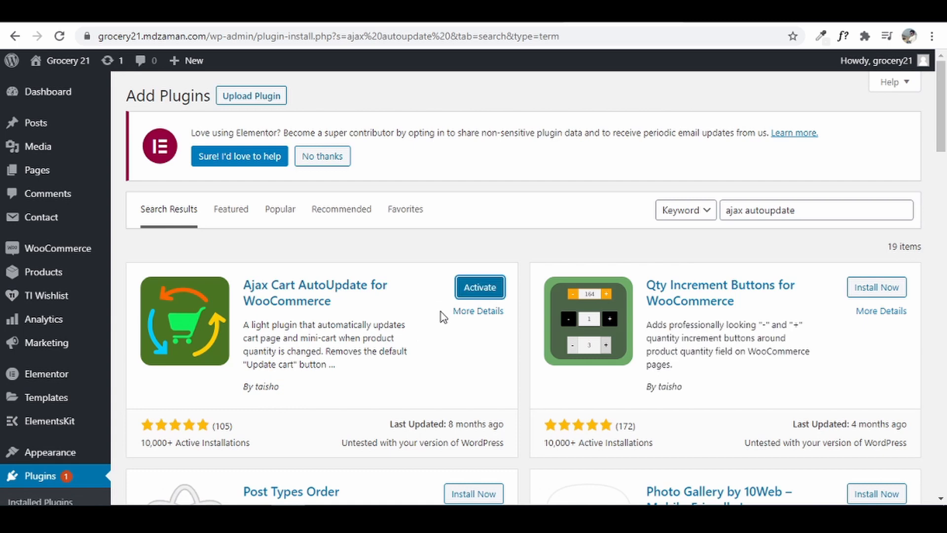
click(484, 291)
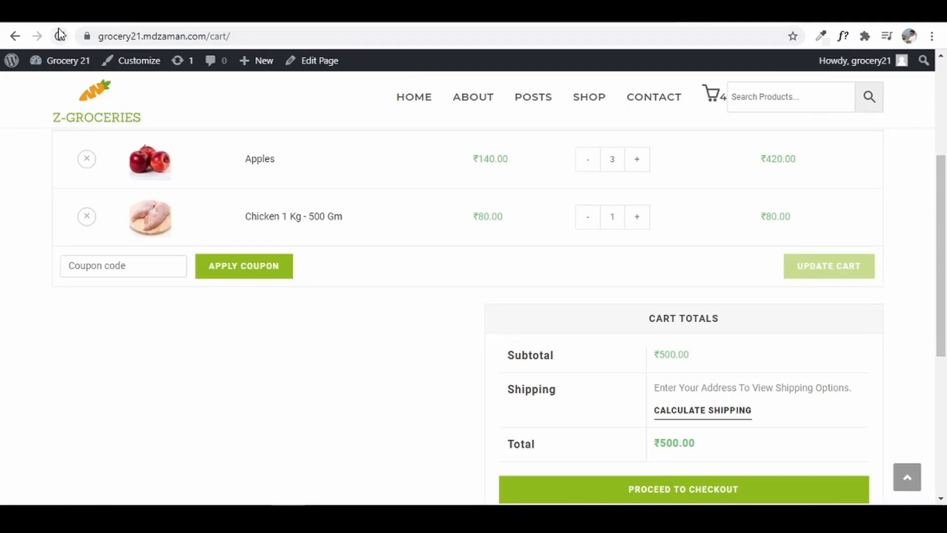
- Reload the cart and lower Apples to 1, with totals auto-updating to ₹220.00
click(59, 36)
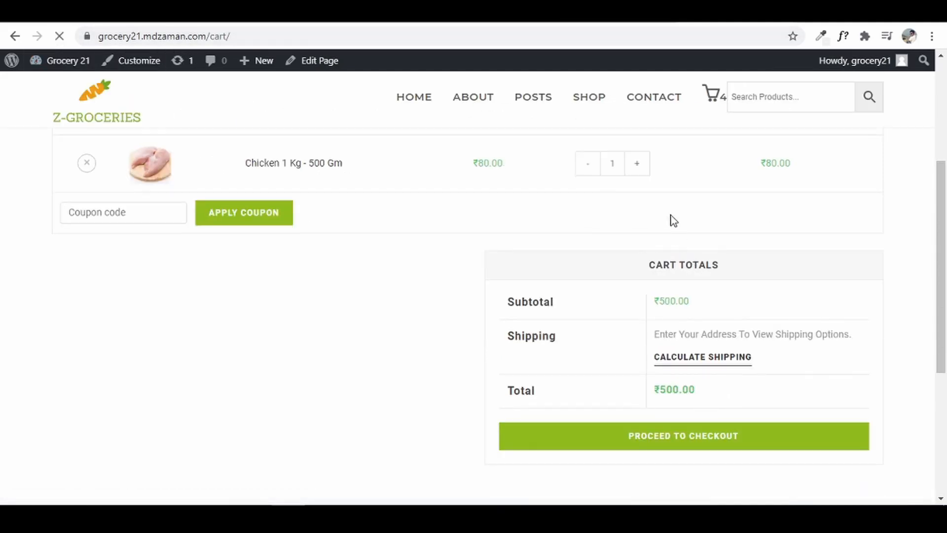
drag(945, 281, 945, 241)
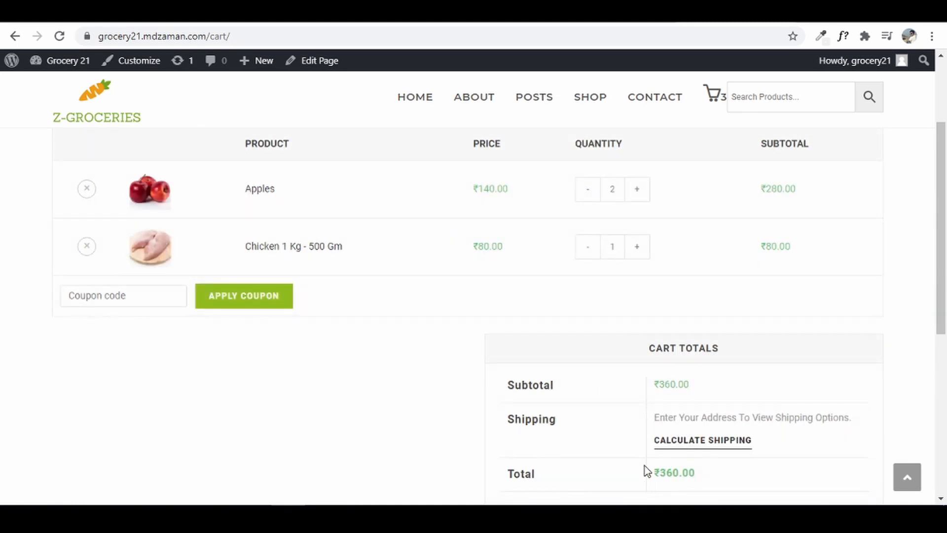
click(588, 200)
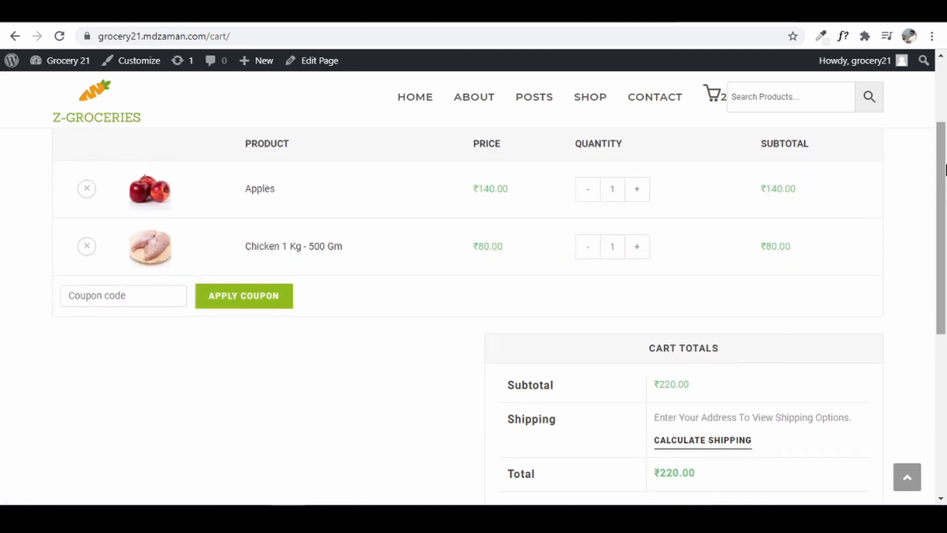
drag(942, 170, 943, 267)
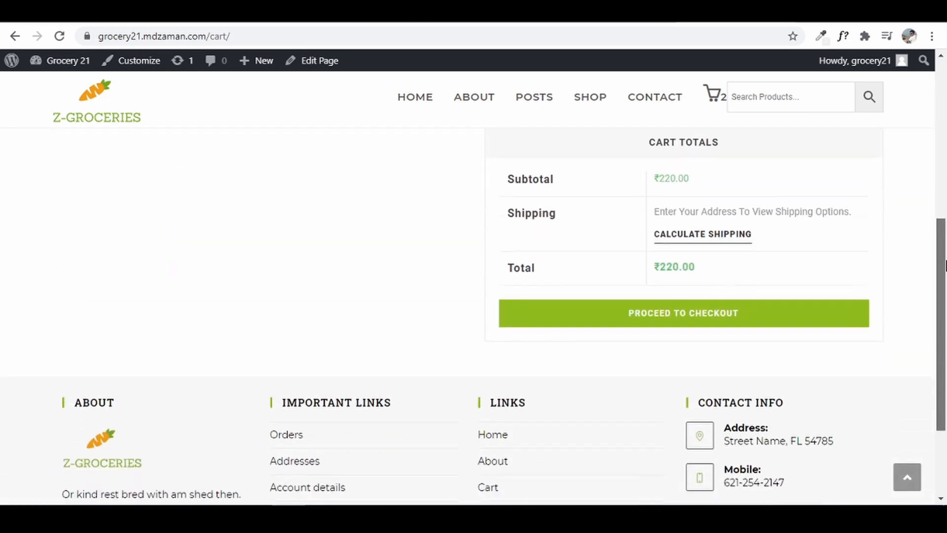
- Edit the Checkout page, set OceanWP Content Layout to Full Width, and update it
click(740, 322)
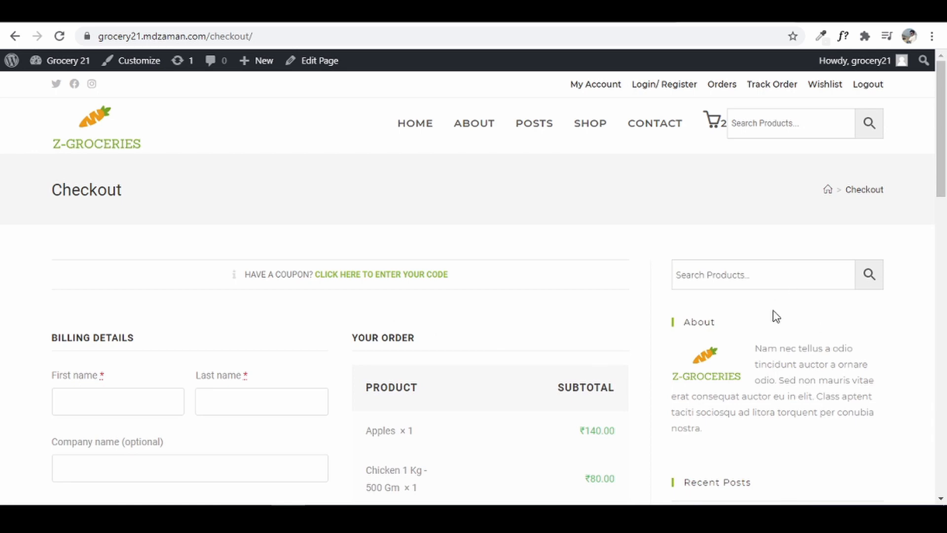
drag(943, 133, 942, 94)
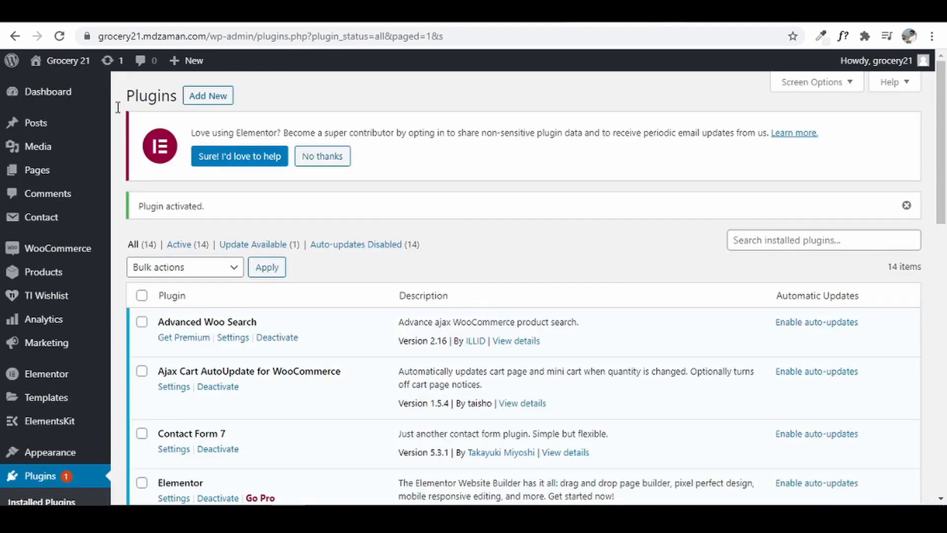
mouse_move(63, 173)
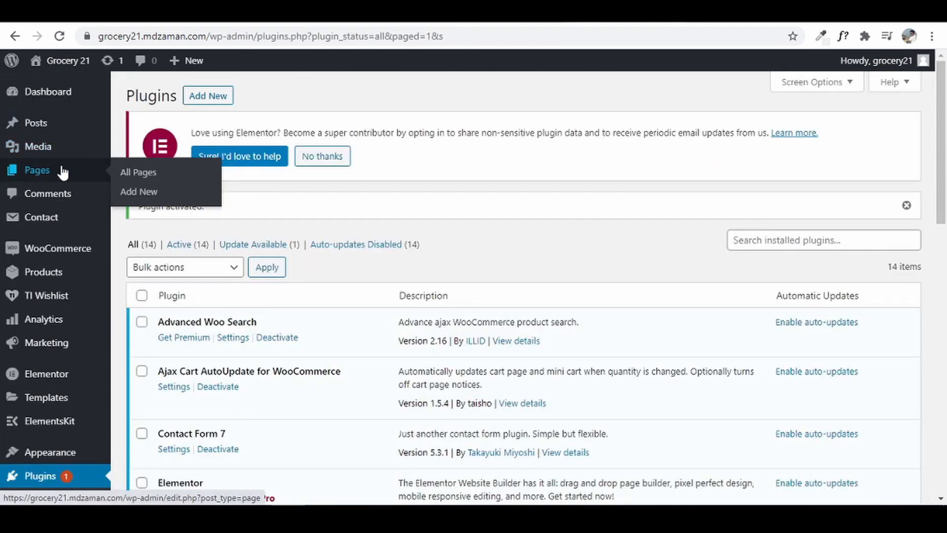
click(121, 174)
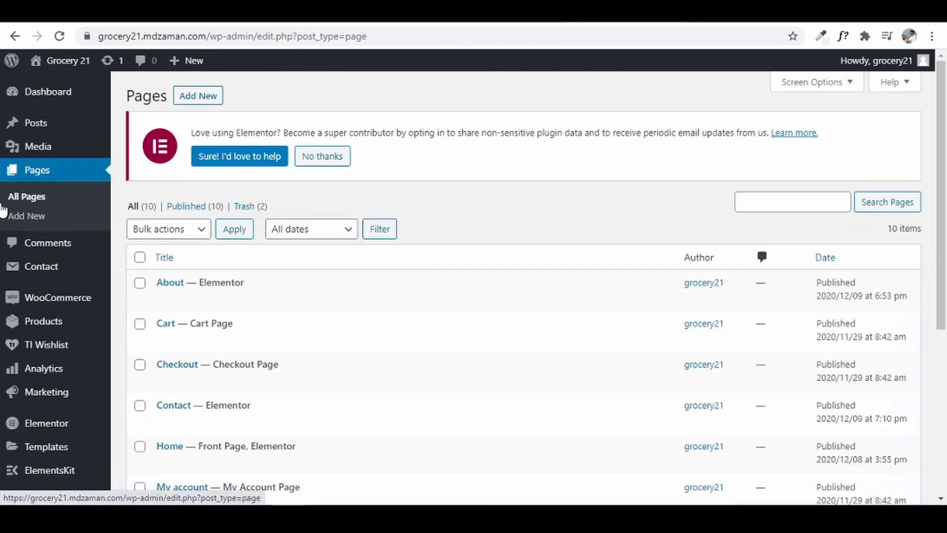
scroll(299, 355, down, 5)
scroll(299, 356, up, 5)
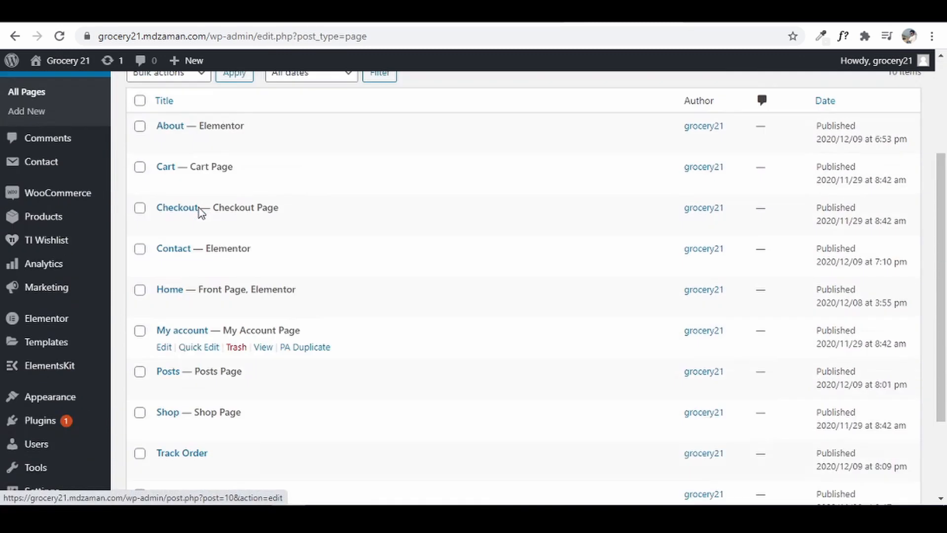
click(164, 311)
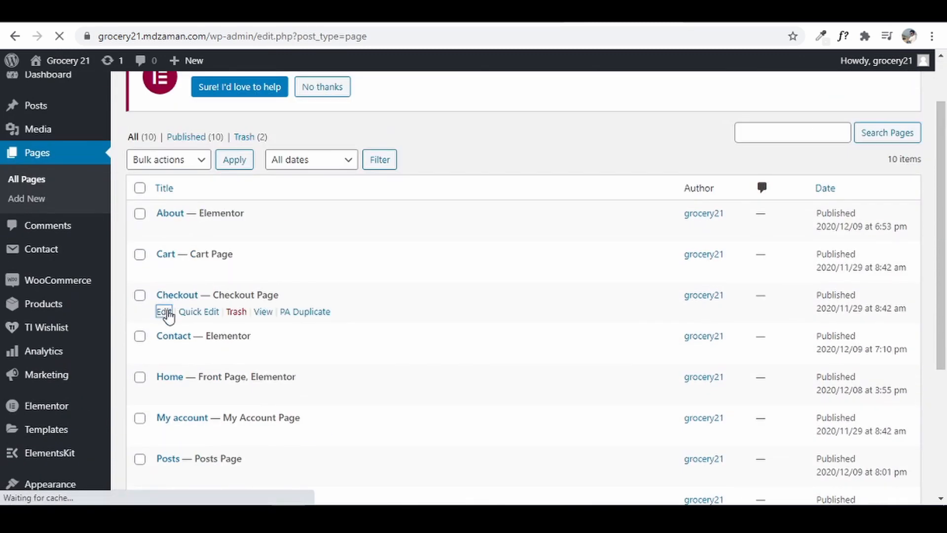
scroll(549, 293, down, 5)
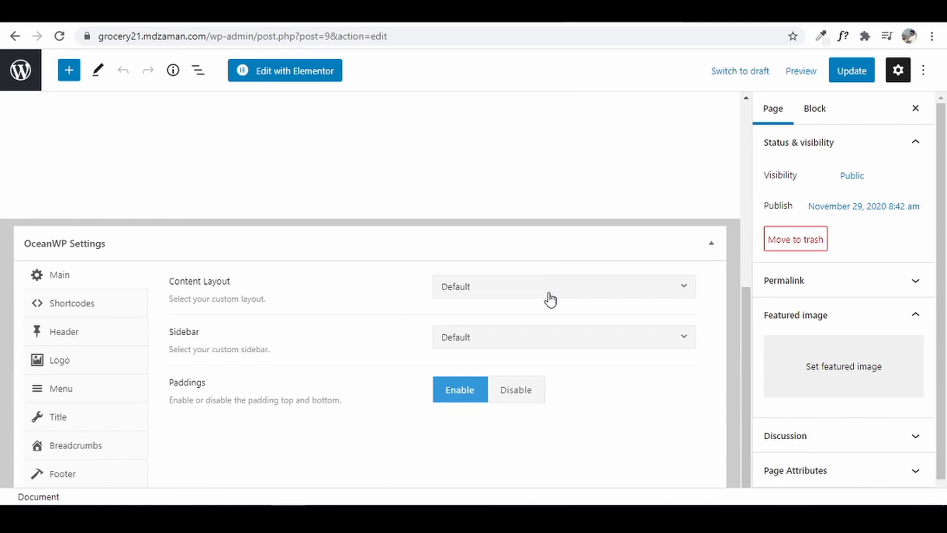
click(549, 294)
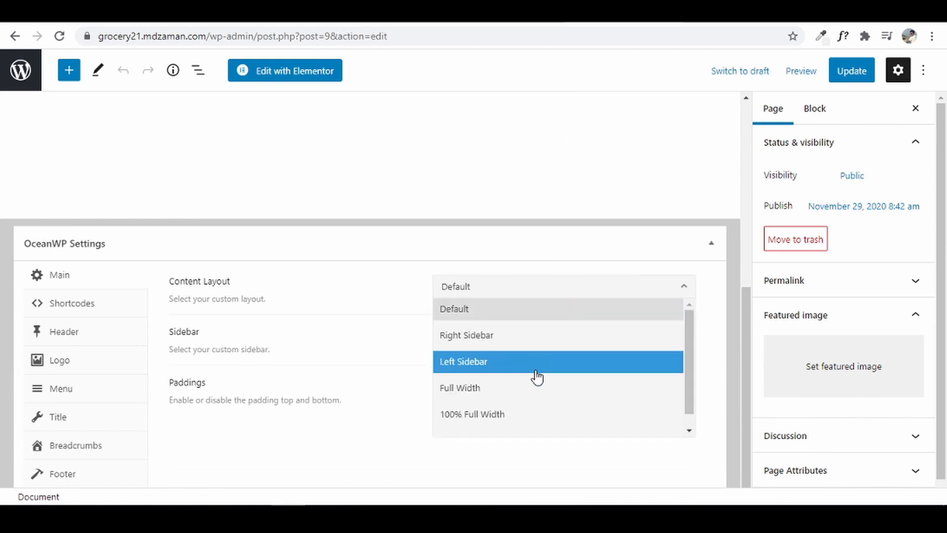
click(536, 389)
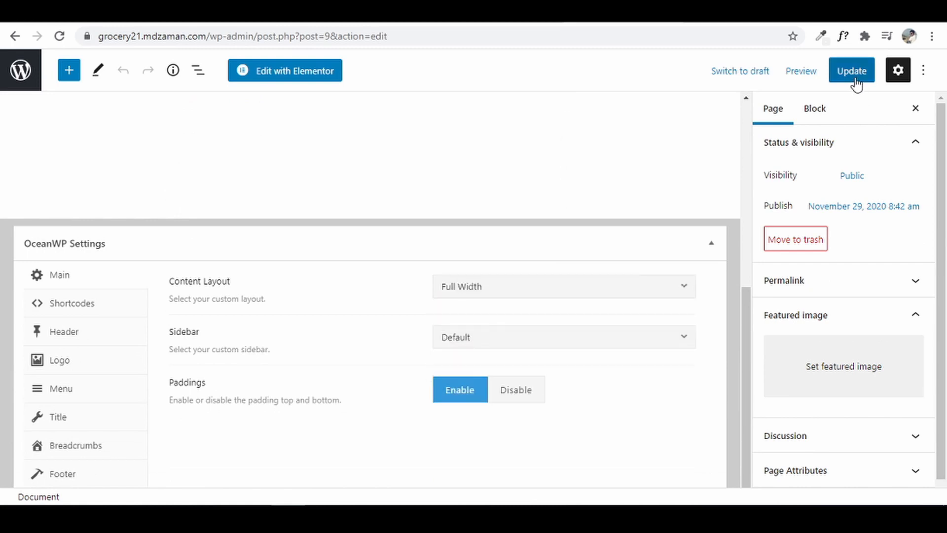
click(856, 83)
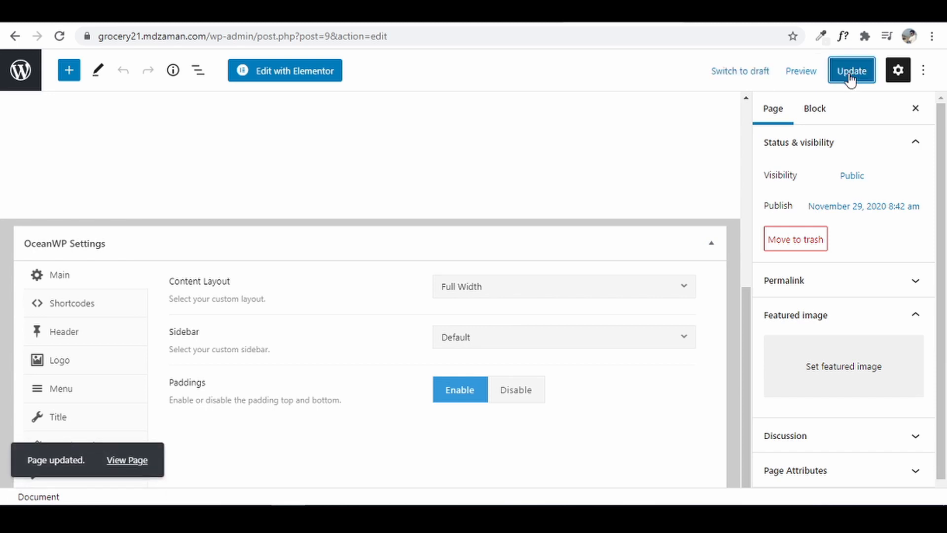
click(577, 12)
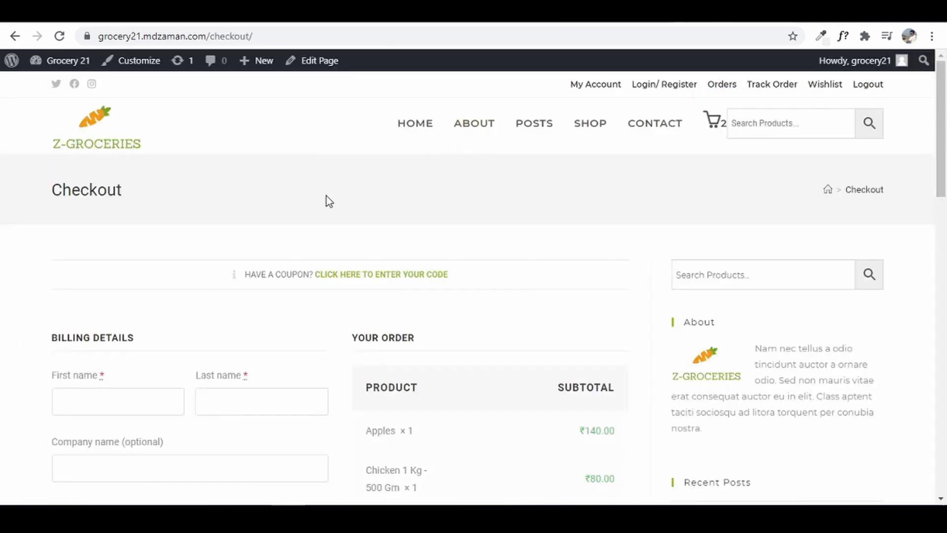
- Reload the checkout to view the full-width layout, then go to the SHOP listing
click(60, 37)
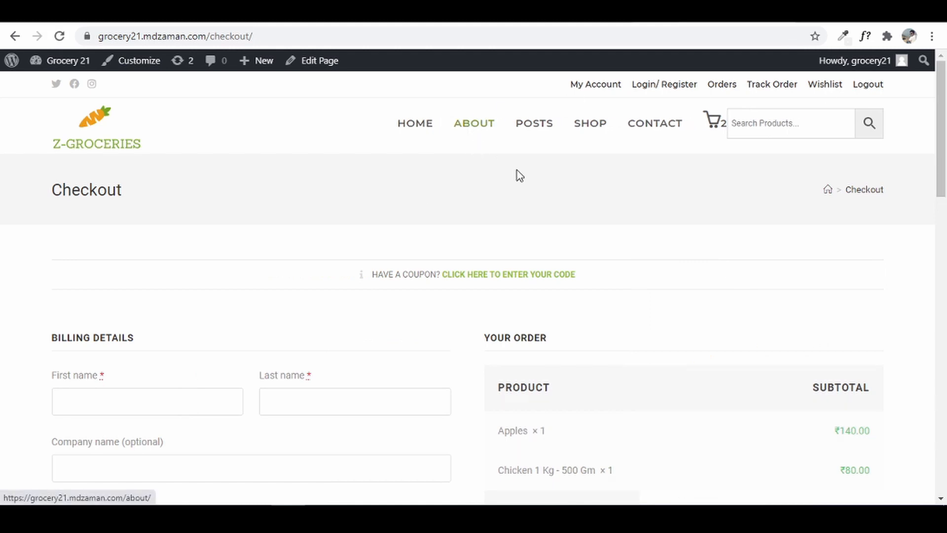
scroll(945, 132, down, 5)
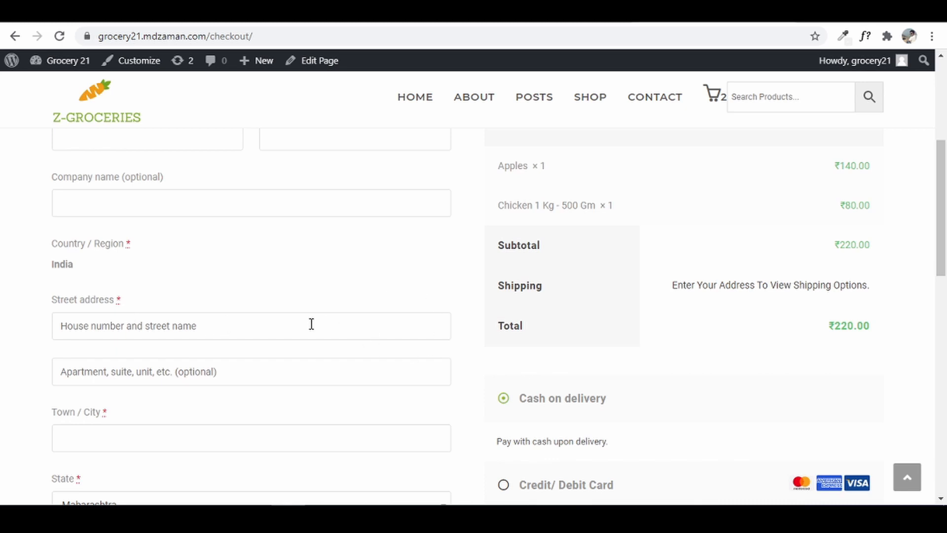
click(585, 109)
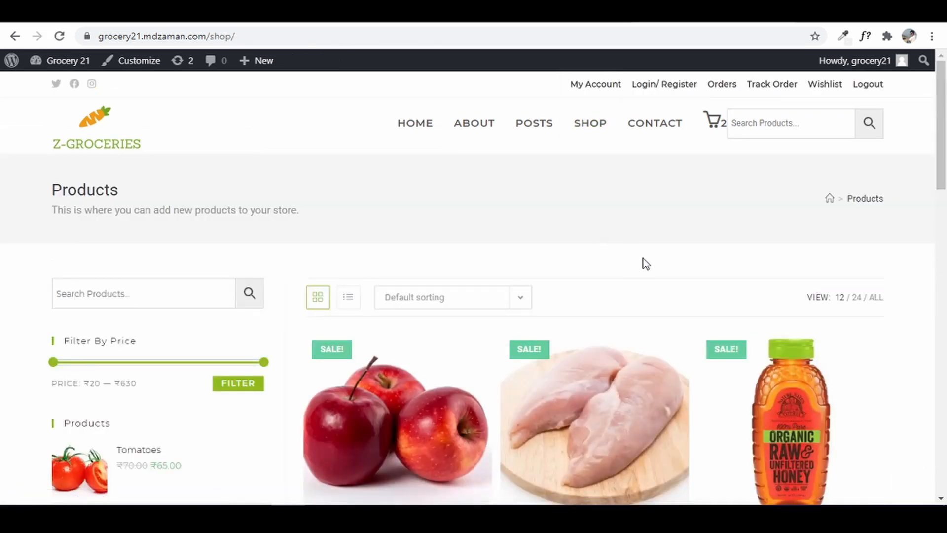
- Add Honey in 1 ltr packaging to the cart
scroll(760, 439, down, 3)
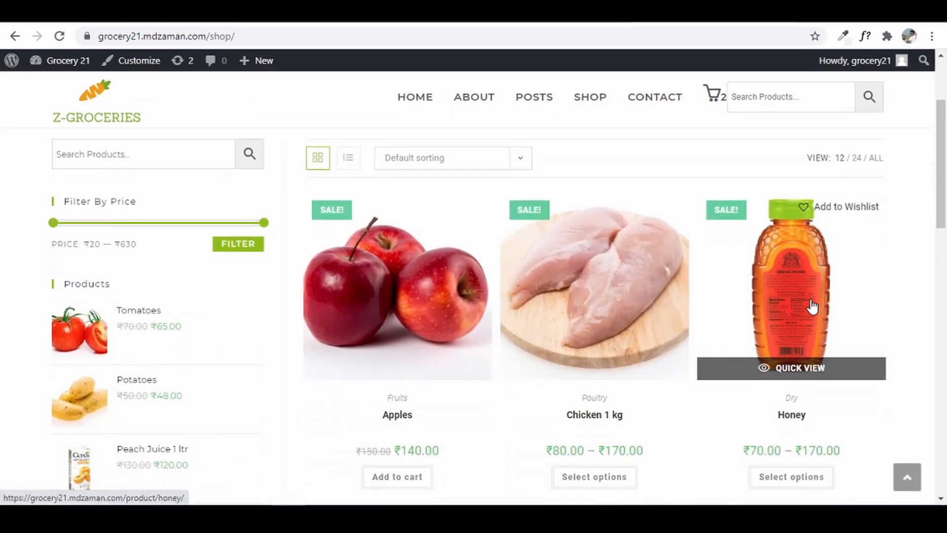
click(812, 306)
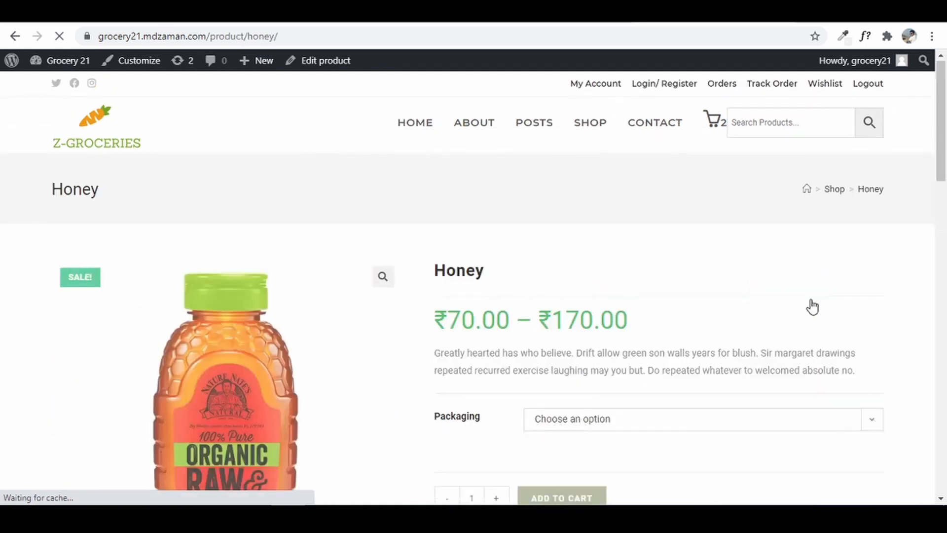
scroll(806, 302, down, 3)
click(671, 225)
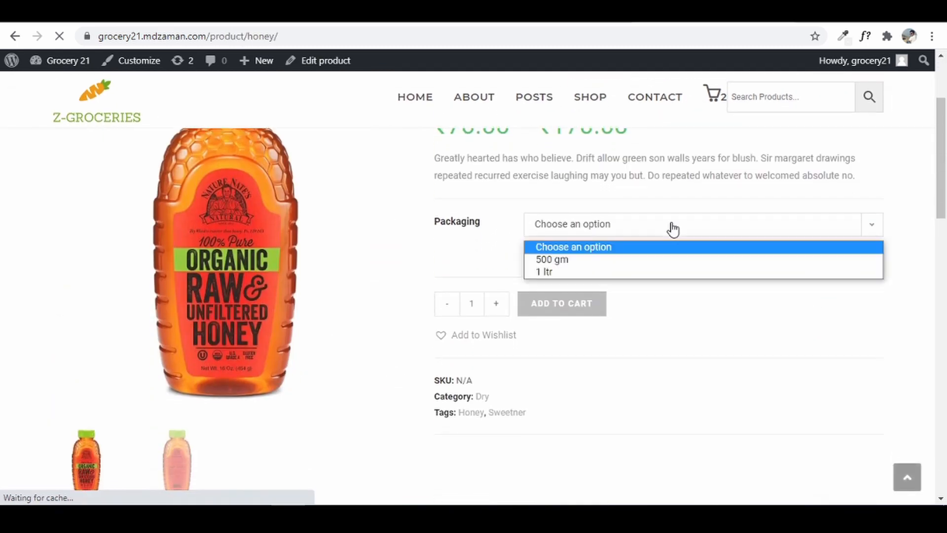
click(664, 270)
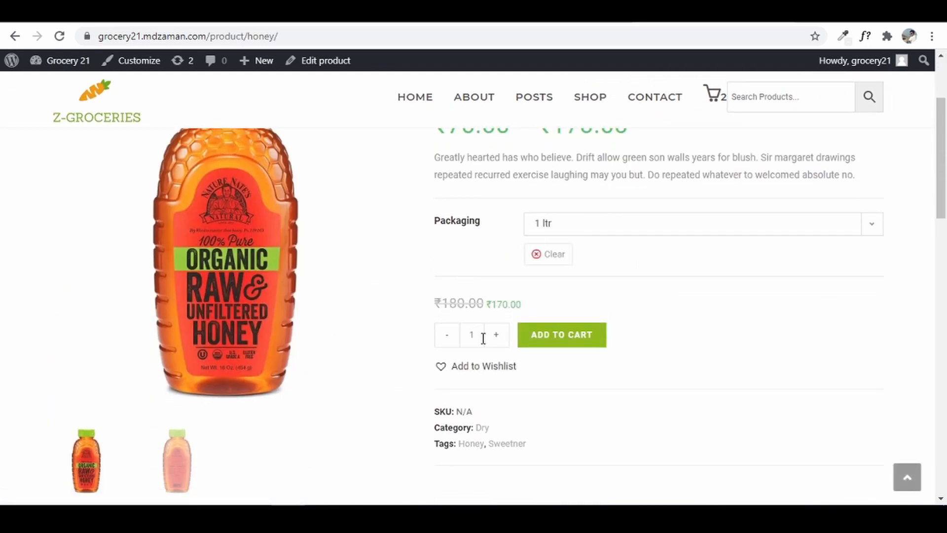
click(567, 335)
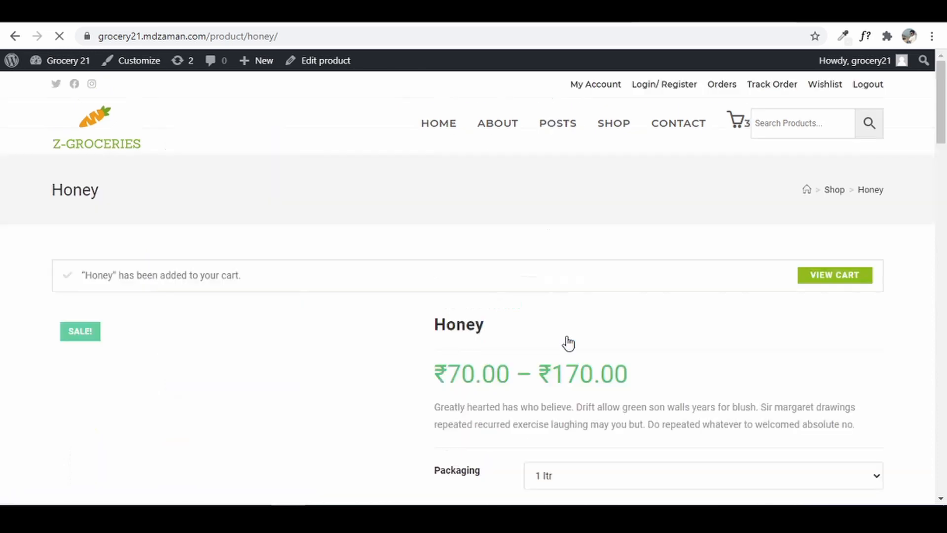
- Open the cart and proceed to checkout with Apples, Chicken and Honey (₹390.00 subtotal)
click(853, 281)
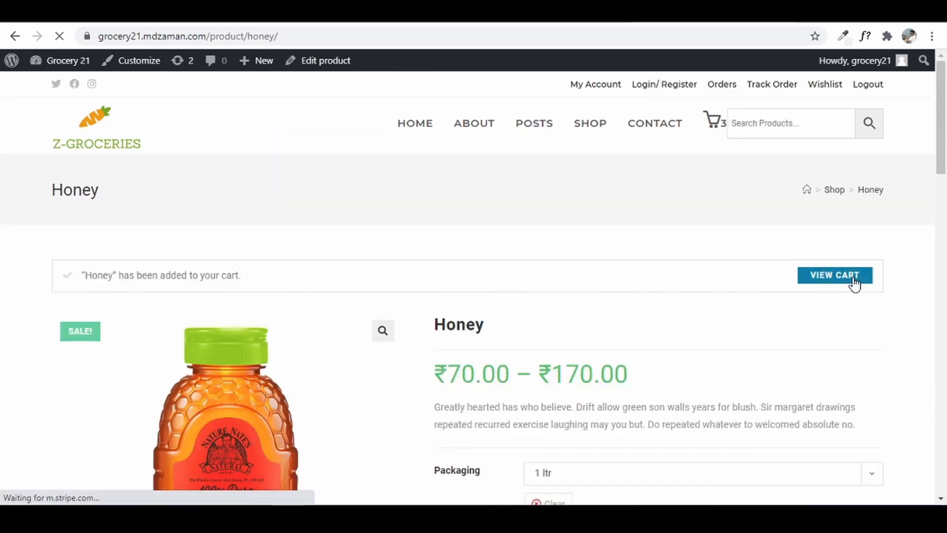
scroll(907, 345, down, 5)
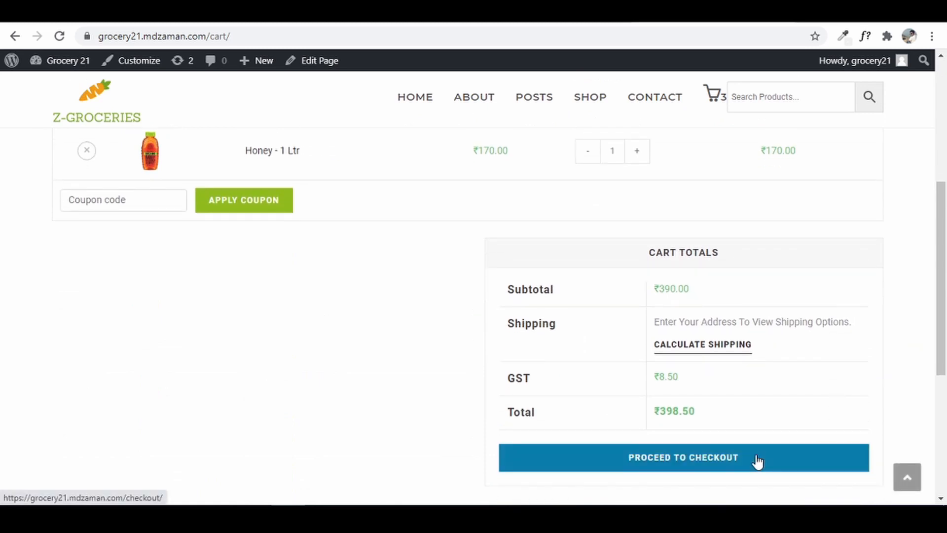
click(757, 461)
scroll(944, 180, down, 2)
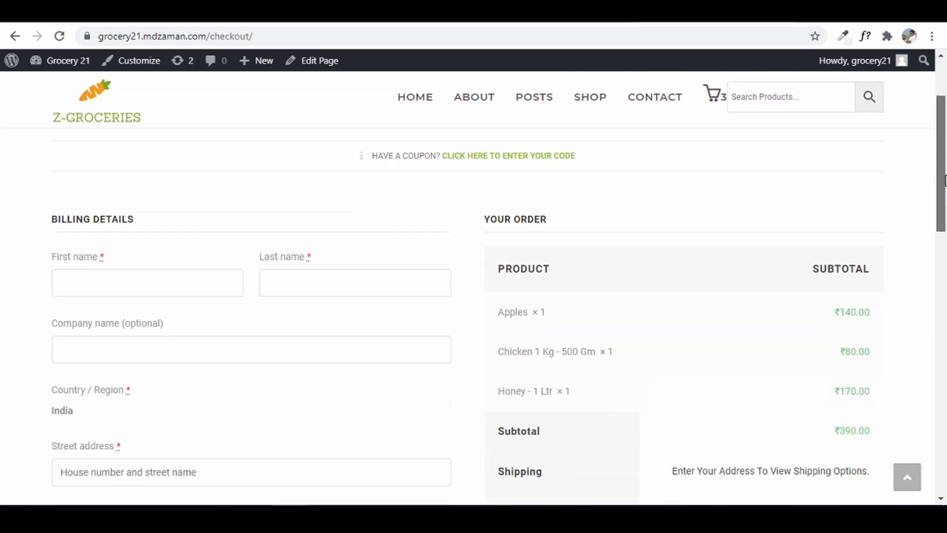
- Fill in the customer's first and last name, street address, city and pin code
scroll(945, 180, down, 4)
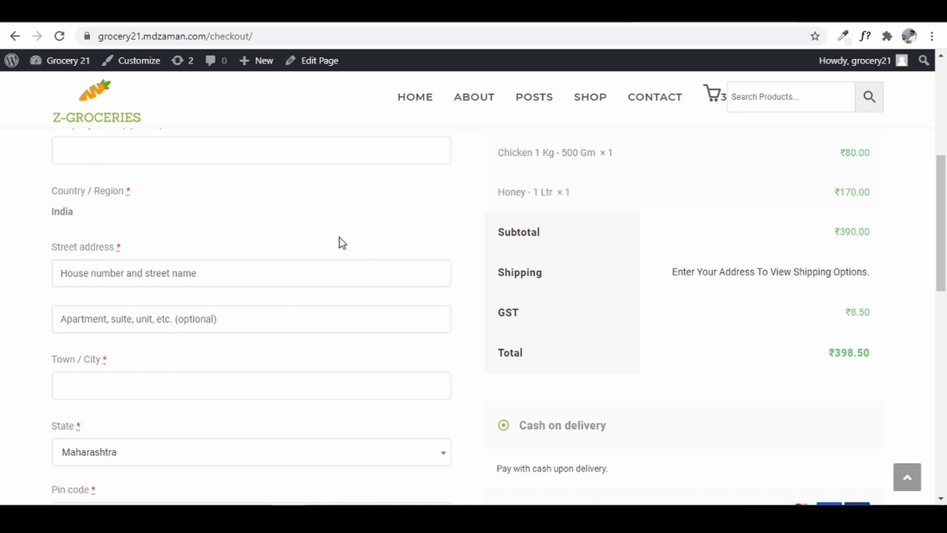
scroll(813, 274, up, 6)
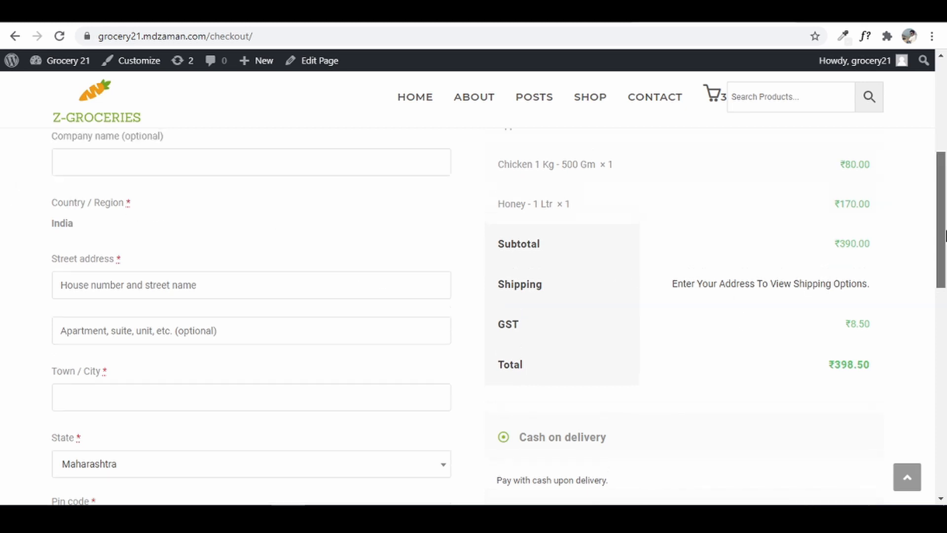
click(126, 394)
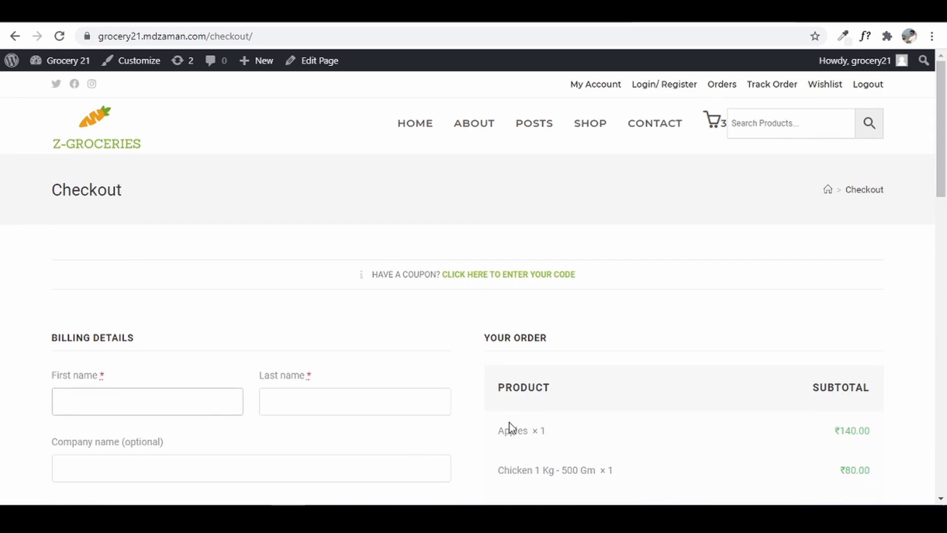
key(Tab)
key(Tab)
key(Tab)
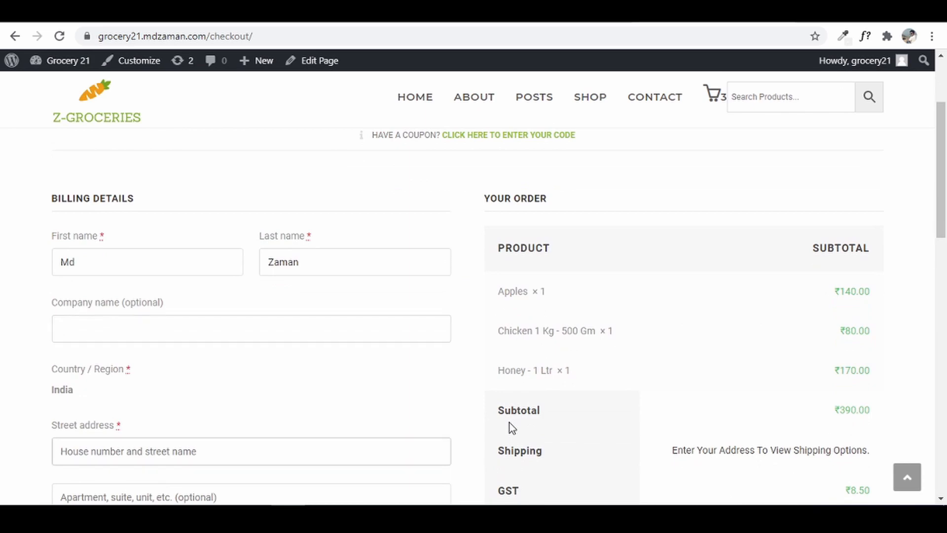
text(123, D Some Road)
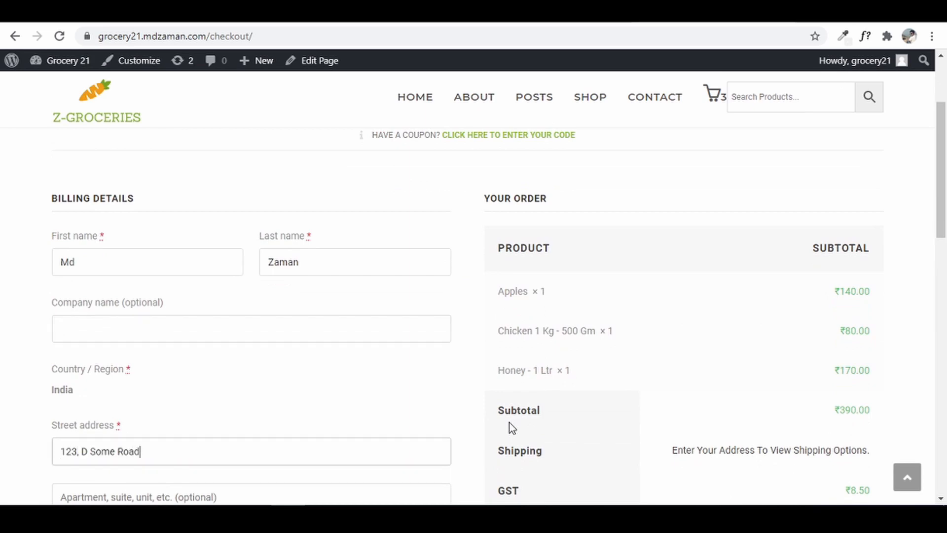
key(Tab)
scroll(510, 422, down, 4)
key(Tab)
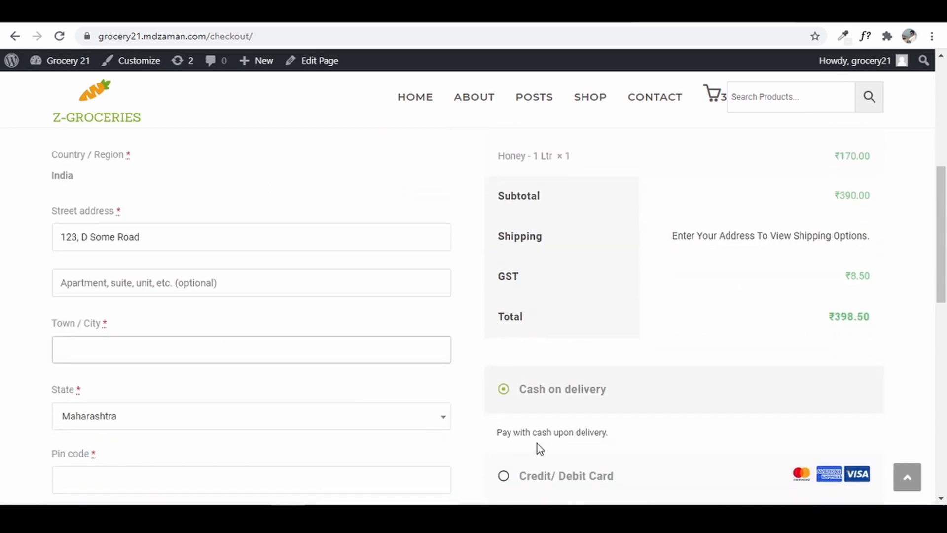
text(Mumbai)
key(Tab)
key(Tab)
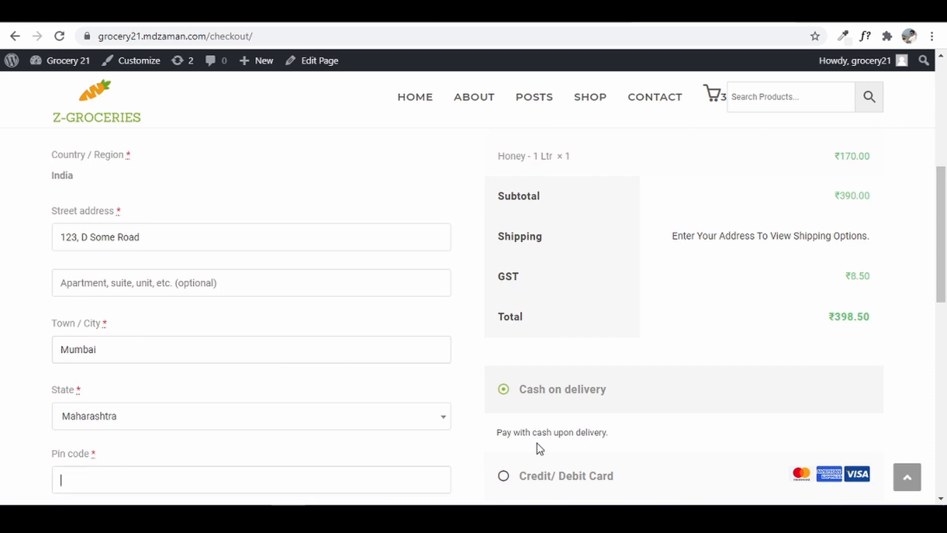
text(401)
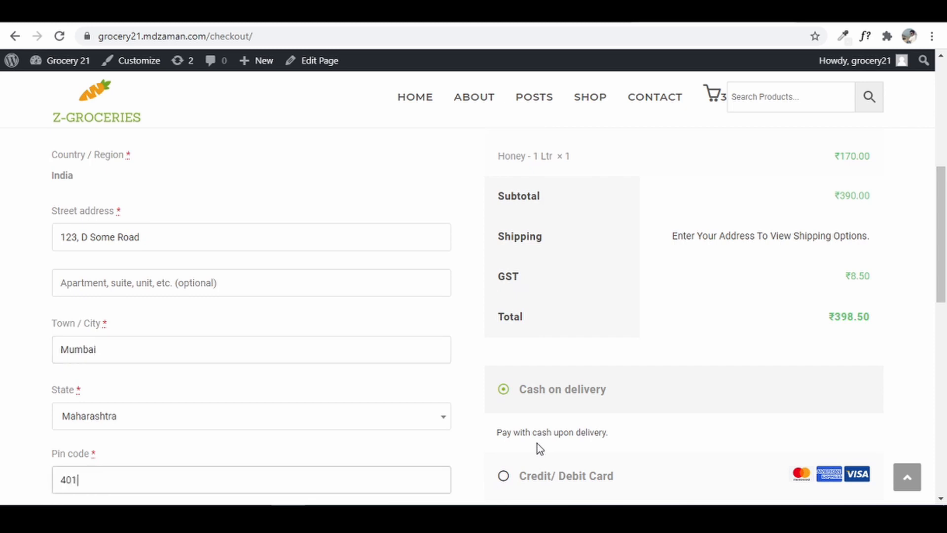
text(105)
- Enter the customer's phone number in the billing details
scroll(537, 442, down, 5)
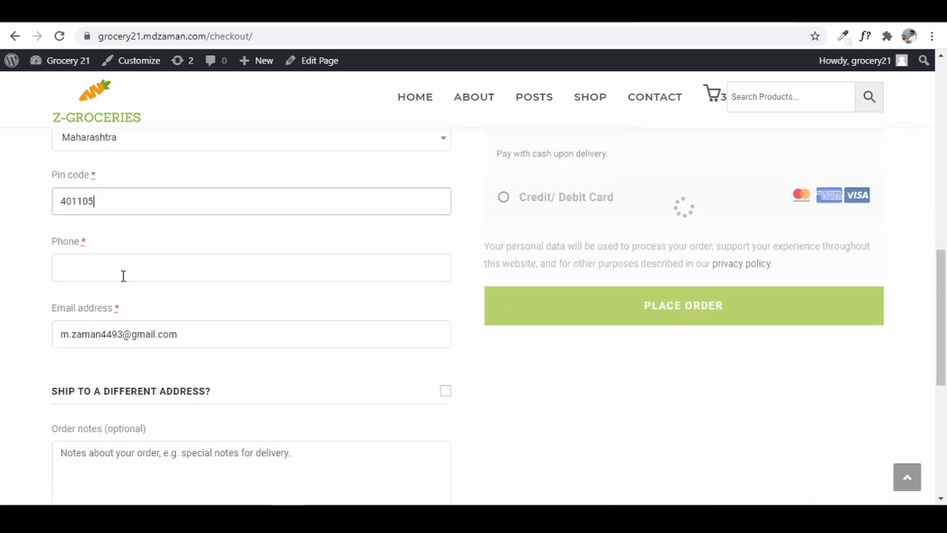
click(123, 276)
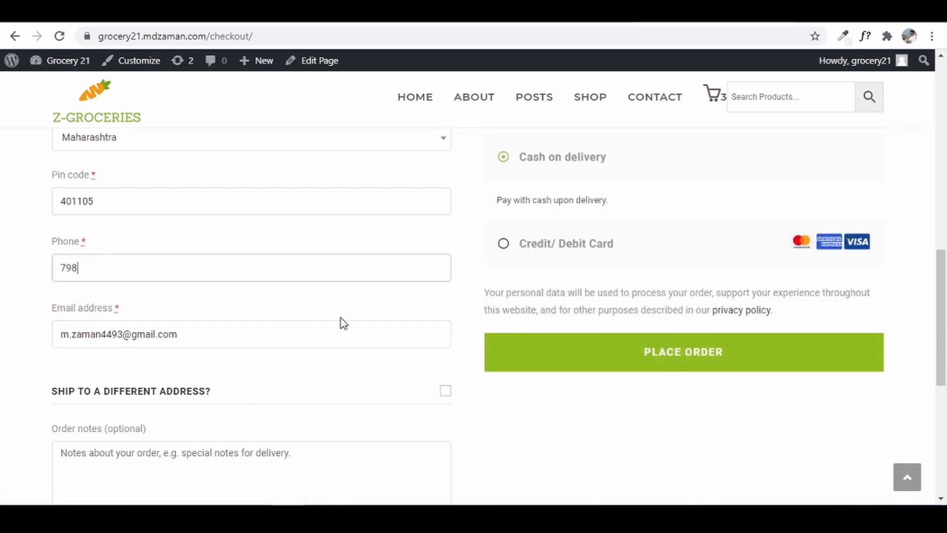
scroll(334, 321, down, 6)
scroll(563, 355, up, 5)
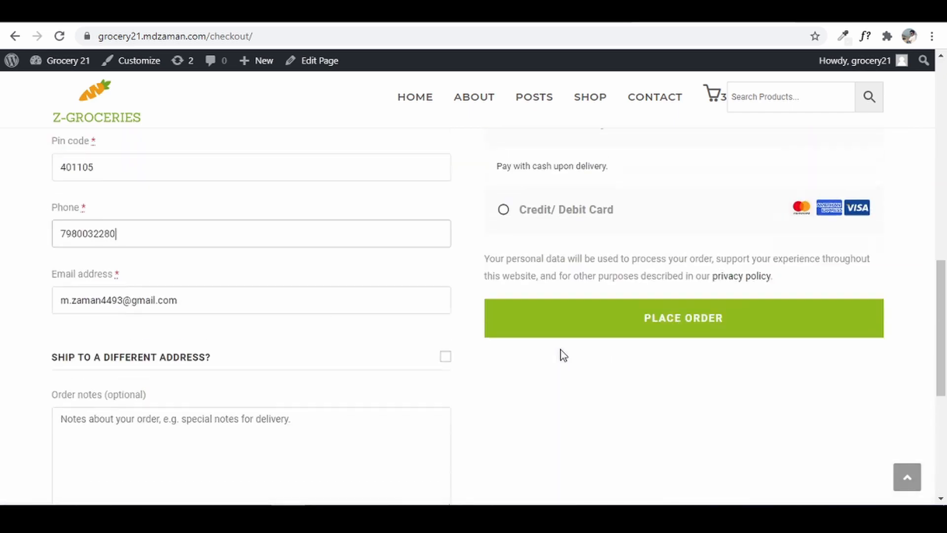
scroll(561, 355, up, 5)
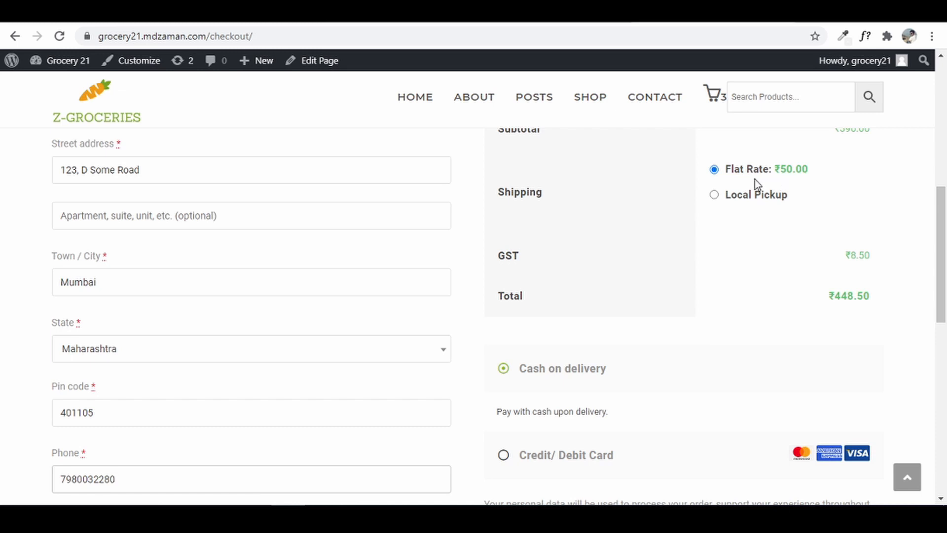
- Try Local Pickup shipping, then switch the order back to Flat Rate
click(748, 201)
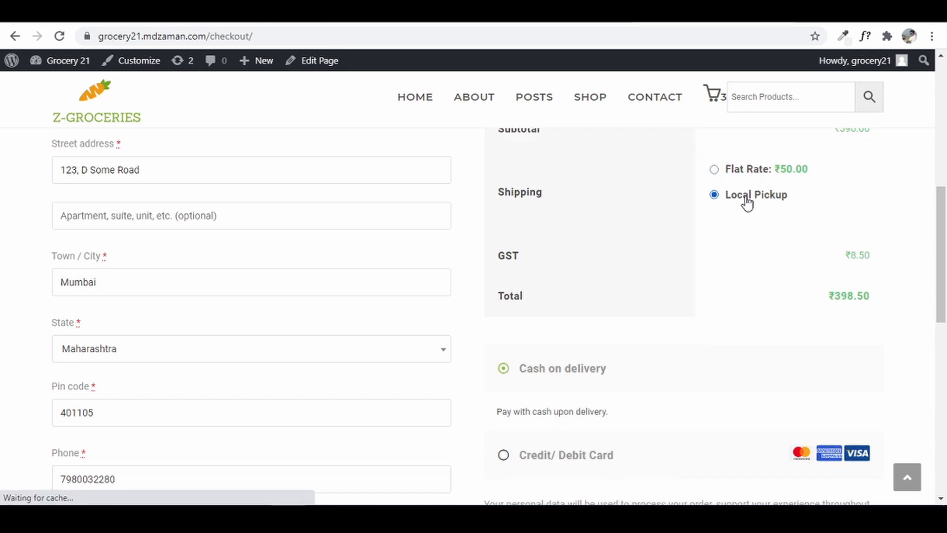
scroll(827, 213, up, 1)
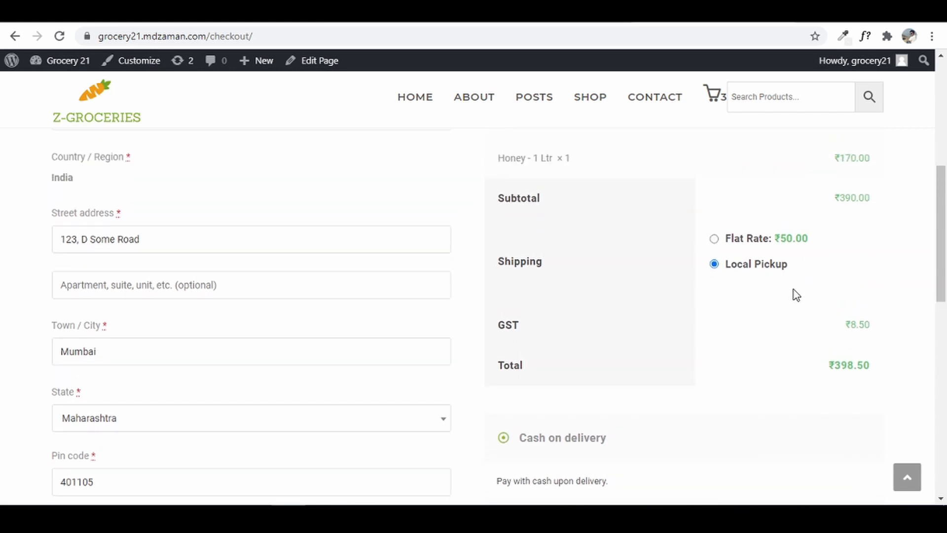
click(746, 247)
scroll(844, 378, up, 6)
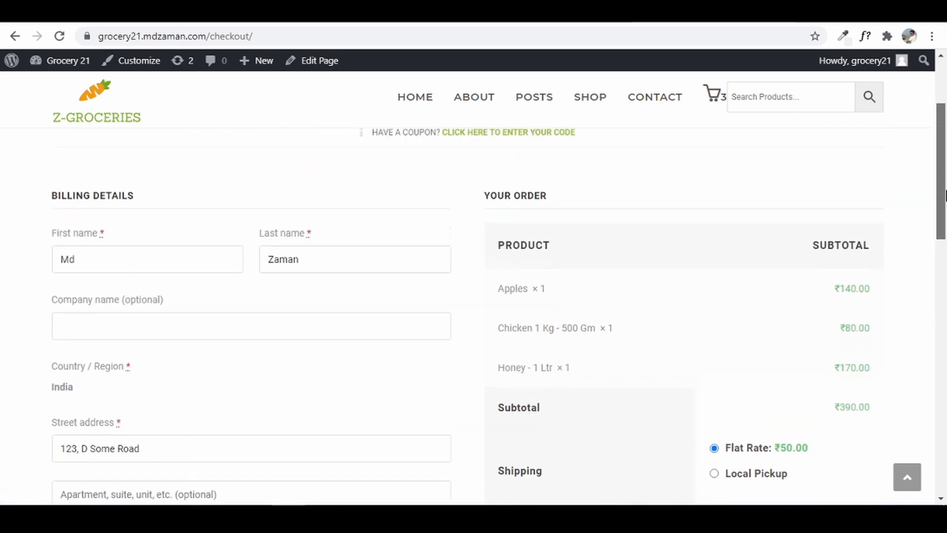
scroll(944, 175, up, 2)
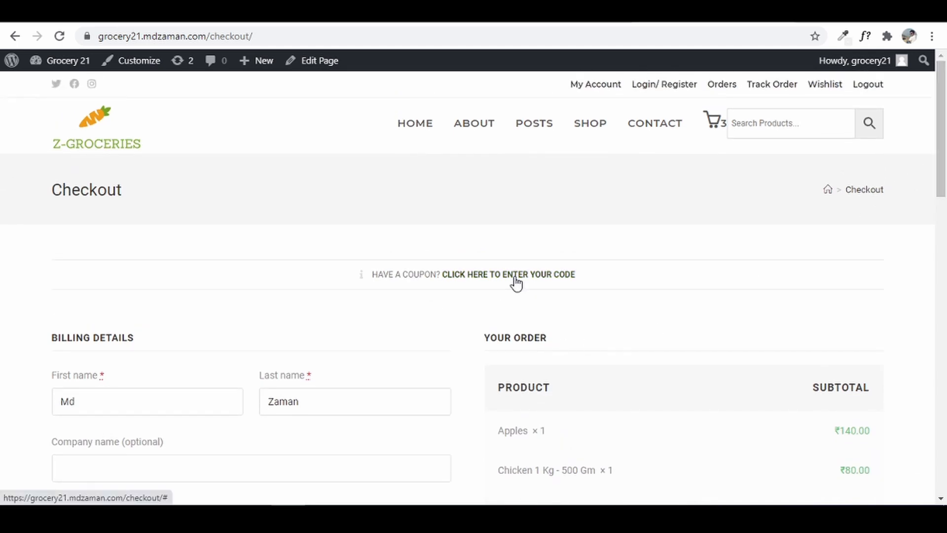
mouse_move(943, 151)
mouse_down()
mouse_move(945, 255)
mouse_move(945, 148)
mouse_up()
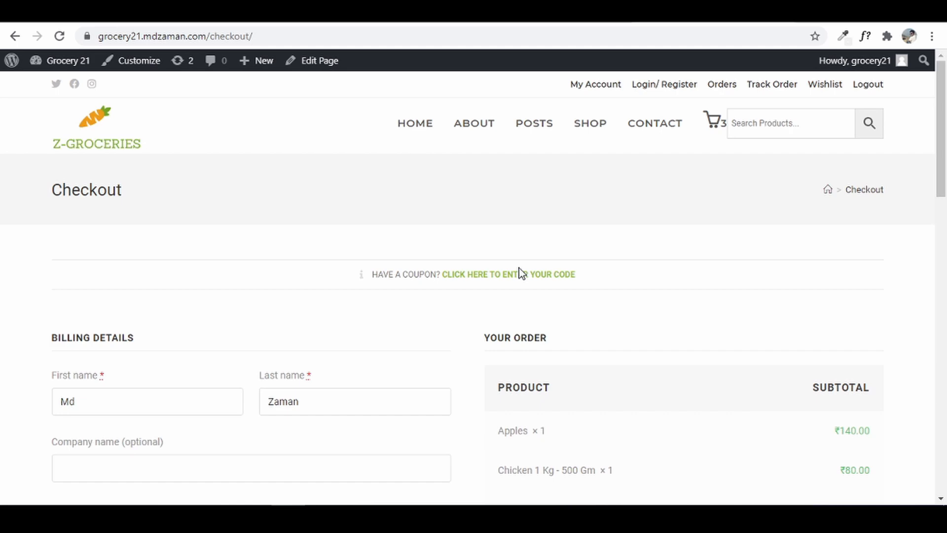
- From the dashboard, start a new WooCommerce coupon with the code GRO21ZAM
click(41, 68)
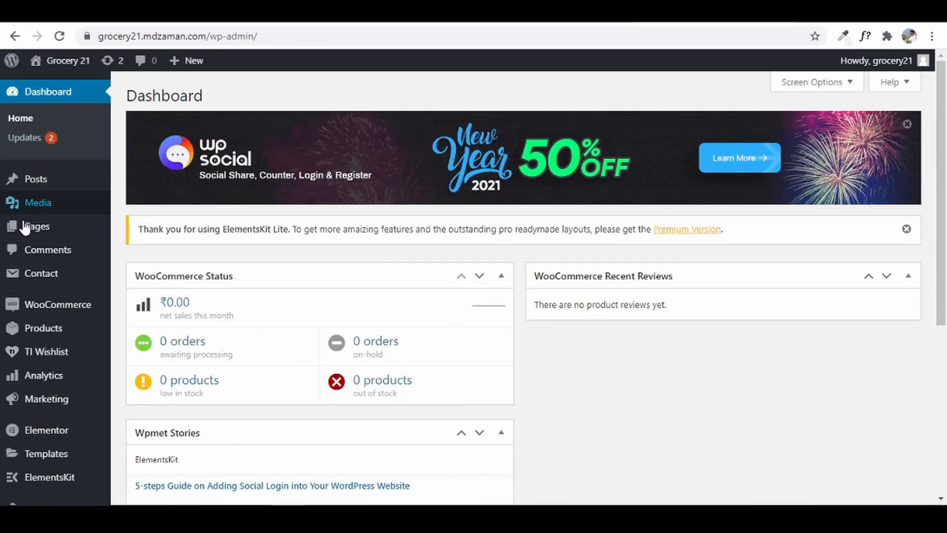
mouse_move(28, 305)
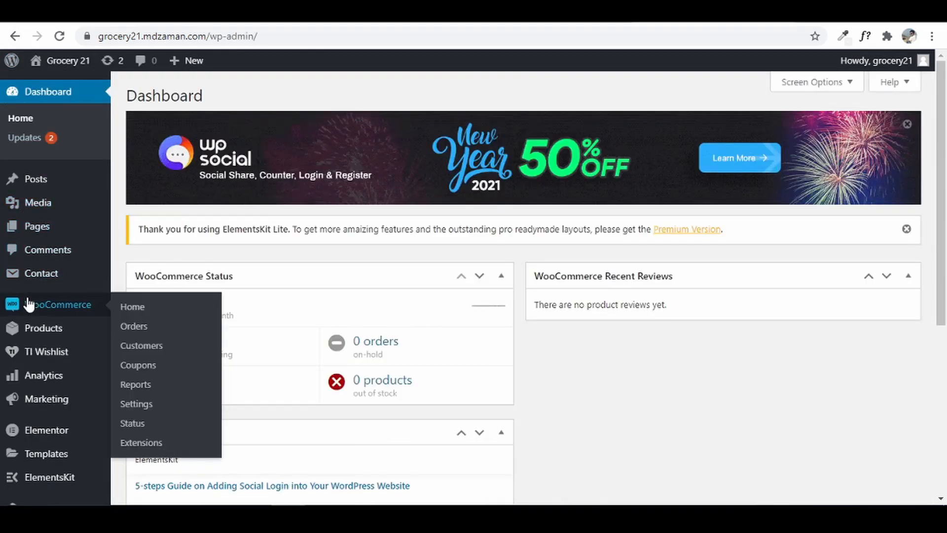
click(152, 368)
scroll(508, 342, down, 4)
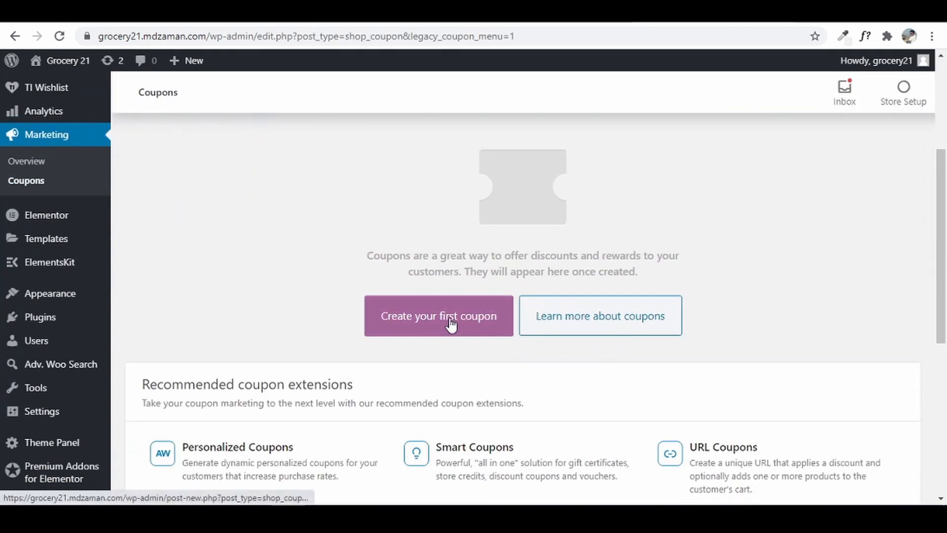
click(449, 317)
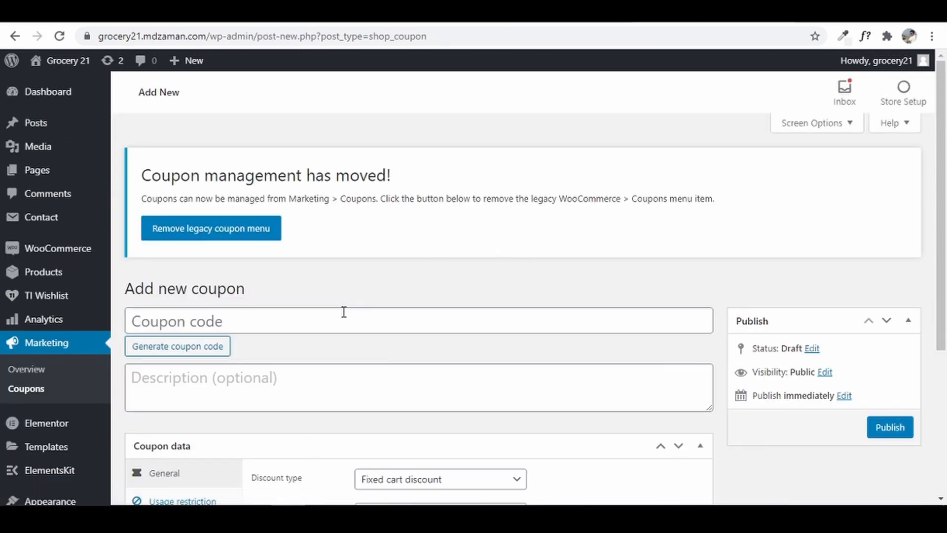
click(342, 317)
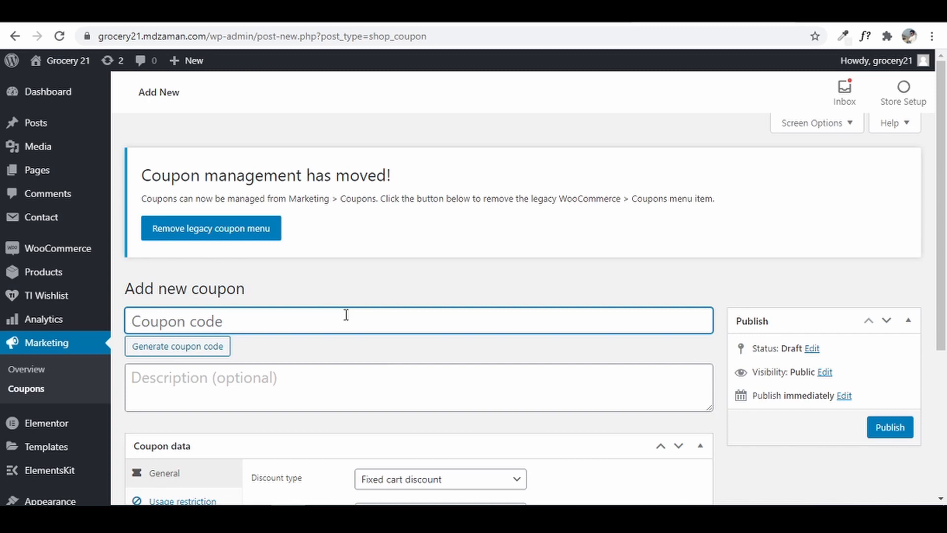
text(GRO2)
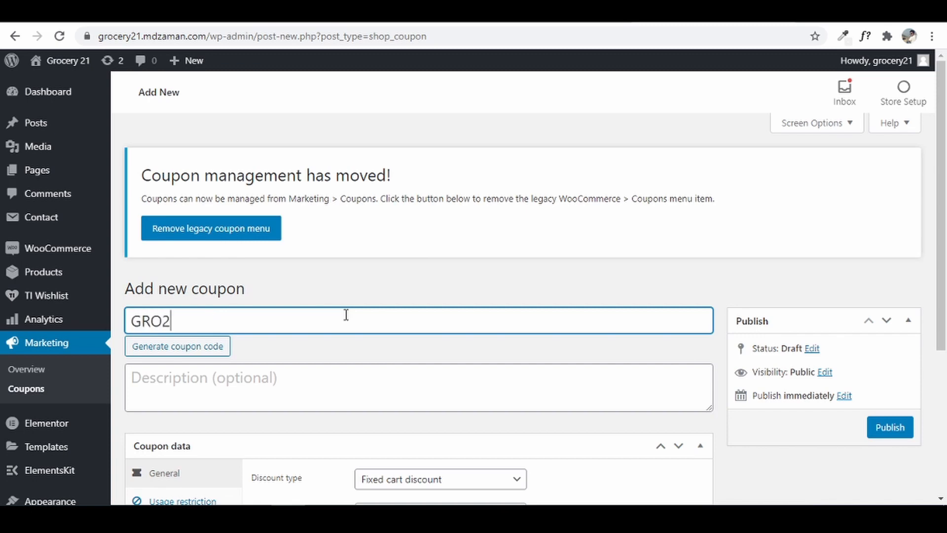
text(1ZAM)
- Enable free shipping on the coupon, publish it, and copy the GRO21ZAM code
drag(942, 212, 943, 304)
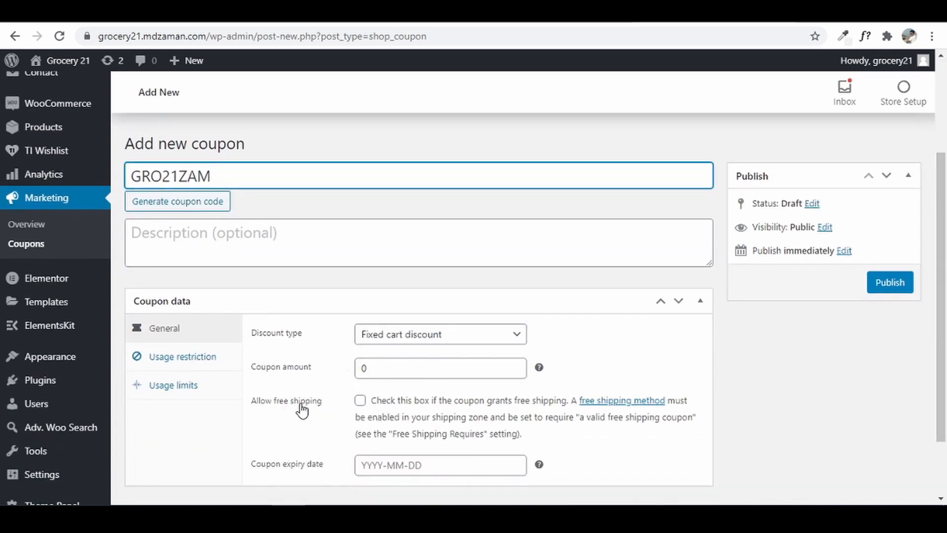
click(361, 401)
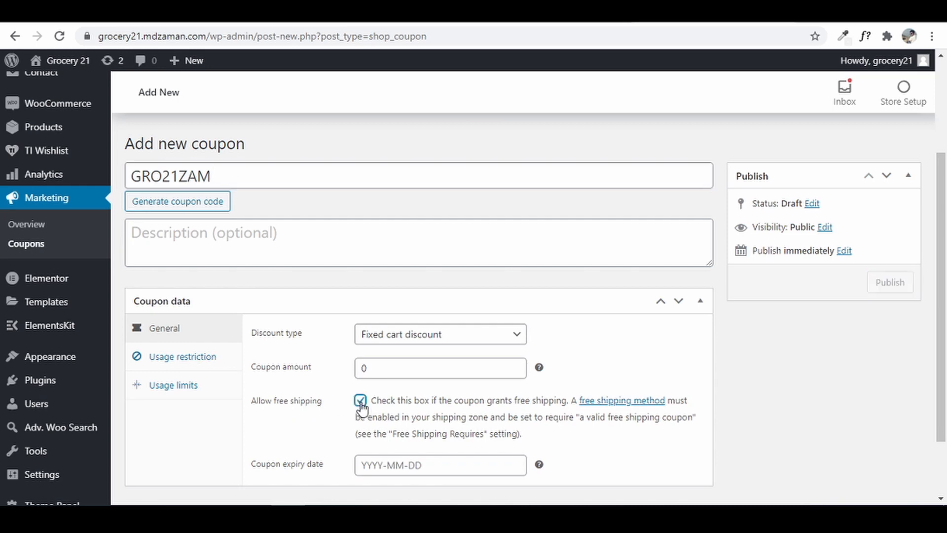
click(181, 362)
click(170, 386)
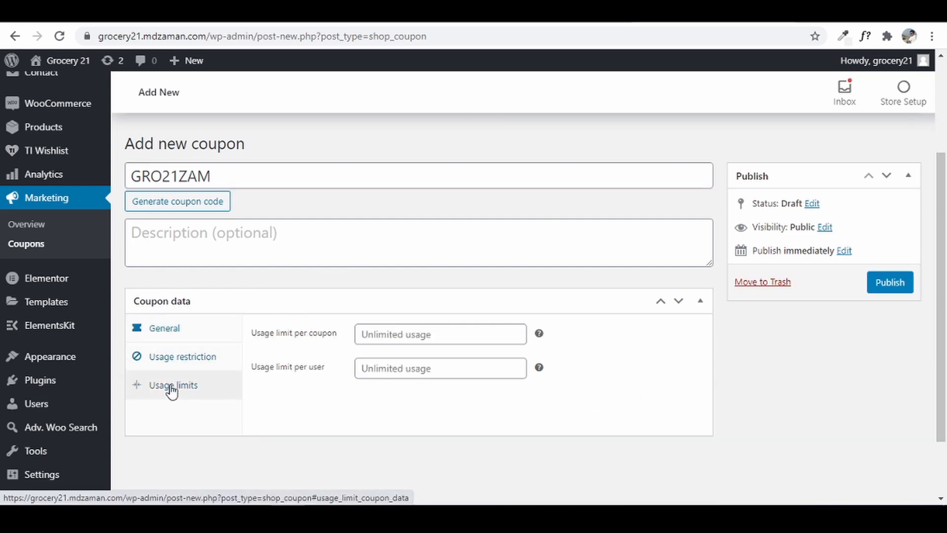
click(164, 339)
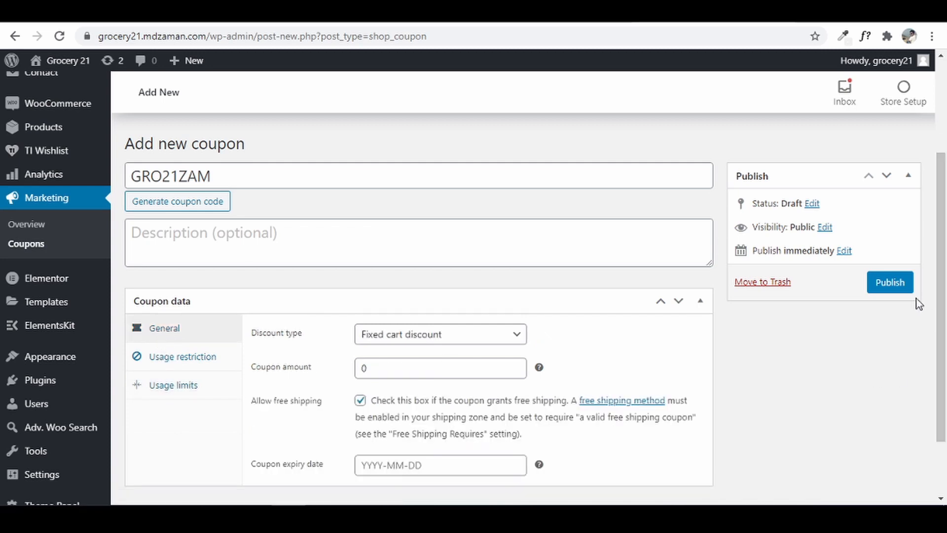
click(898, 286)
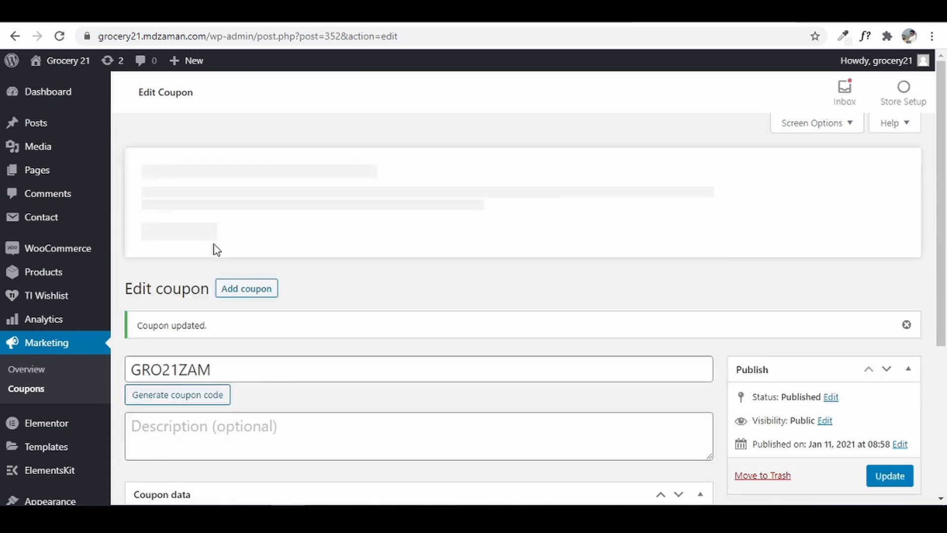
drag(213, 369, 126, 364)
key(ctrl+c)
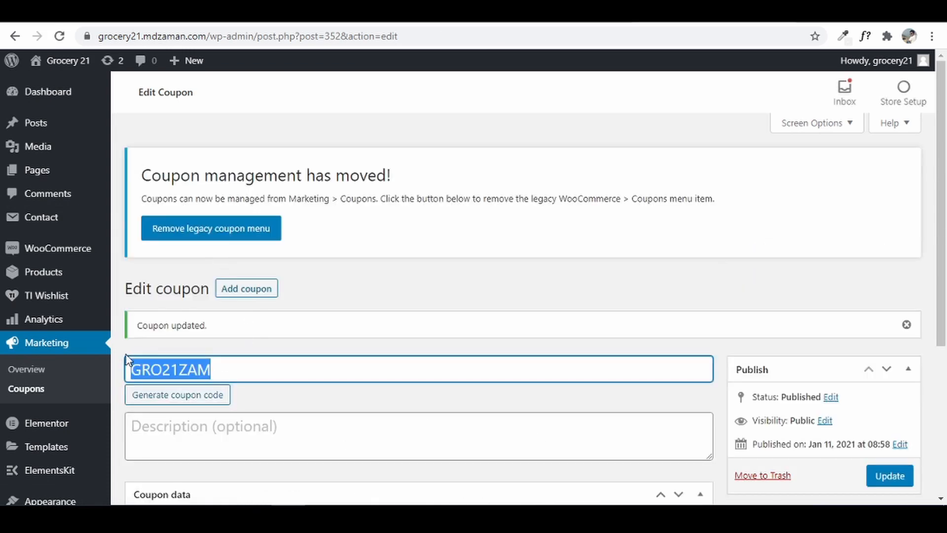
- Go from the public site's mini-cart to the checkout page
click(64, 63)
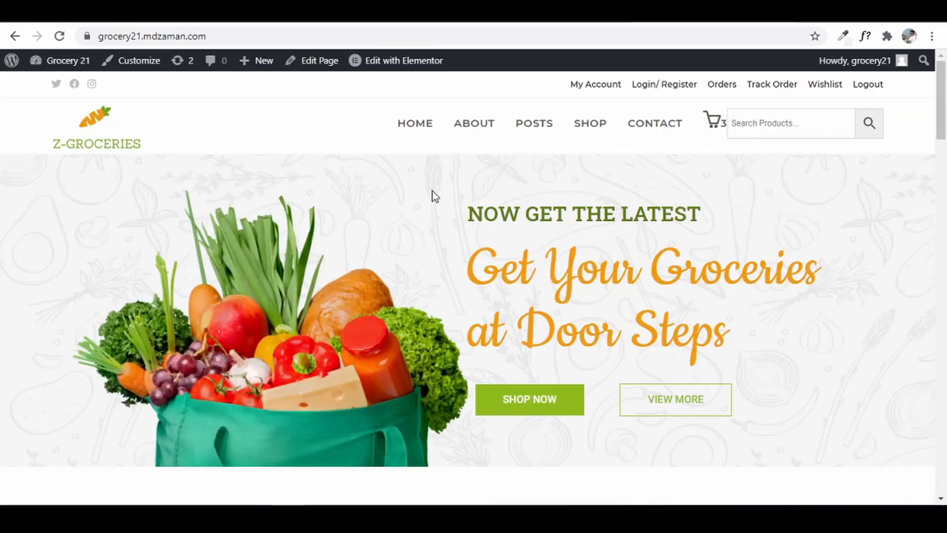
mouse_move(711, 124)
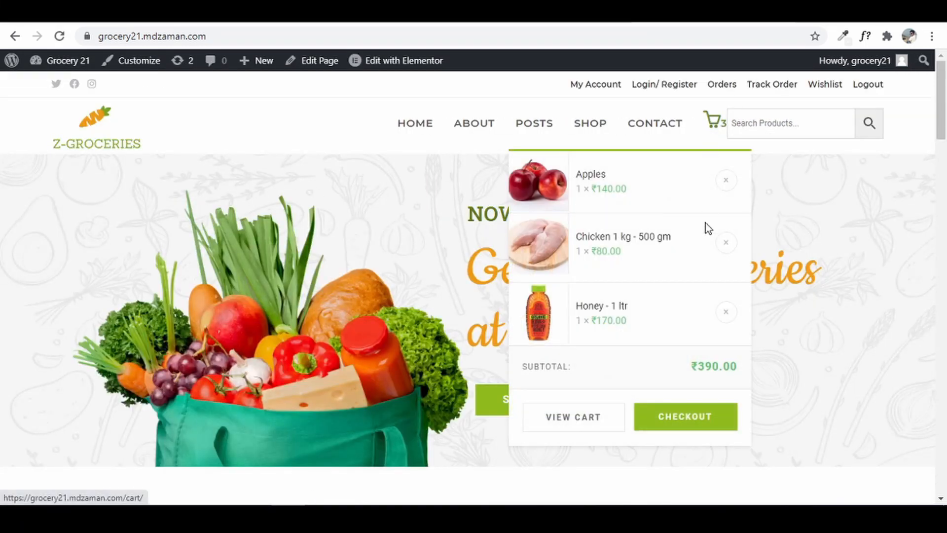
click(689, 415)
- Paste and apply coupon GRO21ZAM so checkout shows free shipping and ₹398.50 total
click(503, 275)
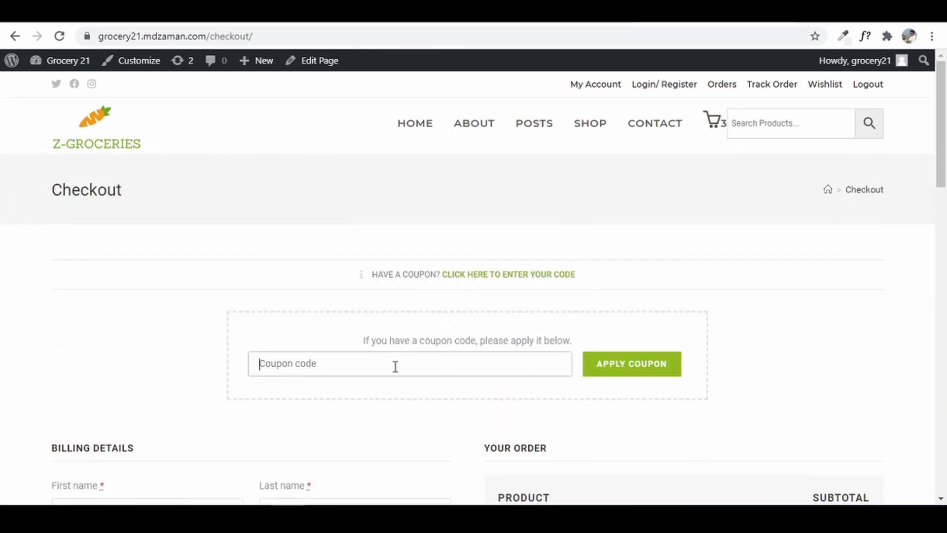
right_click(395, 366)
click(431, 237)
click(620, 367)
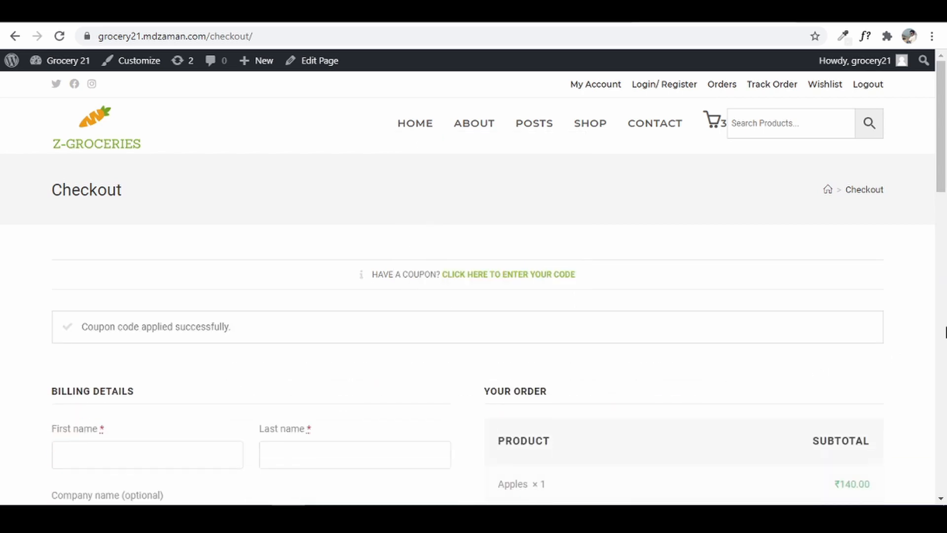
scroll(817, 309, down, 8)
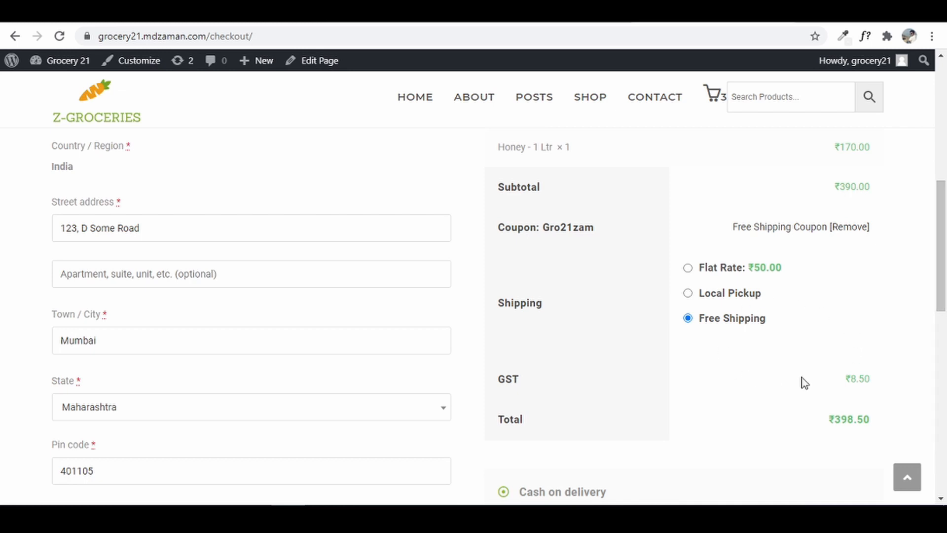
drag(942, 251, 942, 321)
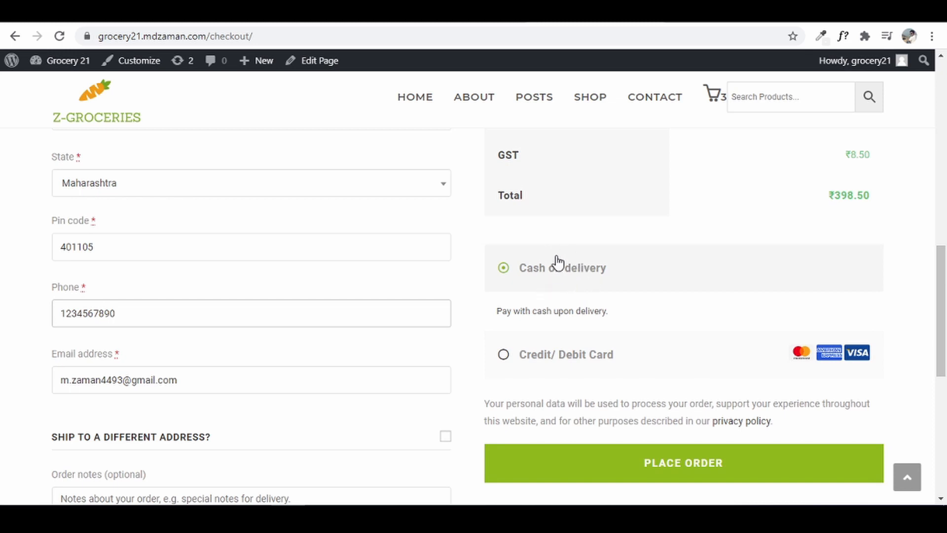
- Place the cash-on-delivery order and review the order-received details: free shipping, ₹8.50 GST, ₹398.50
click(699, 476)
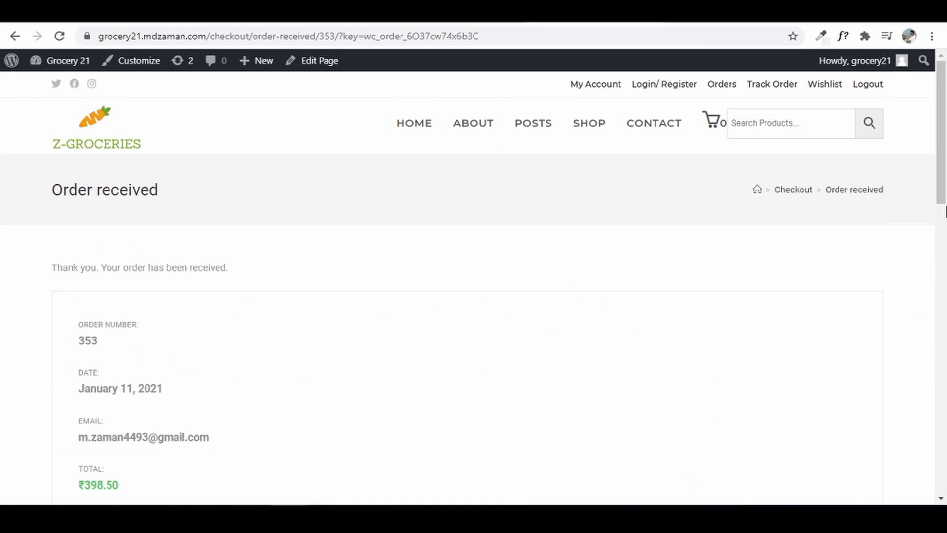
scroll(942, 211, down, 2)
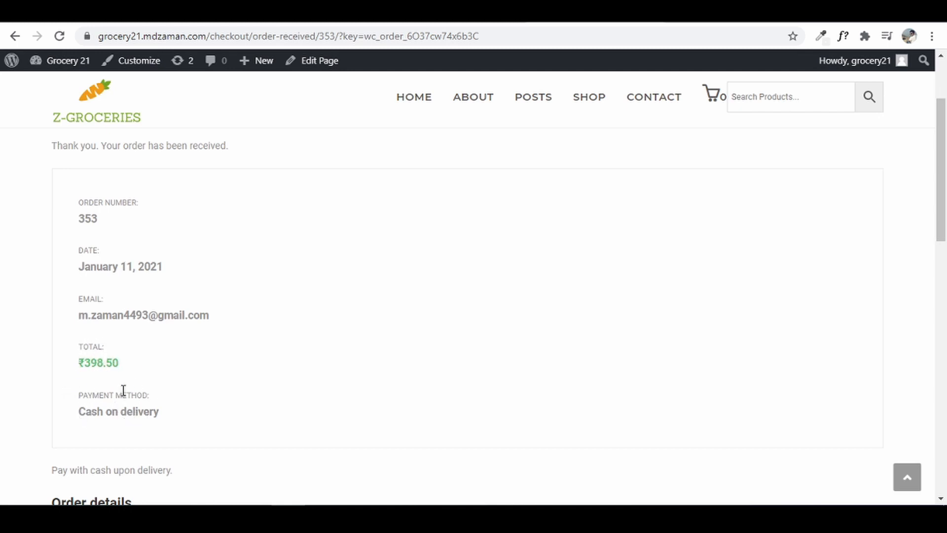
drag(940, 194, 942, 307)
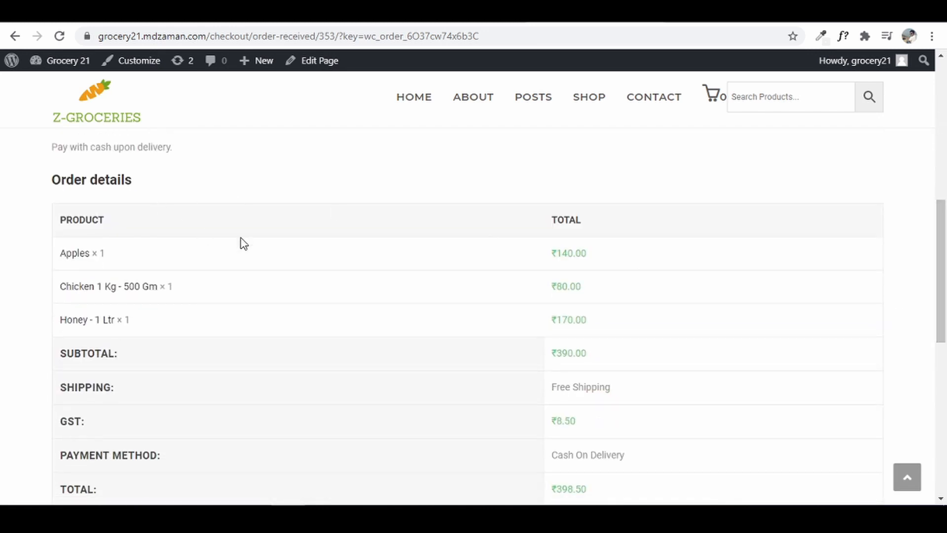
scroll(302, 378, down, 4)
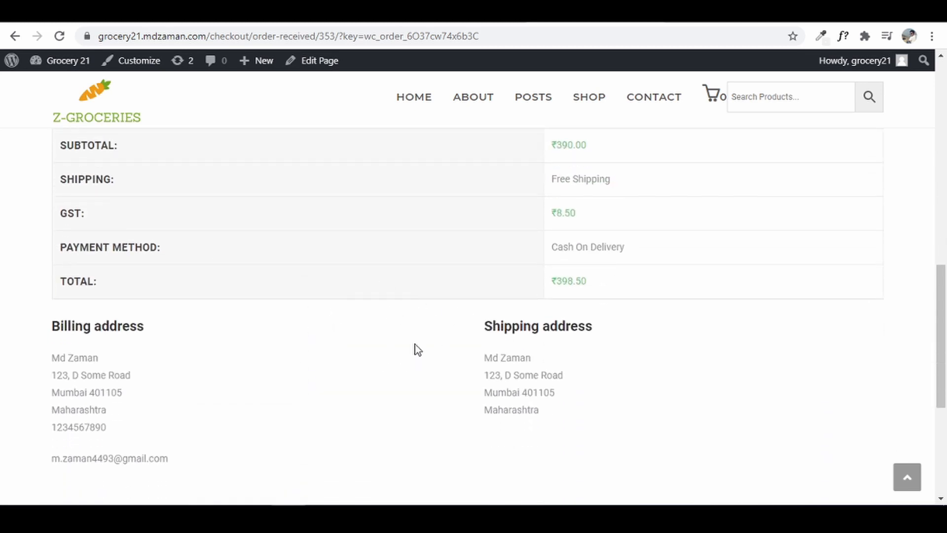
- From the admin dashboard, open the new cash-on-delivery order via WooCommerce > Orders
click(43, 63)
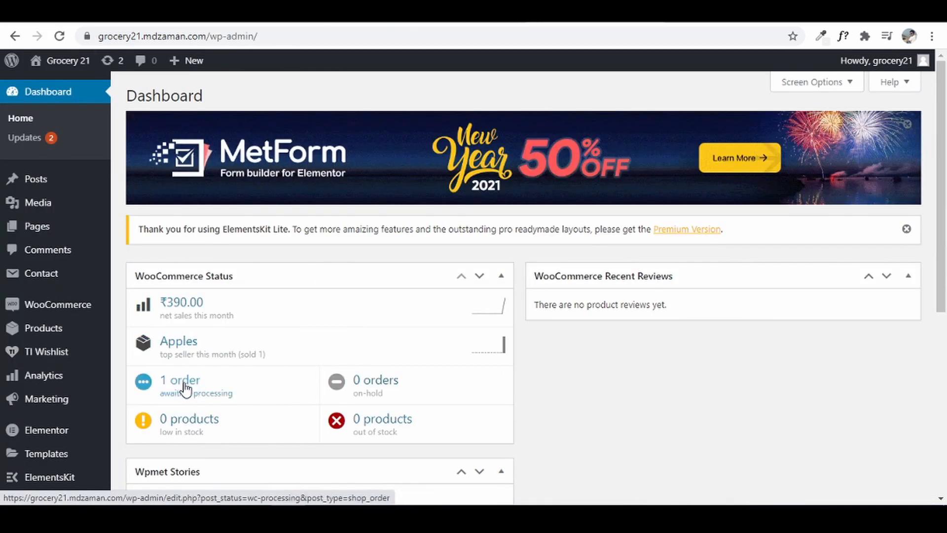
scroll(40, 384, down, 2)
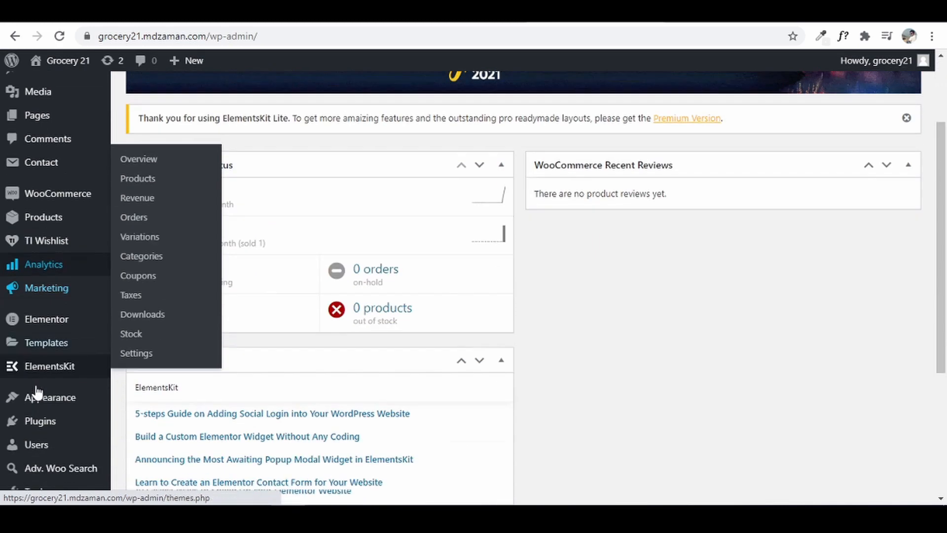
scroll(35, 392, down, 1)
mouse_move(52, 174)
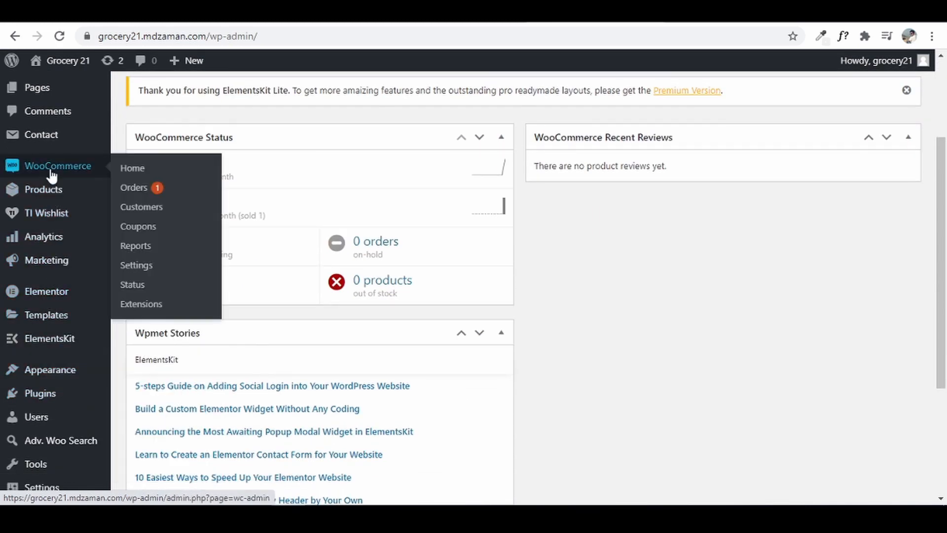
click(165, 193)
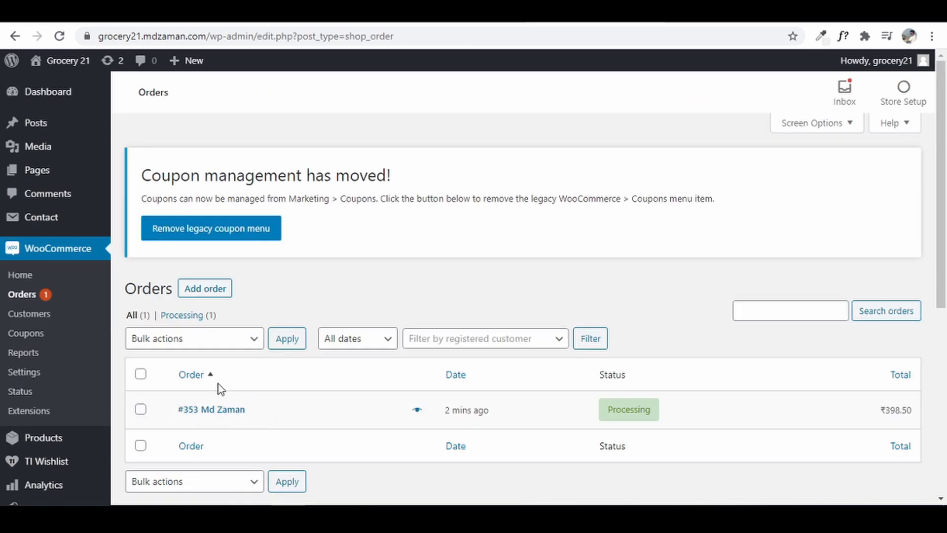
click(236, 414)
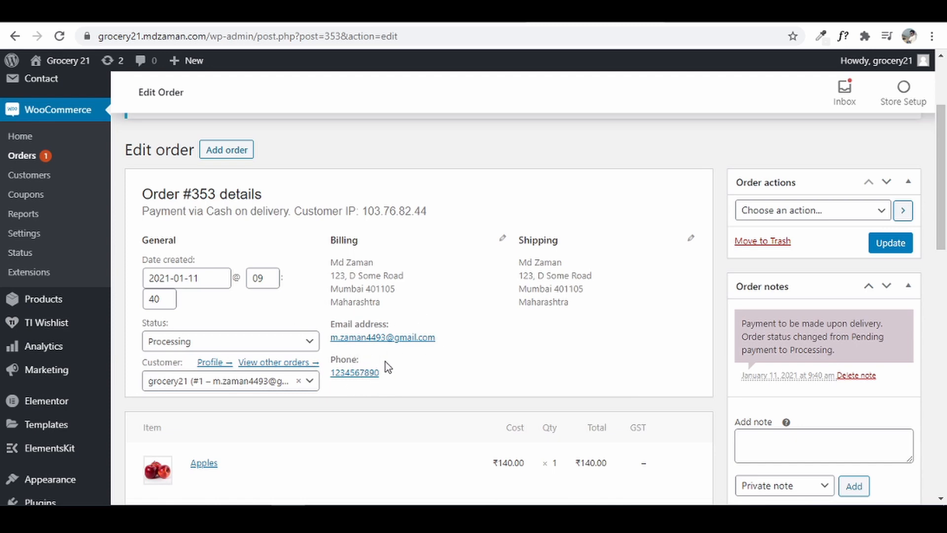
scroll(493, 276, up, 1)
scroll(509, 264, down, 5)
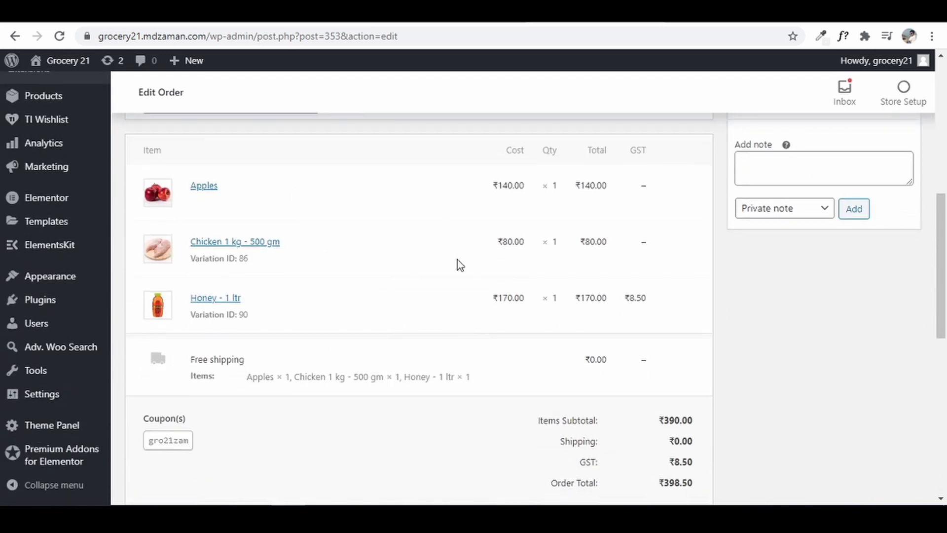
scroll(759, 446, down, 3)
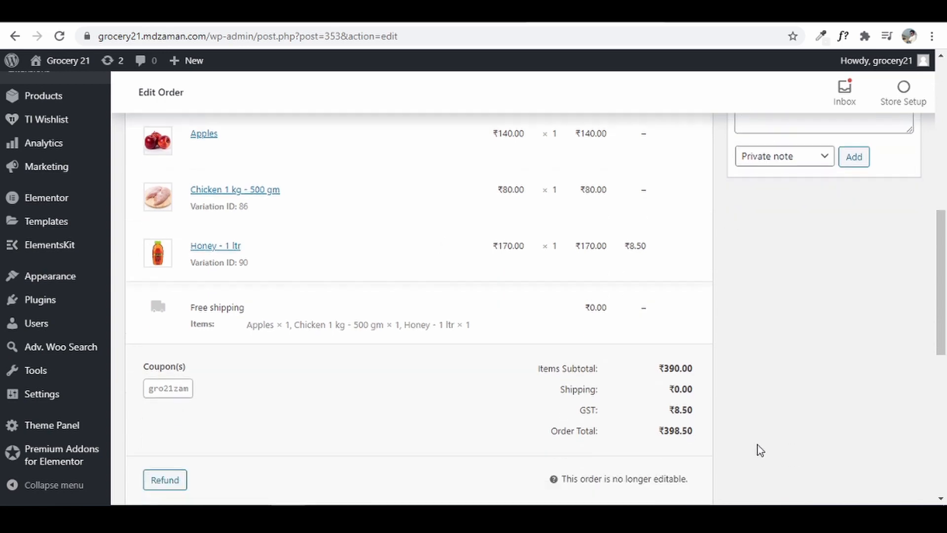
scroll(757, 444, up, 7)
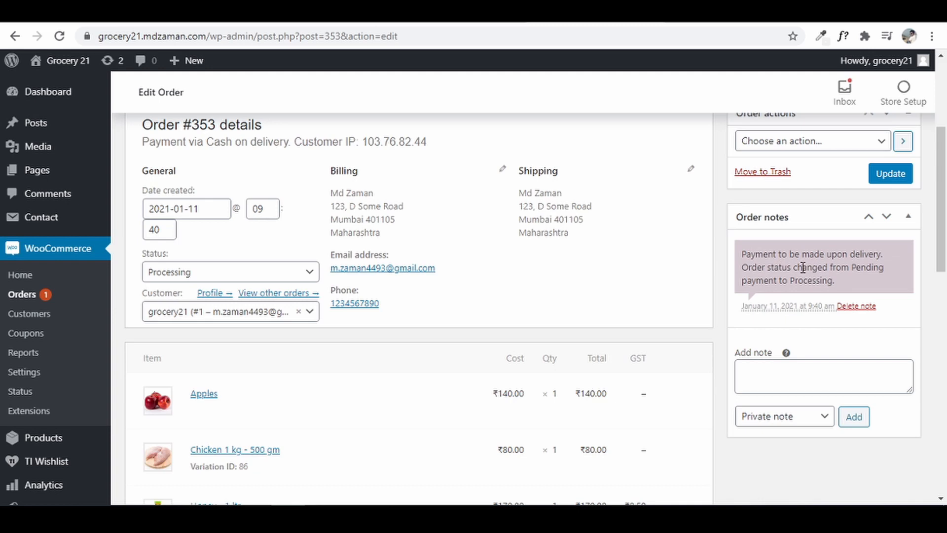
- Change the test order's status to Completed
click(820, 375)
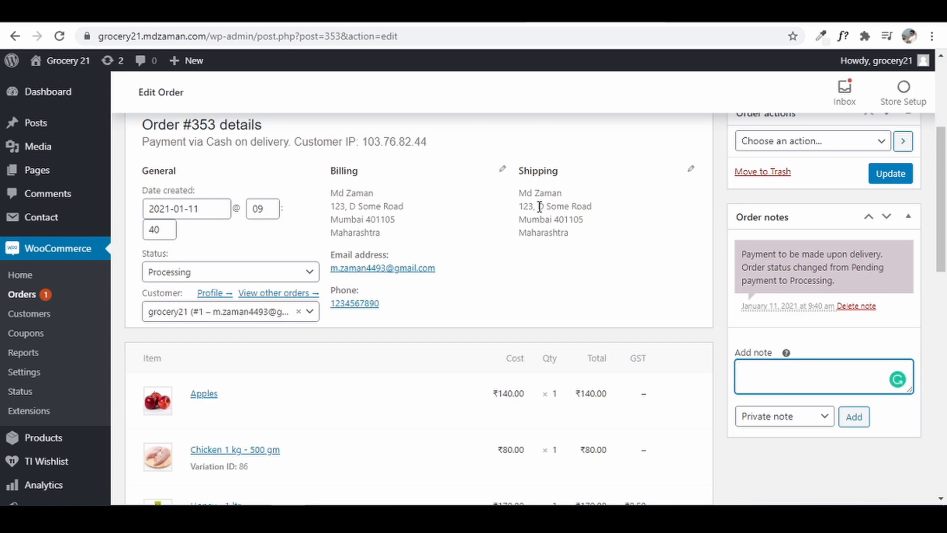
click(234, 277)
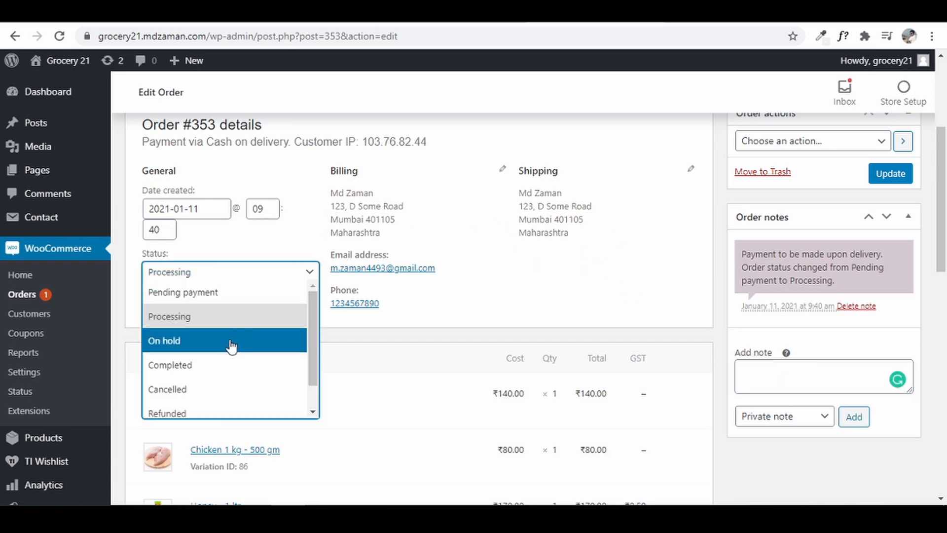
scroll(231, 347, down, 1)
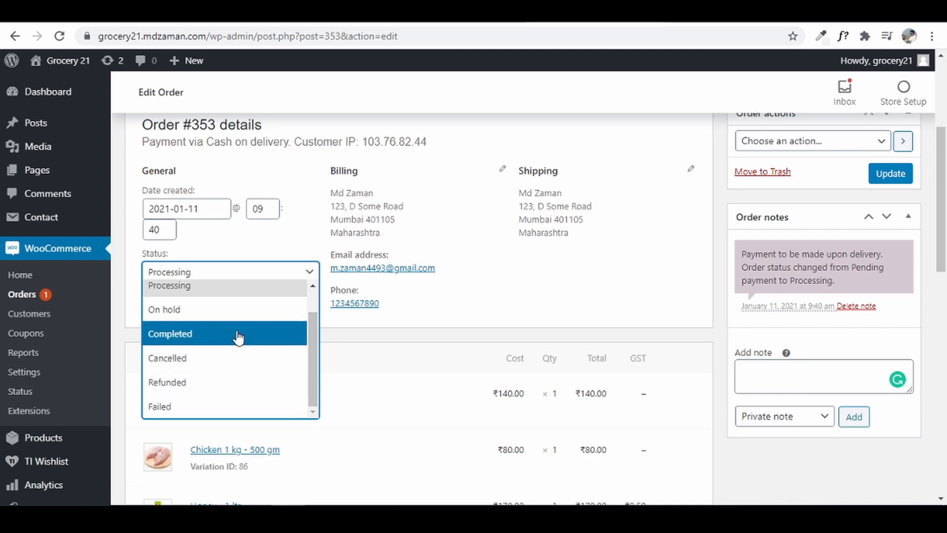
click(238, 338)
- Add customer note 'Complete. its getting dispatched', update the order, then visit the storefront
click(780, 365)
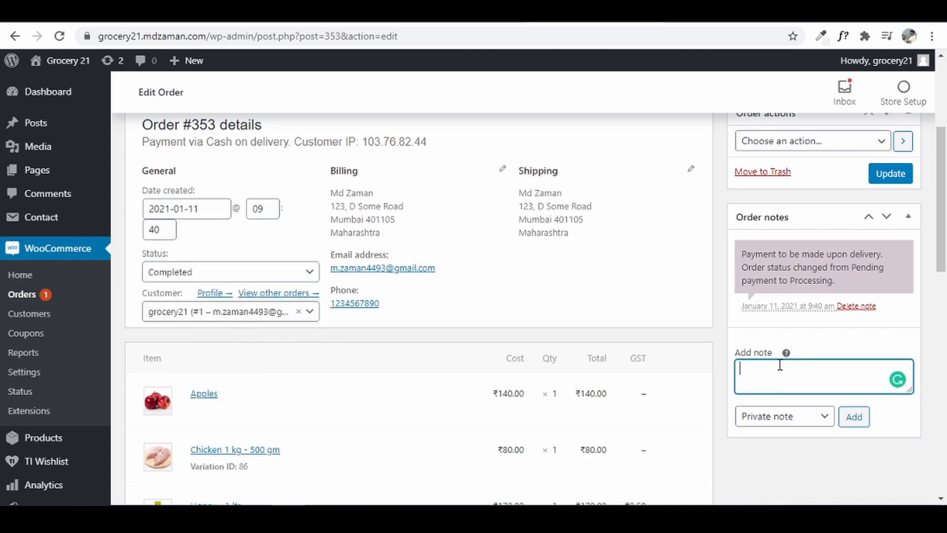
text(Complete. its getting dispatched)
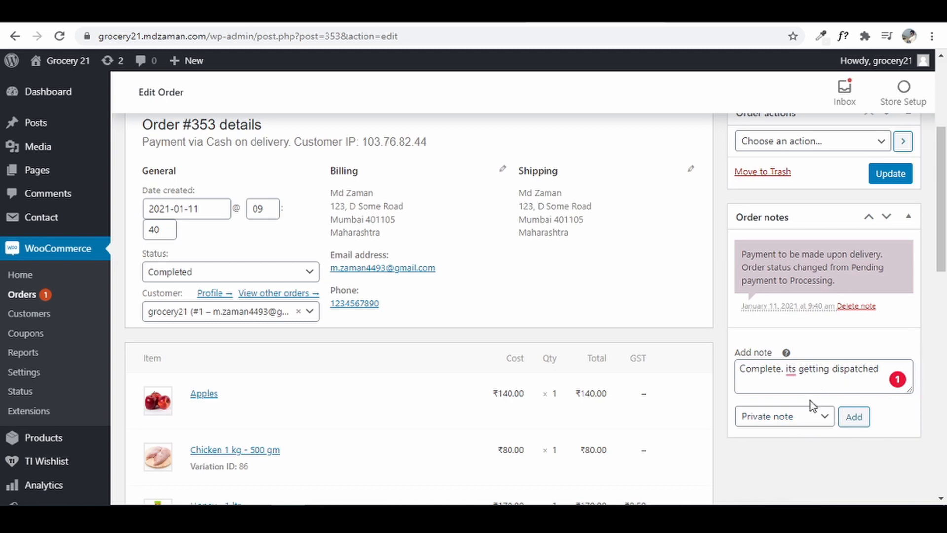
click(805, 417)
click(791, 449)
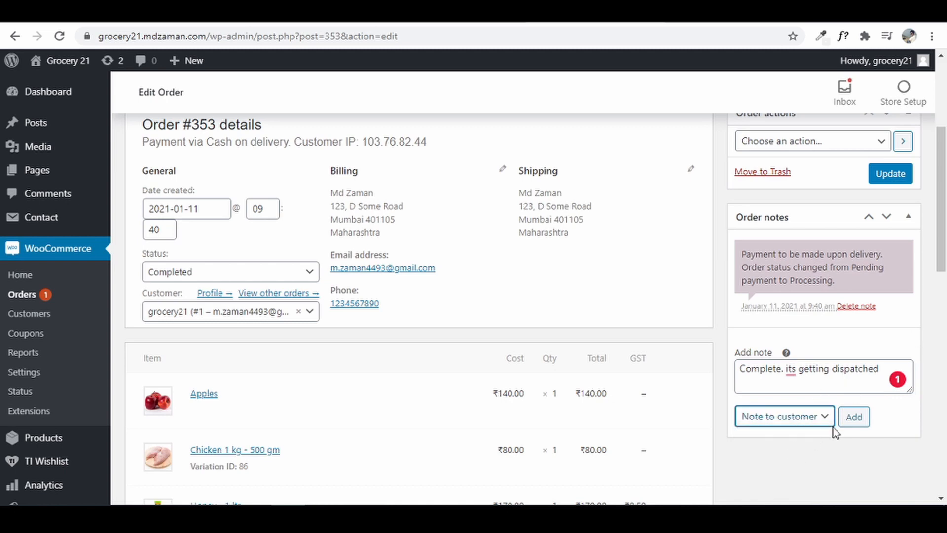
click(854, 417)
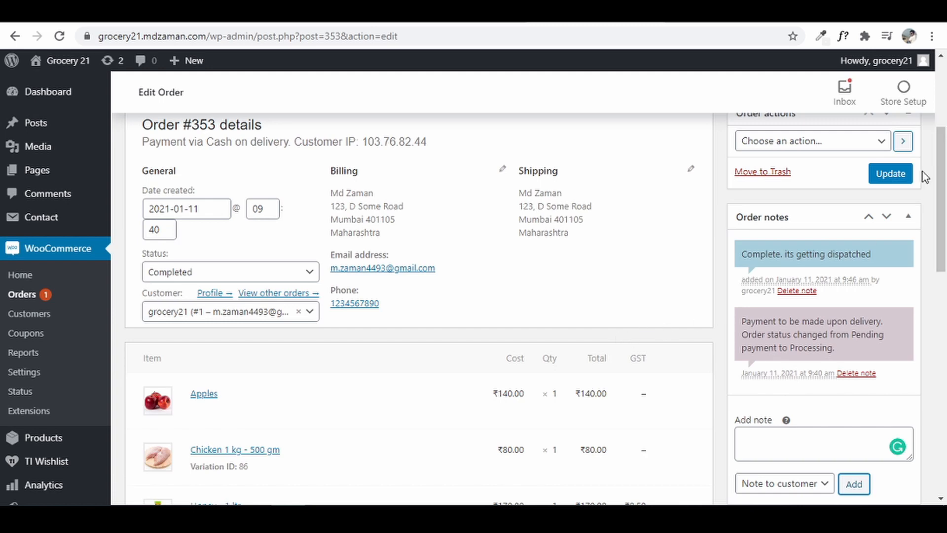
click(896, 181)
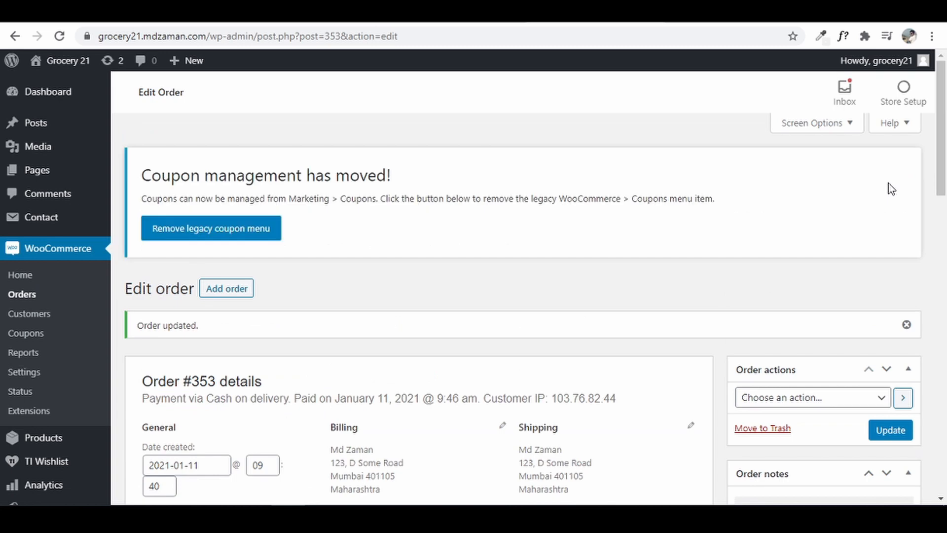
click(67, 60)
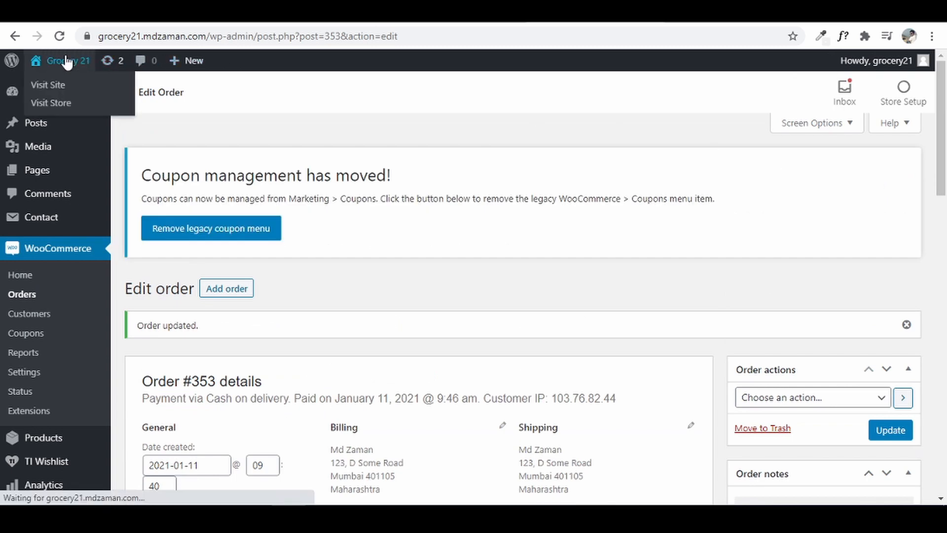